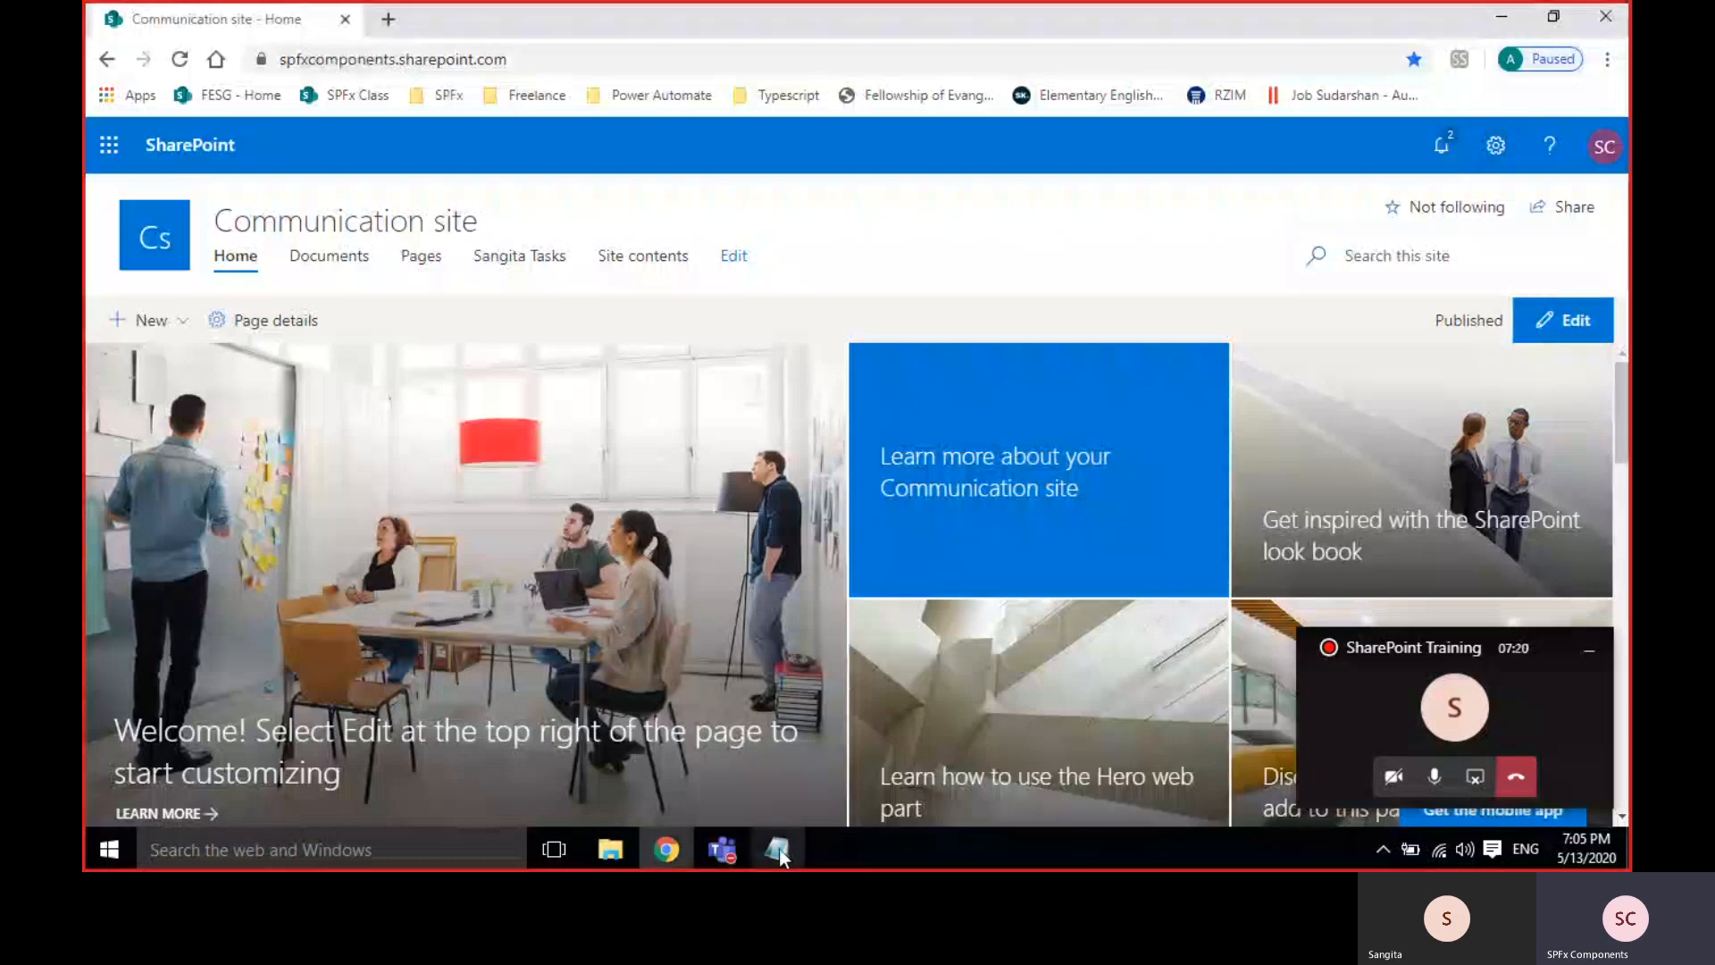
In Notepad, add agenda lines 'how to create list', 'create columns', 'different types of columns' and 'view'.
click(777, 849)
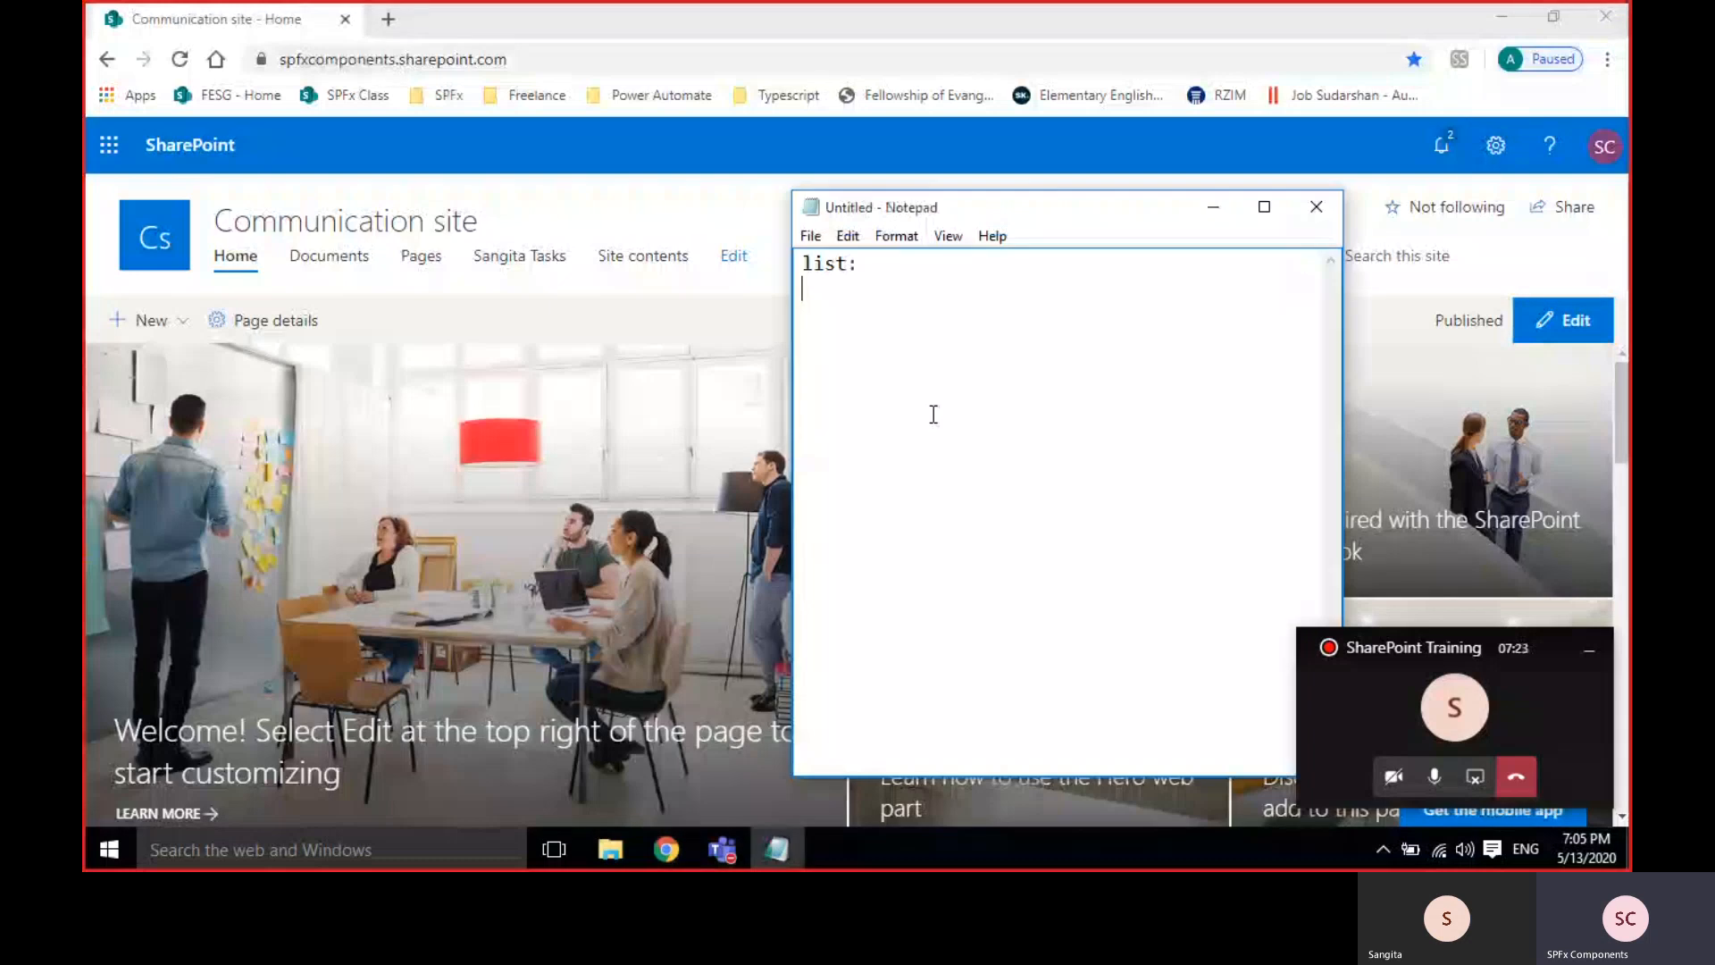
key(Return)
text(how to create)
key(BackSpace)
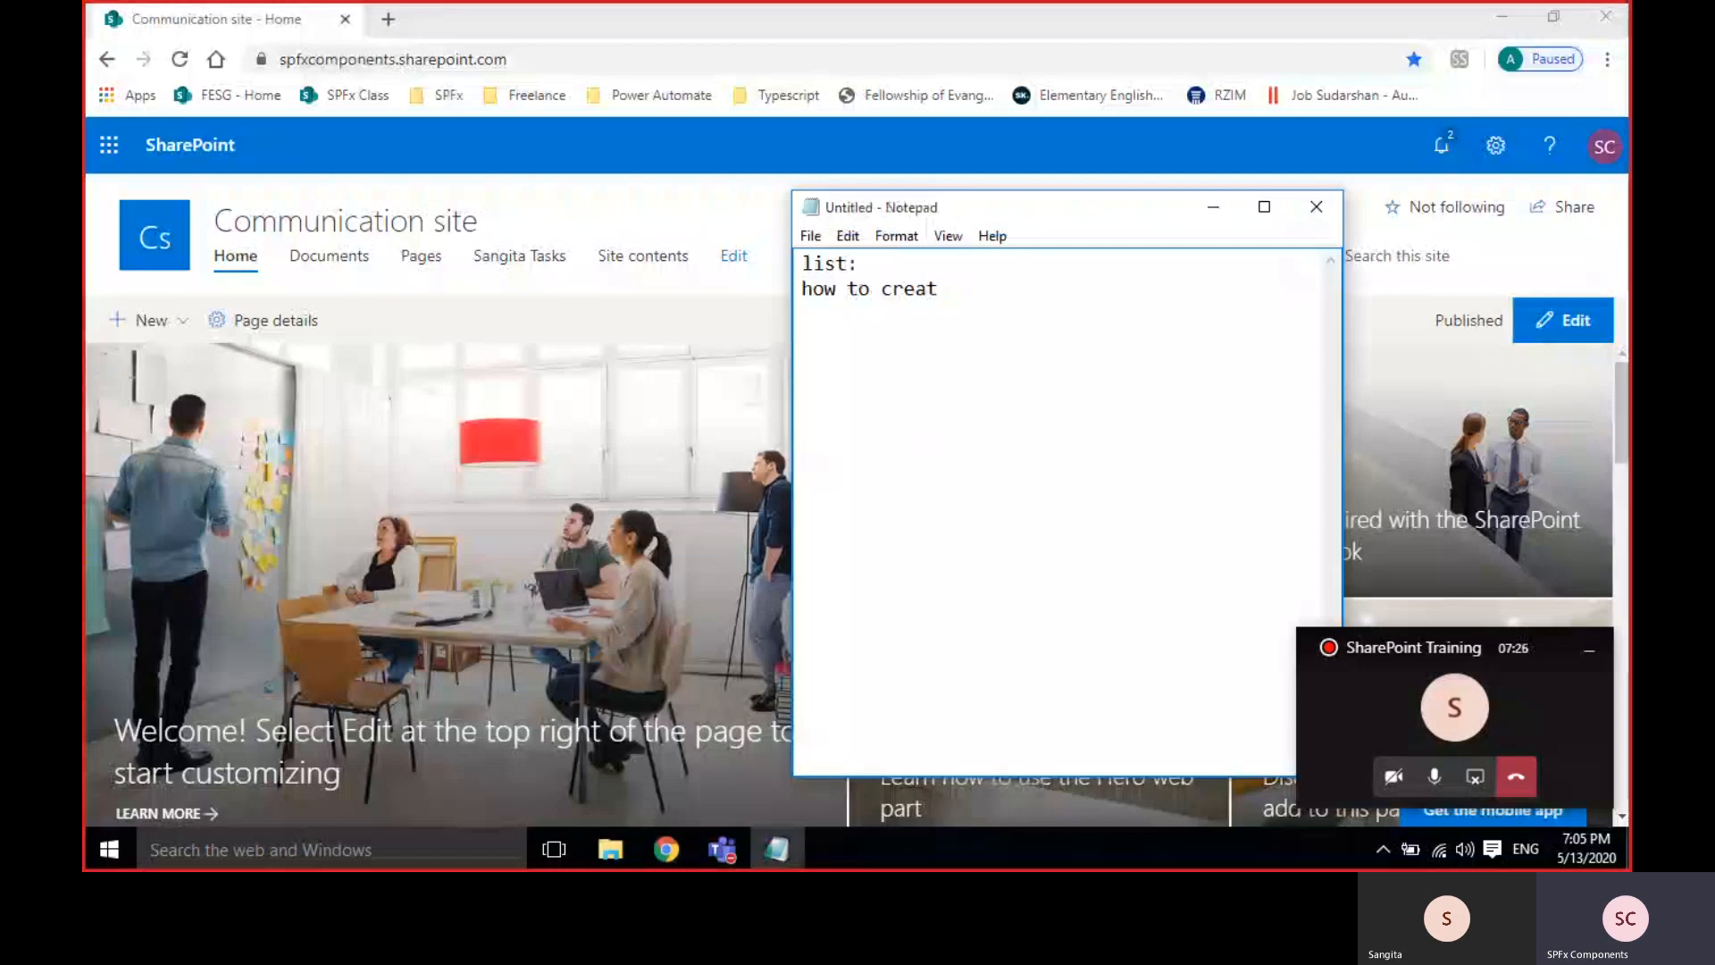
text(e list)
key(Return)
text(create co)
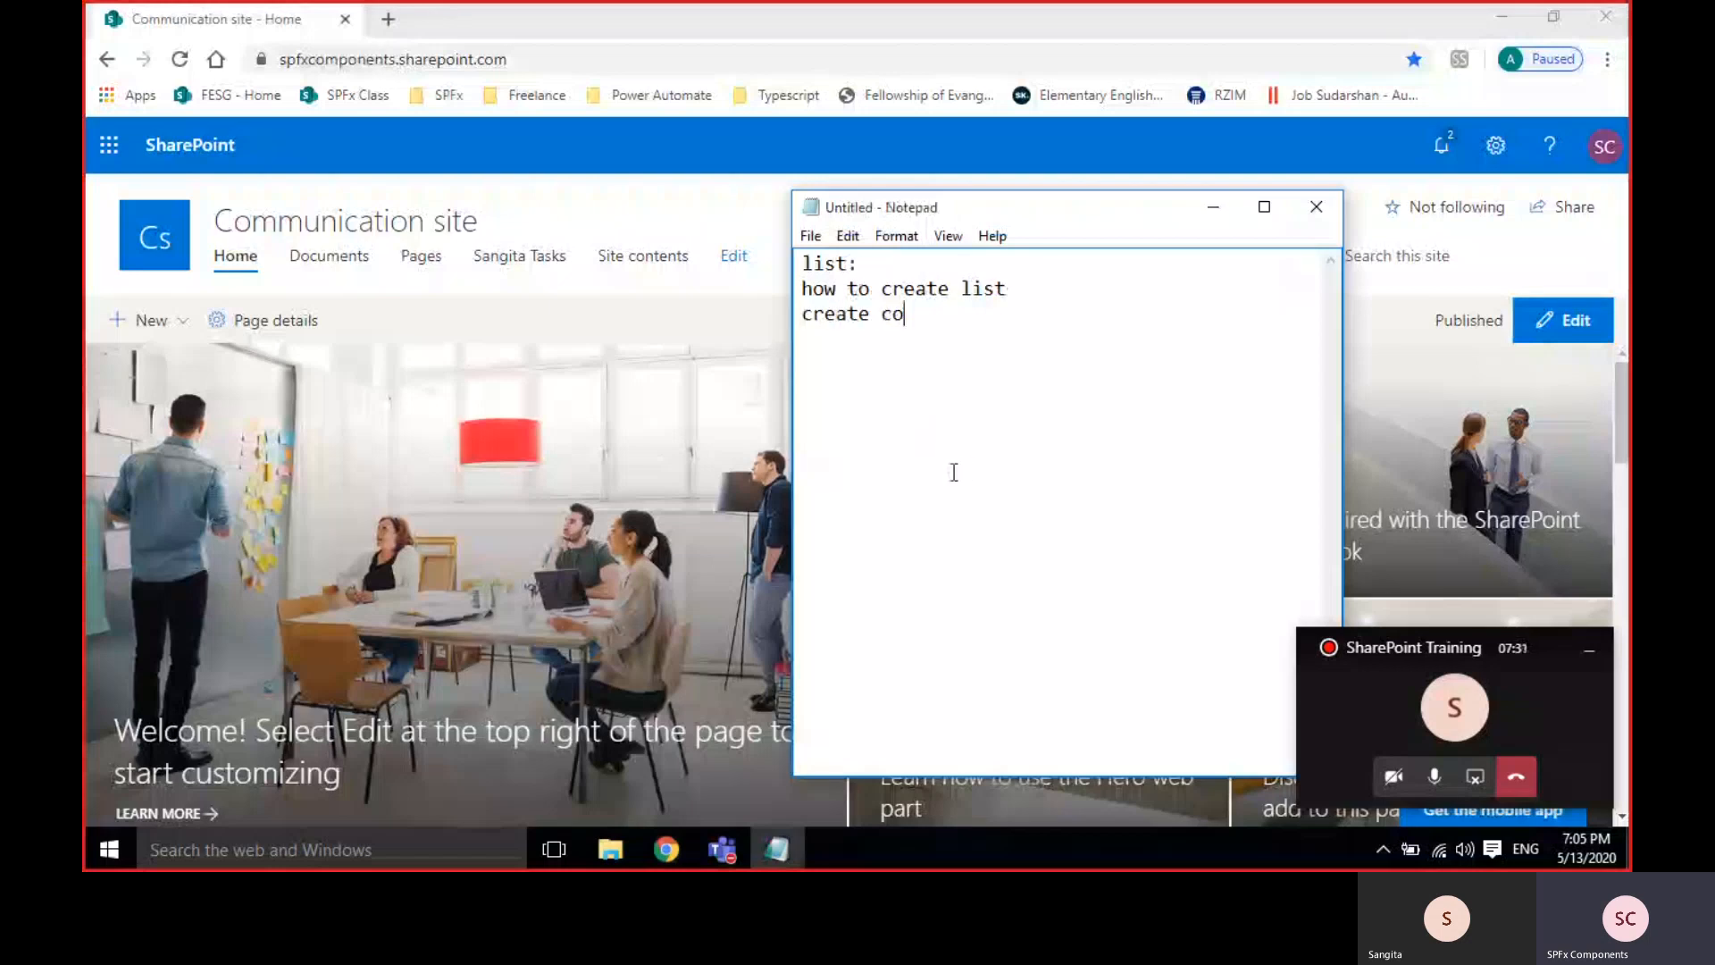
text(lumns)
key(Return)
text(differen)
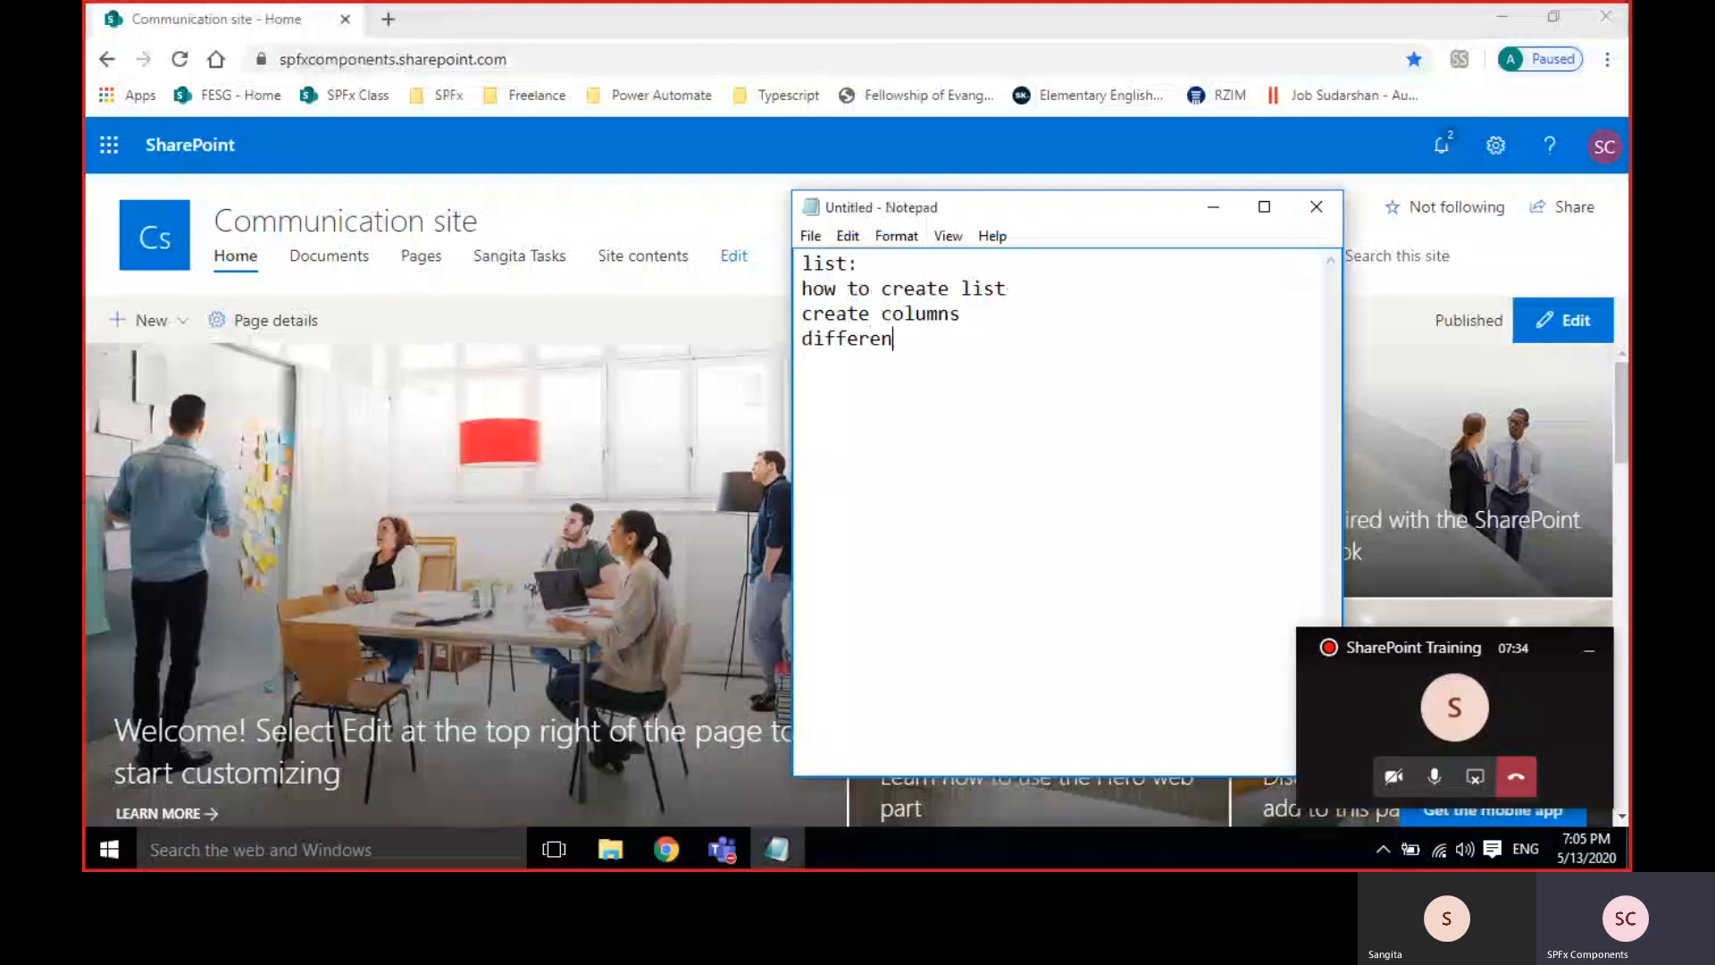
text(t types o)
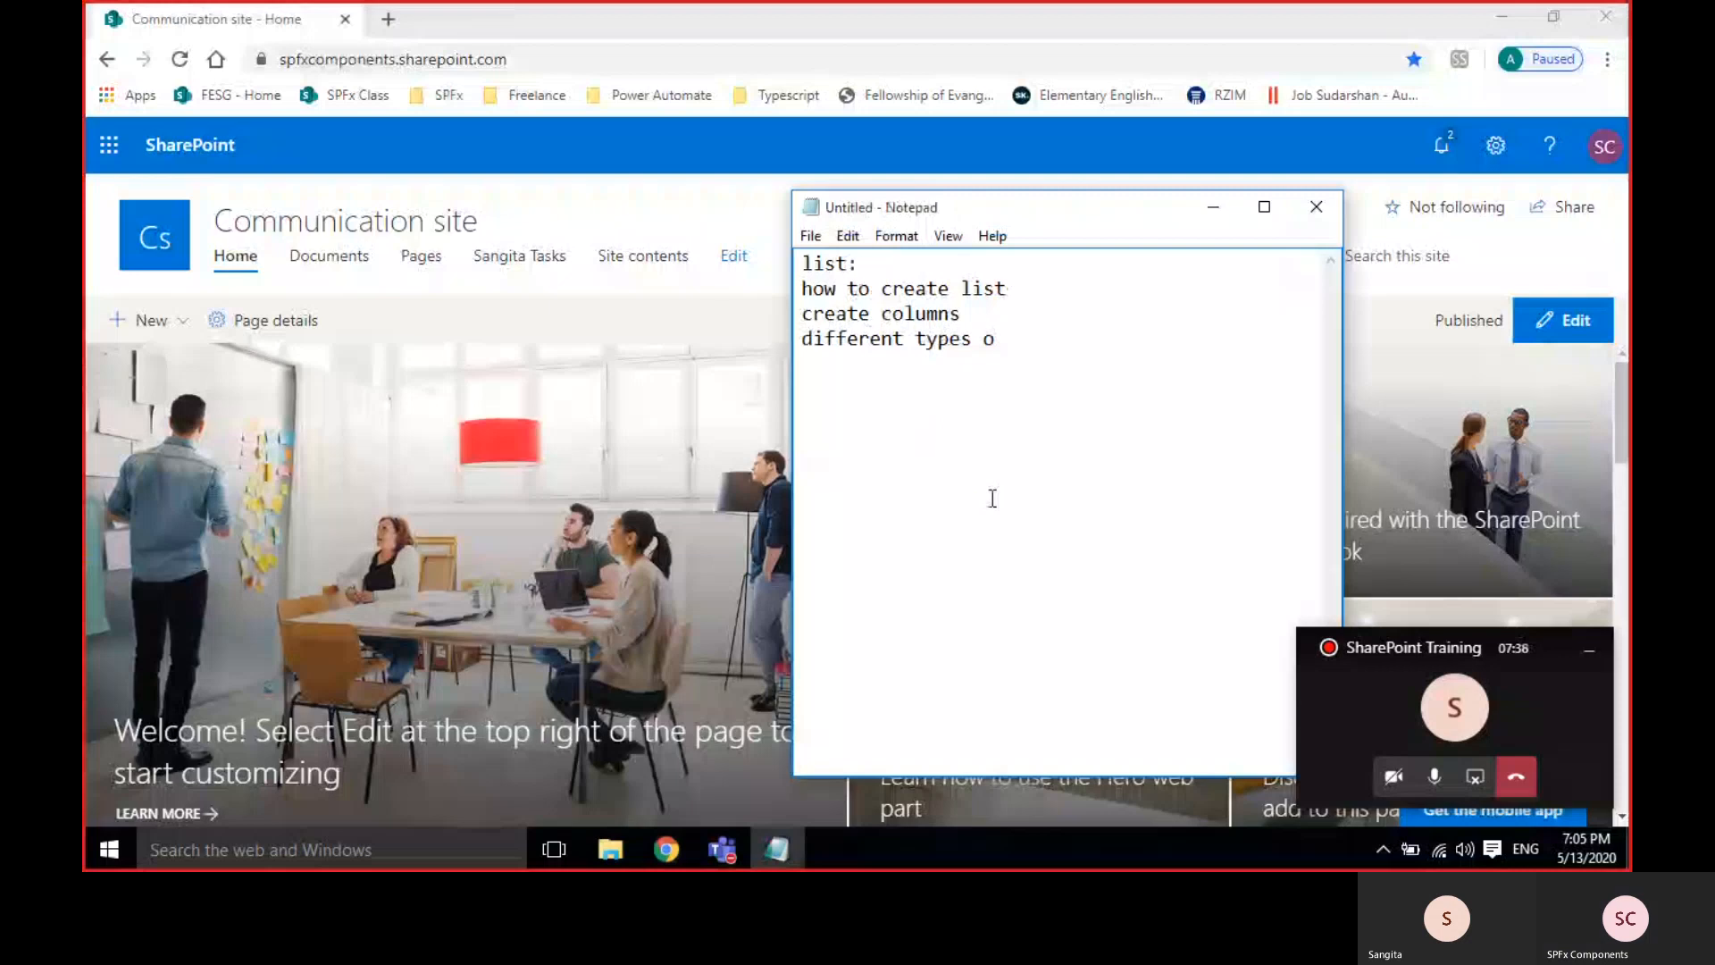
text(f colu)
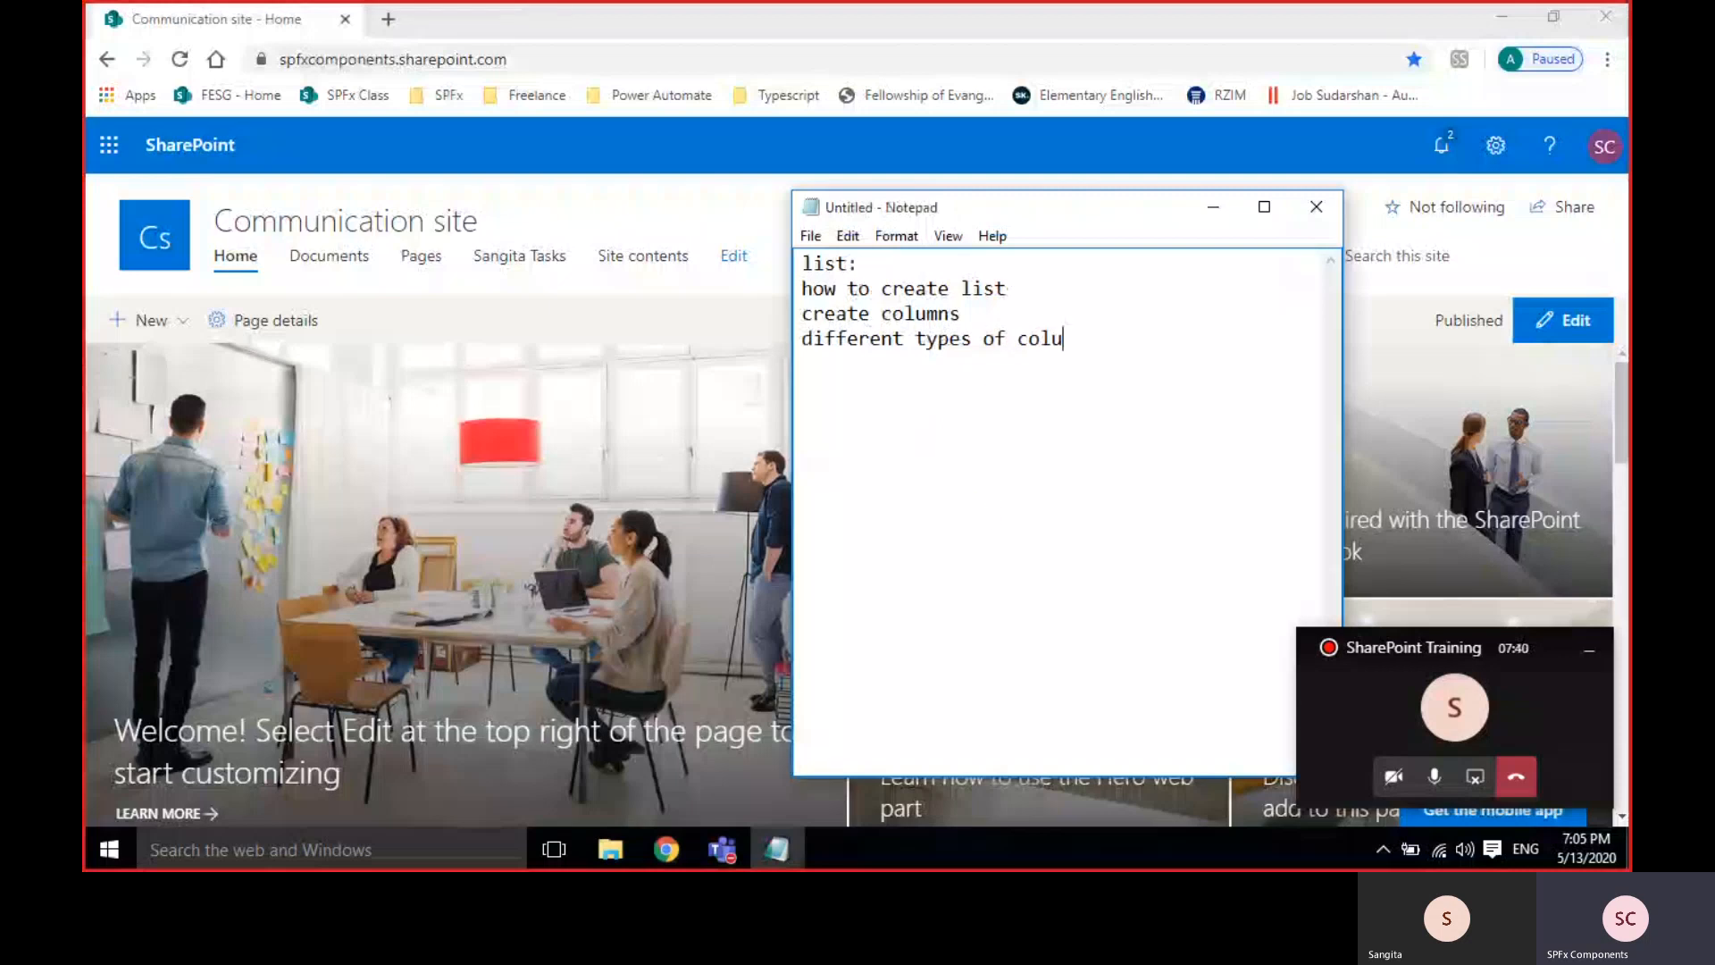
text(mns)
key(Return)
text(view)
Highlight the listed topics for review, then minimize Notepad to reveal SharePoint.
drag(862, 365, 797, 365)
click(902, 371)
drag(803, 288, 883, 365)
click(1169, 294)
click(1216, 208)
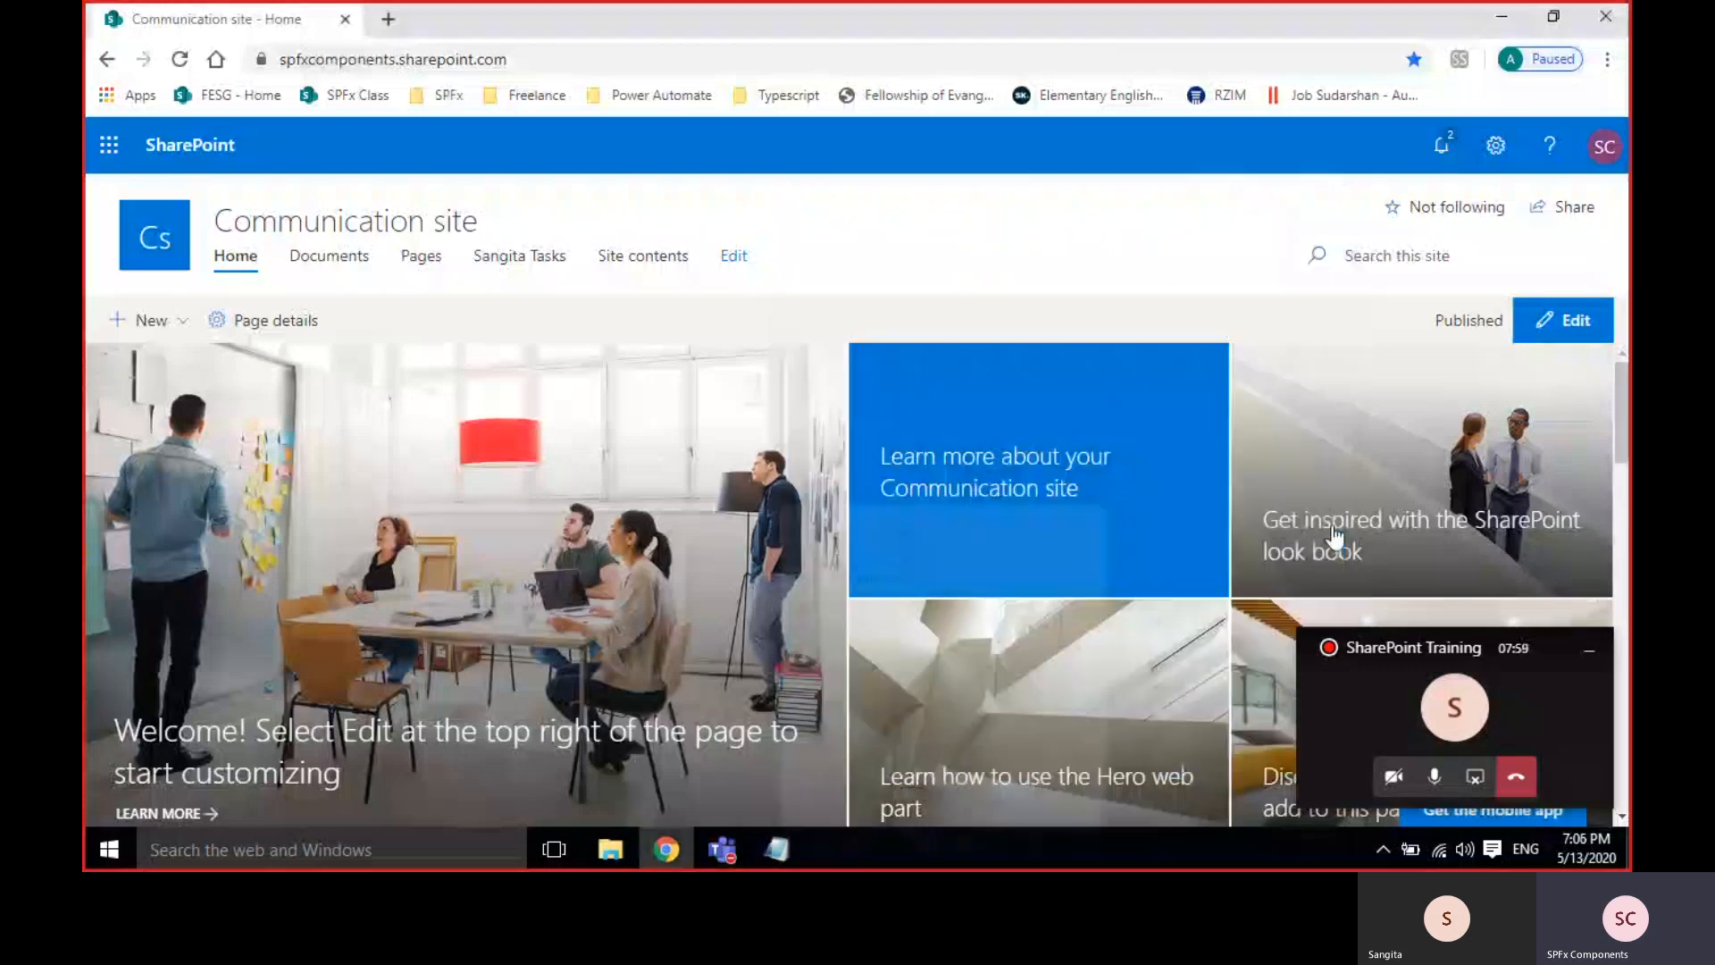
Dismiss the call window, go to Site contents from the gear menu, and expand + New.
click(1591, 652)
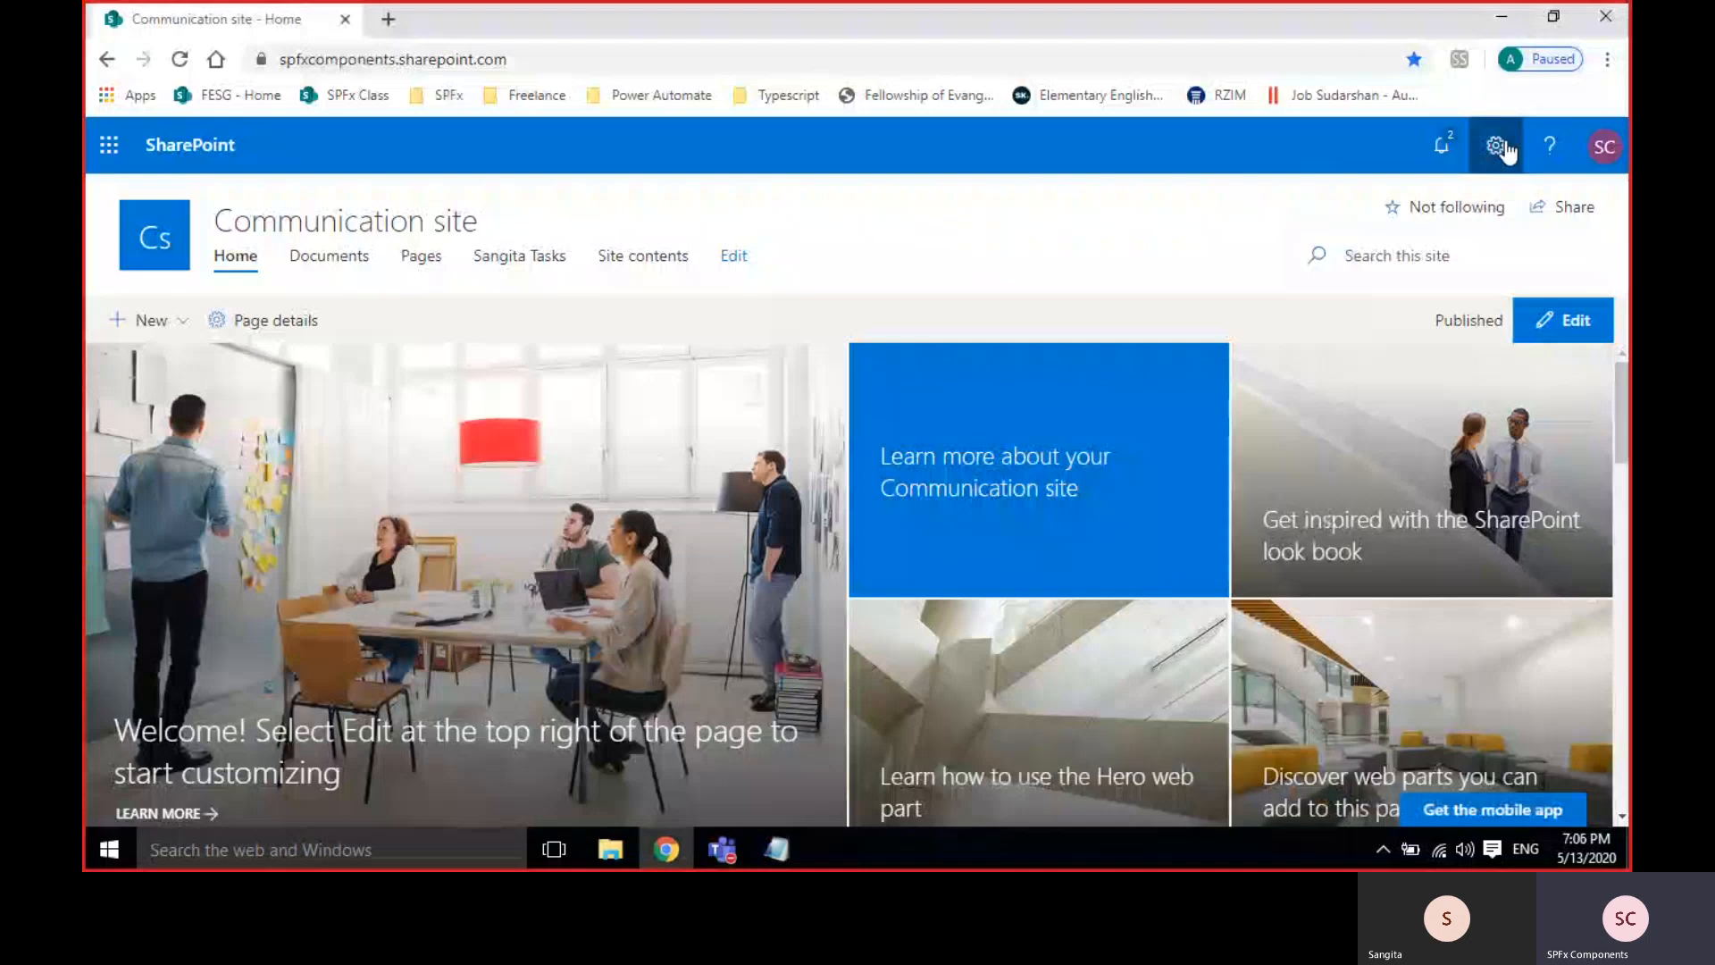
click(1499, 147)
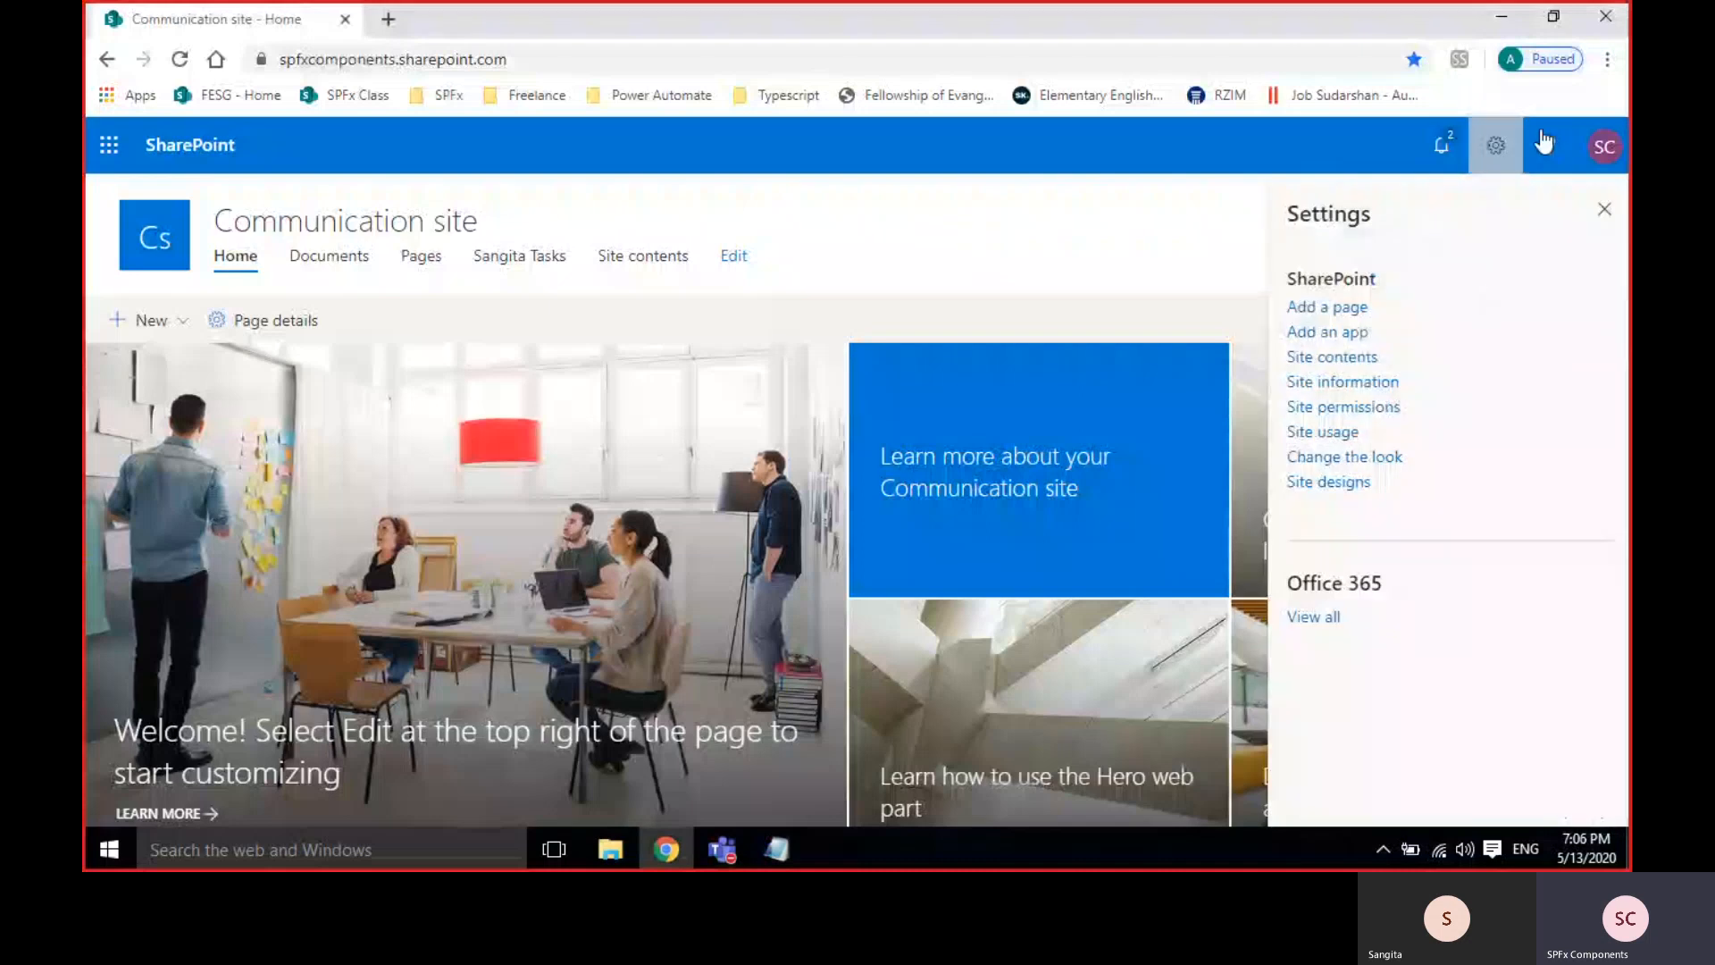
click(1310, 359)
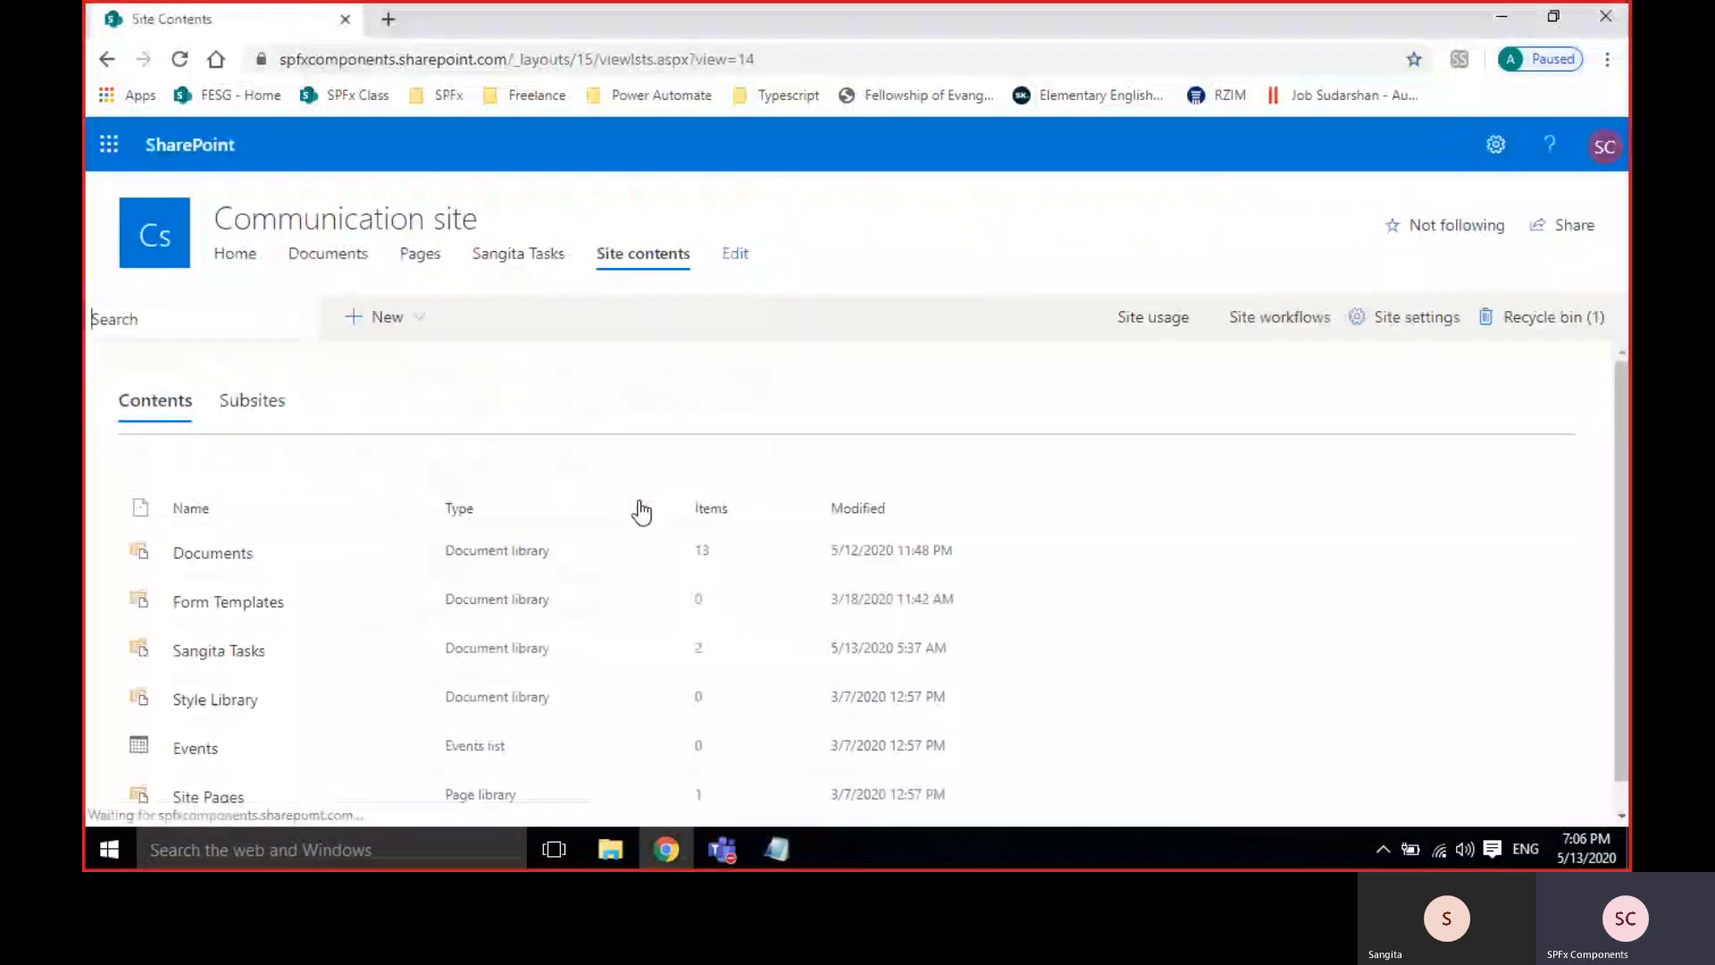
click(376, 319)
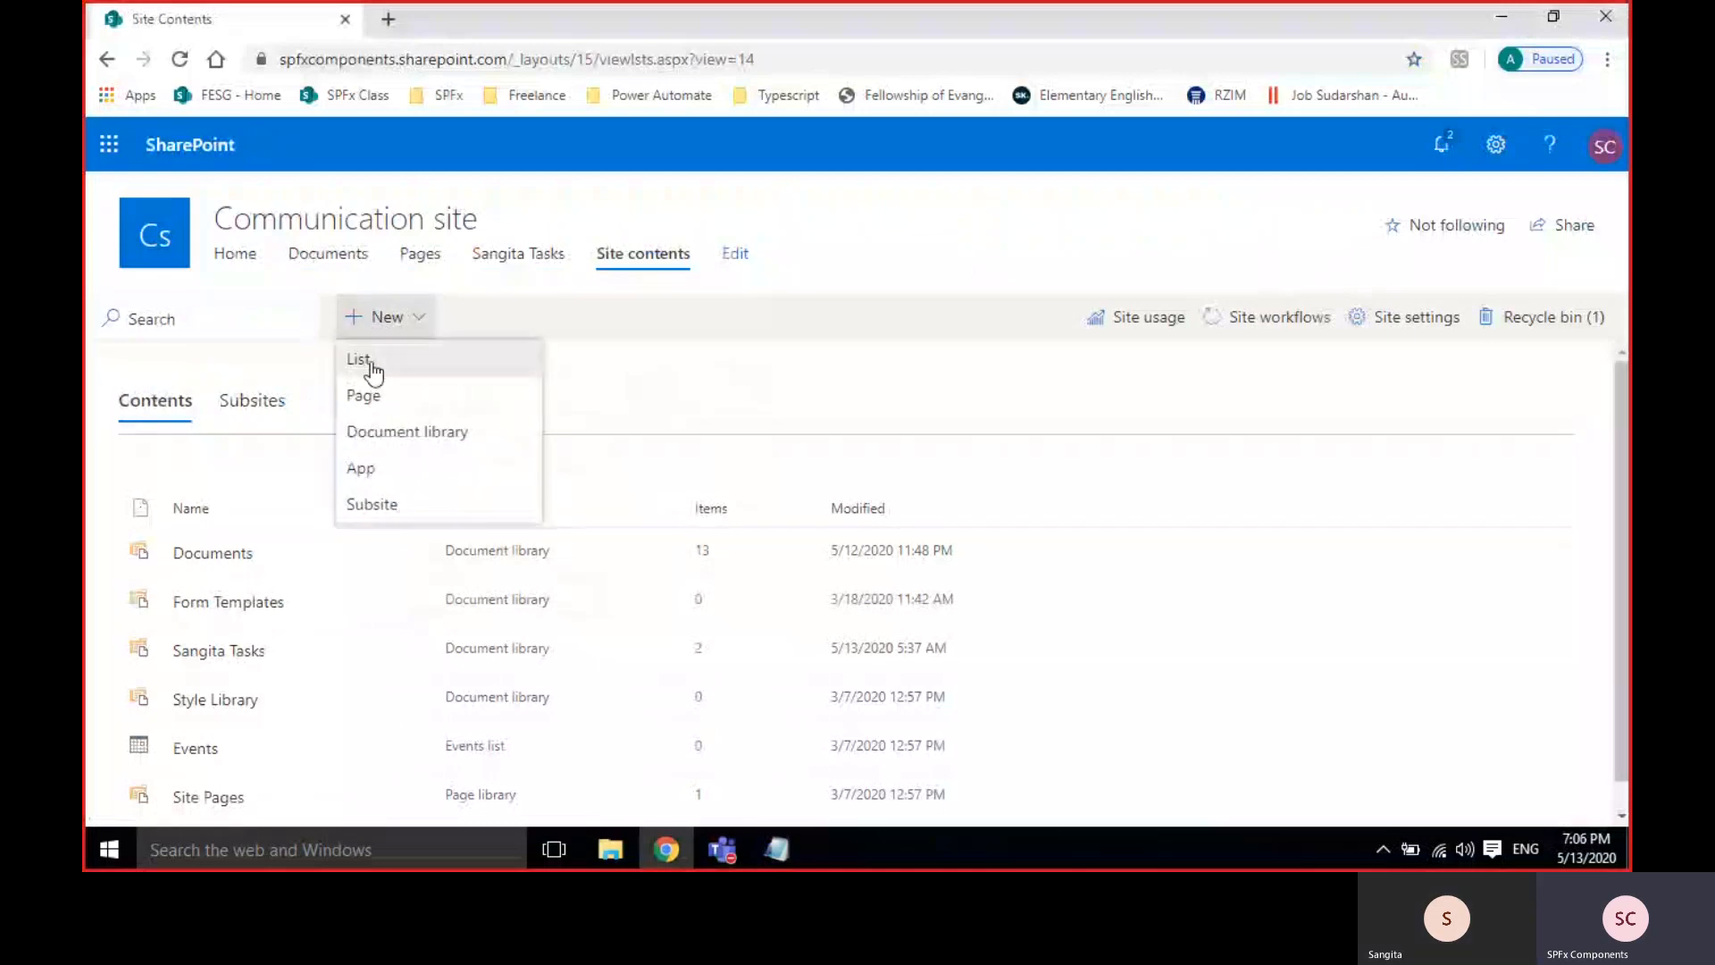
Create a new list named 'Departments', kept in site navigation.
click(370, 364)
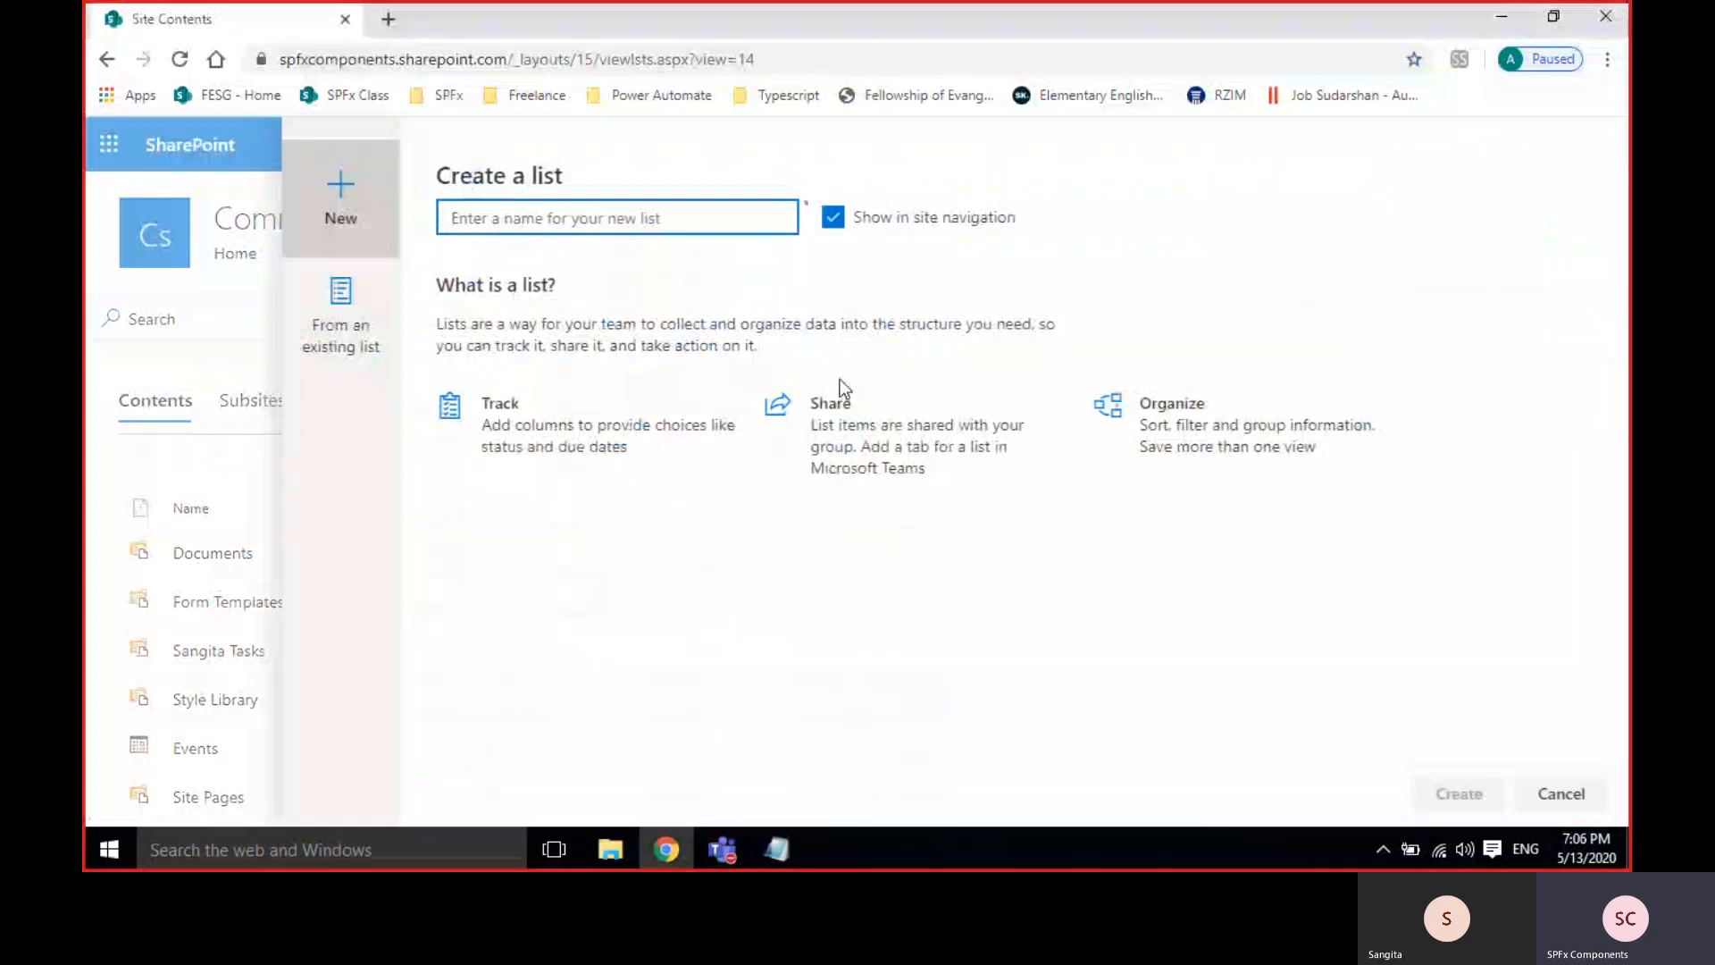
text(E)
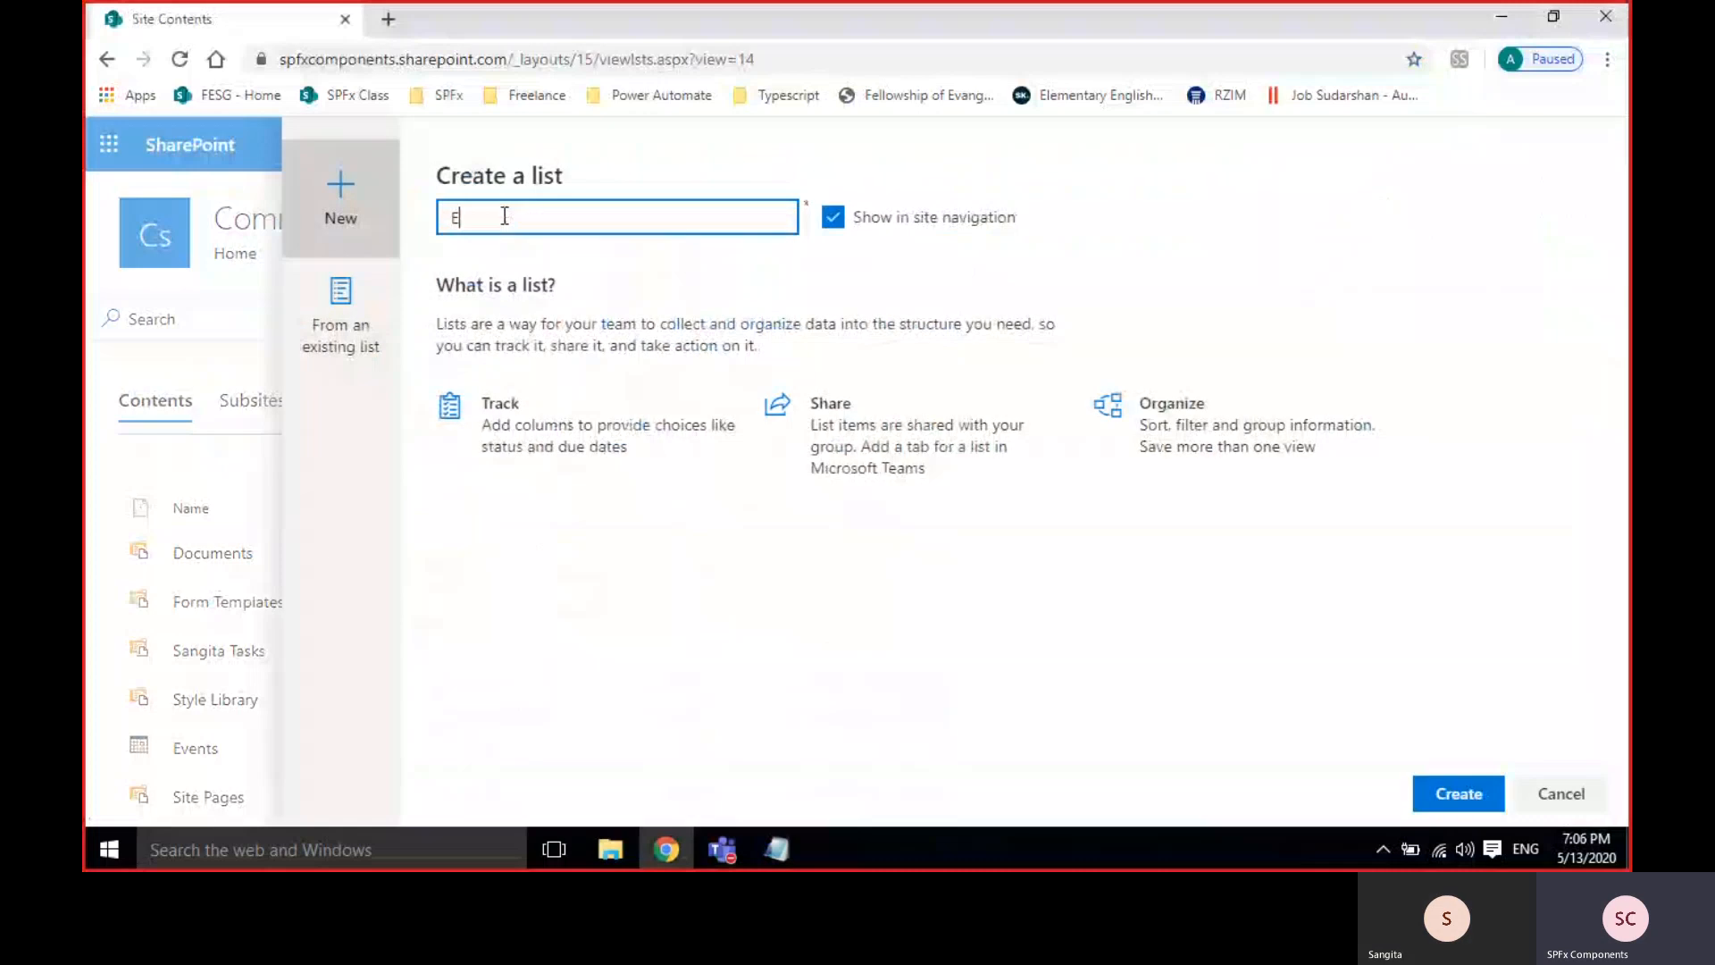
text(mp)
key(BackSpace)
key(BackSpace)
key(BackSpace)
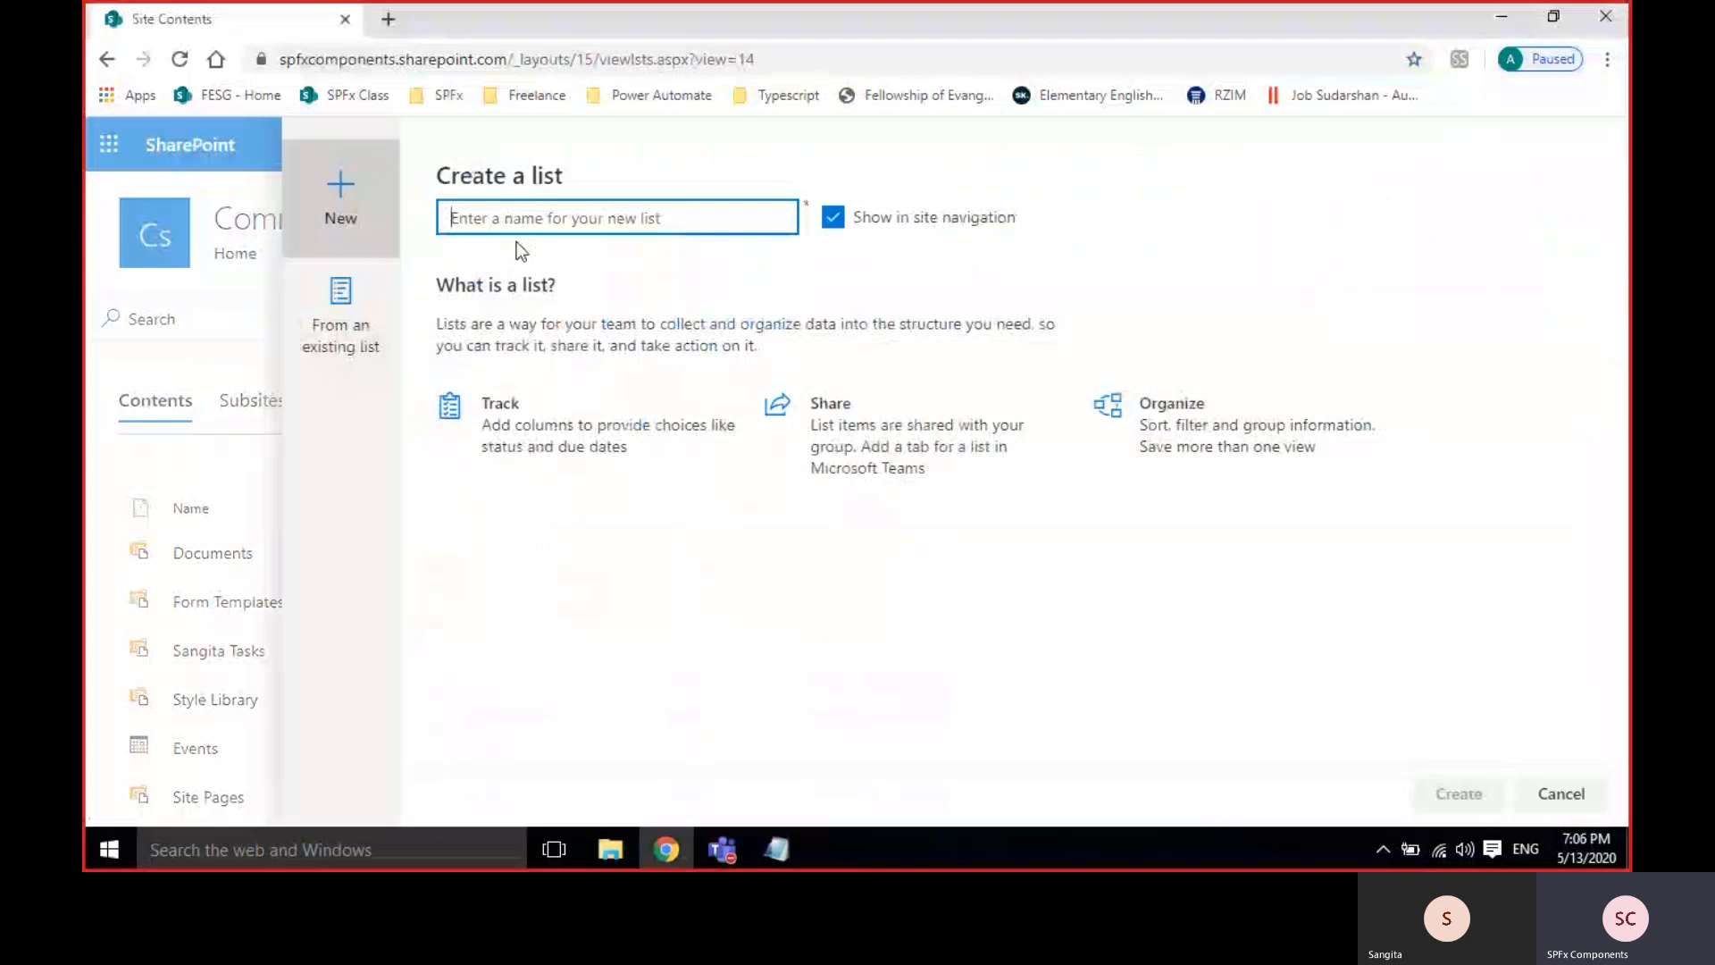
text(Departments)
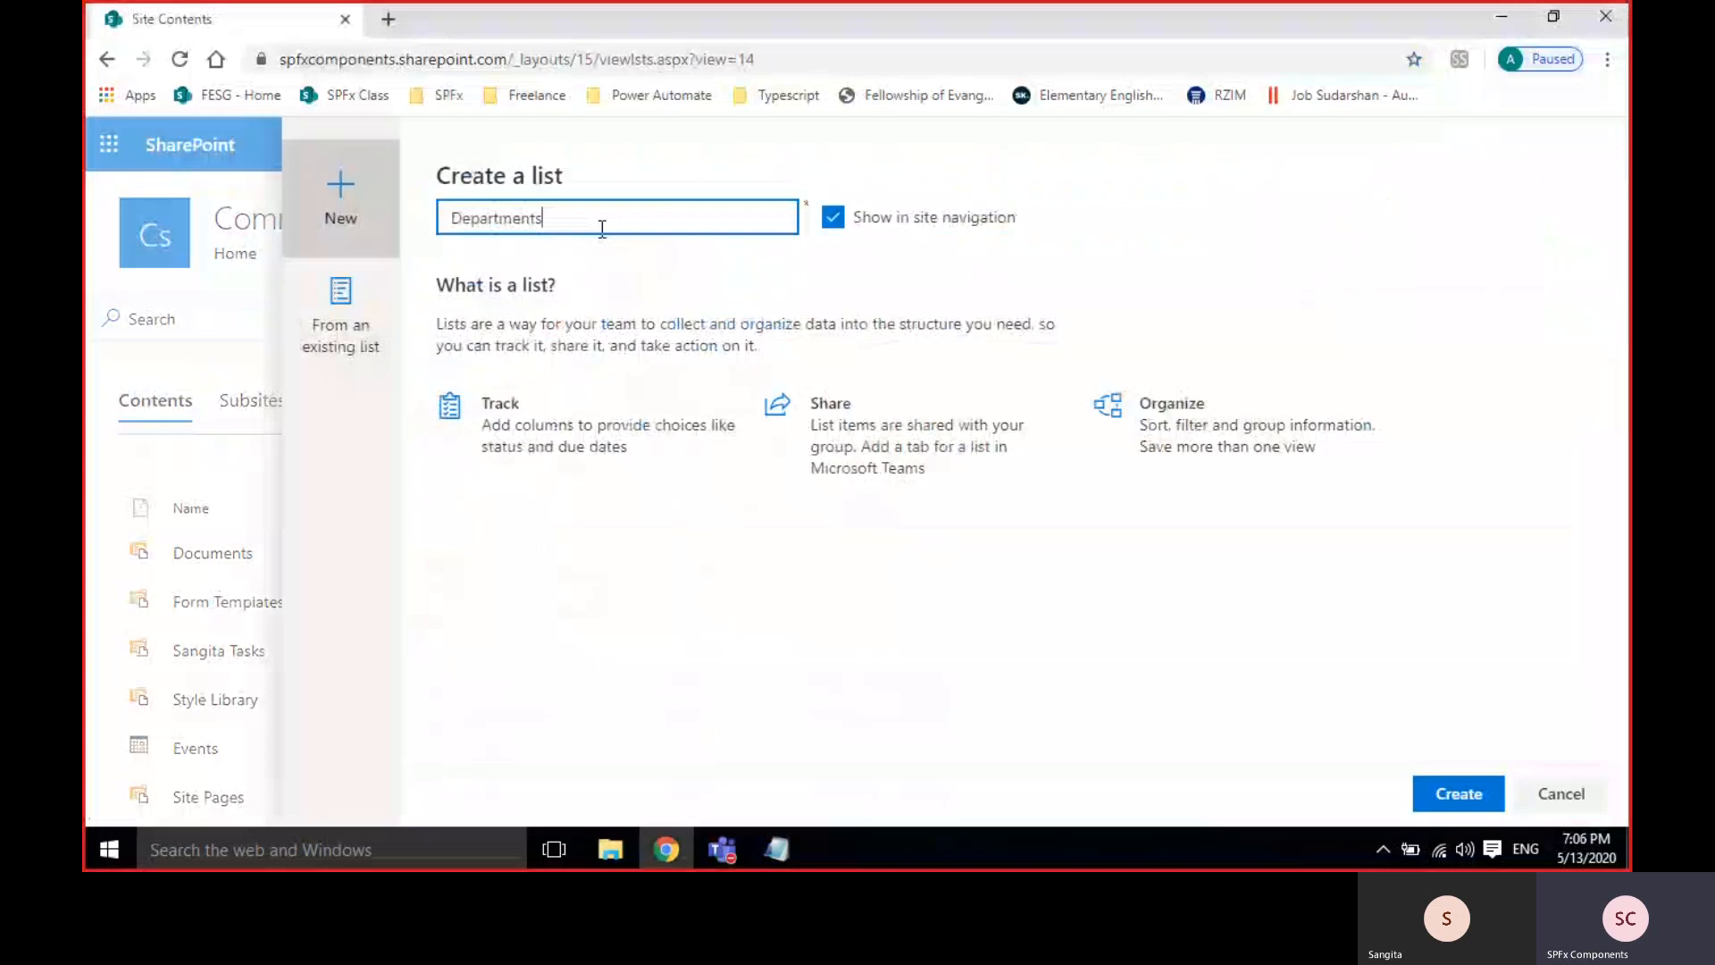
click(1463, 805)
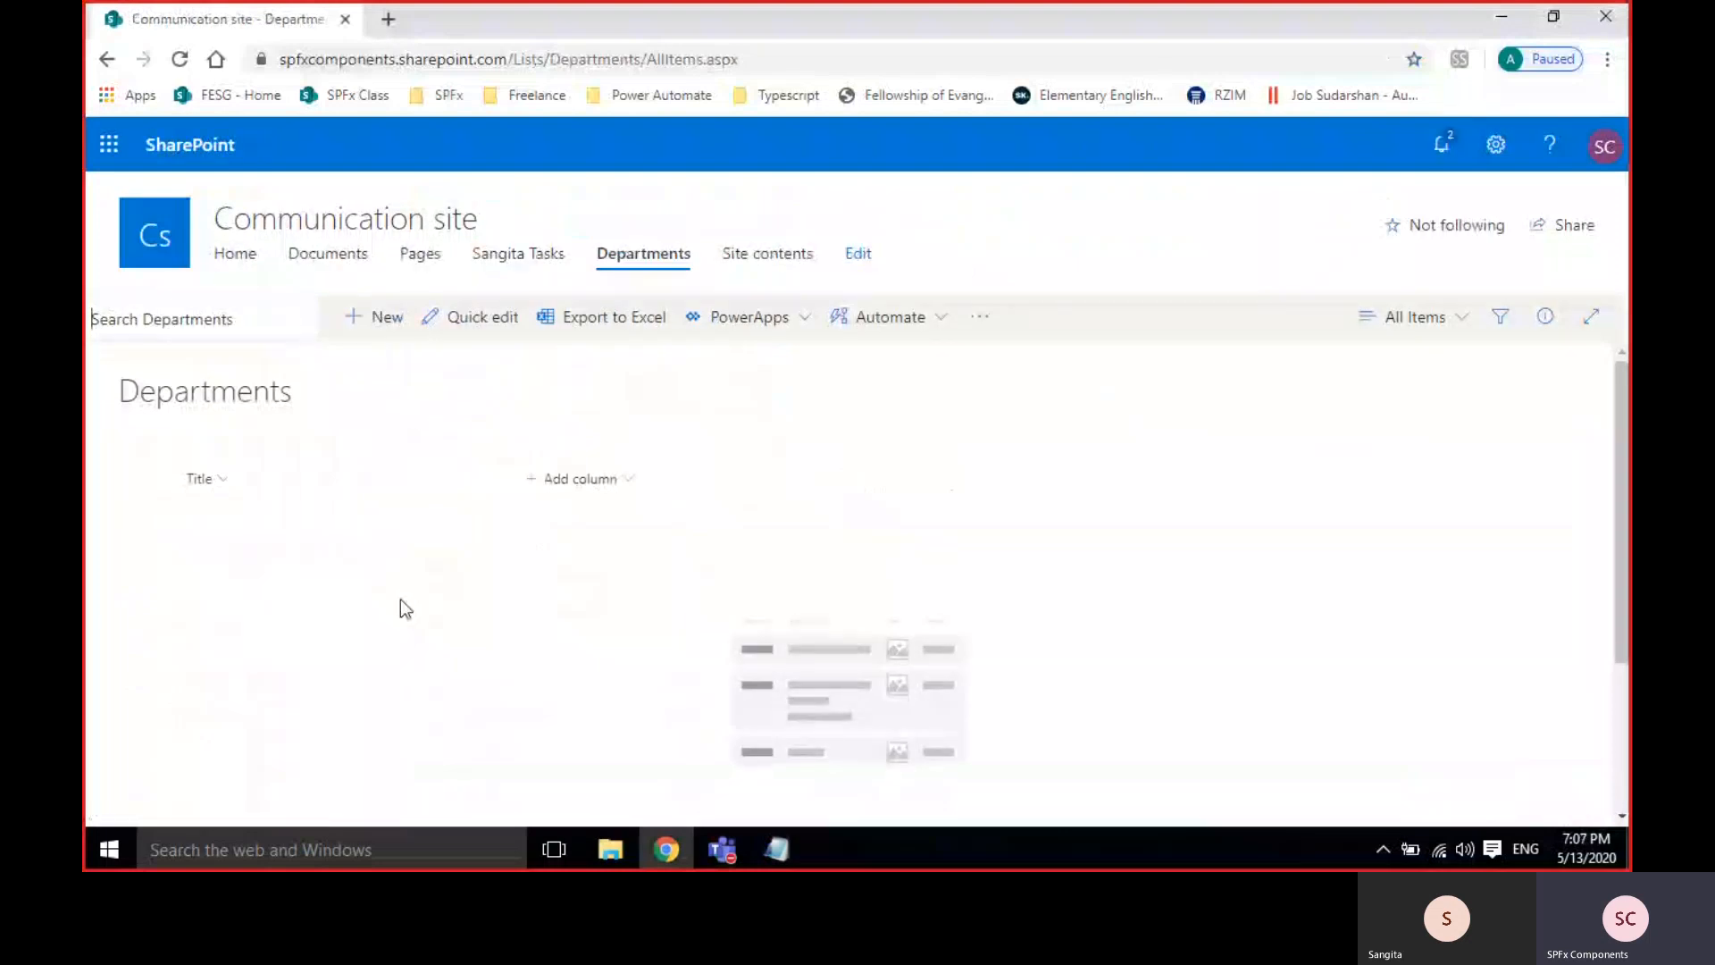
Add and save a new Departments item with the Title 'test'.
double_click(210, 404)
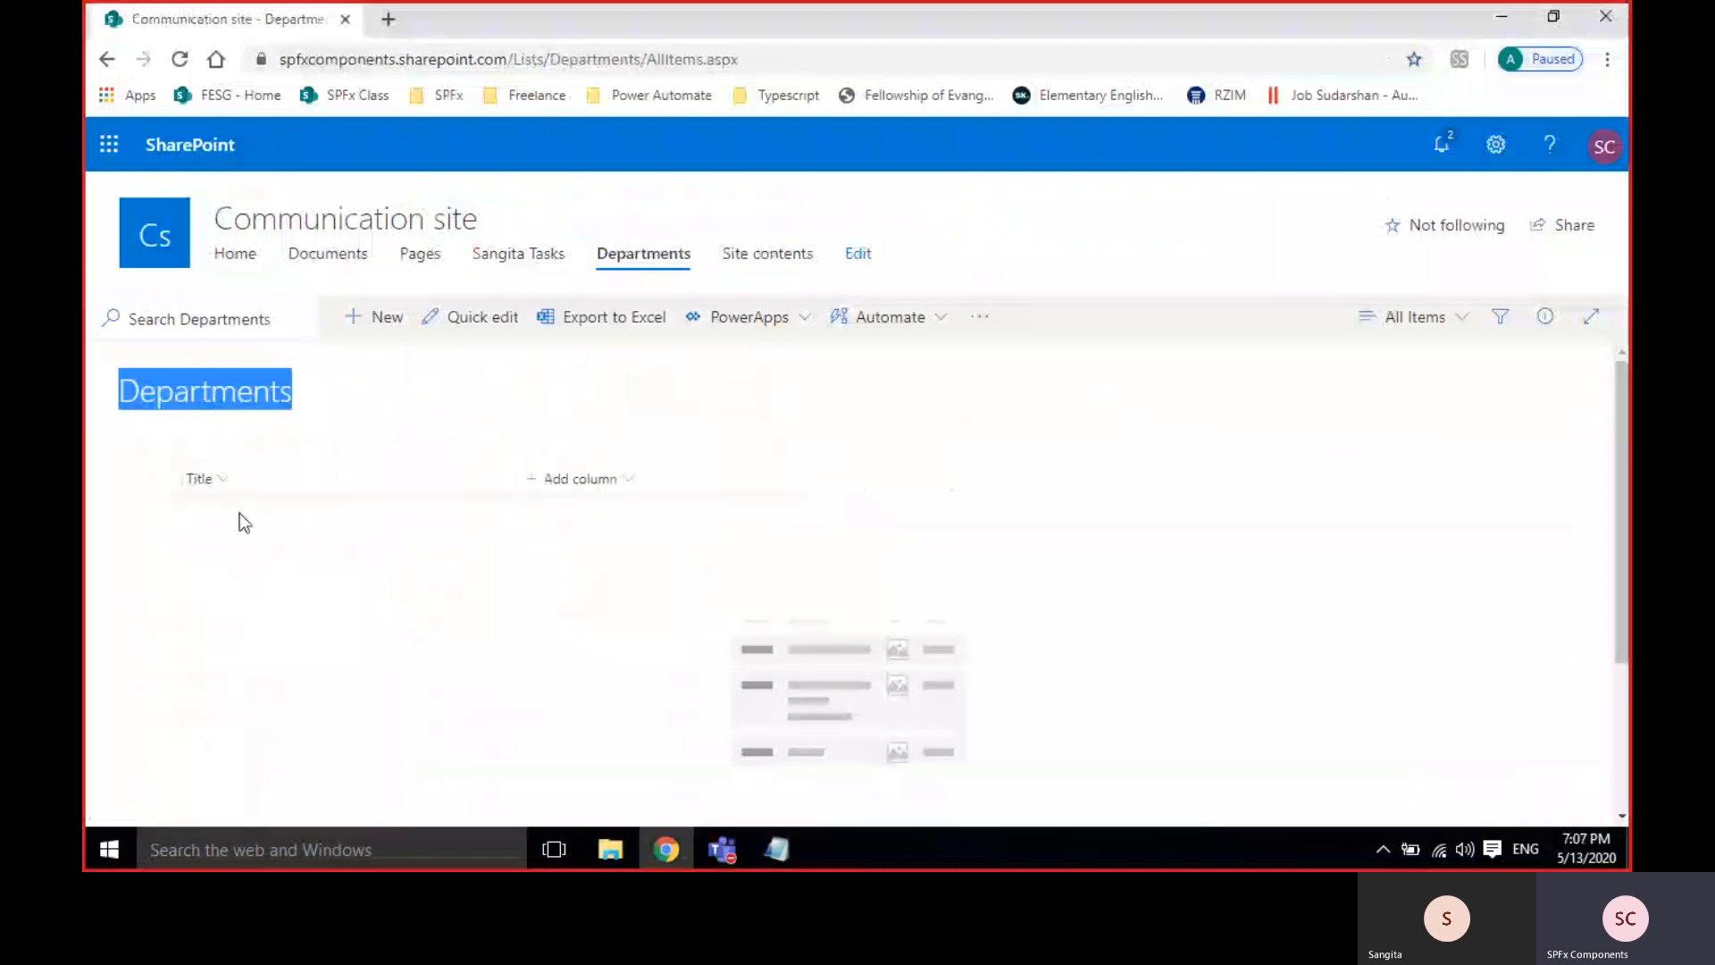
click(244, 421)
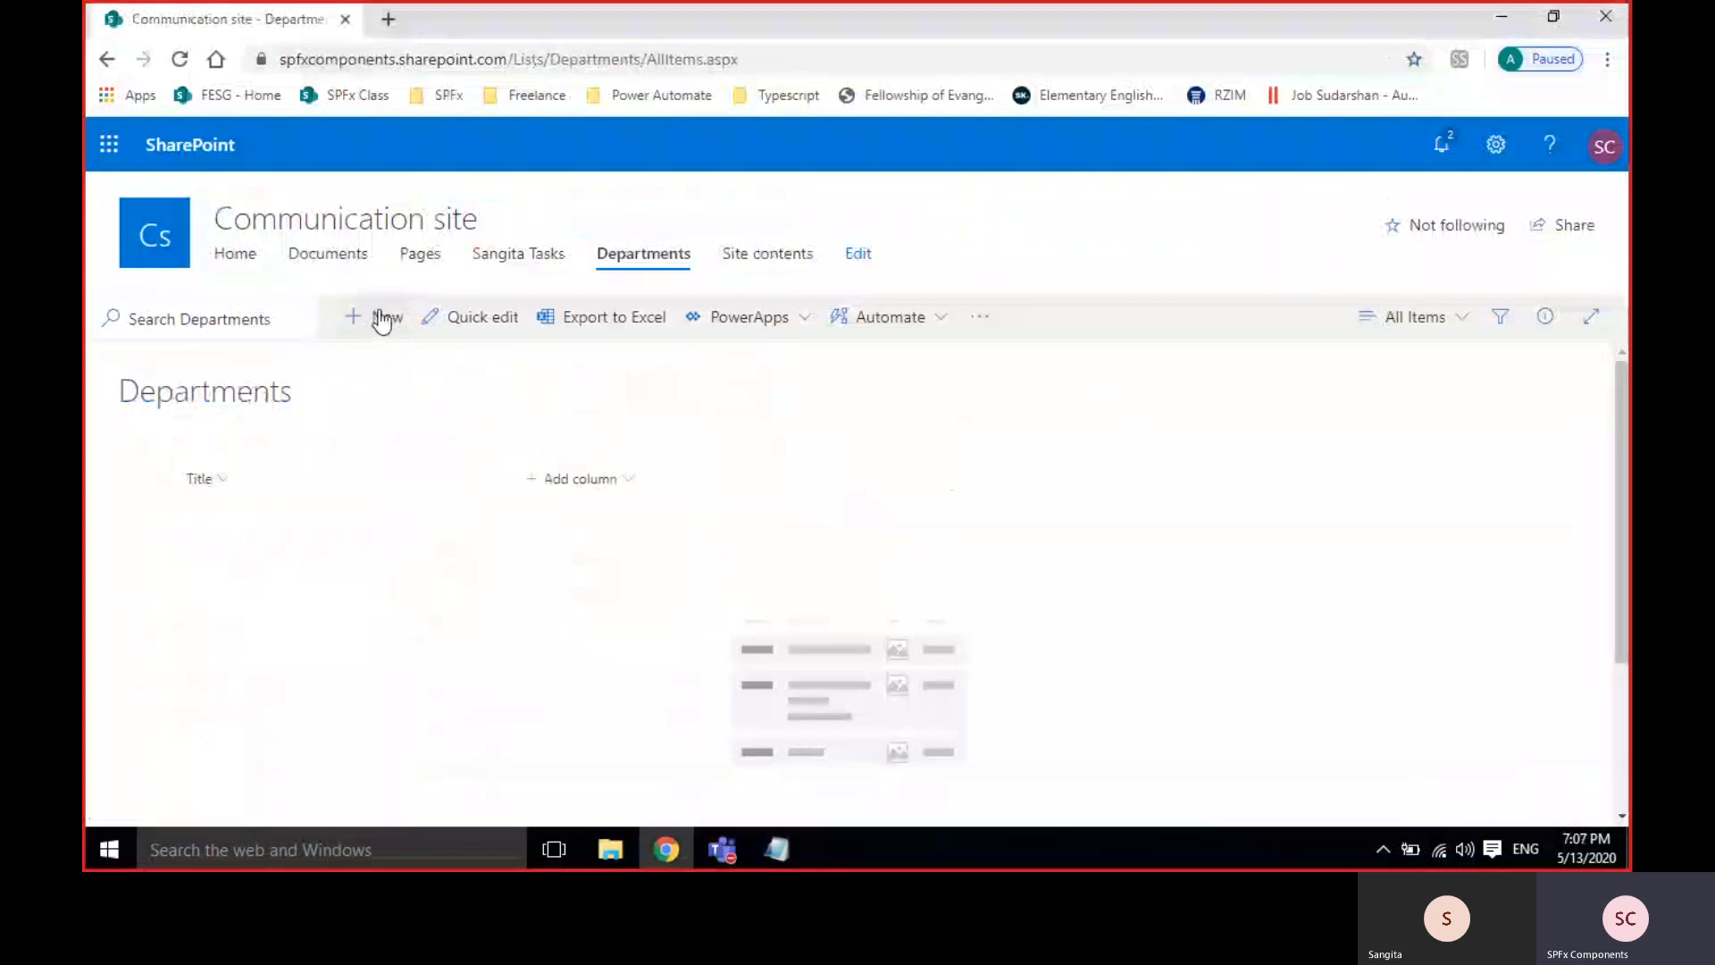
click(347, 318)
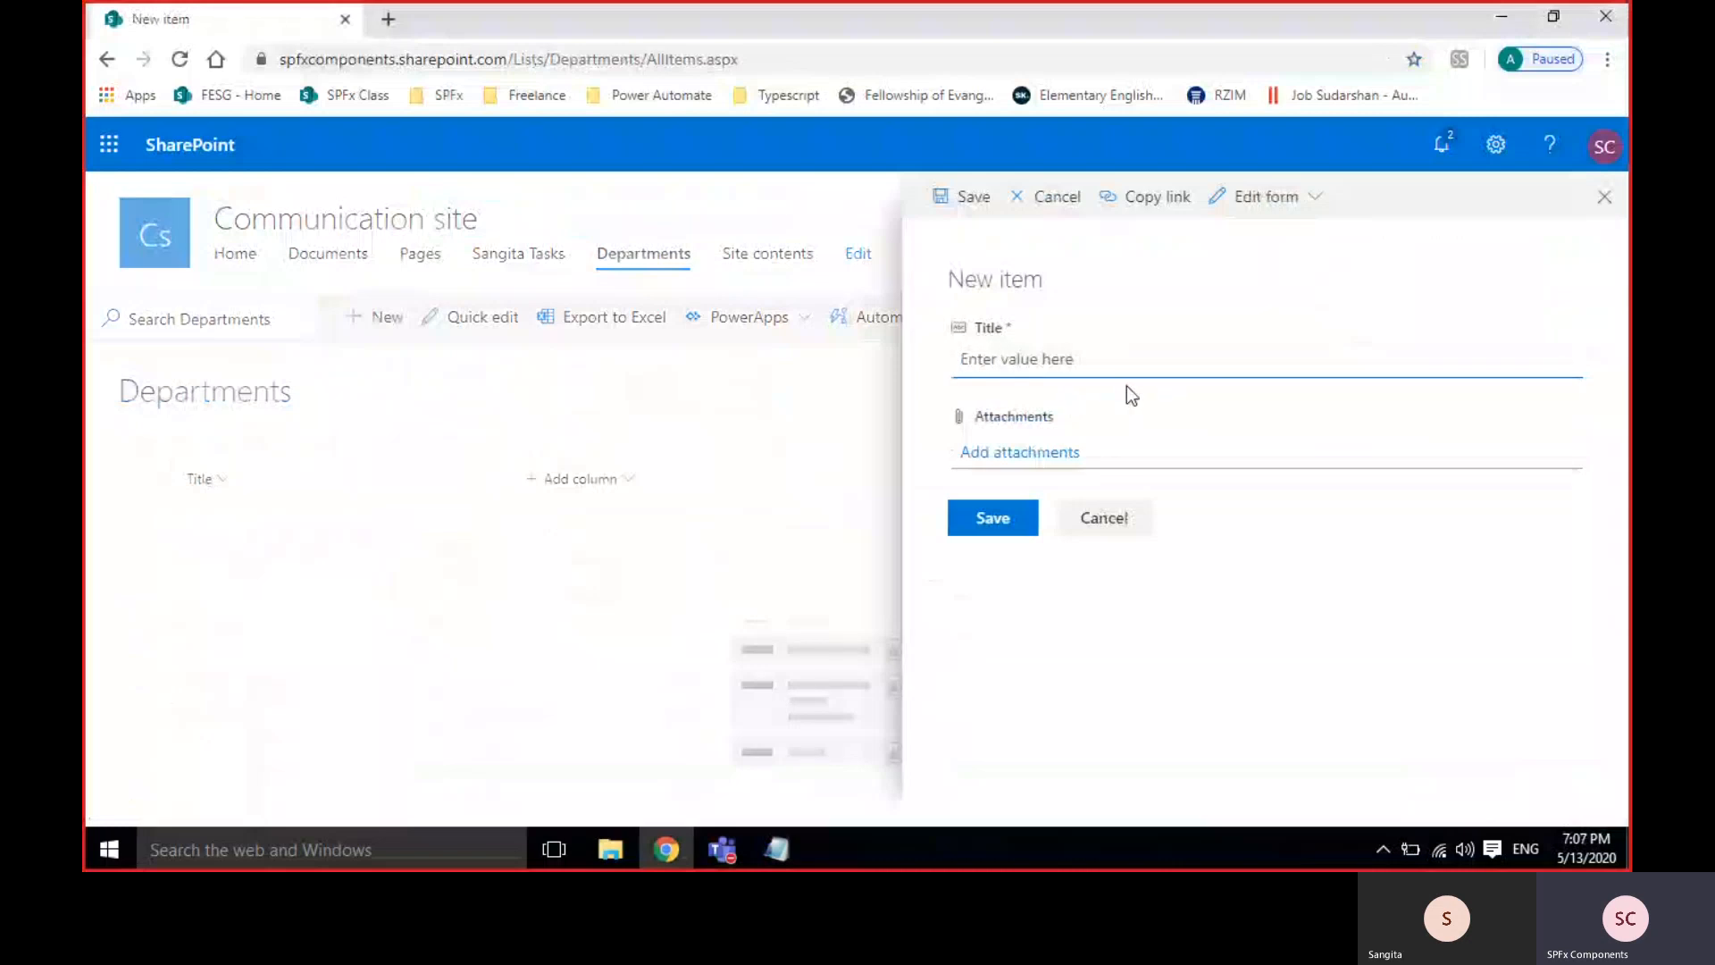
text(test)
click(1000, 525)
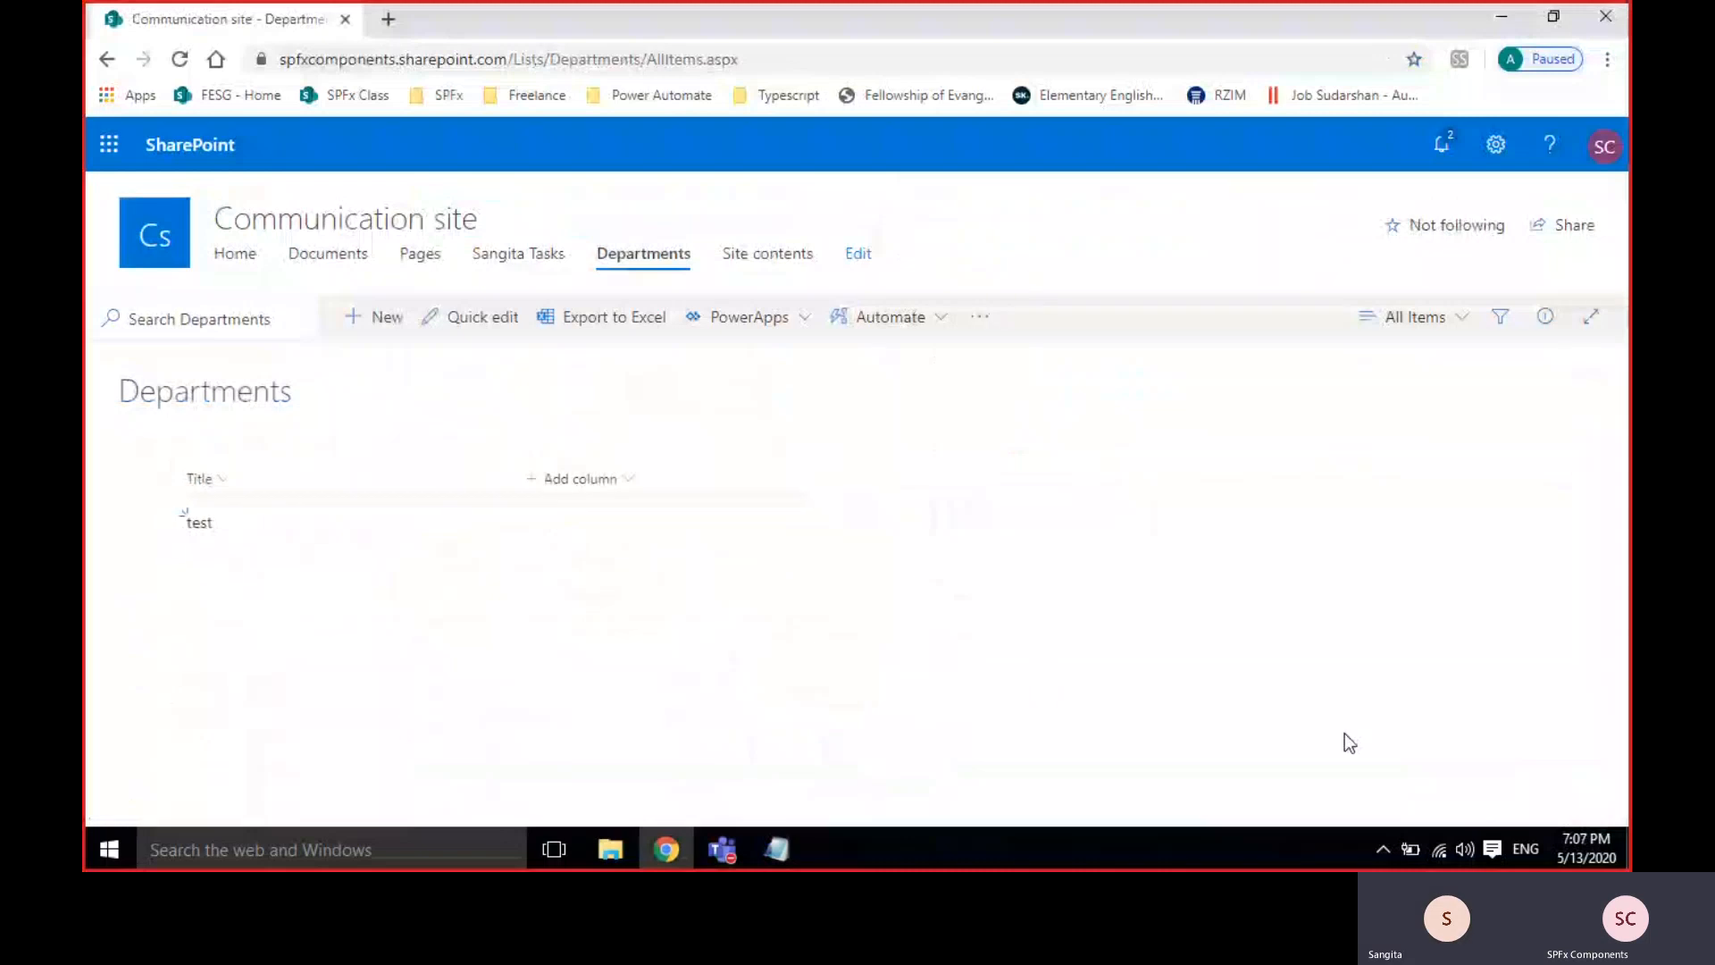
Trigger the required-Title error, then save item 'attach test' with spfx.txt attached.
click(373, 318)
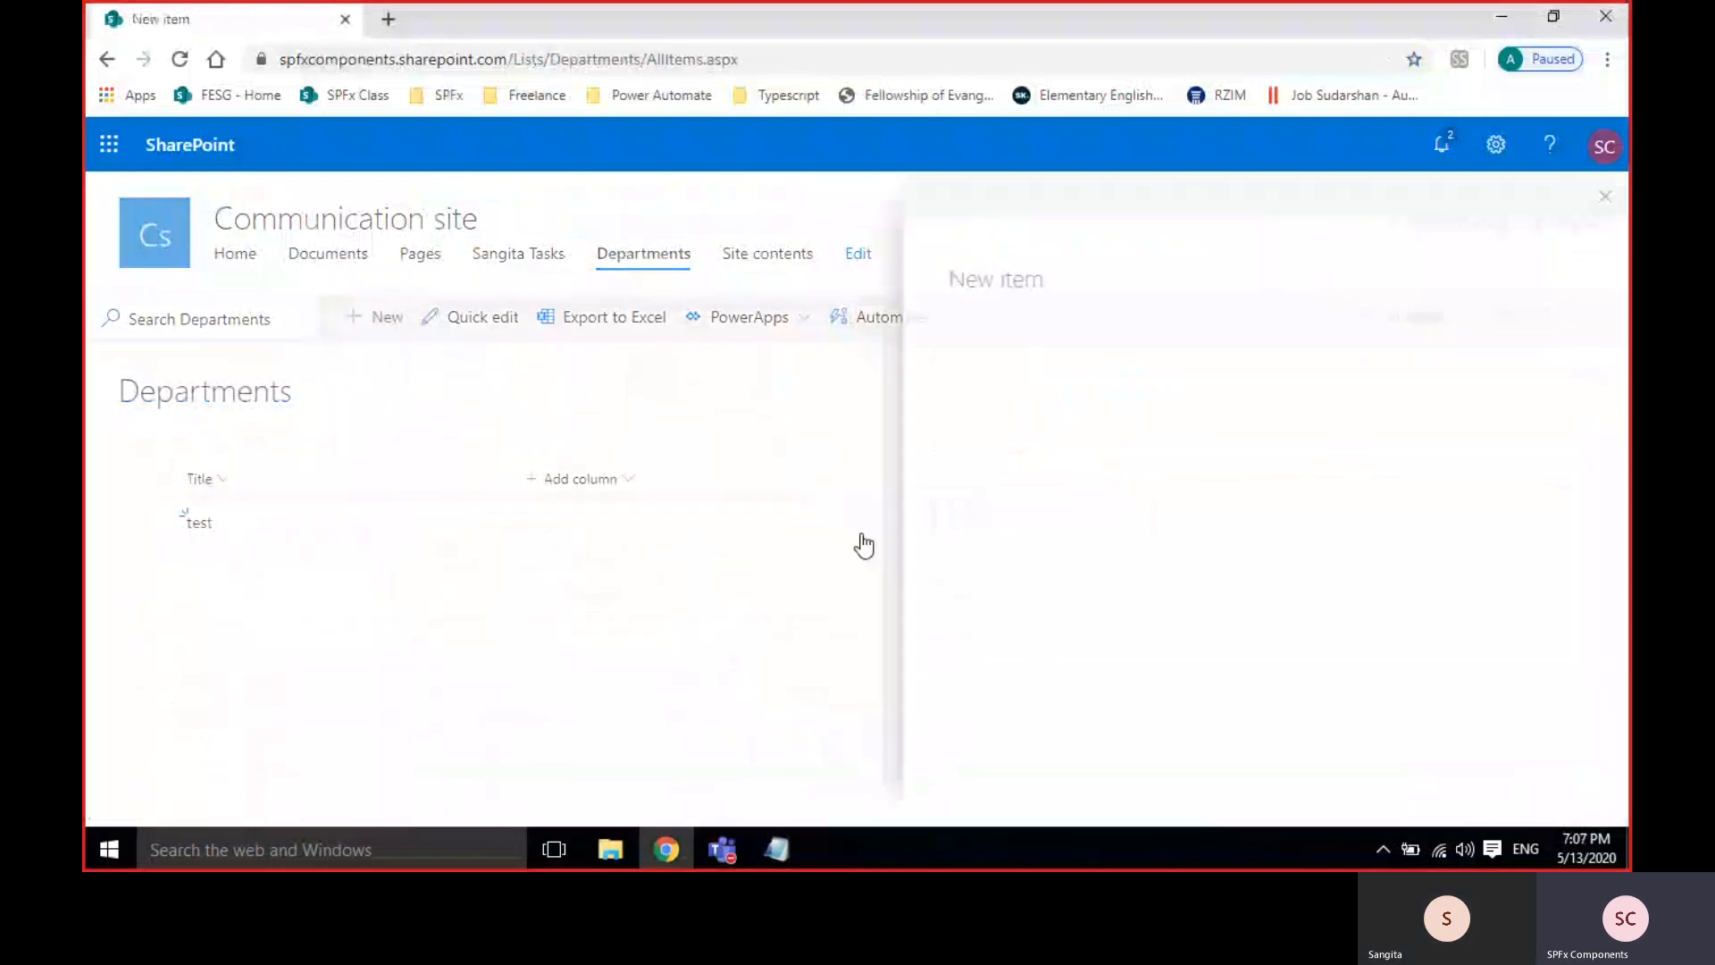
click(992, 517)
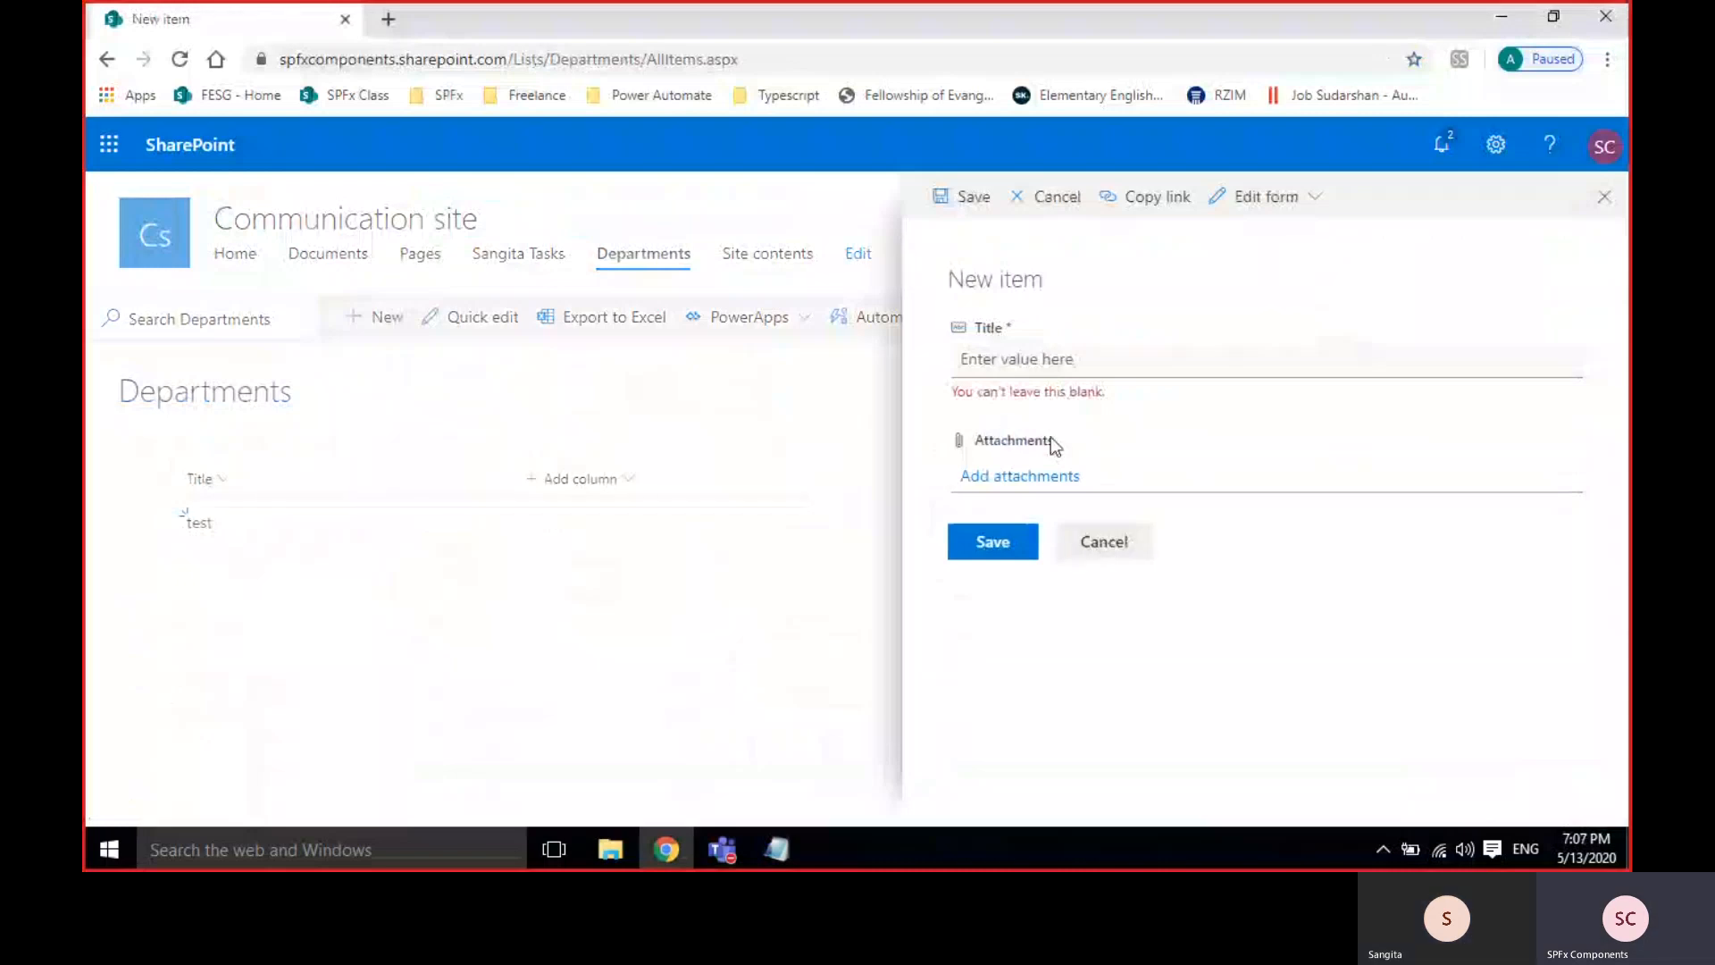
click(1021, 475)
double_click(347, 215)
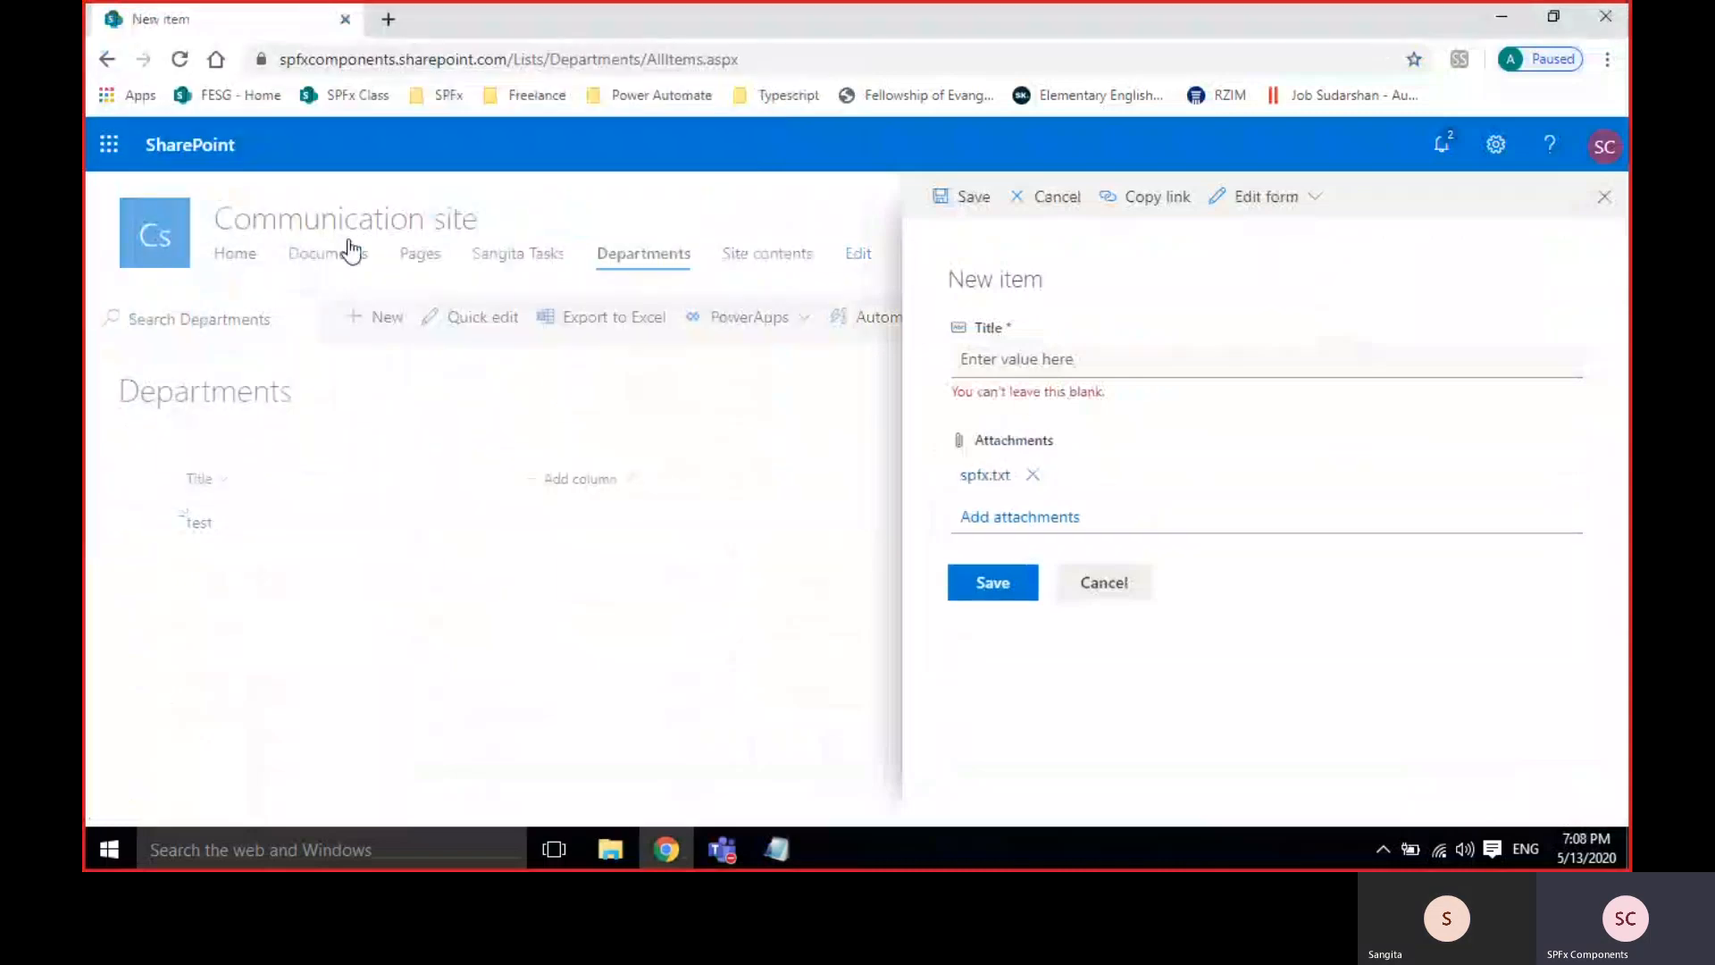
click(997, 364)
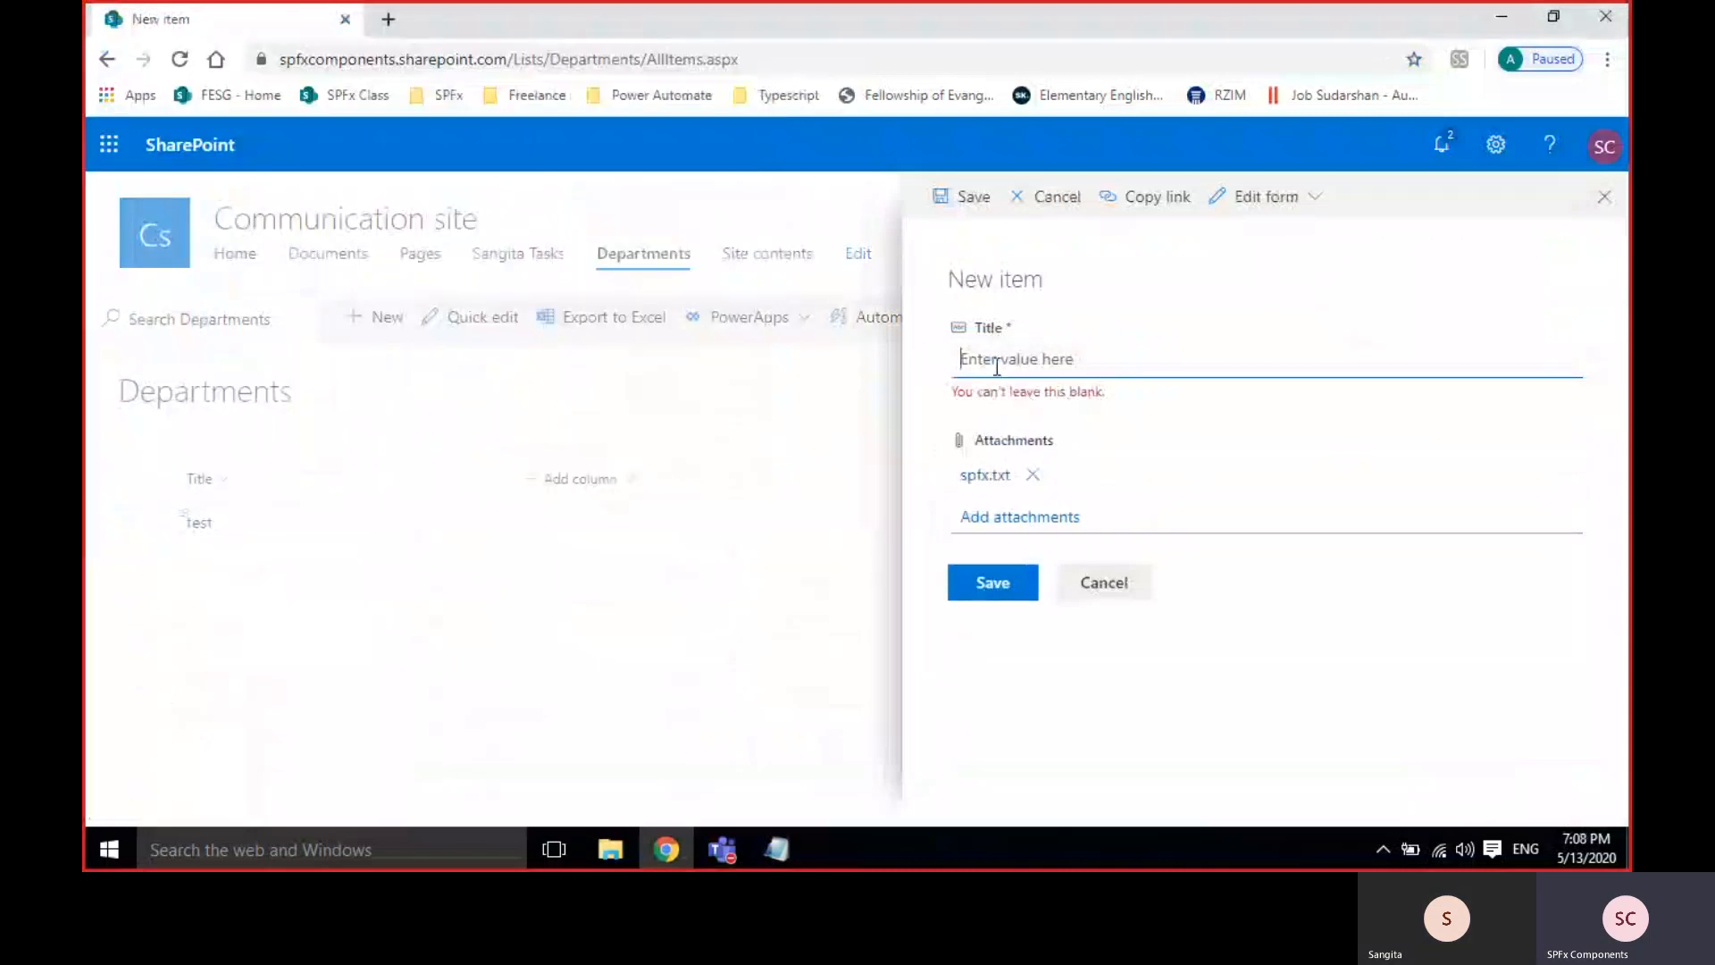
text(attach)
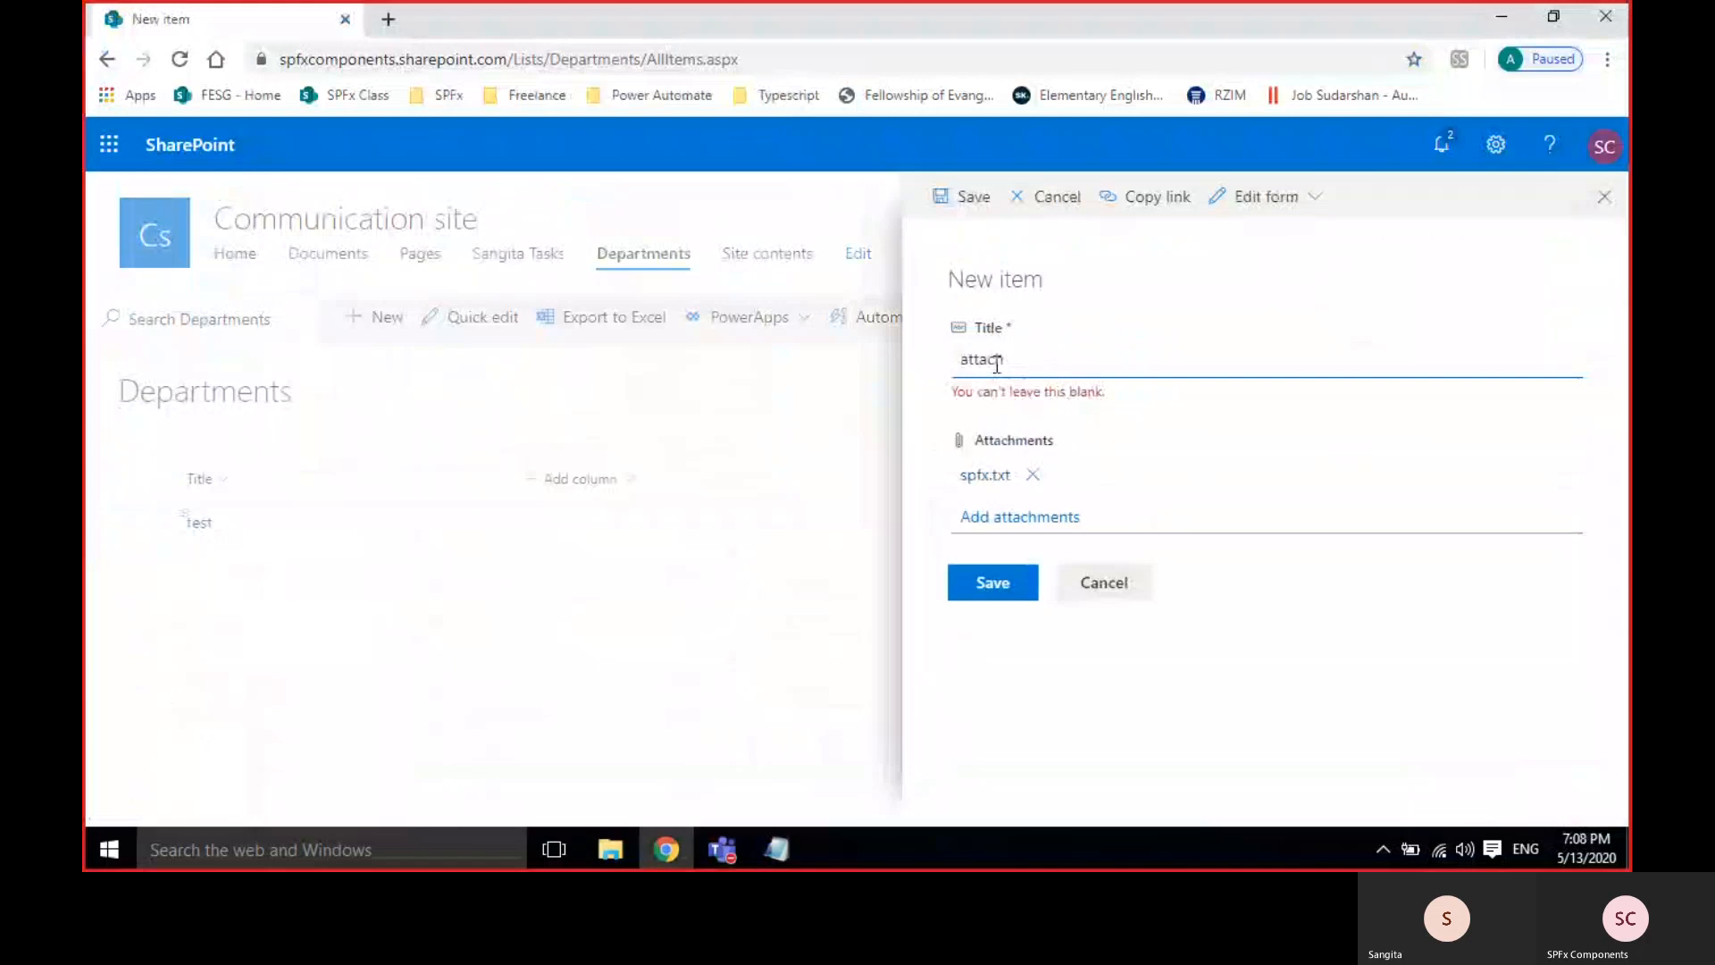
text( test)
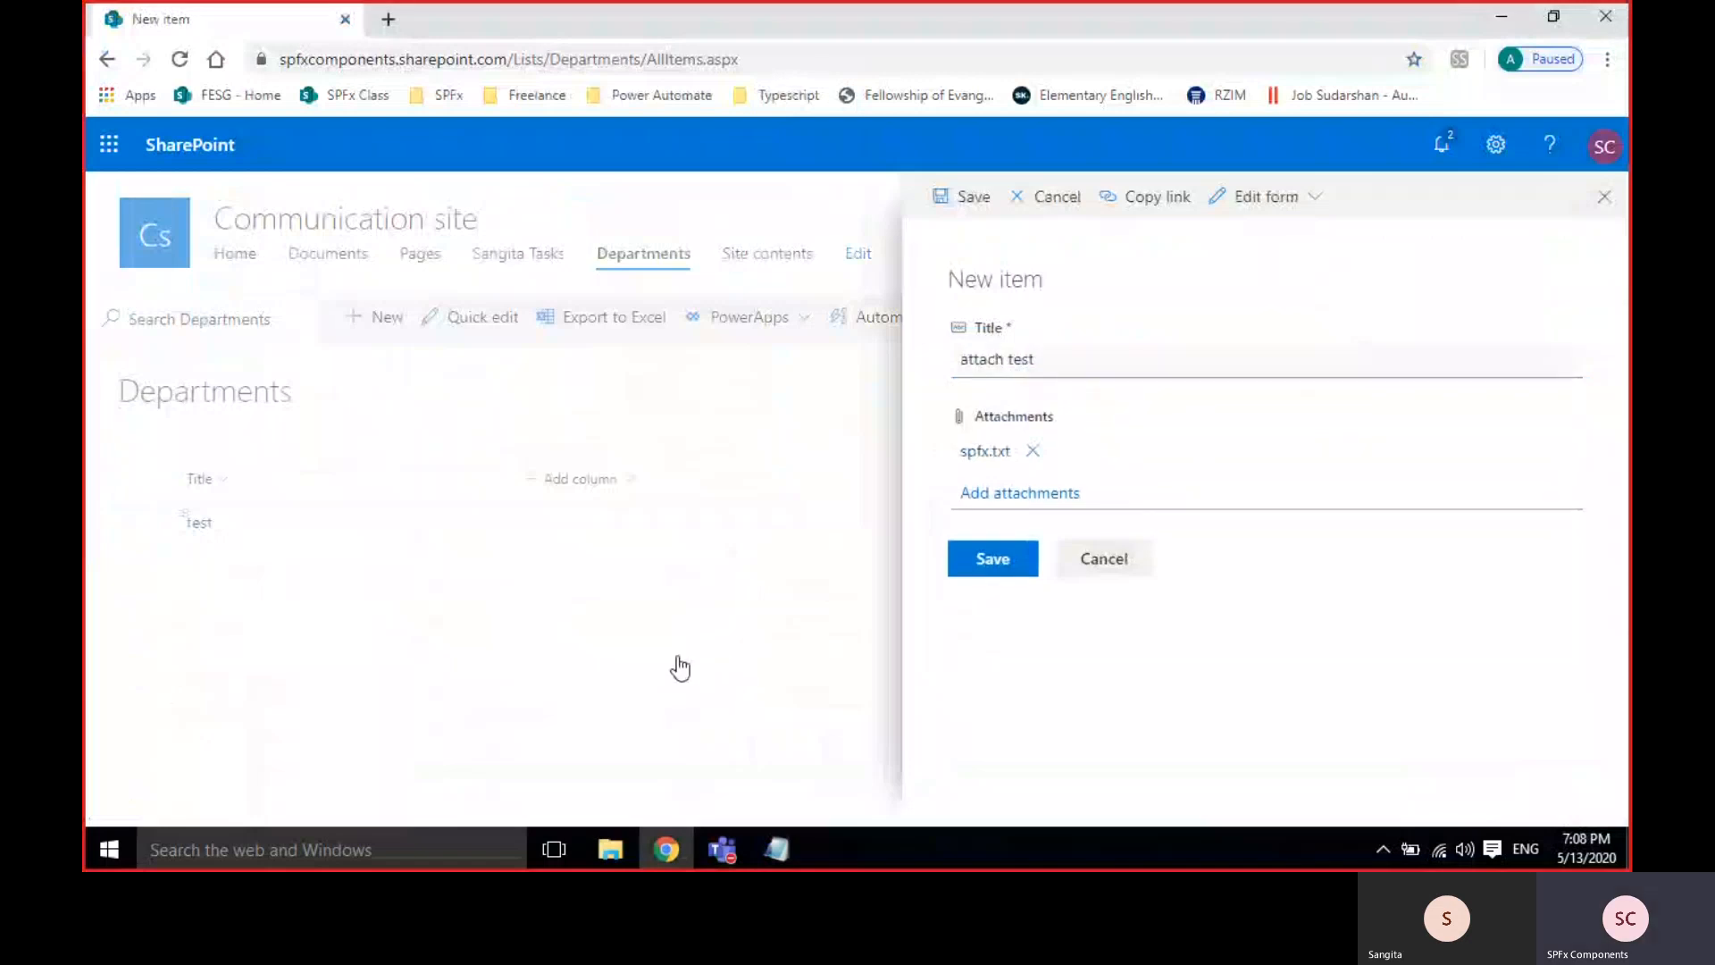
click(989, 561)
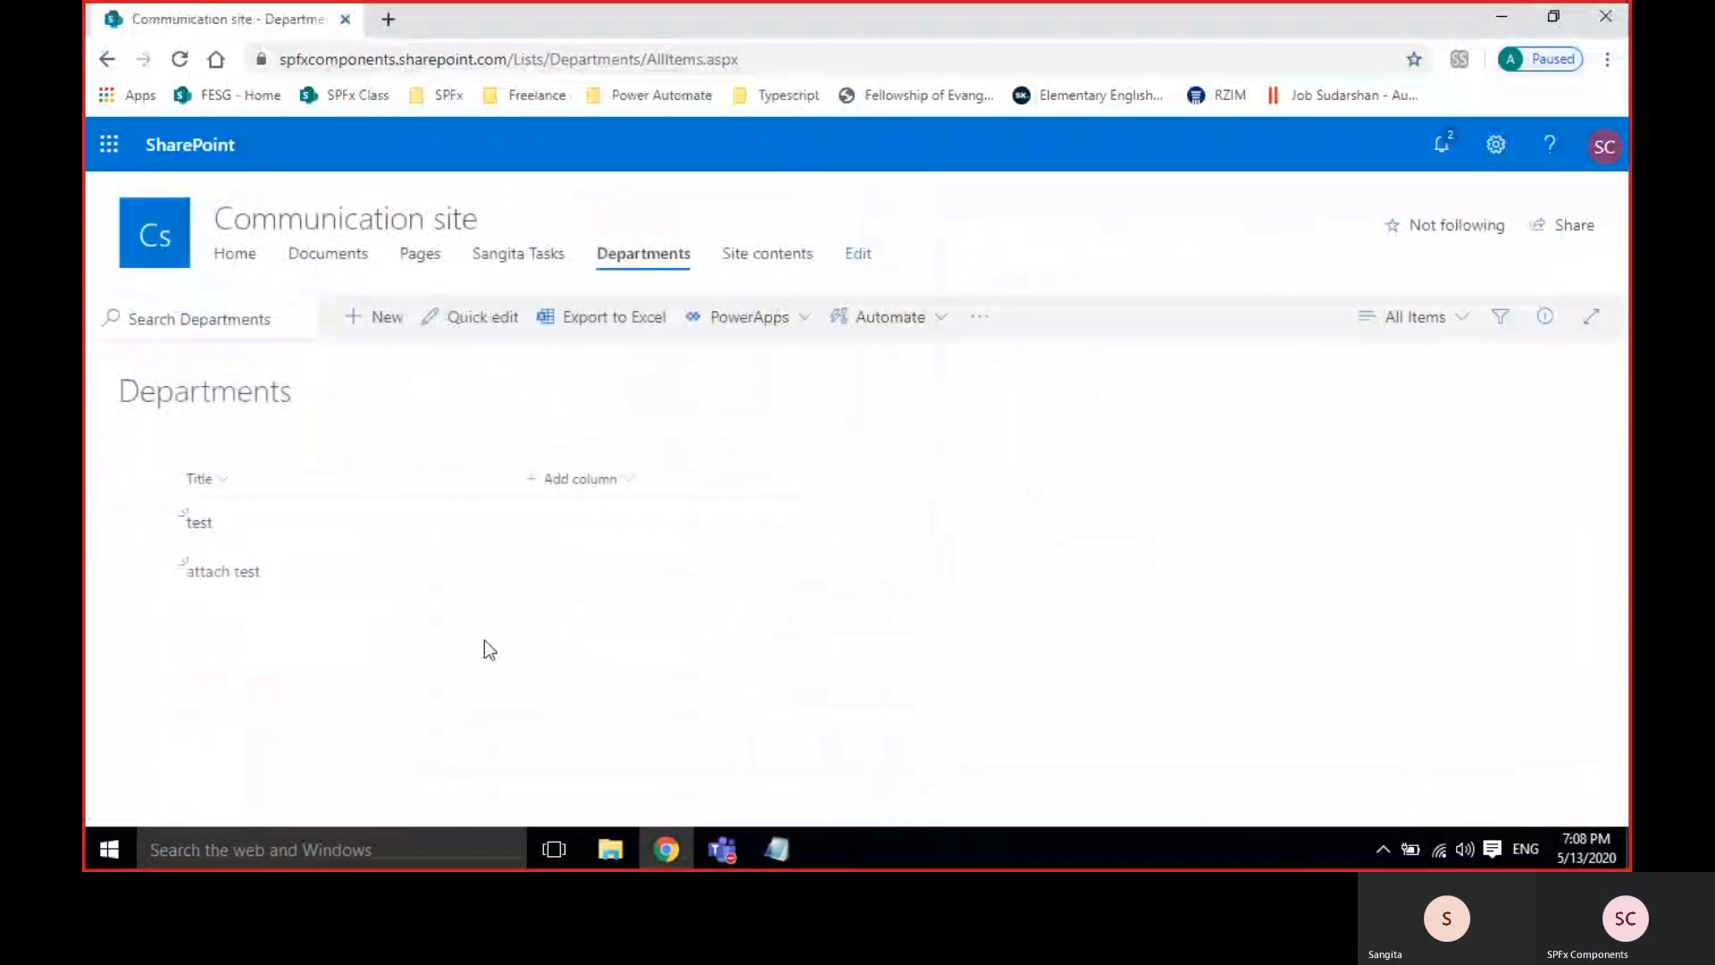
Check the 'attach test' item's details, close them, and bring up the gear Settings panel.
click(230, 574)
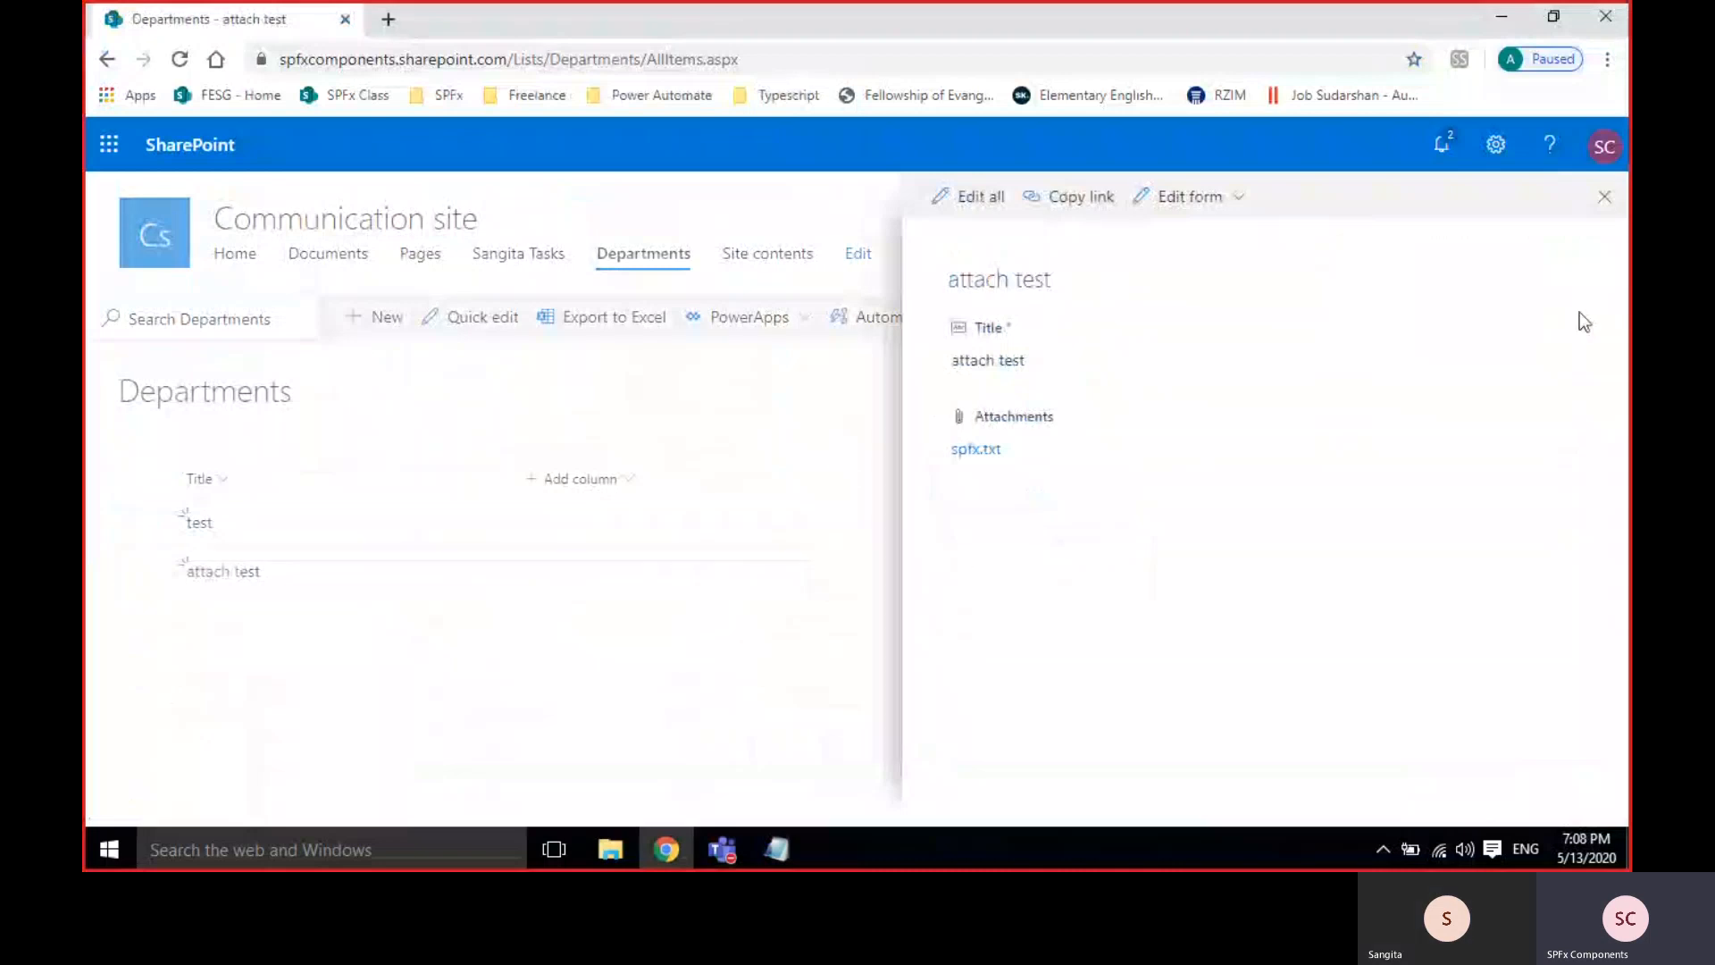
click(1606, 198)
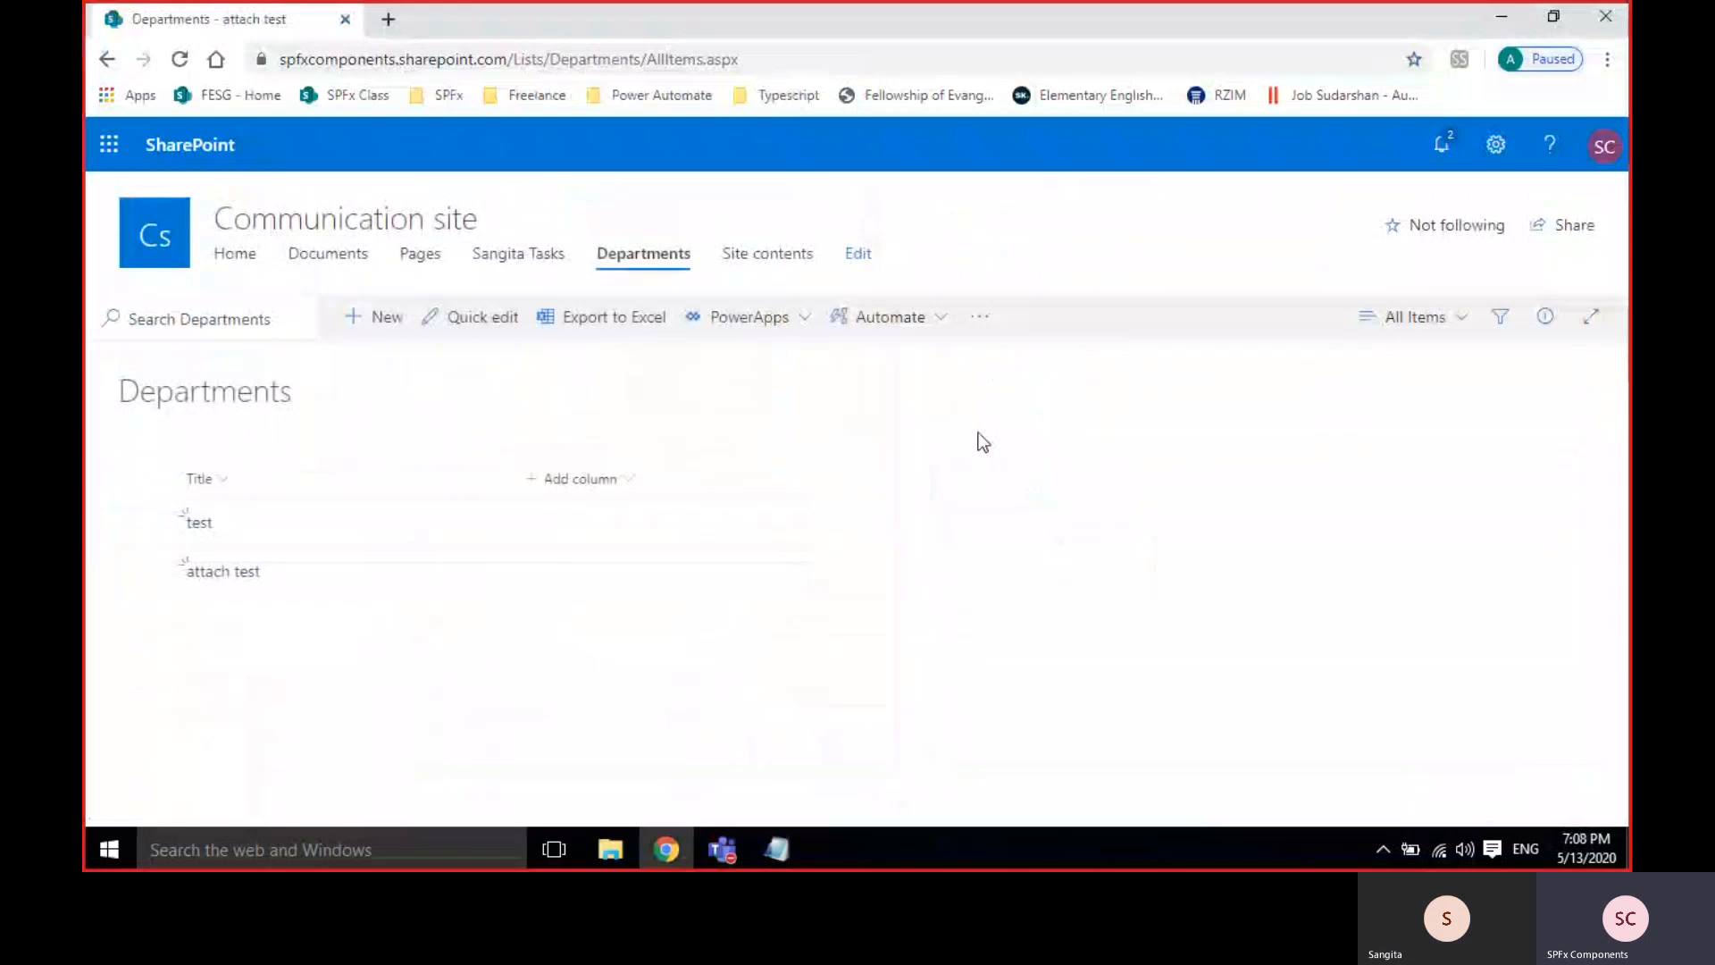
click(1508, 143)
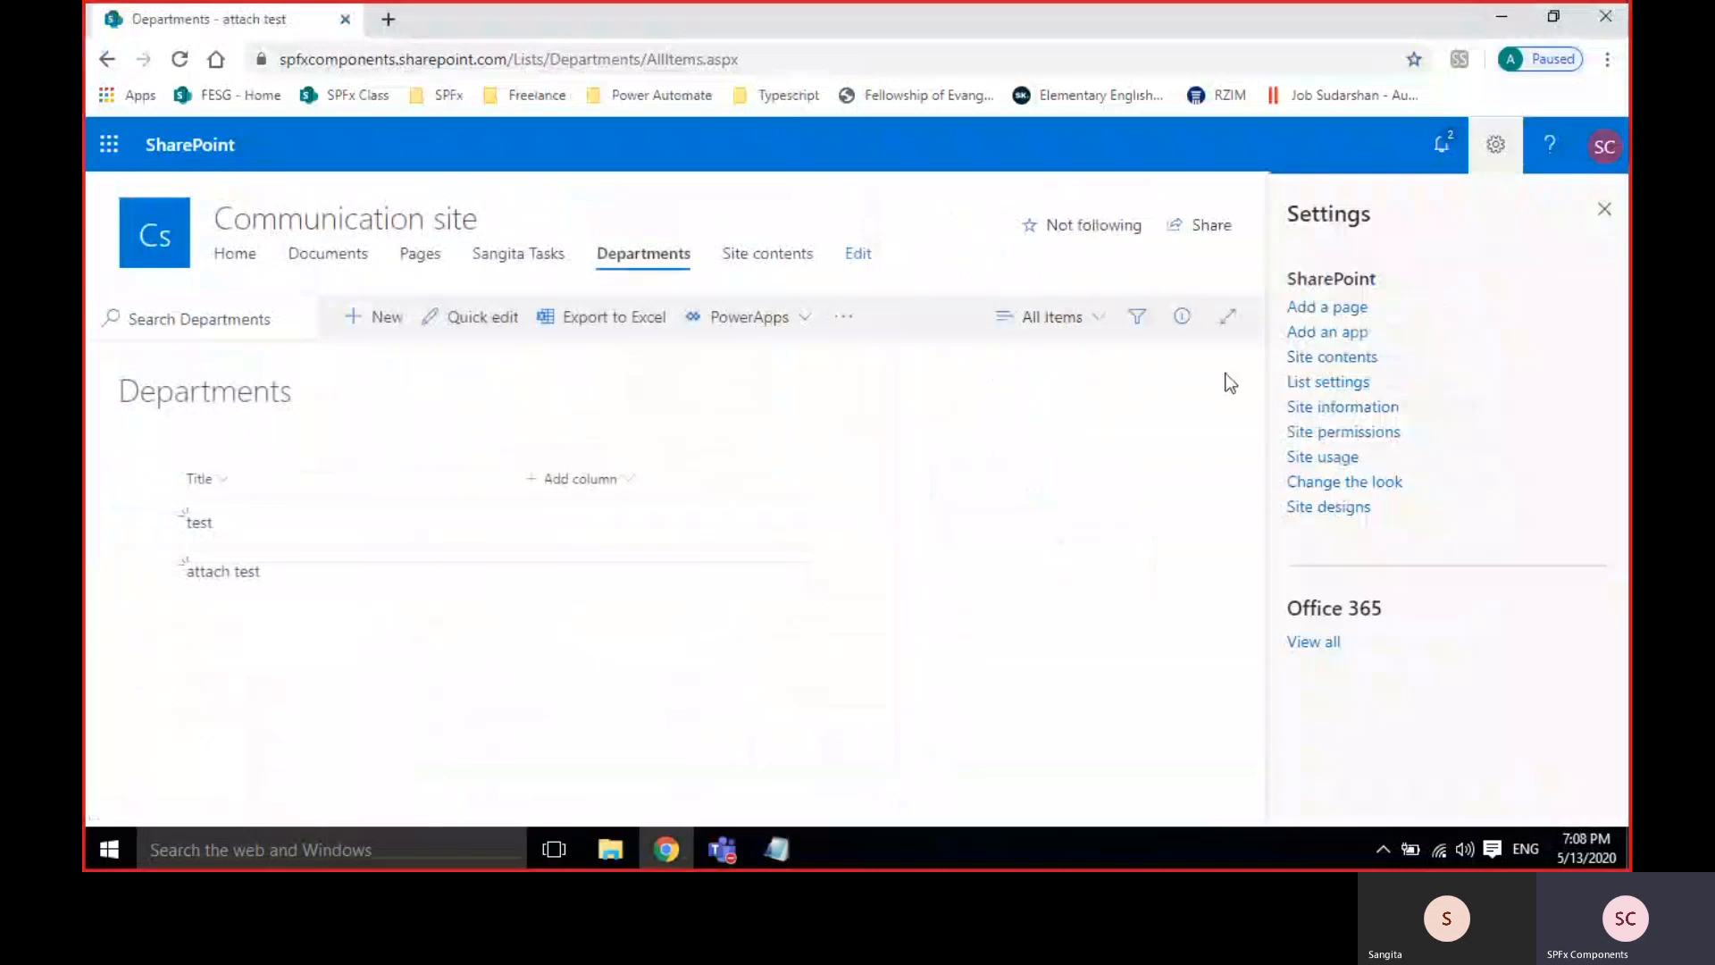
Set the Departments list to Classic experience in Advanced settings and return to its items.
click(1326, 383)
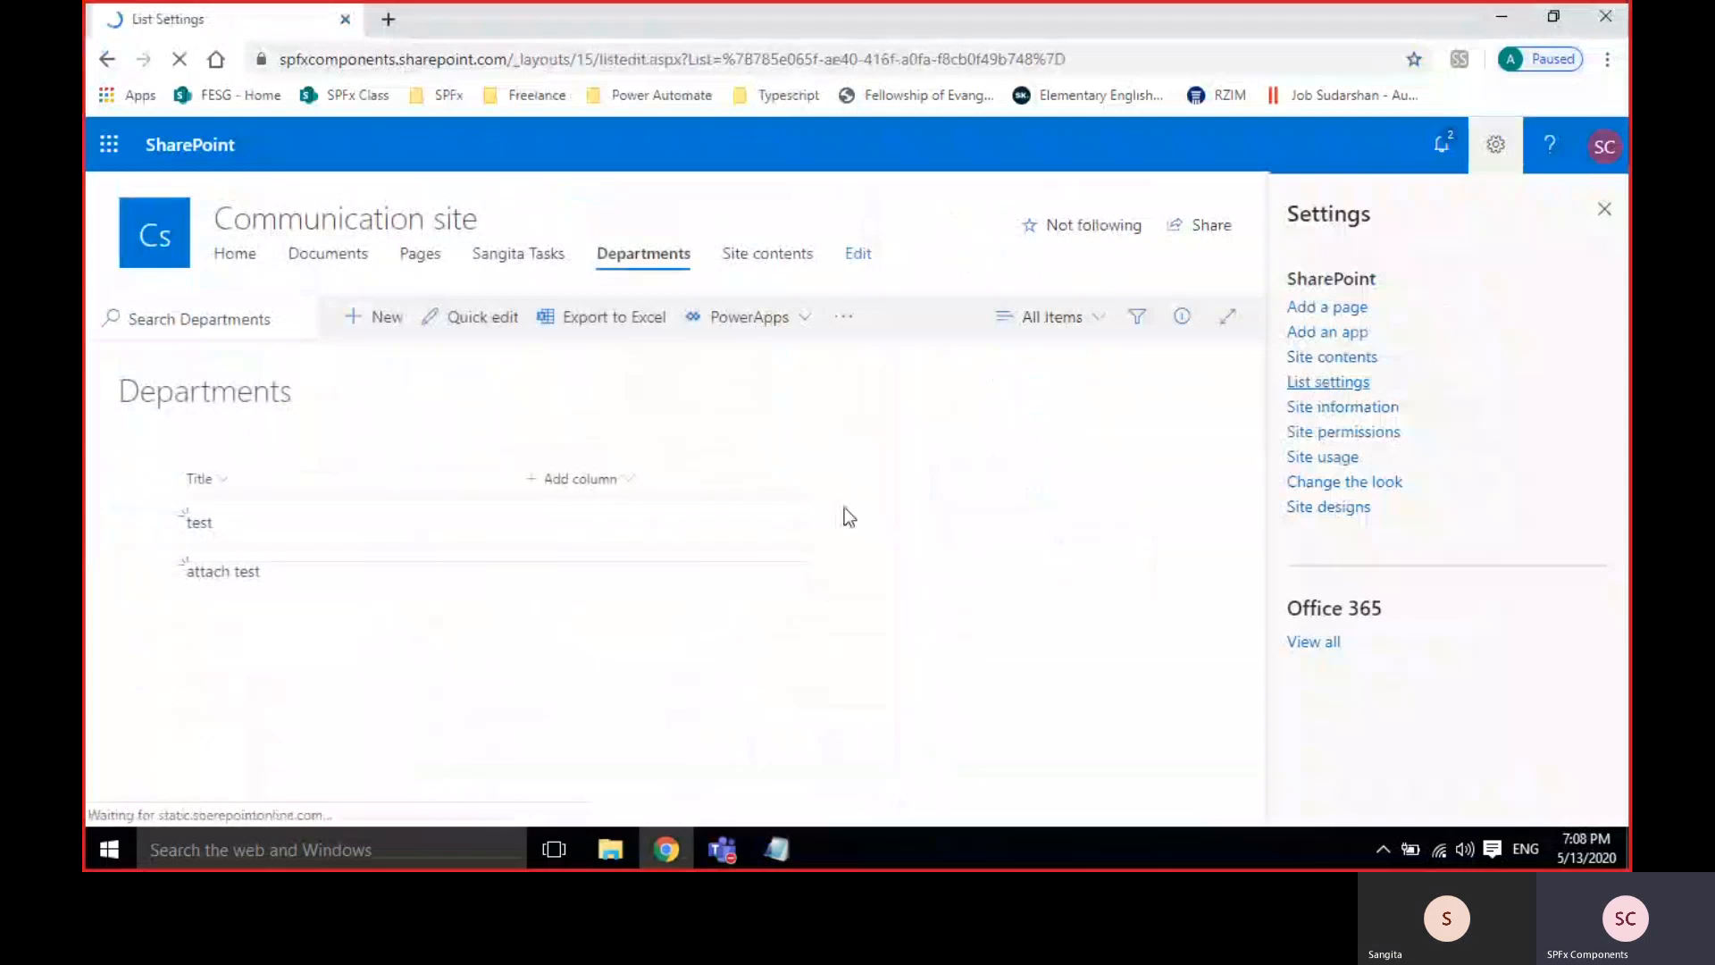
scroll(846, 511, down, 7)
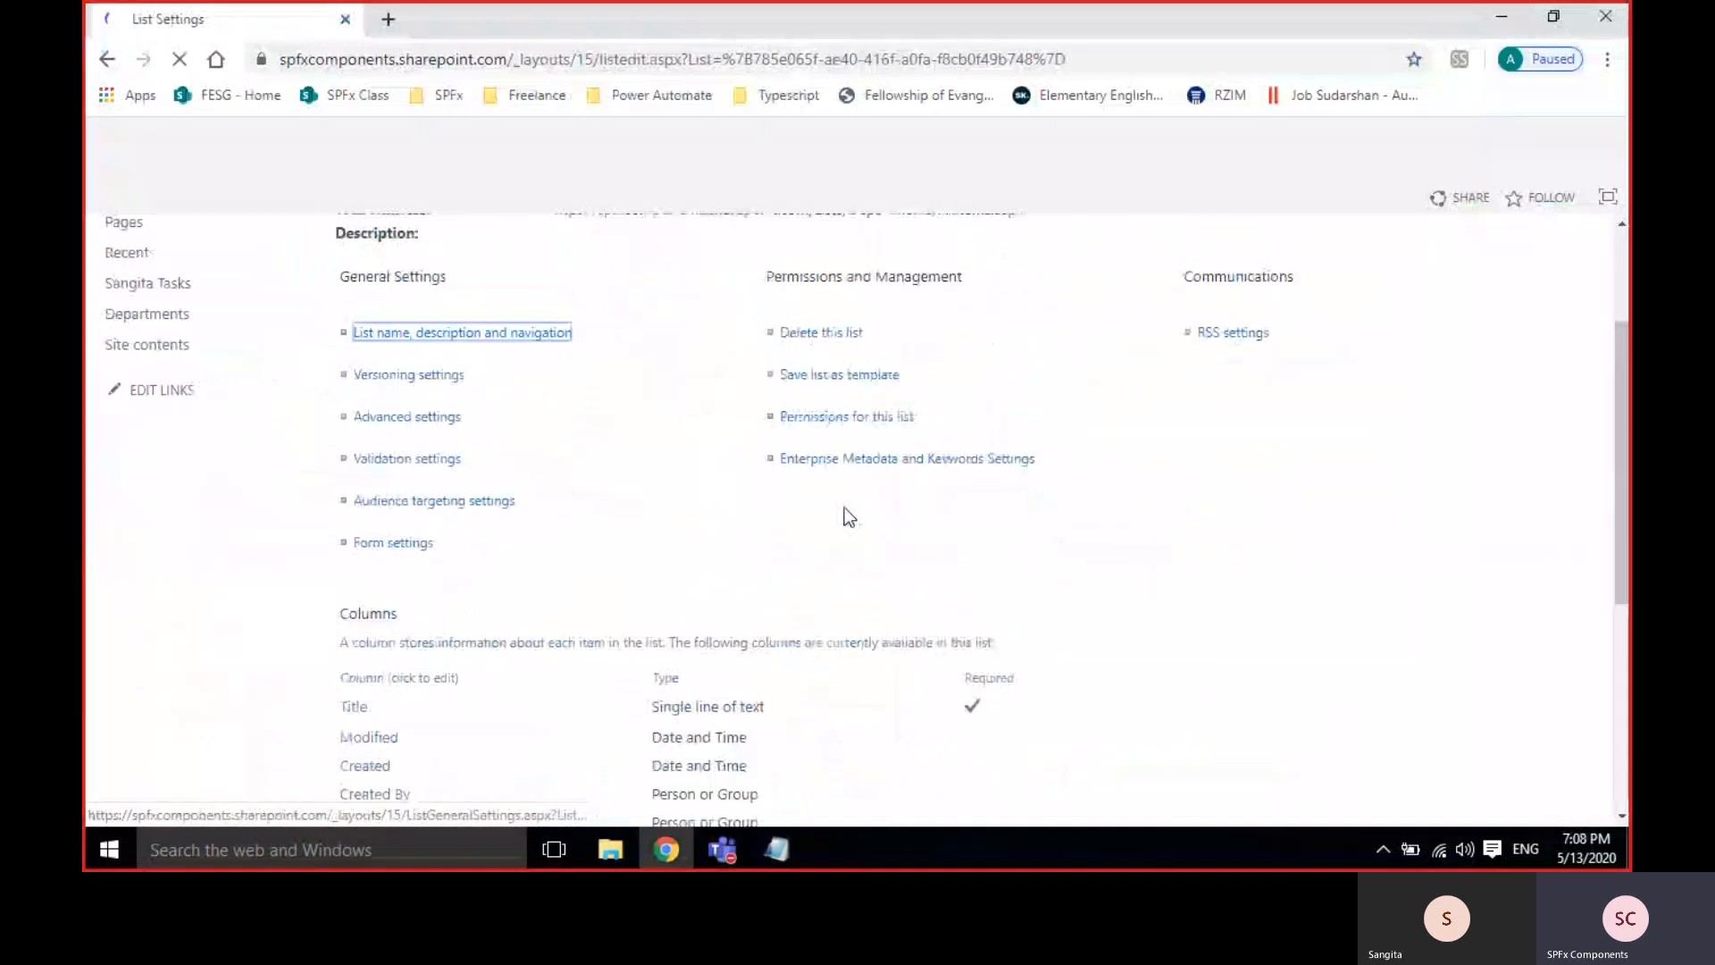
click(411, 385)
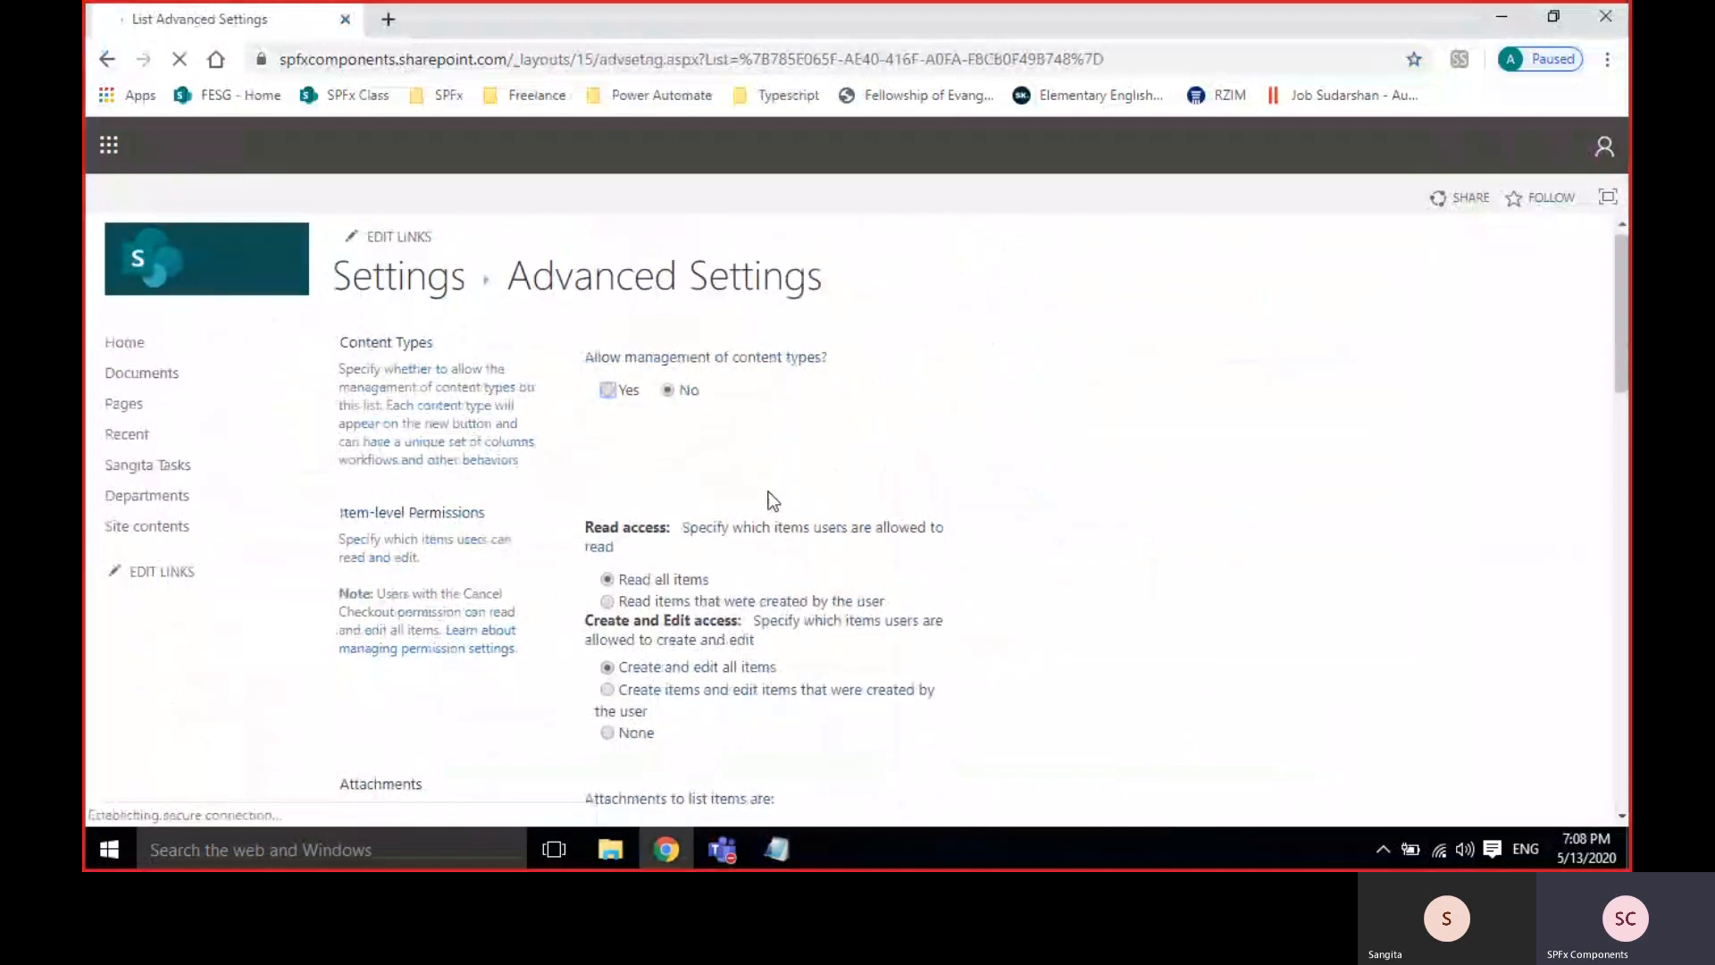
scroll(769, 496, down, 15)
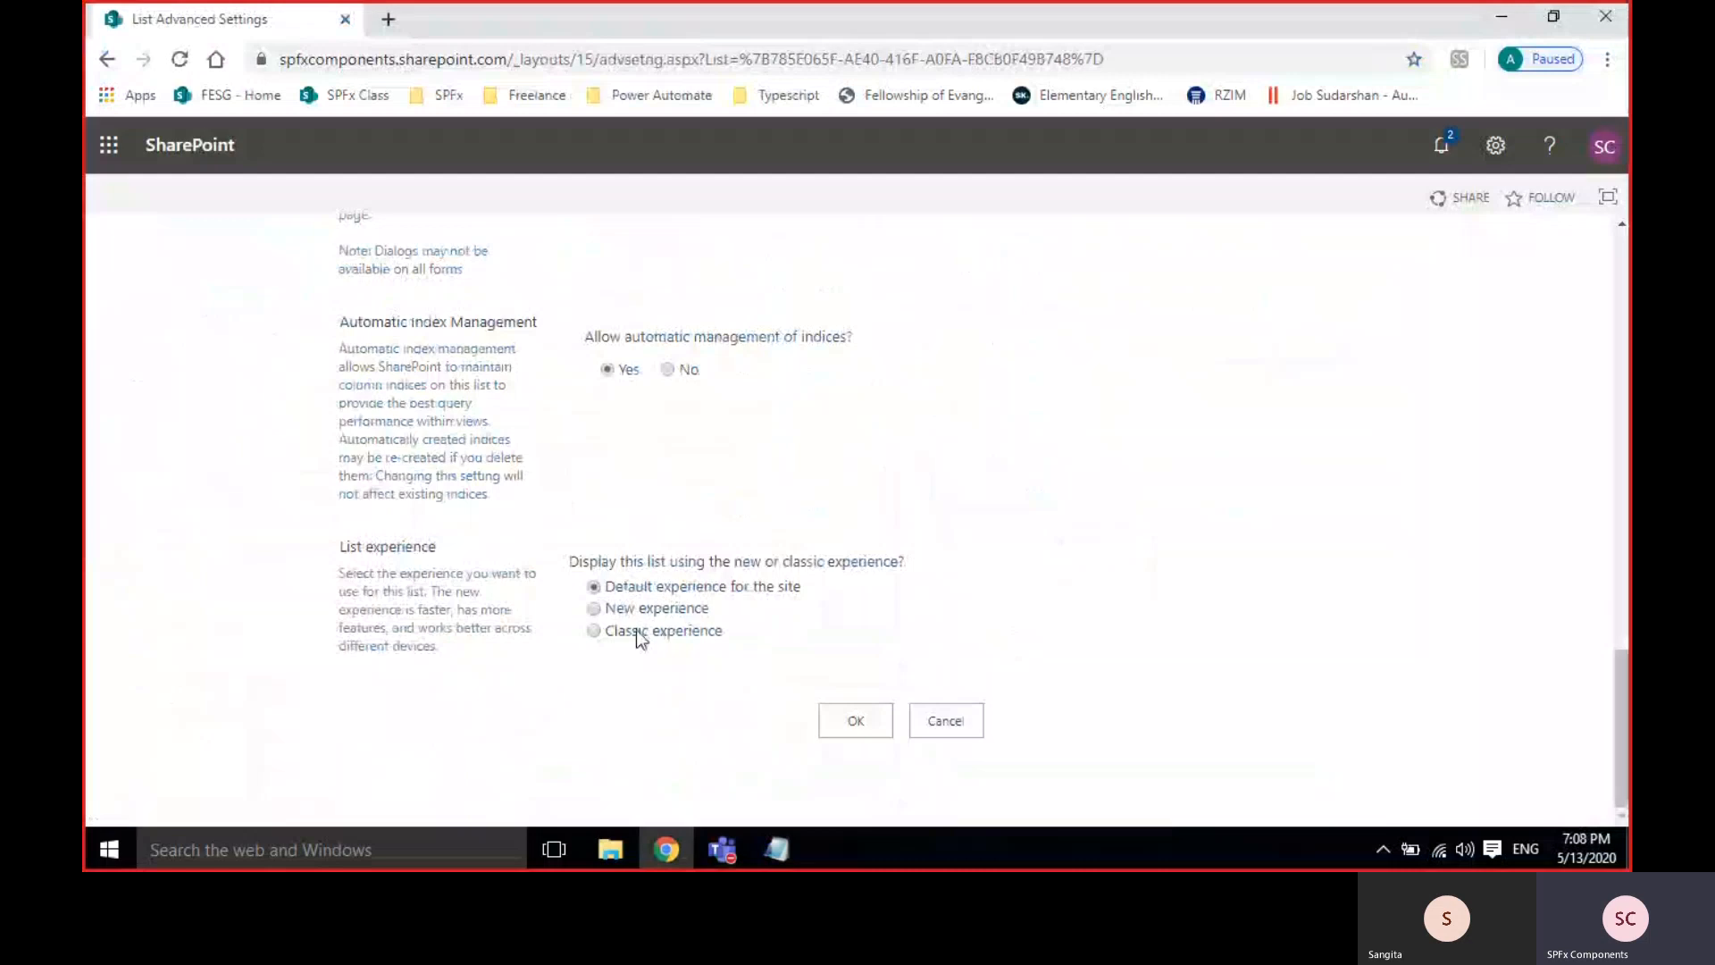
click(636, 632)
click(852, 725)
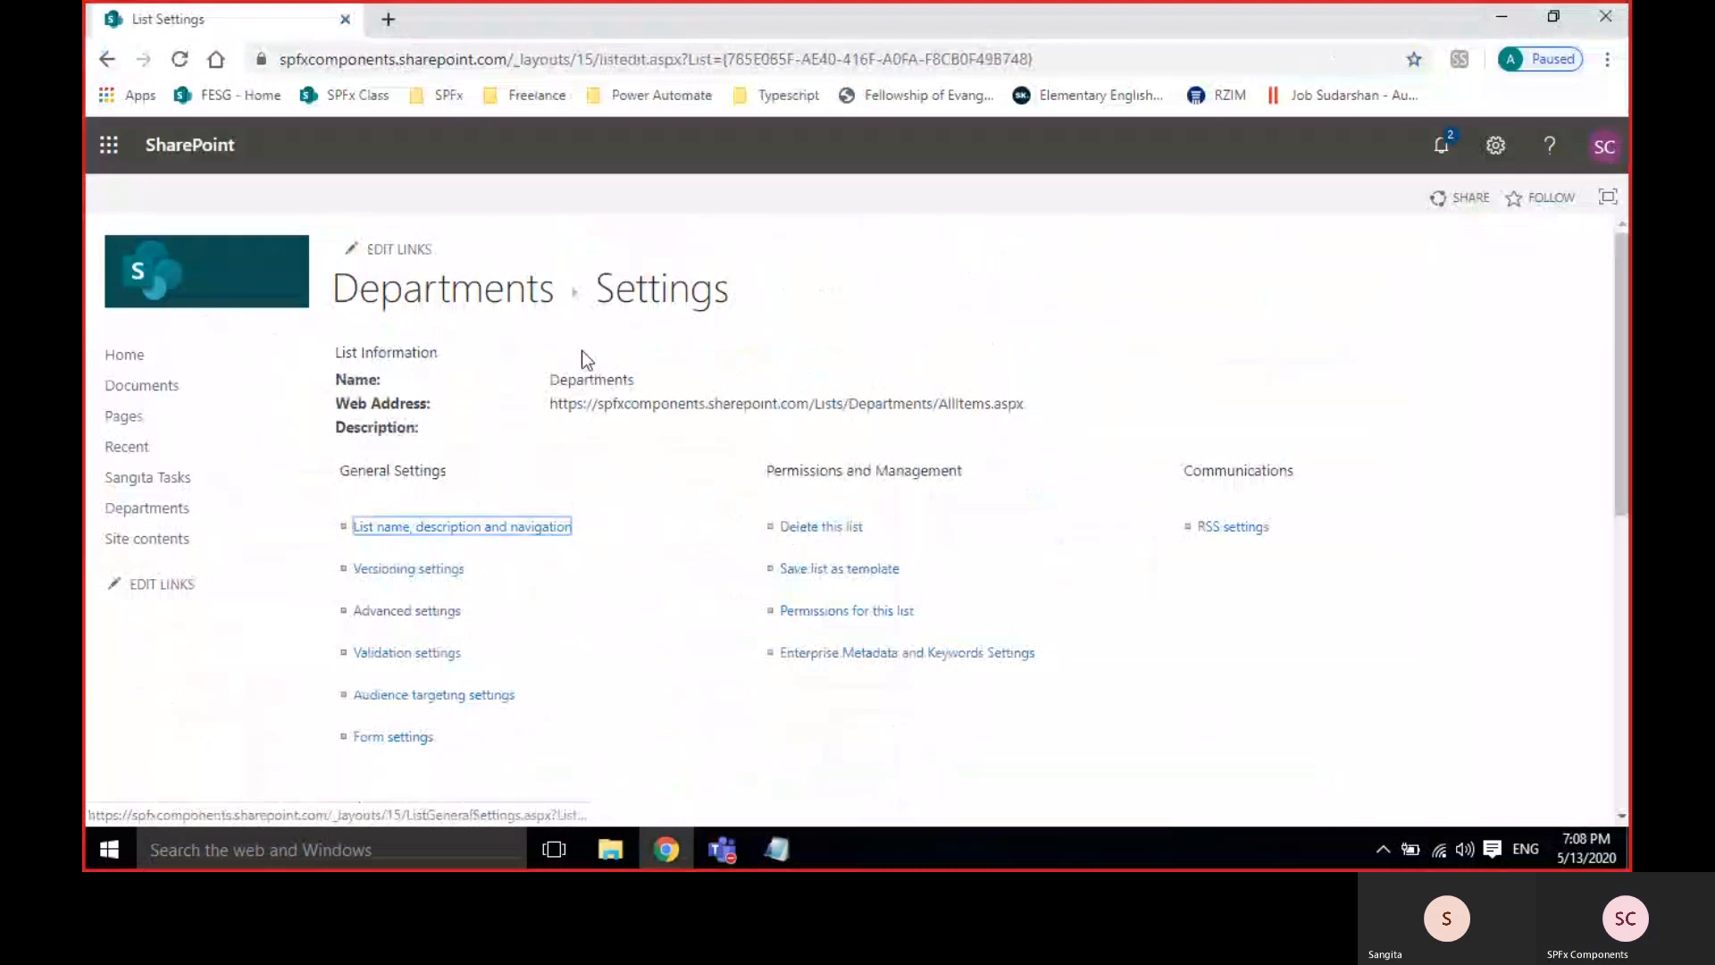
click(449, 291)
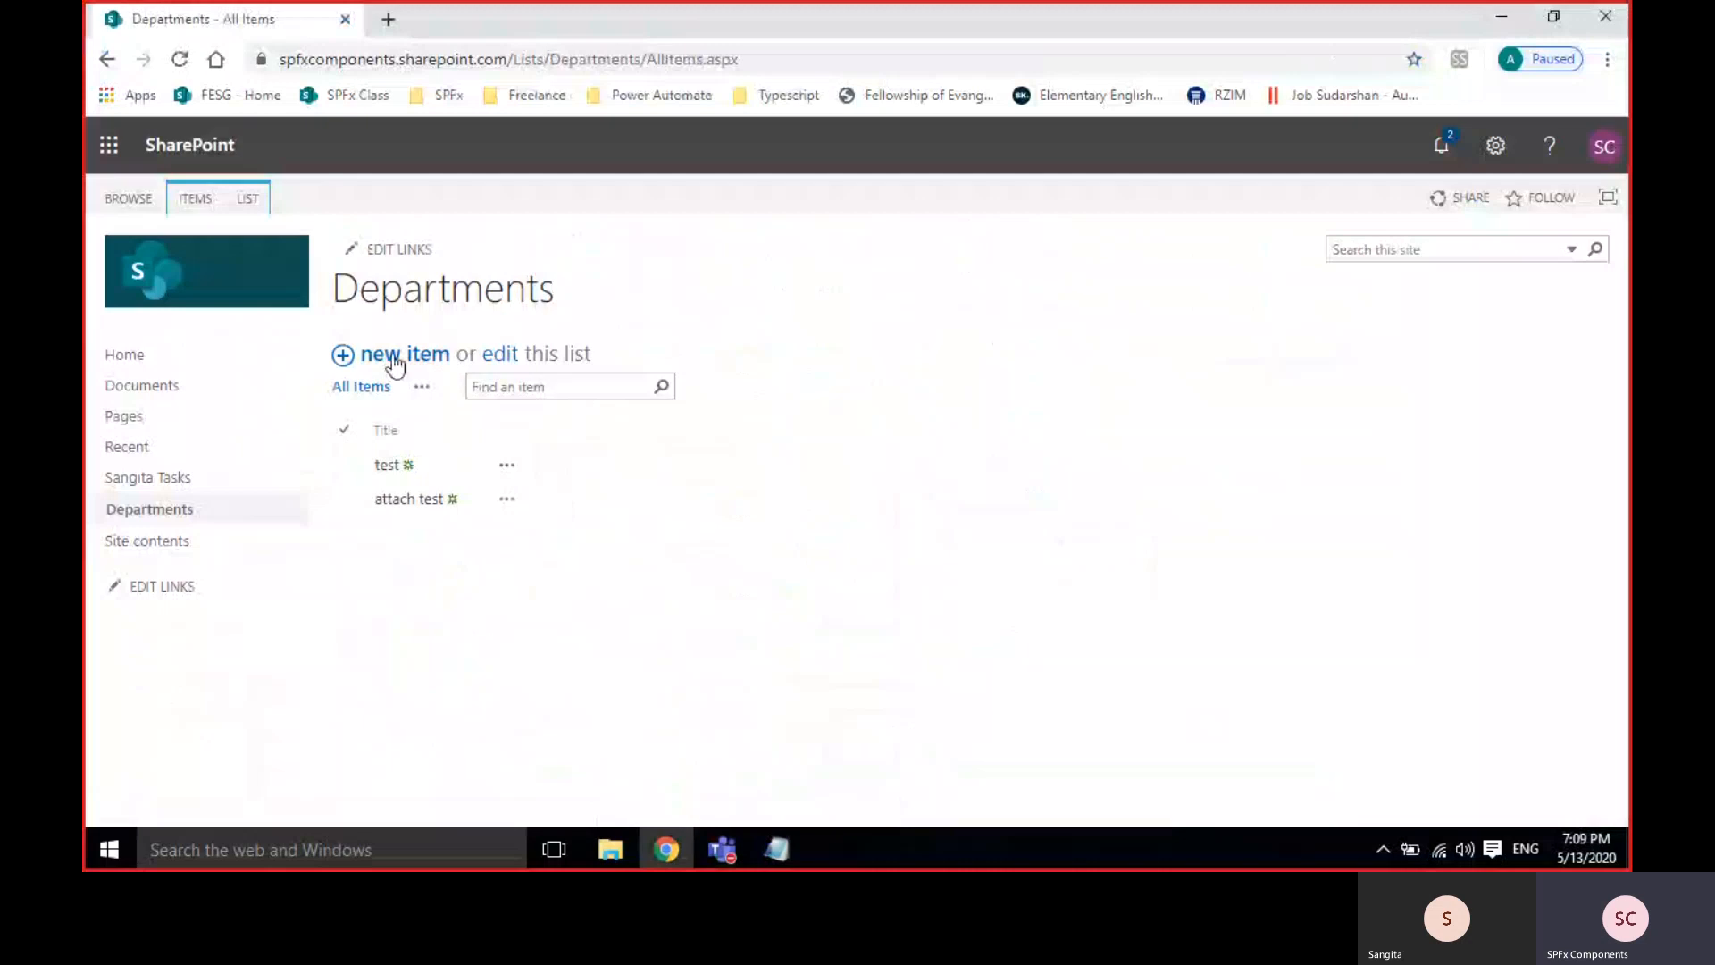
click(444, 359)
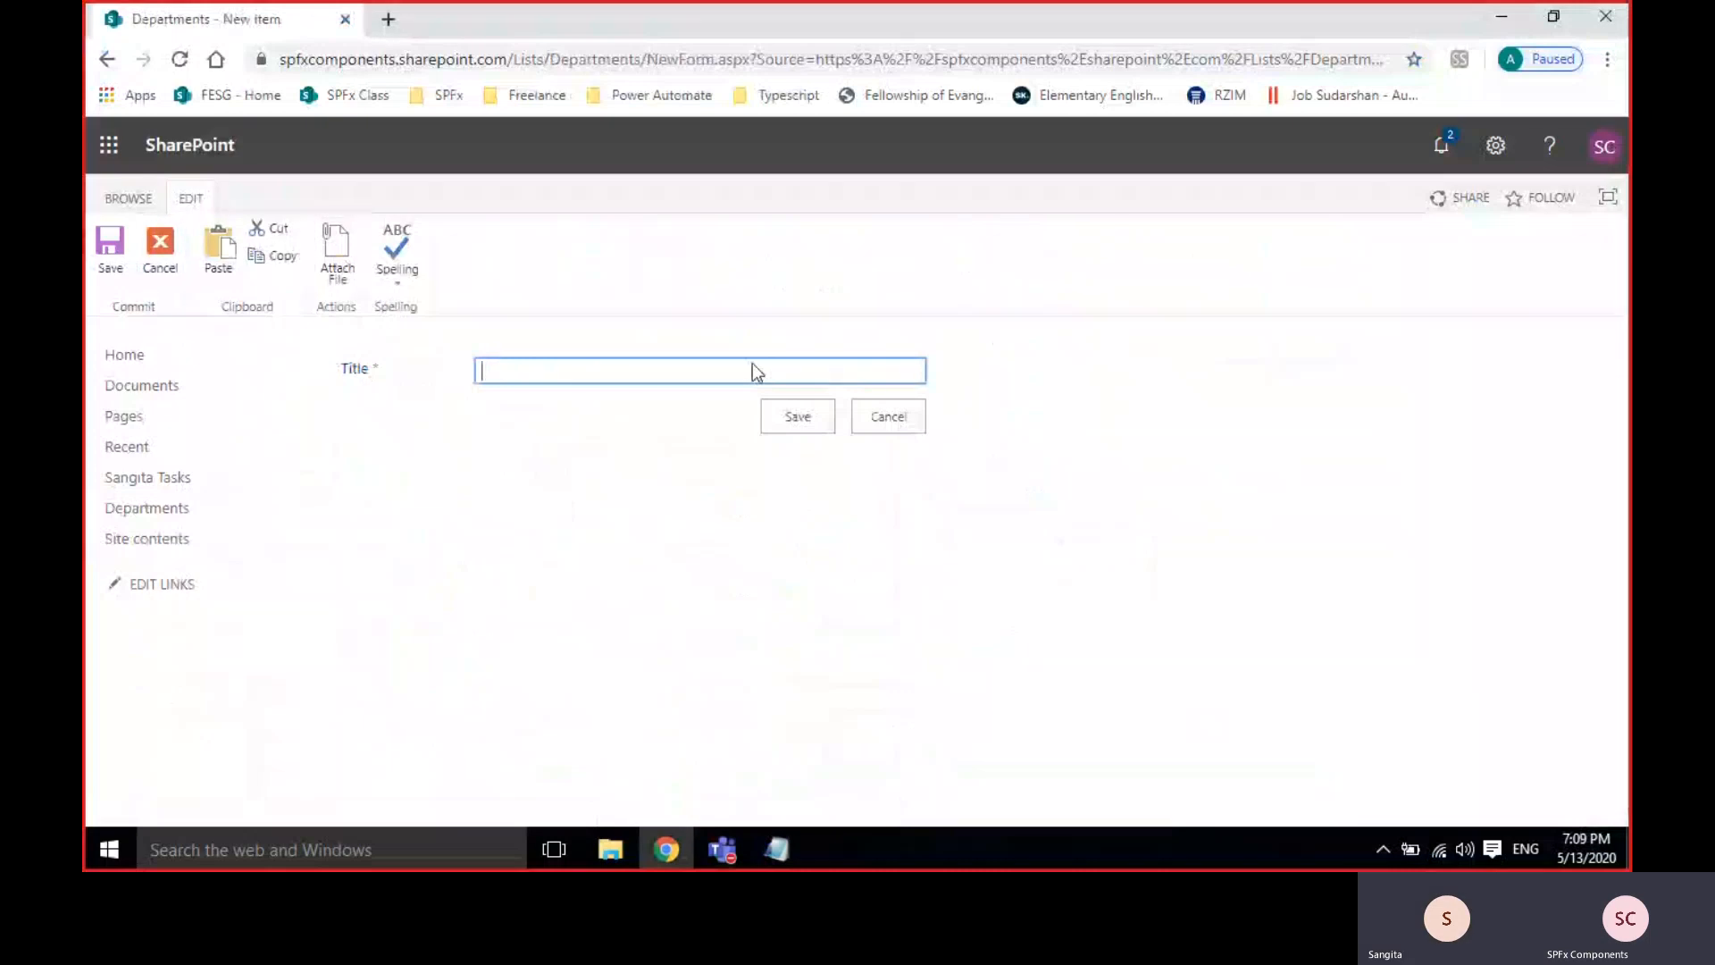
click(877, 422)
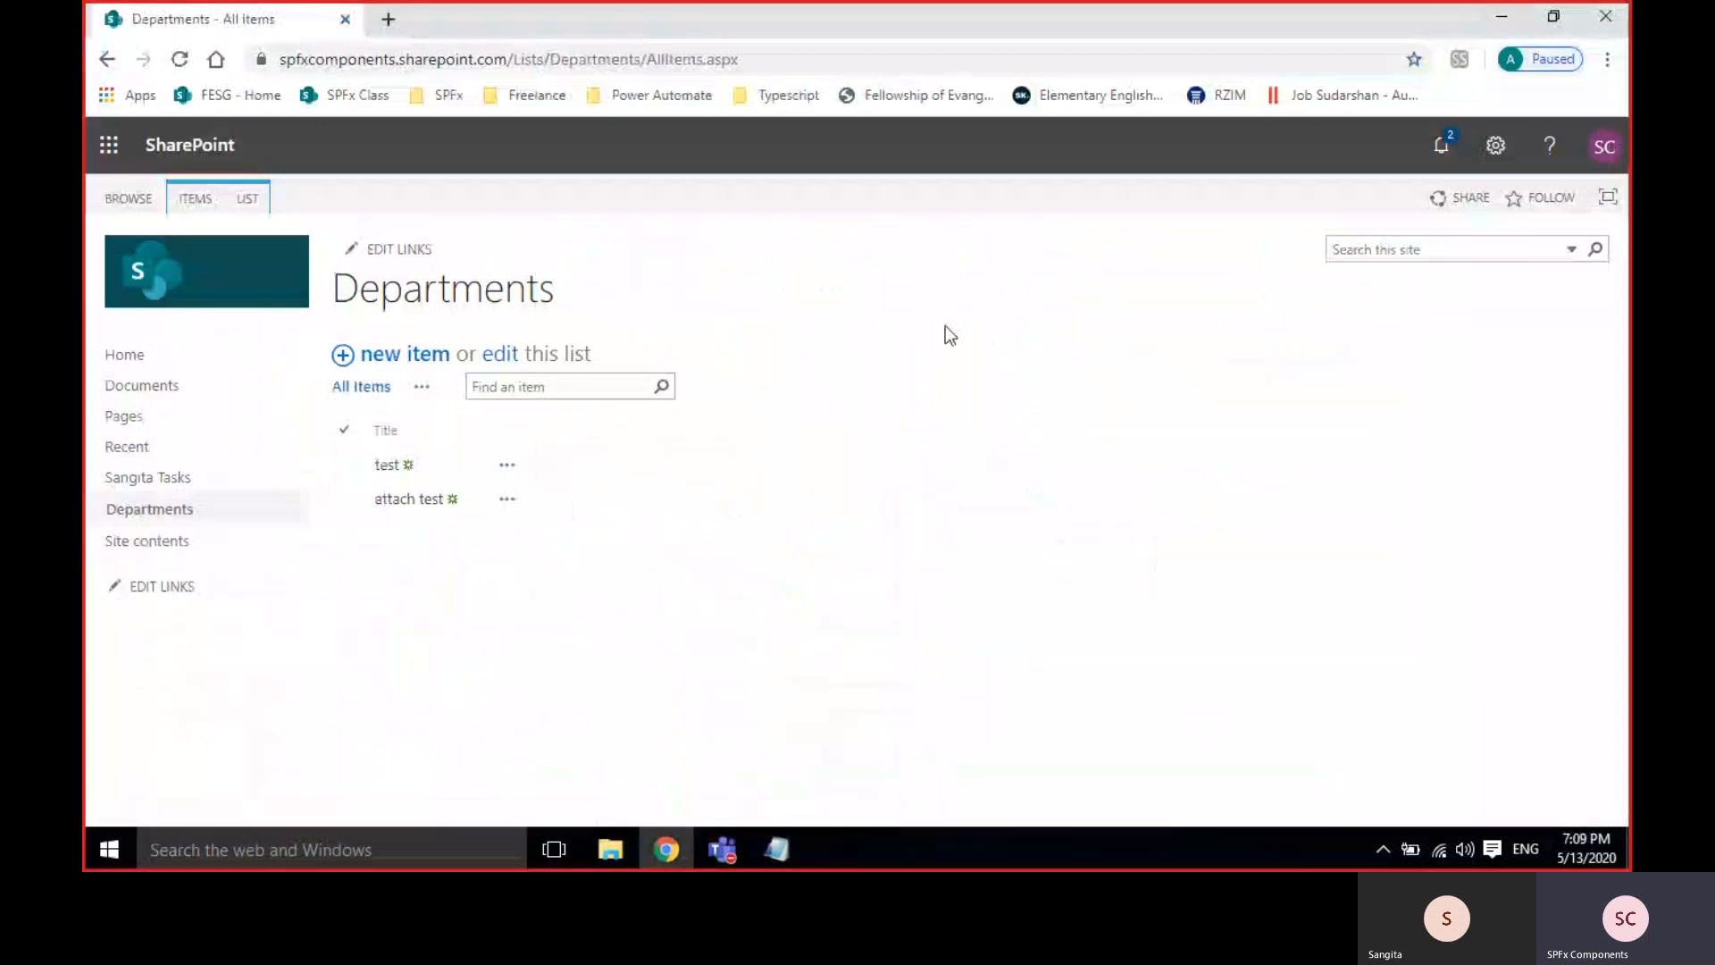
click(765, 844)
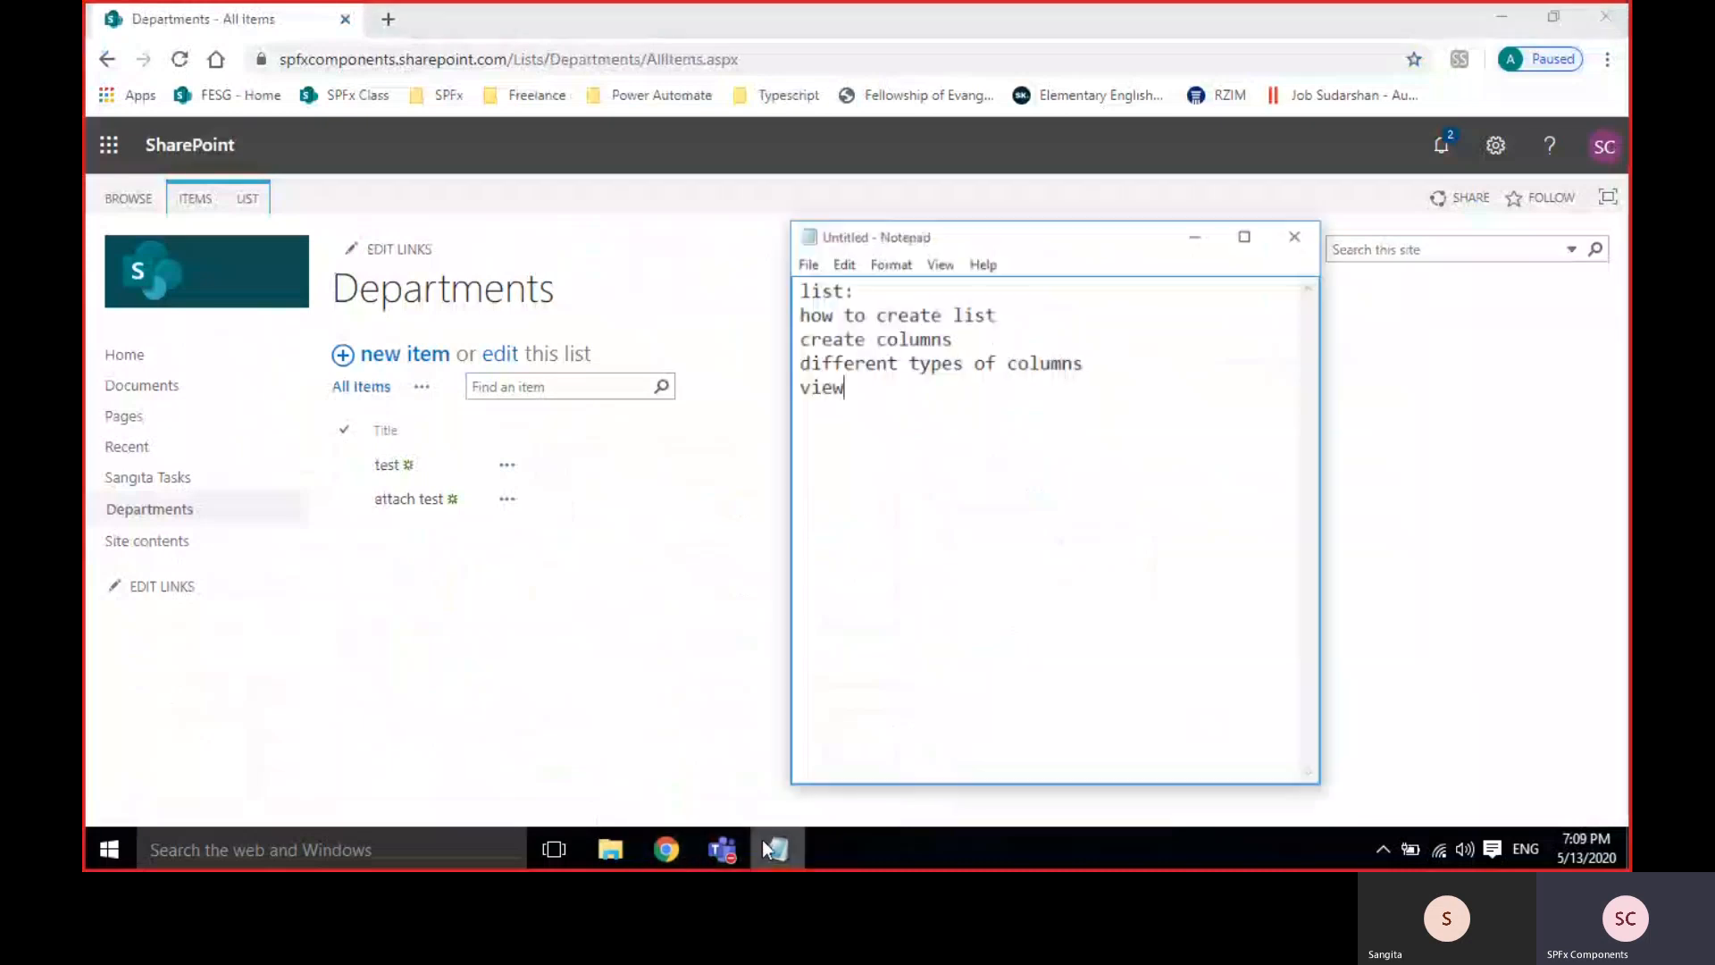
mouse_move(801, 289)
mouse_down()
mouse_move(1064, 298)
mouse_move(778, 306)
mouse_up()
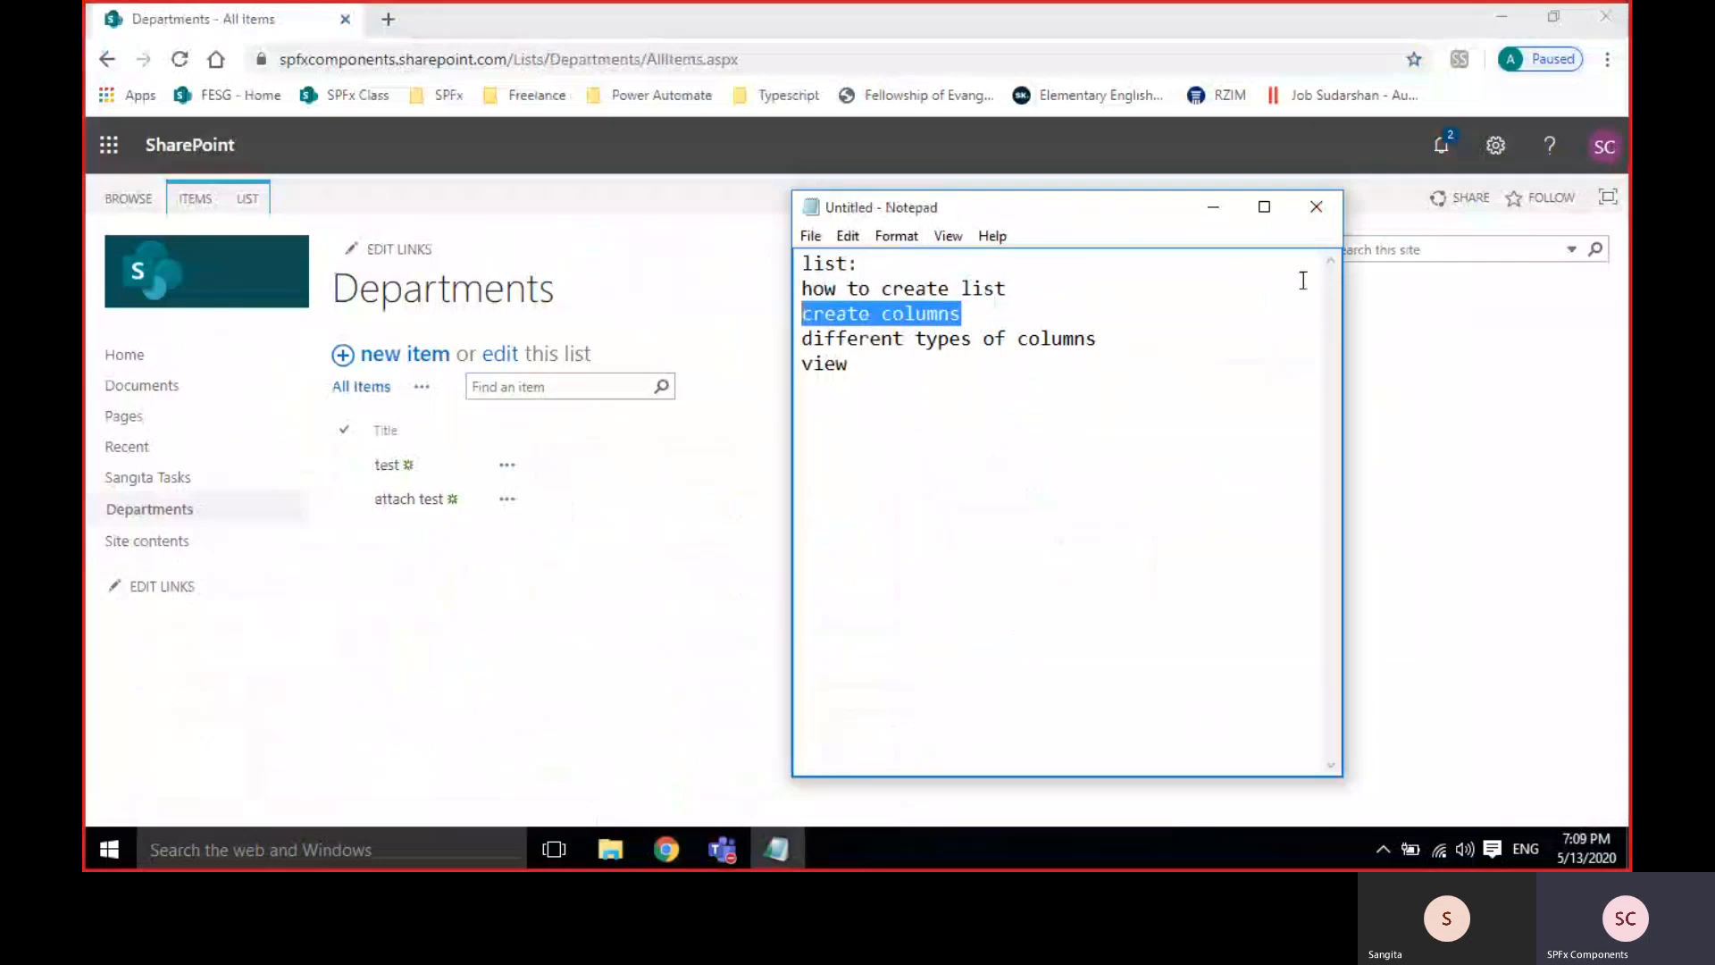
click(1212, 214)
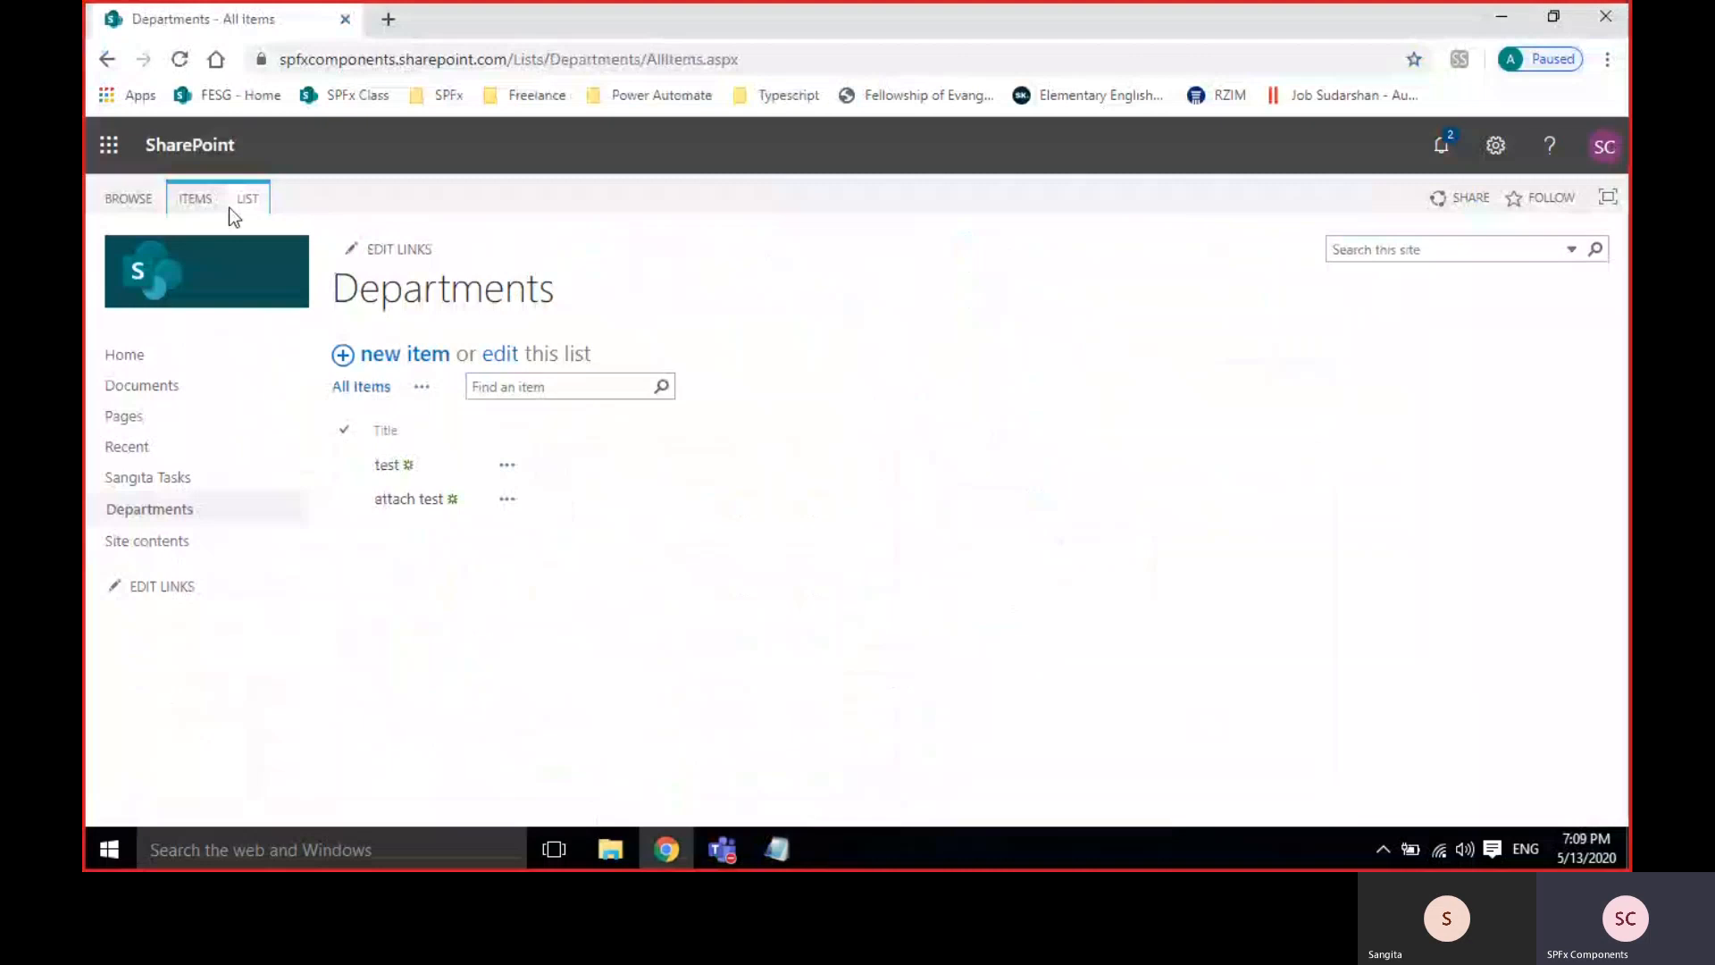
Compare the ITEMS and LIST ribbon tabs, then open the Departments List Settings page.
click(255, 203)
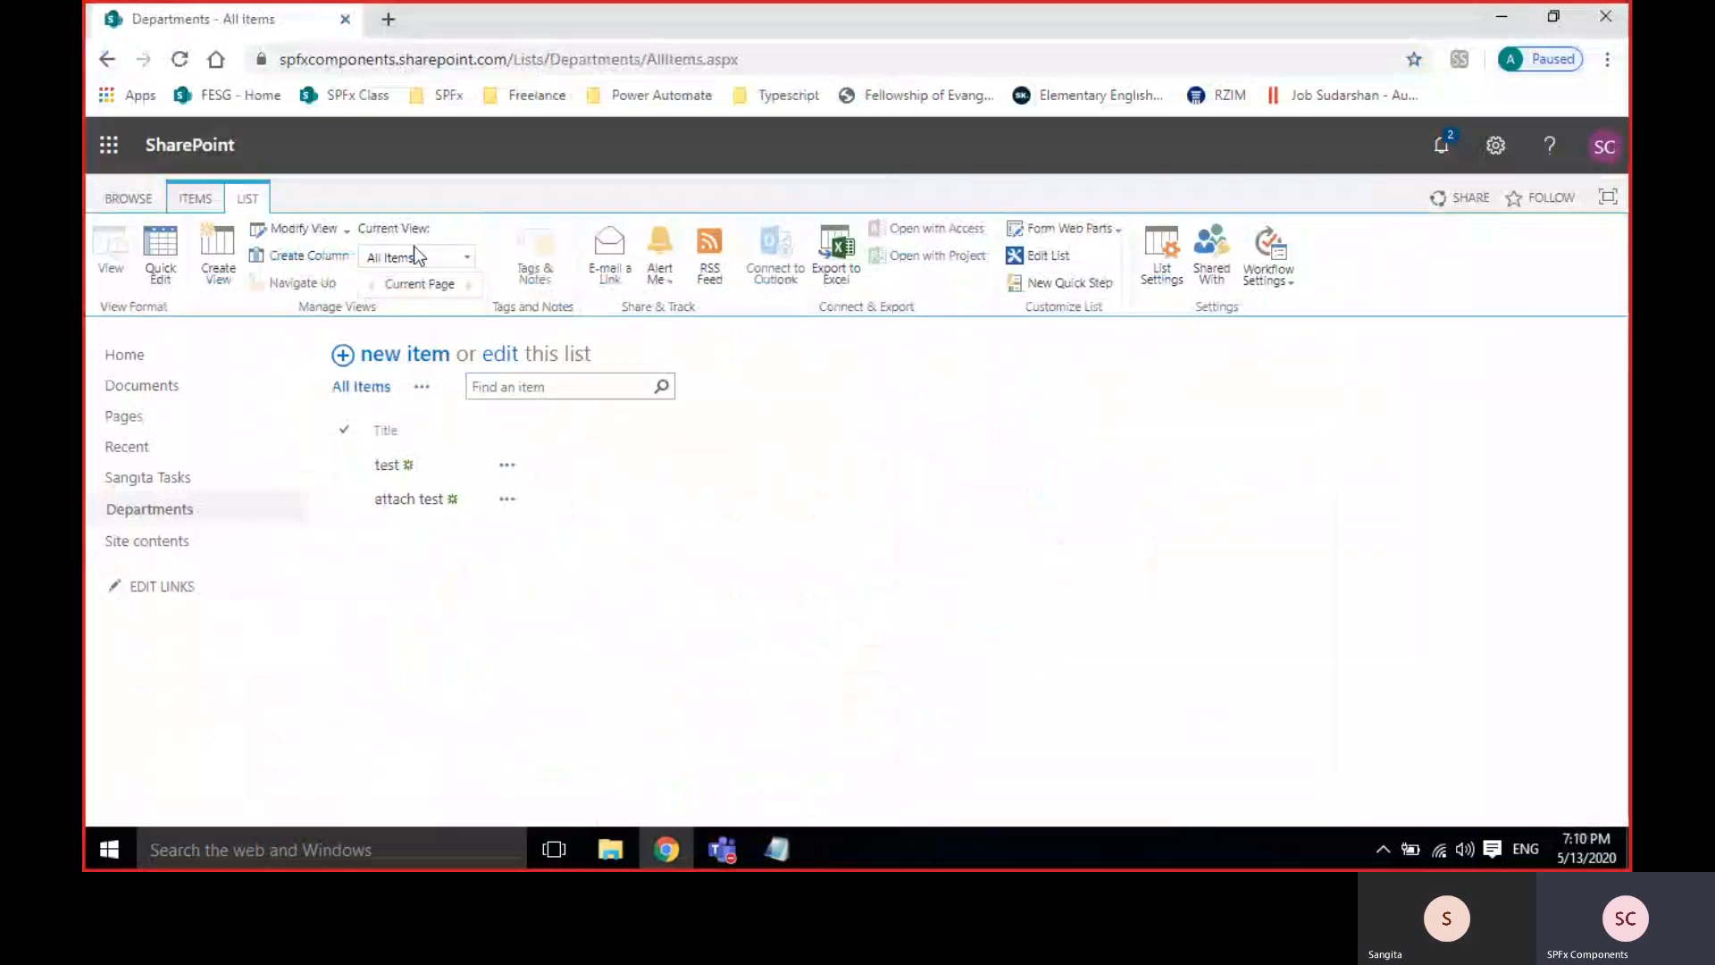
click(122, 190)
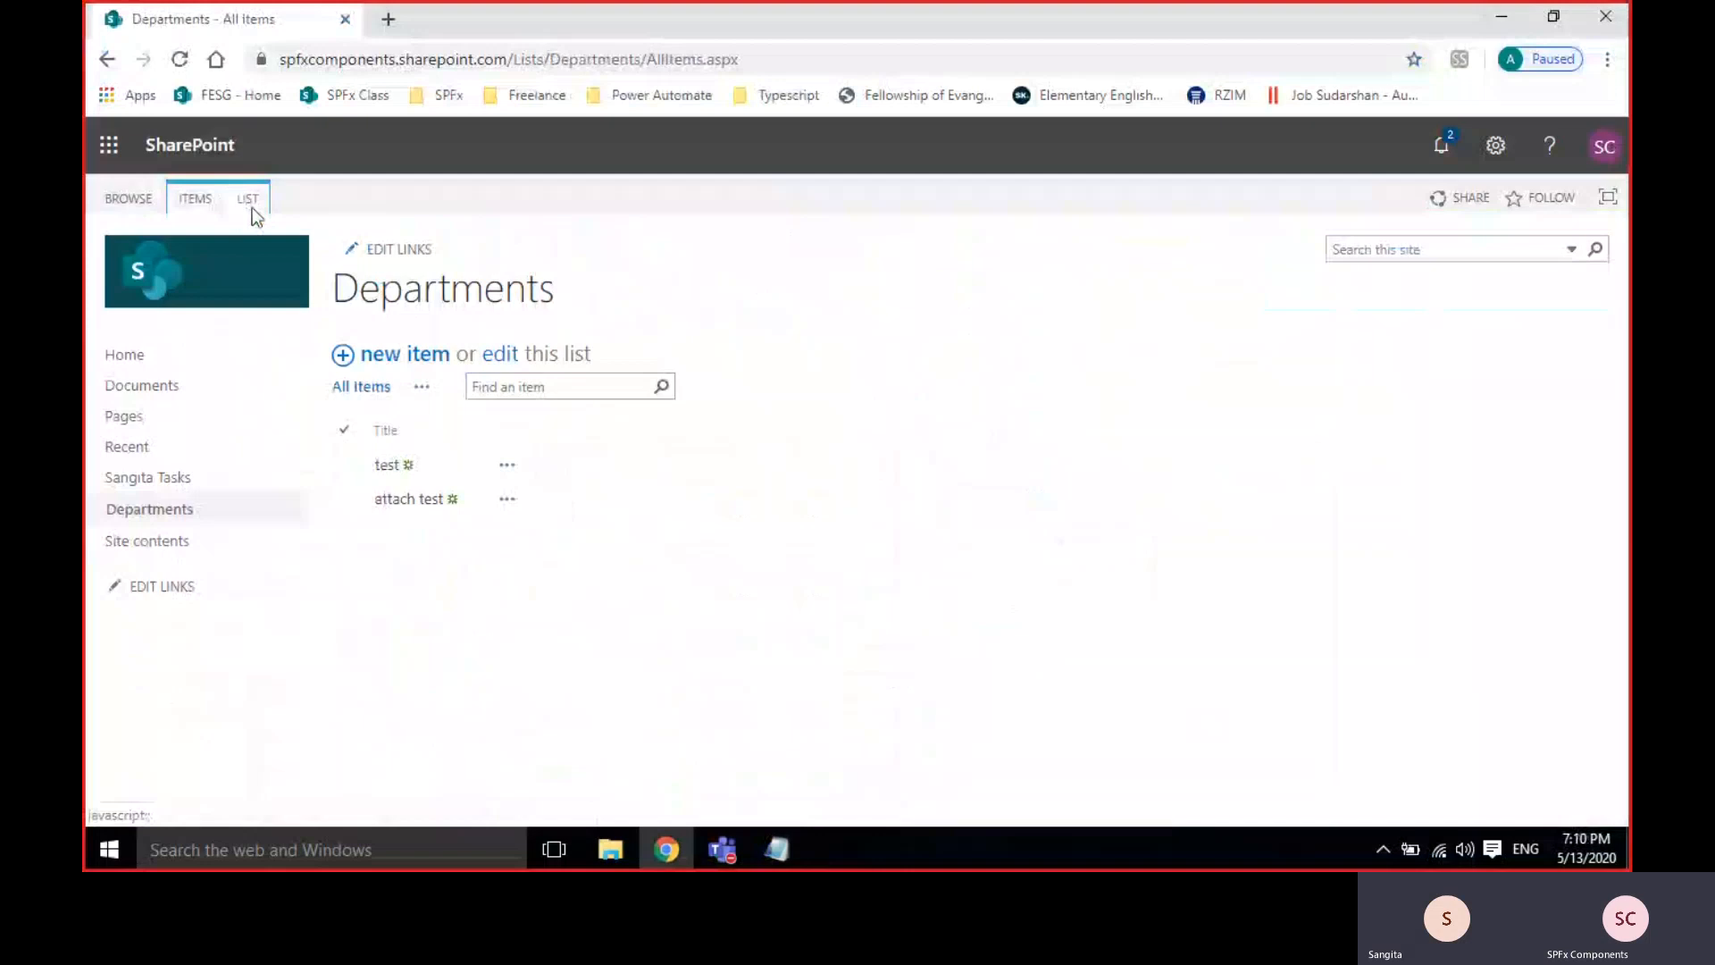
click(190, 204)
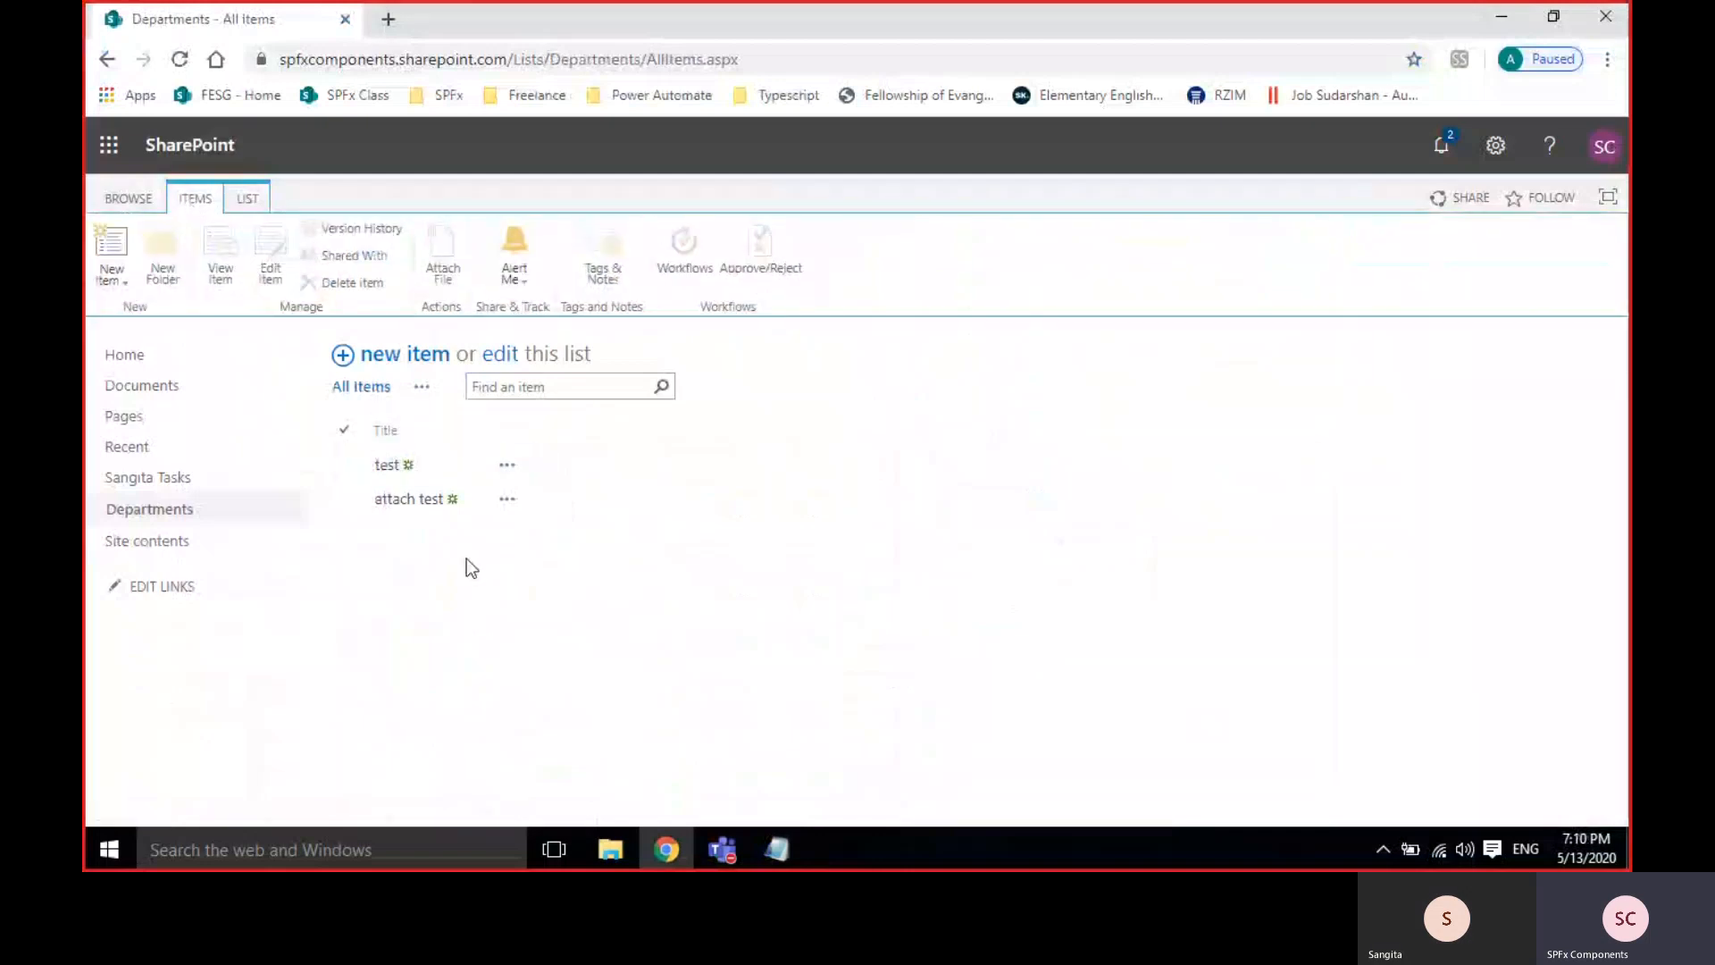
click(265, 202)
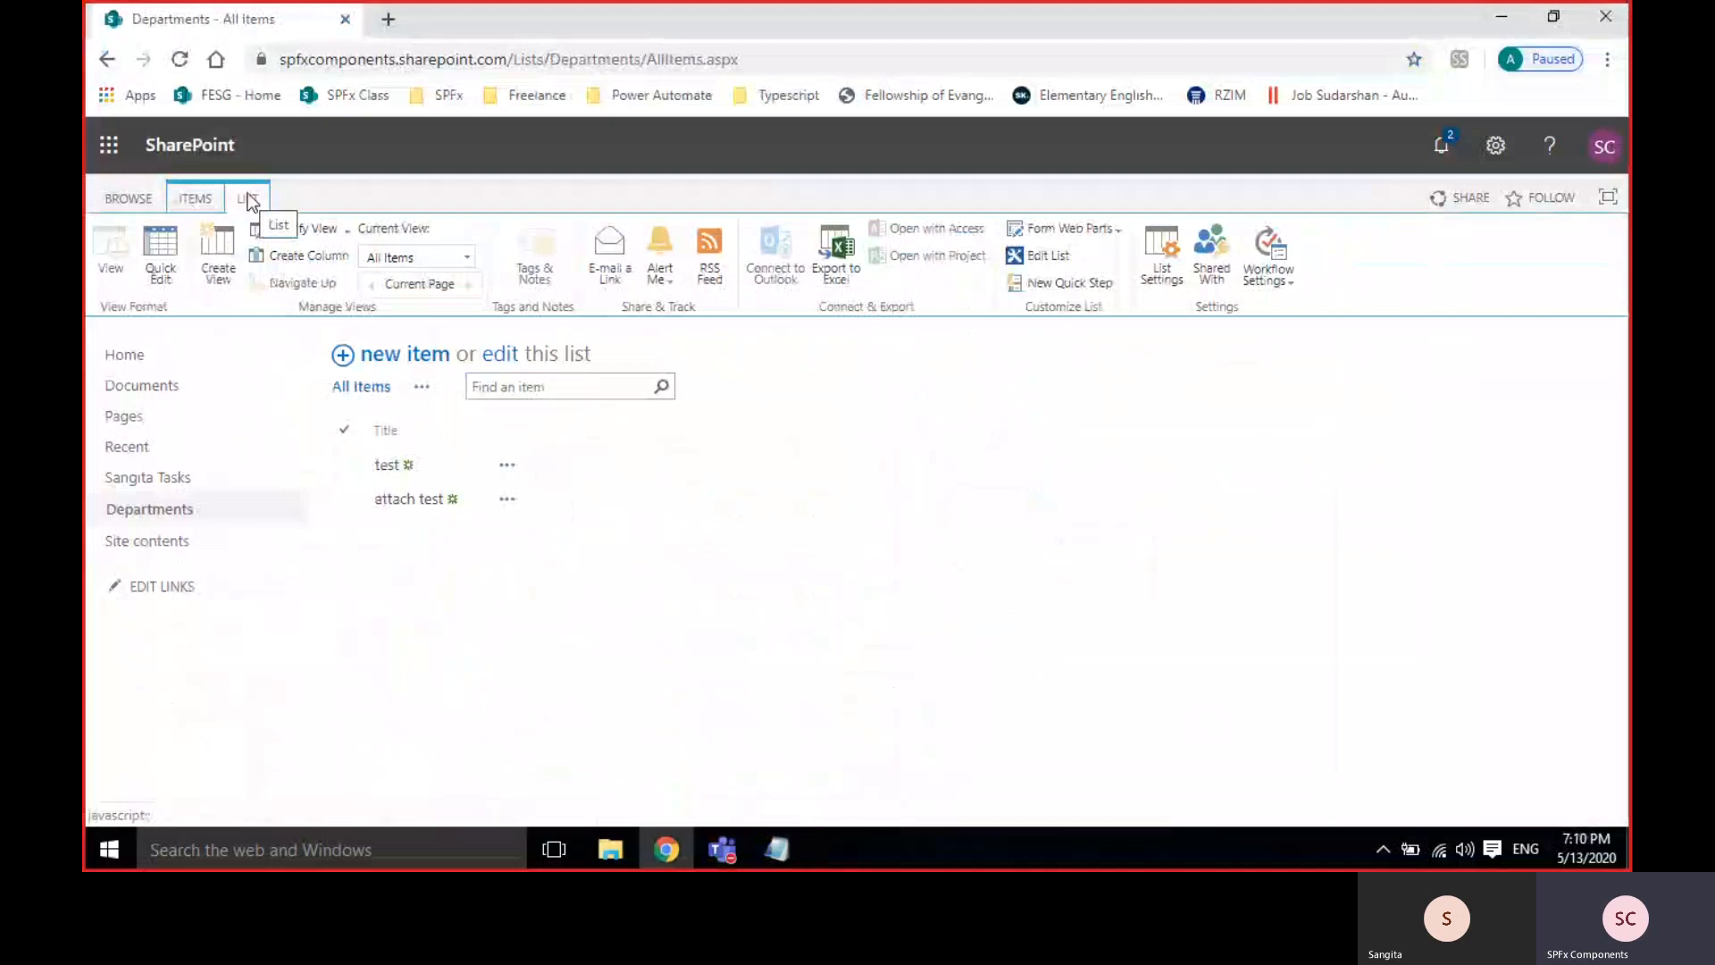
click(1154, 279)
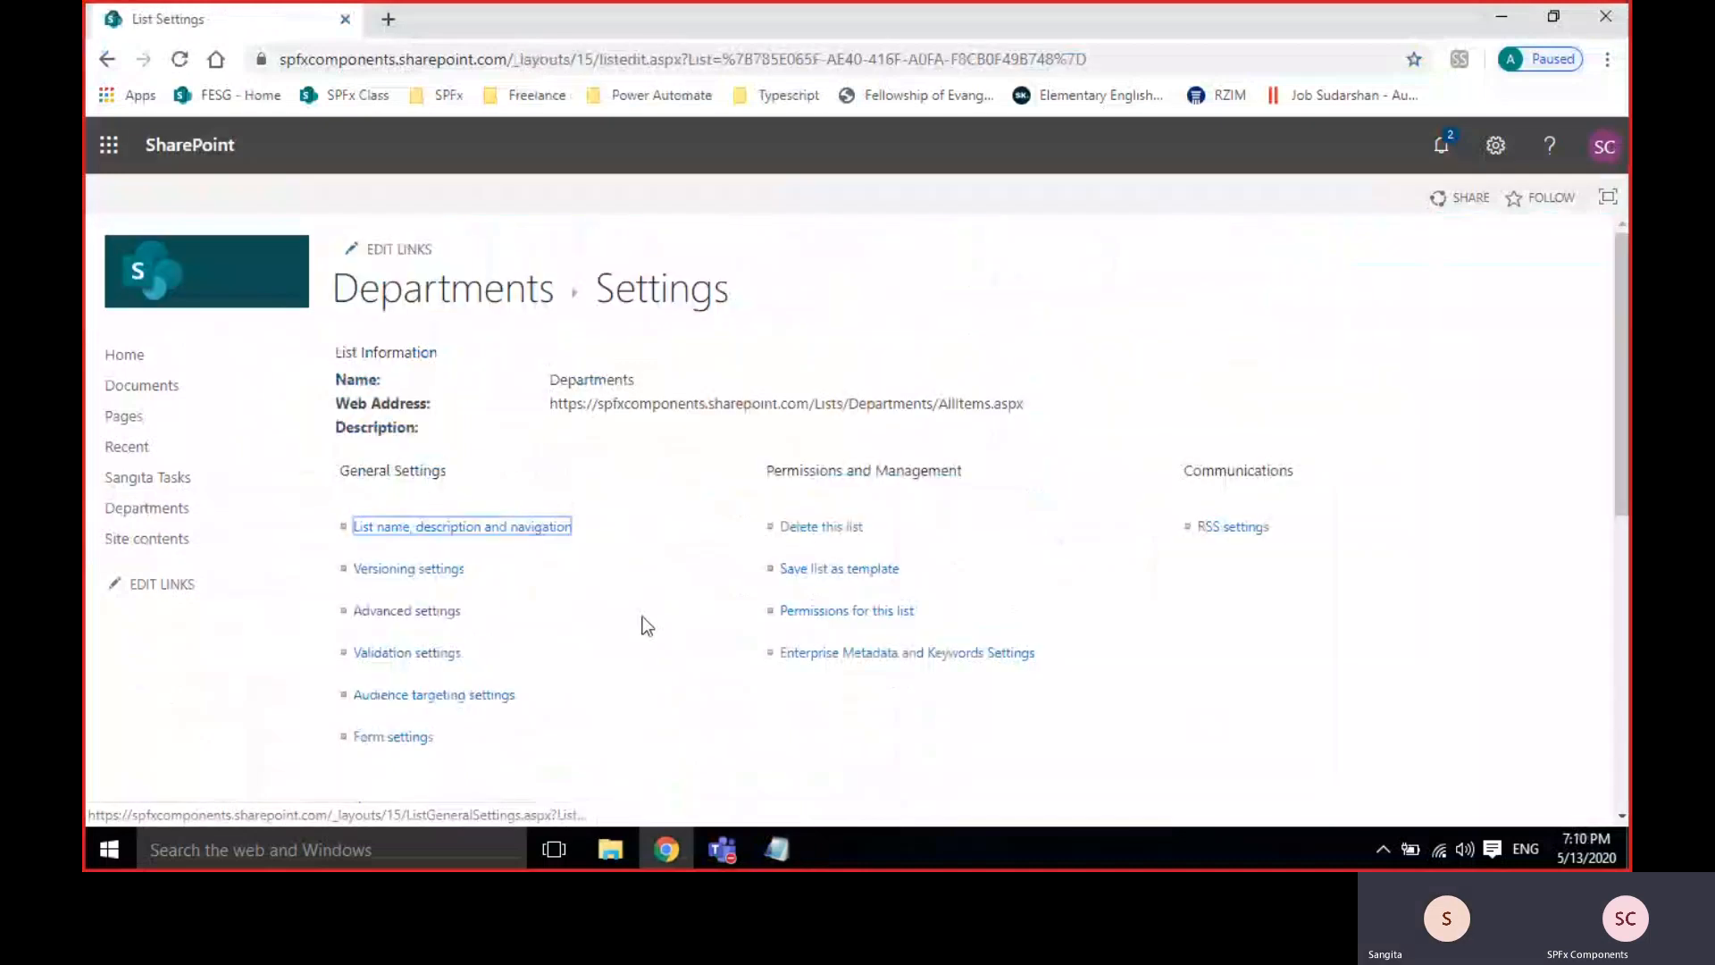
Highlight the Columns section's default columns: Title, Modified, Created, Created By, Modified By.
scroll(641, 616, down, 5)
scroll(642, 616, up, 1)
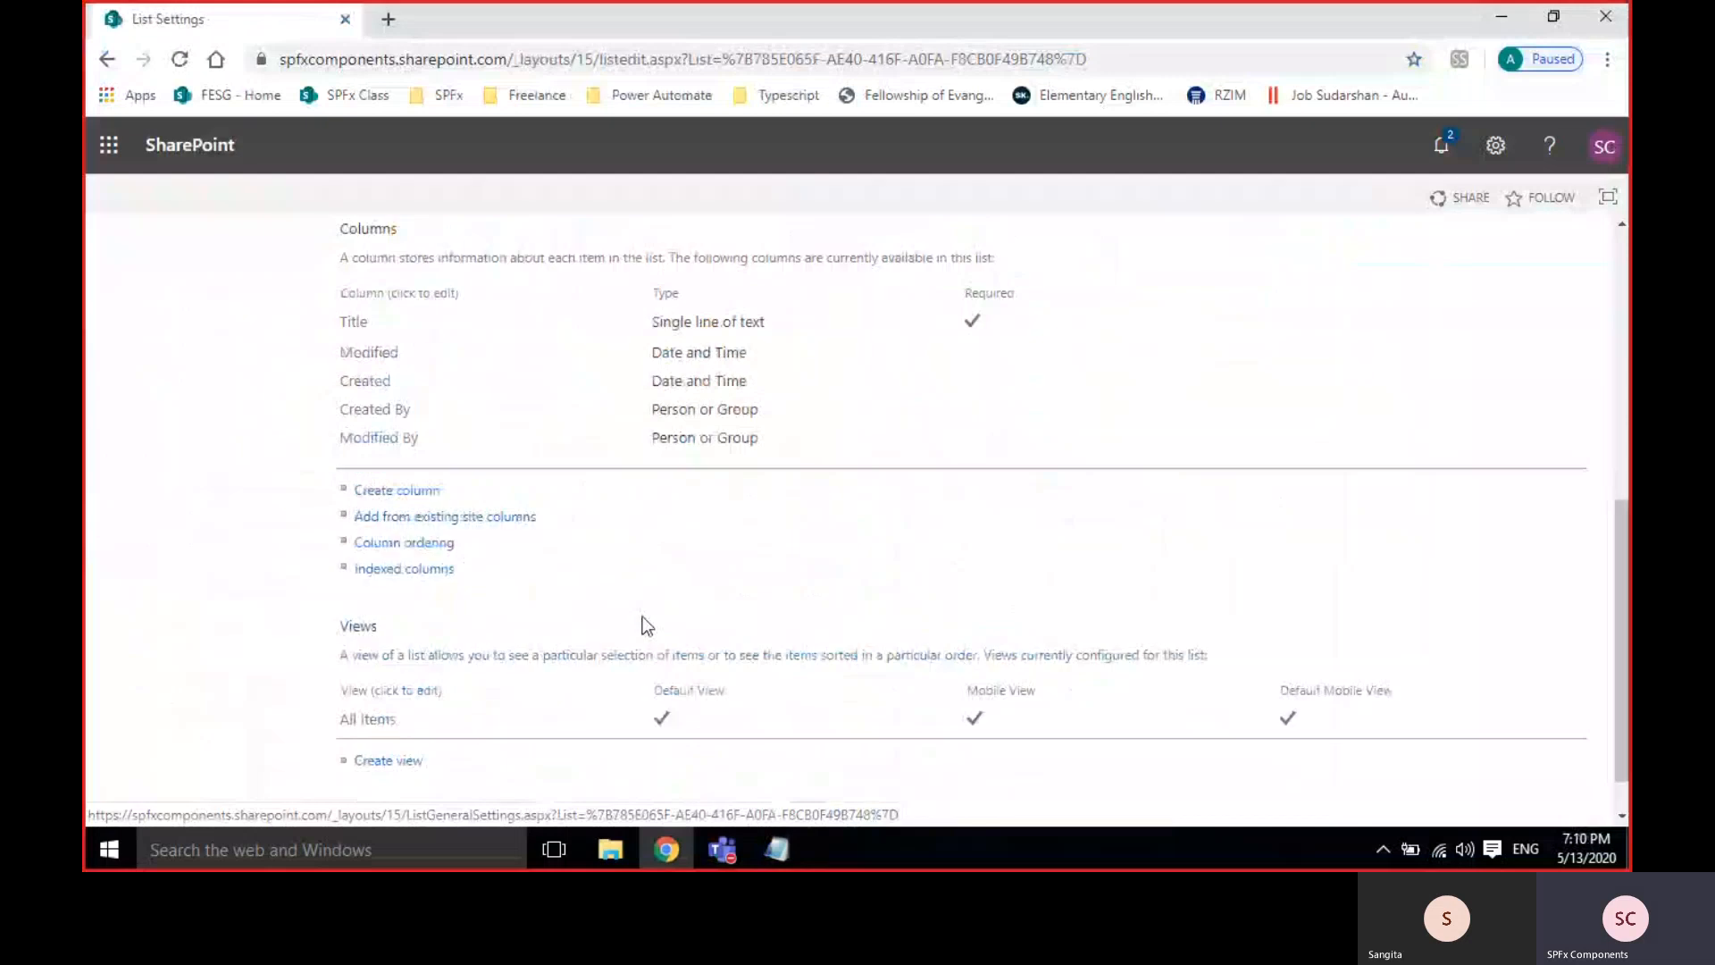
scroll(576, 538, up, 1)
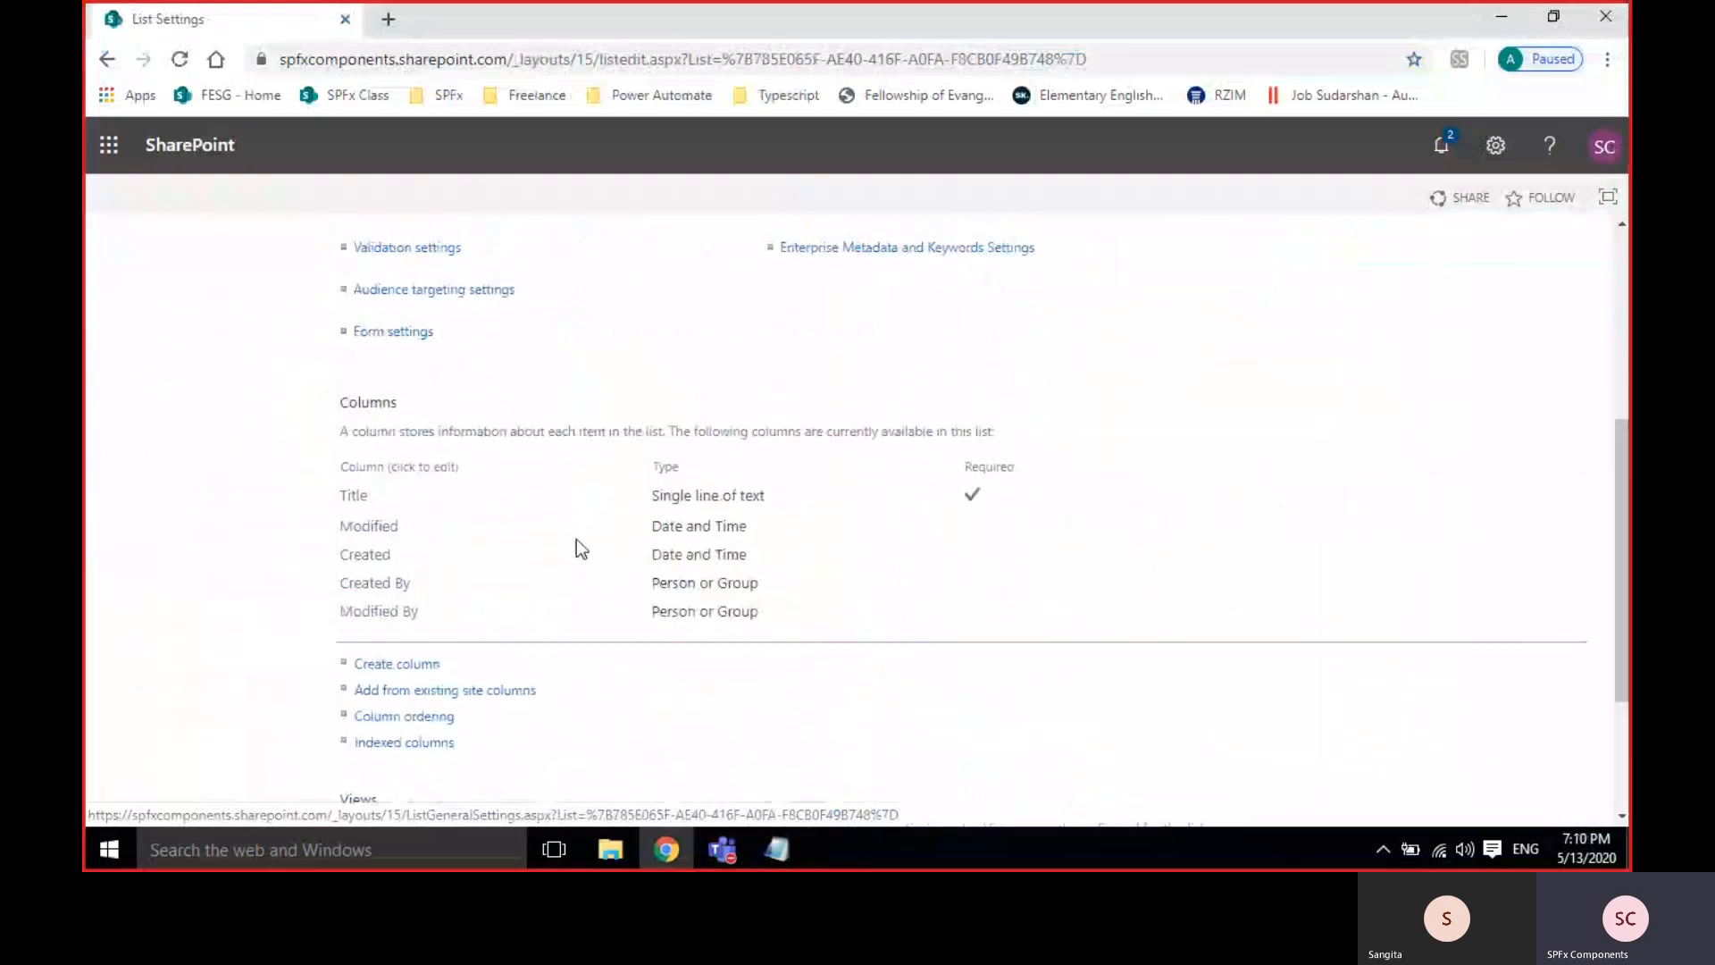
scroll(576, 540, down, 1)
double_click(357, 288)
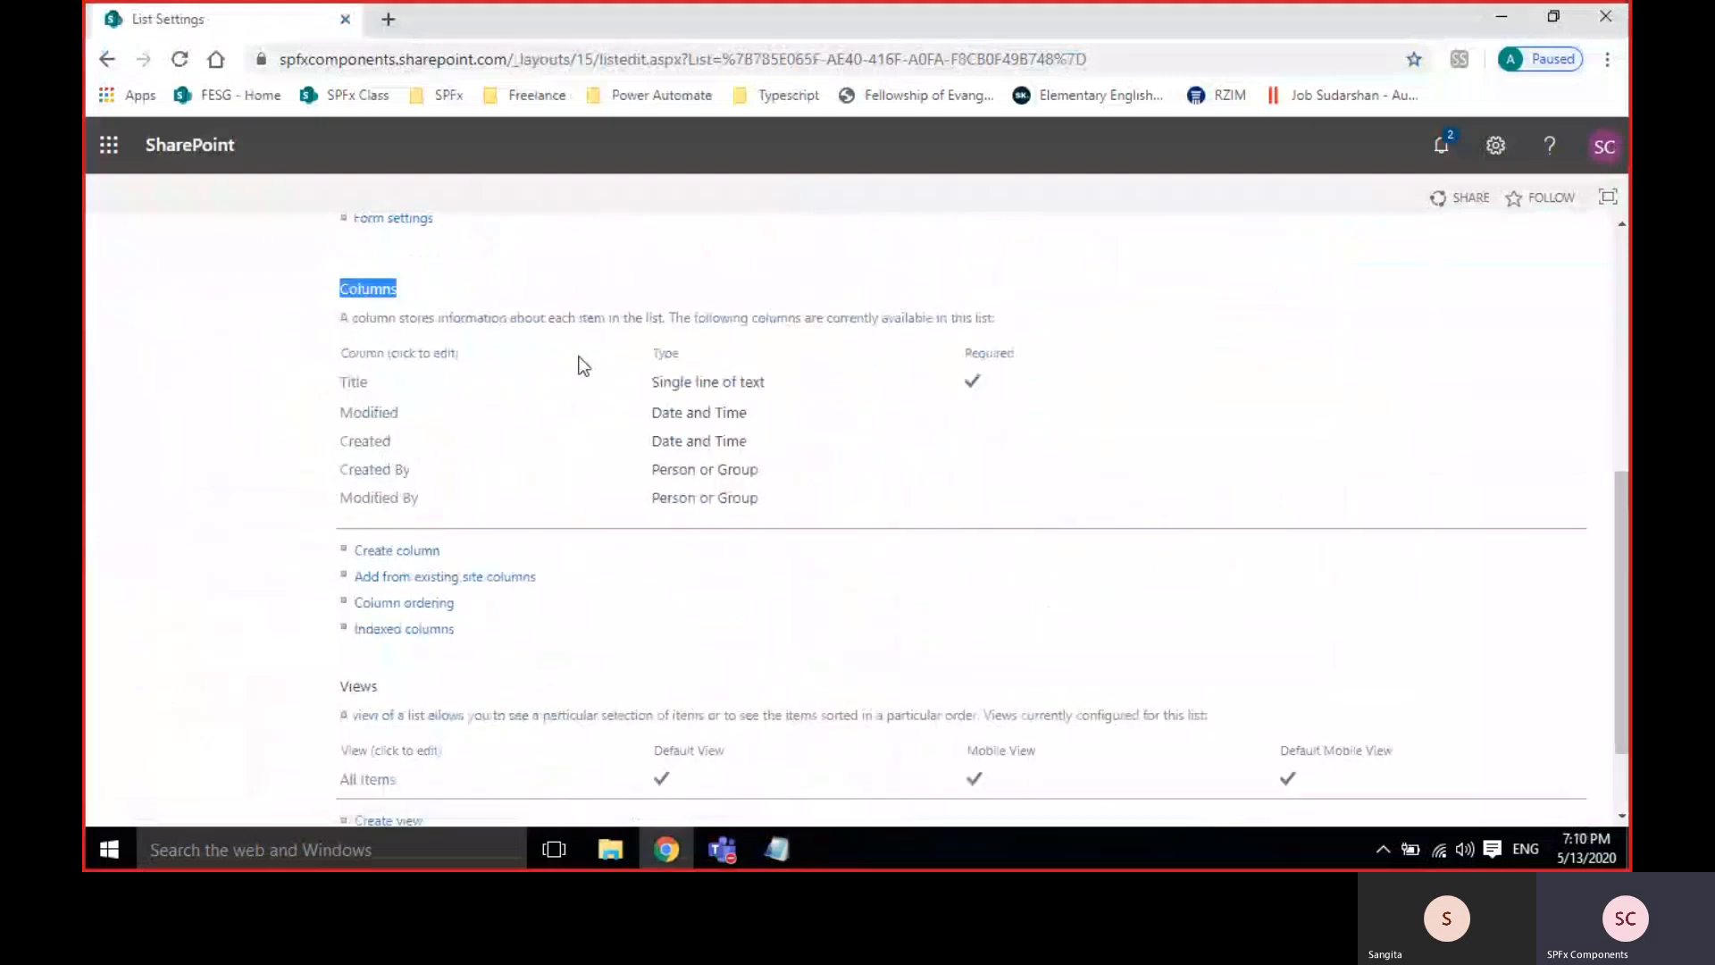
click(519, 368)
drag(358, 352, 437, 515)
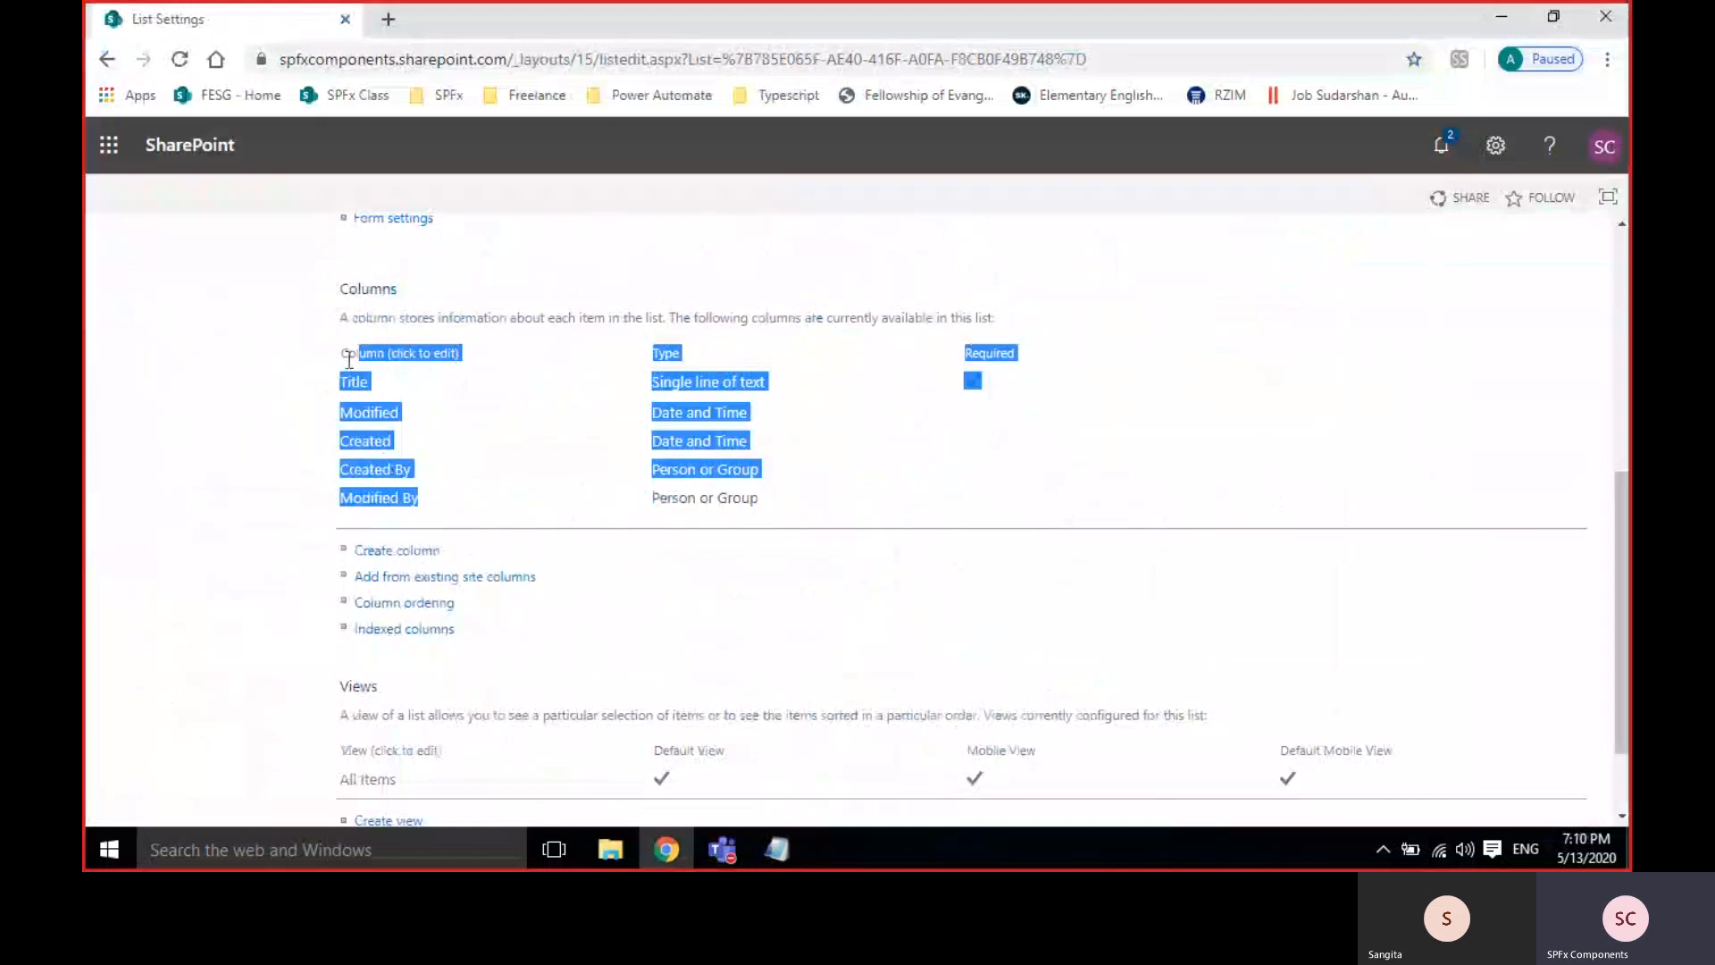
click(490, 482)
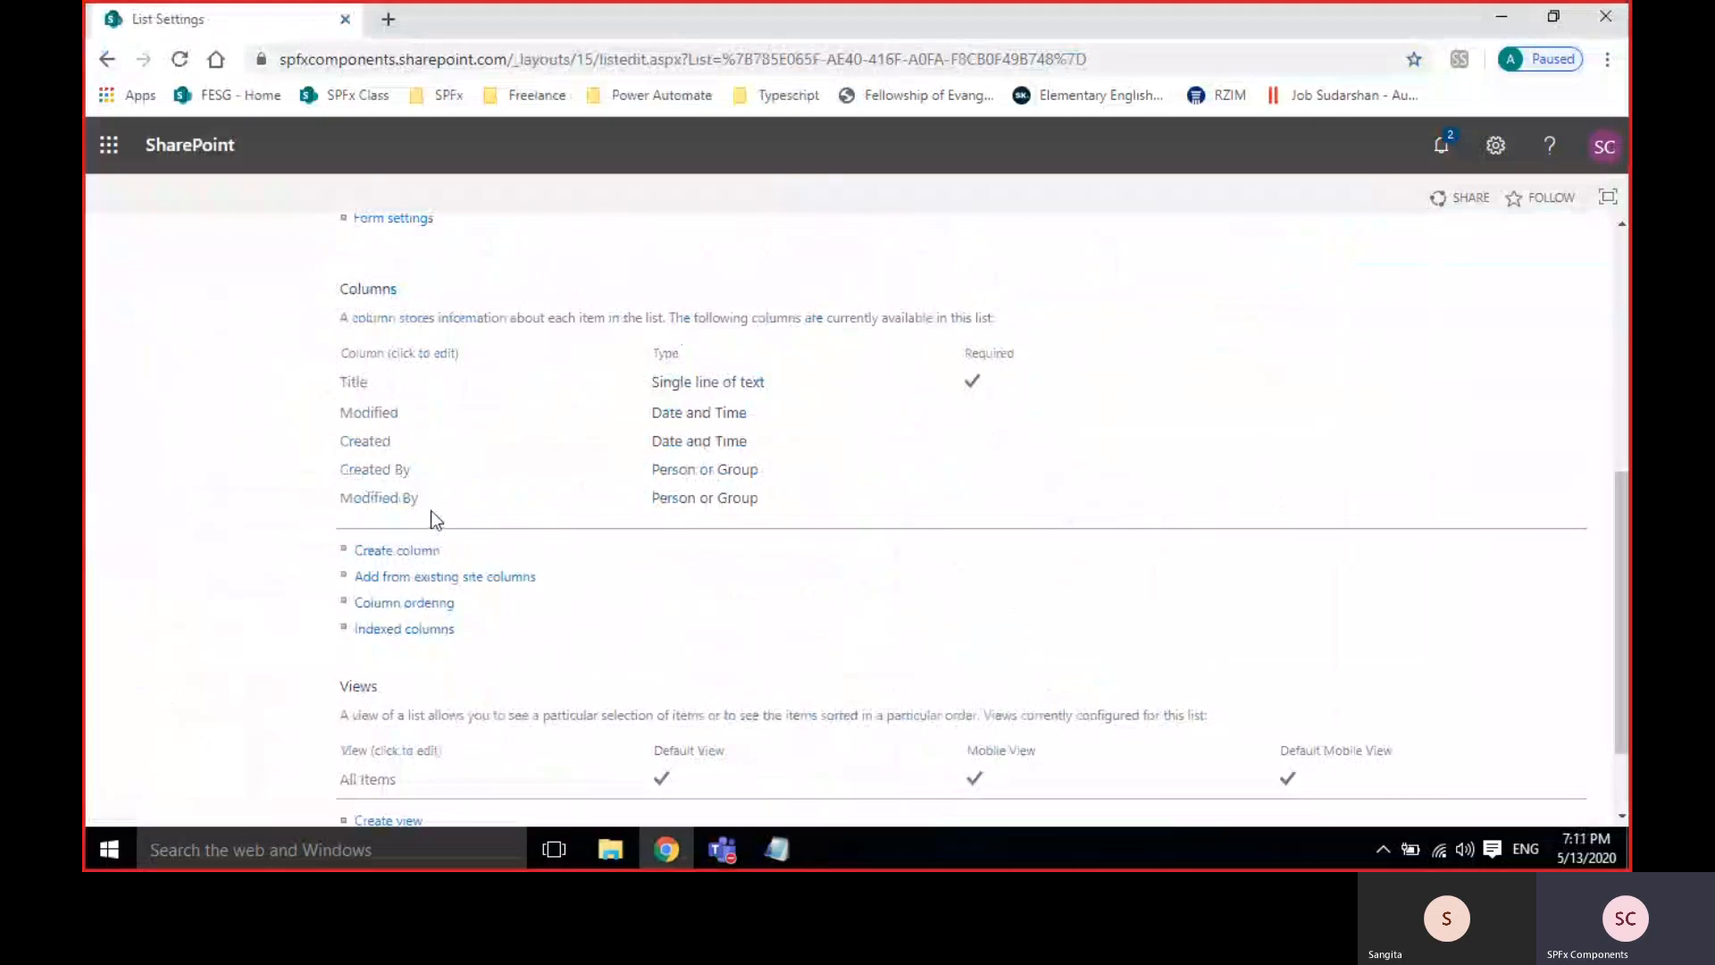
Start a new column named 'DepartmentName' and scroll through its column type options.
click(364, 554)
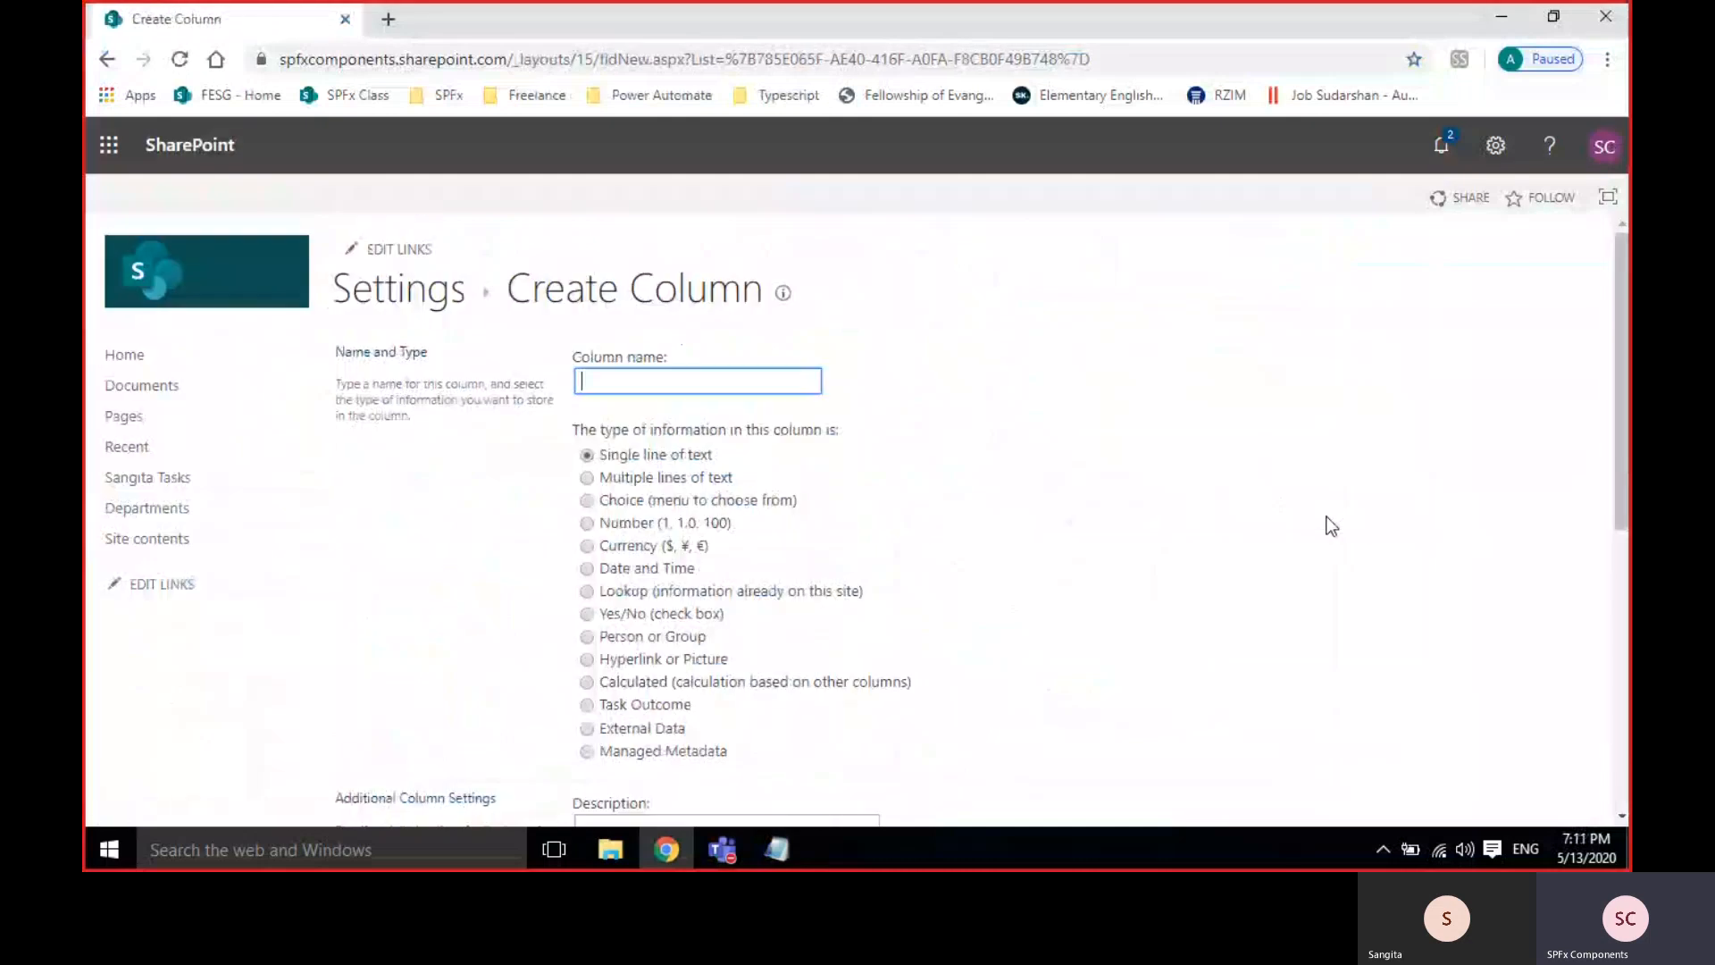
text(D)
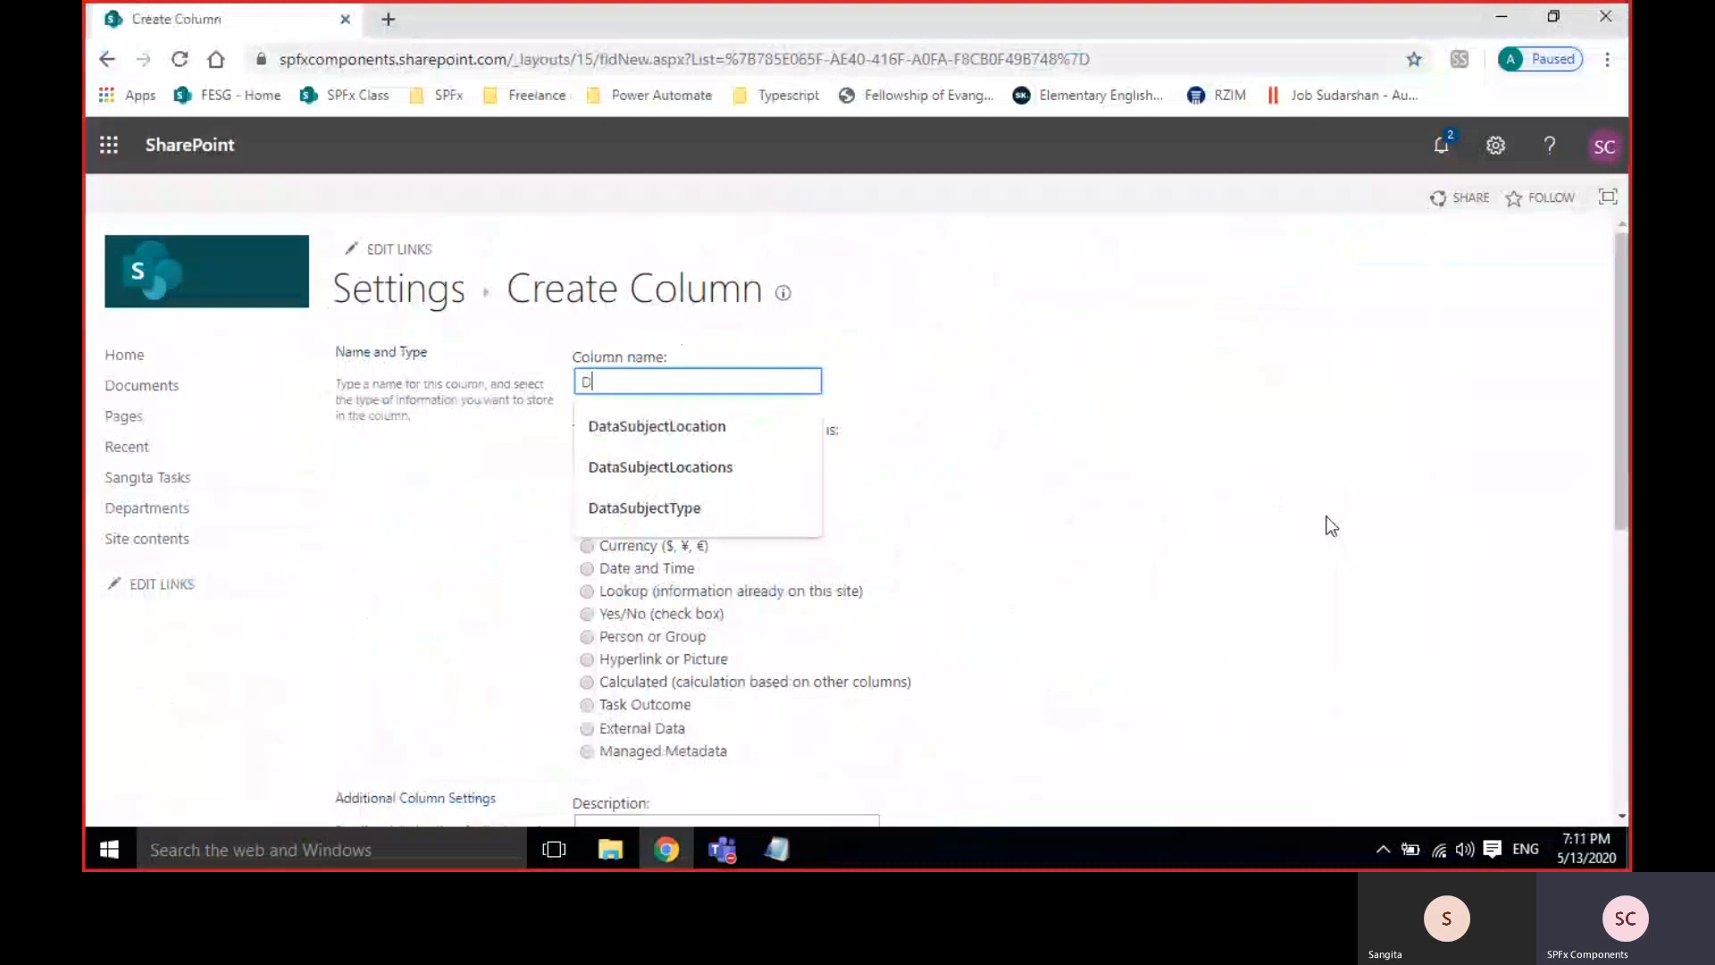
text(epartm)
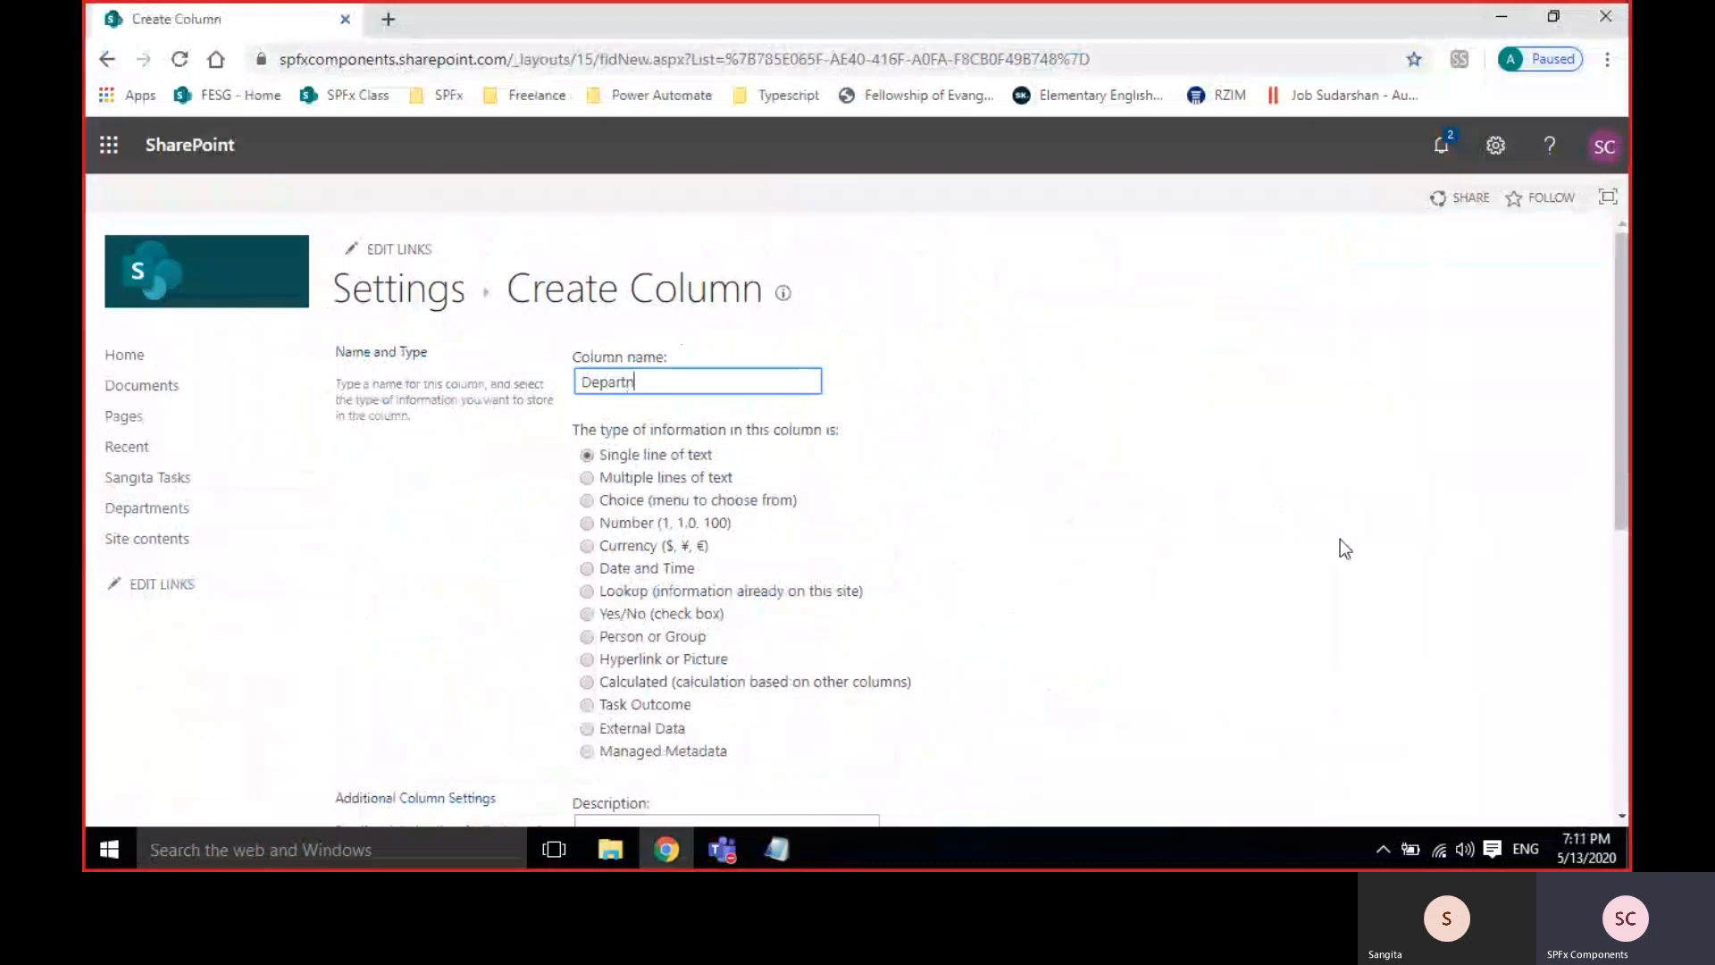
text(entName)
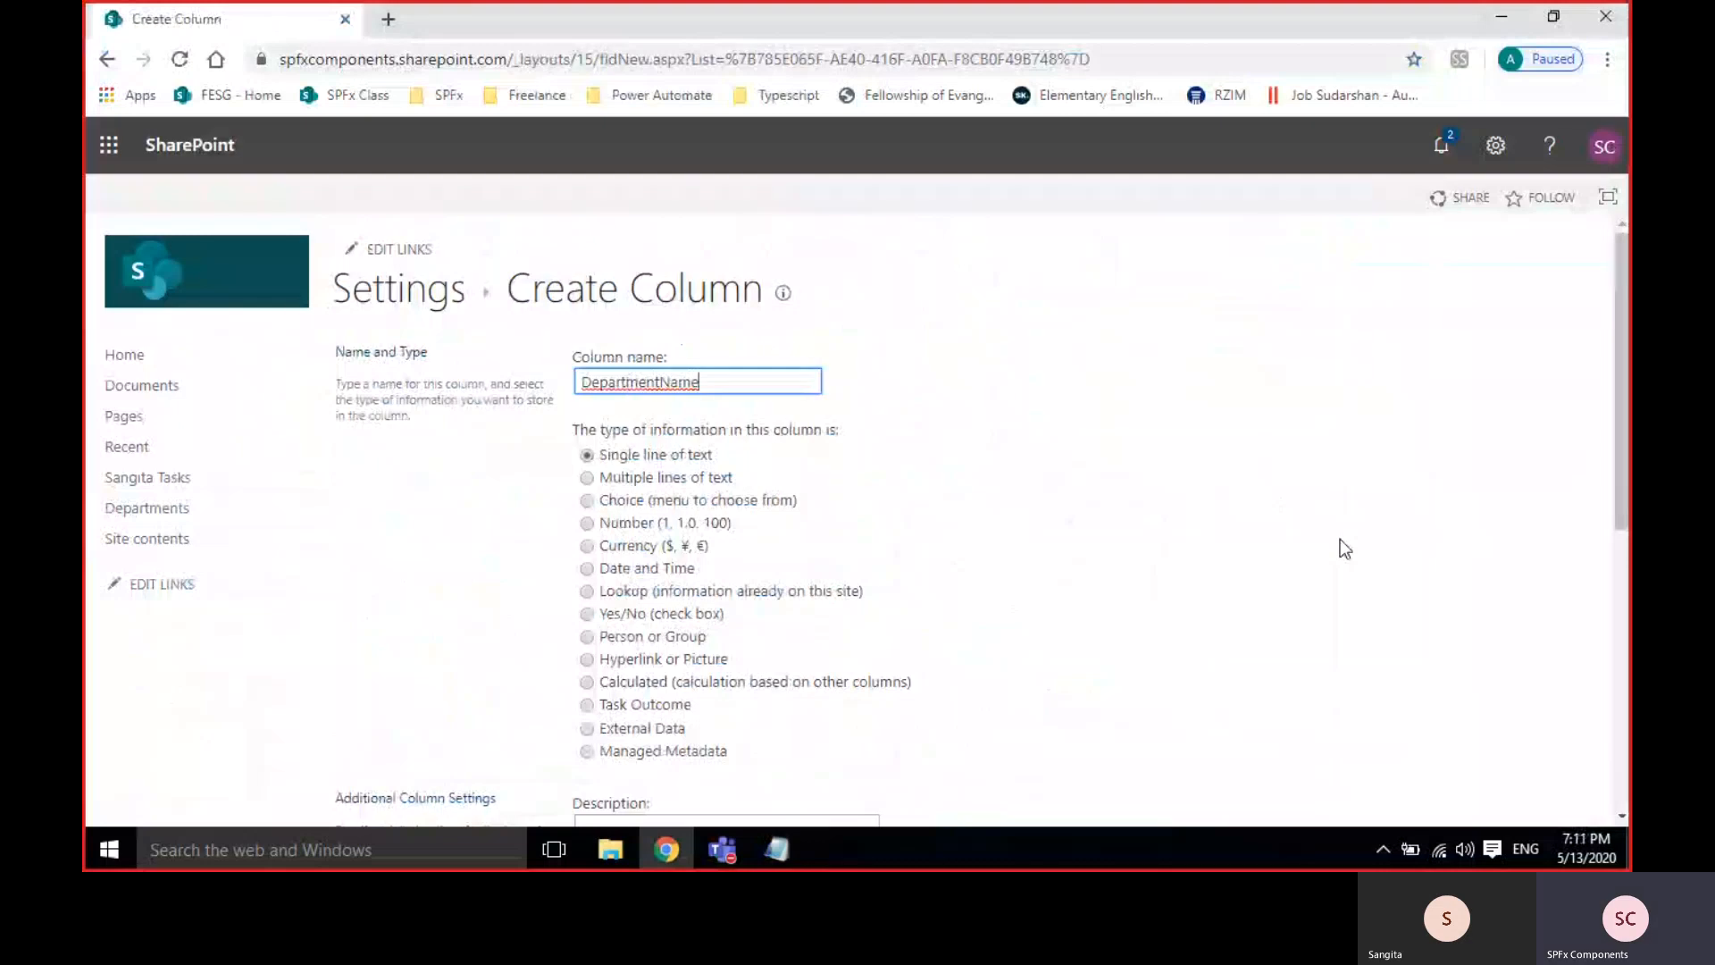
click(1340, 540)
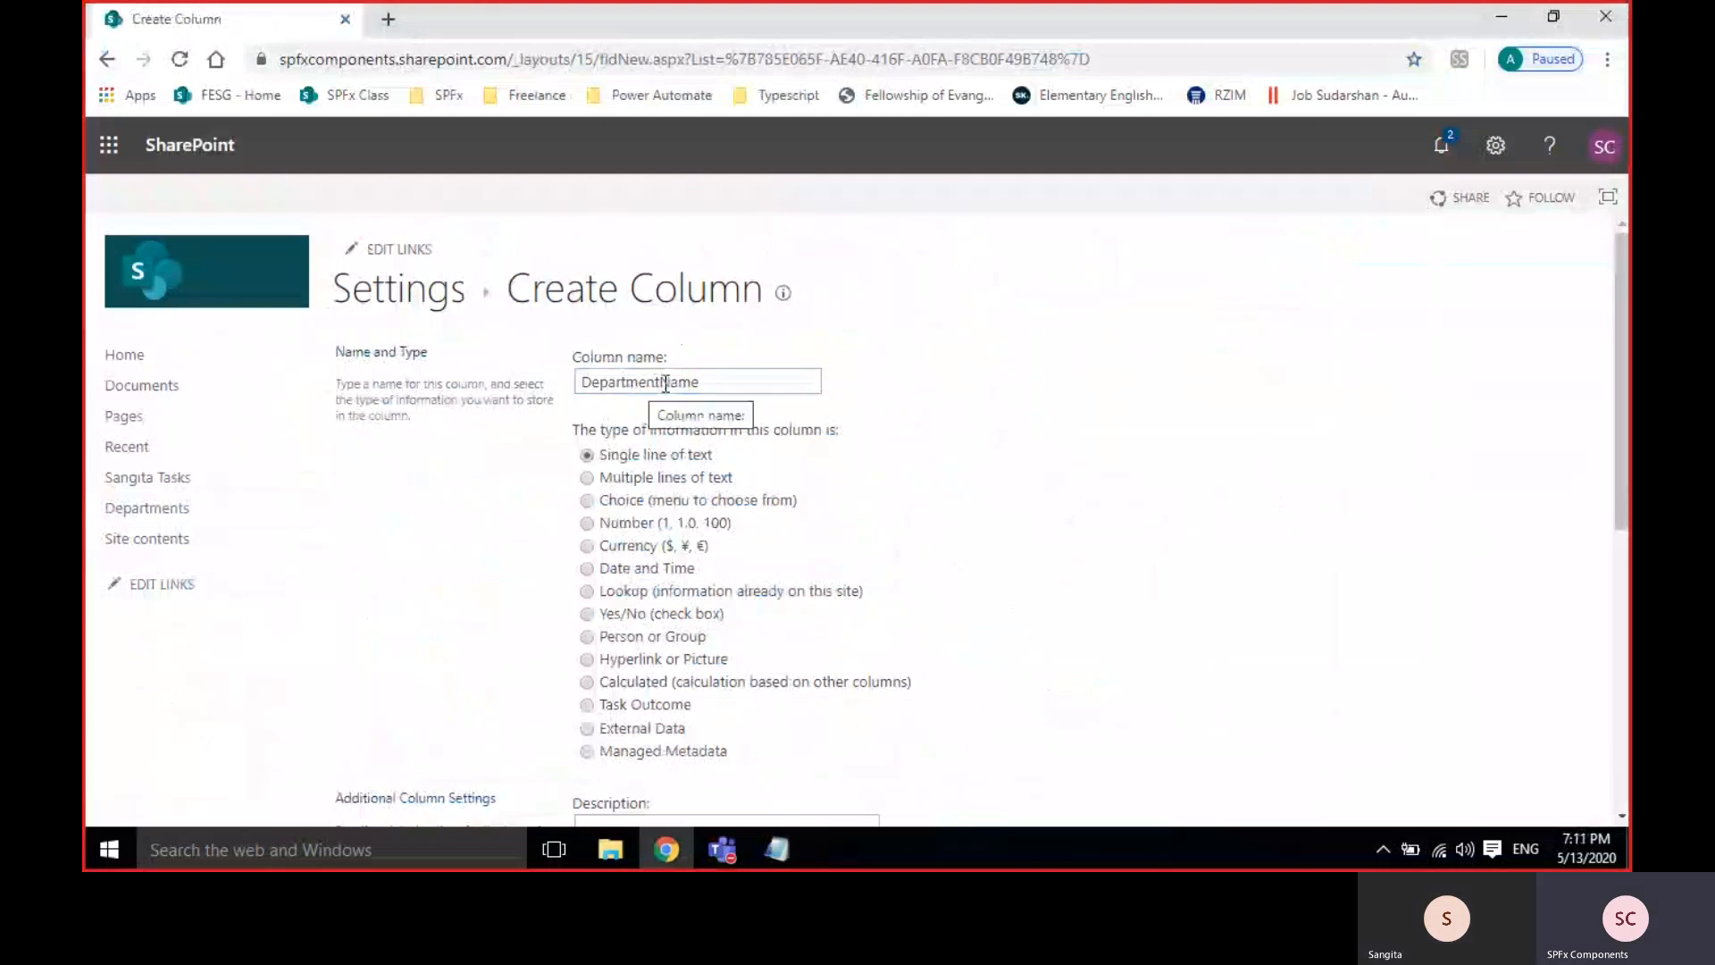
scroll(946, 474, down, 1)
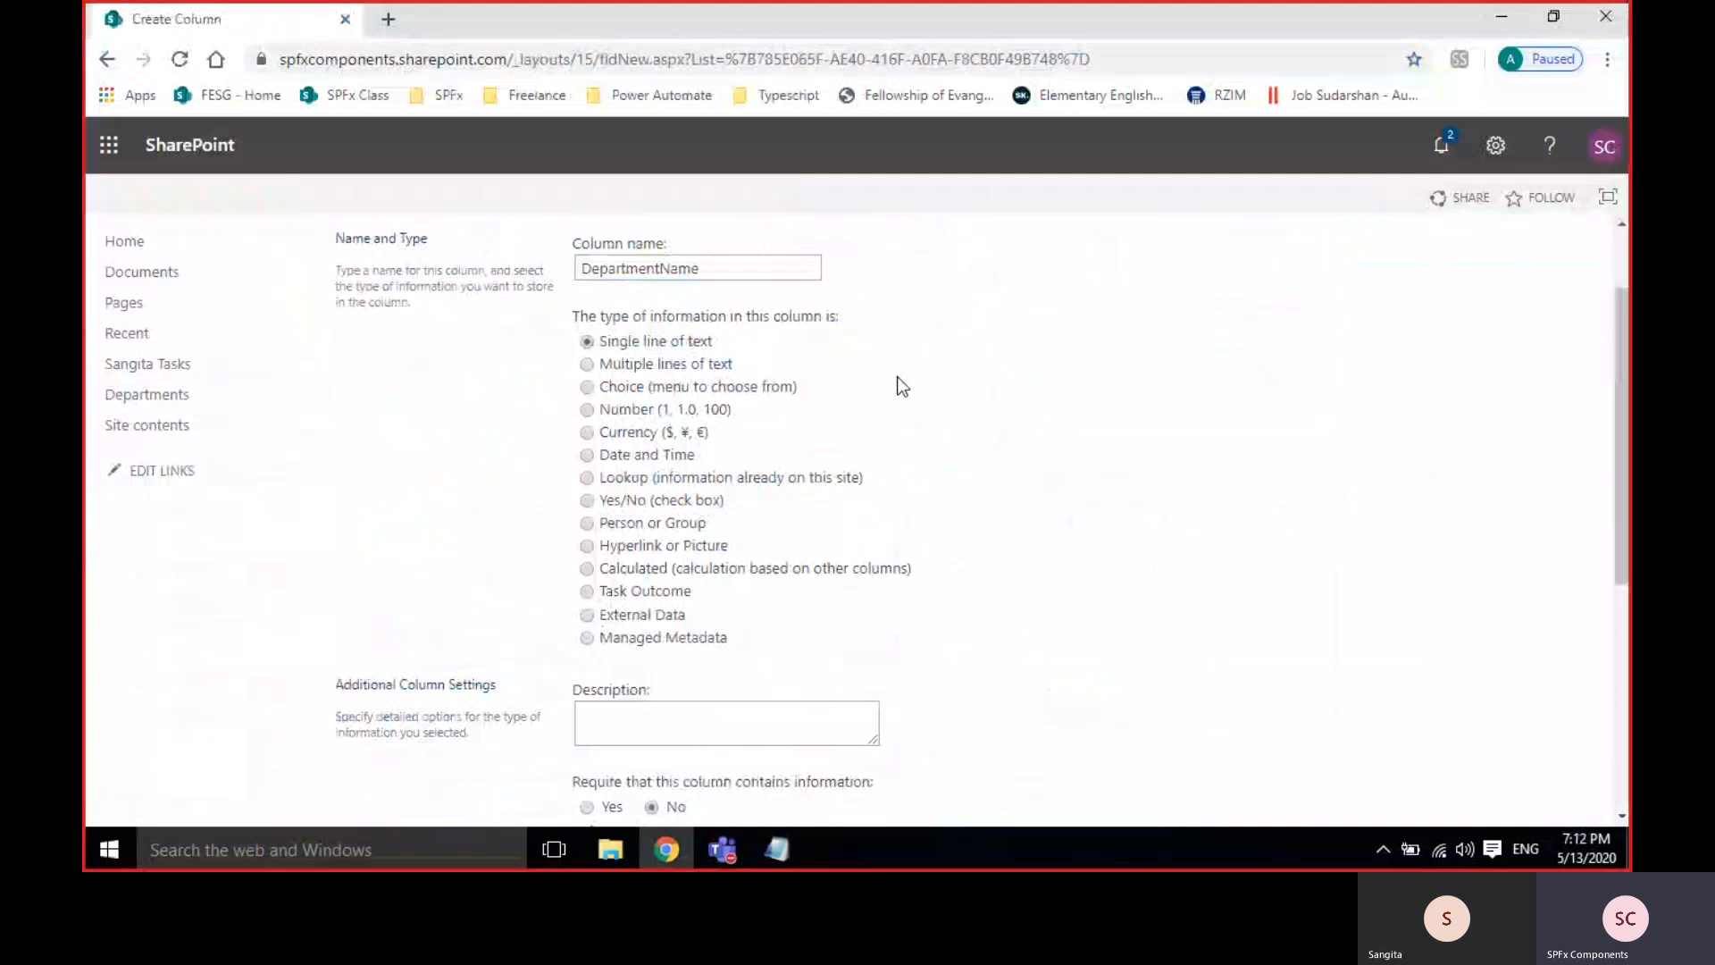
scroll(920, 389, down, 2)
scroll(922, 388, down, 2)
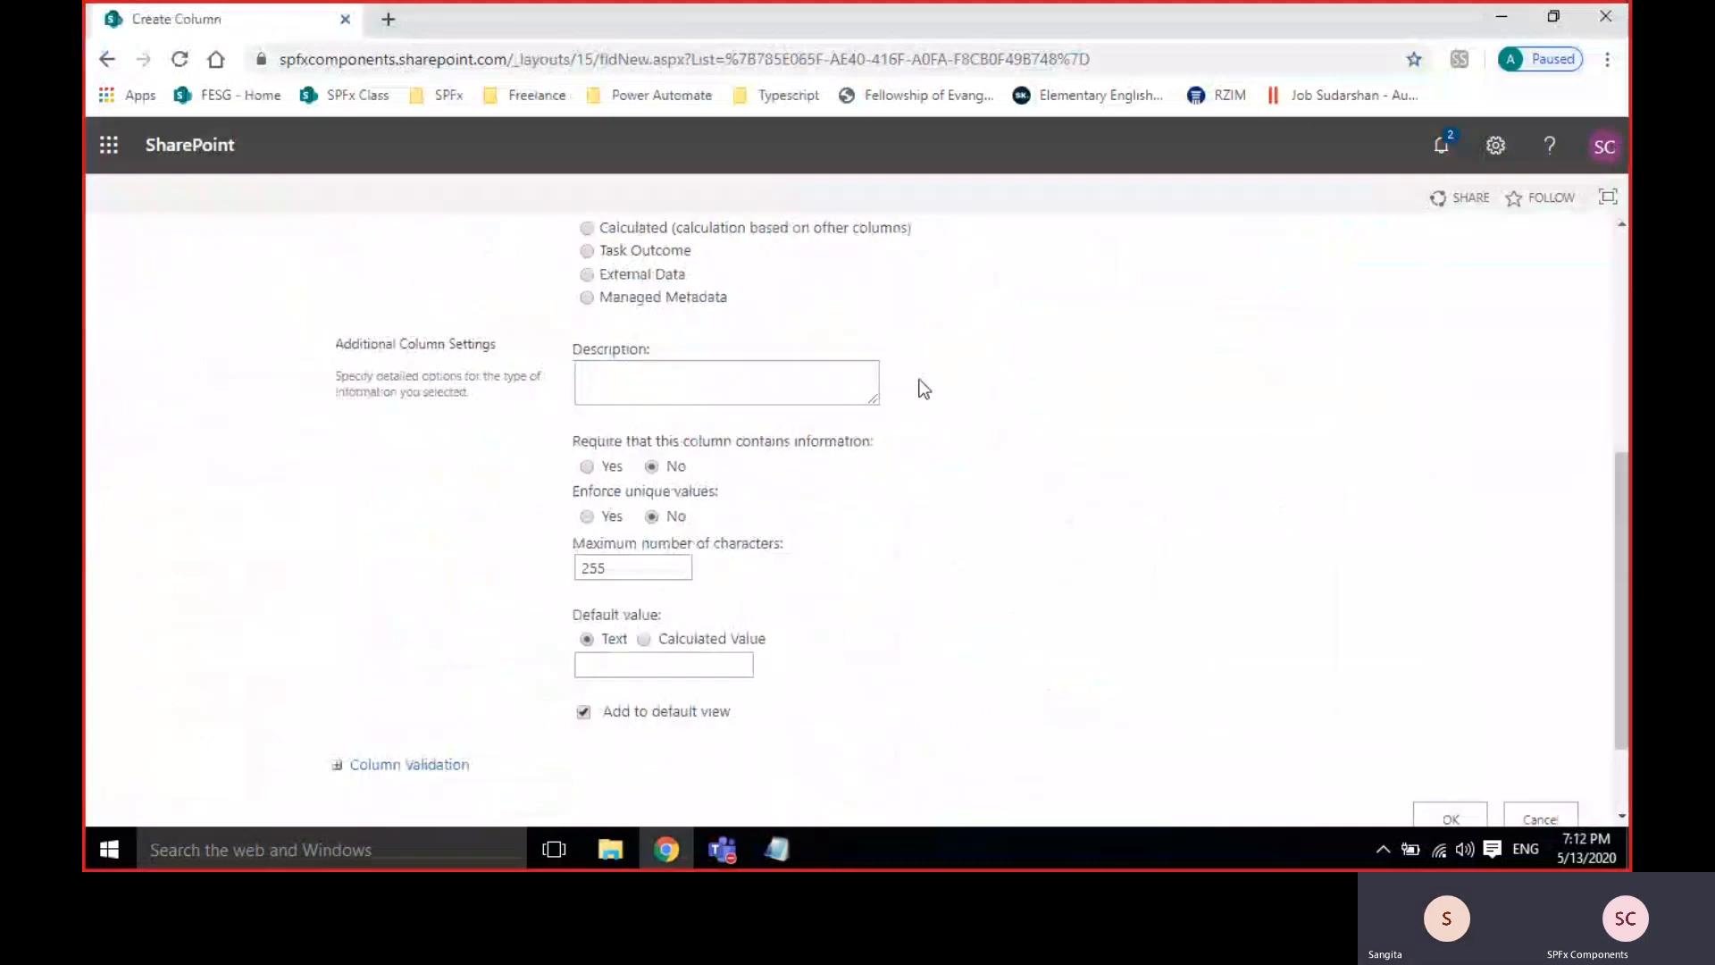
scroll(920, 387, up, 3)
Move the DepartmentName column type from Choice through Number to Currency, reviewing its settings.
click(587, 273)
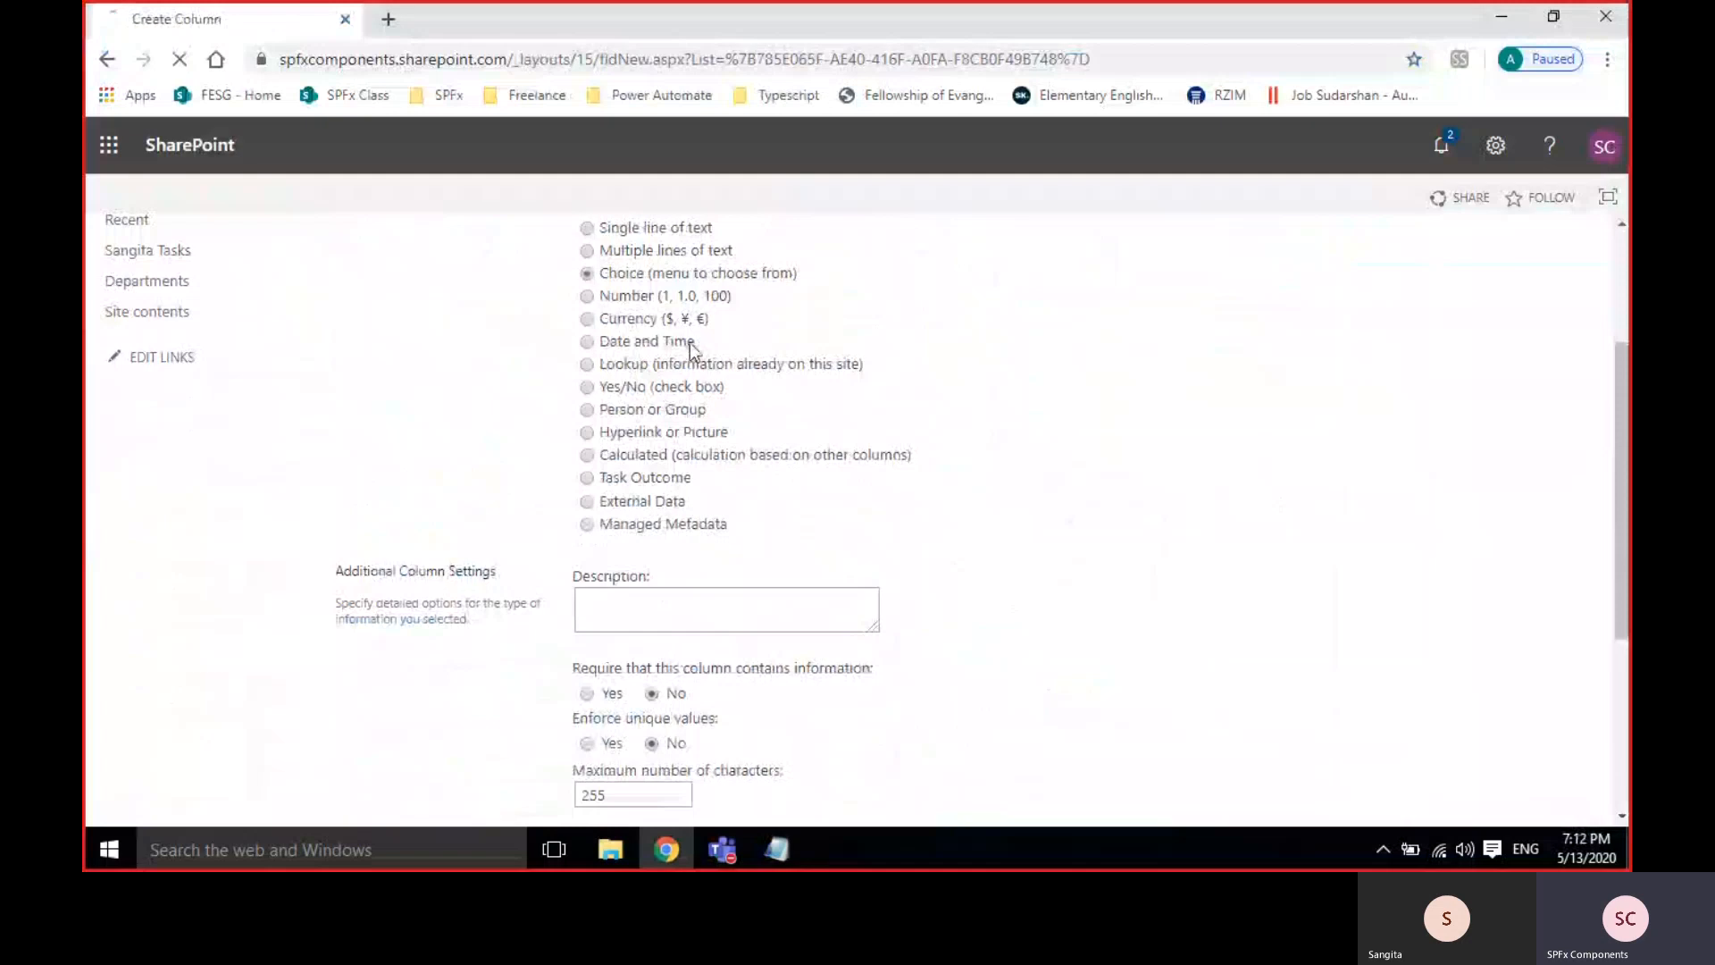
scroll(1133, 627, down, 5)
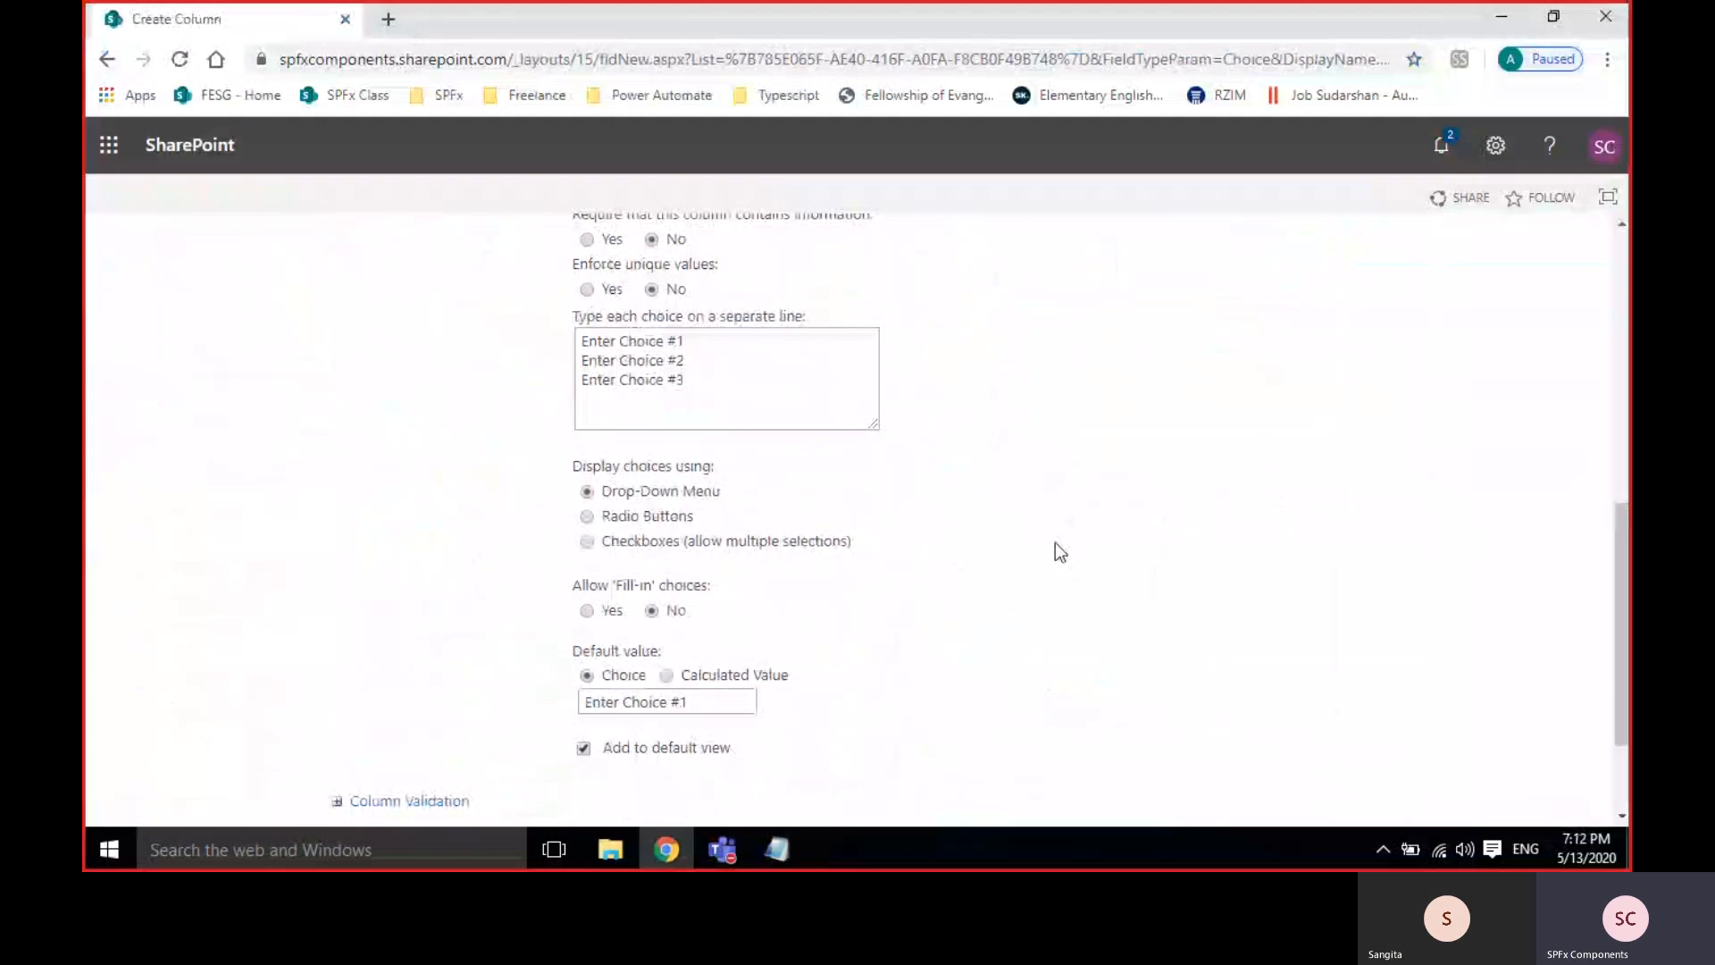
scroll(1055, 547, up, 7)
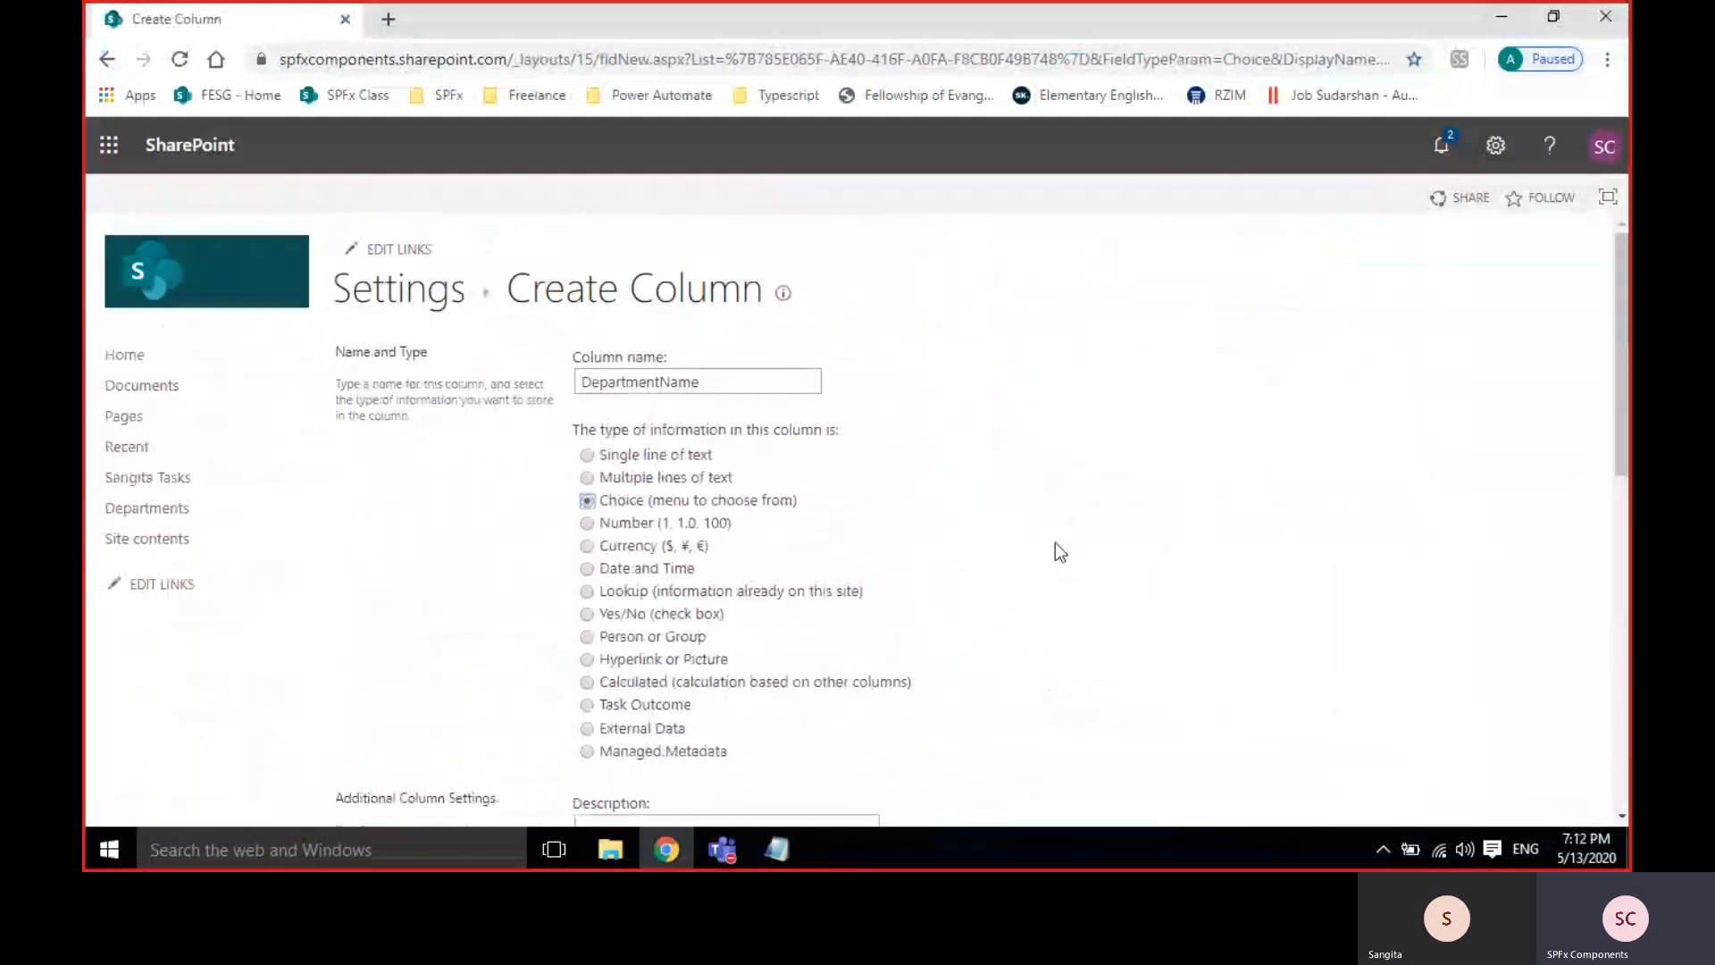
click(604, 524)
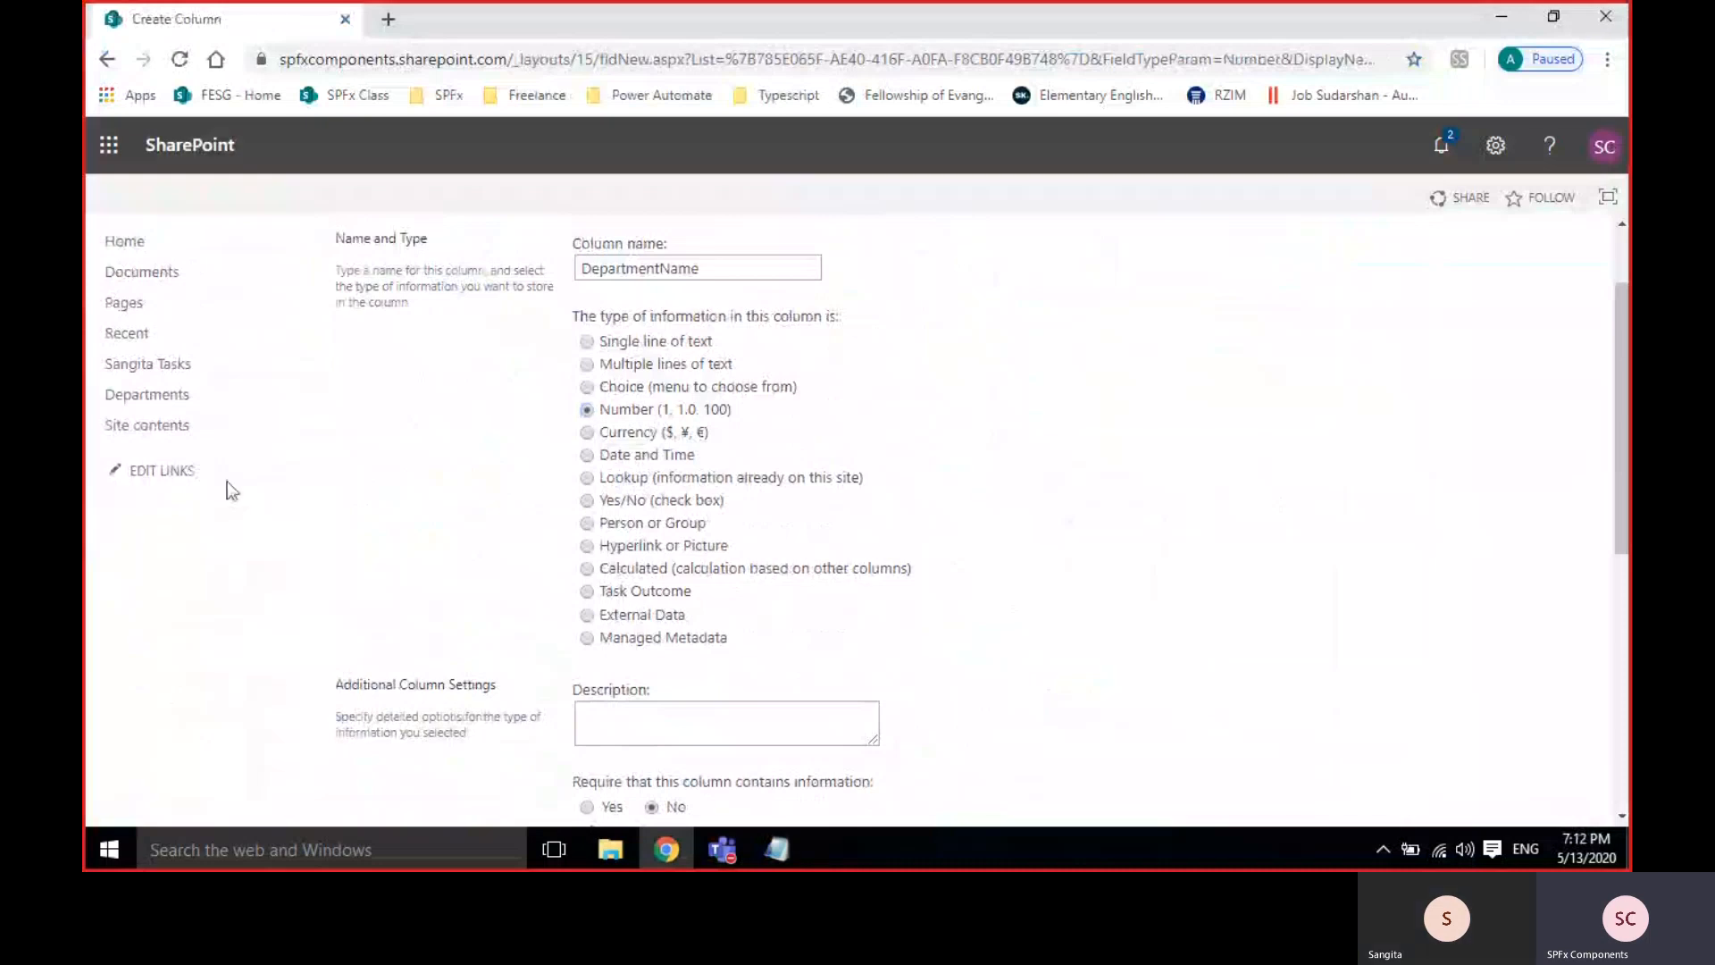
click(635, 437)
scroll(1115, 556, down, 2)
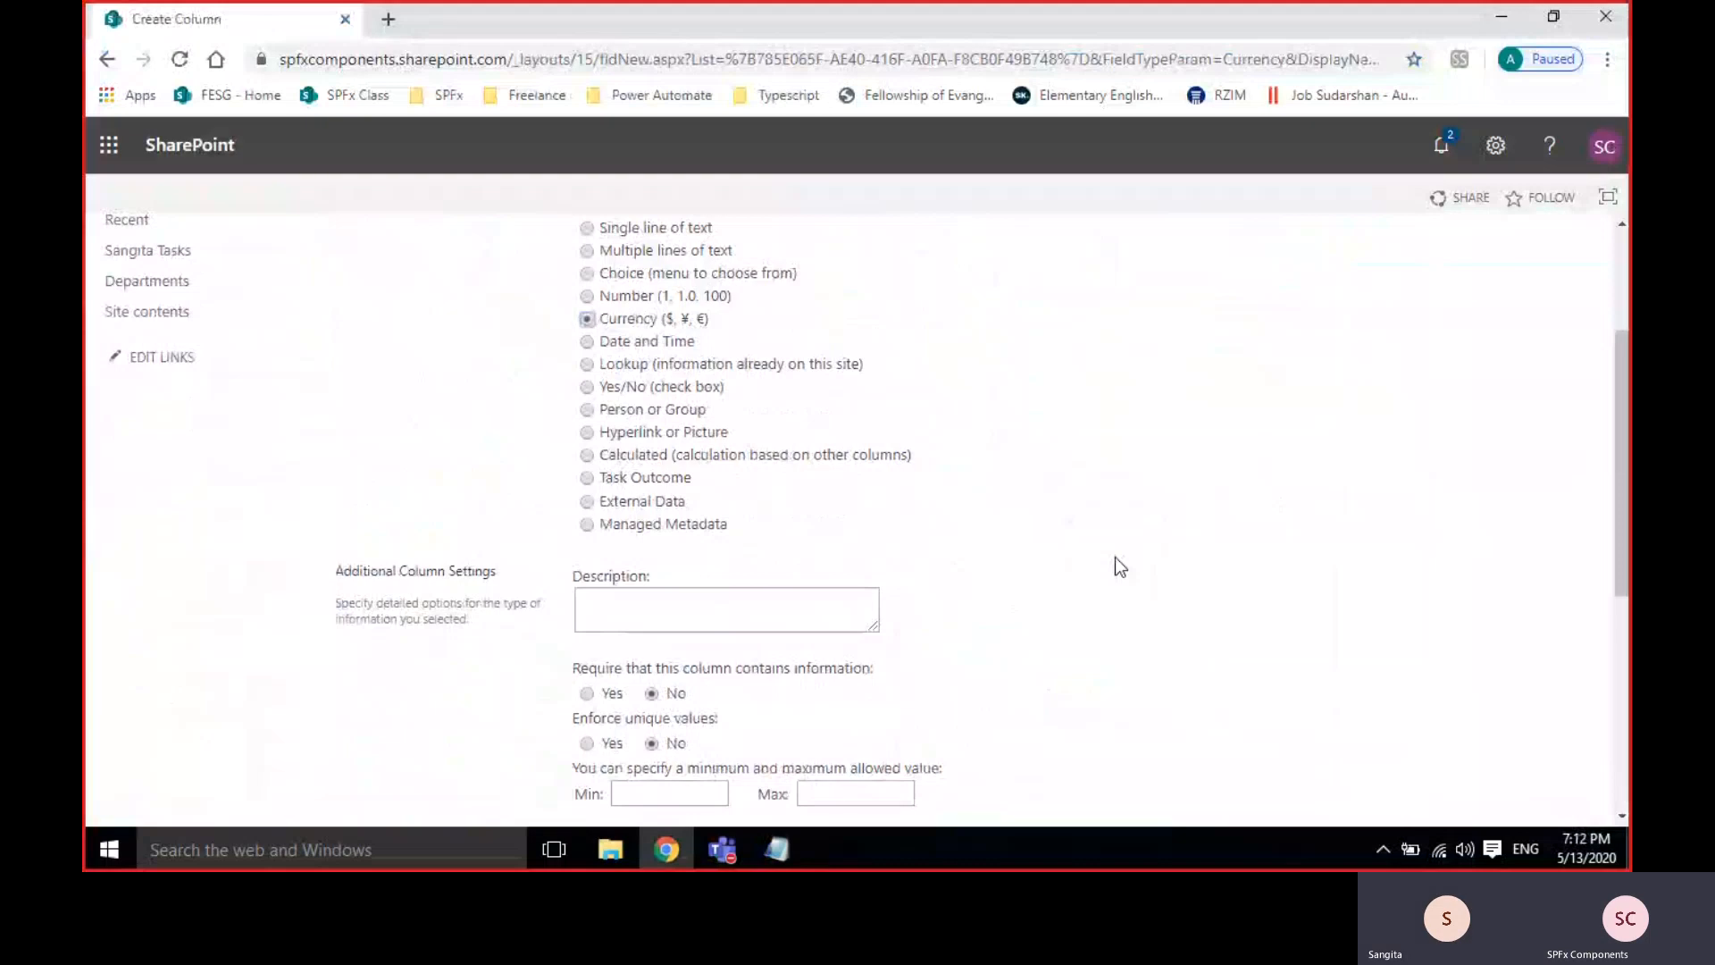
scroll(1116, 563, up, 1)
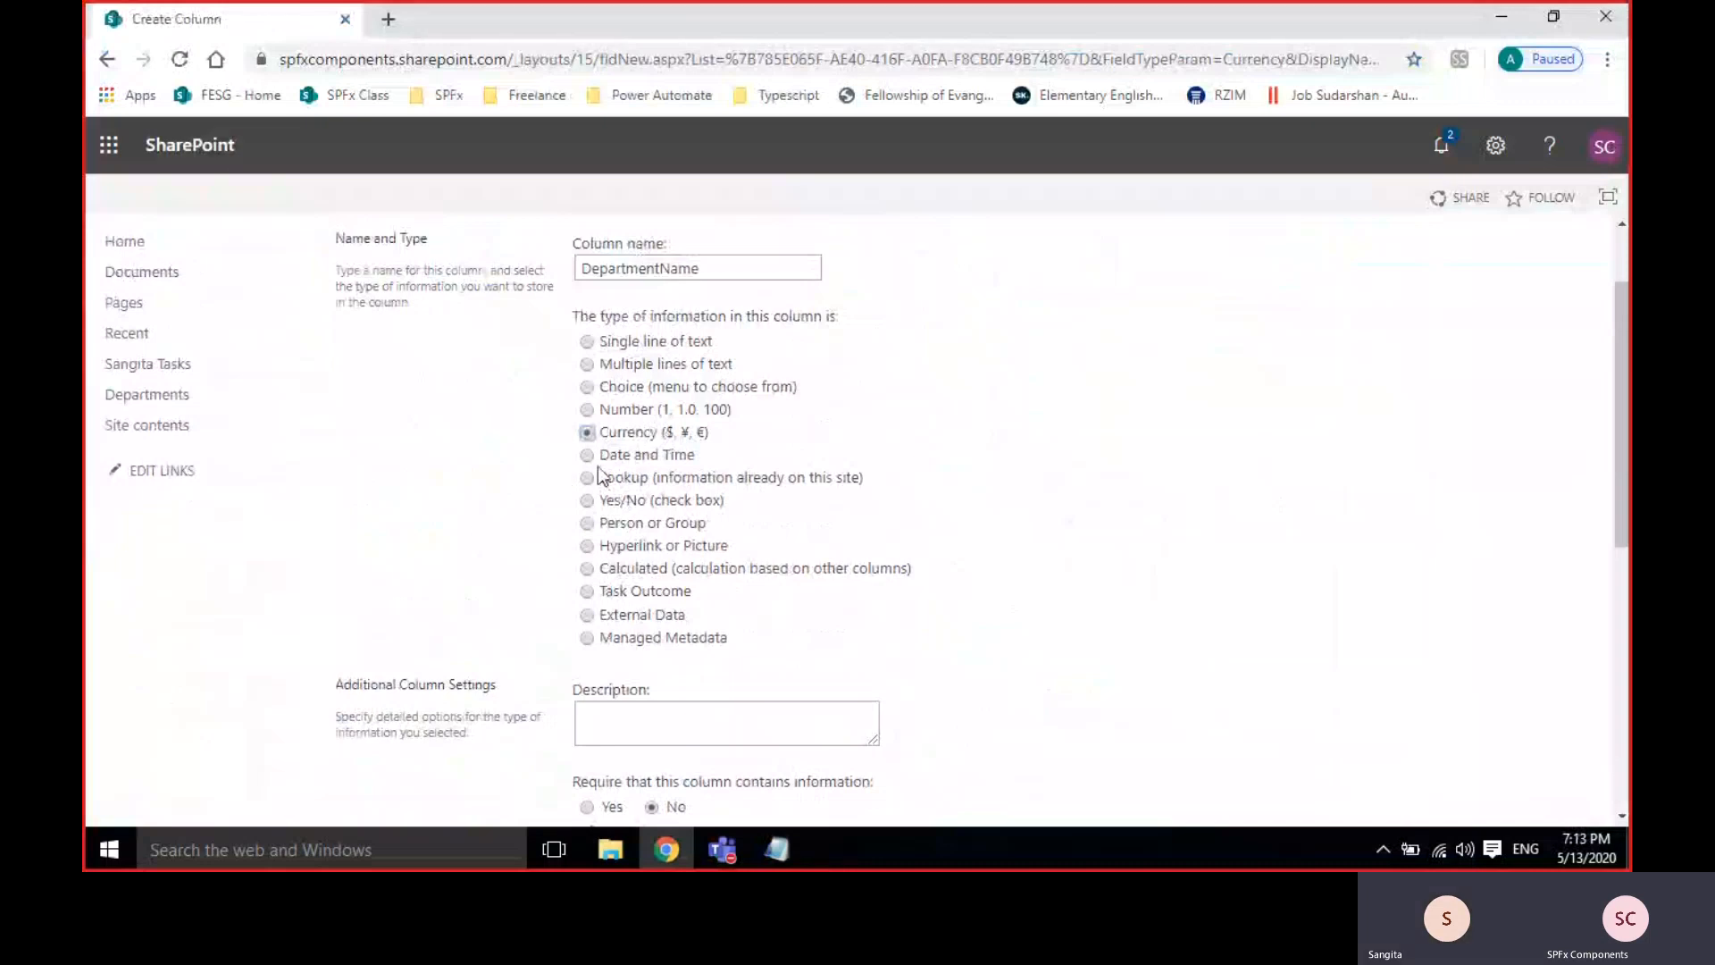
In Notepad, type the note 'master list --> transaction list', correcting the 'lisr' typo.
click(777, 849)
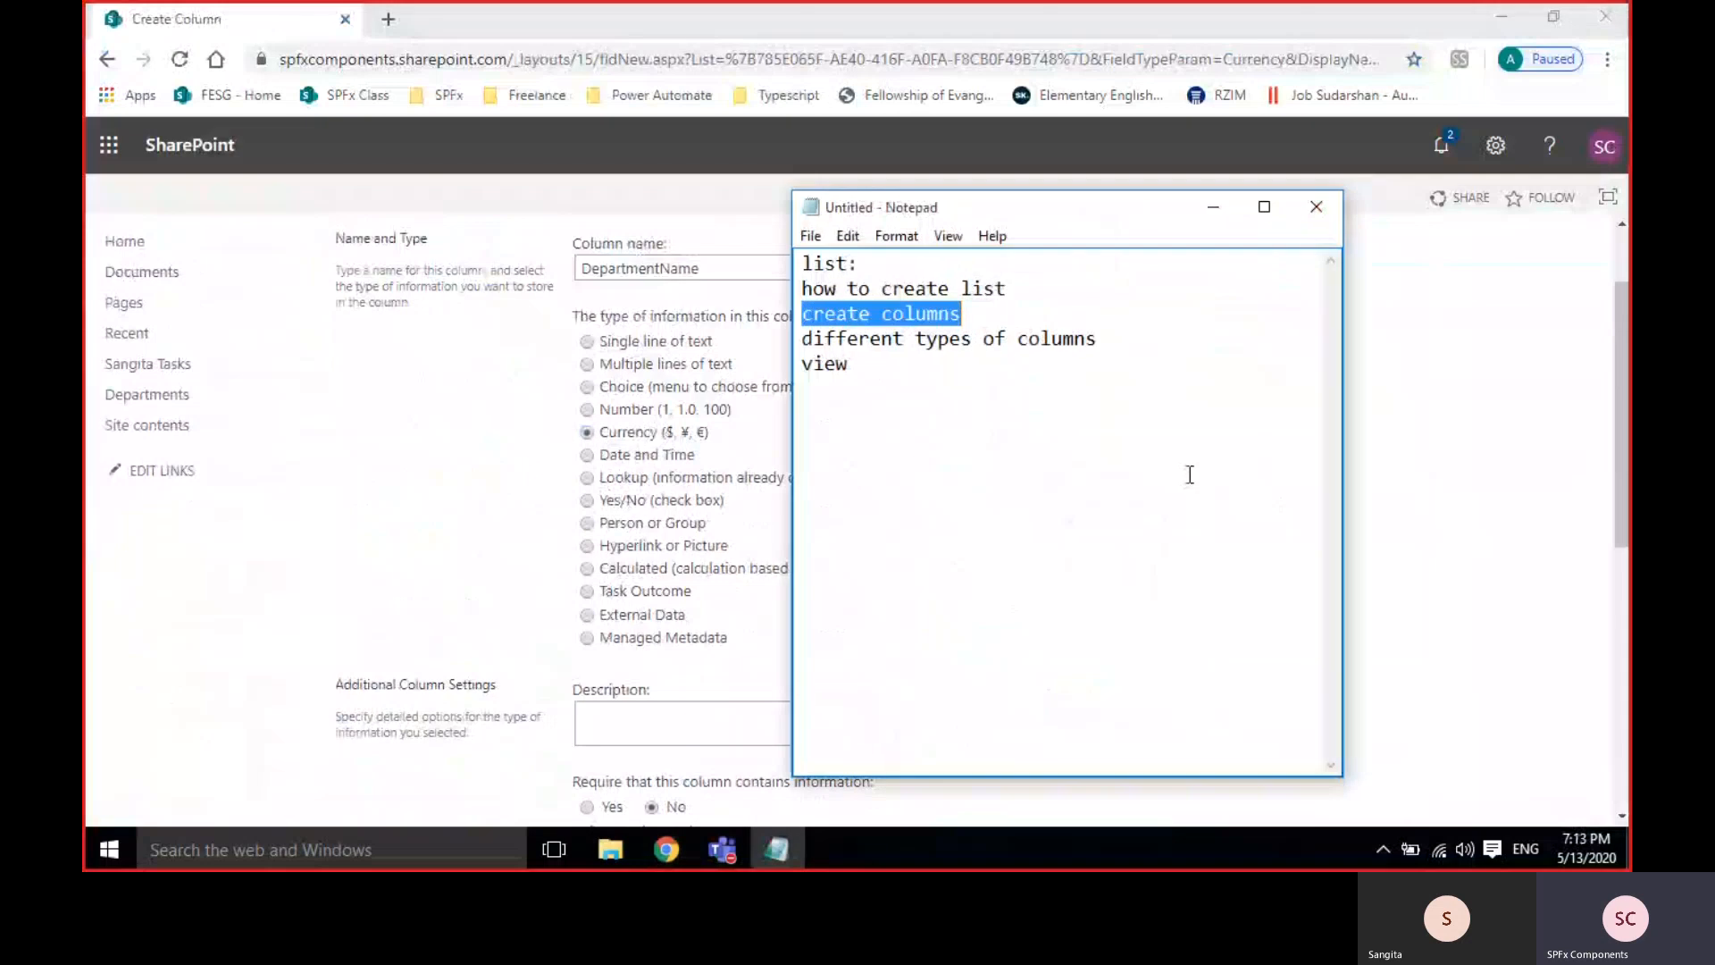
click(998, 430)
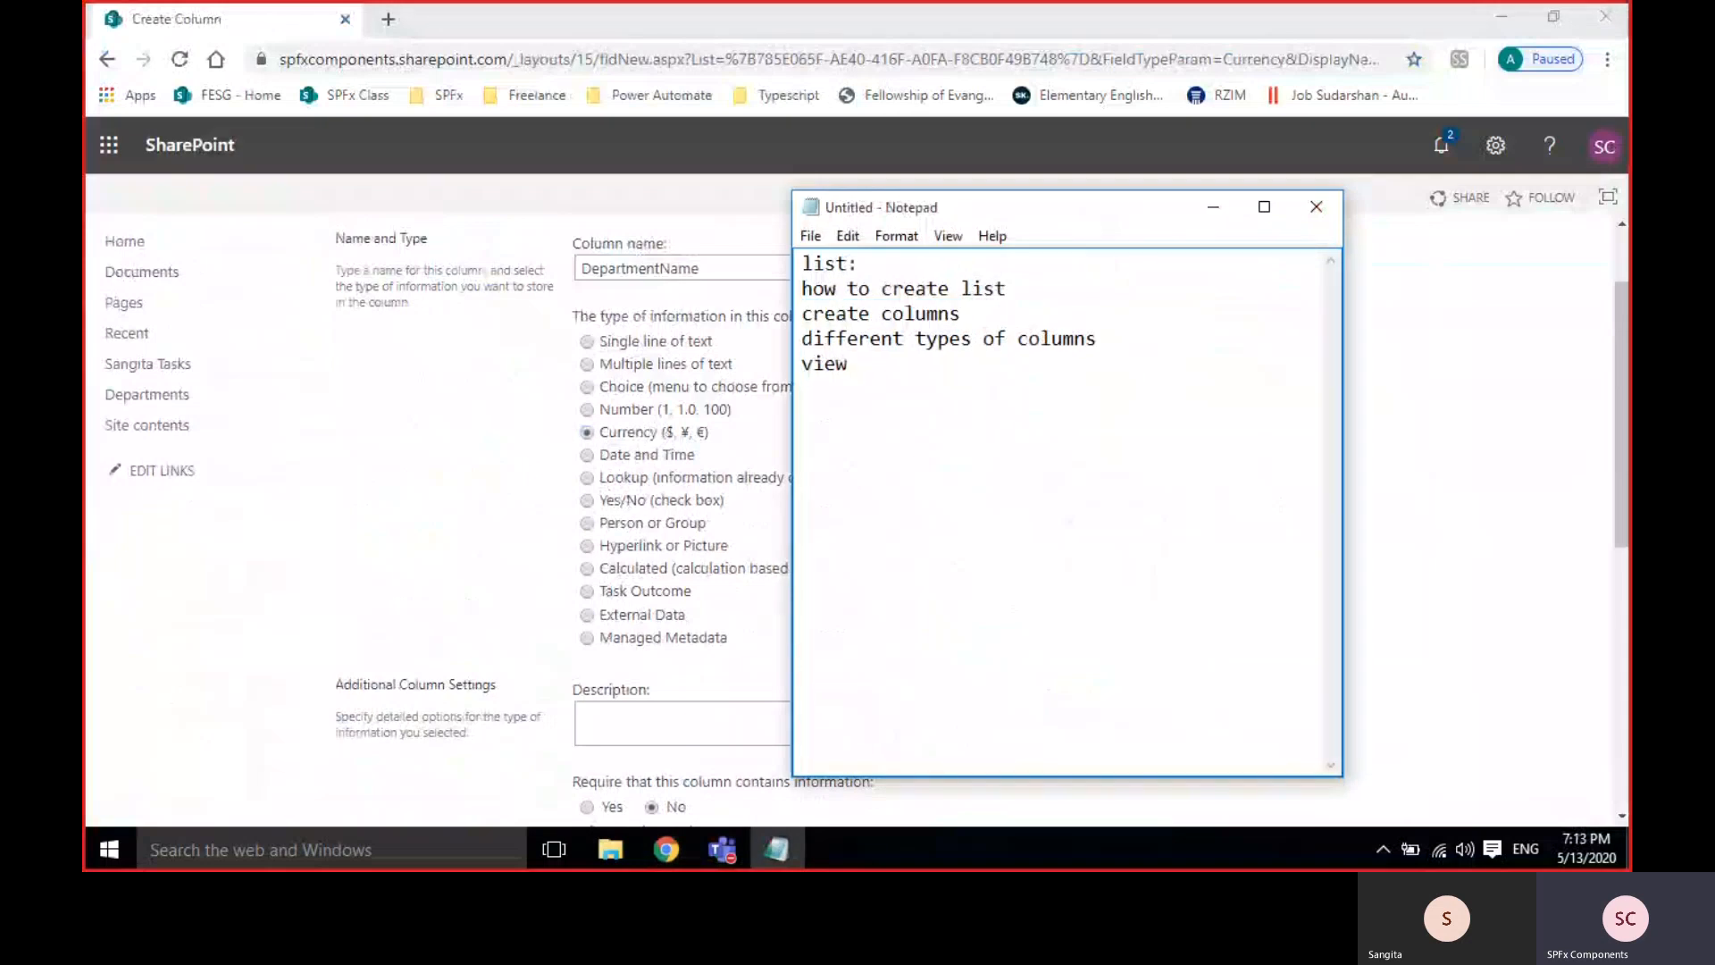
text(master list --> t)
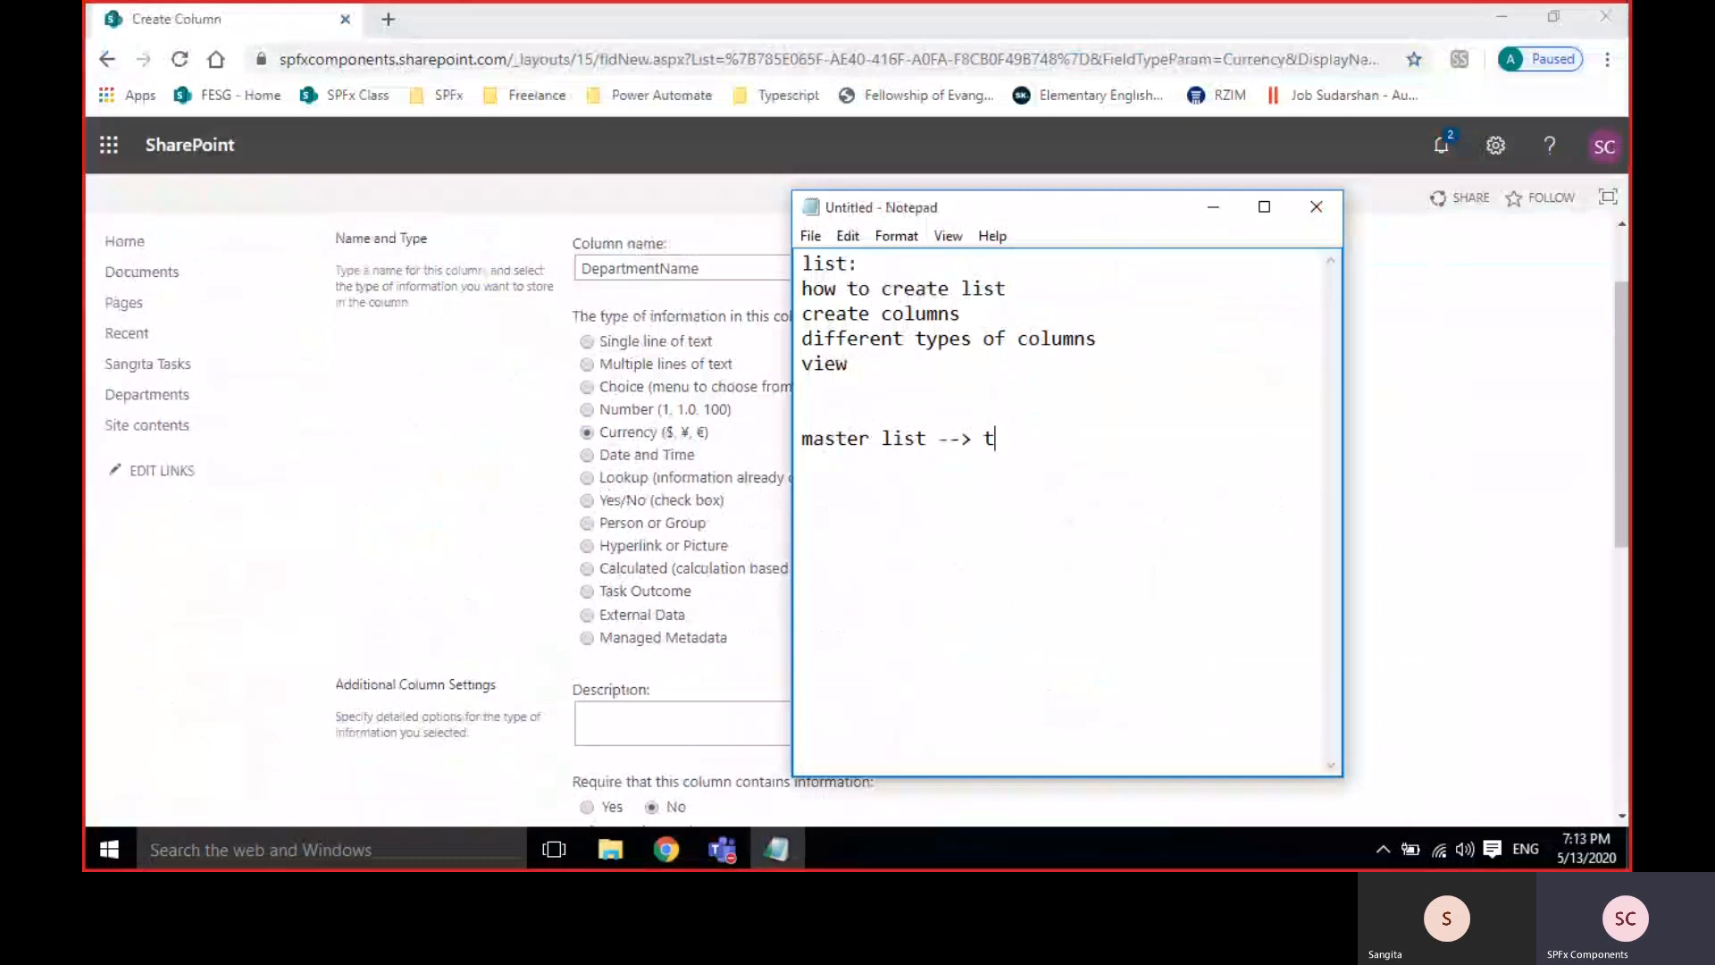
text(ransaction lisr)
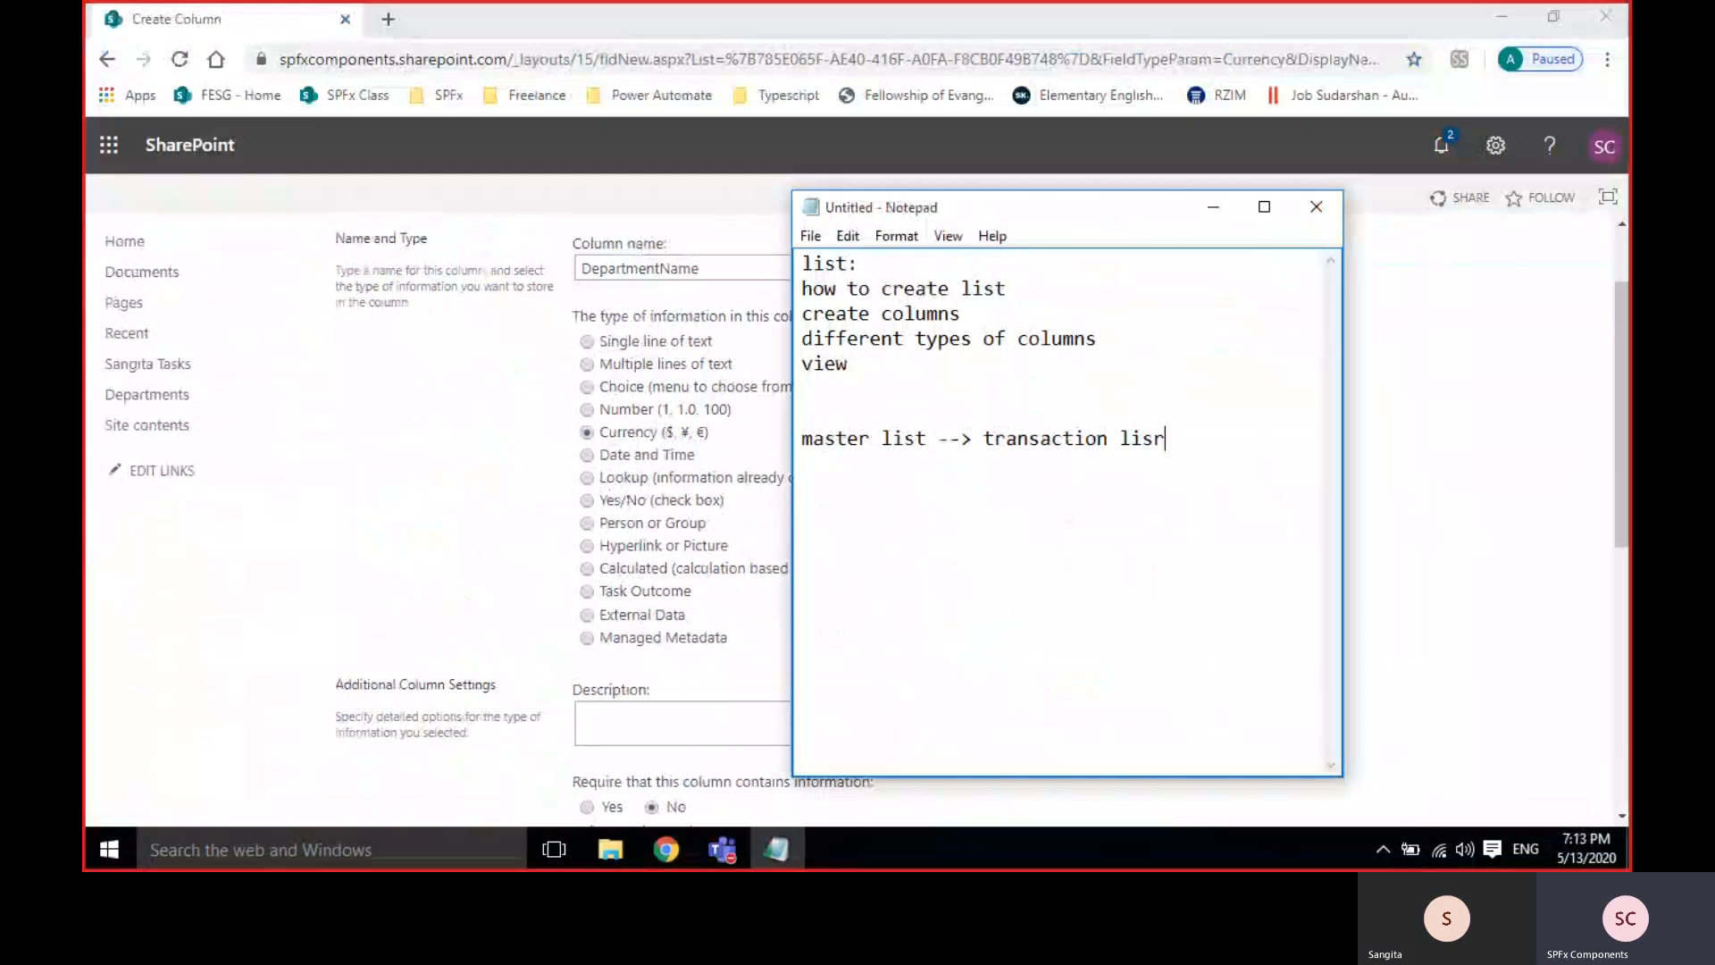
key(BackSpace)
text(t)
Split the line after 'master list' and add 'country' beneath it.
drag(801, 439, 1176, 440)
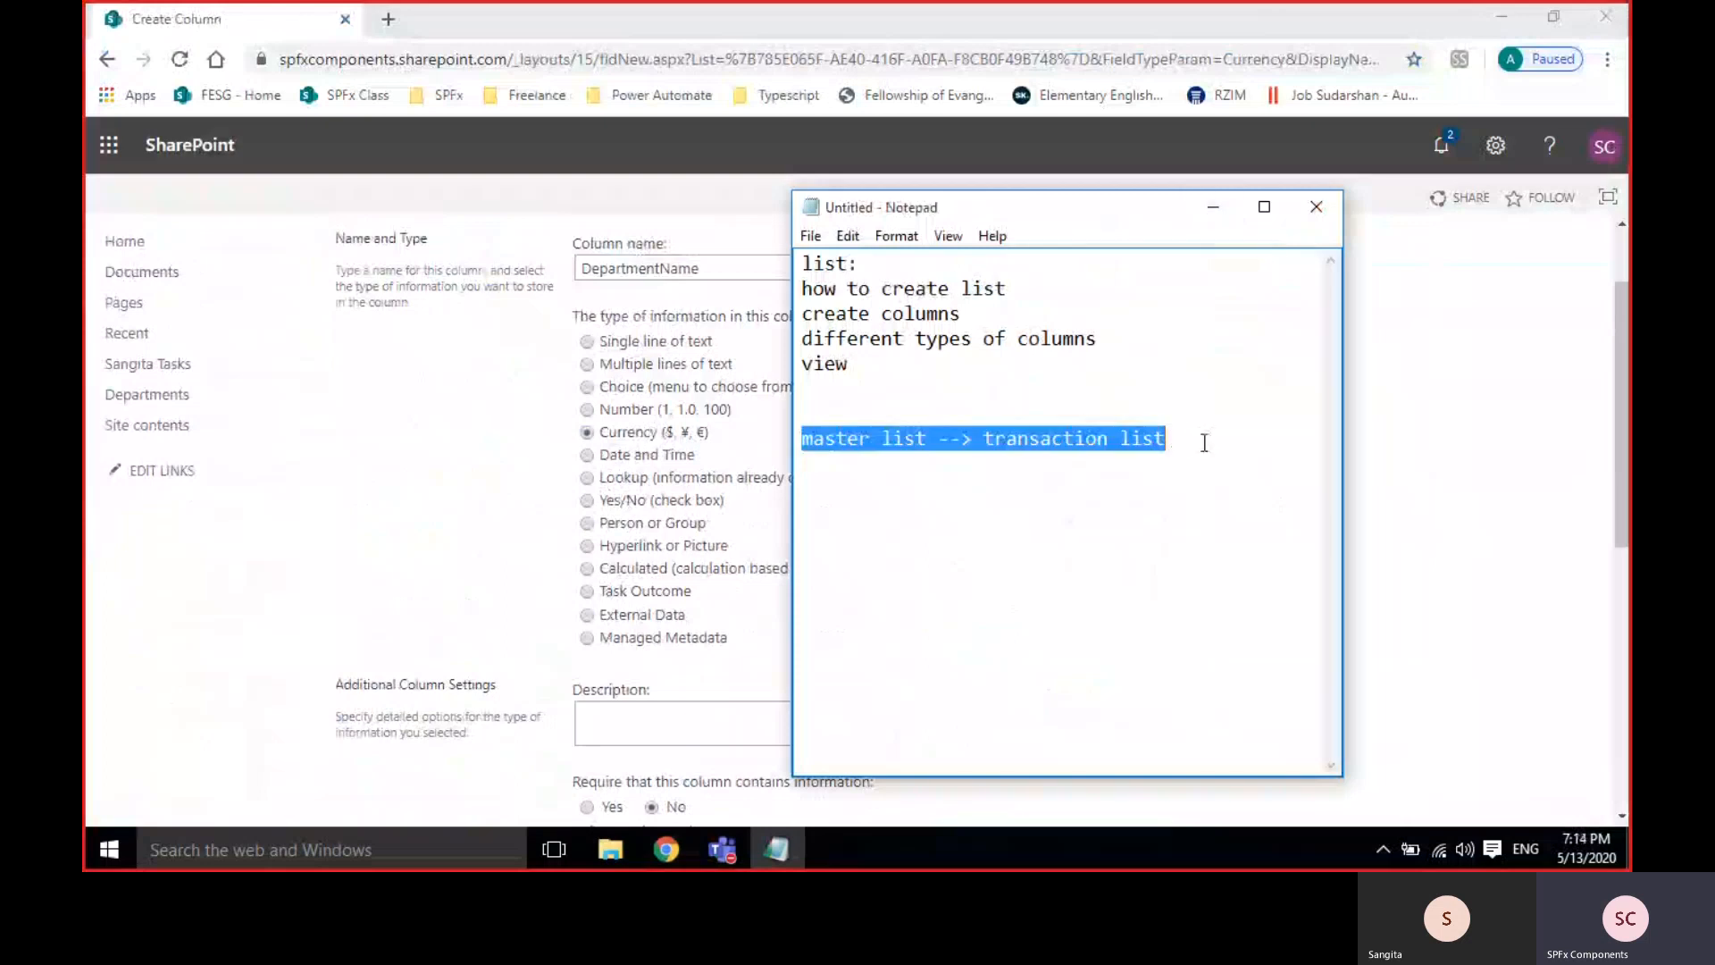
click(1204, 443)
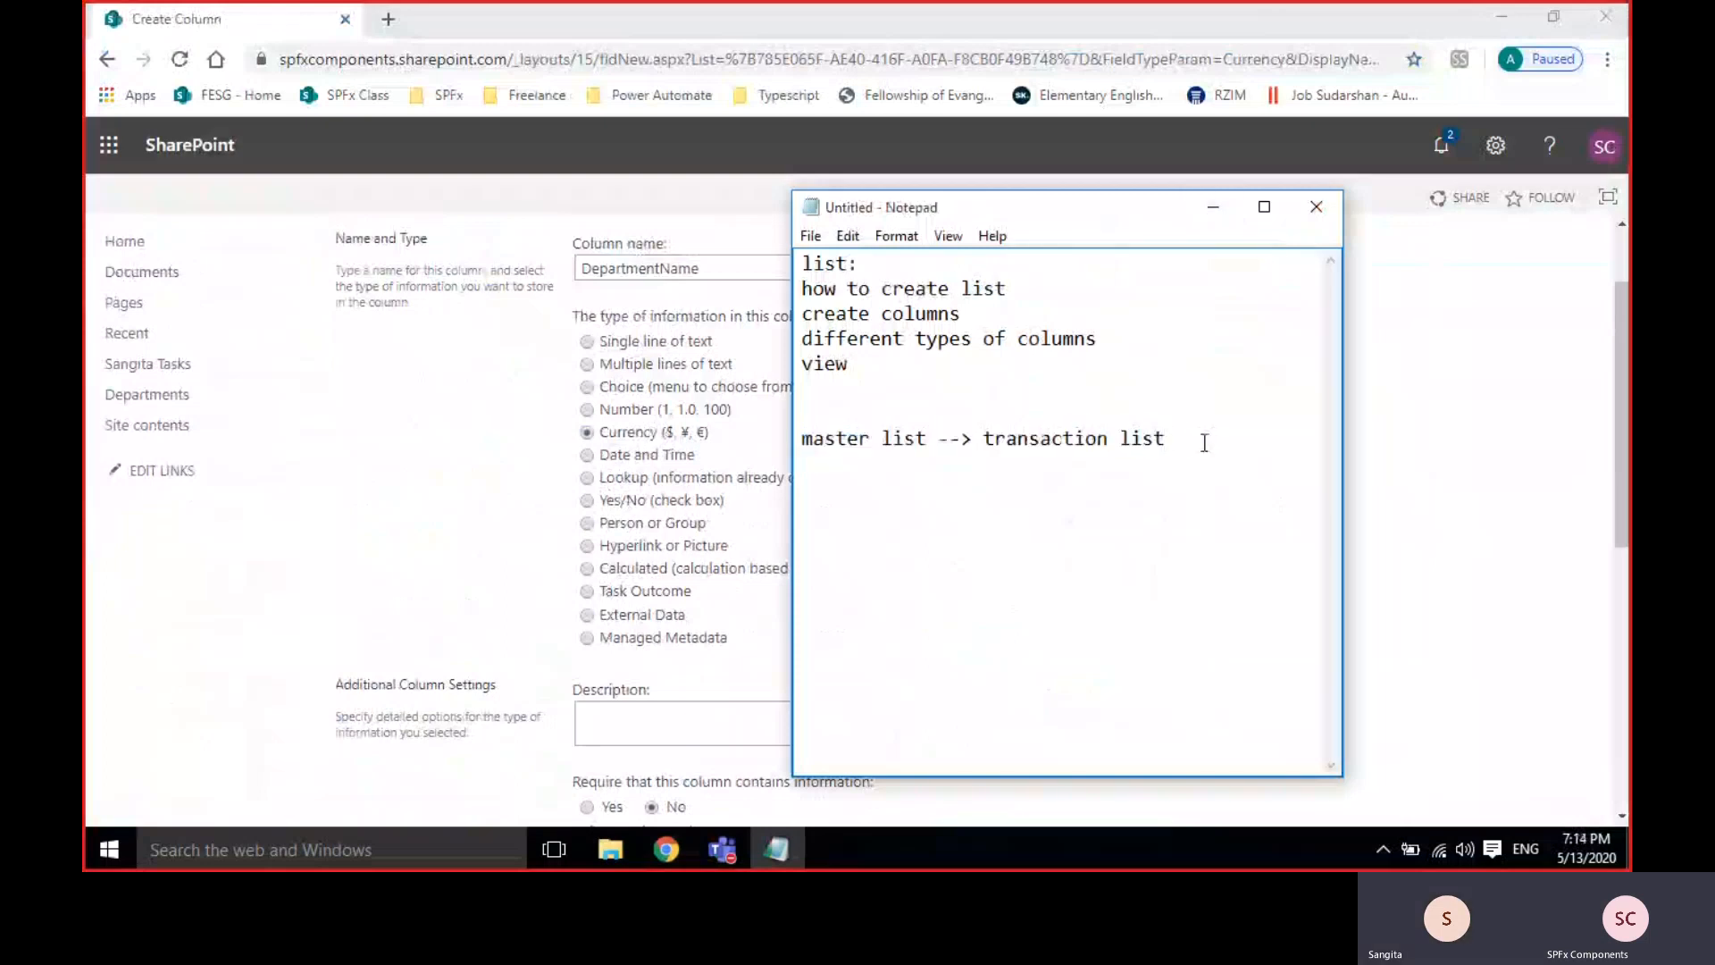
click(927, 441)
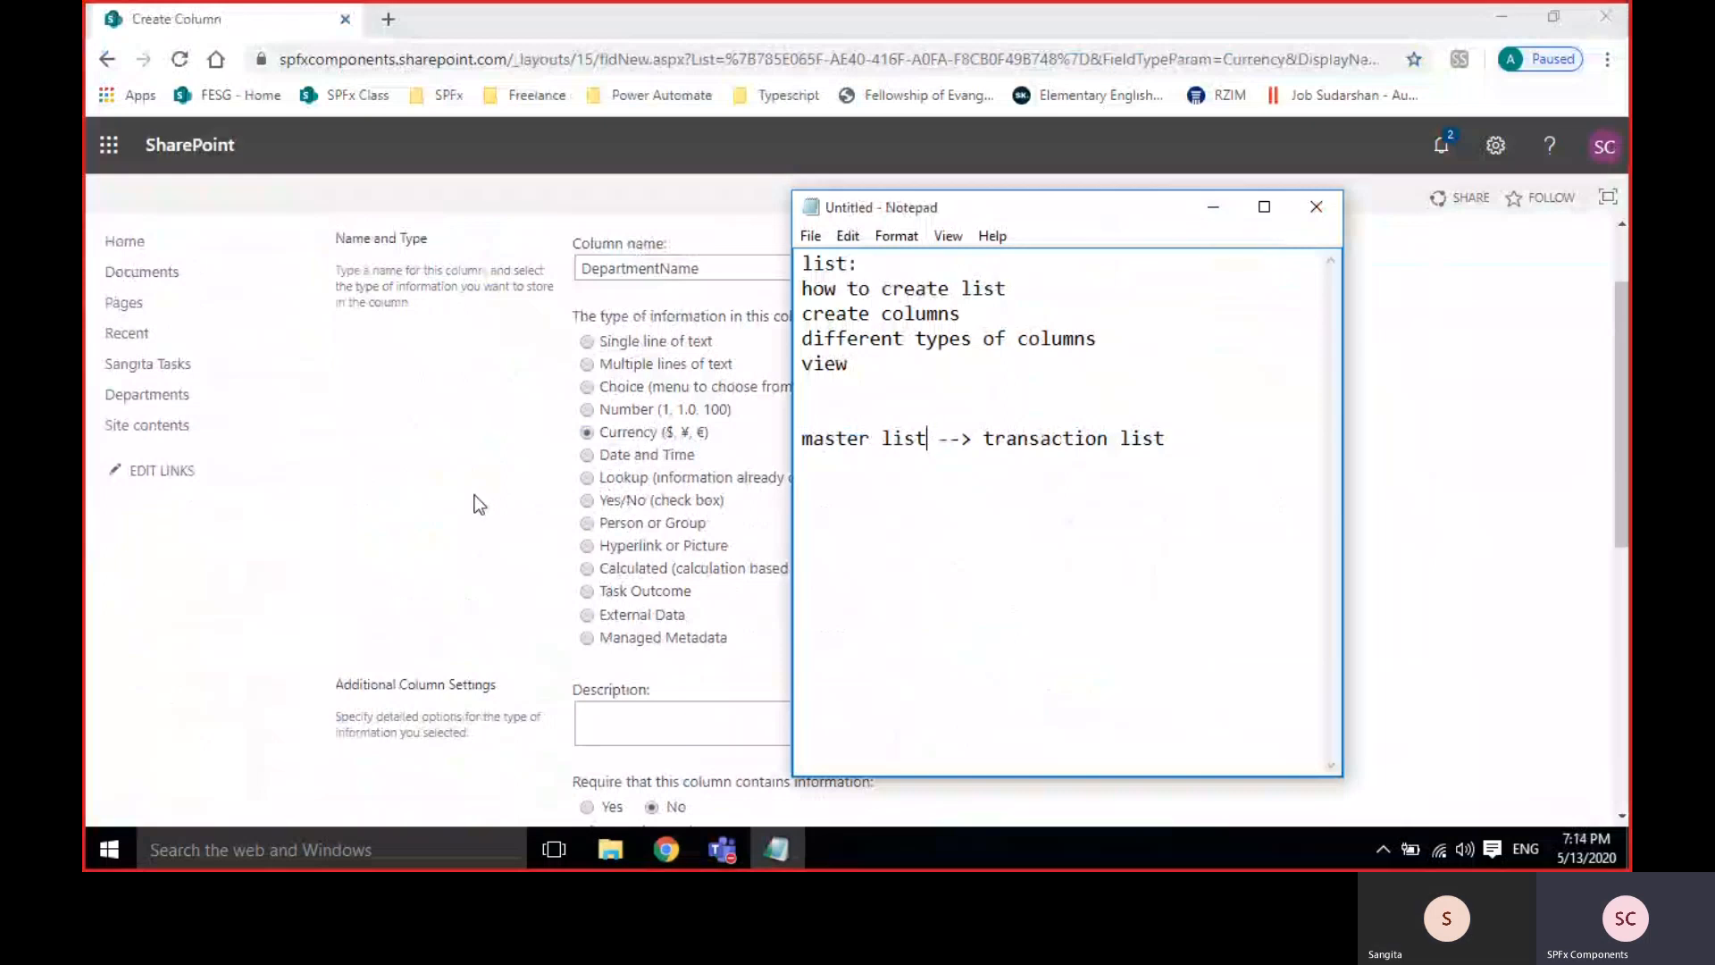
key(Return)
key(Return)
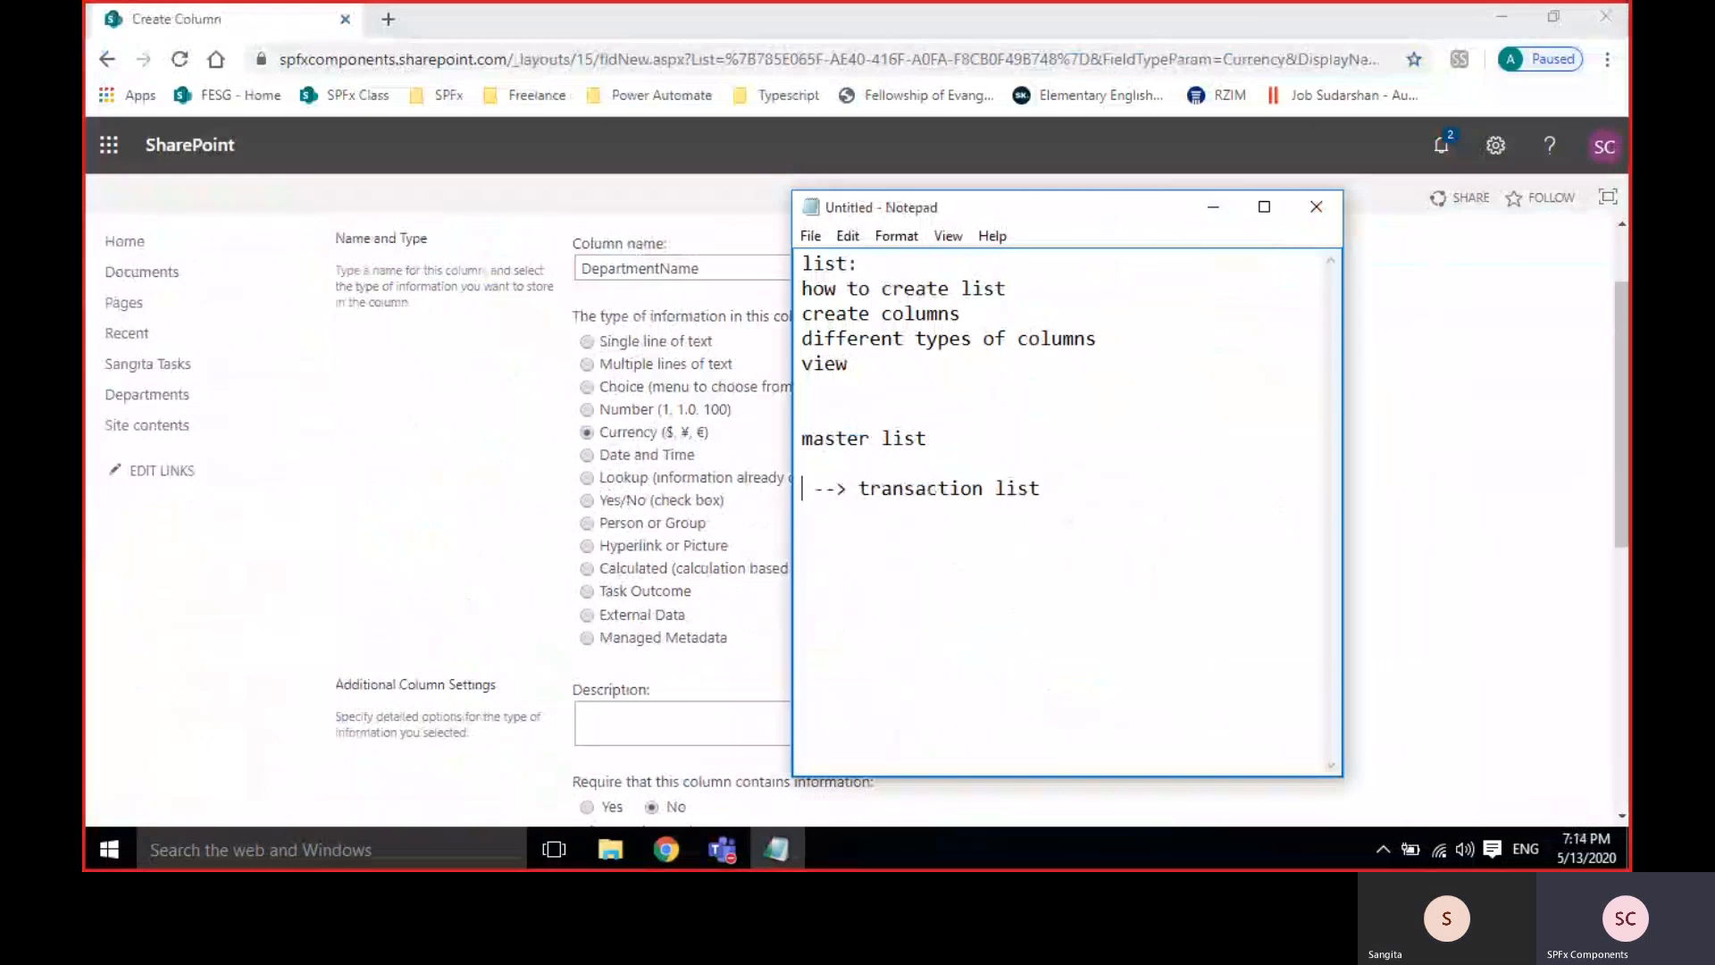
key(Return)
key(Return)
key(Return)
key(Up)
key(Up)
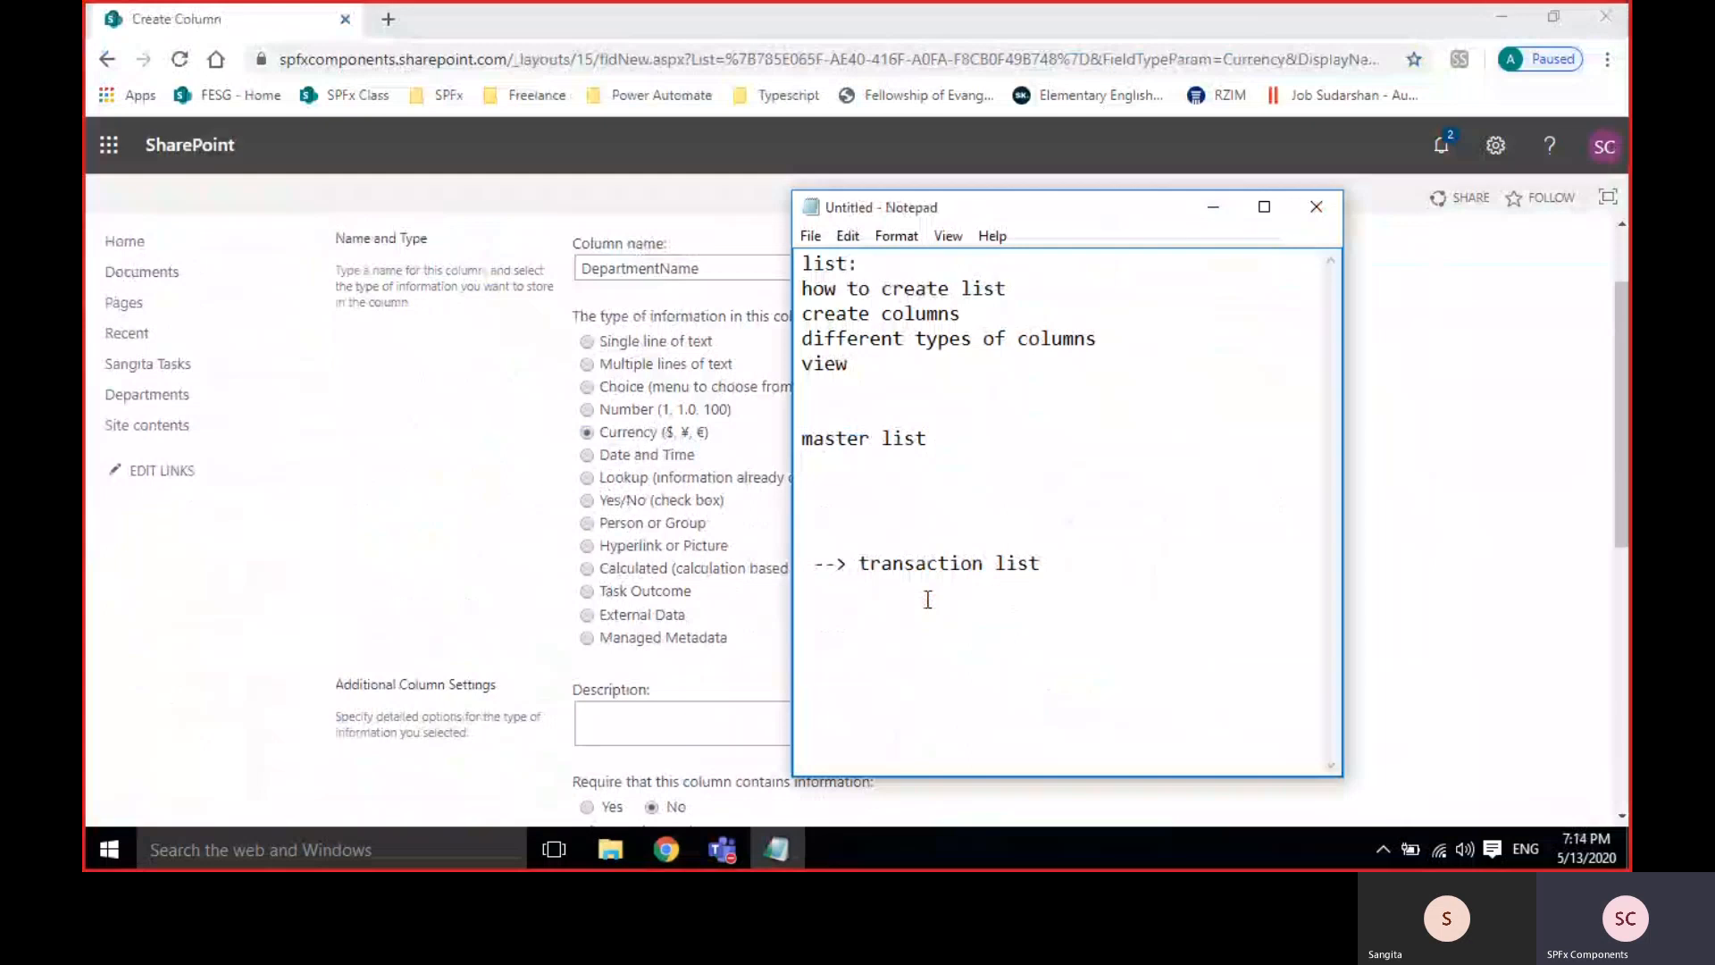
text(country)
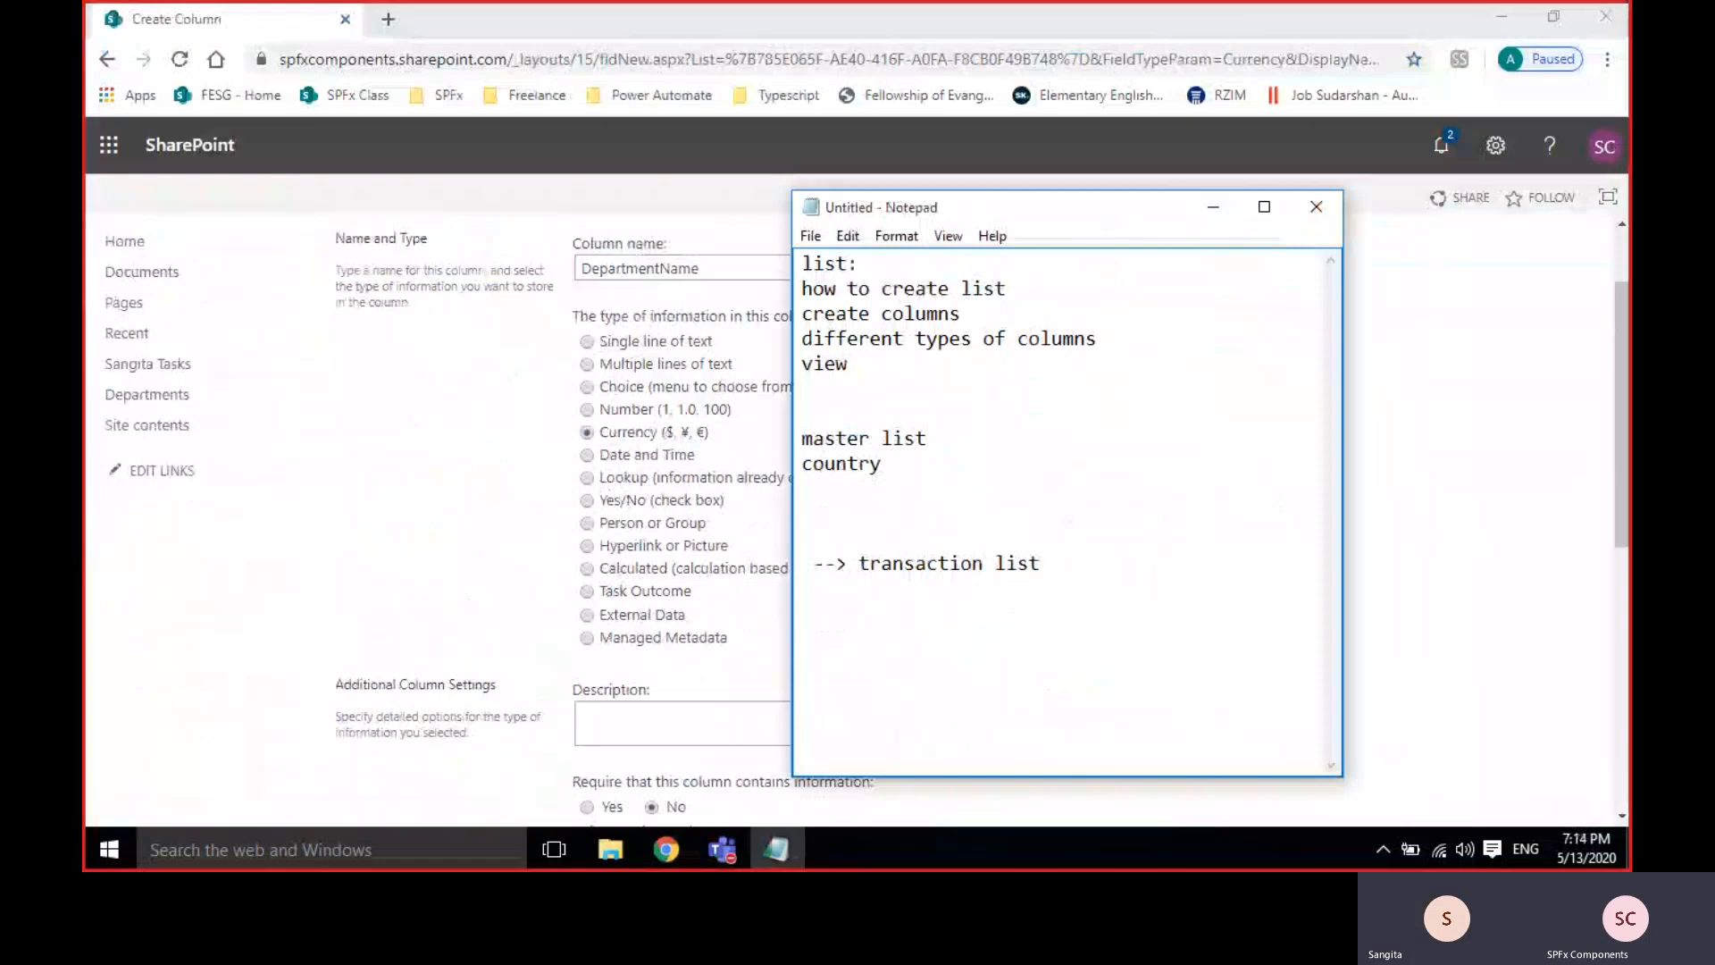
Append '(list name)' to country and list india, pak and sri beneath it.
text((list)
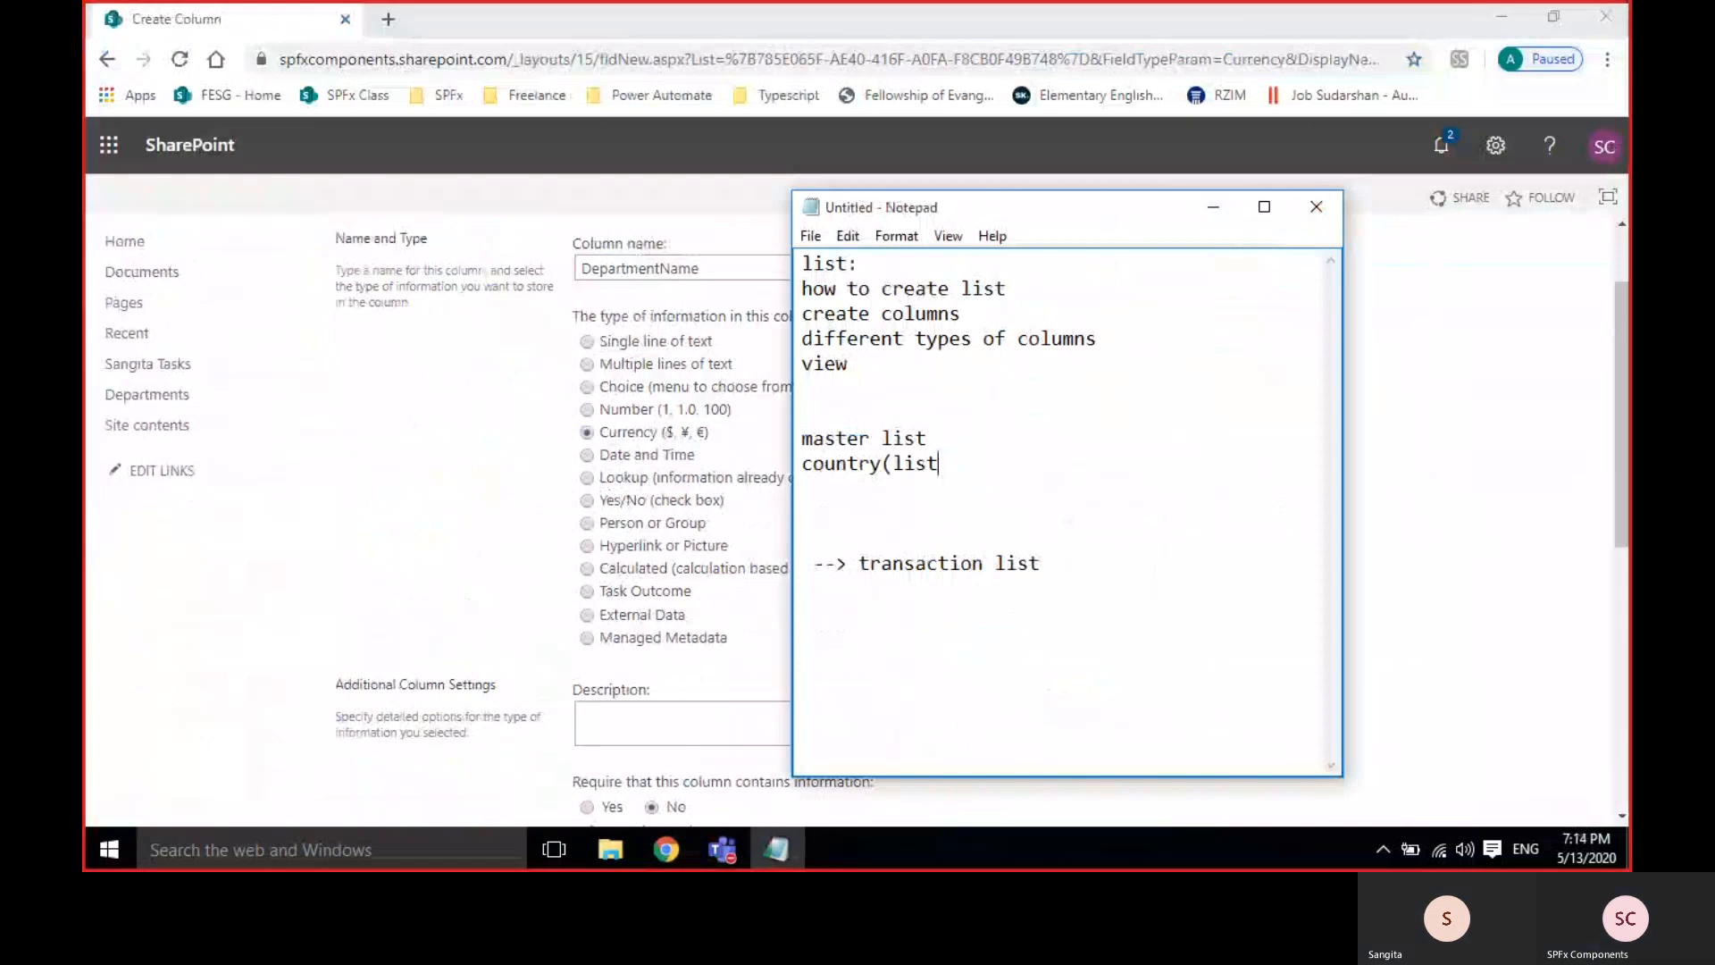
text( name))
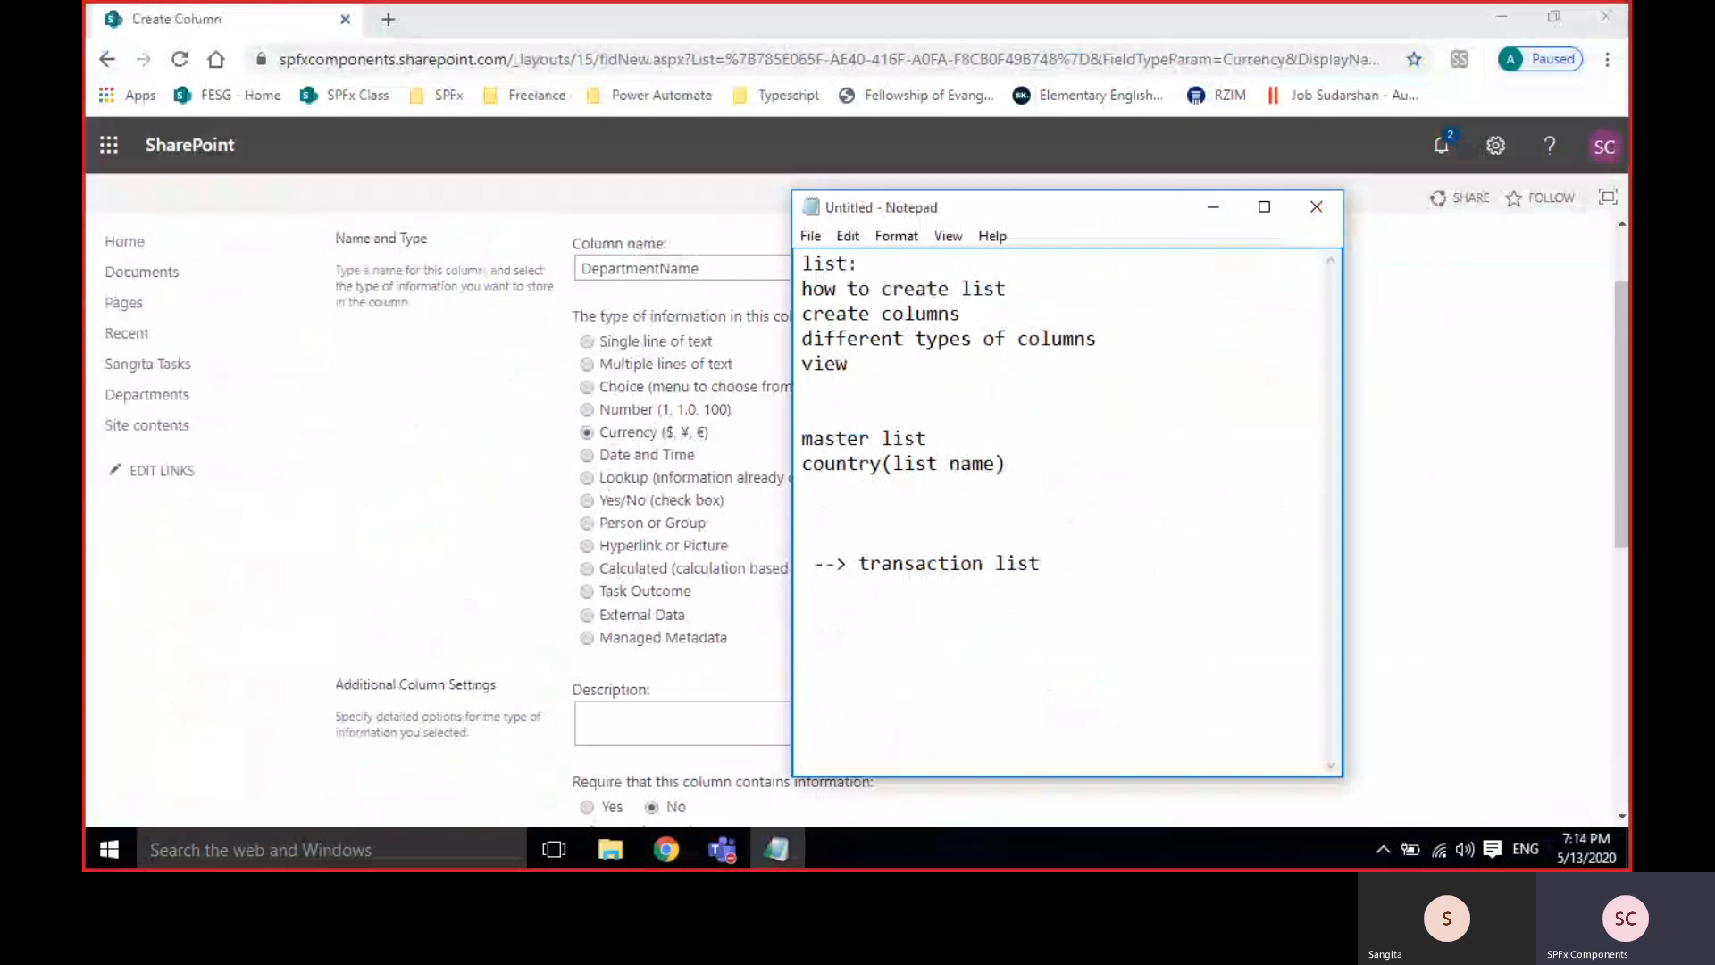
key(Return)
text(india)
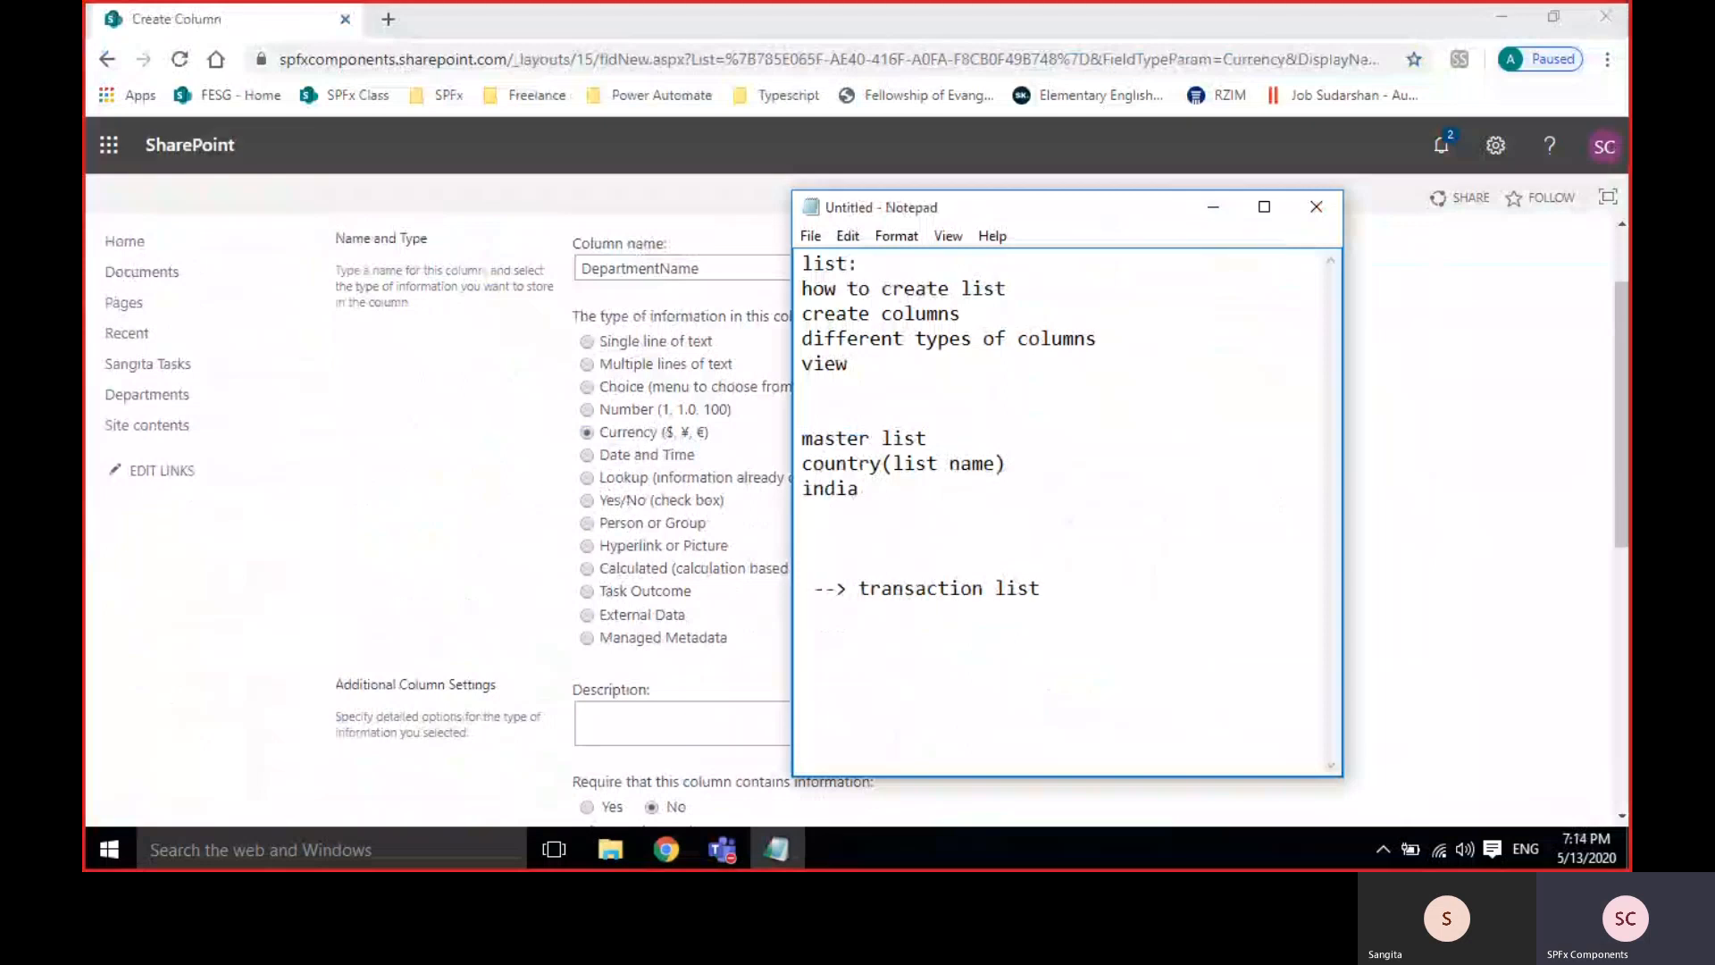
key(Return)
text(pak)
key(Return)
text(sri)
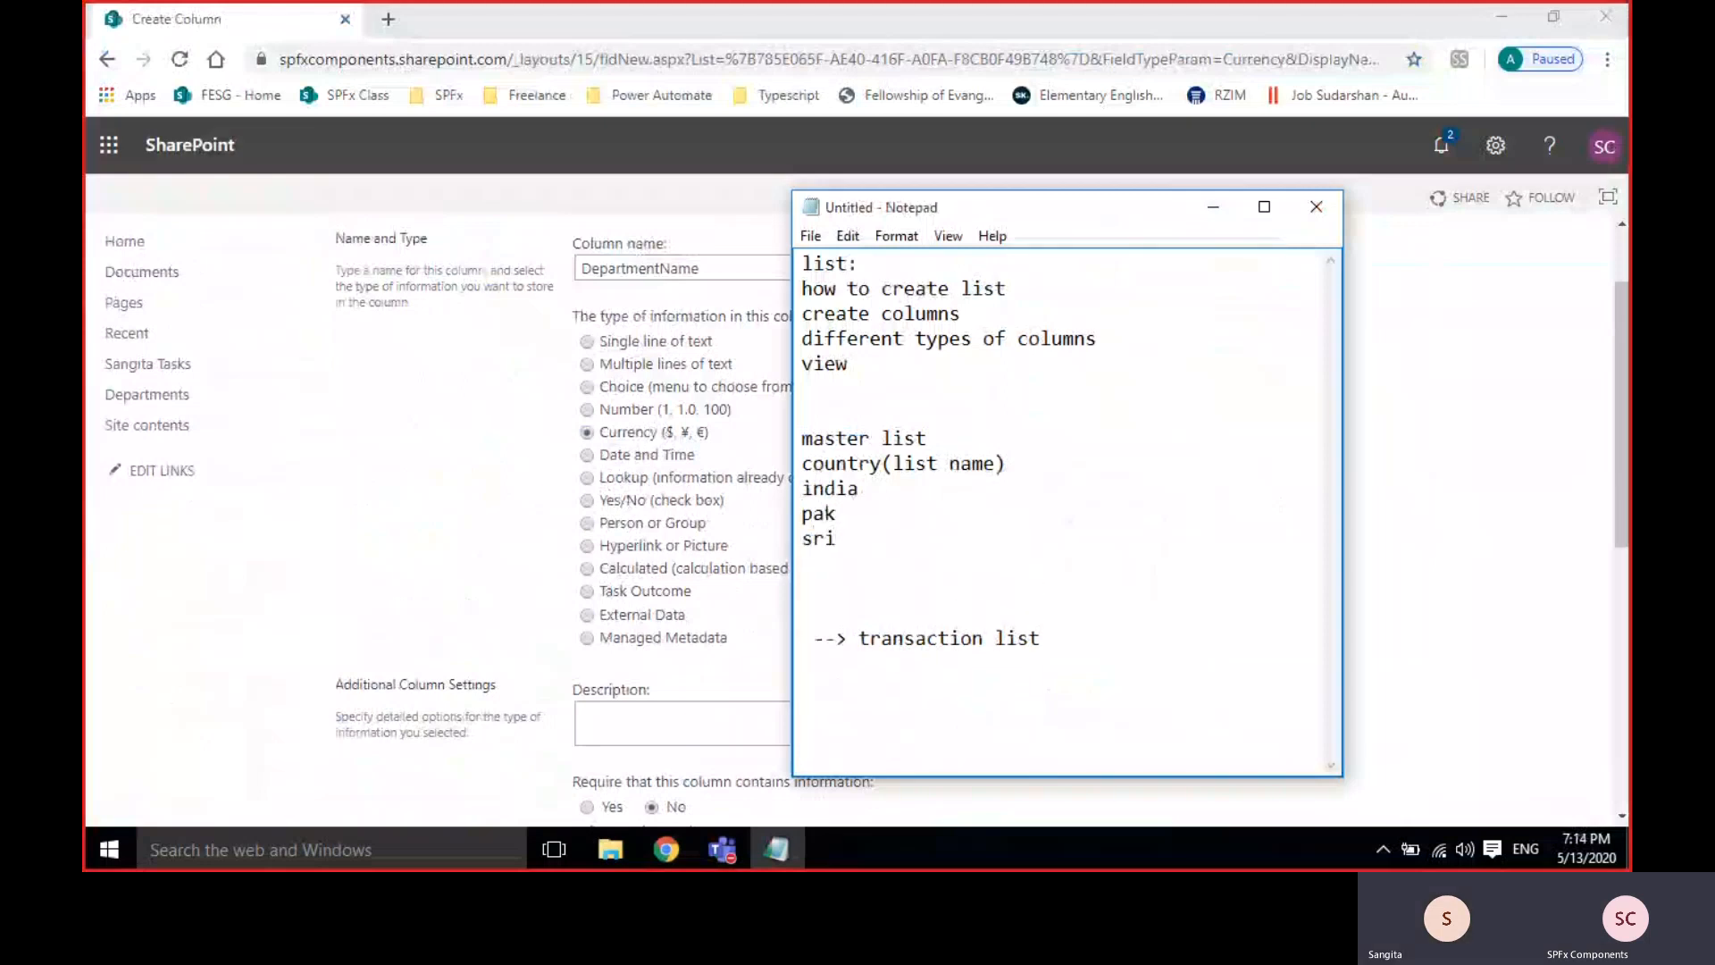
key(Return)
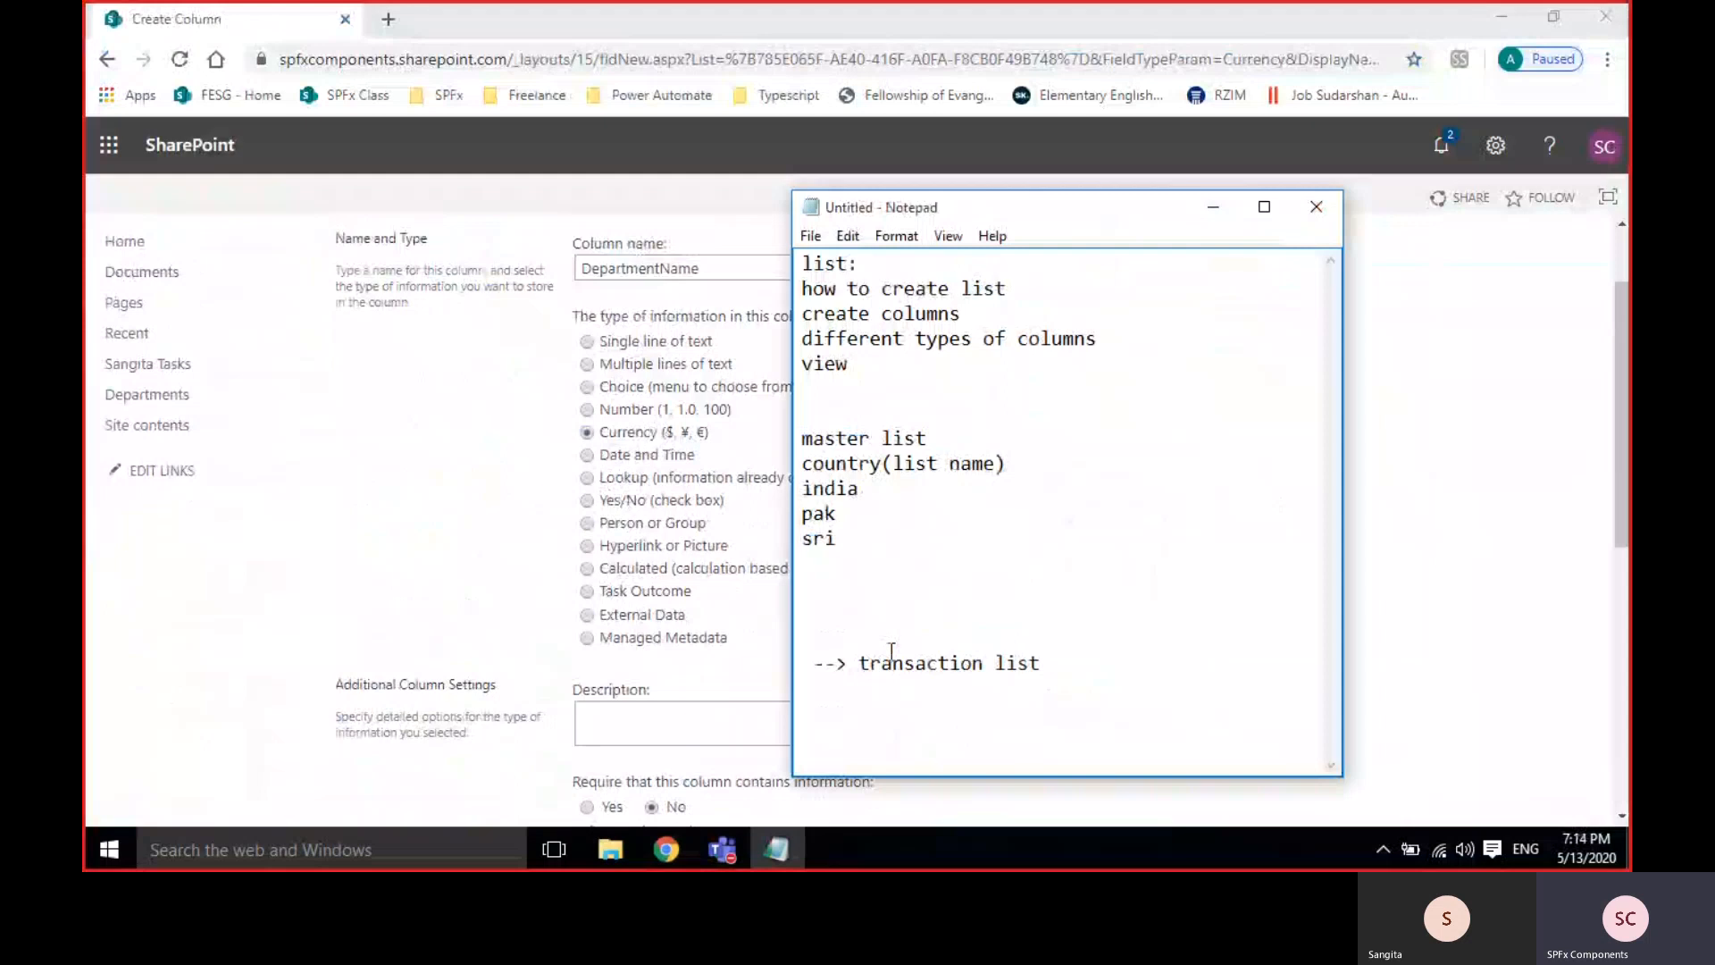
Remove the arrow and retitle the line as 'transaction list:'.
drag(858, 662, 792, 661)
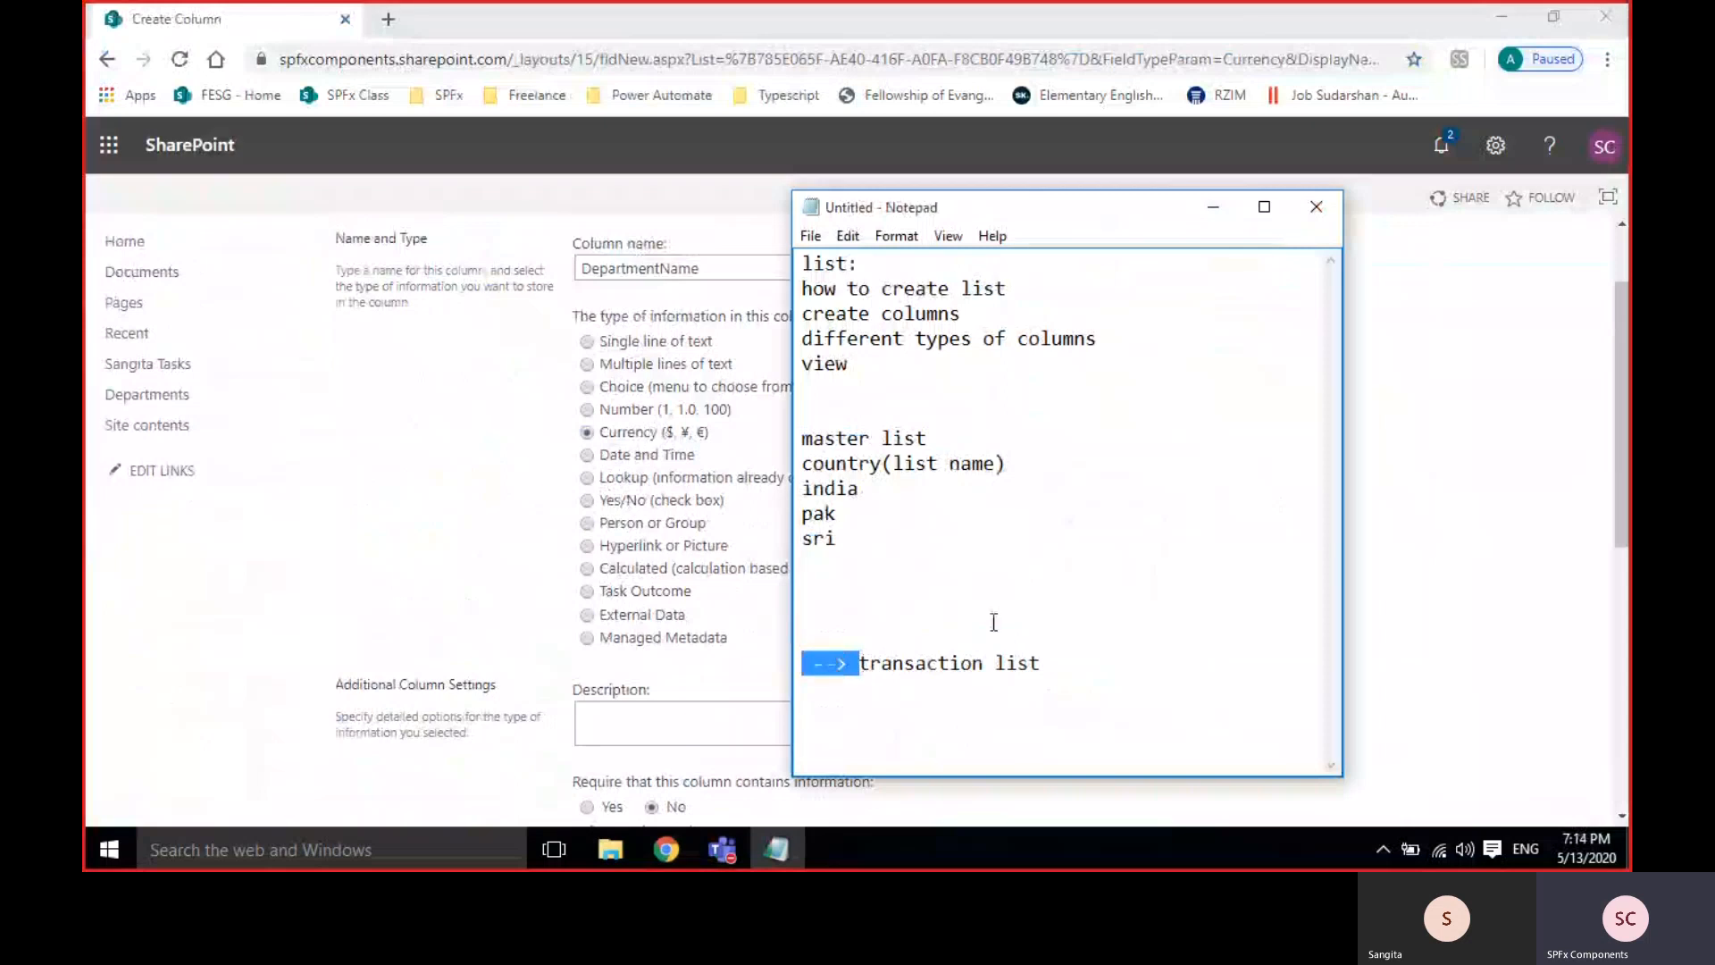
key(BackSpace)
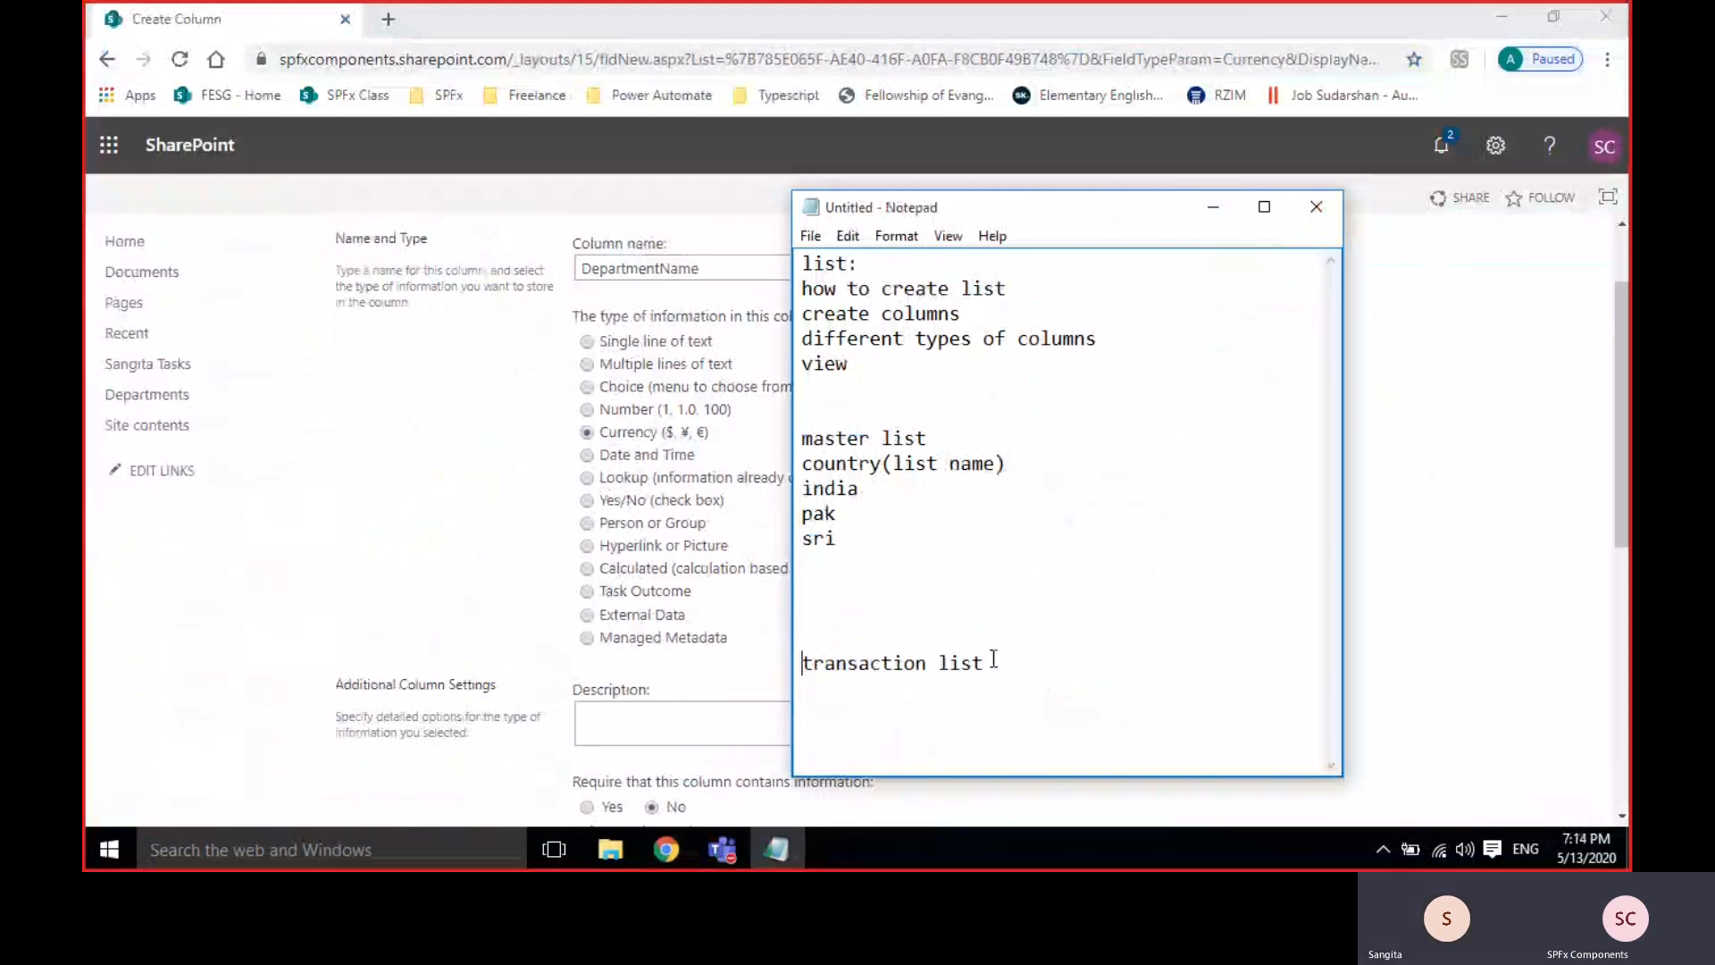
click(992, 661)
key(Return)
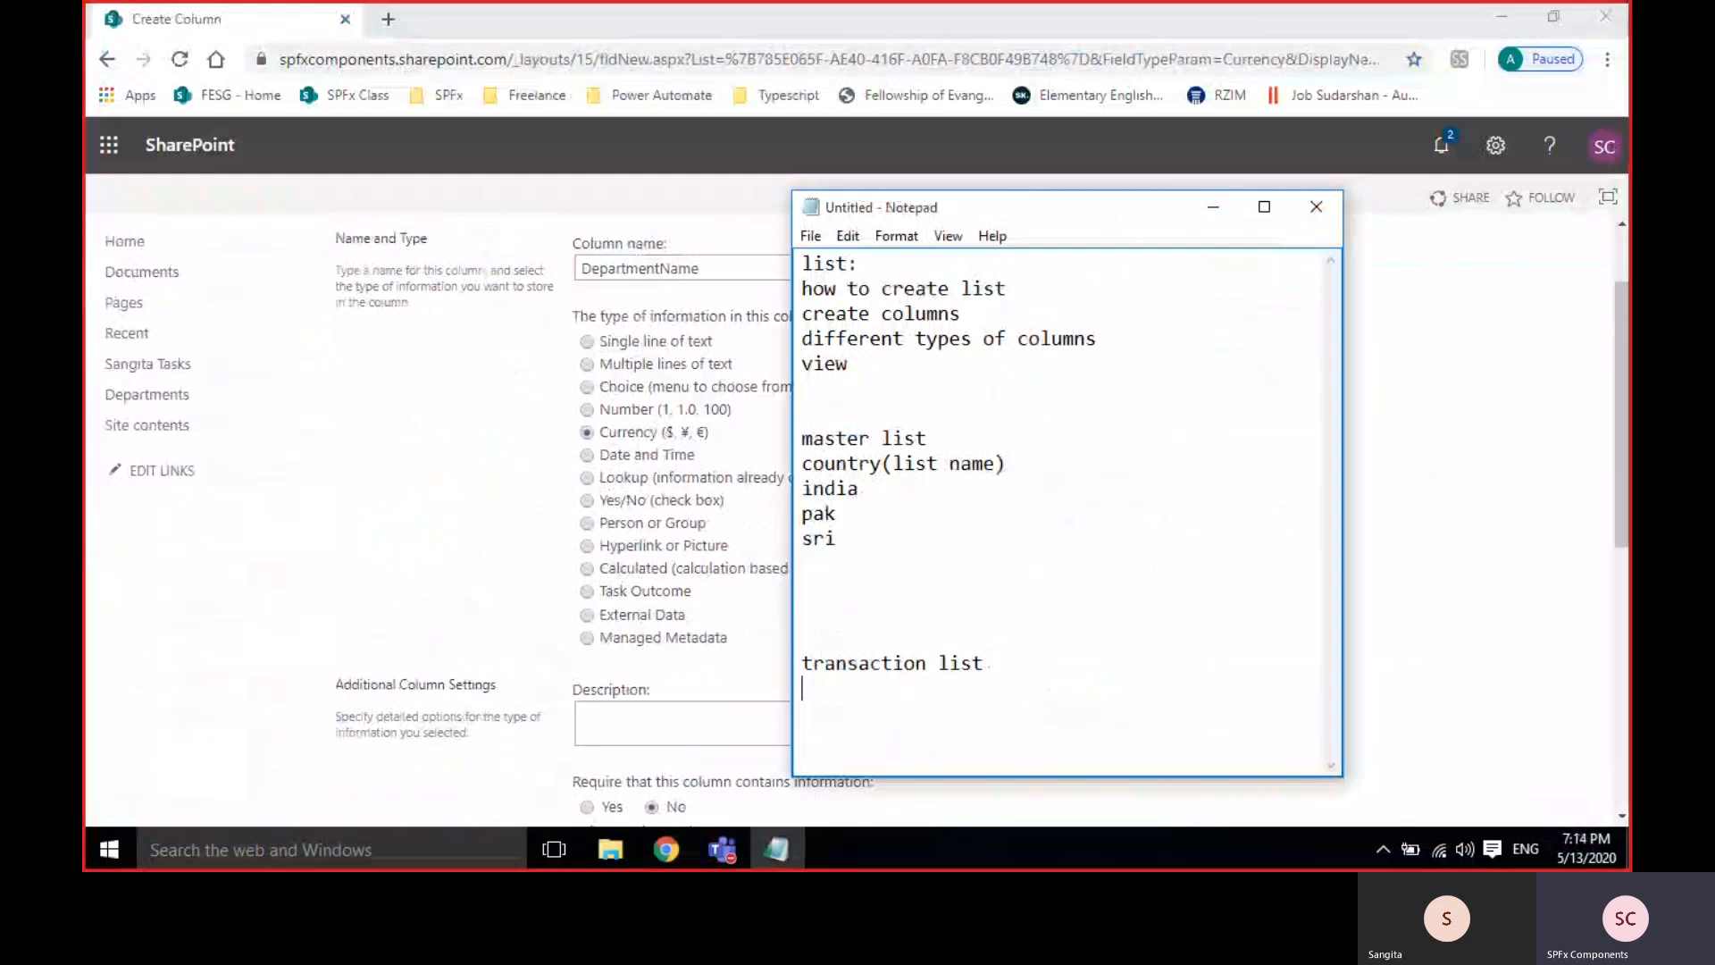
key(BackSpace)
key(BackSpace)
key(BackSpace)
key(BackSpace)
key(BackSpace)
text(c)
key(BackSpace)
text(list:)
key(Return)
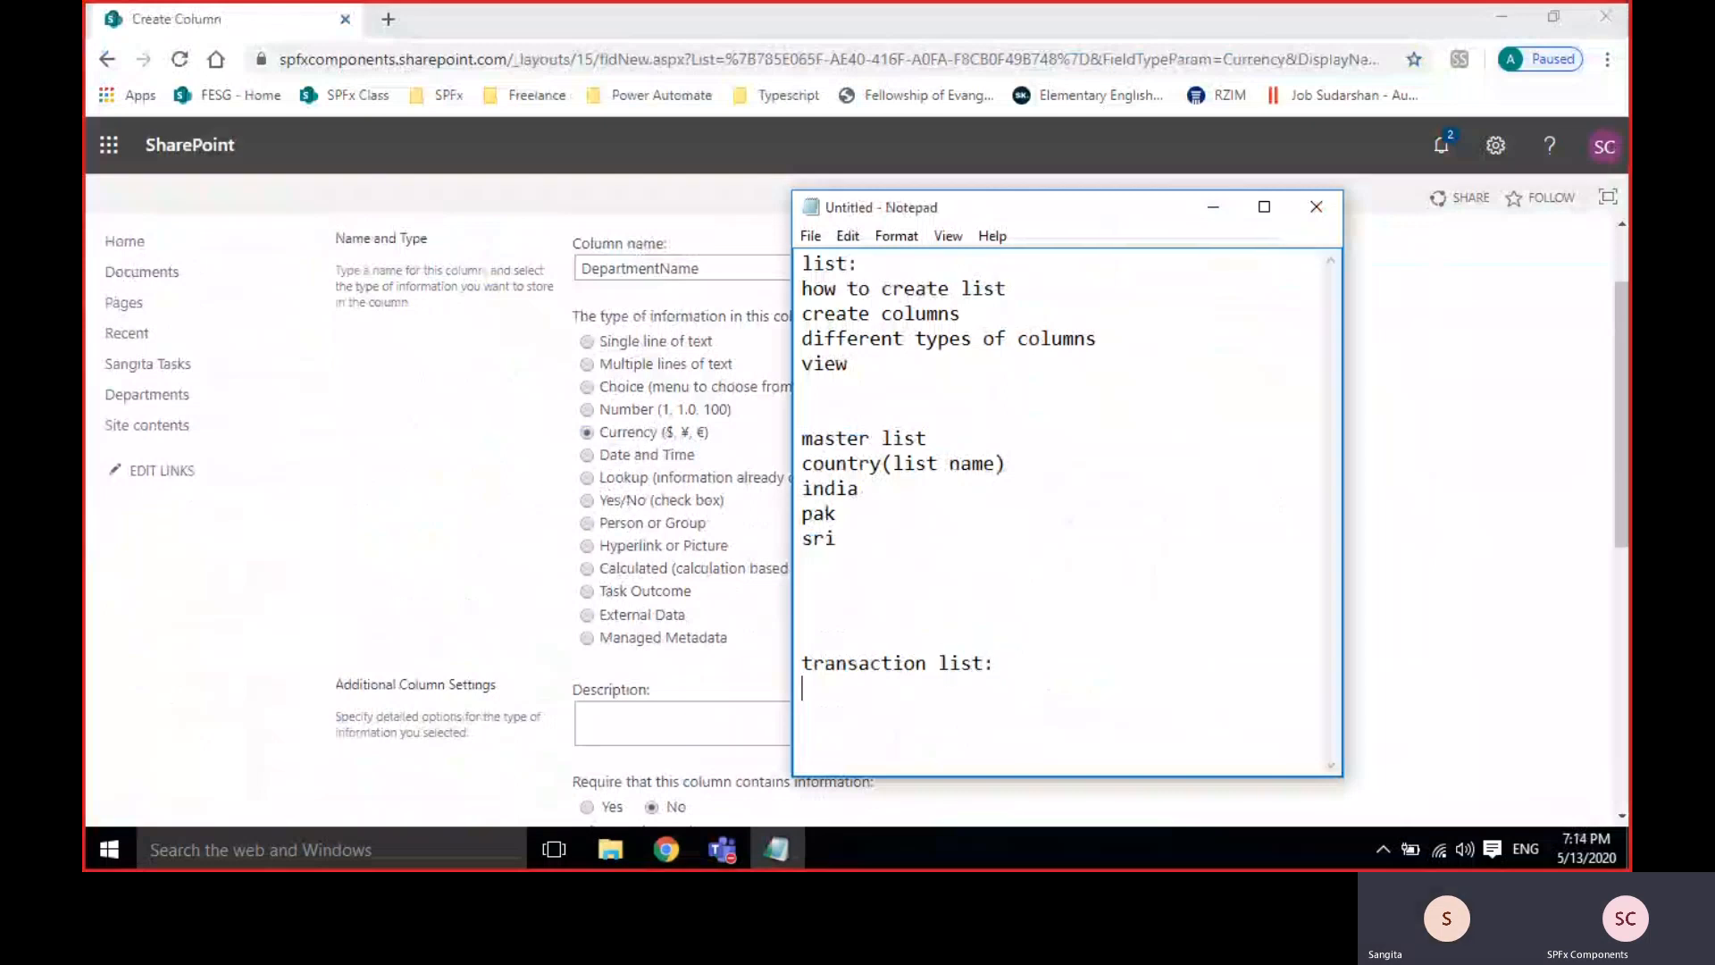
Back in the SharePoint Create Column form, set the column type to Lookup.
drag(884, 545, 803, 487)
click(889, 539)
click(888, 721)
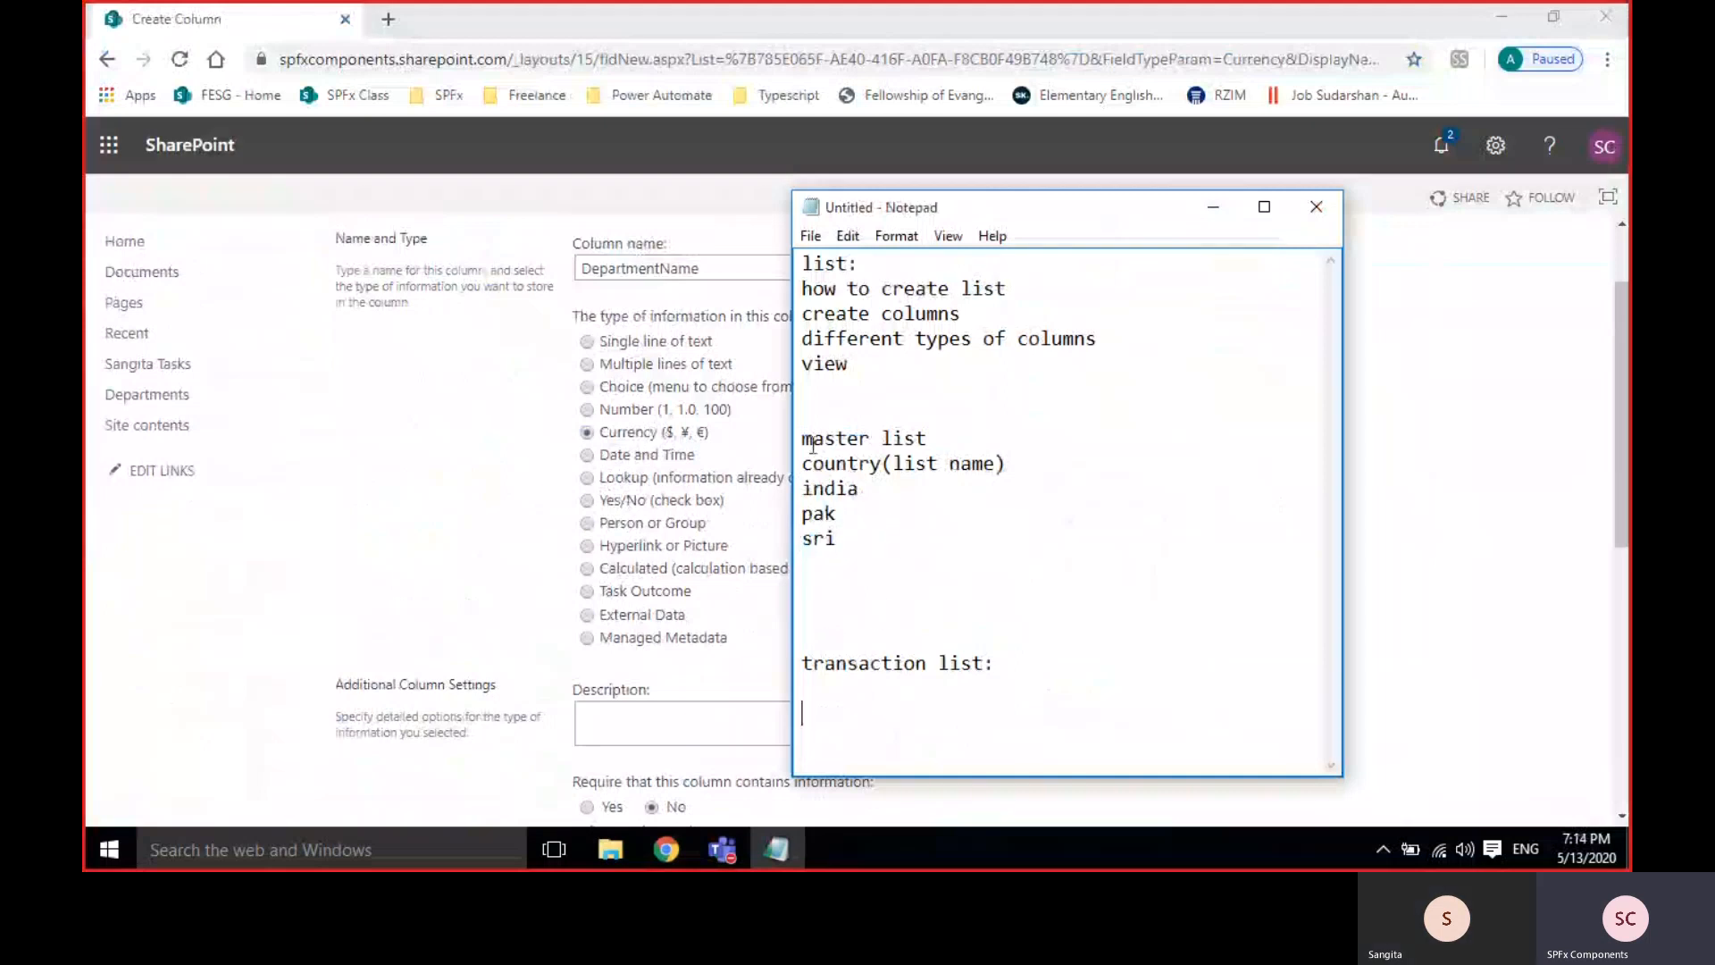
drag(803, 458, 1049, 483)
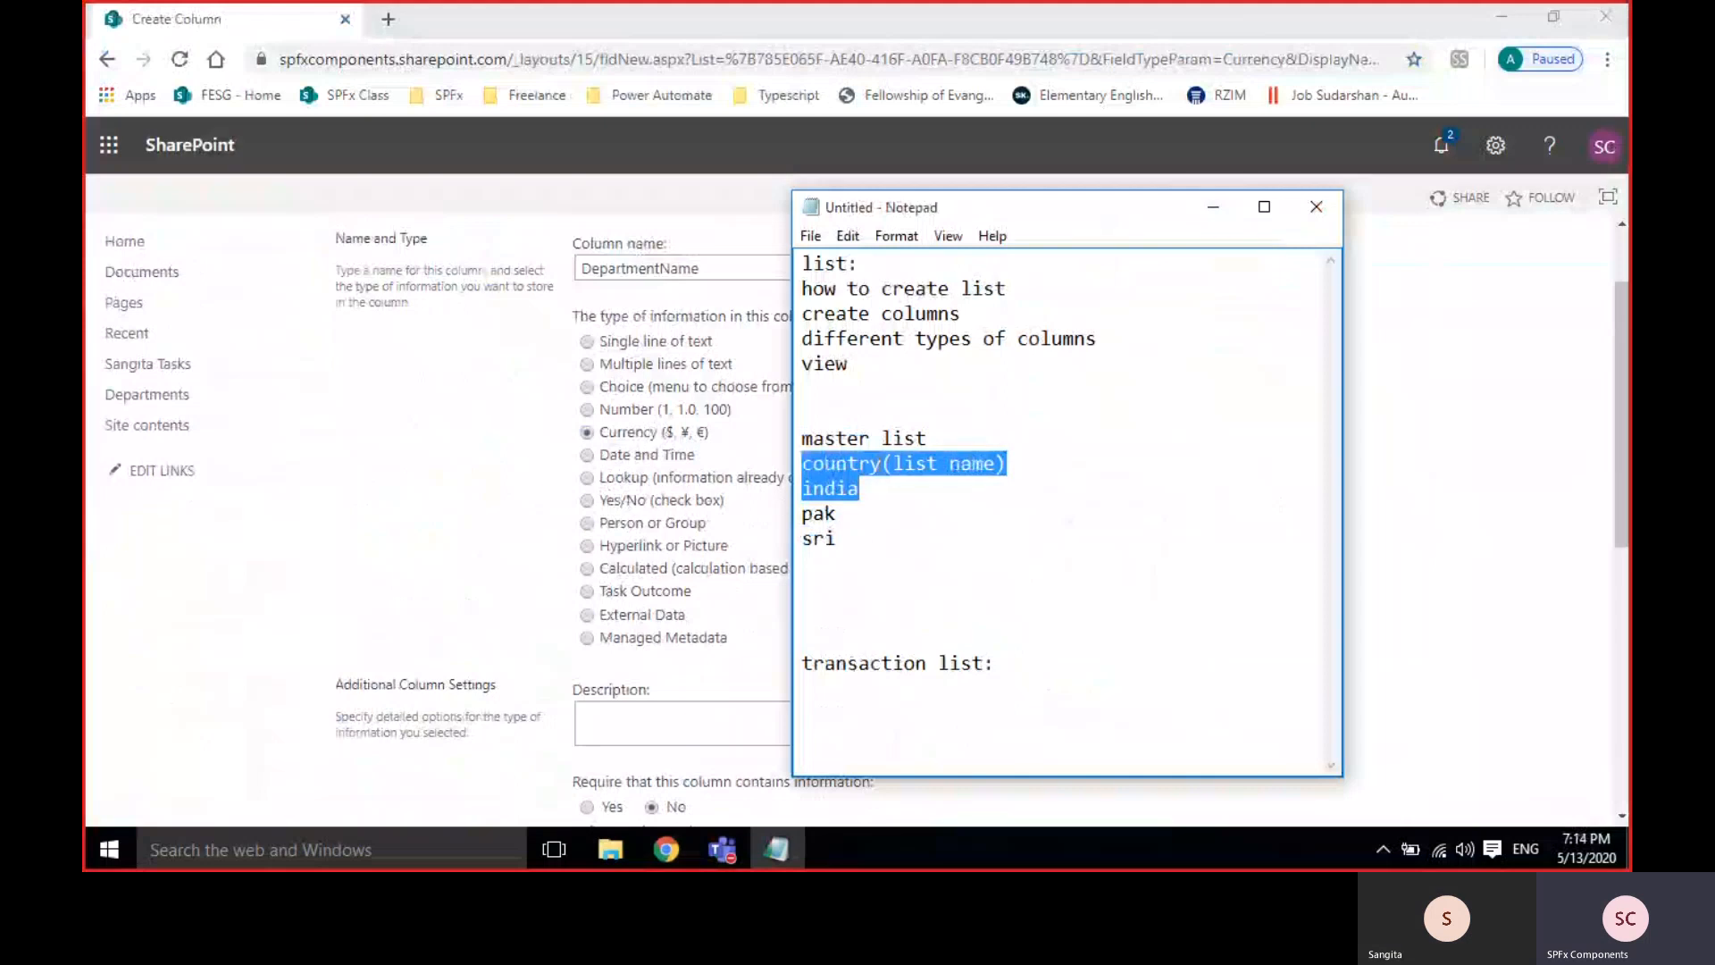
click(893, 690)
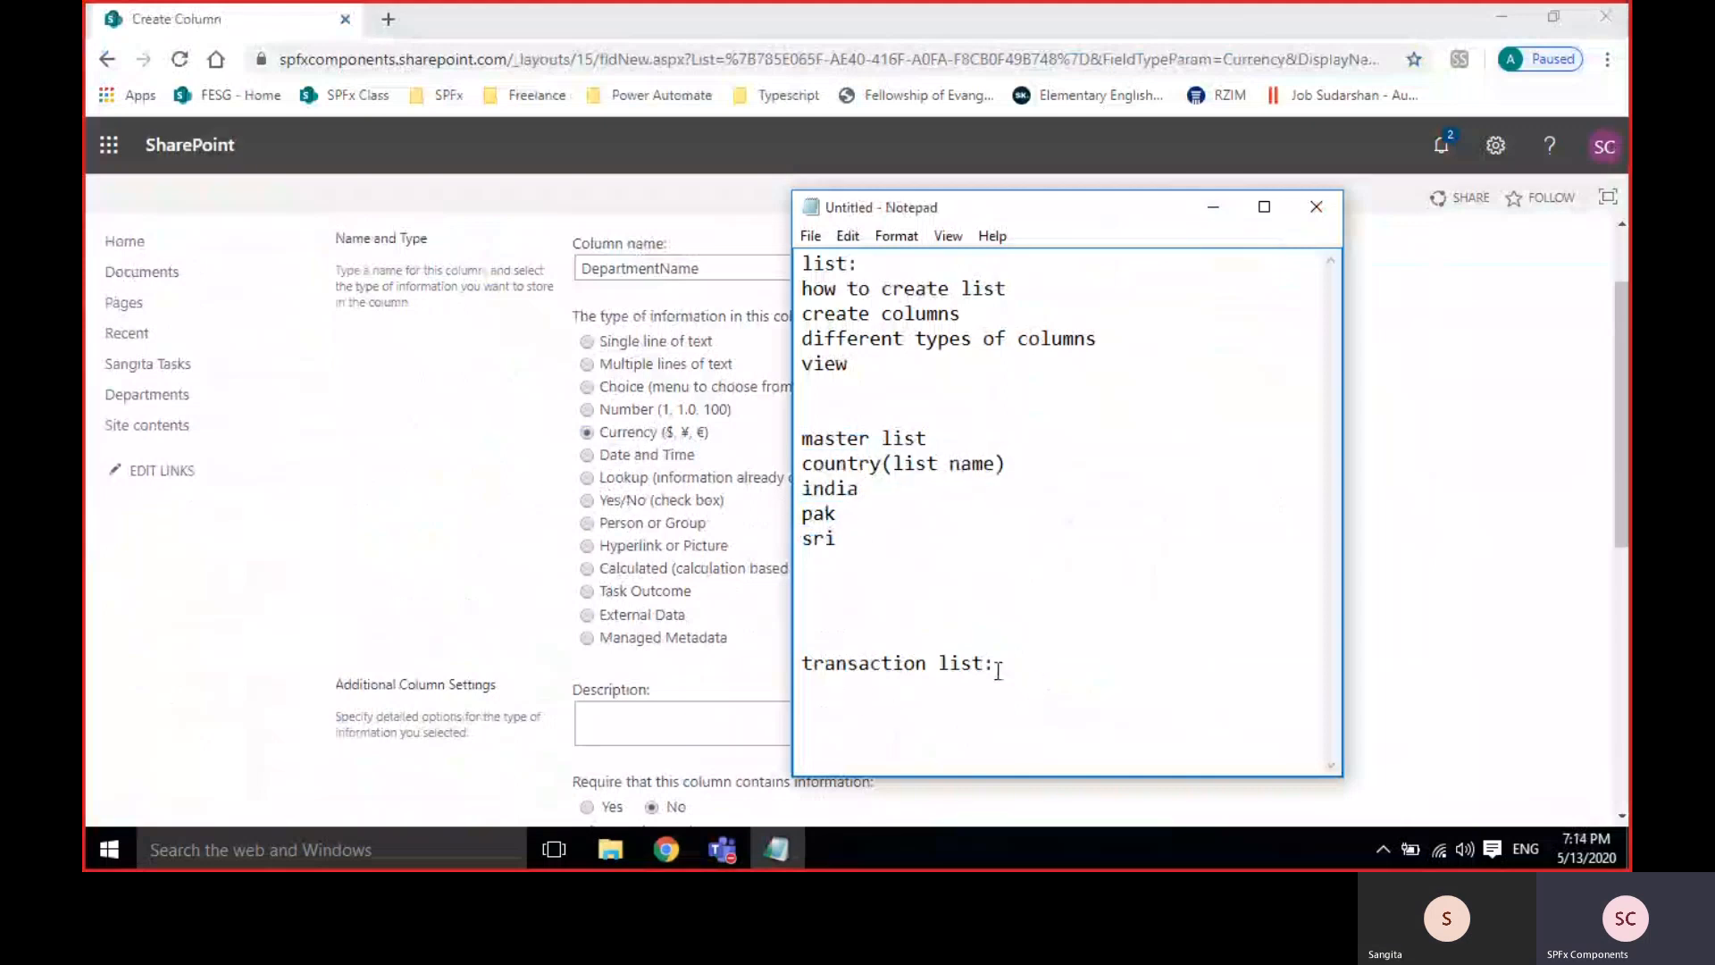
click(616, 482)
click(616, 483)
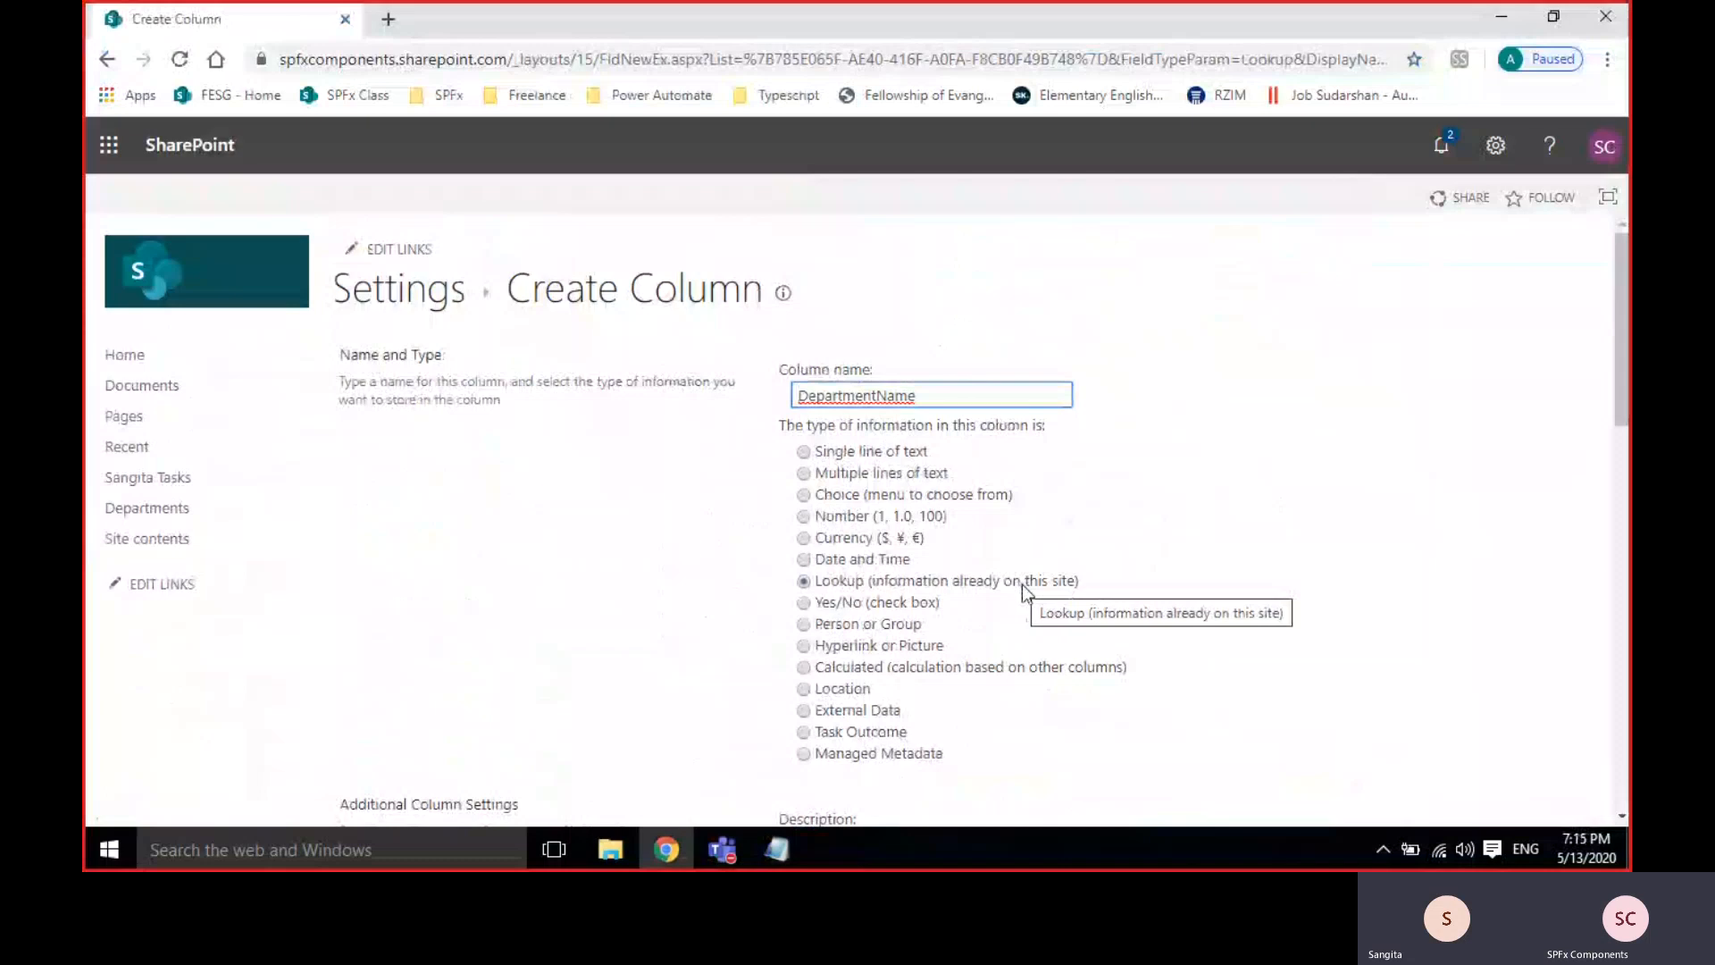
Make the DepartmentName column a Single line of text.
scroll(1306, 623, down, 1)
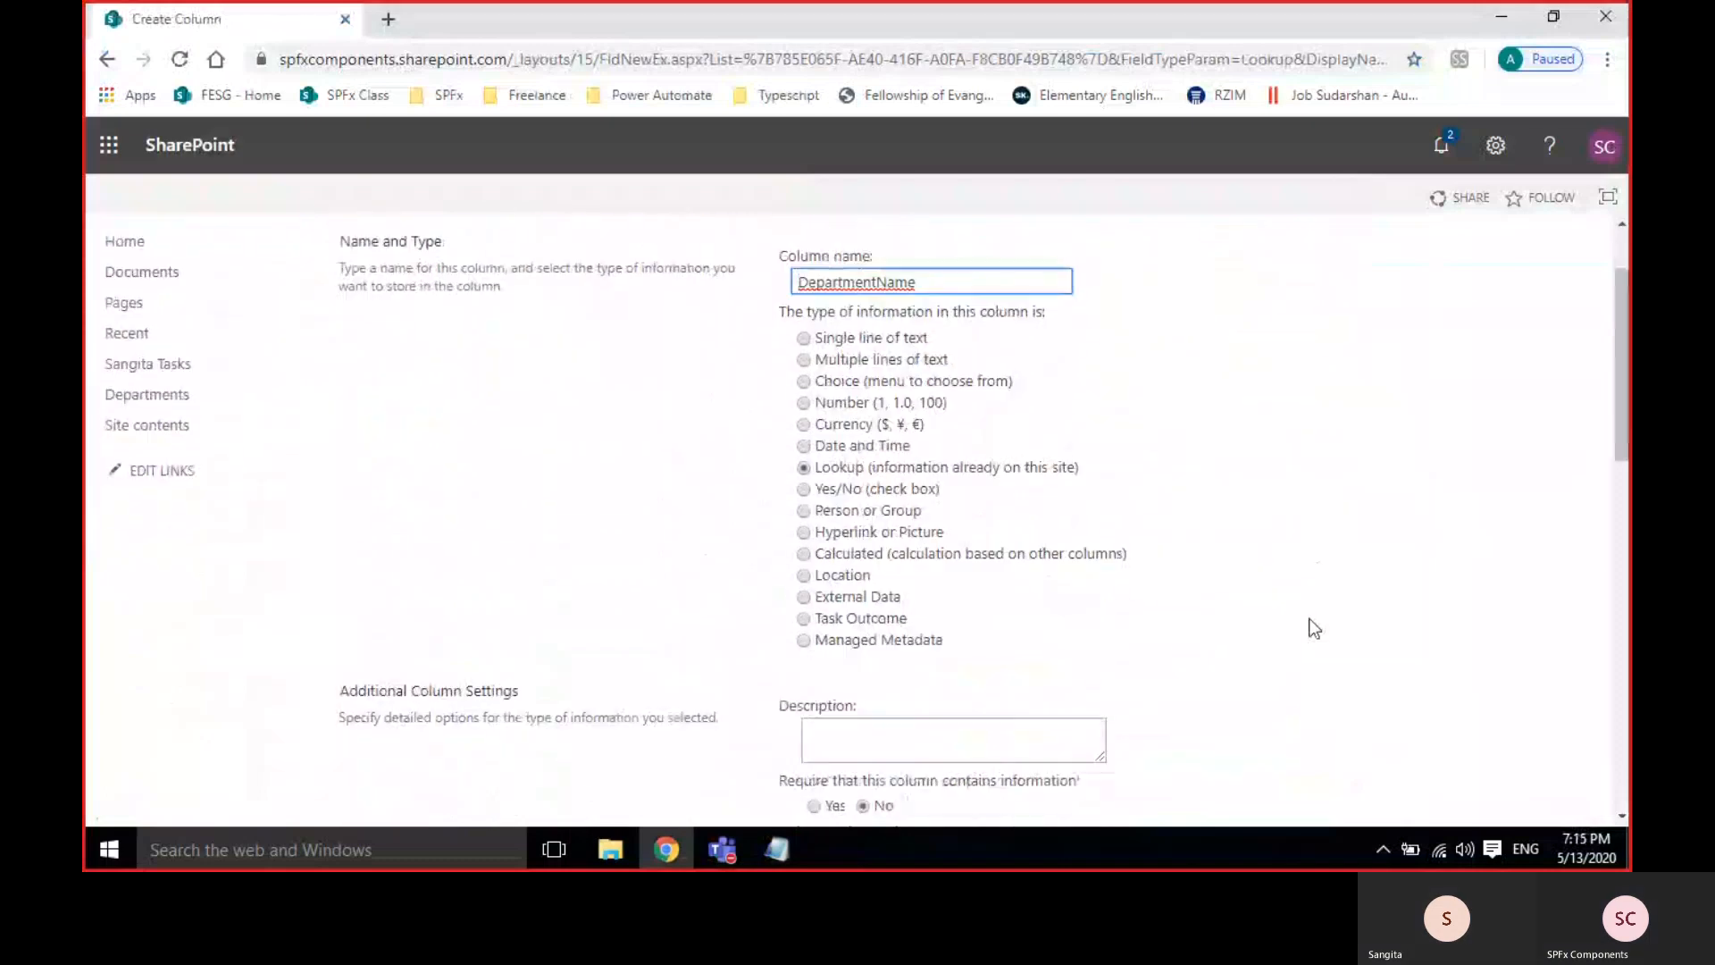
double_click(966, 290)
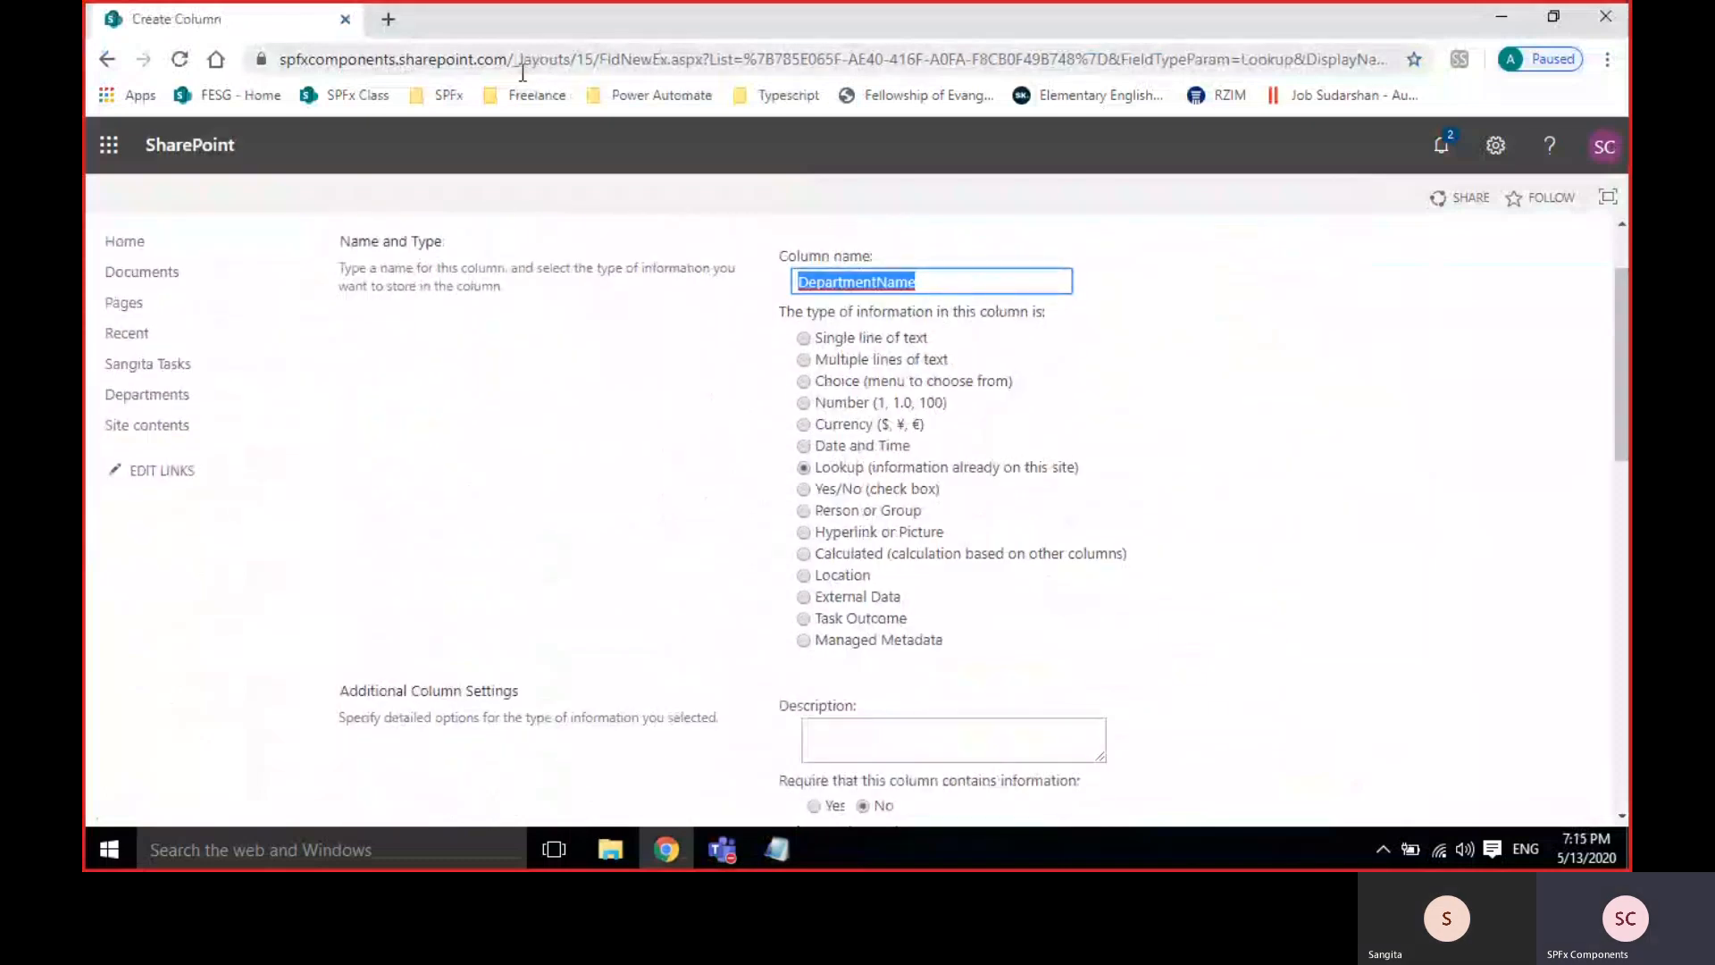
drag(523, 71, 280, 58)
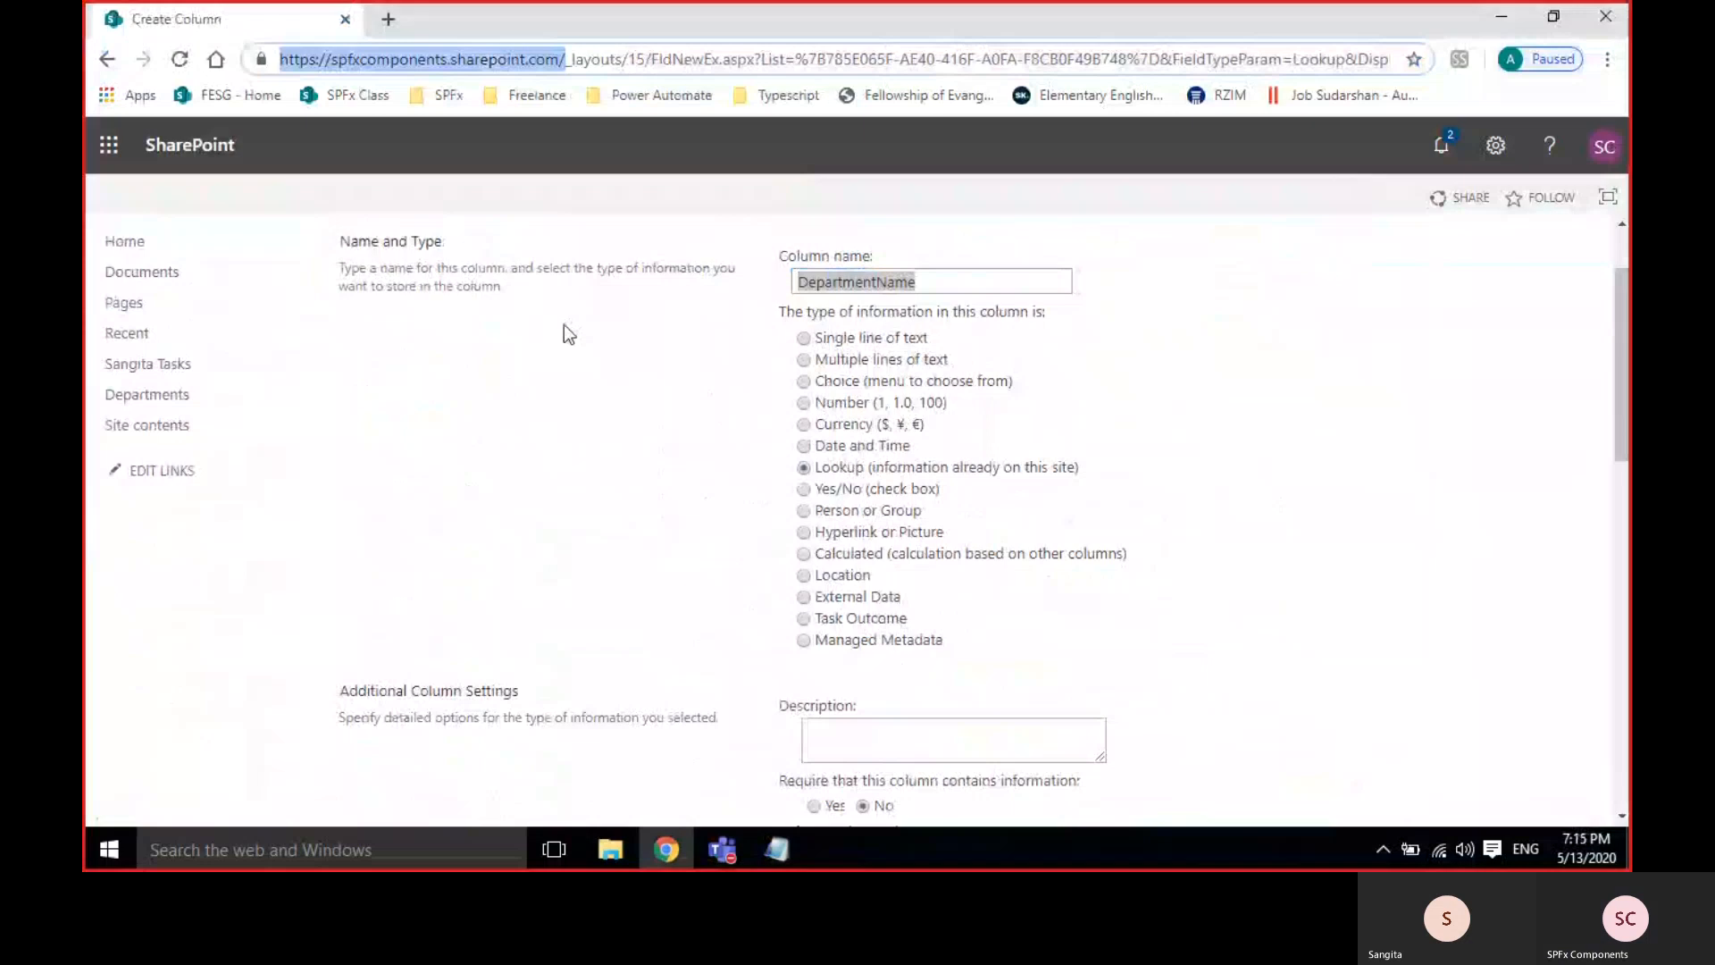
click(679, 460)
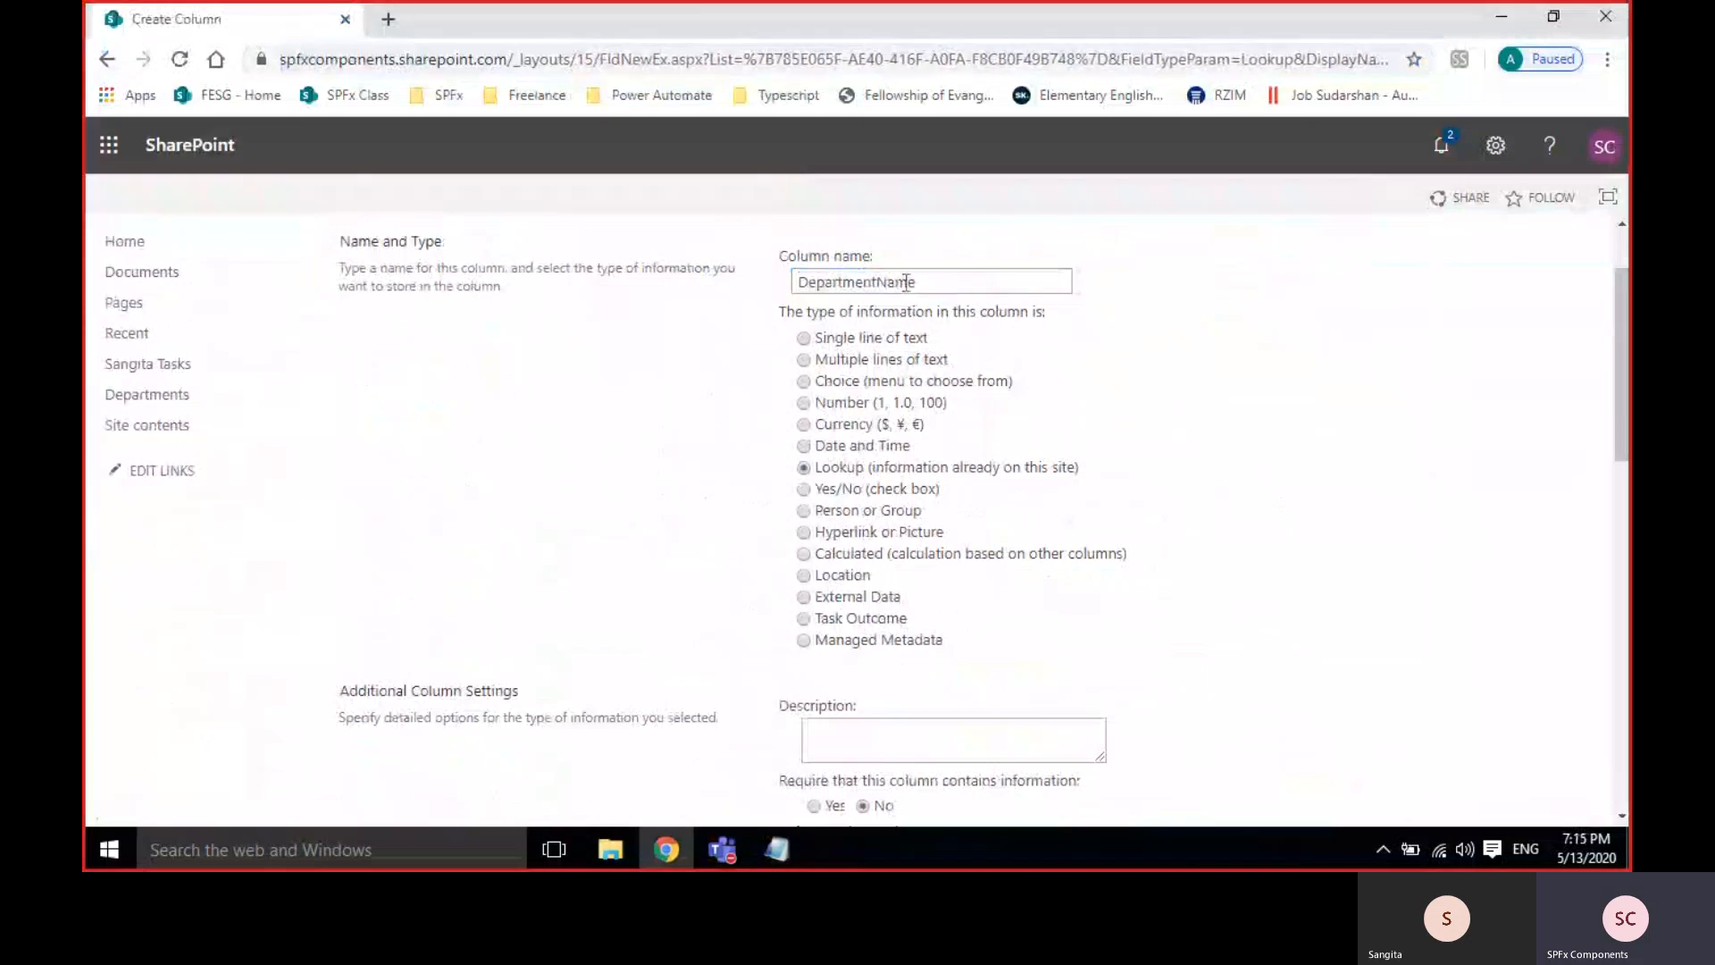
click(967, 282)
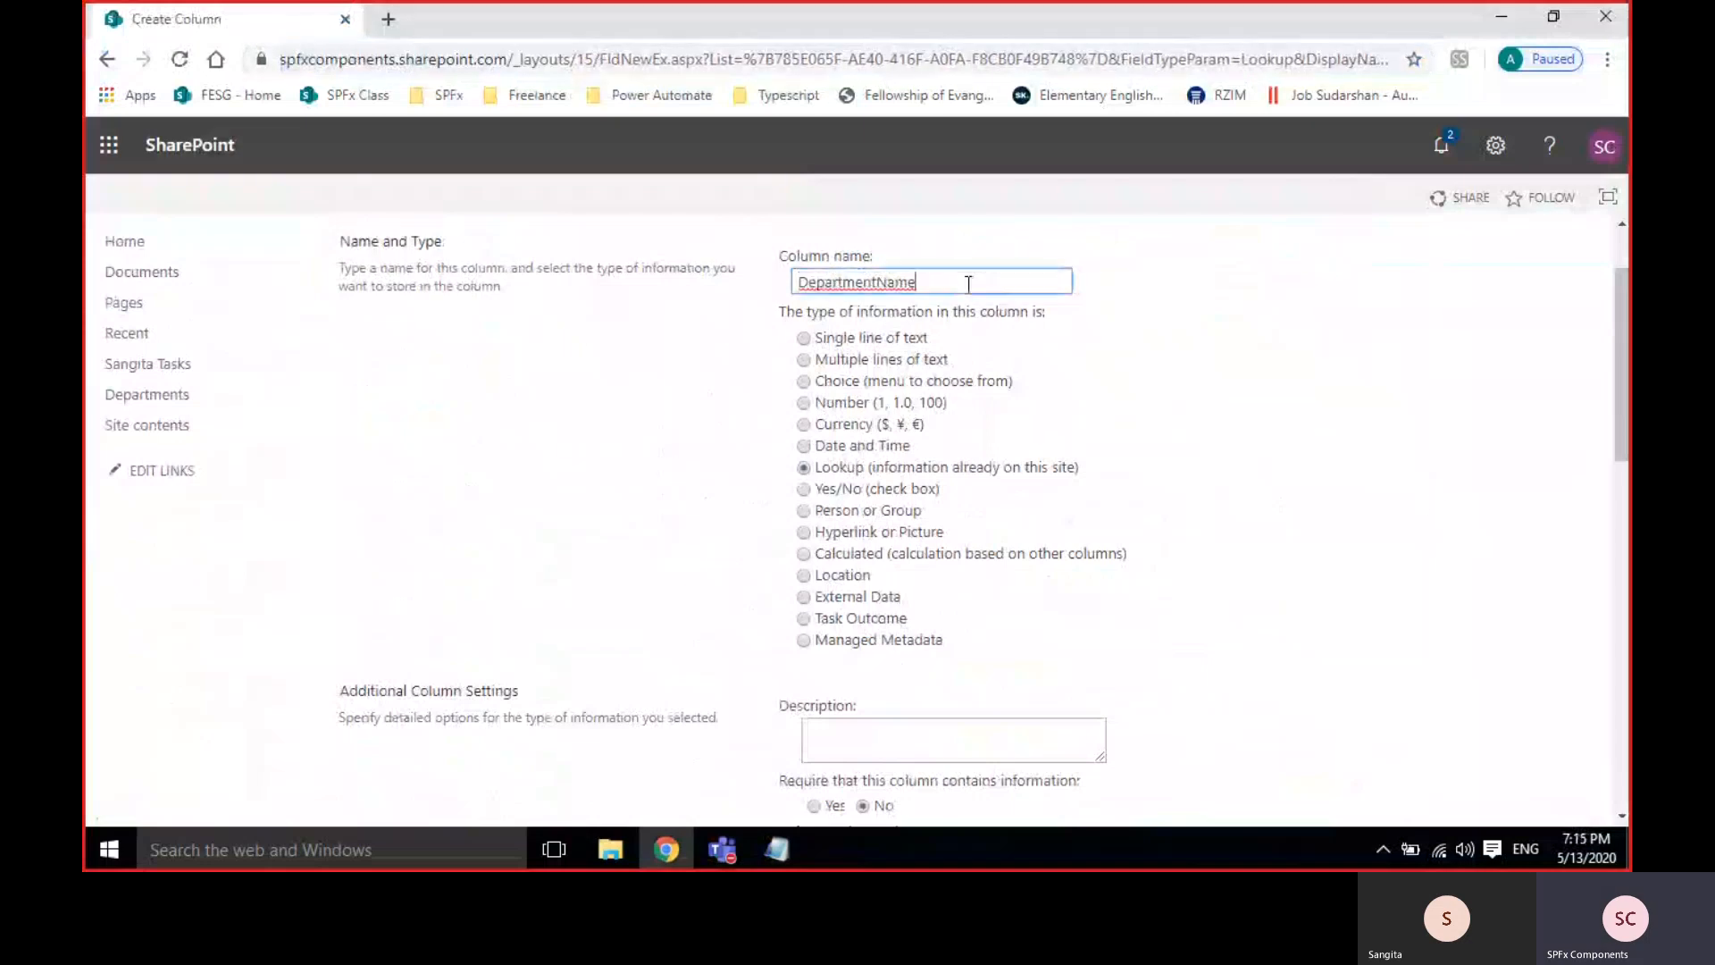
click(840, 338)
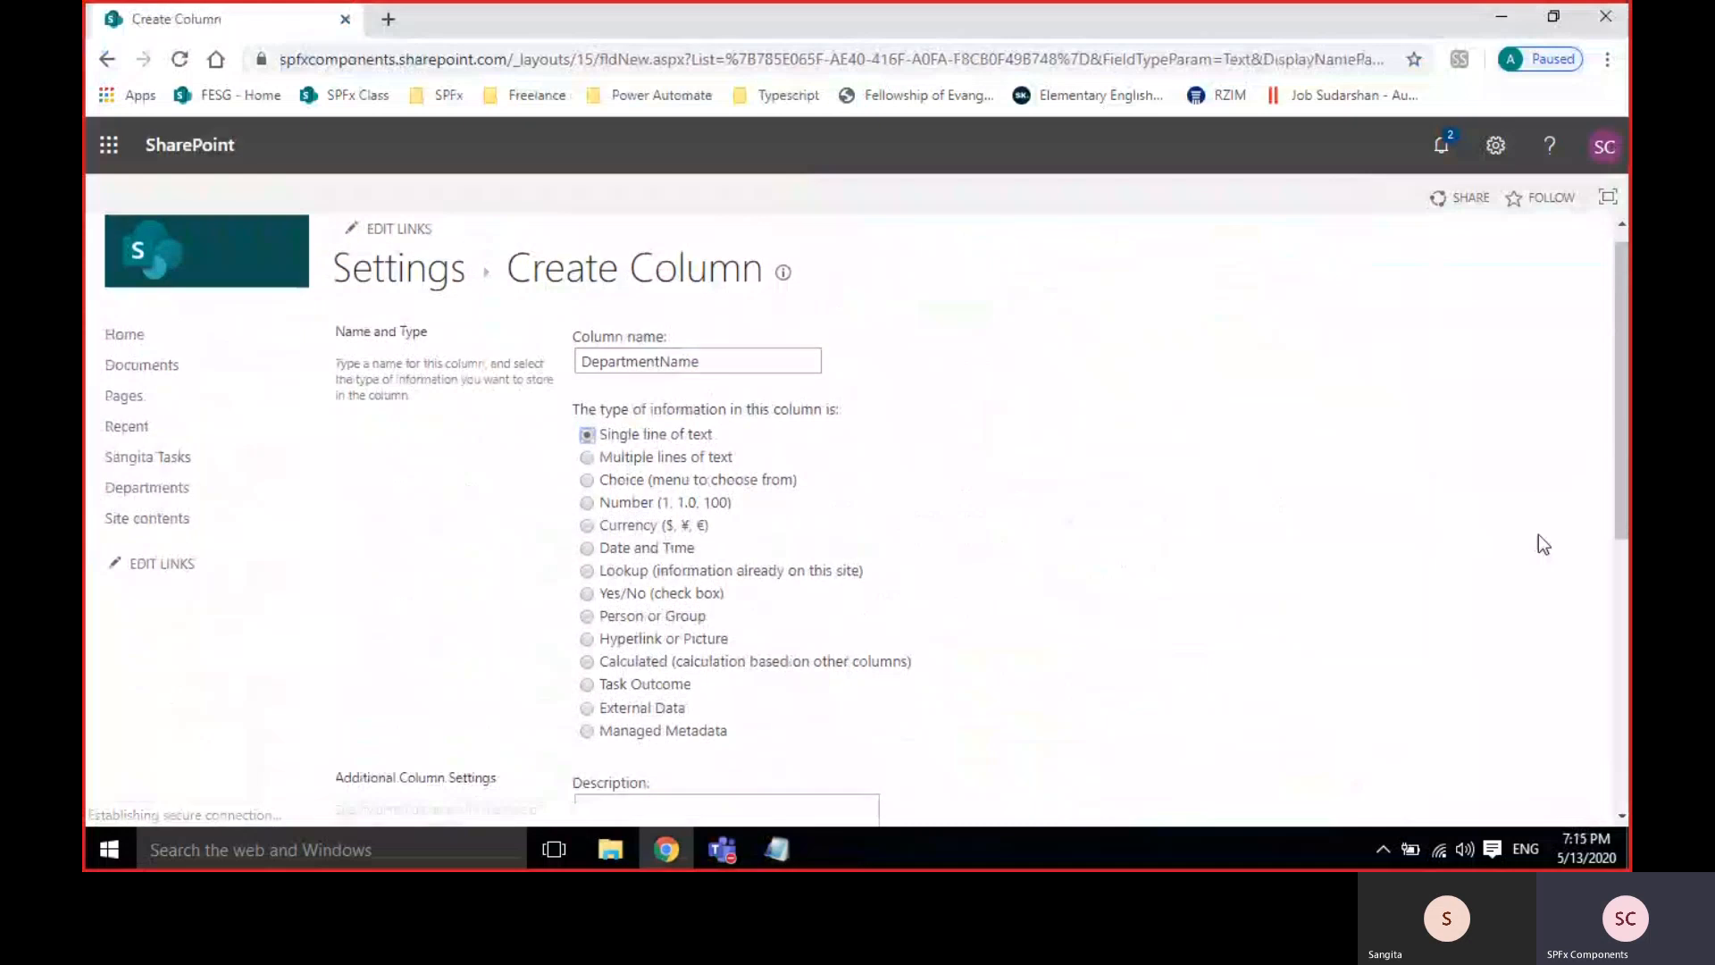
Set DepartmentName to require information and create the column.
scroll(1541, 544, down, 5)
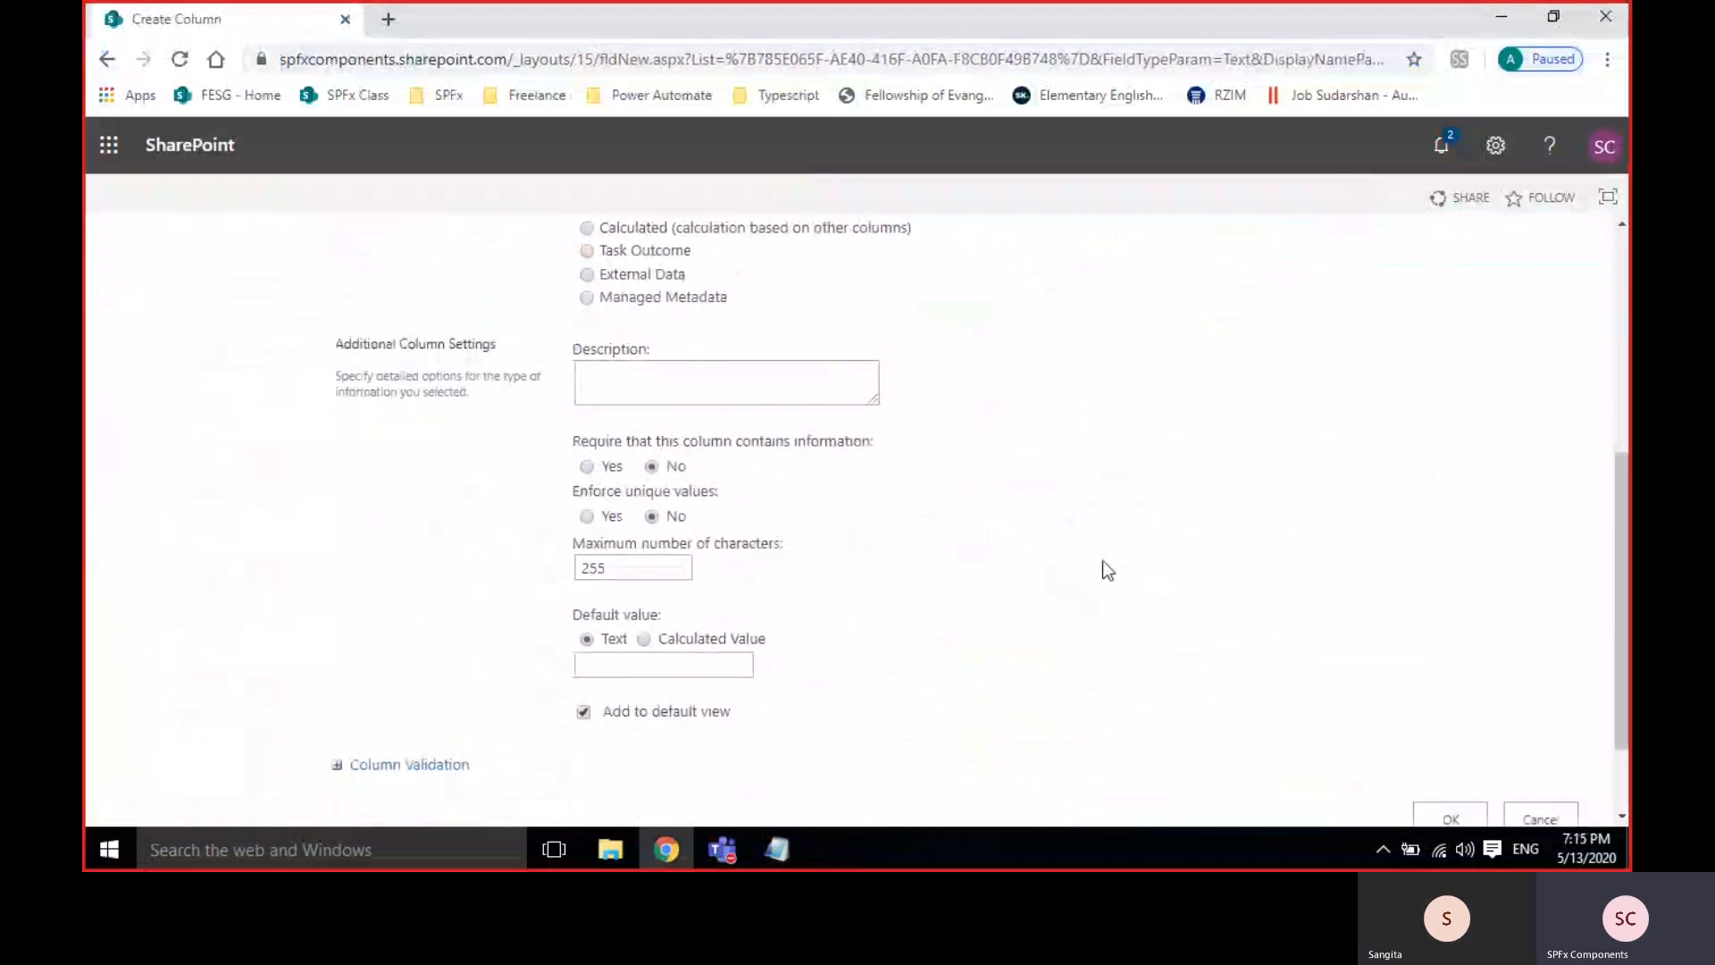
scroll(1106, 568, up, 1)
scroll(1106, 568, down, 3)
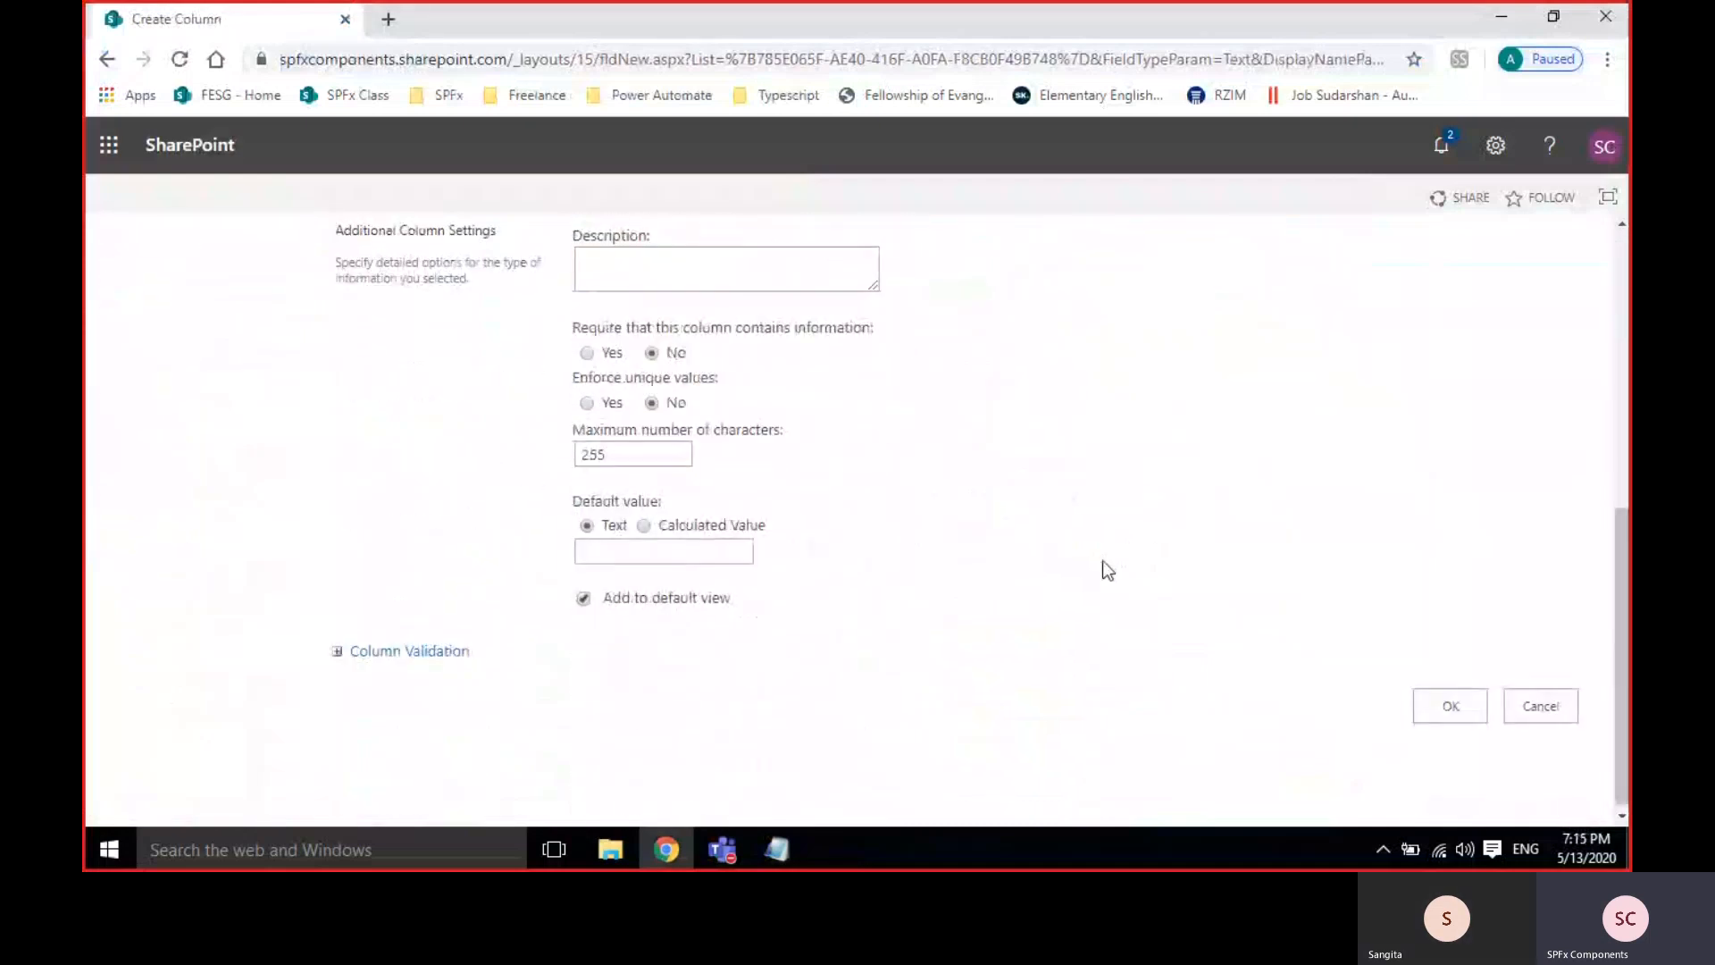
click(585, 354)
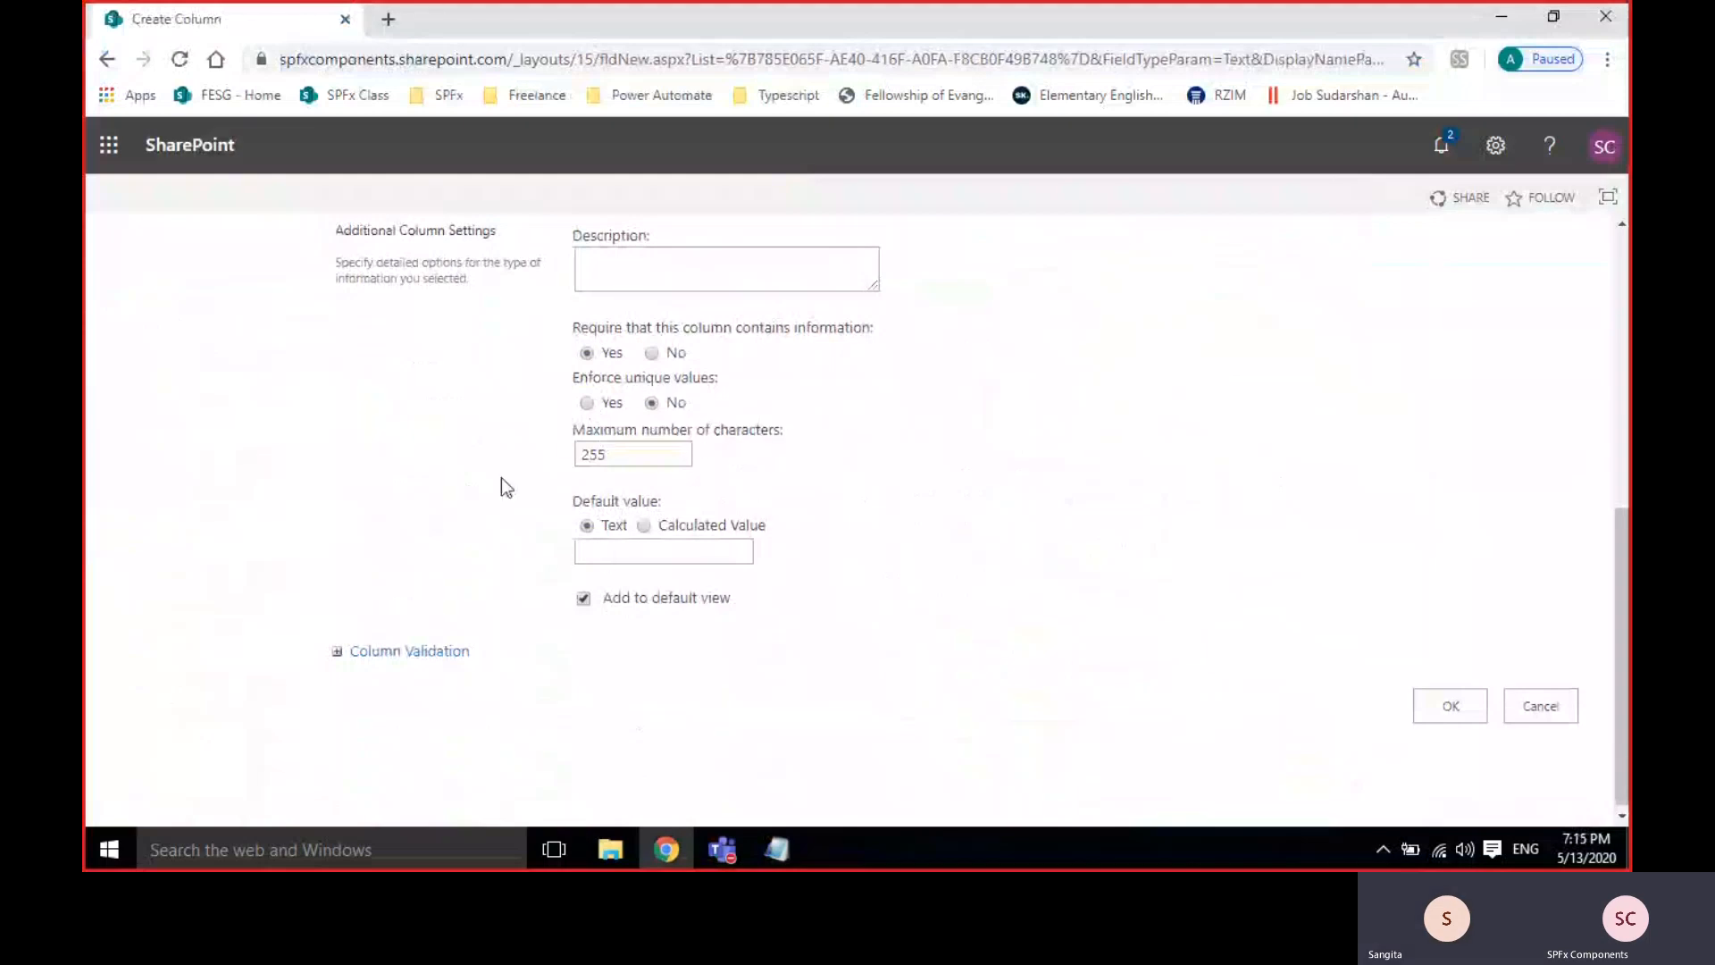
scroll(1067, 456, up, 5)
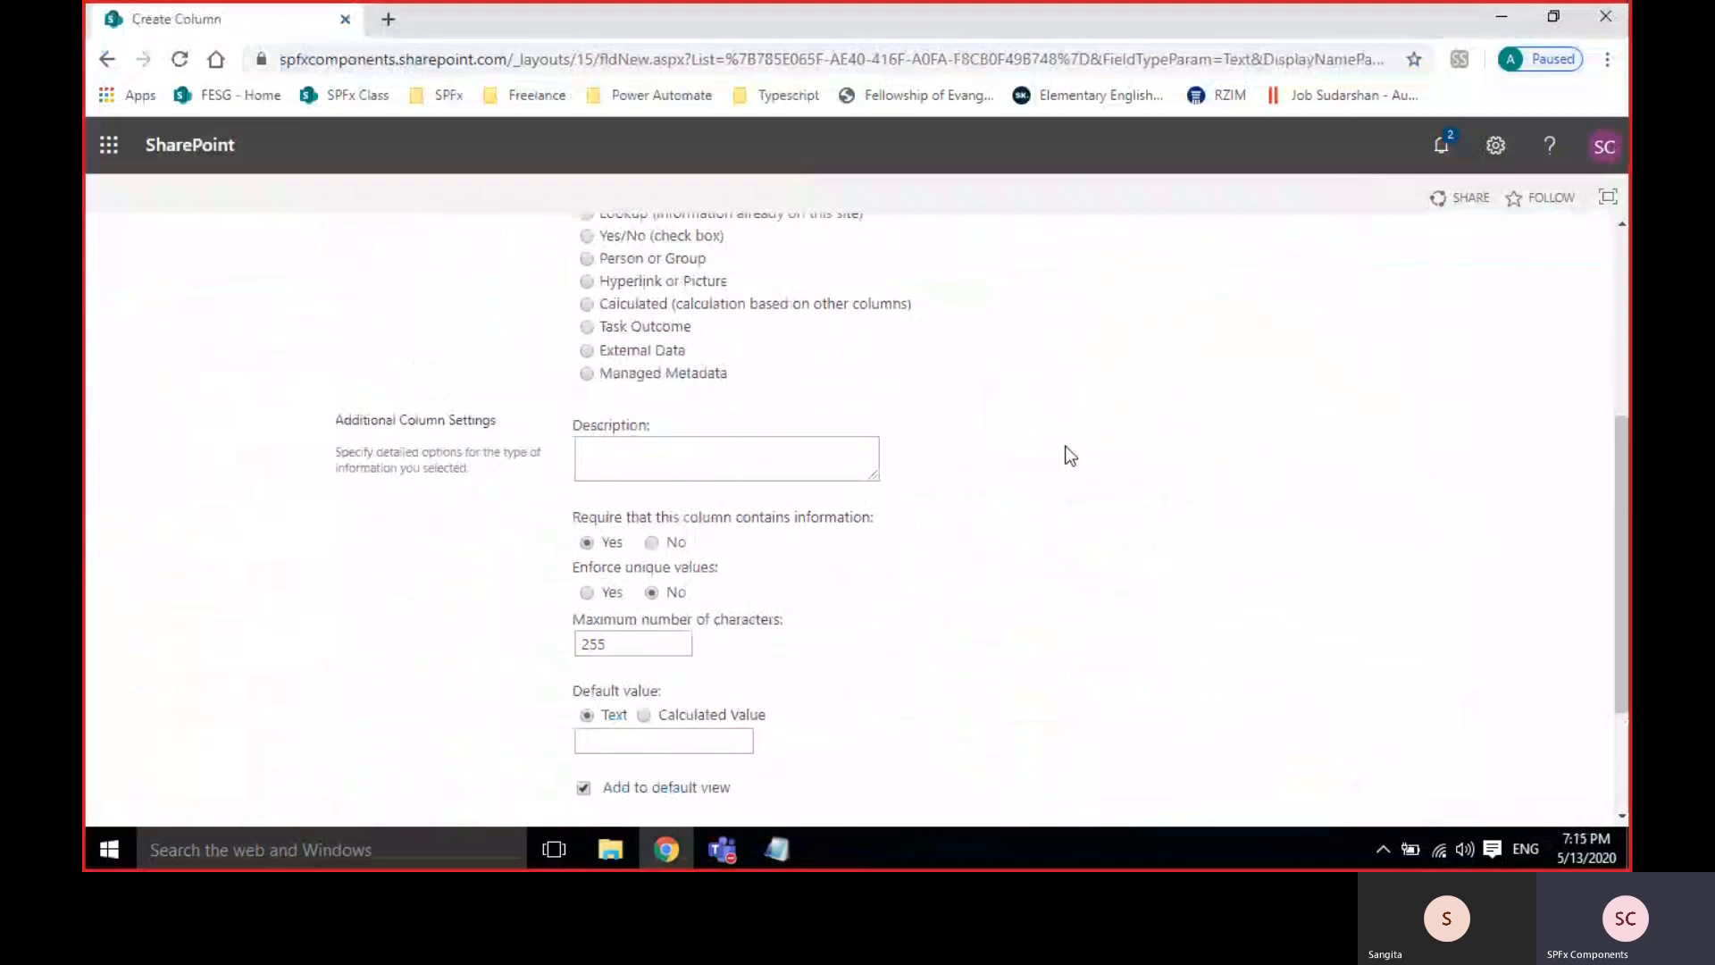
scroll(1069, 456, down, 4)
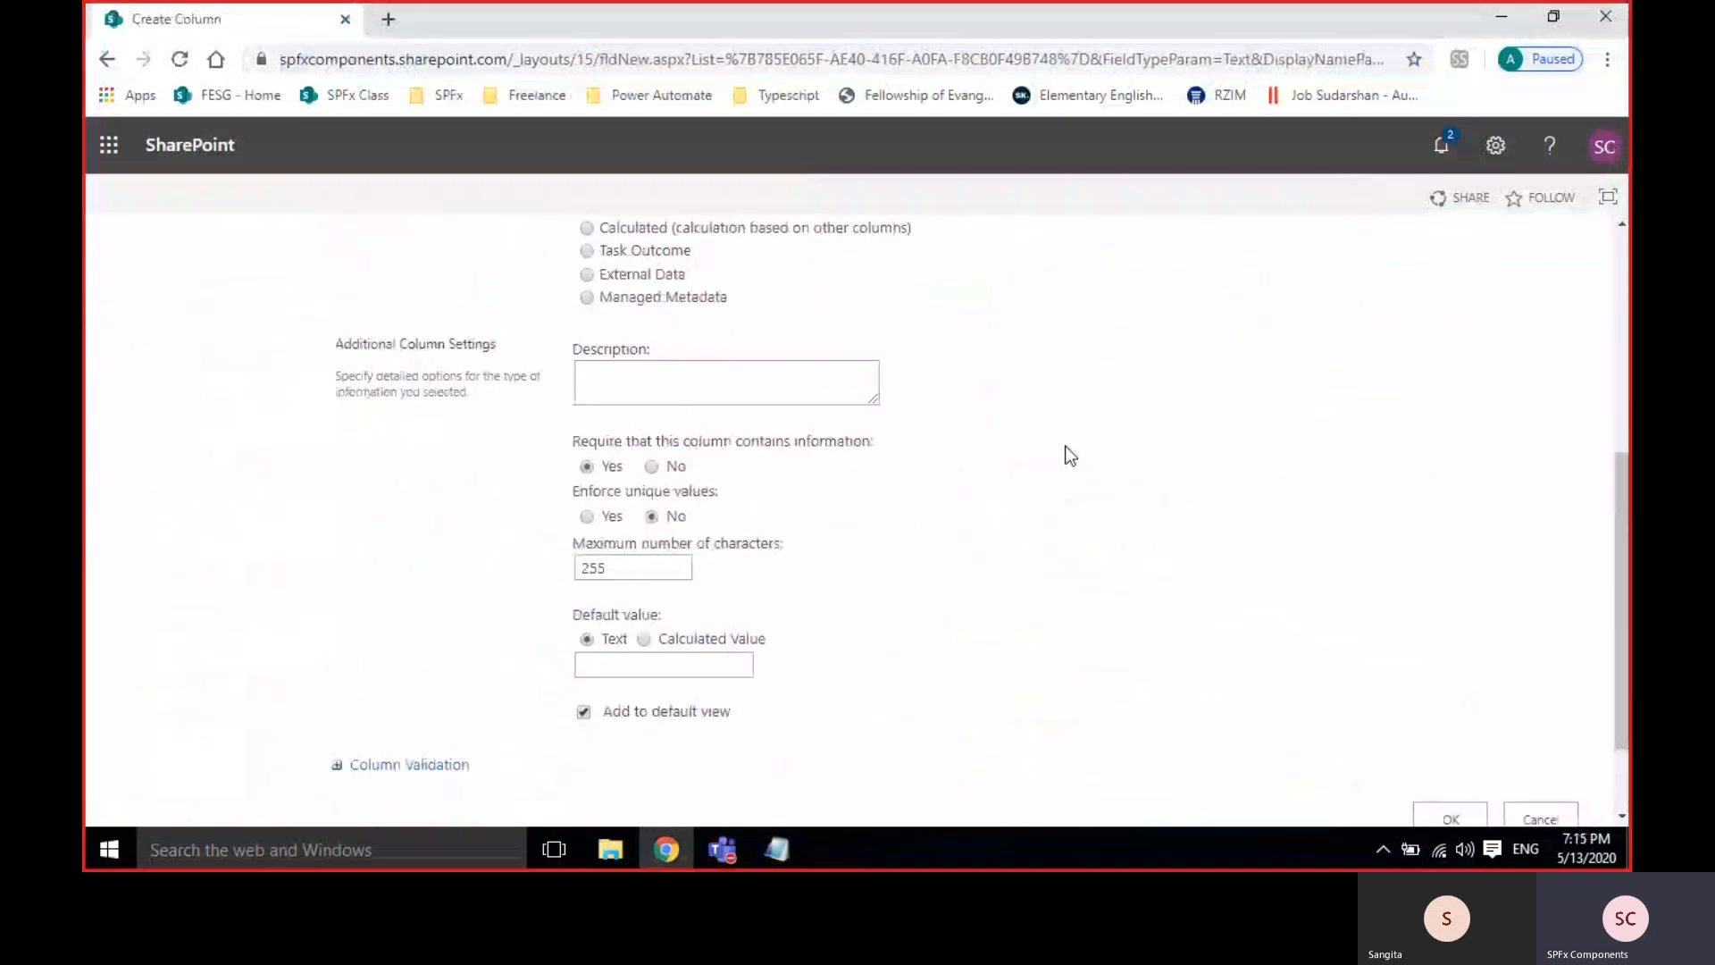
click(651, 465)
scroll(1111, 581, down, 1)
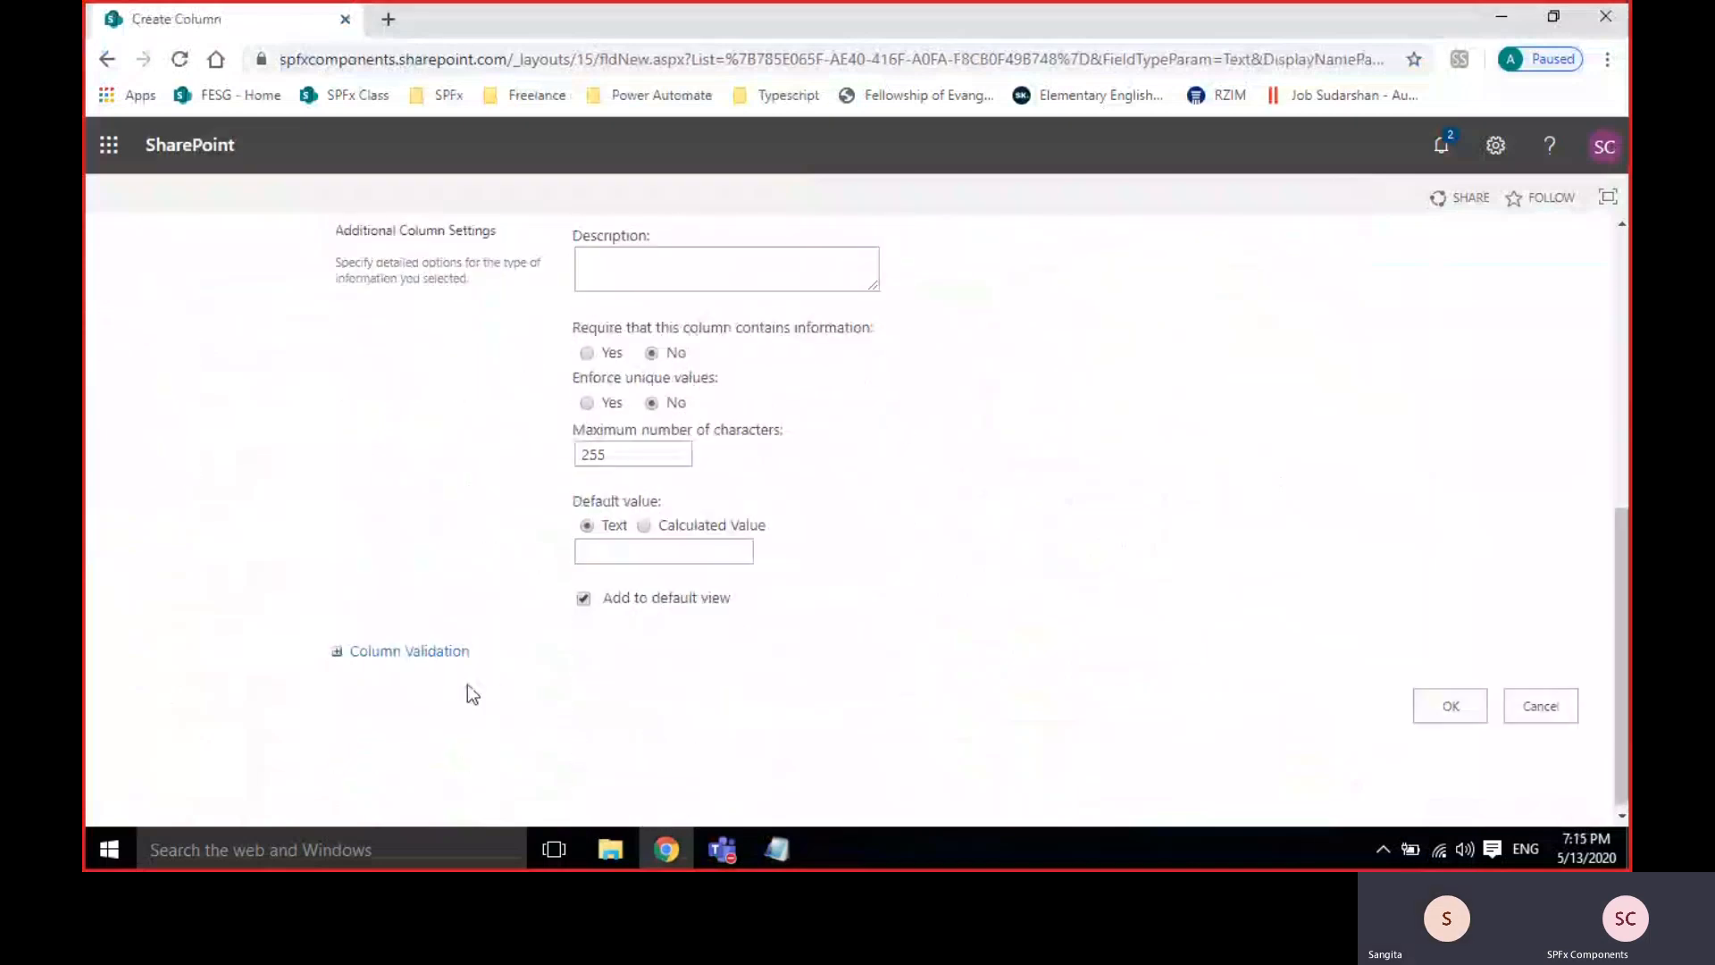
click(669, 551)
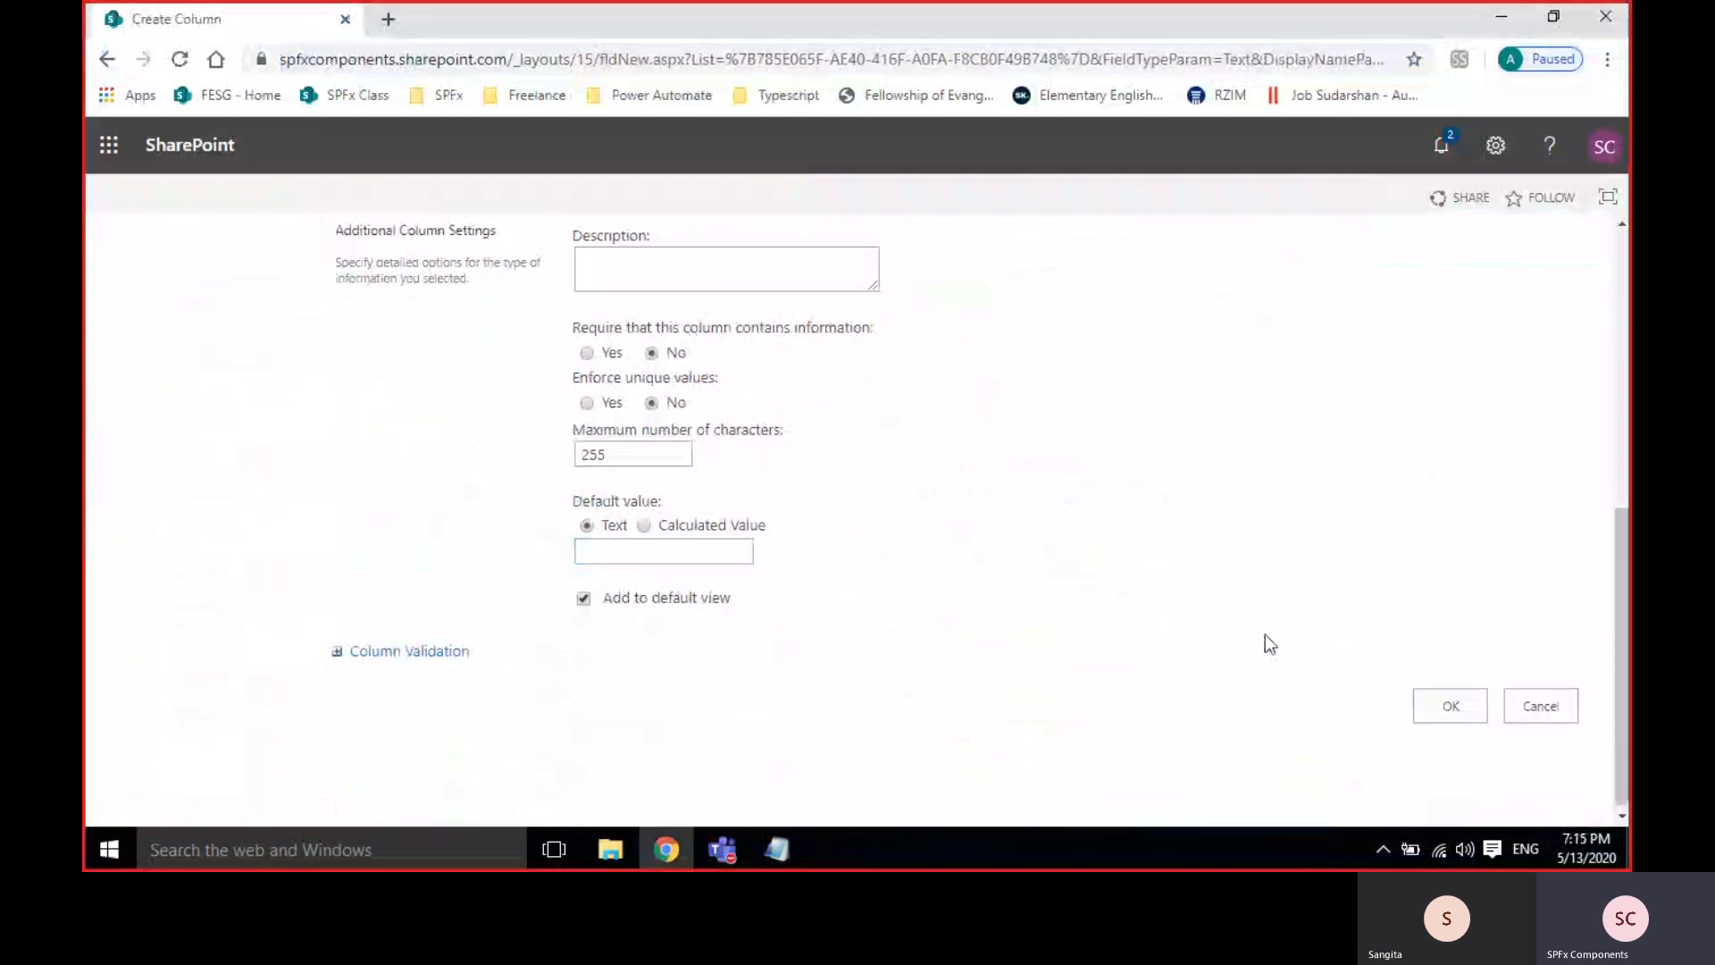
scroll(1265, 634, up, 2)
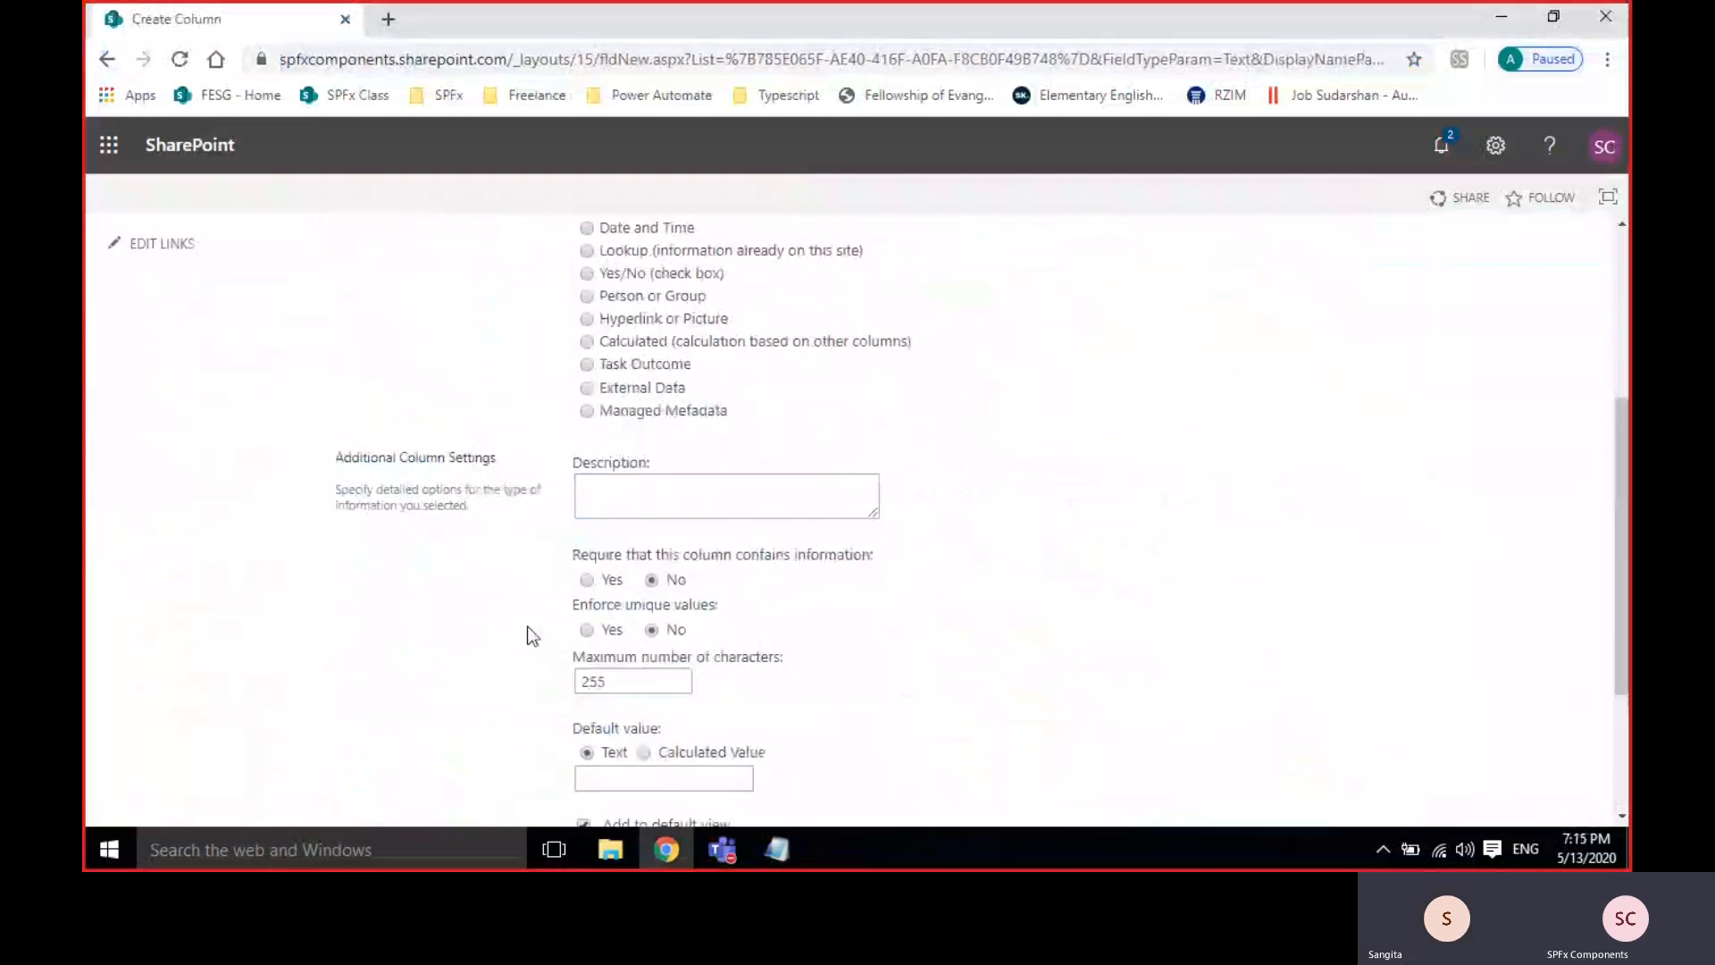
click(586, 580)
scroll(1330, 748, down, 2)
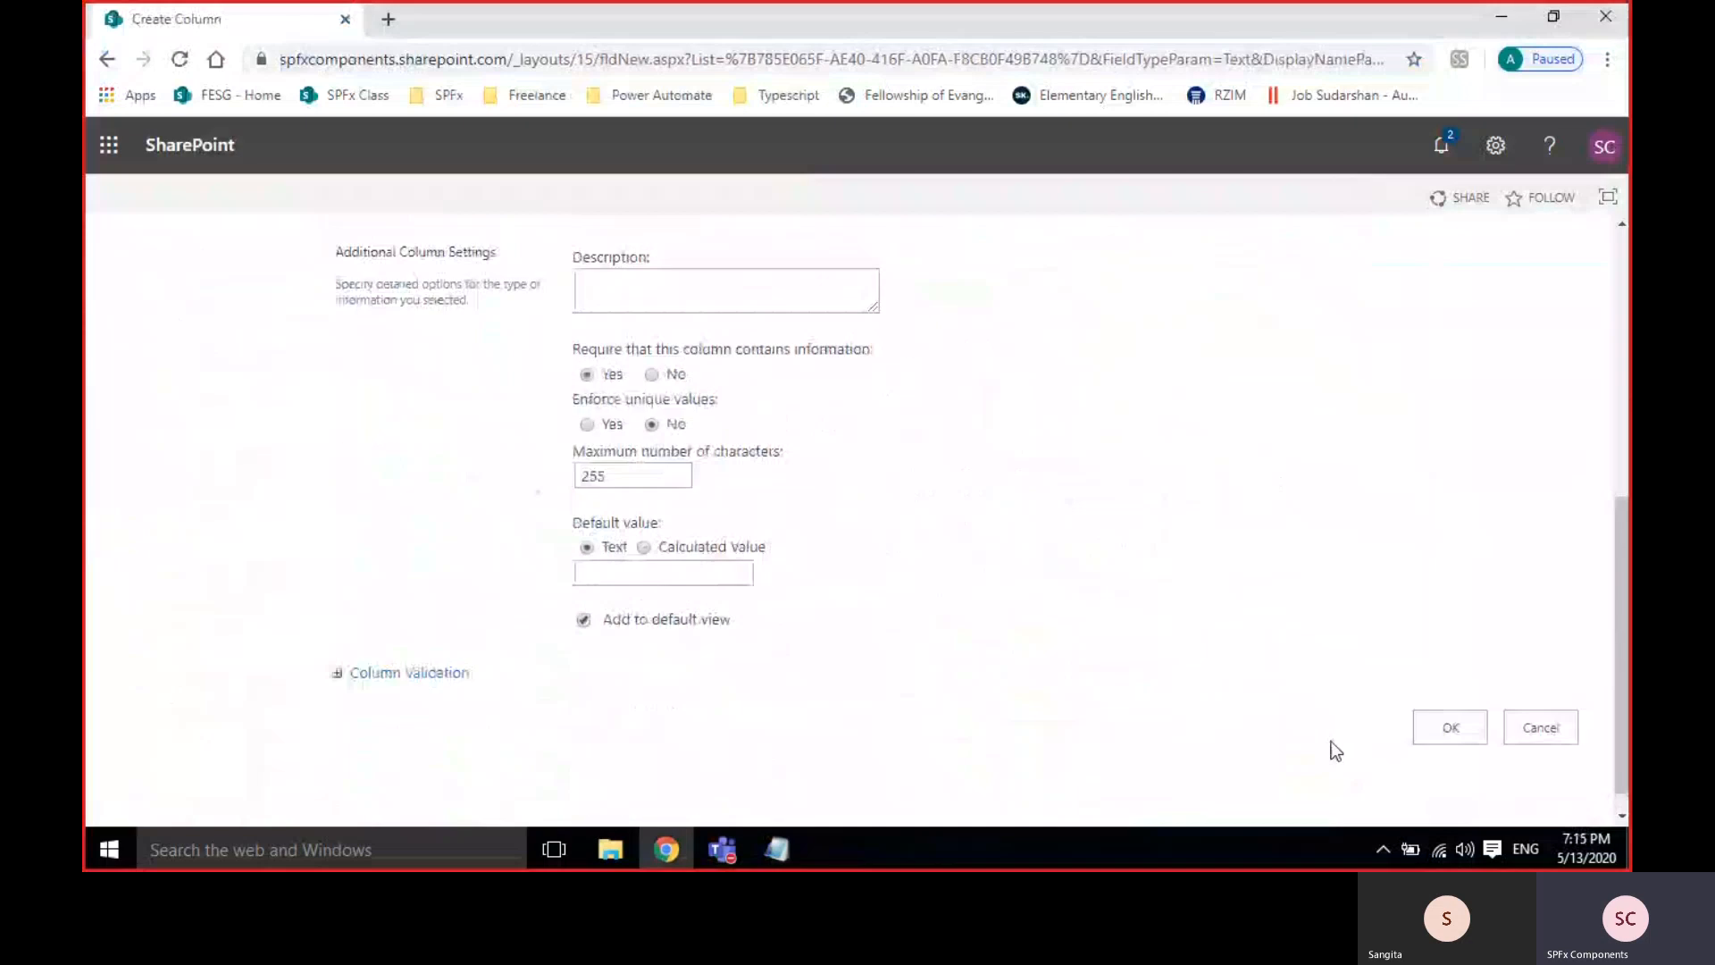
click(1453, 708)
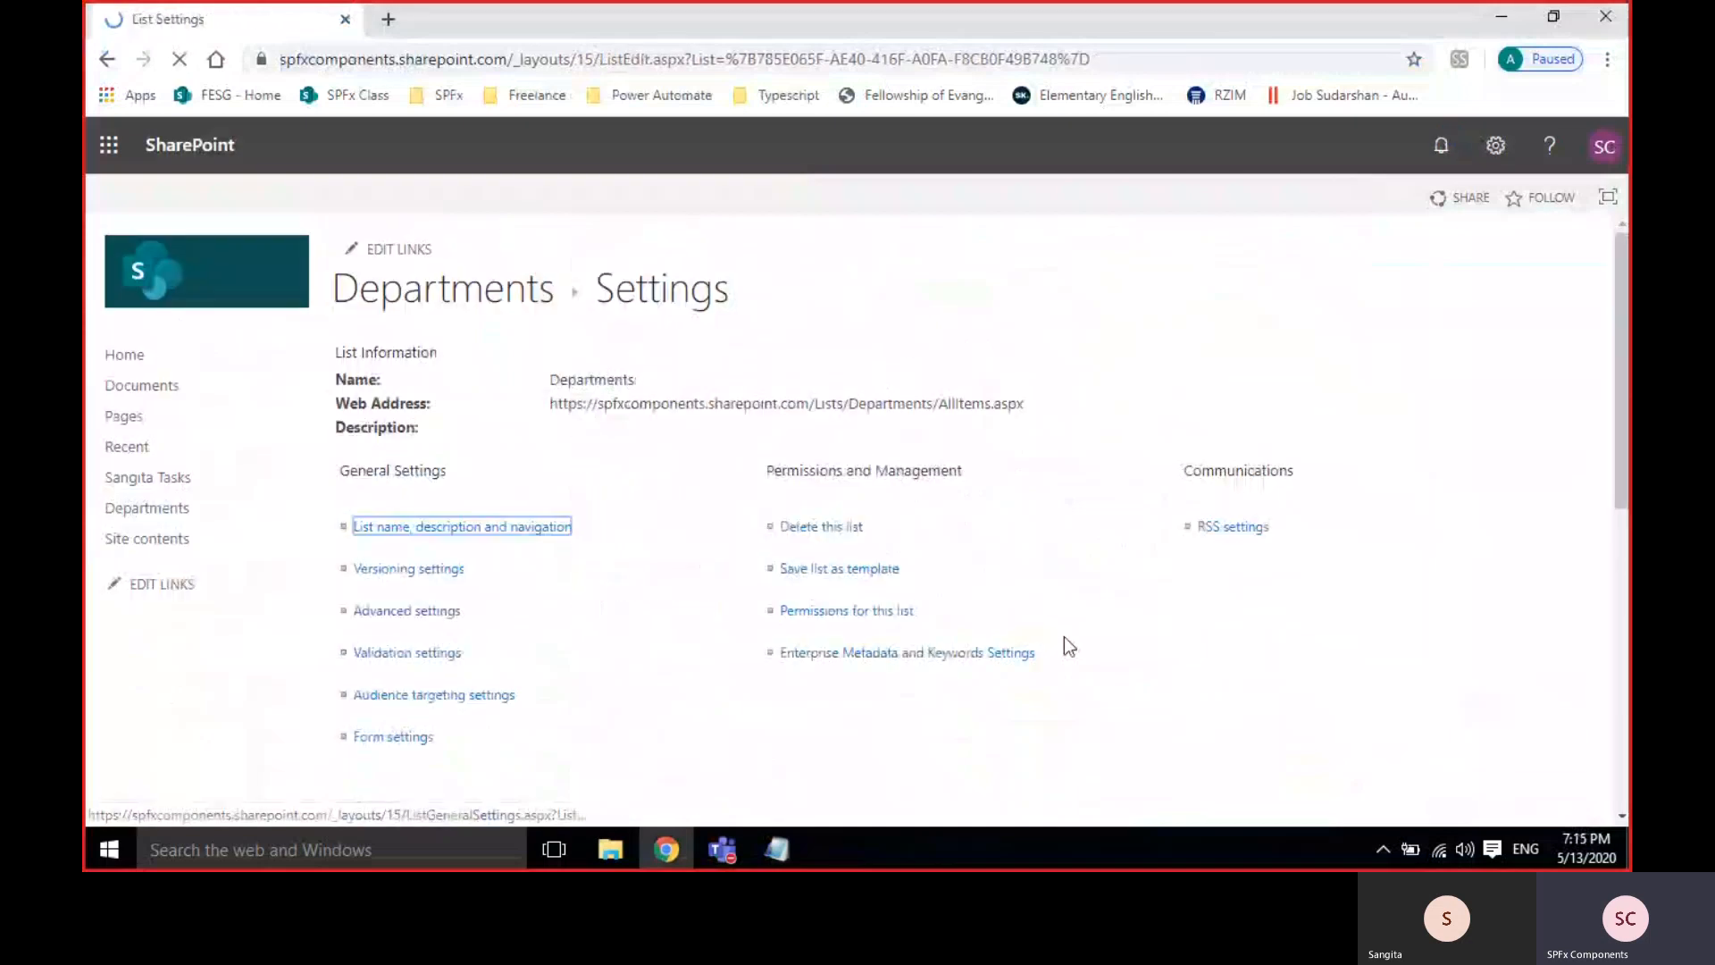
Open the Departments list in a new tab and start a new item.
right_click(459, 304)
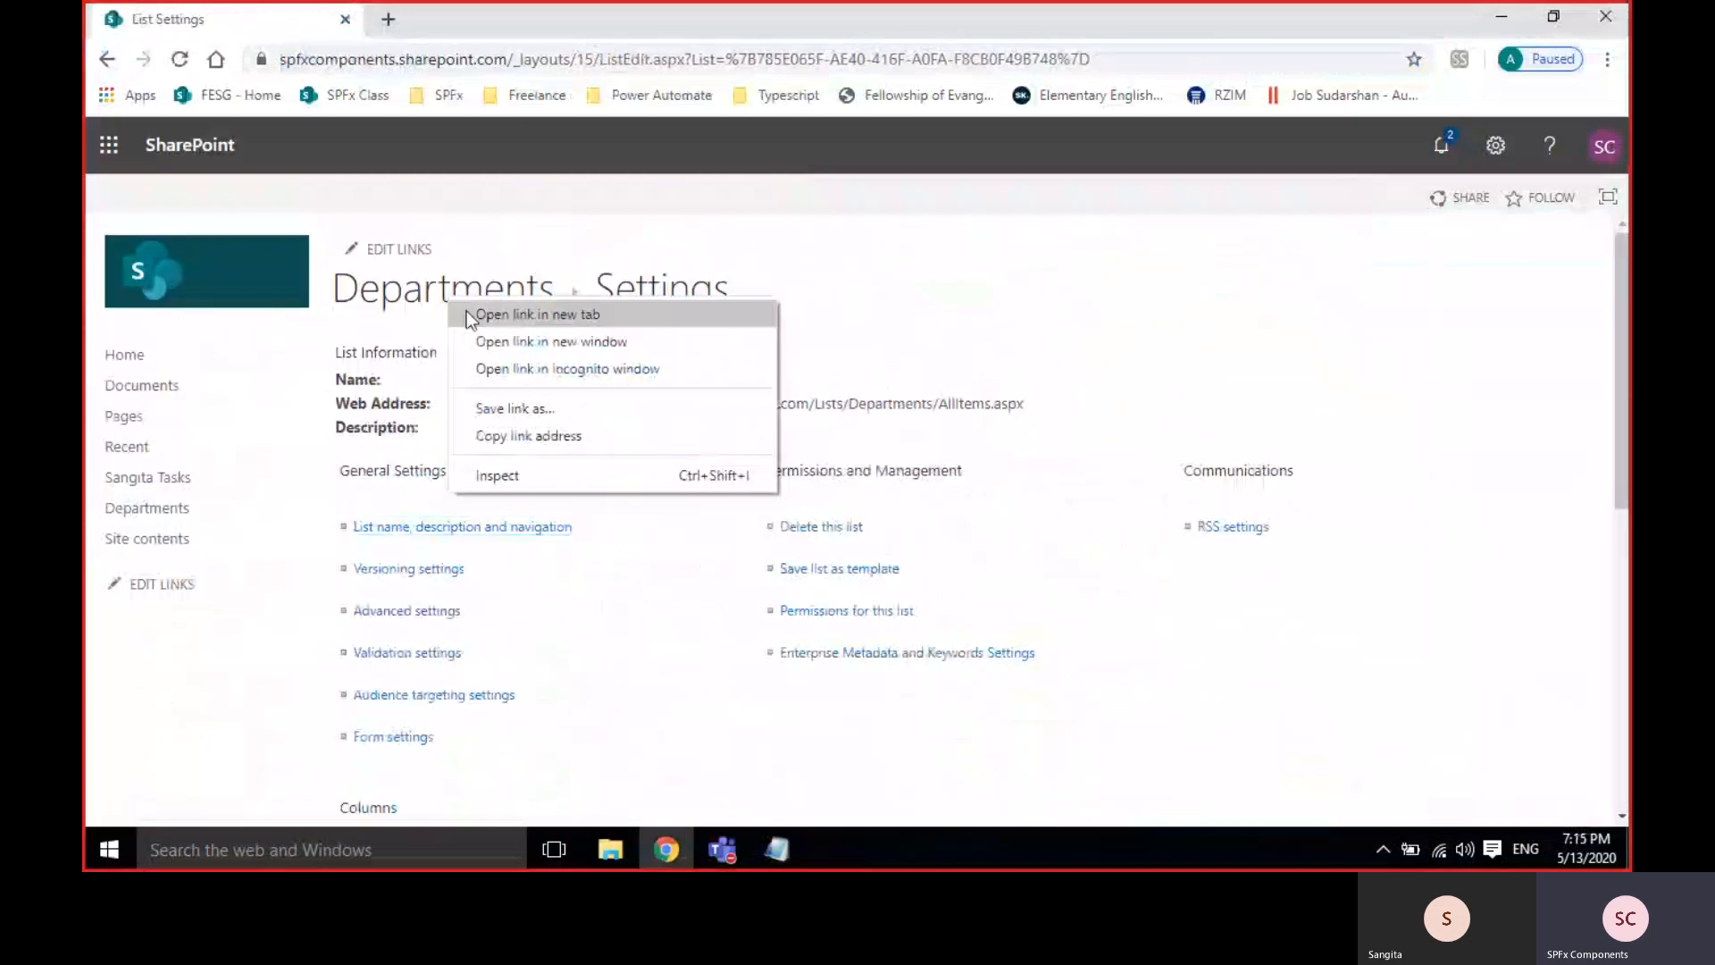
click(468, 314)
click(441, 22)
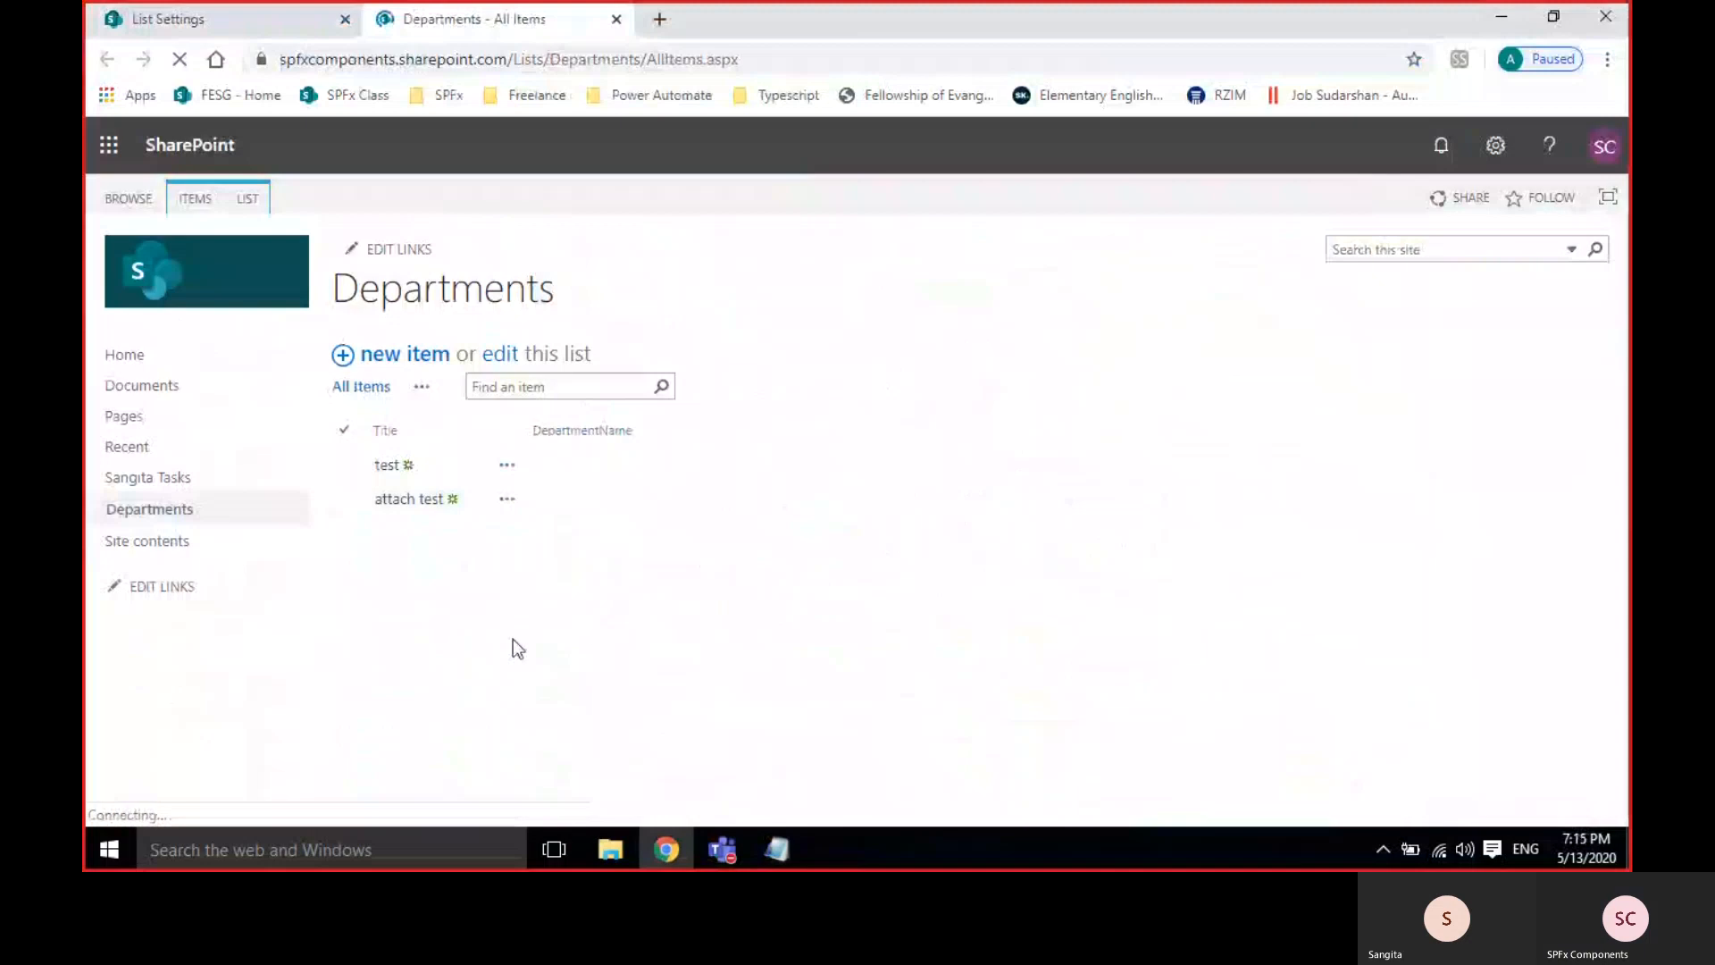
click(410, 357)
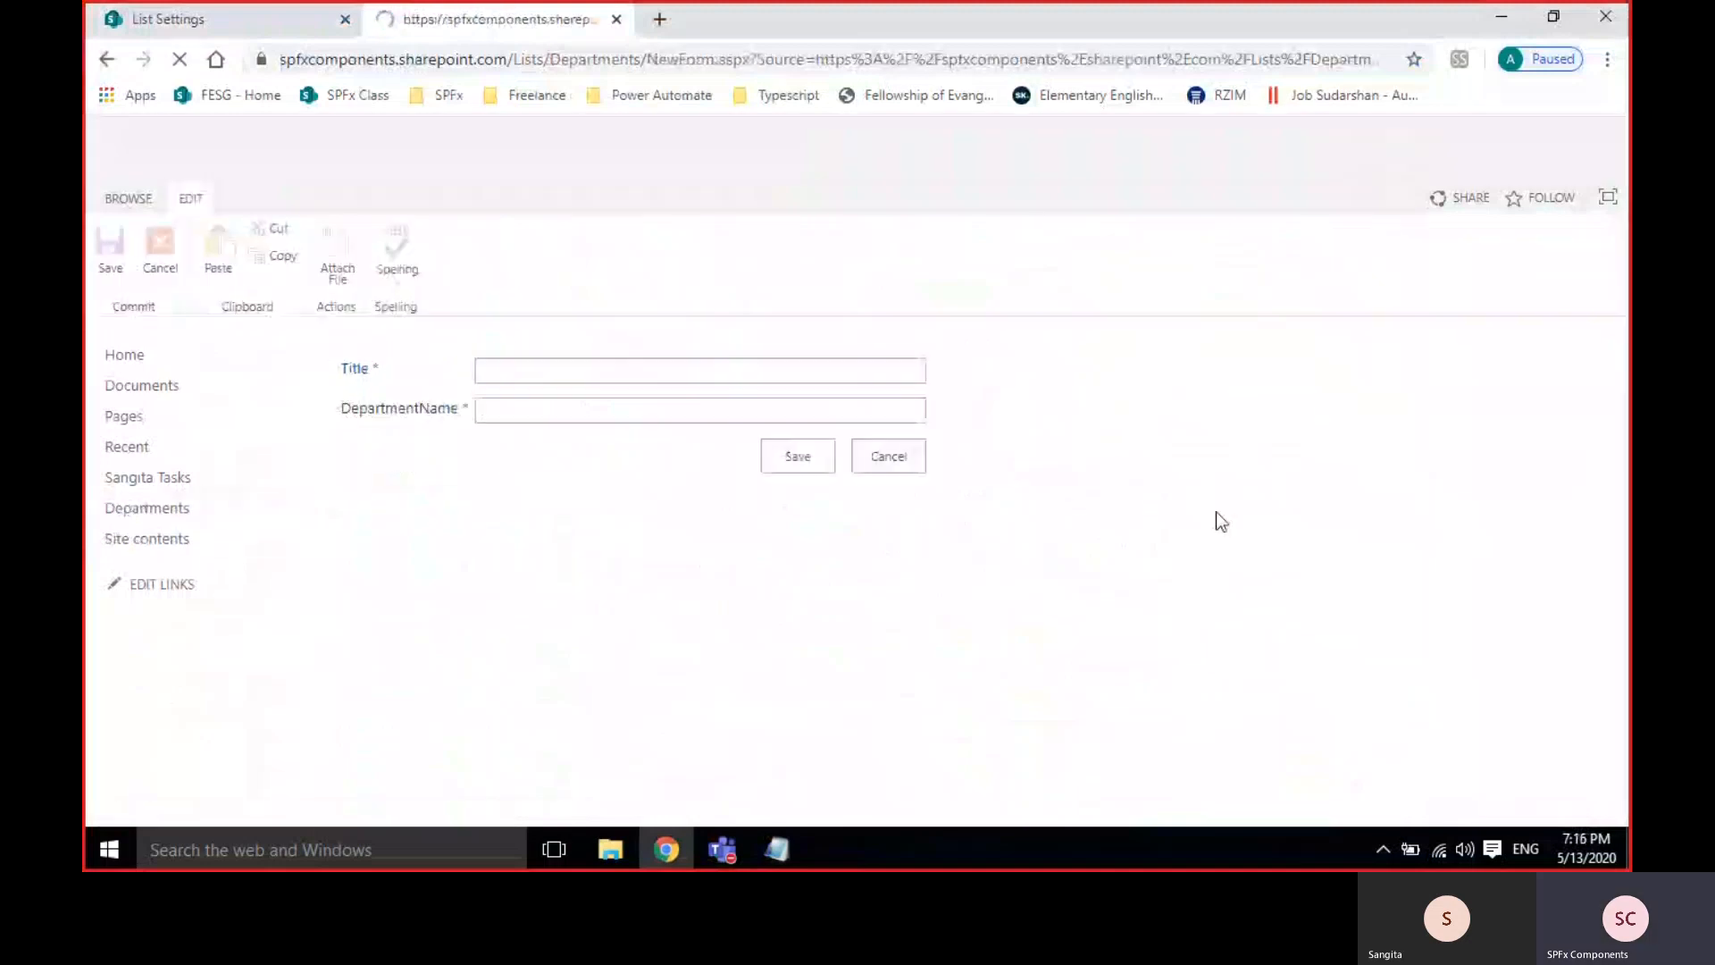
Save an item with Title 'hi' and DepartmentName 'hi dep', then return to list settings.
double_click(402, 408)
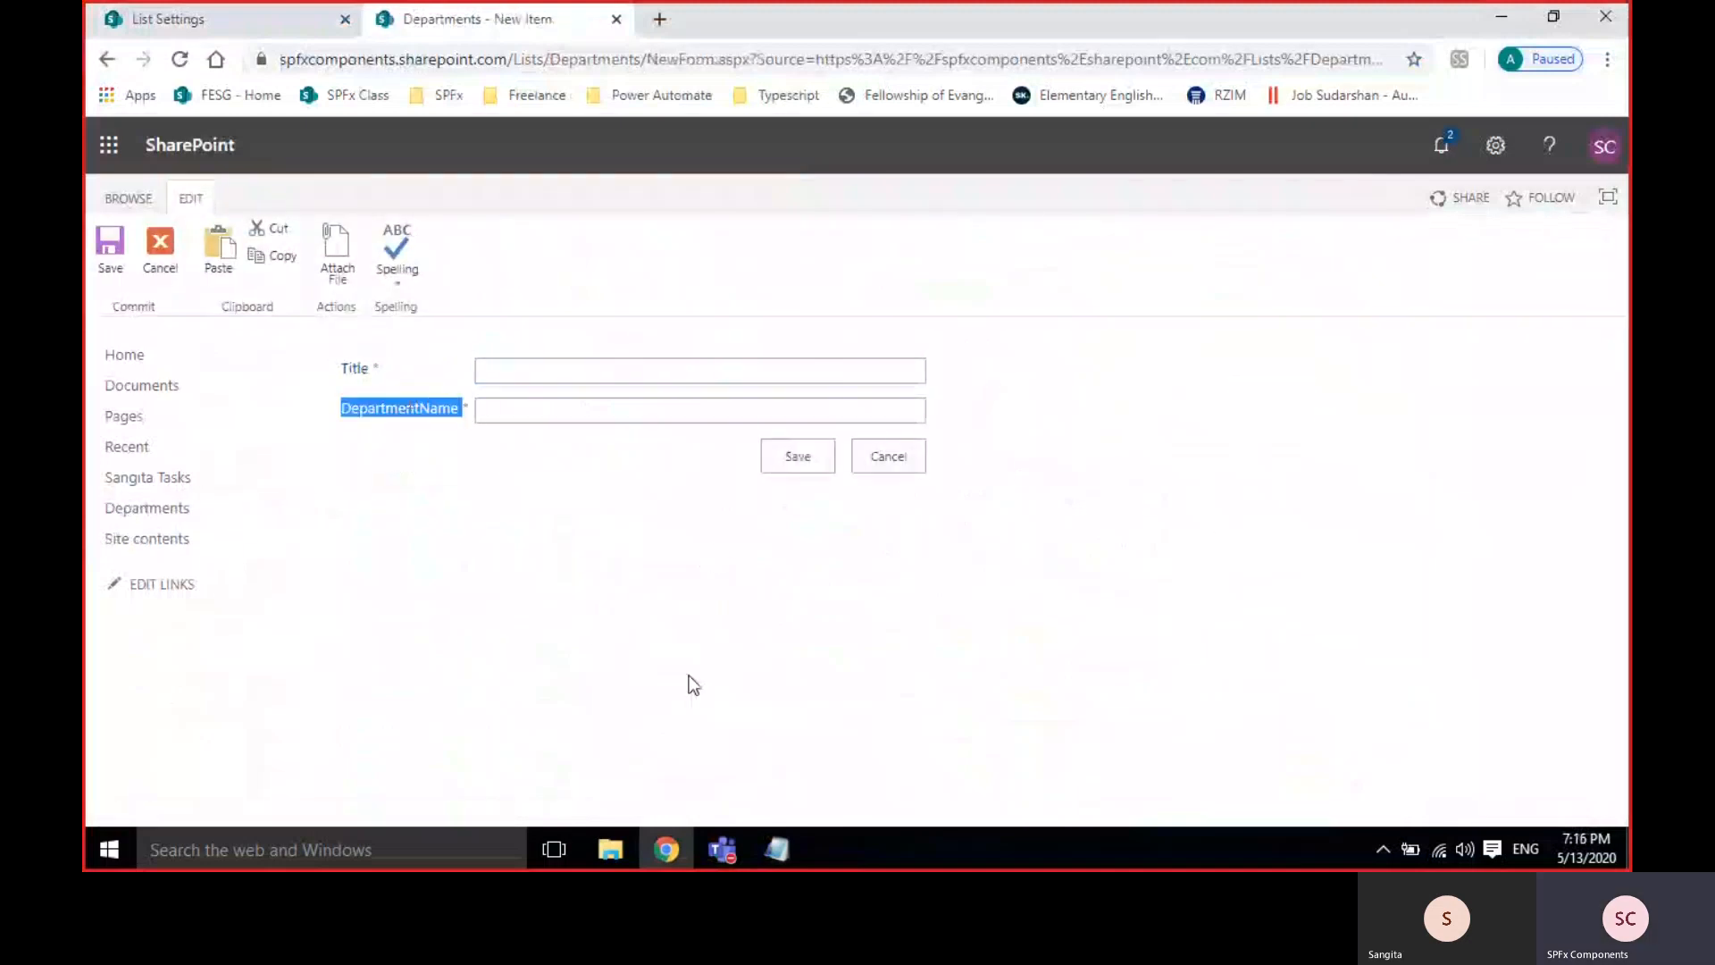
click(557, 378)
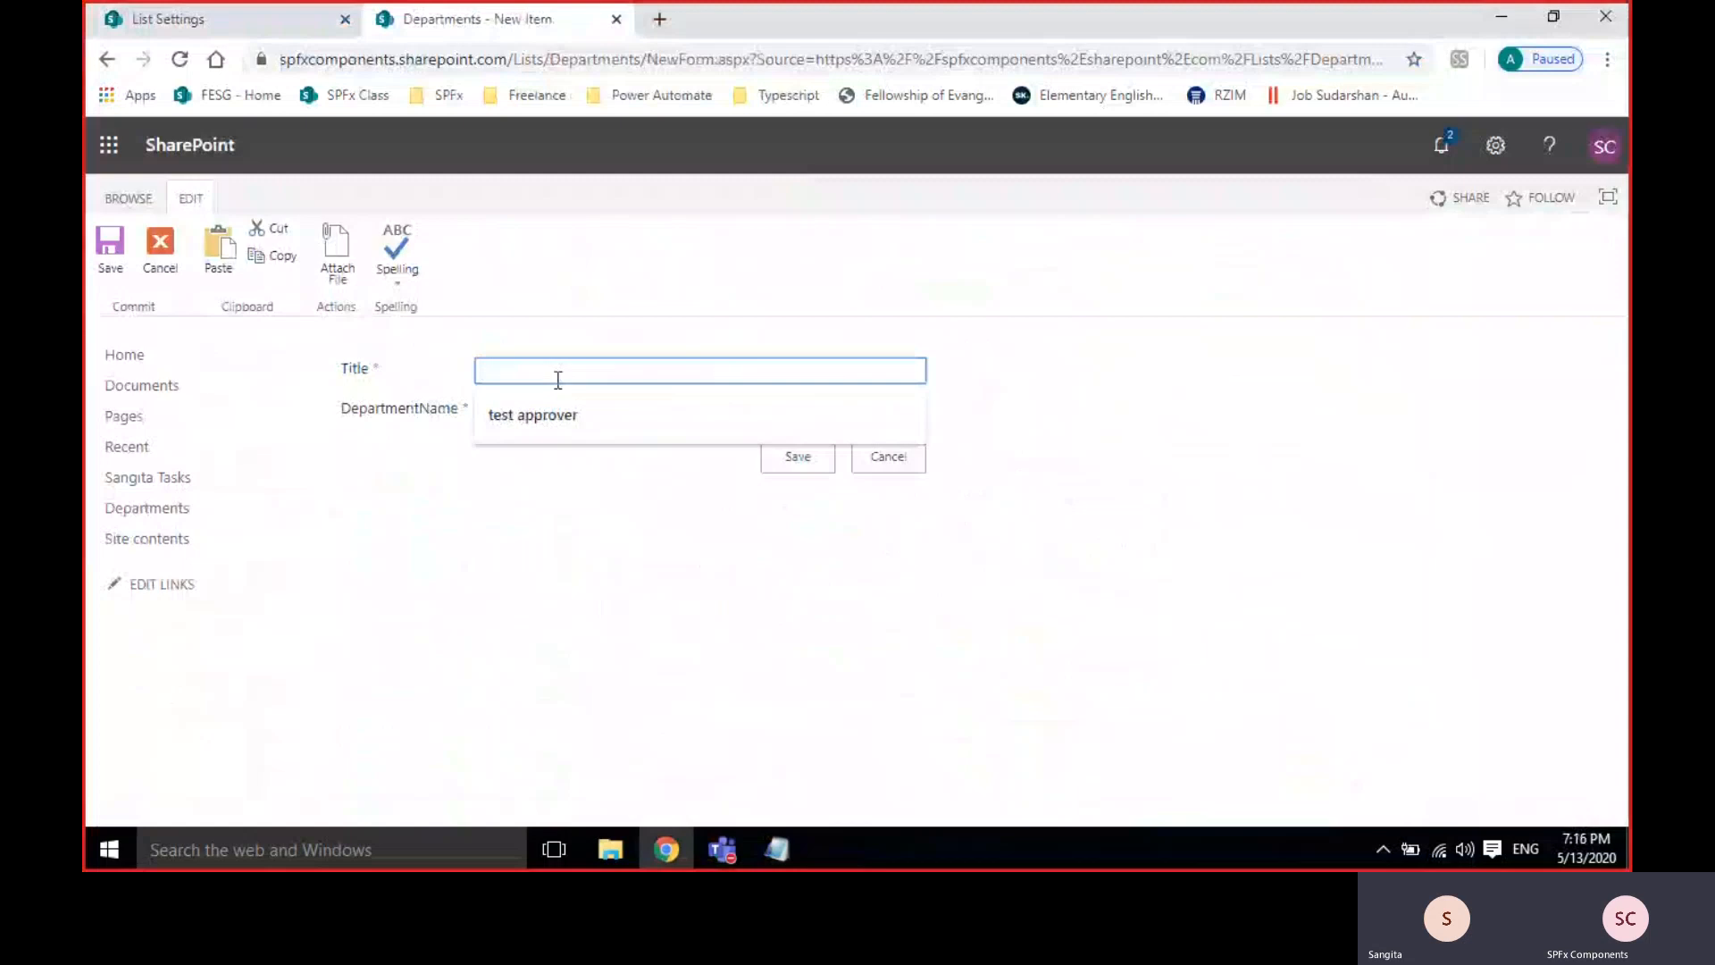
text(hi)
click(555, 411)
text(hi)
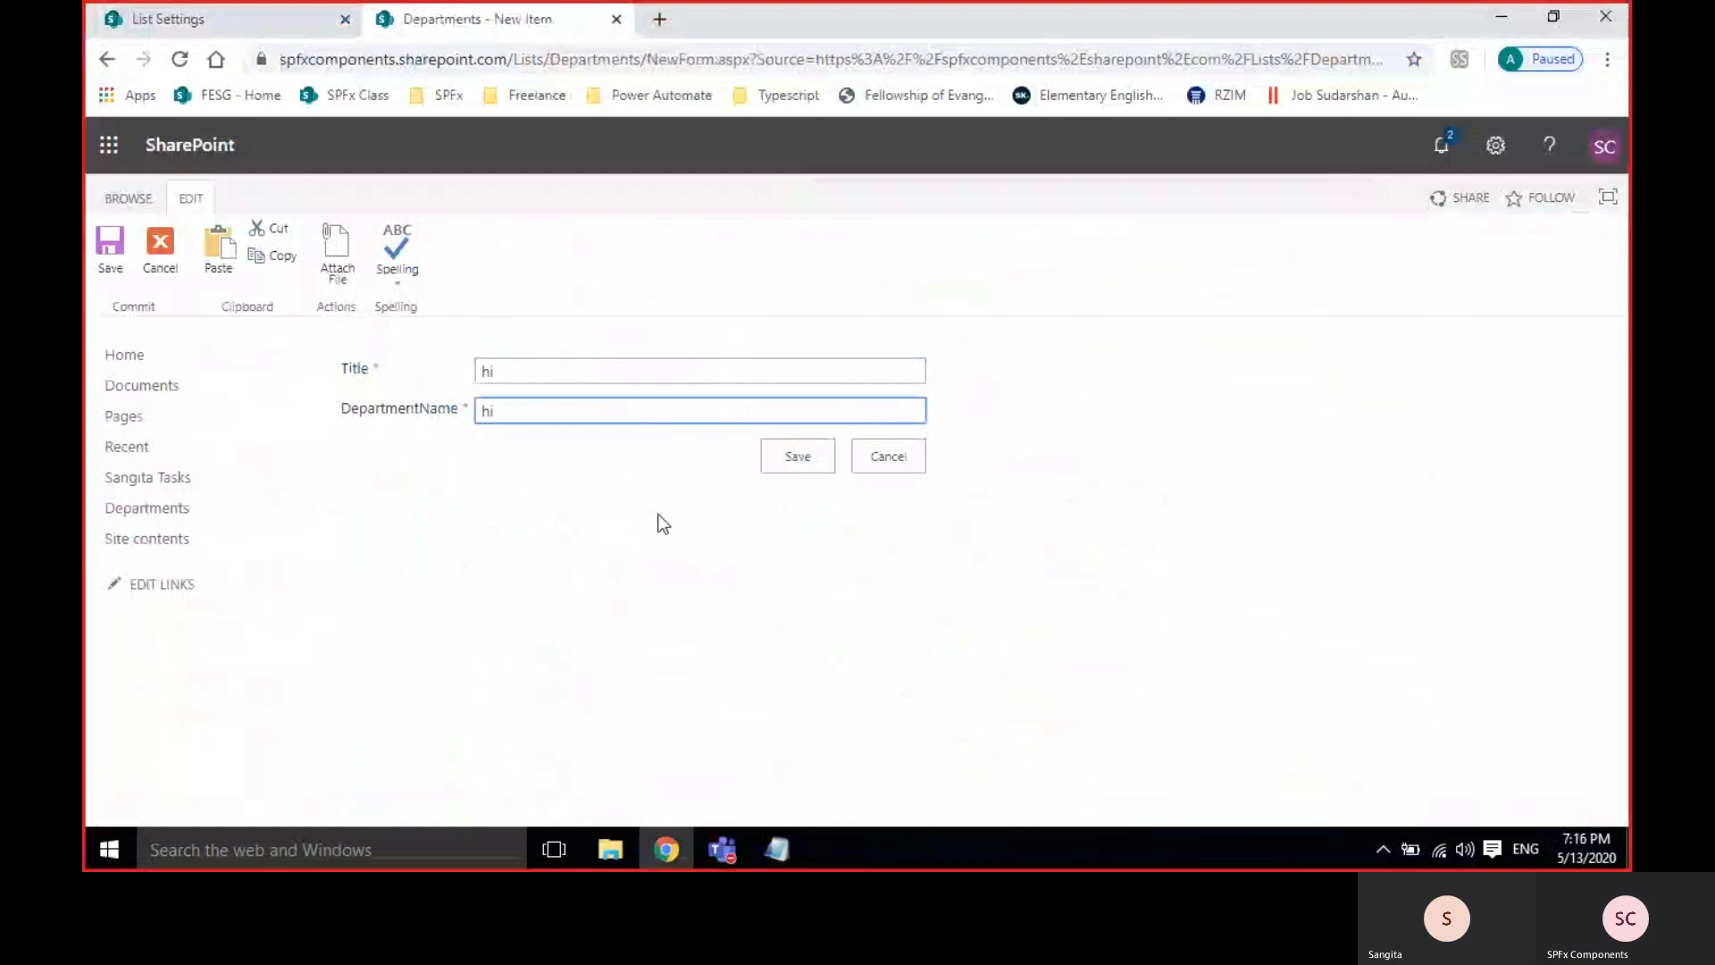
text( de)
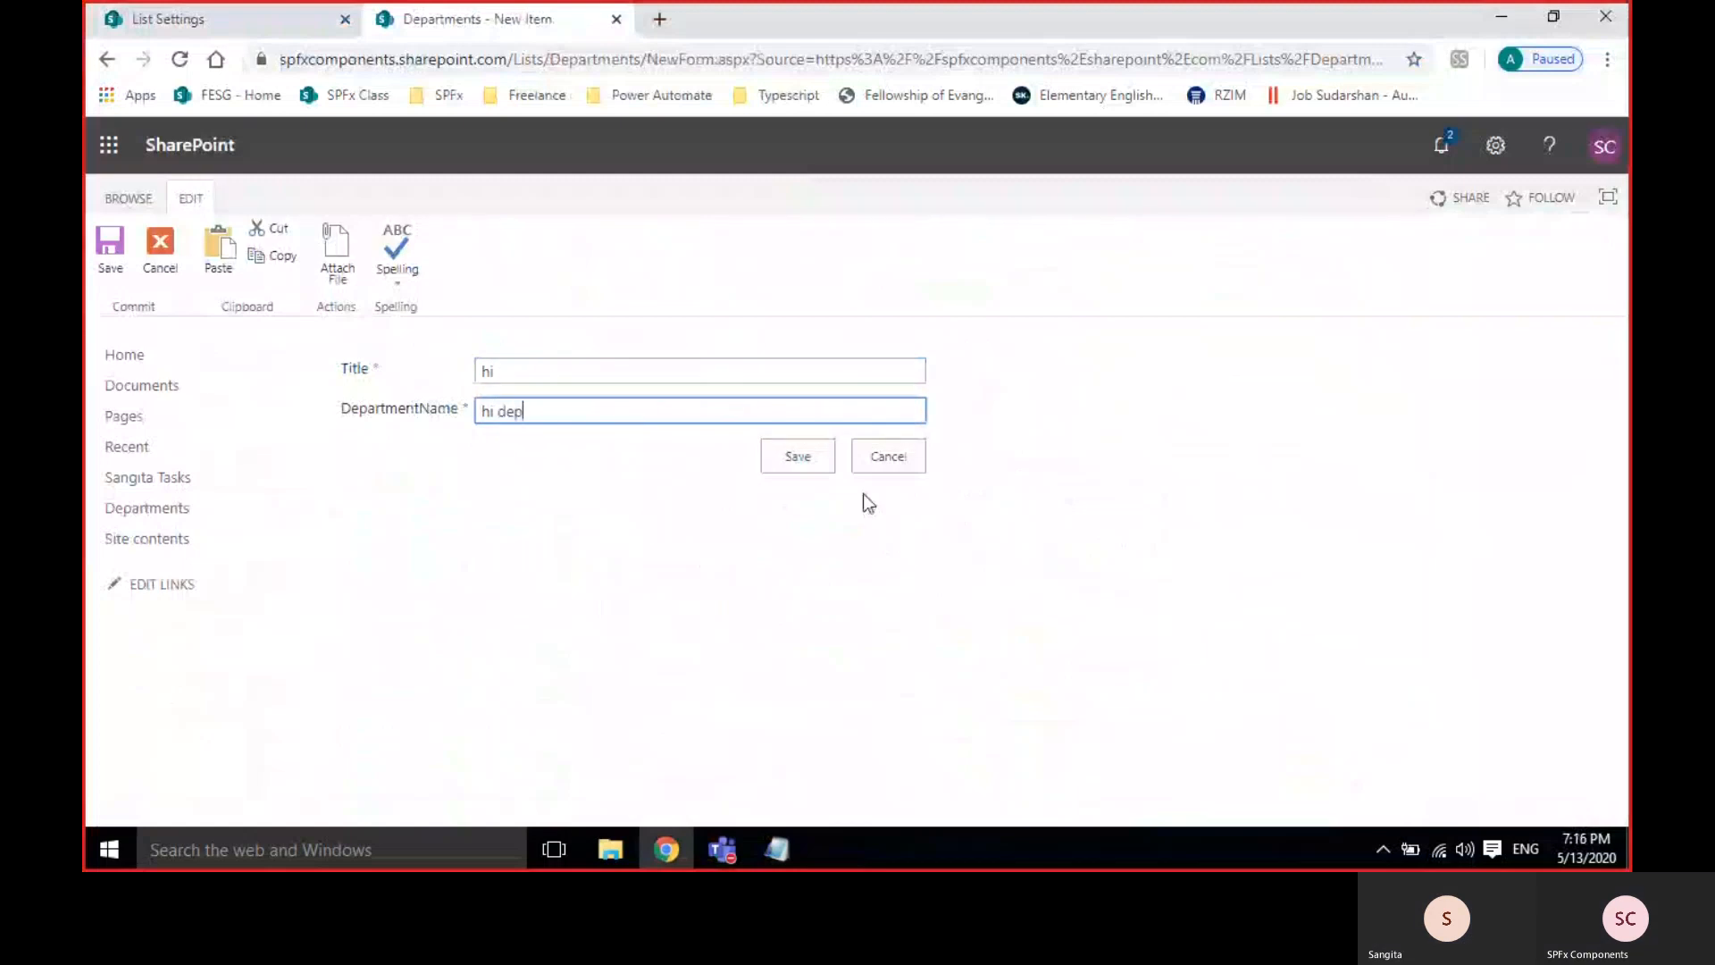
text(p)
key(Return)
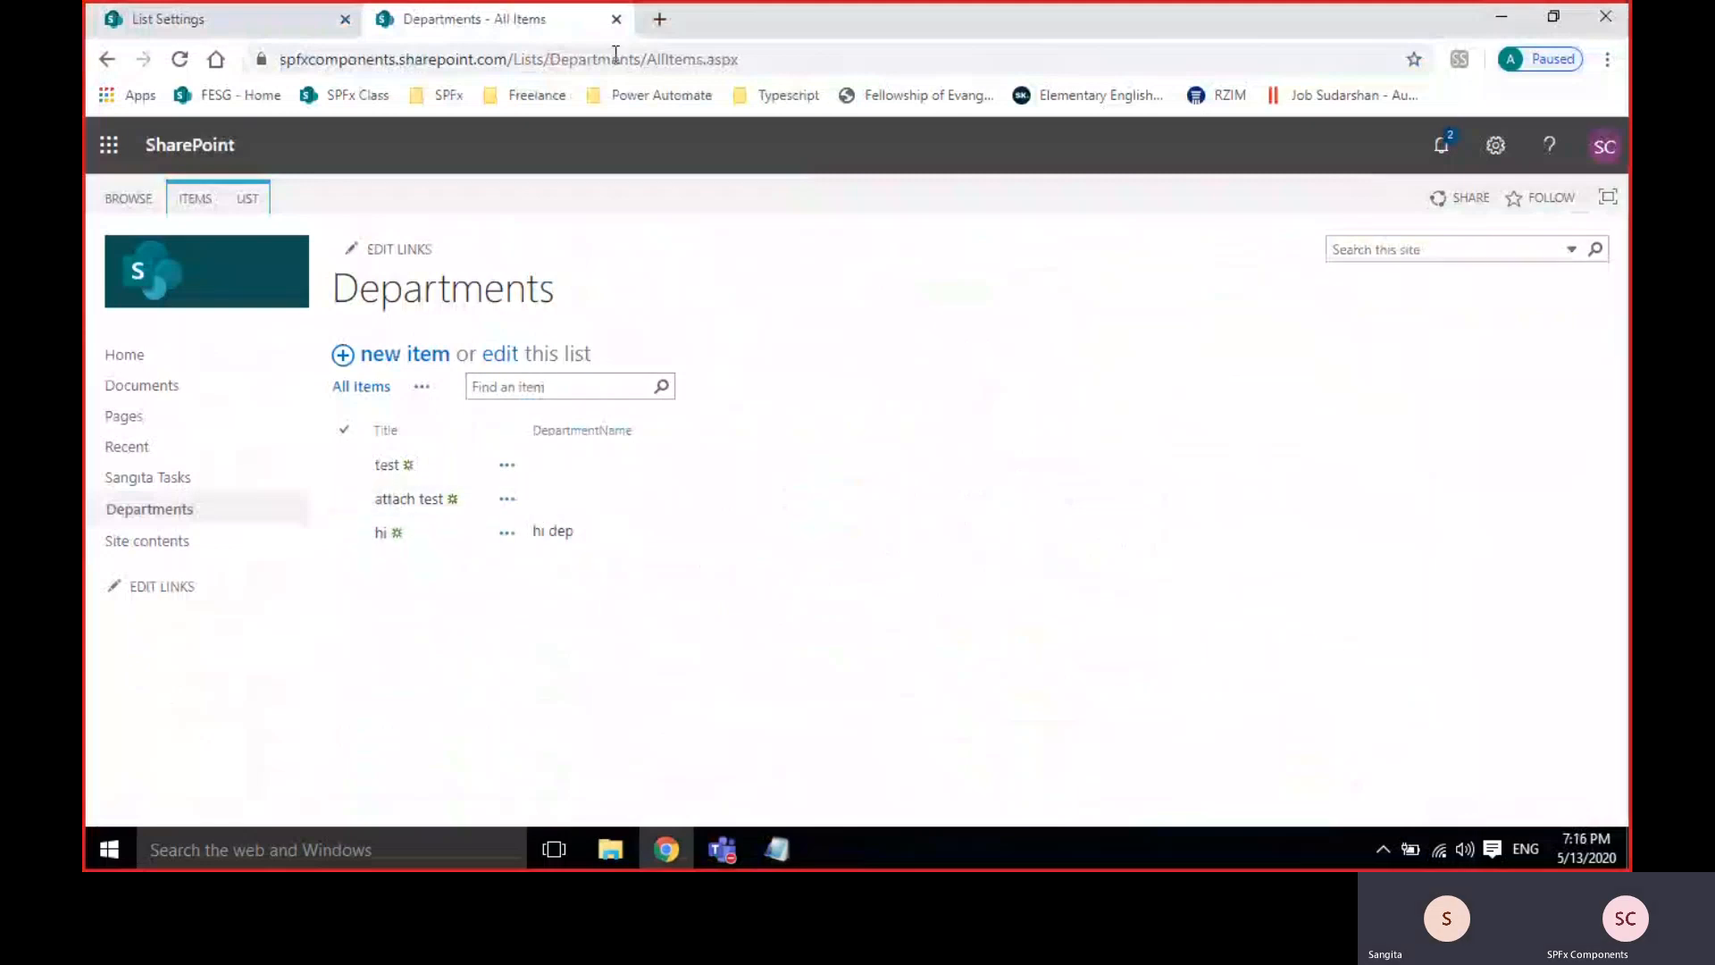
click(235, 27)
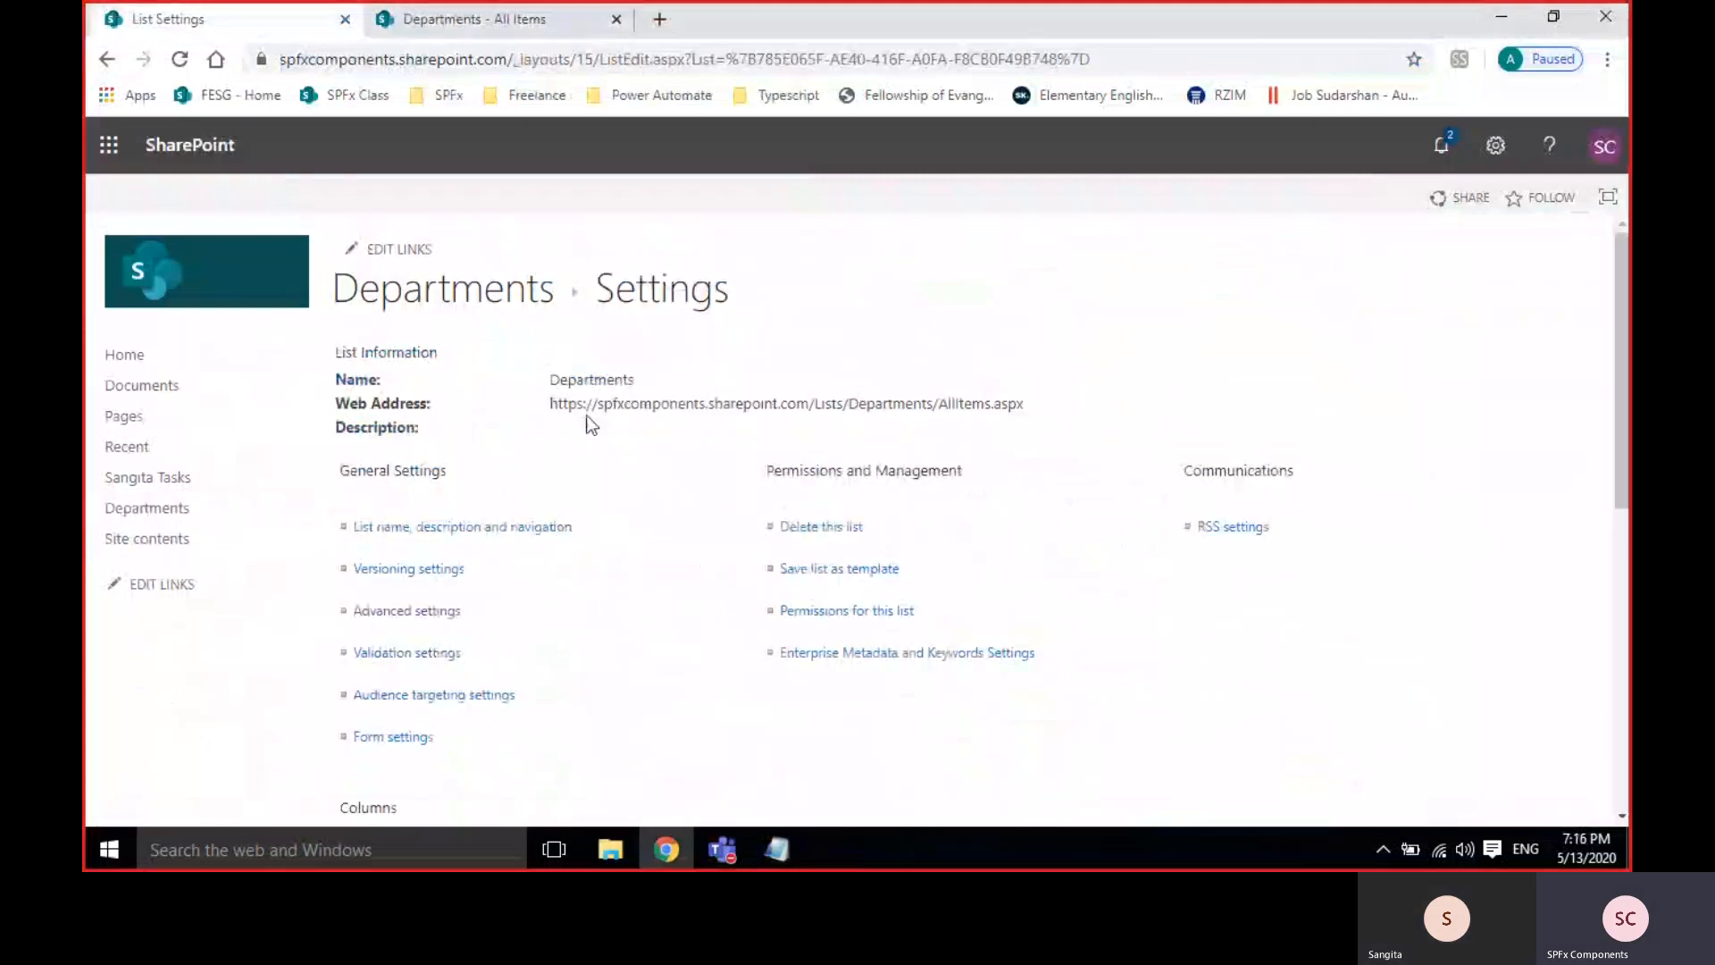
Start a new Multiple lines of text column named DepartmentDescription.
scroll(621, 456, down, 3)
scroll(622, 456, down, 4)
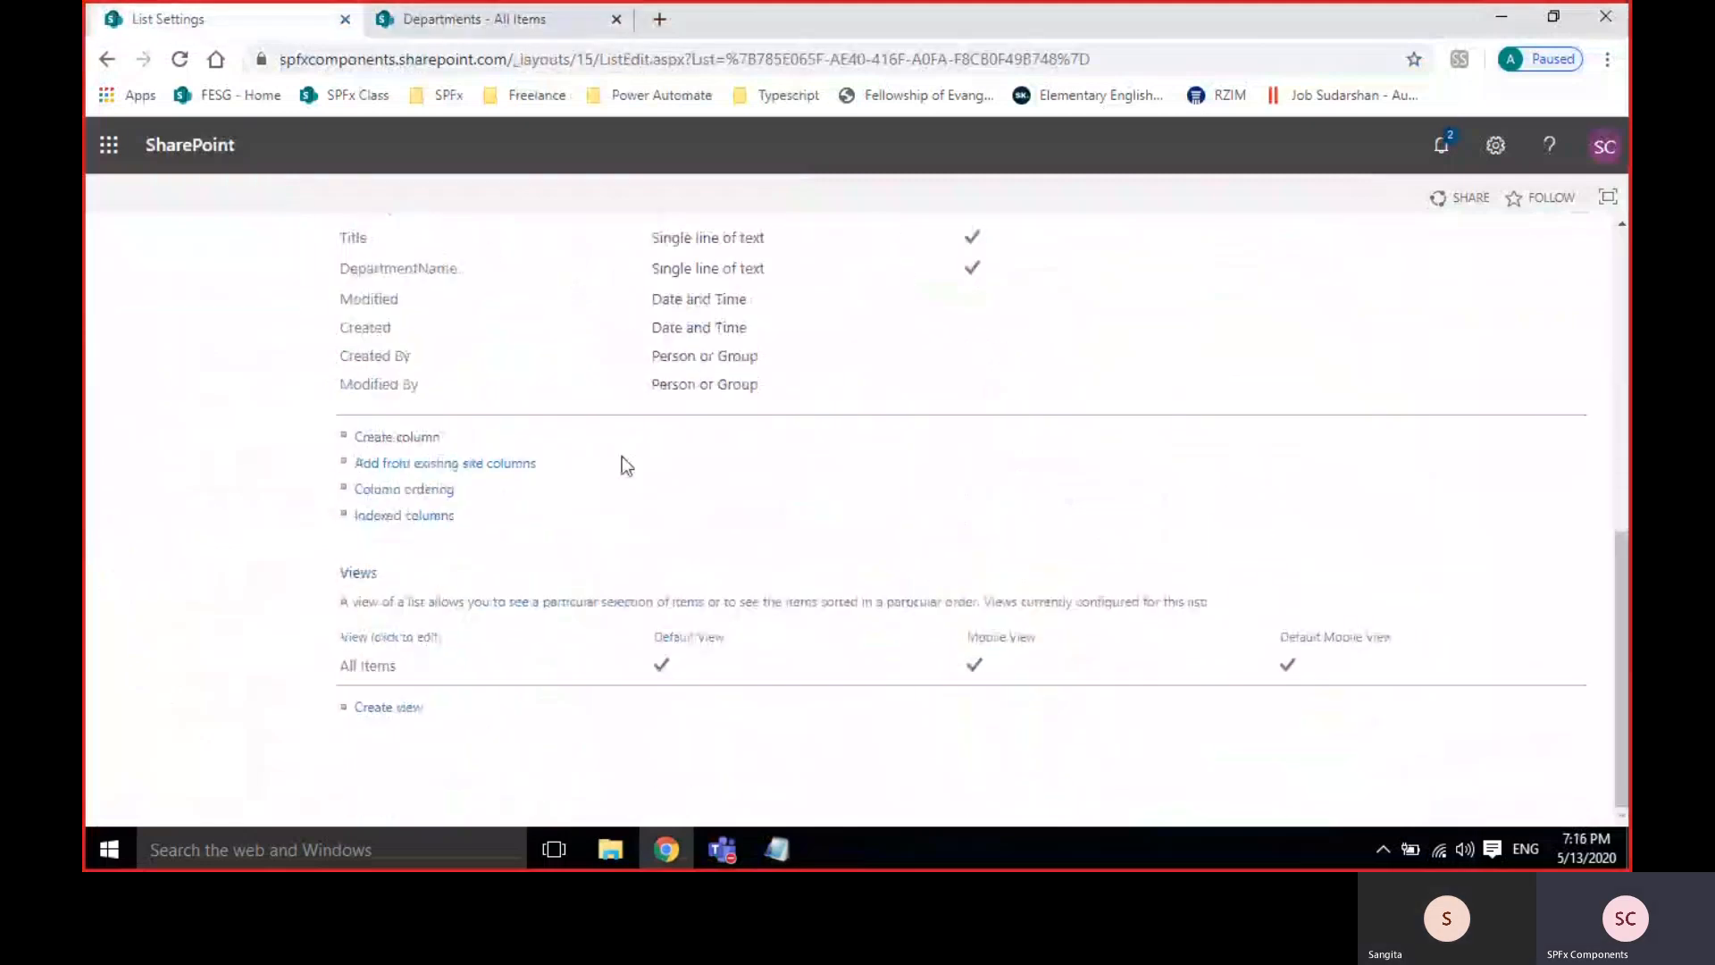
click(366, 438)
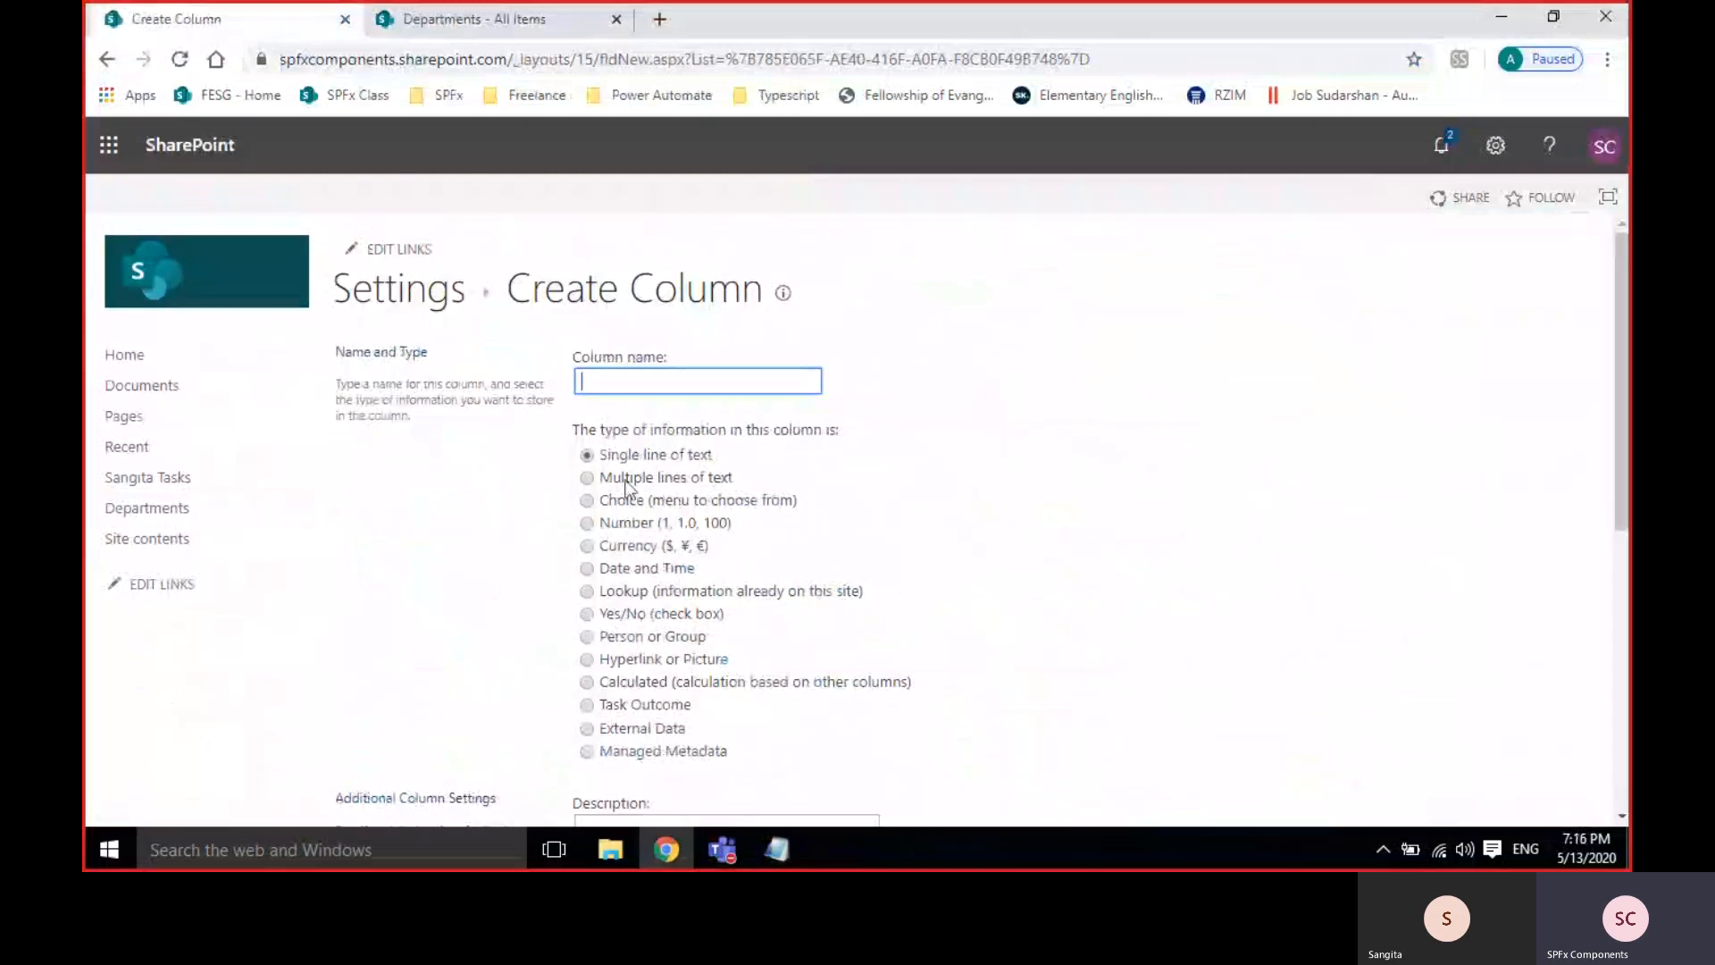
click(628, 481)
click(625, 379)
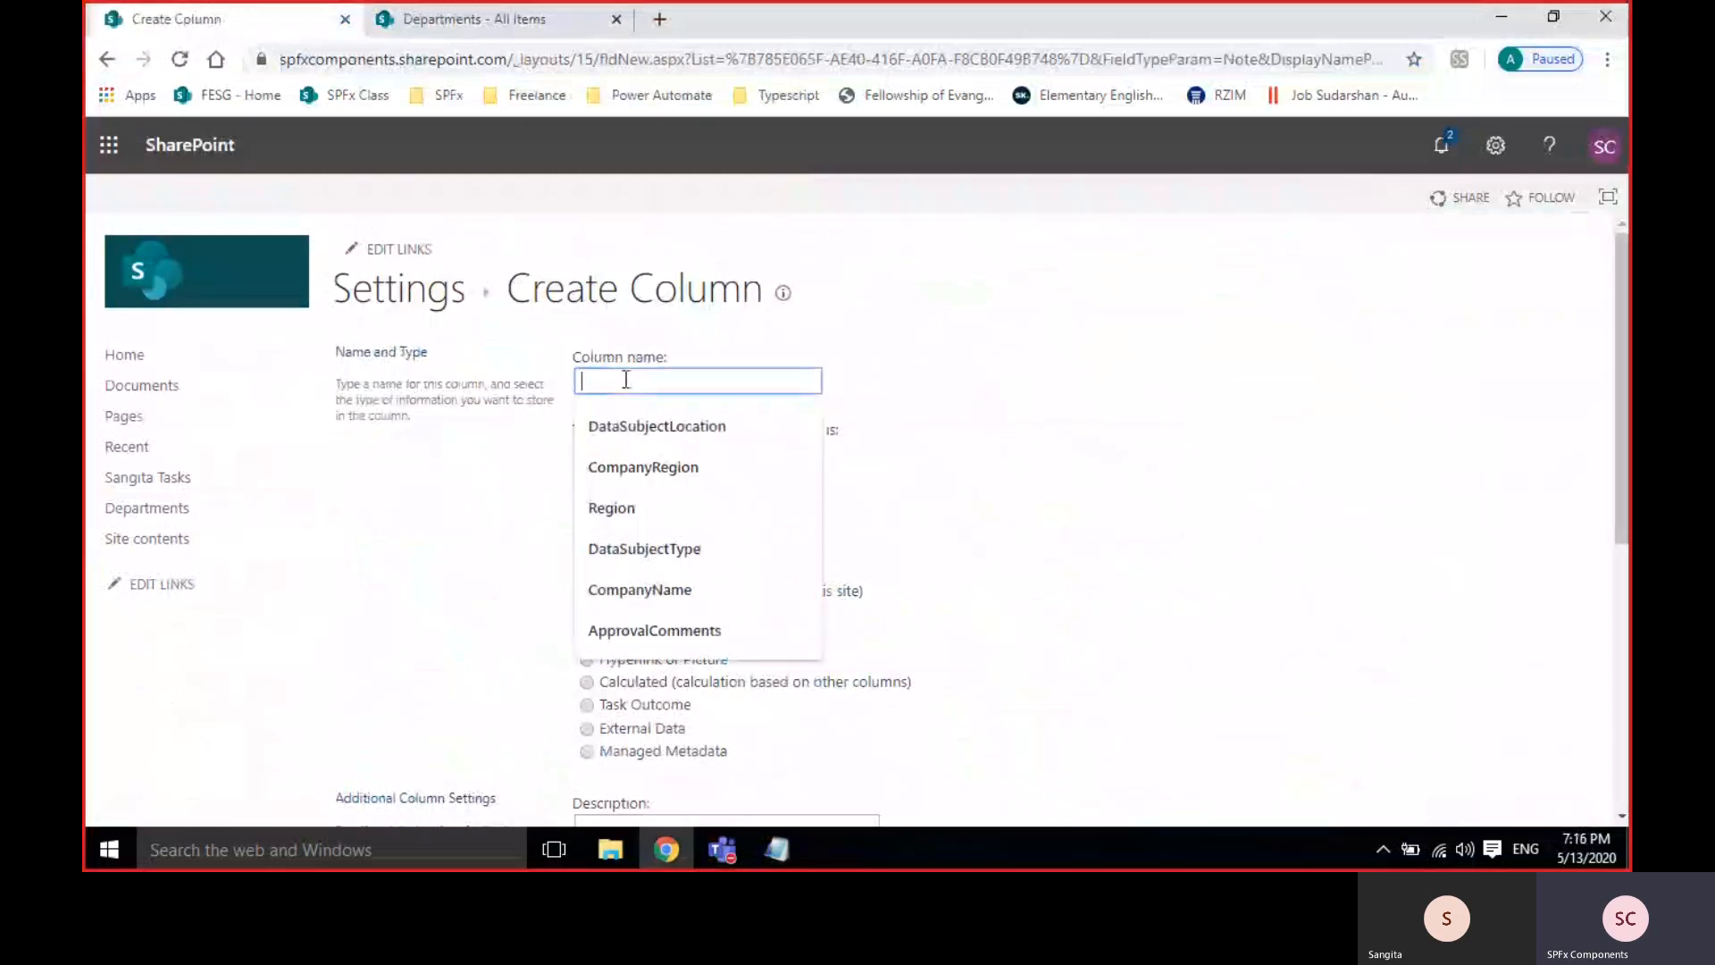
text(Depa)
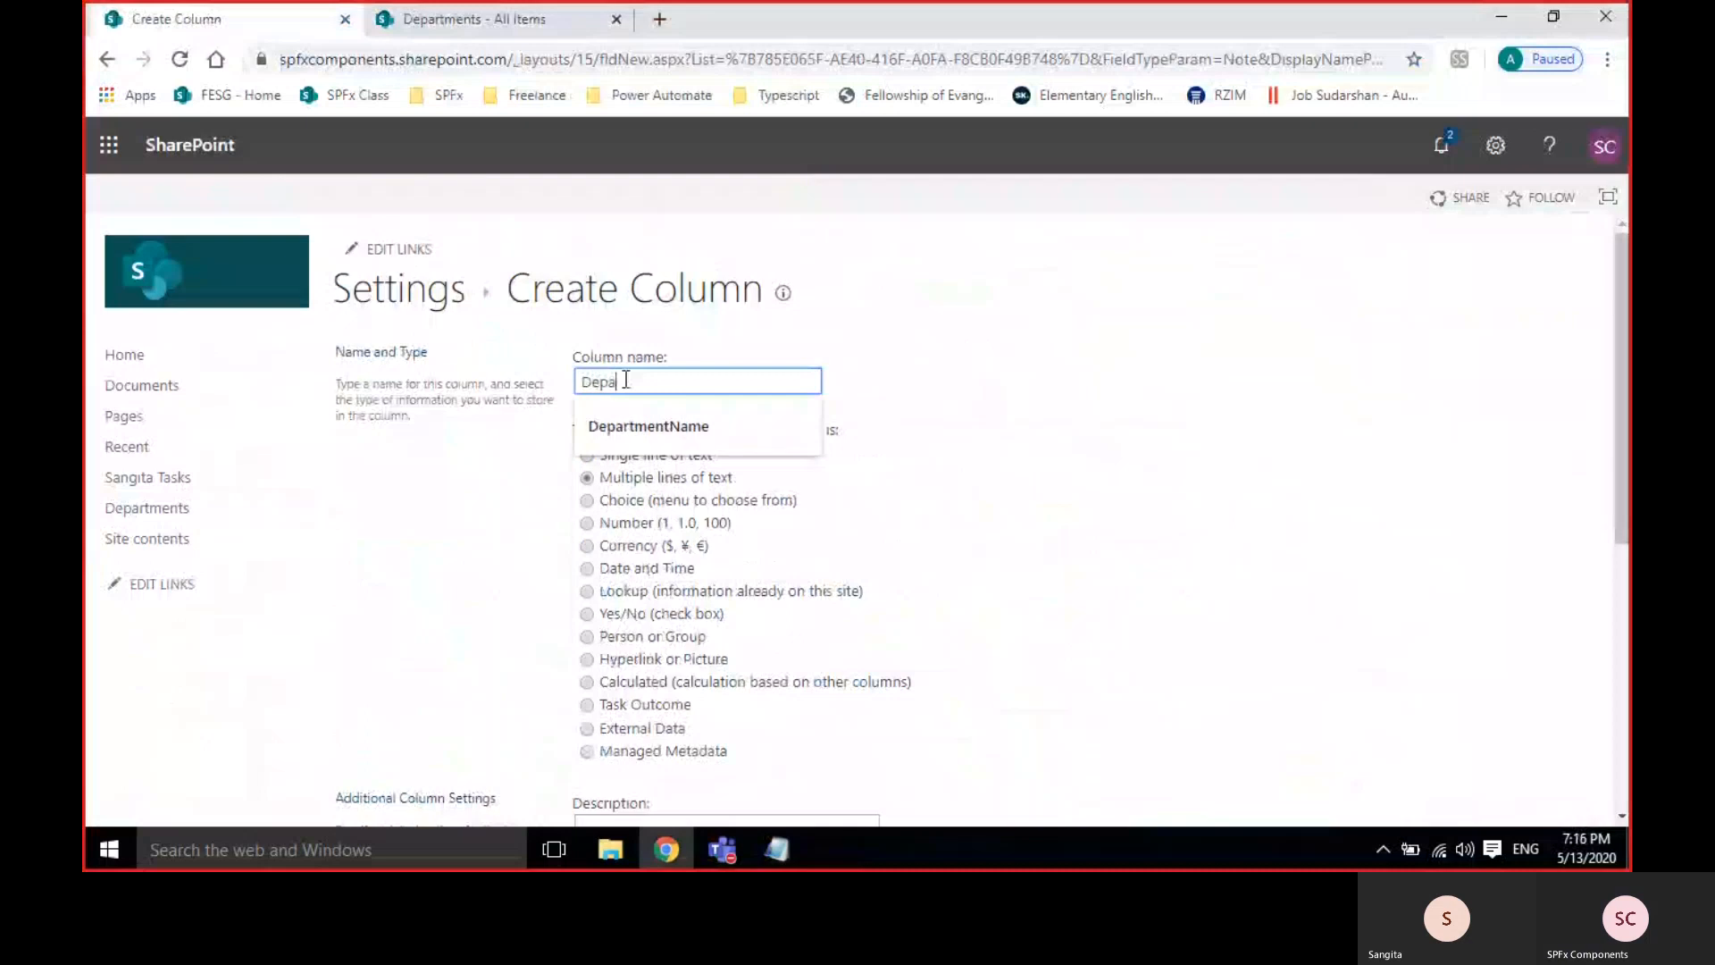
text(rtmentDescription)
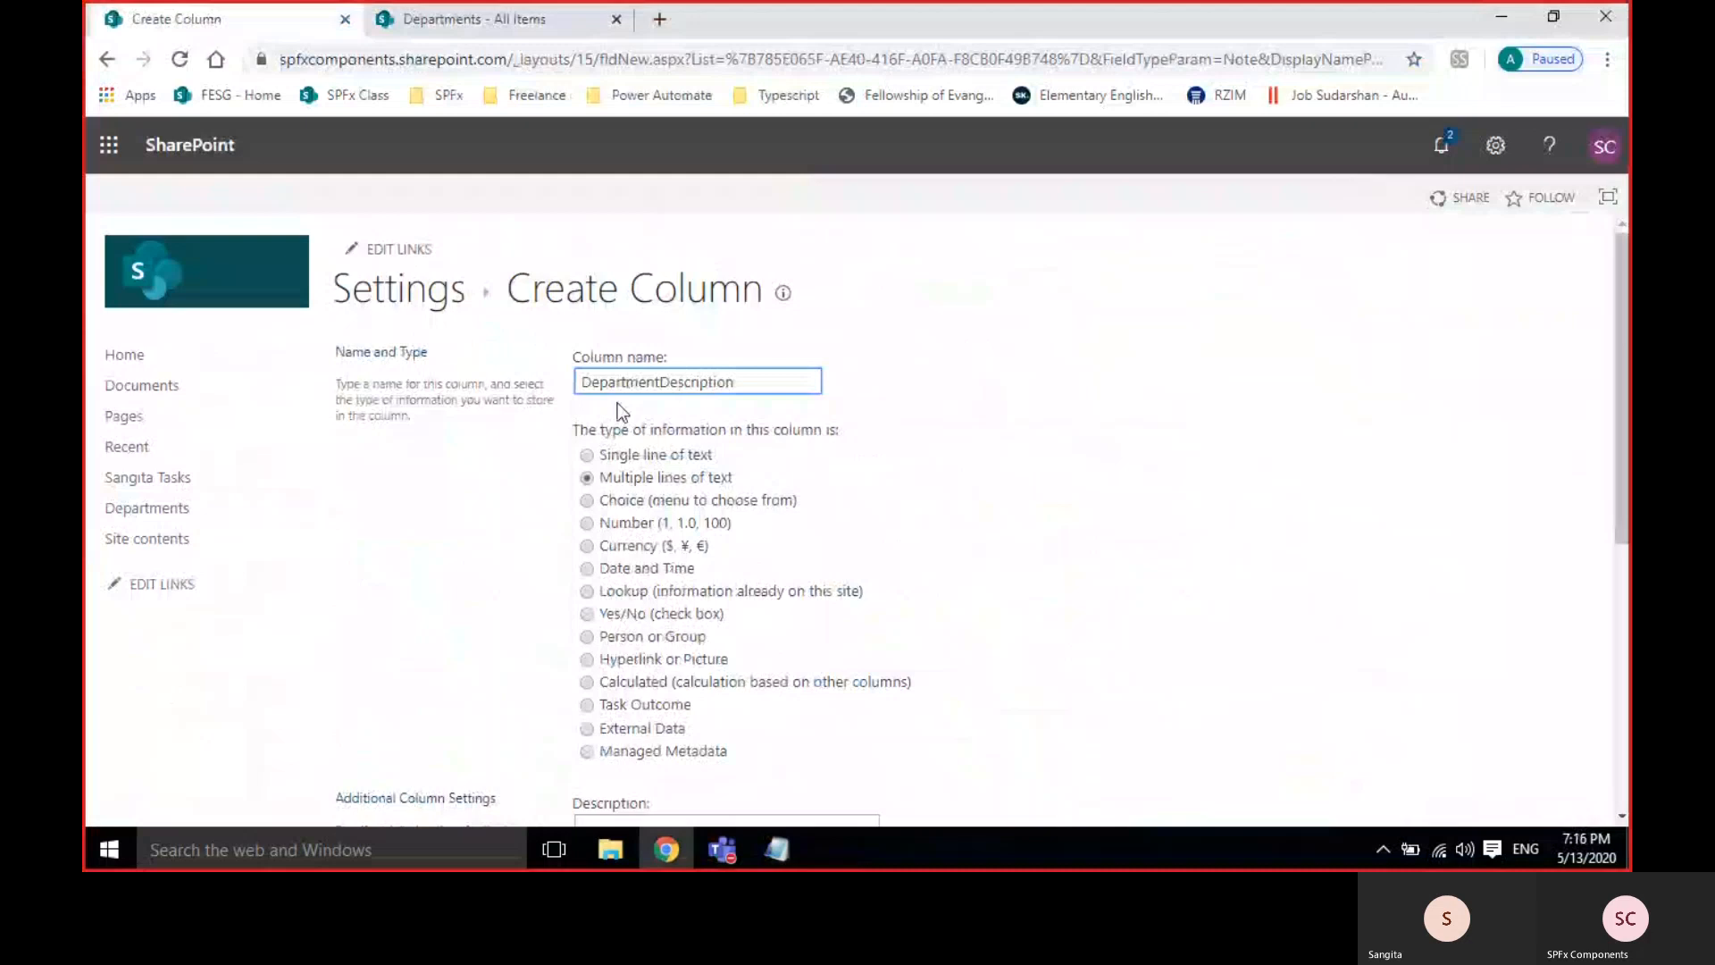
click(1111, 763)
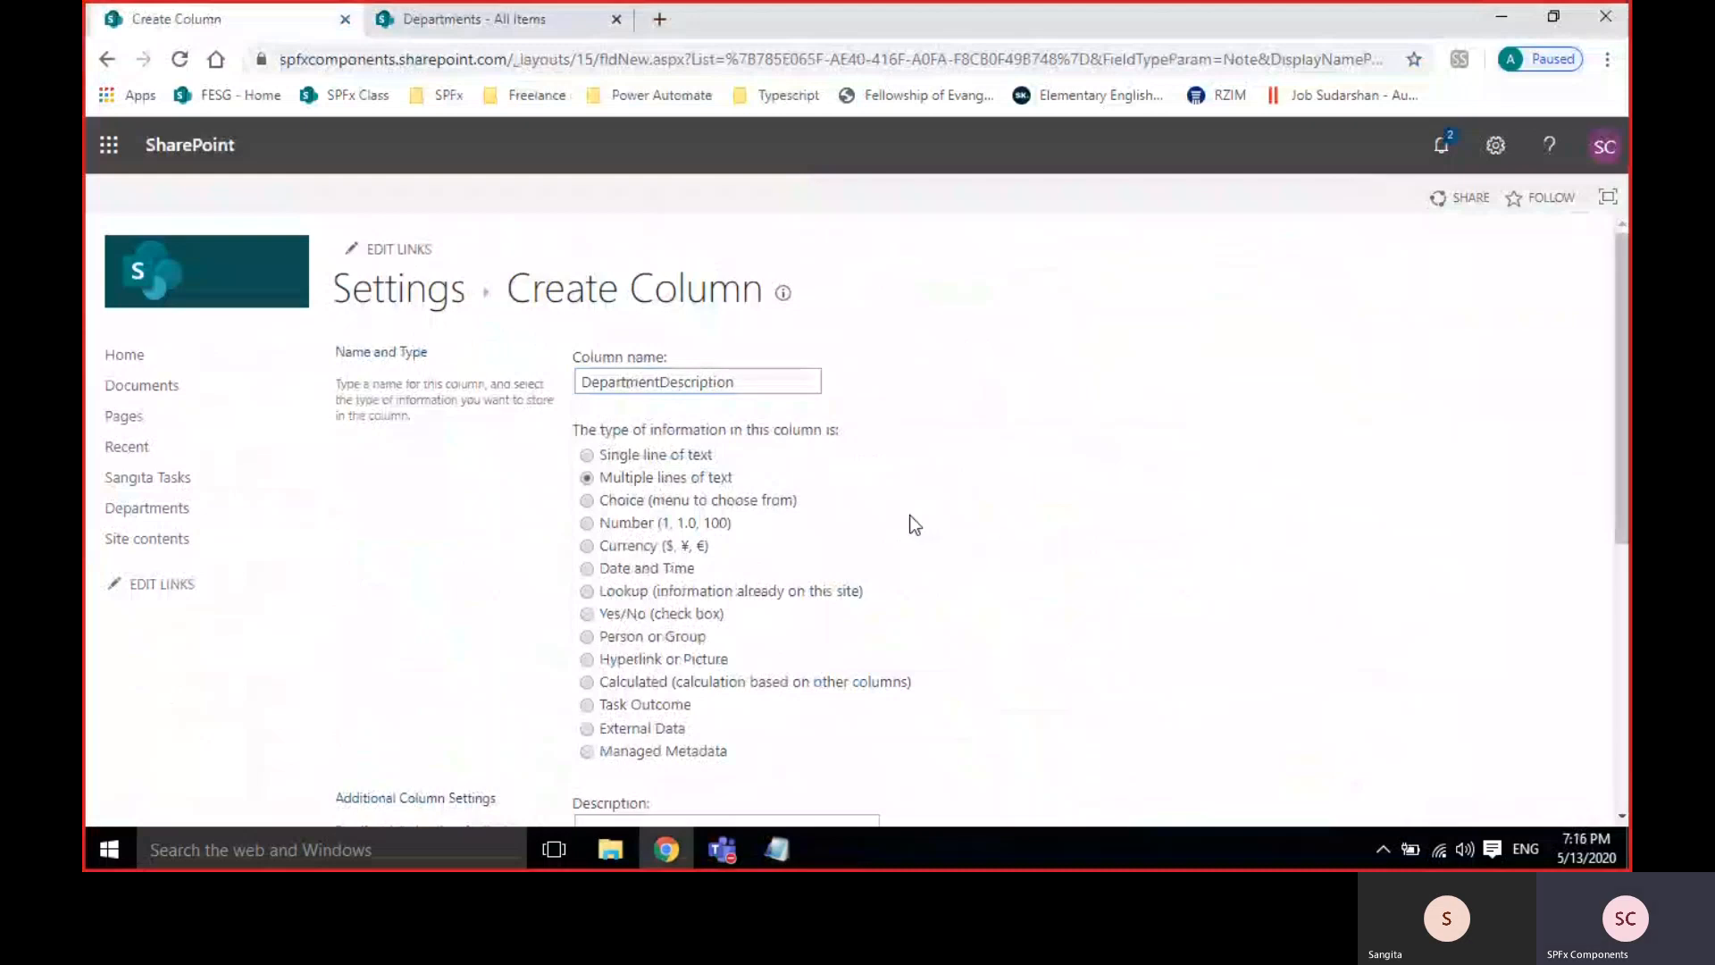
Make DepartmentDescription required with 6 lines for editing and save it.
scroll(911, 518, down, 5)
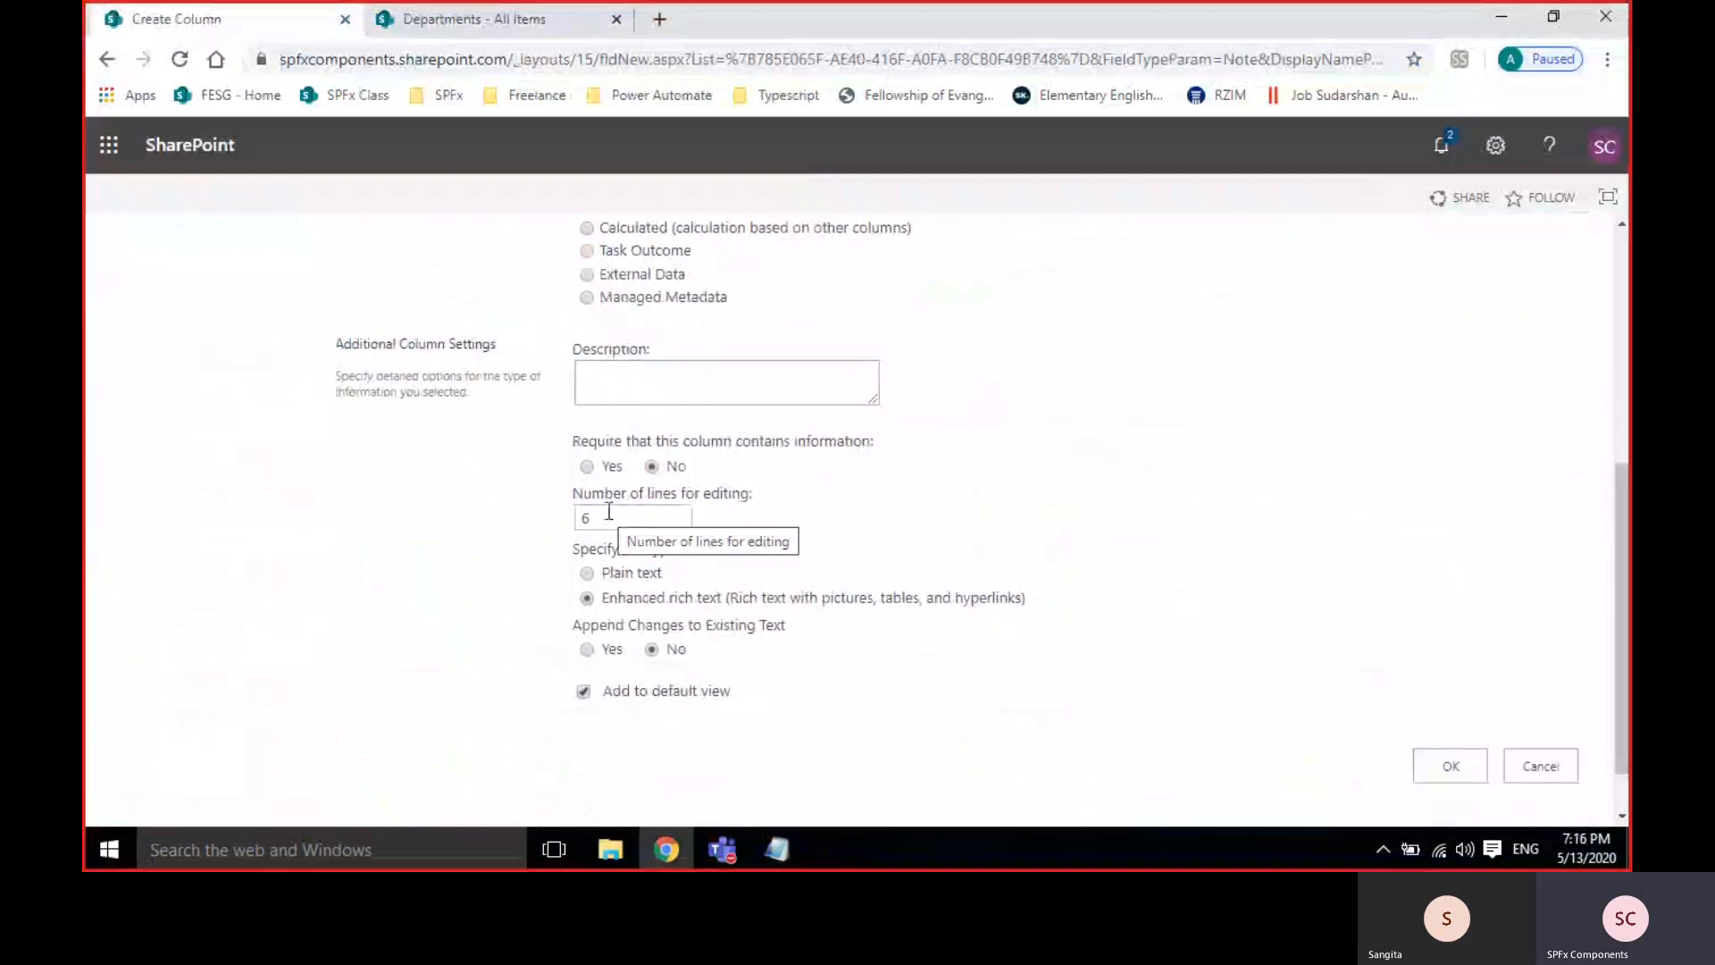
click(586, 466)
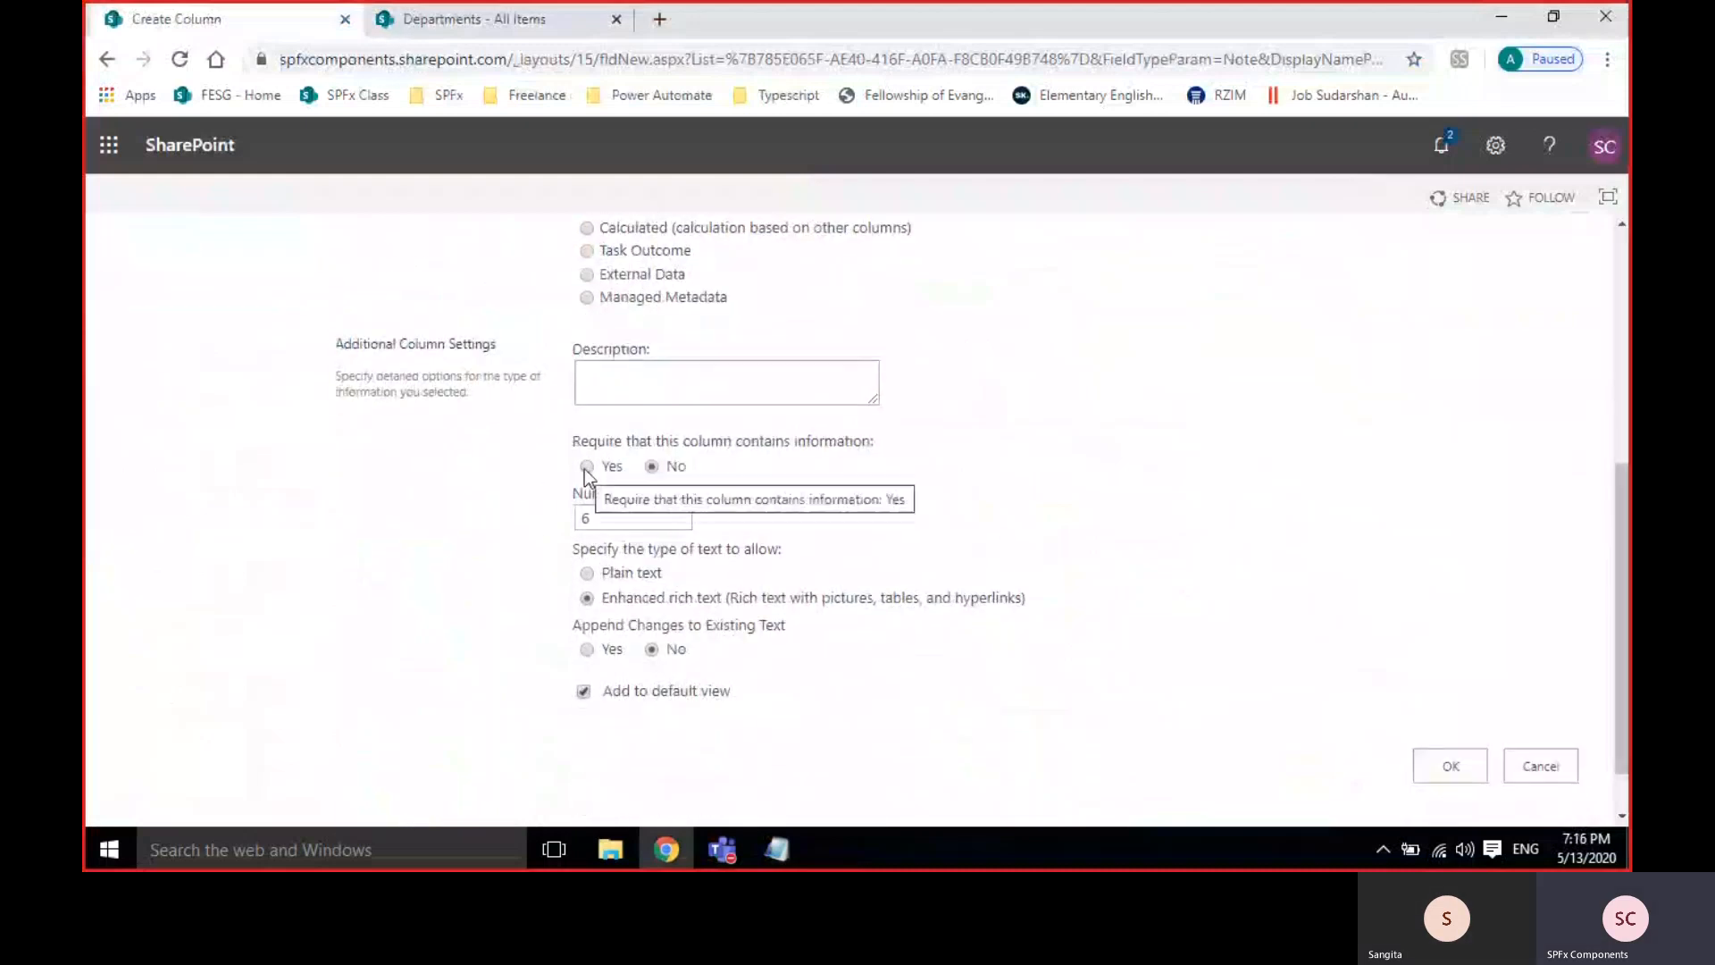
click(602, 516)
double_click(602, 516)
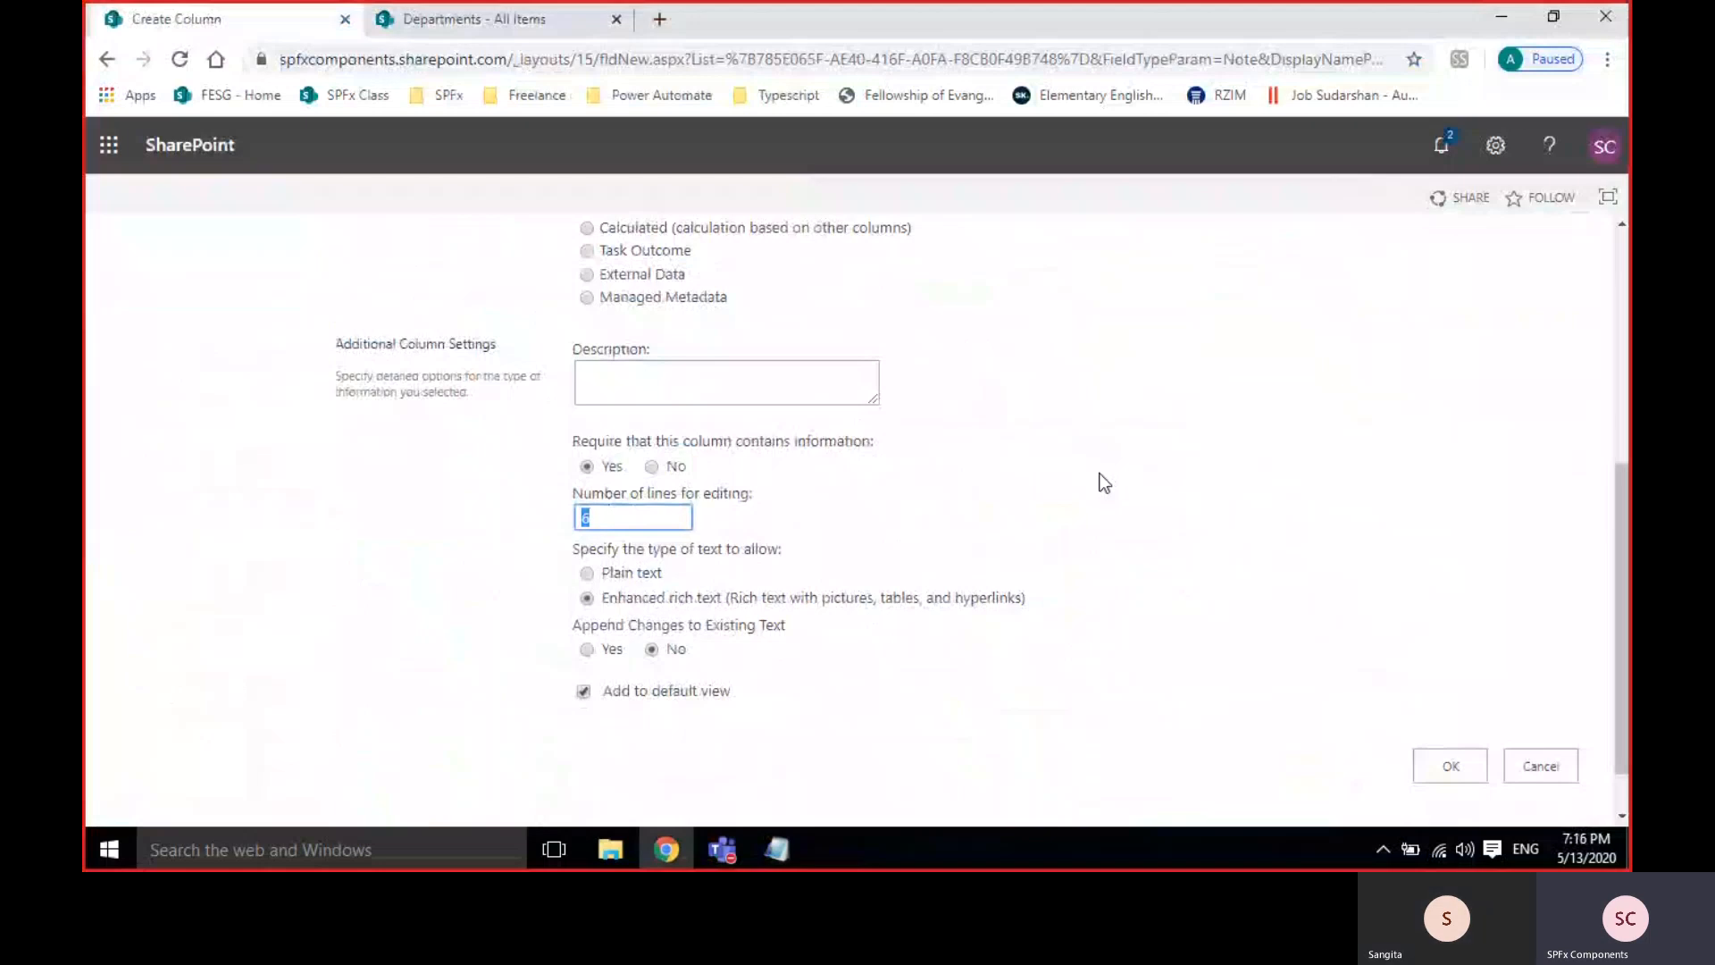
click(632, 516)
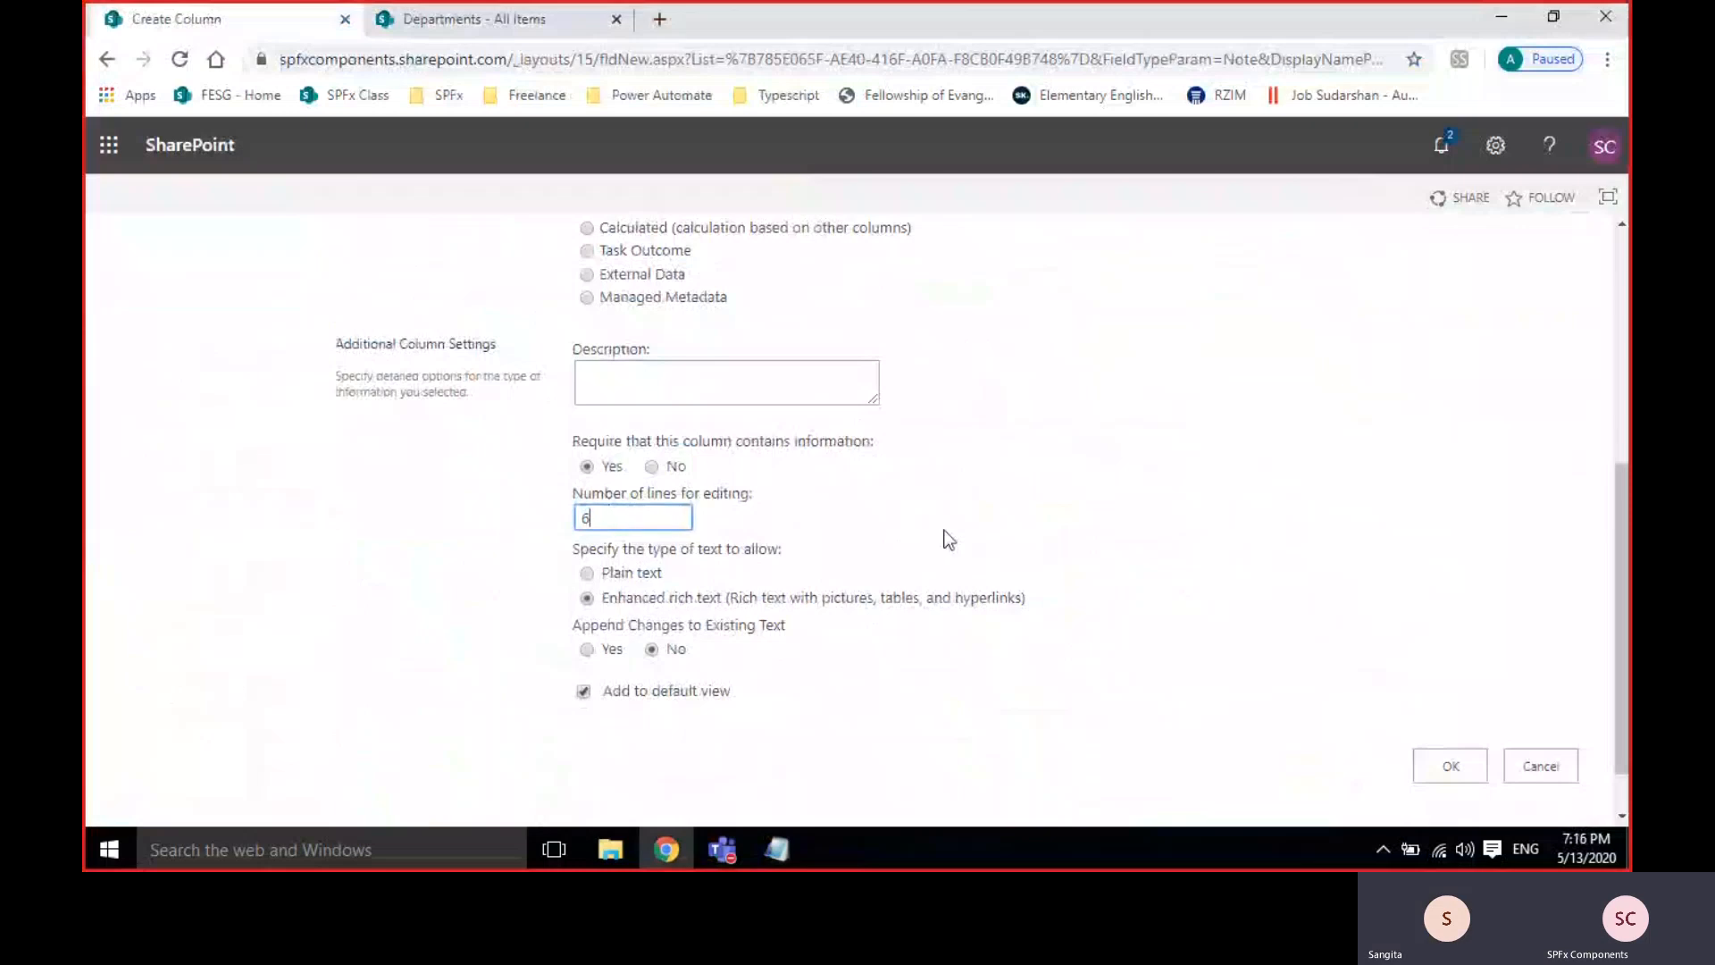
key(BackSpace)
text(7)
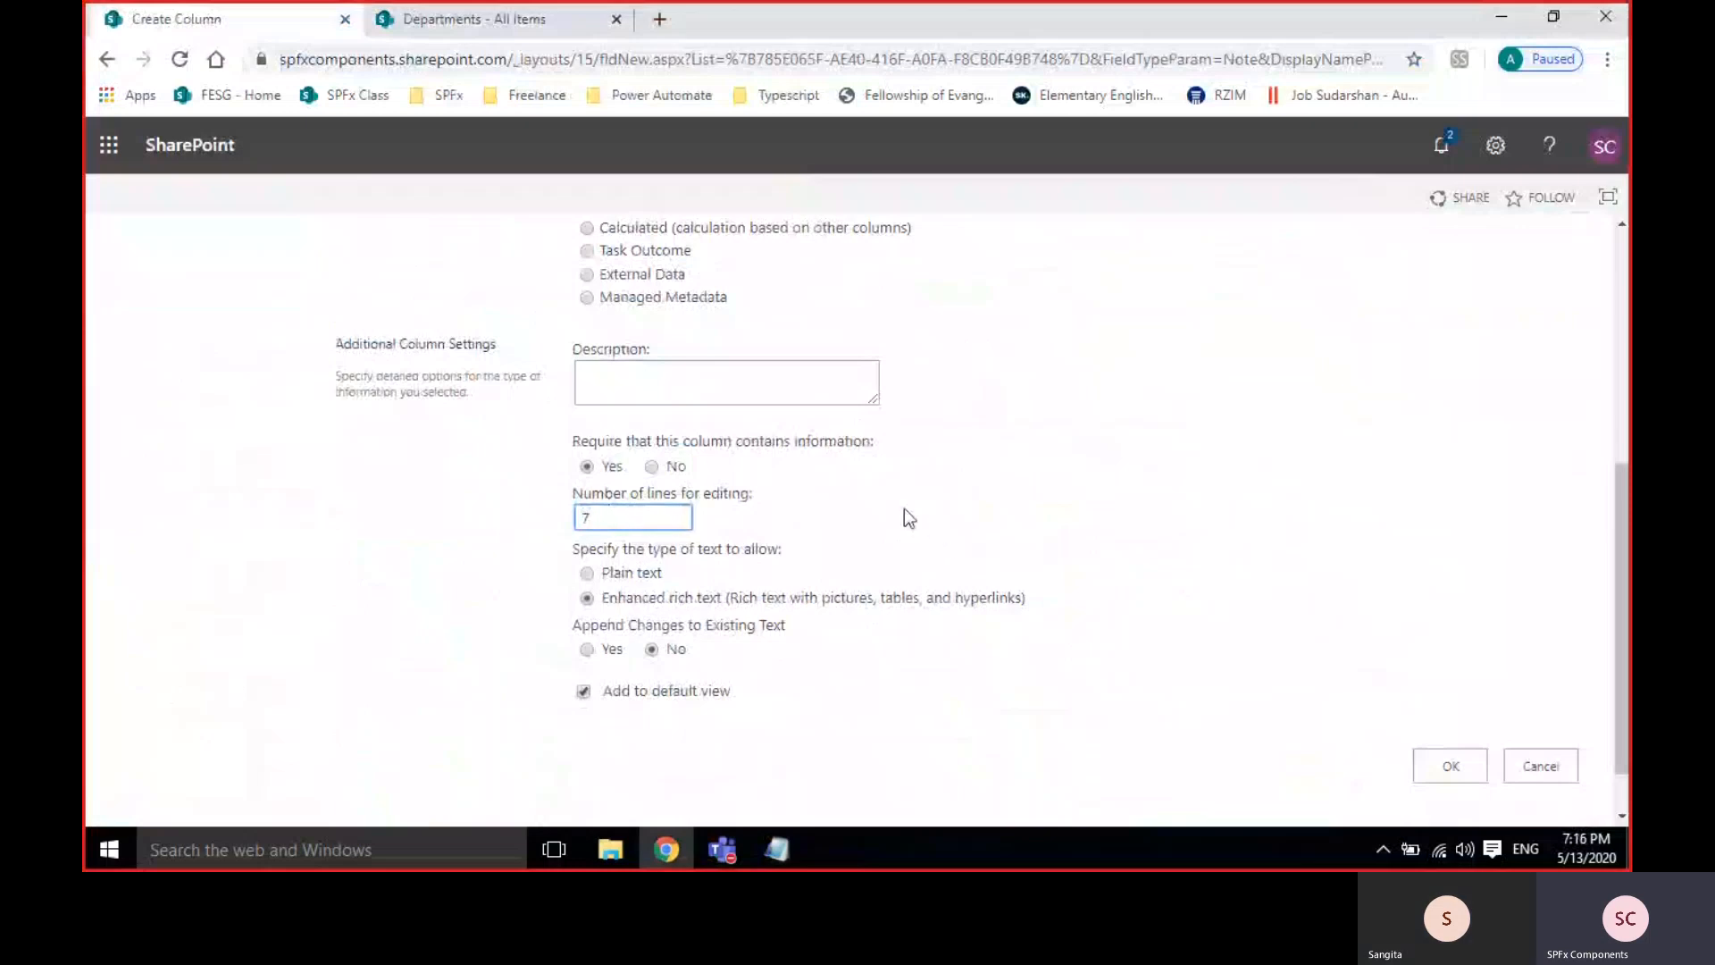
click(1044, 487)
double_click(645, 522)
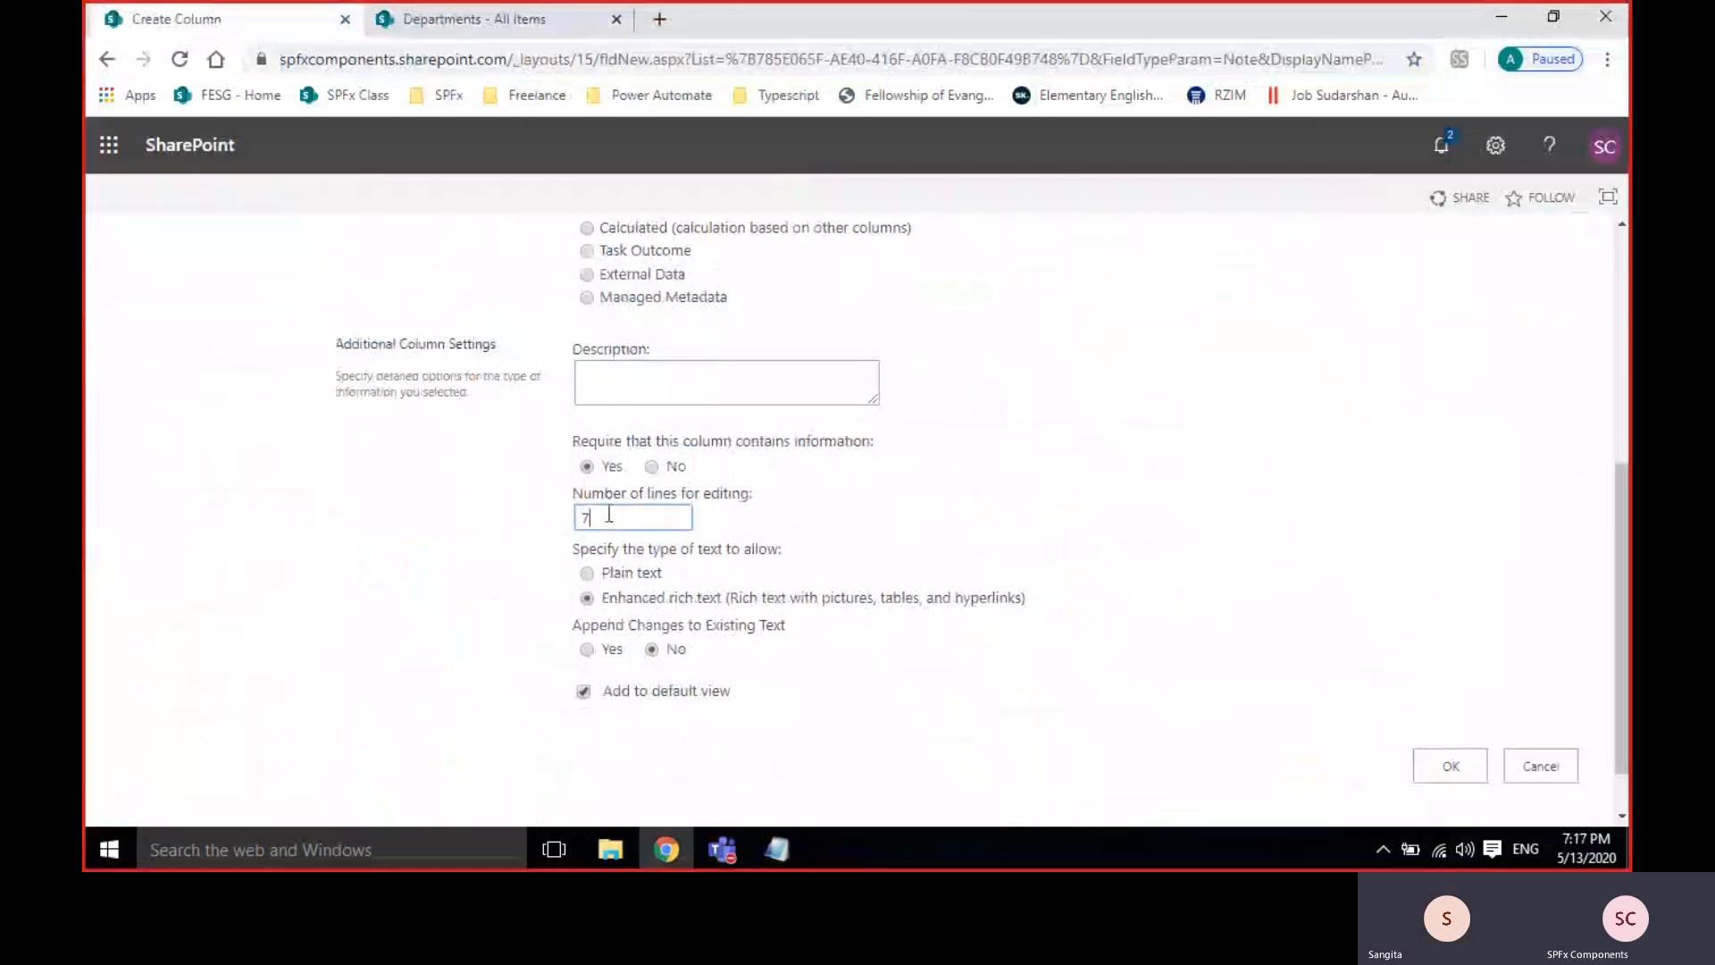
text(6)
click(1169, 564)
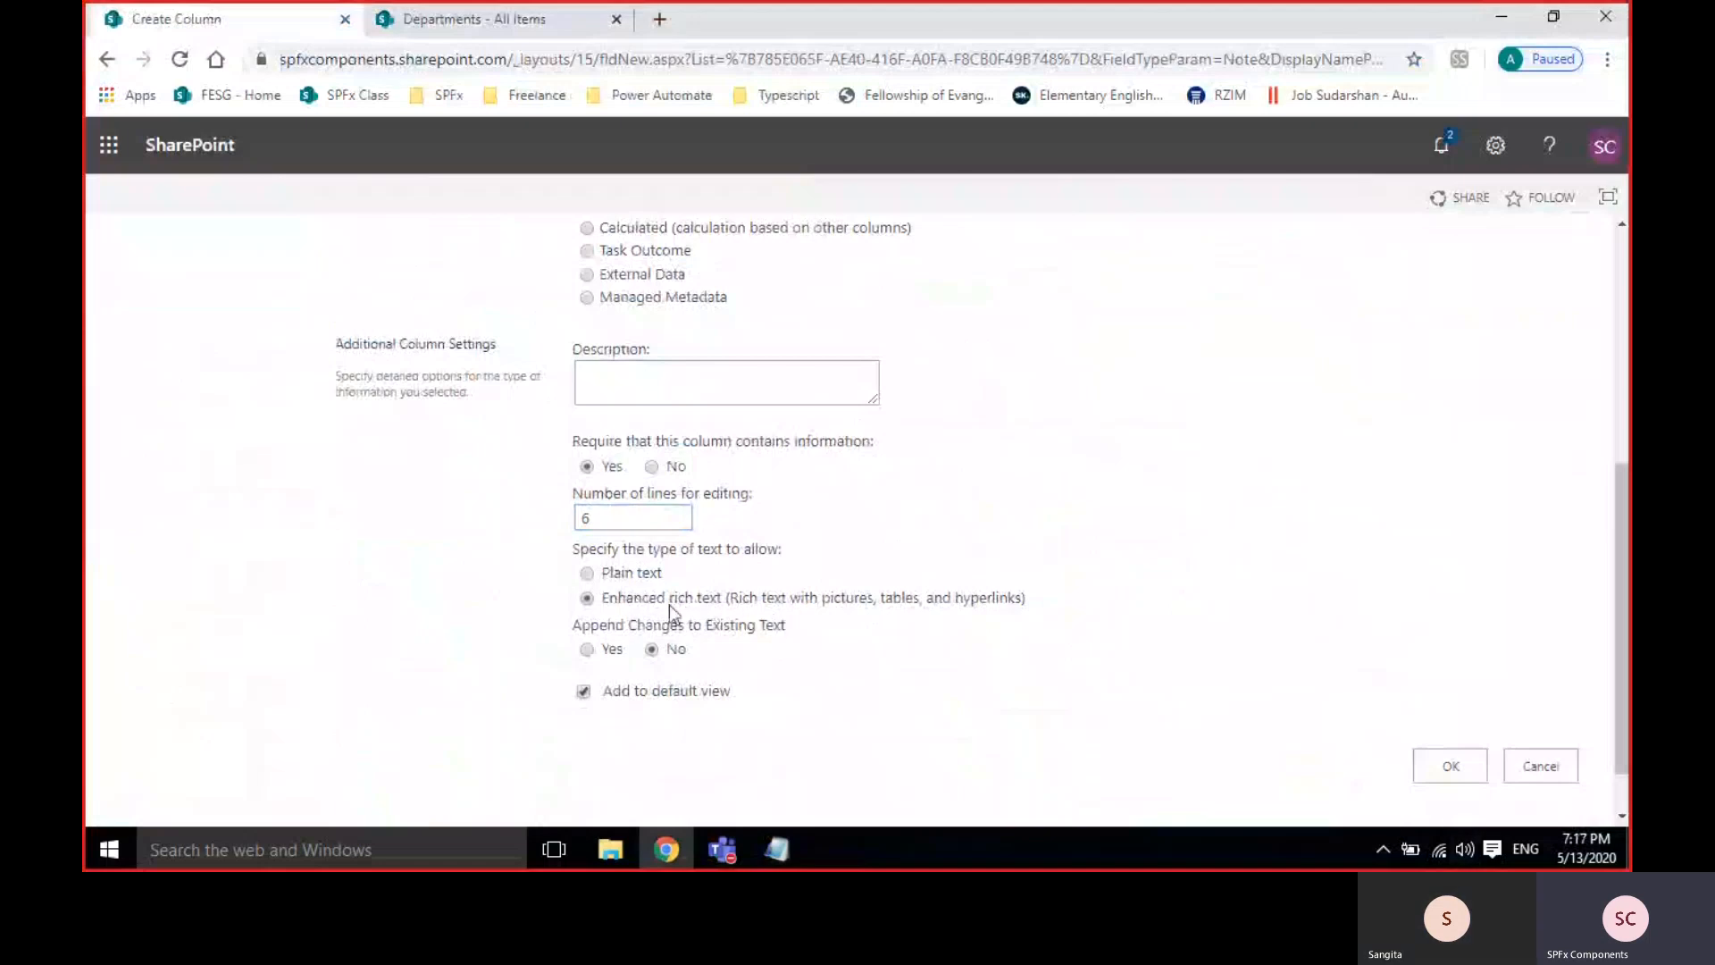
click(1440, 764)
Start a new Departments item and place the cursor in the DepartmentDescription box.
click(473, 19)
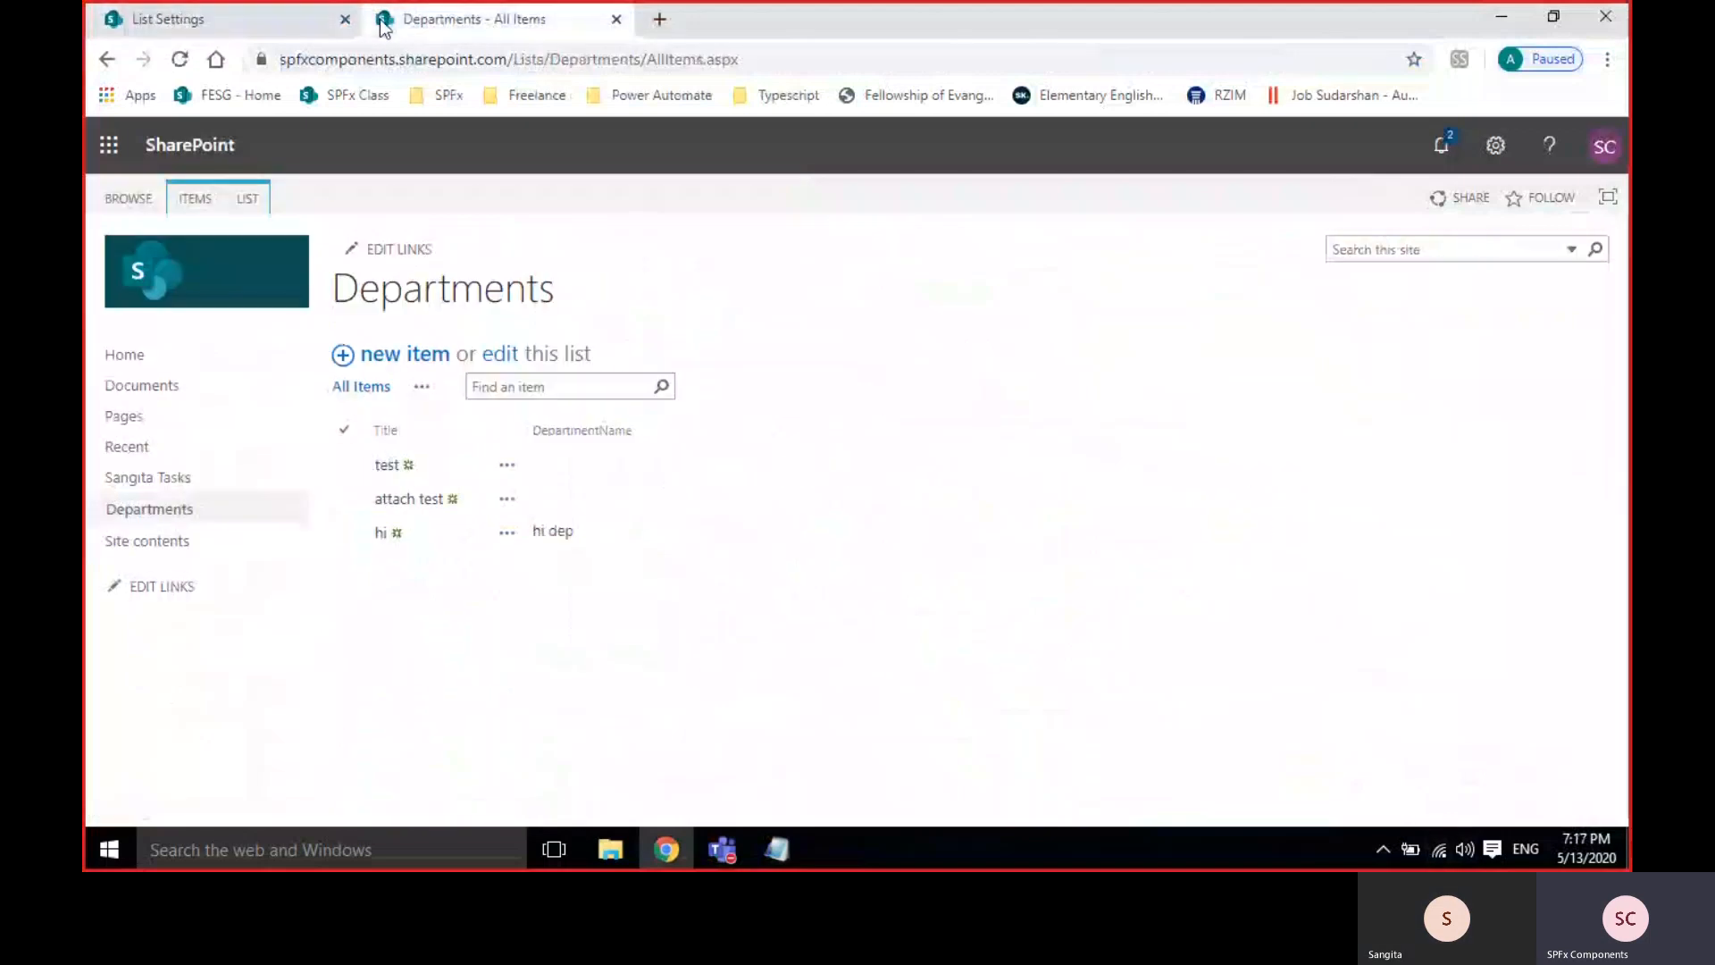
click(402, 357)
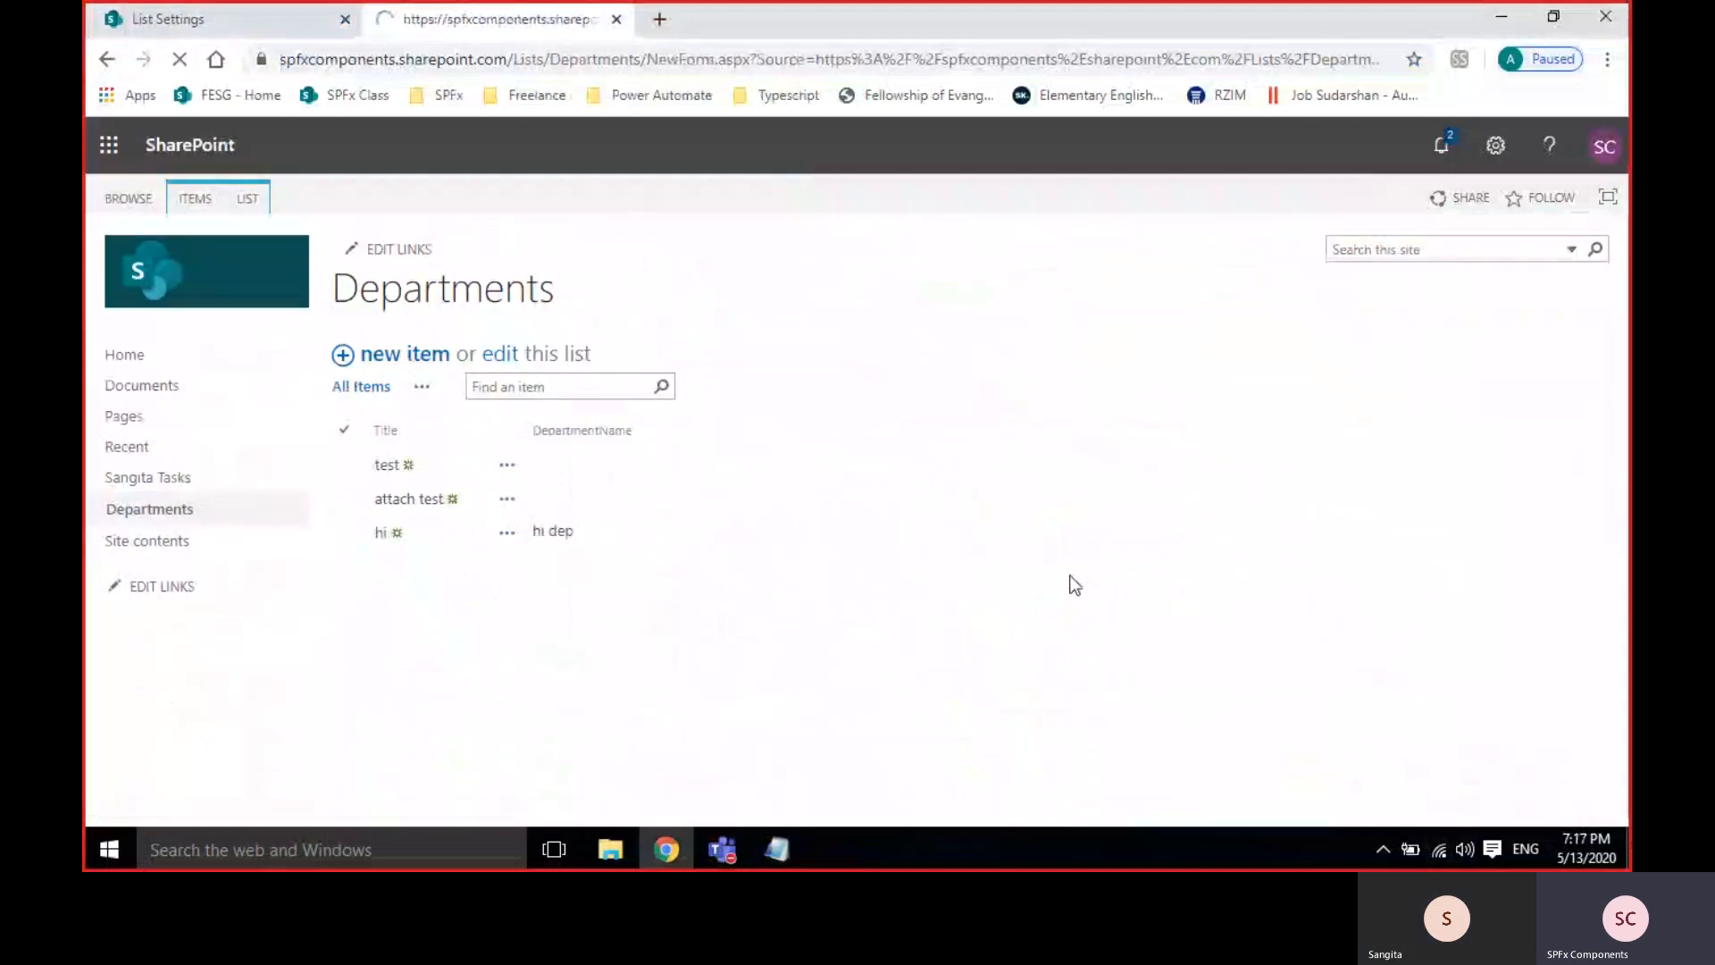
click(519, 461)
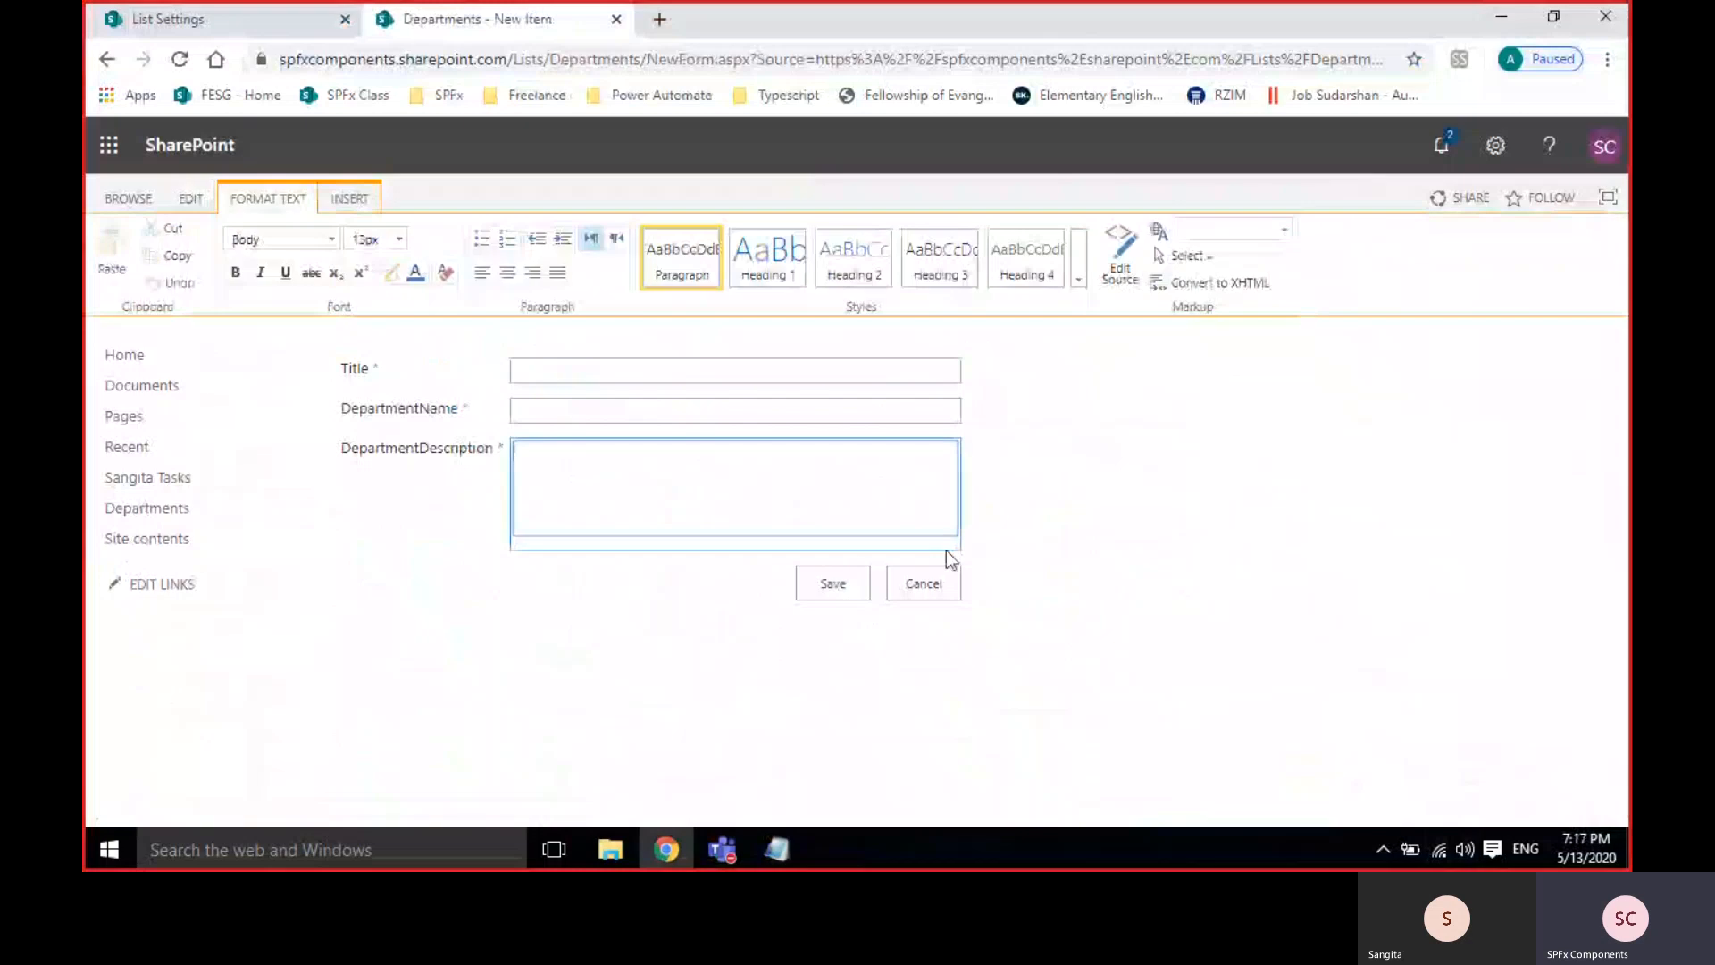
click(915, 521)
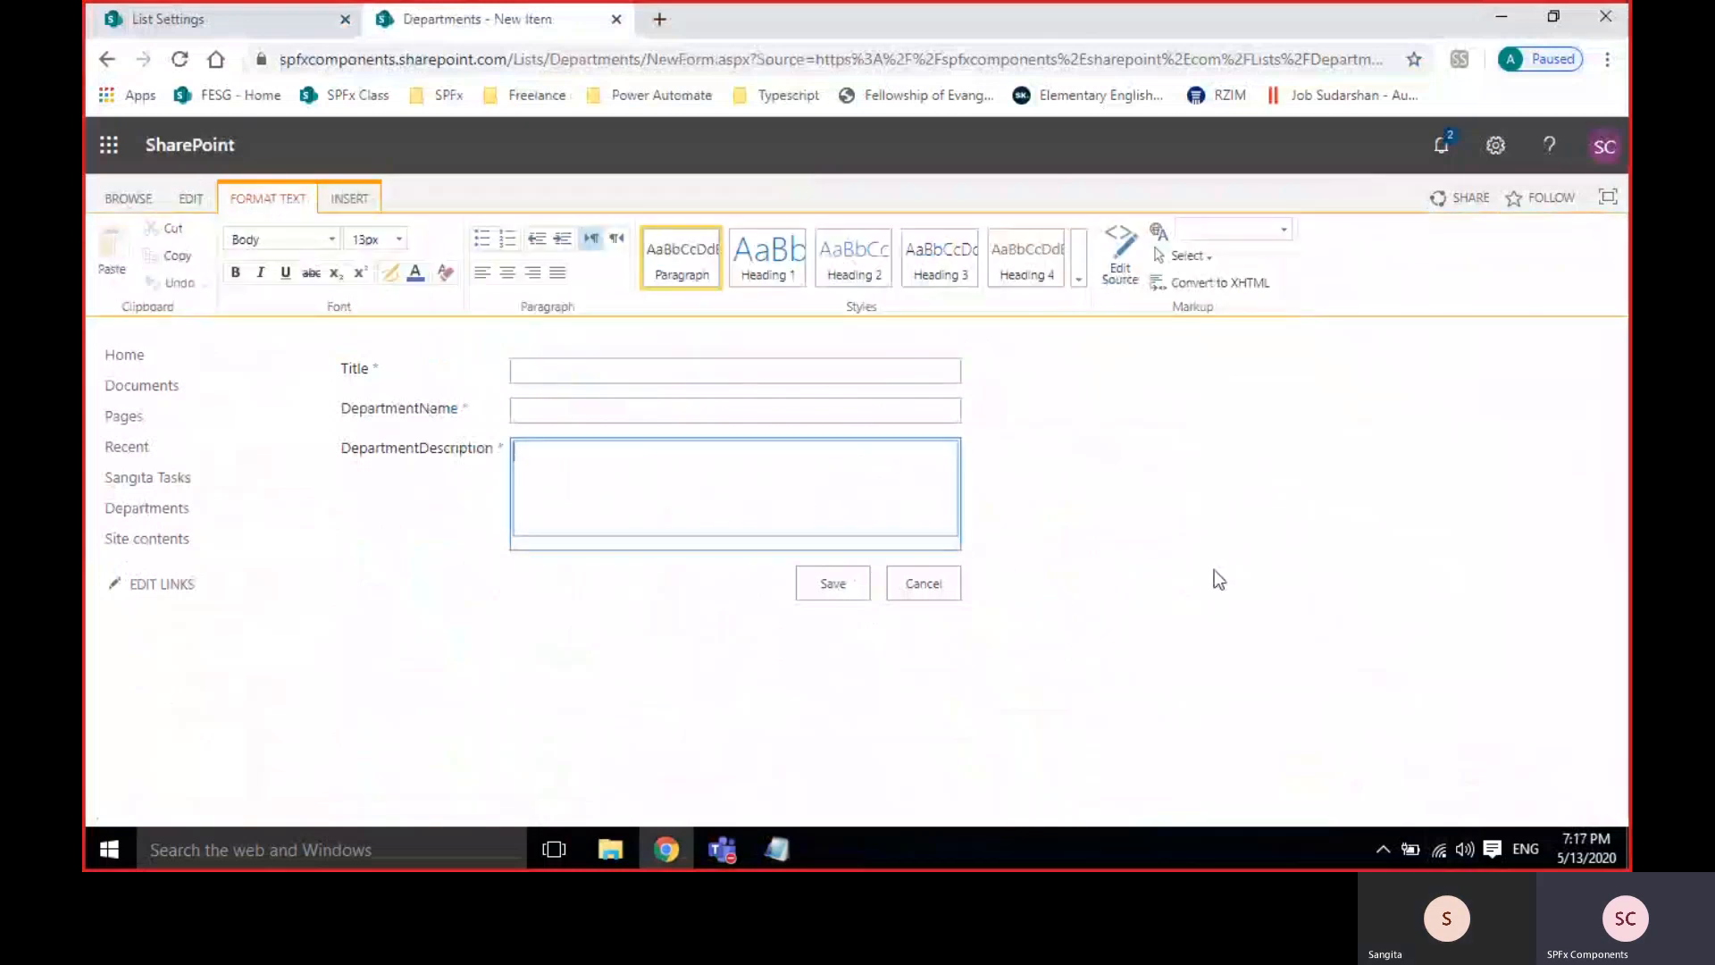
Type eight lines of test text ('adsf', 'asdf', … 'asdfdsfsf') into the description.
text(adsf)
key(Return)
text(asdf)
key(Return)
text(asdf)
key(Return)
text(asdf)
key(Return)
text(asfd)
key(Return)
text(asdf)
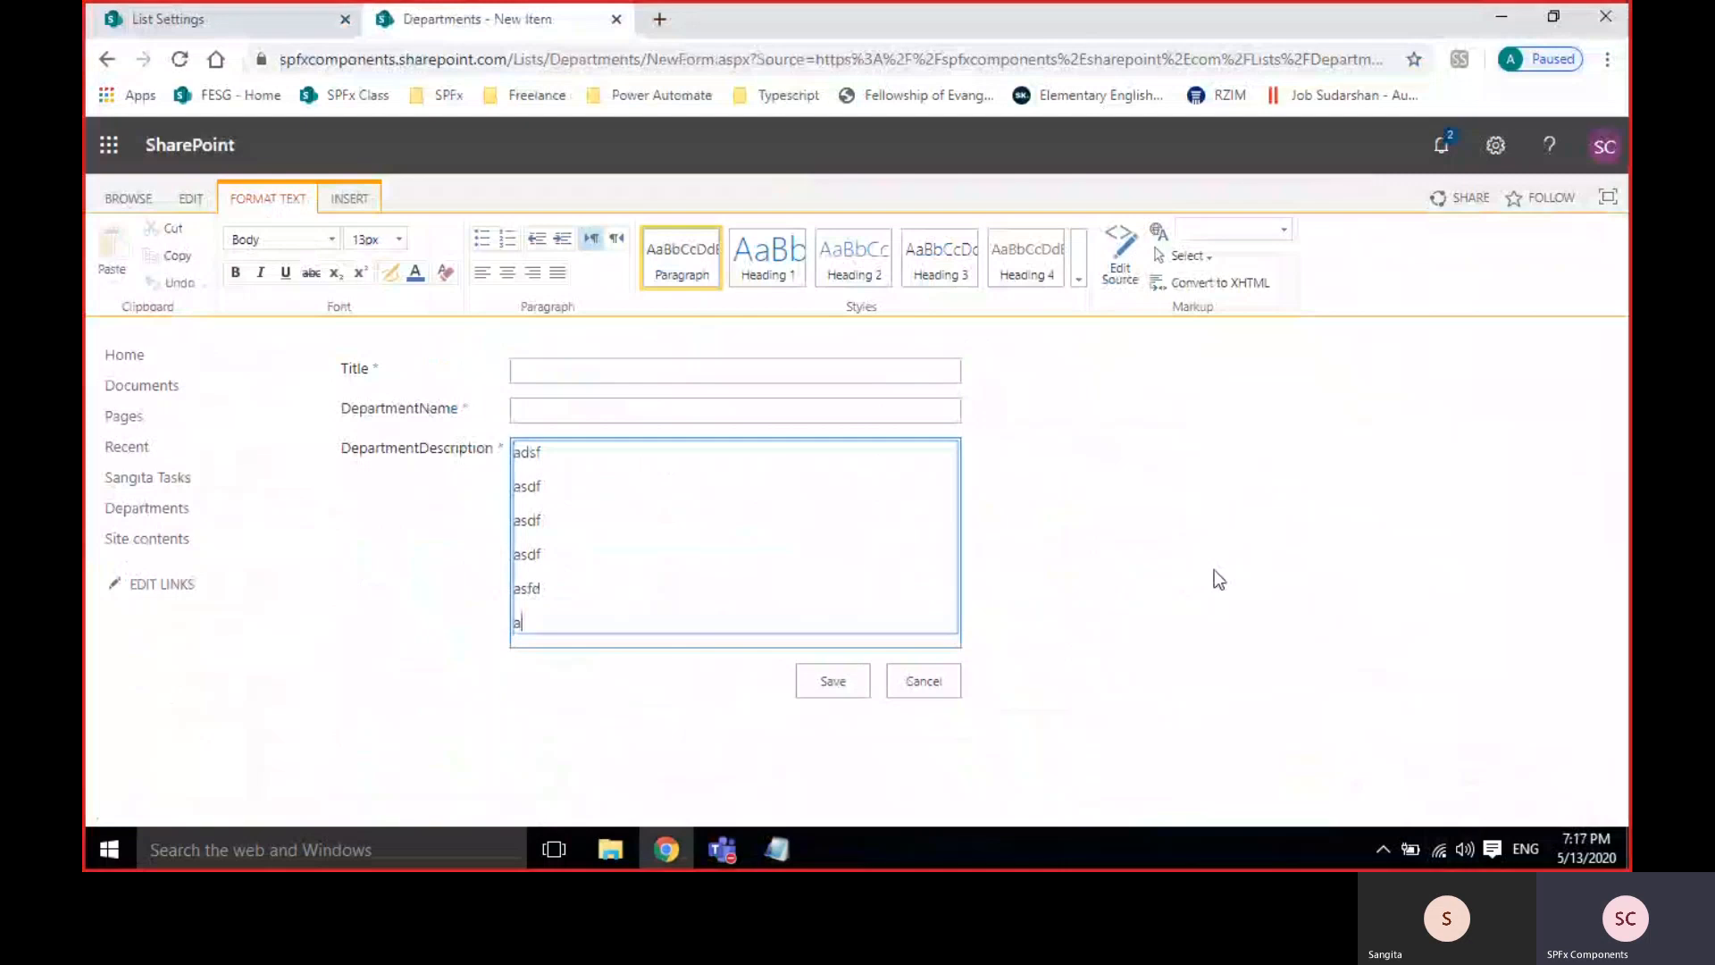
key(Return)
text(asdf)
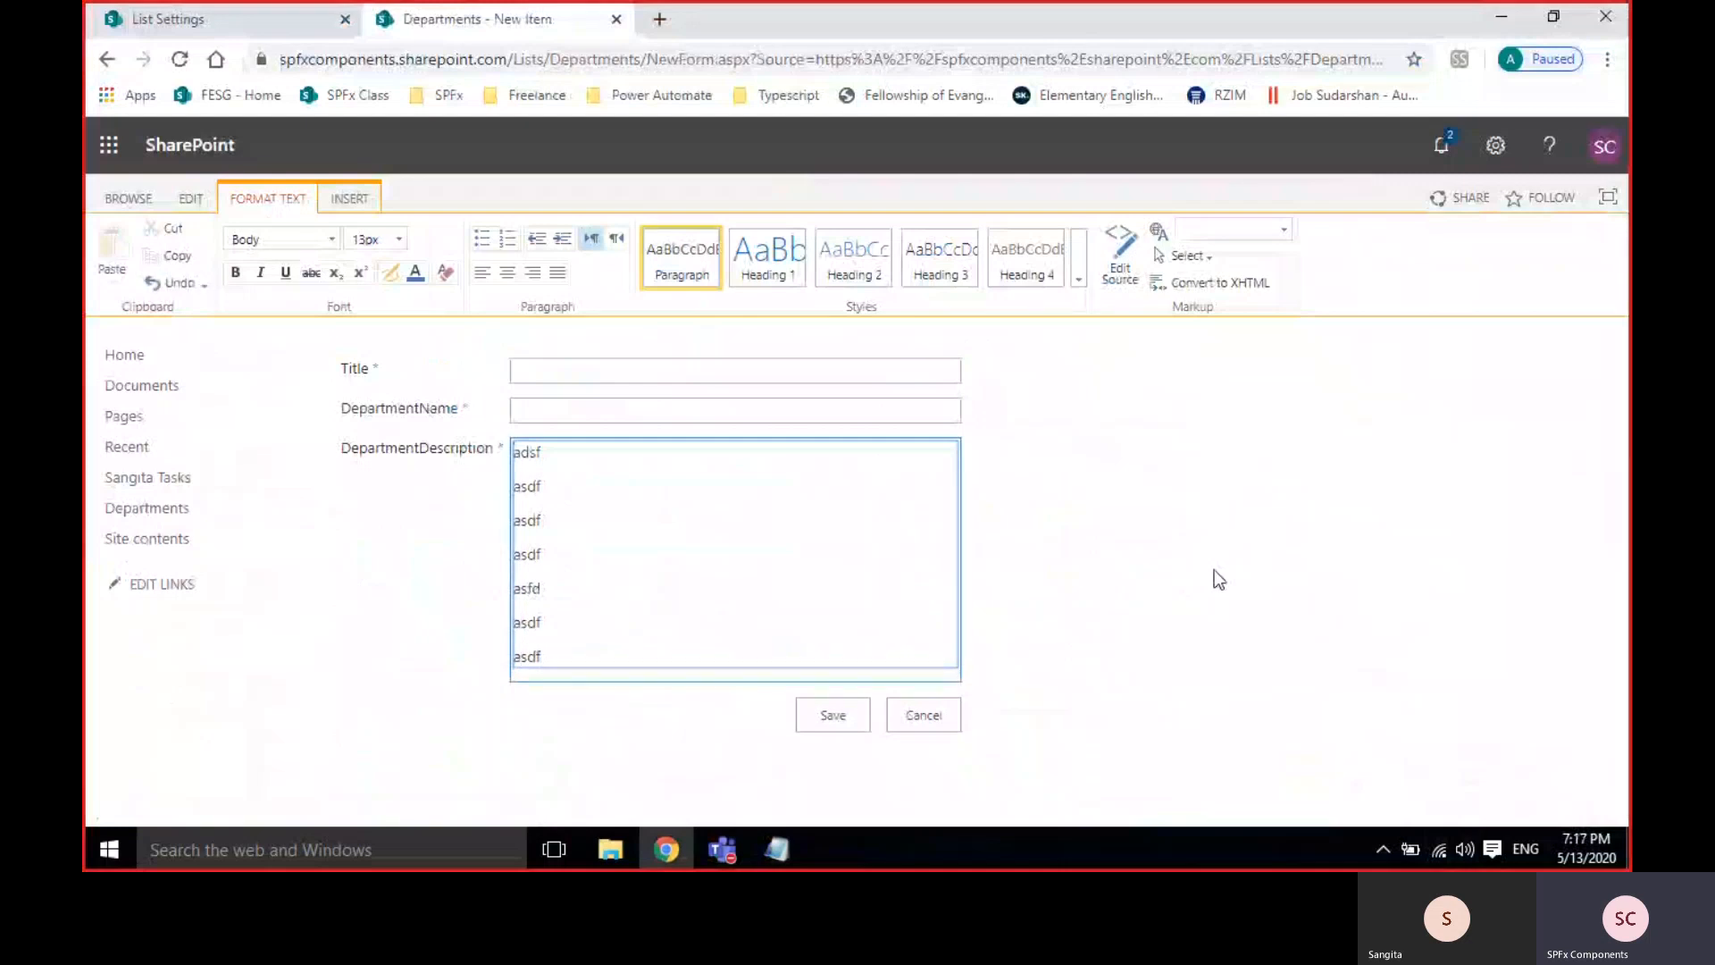
key(Return)
text(asdfdsfsf)
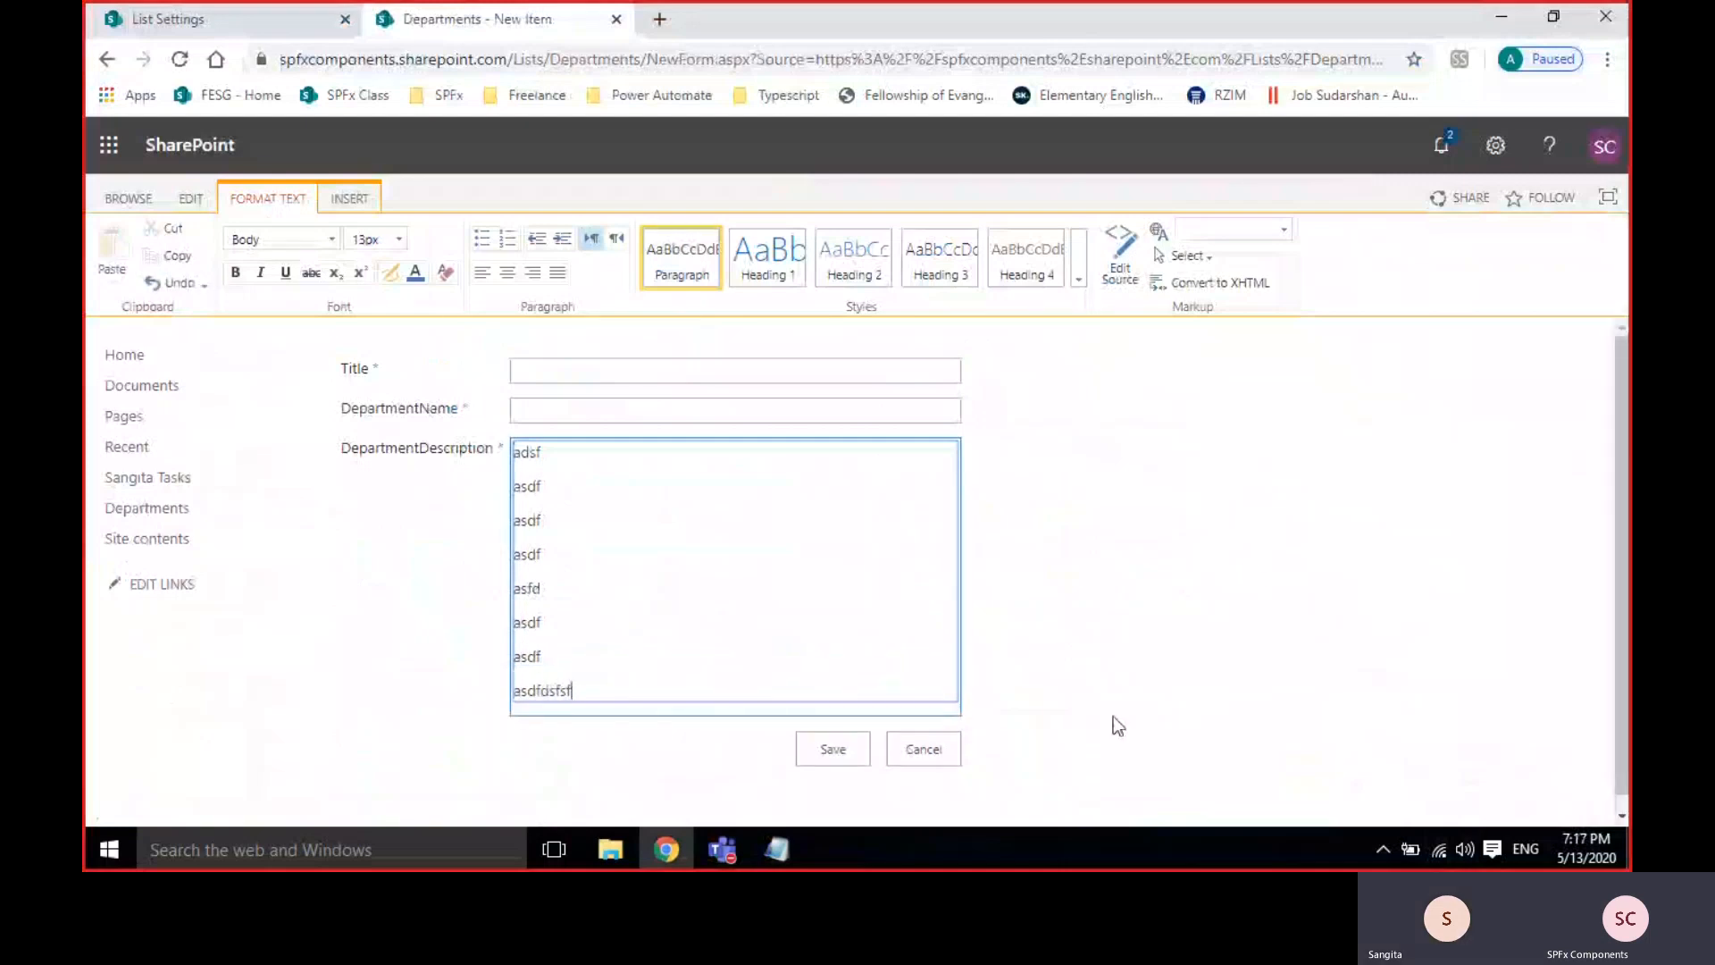
Add a blank line after the last description line and return to the list settings.
click(373, 544)
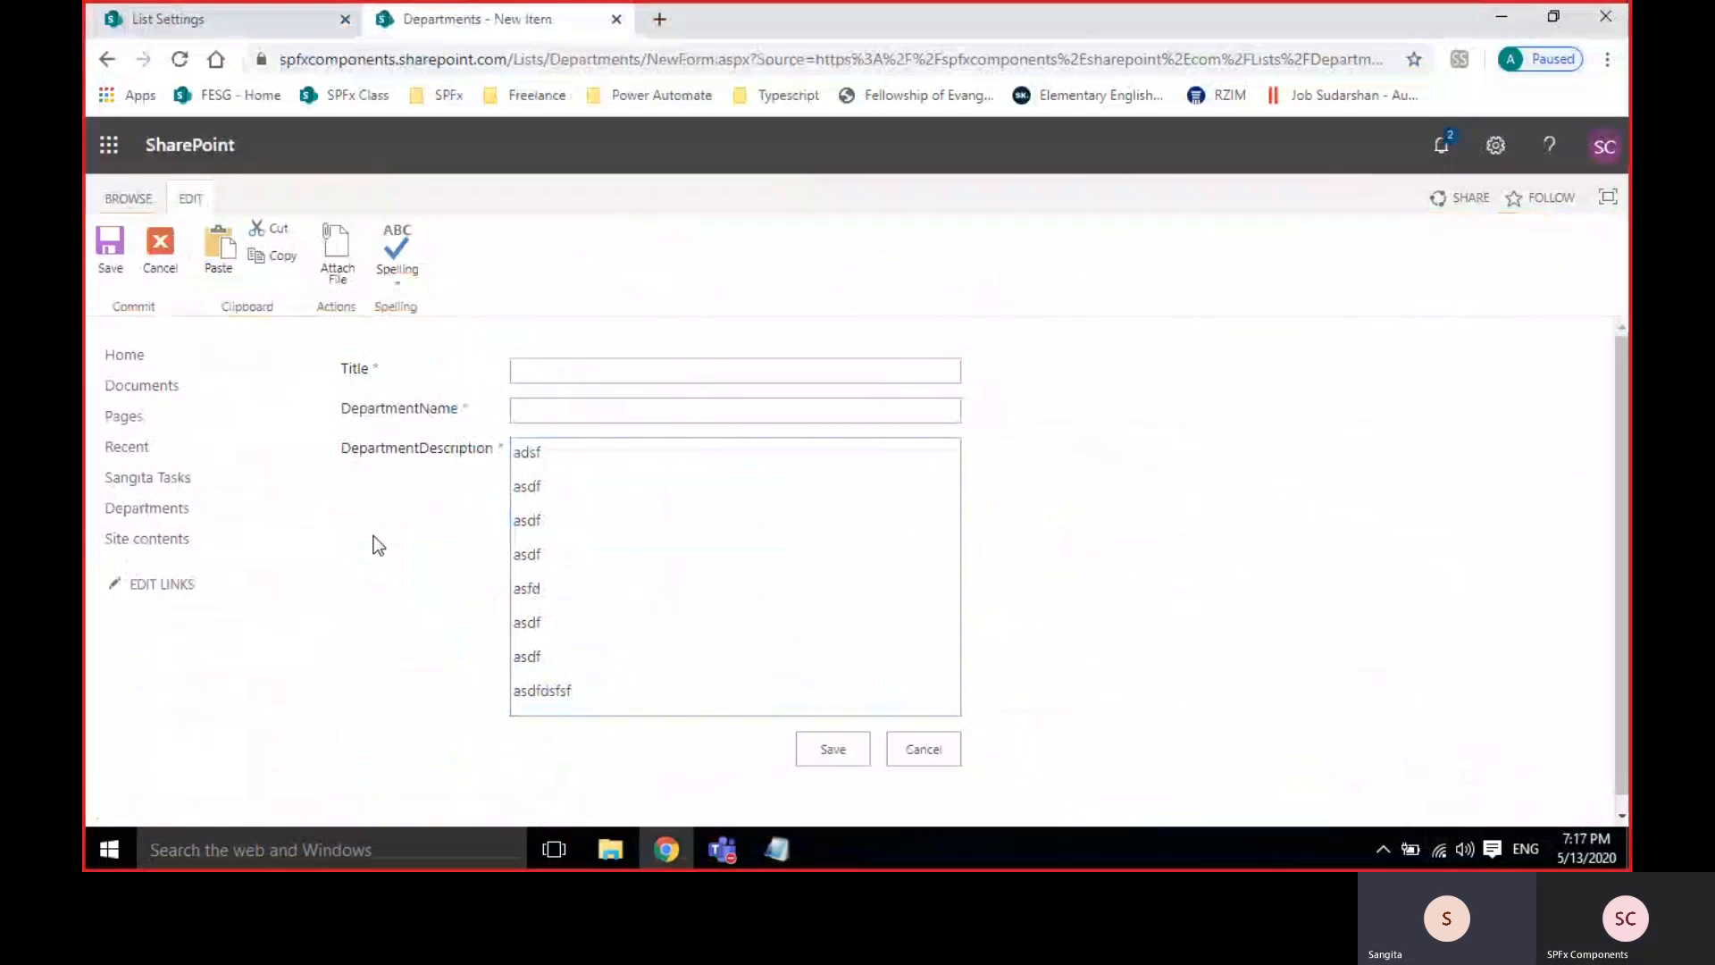
click(614, 690)
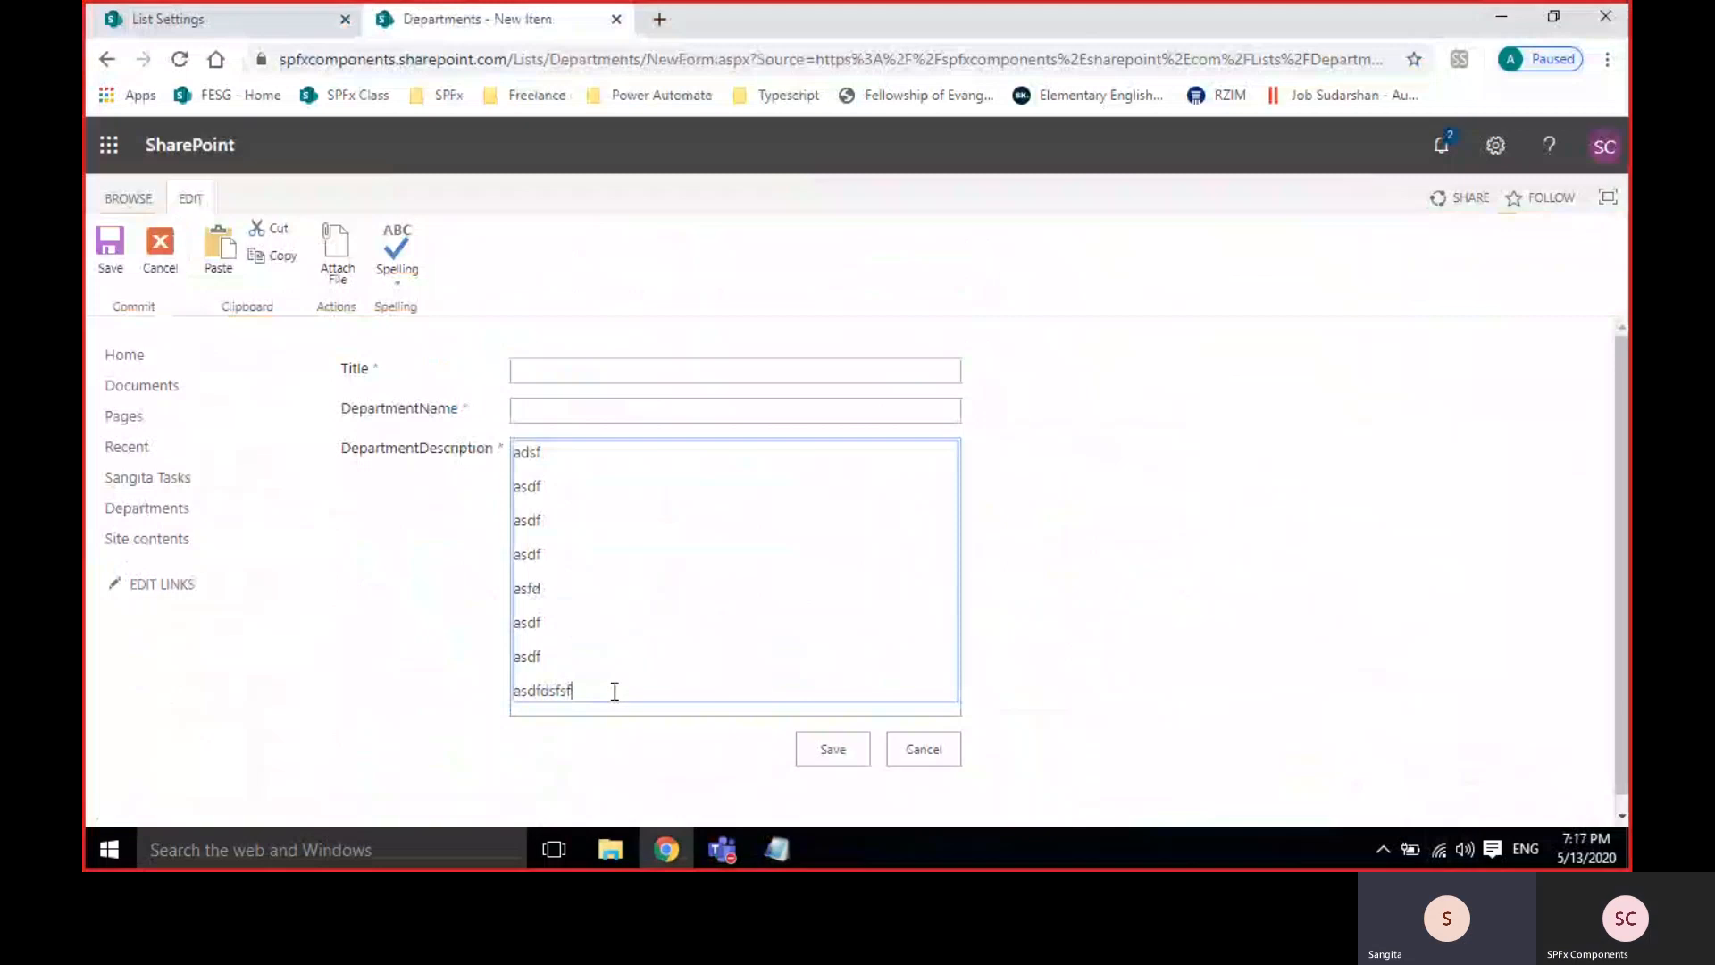
key(Return)
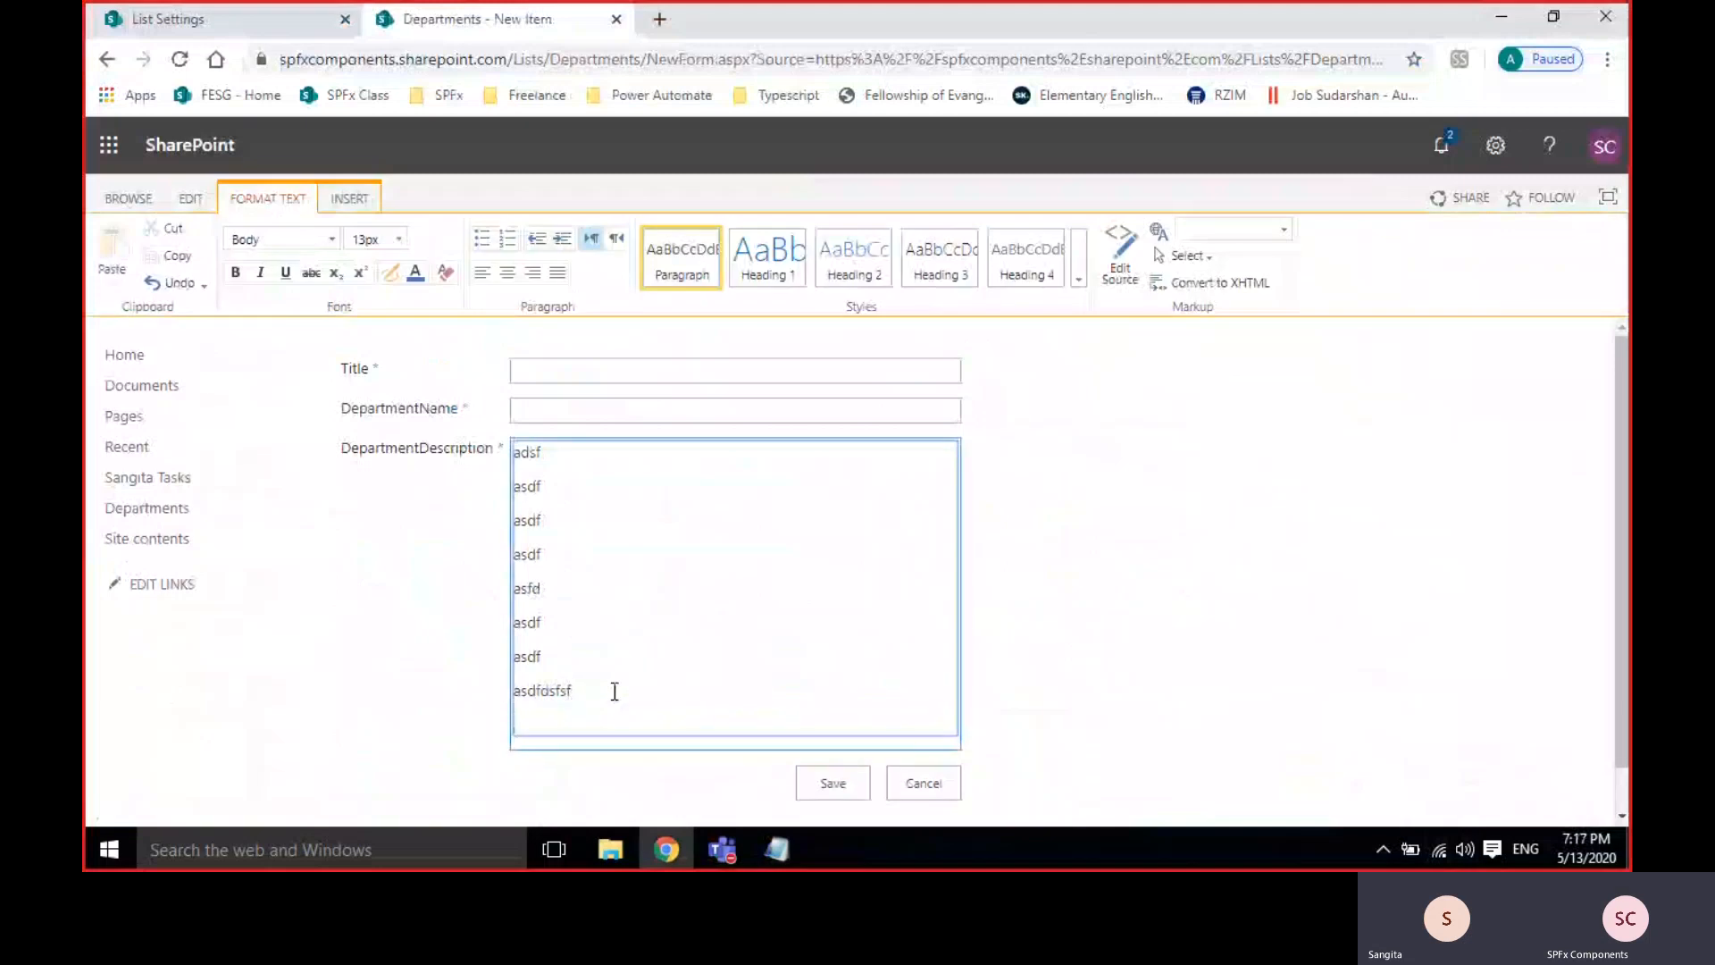
click(241, 14)
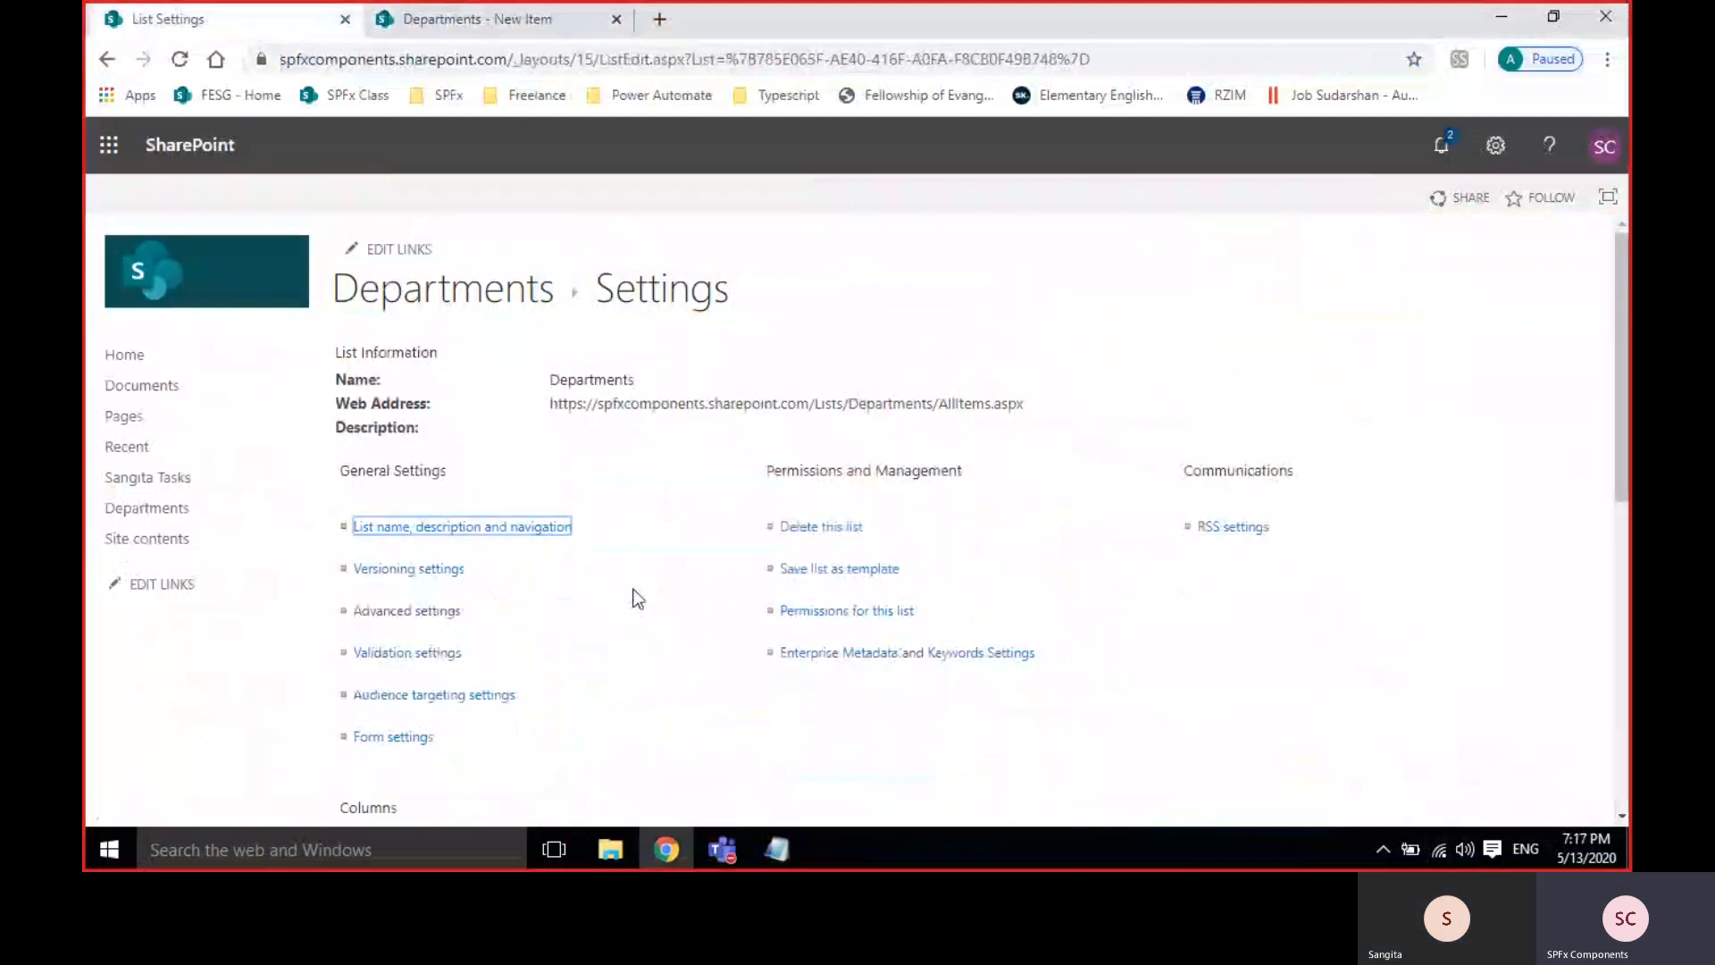
Change DepartmentDescription's number of lines for editing from 6 to 3 and save.
scroll(634, 593, down, 8)
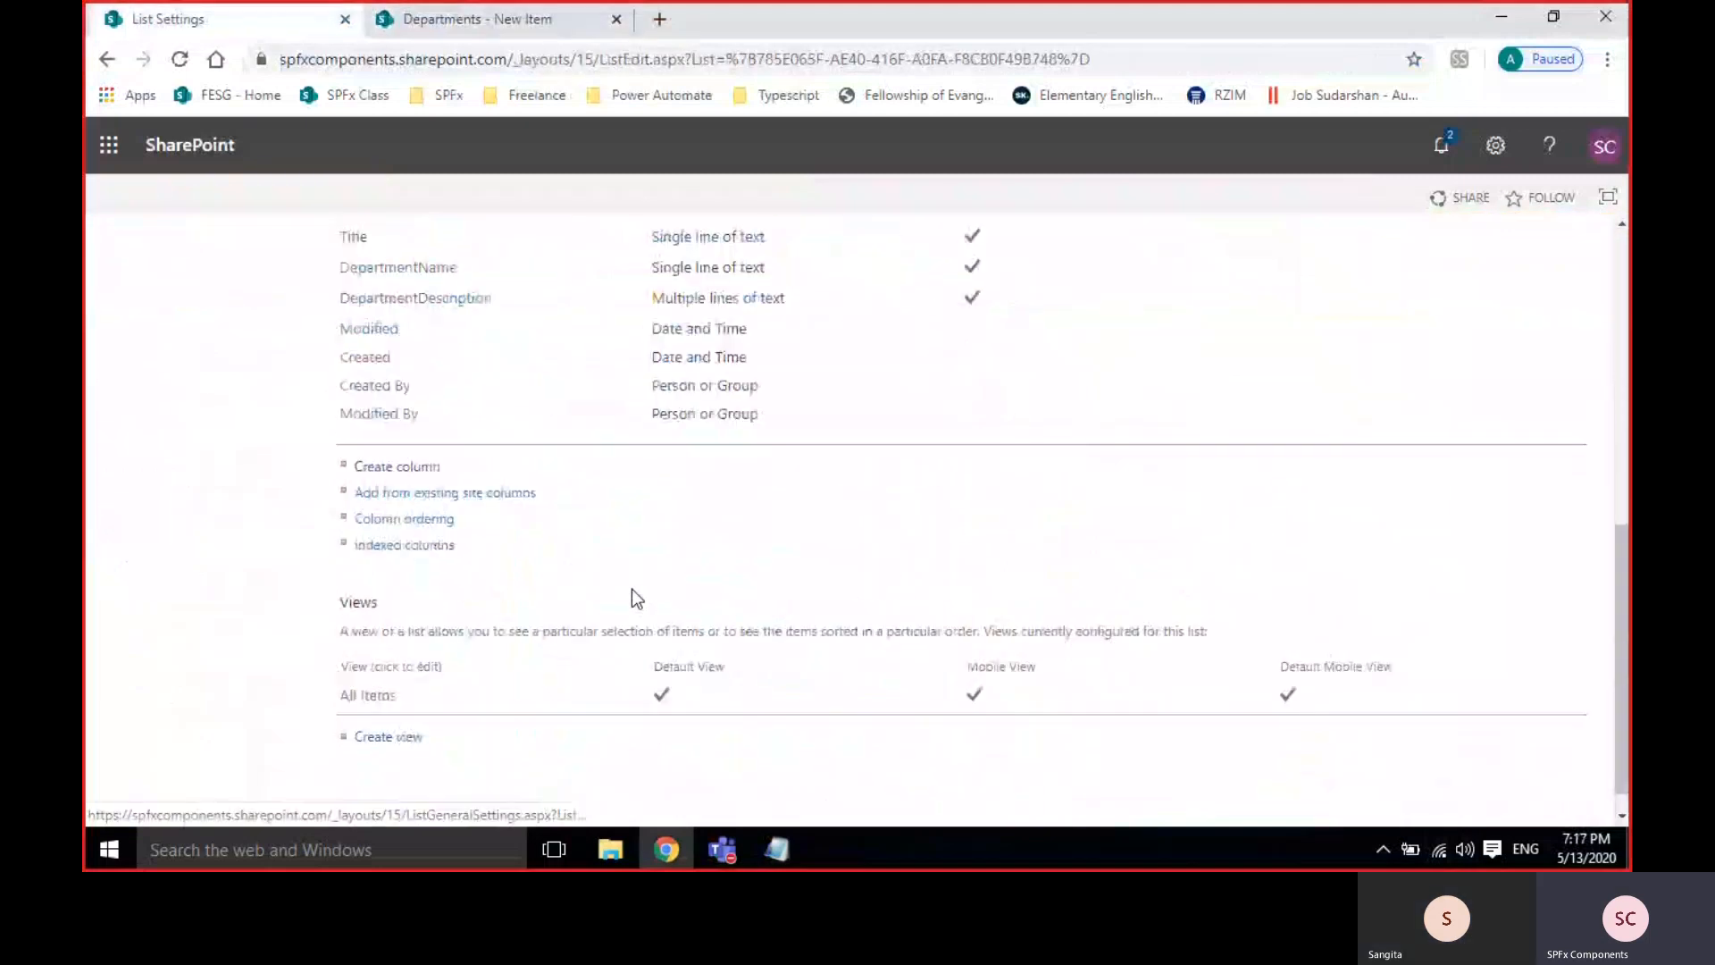
click(440, 288)
scroll(823, 534, down, 3)
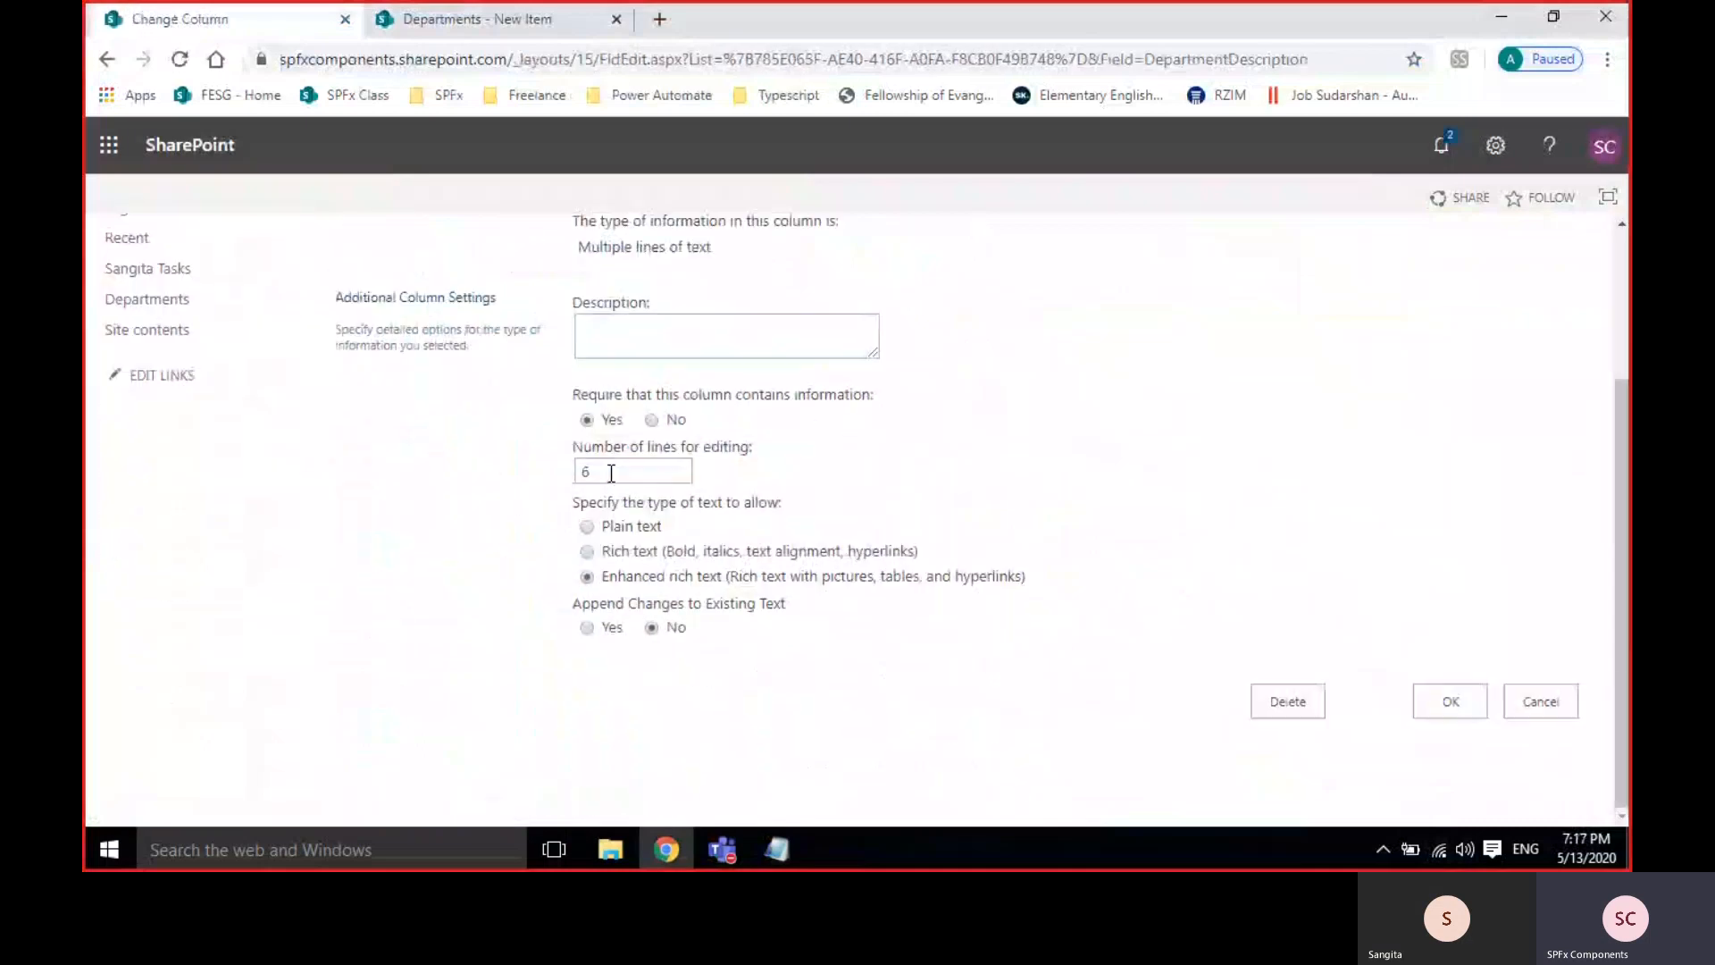
click(611, 472)
double_click(611, 473)
text(3)
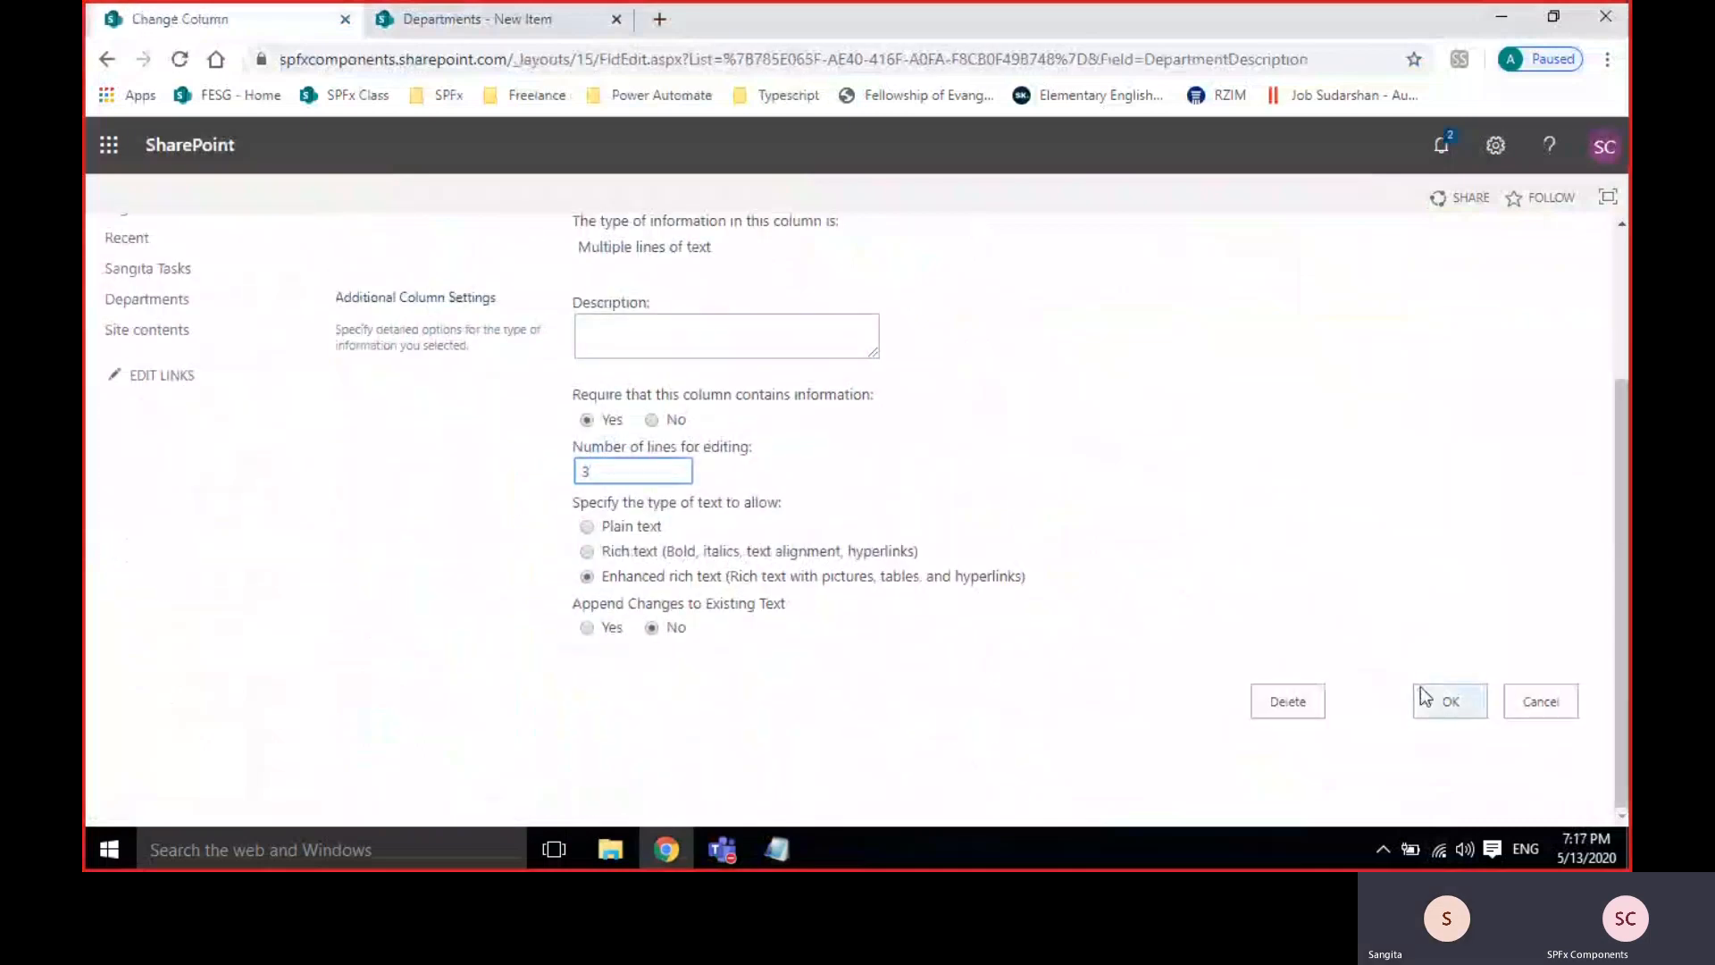
click(1447, 701)
Reload the new-item form with F5 and click into the shorter description box.
click(458, 27)
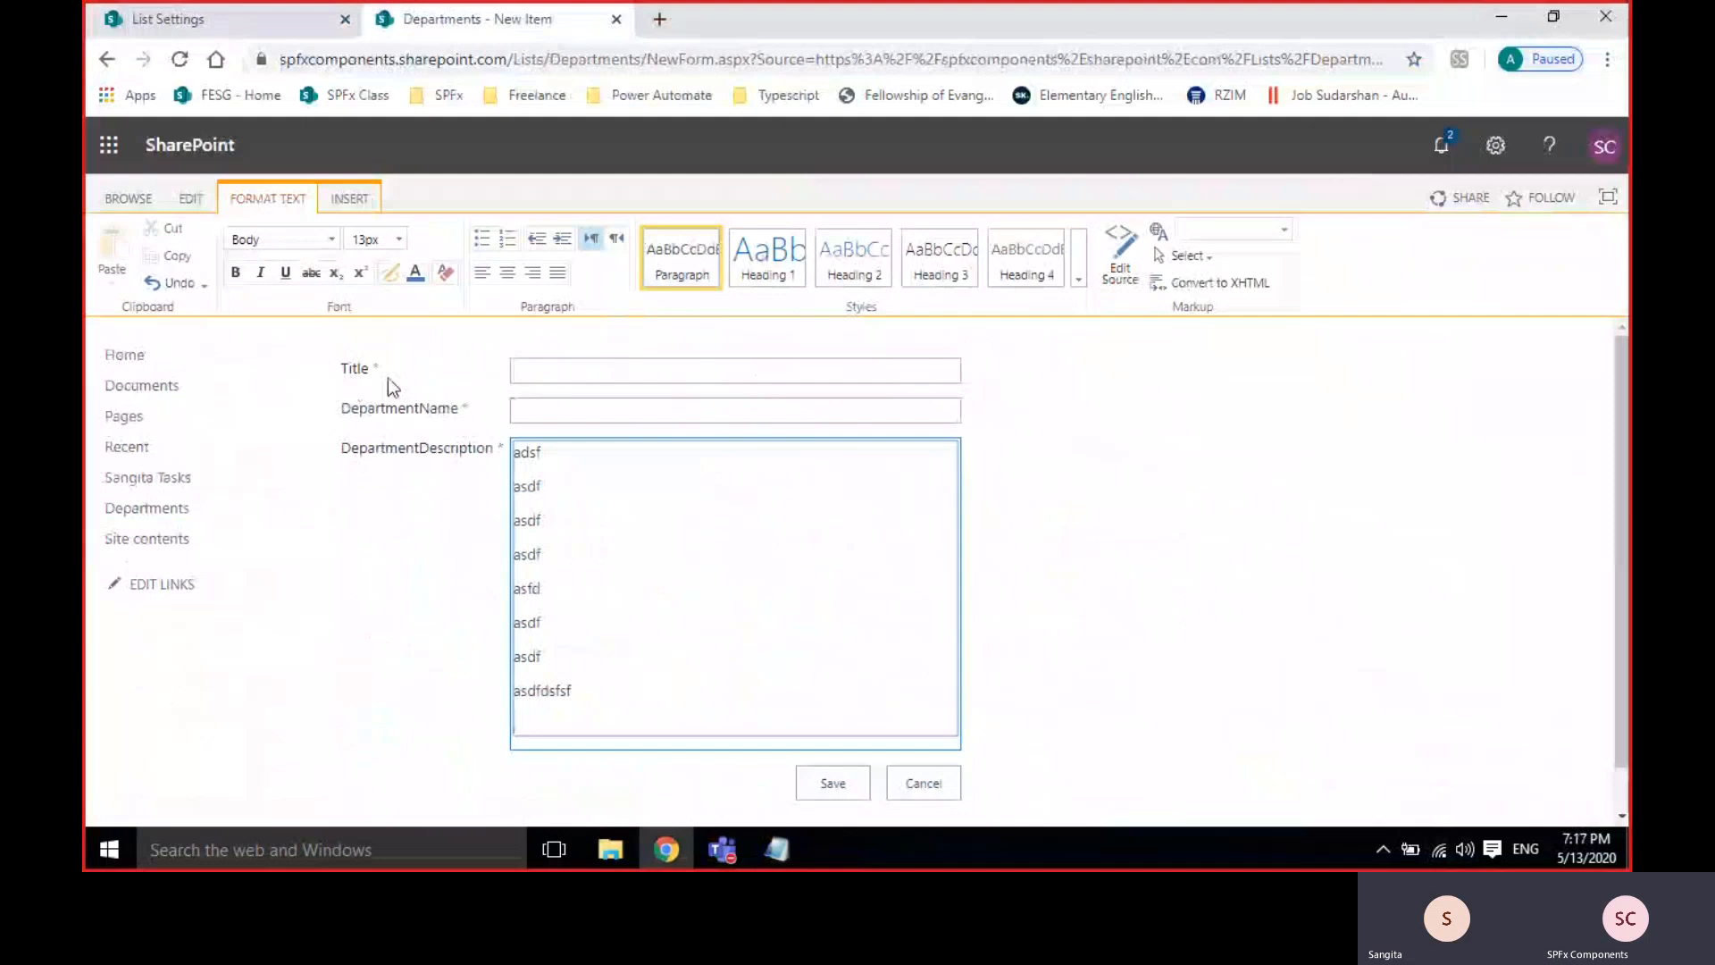
key(F5)
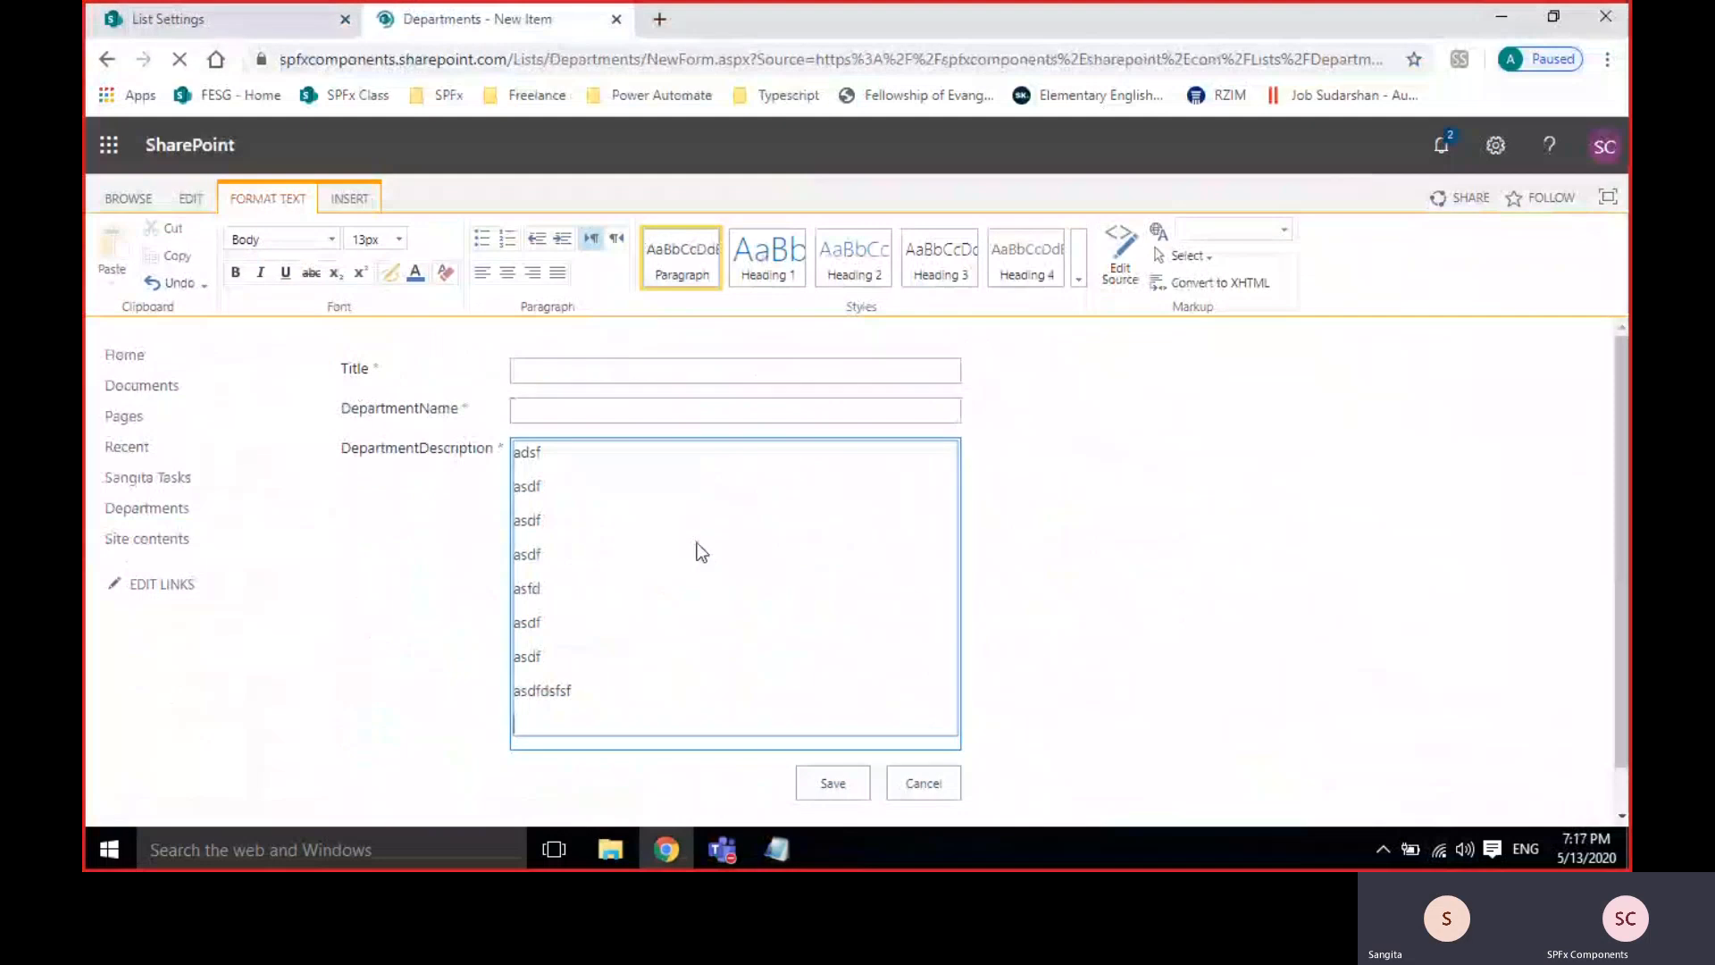
click(536, 451)
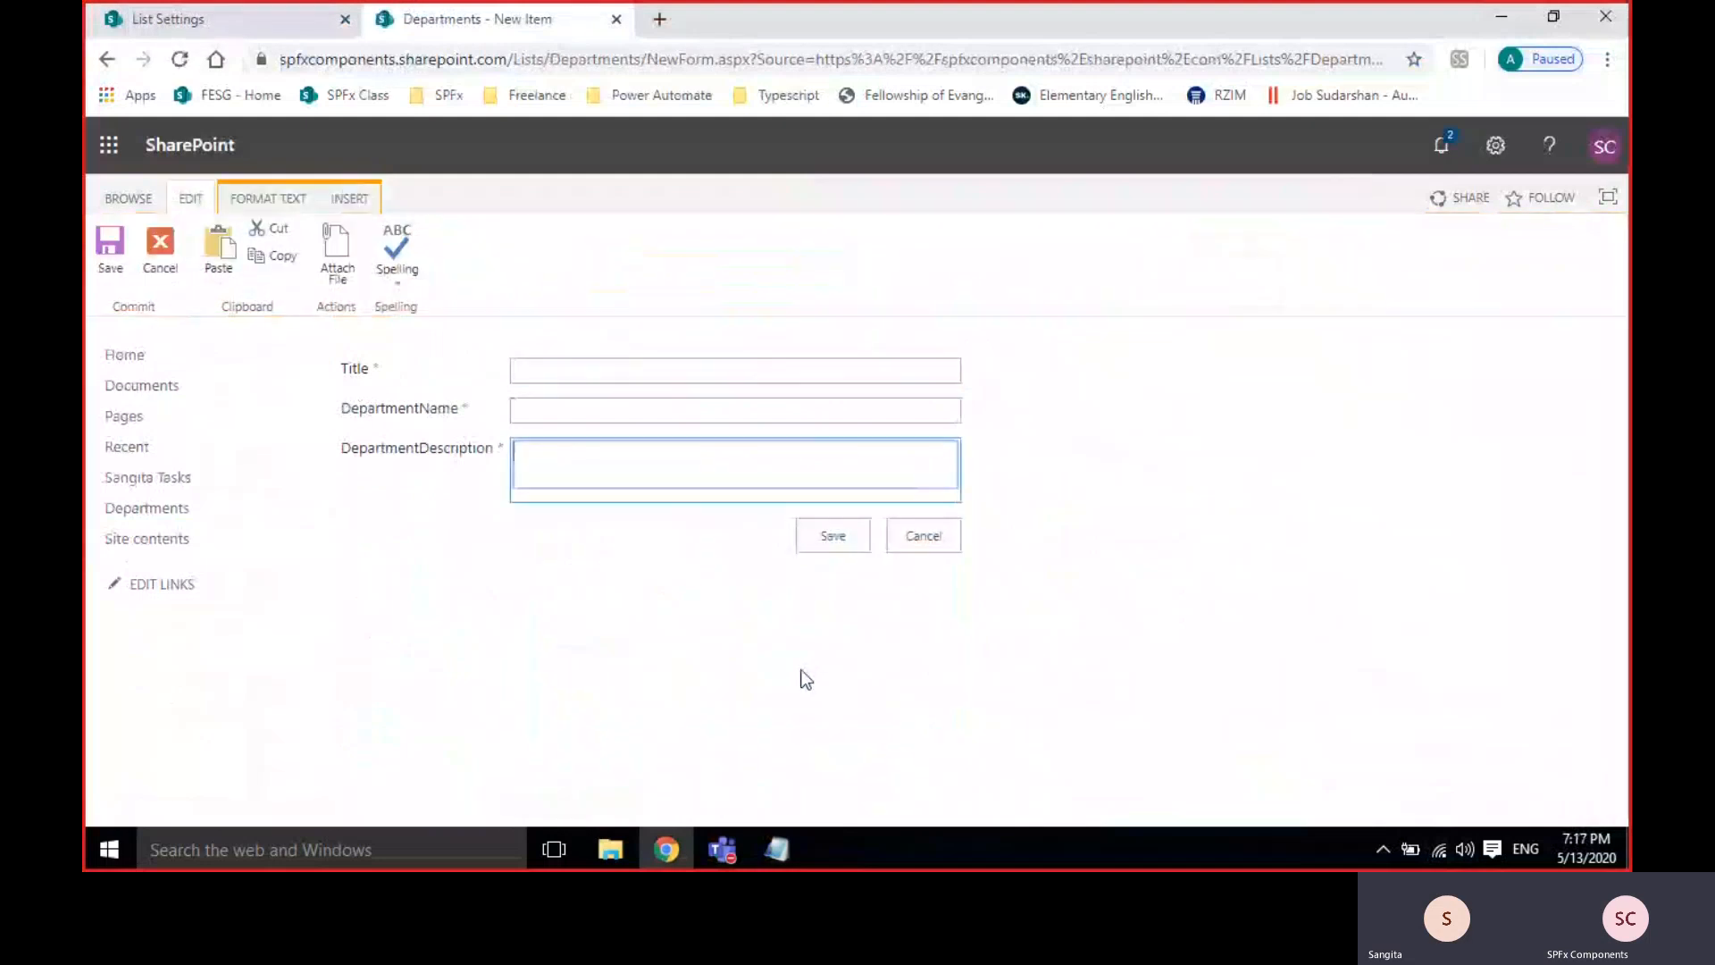
Enter 1, 2 and 3 on separate lines in the description and select all of it.
text(1)
key(Return)
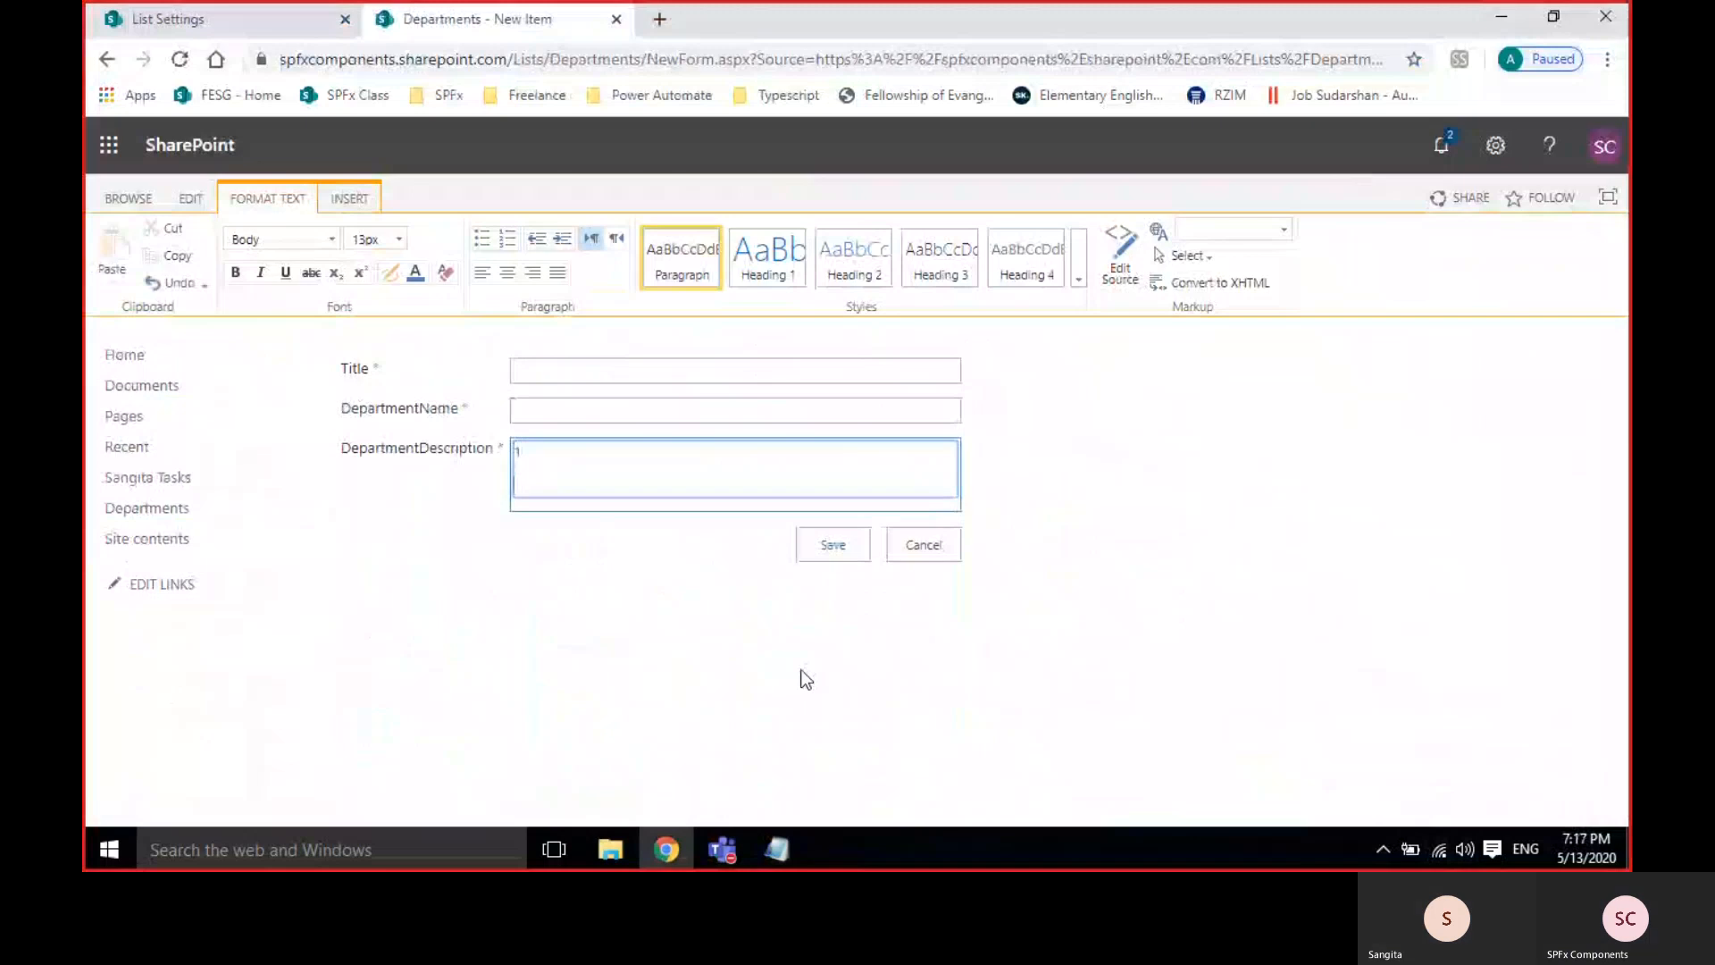
text(2)
key(Return)
text(3)
key(Return)
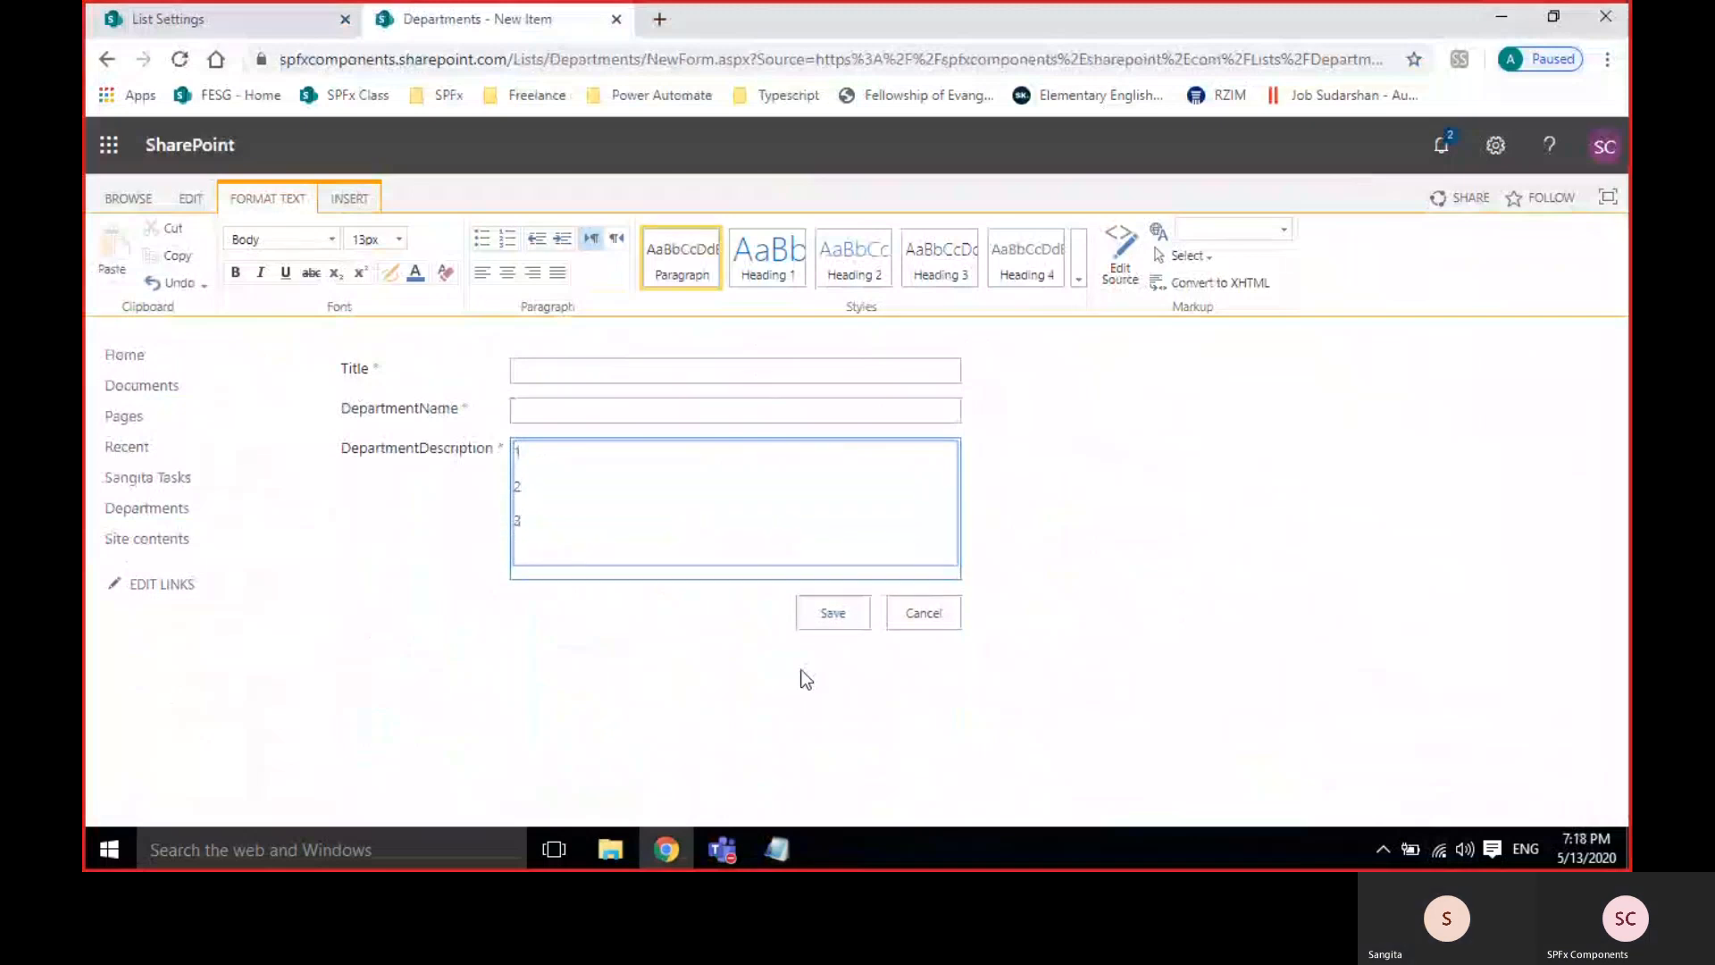
key(ctrl+a)
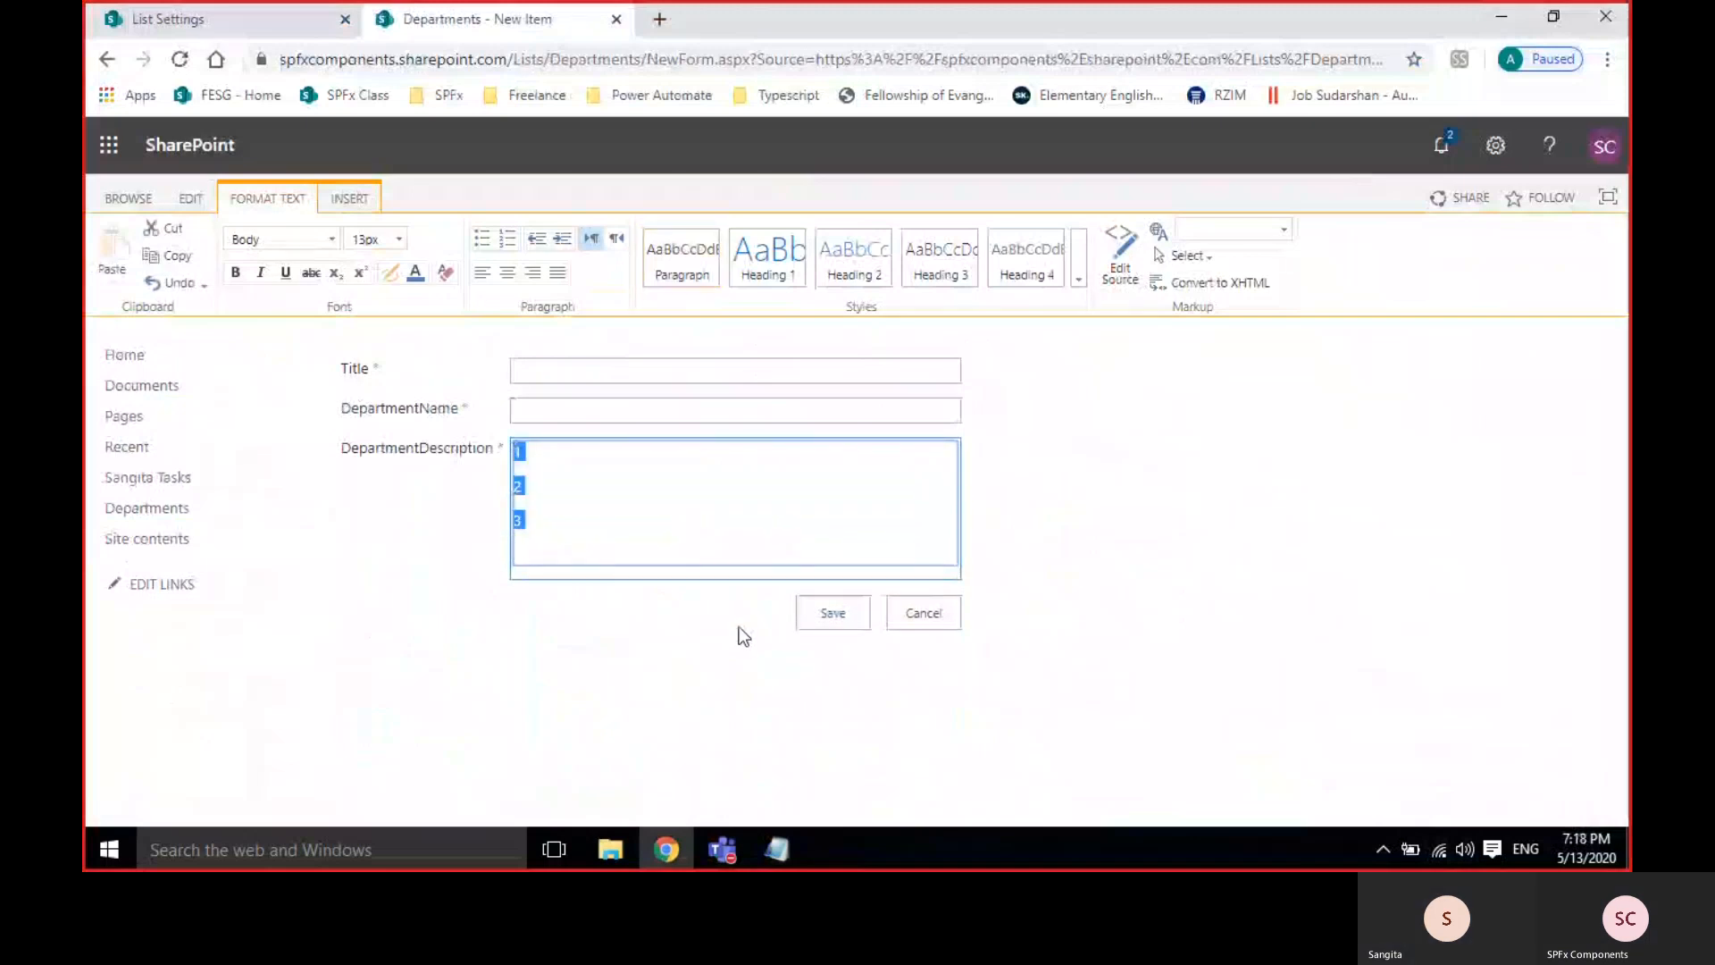
Cancel the new item and scroll to Columns on the list settings page.
click(923, 613)
click(248, 14)
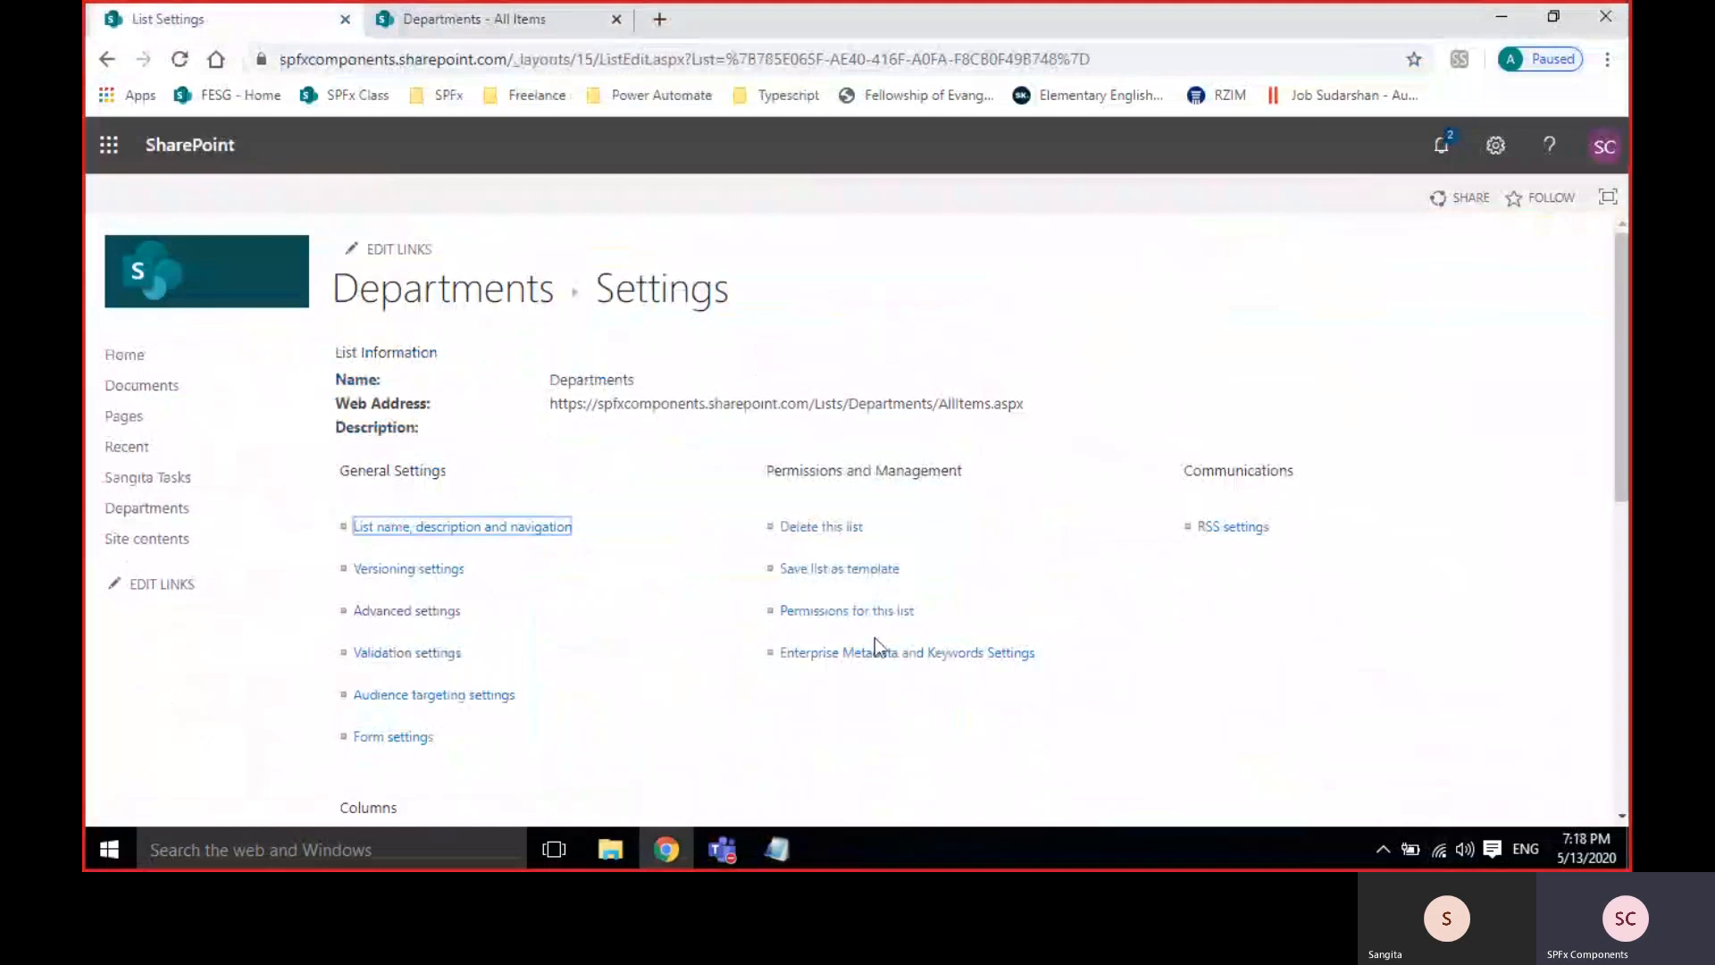
scroll(791, 649, down, 8)
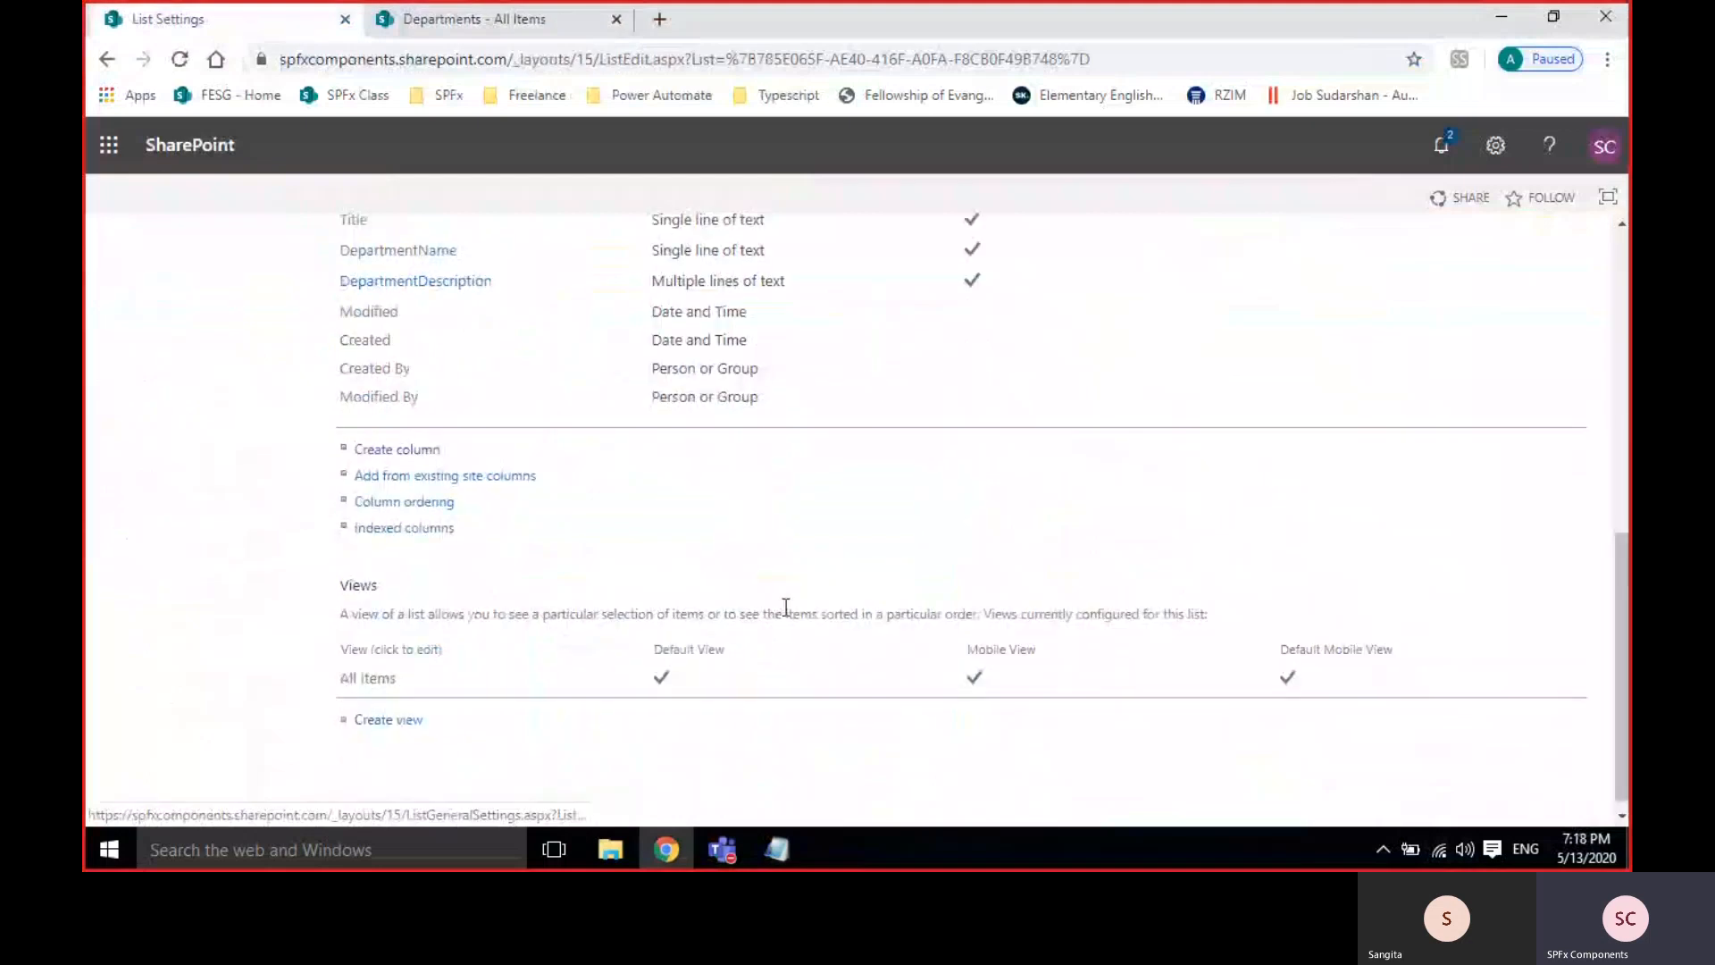
Start a new Number column named DepartmentID.
click(414, 454)
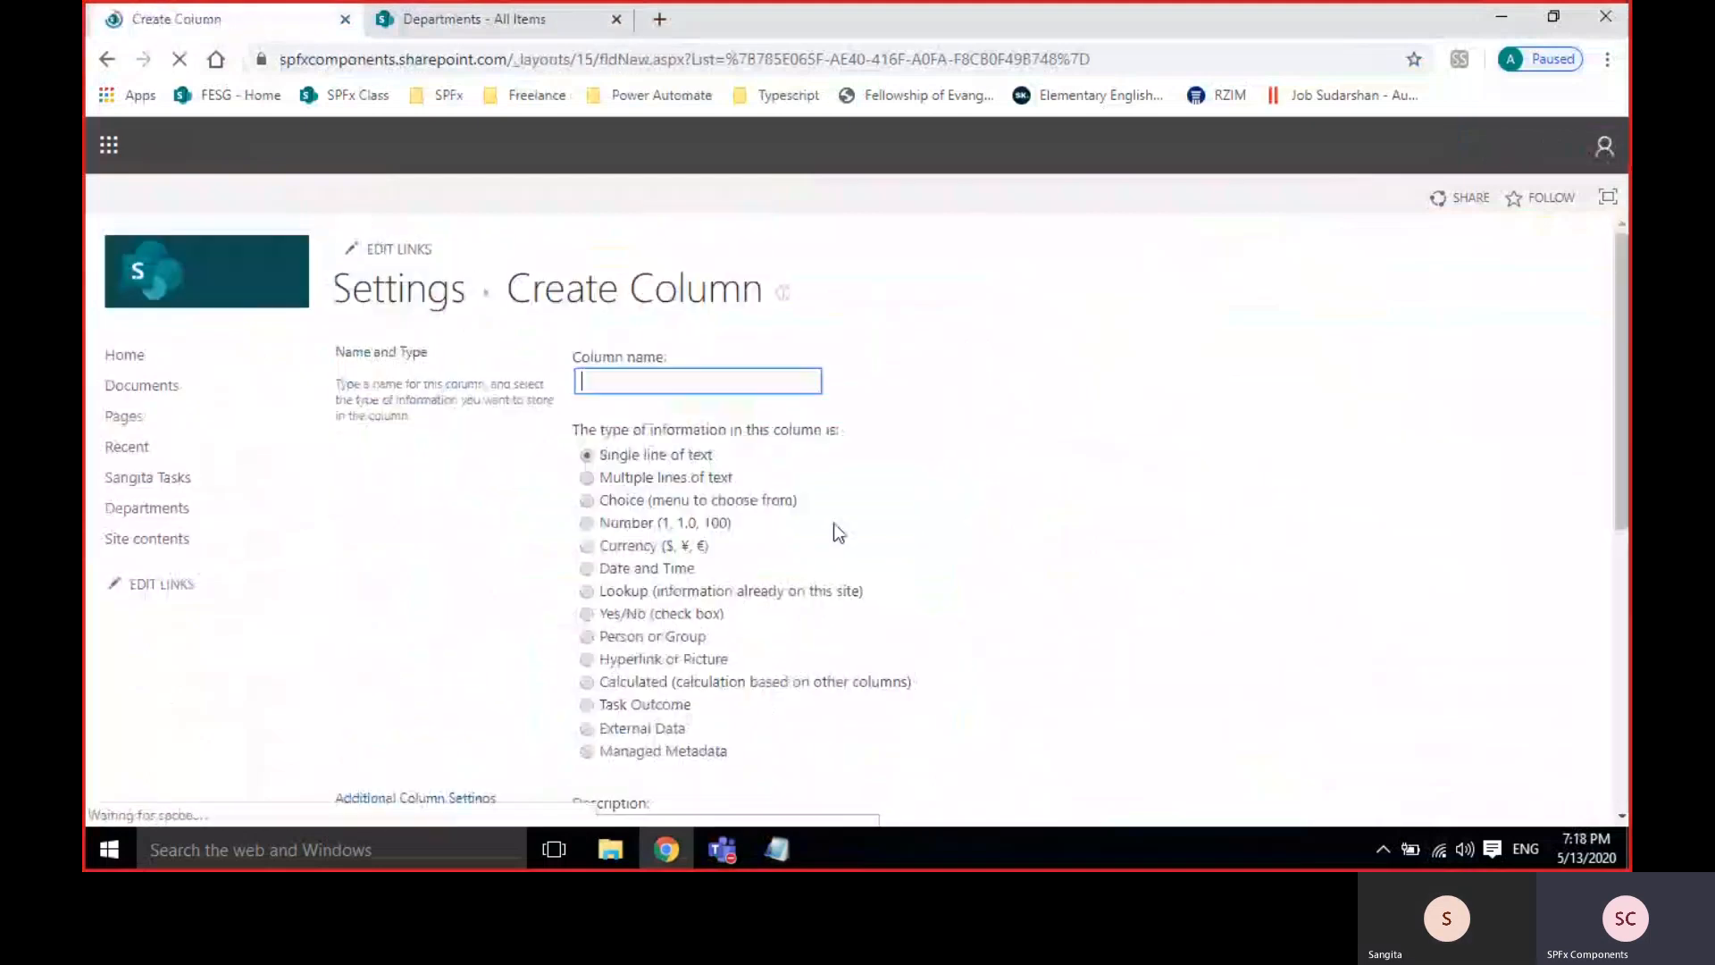
click(615, 527)
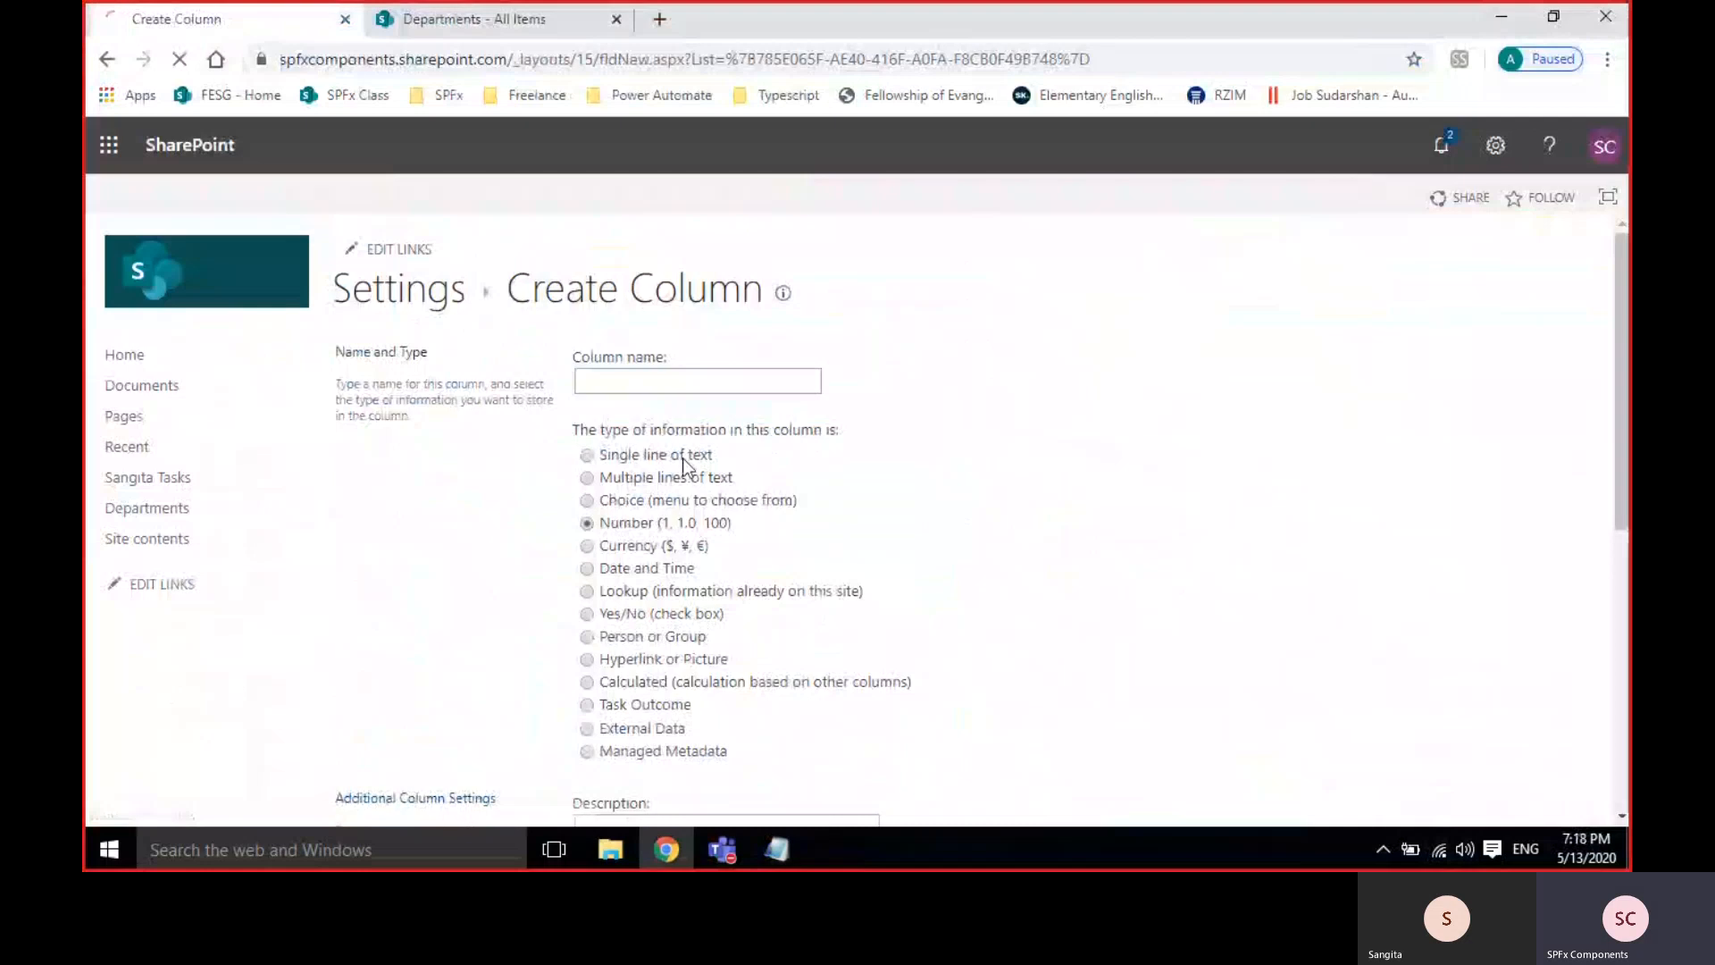
click(582, 380)
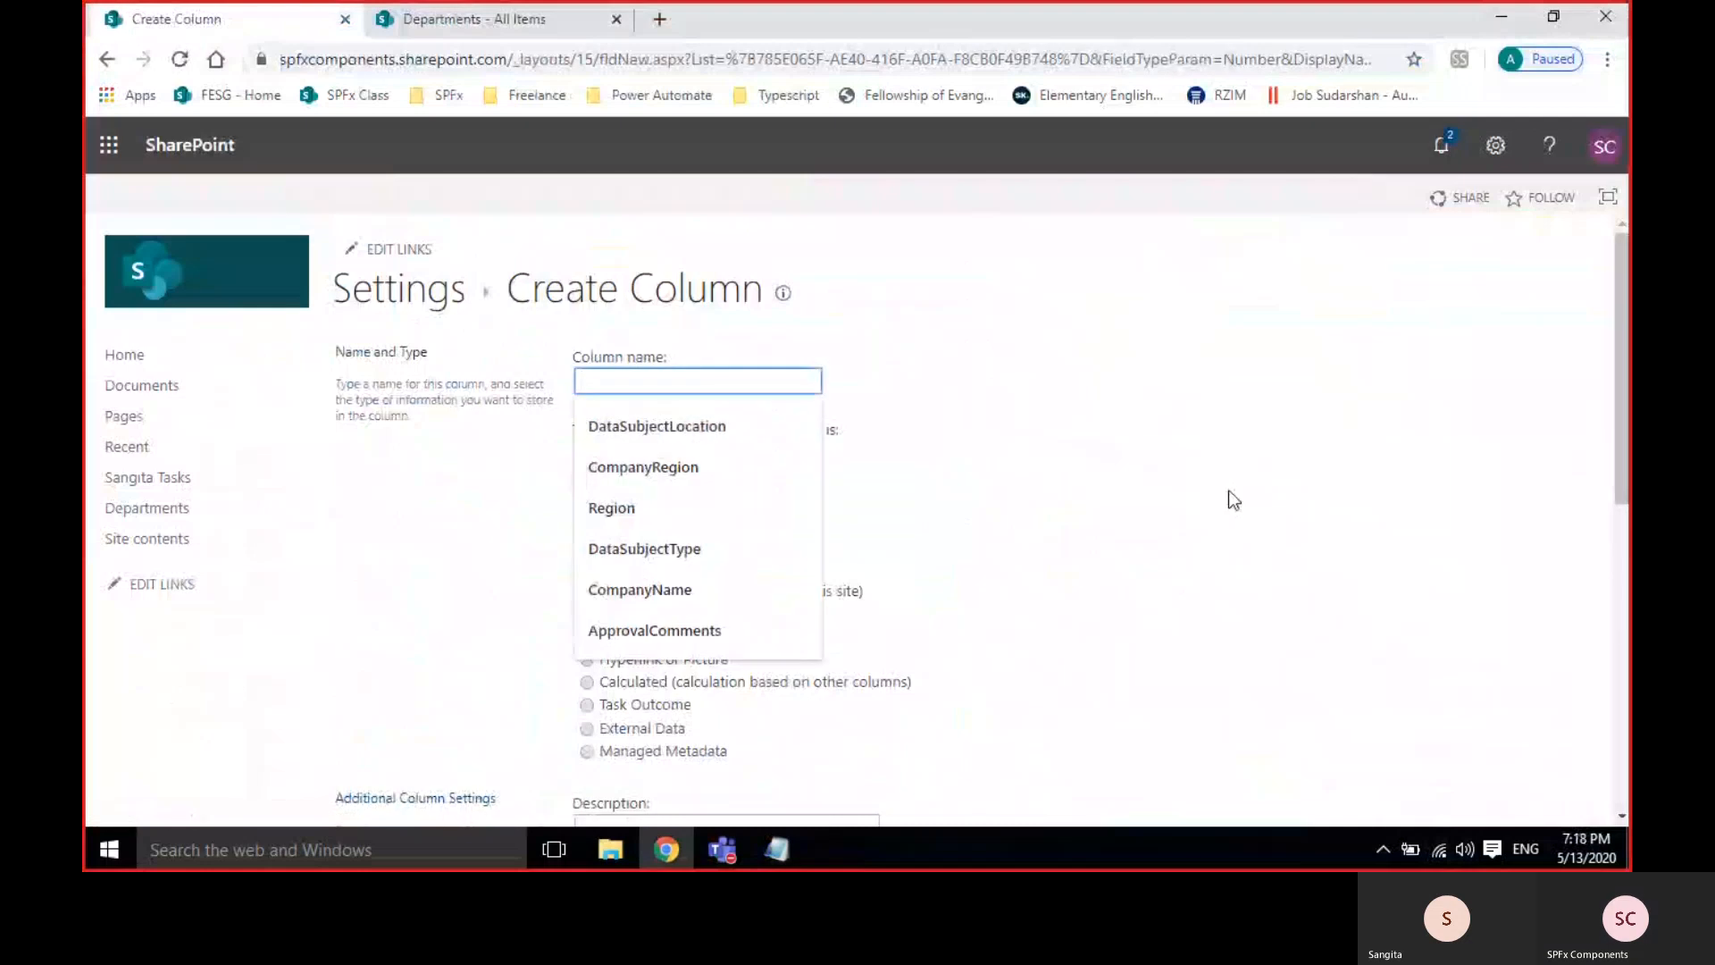
text(E)
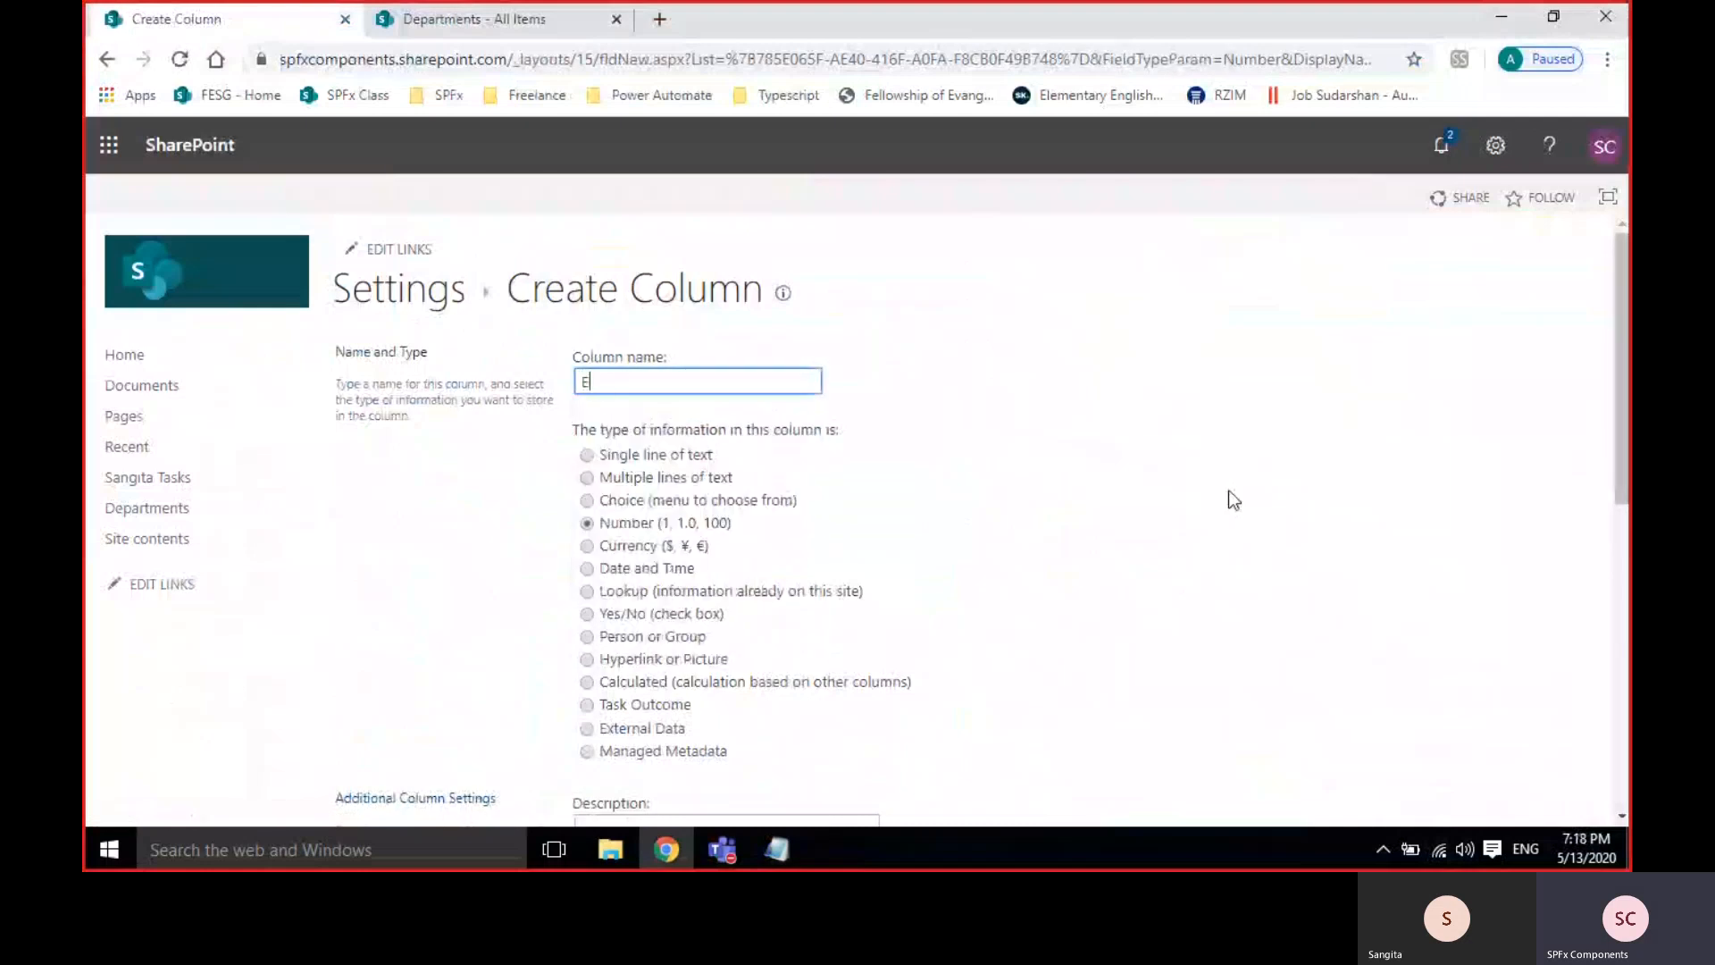
text(mp)
key(BackSpace)
key(BackSpace)
key(BackSpace)
text(Departm)
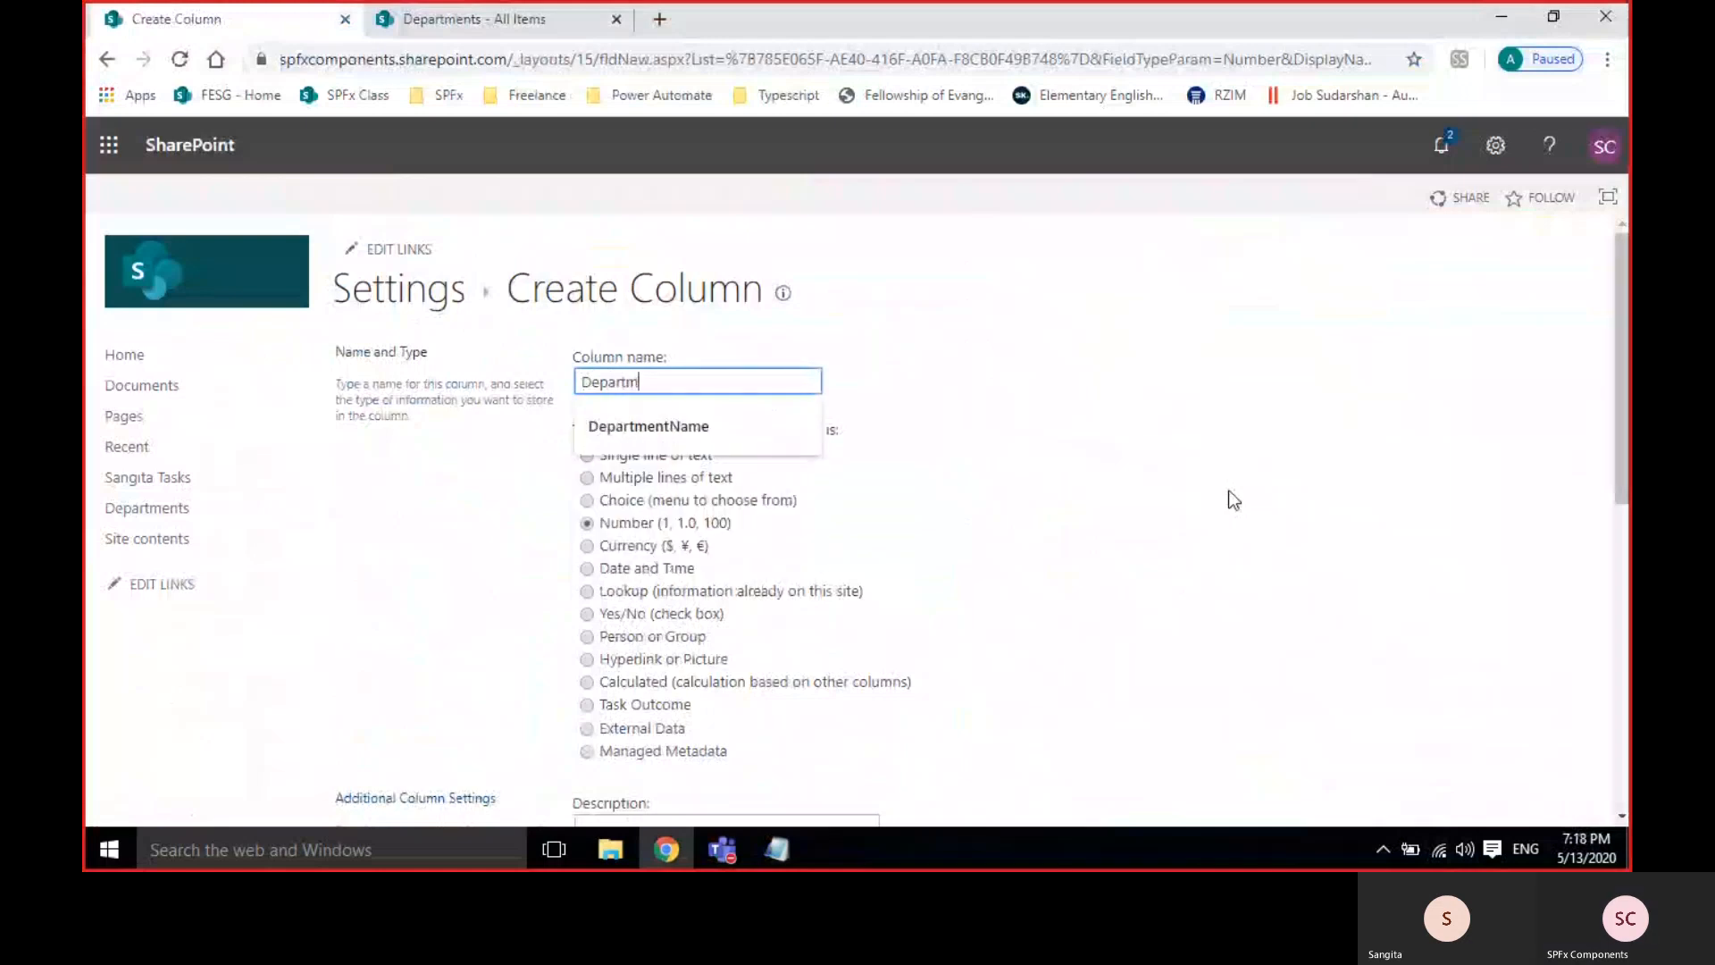
text(entID)
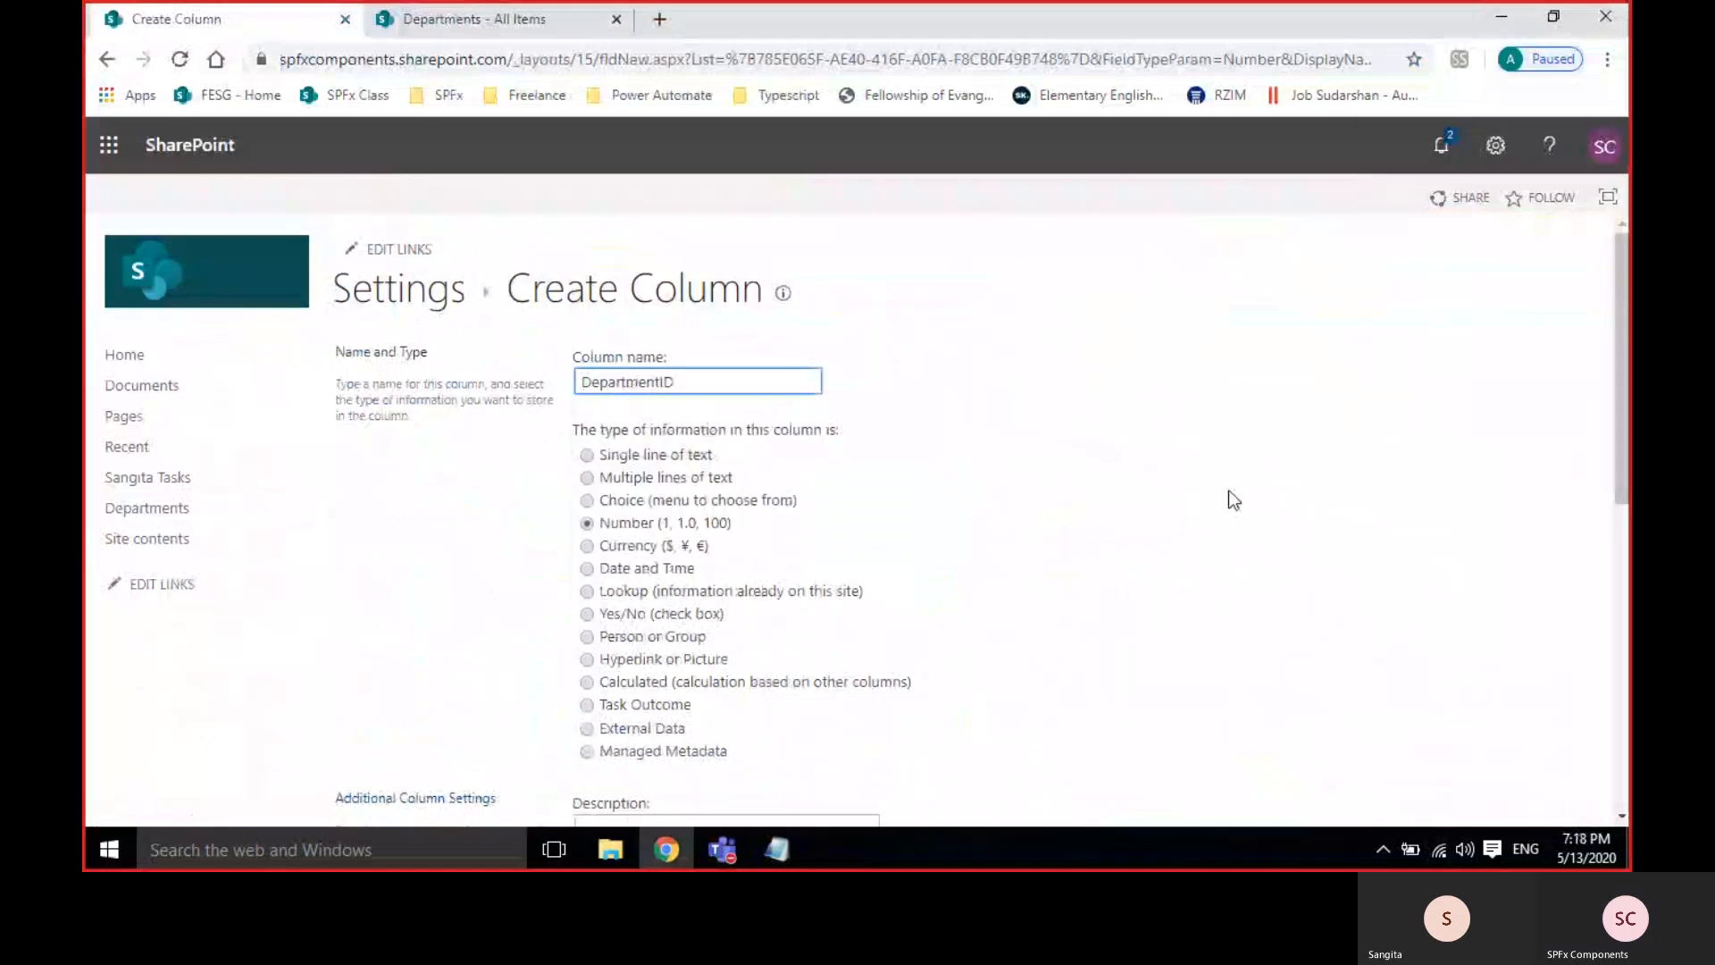
Enforce unique values with minimum 1 and maximum 2000, then create the column and accept indexing.
scroll(1223, 505, down, 5)
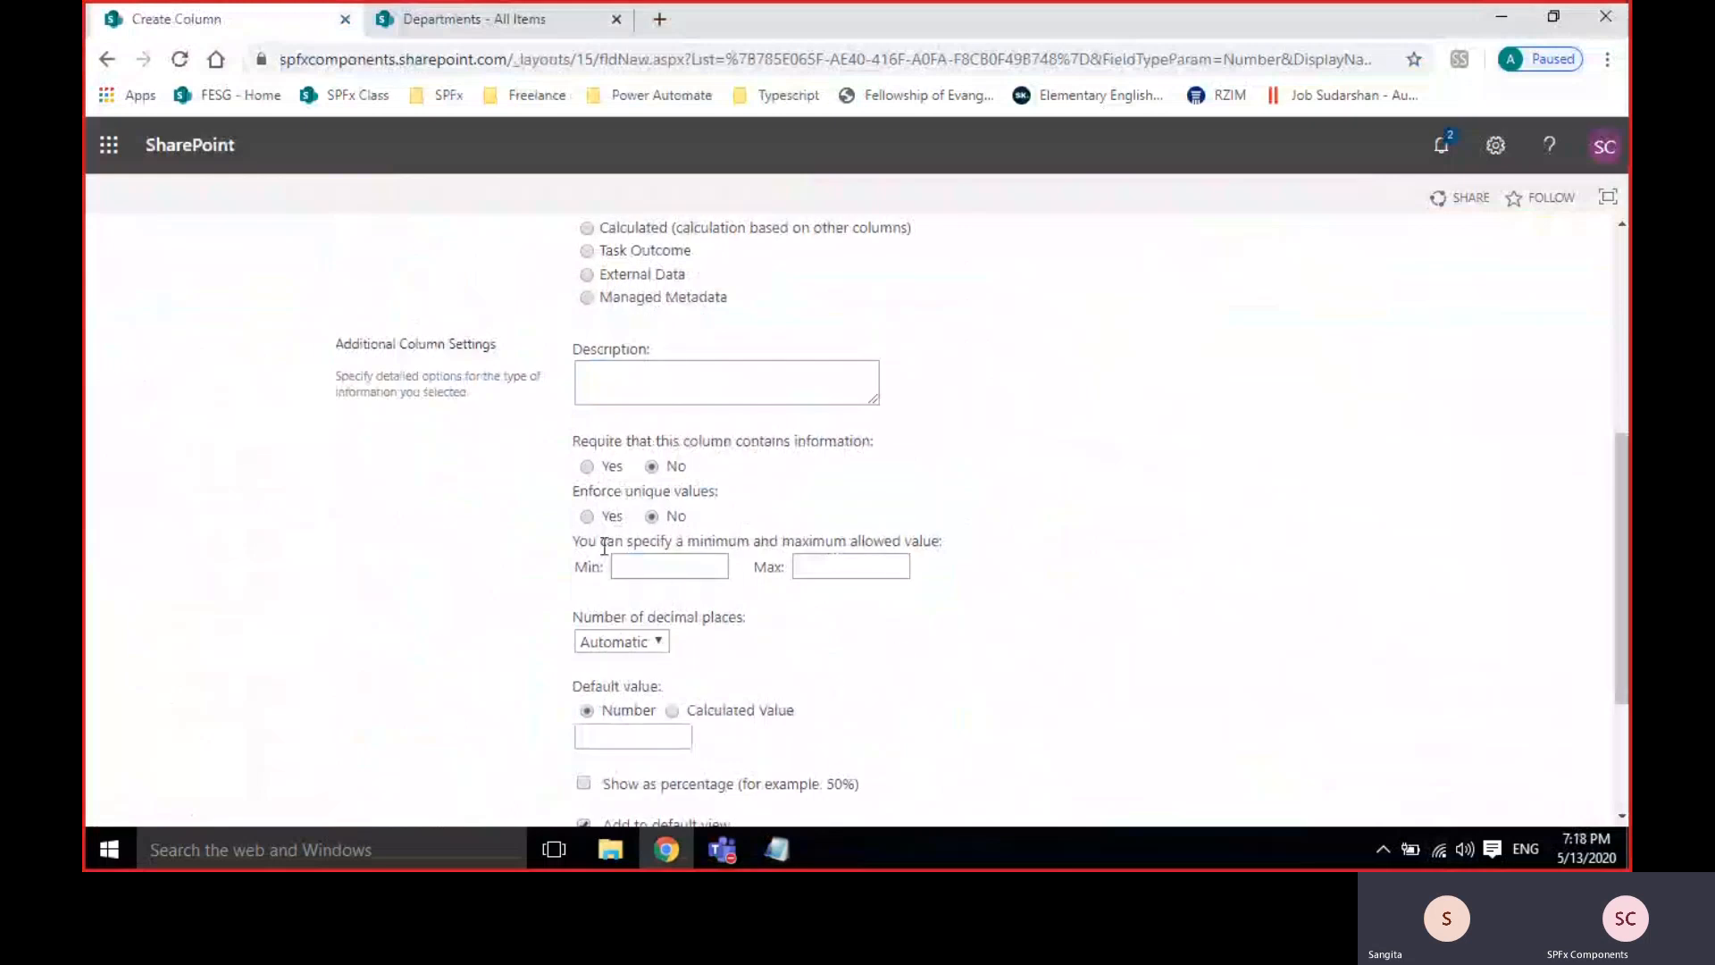
click(587, 516)
click(630, 566)
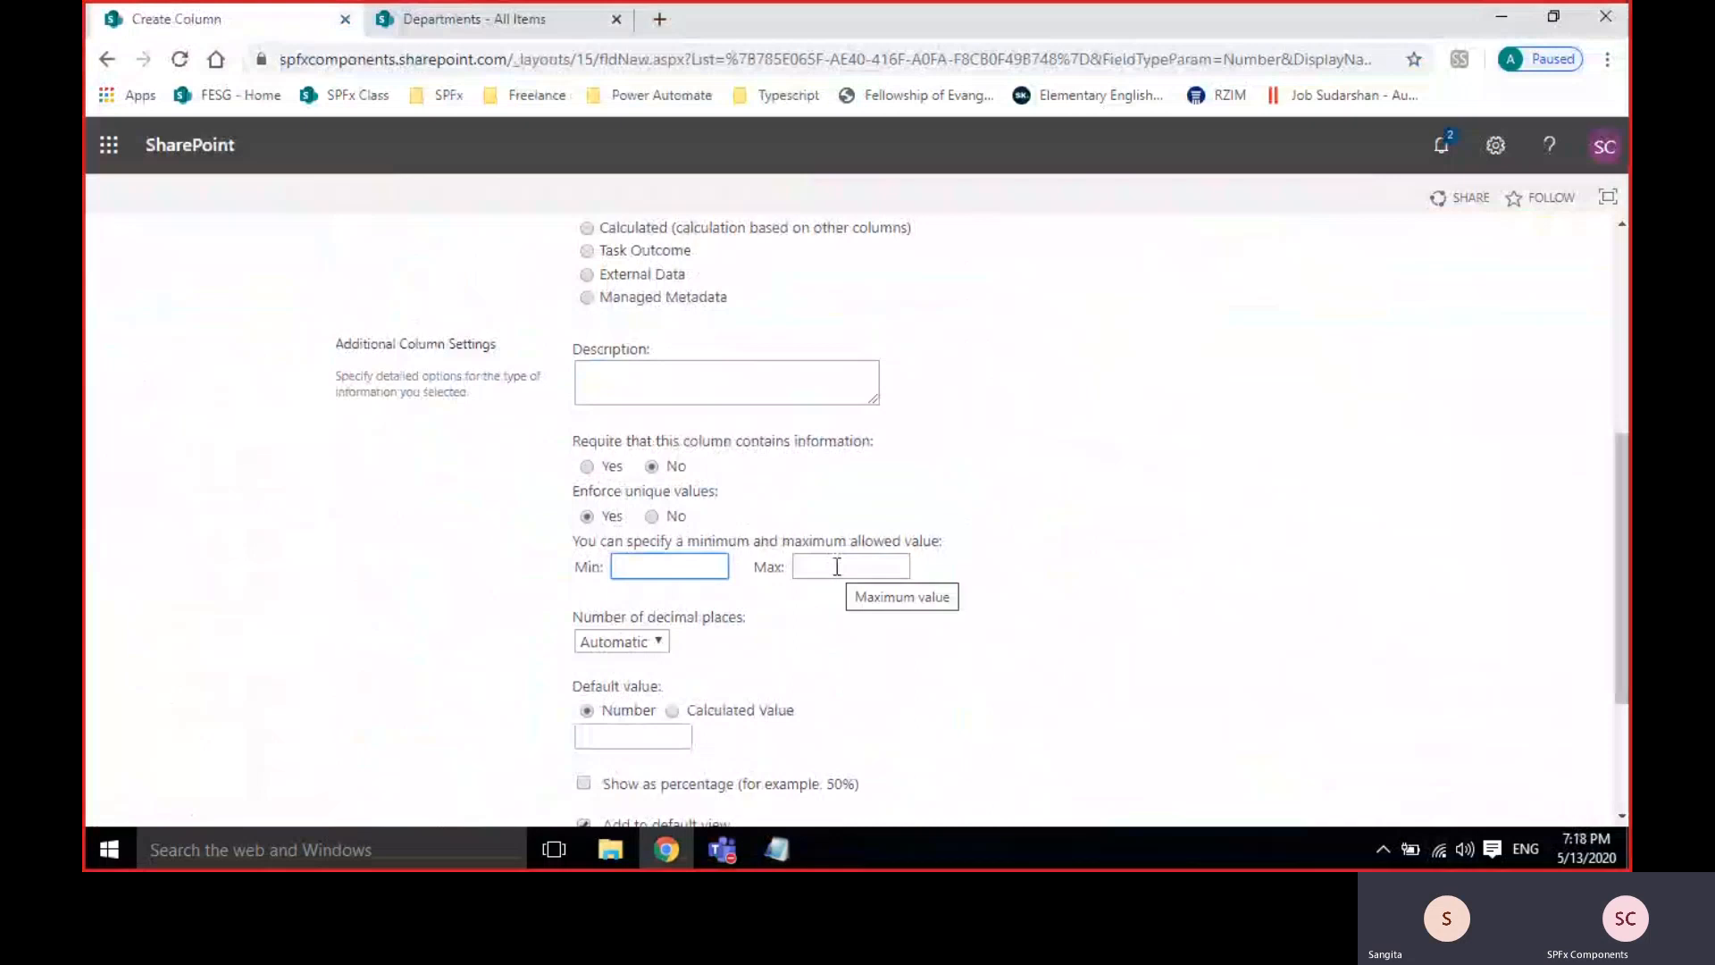
text(1)
click(869, 572)
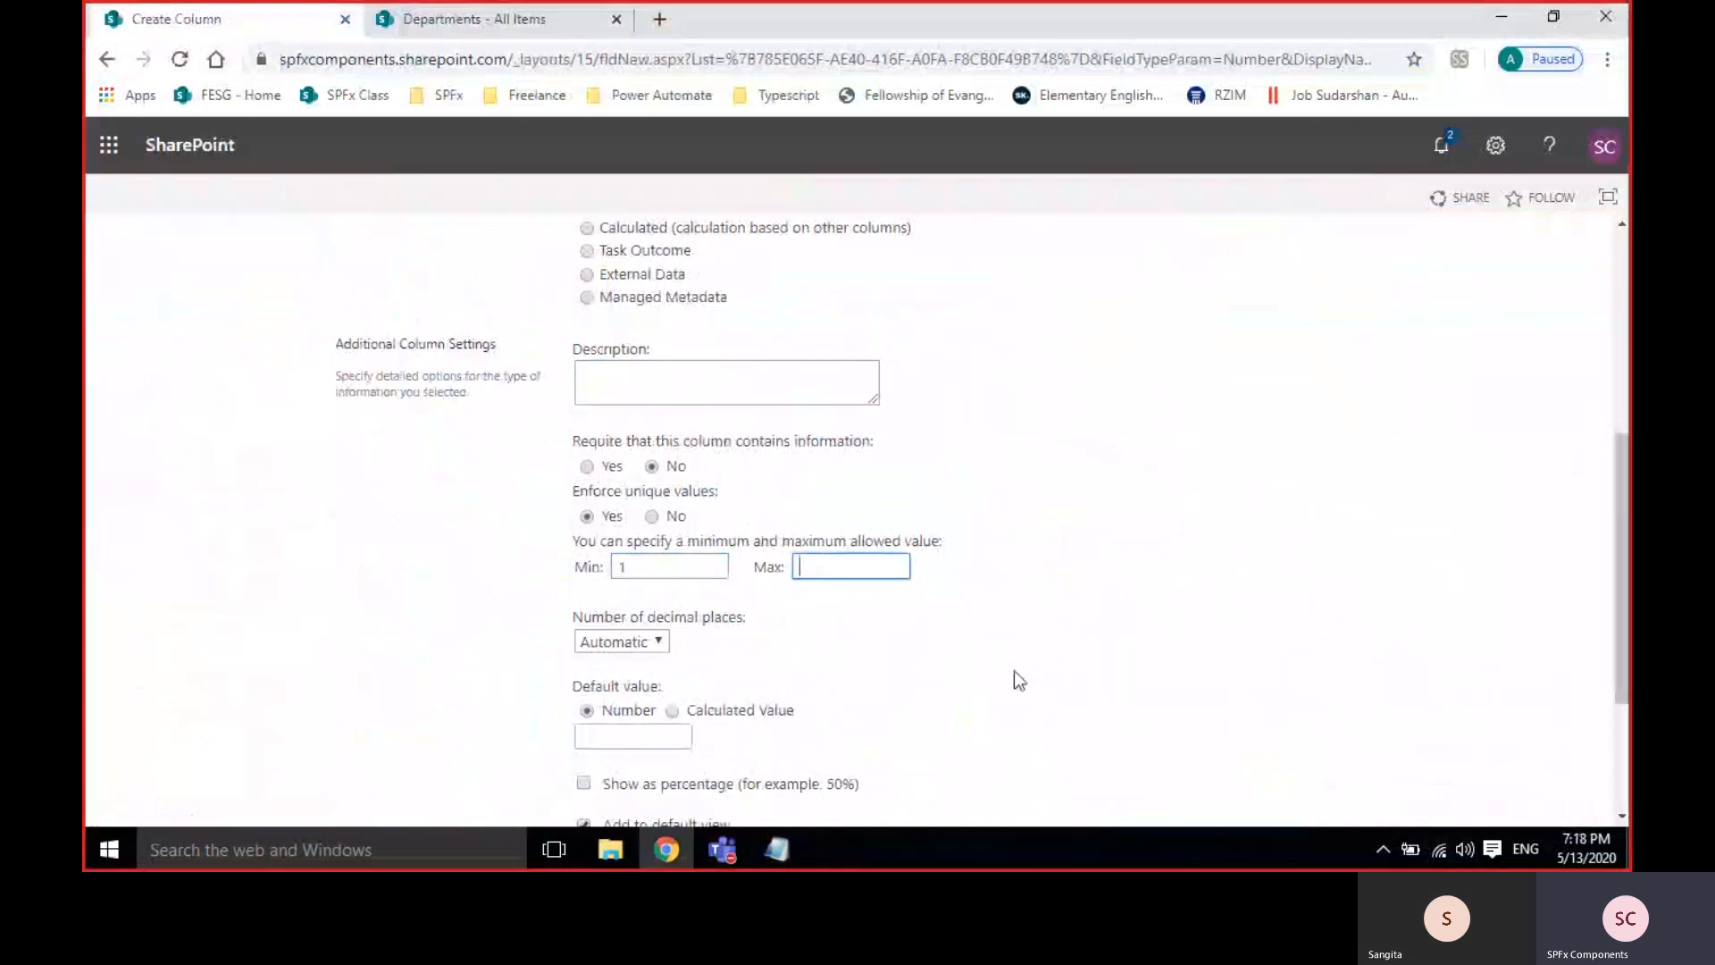
text(2000)
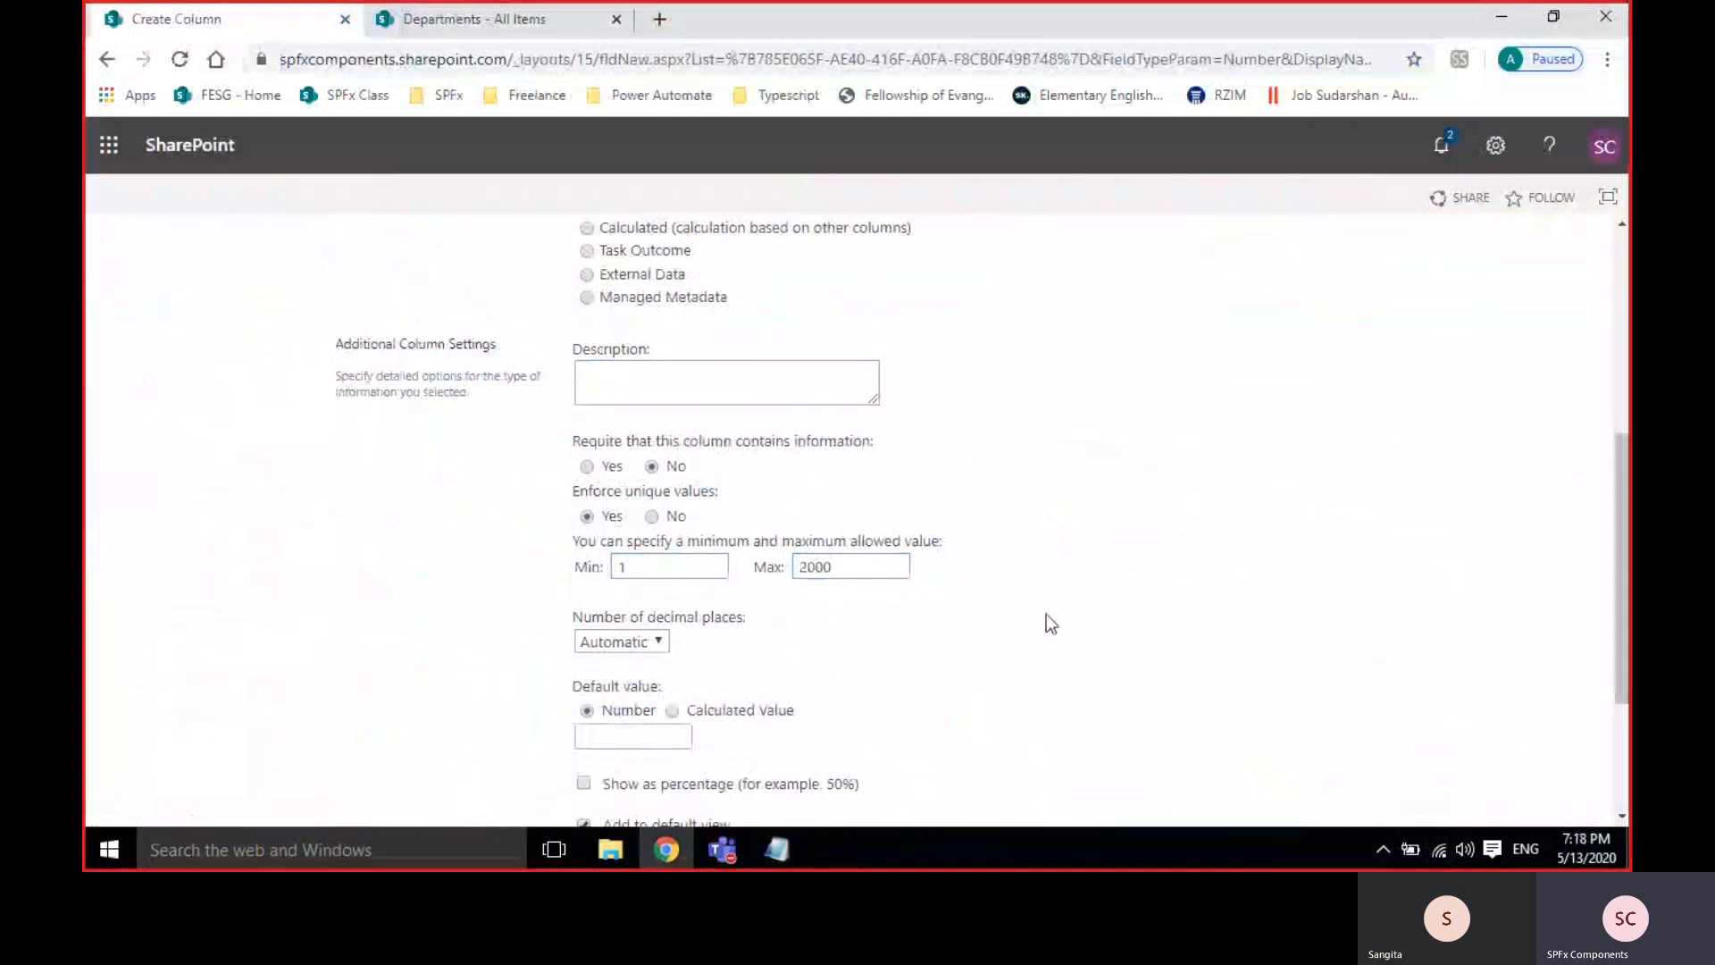
click(661, 568)
double_click(660, 568)
click(930, 618)
scroll(930, 624, down, 3)
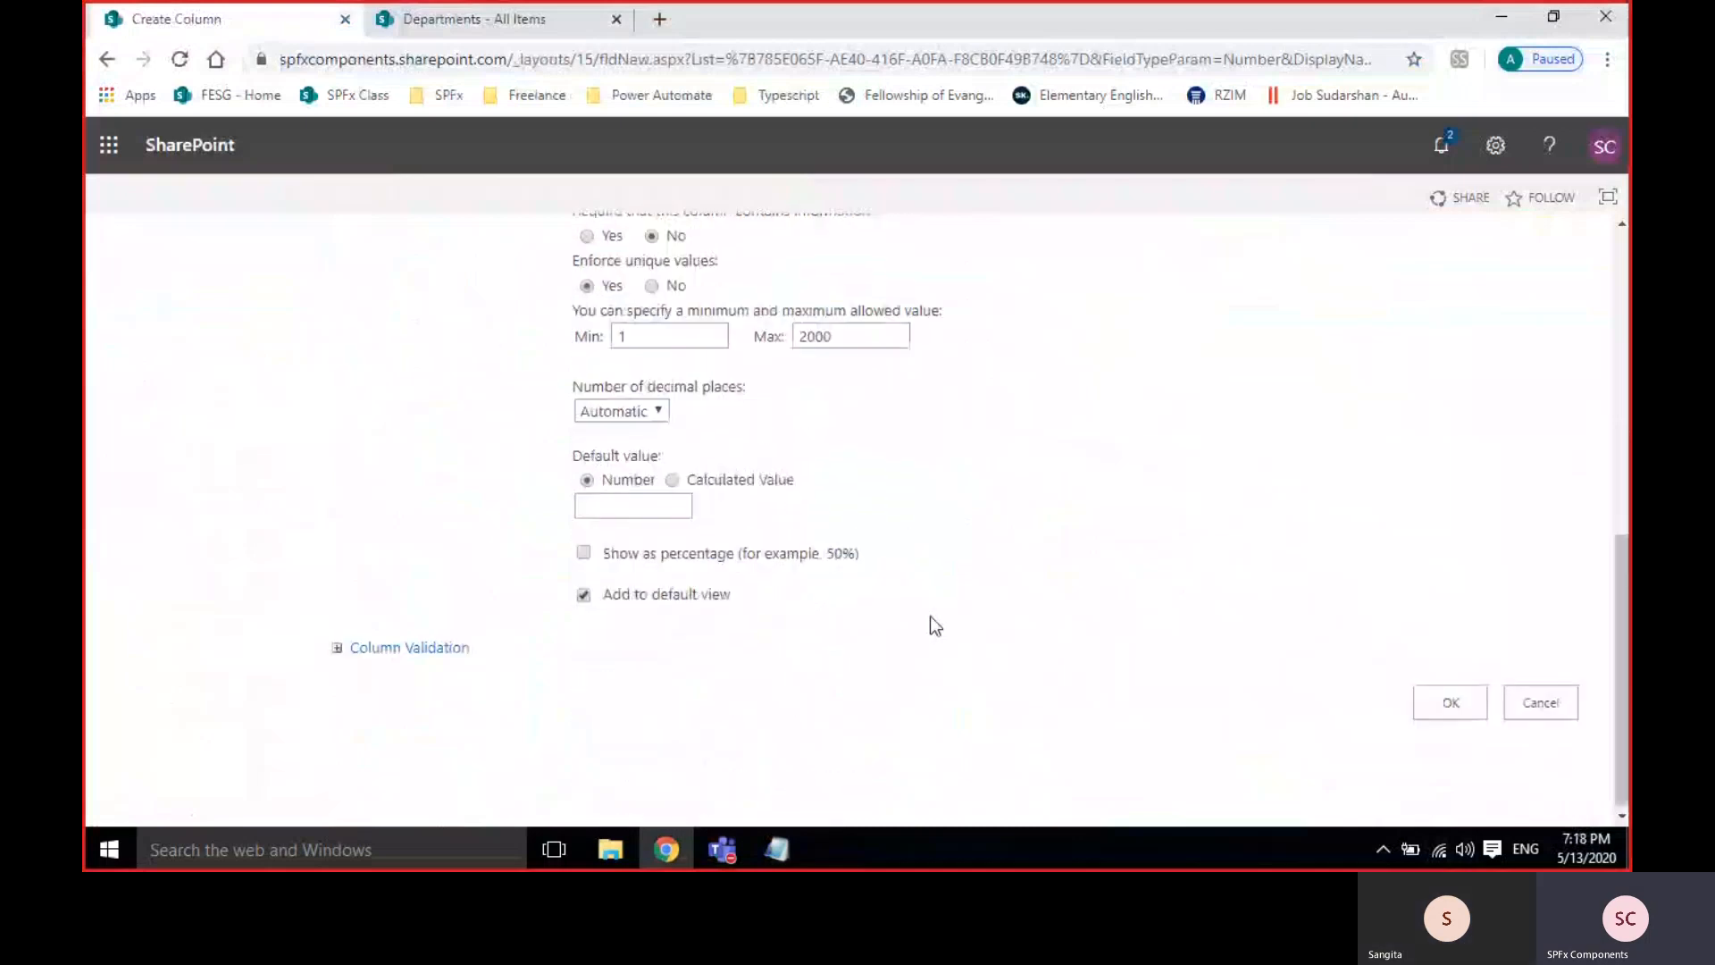
click(1469, 713)
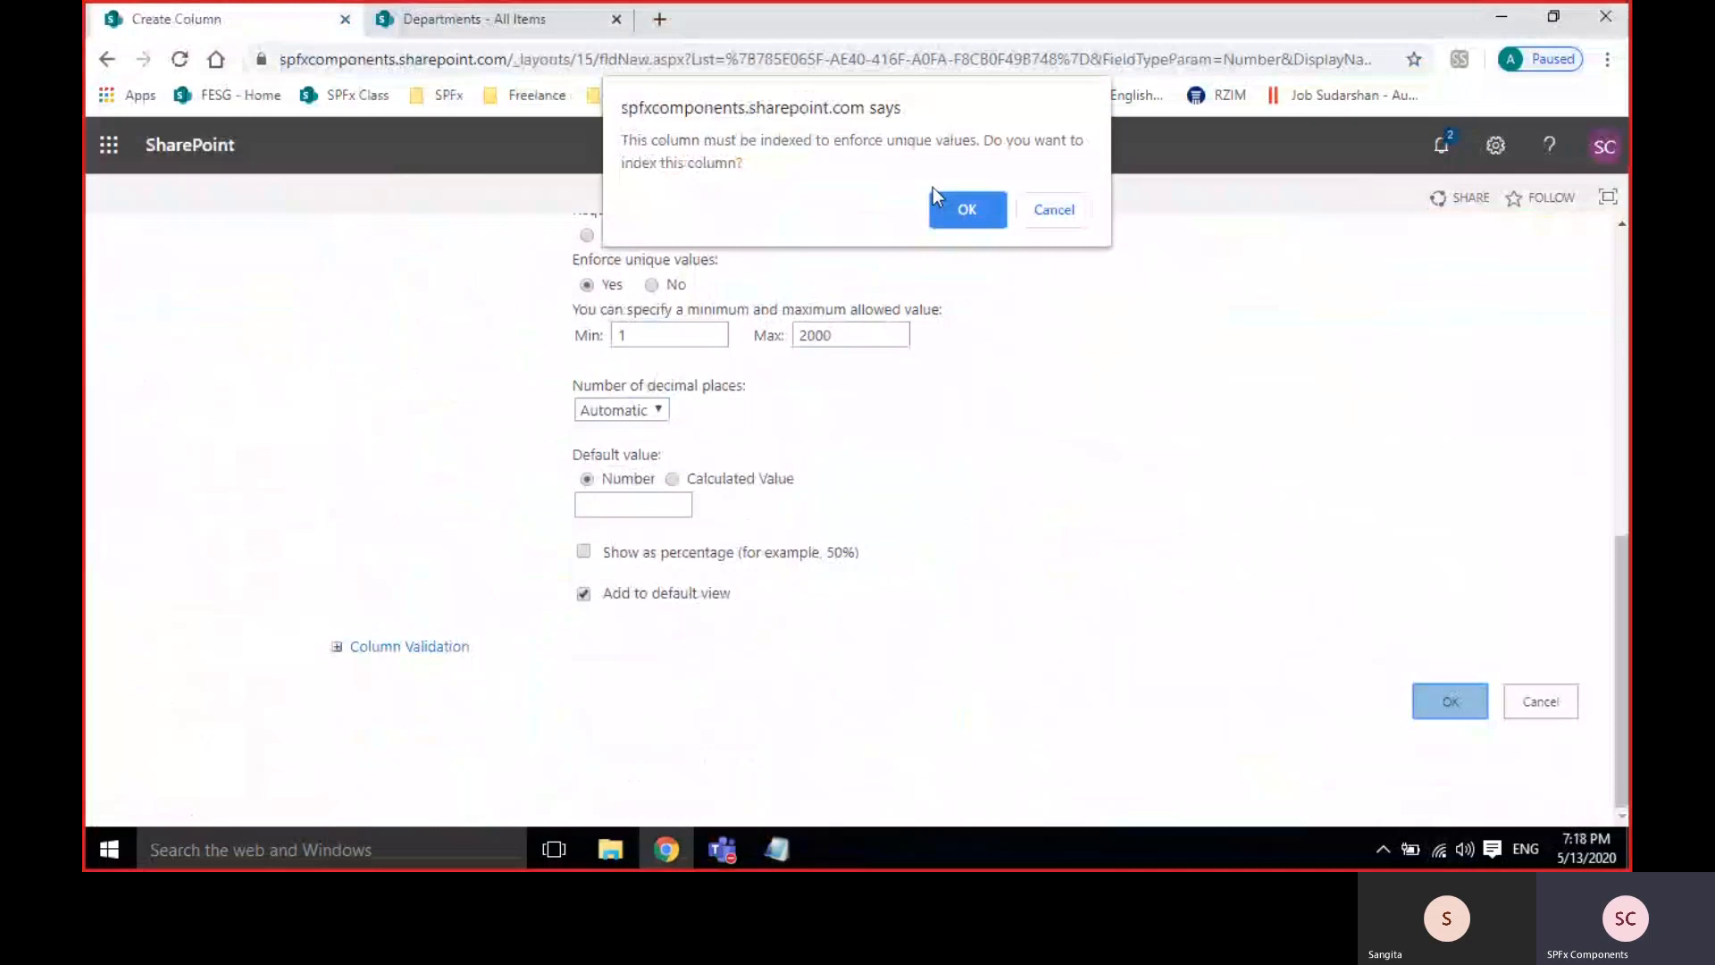
click(966, 213)
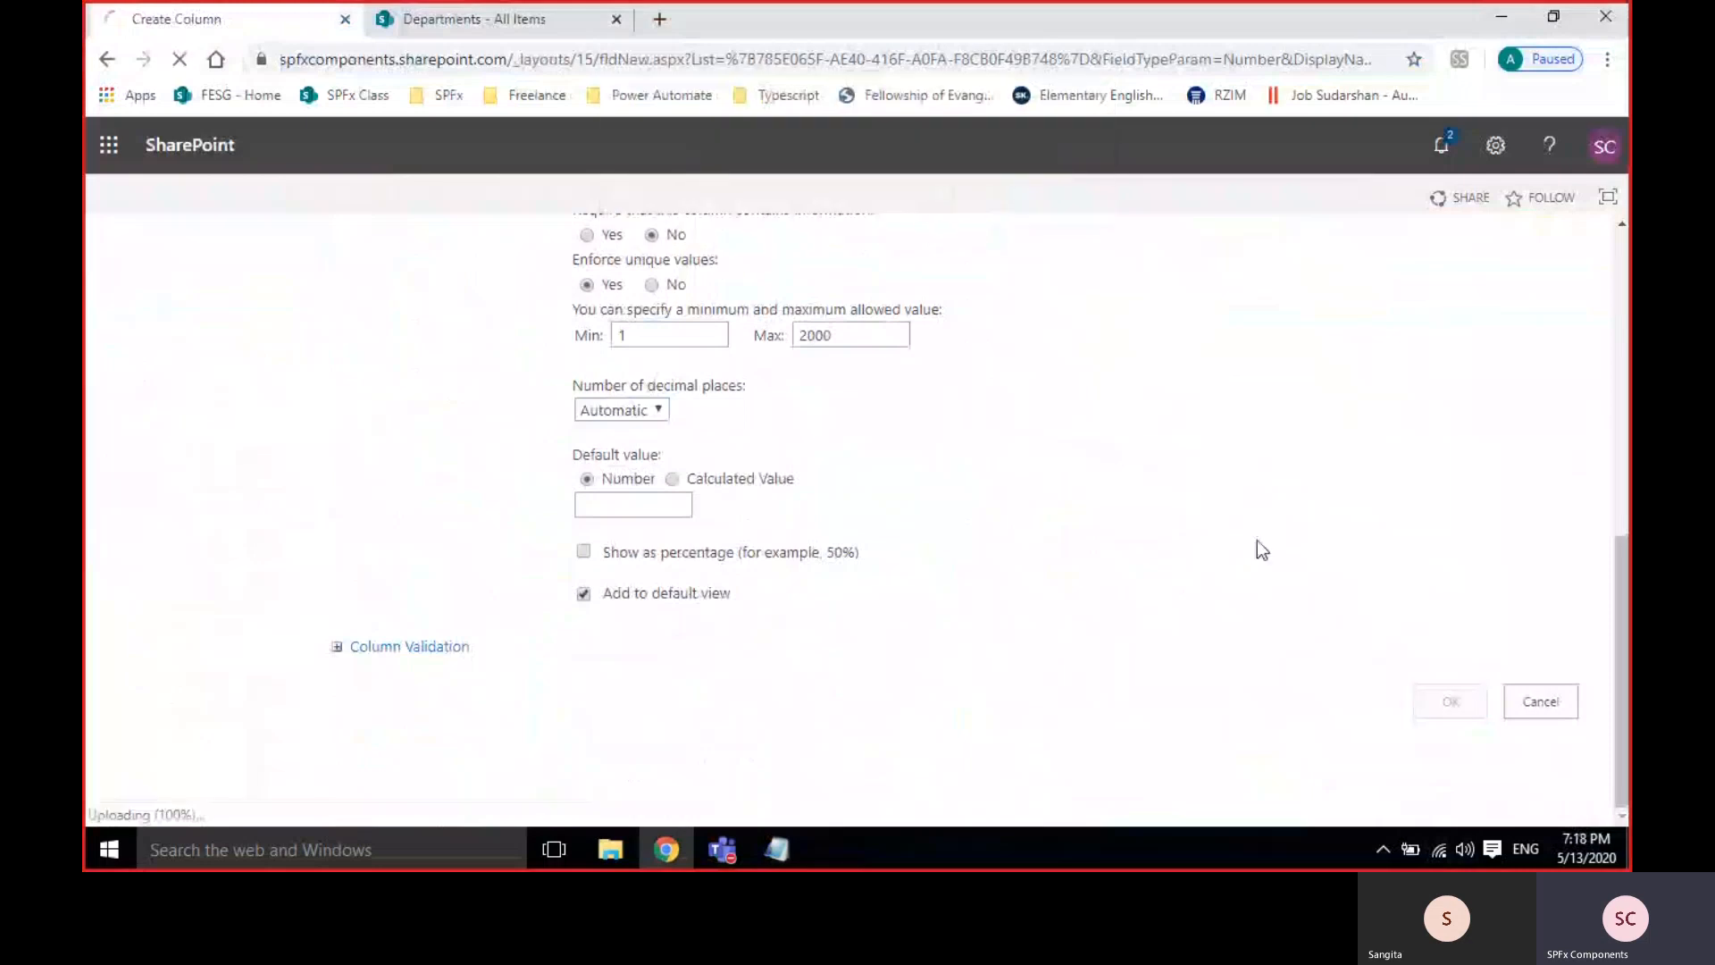
Open a new Departments item and enter DepartmentID 6000 in place of 1.
click(454, 36)
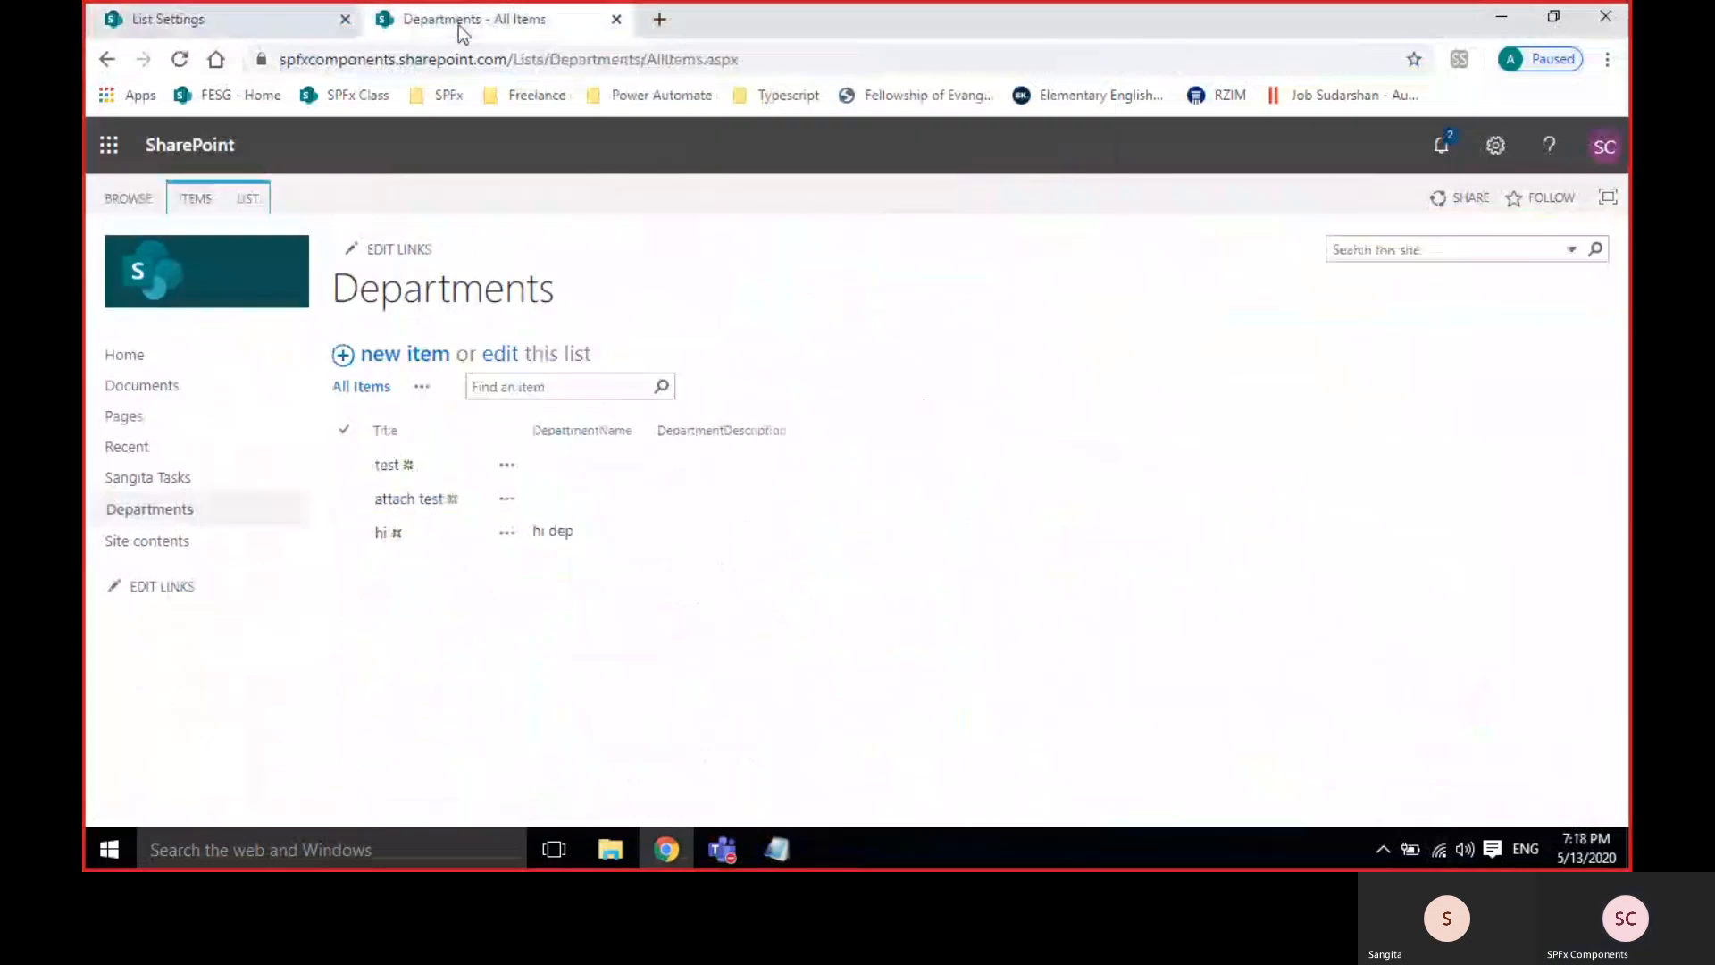
click(399, 355)
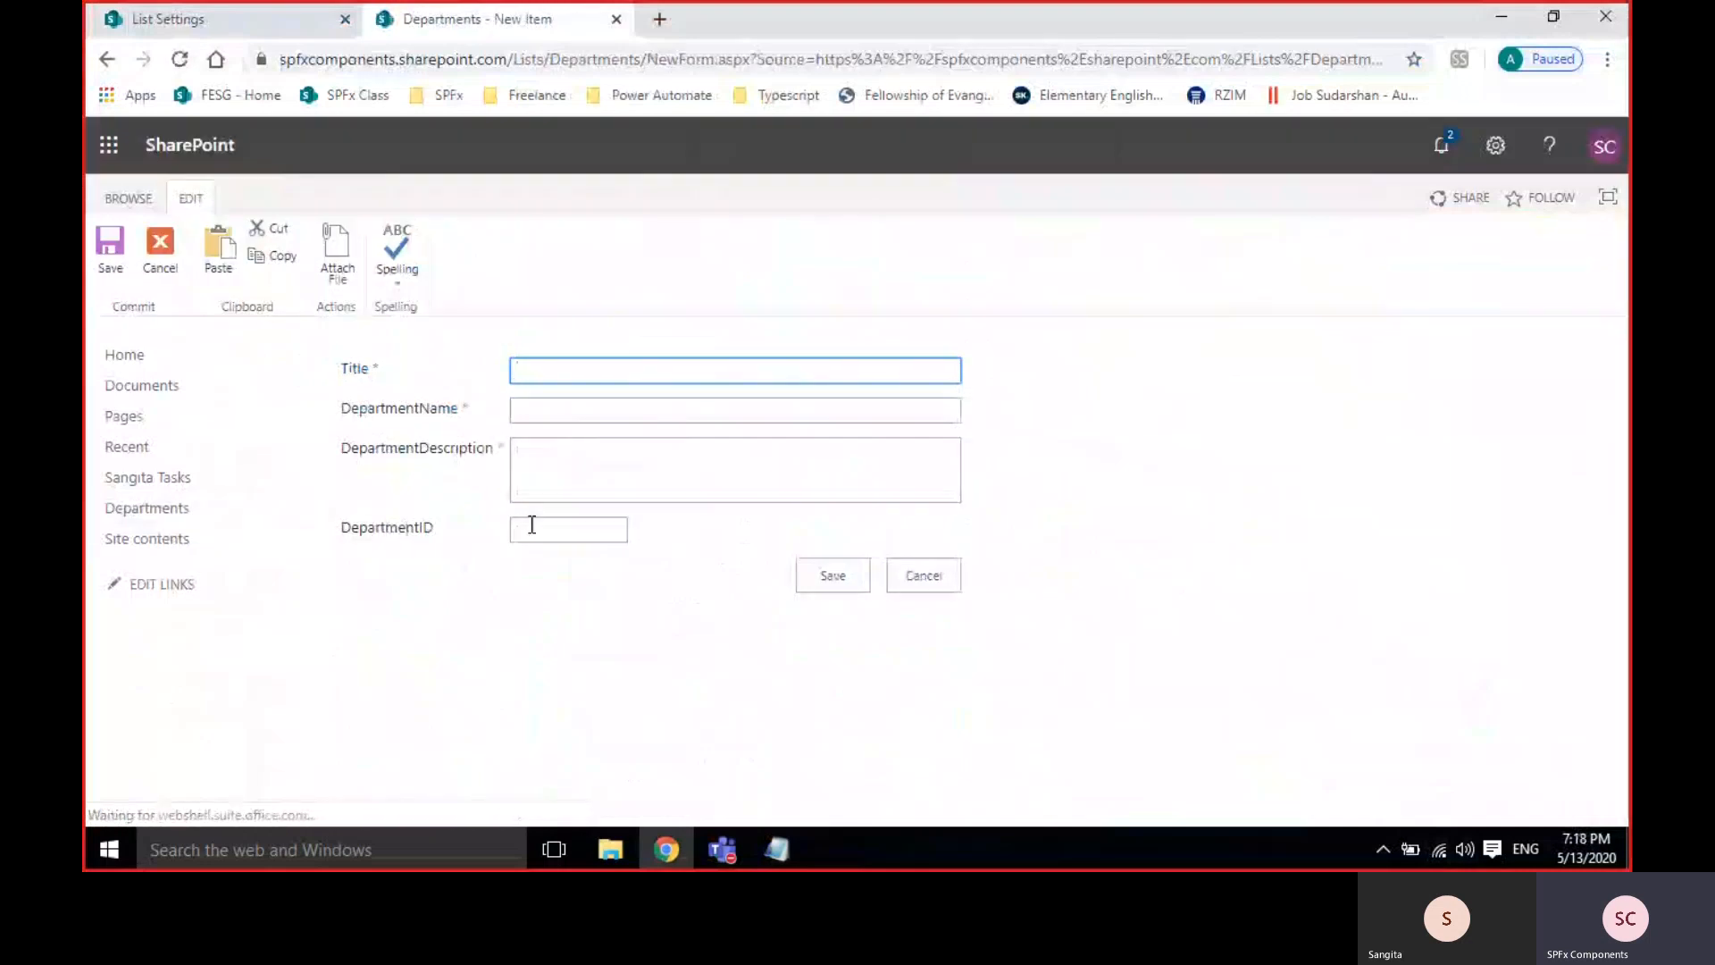
click(530, 527)
text(1)
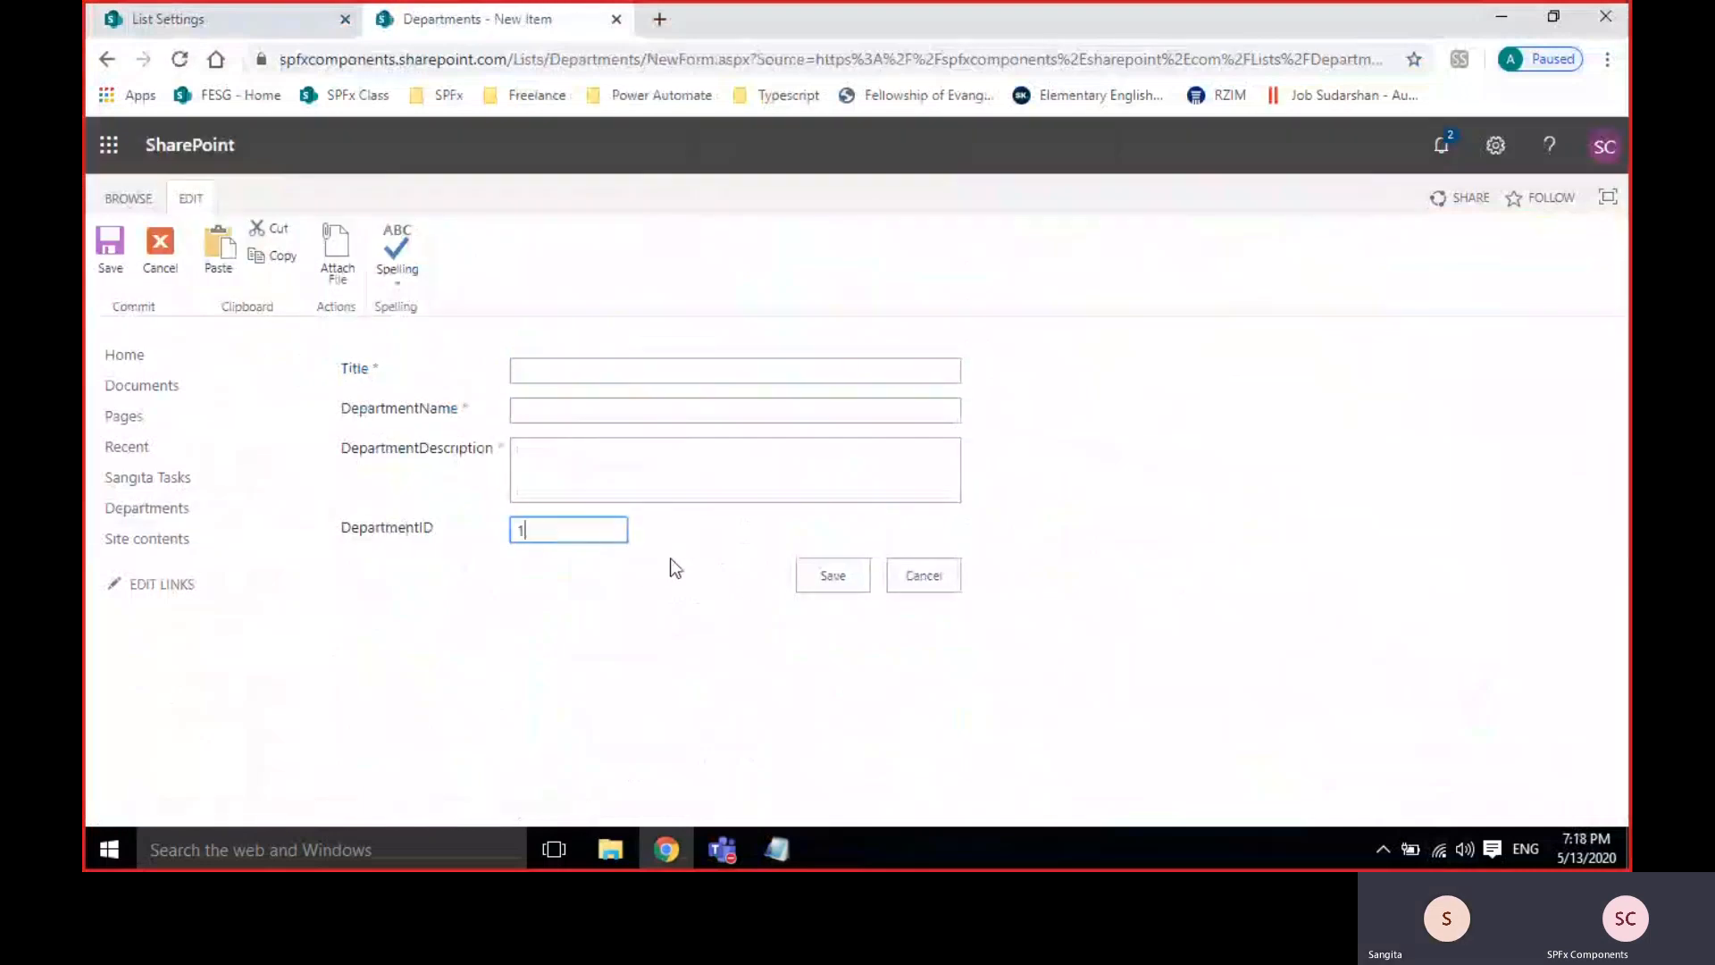
click(826, 575)
click(560, 607)
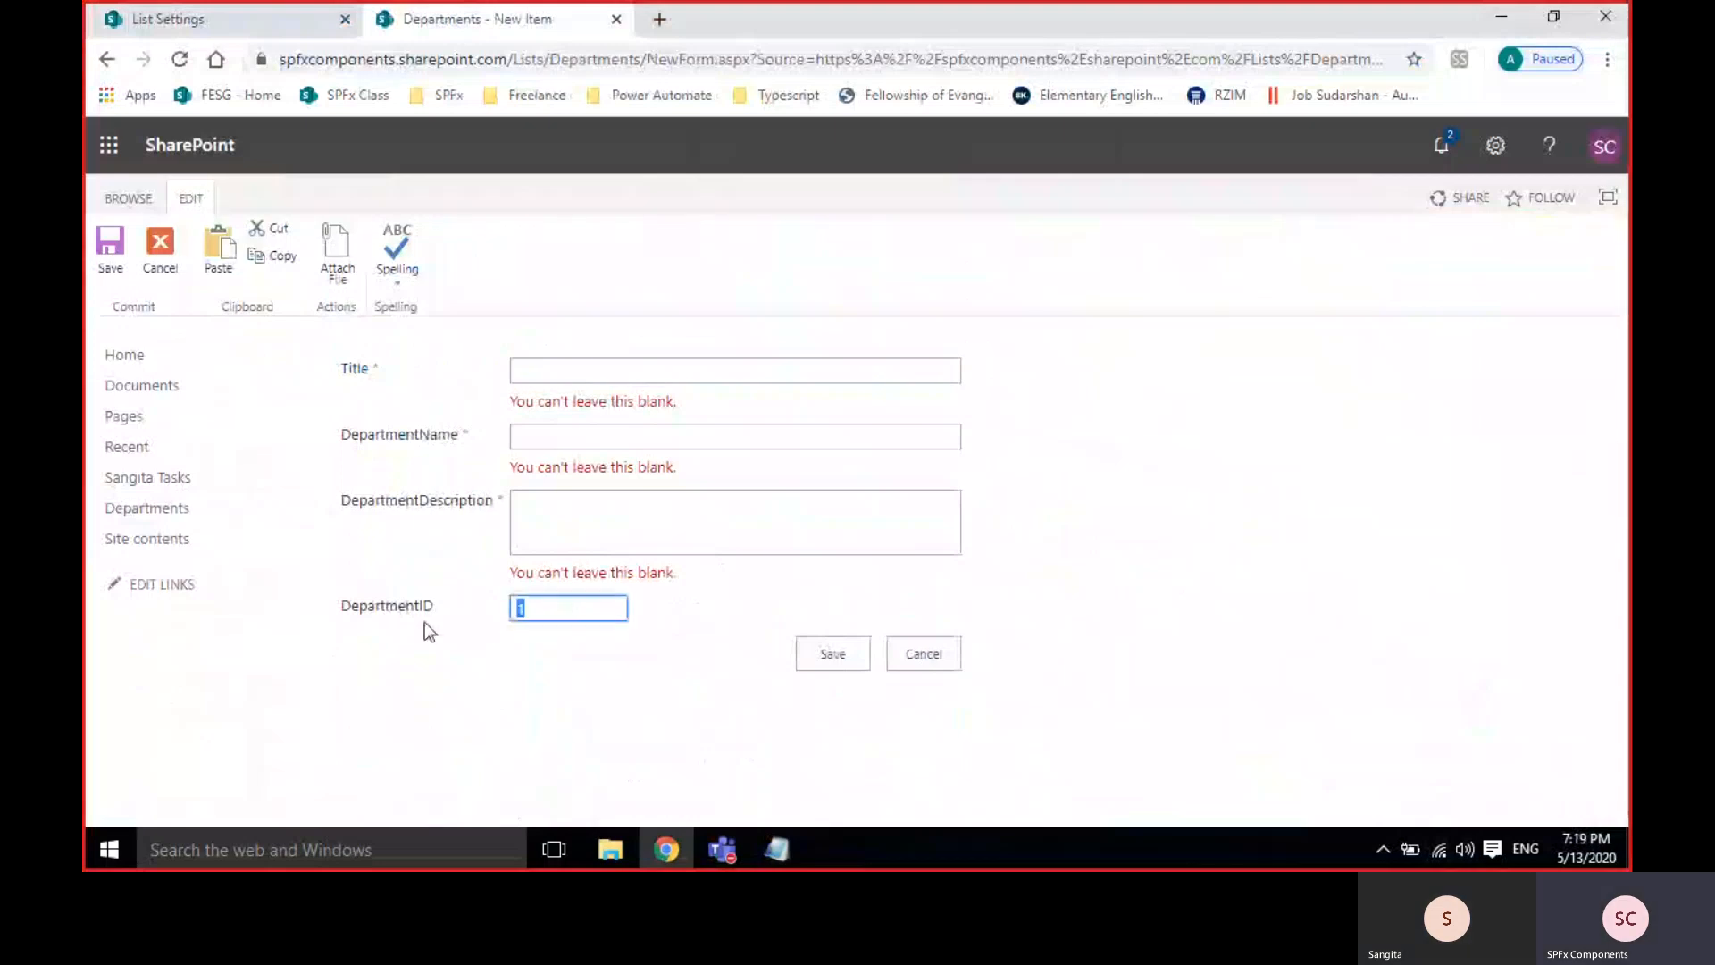
key(BackSpace)
text(6000)
click(834, 664)
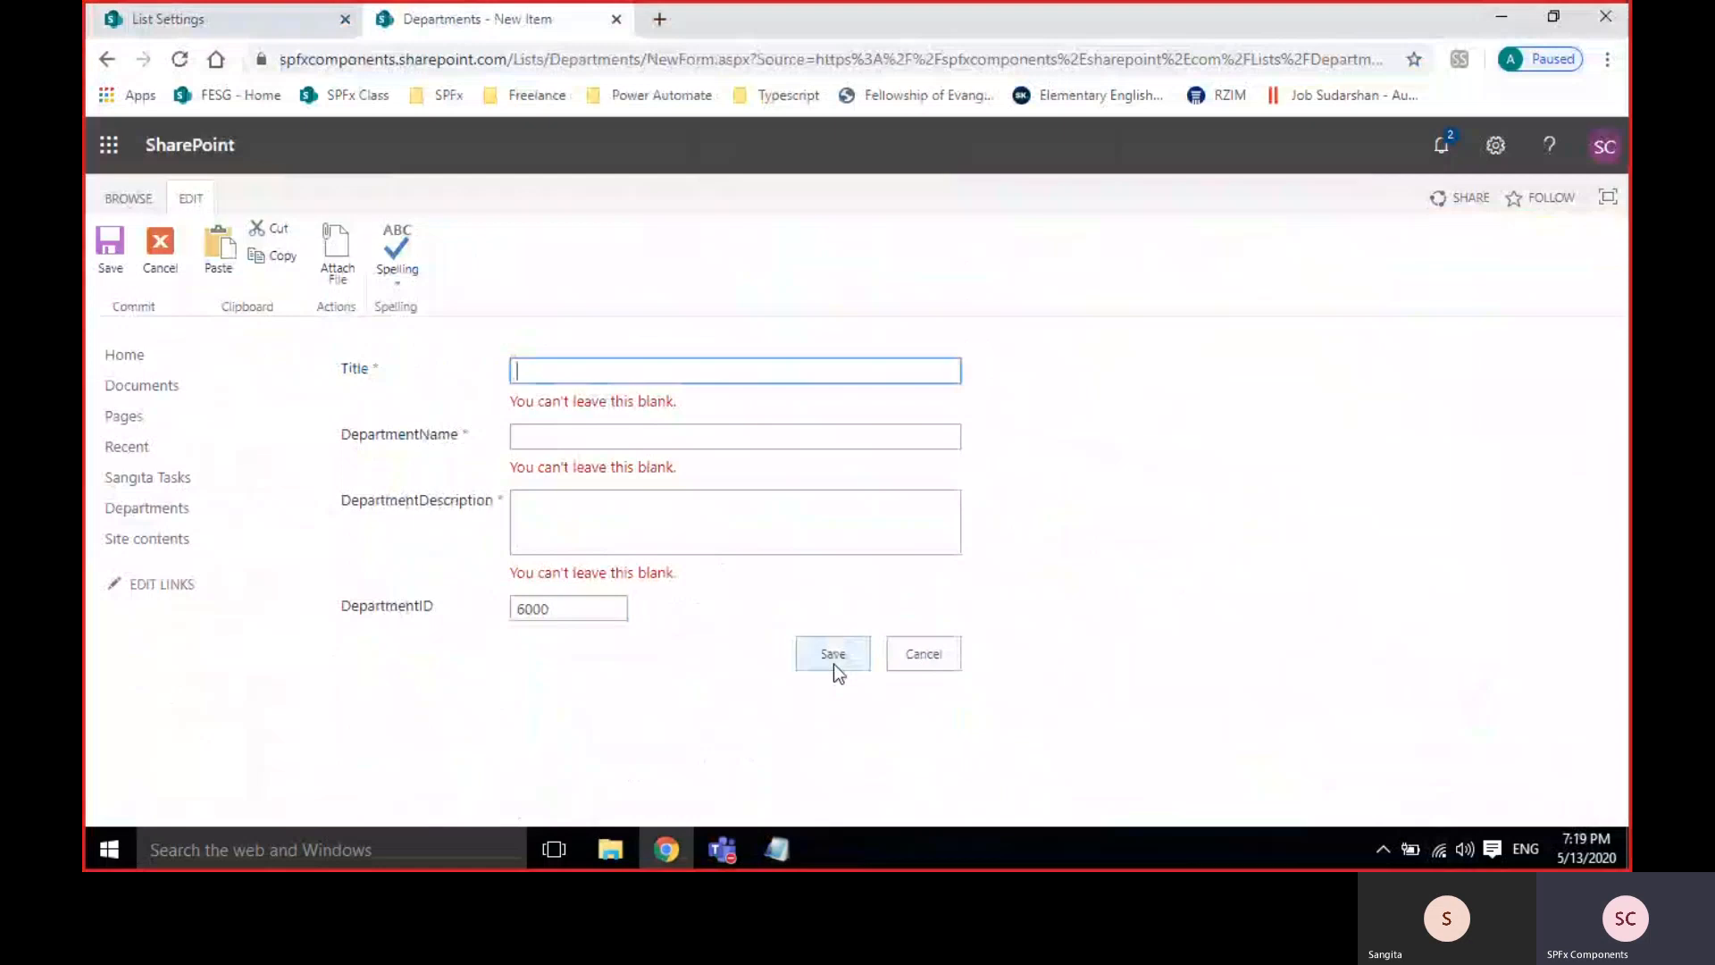
Fill Title and DepartmentName with 'test' and the description 'stes', then save, getting the range error.
click(568, 373)
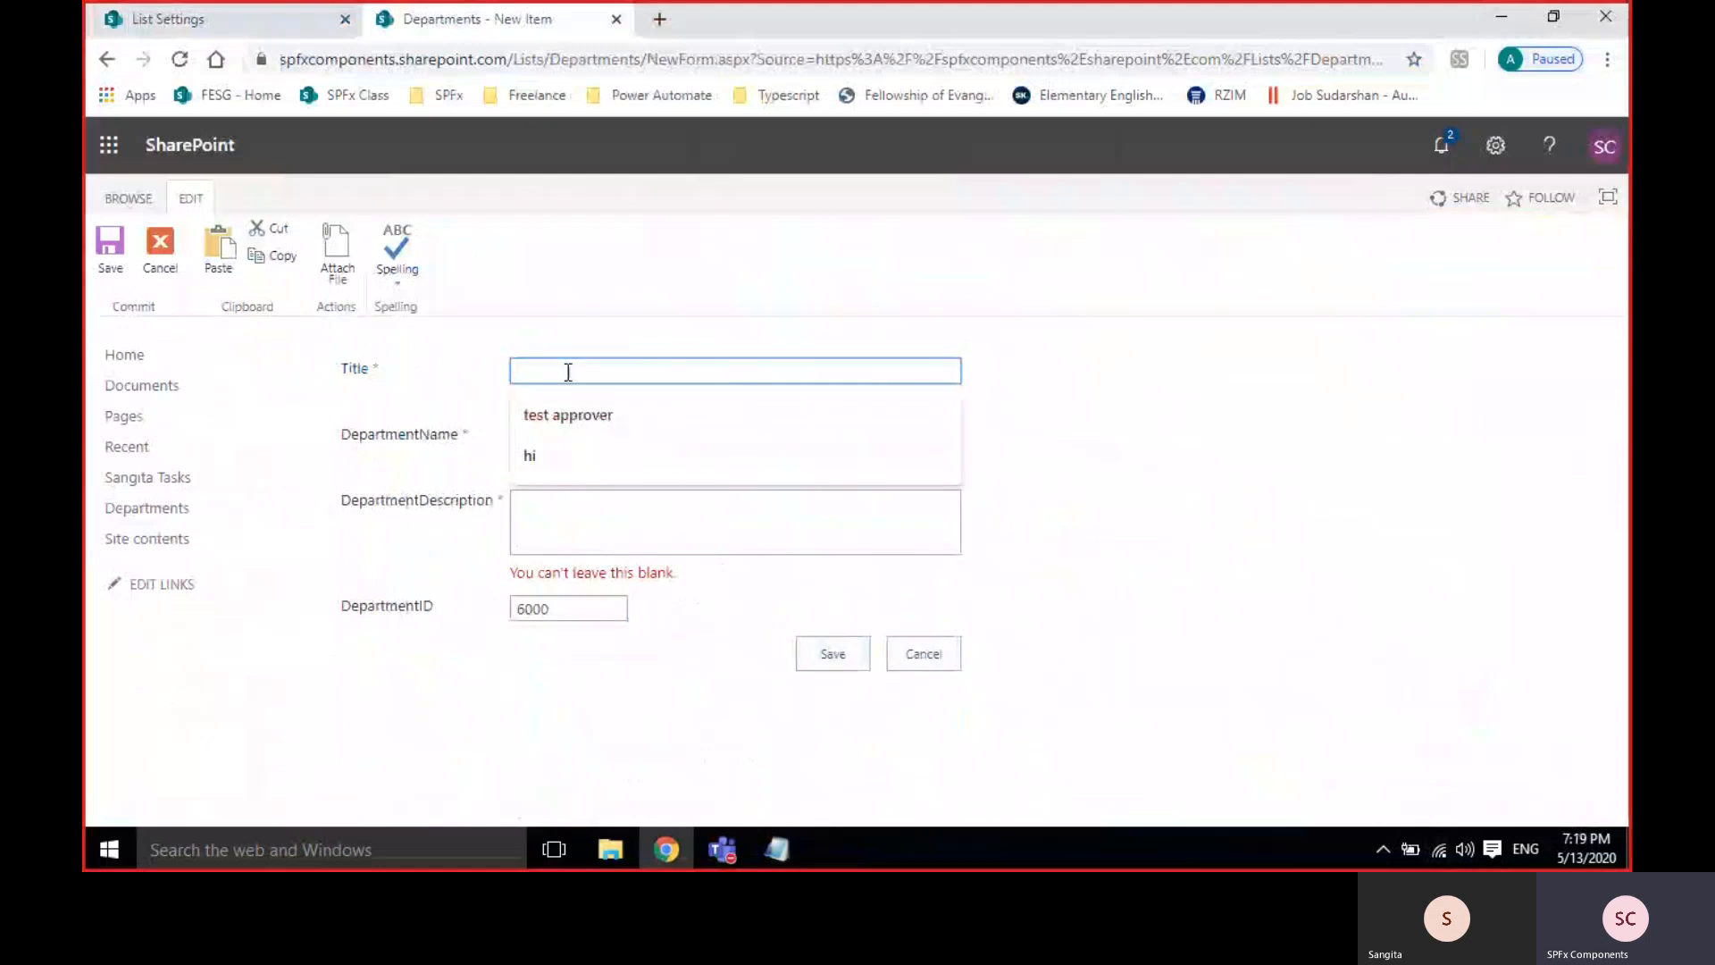
text(test)
click(425, 433)
click(561, 426)
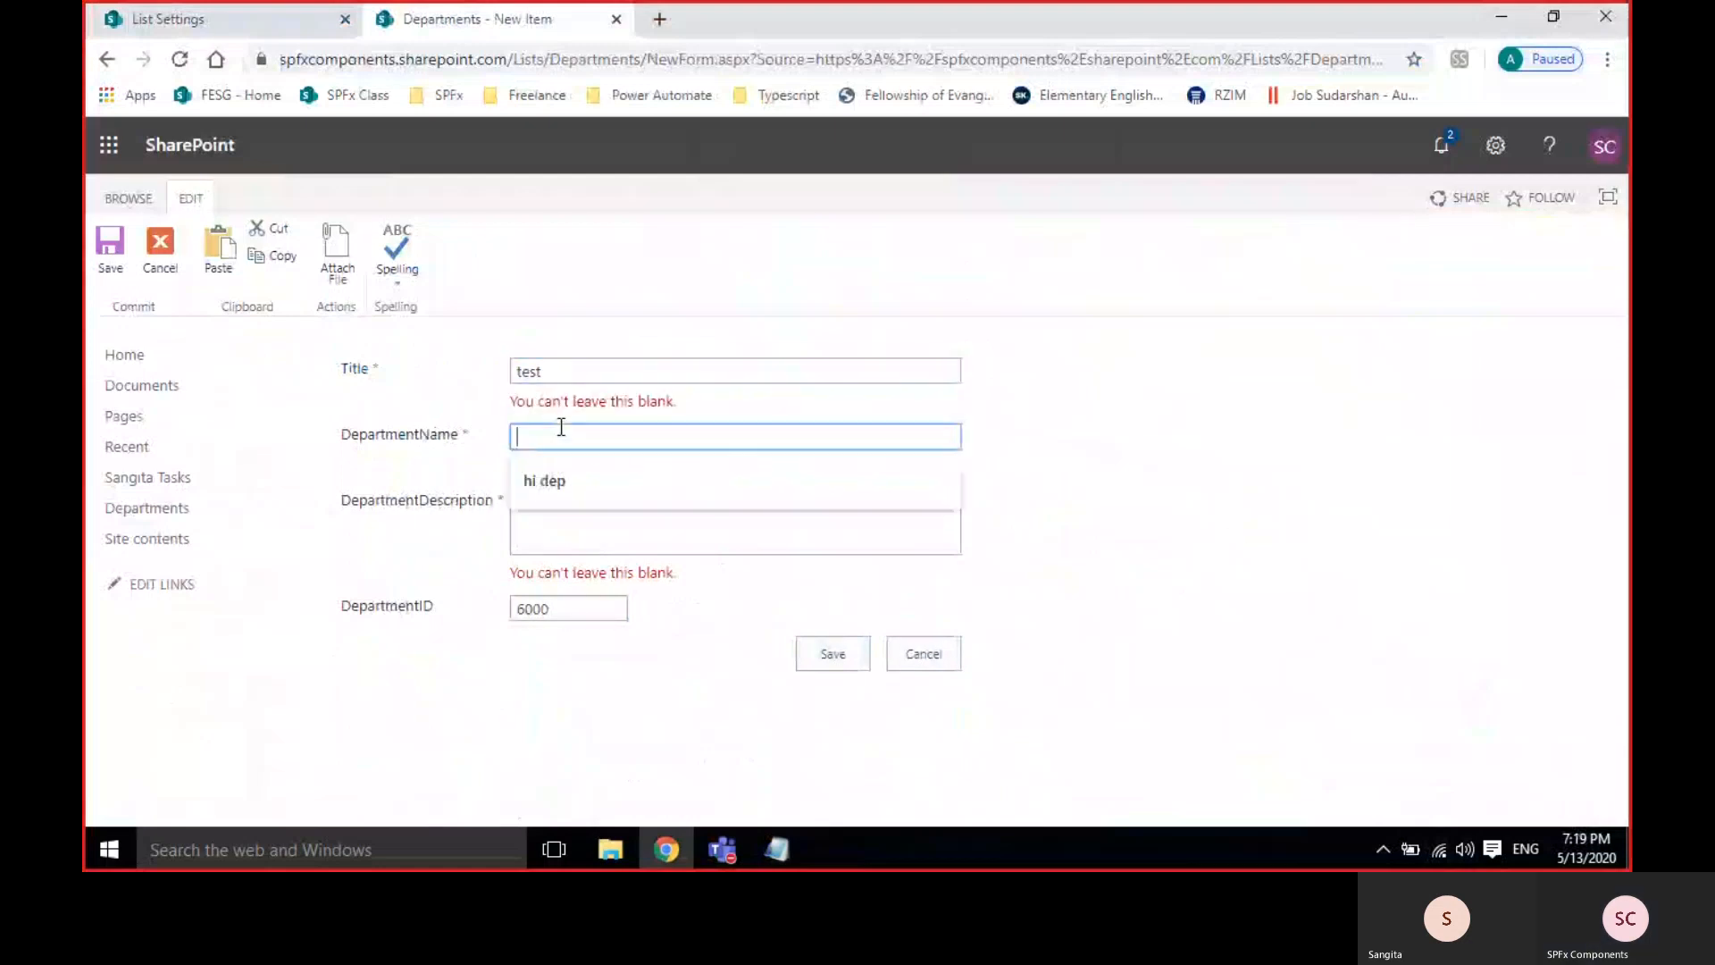
text(test)
click(551, 509)
text(stes)
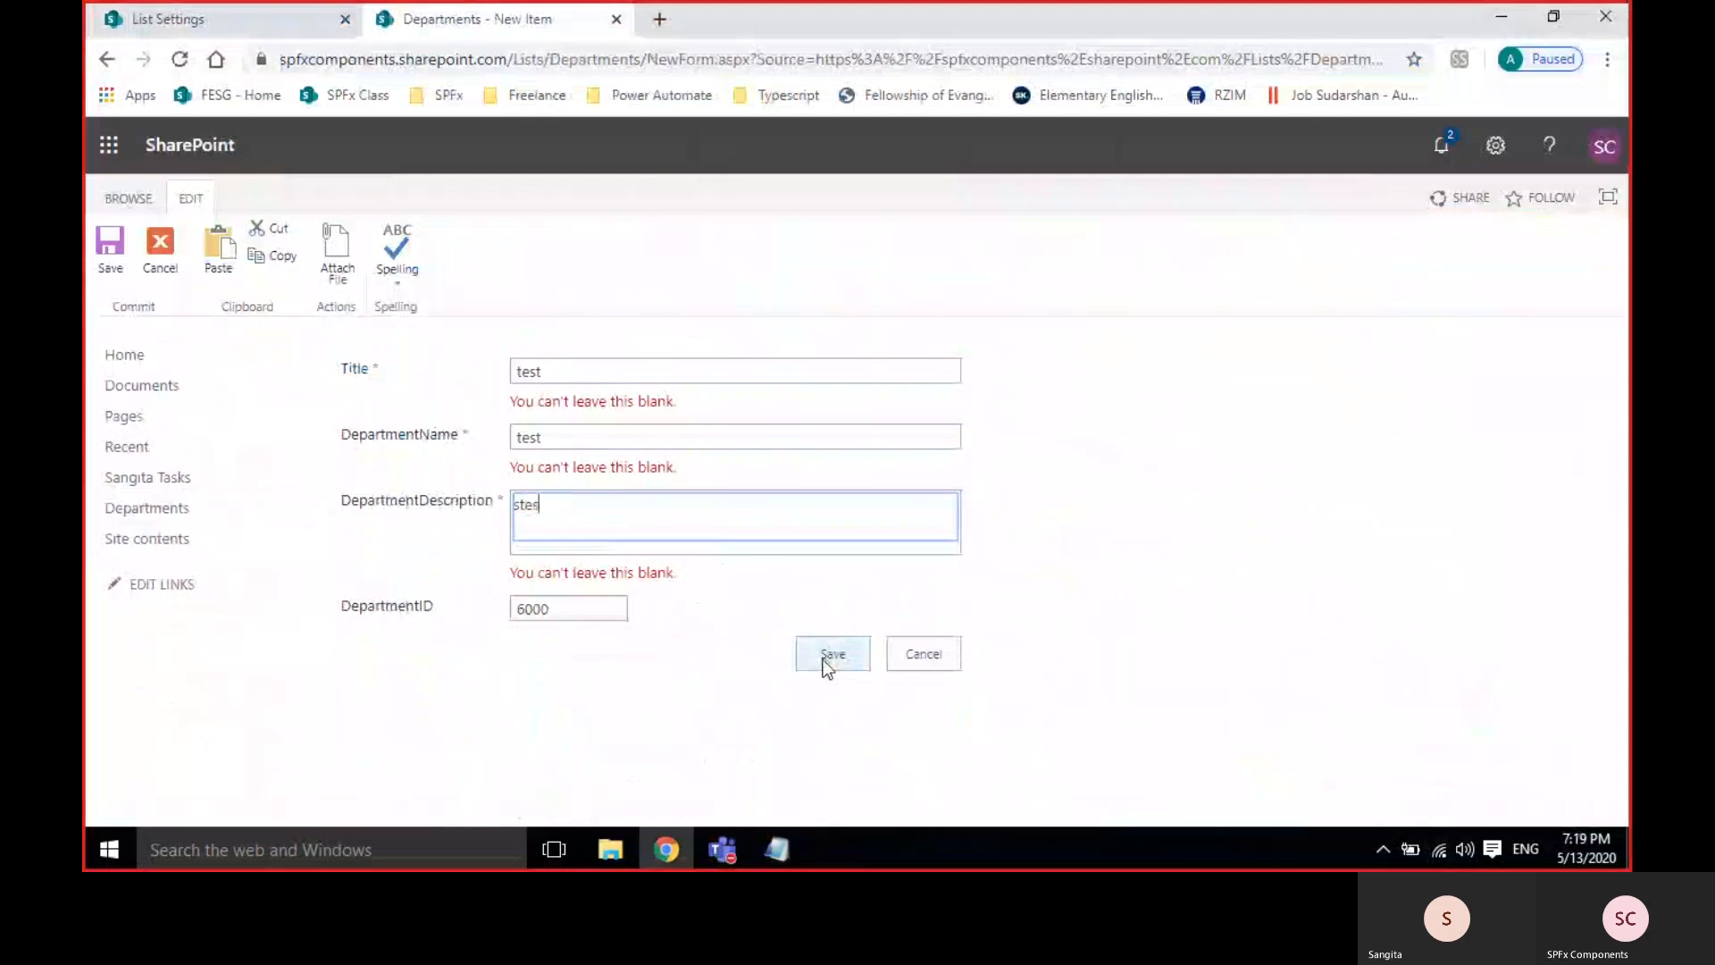
click(816, 653)
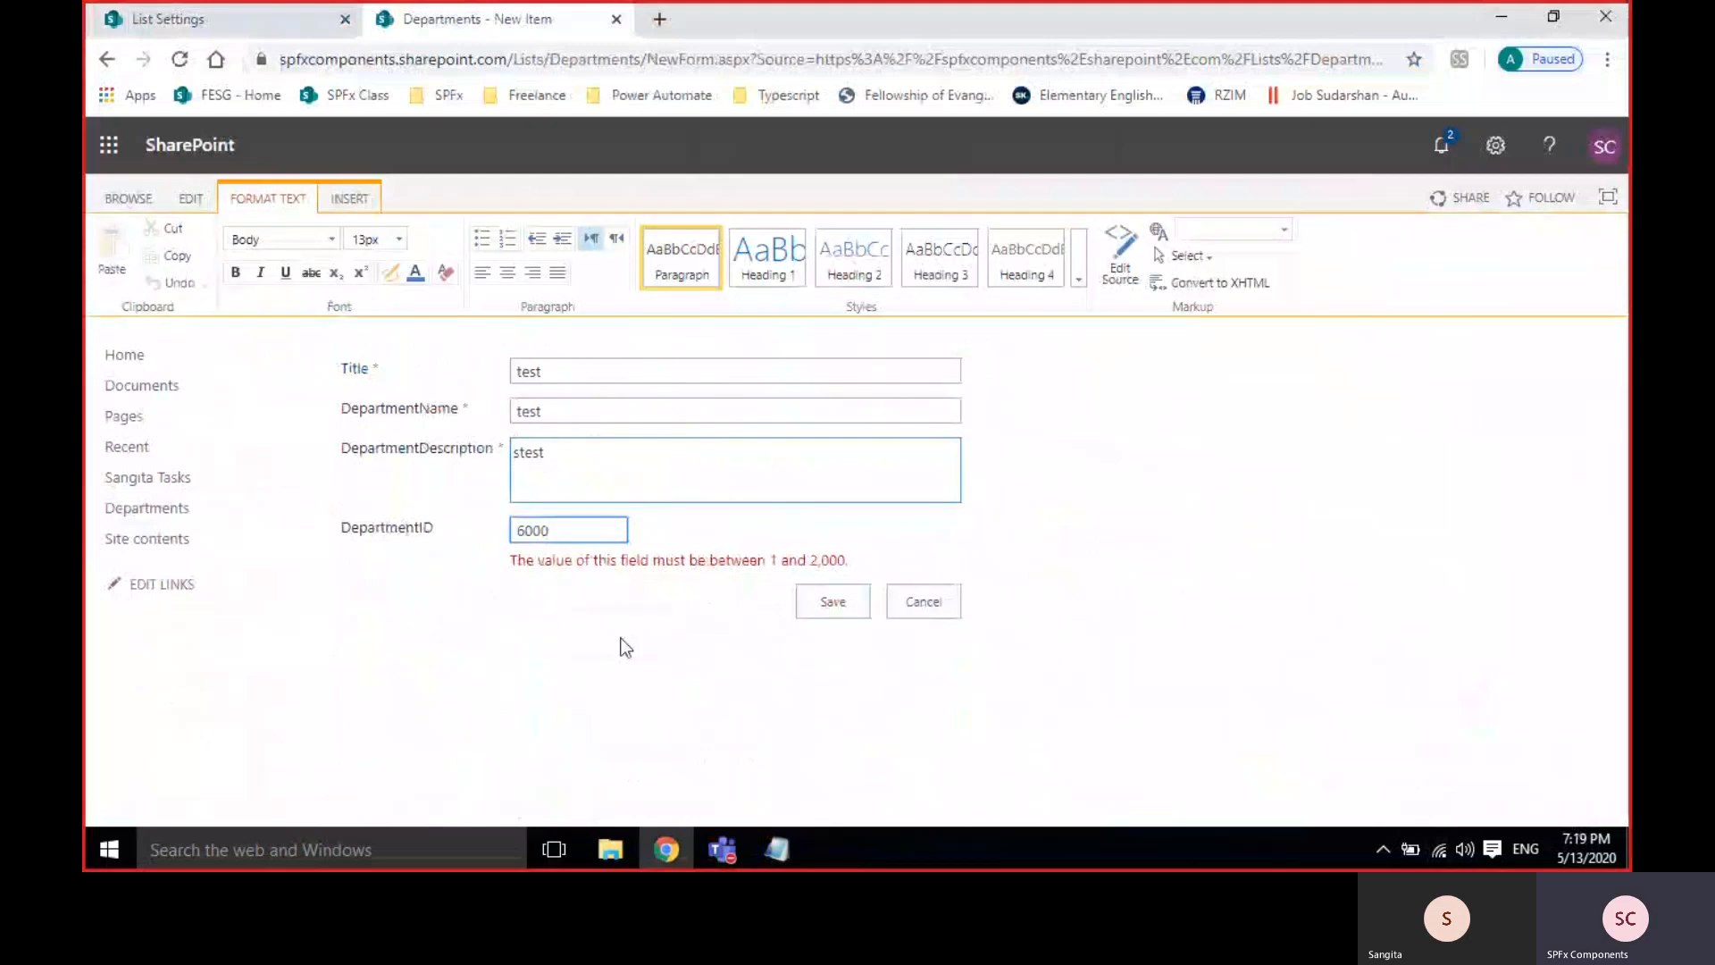
triple_click(653, 568)
click(706, 555)
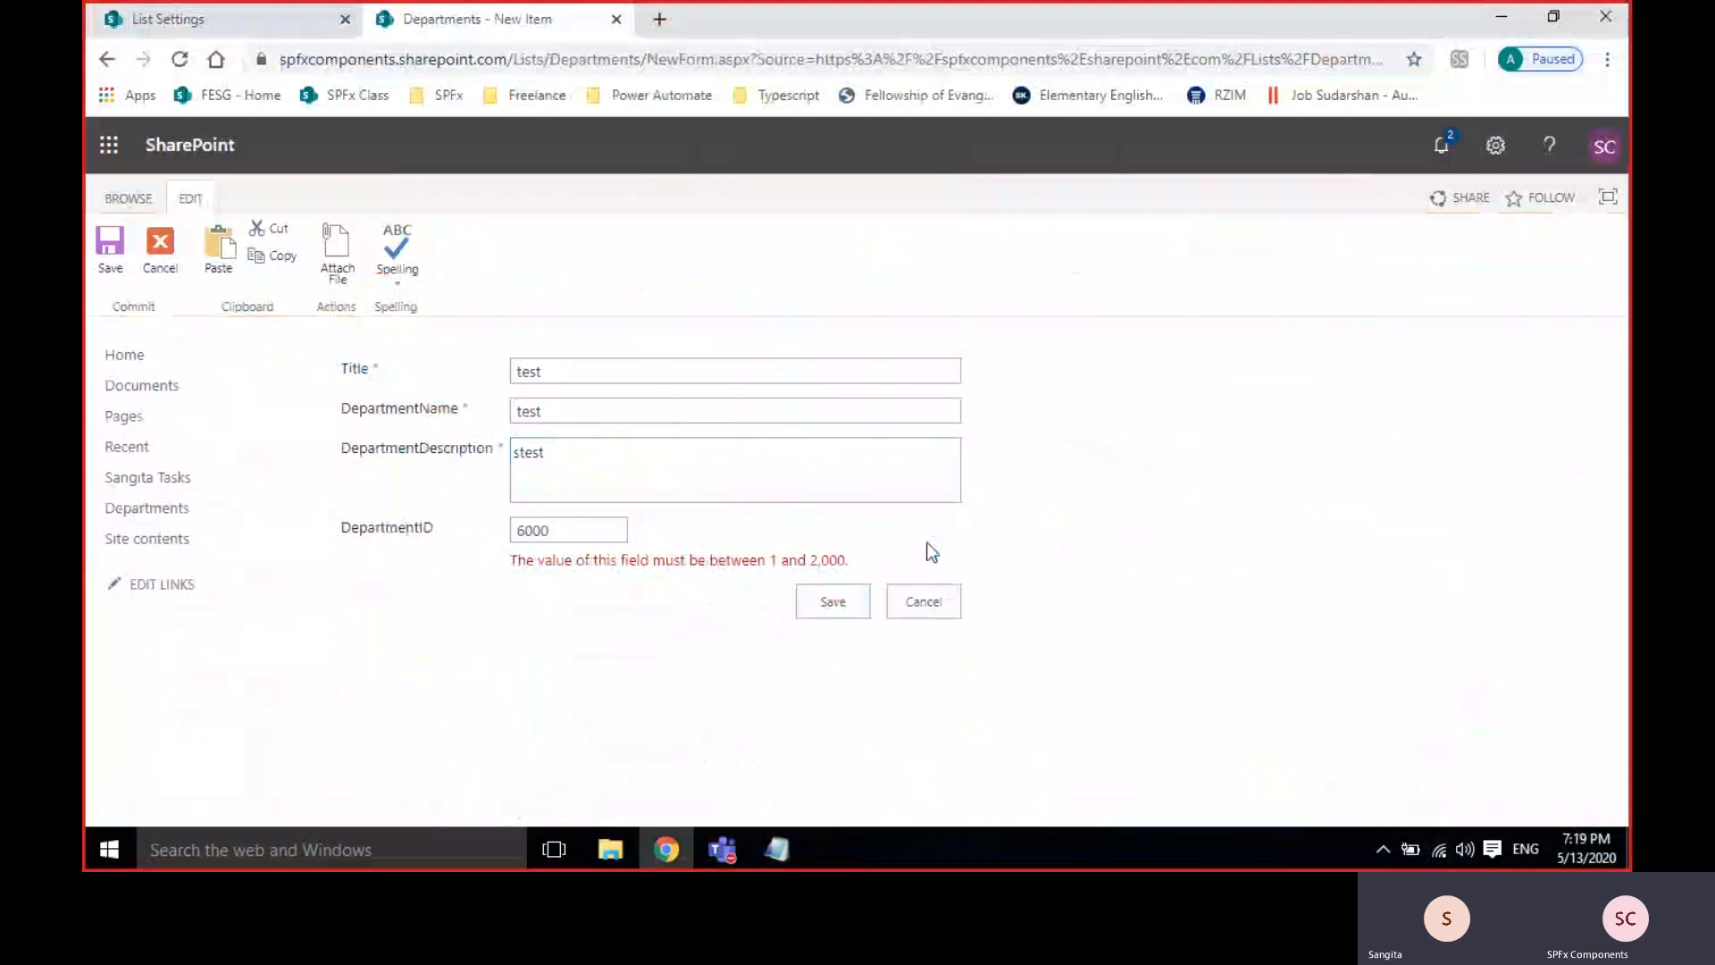
Remove DepartmentID's 2,000 maximum and minimum limits, then cancel the rejected test item.
click(254, 17)
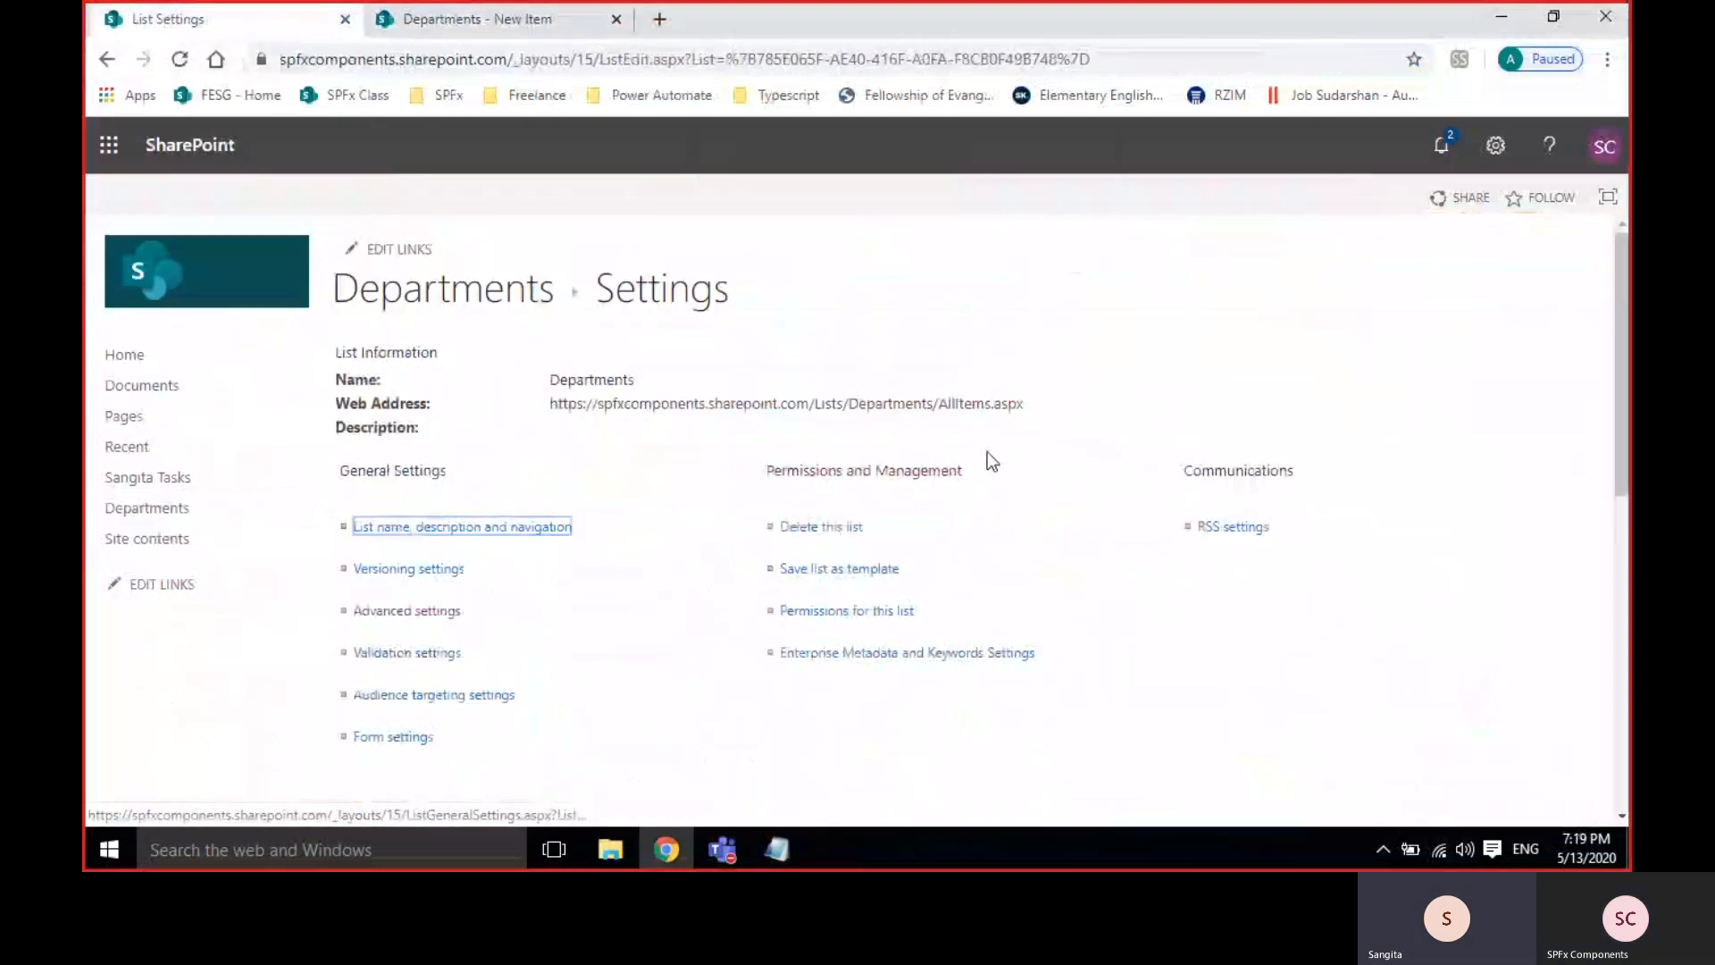
scroll(987, 452, down, 6)
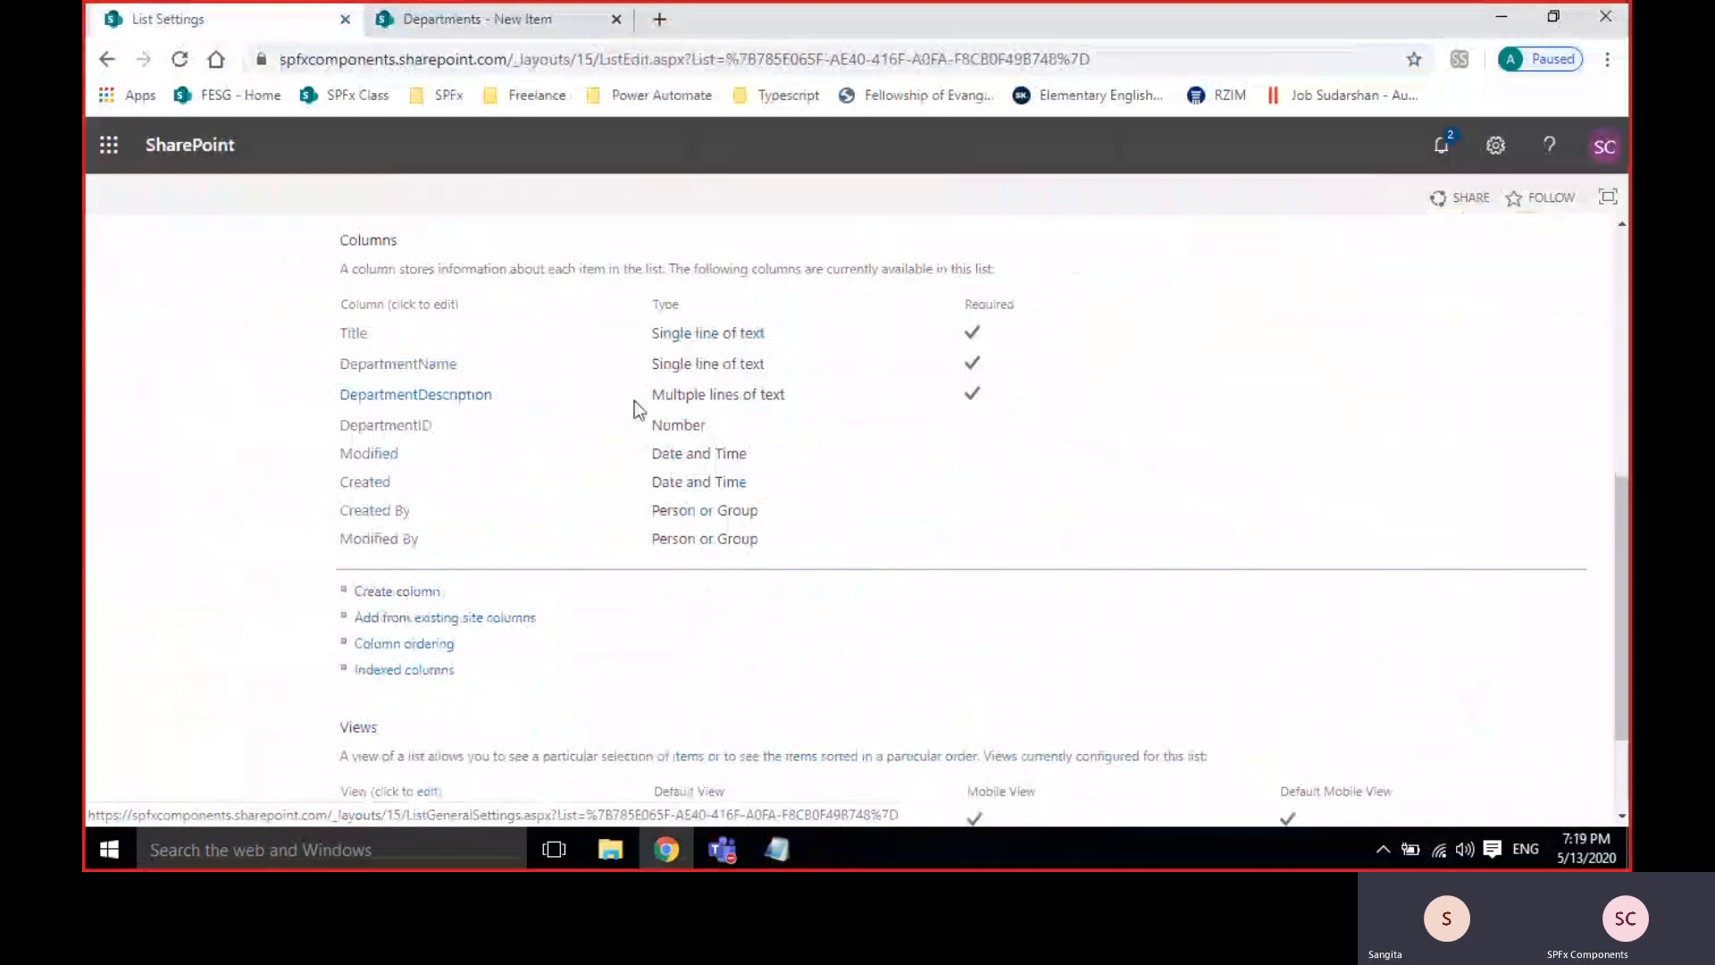
click(398, 433)
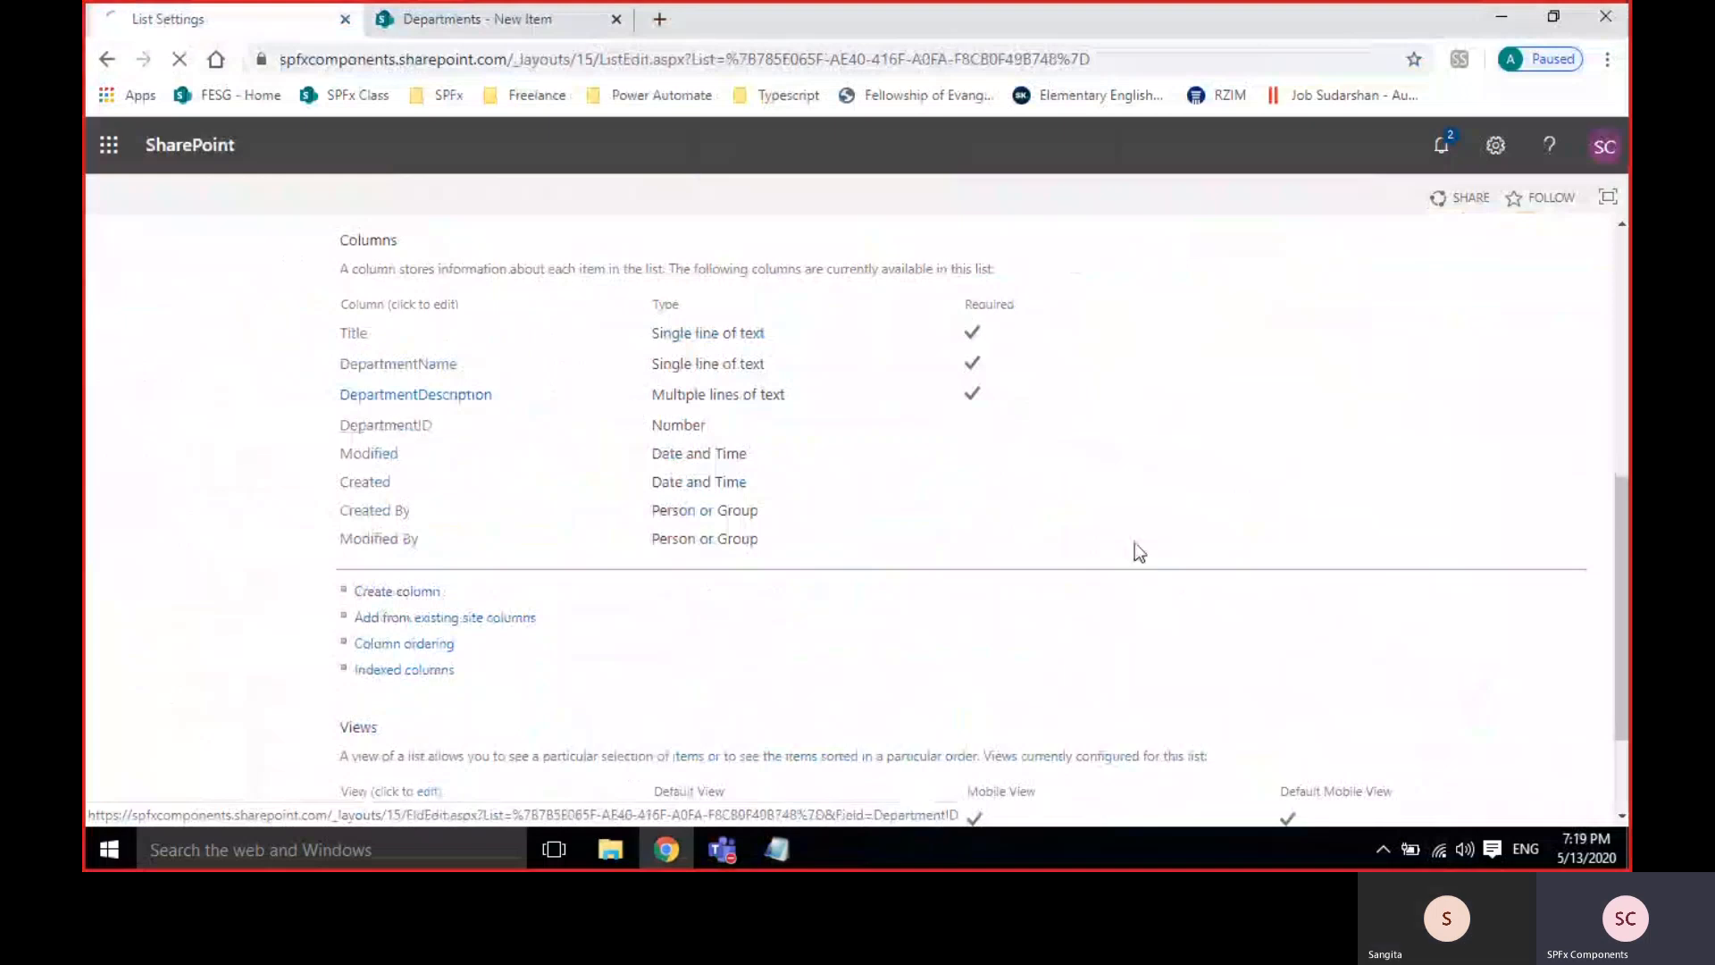
scroll(1168, 544, down, 5)
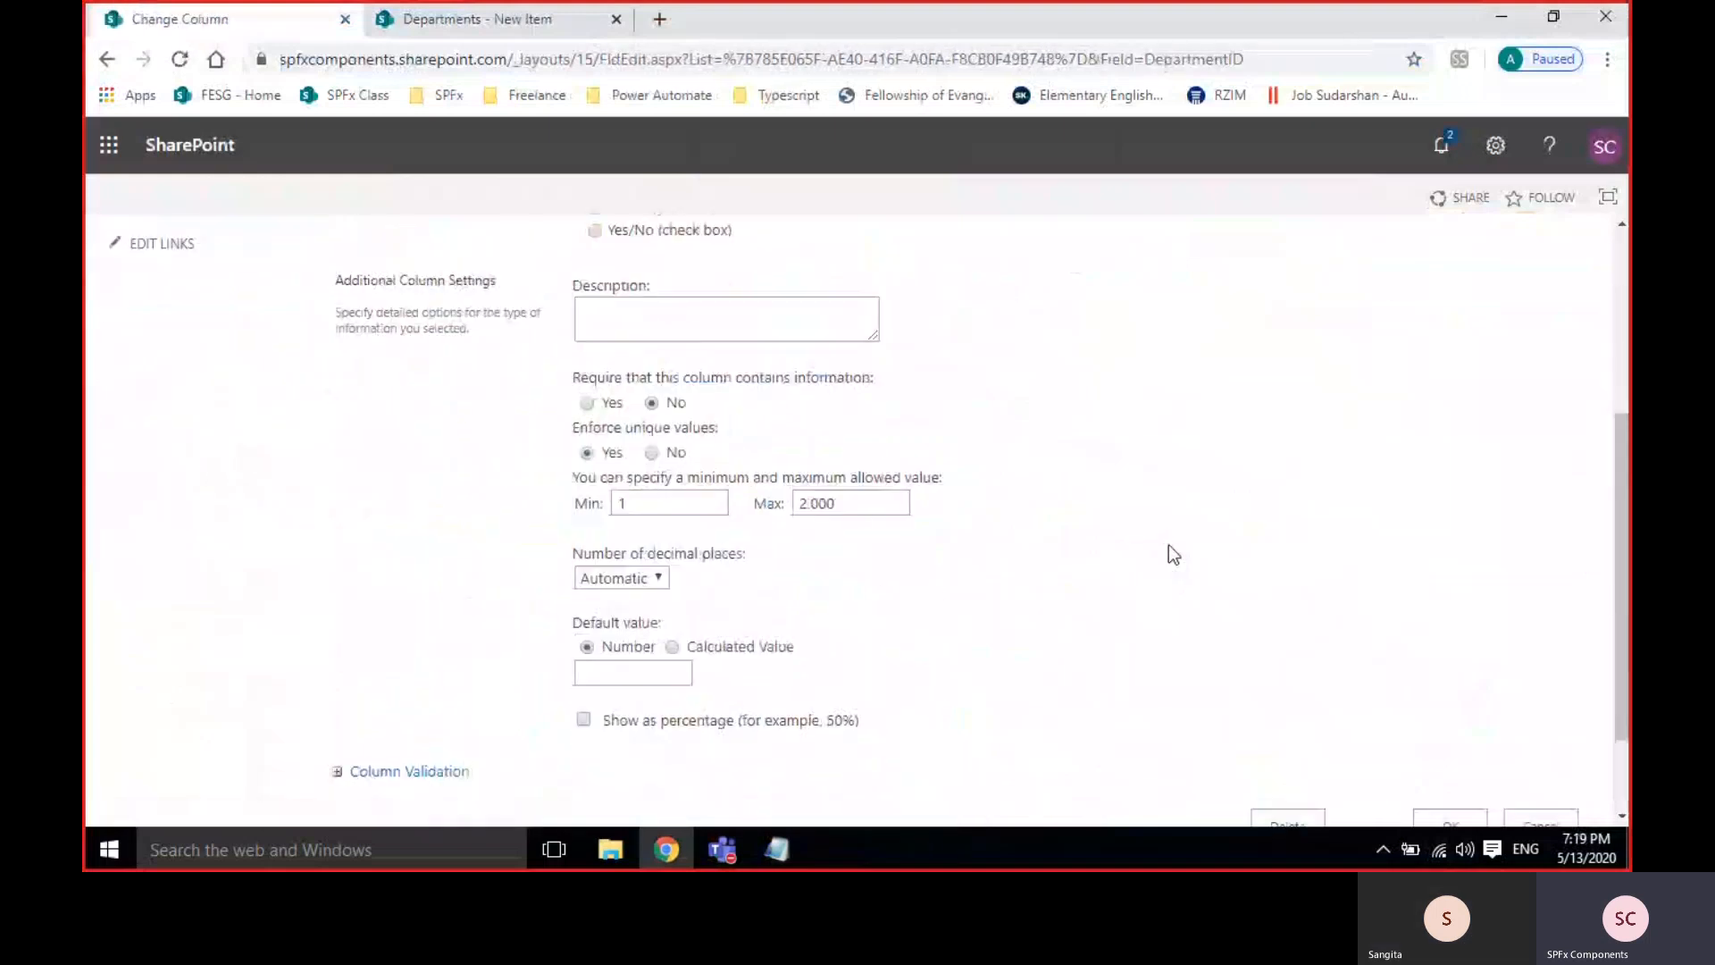
double_click(823, 505)
key(BackSpace)
click(645, 500)
scroll(1386, 604, down, 2)
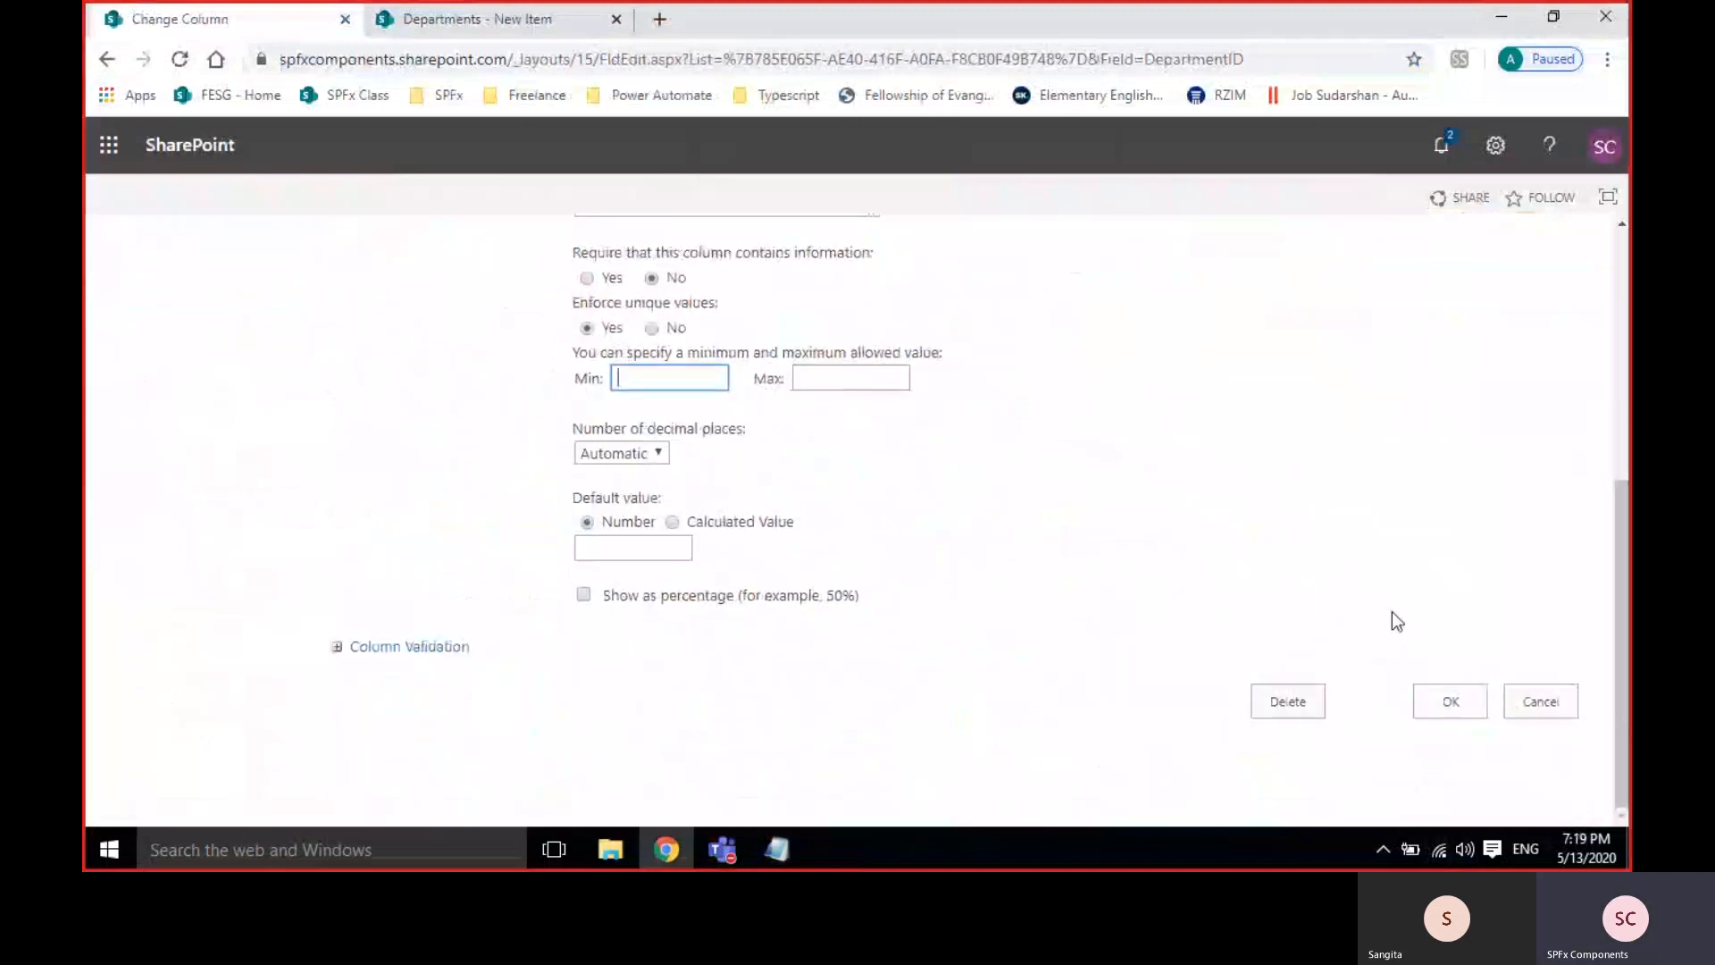
click(1429, 706)
click(400, 18)
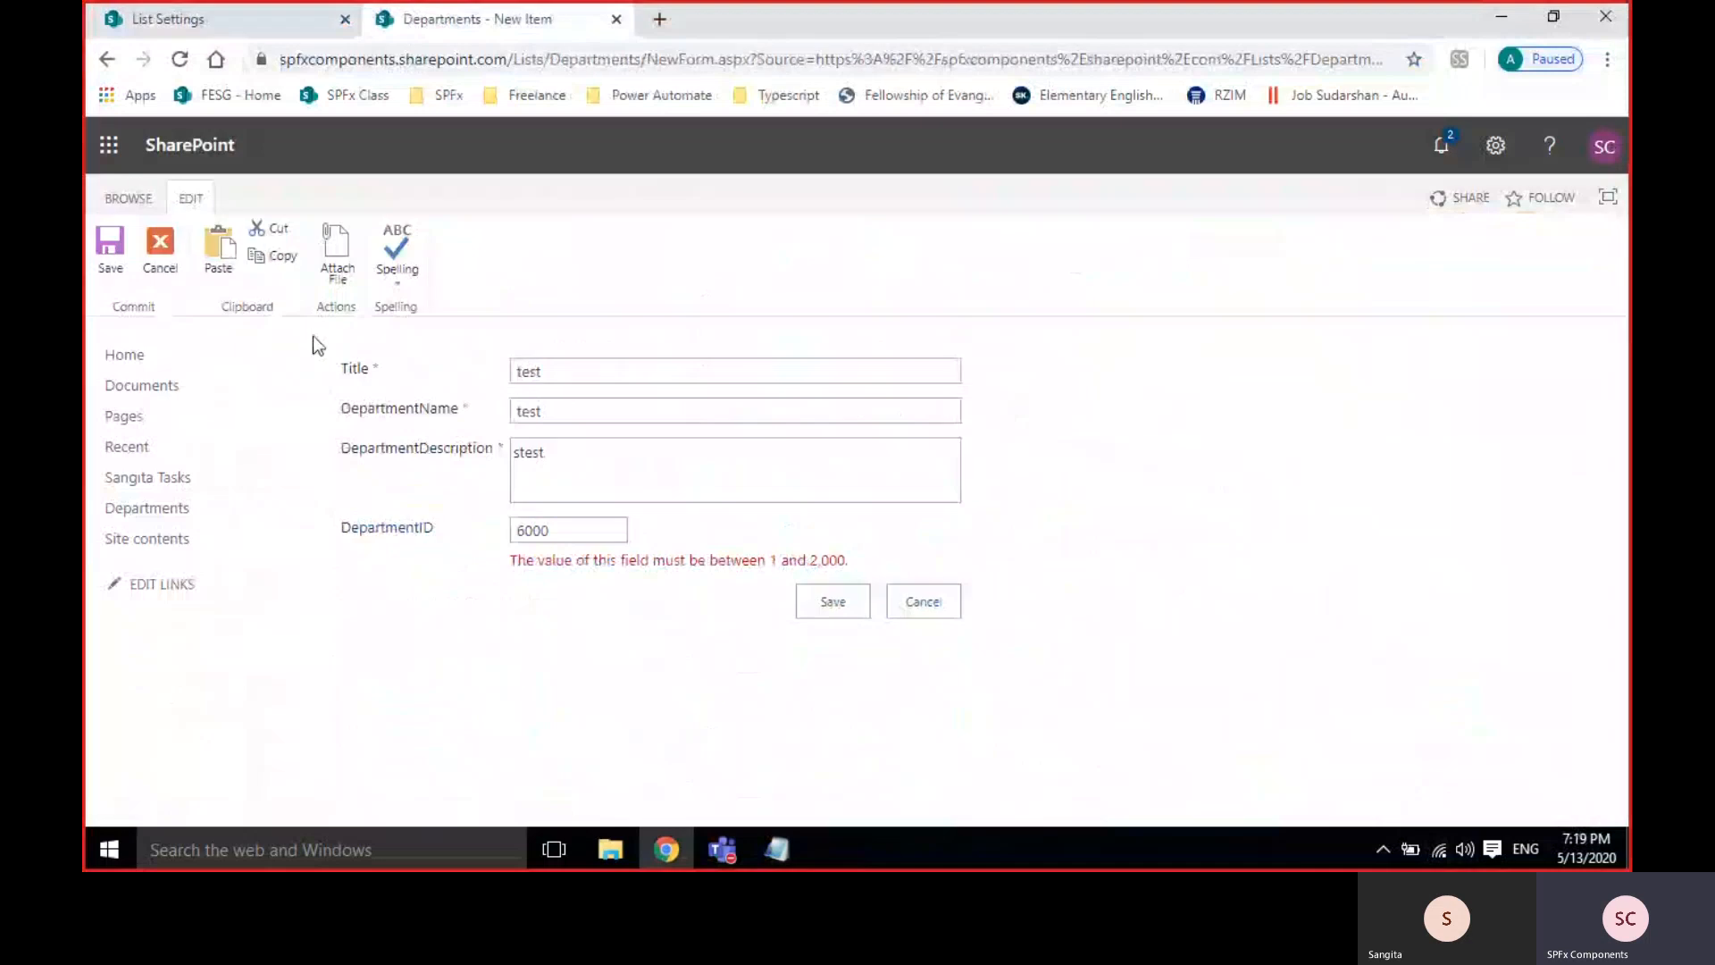
click(911, 607)
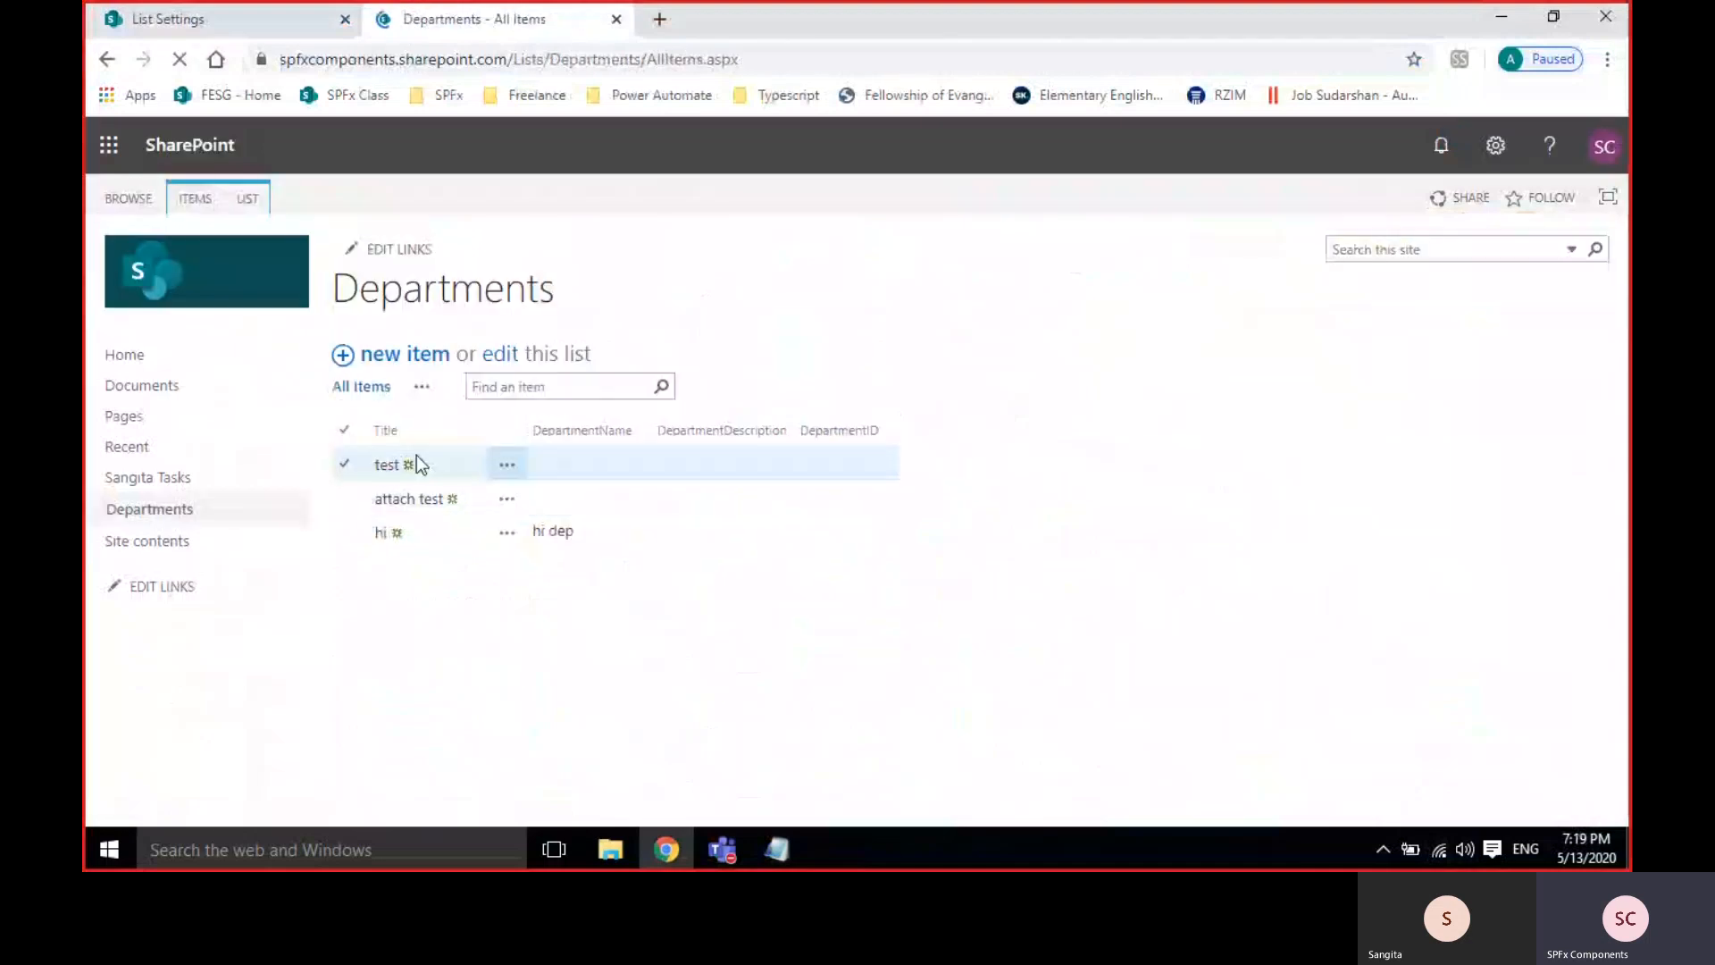
Save a new item with Title, DepartmentName and DepartmentDescription 'test' and DepartmentID 7,890.
click(414, 361)
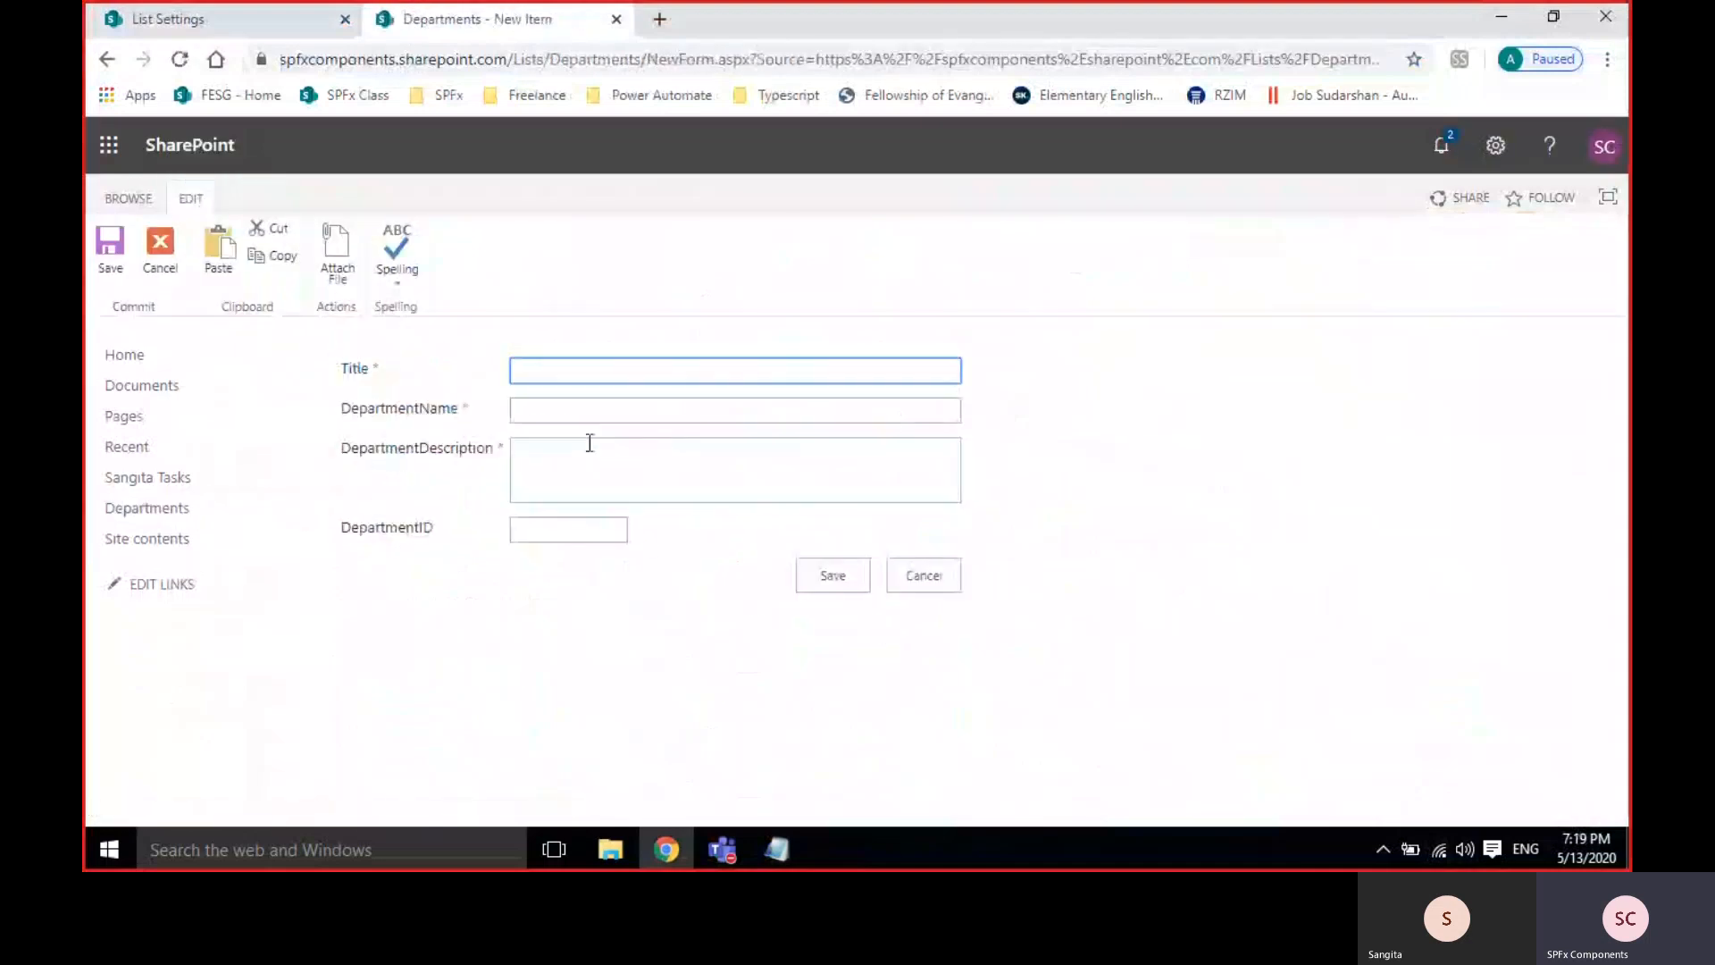
text(test)
click(598, 409)
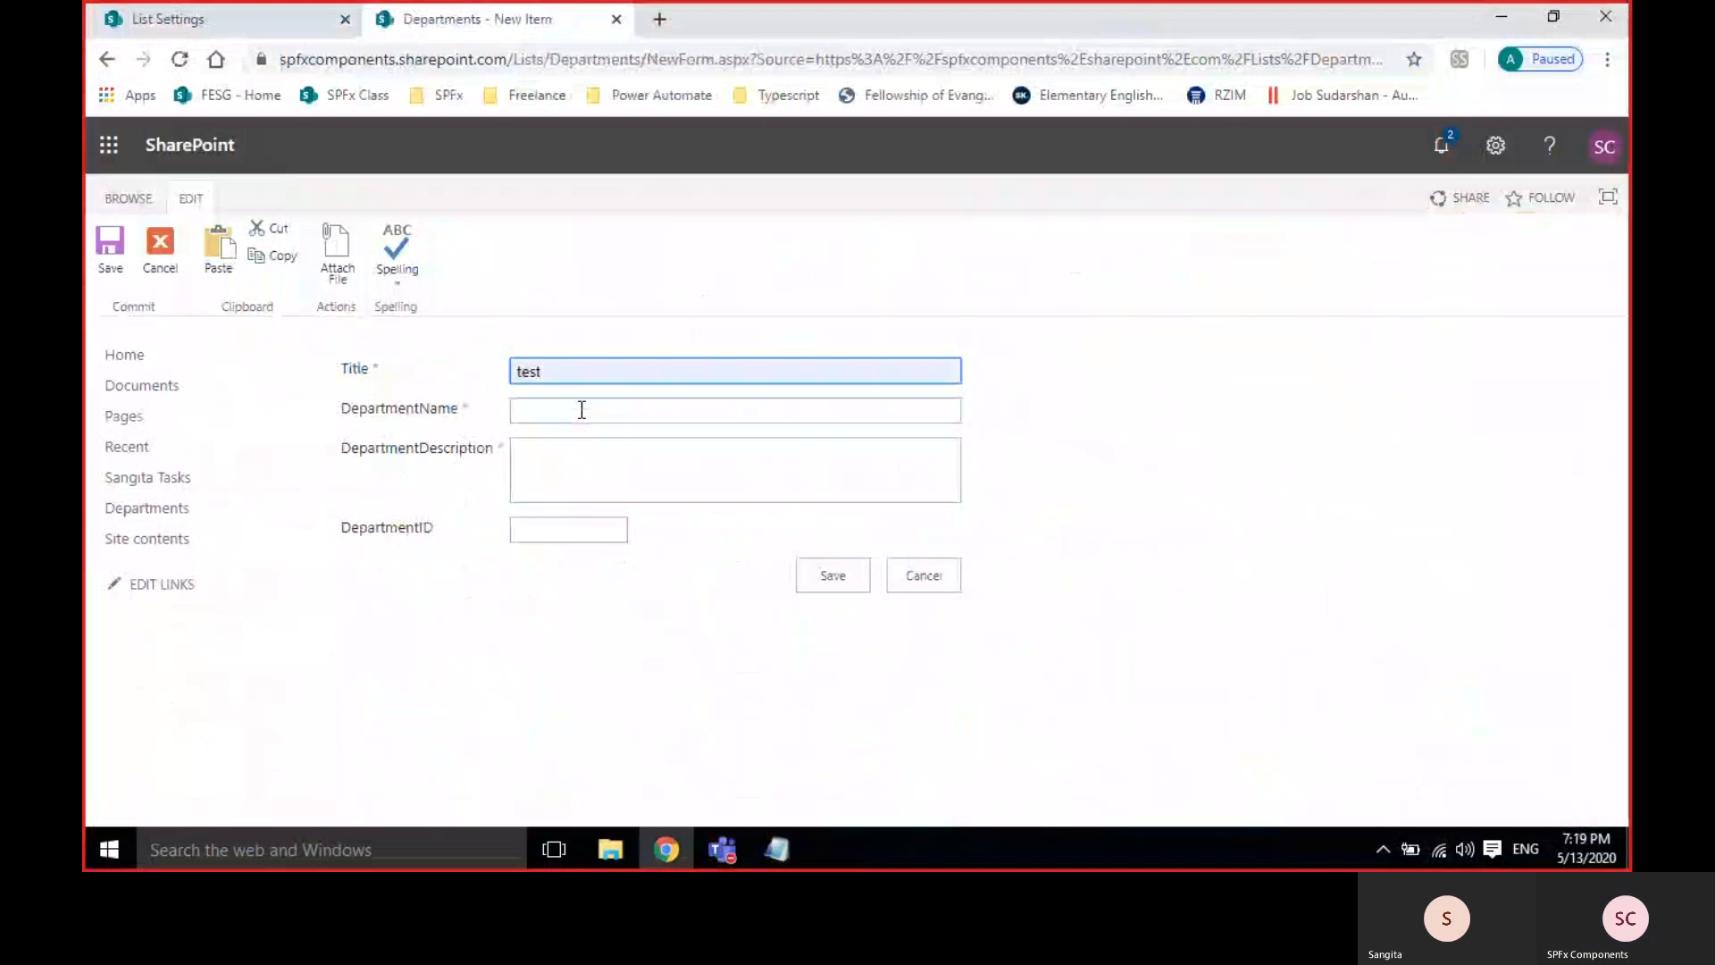
click(581, 409)
text(test)
click(570, 447)
text(test)
click(565, 531)
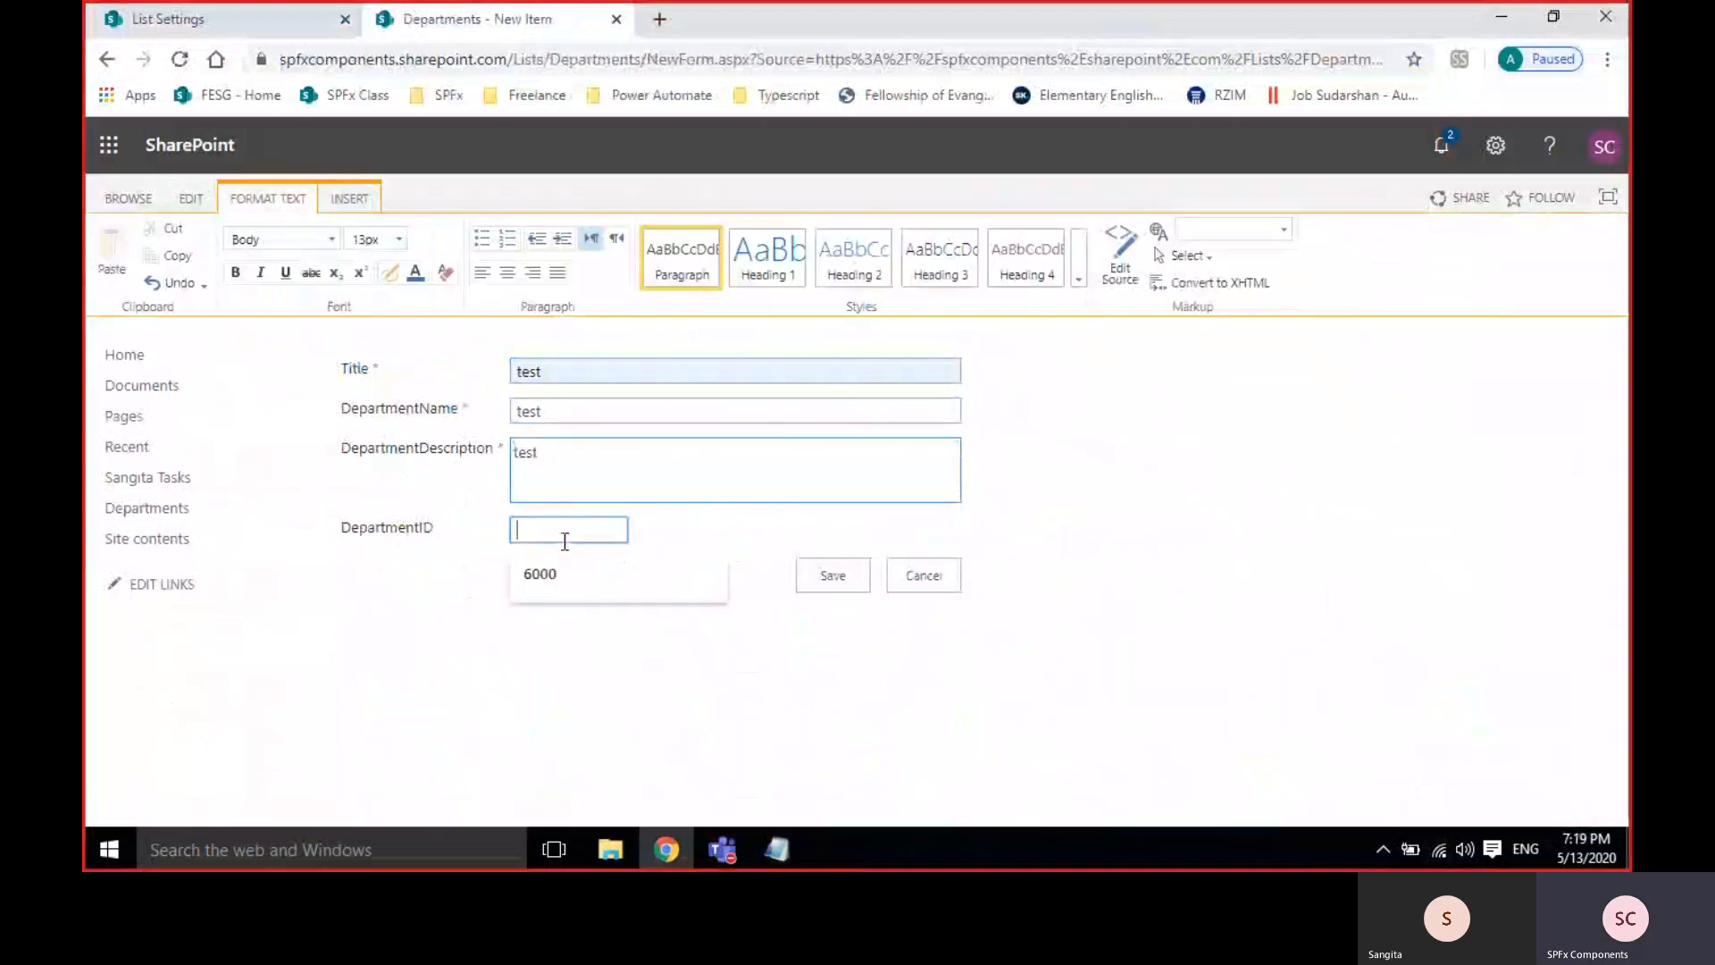
text(7890)
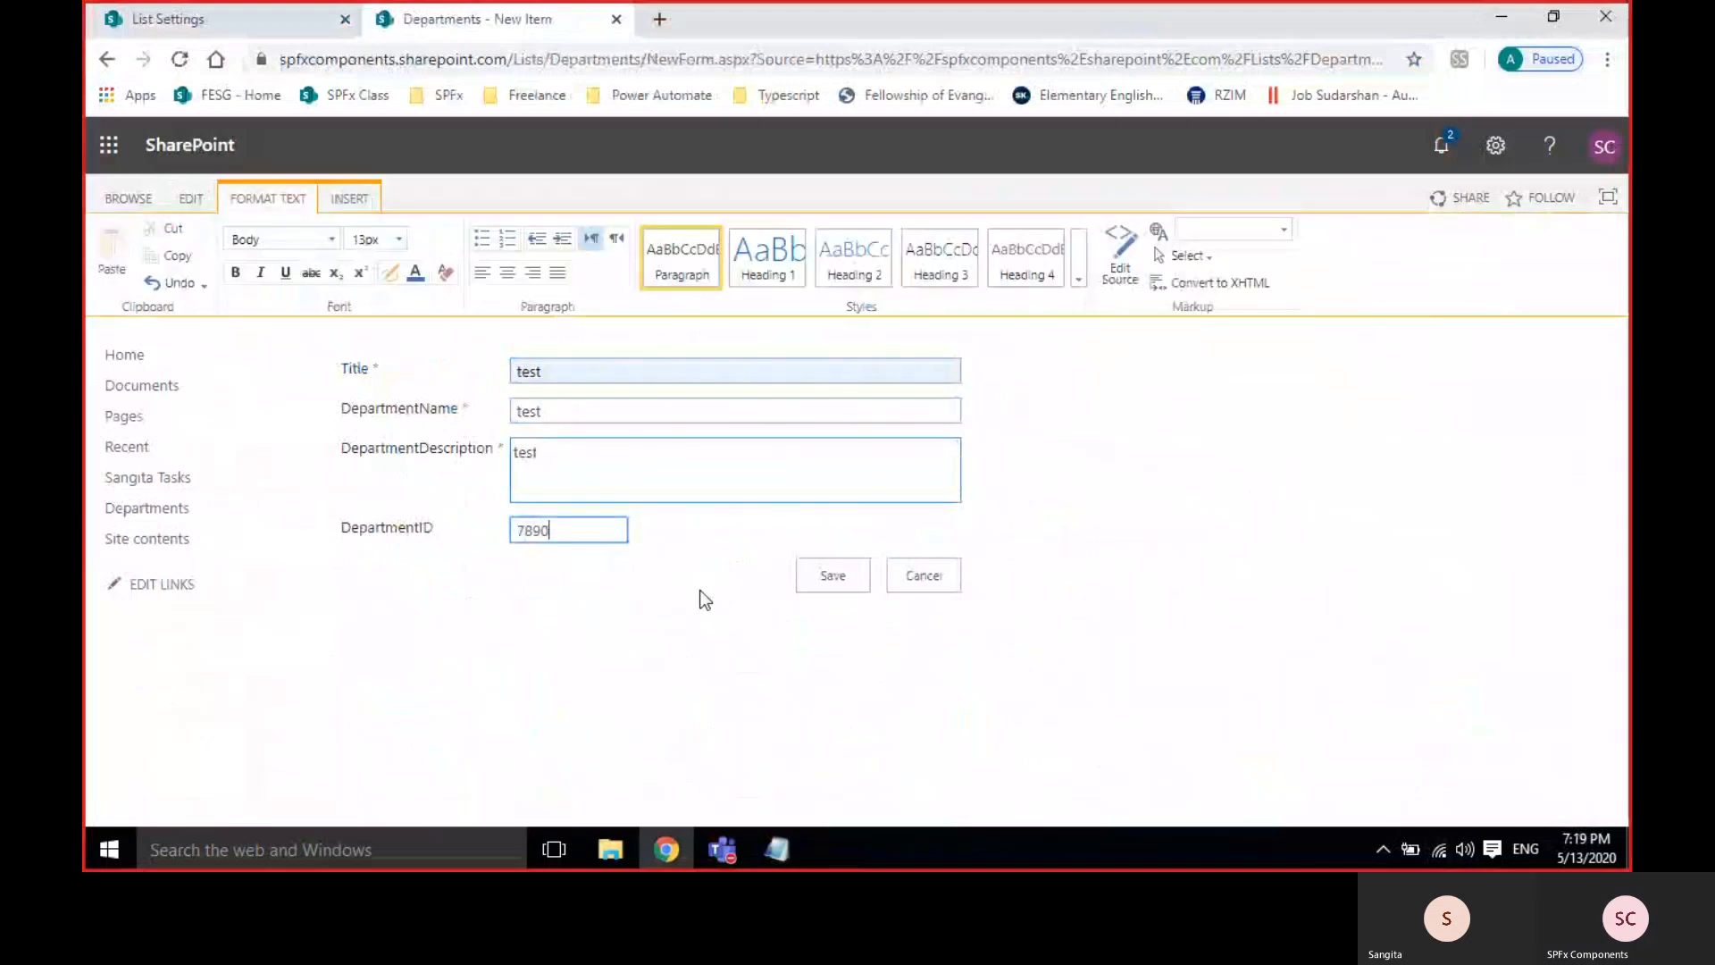
click(851, 568)
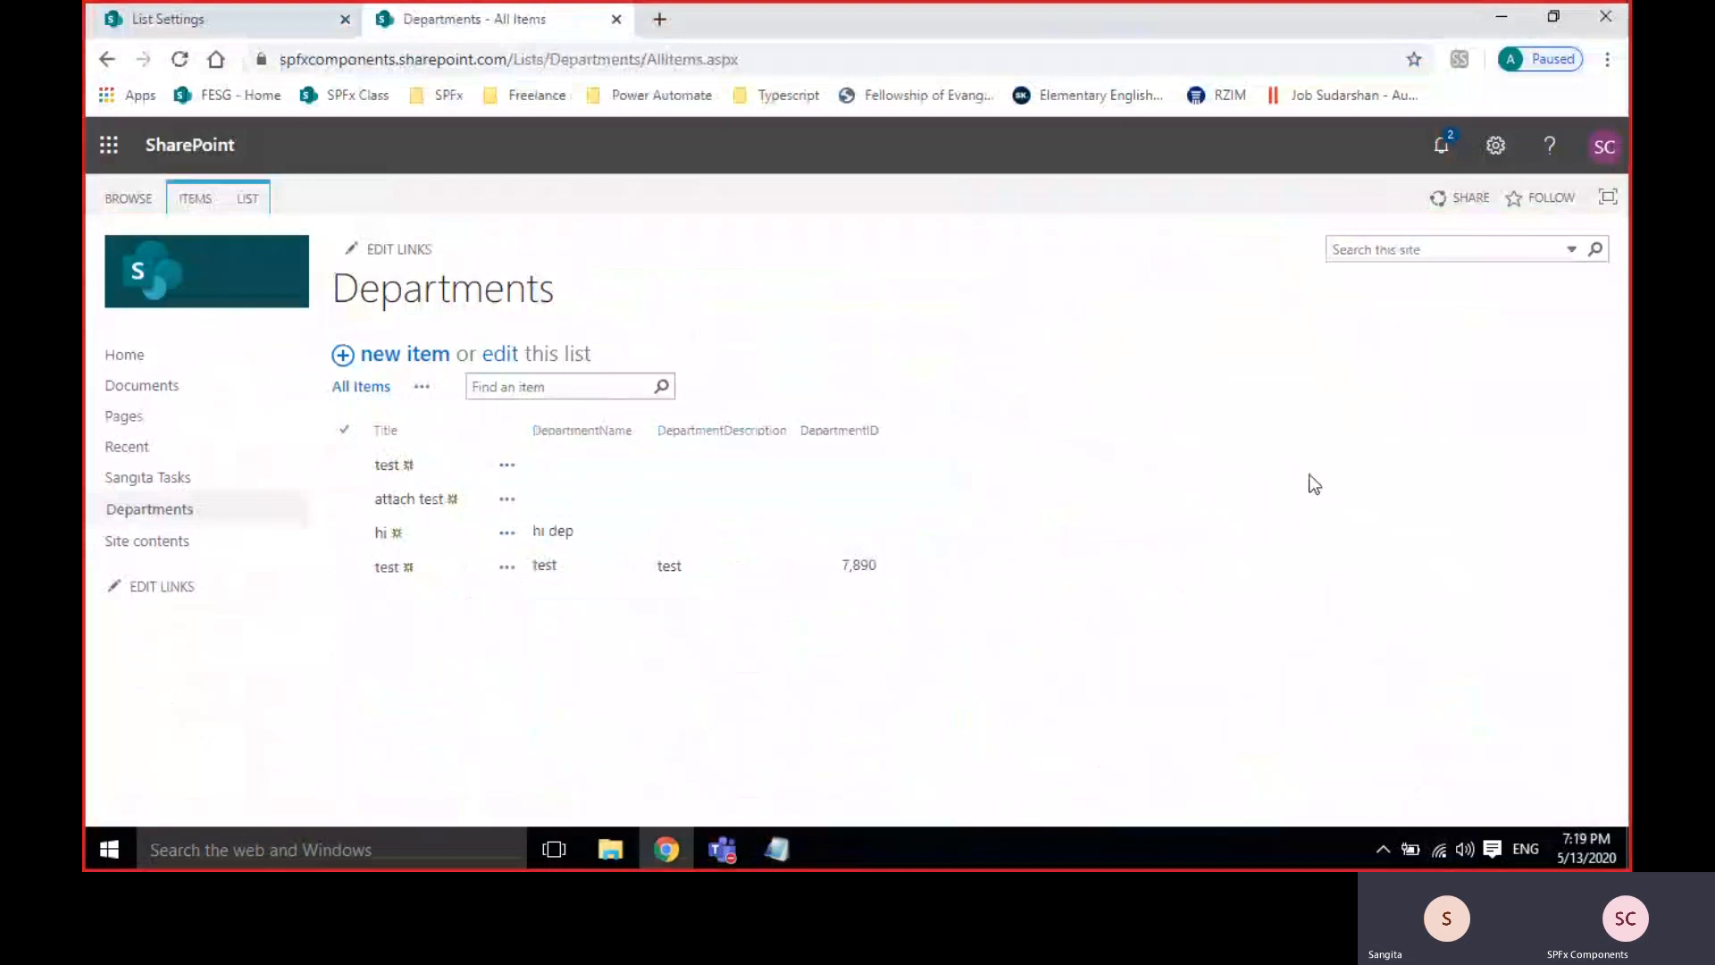
Start a new Currency column named DepartmentBudget.
click(223, 15)
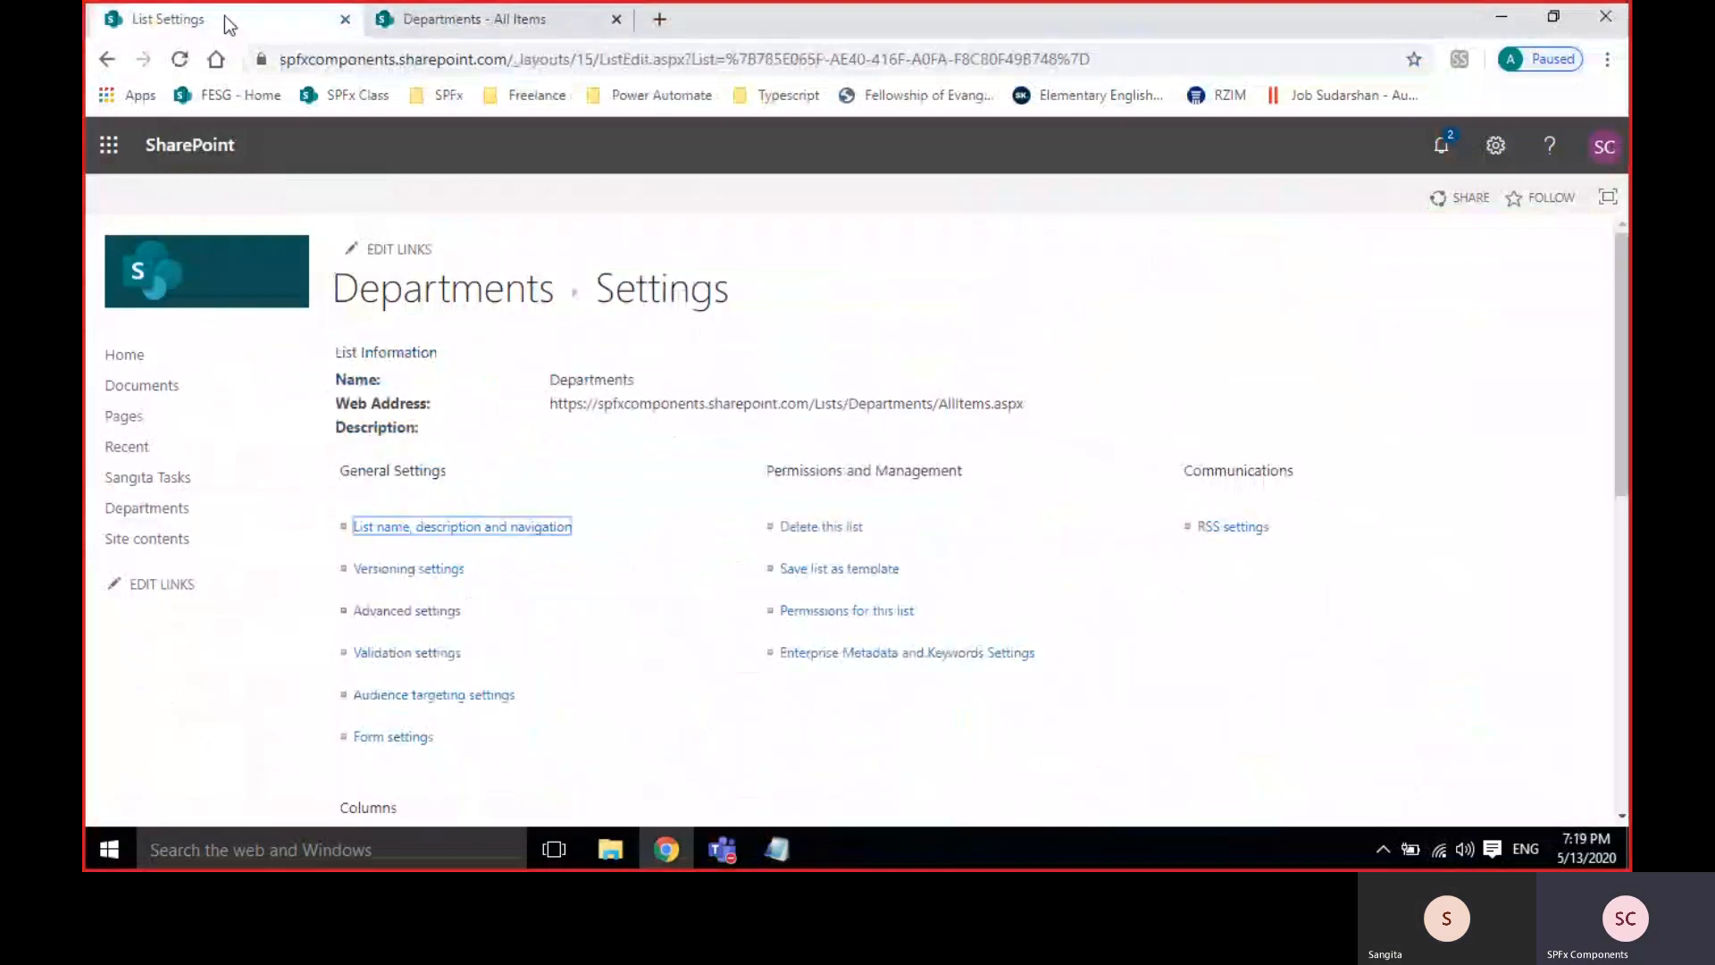
scroll(695, 623, down, 4)
scroll(695, 623, down, 4)
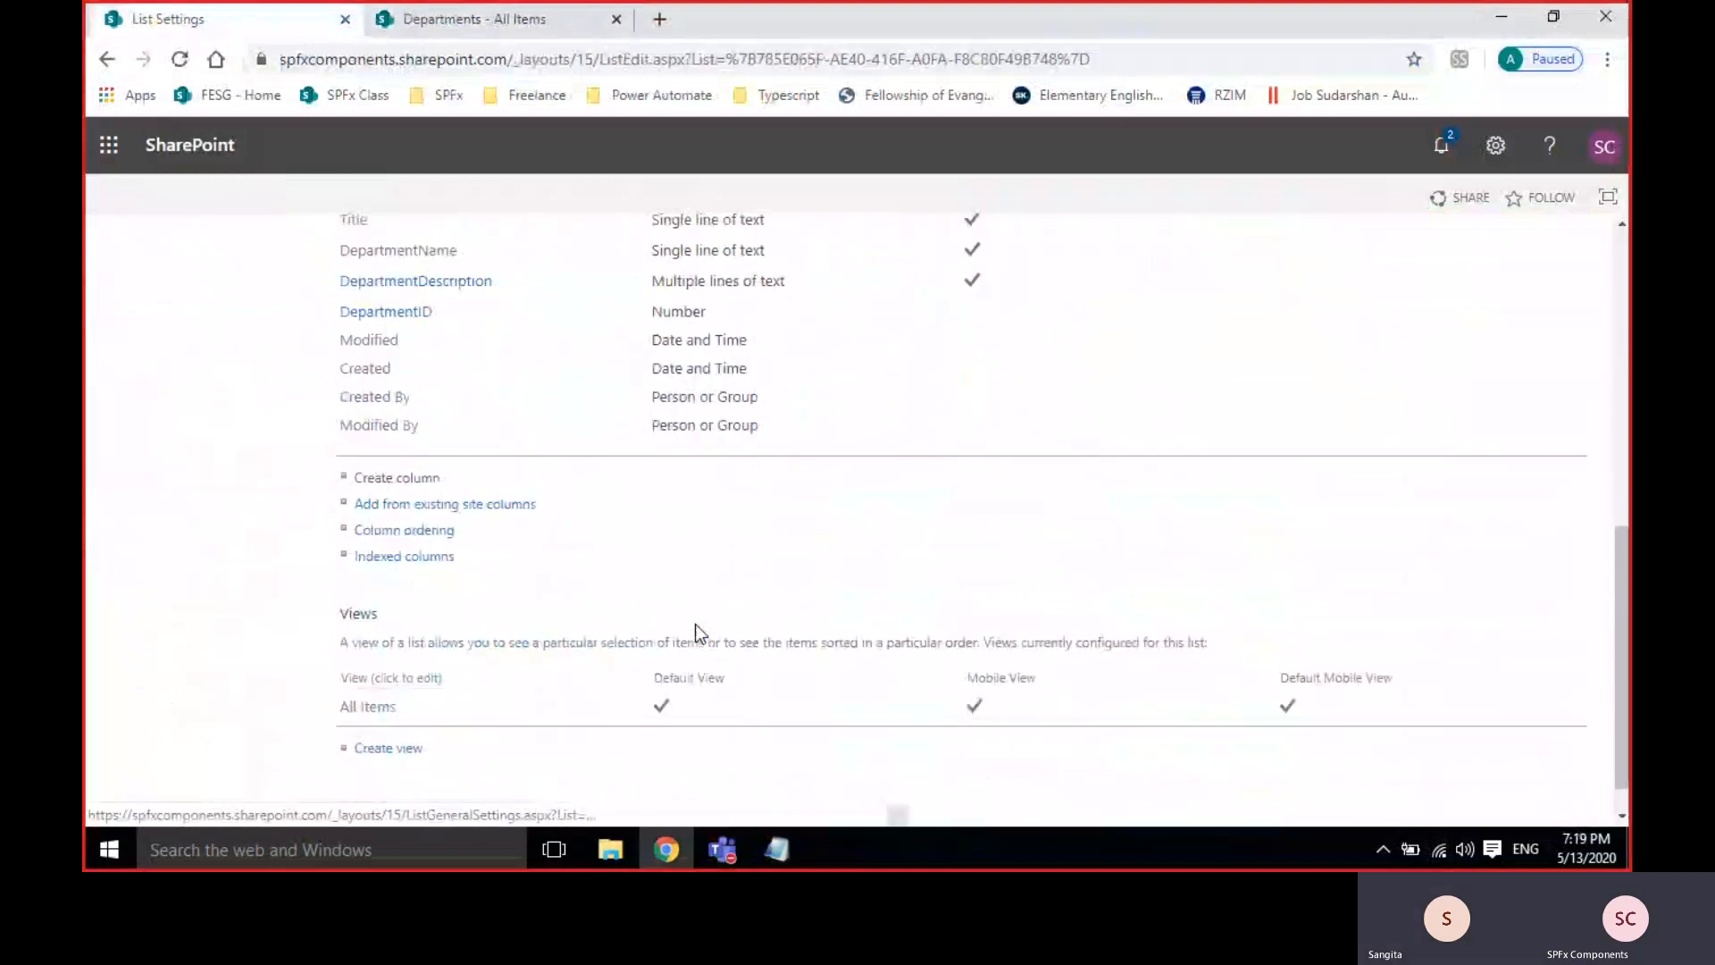
click(398, 478)
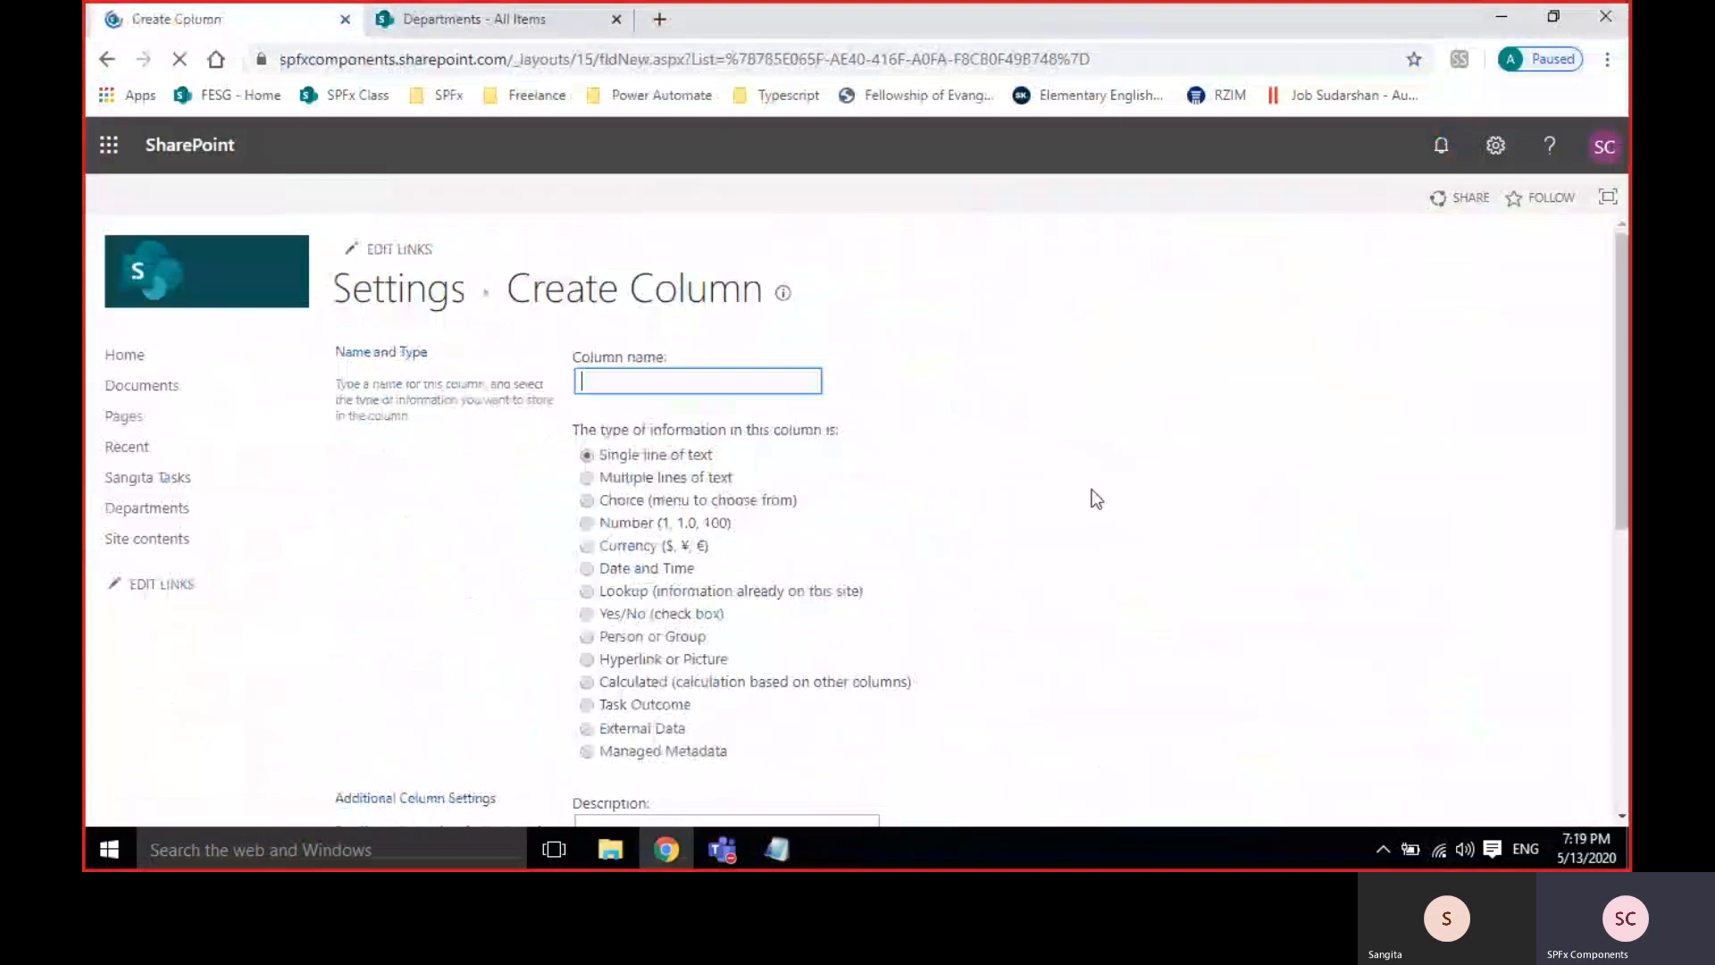
click(665, 545)
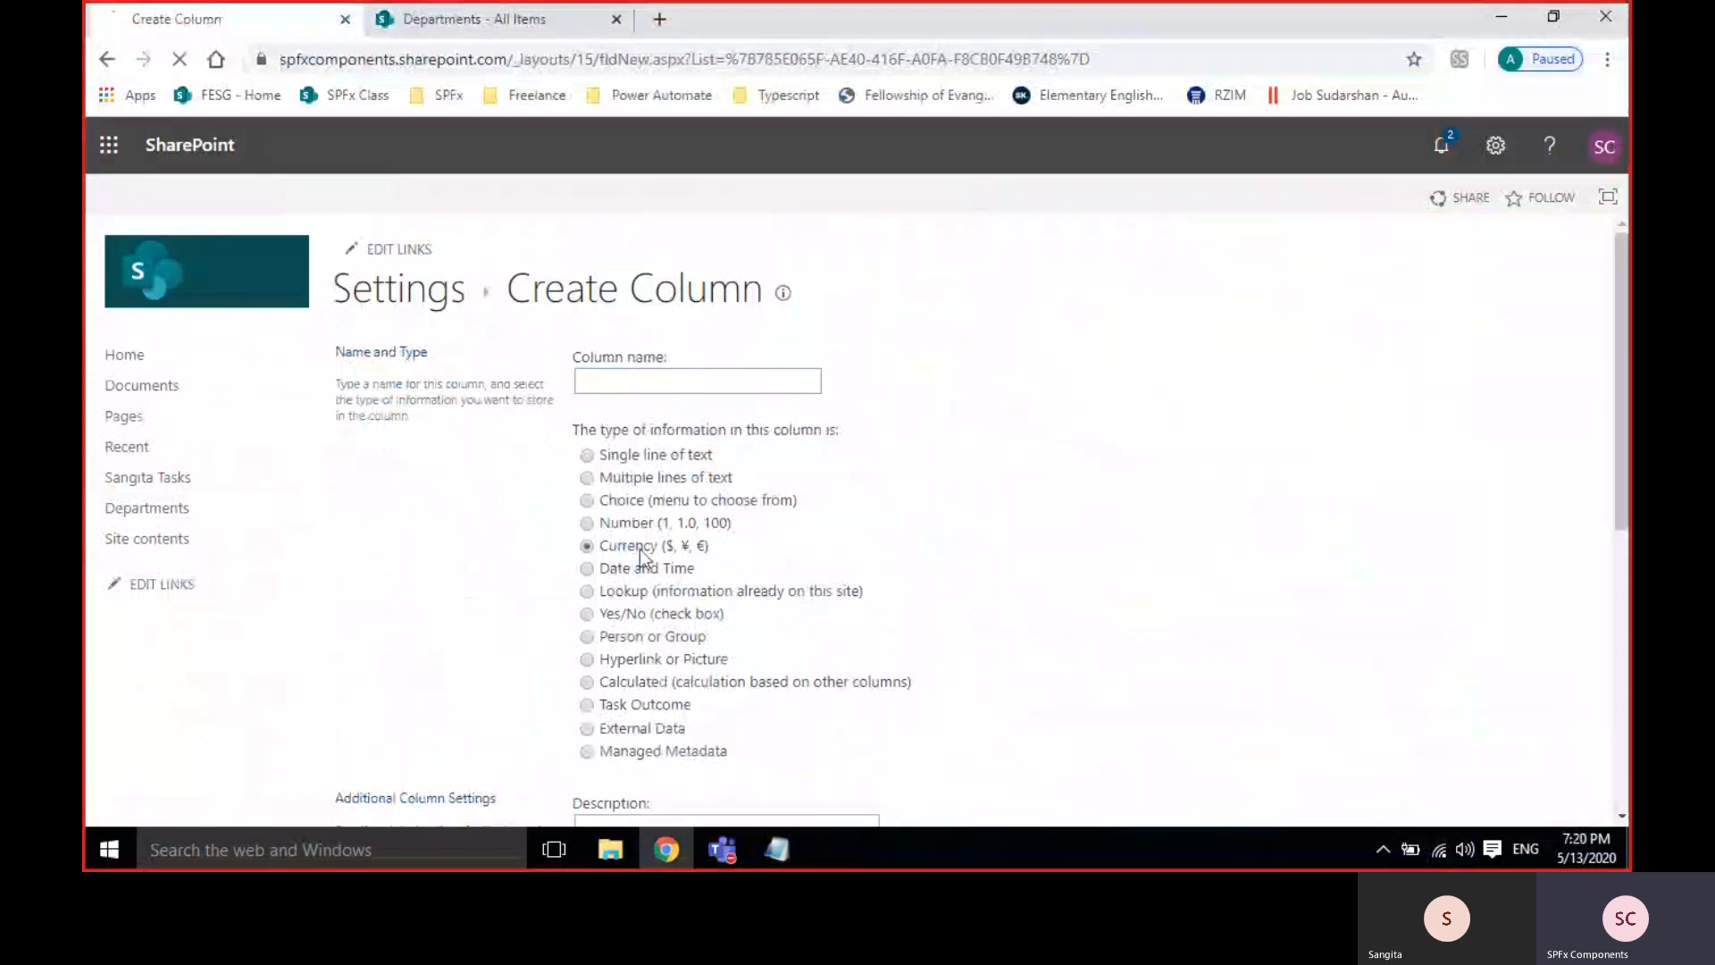
click(643, 382)
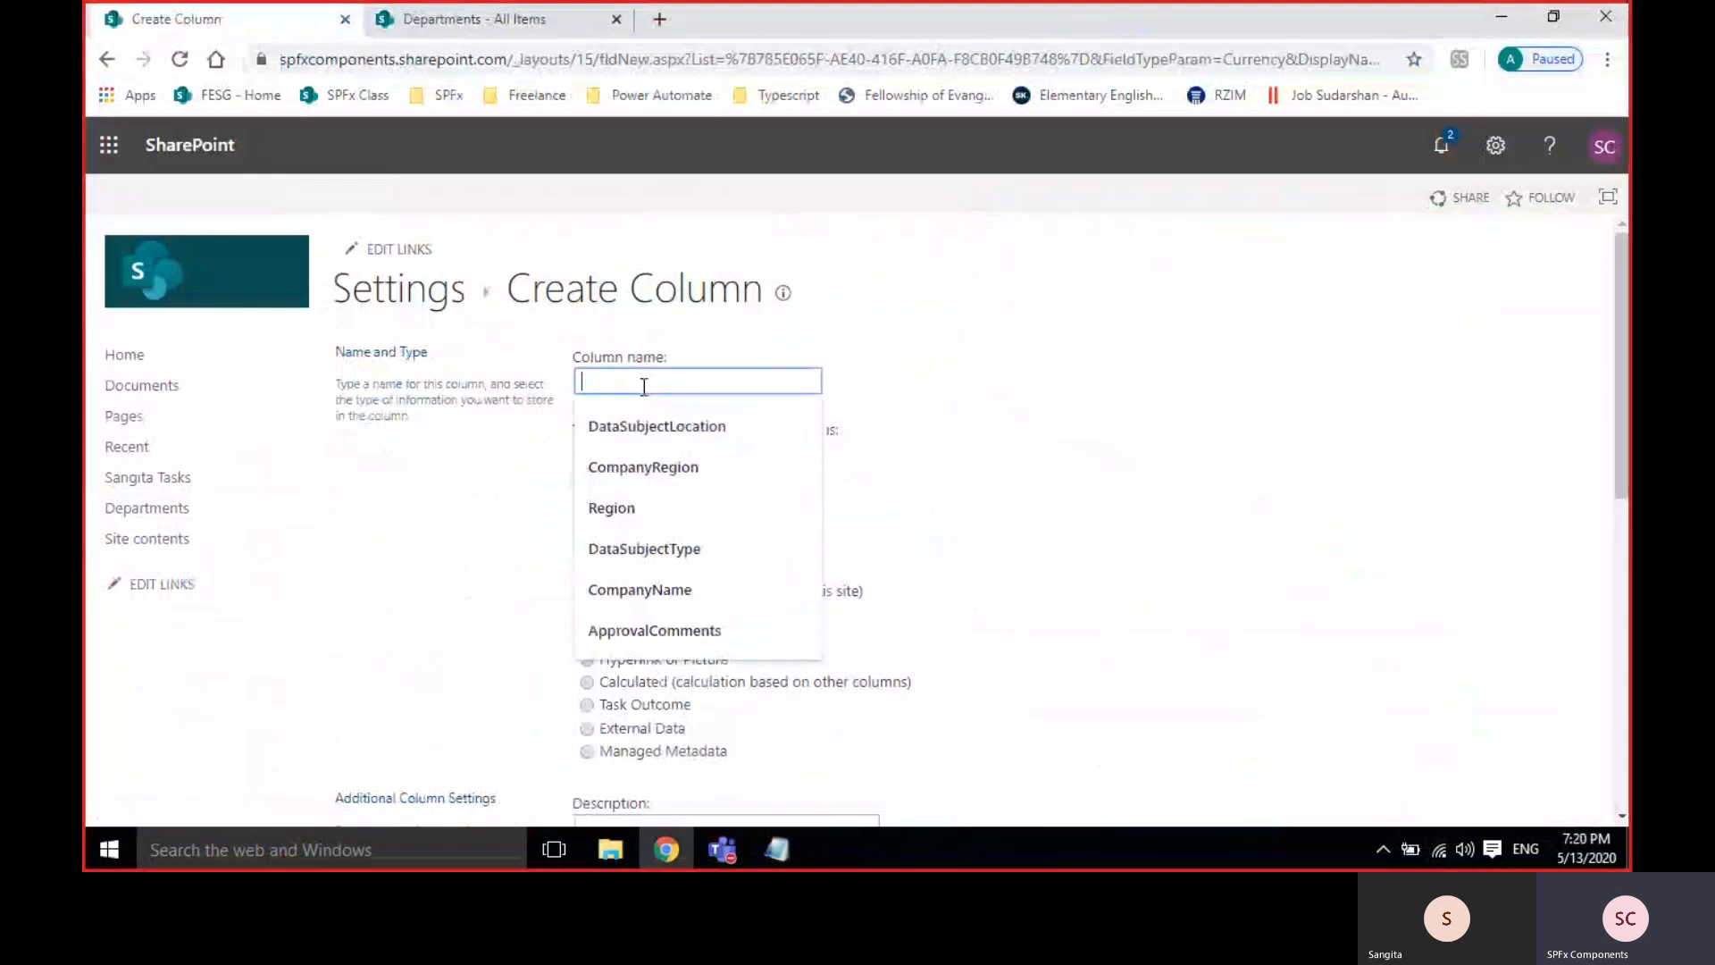
text(DepartmentBudge)
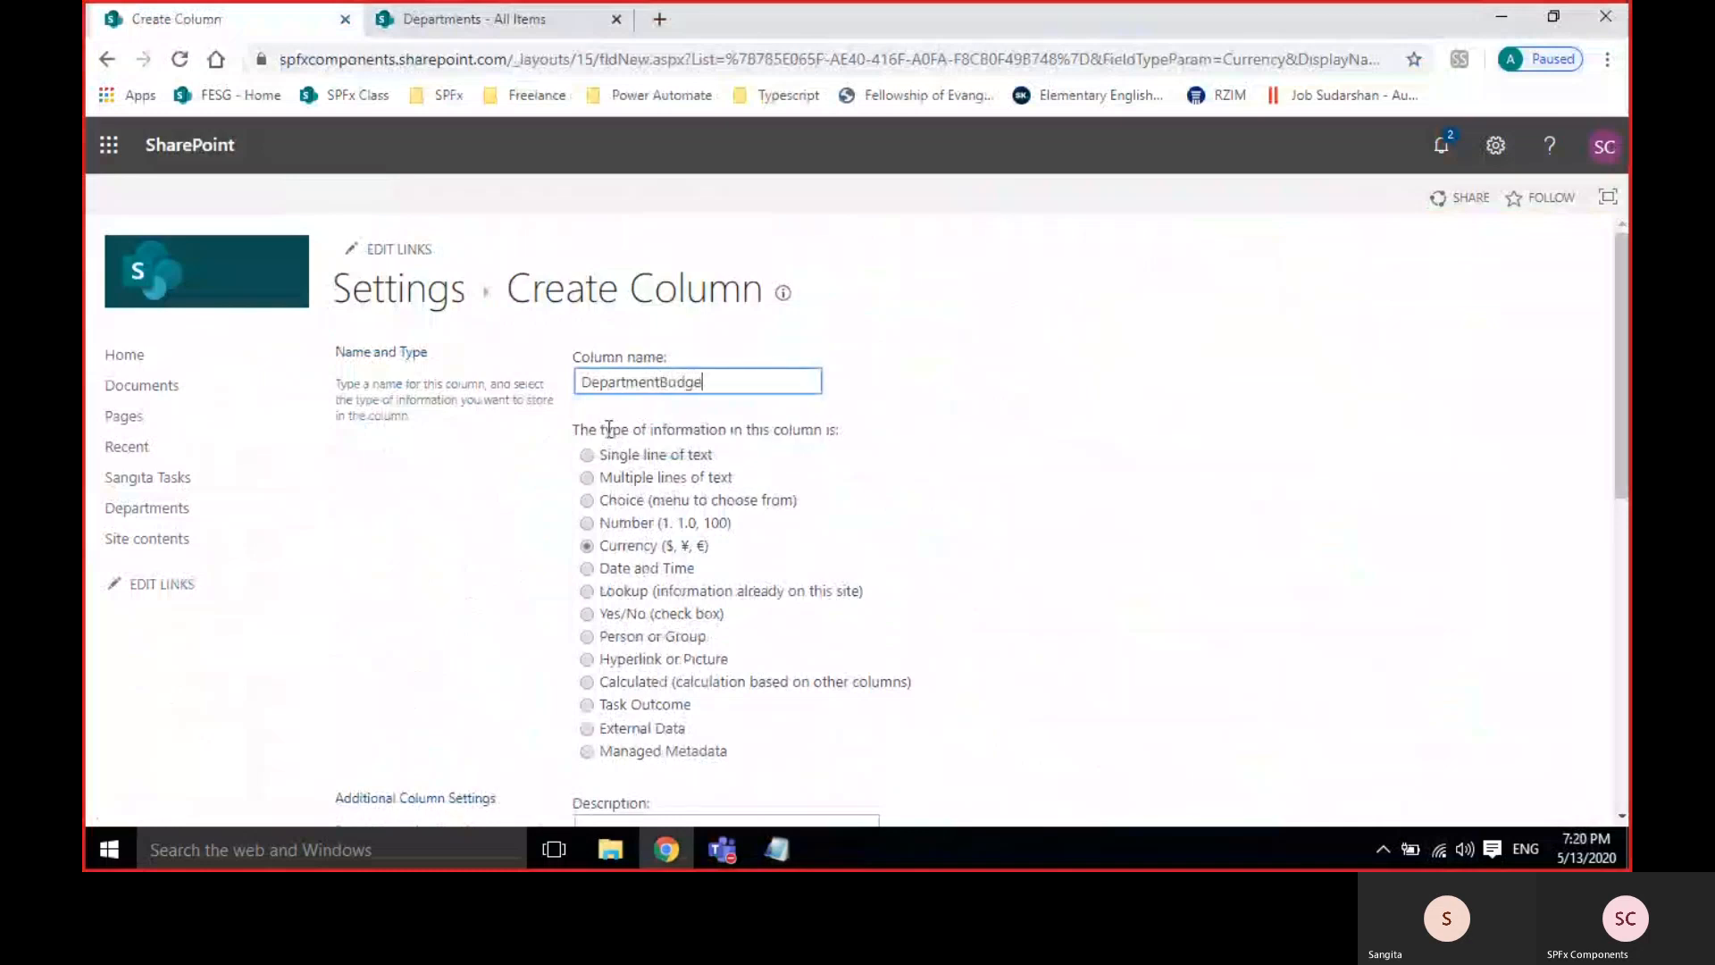
text(t)
click(999, 508)
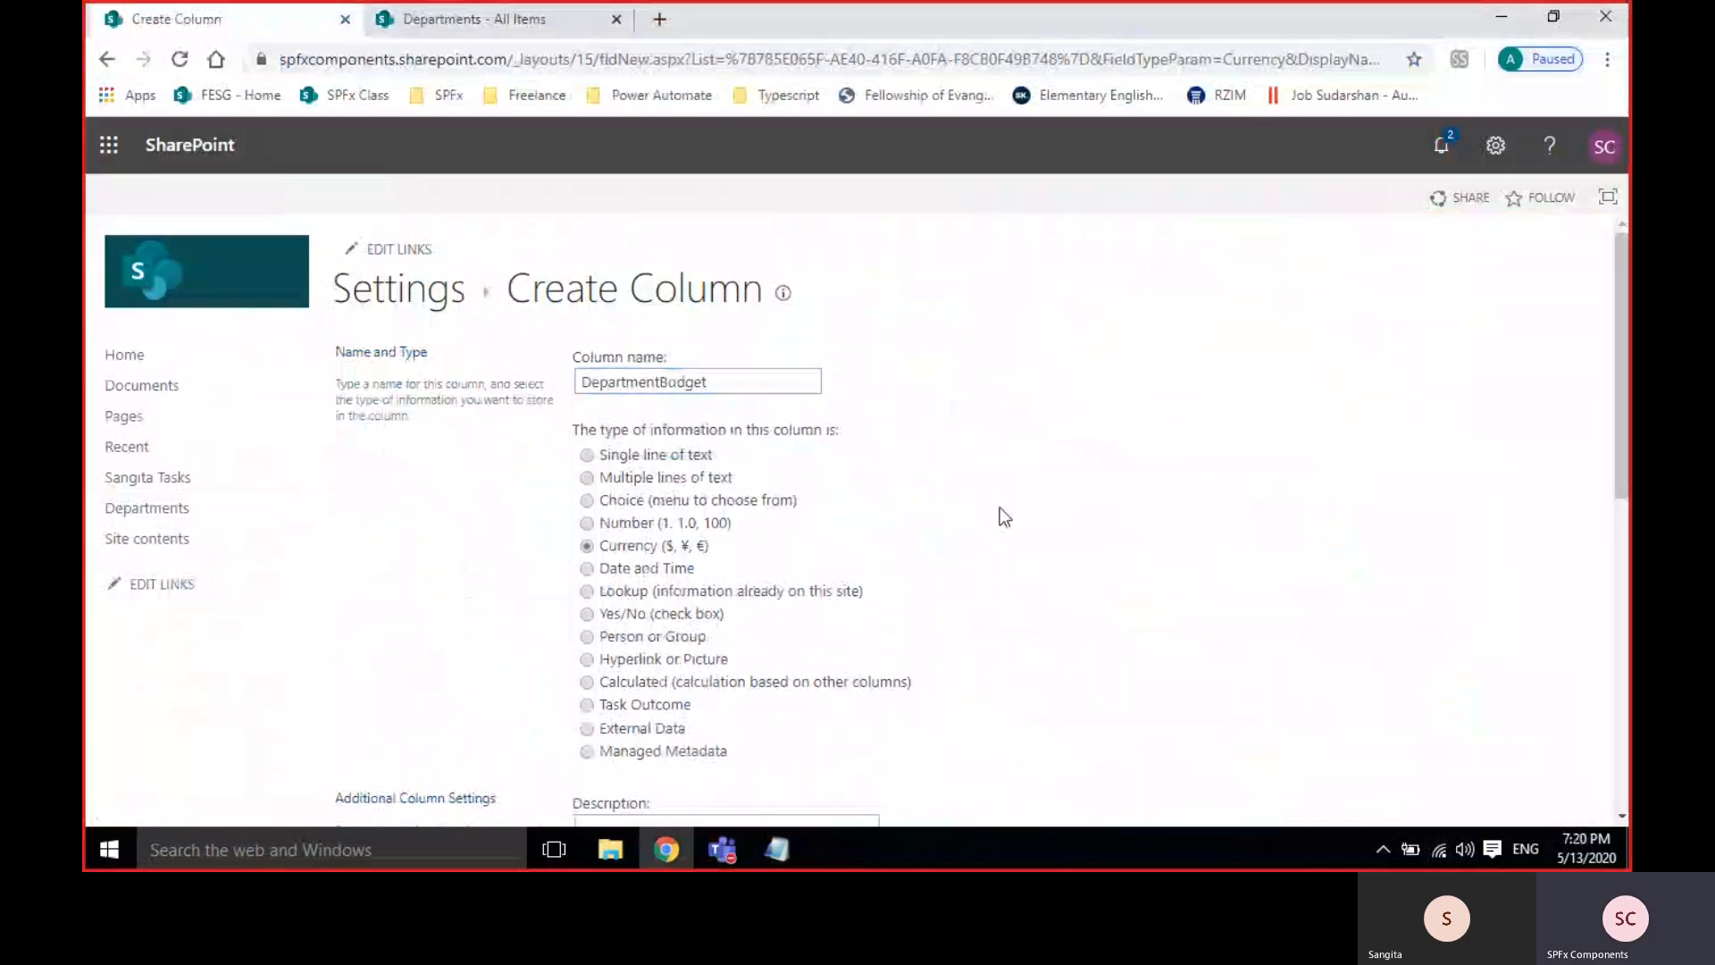
Set the column's currency format to ₹123,456.00 (India).
scroll(996, 514, down, 3)
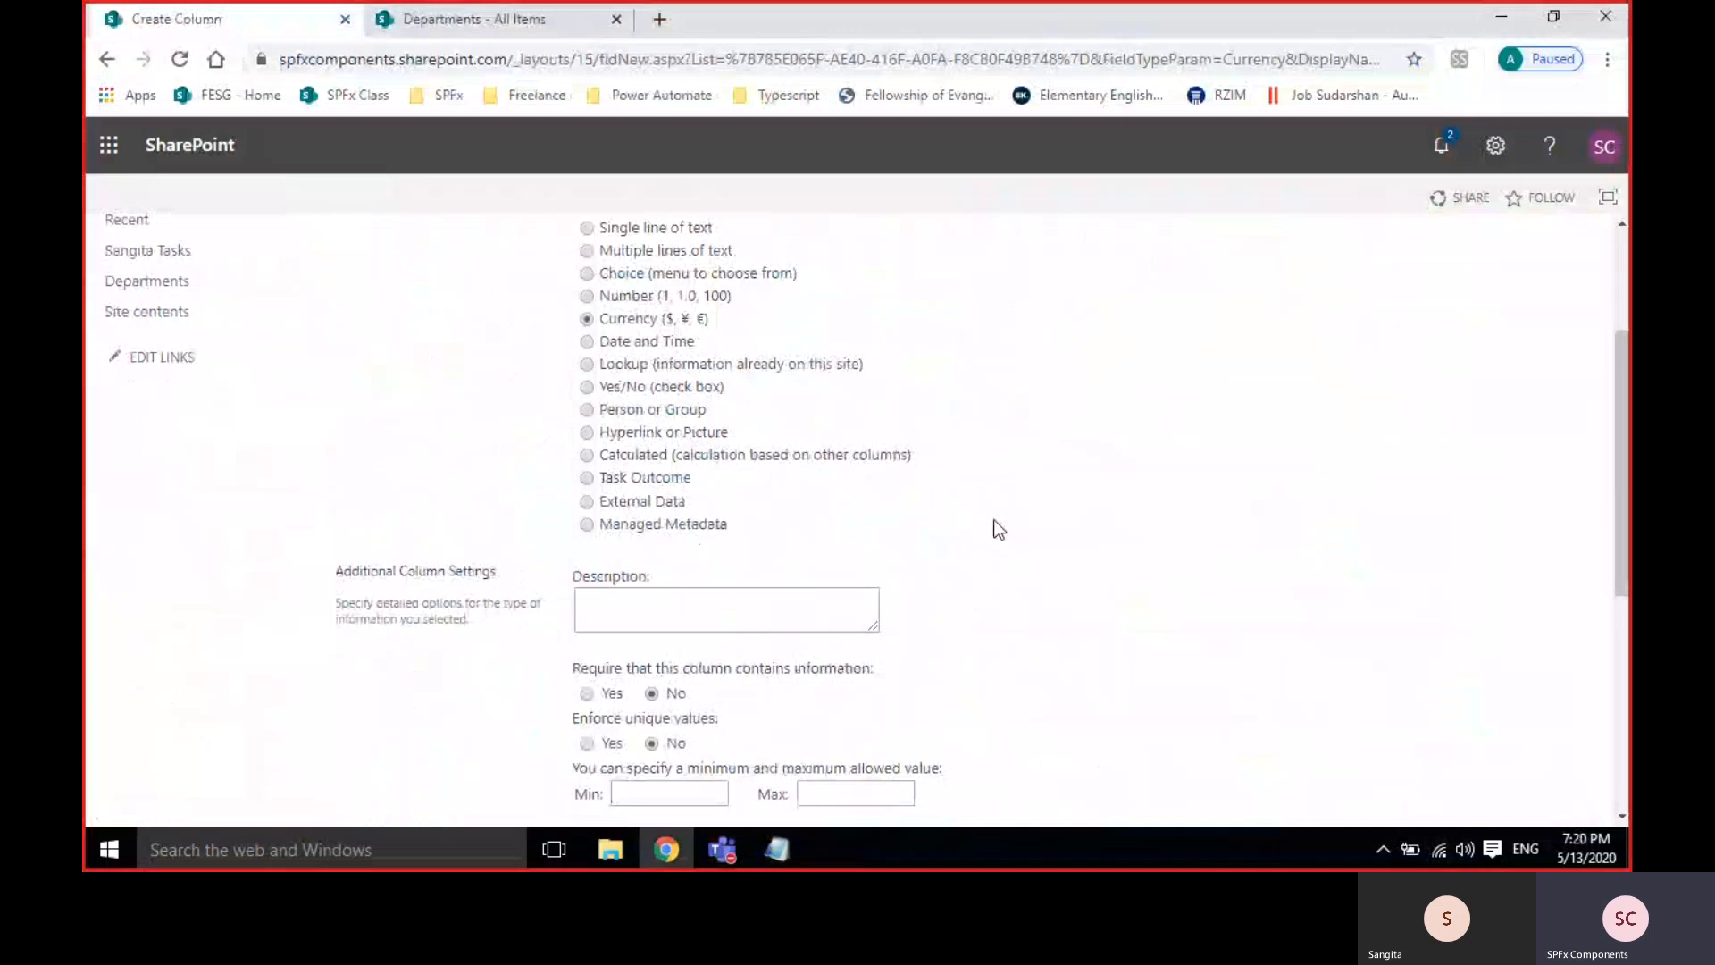
scroll(1000, 530, down, 3)
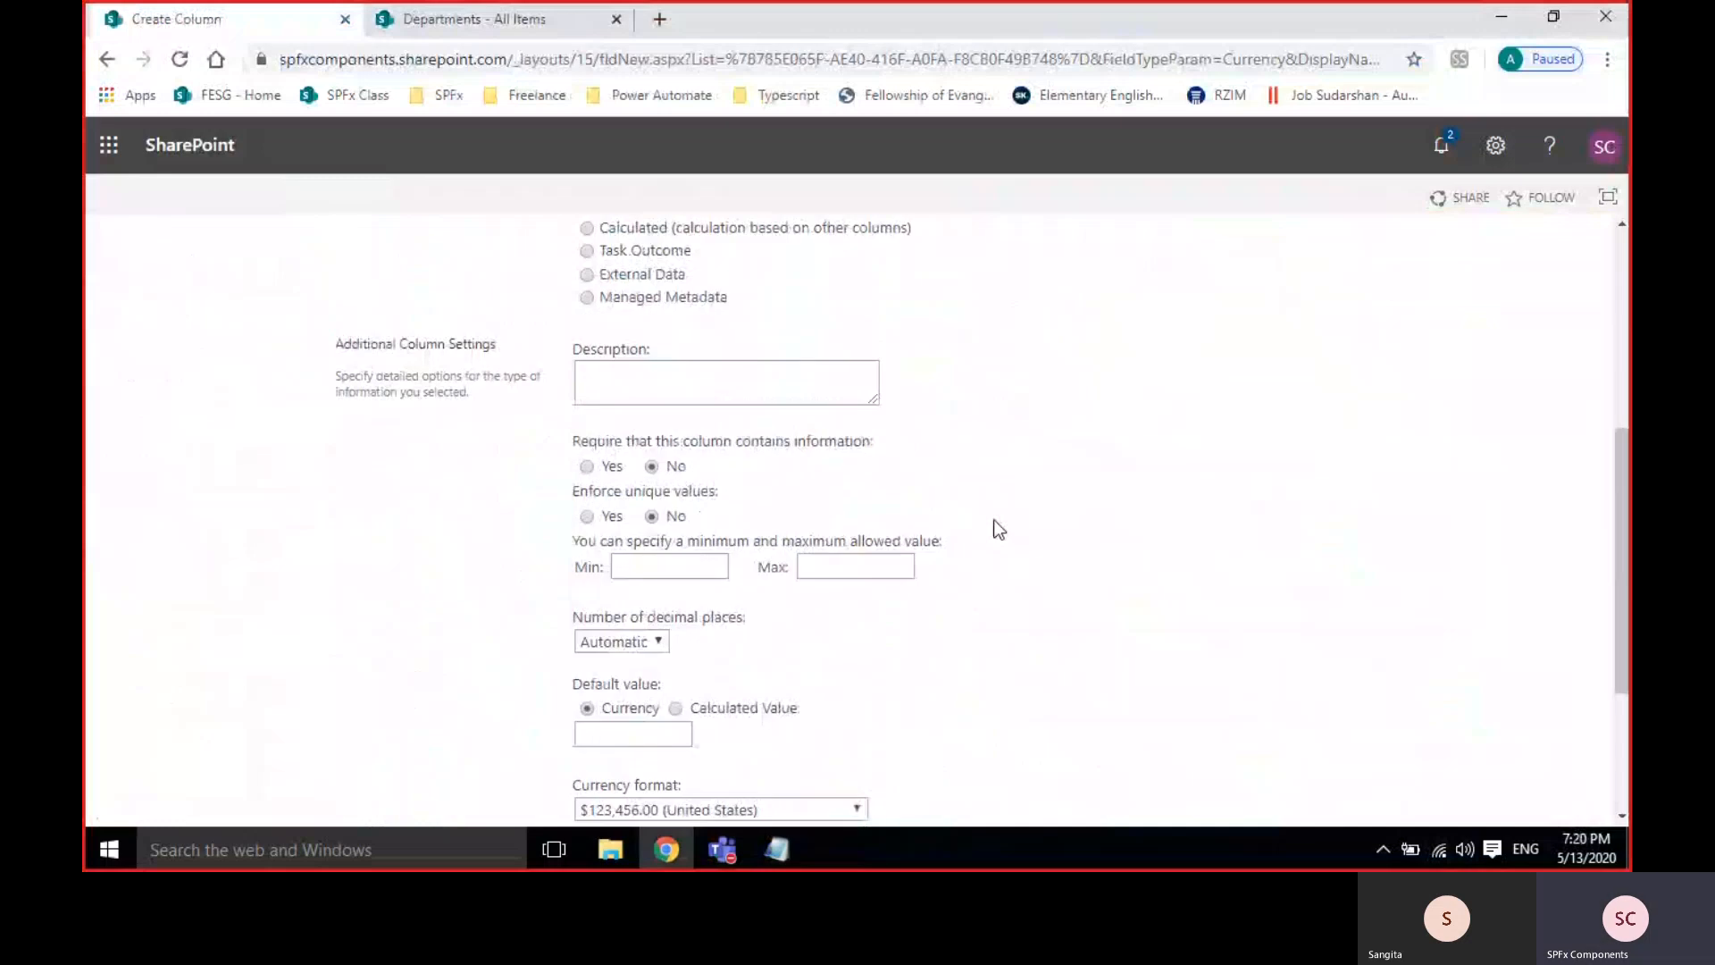
scroll(999, 530, down, 2)
scroll(1000, 530, down, 1)
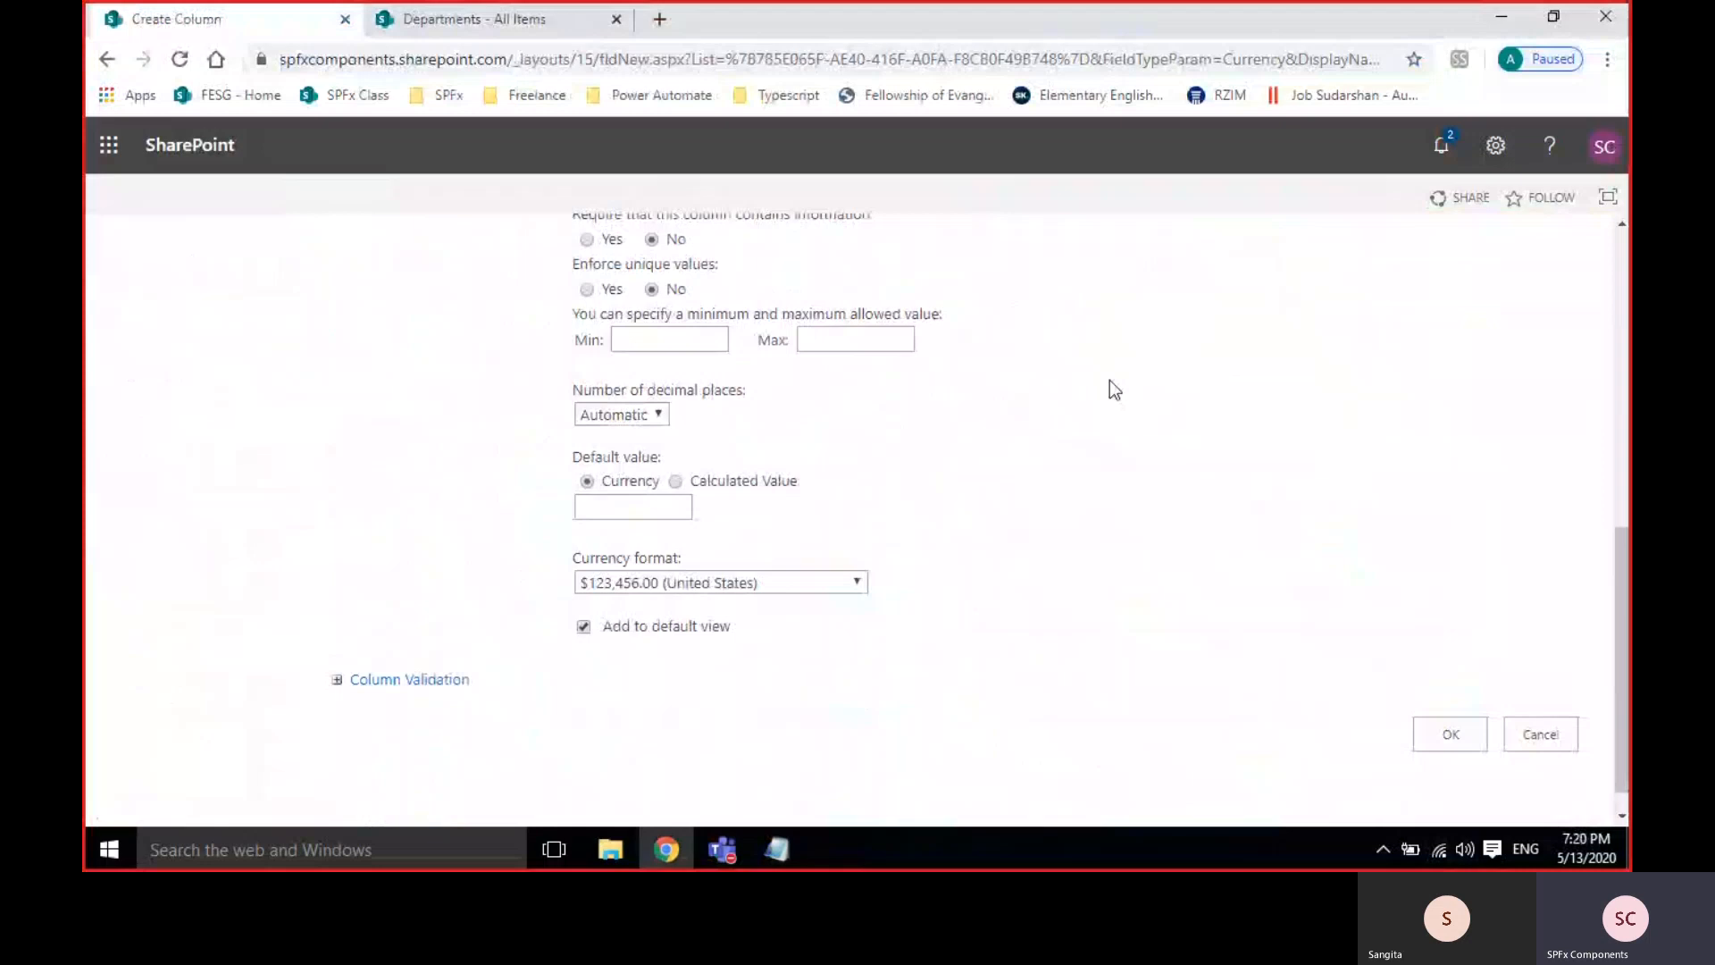
click(632, 588)
scroll(676, 464, down, 2)
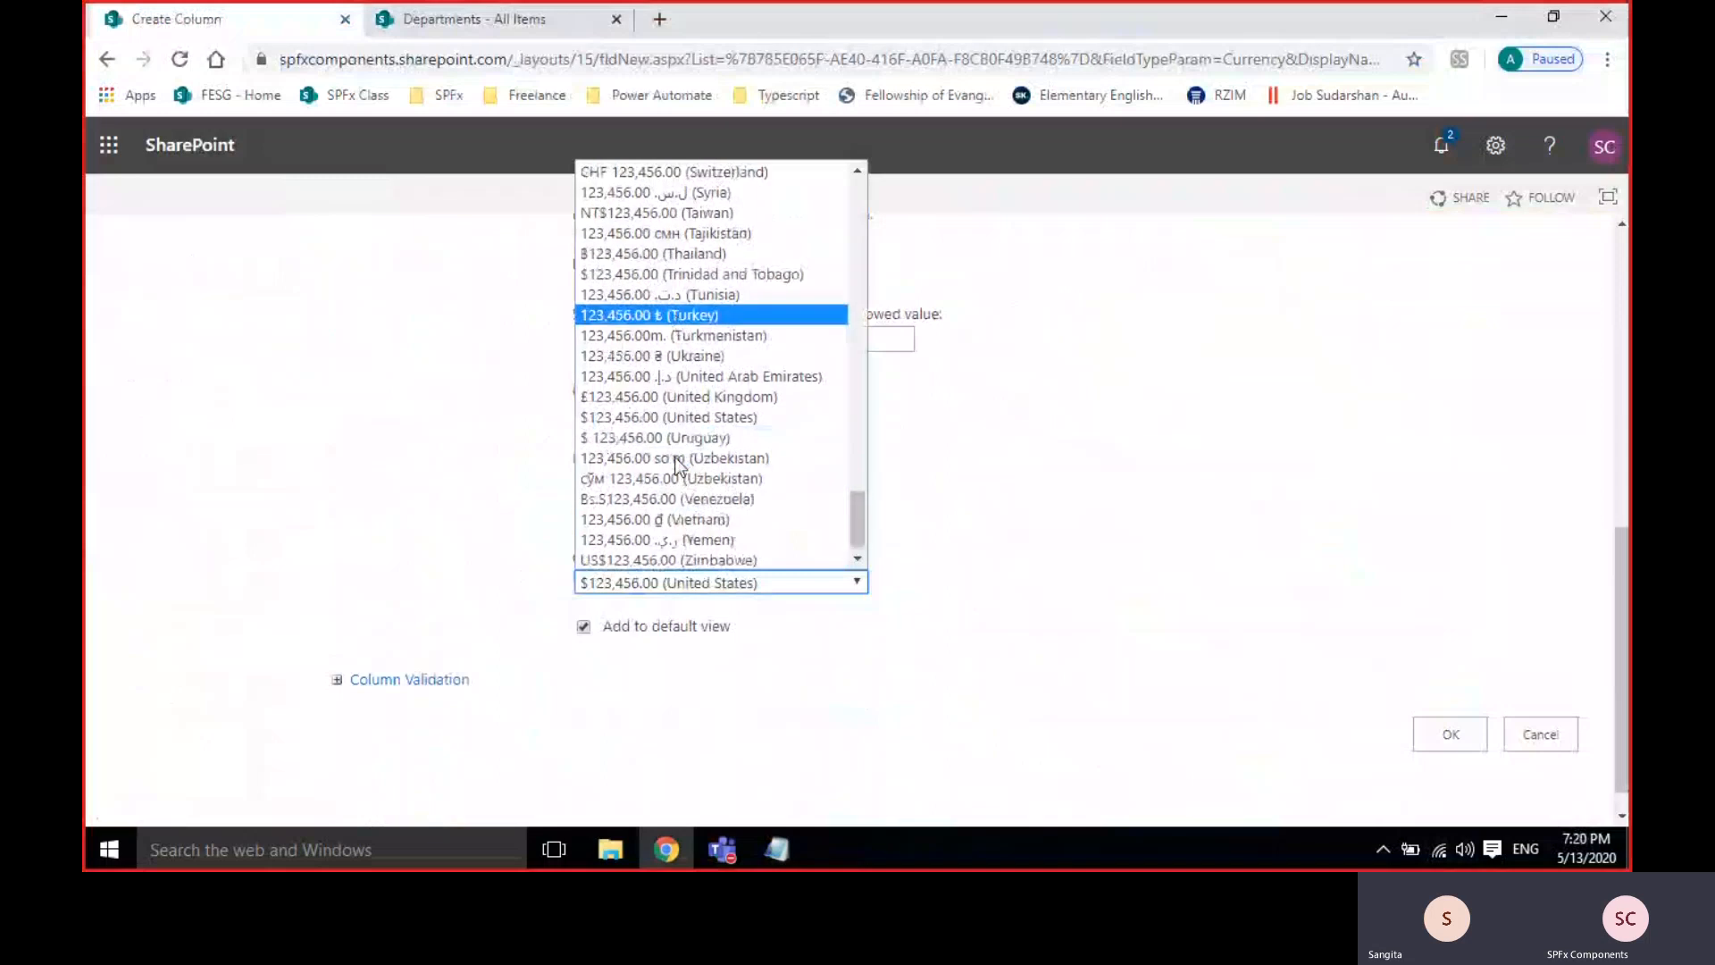
scroll(676, 465, up, 15)
scroll(676, 464, up, 4)
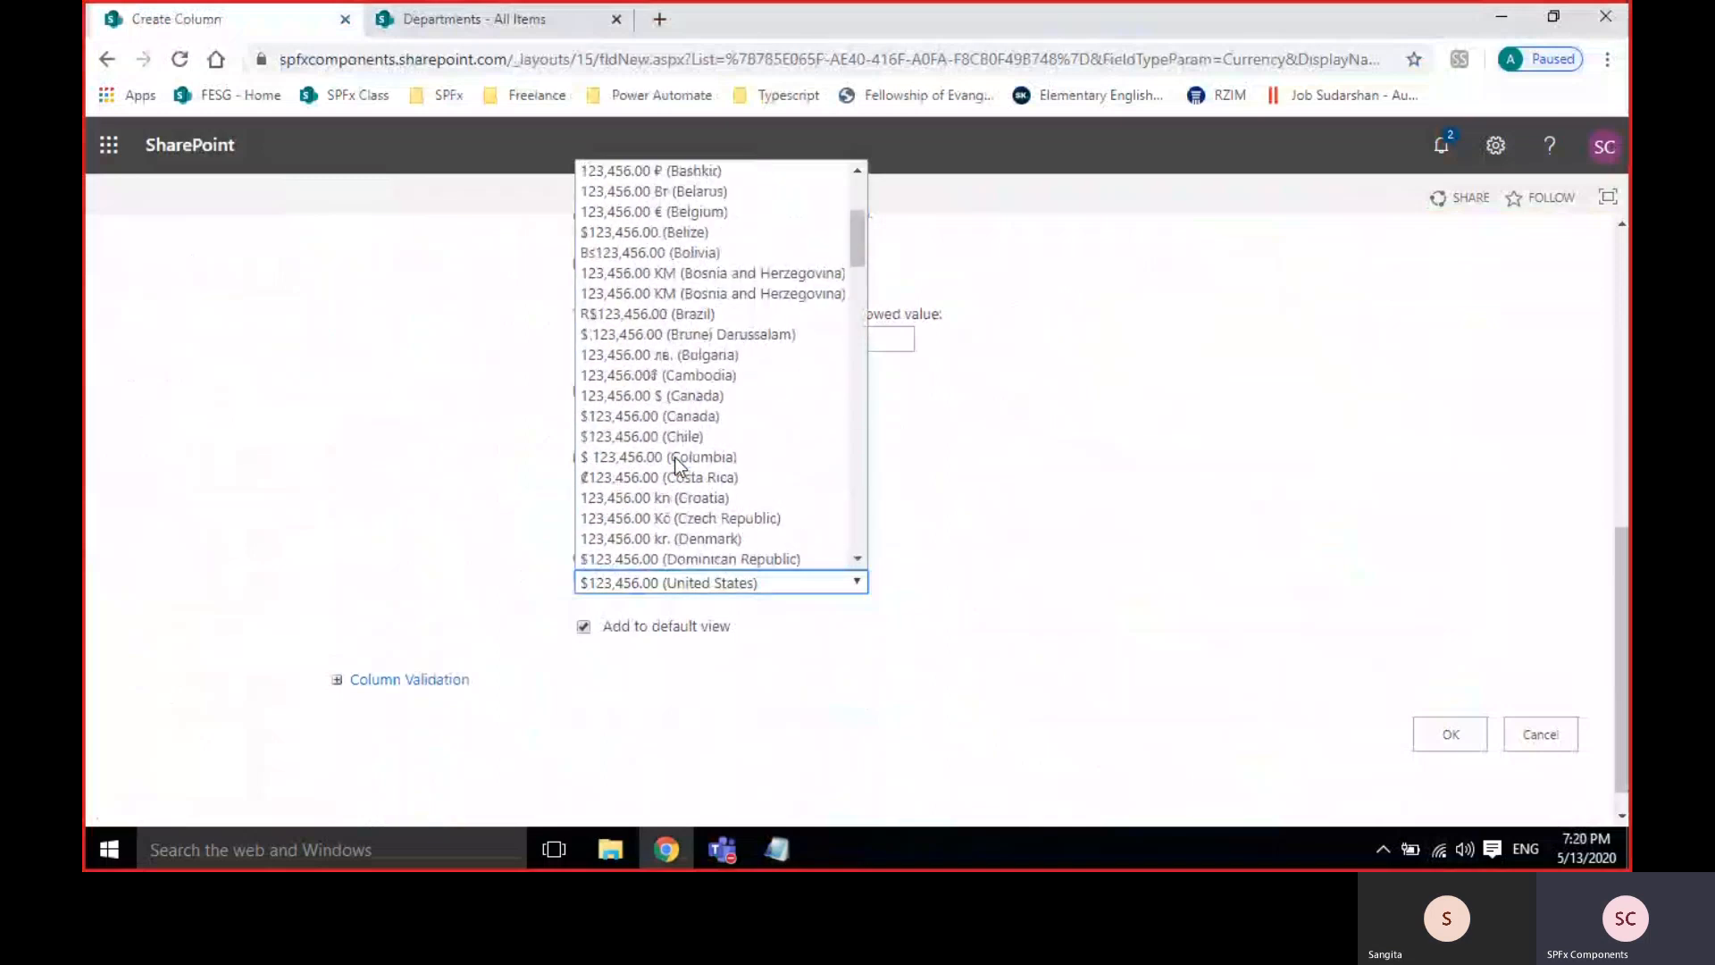
scroll(676, 464, down, 12)
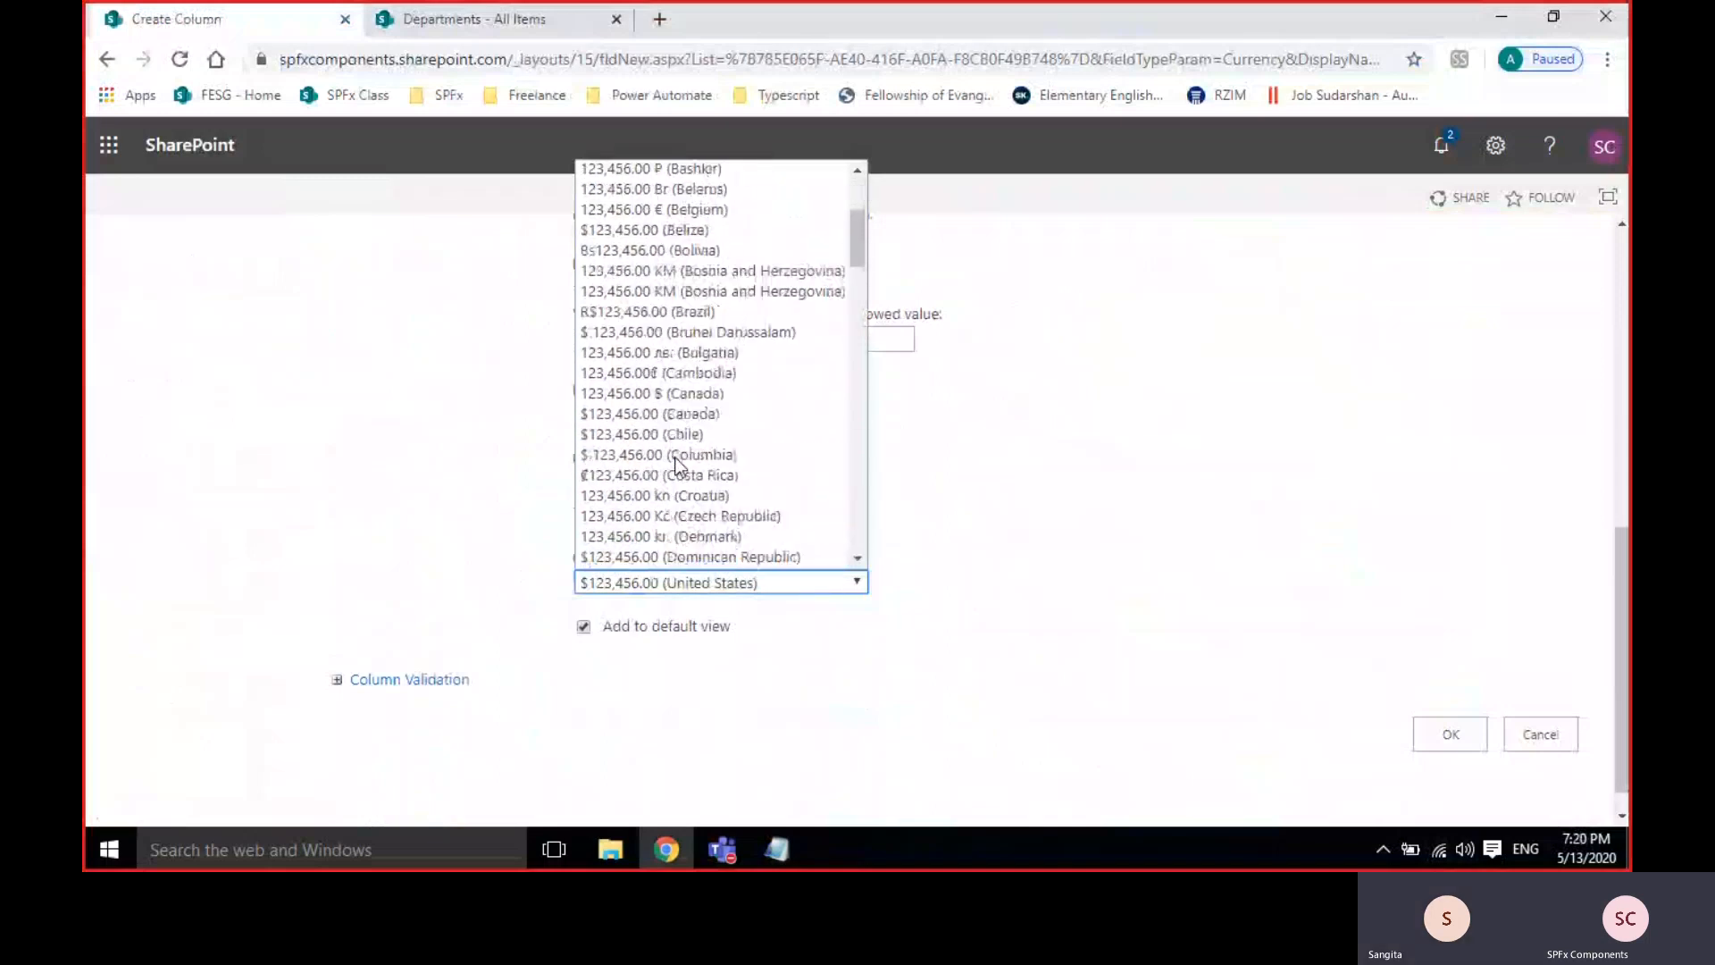
scroll(676, 464, down, 4)
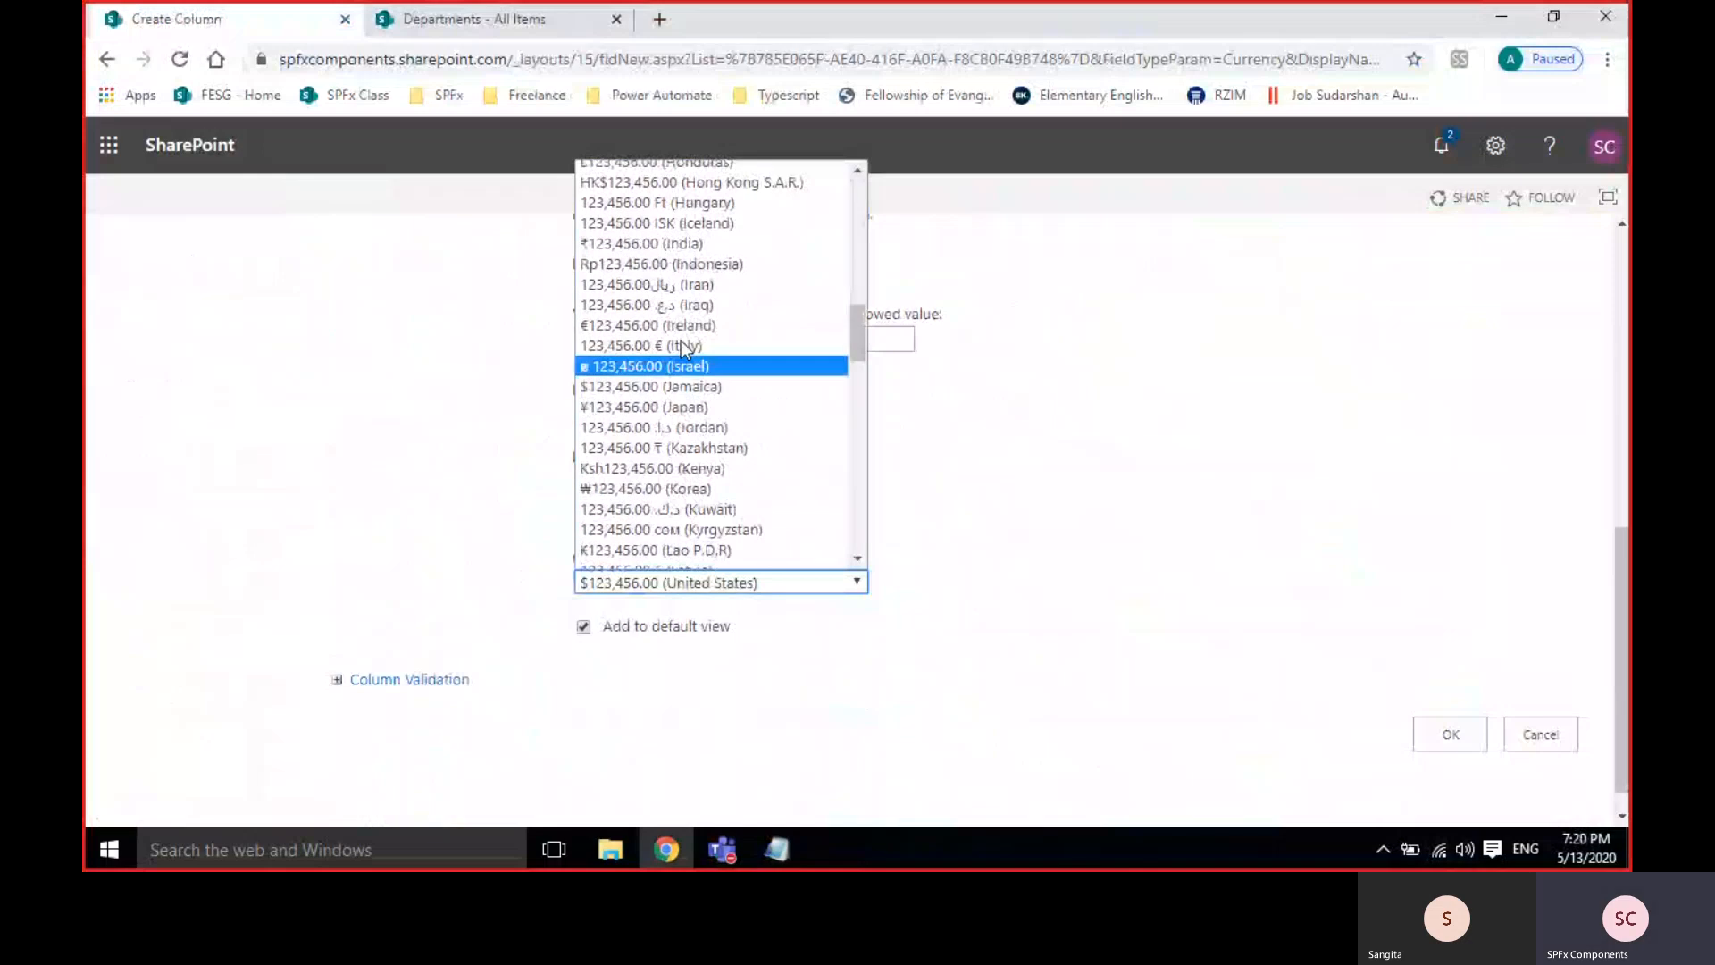
click(674, 243)
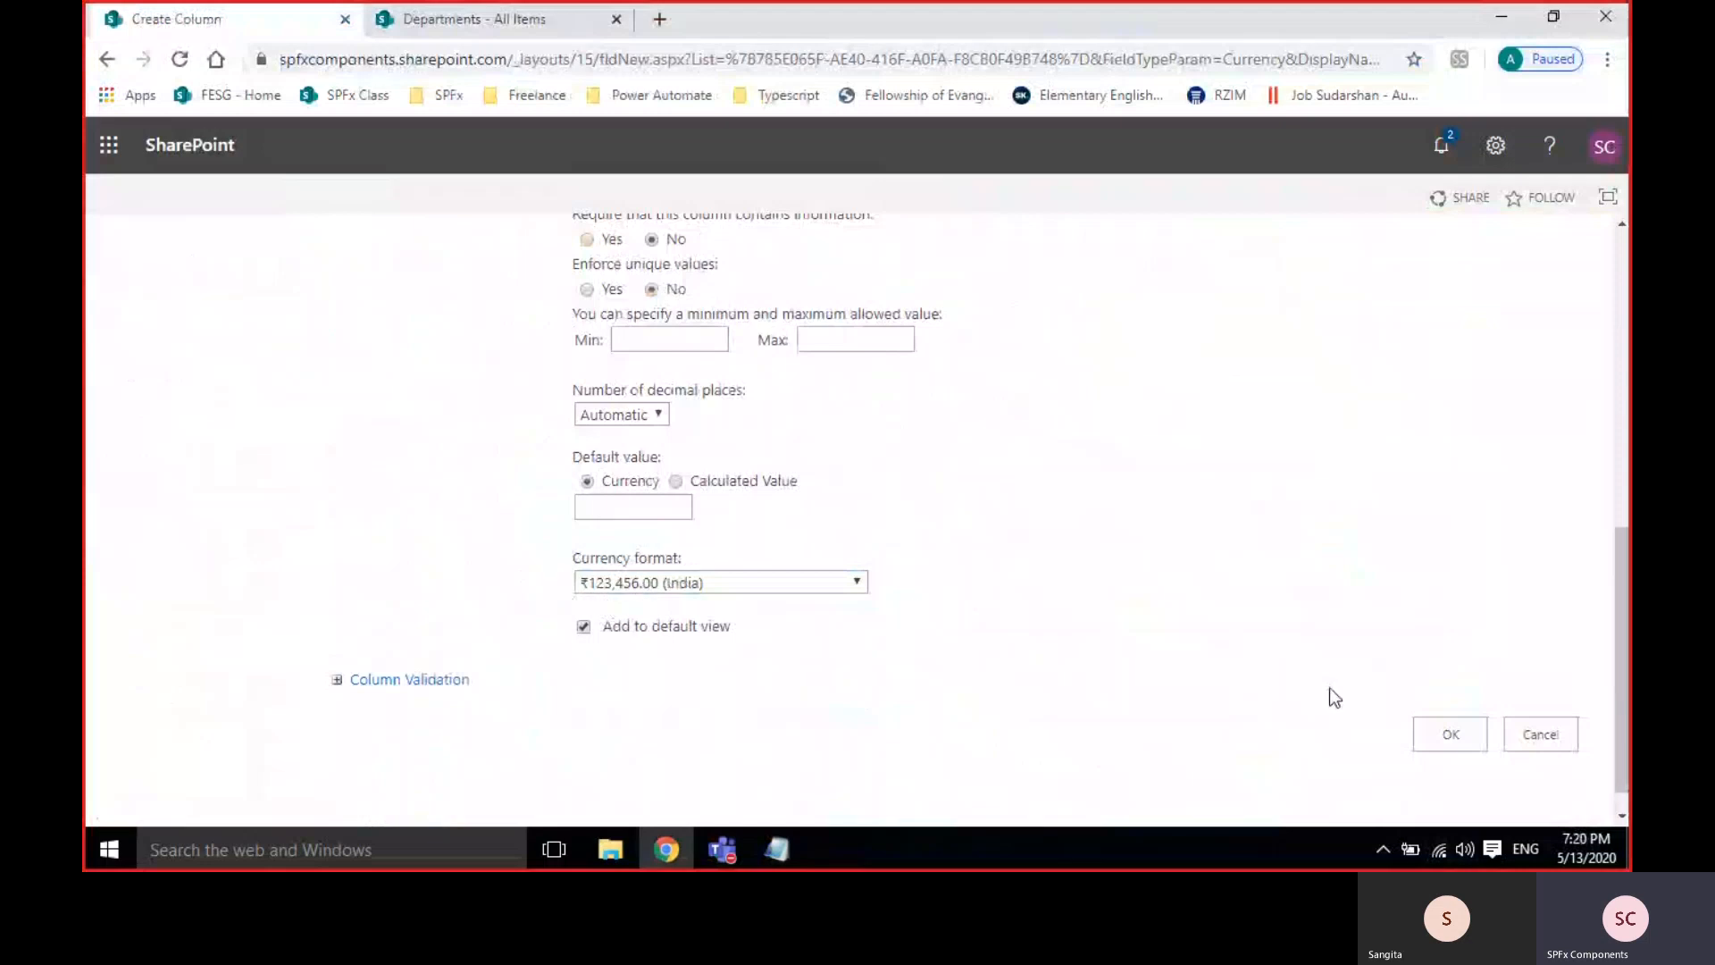
Create DepartmentBudget, then save a 'test' item with DepartmentID 23 and budget ₹2,142.00.
click(1453, 732)
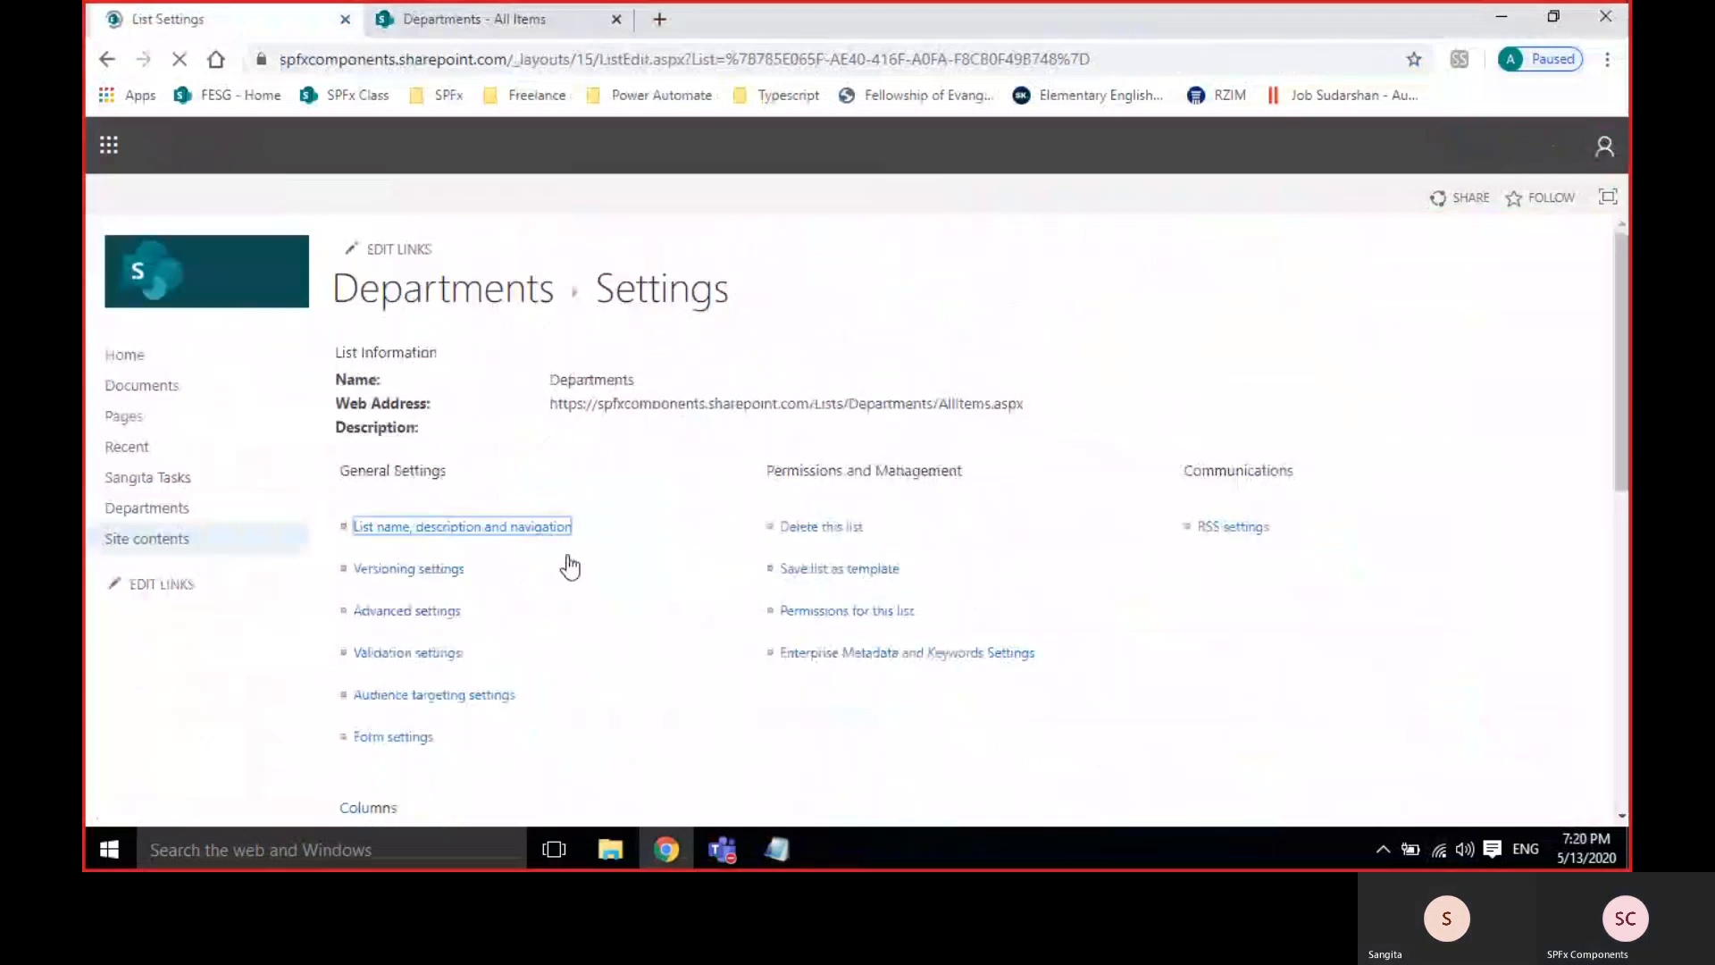
click(479, 21)
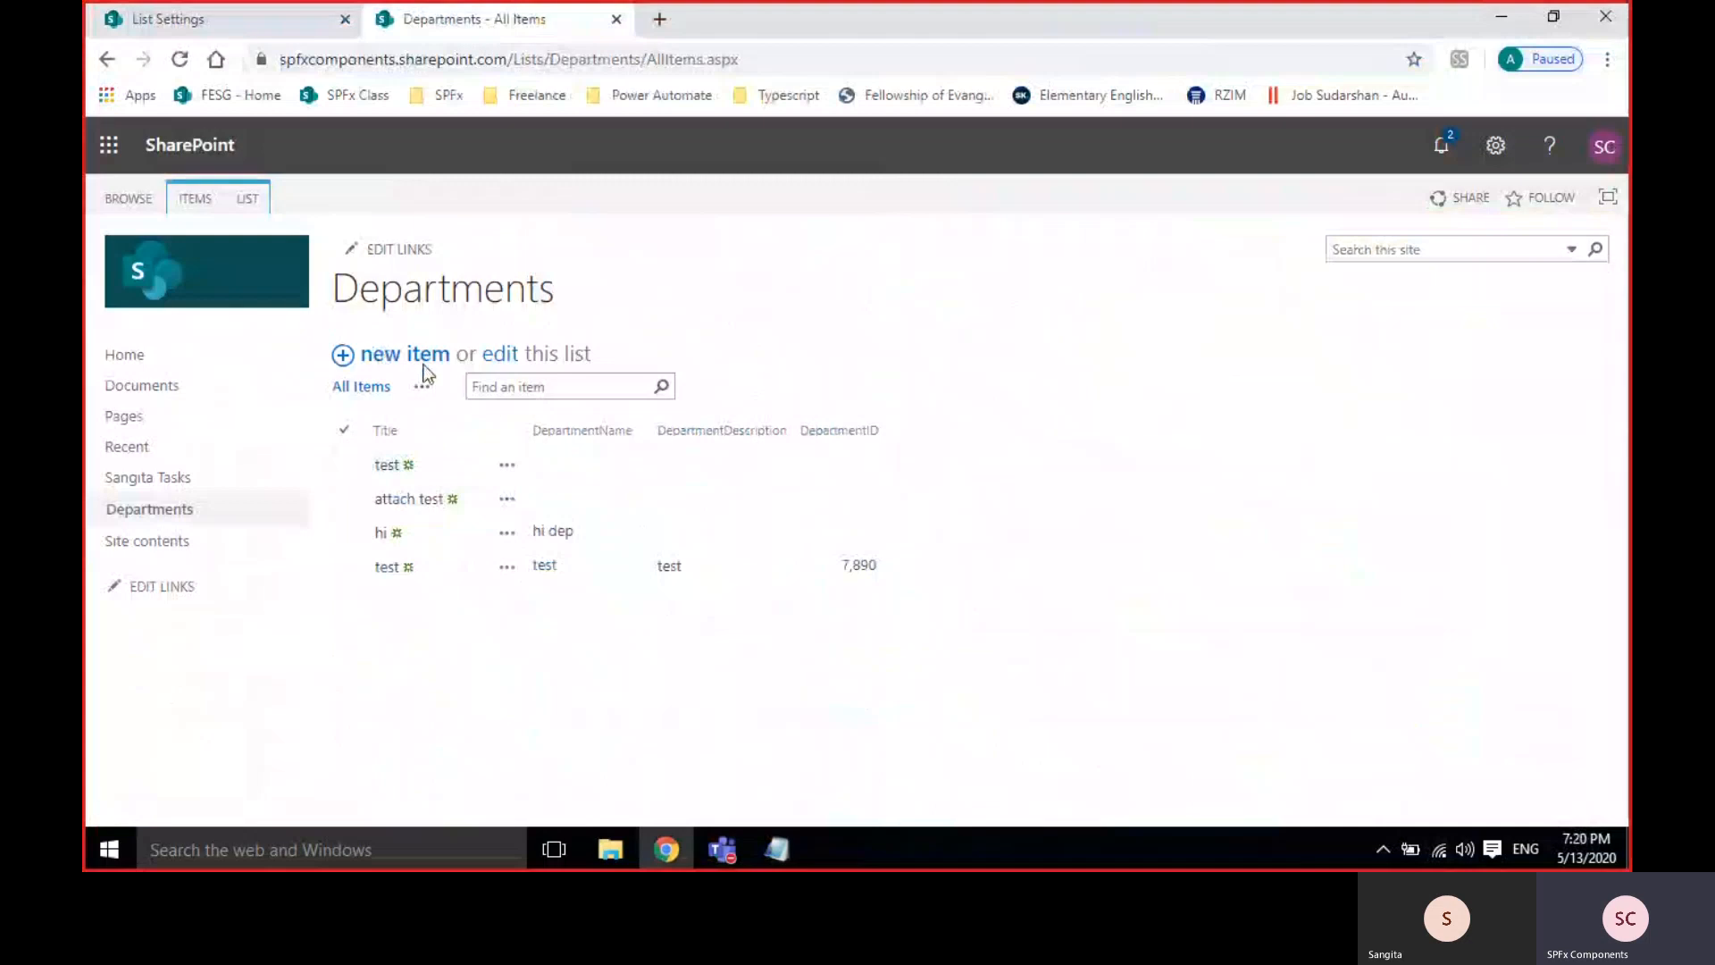
click(424, 361)
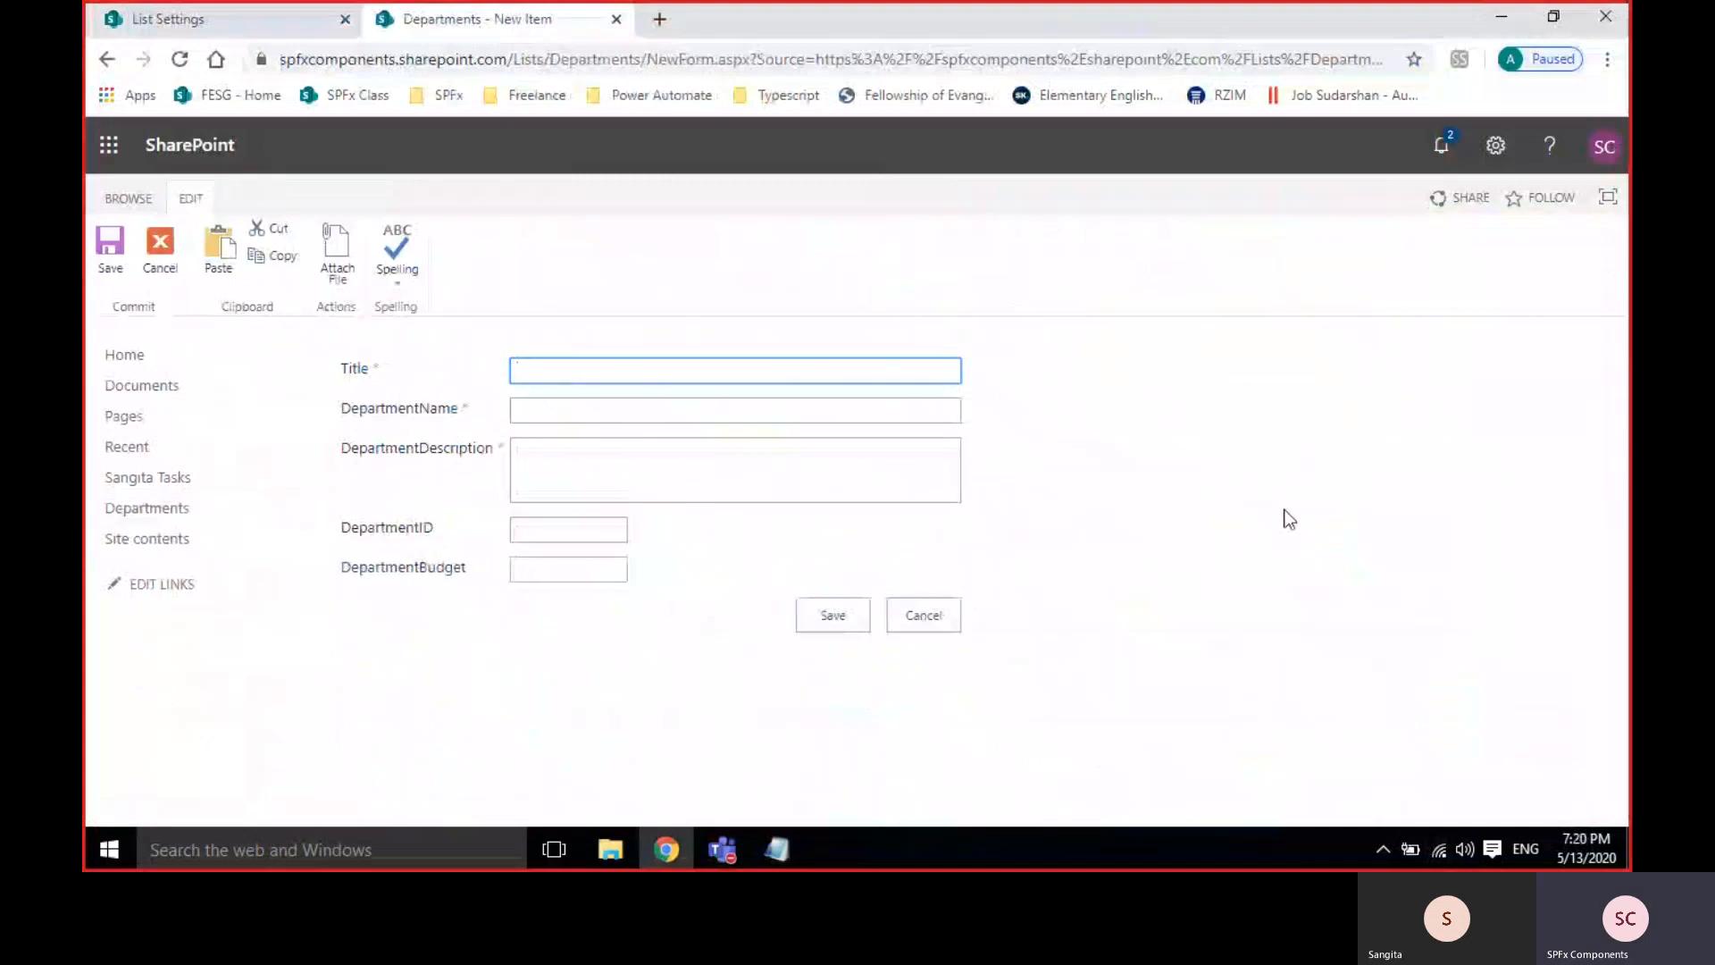
text(test)
key(Tab)
text(test)
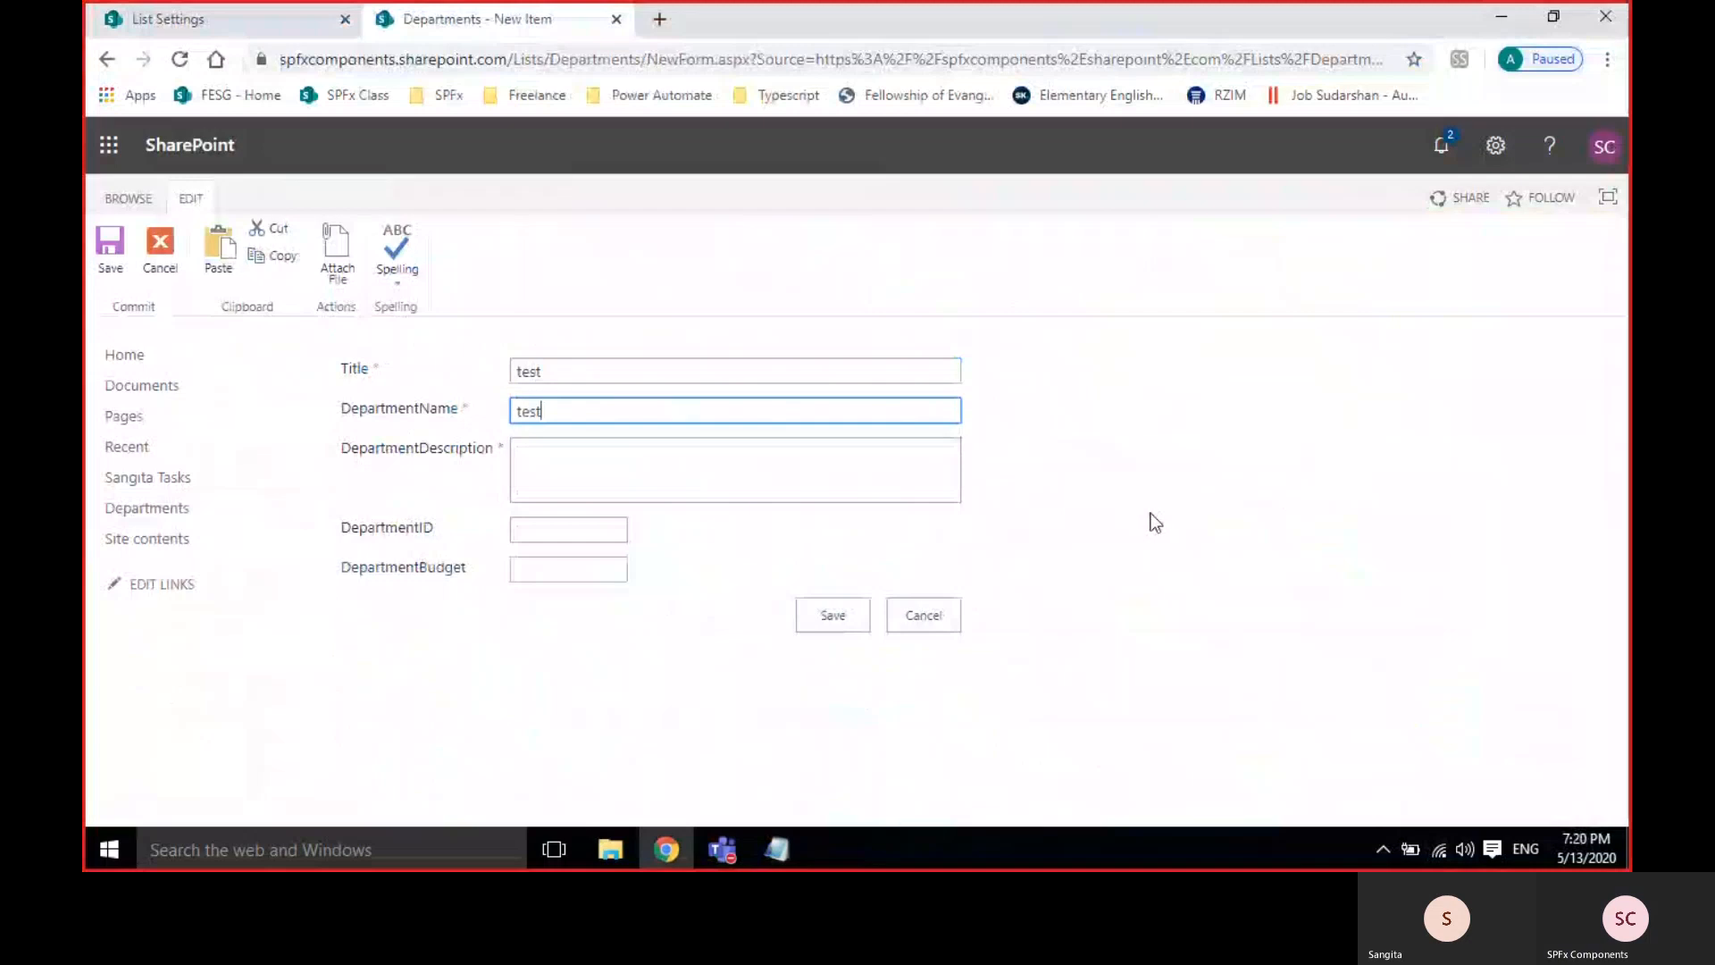
key(Tab)
text(test)
key(Tab)
text(2)
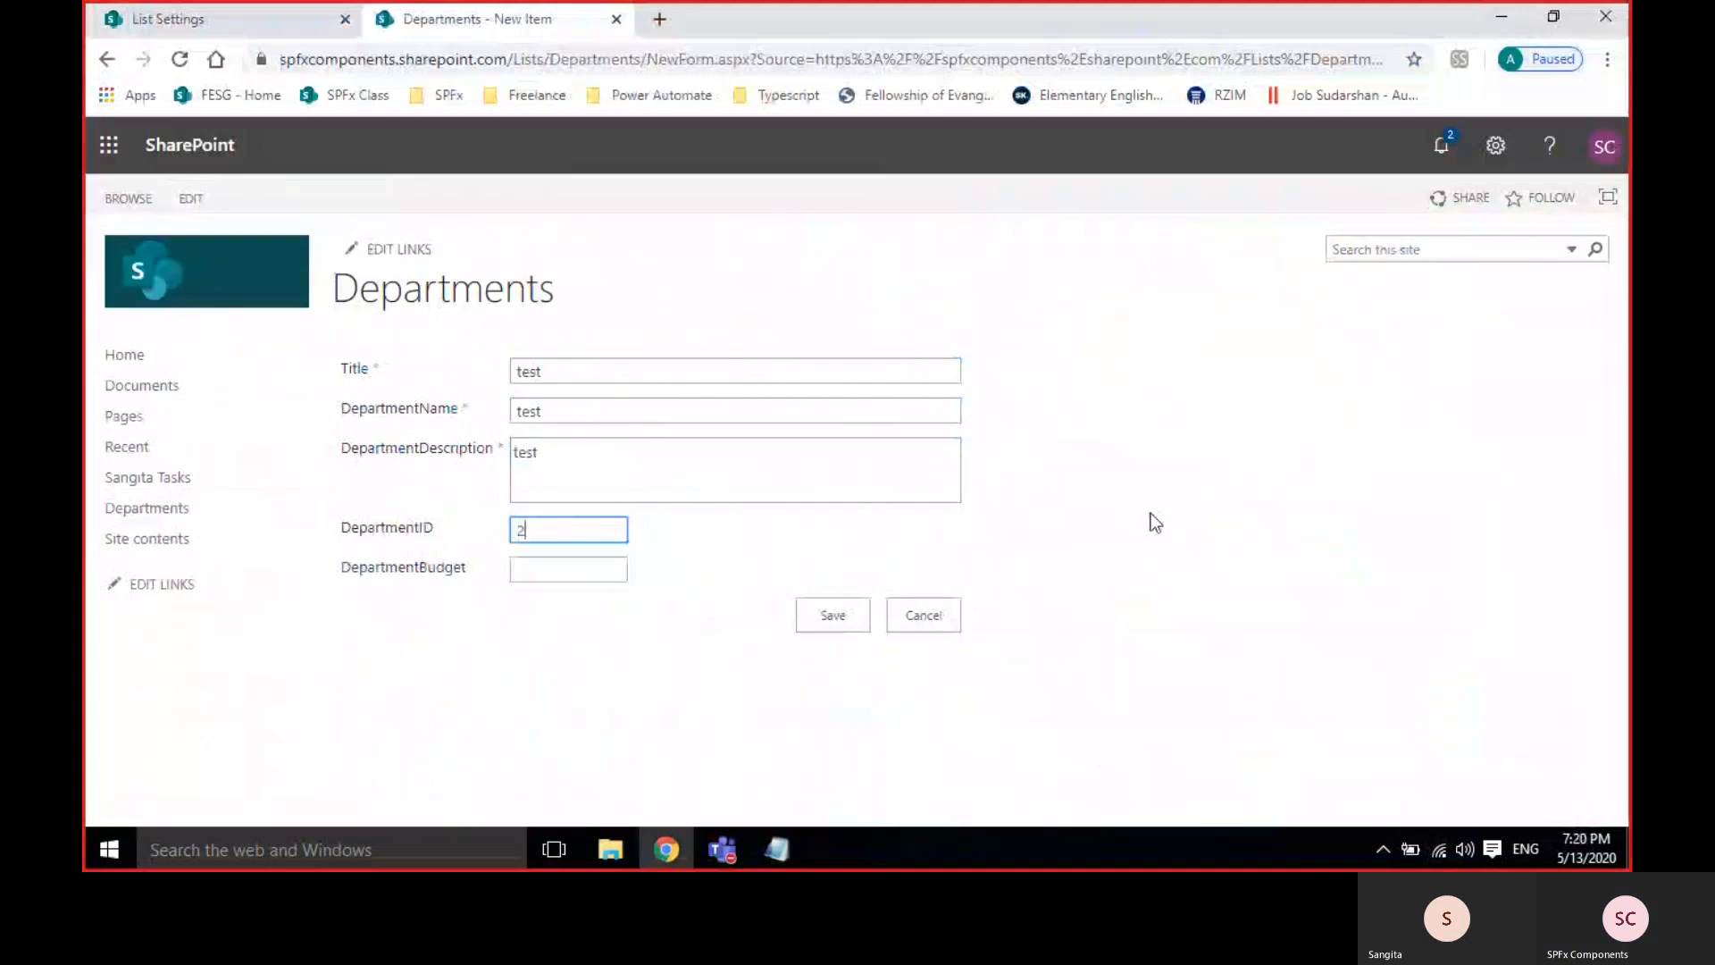
text(3)
key(Tab)
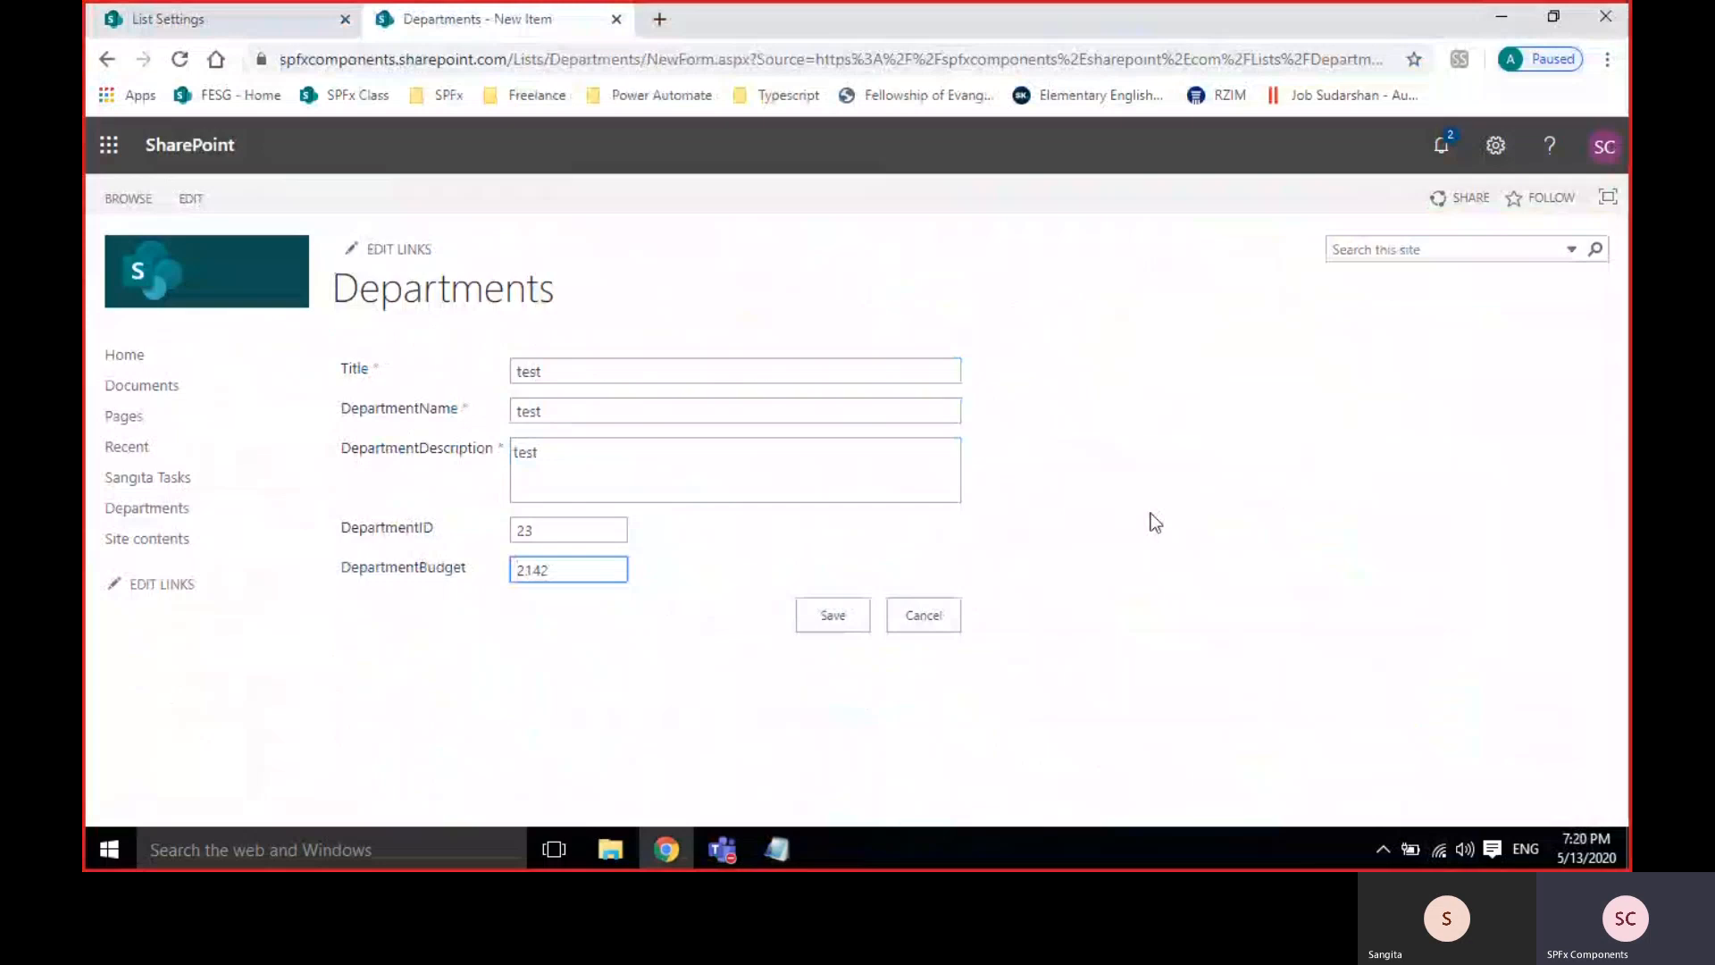
click(830, 616)
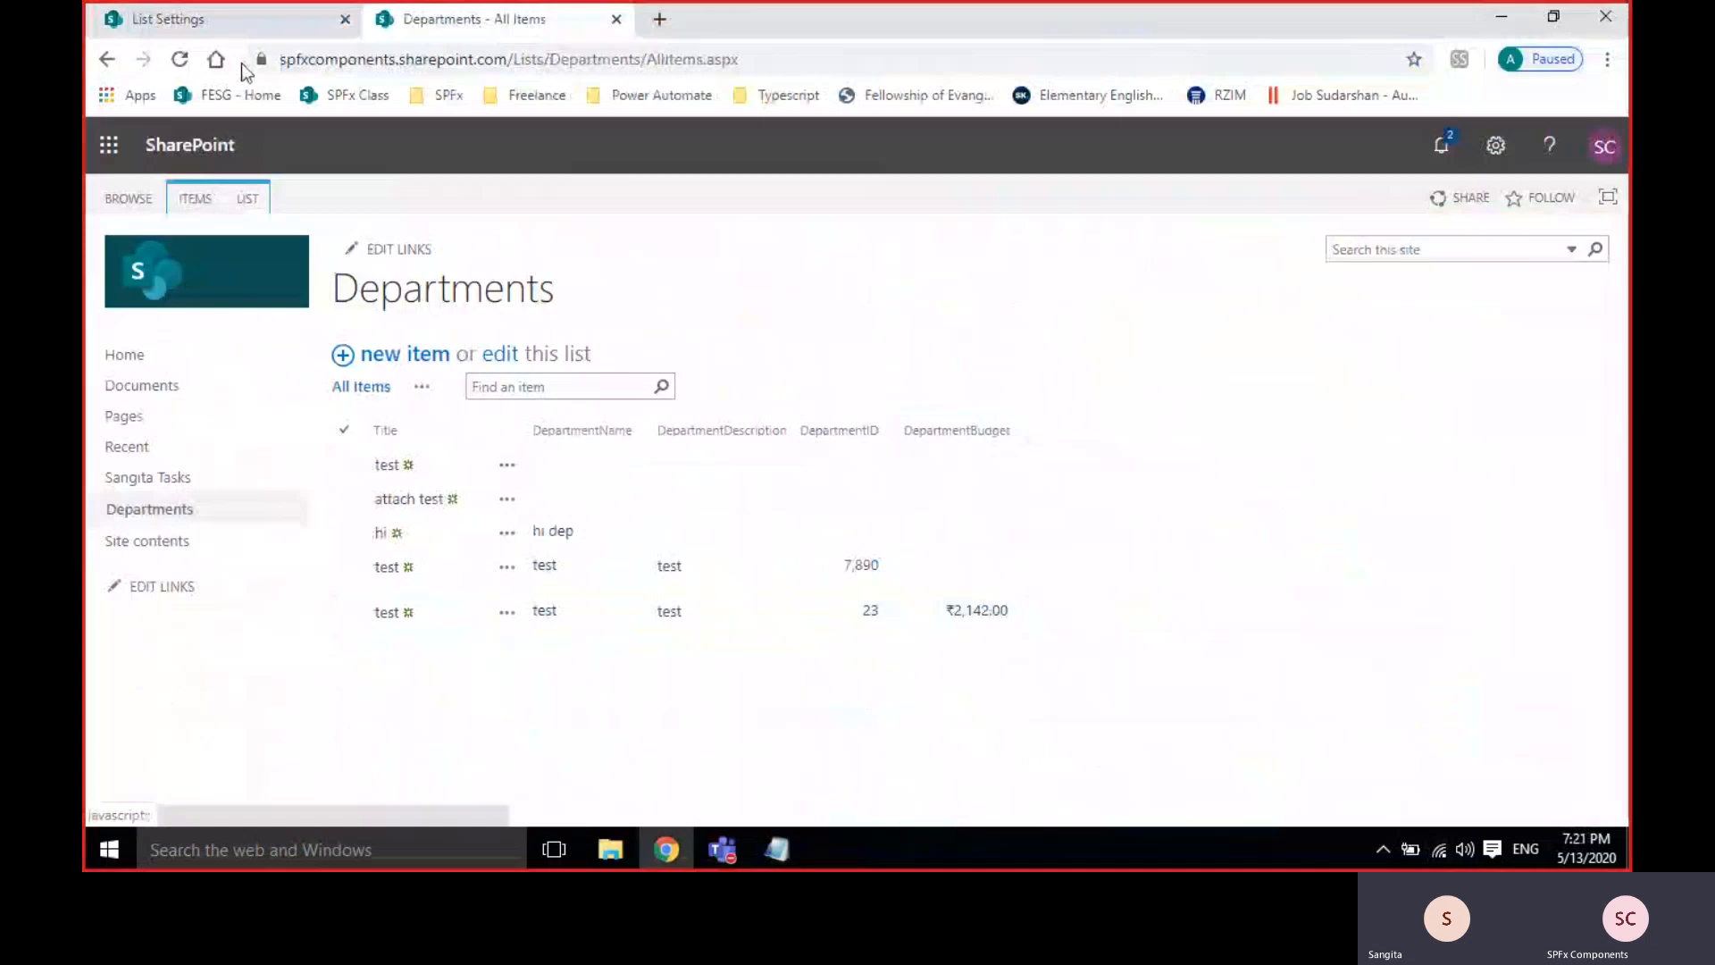
Begin a new Date and Time column for the Departments list.
click(237, 16)
scroll(536, 643, down, 10)
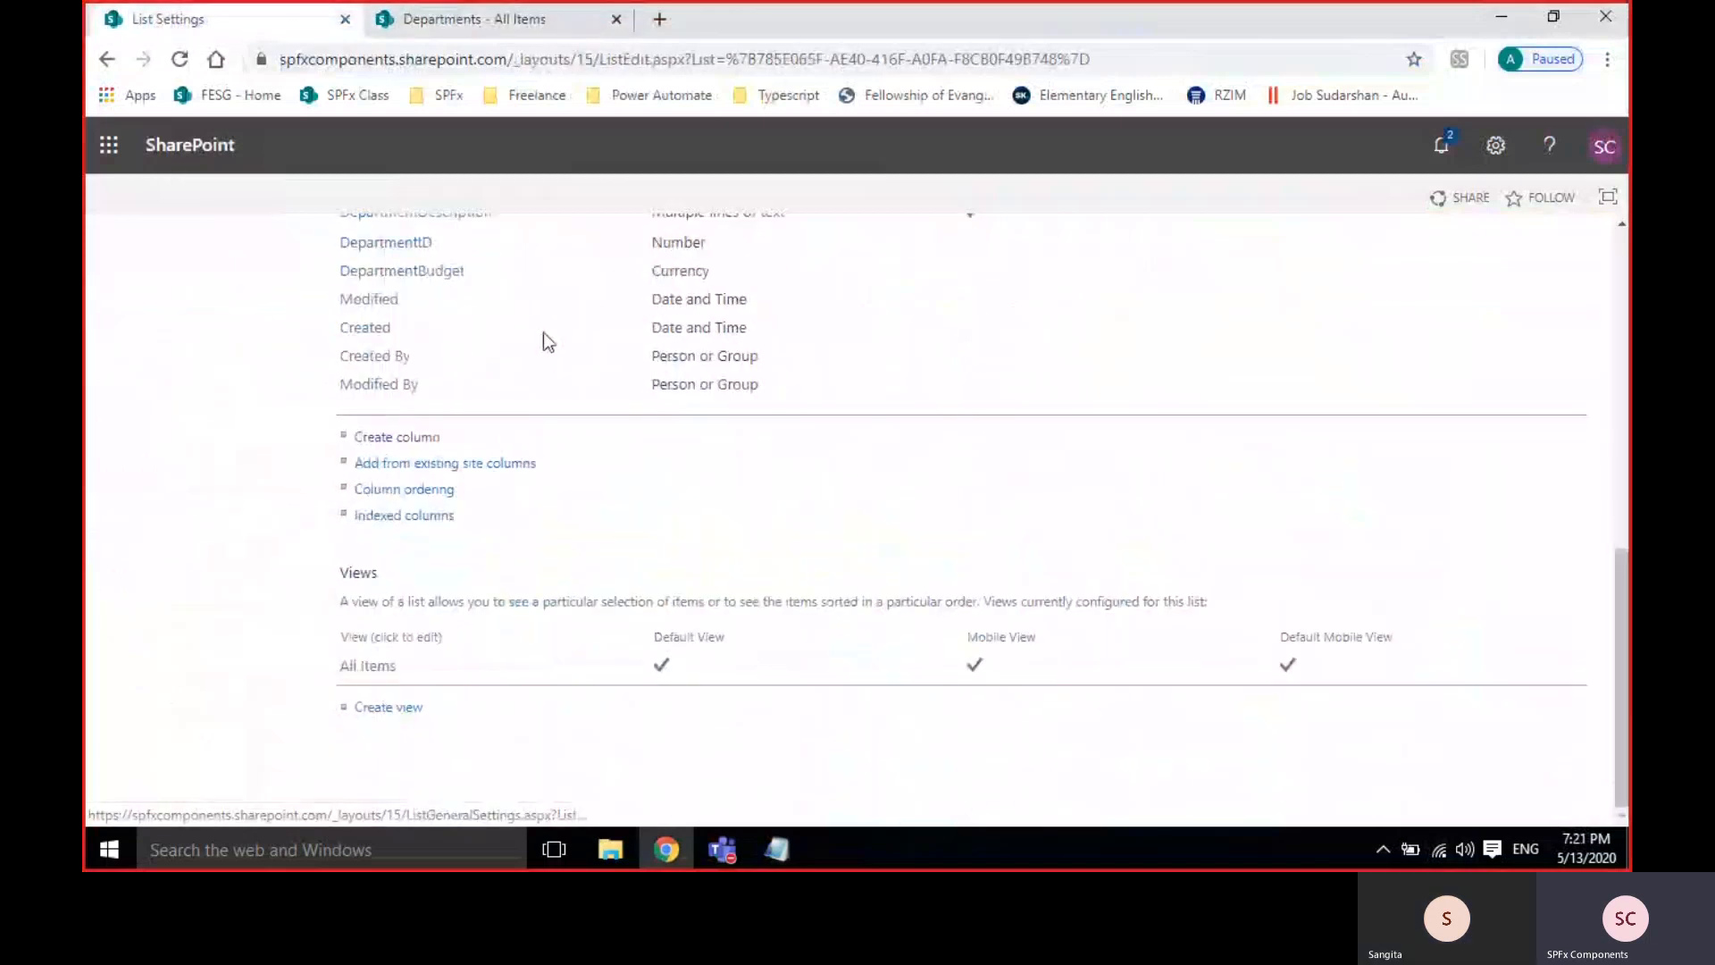
click(418, 445)
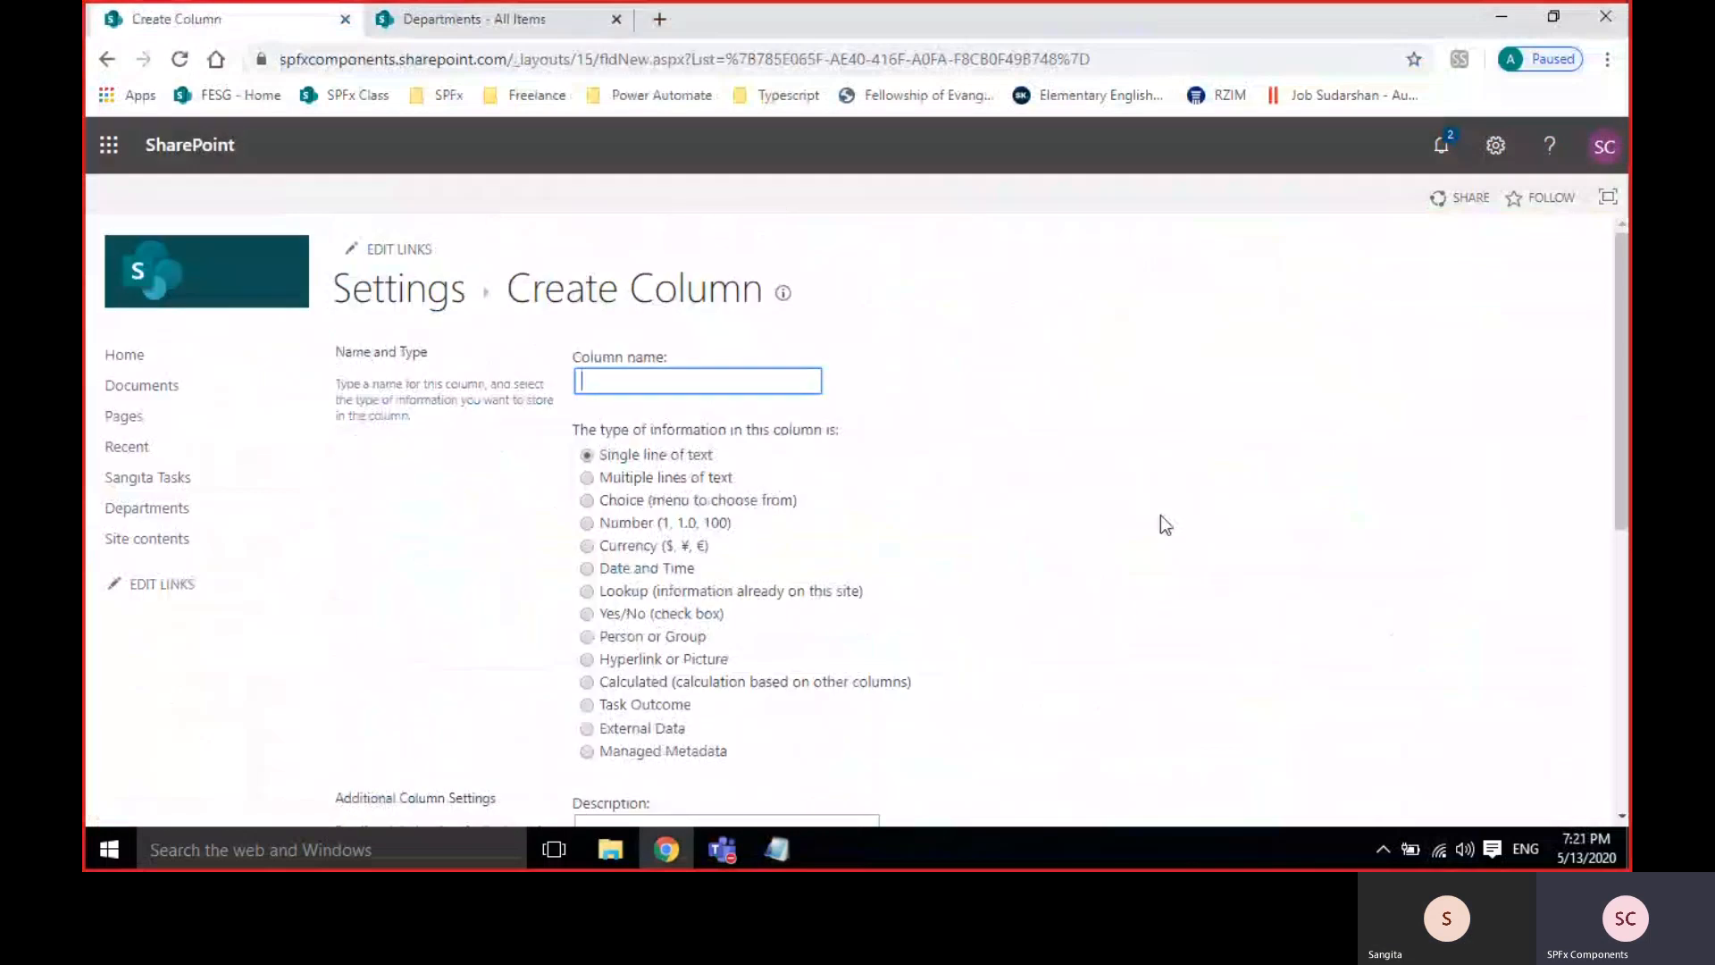
scroll(1166, 525, down, 1)
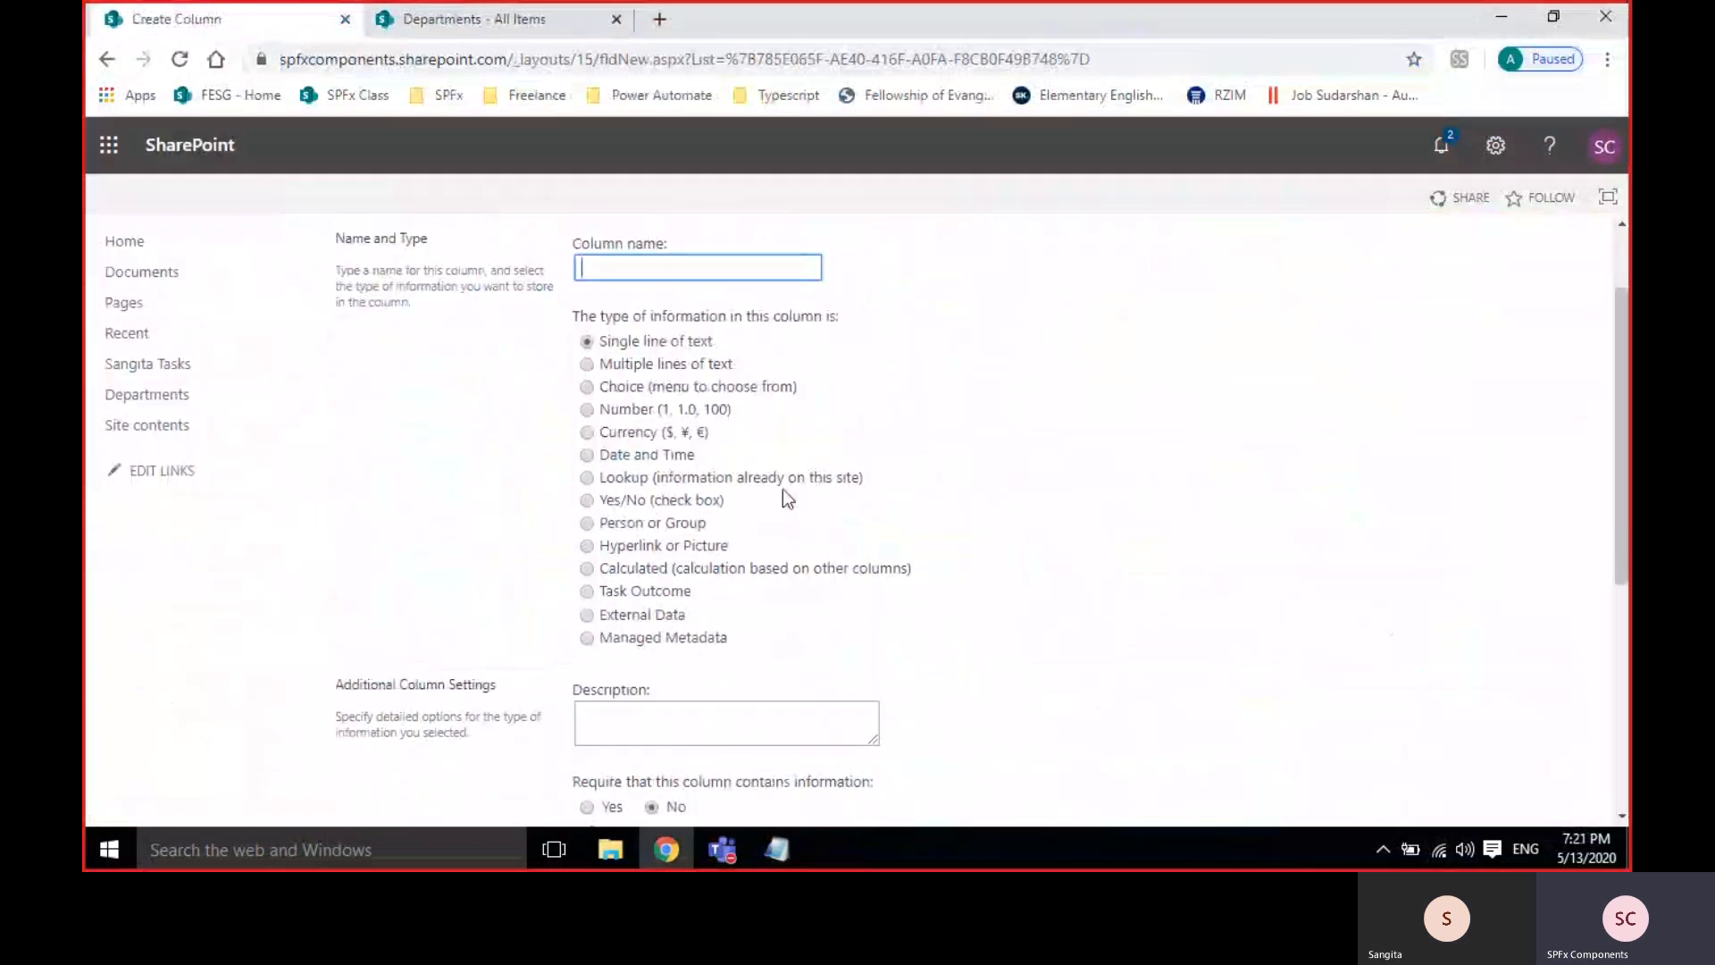
click(607, 456)
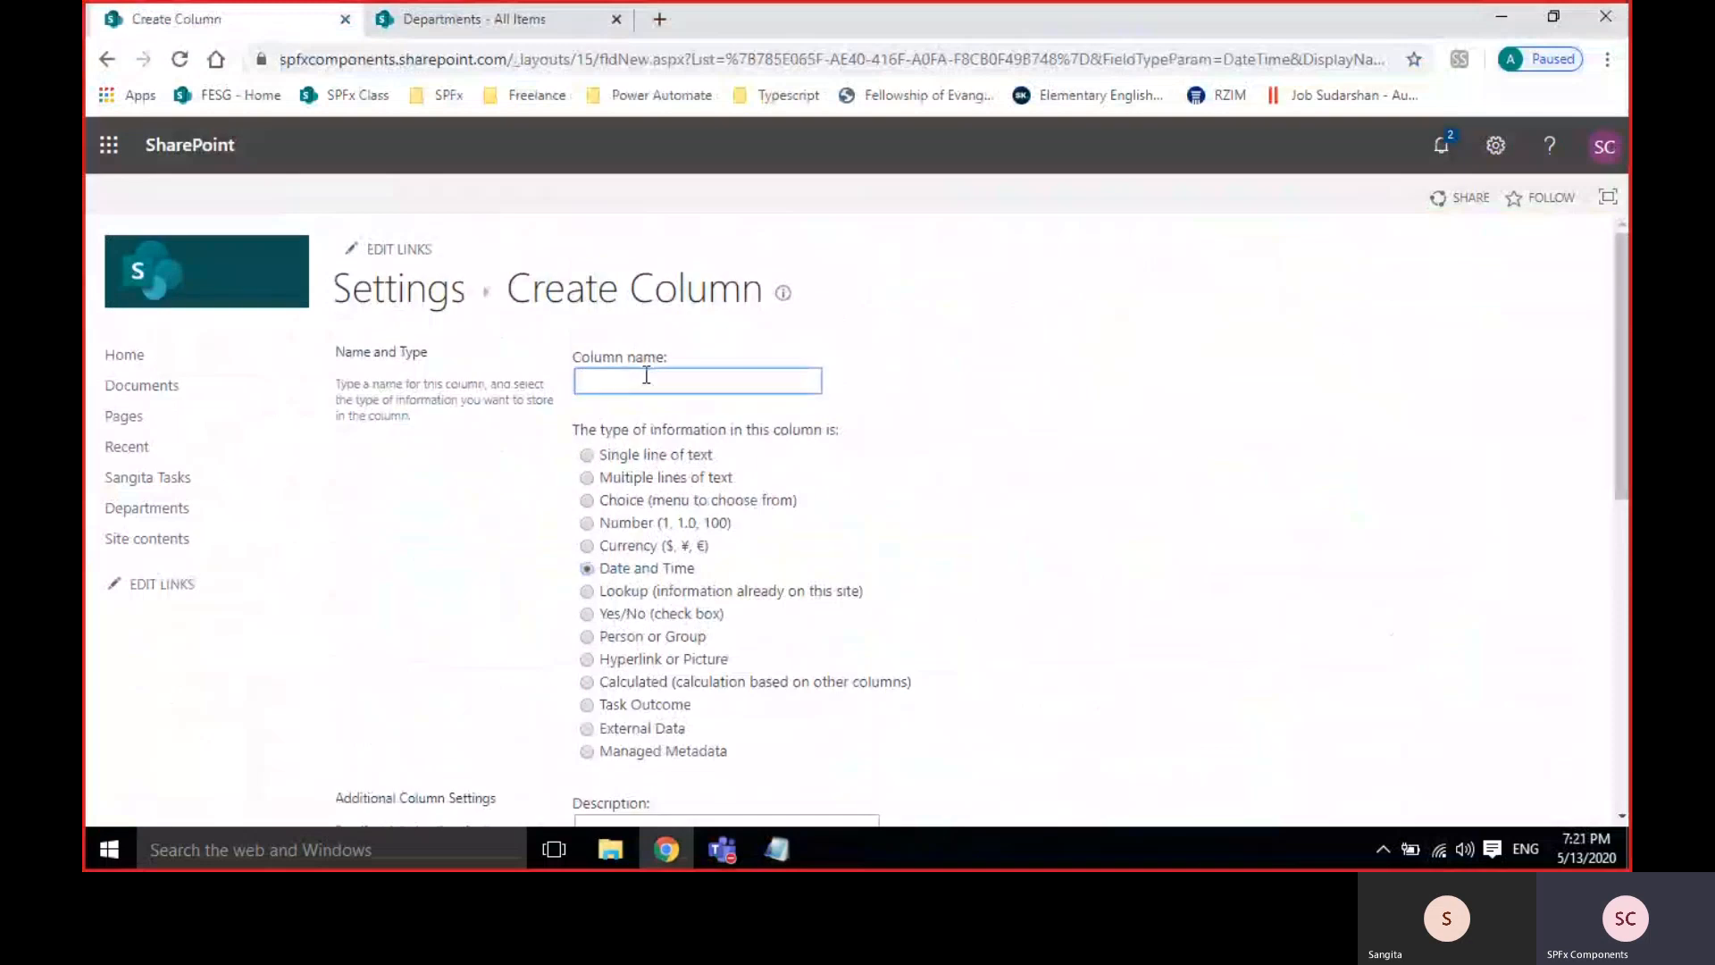
Name the column StartDate and create it with Date Only and Standard format.
text(Date)
double_click(616, 382)
text(Date)
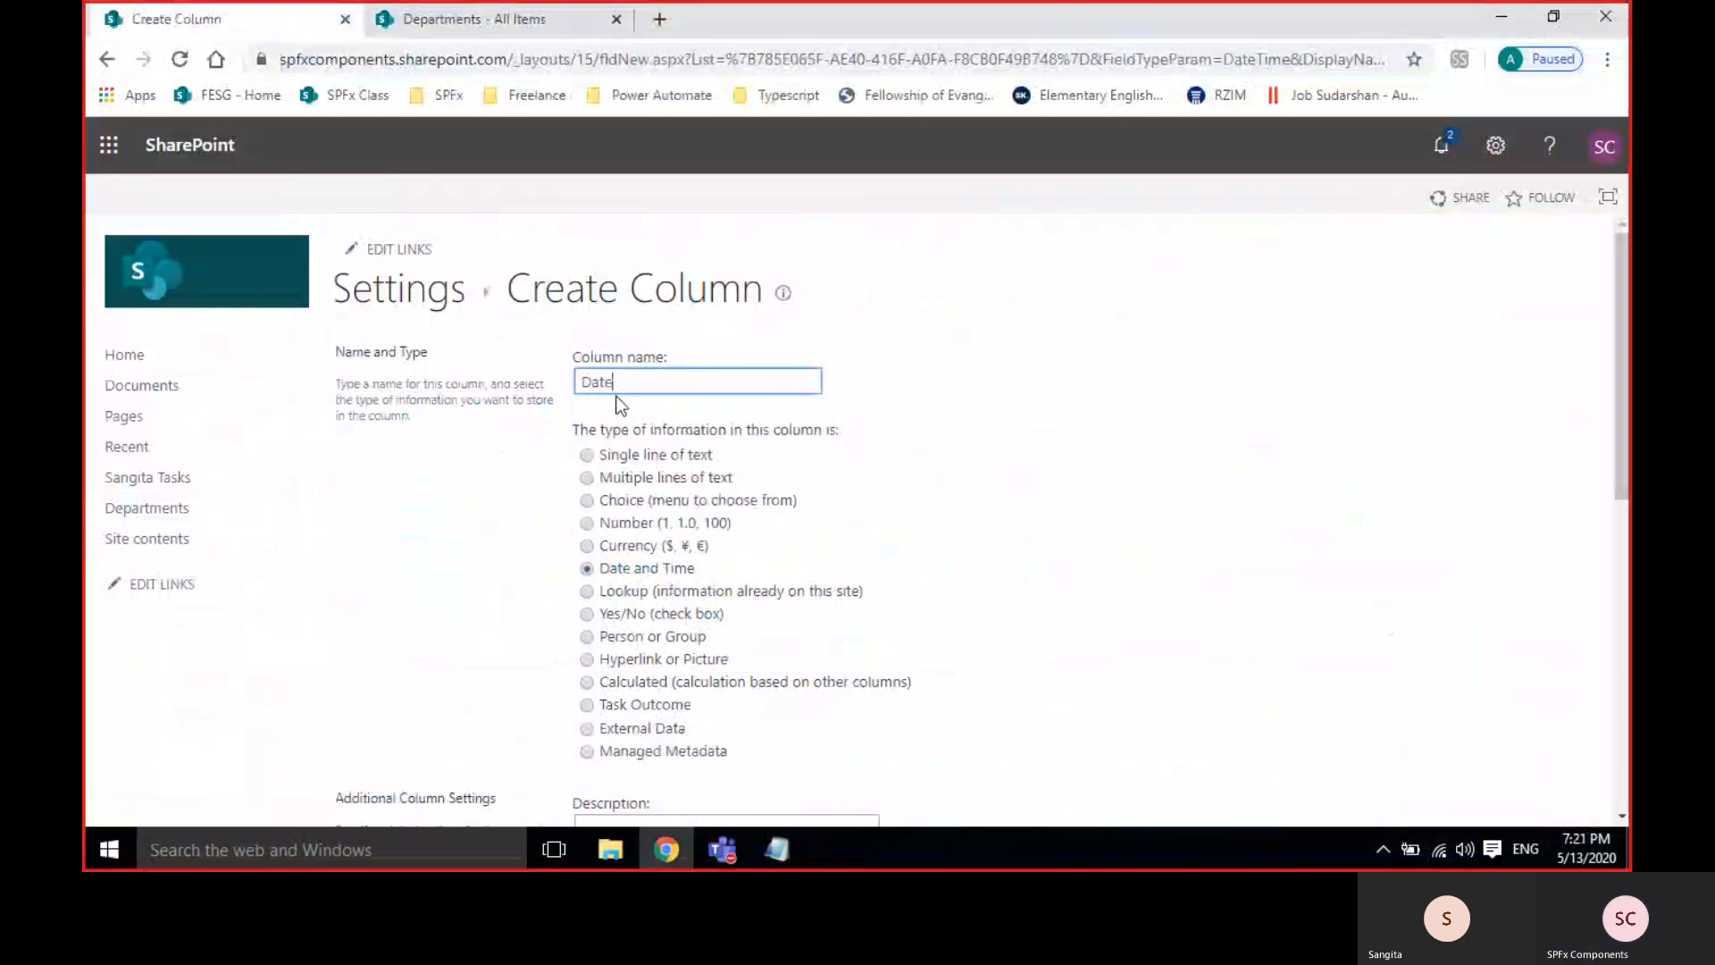
key(Home)
text(Start)
scroll(1022, 618, down, 4)
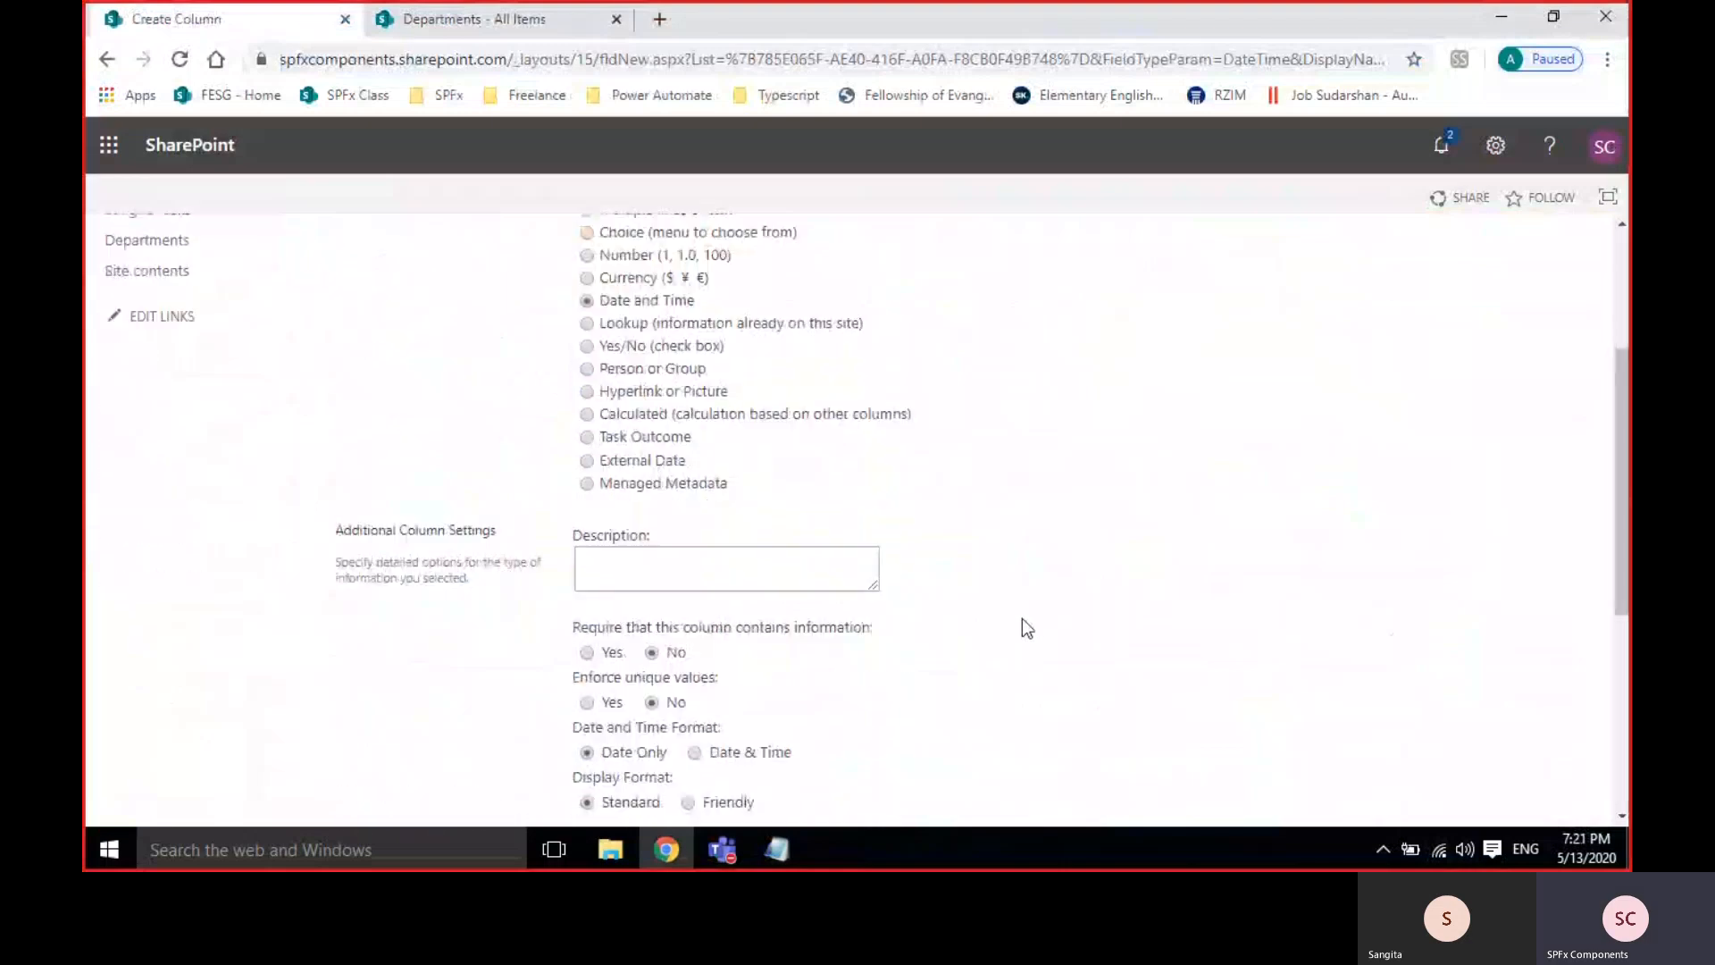
scroll(1021, 619, down, 1)
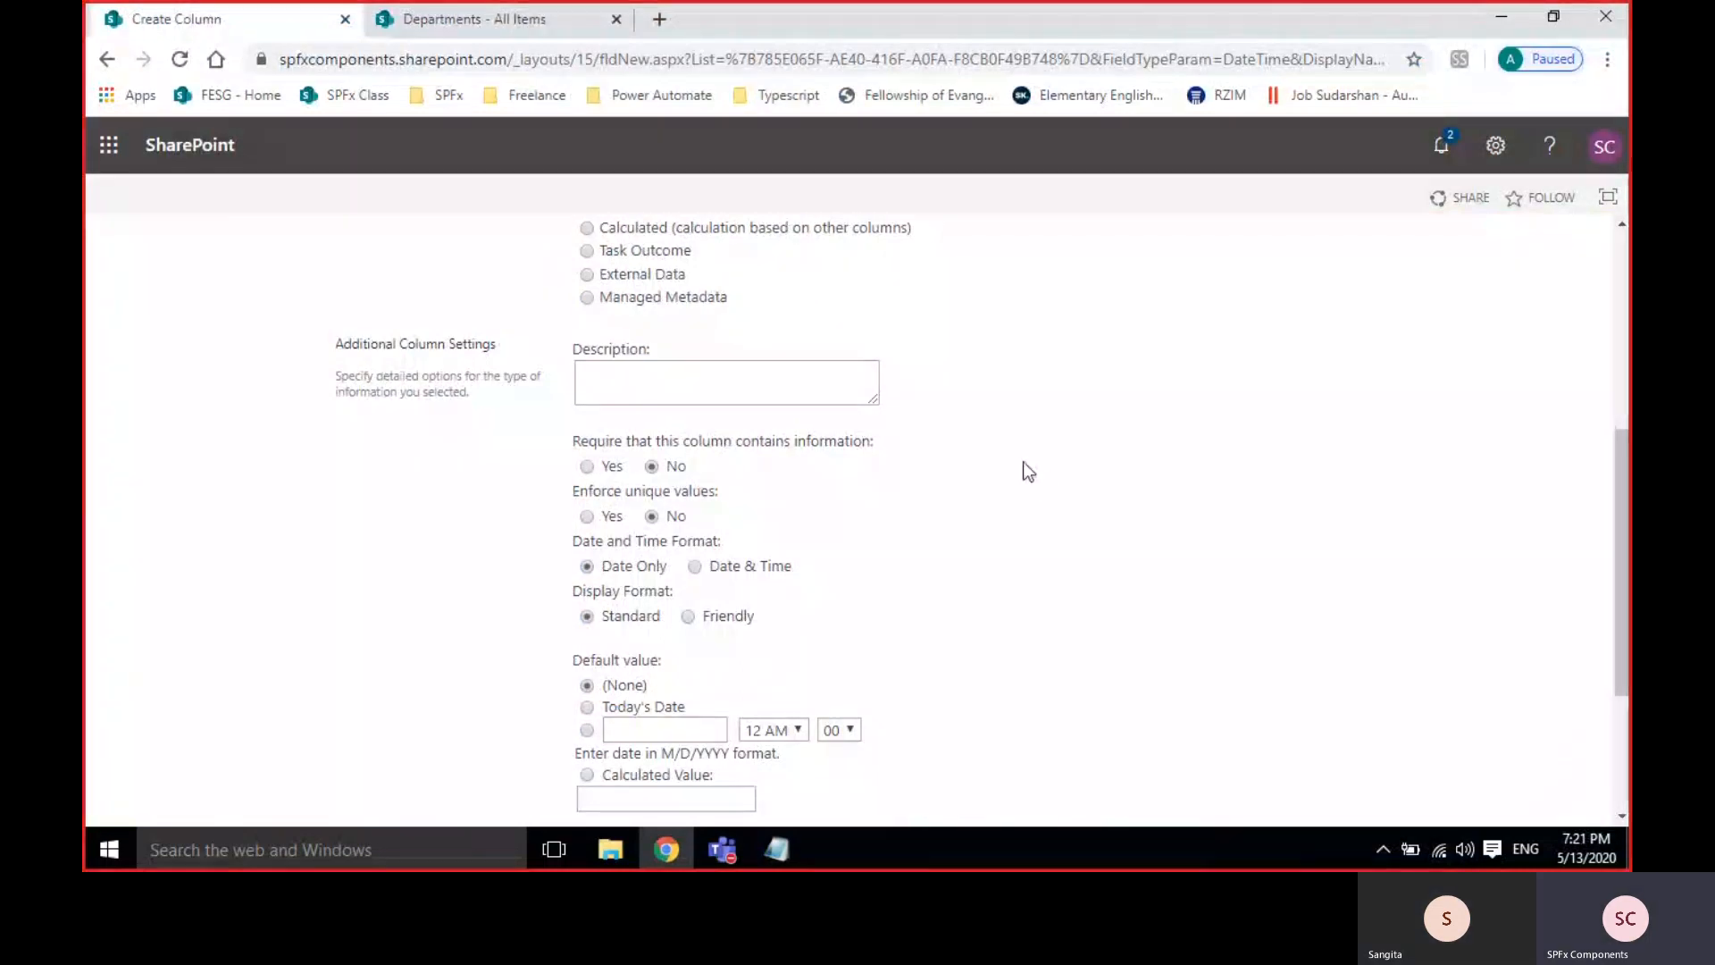
scroll(1015, 464, up, 1)
scroll(1014, 465, down, 4)
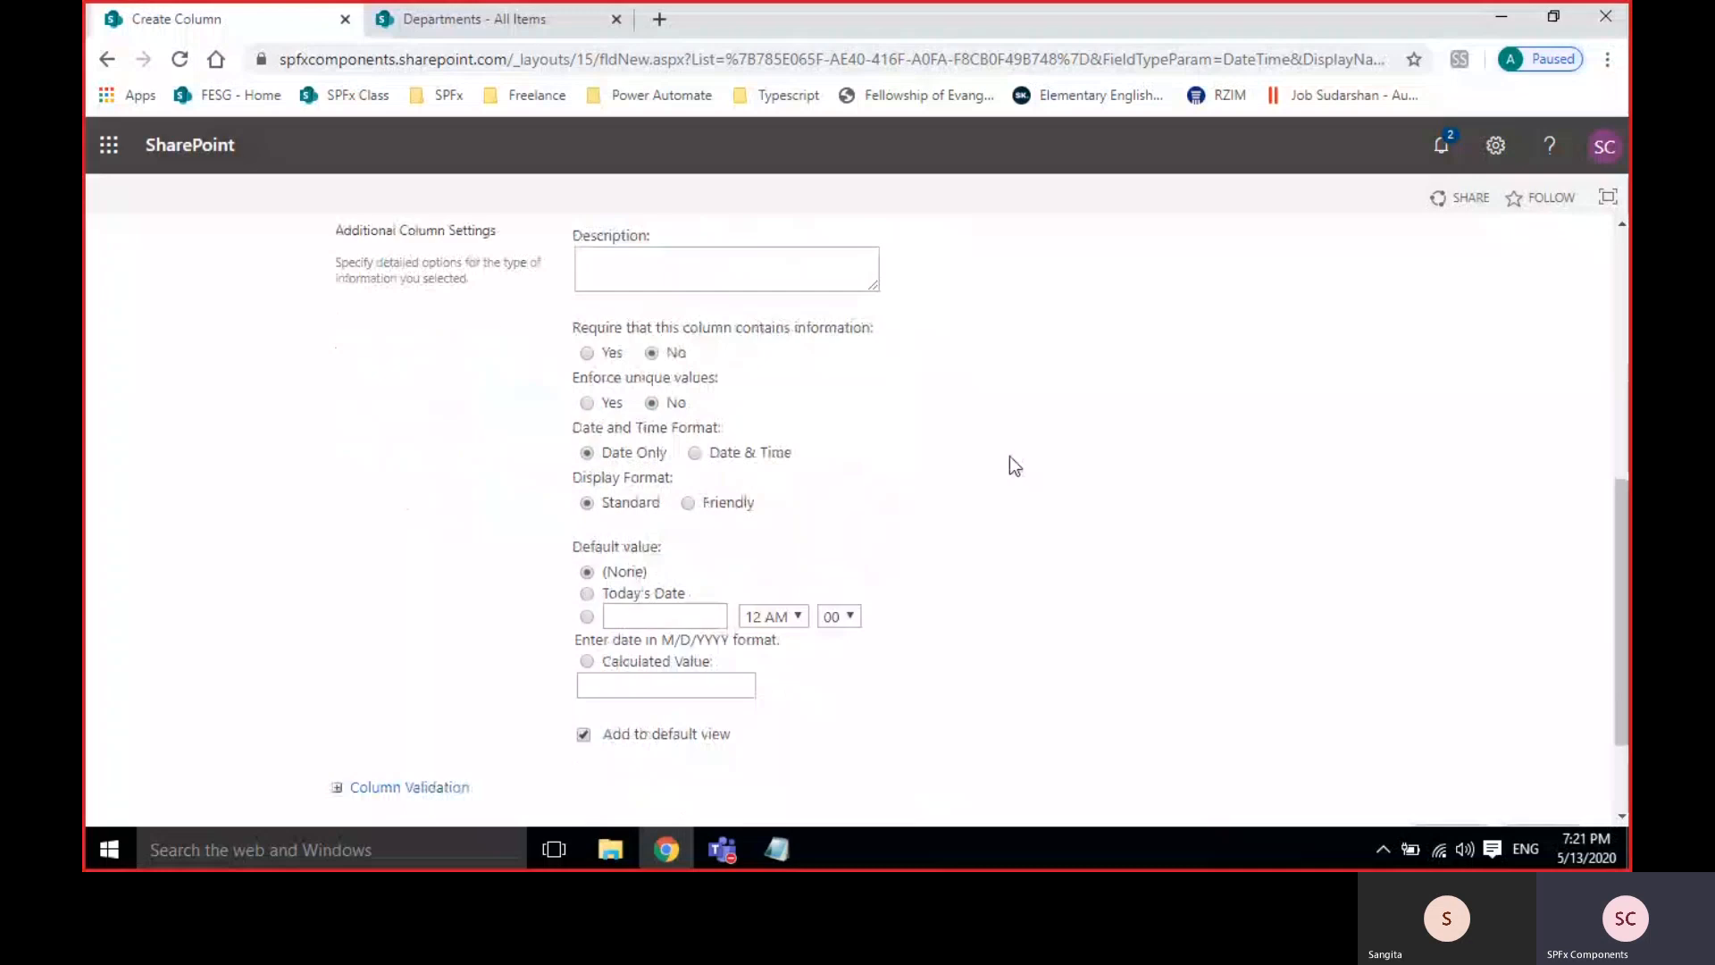
click(1461, 699)
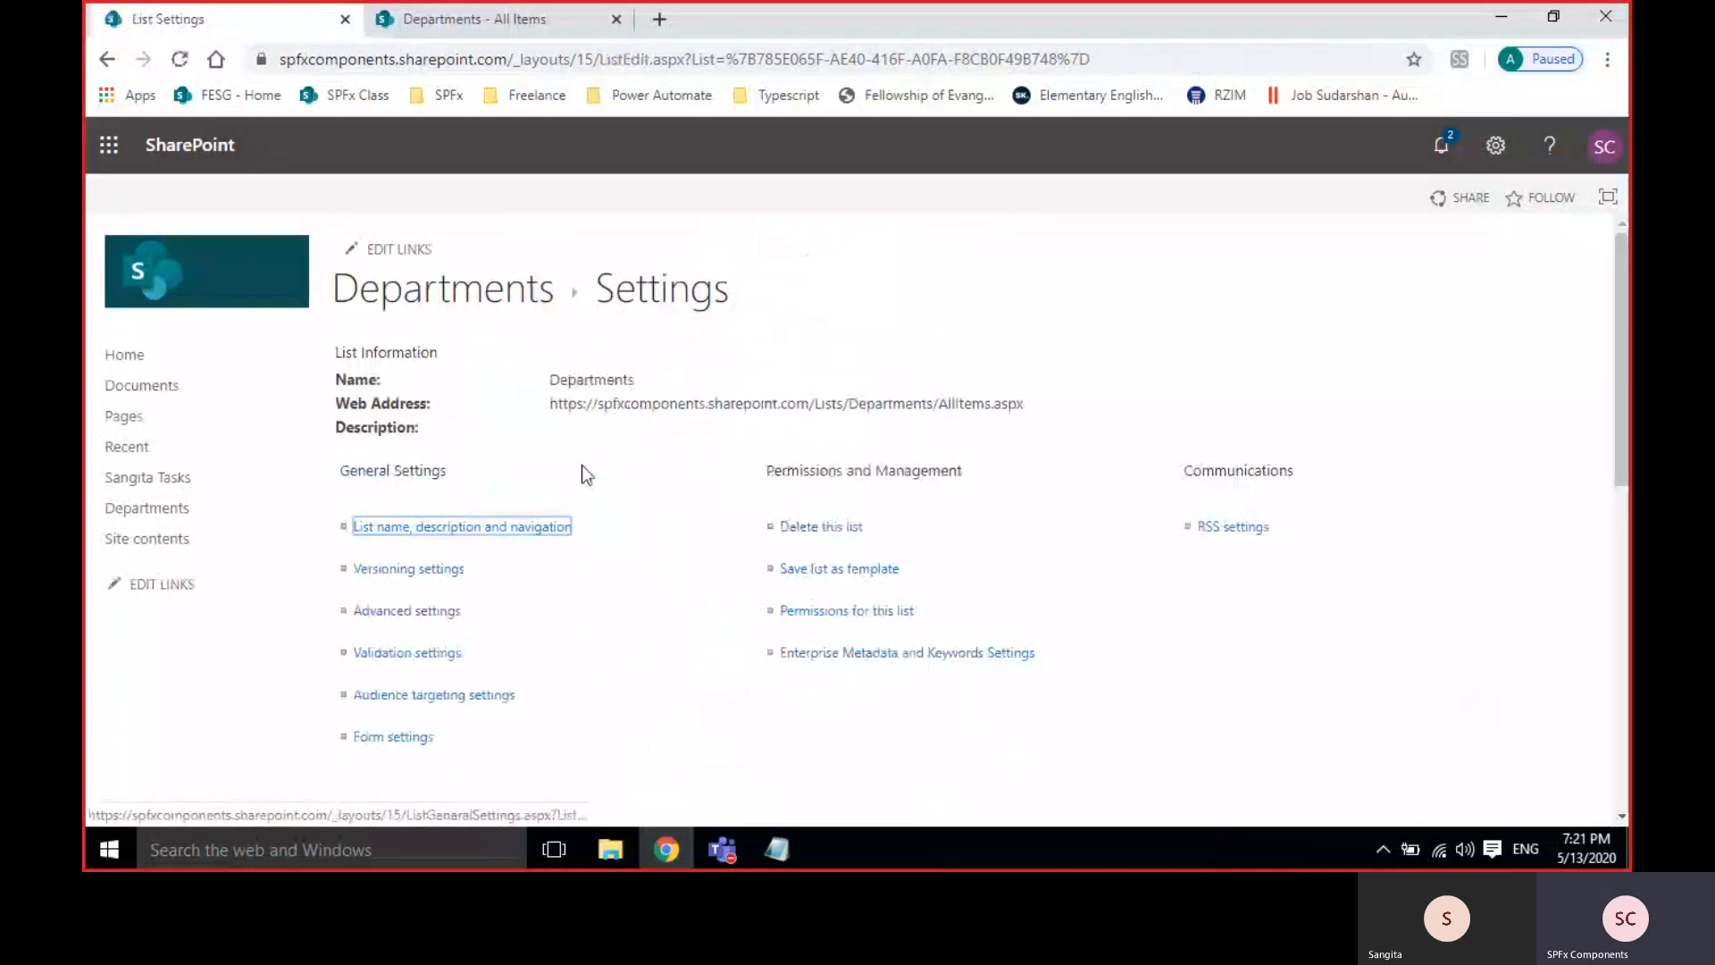
Start a new Departments item with StartDate 14 May 2020.
click(458, 30)
click(407, 355)
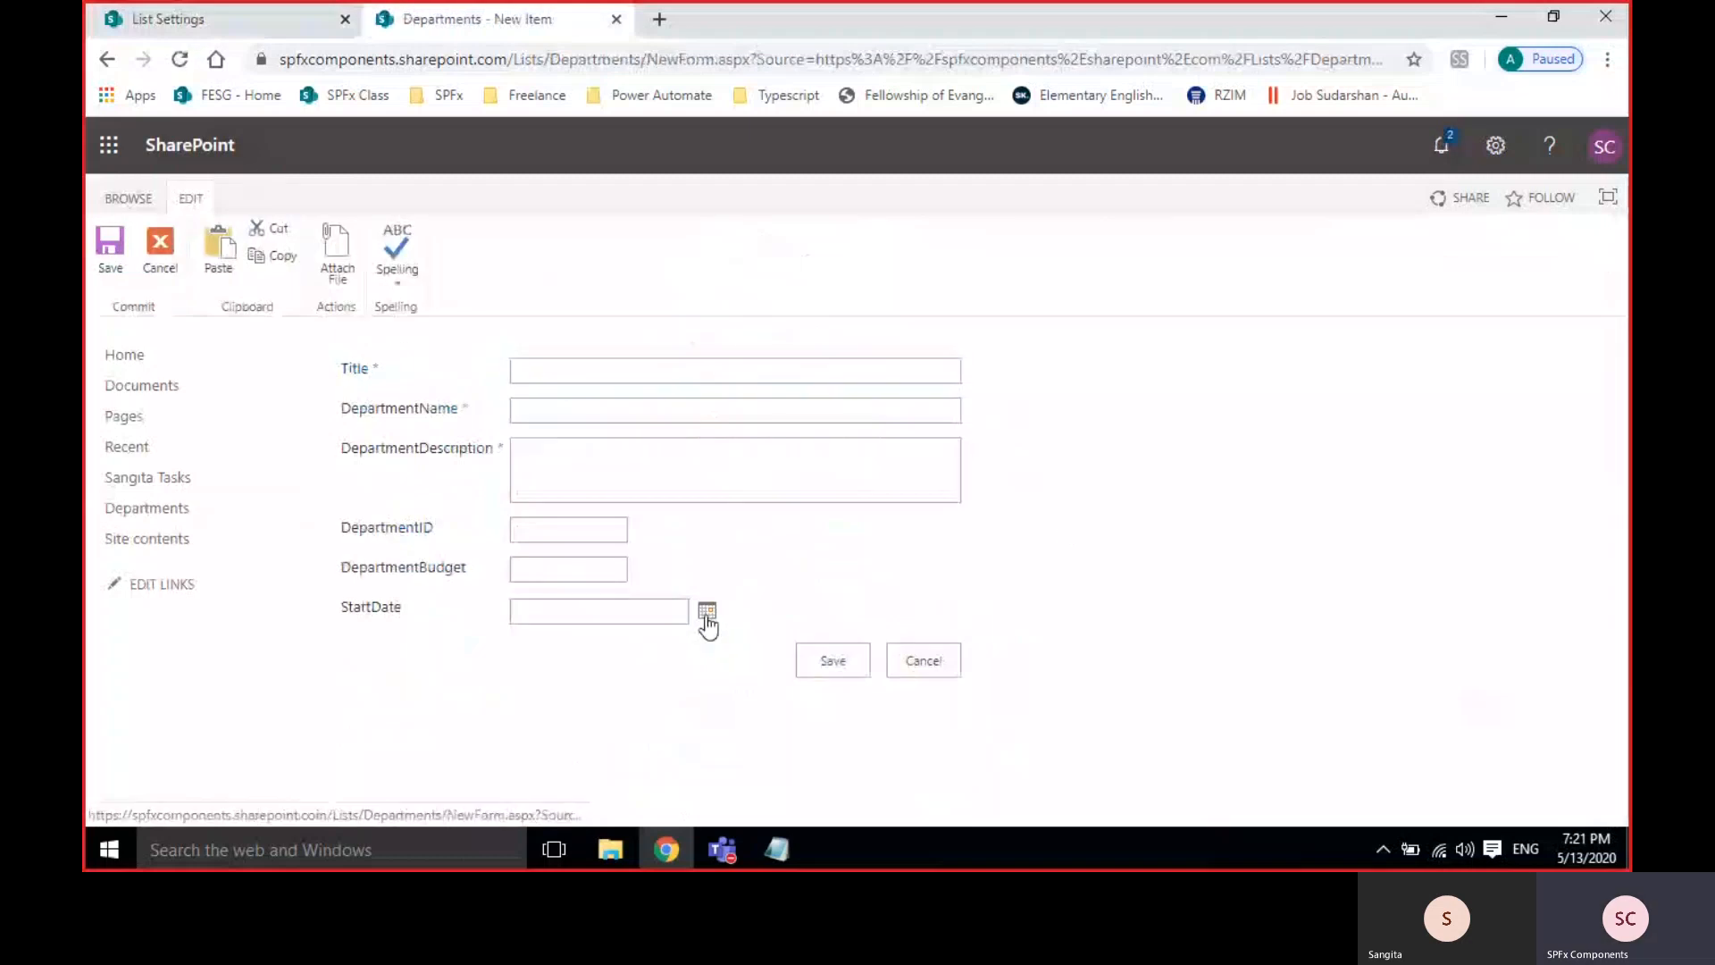
click(706, 612)
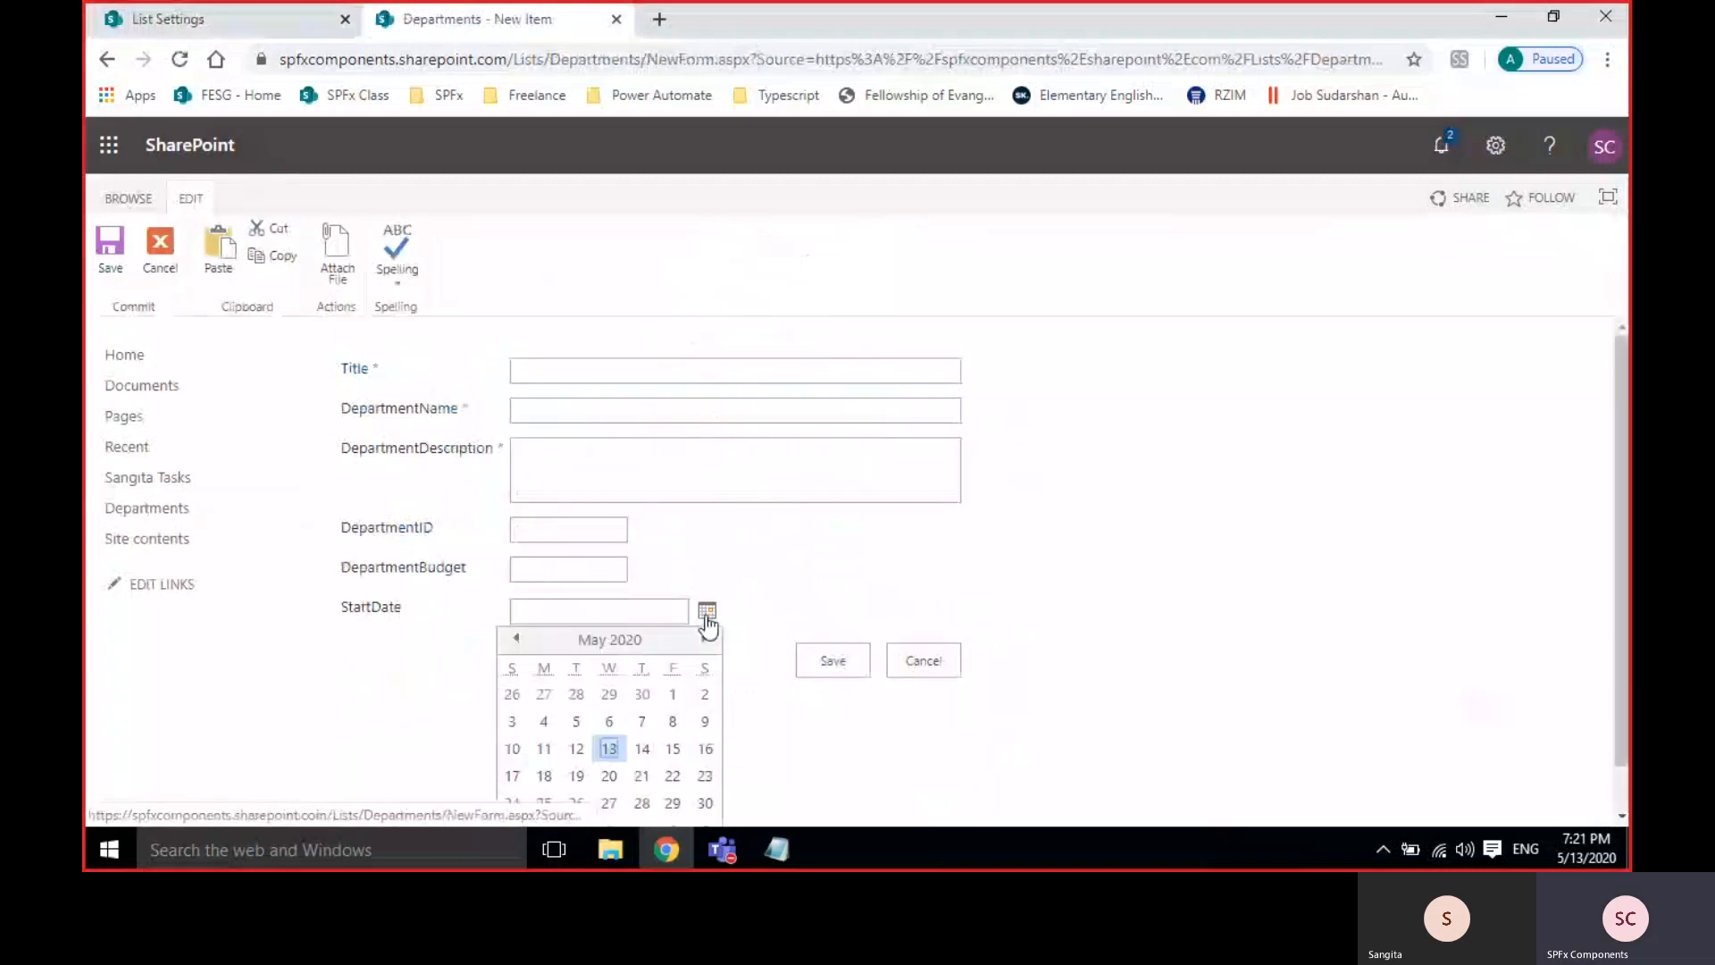
click(661, 752)
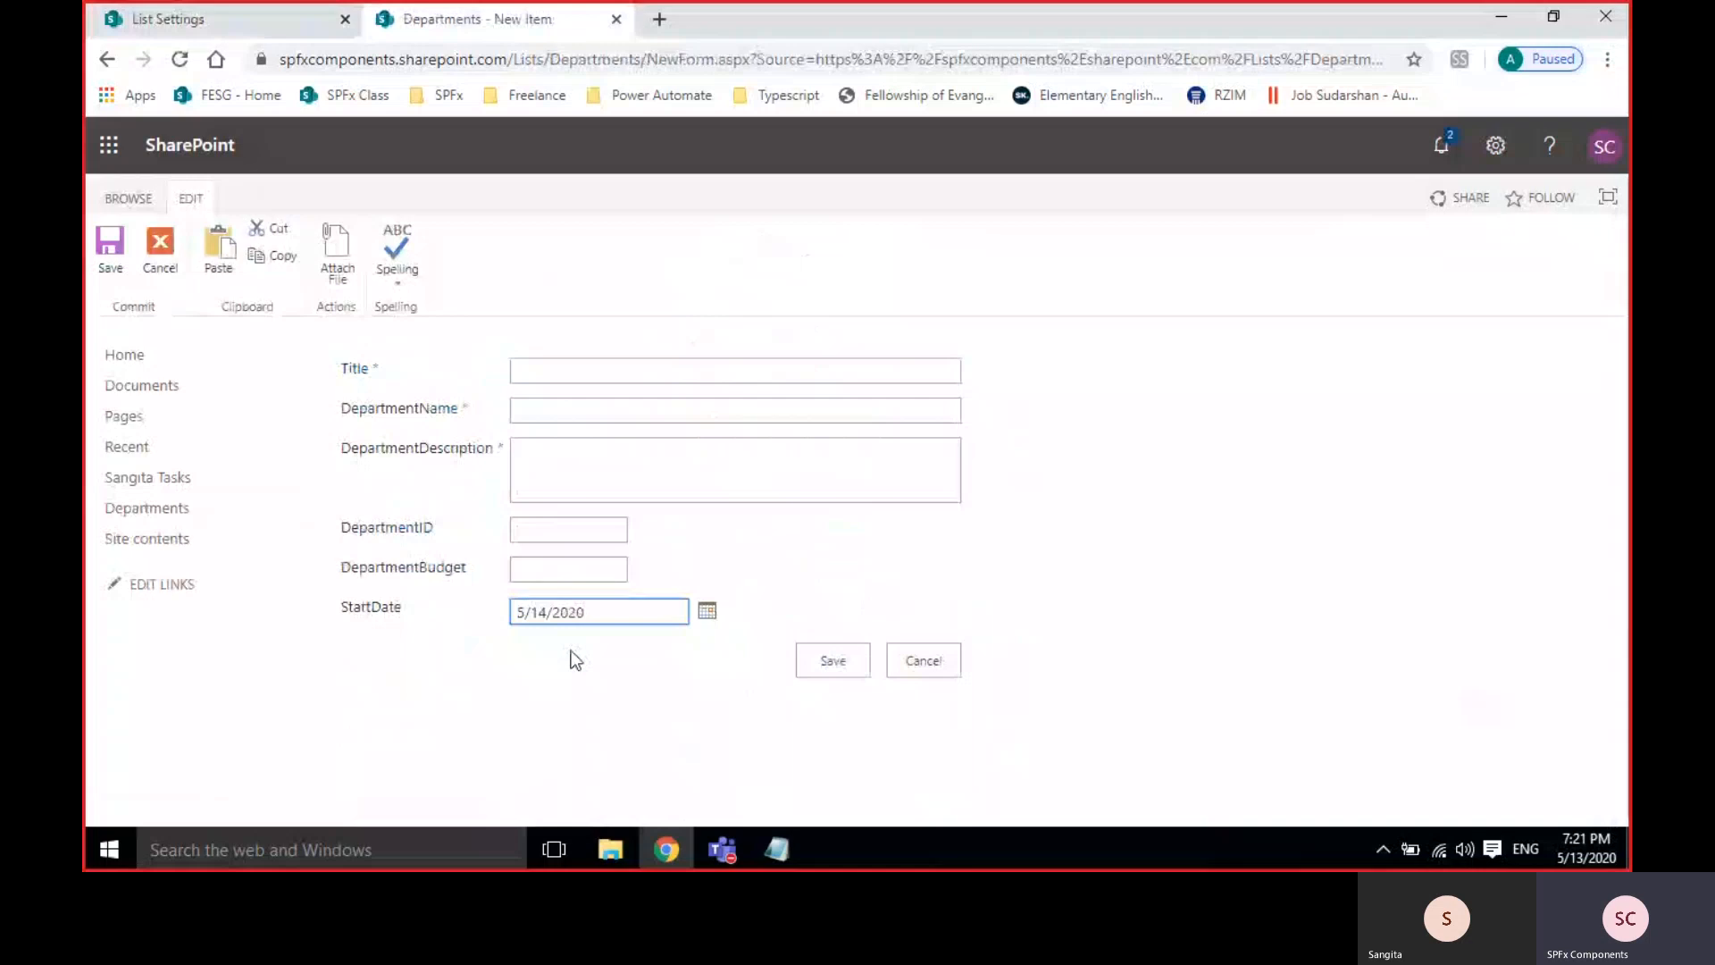
Enter DepartmentID 23, budget 23, description 'et', name 'test' and title 'tes'.
click(526, 534)
text(23)
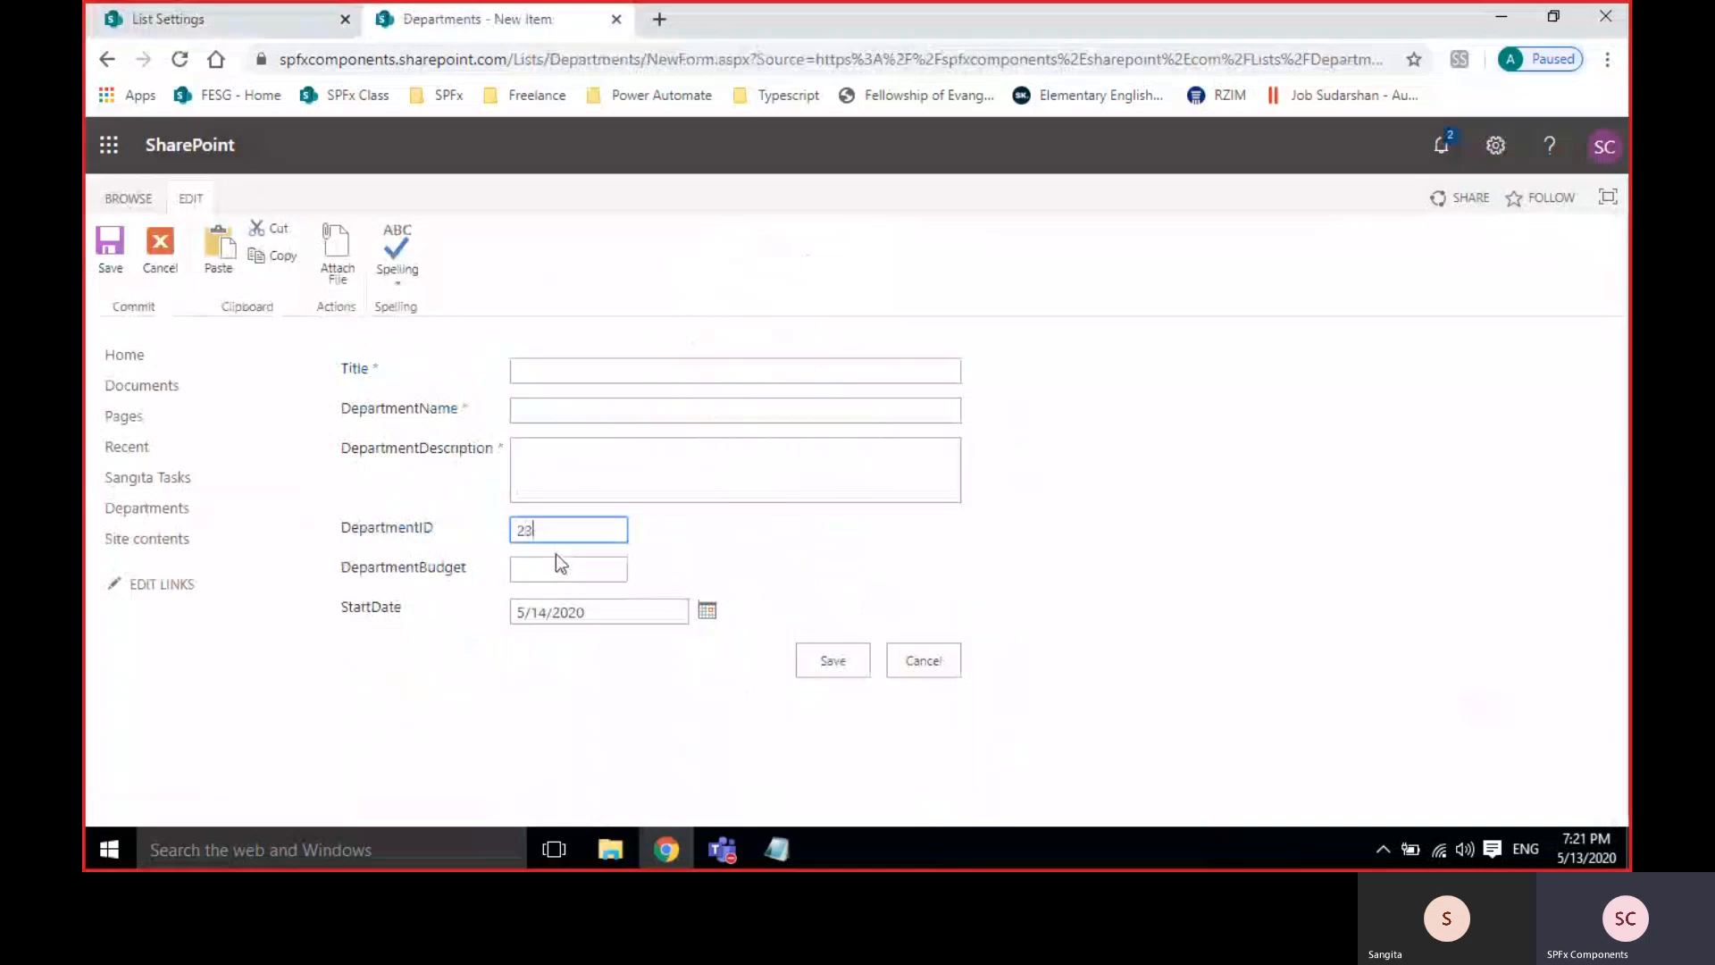
click(559, 563)
text(23)
click(575, 459)
text(et)
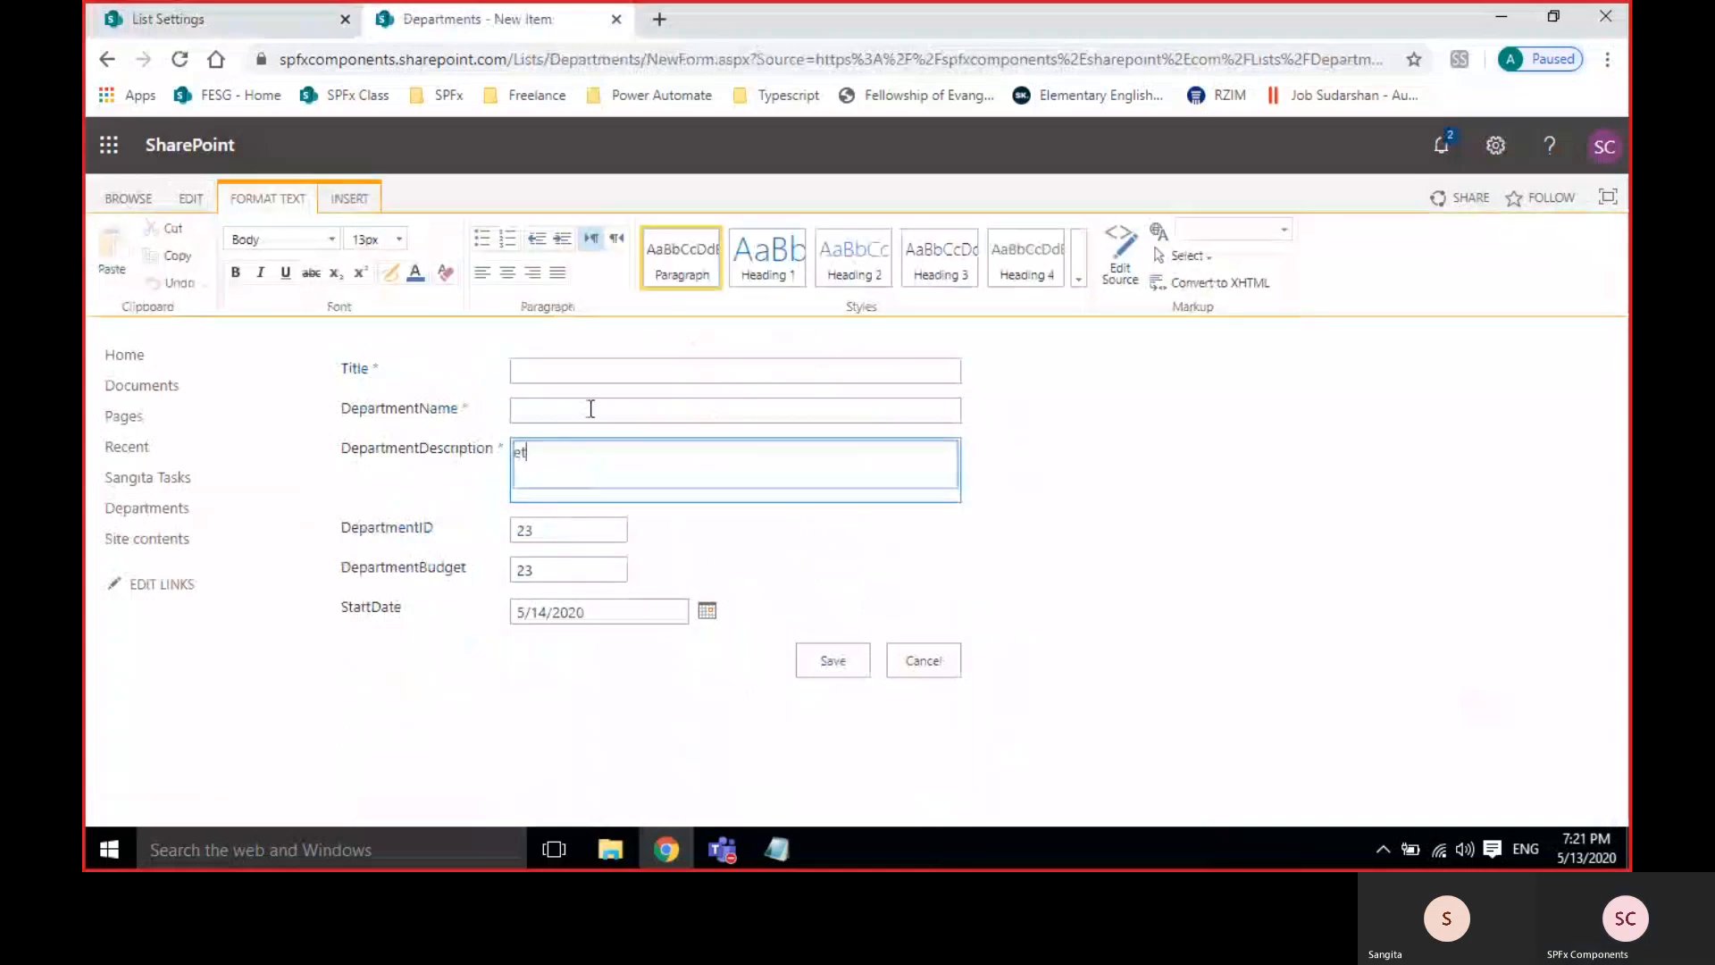
click(590, 407)
key(Down)
key(Return)
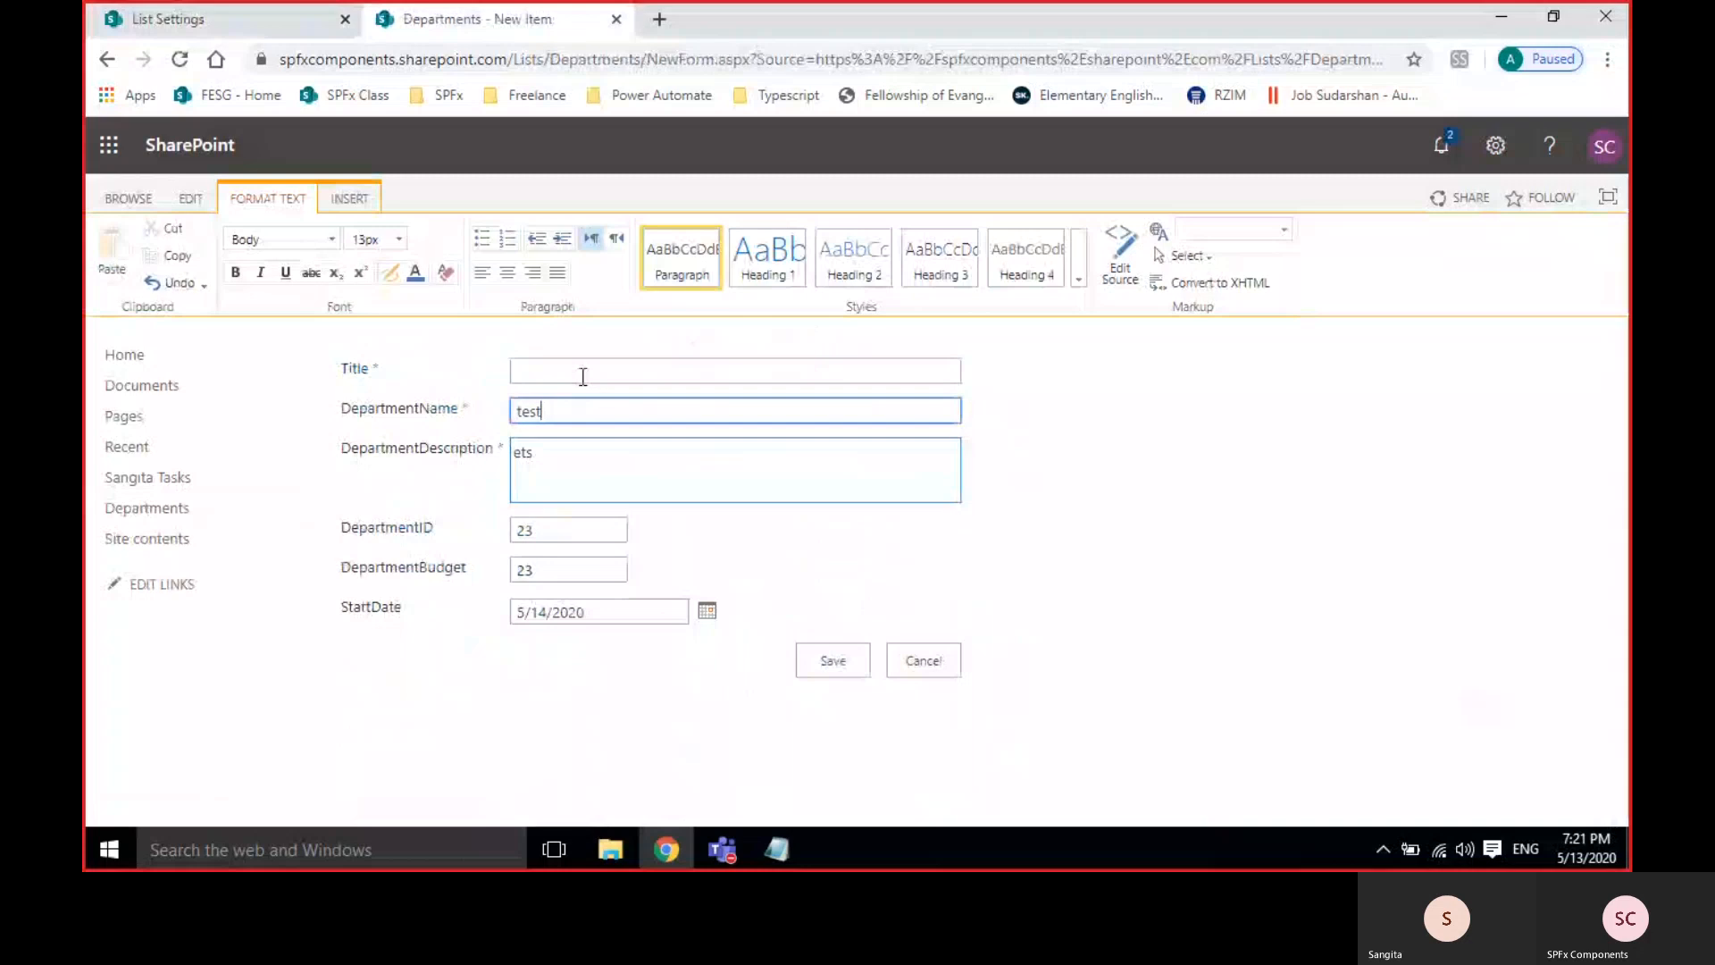
click(581, 370)
text(test)
Save, then change the rejected duplicate ID 23 to 234 and save again.
click(828, 662)
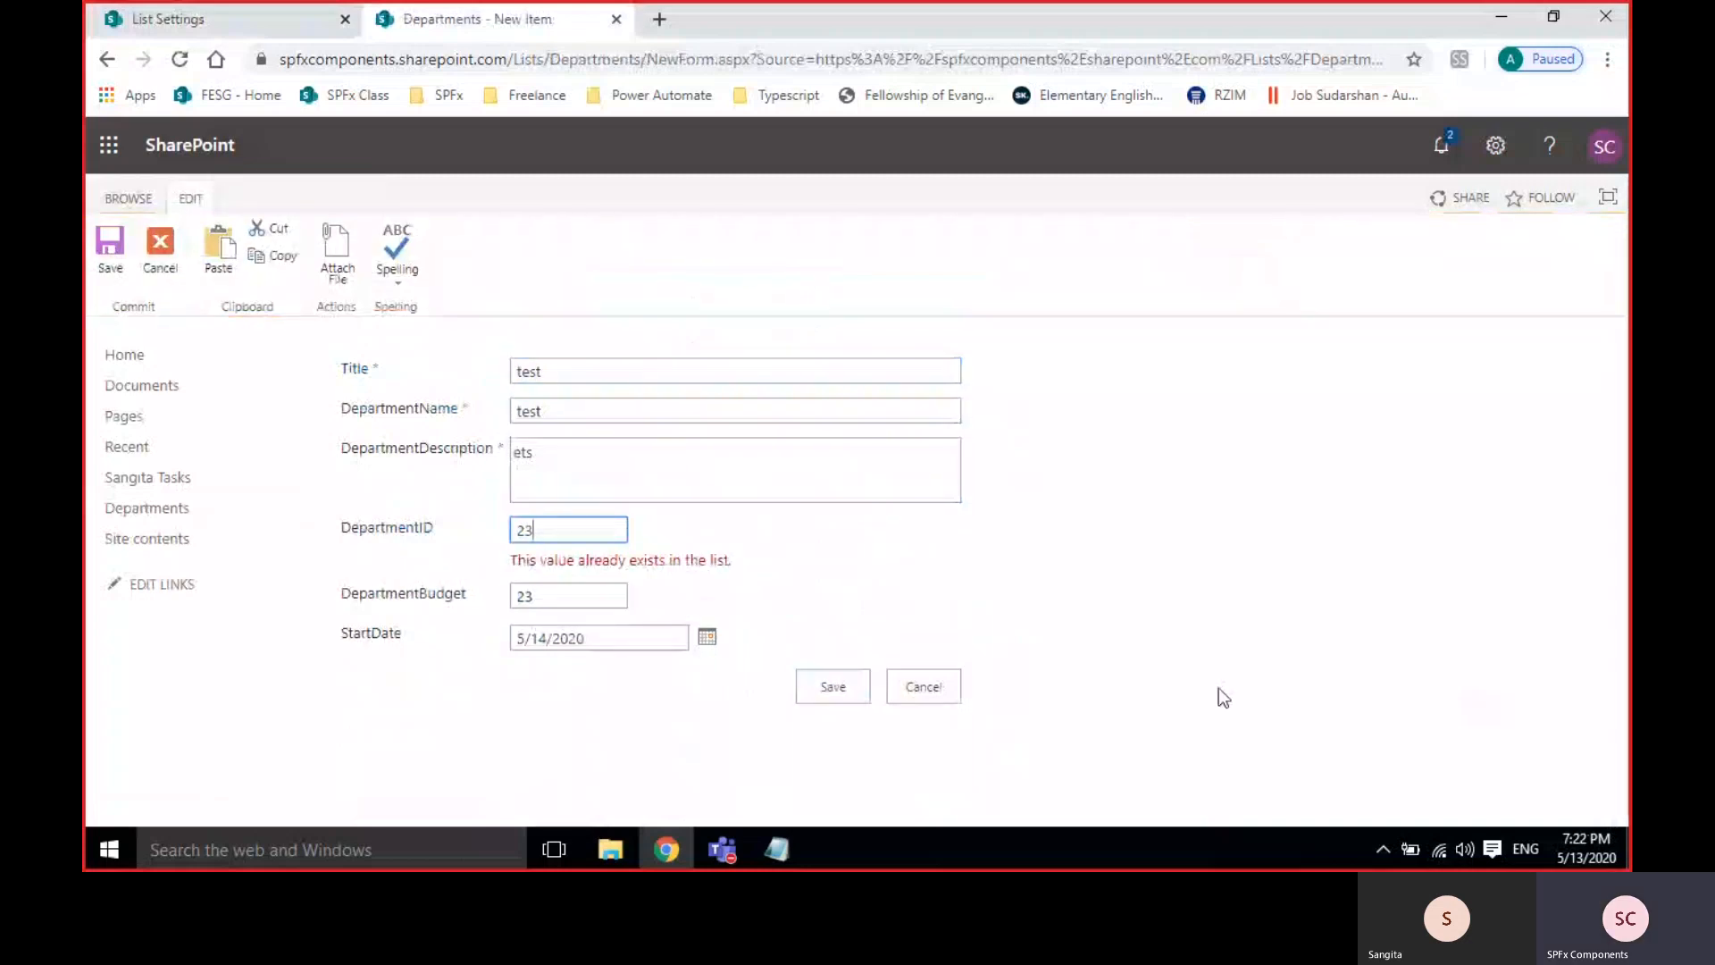
key(BackSpace)
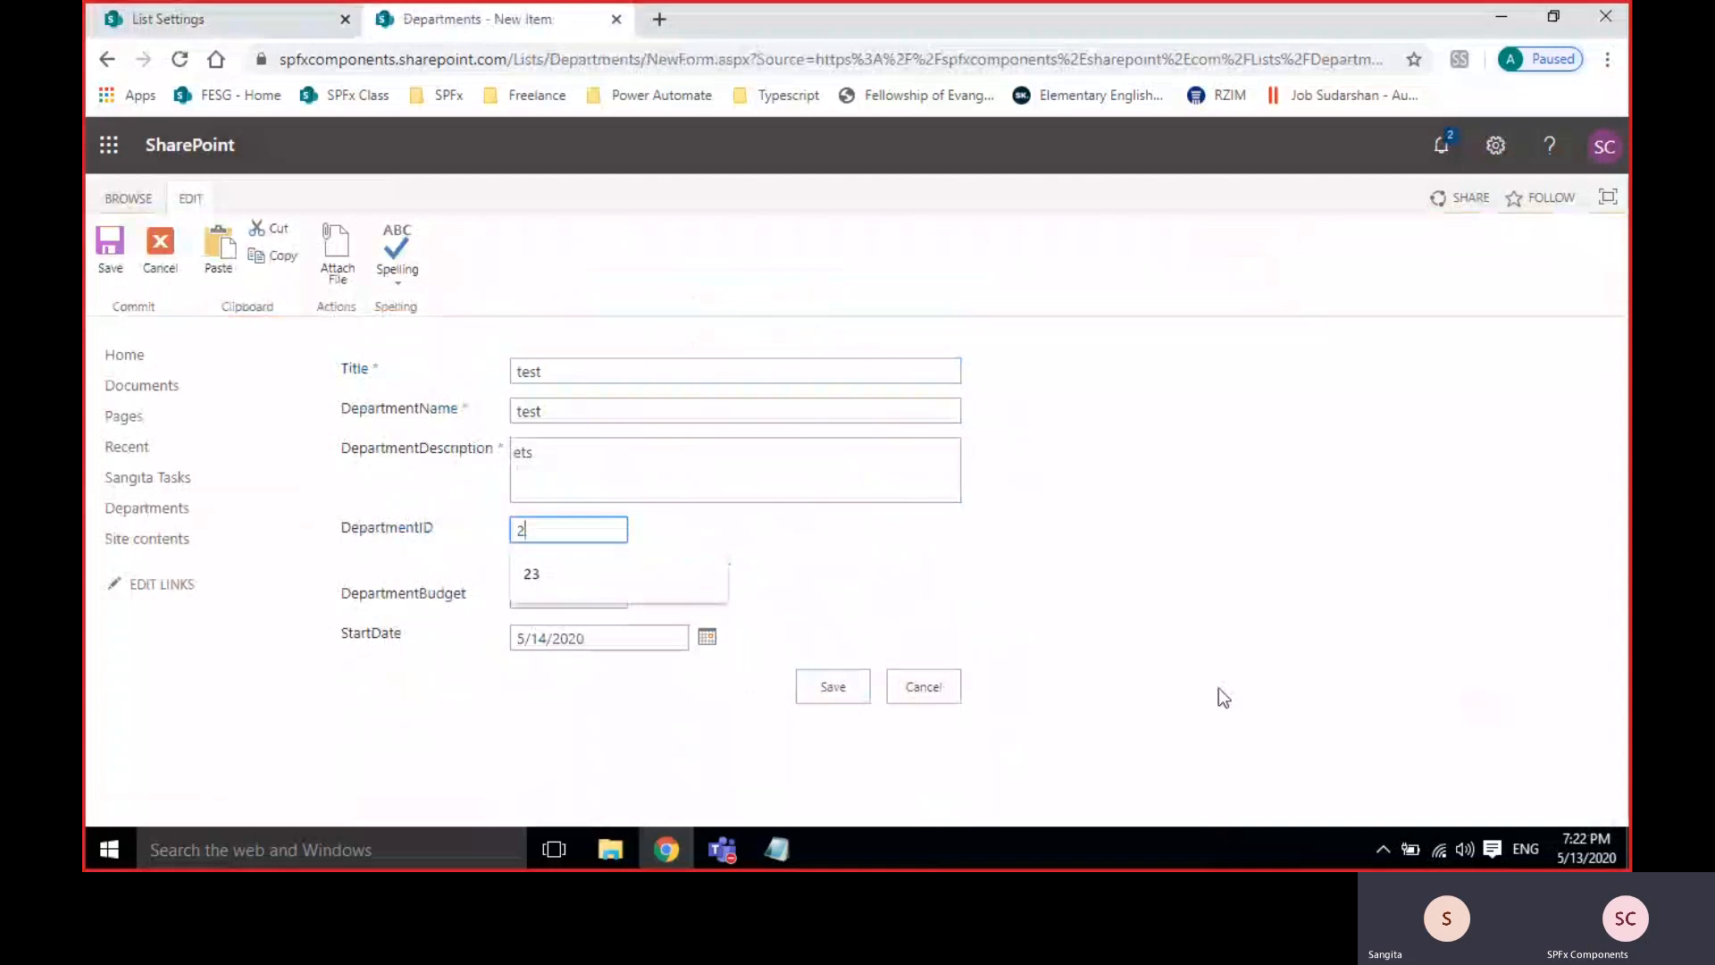
text(34)
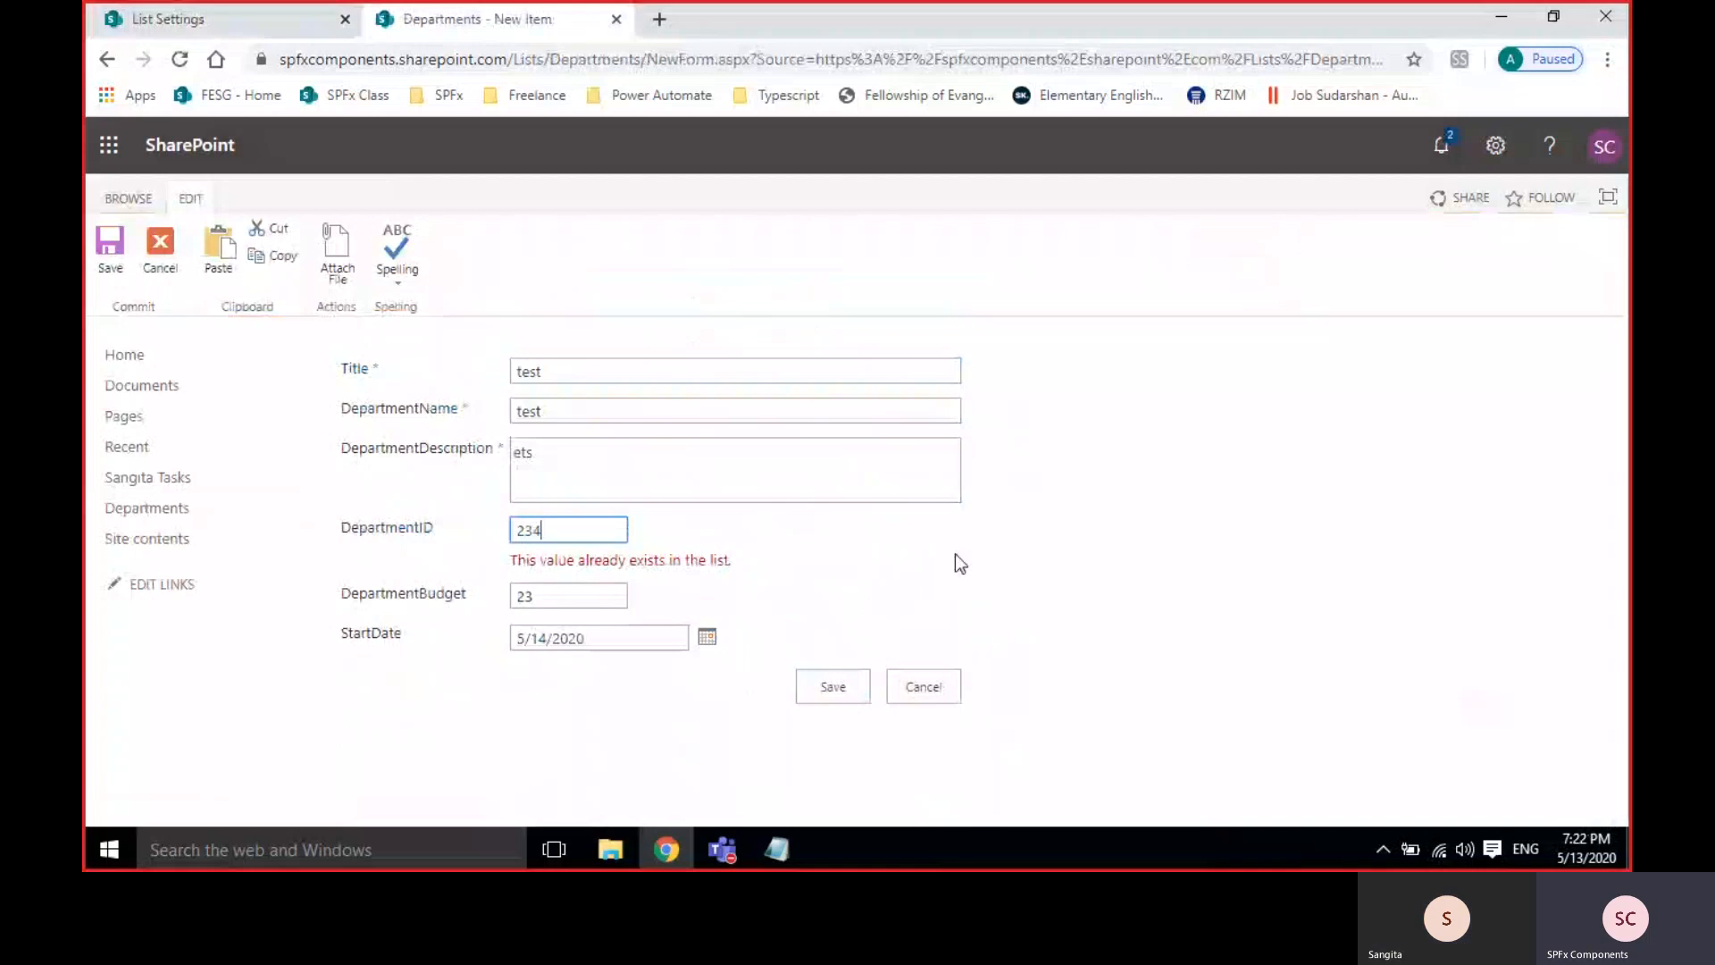
click(832, 686)
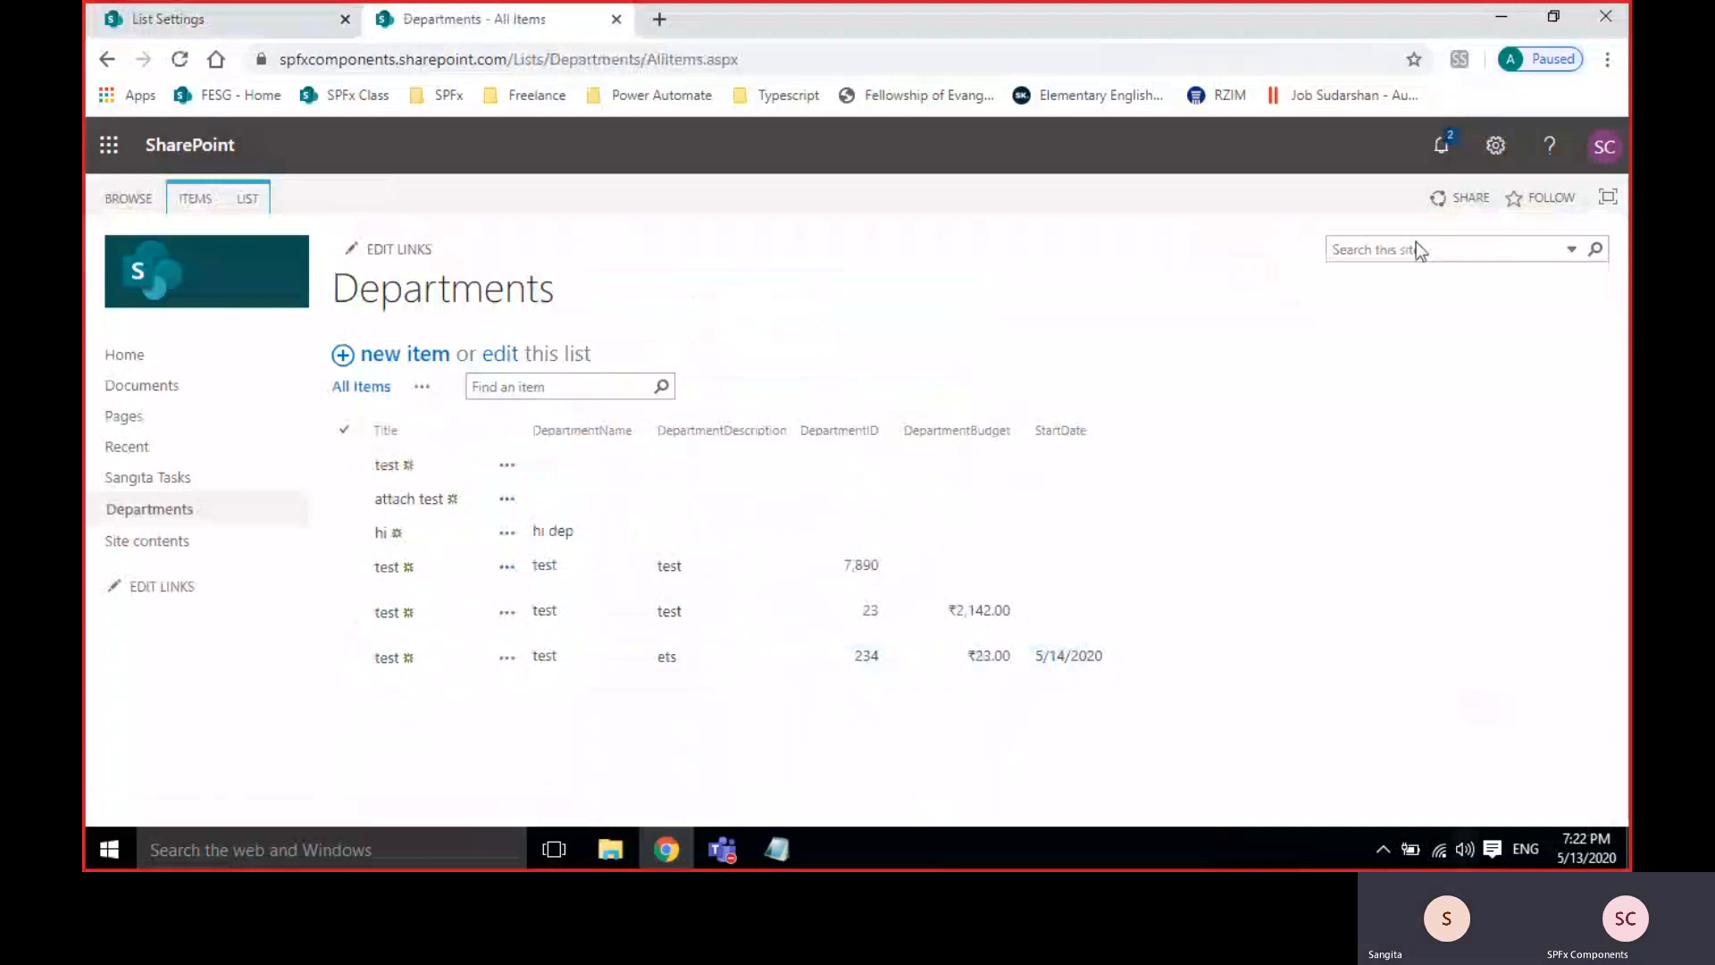
Set the StartDate column to Date & Time with Friendly display format.
click(253, 18)
scroll(538, 561, down, 5)
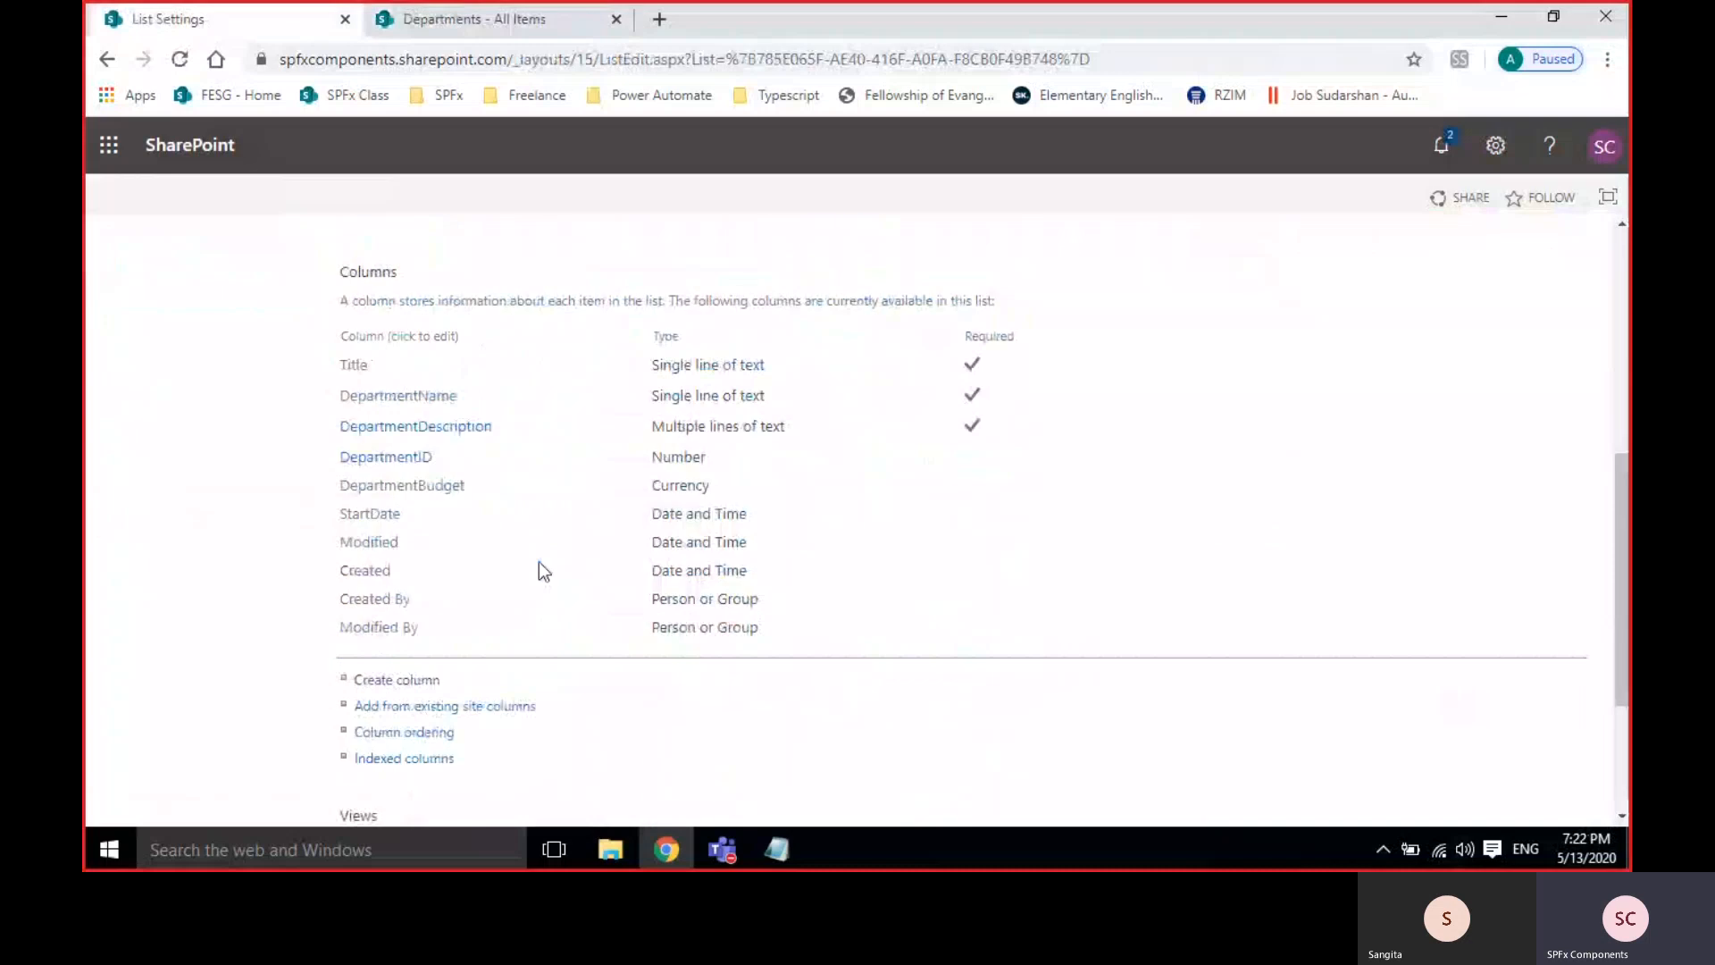
click(364, 482)
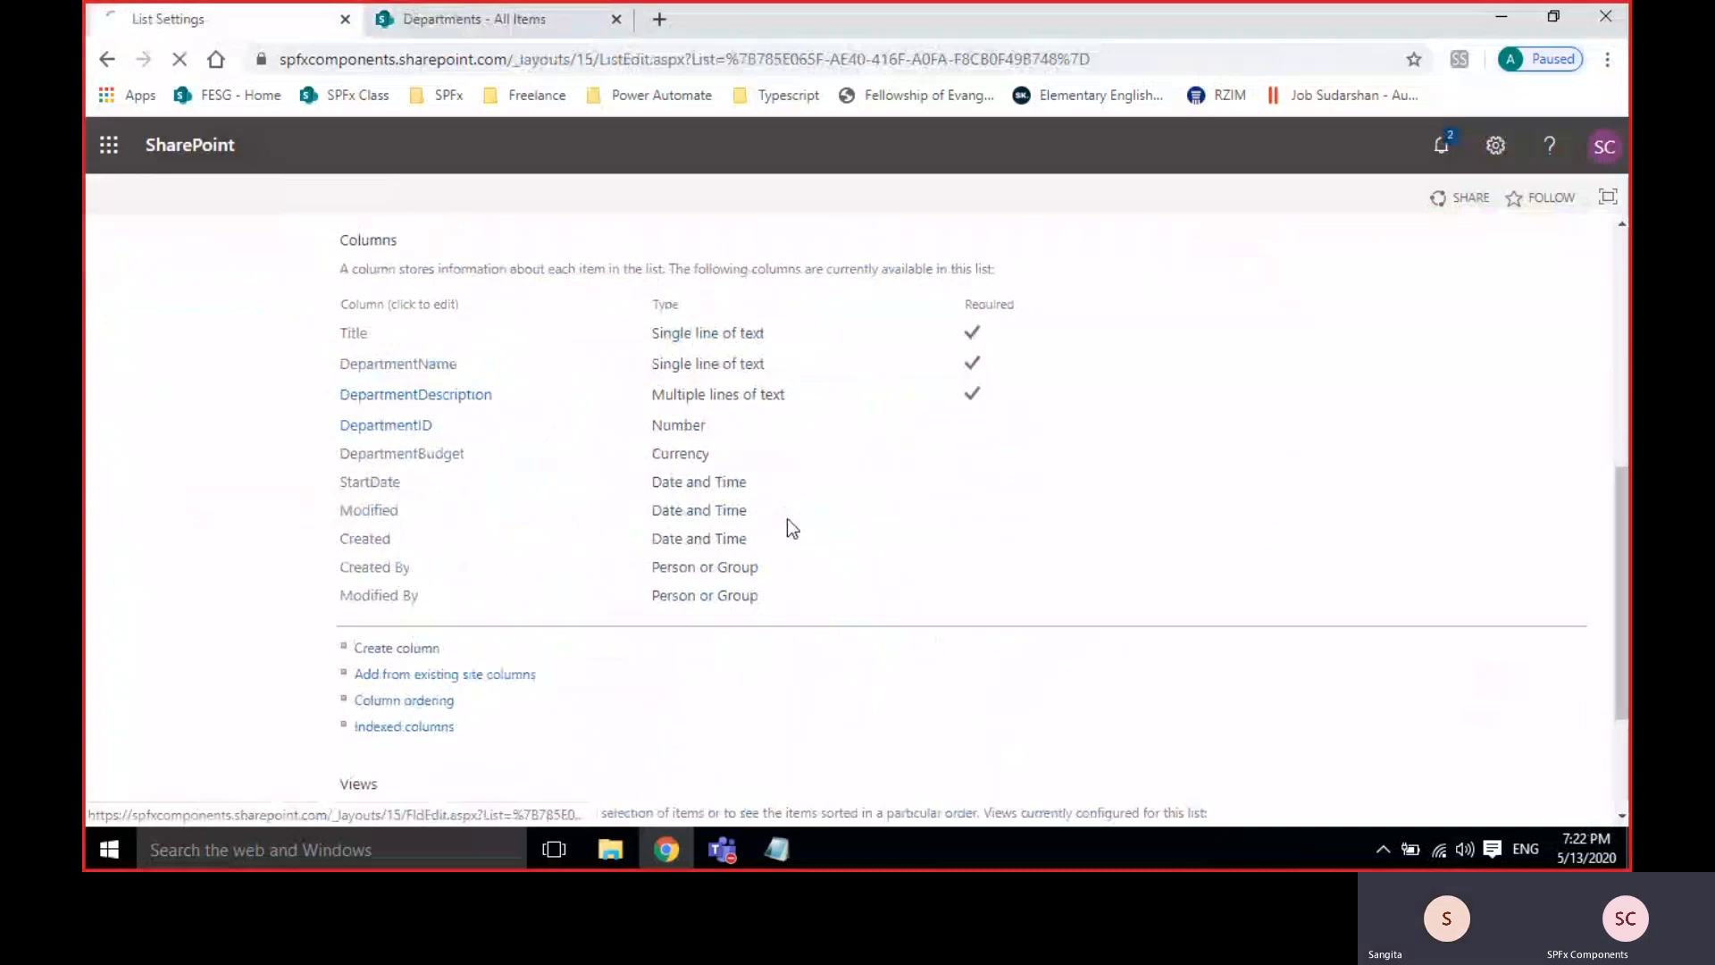
click(460, 18)
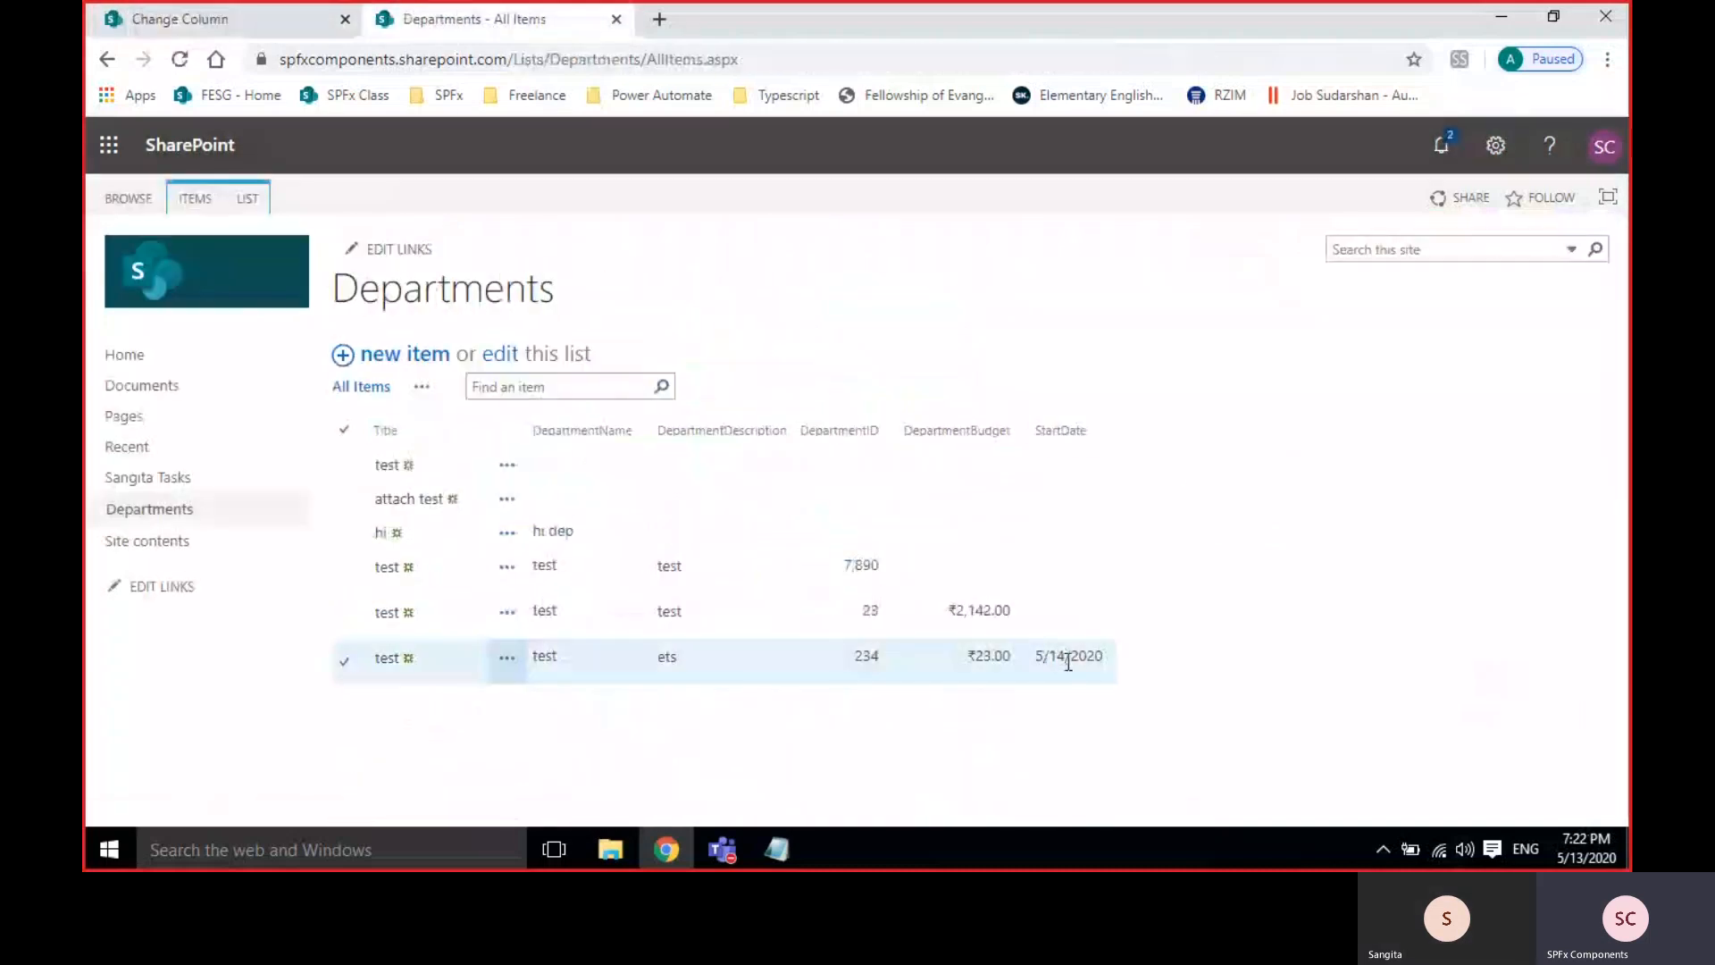
click(172, 20)
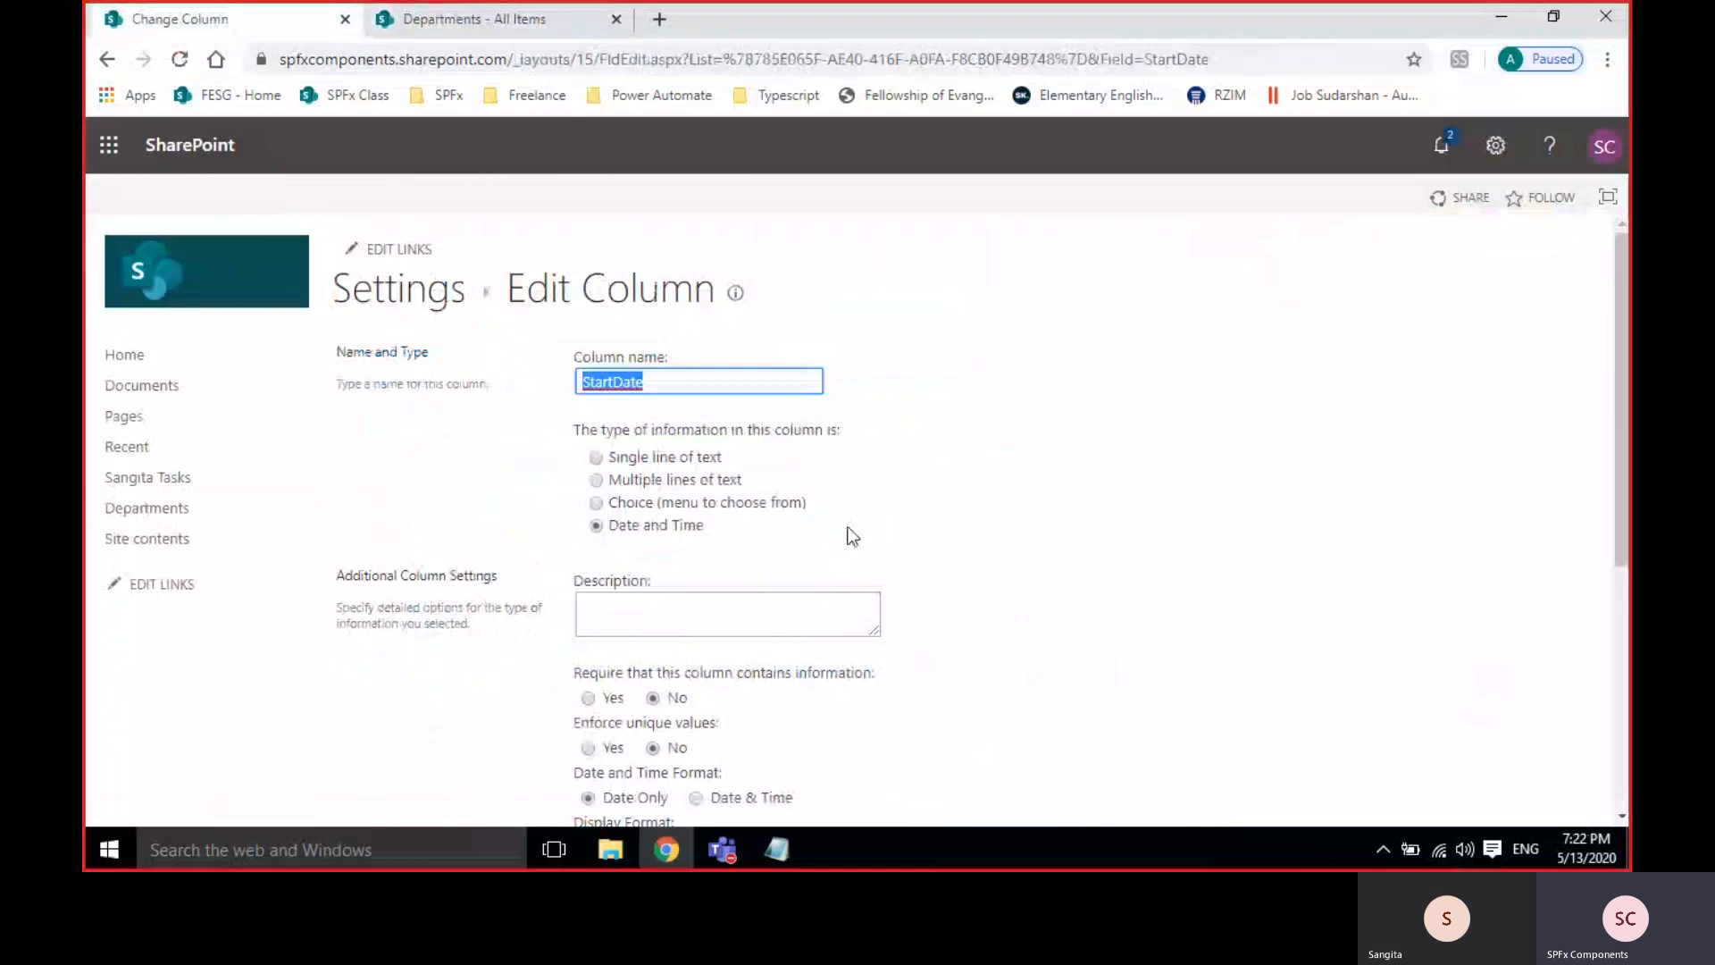
scroll(854, 526, down, 5)
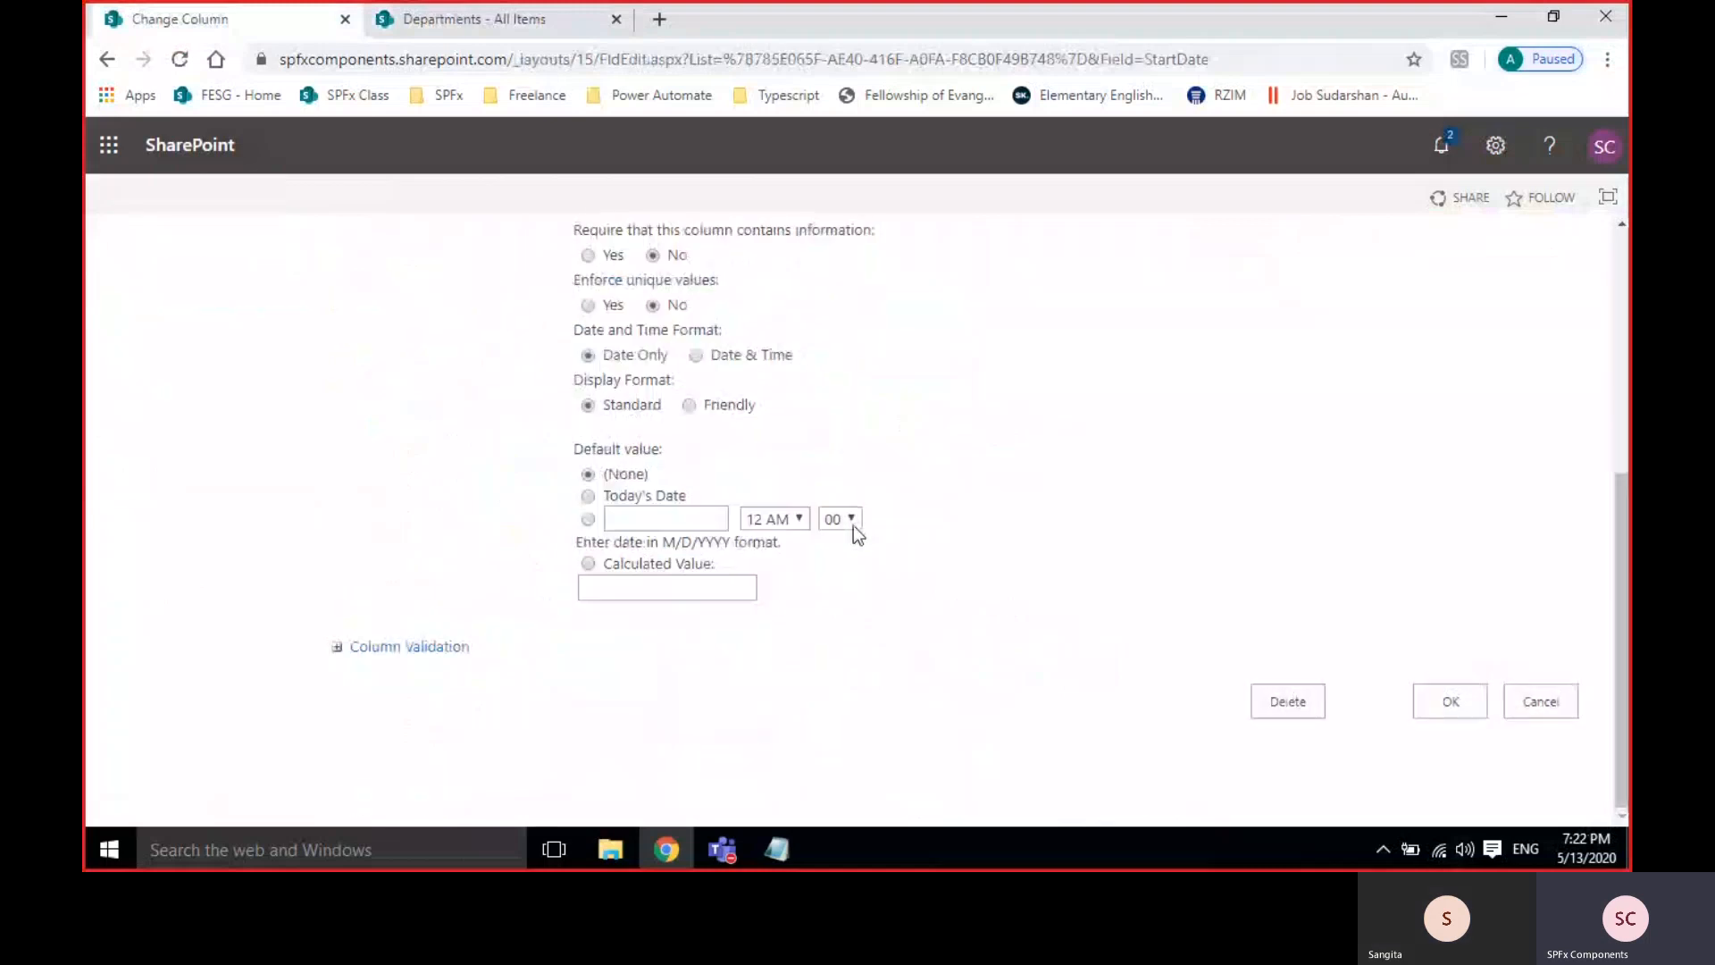
click(689, 404)
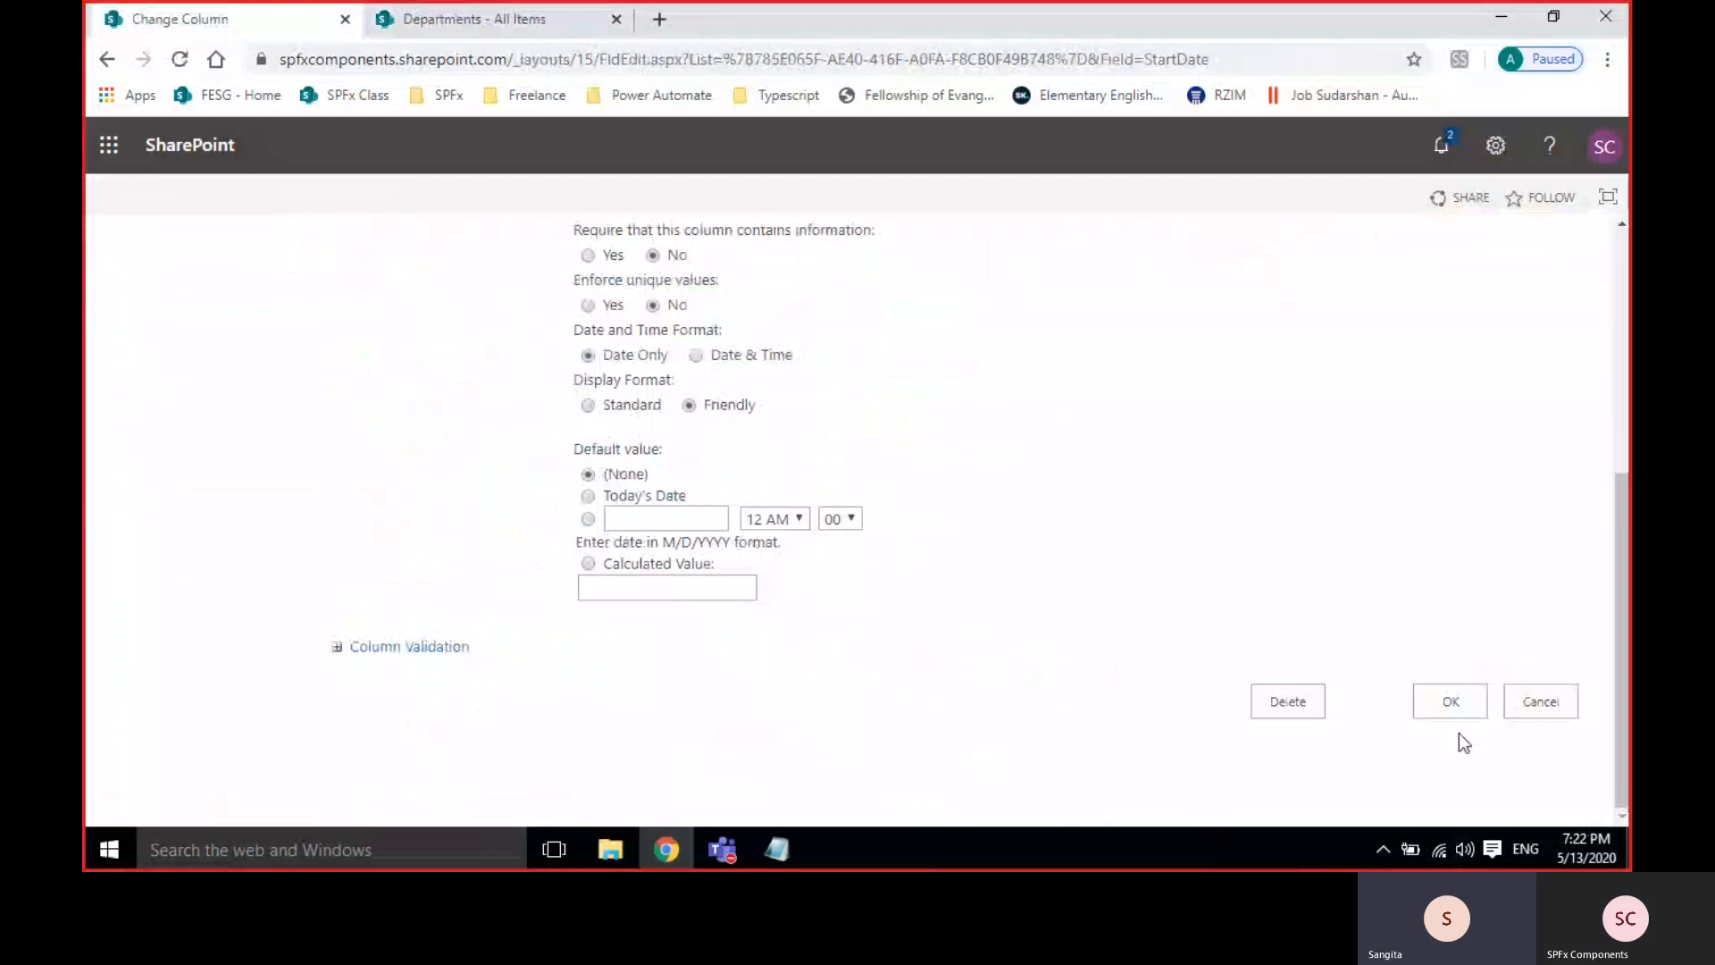
click(696, 356)
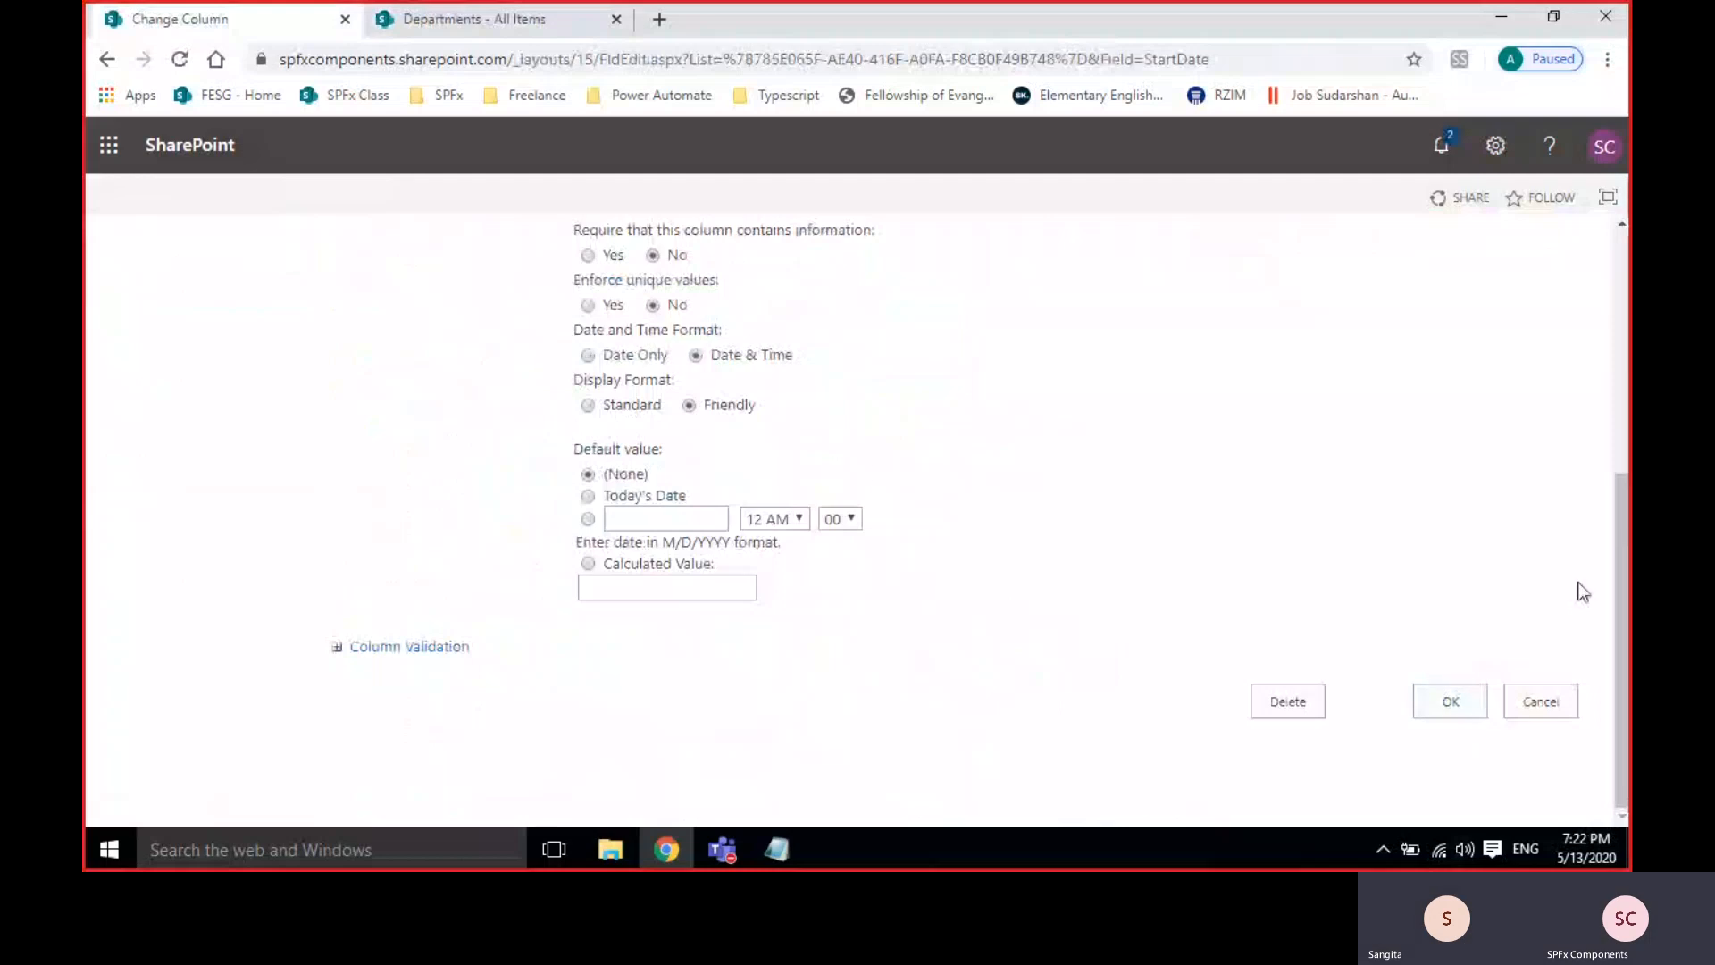
click(1450, 702)
Reload the Departments list so StartDate shows 'Tomorrow at 12:00 AM'.
click(478, 19)
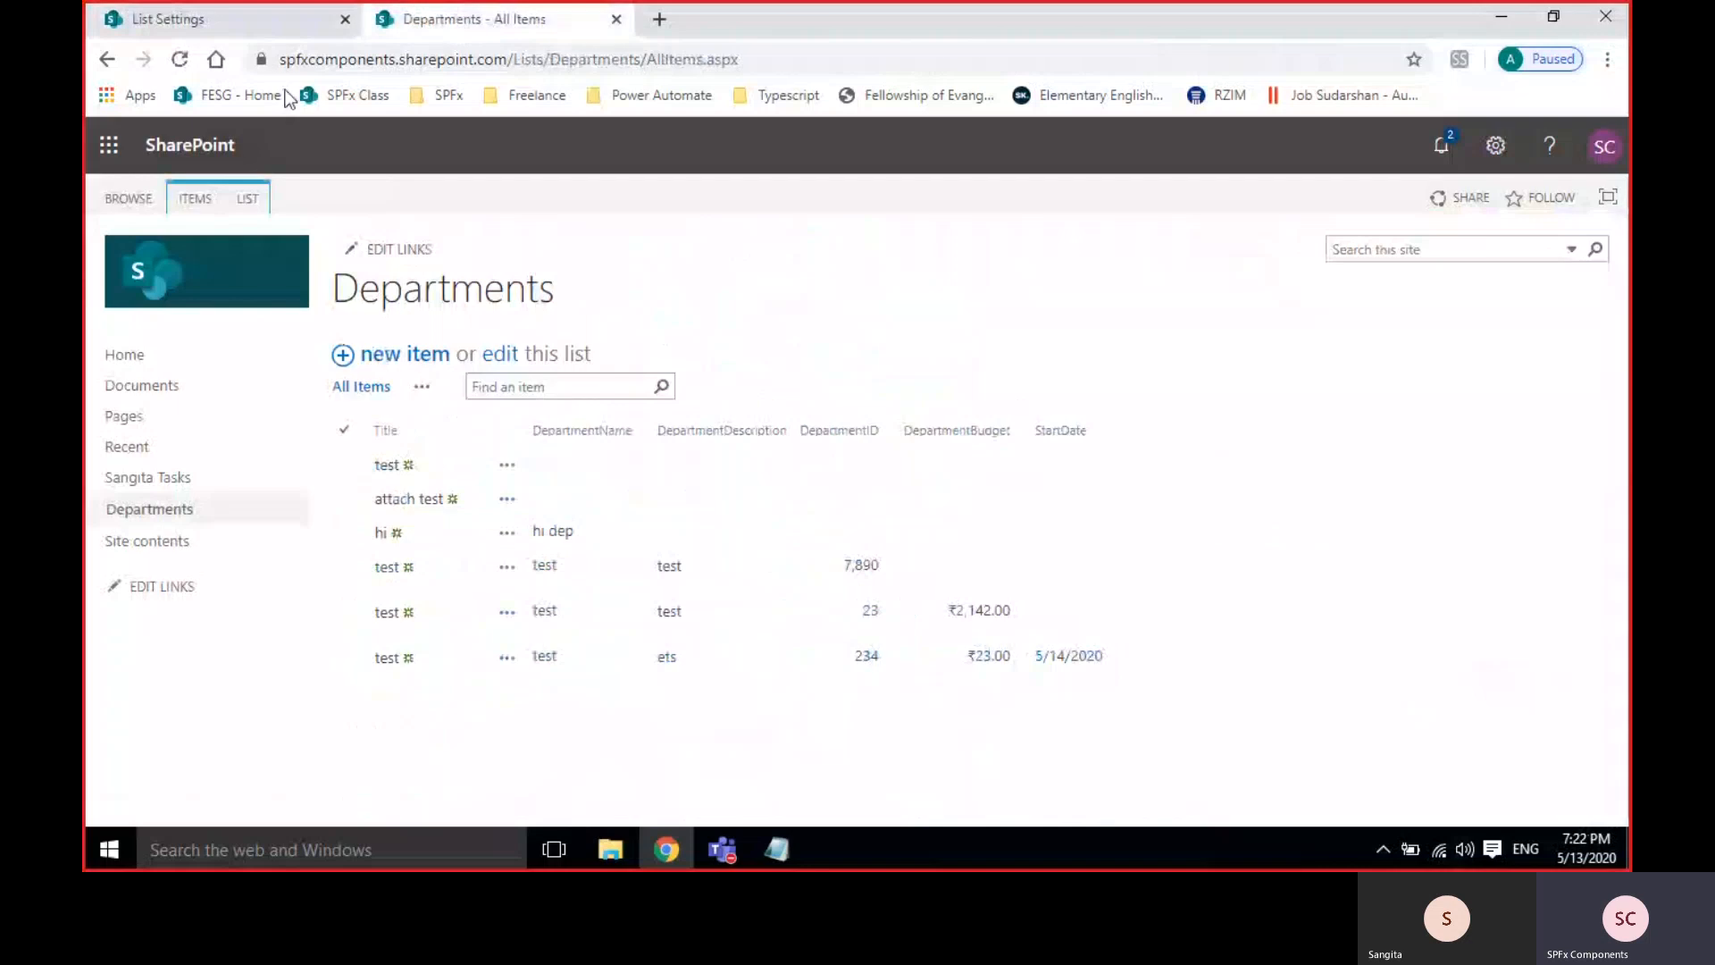
click(180, 59)
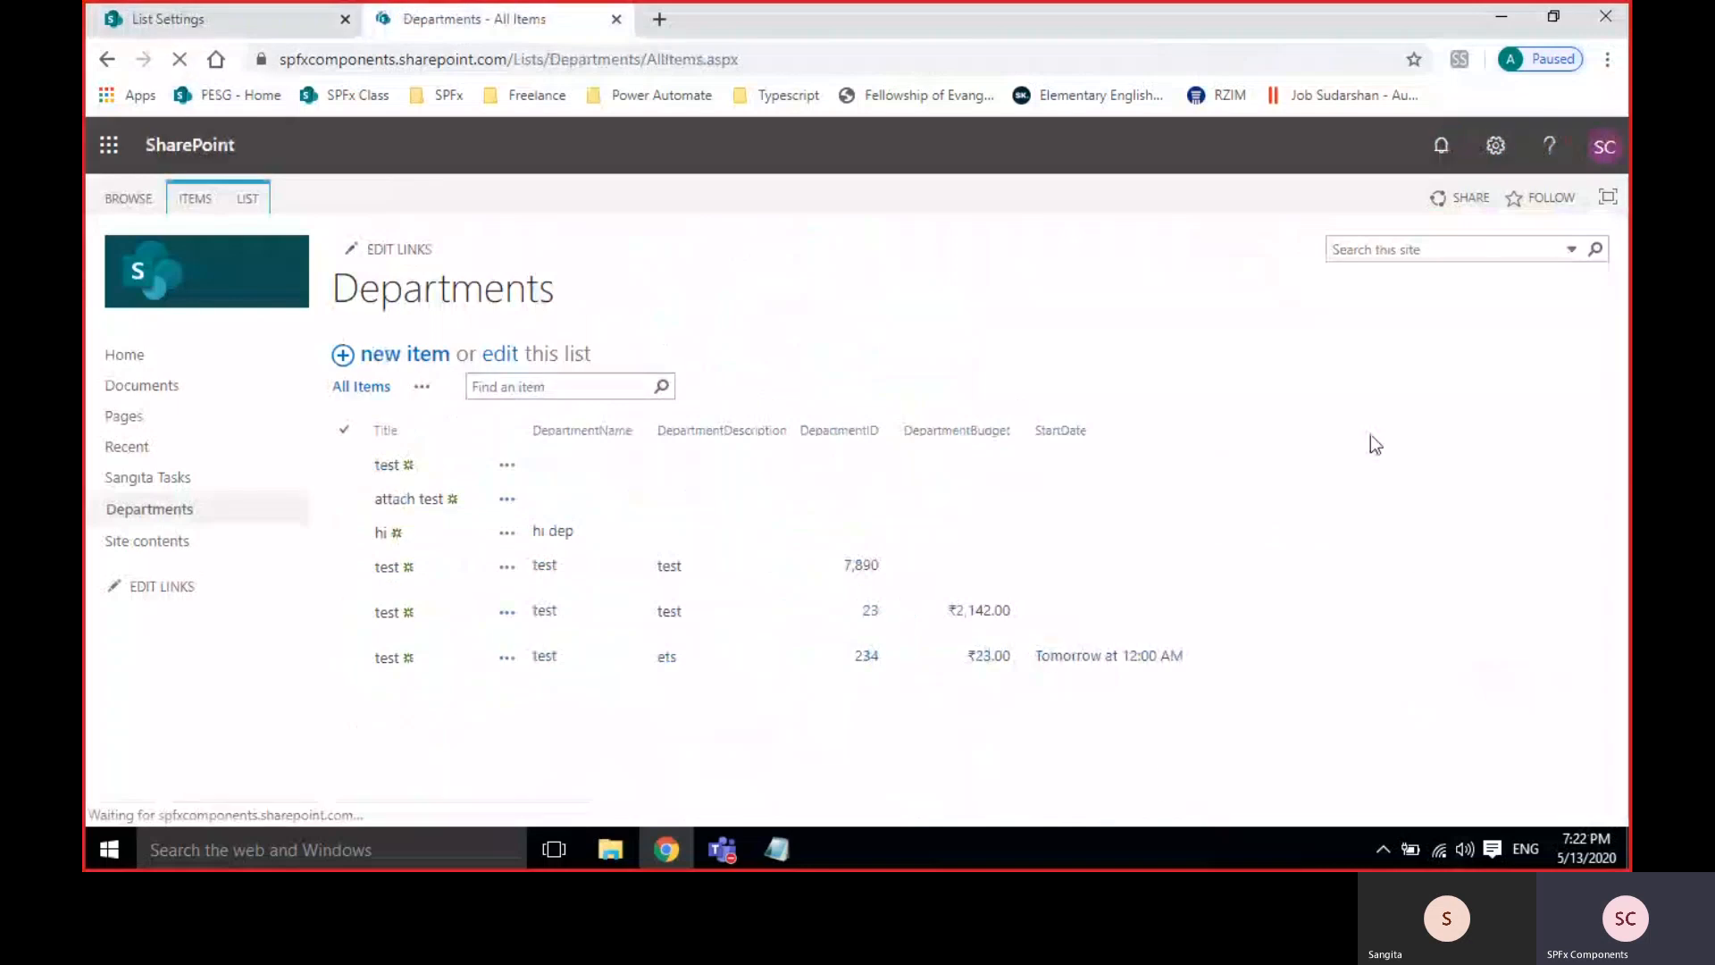
mouse_move(1104, 662)
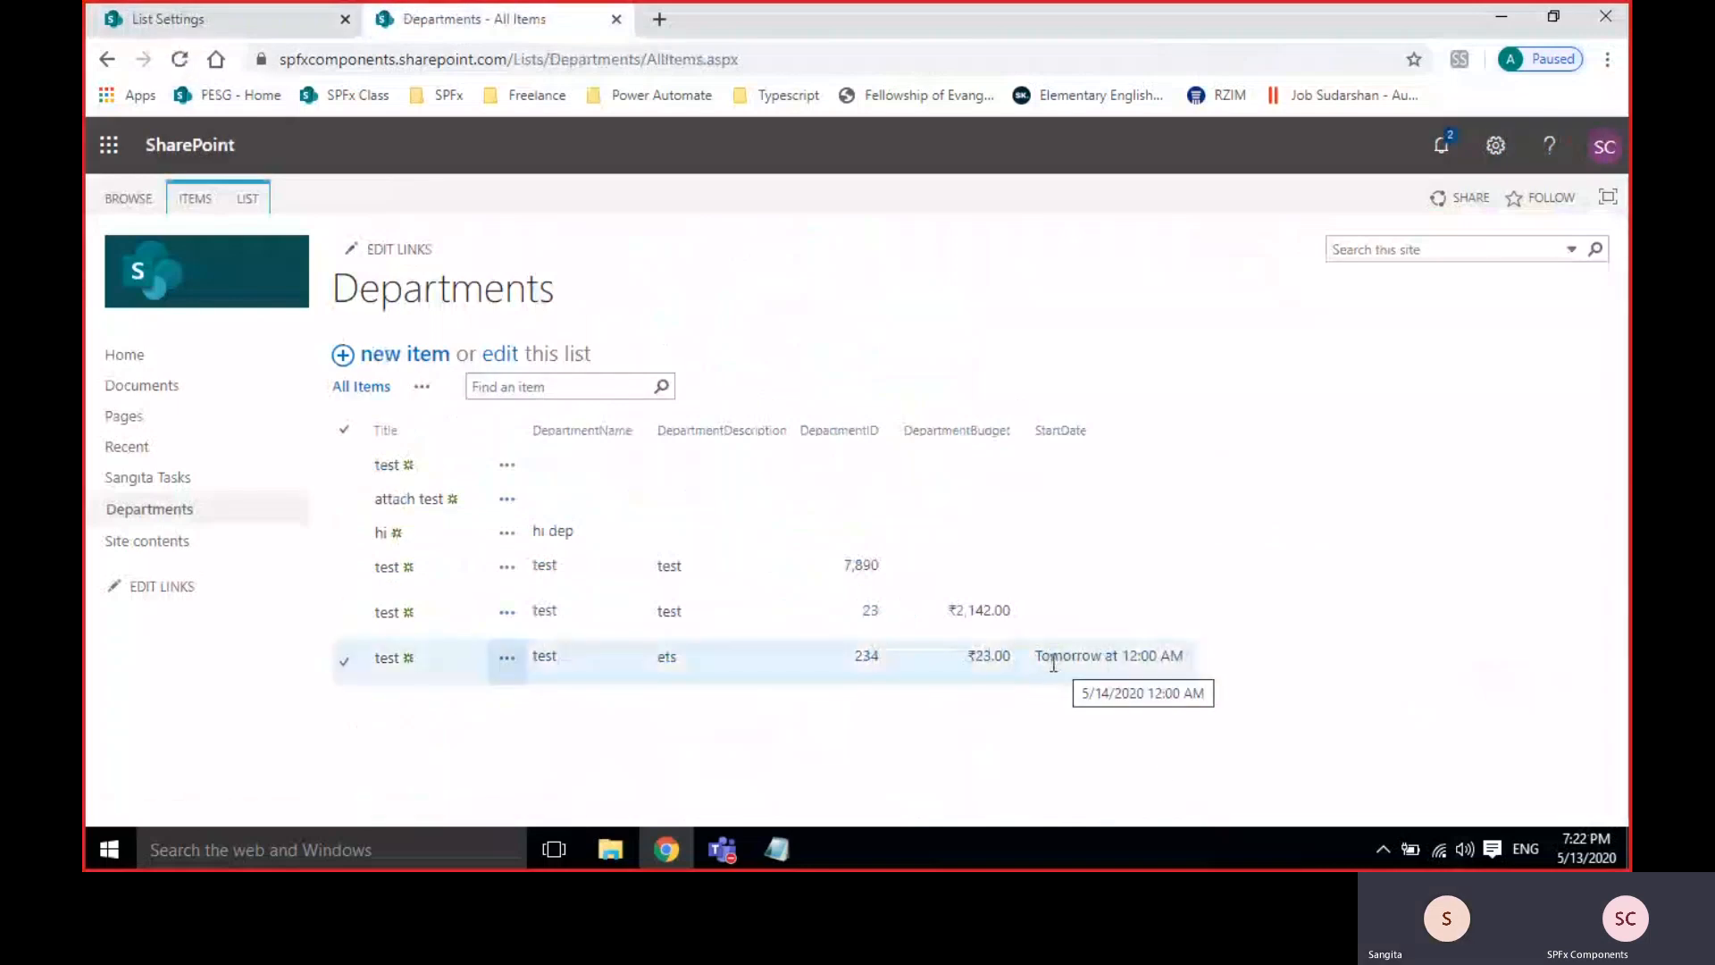
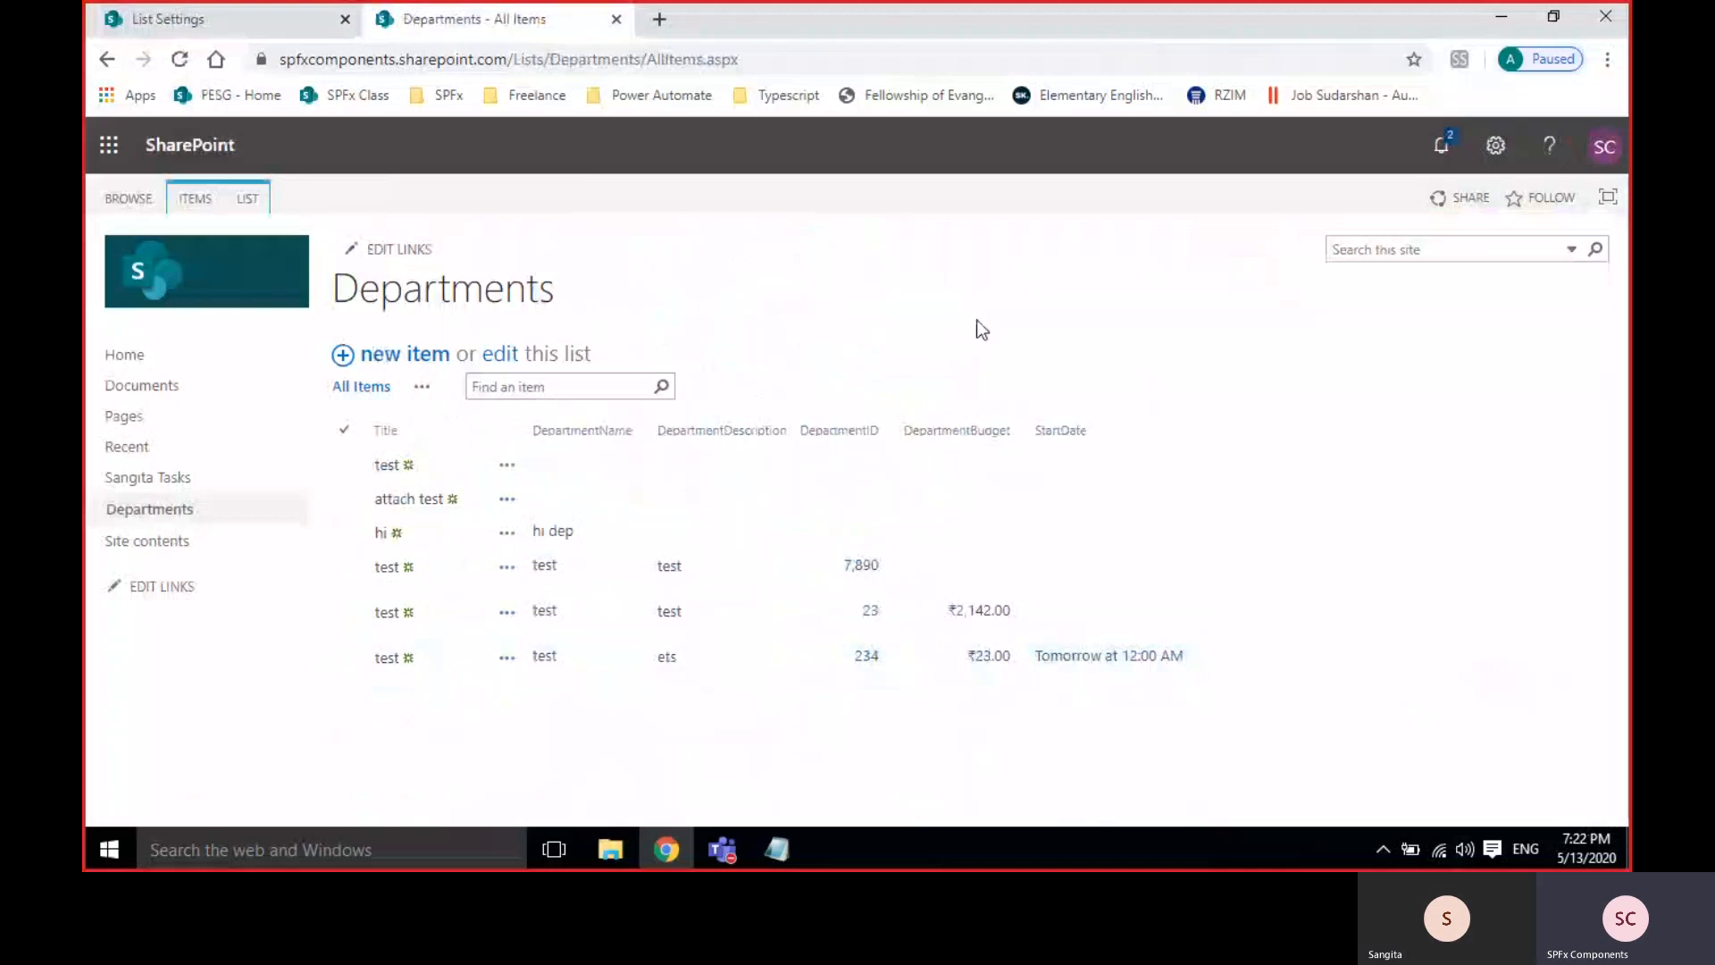
Start a new Departments item with start date 5/30/2020, budget 76 and ID 6000.
click(422, 351)
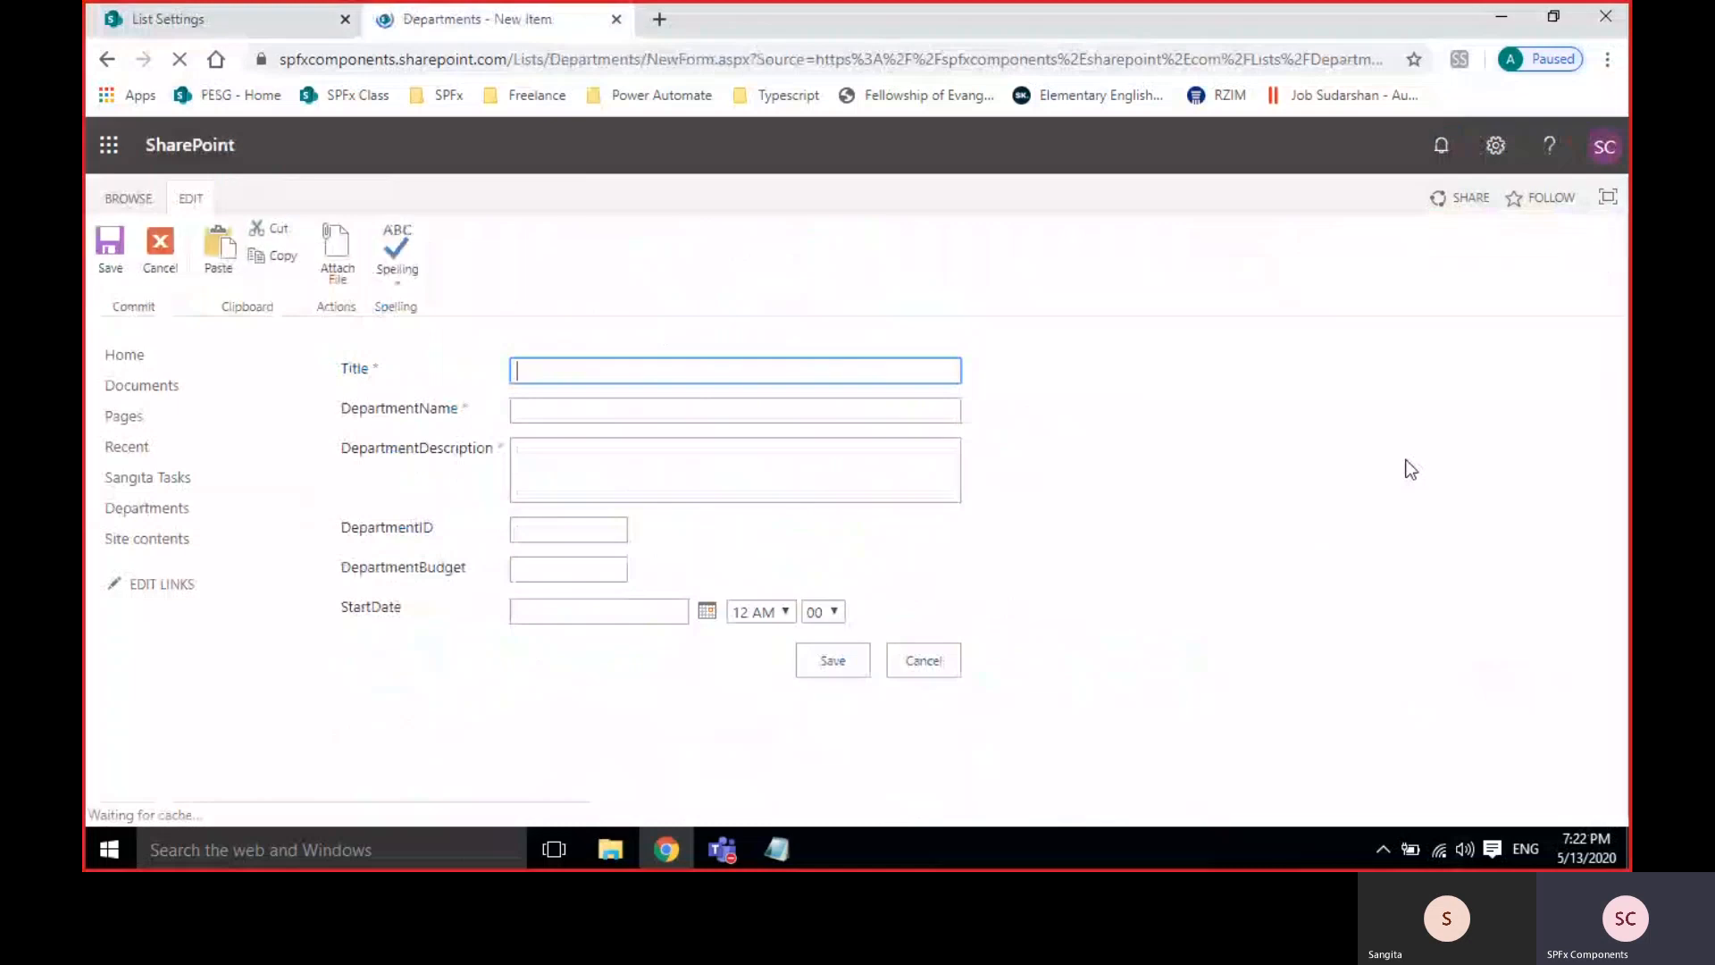
click(707, 611)
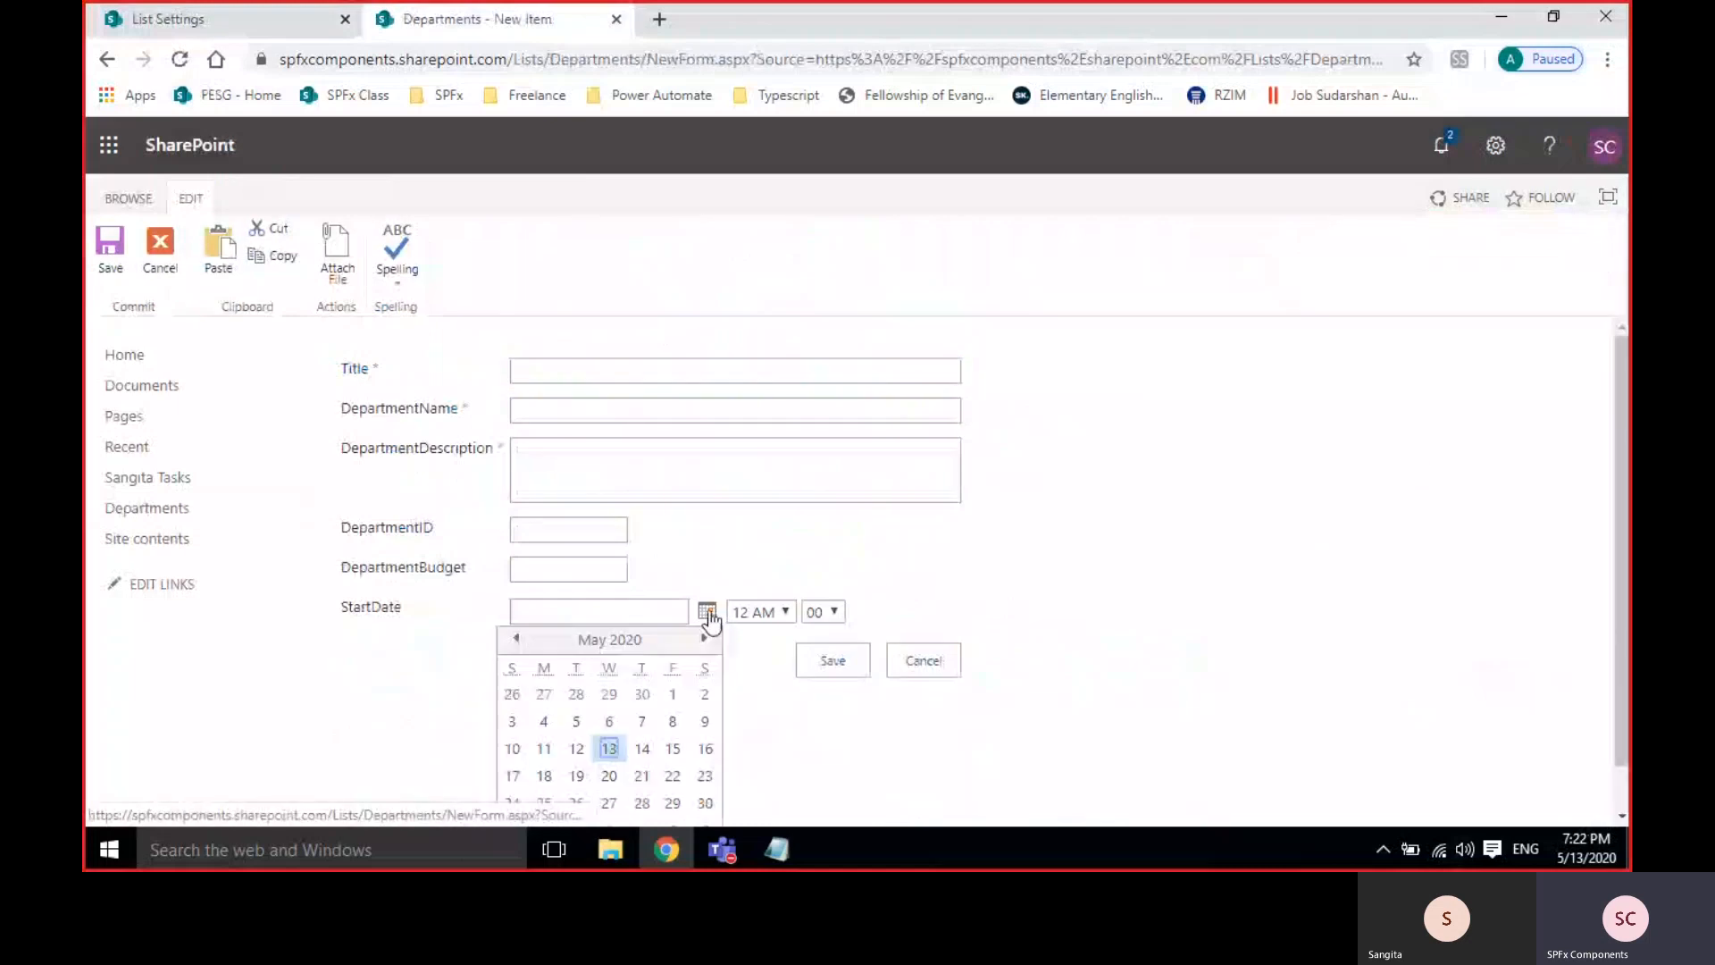
click(704, 802)
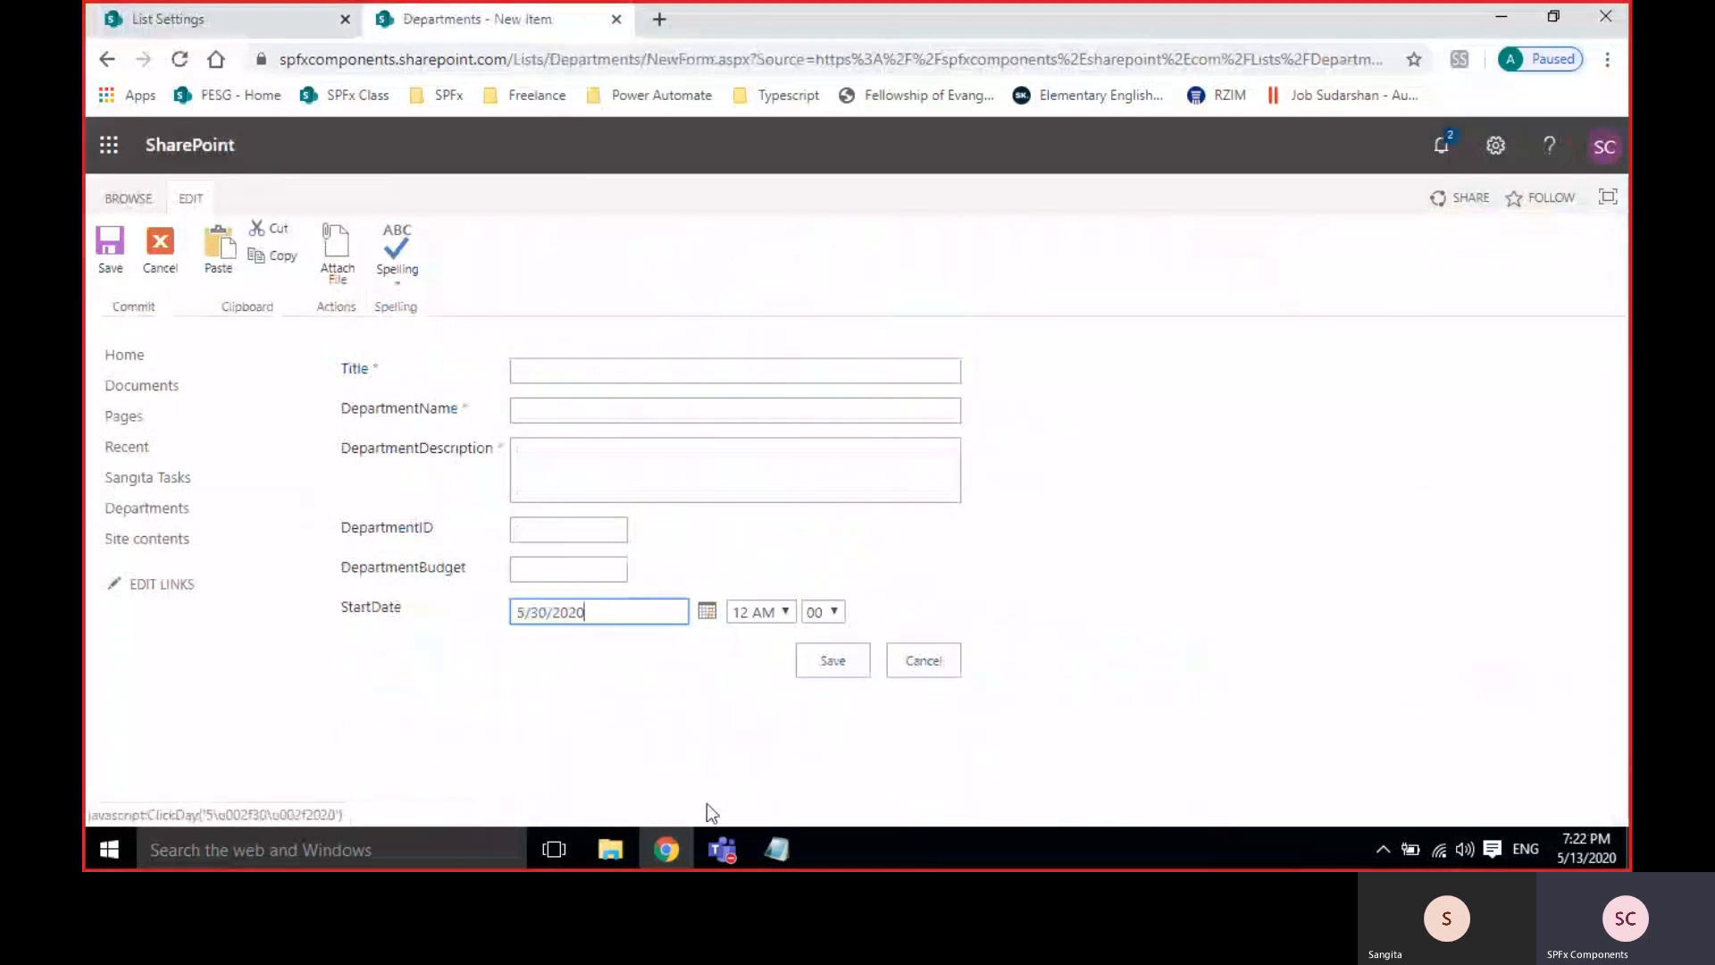
click(552, 562)
click(591, 525)
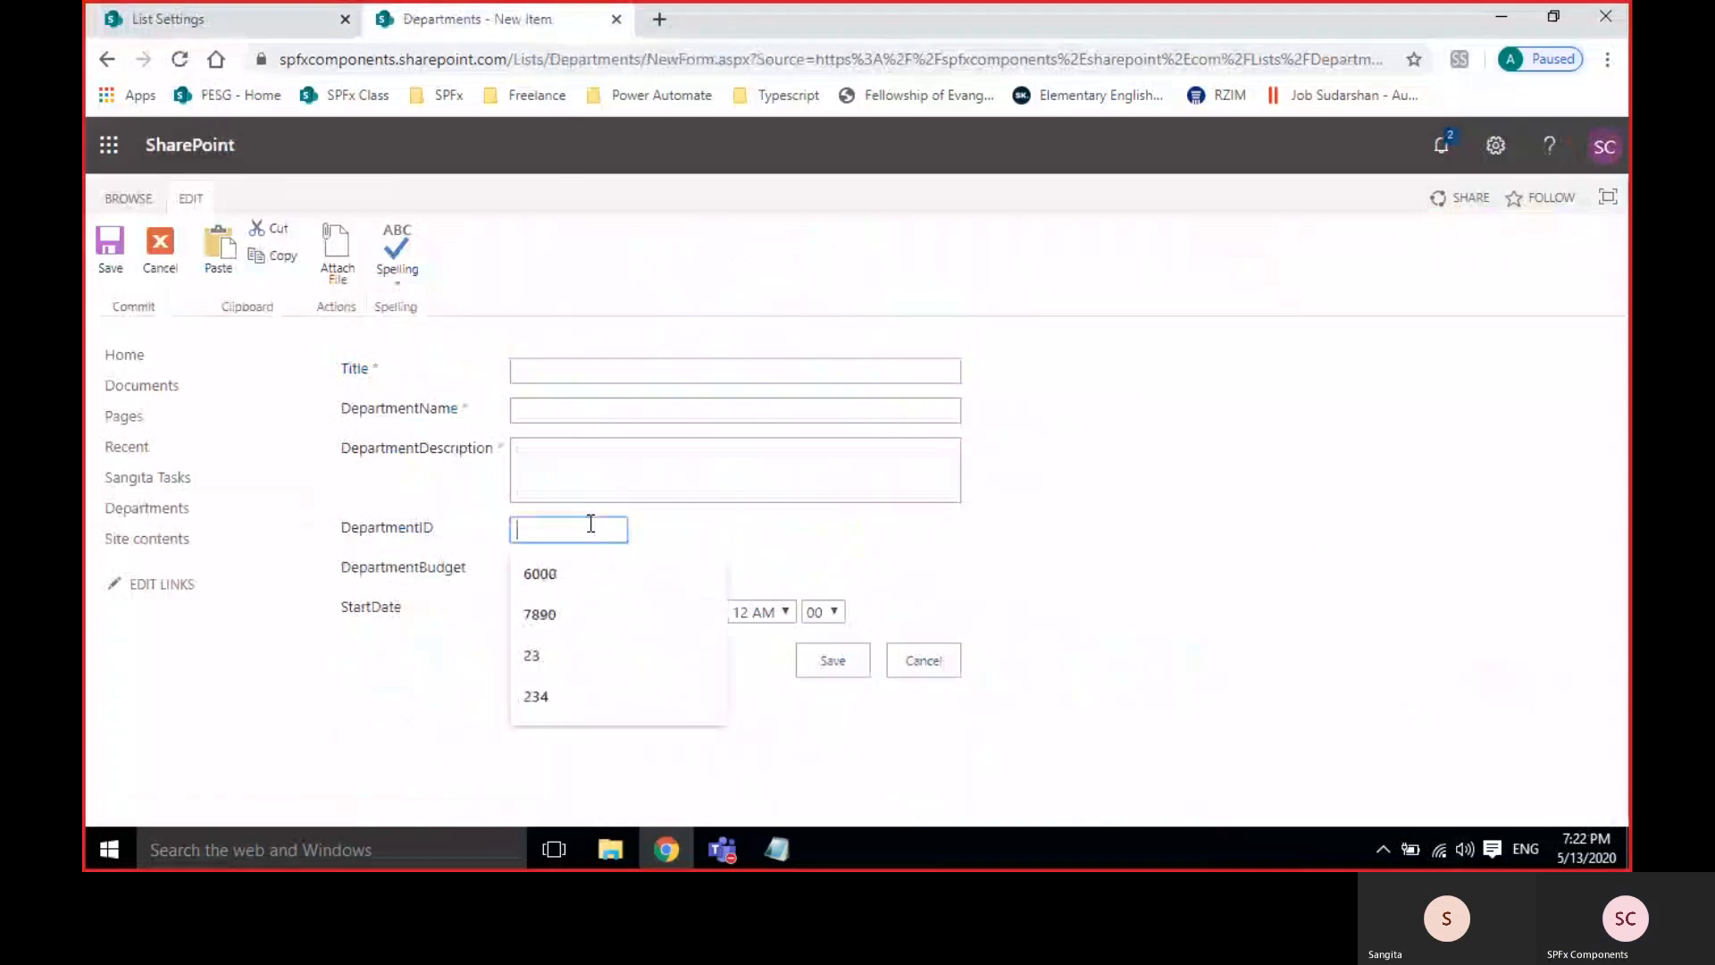
click(566, 570)
Enter description 'test', name 'st' and title 'a', save the item, and return to list settings.
click(566, 464)
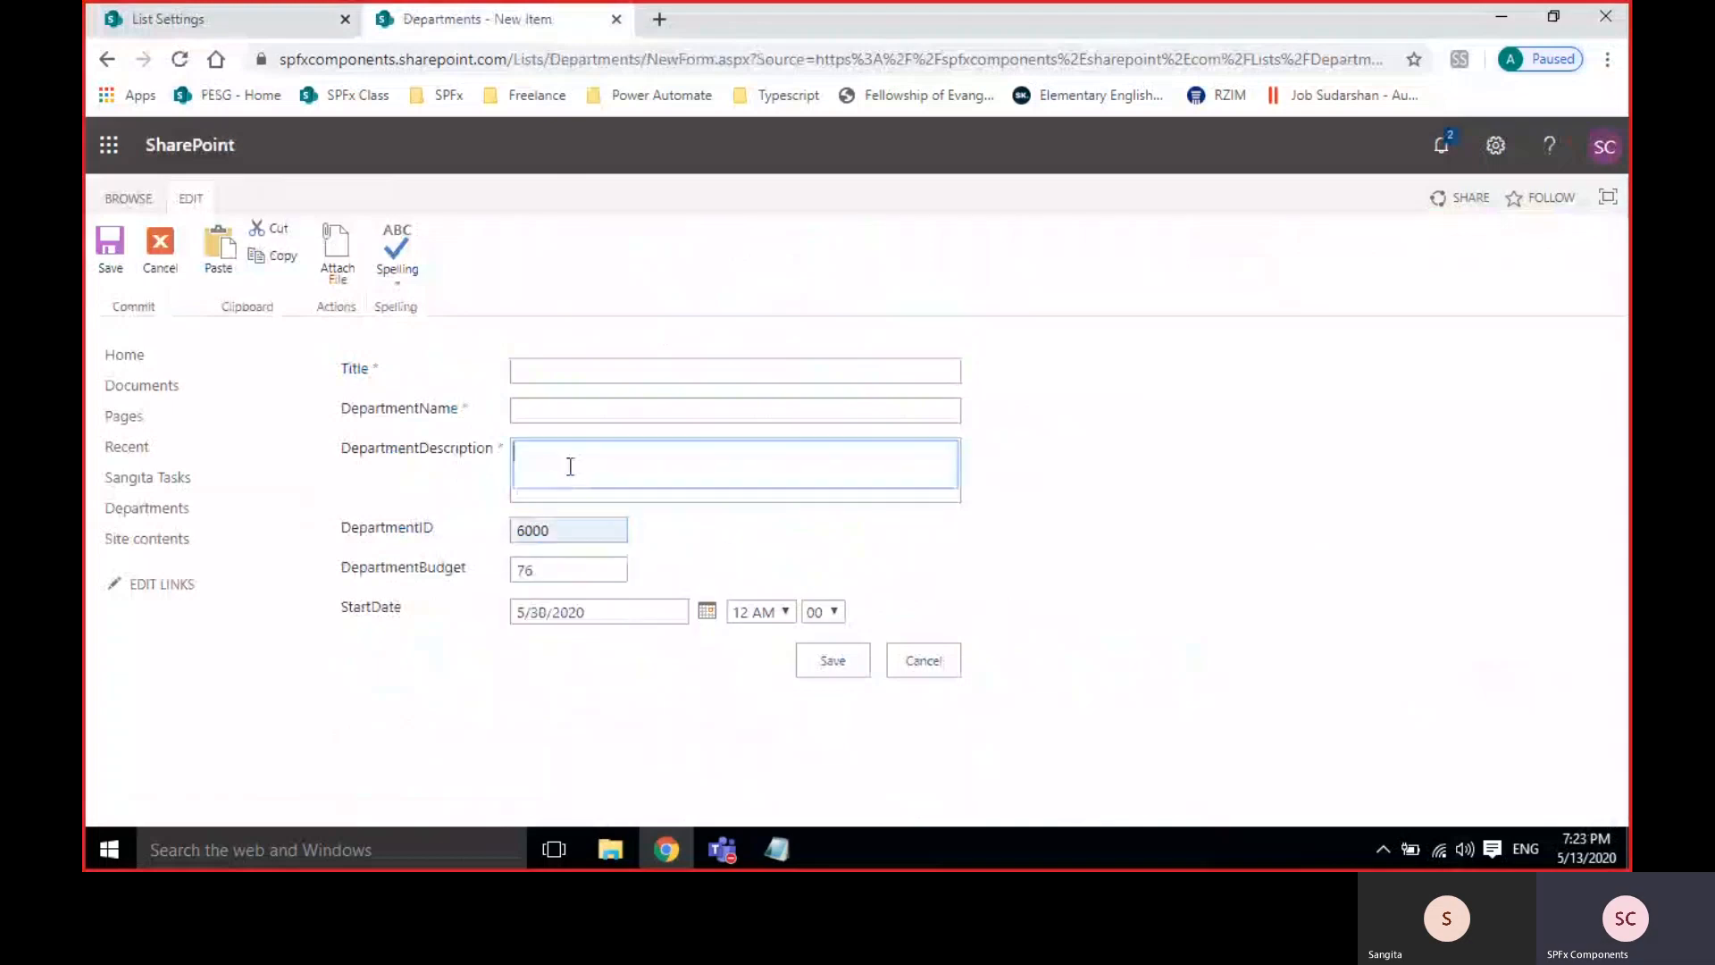
text(test)
click(593, 407)
text(st)
click(623, 366)
text(a)
click(823, 657)
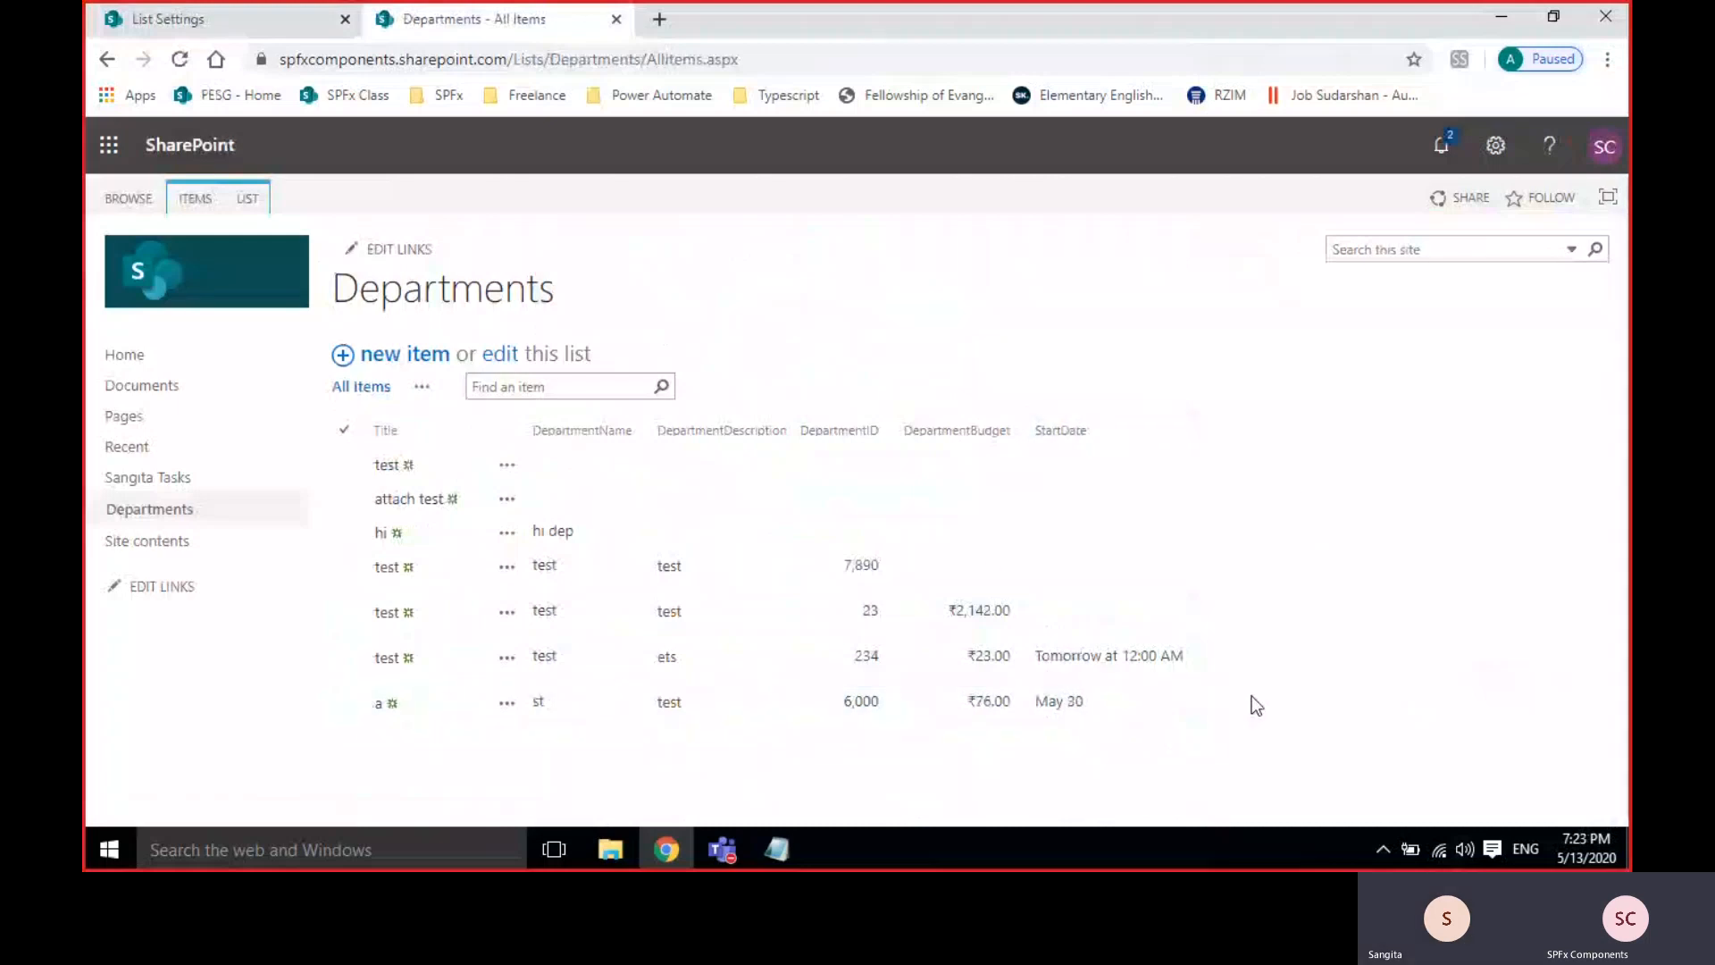
click(287, 32)
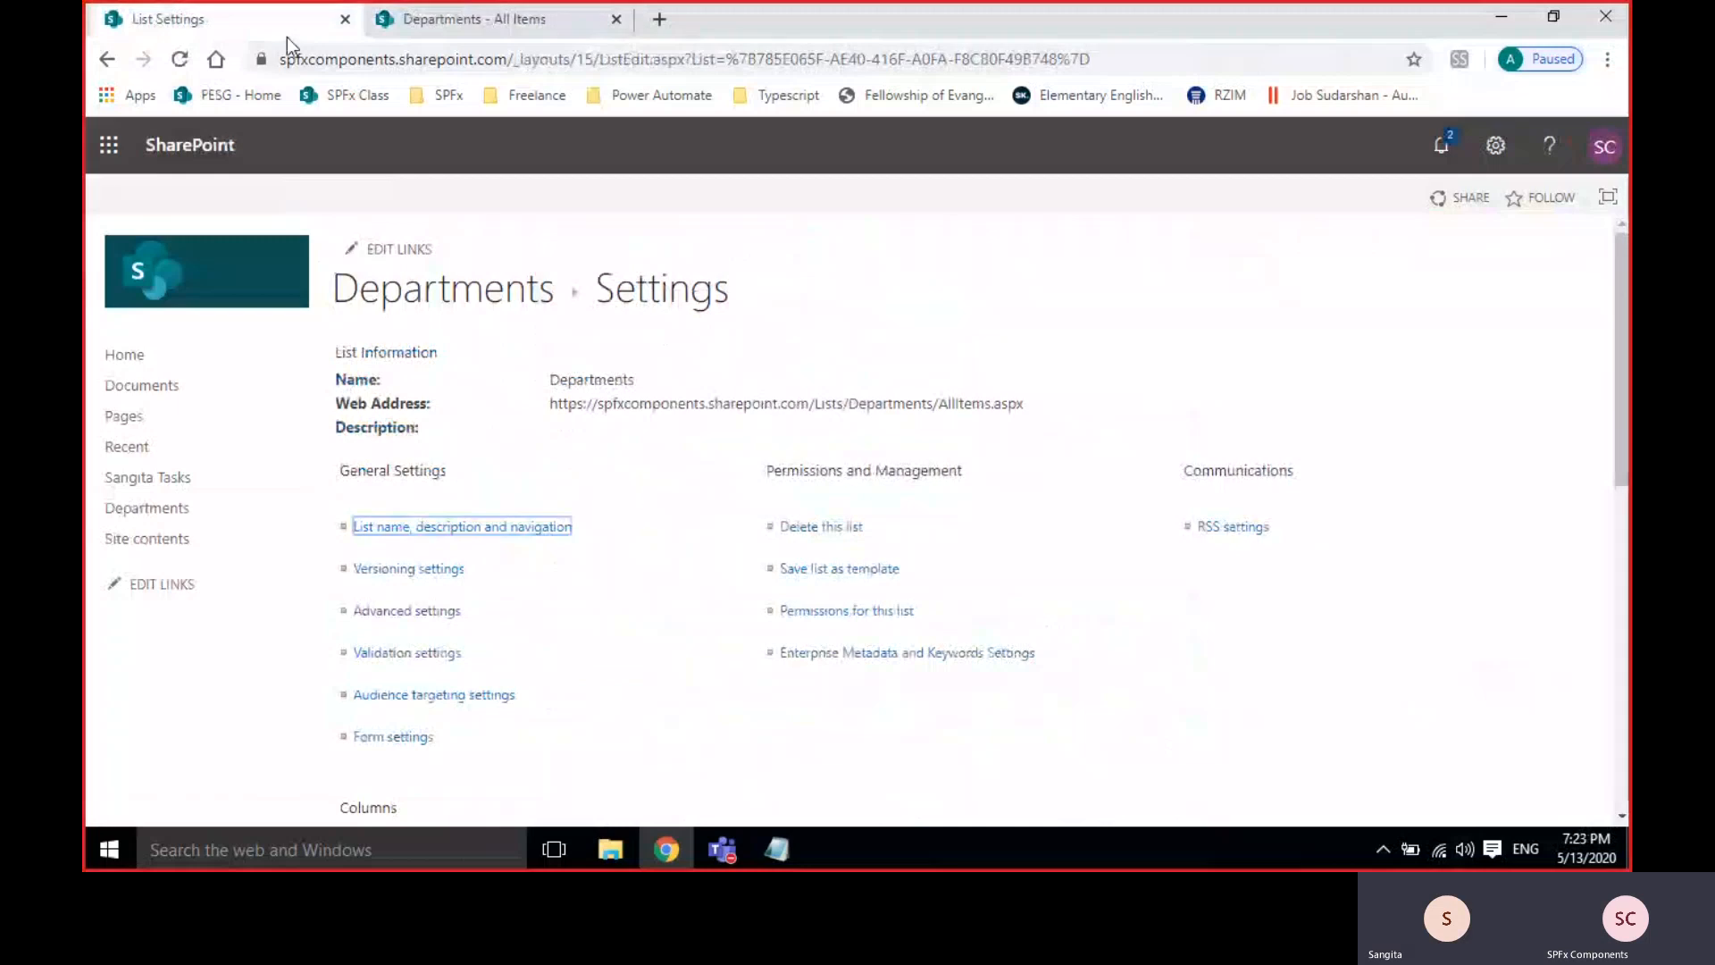
Open the Departments Create Column page and duplicate its browser tab.
scroll(643, 498, down, 10)
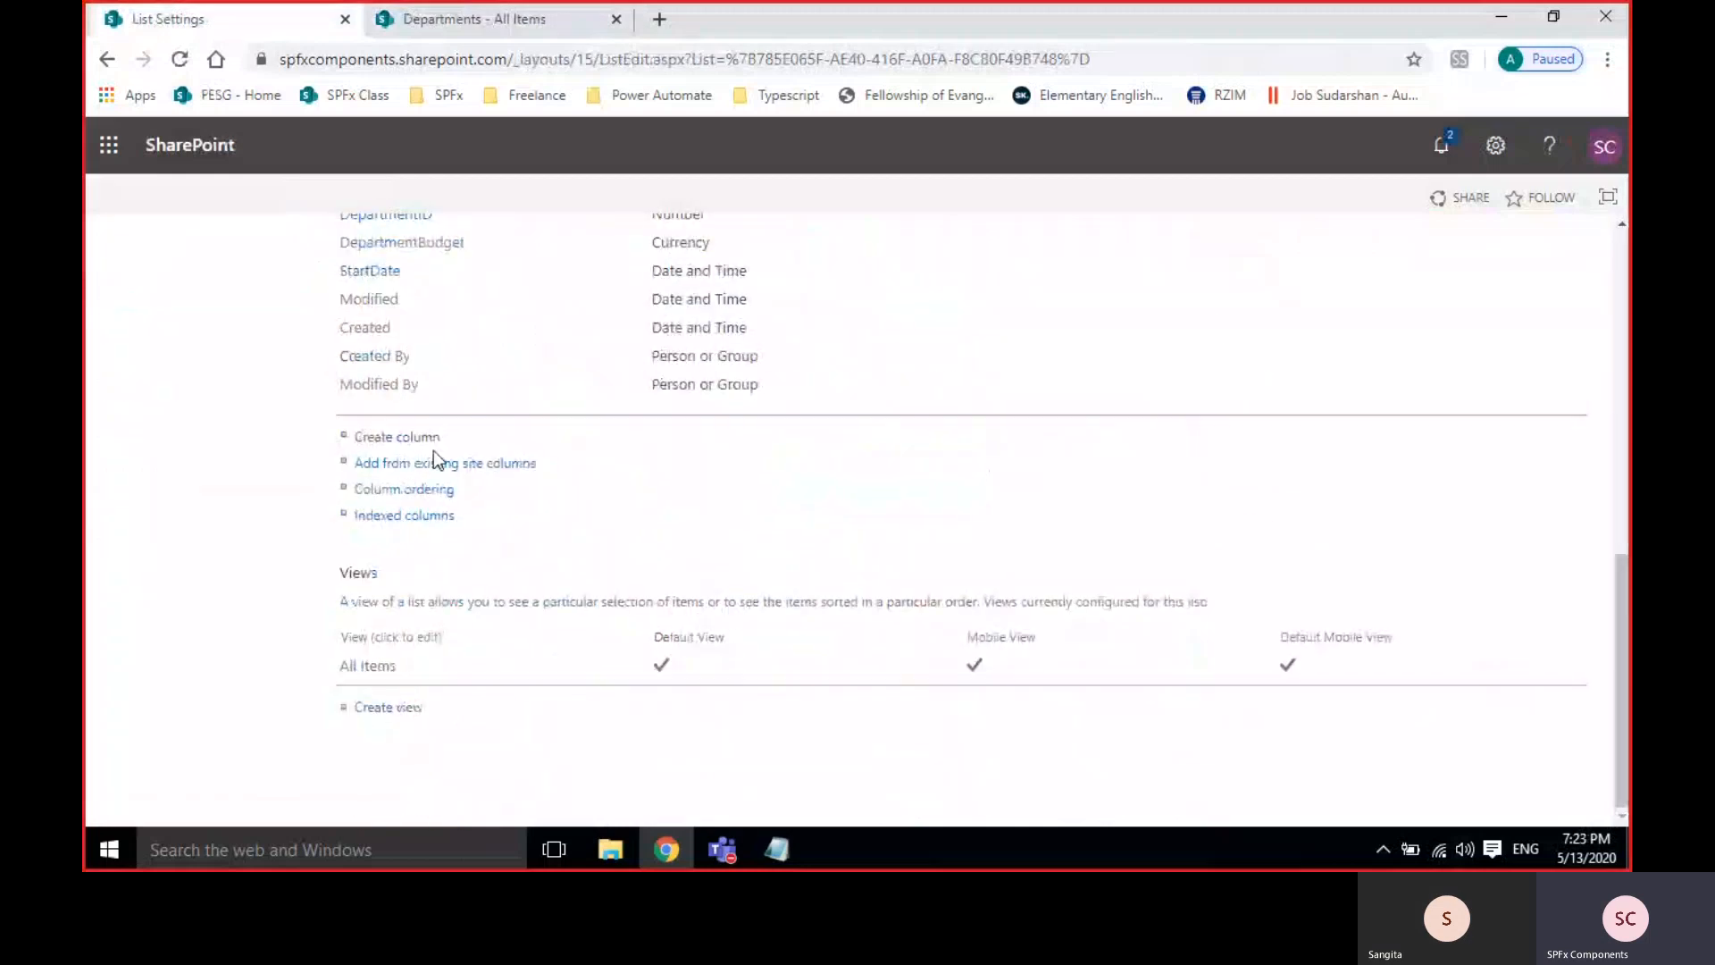
click(412, 438)
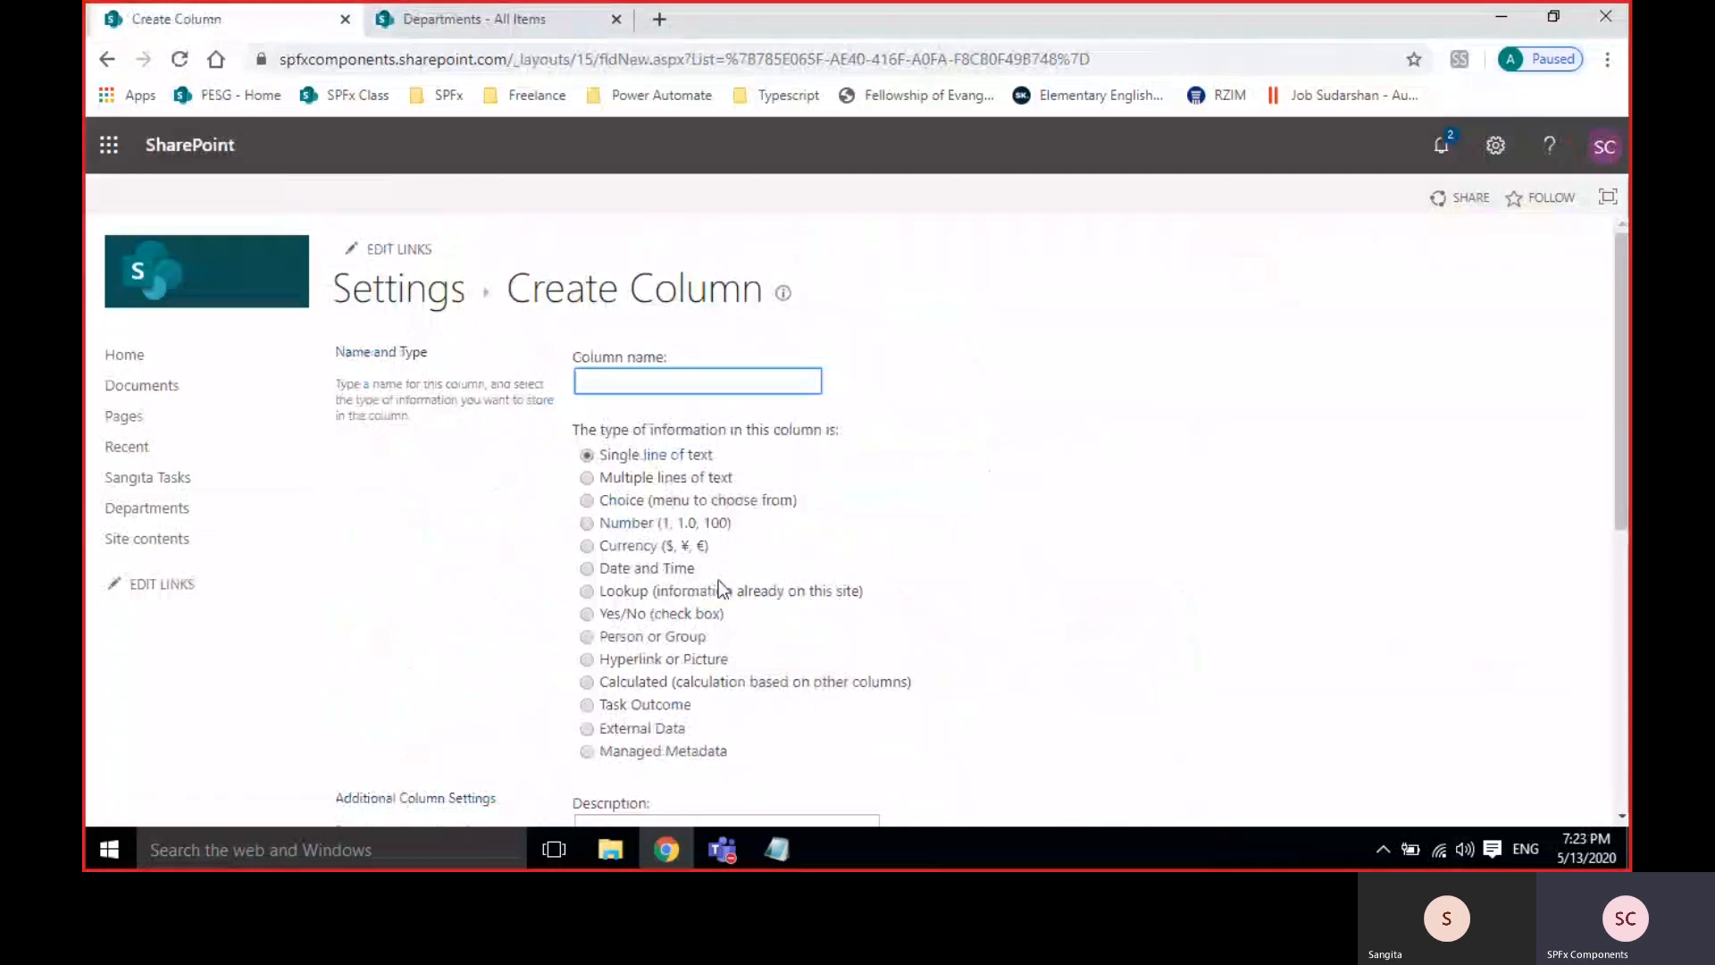
right_click(498, 29)
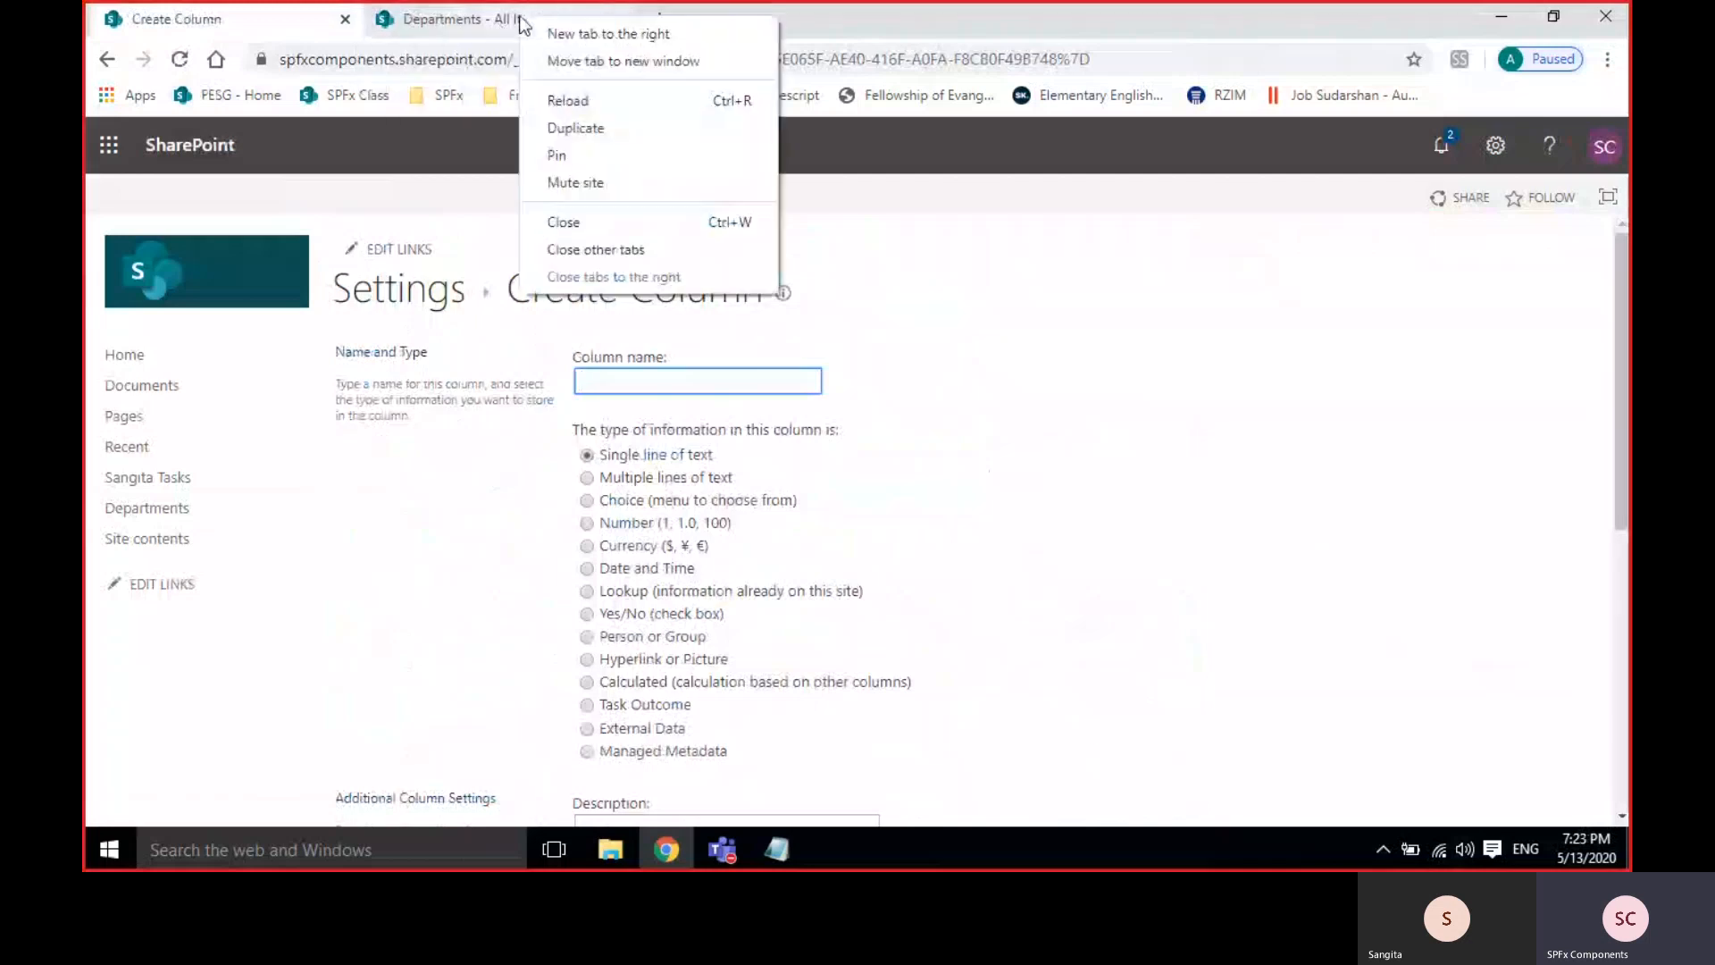
click(578, 126)
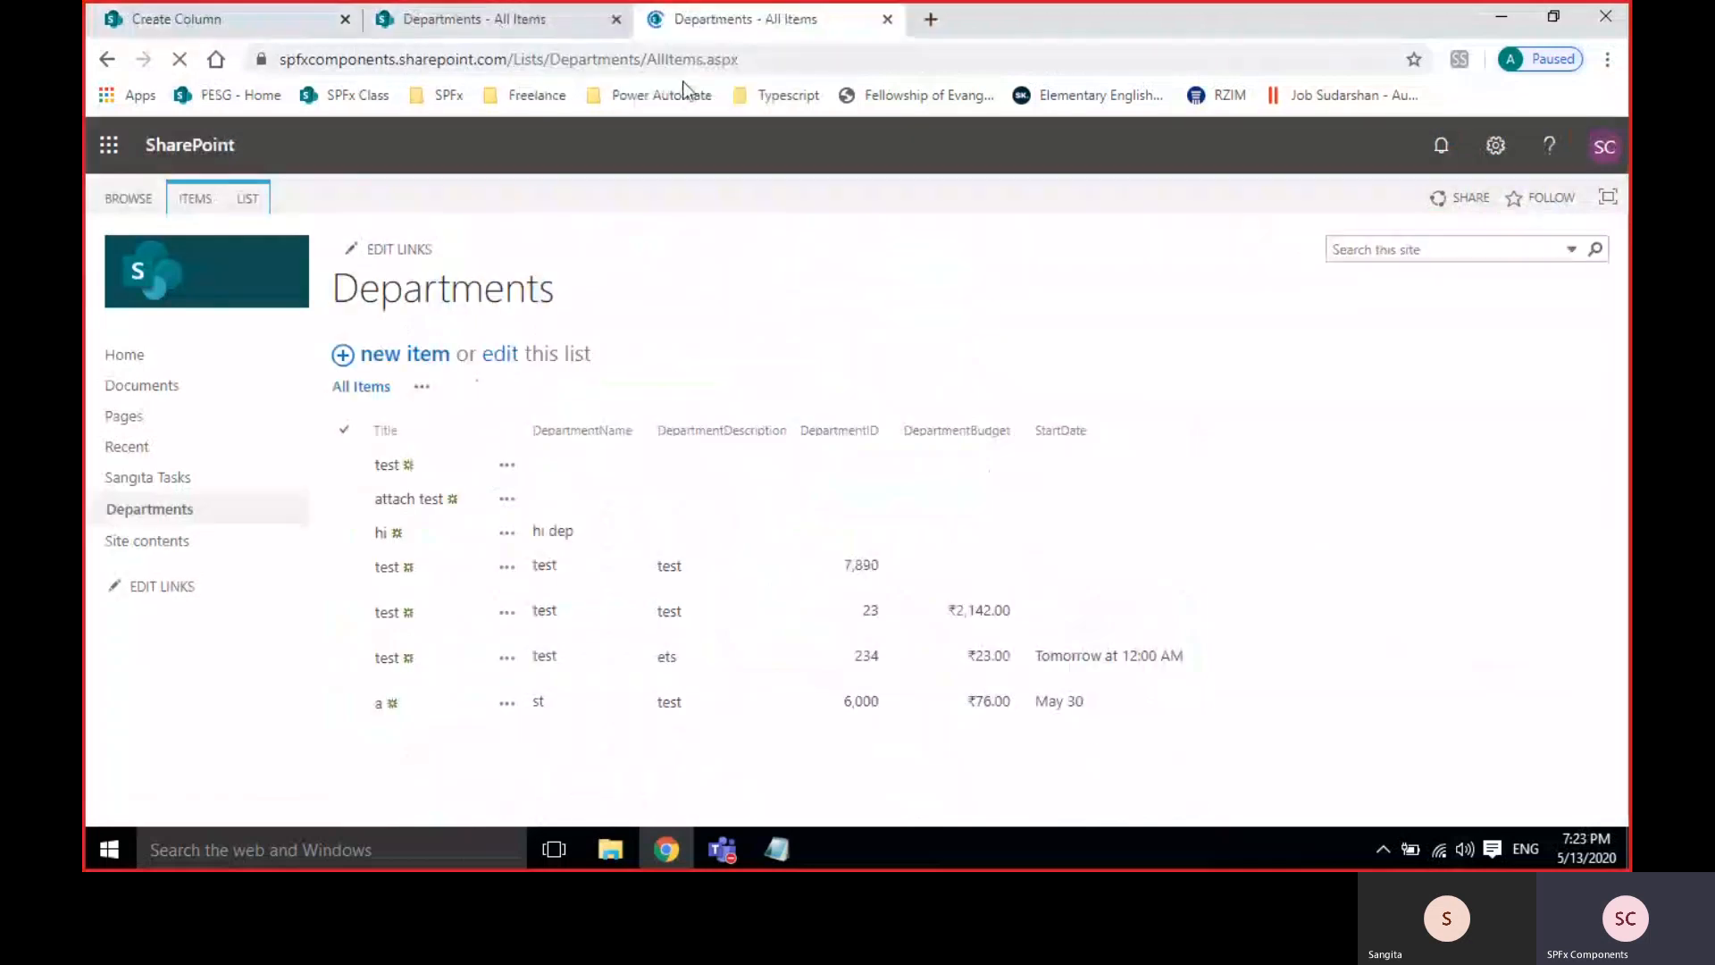
Go to Site contents through the settings gear and open the + New menu.
click(1495, 147)
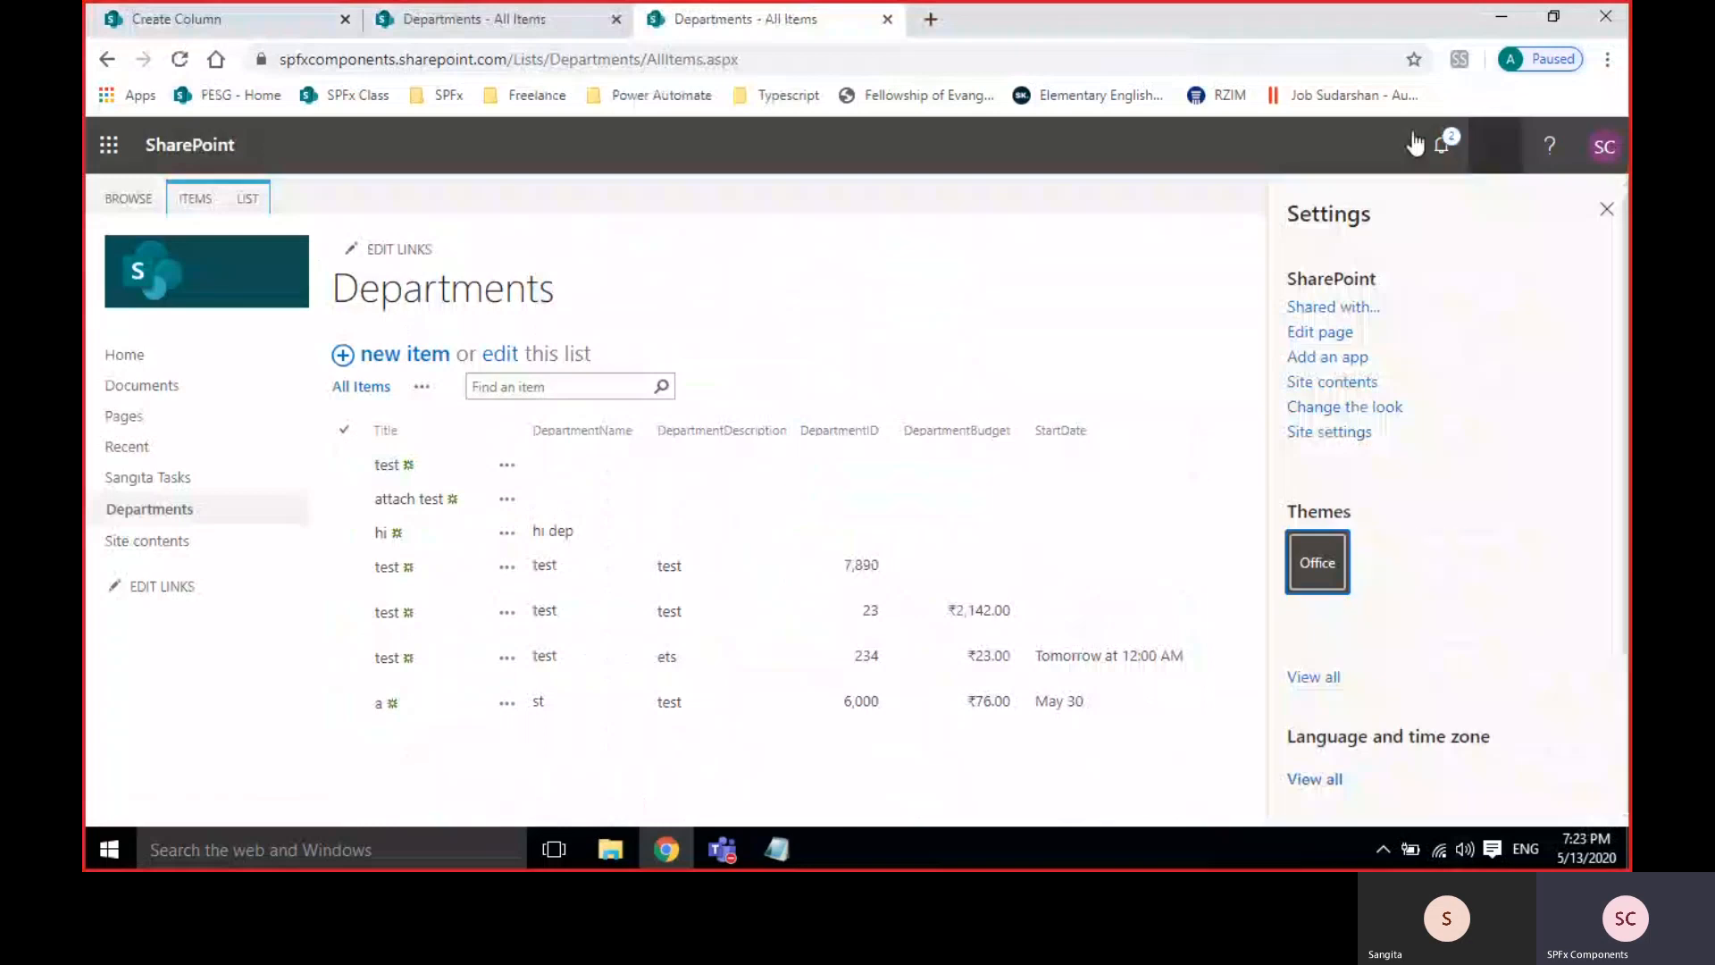
click(1318, 384)
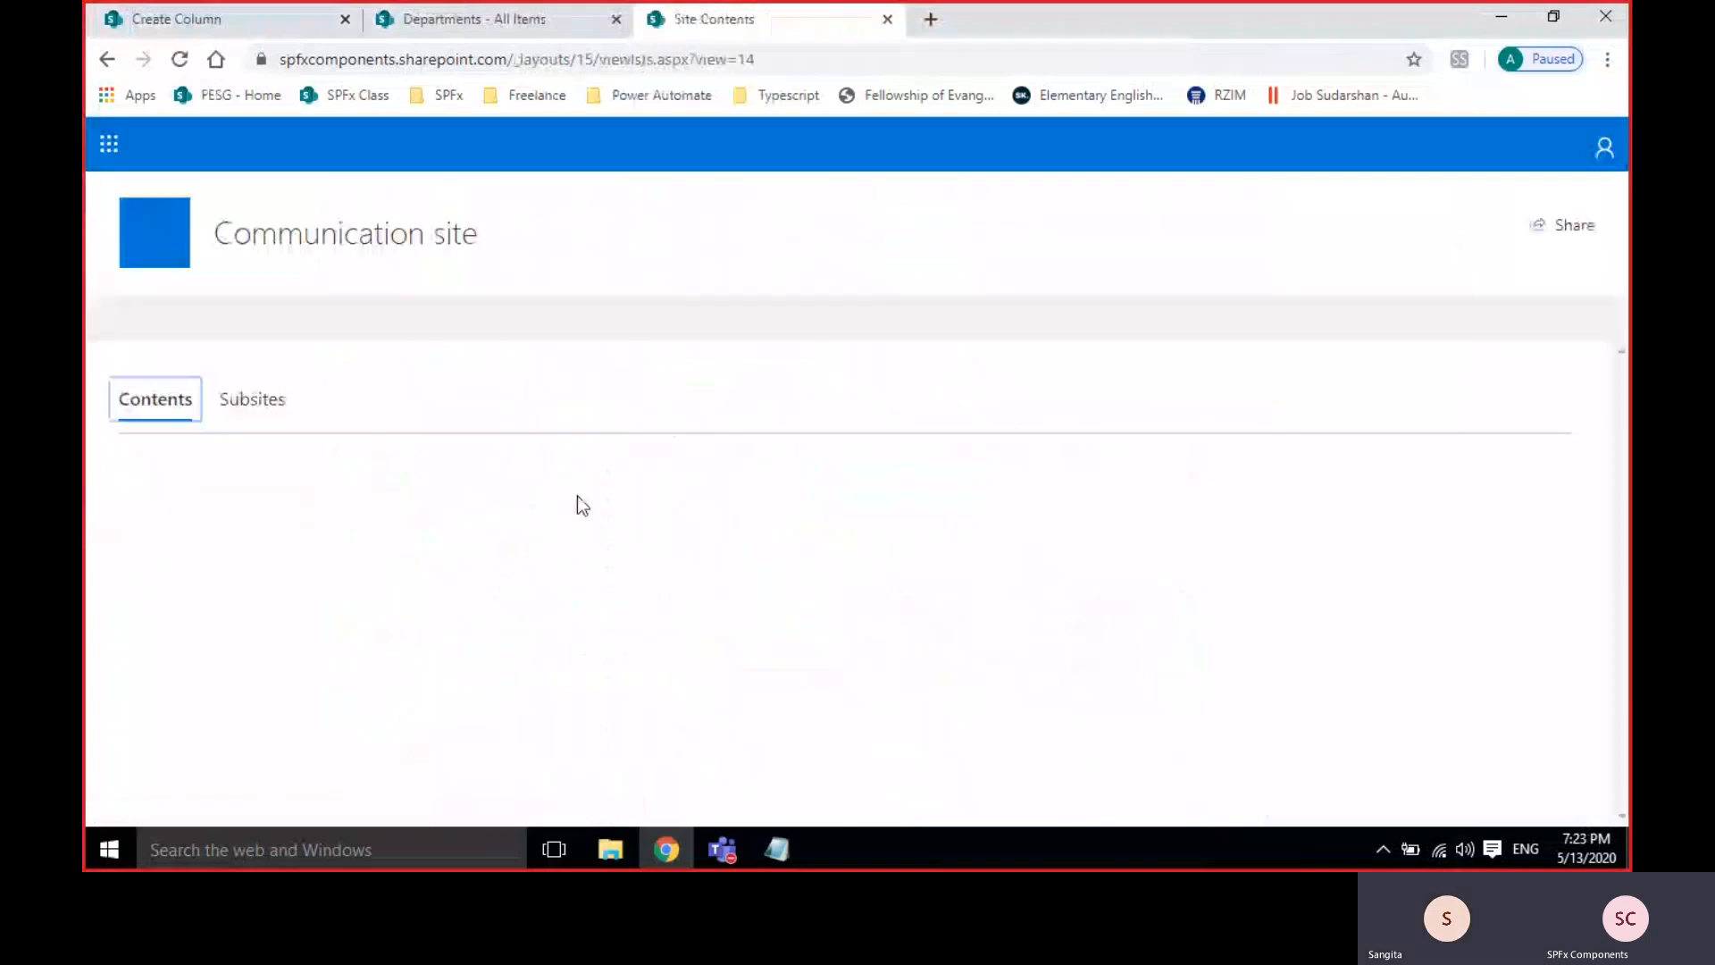
click(379, 321)
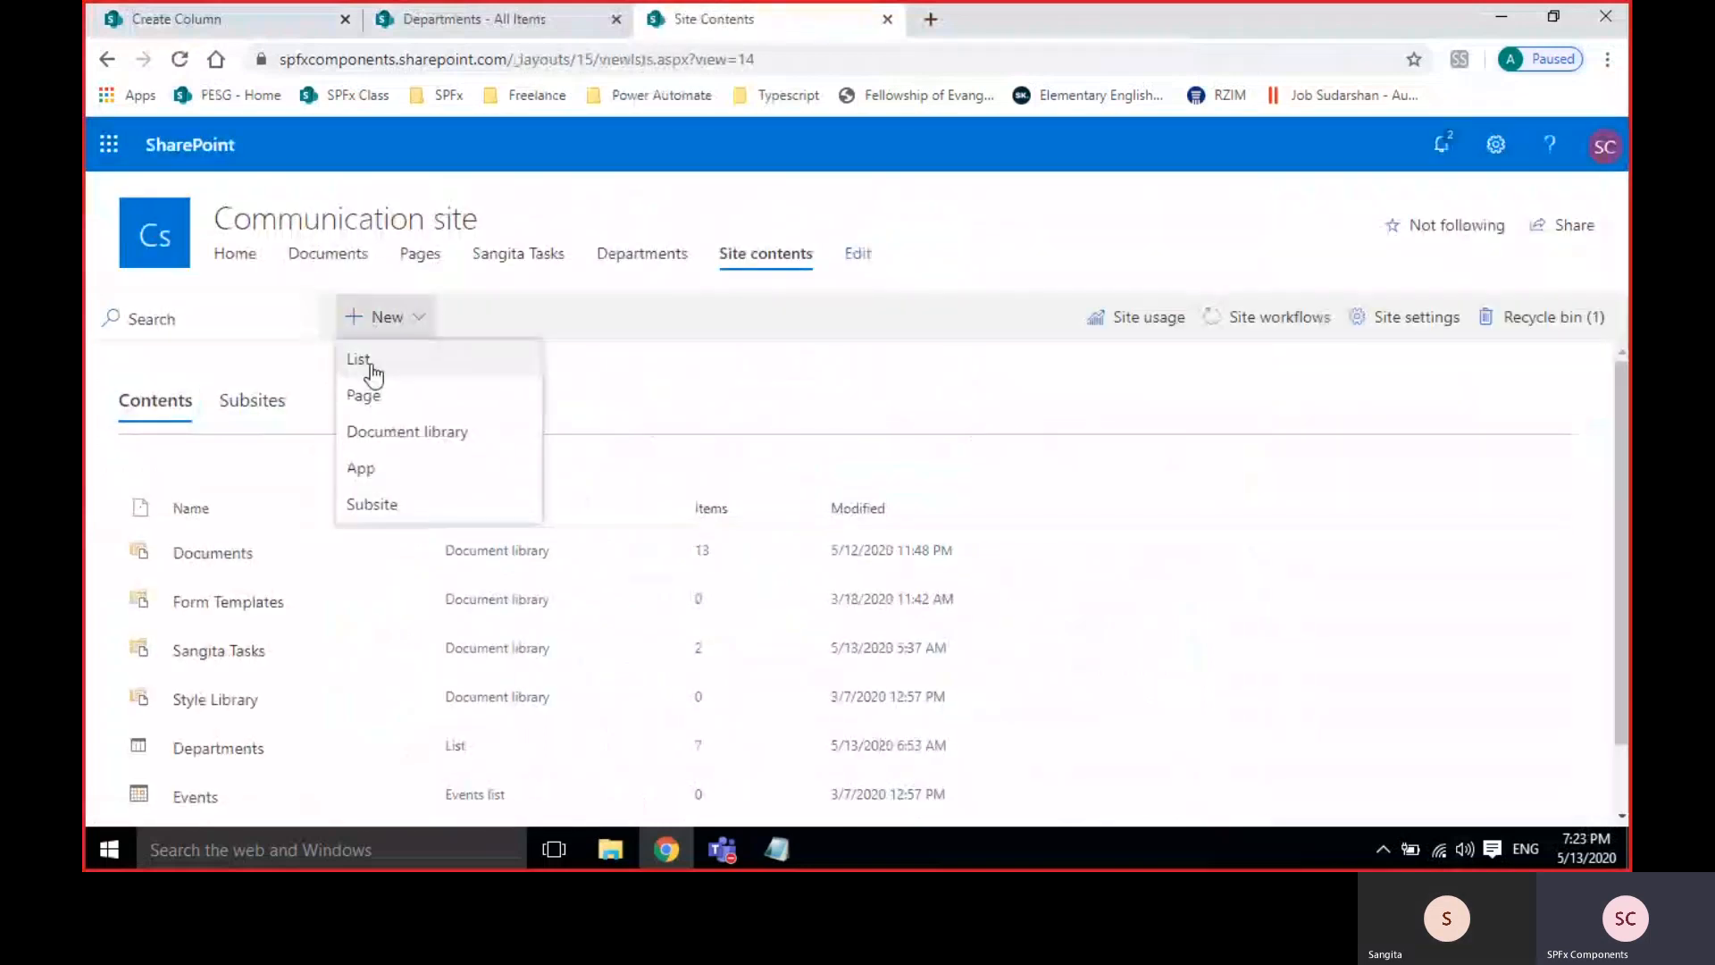
Create a new list named Country.
click(361, 355)
text(C)
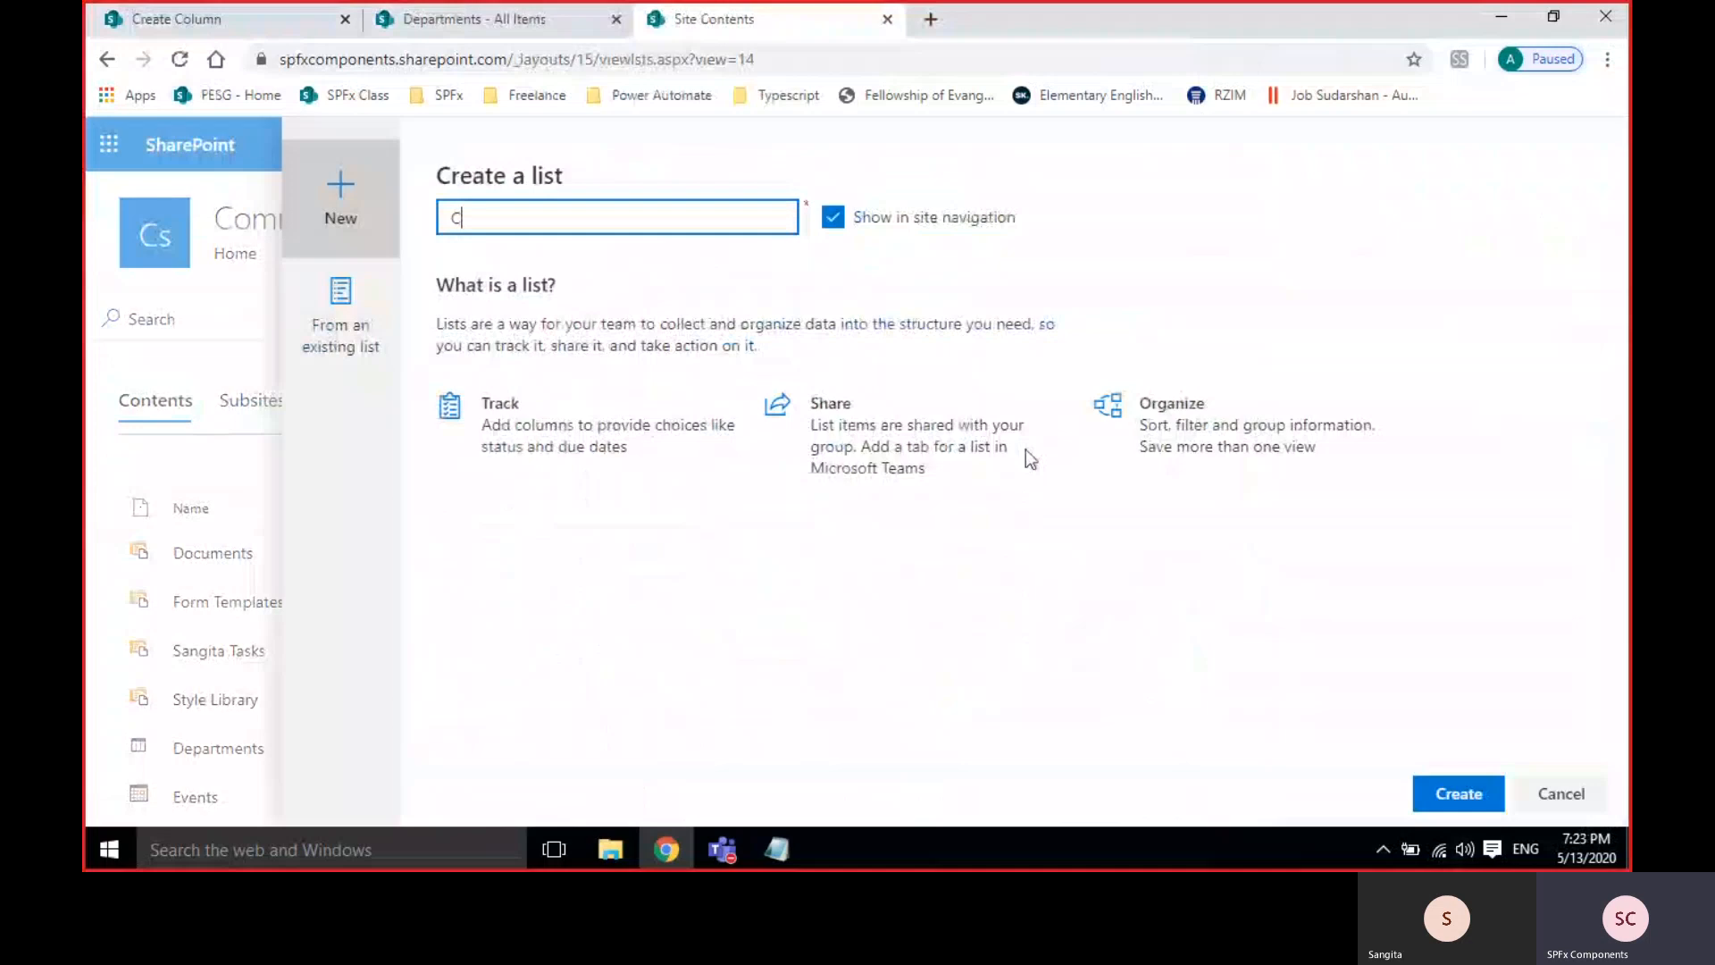
text(ountry)
click(1433, 795)
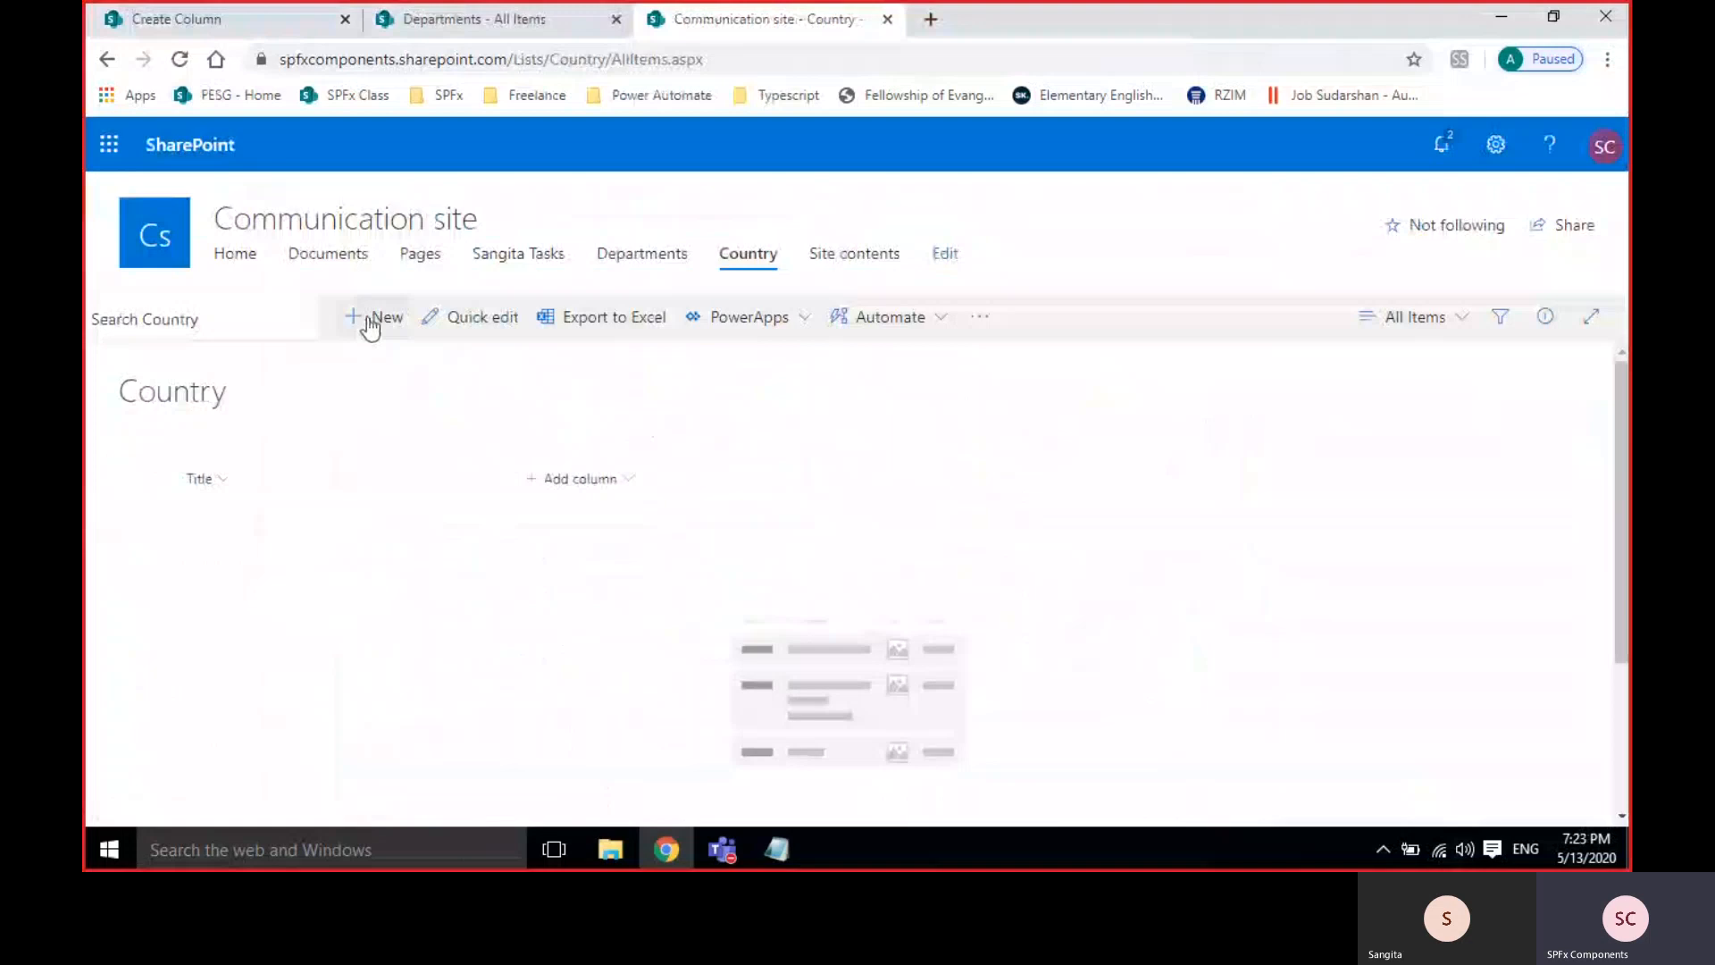
Add India, Australia and China as items in the Country list.
click(375, 318)
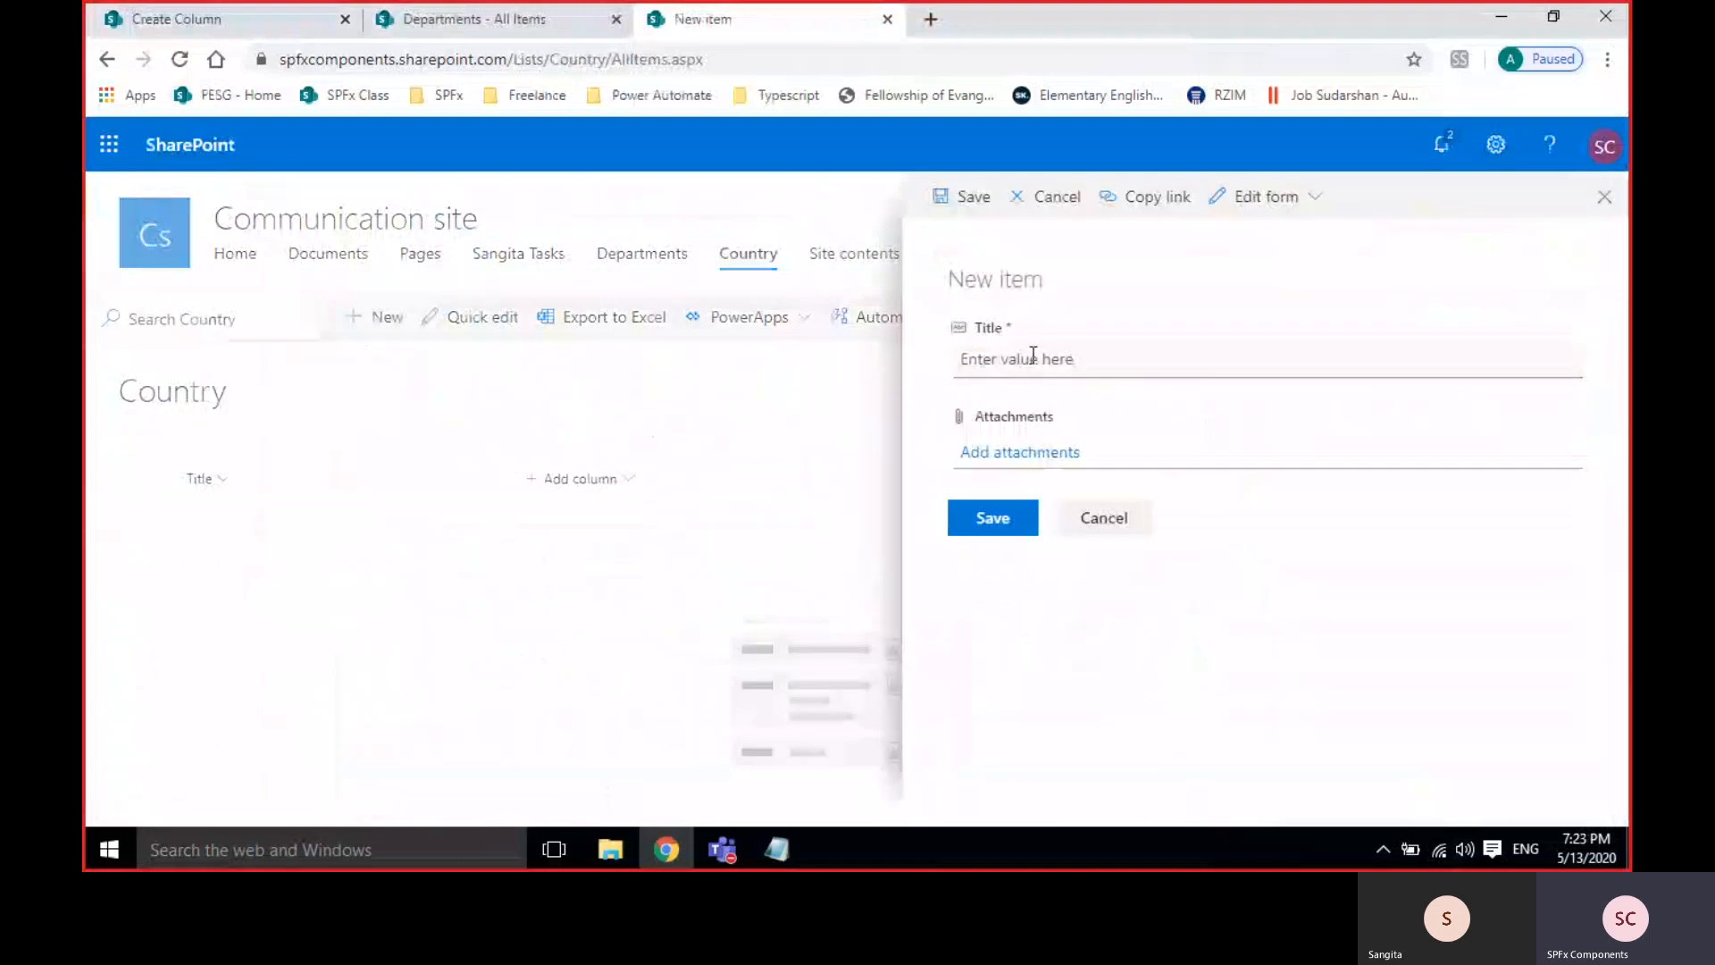
click(989, 357)
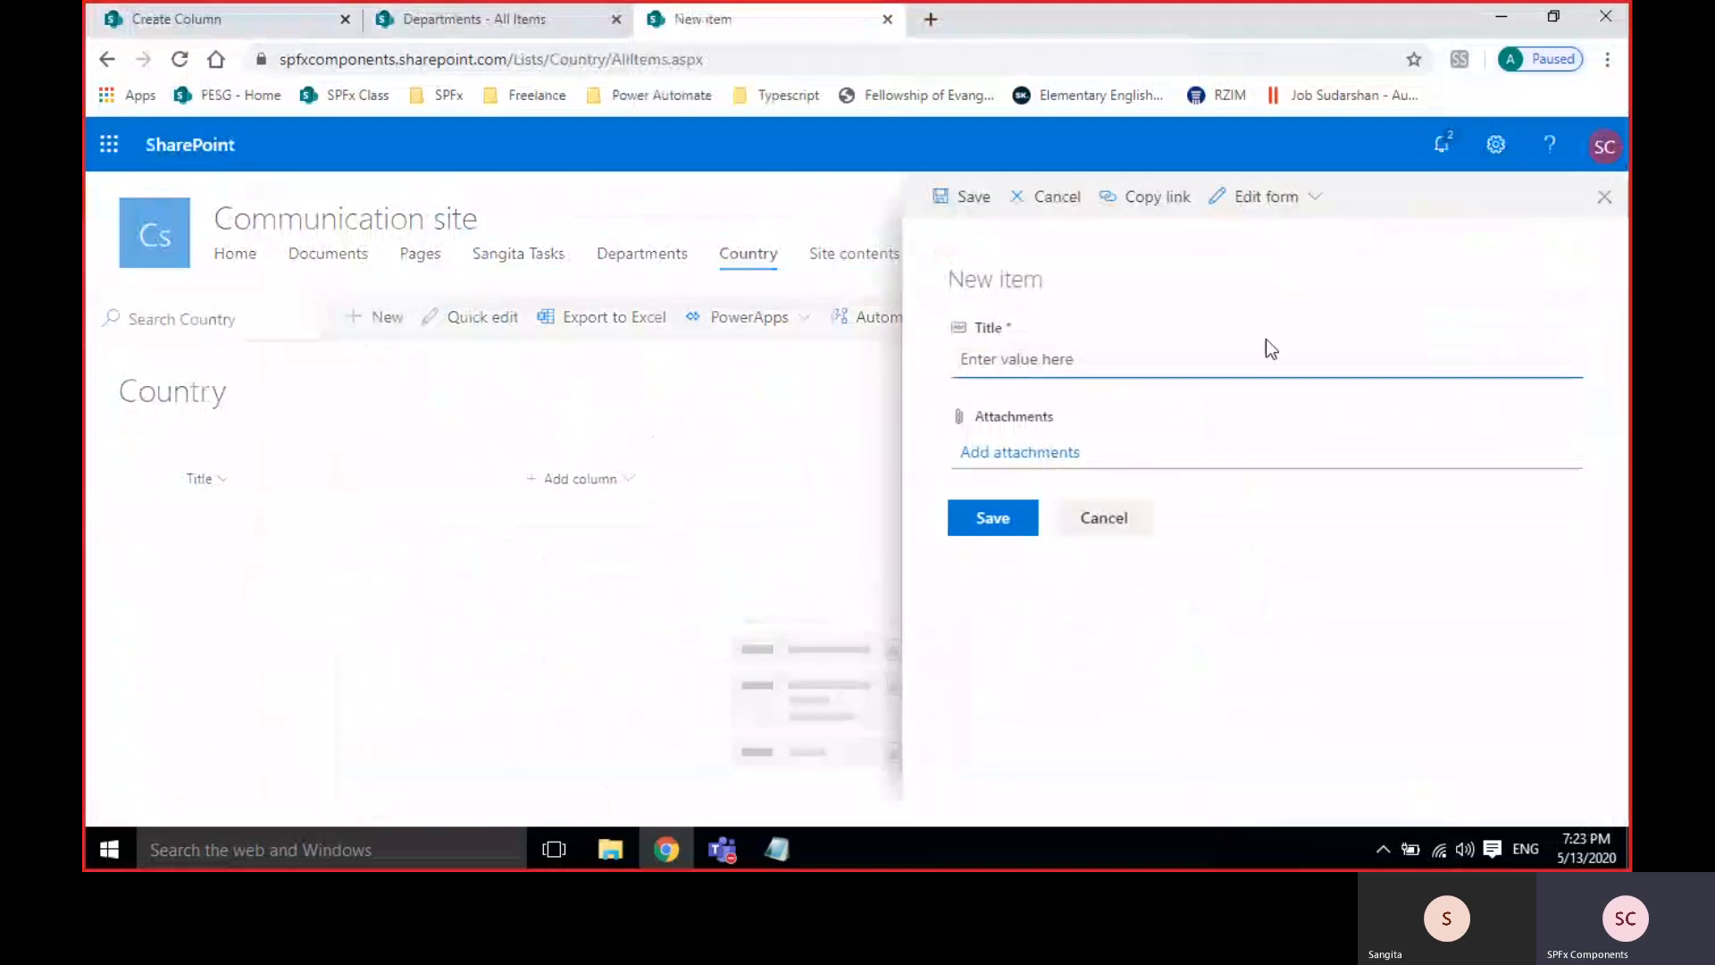
text(India)
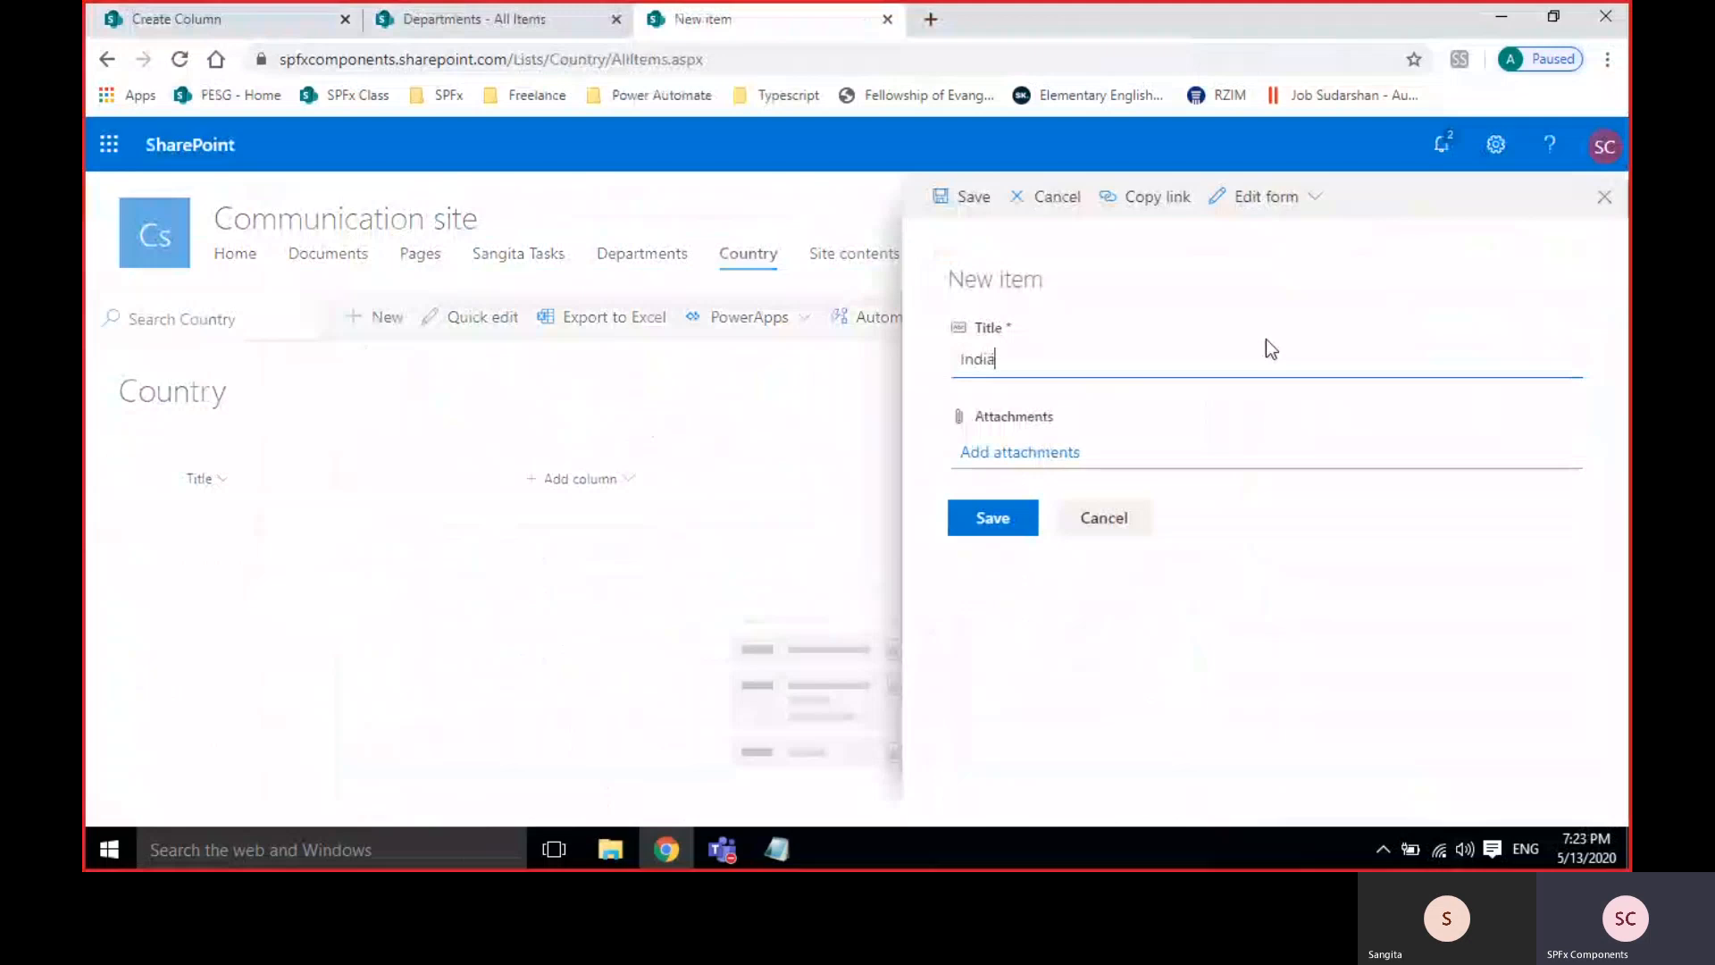
click(957, 517)
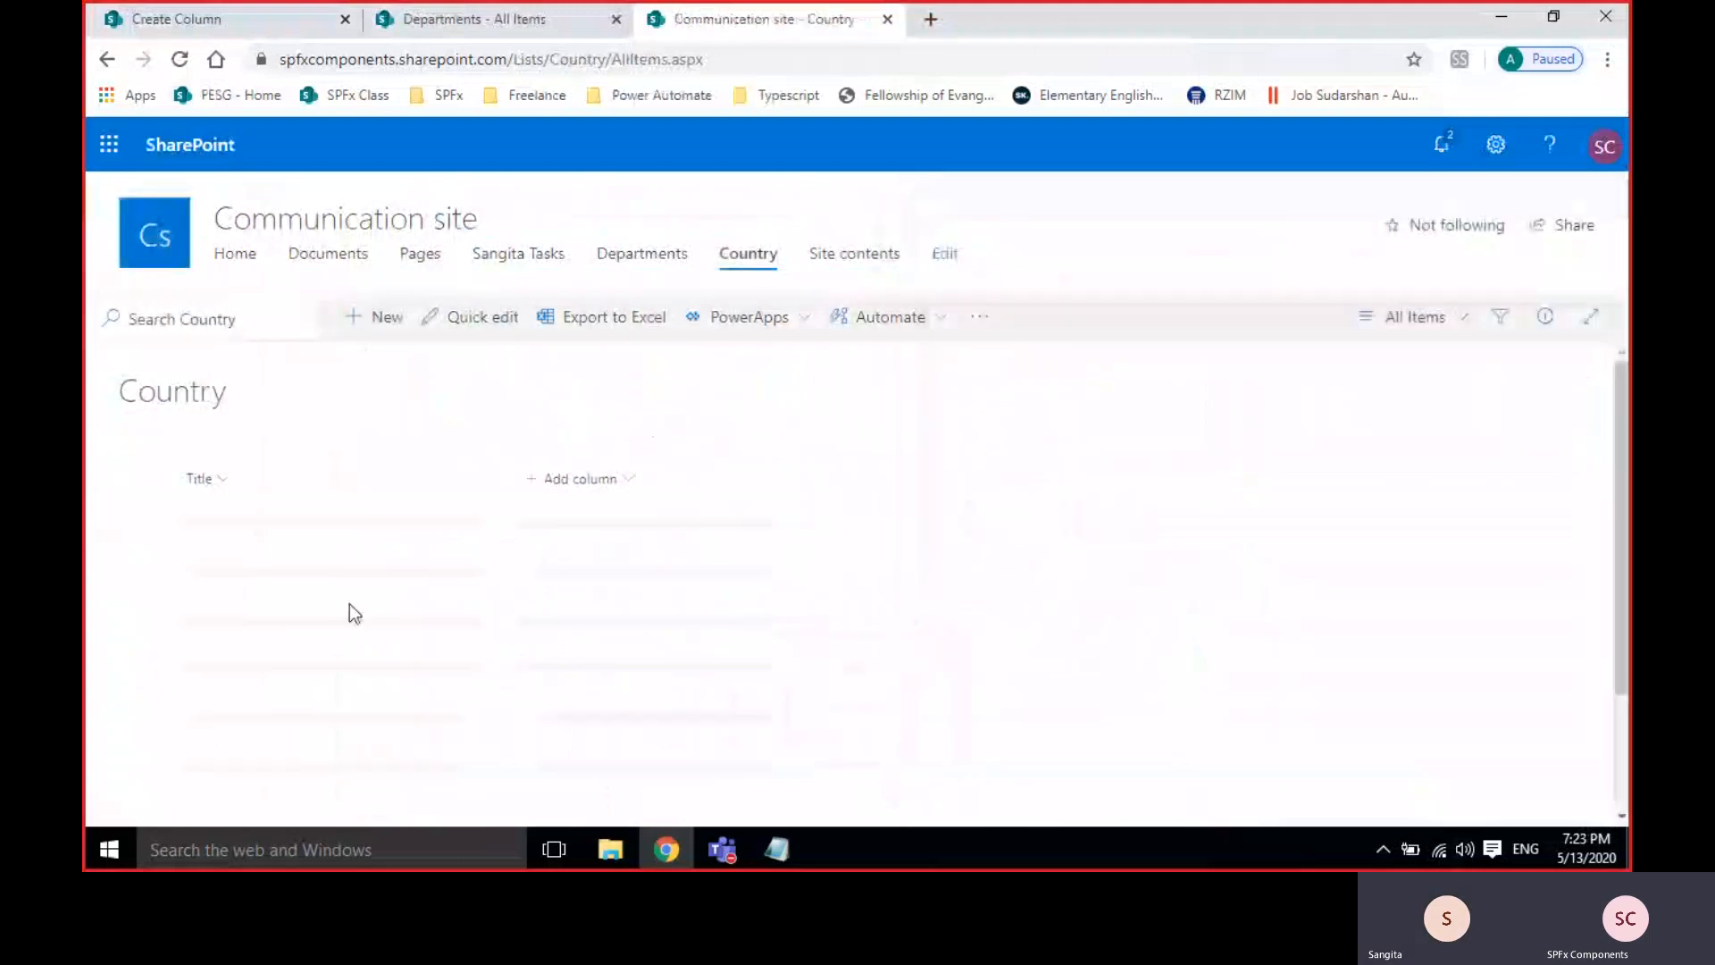
click(376, 318)
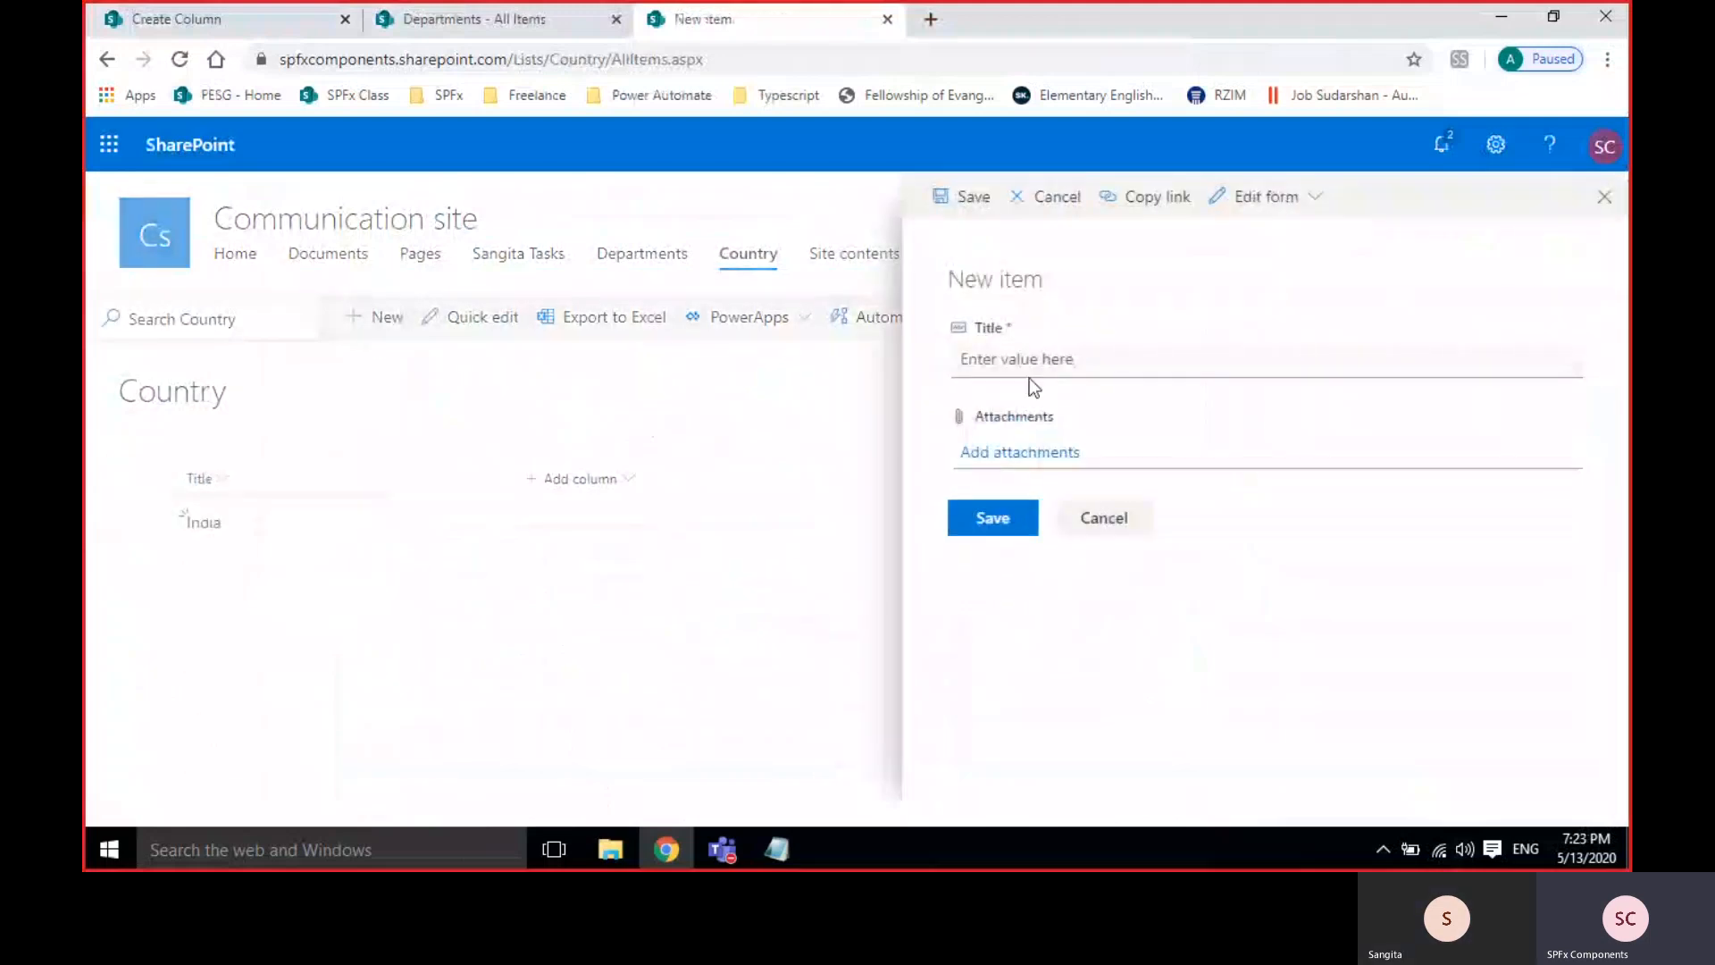
click(1030, 366)
text(Aust)
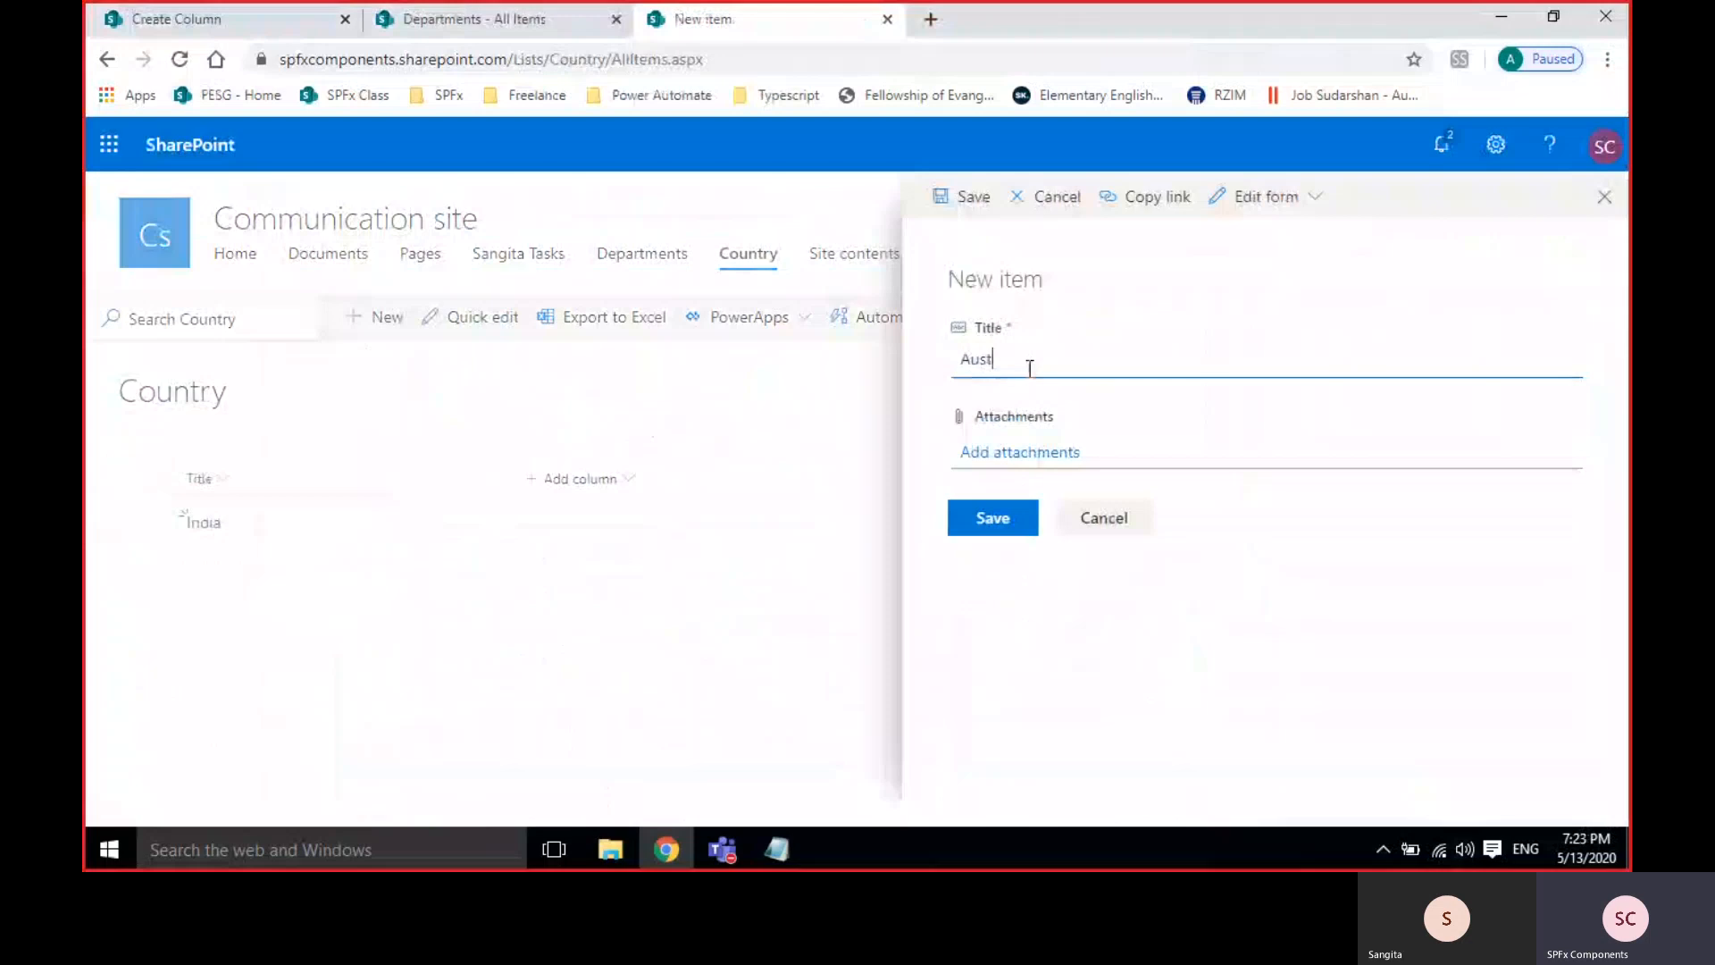
text(ralia)
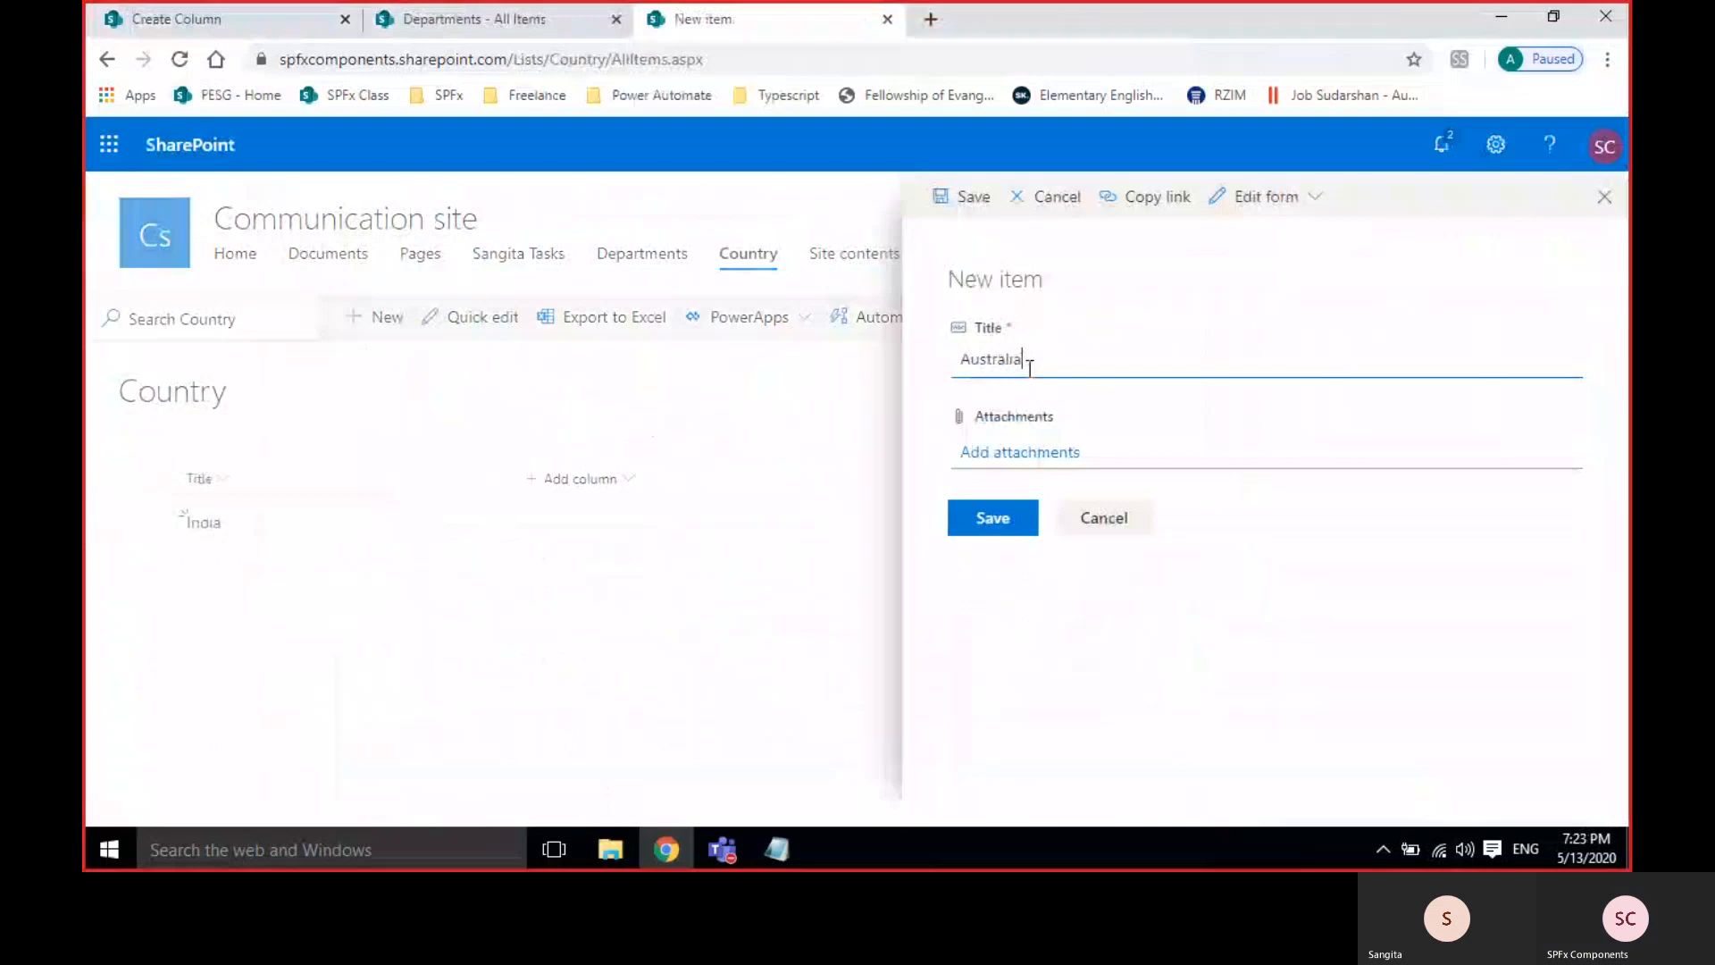
click(975, 516)
click(379, 317)
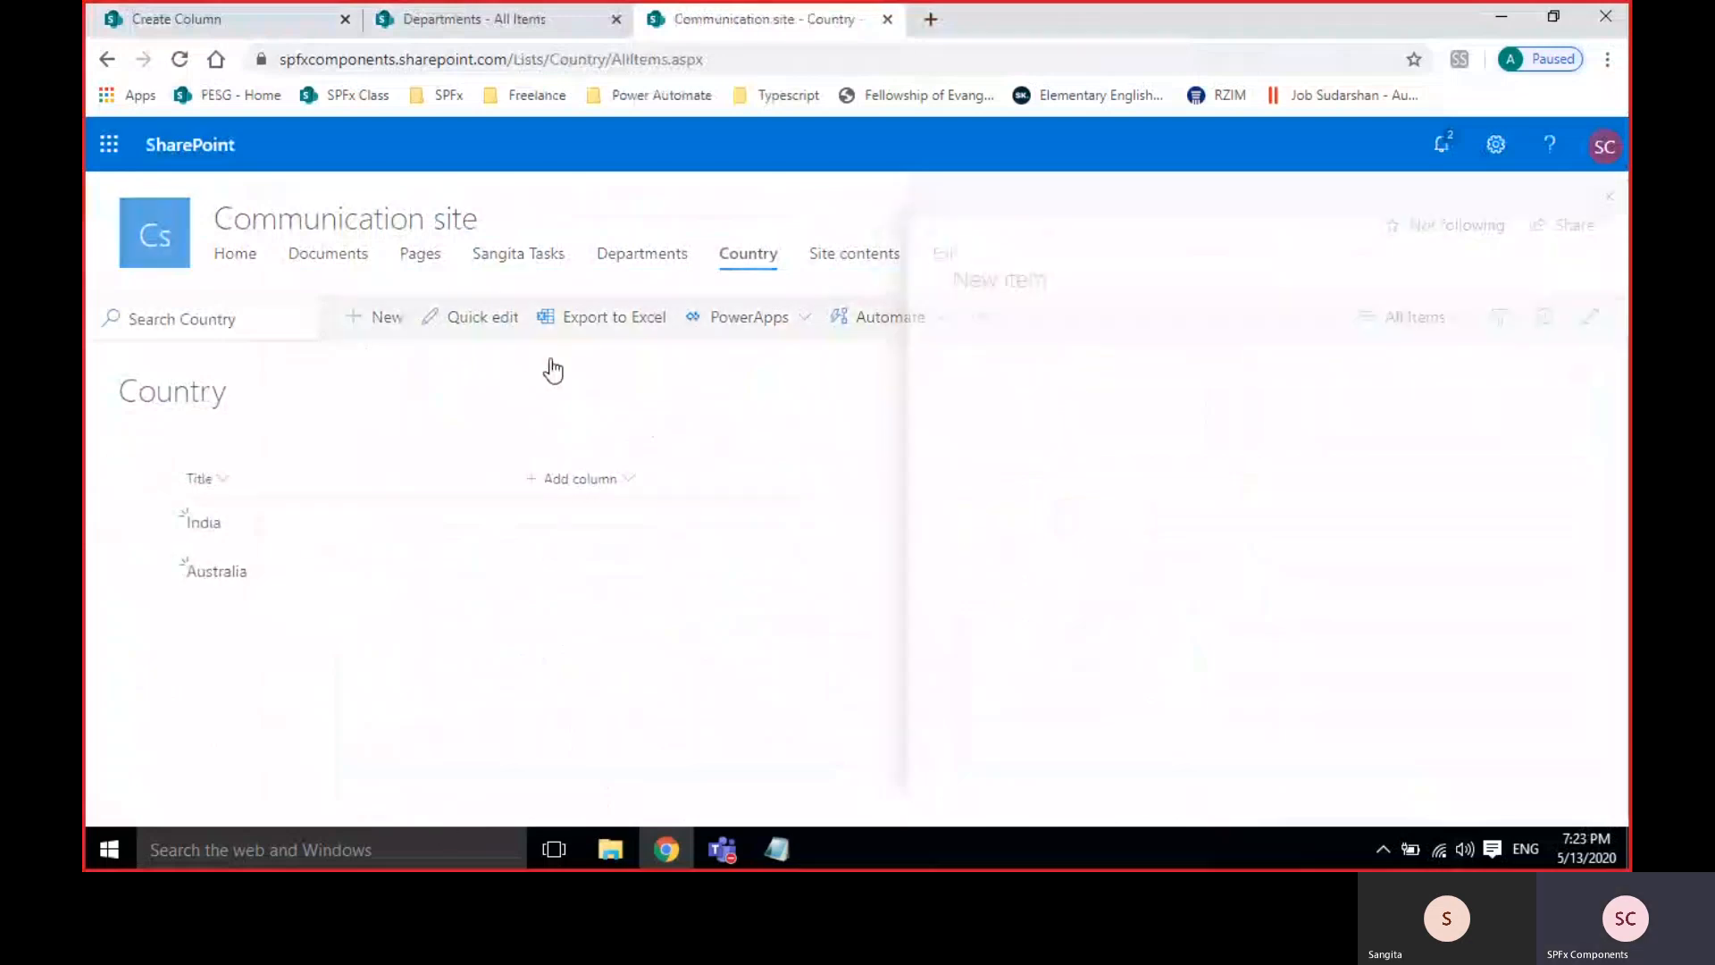
click(1038, 357)
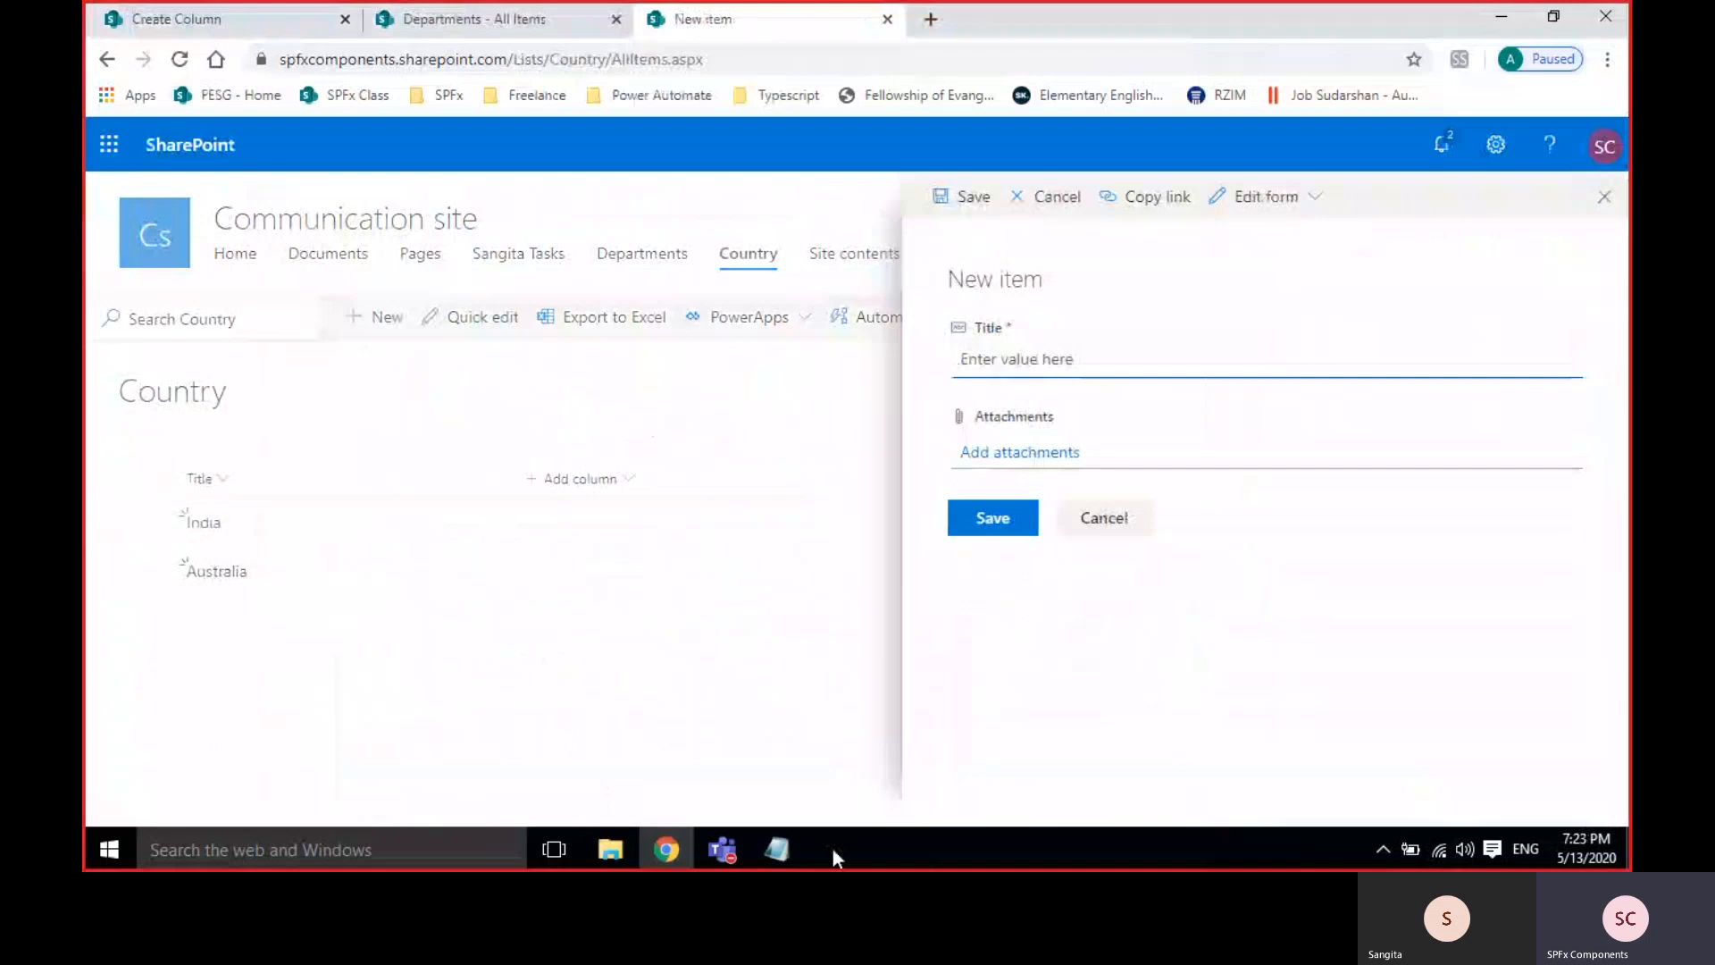
text(China)
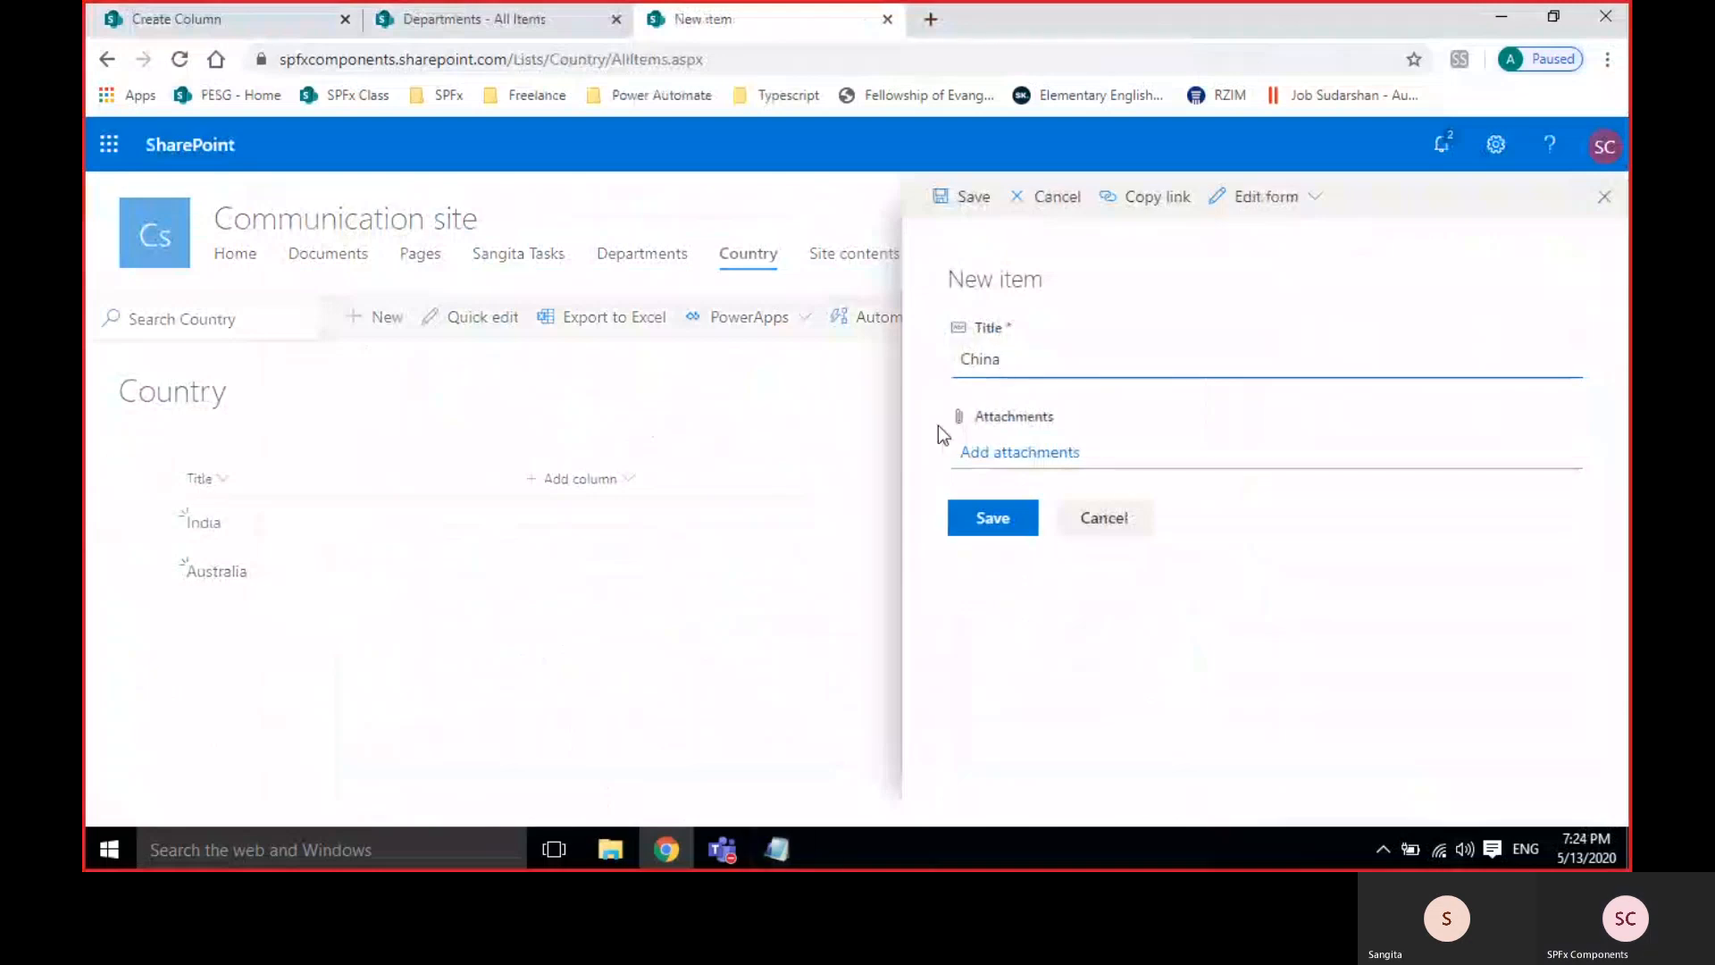
click(989, 517)
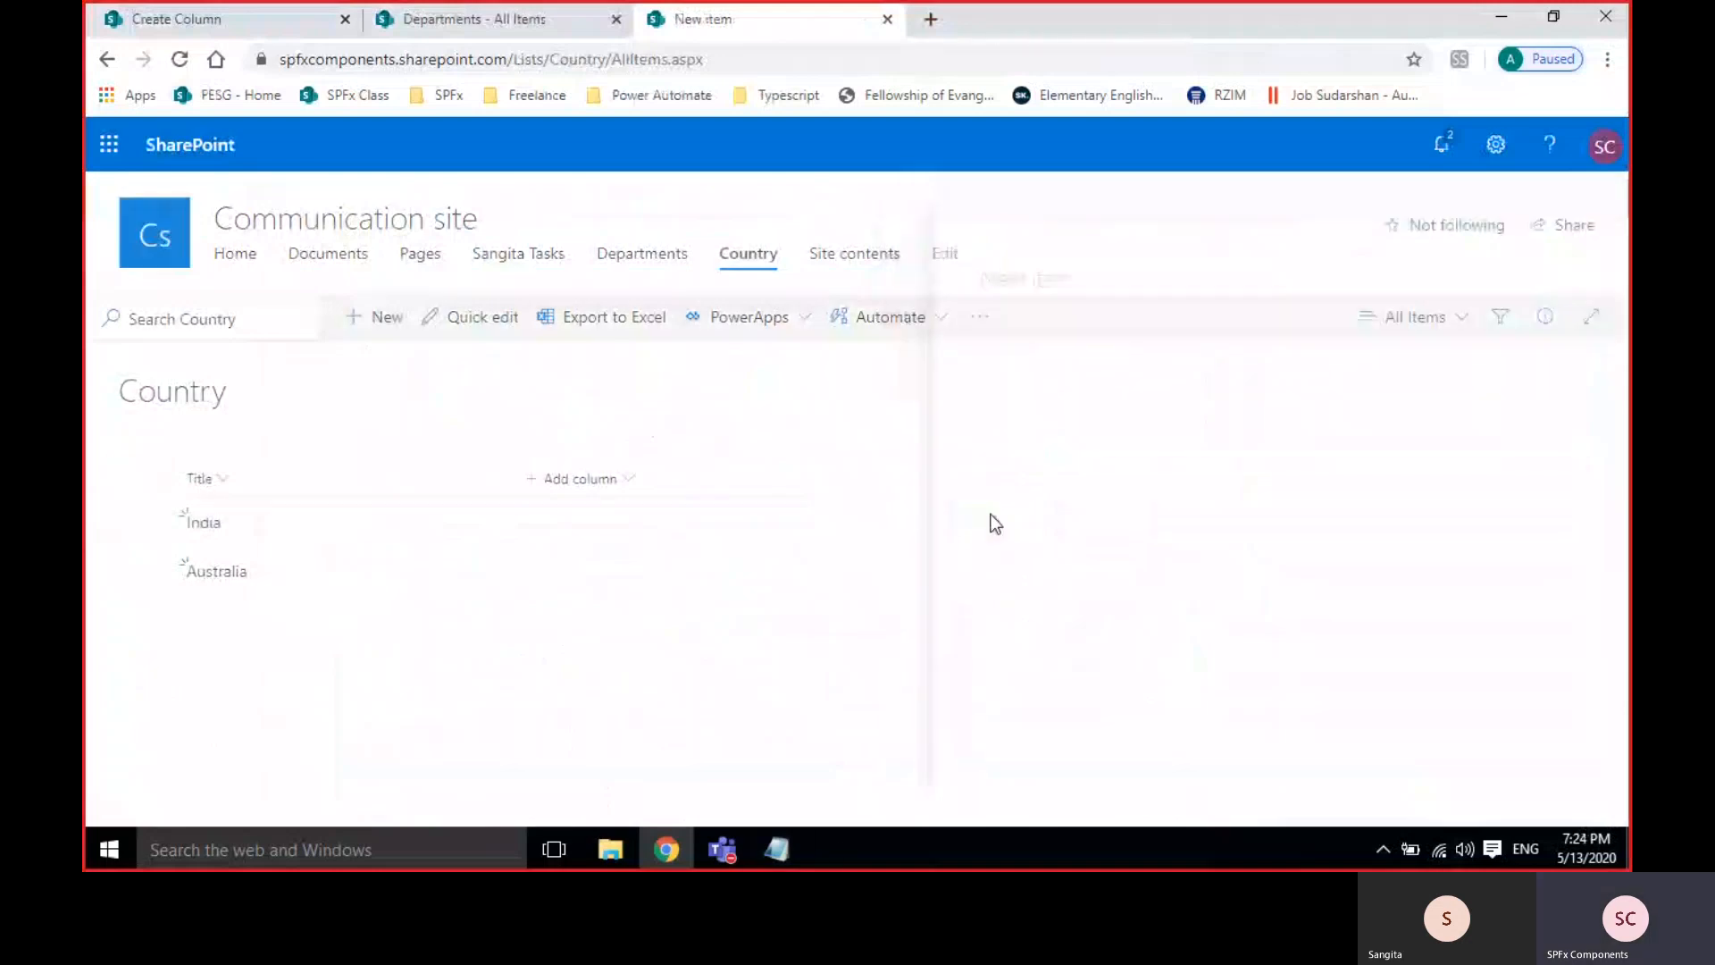
click(252, 25)
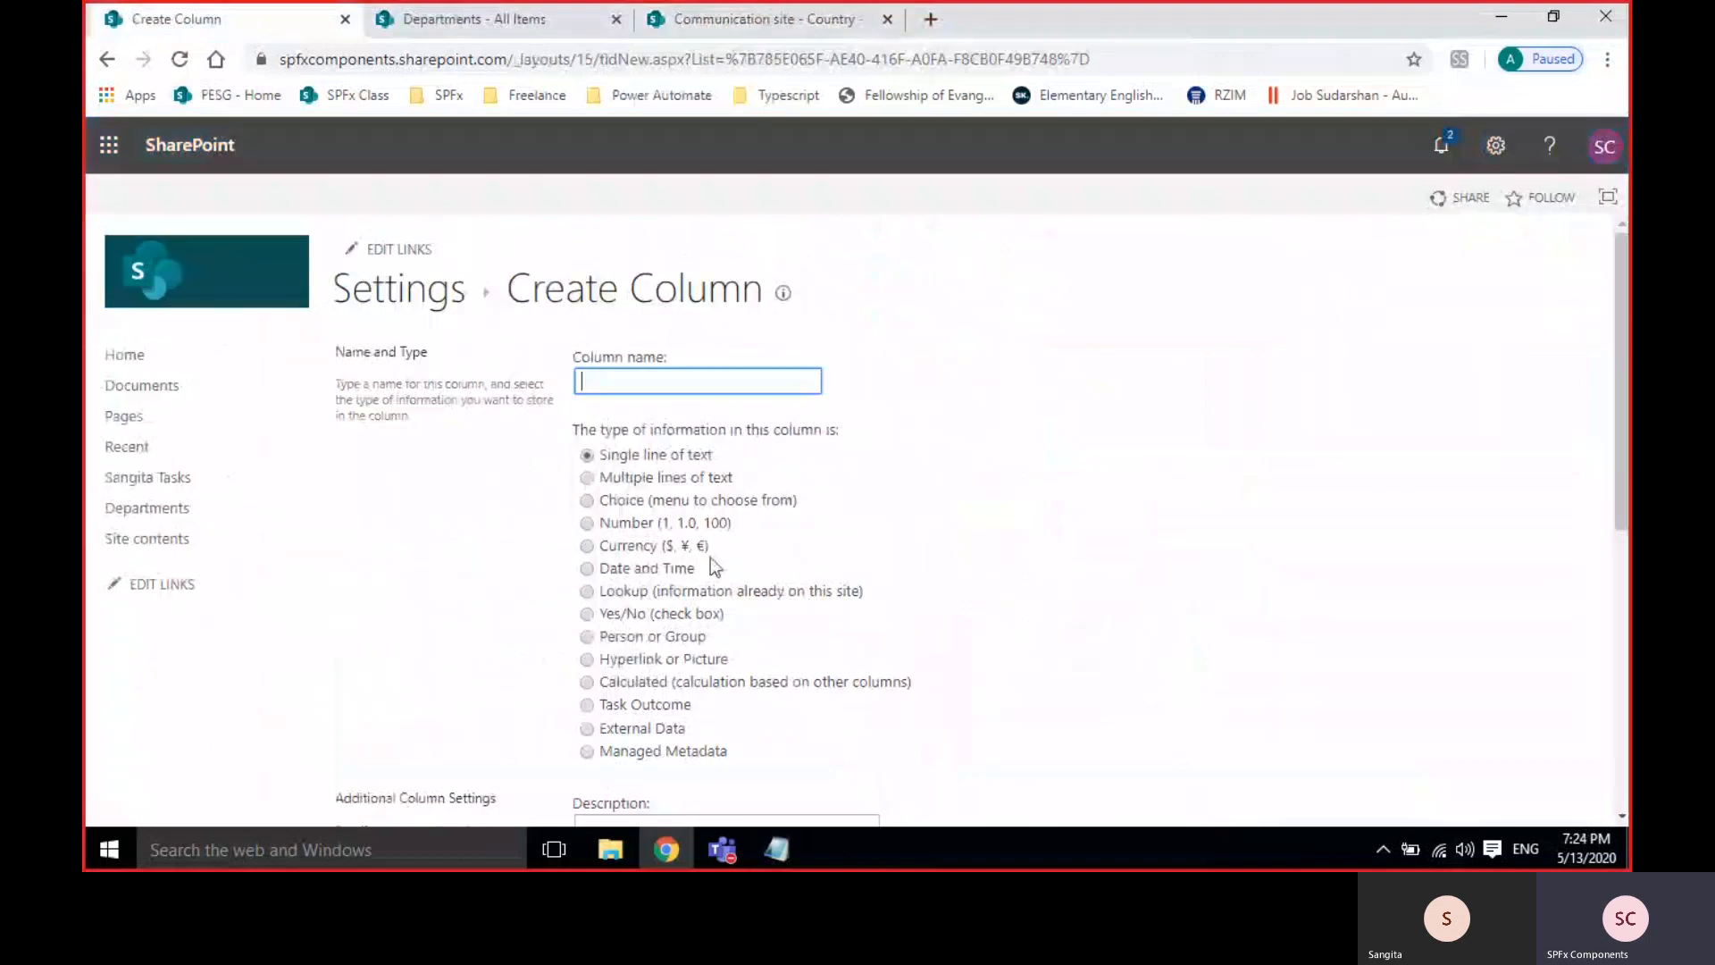
Name the new Departments column Country and make it a Lookup column.
click(410, 294)
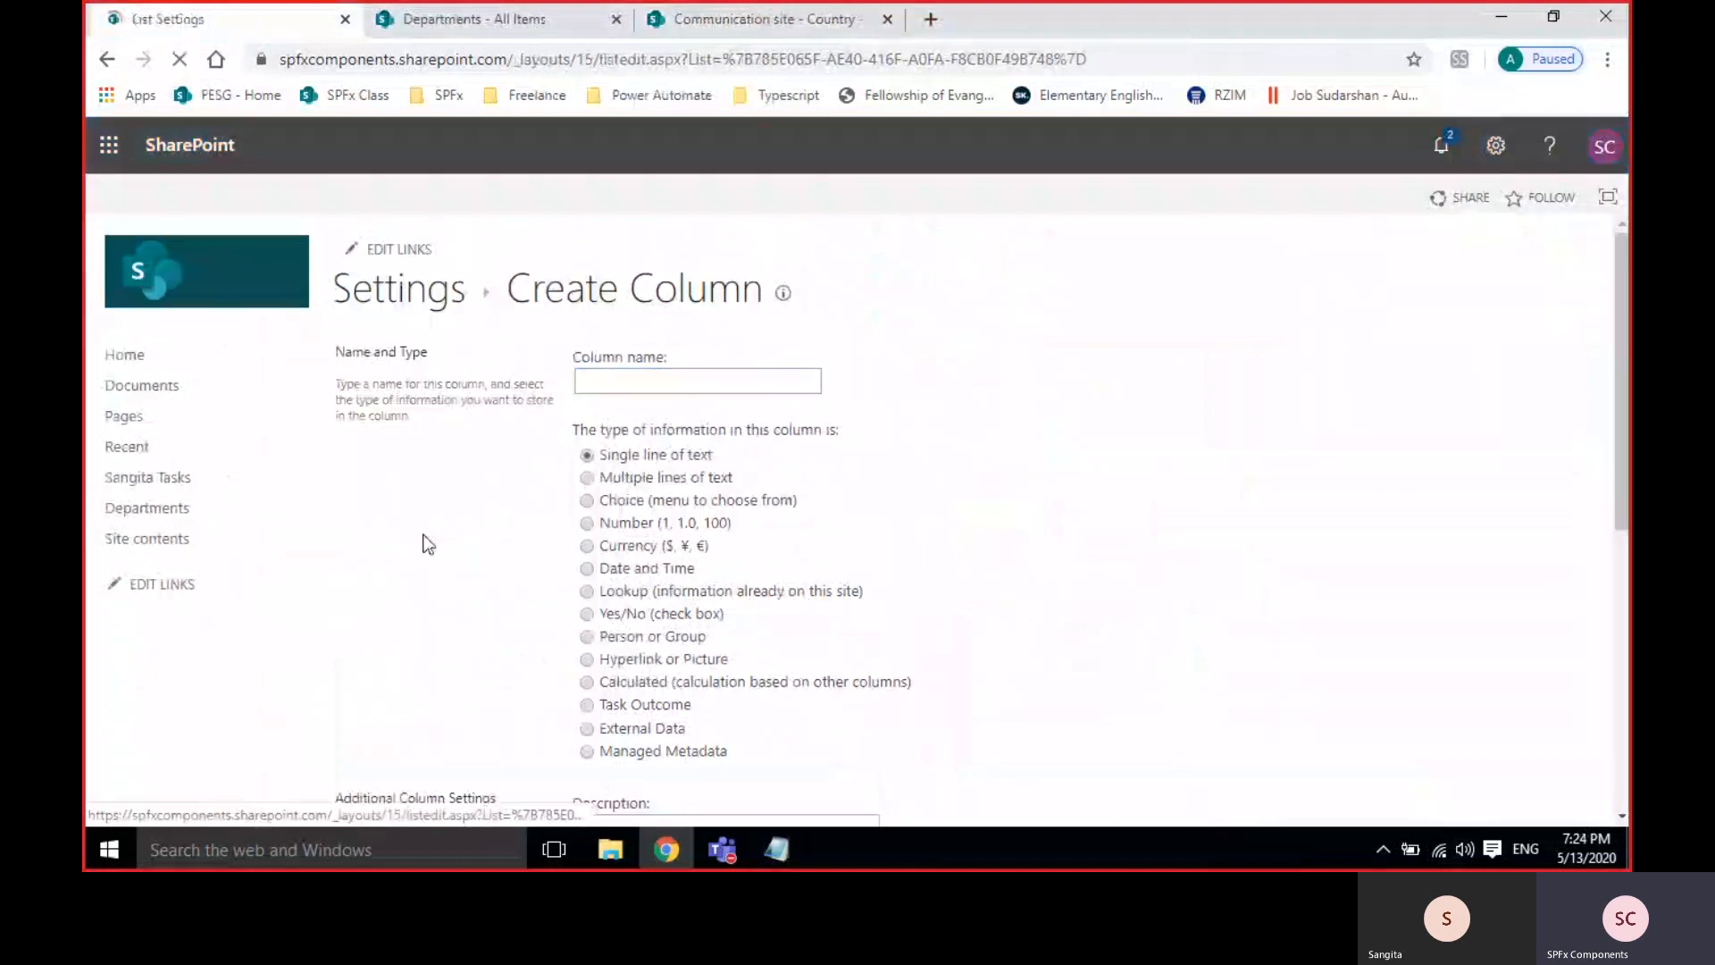
scroll(430, 553, down, 8)
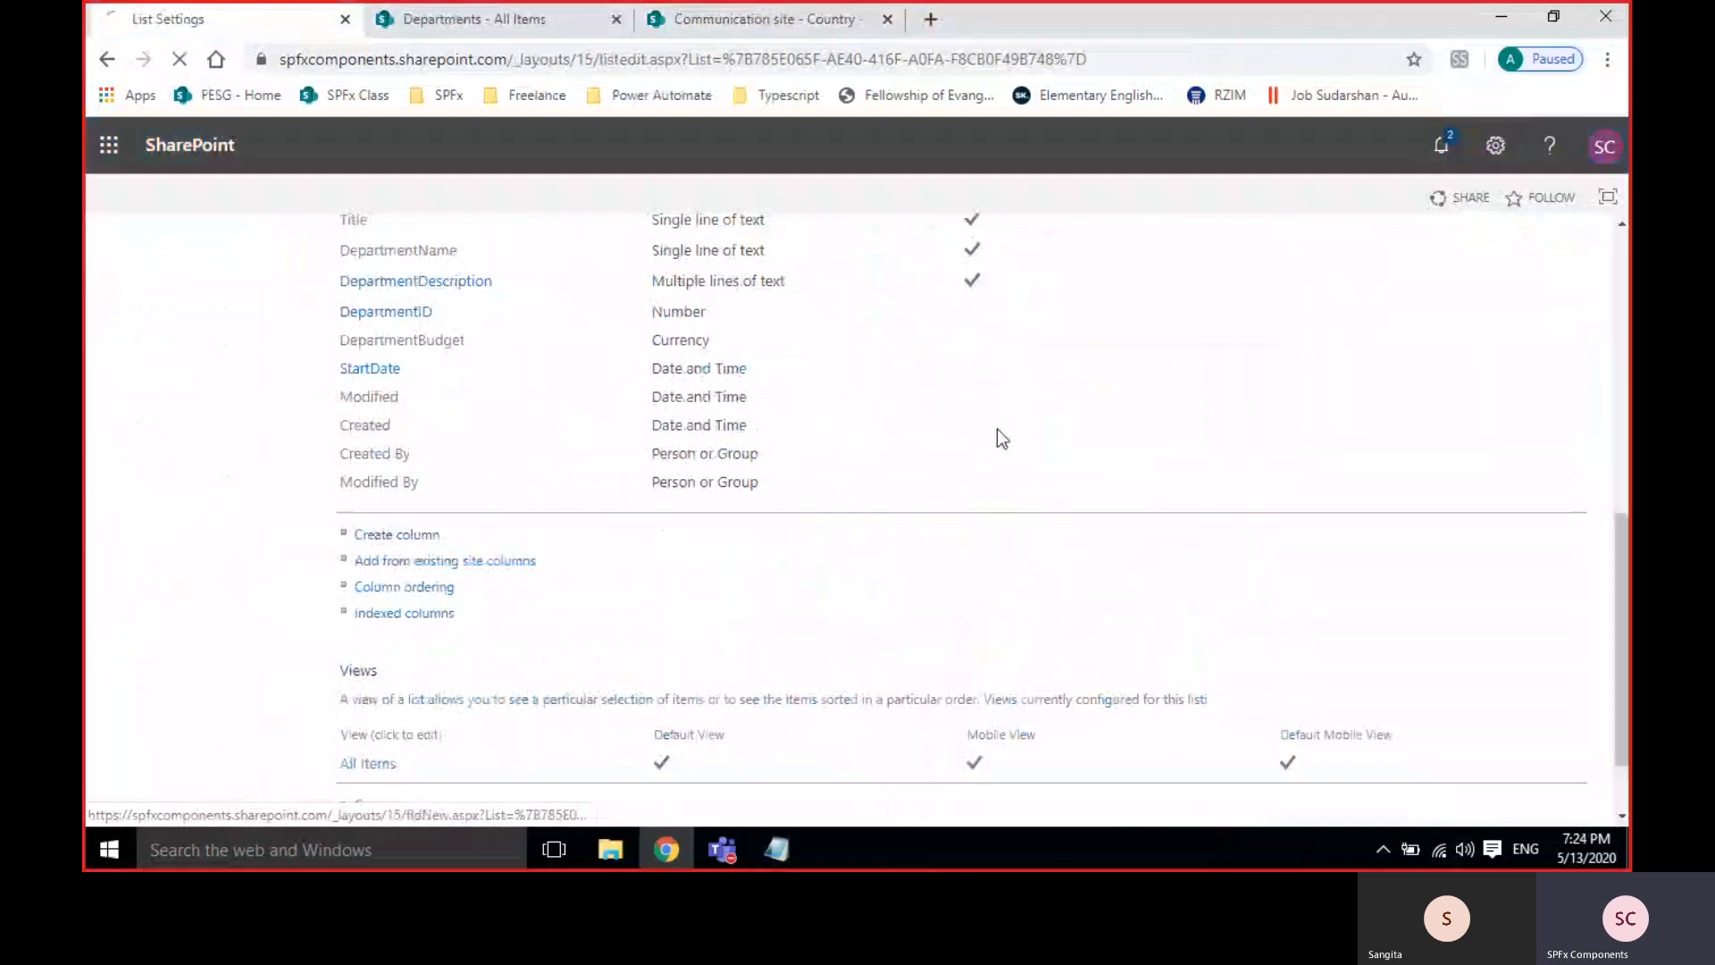
text(Country)
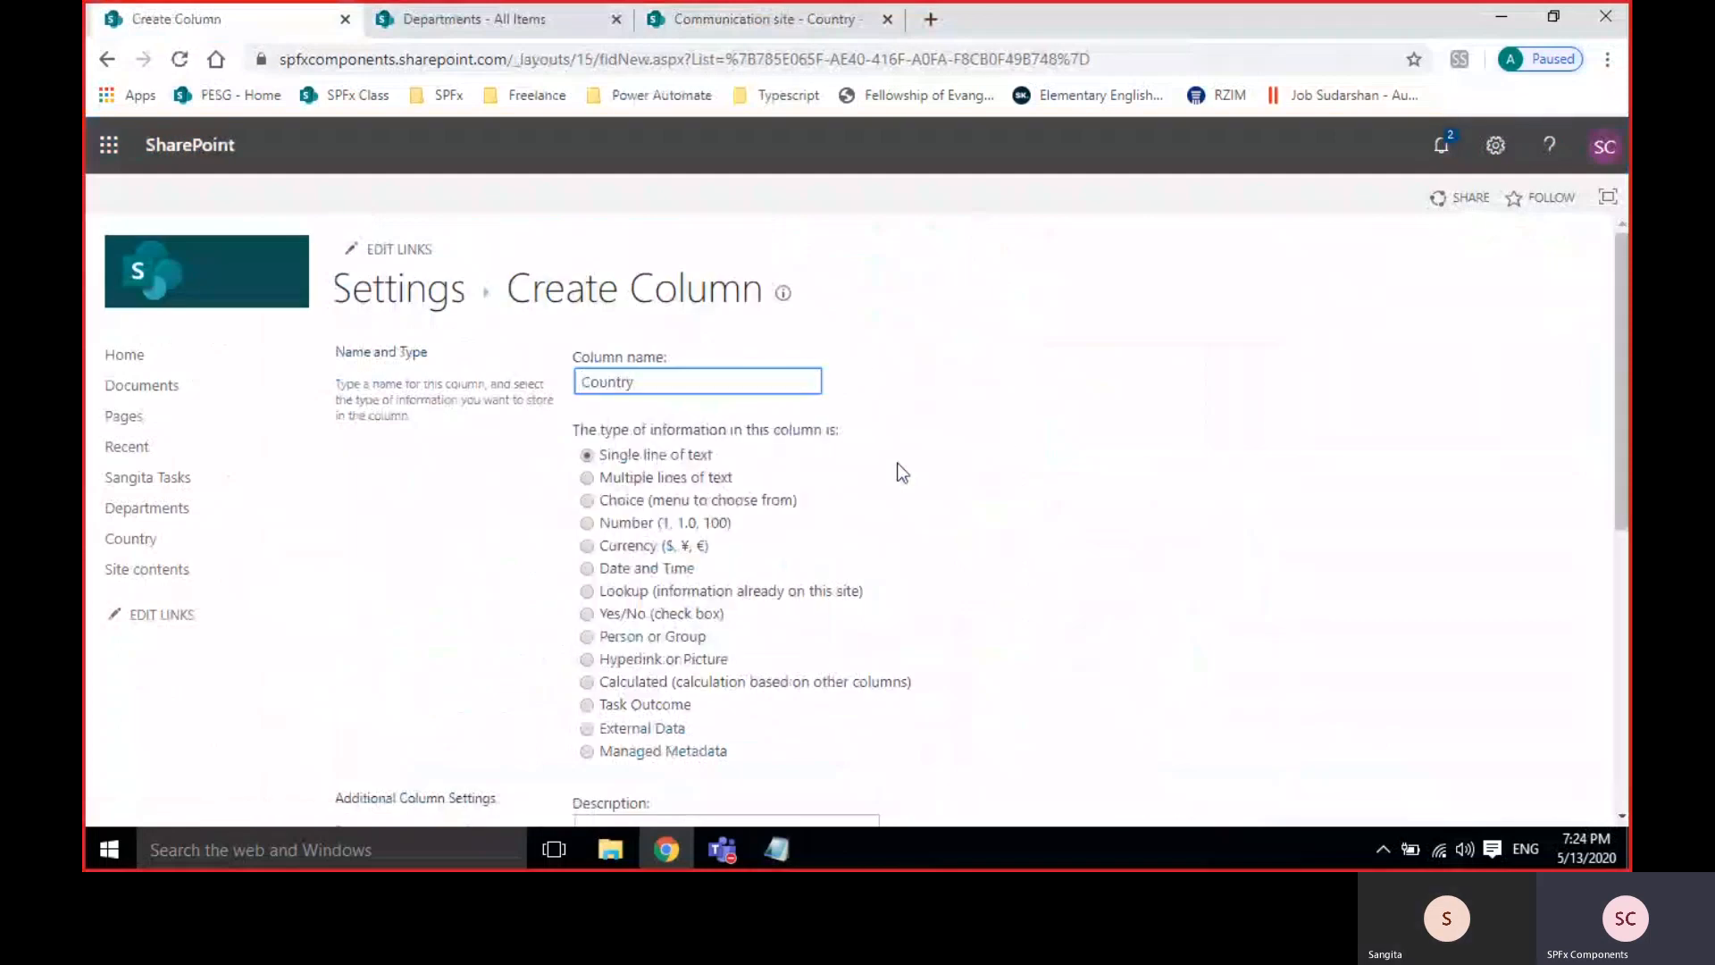
scroll(826, 405, down, 3)
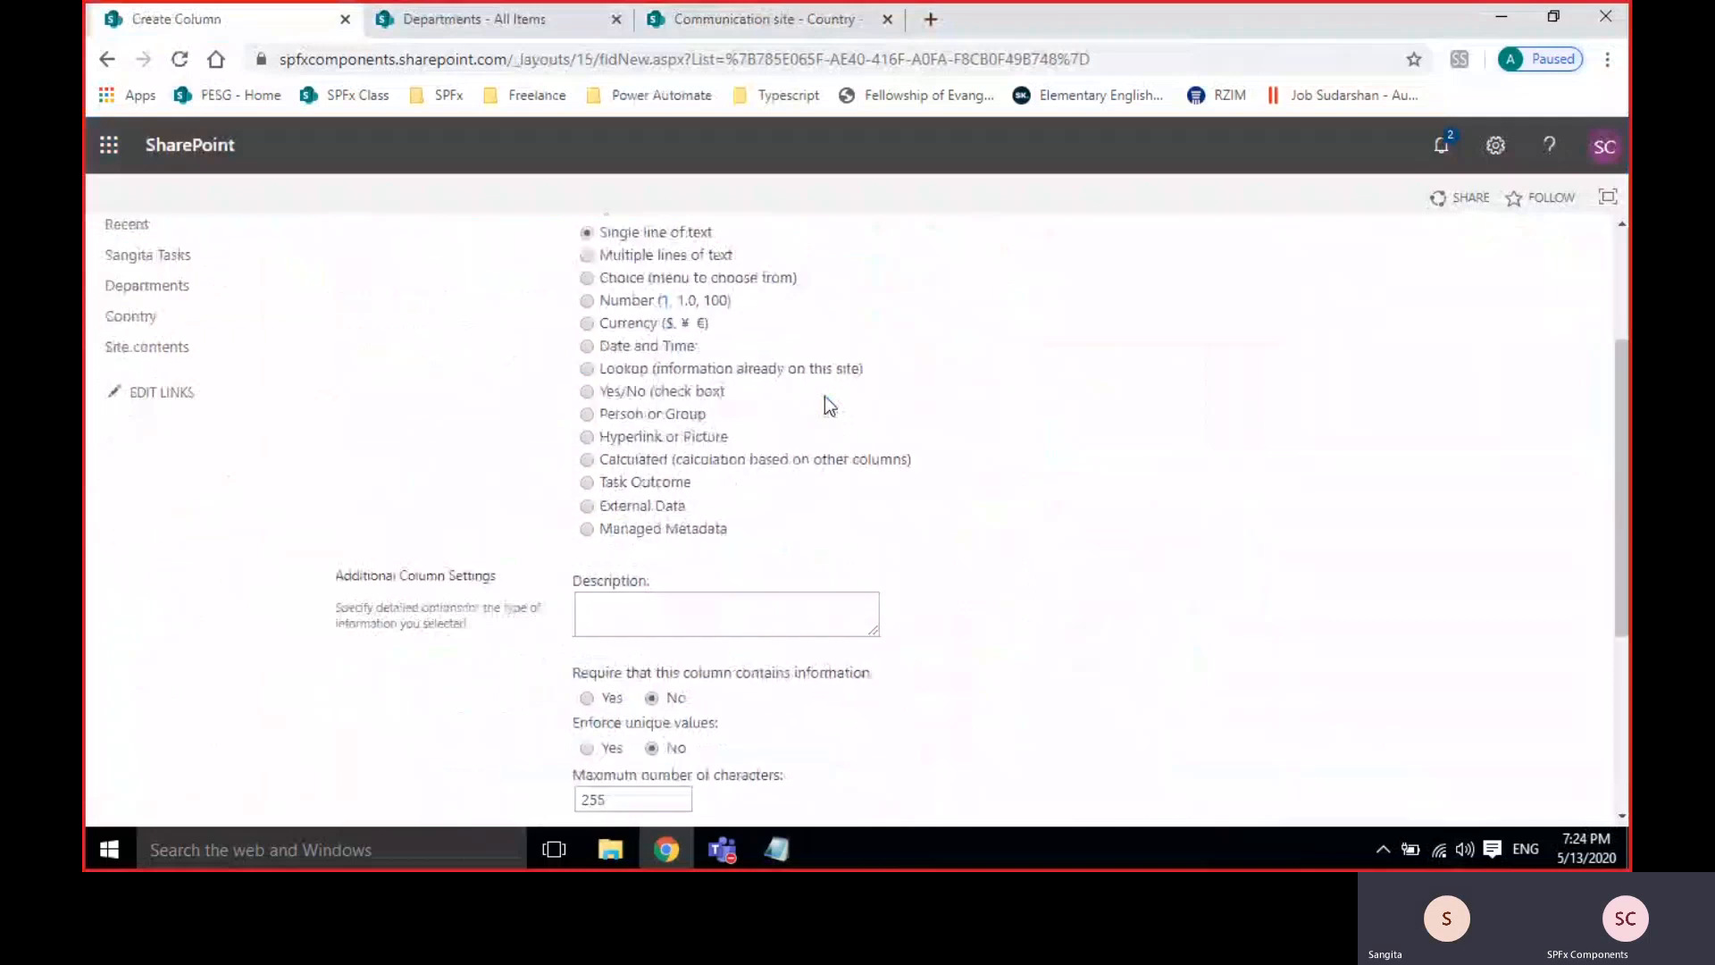
click(586, 367)
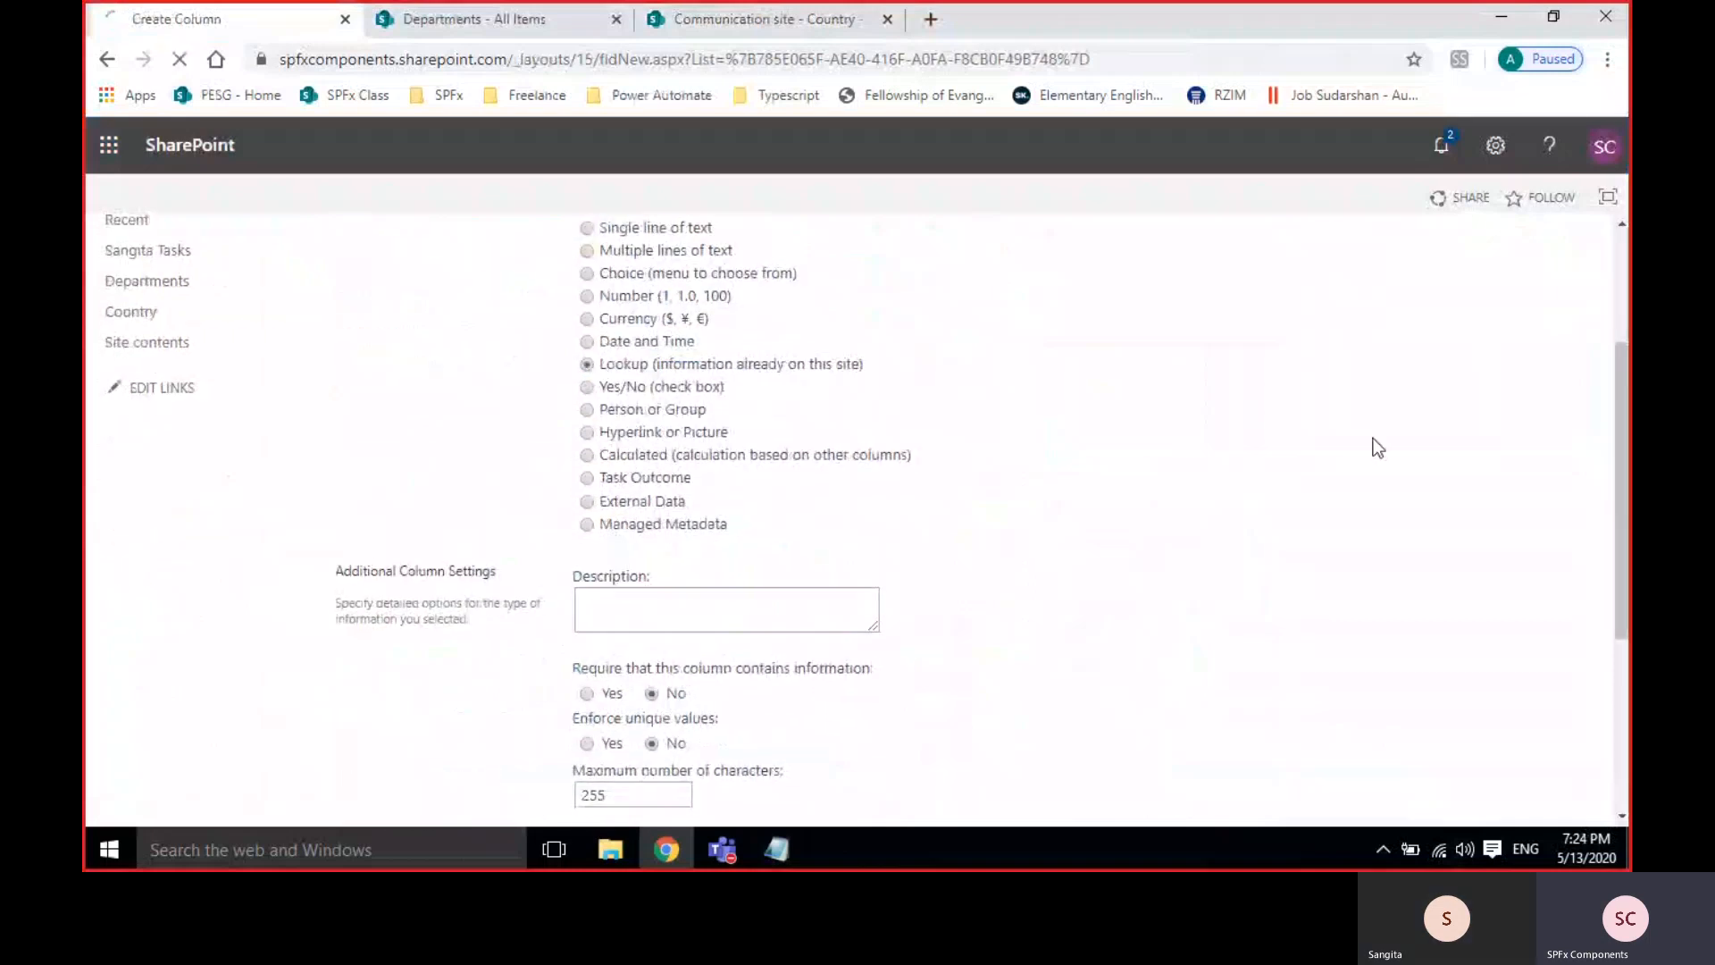
Set the lookup to get Title from the Country list and save the column.
scroll(1241, 486, down, 2)
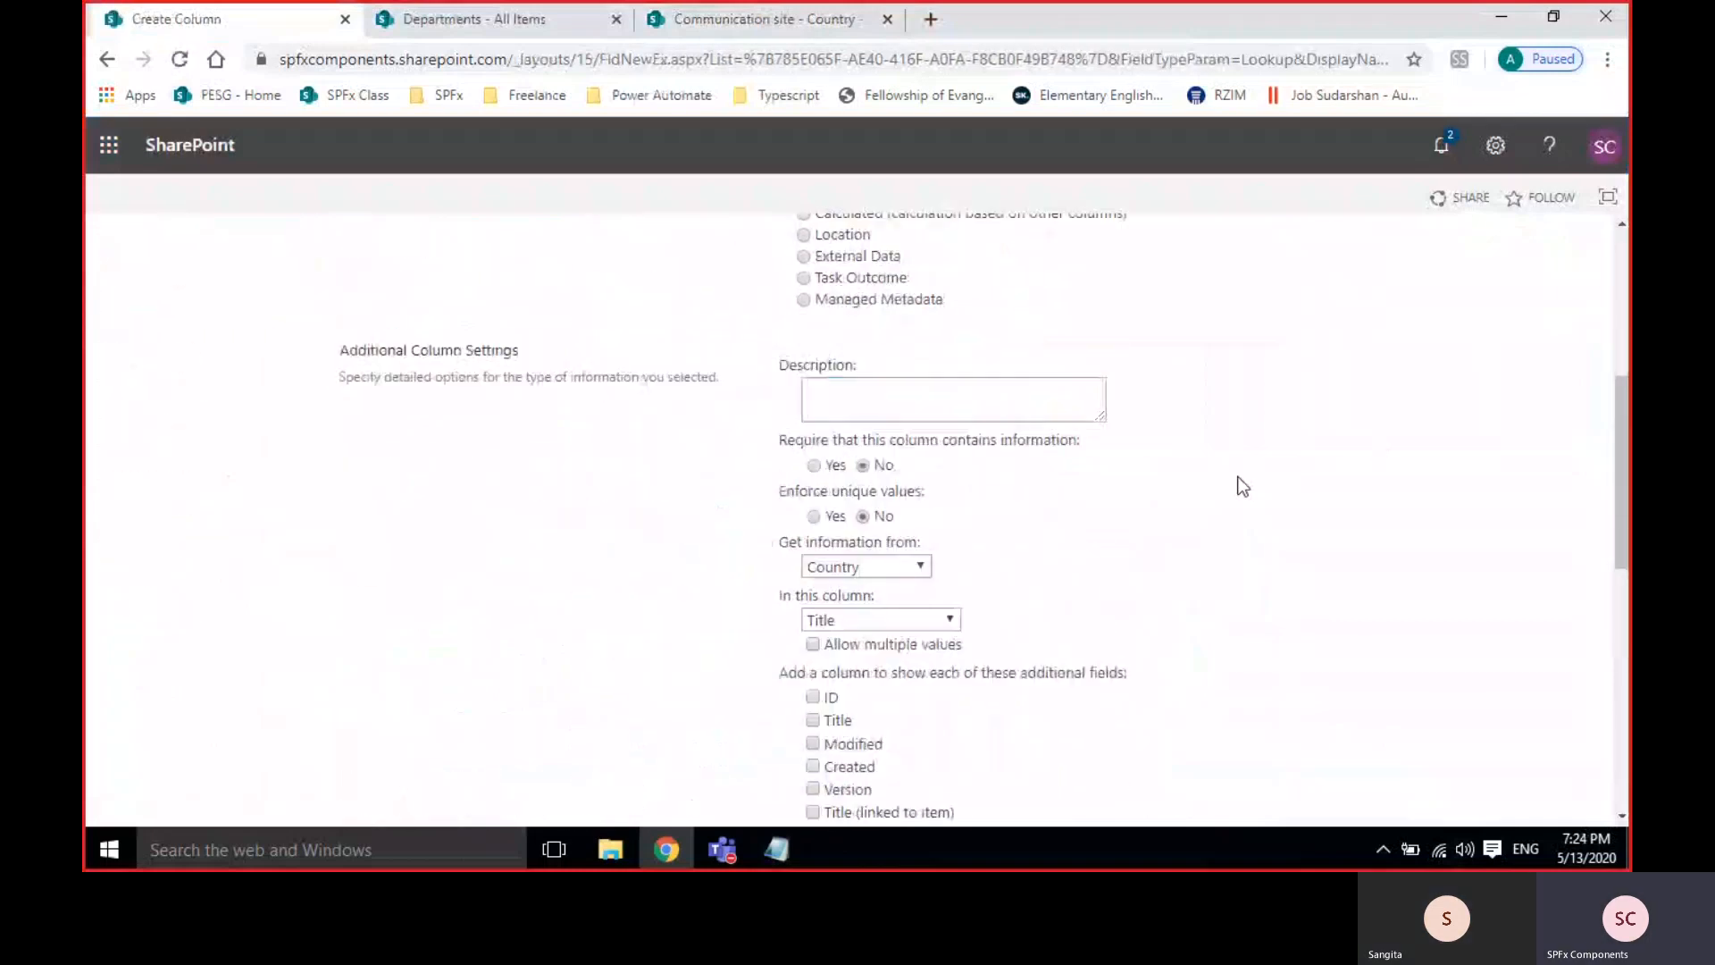
click(866, 574)
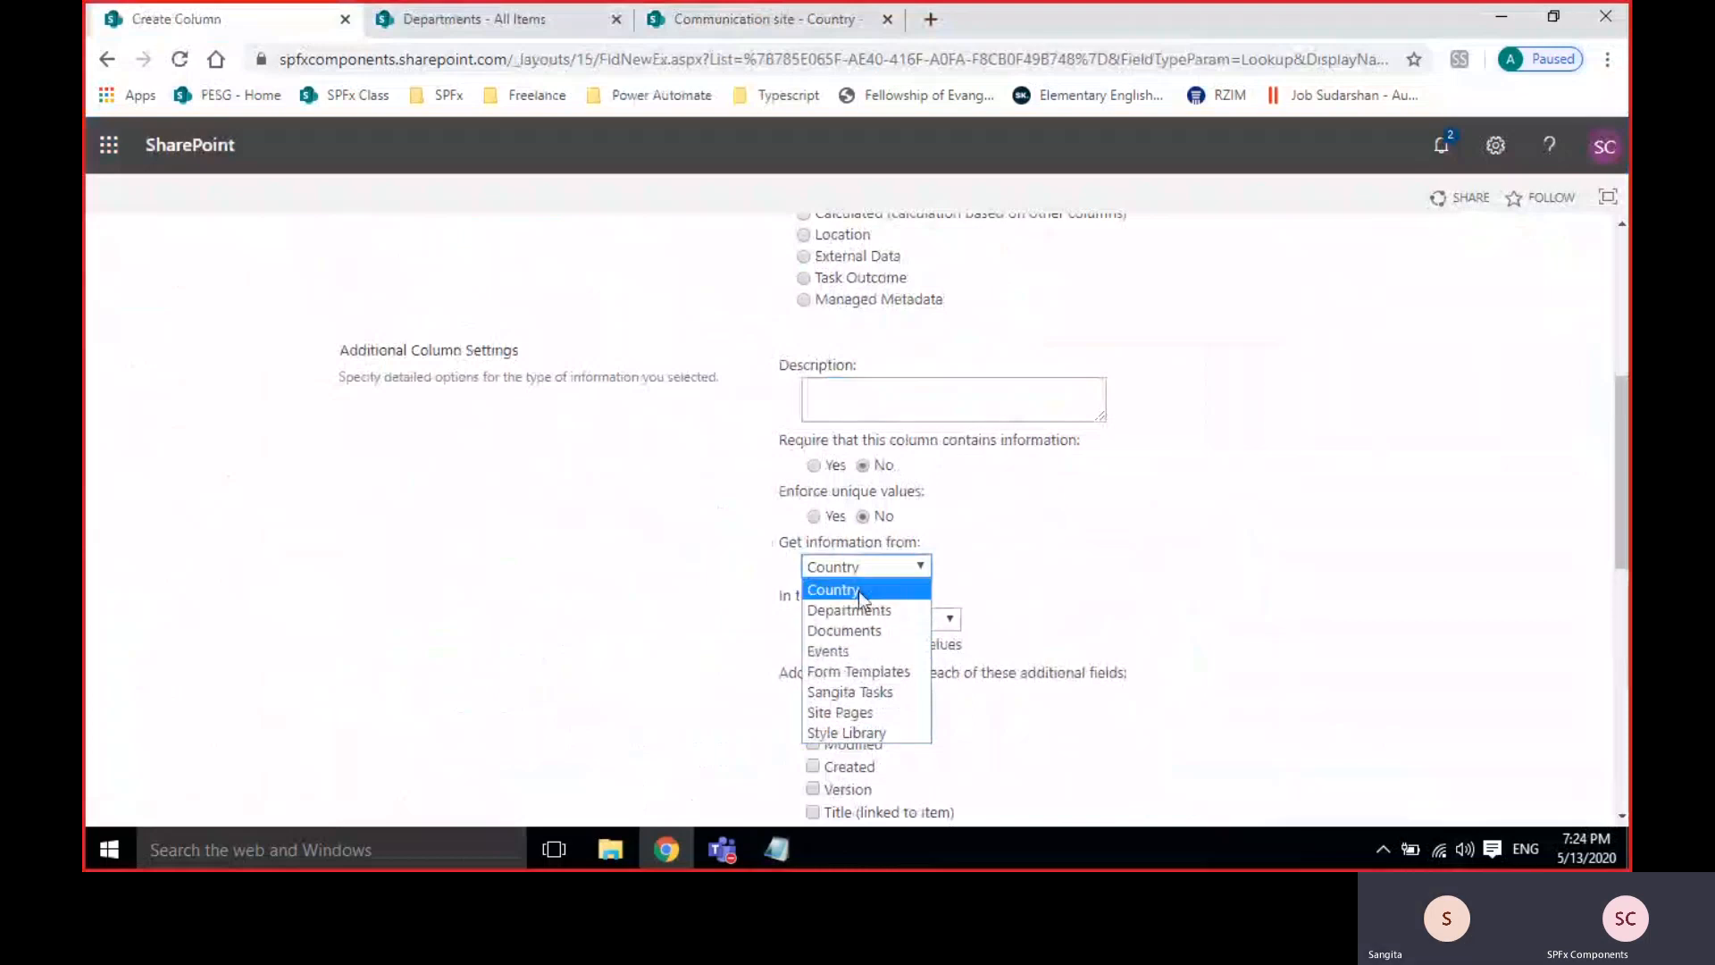
click(857, 592)
scroll(1143, 517, down, 3)
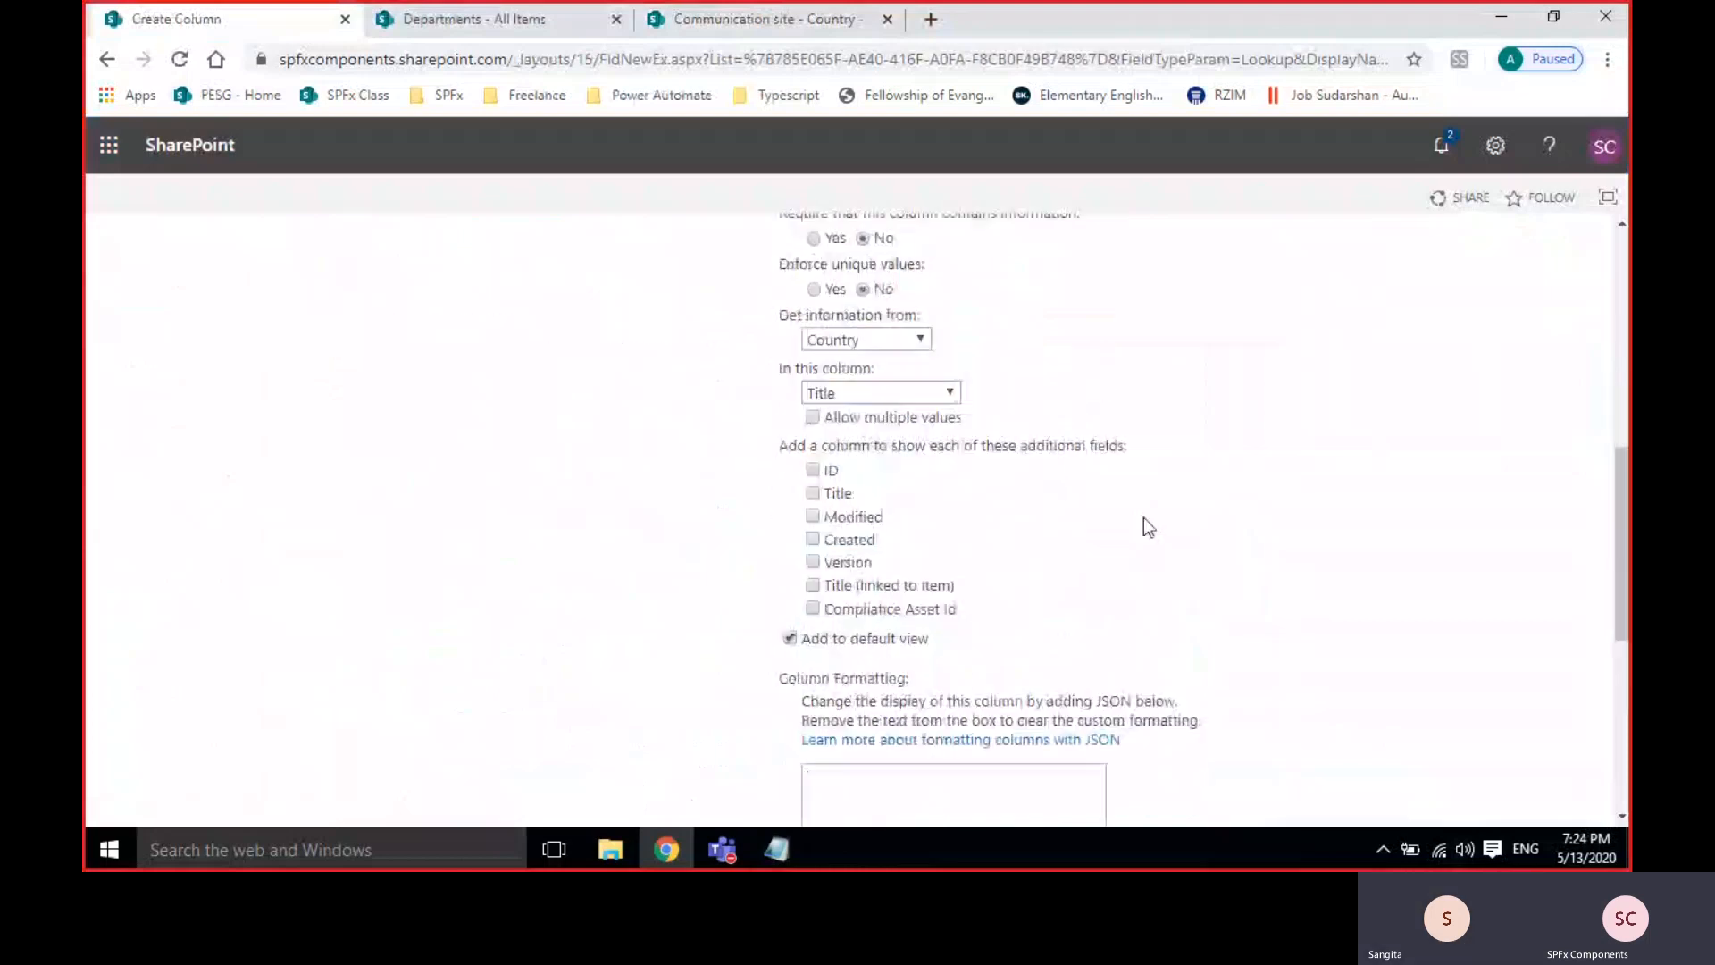
click(666, 20)
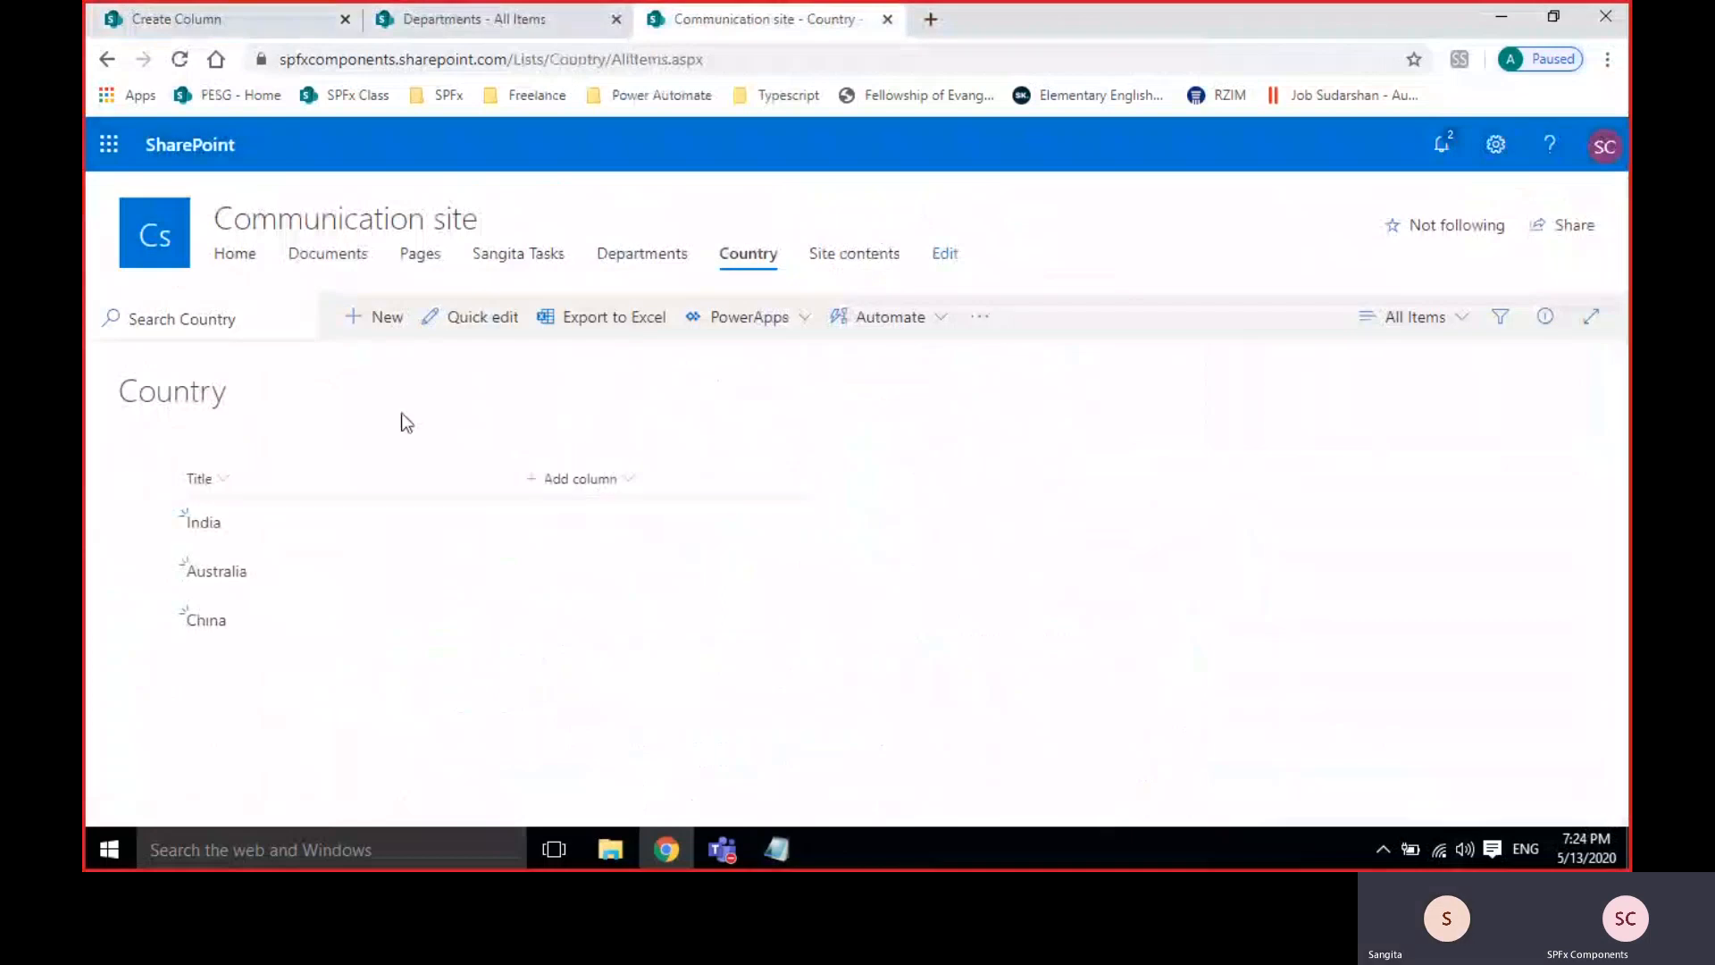
click(173, 21)
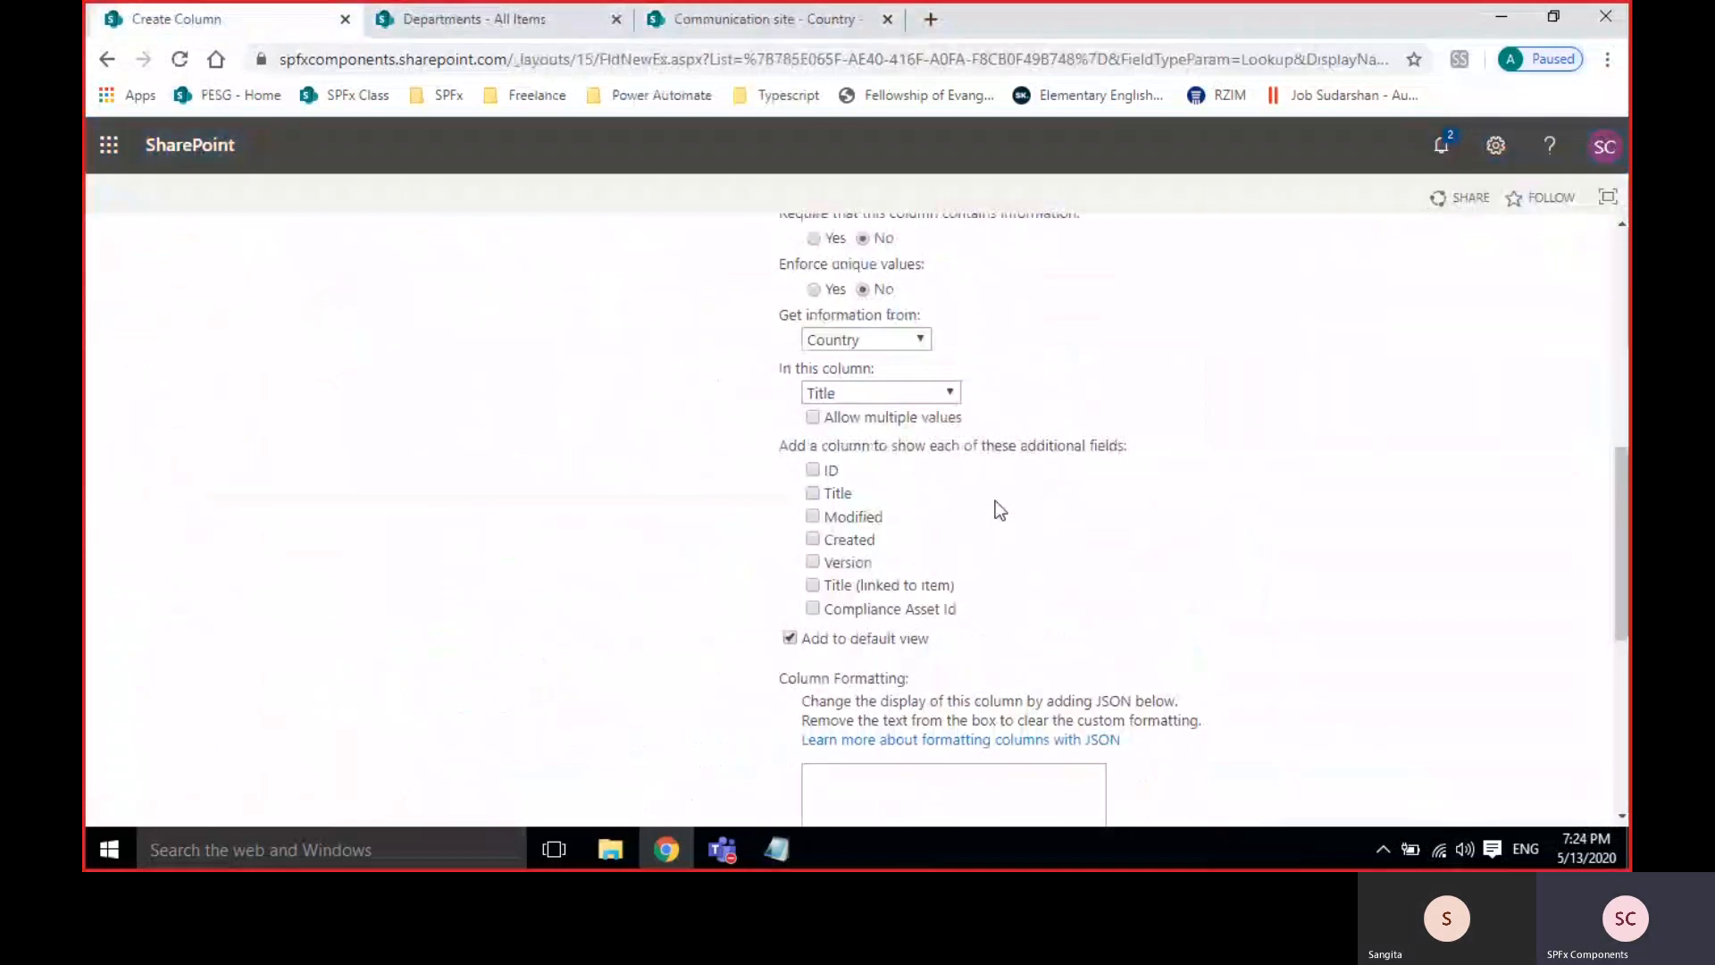
click(866, 390)
click(851, 436)
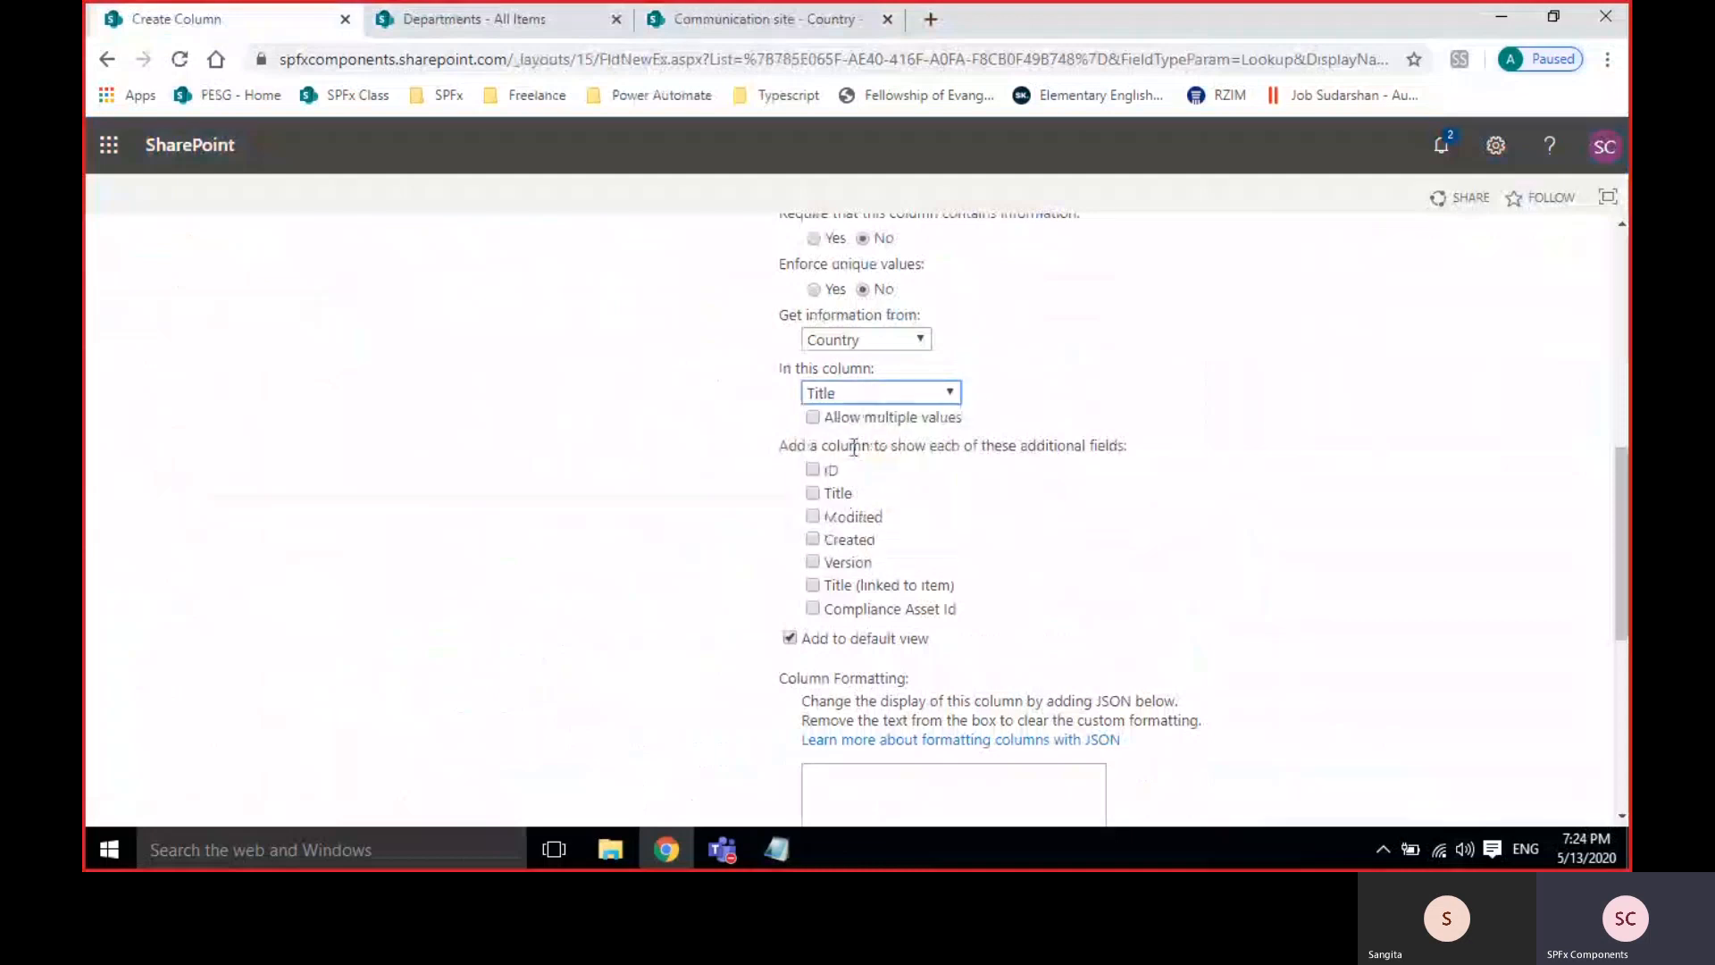
scroll(1146, 473, down, 5)
scroll(1144, 468, down, 2)
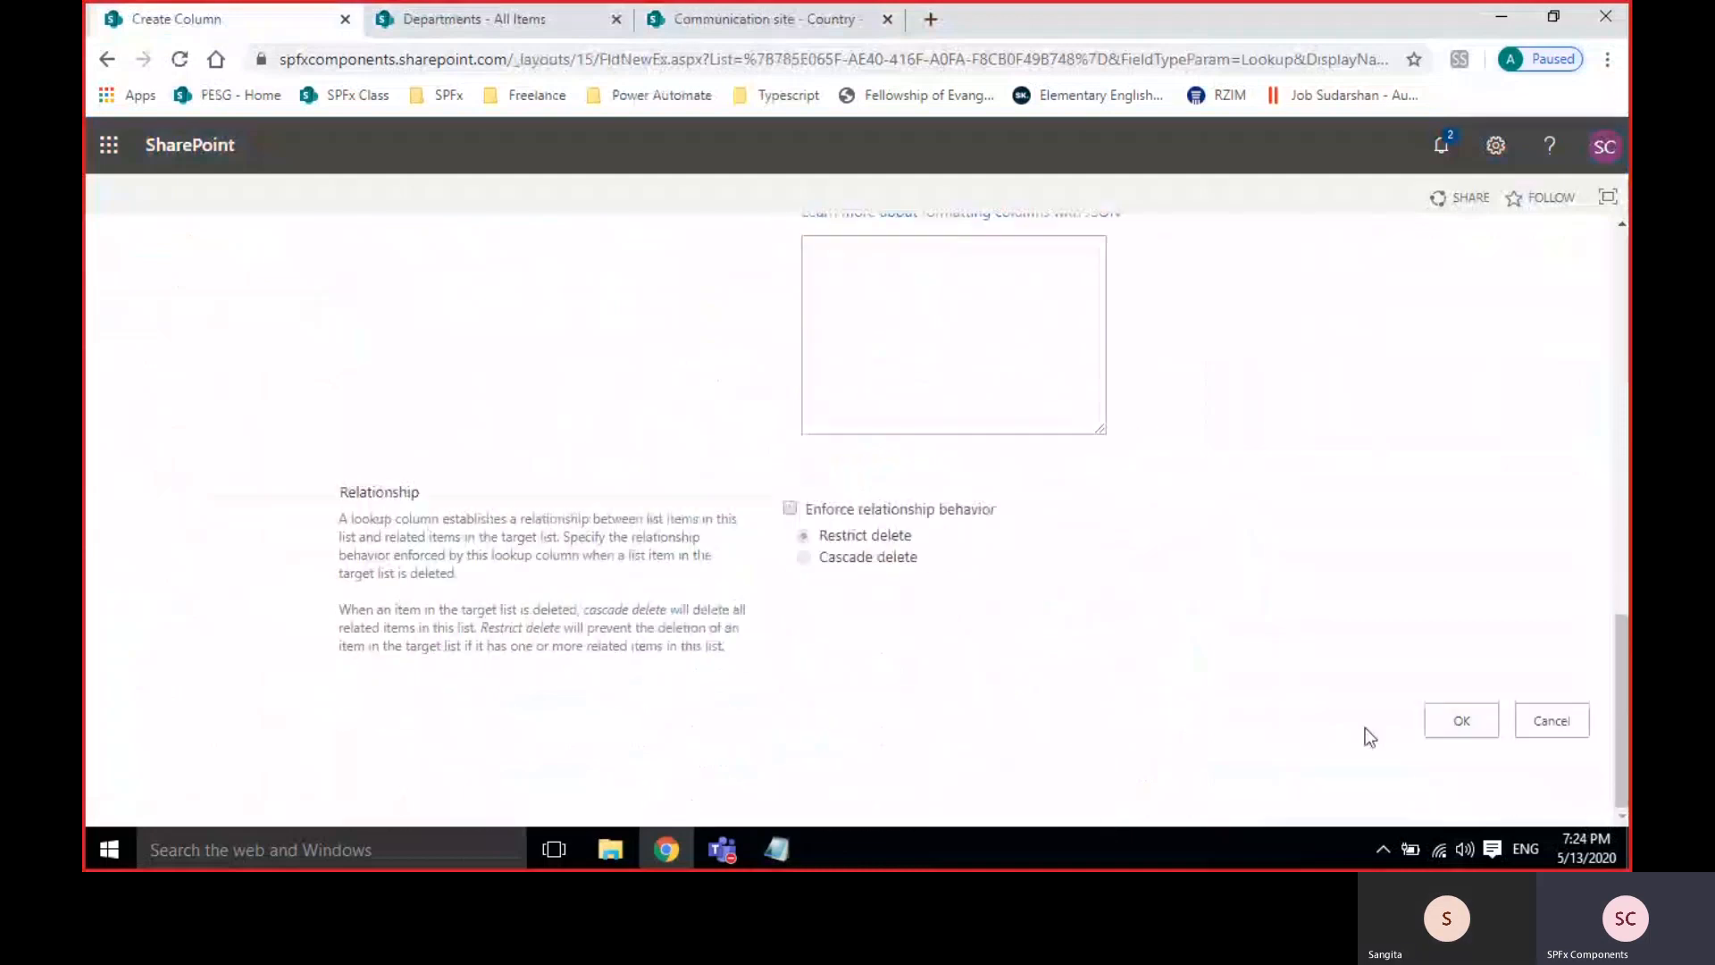
click(1459, 722)
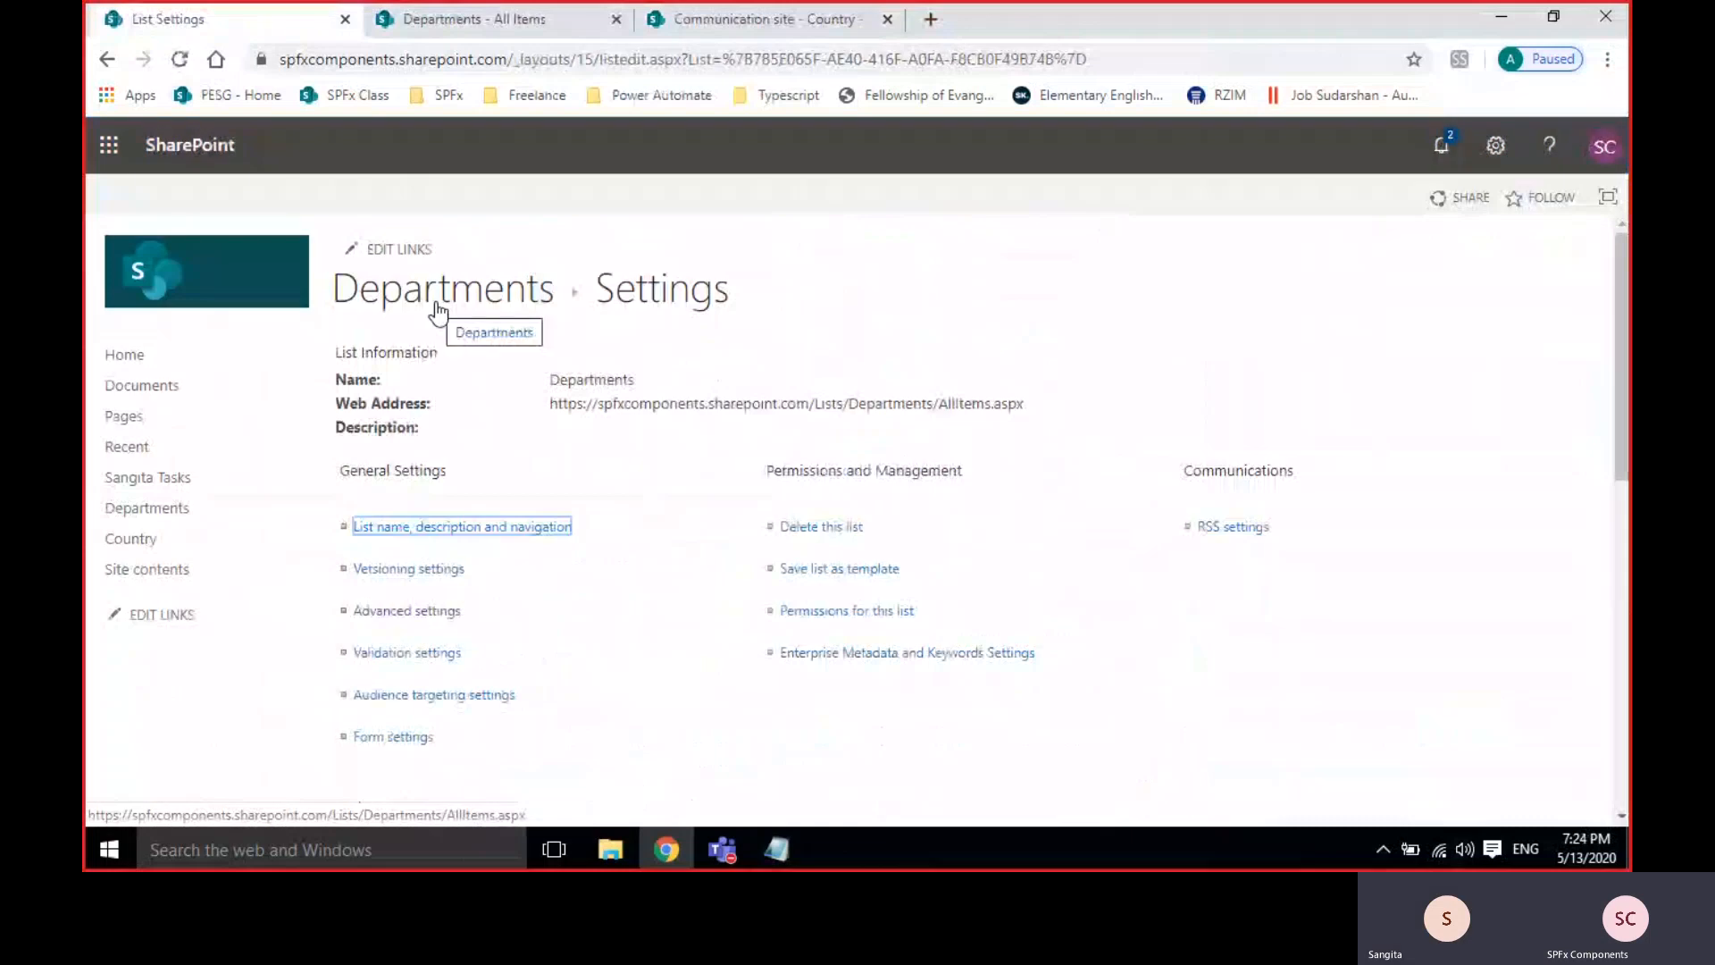
Start a new Departments item and check the available Country choices.
key(ctrl+Tab)
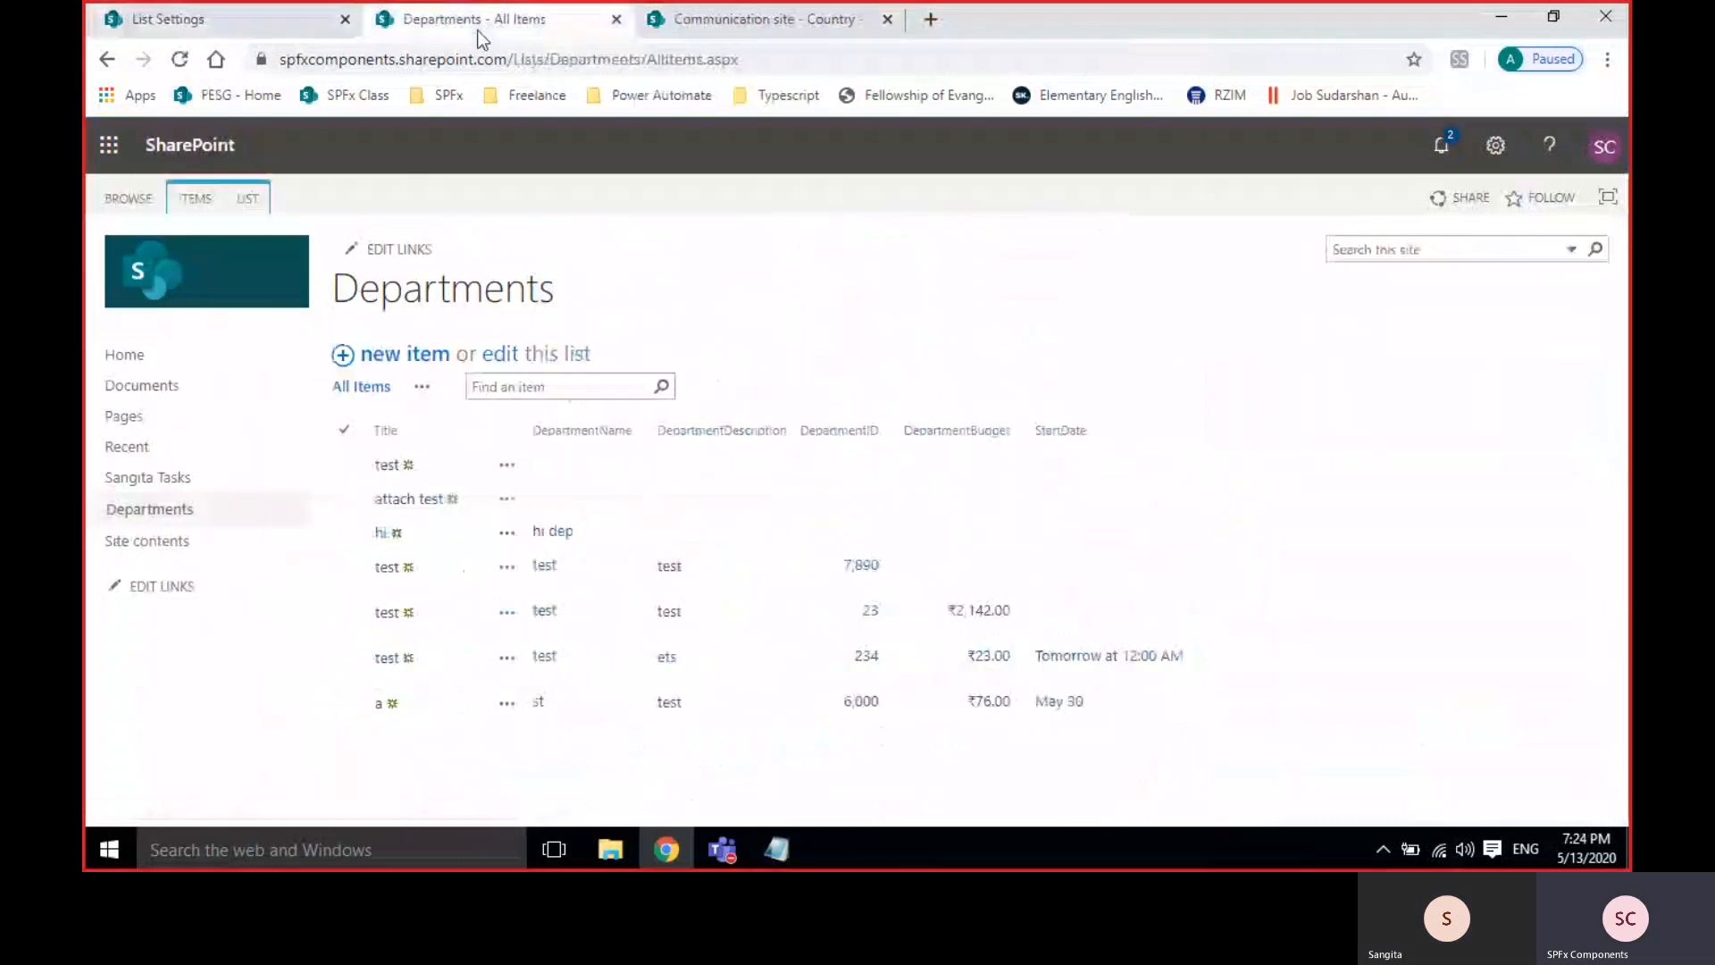
click(400, 355)
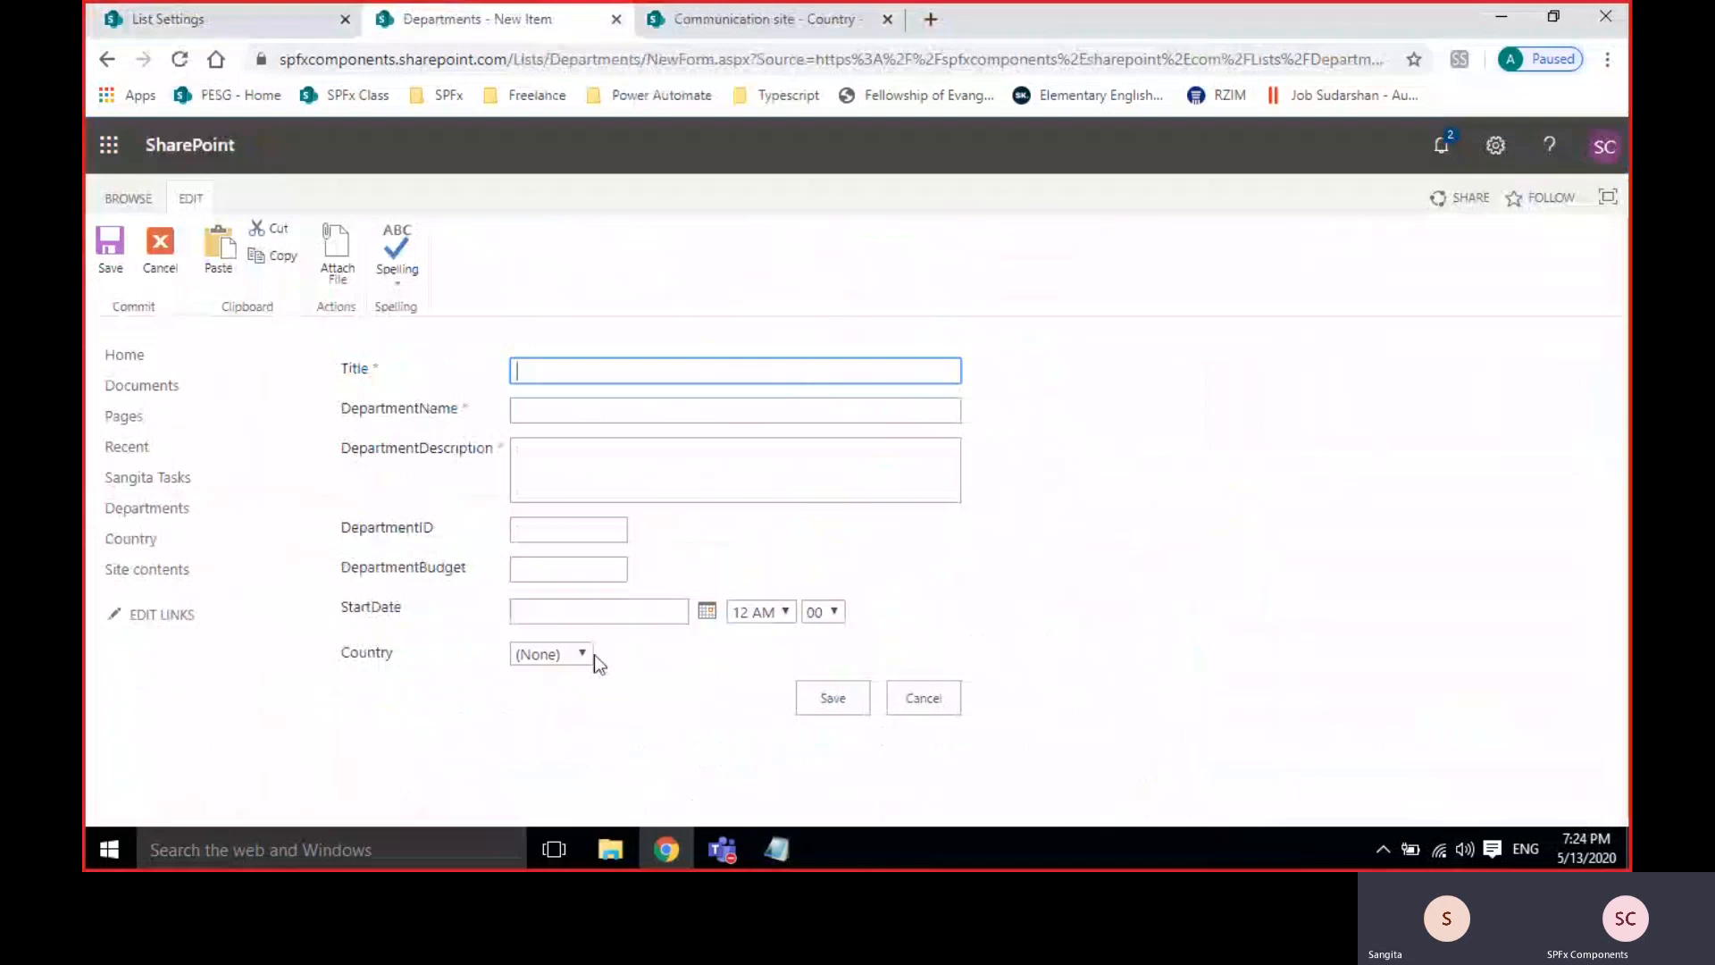
click(560, 658)
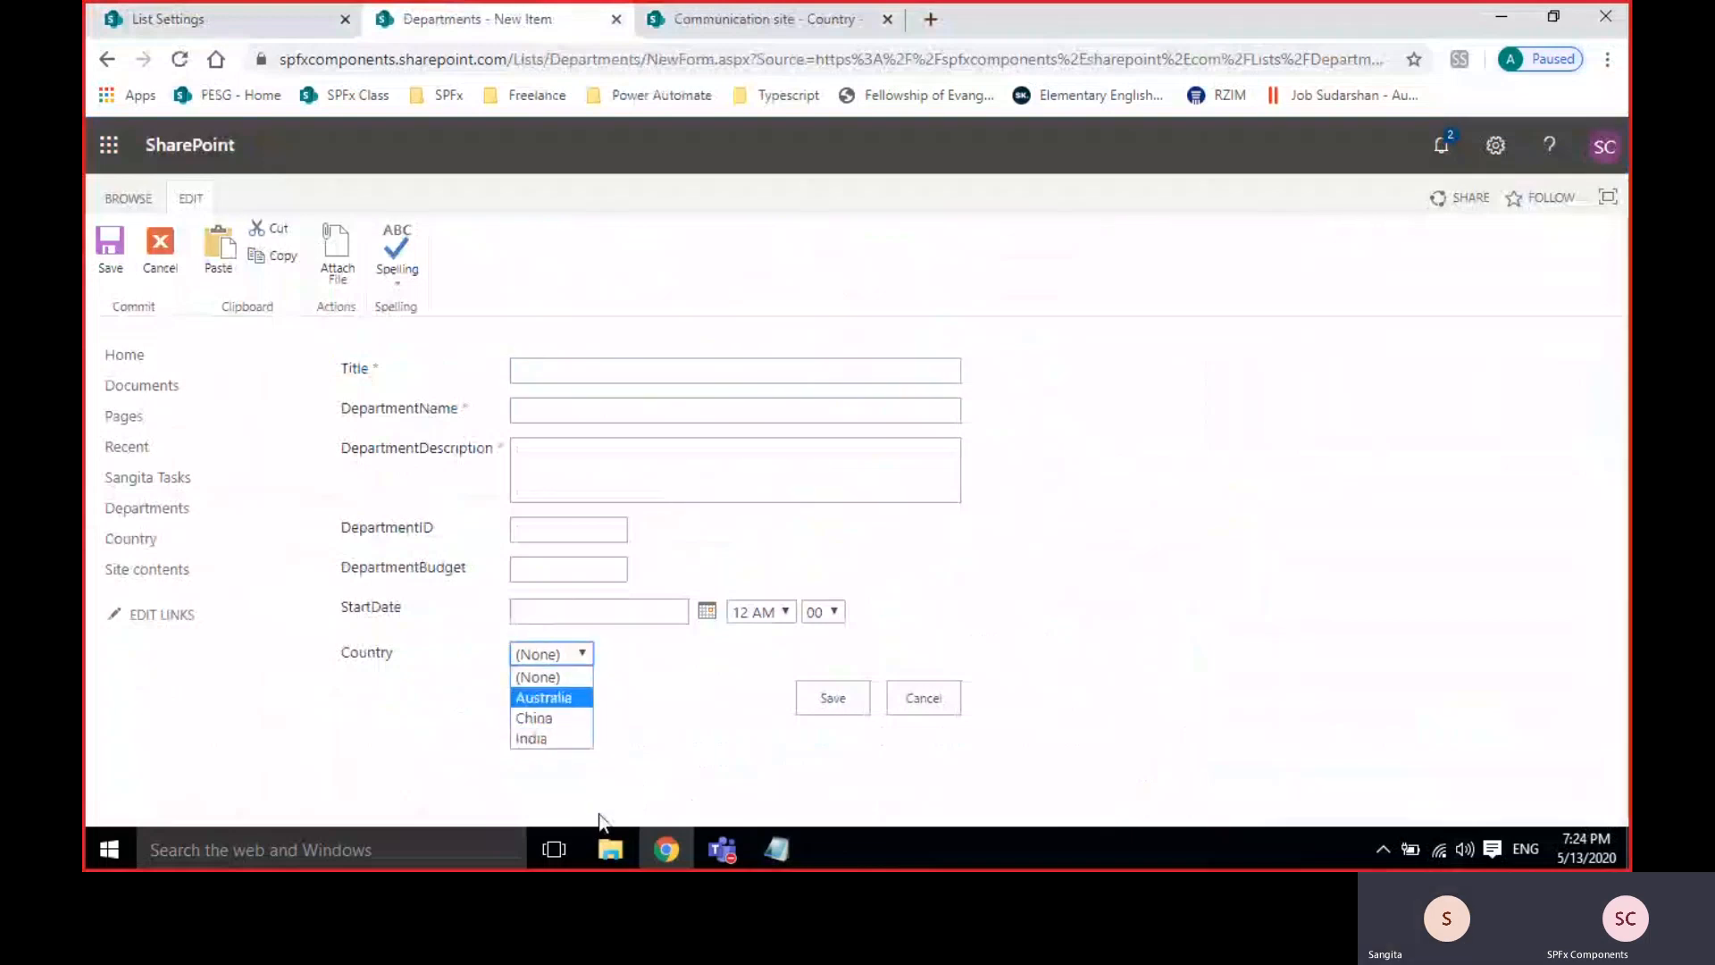
click(634, 684)
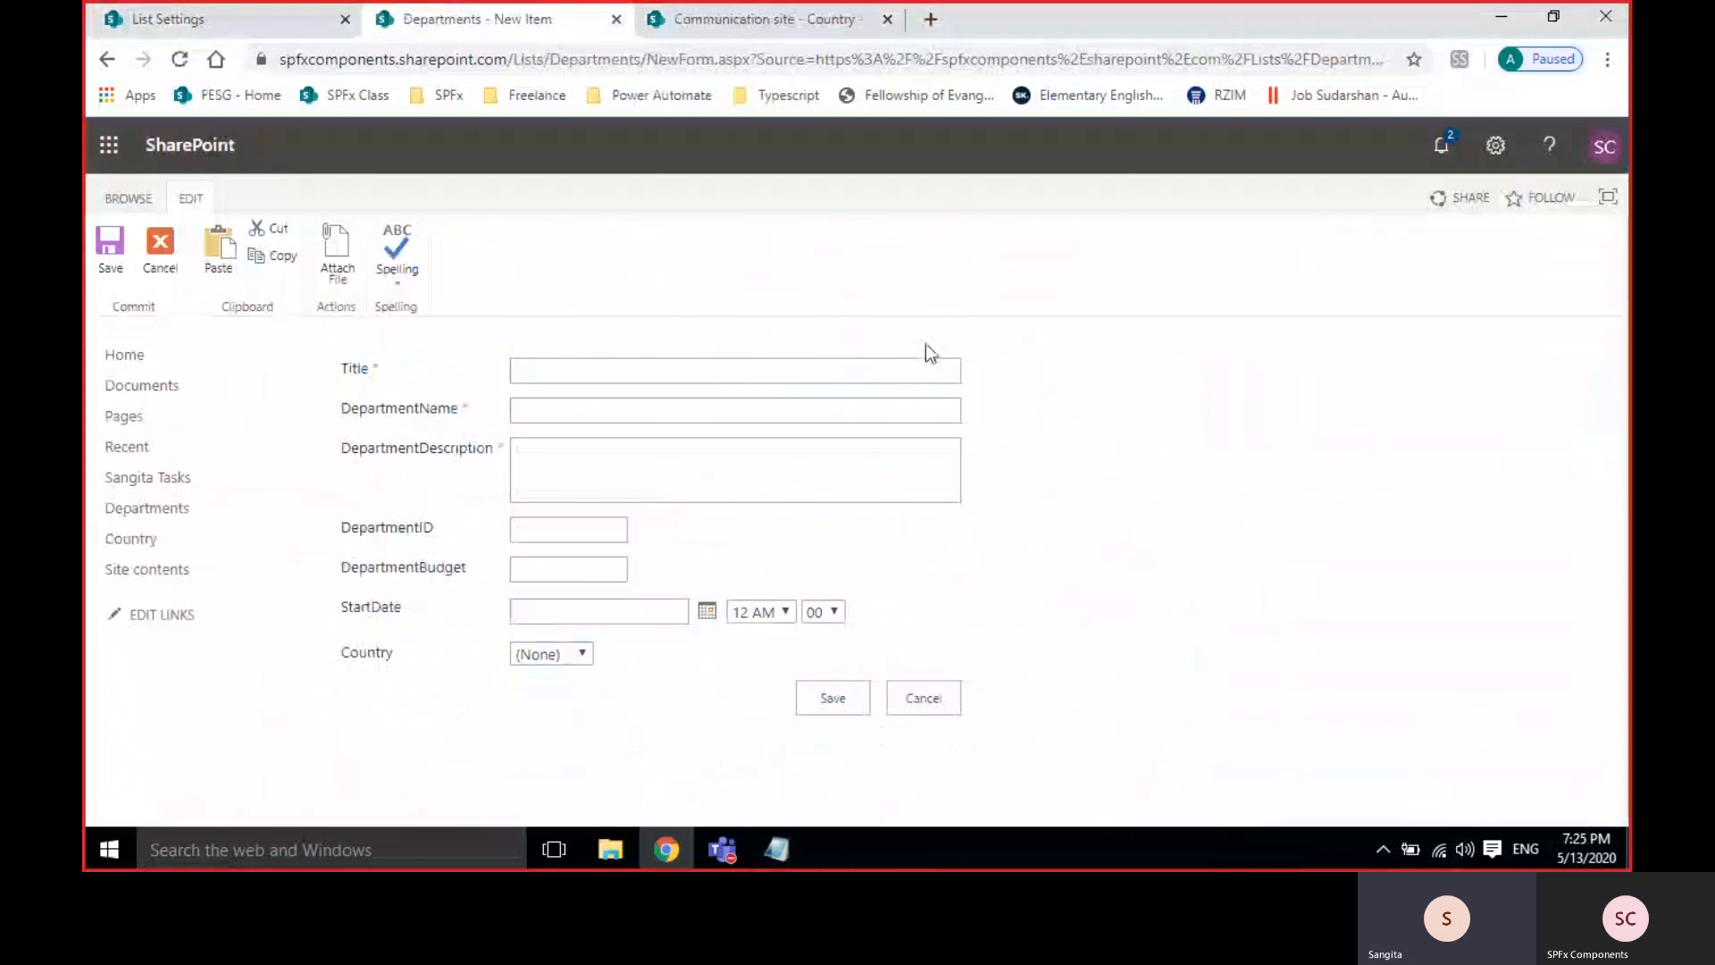
Fill Title, DepartmentName and DepartmentDescription with 'cntry', ID 677 and budget 777.
click(566, 366)
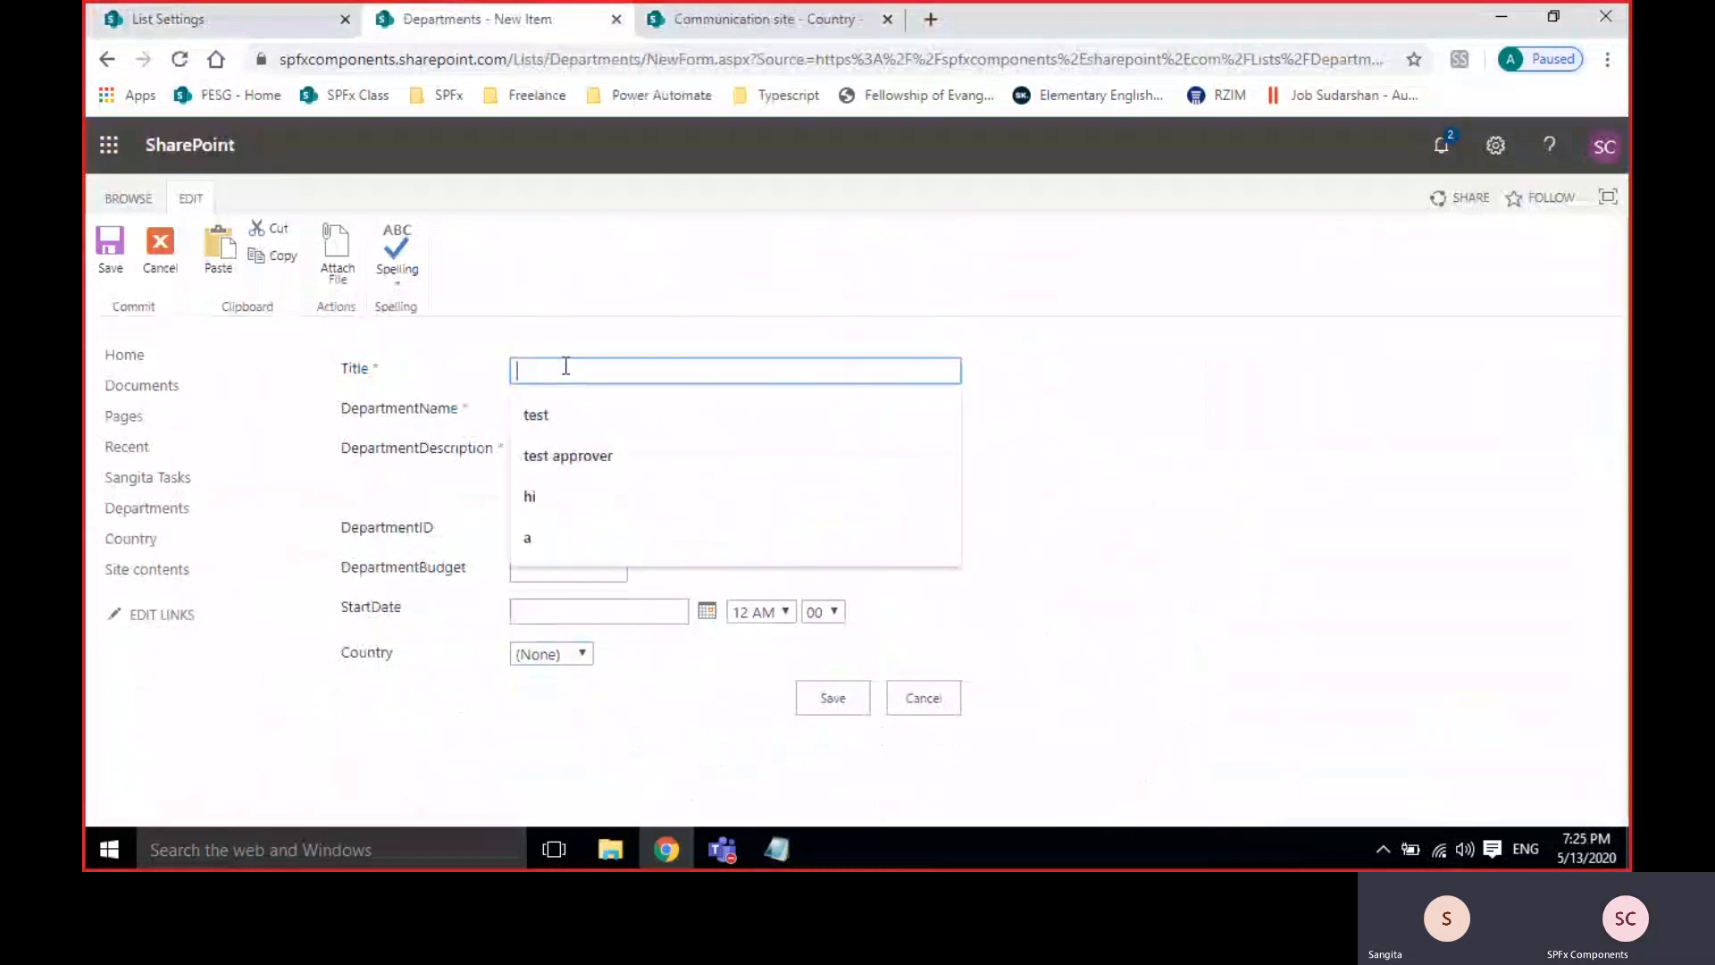
text(cntry)
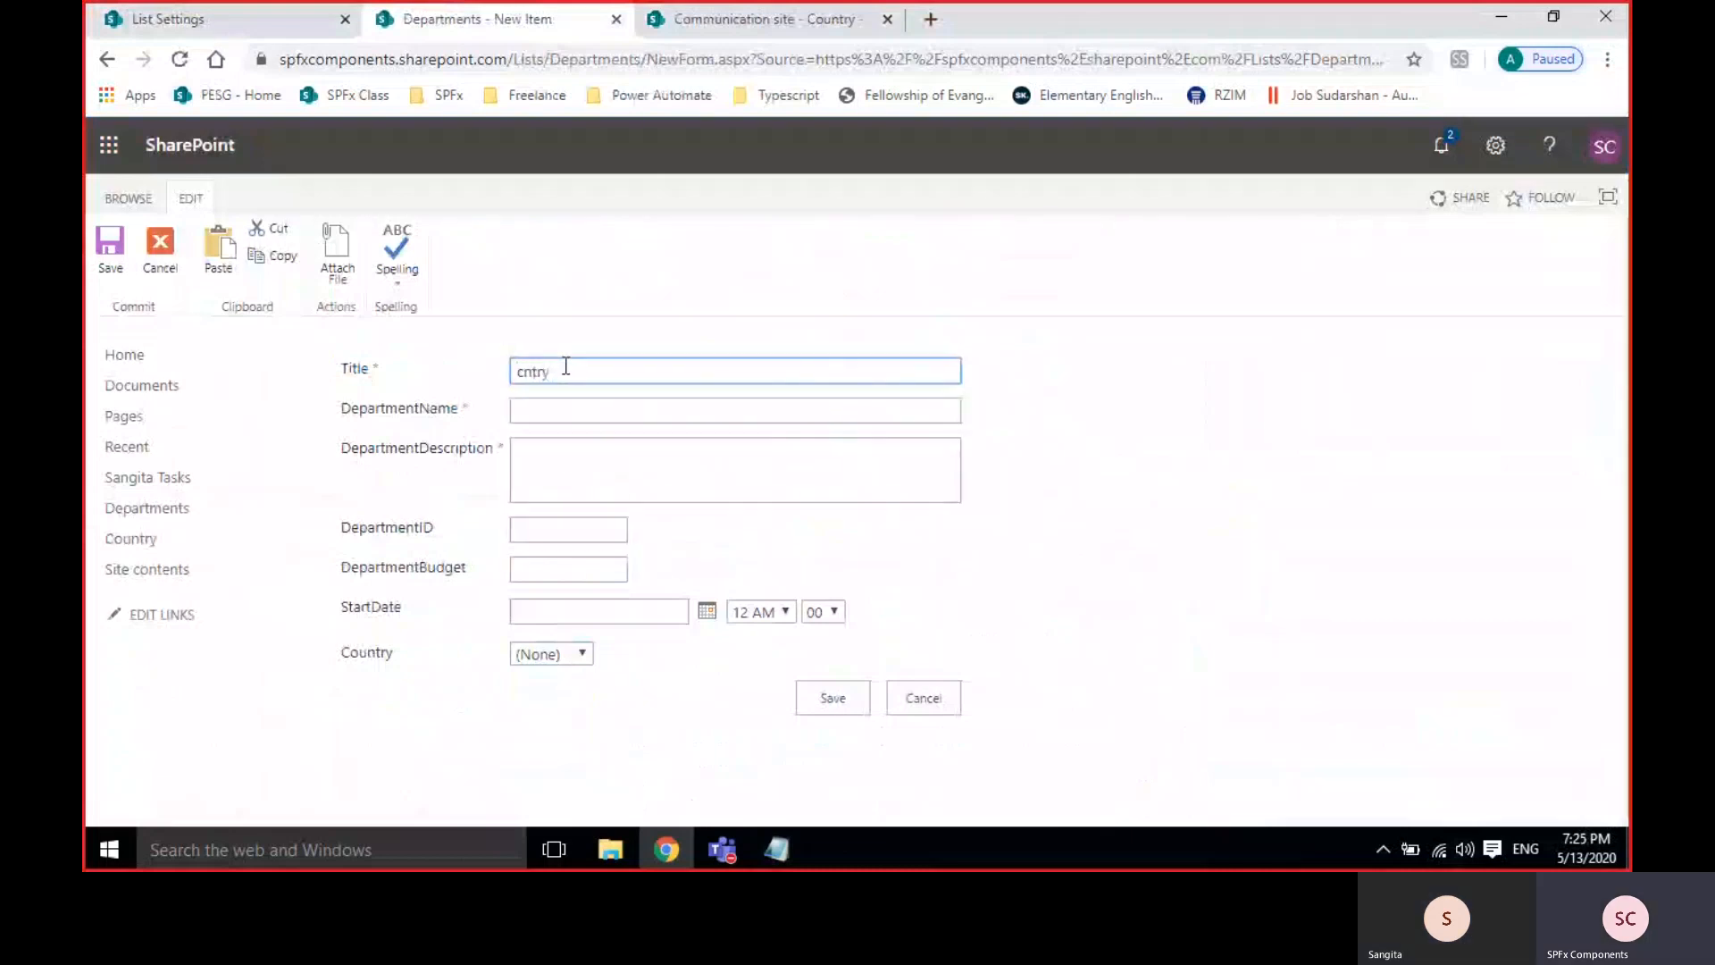
key(ctrl+a)
key(ctrl+c)
click(600, 409)
key(ctrl+v)
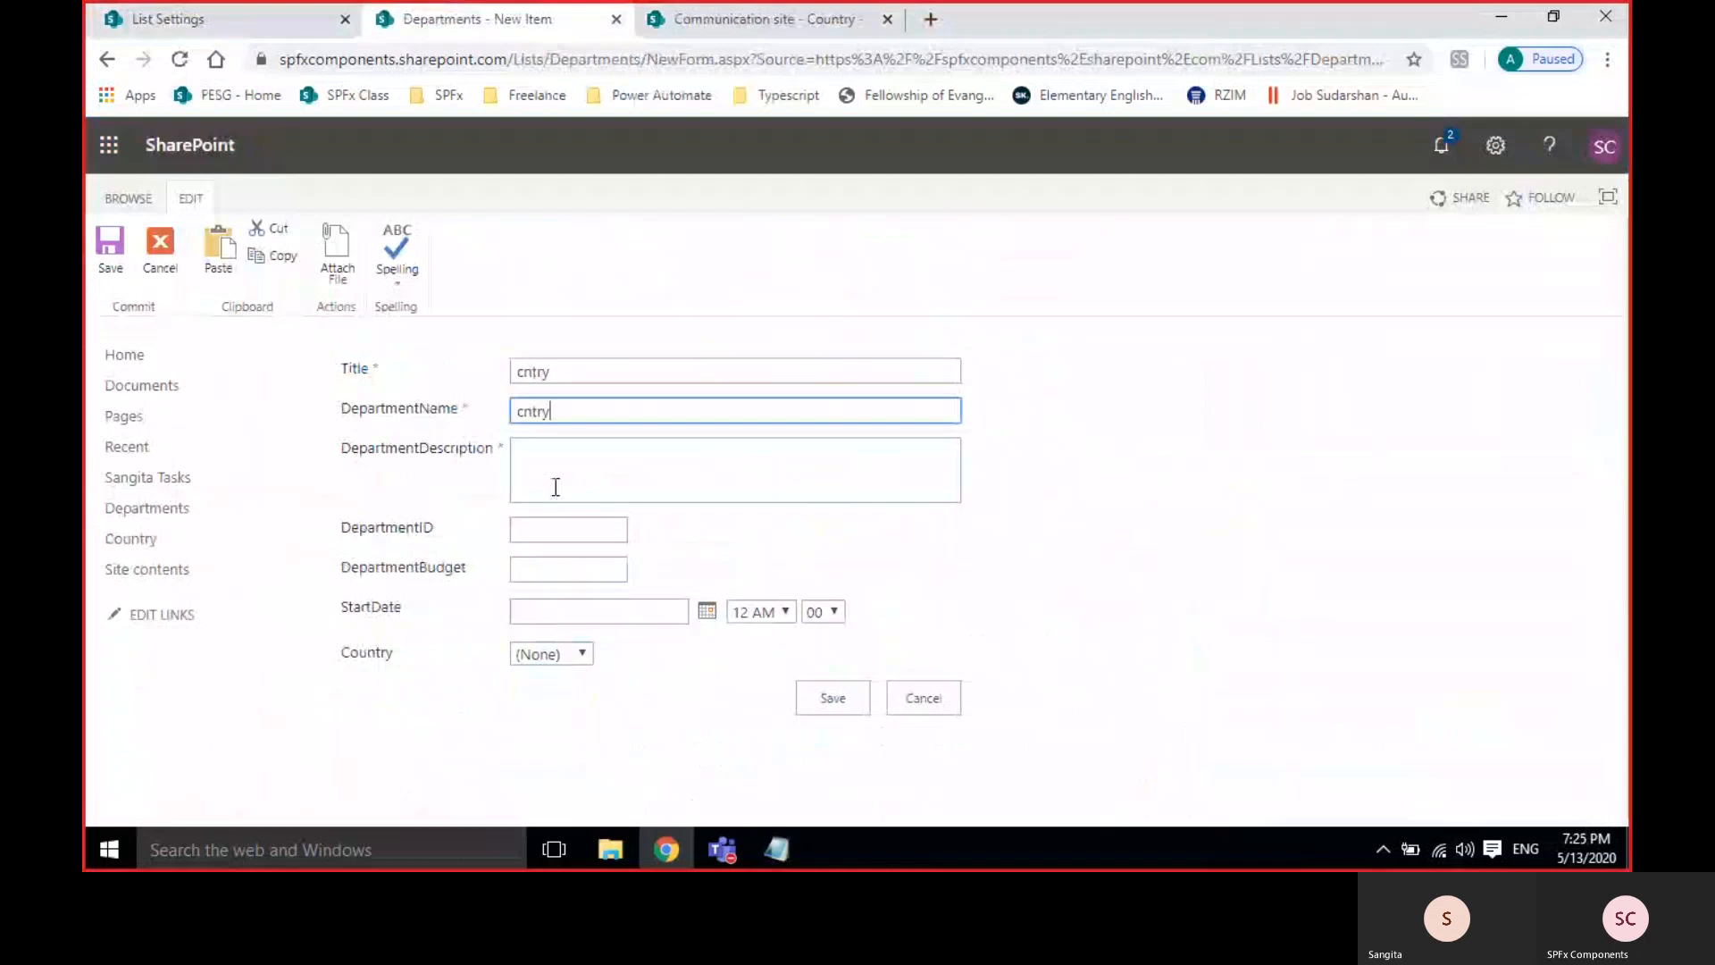
click(557, 479)
key(ctrl+v)
click(547, 528)
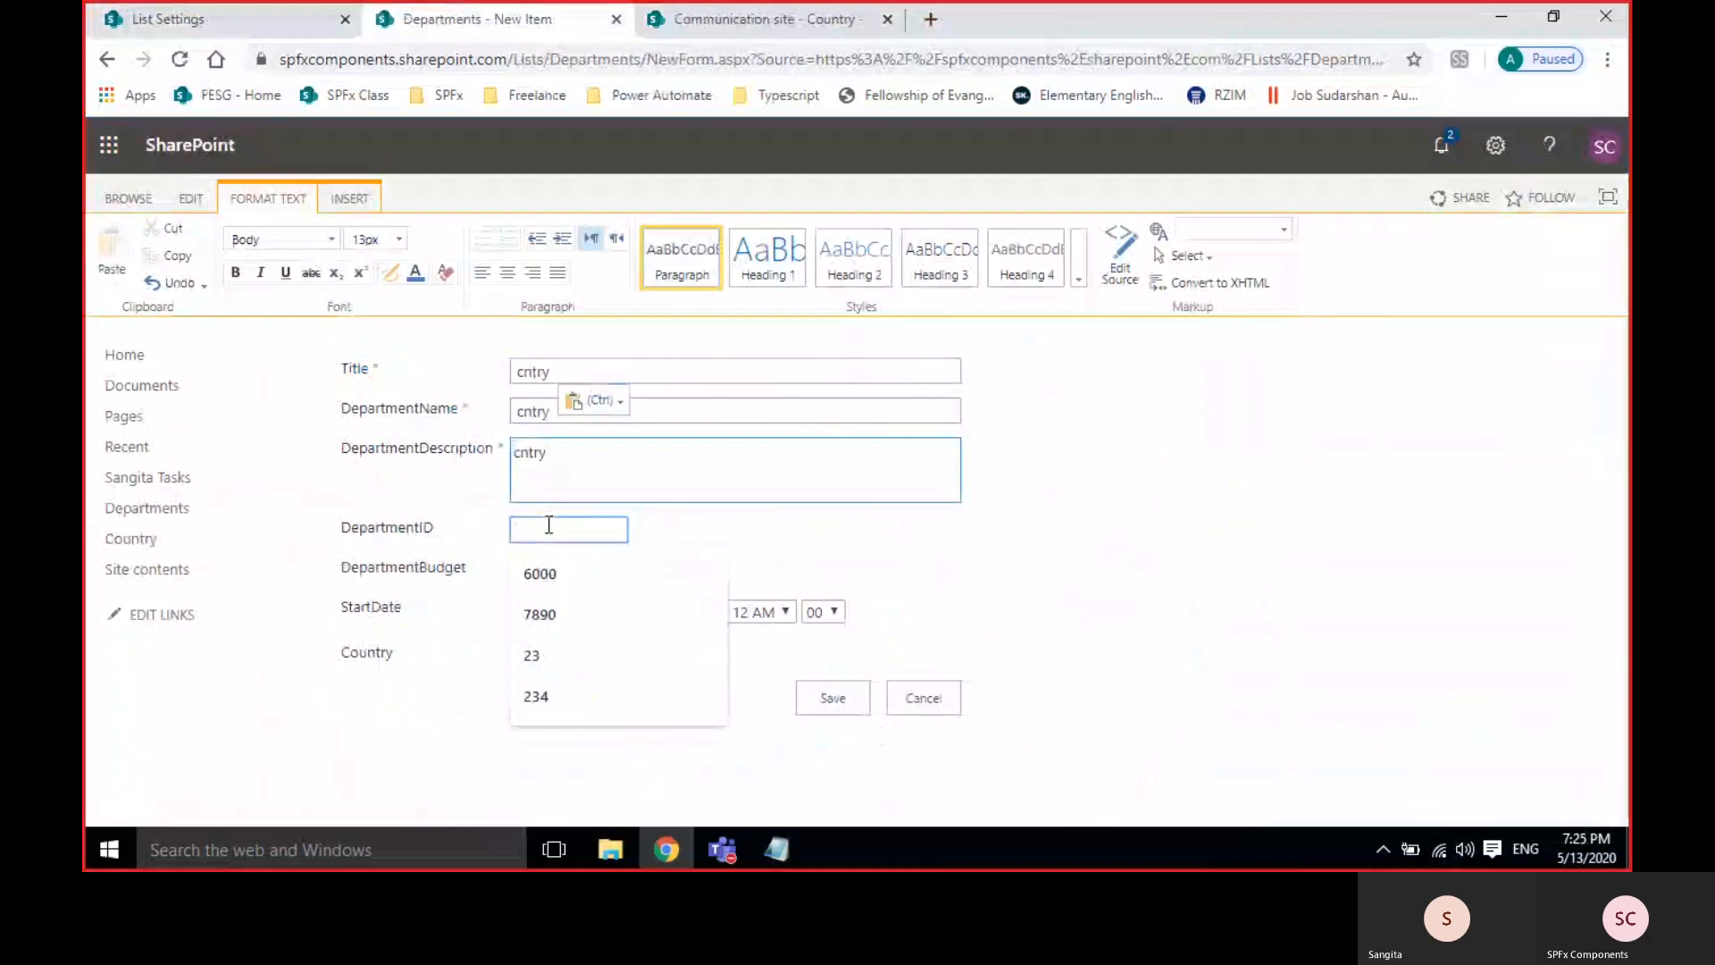
text(677)
click(595, 572)
text(777)
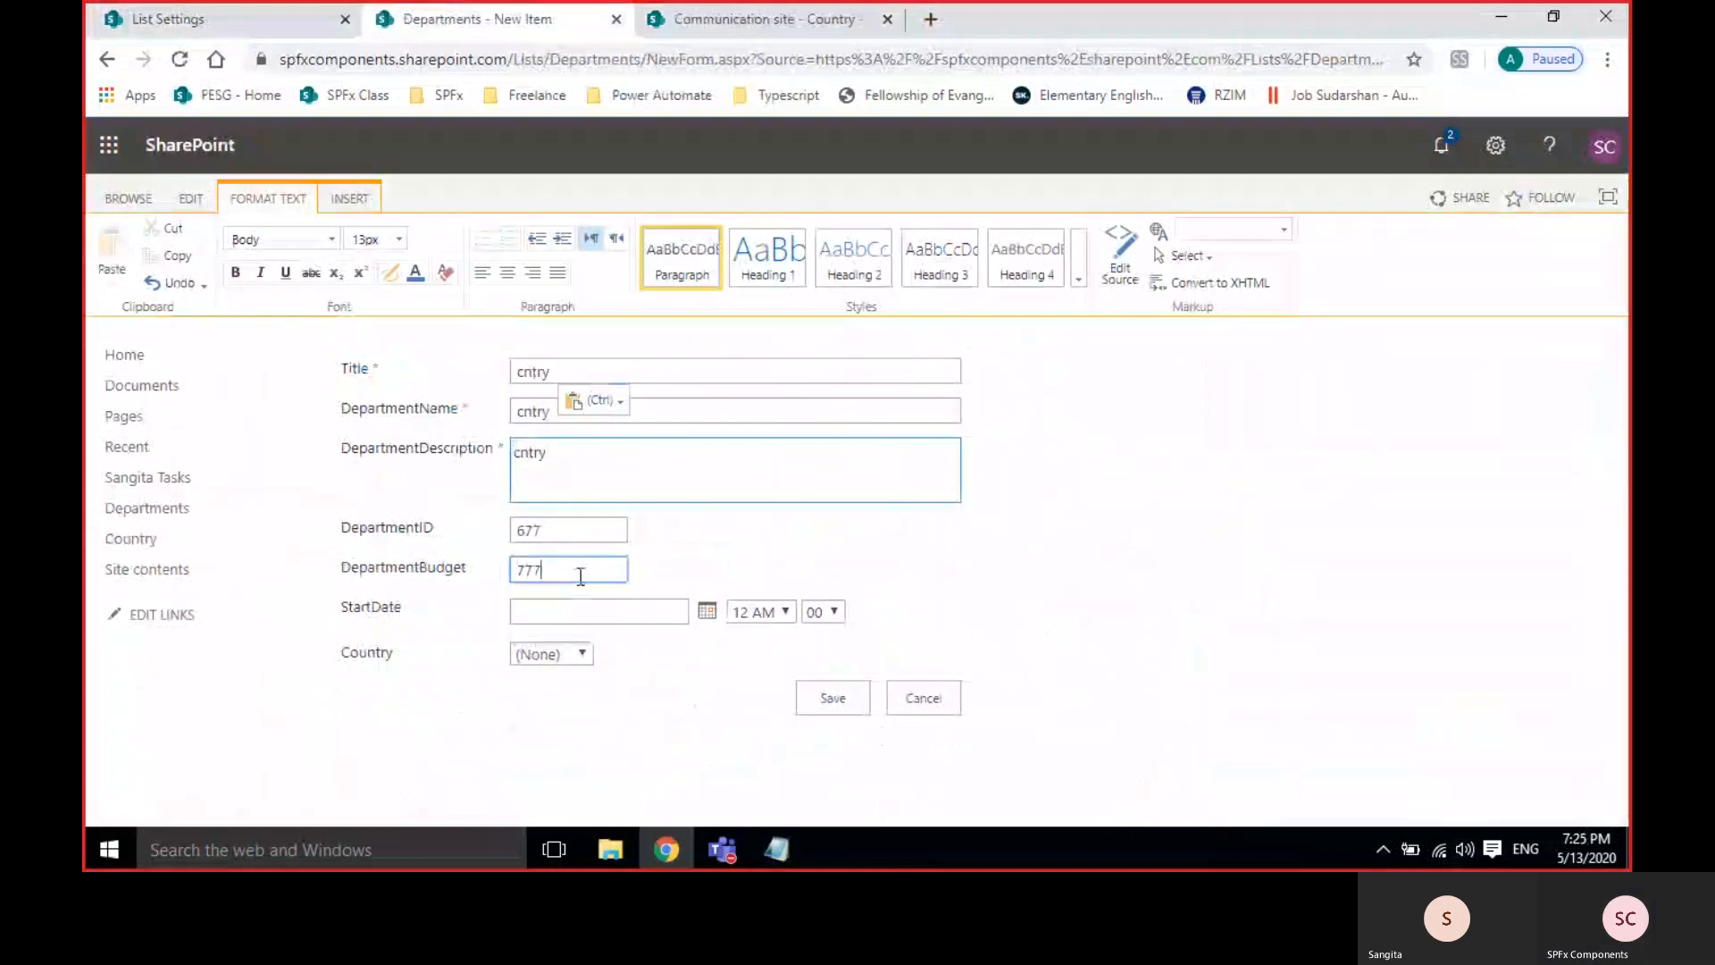
Set the start date to December 1, 2019 at 7 PM.
click(554, 612)
click(706, 613)
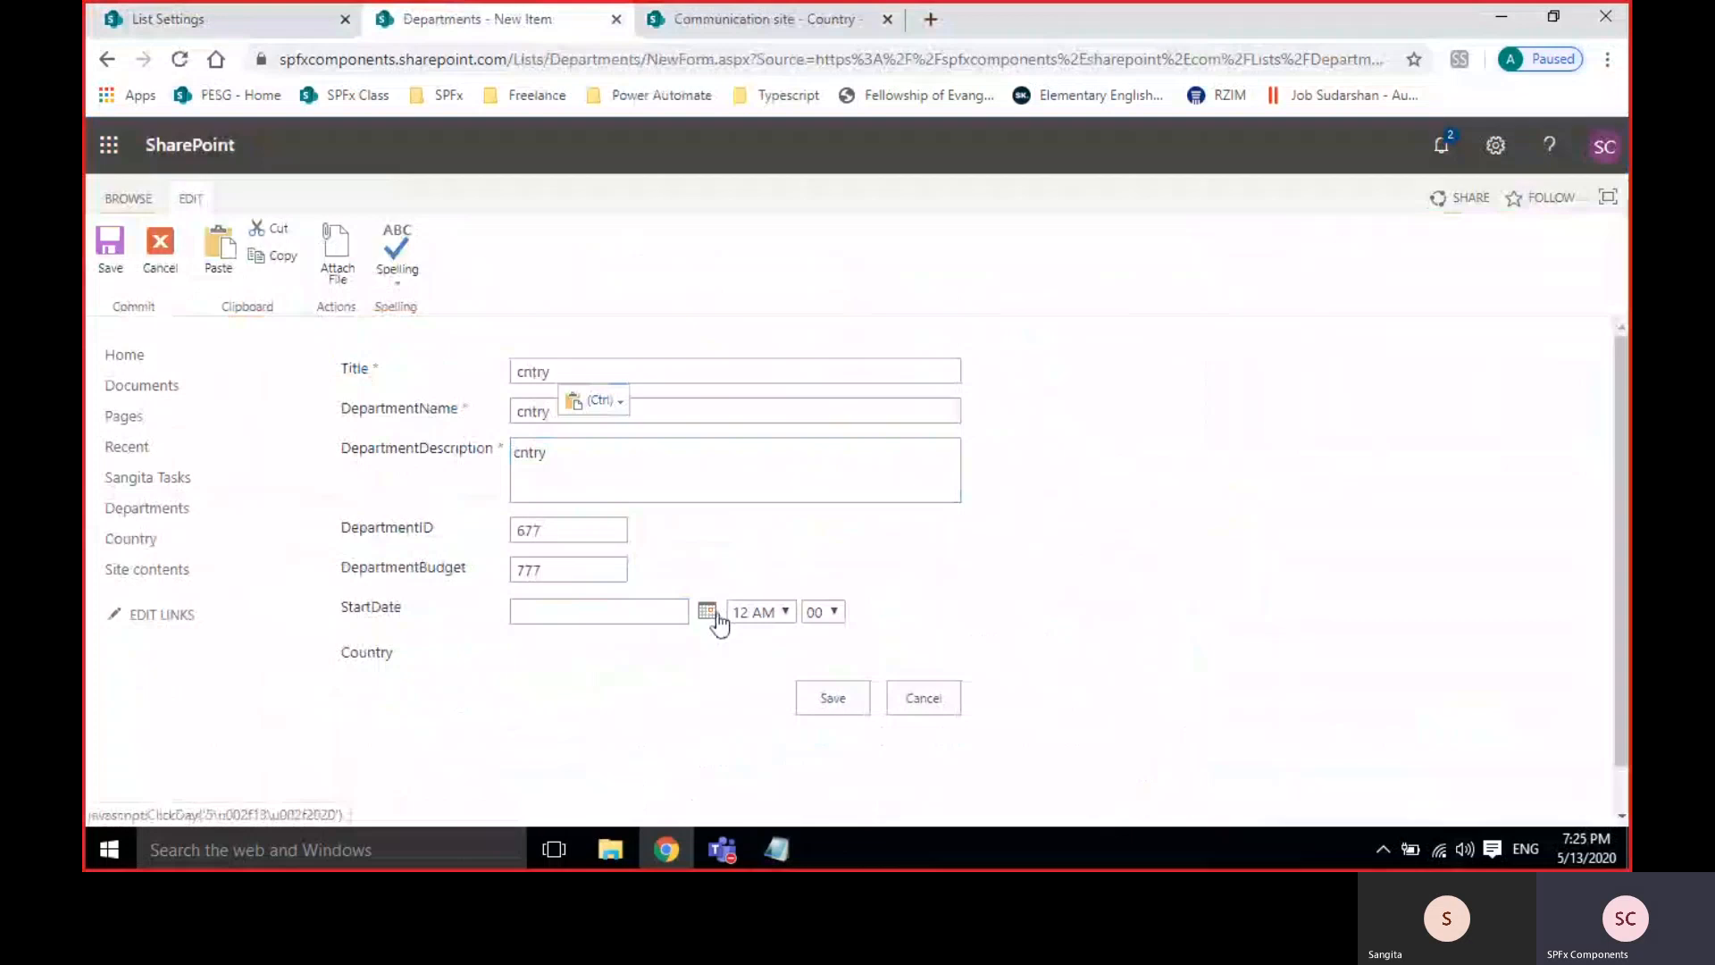
click(707, 640)
click(708, 639)
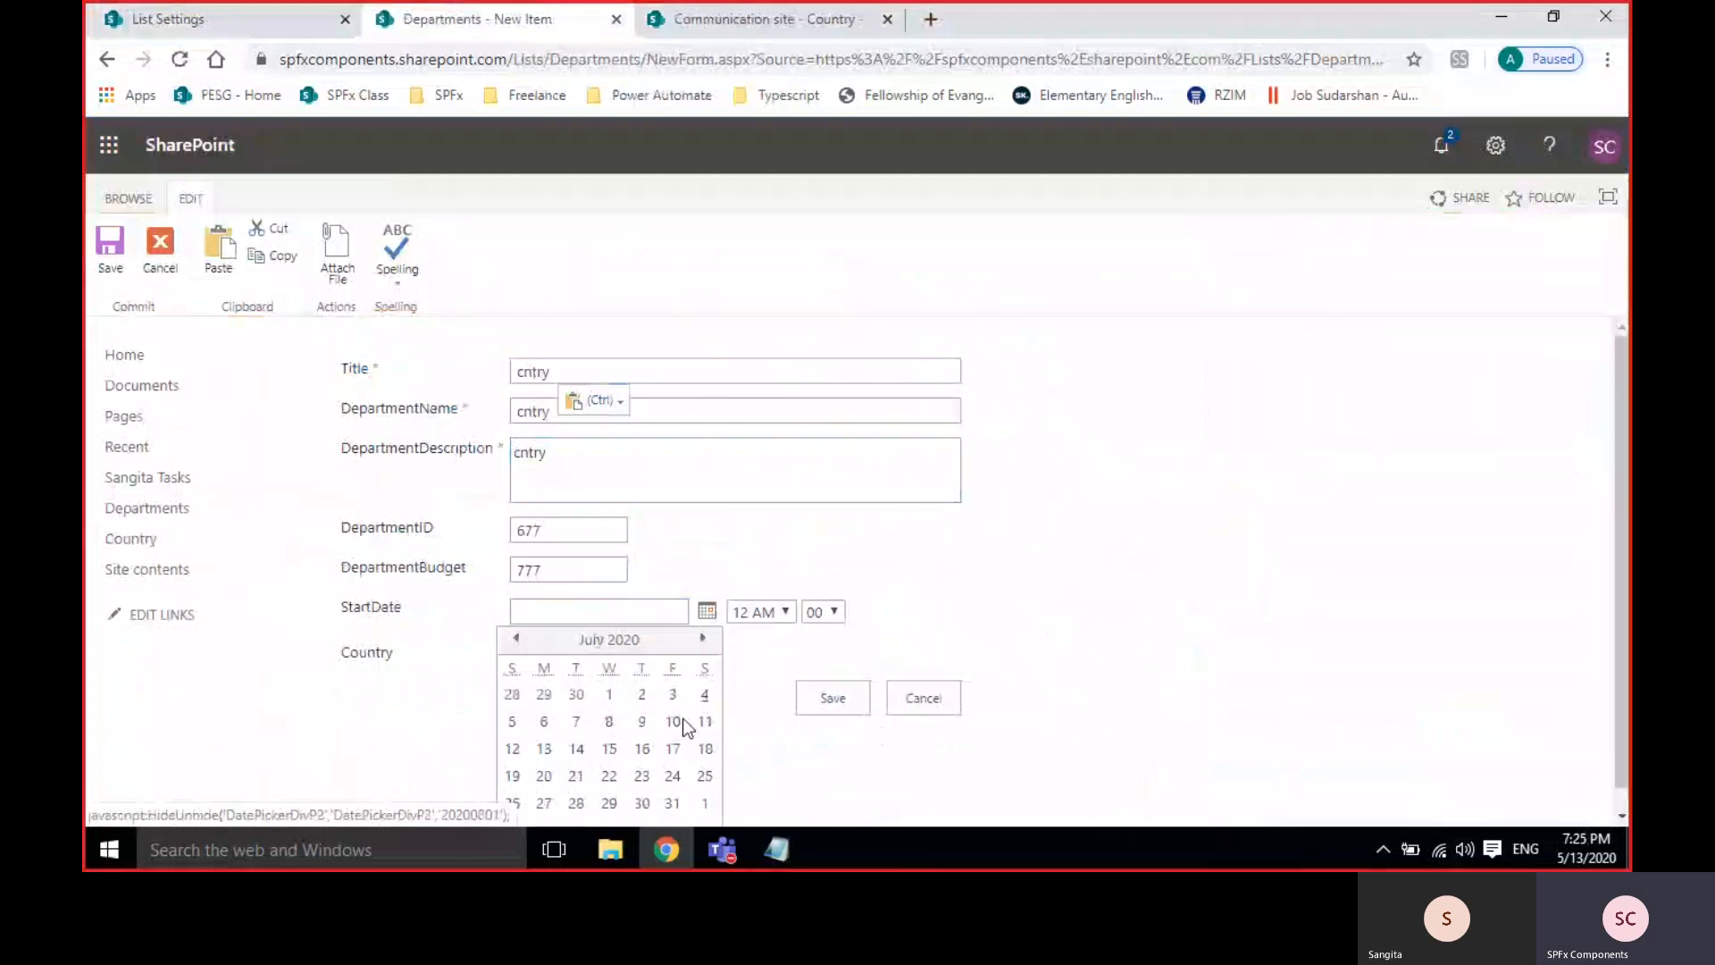
click(515, 638)
click(516, 638)
click(515, 638)
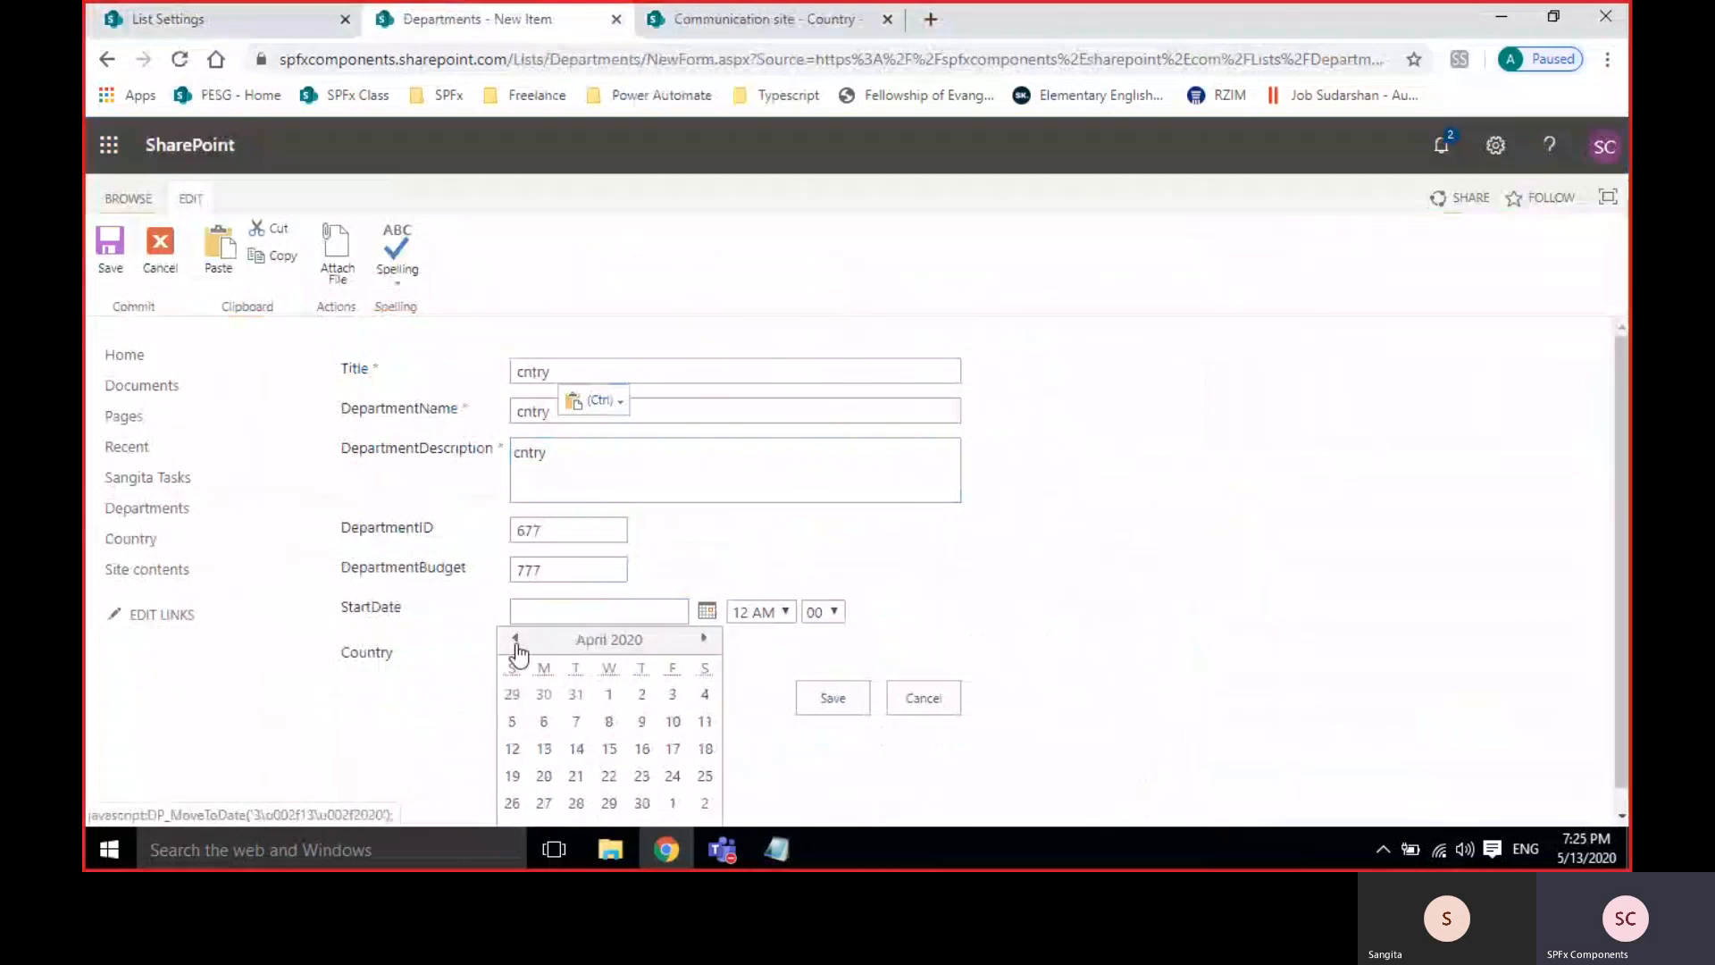
click(515, 638)
click(516, 639)
click(515, 639)
click(515, 638)
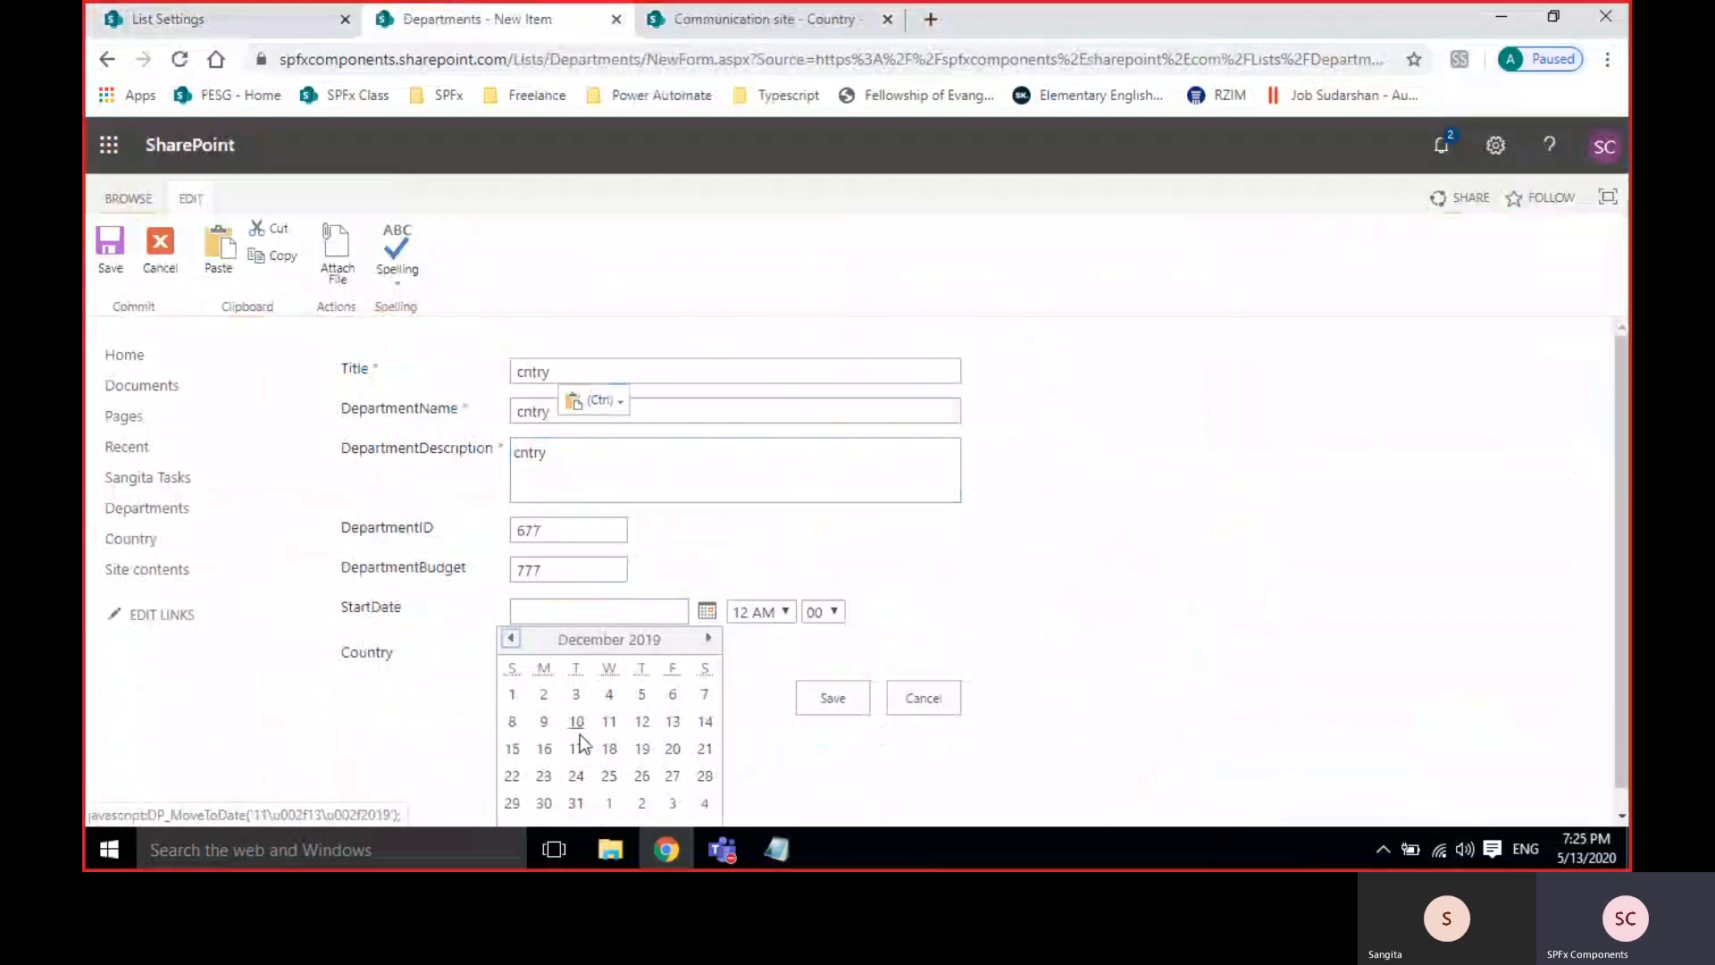
click(521, 696)
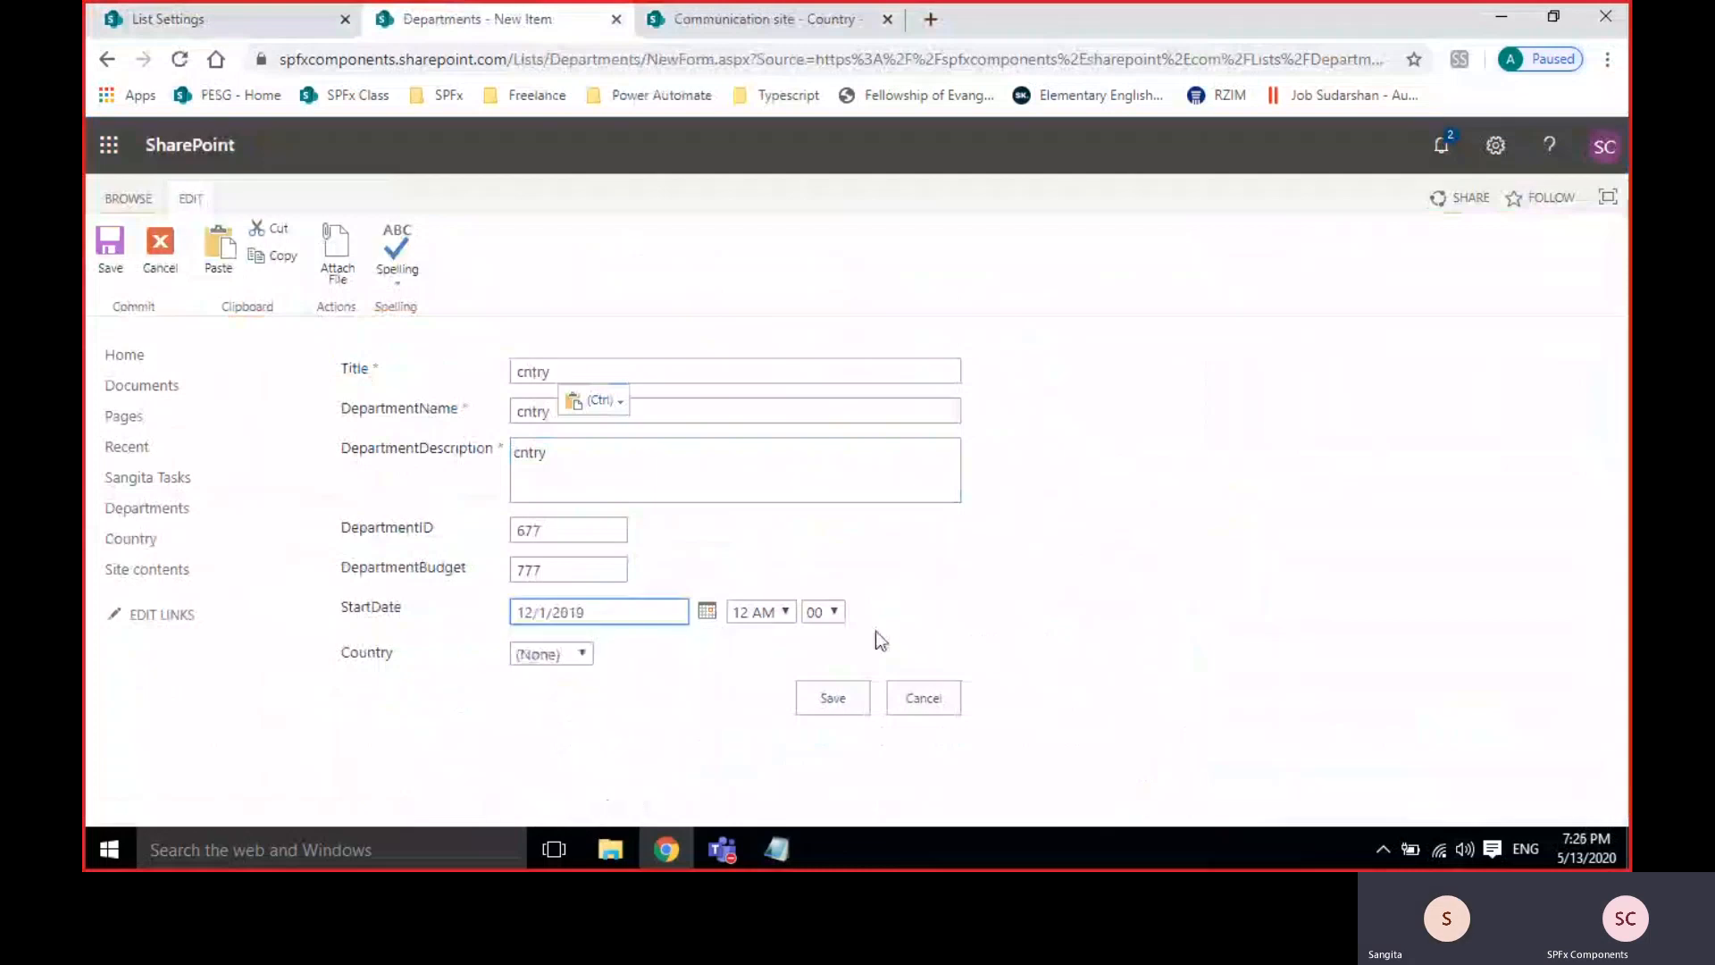
click(758, 612)
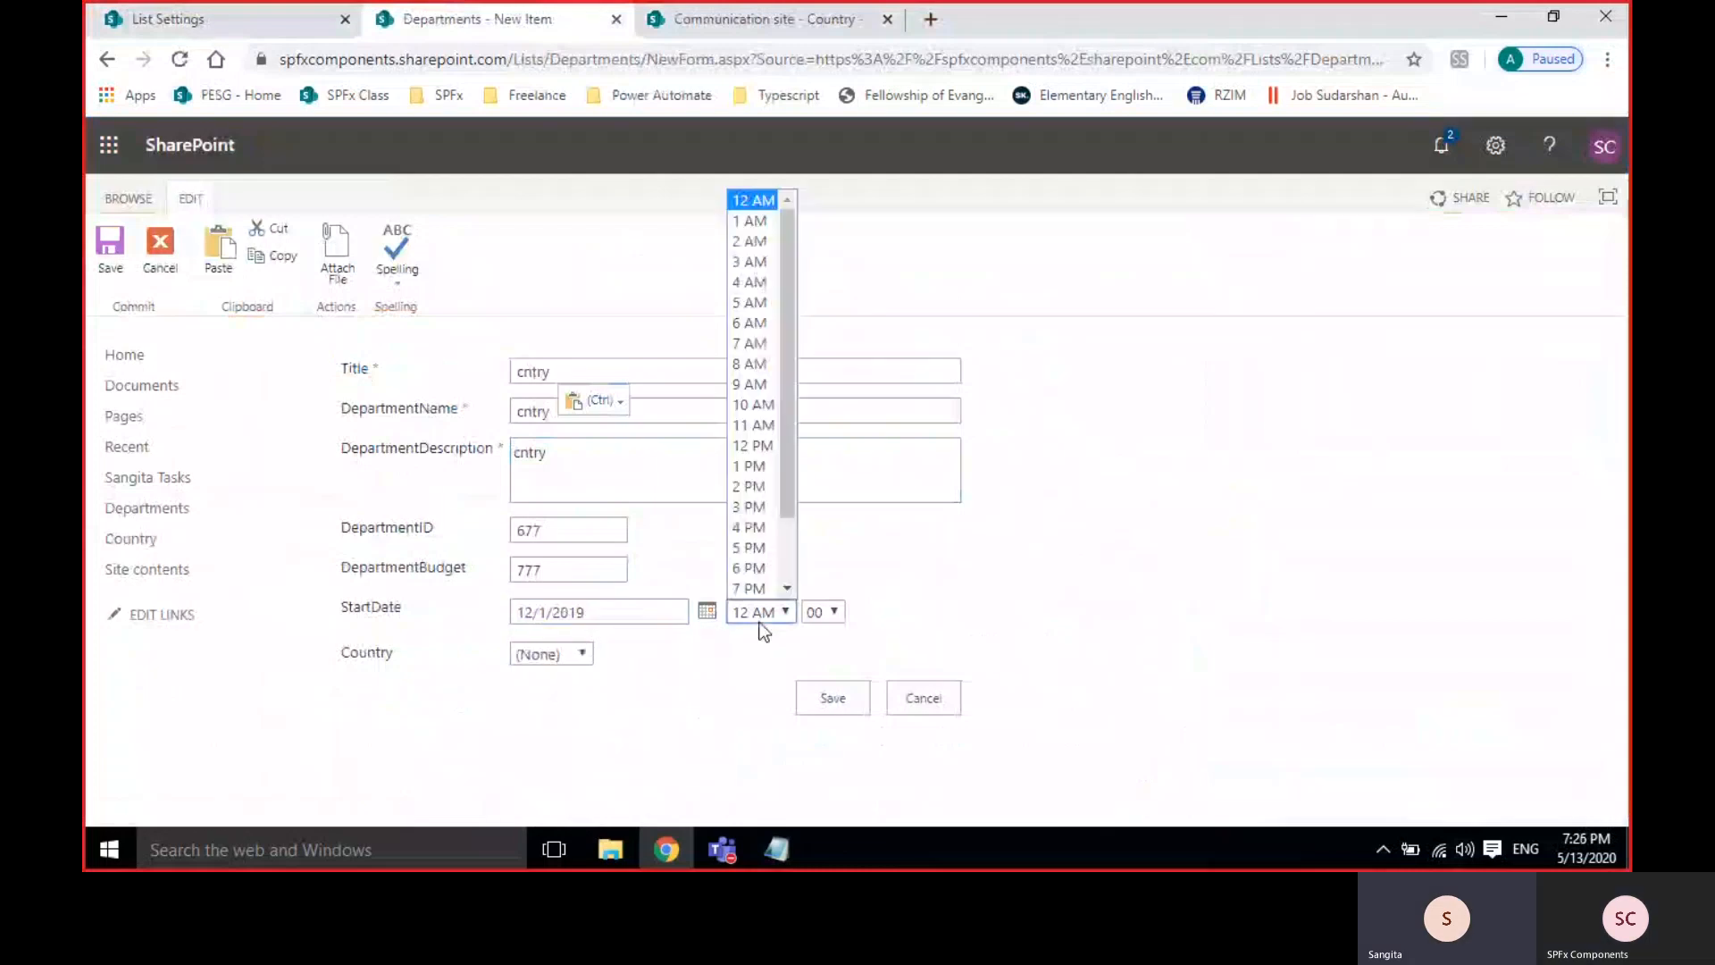
click(756, 614)
click(570, 664)
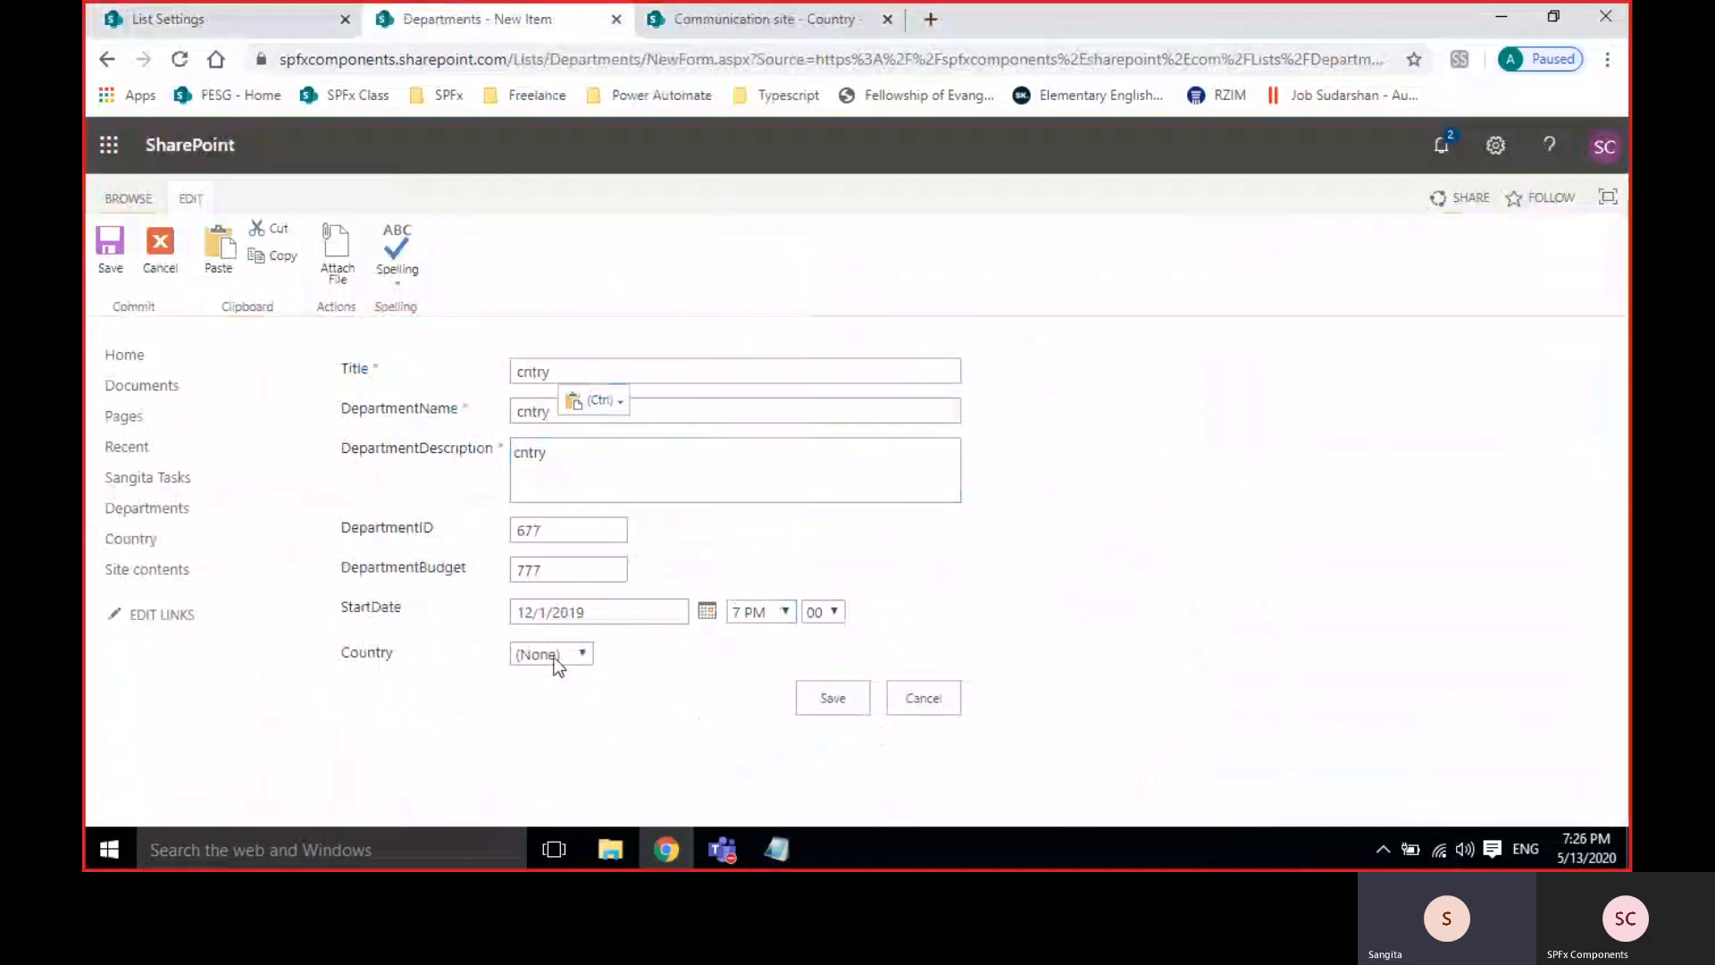
Set the item's country to India and save it.
click(555, 664)
click(534, 737)
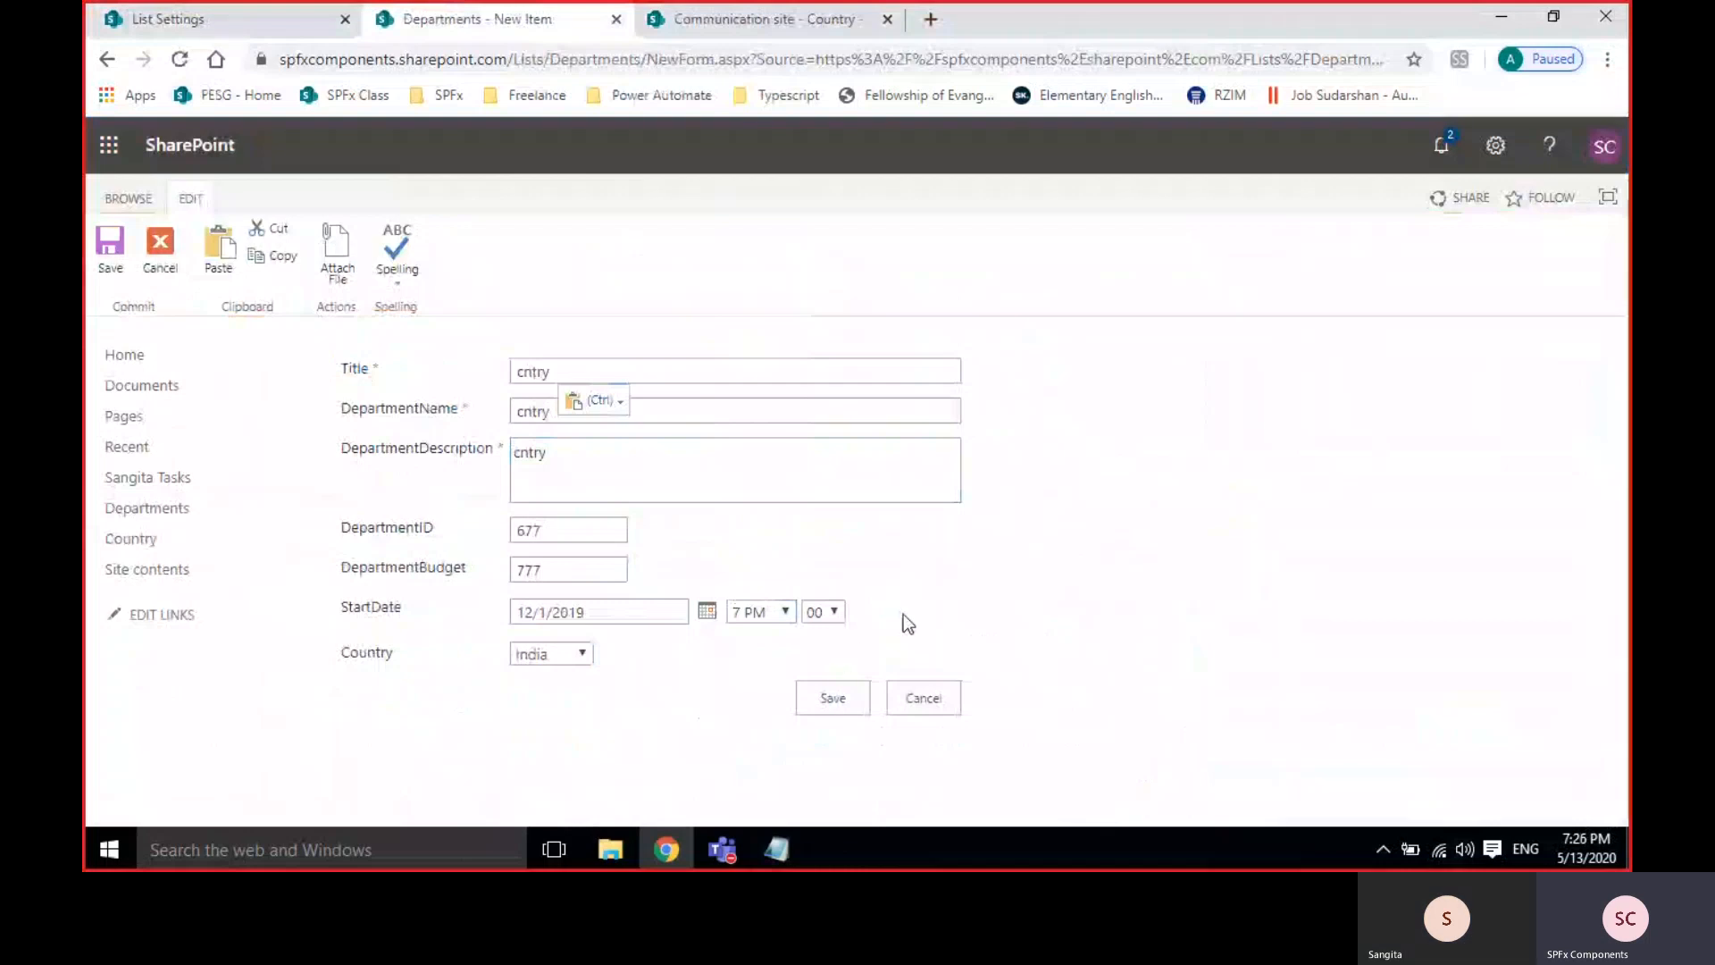
click(814, 689)
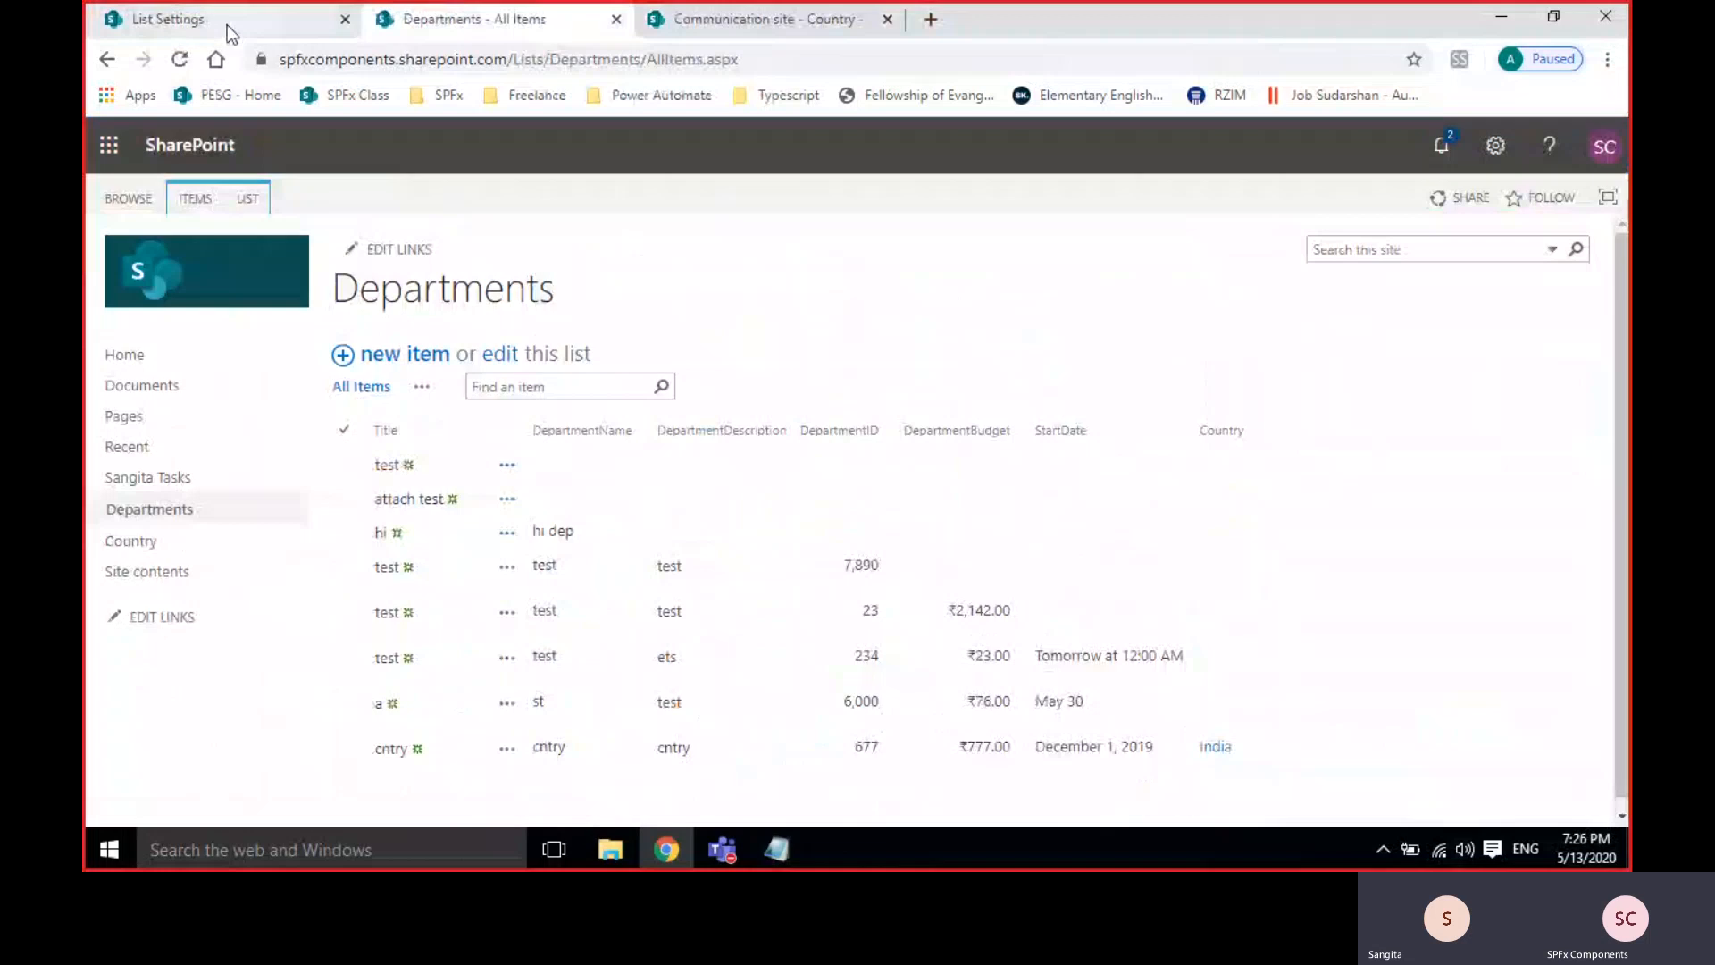
Inspect the StartDate column's Edit Column settings, then go back to the Departments items view.
click(227, 25)
scroll(652, 620, down, 10)
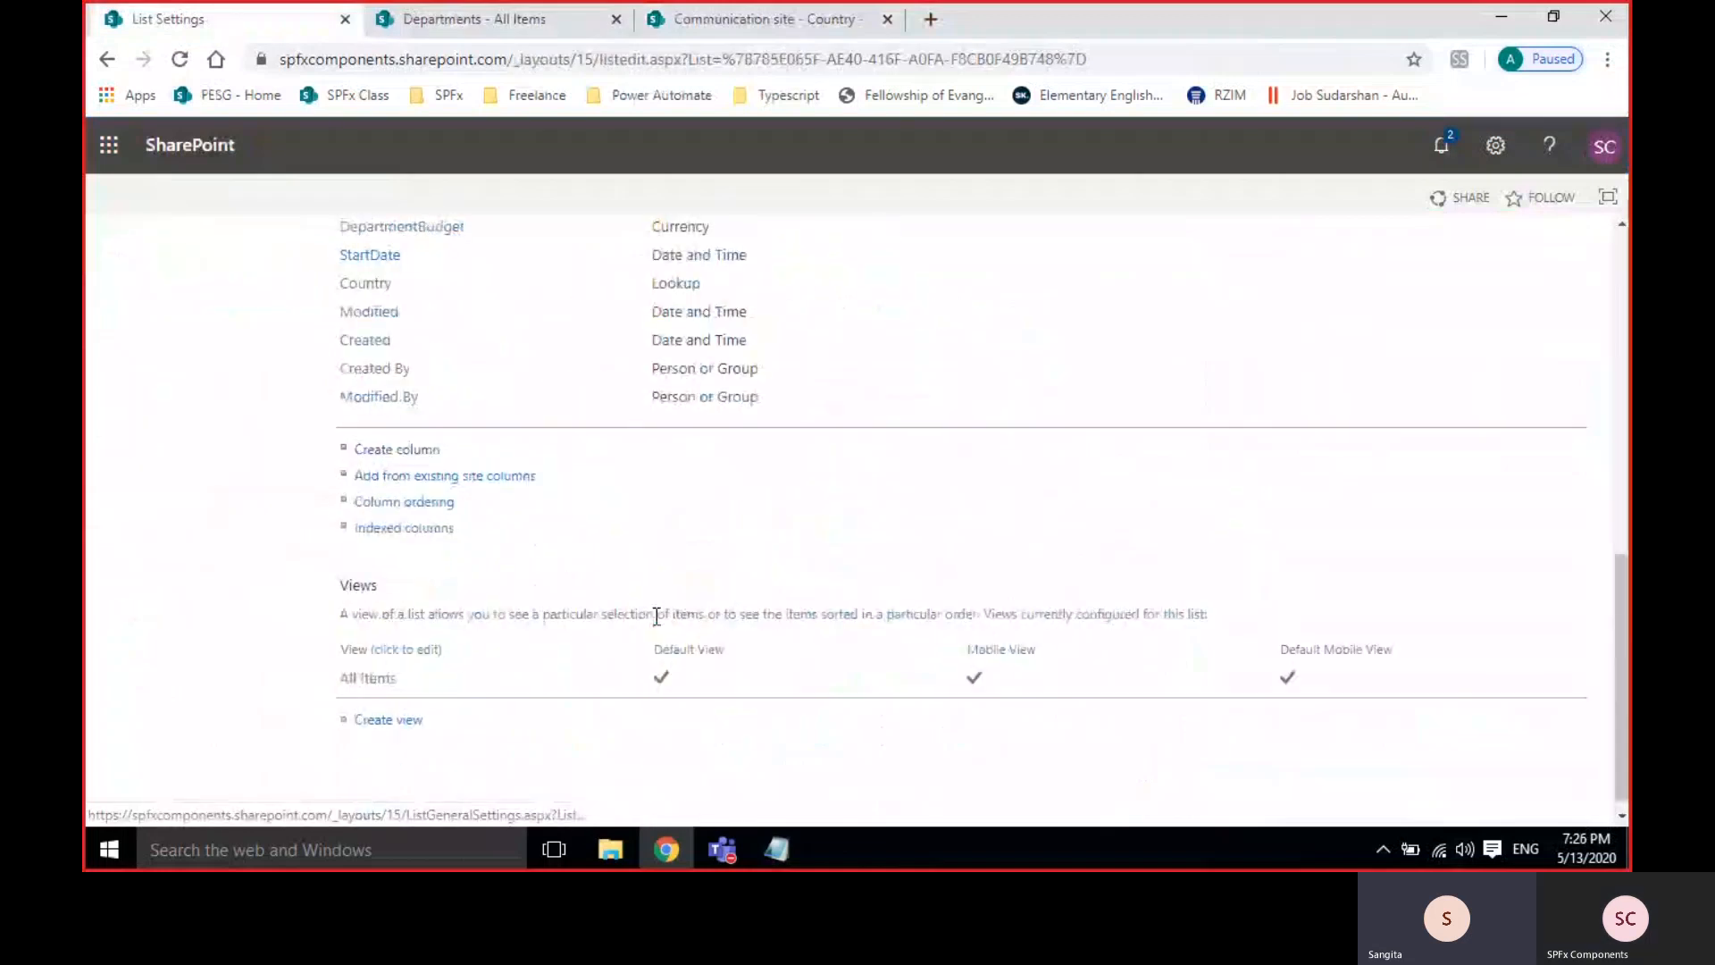
click(370, 283)
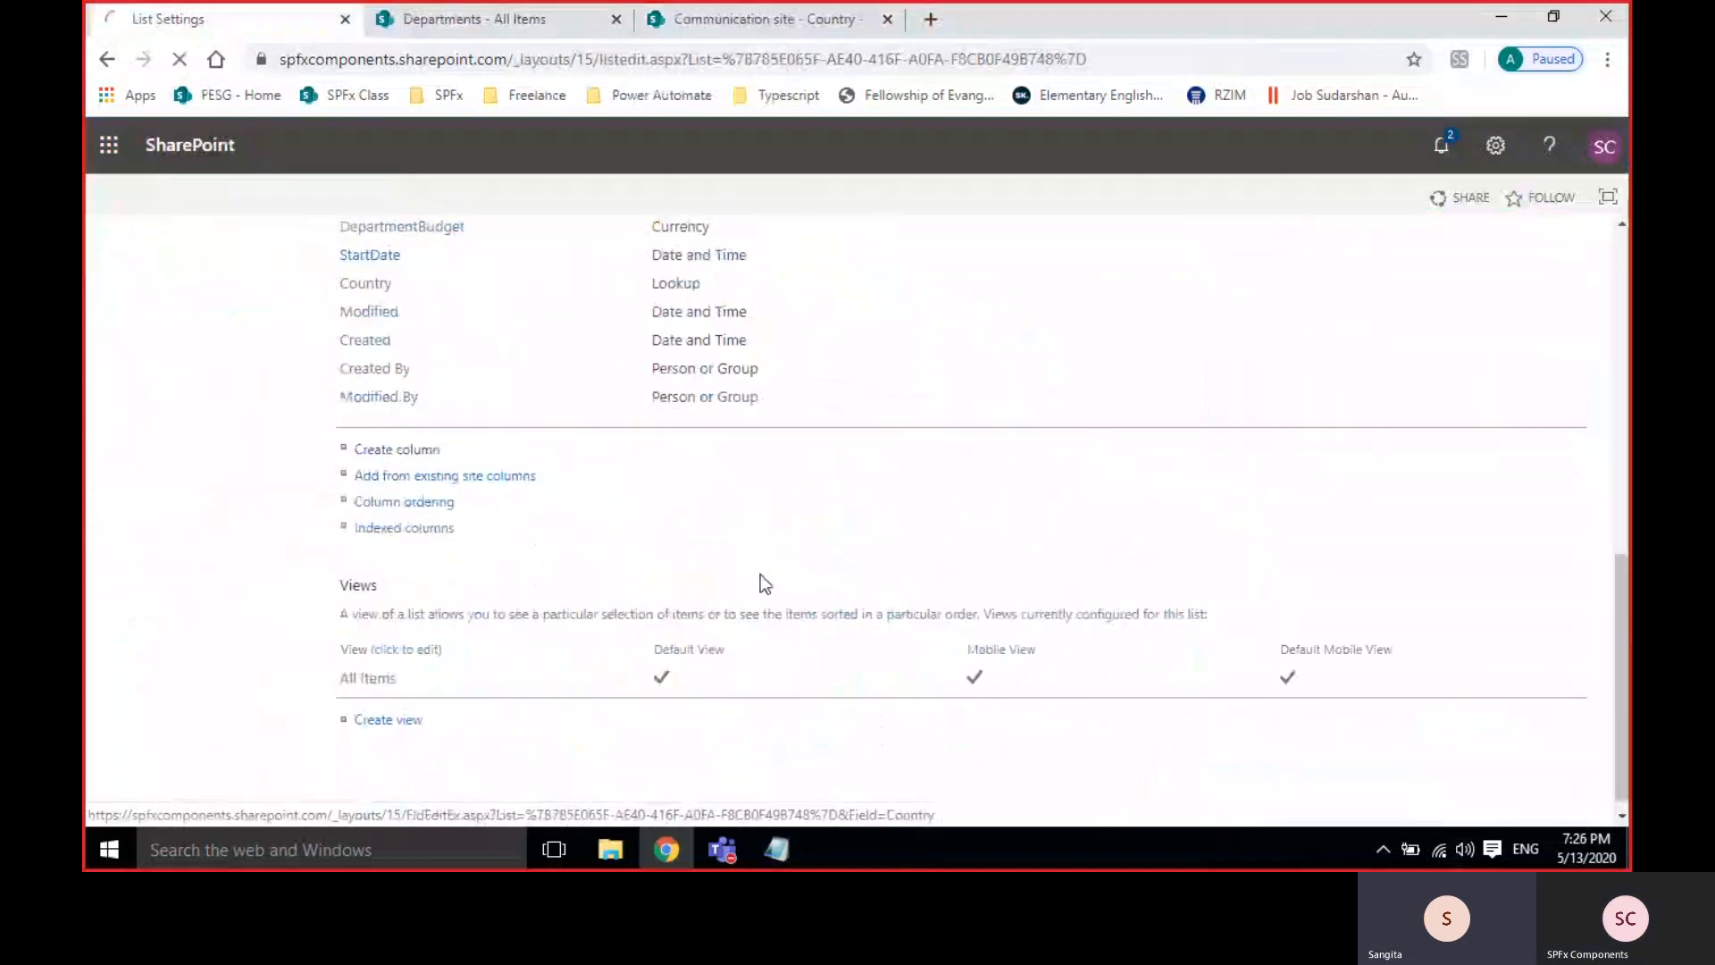
scroll(812, 563, down, 4)
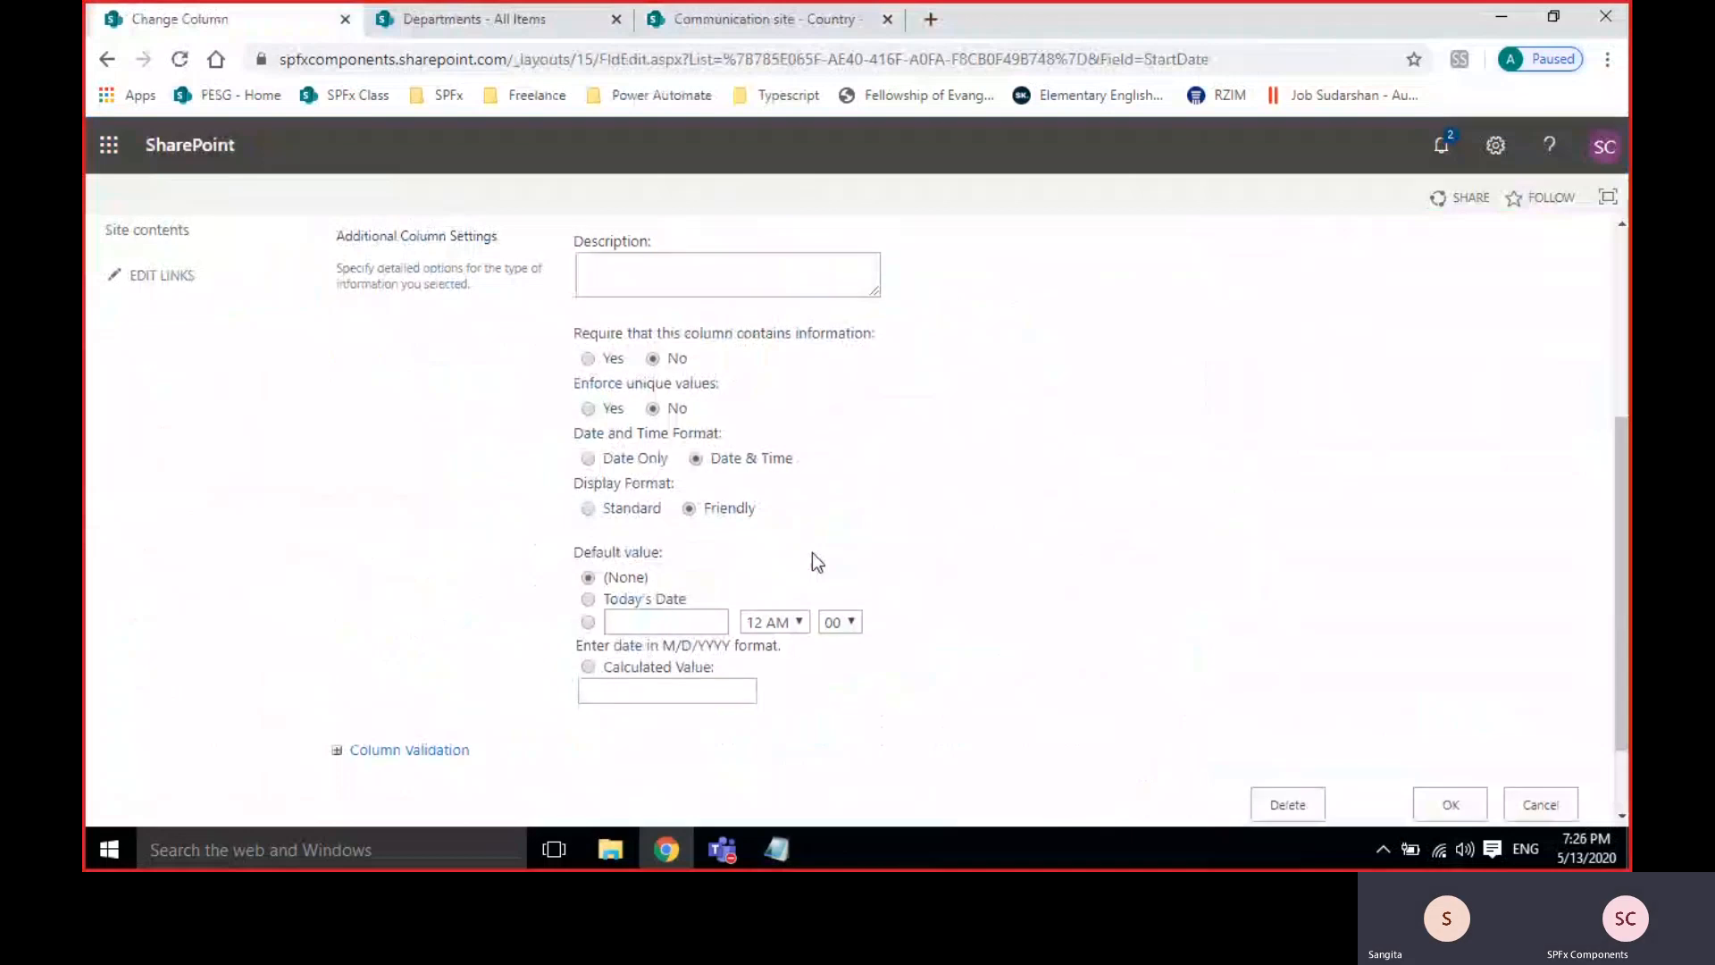
scroll(811, 552, up, 1)
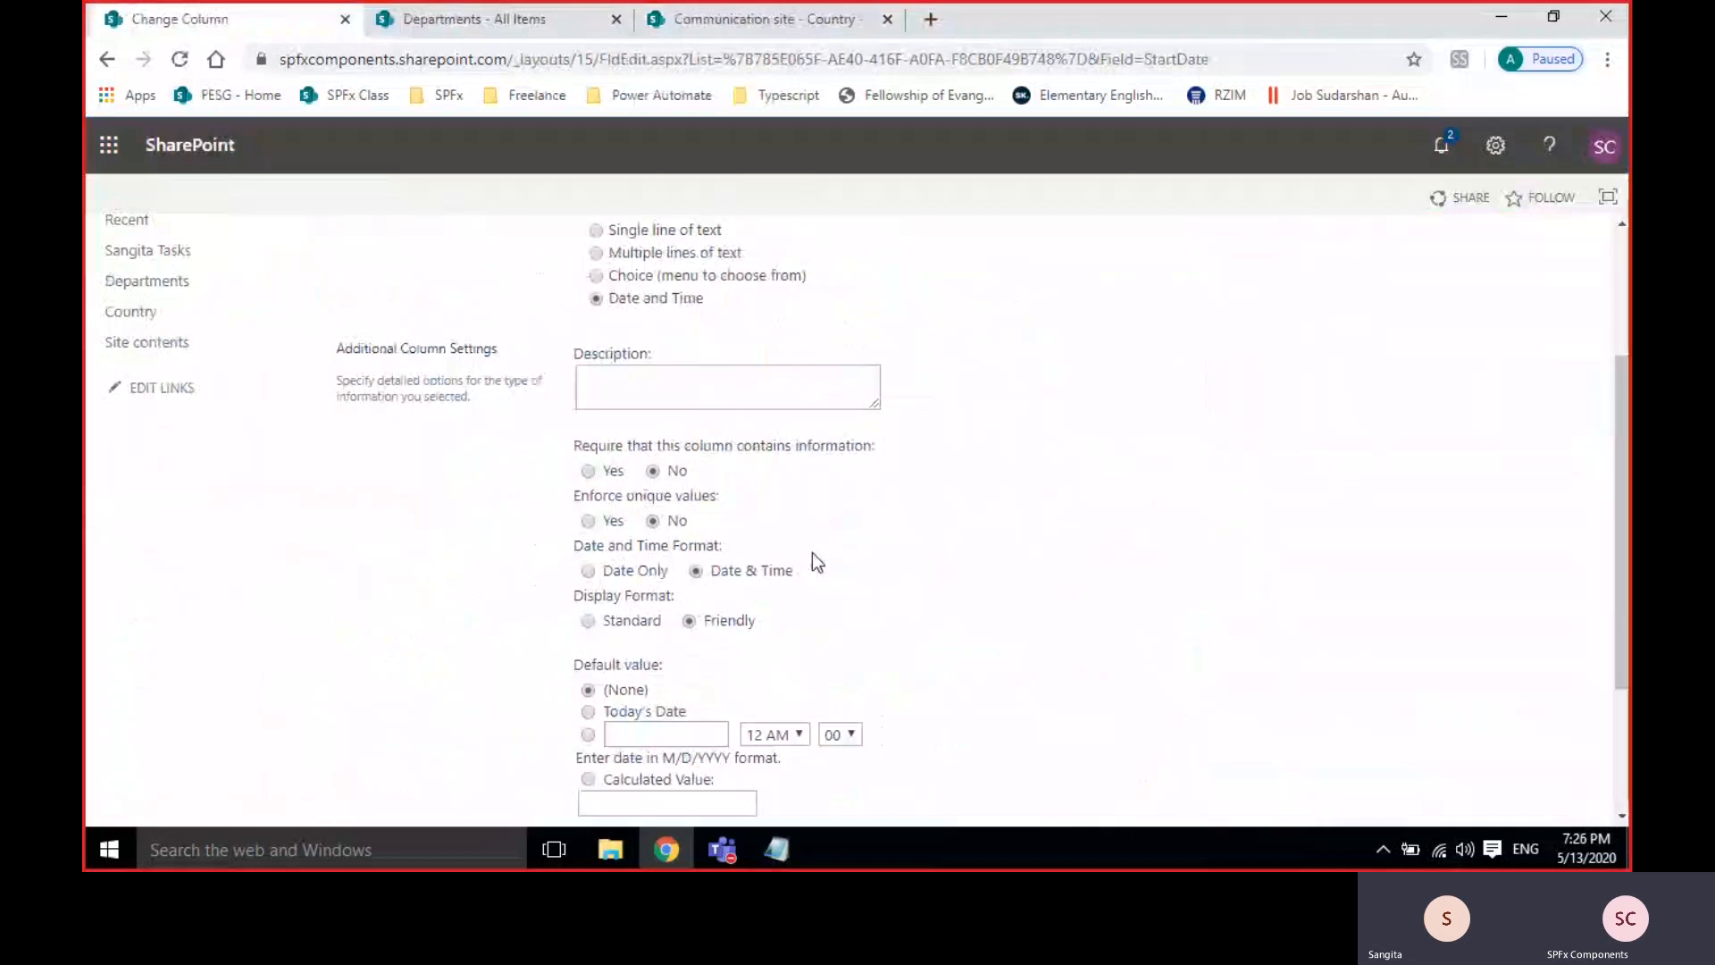
scroll(813, 556, down, 1)
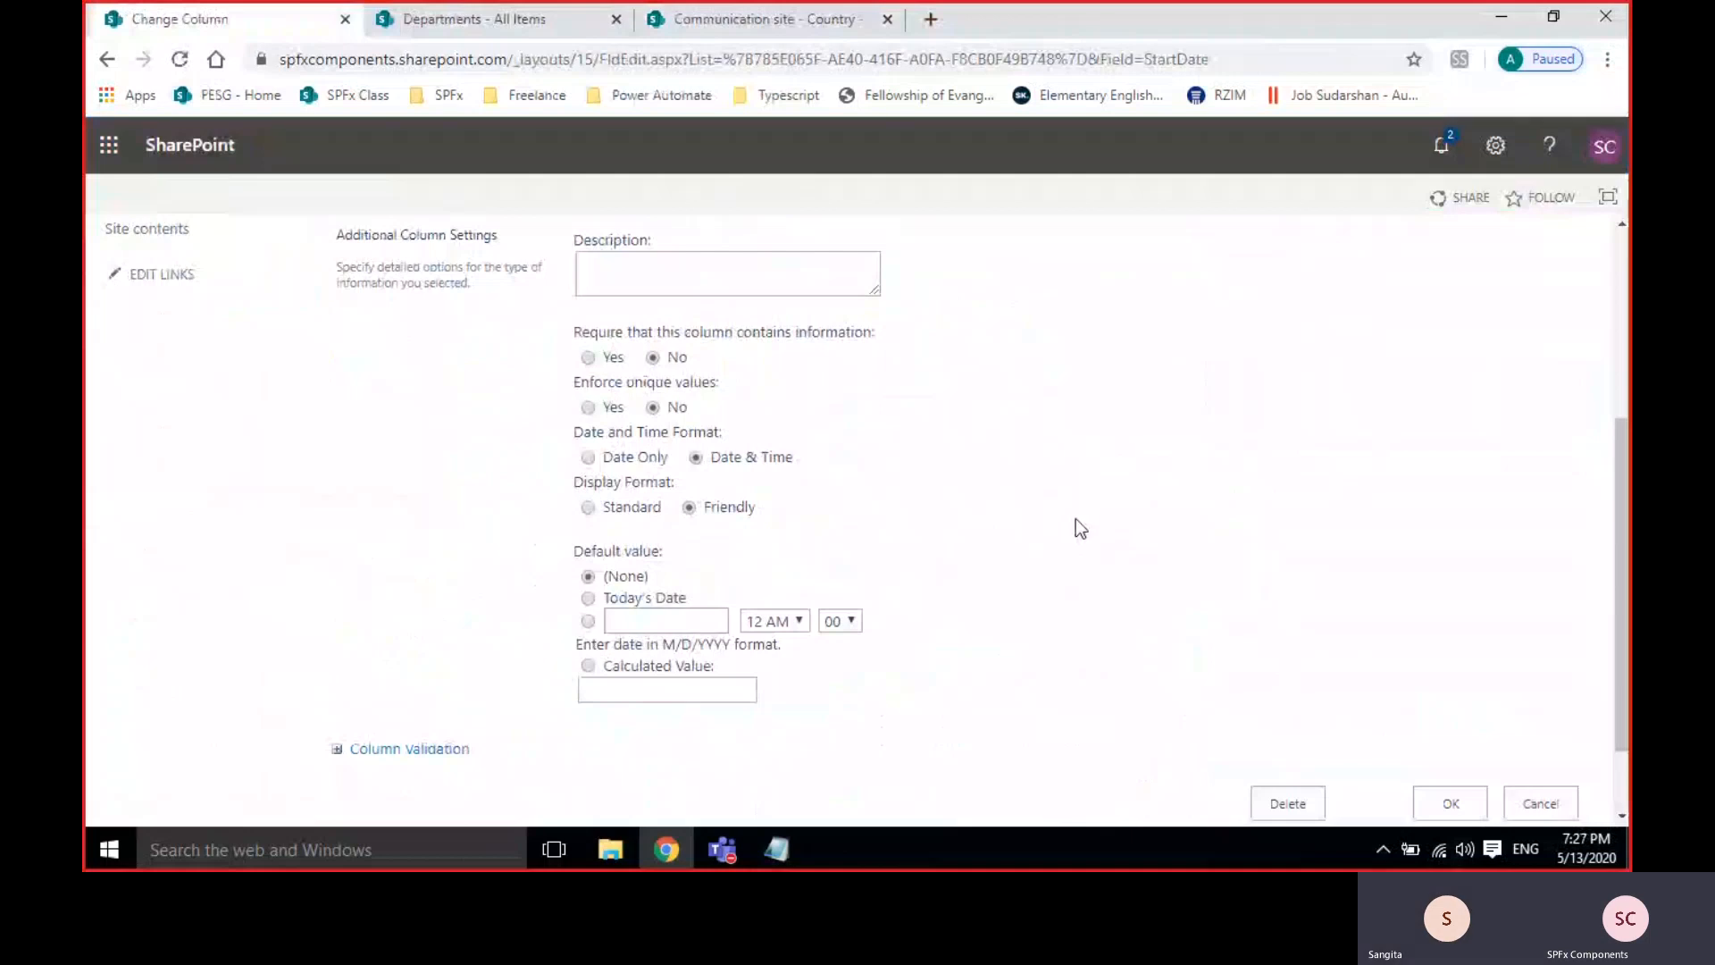
scroll(1075, 518, up, 4)
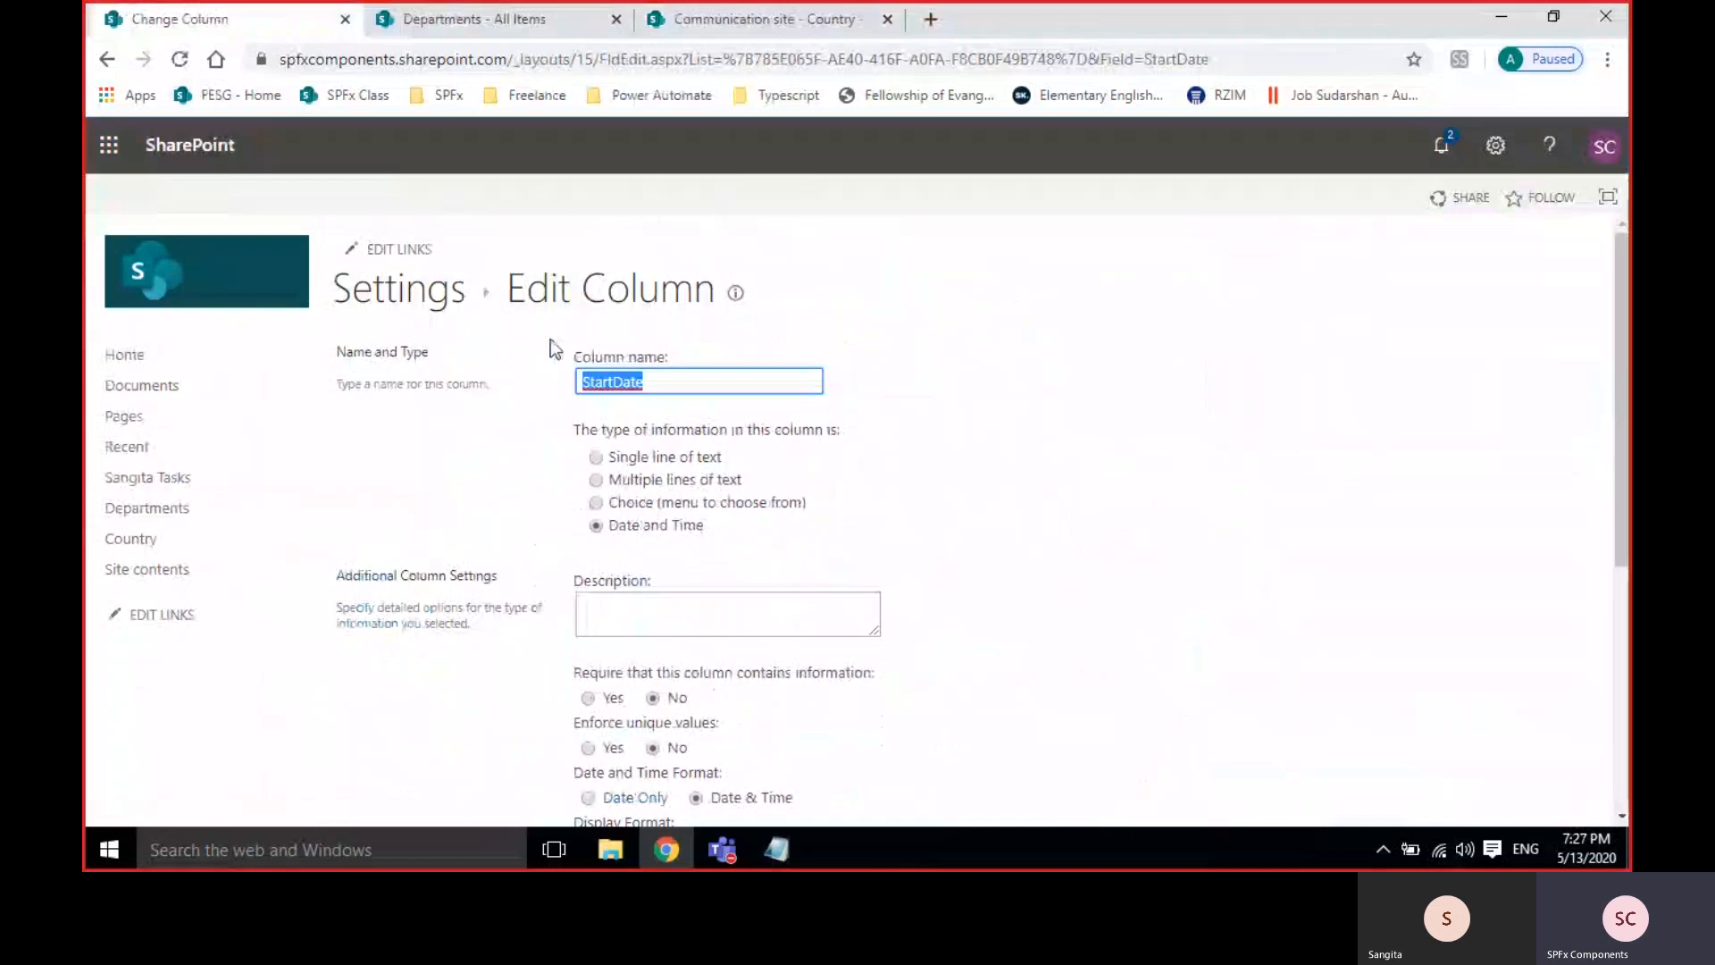
click(423, 306)
click(481, 25)
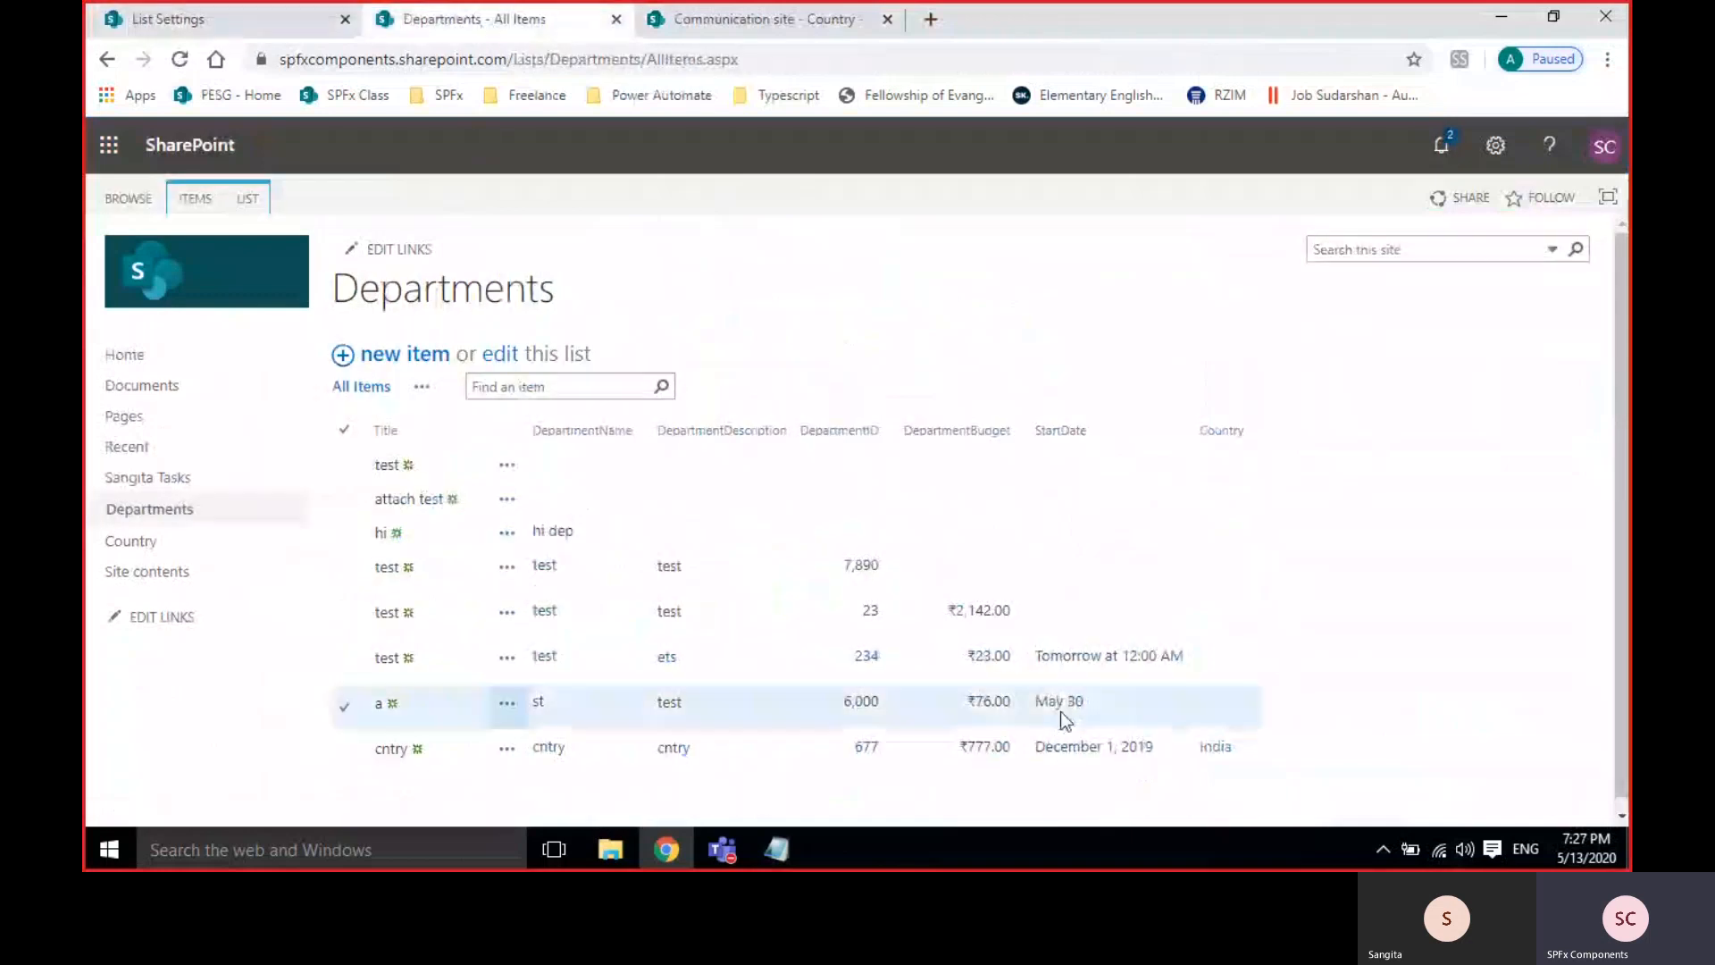
Select all Departments items except 'cntry' and delete them.
scroll(1336, 674, down, 1)
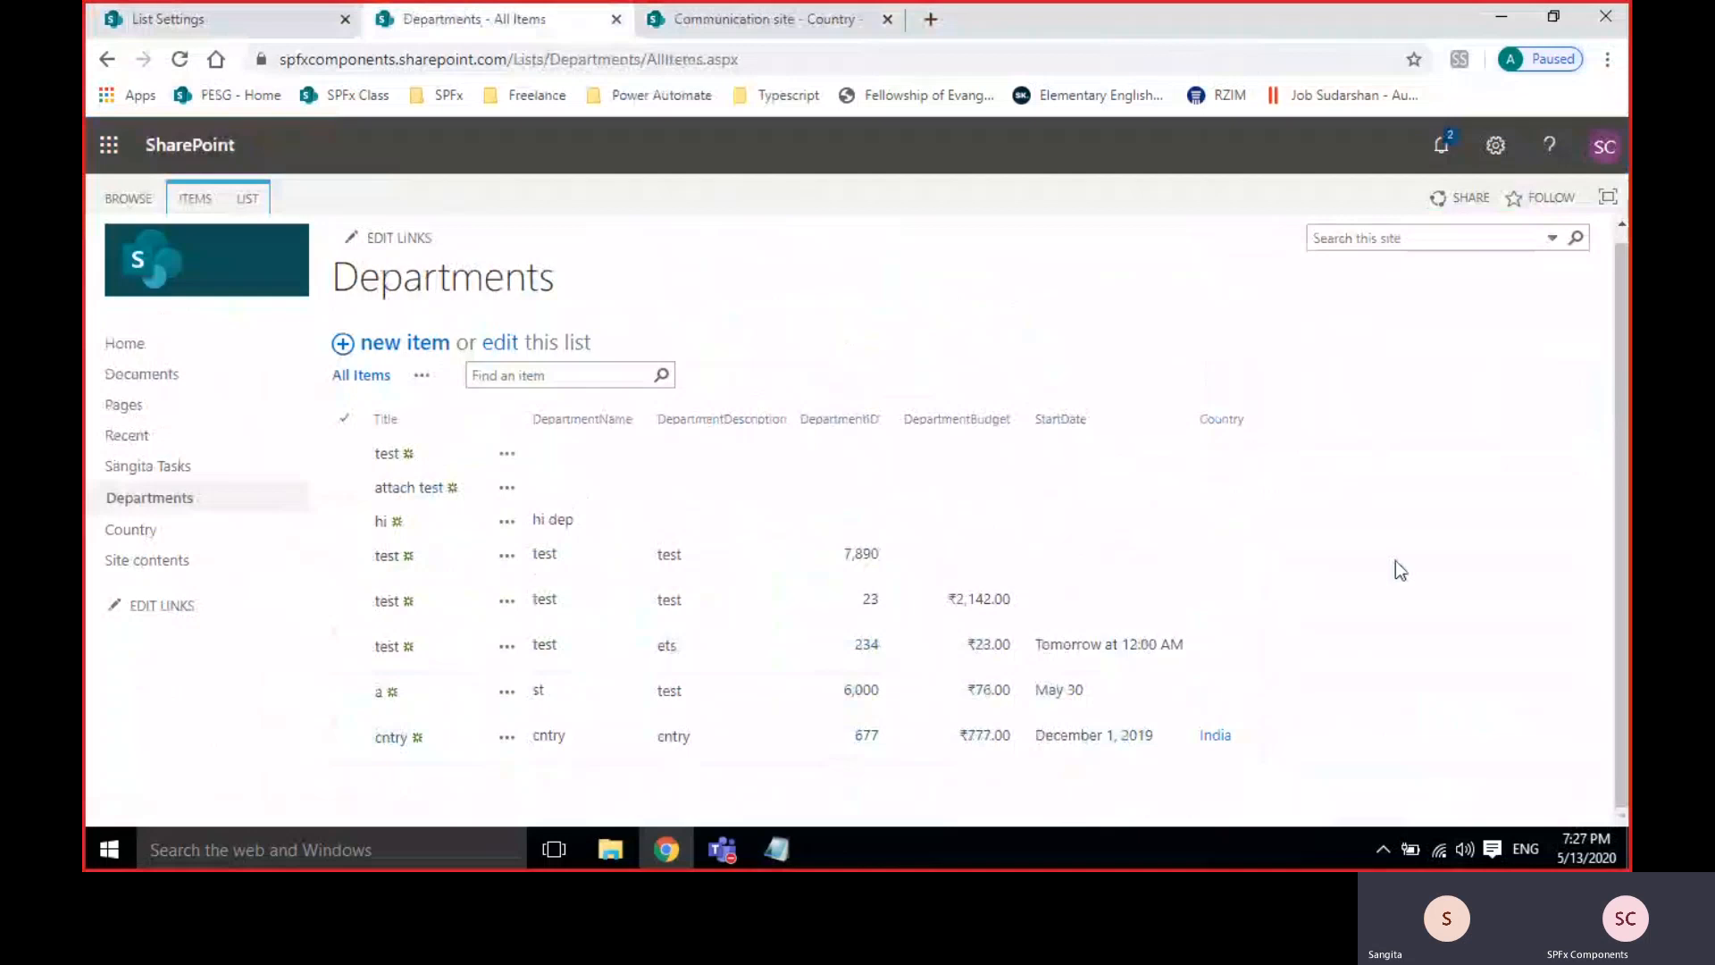
click(344, 418)
click(346, 747)
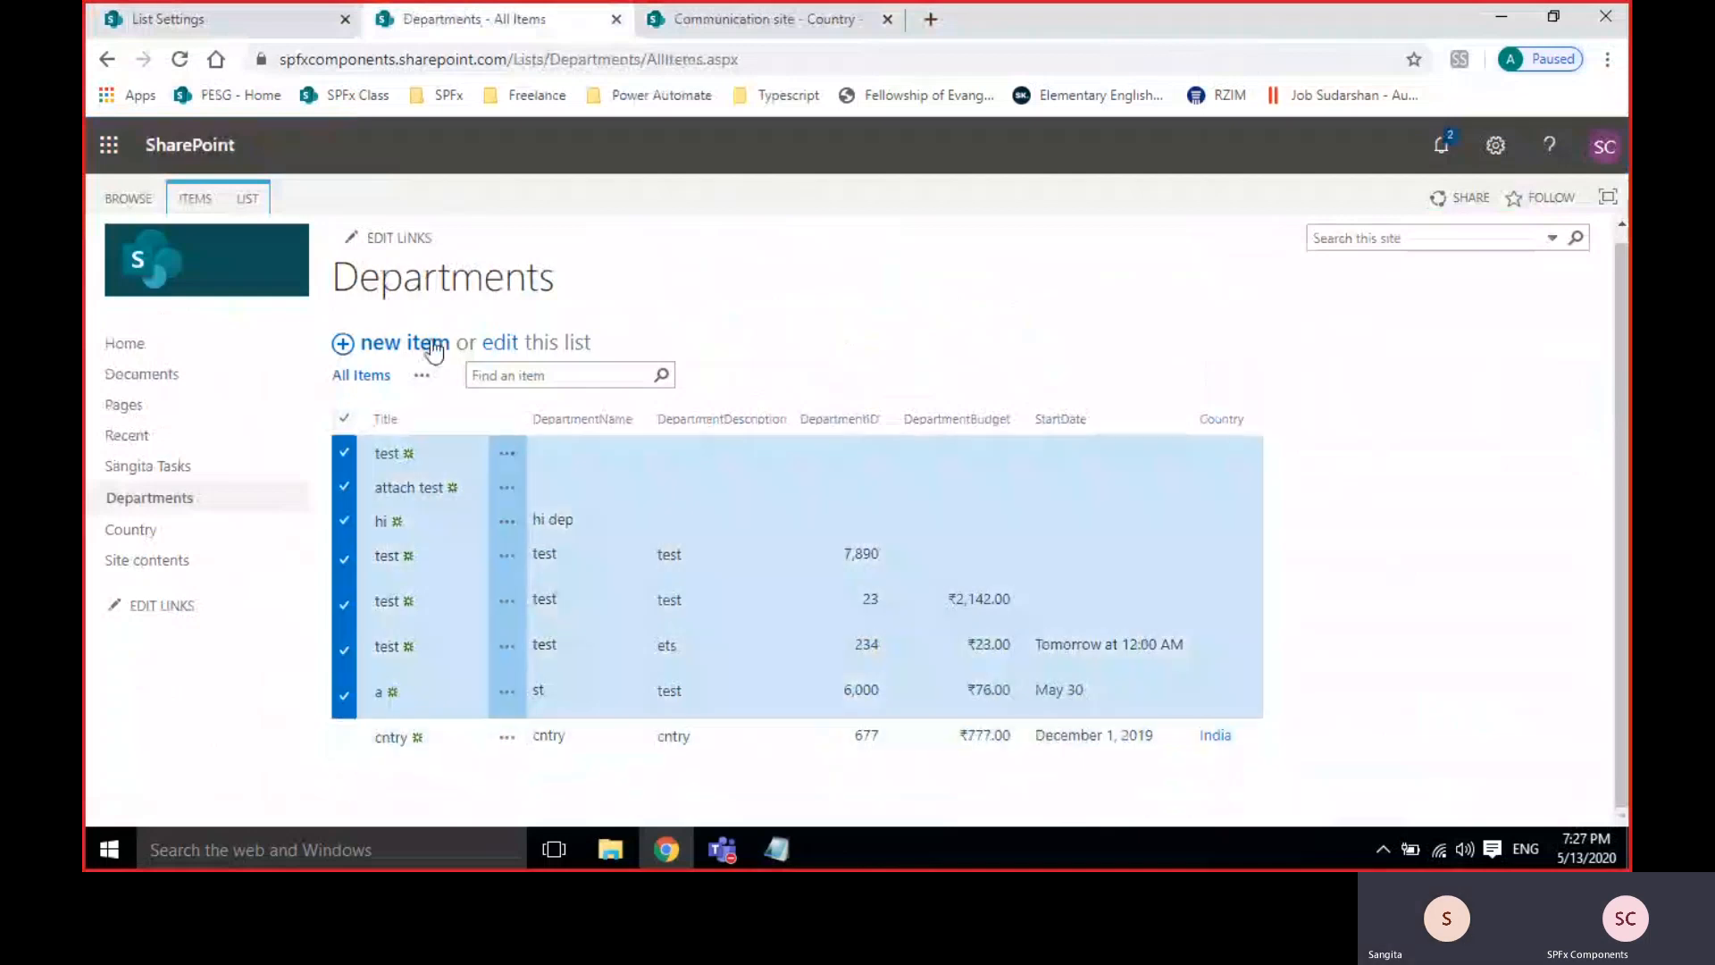
click(196, 199)
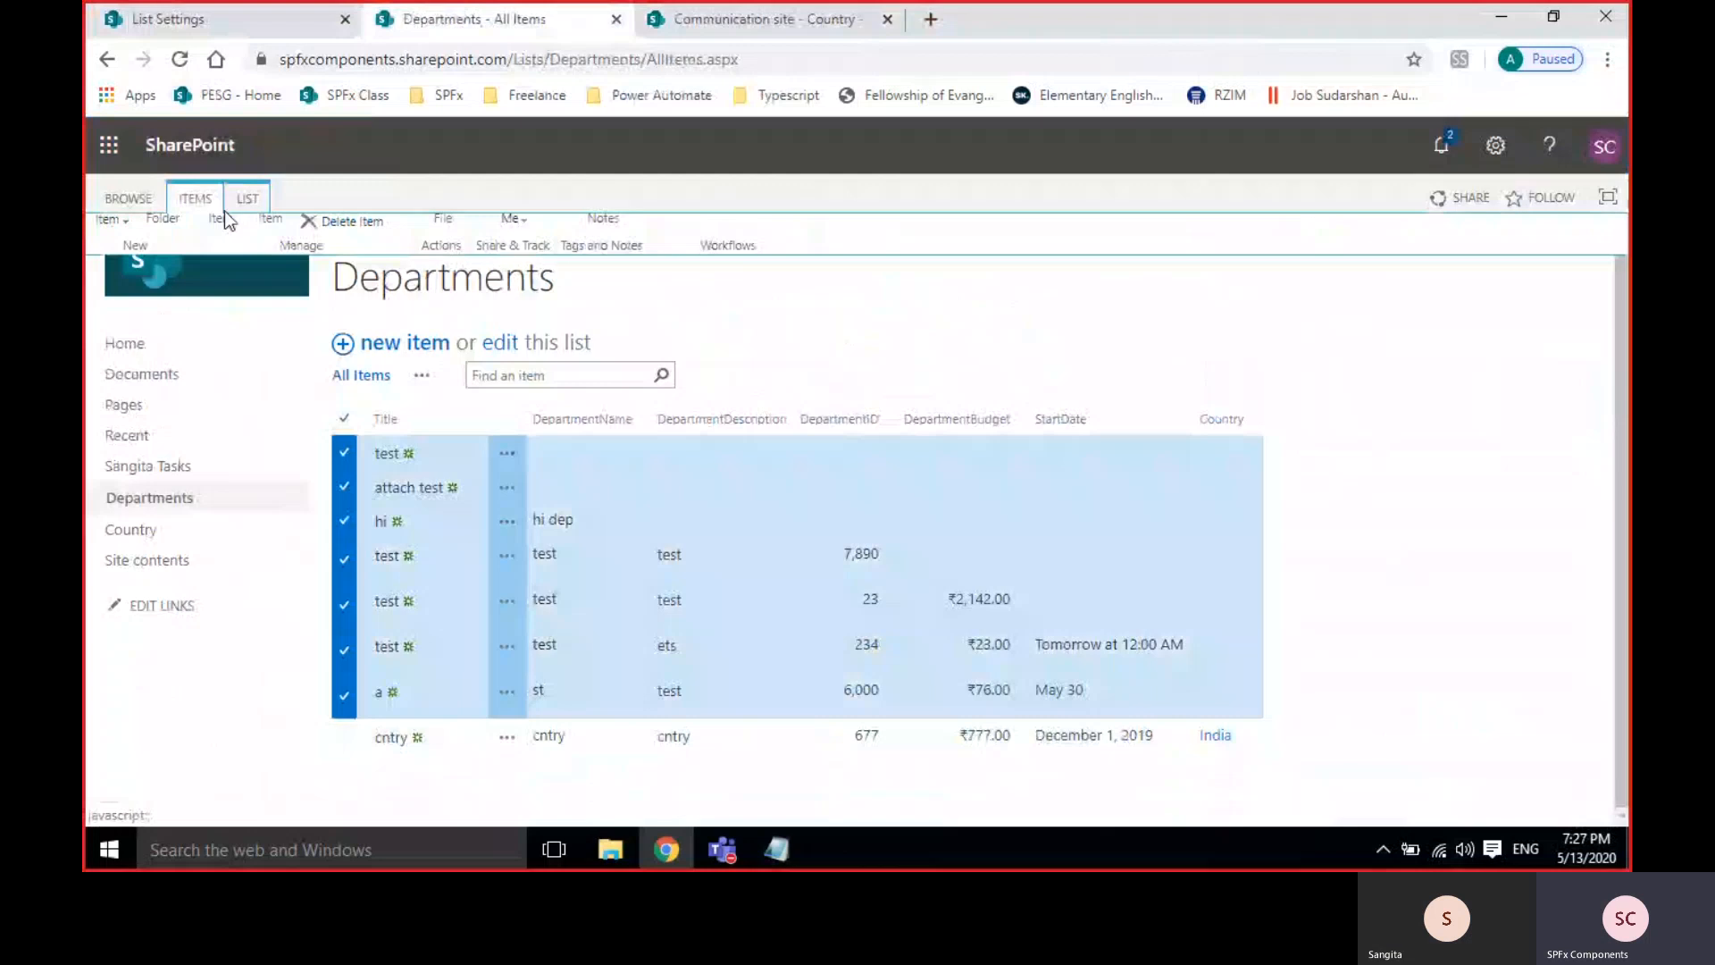
click(326, 288)
click(968, 217)
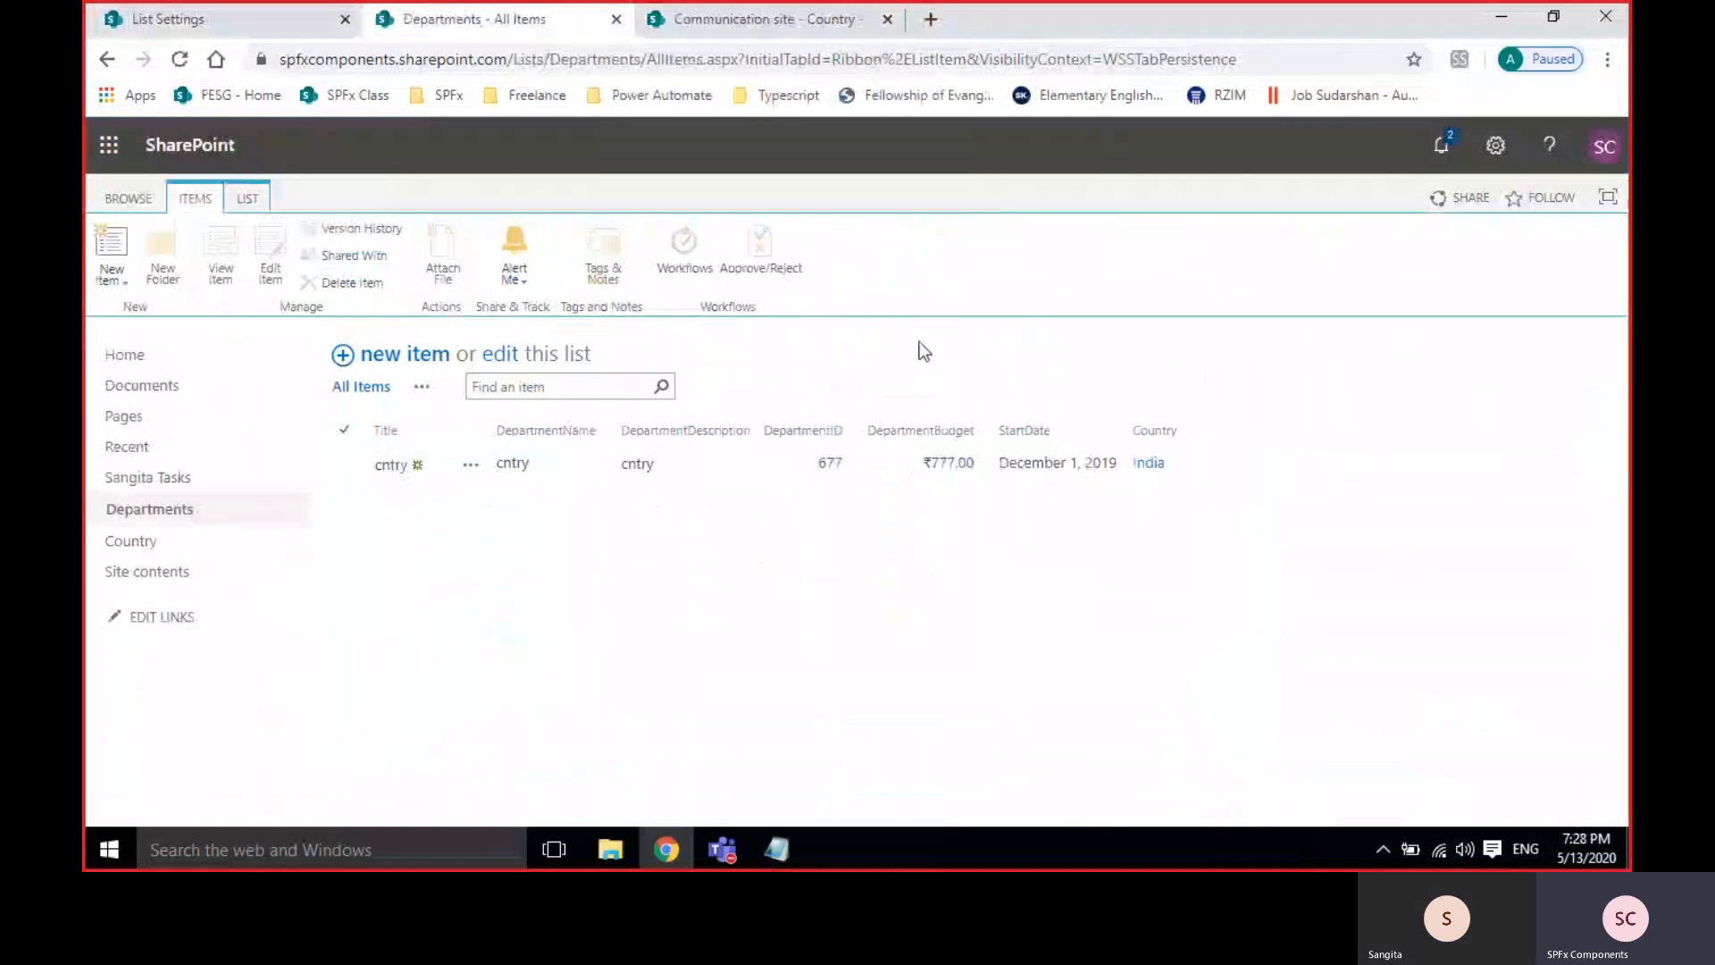
Create a Yes/No column named MaritalStatus in the Departments list.
click(165, 19)
scroll(758, 556, down, 15)
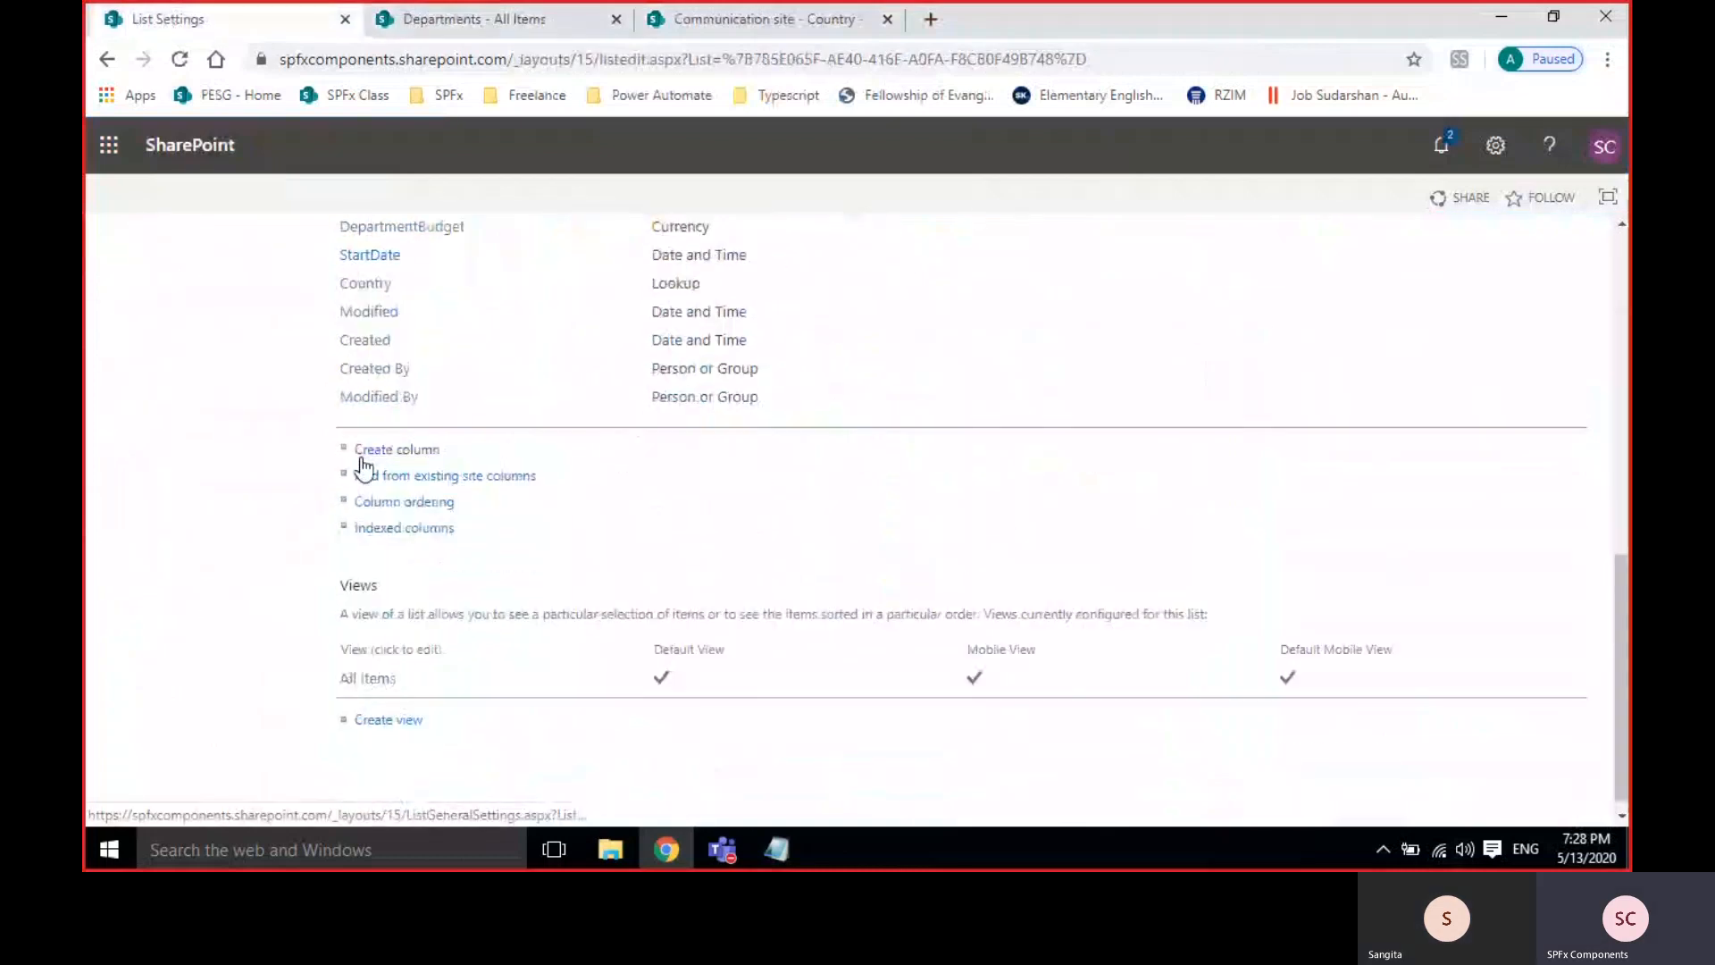
click(363, 455)
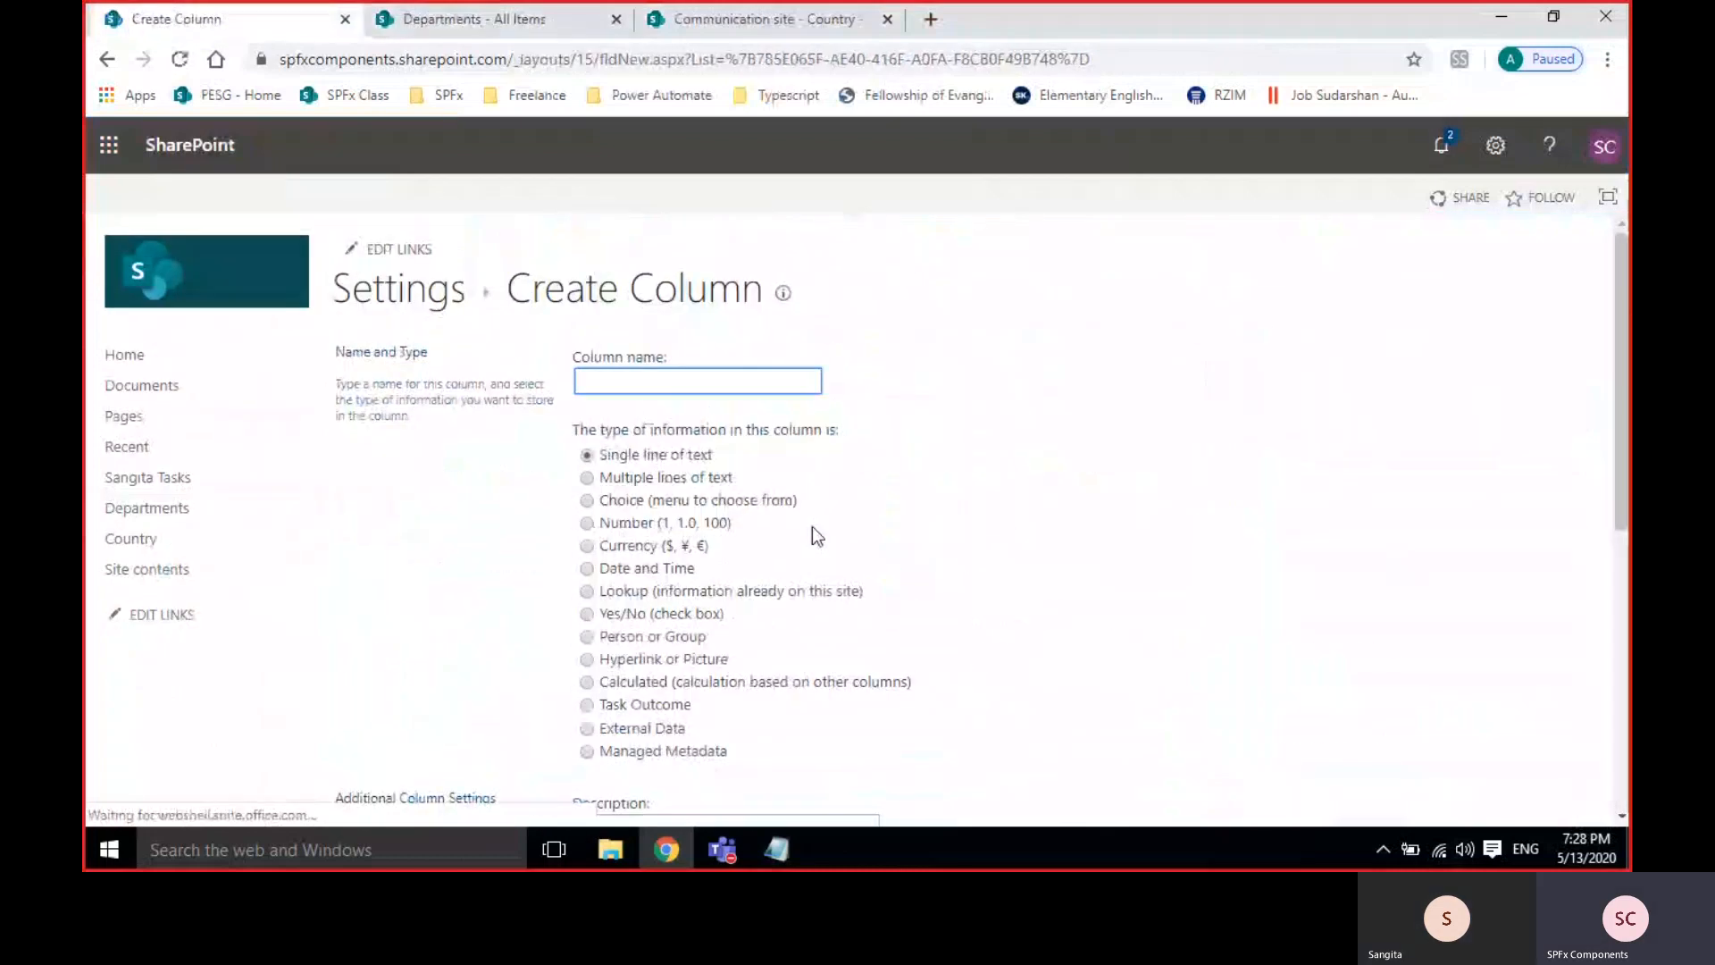
click(639, 613)
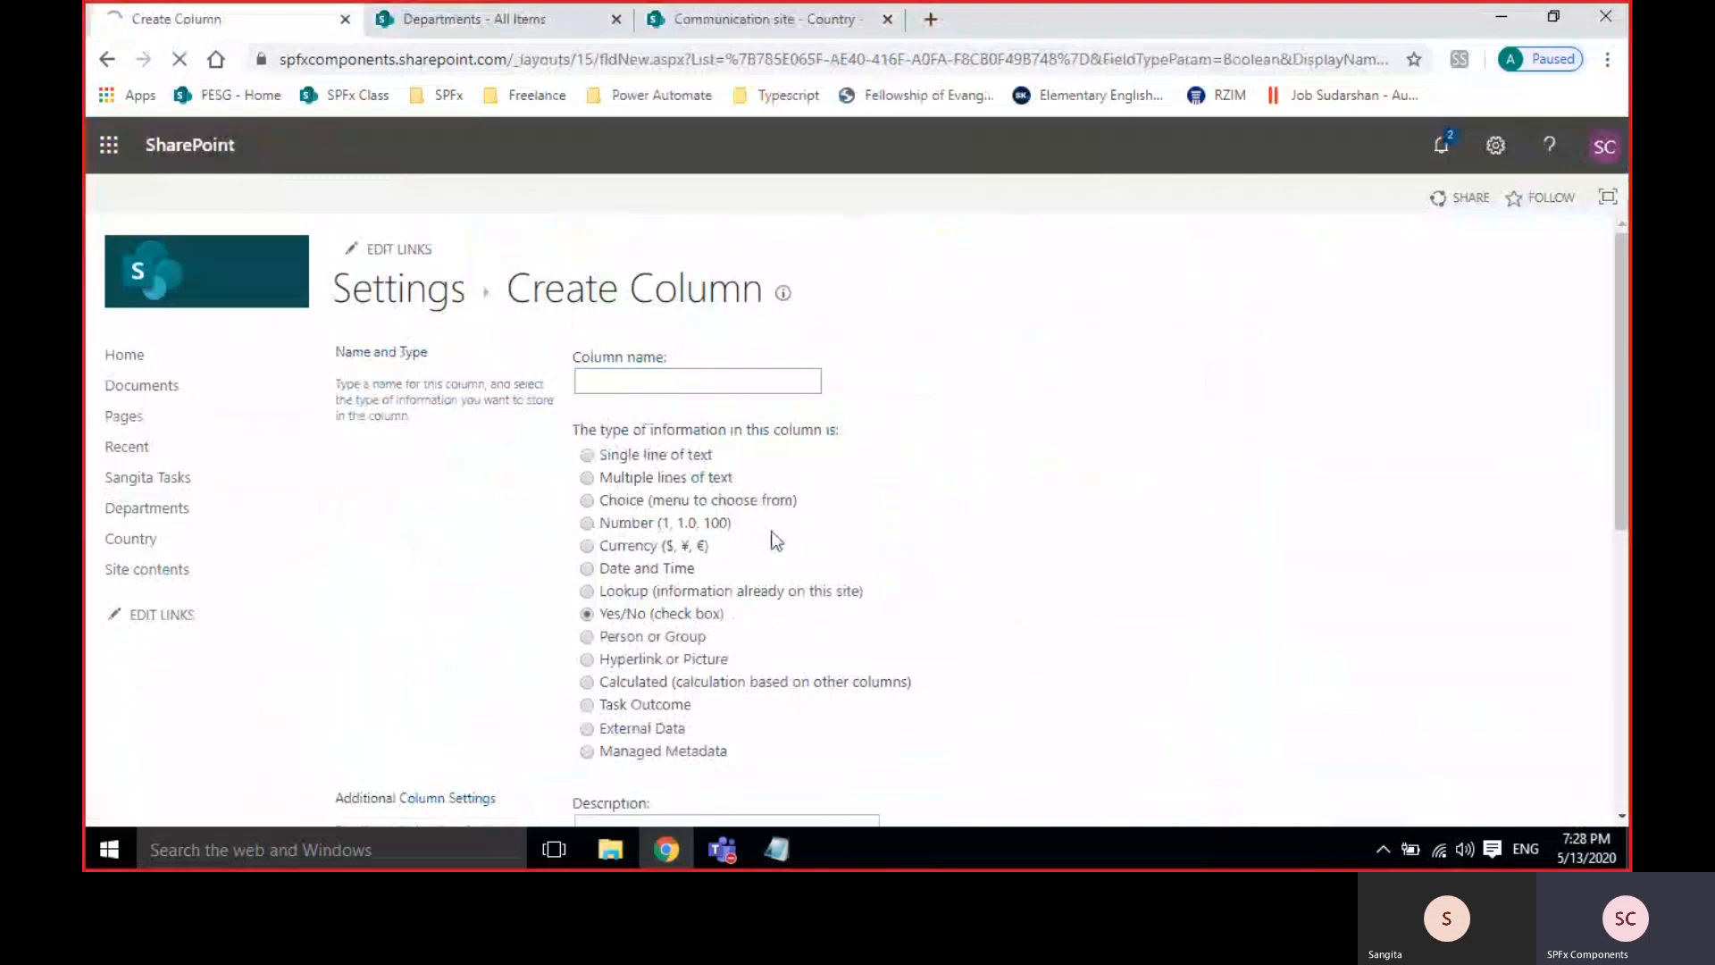
click(620, 381)
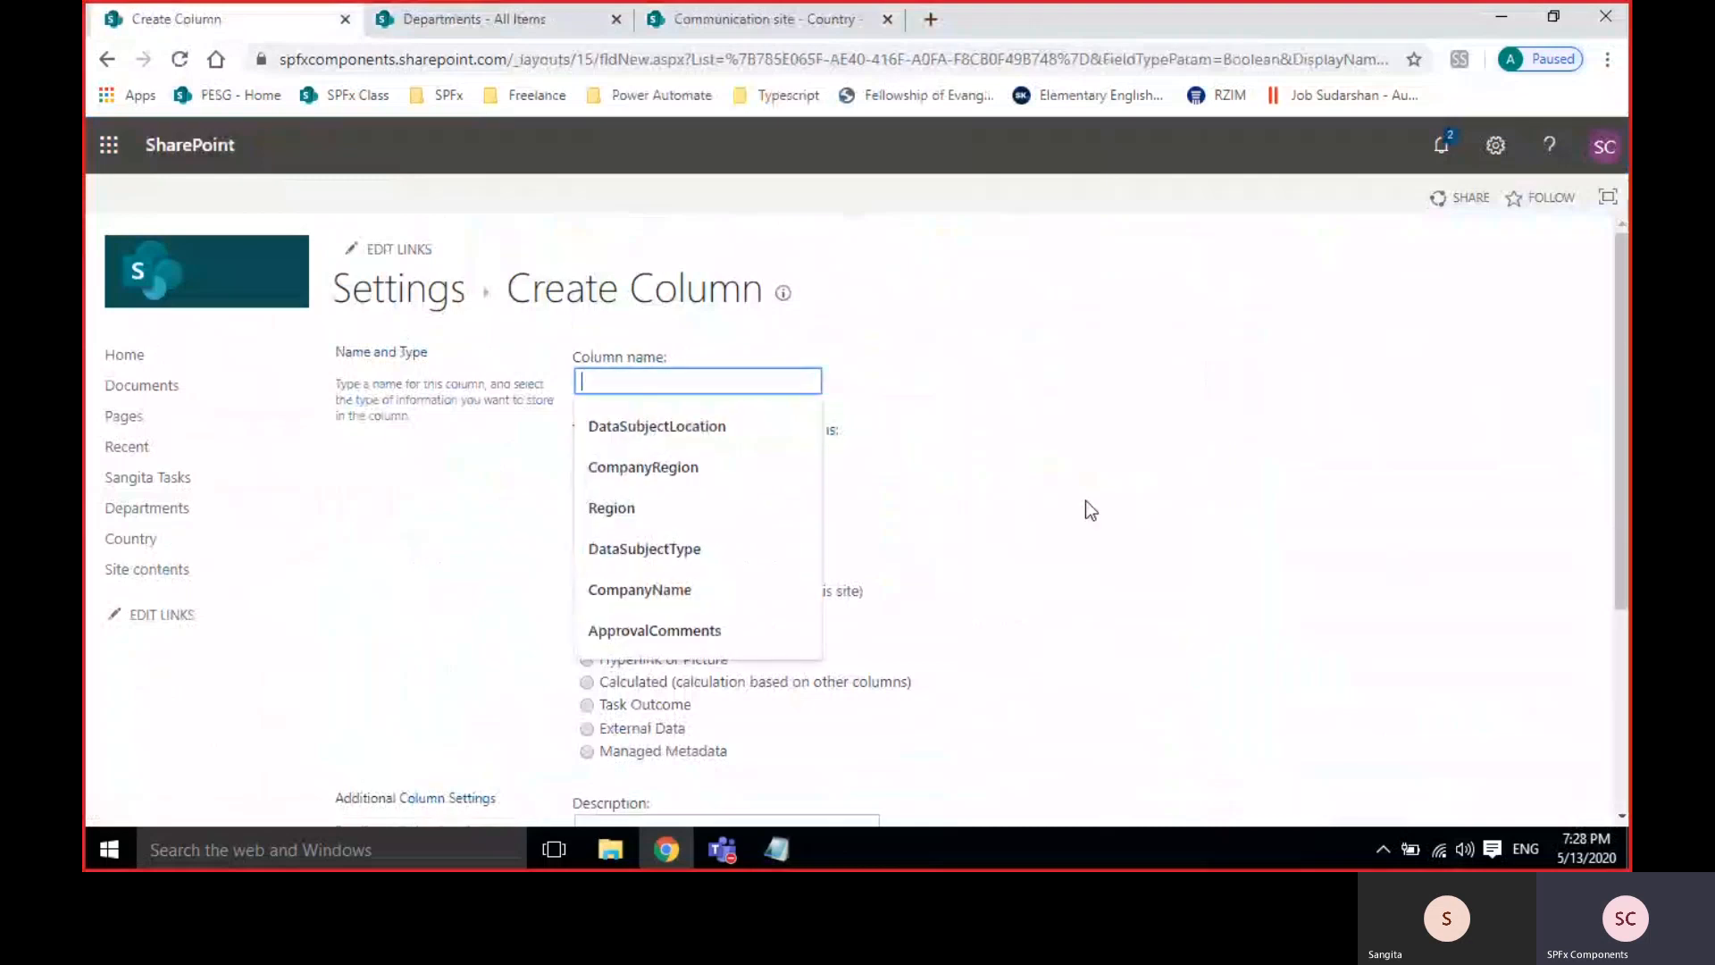
text(Mari)
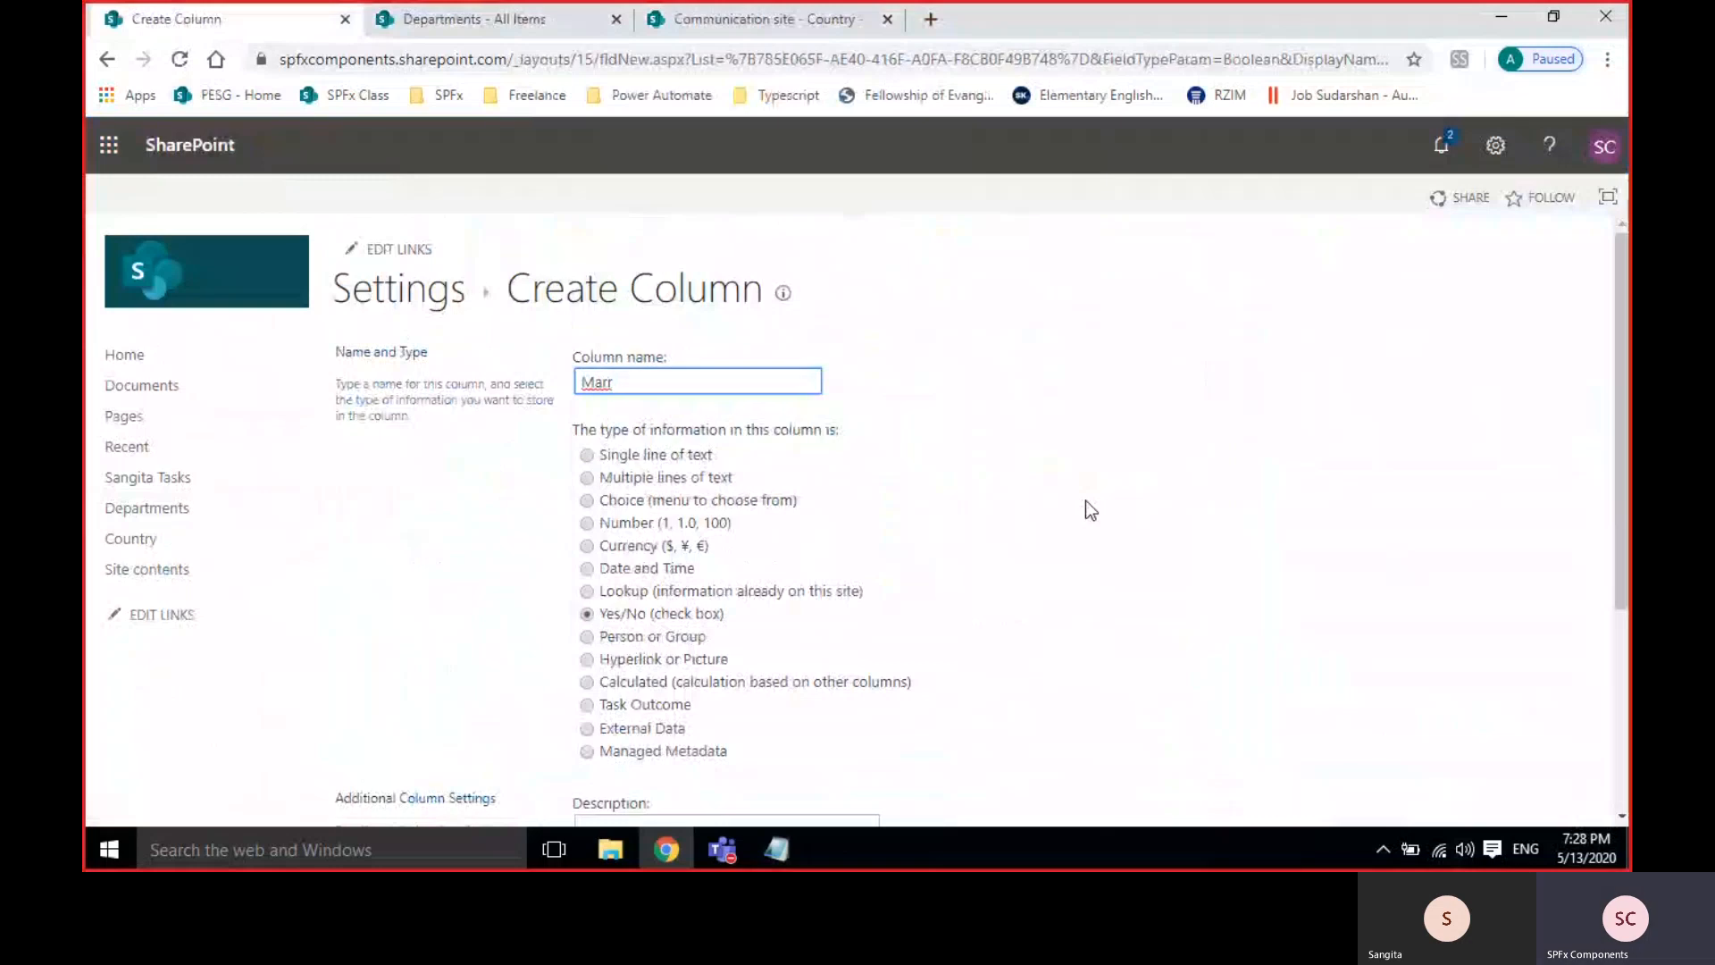
text(t)
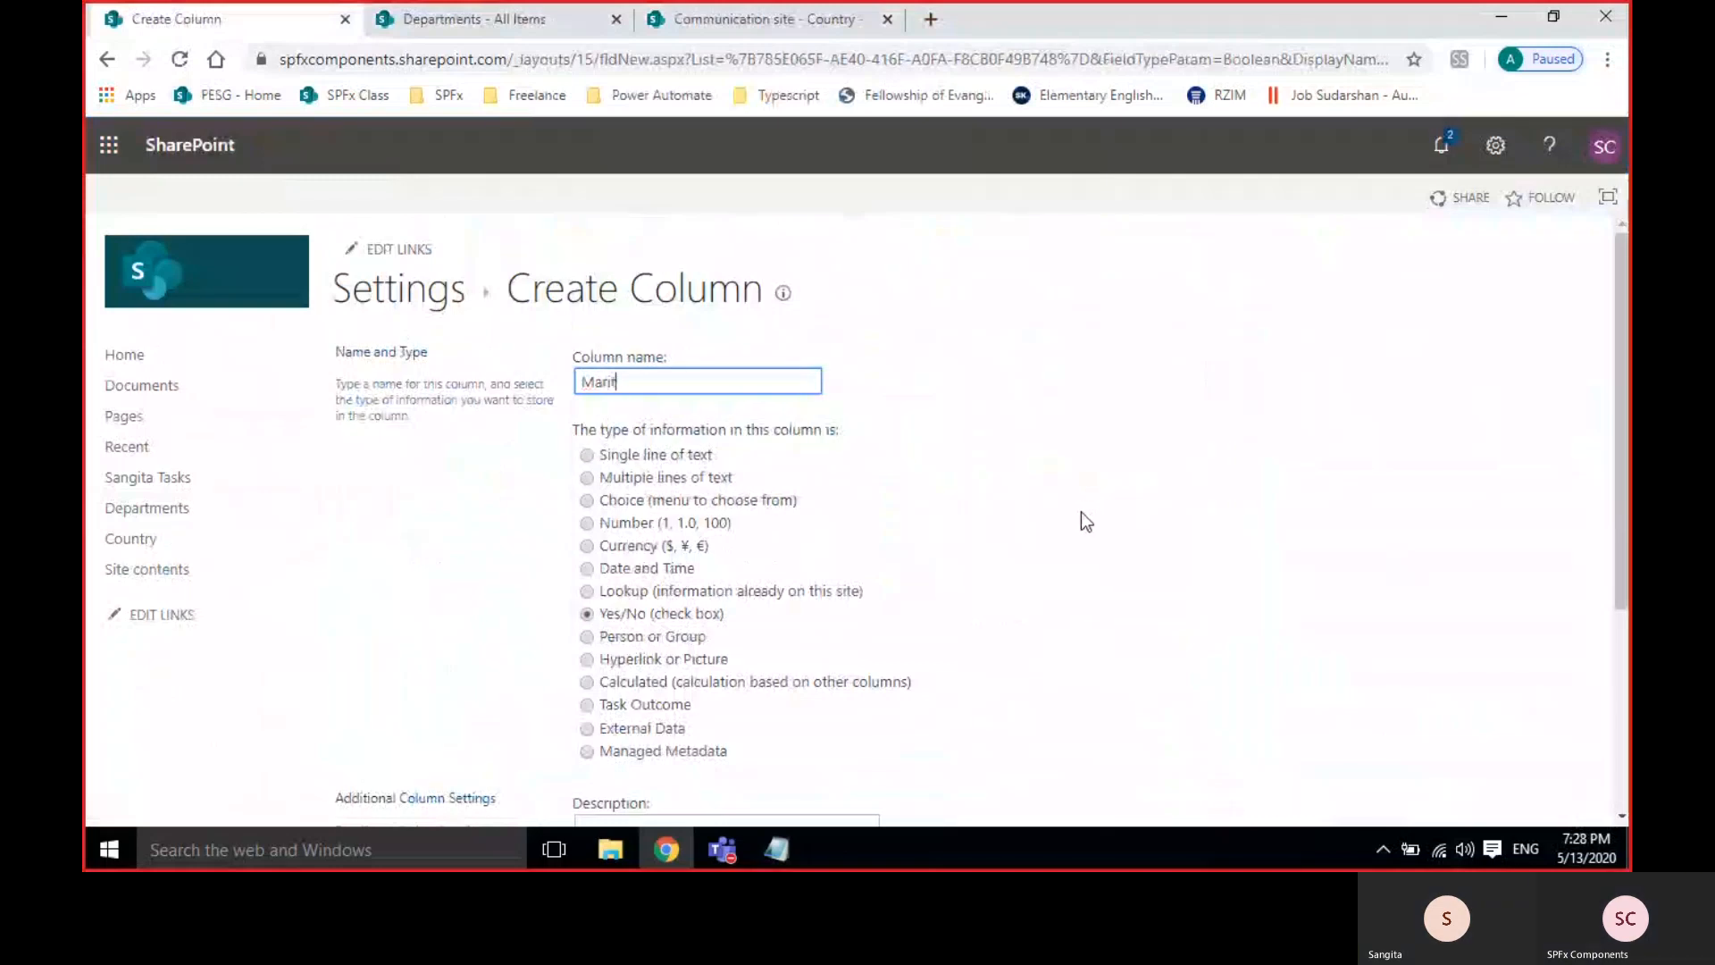
text(alStatus)
scroll(929, 522, down, 3)
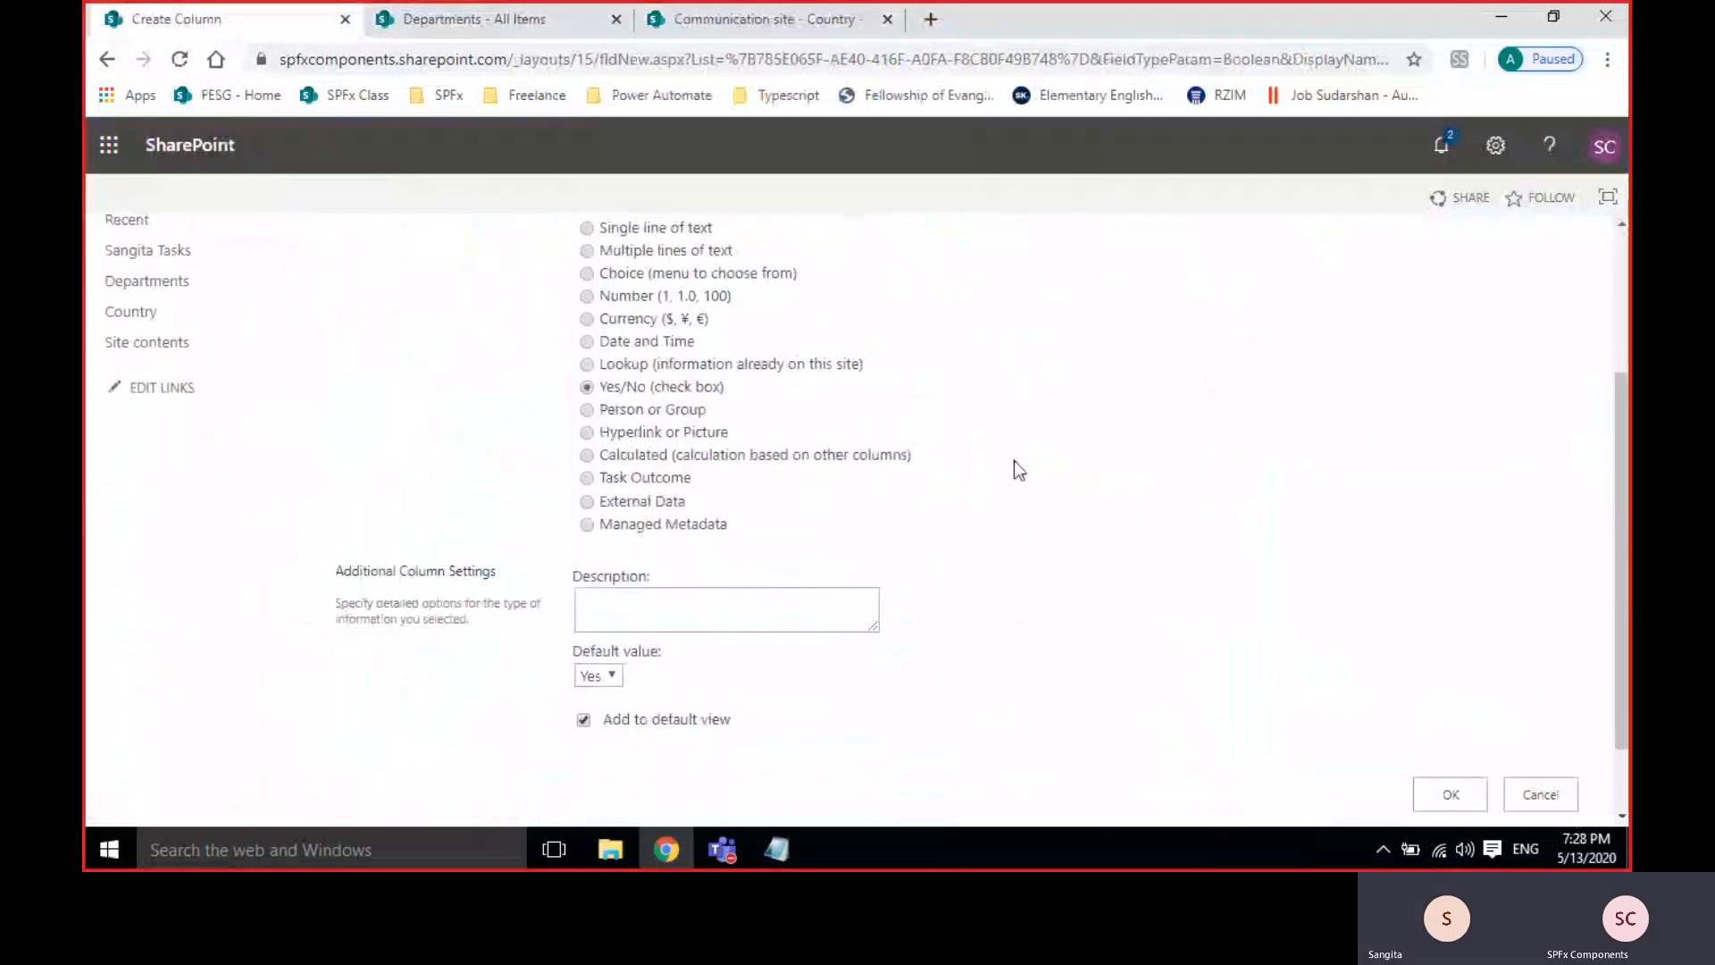
click(1448, 794)
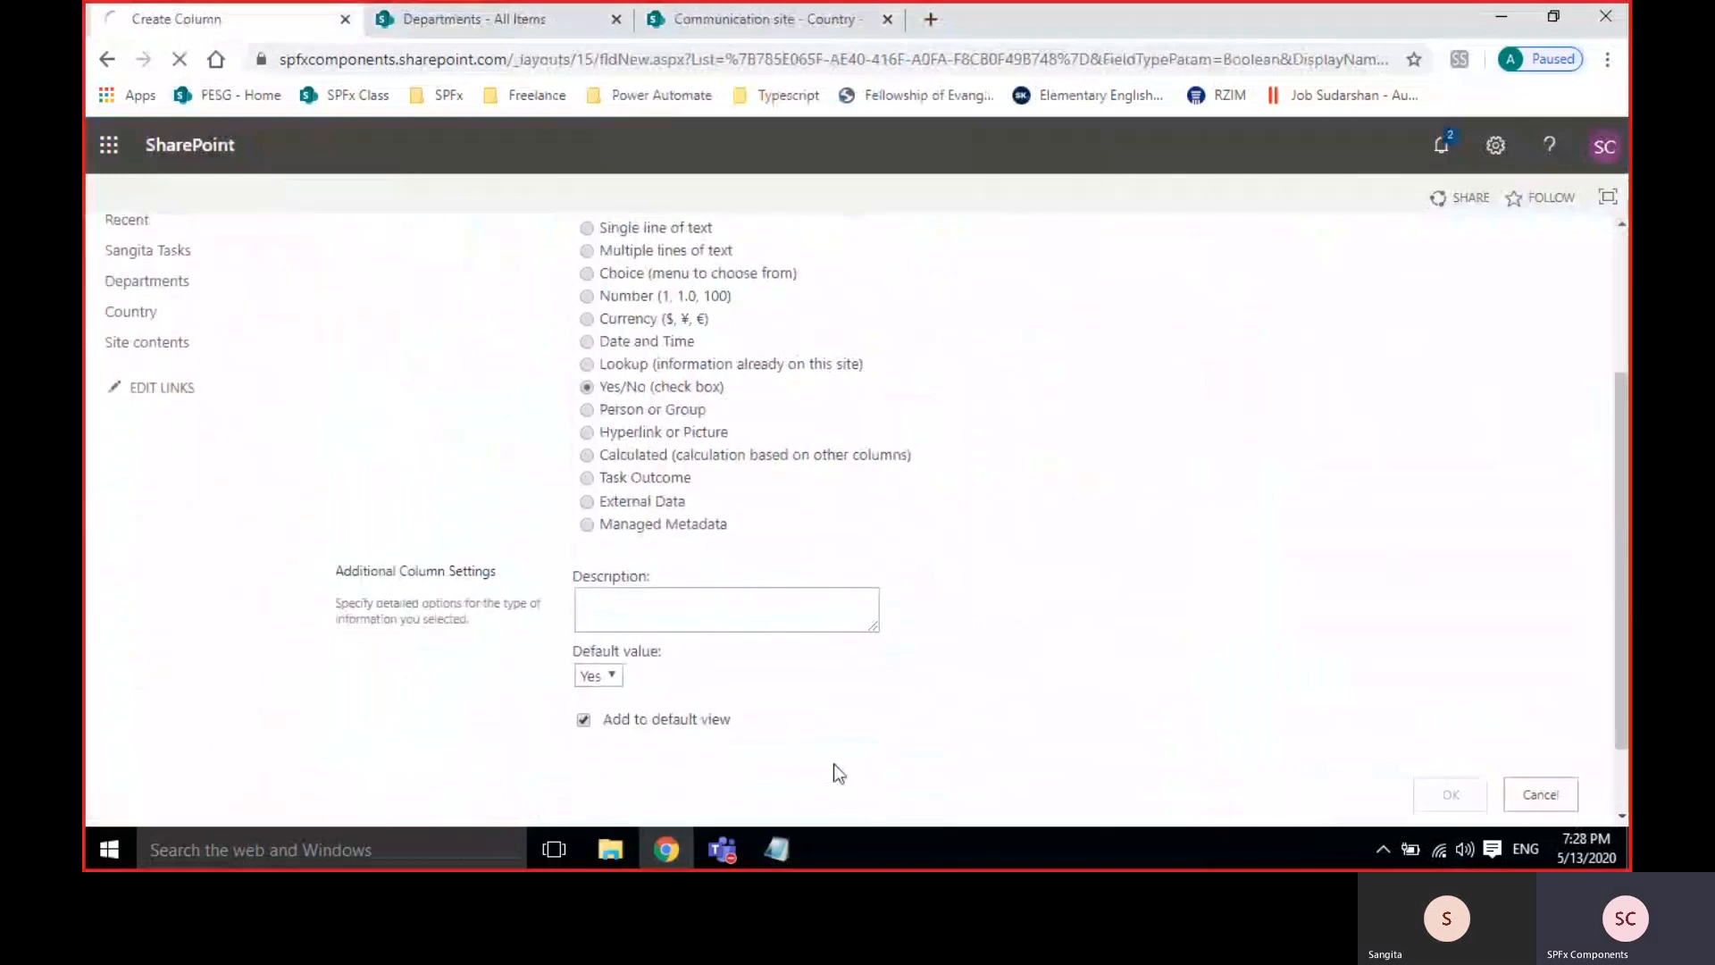
Change the MaritalStatus column's default value to No.
click(468, 29)
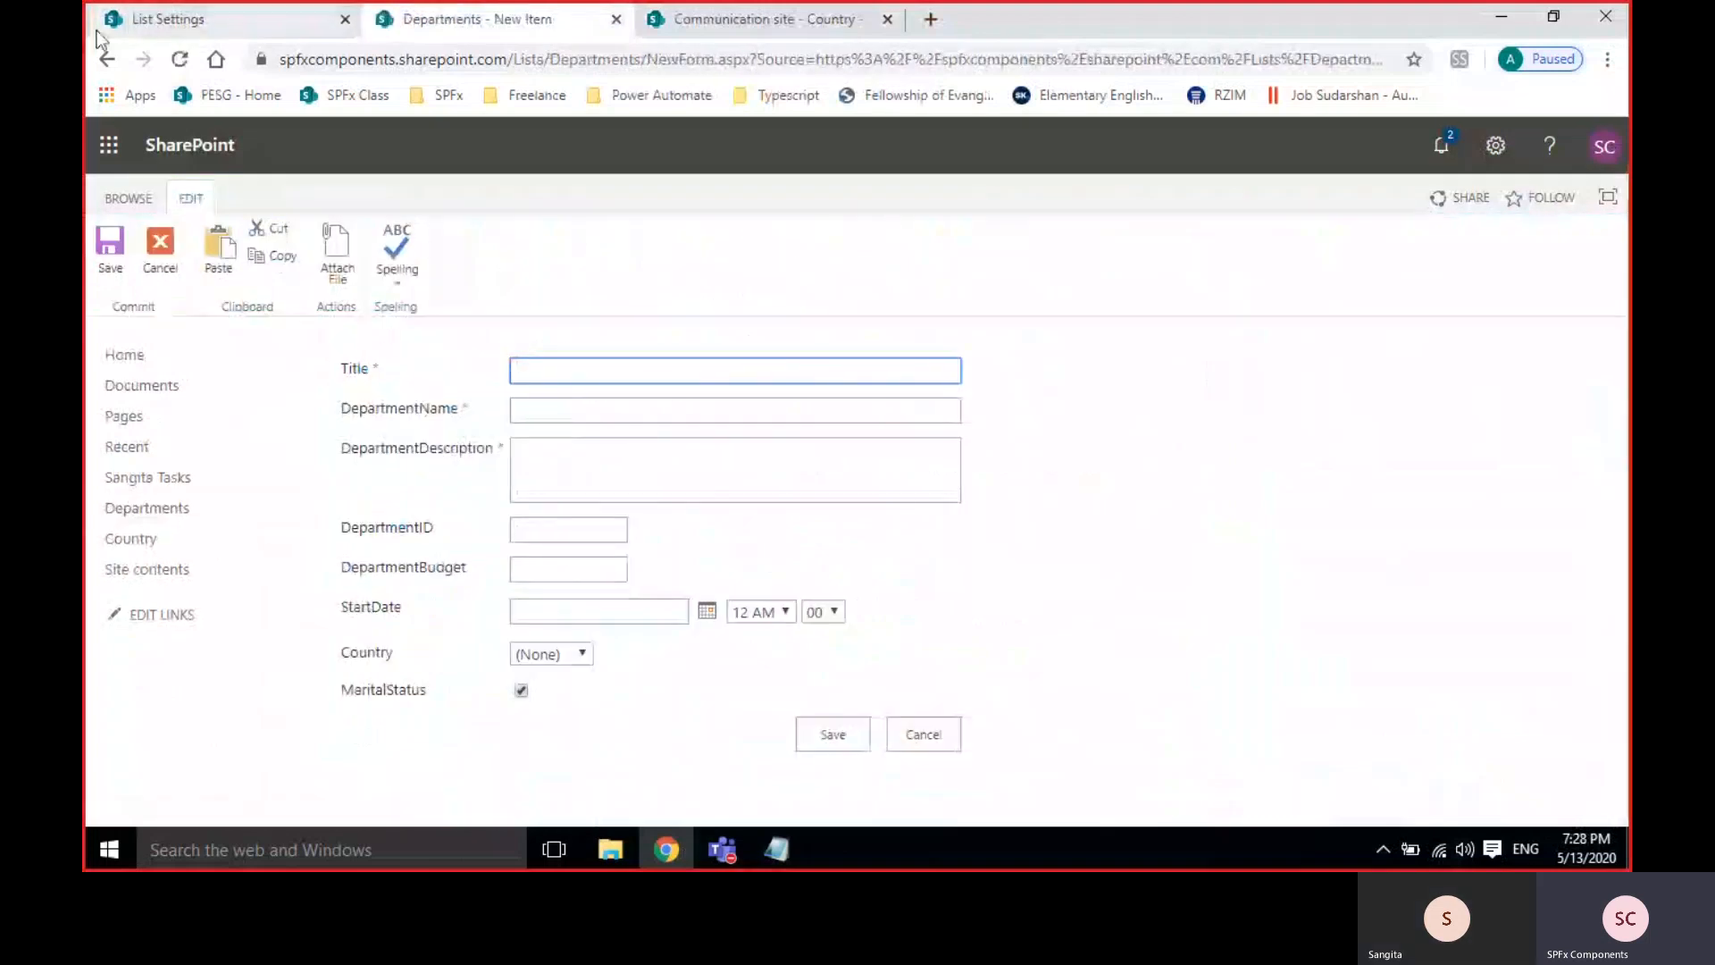
click(223, 19)
scroll(373, 661, down, 5)
scroll(376, 663, down, 3)
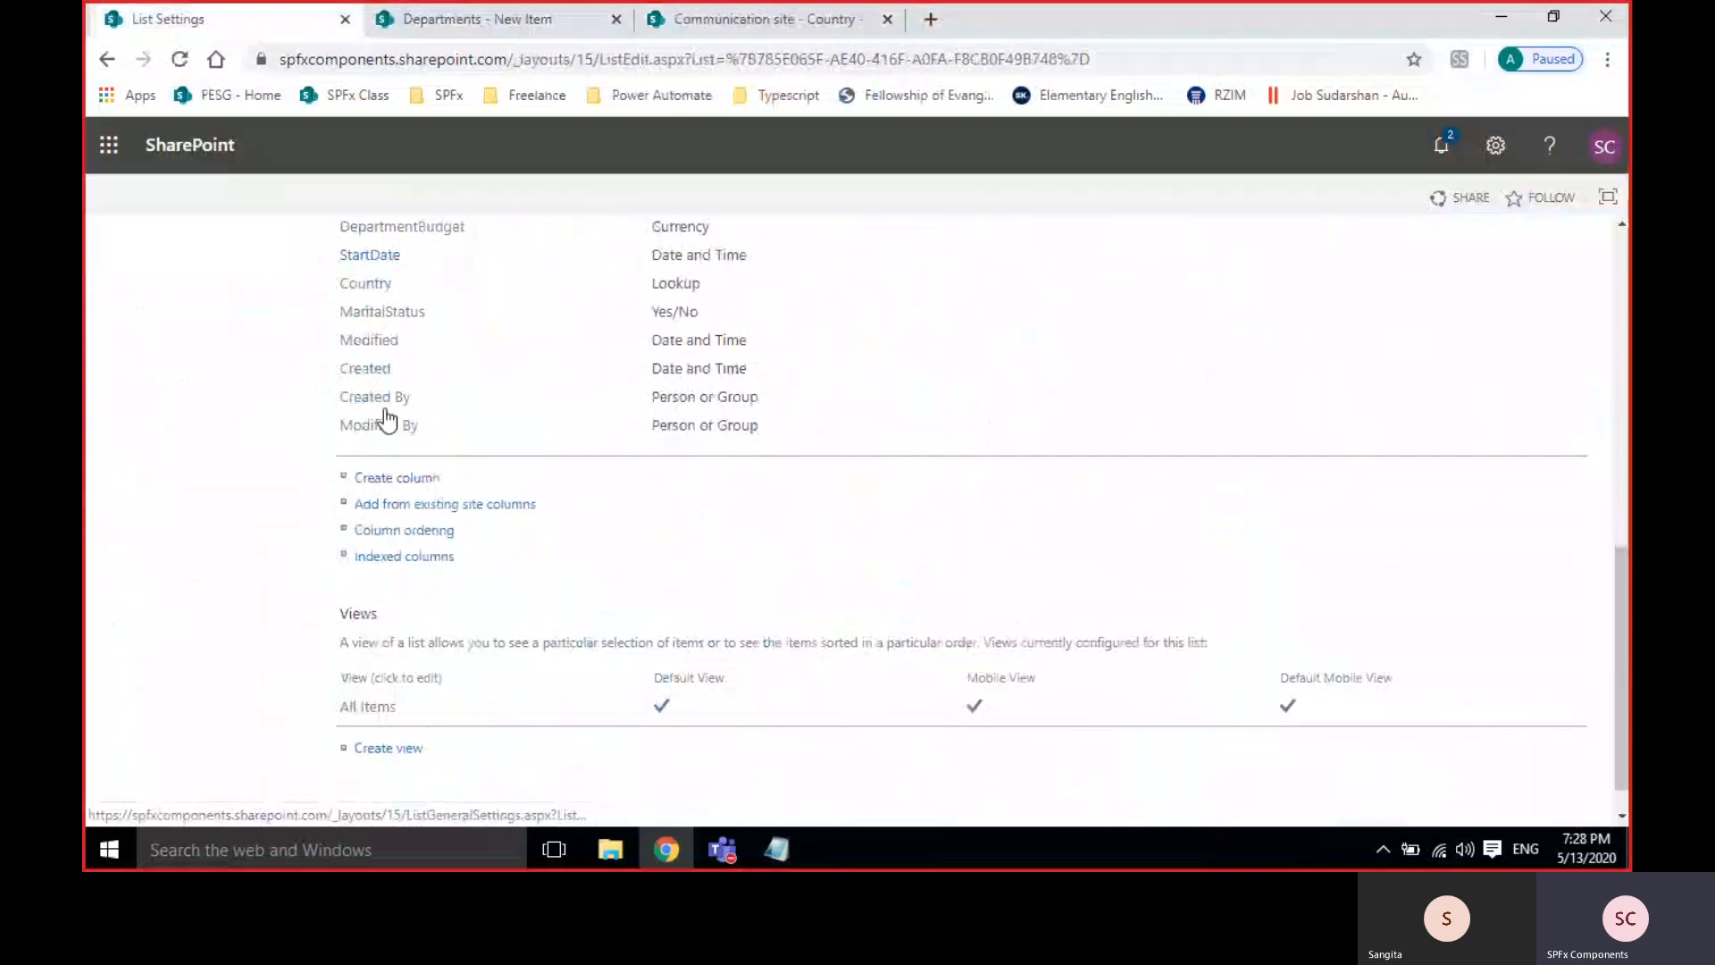
click(379, 315)
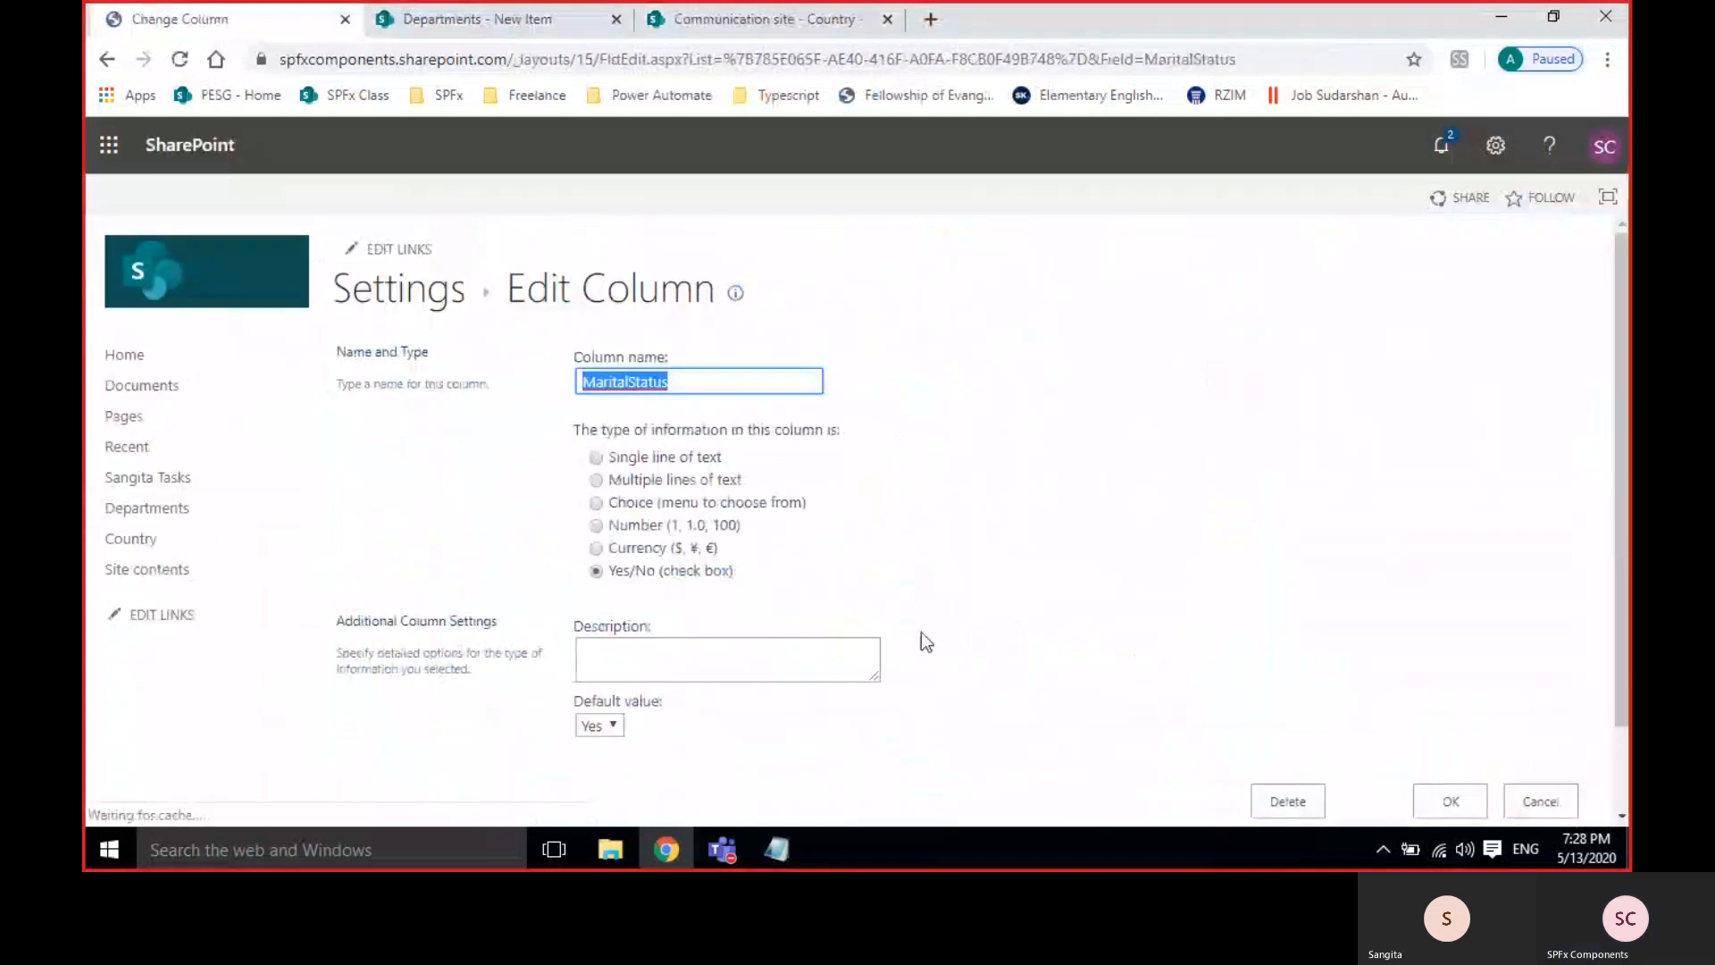
click(592, 625)
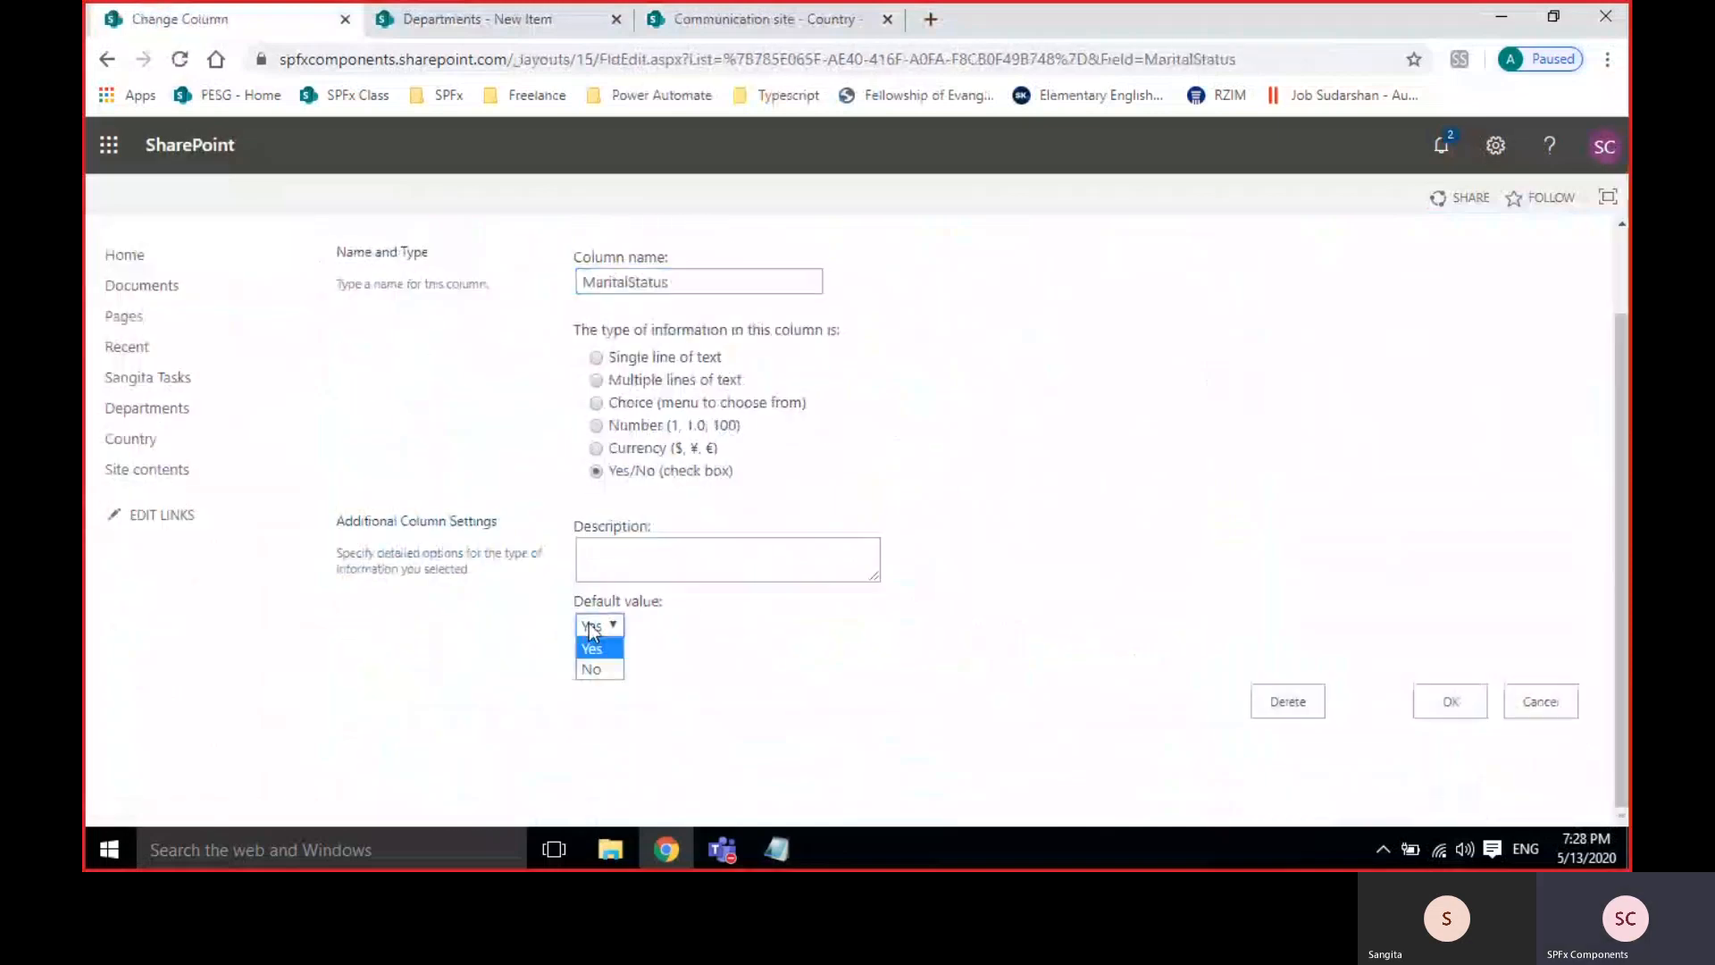
click(590, 672)
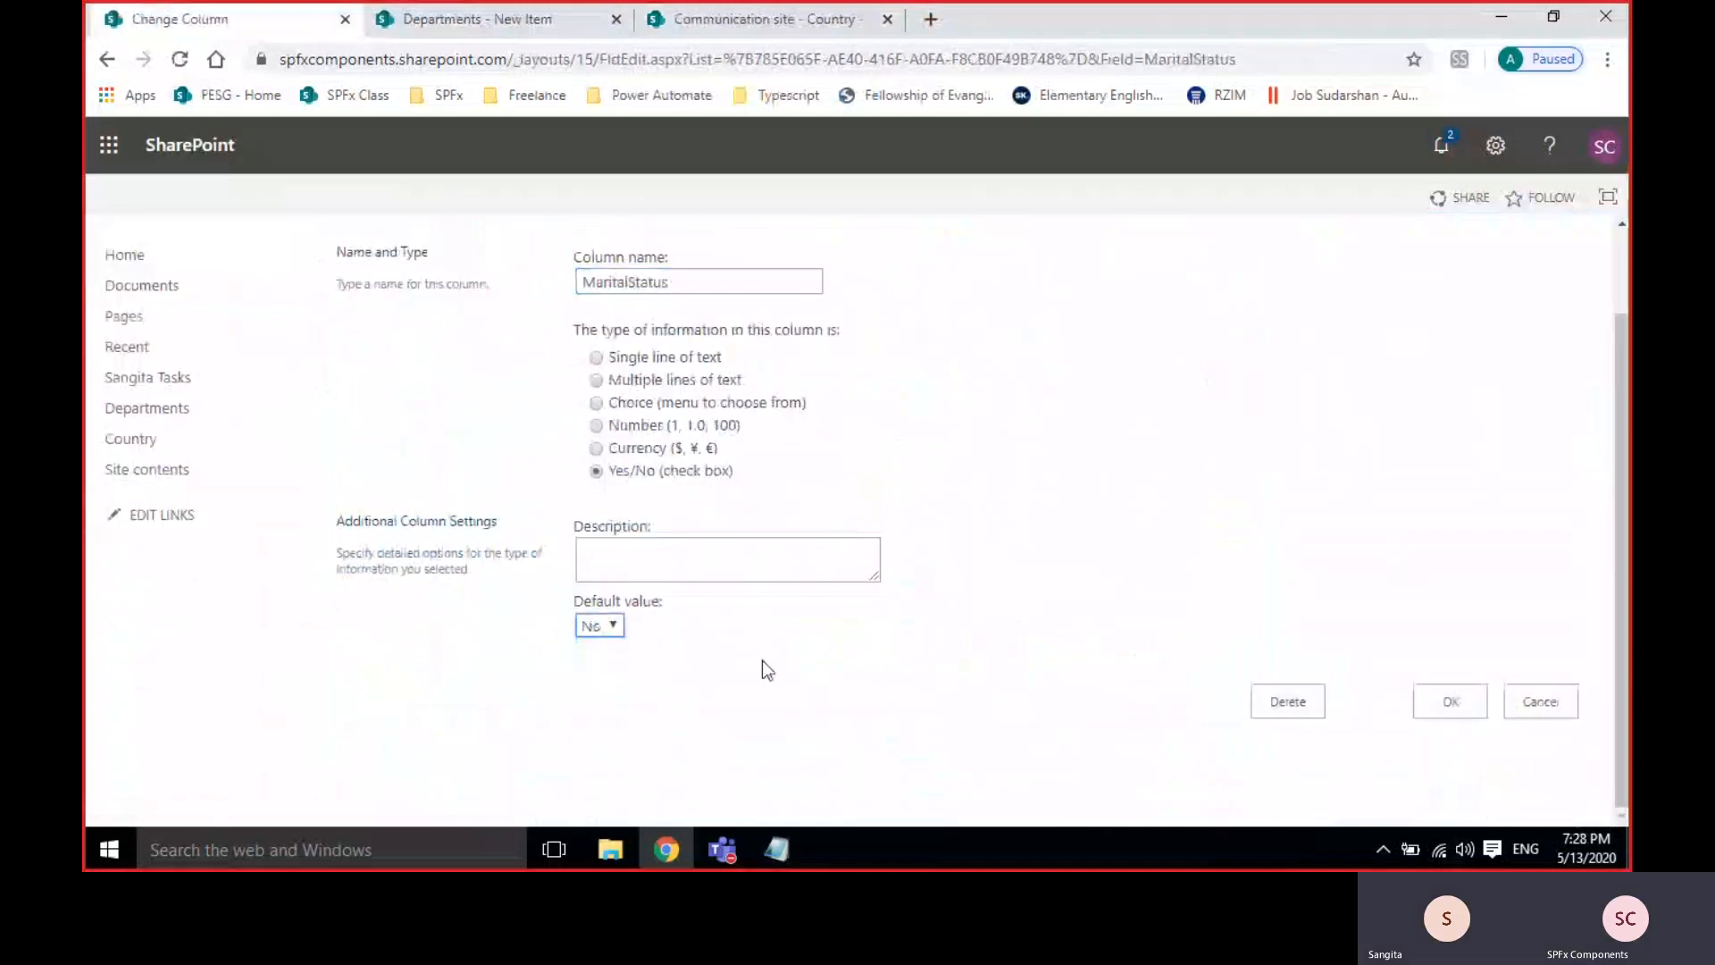
click(1465, 702)
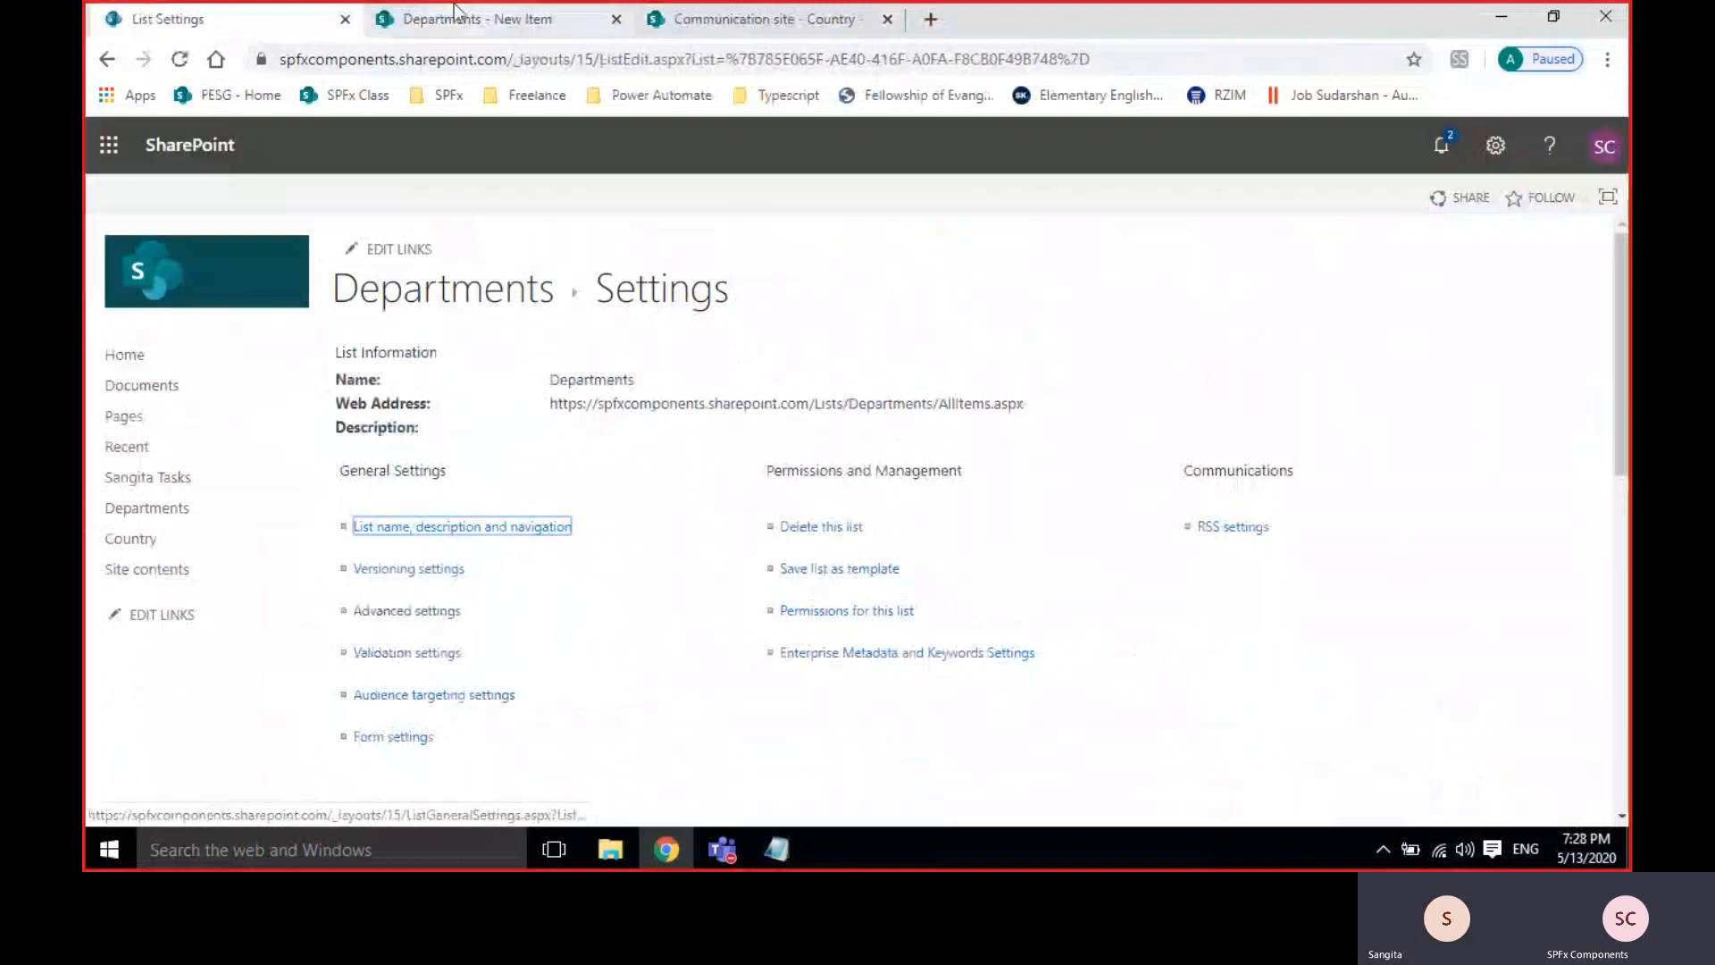
click(455, 13)
Reload the new item form, fill Title, DepartmentName and DepartmentDescription with 'test', and enter the ID.
click(179, 61)
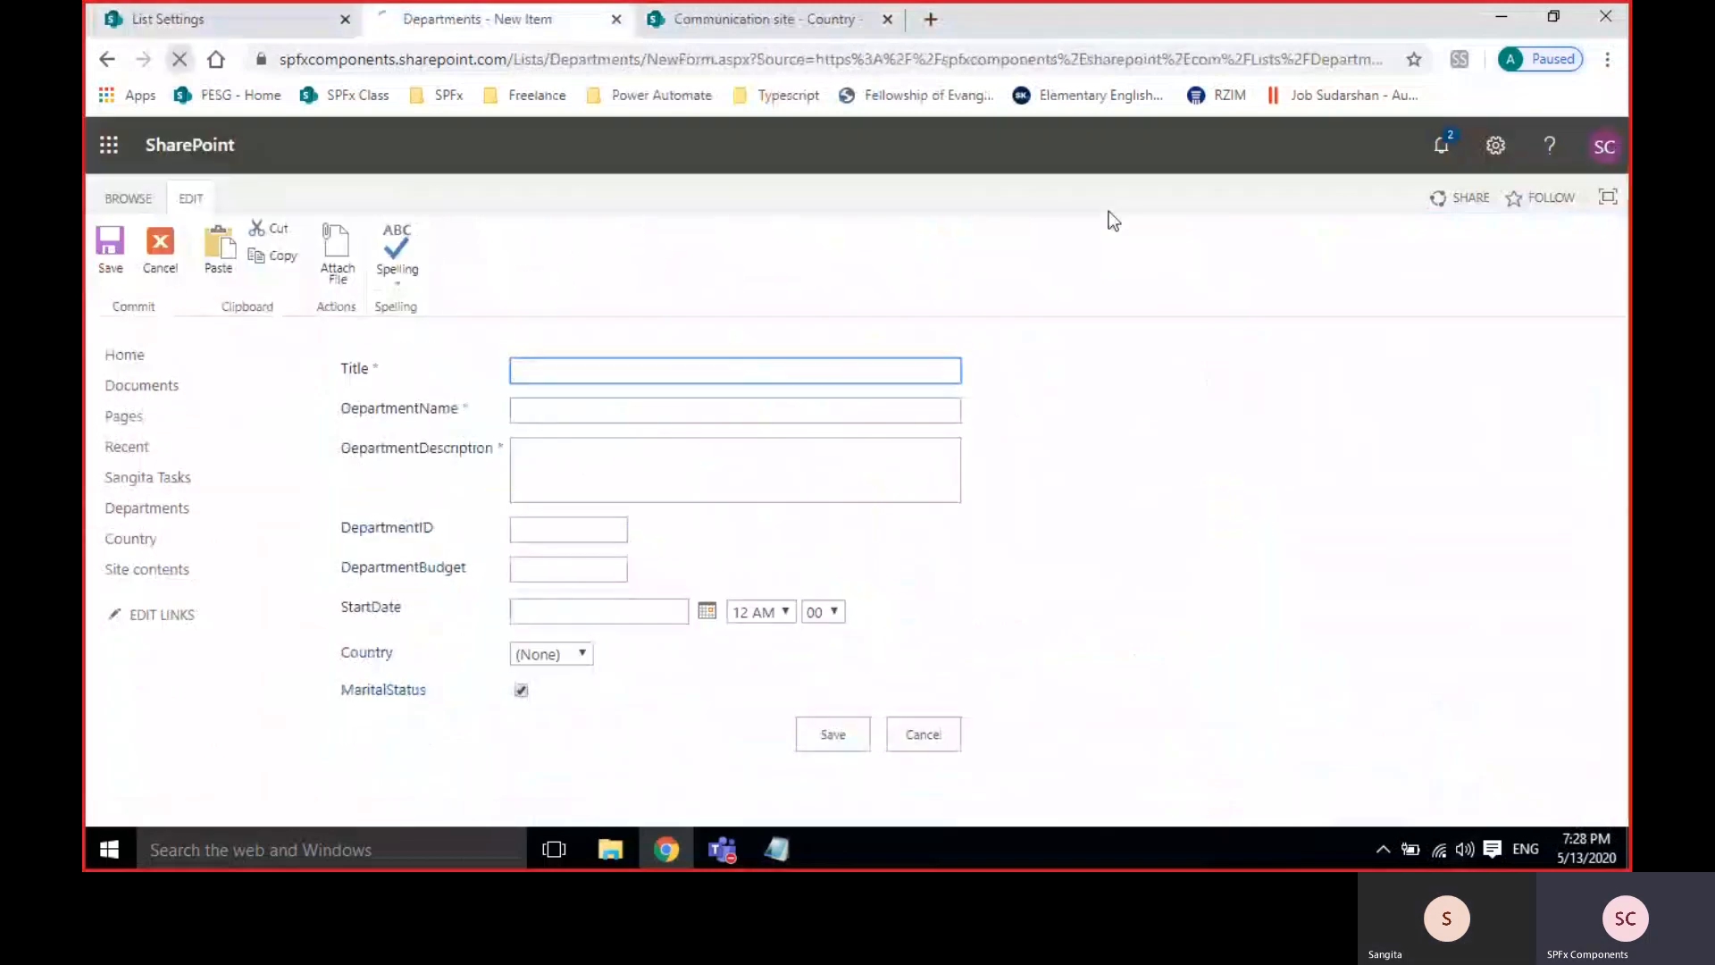
click(585, 374)
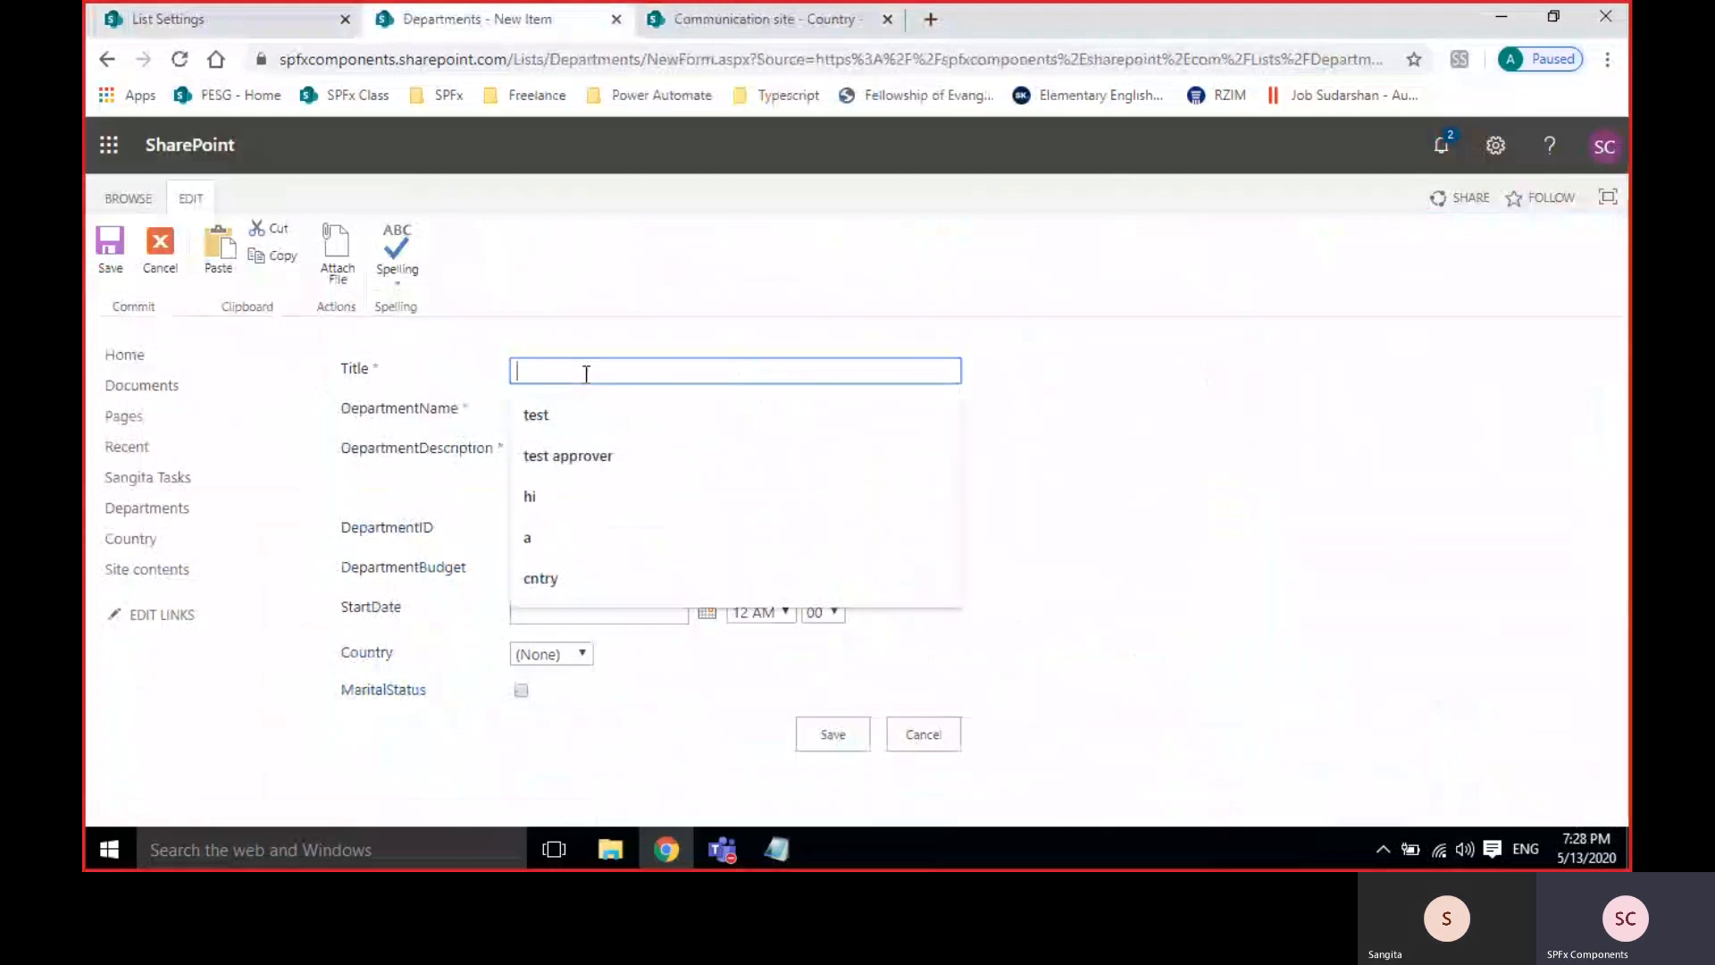
click(573, 411)
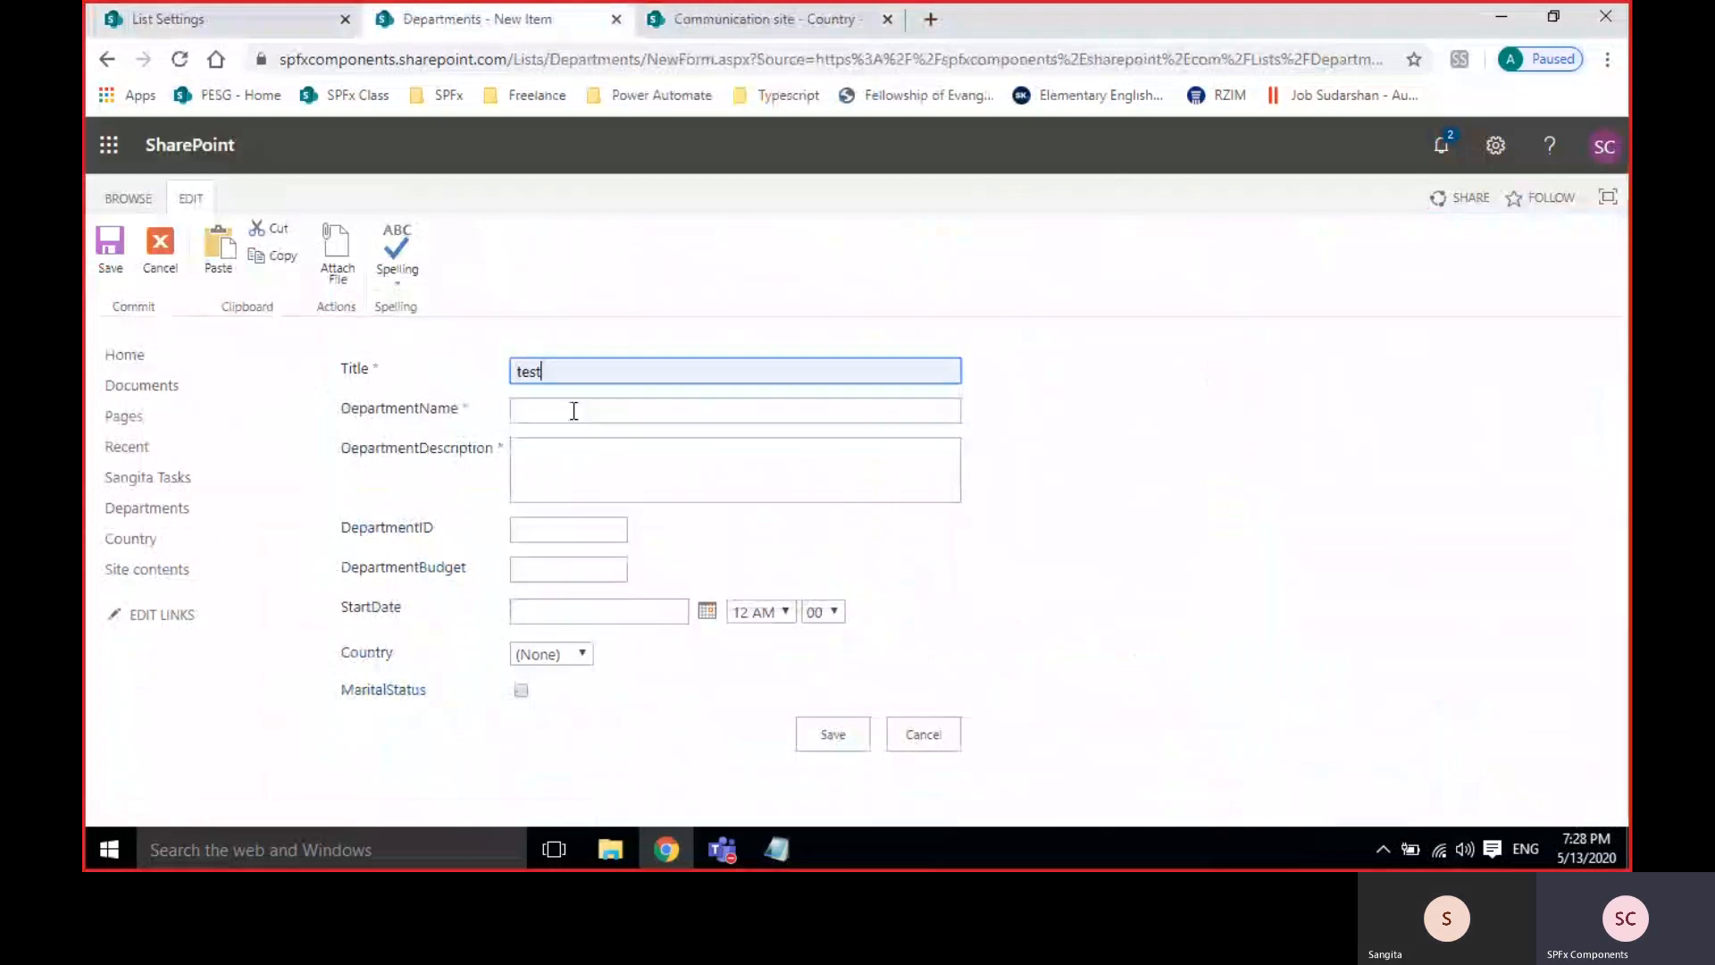
click(573, 411)
click(574, 451)
click(573, 486)
text(tes)
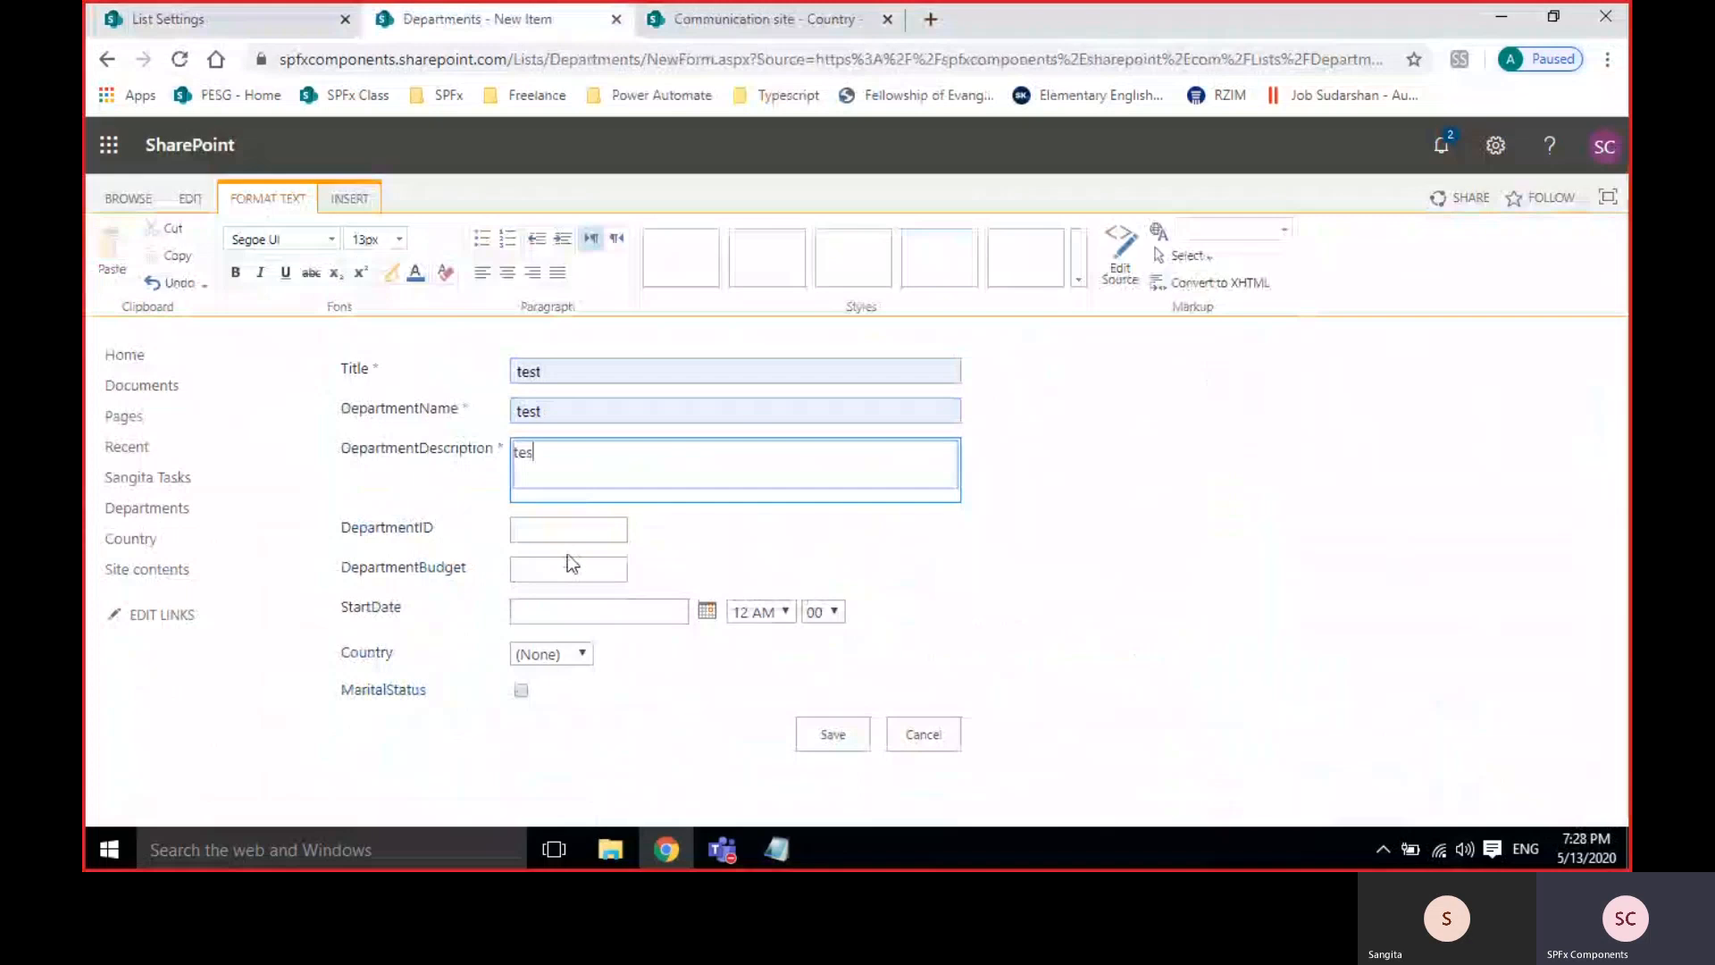
text(t)
click(568, 536)
text(3434)
Set budget 3434, start date April 29, 2020 and country China, then save.
click(584, 573)
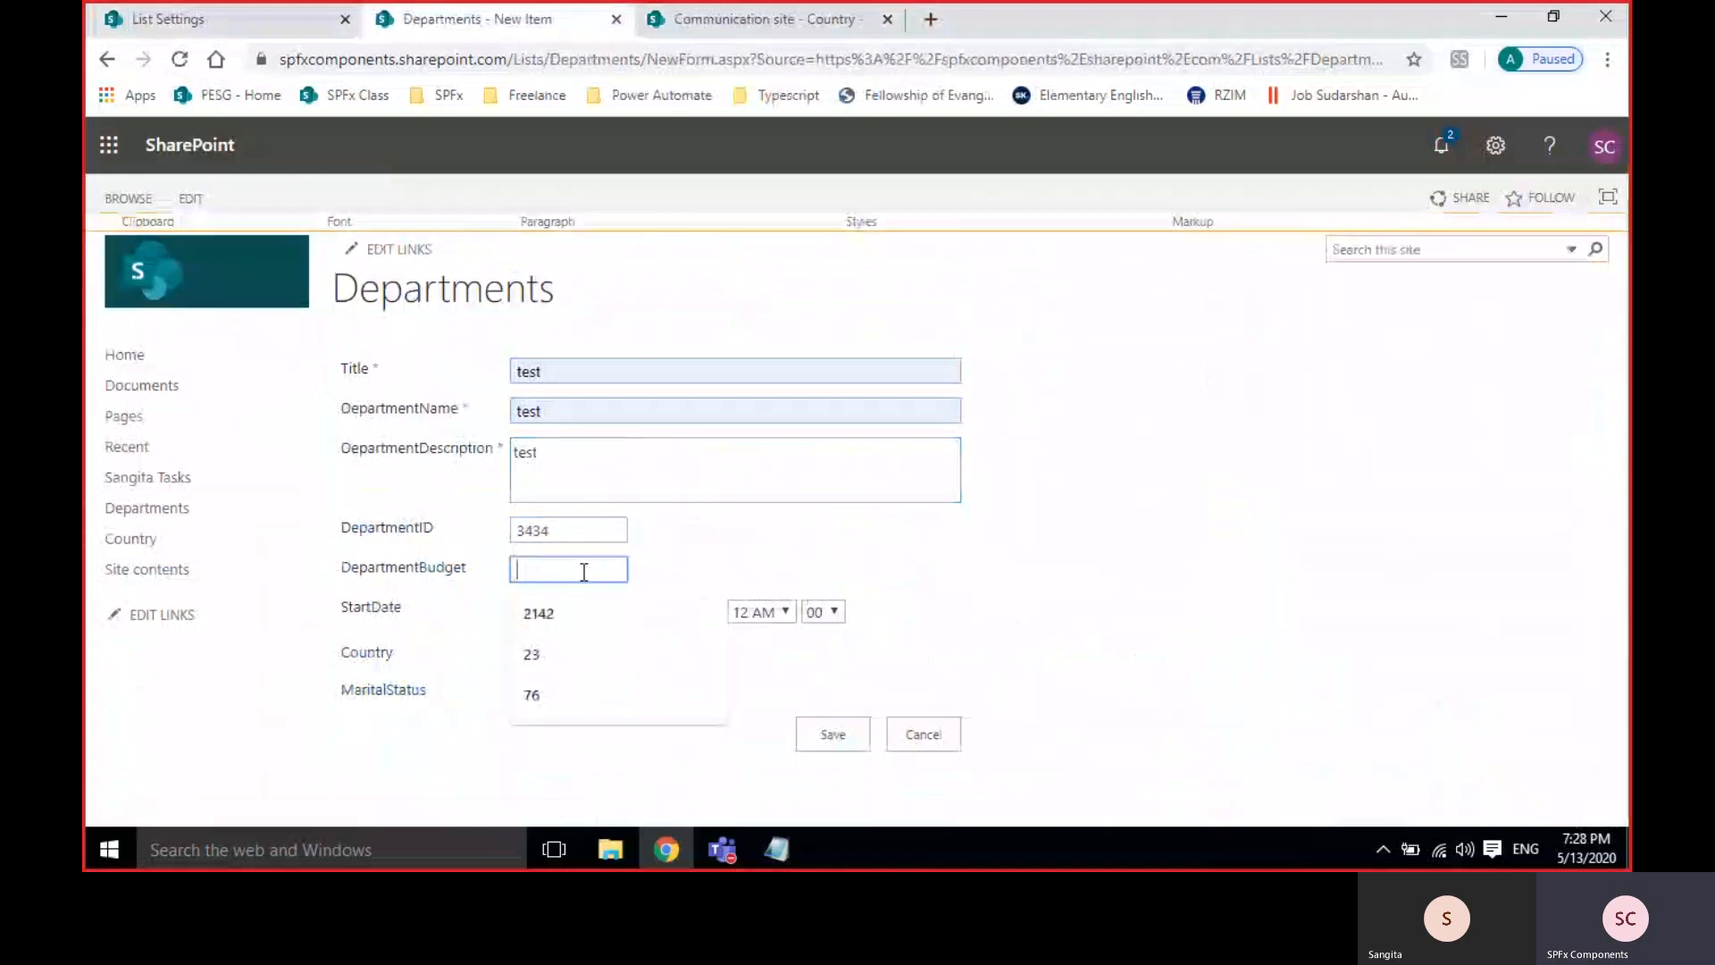
text(3434)
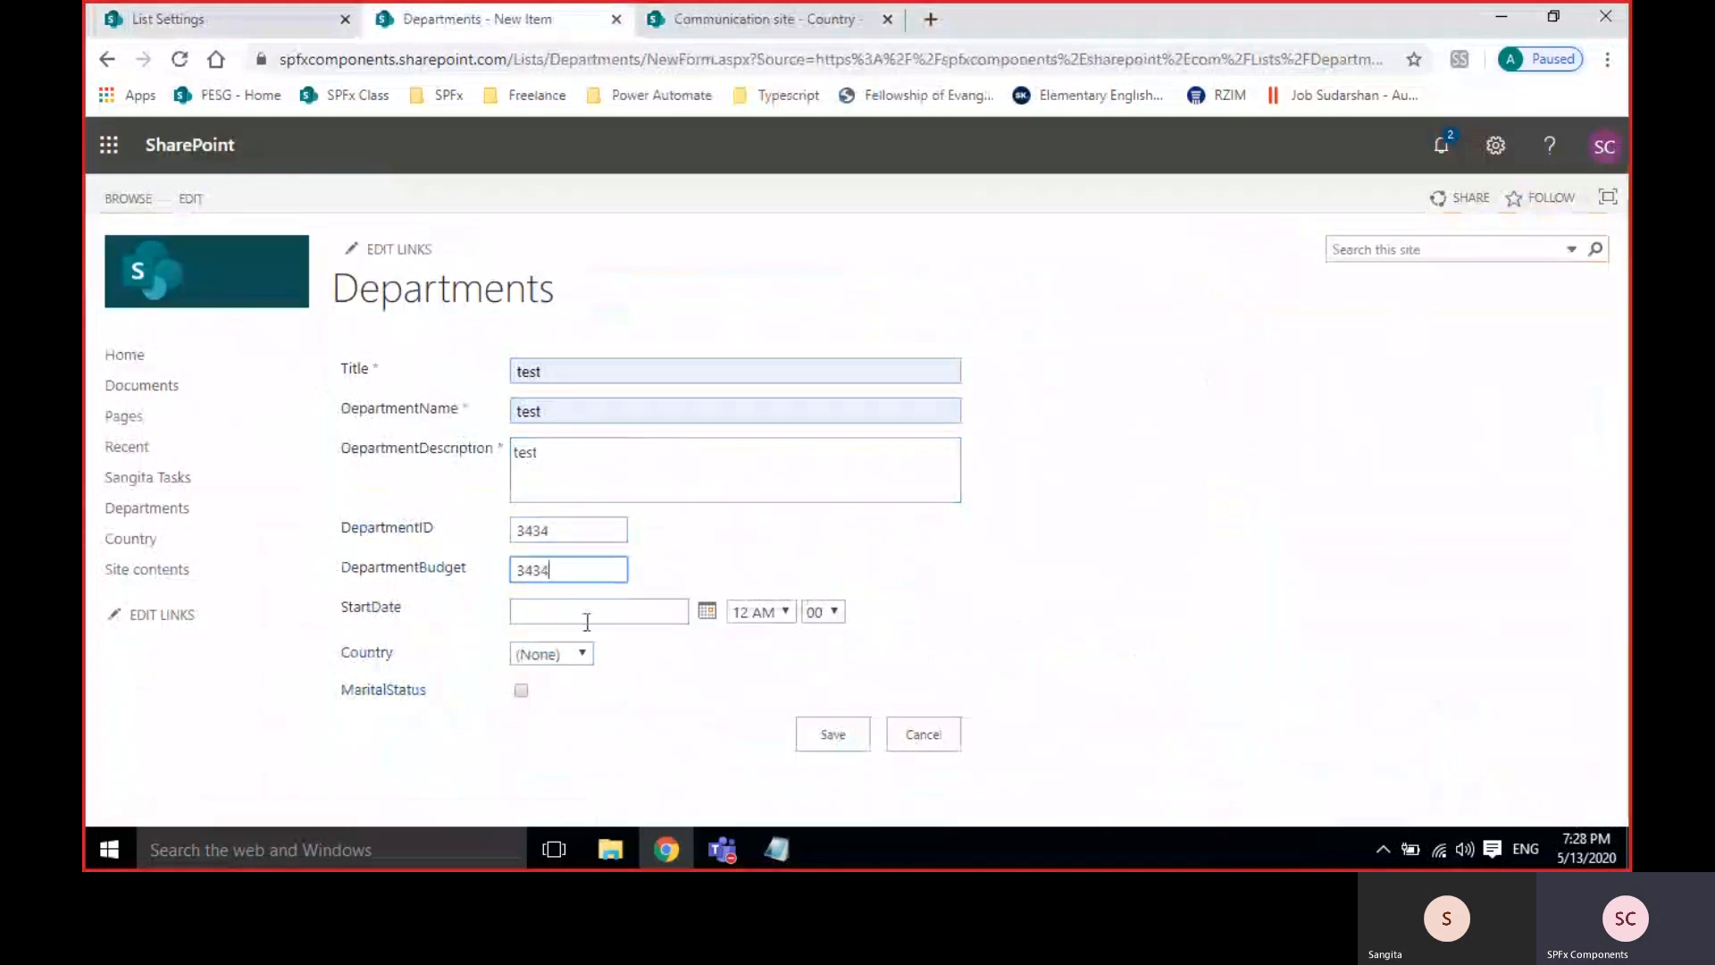
click(709, 614)
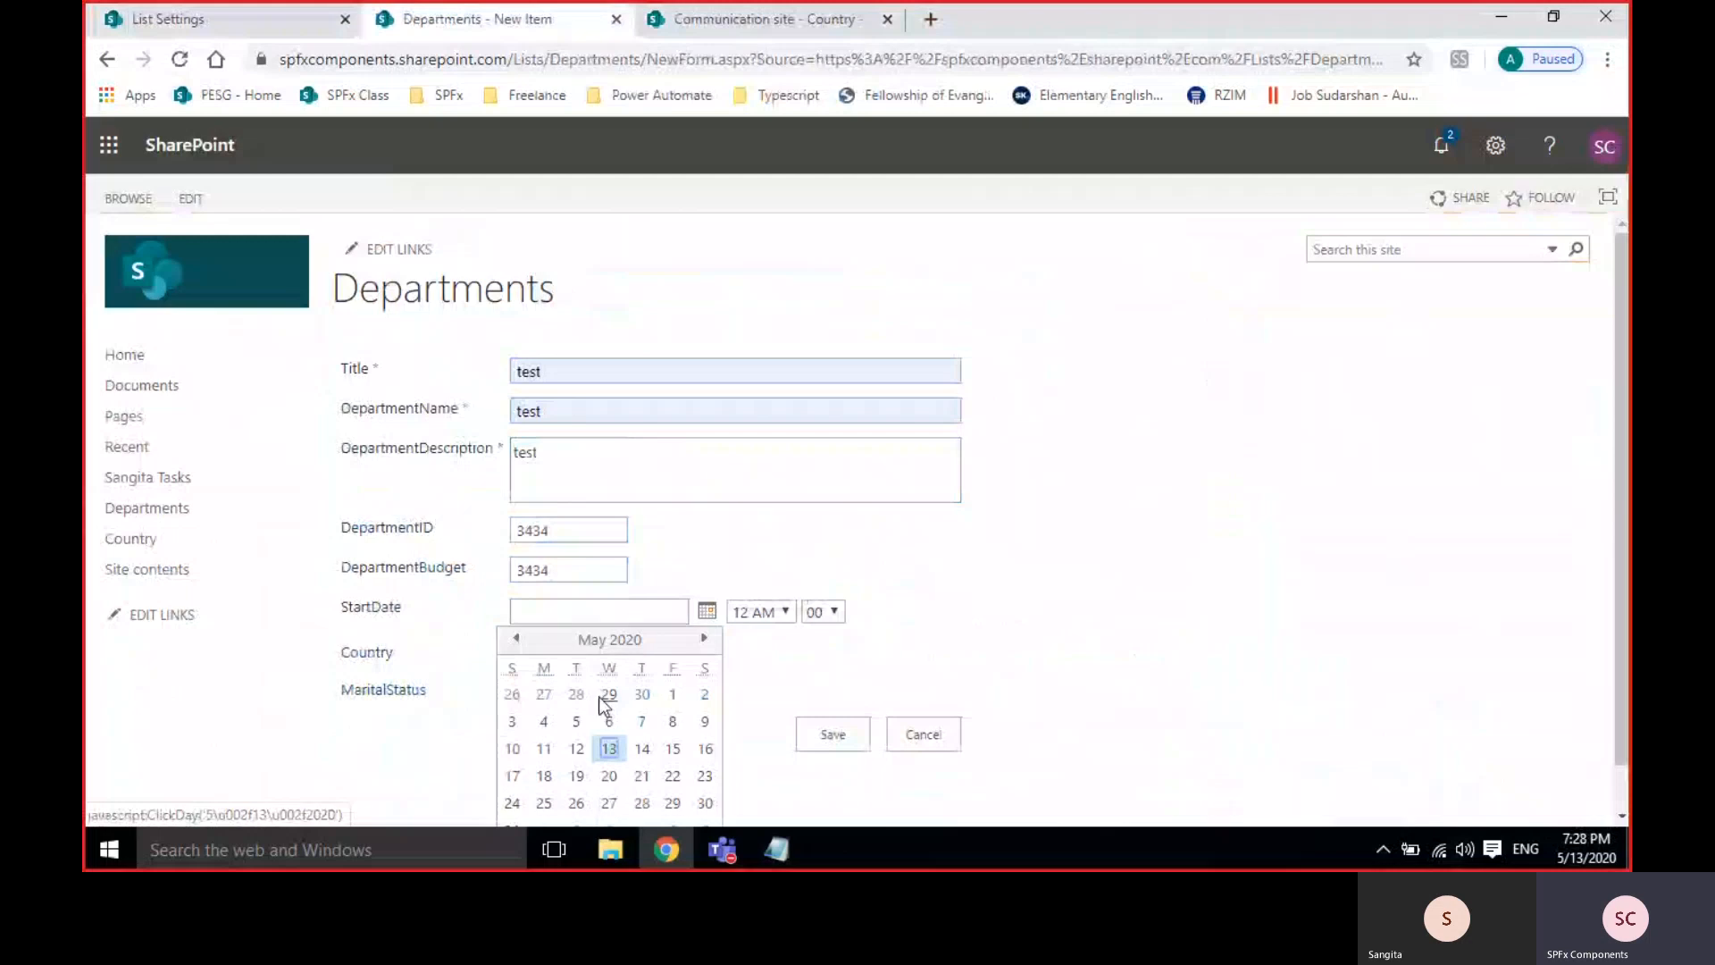
click(601, 699)
click(560, 657)
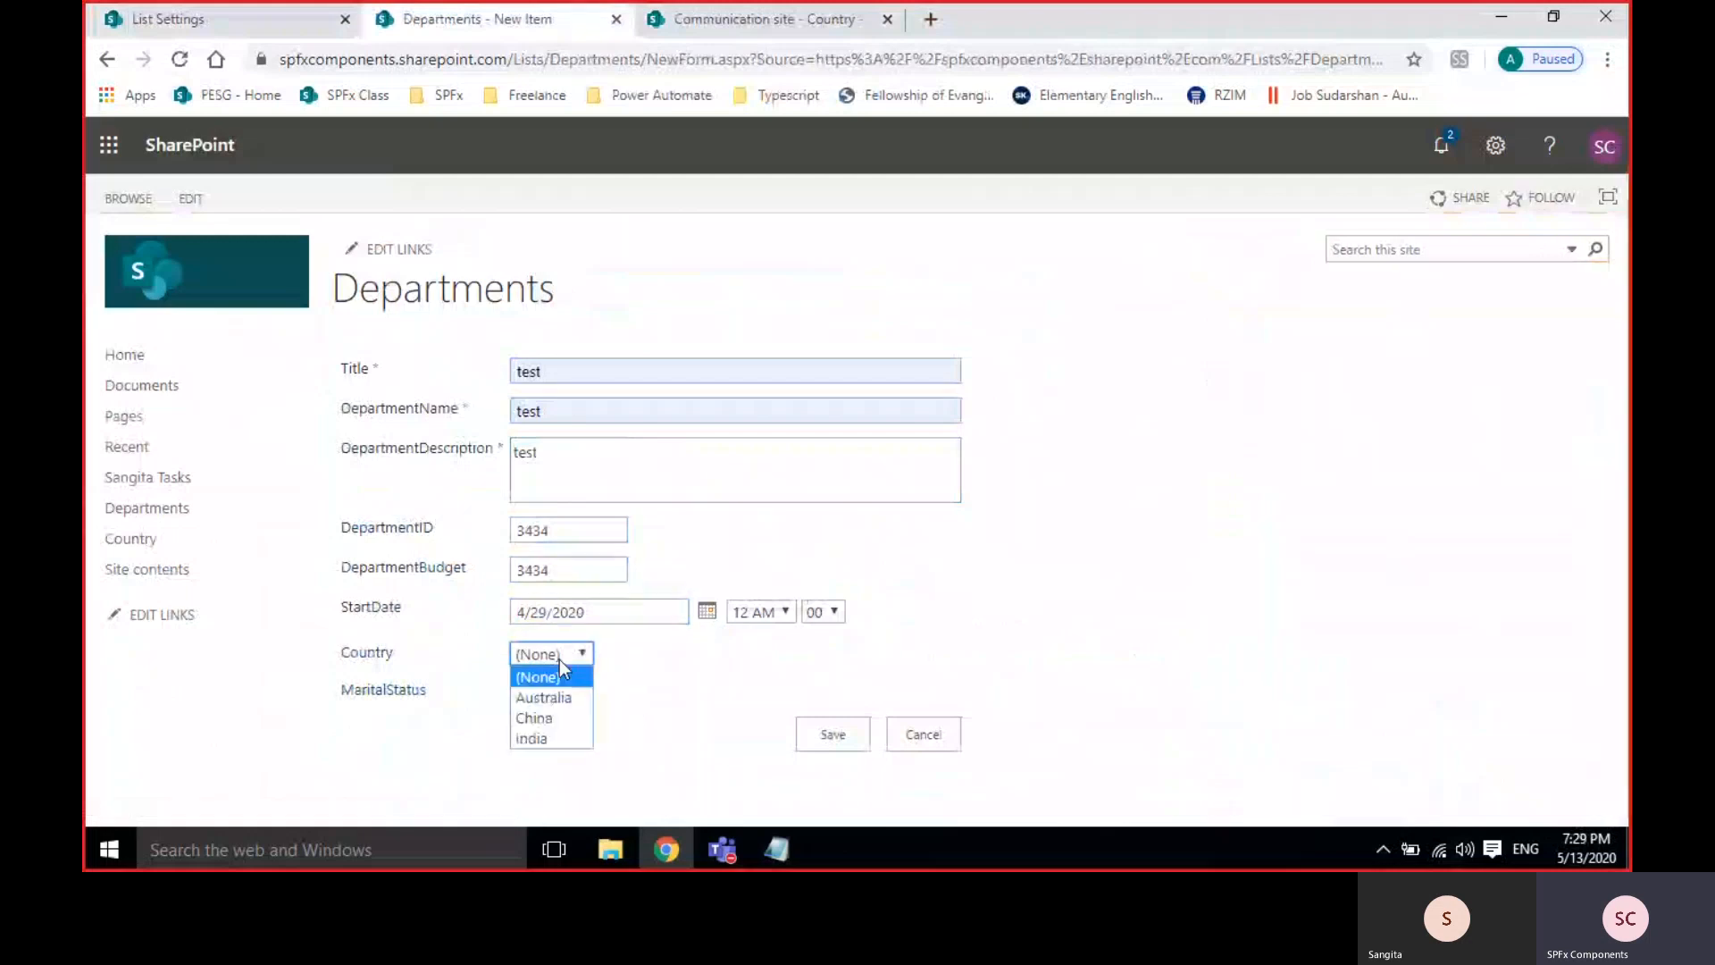
click(554, 717)
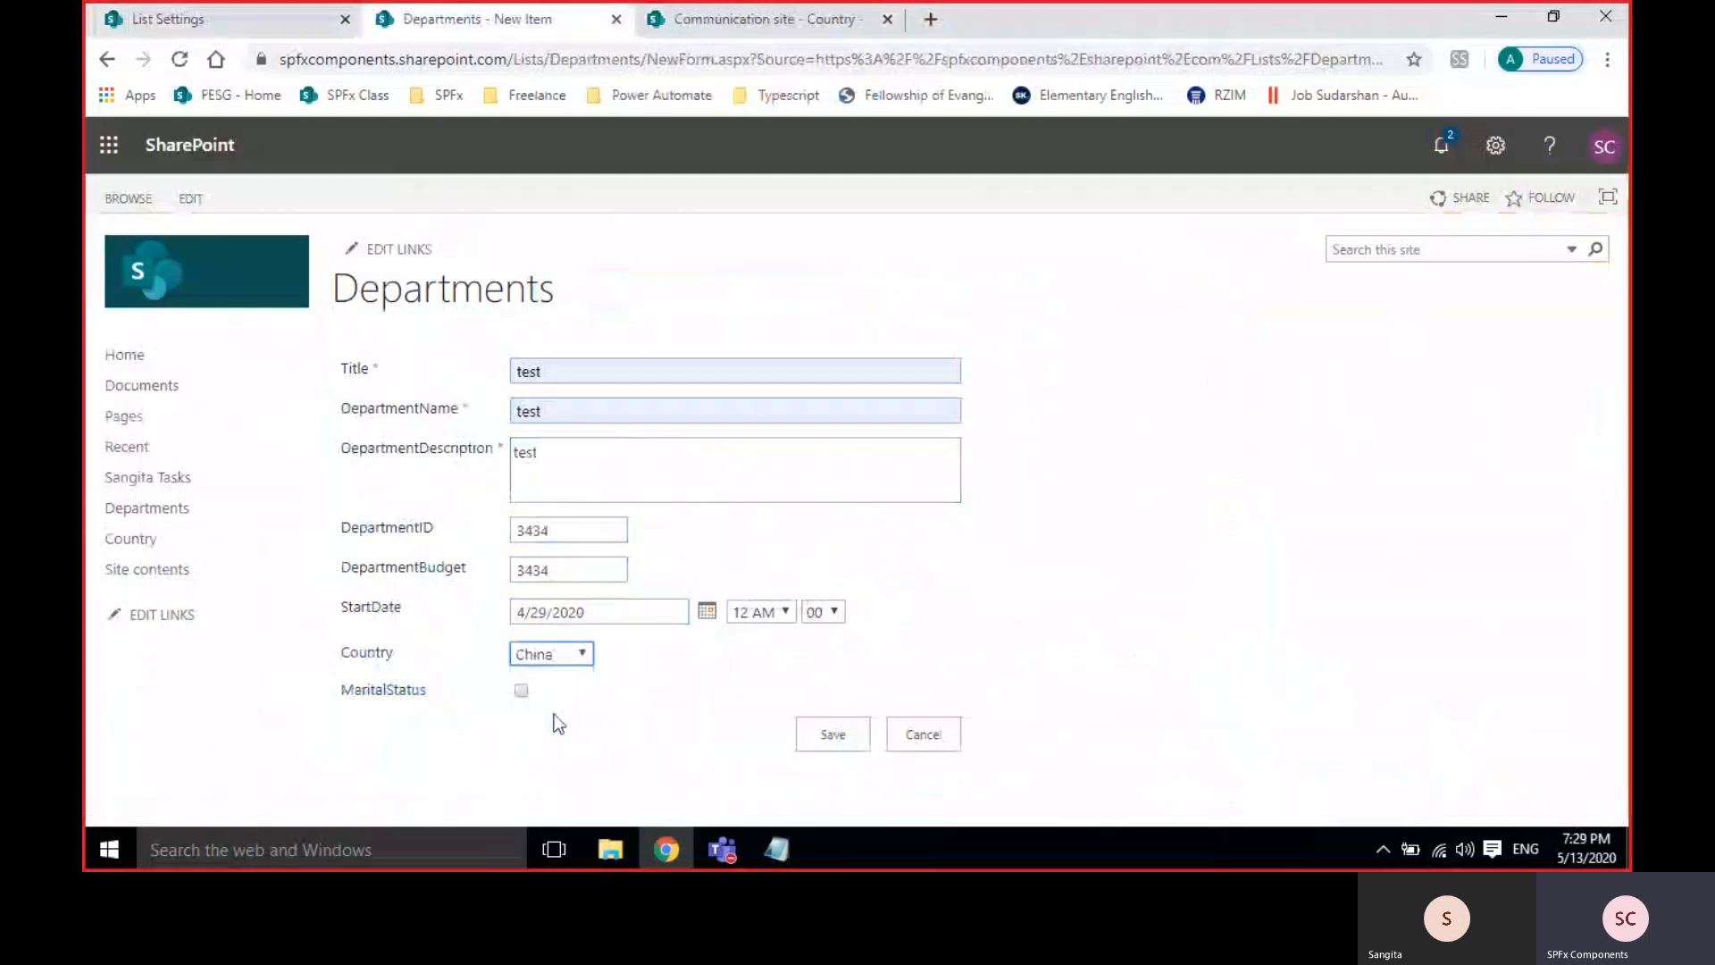
click(834, 735)
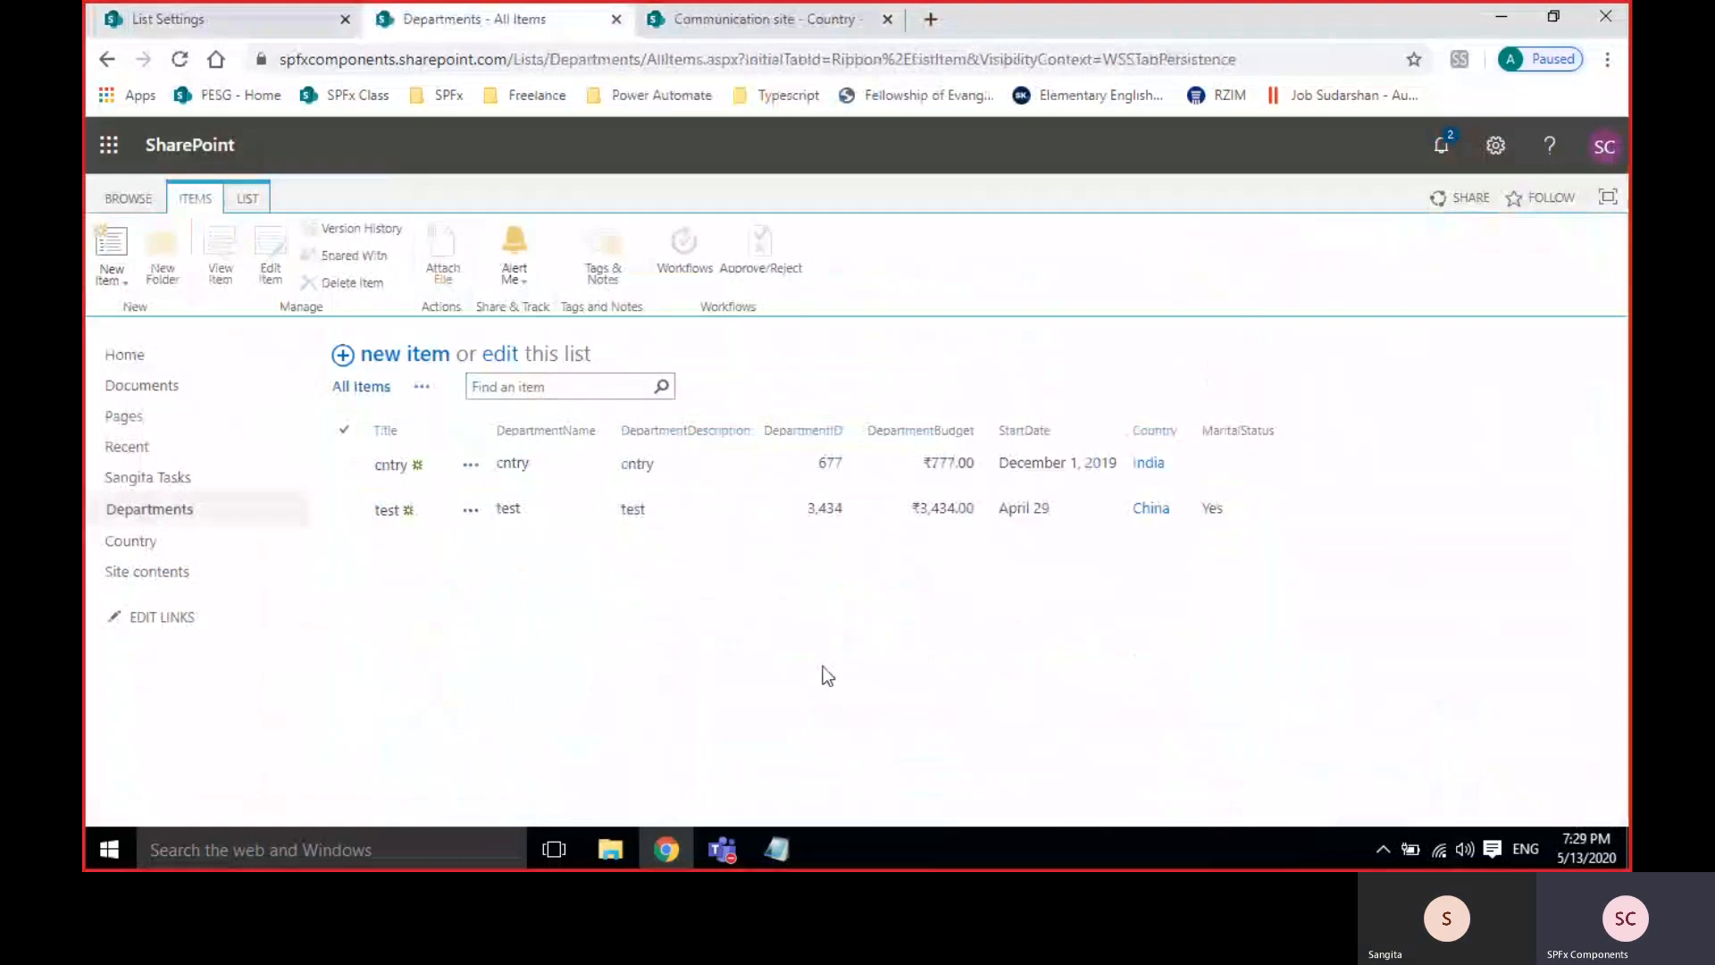
Start a new Departments column and set its type to Person or Group.
click(216, 22)
scroll(741, 607, down, 9)
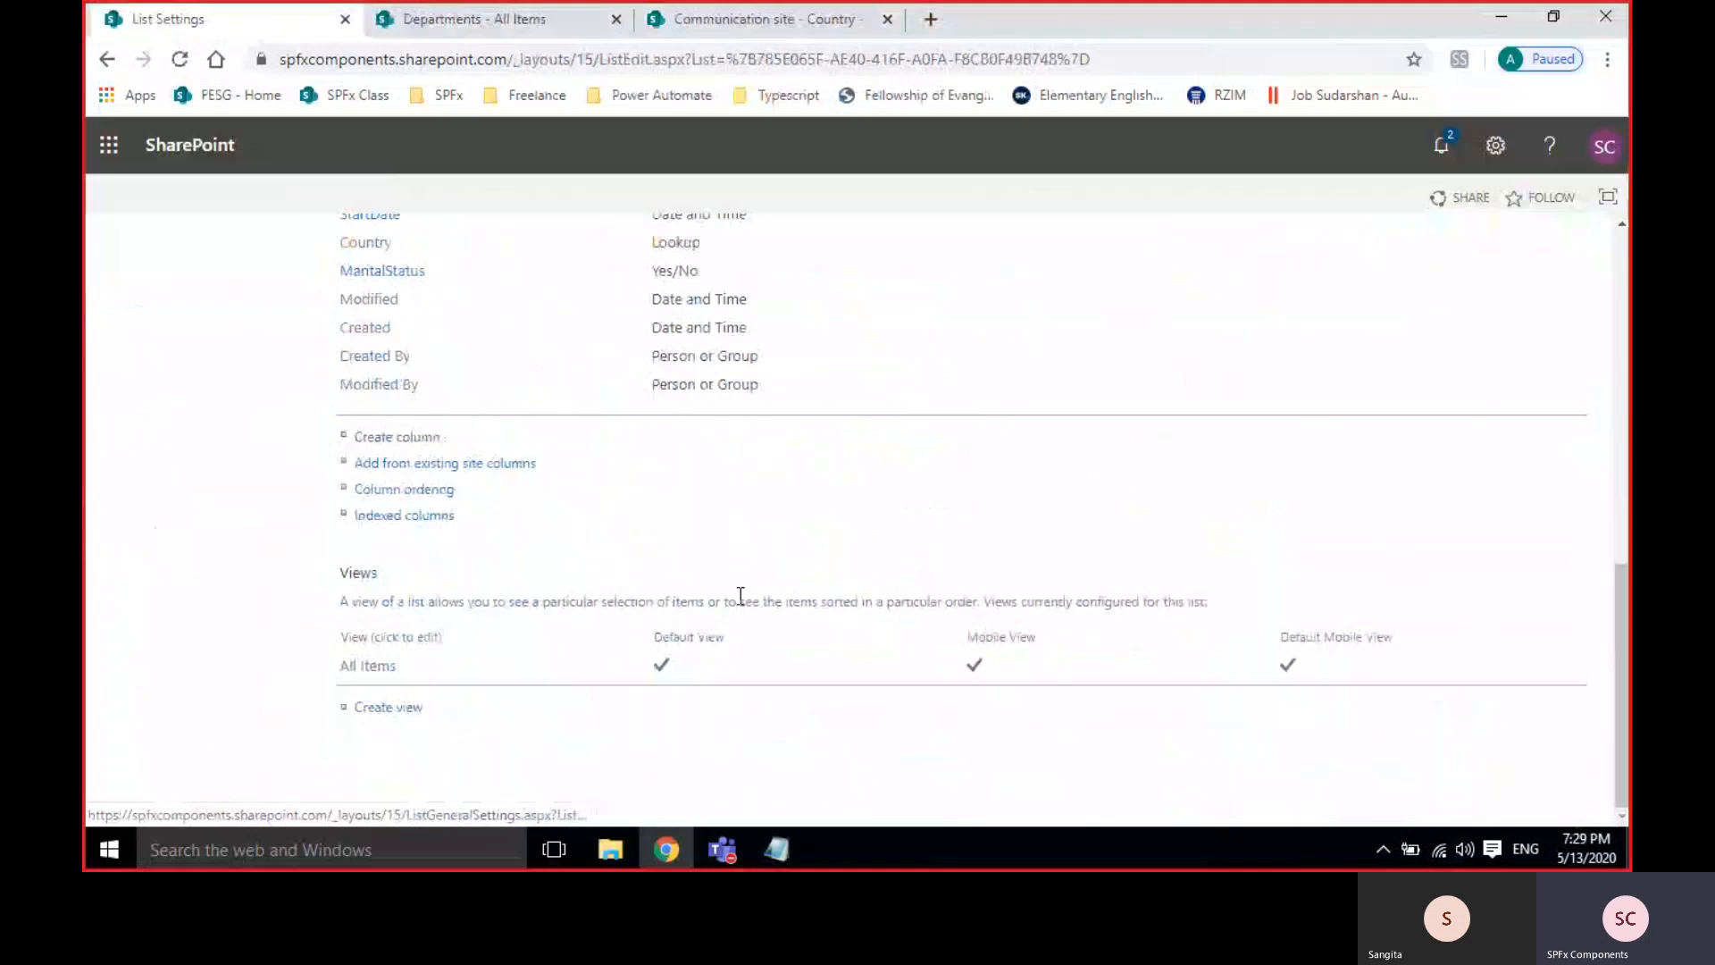
click(397, 437)
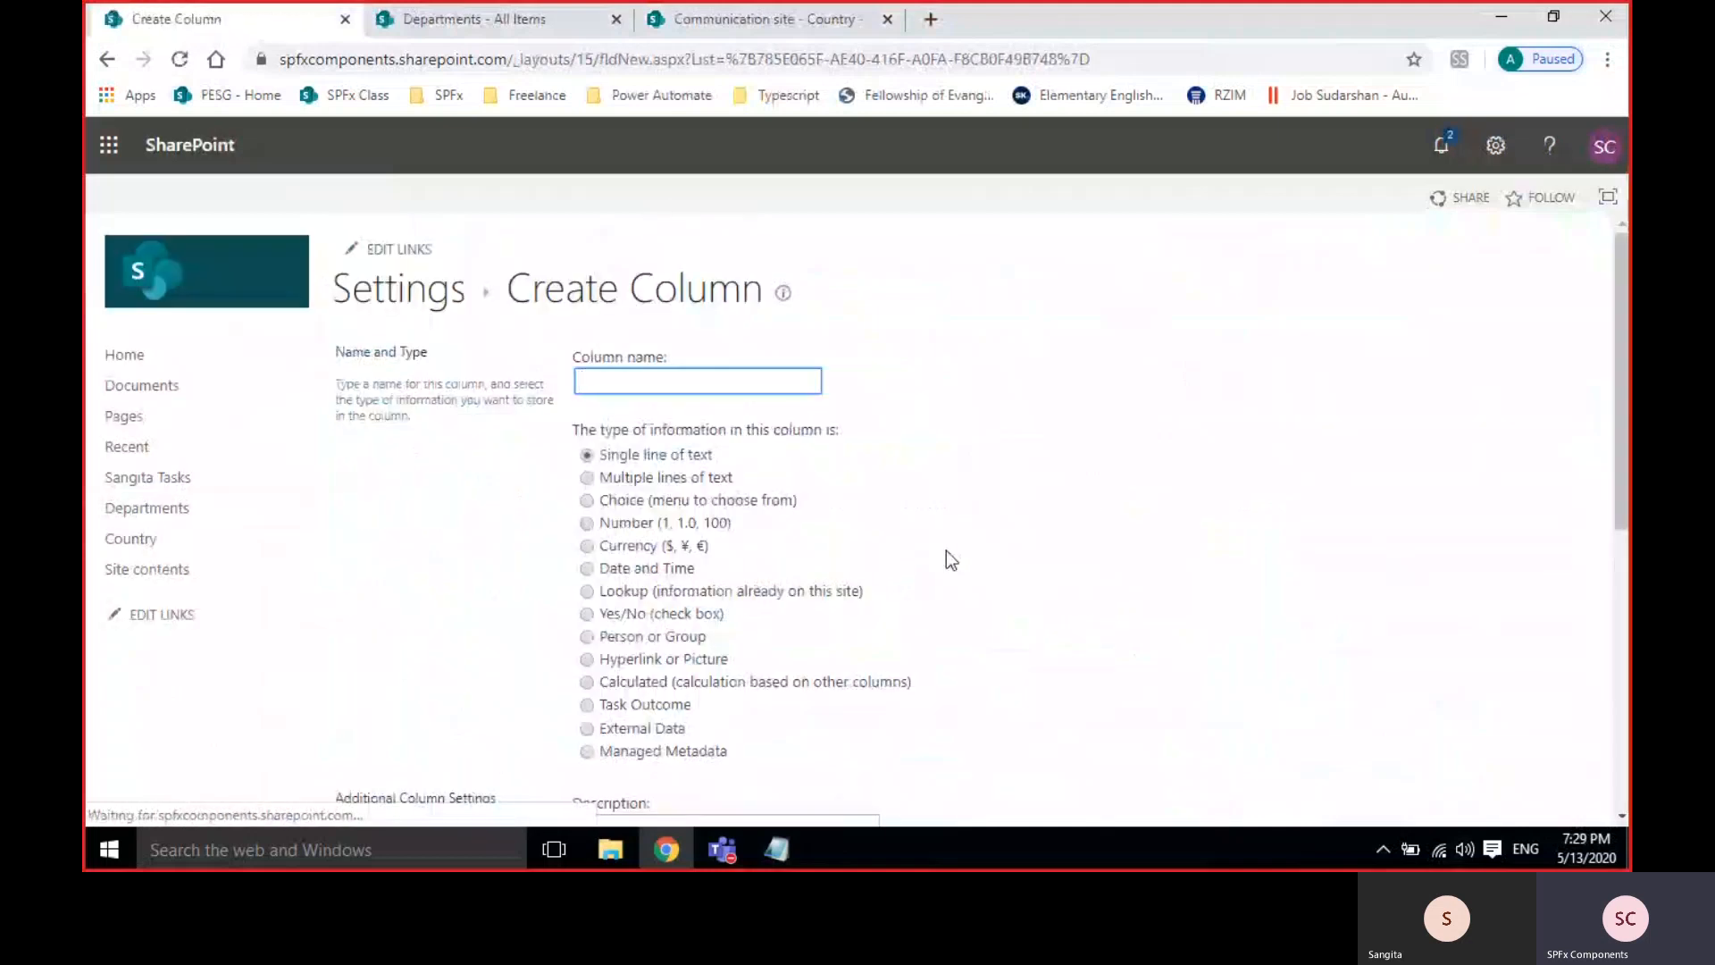
scroll(945, 551, down, 1)
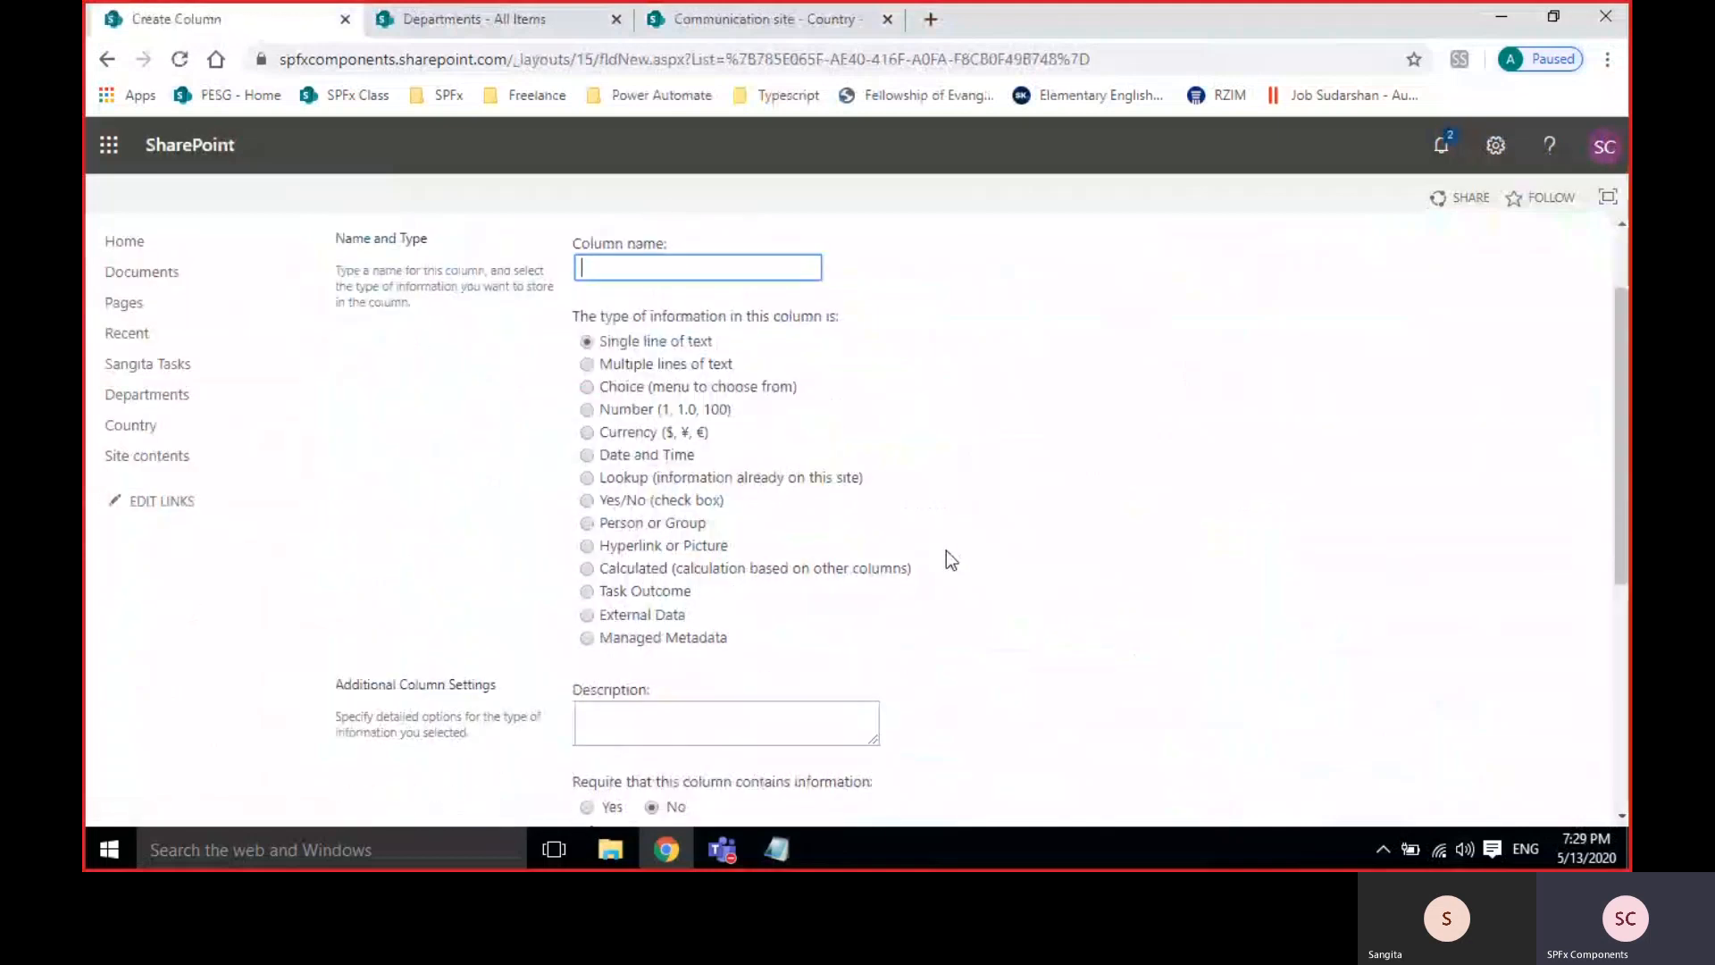
click(640, 524)
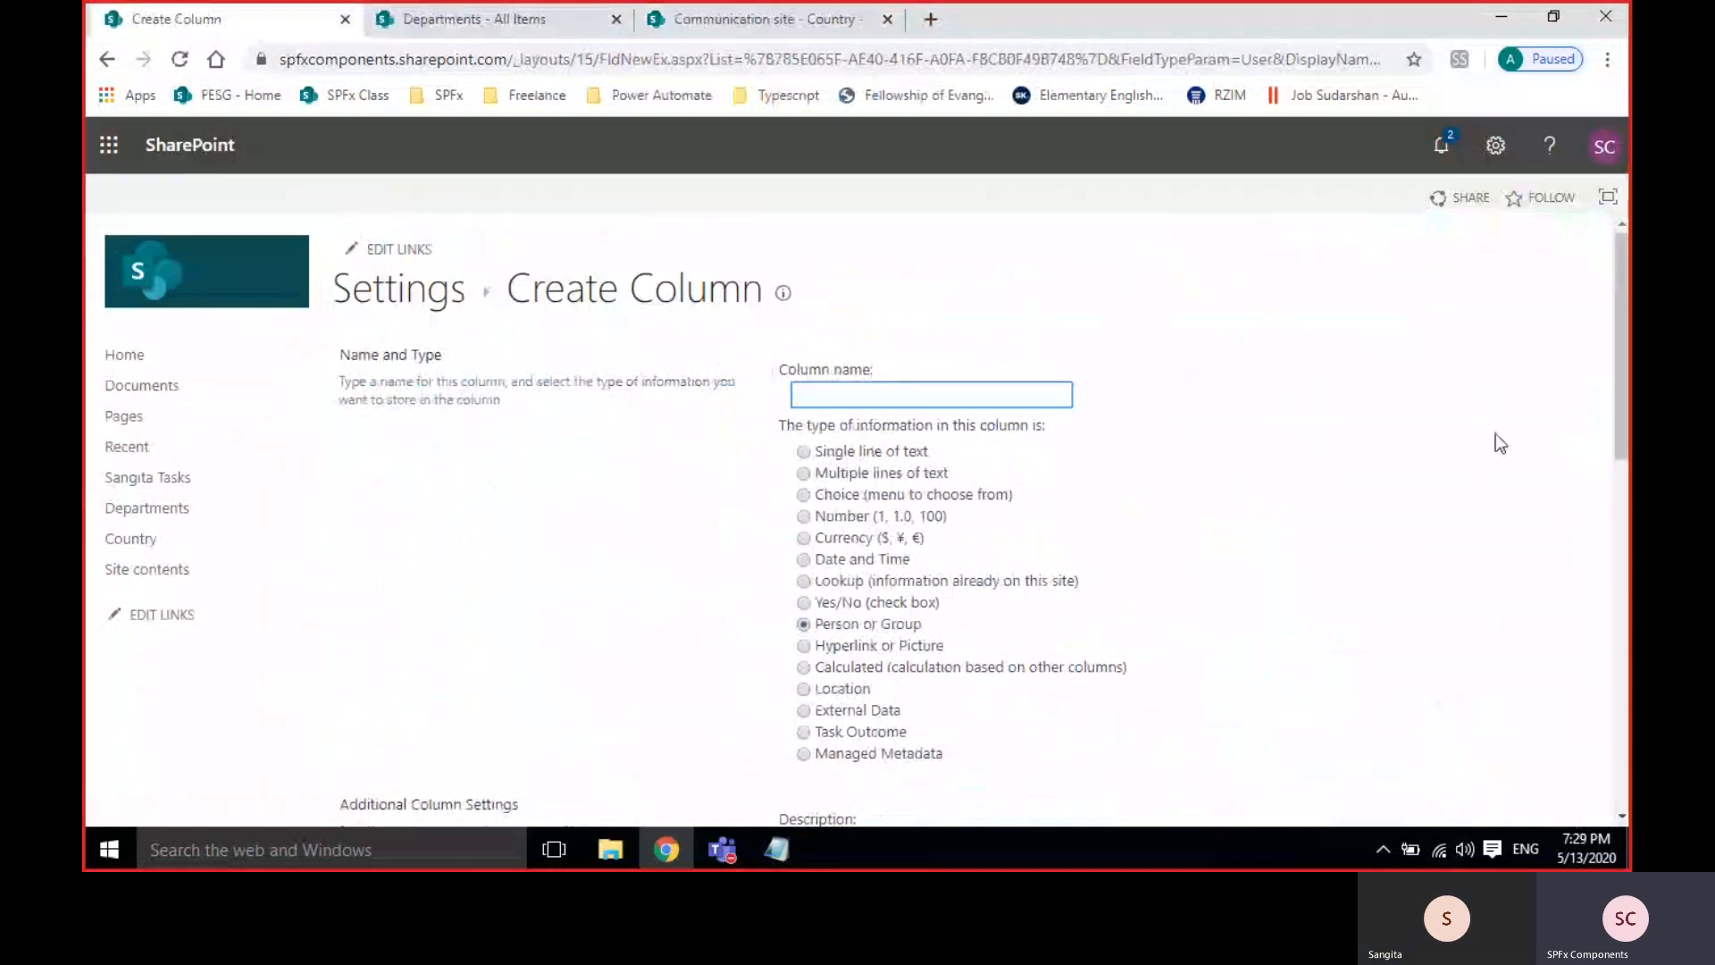
Open the account details panel, highlight the display name, then close the panel.
click(1617, 145)
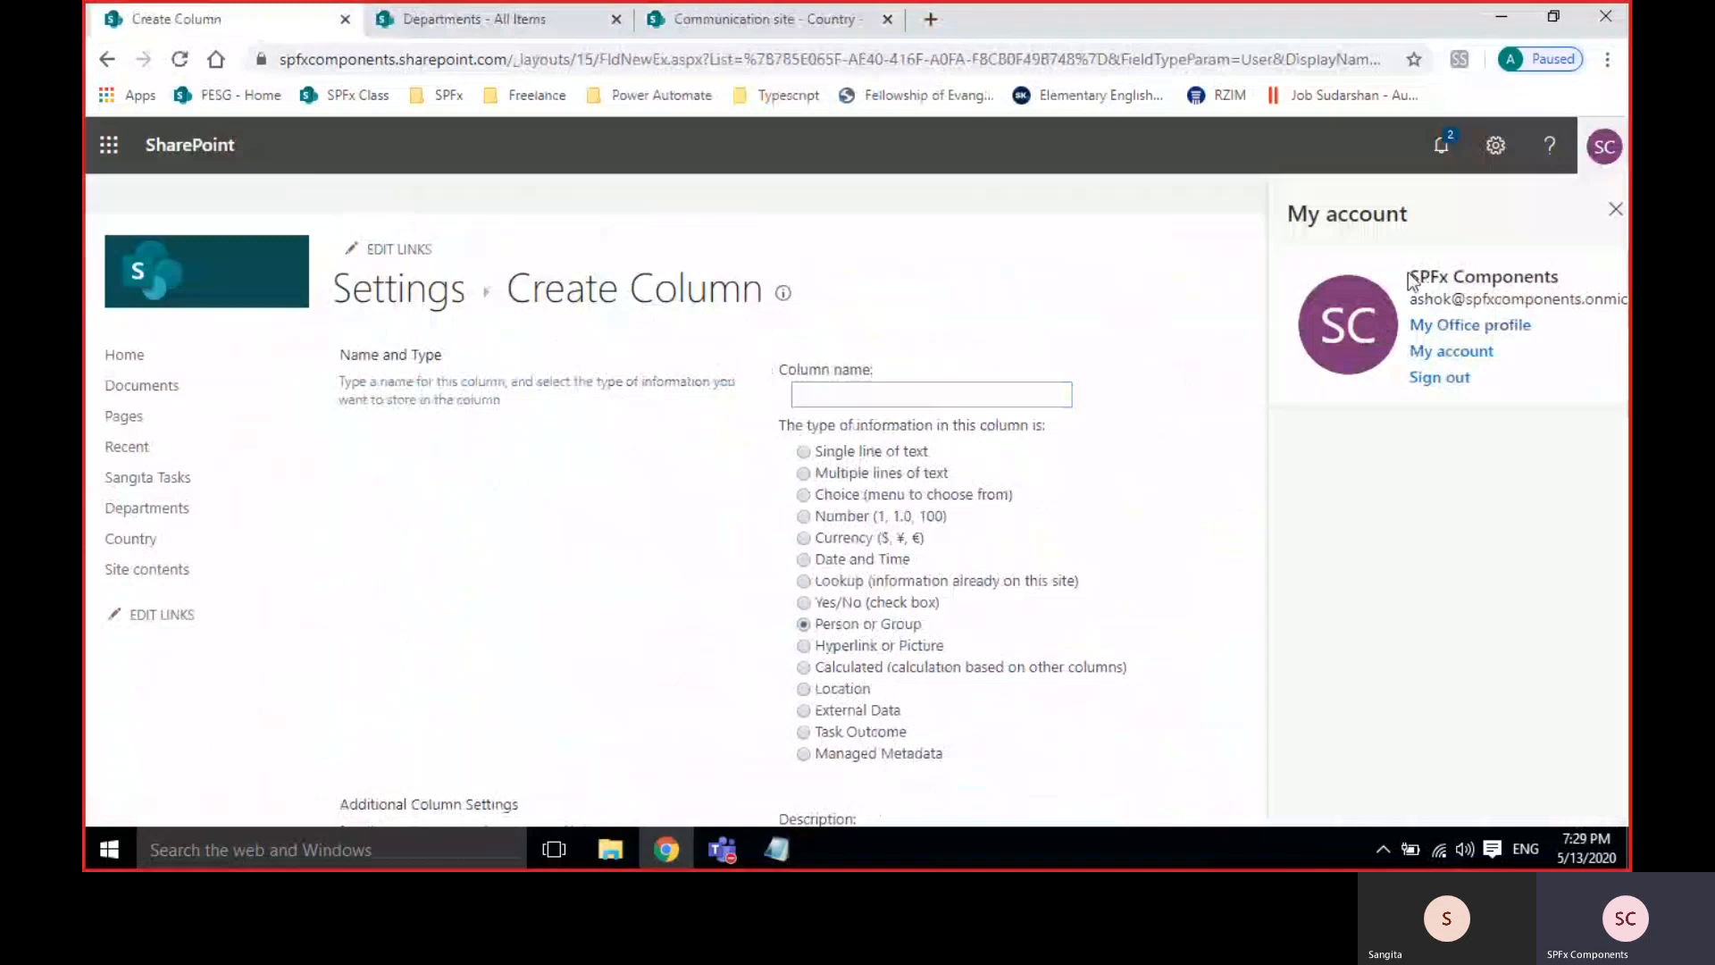
drag(1411, 275, 1568, 275)
click(1568, 275)
click(1616, 210)
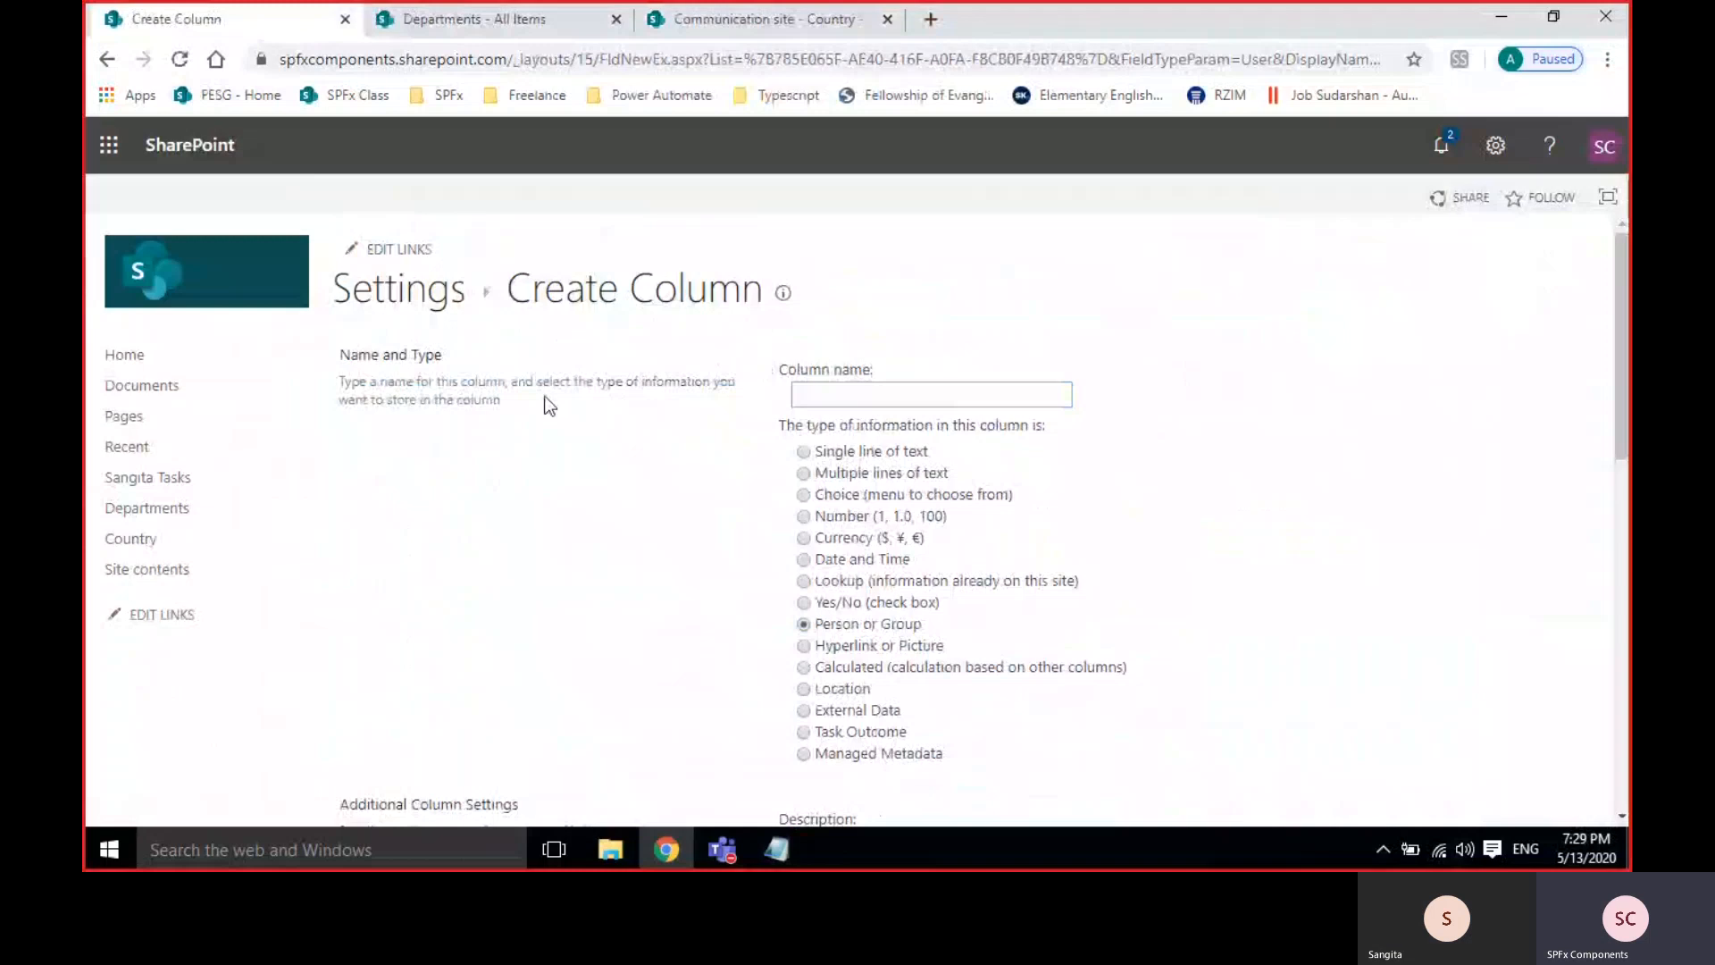
Name the Person or Group column DepartmentHead and create it with default settings.
click(795, 394)
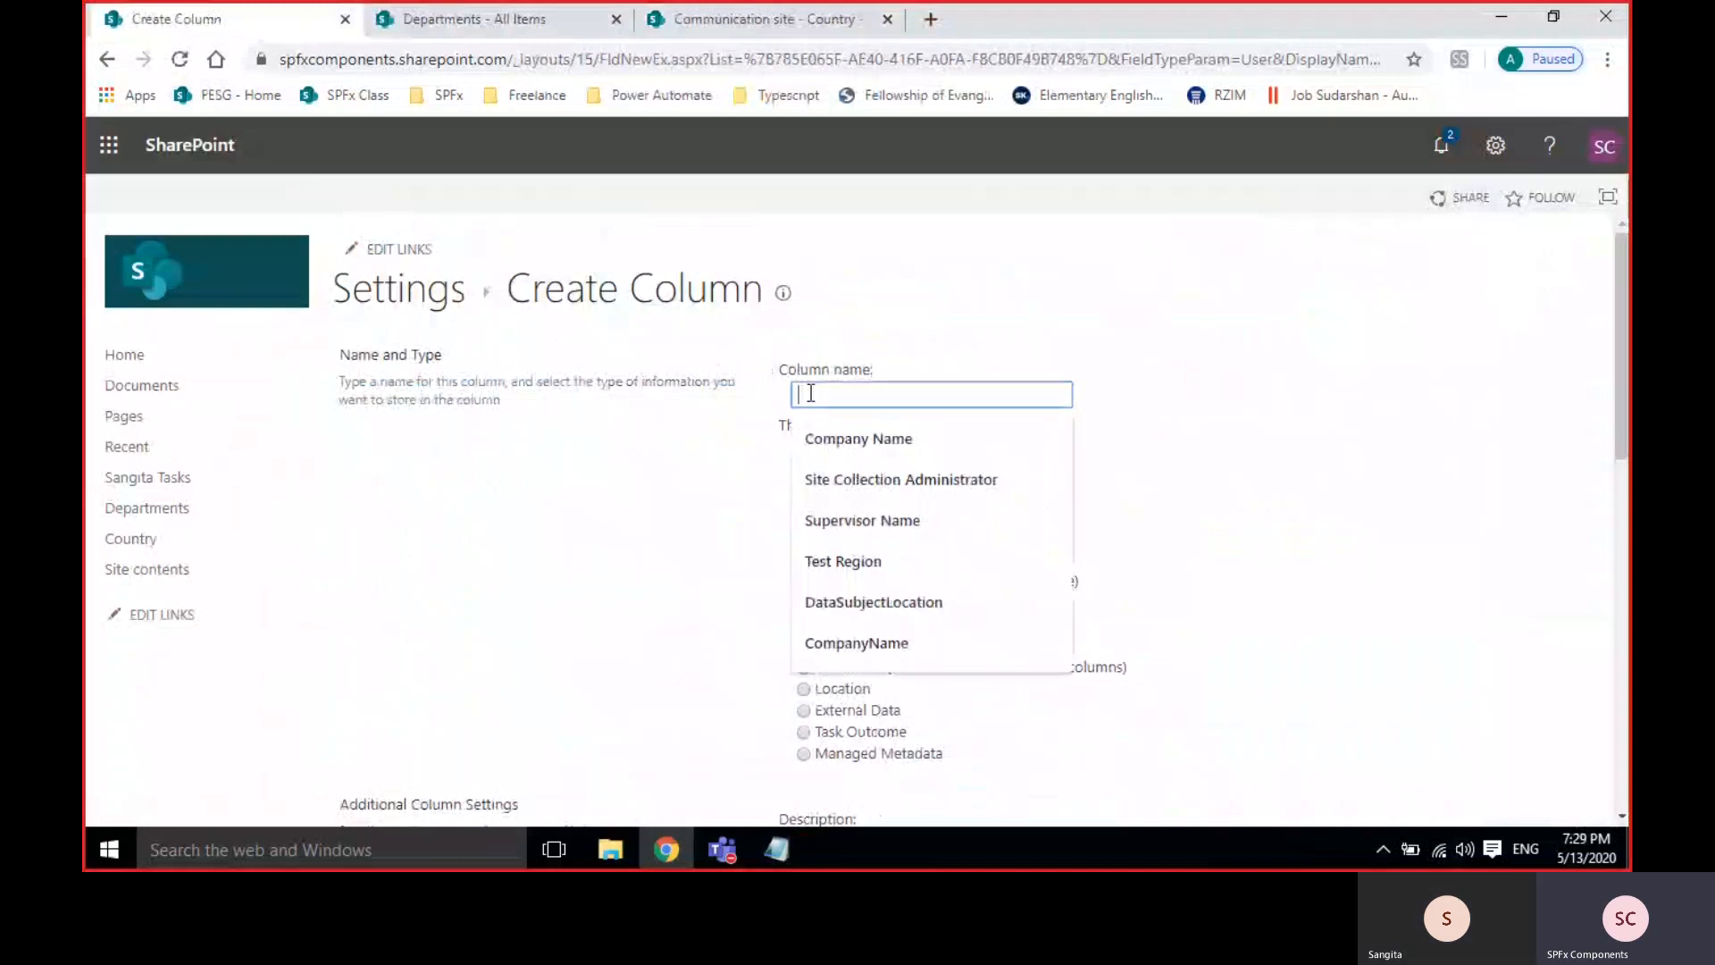
text(De)
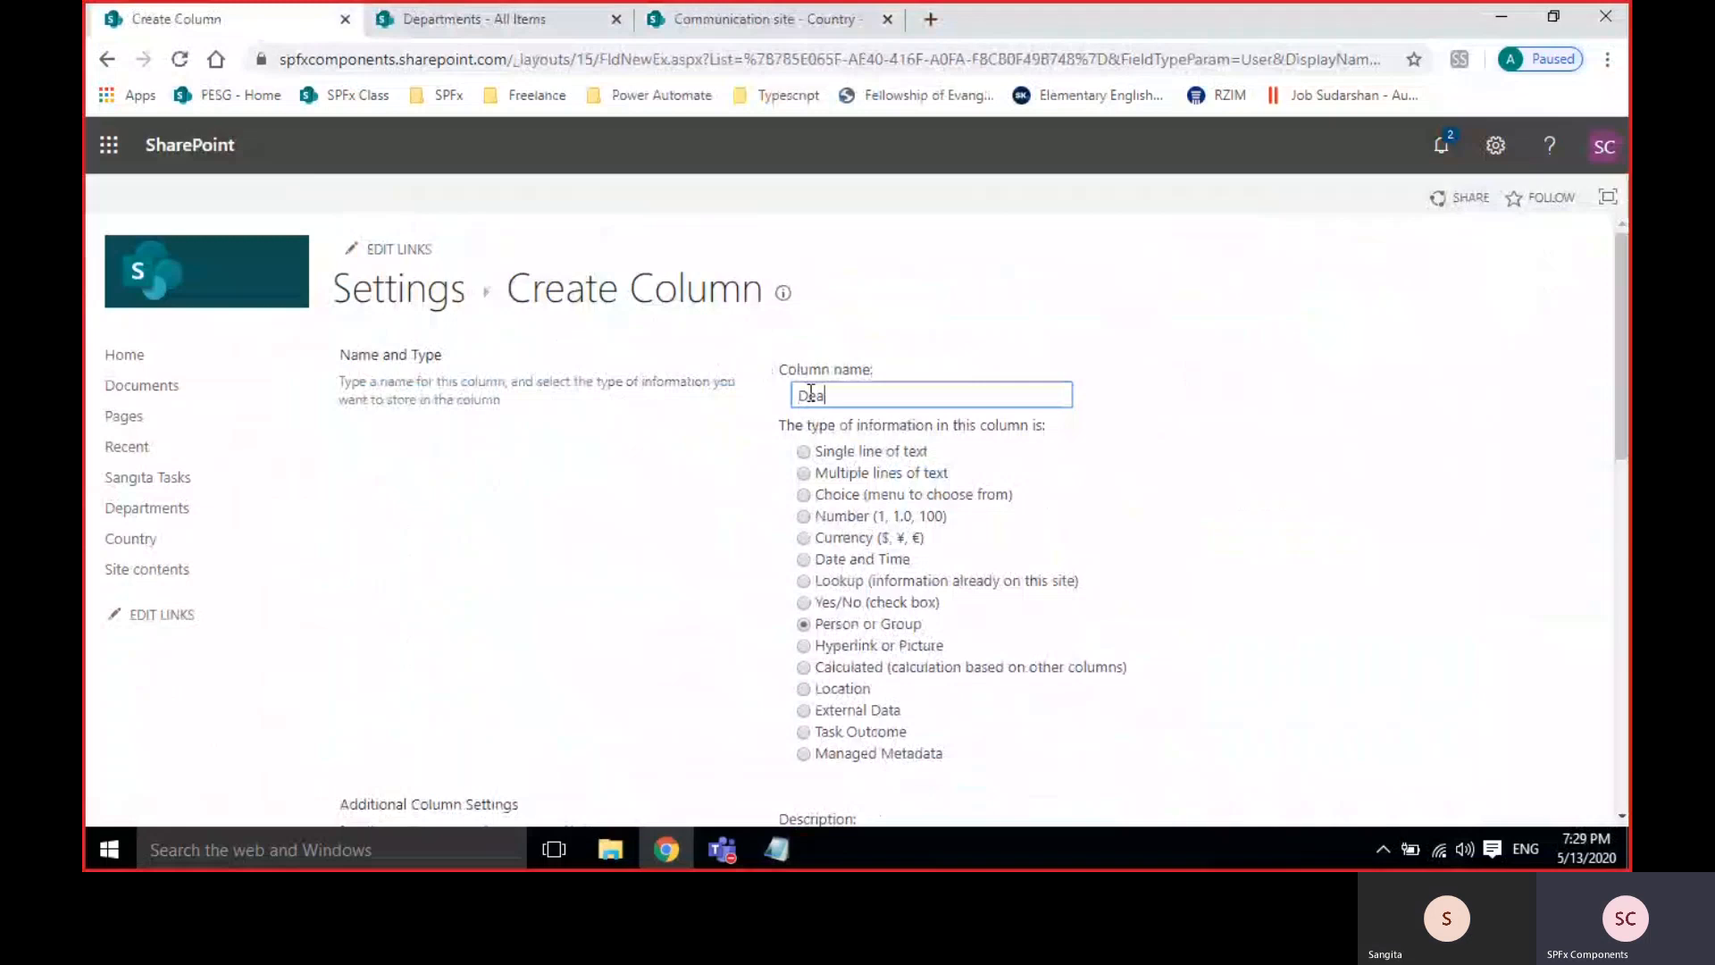
text(partmentHead)
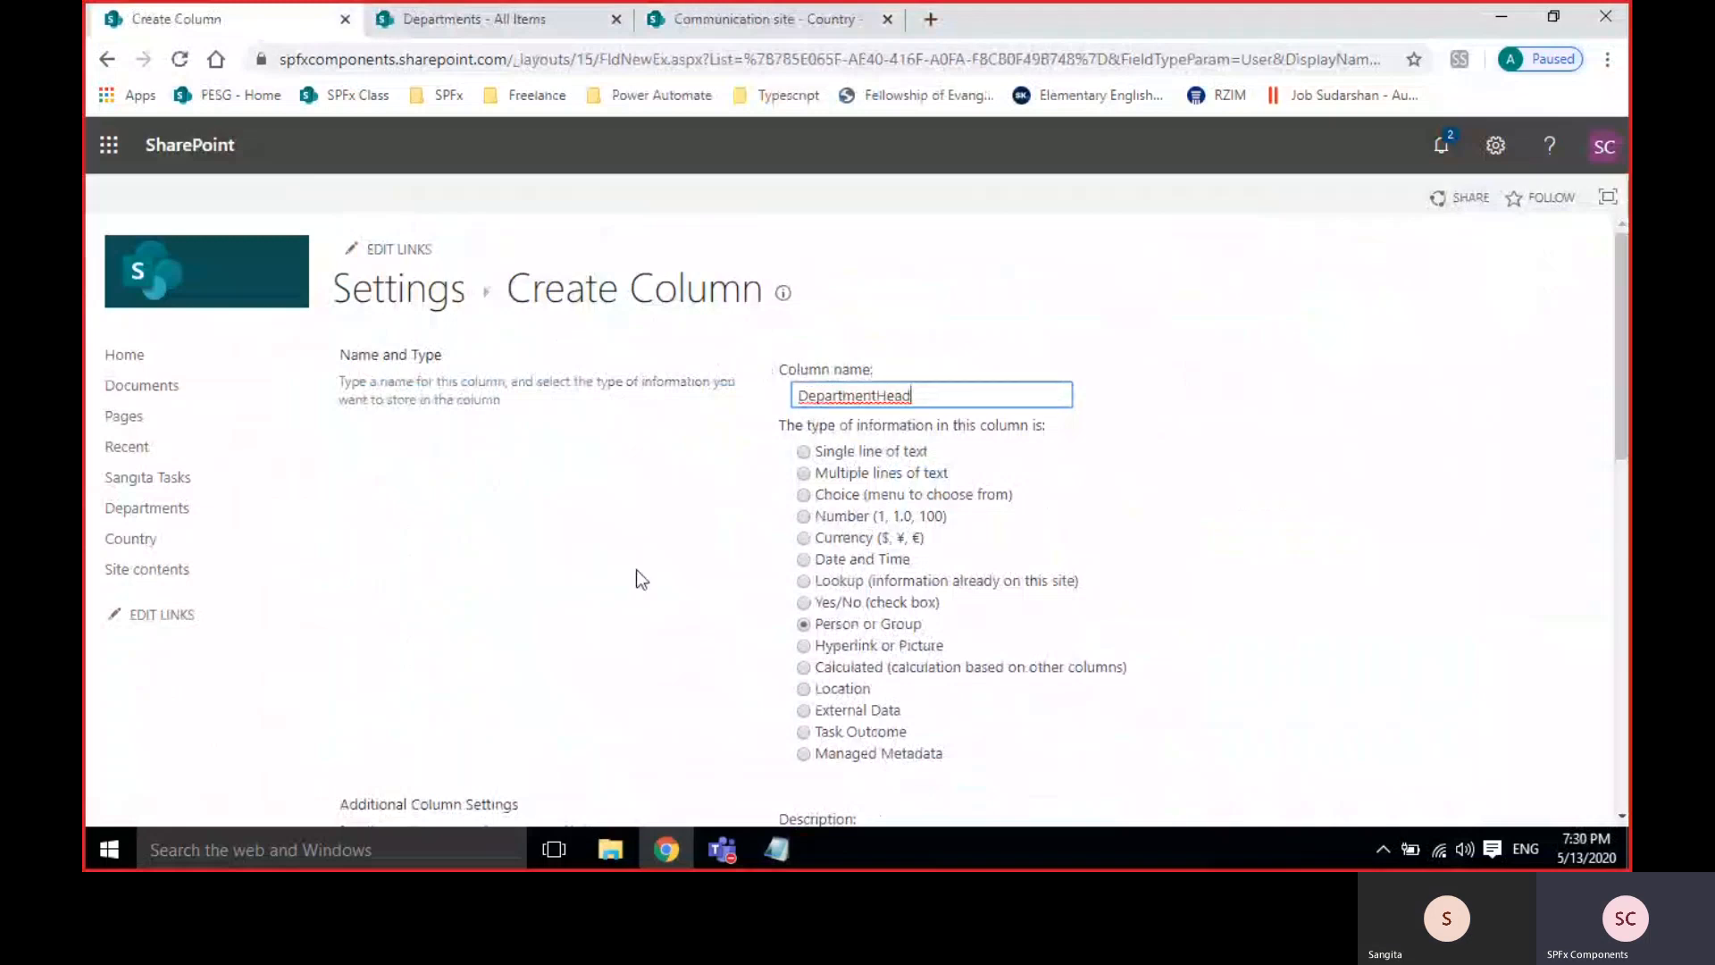
scroll(636, 572, down, 3)
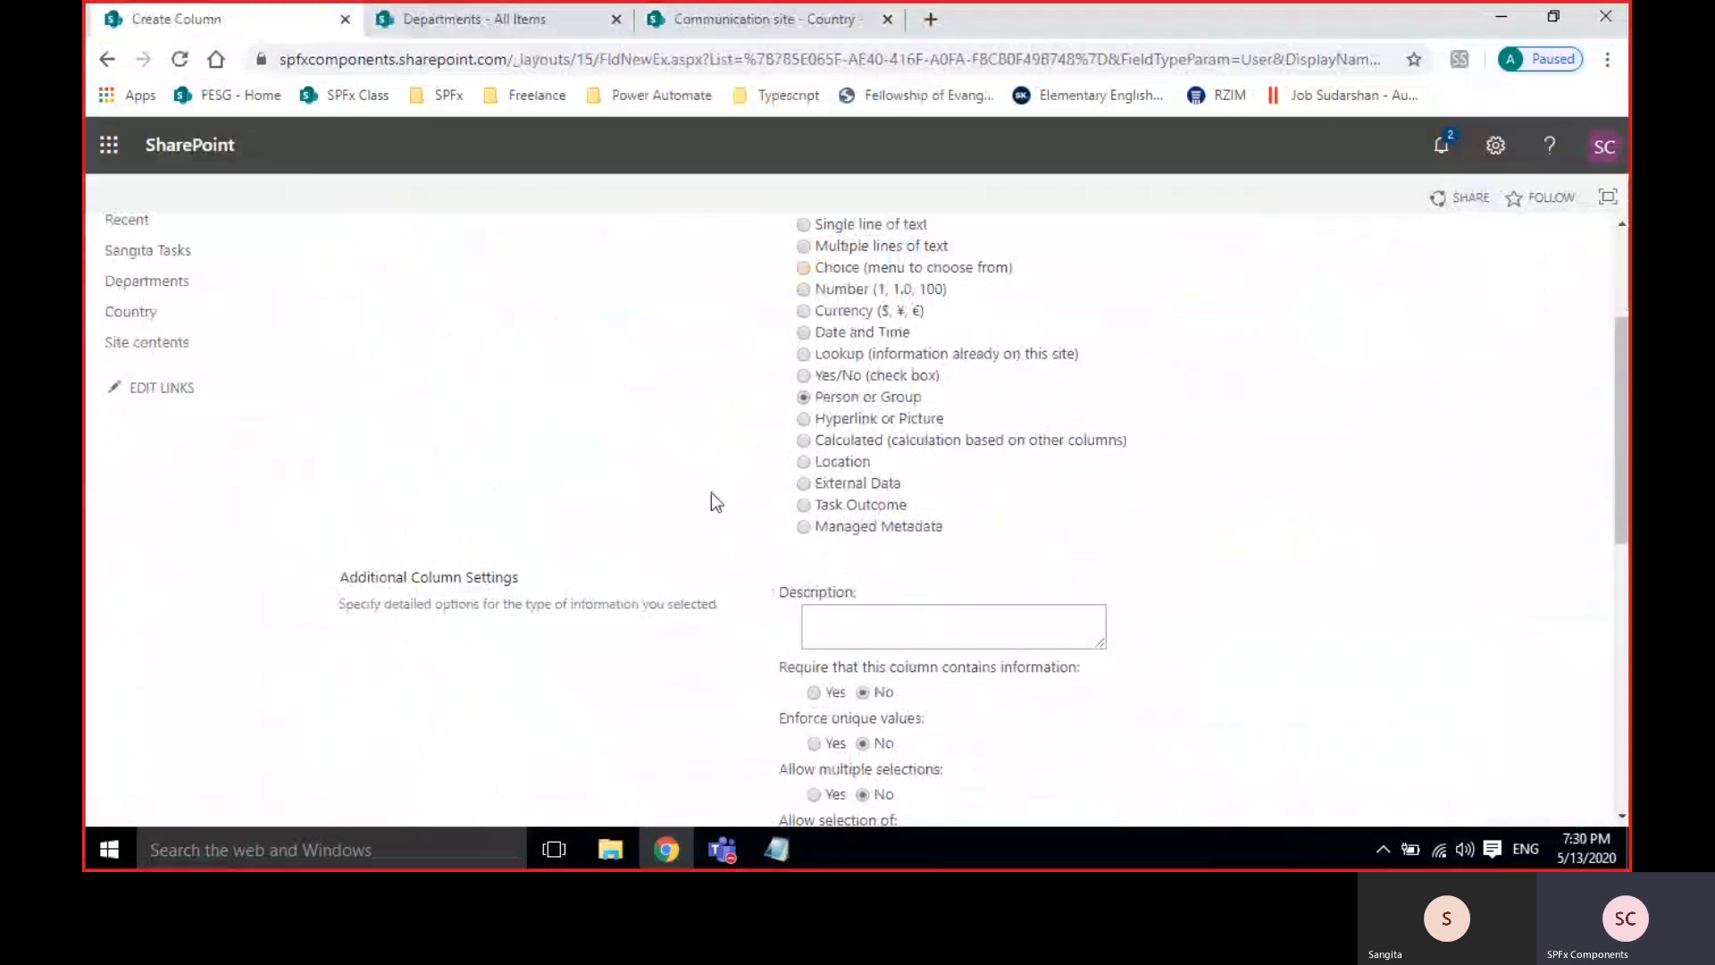
scroll(711, 491, down, 4)
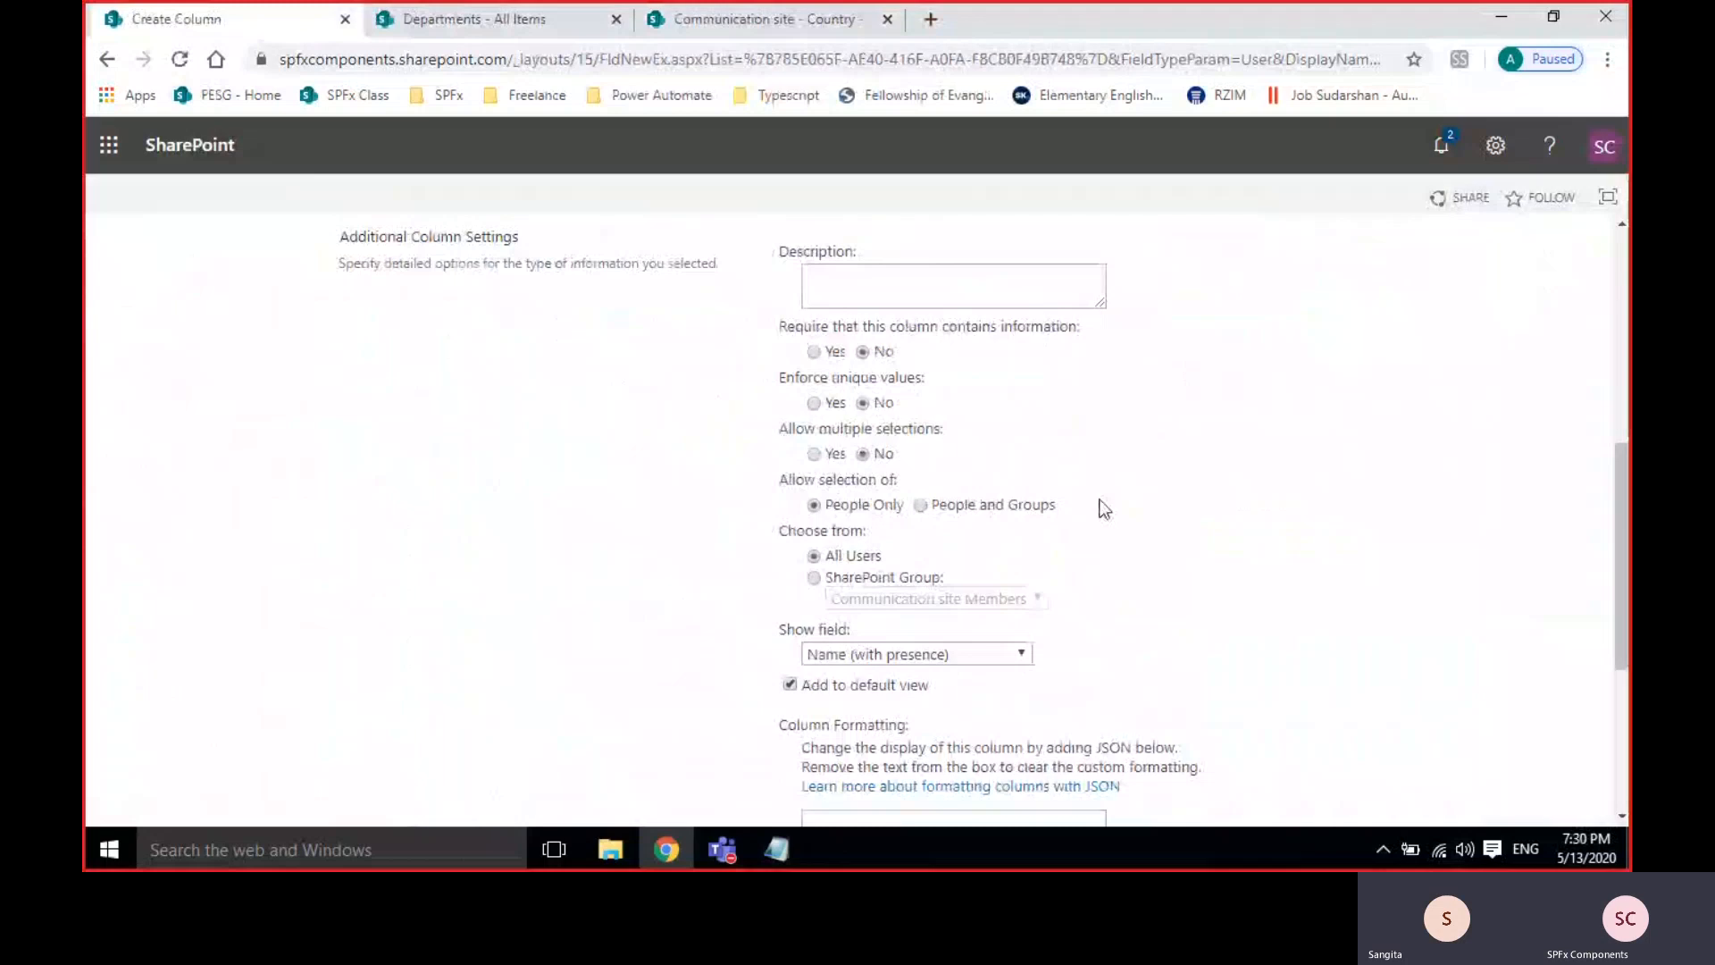
scroll(1131, 507, down, 1)
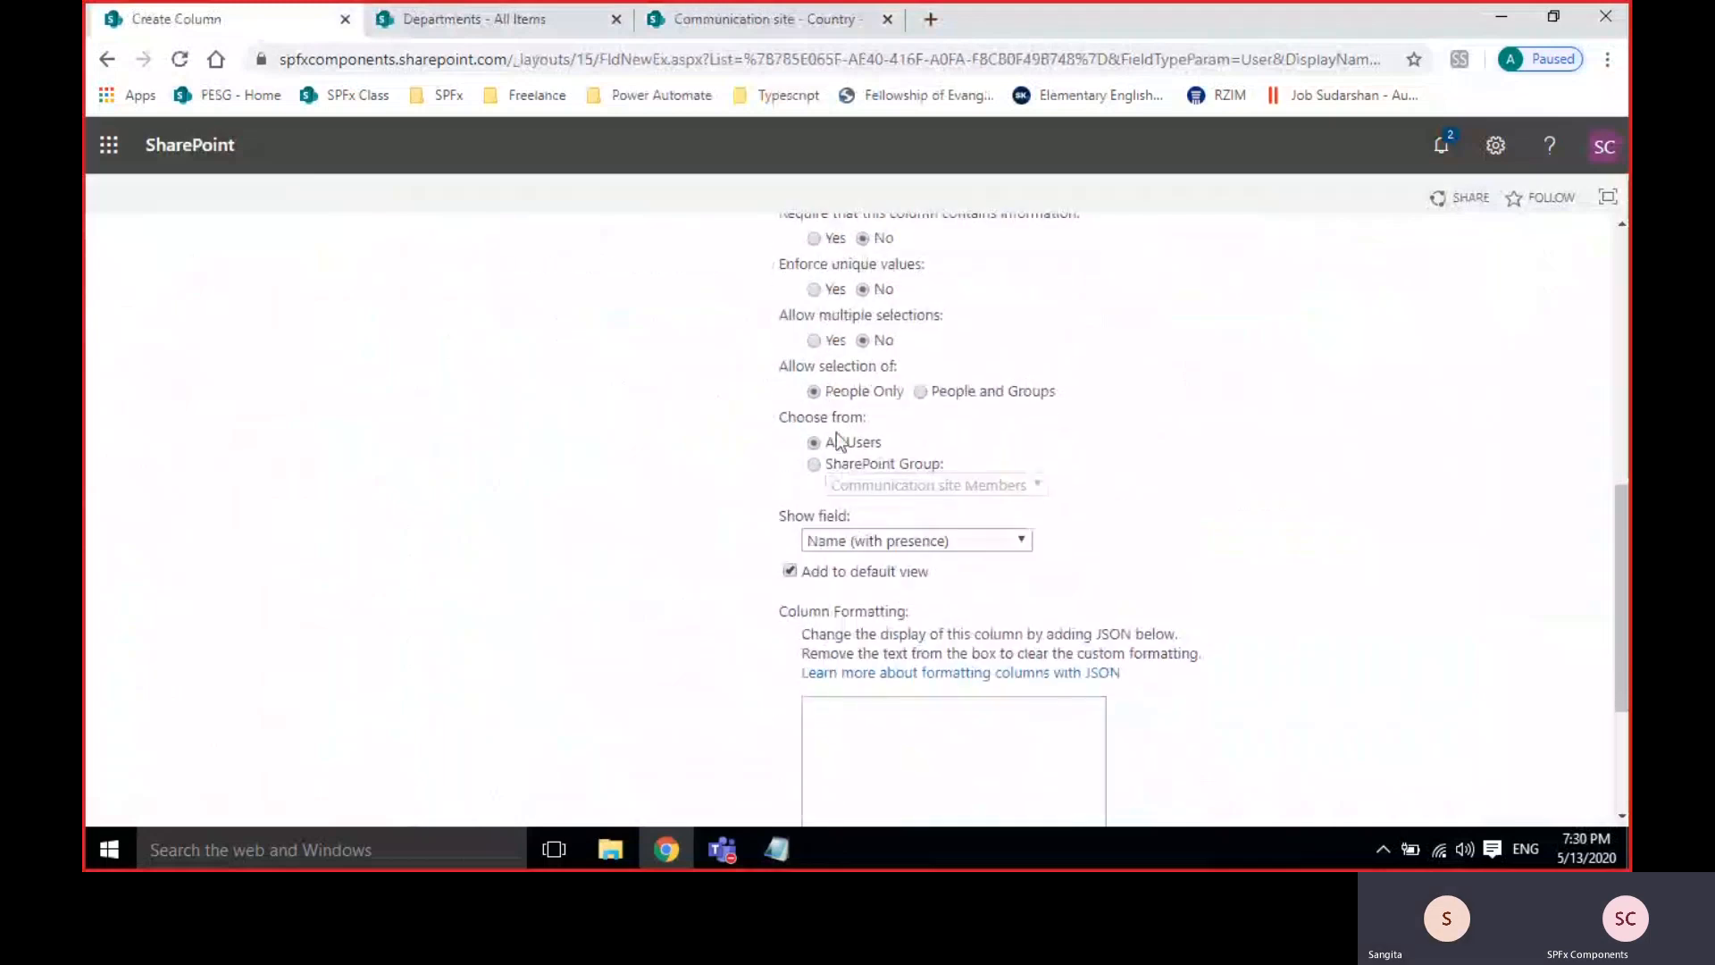
scroll(1242, 626, down, 2)
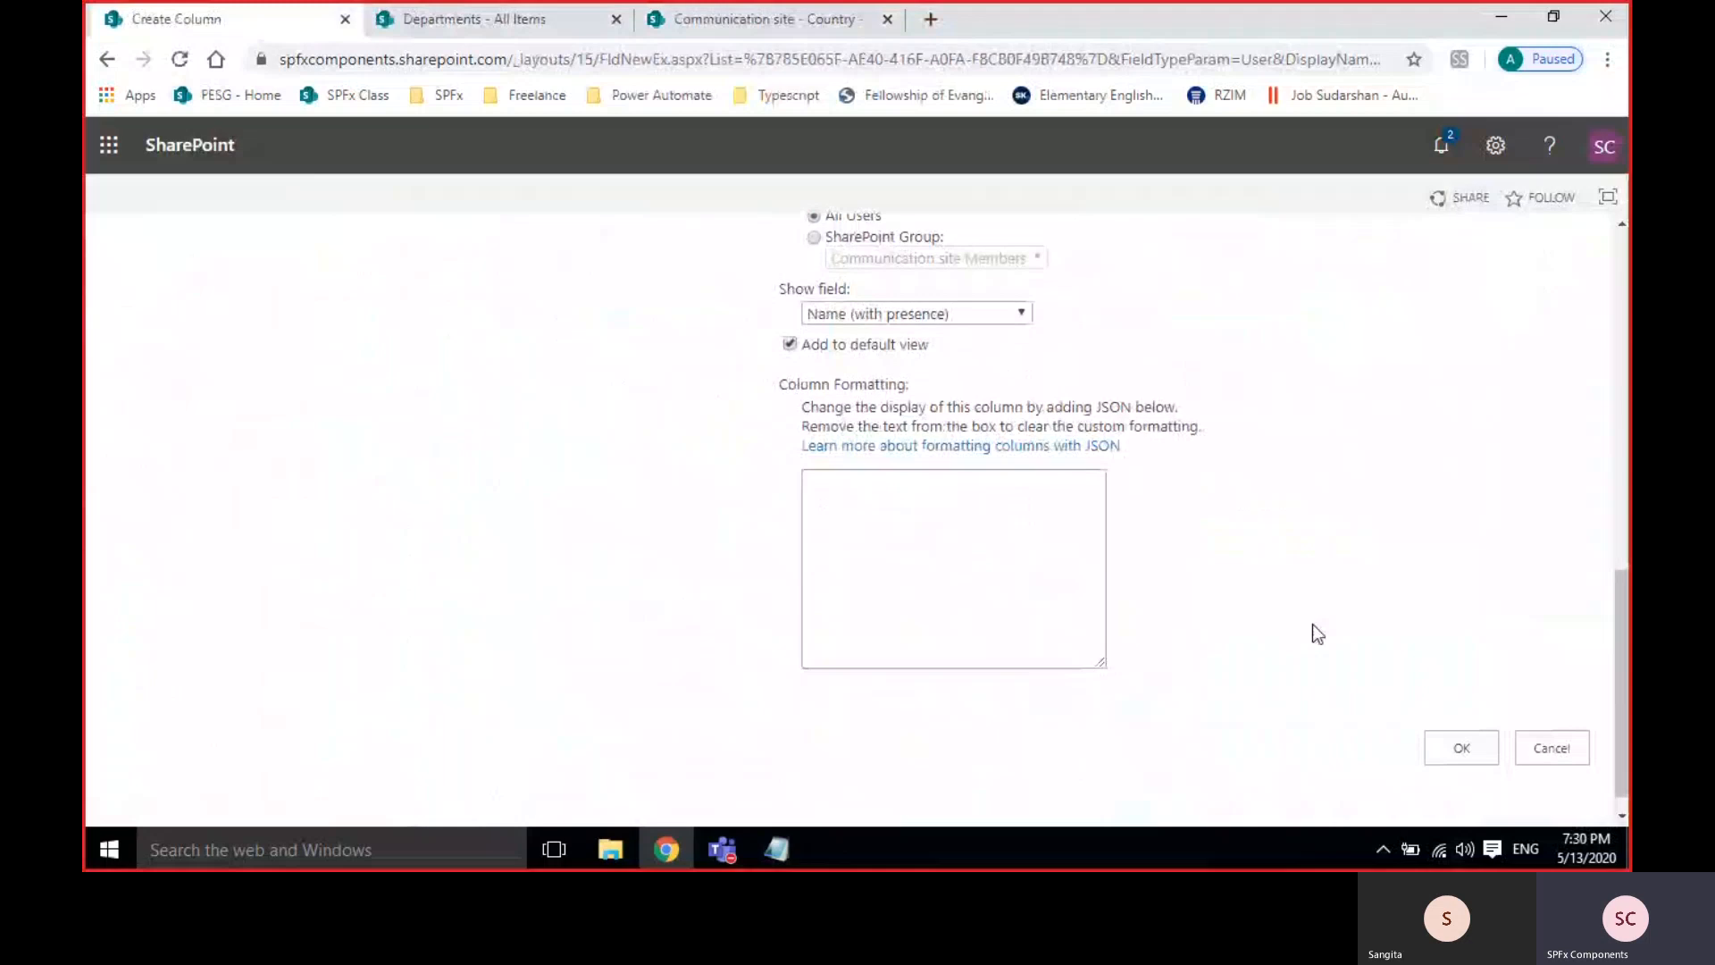
click(1447, 750)
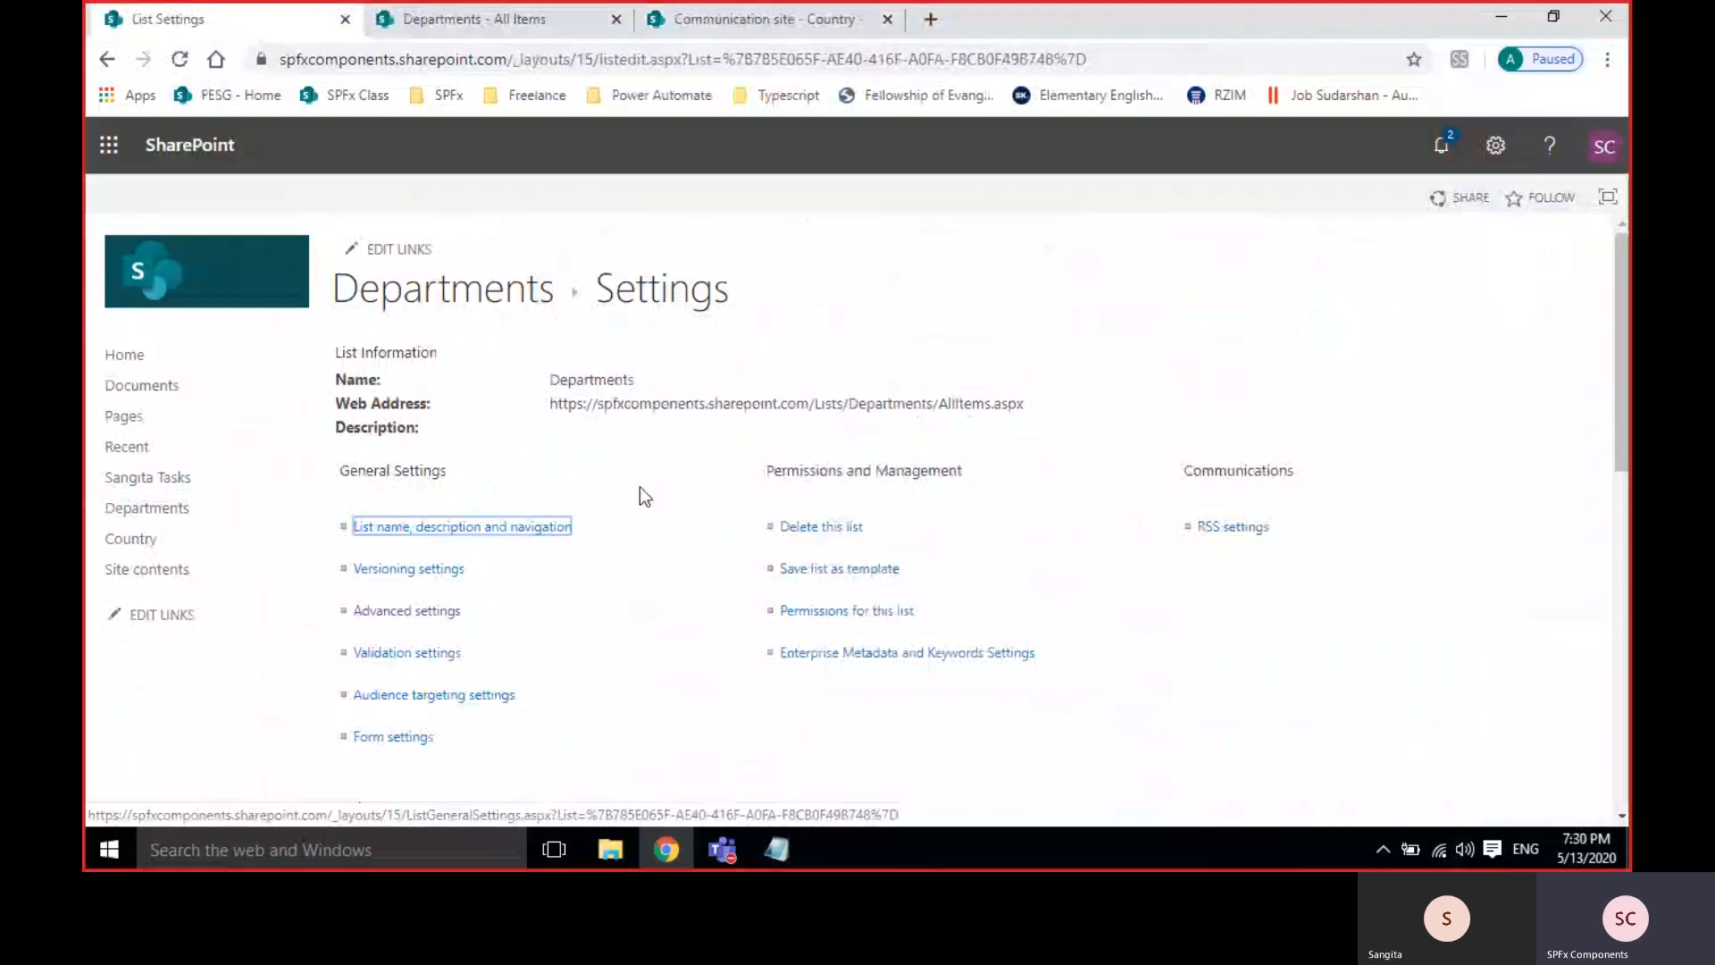
scroll(639, 486, down, 1)
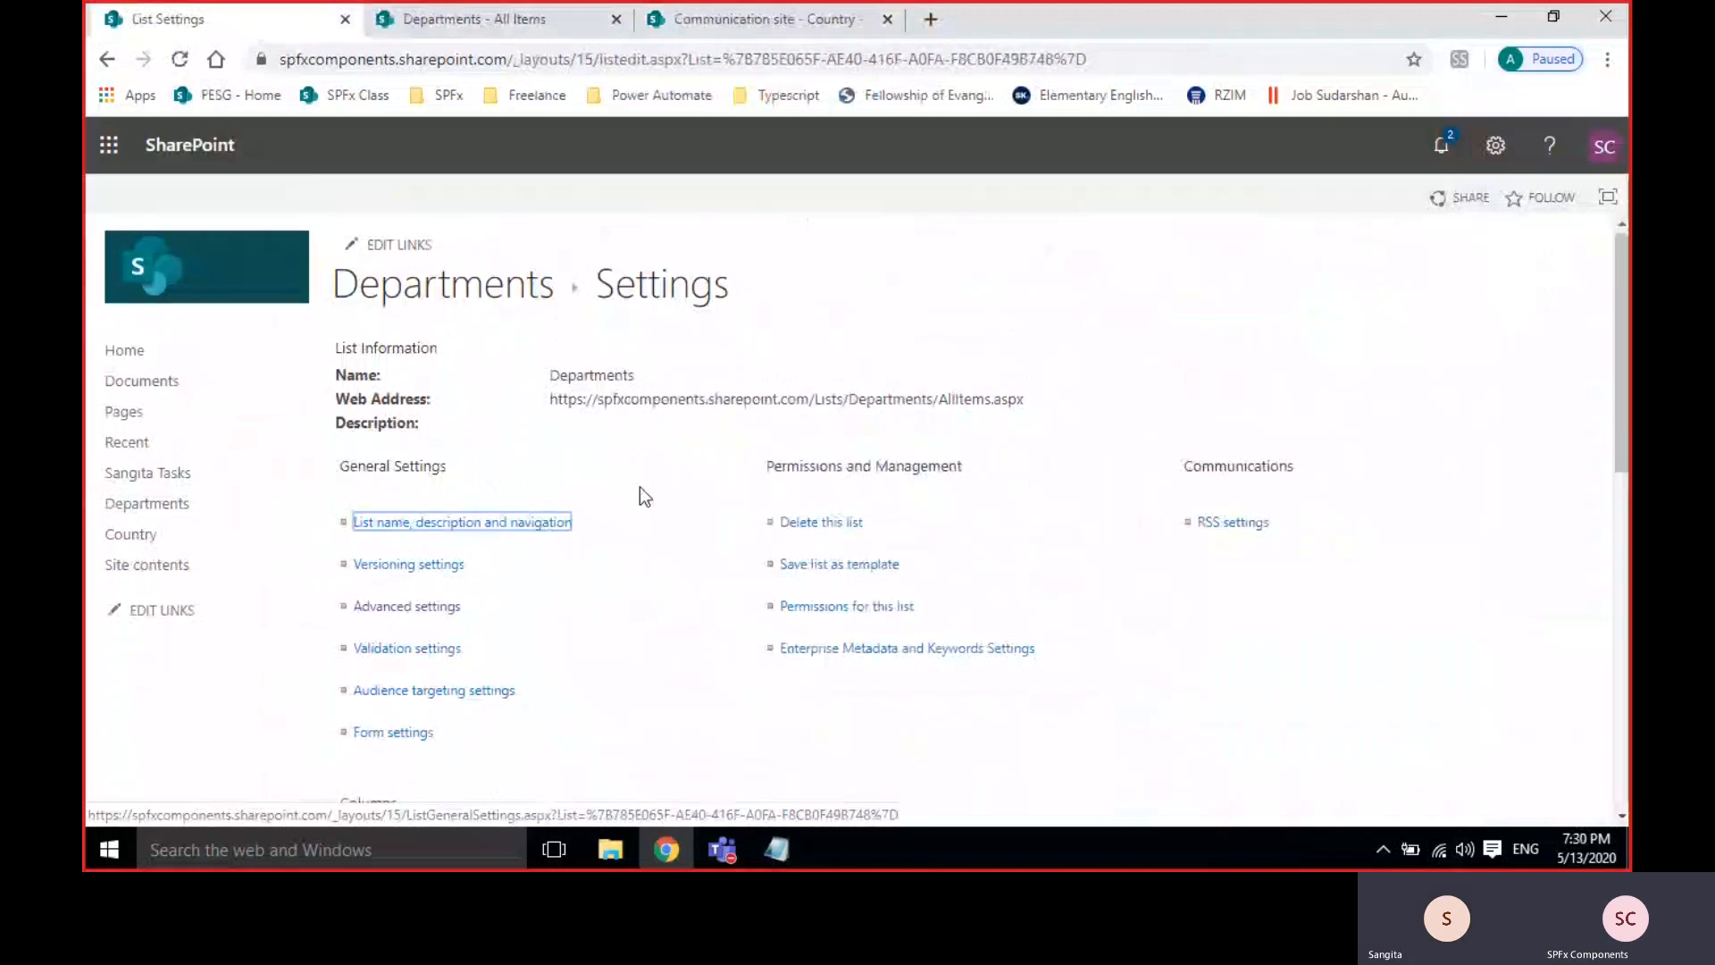
scroll(639, 486, down, 4)
scroll(639, 486, up, 4)
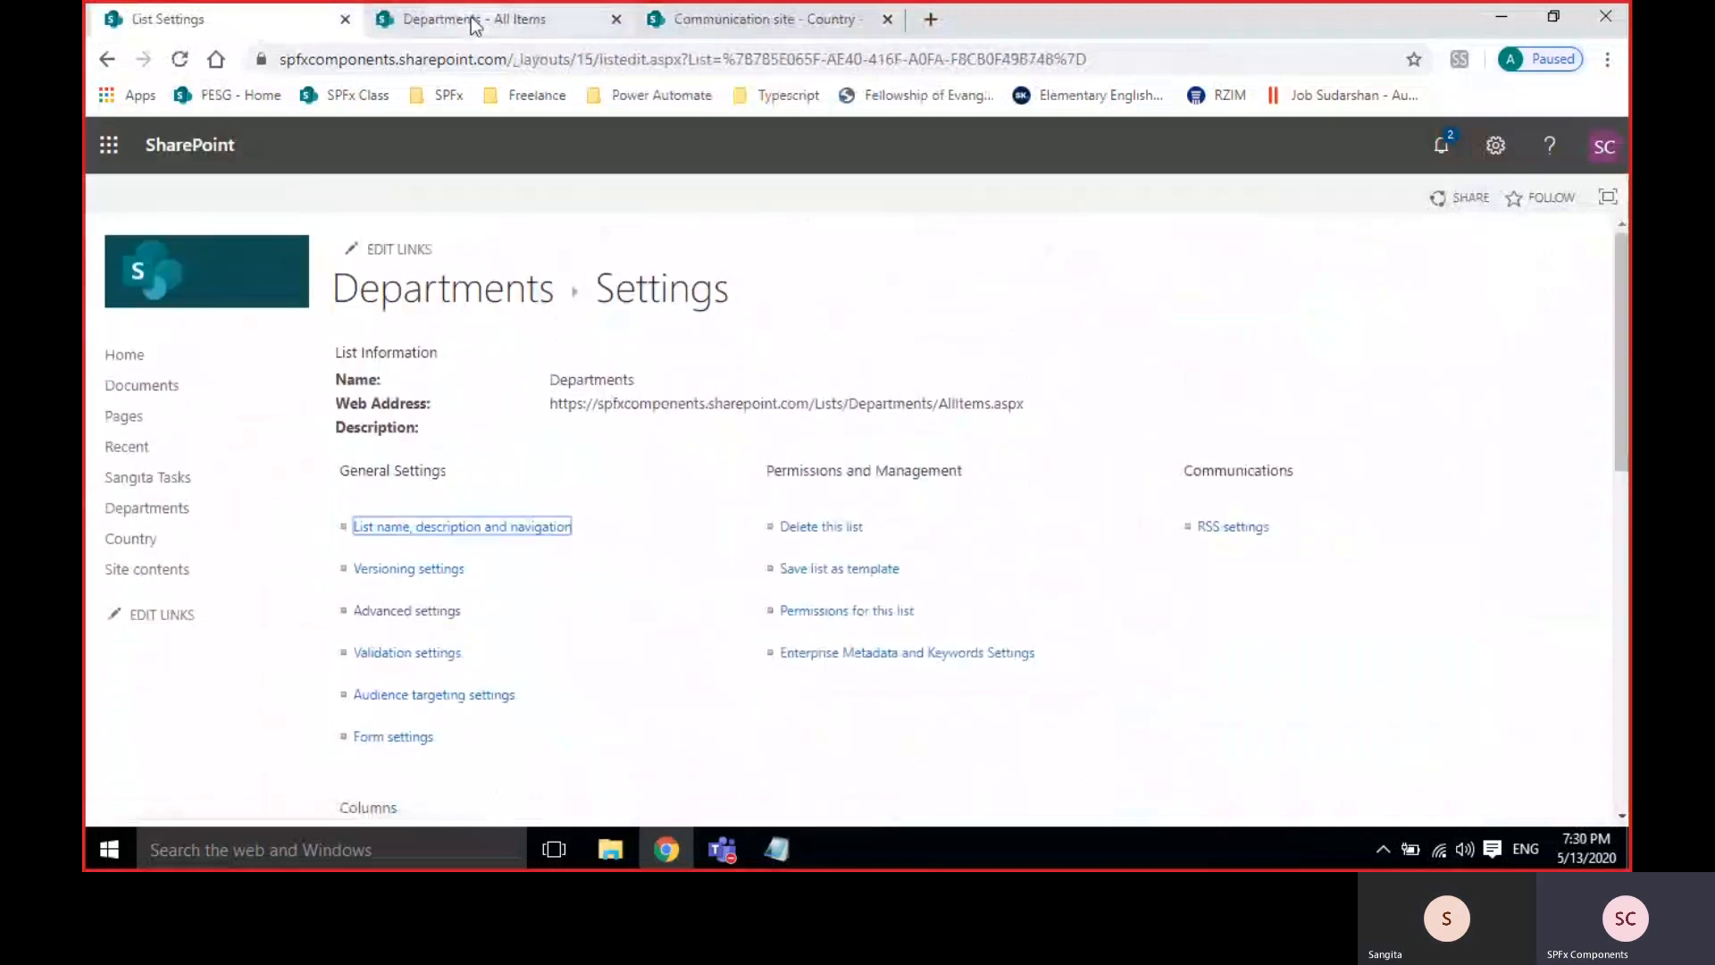
Start a new Departments item and pick a suggested colleague from a 'san' search as DepartmentHead.
click(469, 18)
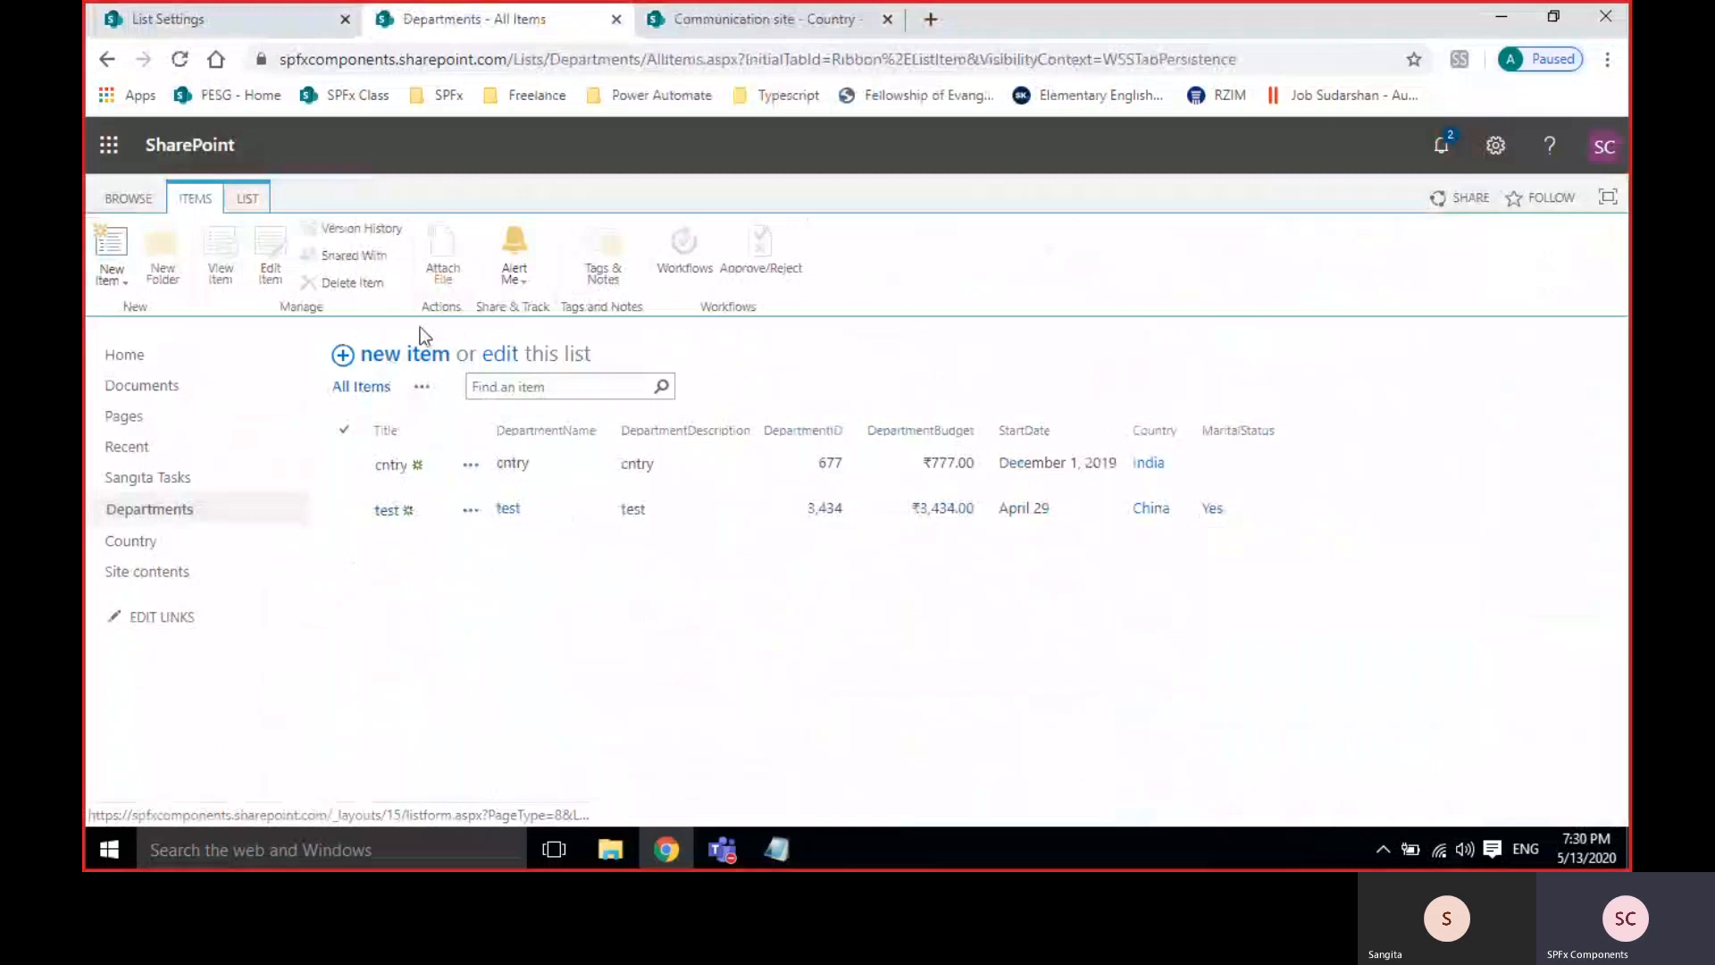
click(420, 353)
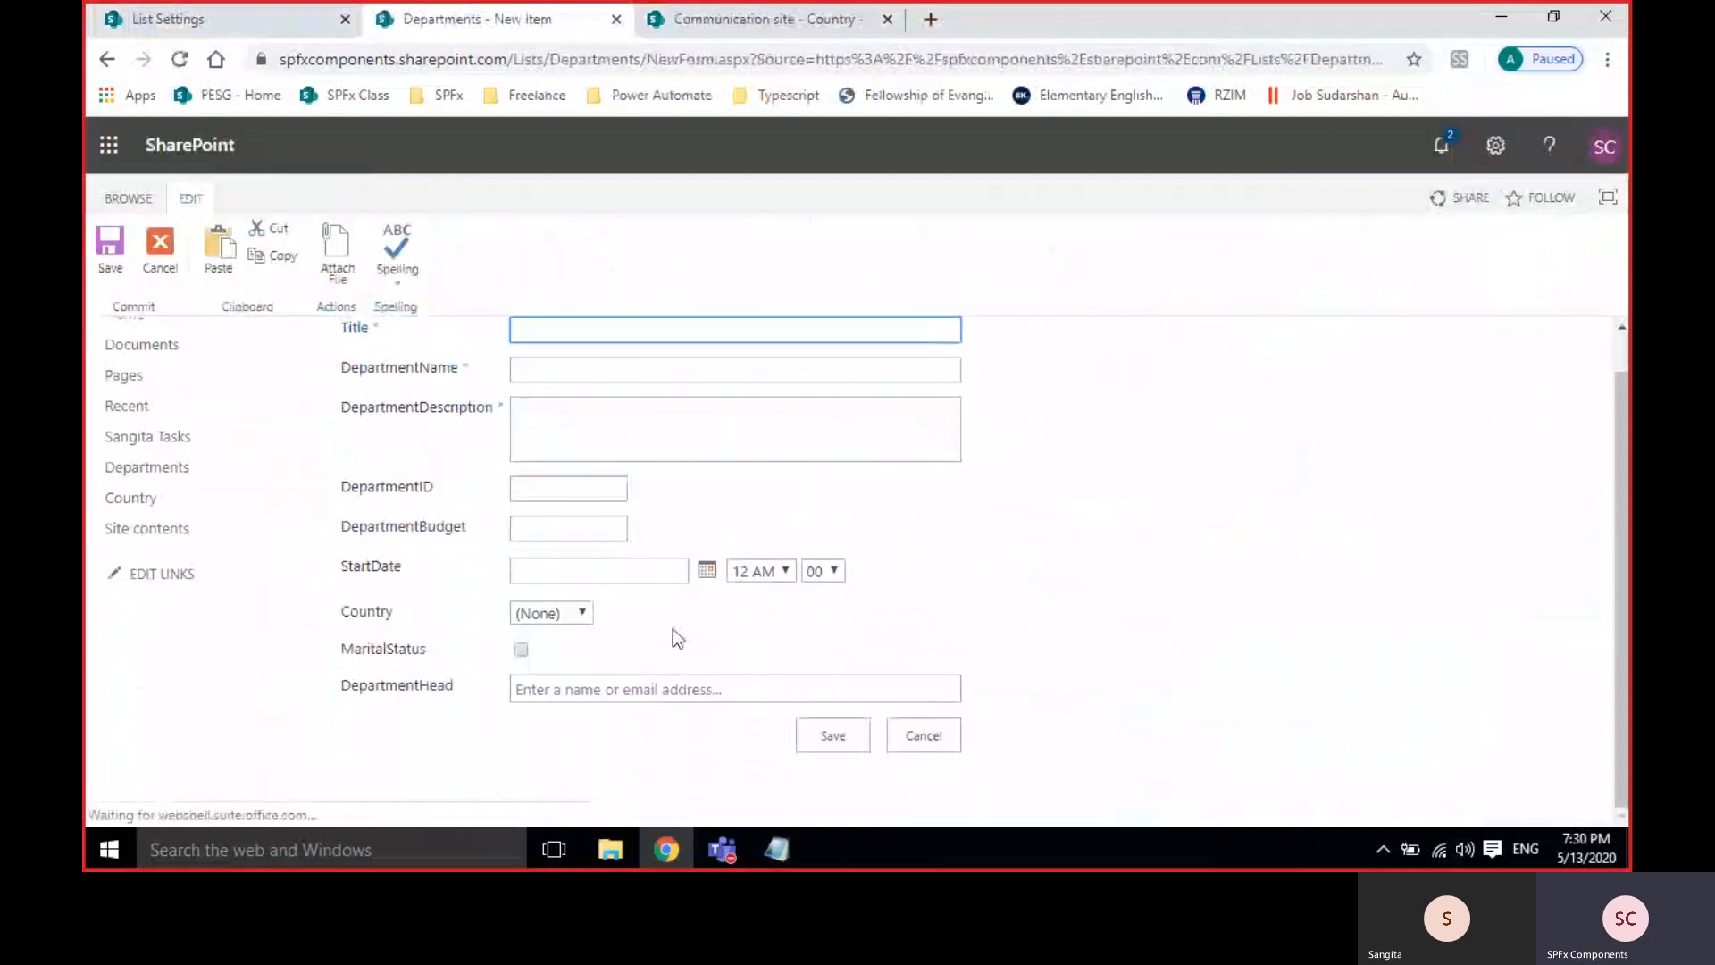
click(581, 685)
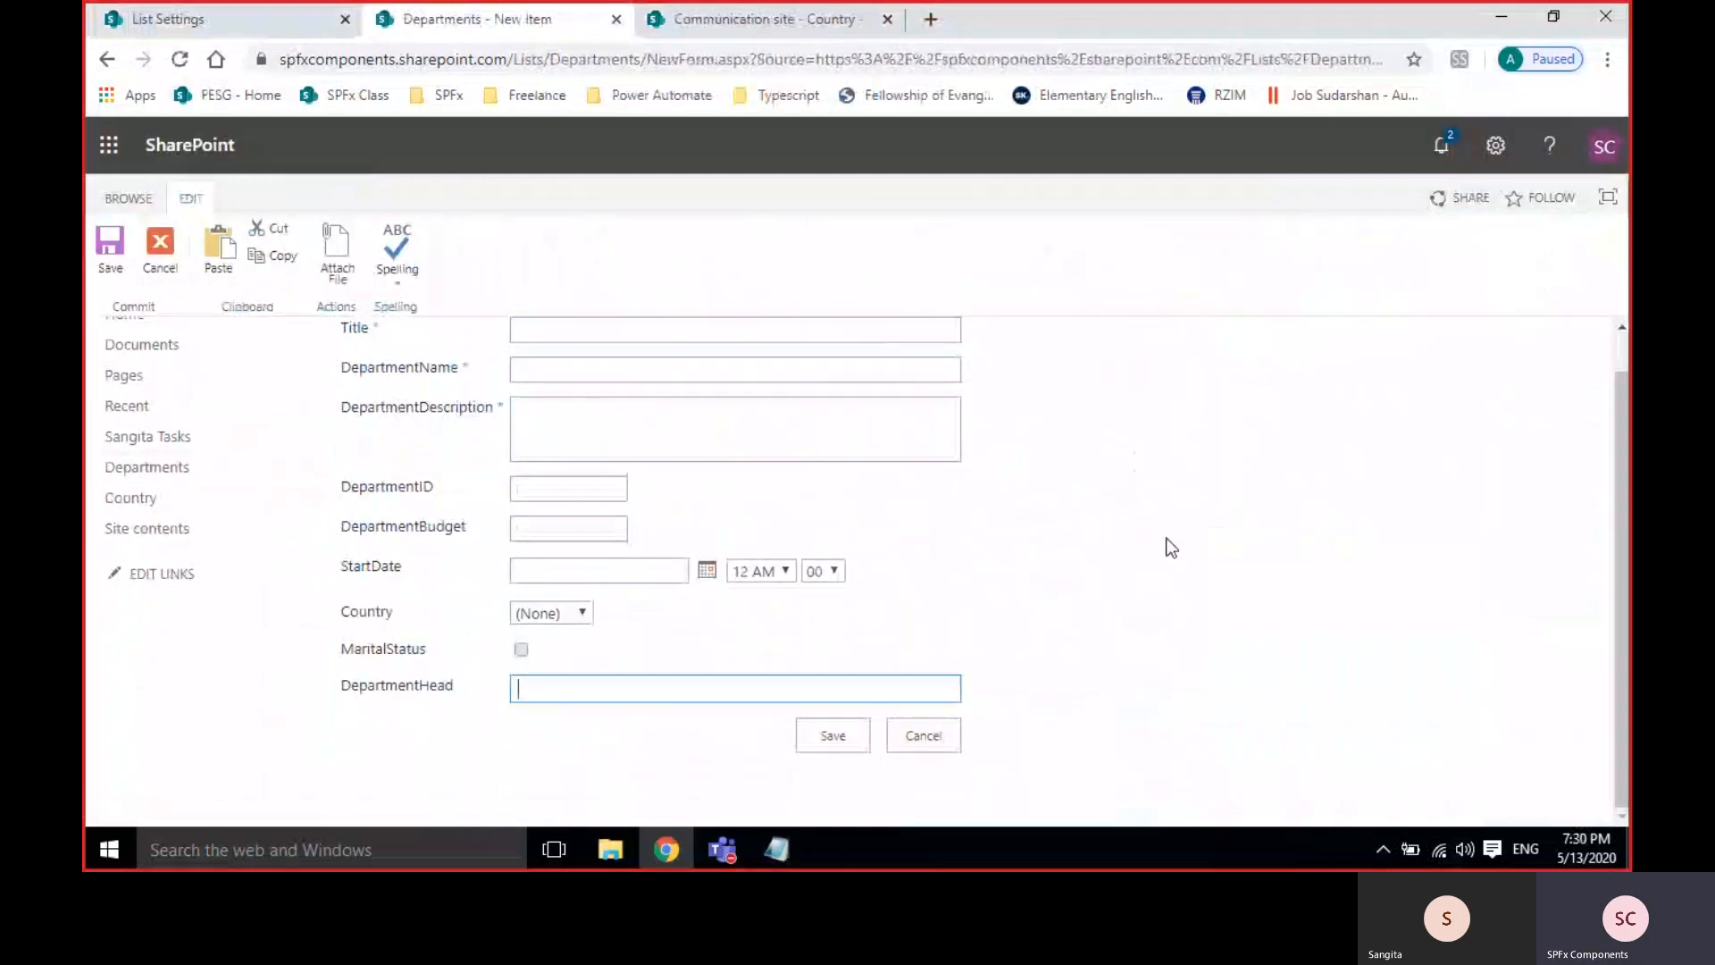
text(san)
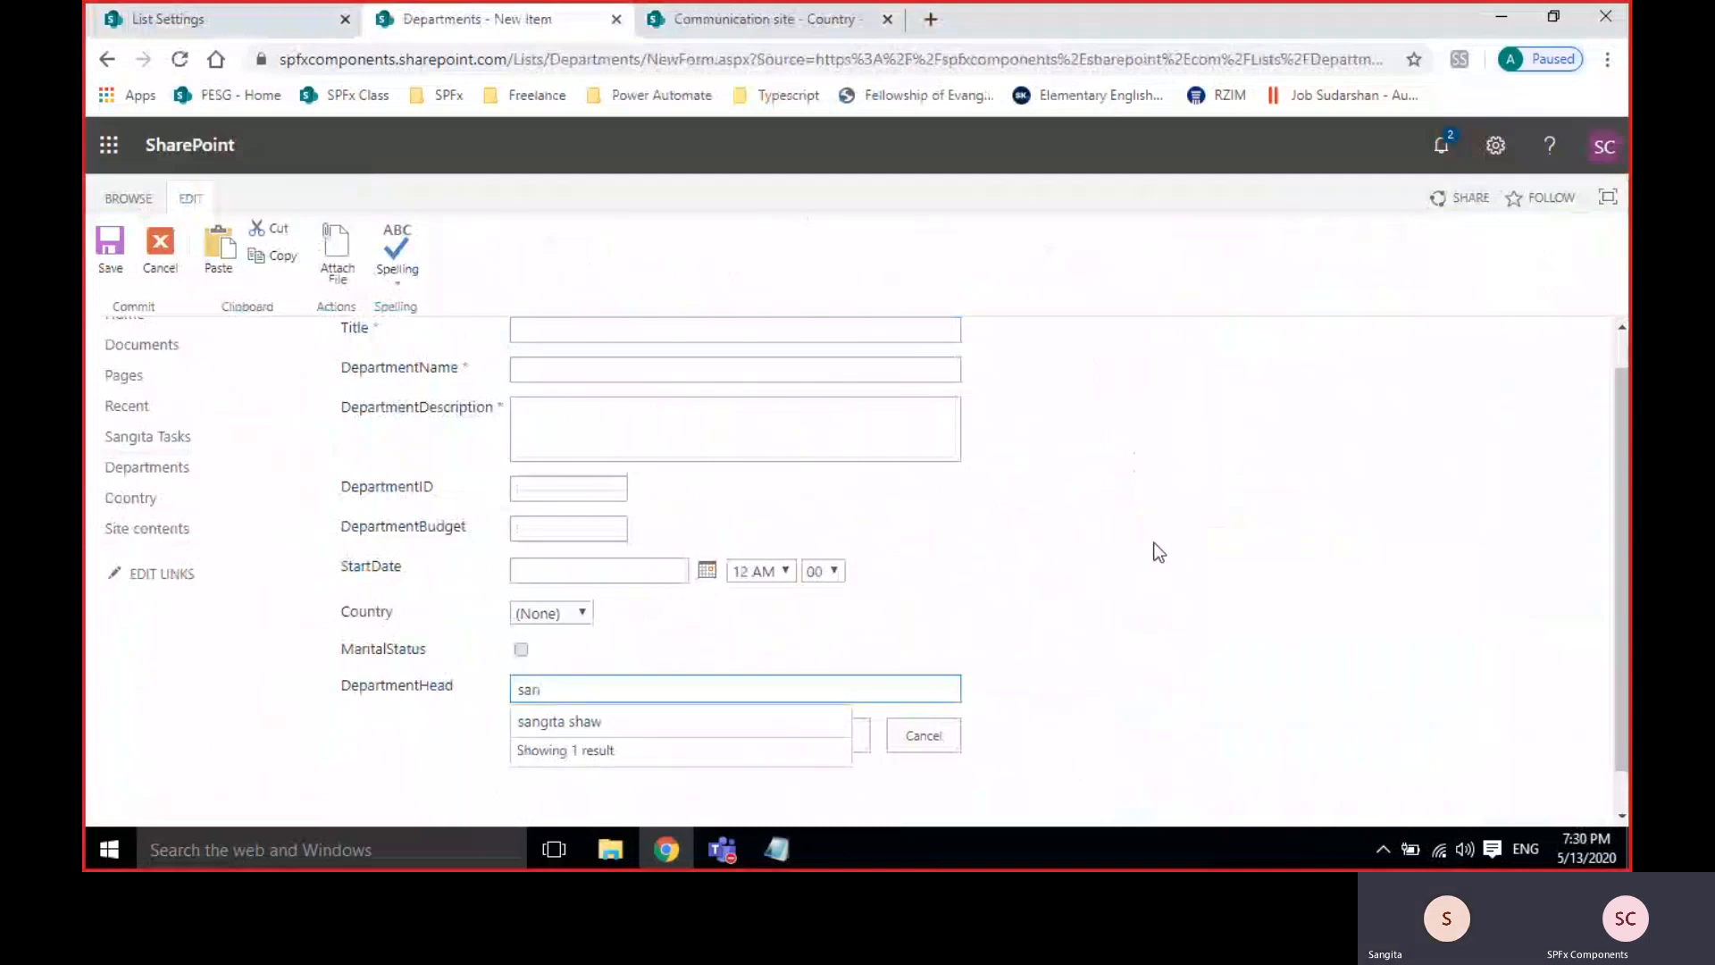
key(BackSpace)
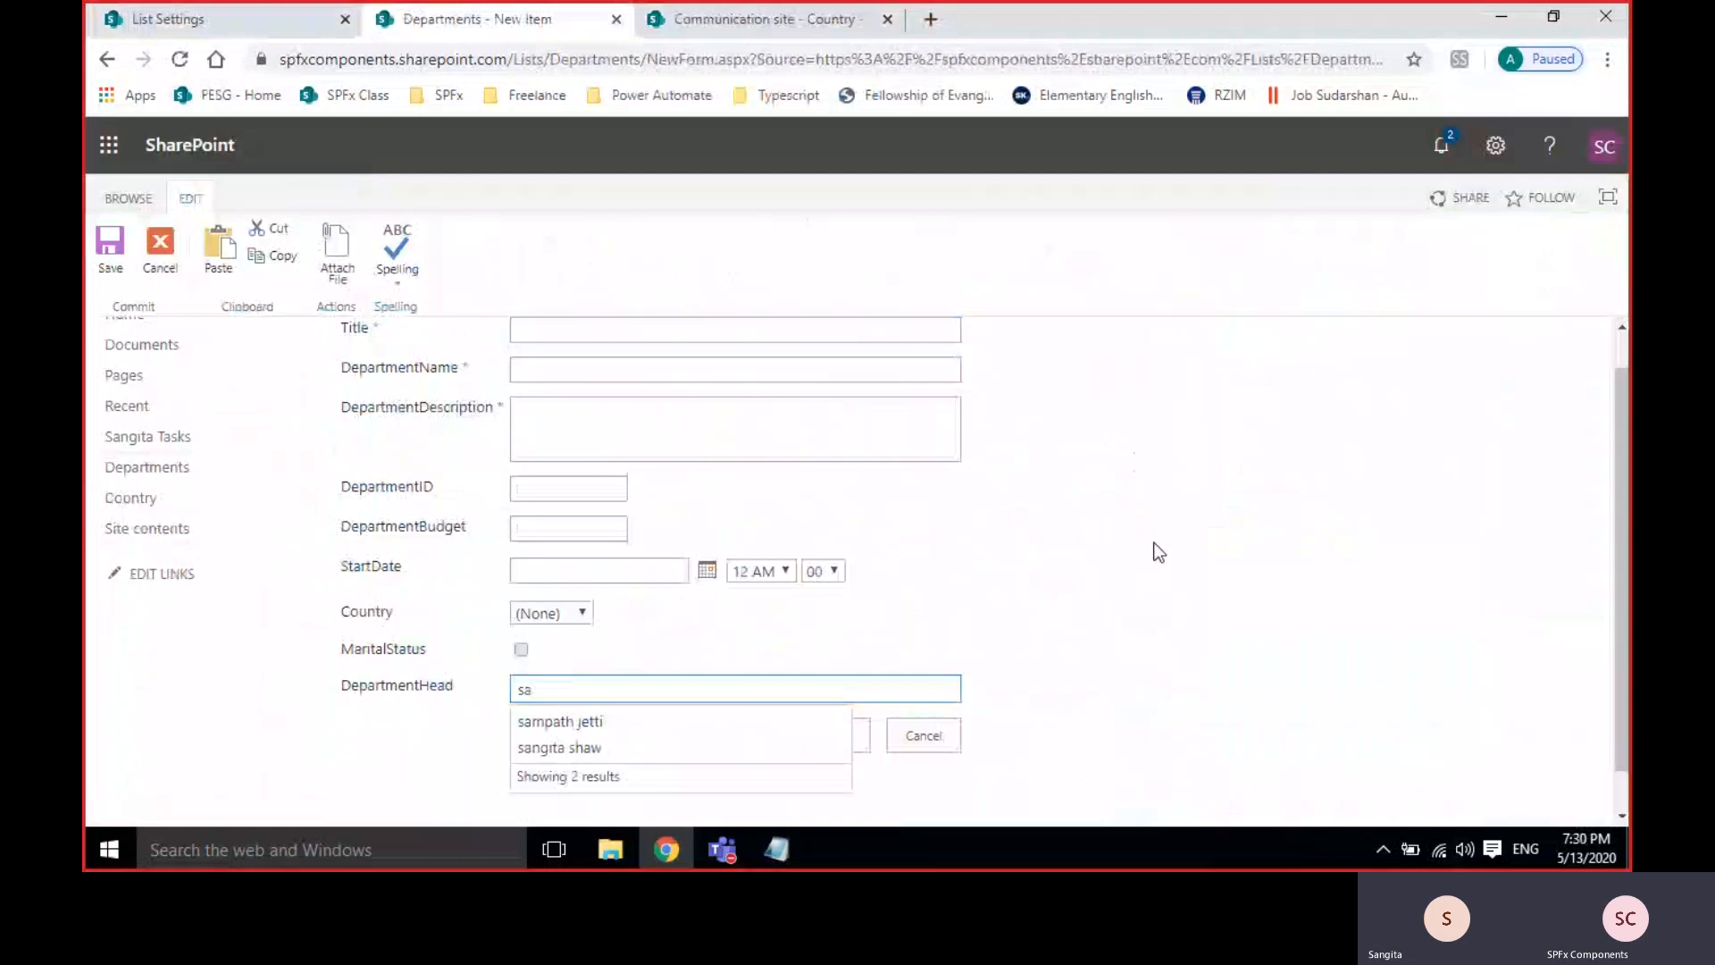
key(BackSpace)
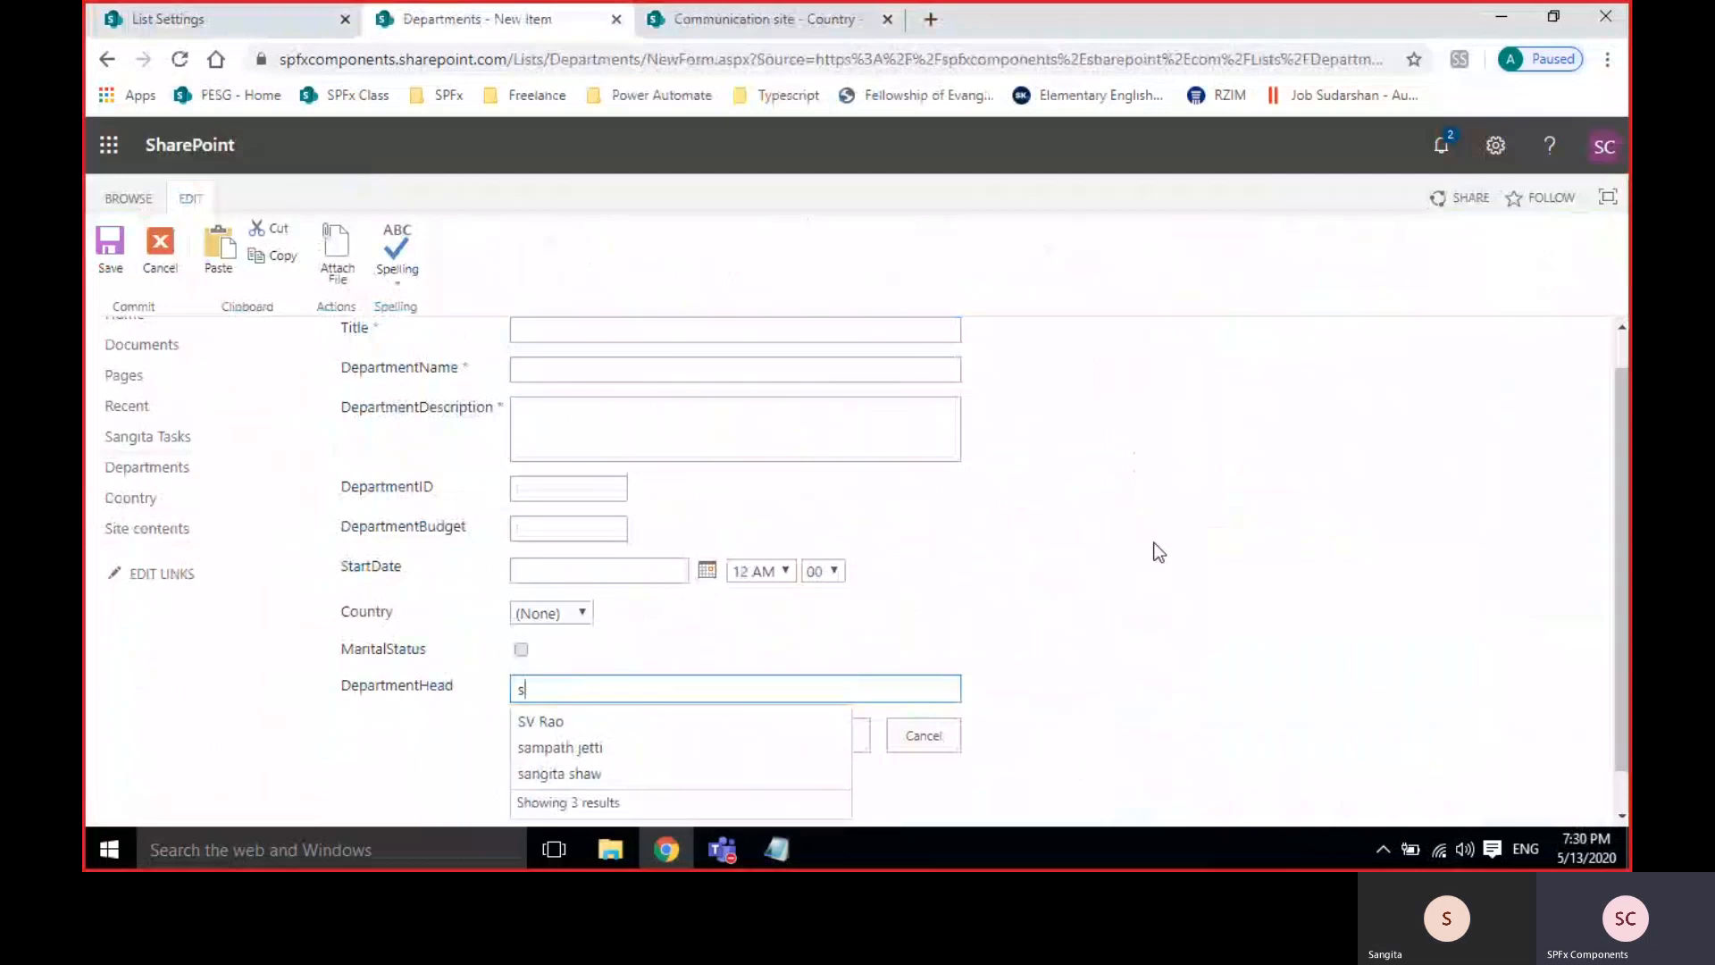
click(556, 774)
click(1155, 625)
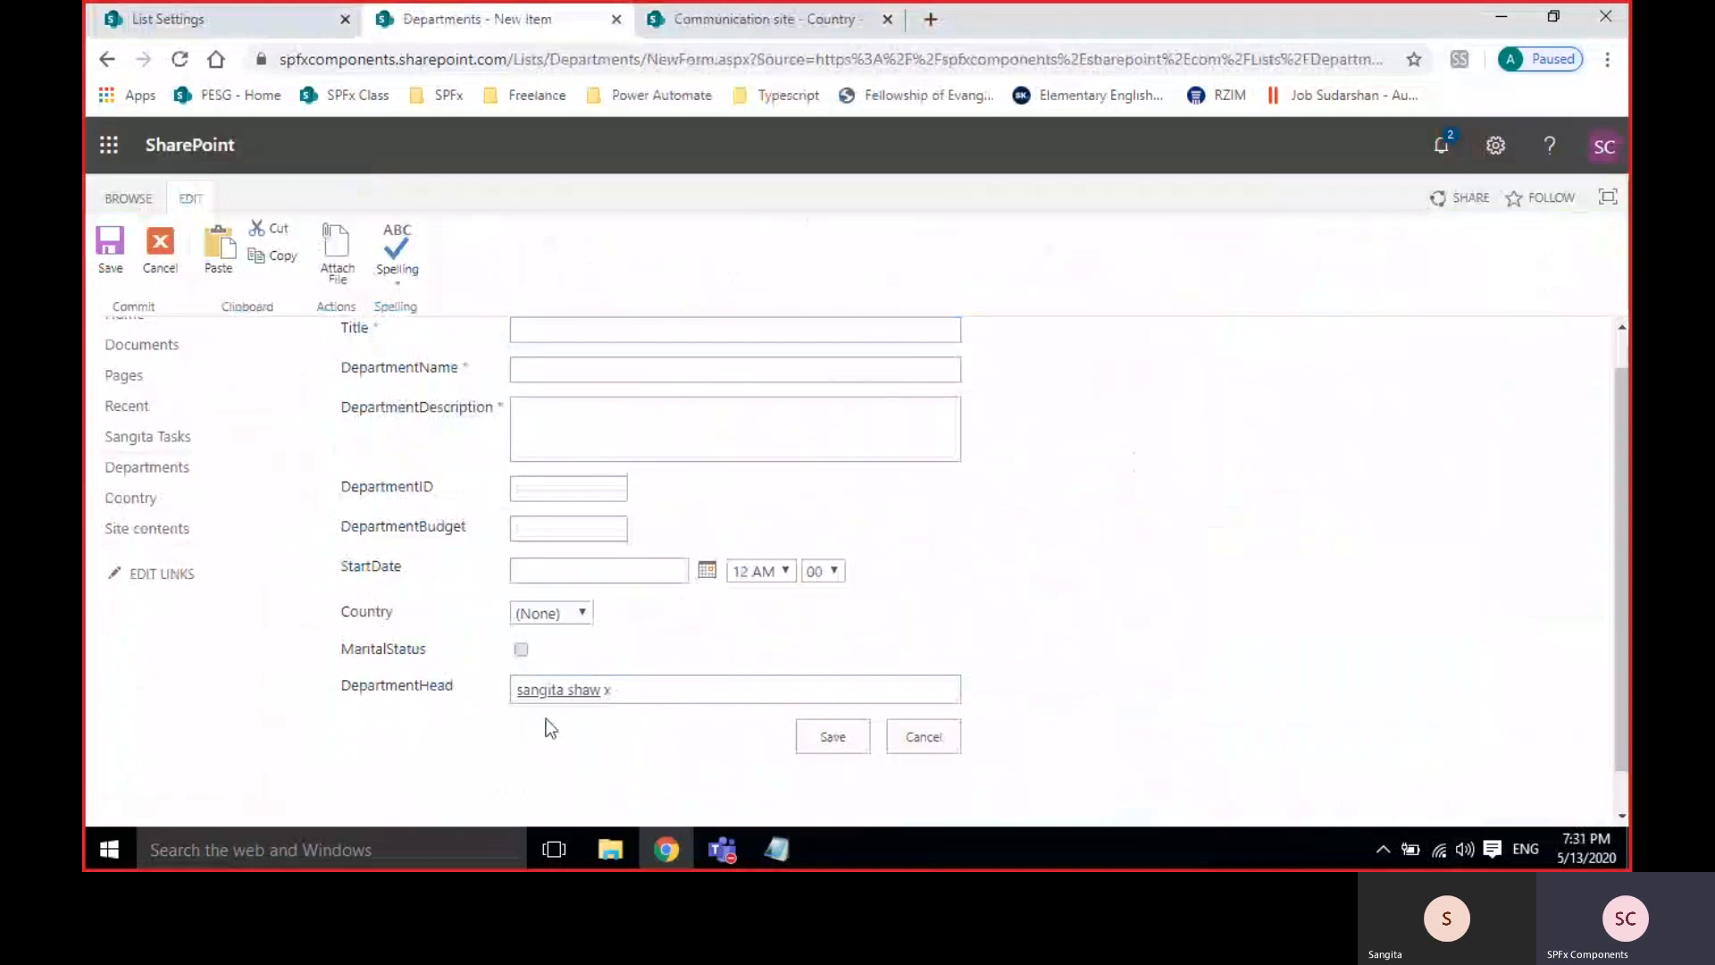
click(662, 688)
scroll(1101, 630, down, 1)
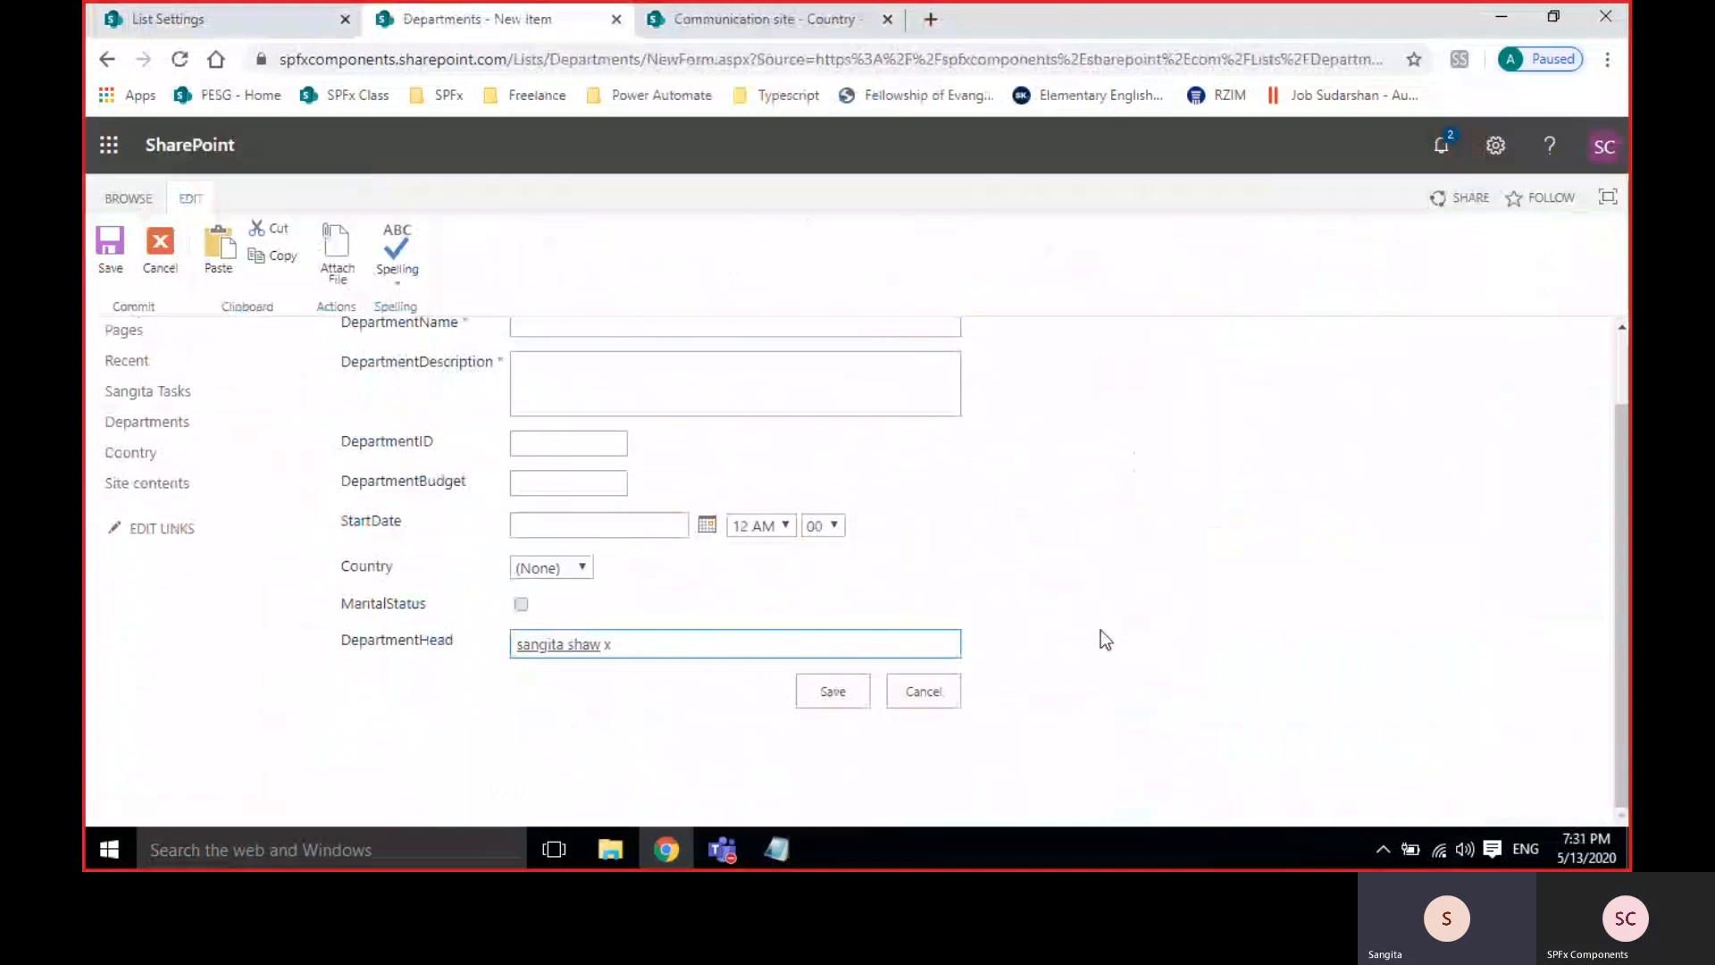
scroll(972, 543, up, 2)
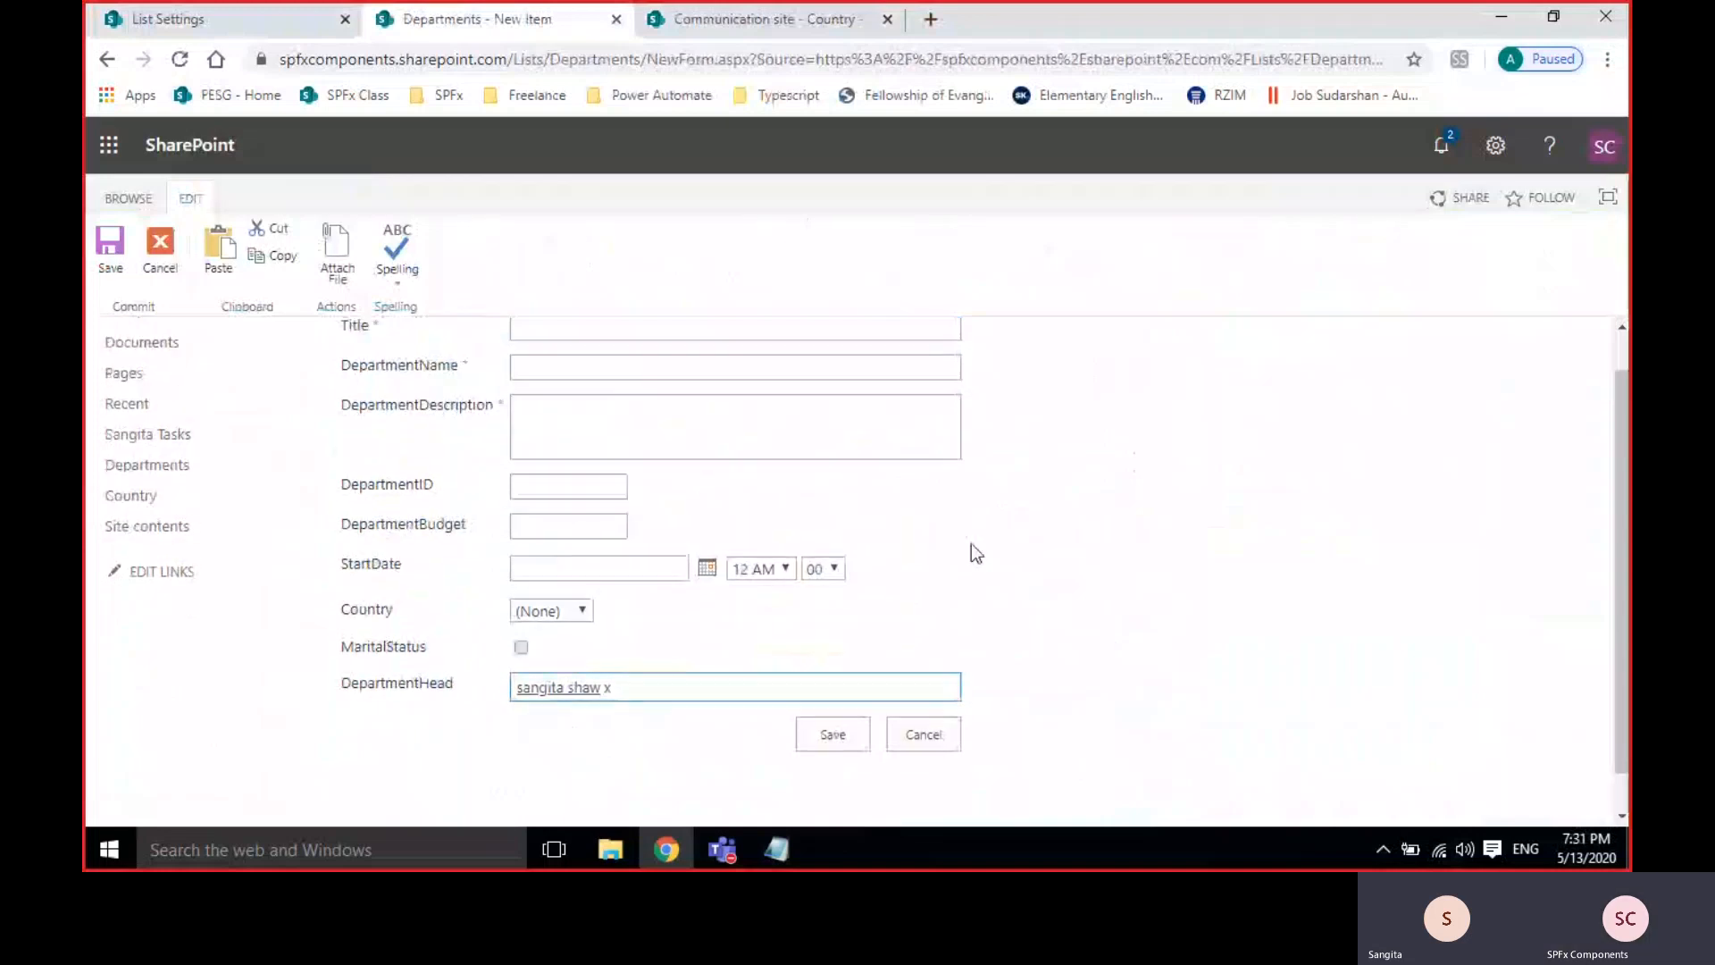
Enter Title asfd, DepartmentName and Description asdf, DepartmentID 34r34, and budget 345345.
click(595, 374)
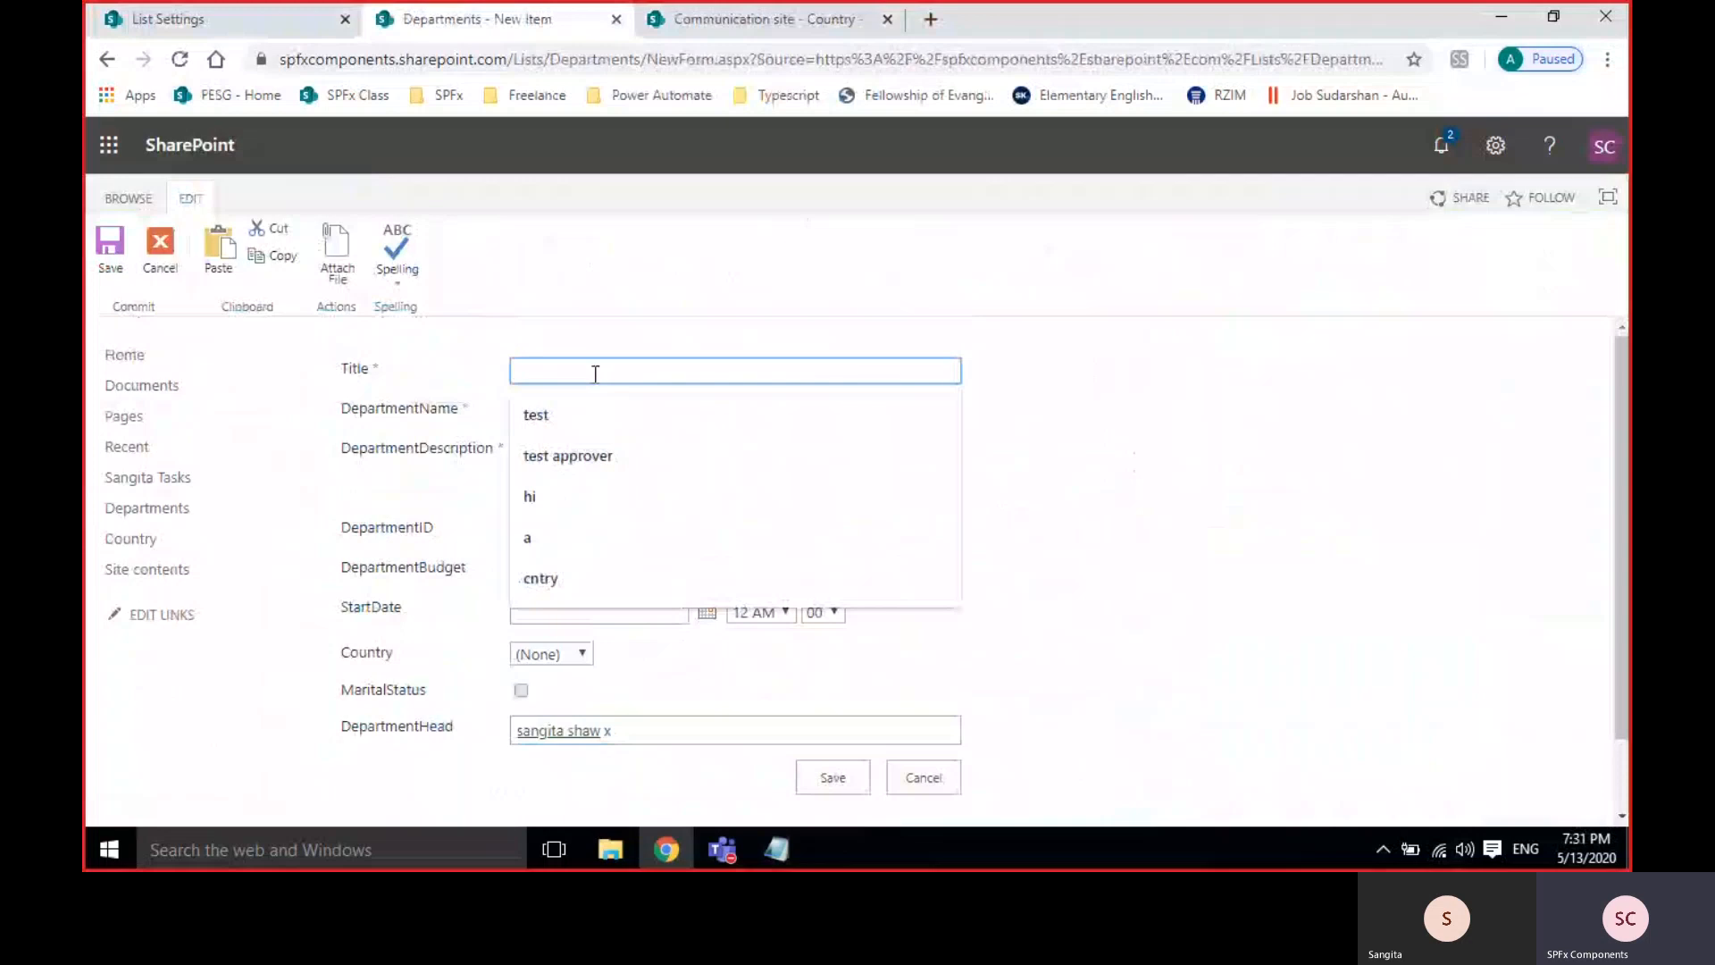
text(asfd)
key(Tab)
text(asdf)
key(Tab)
text(asdf)
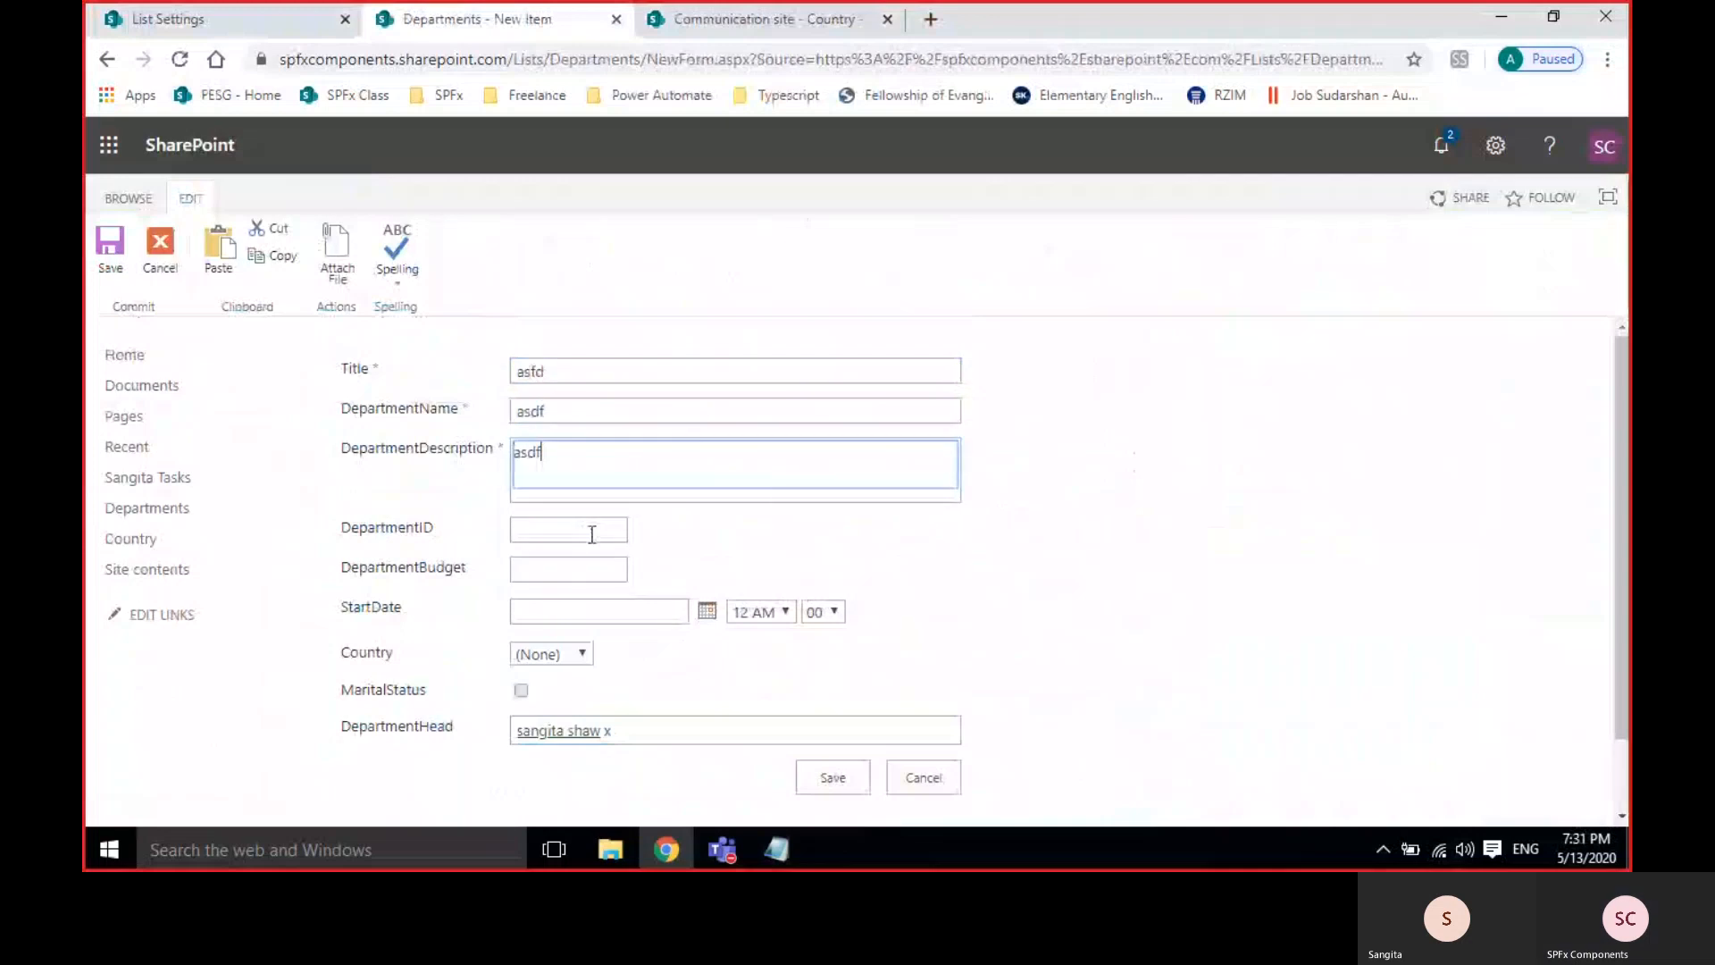
click(591, 534)
text(34r34)
click(626, 571)
text(3)
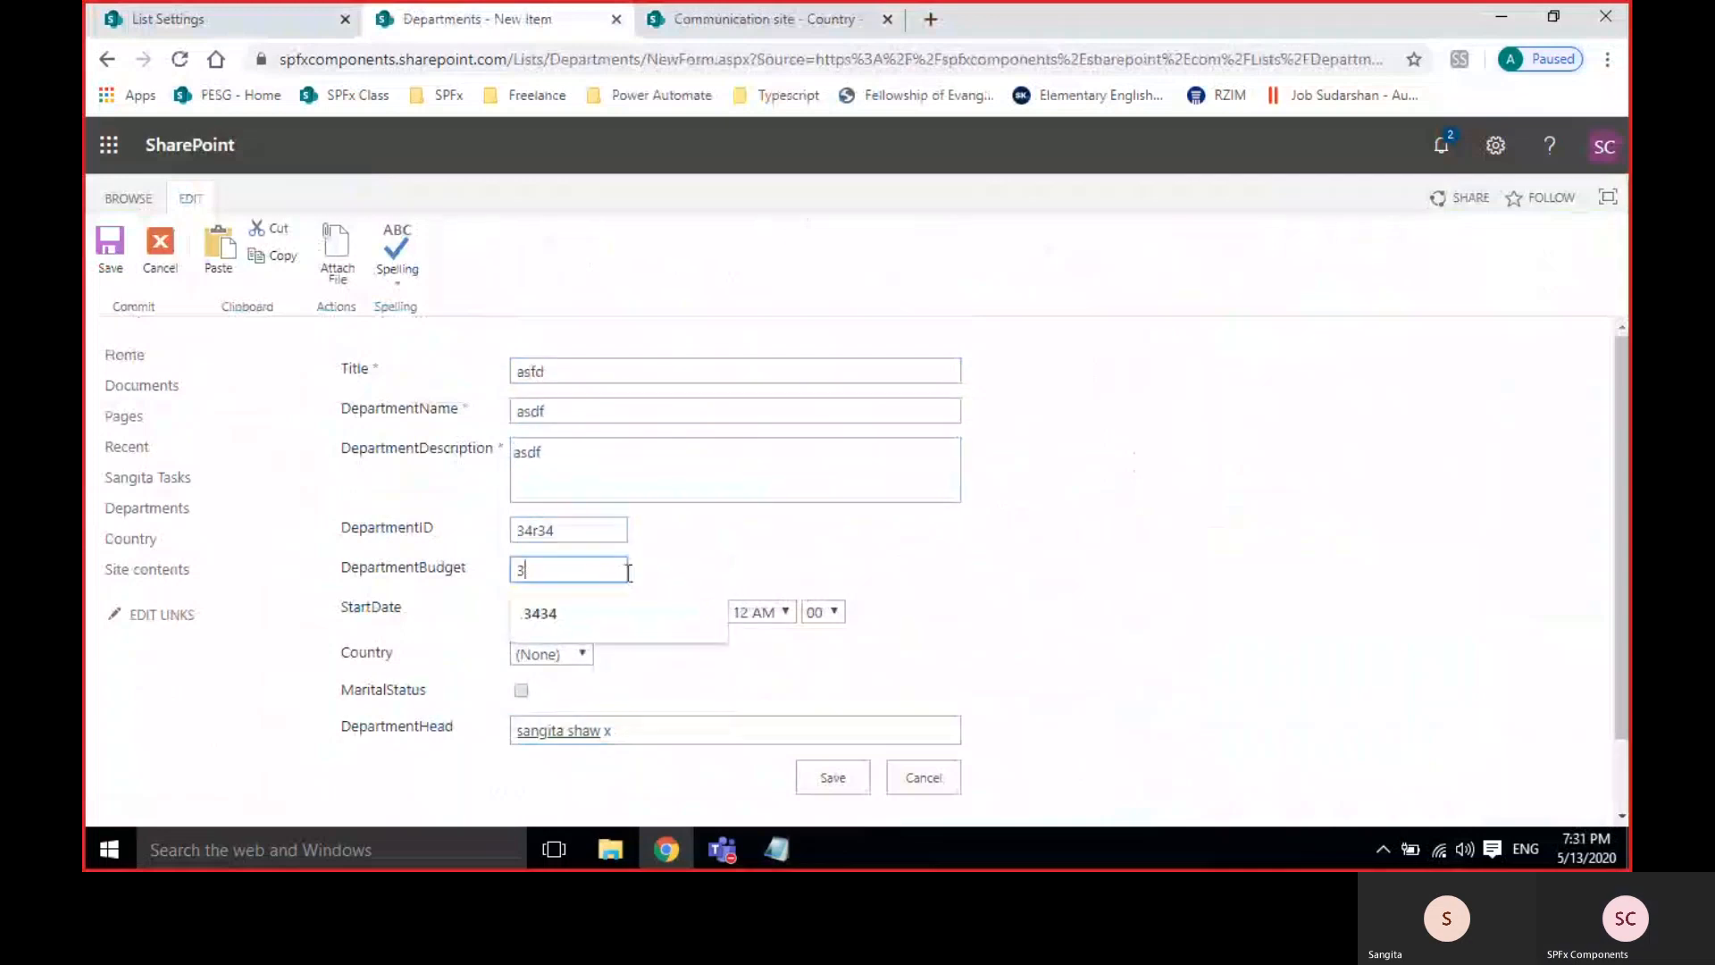
text(45345)
Set StartDate to 4/29/2020, Country to India, and MaritalStatus to Yes.
click(706, 611)
click(598, 695)
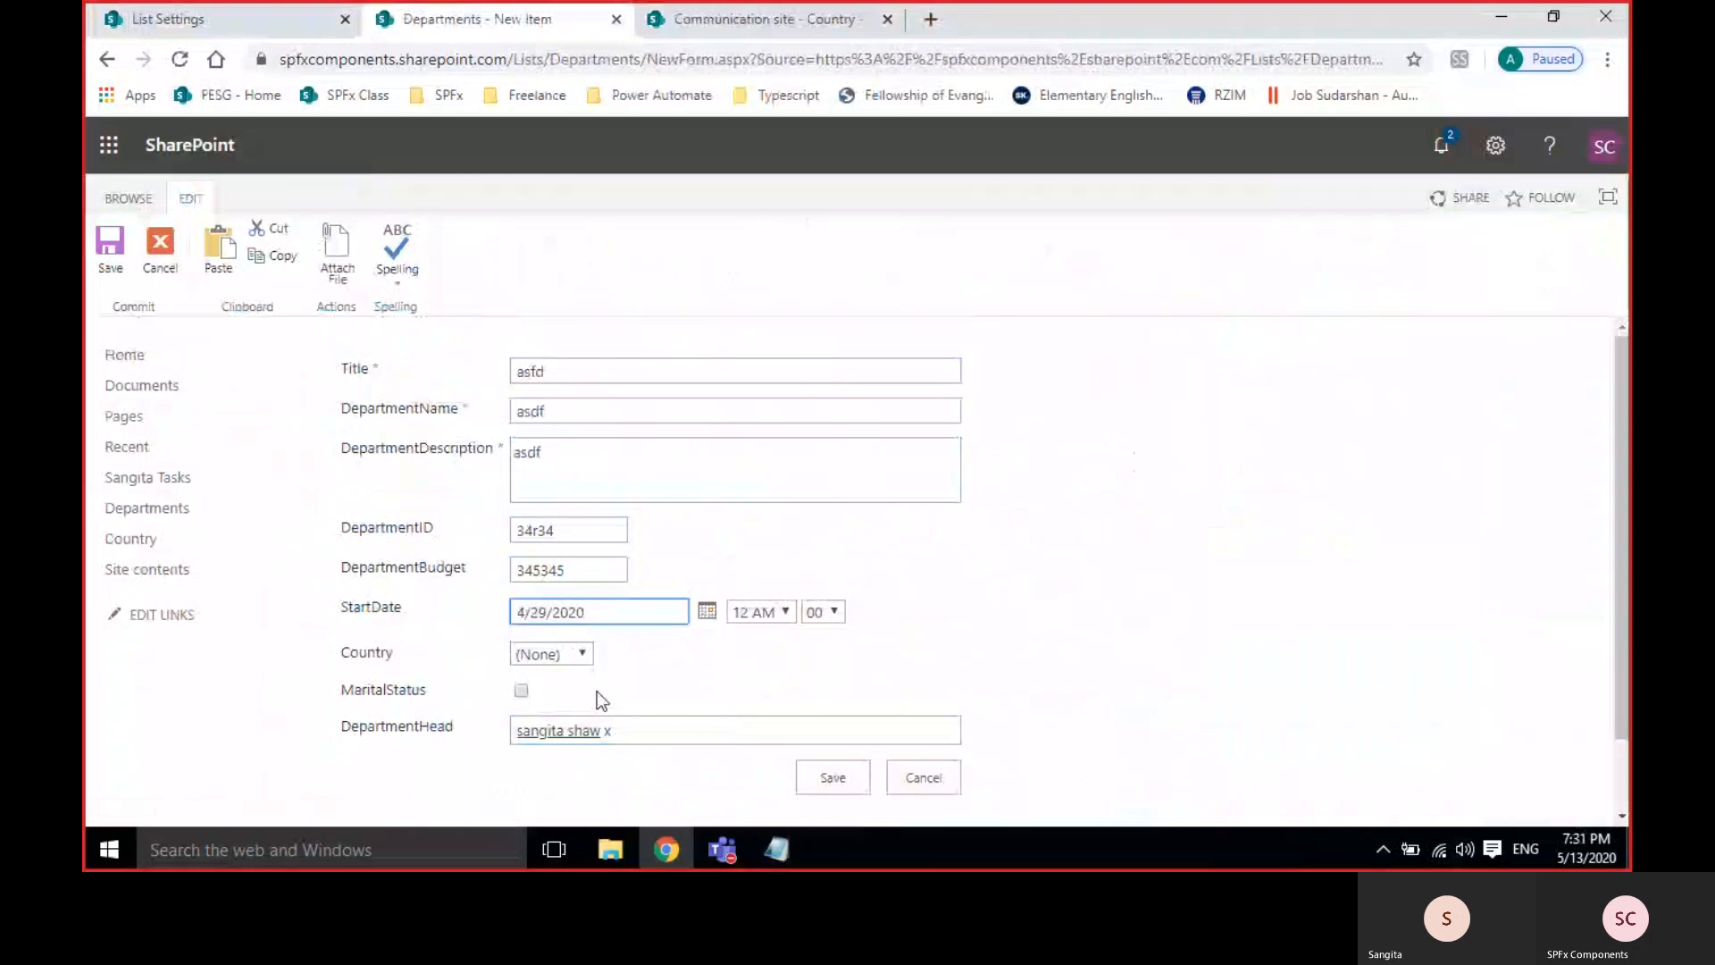
click(565, 654)
click(543, 739)
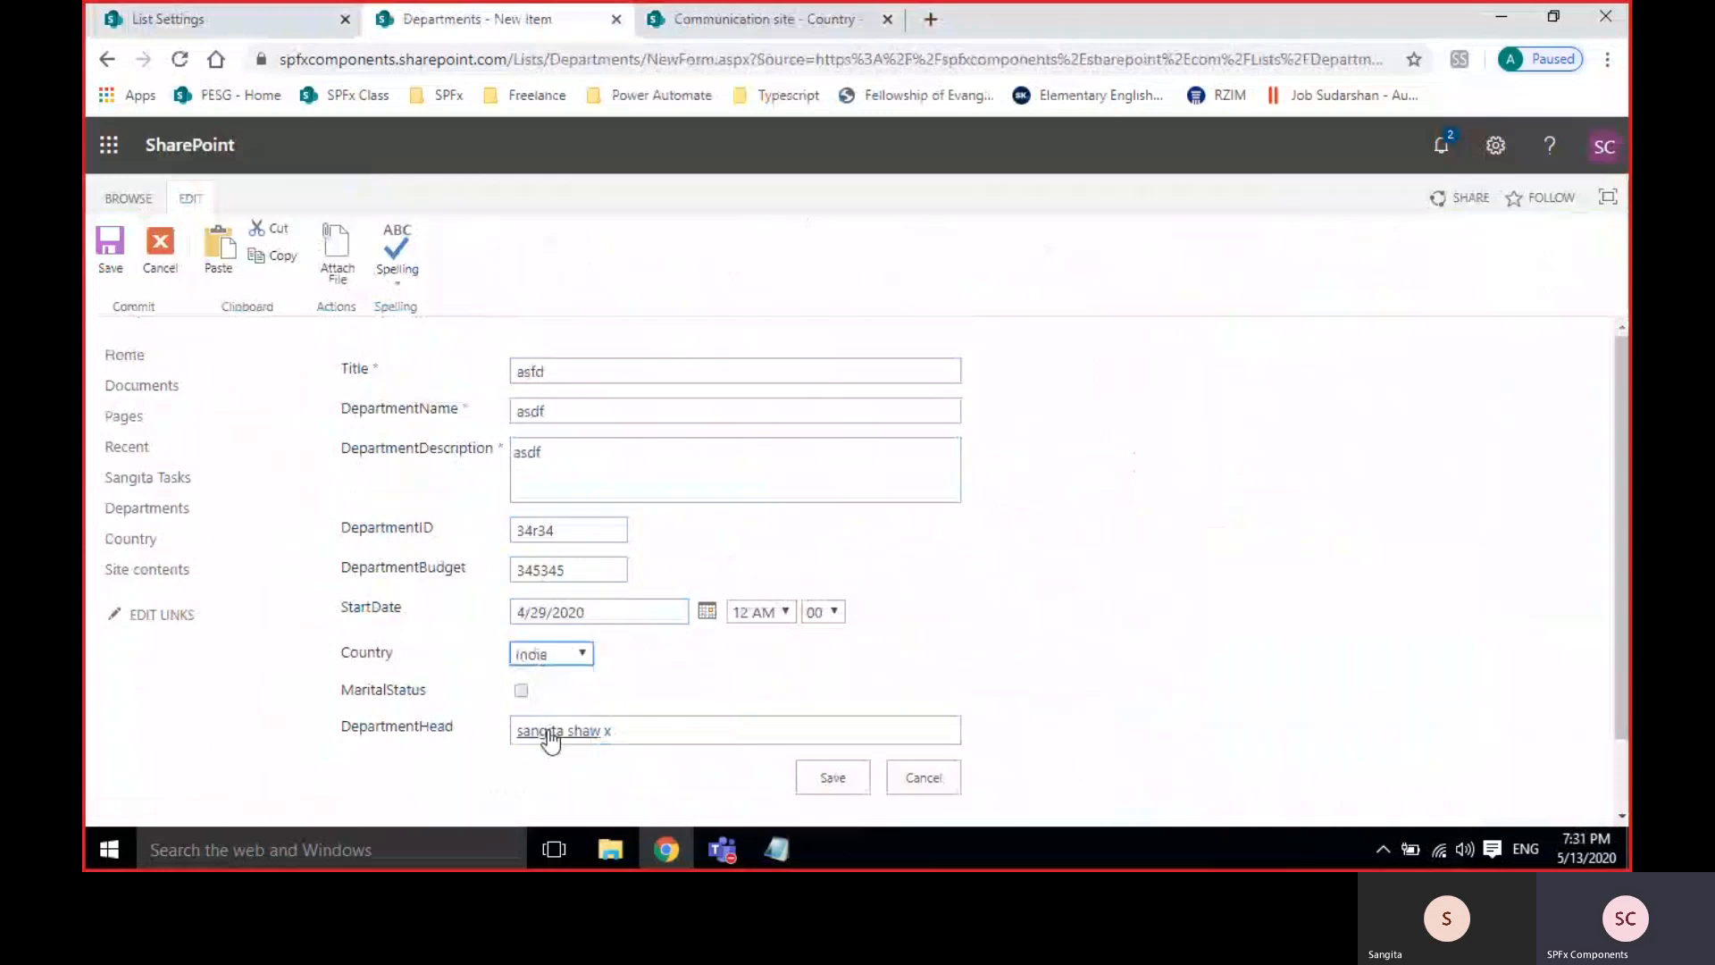
click(521, 690)
Save, fix the numbers-only DepartmentID error by changing it to 44, and save again.
click(818, 780)
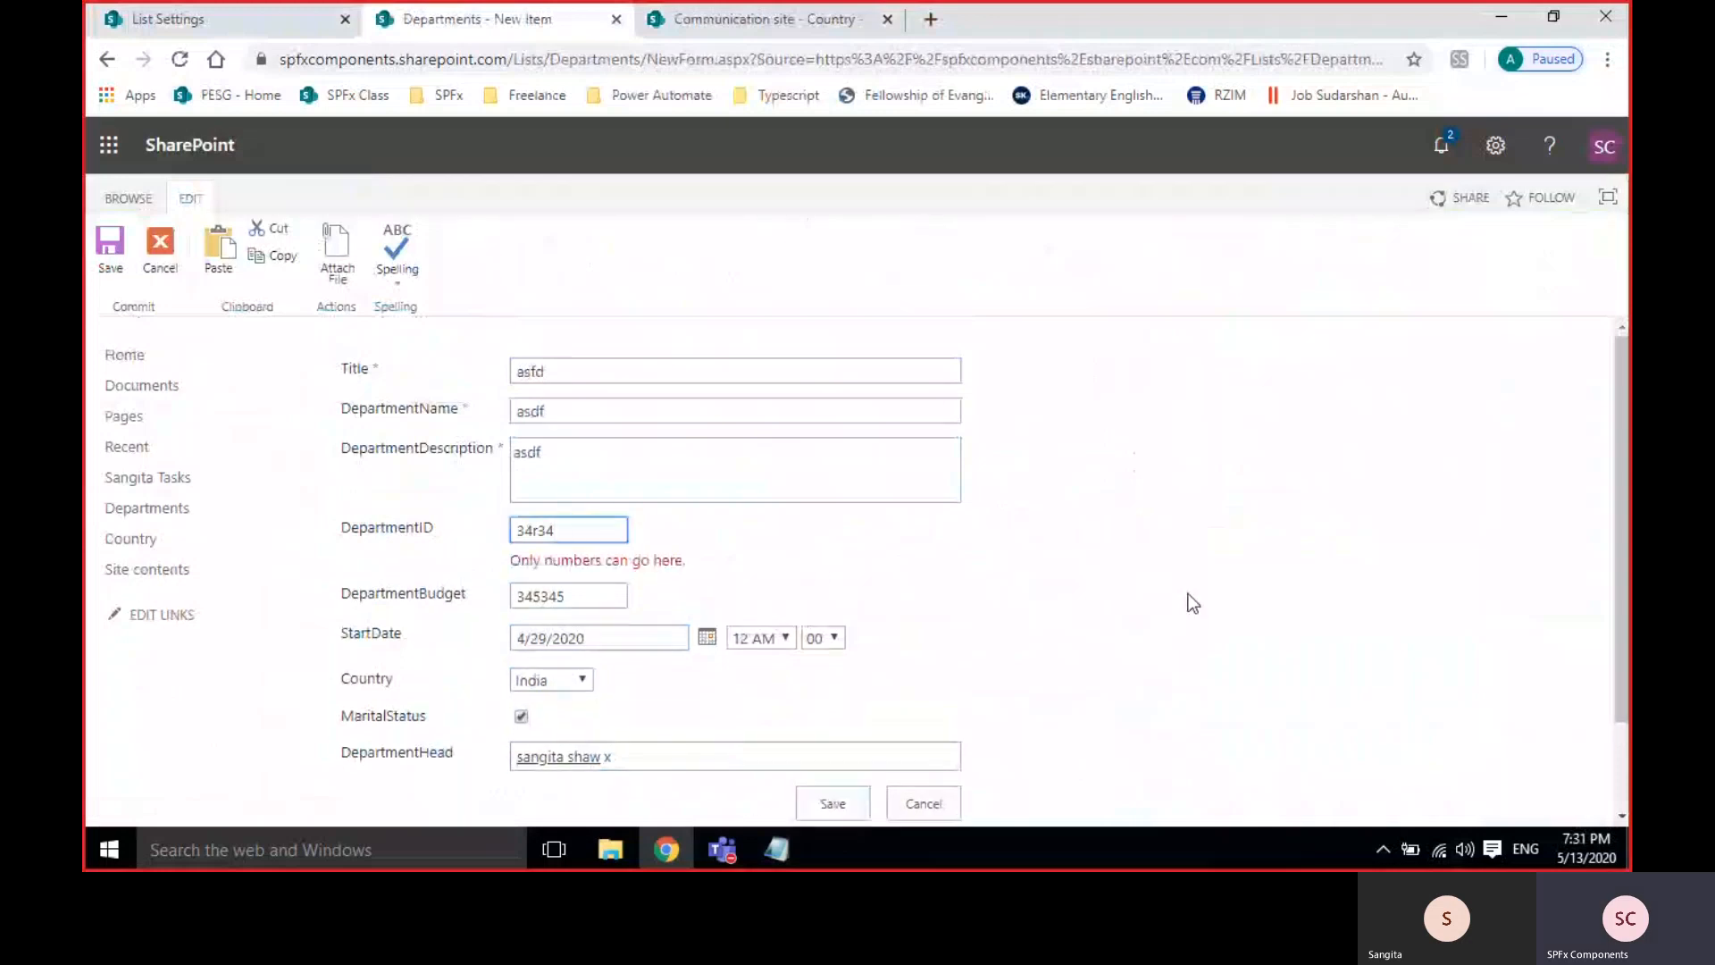
double_click(582, 529)
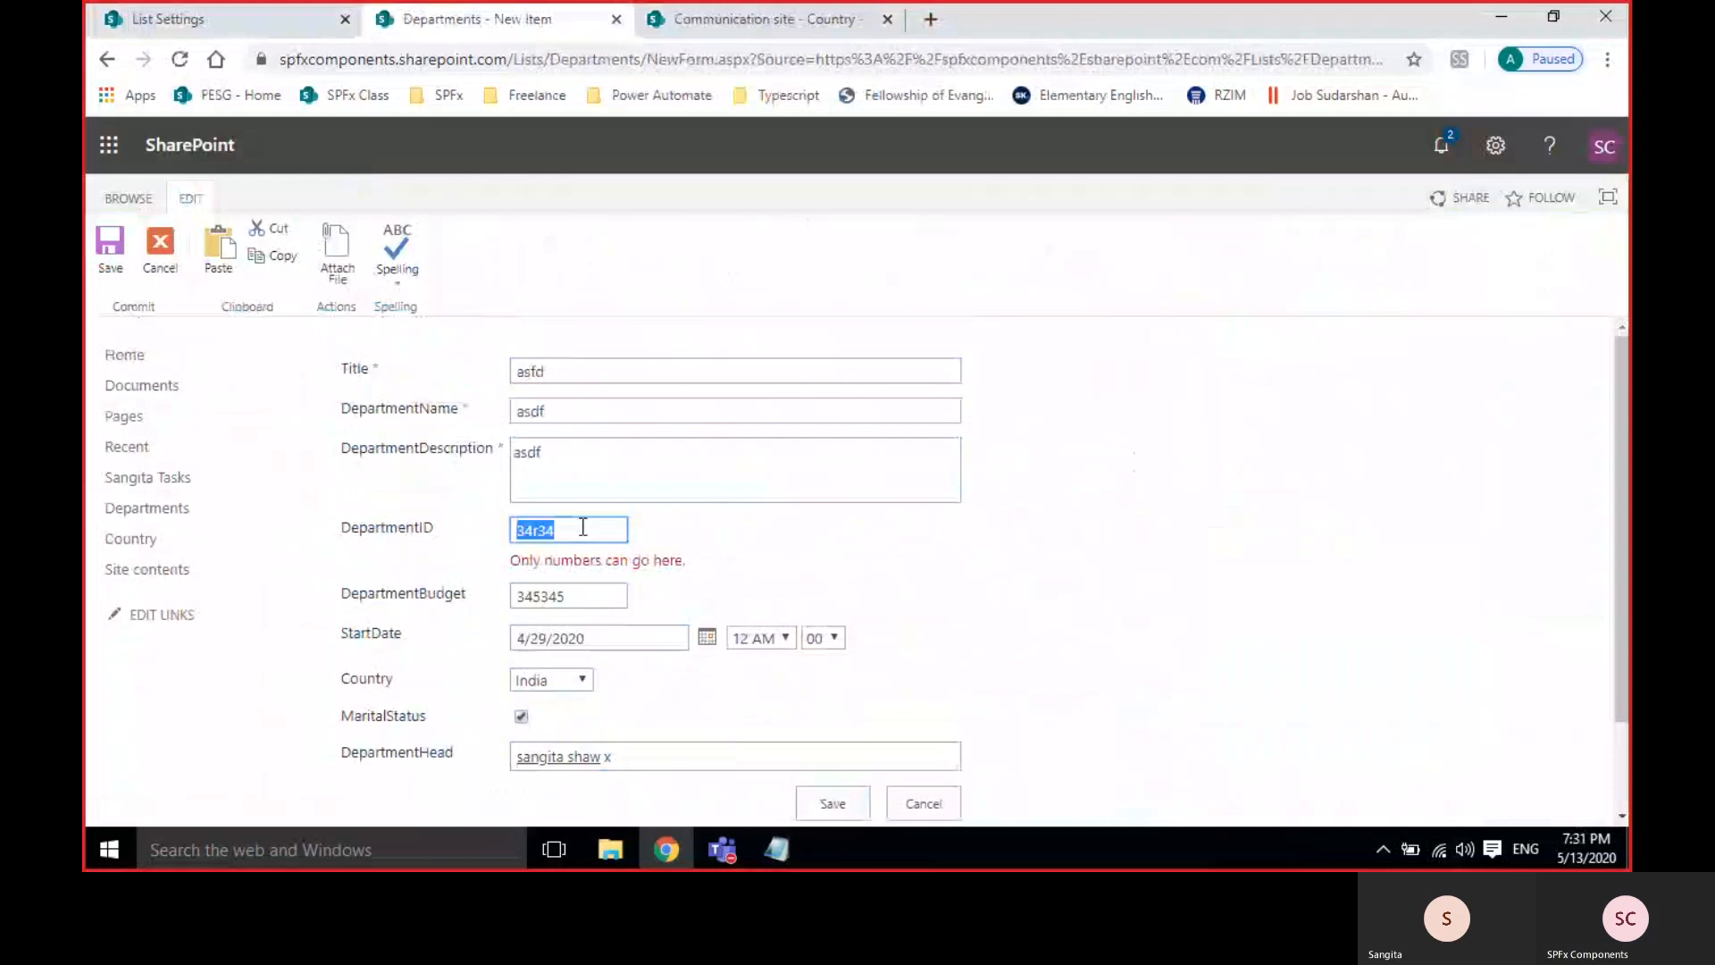
text(44)
click(844, 788)
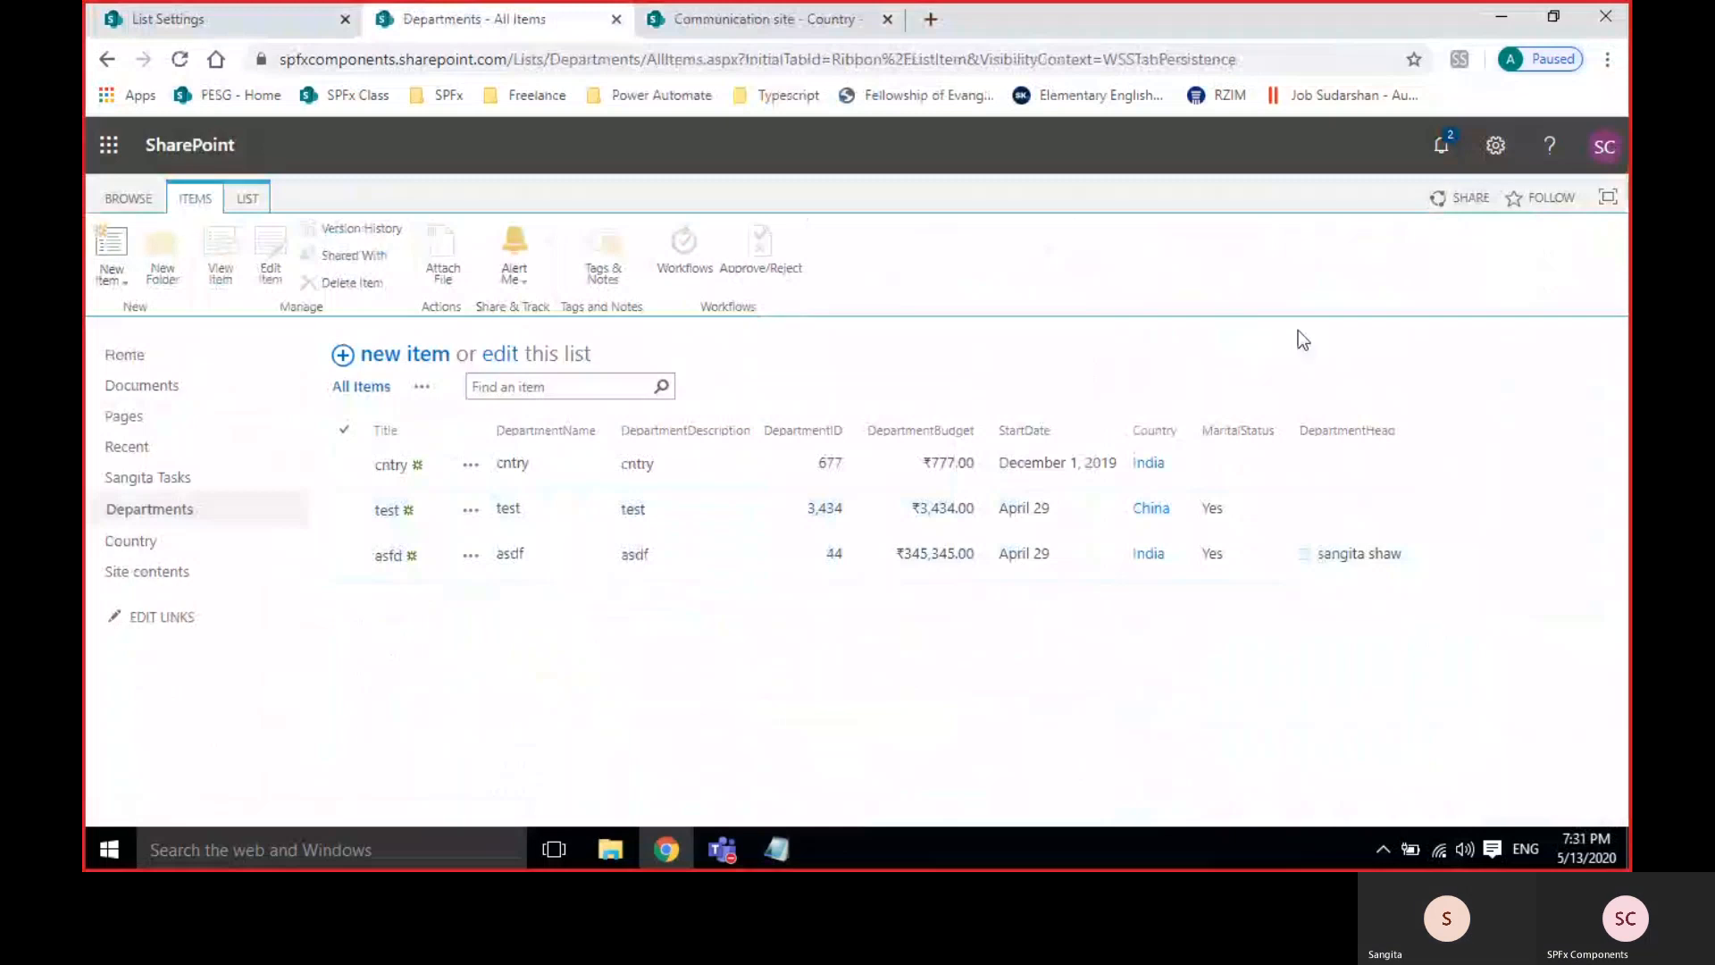
Start another Departments column of type Hyperlink or Picture, then switch to the Country list.
click(159, 20)
scroll(736, 496, down, 10)
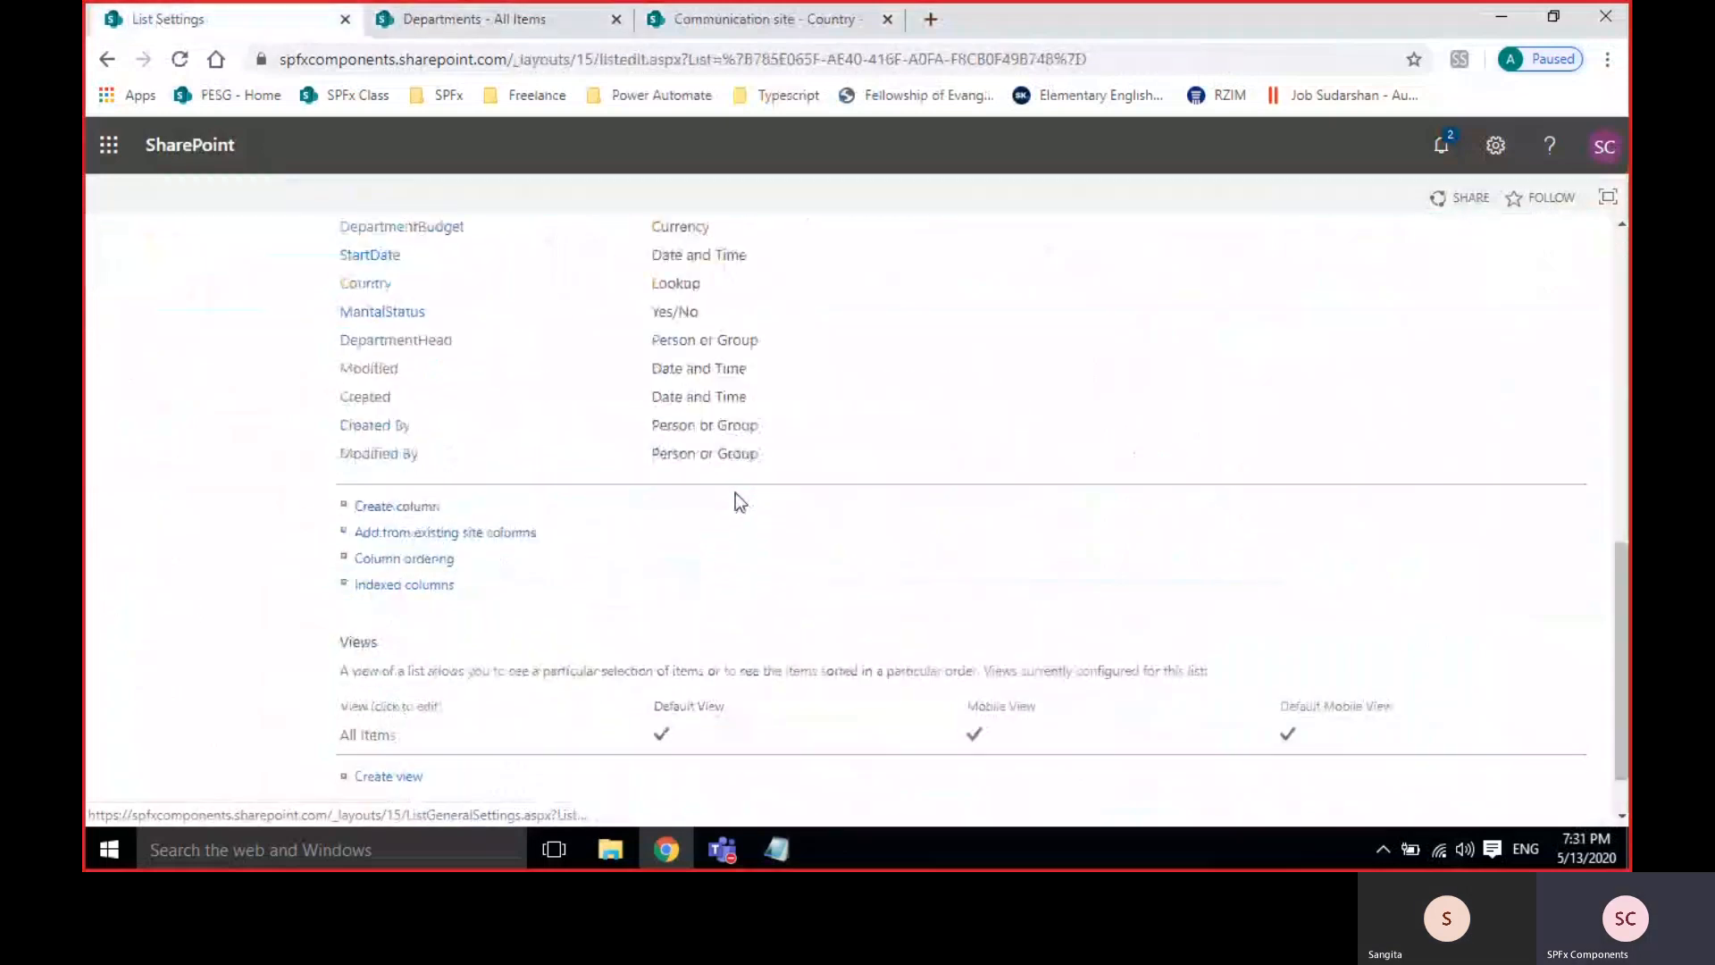
click(411, 433)
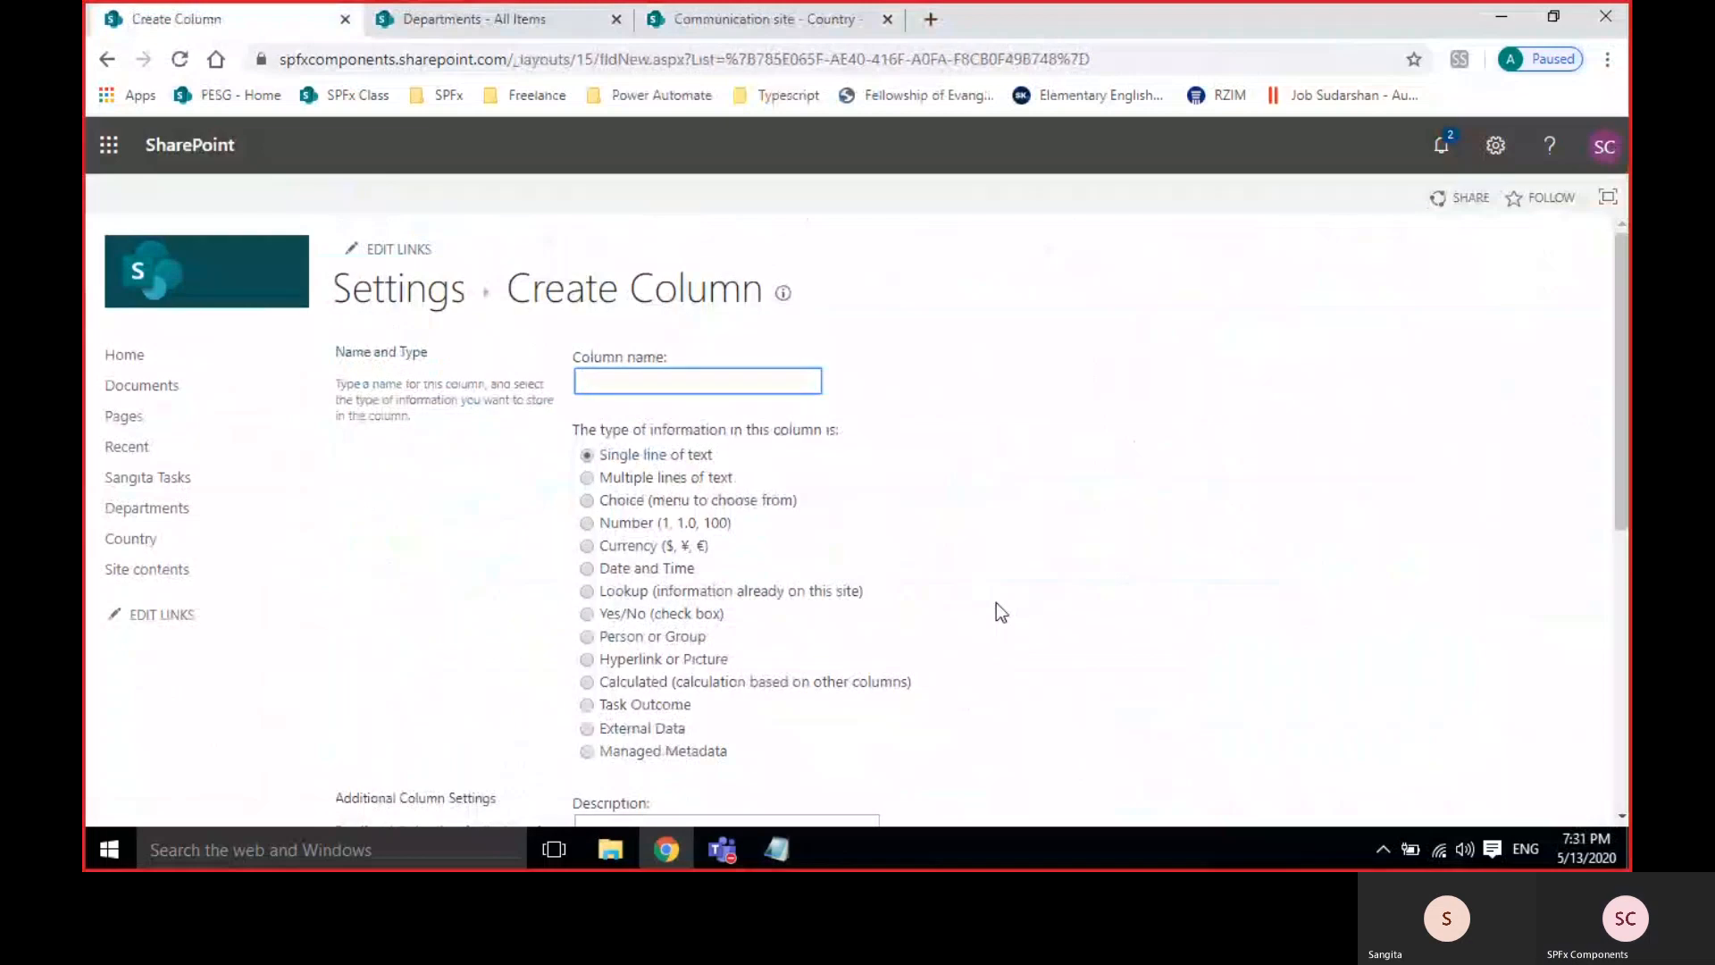
scroll(995, 602, down, 3)
click(657, 432)
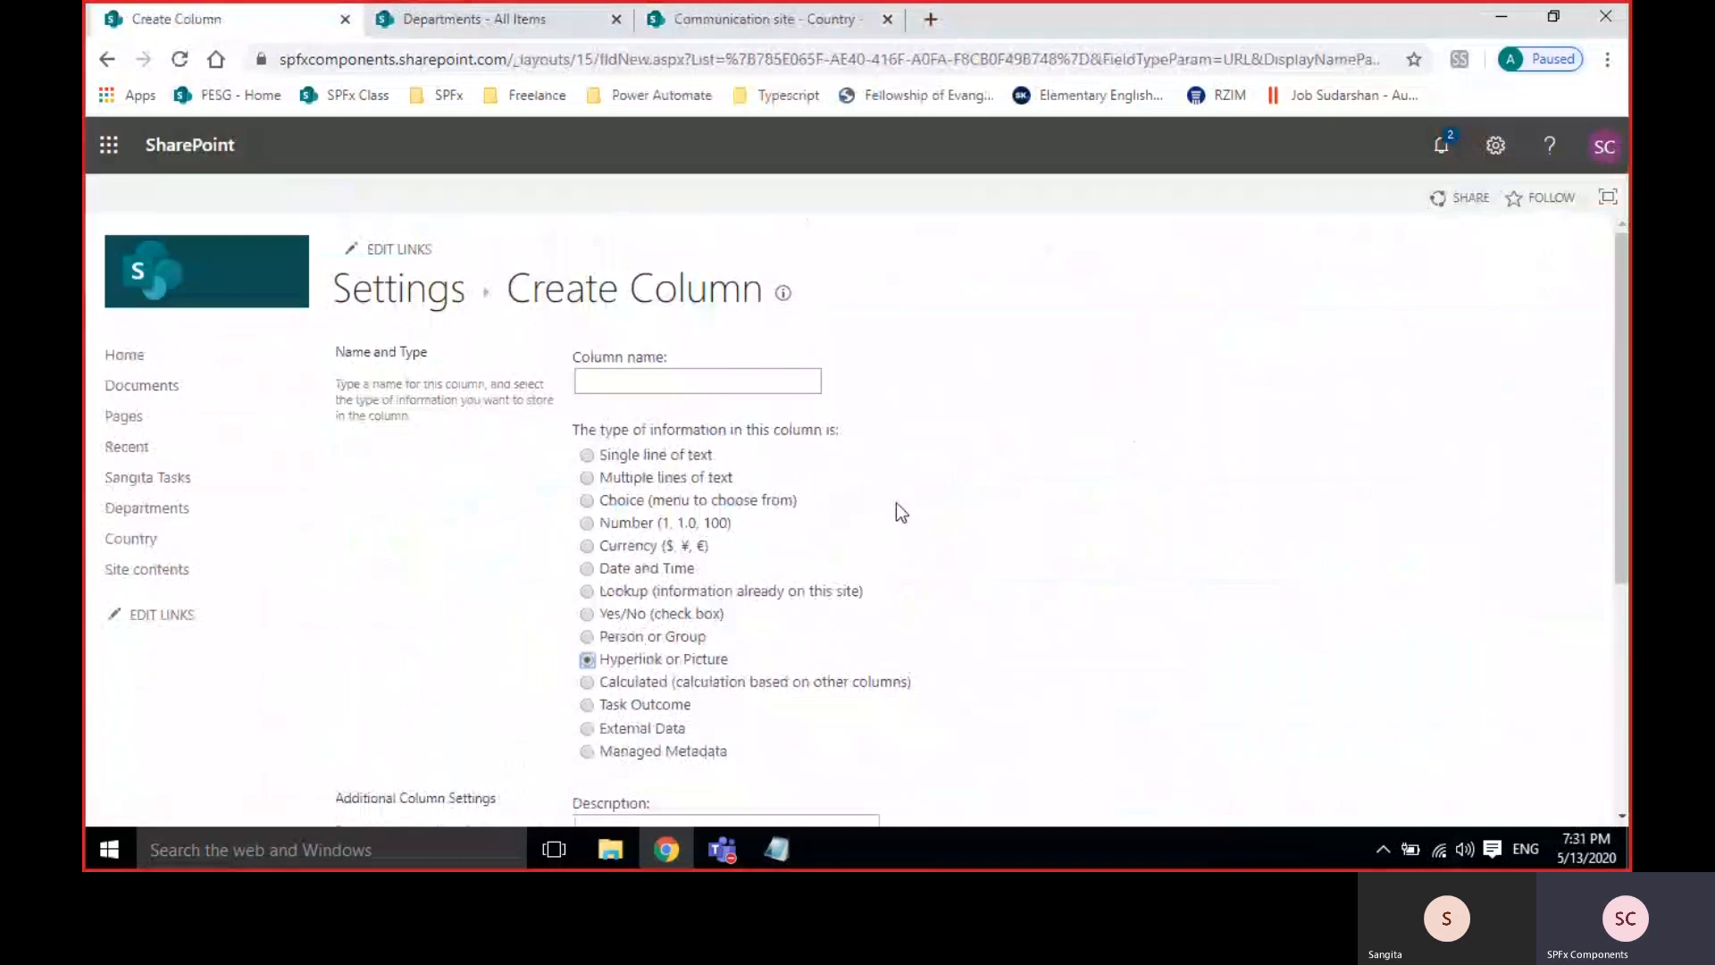
click(795, 20)
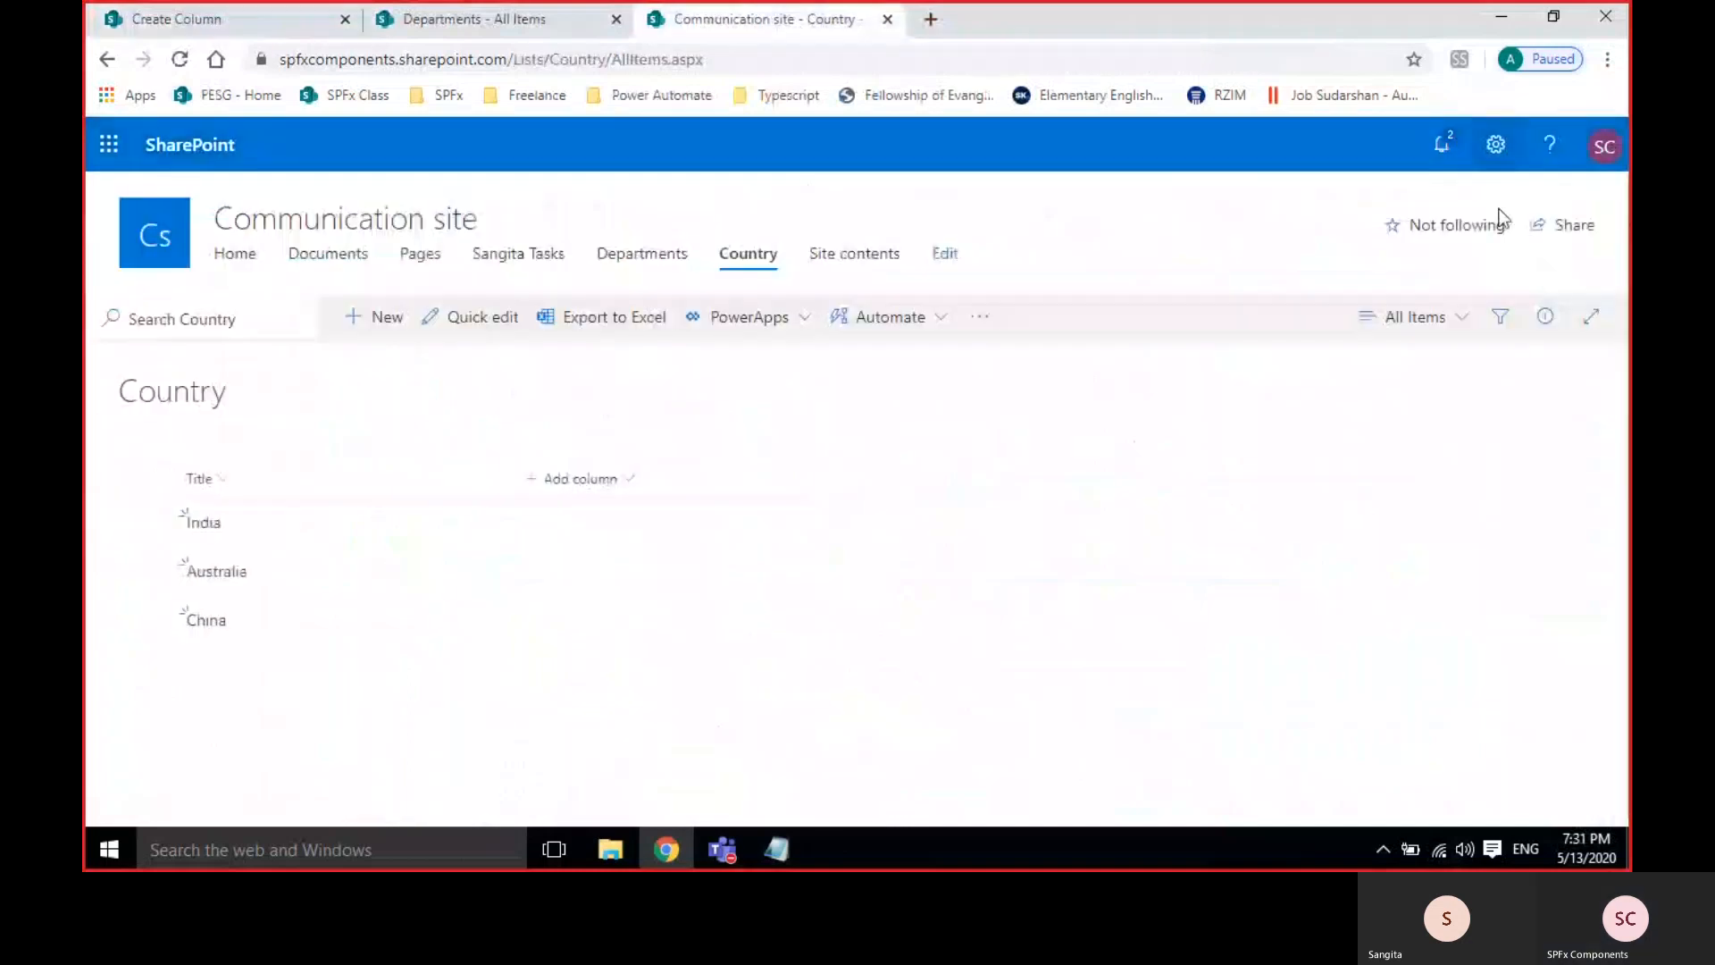
Go to Site contents via the settings gear and show the + New menu.
click(1495, 145)
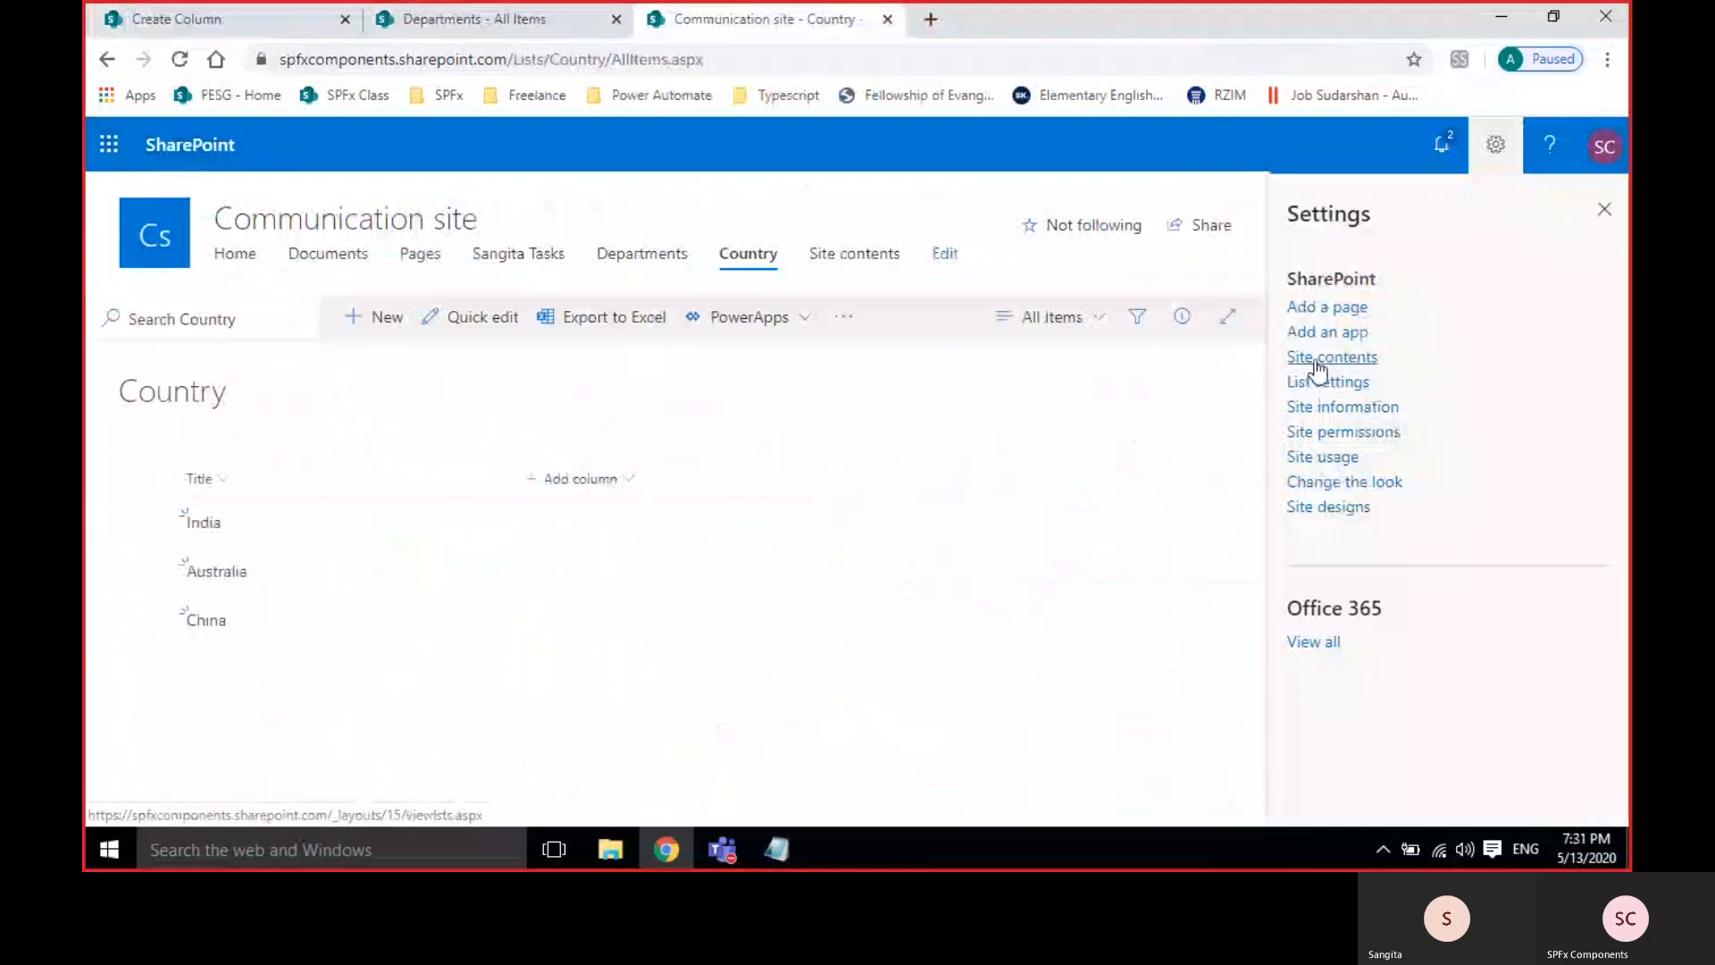
click(1320, 357)
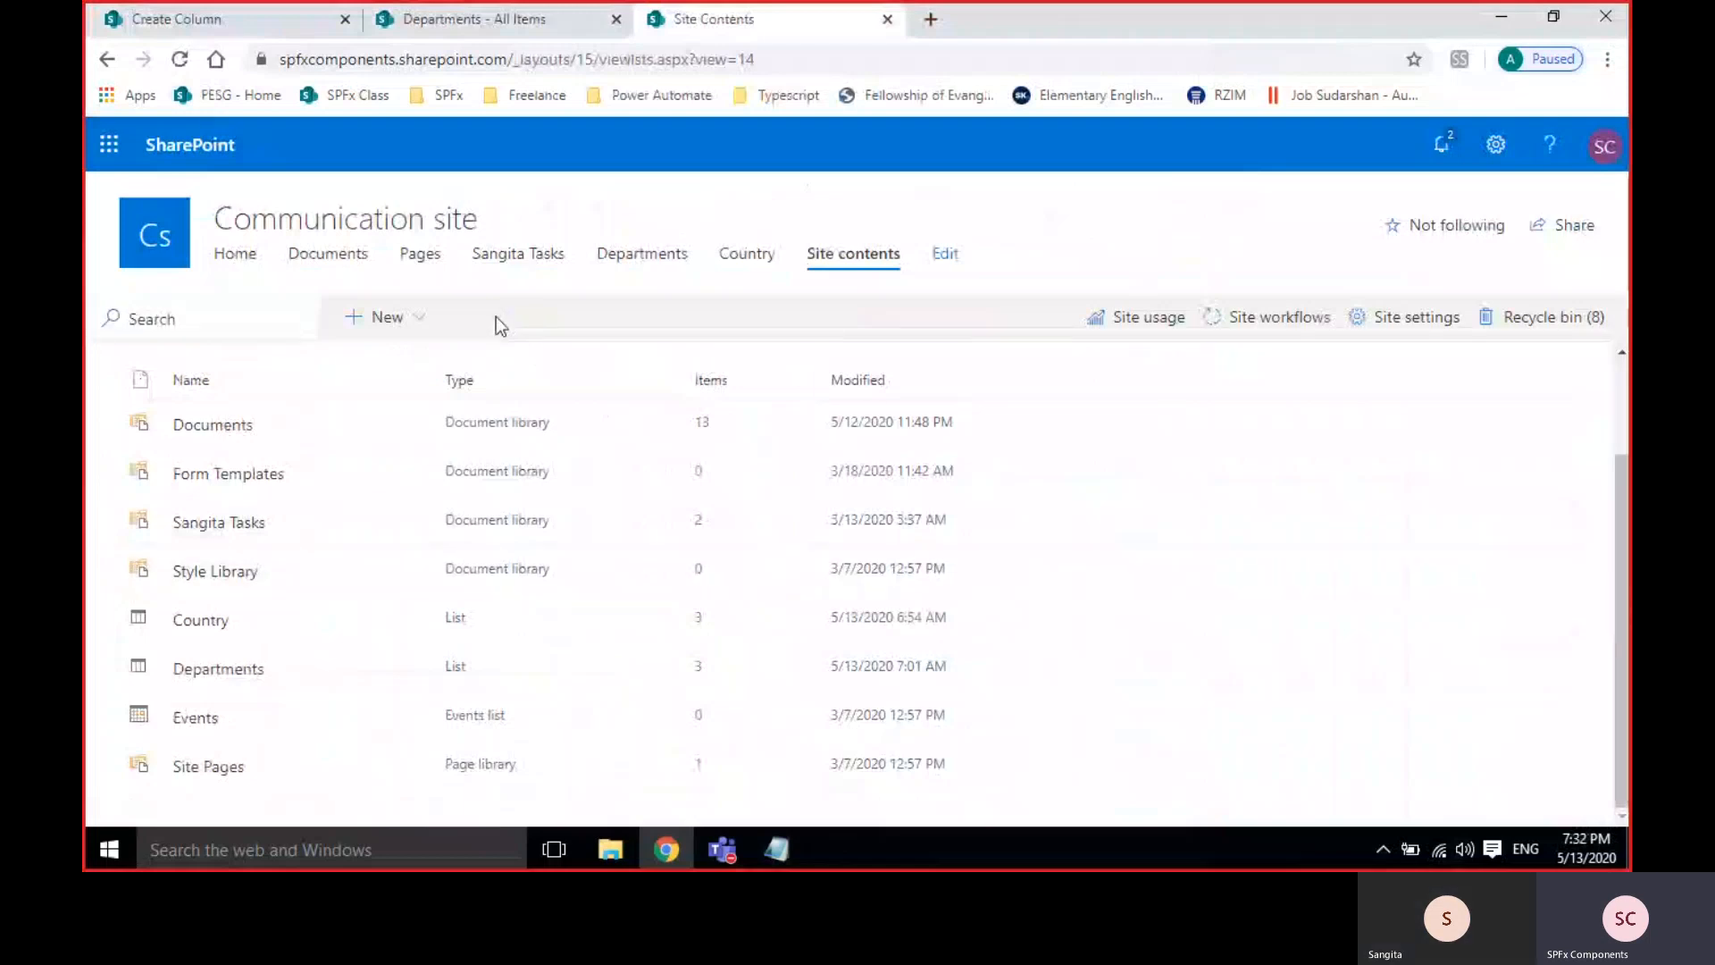
click(390, 318)
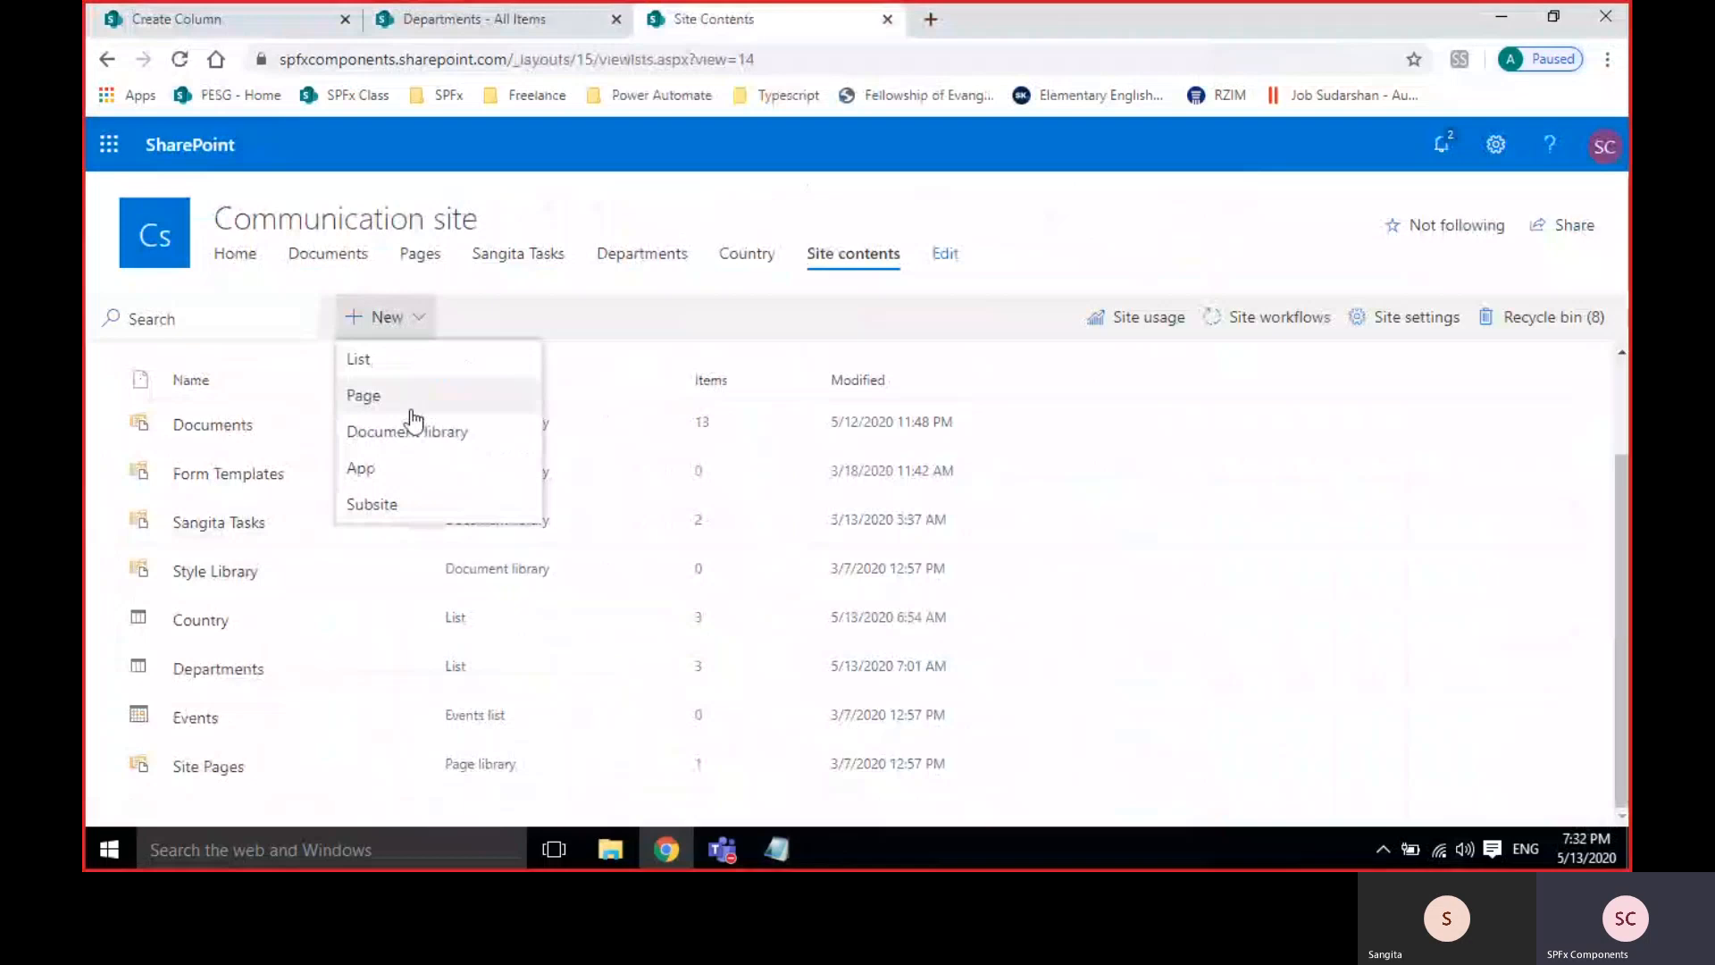
click(667, 351)
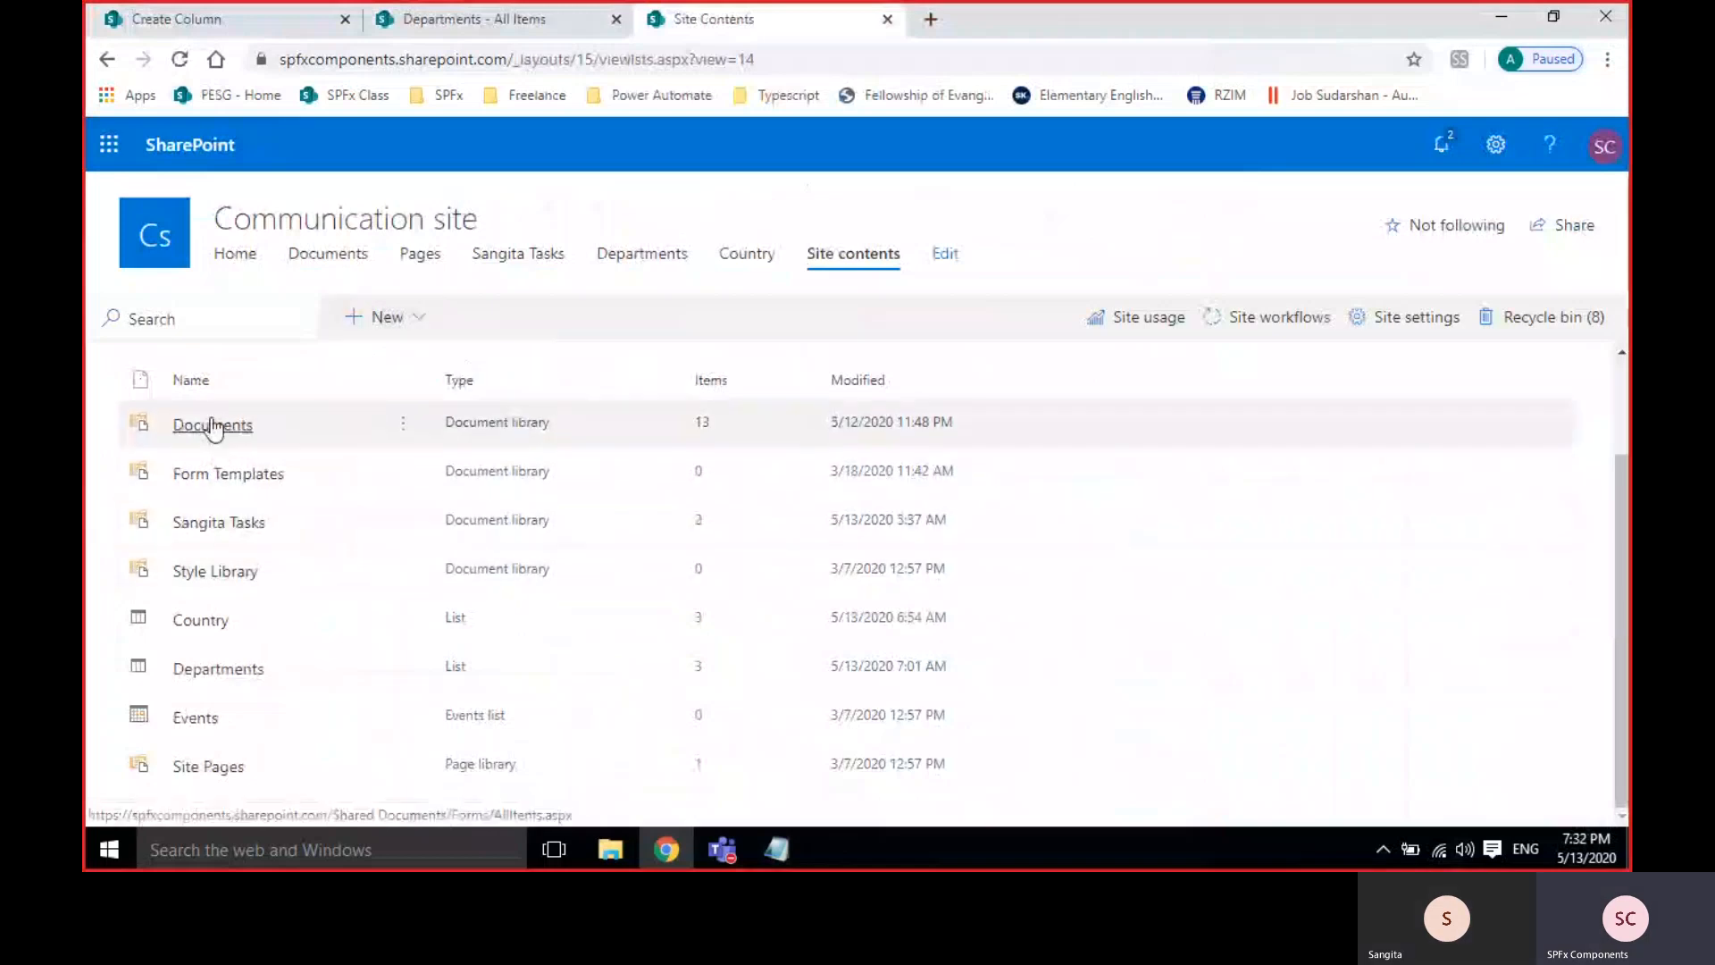
click(384, 319)
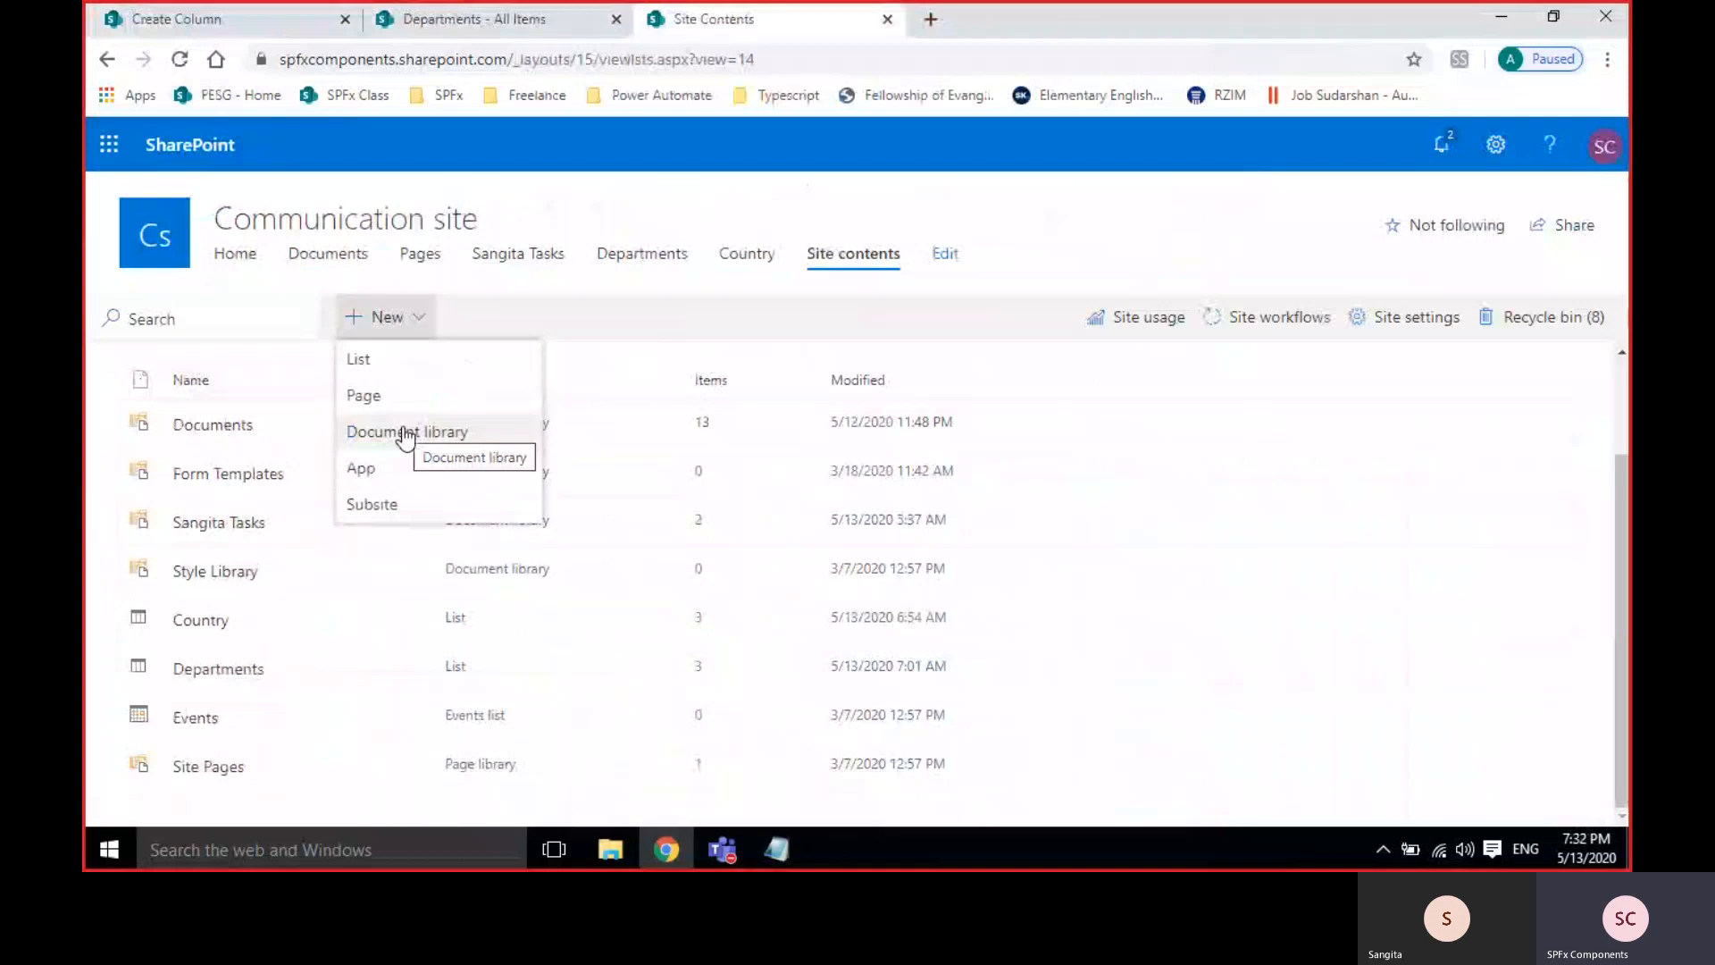
Choose Document library from the New menu, name it Profiles, and create it.
click(406, 433)
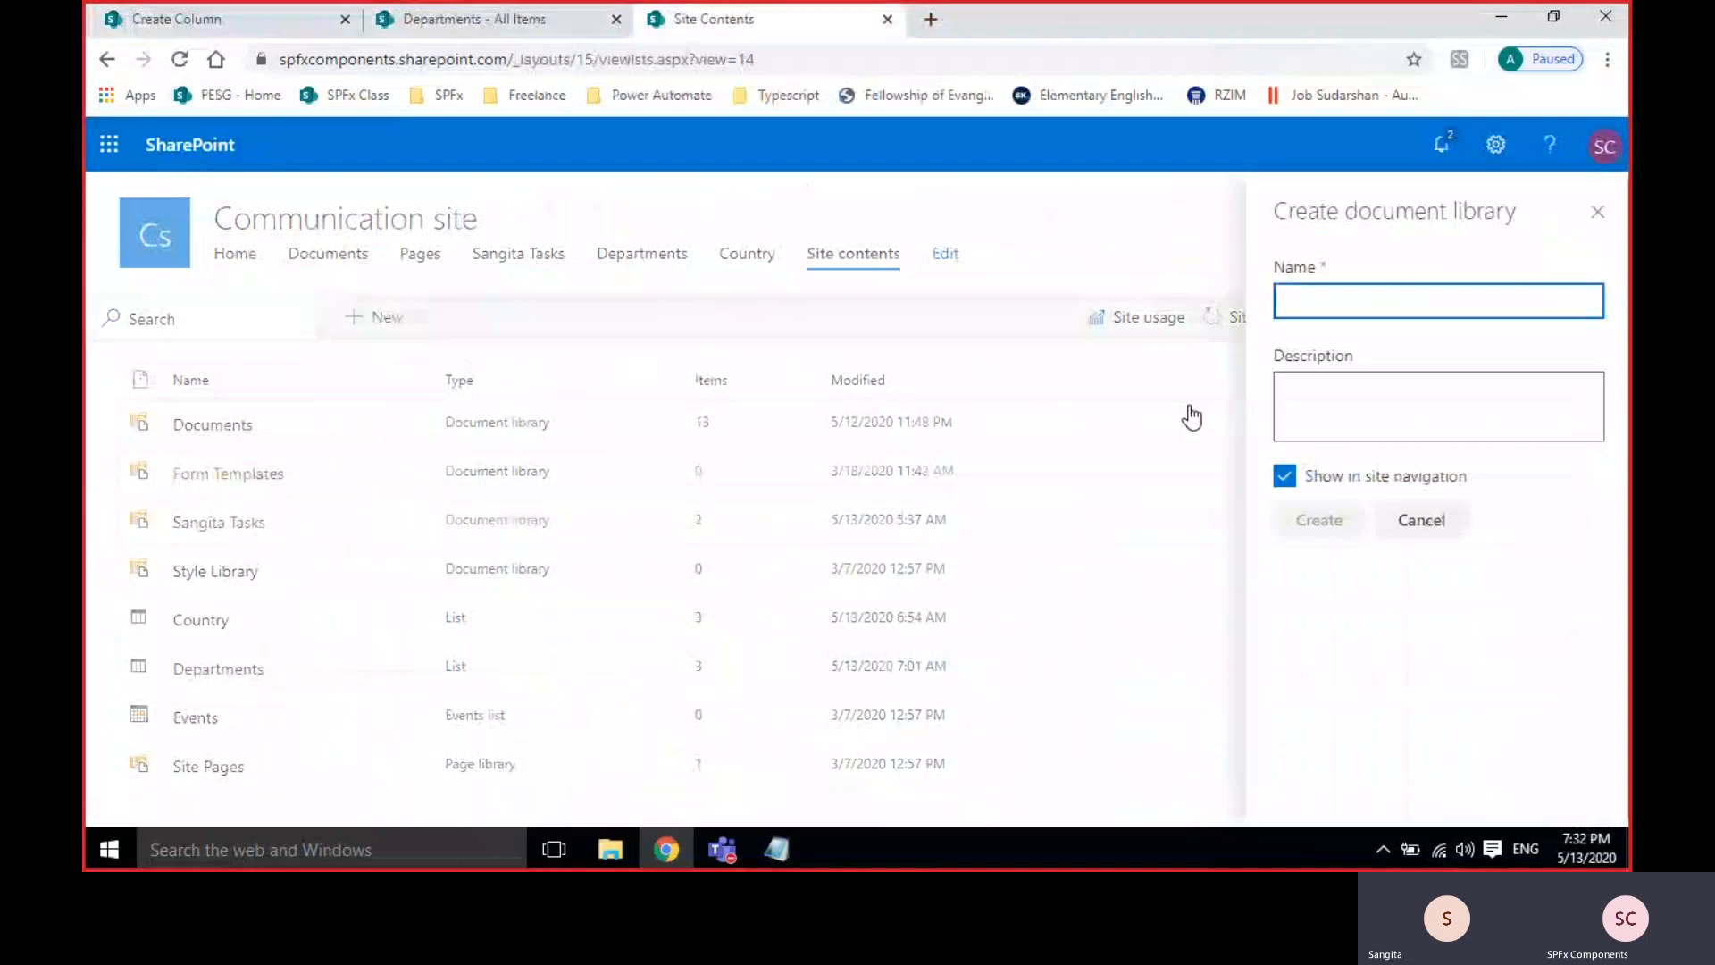
text(Profiles)
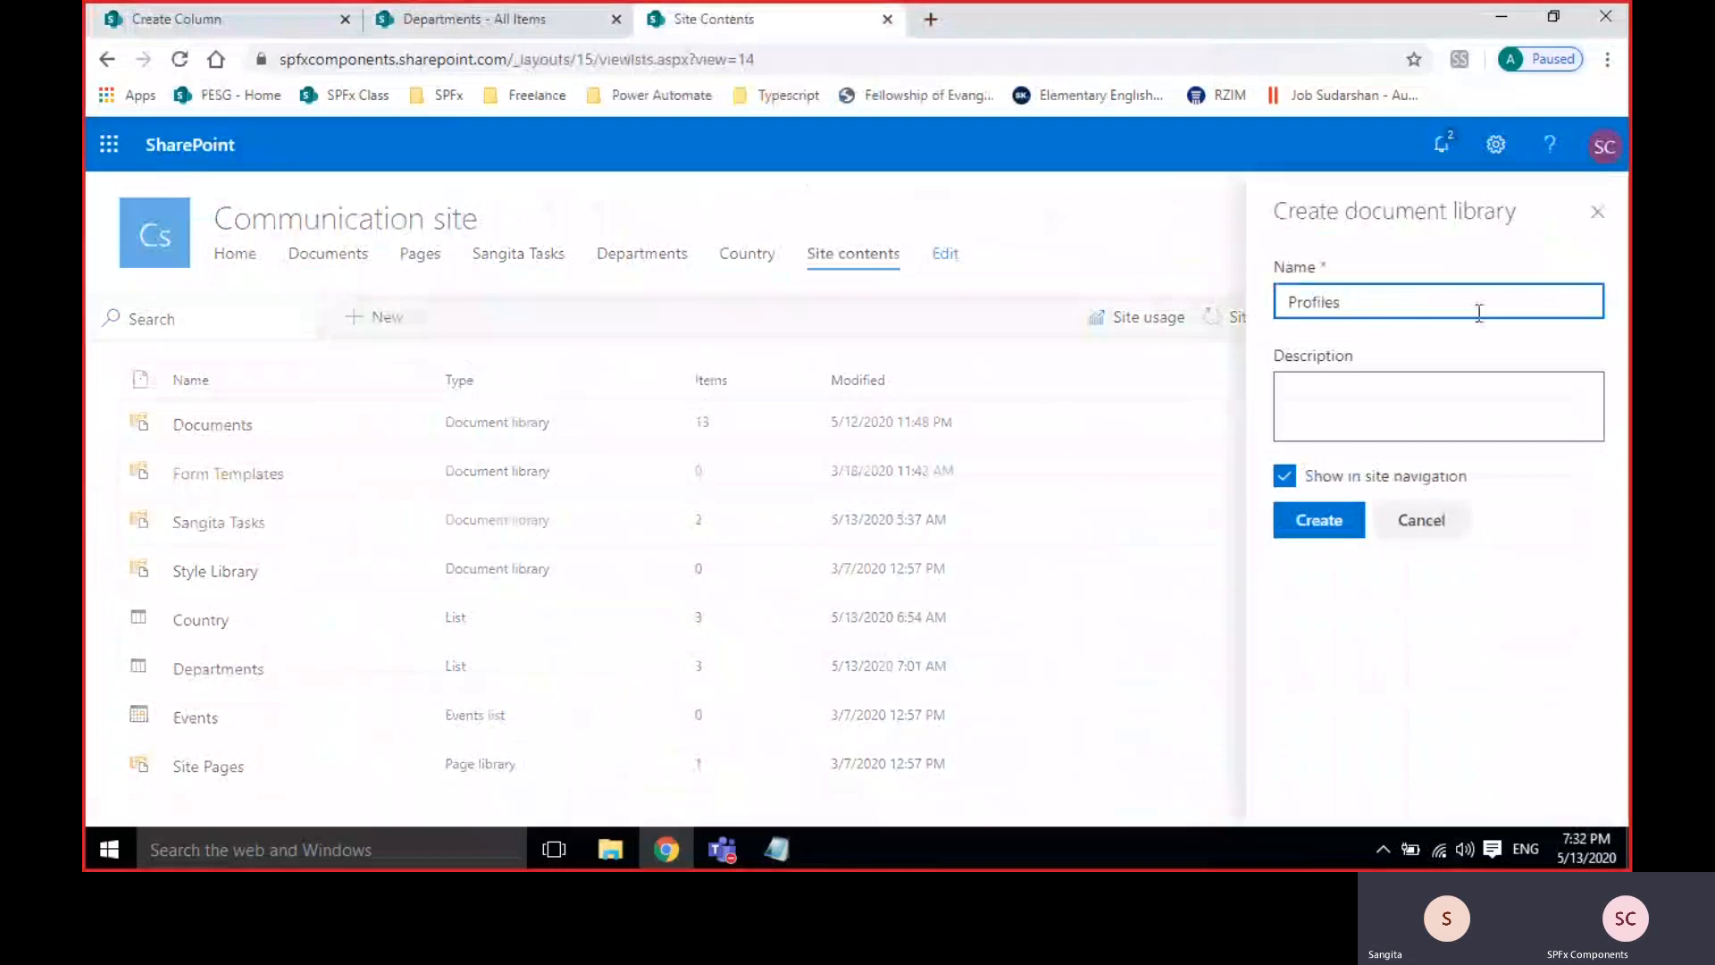
double_click(1371, 305)
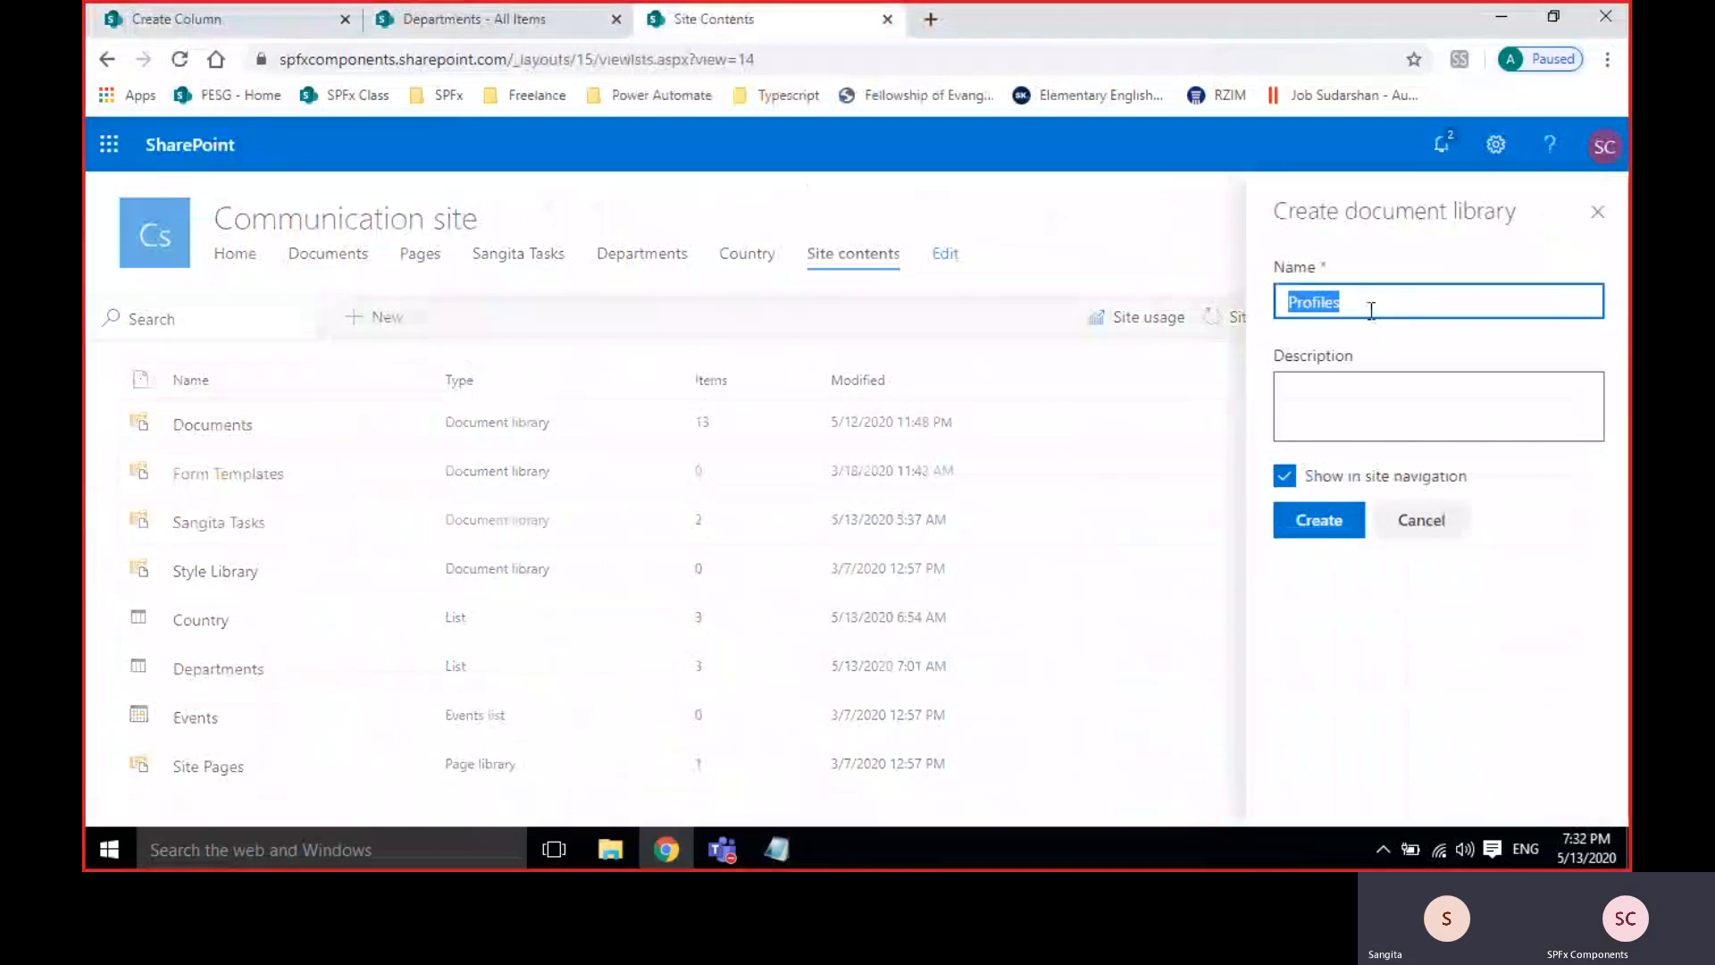
key(BackSpace)
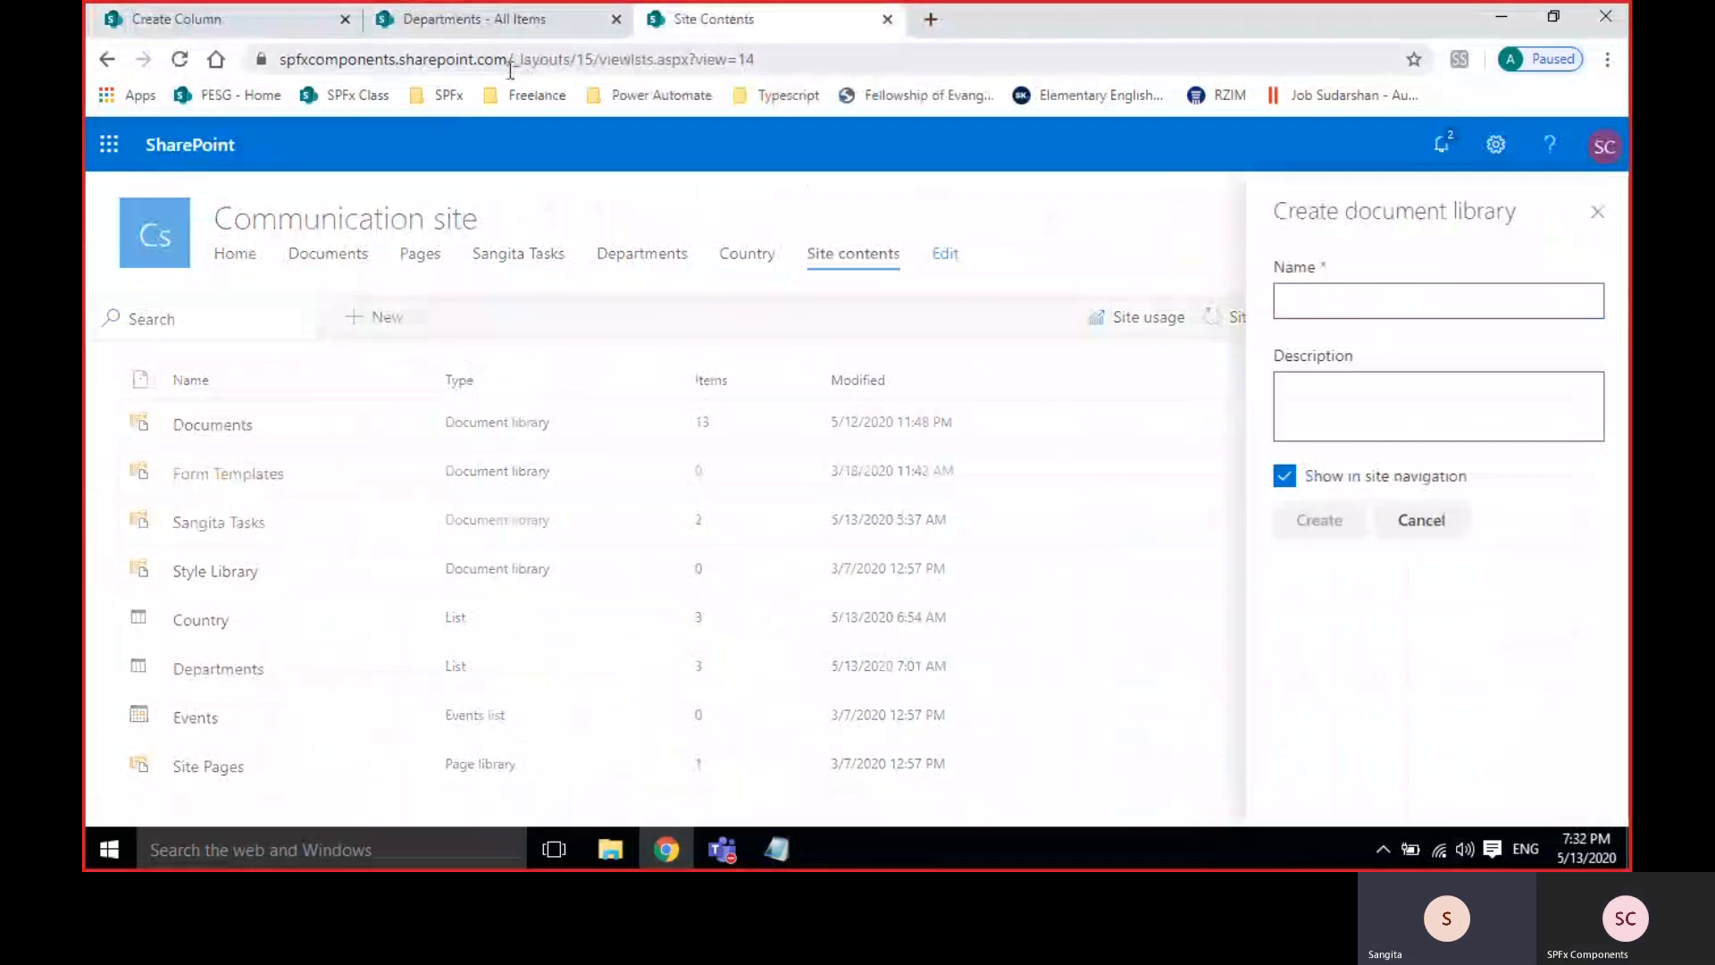
click(473, 19)
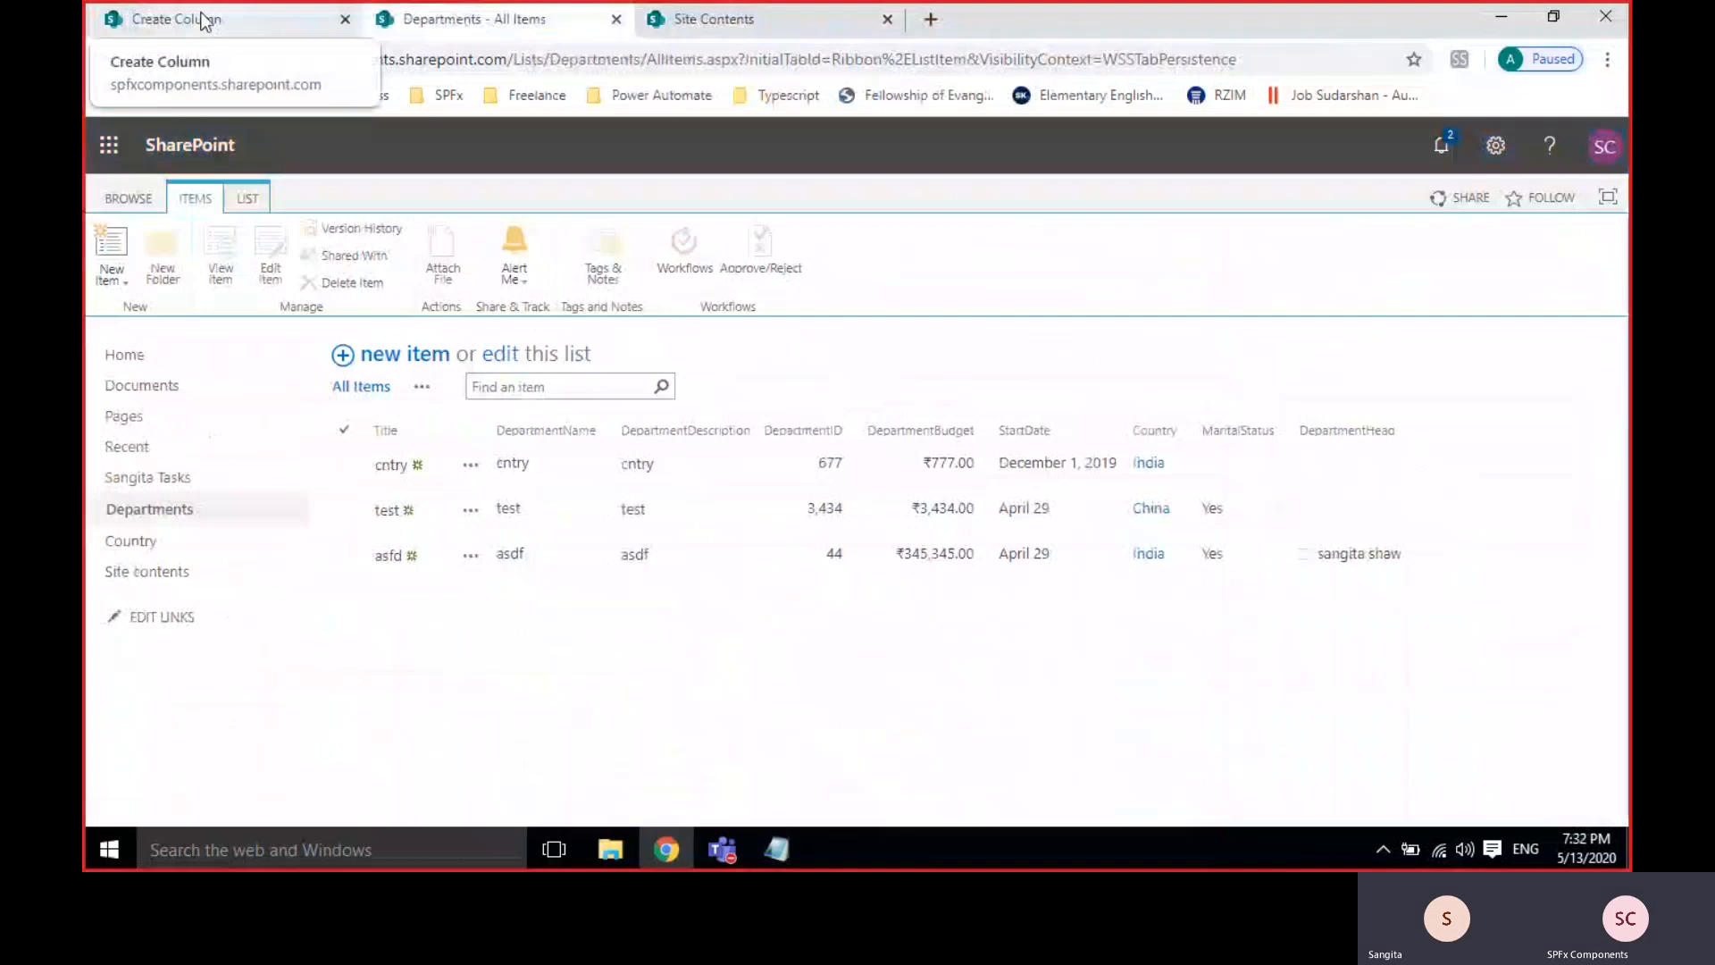
click(205, 20)
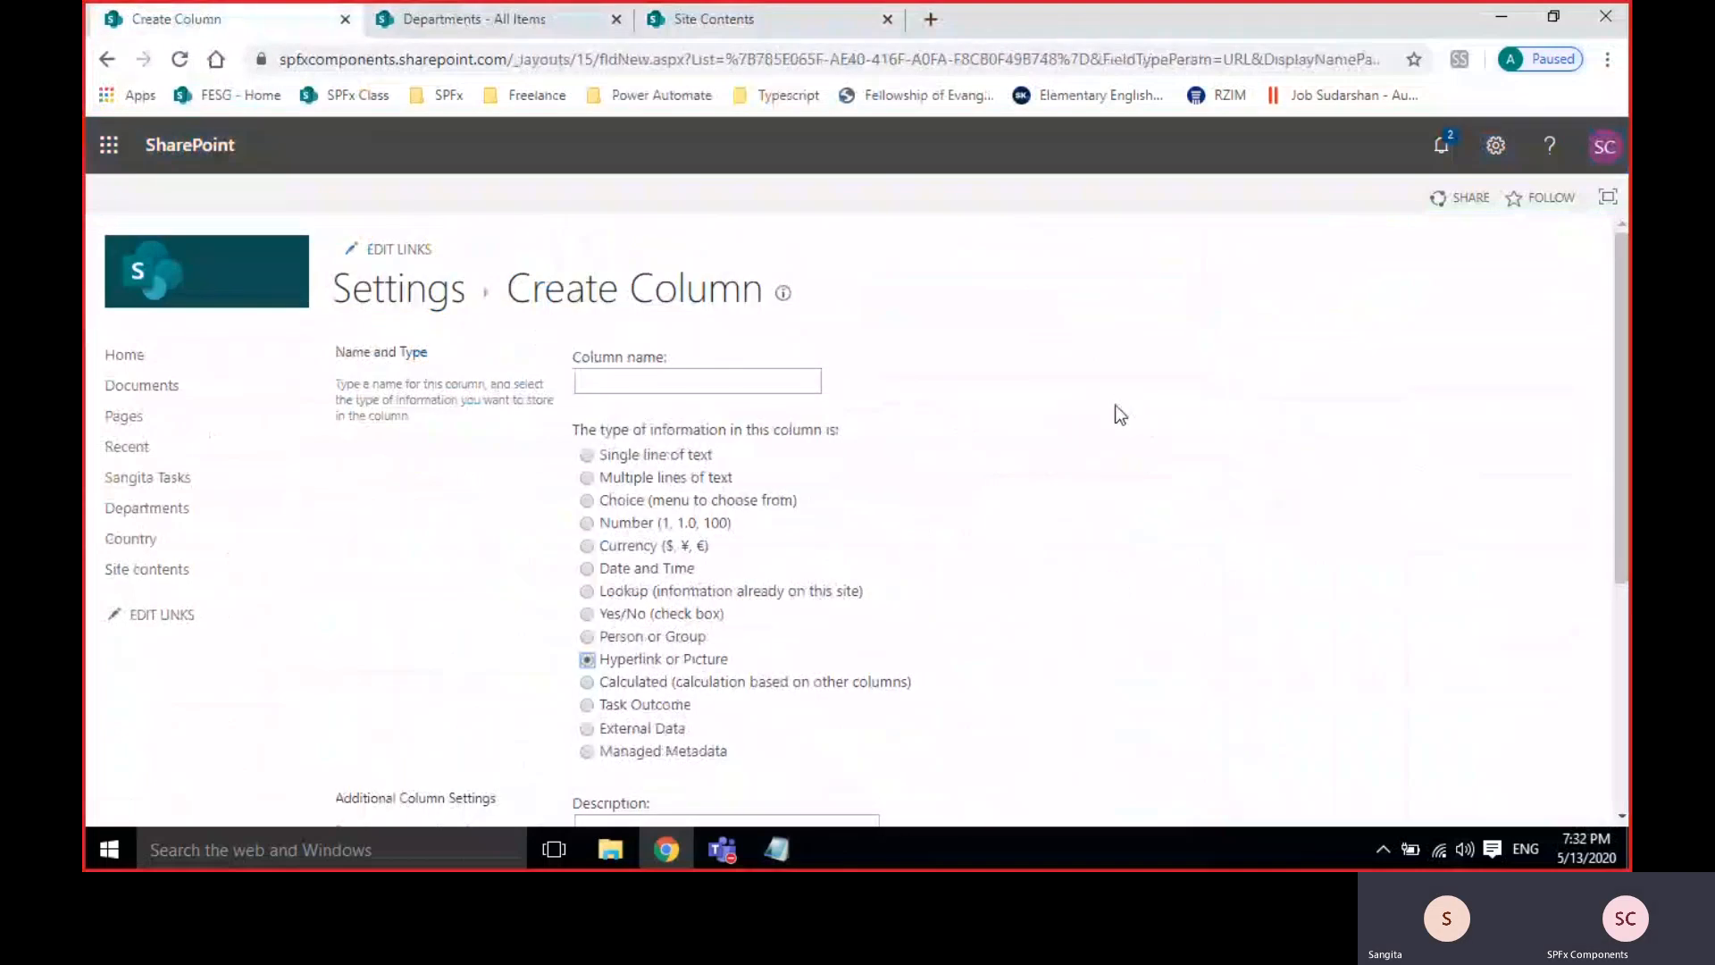
click(693, 19)
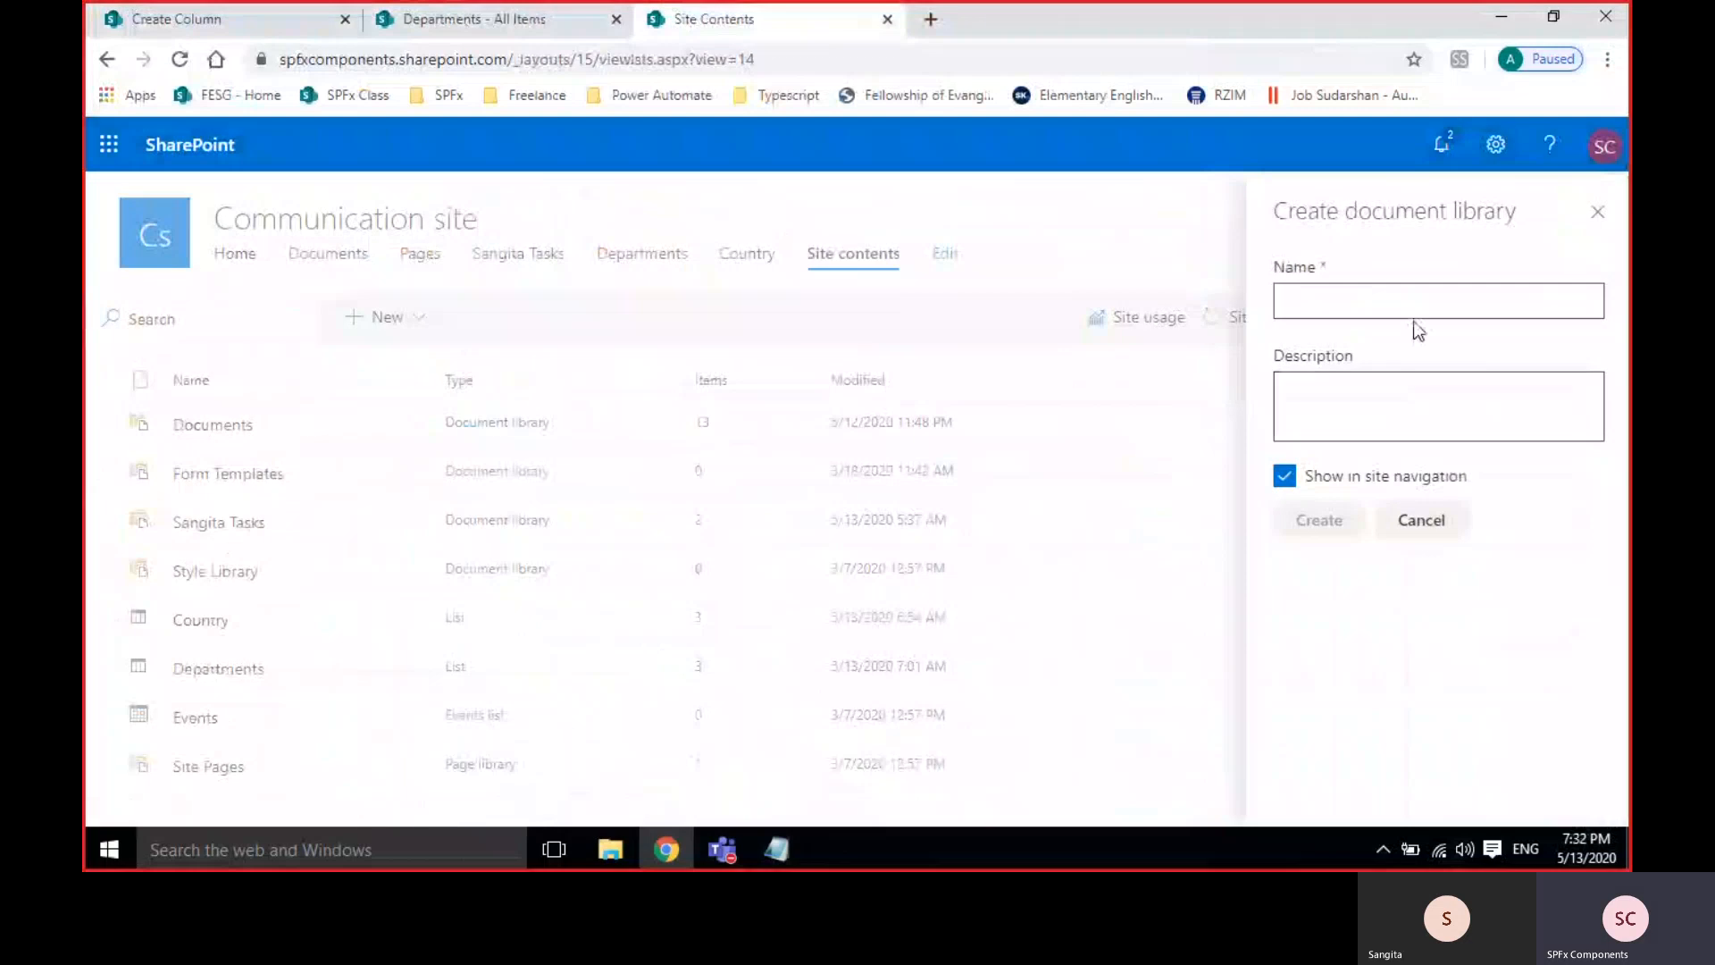
click(1331, 303)
text(Profiles)
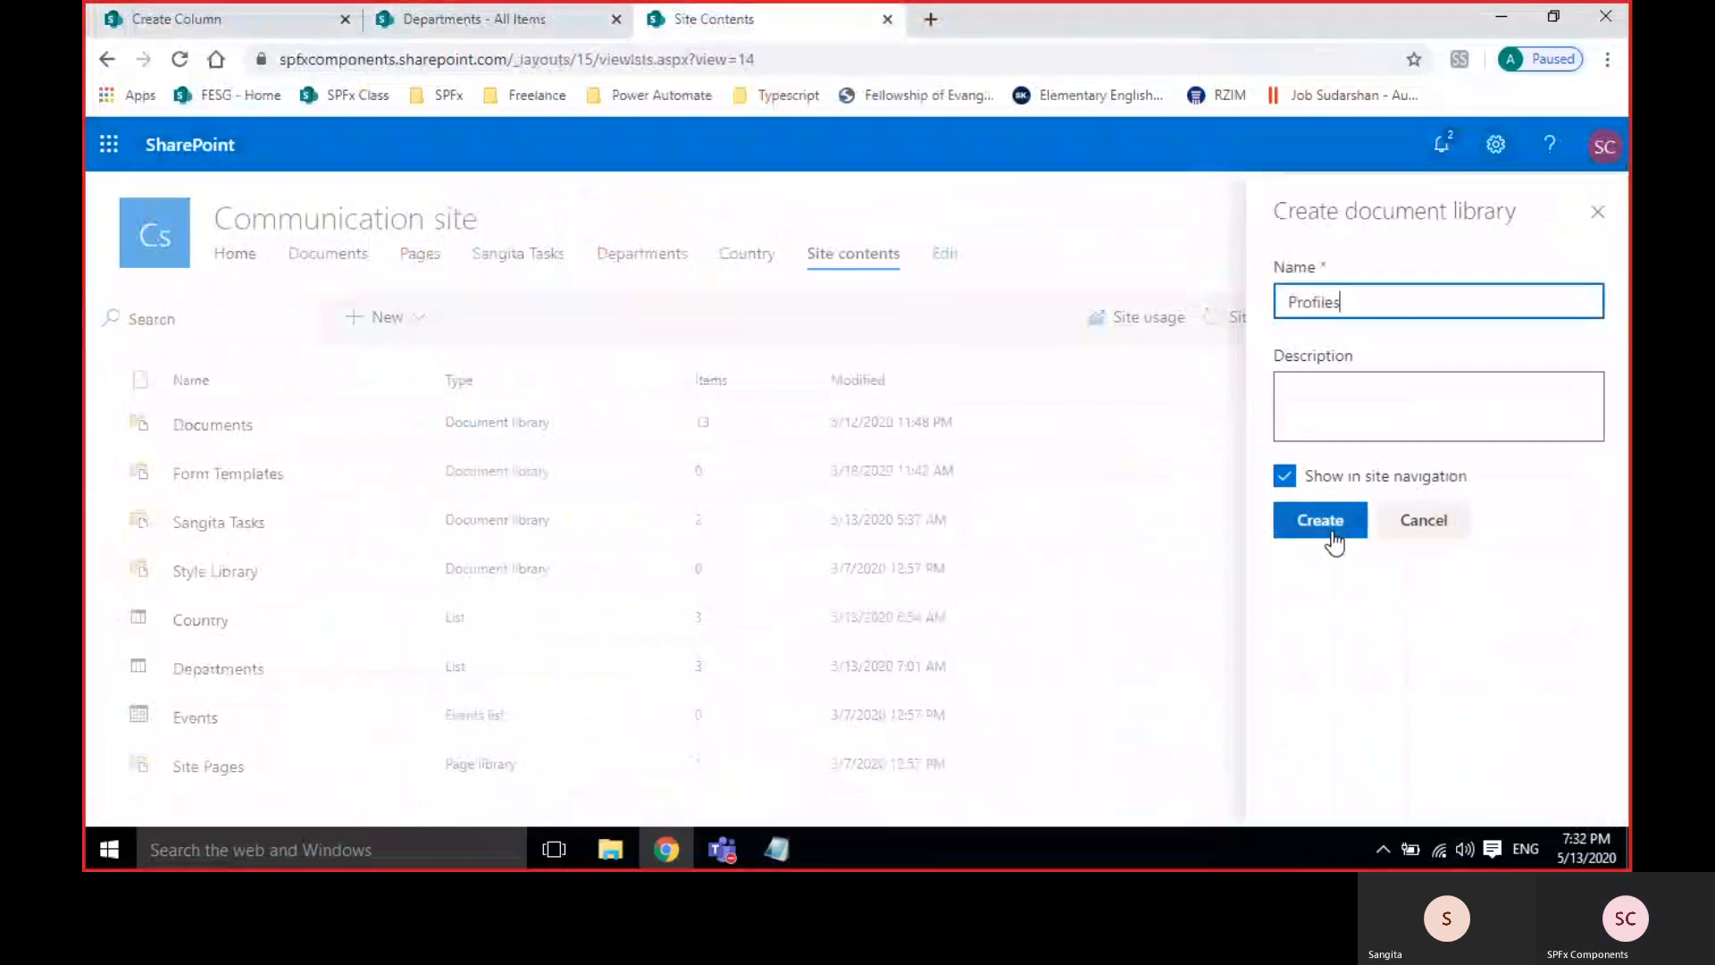
click(1320, 522)
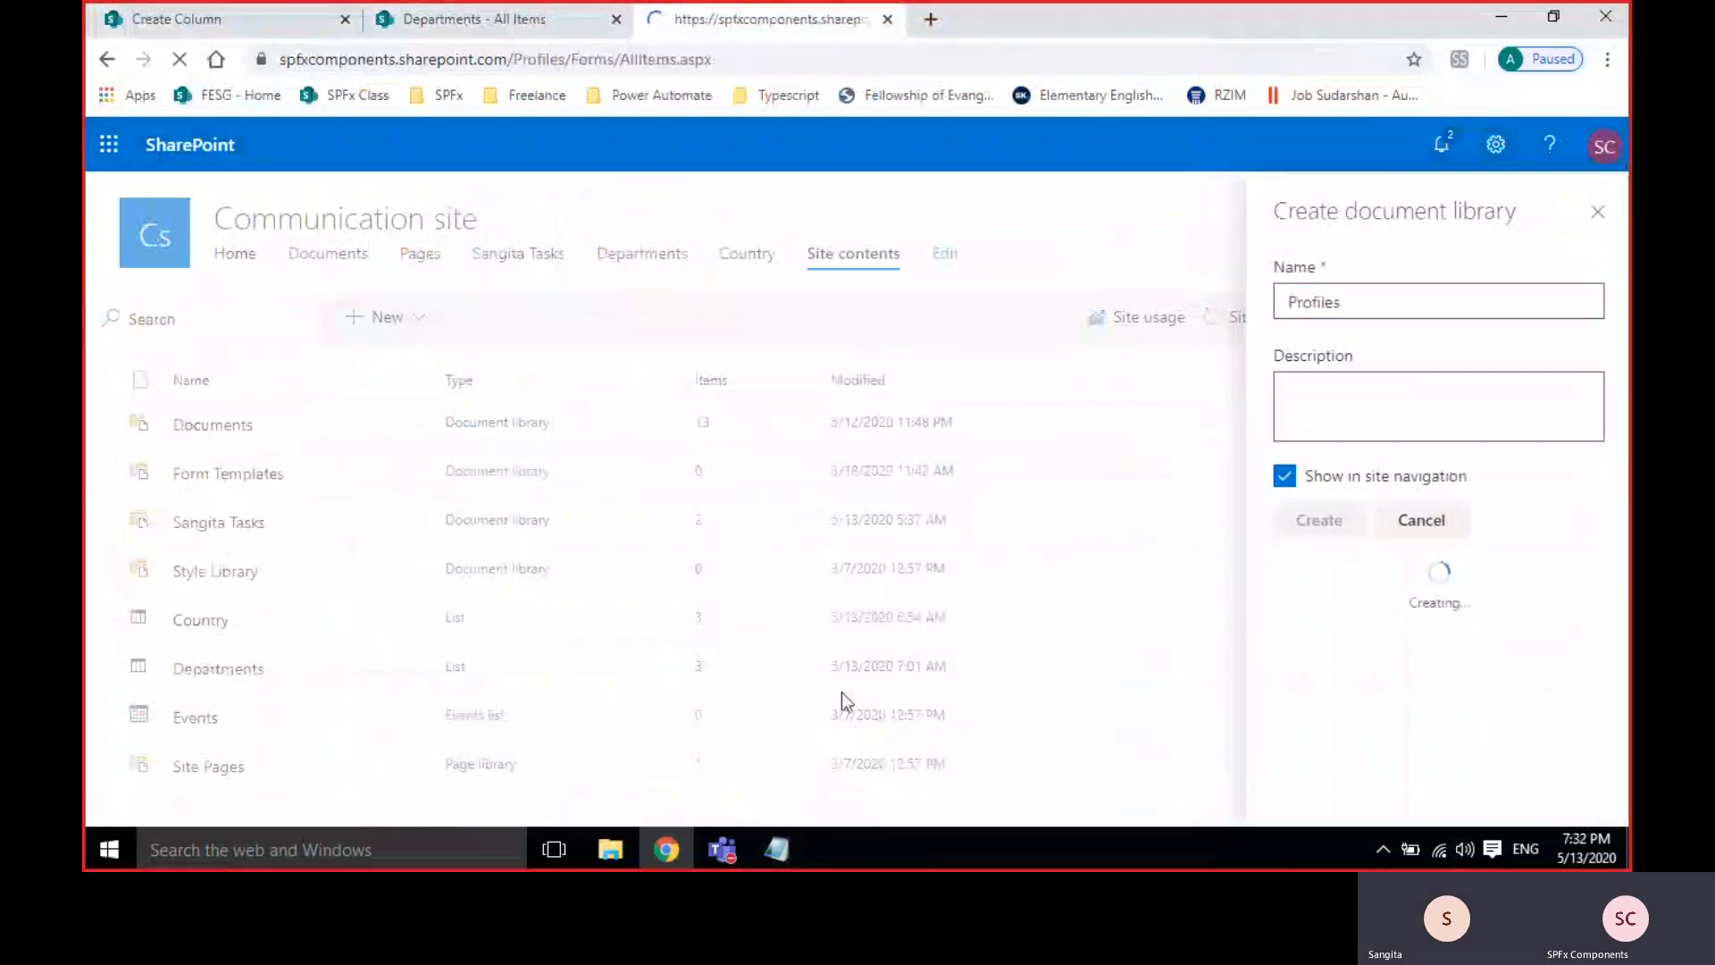
Drag Main Landing page2 from the pics folder on D: into the Profiles library.
click(604, 853)
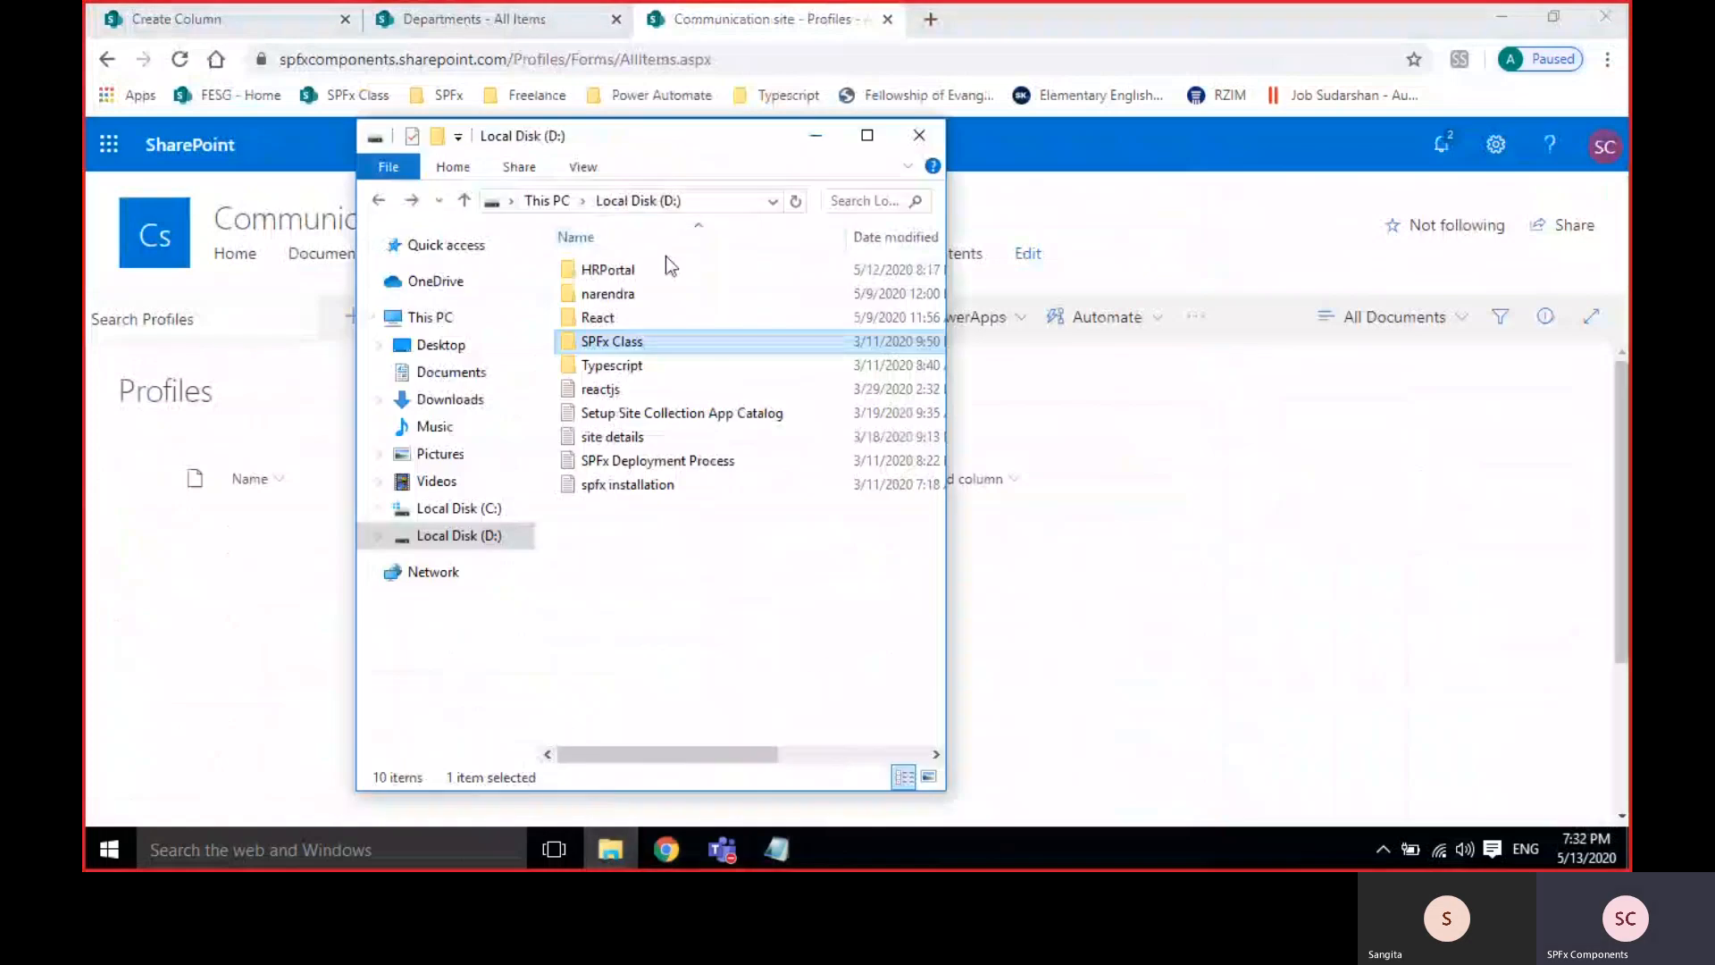
double_click(609, 294)
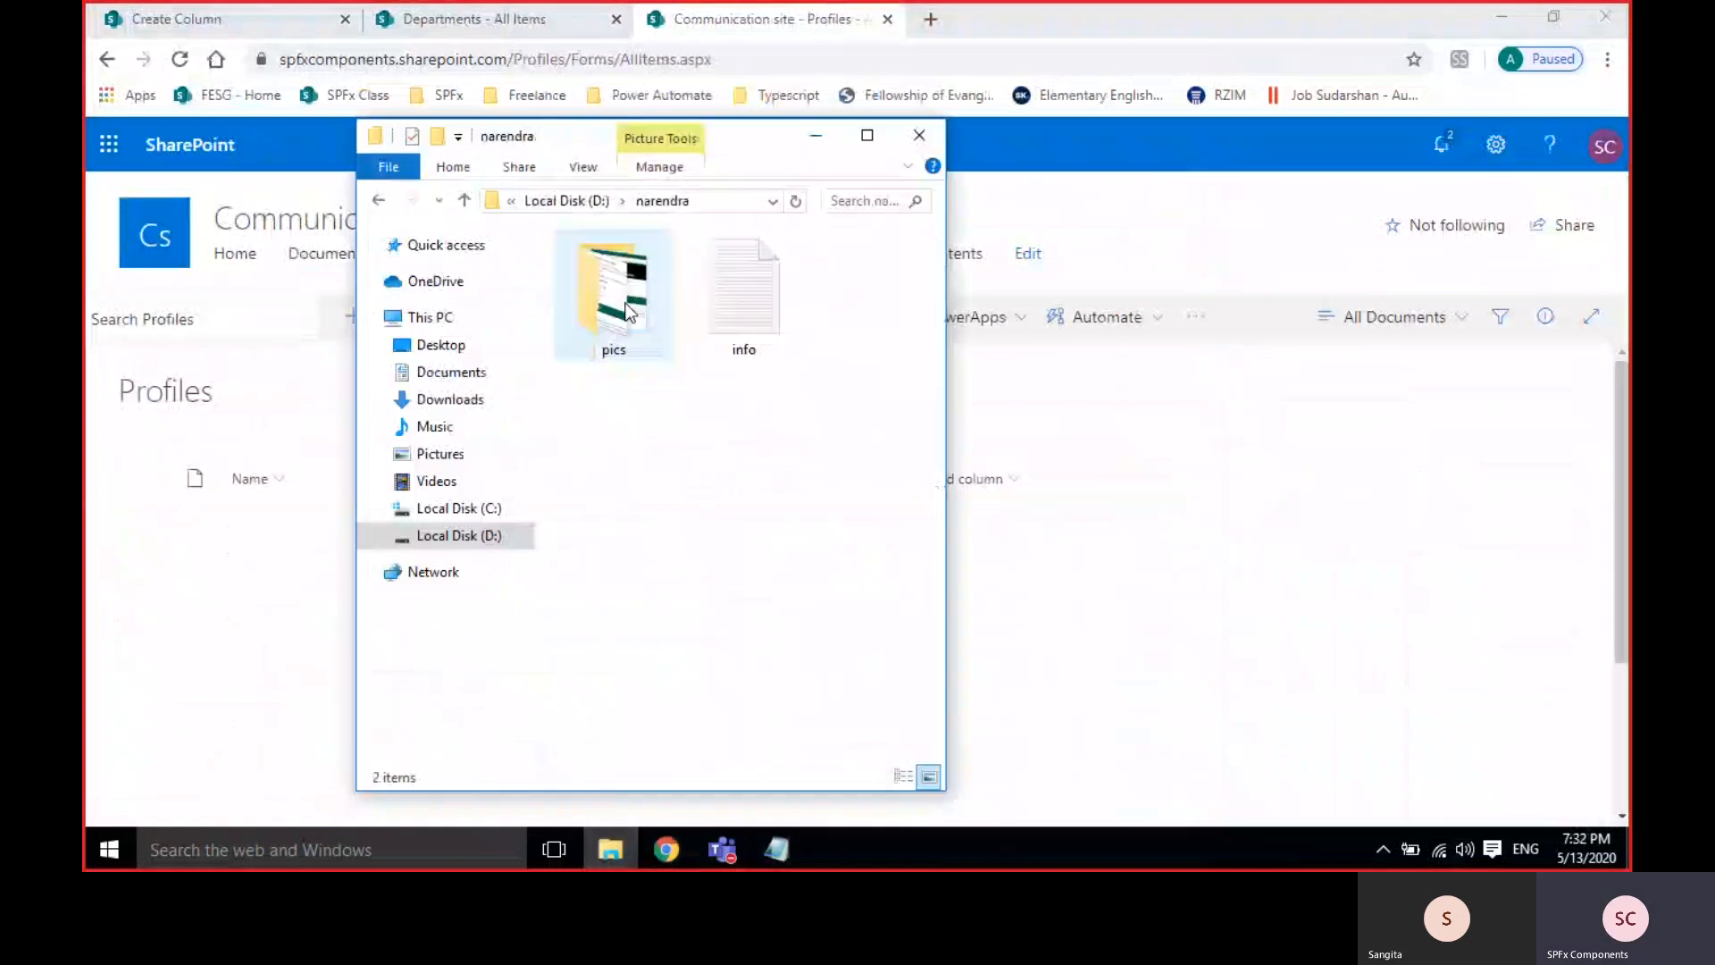
double_click(625, 304)
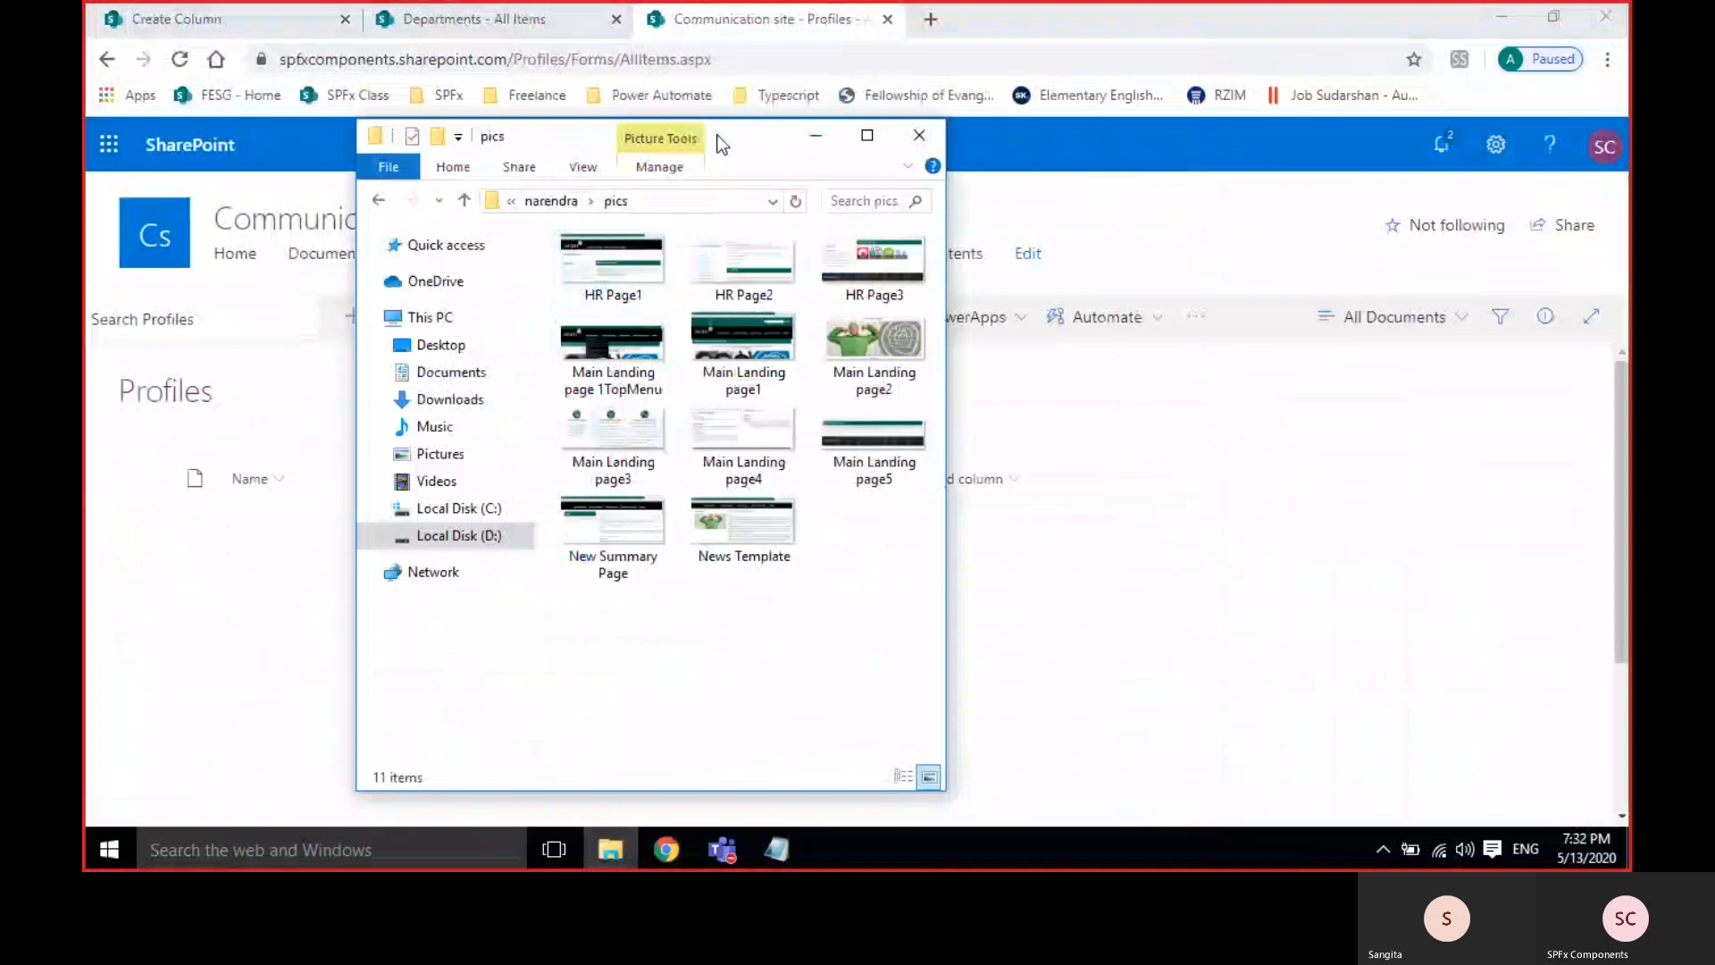
drag(722, 145, 1235, 283)
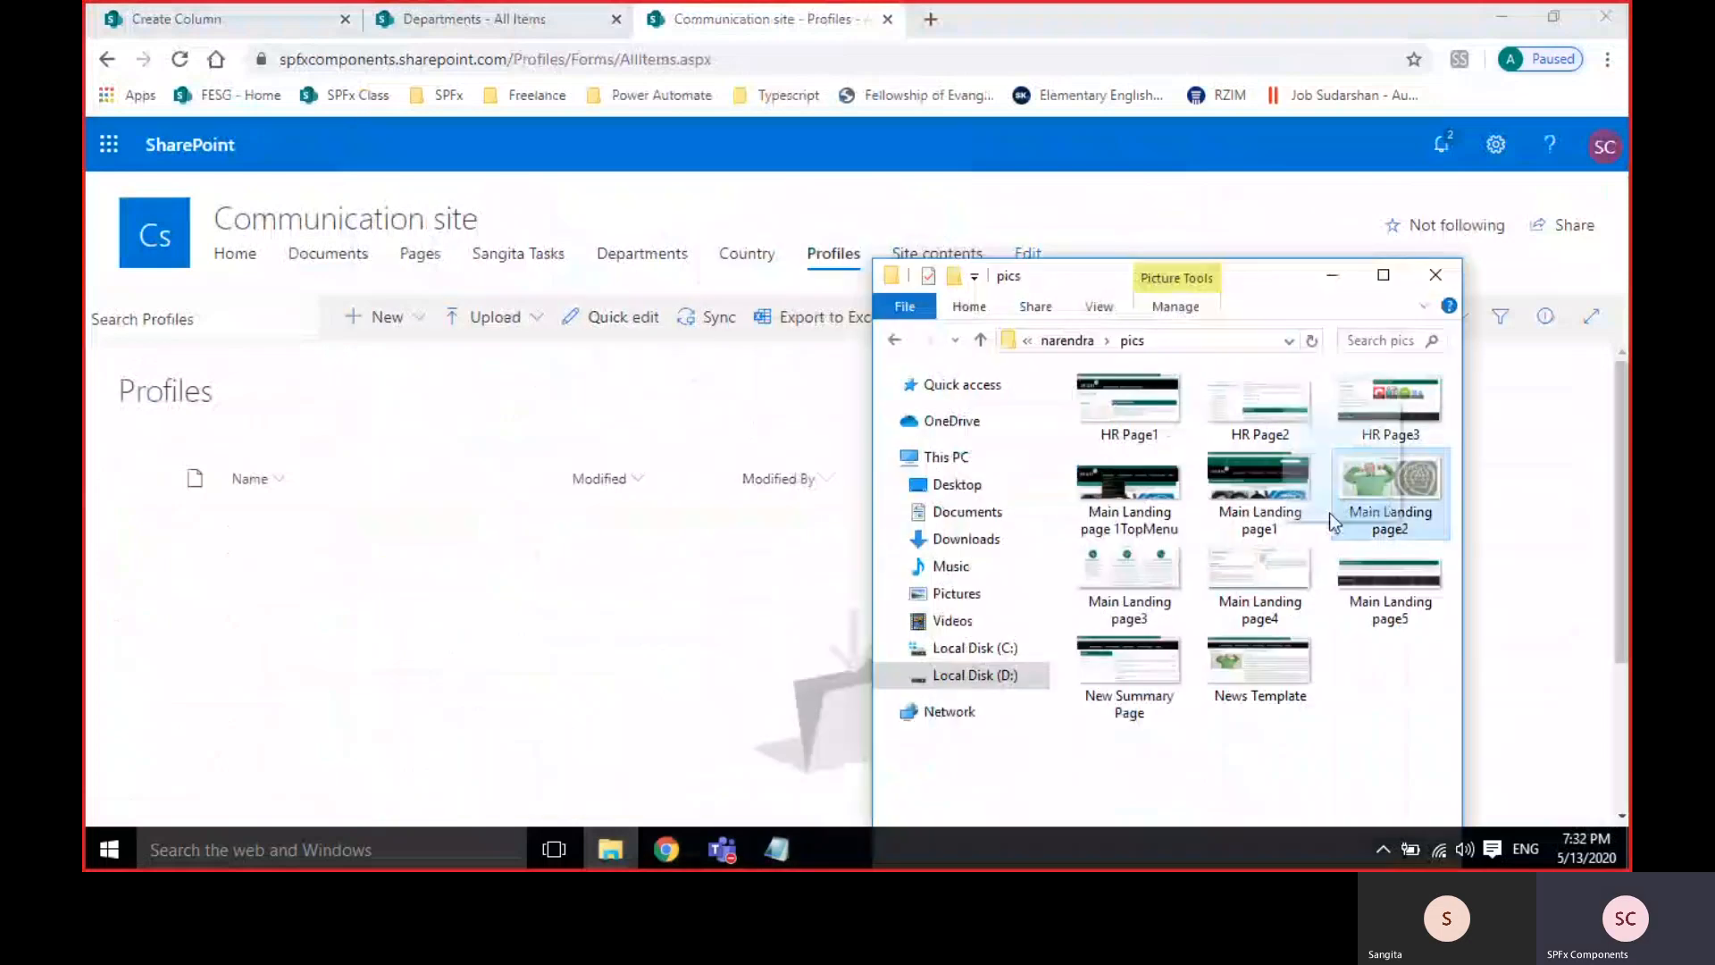
drag(1329, 513, 420, 605)
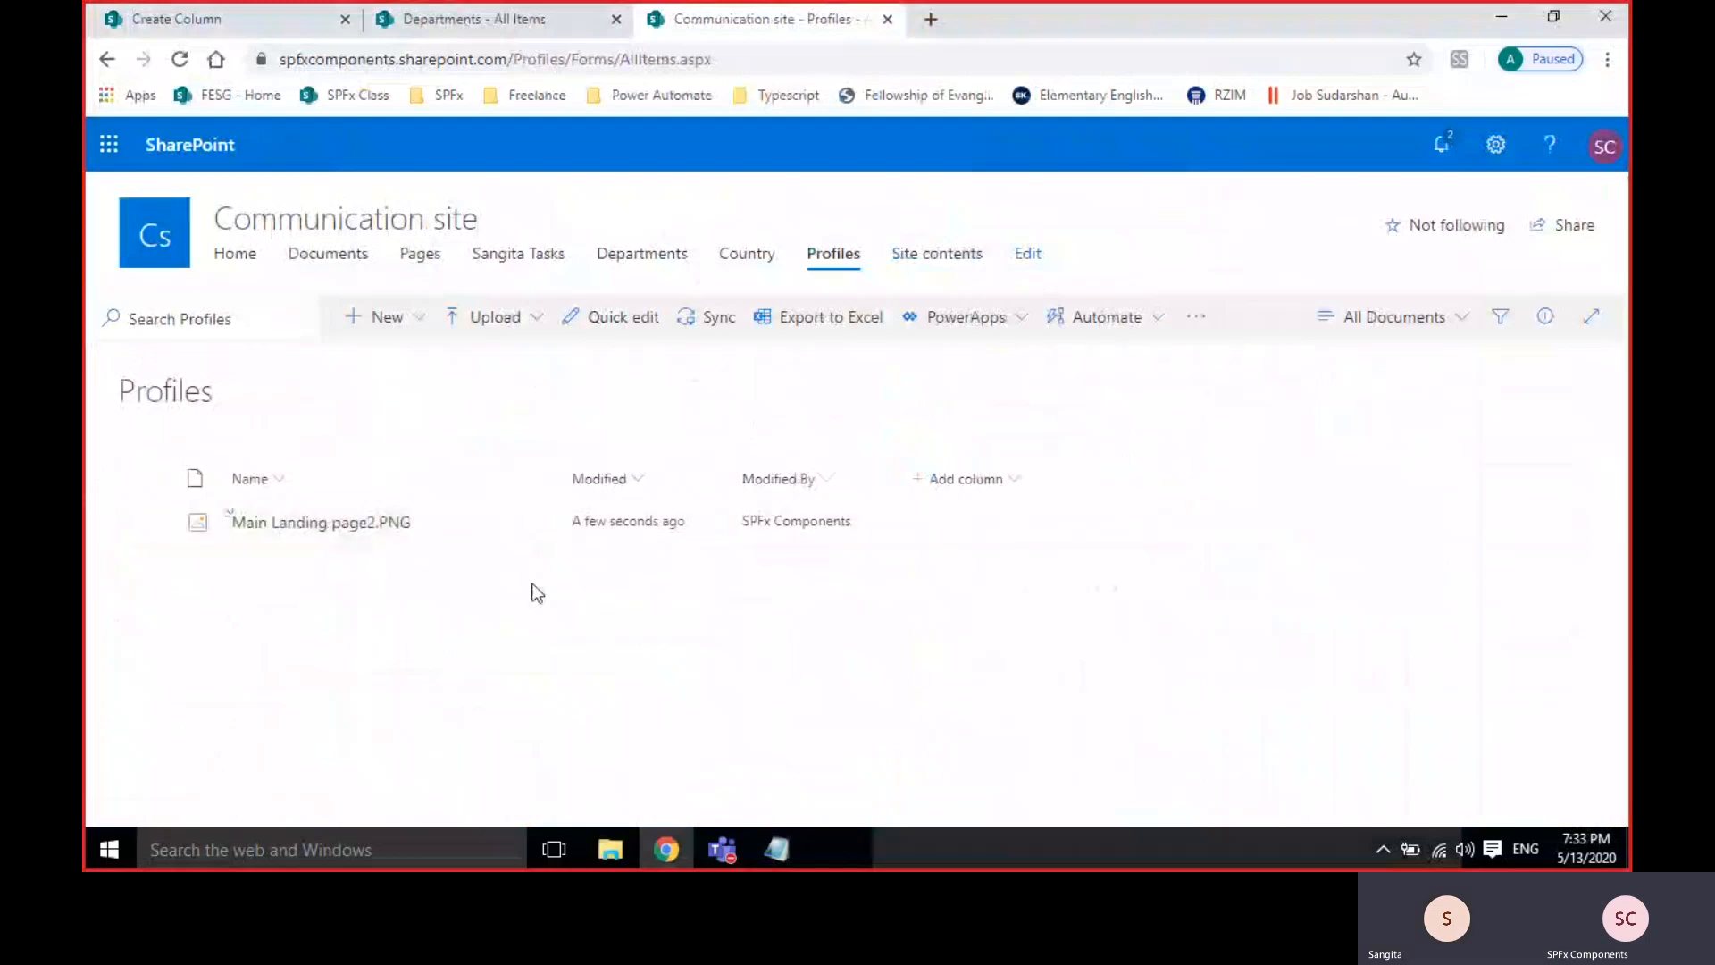
Copy the sharing link for Main Landing page2.PNG and dismiss the confirmation.
click(530, 526)
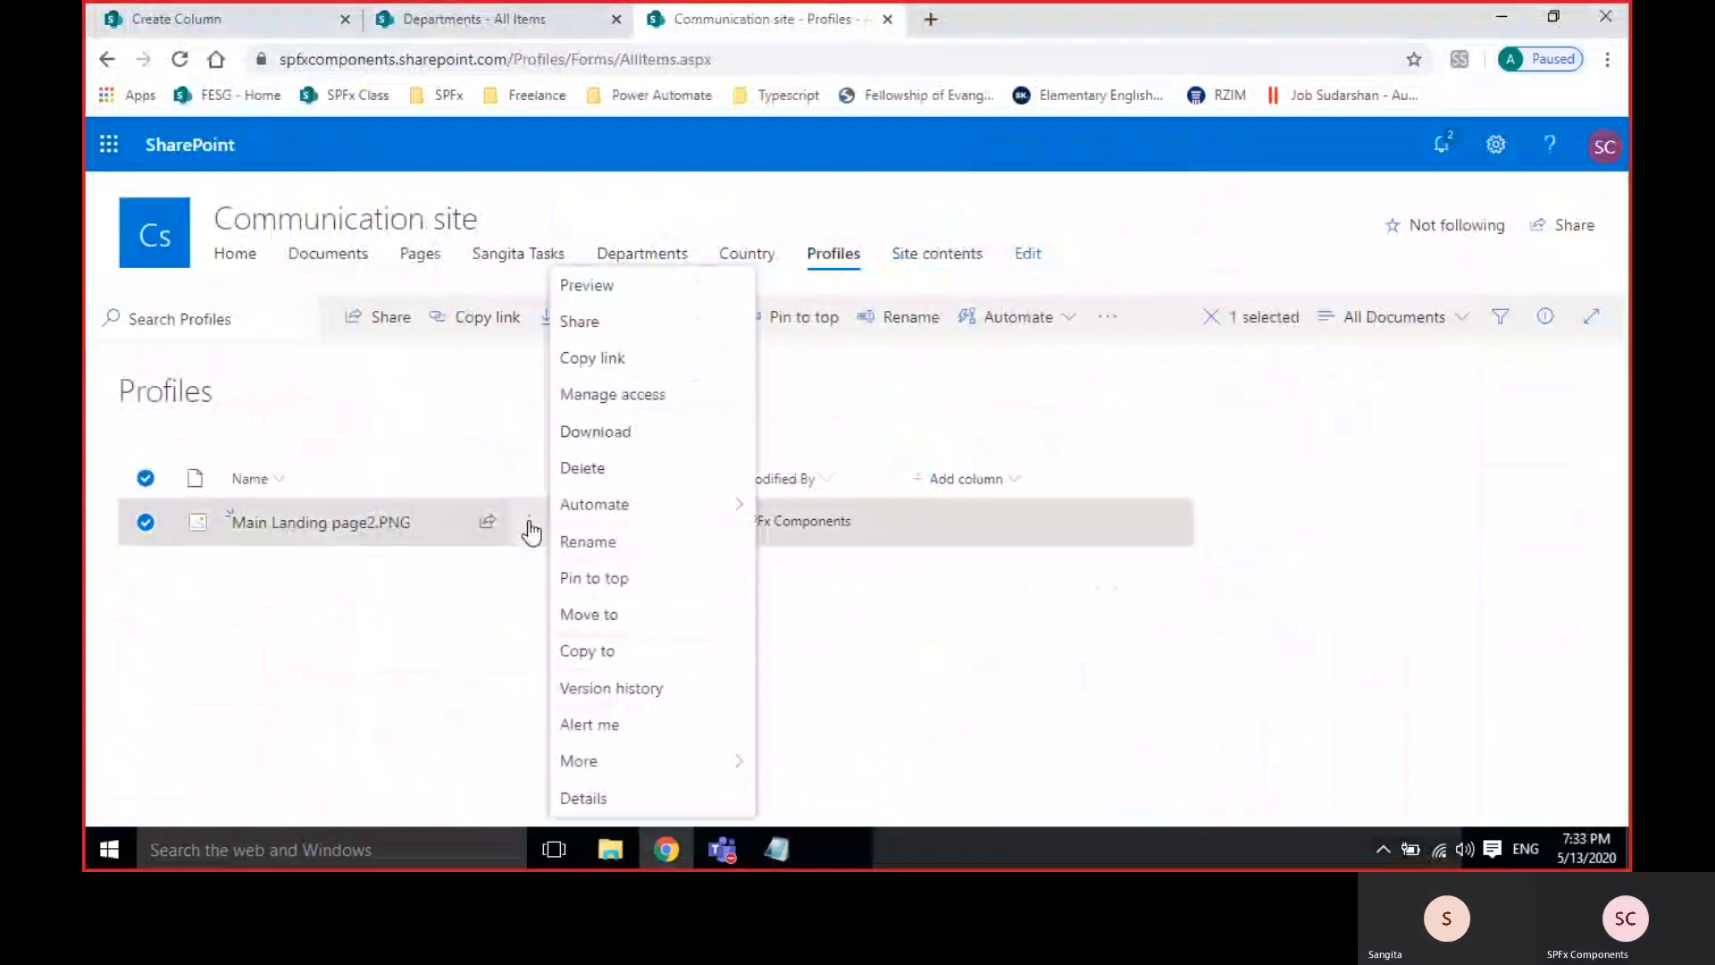
click(595, 362)
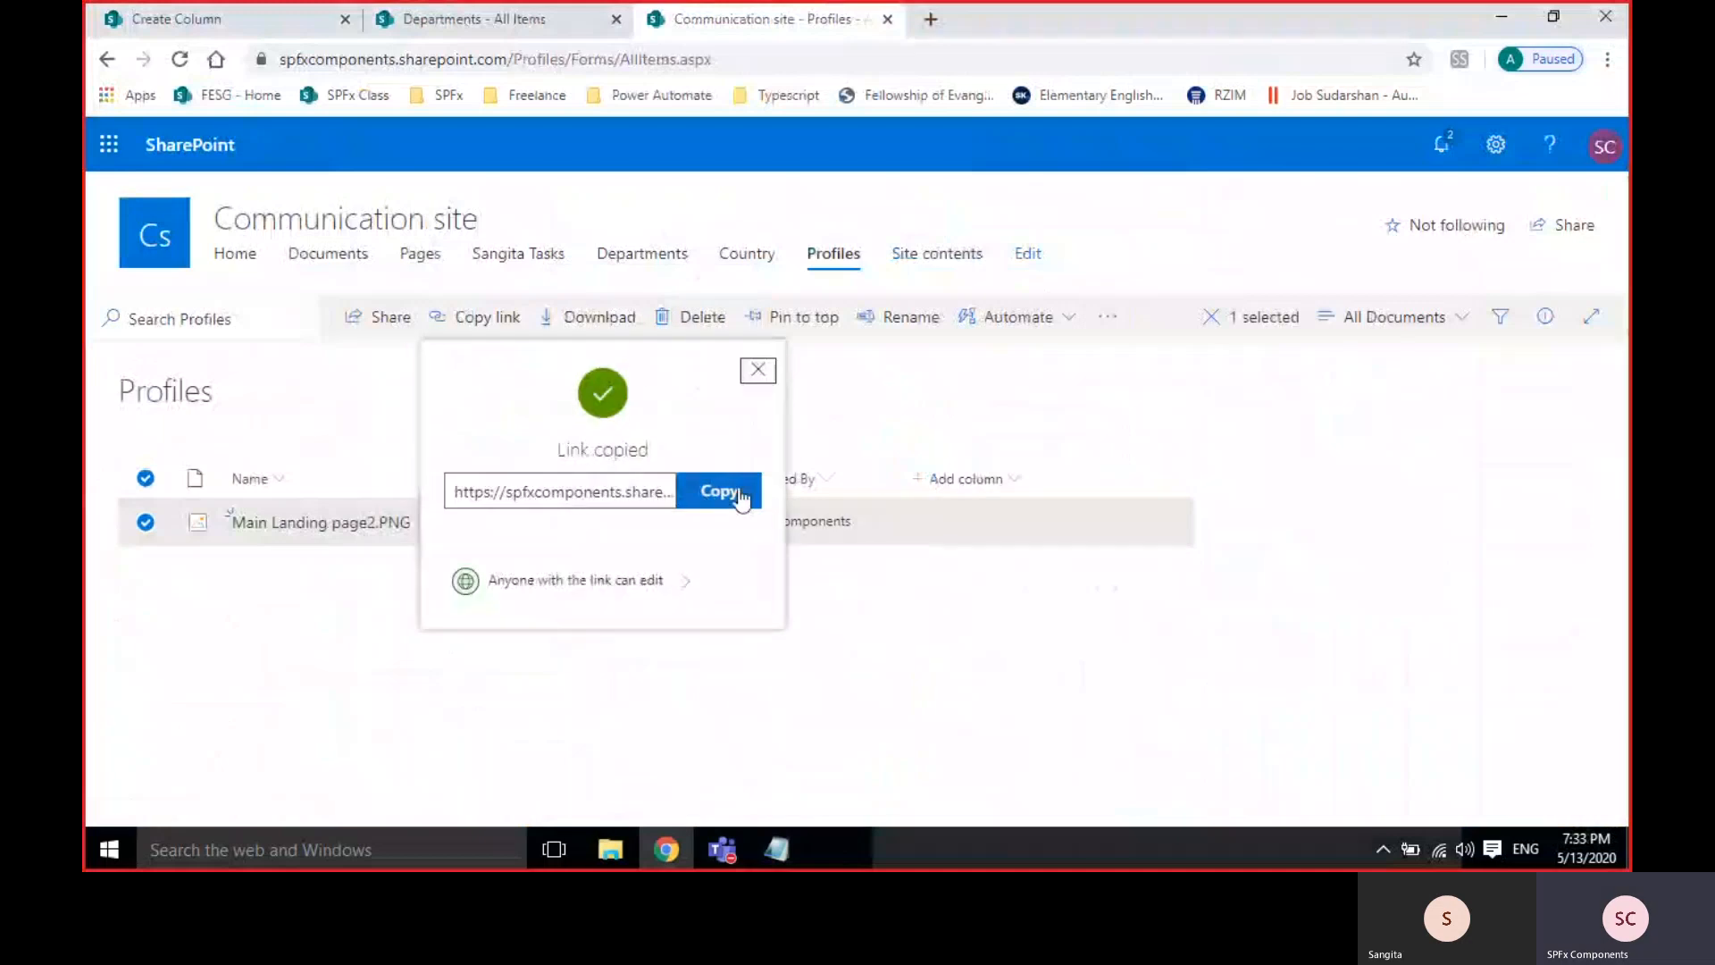
click(742, 490)
click(758, 369)
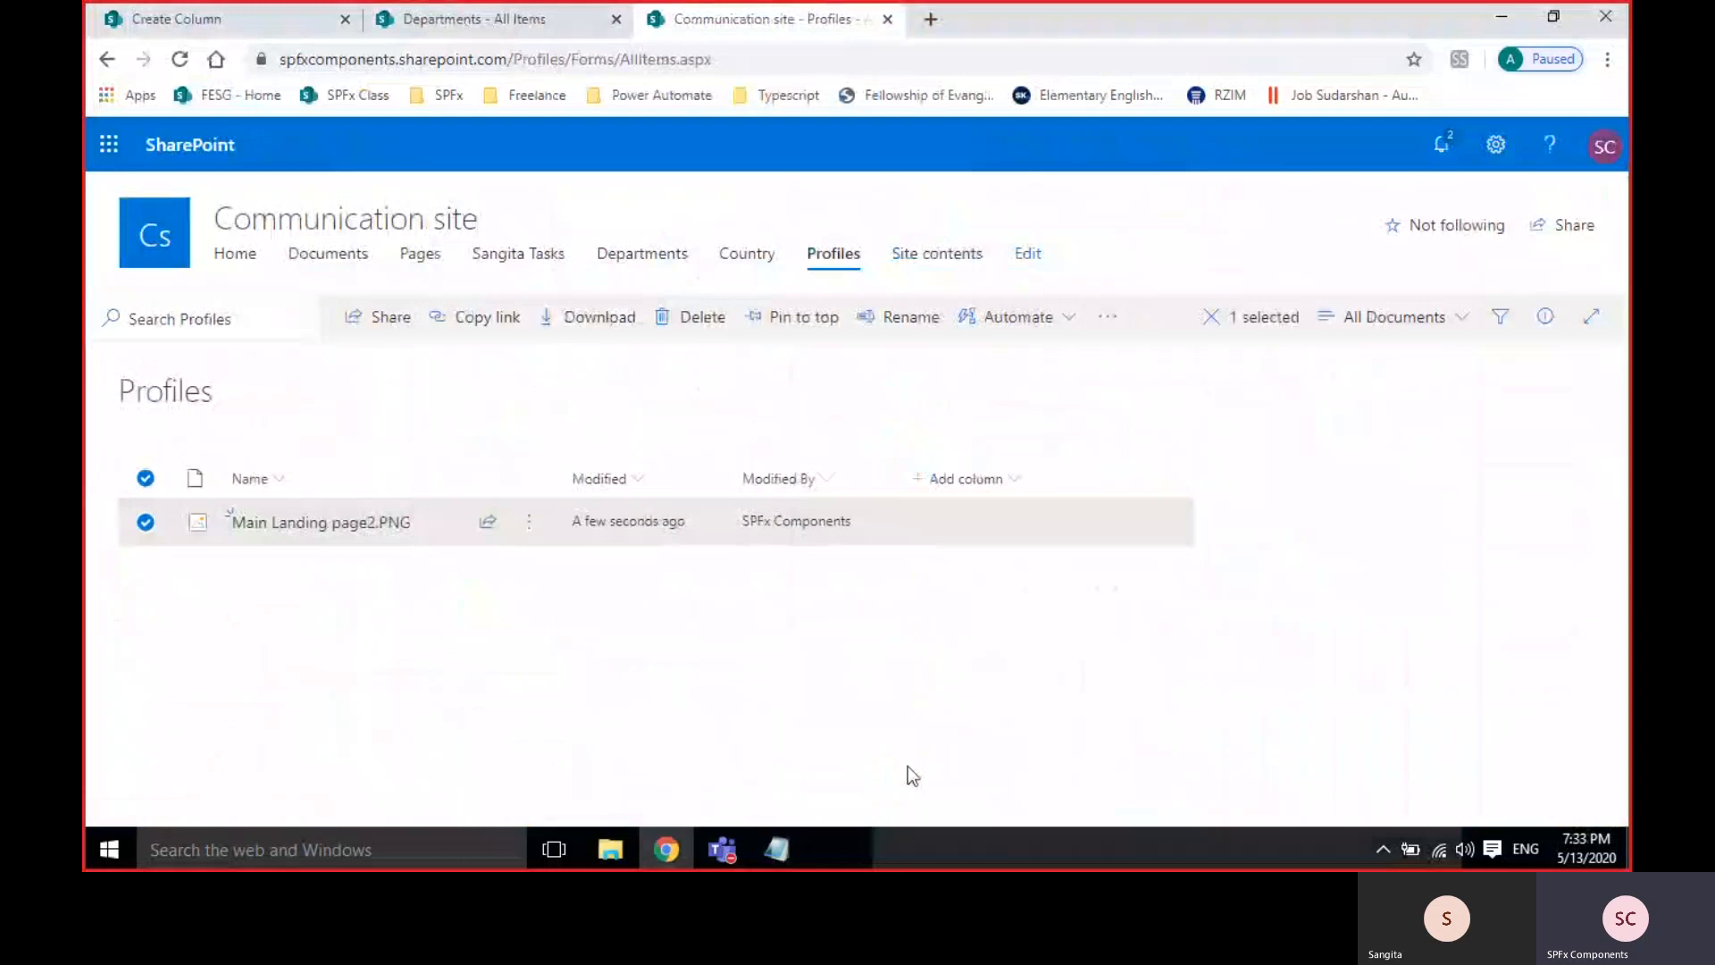
click(186, 31)
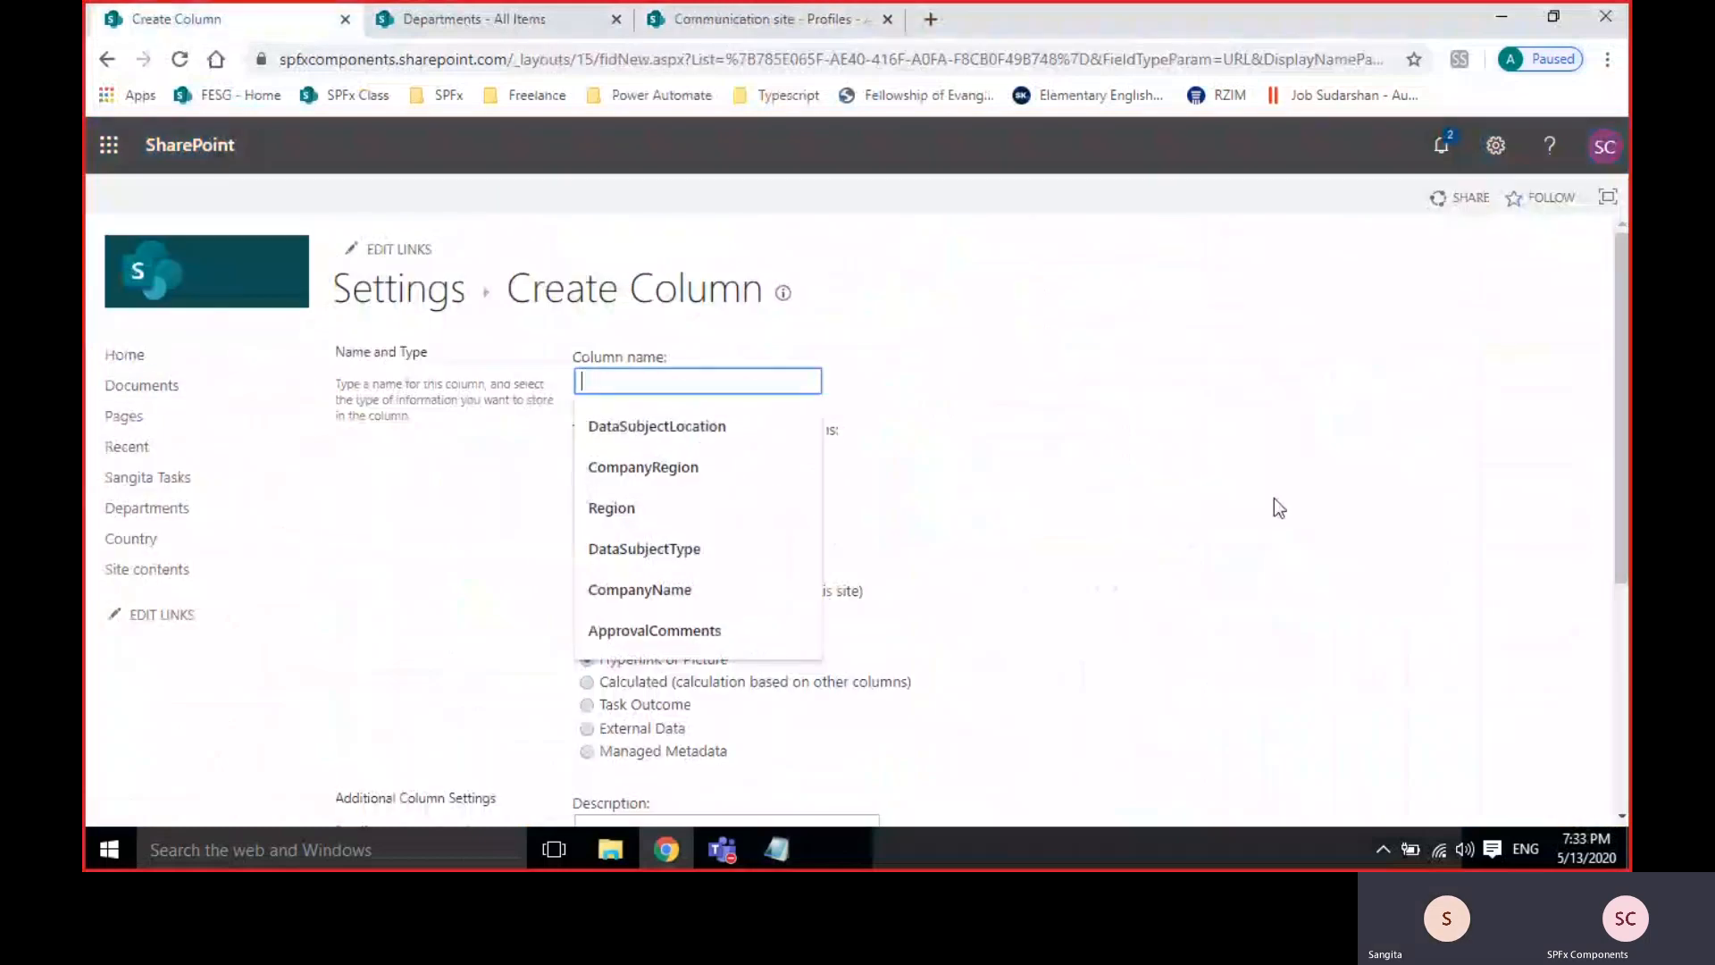
Name the Hyperlink or Picture column Profile, set its URL format to Picture, and create it.
text(Profile)
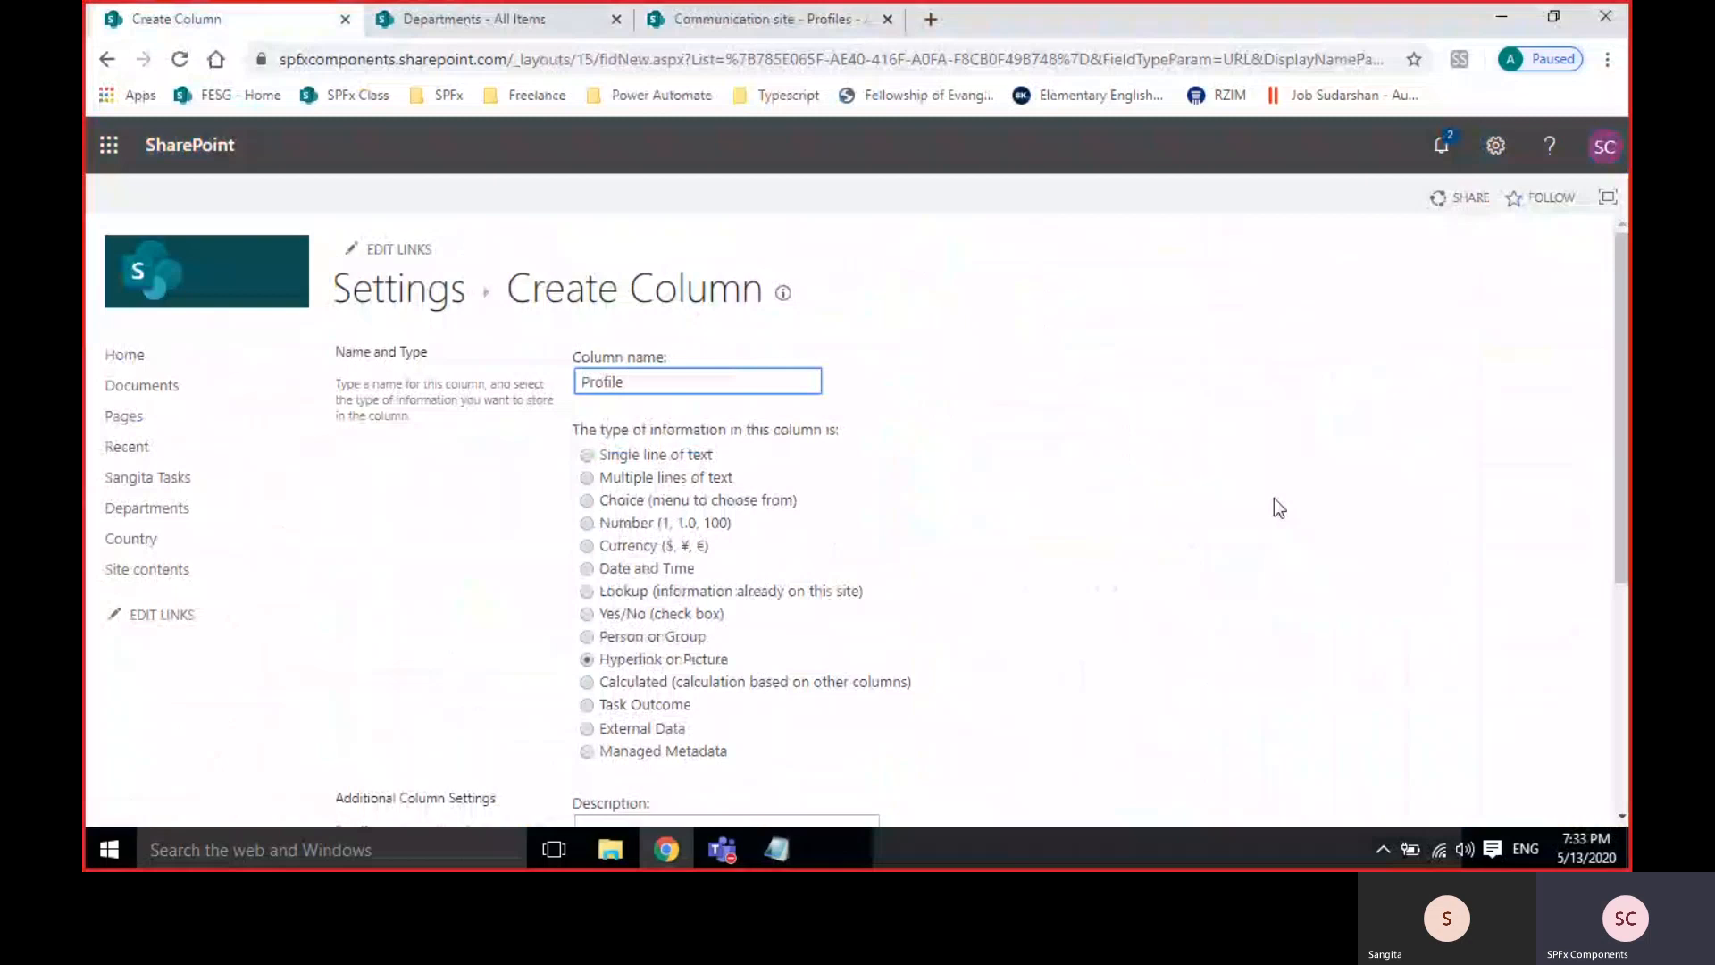
scroll(979, 612, down, 4)
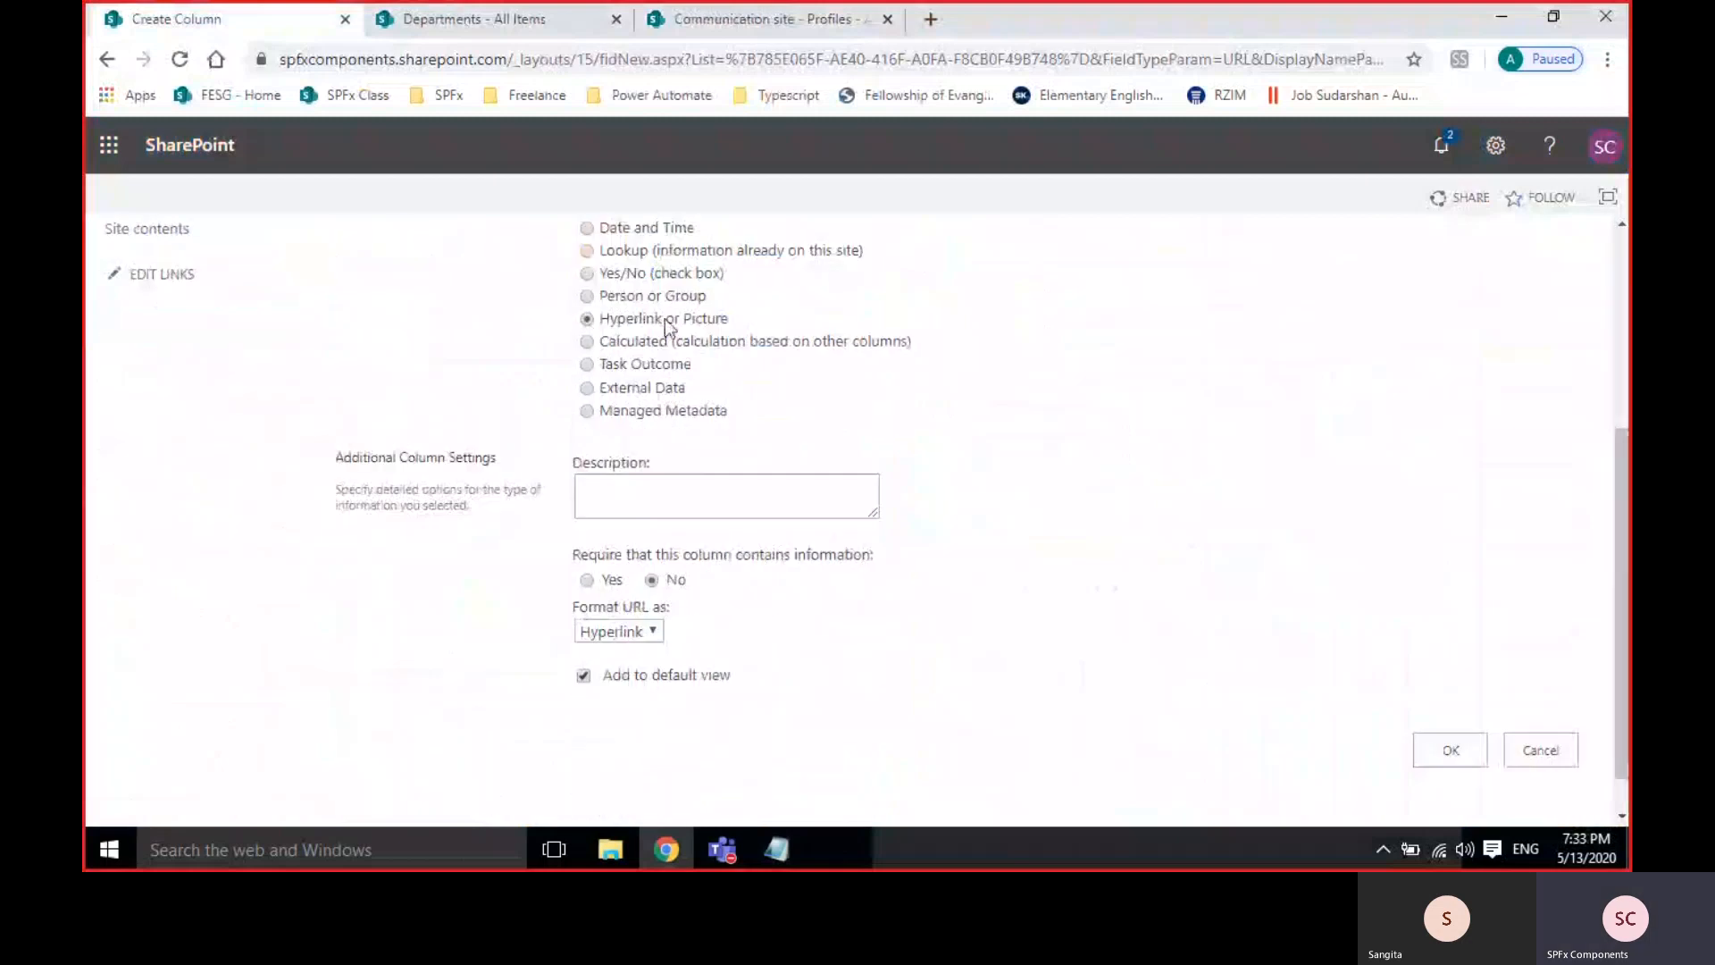
scroll(1181, 496, down, 1)
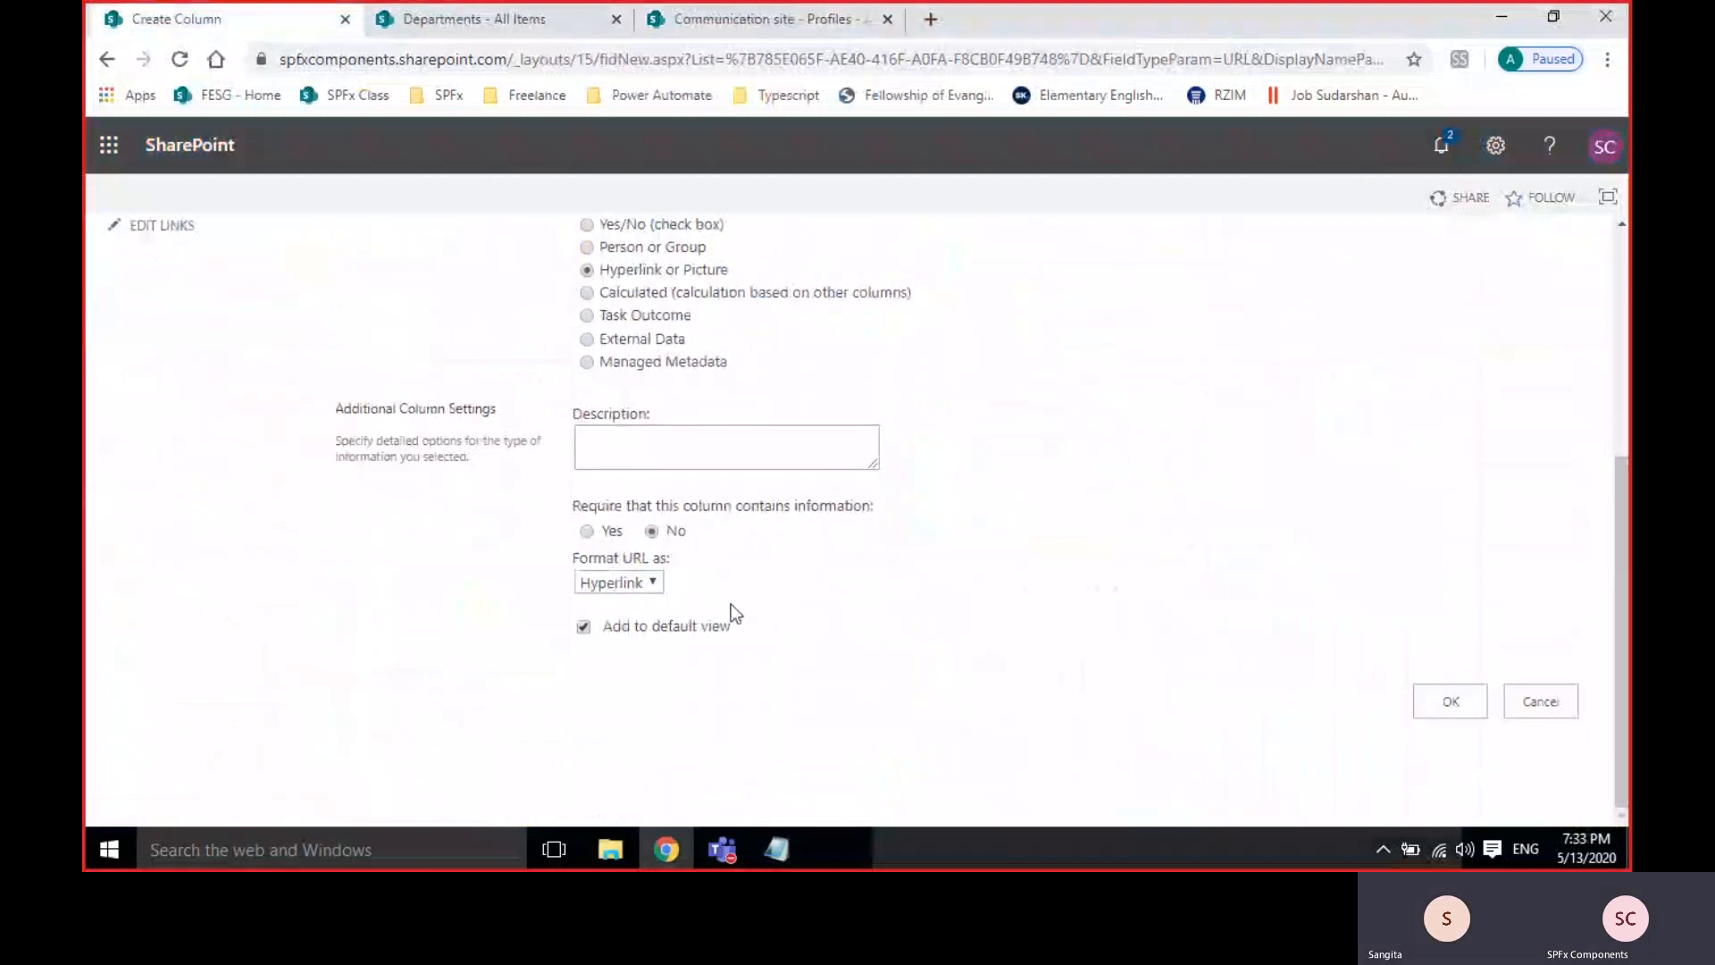
click(614, 582)
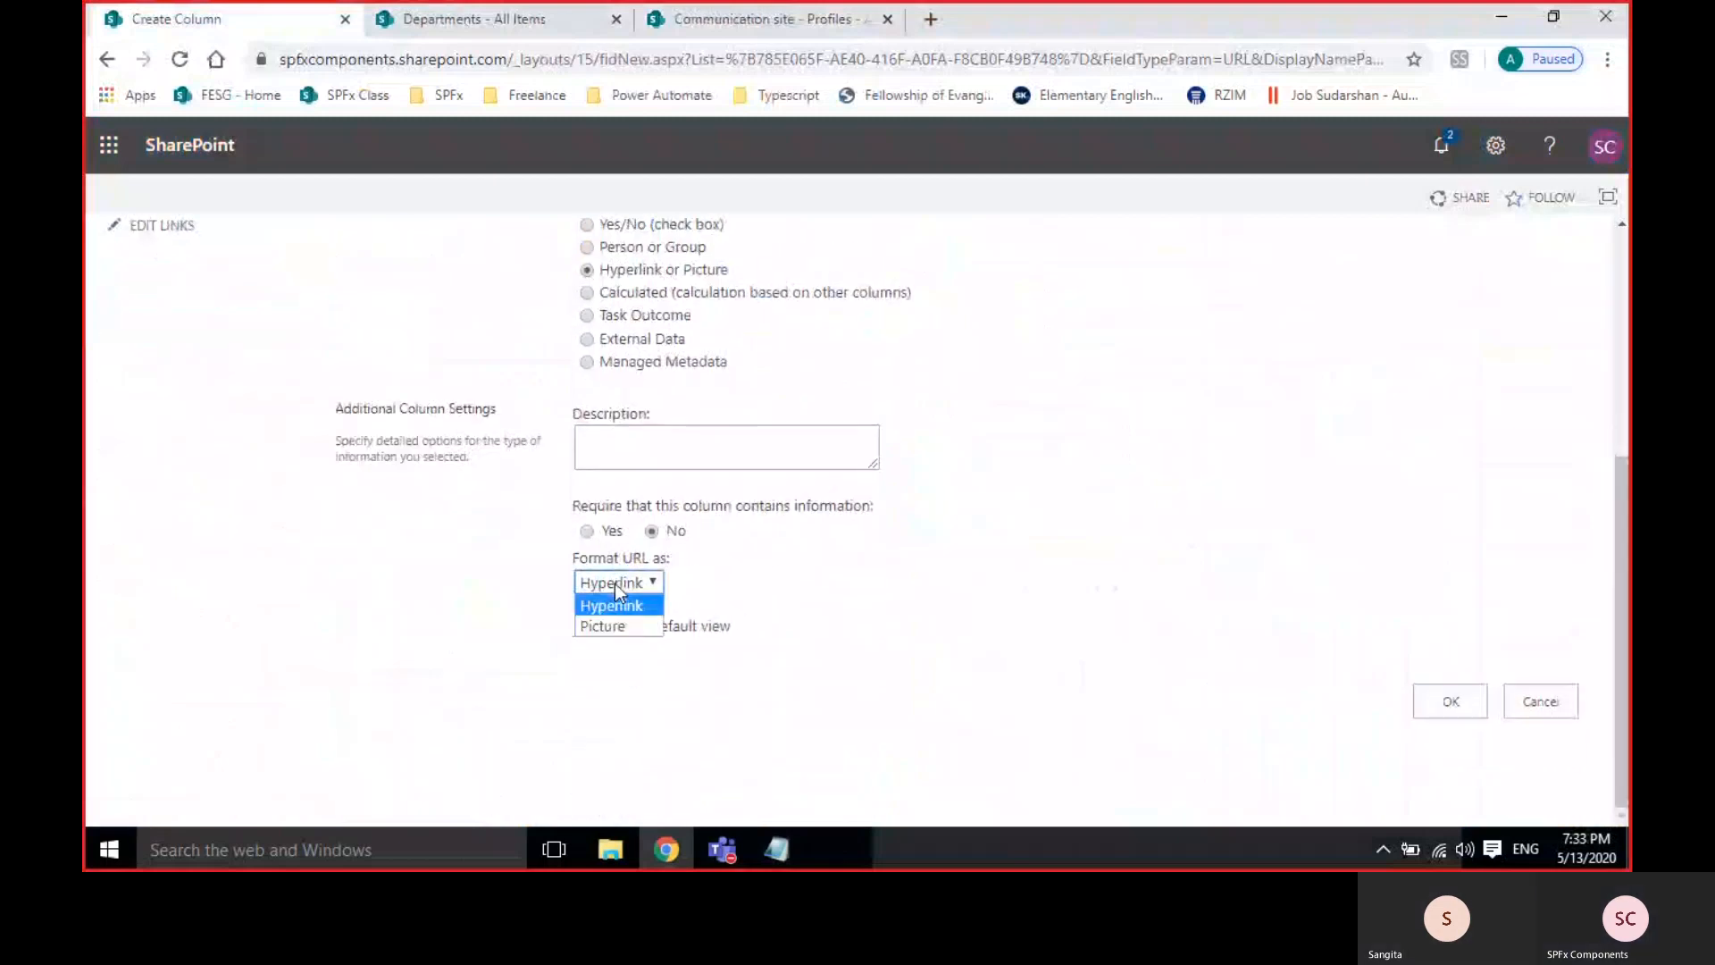
click(594, 627)
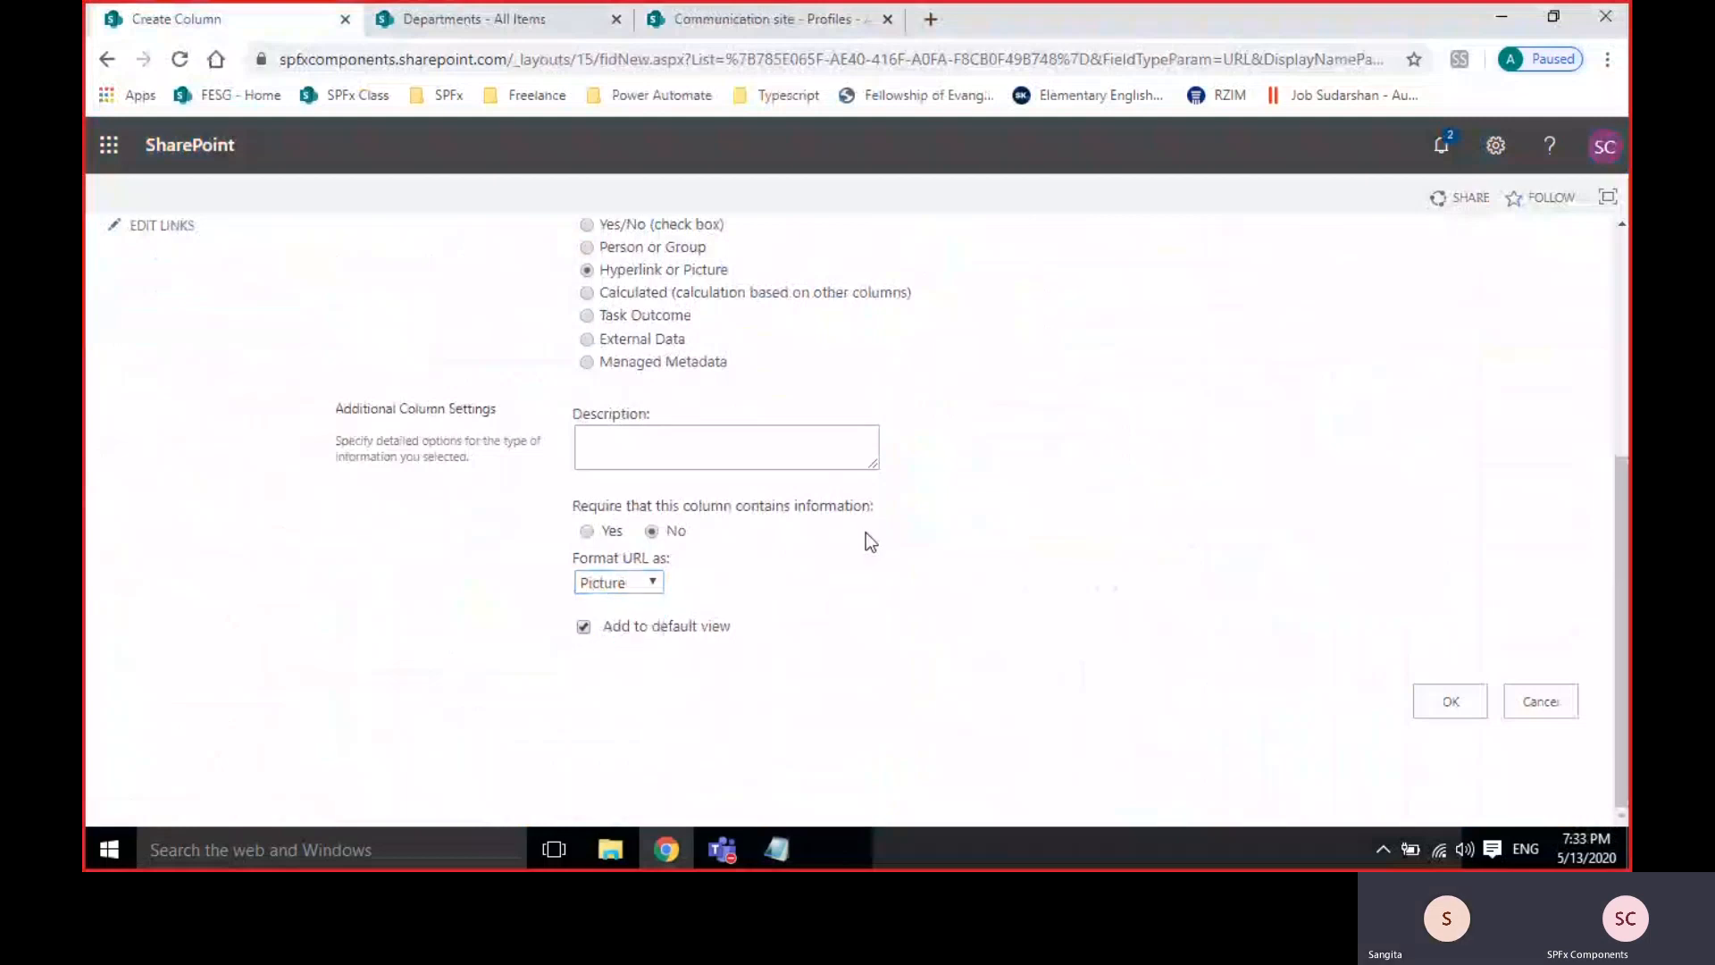
click(589, 581)
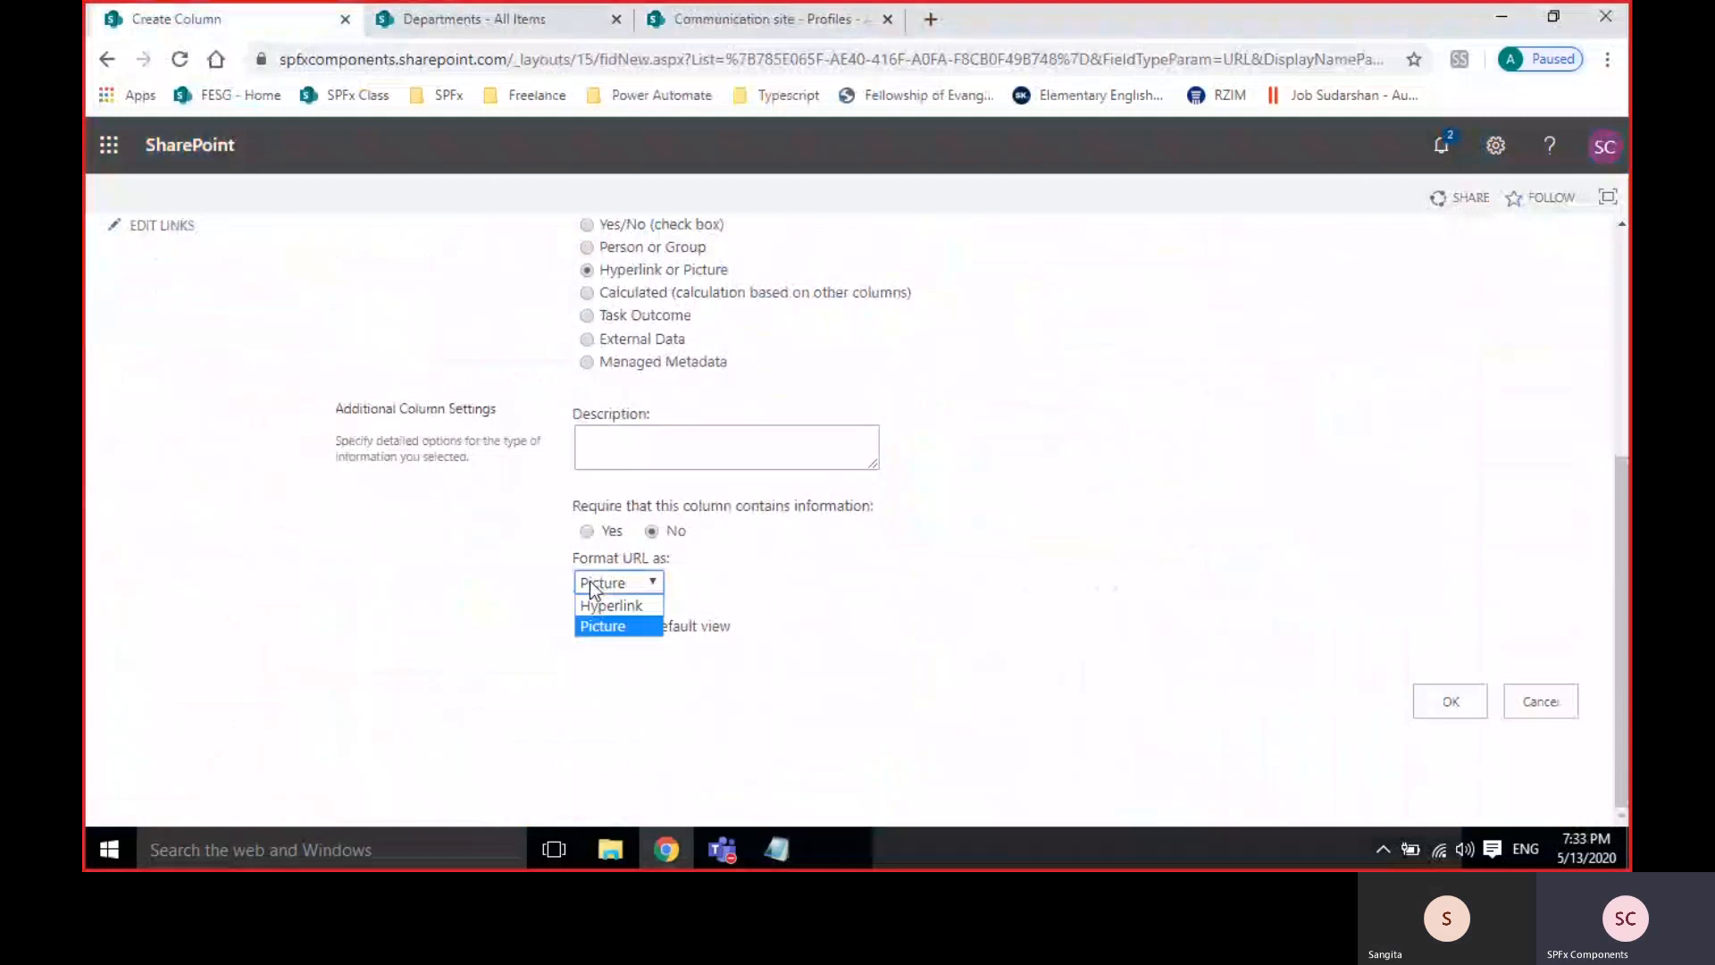
click(589, 582)
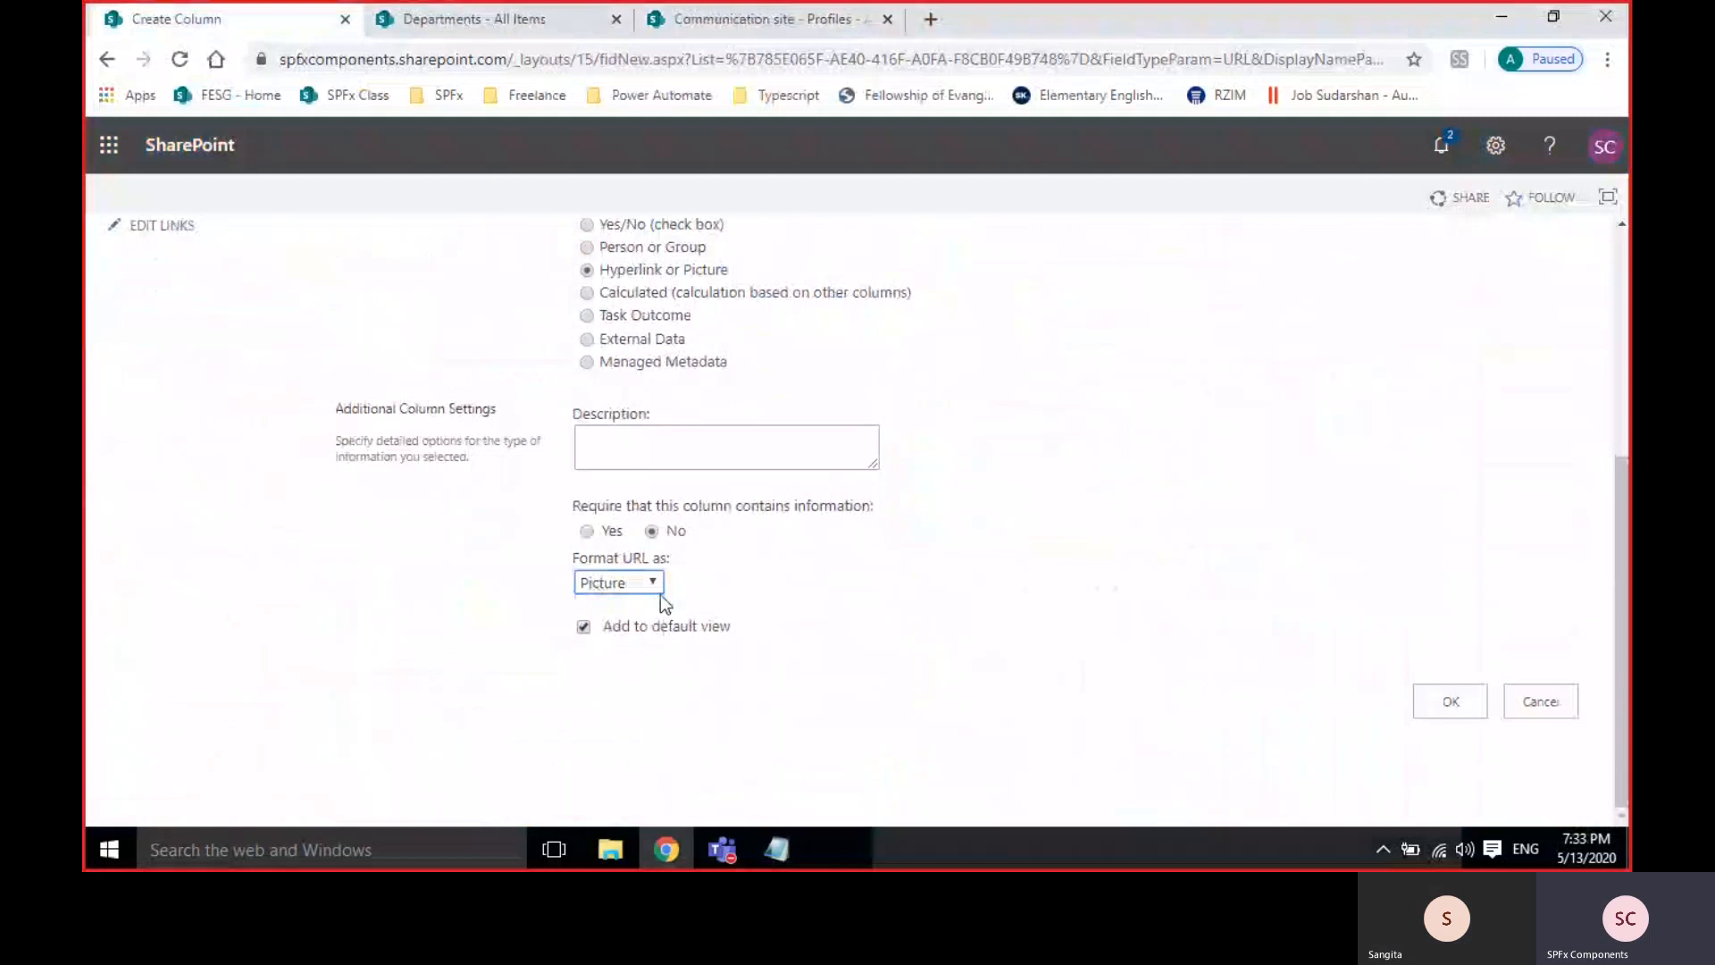
click(1475, 701)
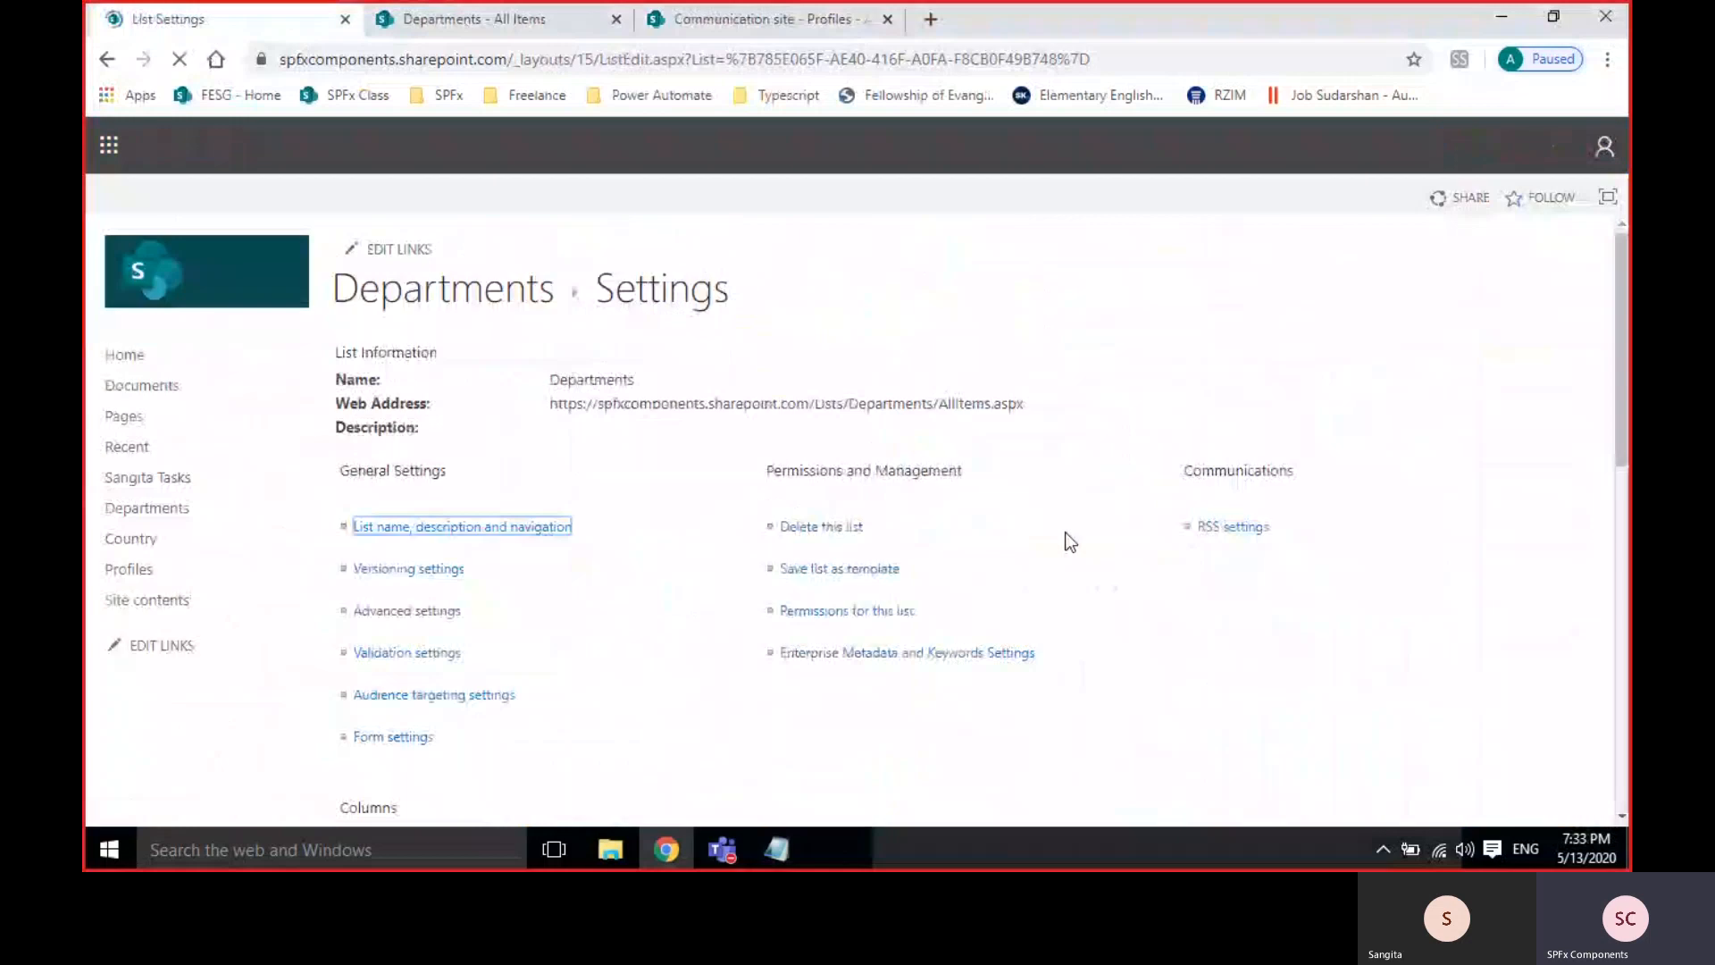
Start a new Departments item and paste the copied image link into Profile's address and description.
click(488, 27)
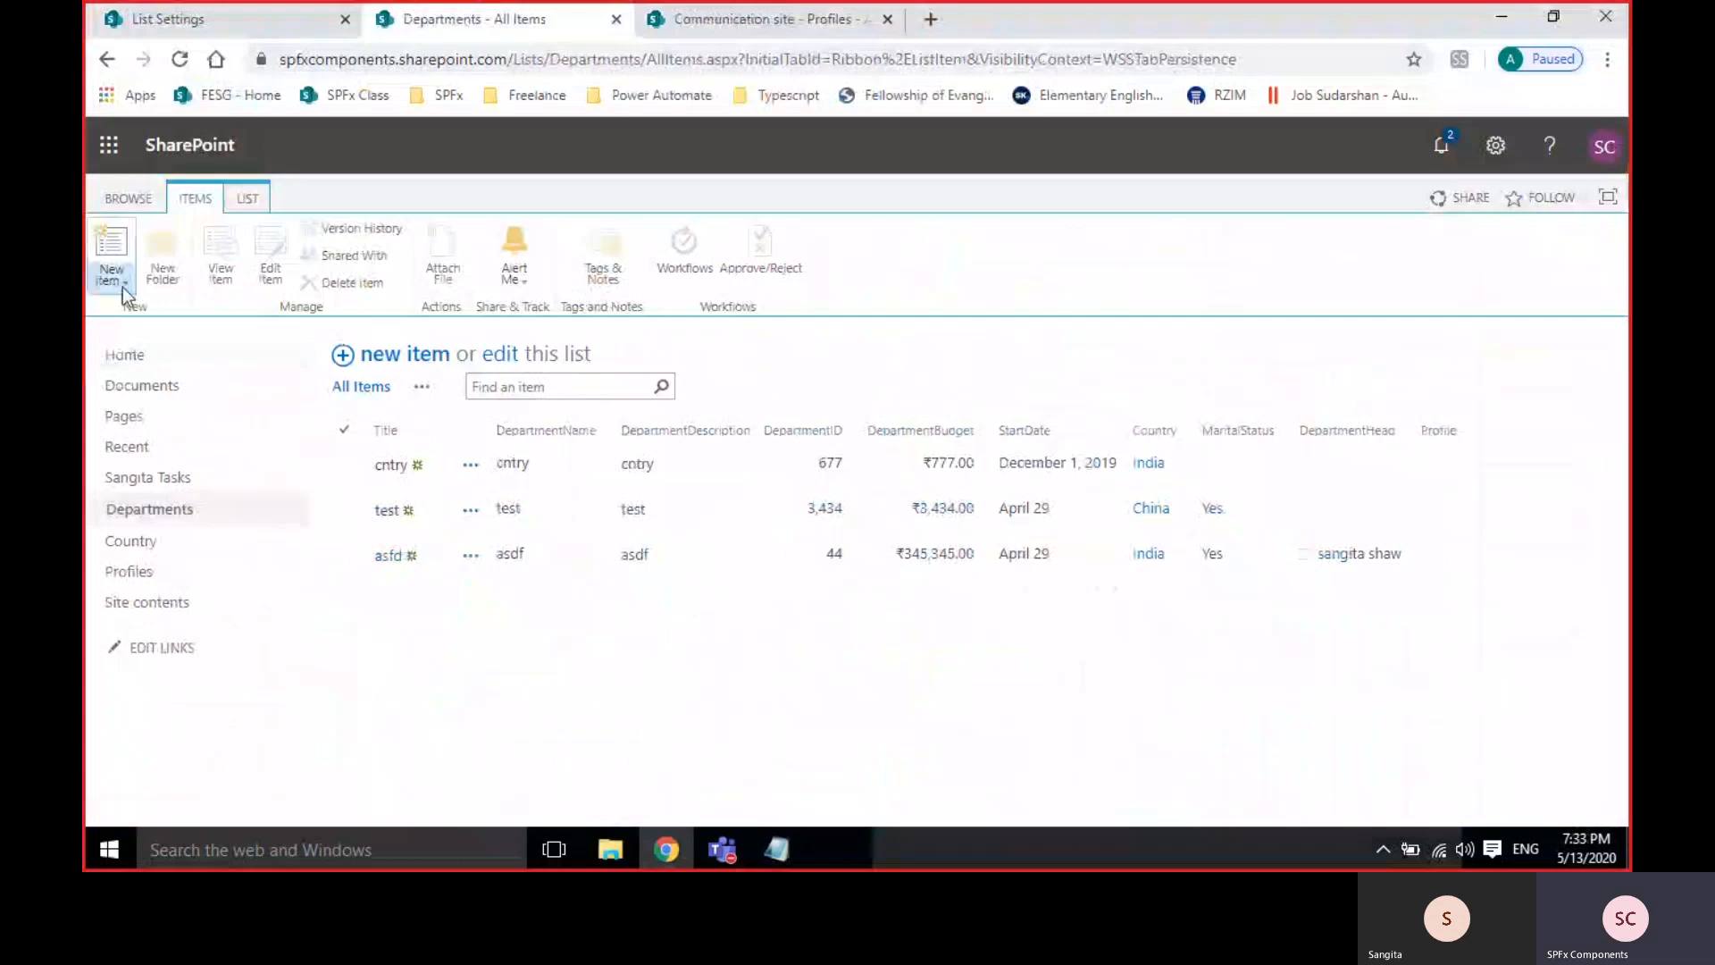
click(417, 360)
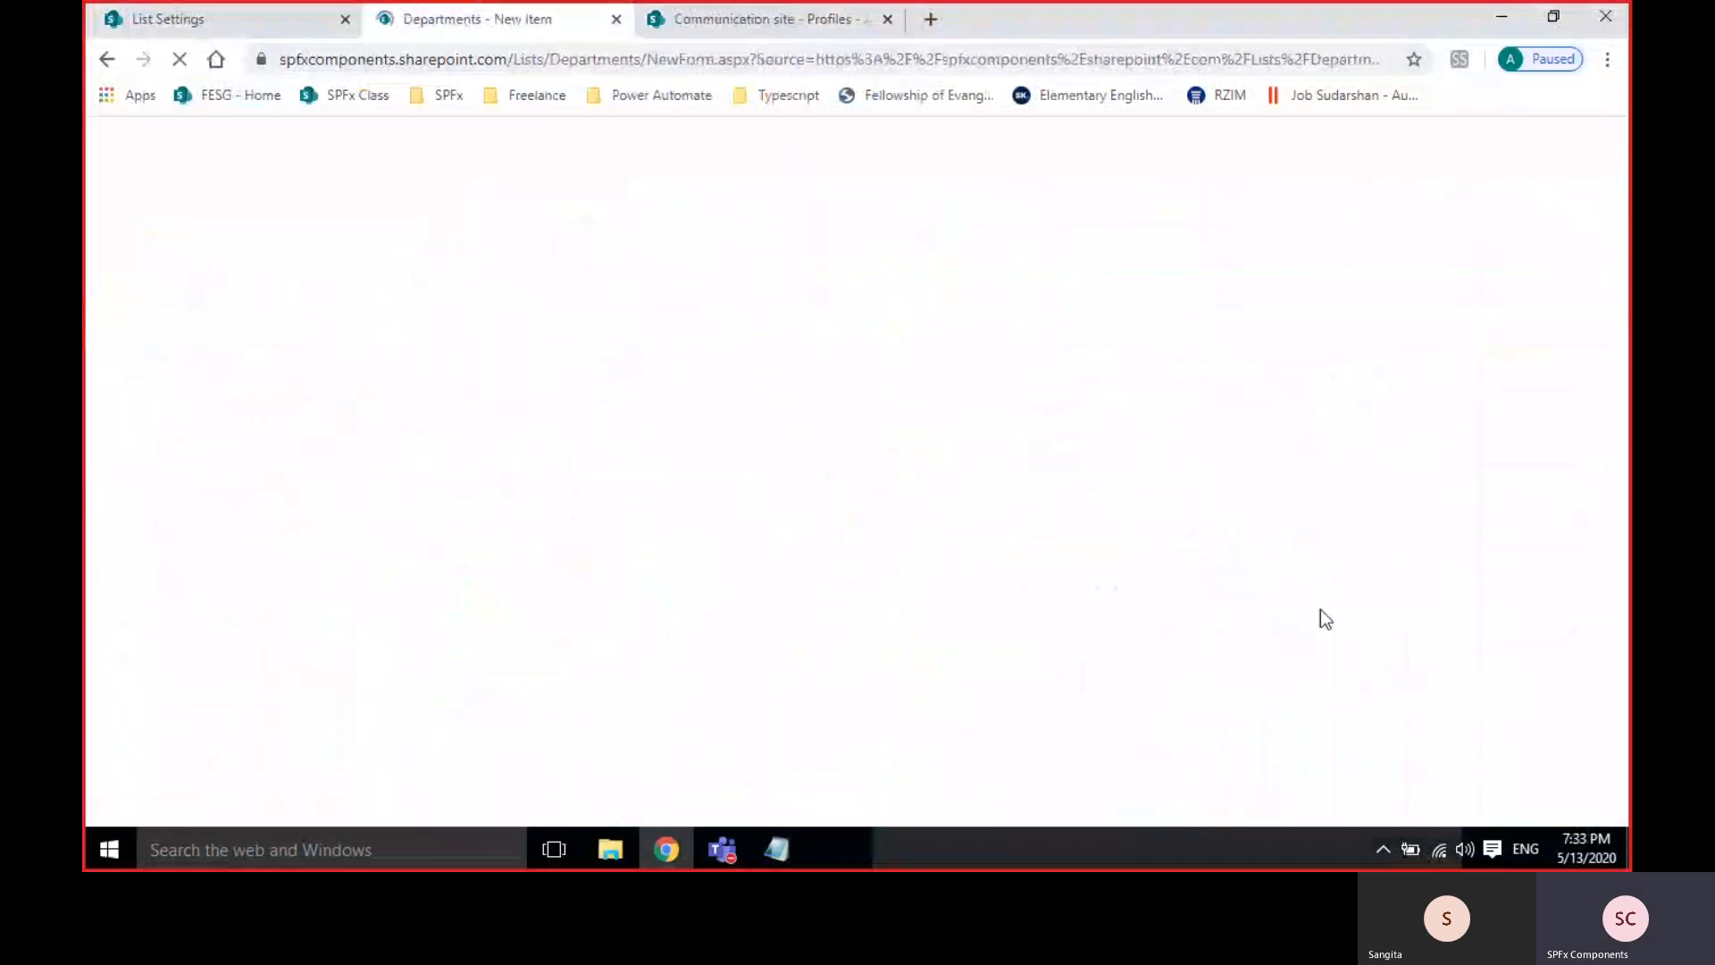
scroll(1440, 665, down, 2)
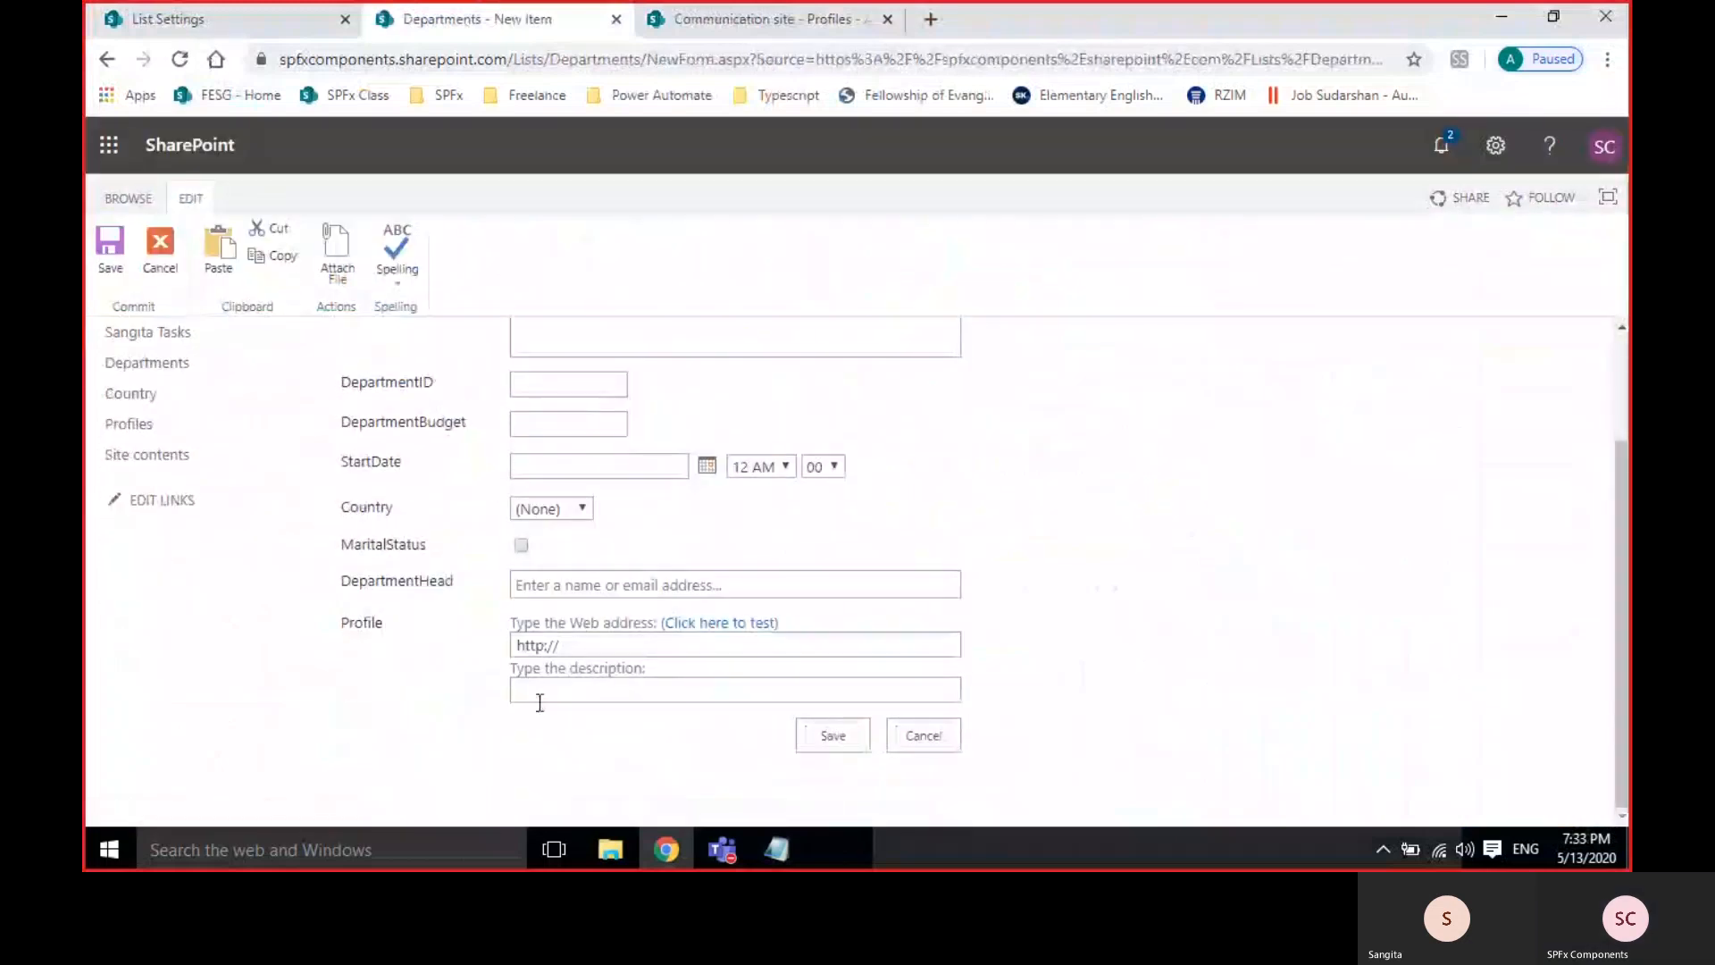
click(590, 644)
key(ctrl+v)
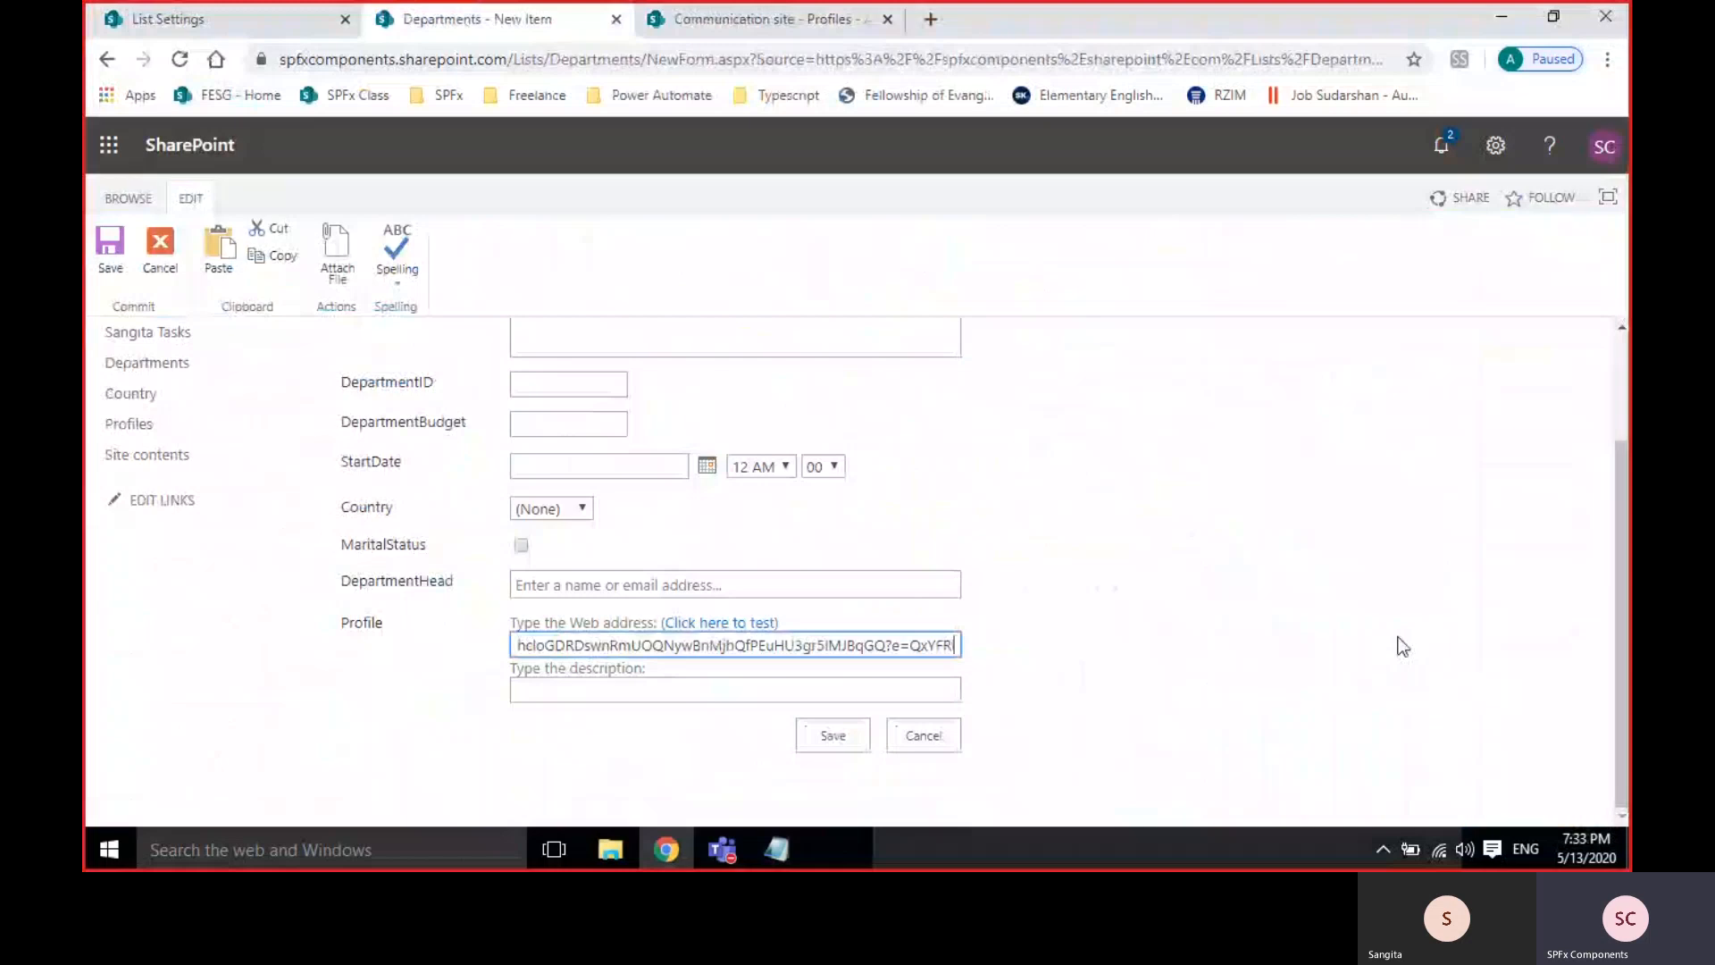
click(609, 688)
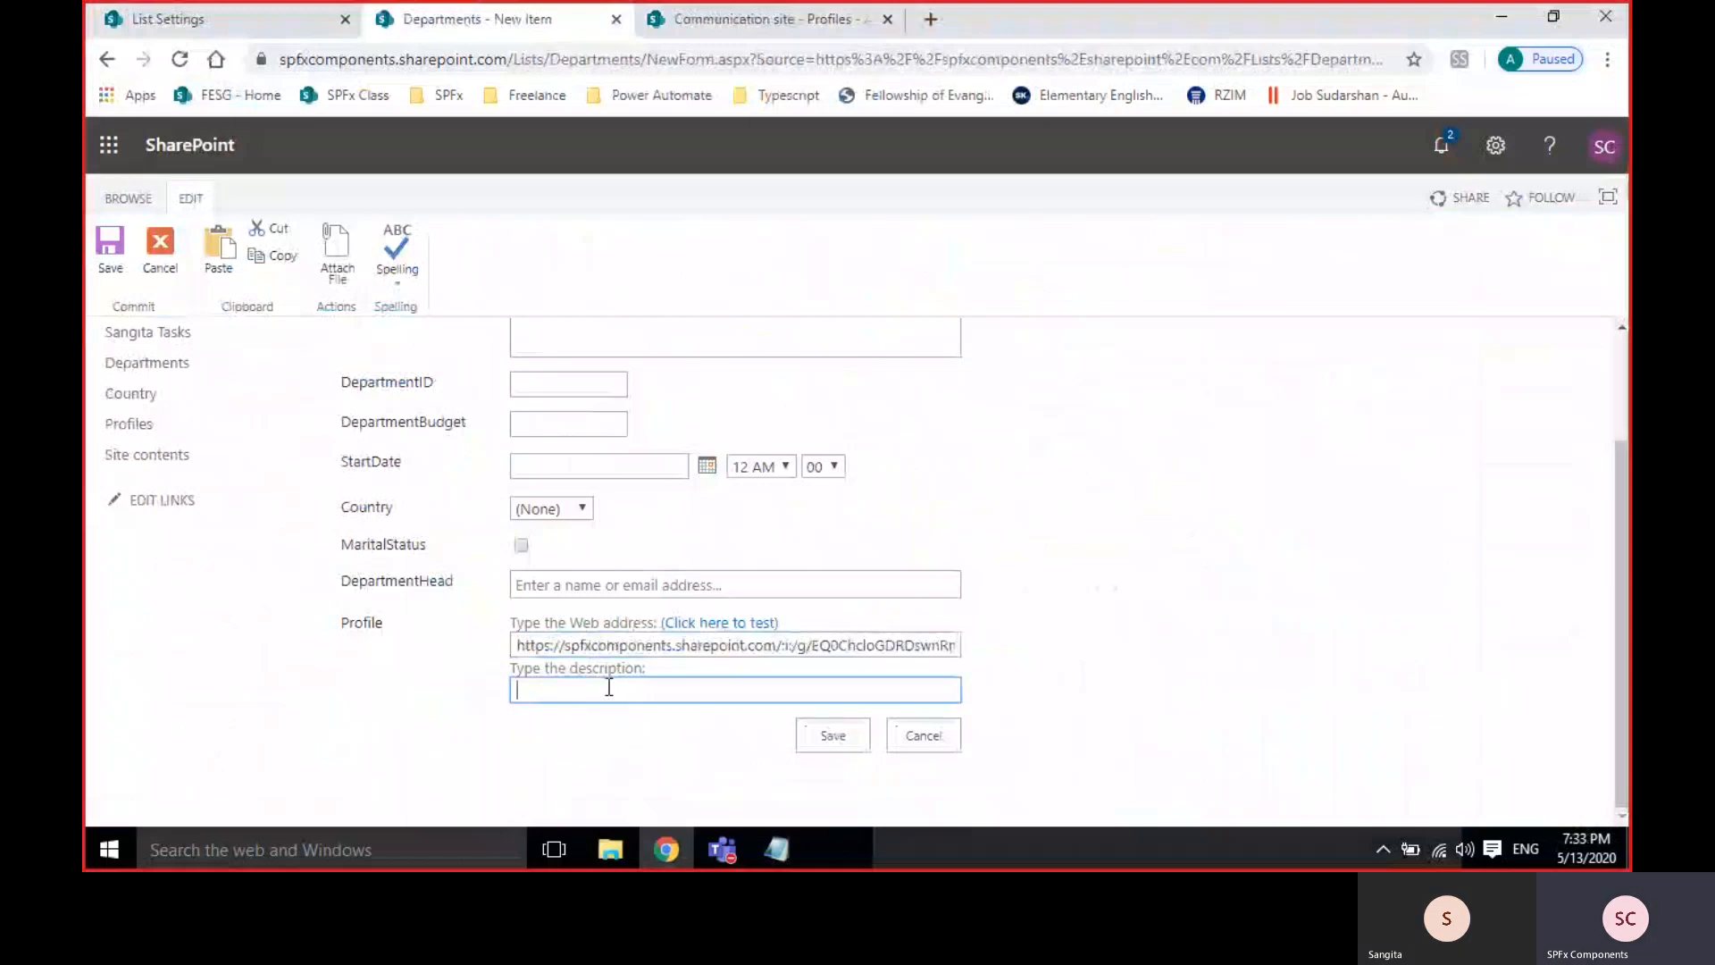
key(ctrl+v)
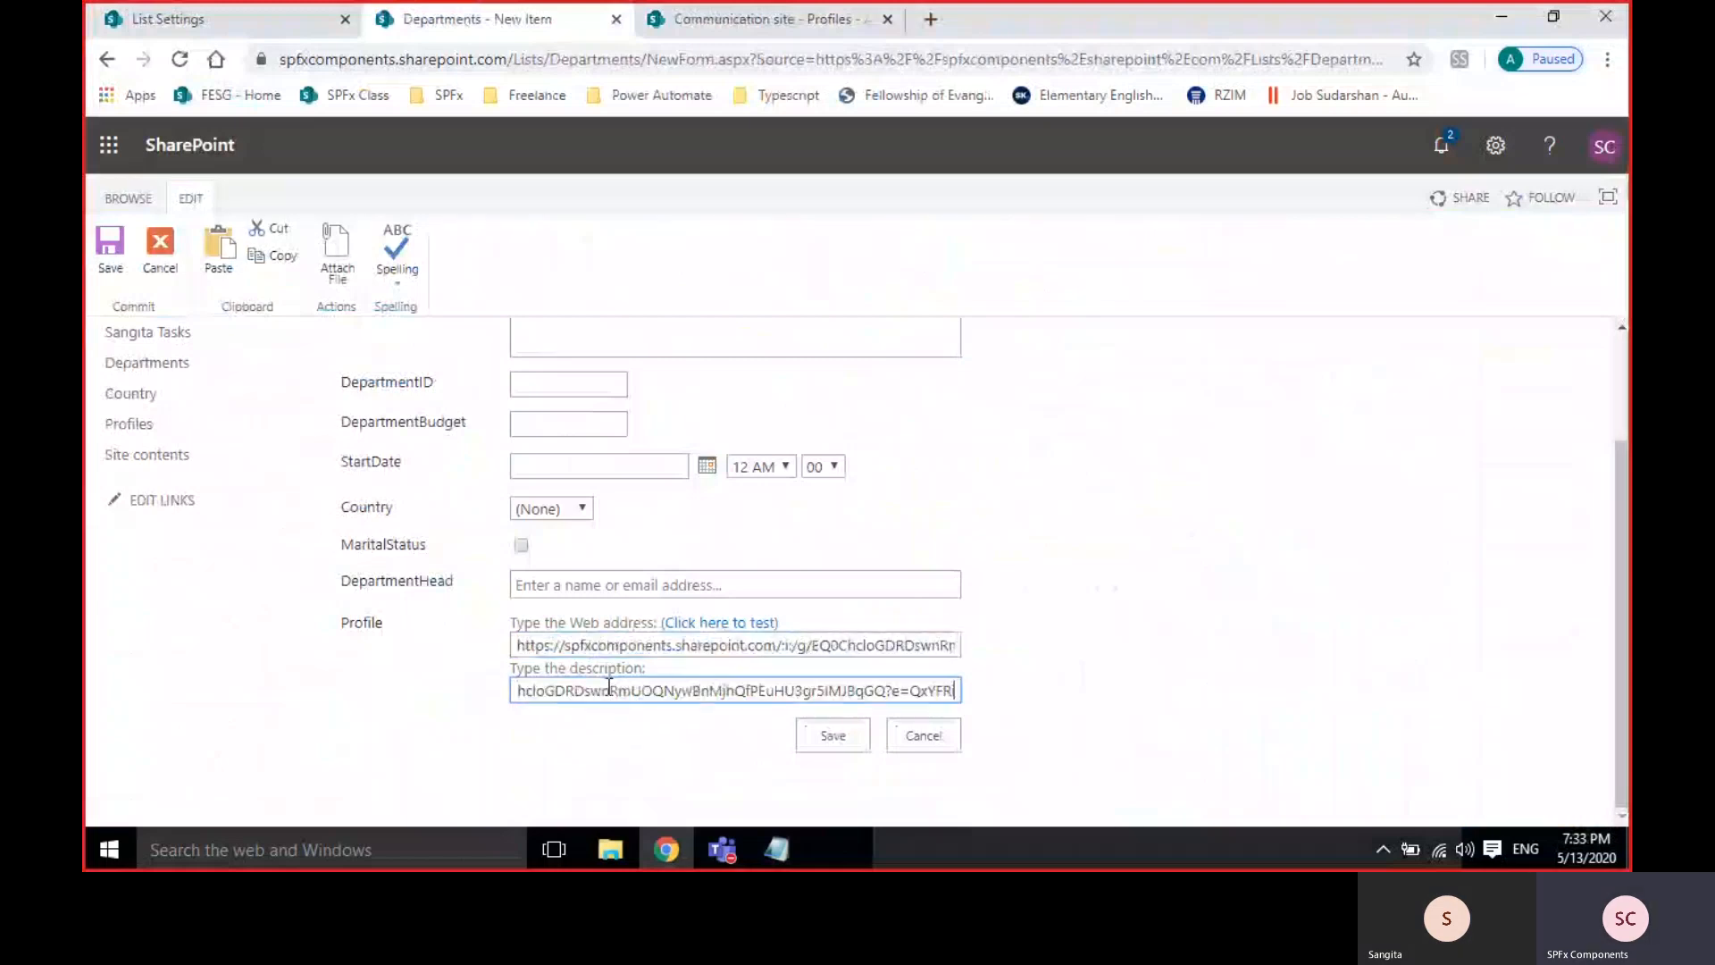
click(1121, 650)
Pick the department head, country China, start date May 14, and budget 2142.
click(557, 585)
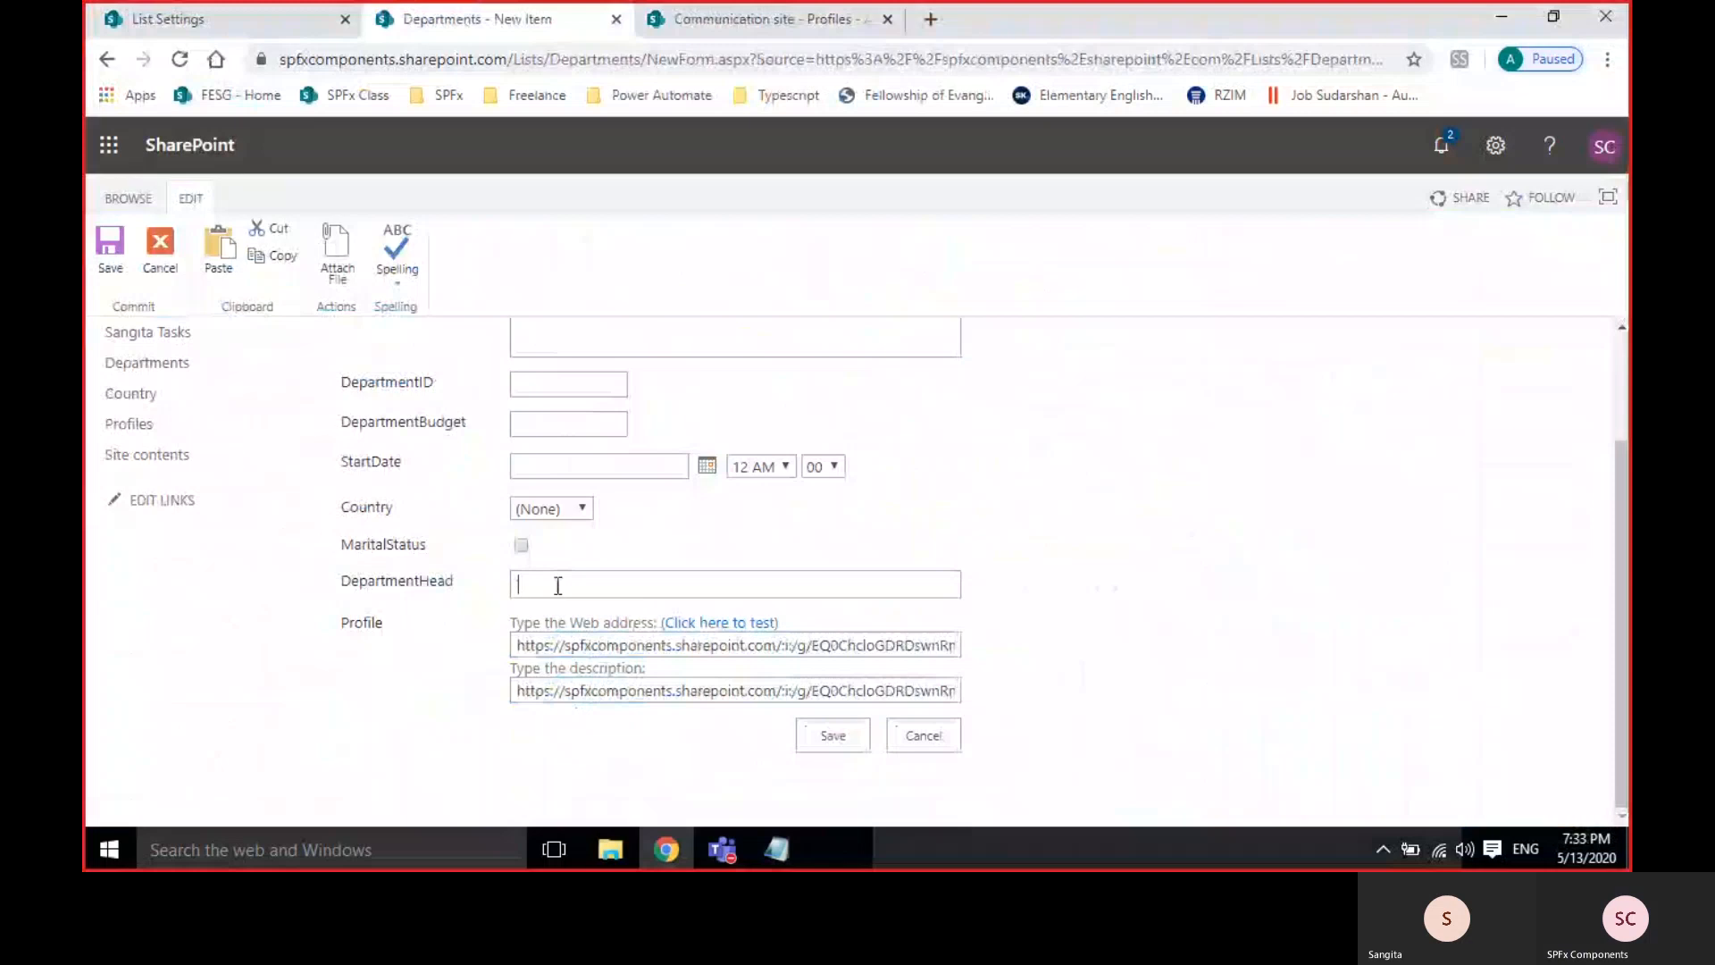
text(sa)
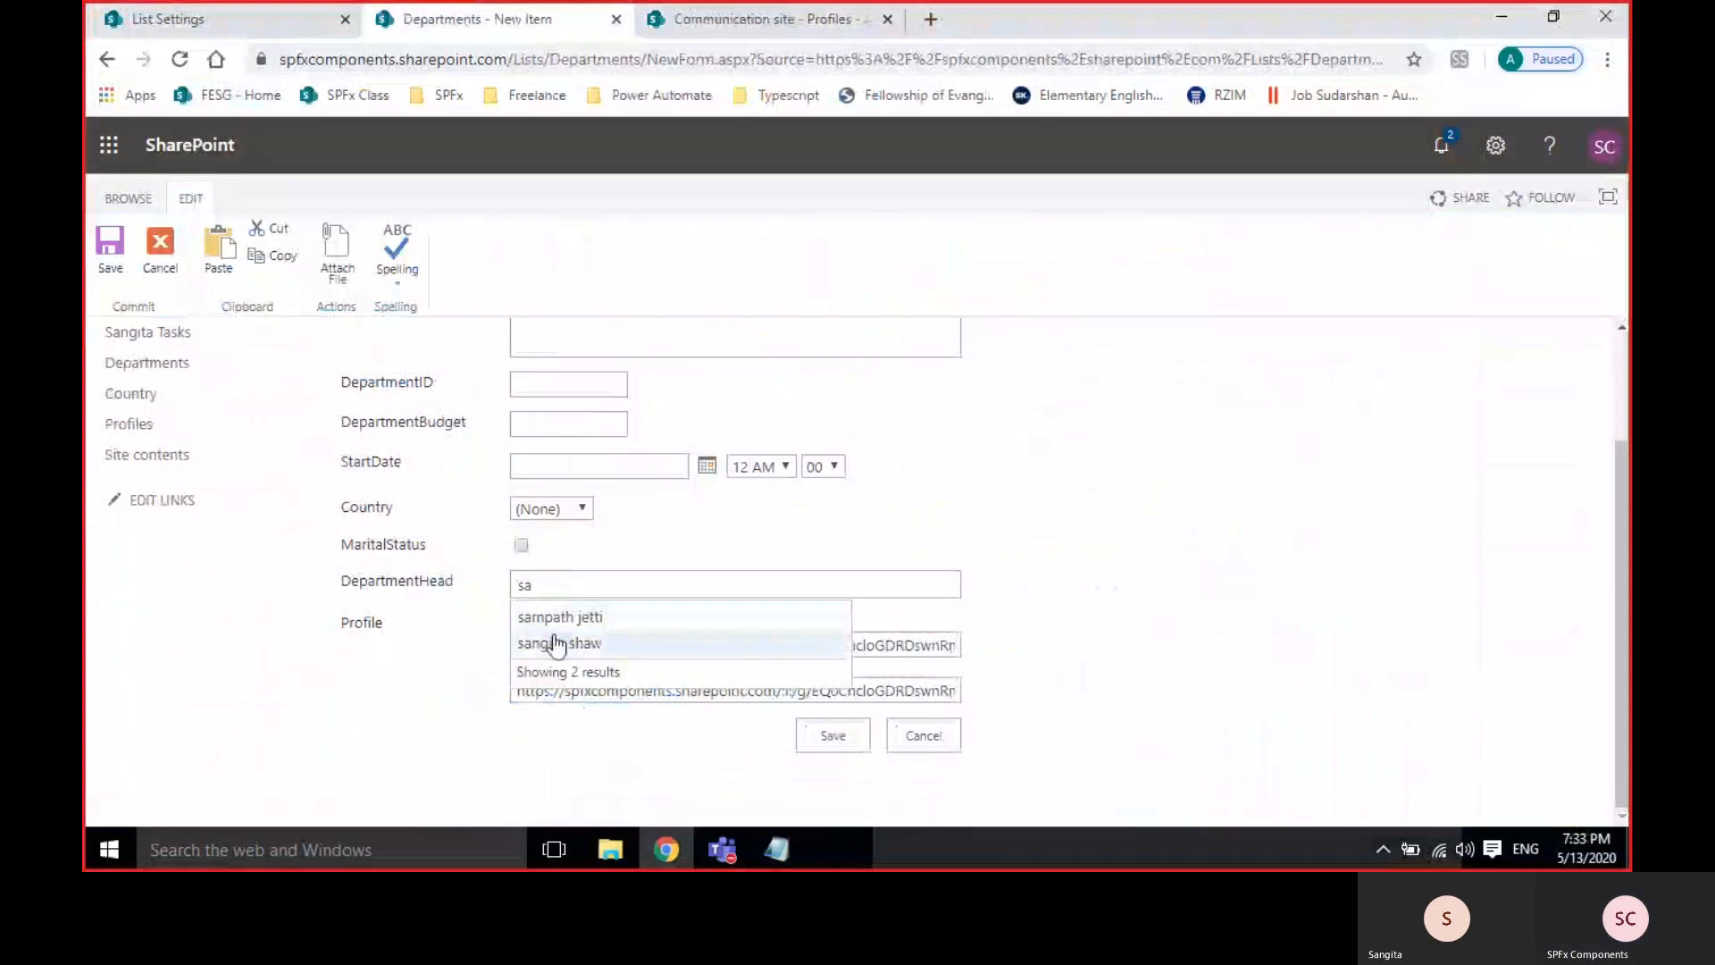
click(557, 643)
click(549, 508)
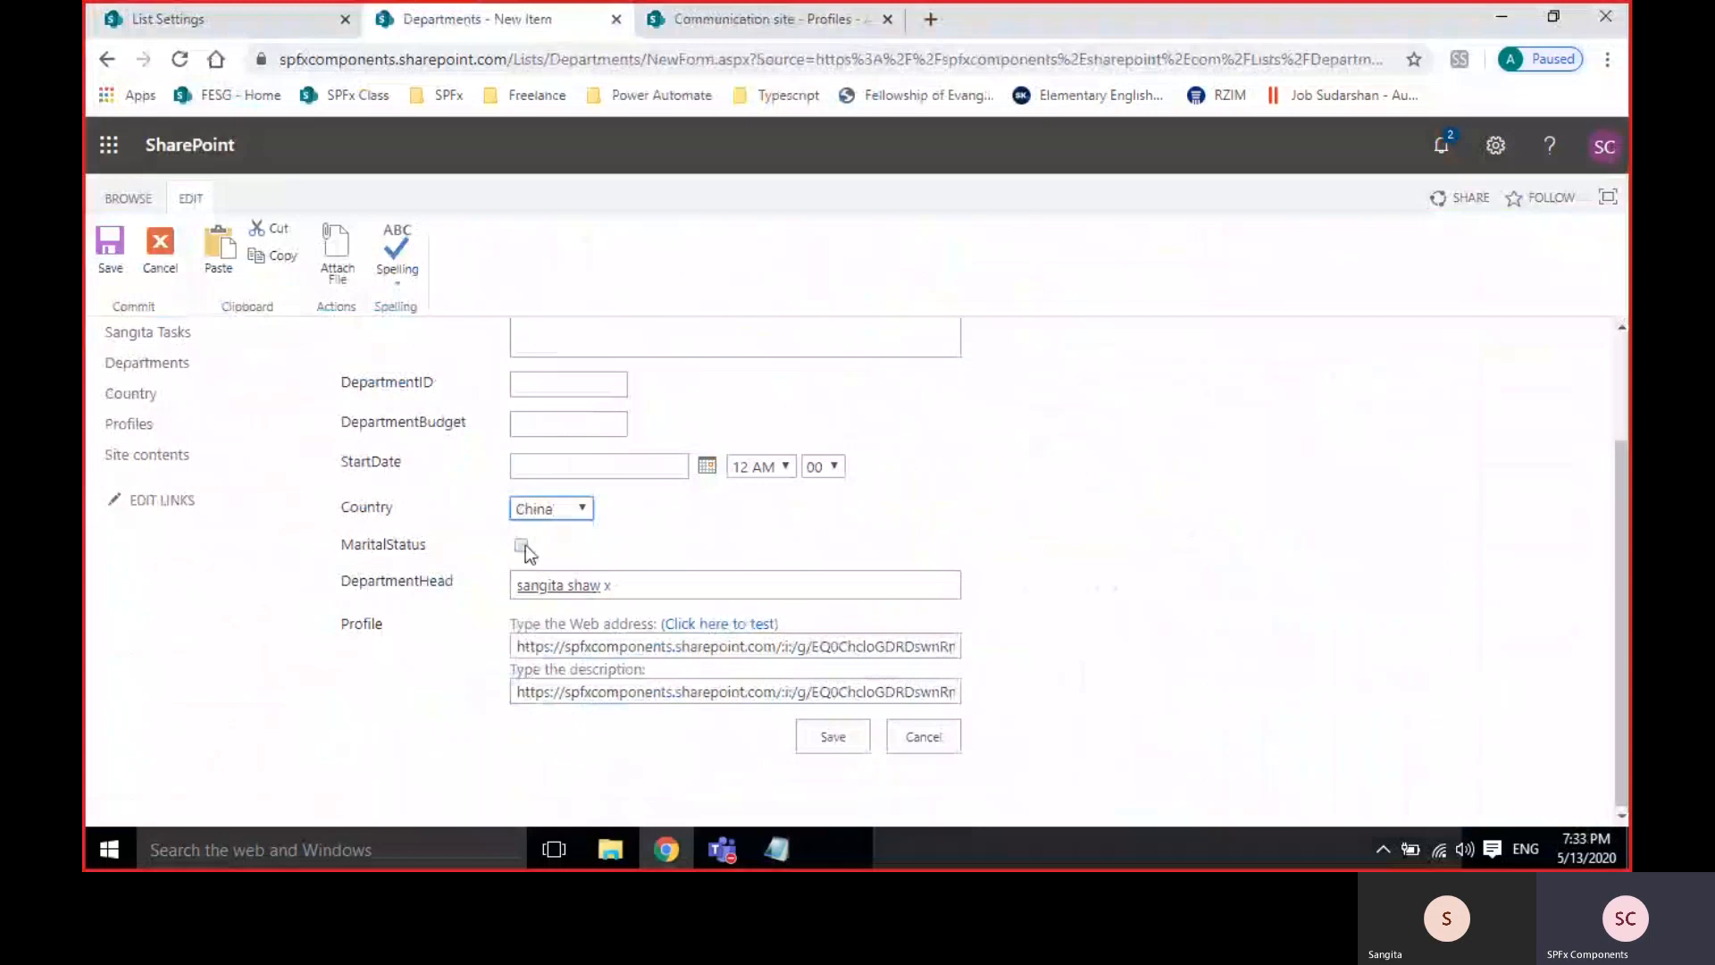
click(710, 468)
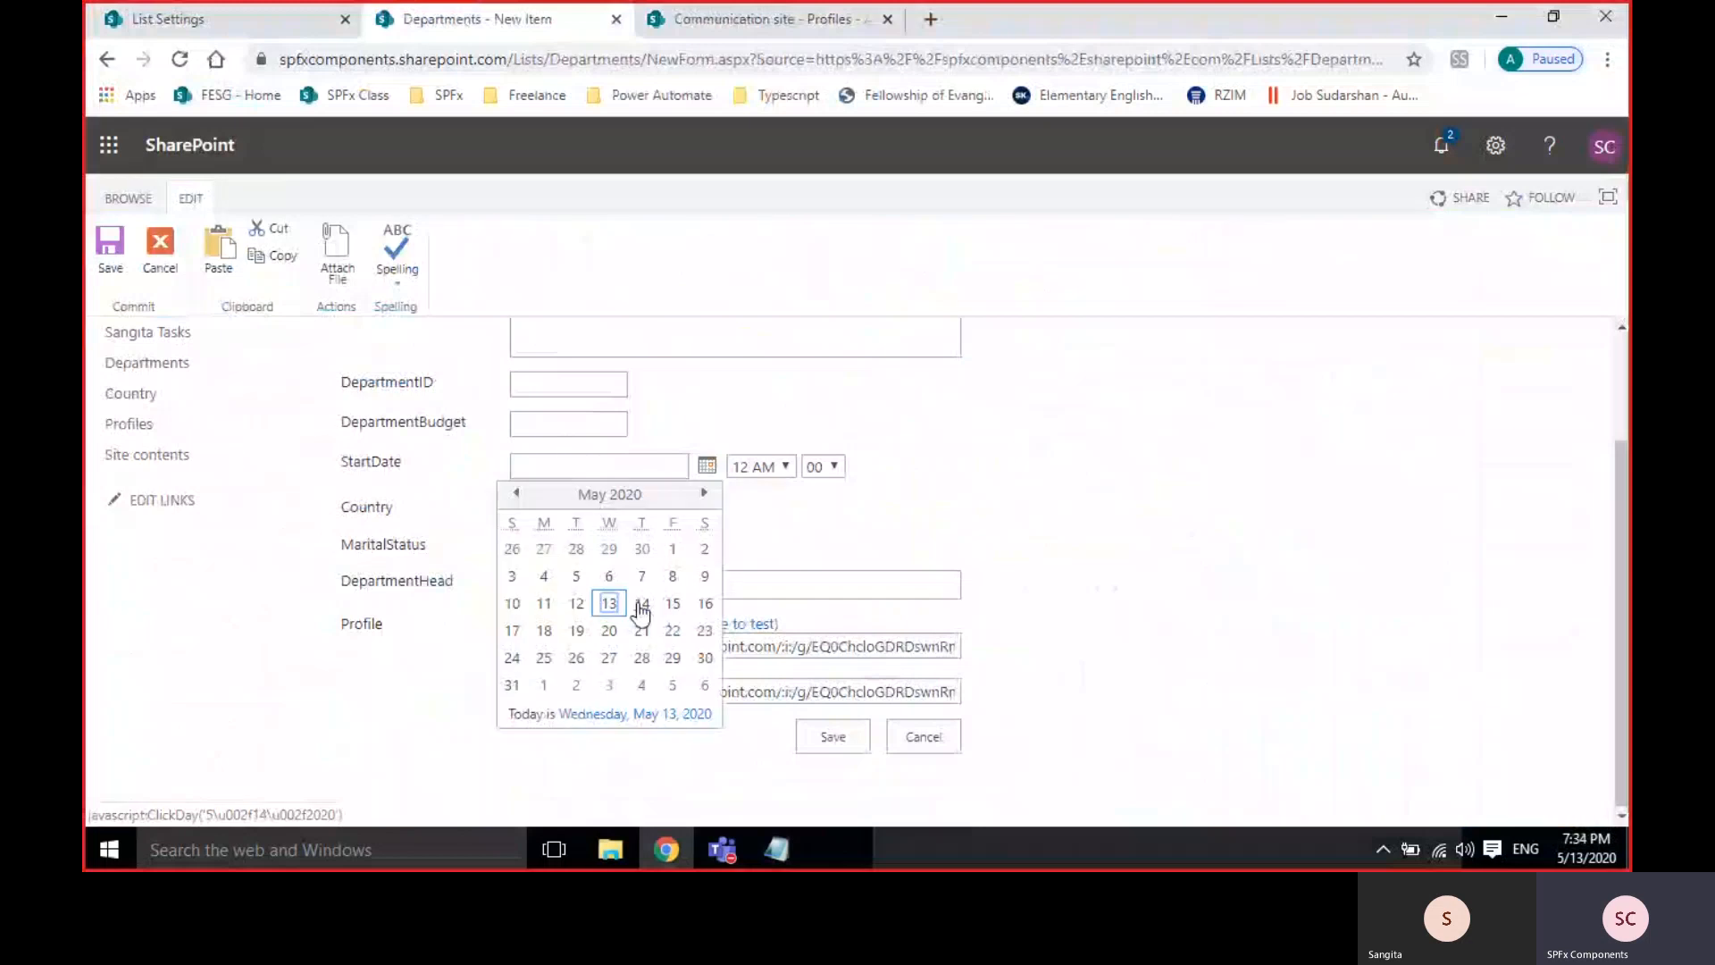
click(640, 601)
click(556, 422)
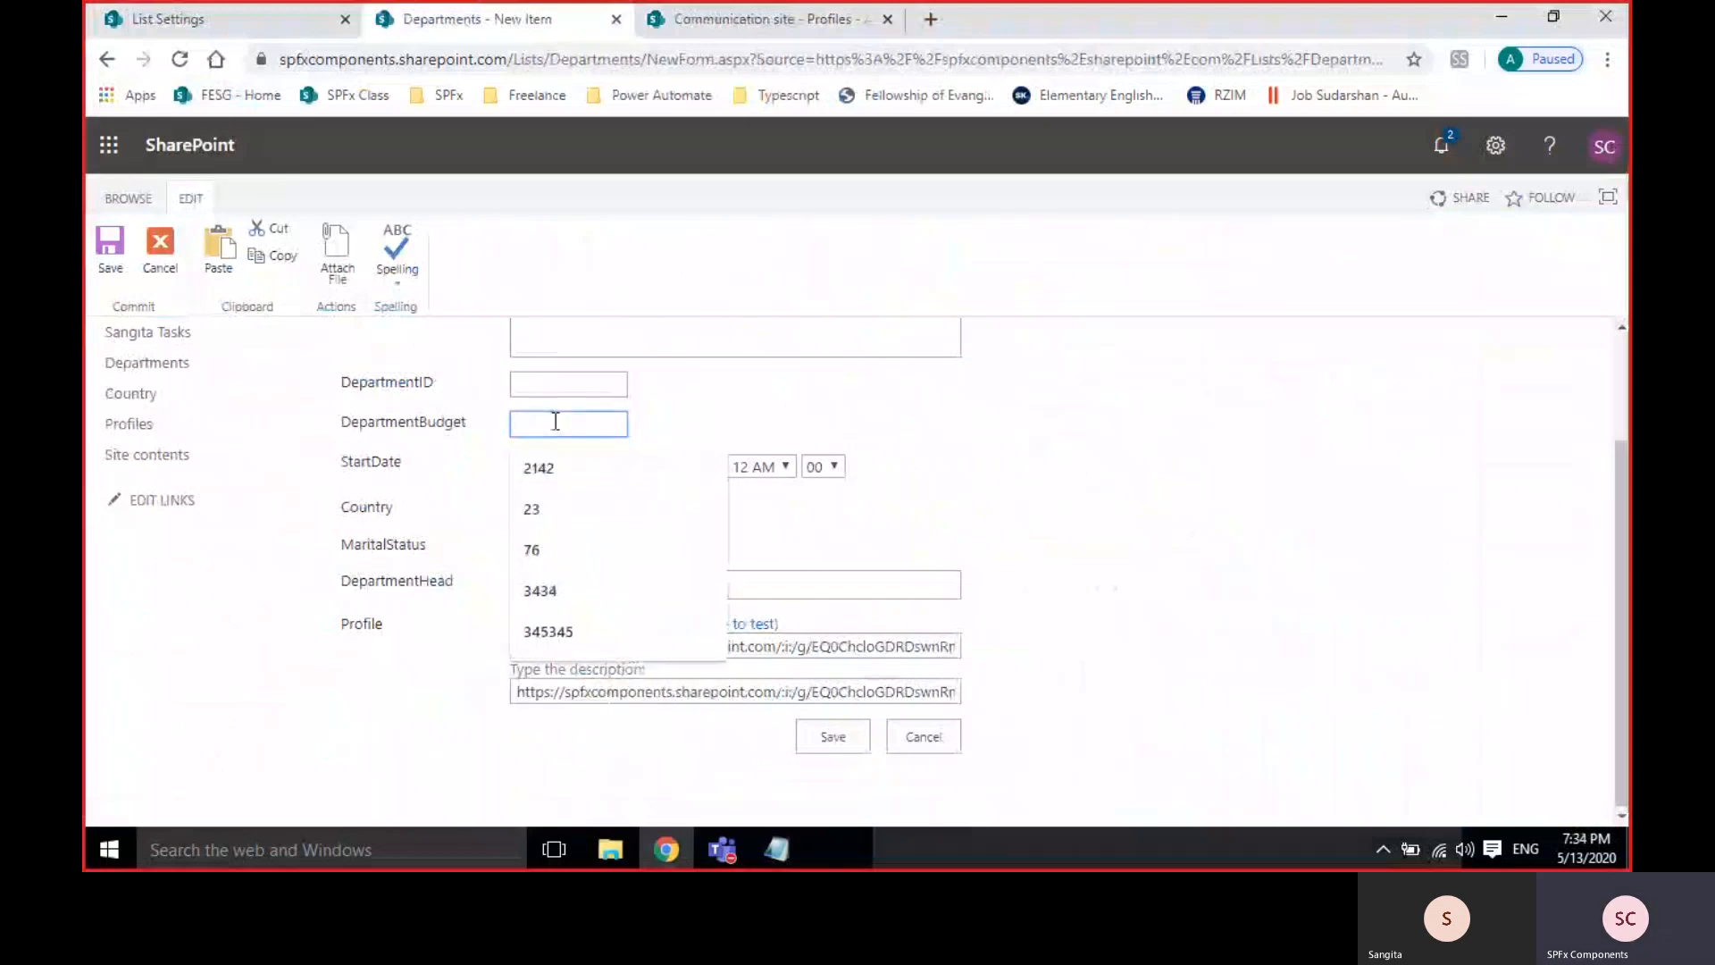
key(Down)
key(Return)
Enter ID 233, description 'asfd', department name 'asdf' and Title 'asdf'.
click(568, 382)
click(555, 508)
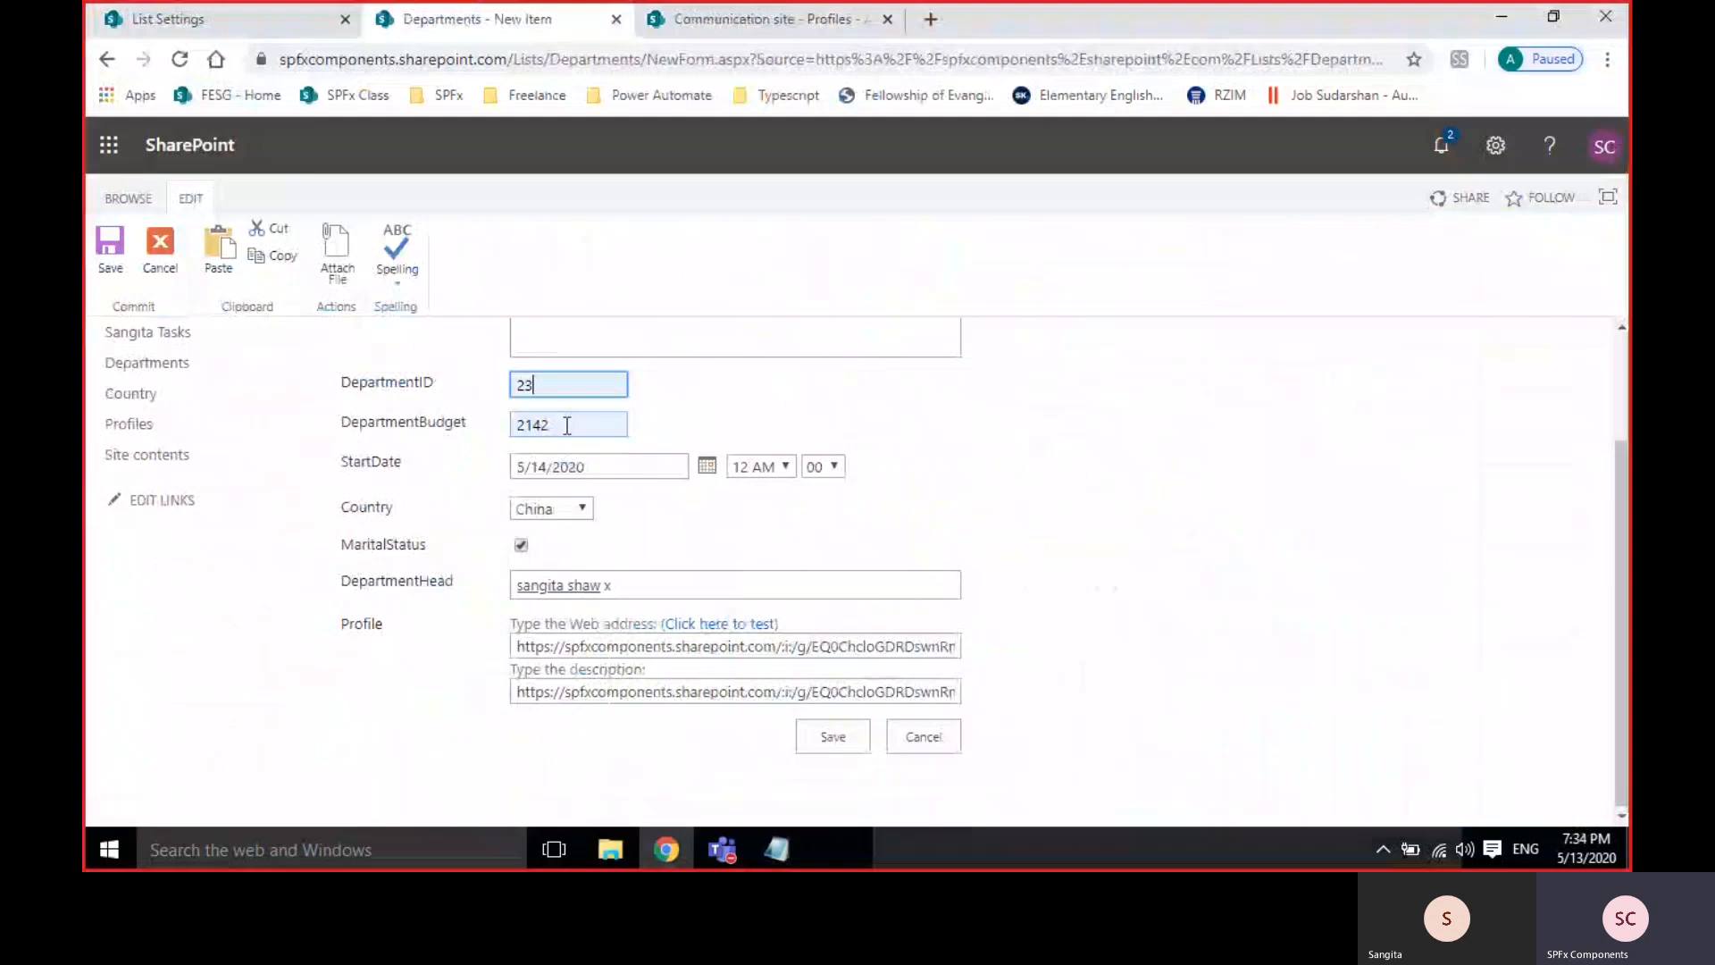
text(3)
scroll(785, 443, up, 2)
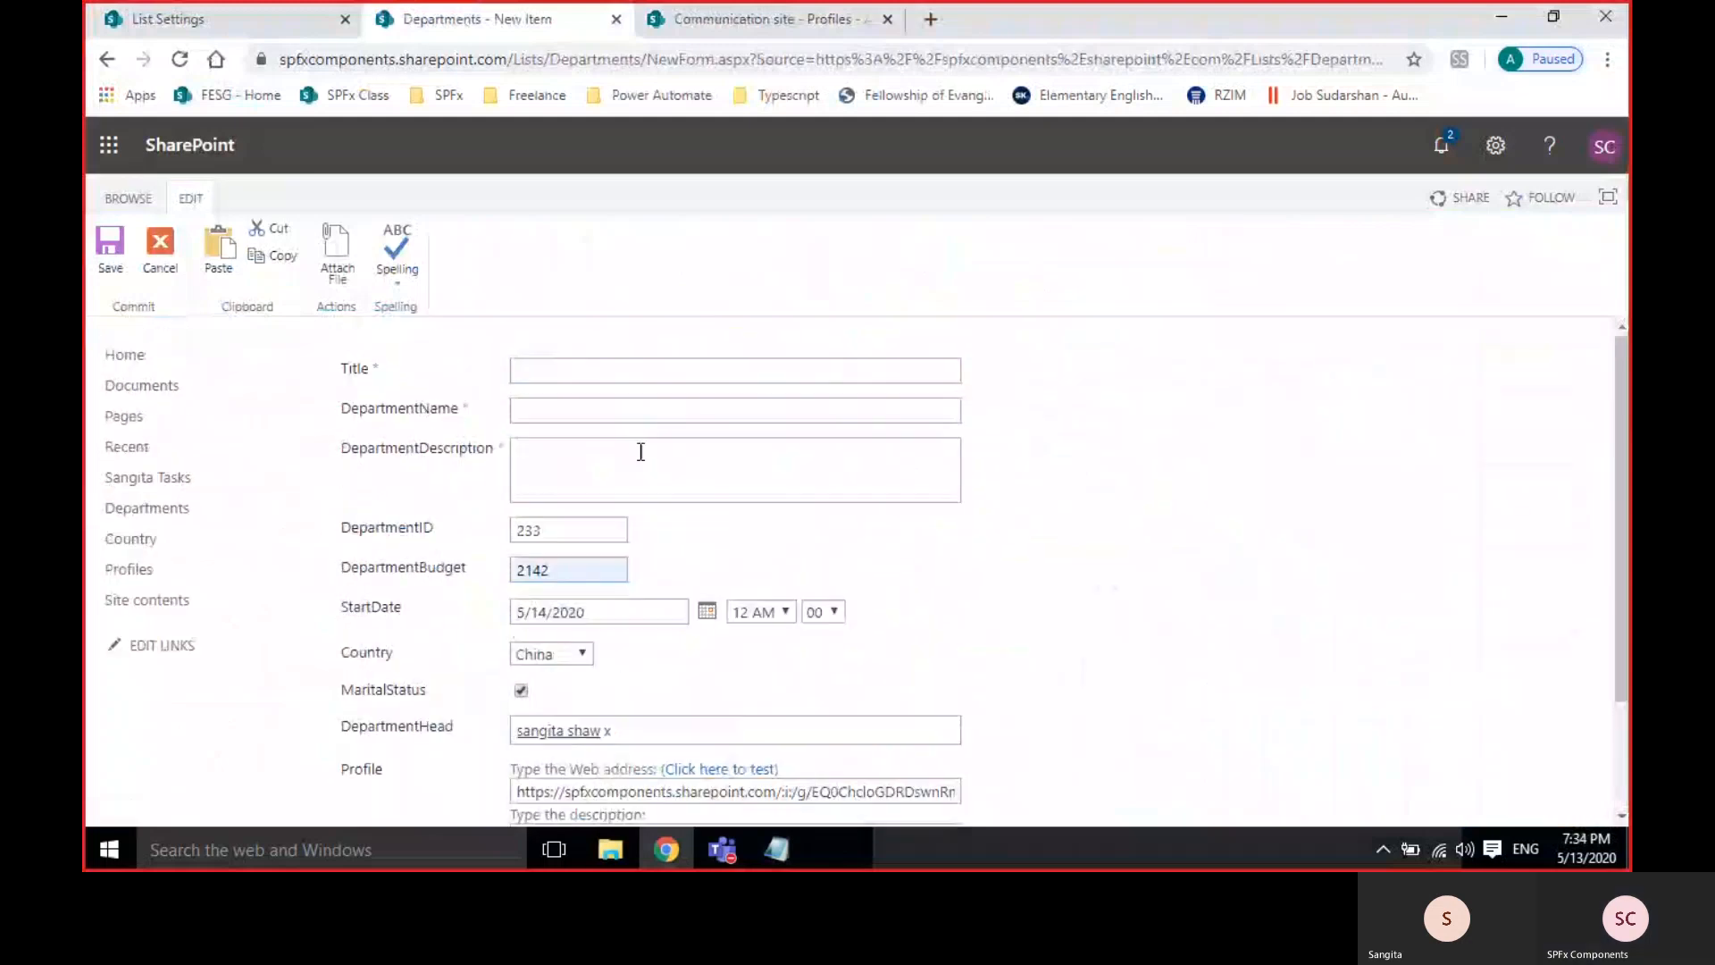
click(640, 451)
text(asfd)
click(616, 409)
text(asdf)
click(639, 367)
text(asdf)
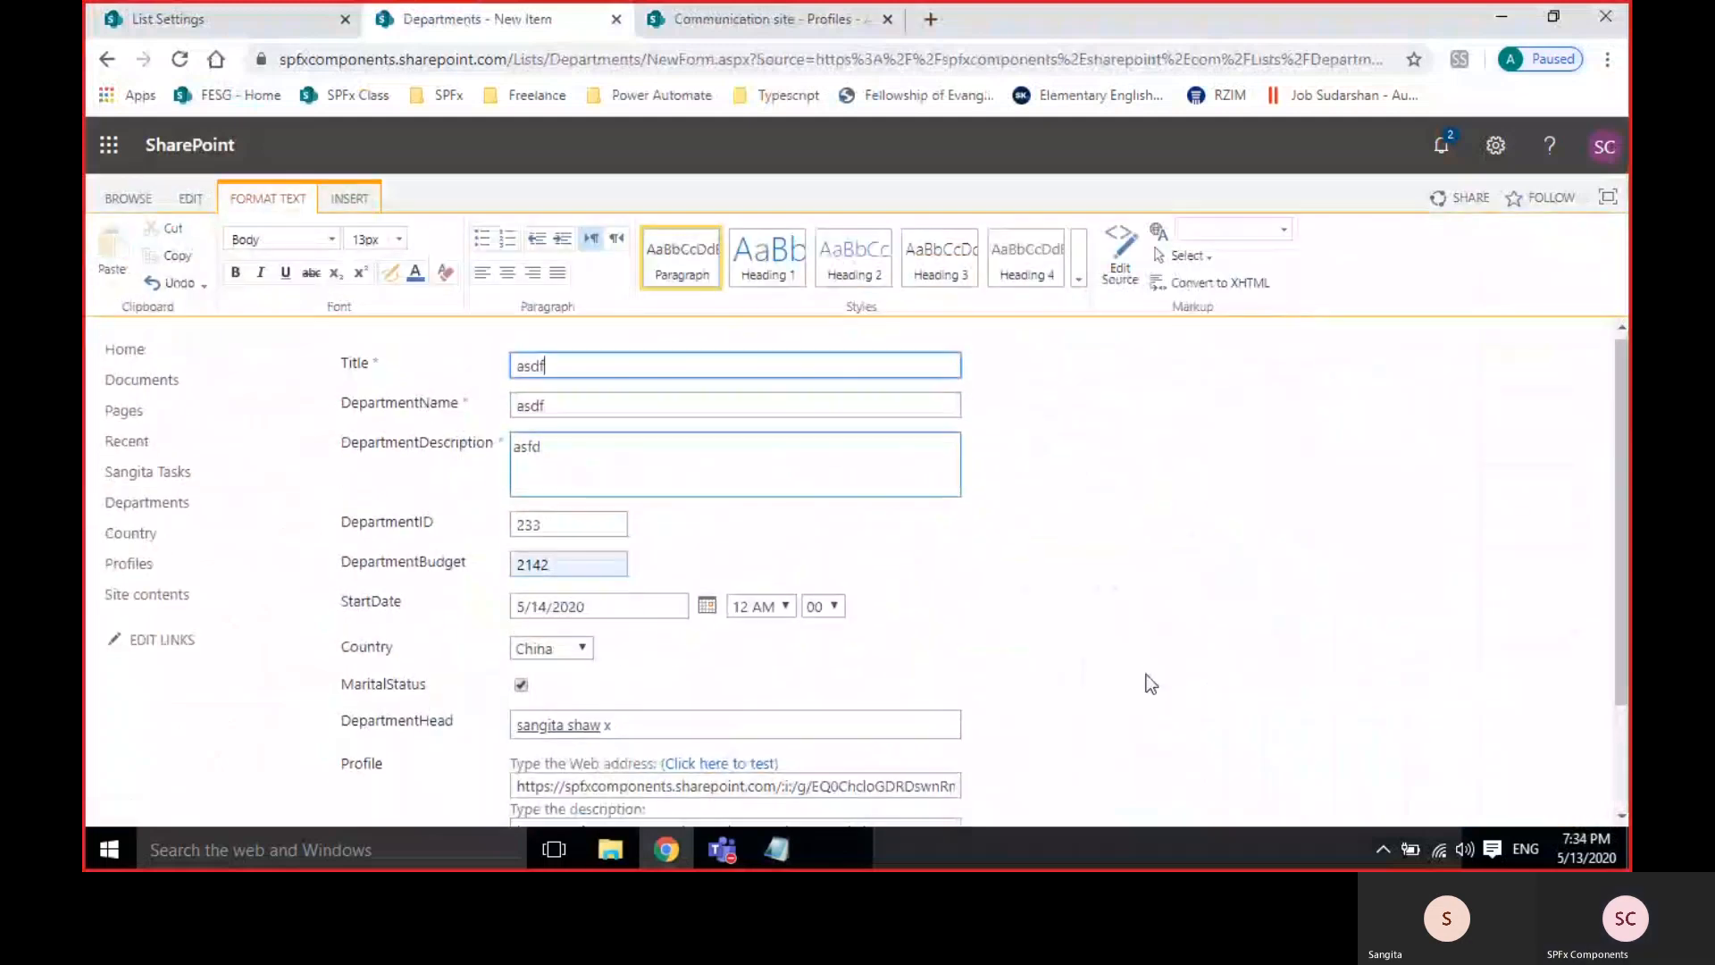
click(1150, 683)
Save the item and check the new row with ID 233 in the list.
scroll(1150, 684, down, 2)
click(830, 740)
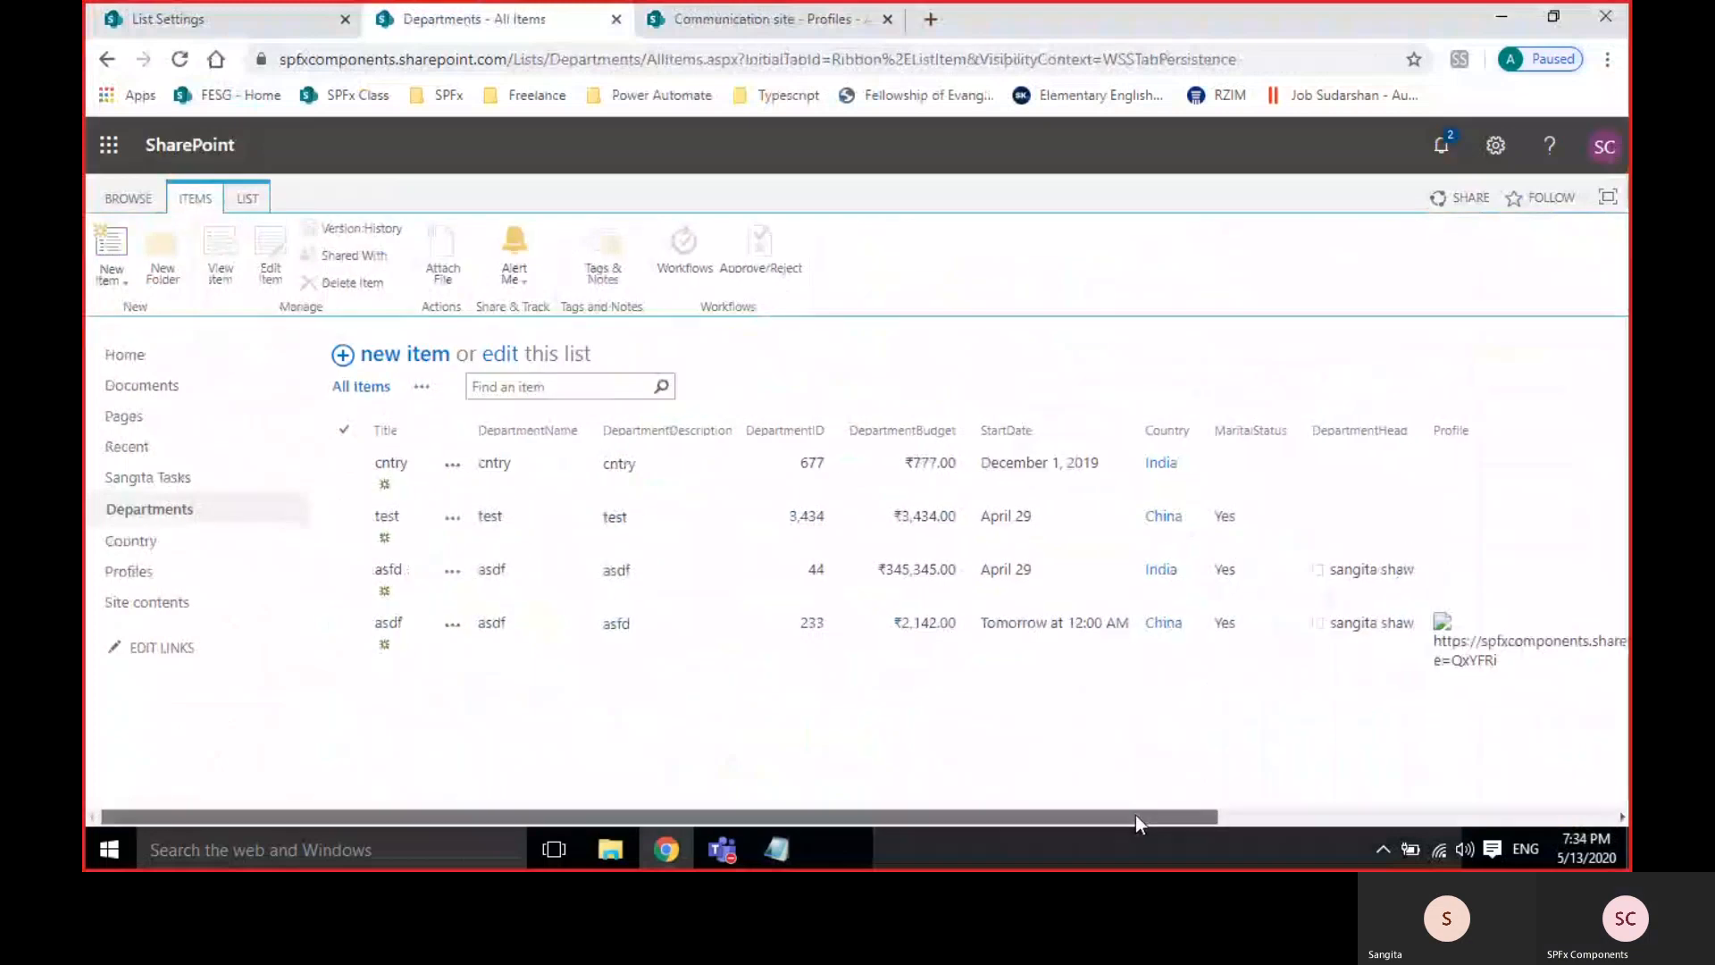
drag(1135, 814, 1504, 807)
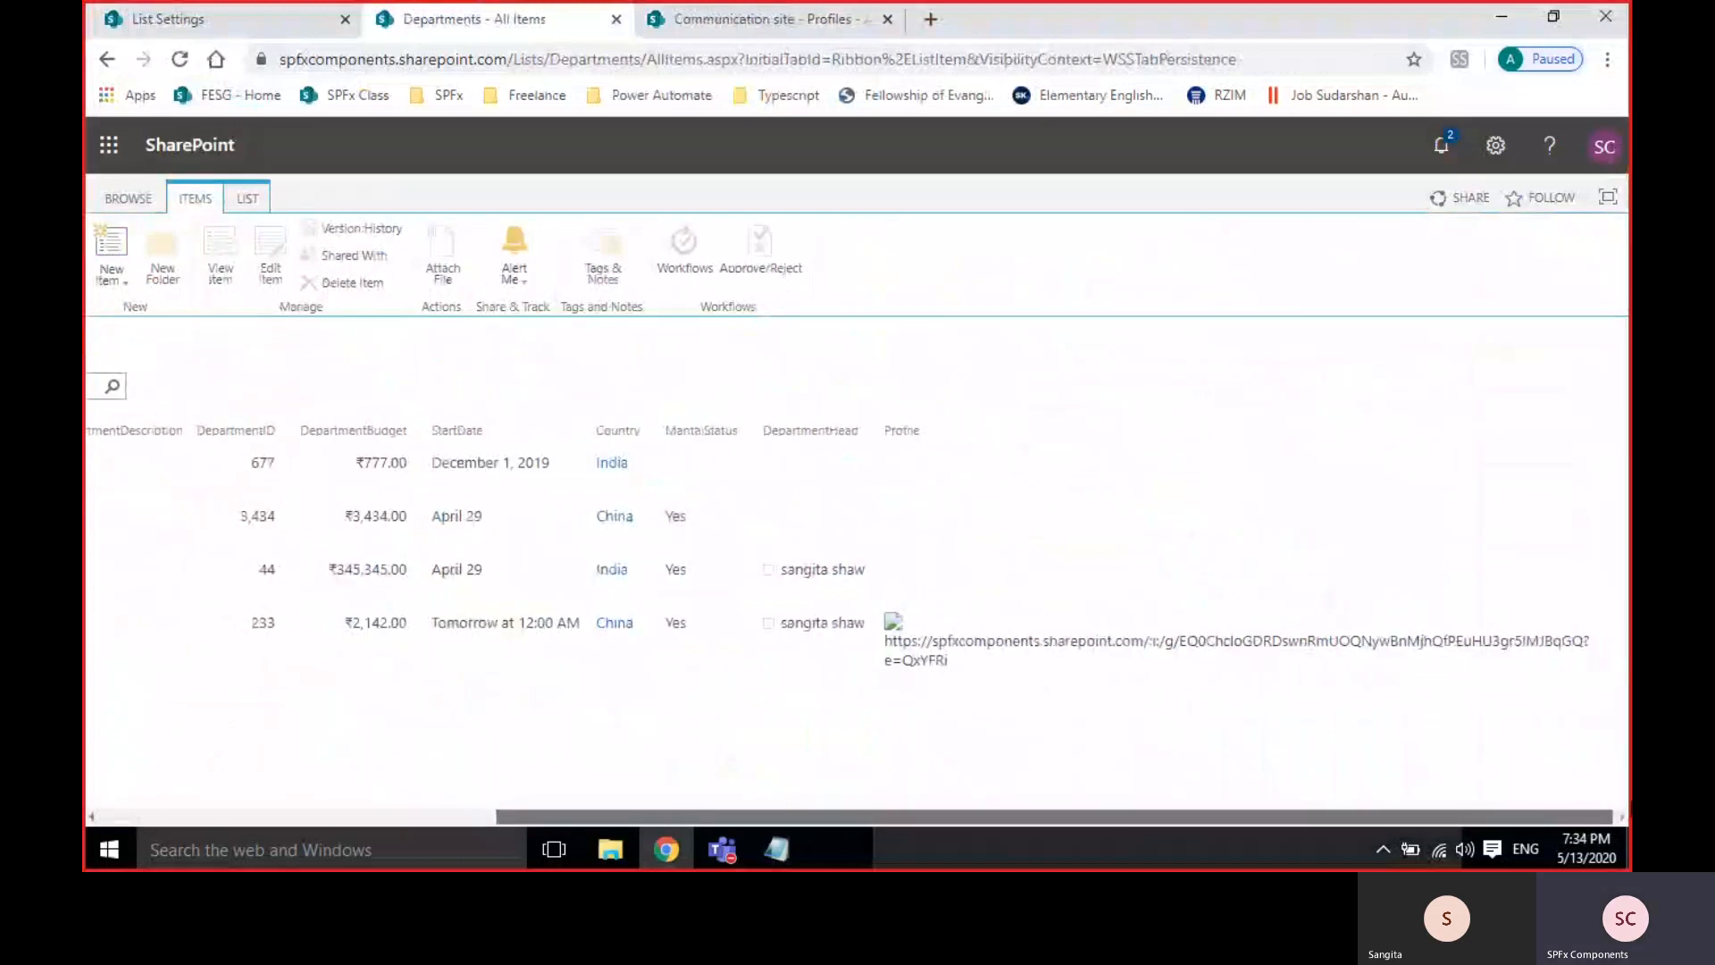
click(976, 635)
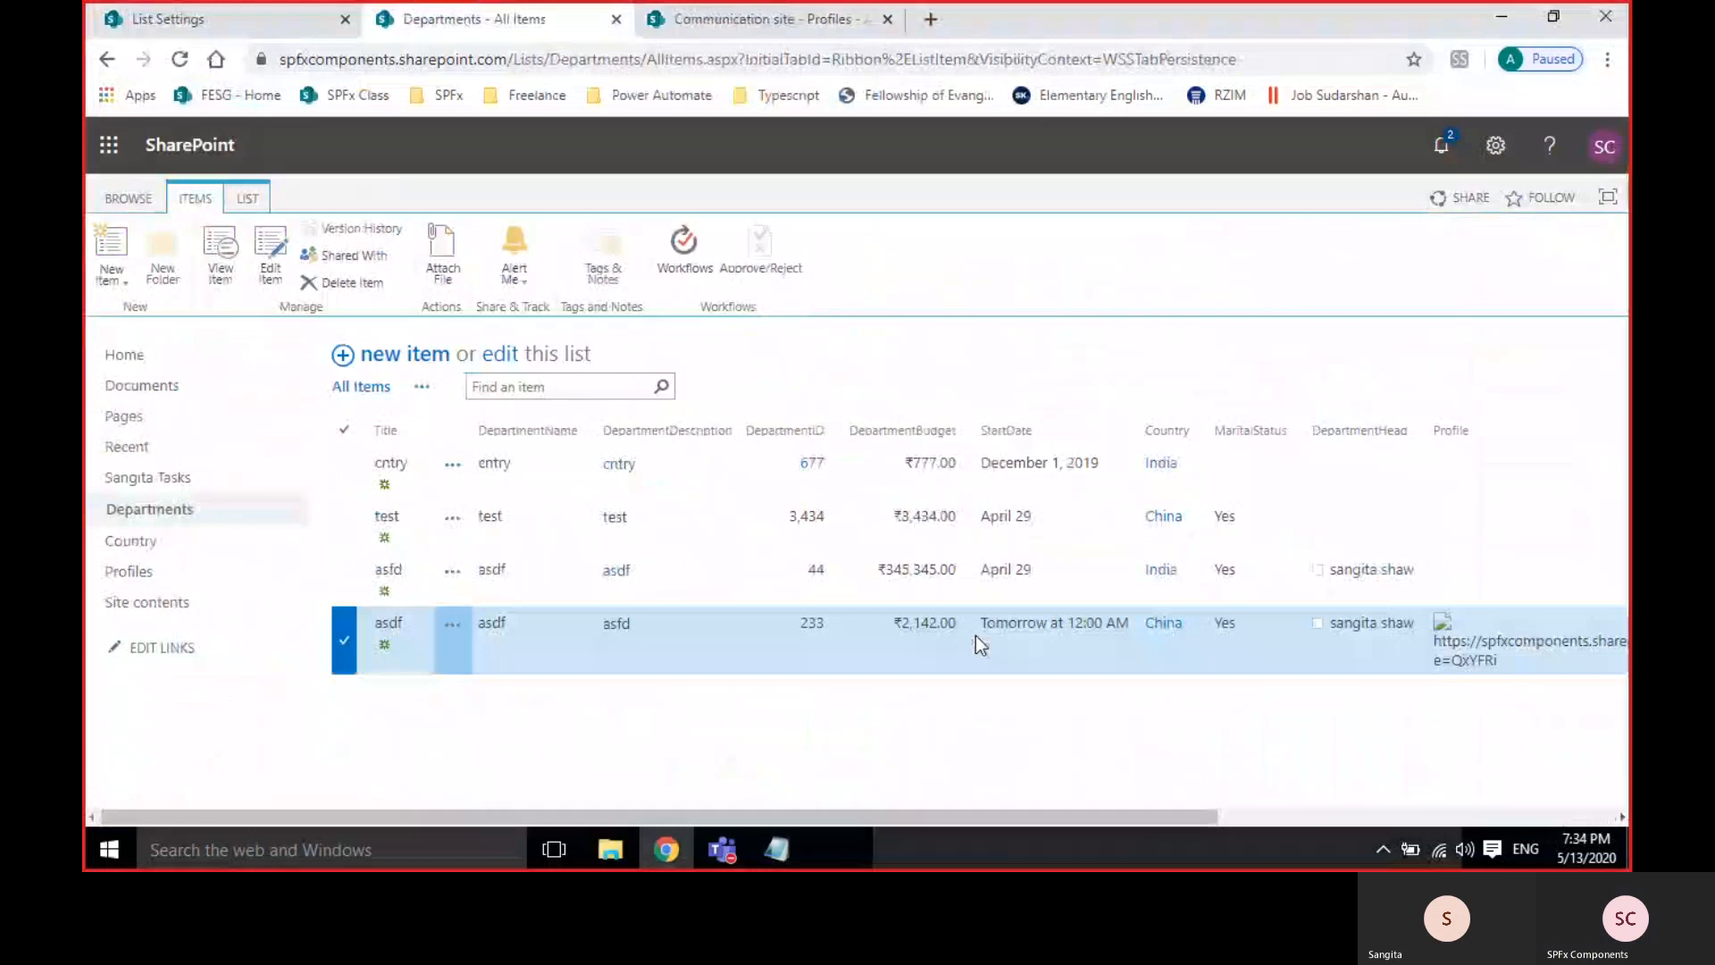
click(346, 642)
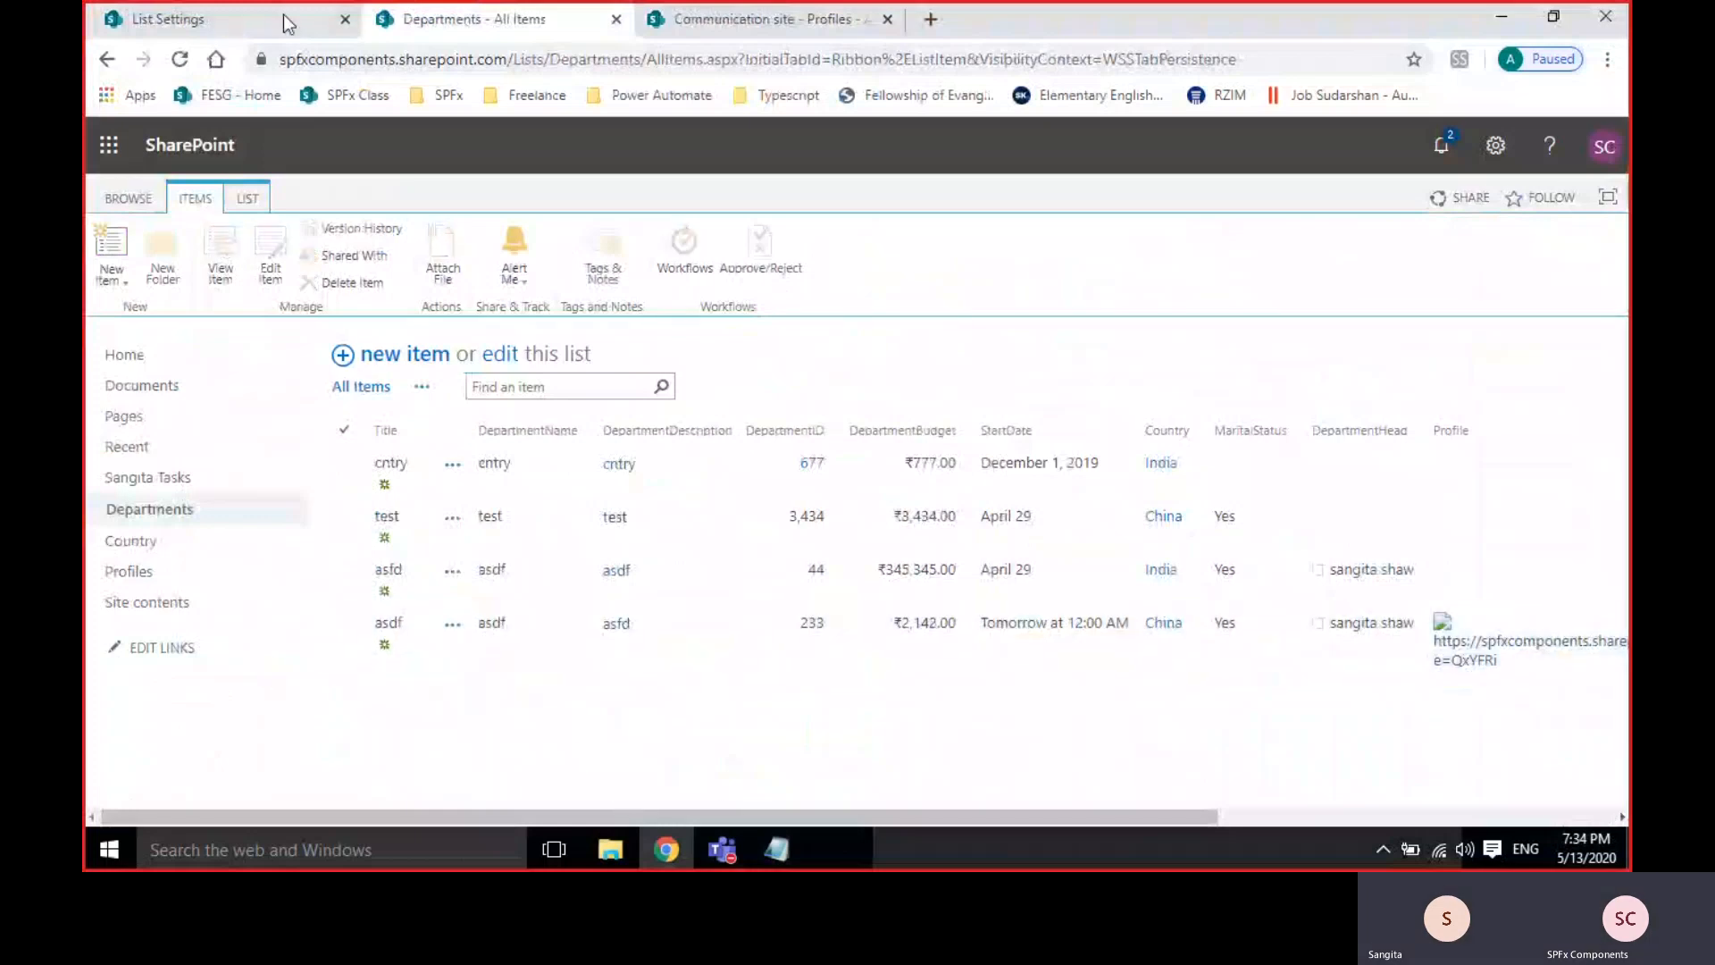
Open the Profiles library's settings from the settings gear.
click(765, 20)
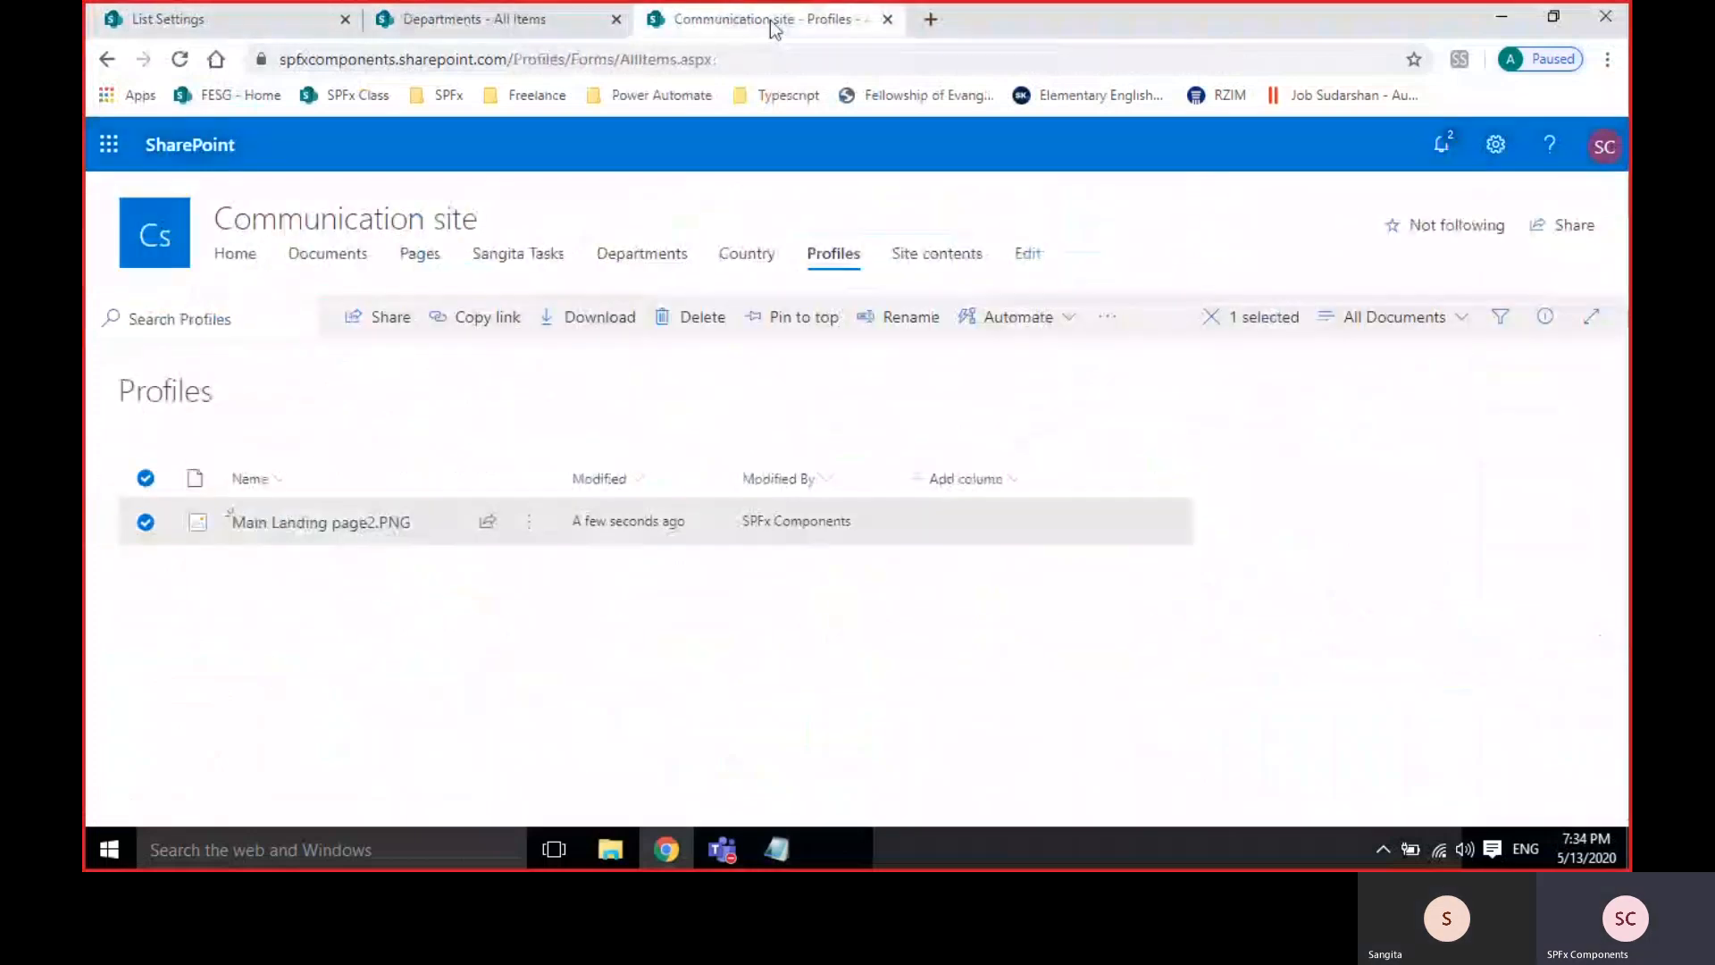
click(145, 523)
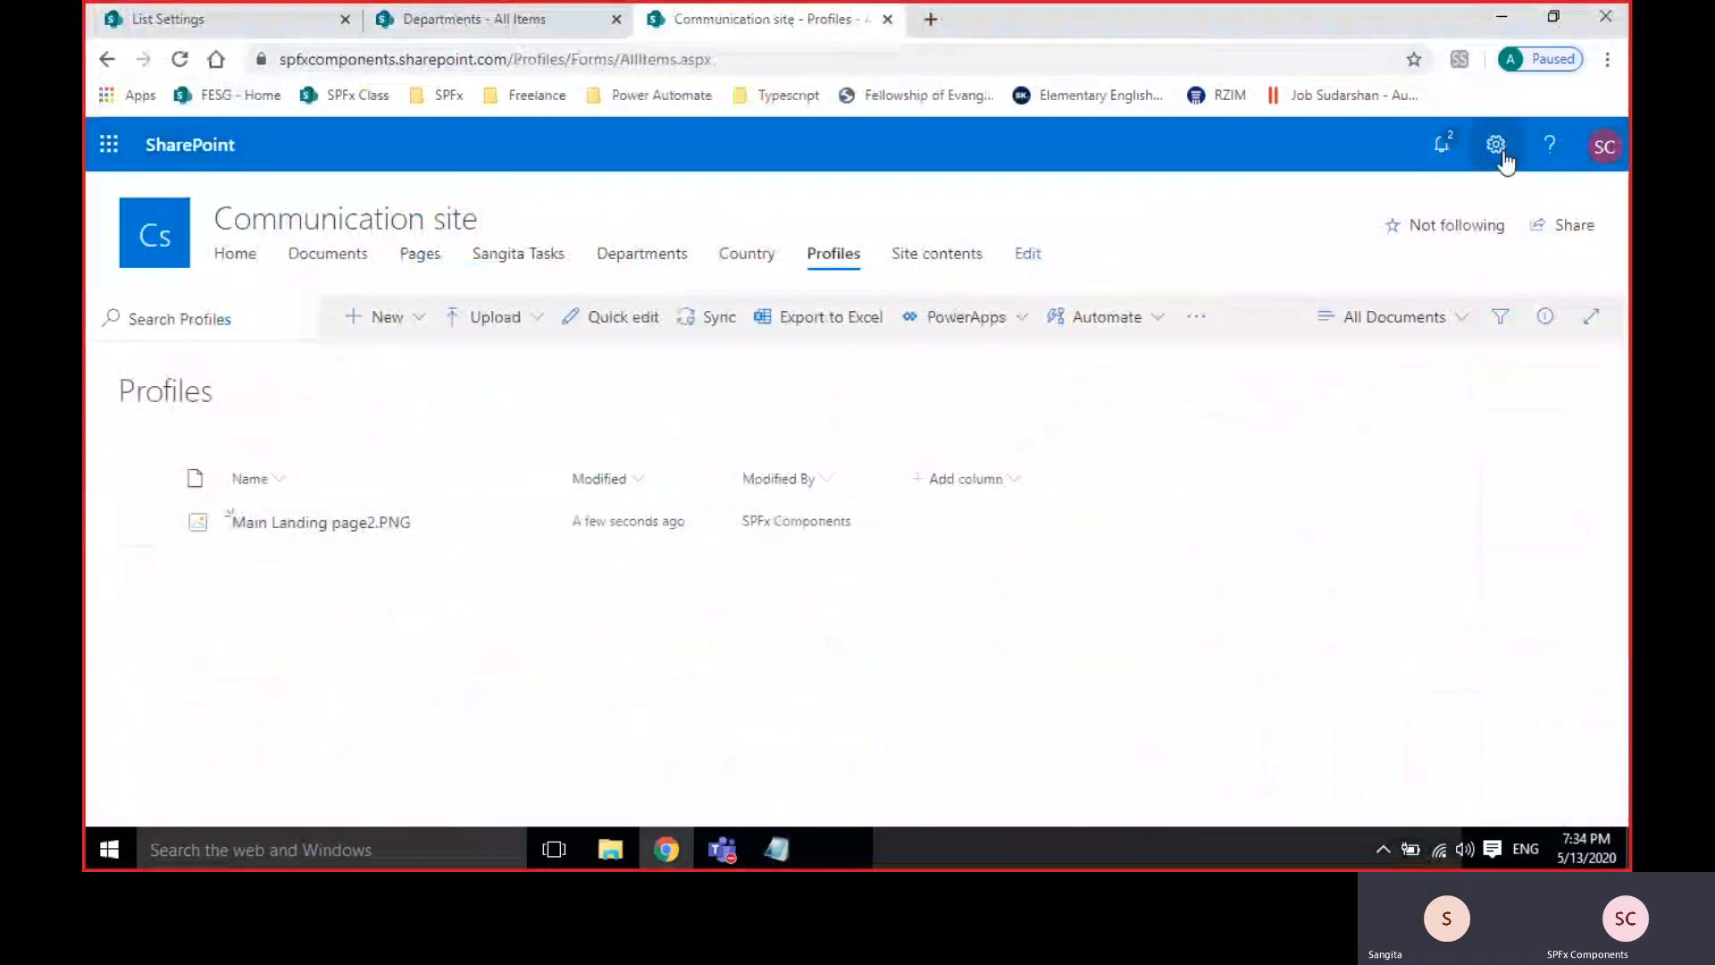
click(1505, 162)
click(1307, 384)
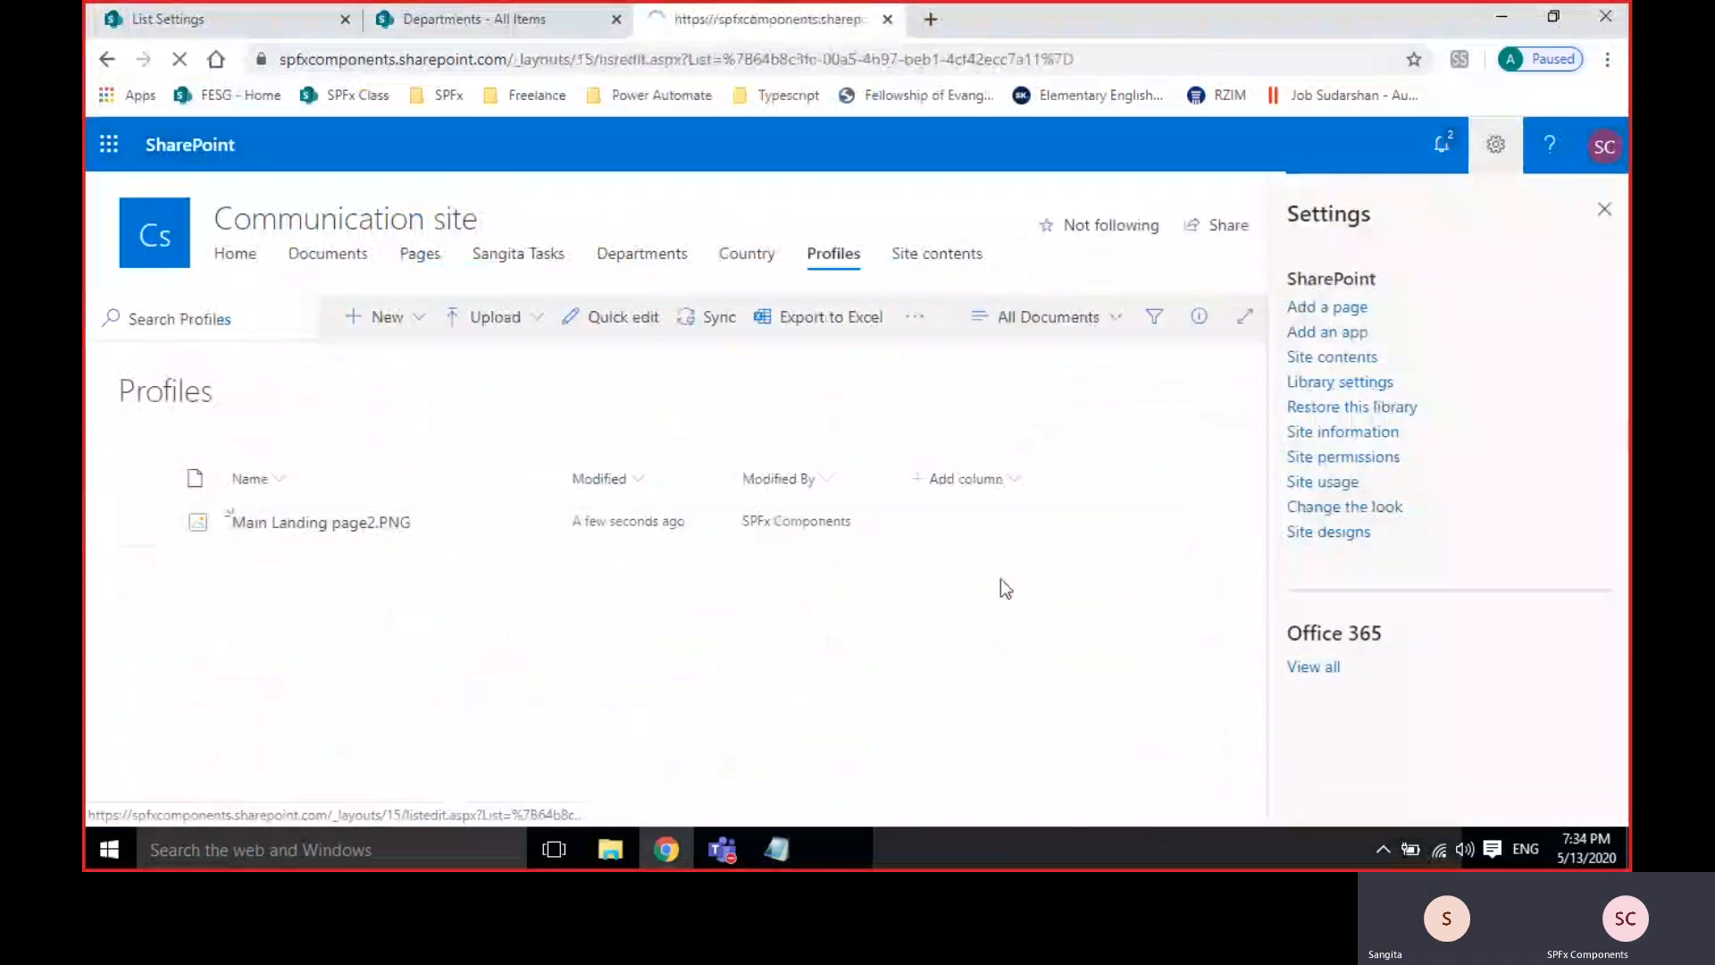
scroll(785, 531, down, 3)
scroll(336, 394, up, 1)
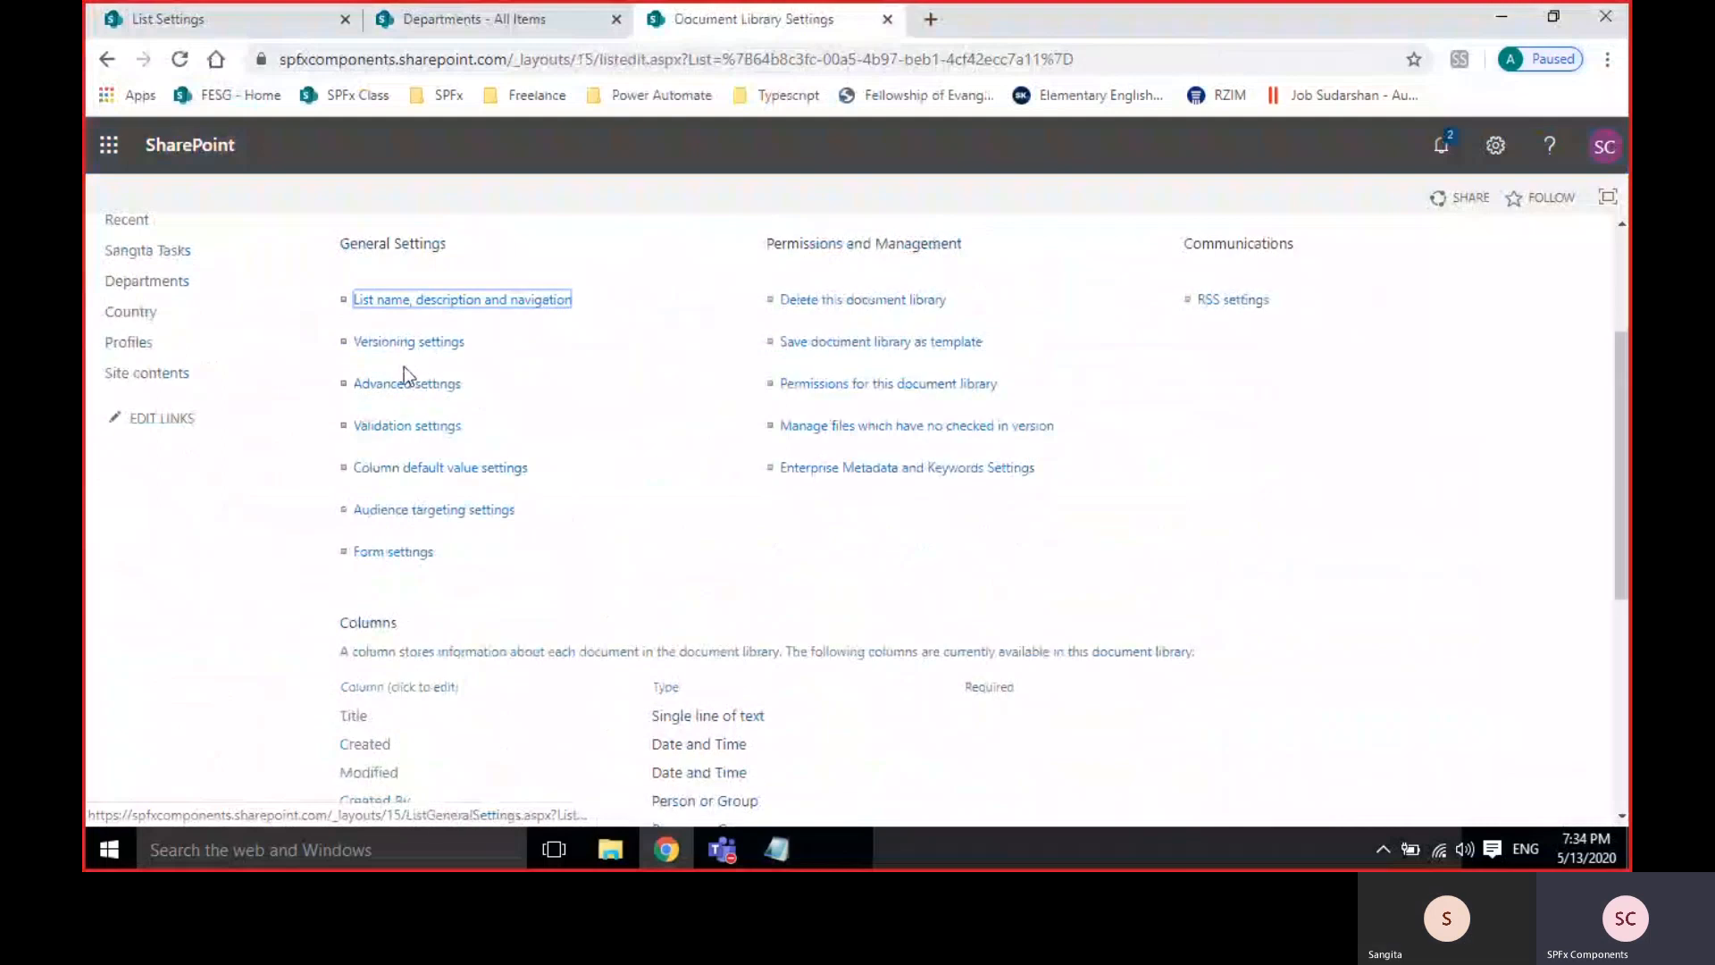
Choose Classic experience in the library's advanced settings, save, and return to the Departments list.
click(398, 383)
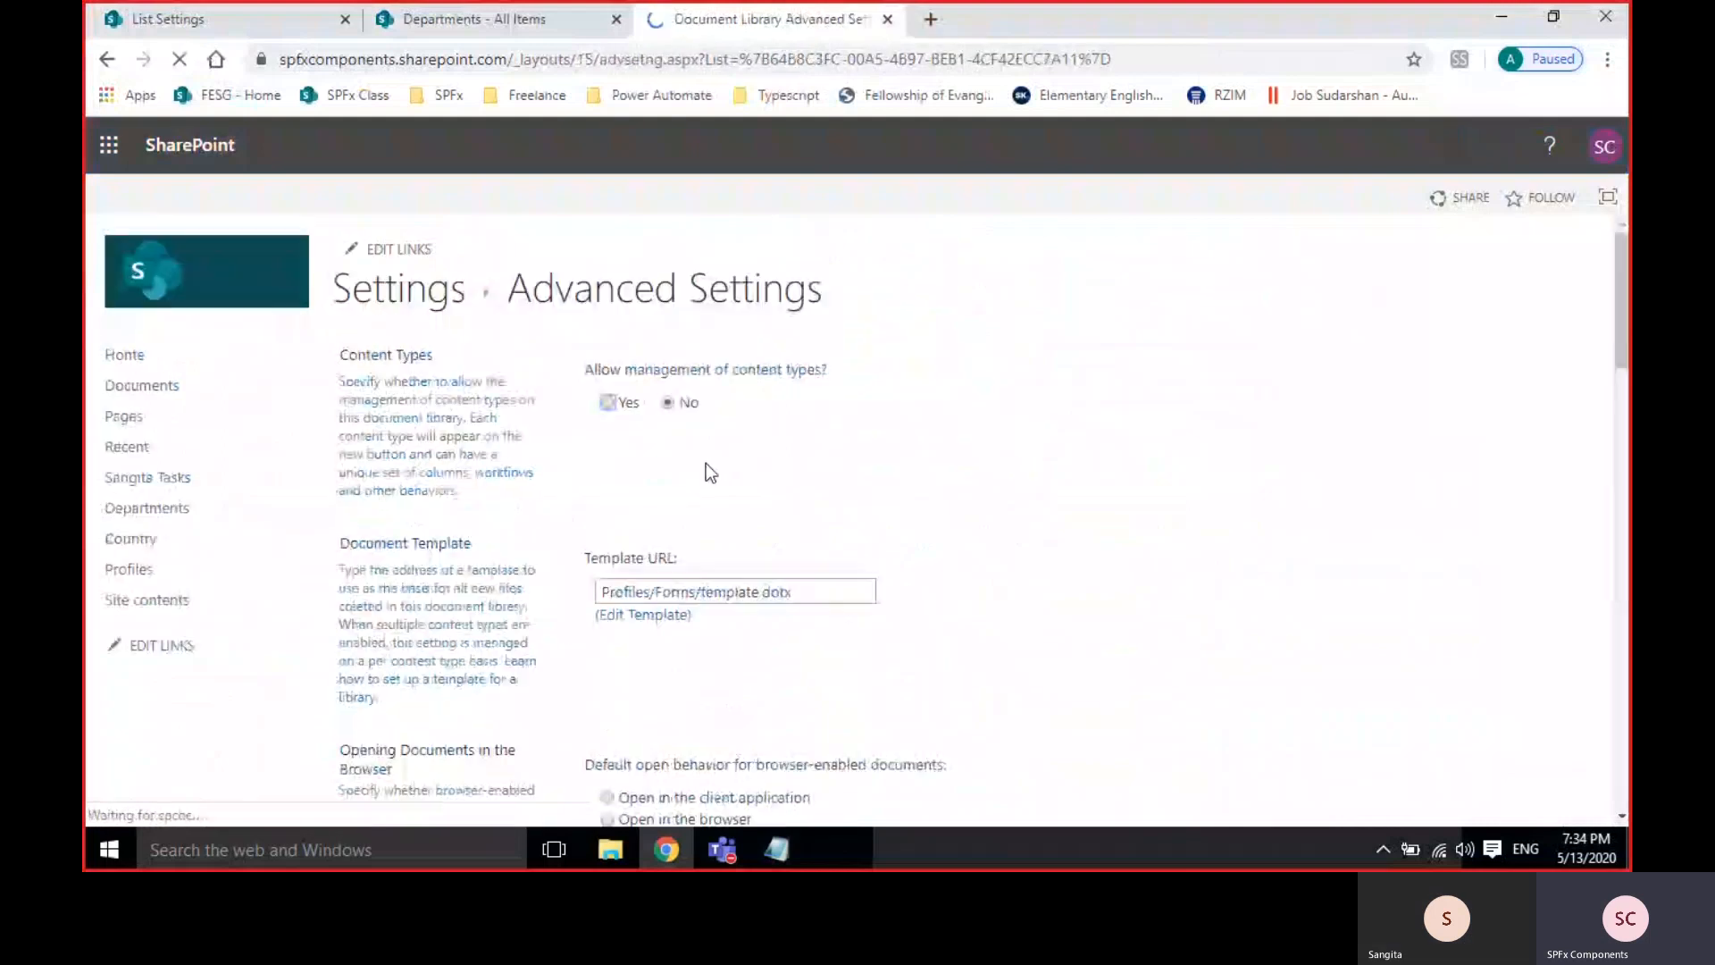
scroll(1047, 534, down, 15)
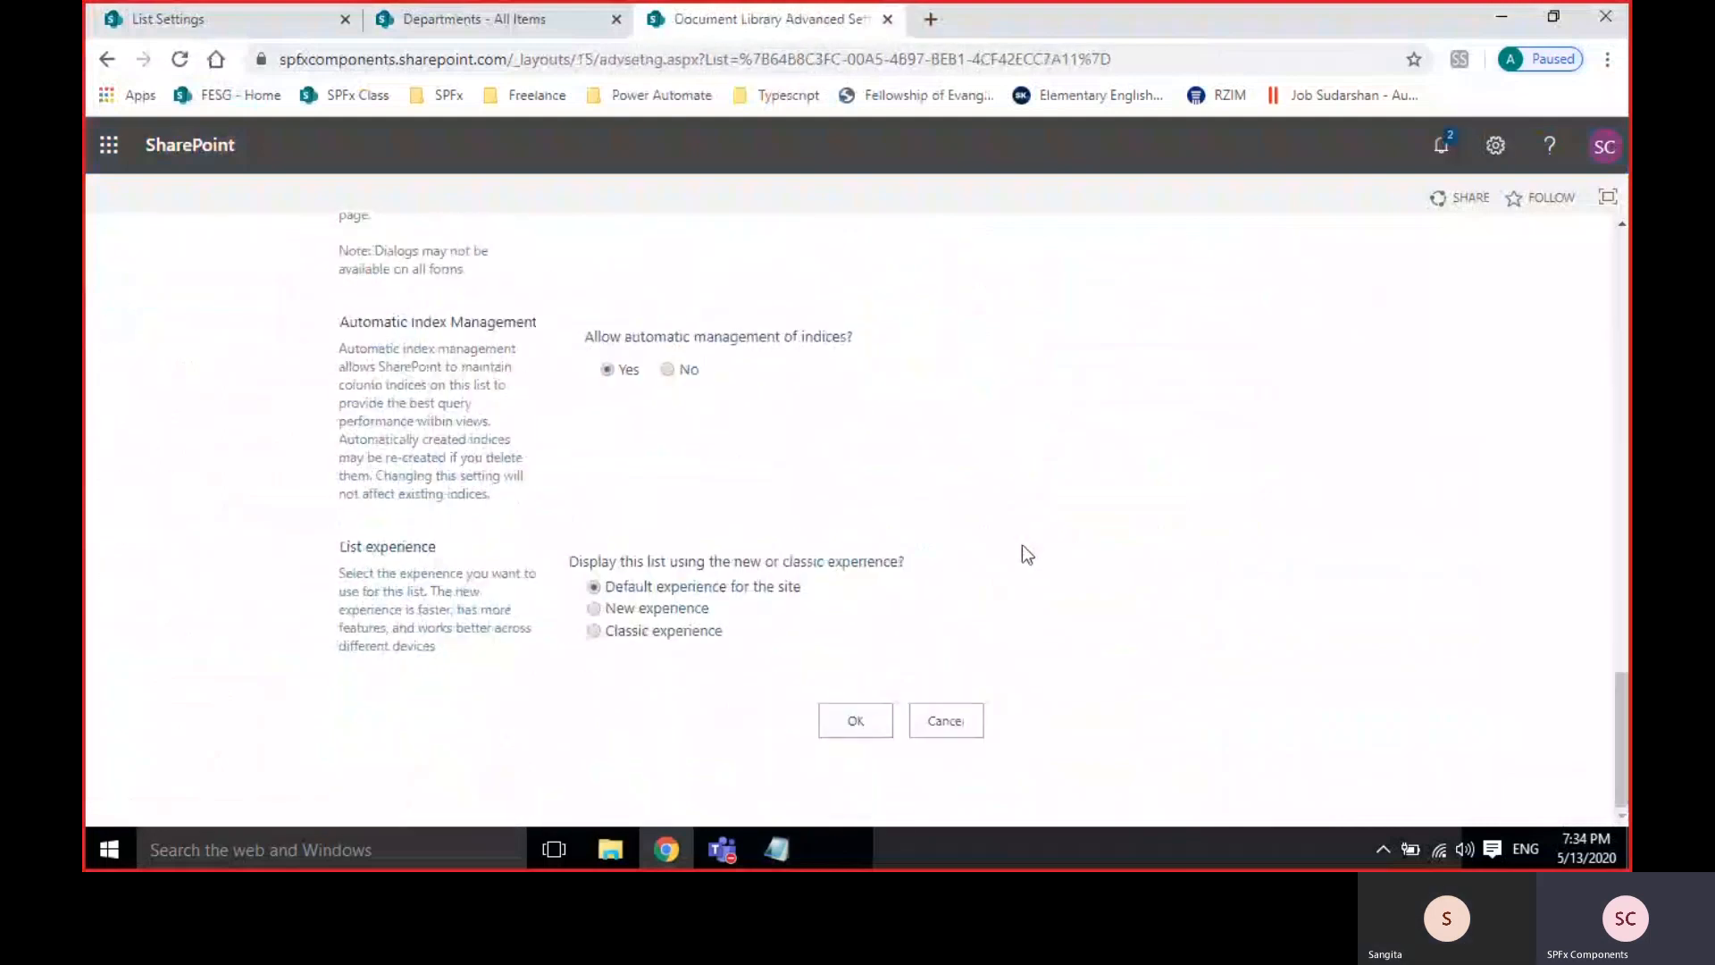
click(668, 632)
click(865, 725)
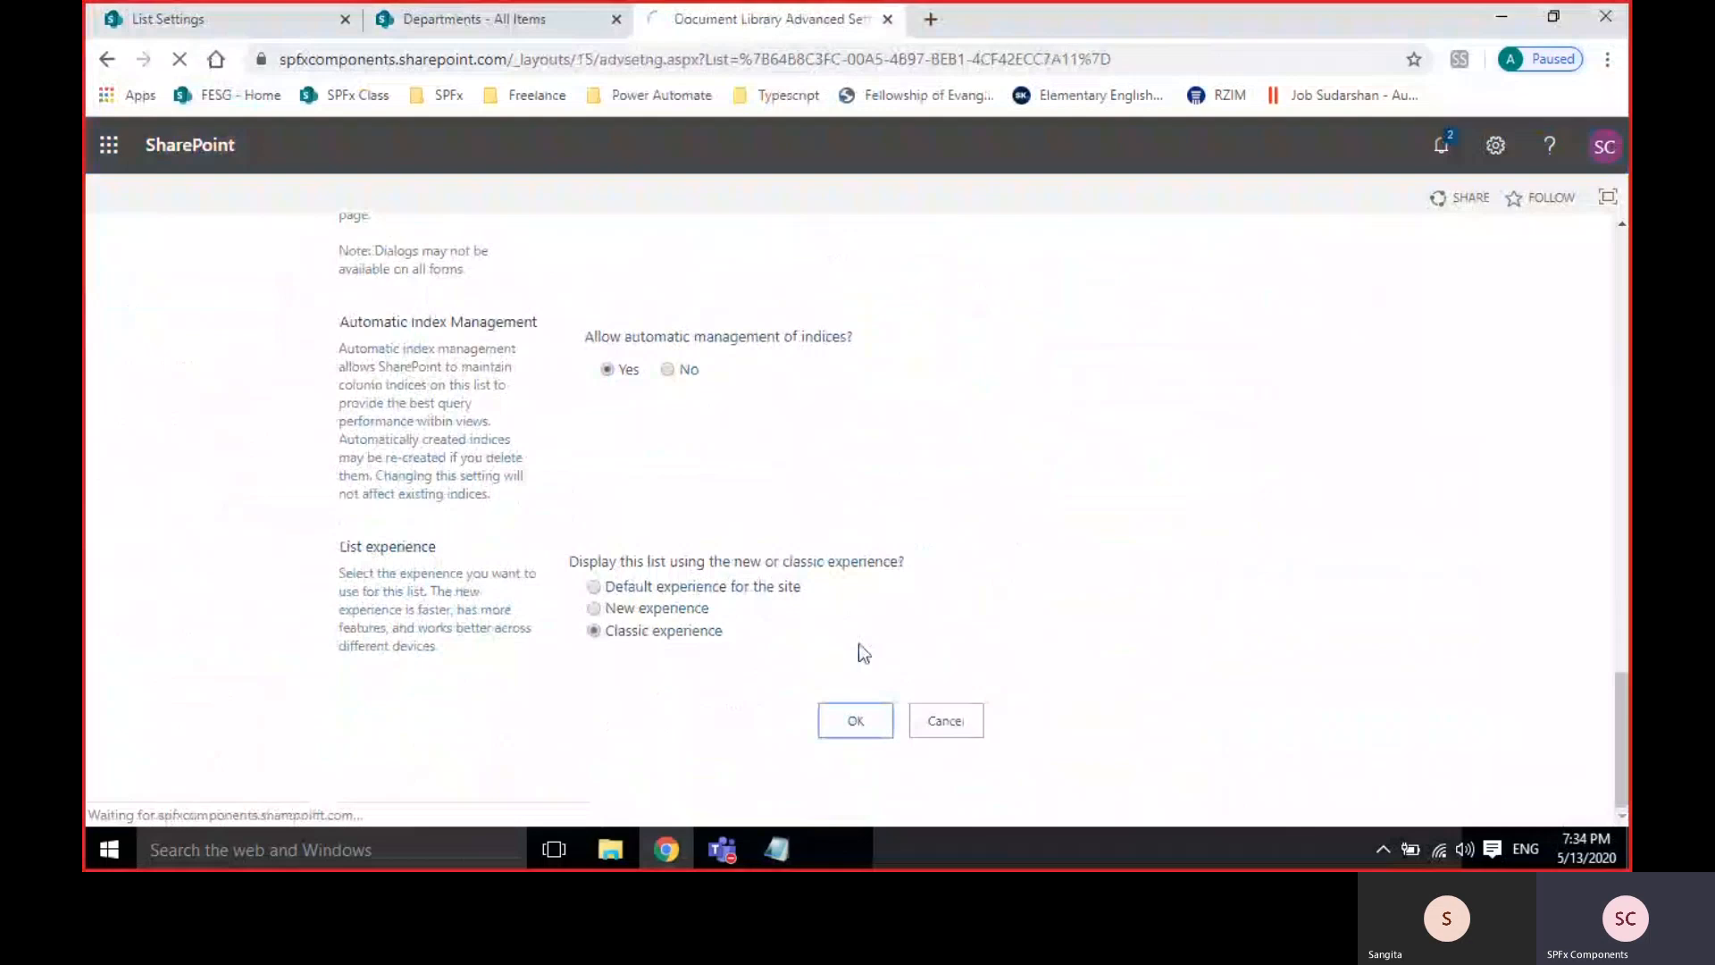
click(393, 286)
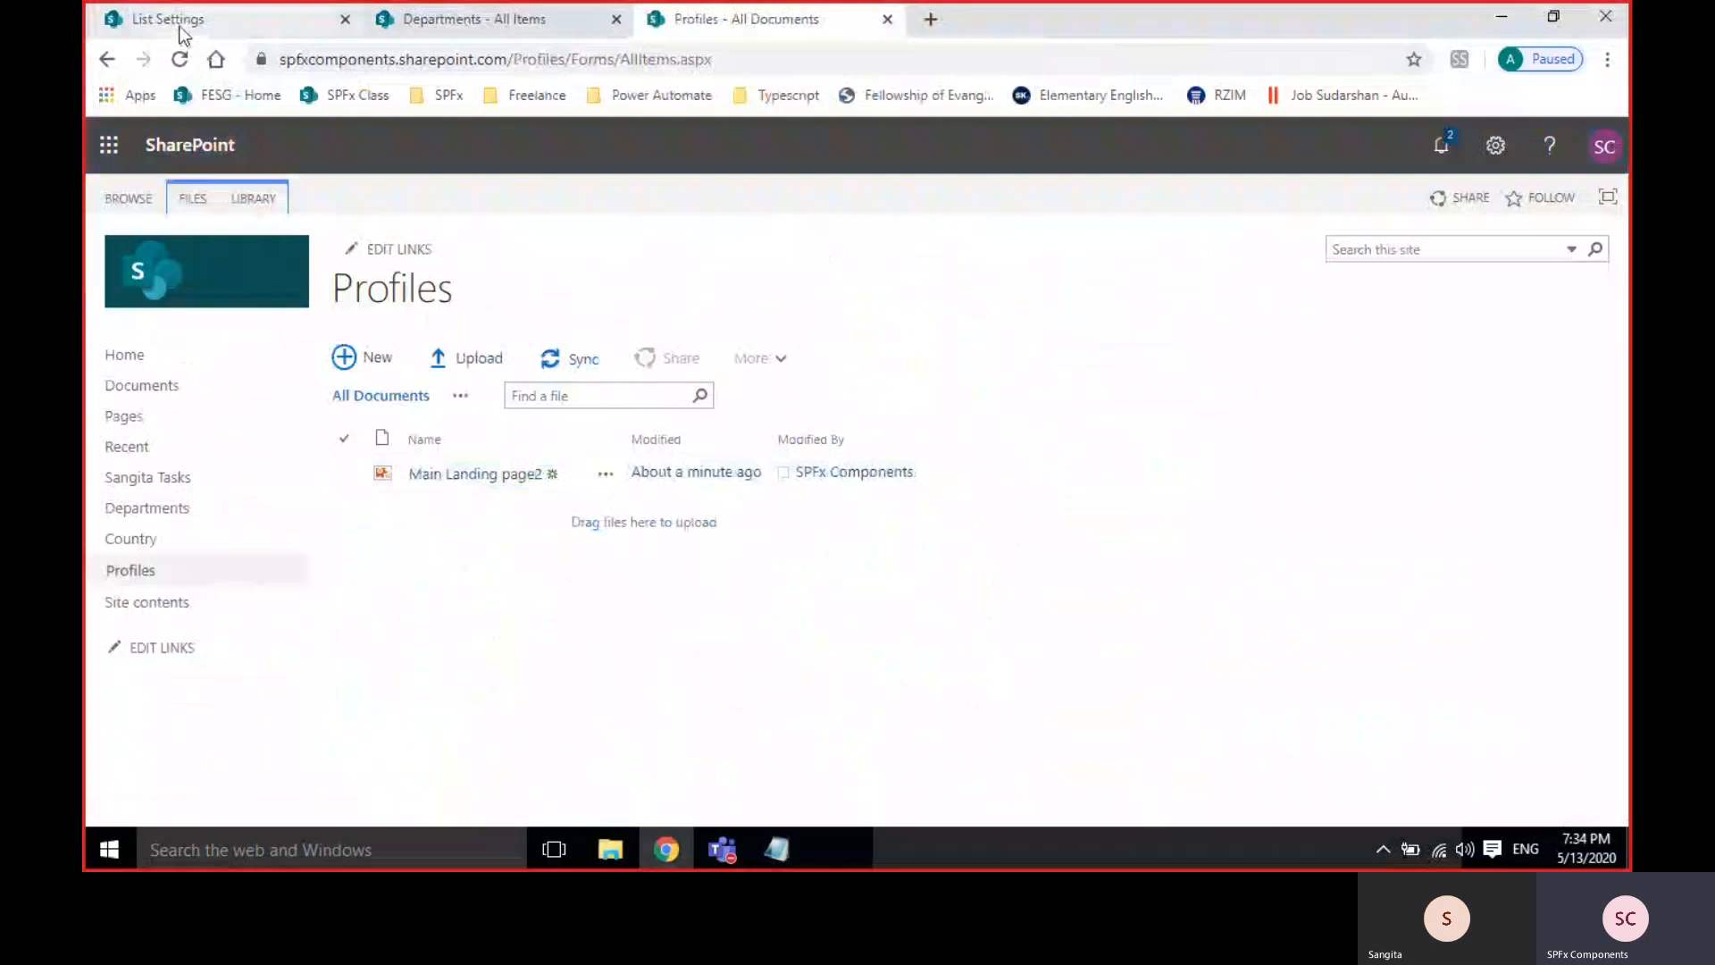
click(407, 25)
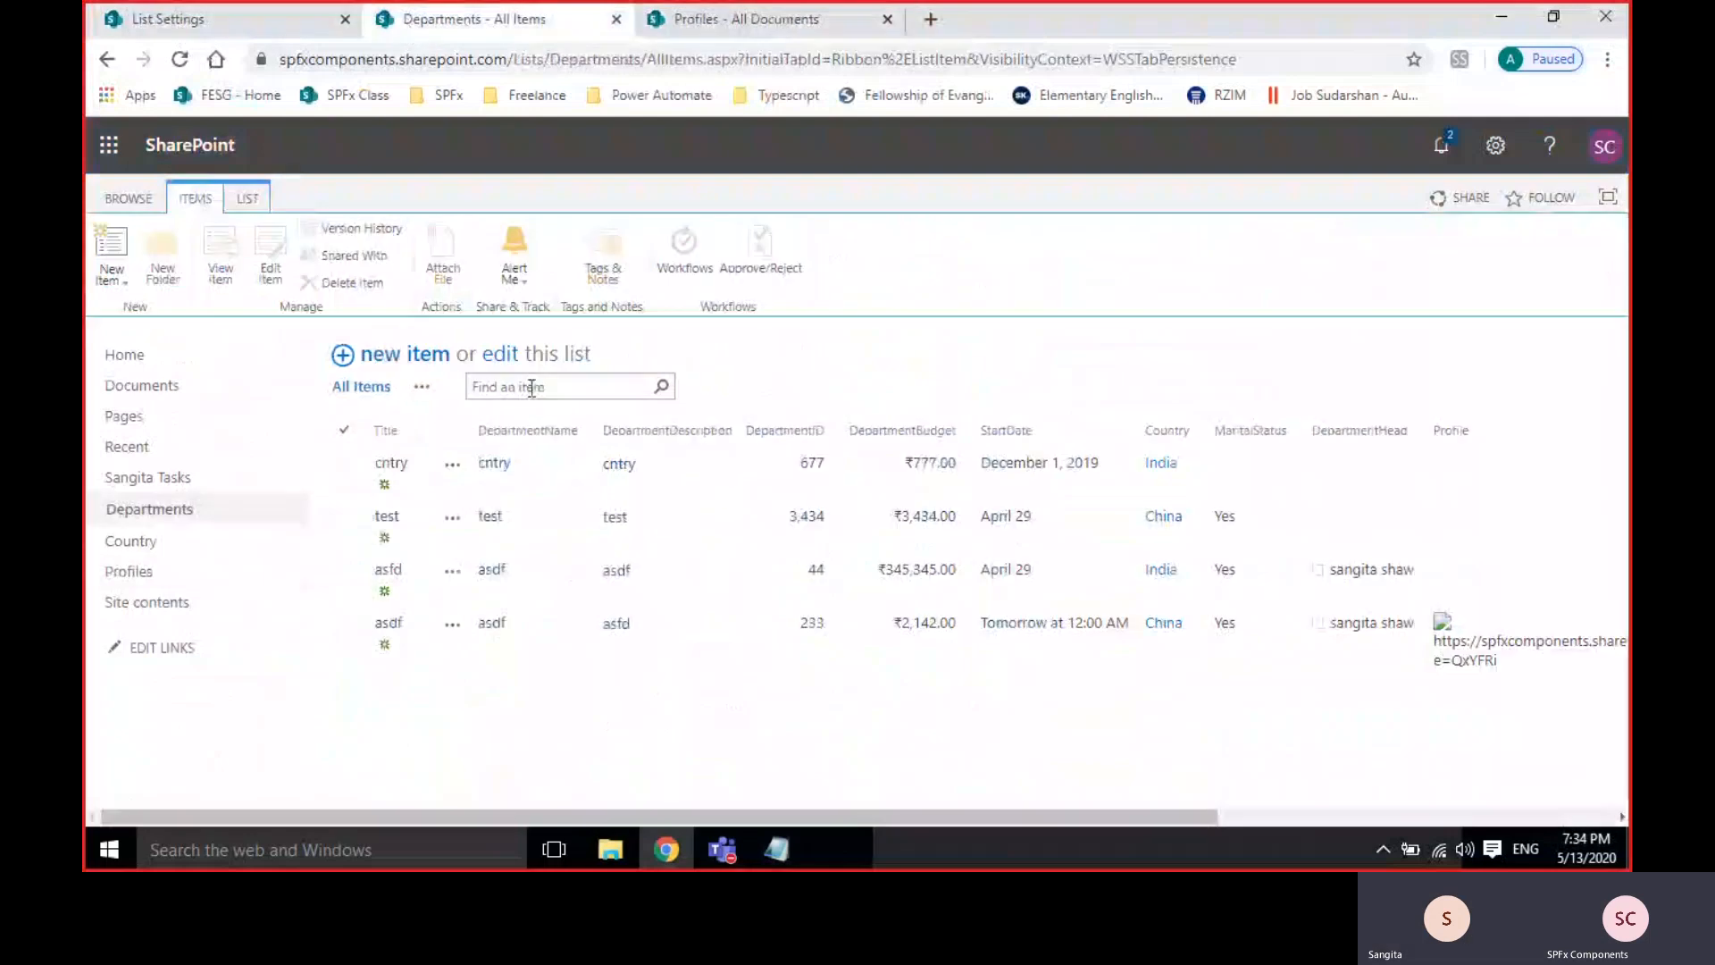
View Main Landing page2's details callout, then select the library URL up to /Profiles/.
click(733, 22)
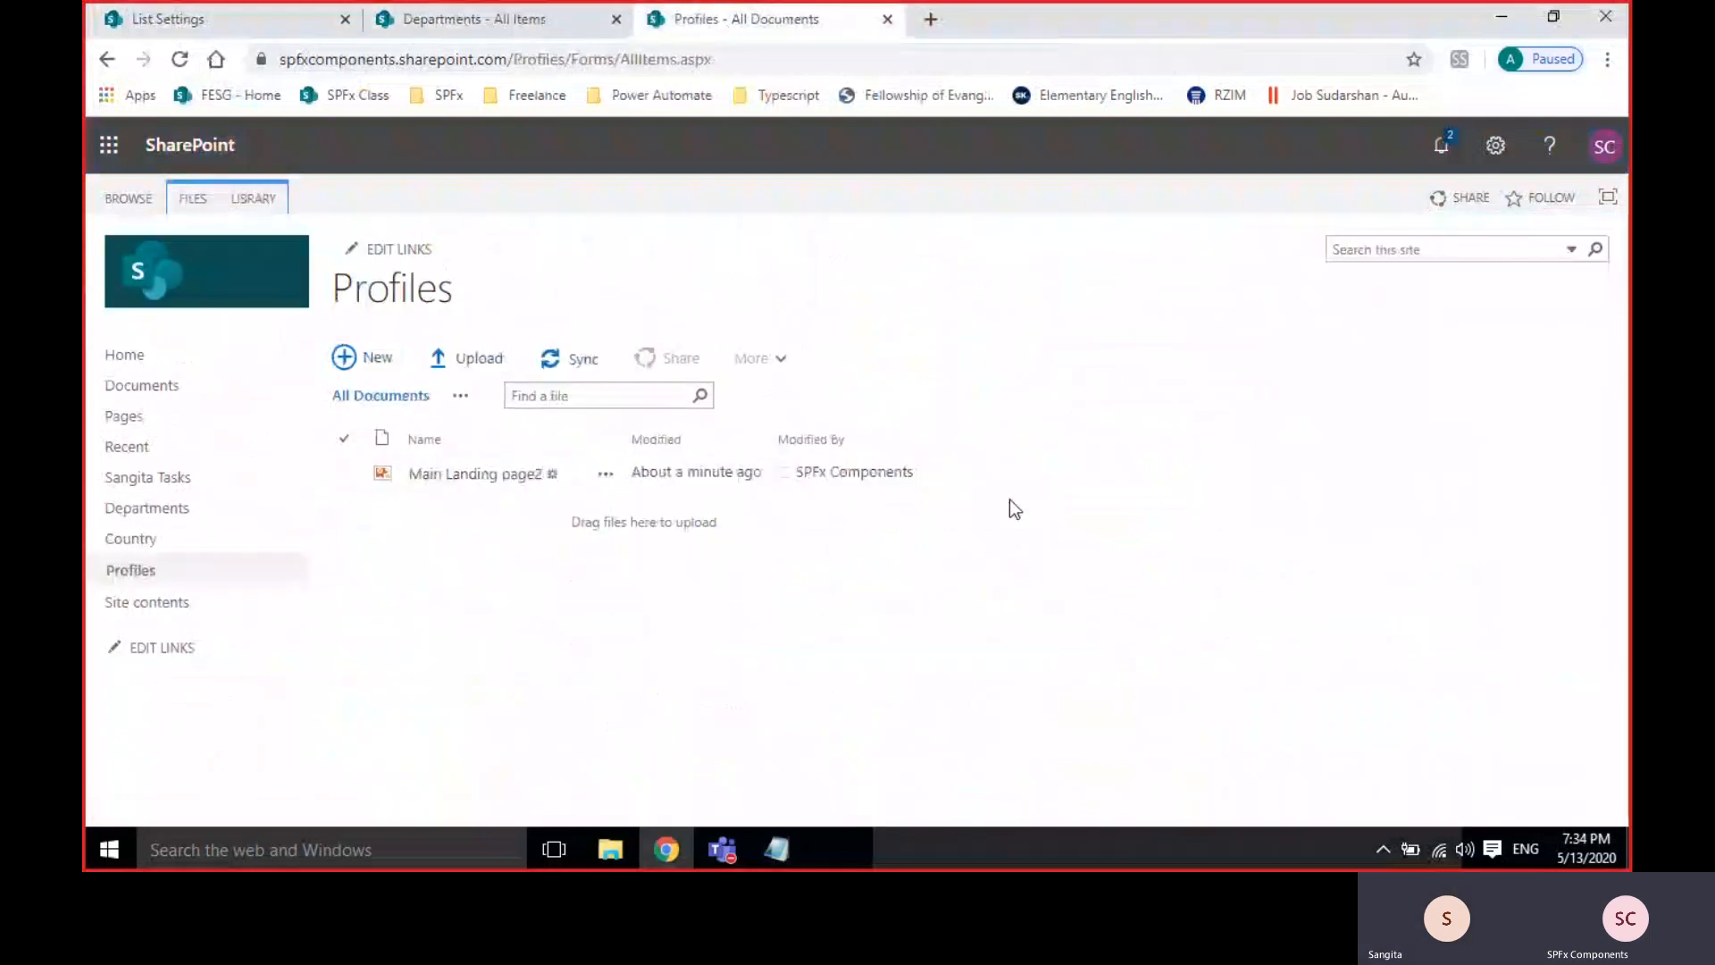
click(604, 474)
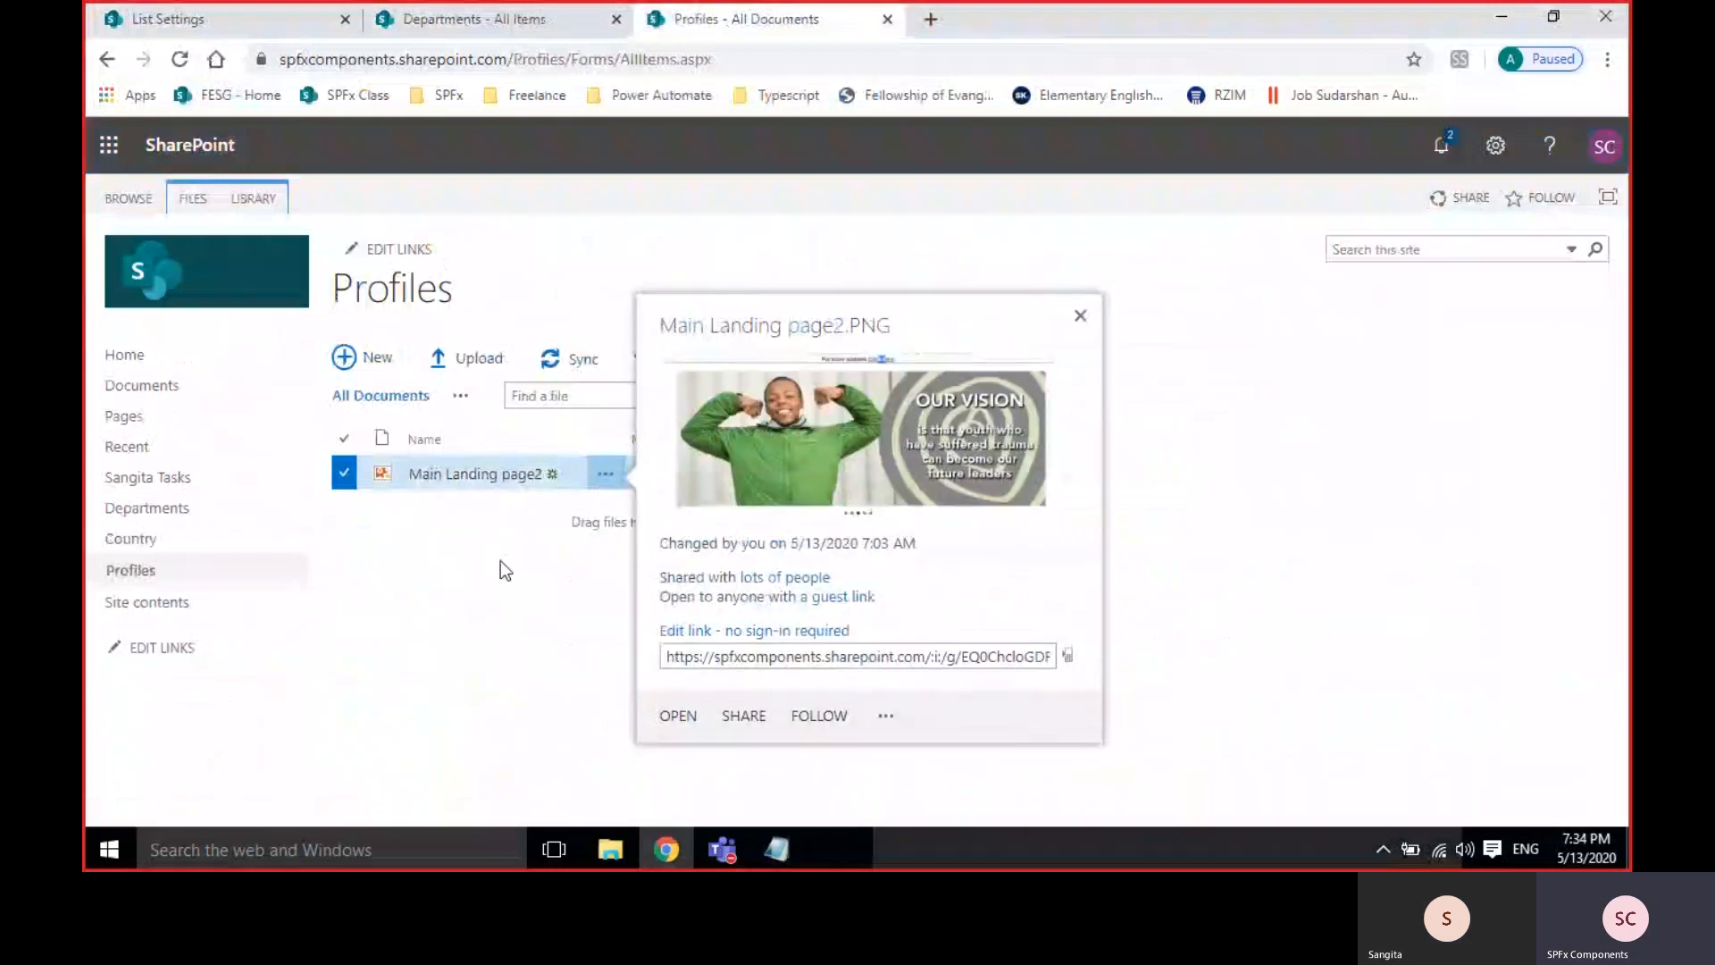
click(1132, 674)
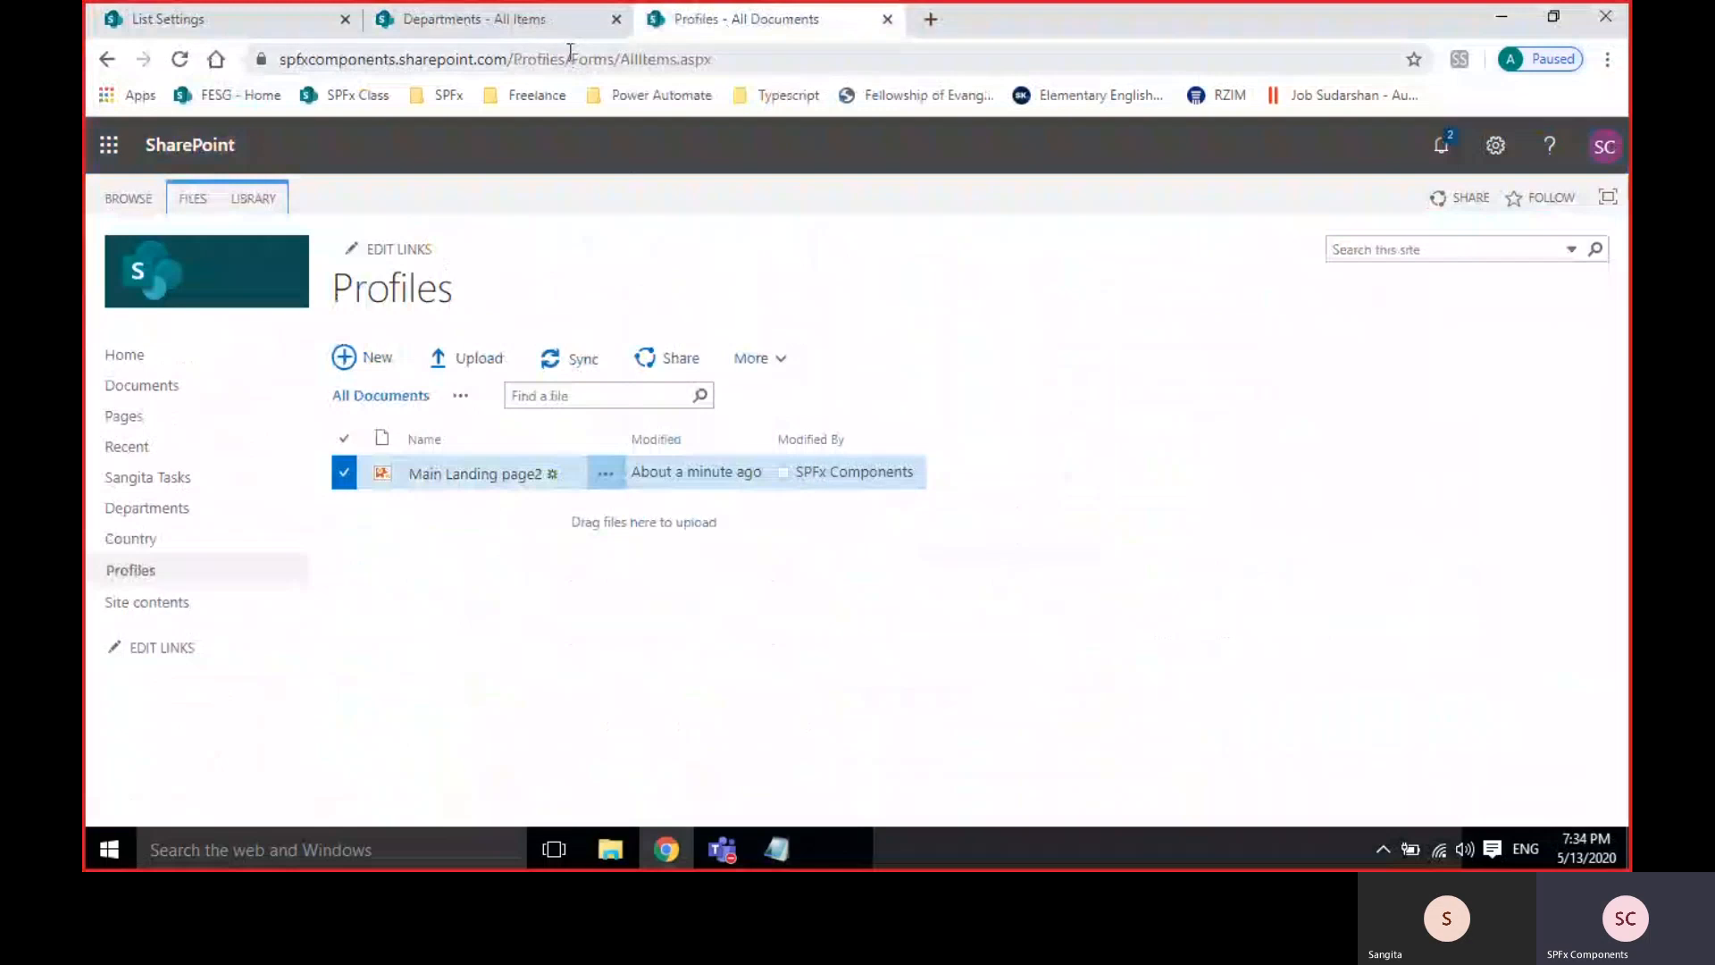
drag(570, 59, 279, 59)
key(ctrl+c)
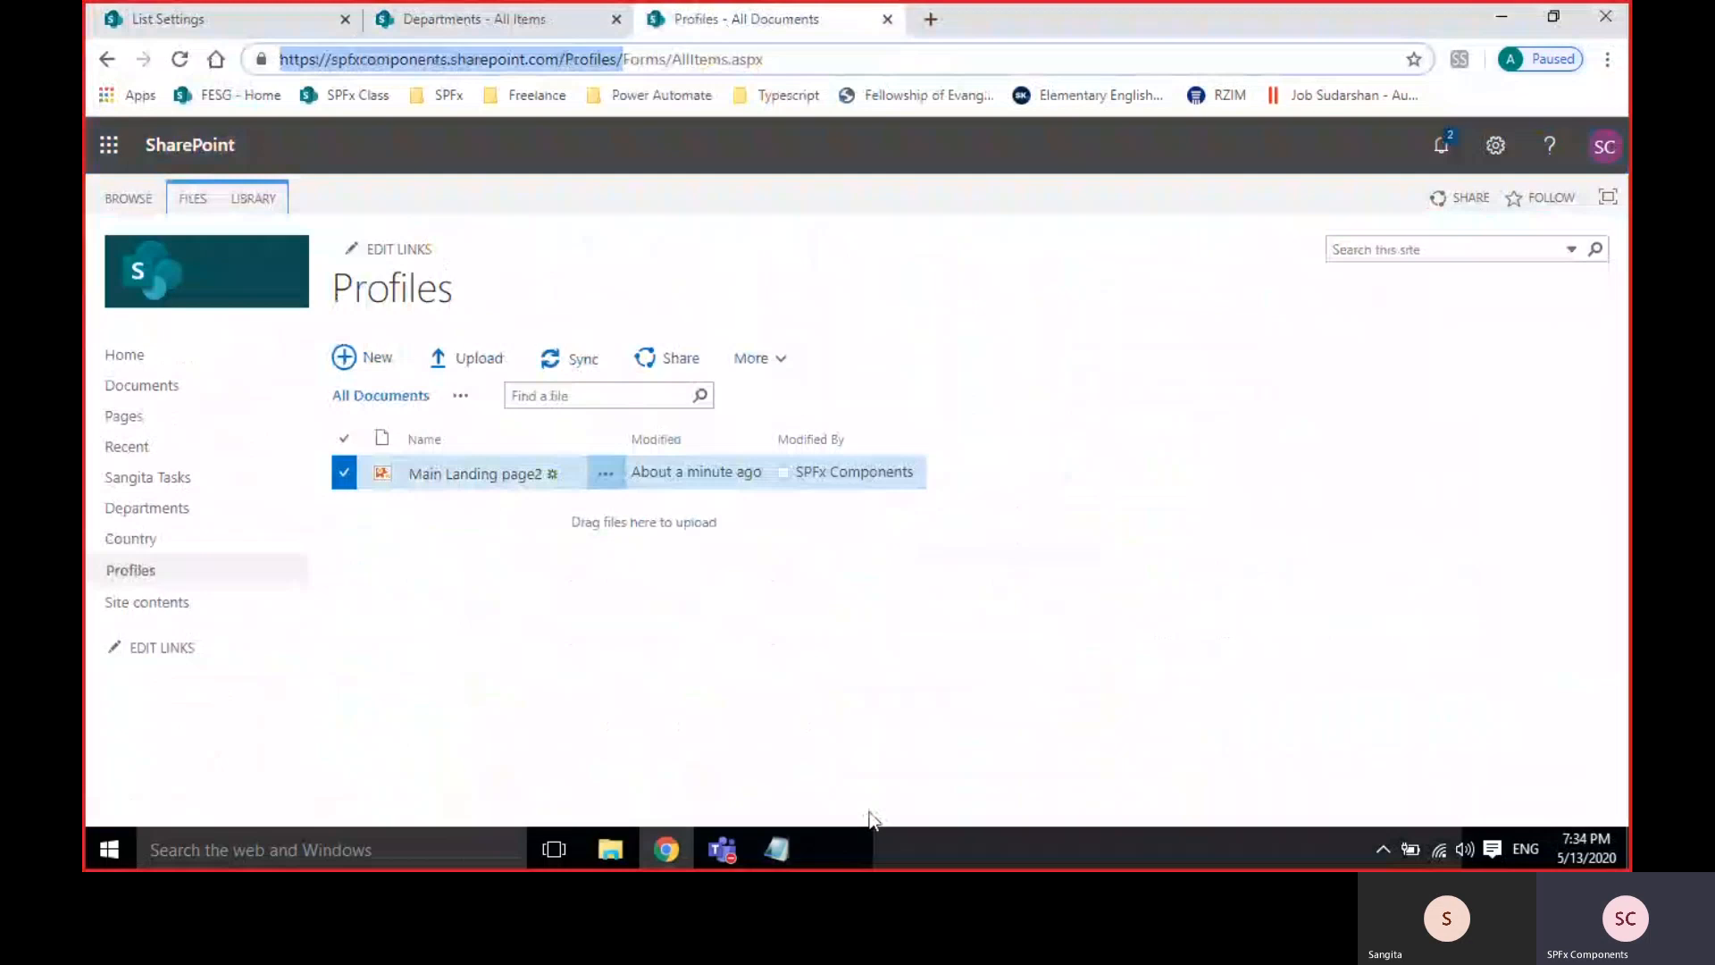
Paste the Profiles library address into Notepad under 'transaction list:'.
click(759, 834)
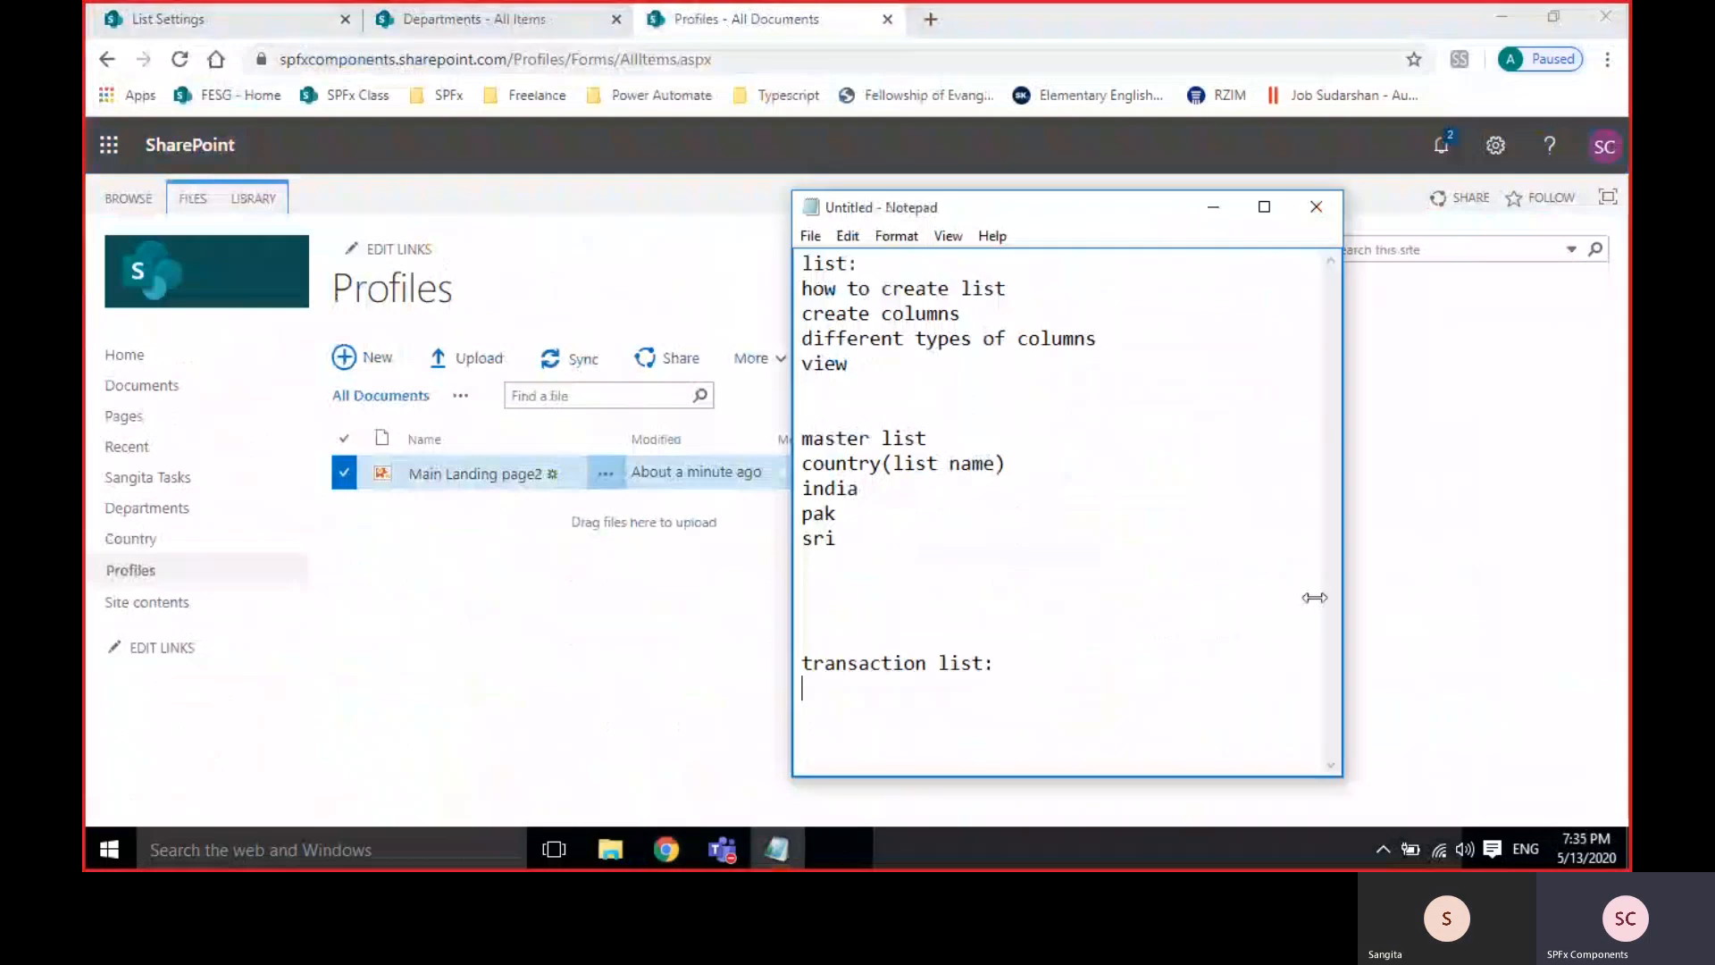
key(ctrl+v)
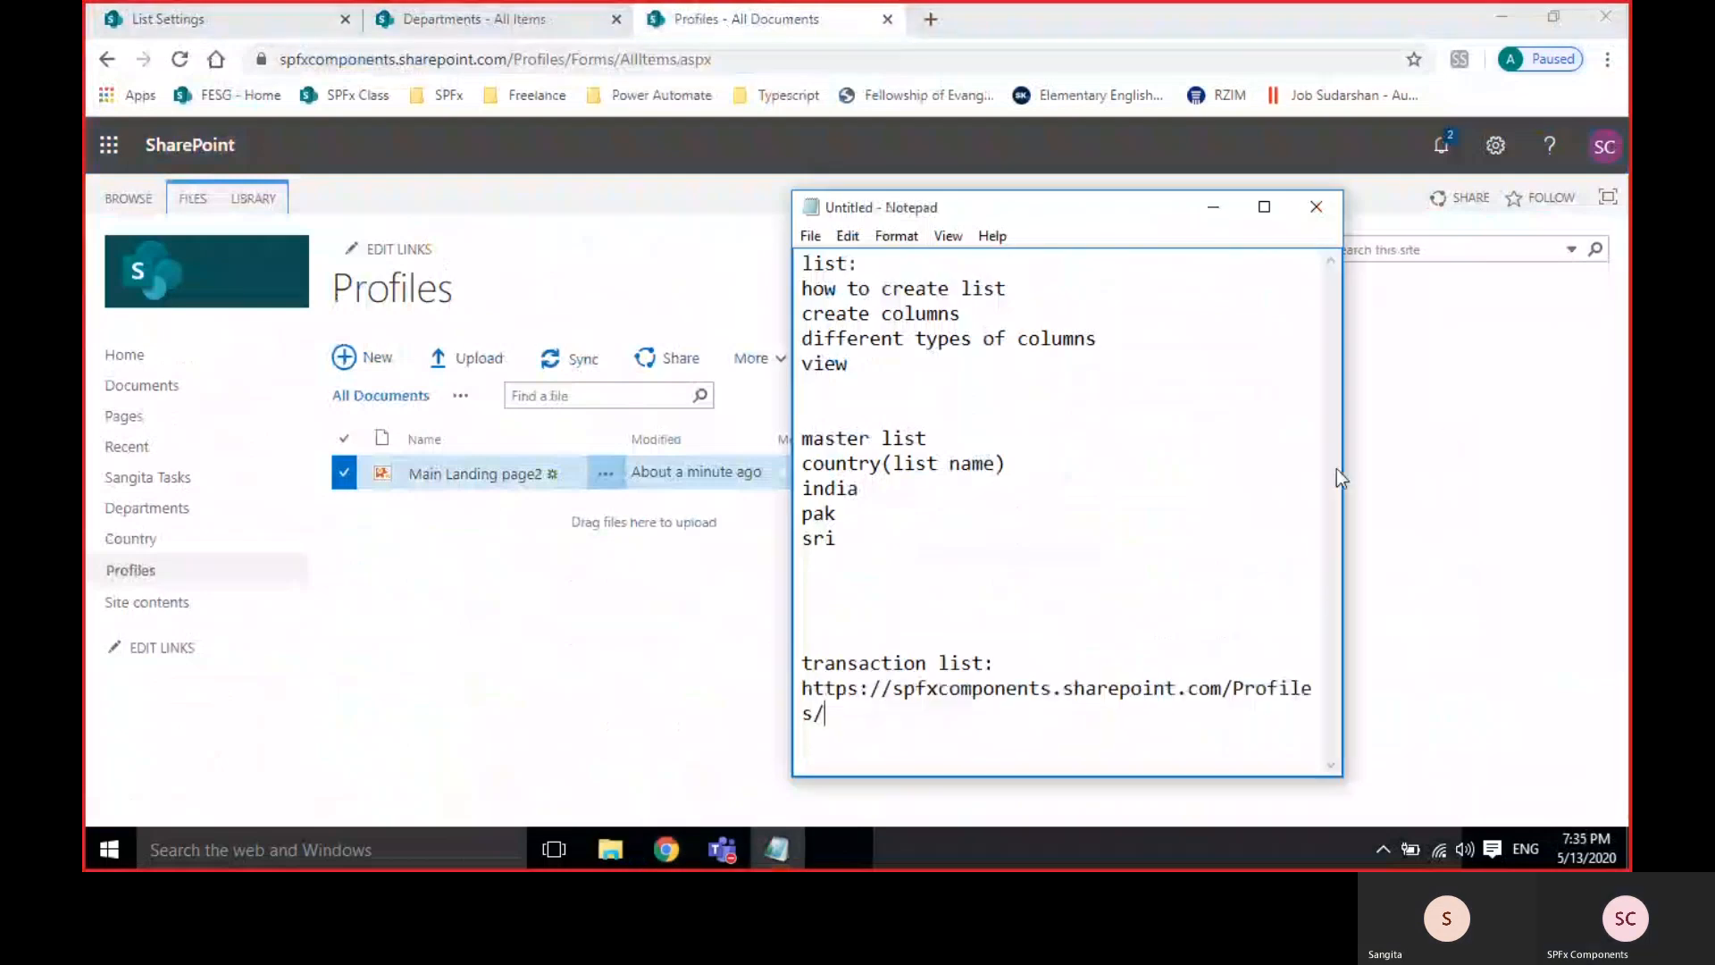
click(1263, 207)
key(alt+Tab)
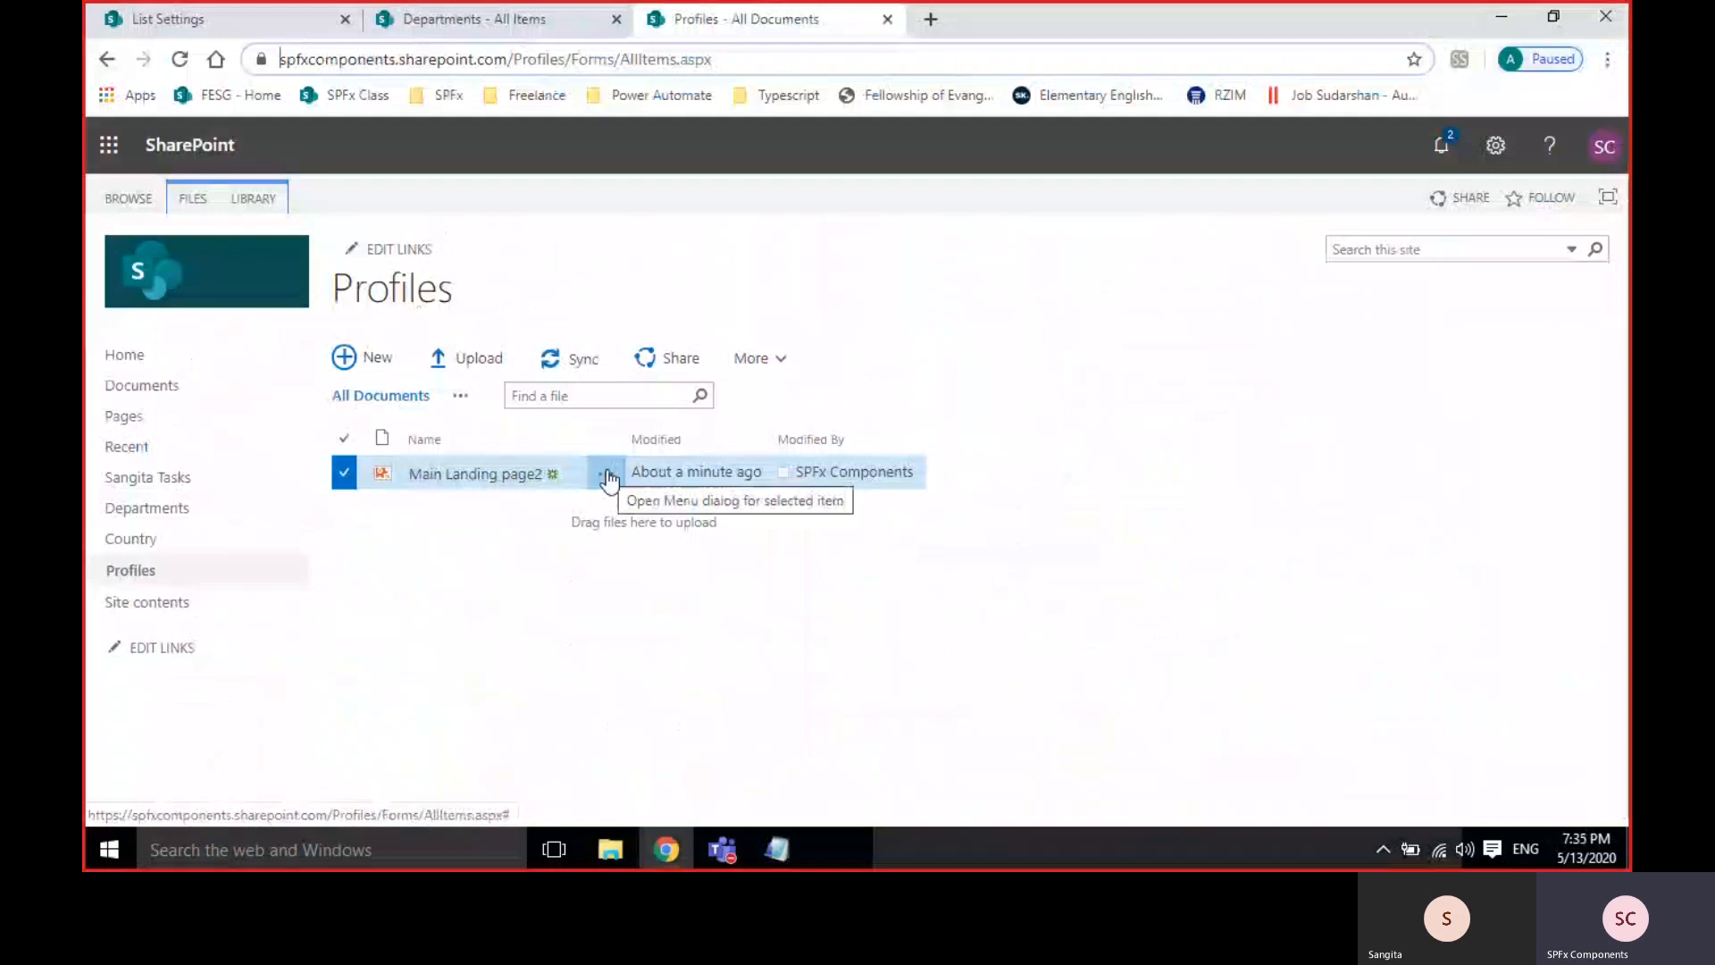
key(alt+Tab)
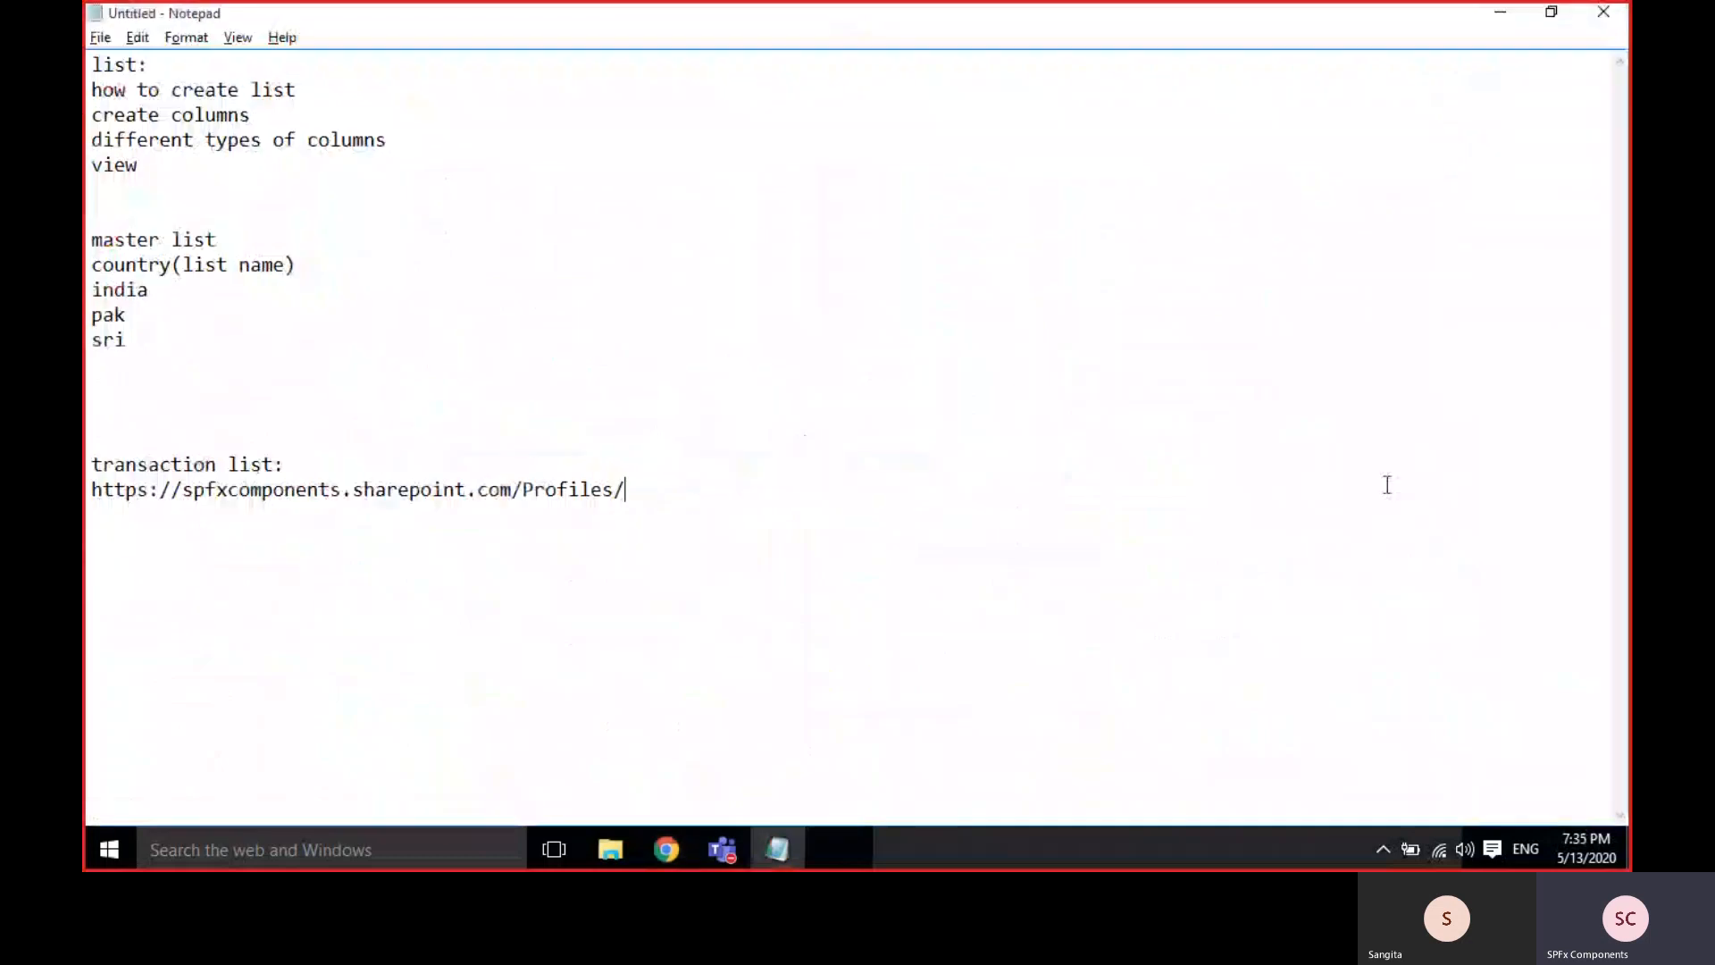
click(1536, 13)
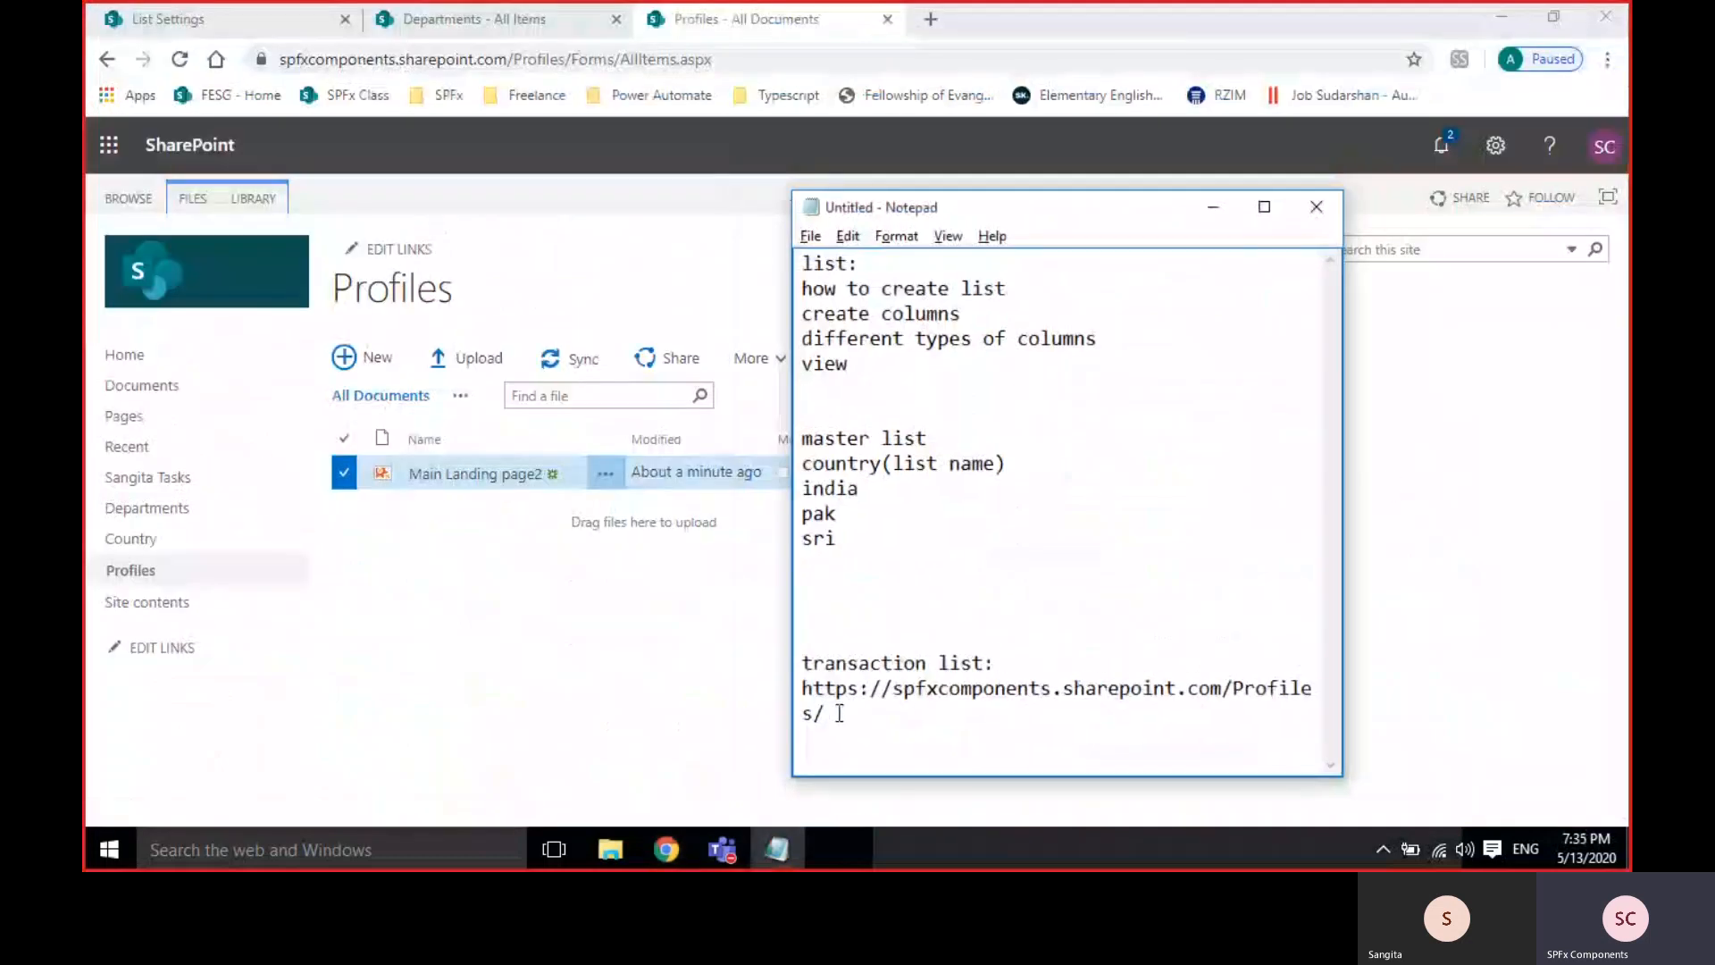
Append the file name Main Landing page2.png and copy the full image address.
text(Ma)
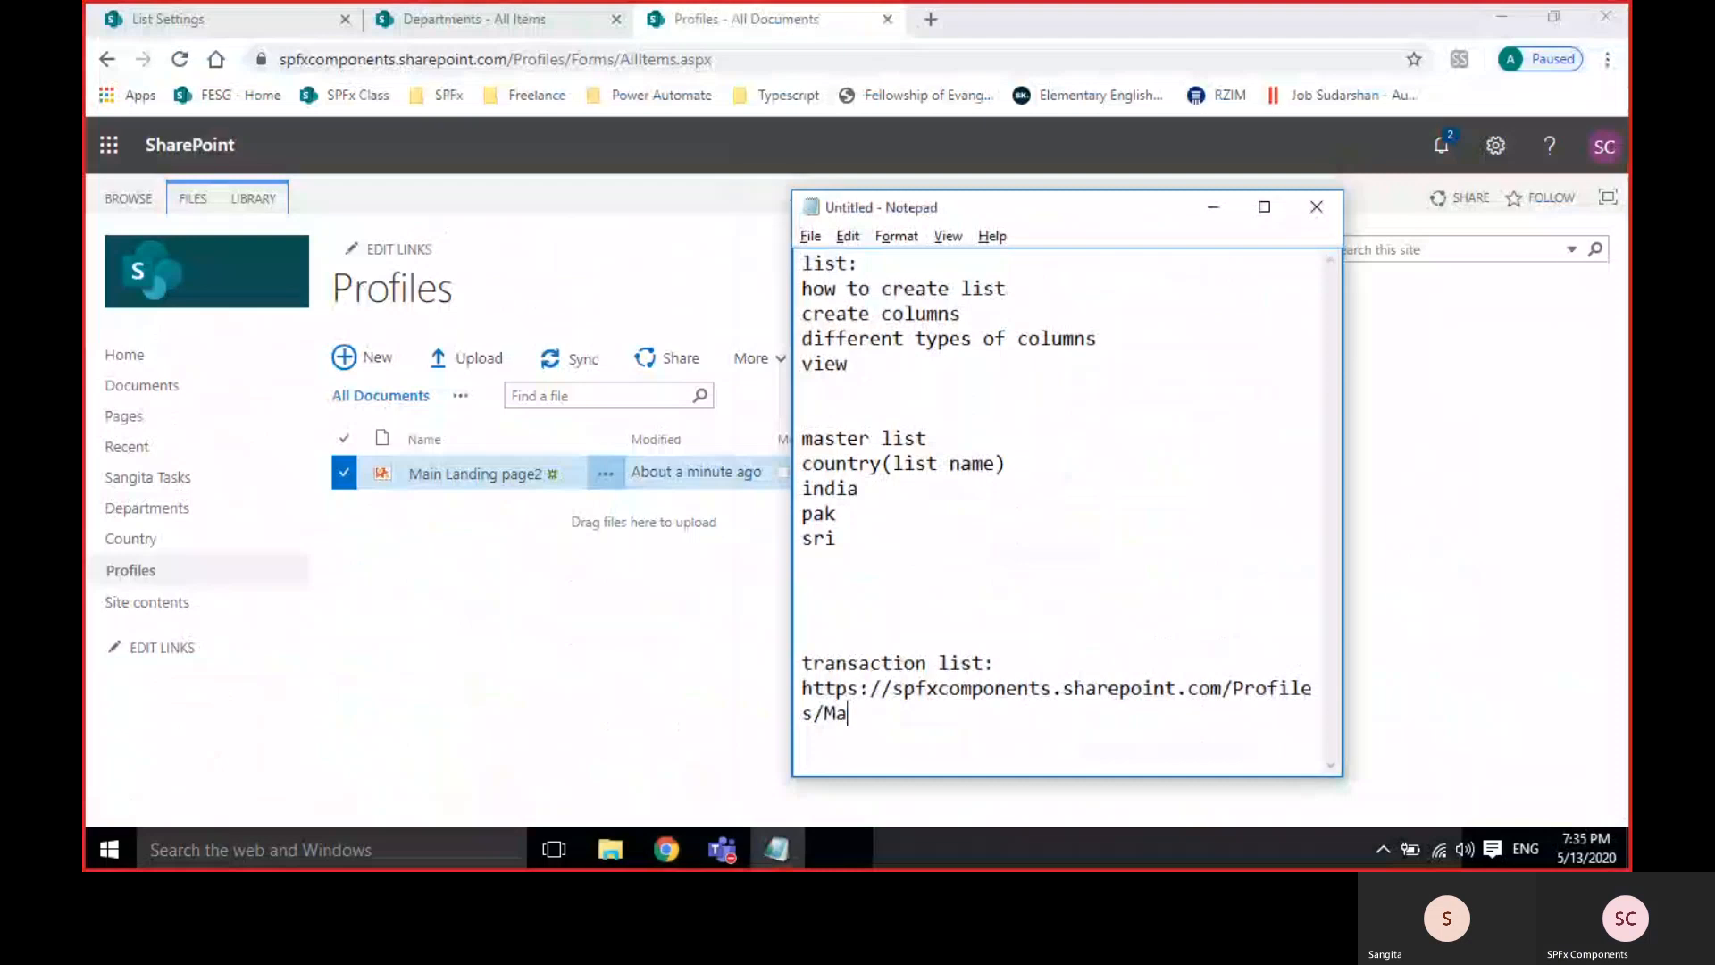
text(in Landing)
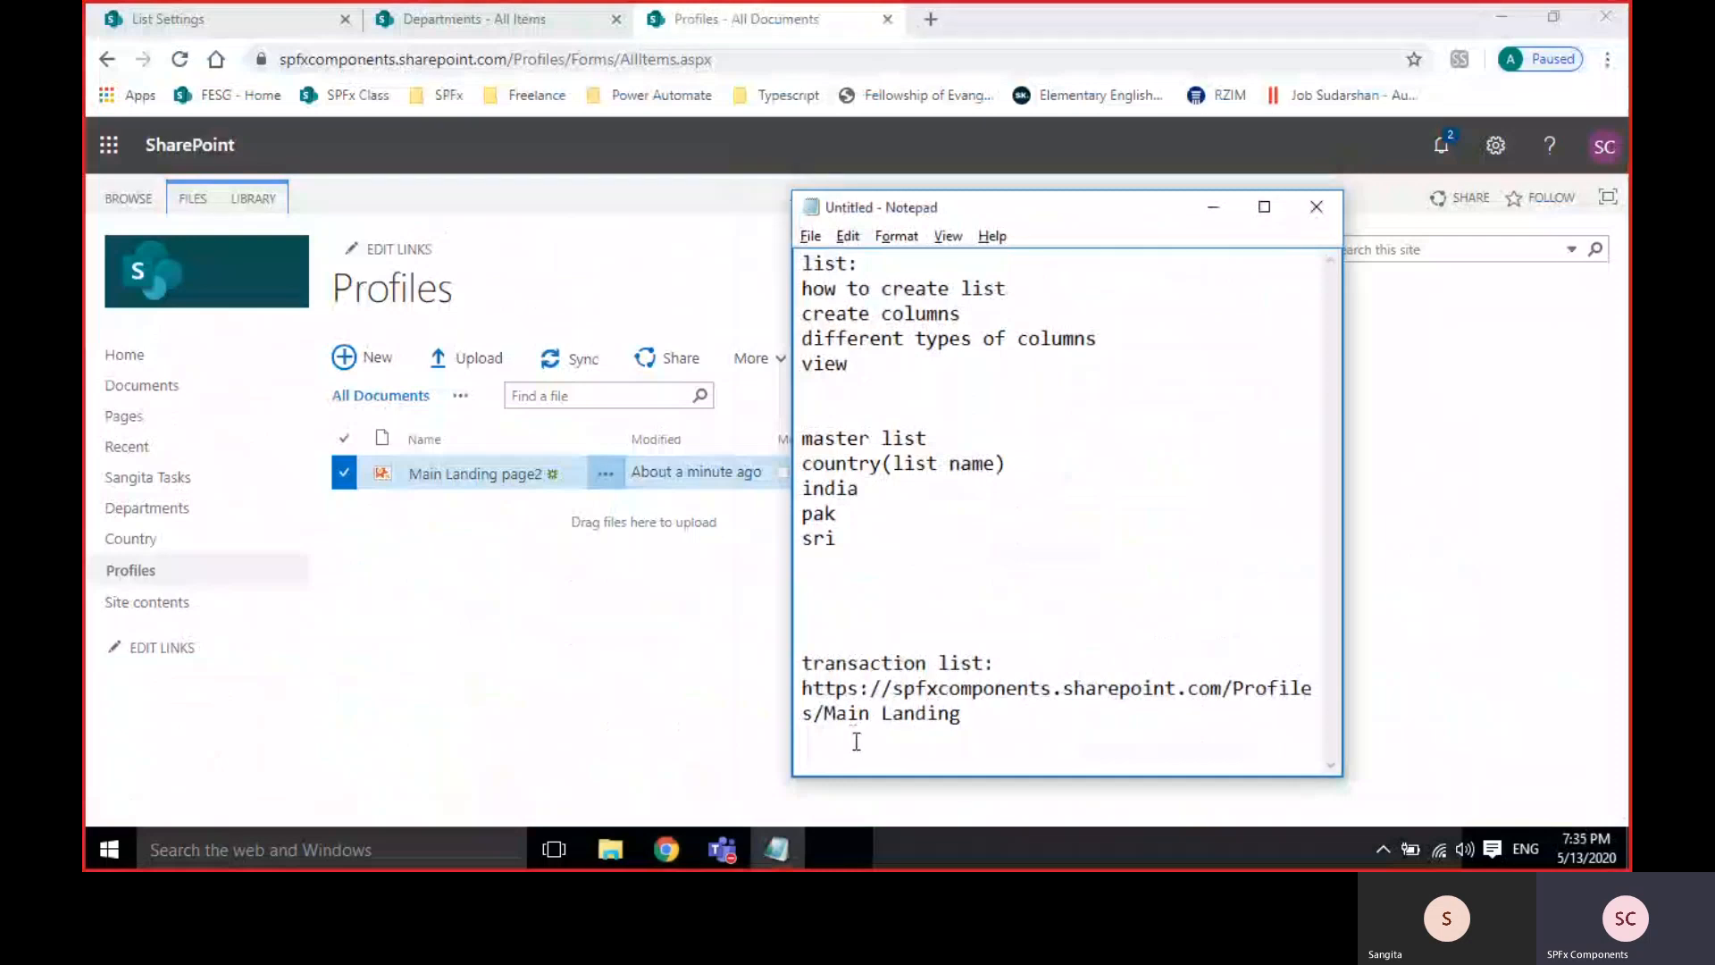
text( page2.)
key(alt+Tab)
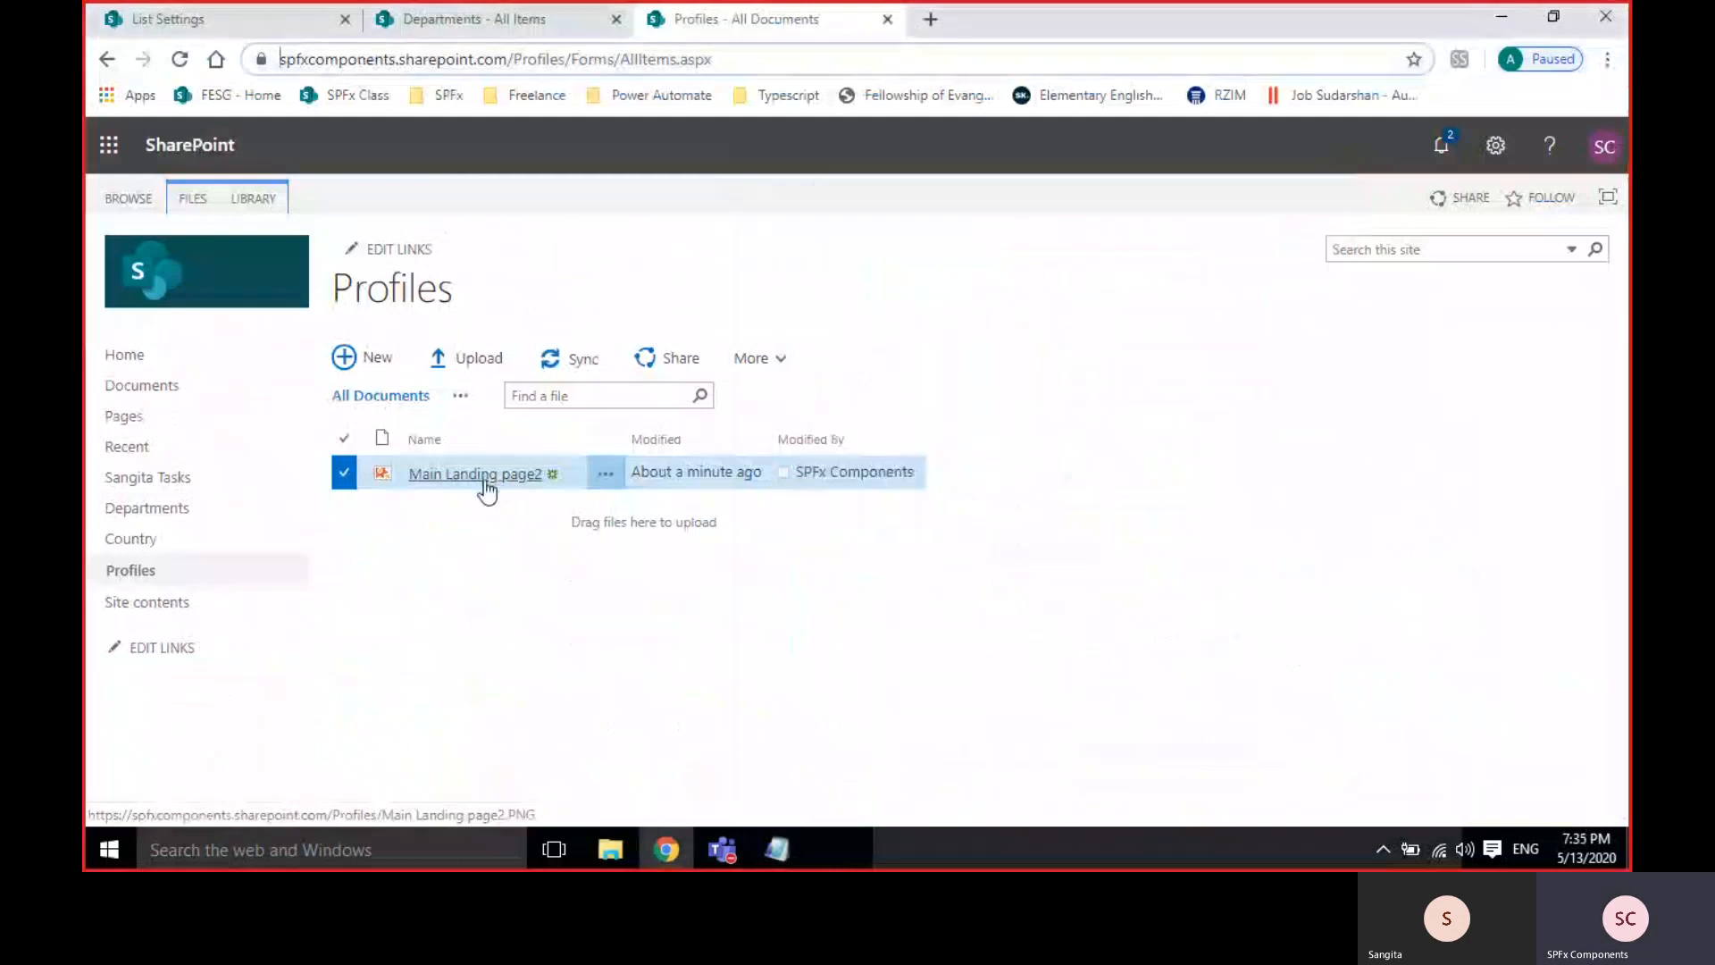
key(alt+Tab)
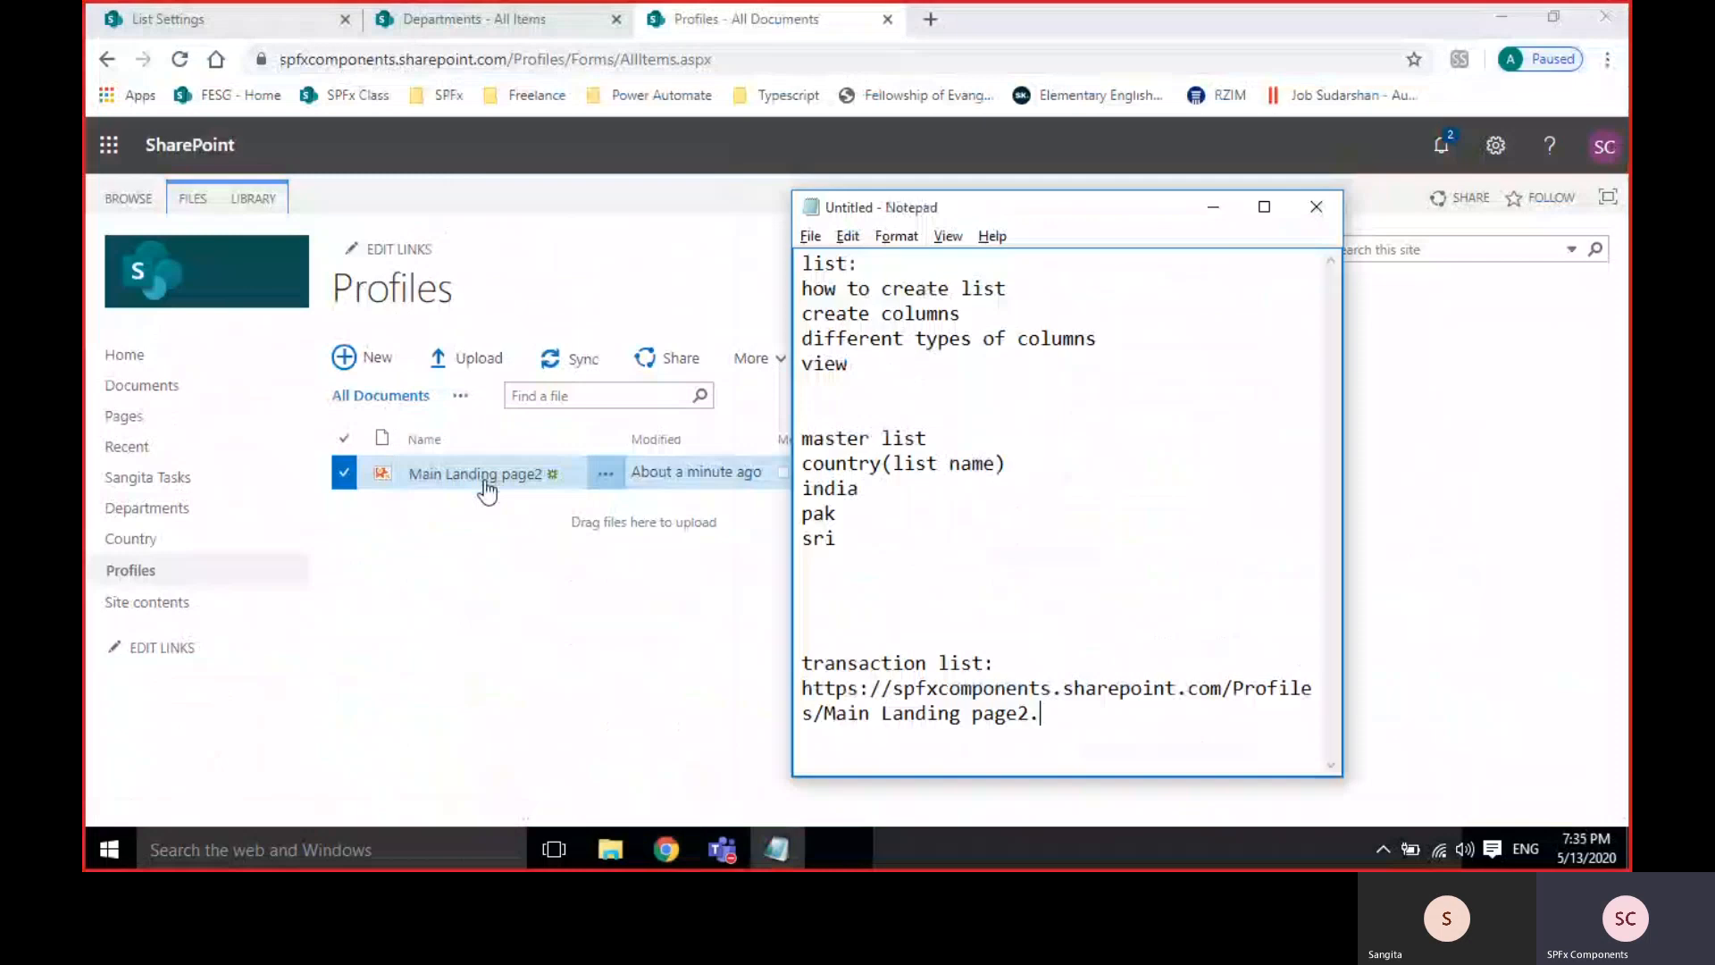
text(ng)
drag(806, 689, 1076, 714)
key(ctrl+c)
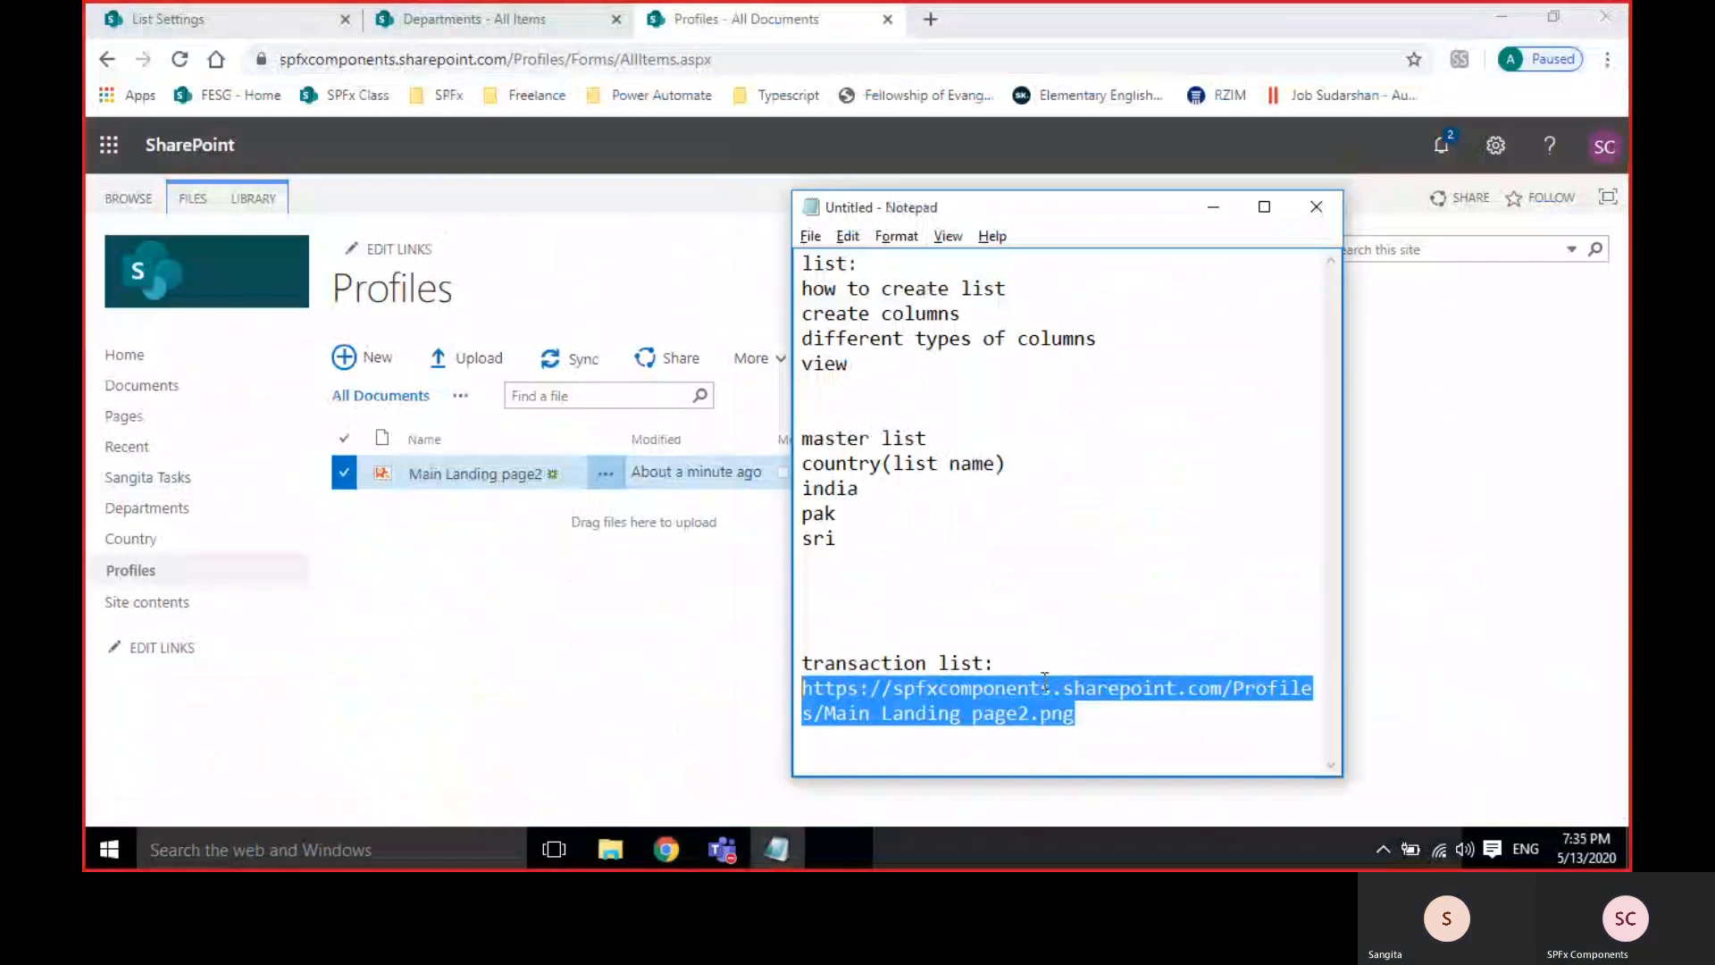
right_click(1012, 715)
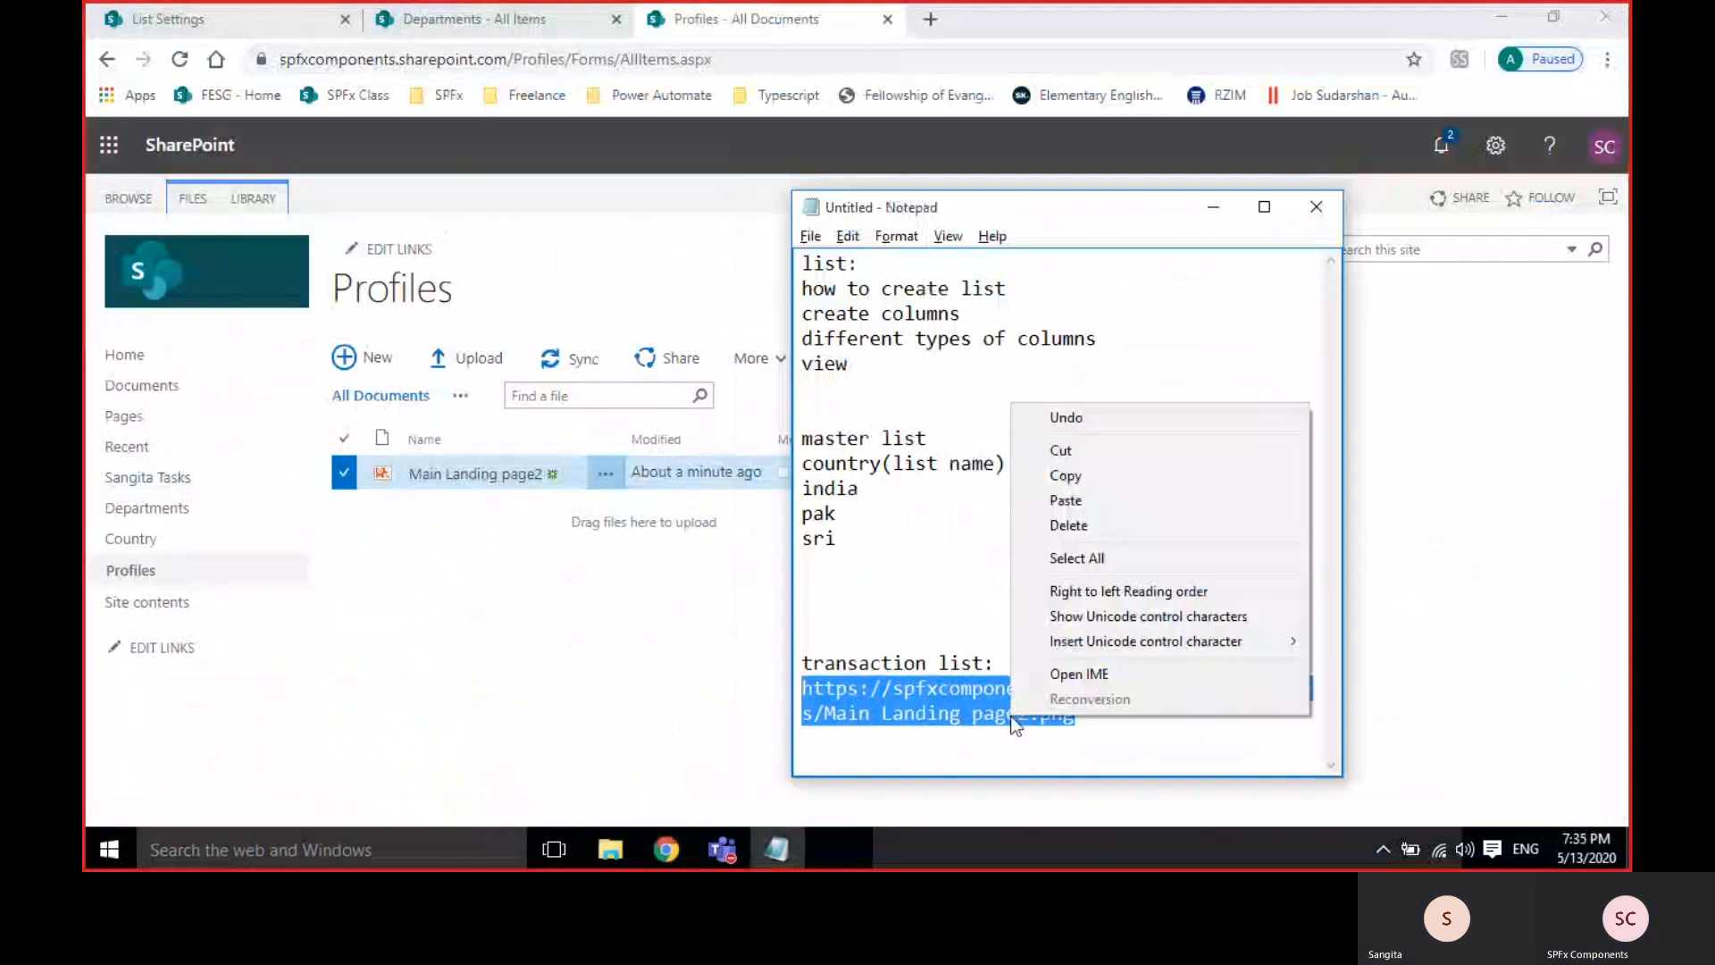
click(1065, 475)
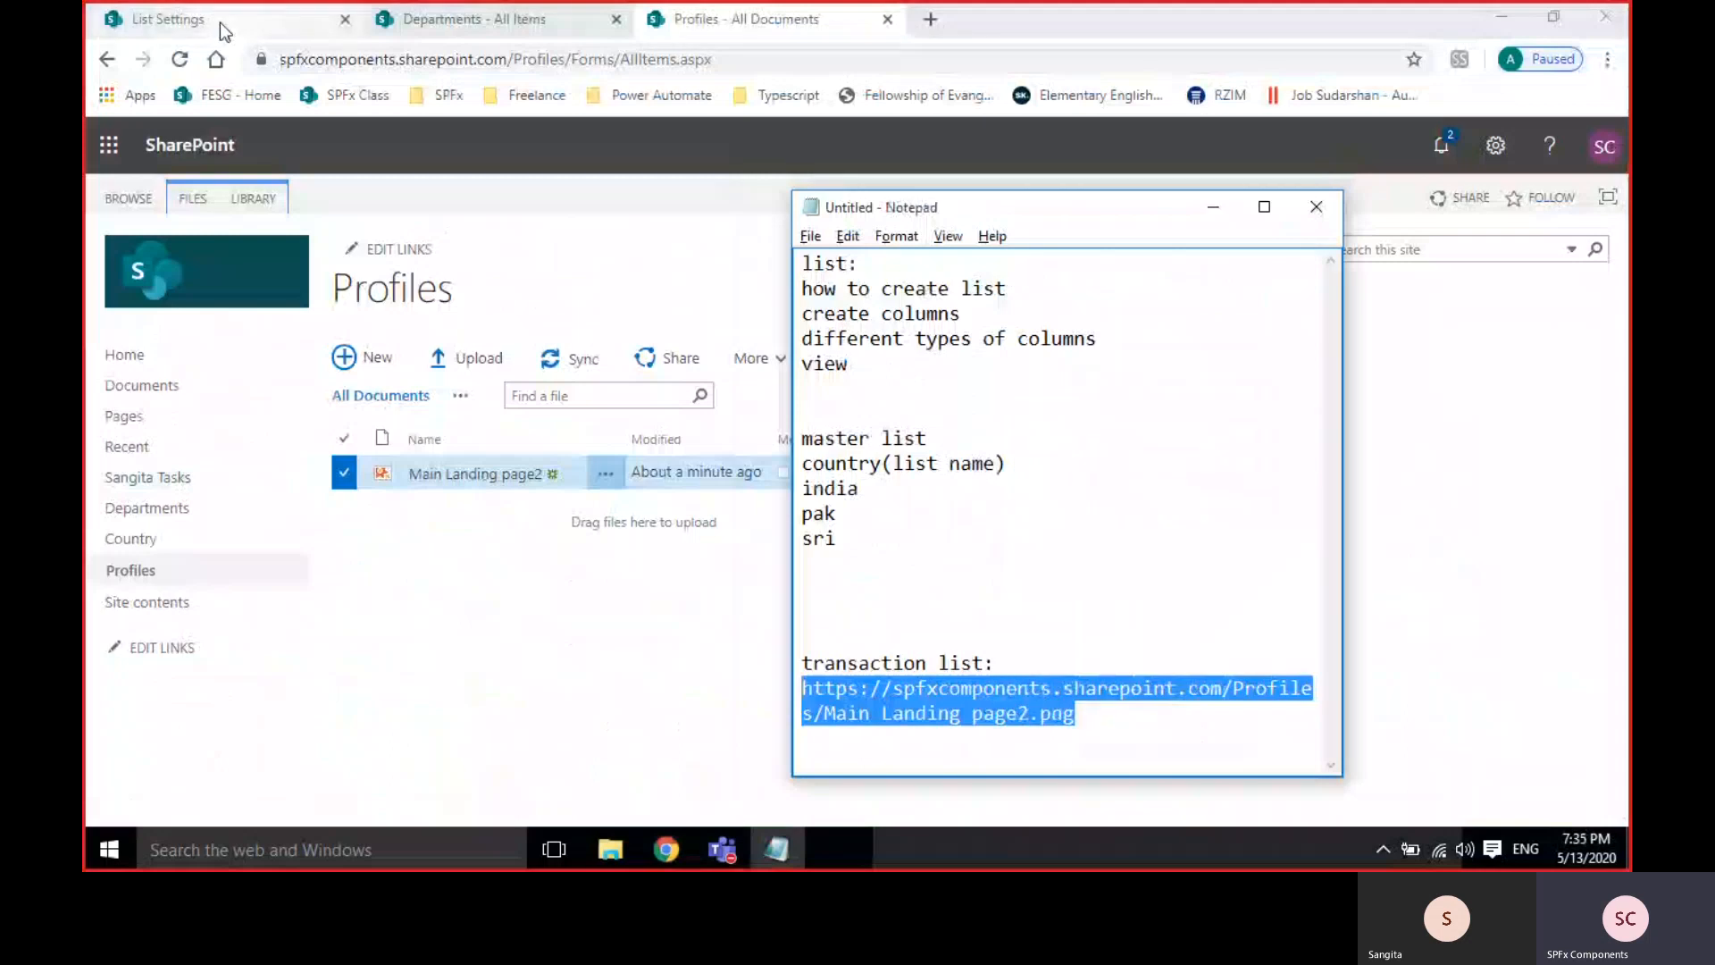
click(447, 21)
Replace the last asdf item's Profile address and description with the full image address and save.
click(336, 638)
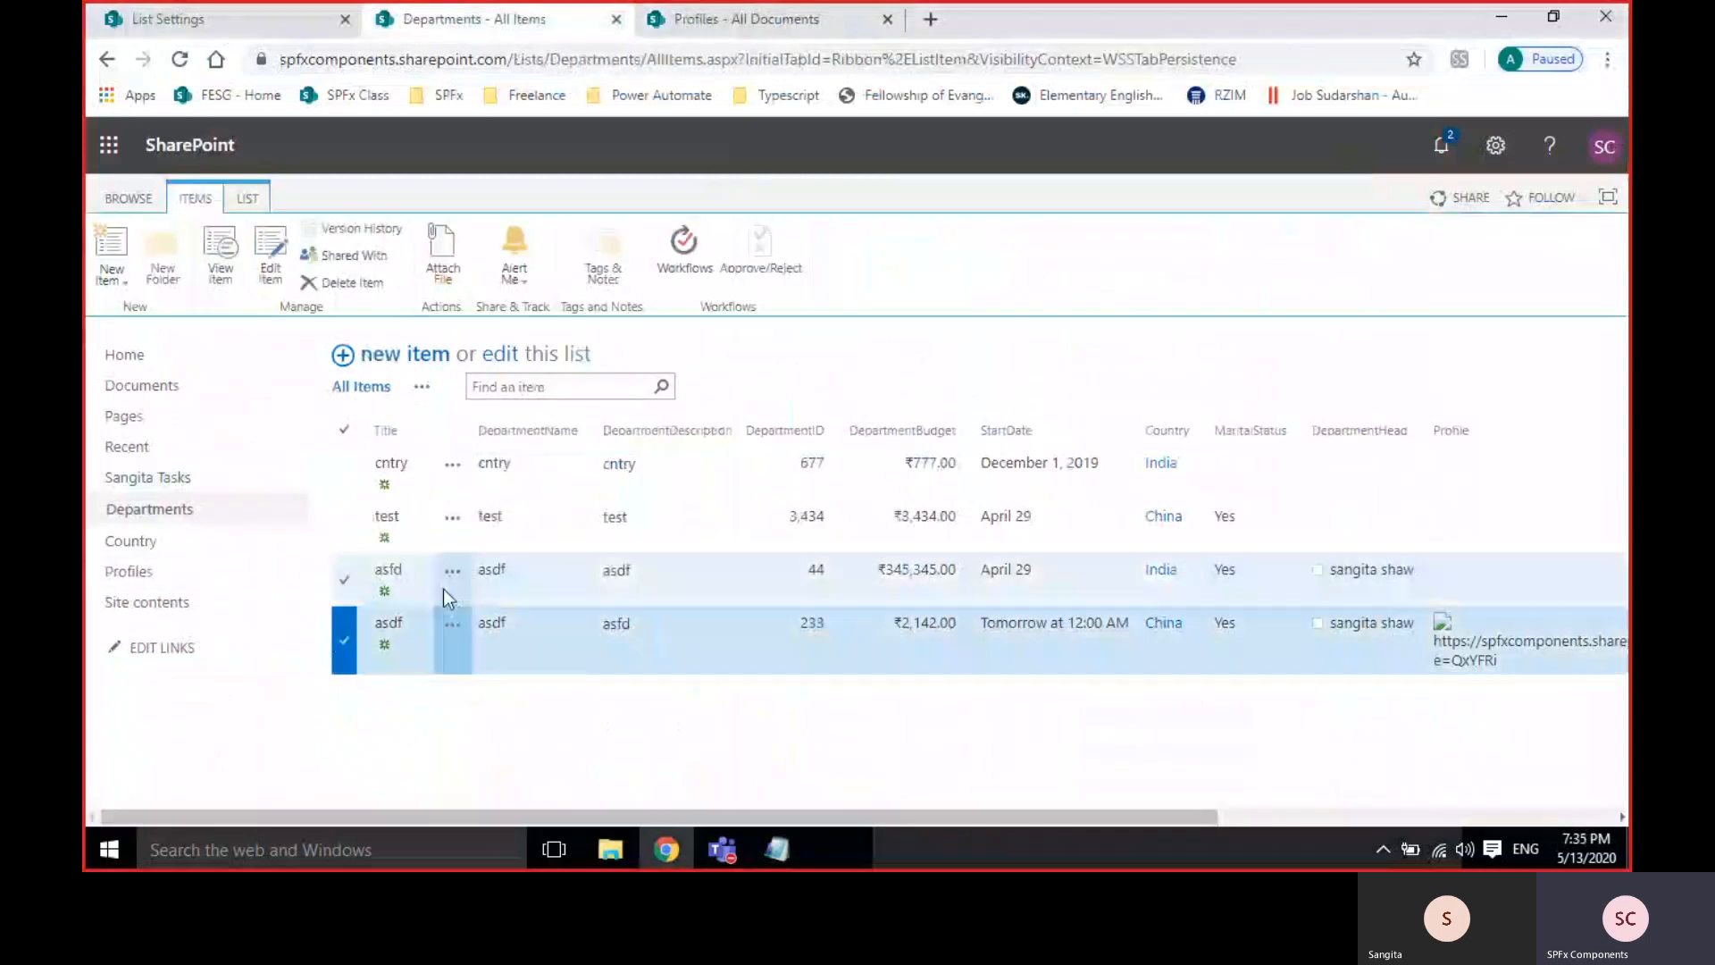
click(446, 624)
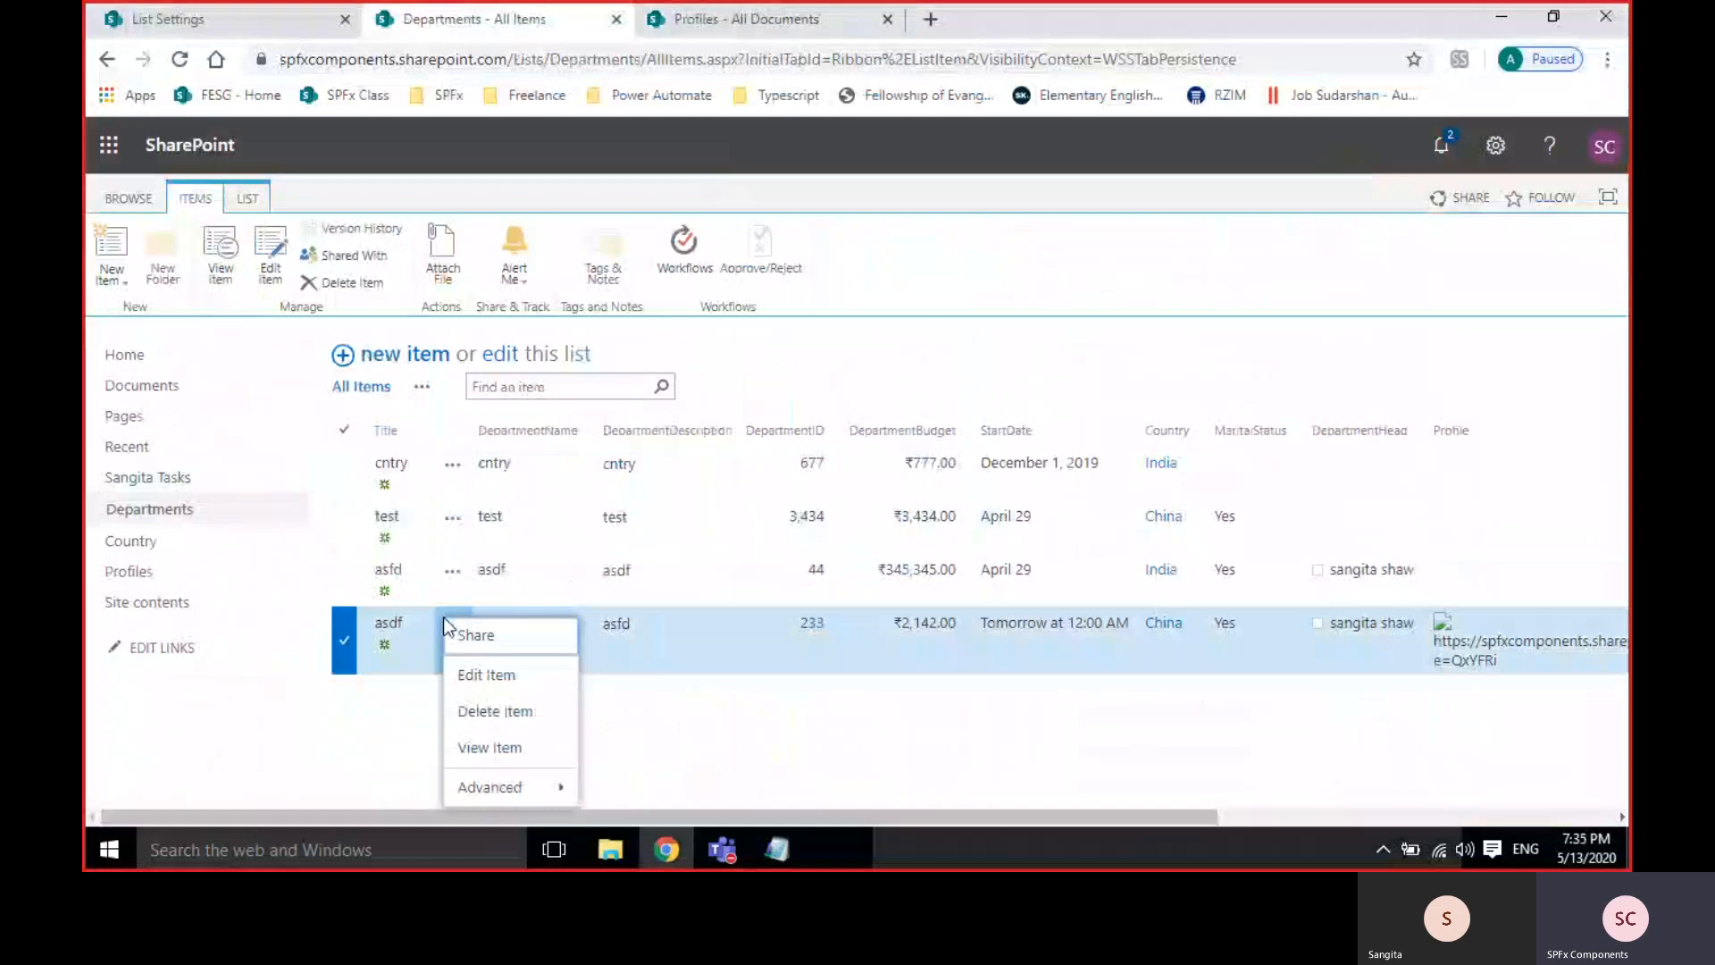
click(488, 674)
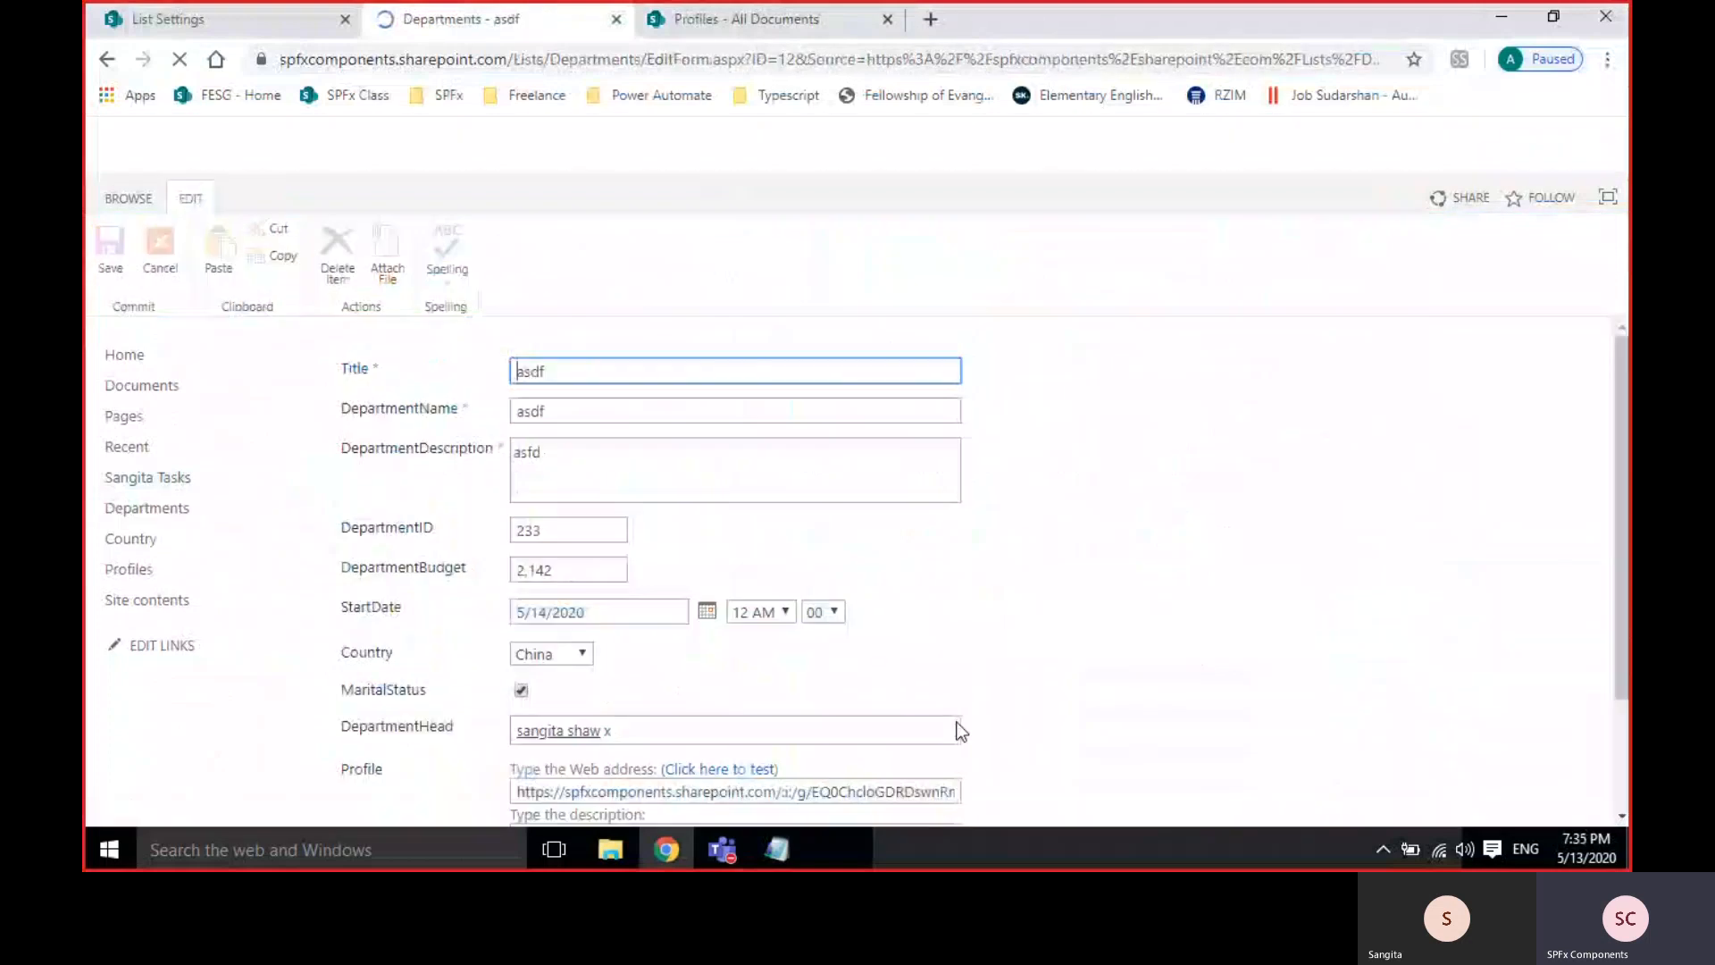
scroll(957, 728, down, 3)
triple_click(624, 640)
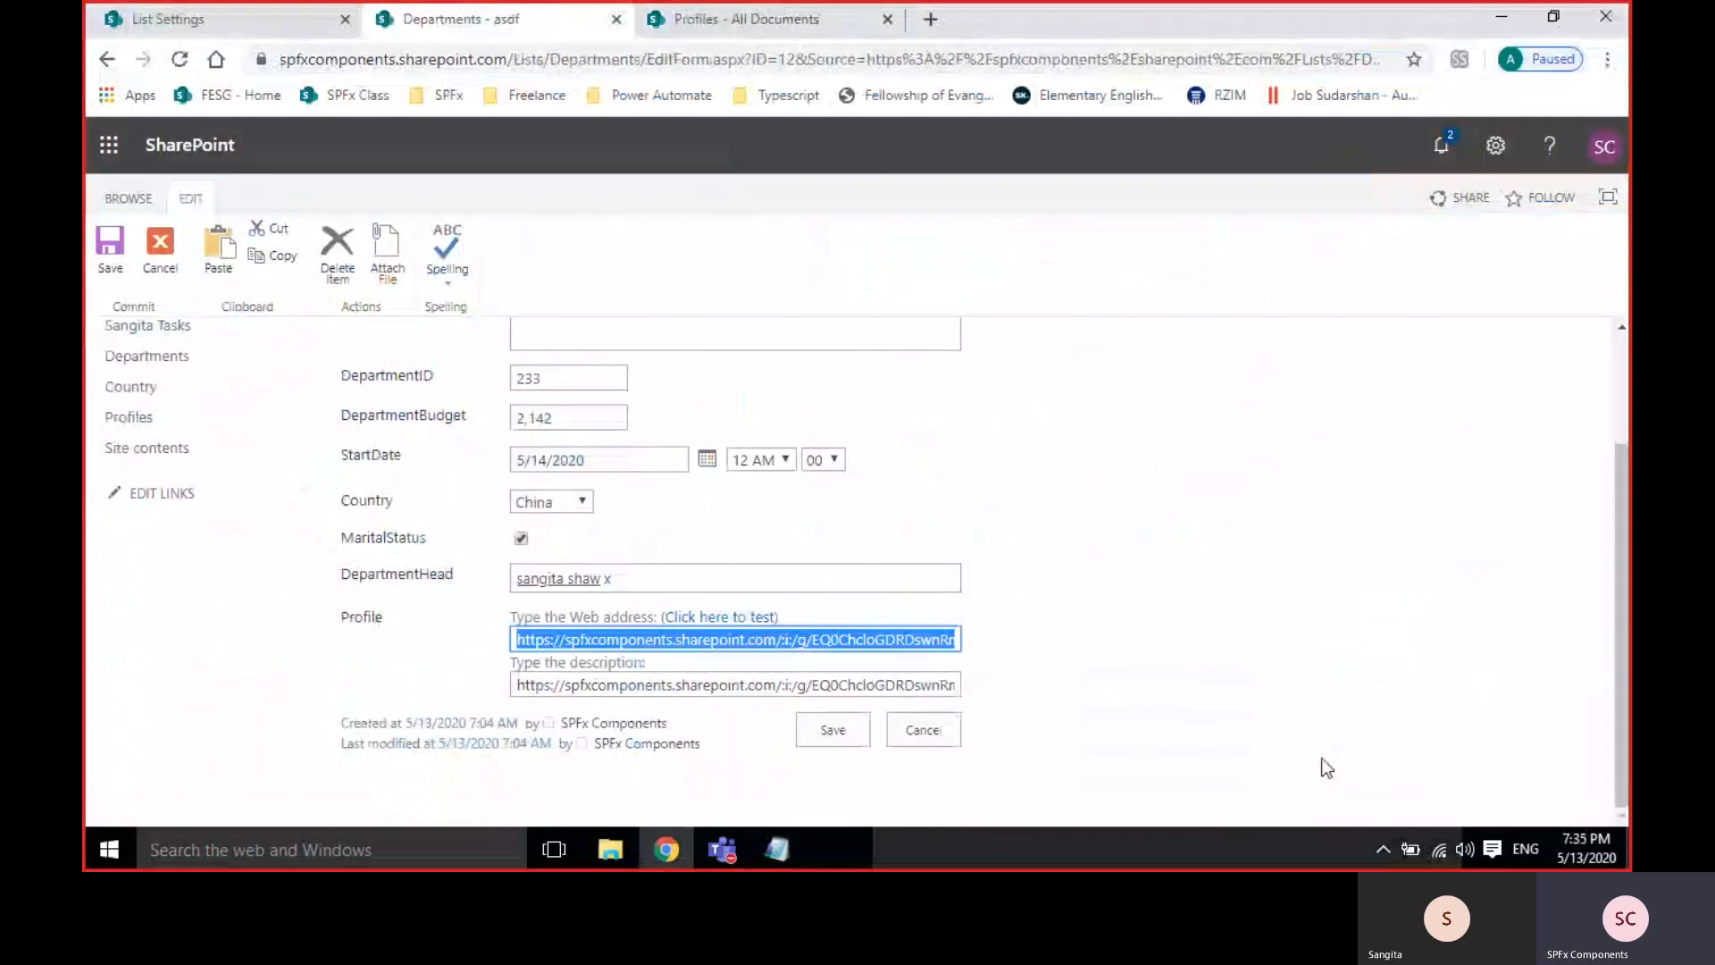
key(ctrl+v)
key(Tab)
key(ctrl+v)
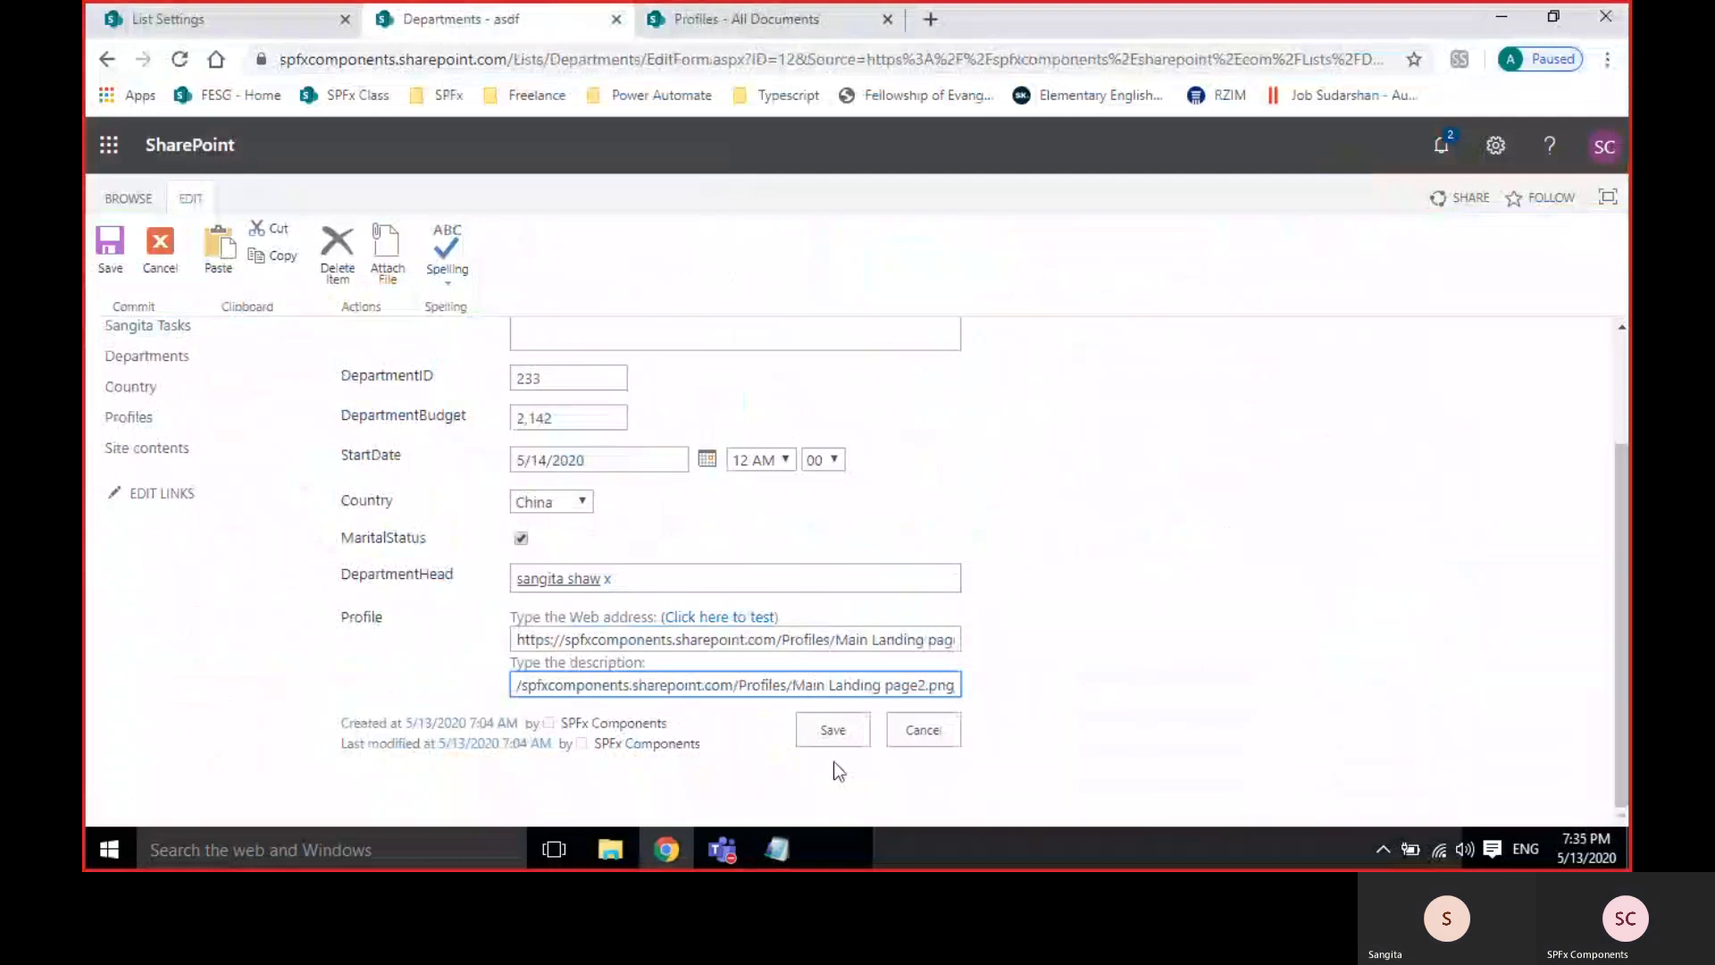
click(829, 734)
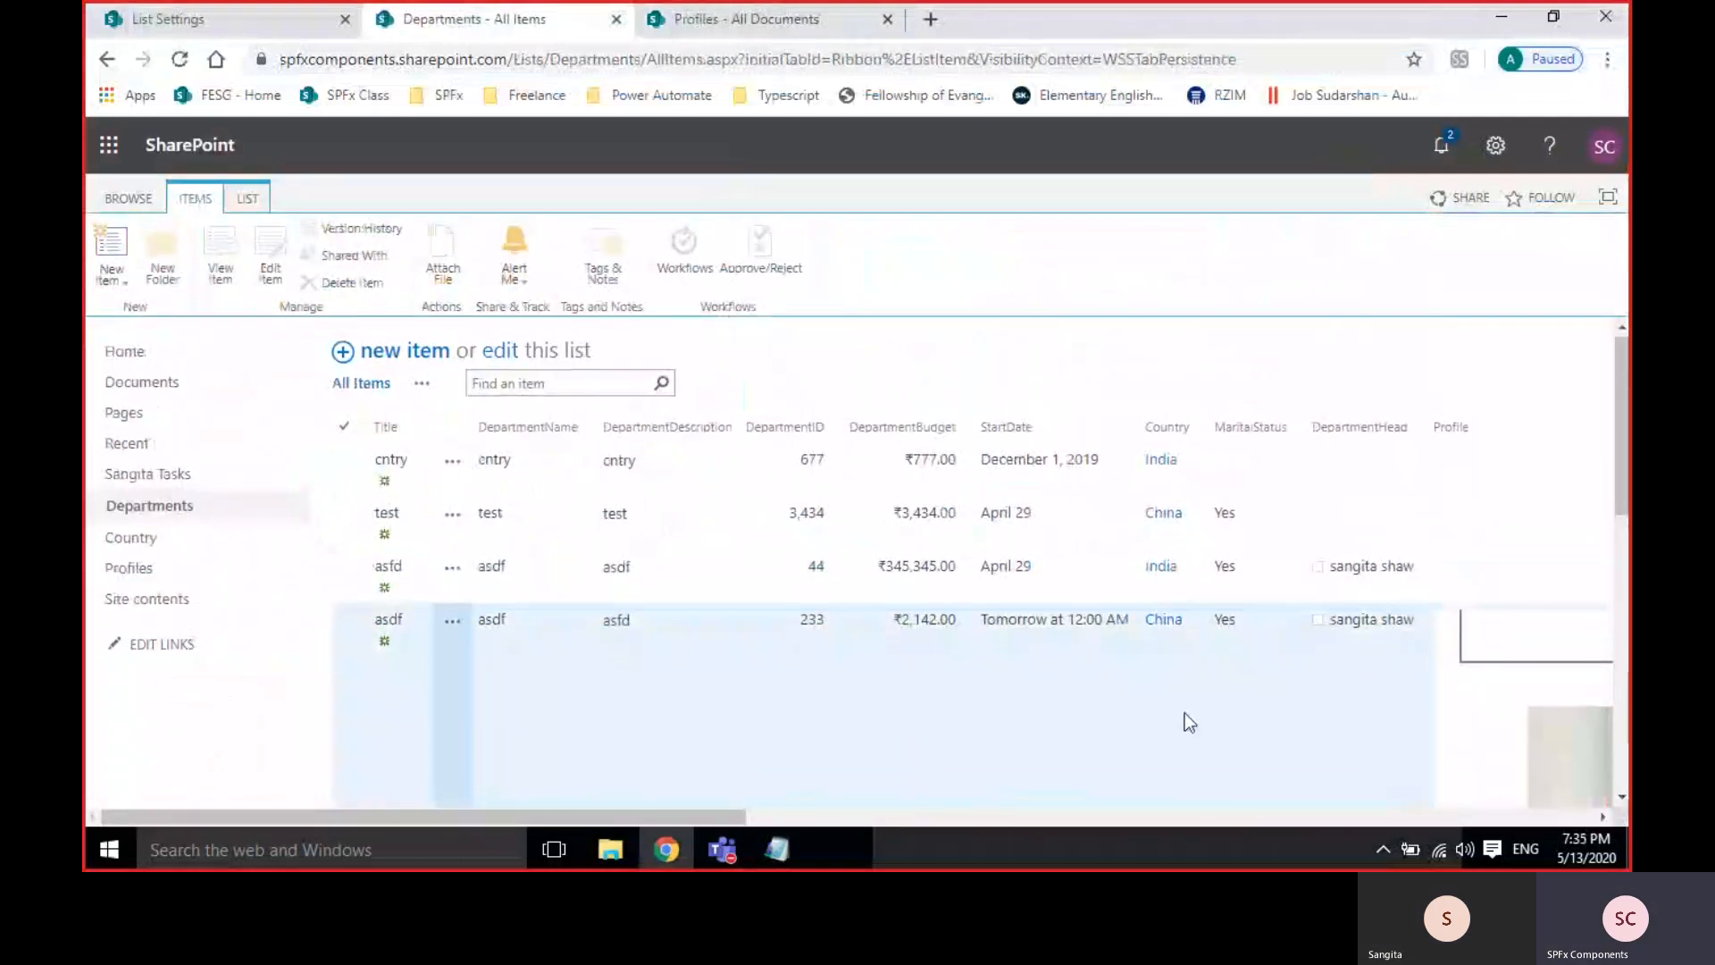
Scroll the Departments list to inspect the rendered Profile picture, then go to List Settings.
scroll(1184, 713, down, 3)
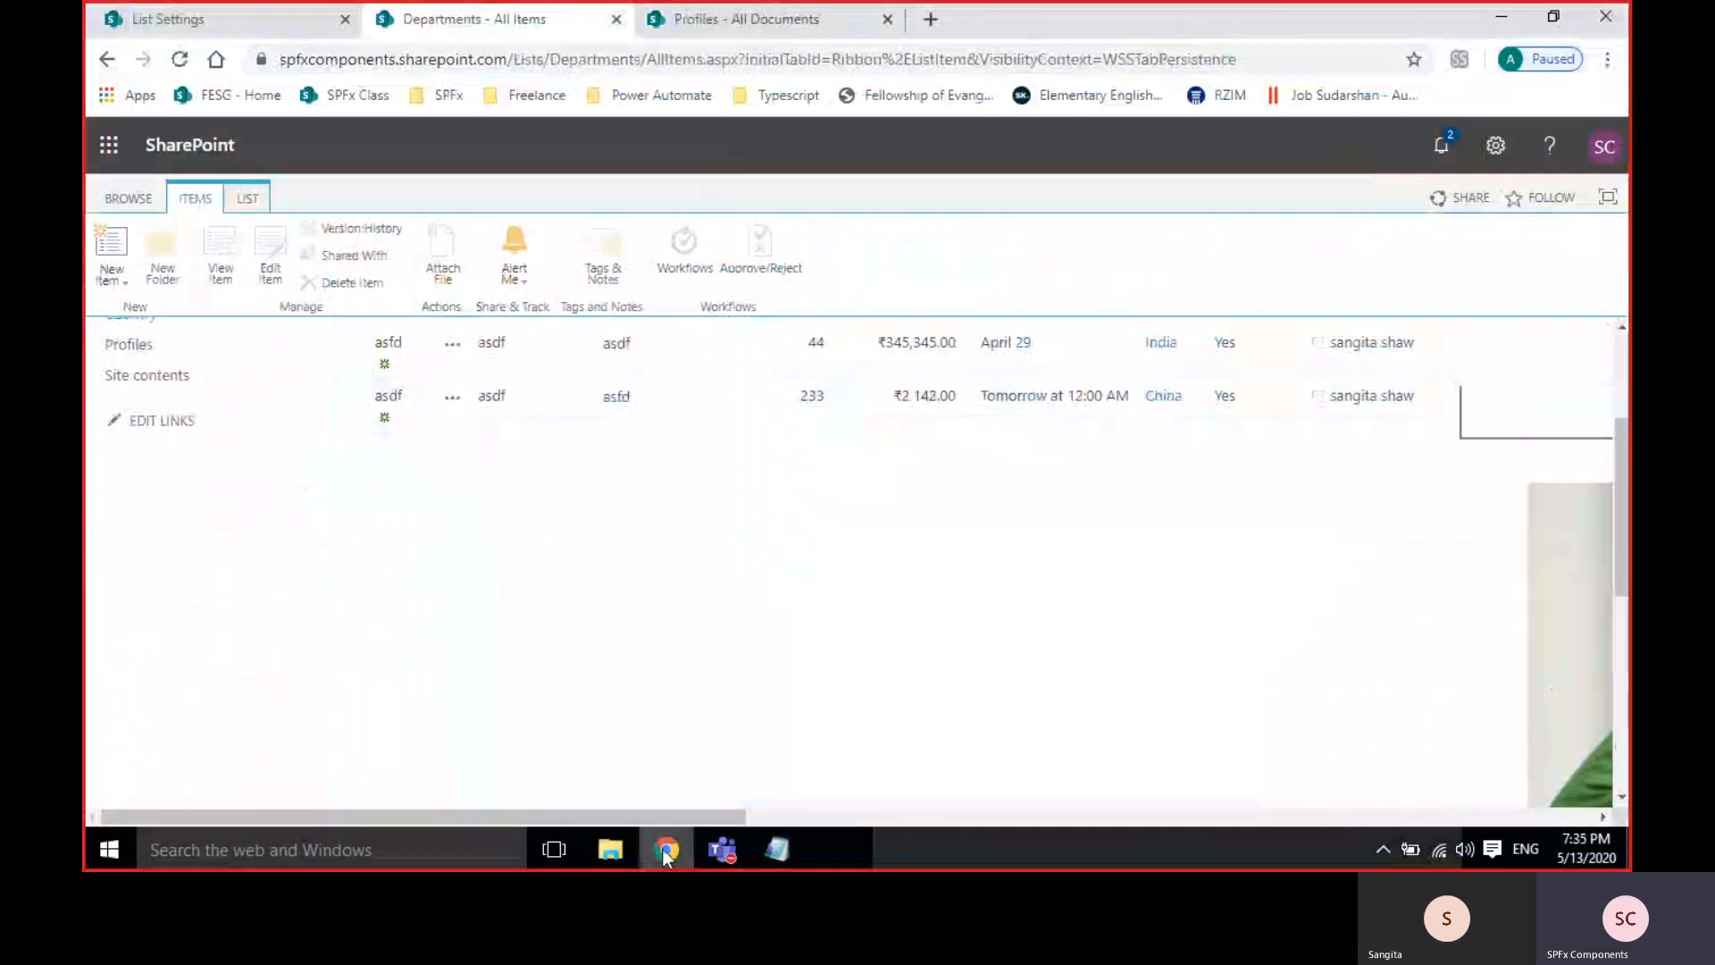
drag(723, 817, 1192, 818)
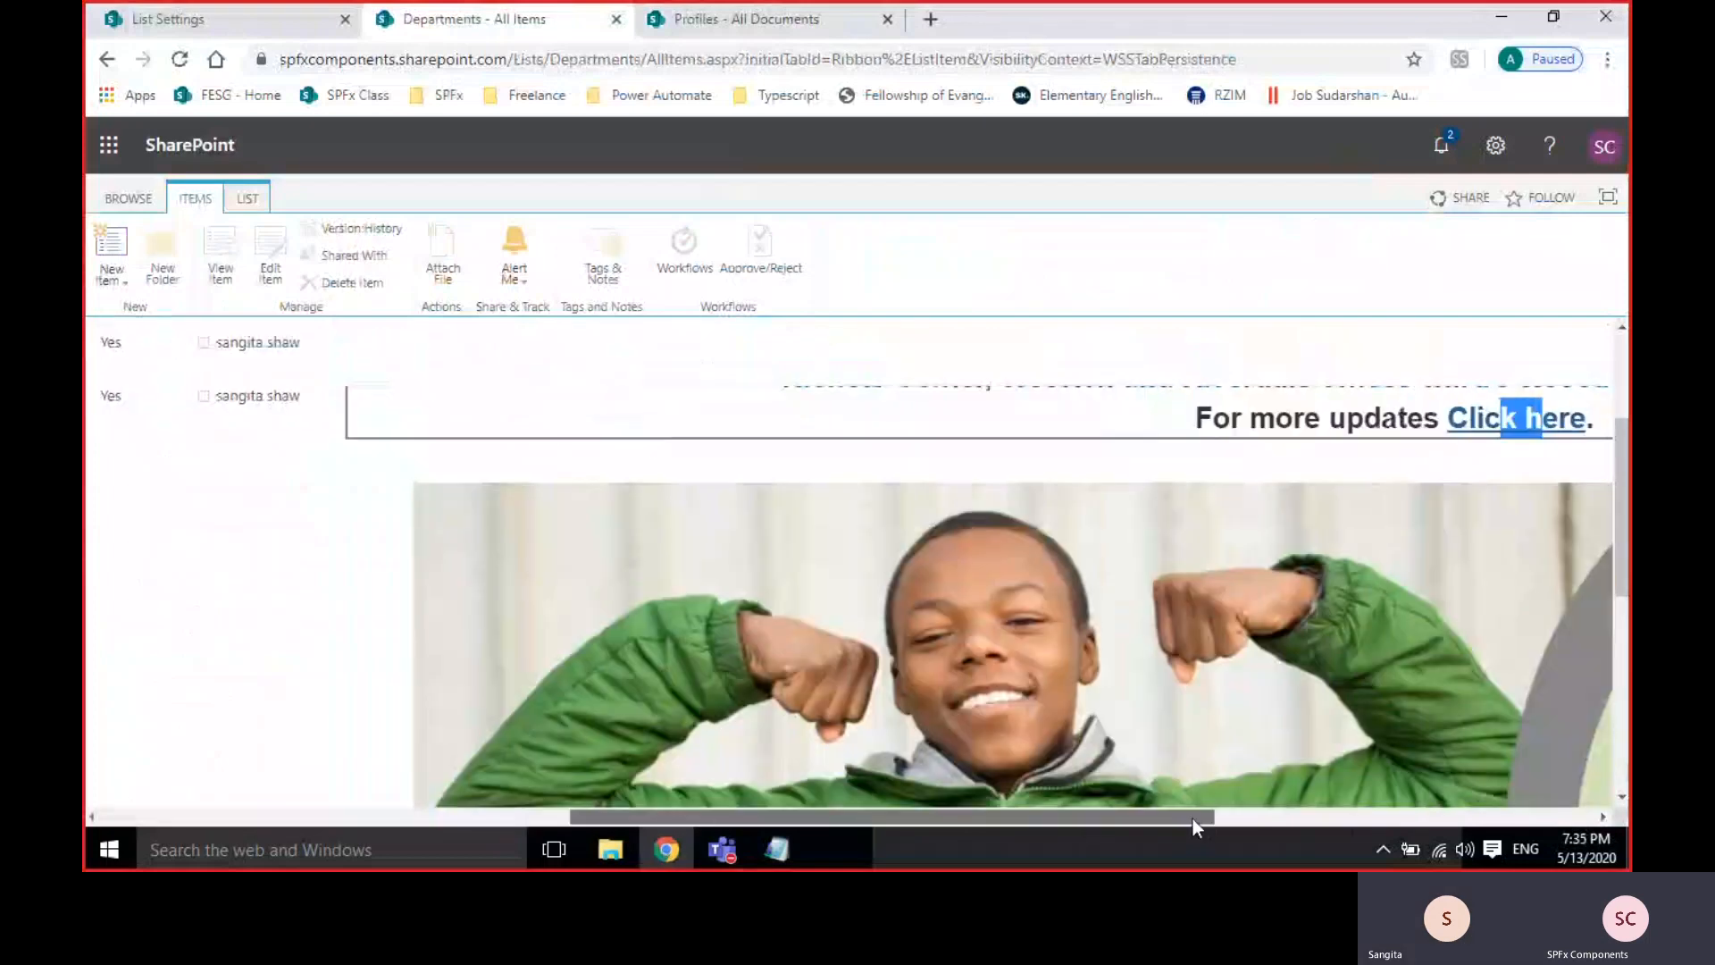
scroll(1138, 672, down, 5)
scroll(1138, 672, up, 5)
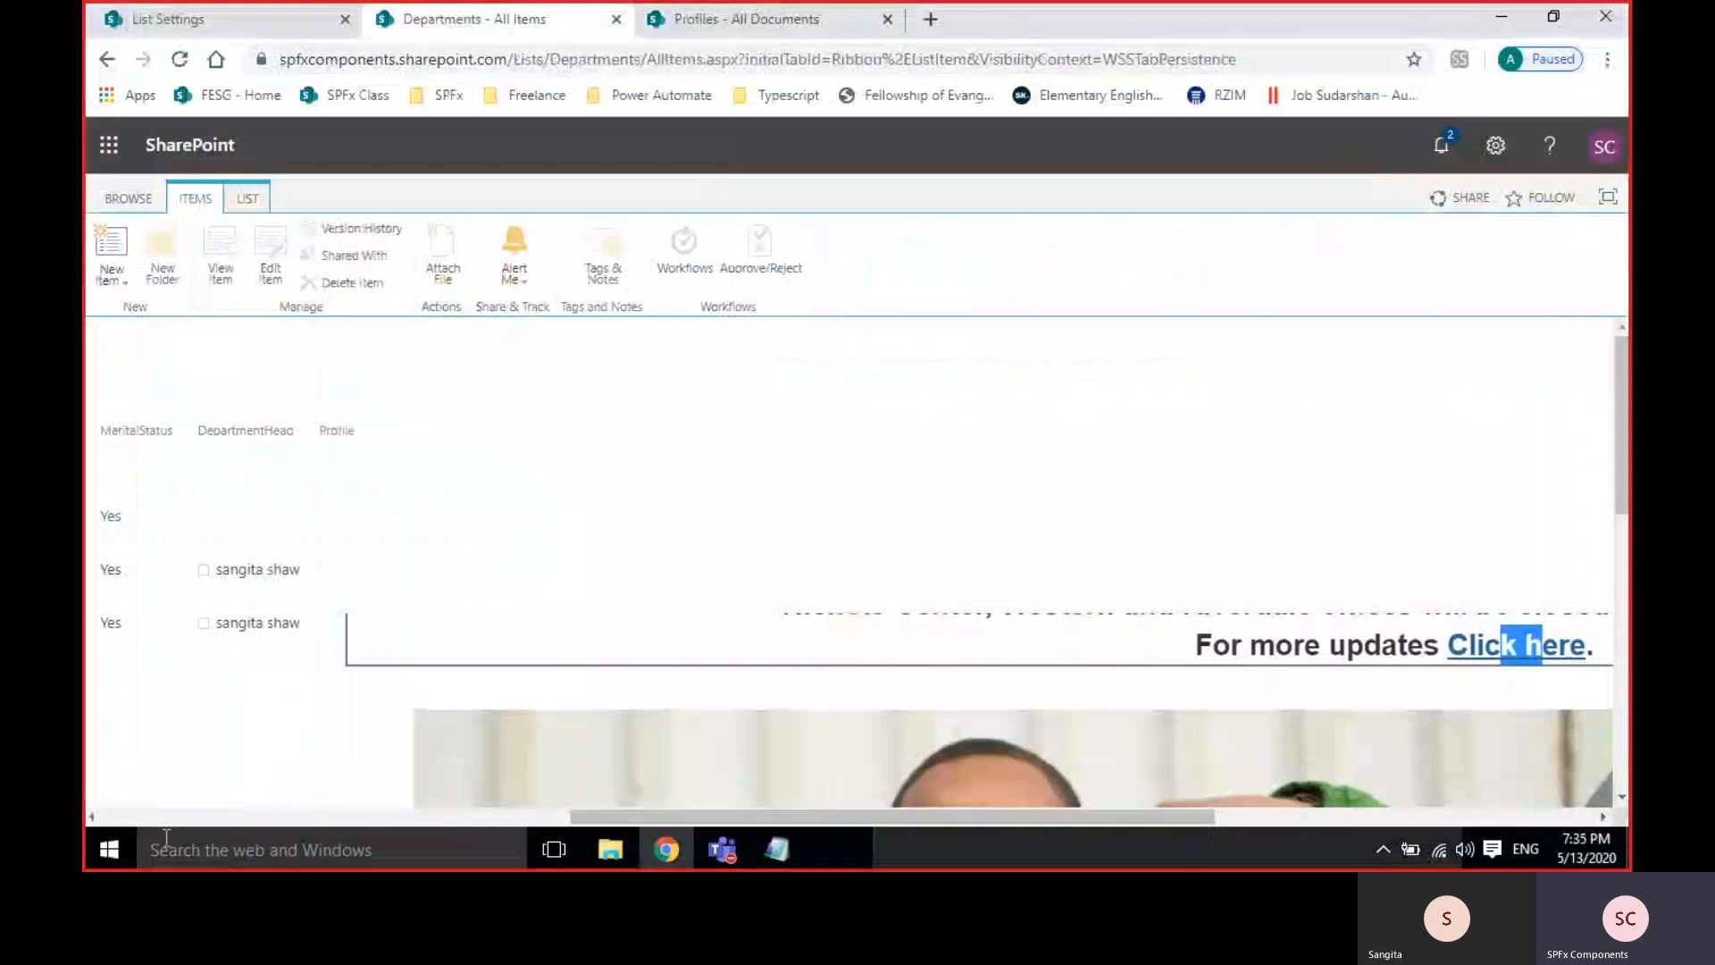
click(123, 816)
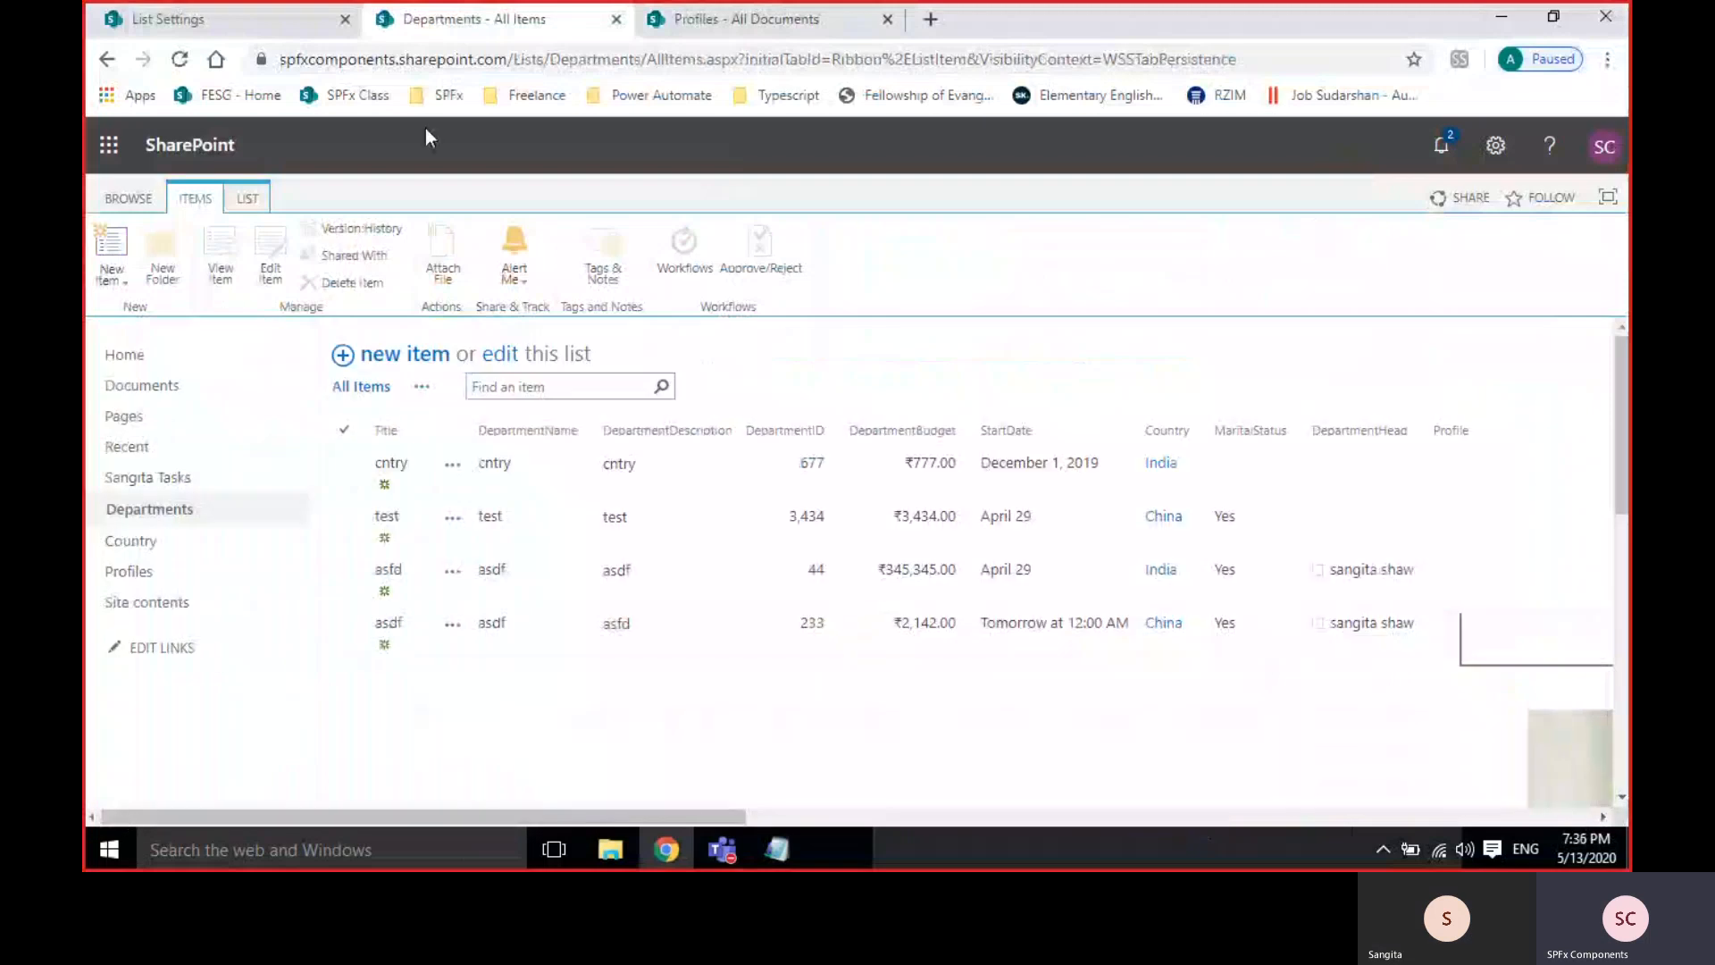
Open the Profile column's settings, comparing with the Profiles library and Departments items.
click(150, 26)
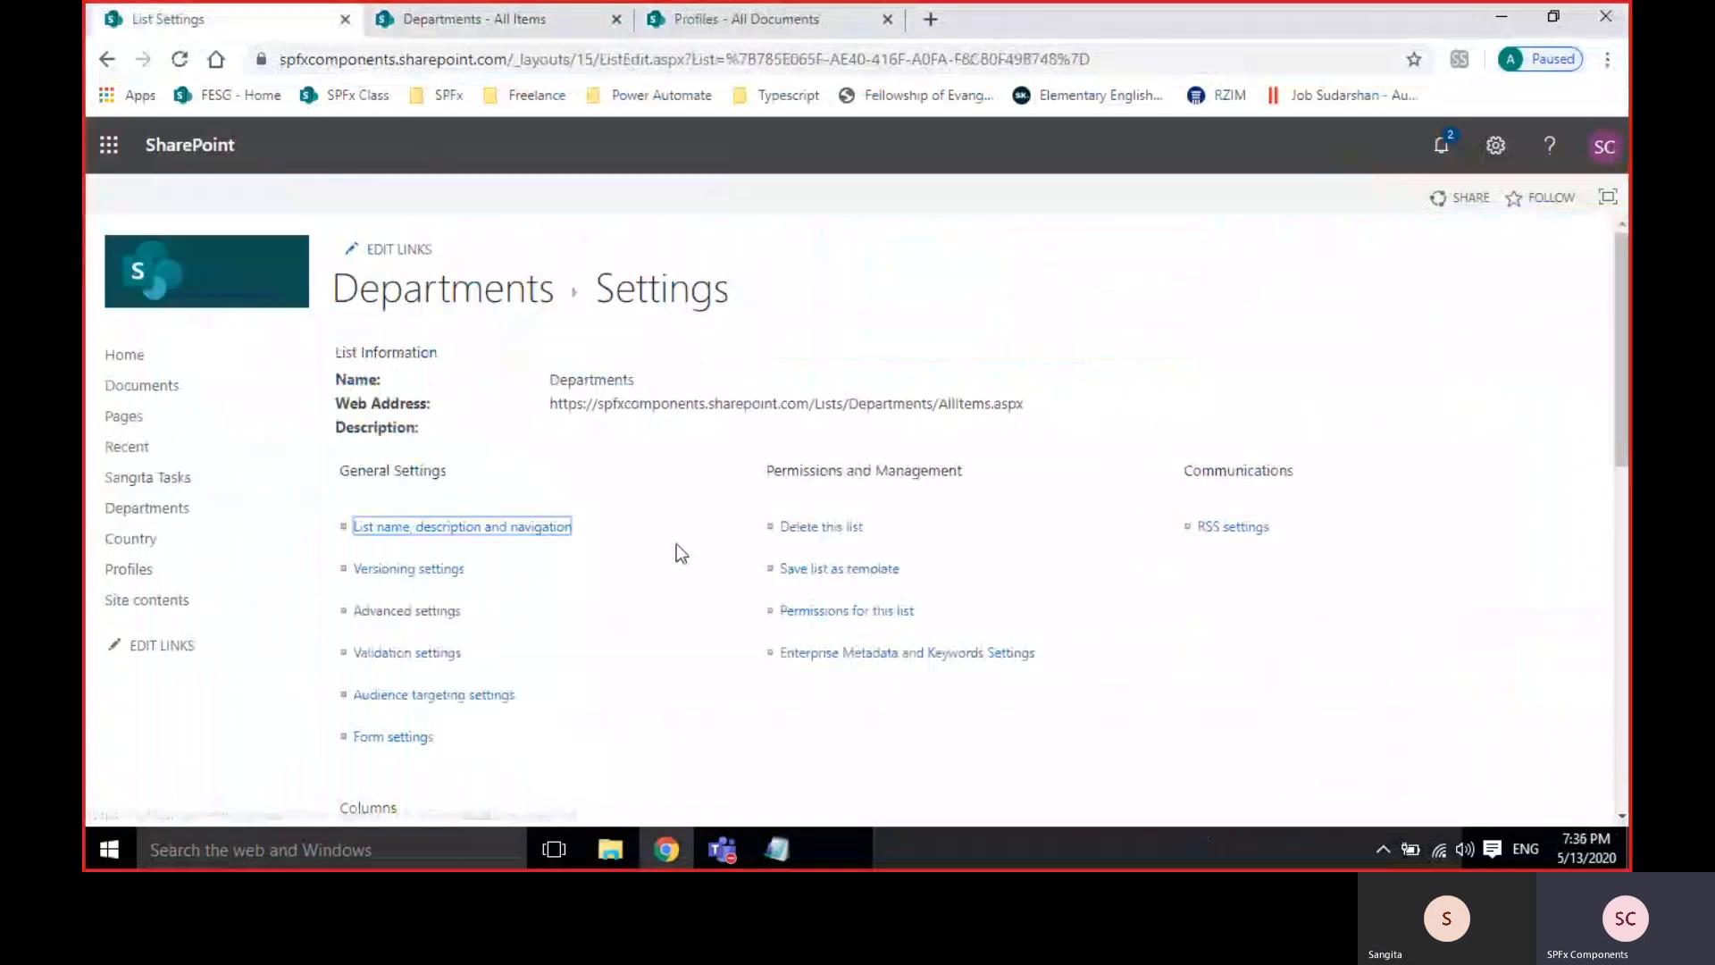
scroll(677, 543, down, 10)
scroll(636, 534, up, 1)
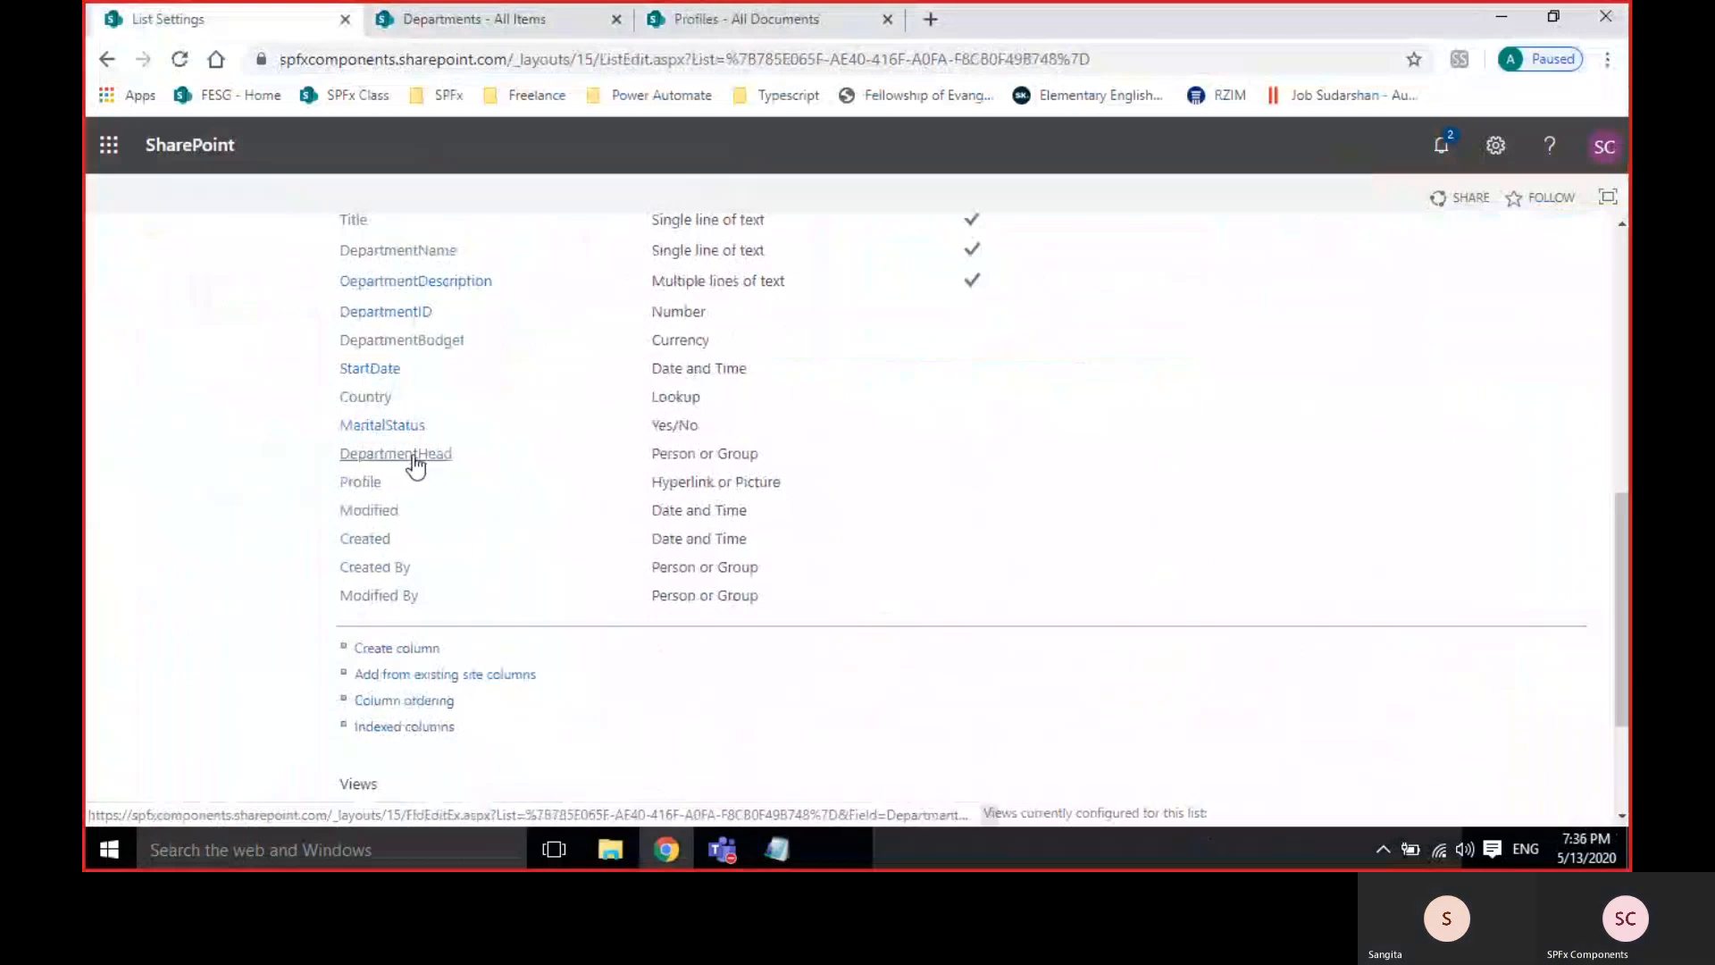
click(361, 483)
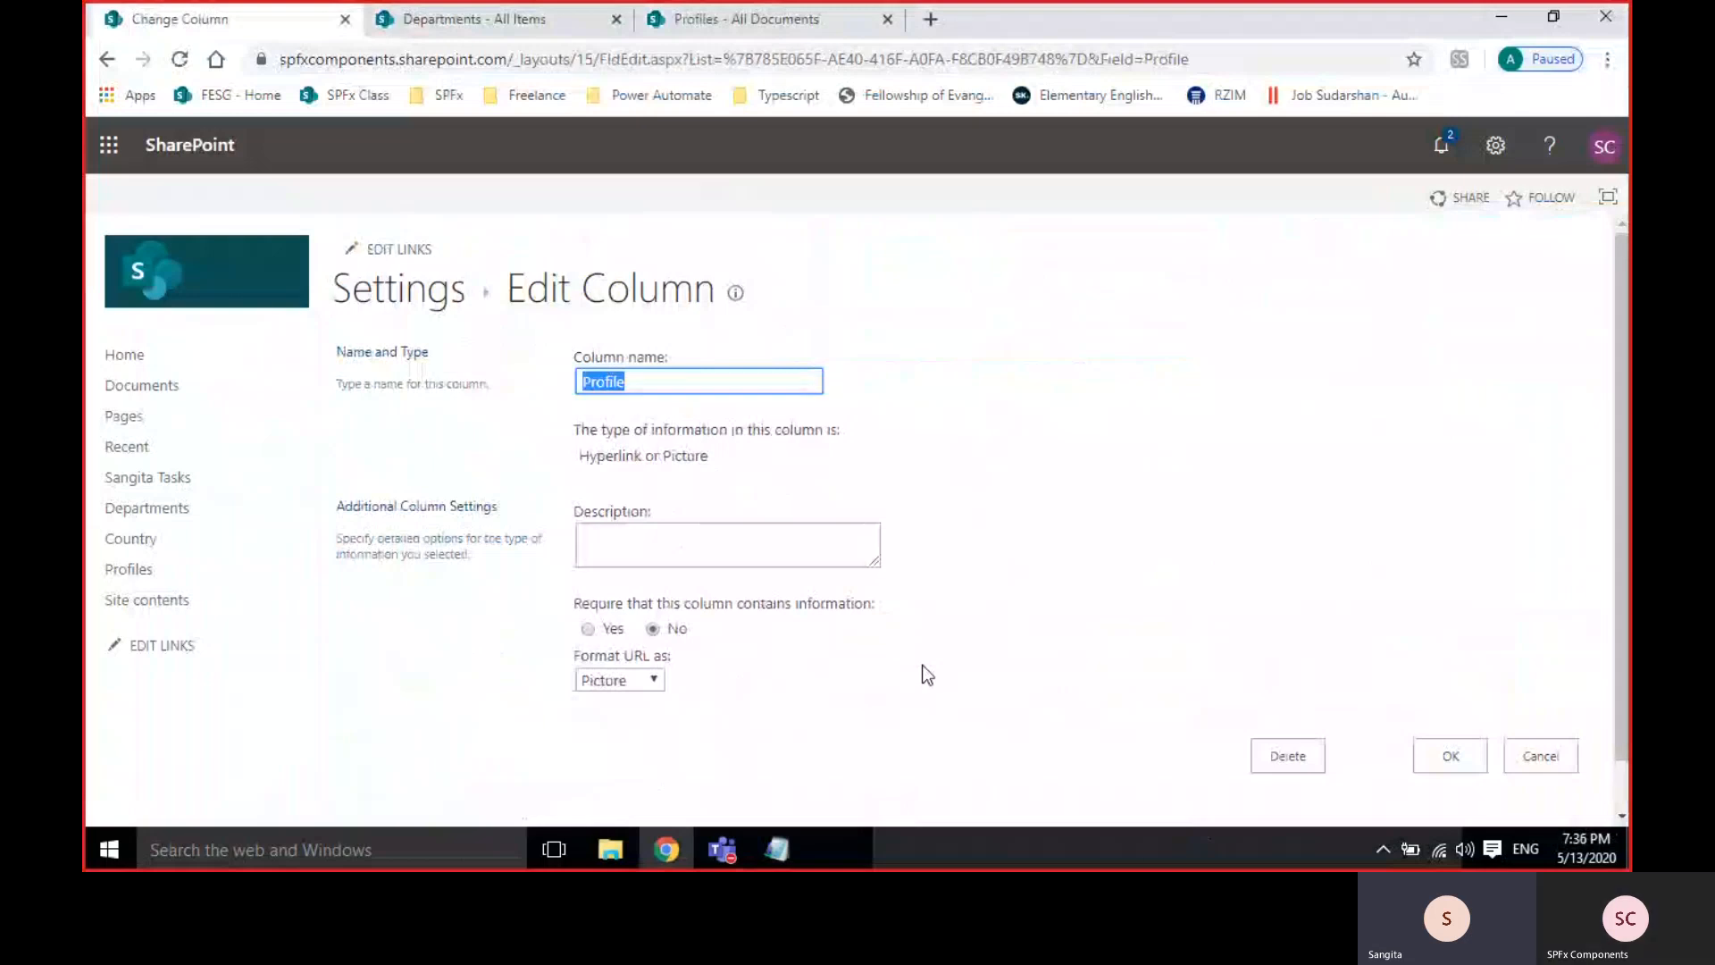
click(720, 16)
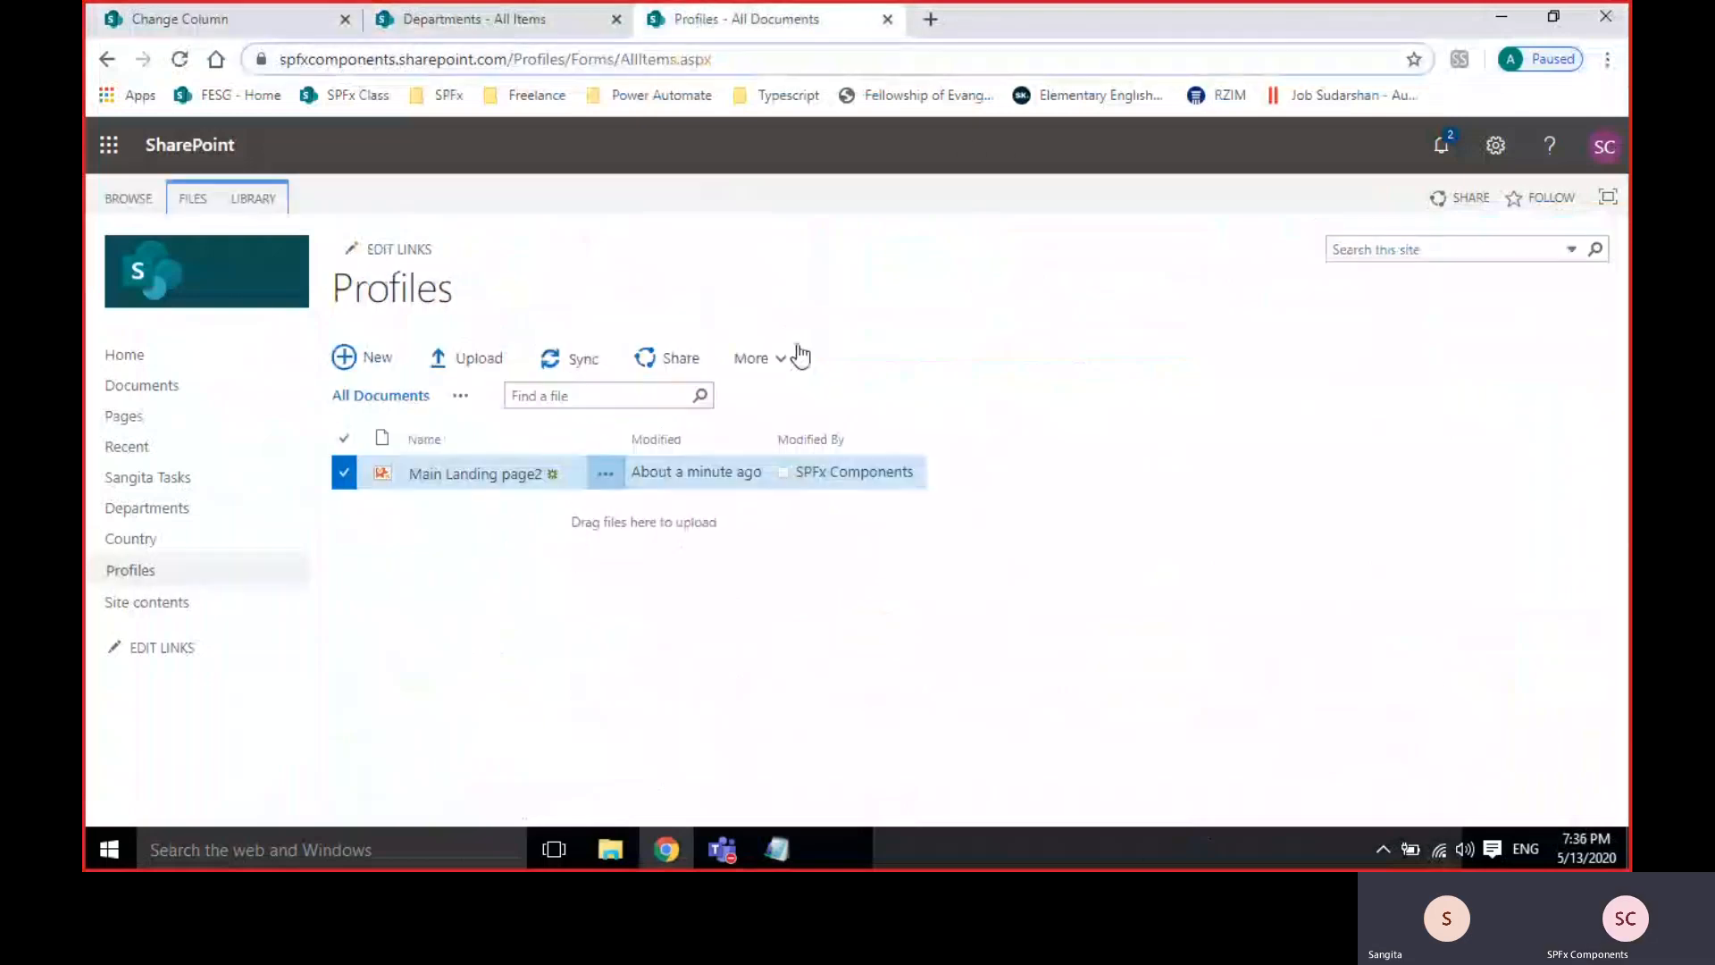
click(432, 22)
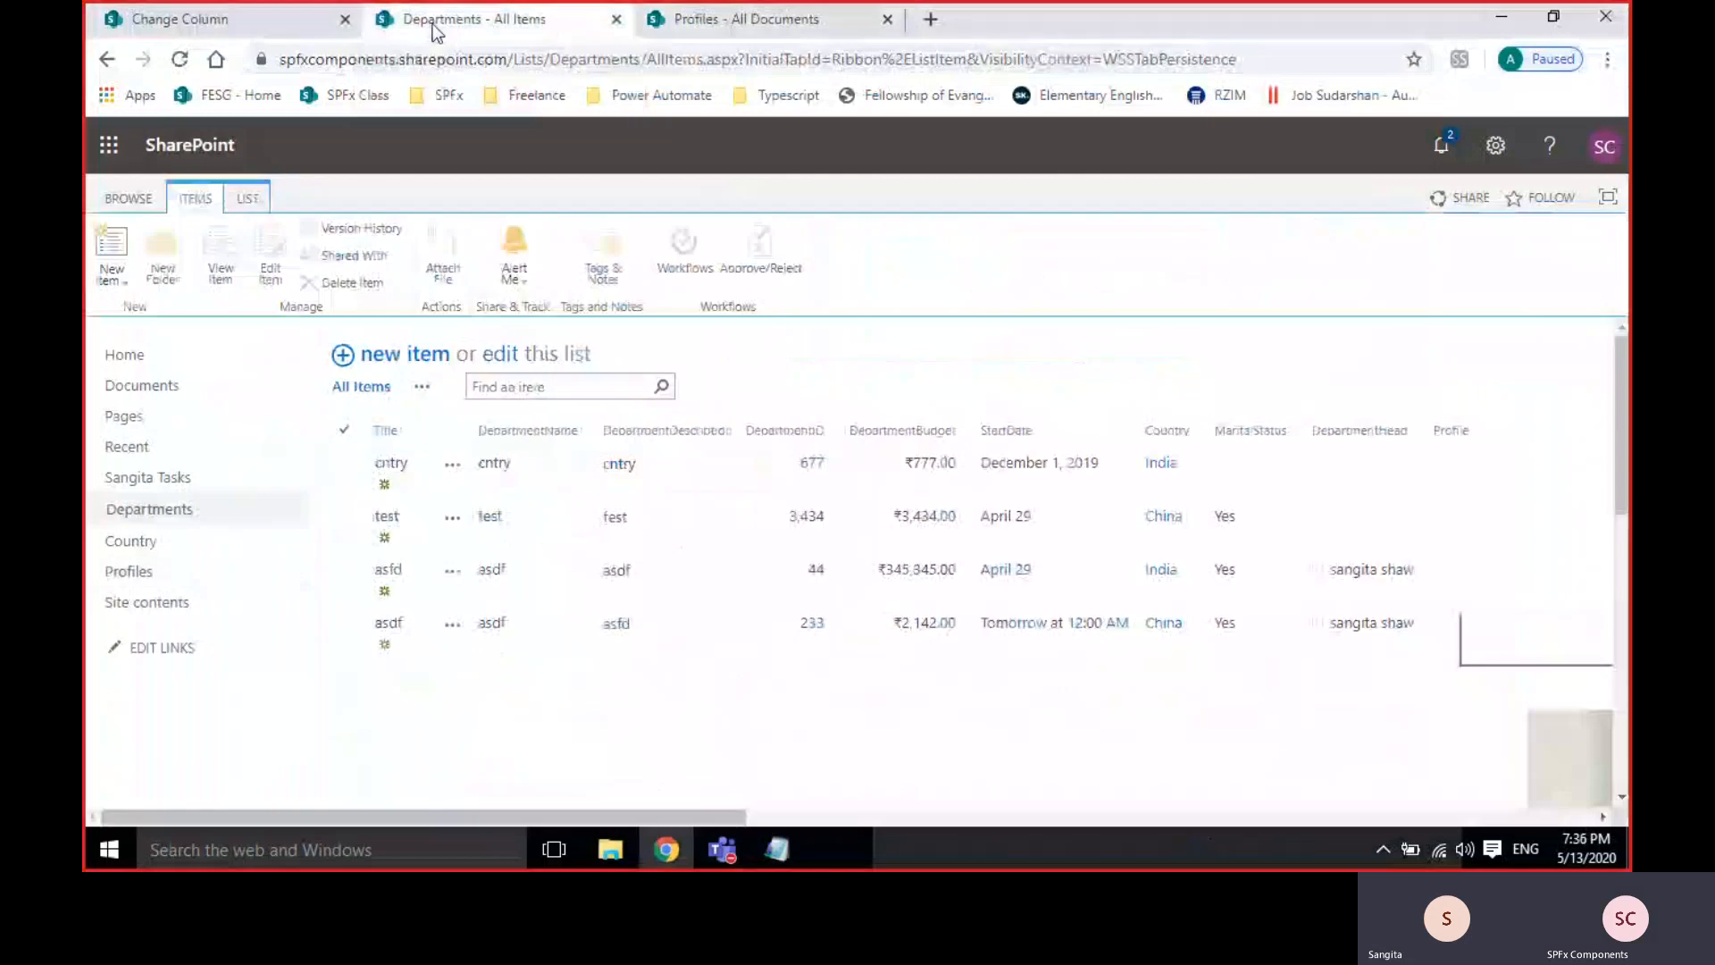
drag(698, 816, 473, 834)
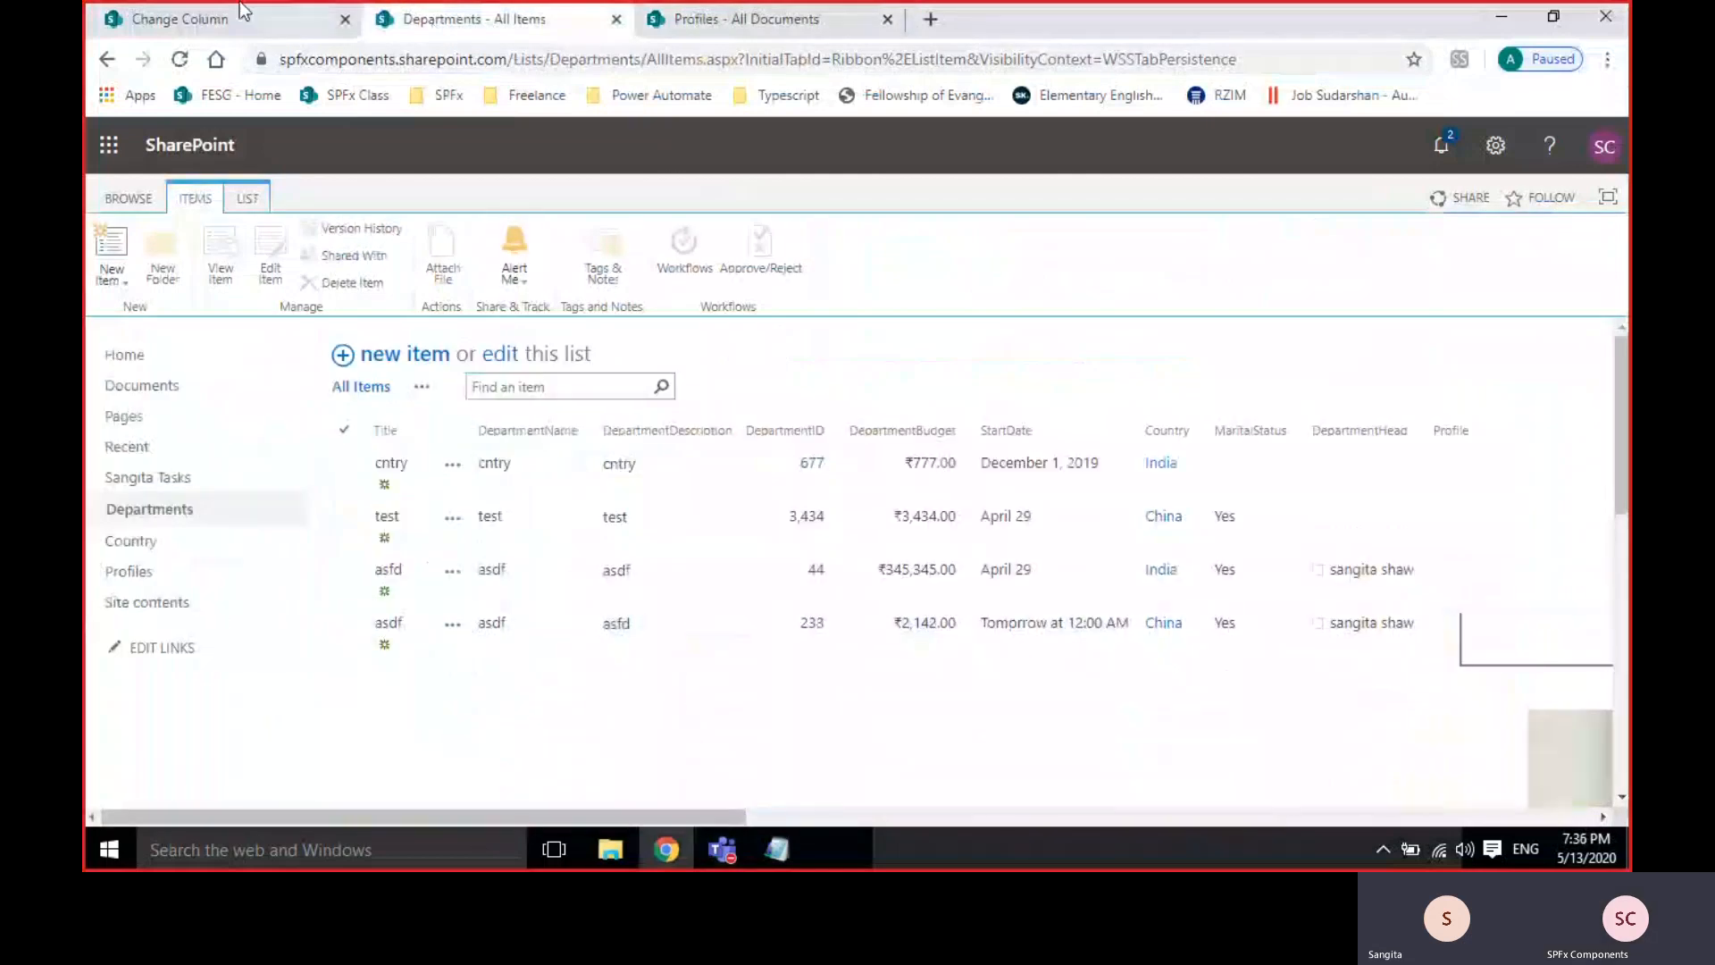
Set the Profile column's Format URL as option to Hyperlink and save it.
click(183, 19)
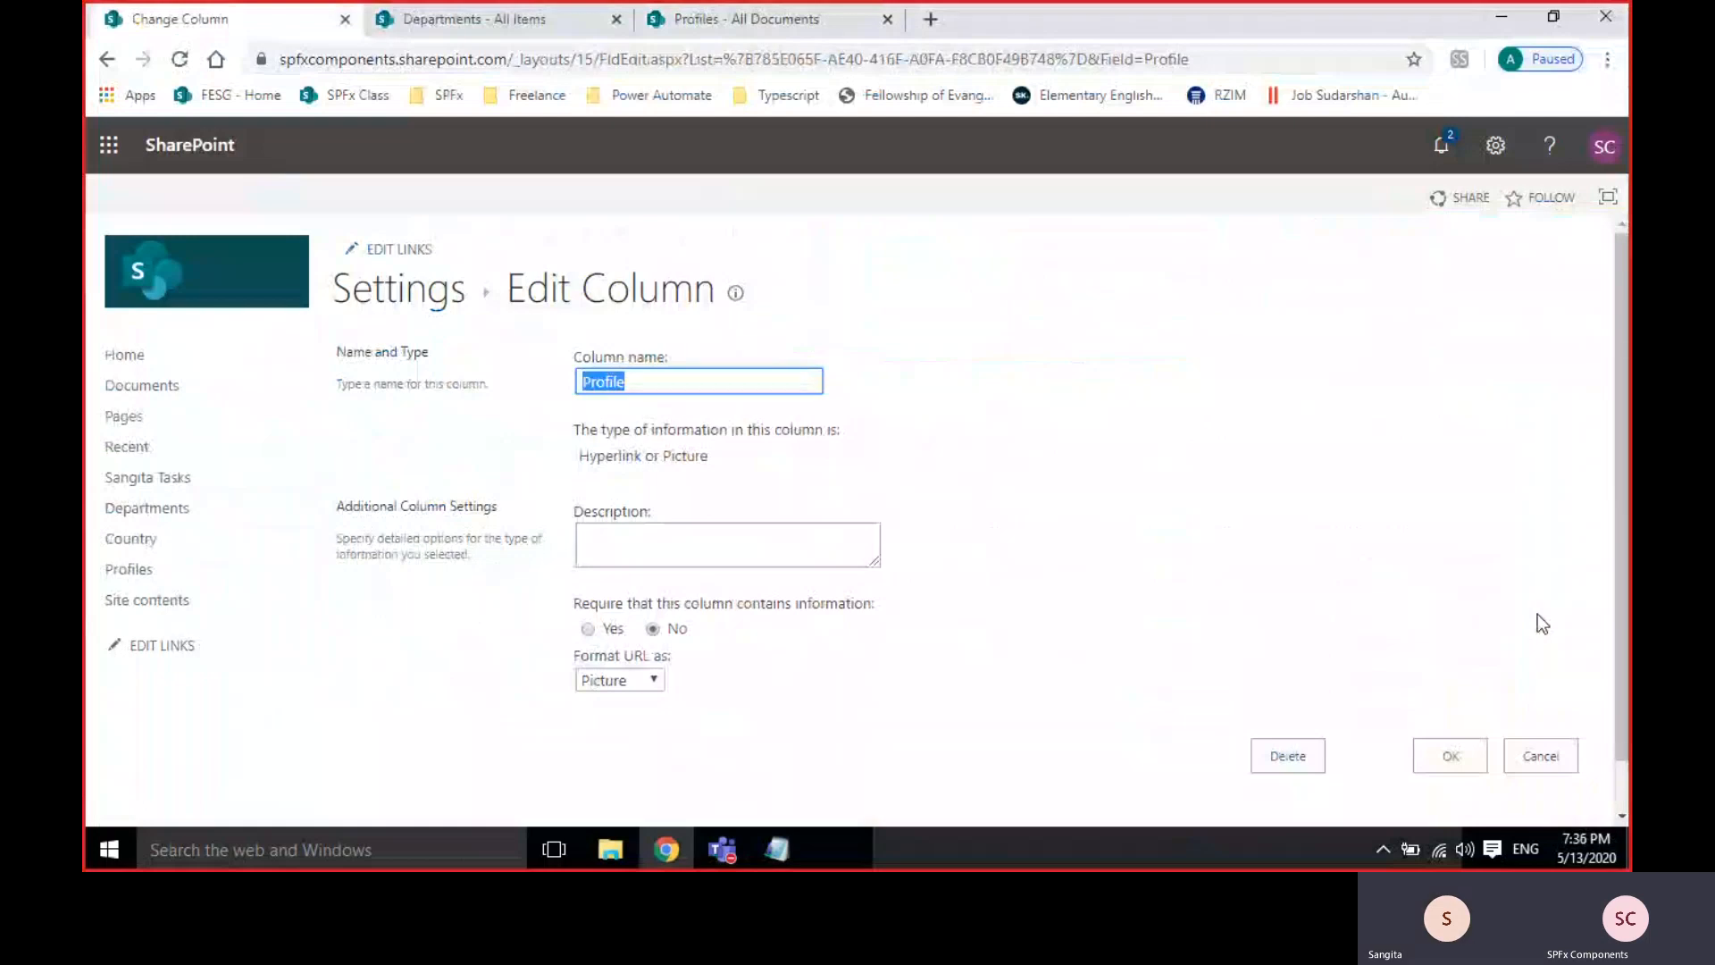
click(452, 25)
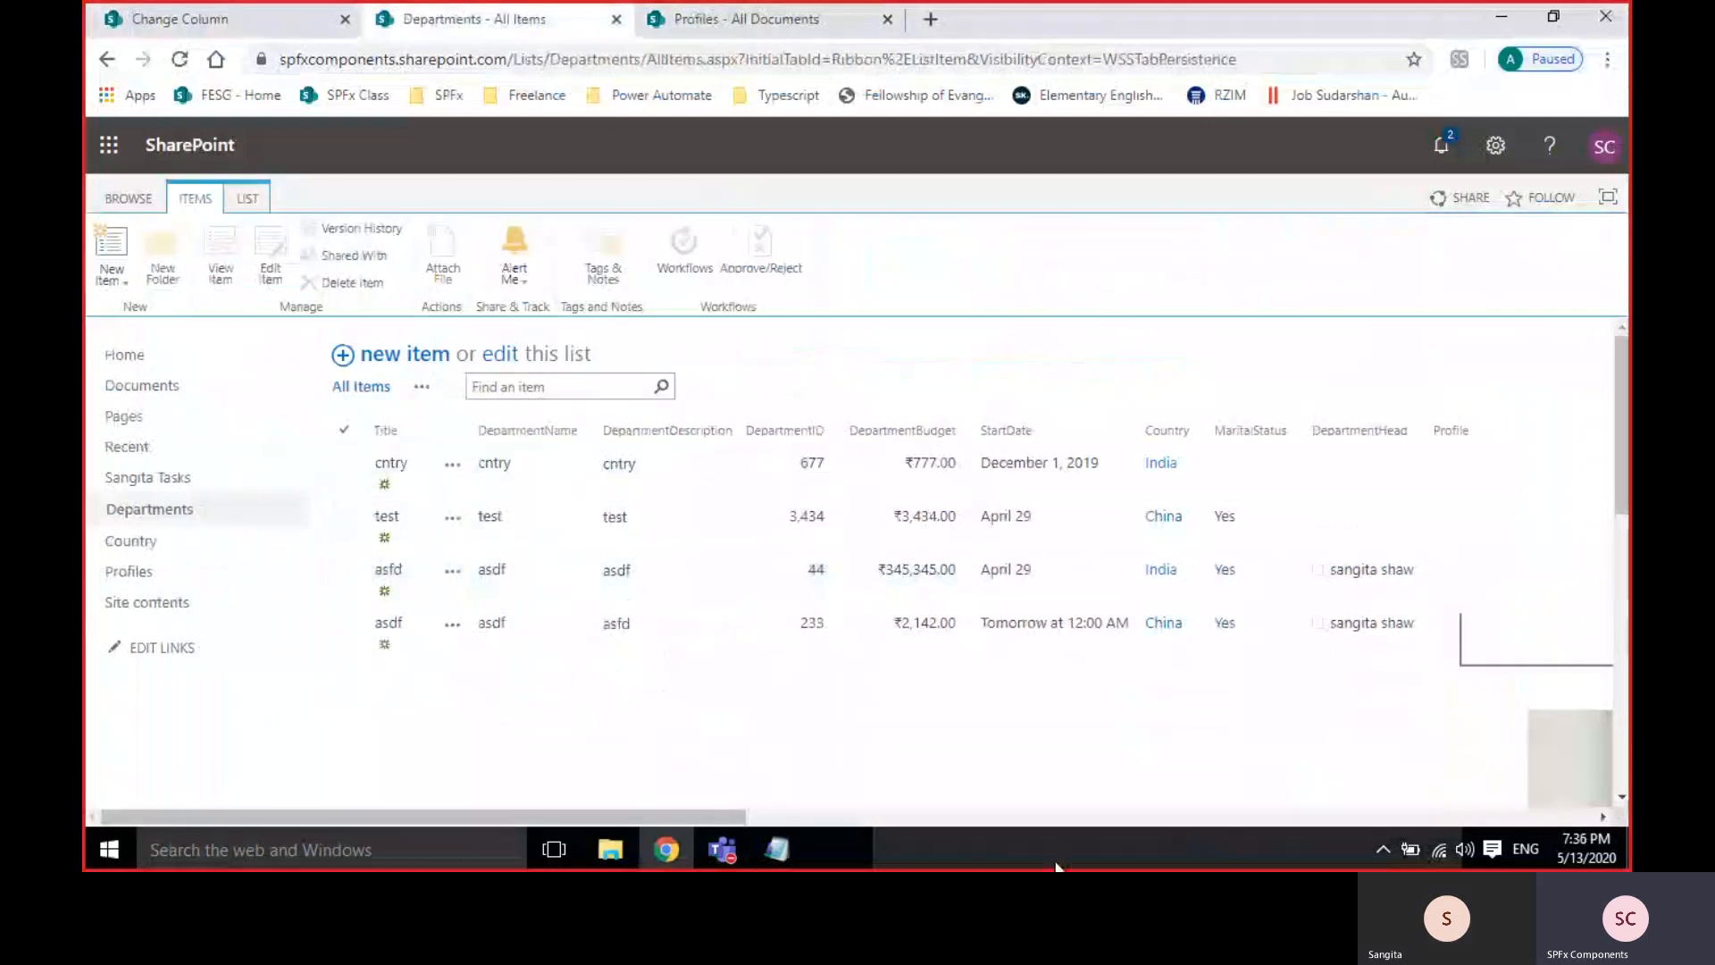
drag(736, 818, 1021, 818)
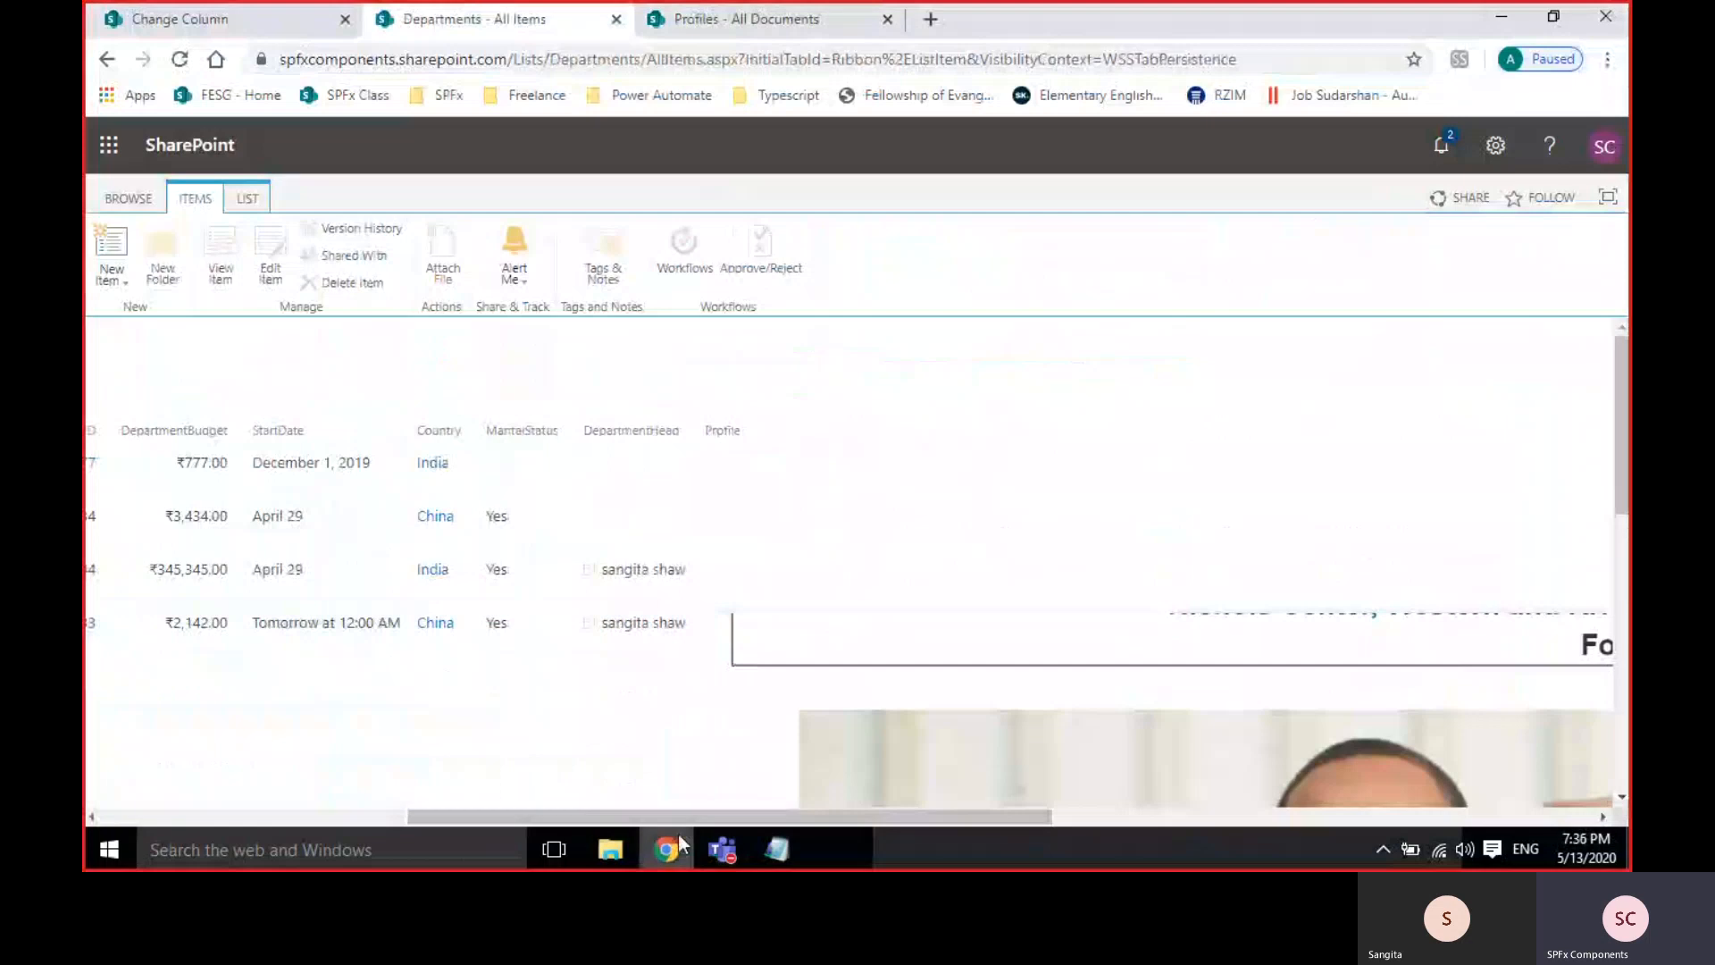
click(230, 21)
click(619, 687)
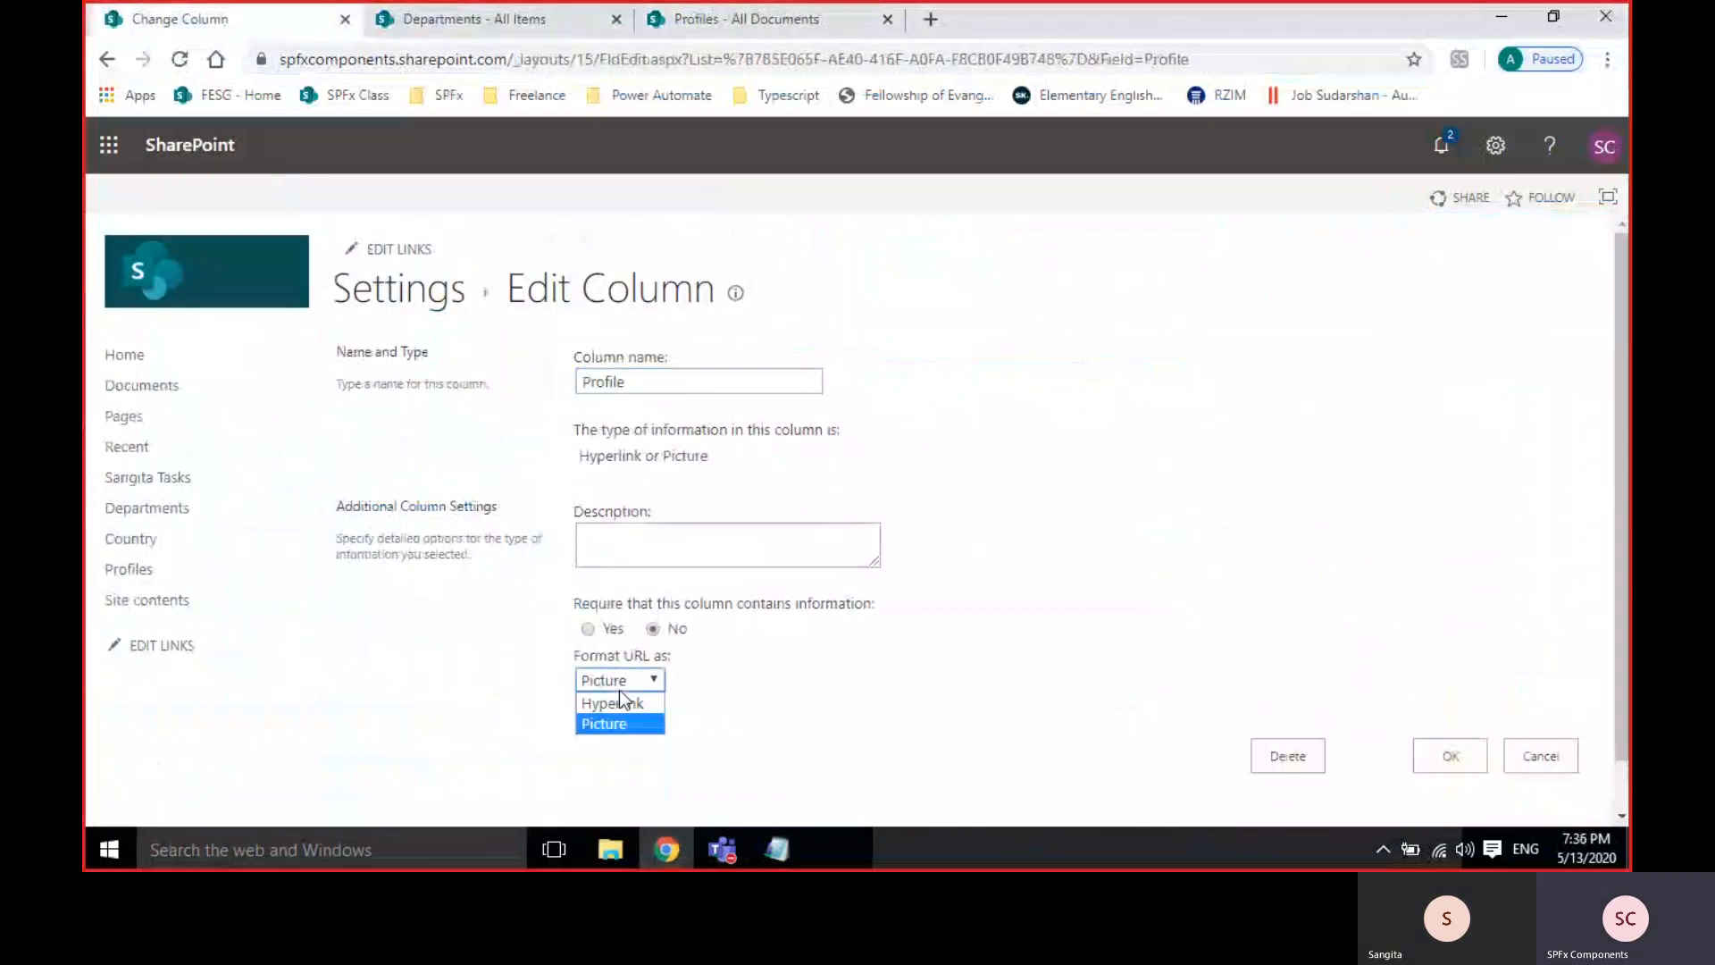
click(628, 705)
click(1448, 756)
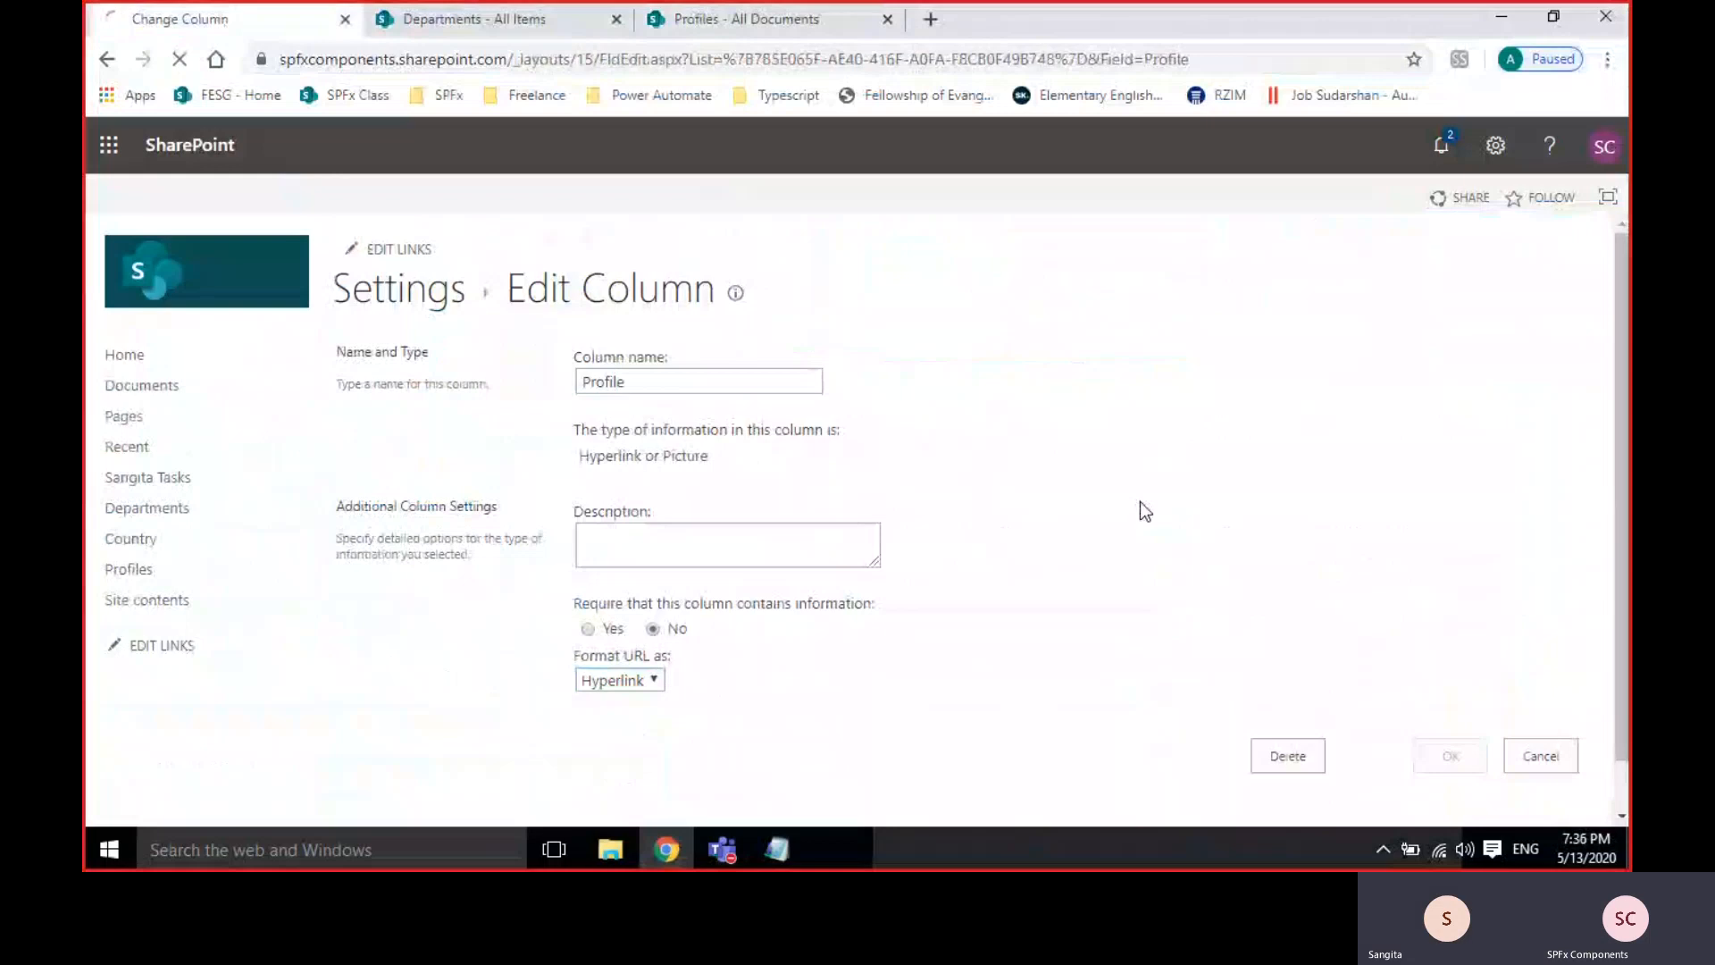
click(473, 18)
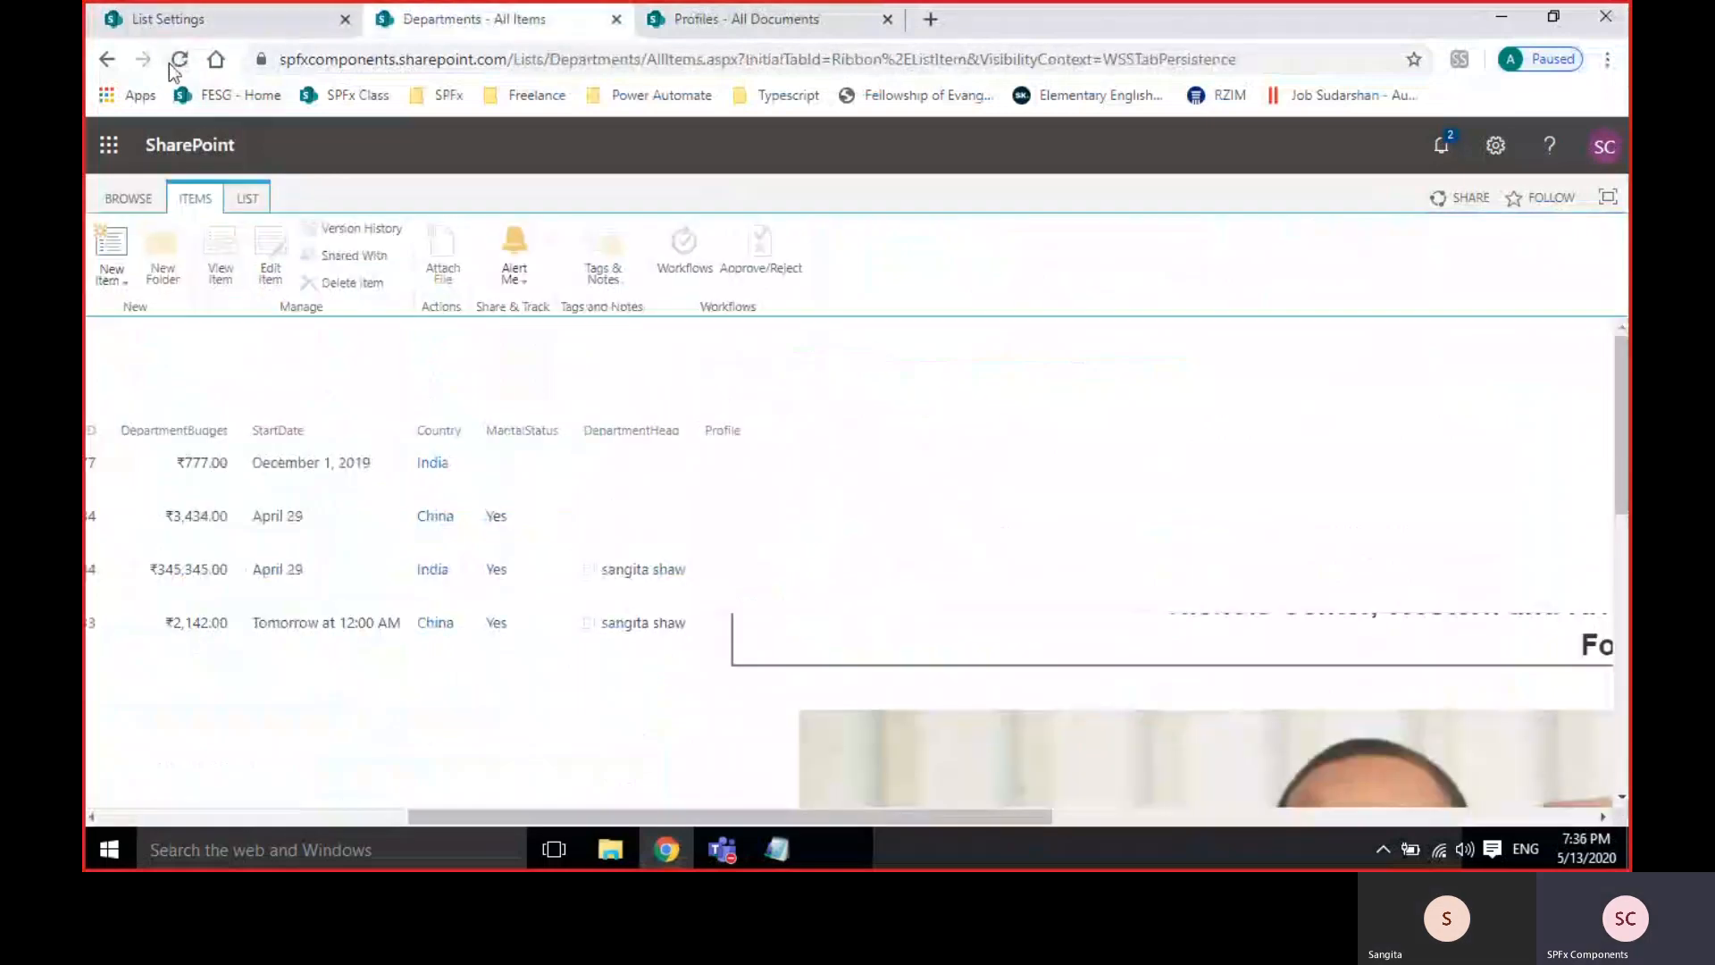
Reload the list, follow the asdf item's Profile link to Main Landing page2.png, and go back.
click(178, 59)
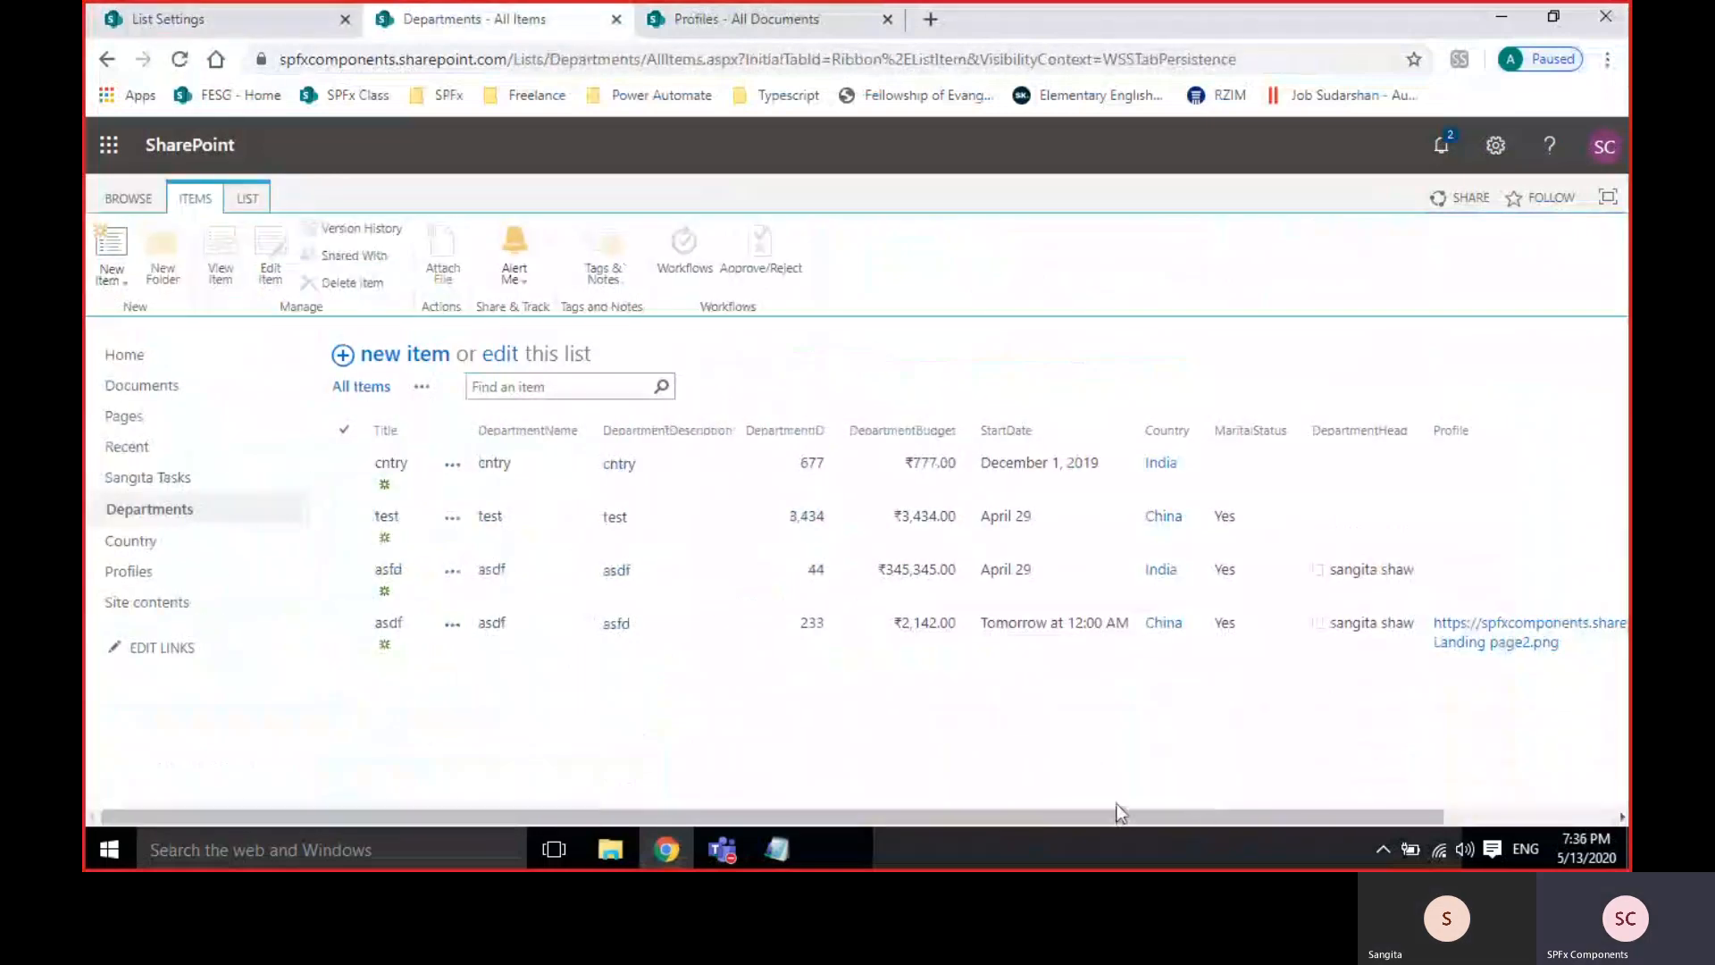
drag(1165, 816, 1331, 814)
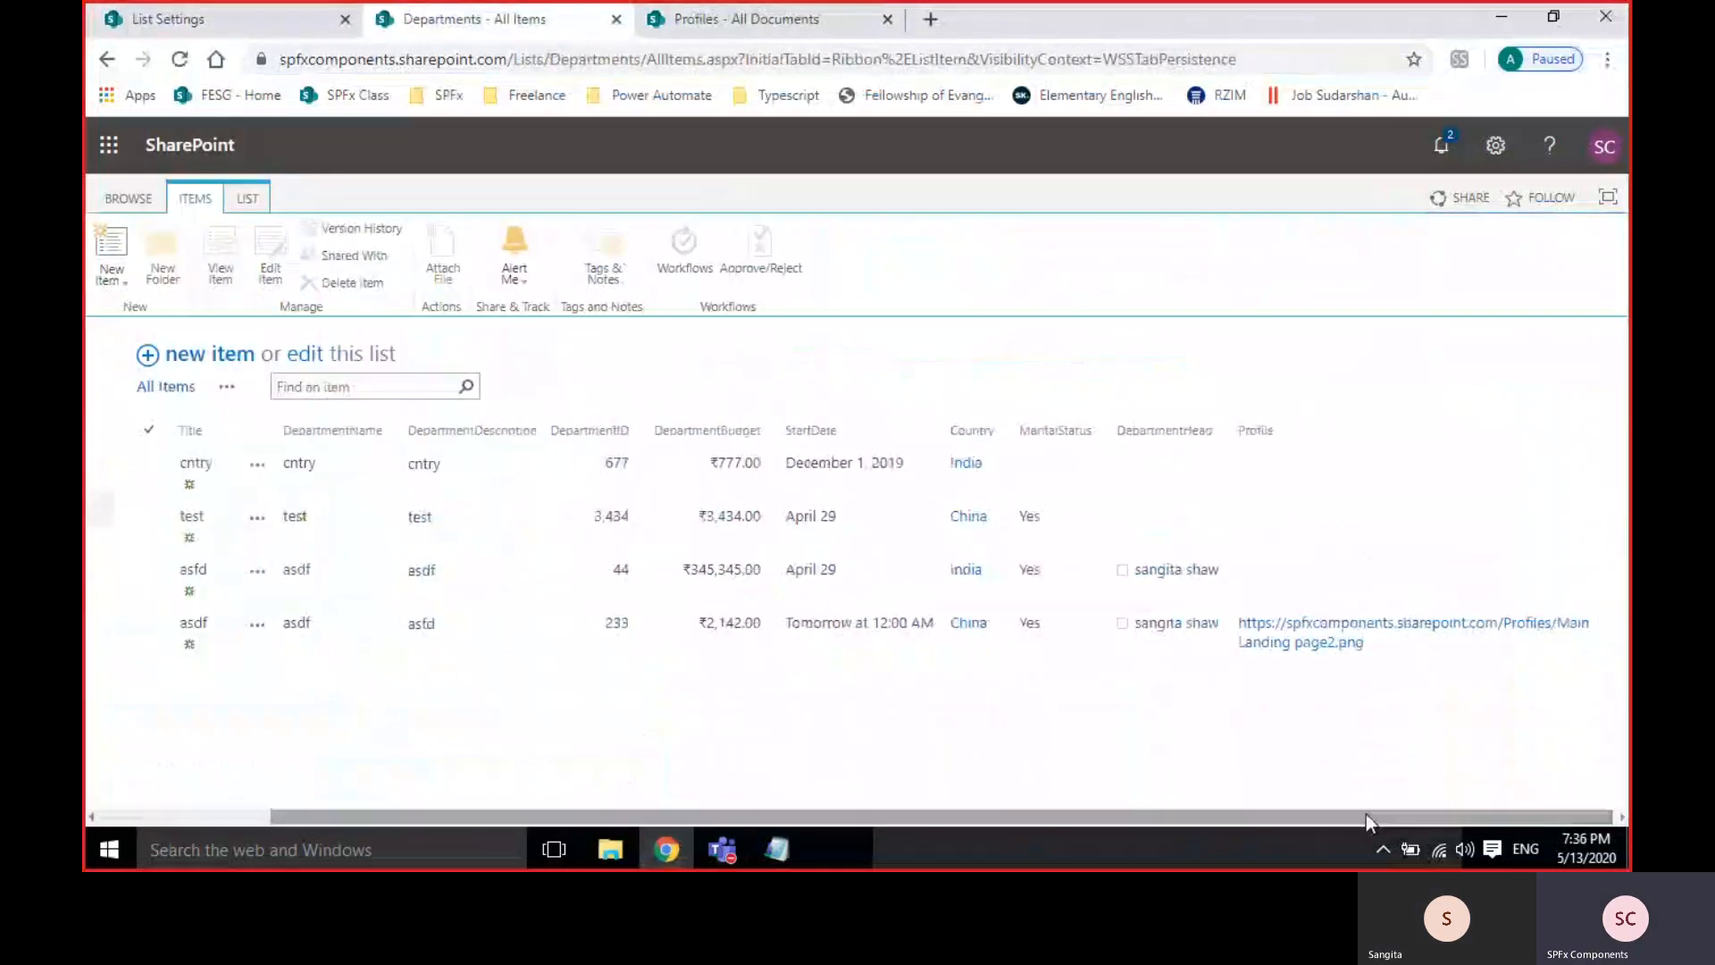
click(1312, 643)
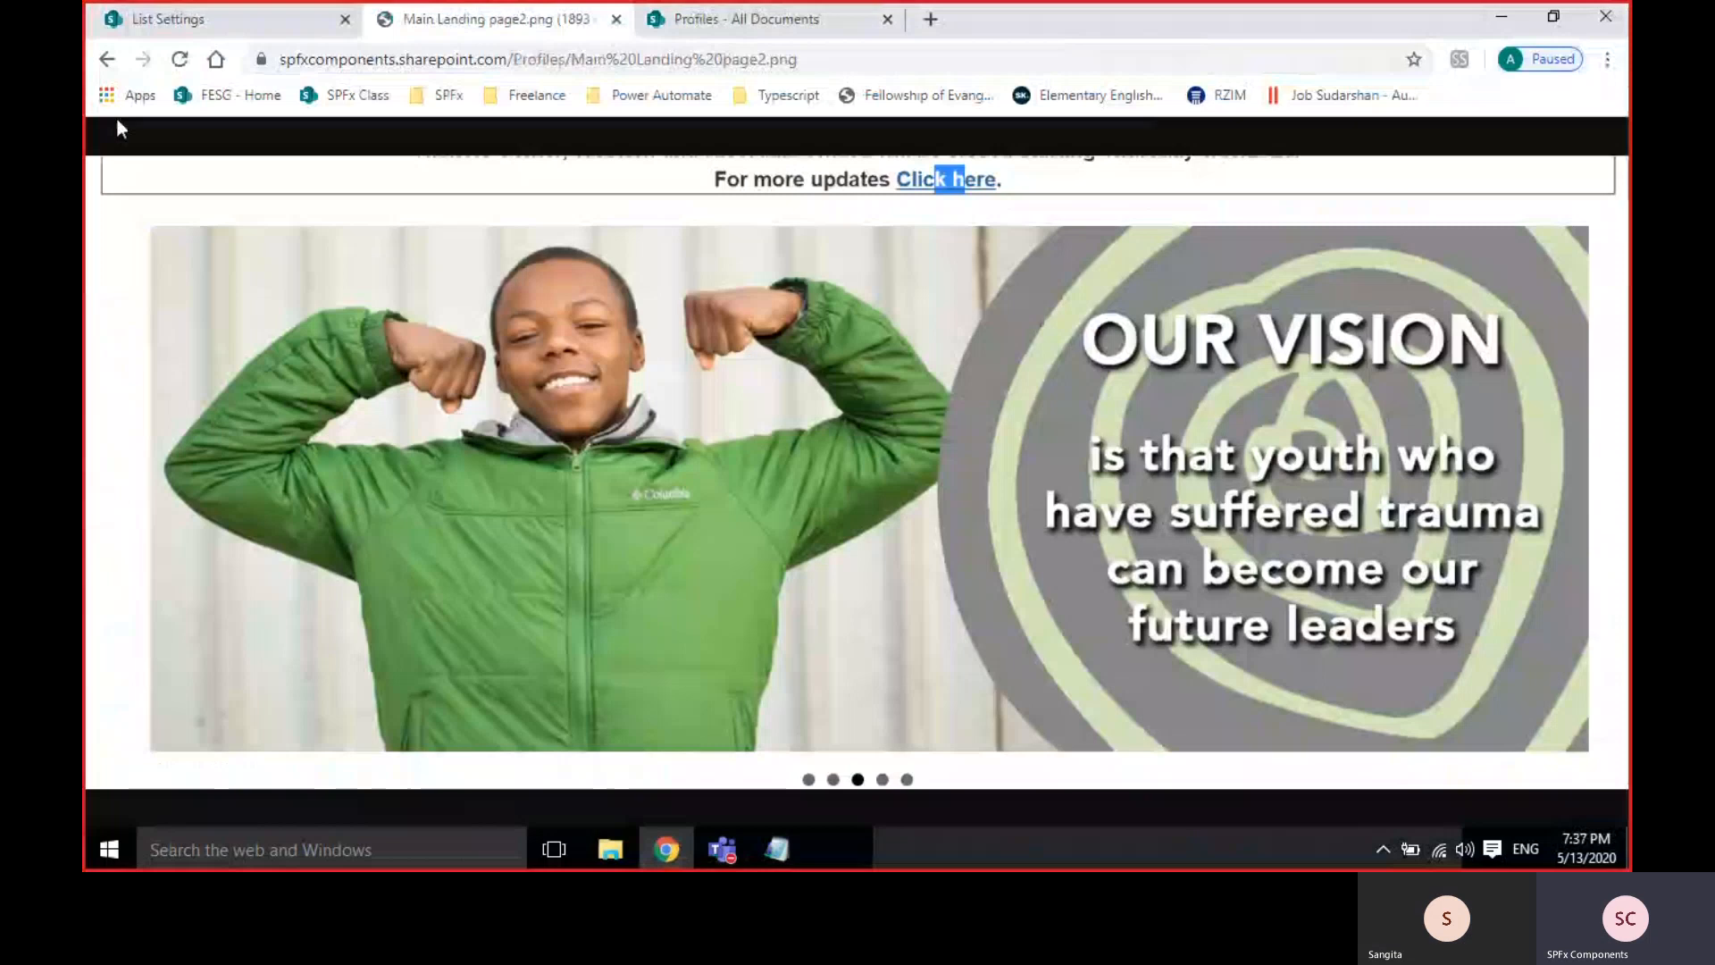
click(101, 63)
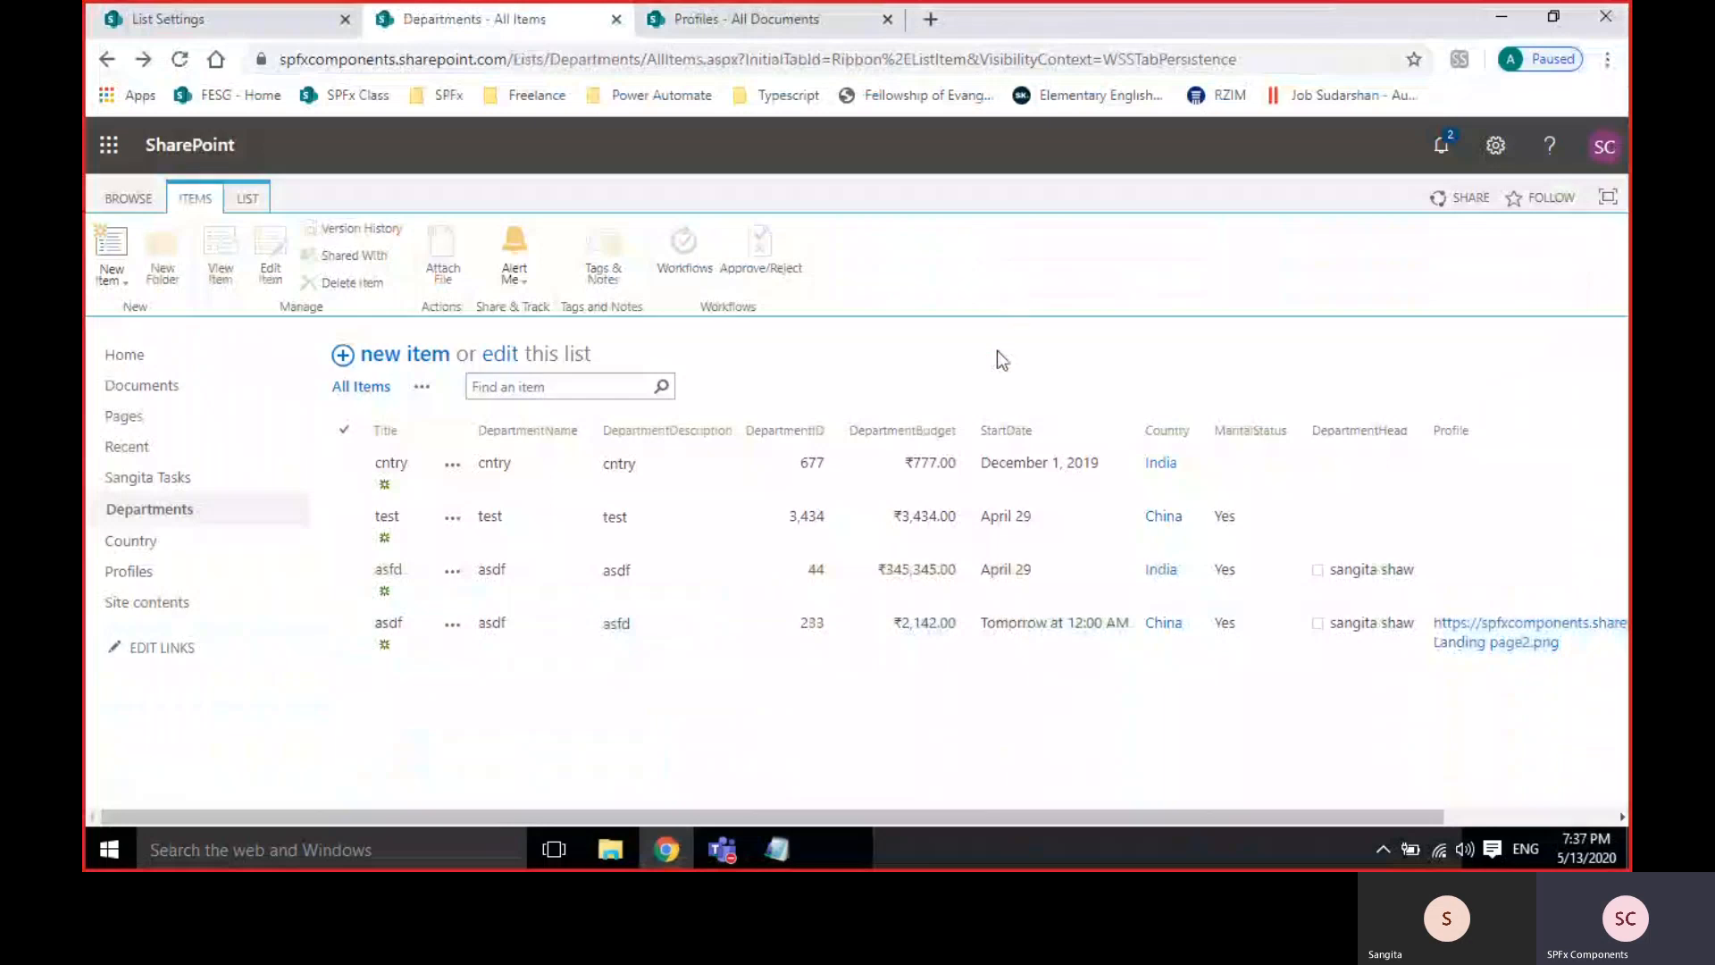
From Departments List Settings, create a new column with the Calculated type selected.
click(140, 17)
scroll(803, 547, down, 10)
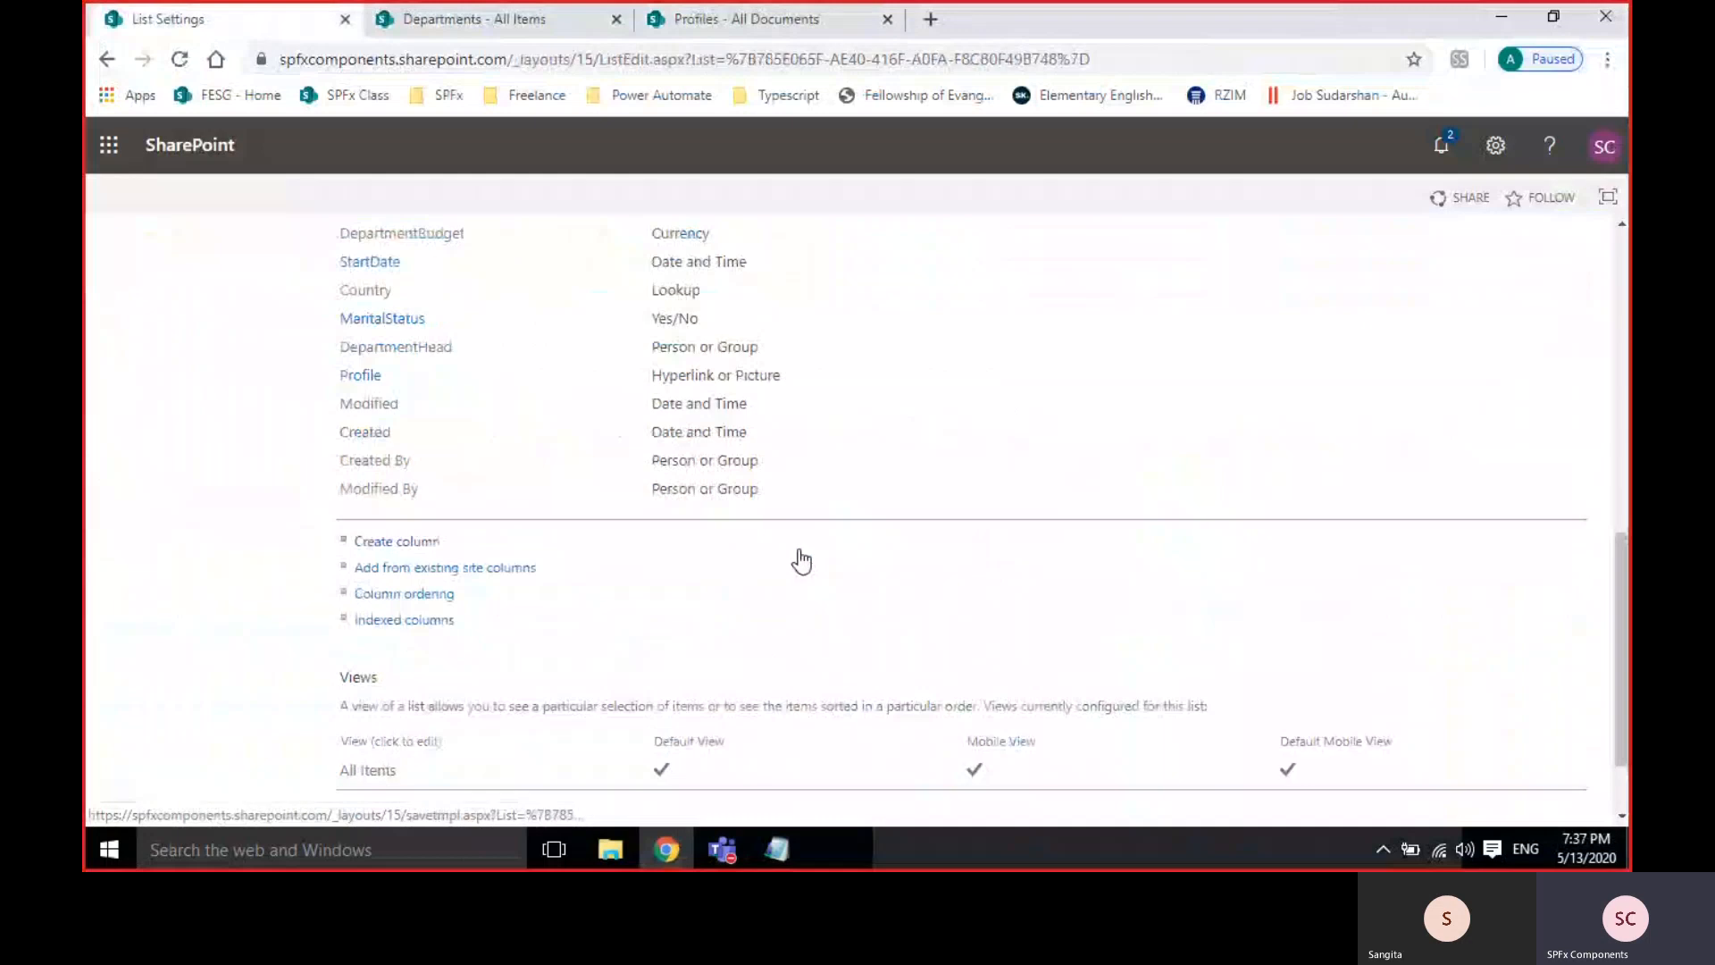
click(393, 437)
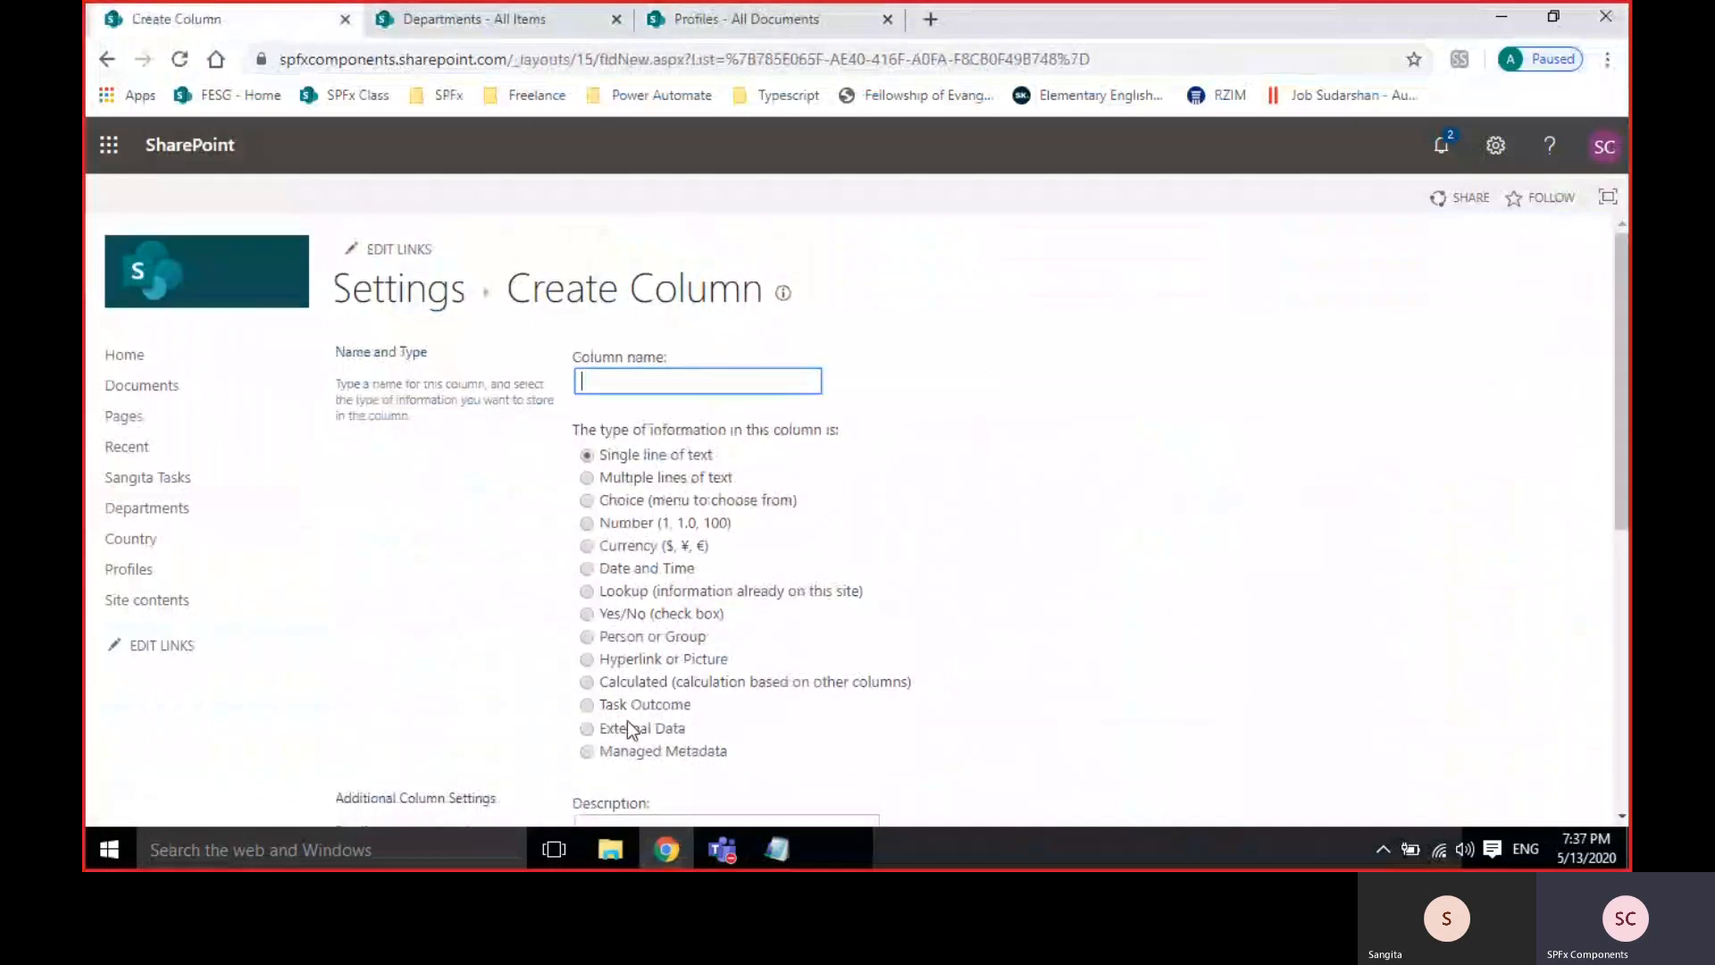
click(655, 685)
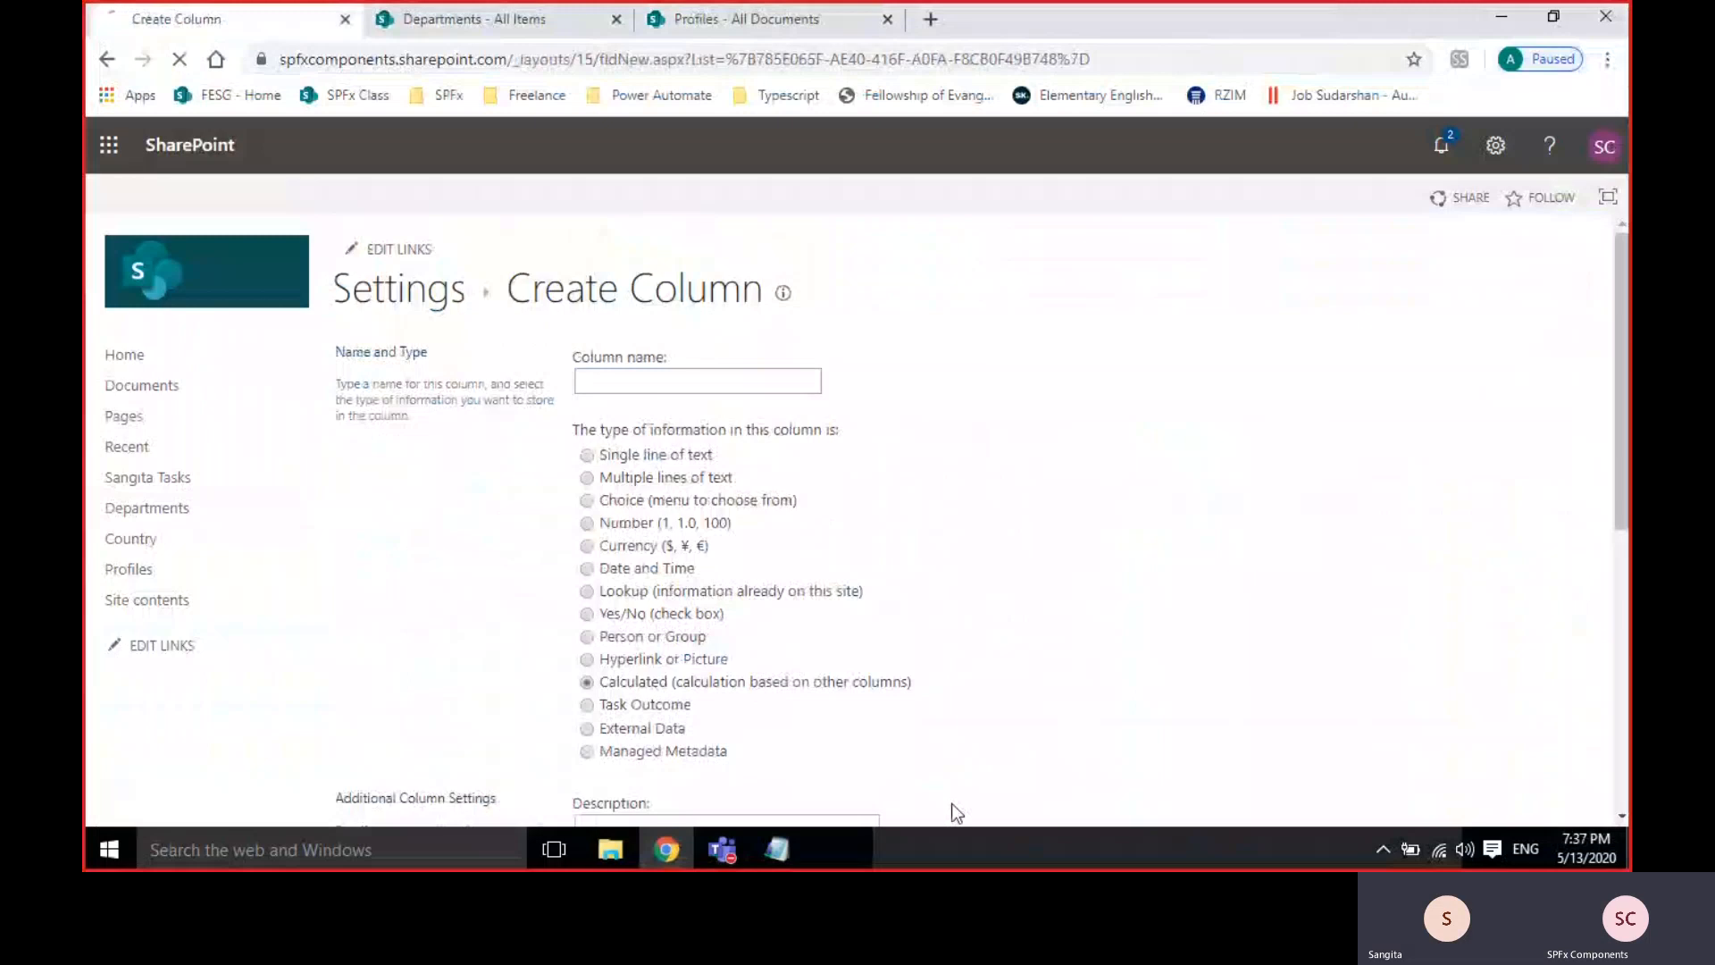
click(1144, 543)
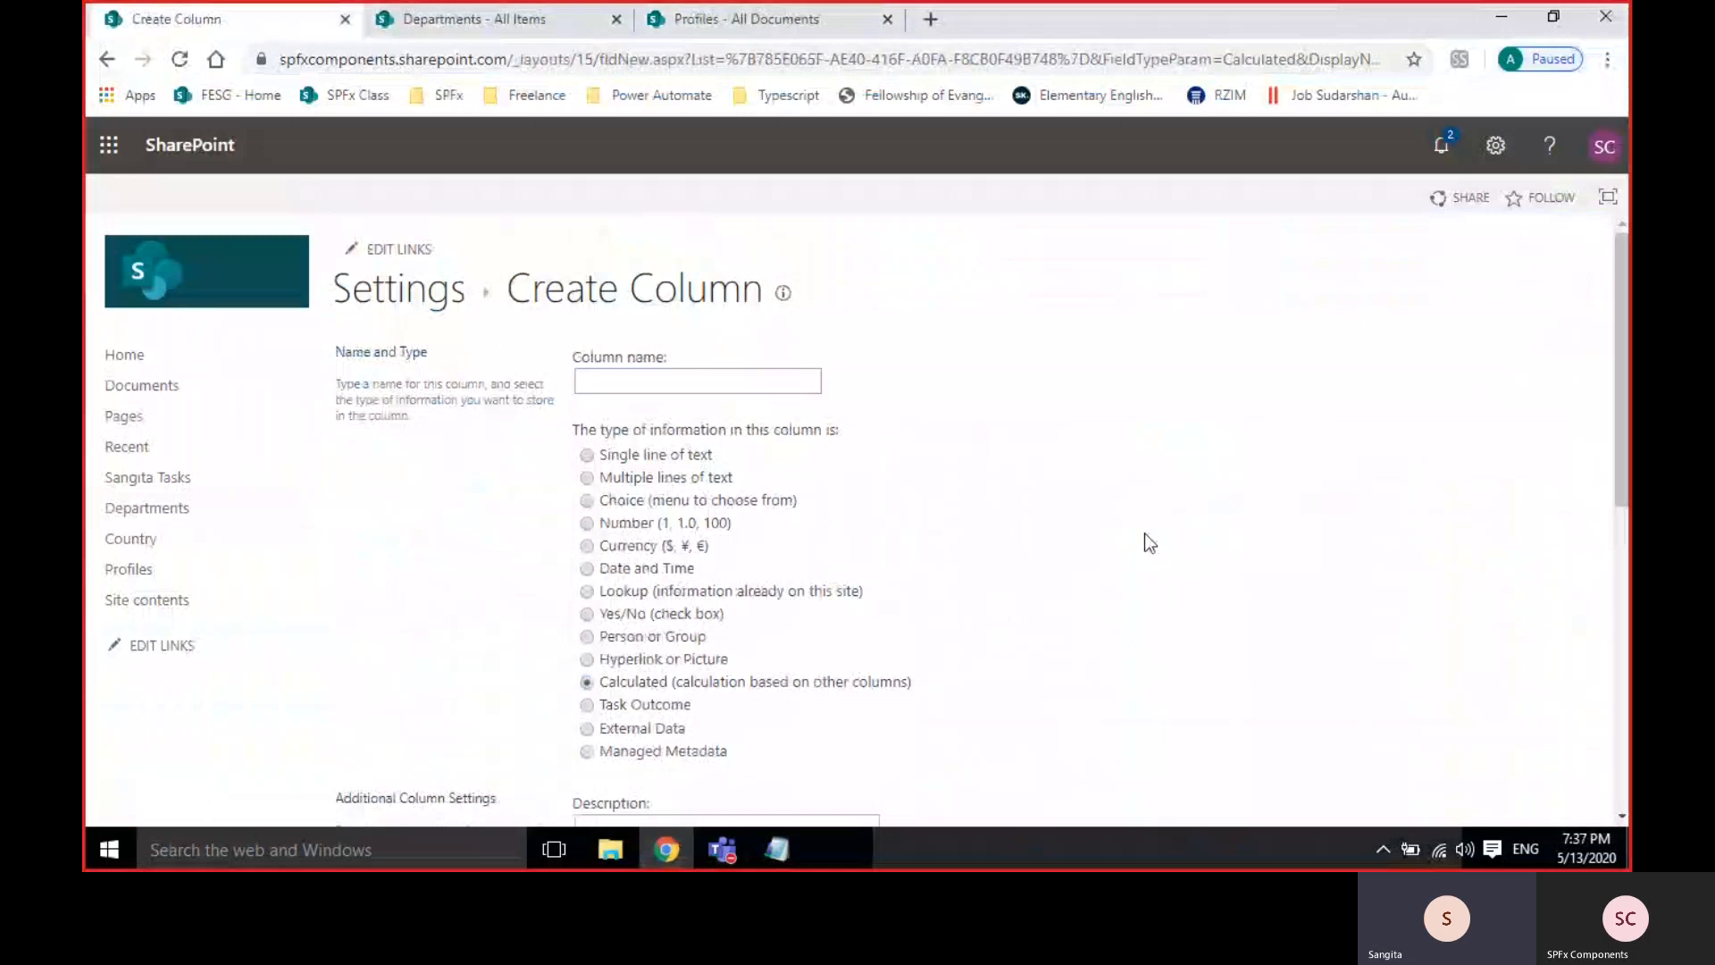
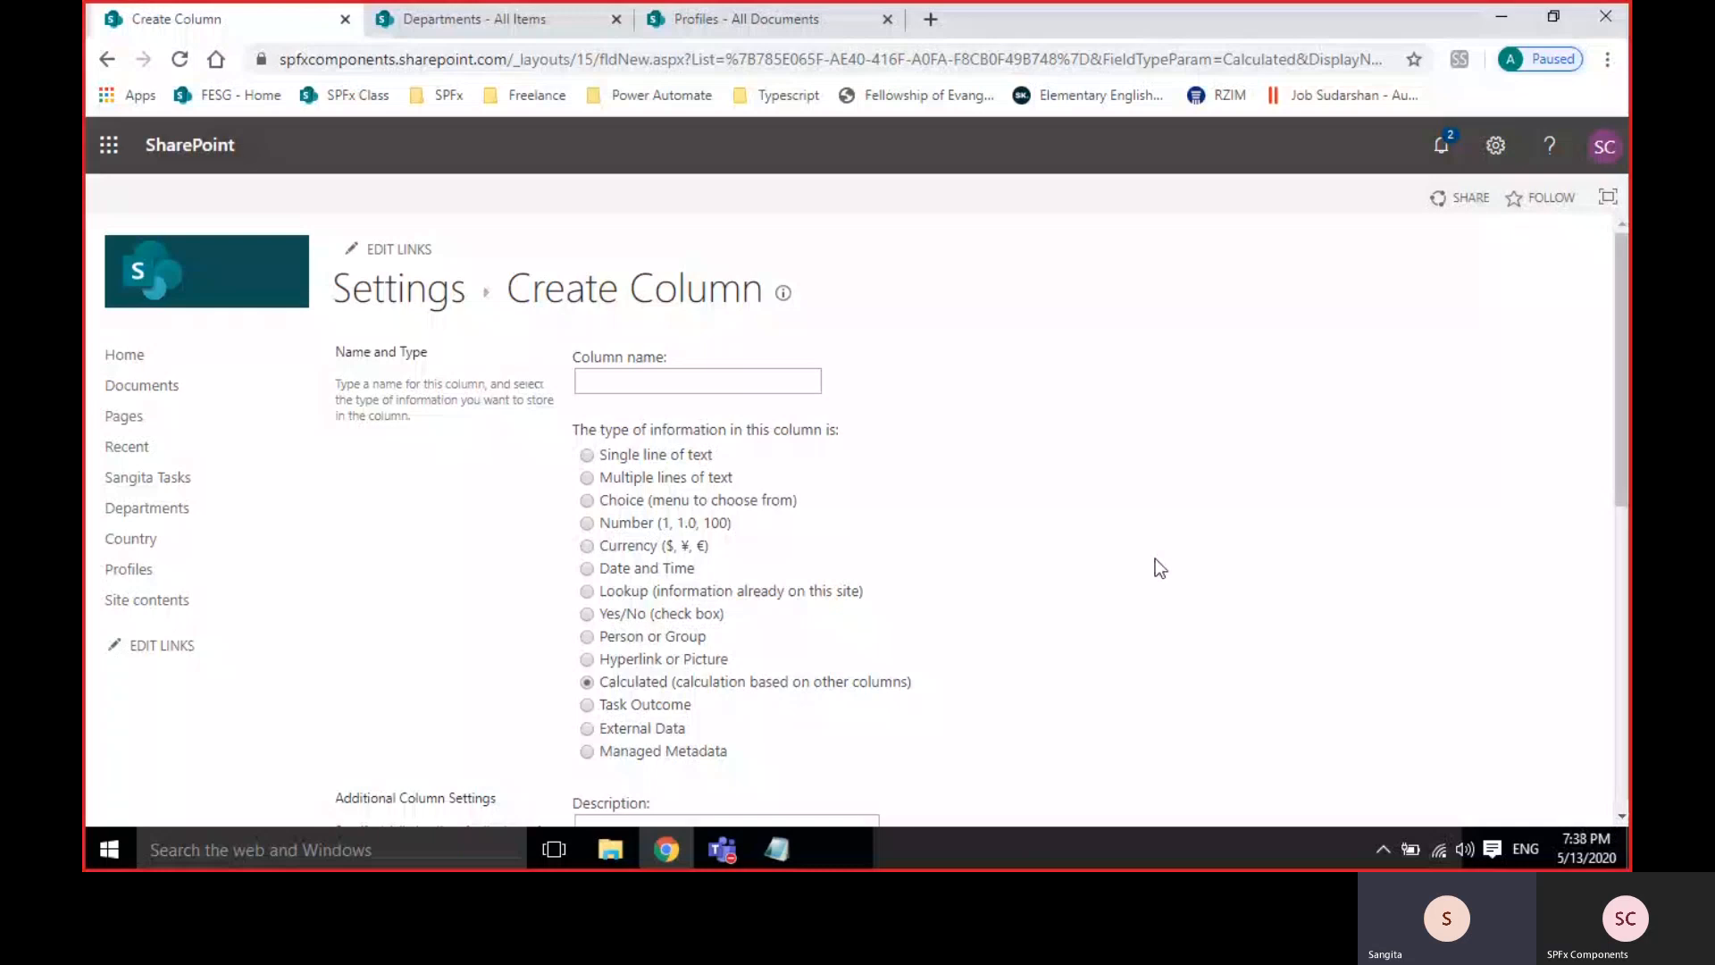
Name the new calculated column YearlyBudget.
click(670, 382)
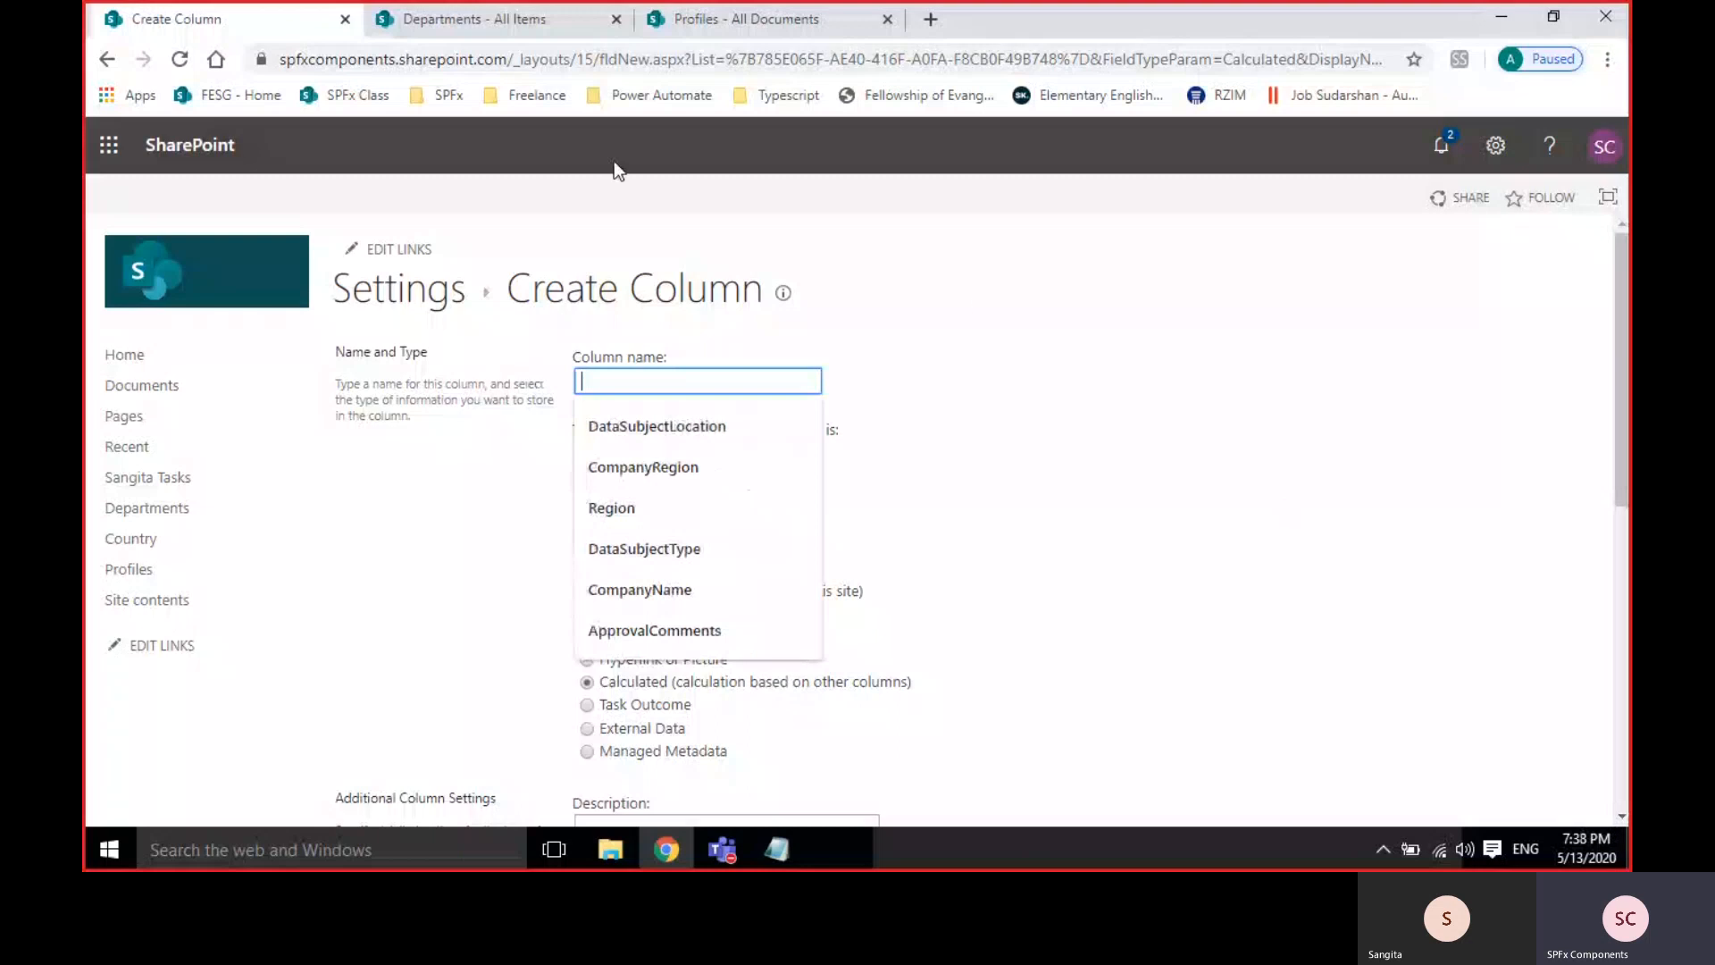
click(543, 25)
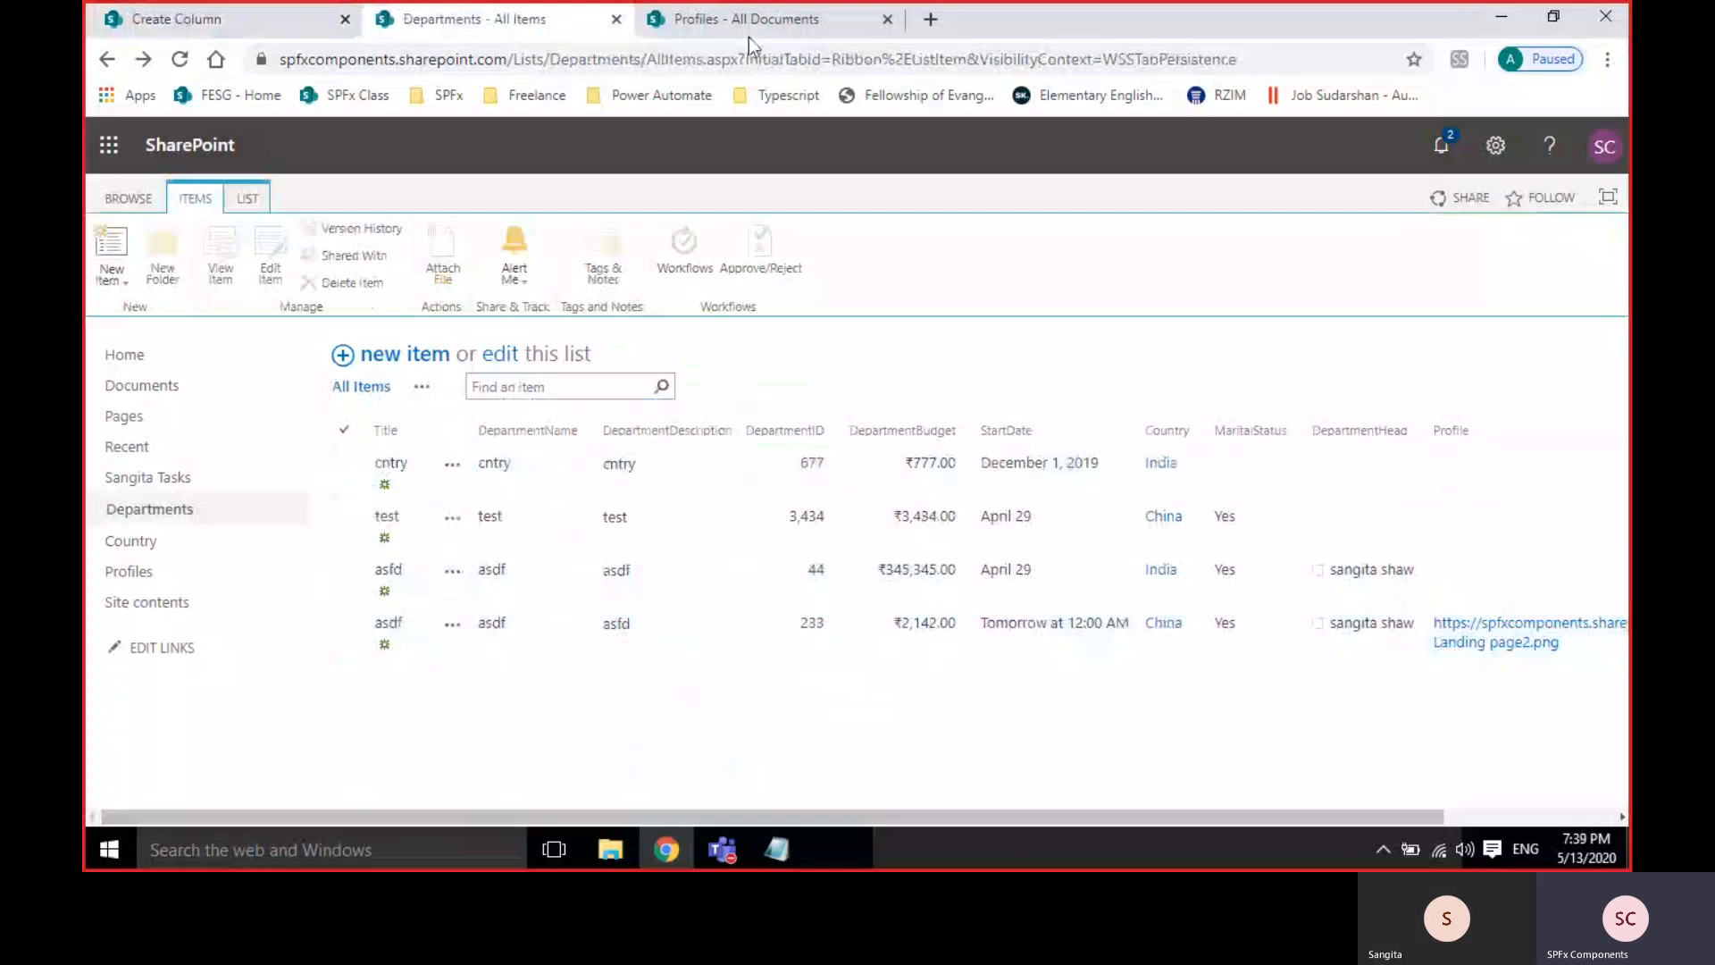
click(260, 16)
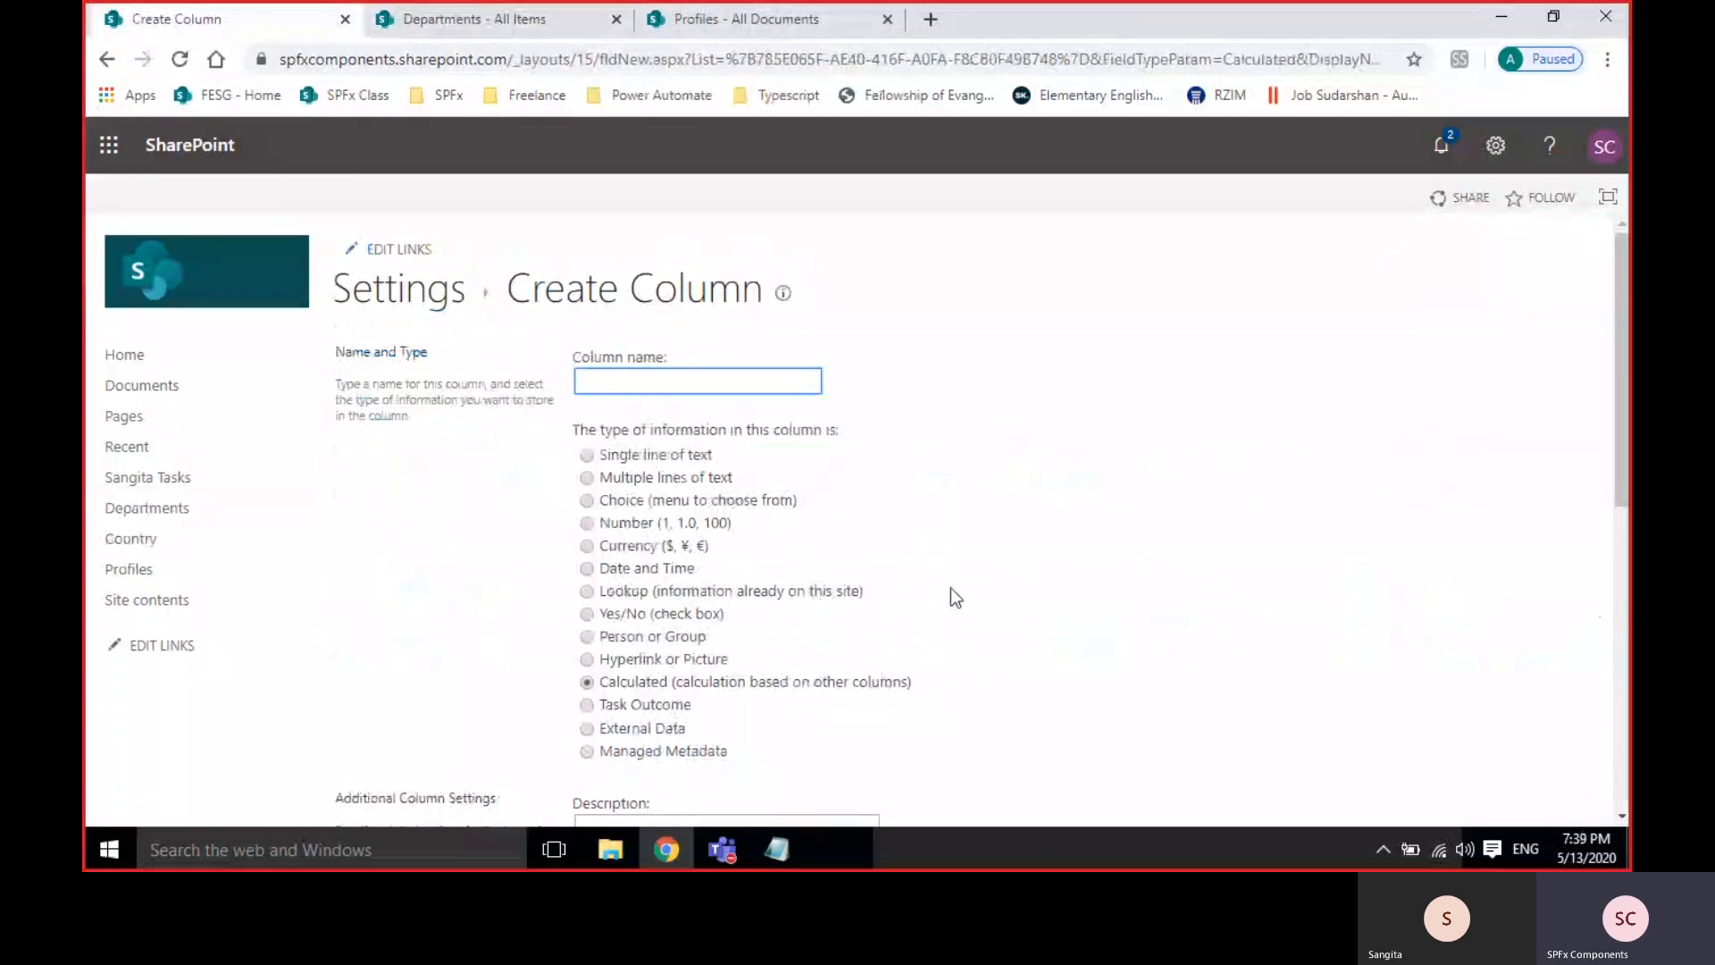
scroll(950, 588, down, 2)
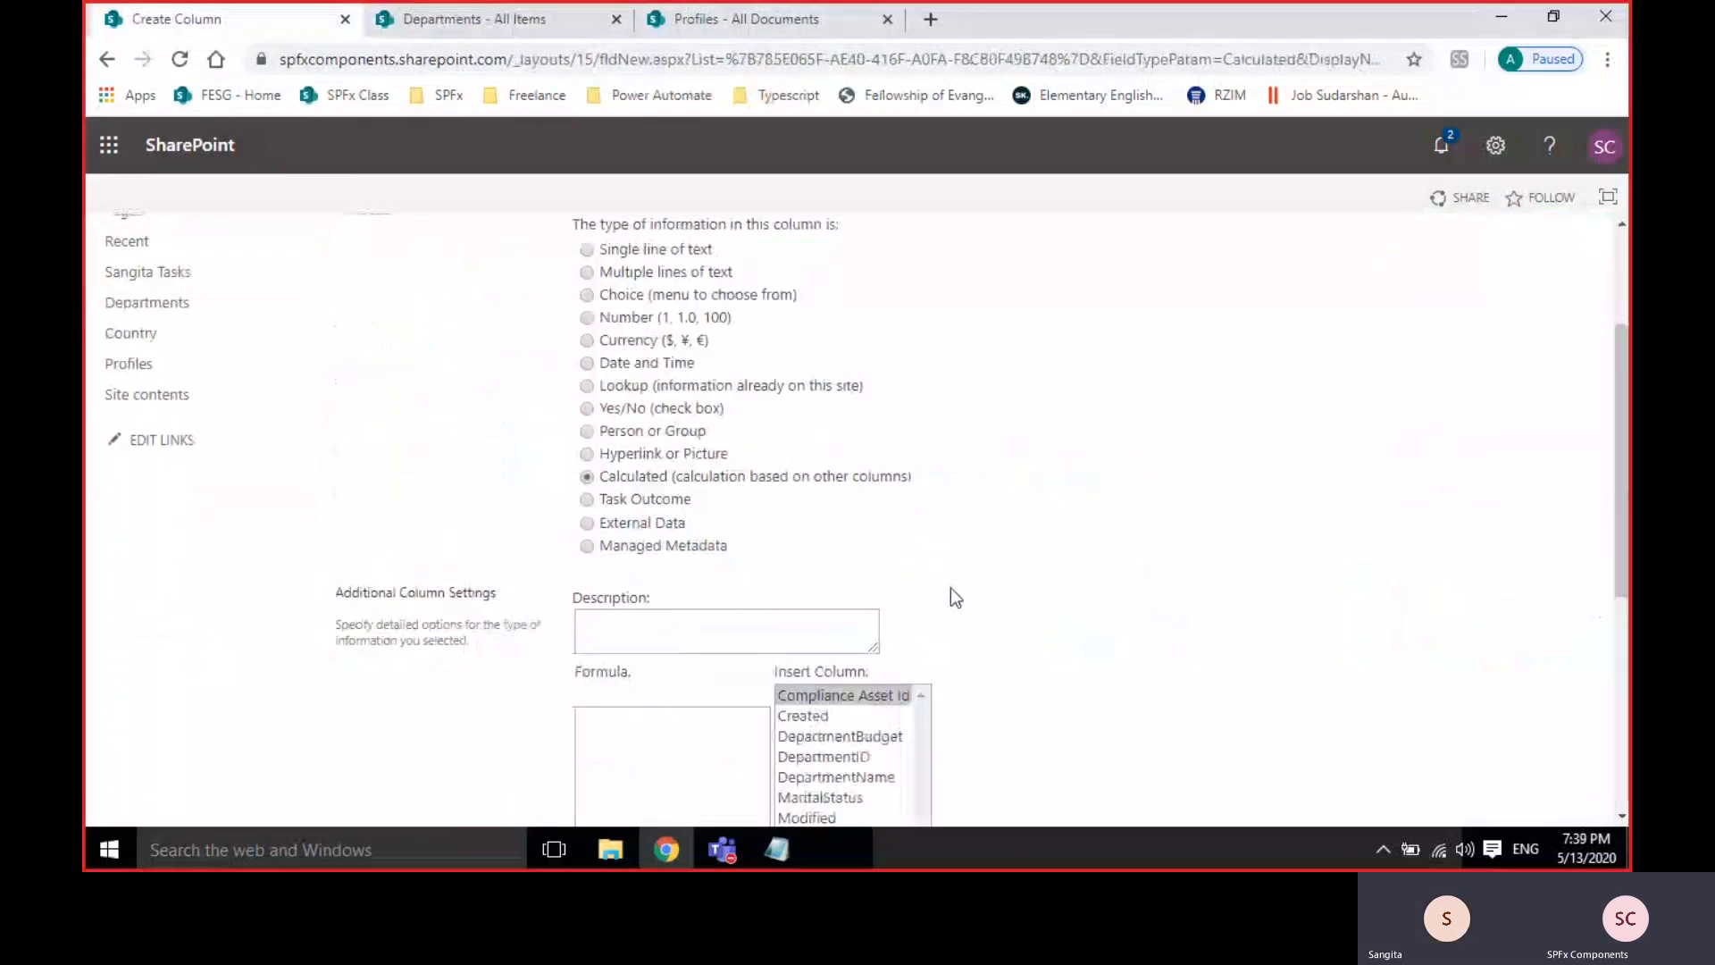
scroll(951, 588, up, 1)
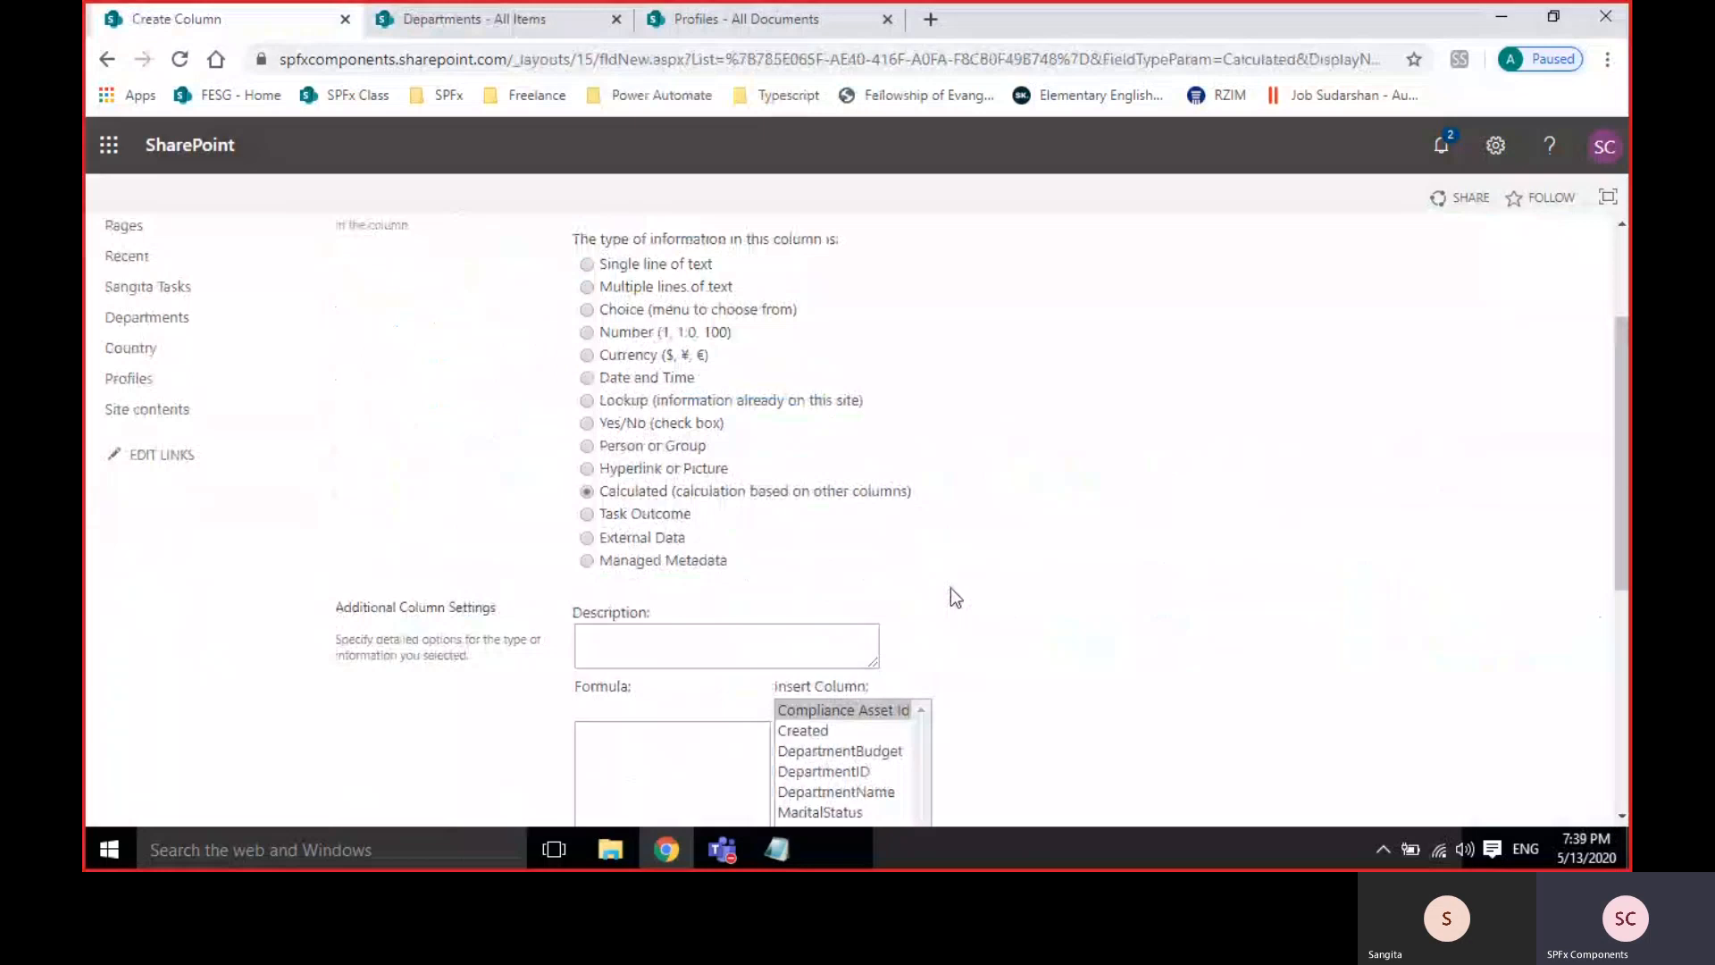
scroll(950, 587, up, 1)
click(694, 269)
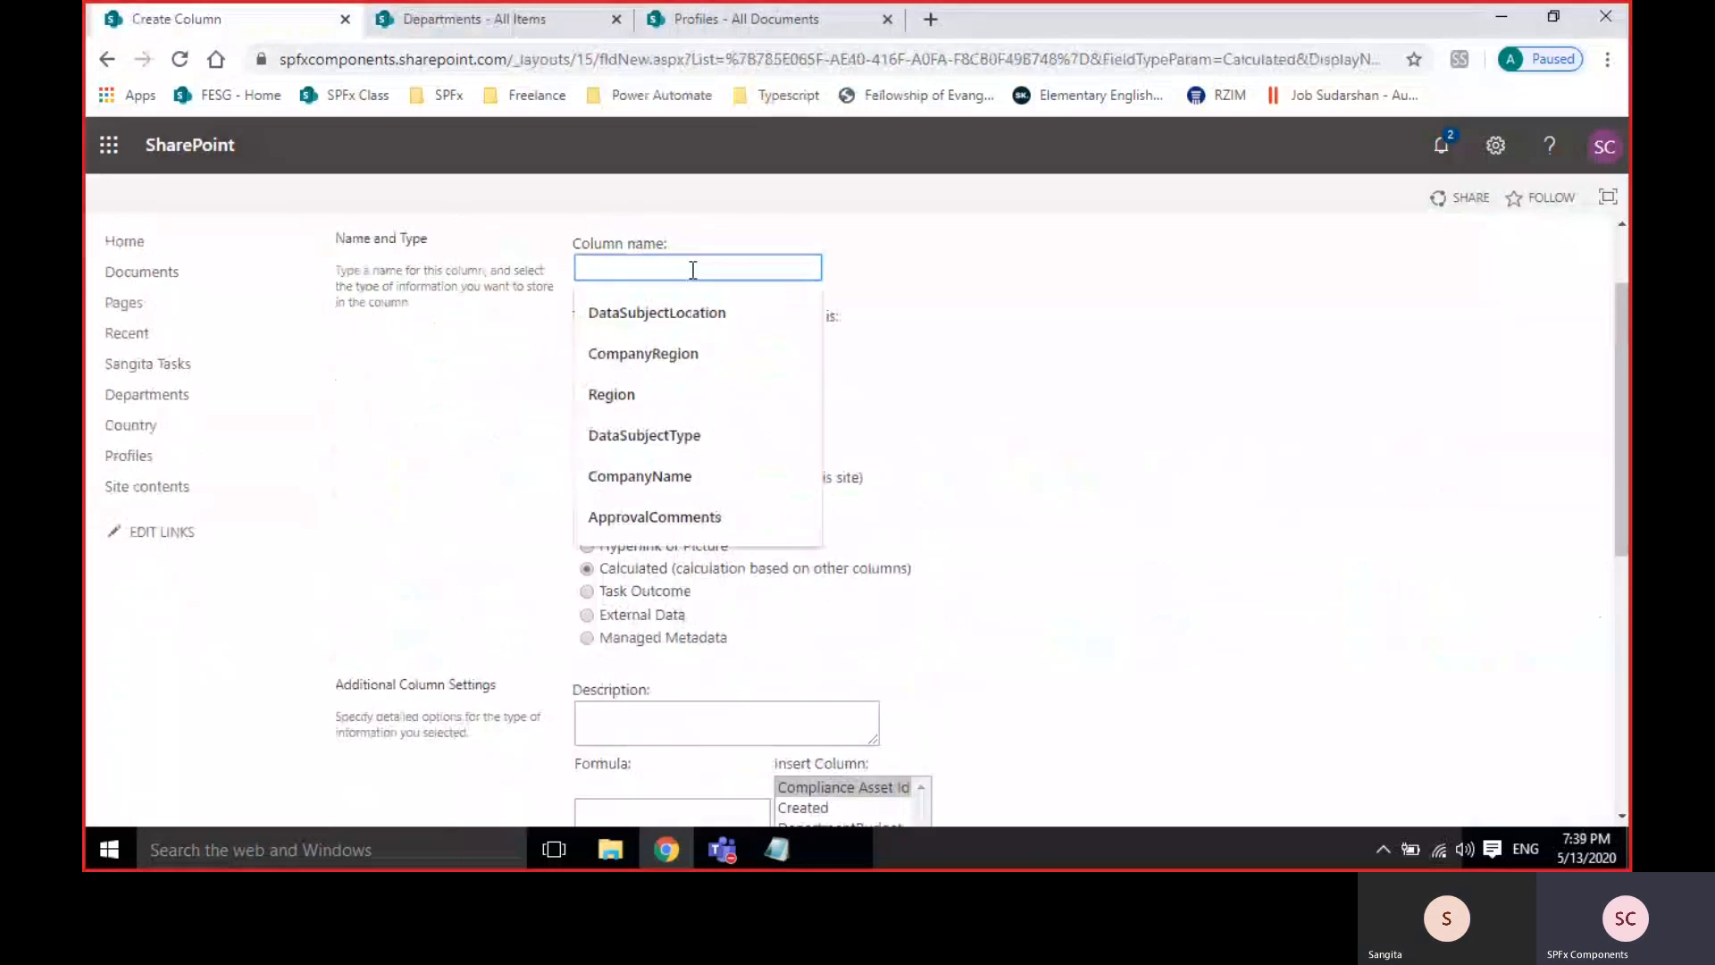
text(Yearl)
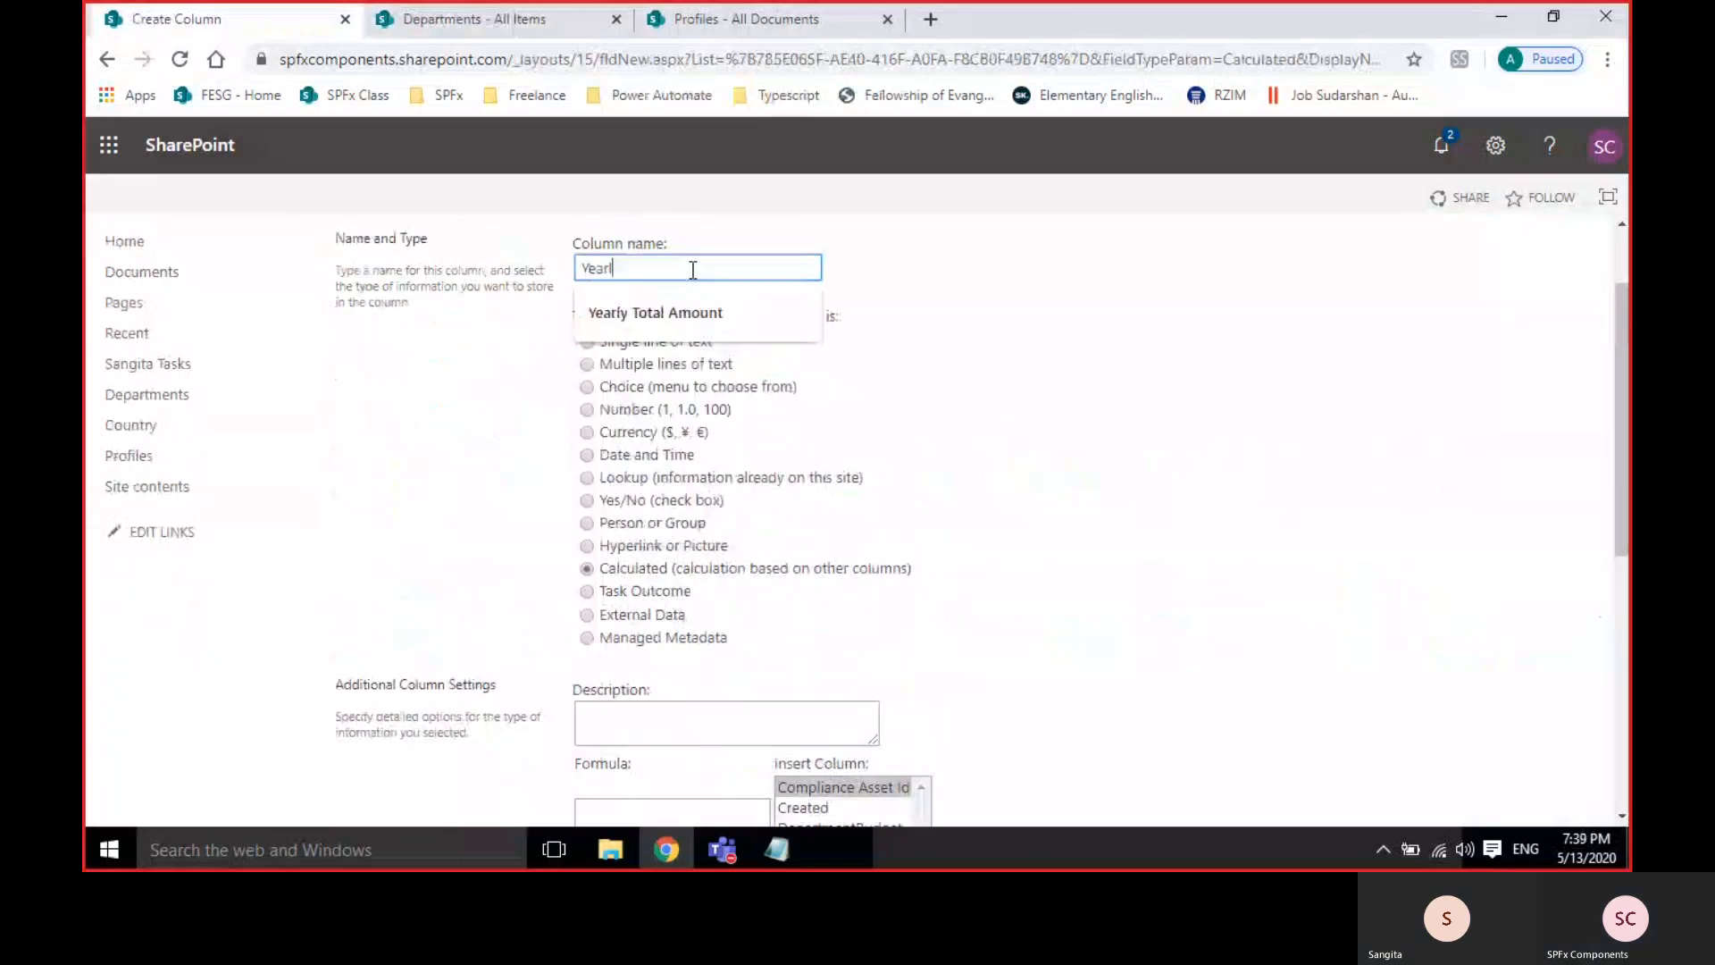
text(yBudge)
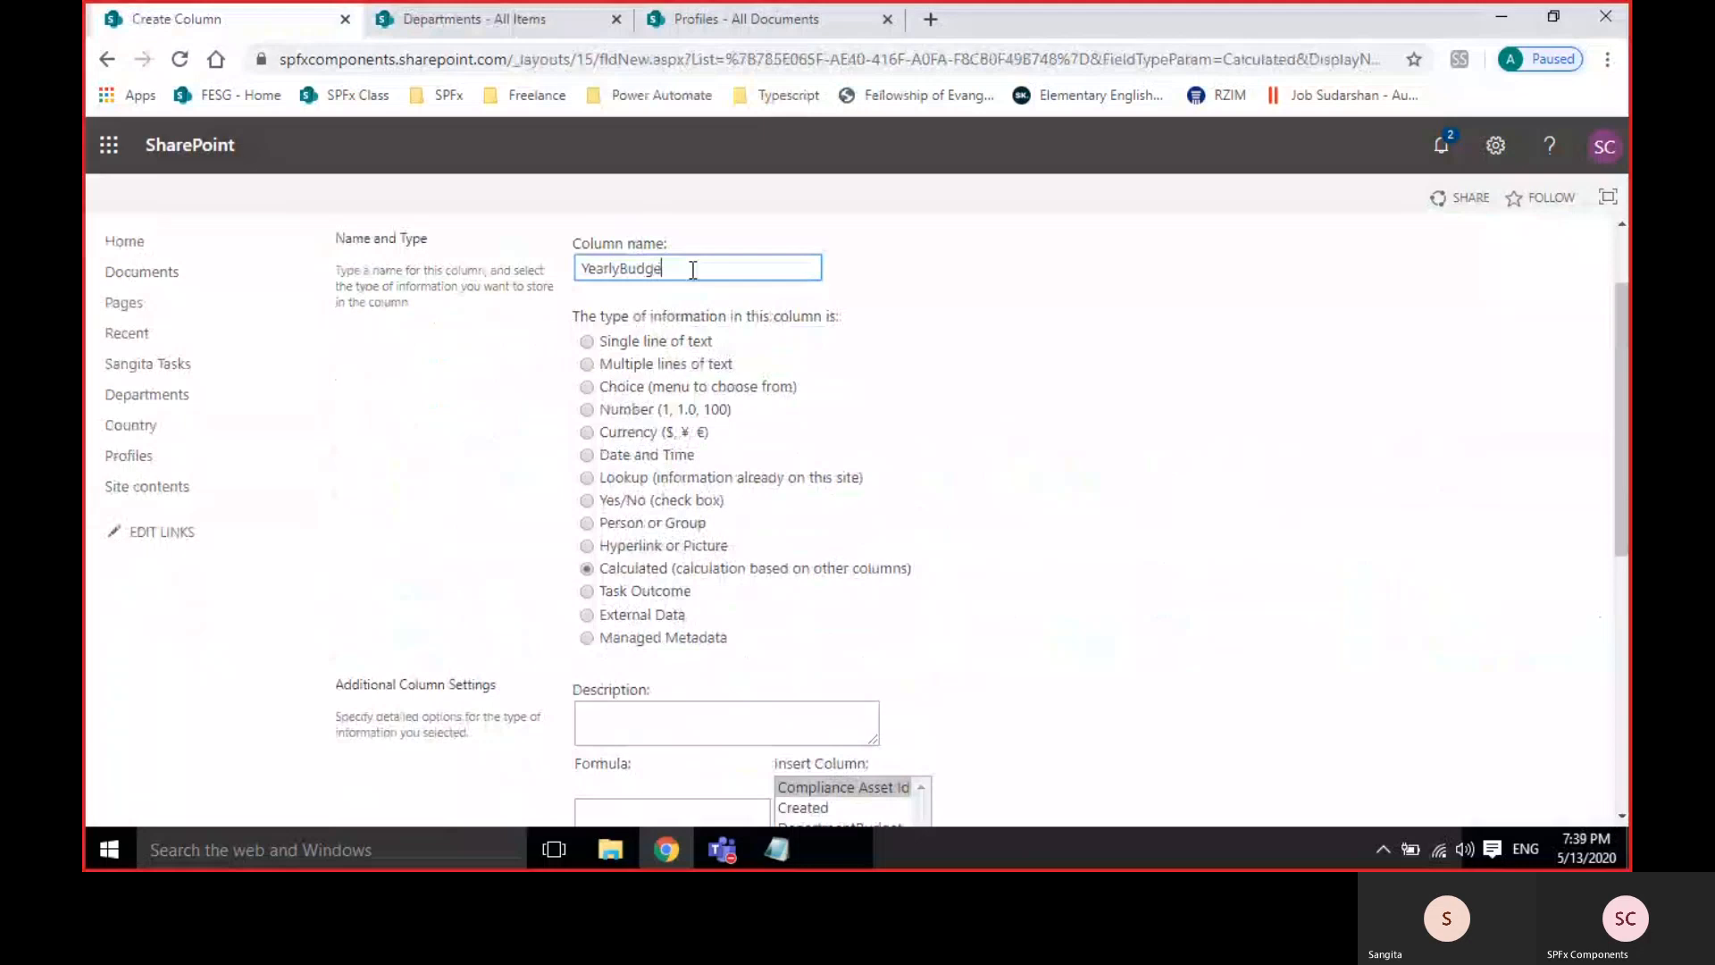
text(t)
click(1056, 600)
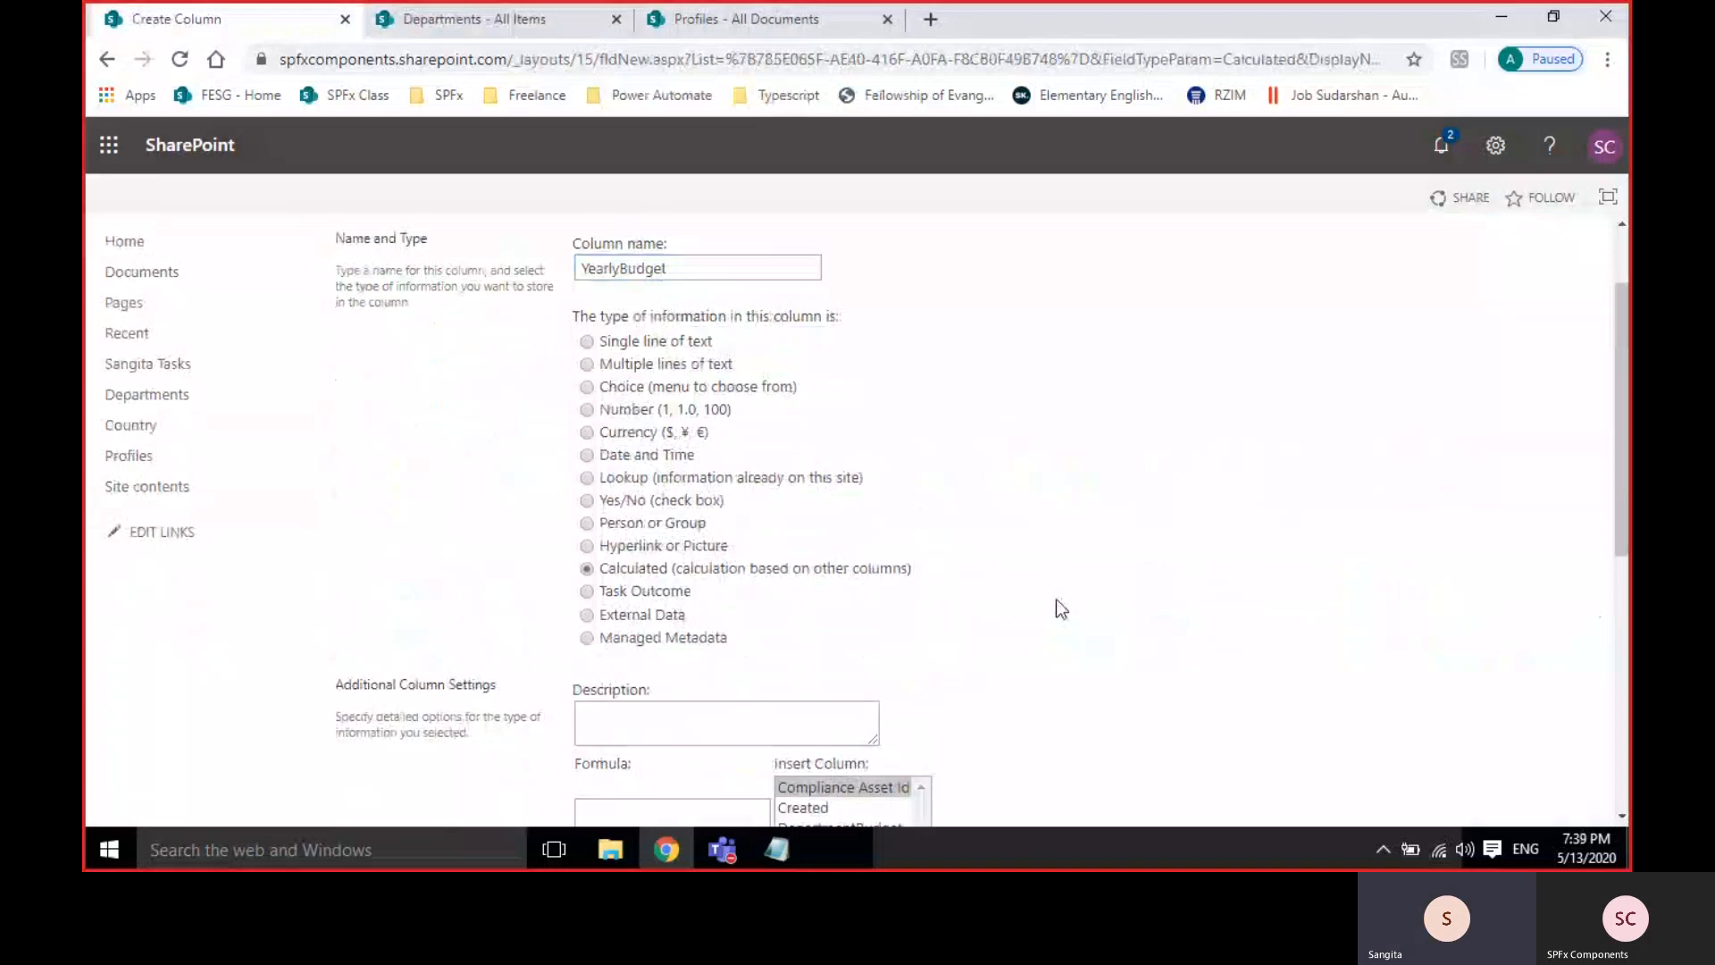
scroll(1056, 598, down, 1)
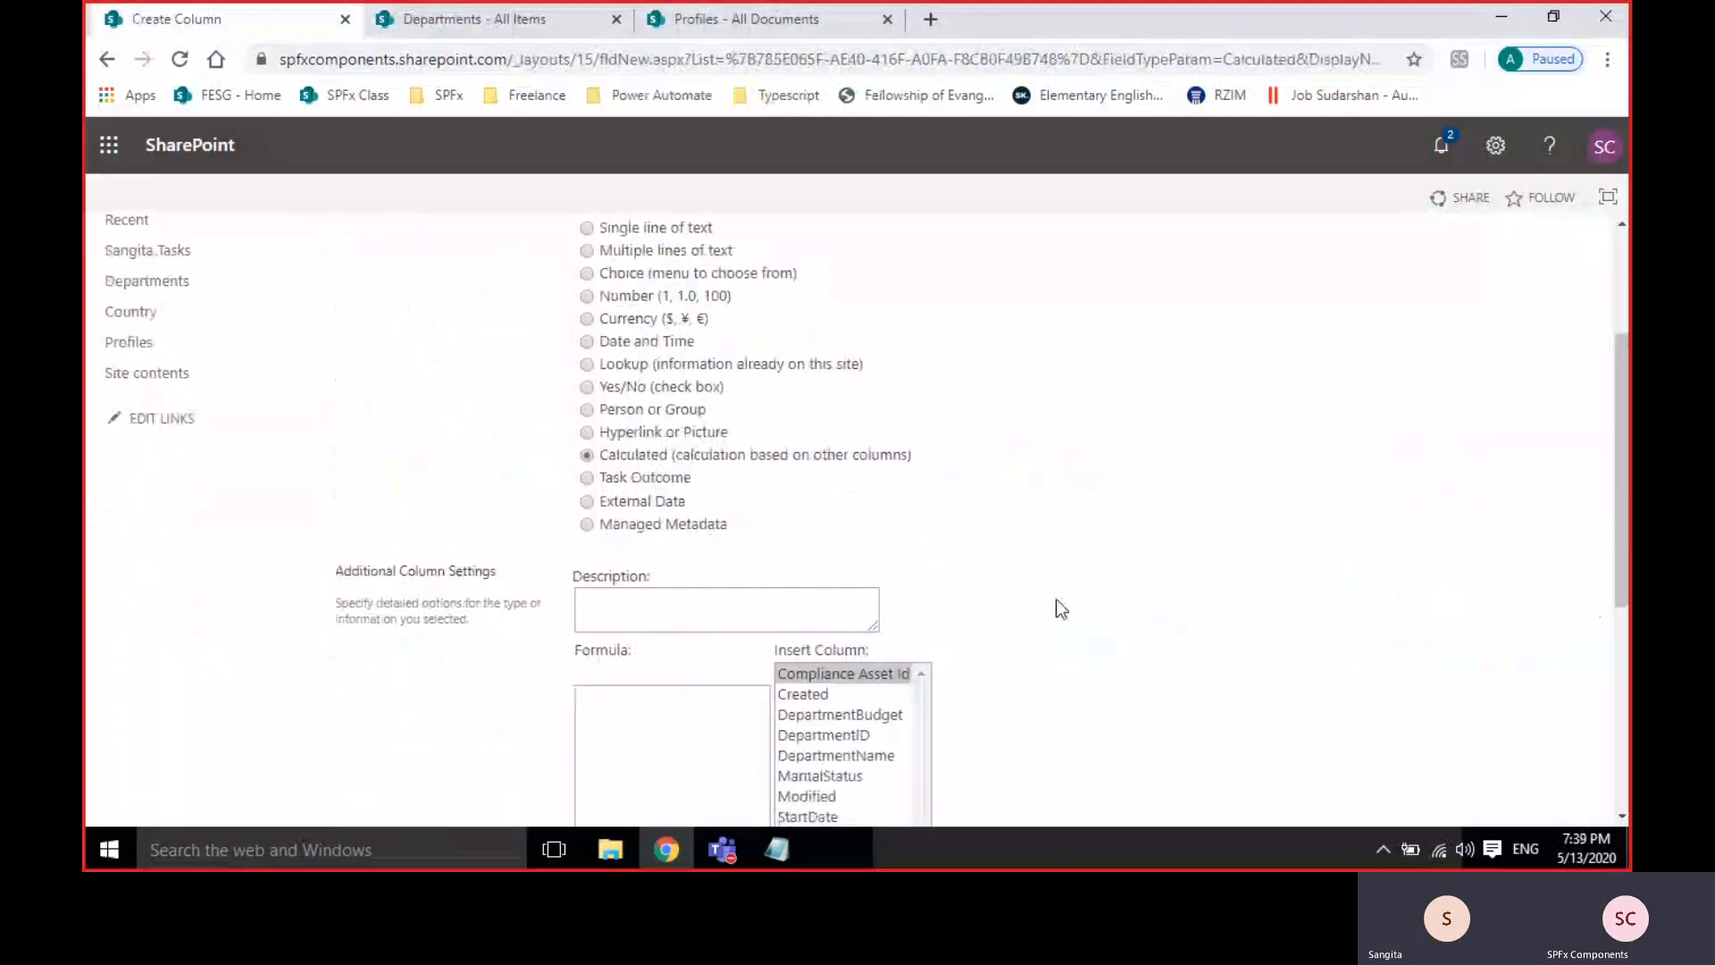
scroll(1055, 600, down, 1)
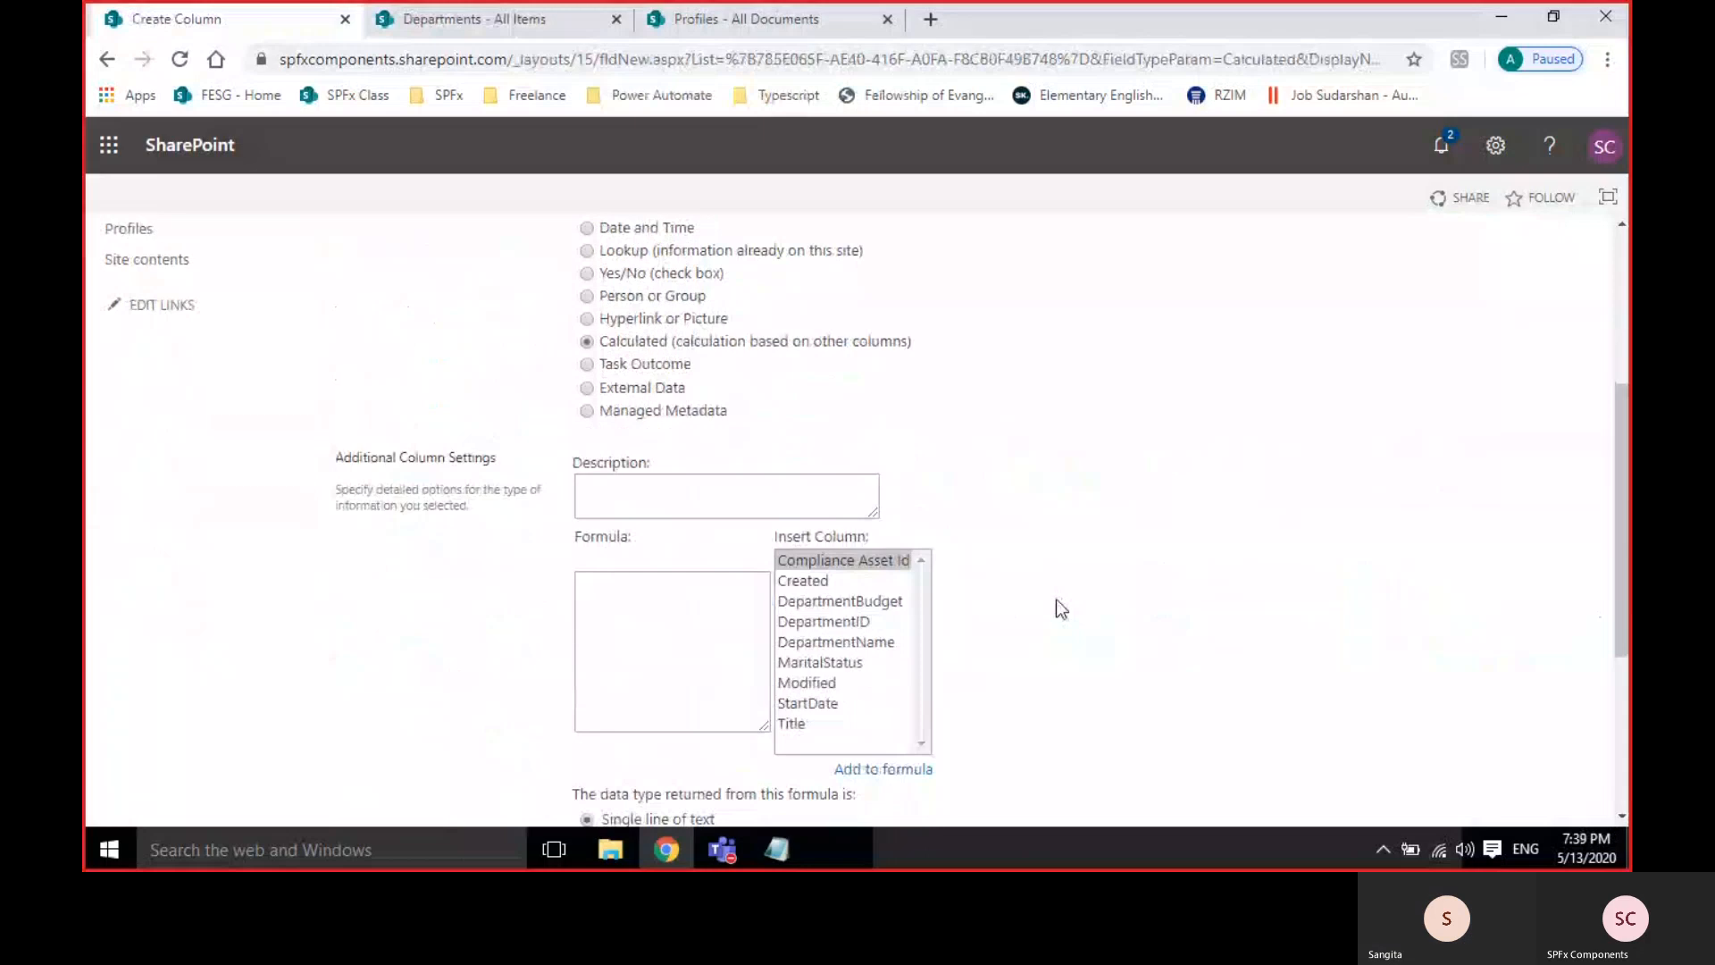
Enter the formula [DepartmentBudget]*12.
click(635, 597)
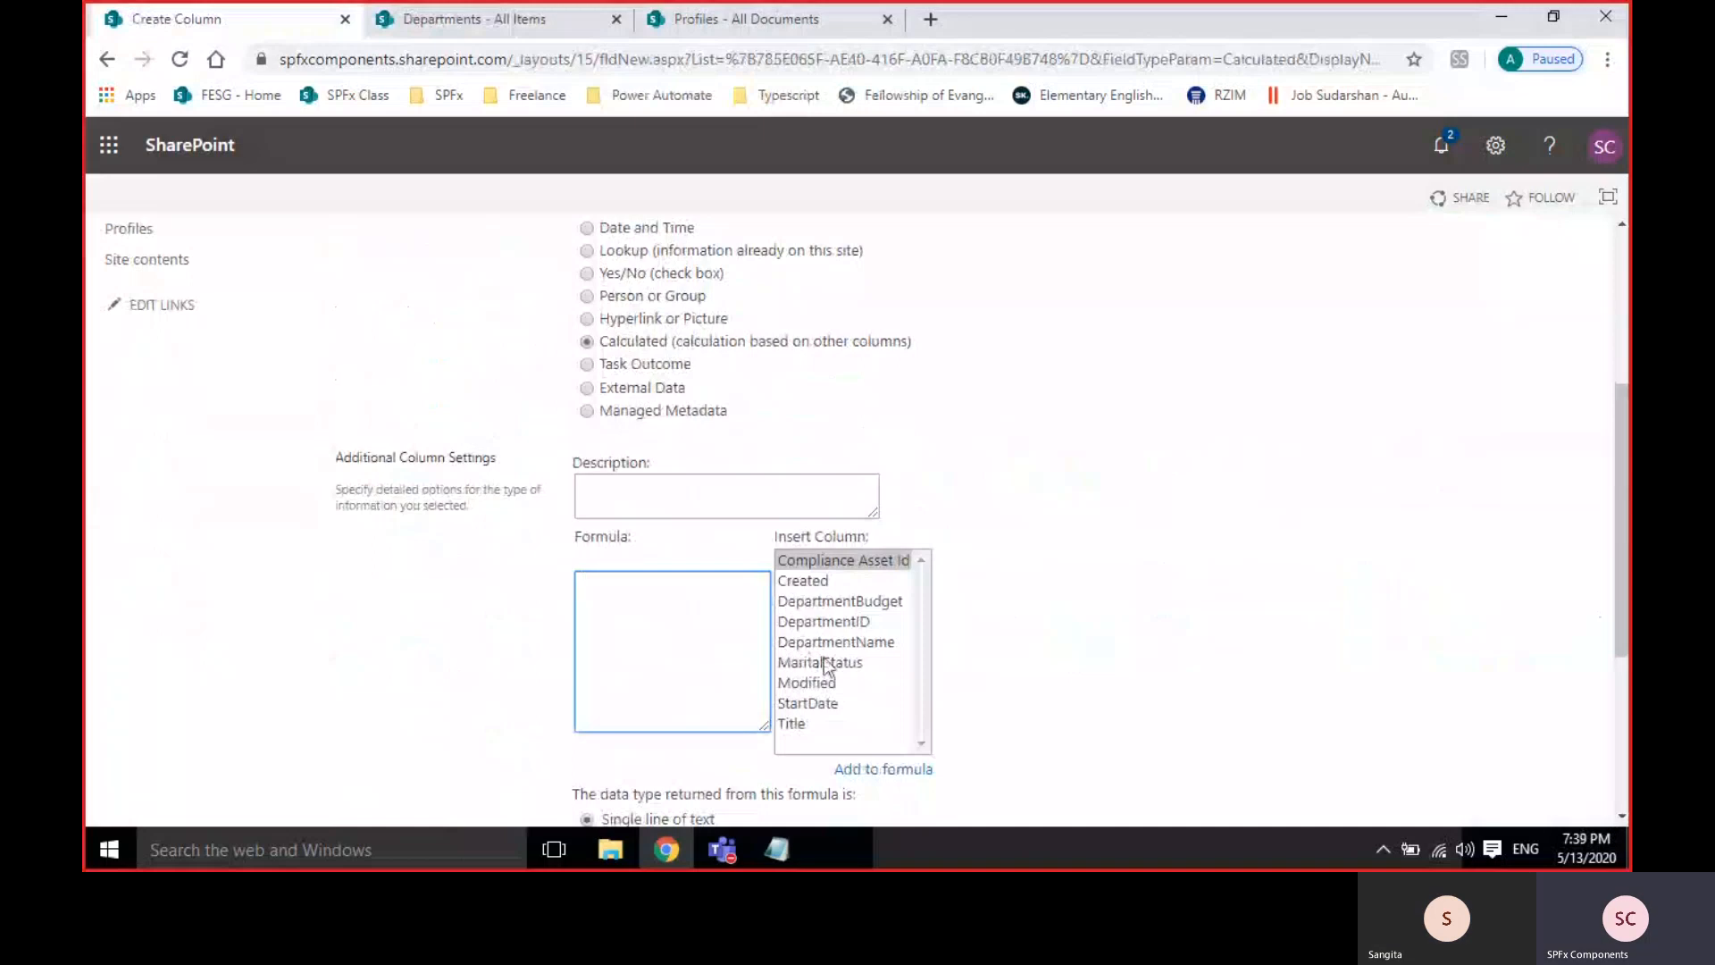
click(820, 662)
scroll(824, 658, down, 3)
scroll(824, 656, up, 2)
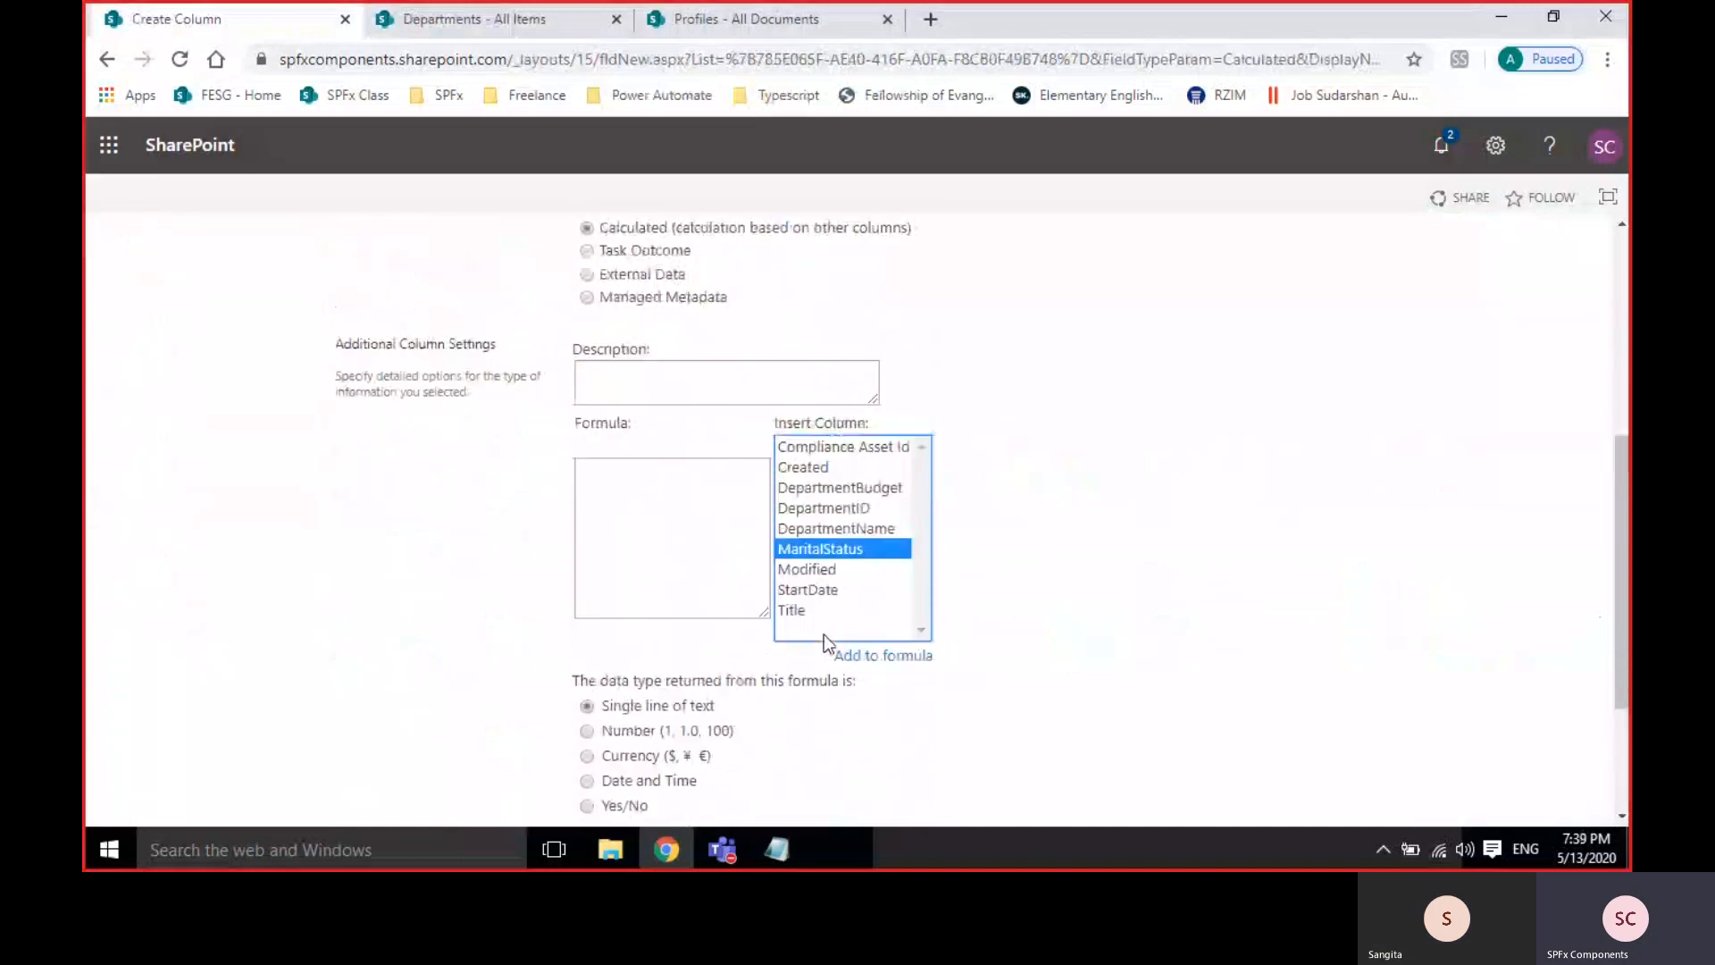
double_click(849, 488)
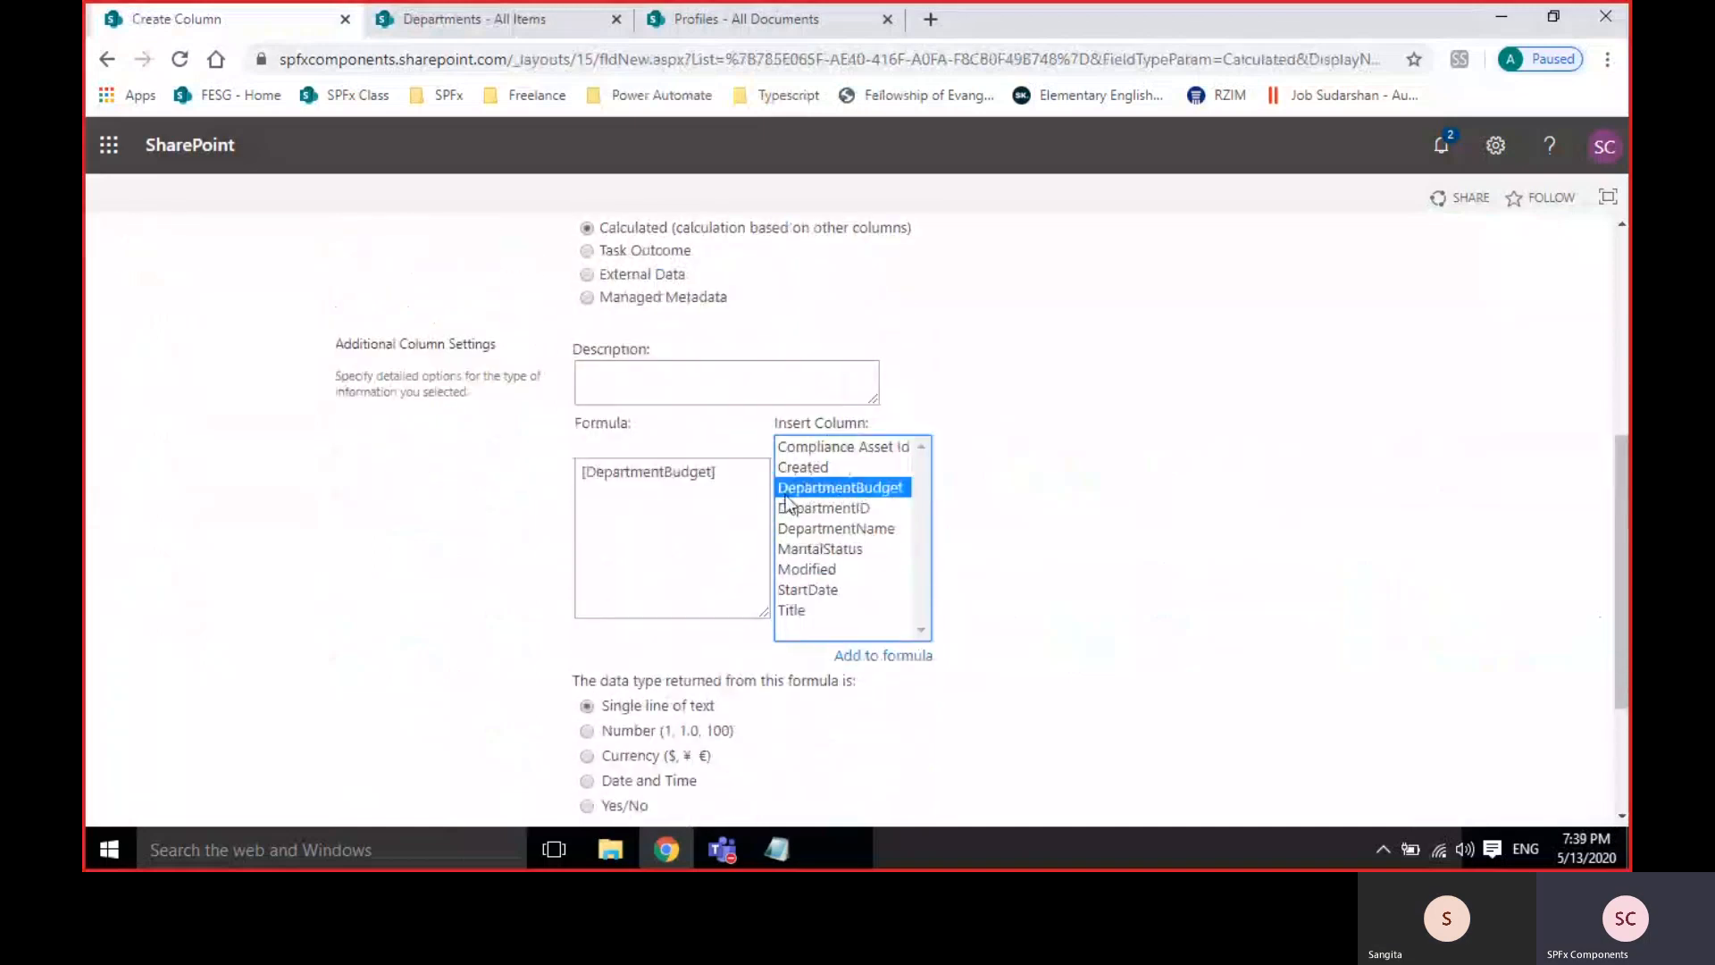
click(725, 475)
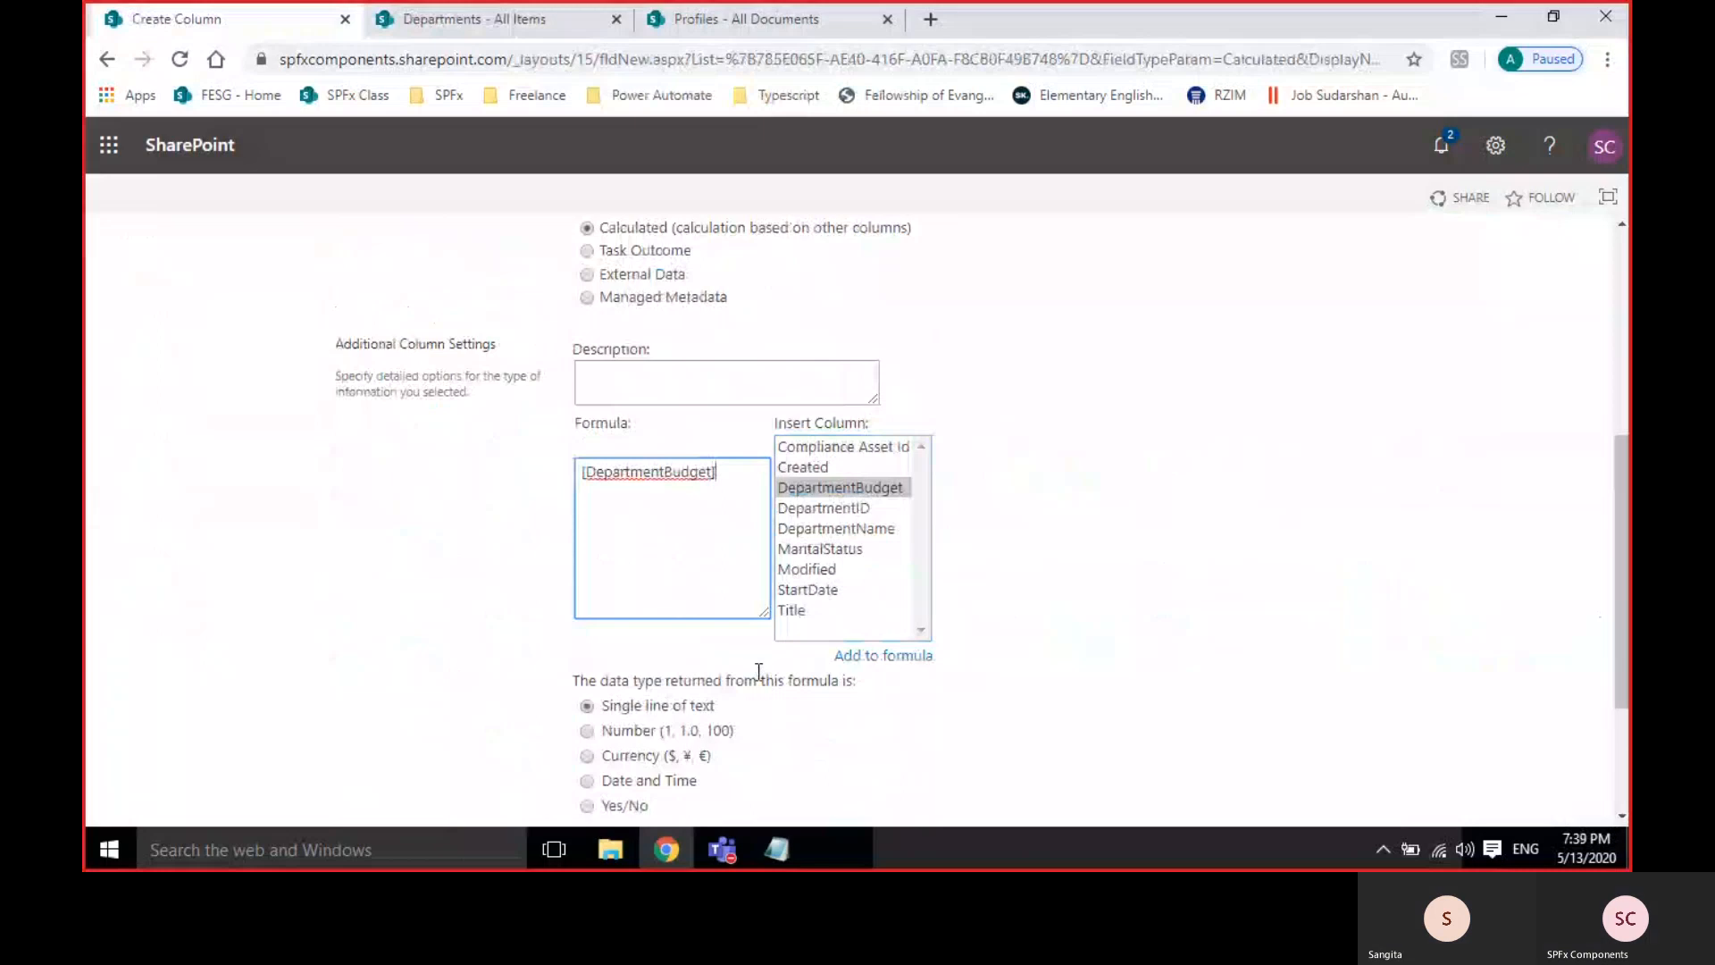
text(*)
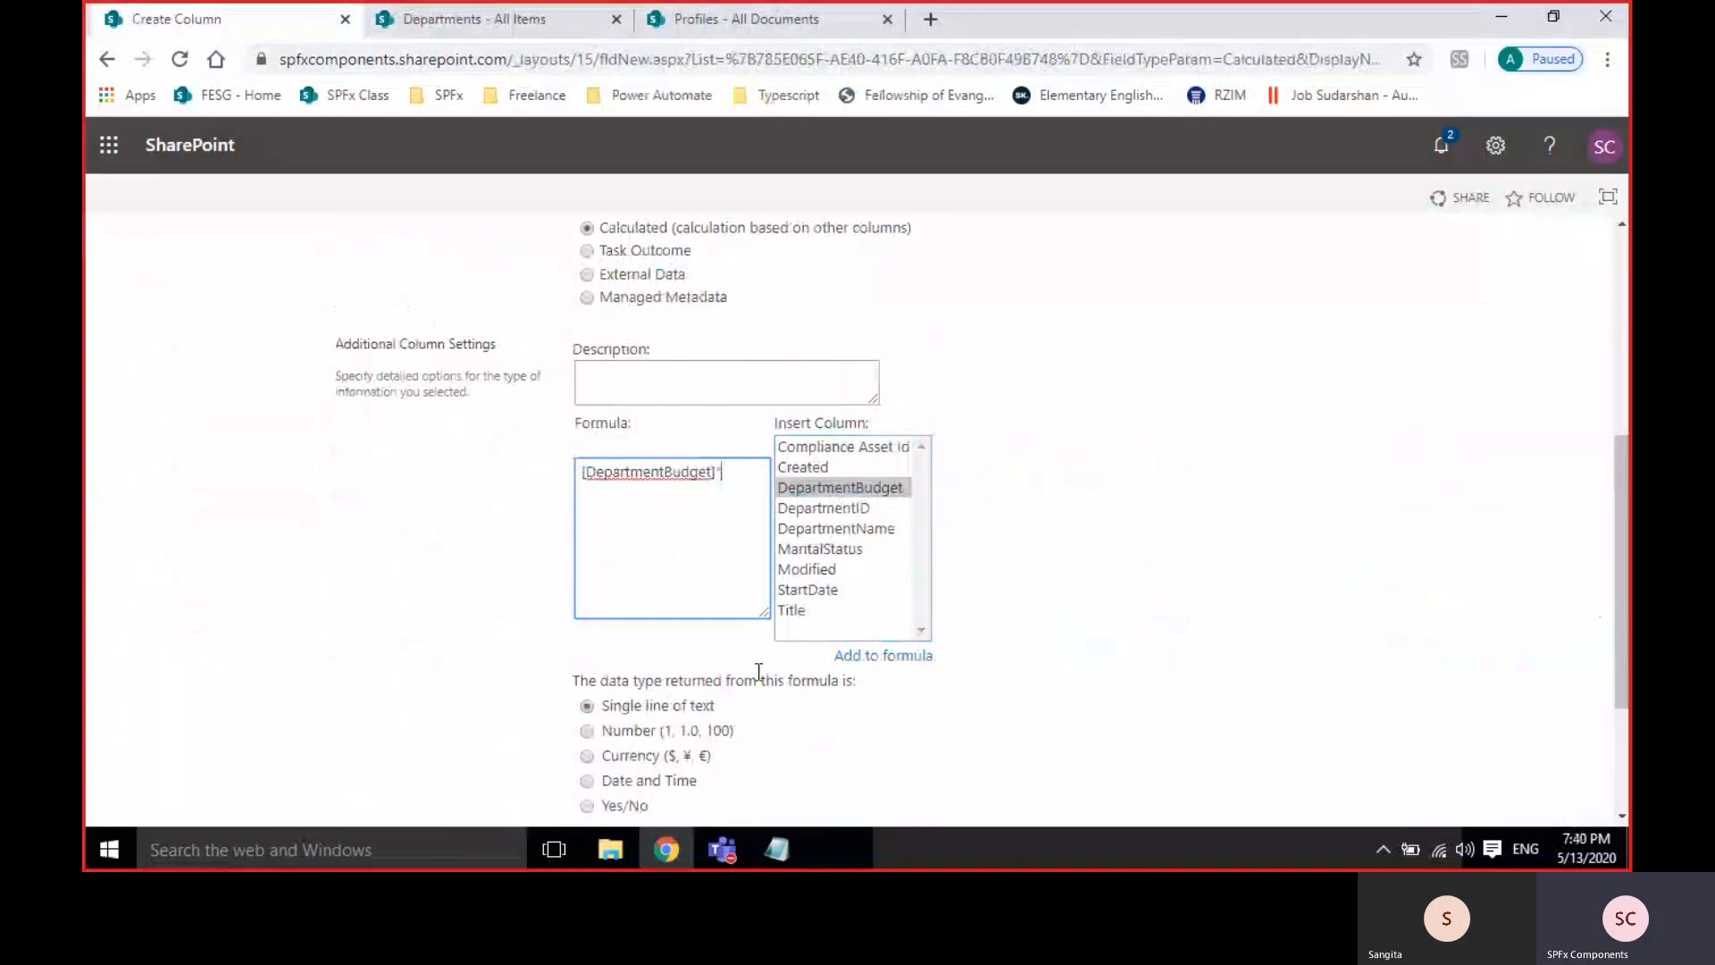
text(12)
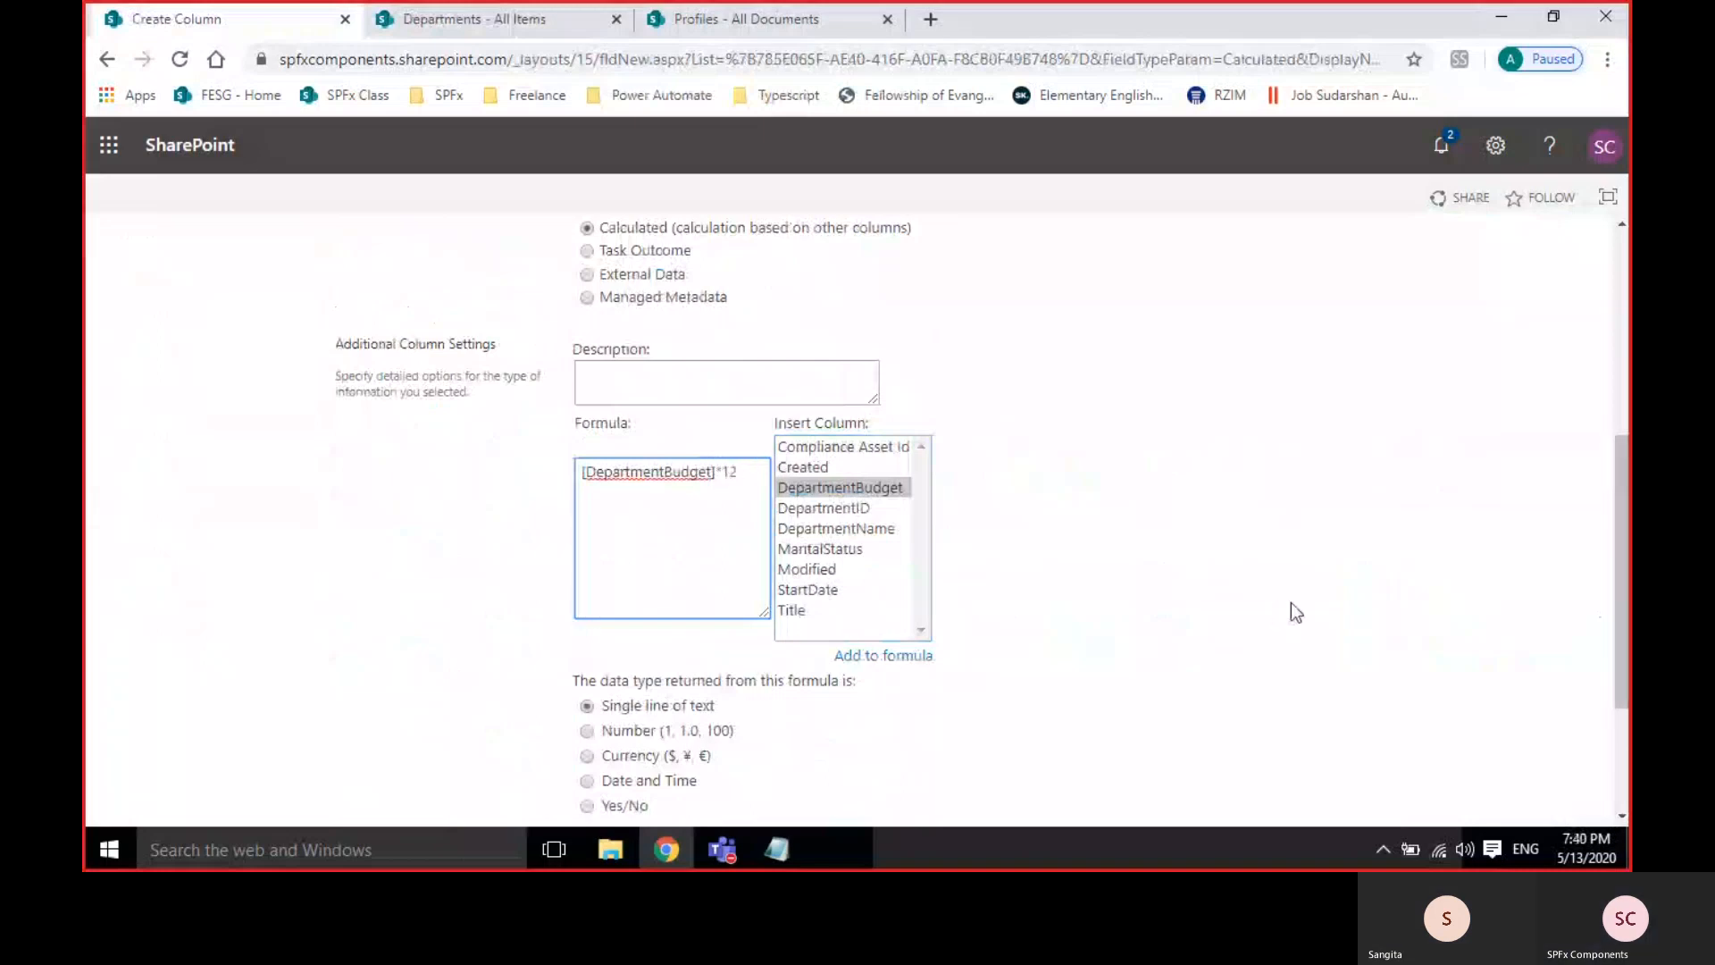
click(1296, 613)
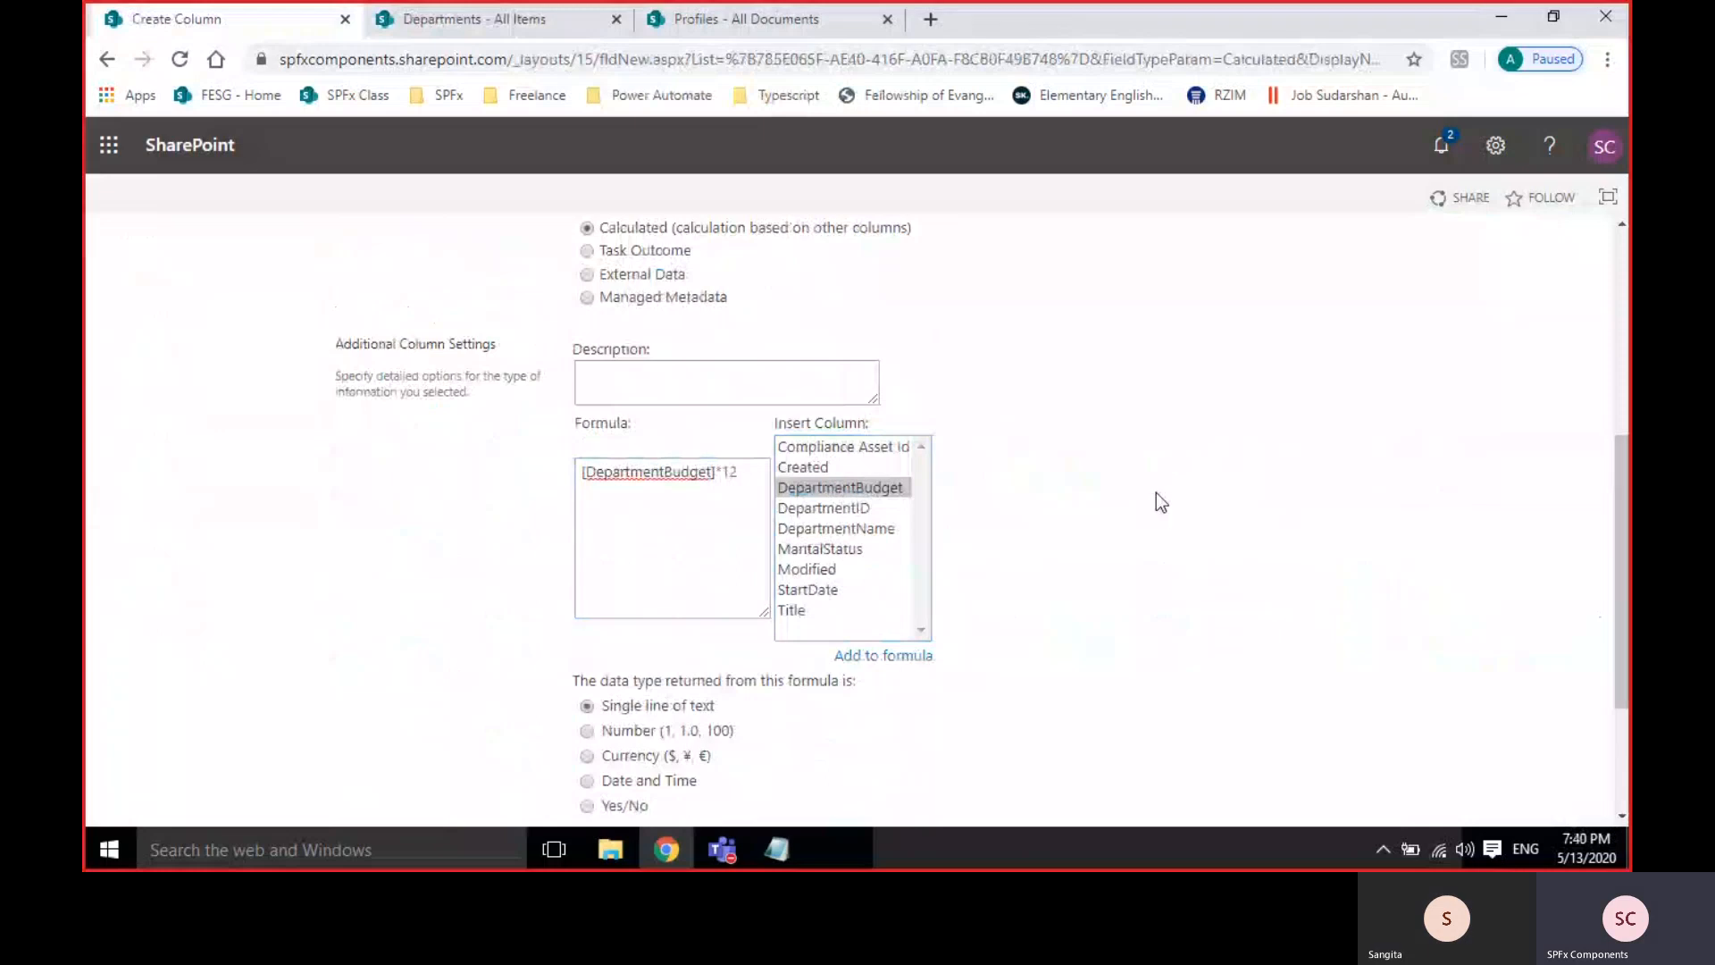
Return the result as Currency in the India rupee format and create the column.
scroll(1157, 493, down, 1)
scroll(1156, 491, down, 3)
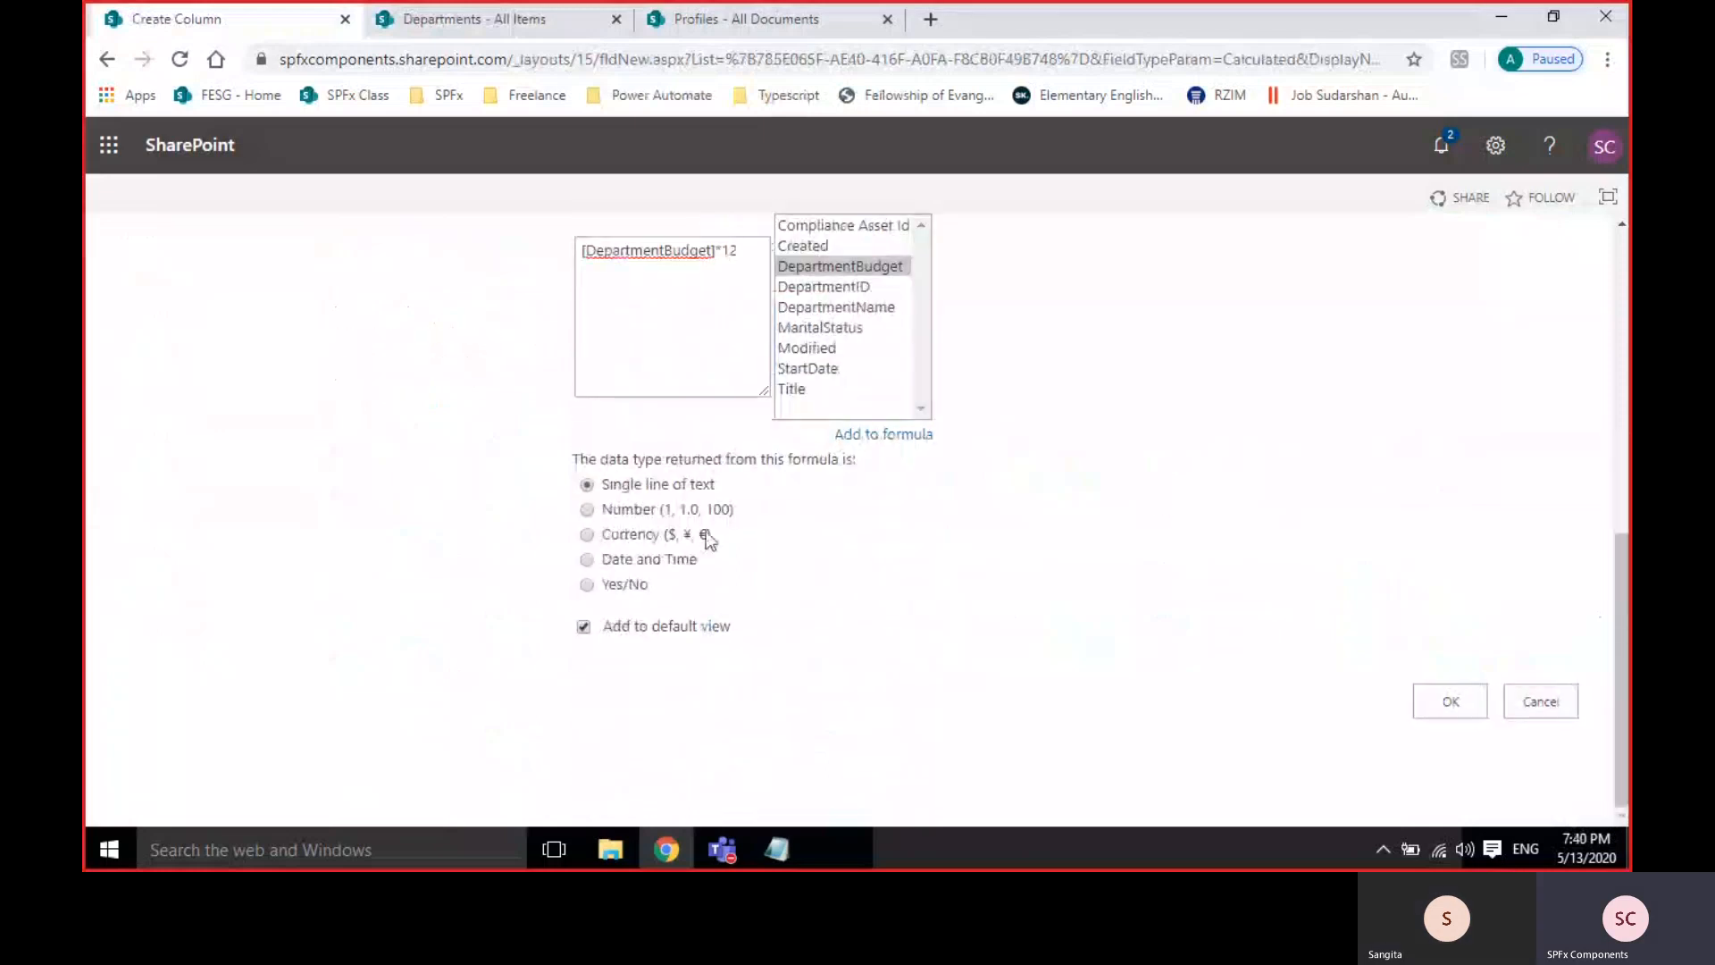
click(627, 533)
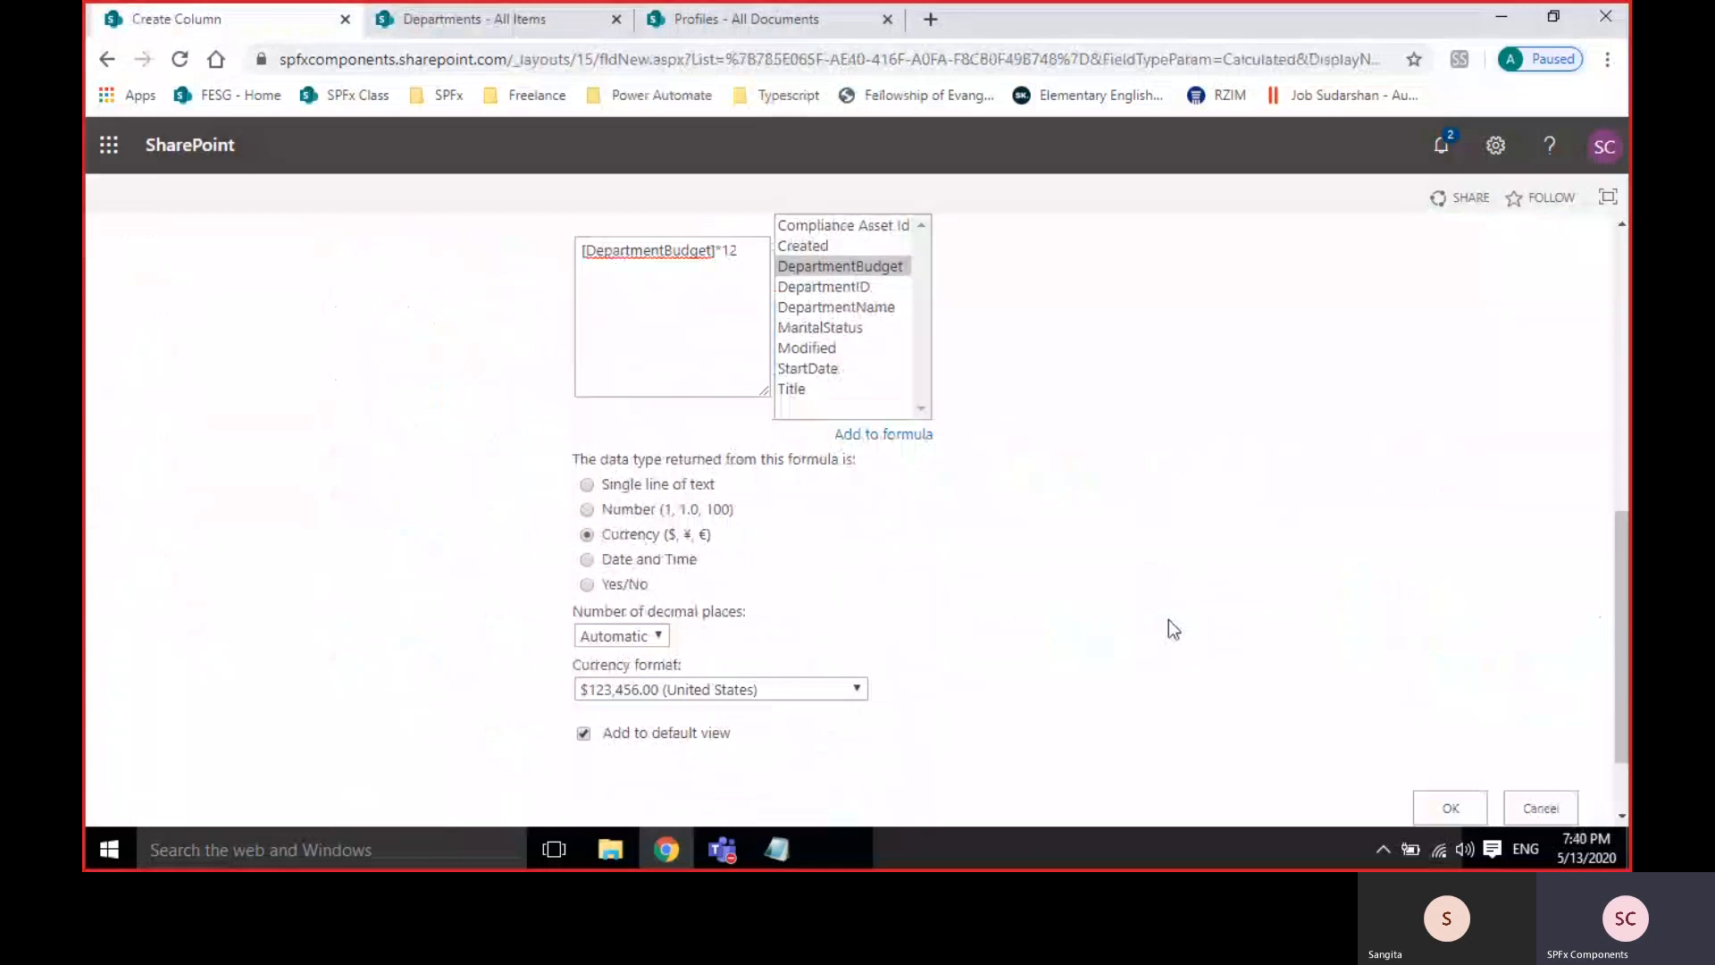
click(793, 691)
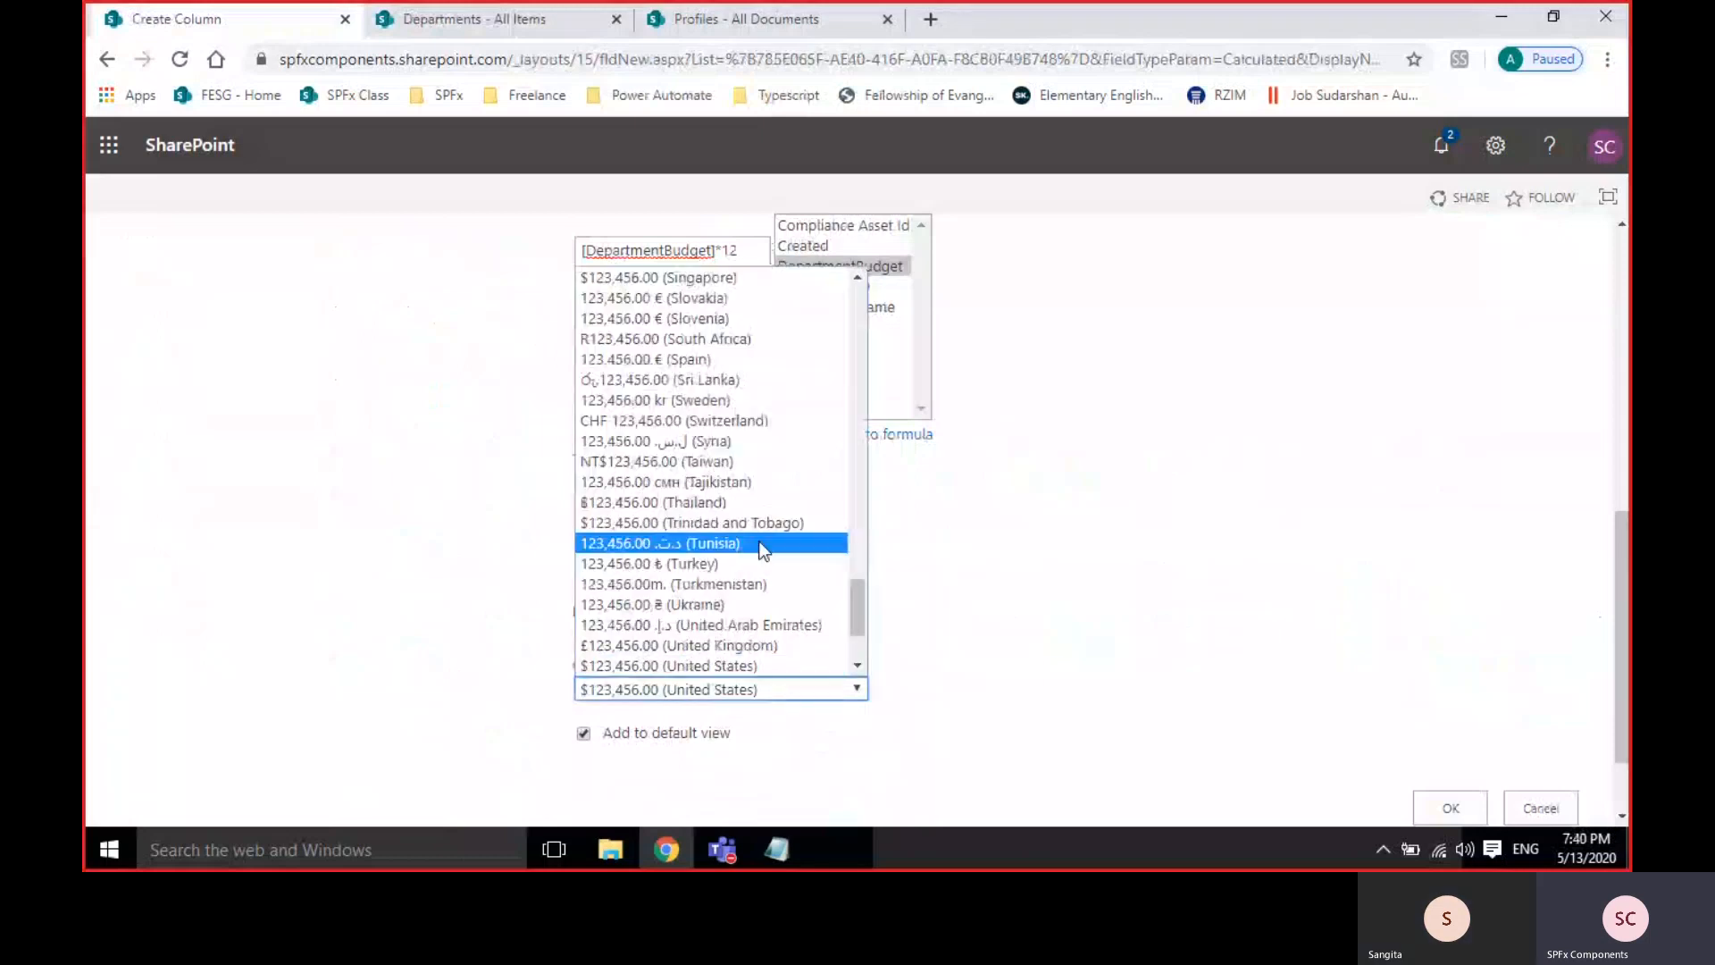
scroll(761, 551, up, 15)
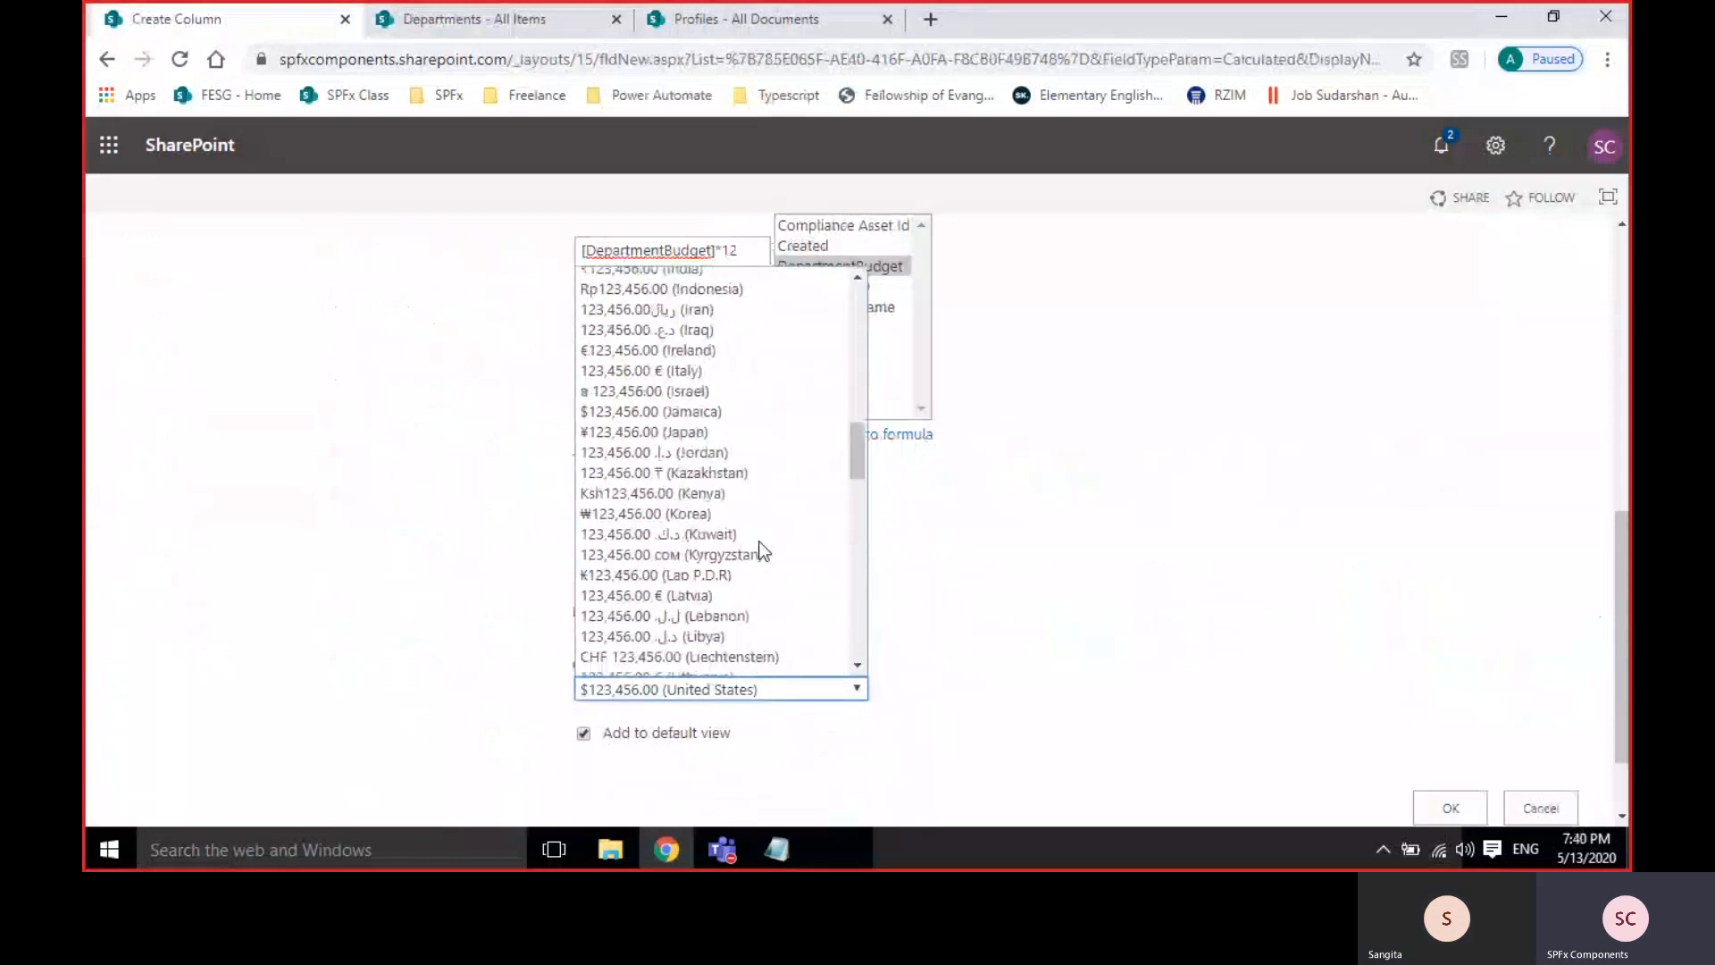
click(759, 273)
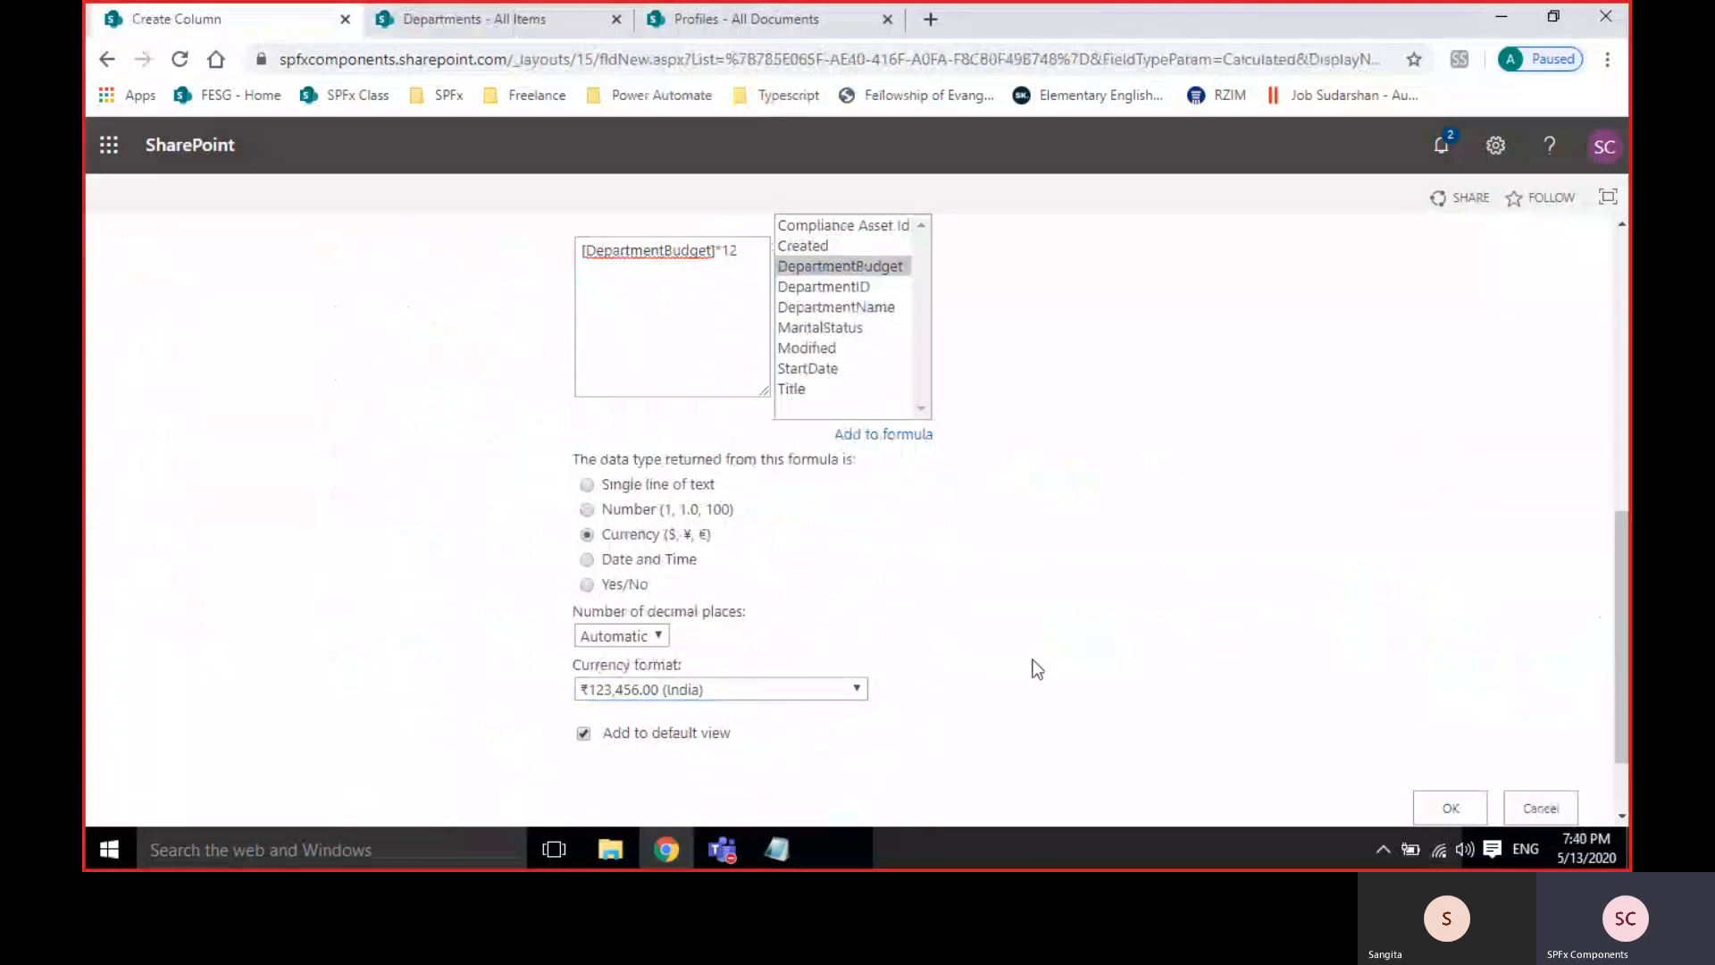
click(1447, 818)
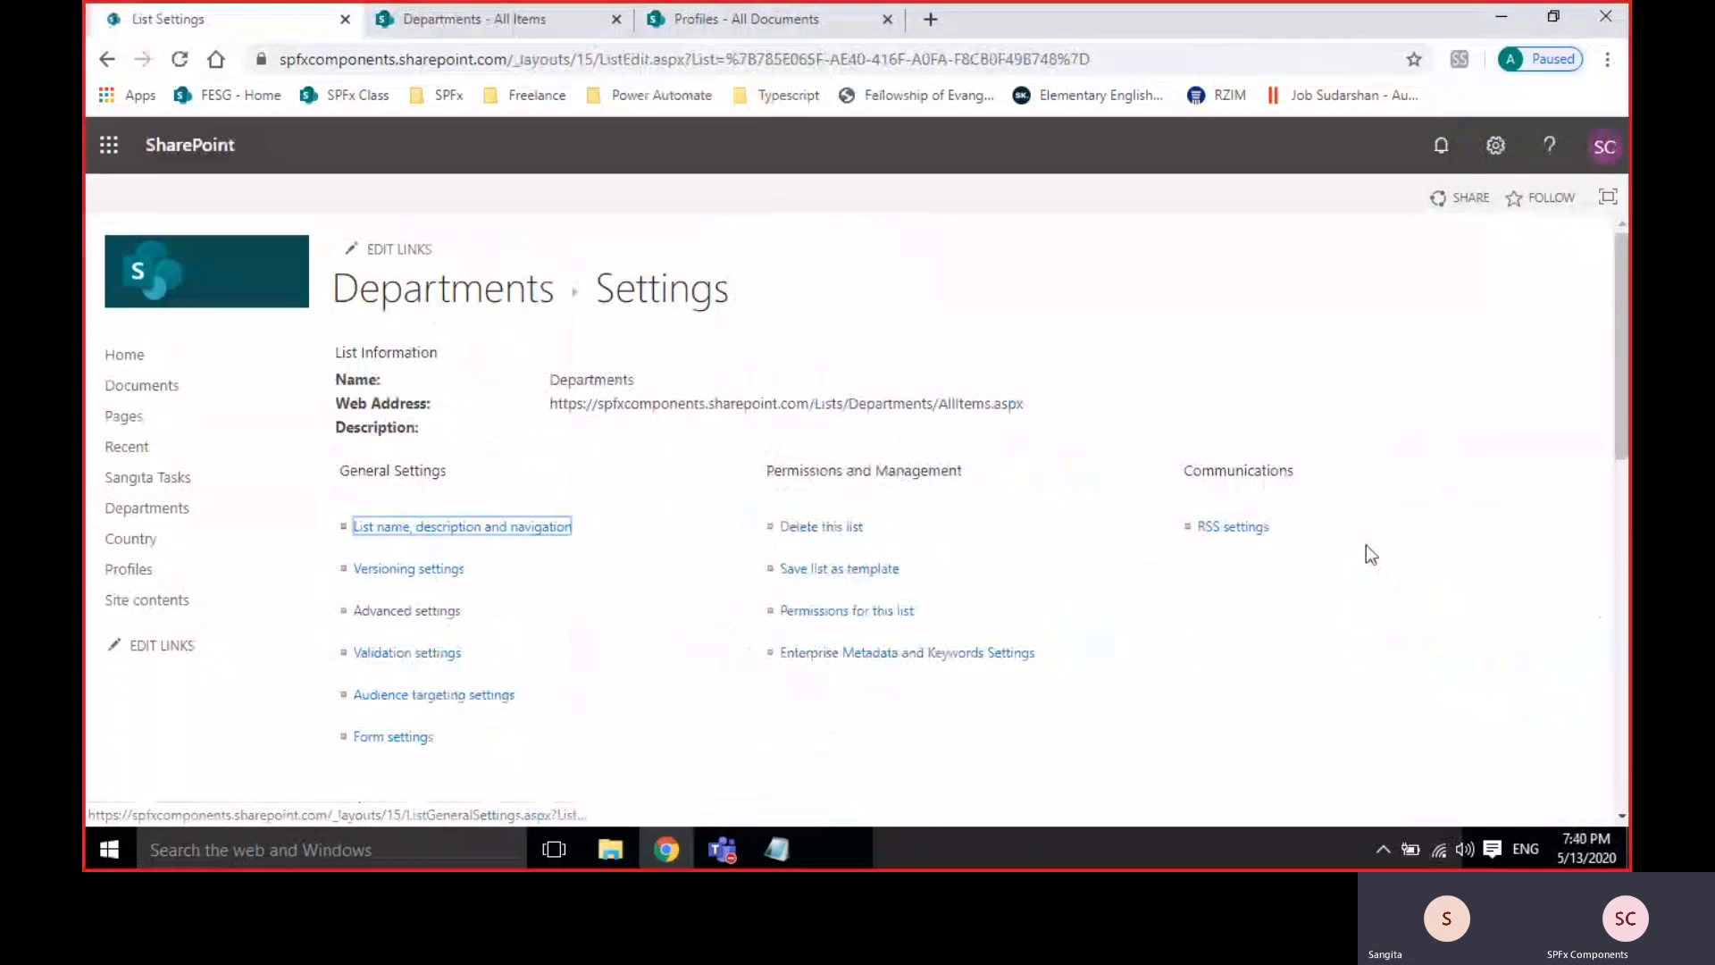
Reload the Departments list and scroll right to view the new YearlyBudget column.
click(487, 22)
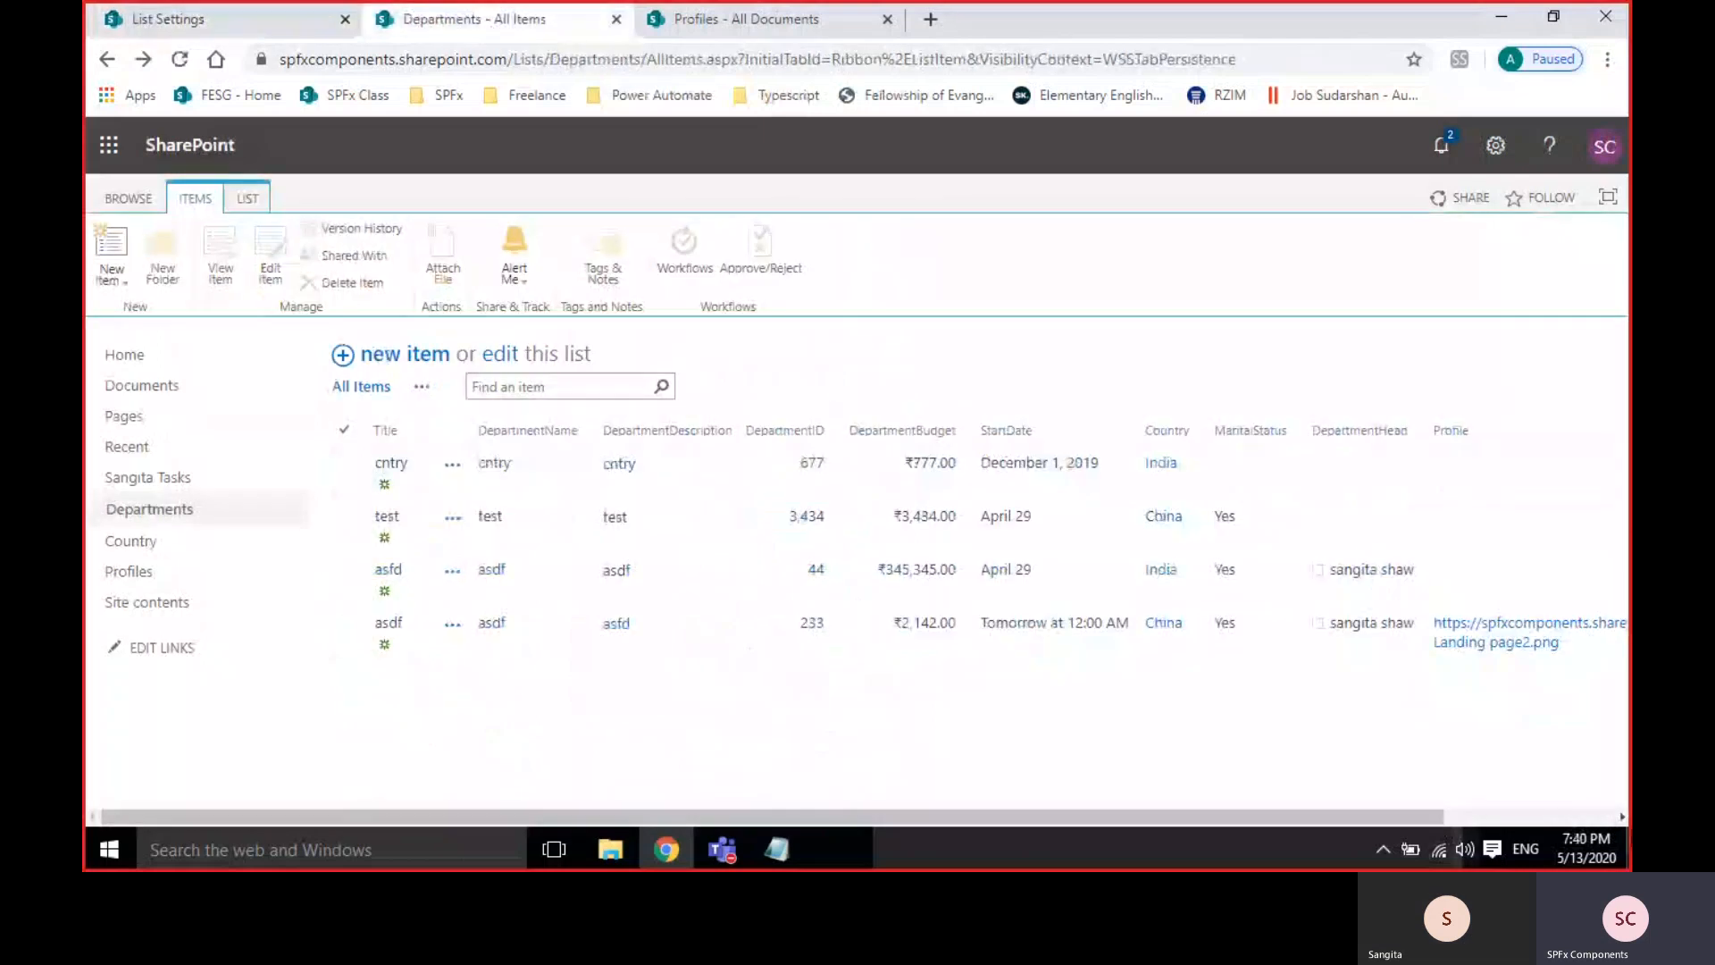
click(1552, 818)
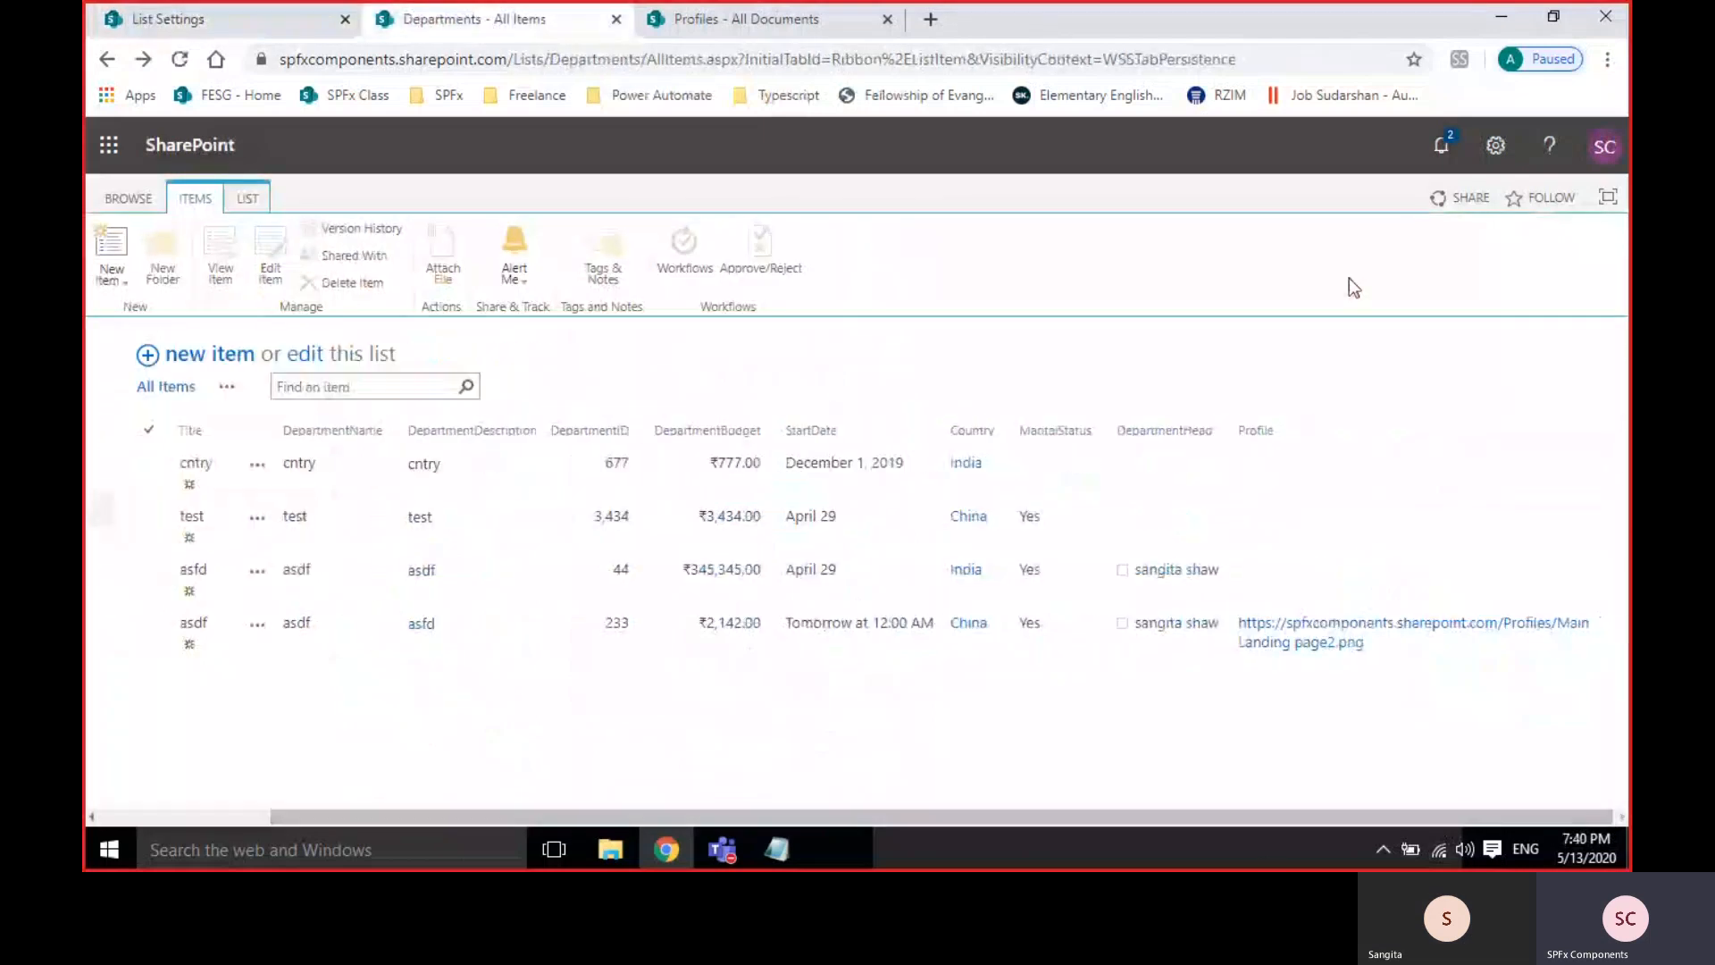
click(179, 59)
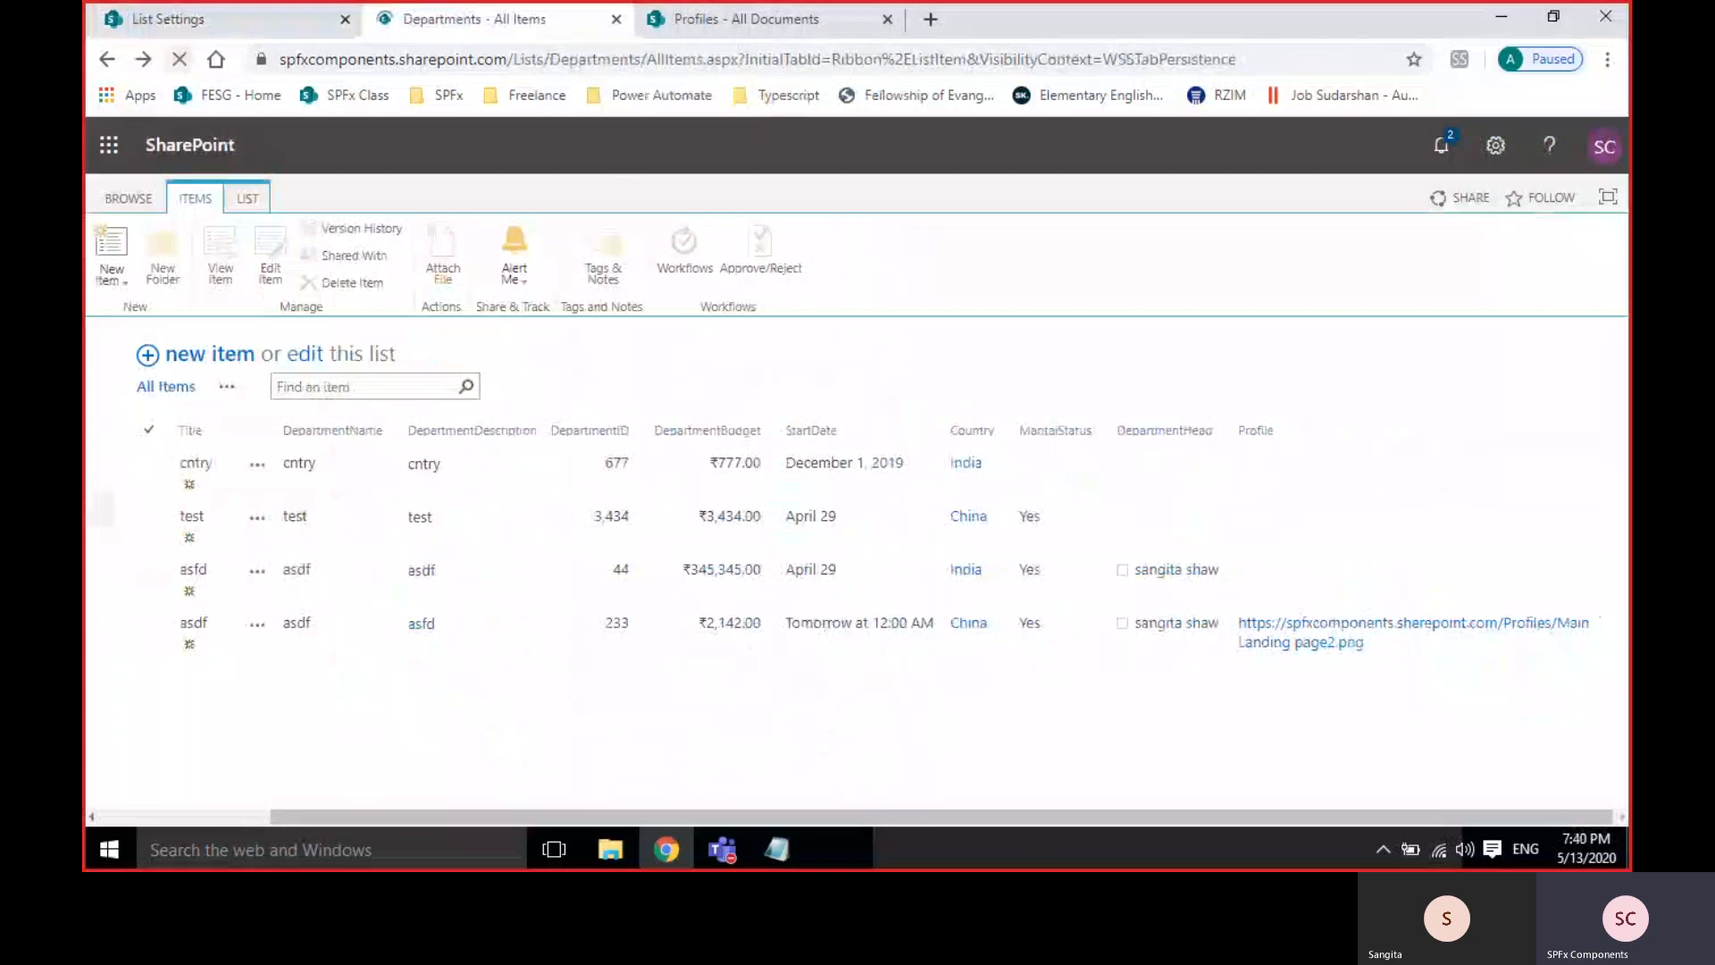
click(1560, 818)
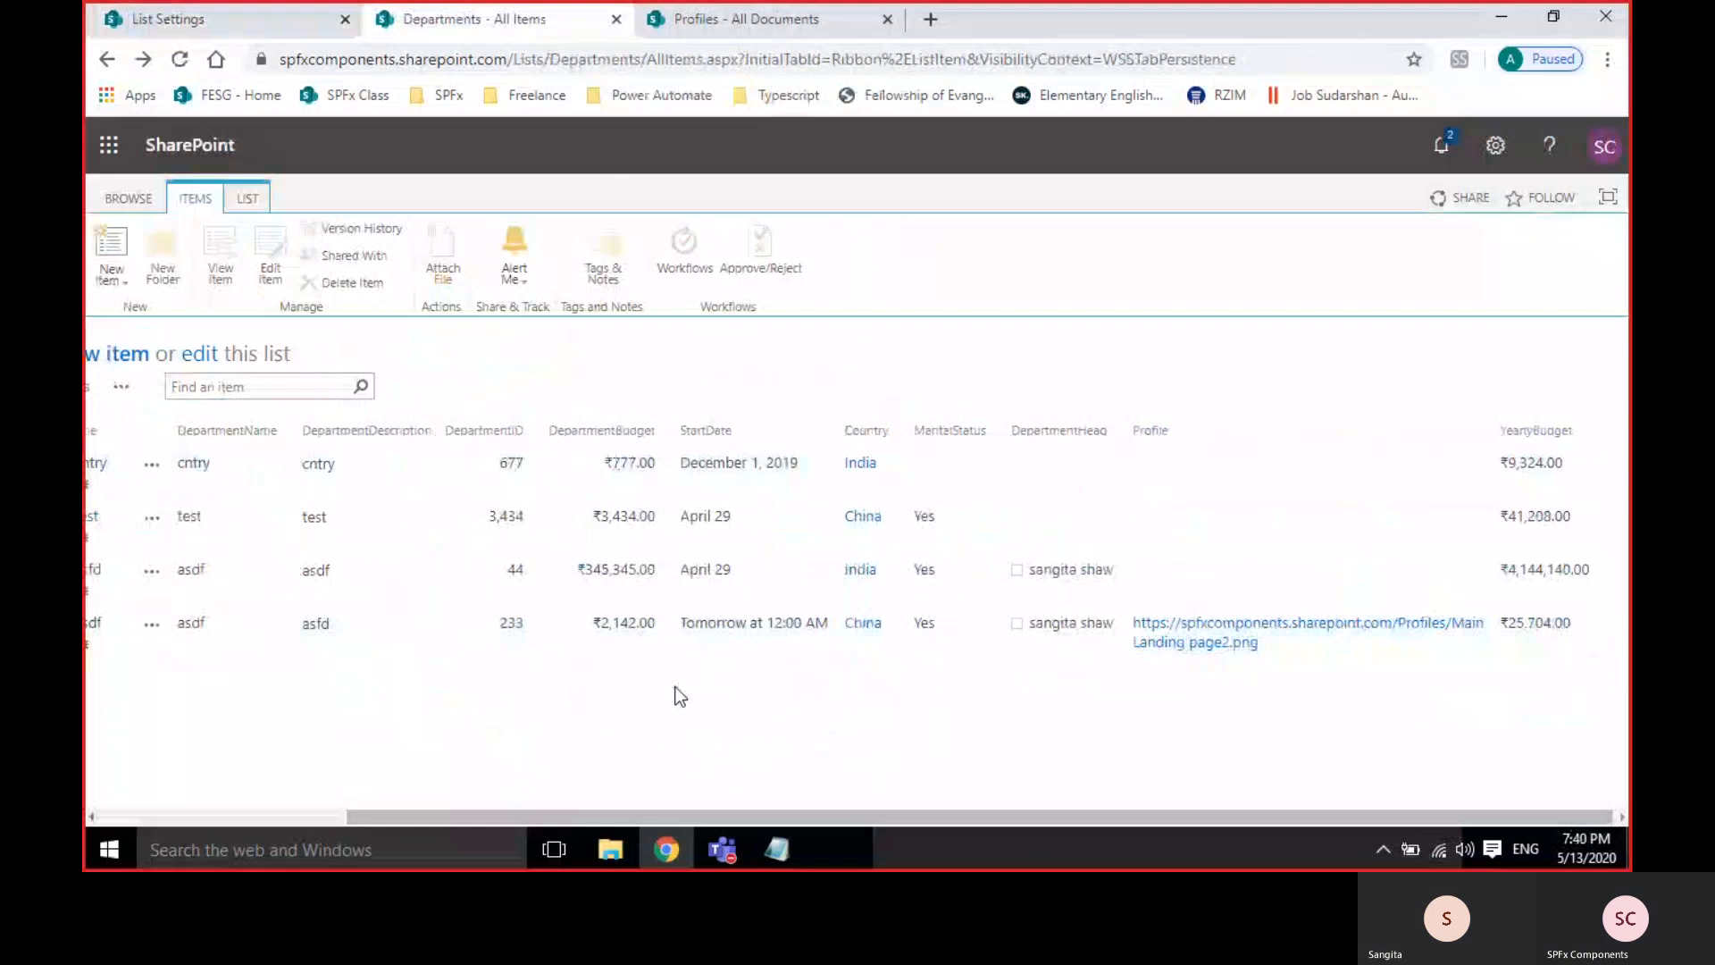
From List Settings, start another new column after glancing at the list items.
click(179, 20)
scroll(714, 712, down, 9)
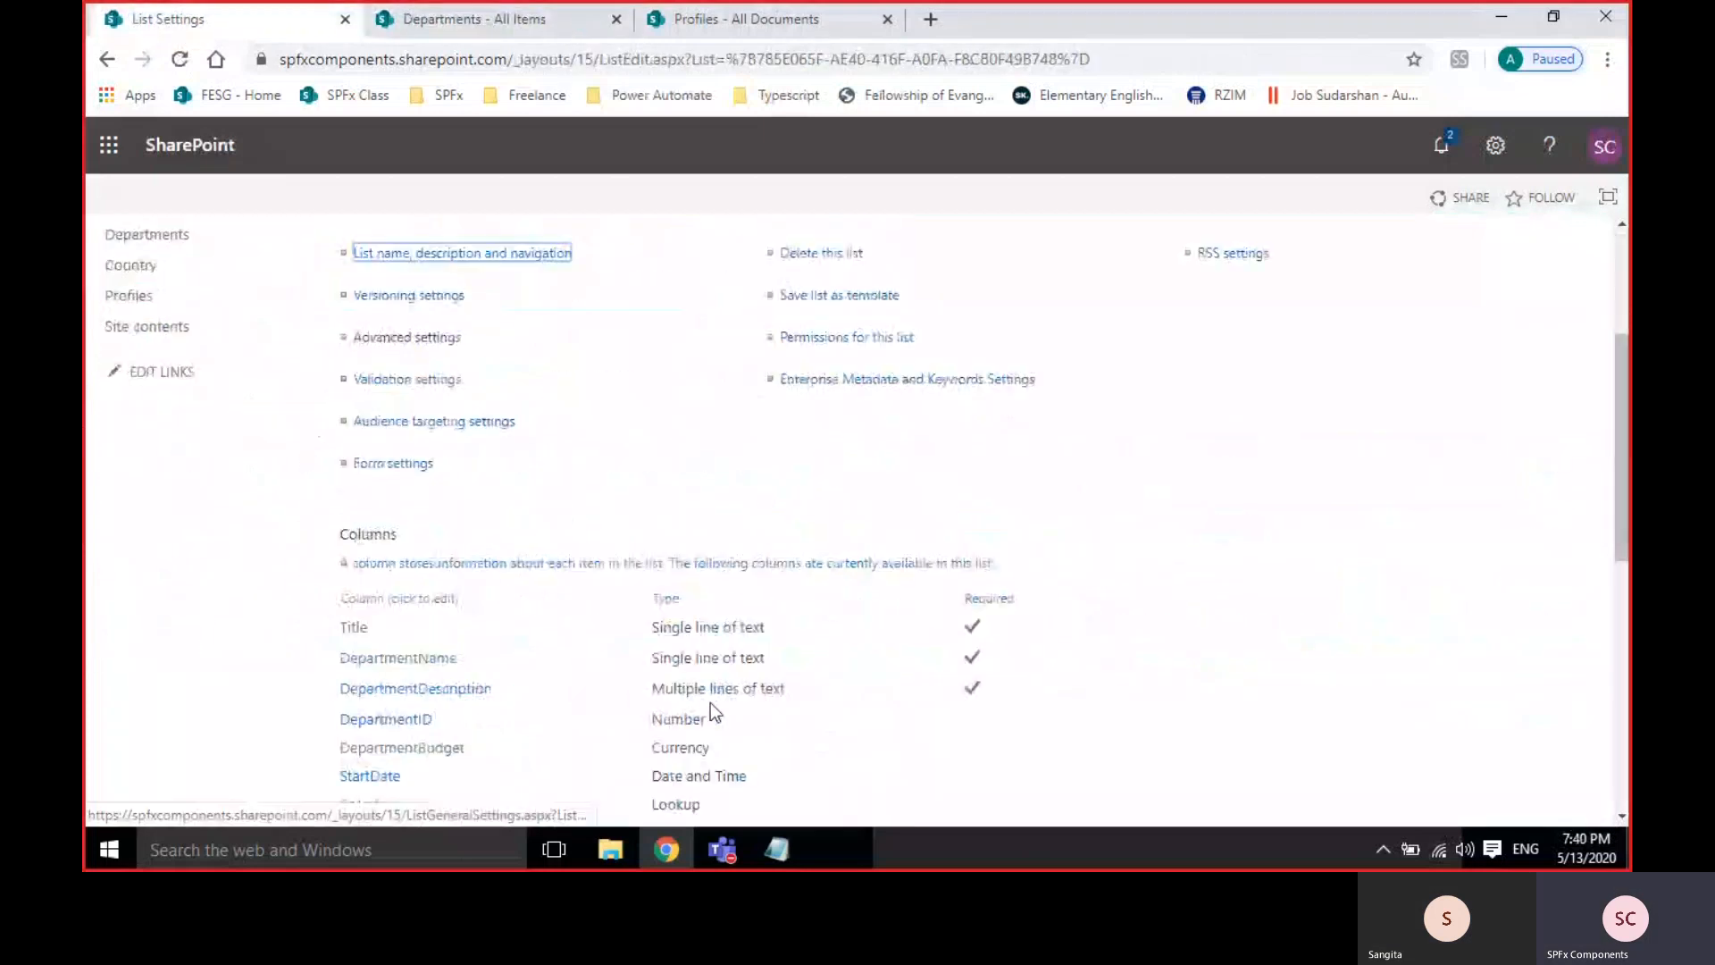
click(375, 591)
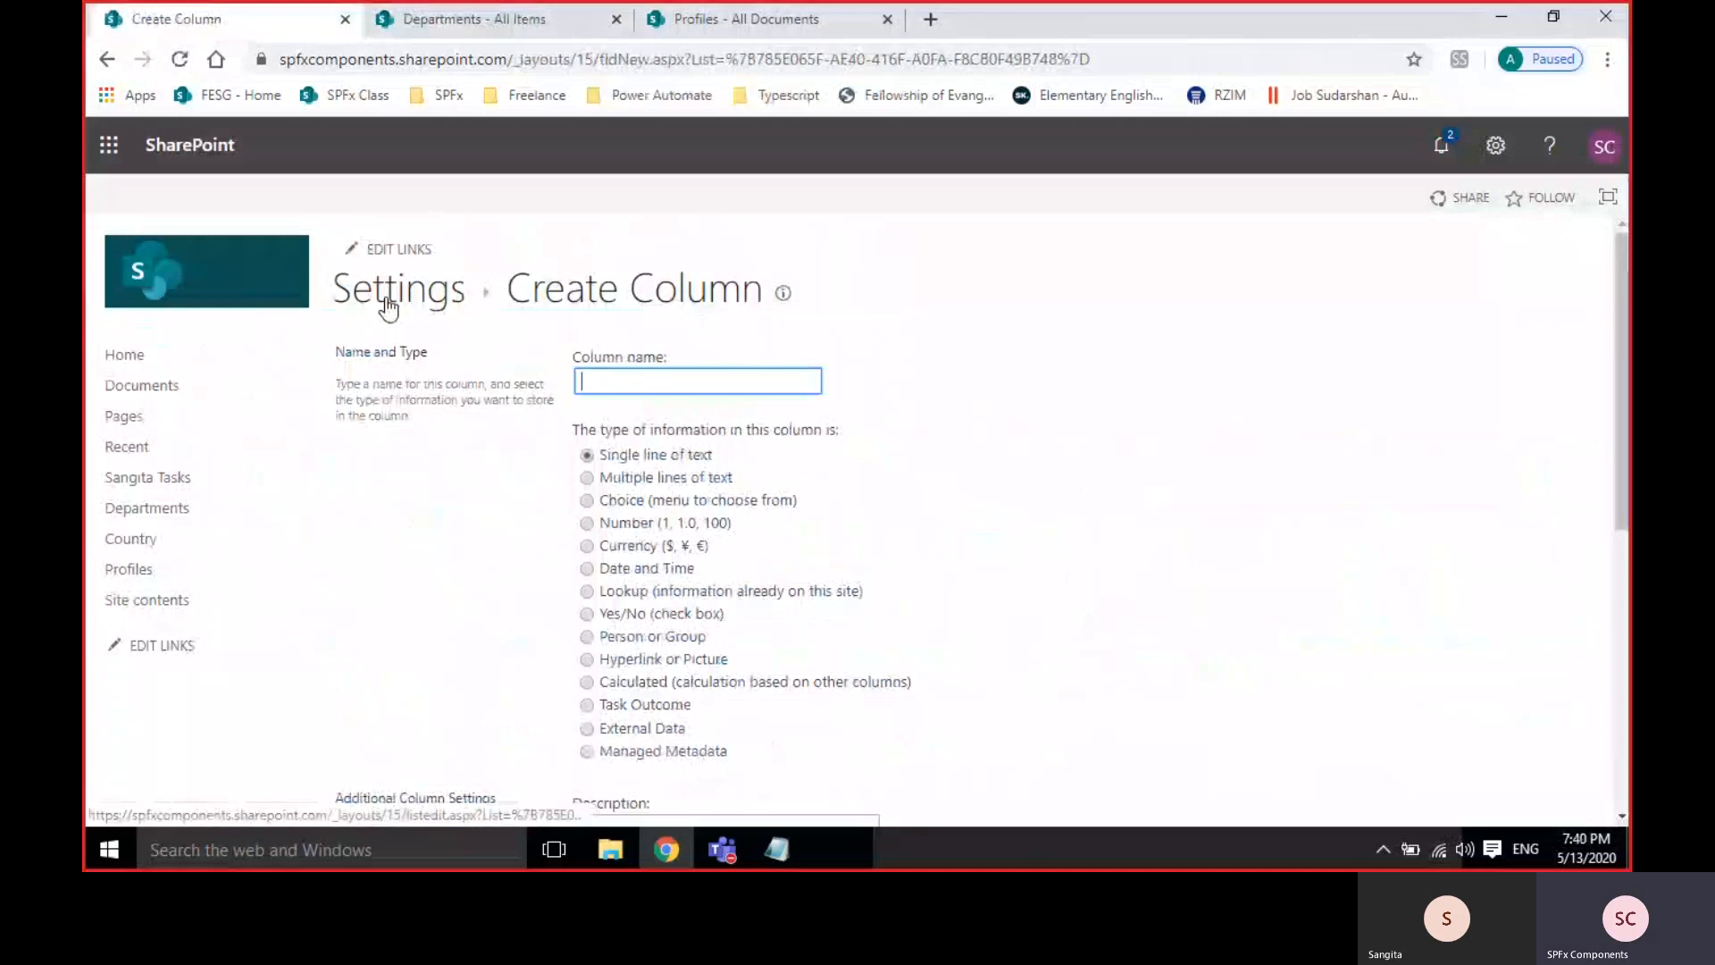
click(471, 14)
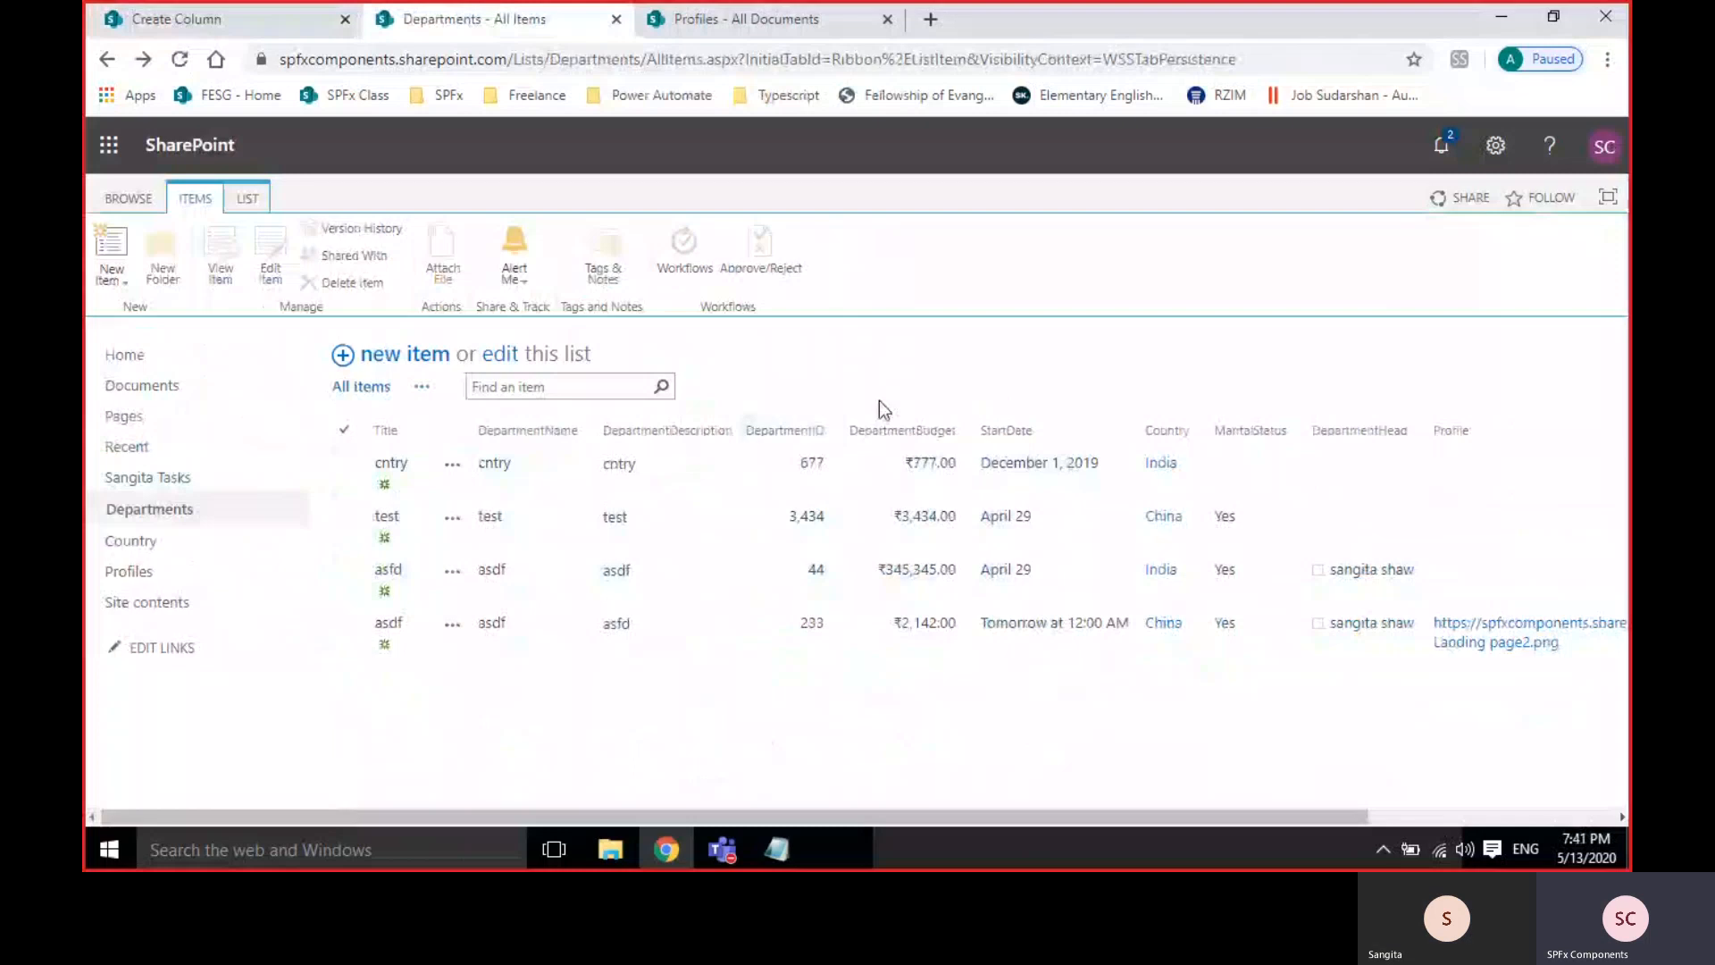
click(232, 19)
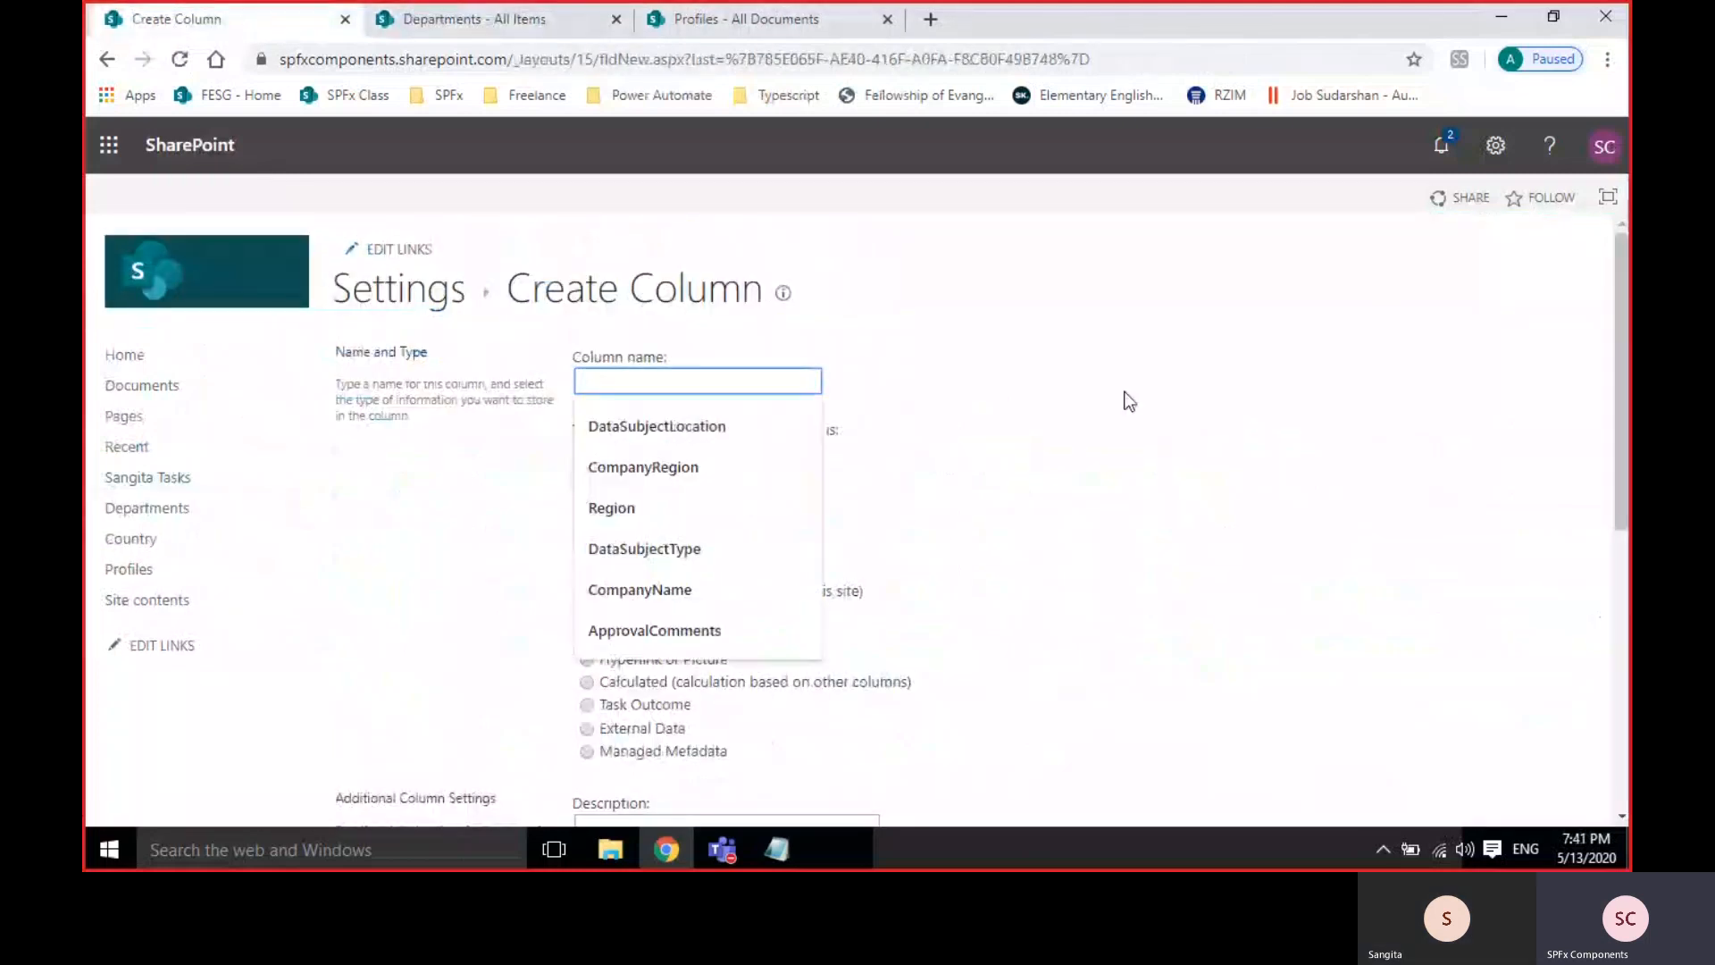
Name the new column DepartmentFullName.
text(Dep)
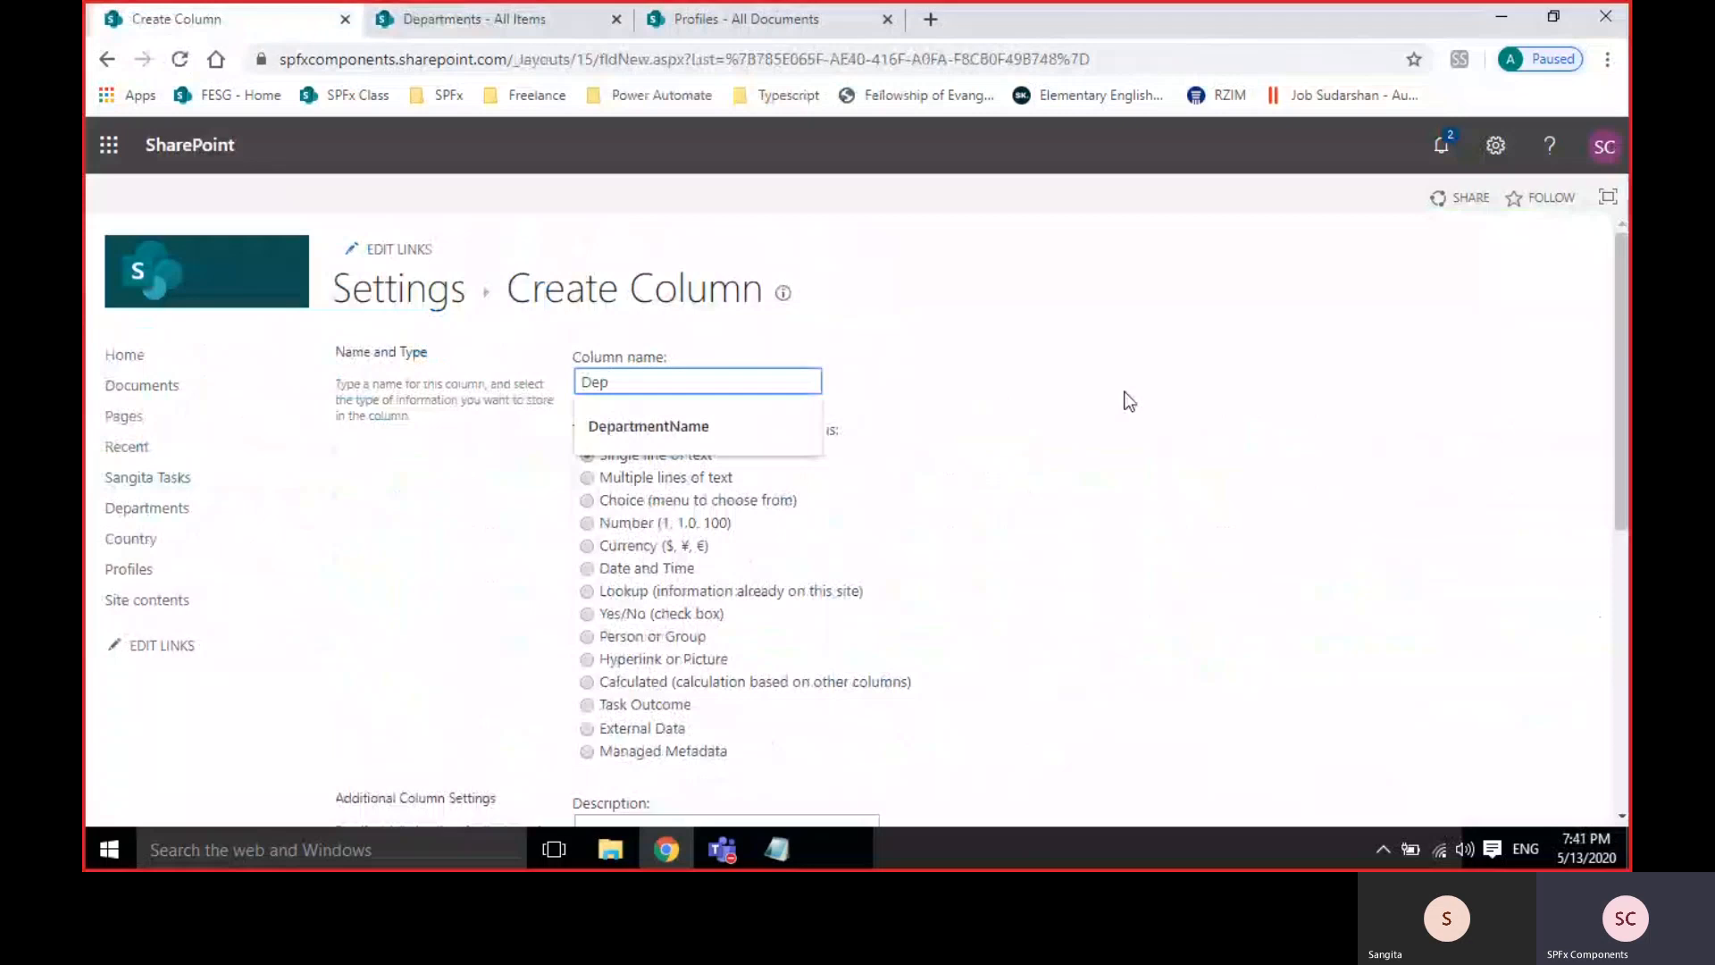
key(Down)
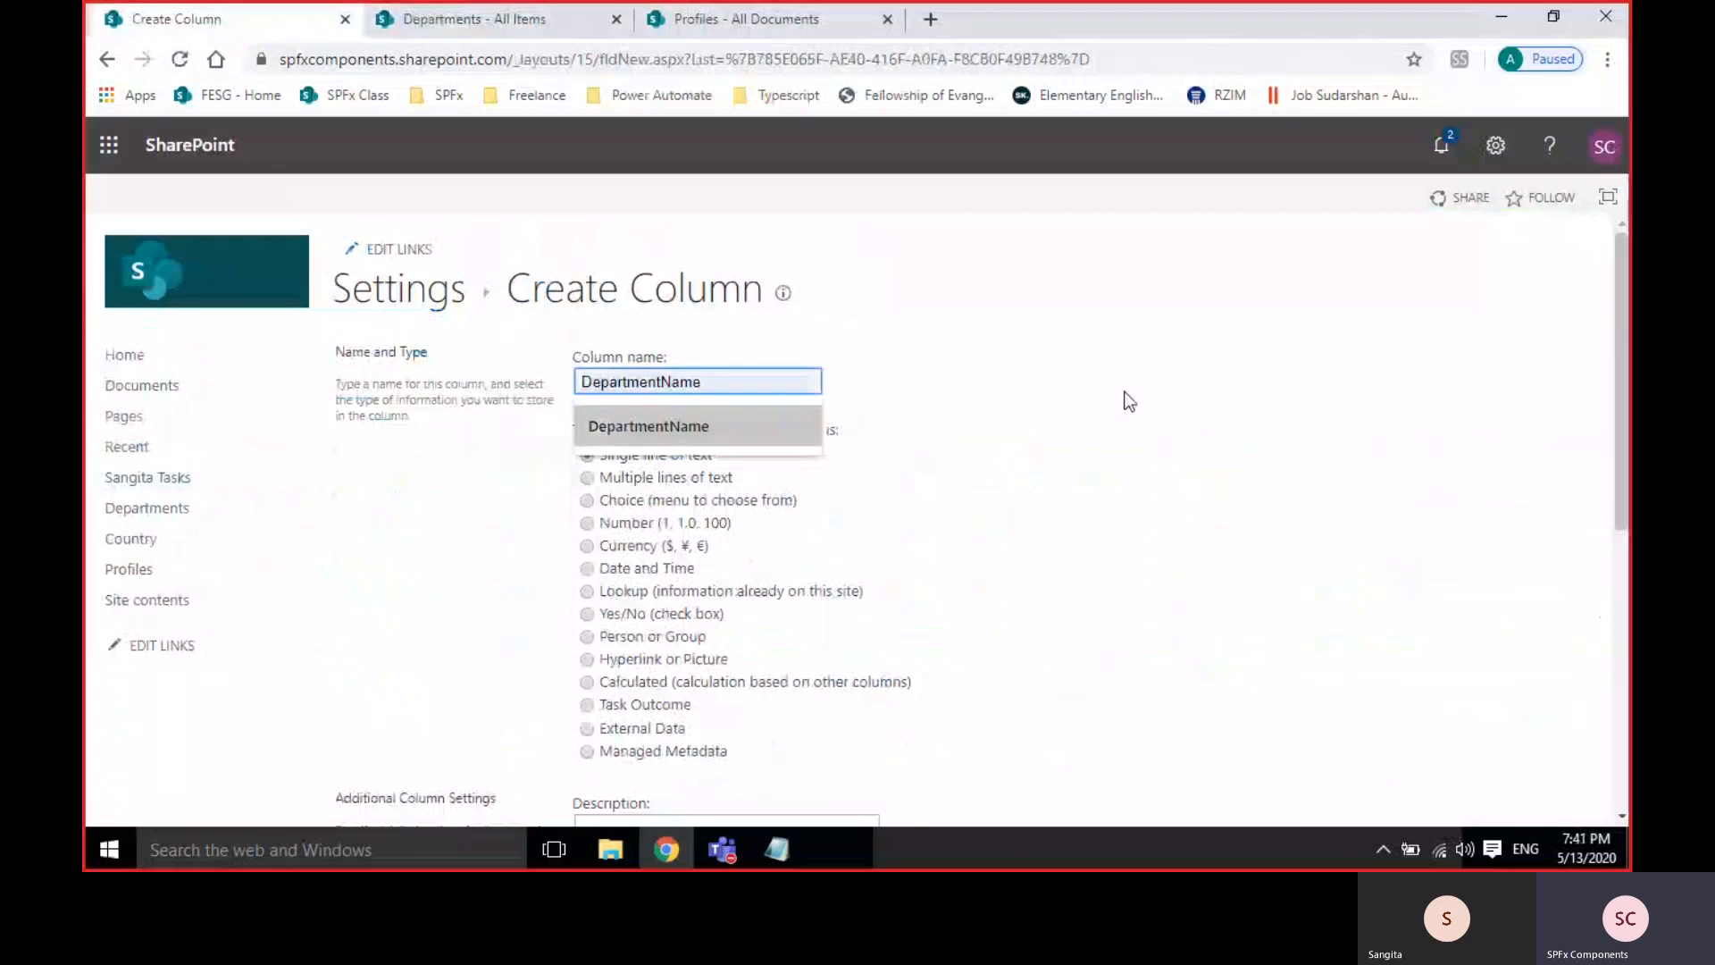
key(Return)
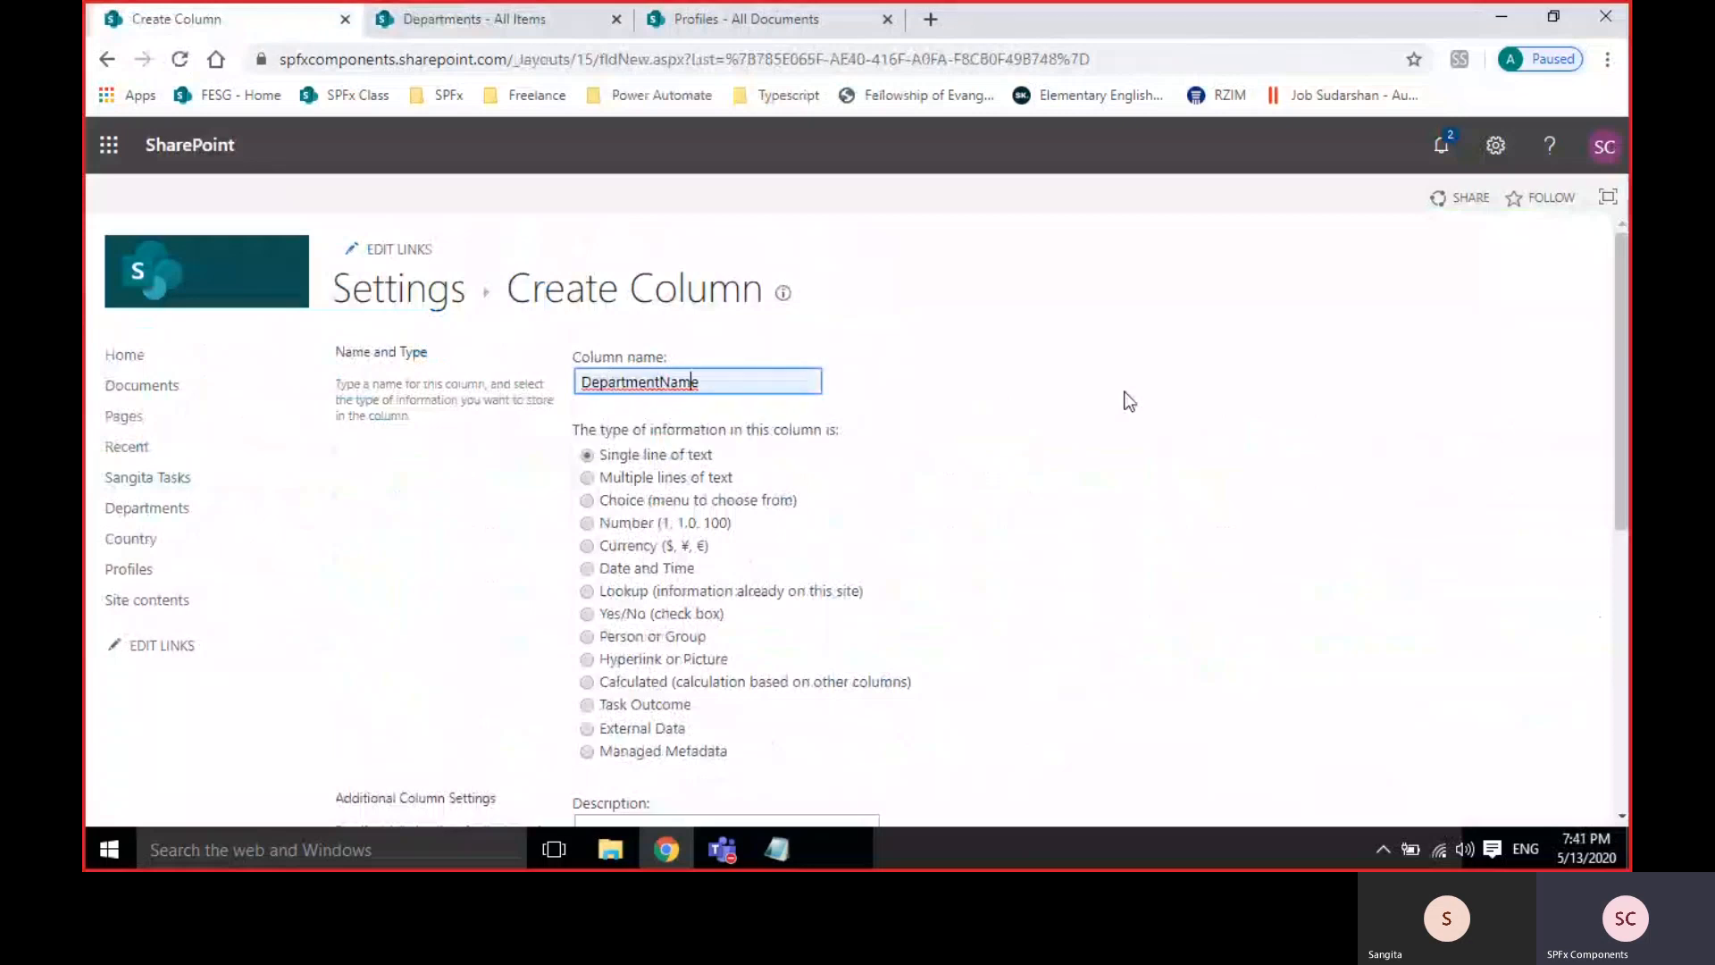
key(Left)
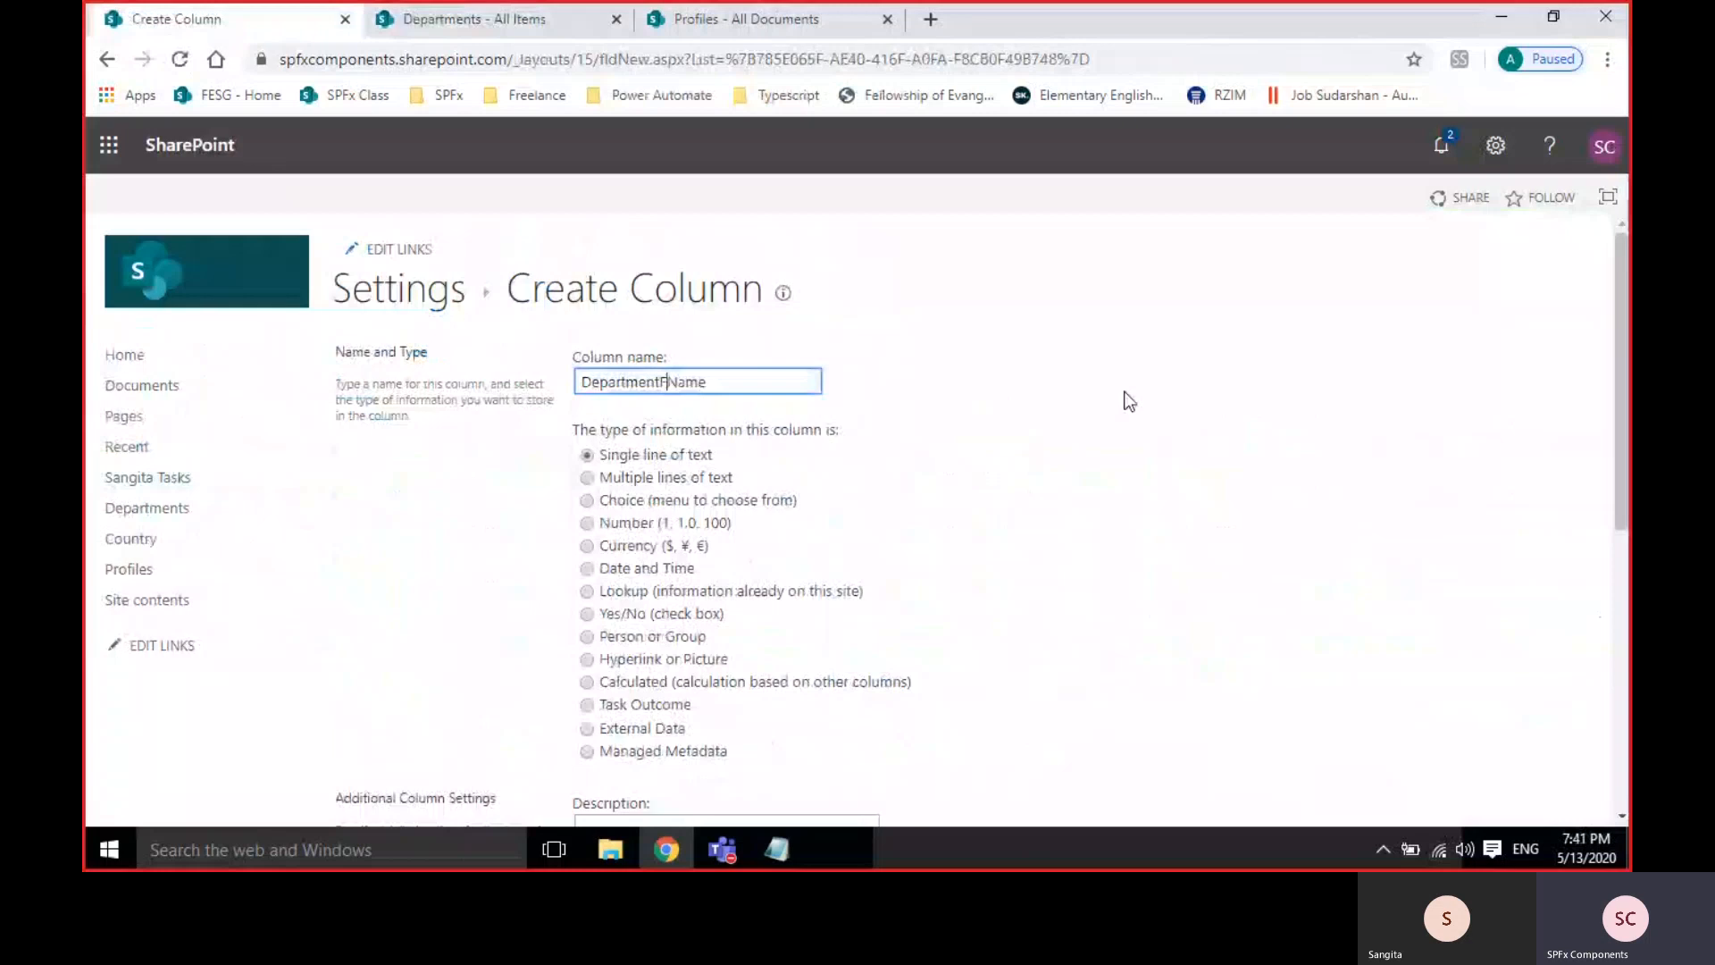
text(Full)
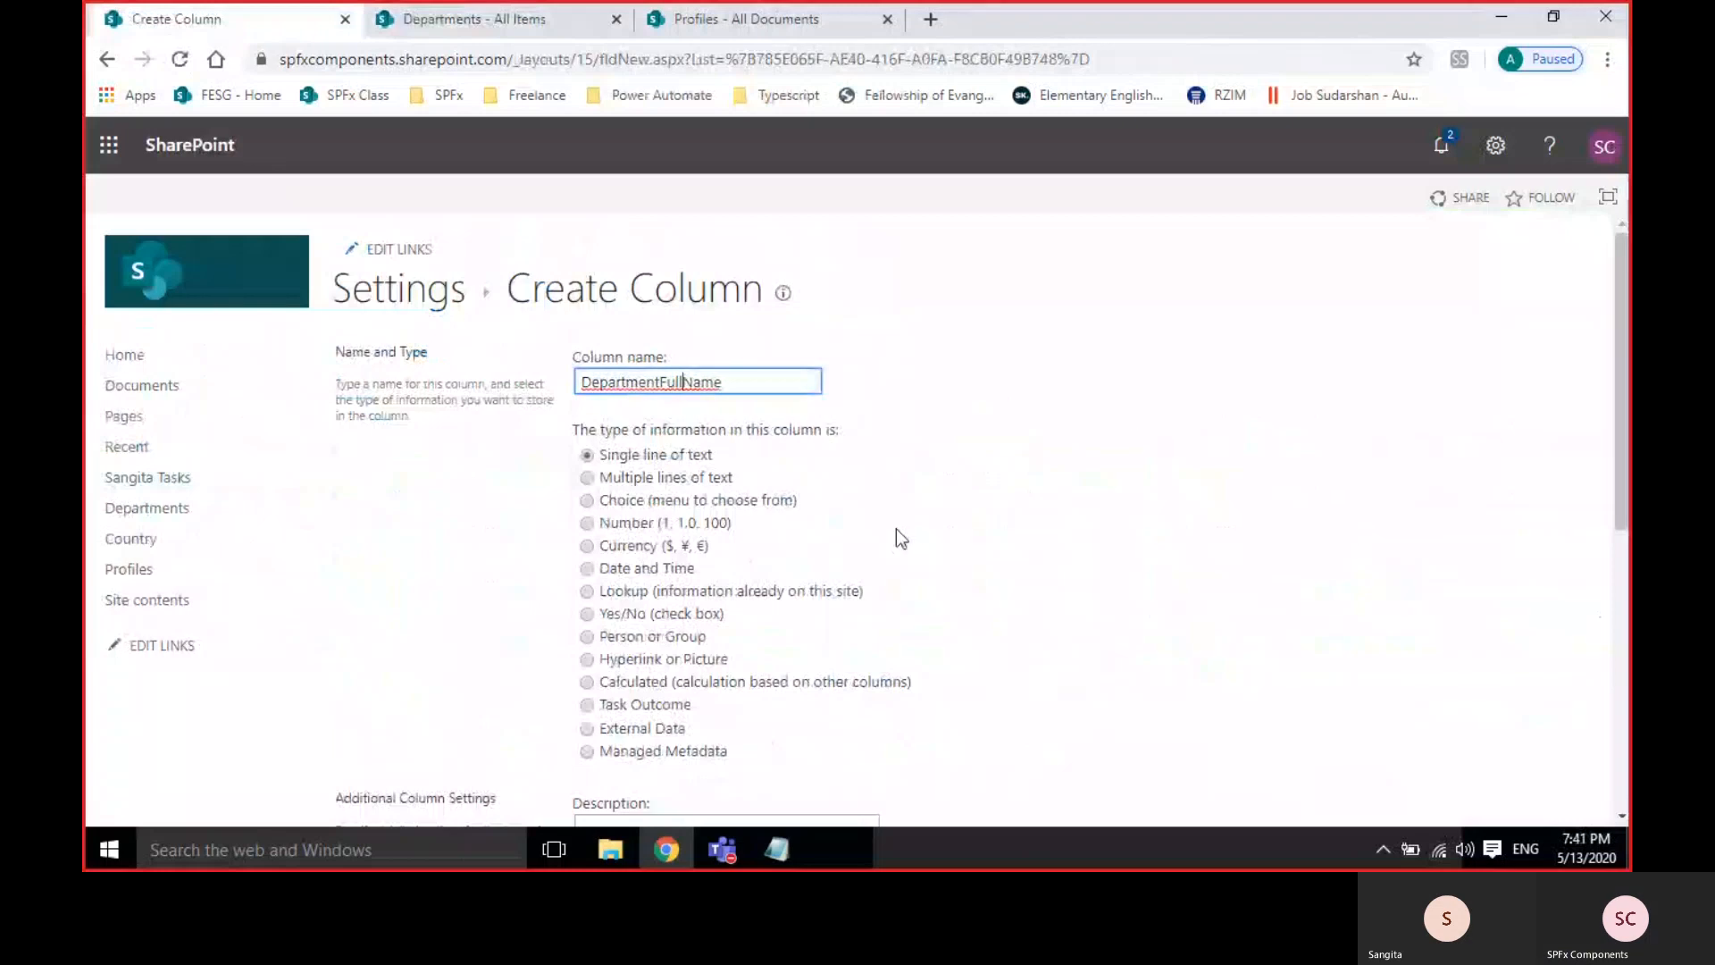
Make it a Calculated column with the formula [Title]+[DepartmentName].
click(645, 682)
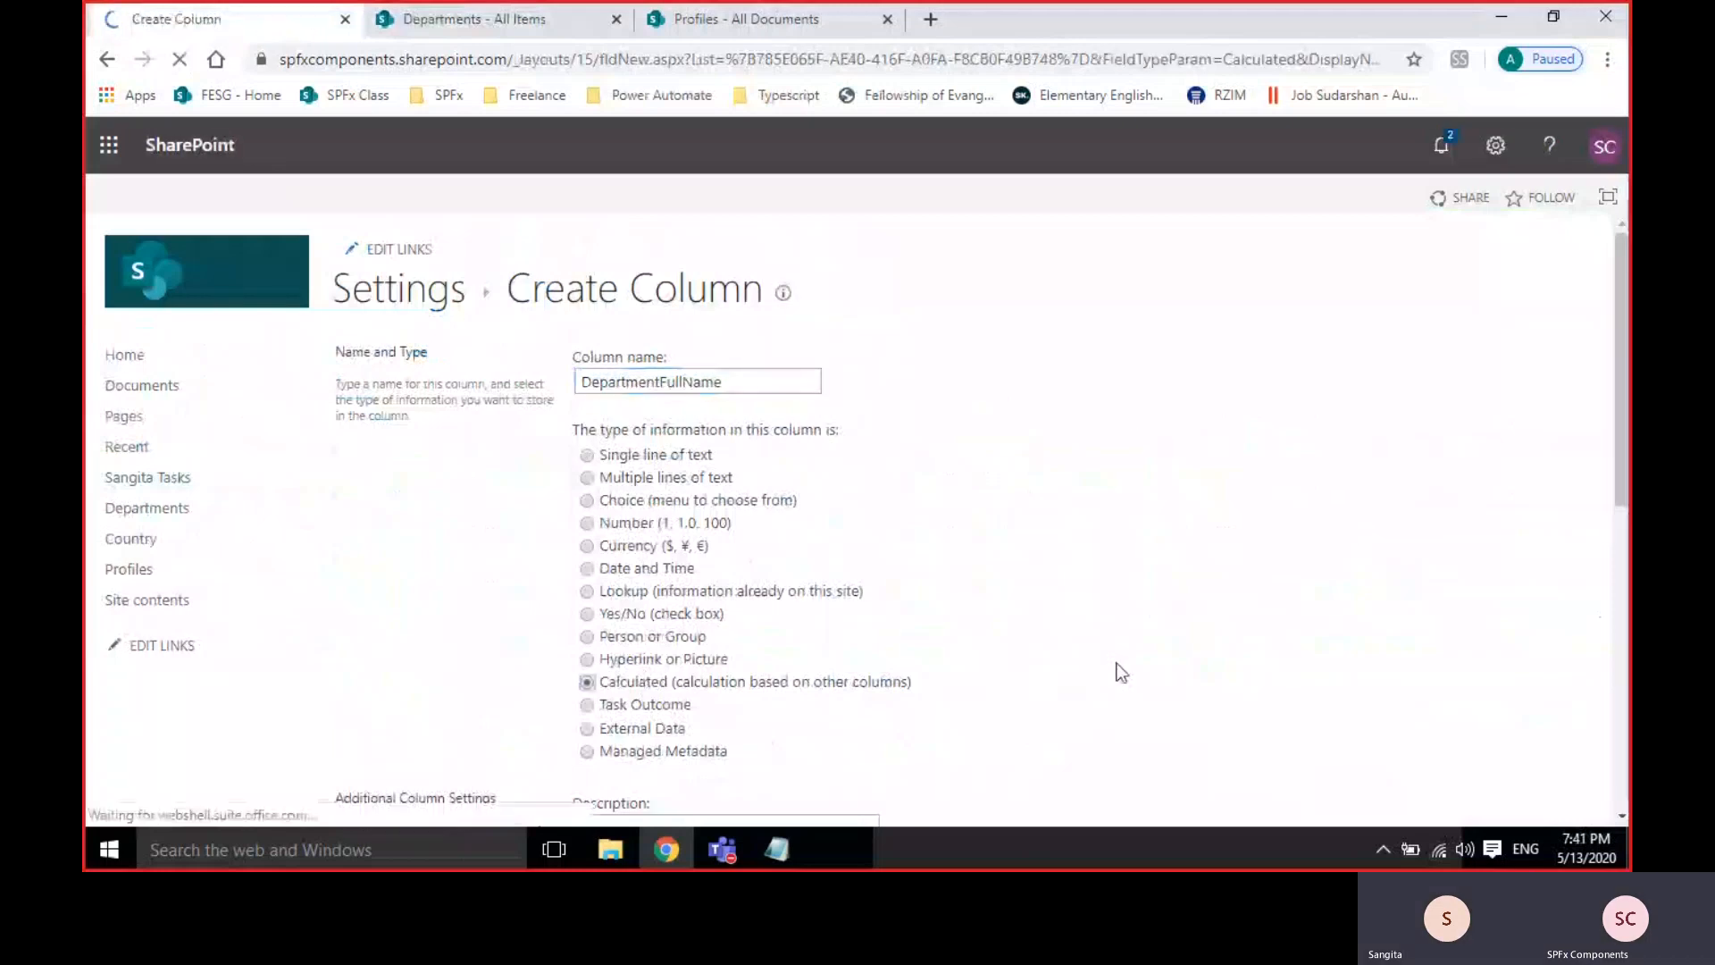
scroll(1121, 671, down, 7)
scroll(1120, 671, up, 1)
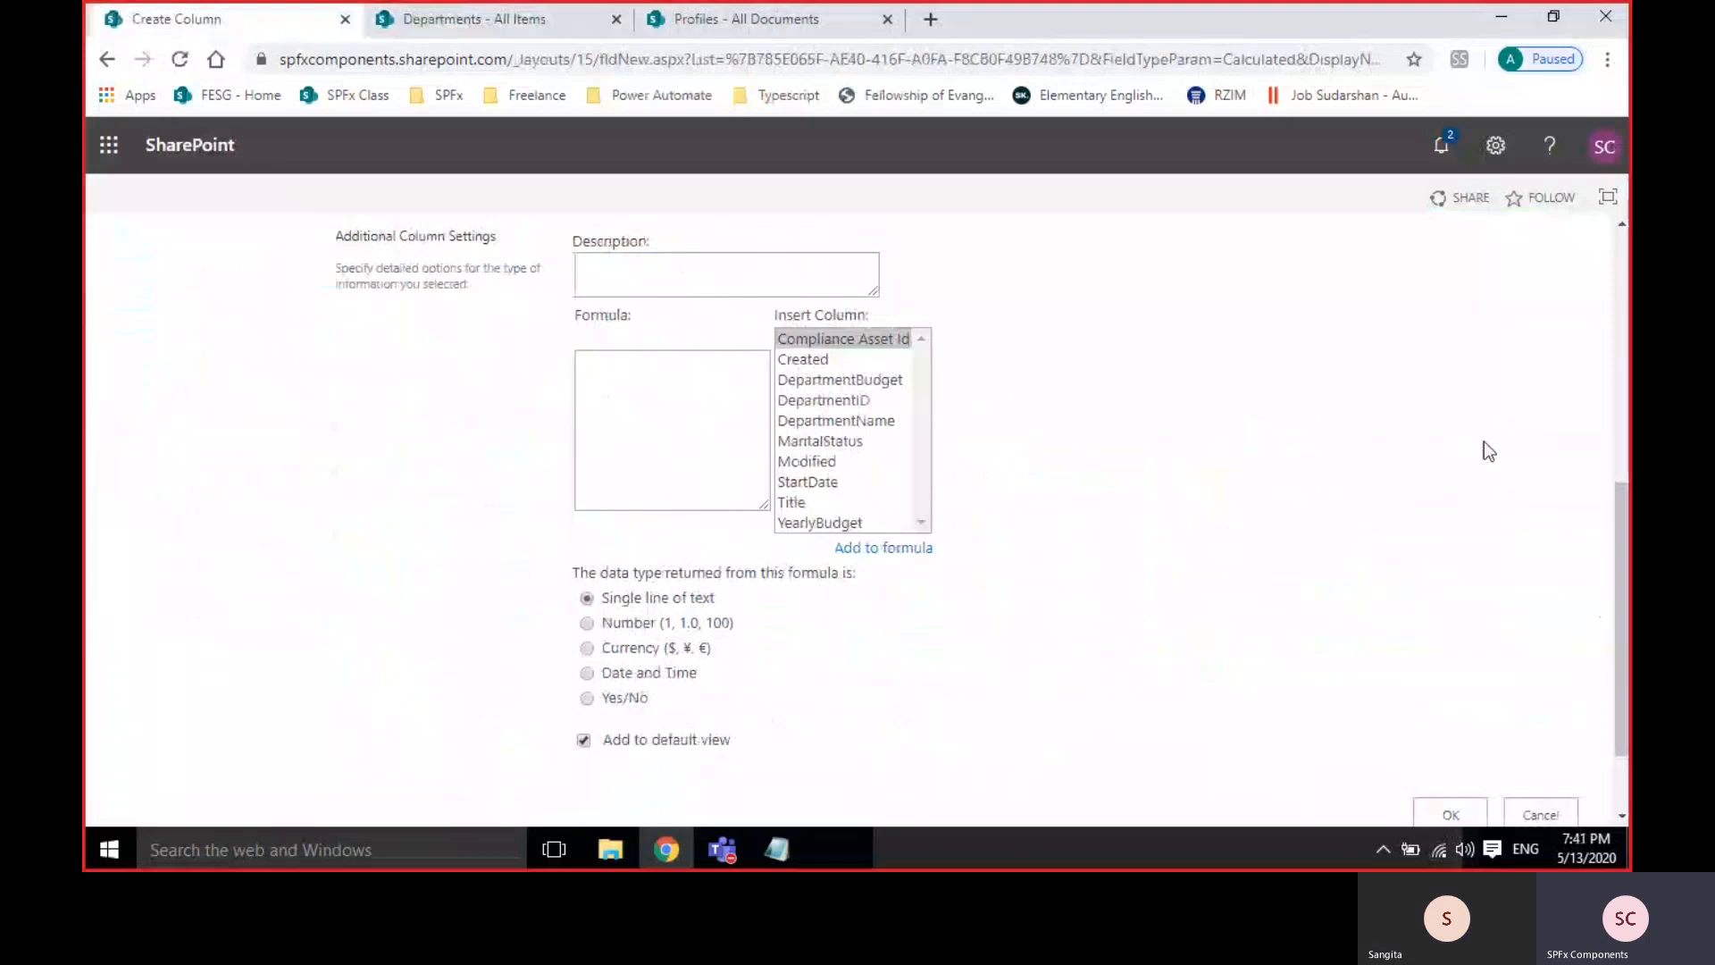
double_click(803, 502)
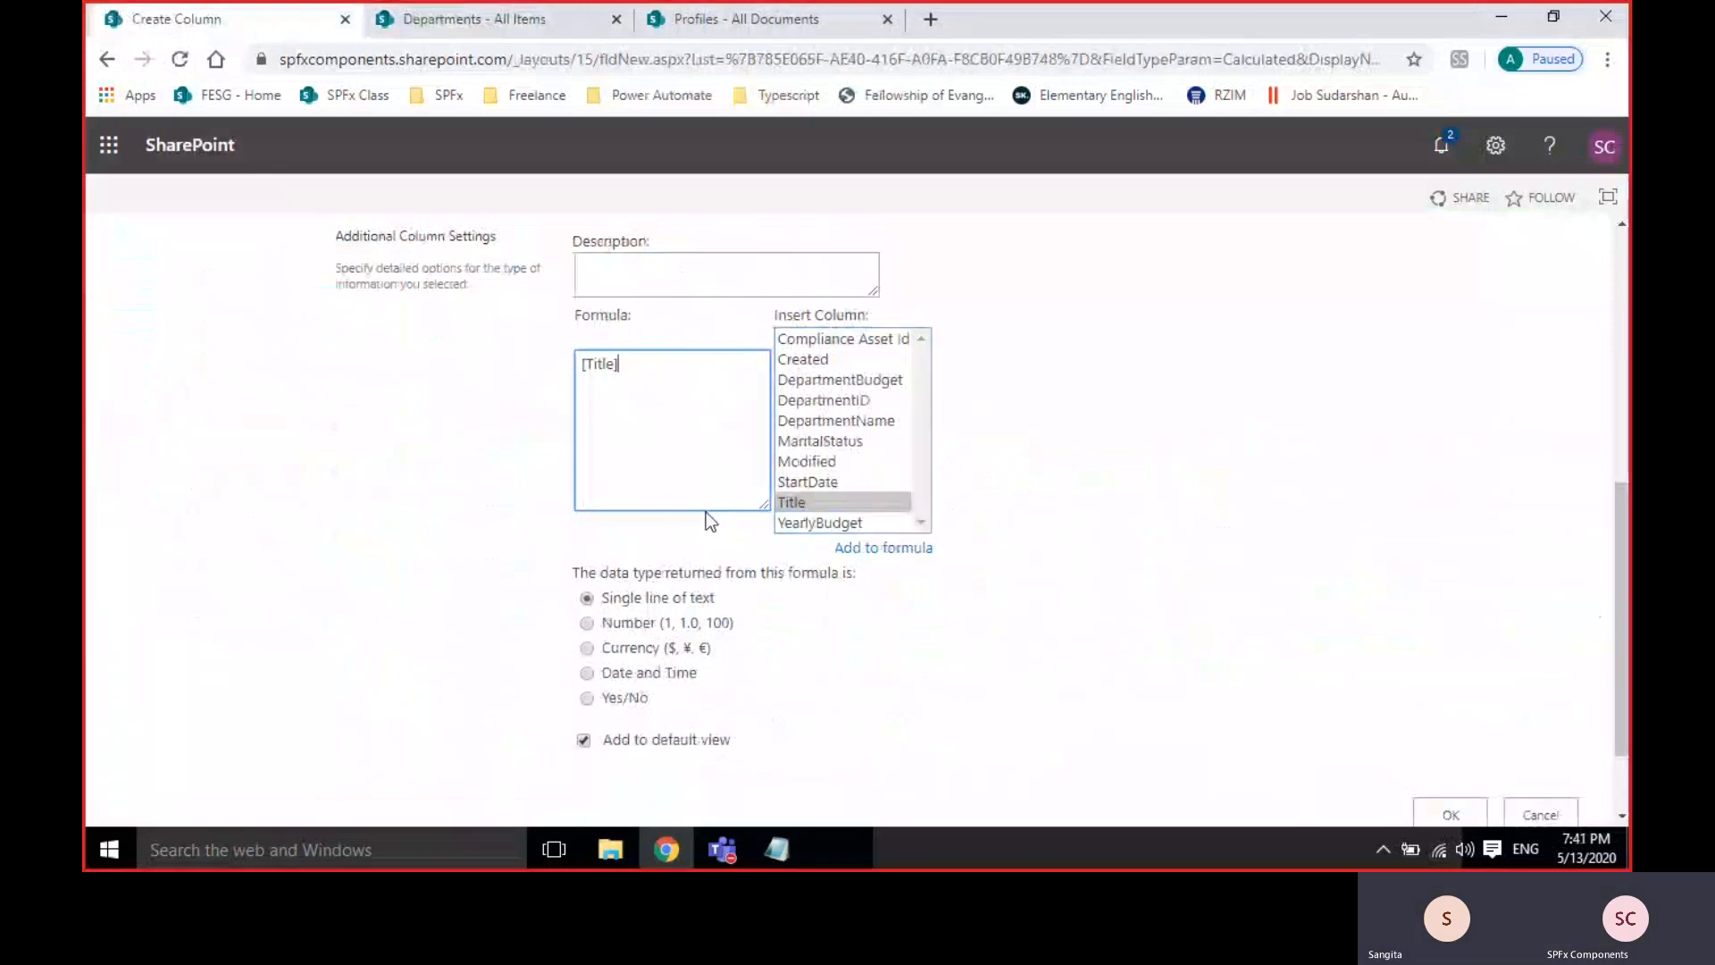
text(+)
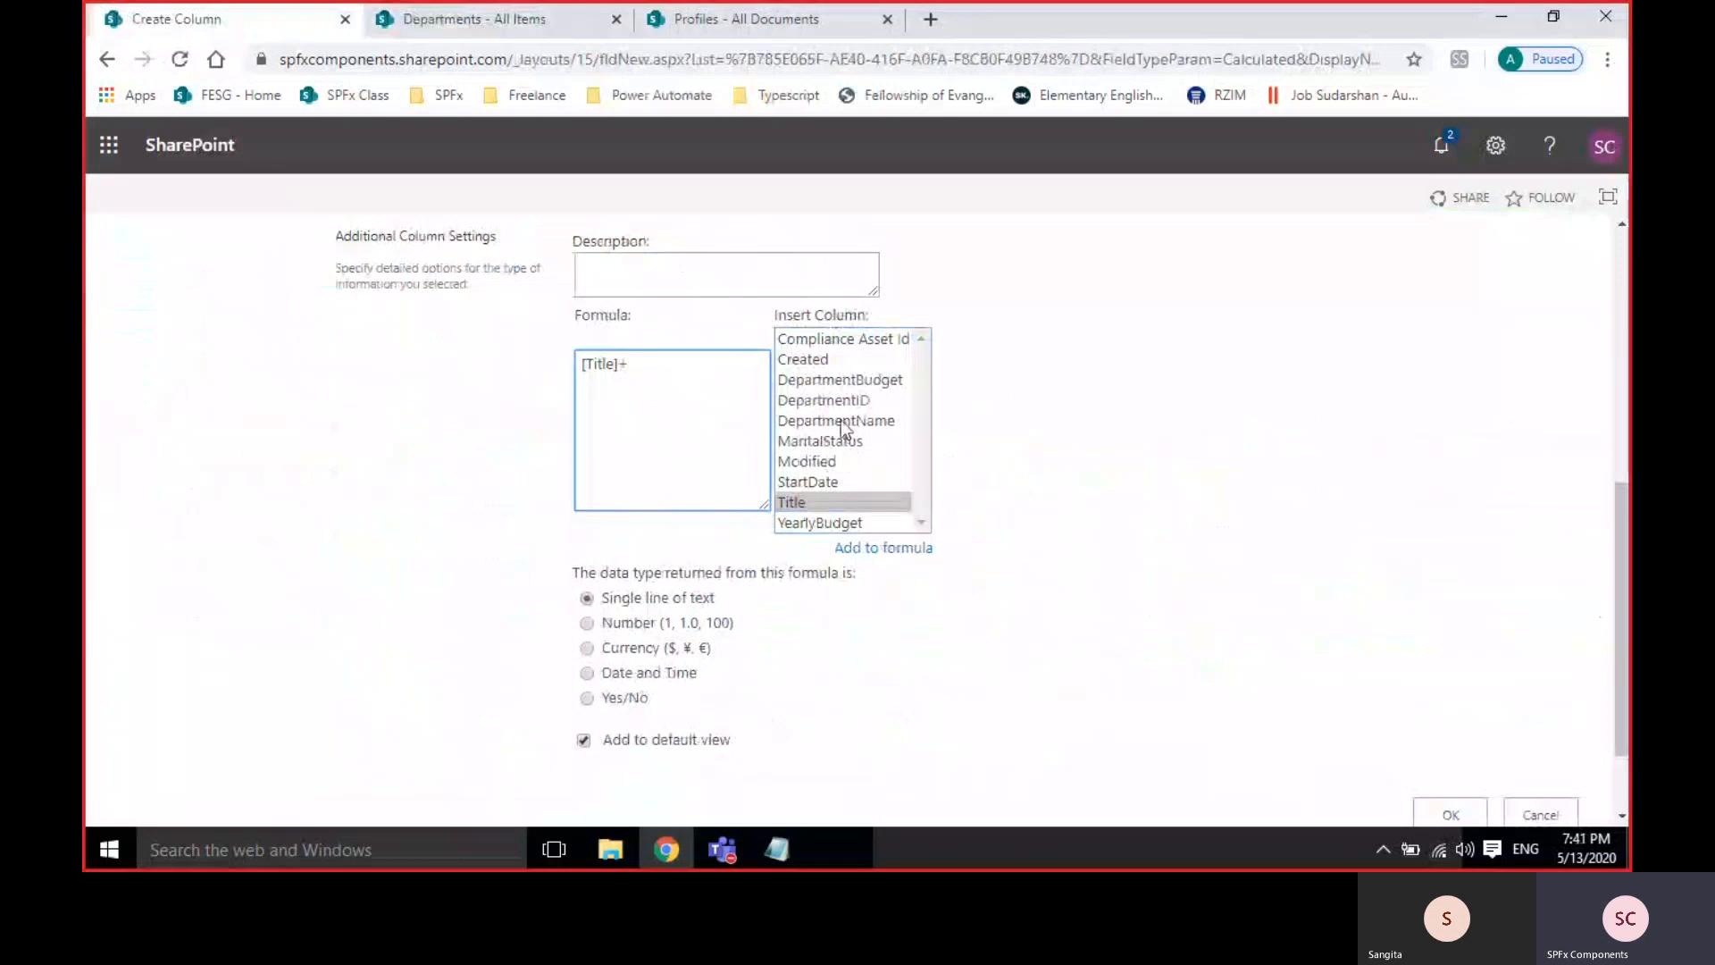
double_click(843, 421)
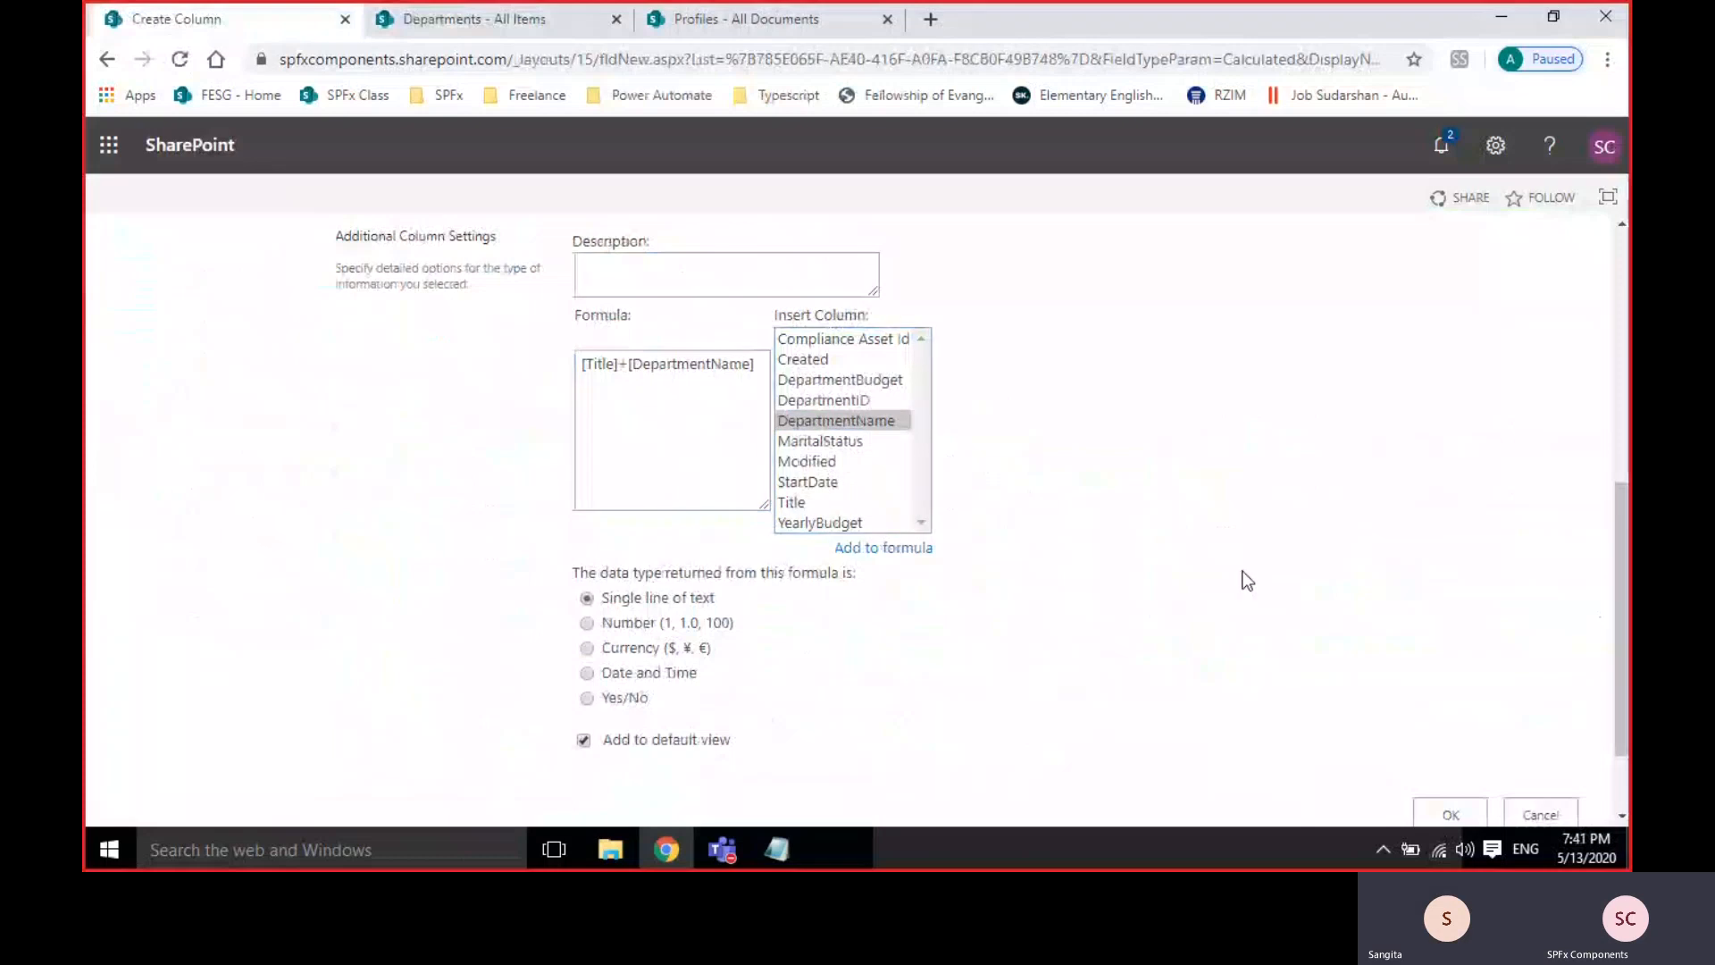
click(628, 364)
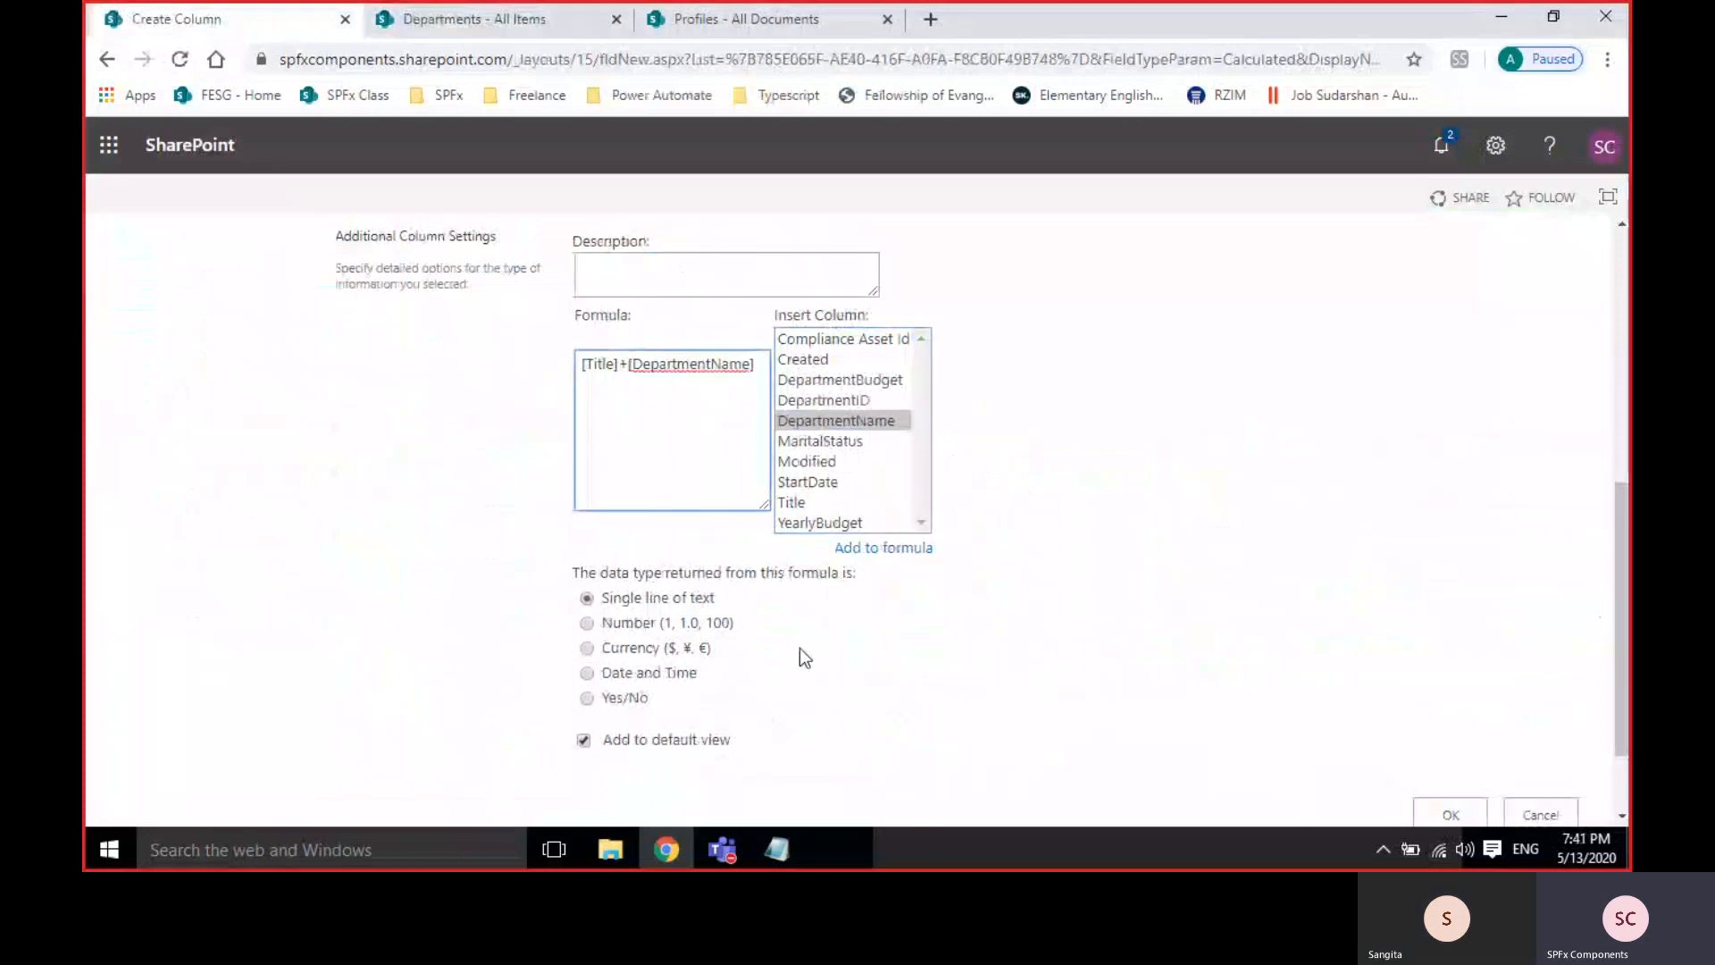
text(' ')
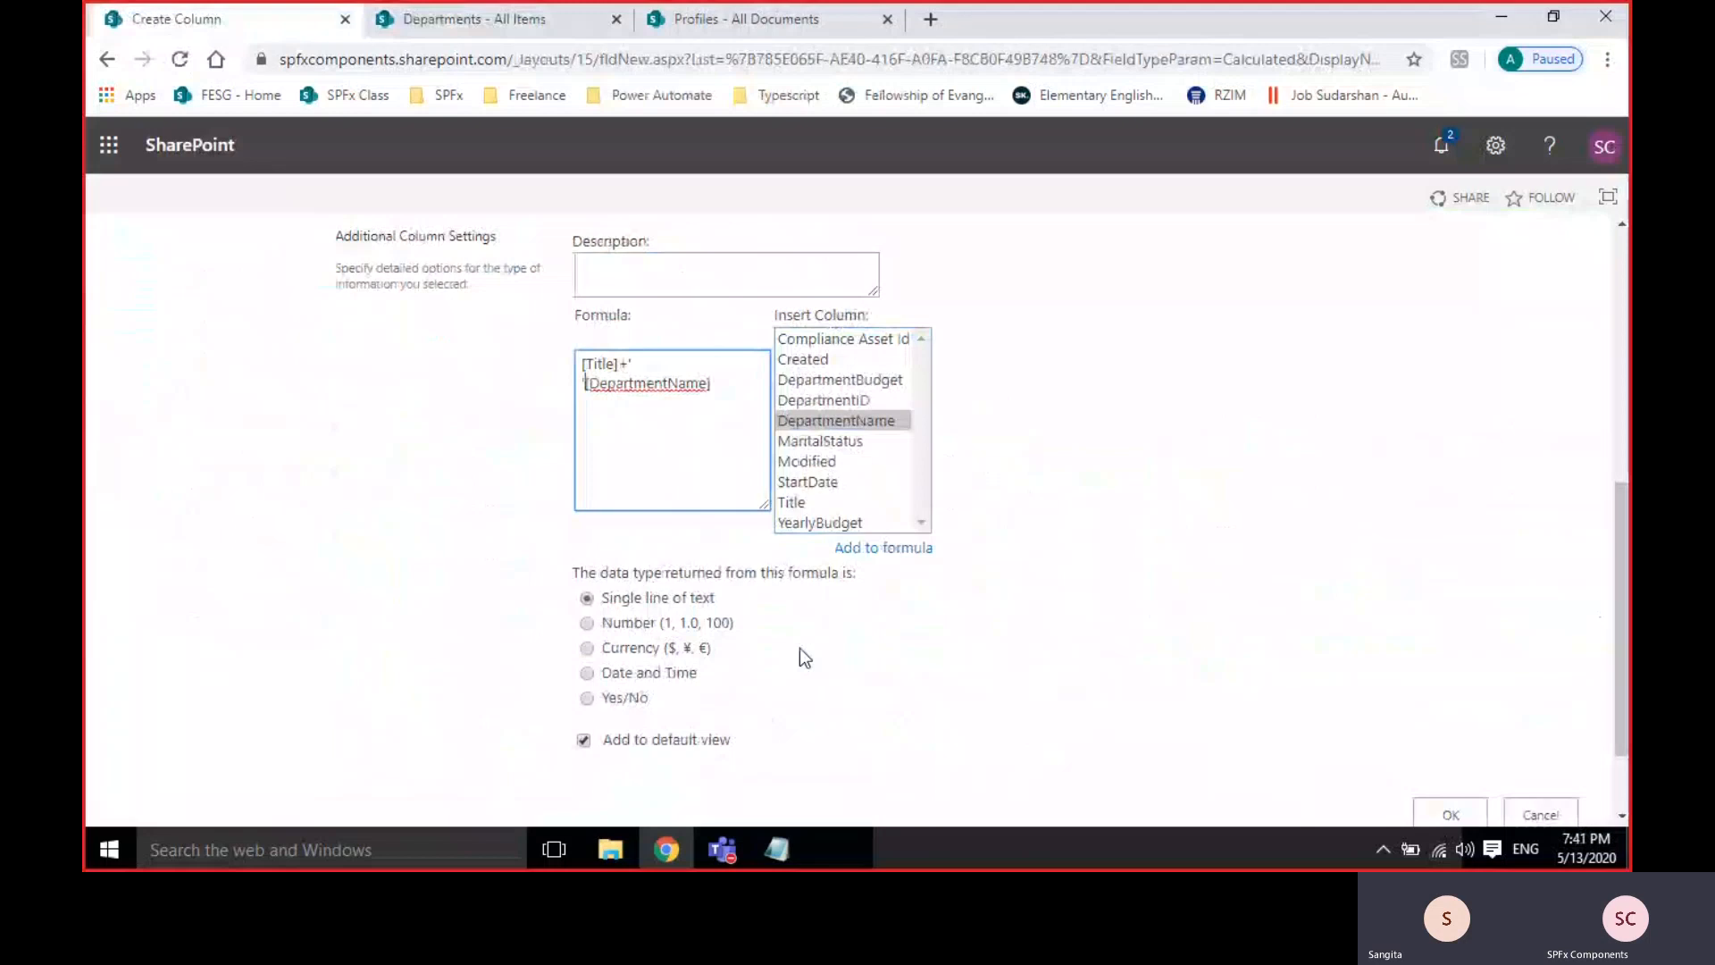
key(BackSpace)
key(BackSpace)
key(BackSpace)
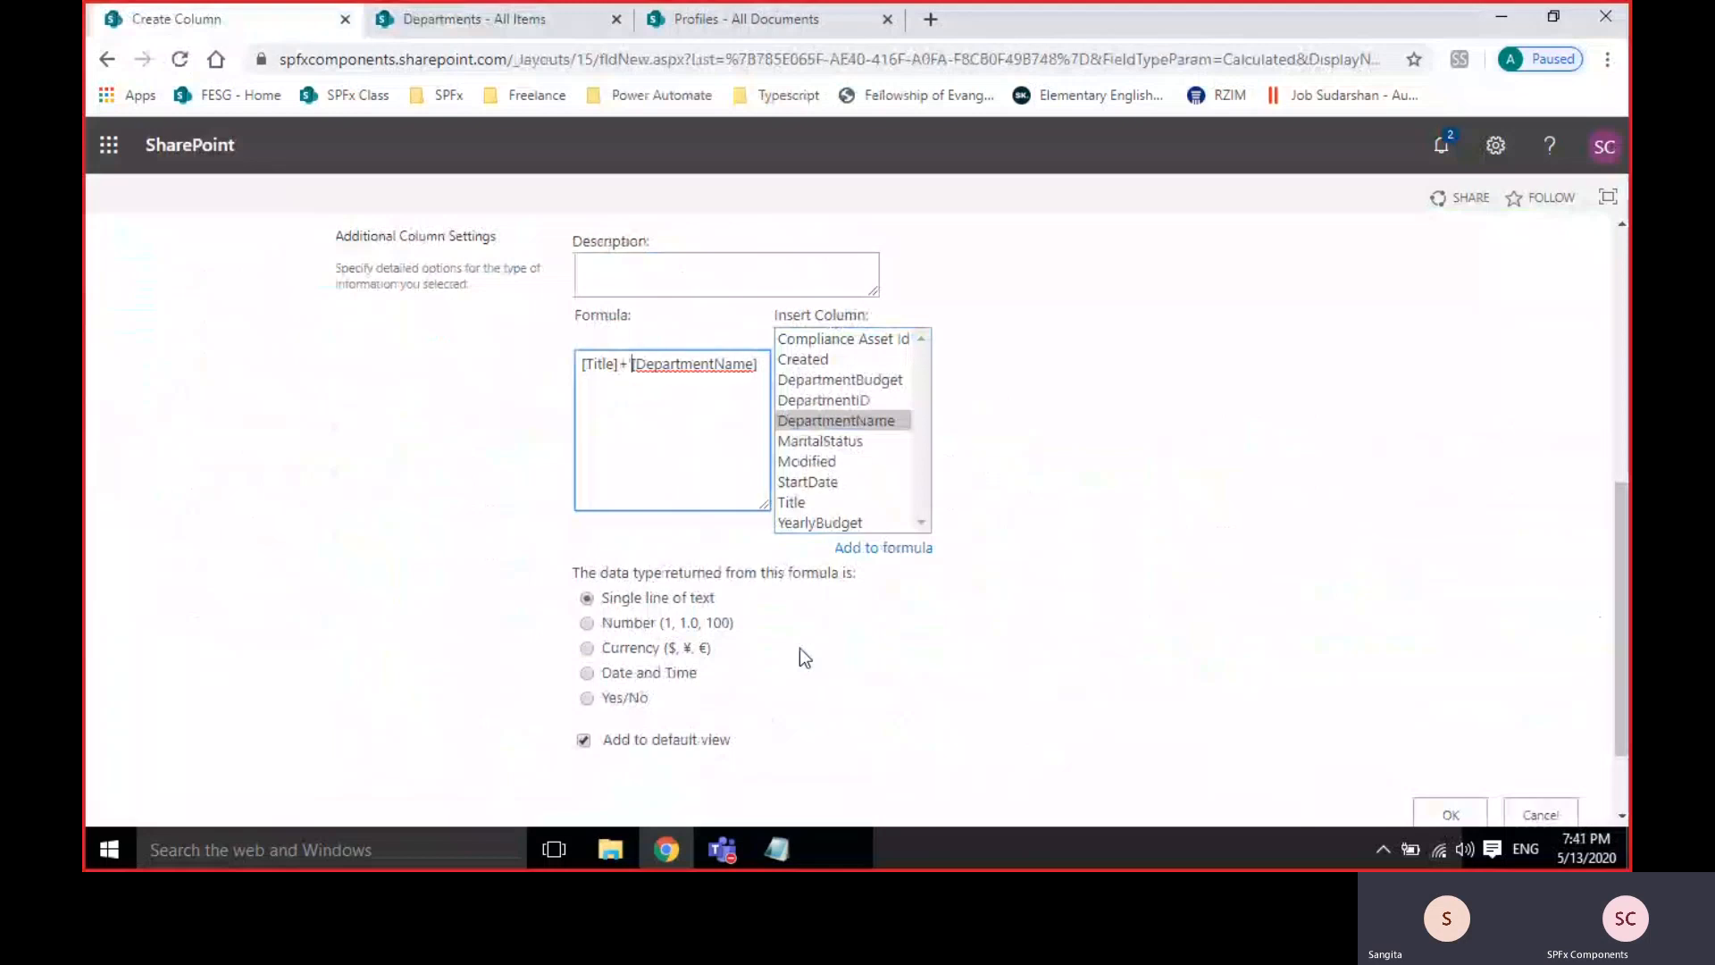
scroll(1182, 702, down, 1)
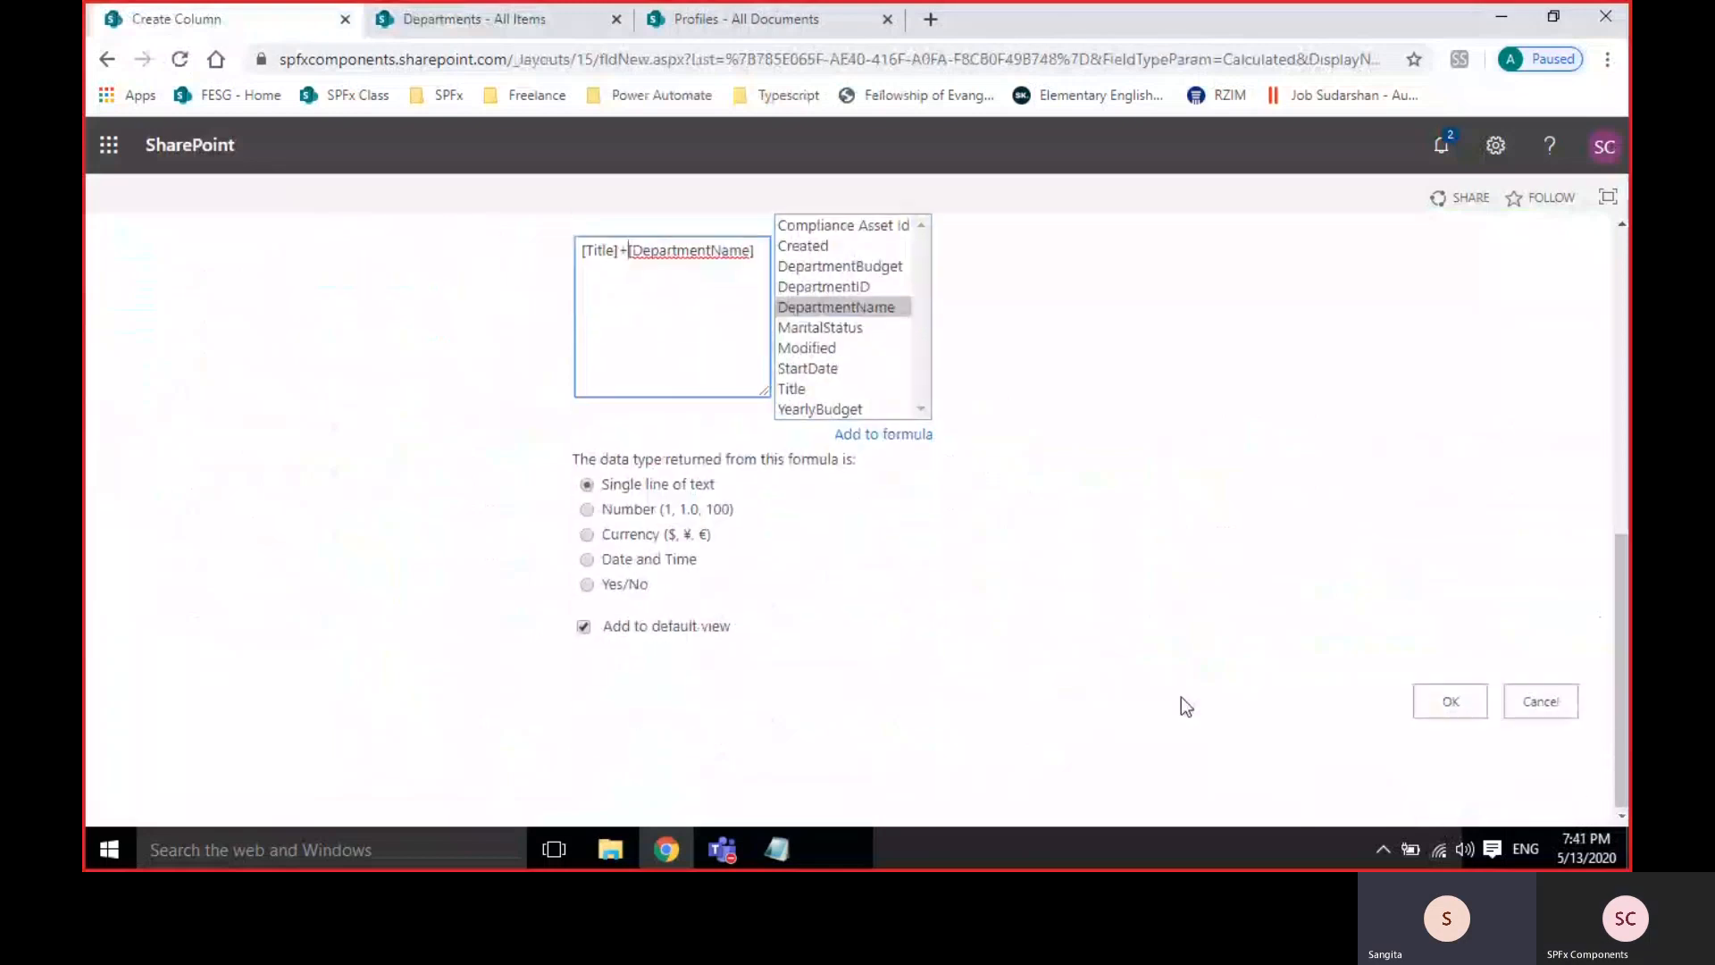
Save the column and check it in the Departments list, where it shows #VALUE!
click(1434, 702)
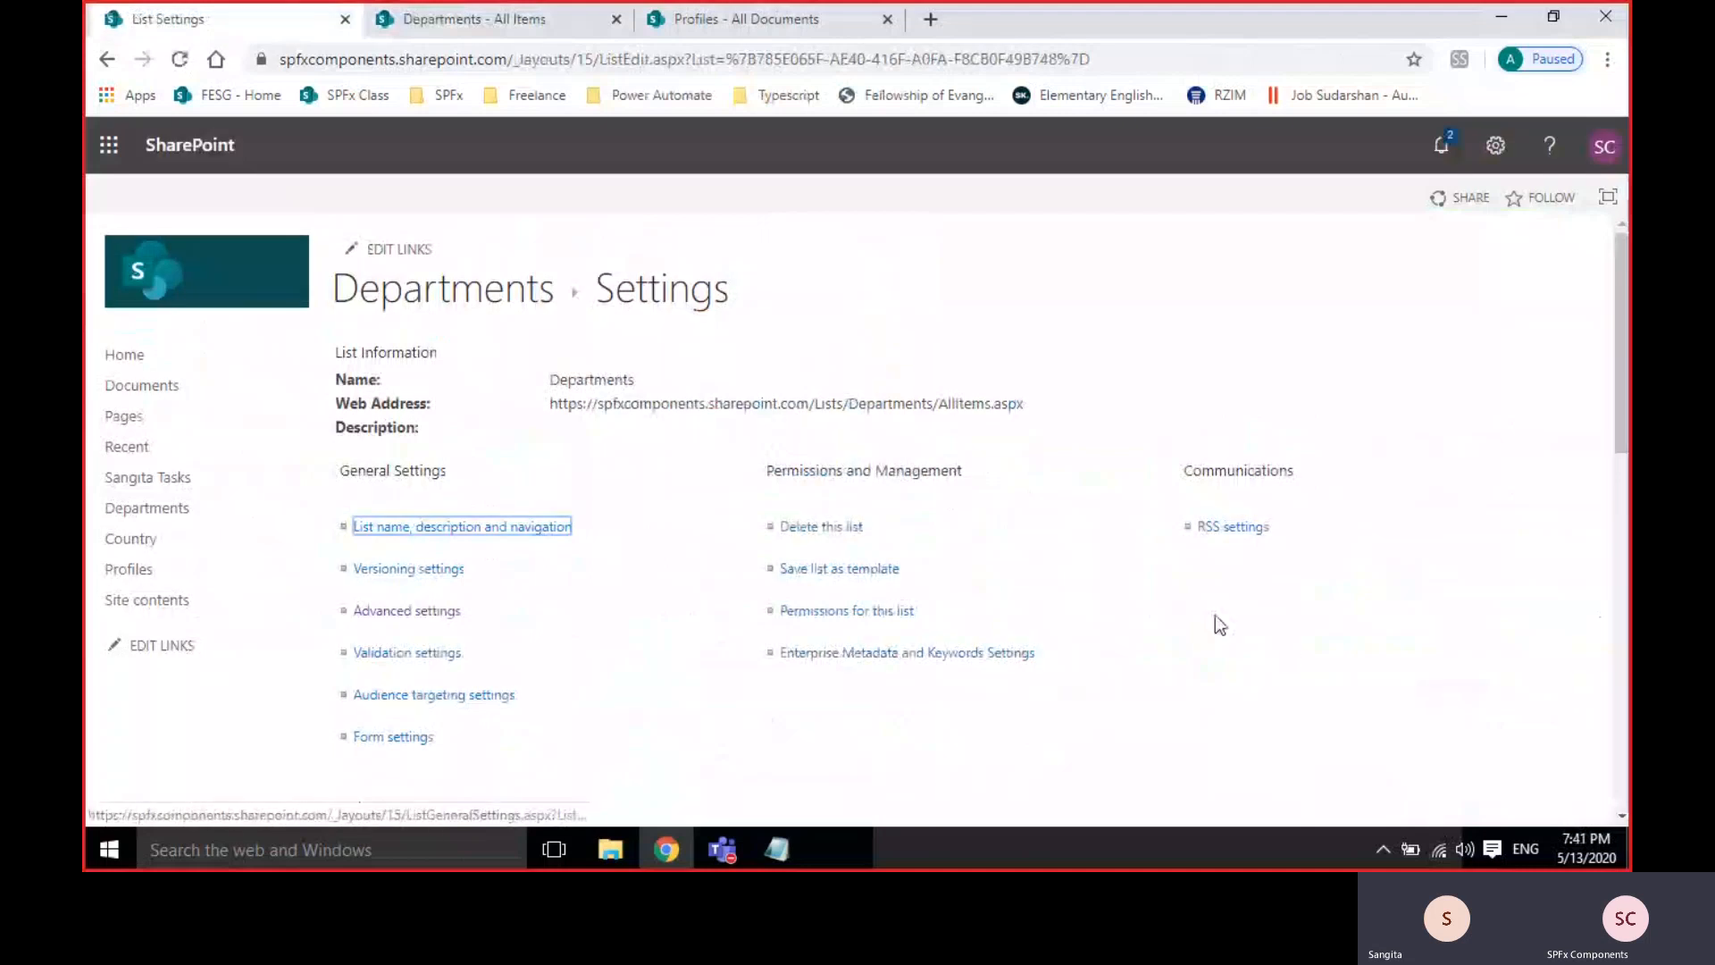
click(527, 21)
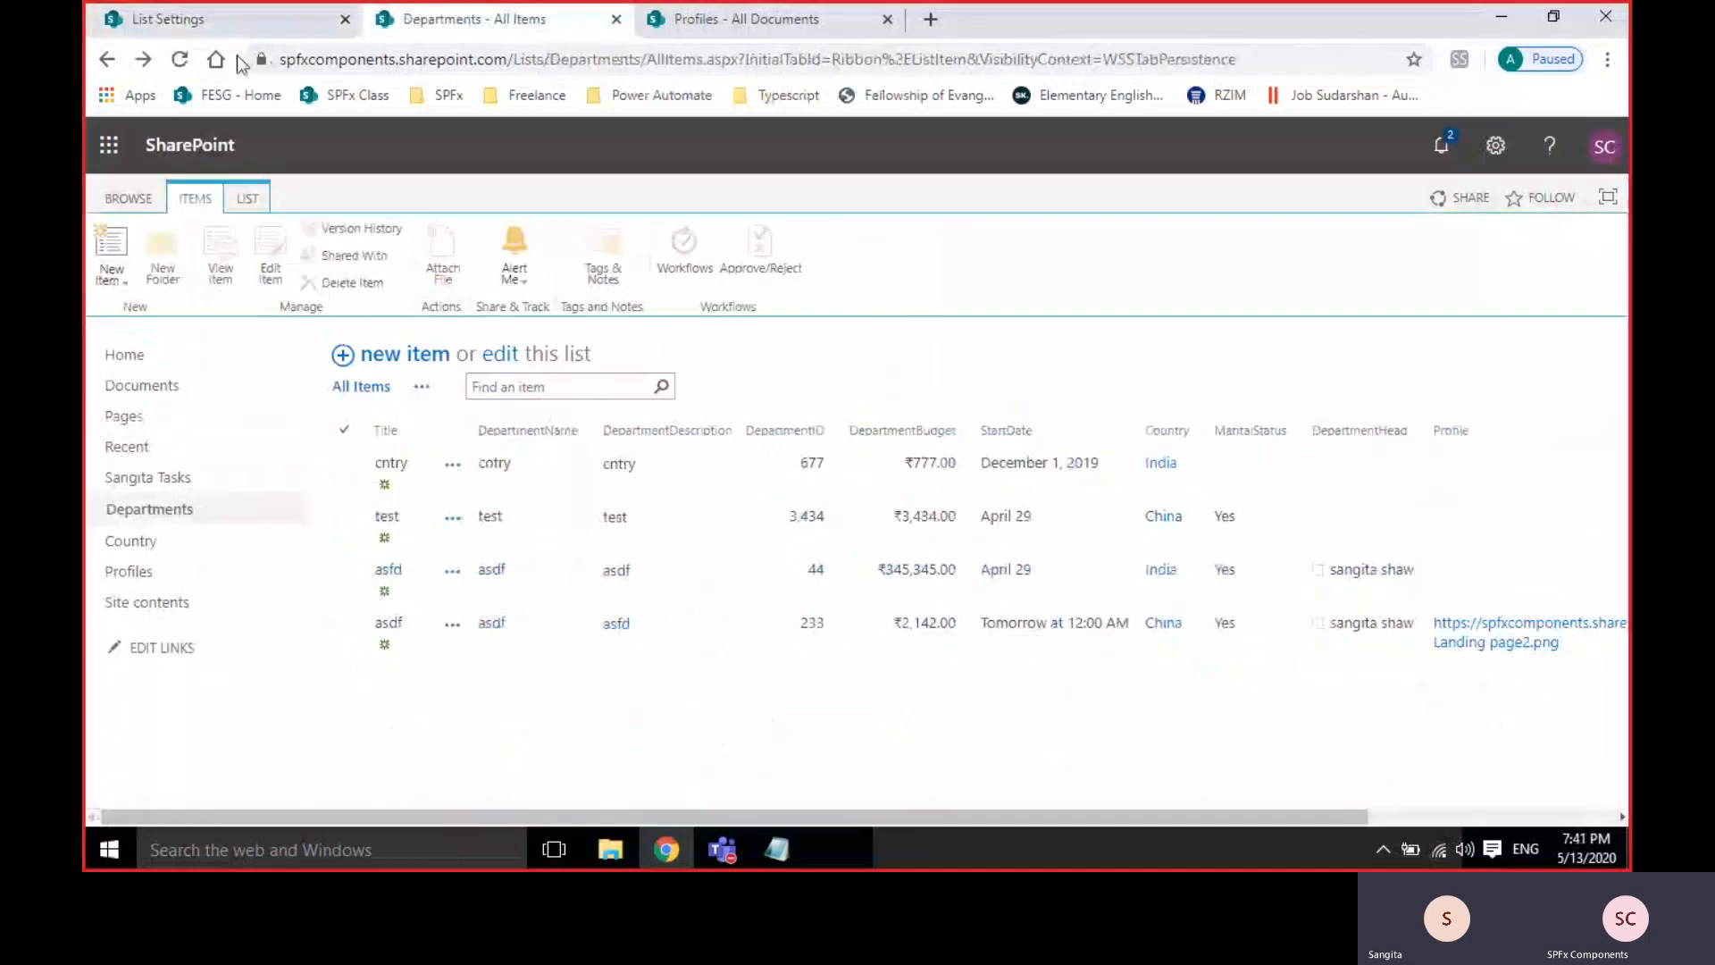
click(1589, 815)
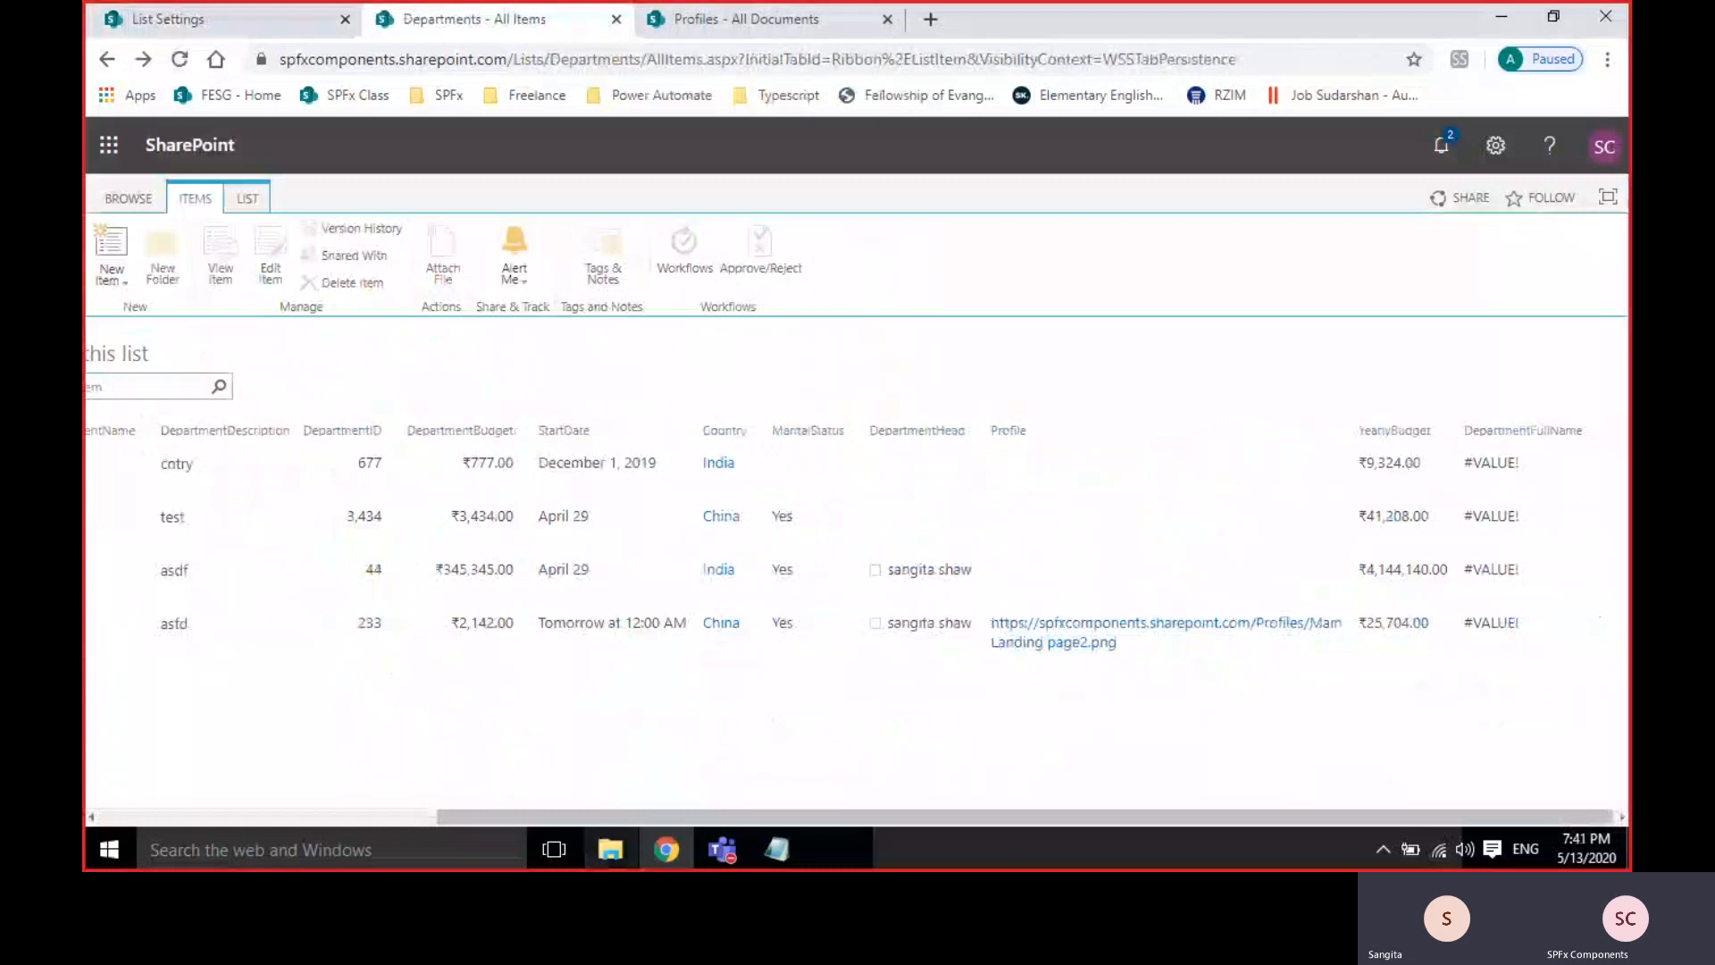
click(277, 816)
Open the DepartmentFullName column settings and delete its =Title+DepartmentName formula.
click(234, 23)
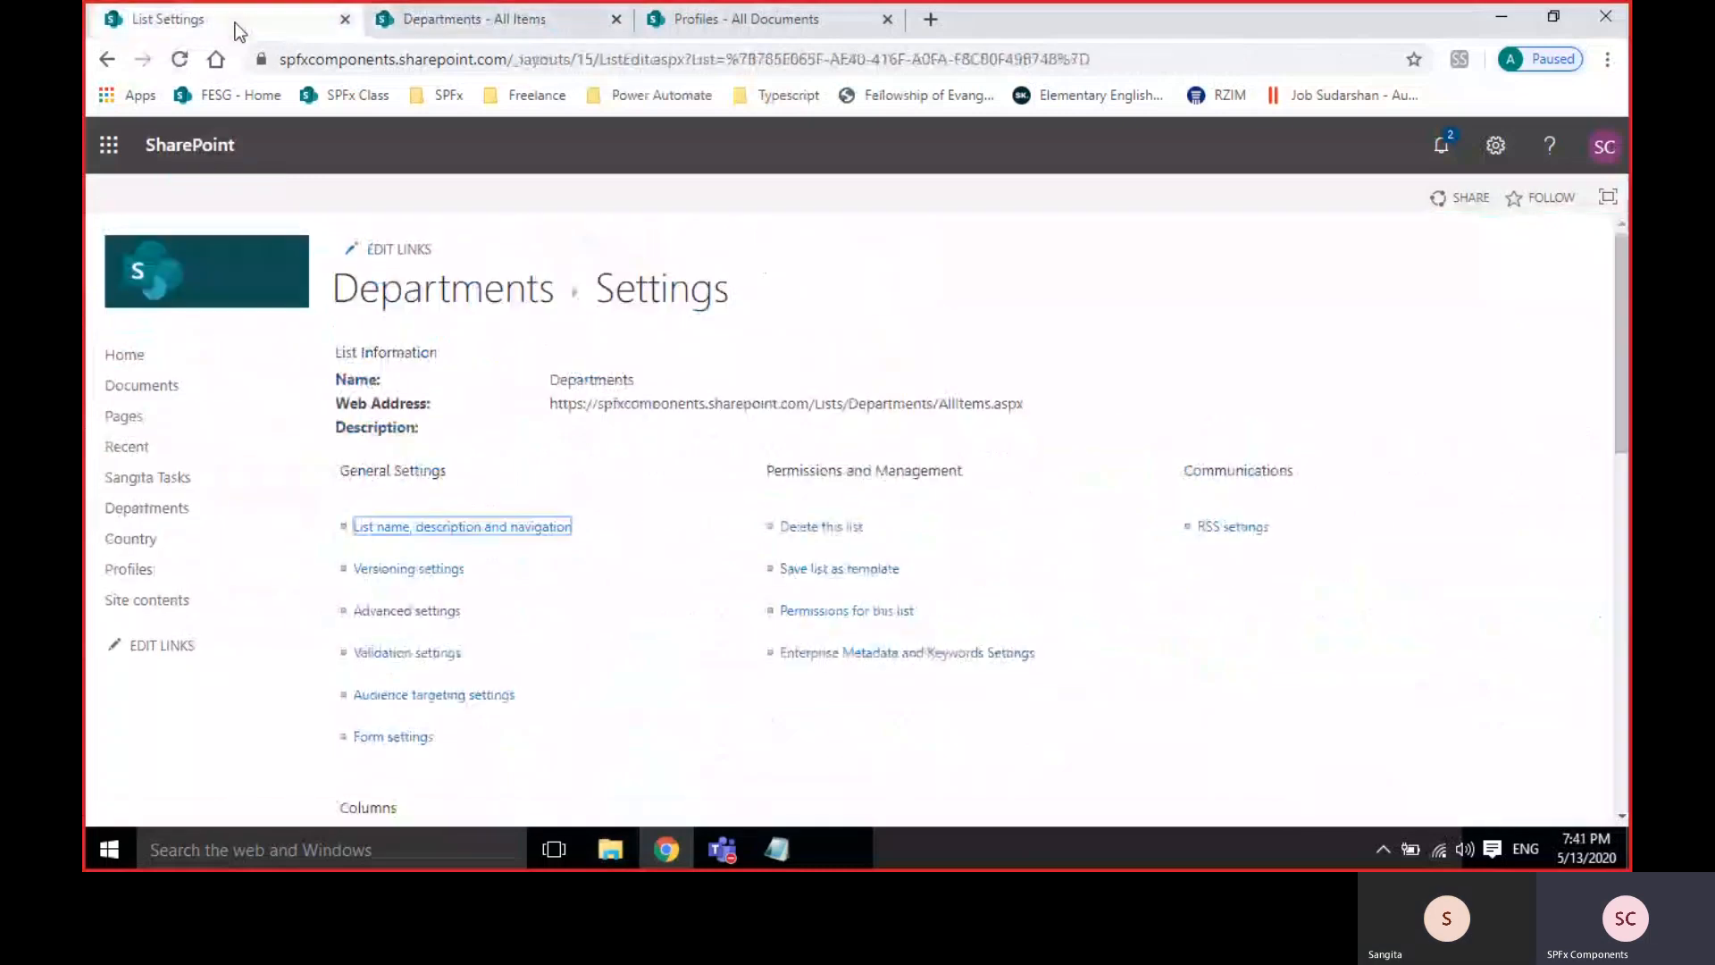
scroll(537, 507, down, 8)
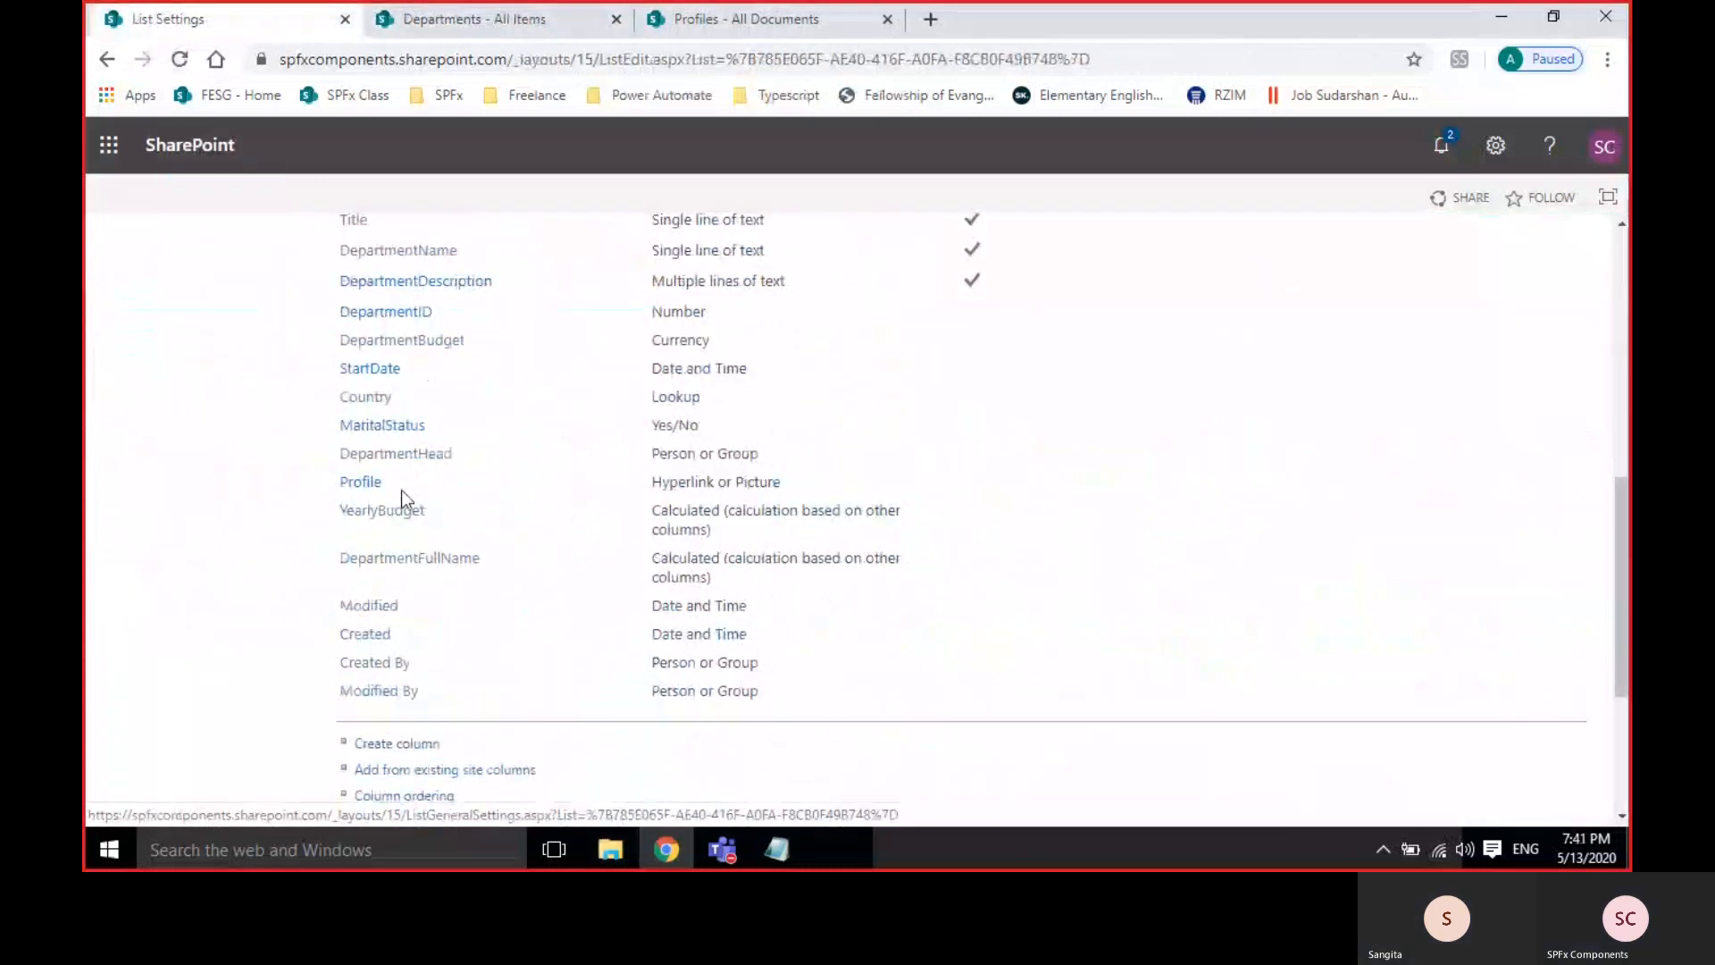
click(425, 560)
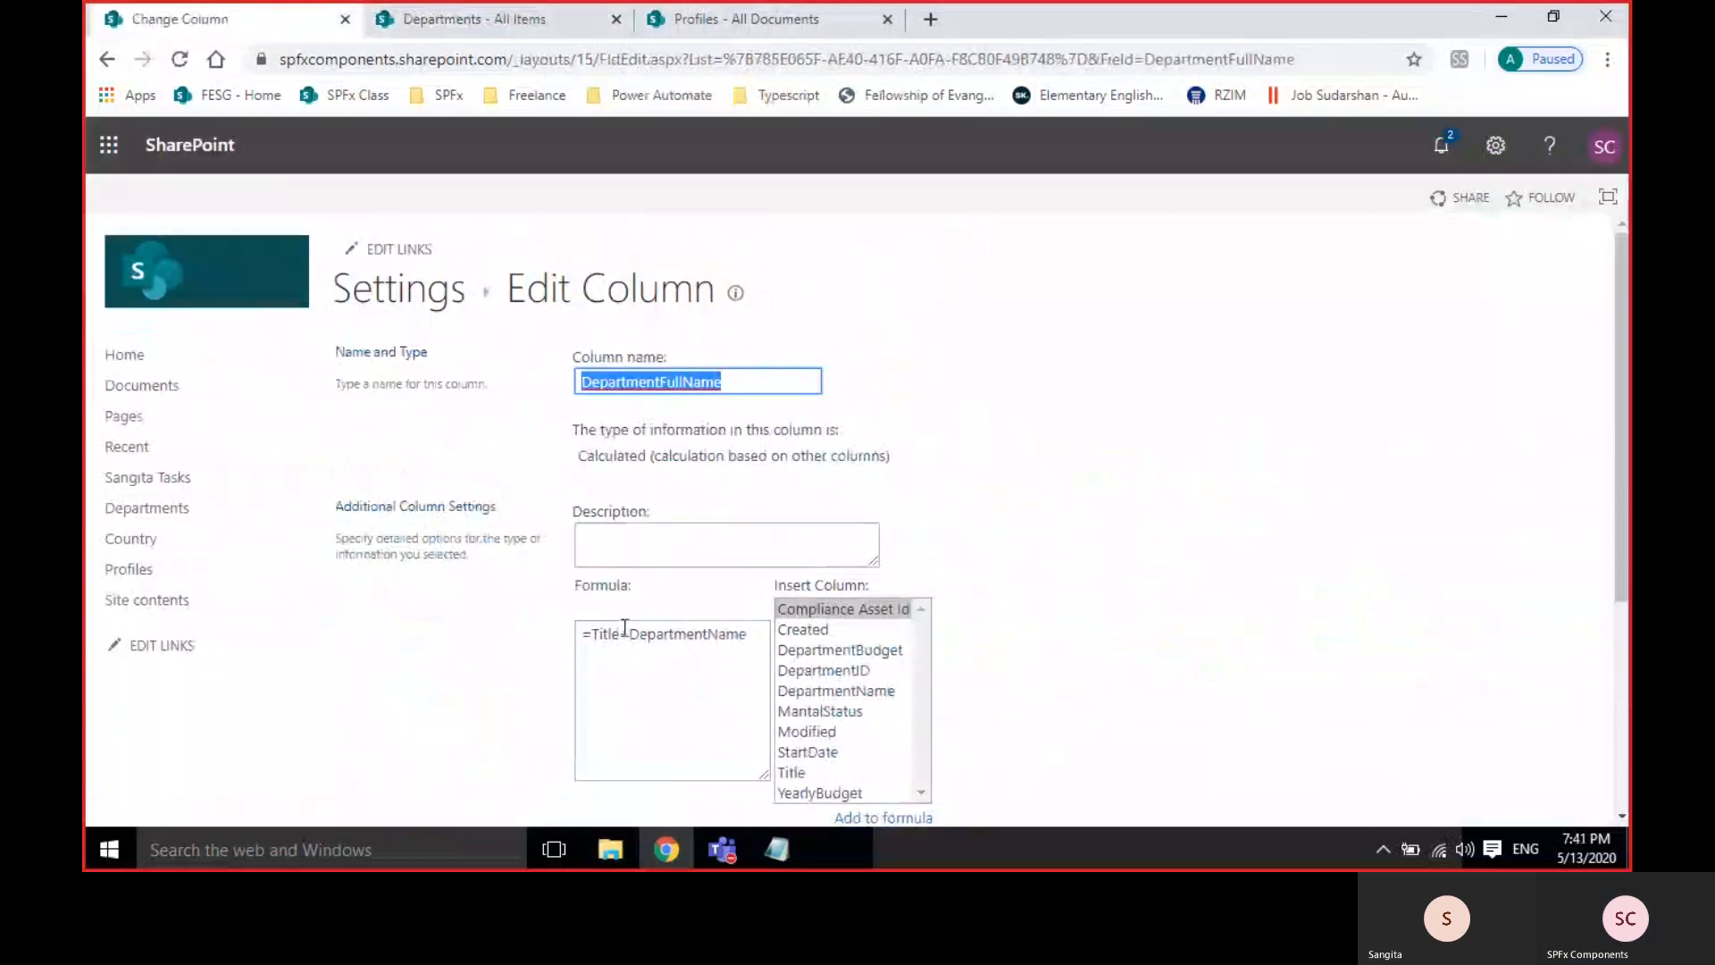
click(624, 632)
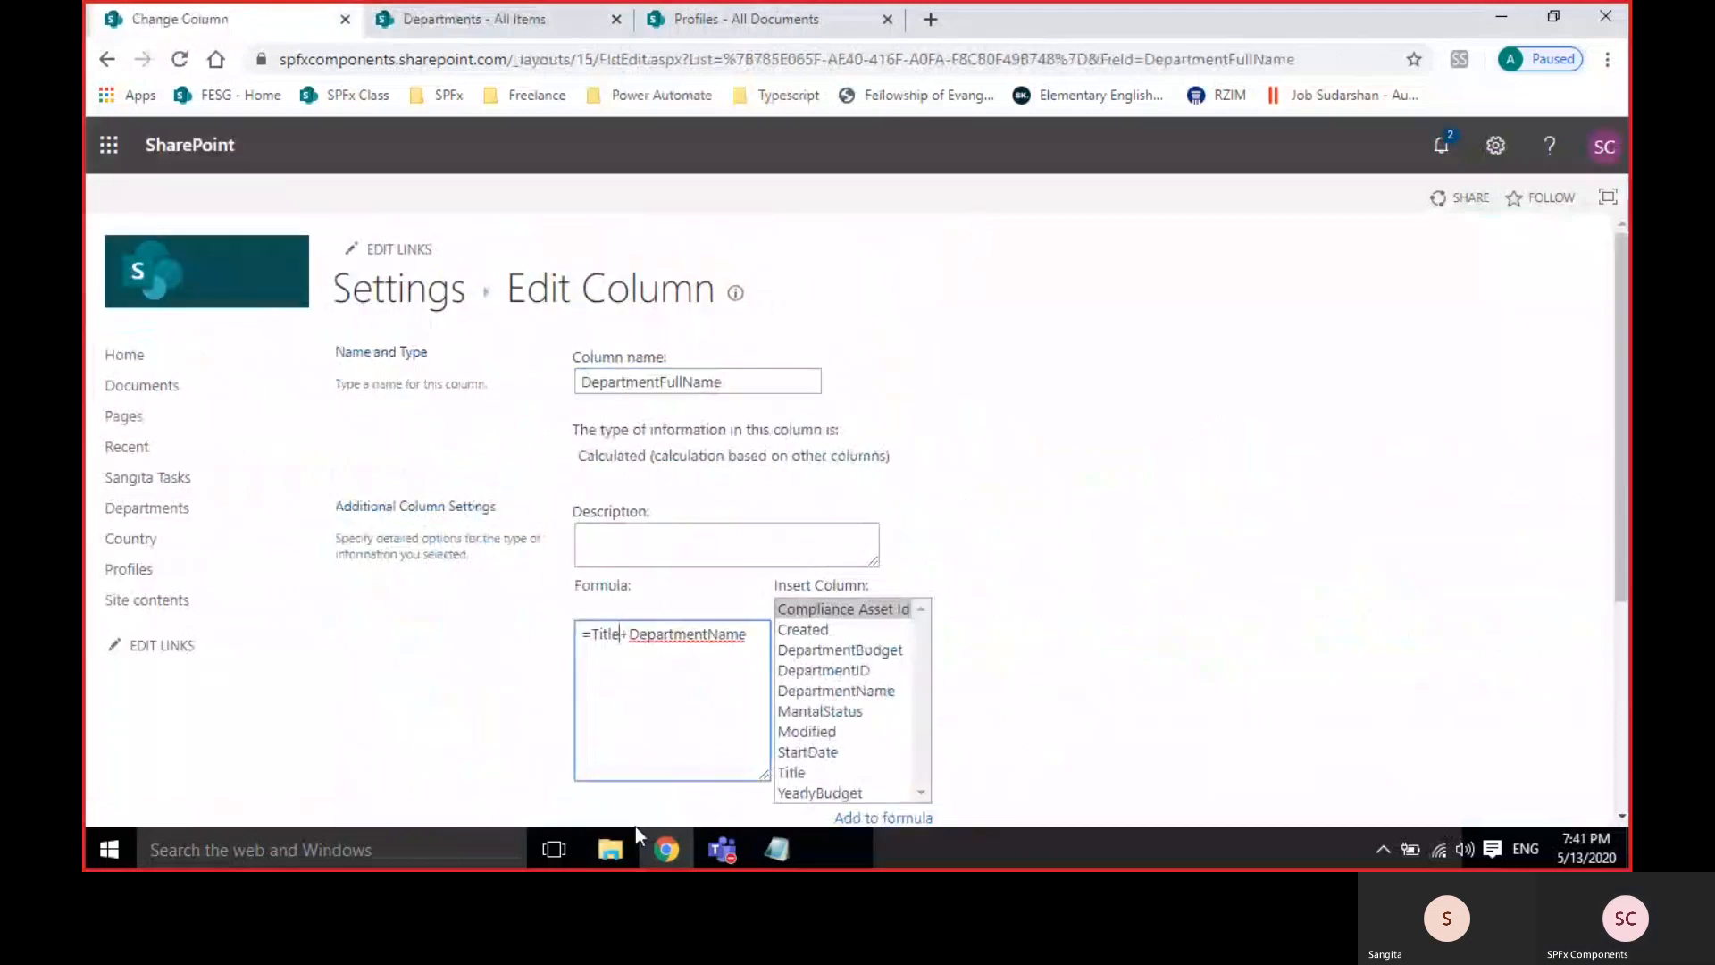
scroll(1103, 653, down, 3)
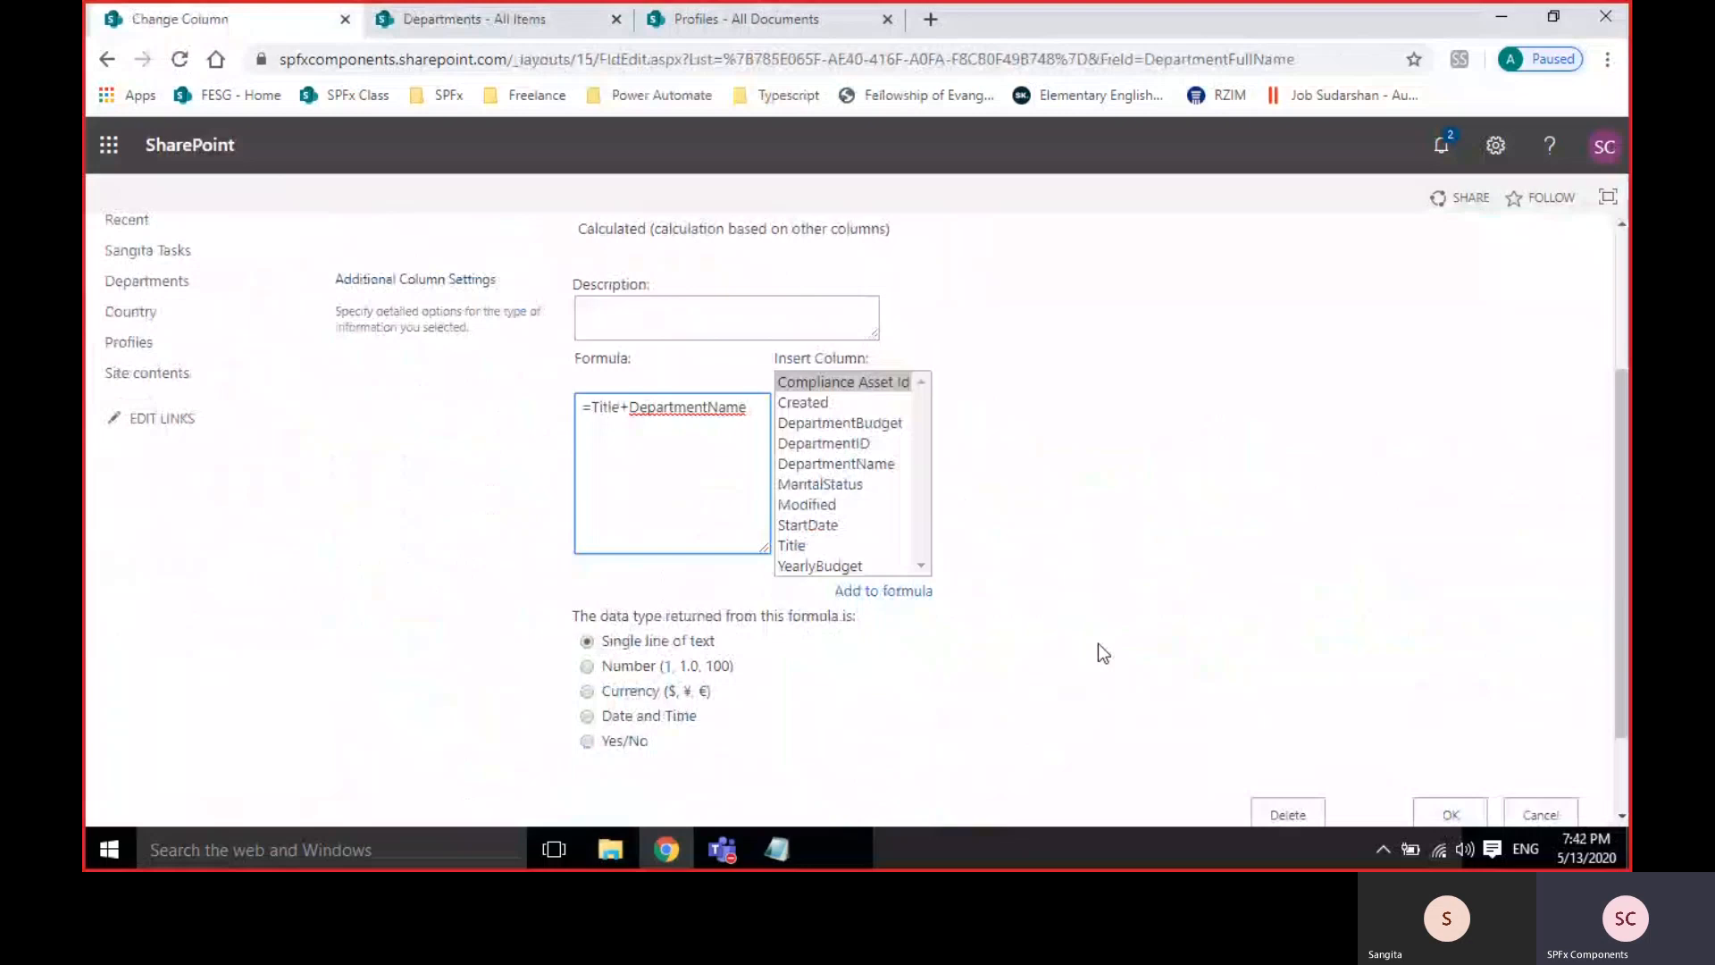
triple_click(676, 414)
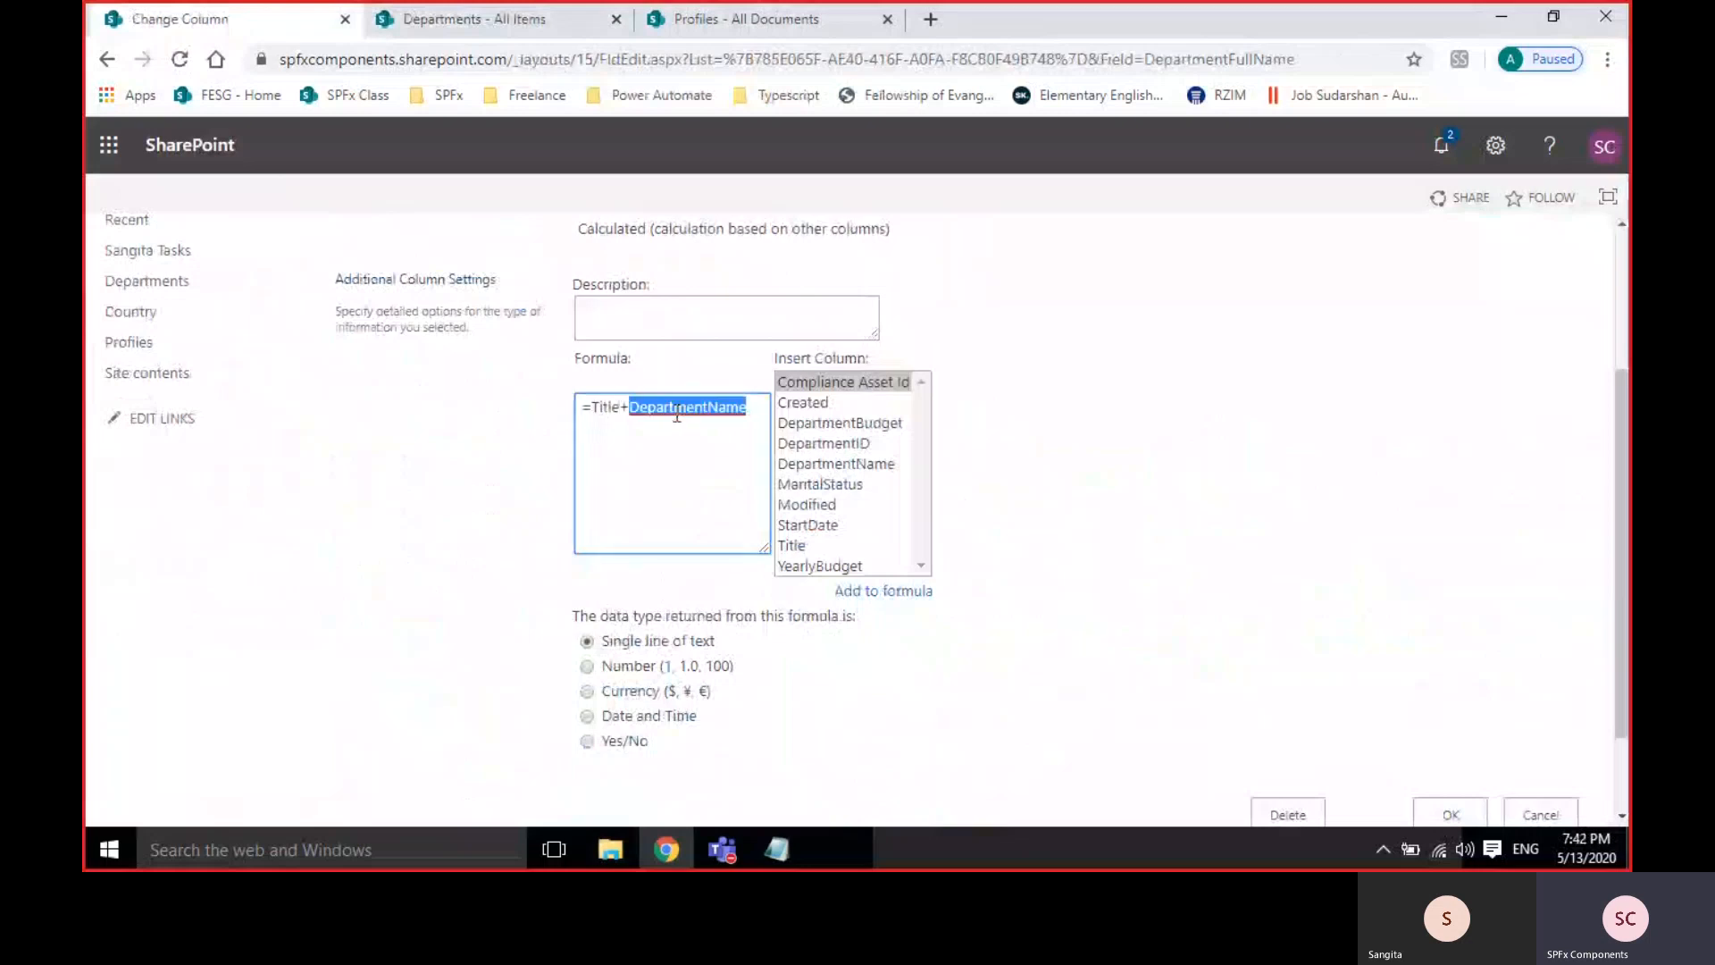
key(BackSpace)
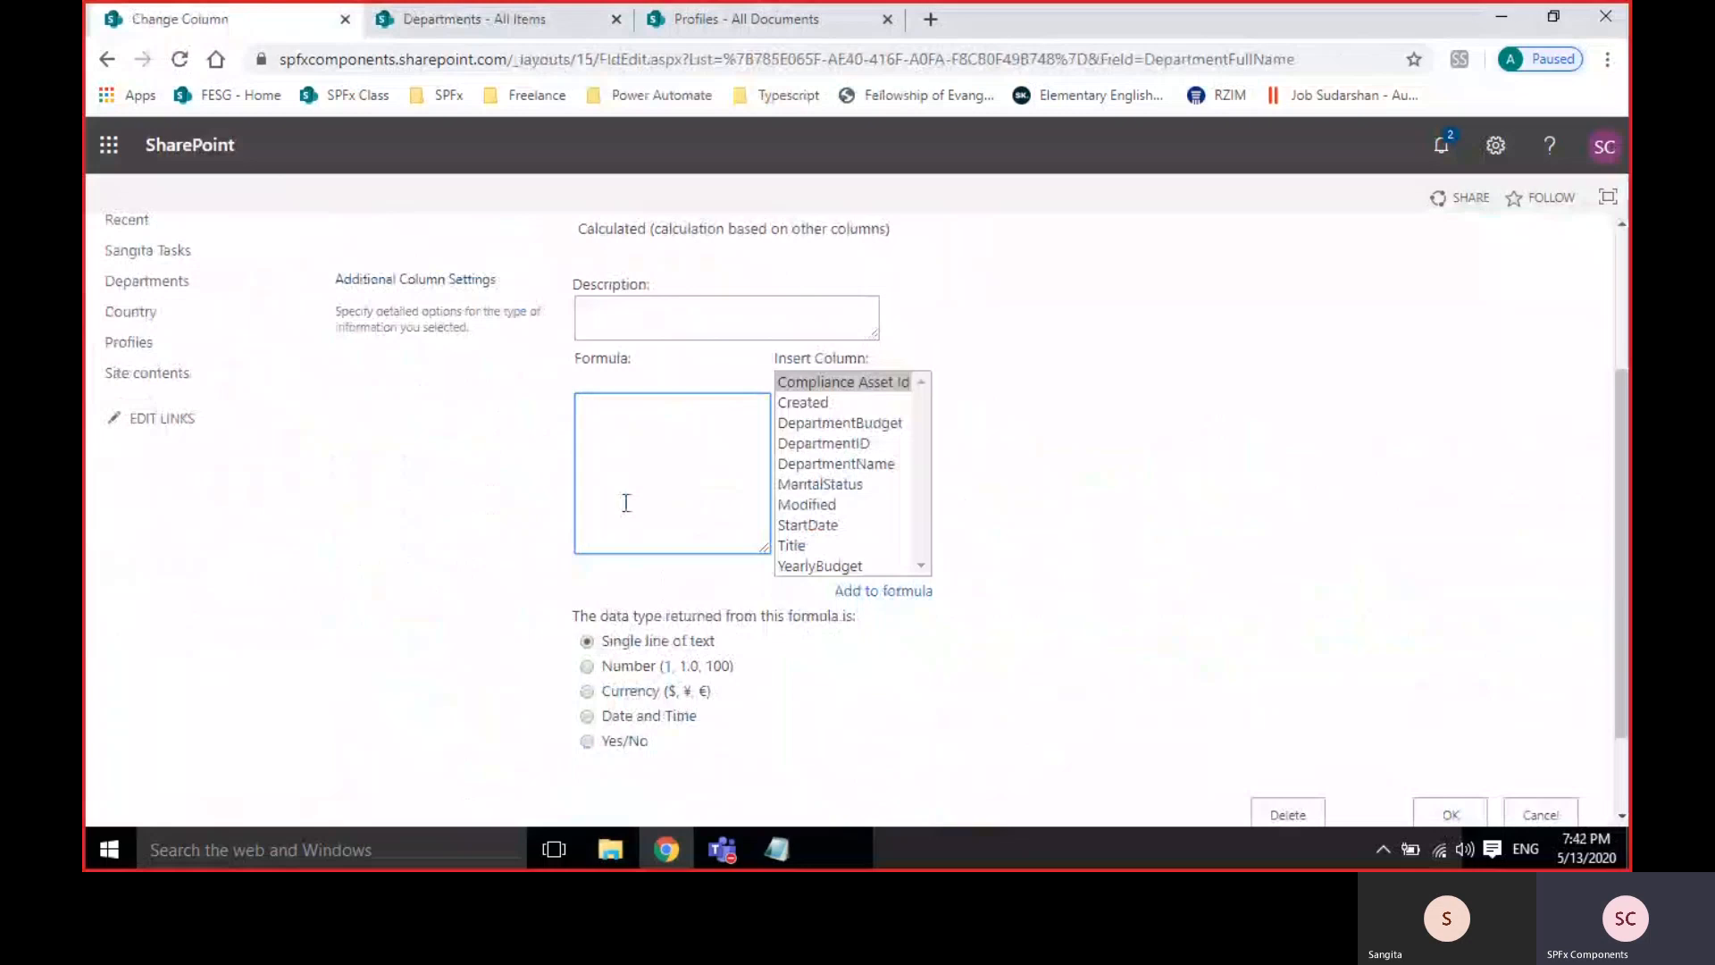
Rewrite the formula as =CONCATENATE([Title],[DepartmentName]).
text(=CONCATENA)
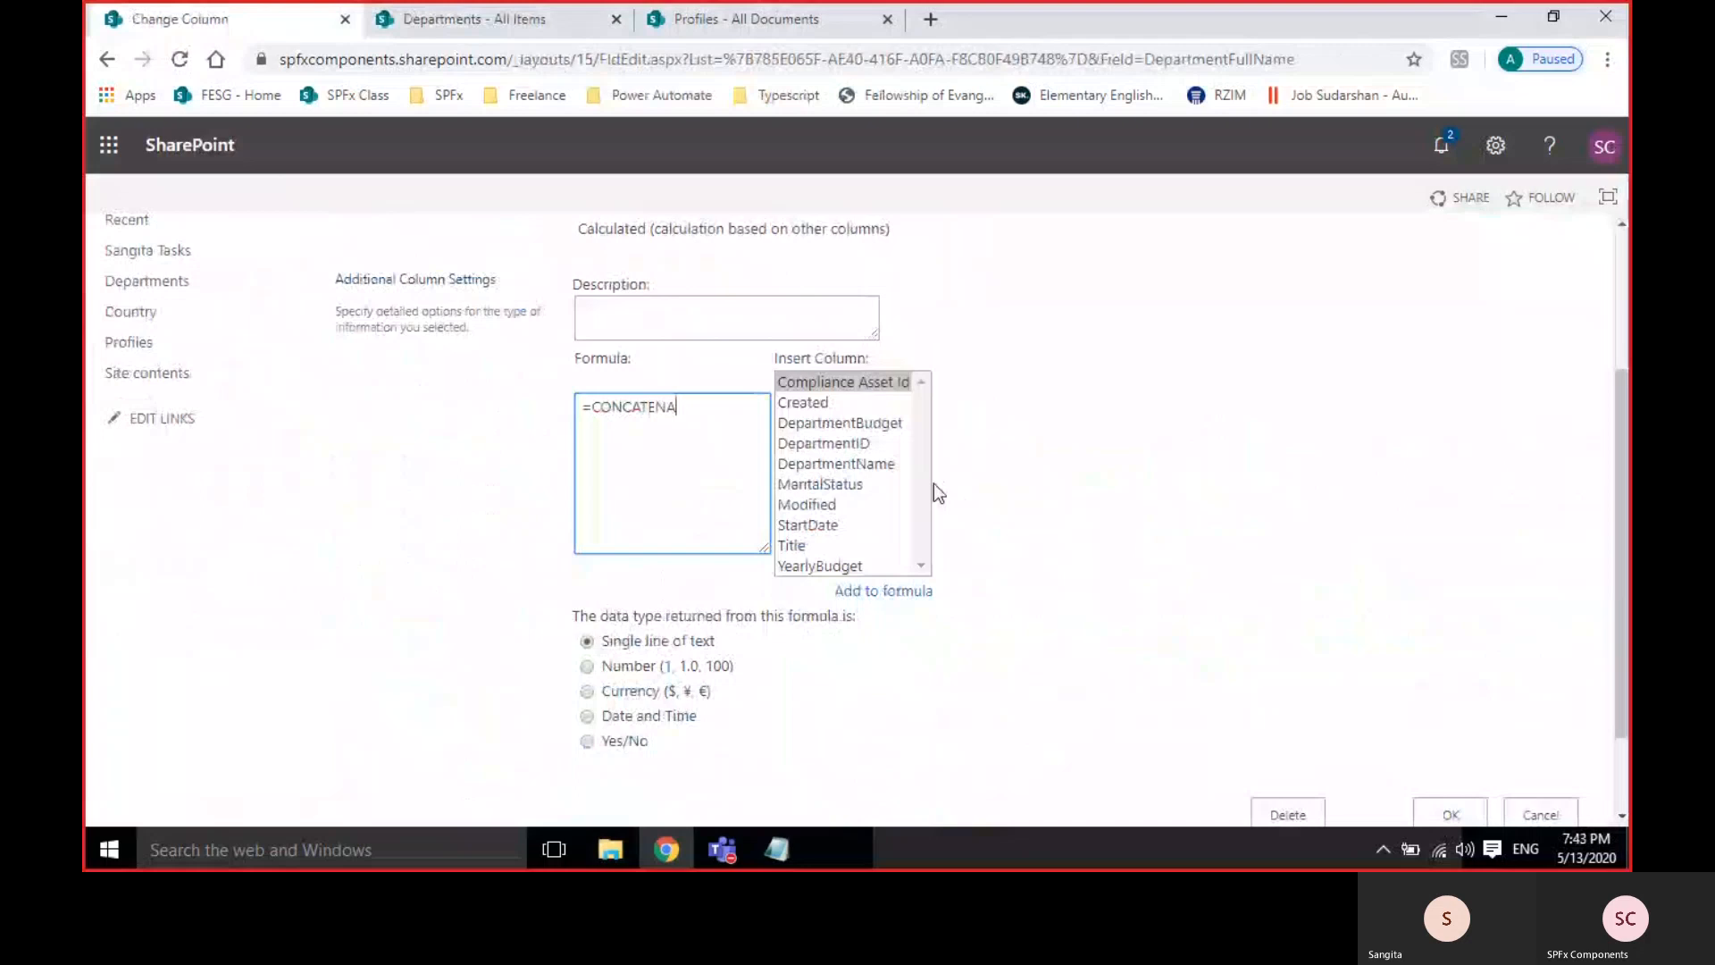
text(TE())
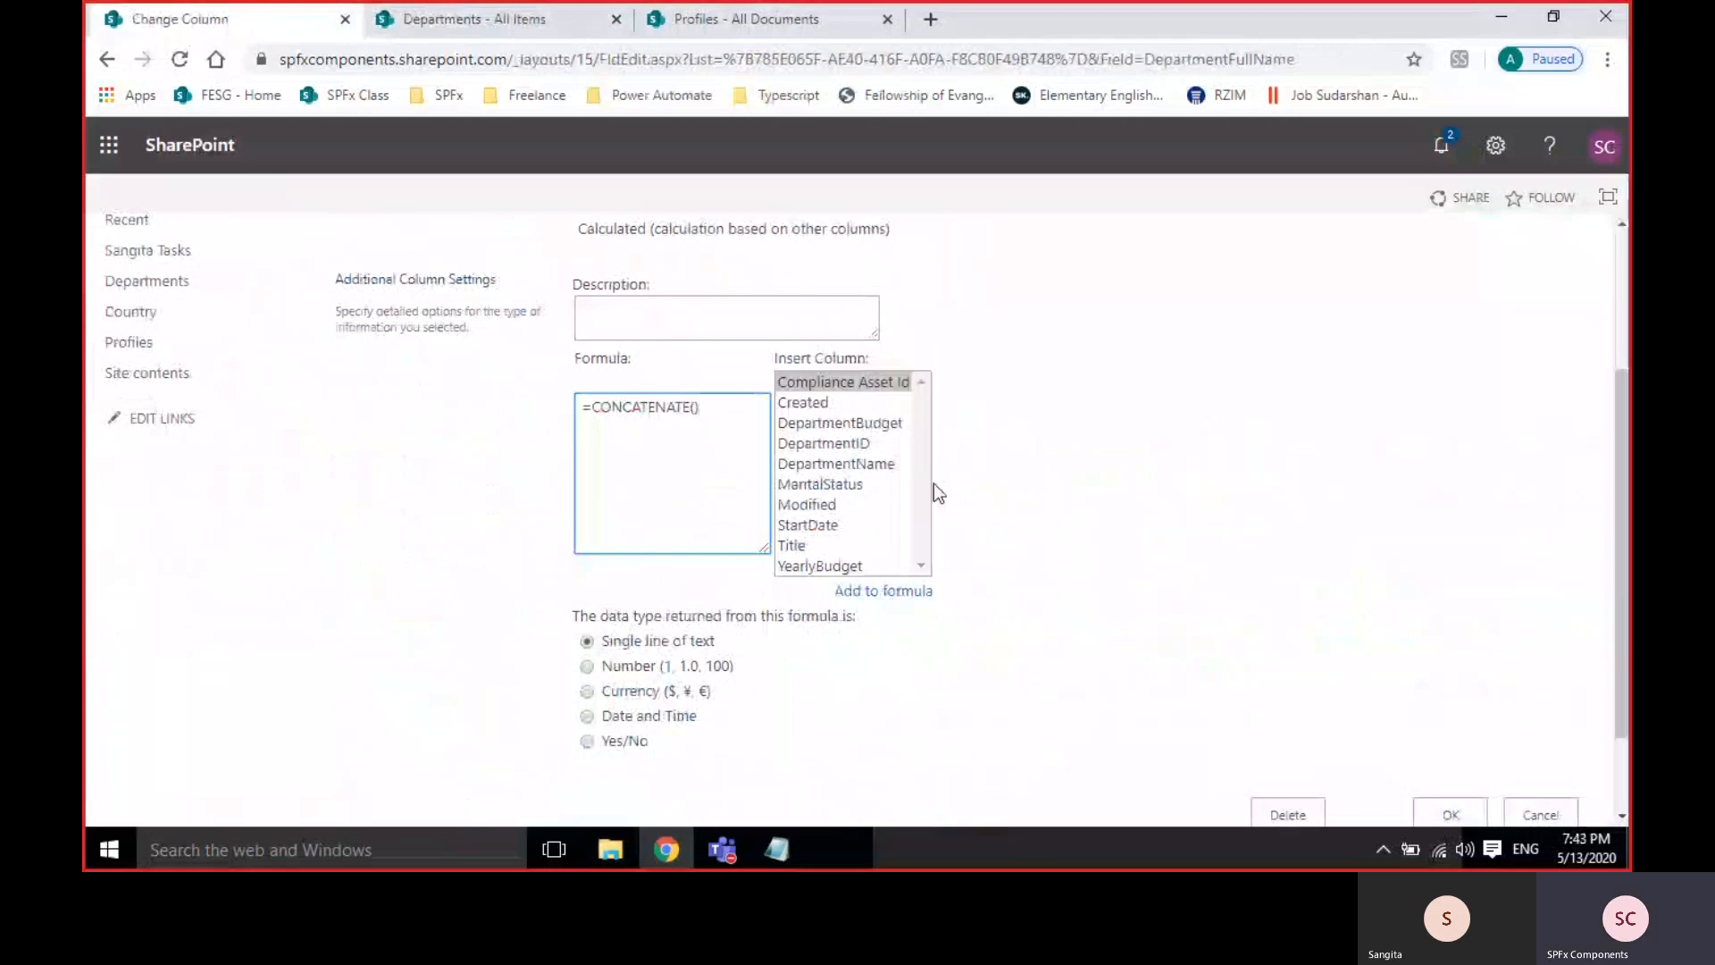
key(Left)
double_click(802, 543)
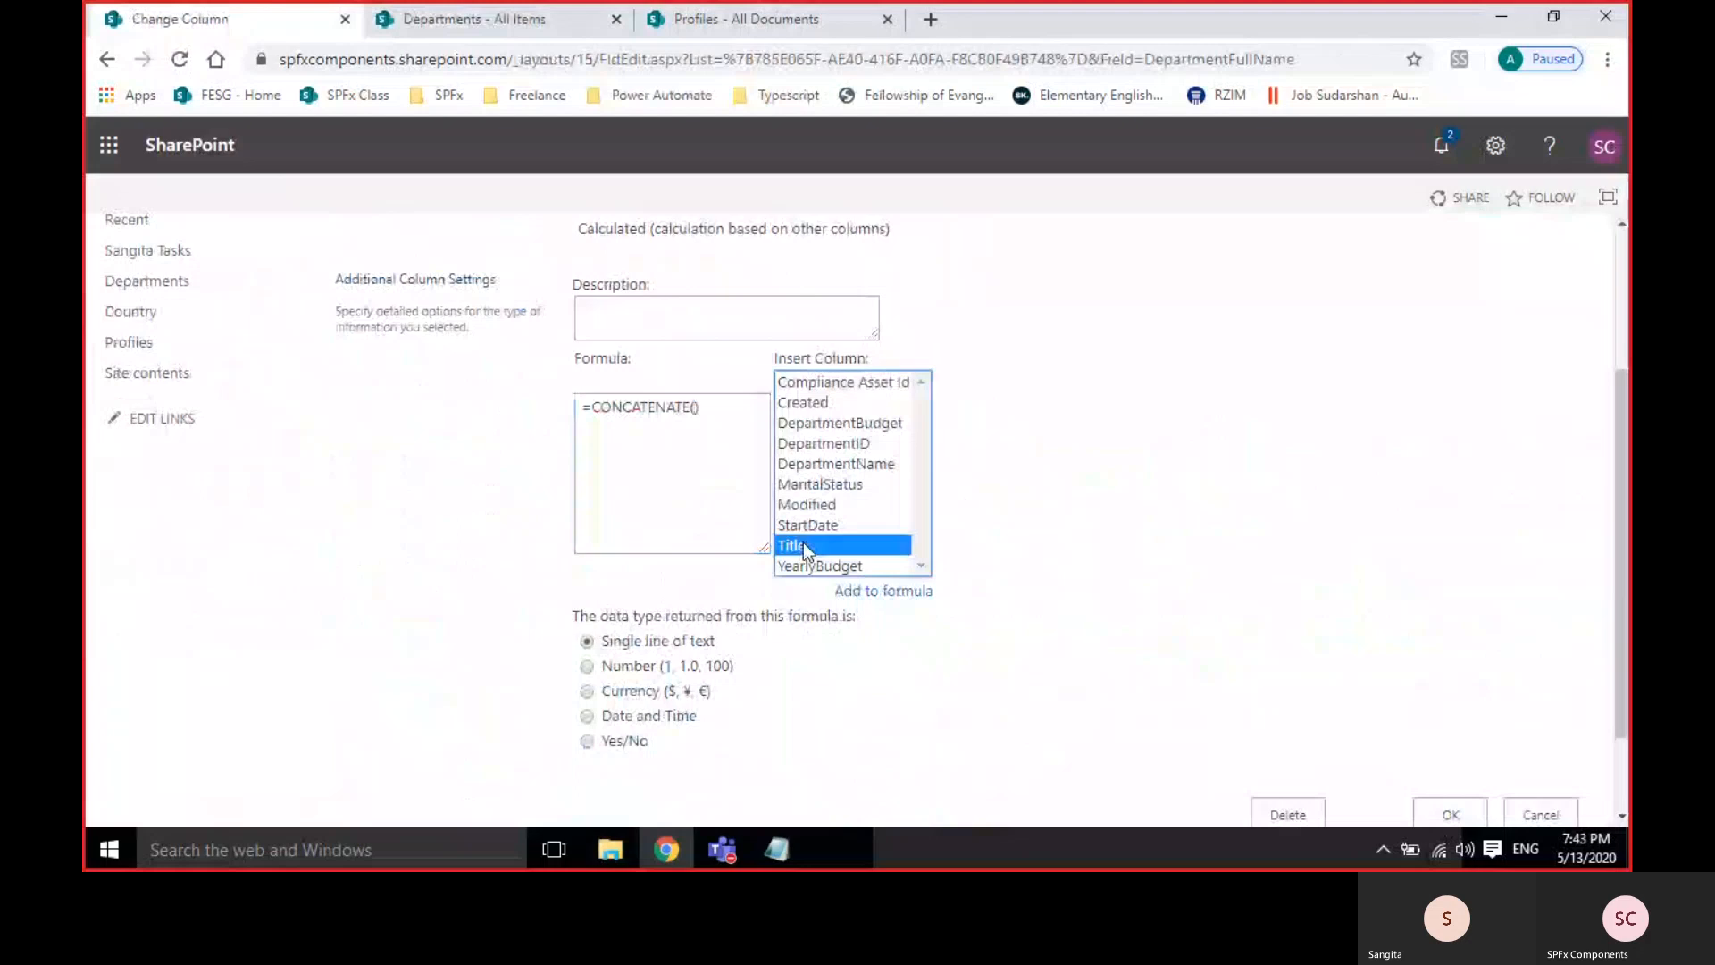
click(749, 446)
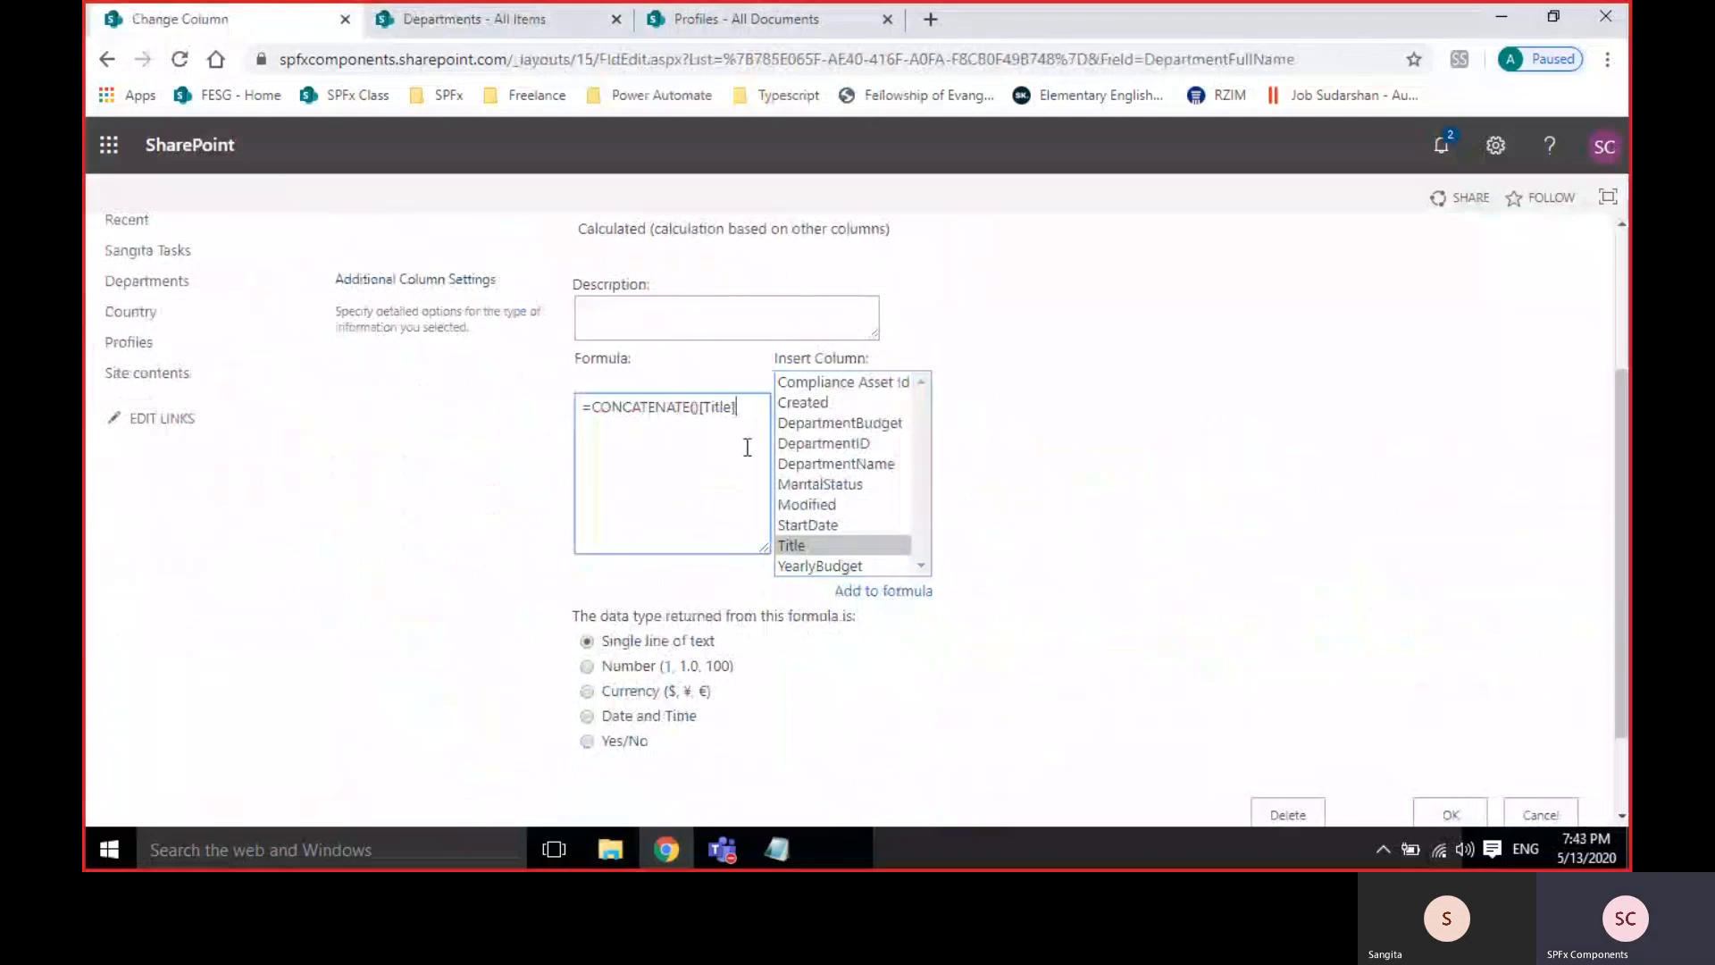
text(,)
double_click(826, 464)
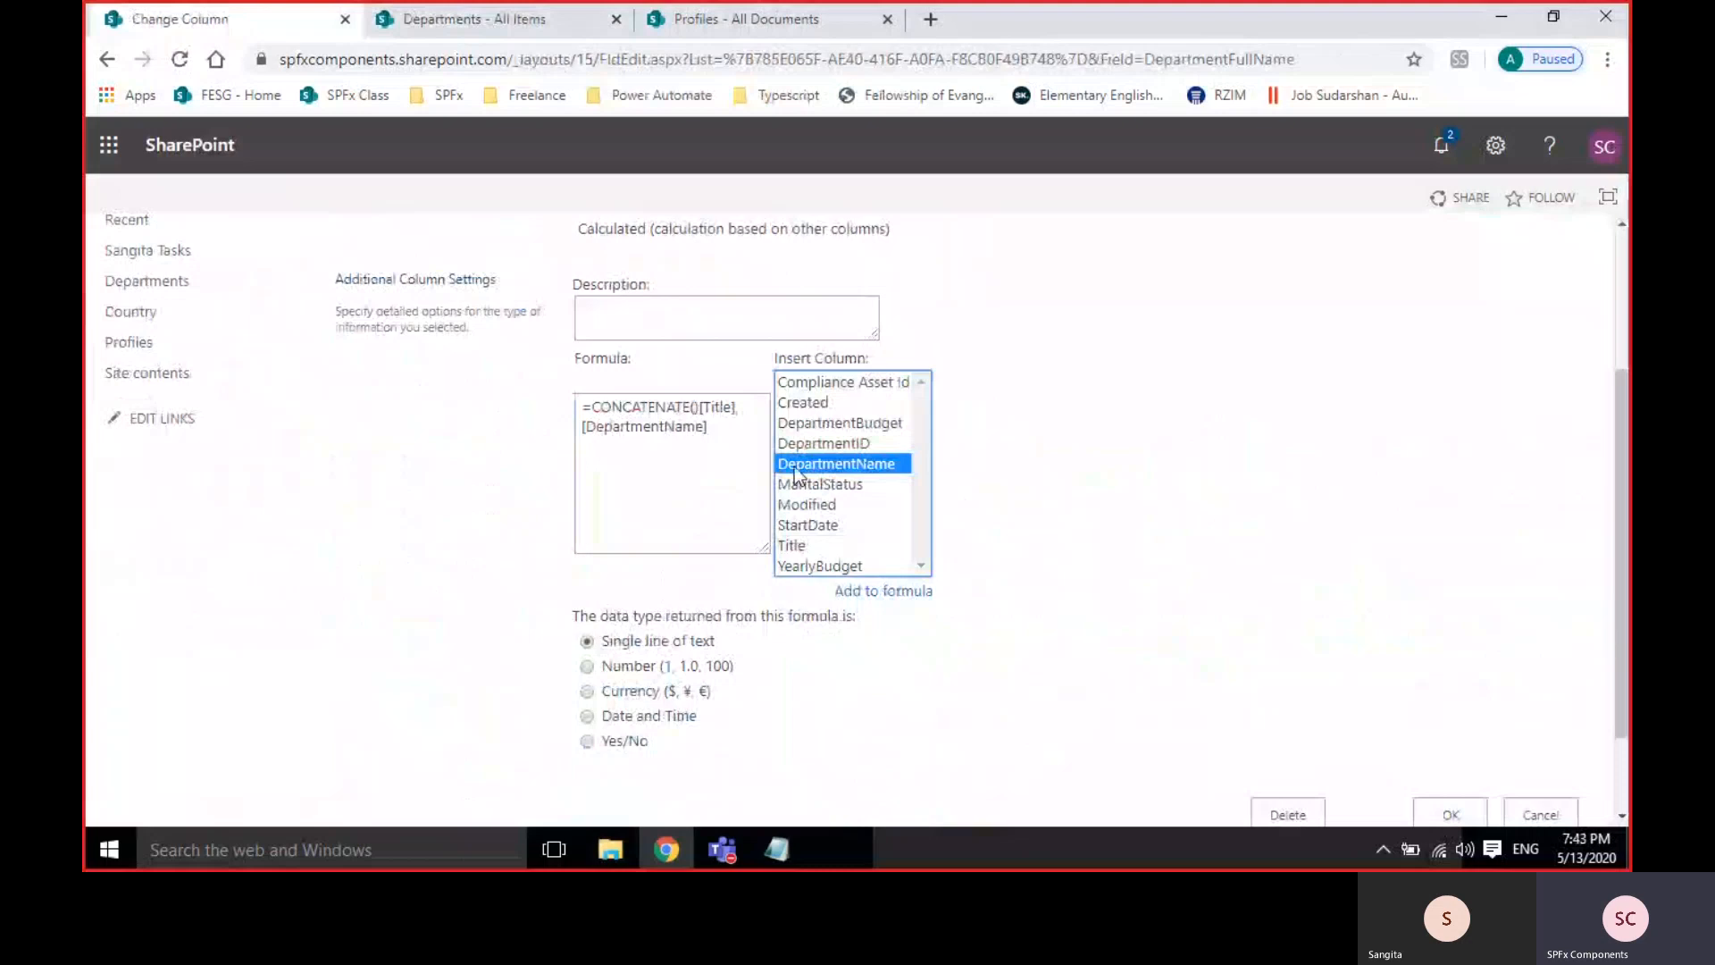
click(725, 426)
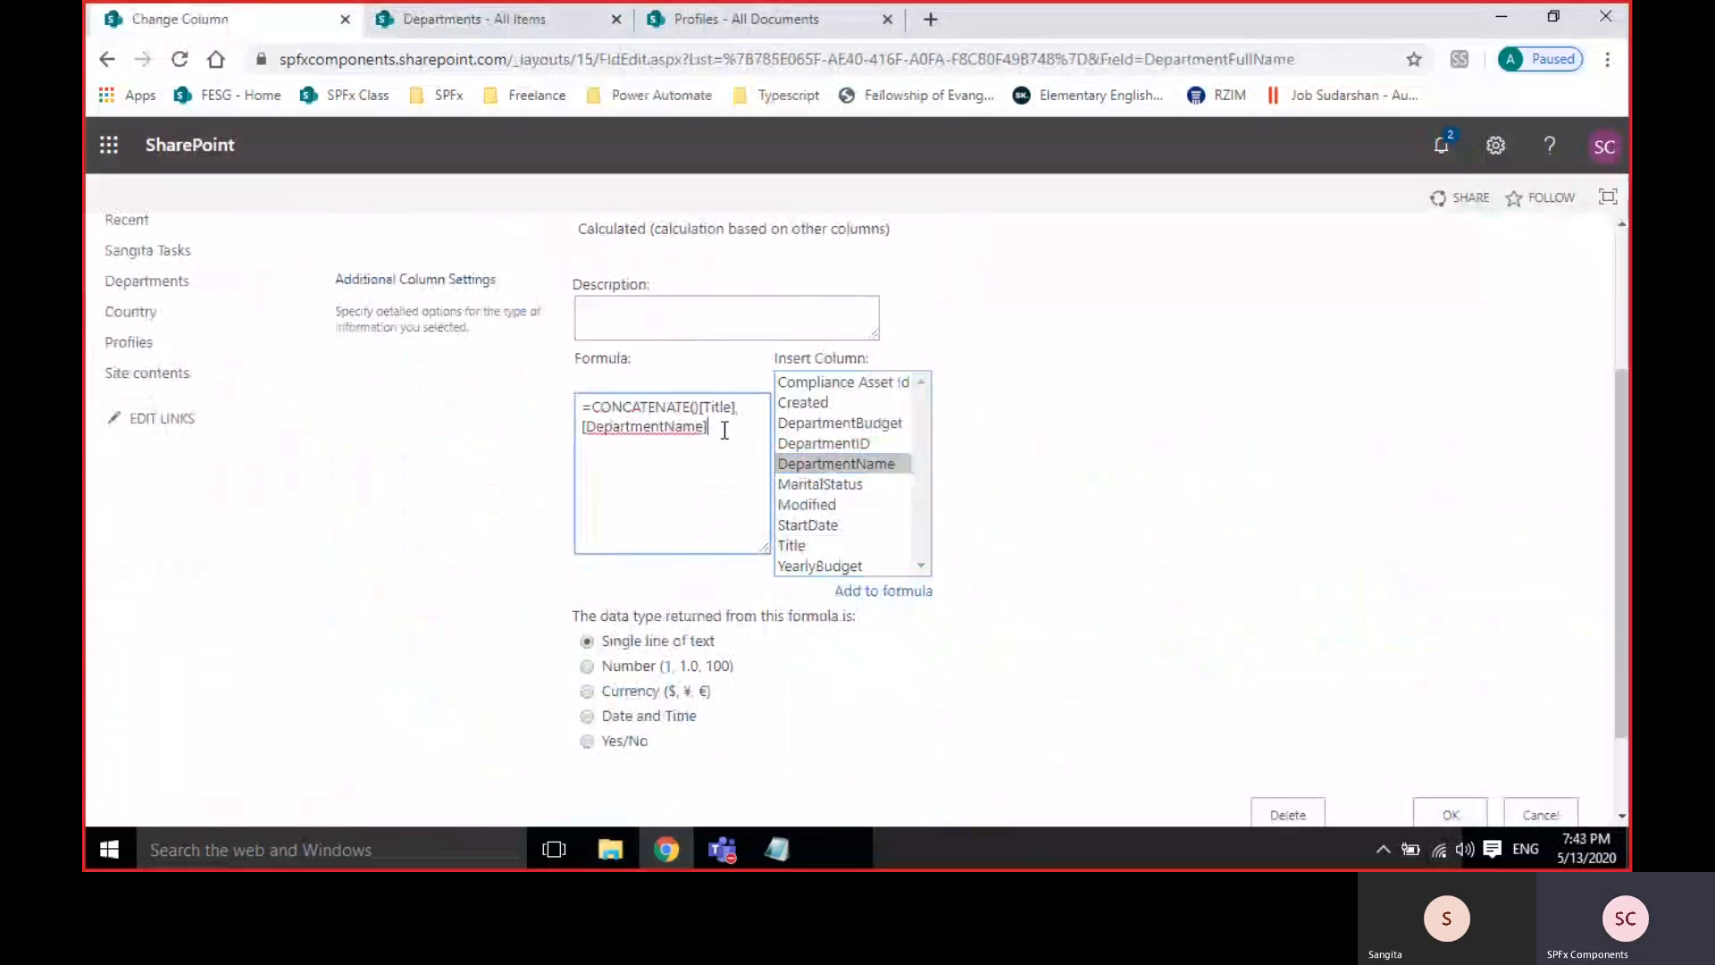
text())
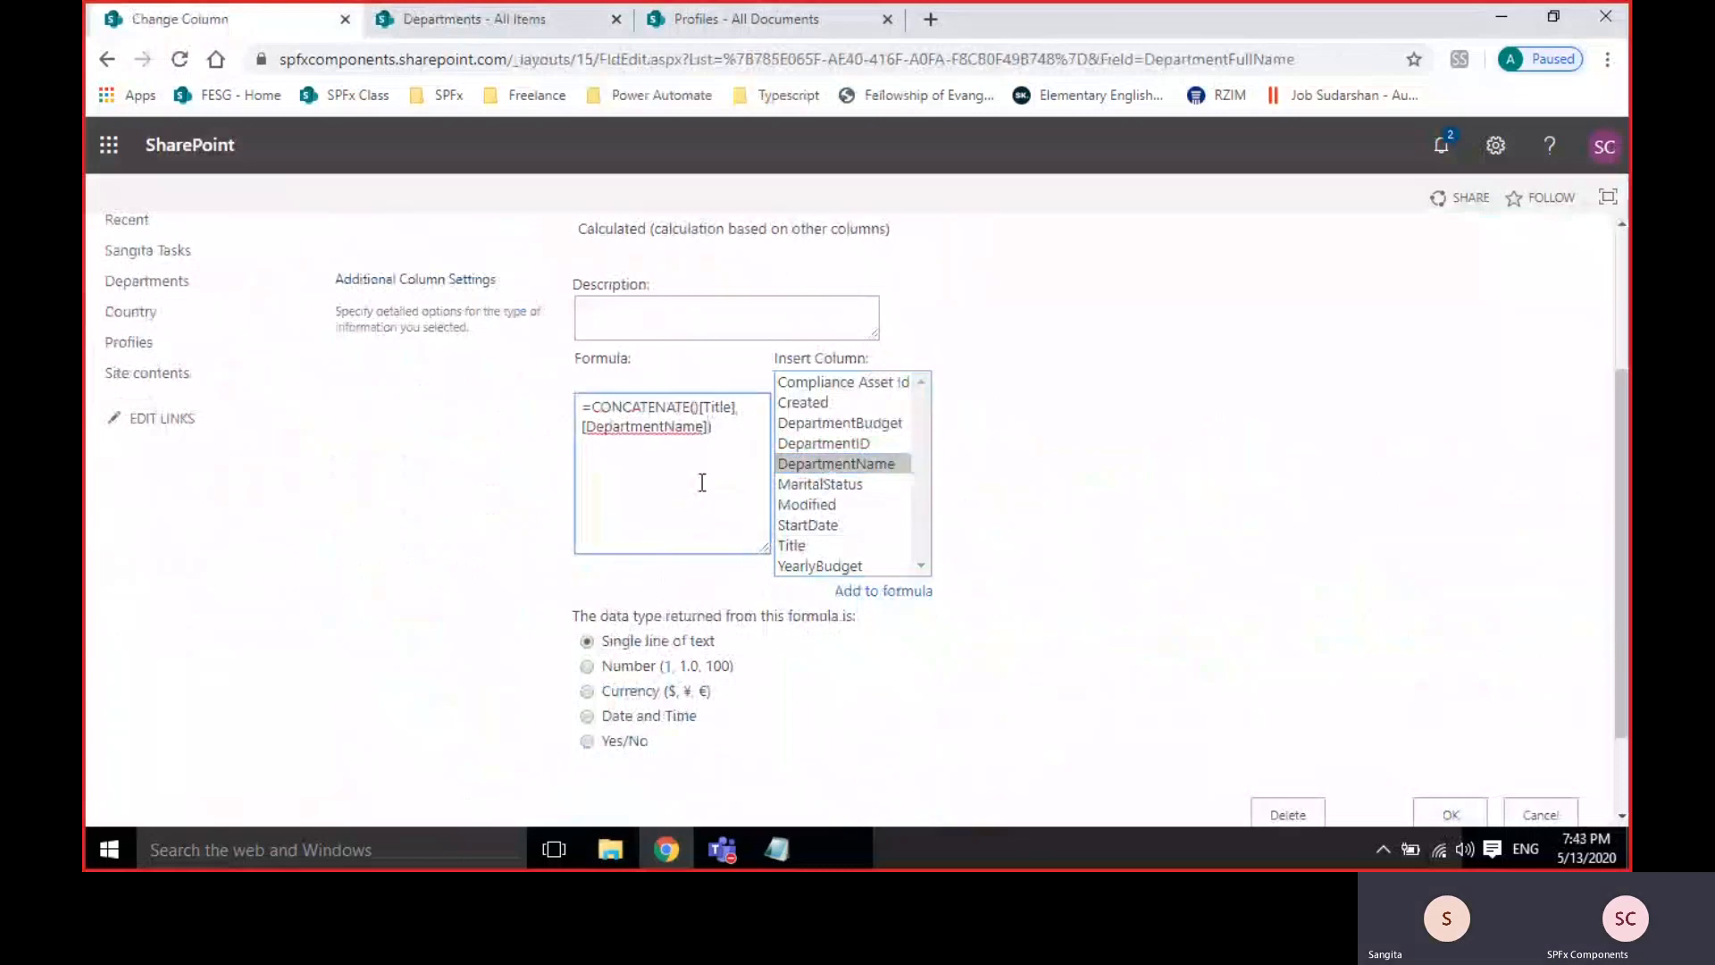
key(Up)
key(Left)
key(Left)
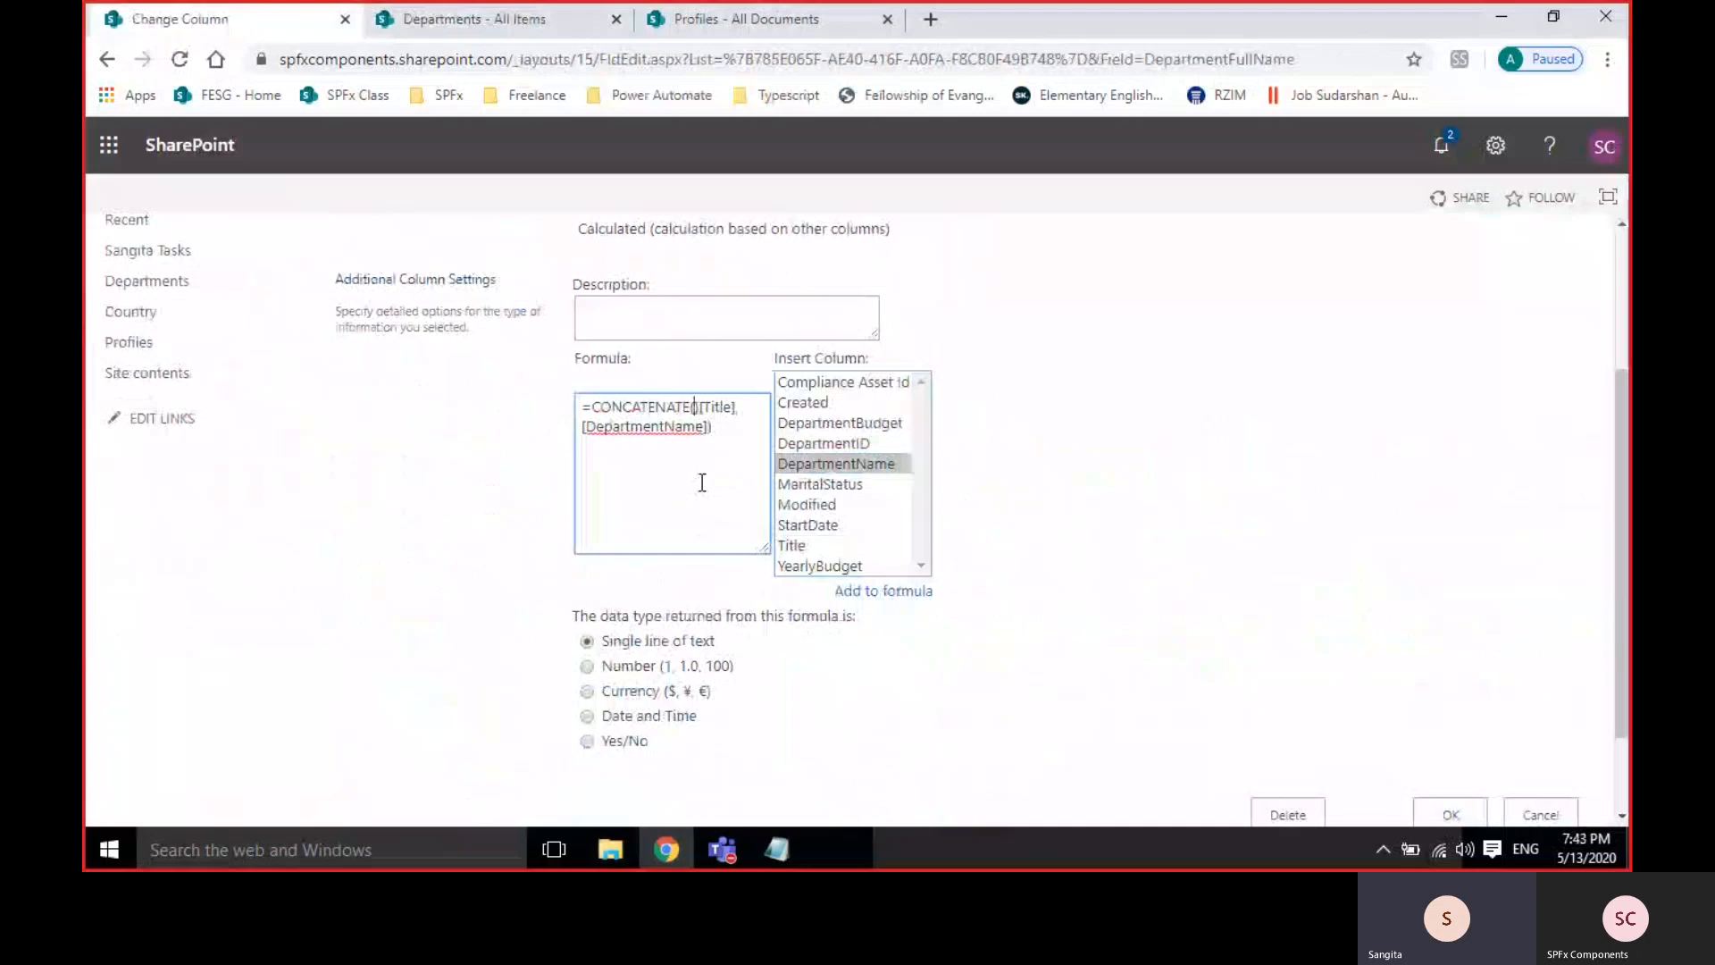
key(BackSpace)
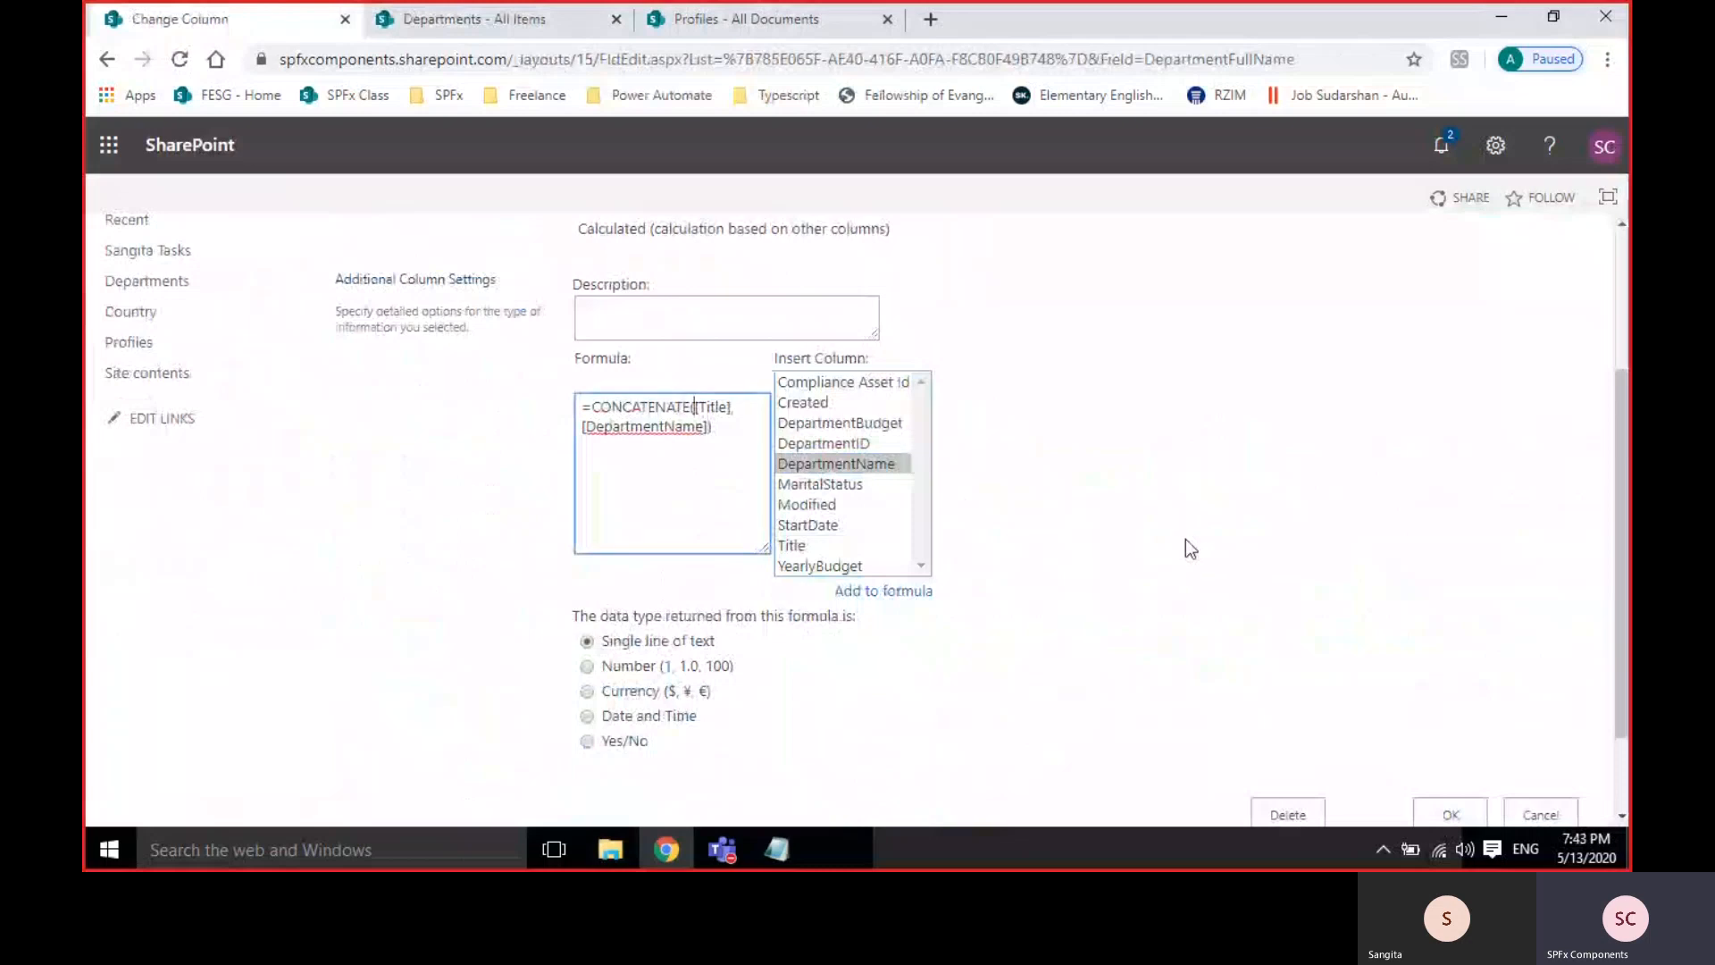
scroll(1186, 539, down, 2)
Save the formula and verify joined values like cntrycntry and testtest in the list.
click(1451, 698)
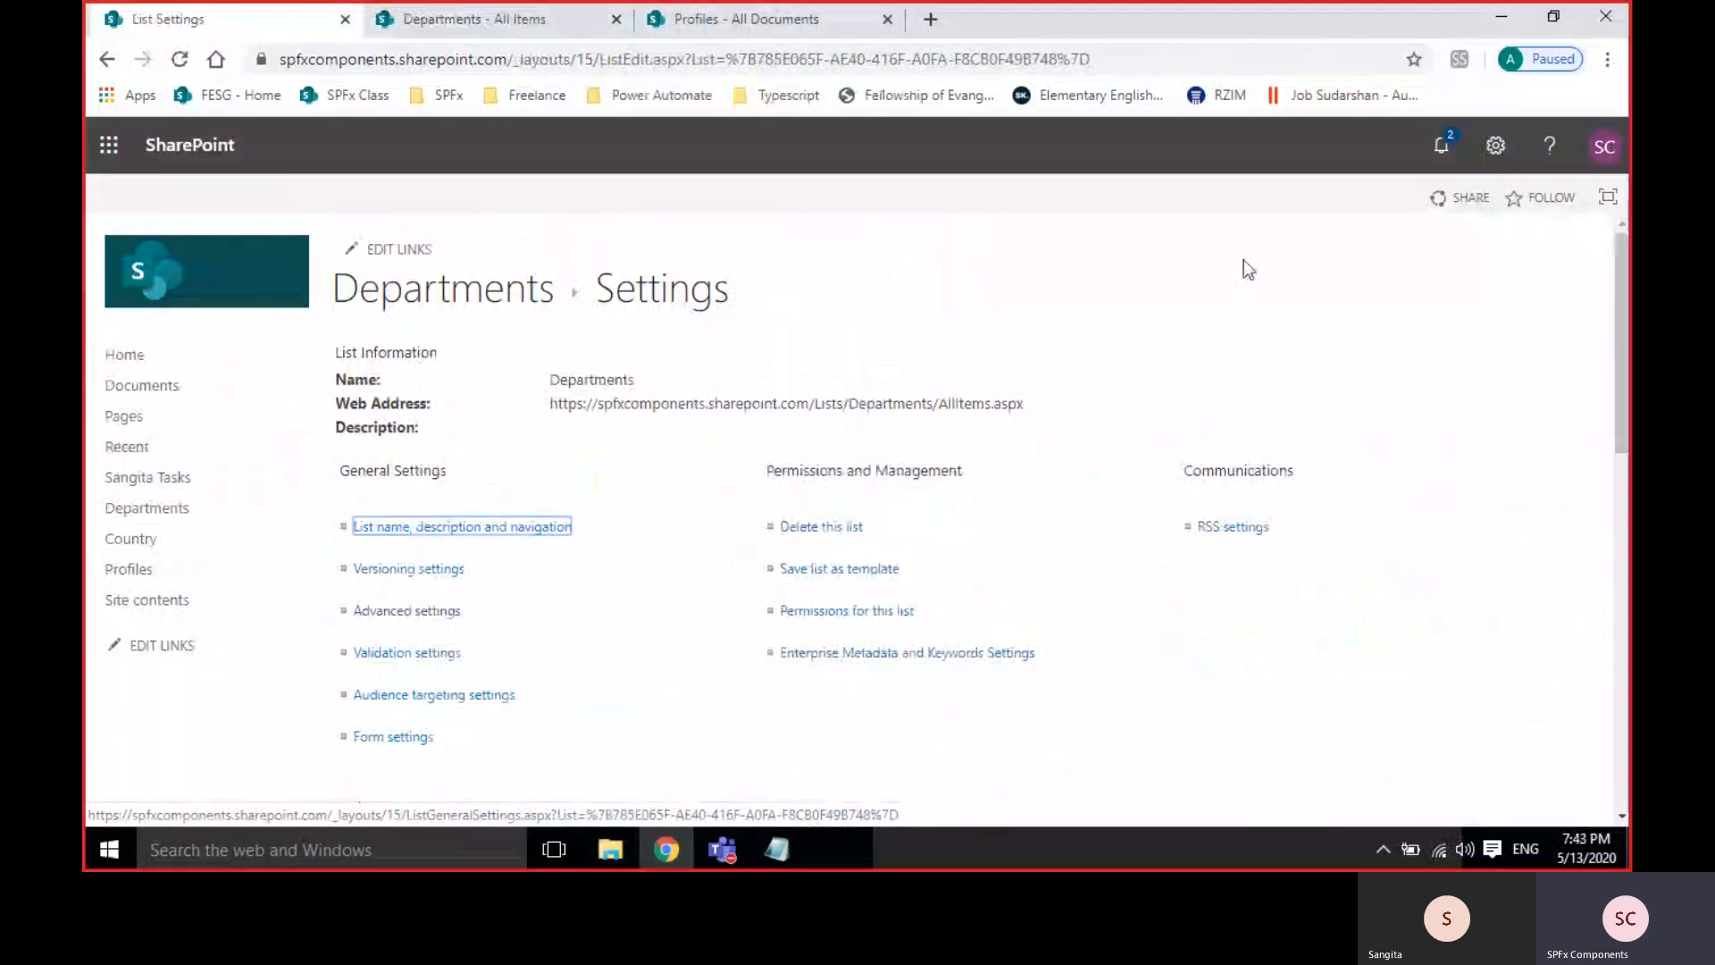
click(536, 20)
click(181, 64)
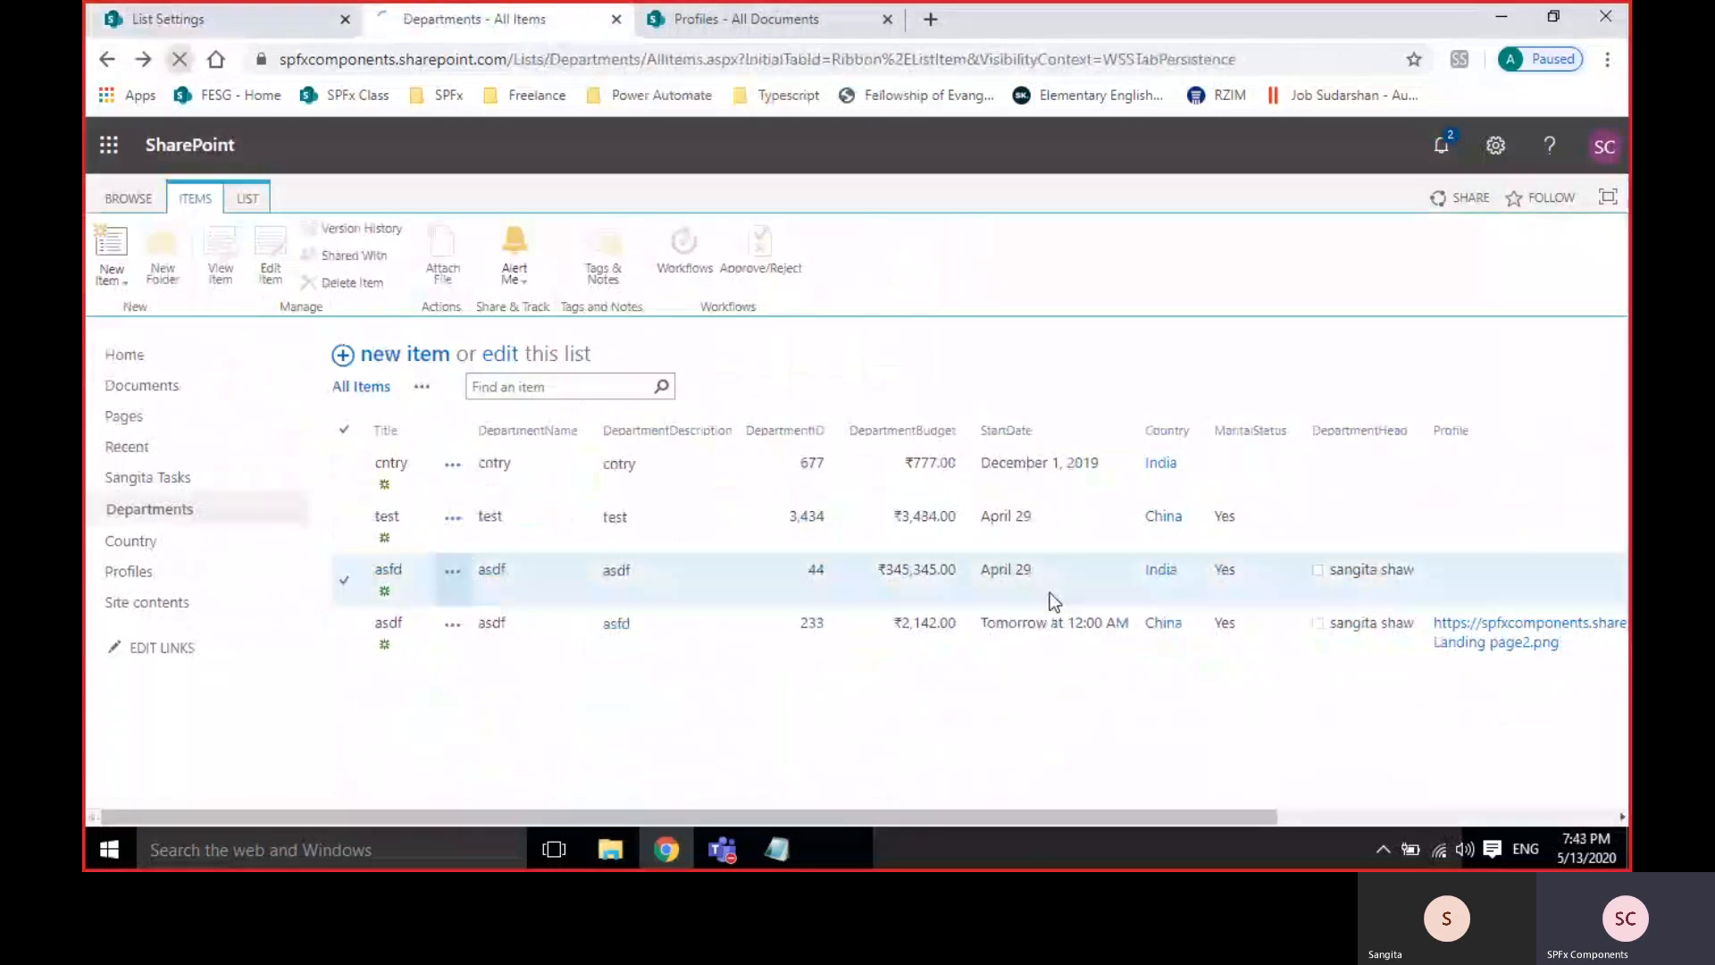
click(1533, 817)
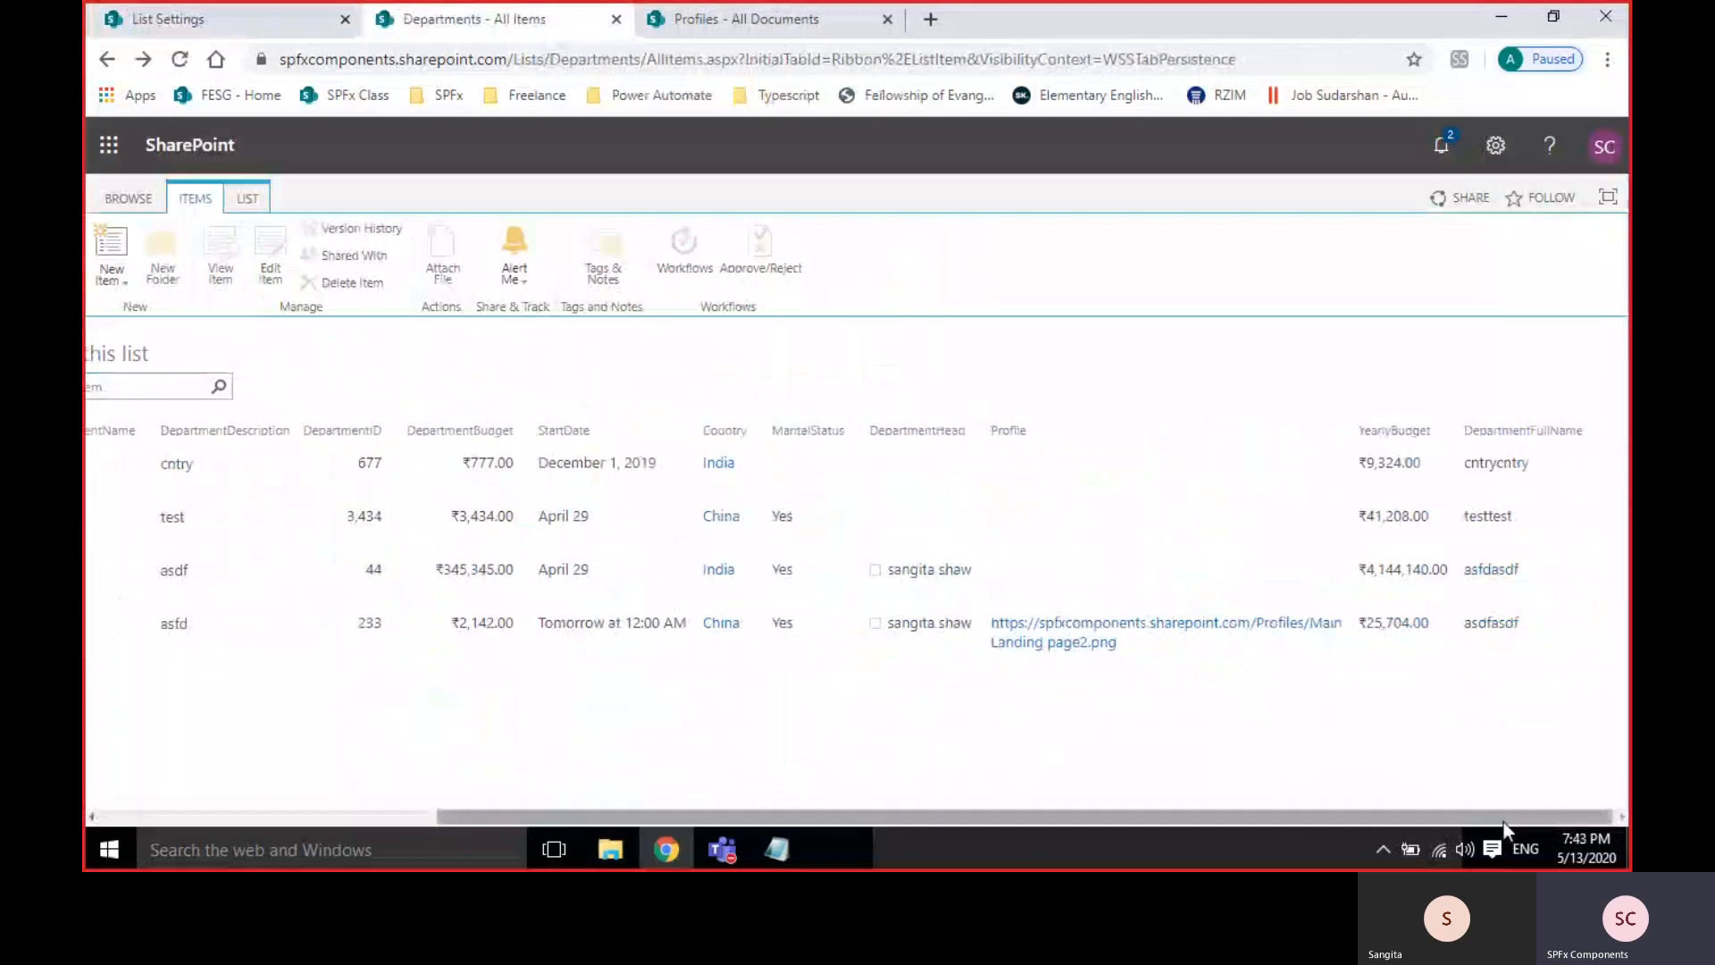
drag(1503, 821, 1166, 820)
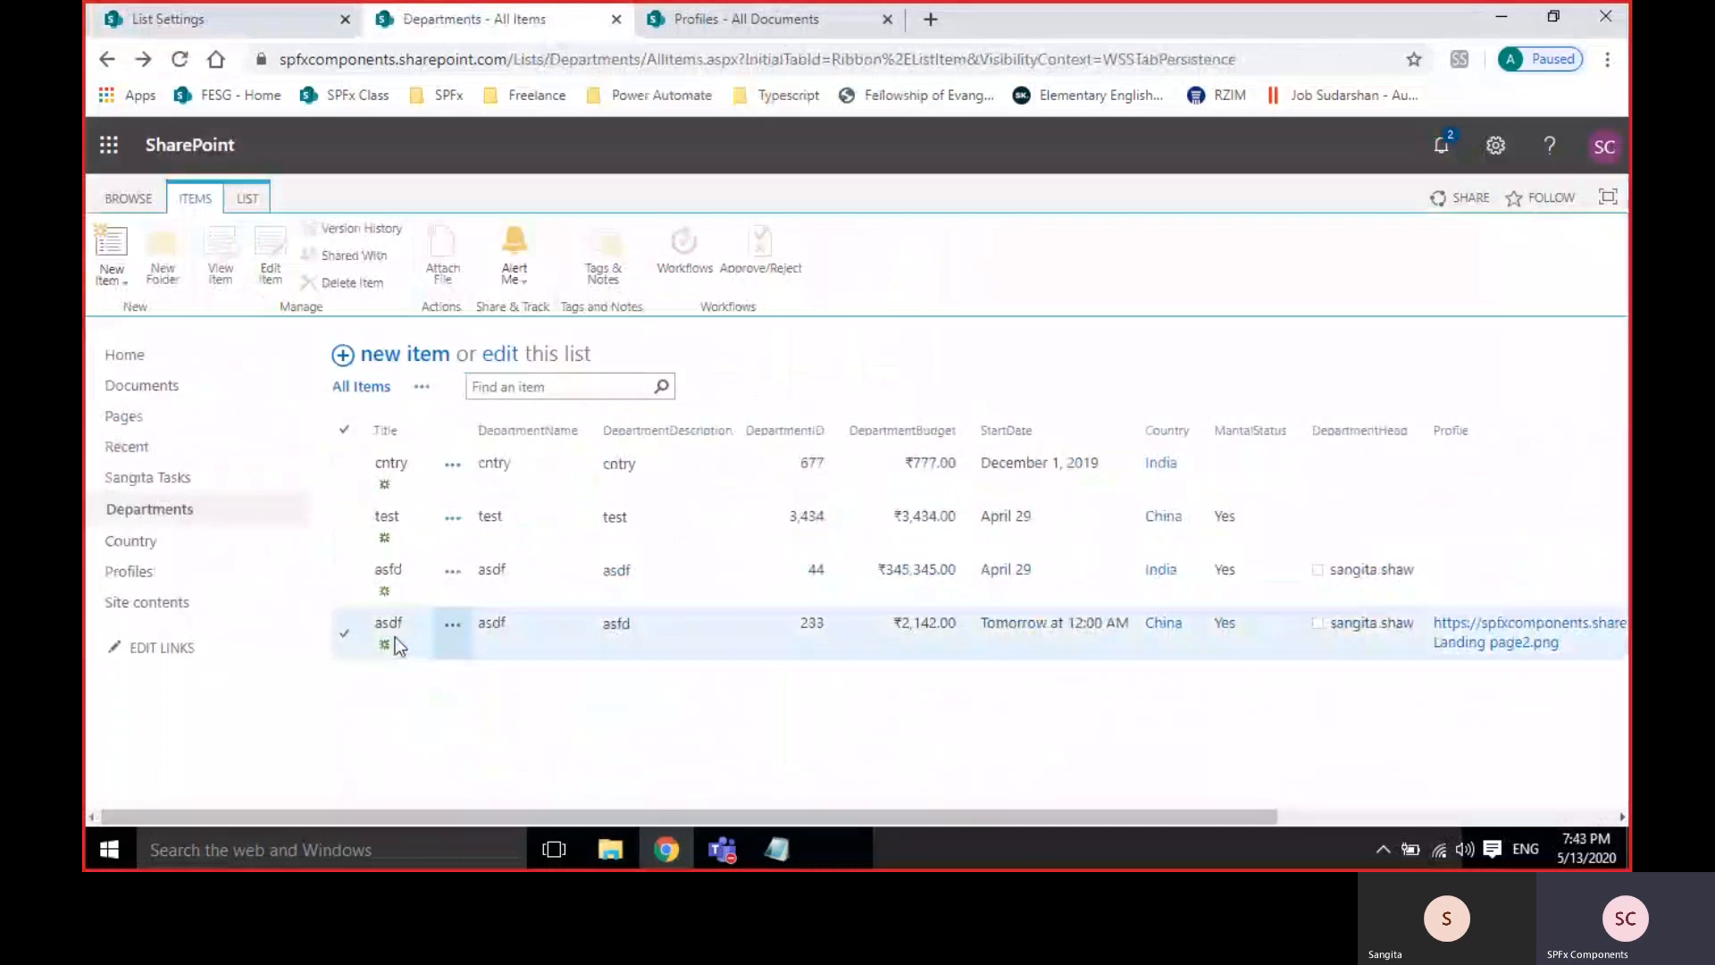
click(1540, 819)
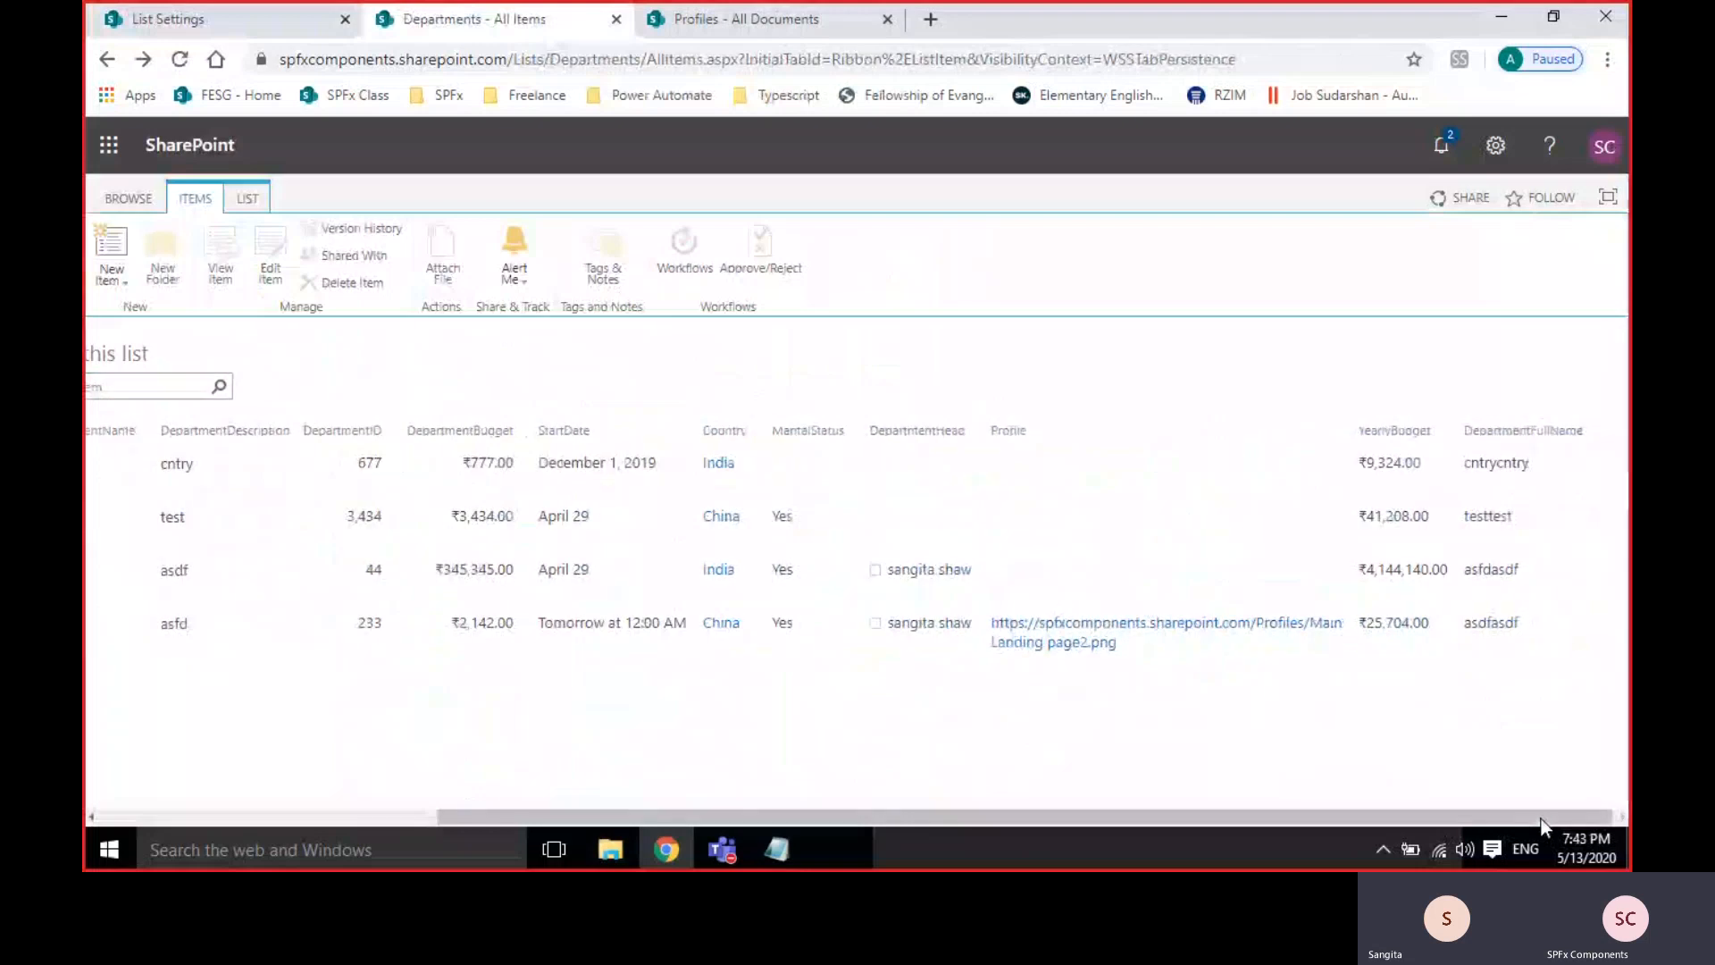
click(224, 21)
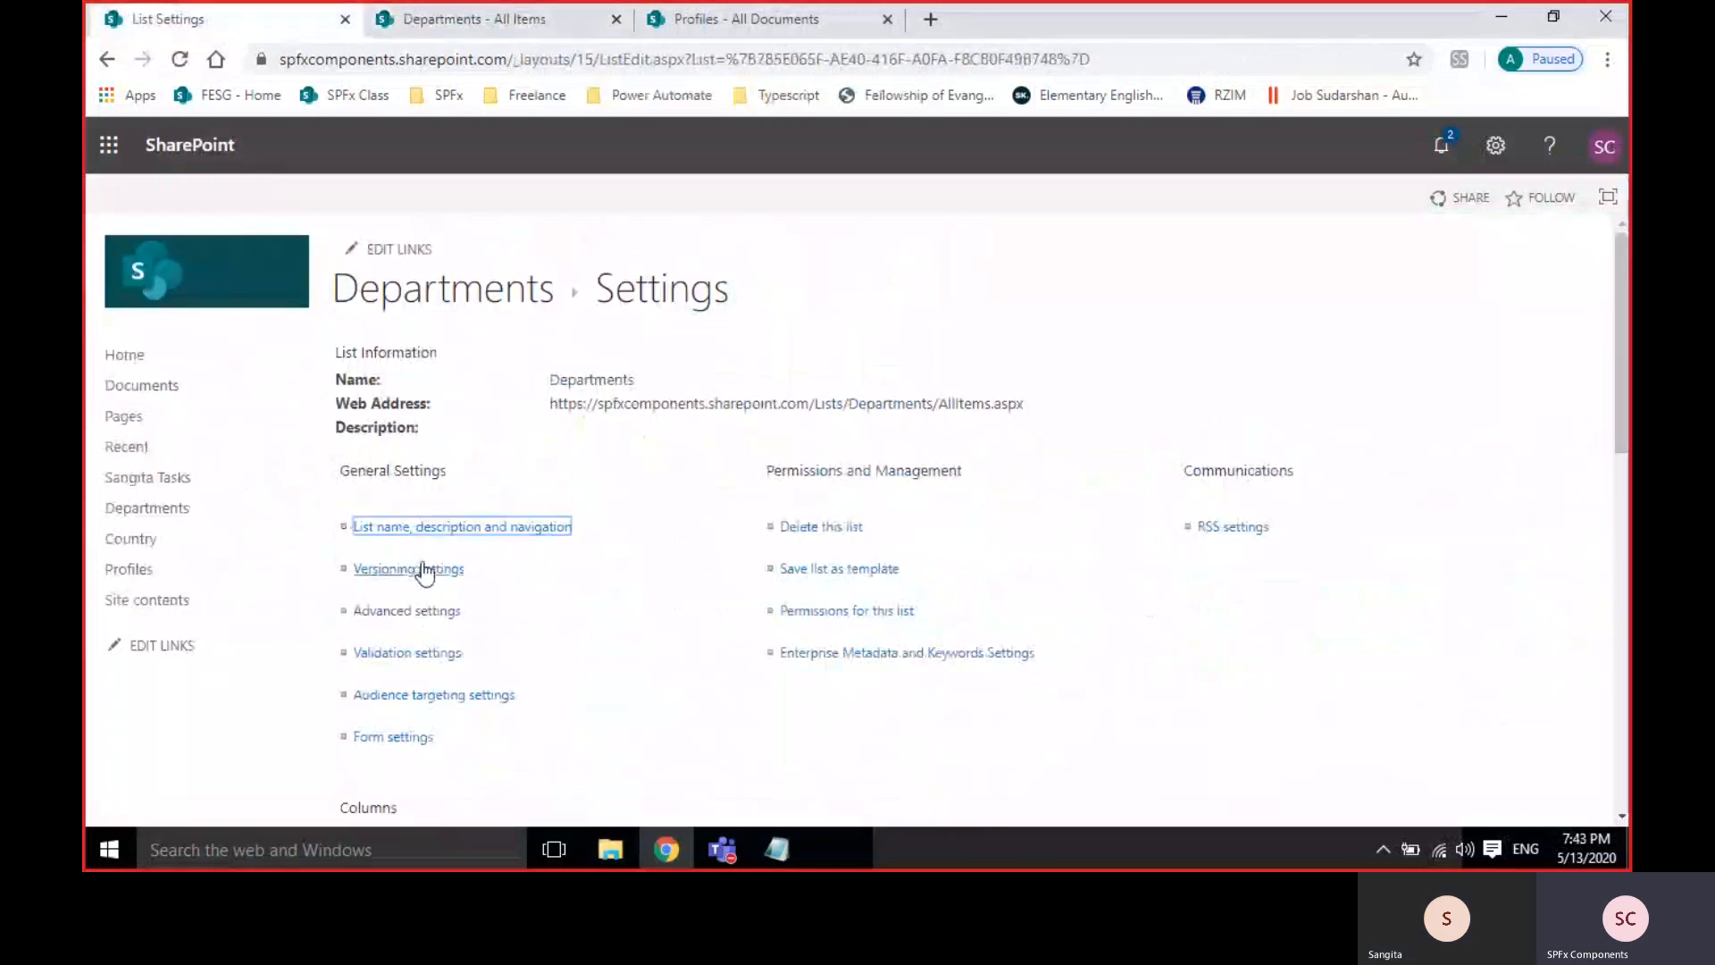
scroll(424, 571, down, 9)
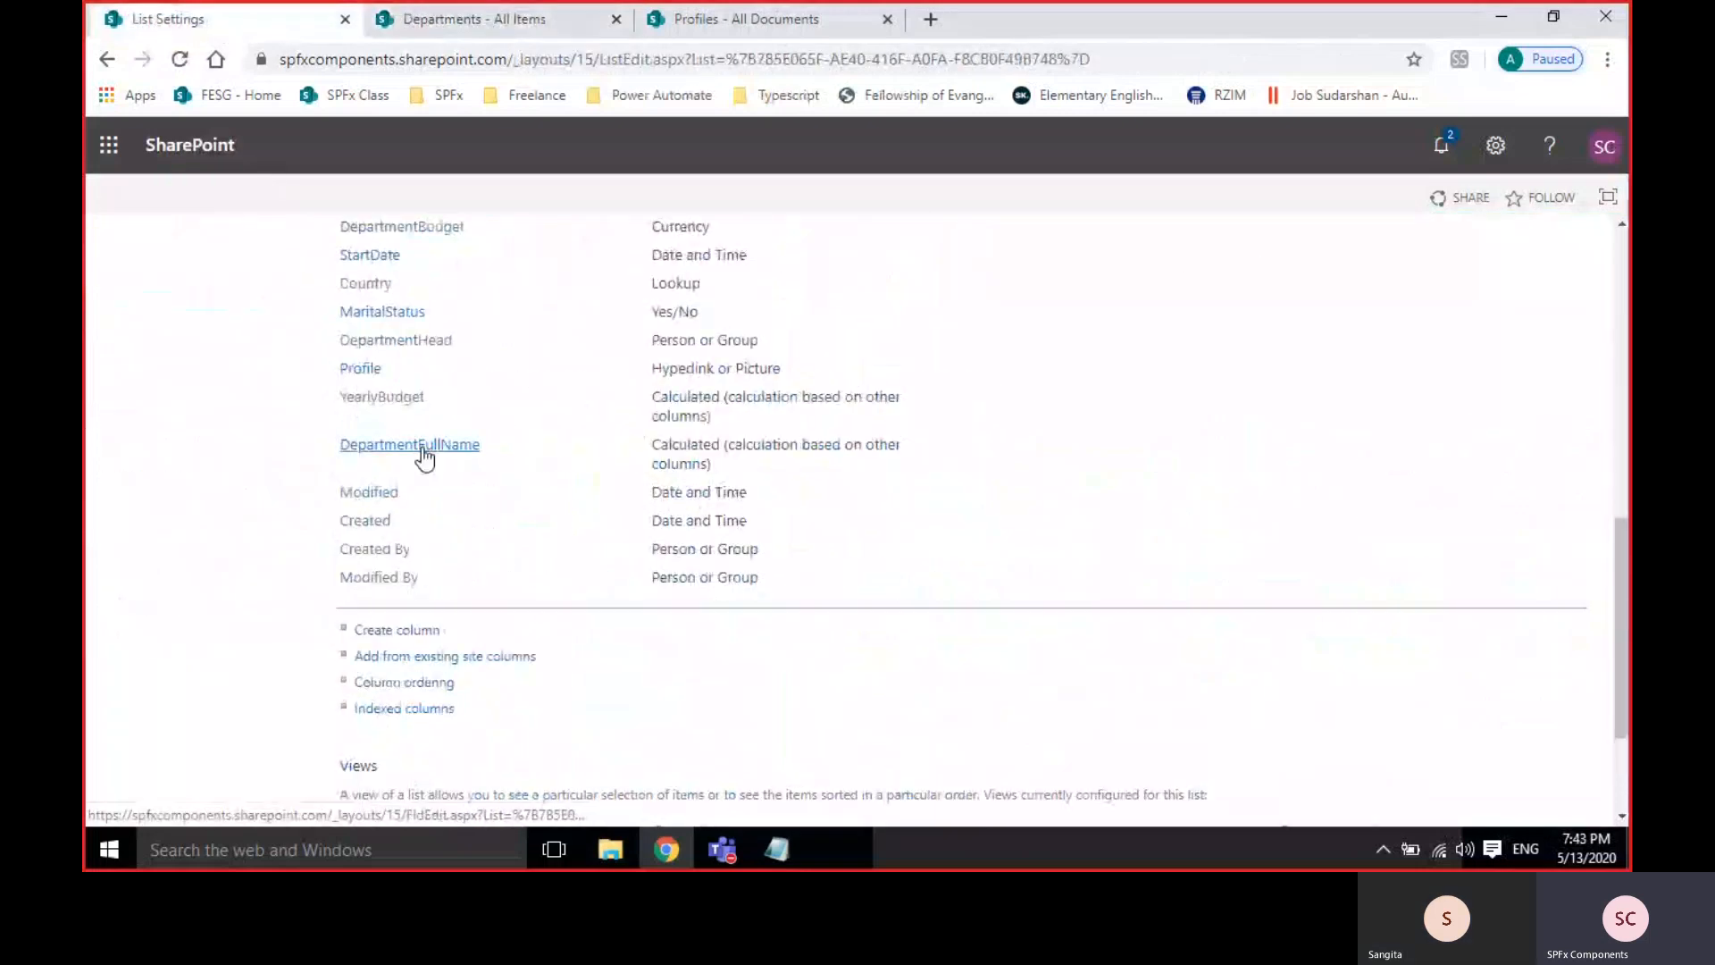
Add a " " space argument between Title and DepartmentName in the DepartmentFullName formula and save.
click(423, 451)
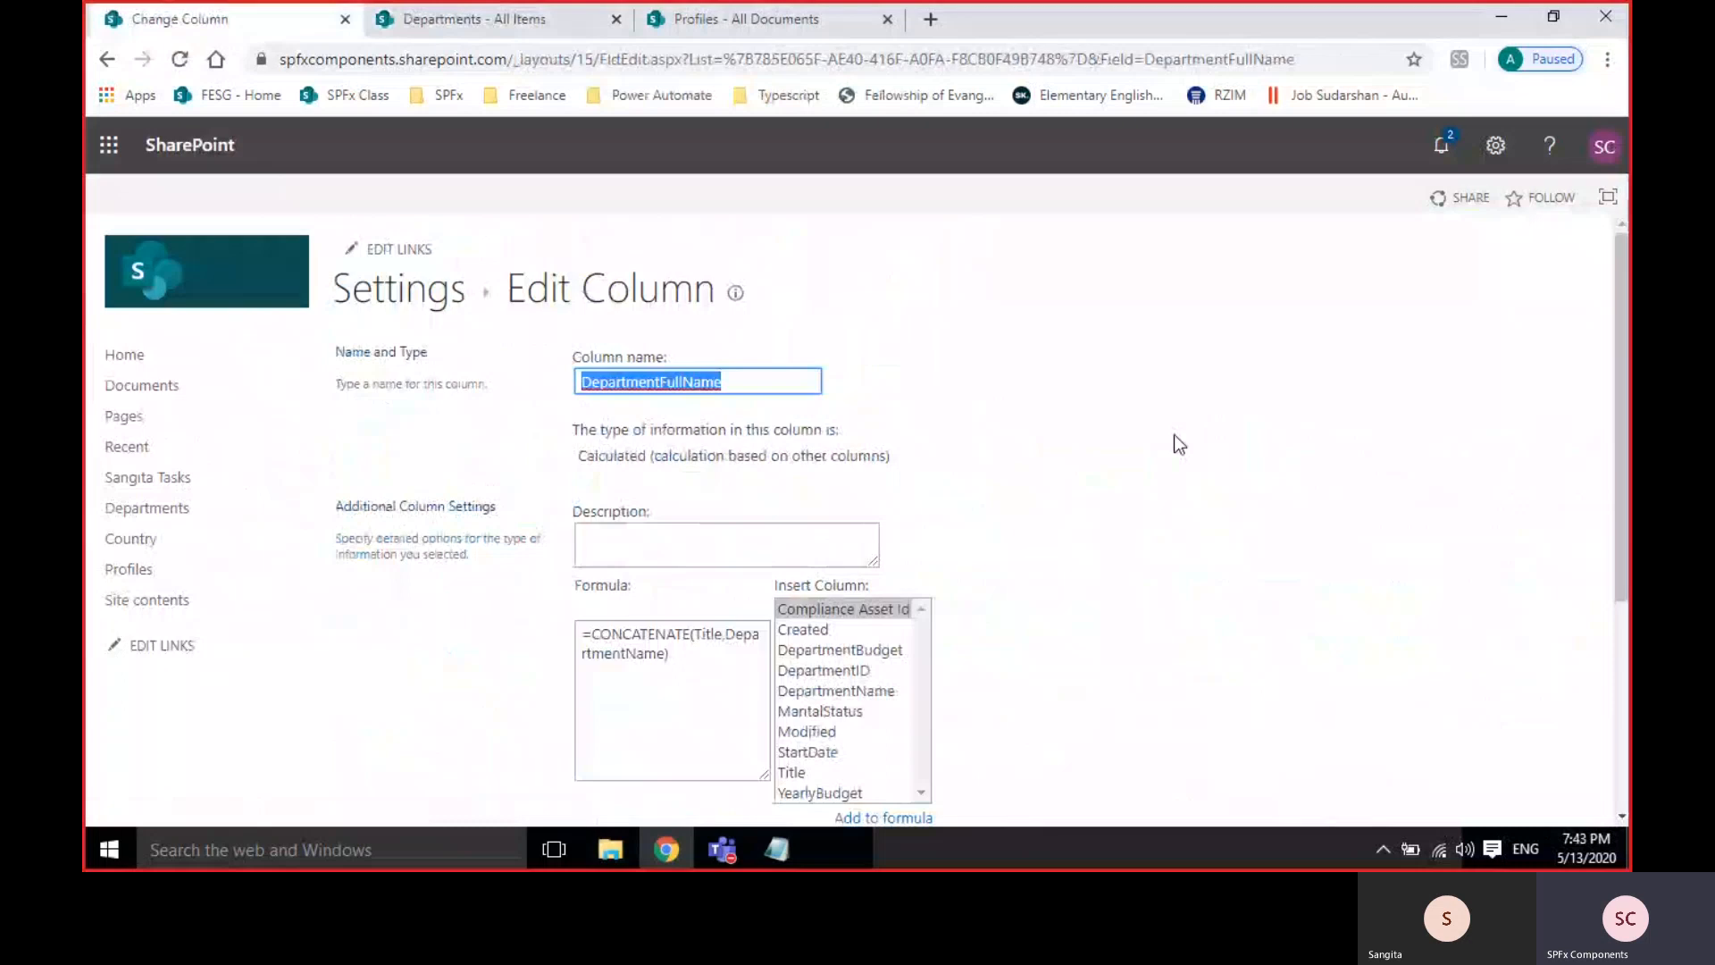
click(722, 634)
text(,)
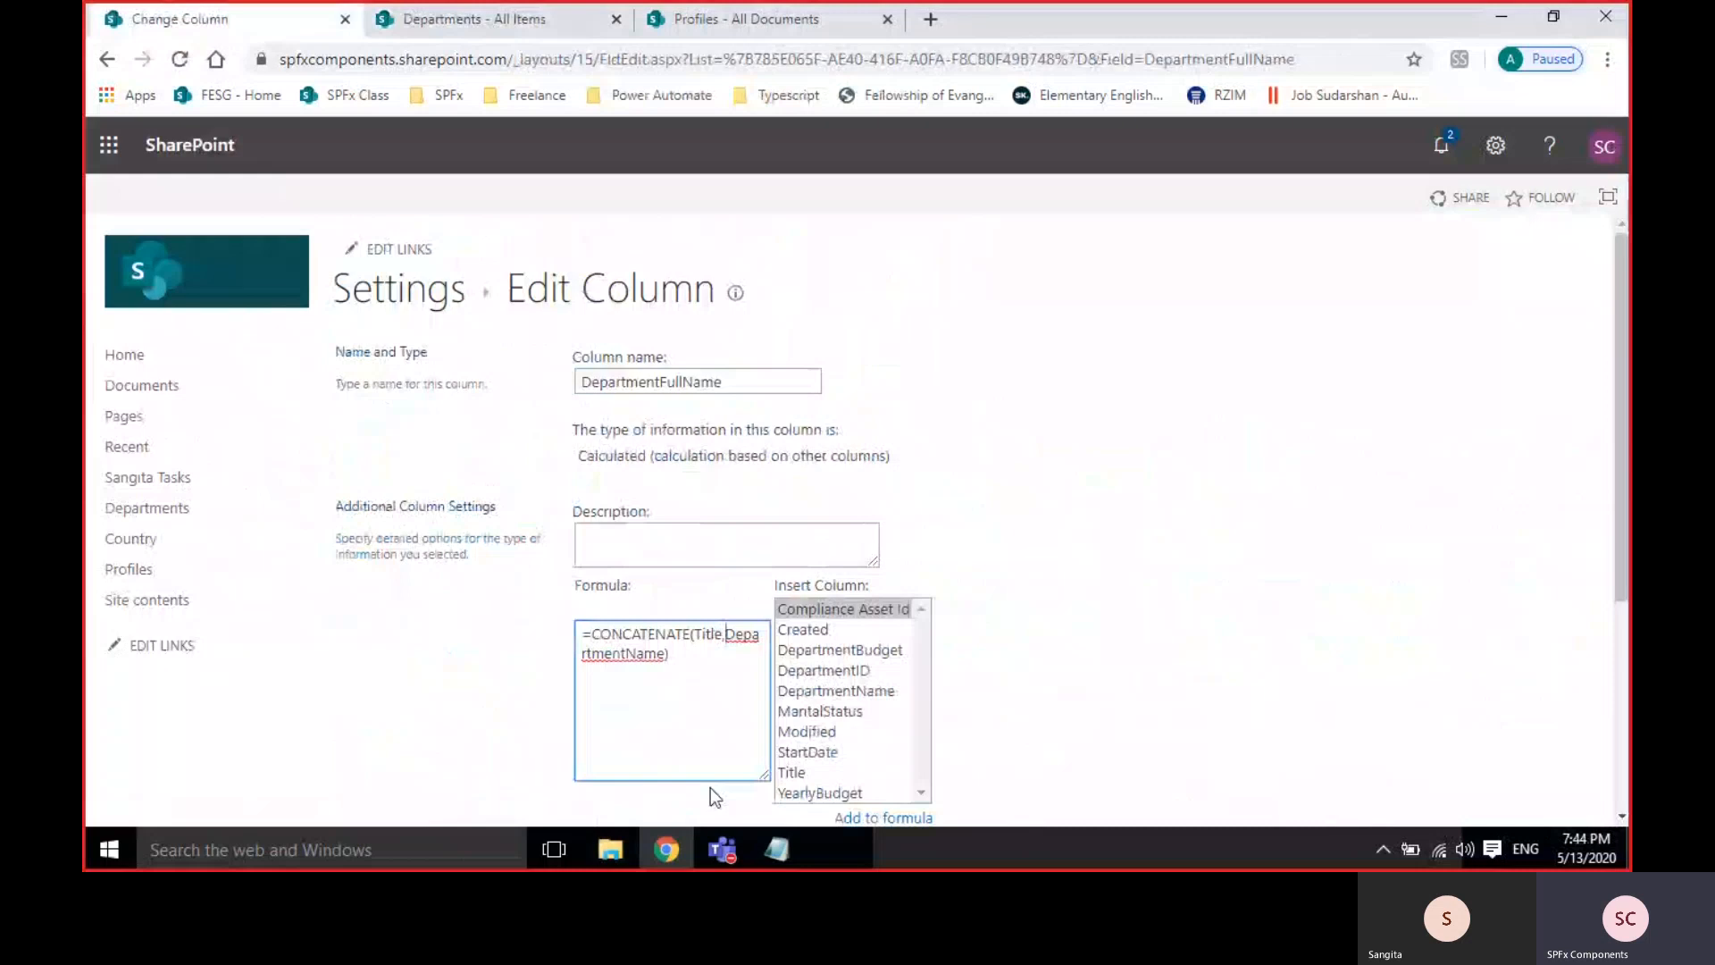
text(" ")
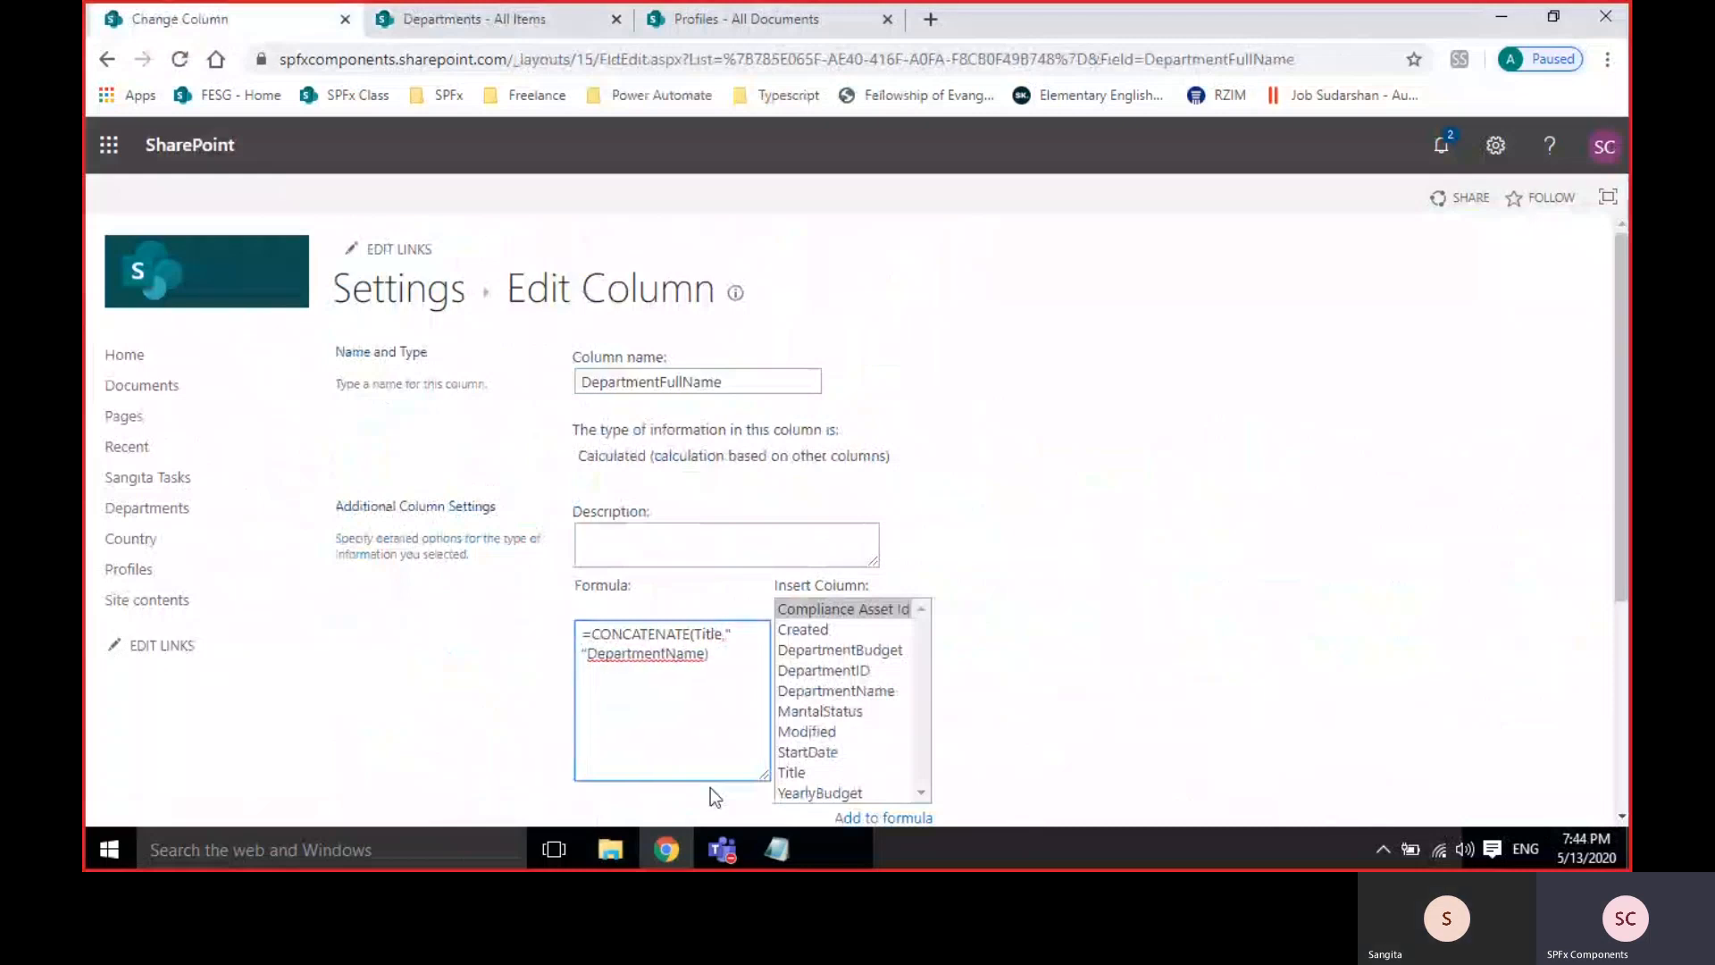
text(,)
scroll(1053, 638, down, 4)
click(1433, 702)
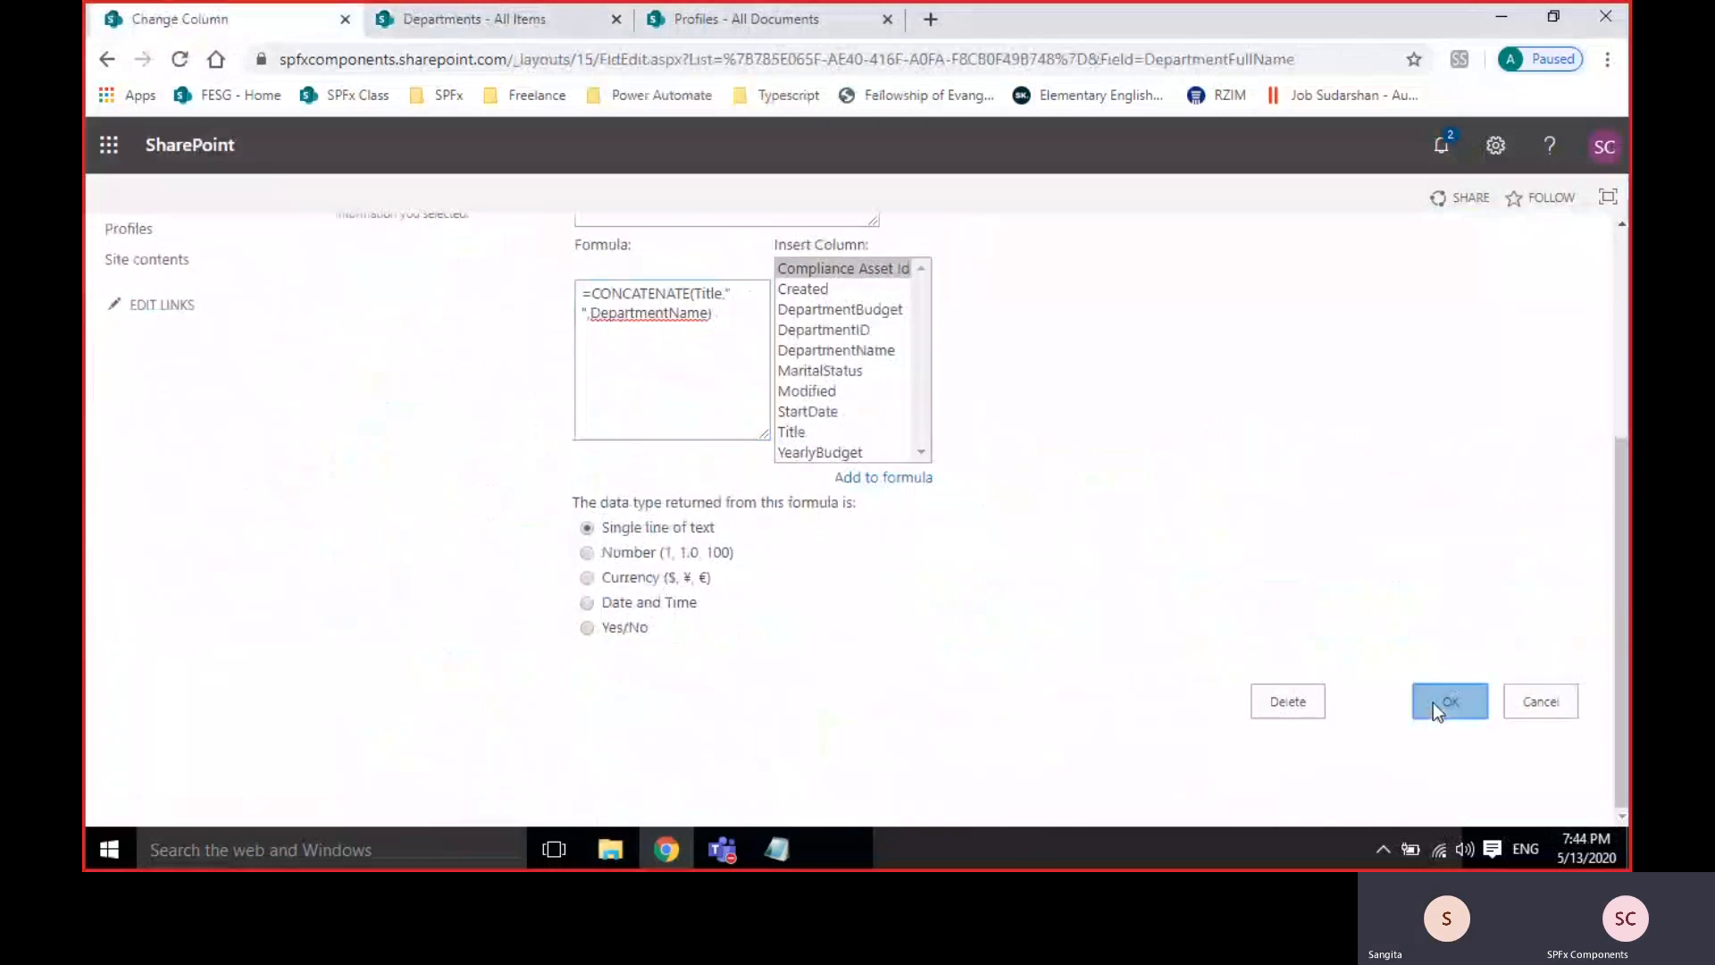
Reload the Departments list and scroll across its columns to inspect DepartmentFullName.
click(416, 19)
click(180, 59)
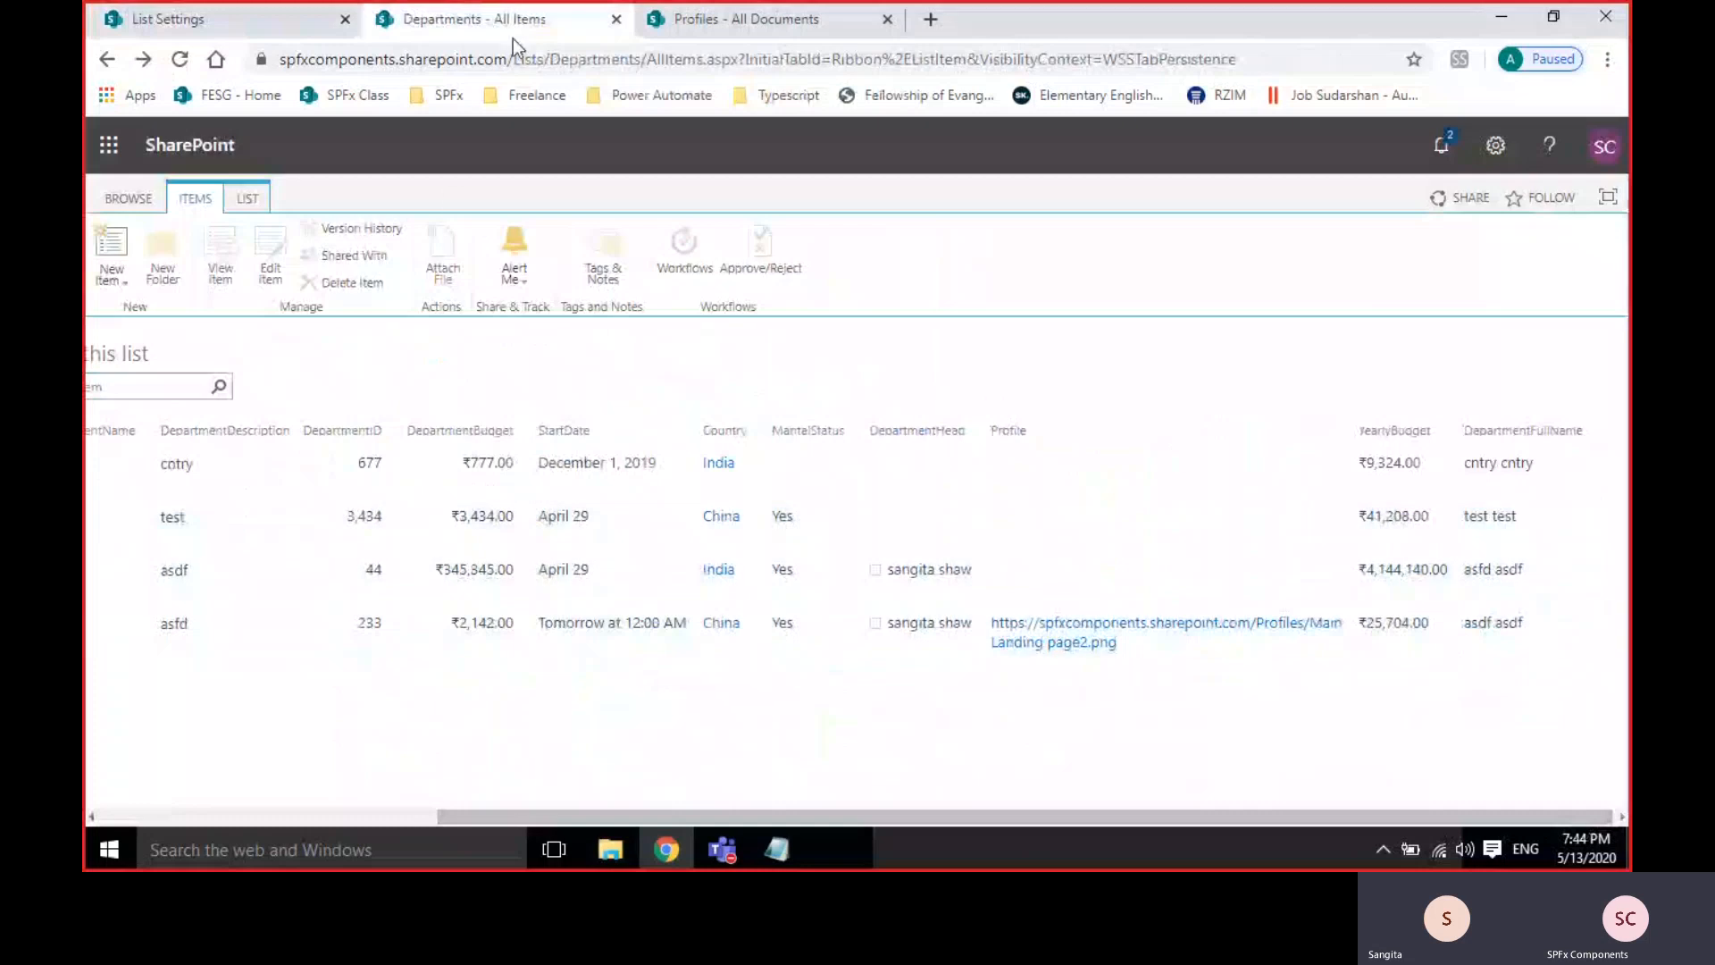
click(272, 818)
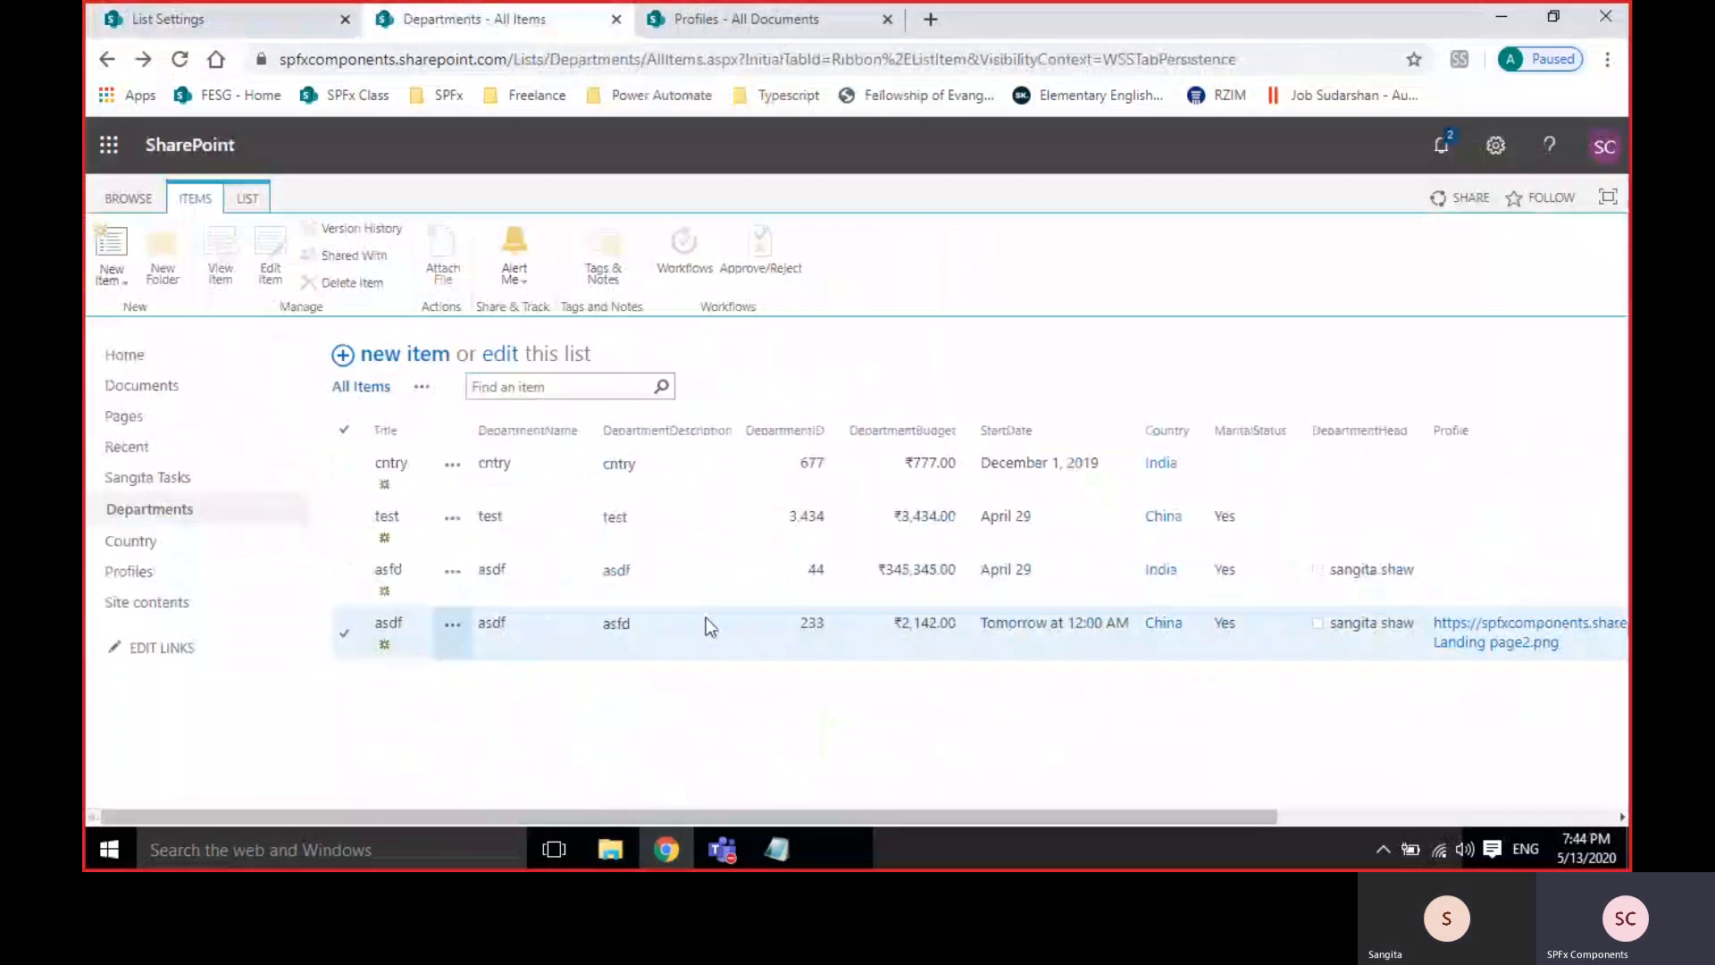
click(744, 642)
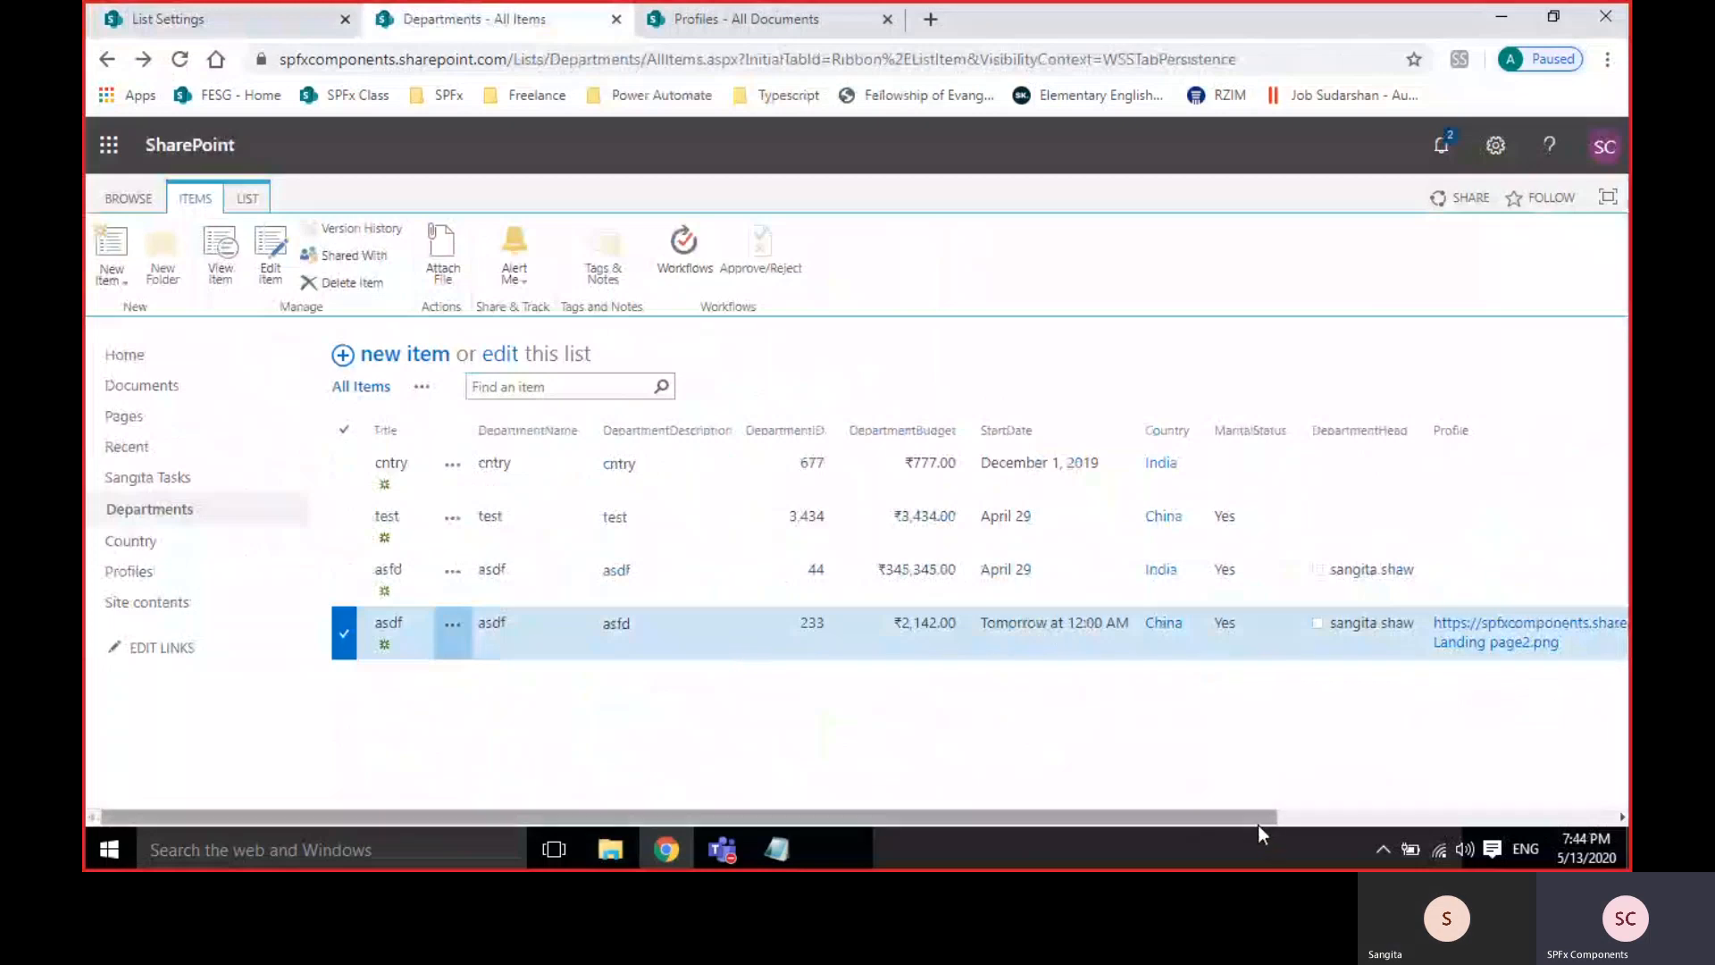
drag(1257, 819, 1437, 824)
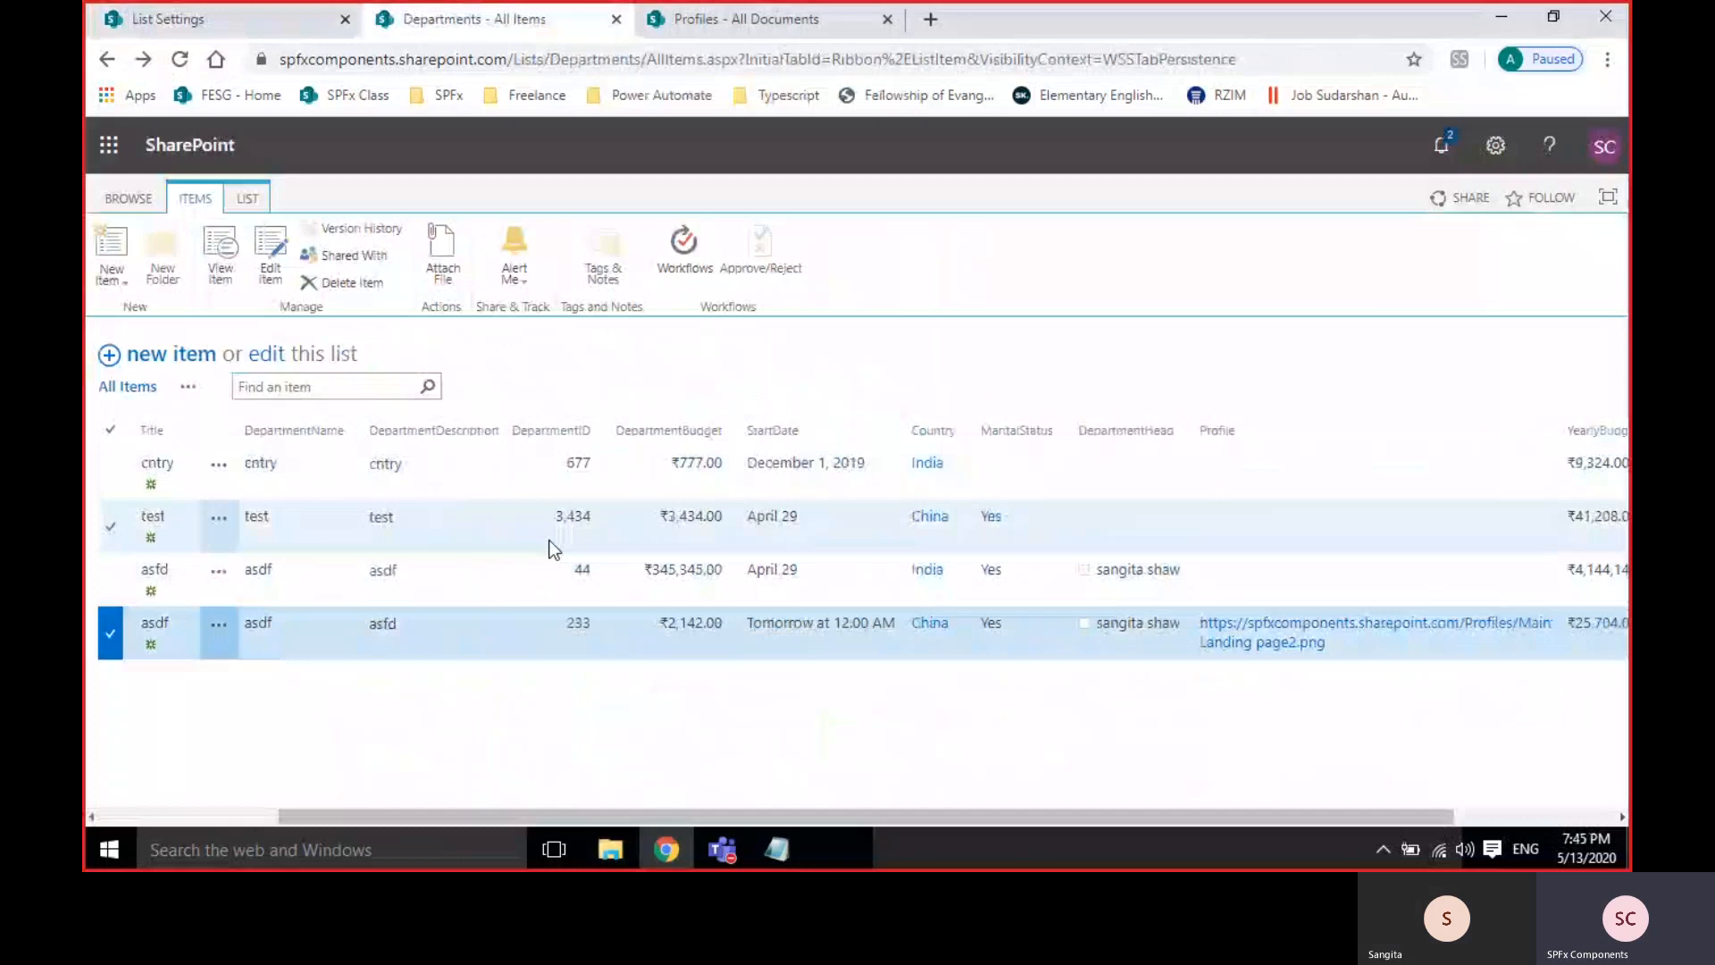
Scroll right to check YearlyBudget amounts like ₹9,324.00 and DepartmentFullName values like cntry cntry.
click(98, 636)
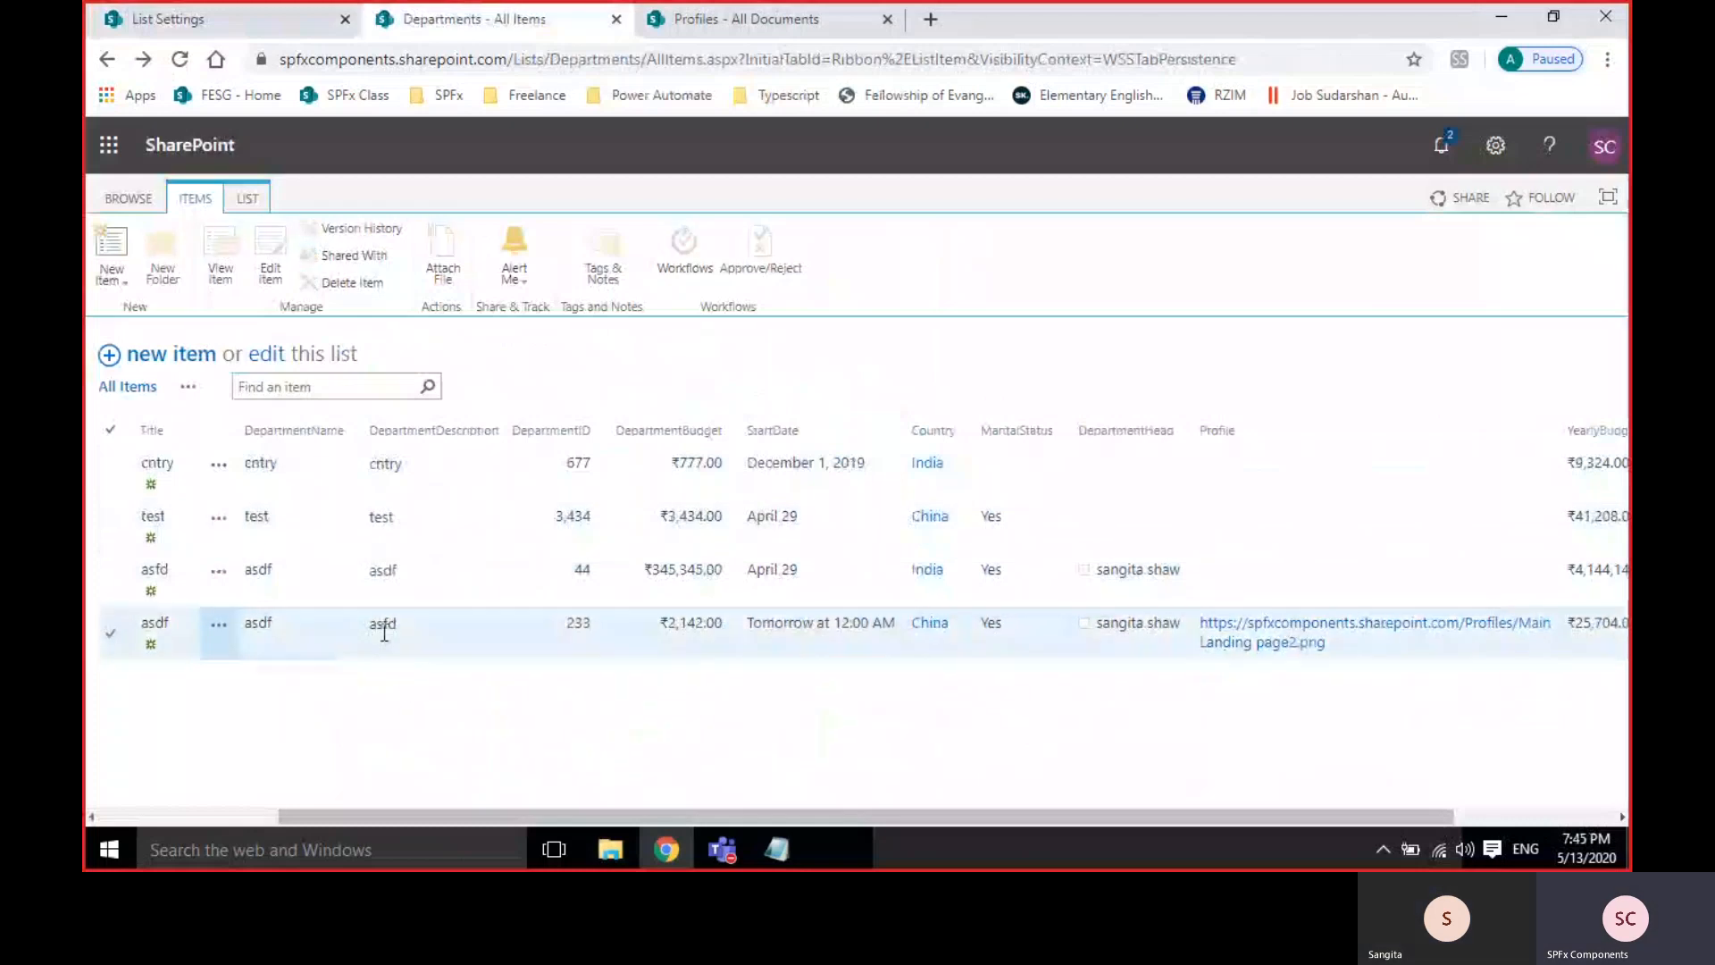
click(308, 635)
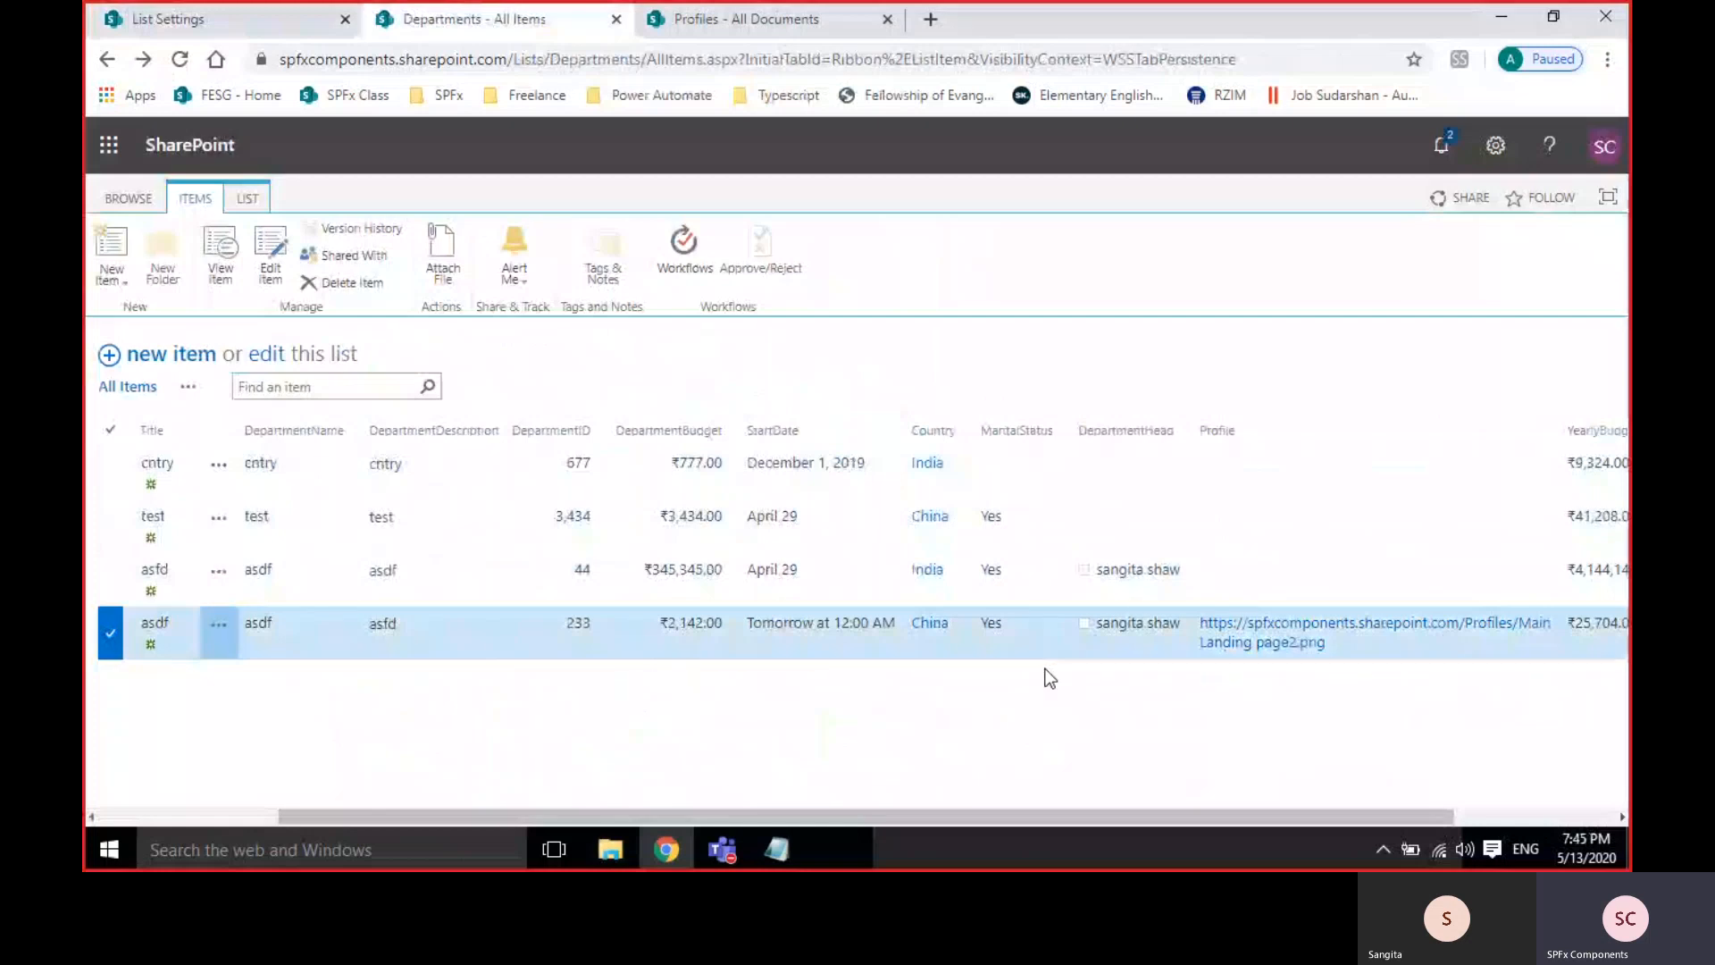
click(110, 634)
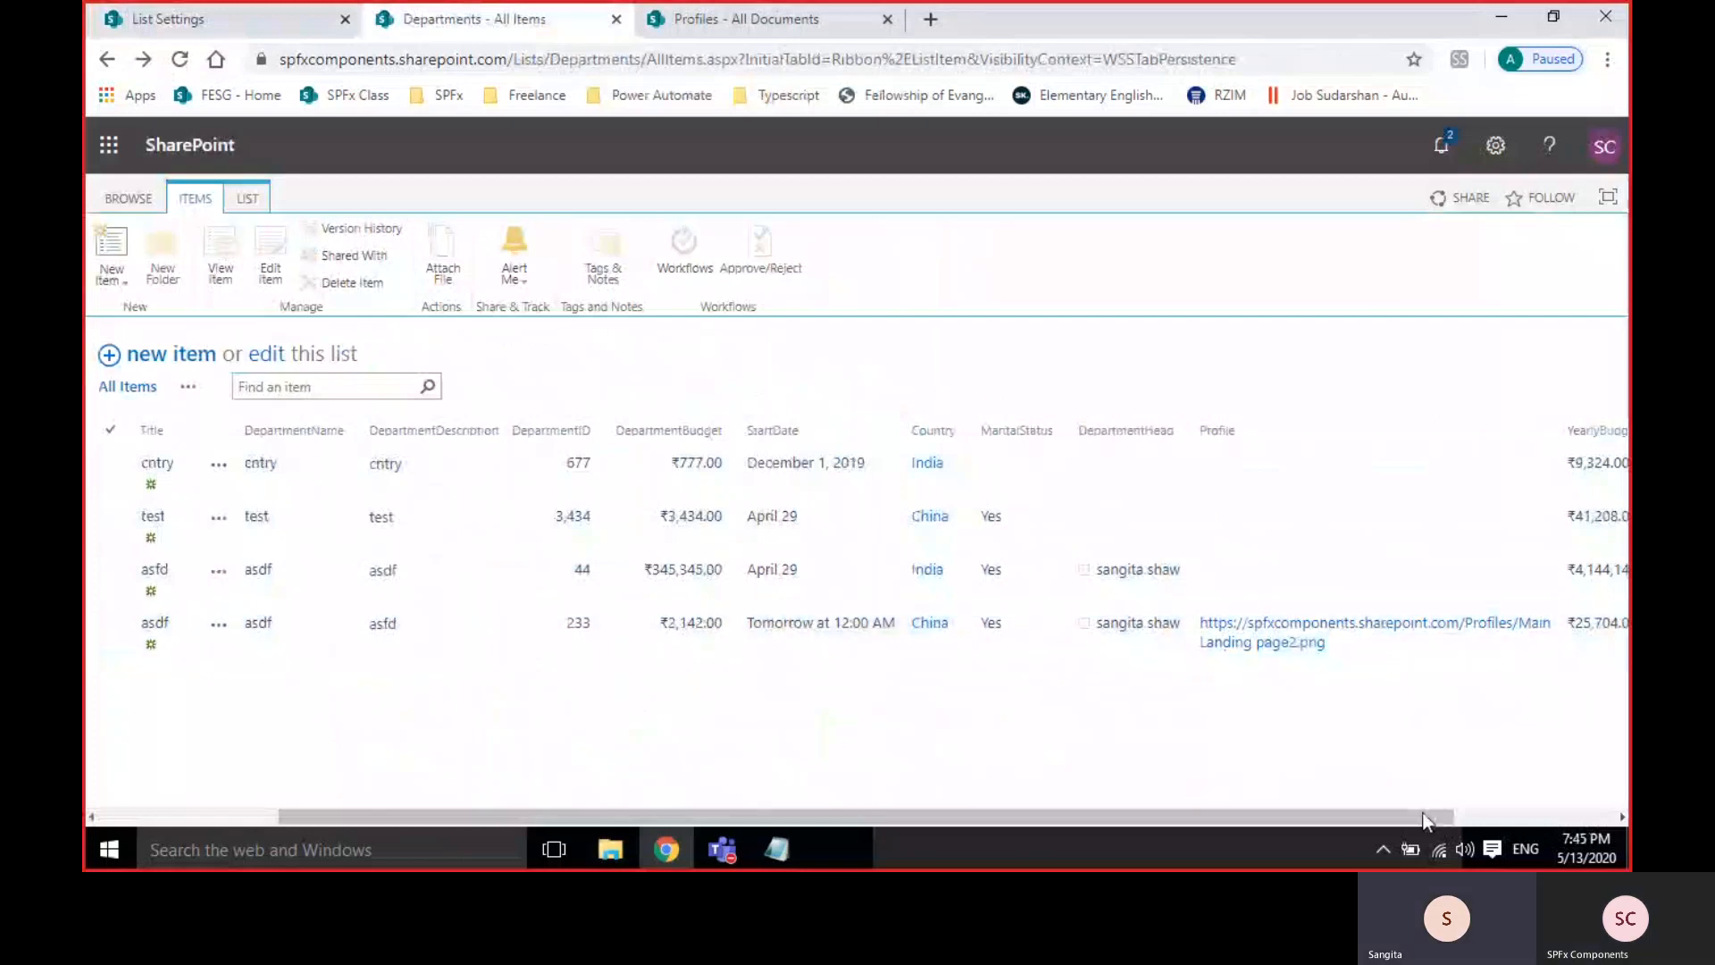
click(1465, 817)
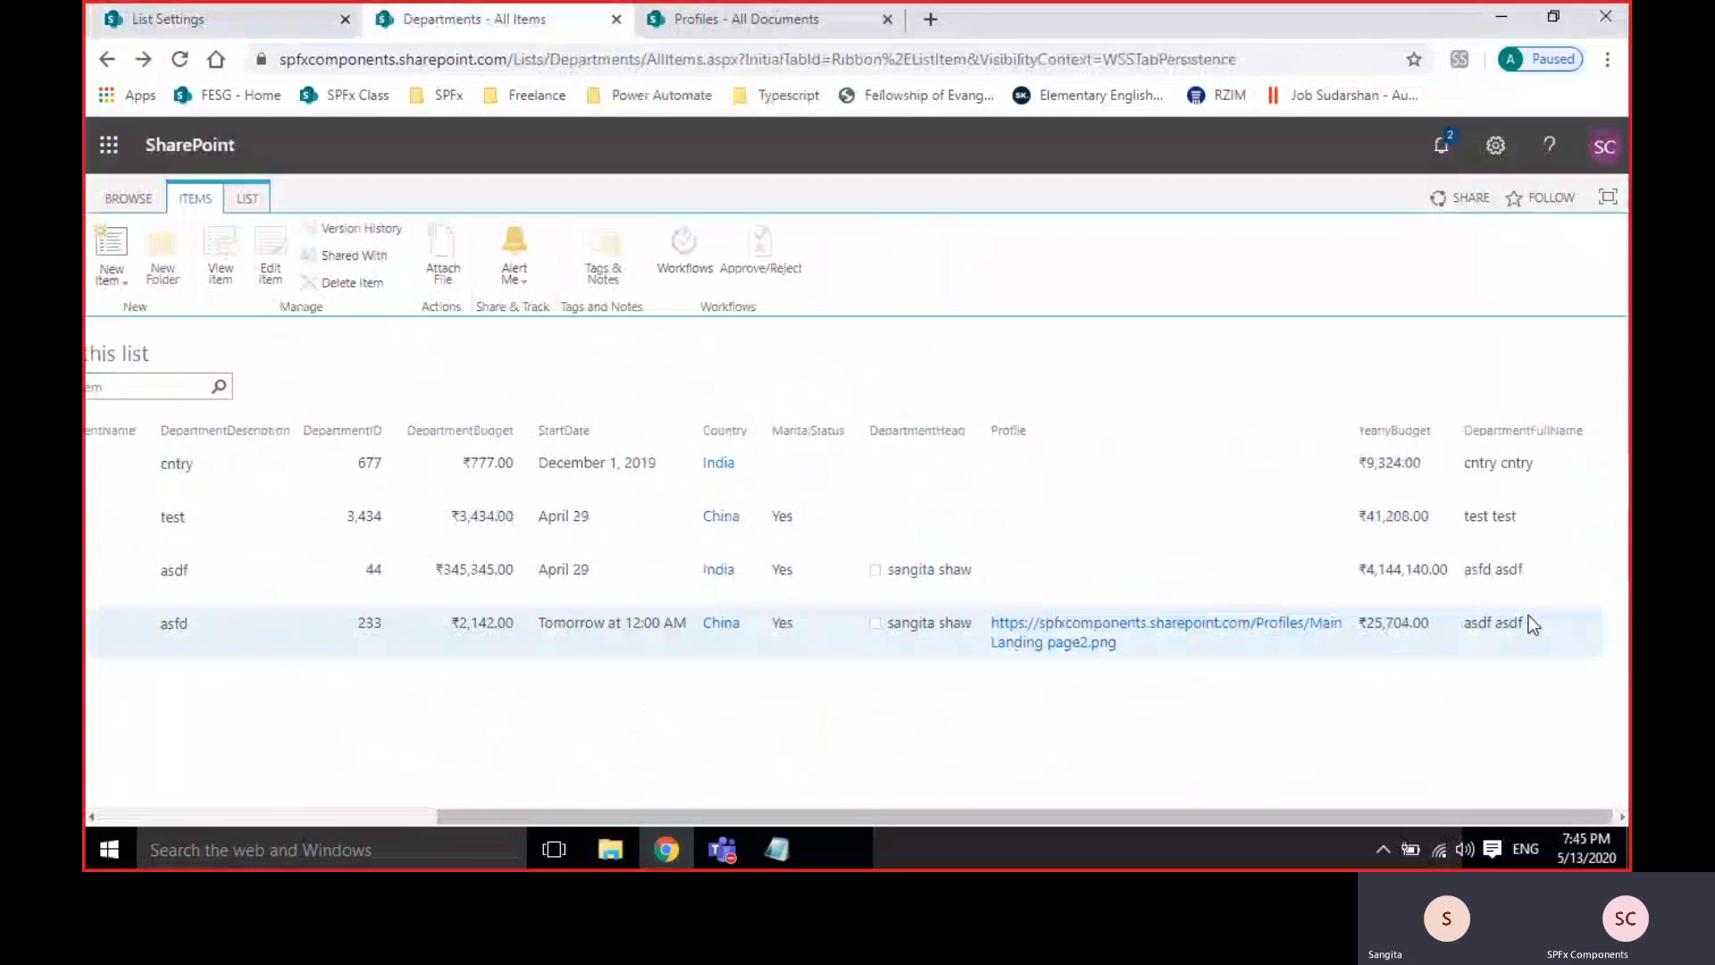
click(1554, 636)
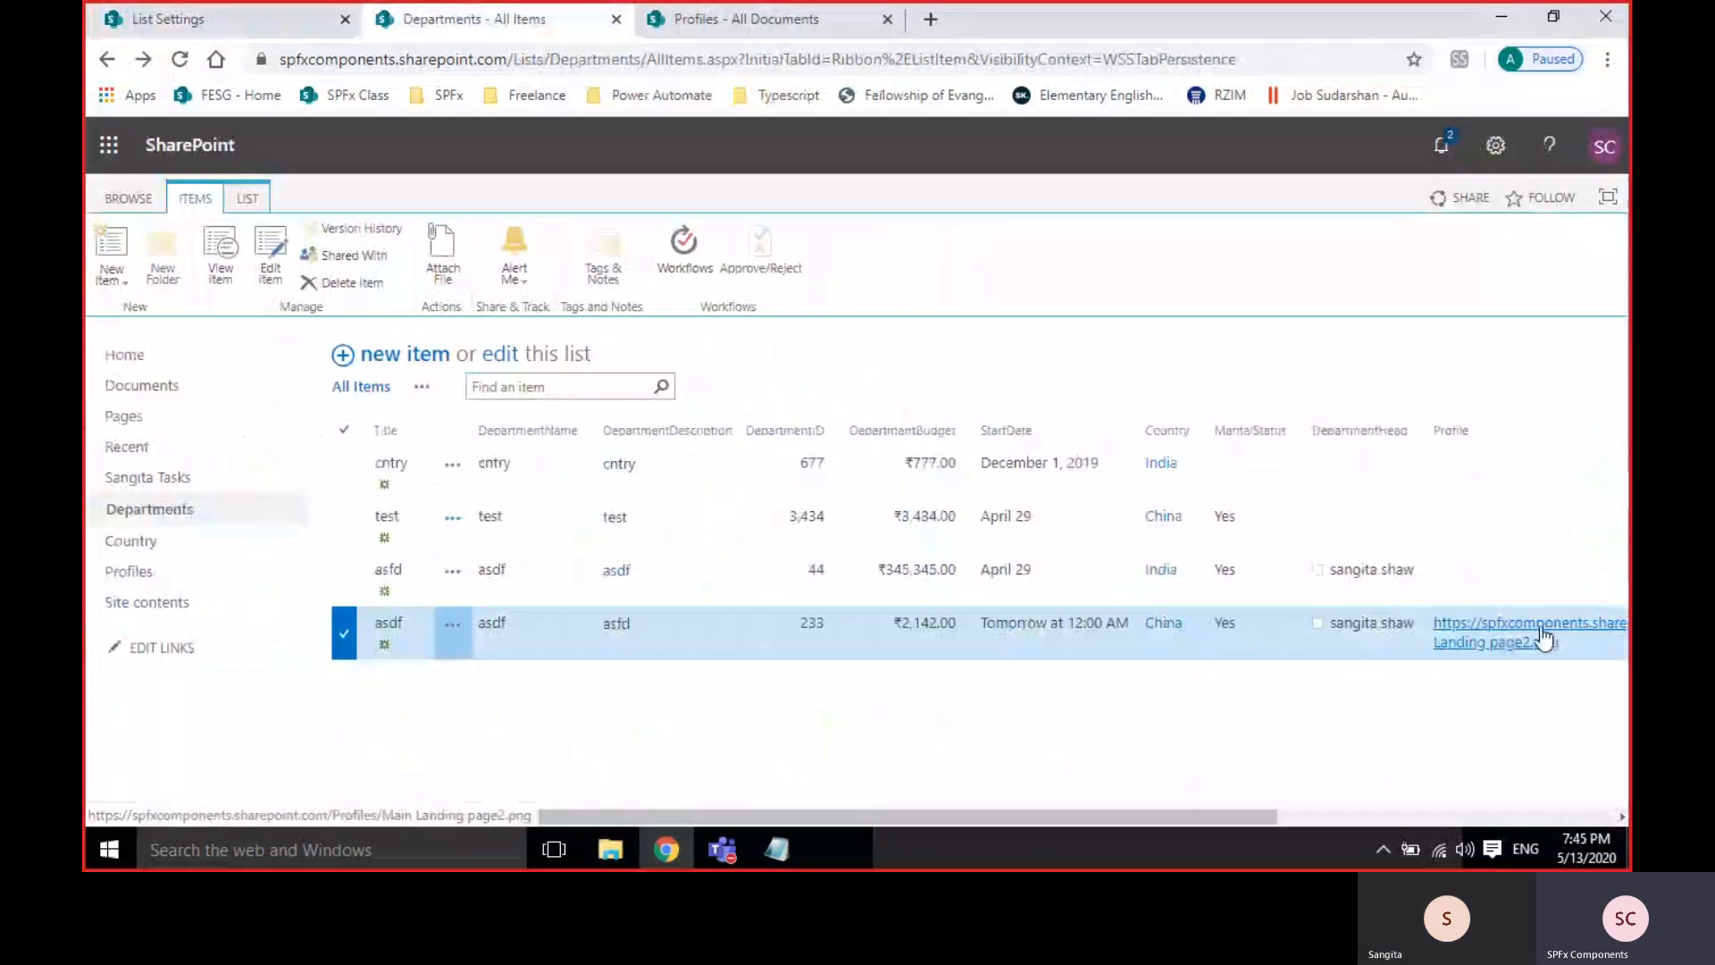
click(1513, 816)
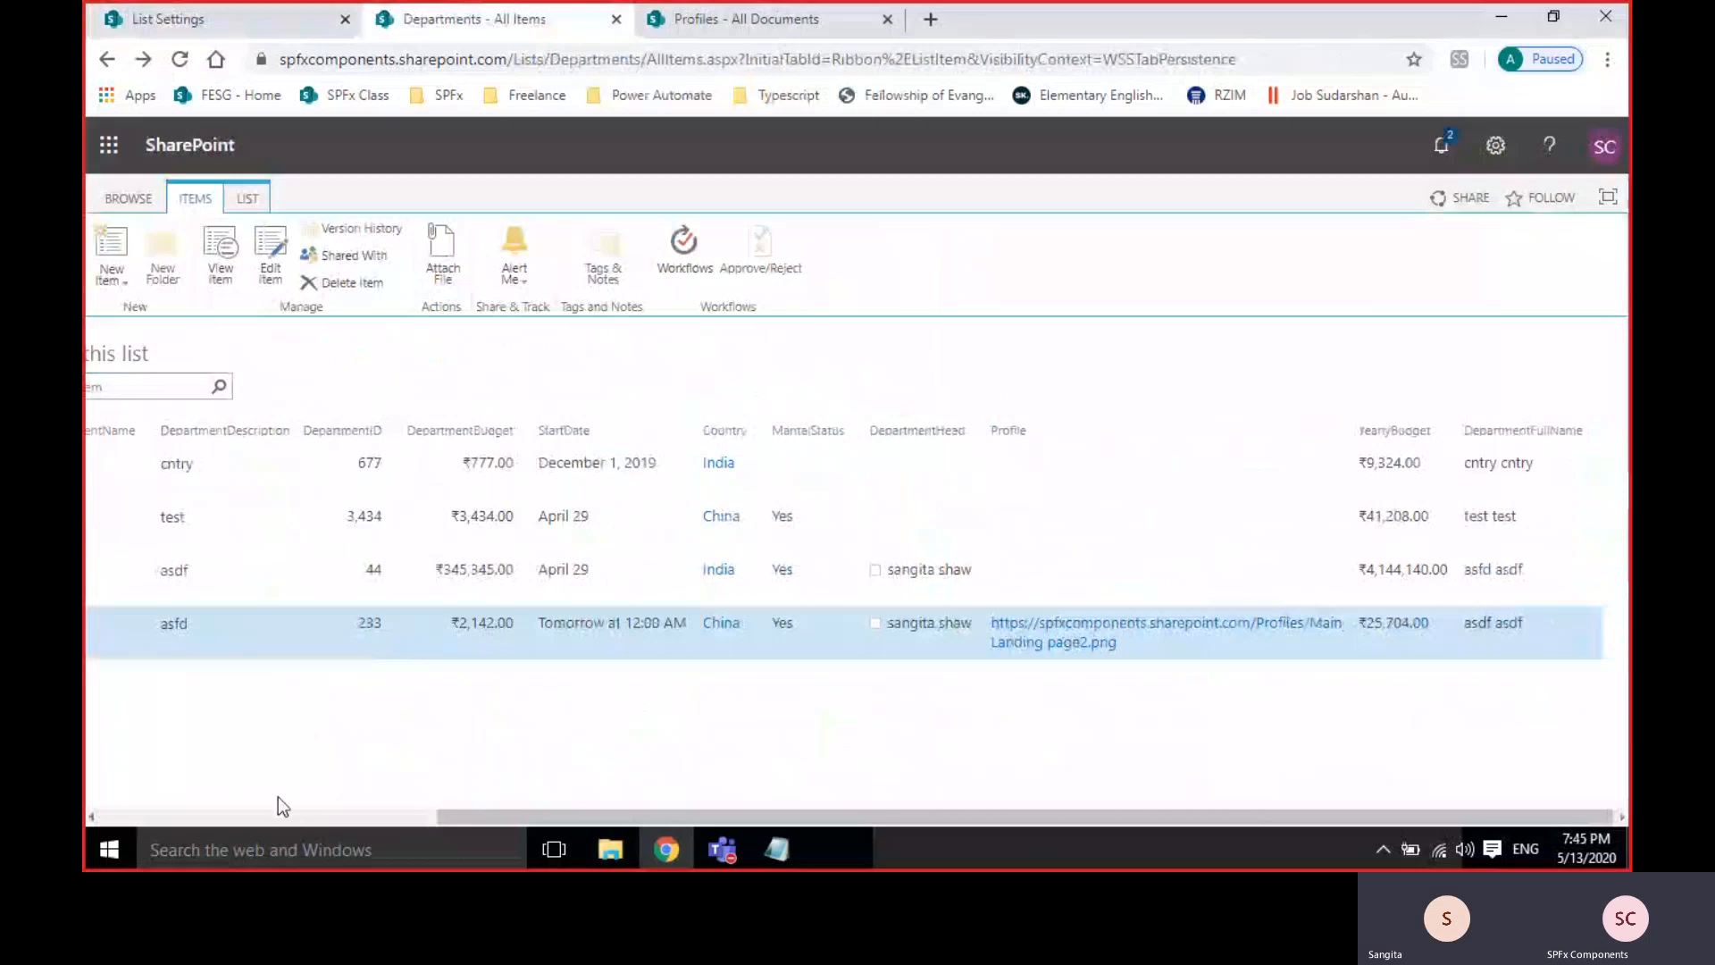
click(234, 813)
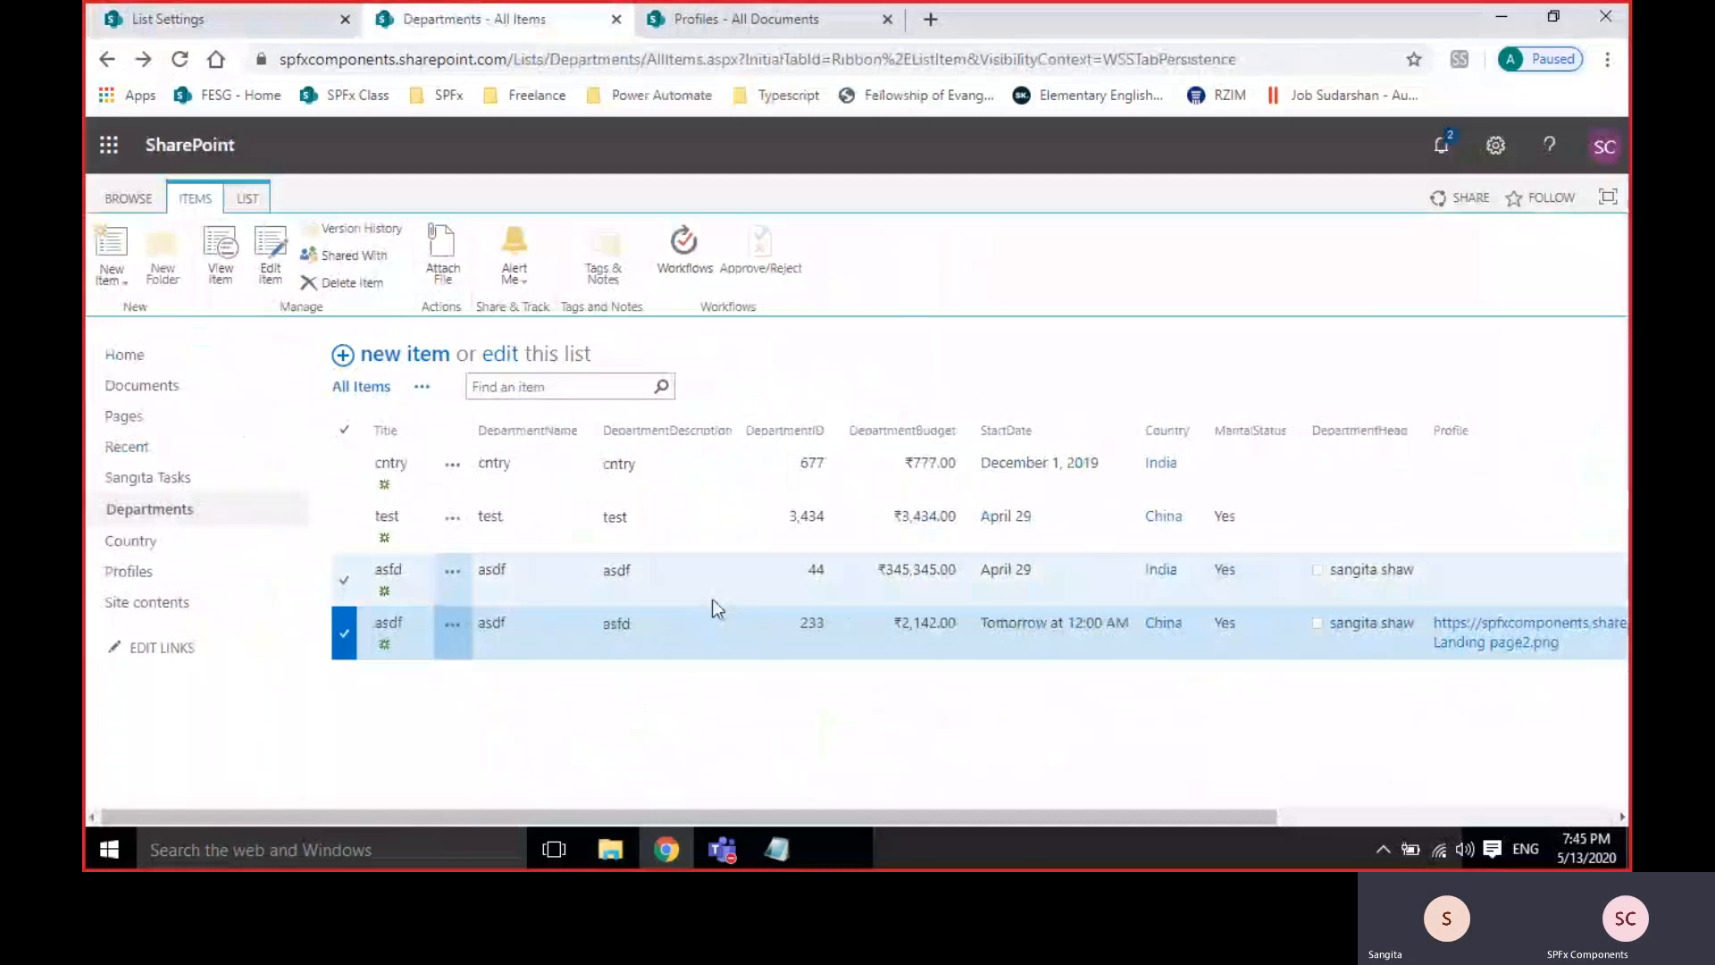
Select the asfd, test and cntry items in turn, then review their calculated columns again.
click(729, 578)
click(714, 534)
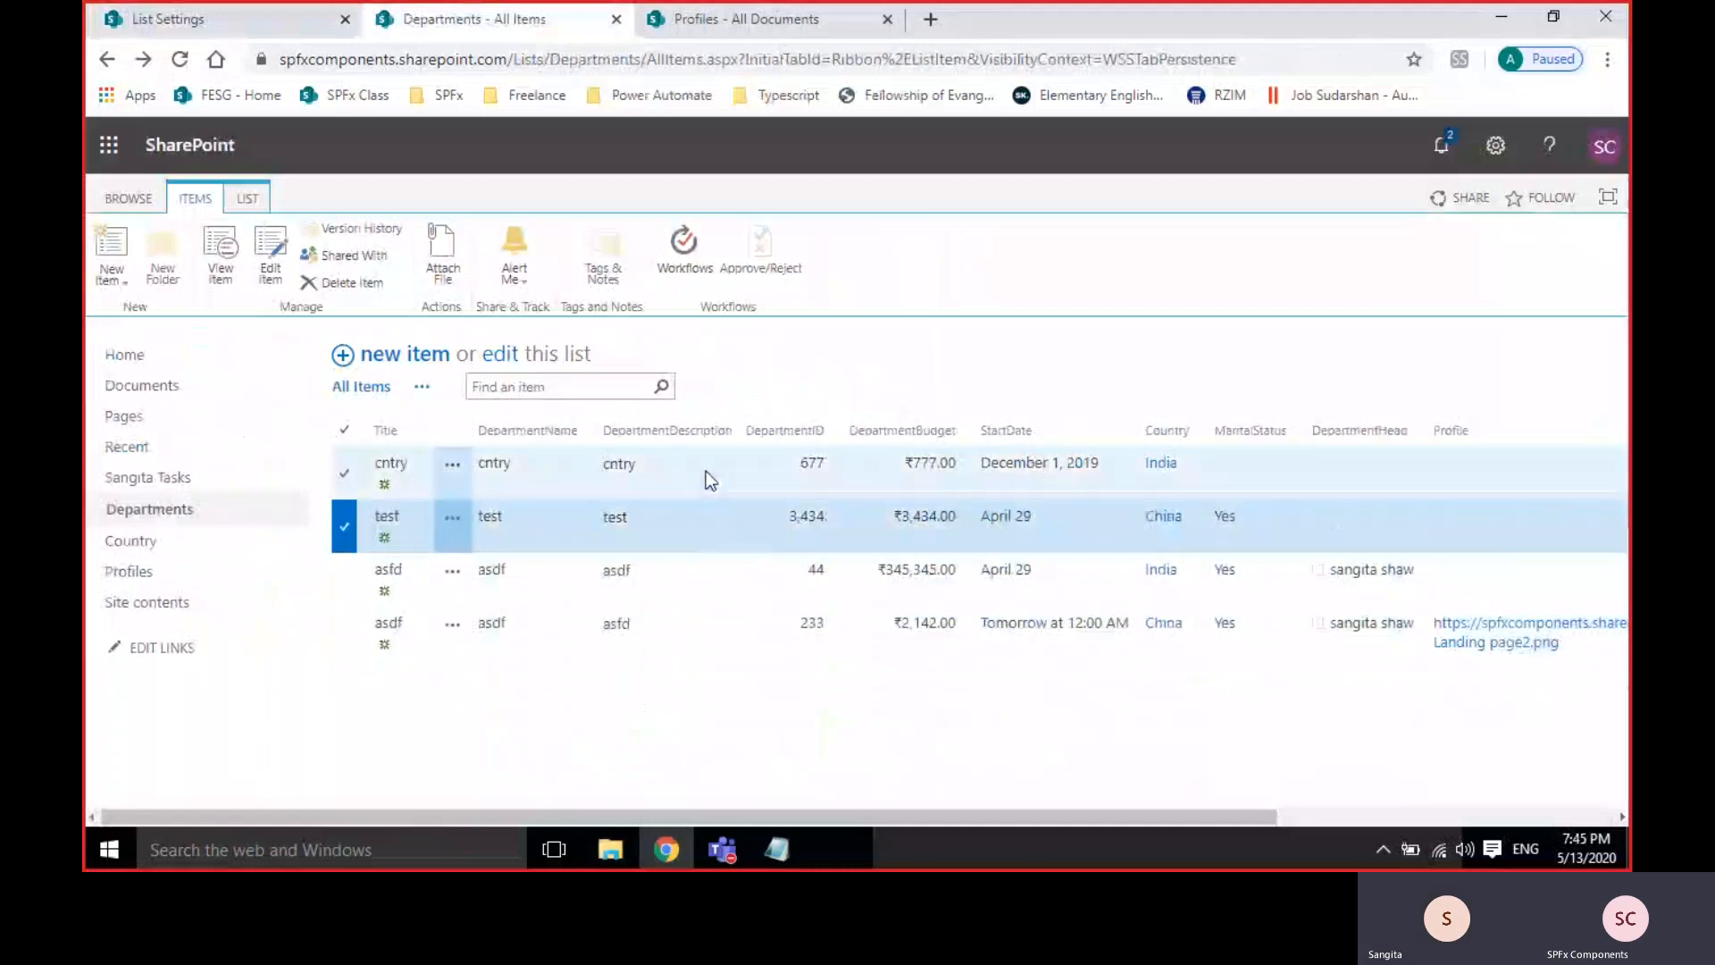
click(705, 471)
click(699, 524)
click(691, 577)
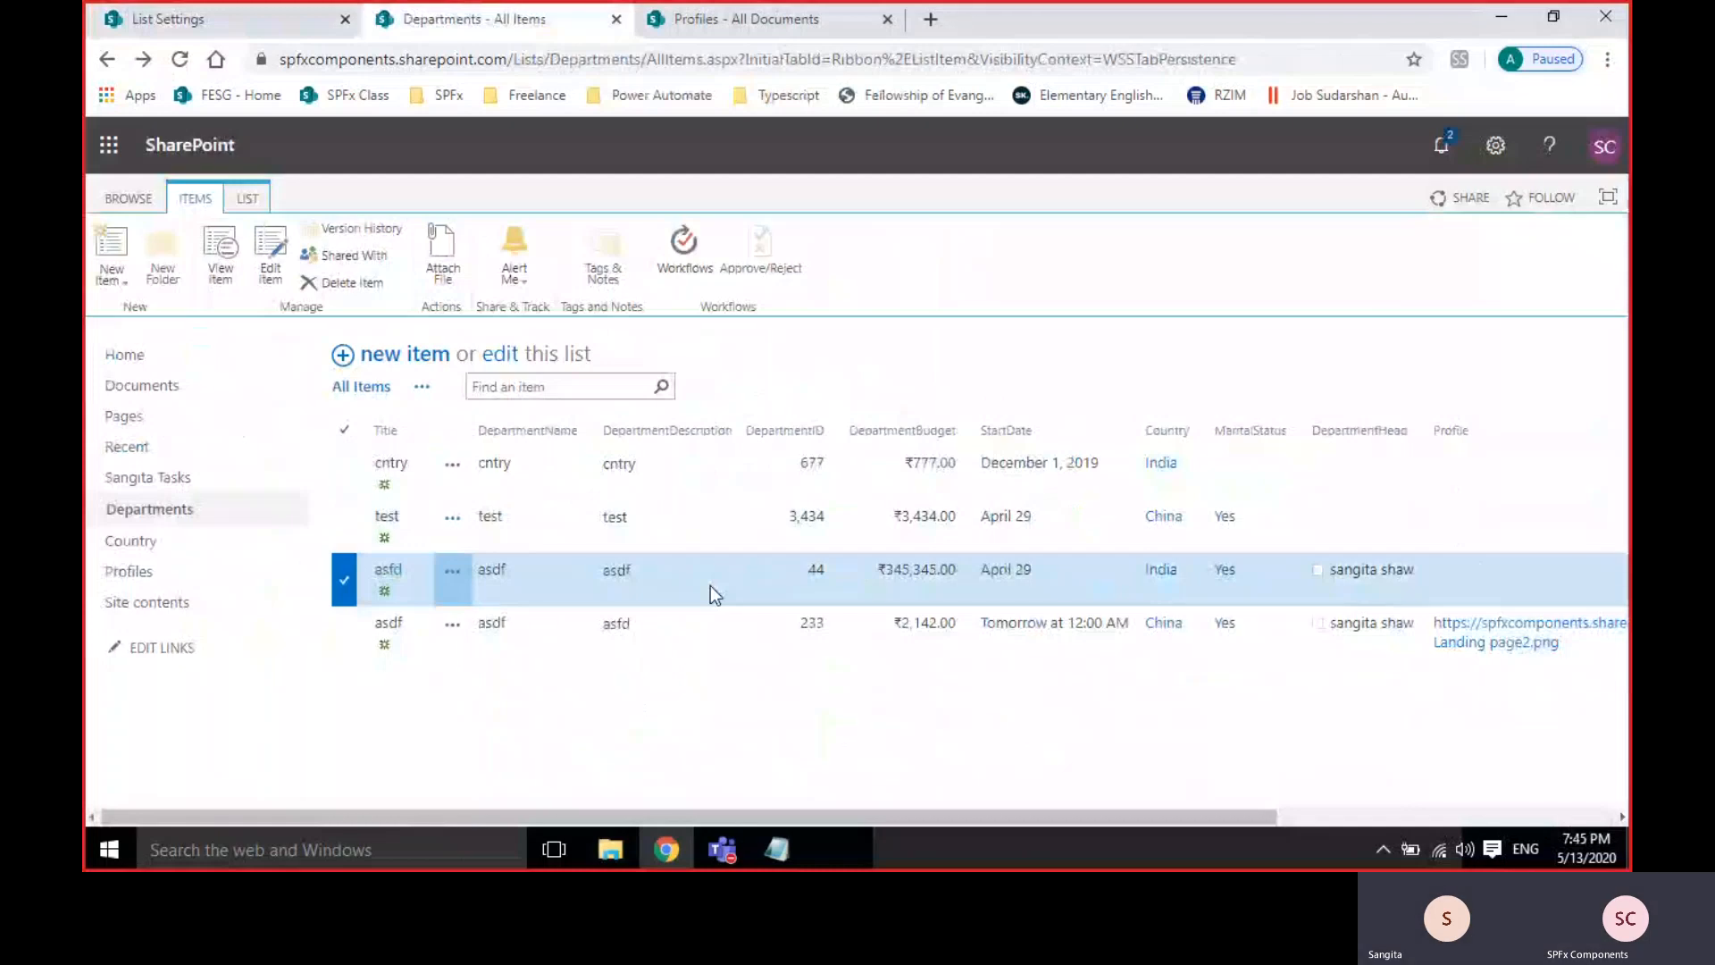
click(341, 586)
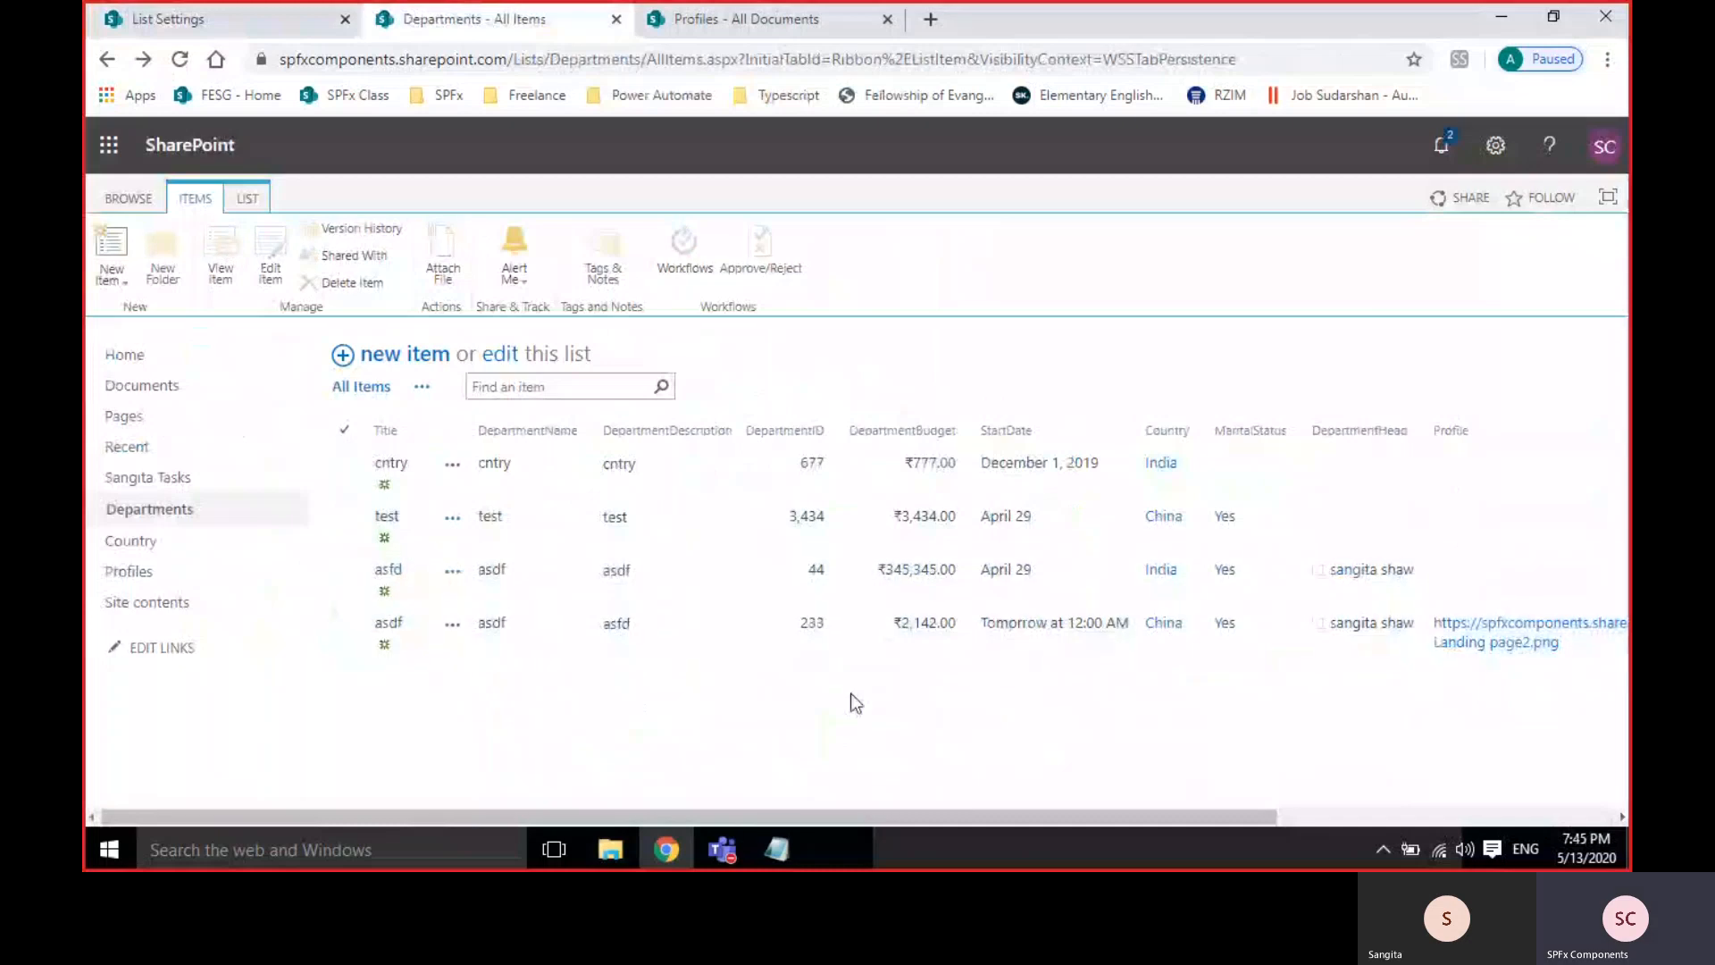
click(1438, 818)
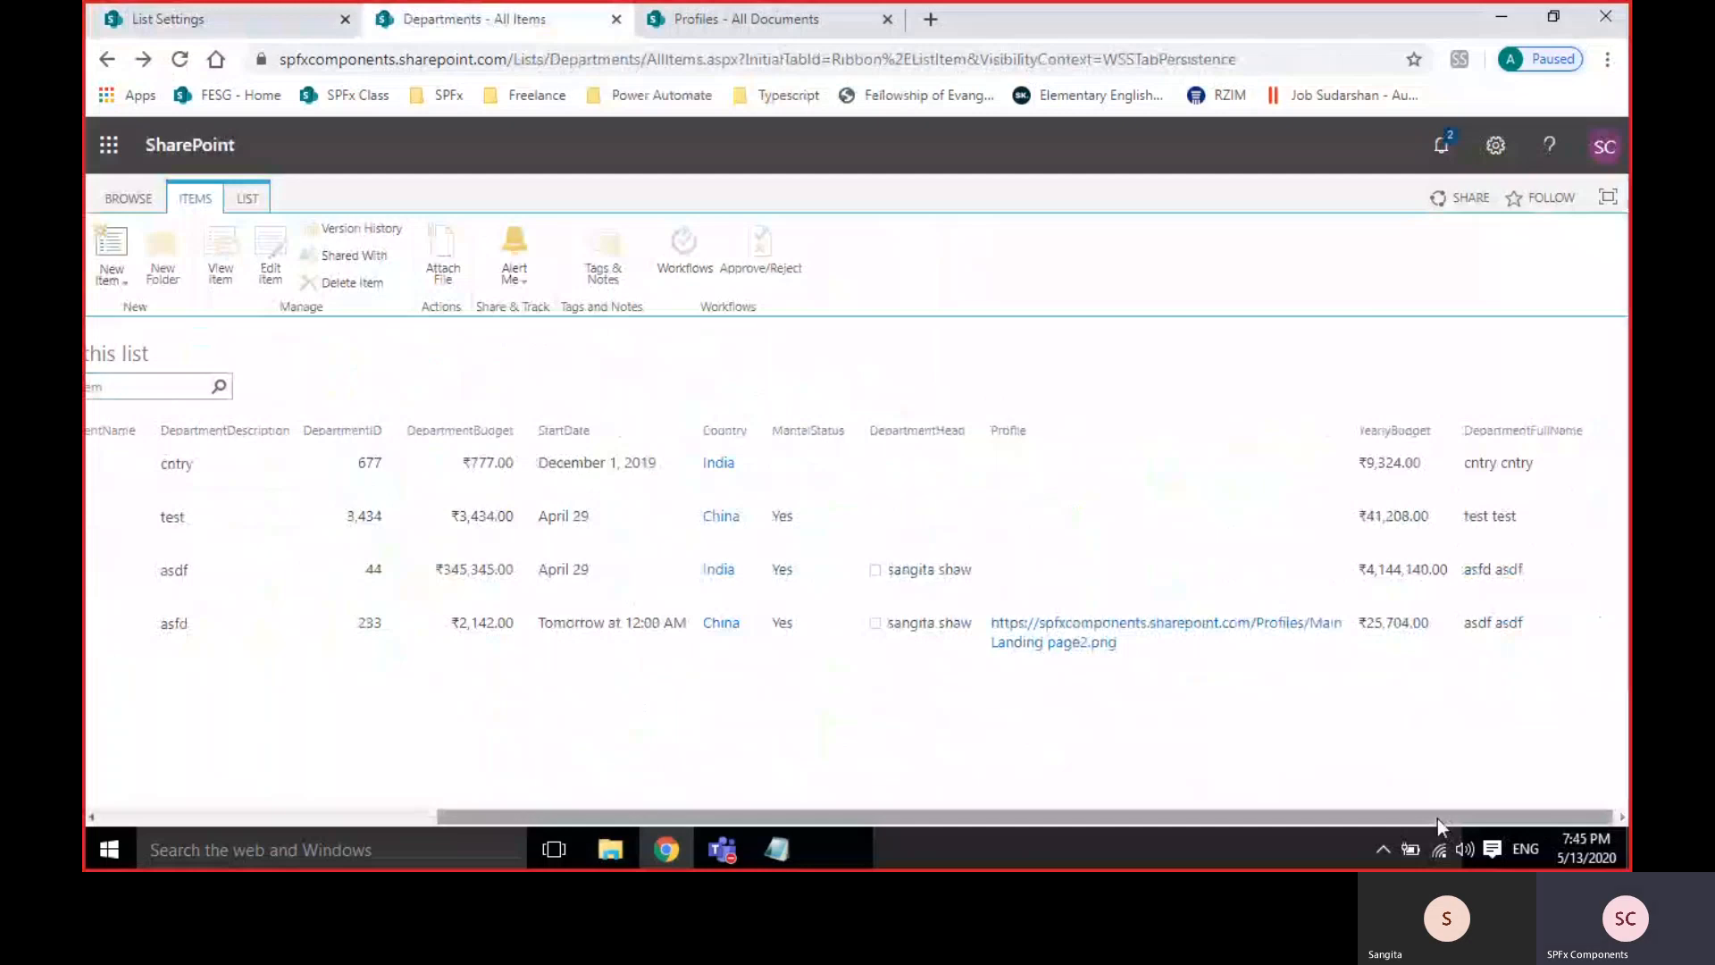
click(287, 818)
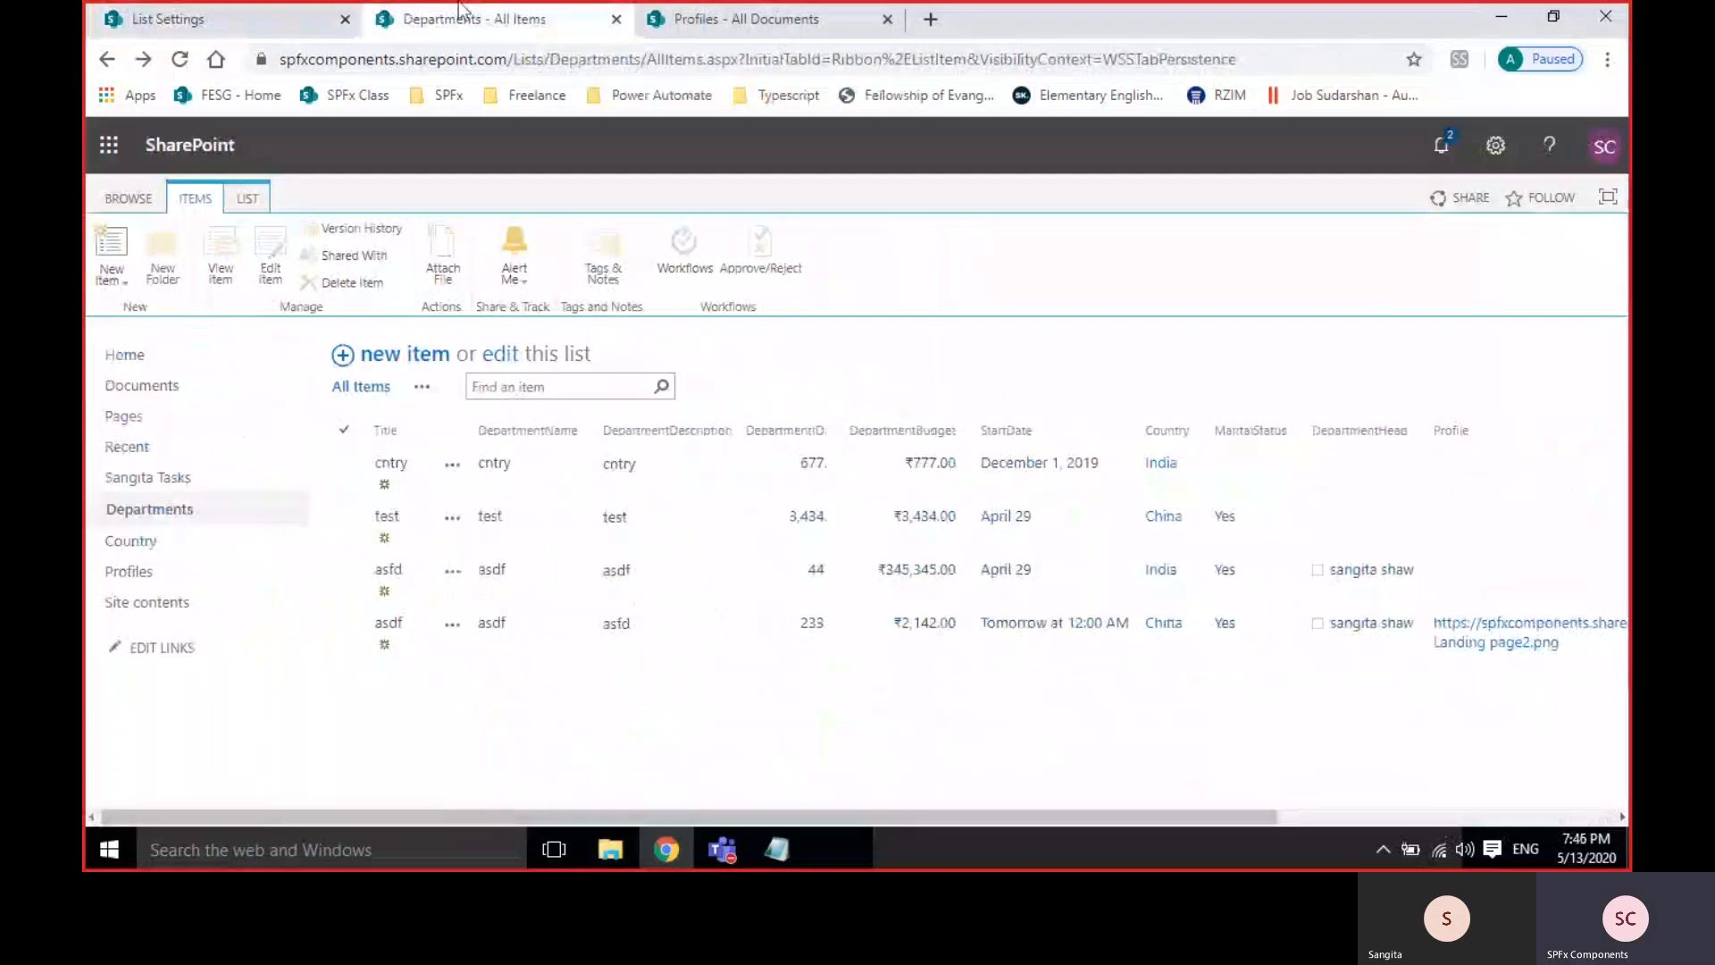
Start a new column from Departments List Settings and scroll through the form's options.
click(170, 23)
scroll(639, 668, down, 10)
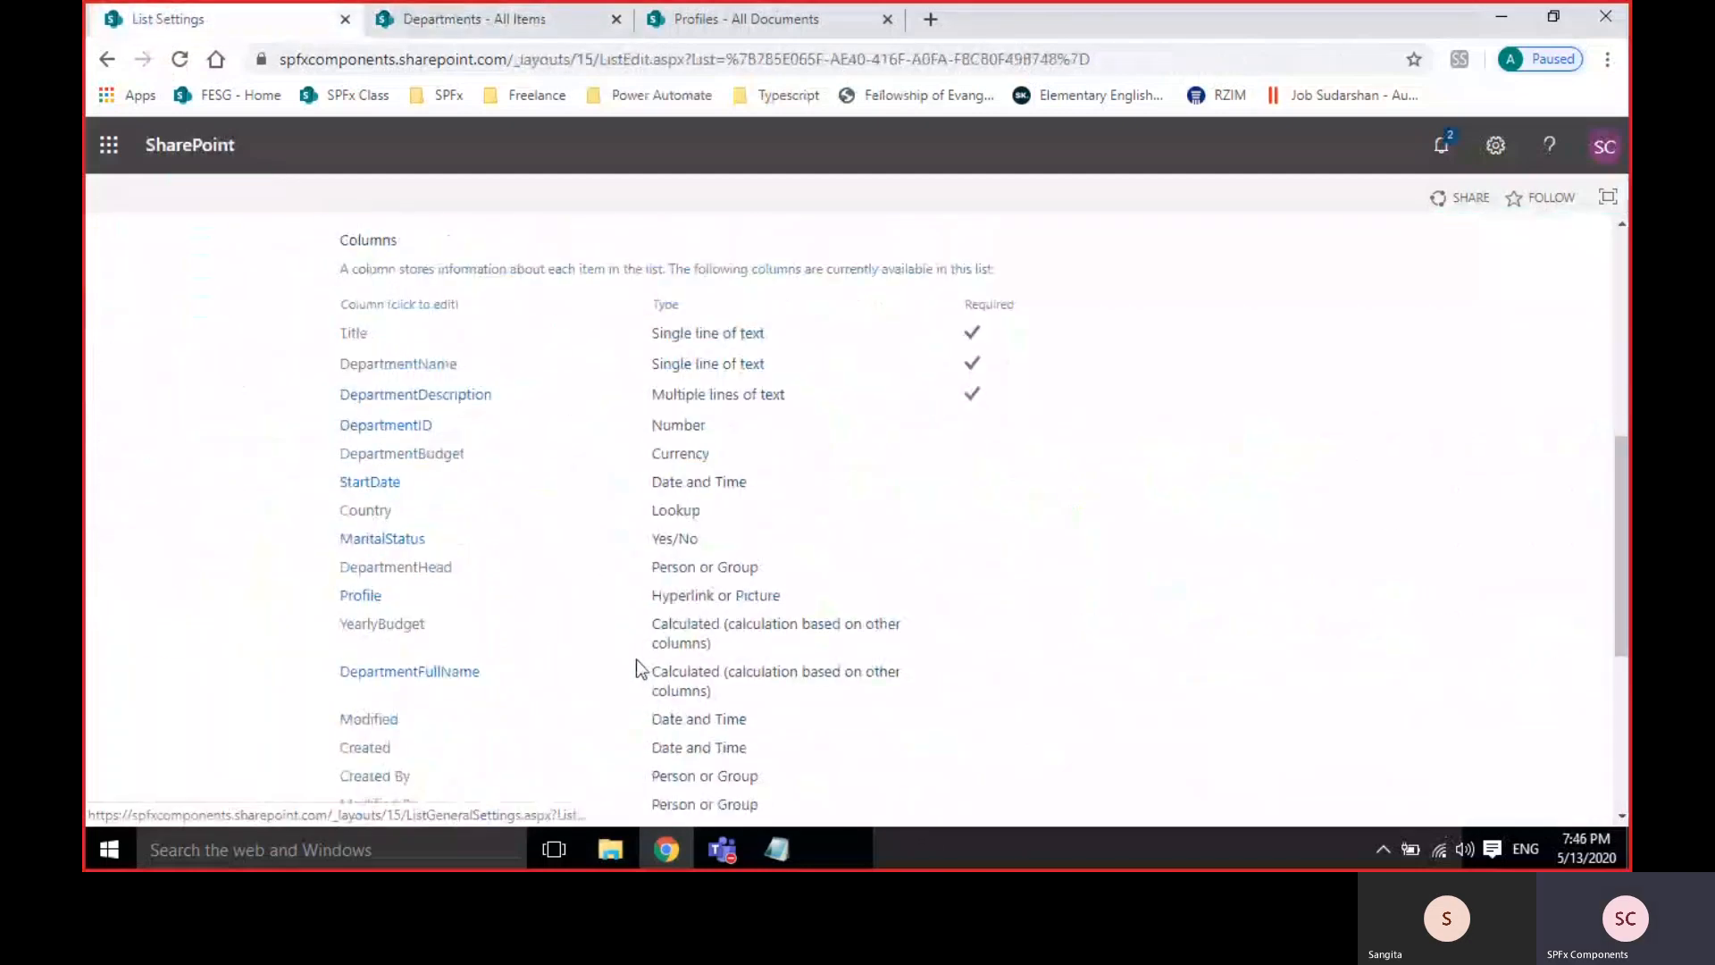
click(393, 518)
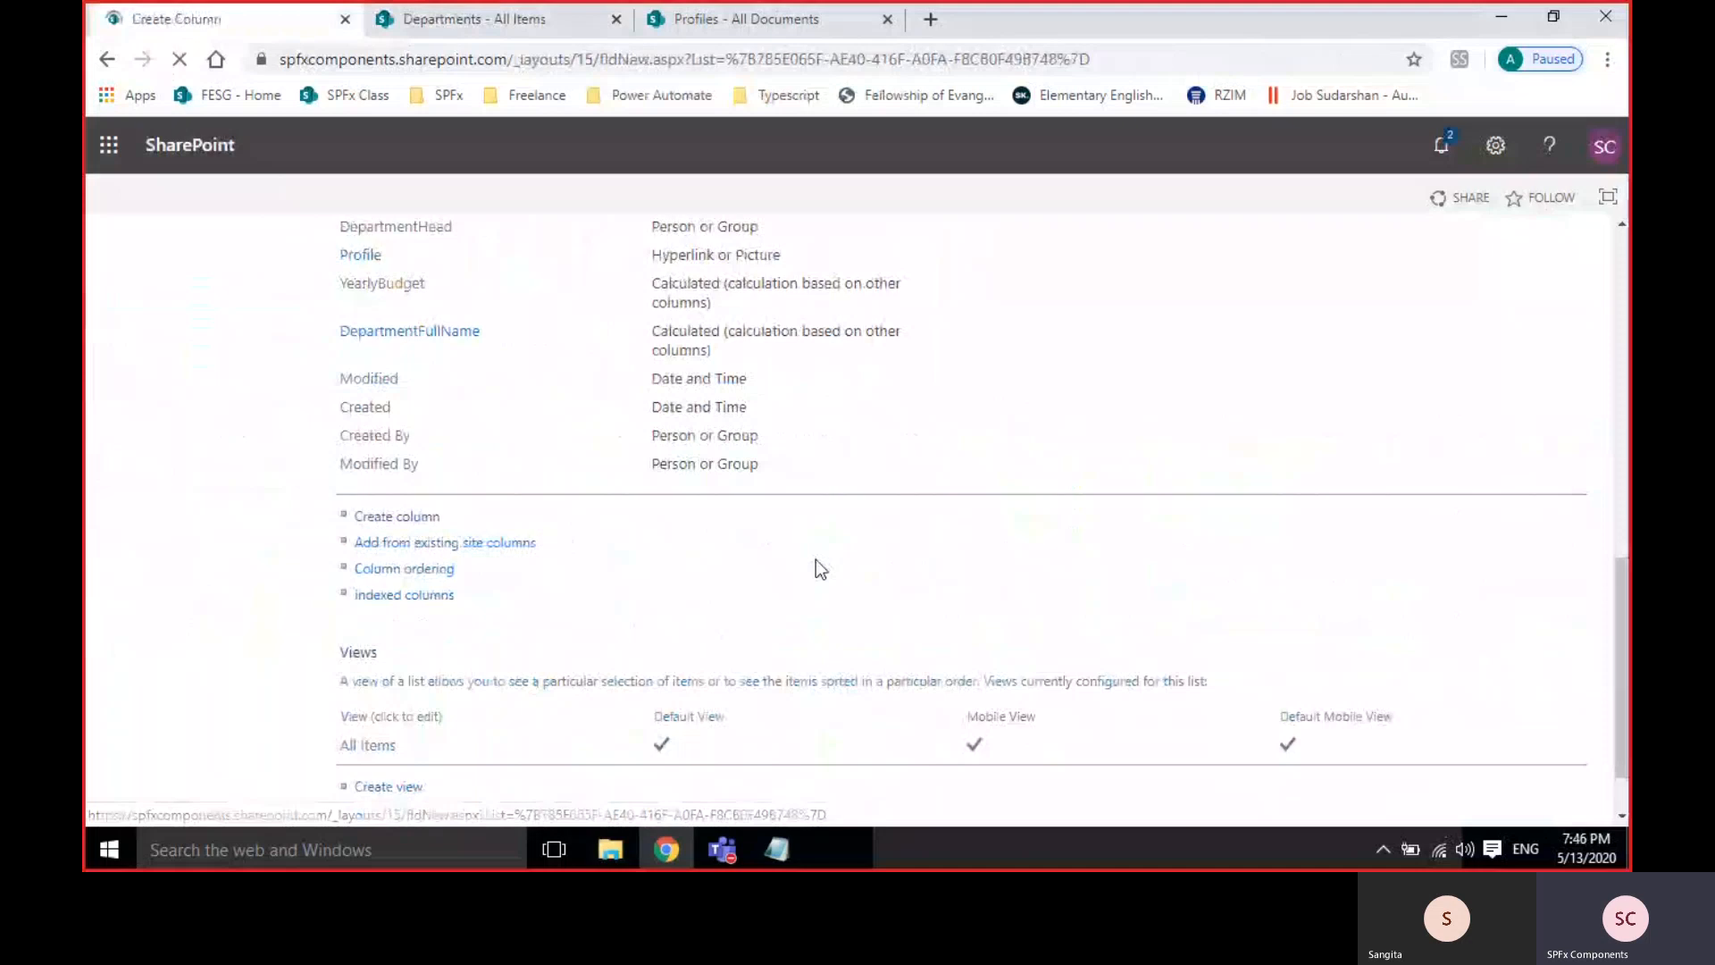
scroll(904, 563, down, 1)
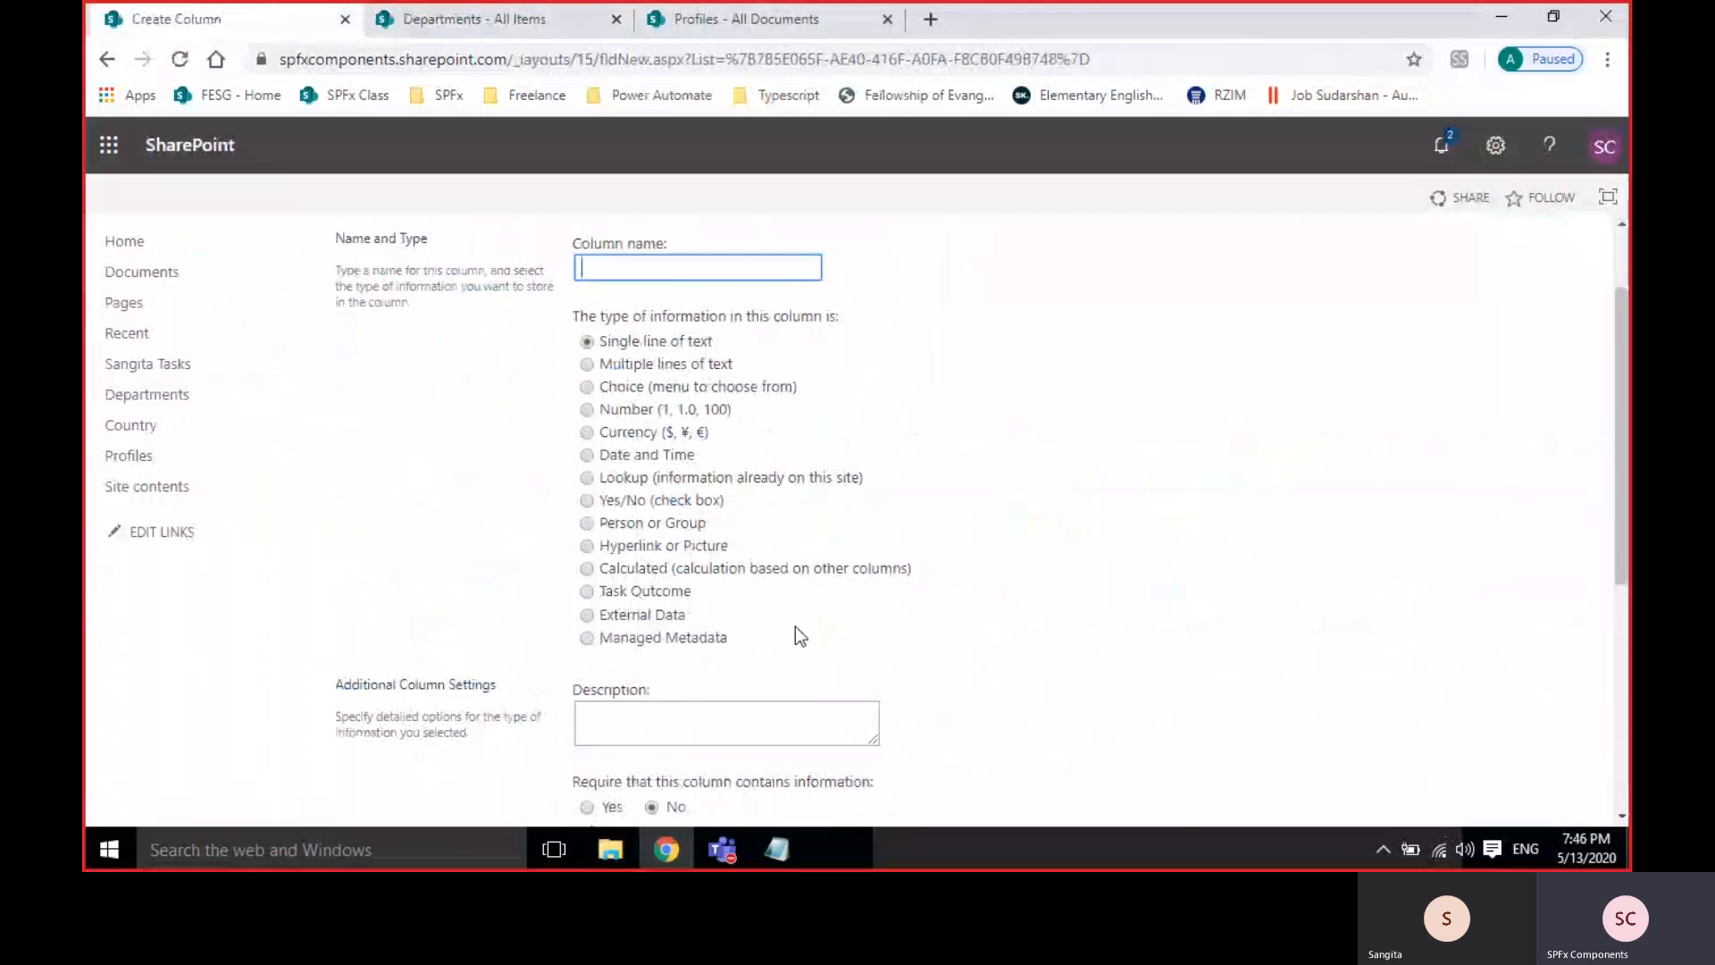
scroll(786, 589, down, 1)
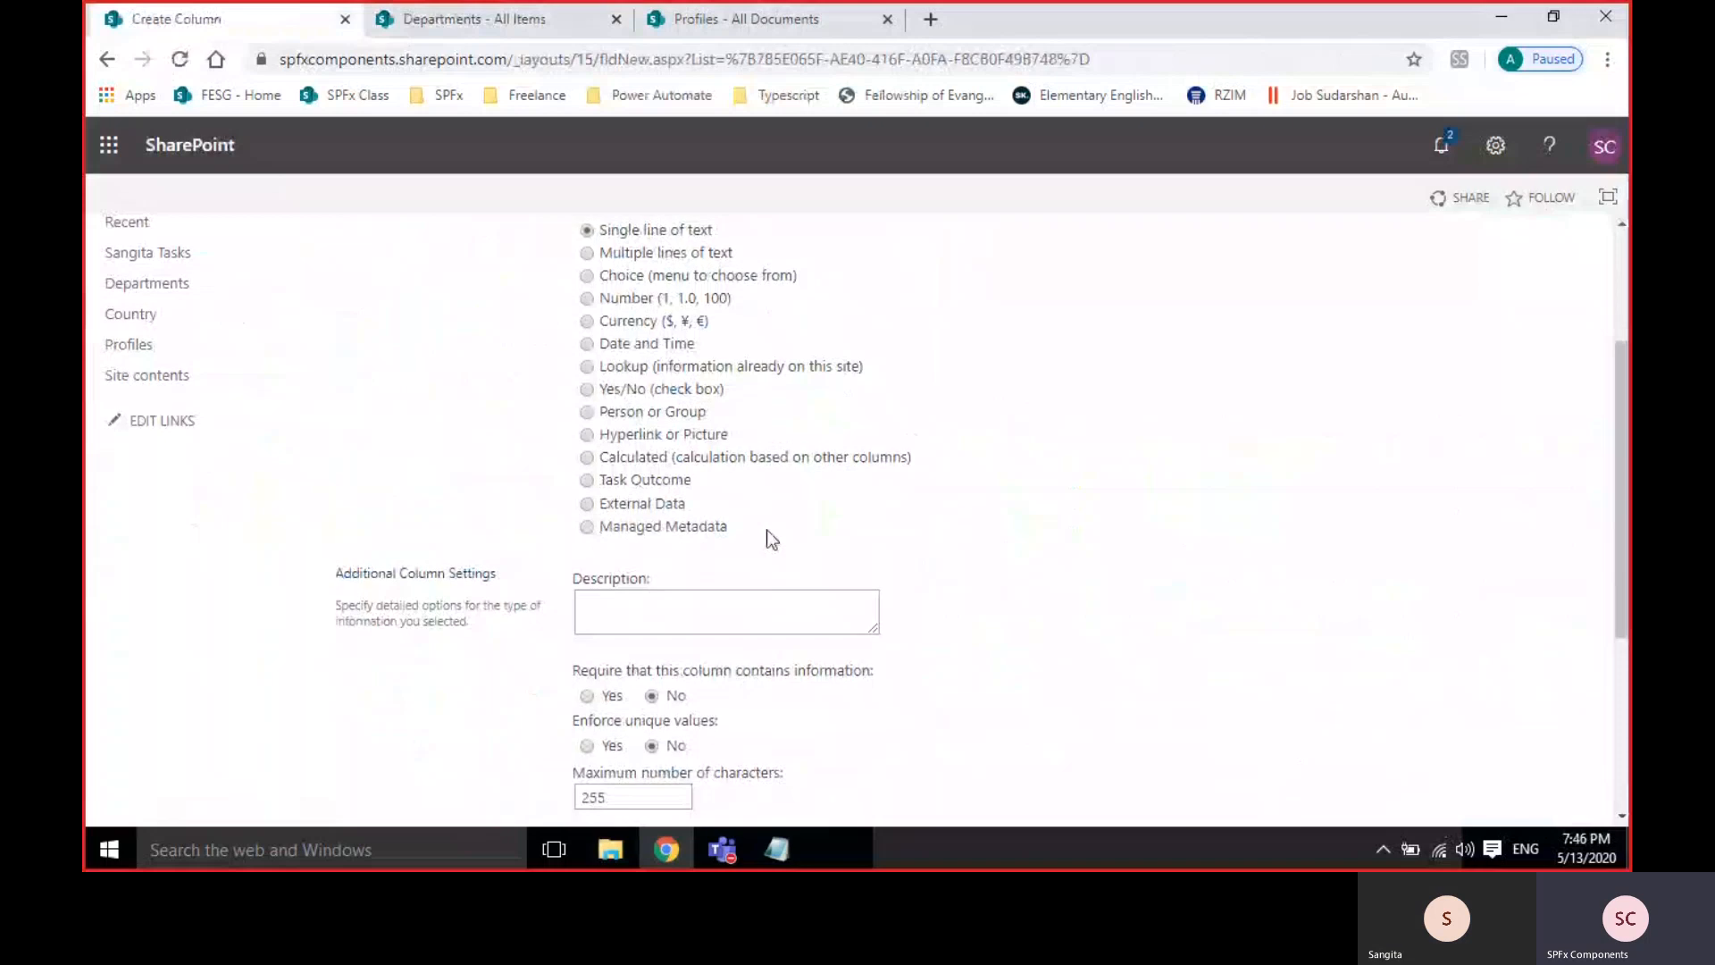
scroll(786, 522, up, 2)
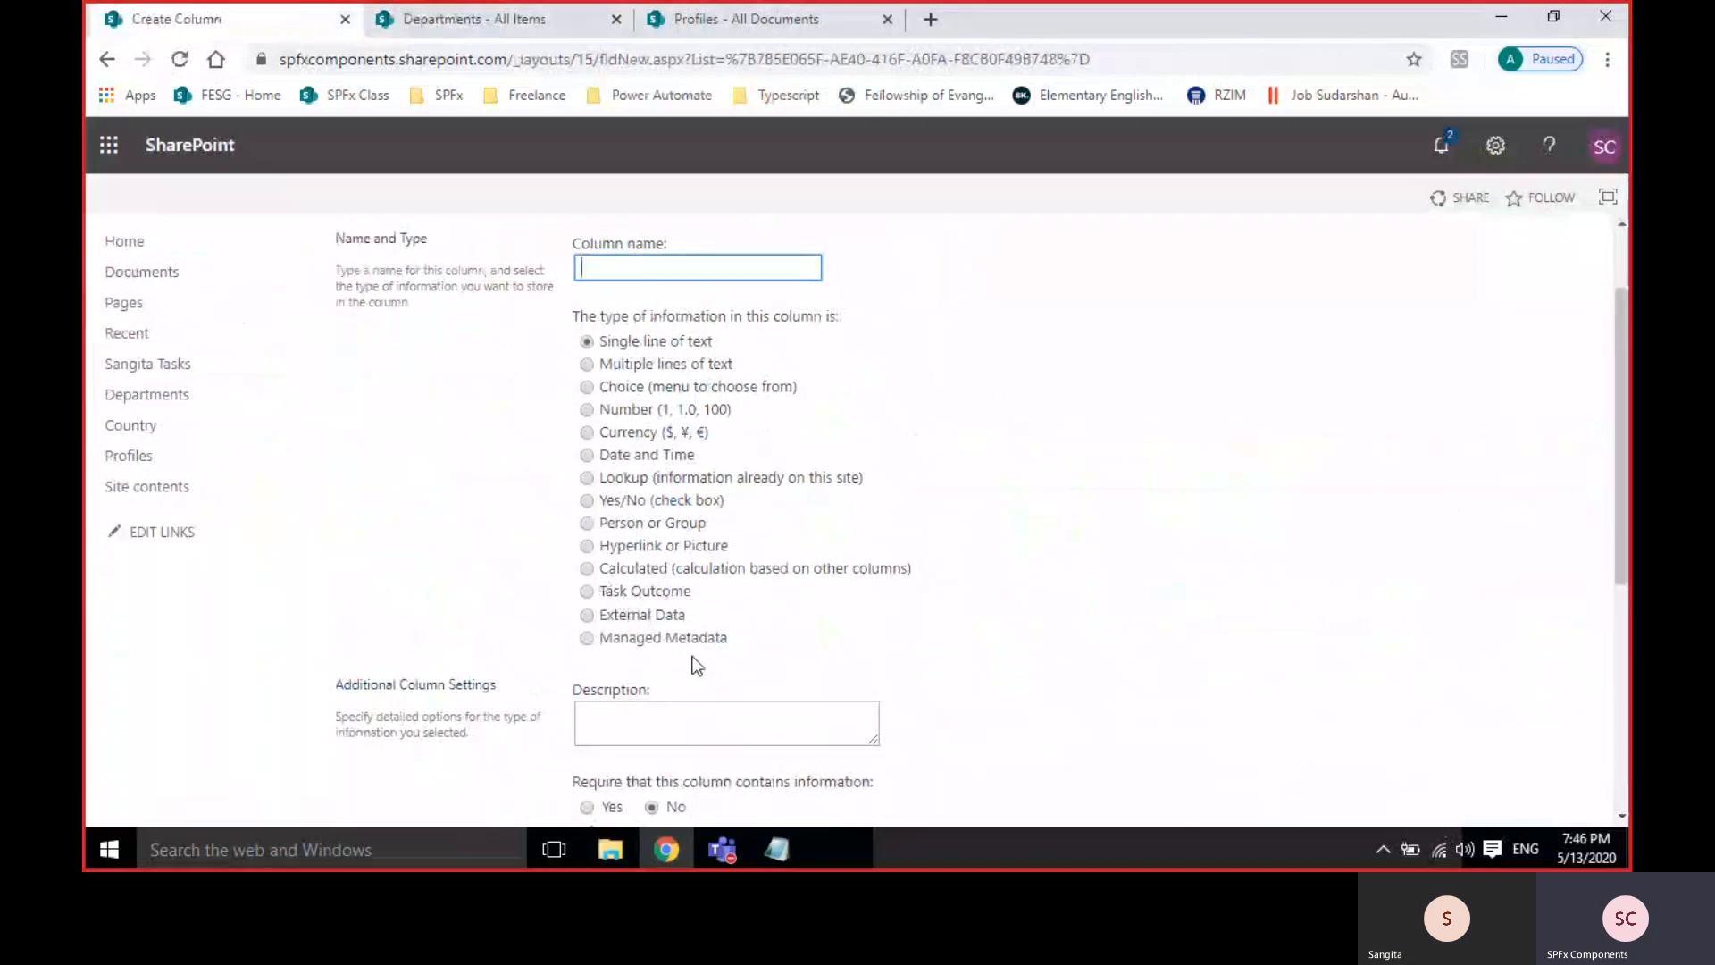
scroll(911, 602, up, 1)
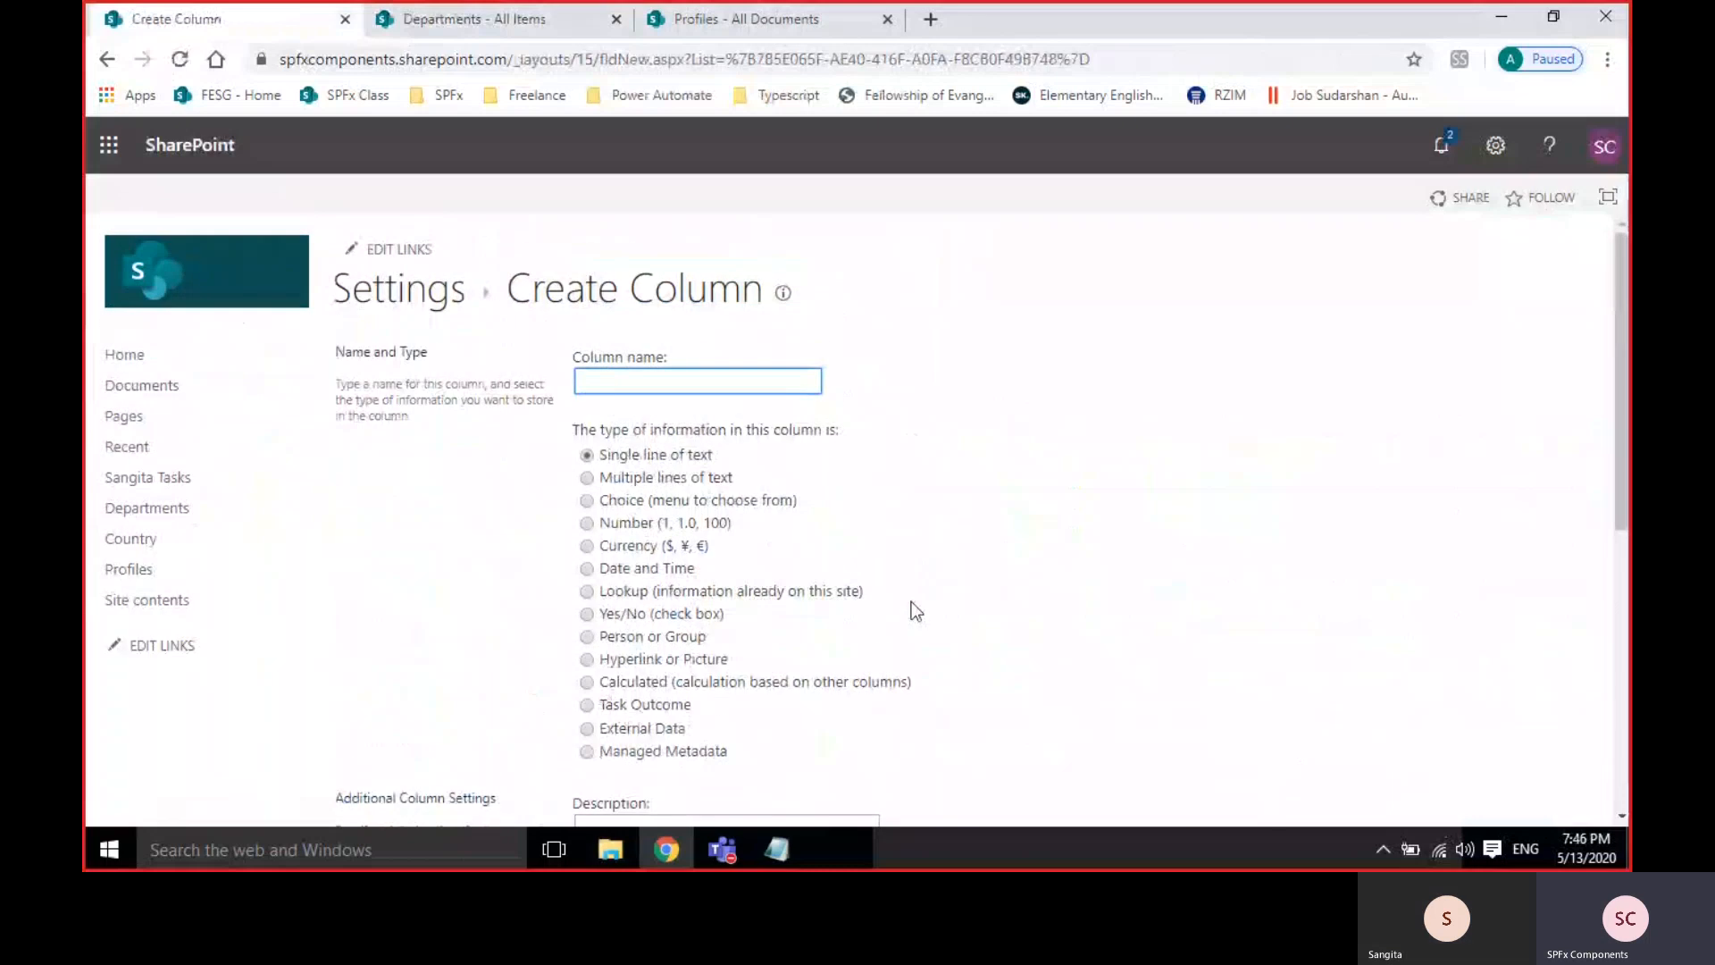
Glance at the list and site home page, then come back to the blank Create Column form.
click(478, 19)
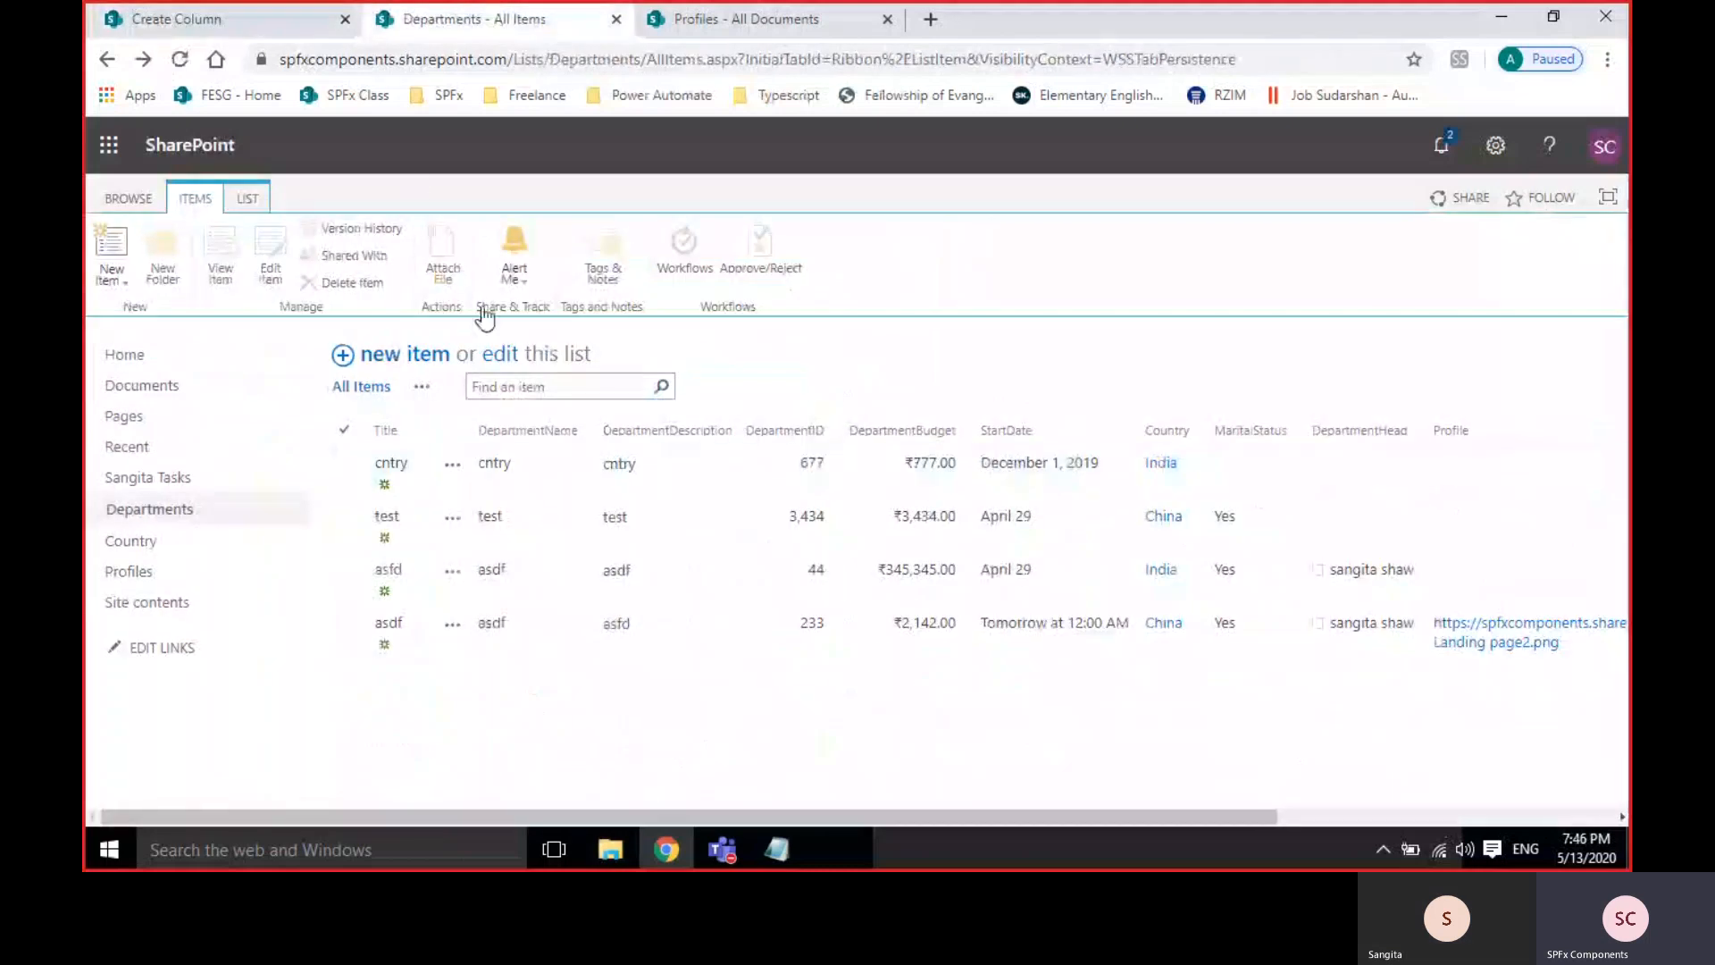
click(125, 352)
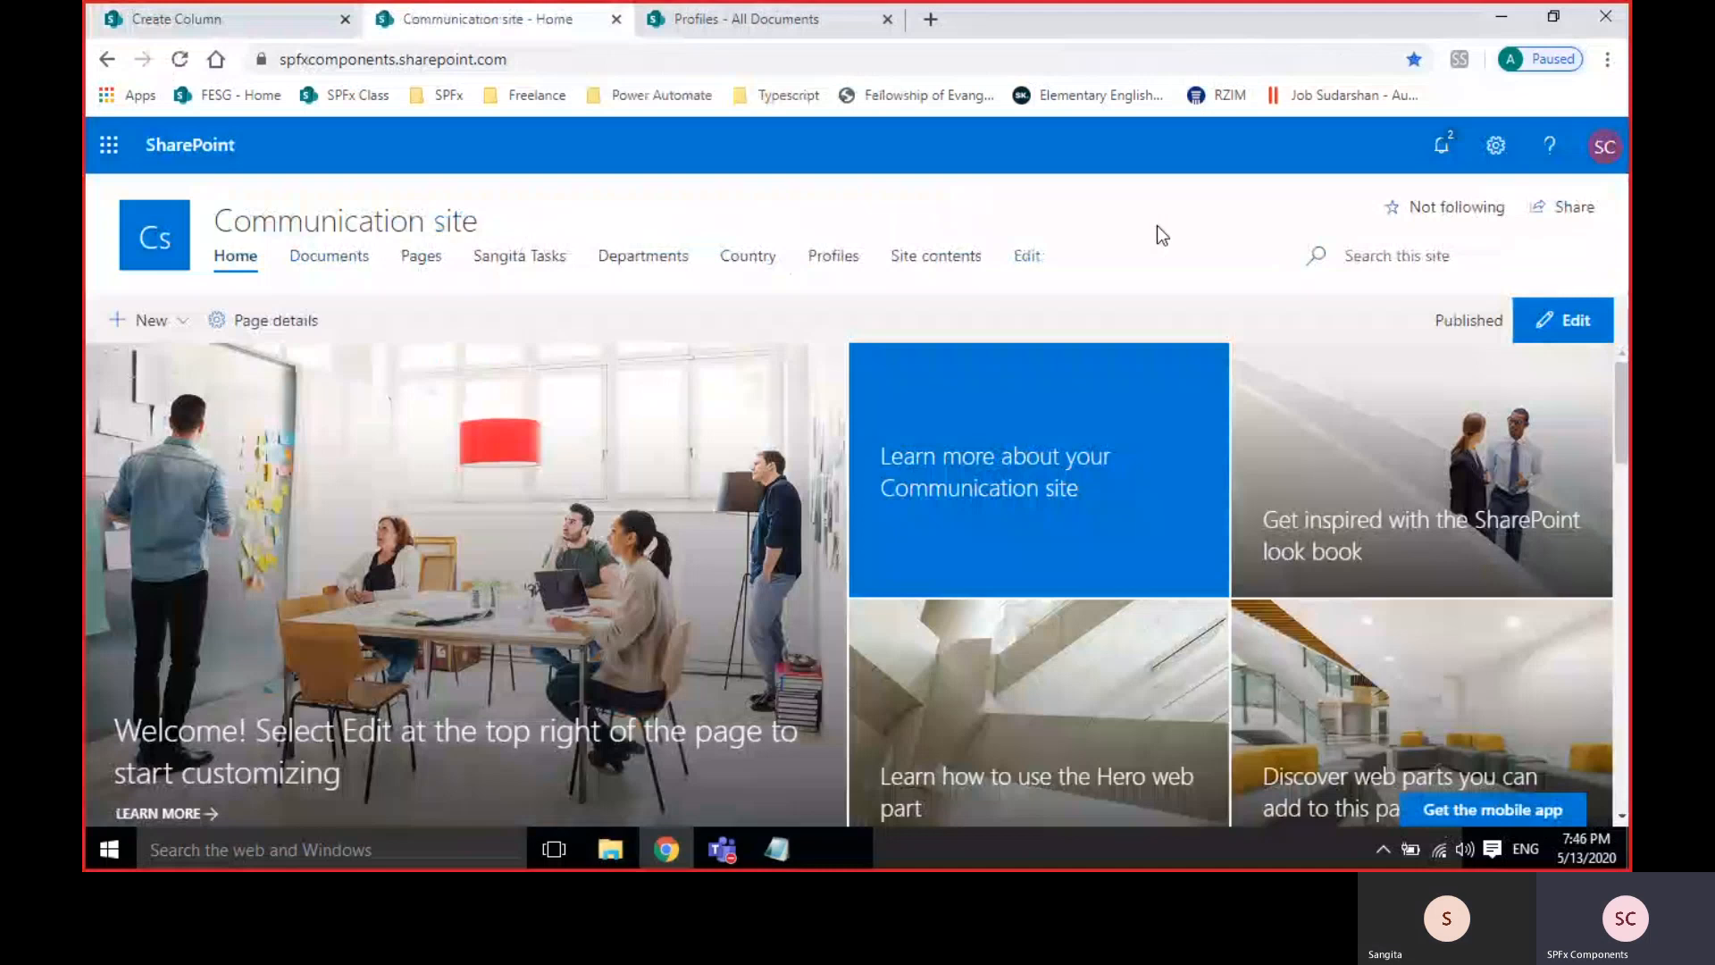
click(175, 22)
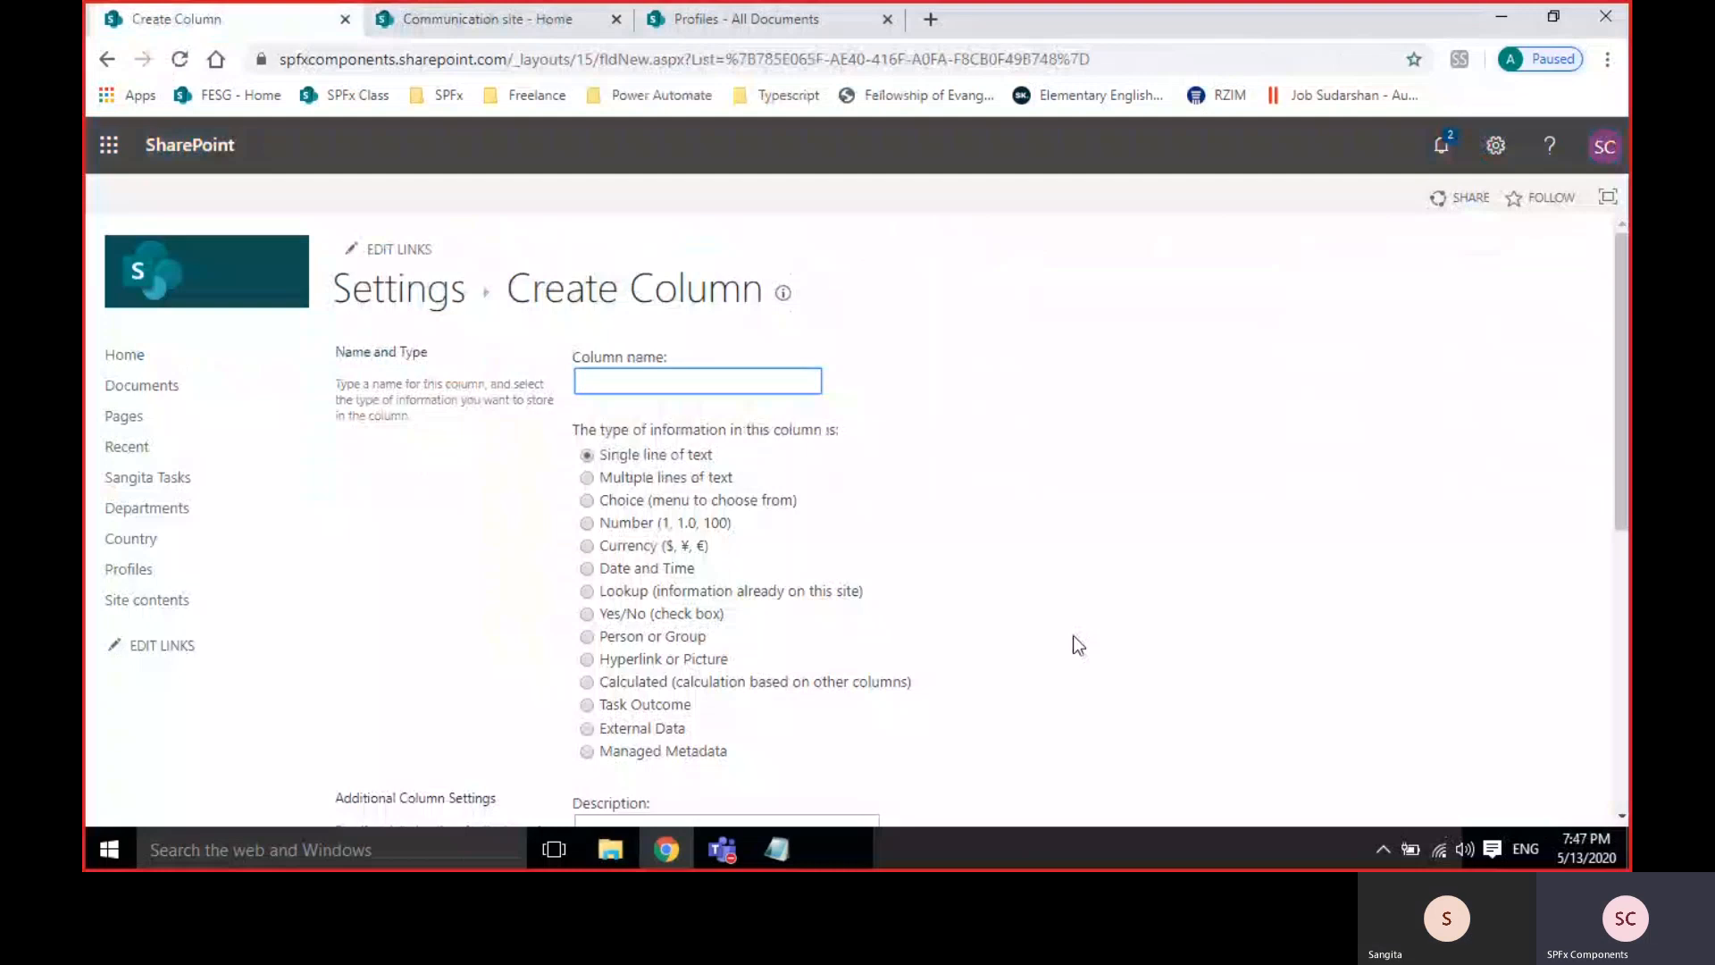
scroll(1074, 635, down, 1)
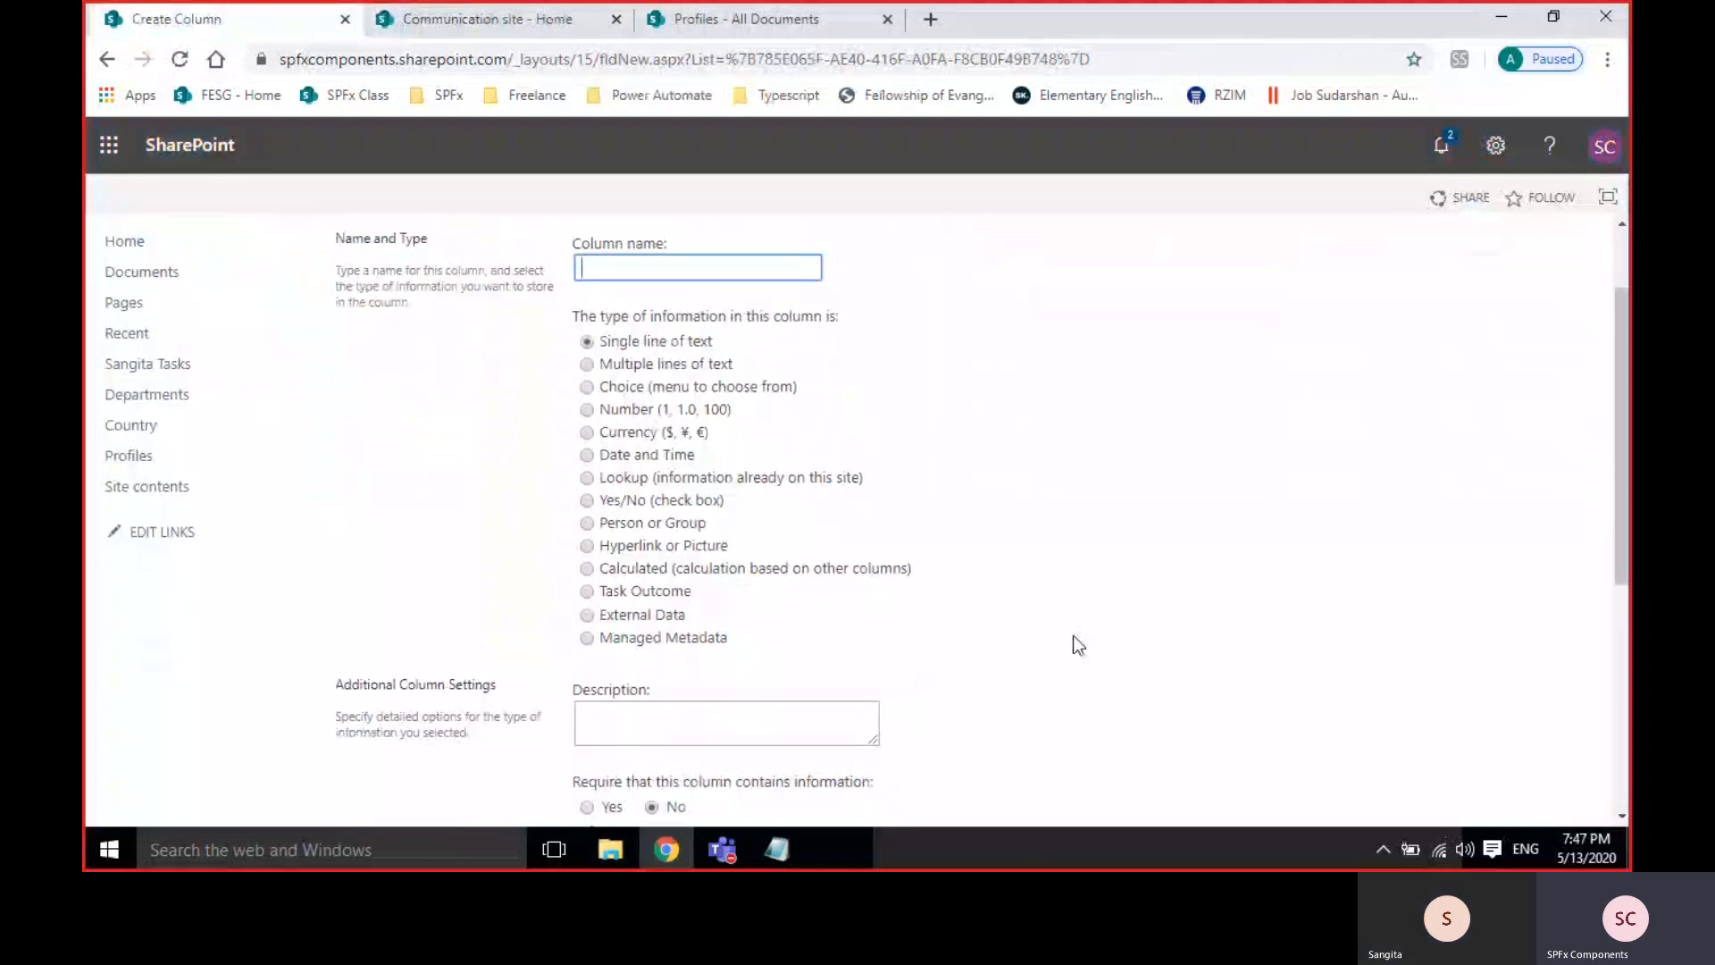
scroll(1073, 635, up, 1)
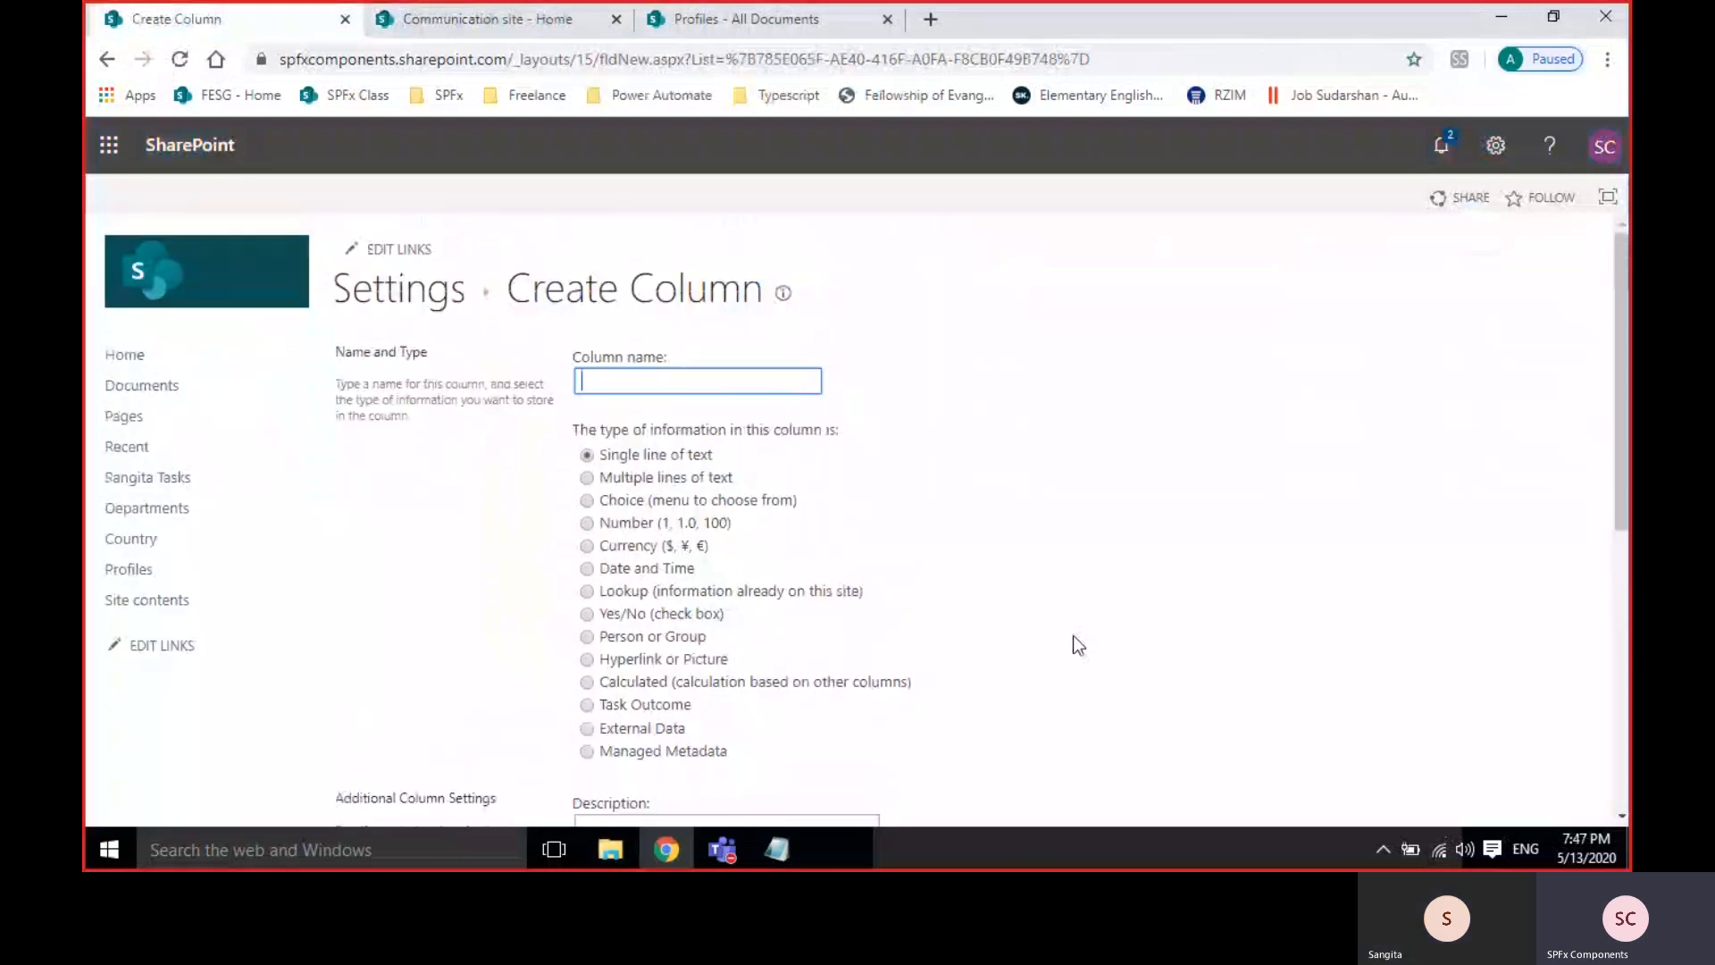
Return to the Departments list settings, then load the site root from the Profiles library address.
click(368, 303)
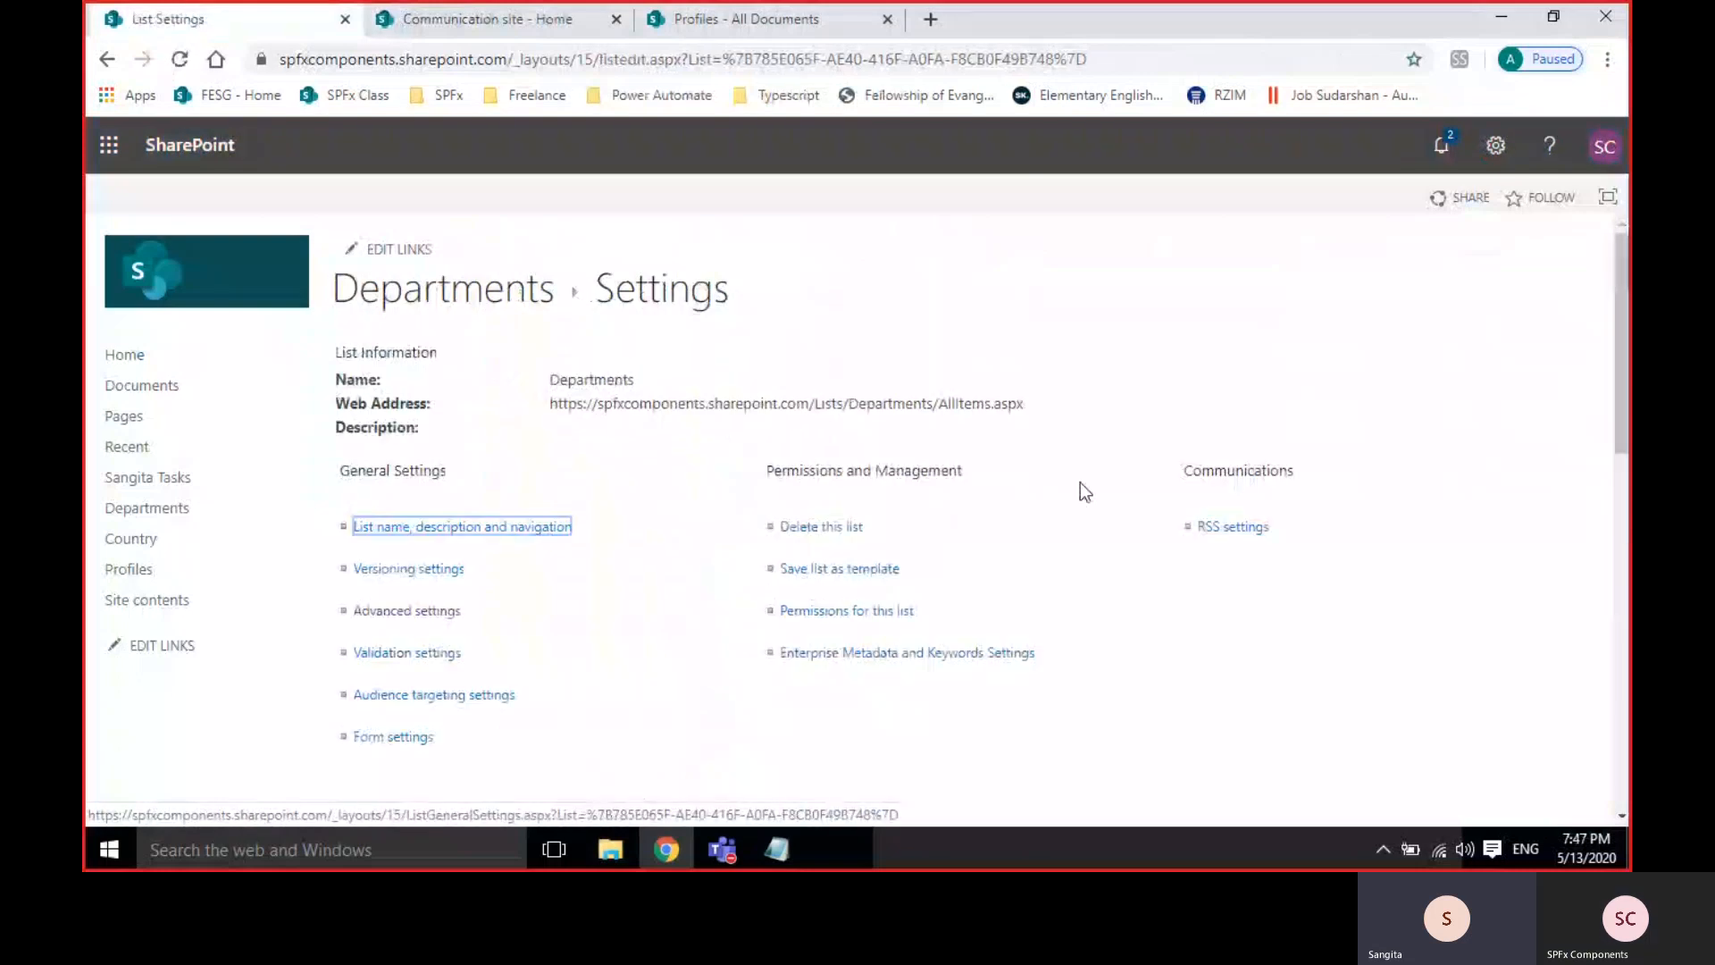
click(747, 25)
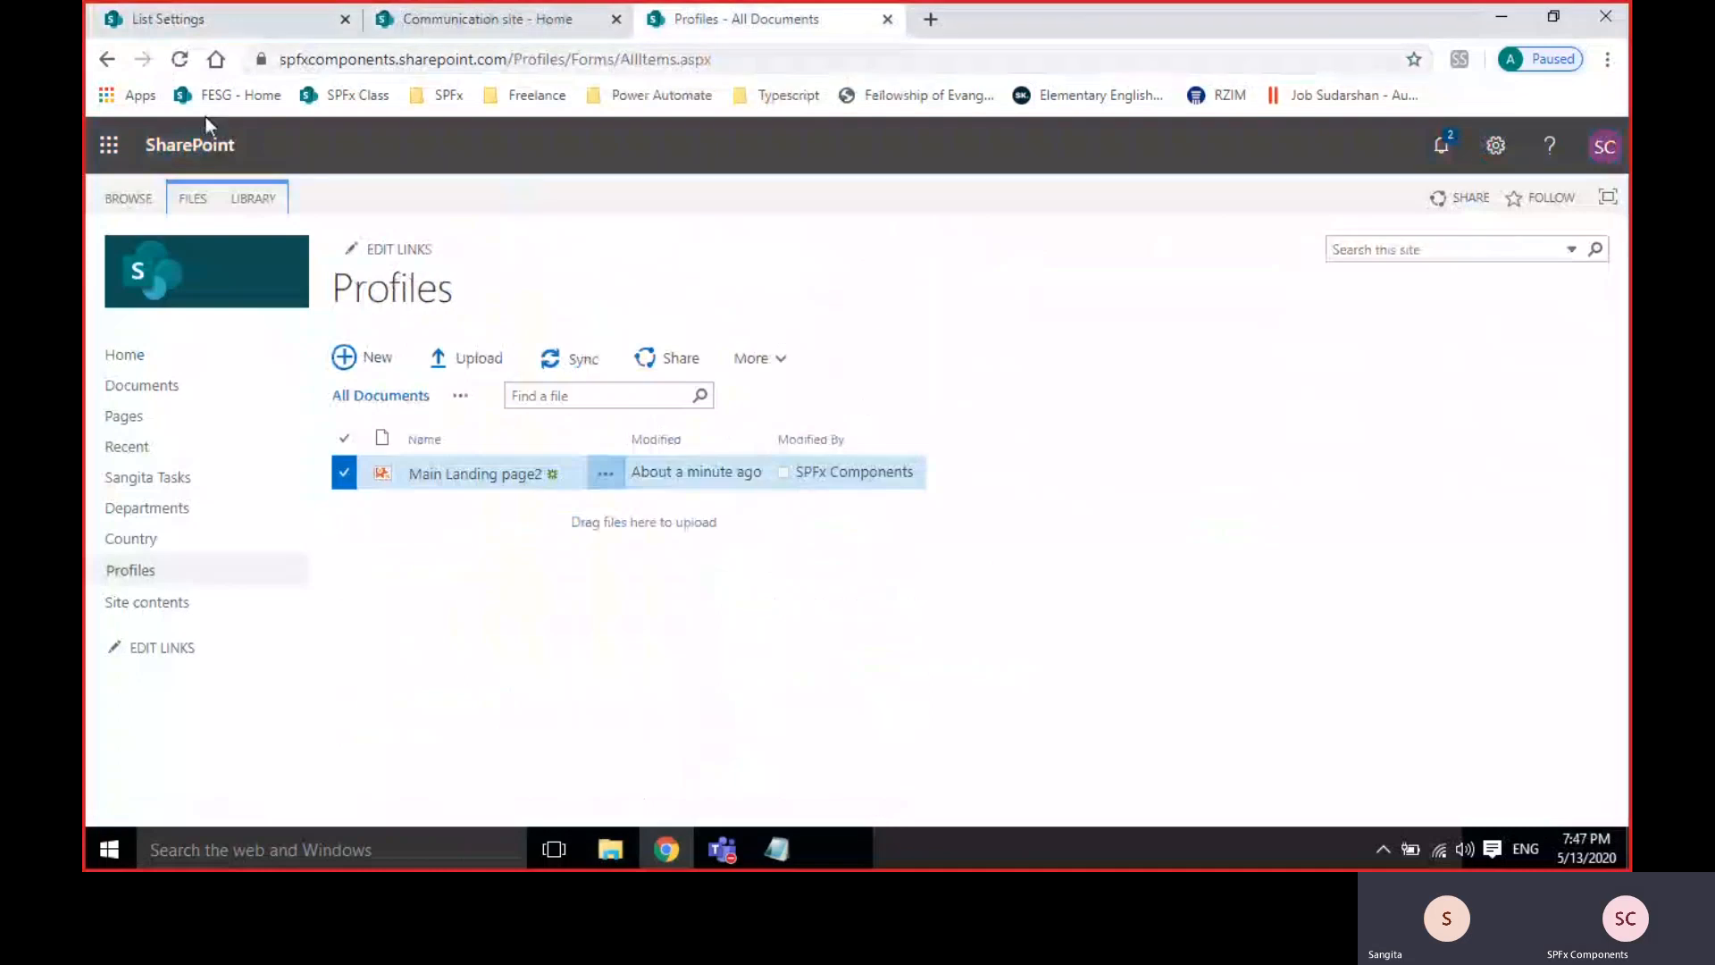
drag(508, 59, 802, 58)
key(BackSpace)
key(Return)
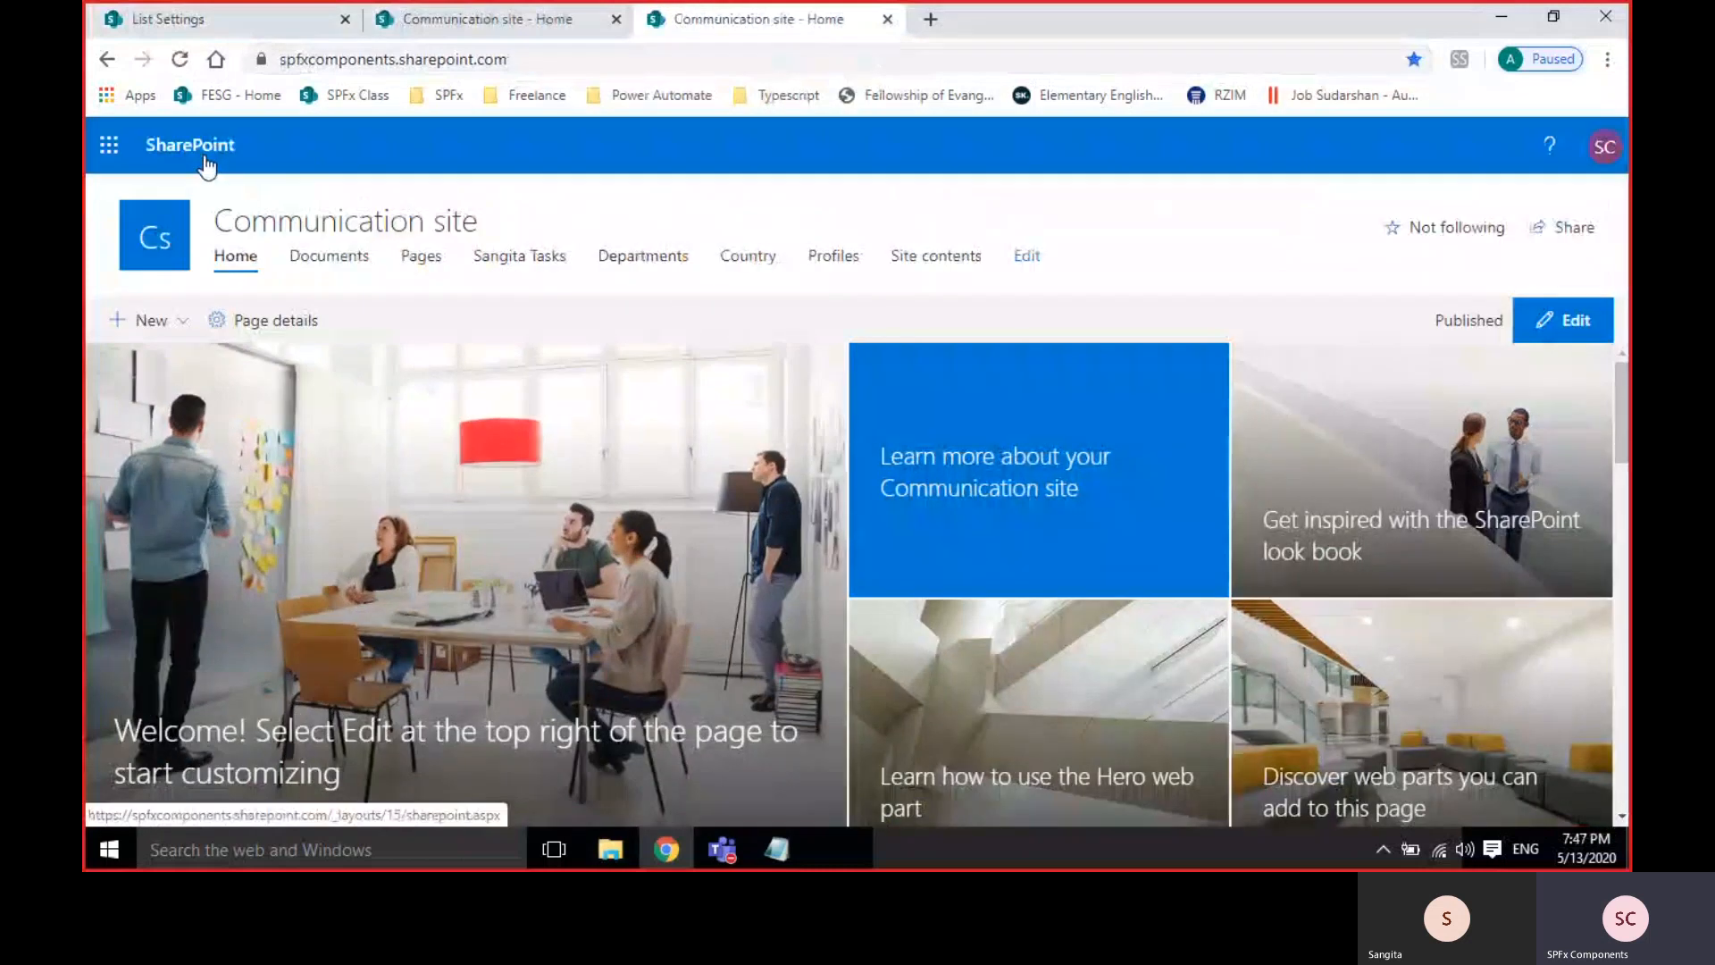
Append /sites to the address and open the benzindia site's home page.
click(630, 62)
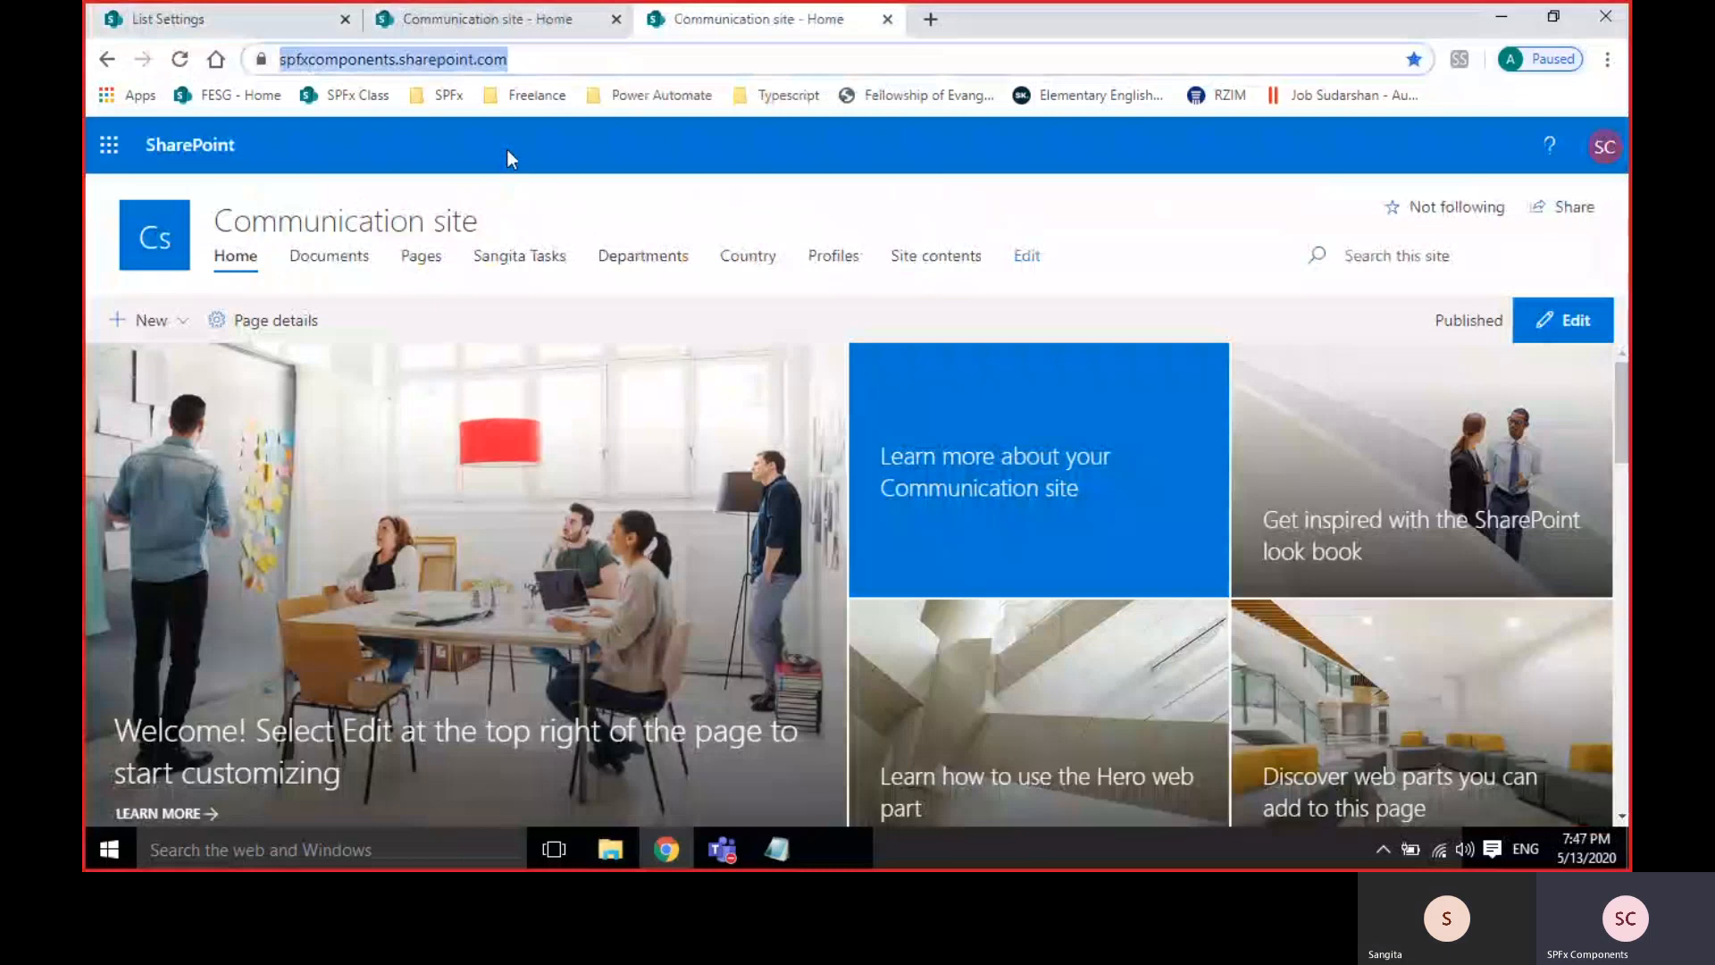
click(535, 59)
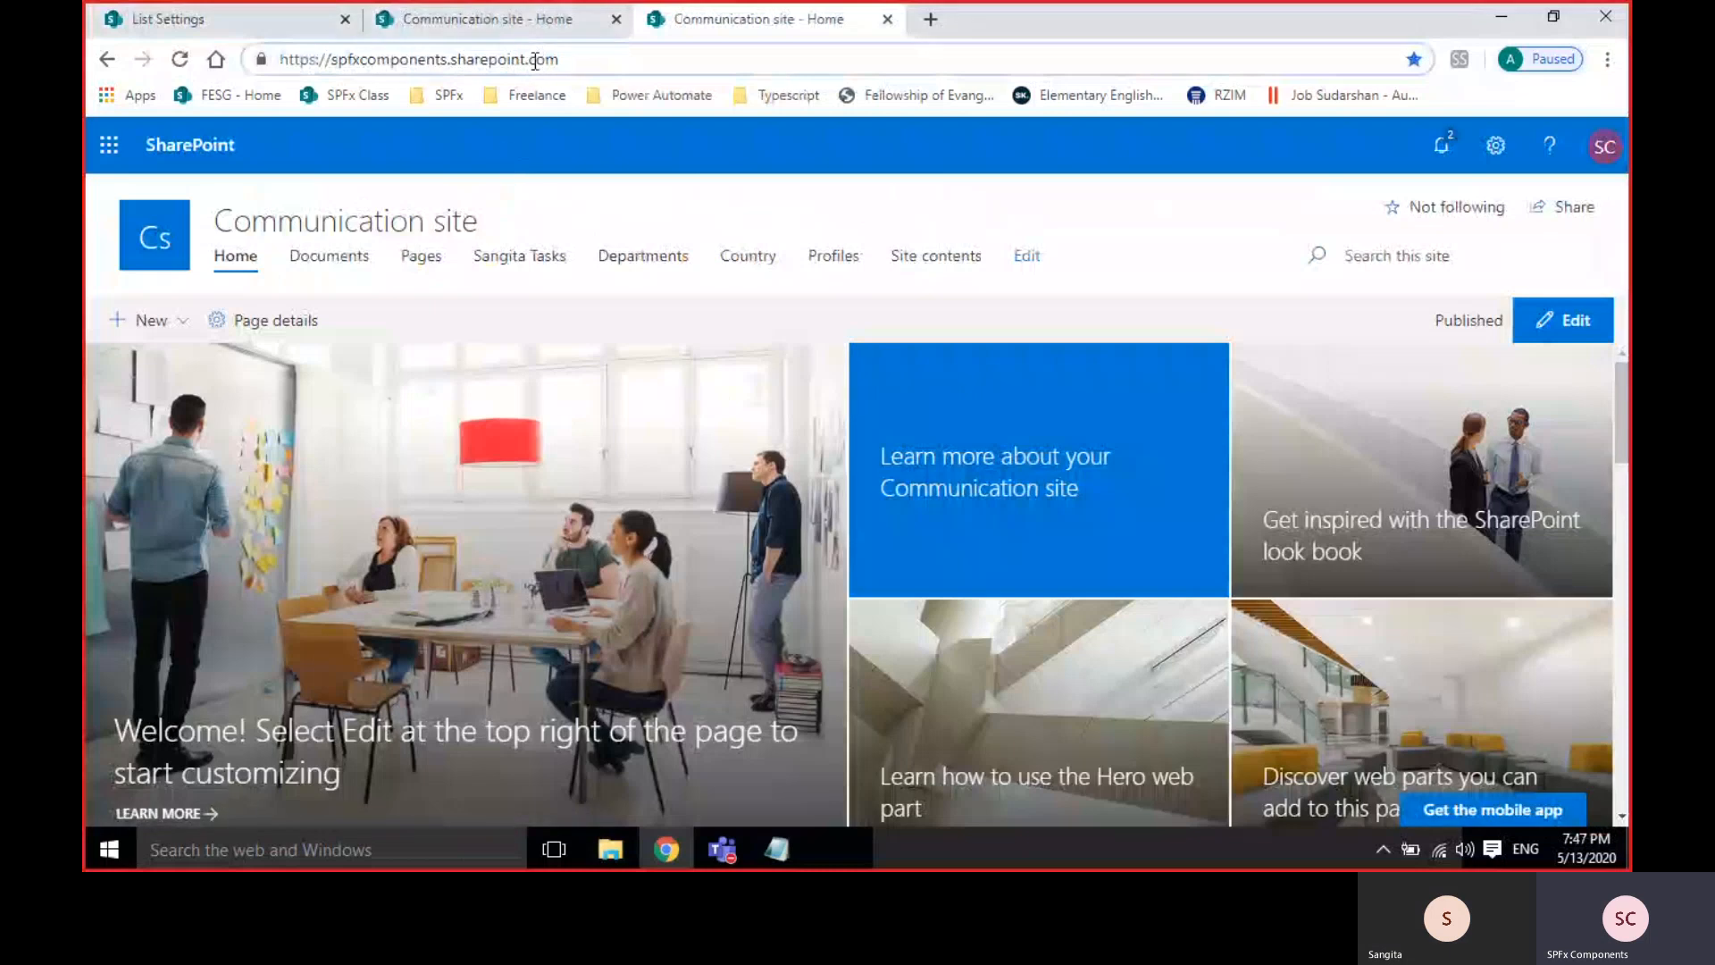
text(/)
text(sites/benzindia)
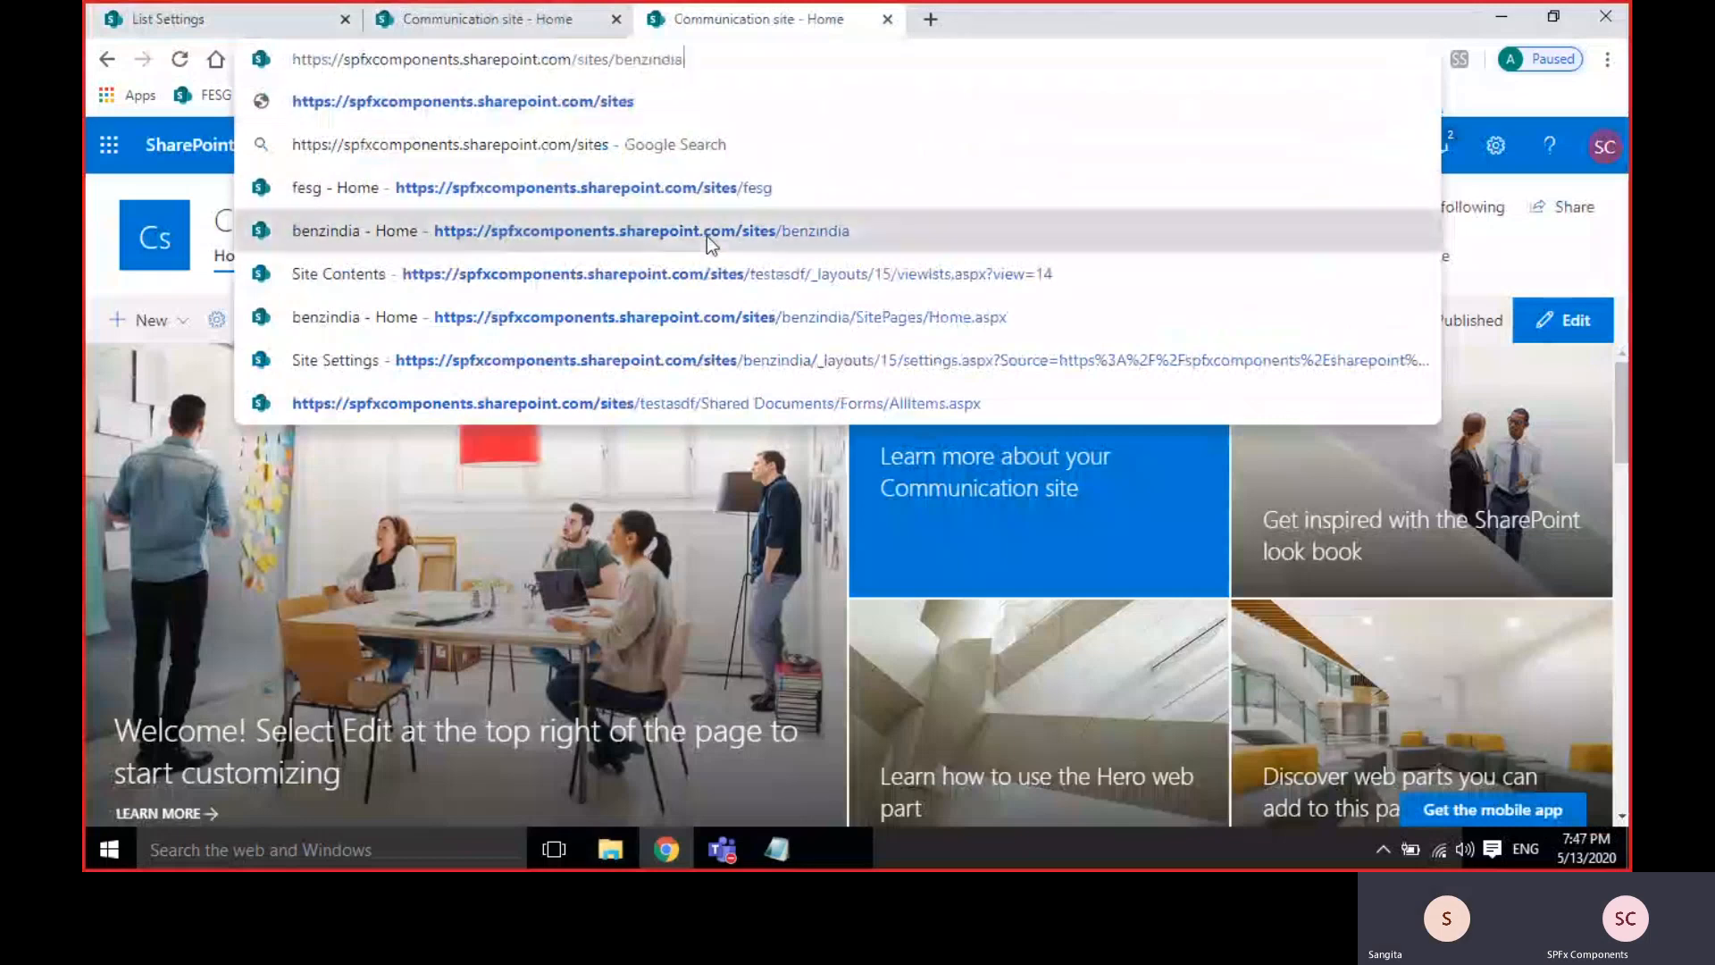
click(705, 236)
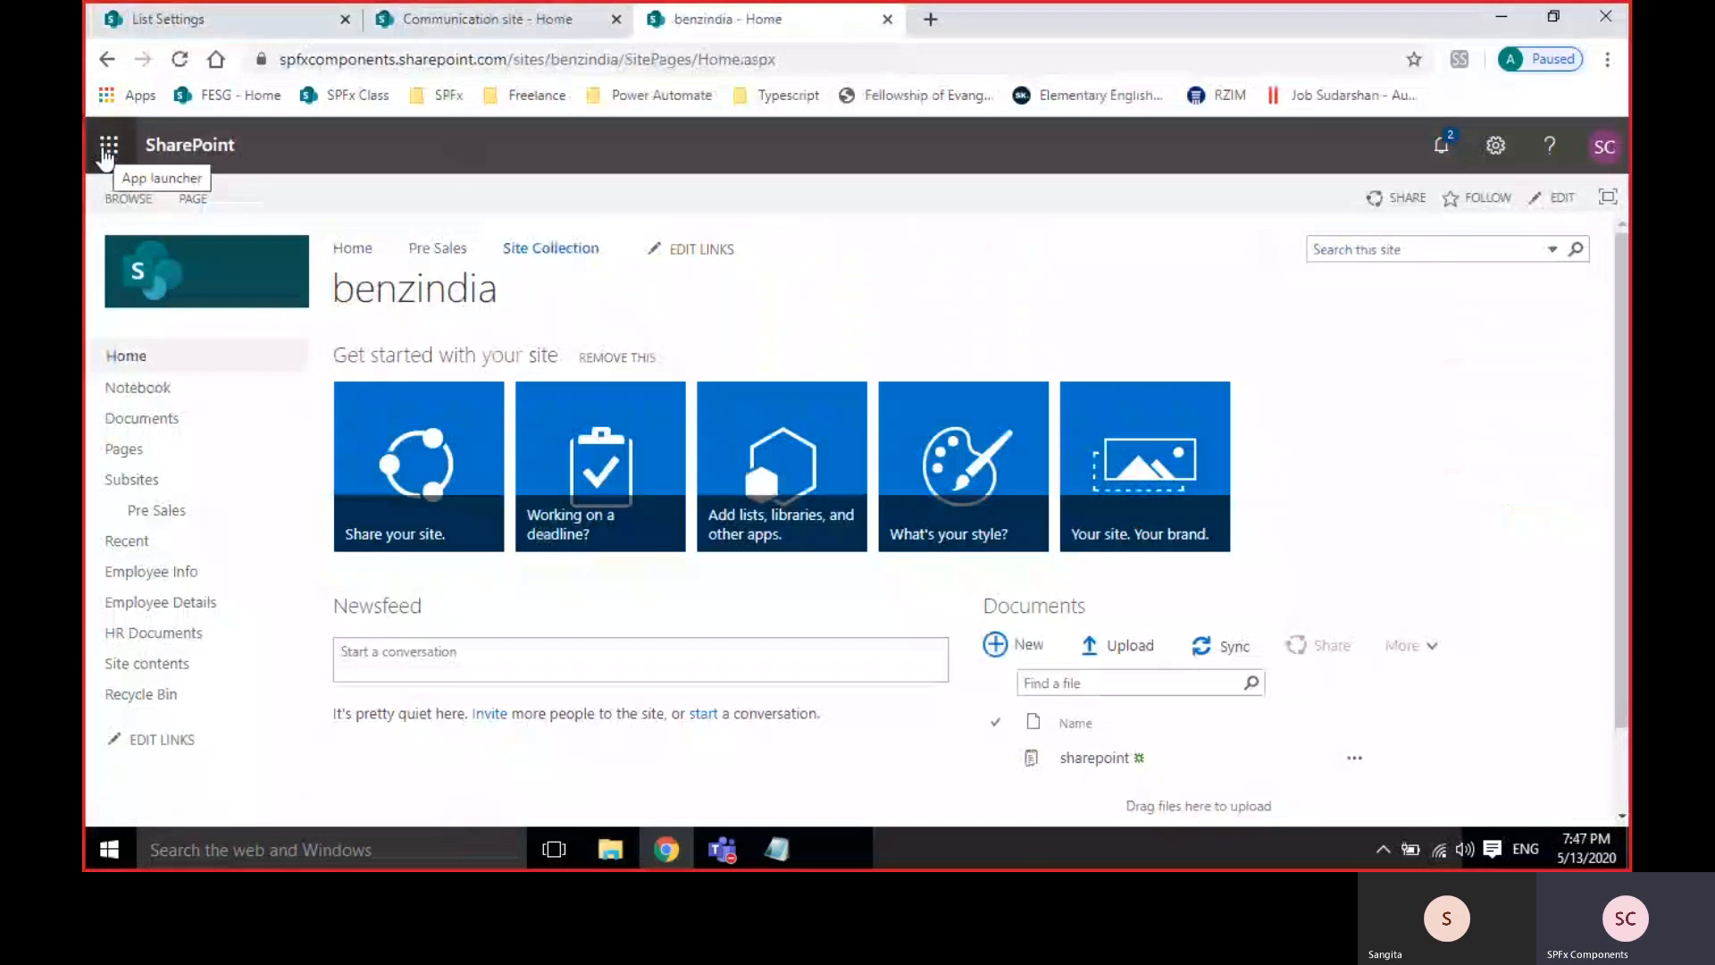
Launch Microsoft Stream from the app launcher and list my uploaded videos under My content.
click(108, 146)
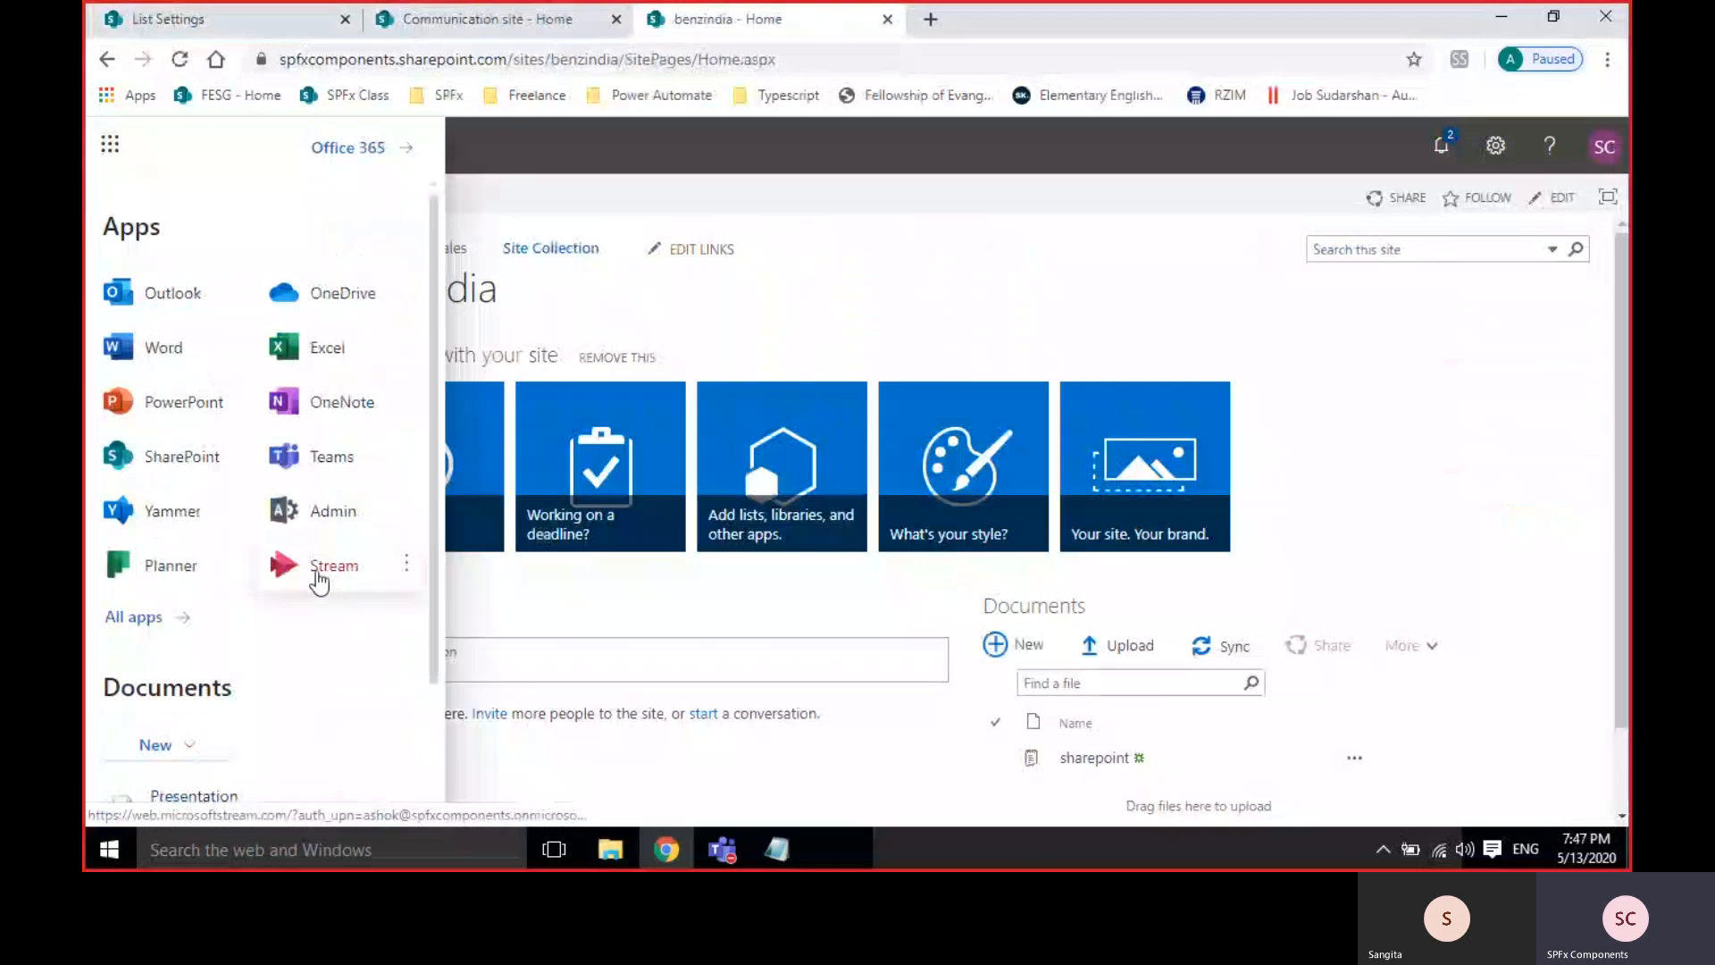
click(319, 576)
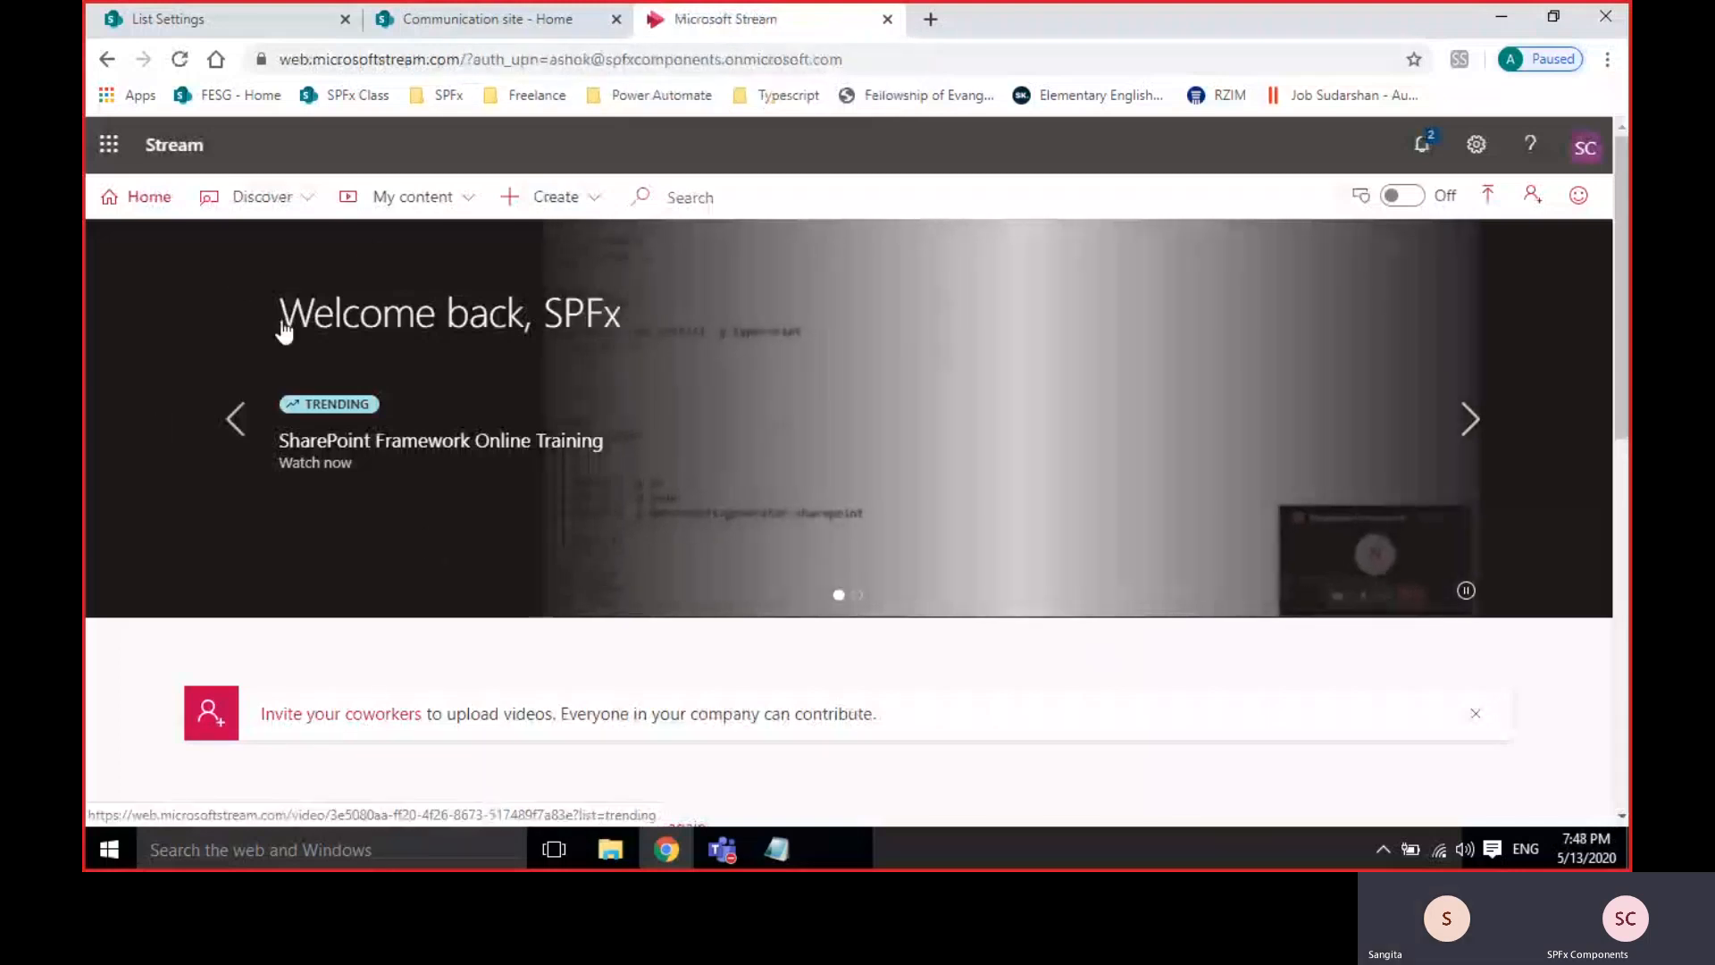
click(451, 200)
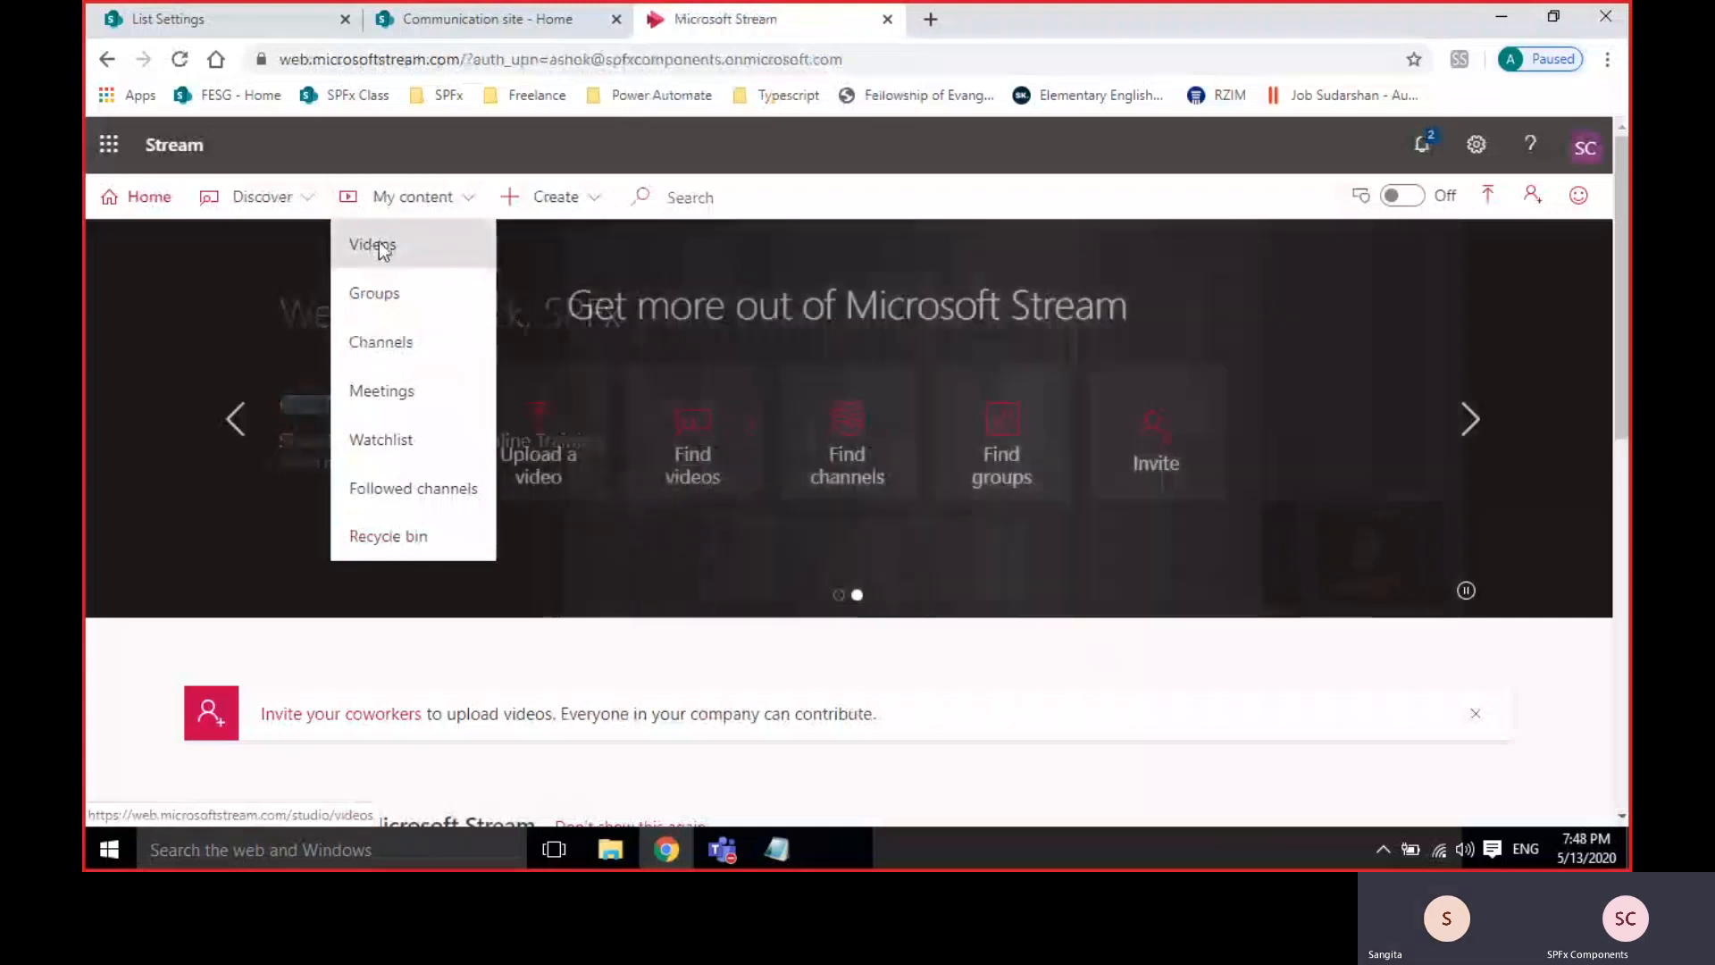
click(382, 249)
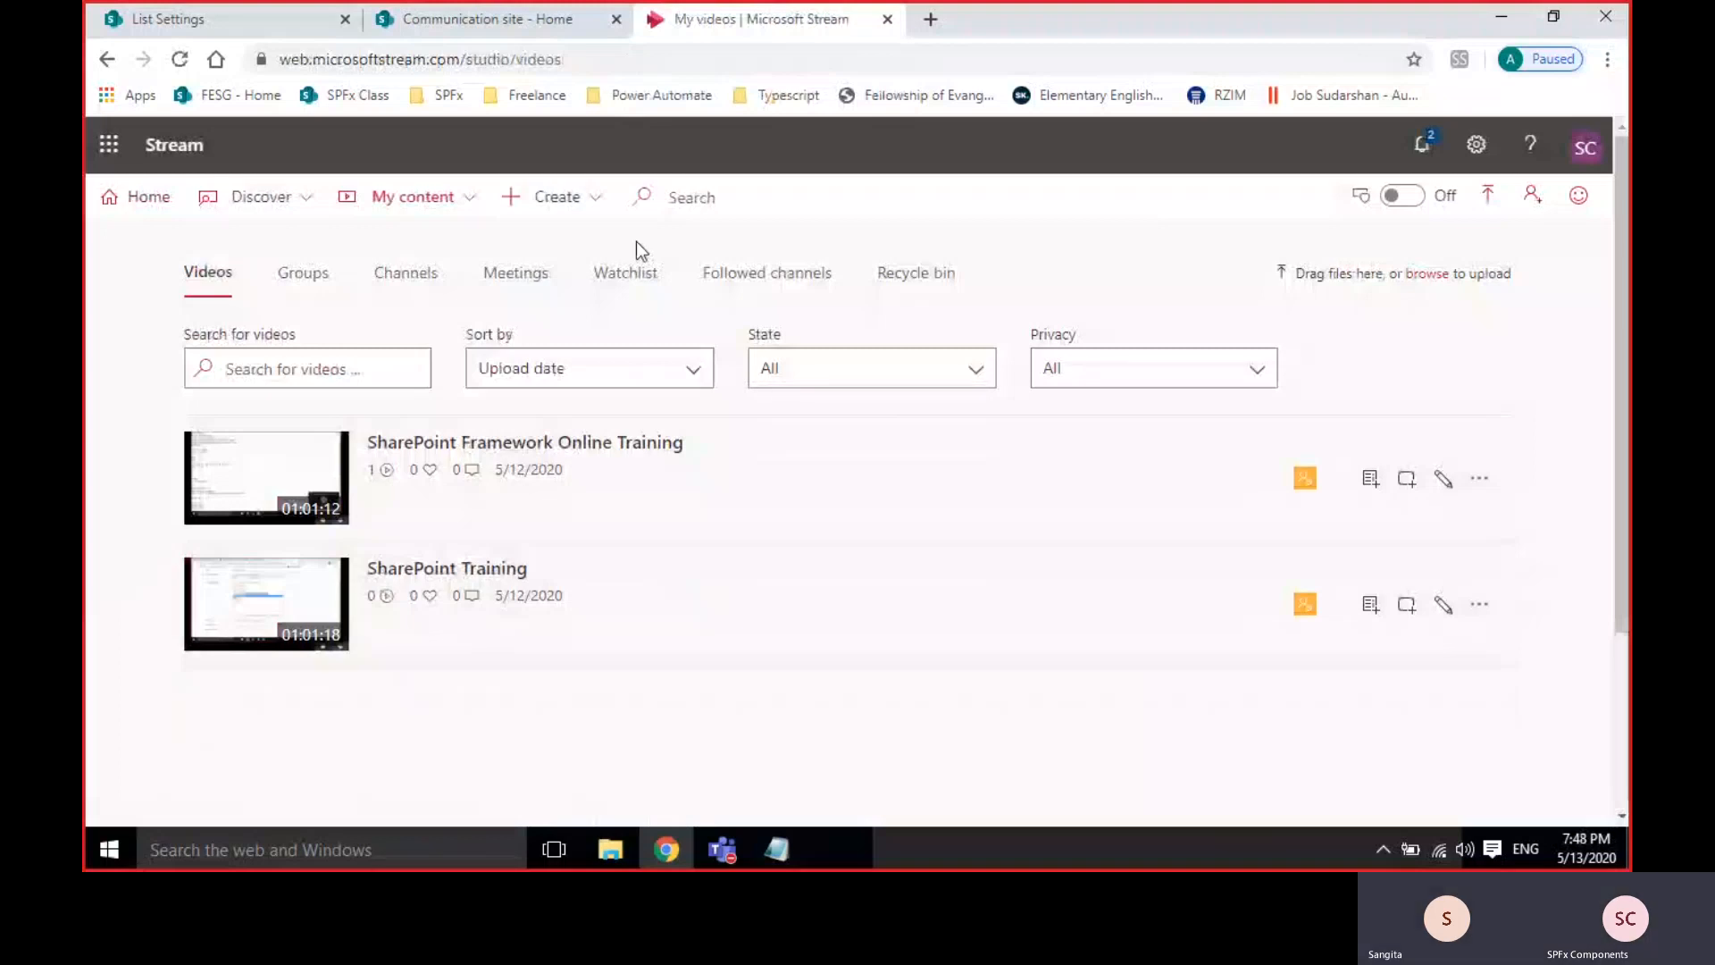
Open the Microsoft 365 admin center's Active users list from the app launcher.
click(216, 16)
click(108, 147)
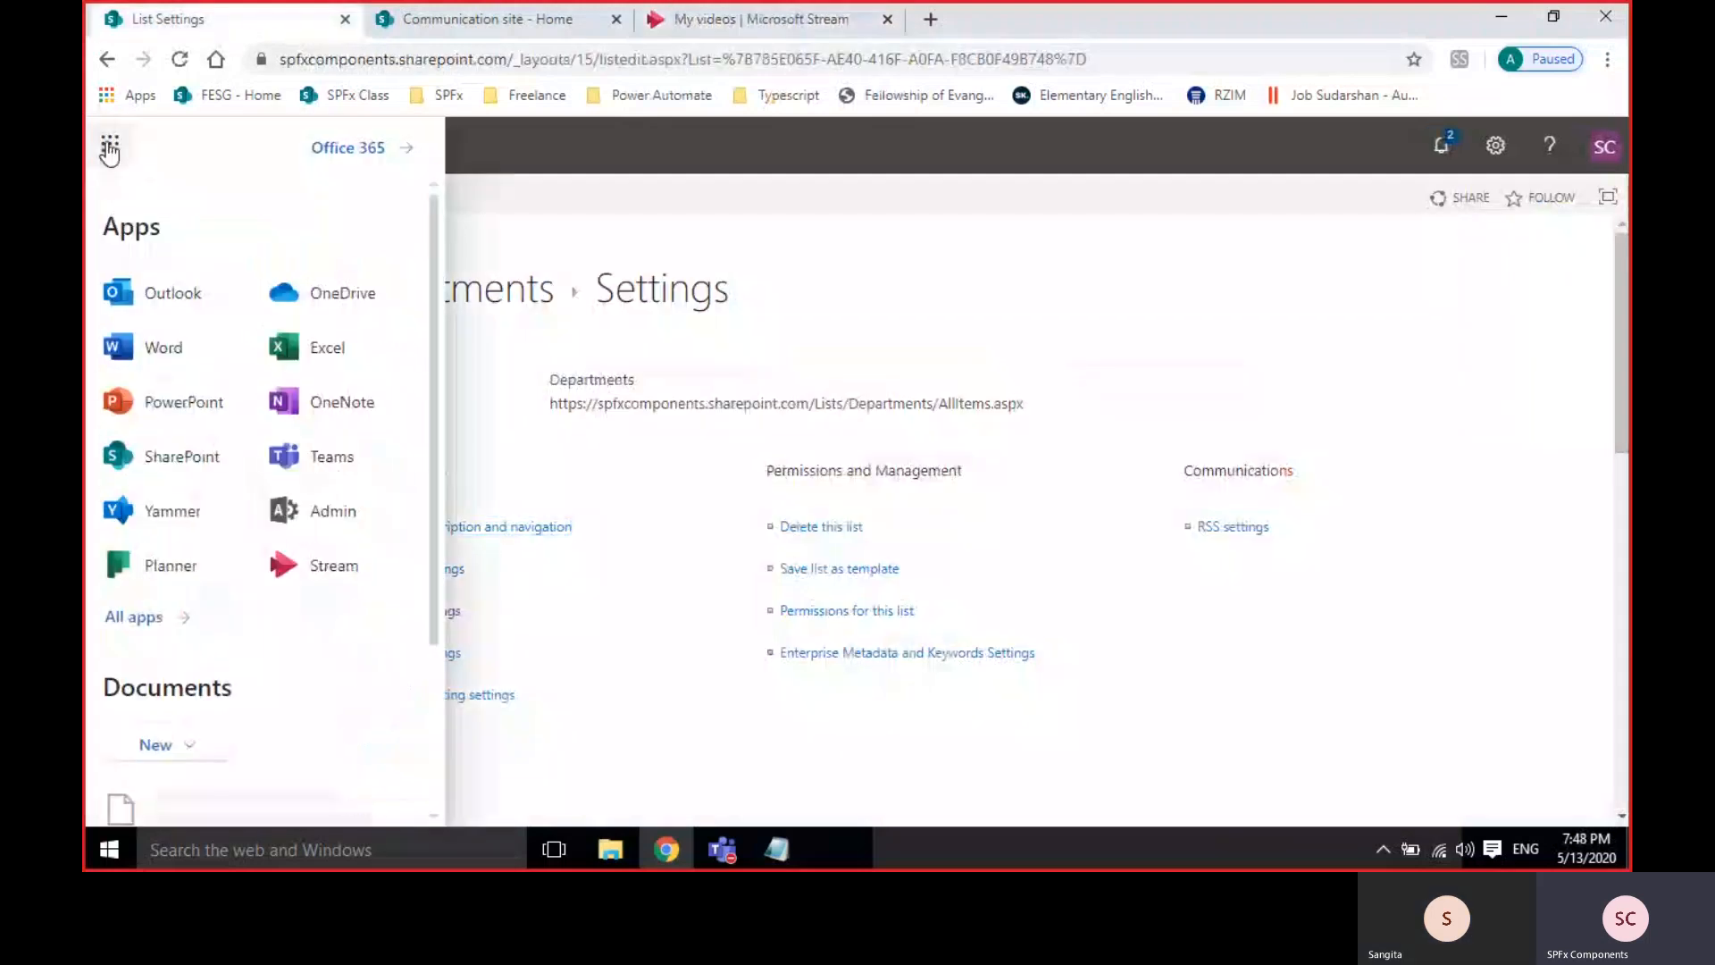
click(333, 516)
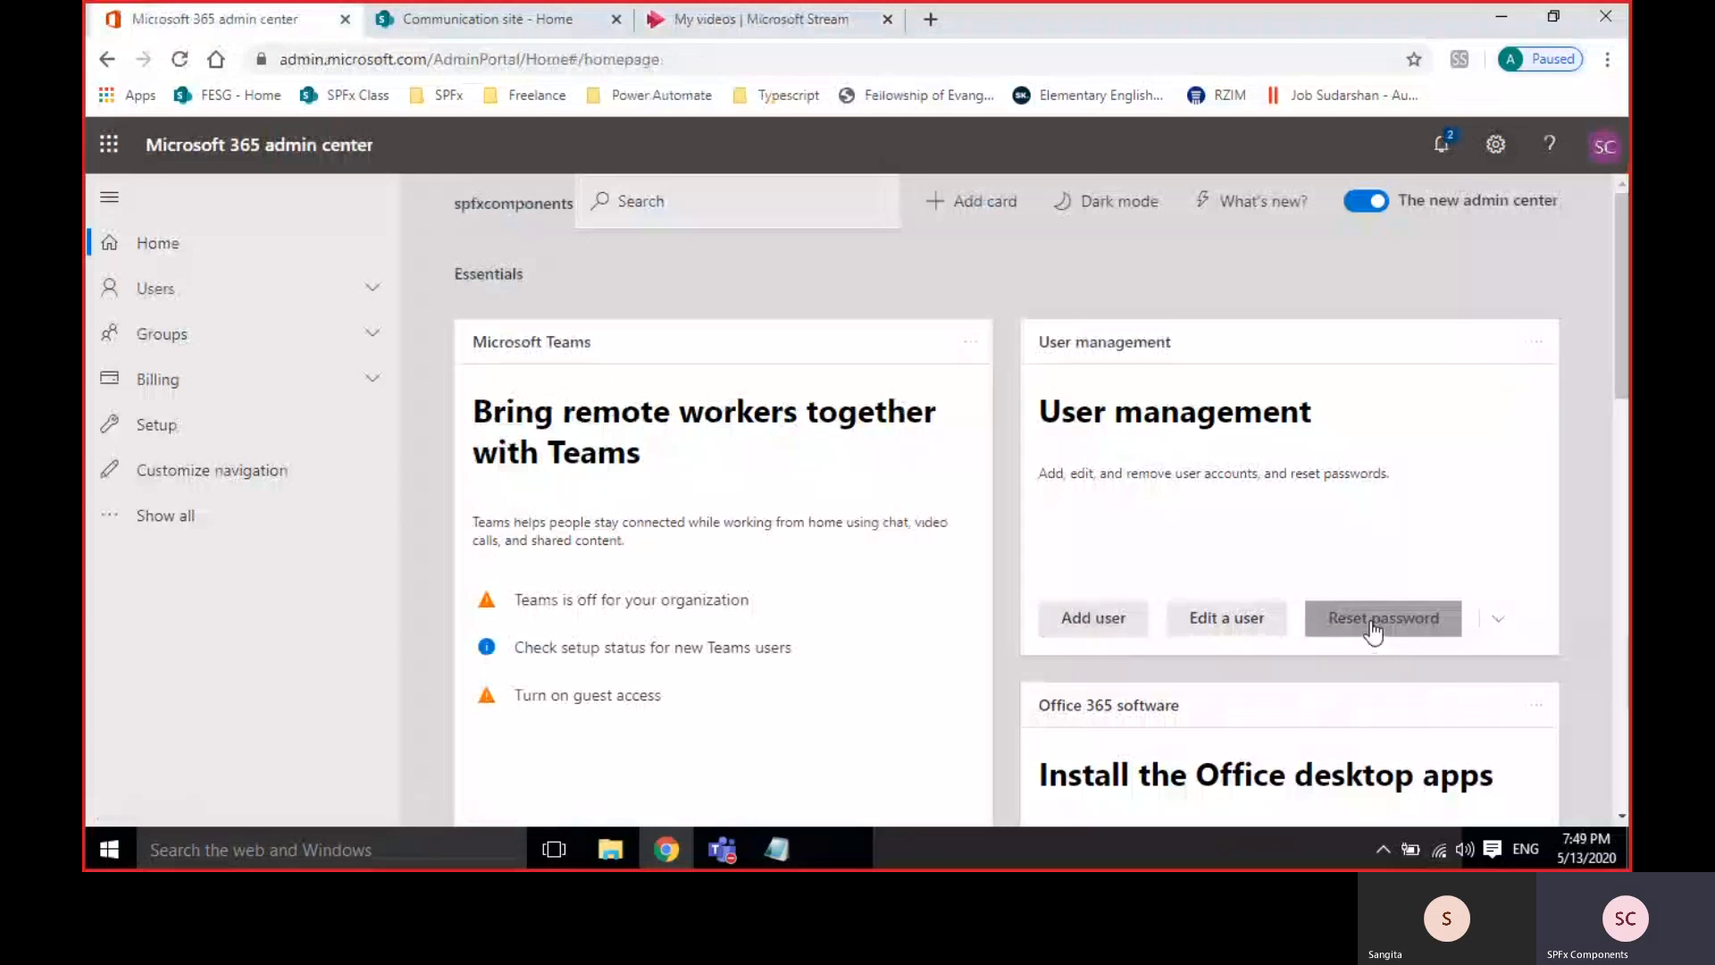
click(243, 289)
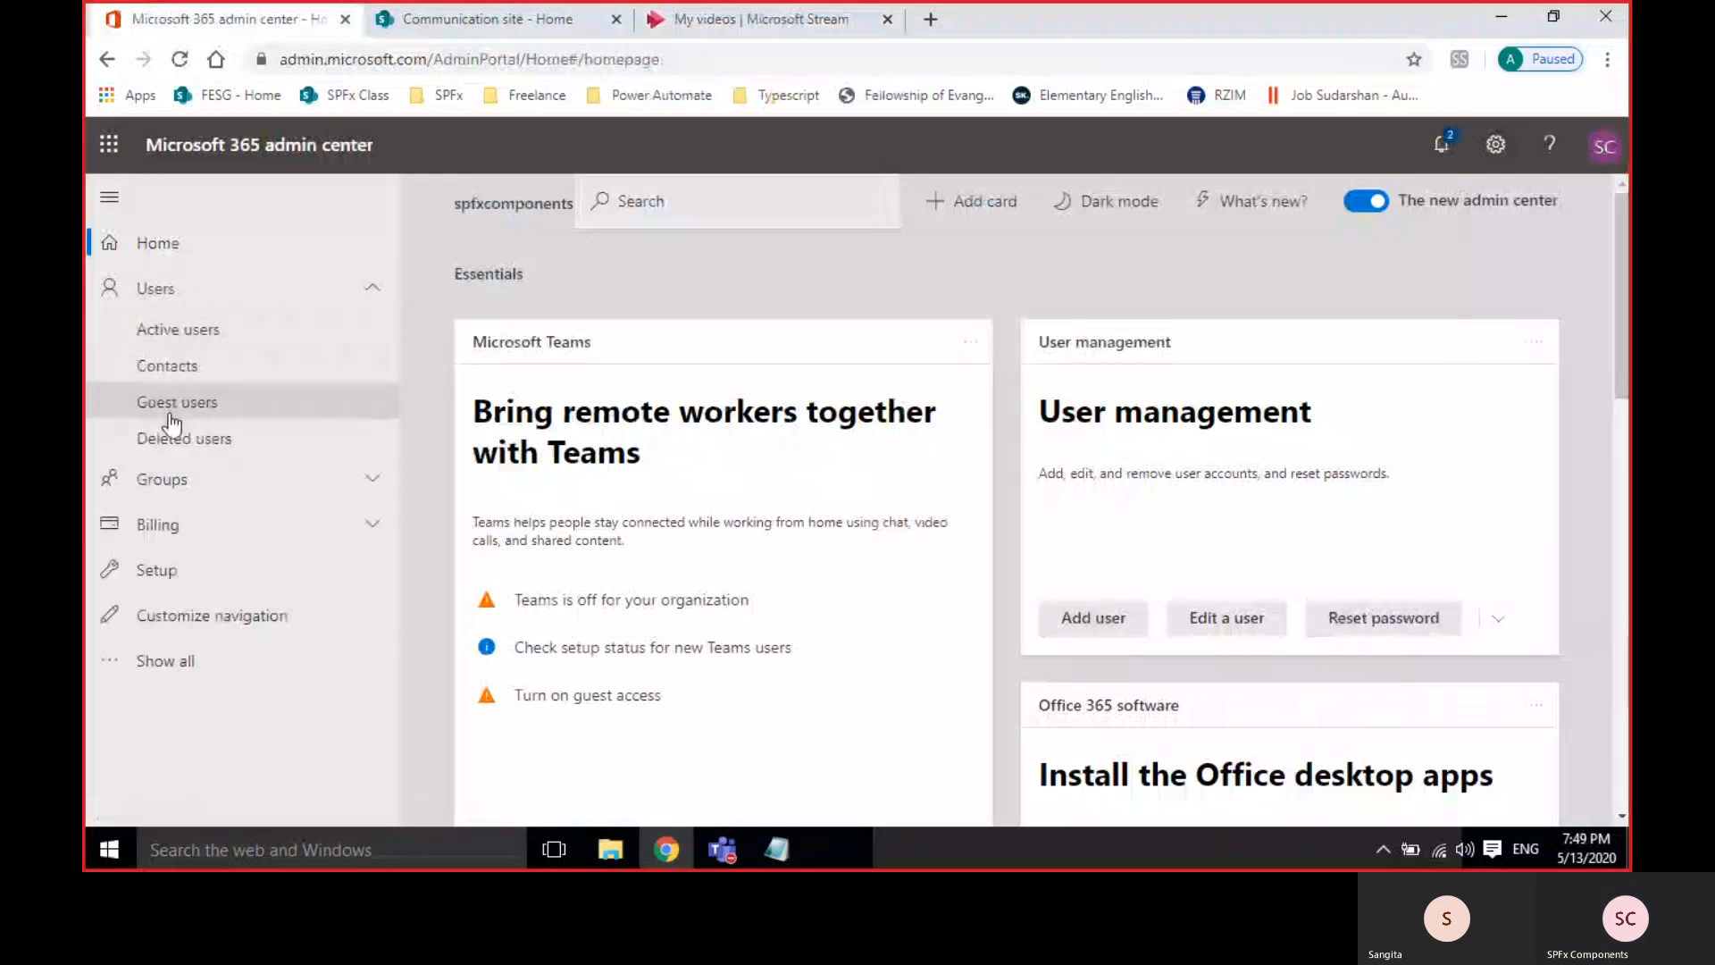
click(177, 330)
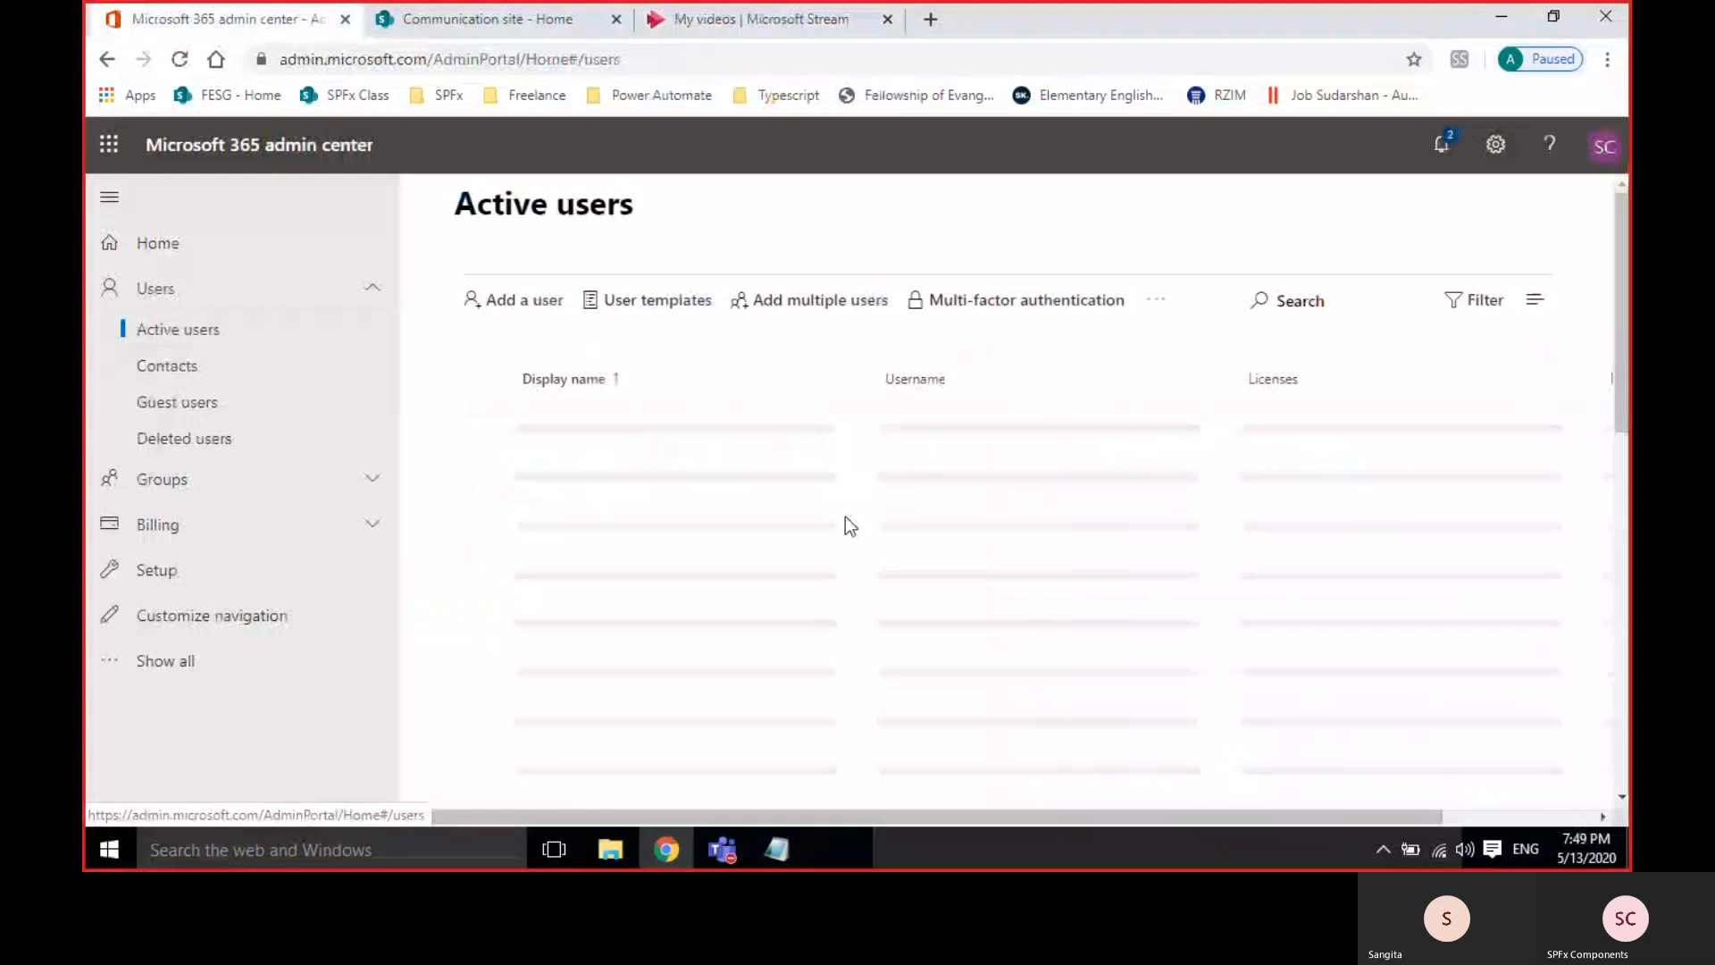
scroll(845, 516, down, 2)
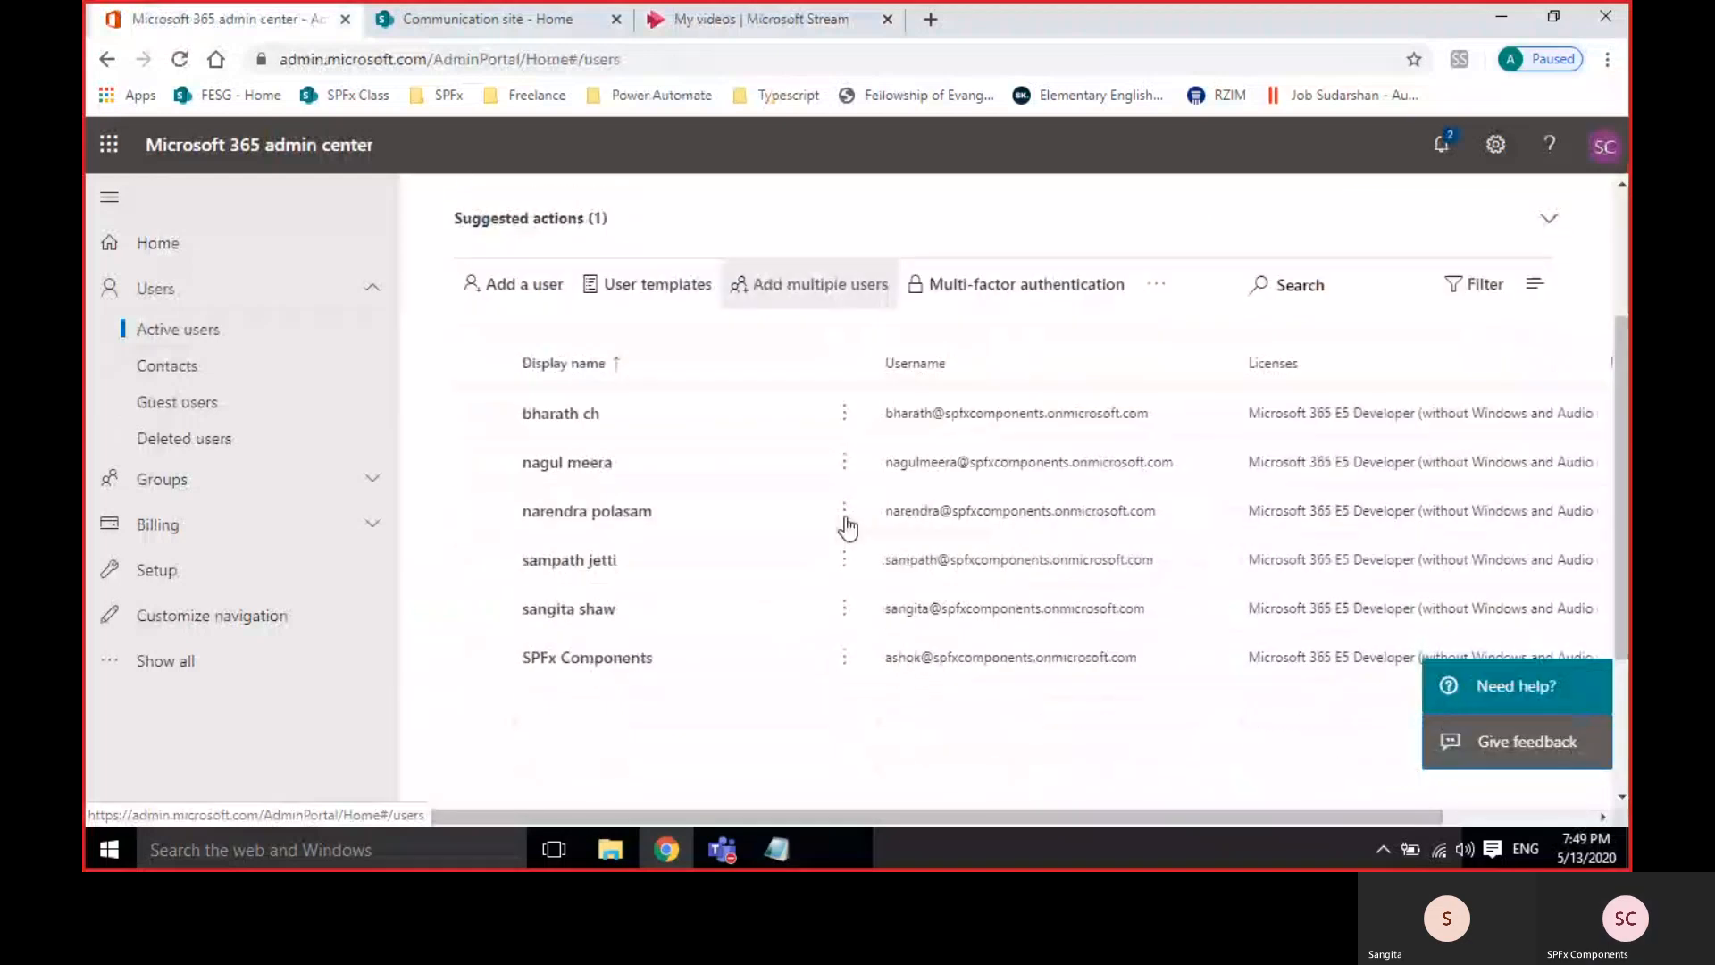
Reset the selected user's password to an auto-generated one and copy the new sign-in details.
click(481, 608)
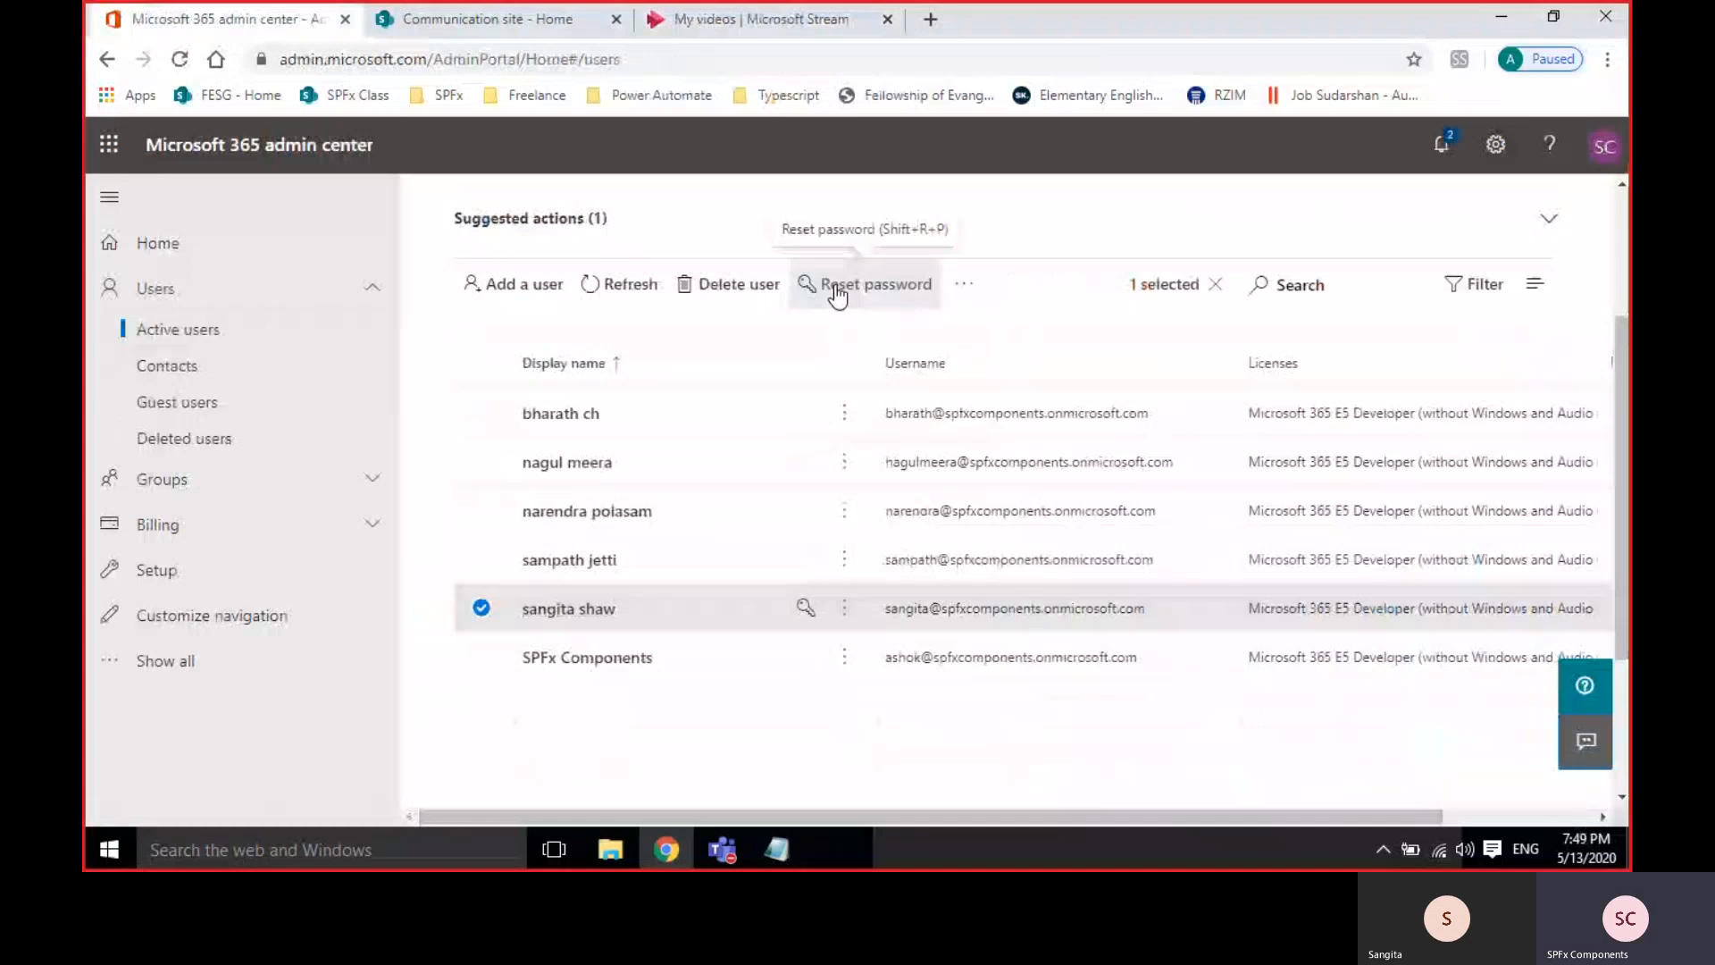
click(837, 288)
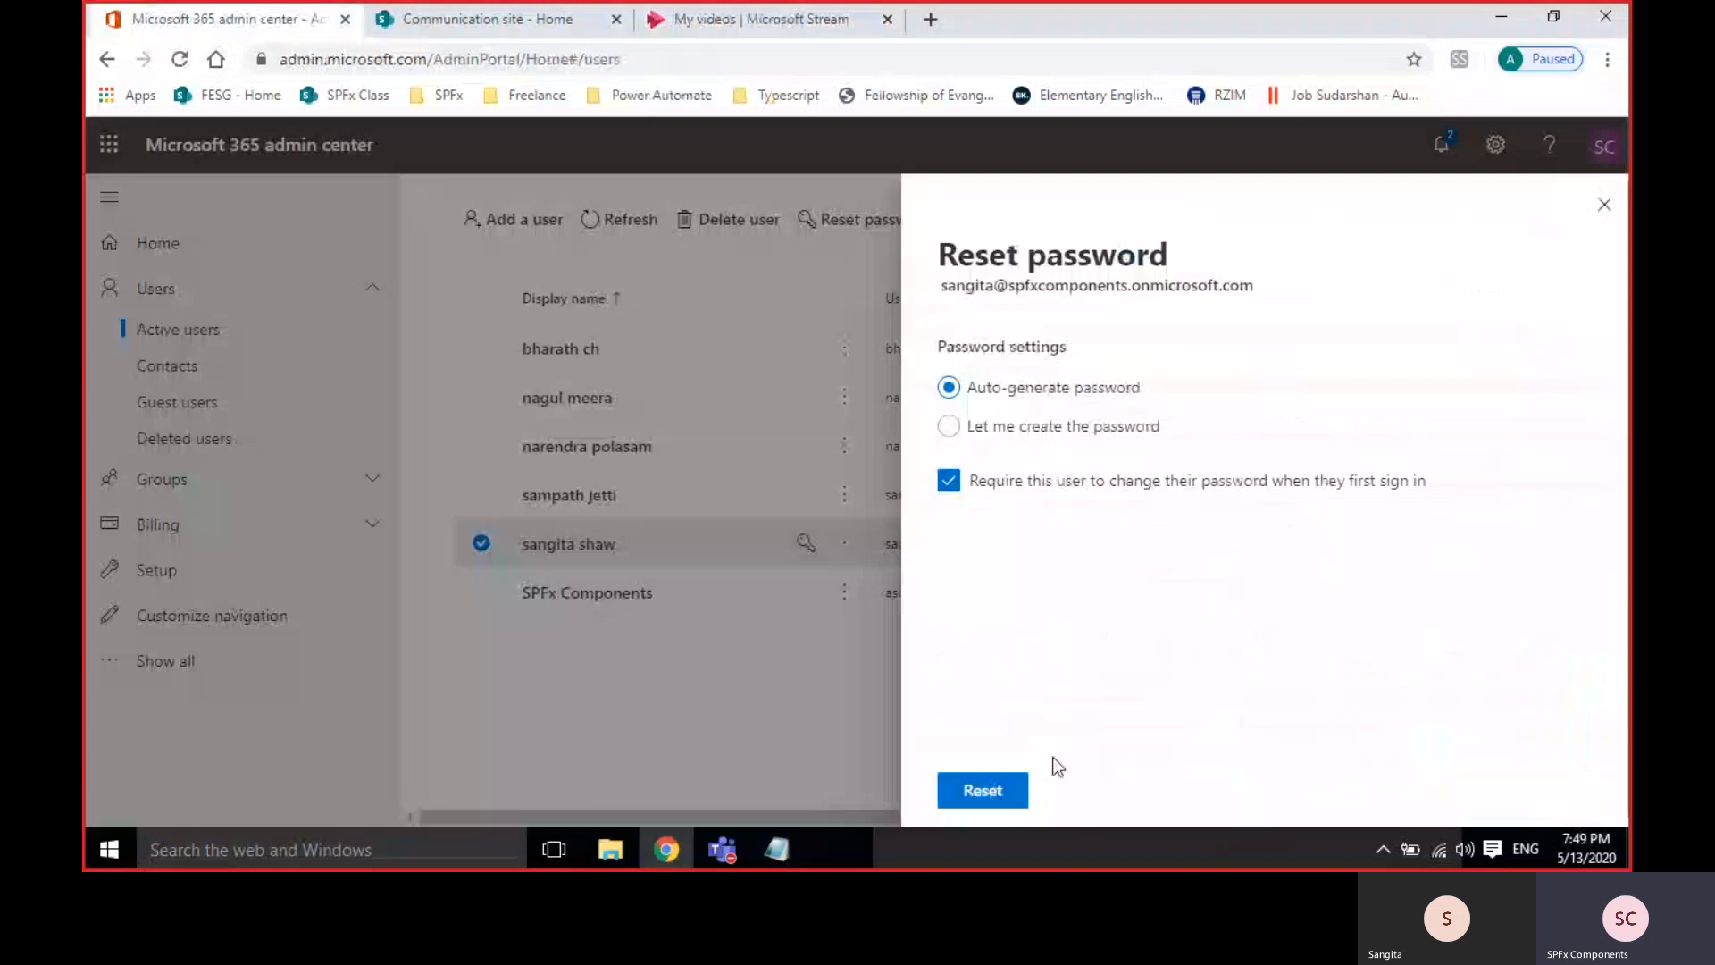
click(983, 790)
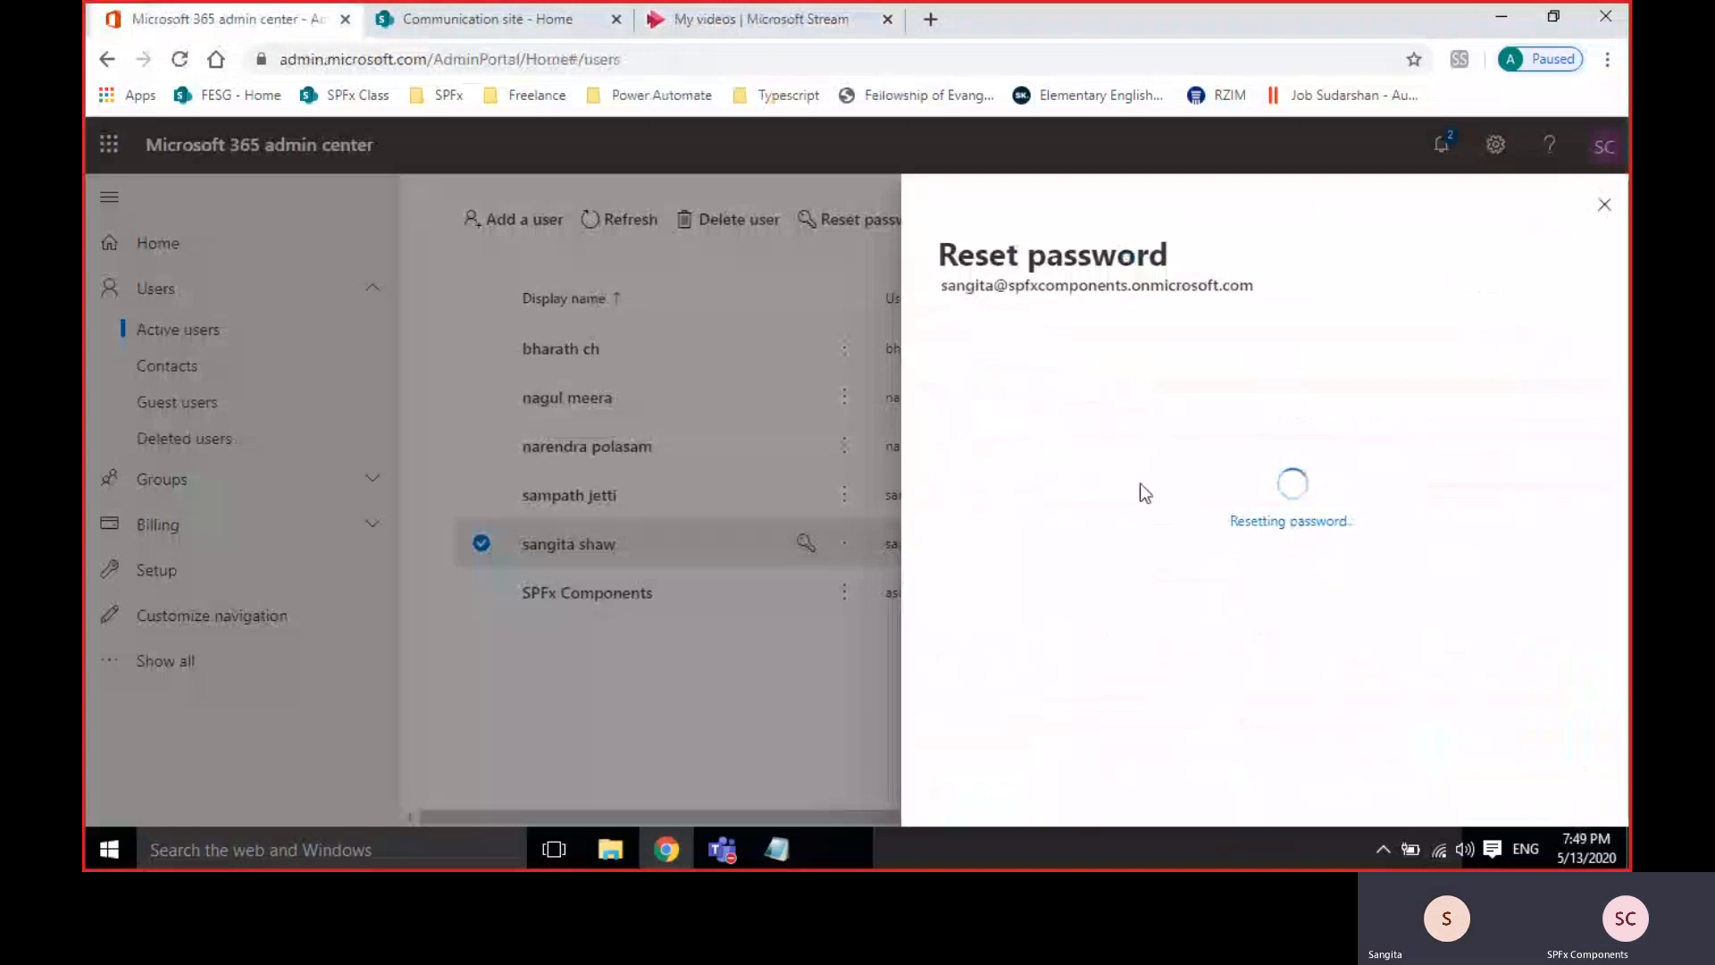
drag(1320, 459, 950, 415)
key(ctrl+c)
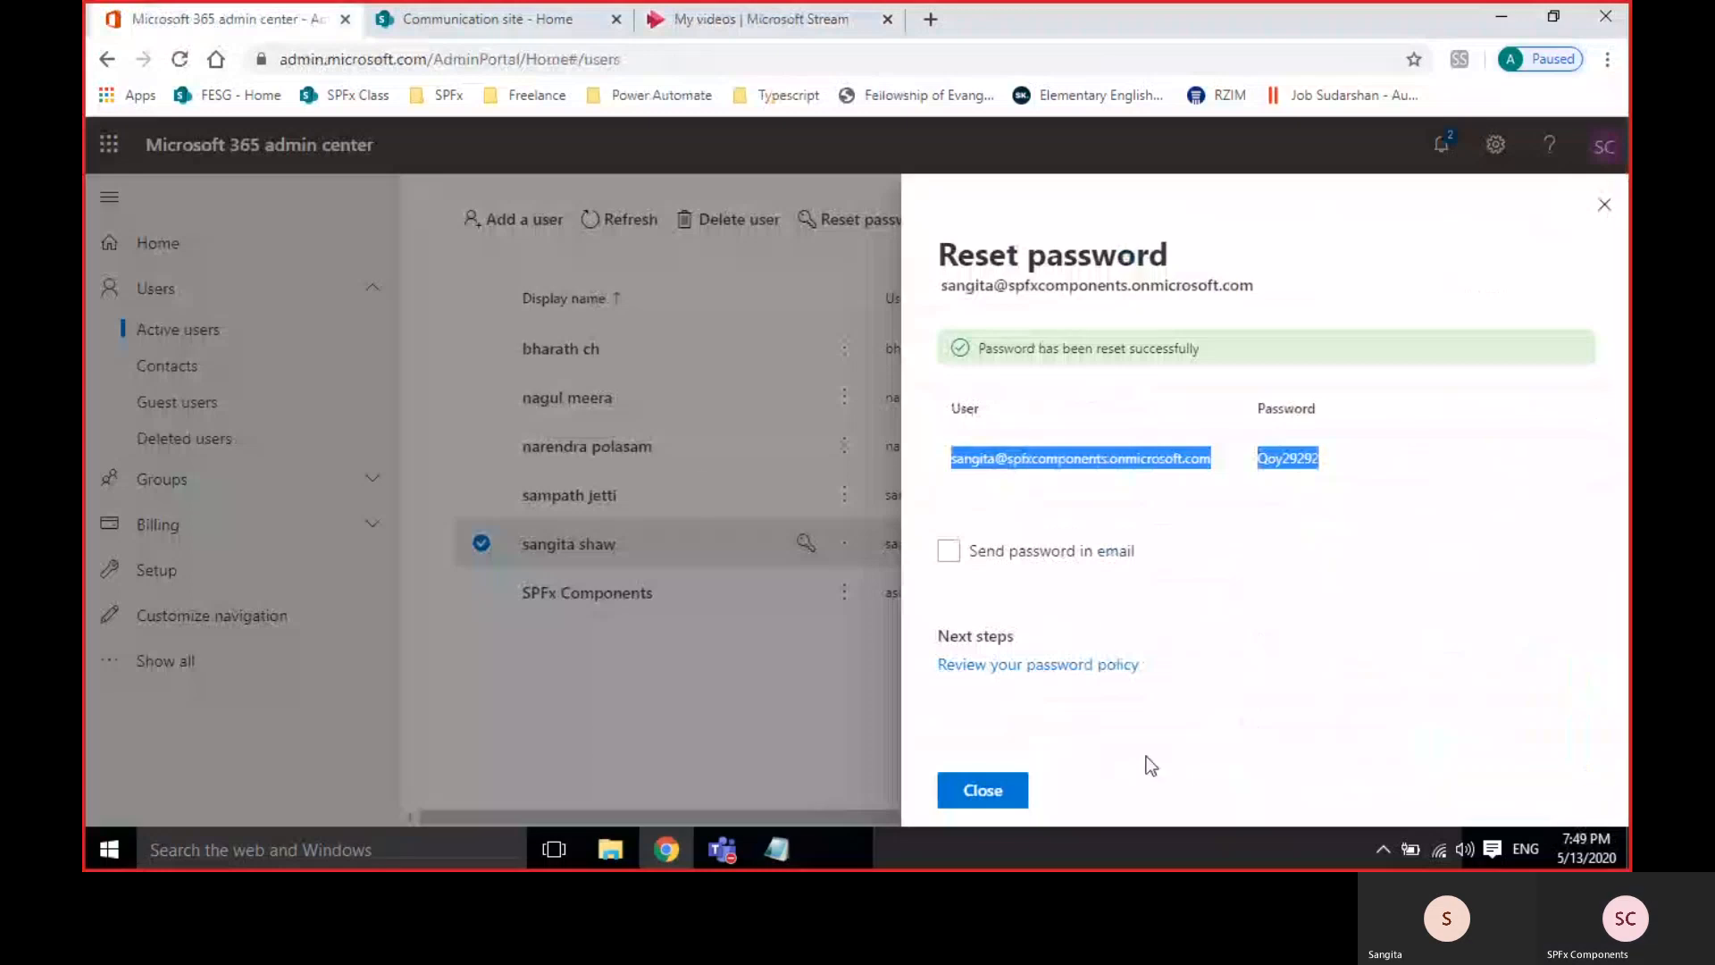
key(alt+Tab)
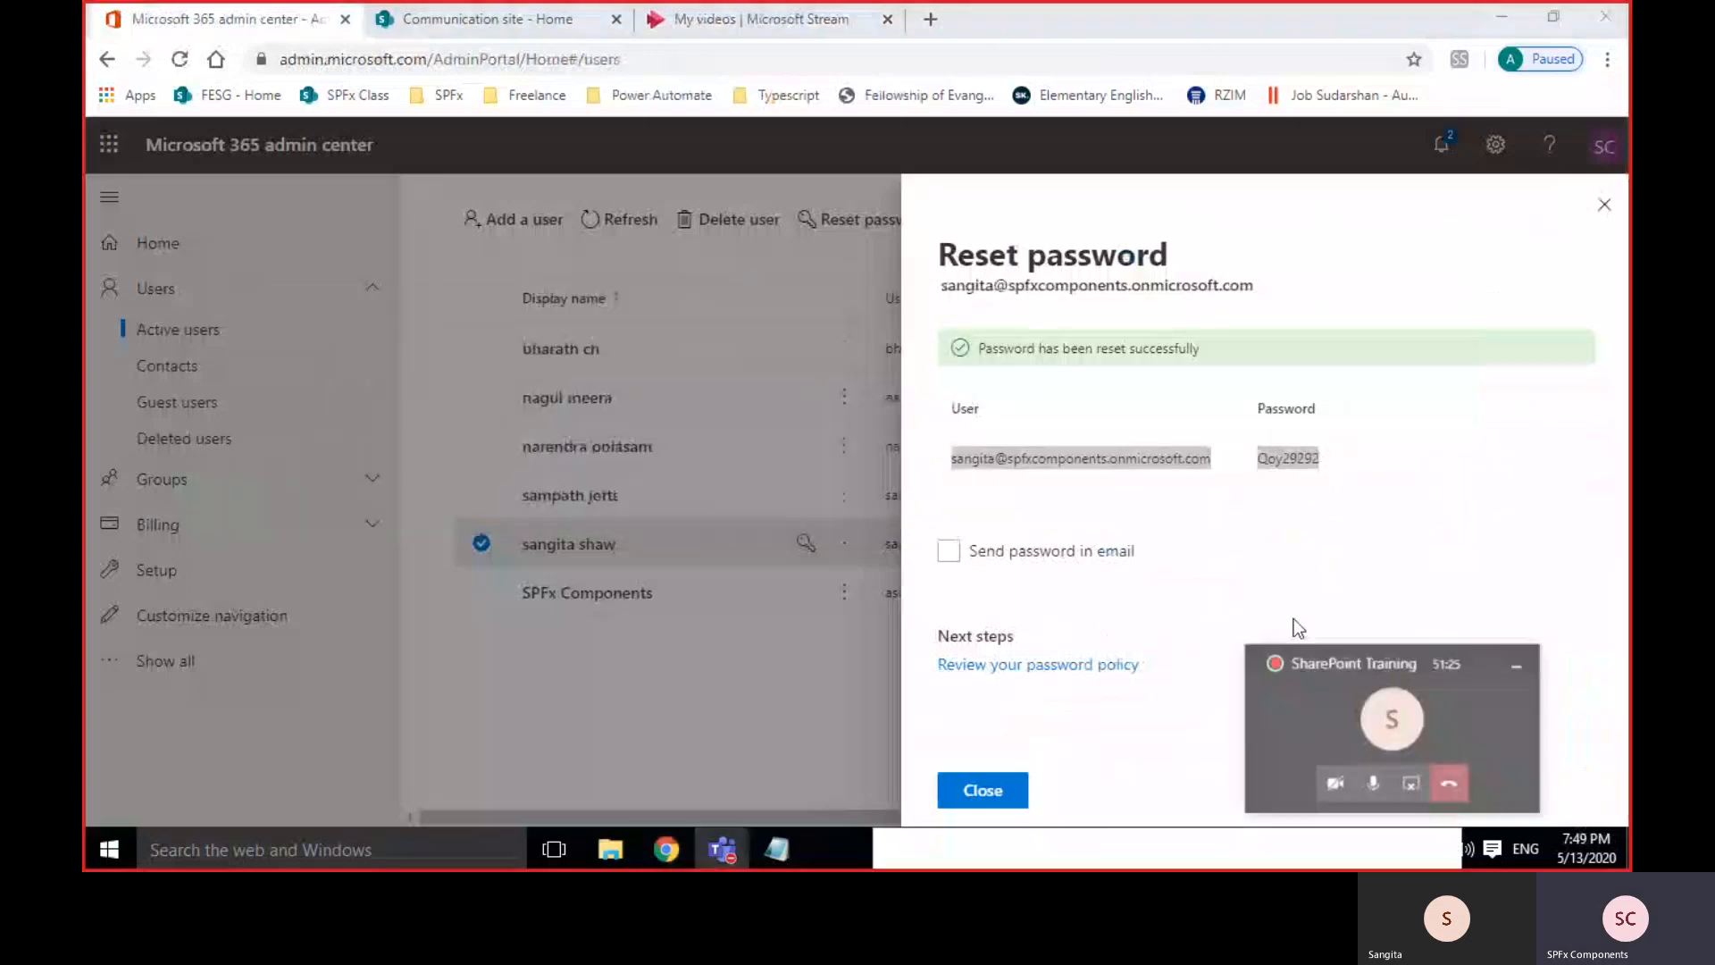
Paste and send the copied sign-in details in the Teams meeting chat, then hide chat and minimize Teams.
click(1443, 723)
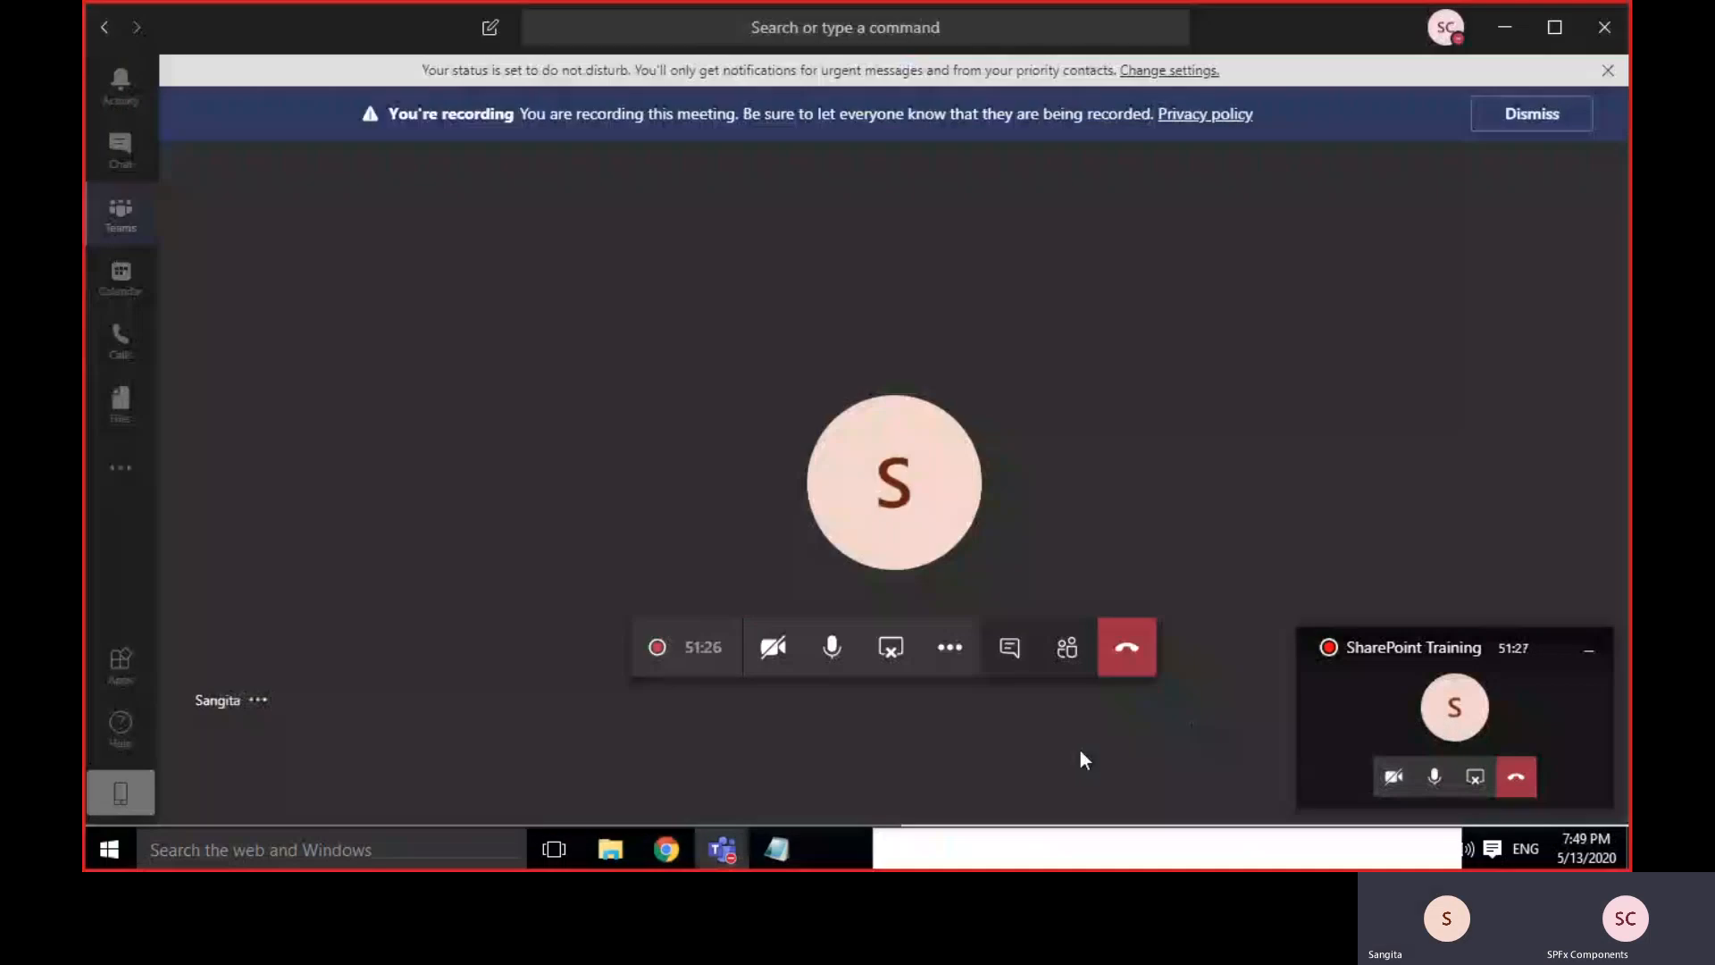
click(1010, 647)
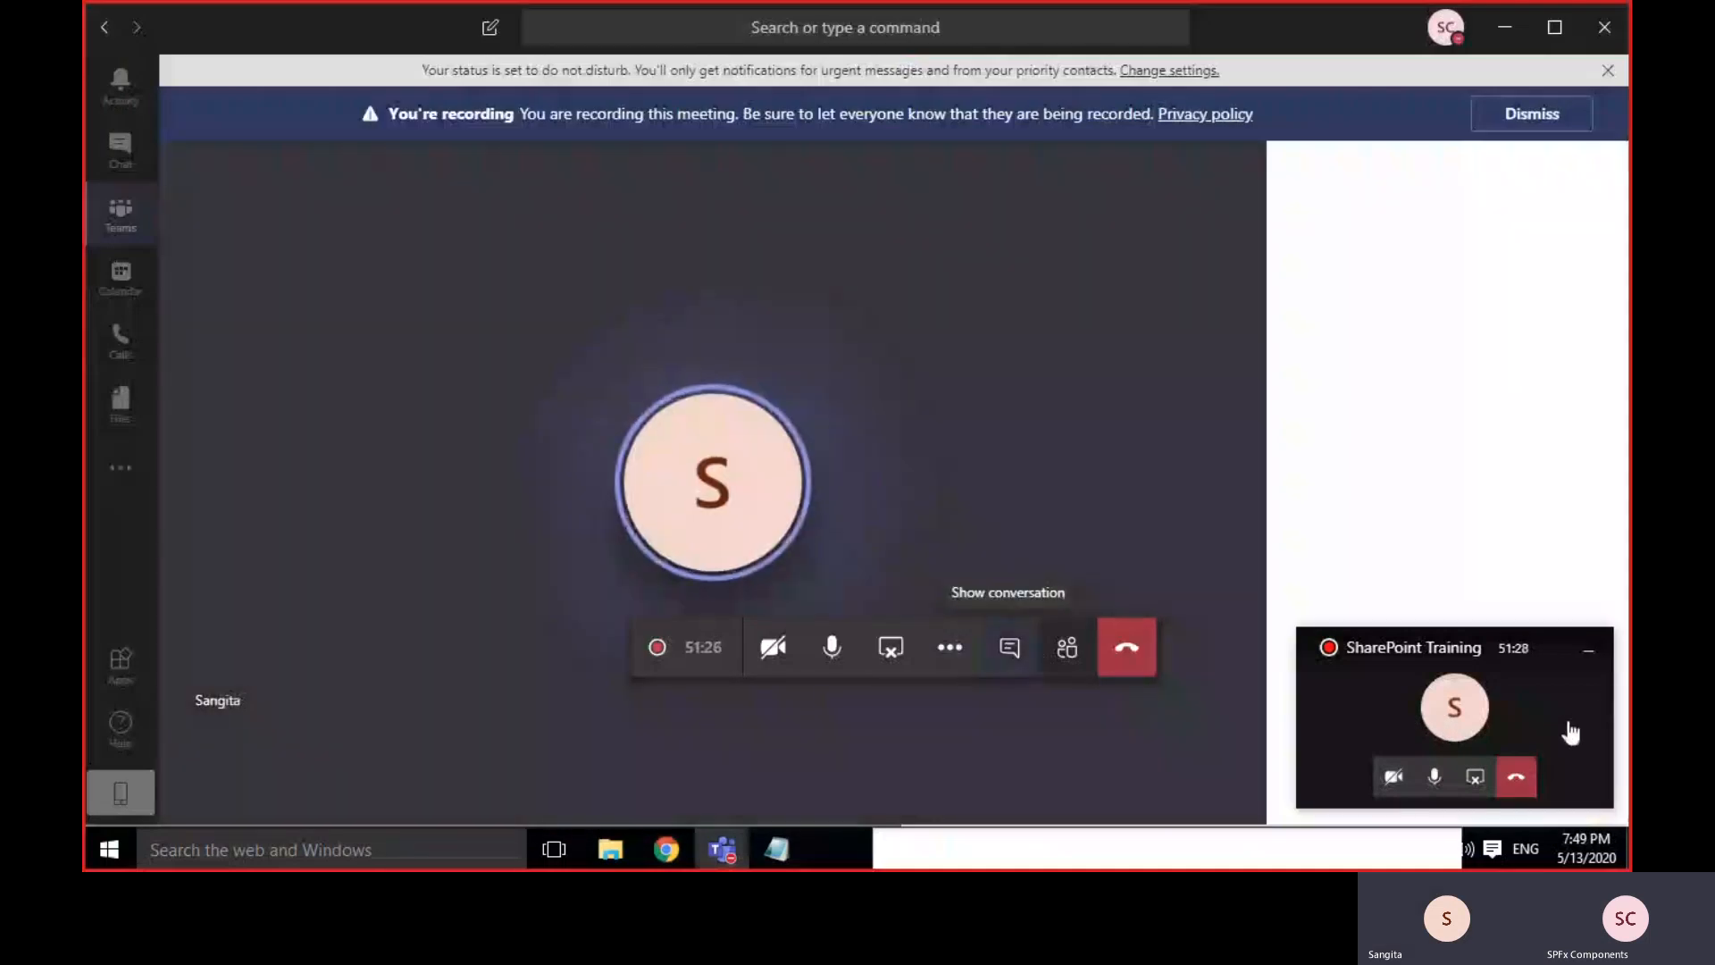
click(1588, 651)
click(1362, 769)
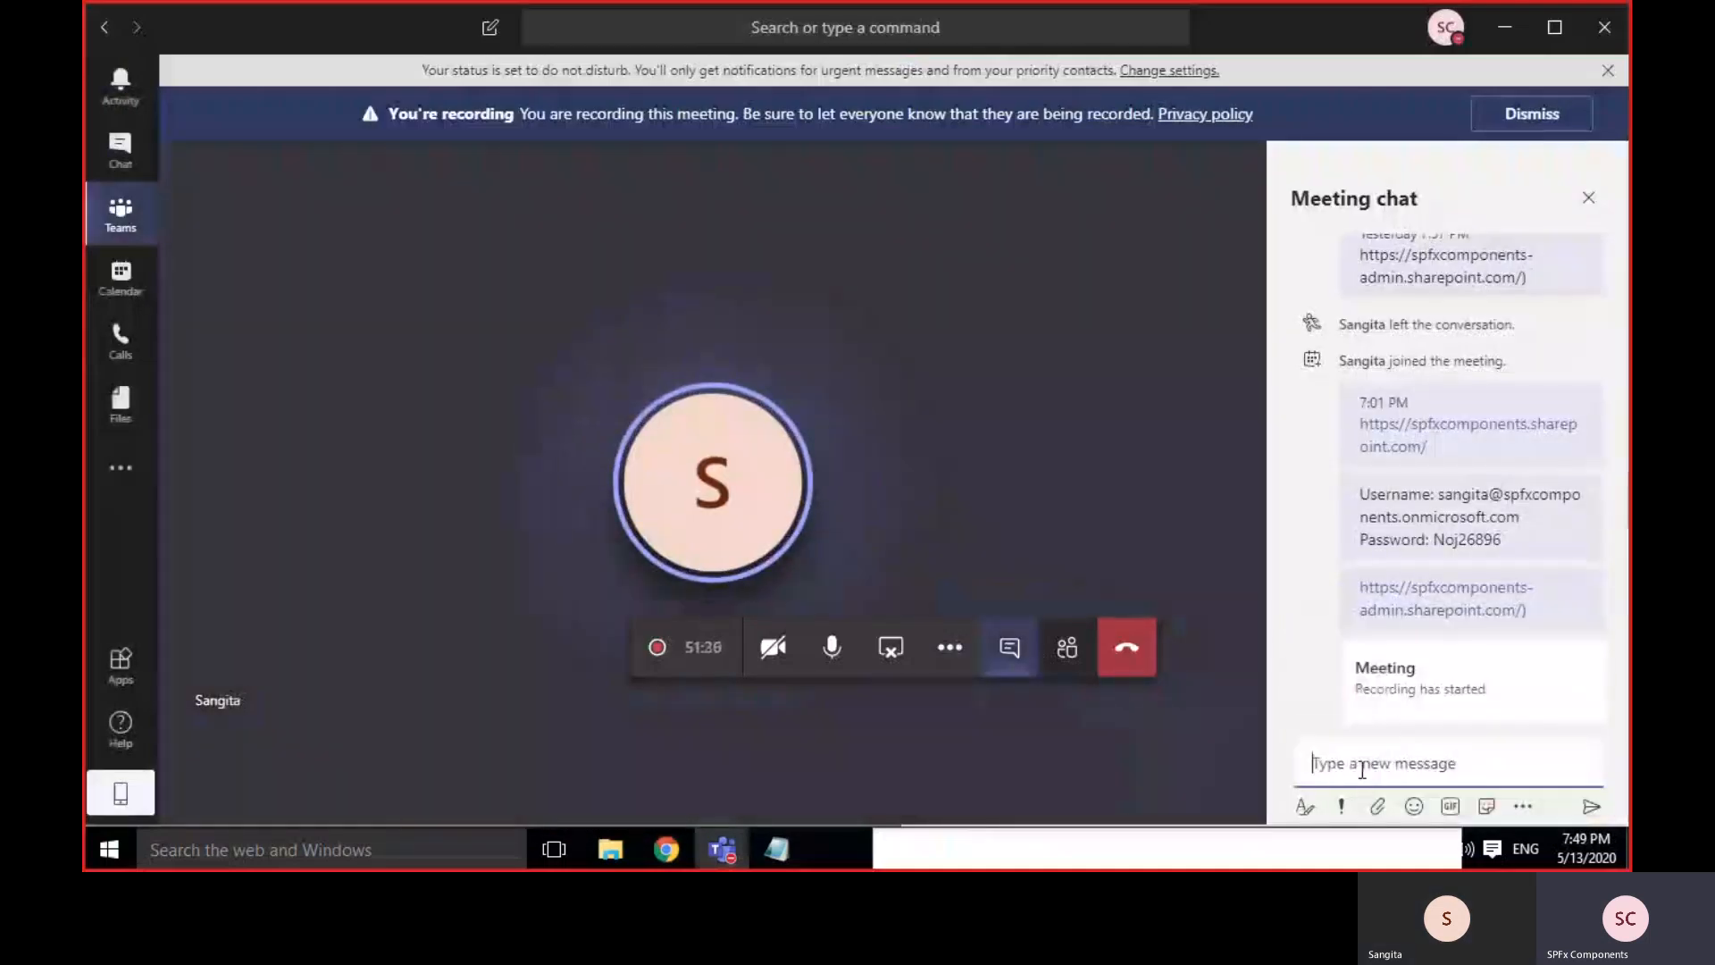
key(ctrl+v)
key(Return)
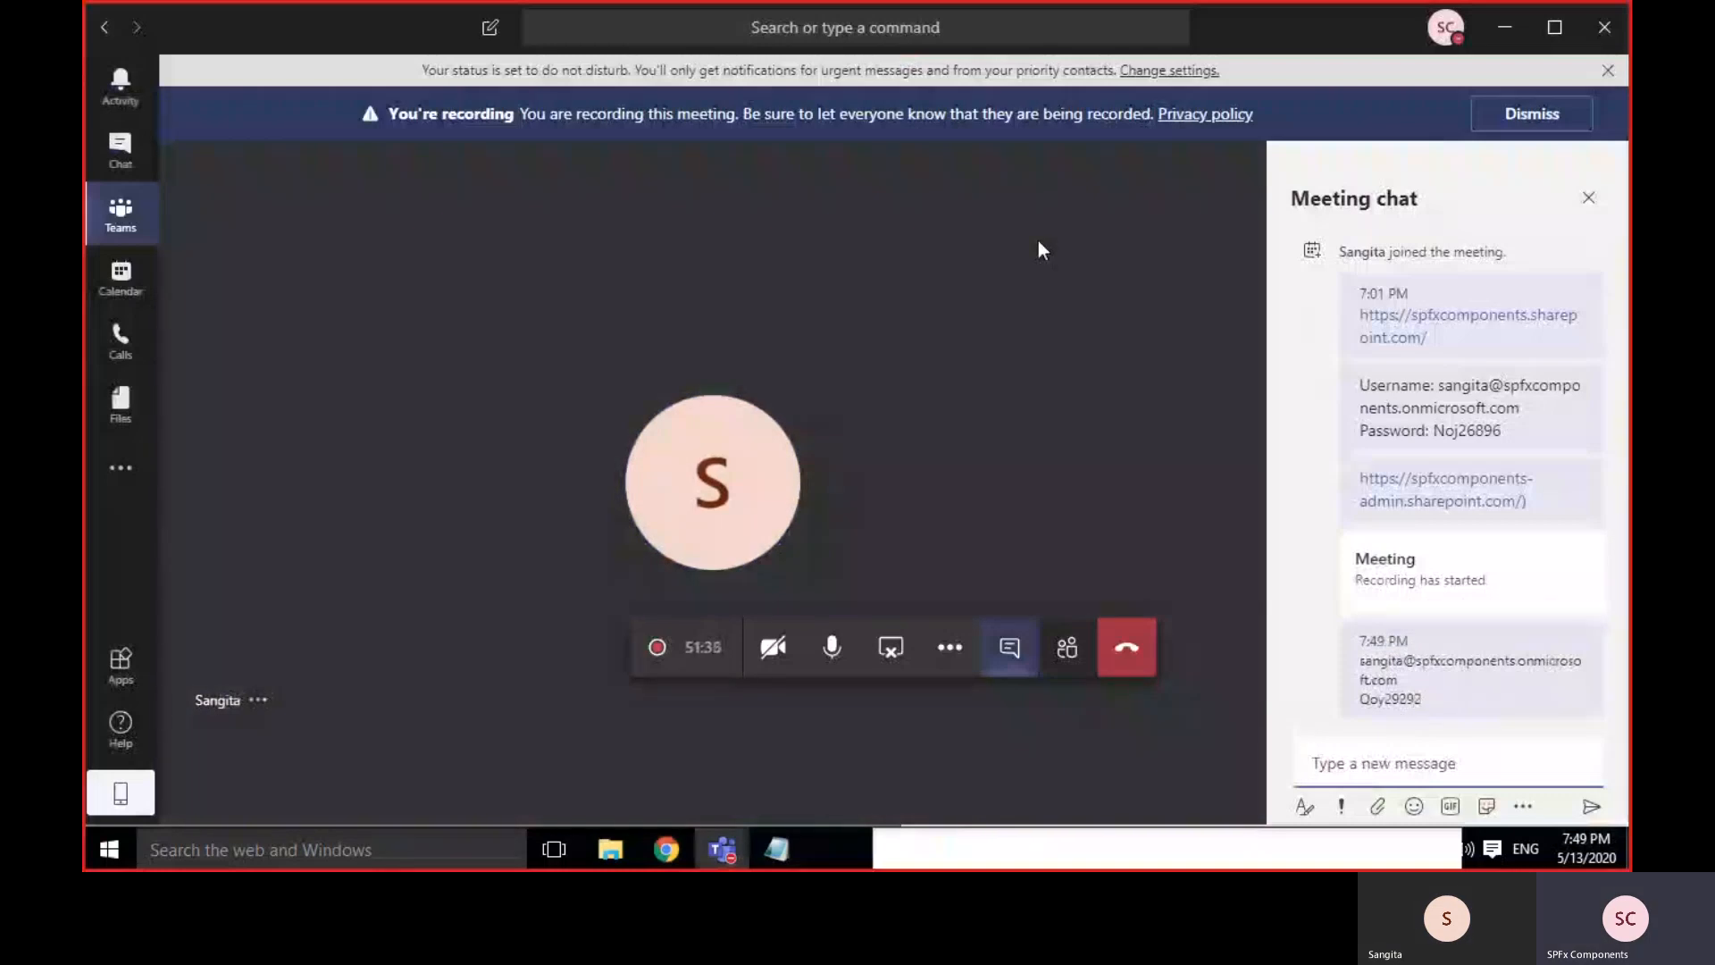
click(1009, 647)
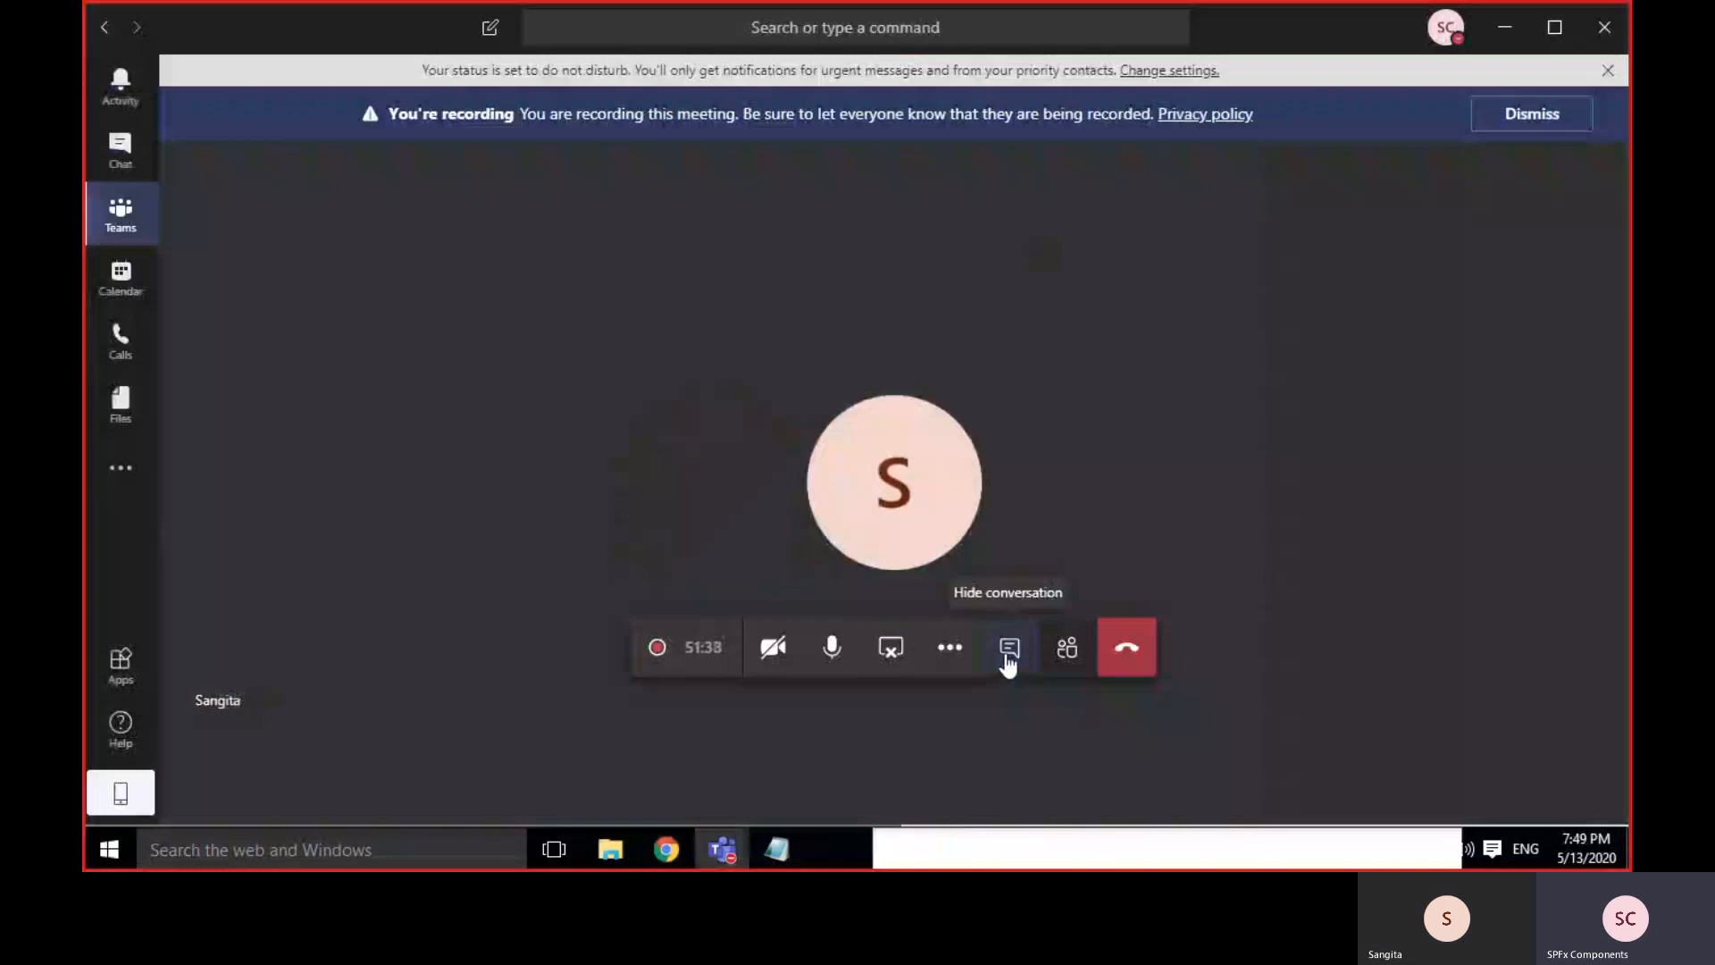
click(1503, 31)
Close the password reset panel, then delete the Notepad notes from 'master list' onward.
click(982, 793)
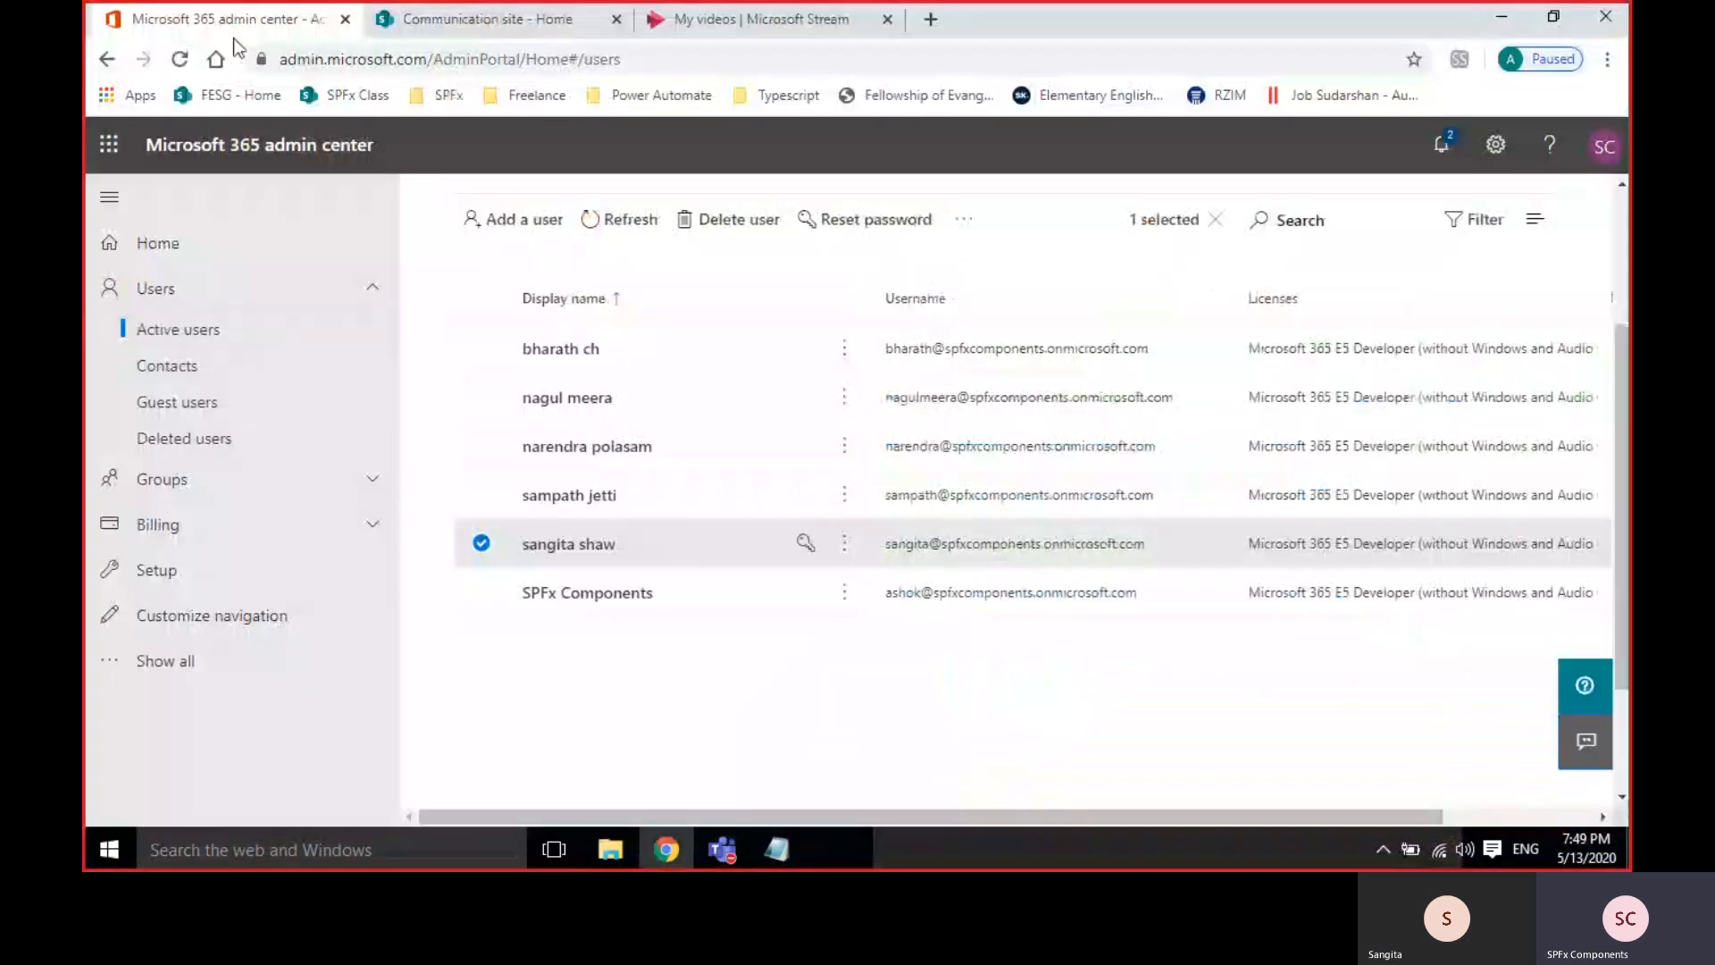
click(439, 21)
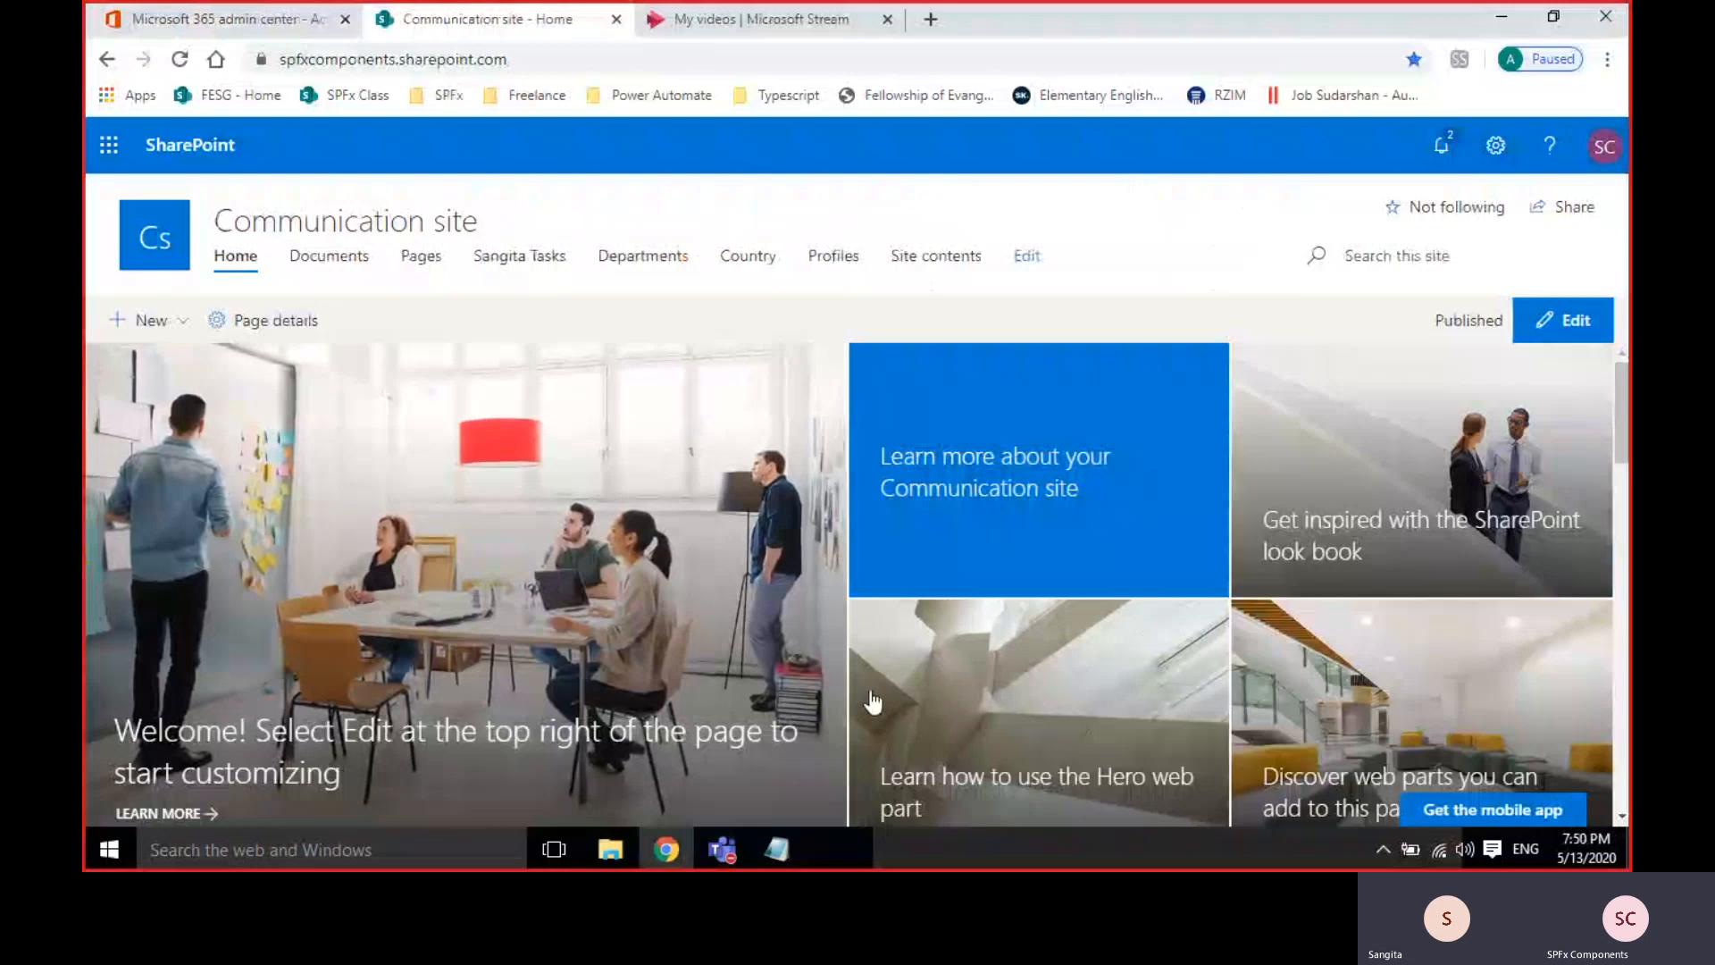
click(799, 860)
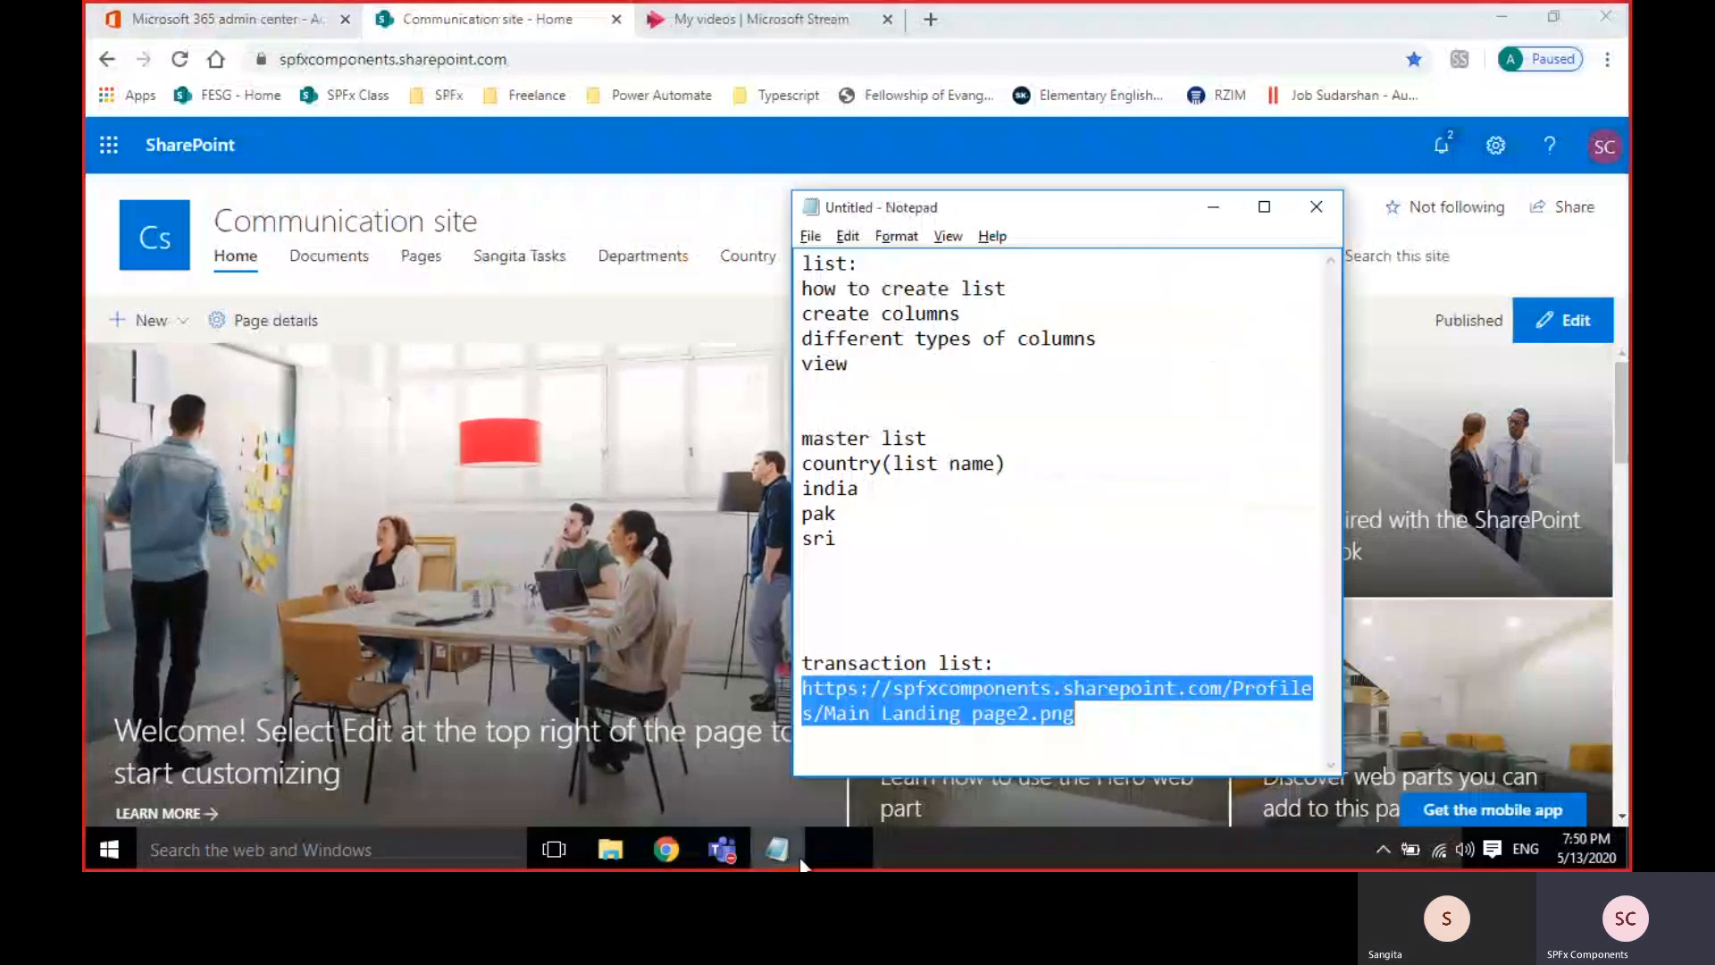
drag(823, 396, 1160, 716)
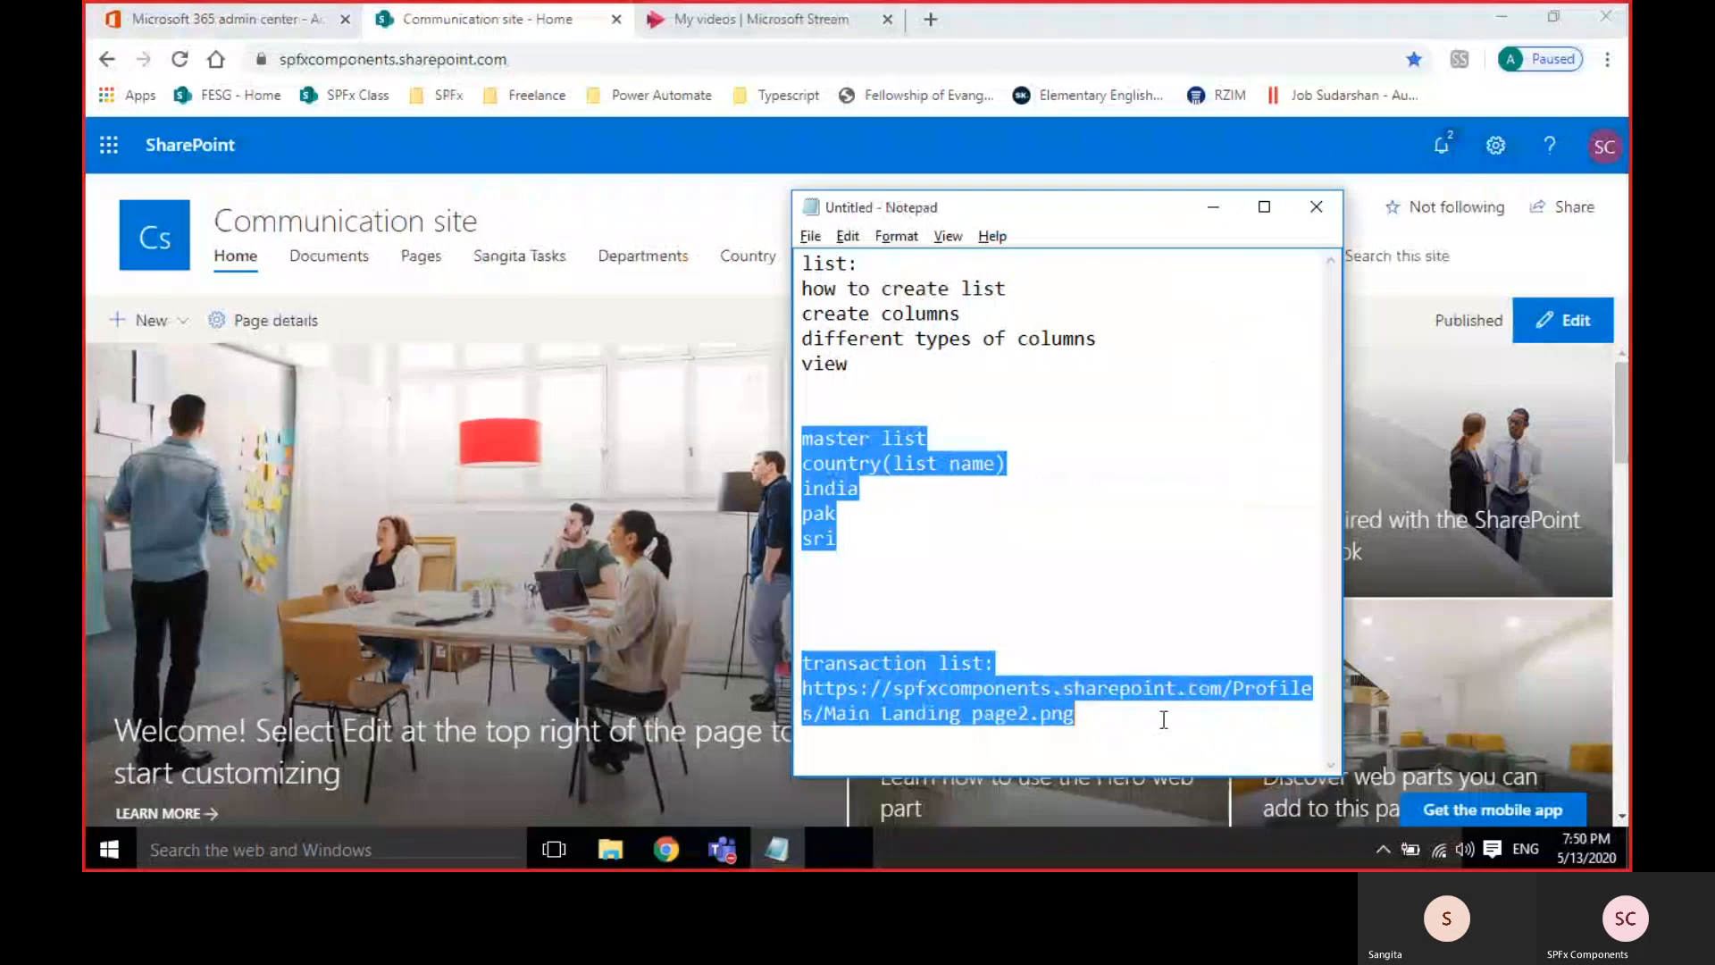
key(Delete)
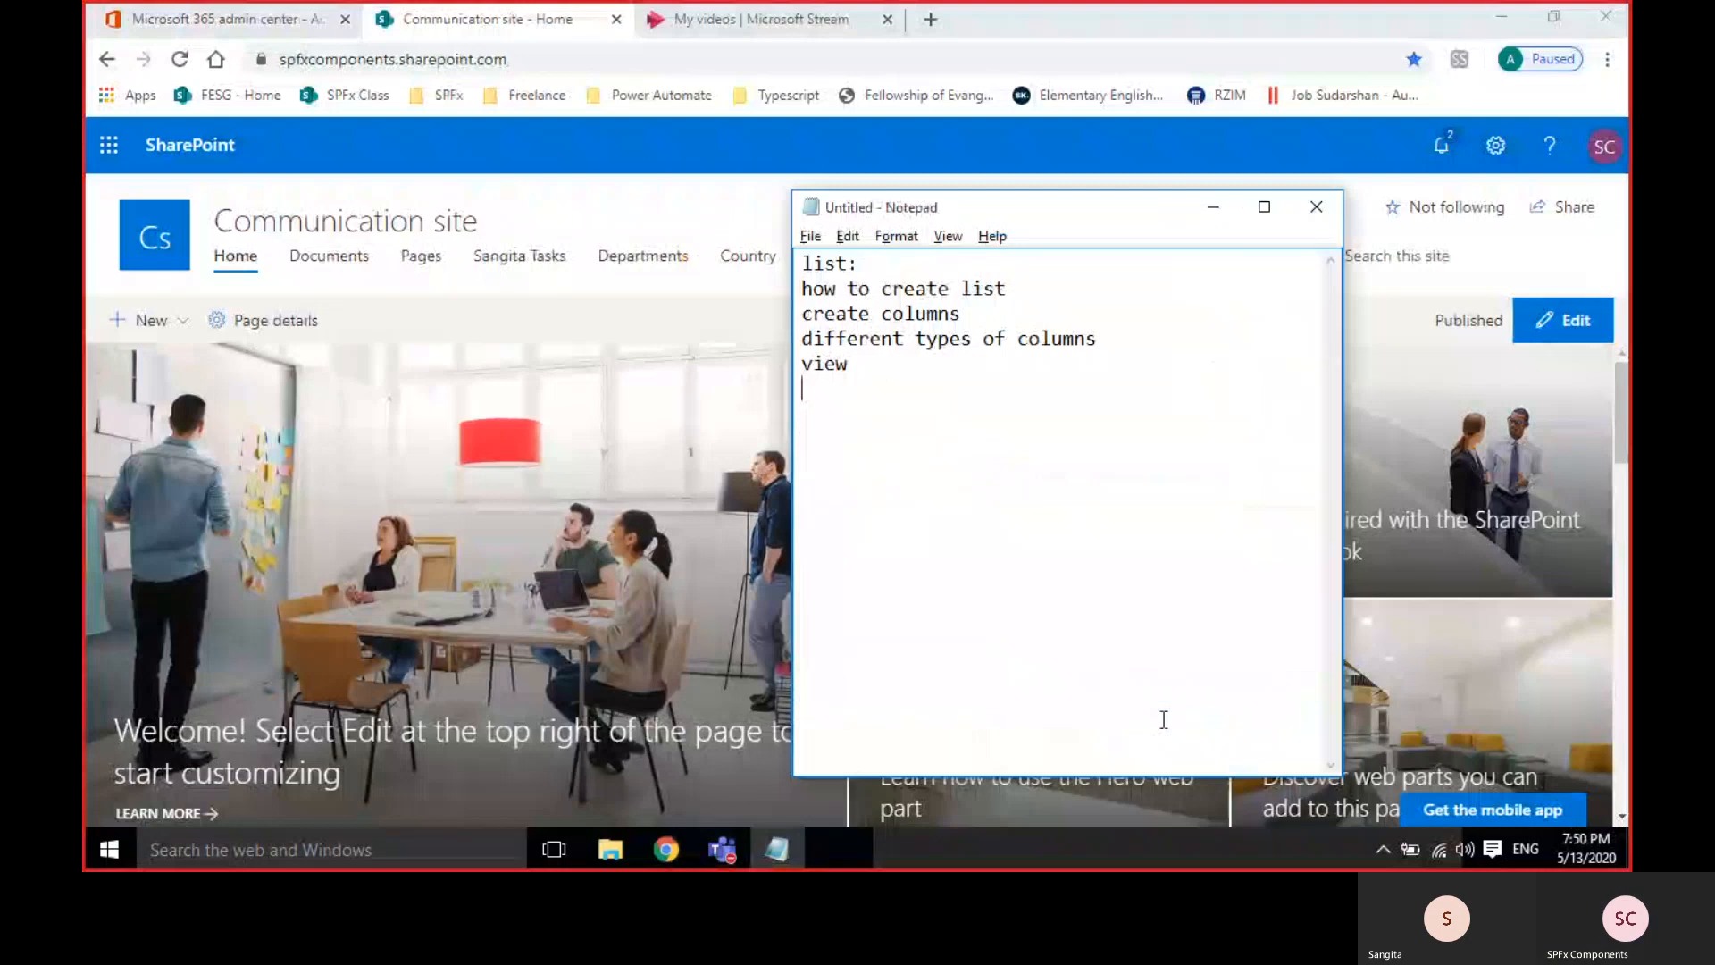
click(1211, 207)
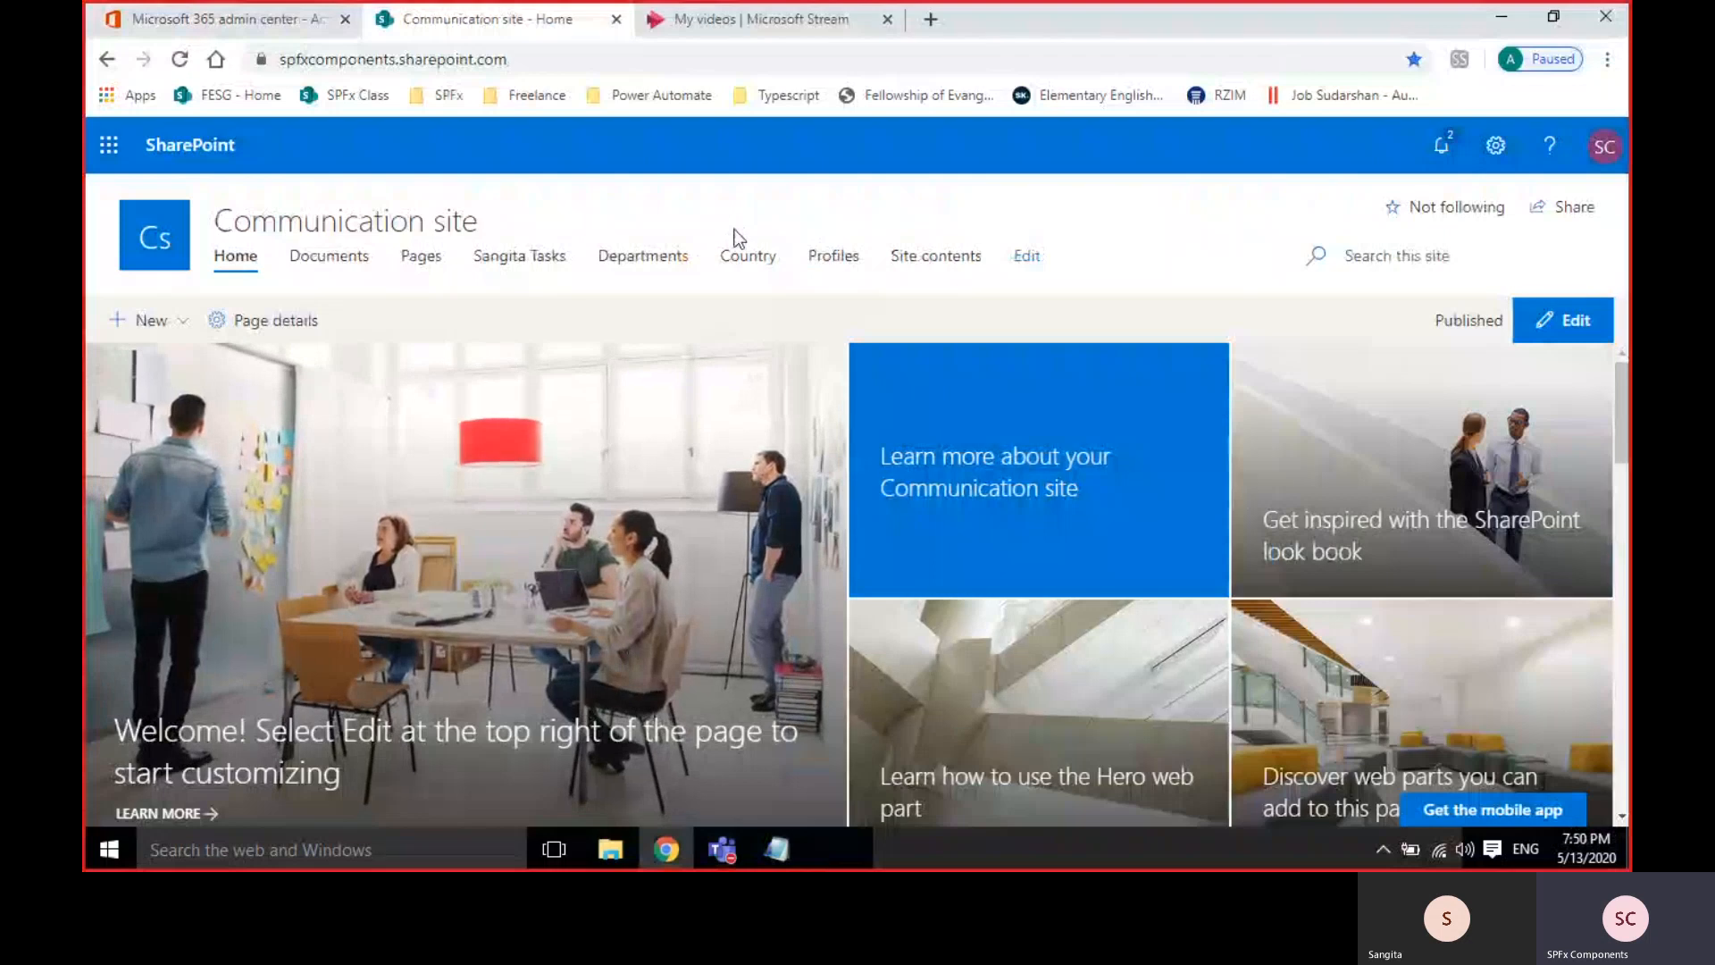
Open the Departments list's List Settings from the LIST ribbon and scroll to the Columns table.
click(643, 259)
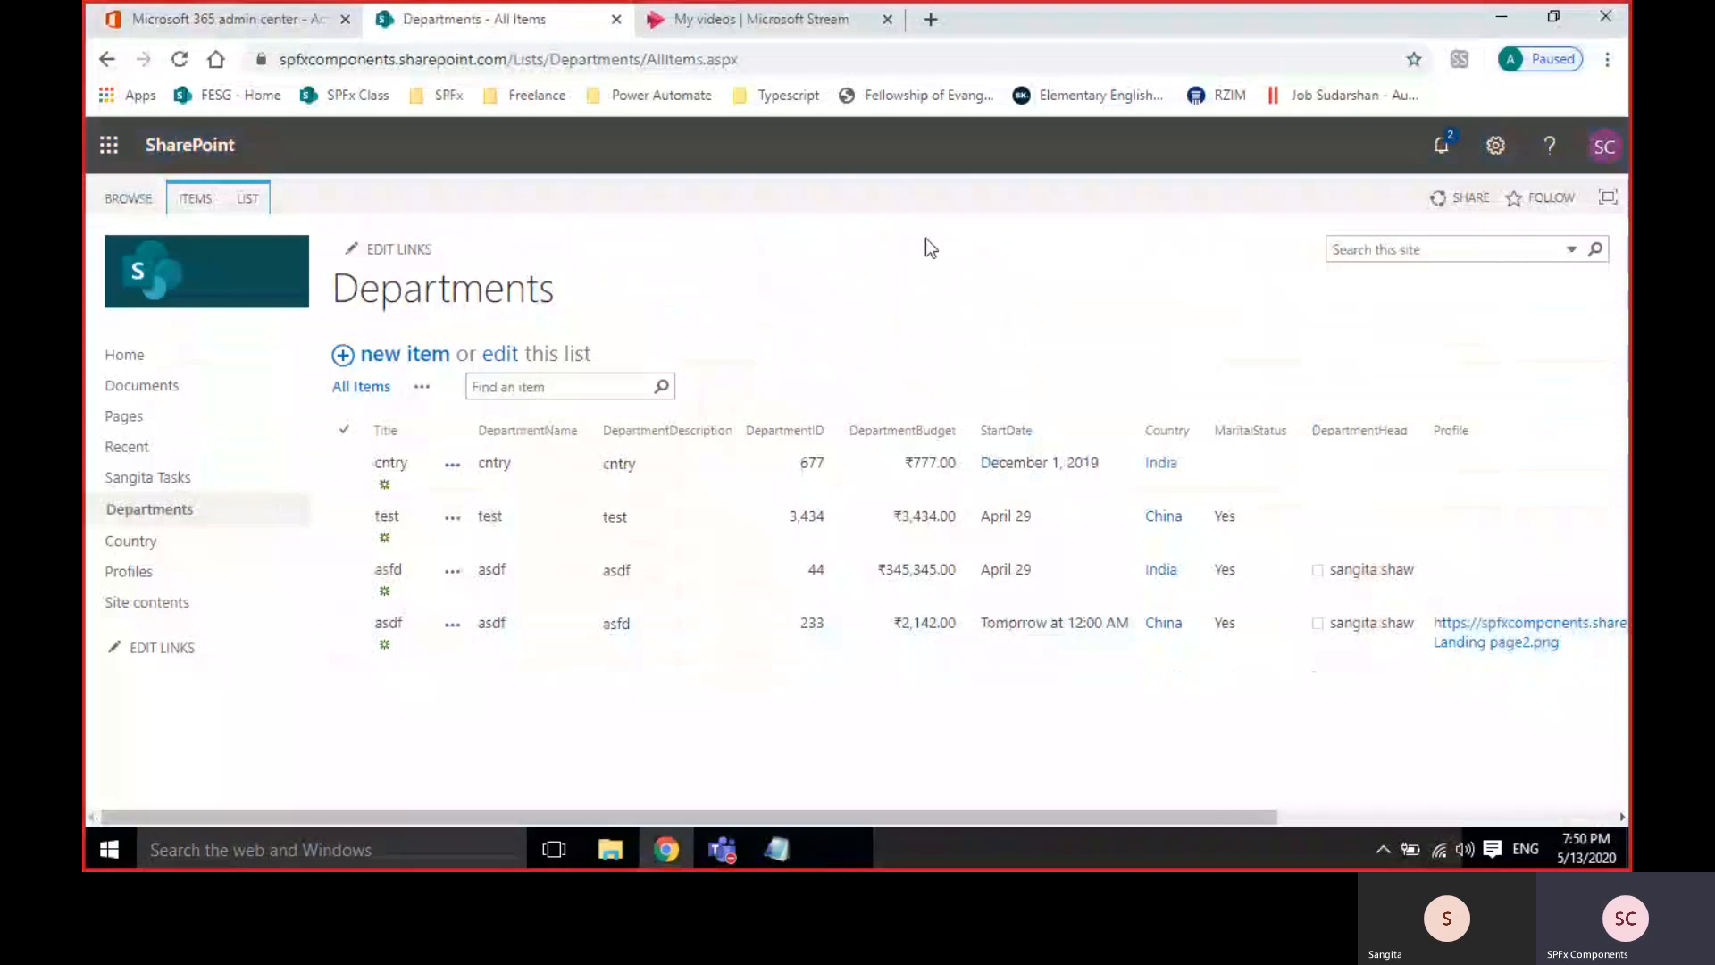
click(266, 206)
click(1175, 273)
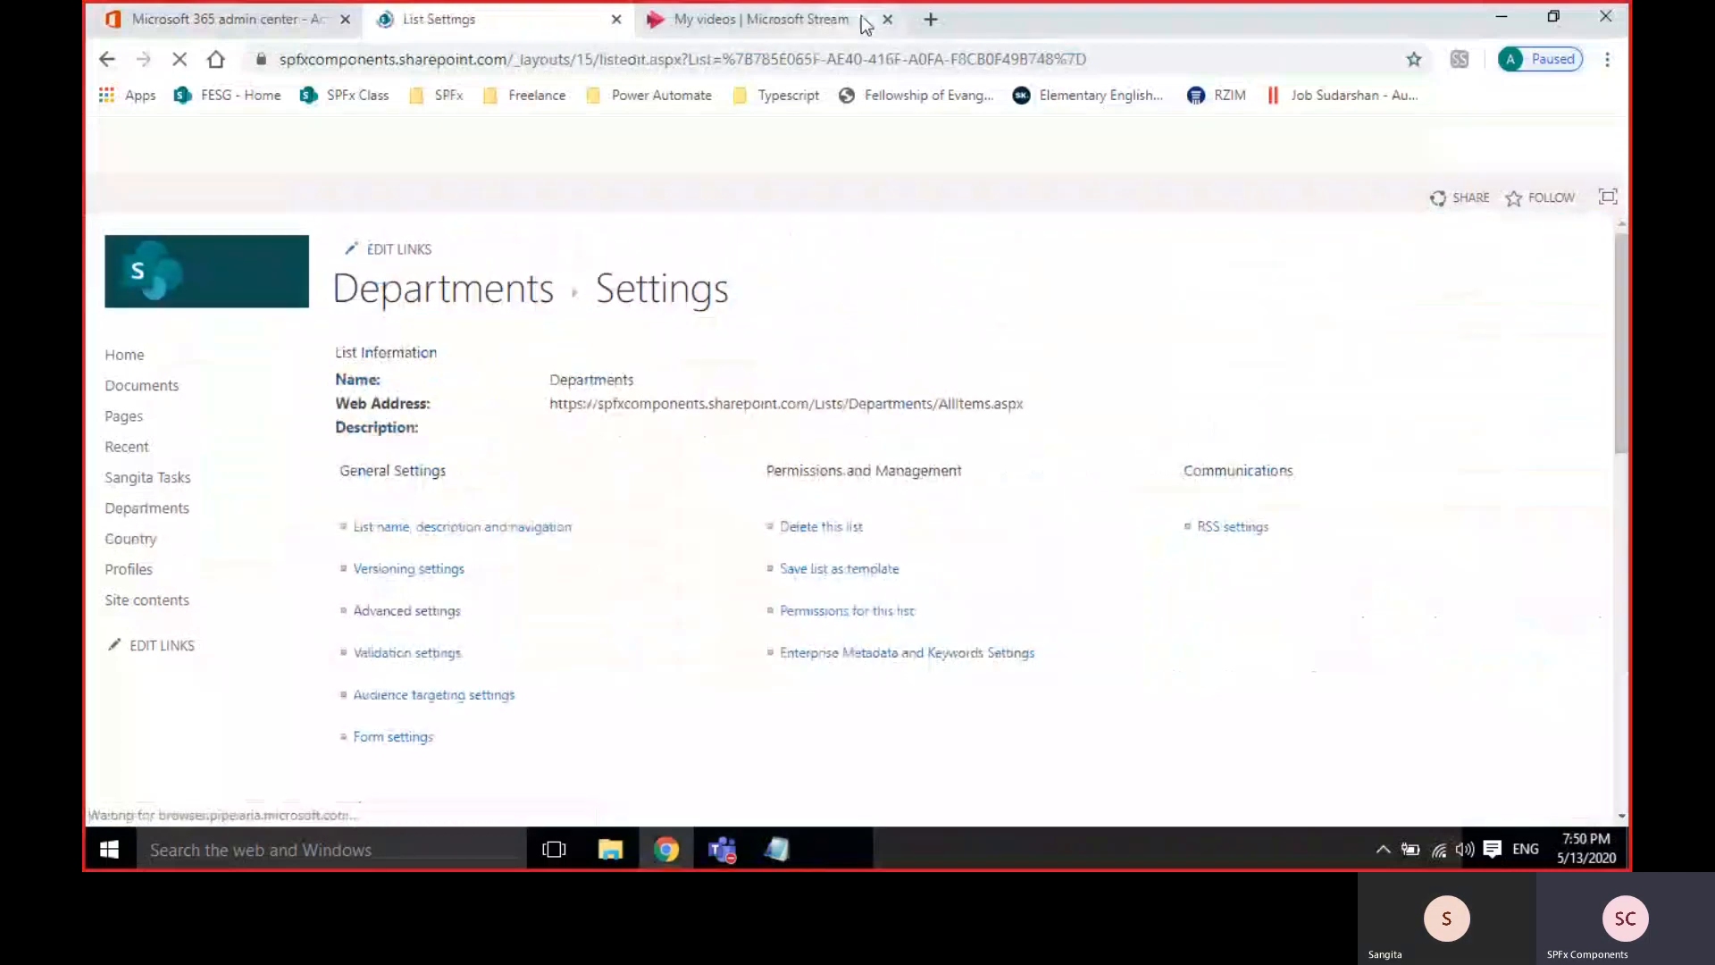
scroll(1111, 654, down, 3)
scroll(1110, 655, down, 3)
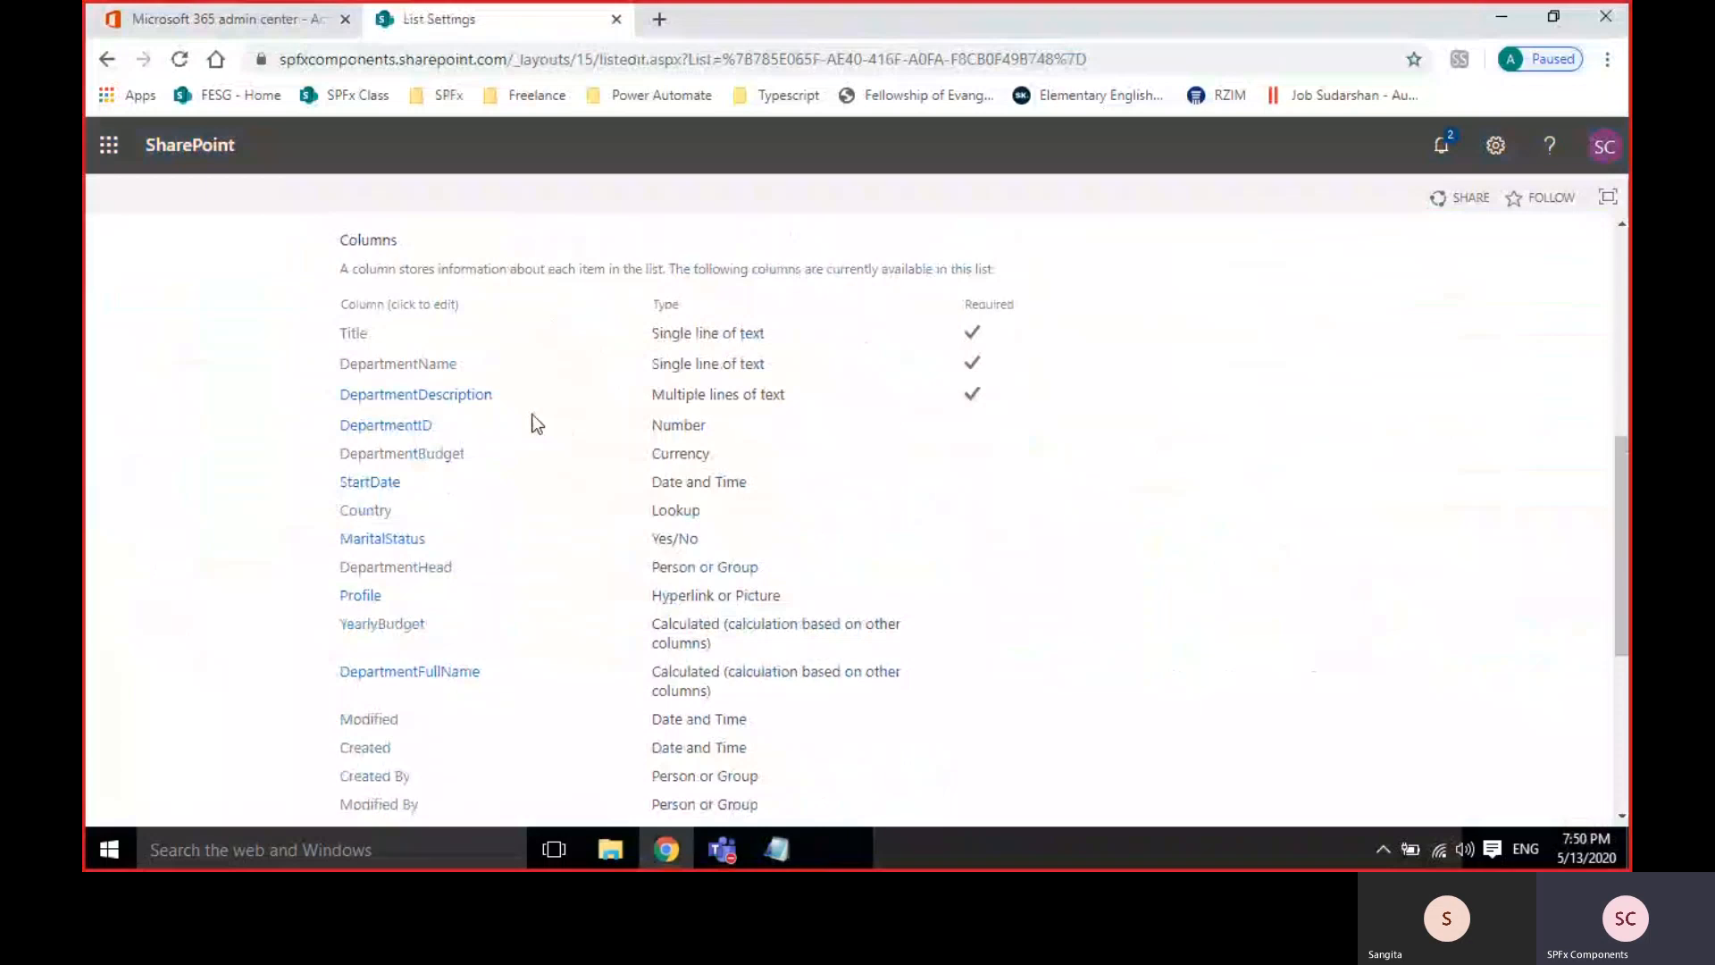
scroll(536, 424, up, 5)
scroll(536, 423, down, 4)
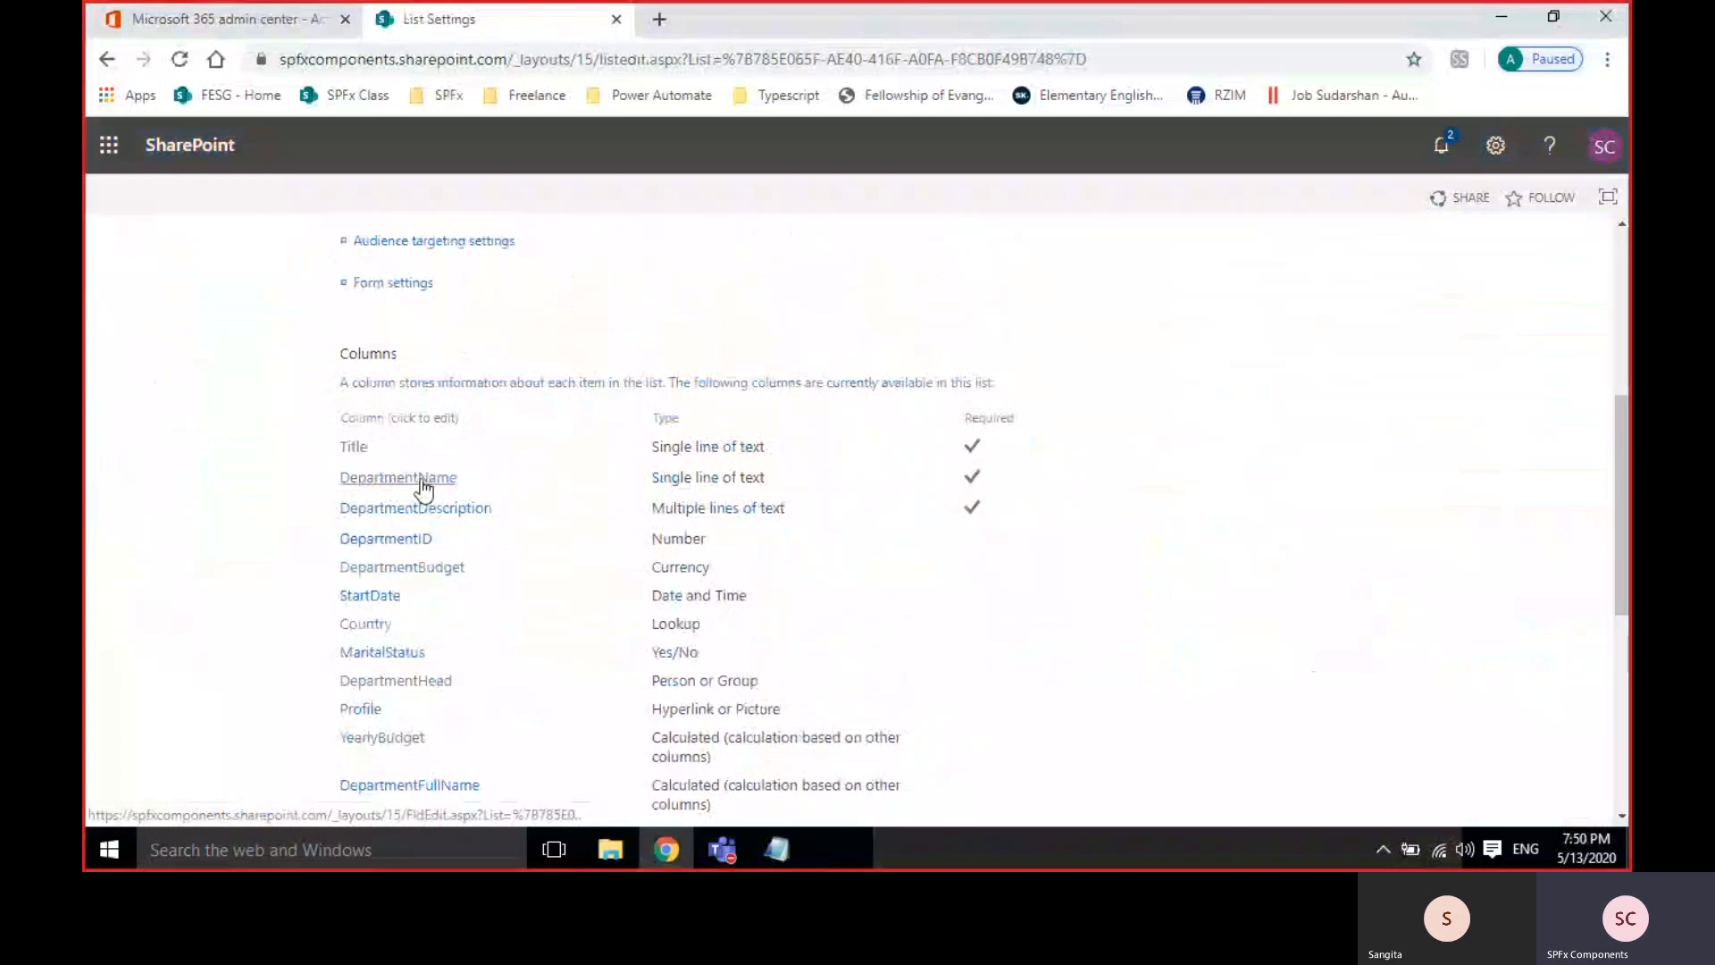
scroll(424, 489, down, 3)
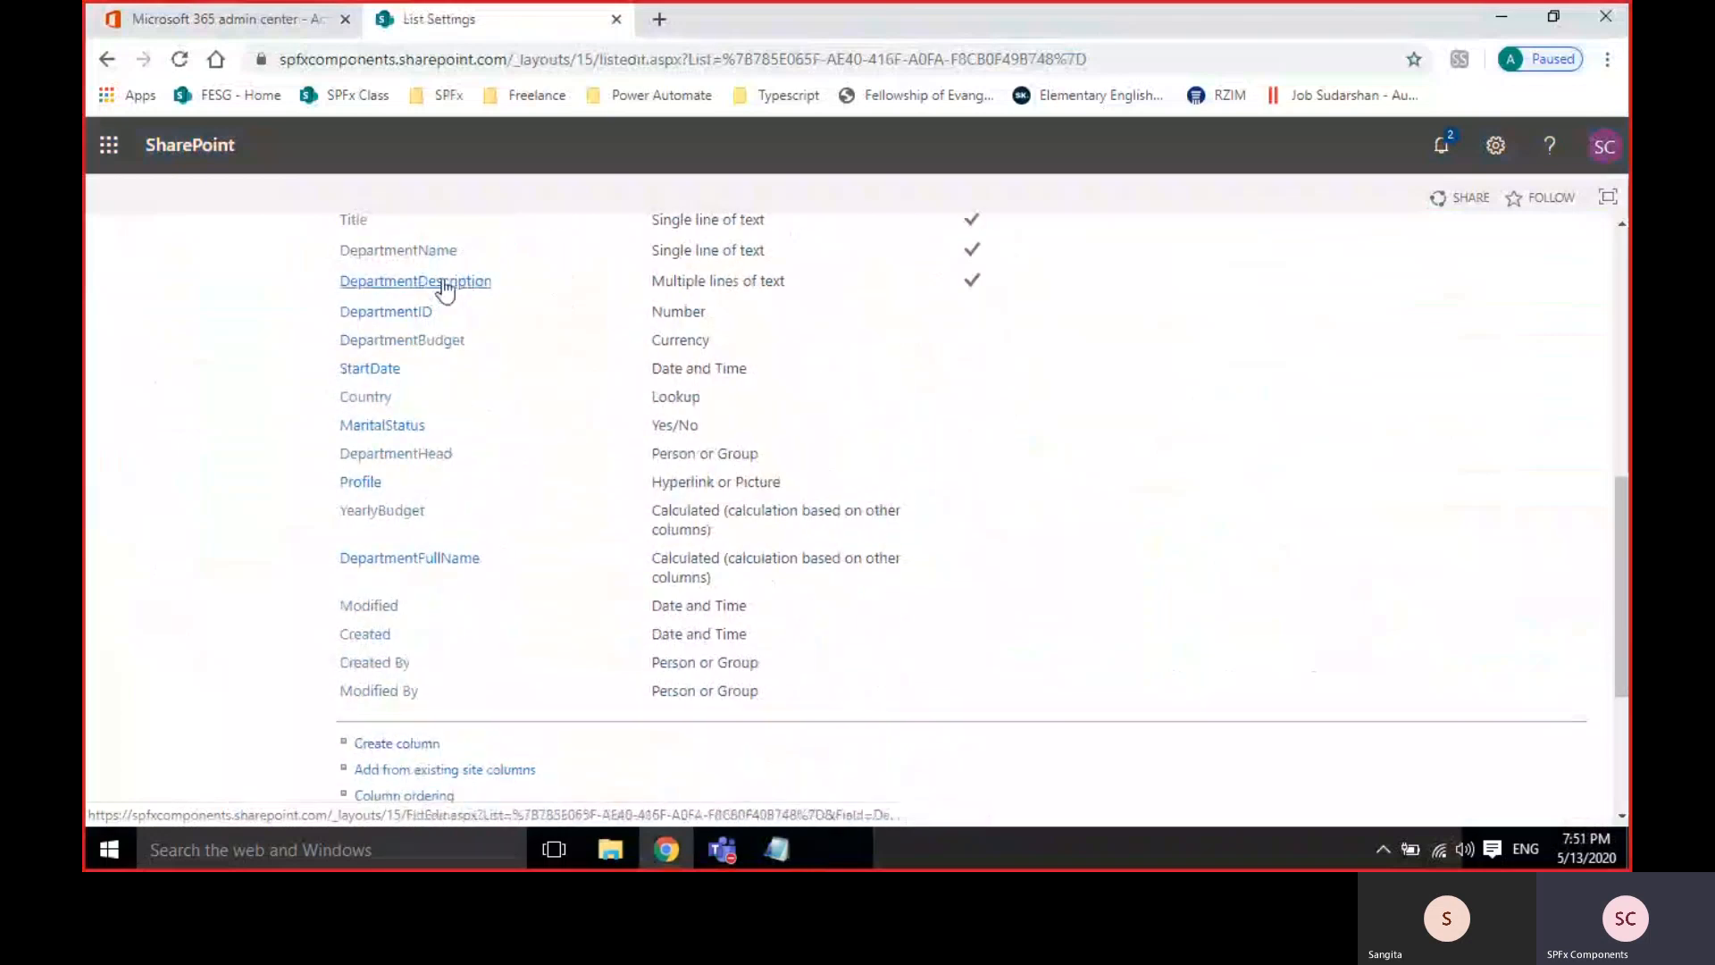
Insert a space in the DepartmentName column's name to make 'Department Name', then save.
click(389, 252)
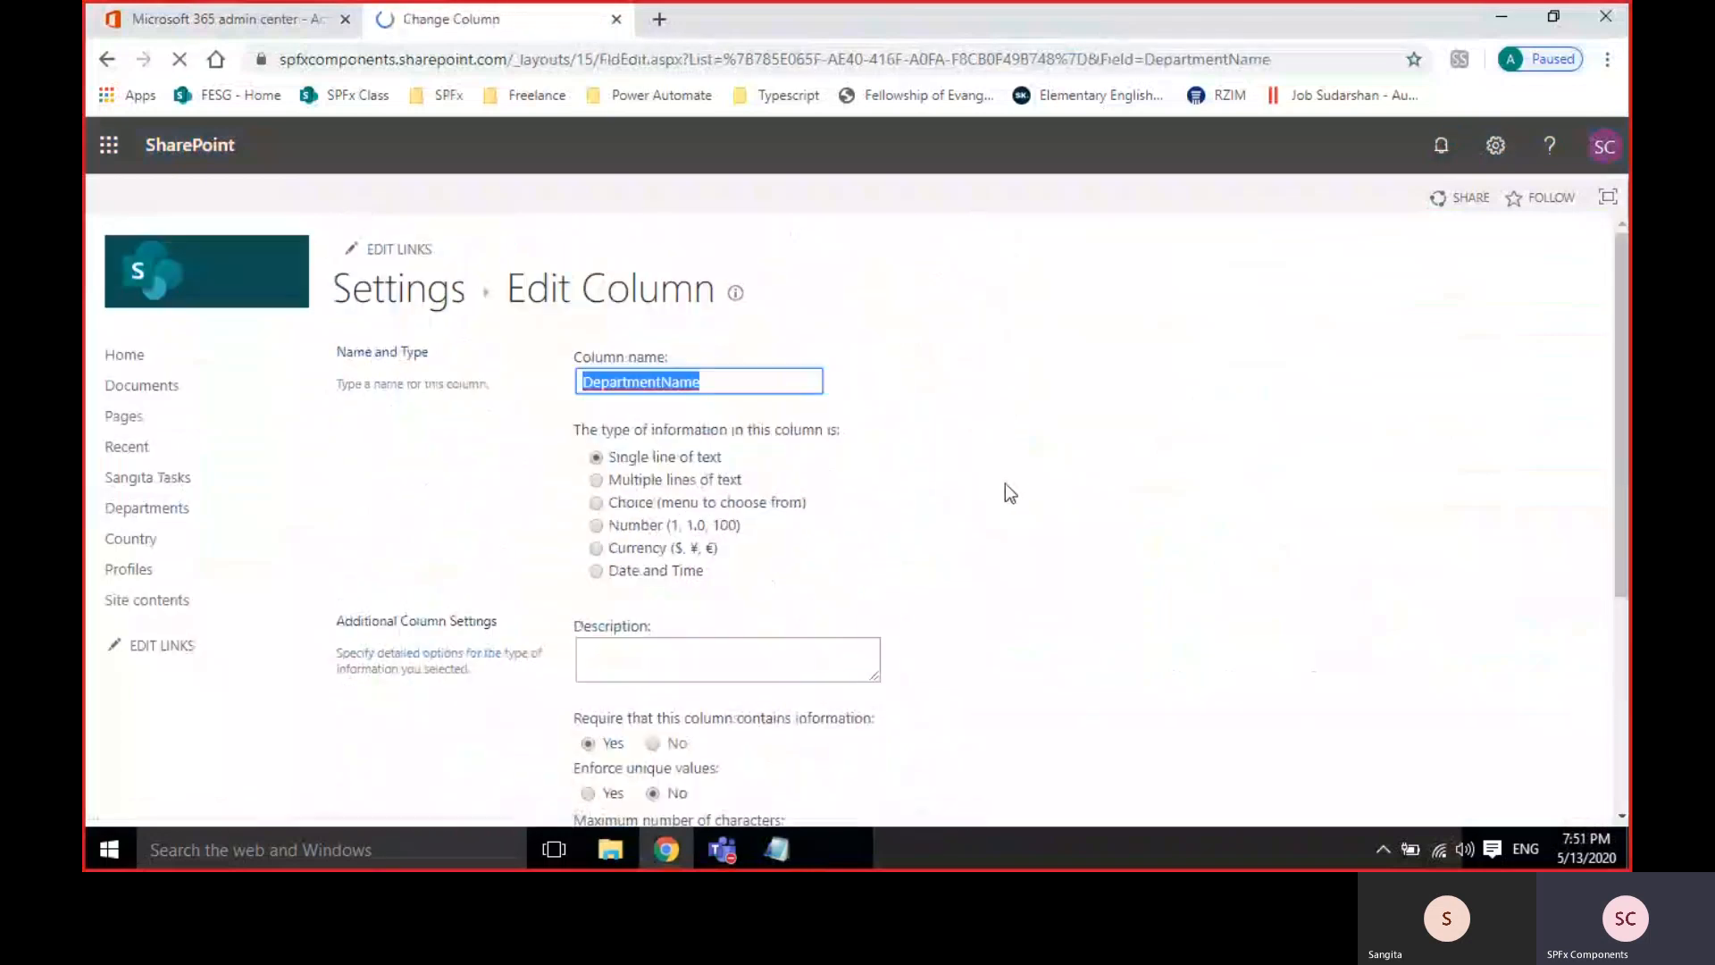
click(662, 382)
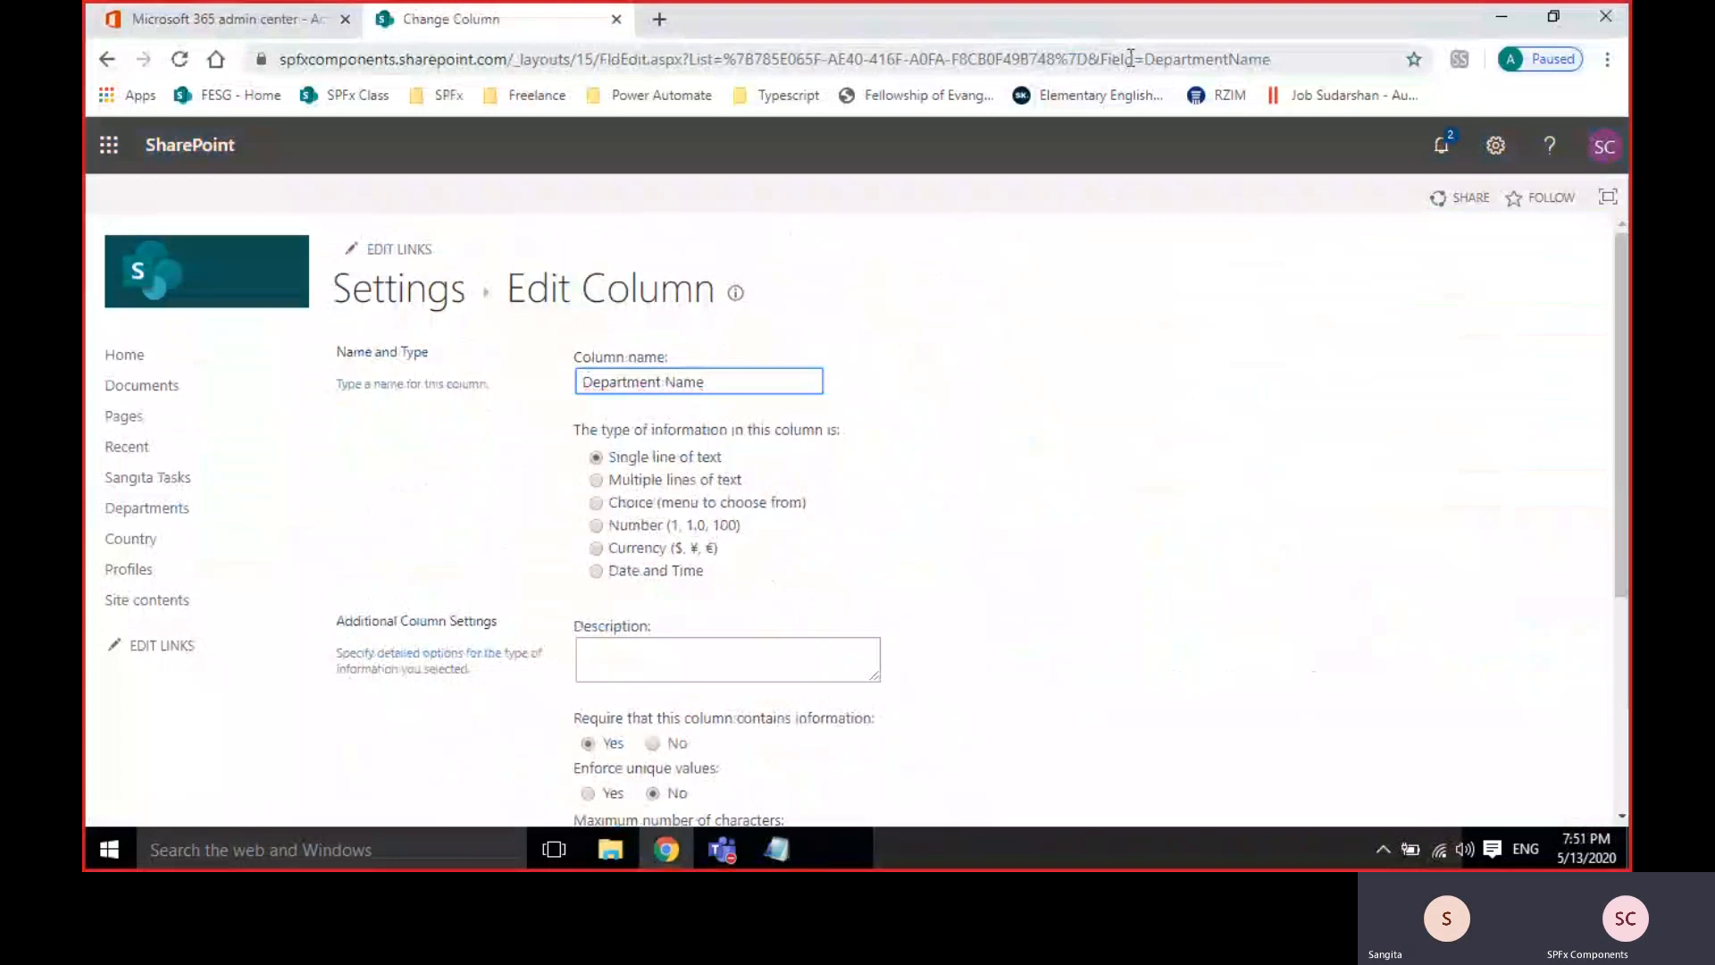
drag(1149, 58, 1273, 58)
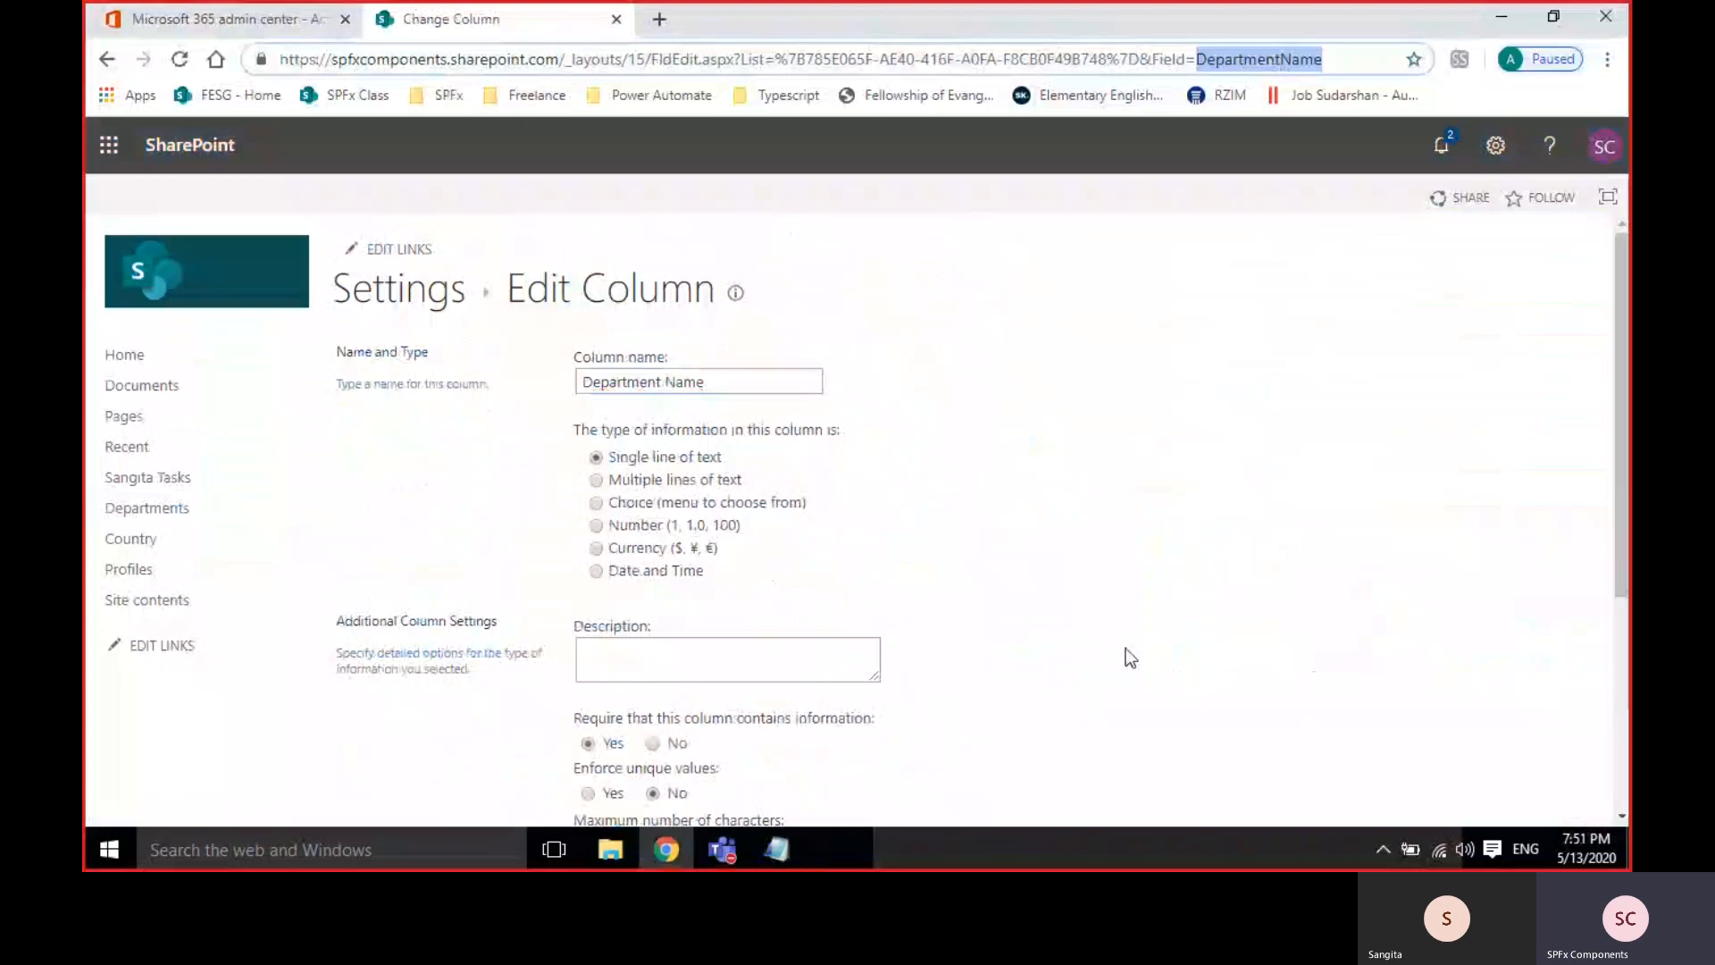
scroll(1127, 656, down, 4)
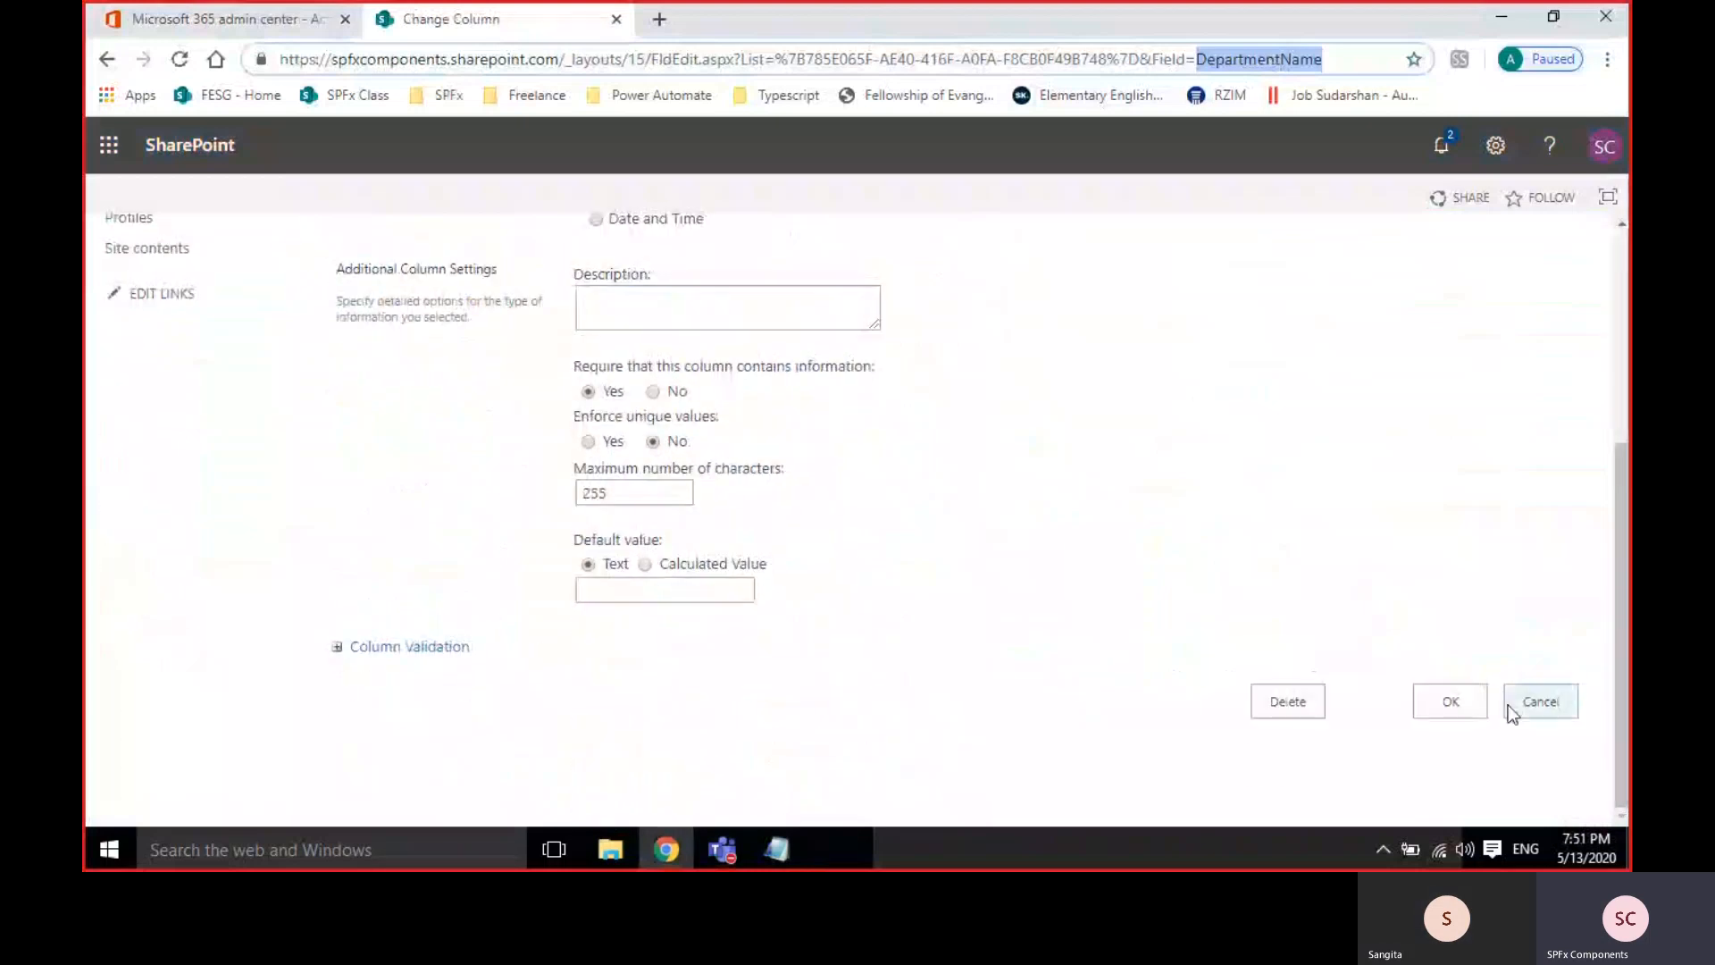
click(1450, 703)
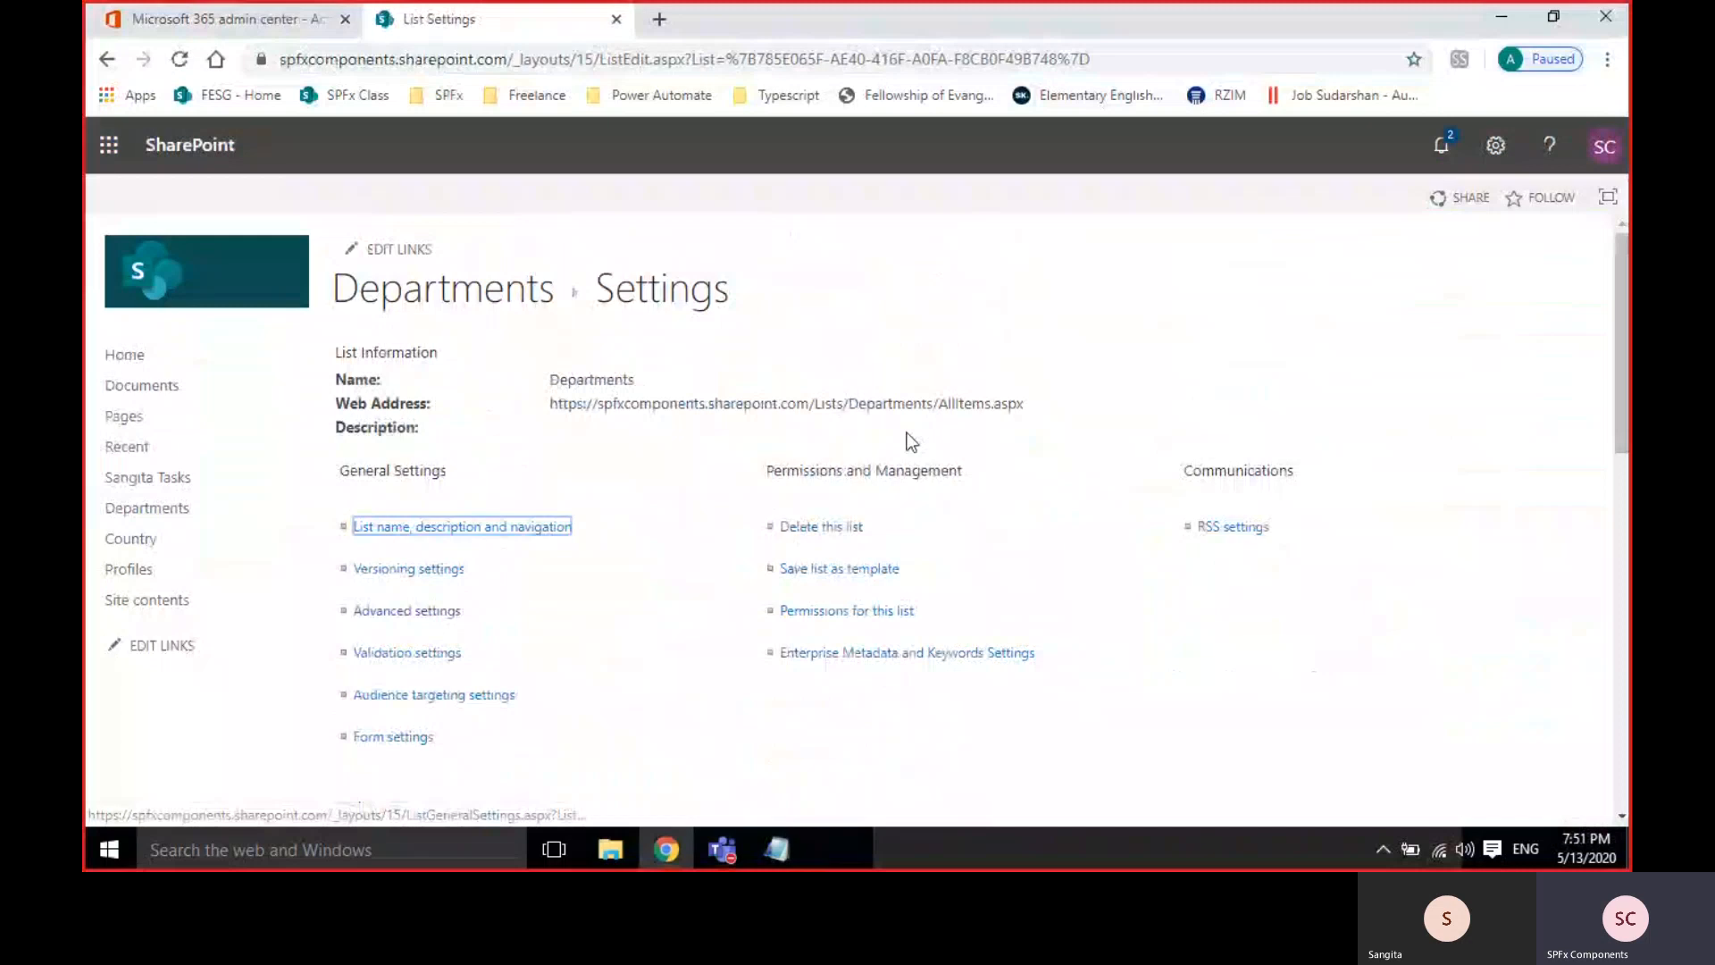
Reopen the Department Name column settings and check its internal field name, DepartmentName.
scroll(565, 605, down, 5)
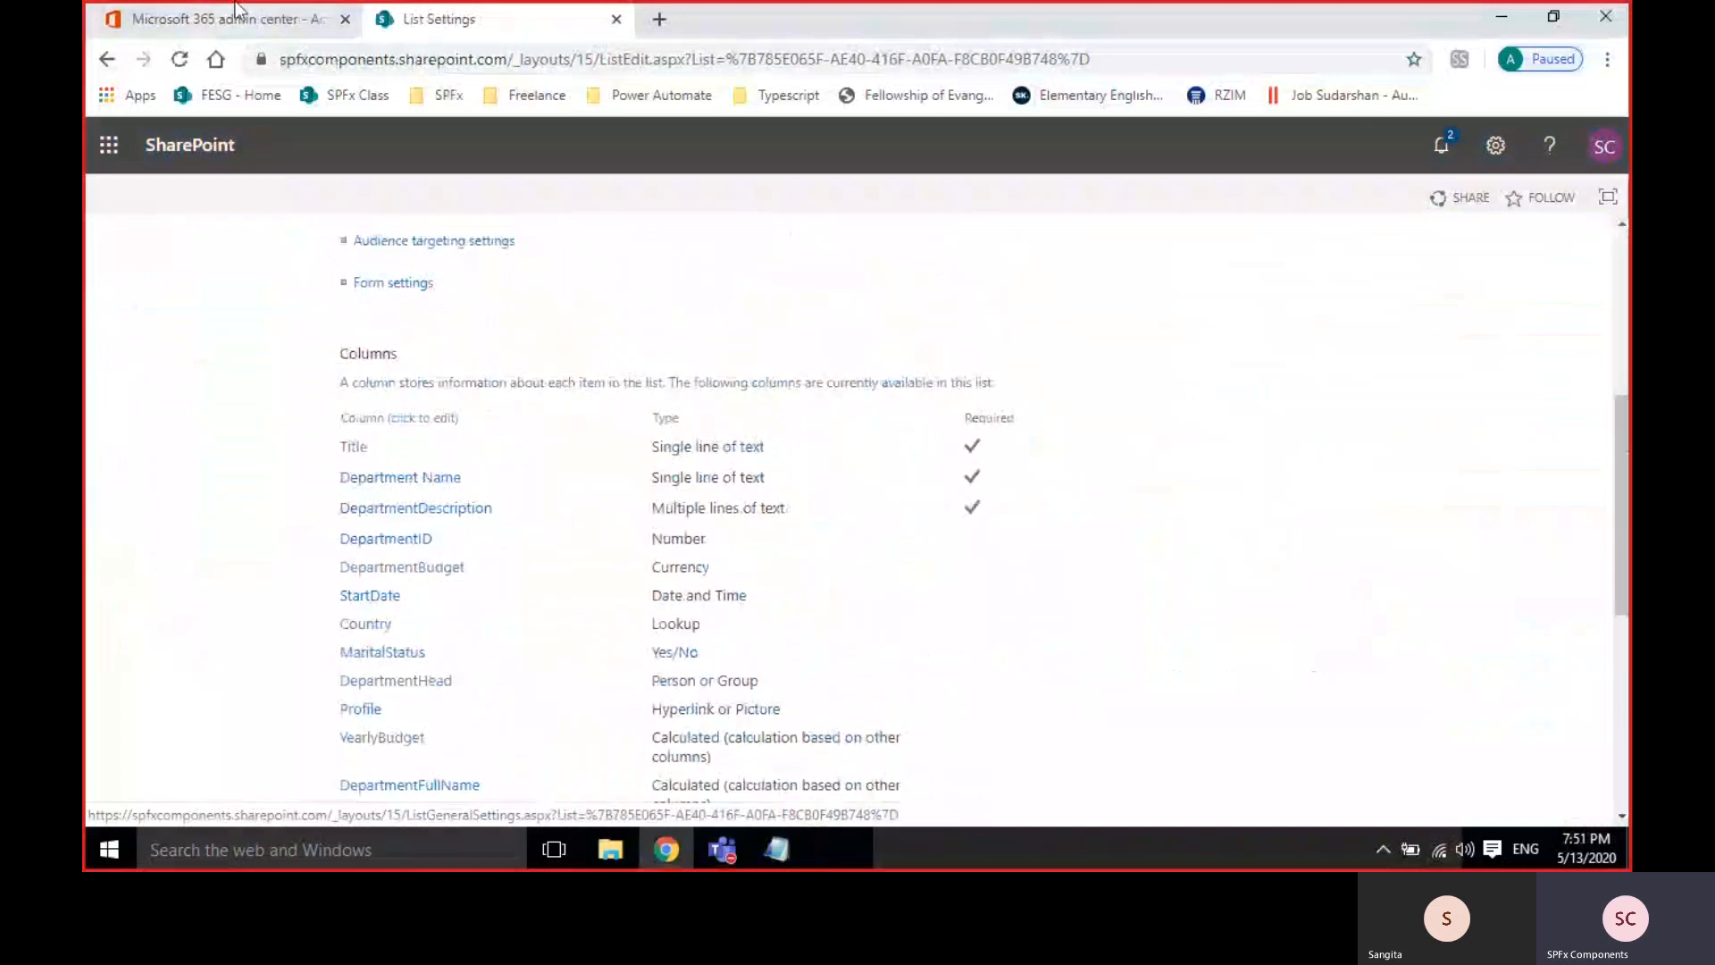
click(427, 480)
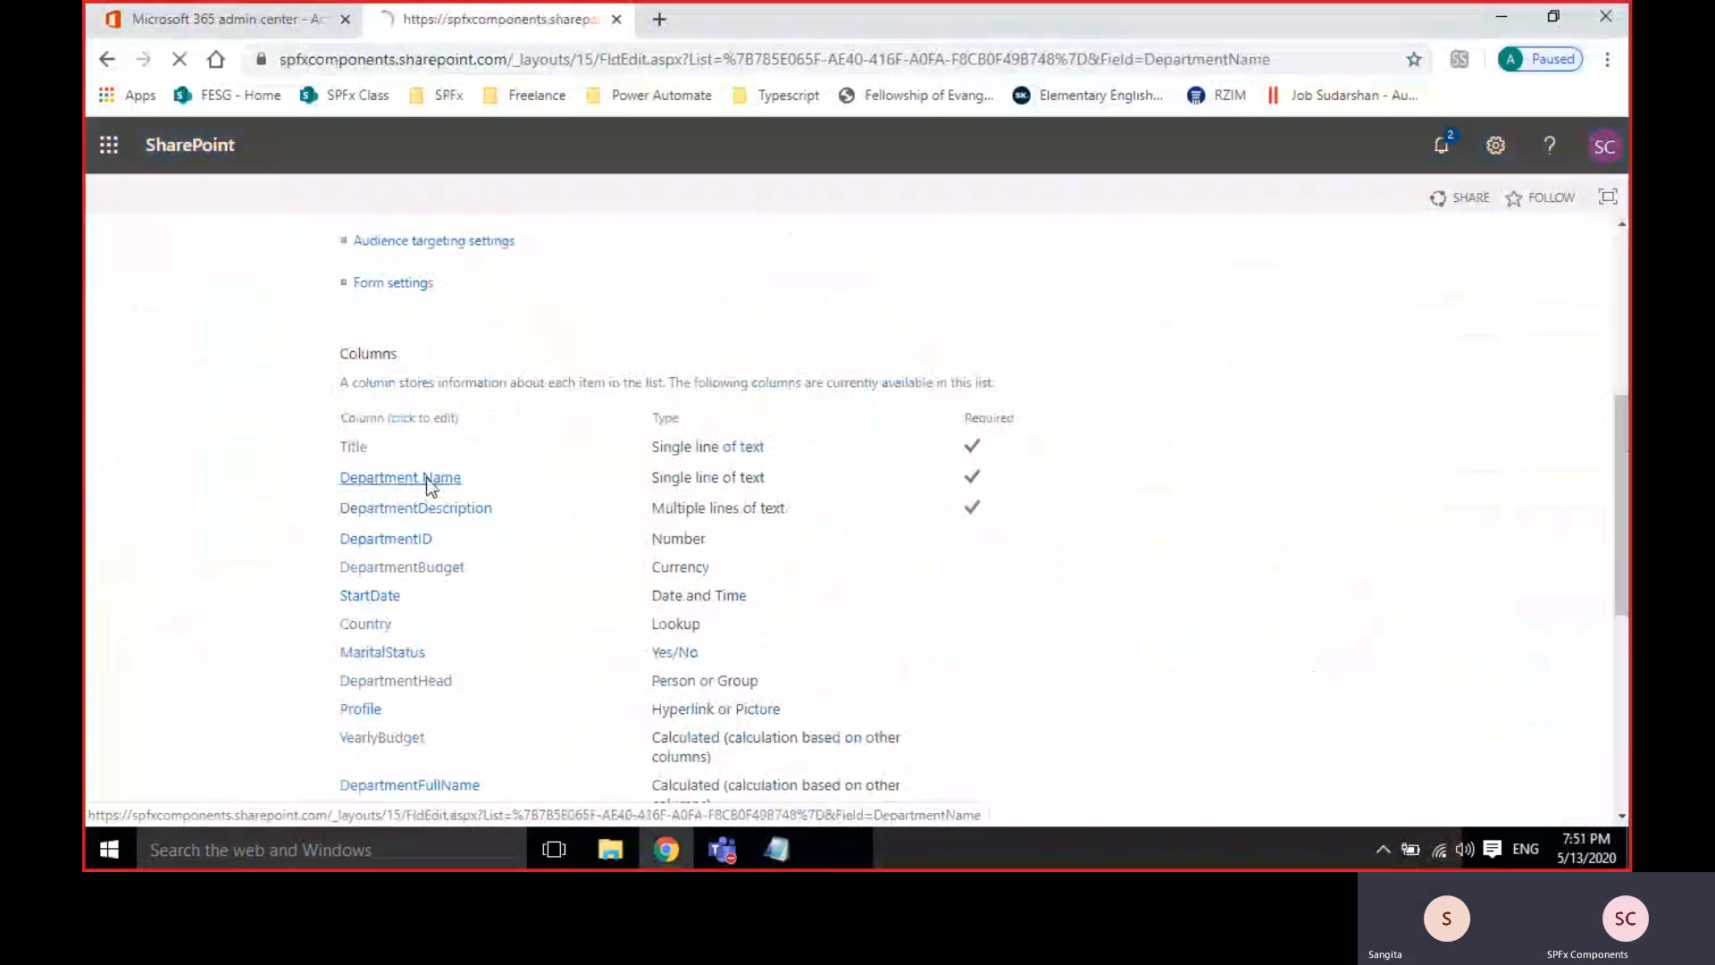
double_click(1150, 58)
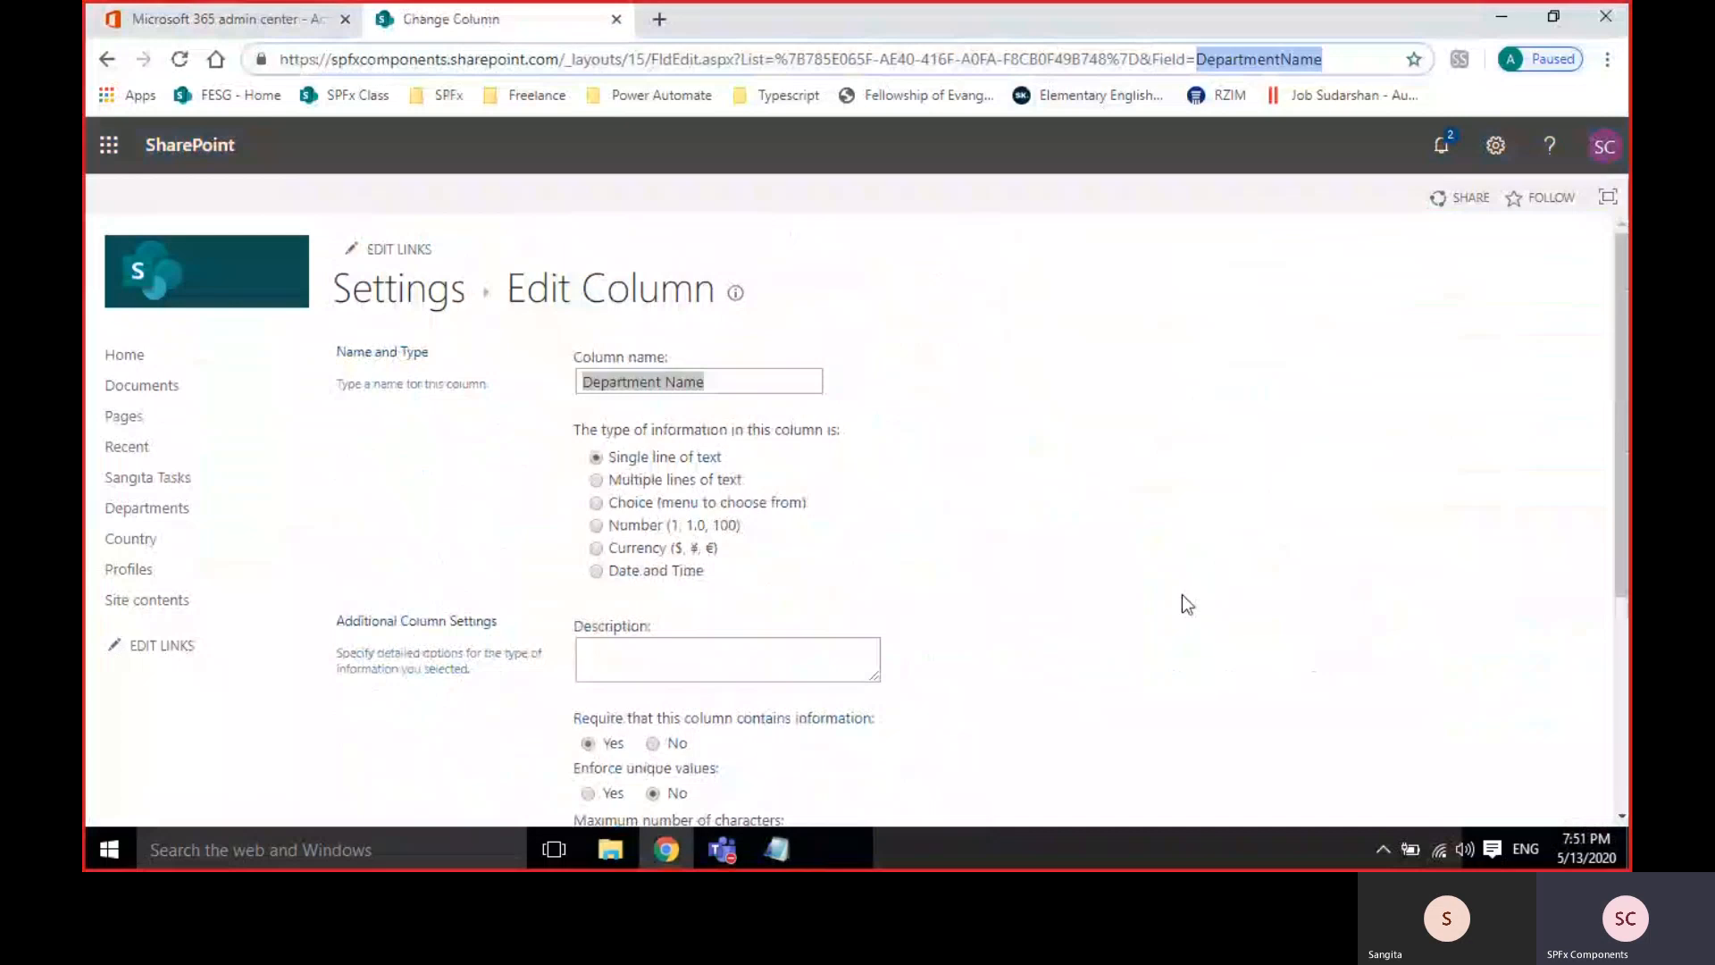
scroll(1181, 595, down, 4)
scroll(1181, 593, up, 4)
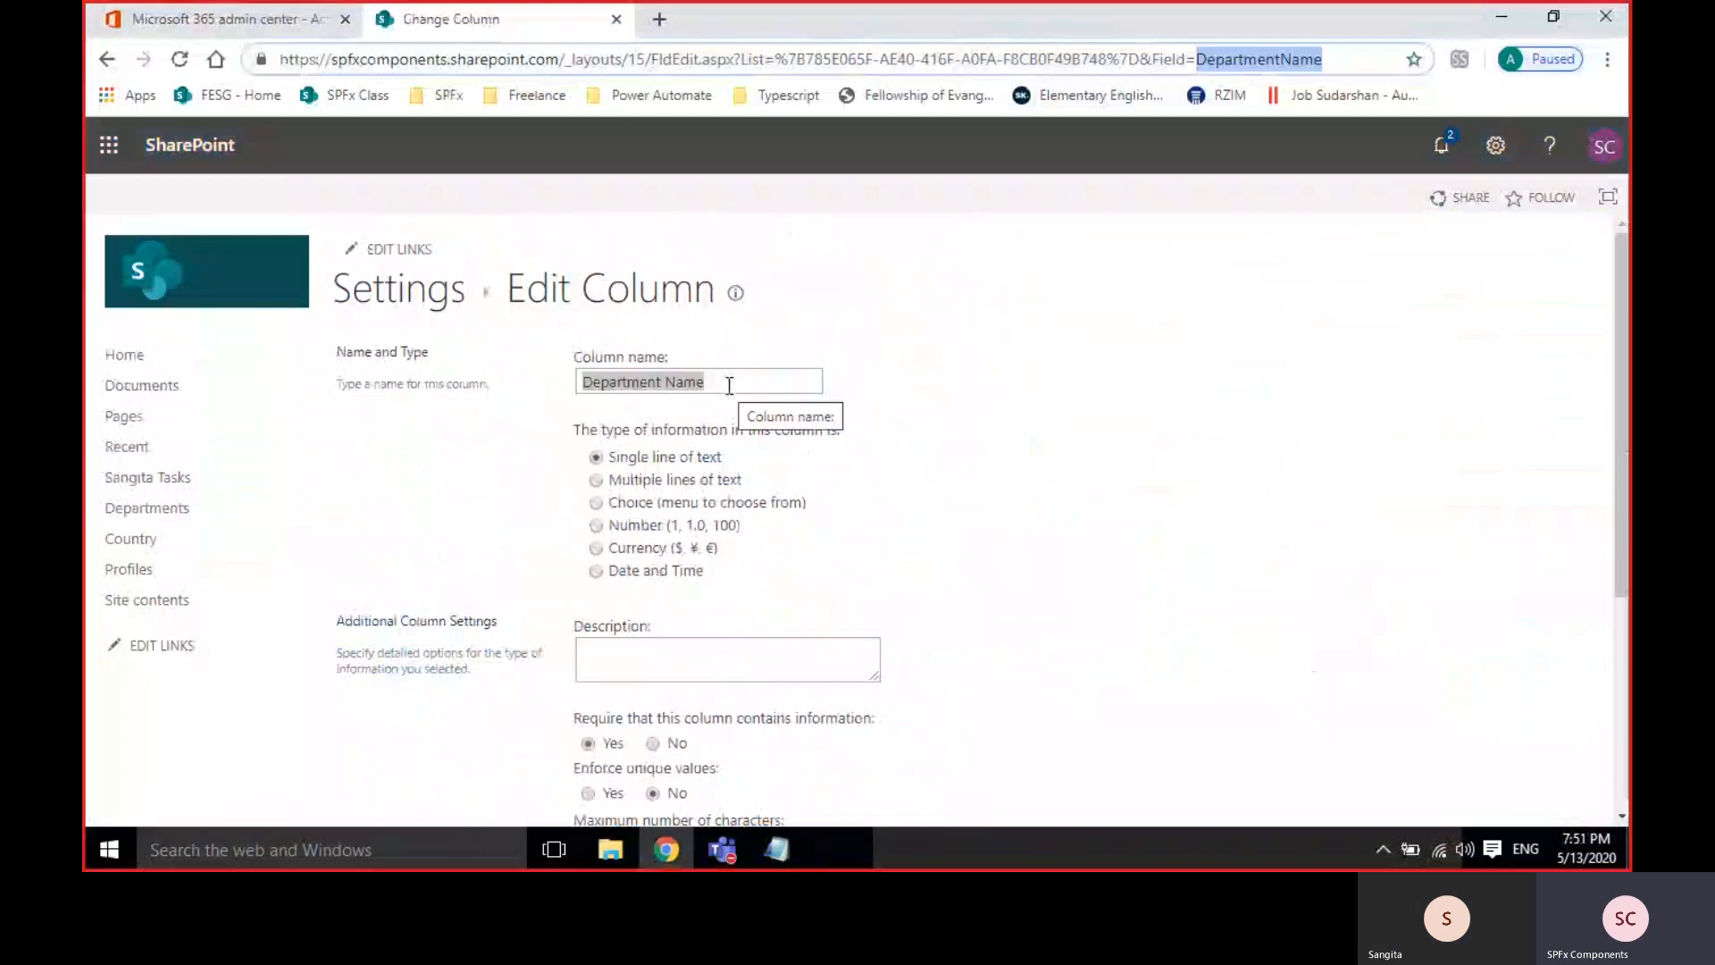
click(729, 386)
click(729, 386)
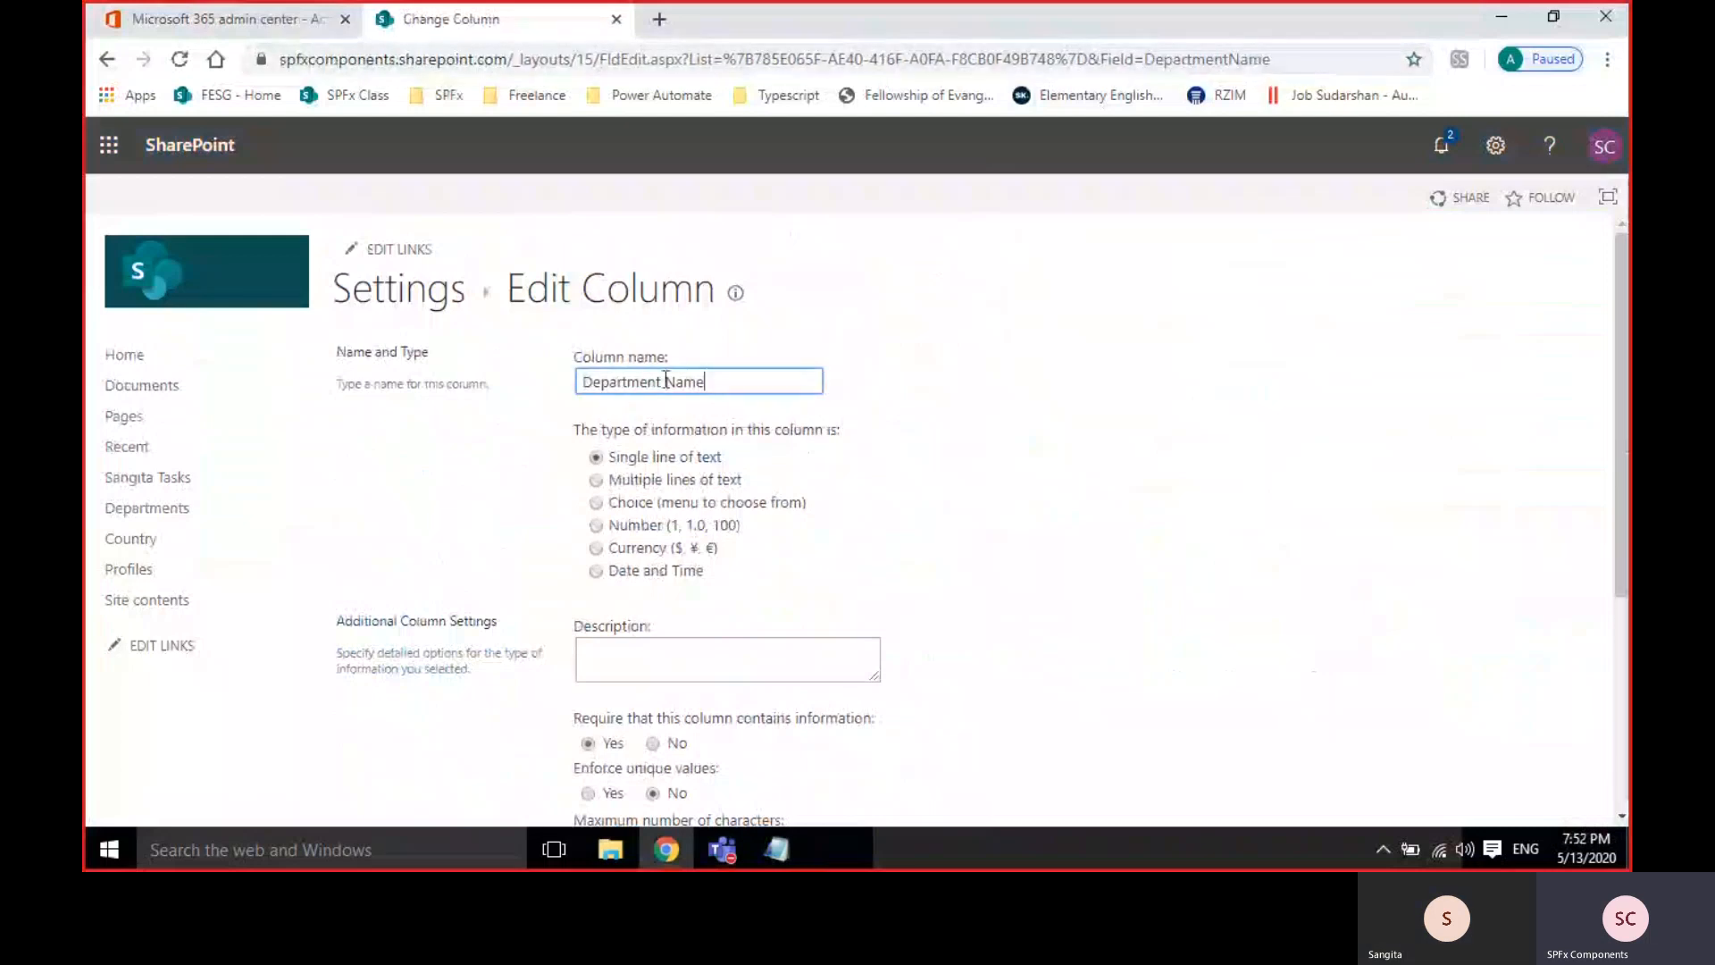
drag(703, 382, 577, 382)
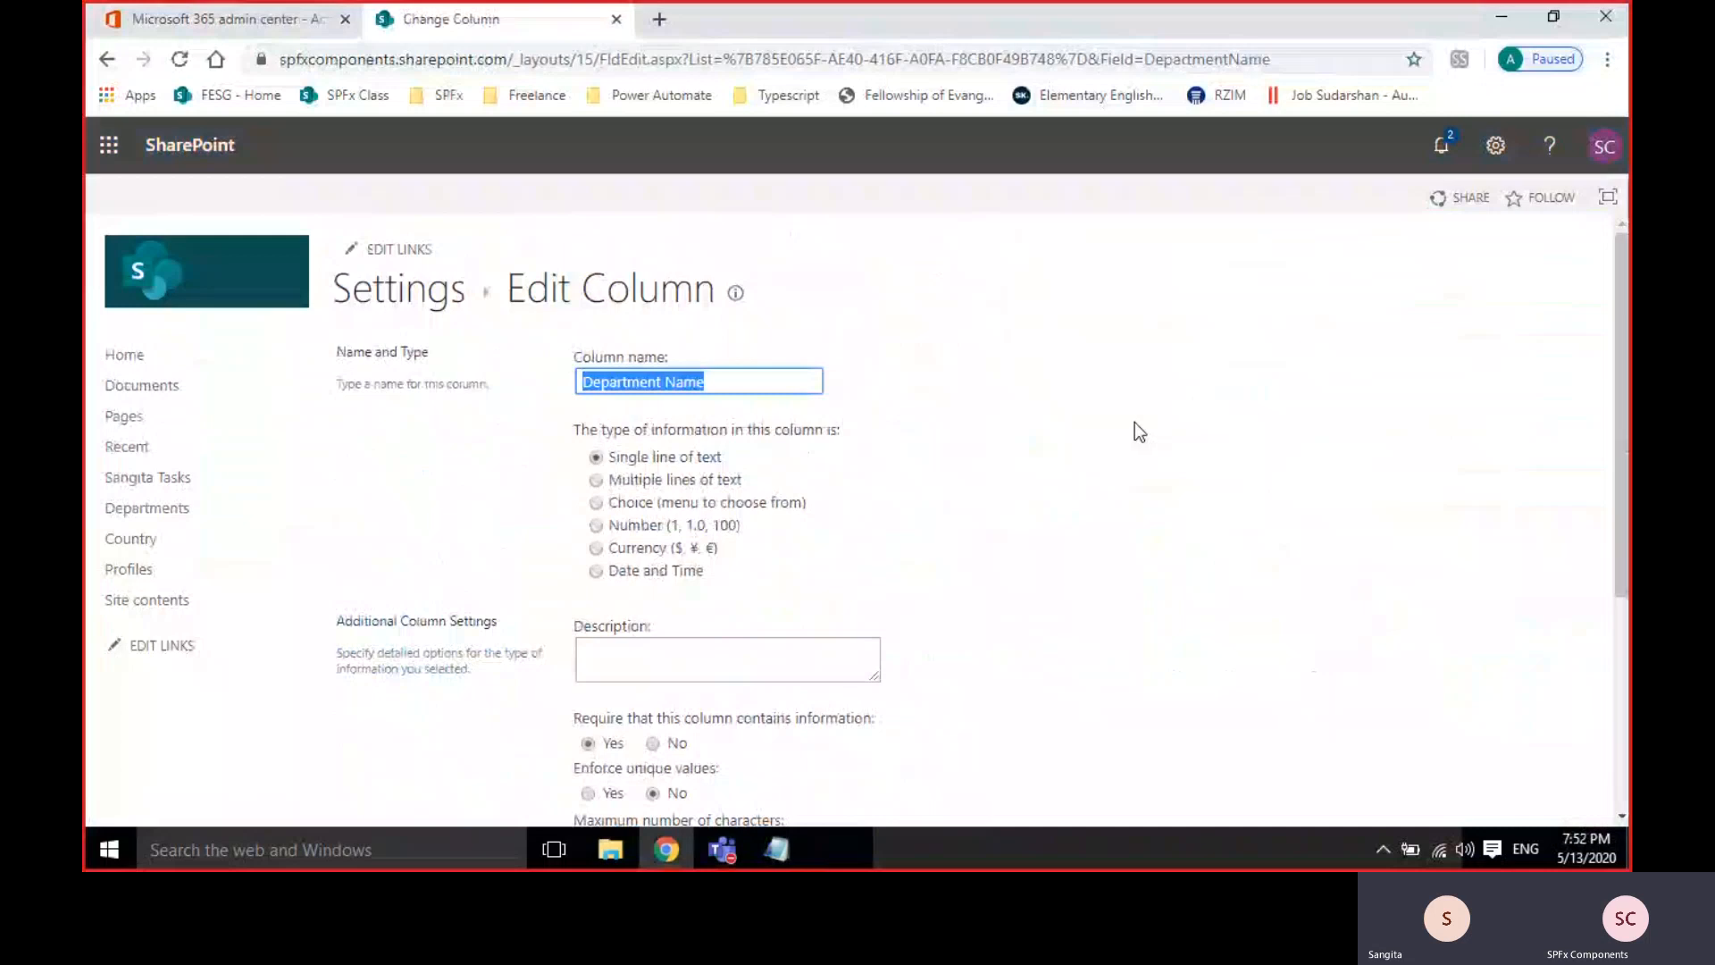
click(1134, 422)
Open the Departments list items in a new tab, then return to the list settings' Columns.
right_click(415, 289)
click(465, 303)
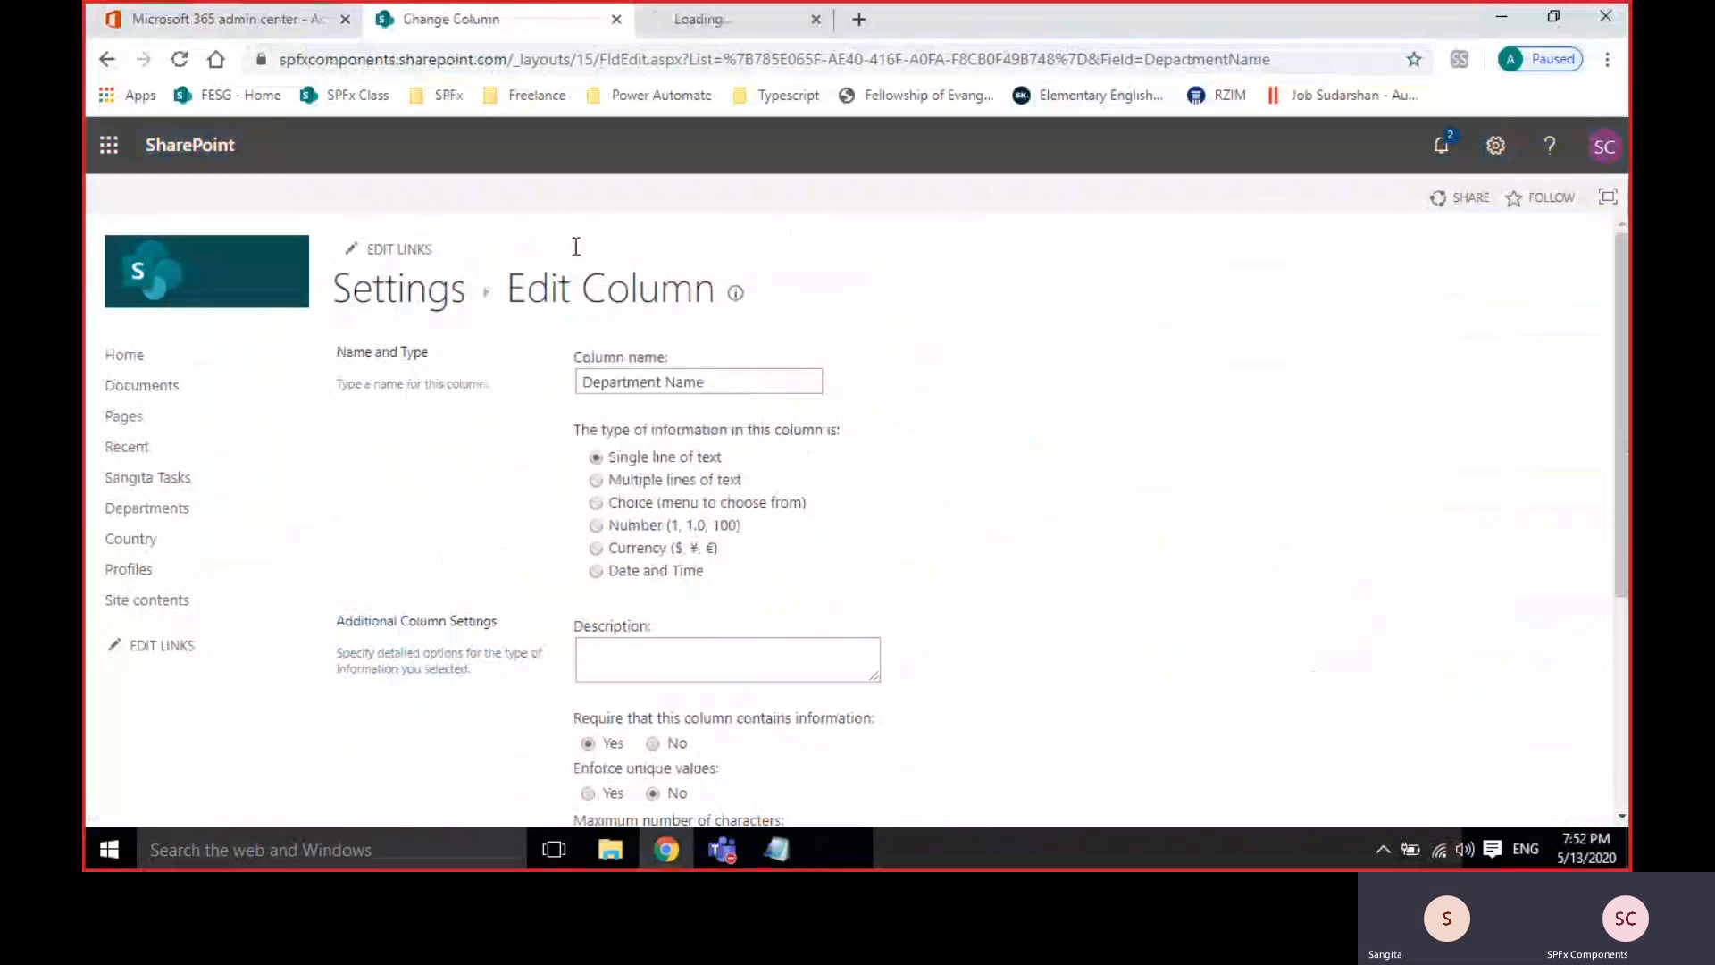
click(697, 18)
click(415, 302)
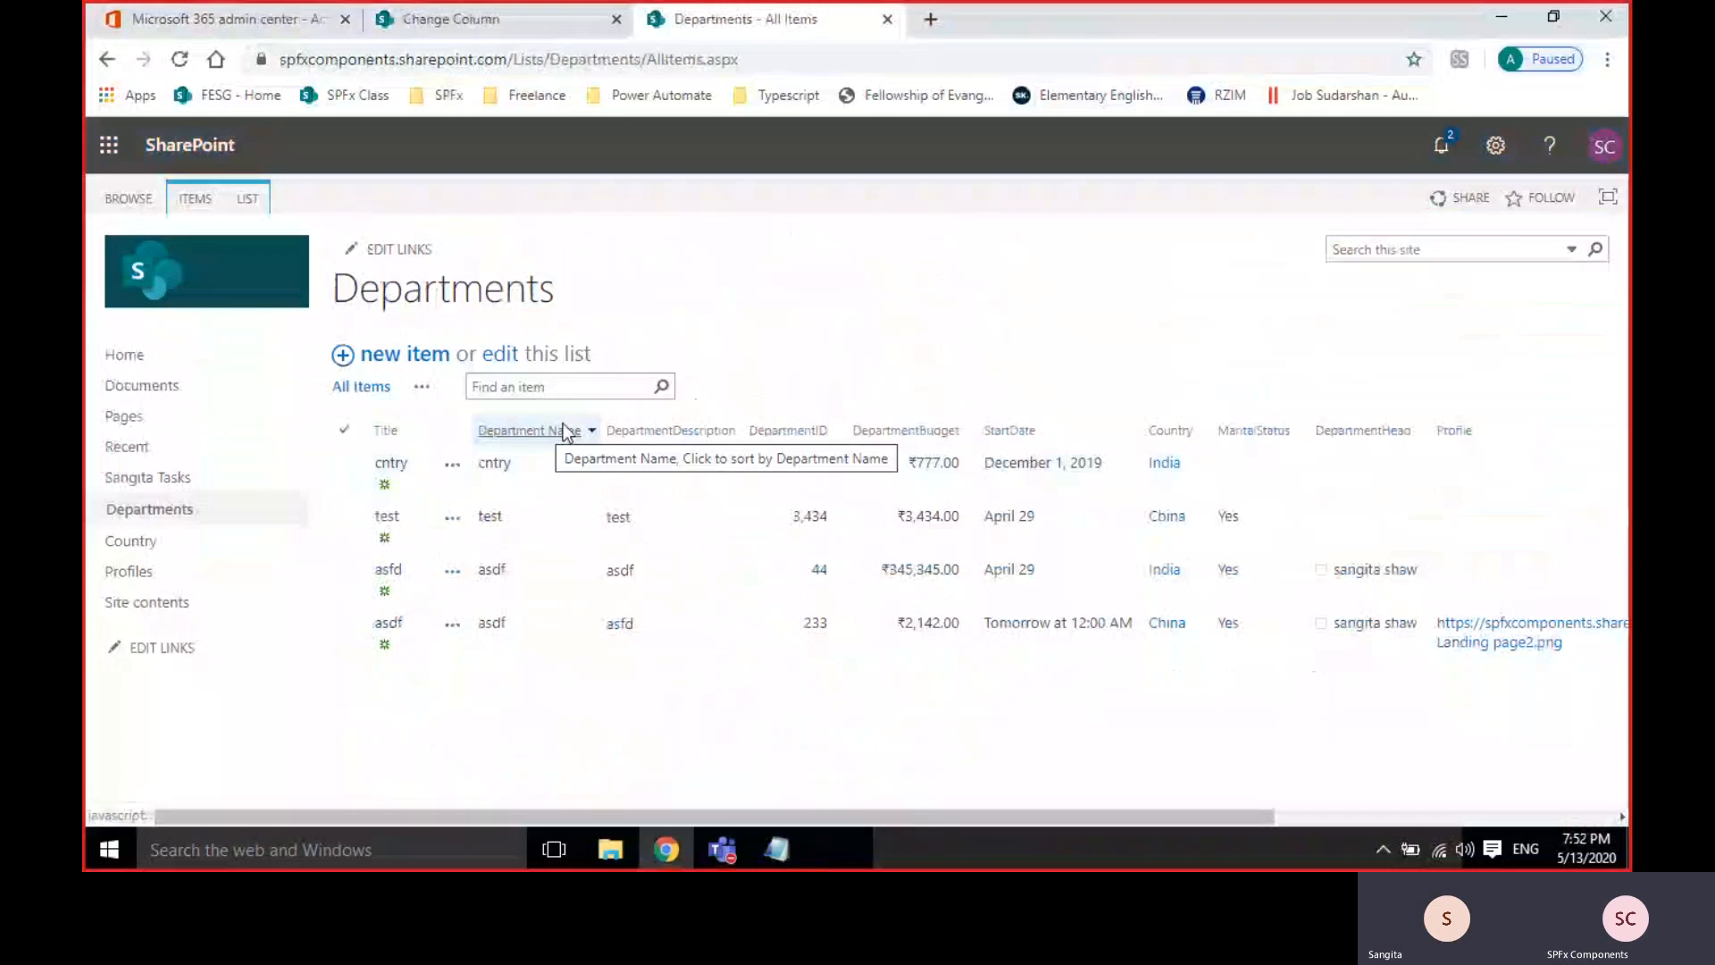
click(513, 27)
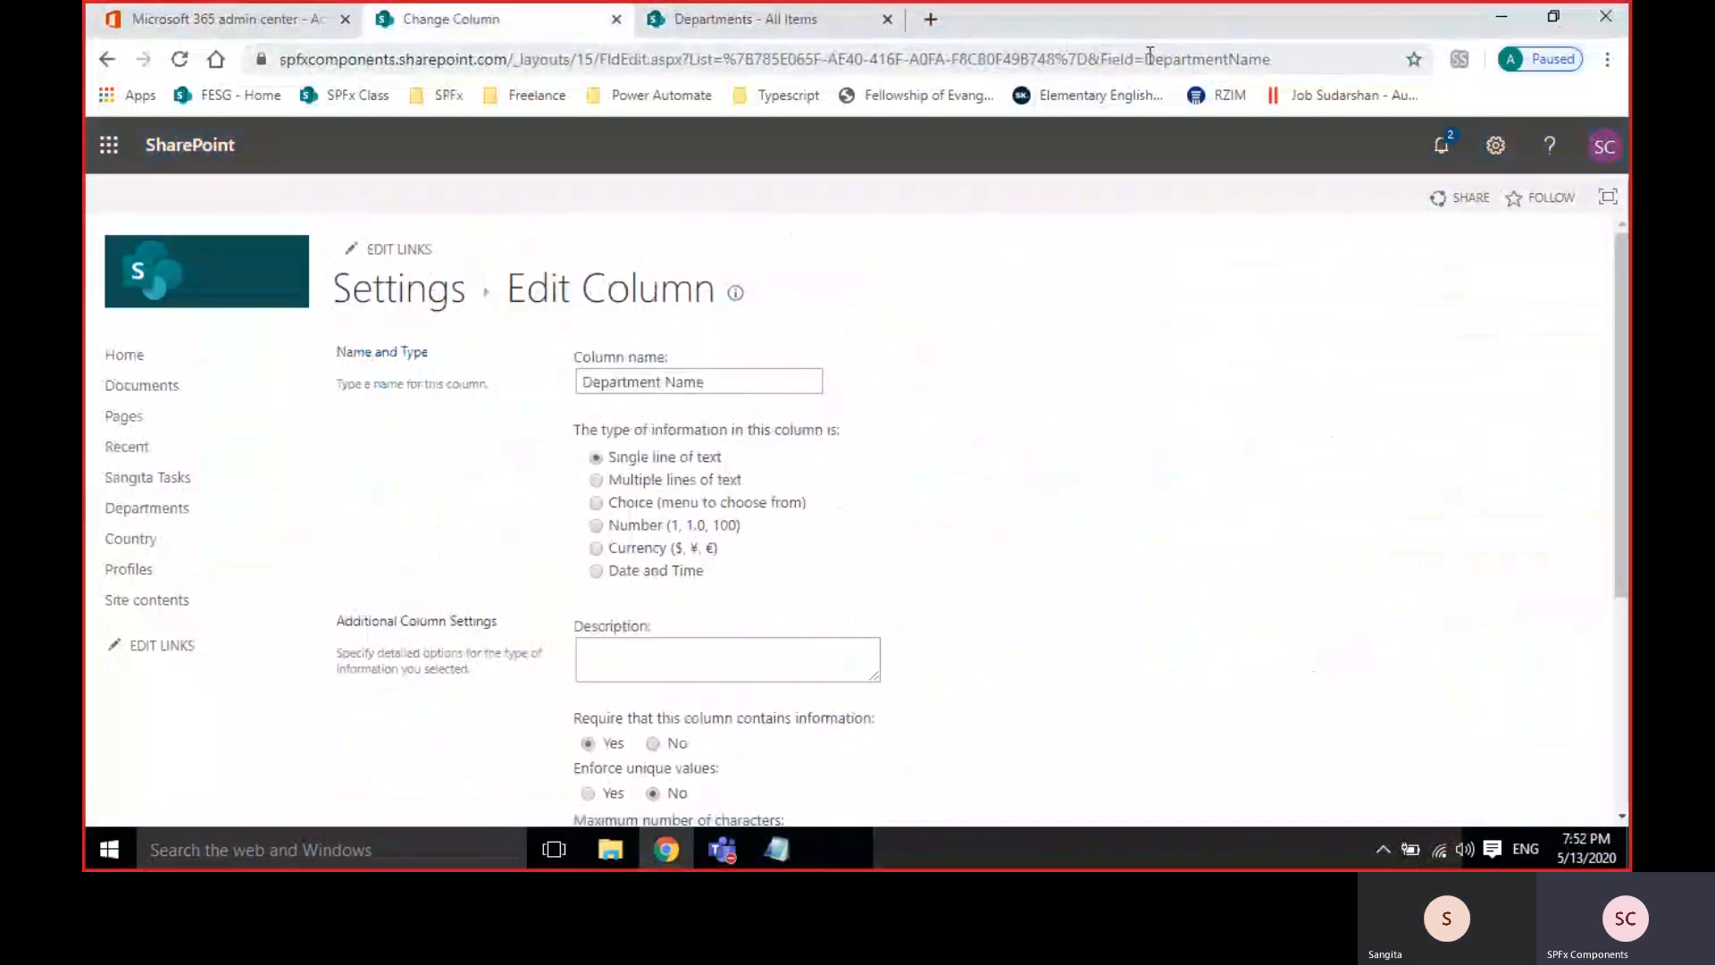
drag(1152, 58, 1322, 59)
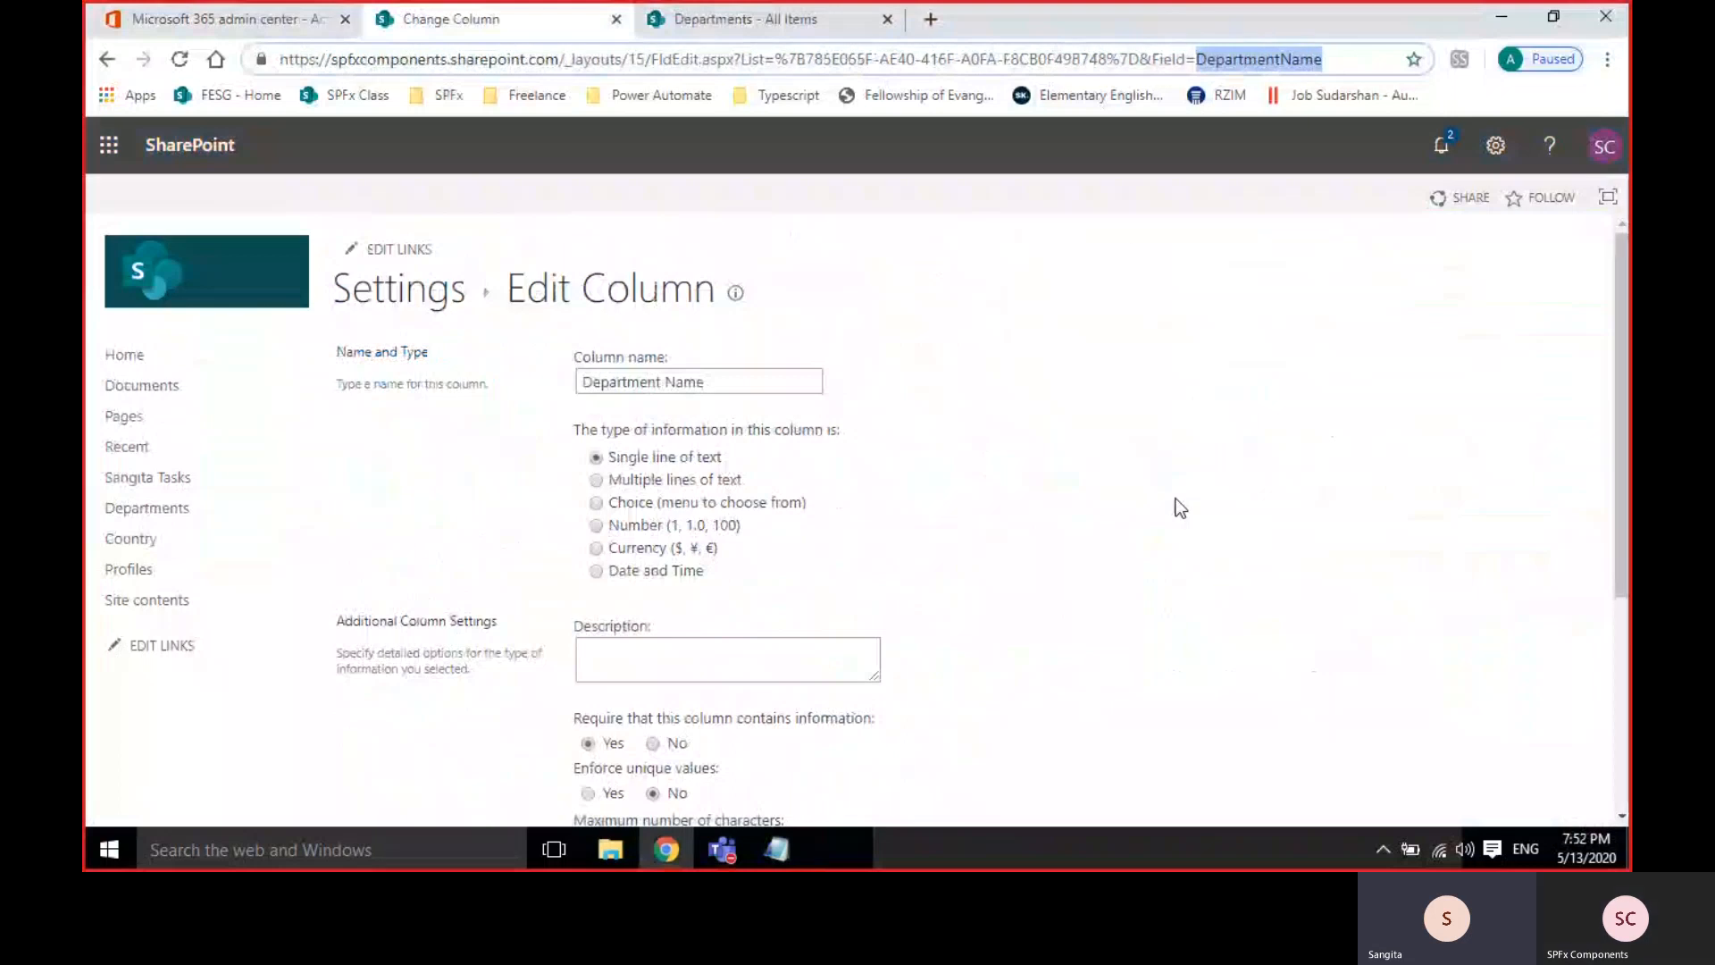
click(411, 315)
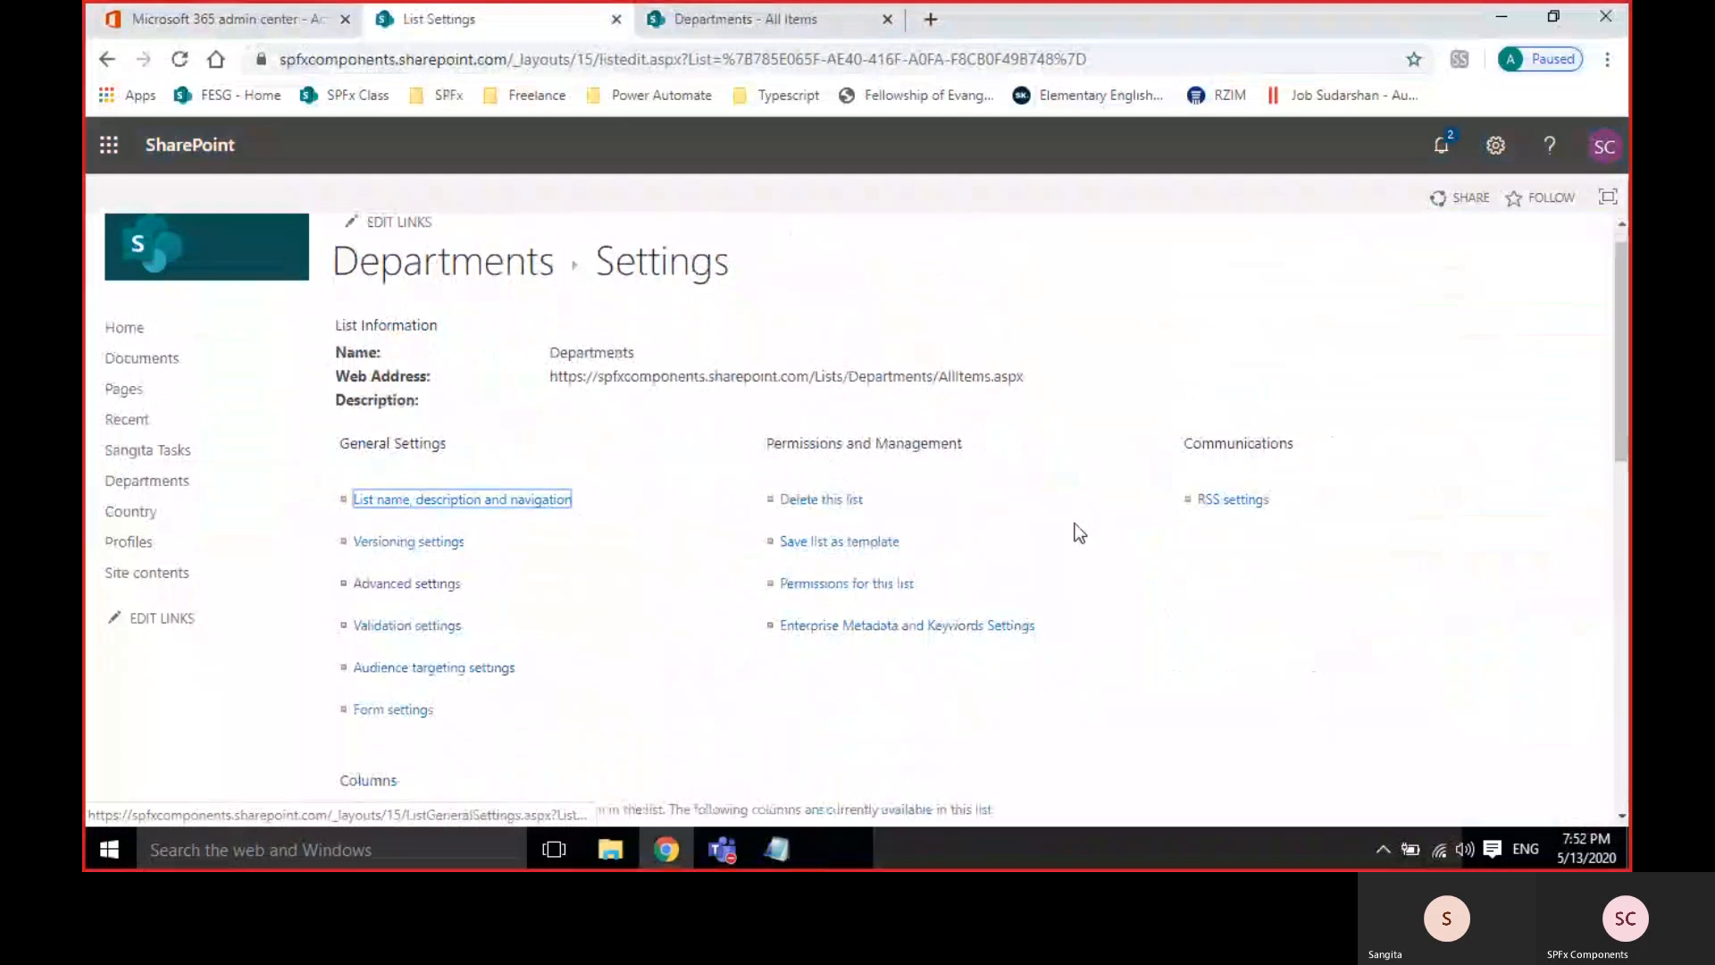
scroll(1079, 533, down, 6)
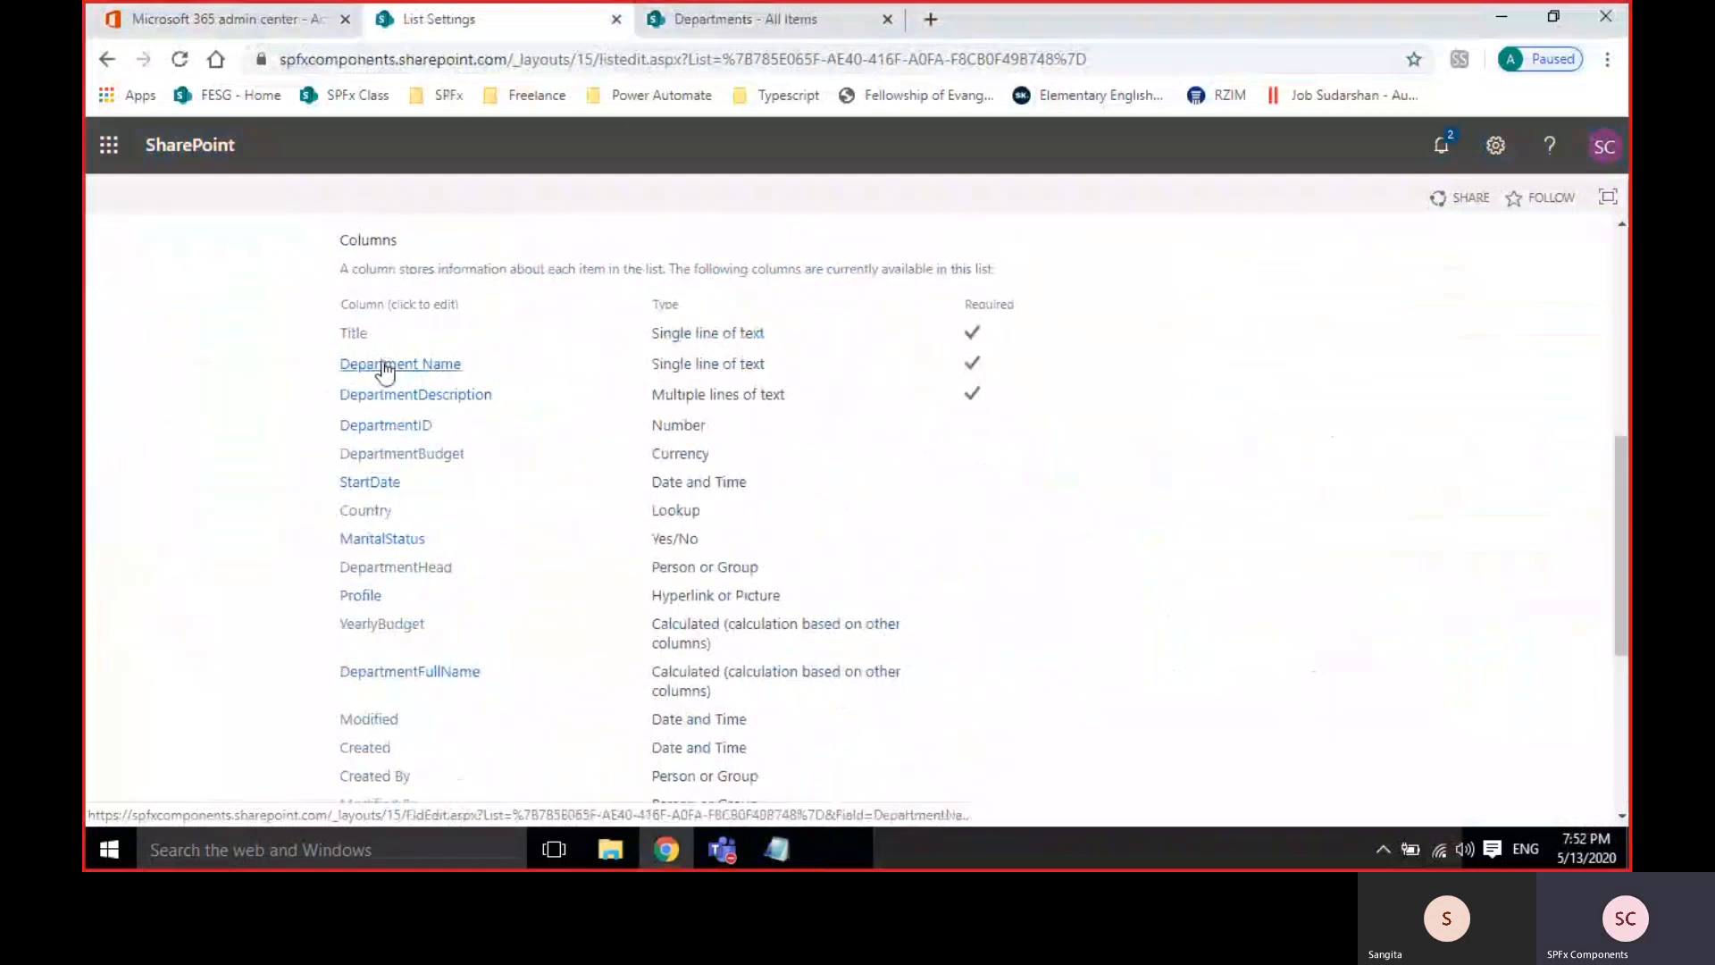
Delete the Department Name column from the Departments list, confirming the prompt.
click(386, 366)
scroll(869, 501, down, 4)
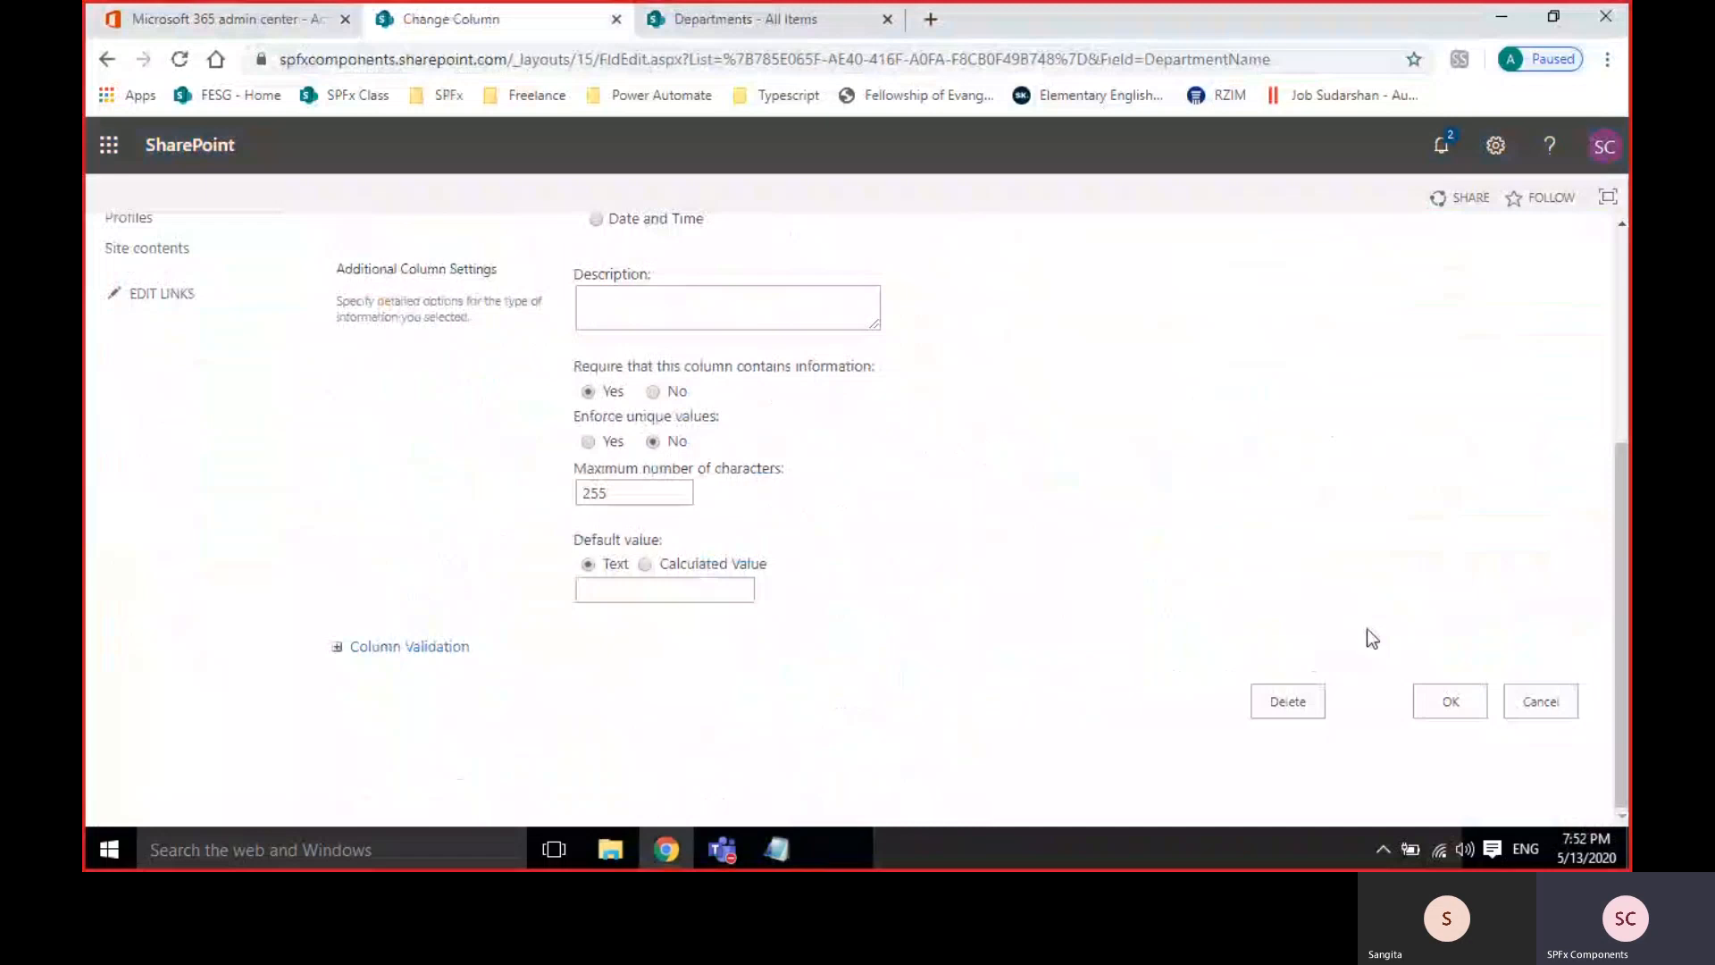
click(1290, 708)
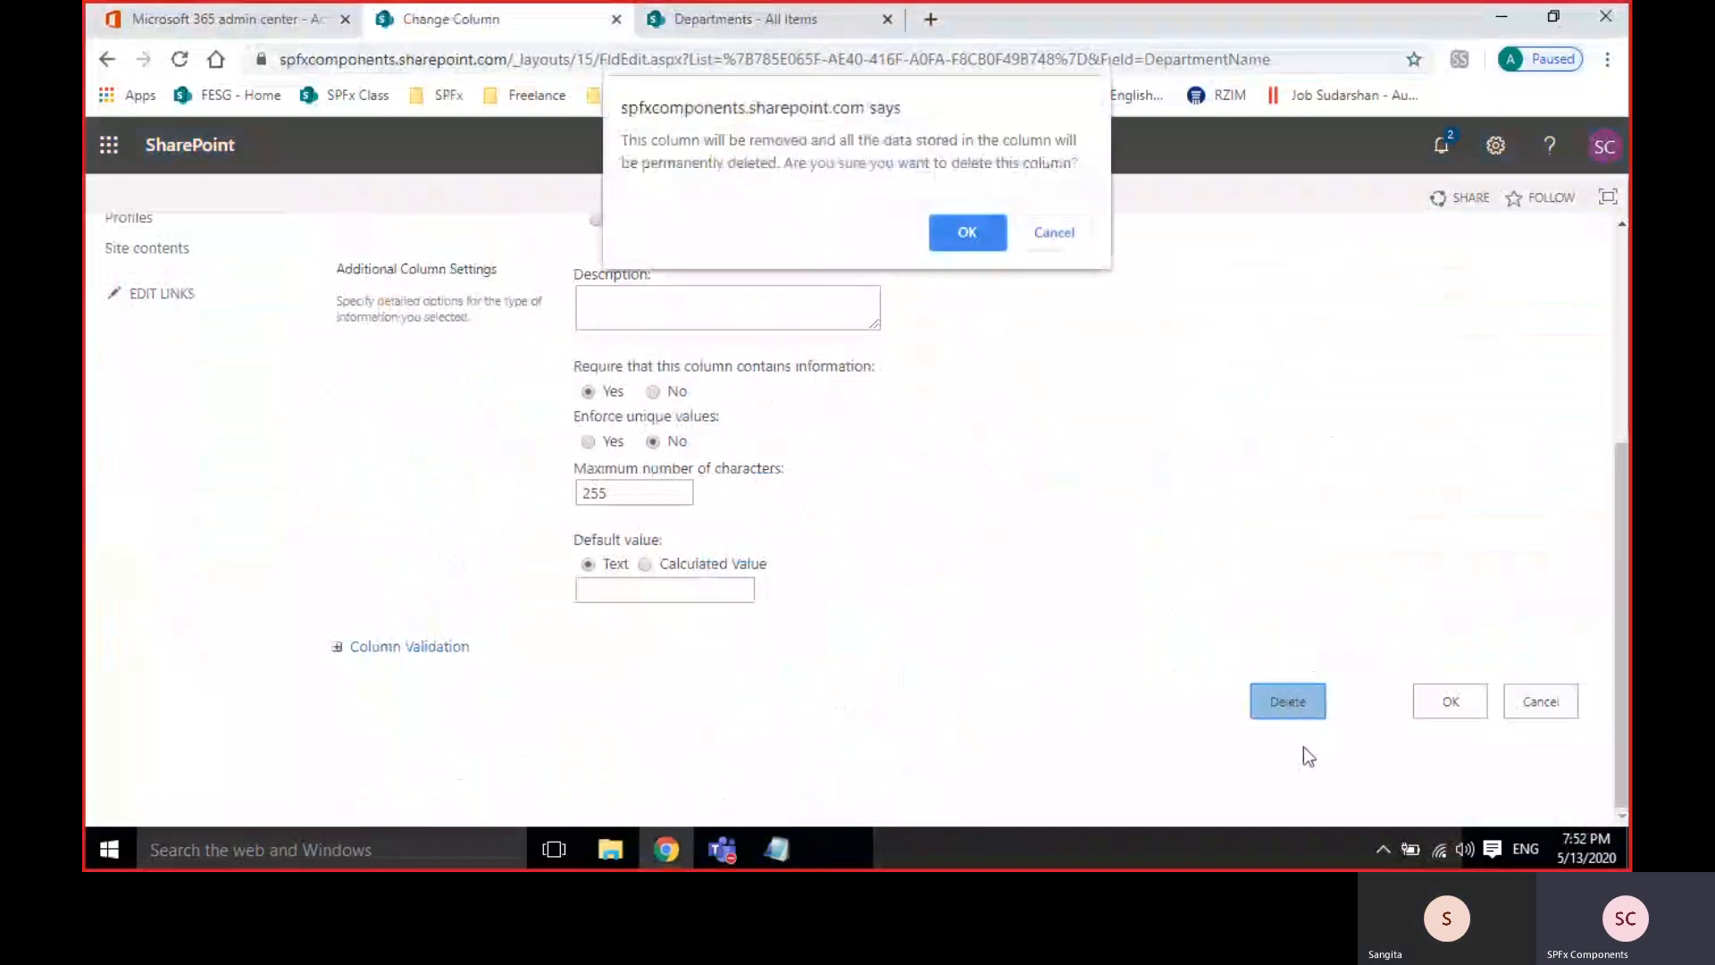
click(943, 225)
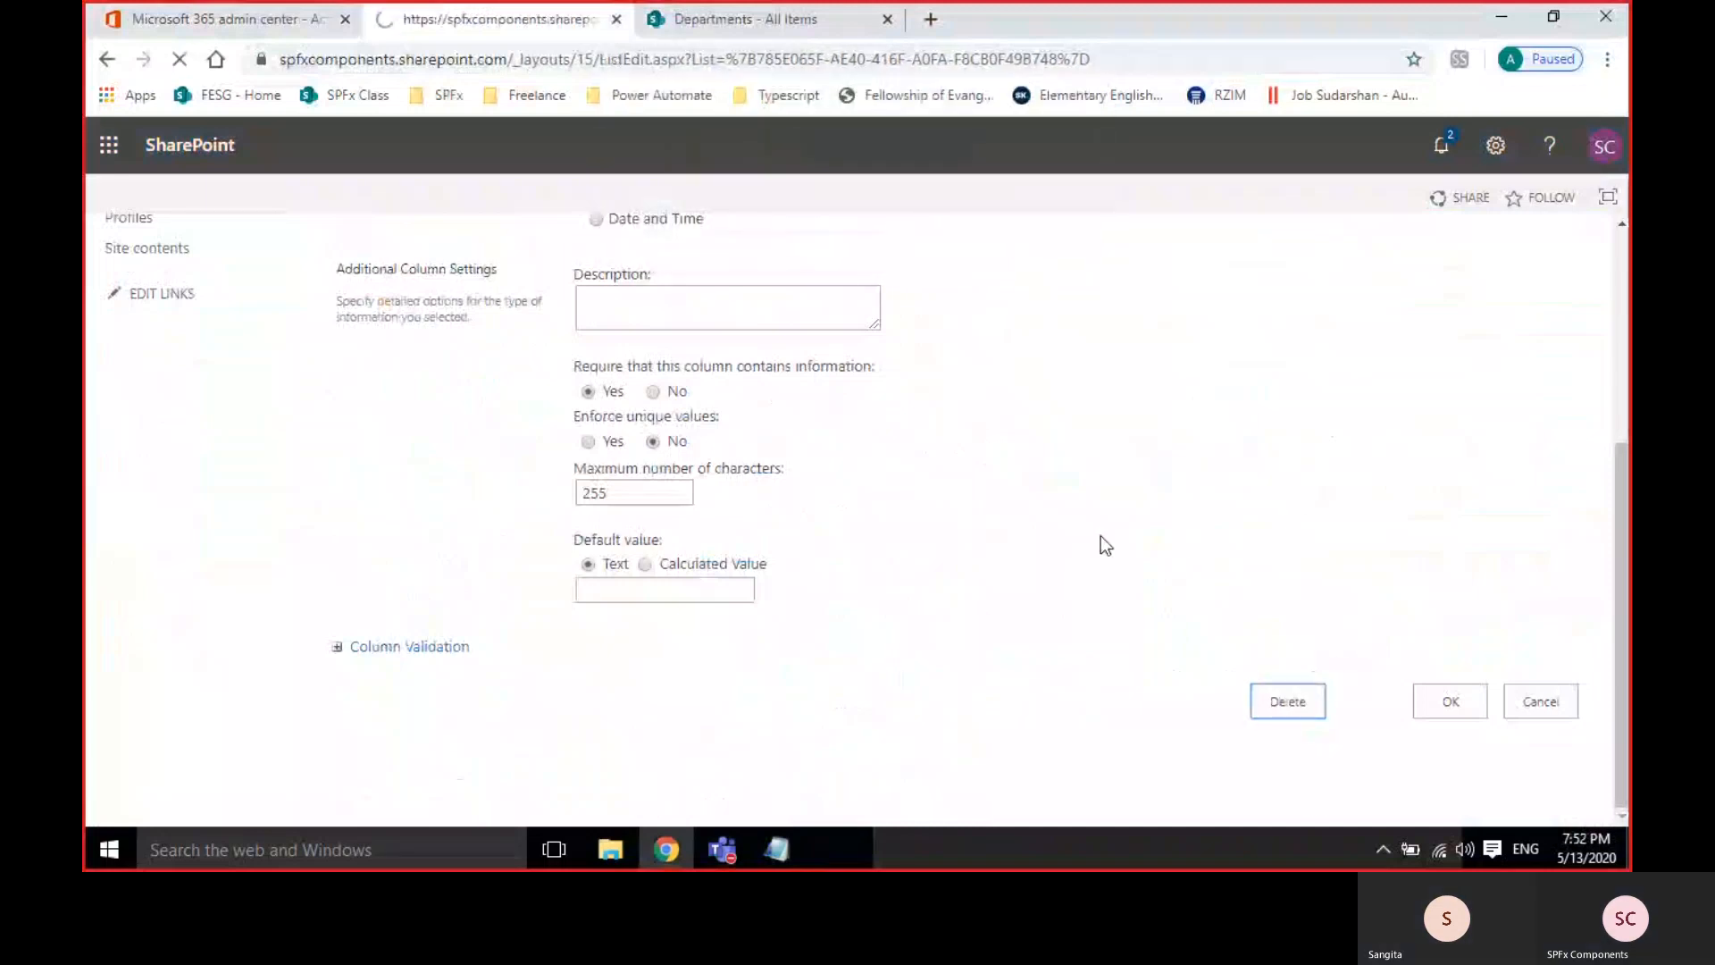
Reload the All Items tab to verify the column is gone, then return to List Settings.
click(725, 34)
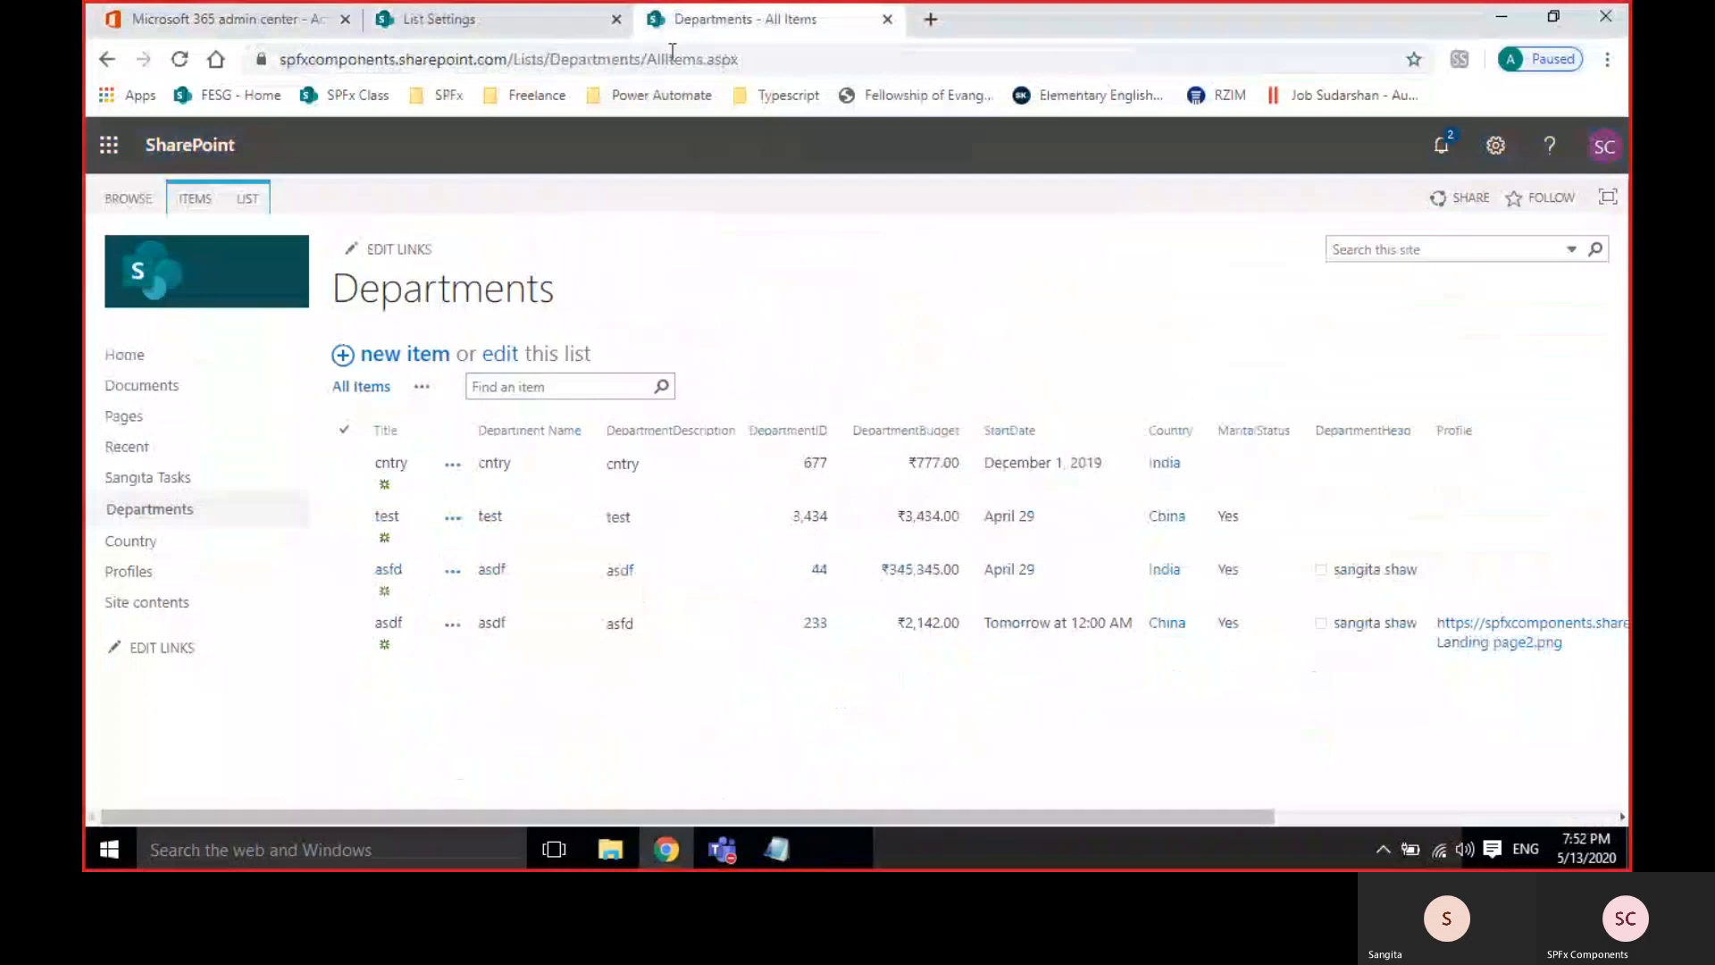
click(166, 61)
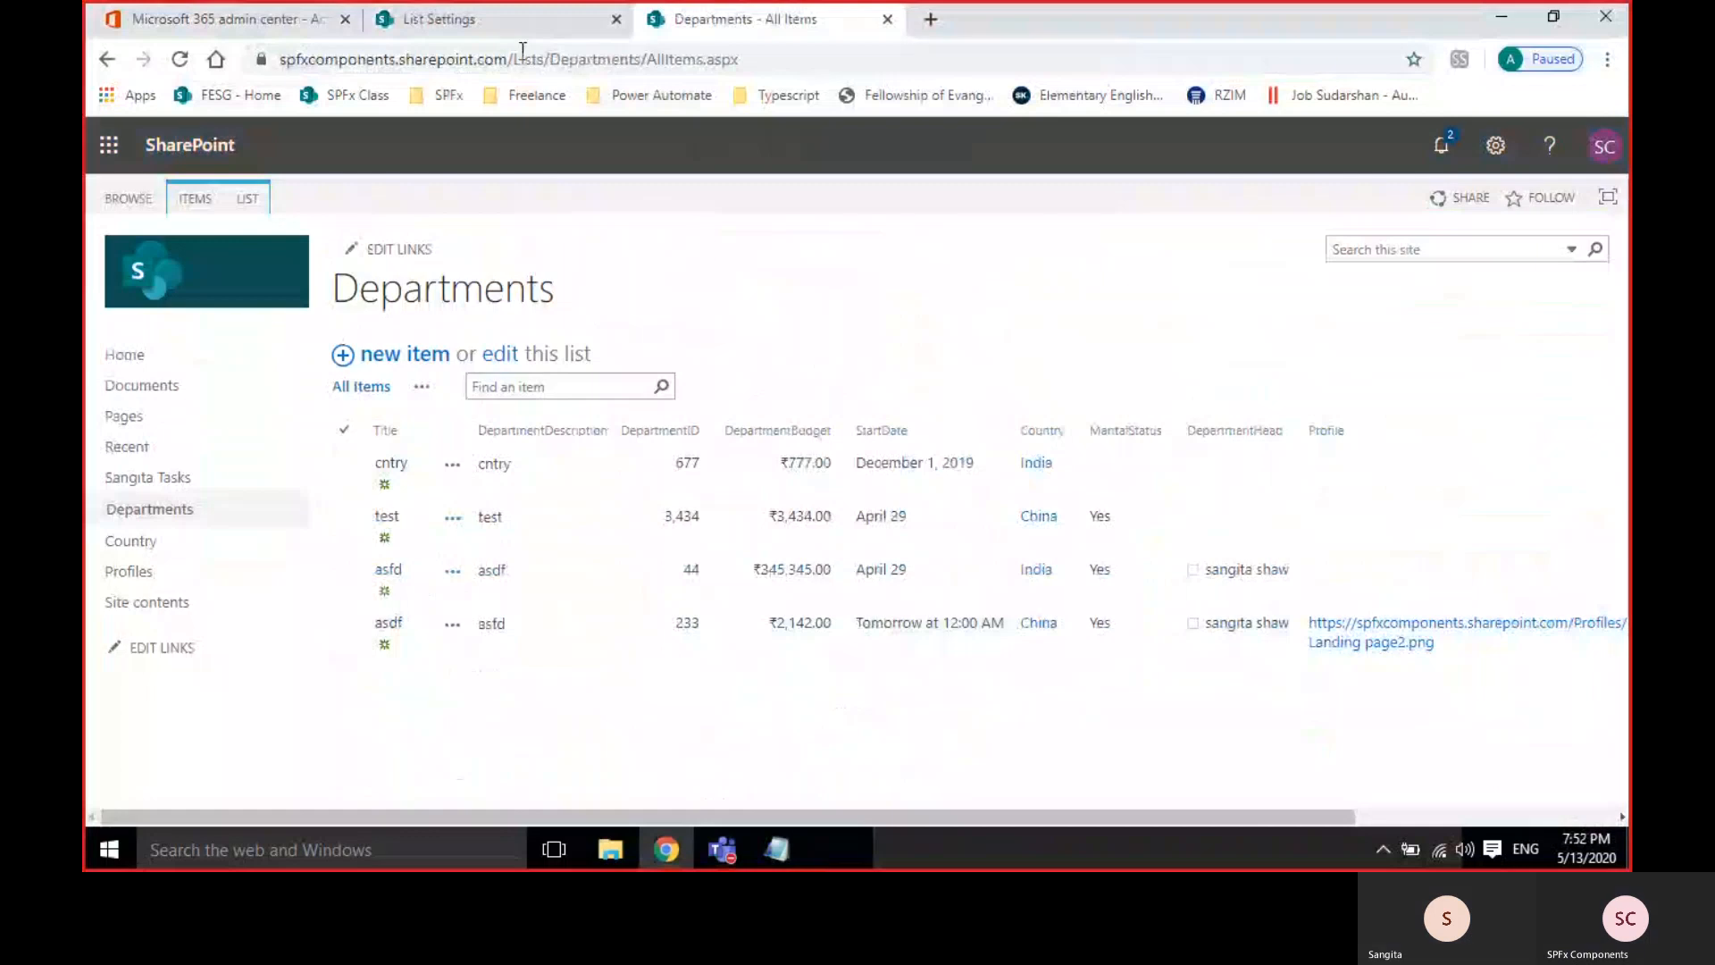
click(468, 24)
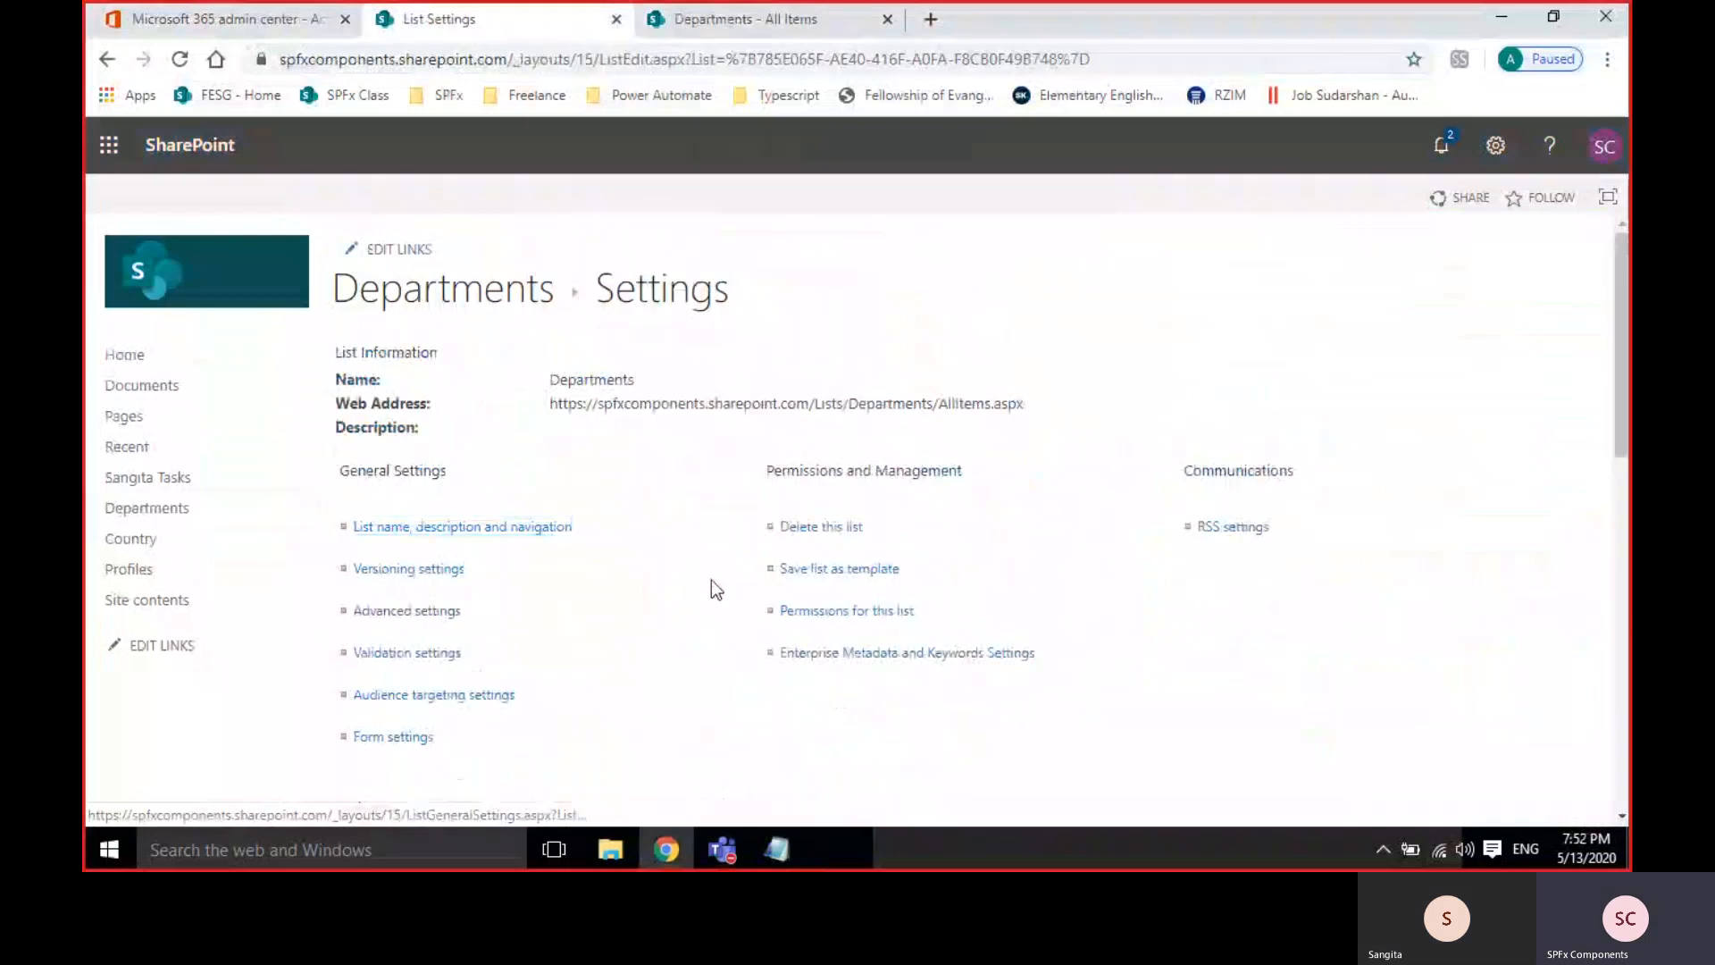
scroll(711, 585, down, 5)
scroll(698, 597, down, 2)
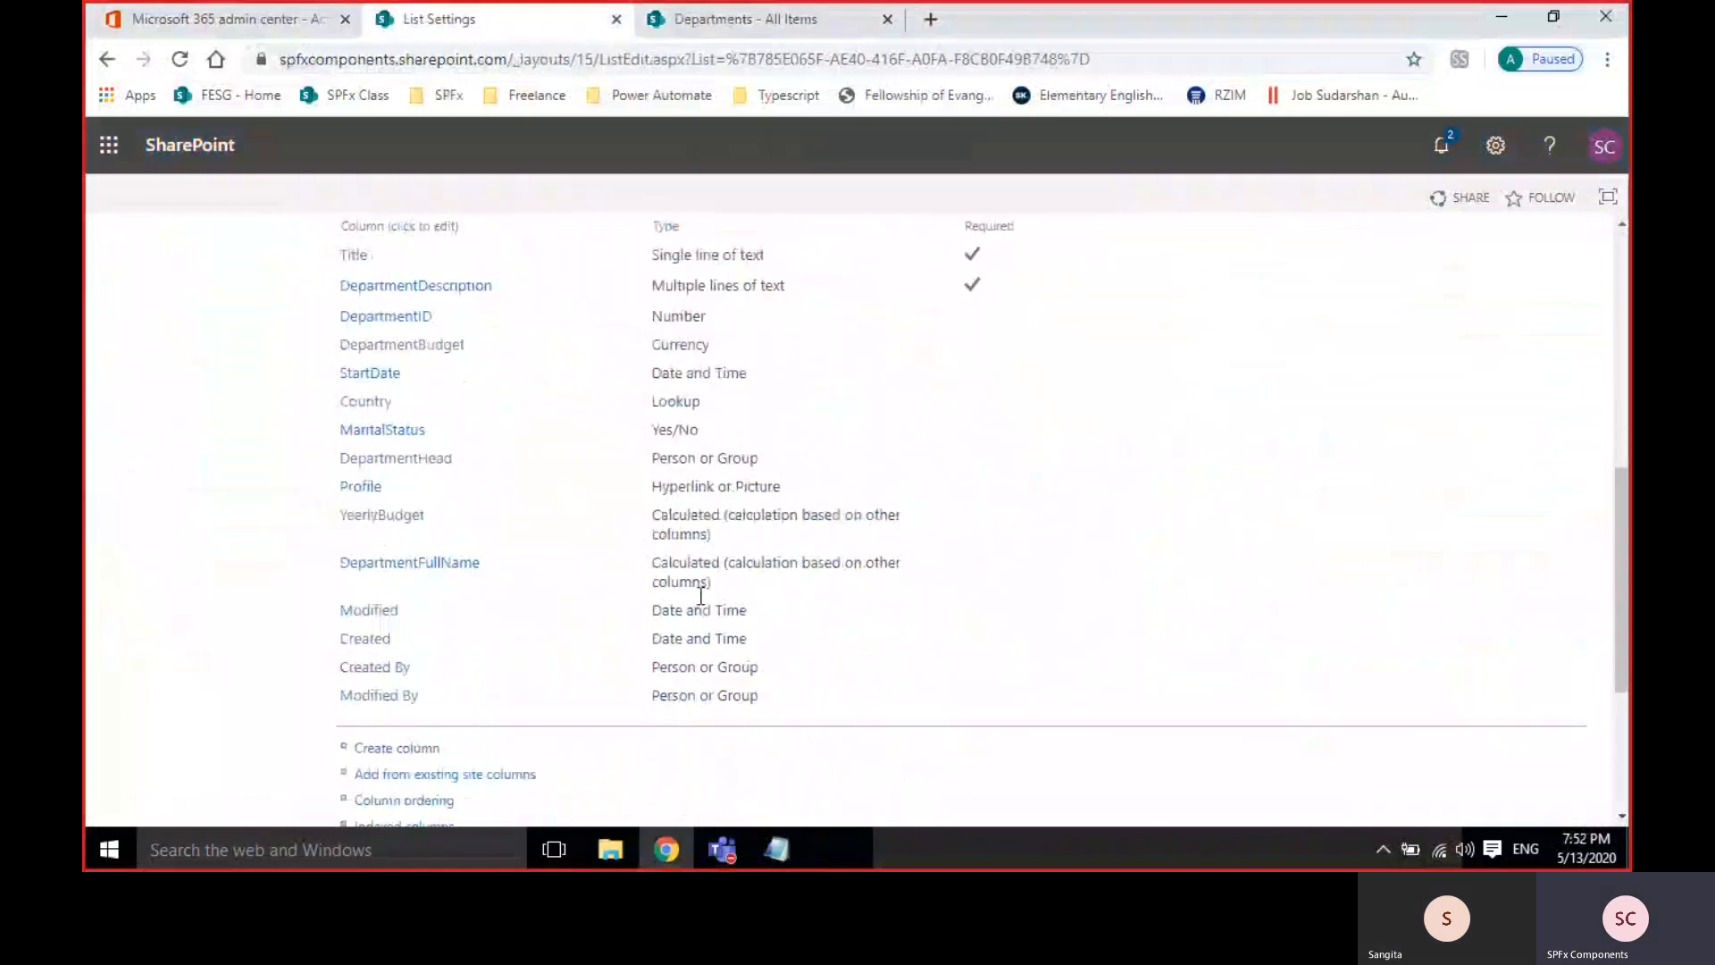
scroll(701, 597, up, 1)
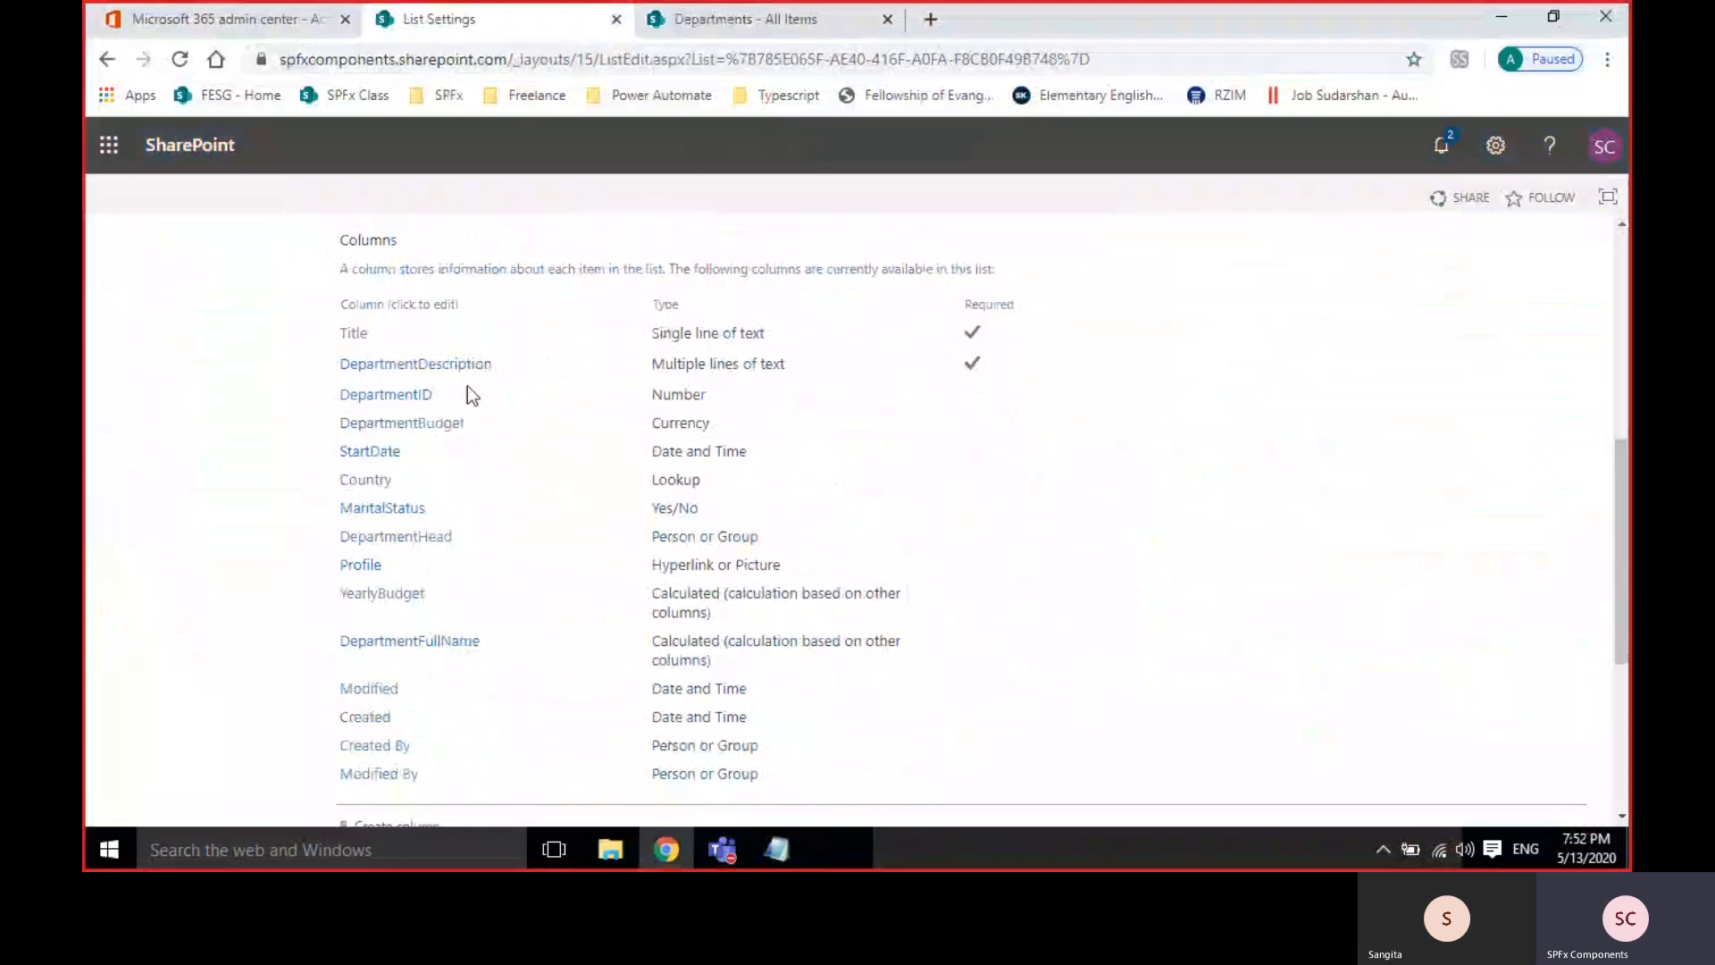
Set the DepartmentID column to required, save it, and switch to the All Items tab.
click(407, 394)
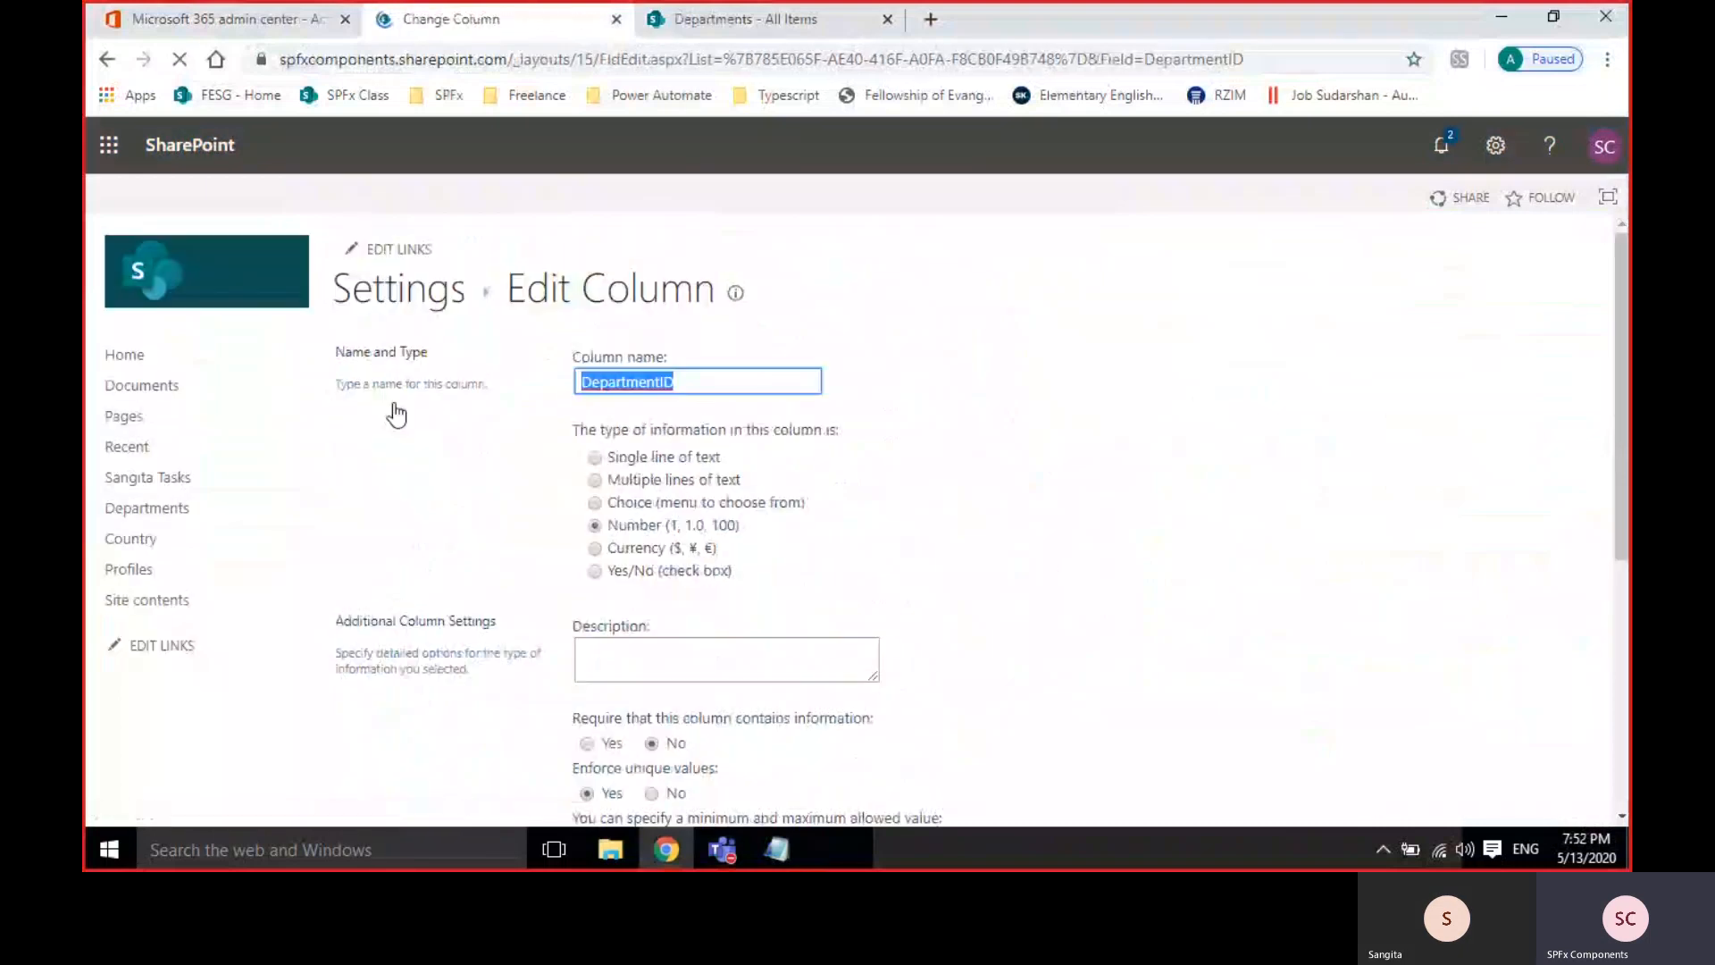
scroll(394, 413, down, 4)
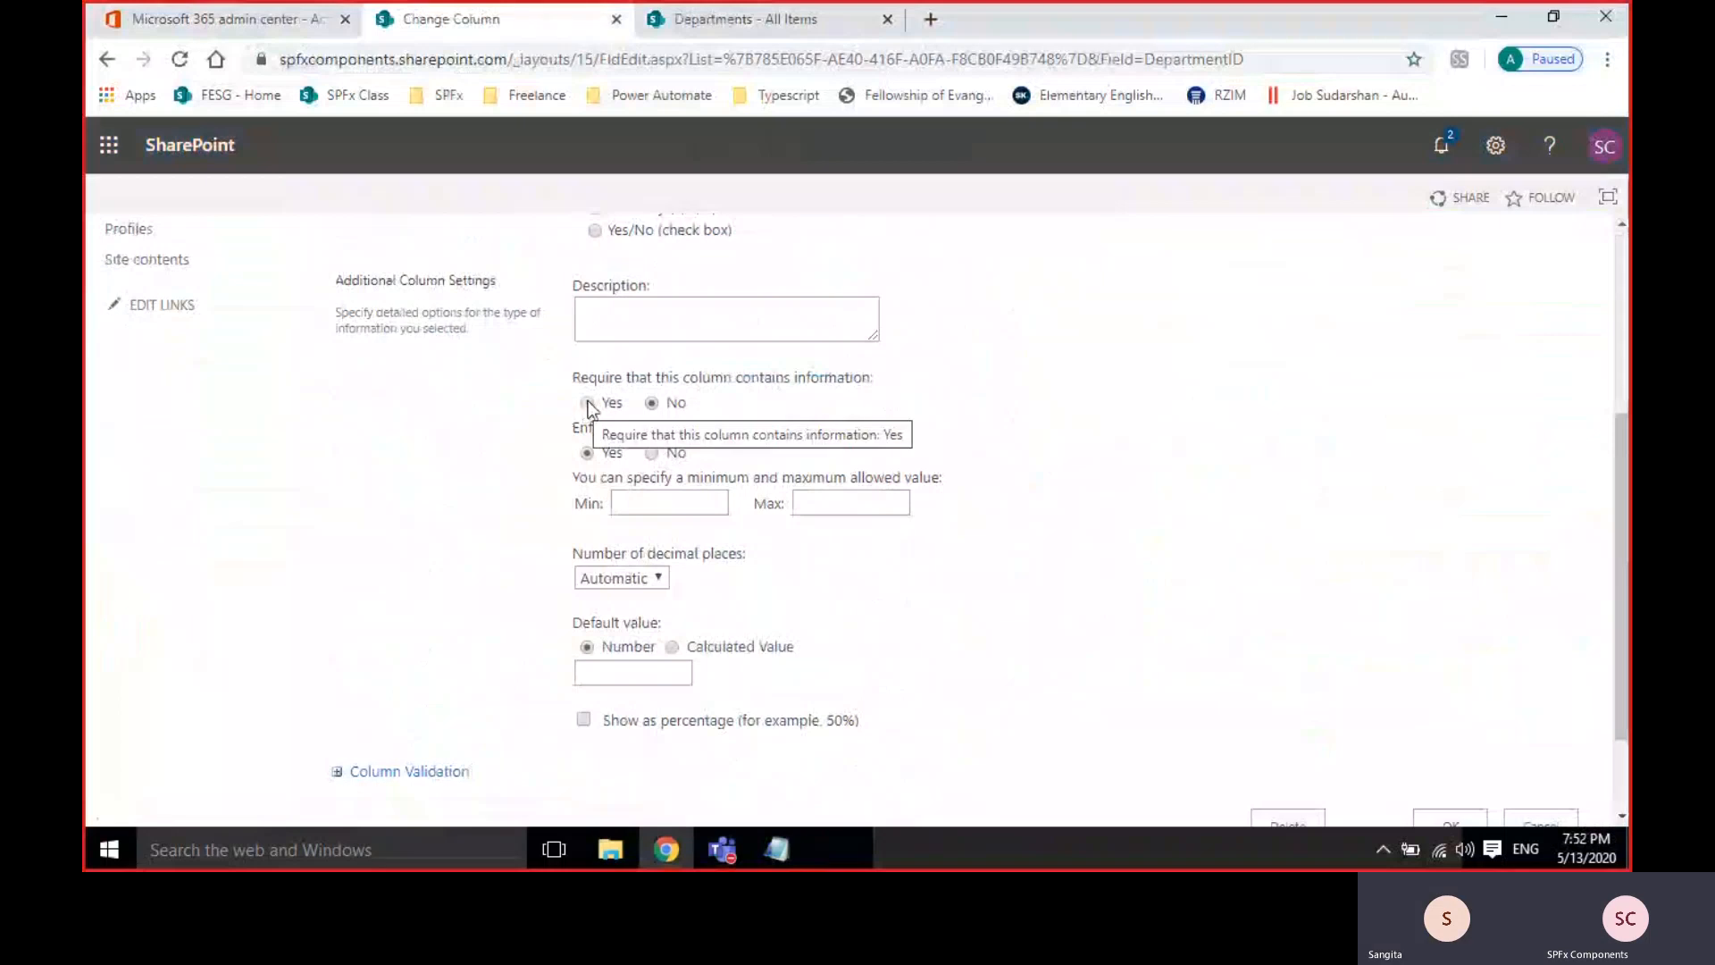
click(588, 402)
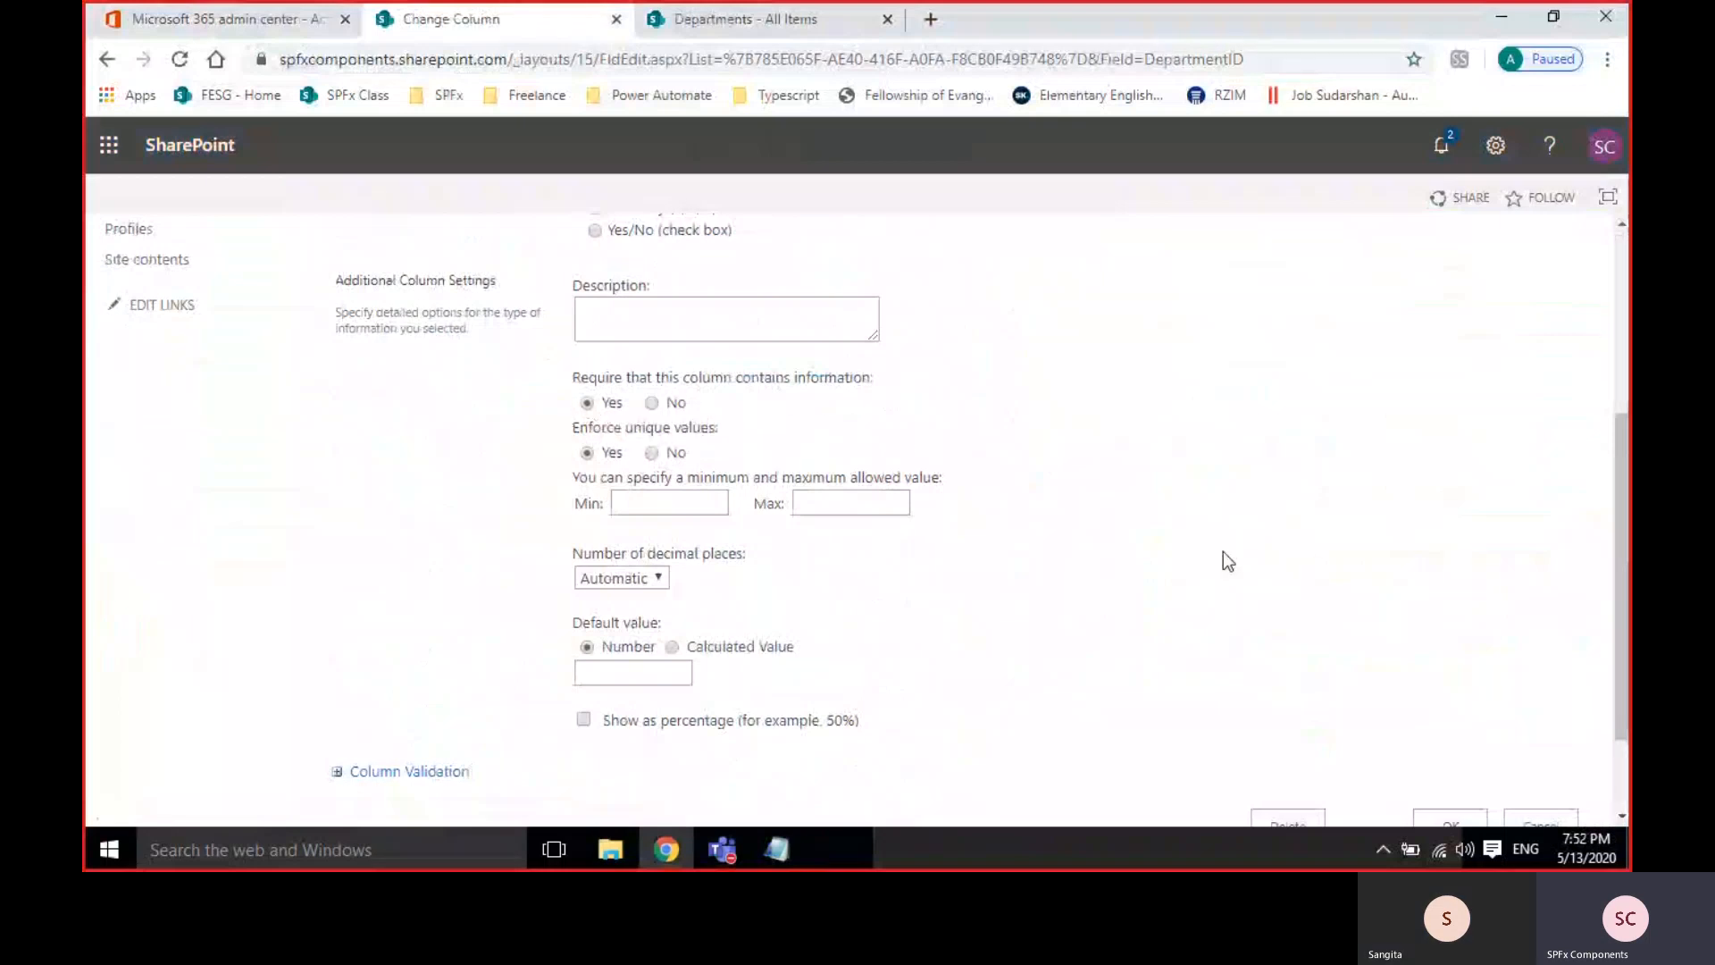
scroll(1223, 552, down, 2)
click(1462, 702)
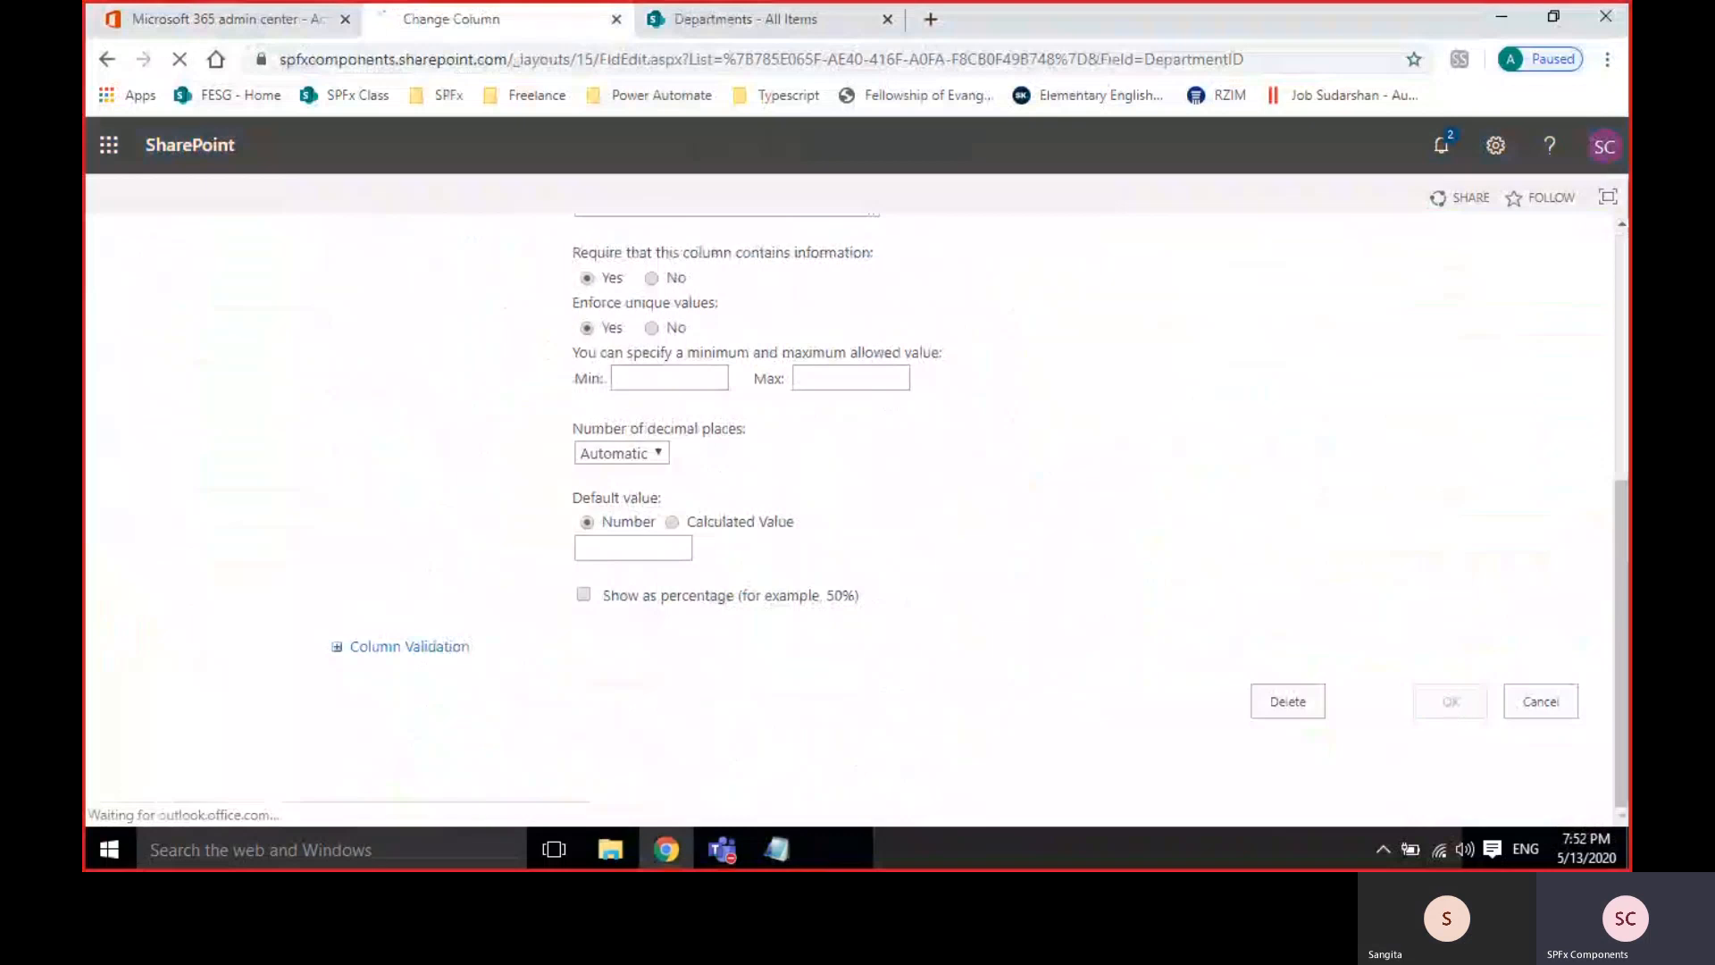
scroll(593, 518, down, 4)
scroll(593, 516, up, 3)
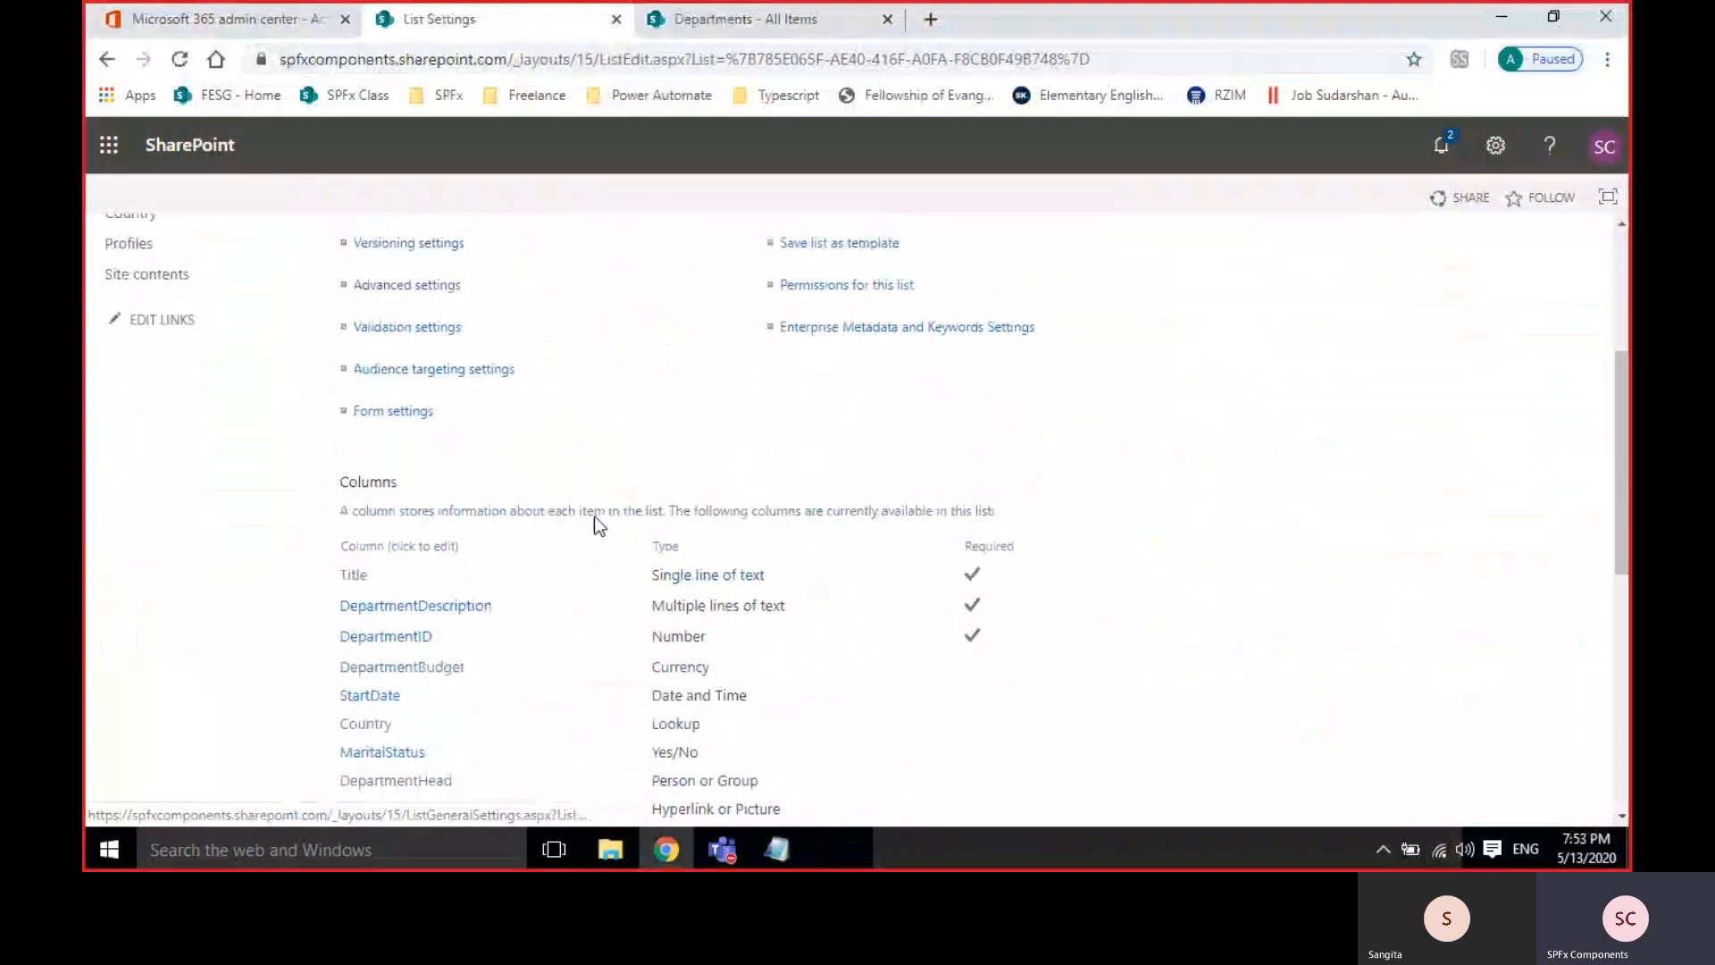
click(754, 22)
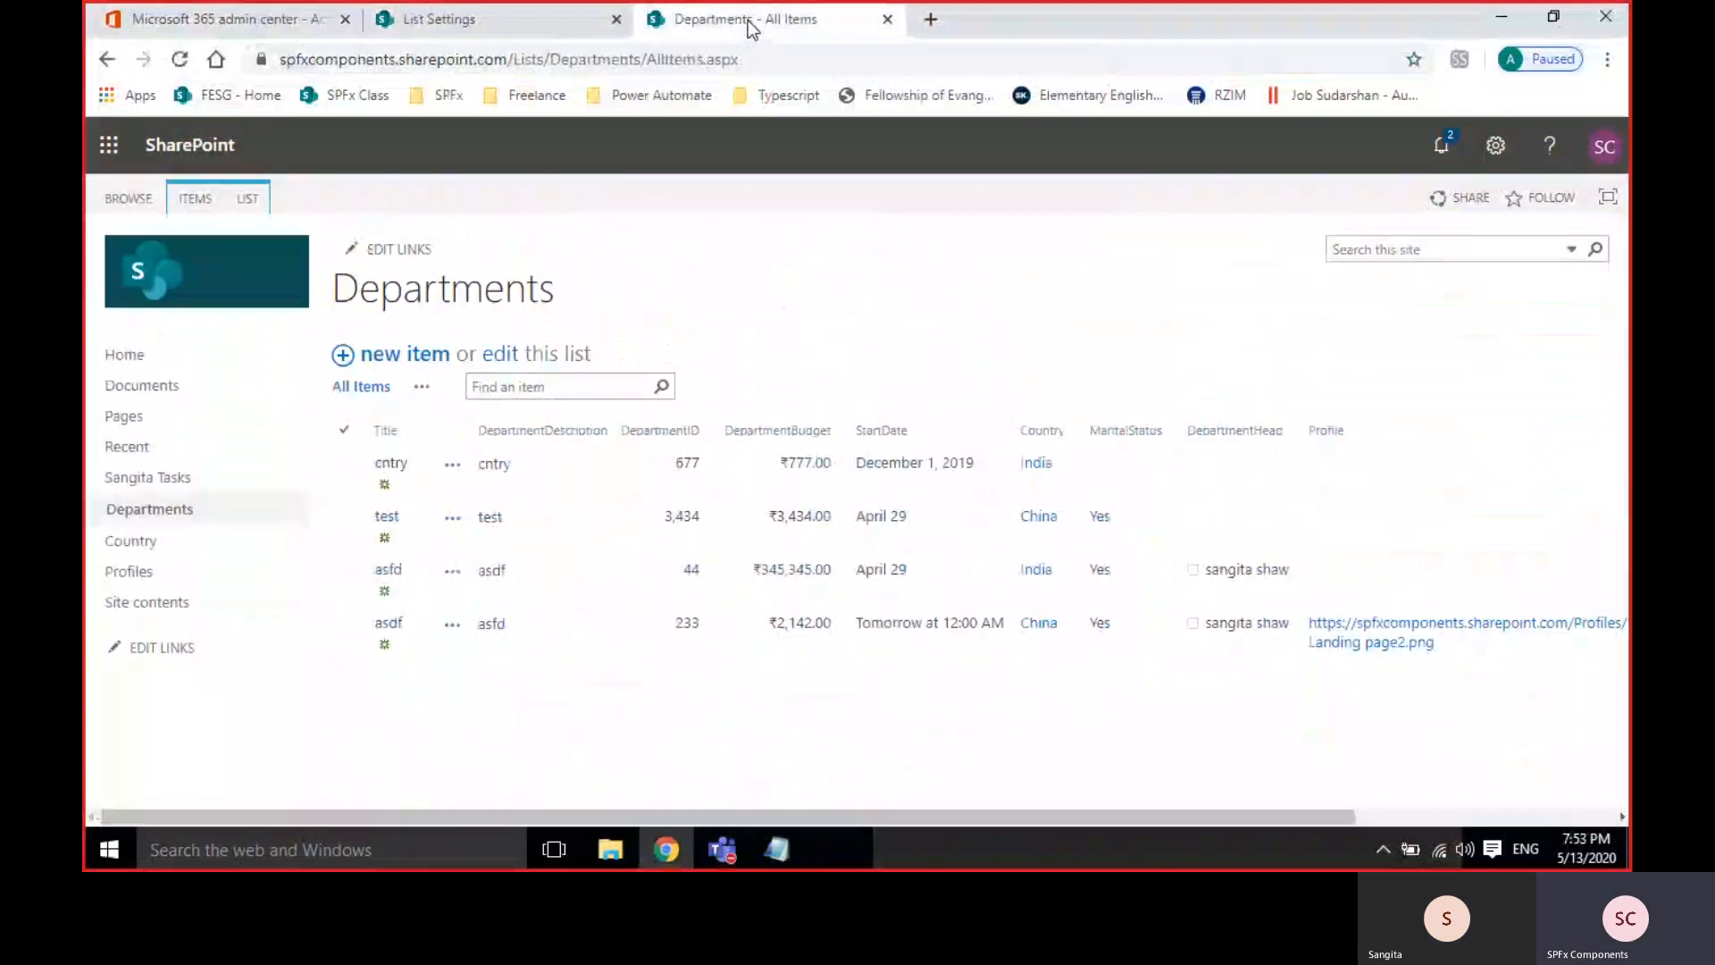
Open a blank Departments new item form and confirm DepartmentID is marked required.
click(391, 355)
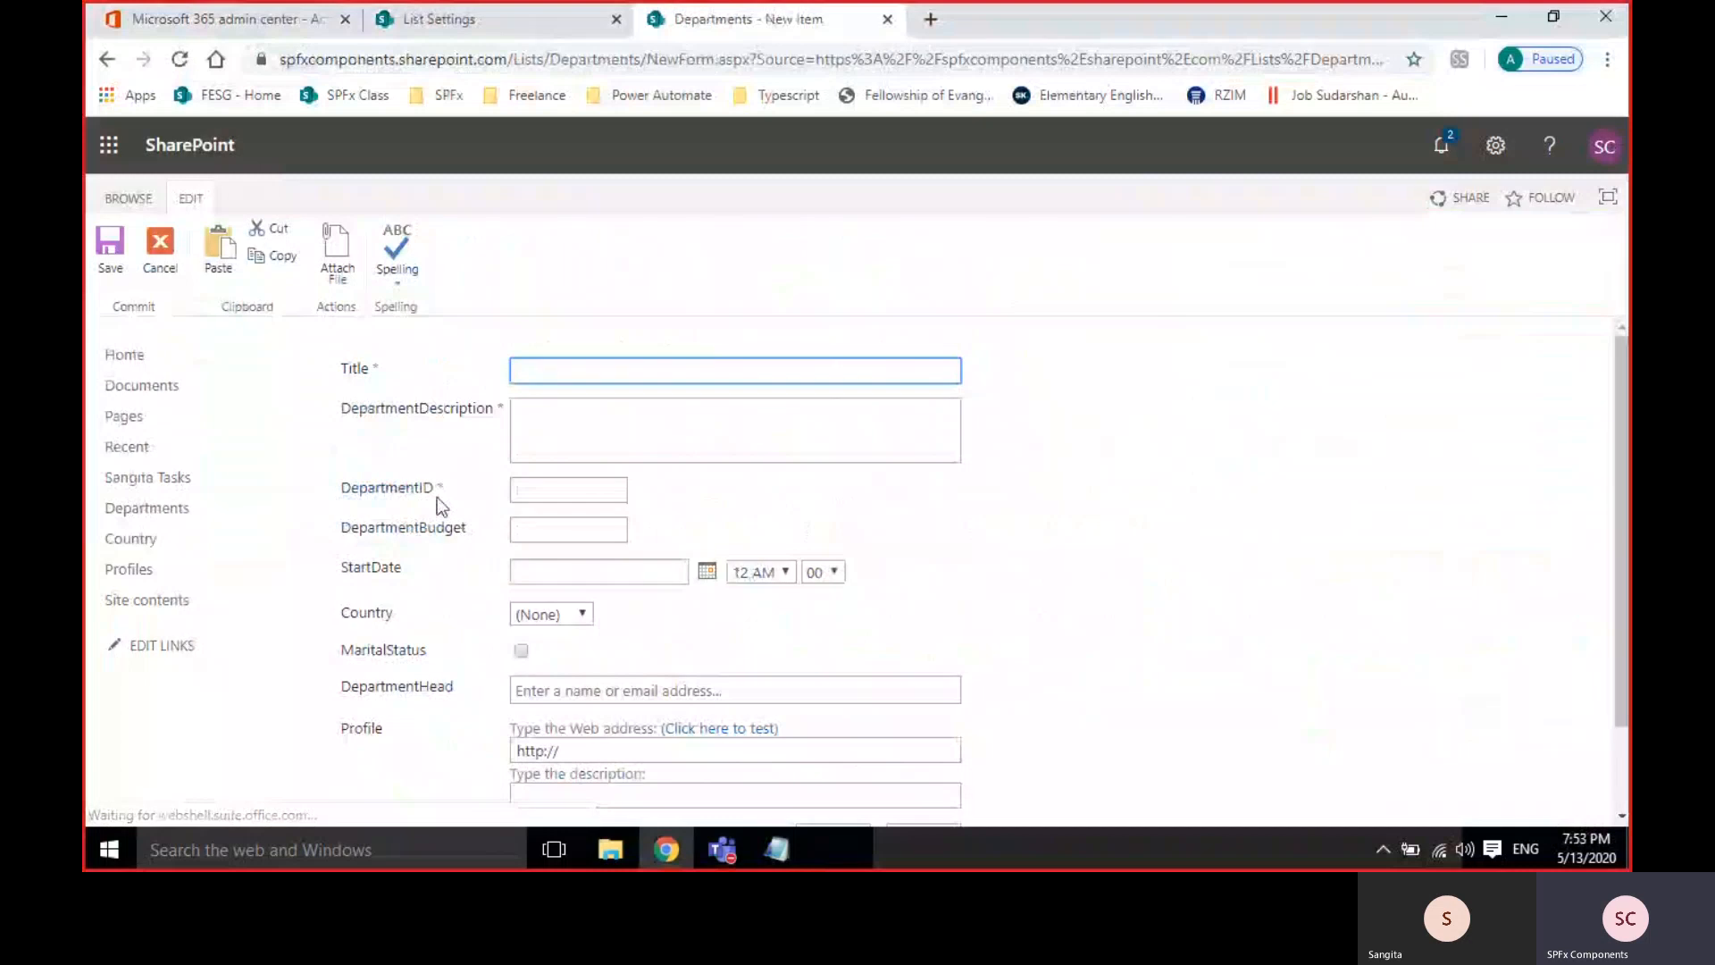
drag(437, 486, 443, 486)
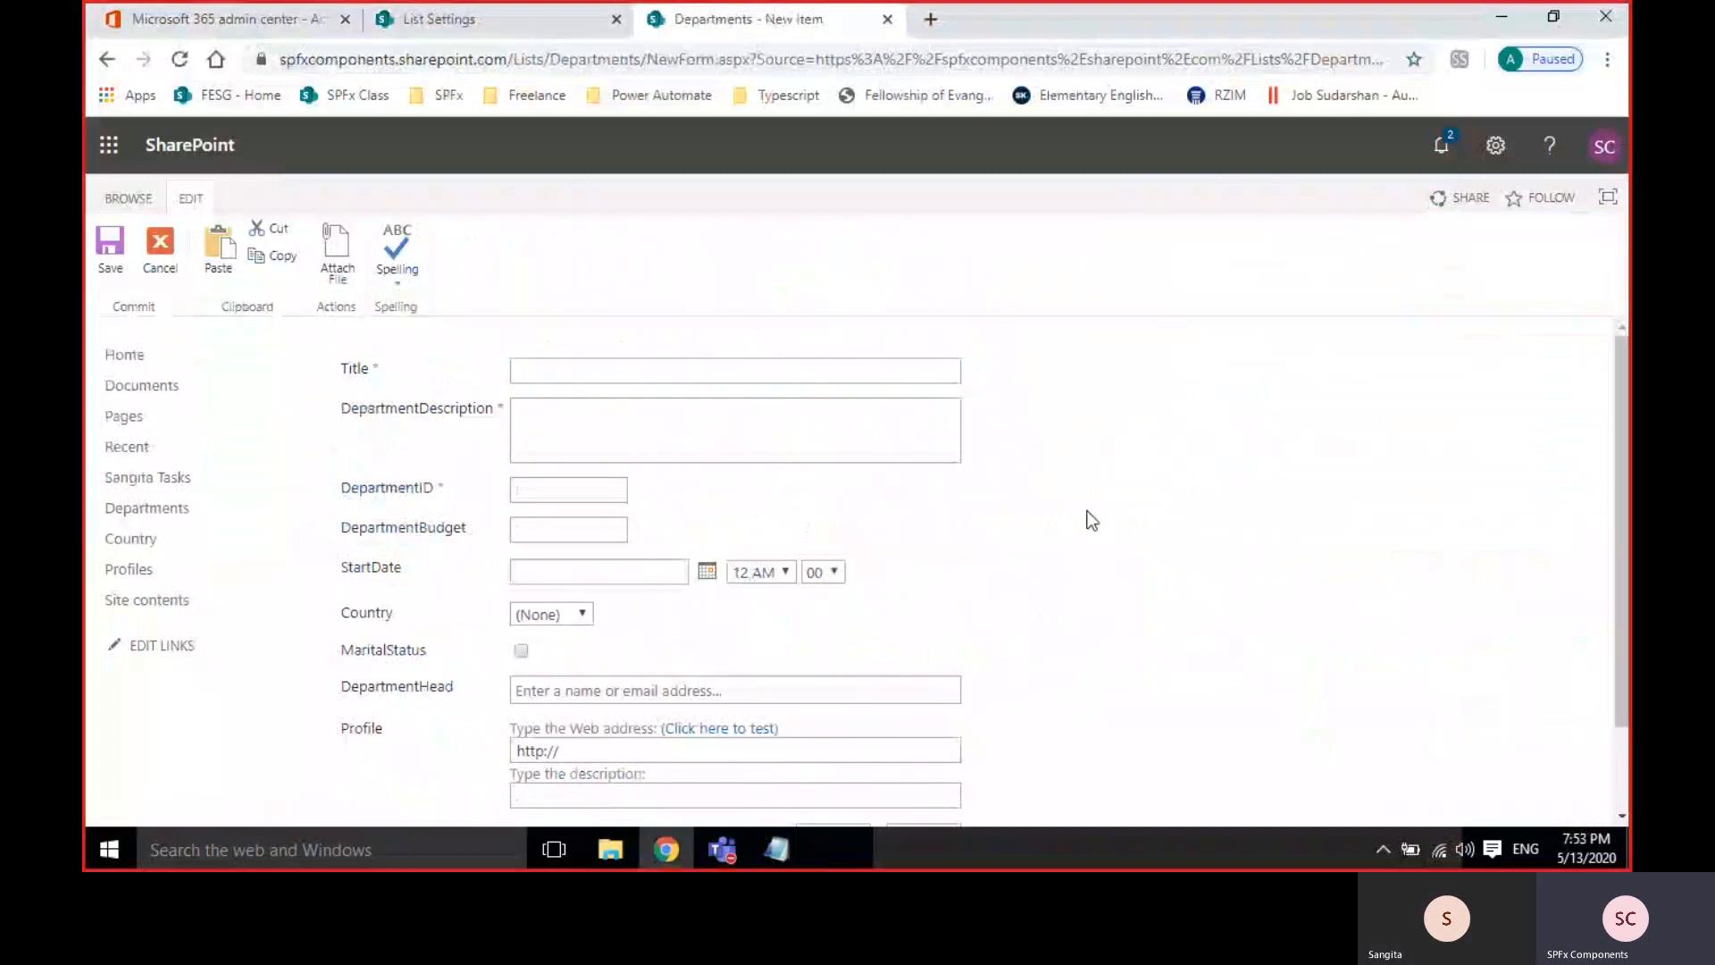
click(474, 27)
scroll(618, 552, down, 1)
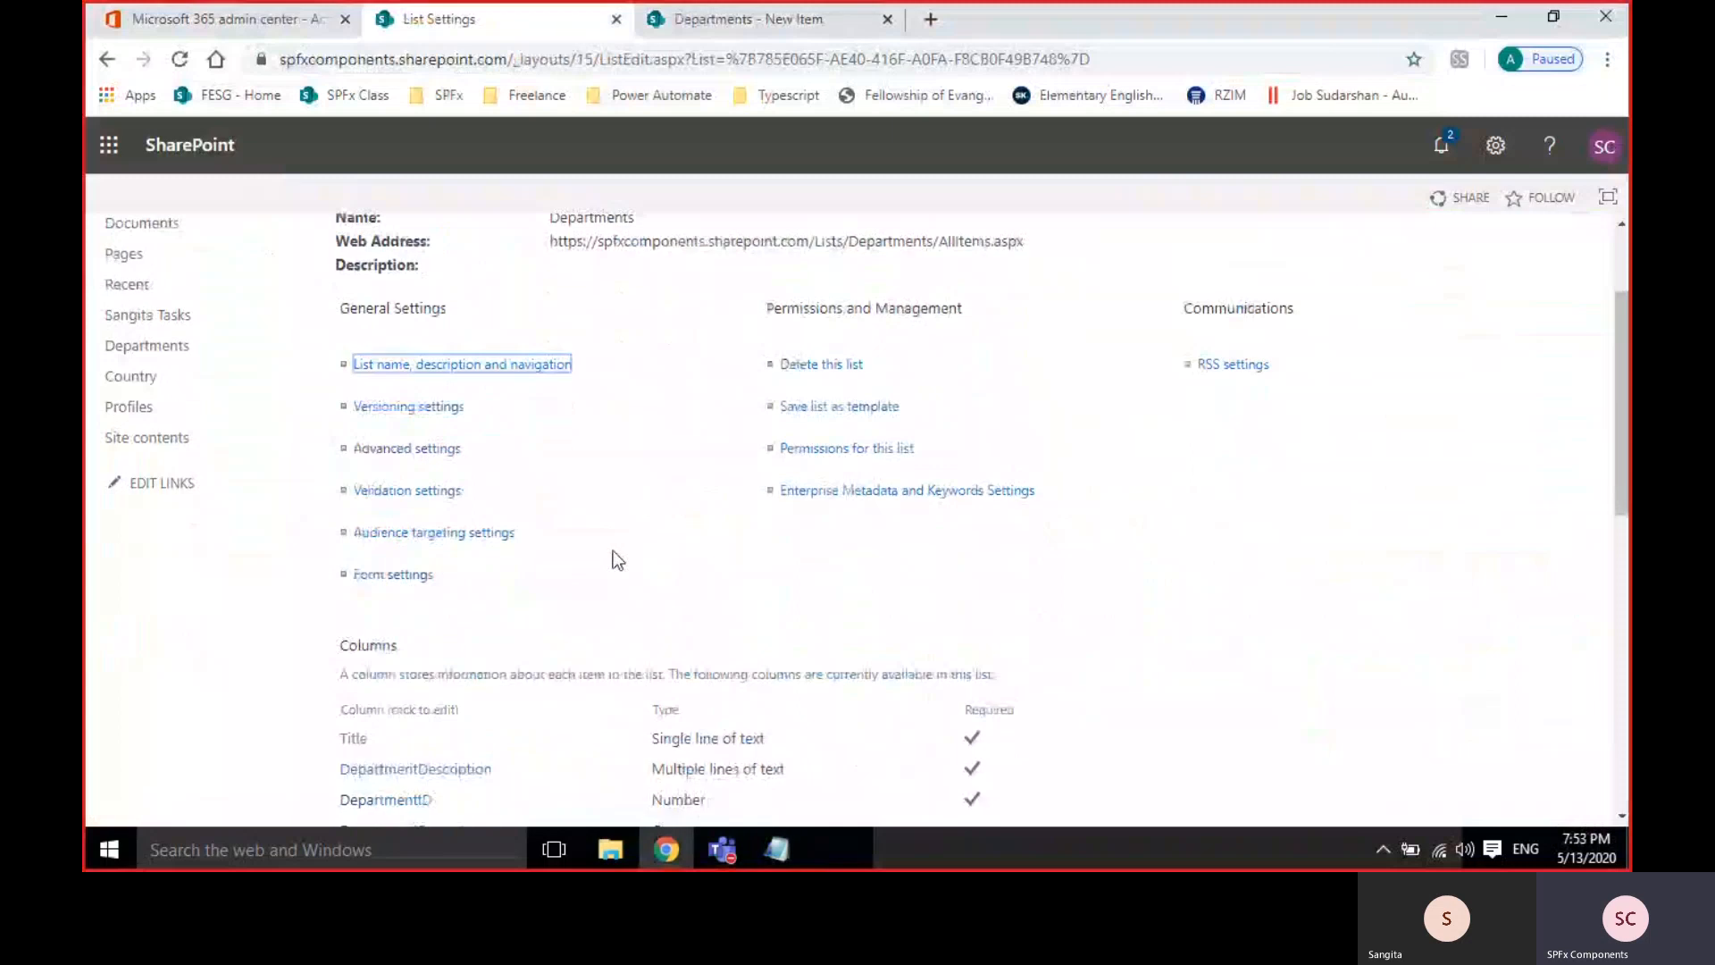
scroll(614, 551, up, 2)
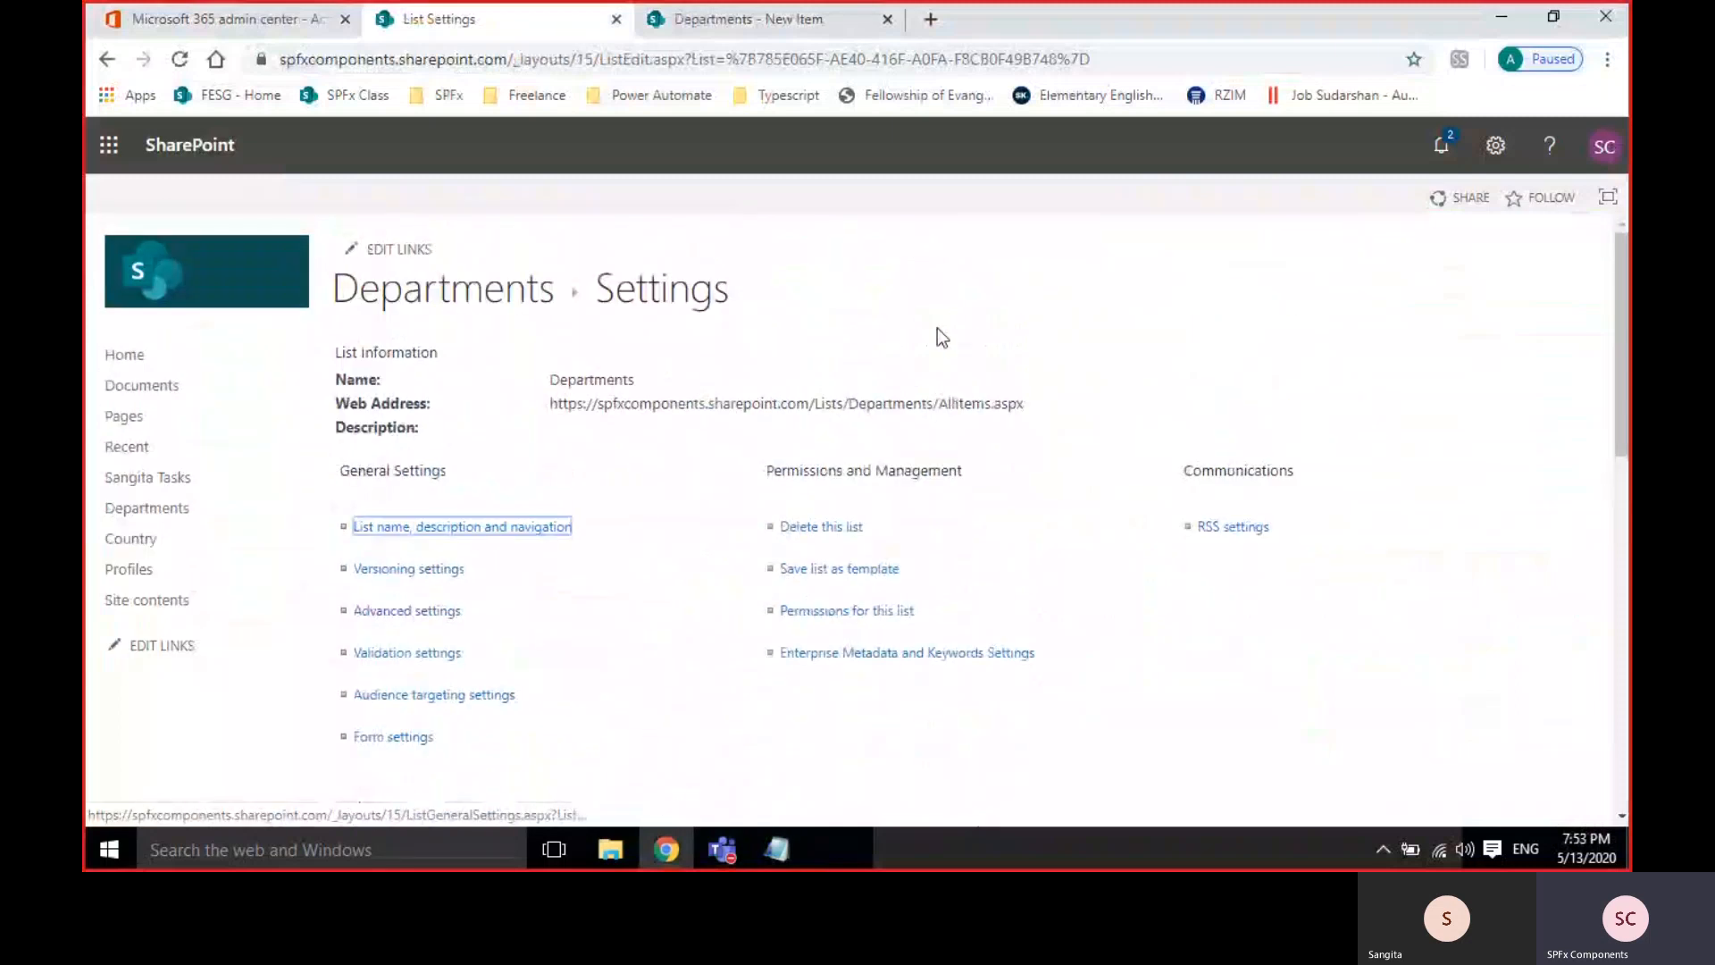
Open the Departments list settings, then the DepartmentFullName column's settings.
click(449, 293)
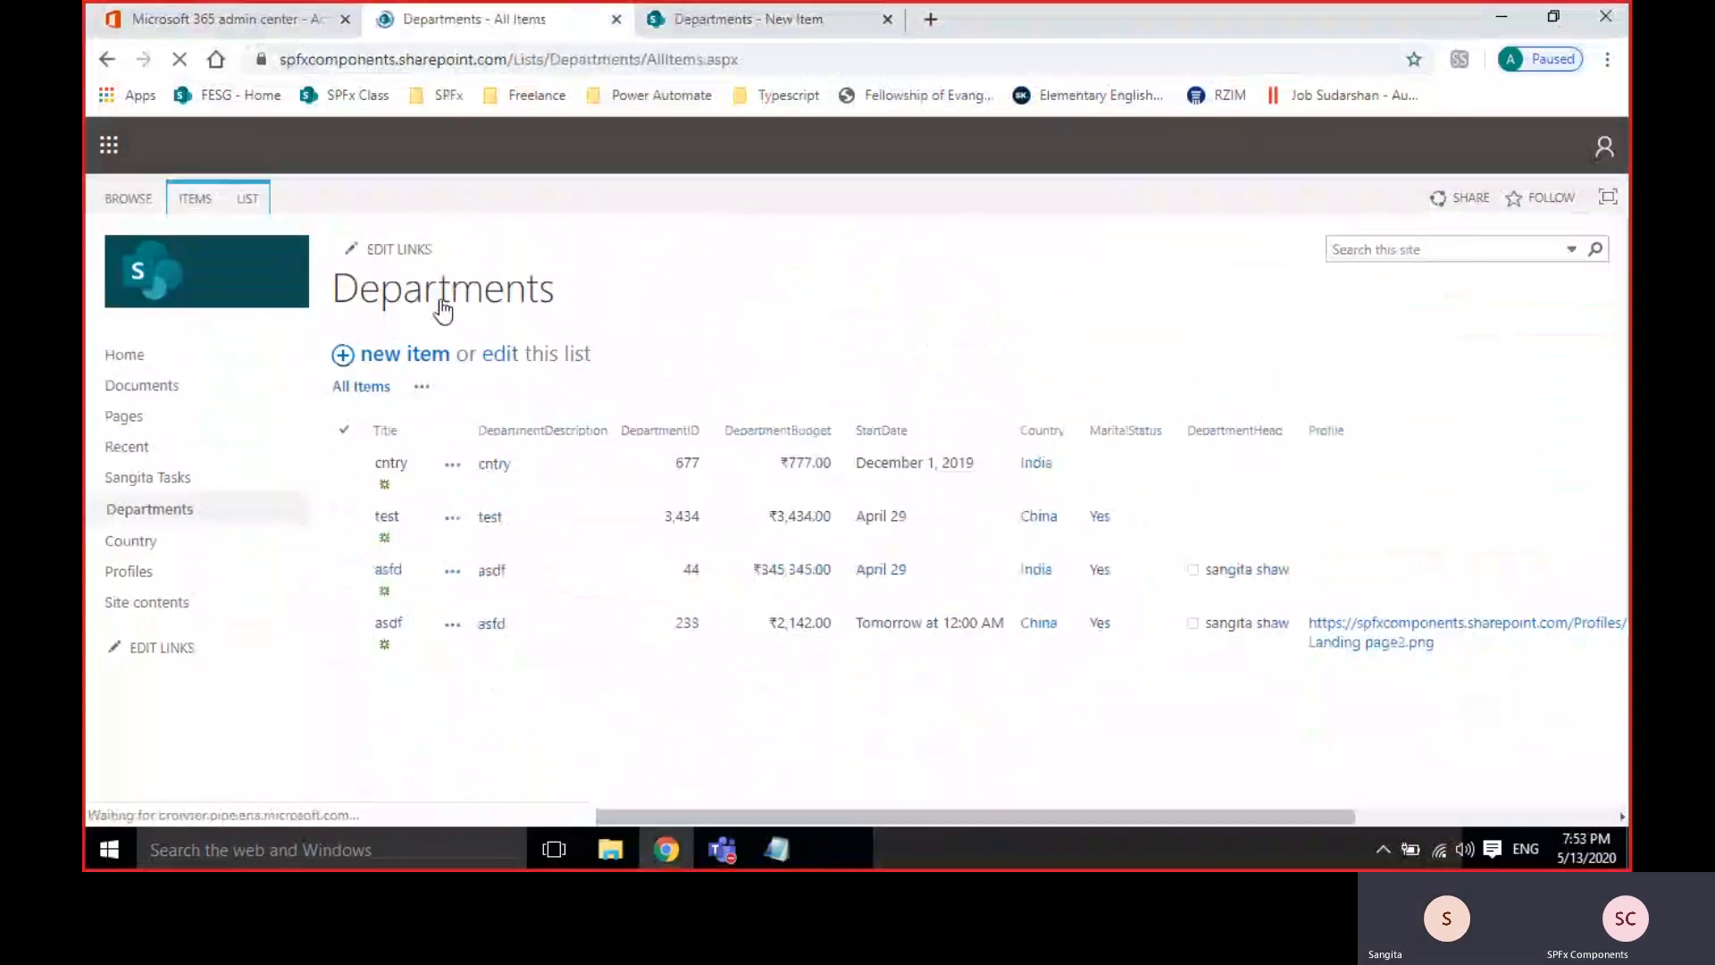
click(251, 198)
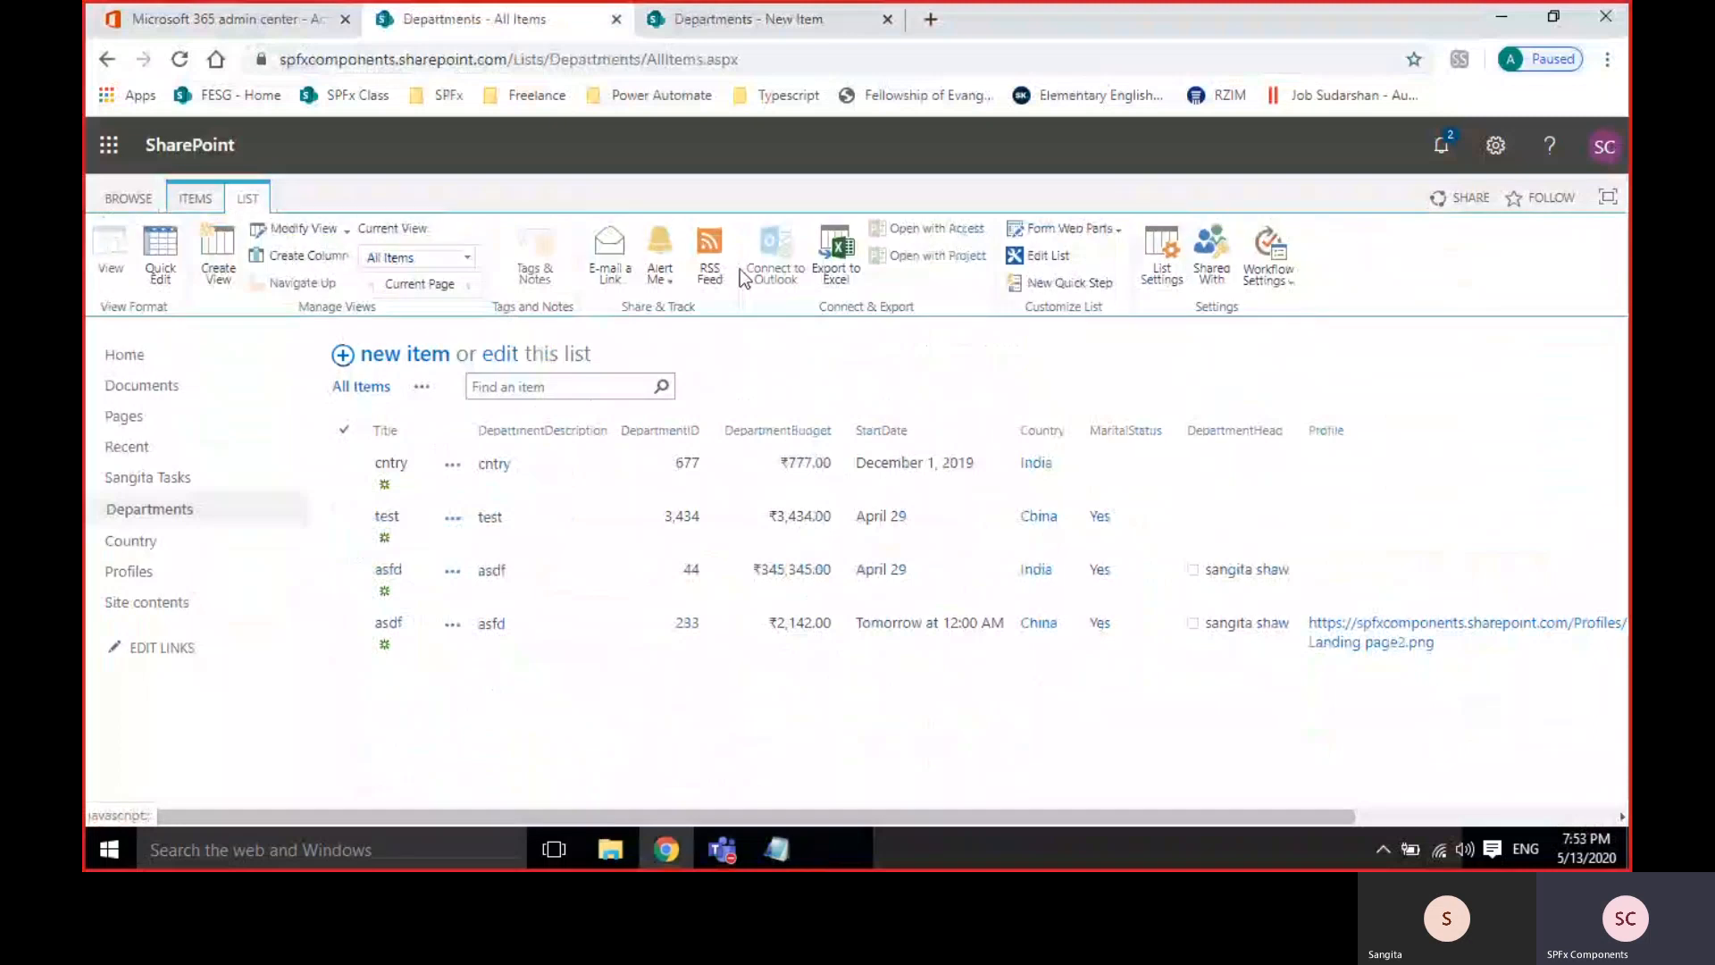
click(1172, 282)
scroll(450, 533, down, 8)
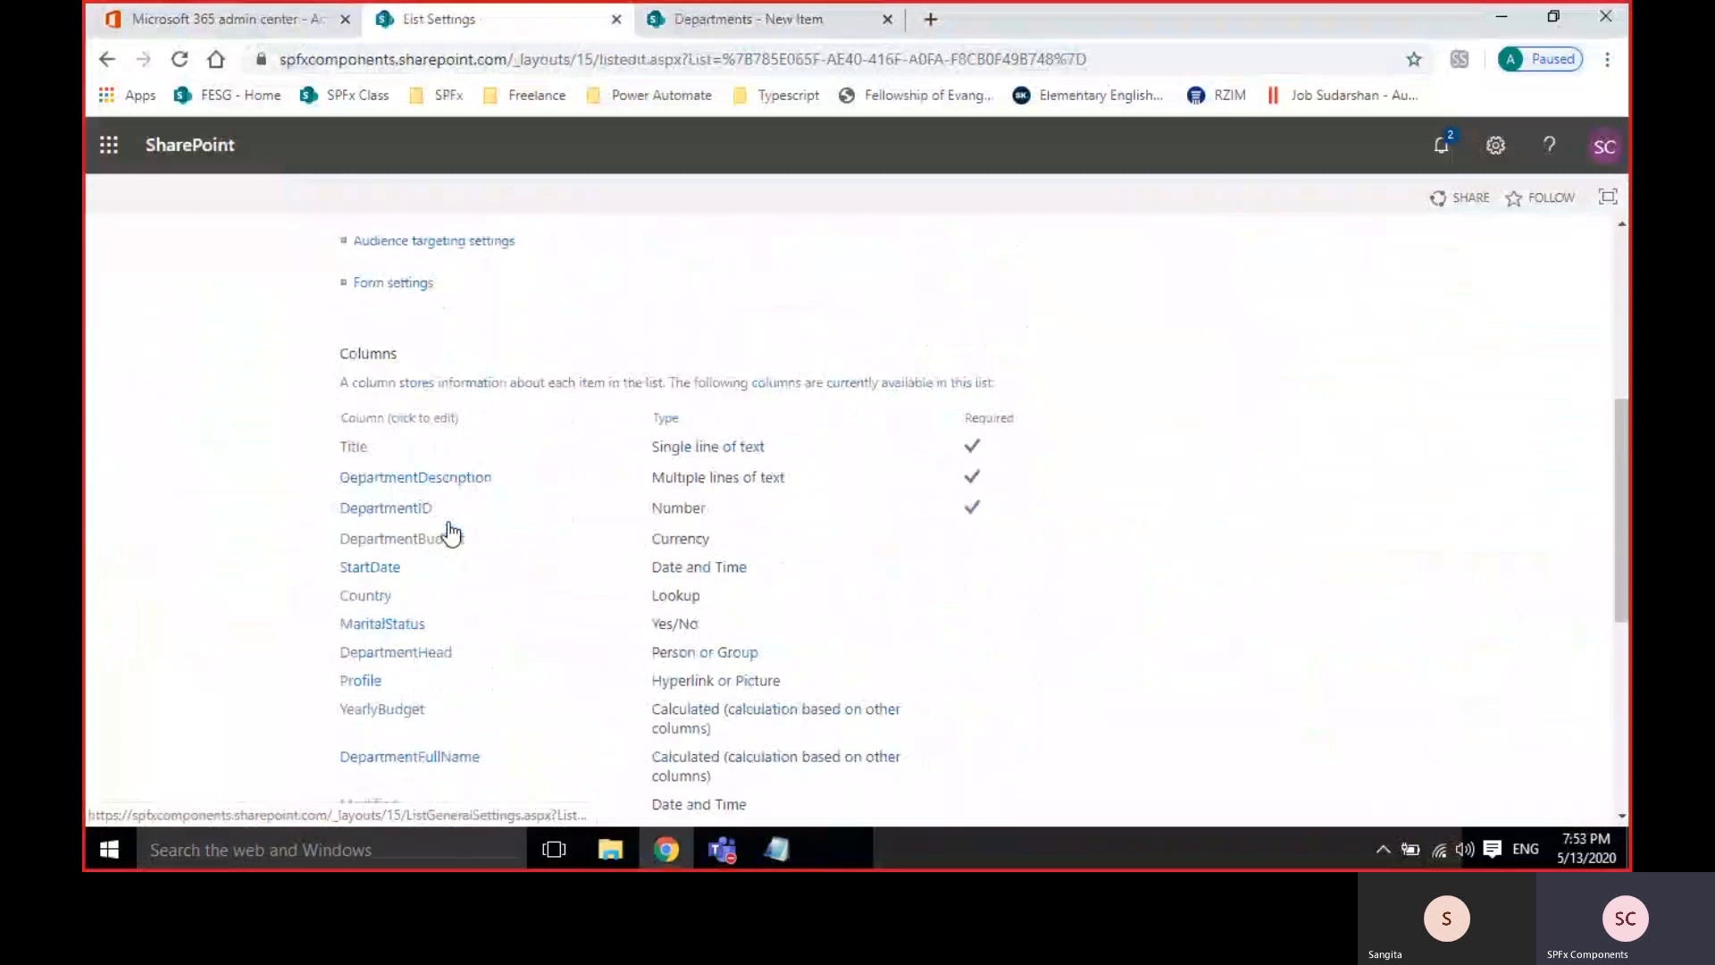
scroll(450, 533, up, 3)
scroll(1047, 530, down, 5)
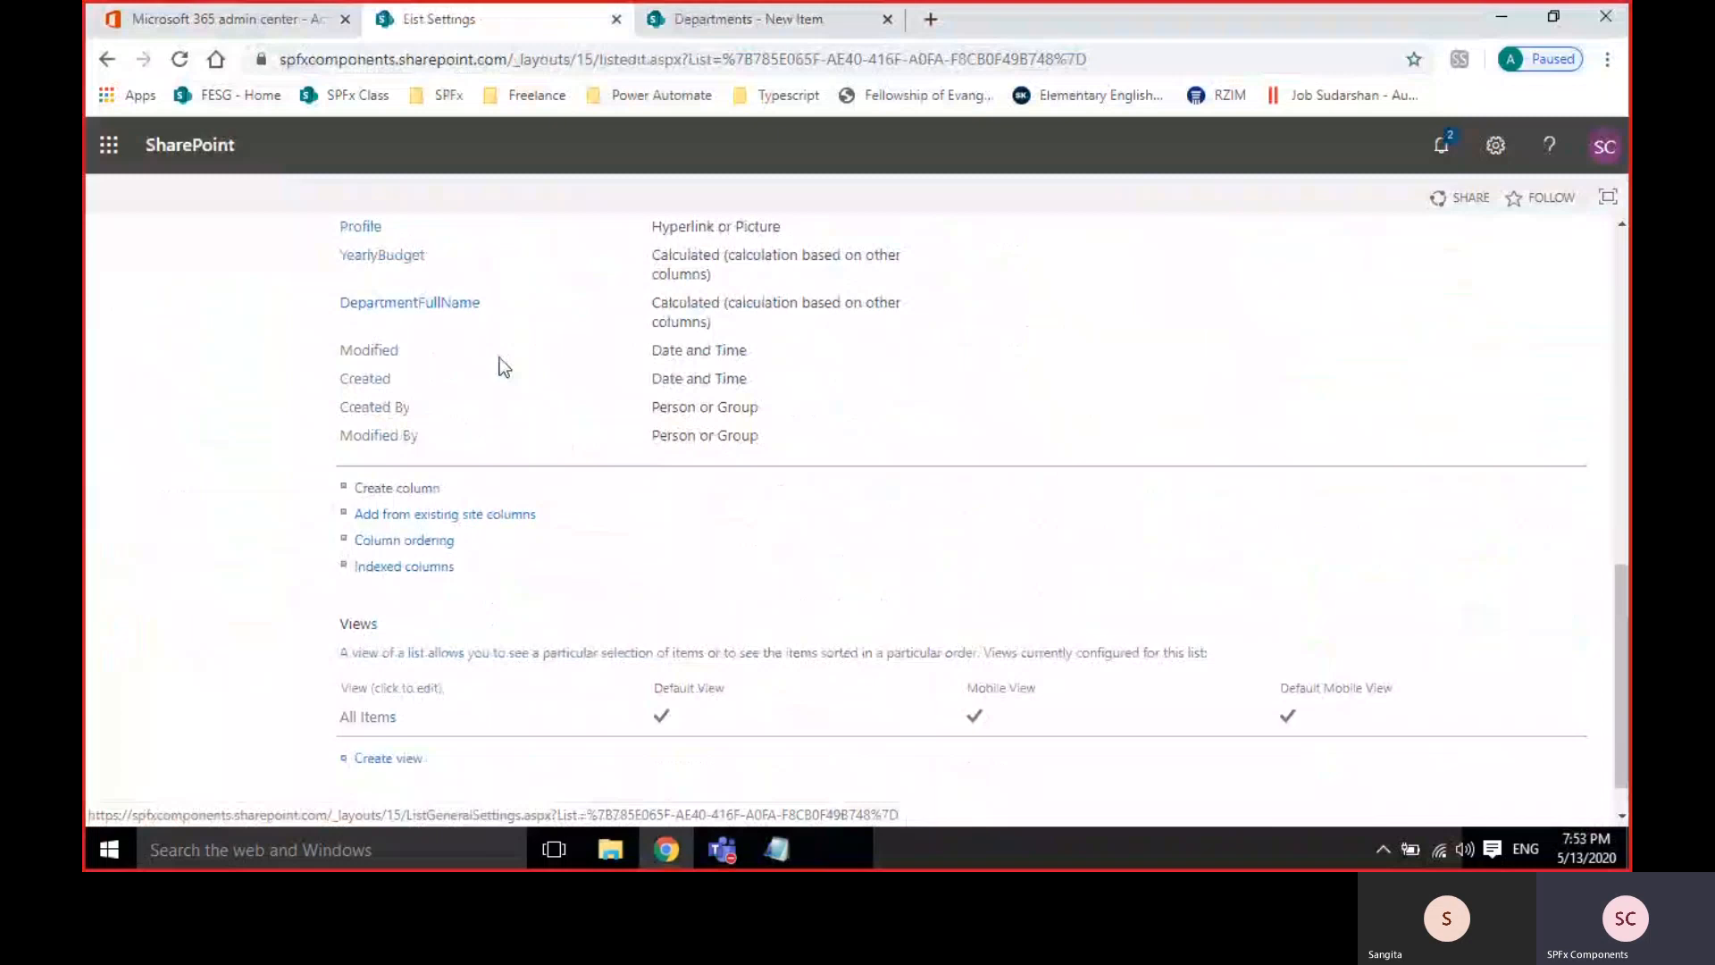
click(432, 305)
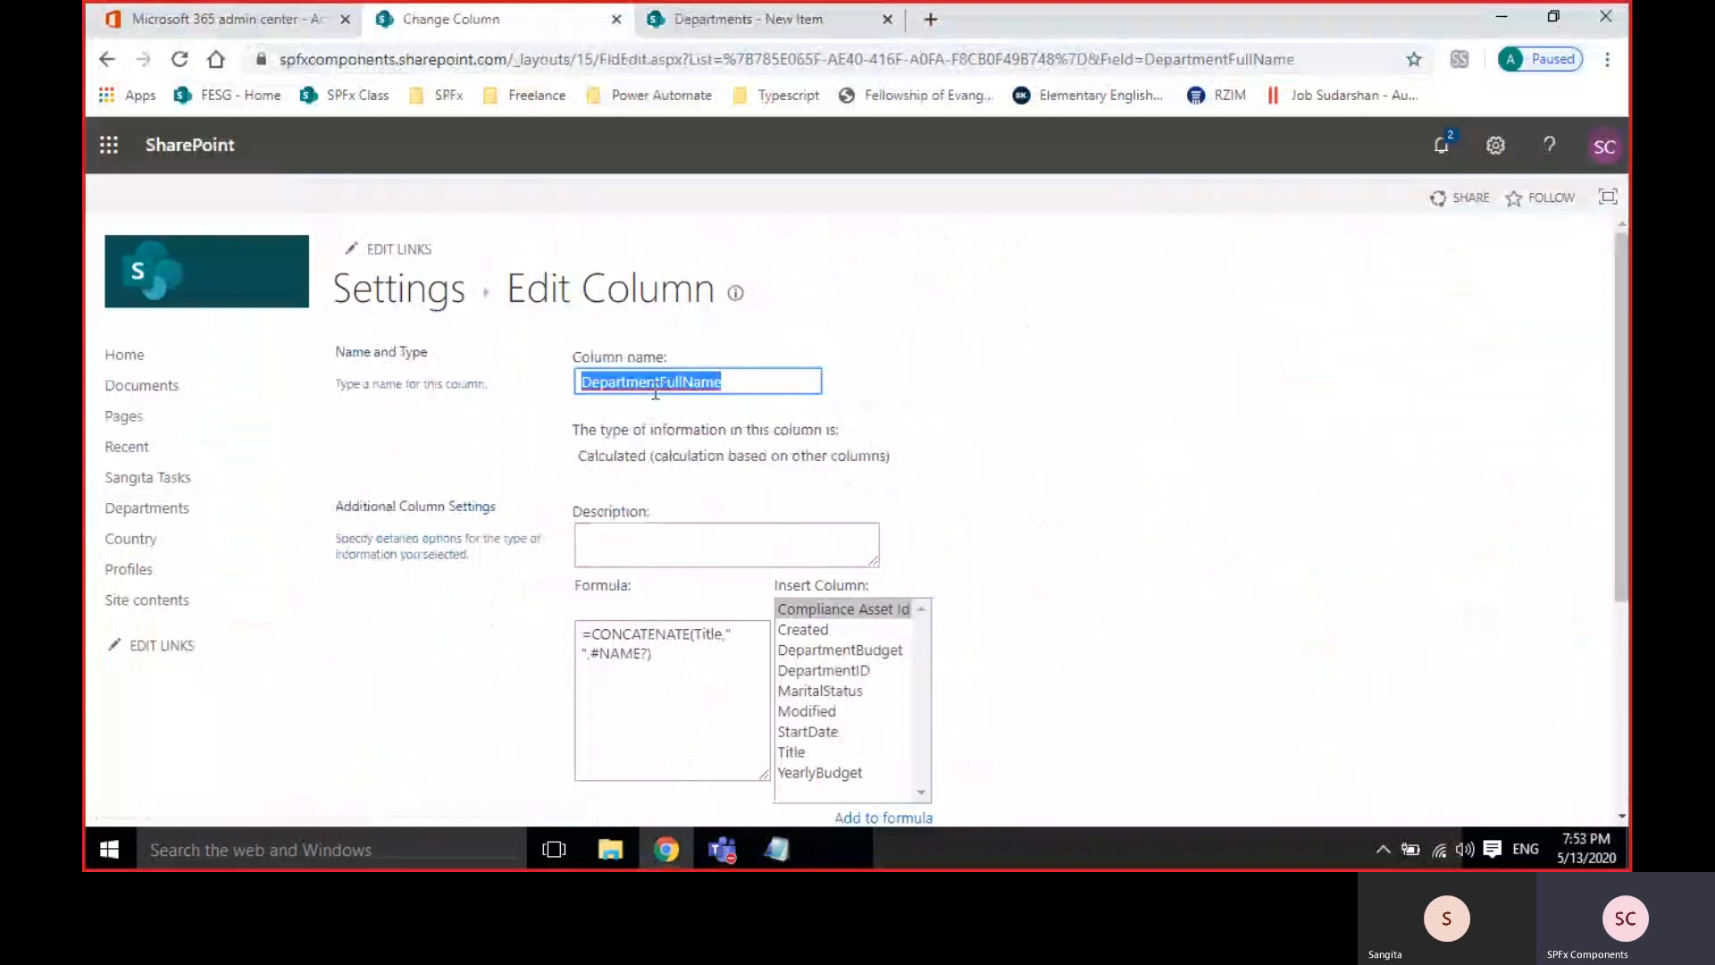
Rename the calculated column to 'Department Full Name' by inserting spaces, then save.
click(661, 382)
click(690, 383)
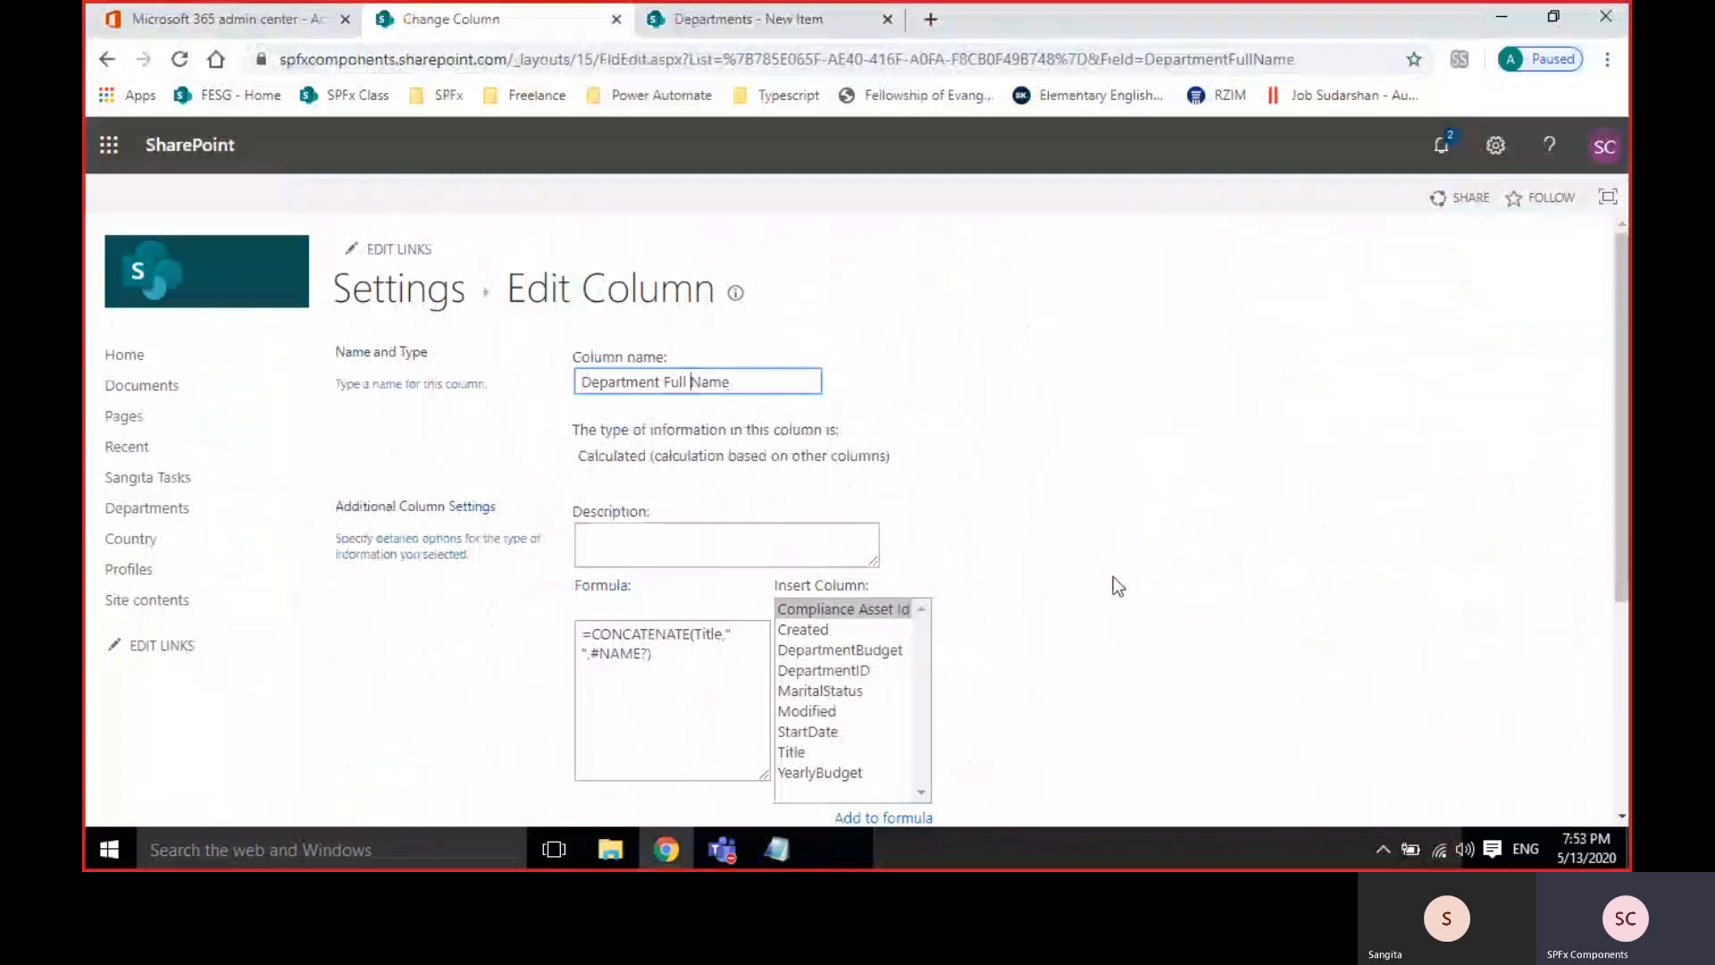
scroll(1112, 576, down, 4)
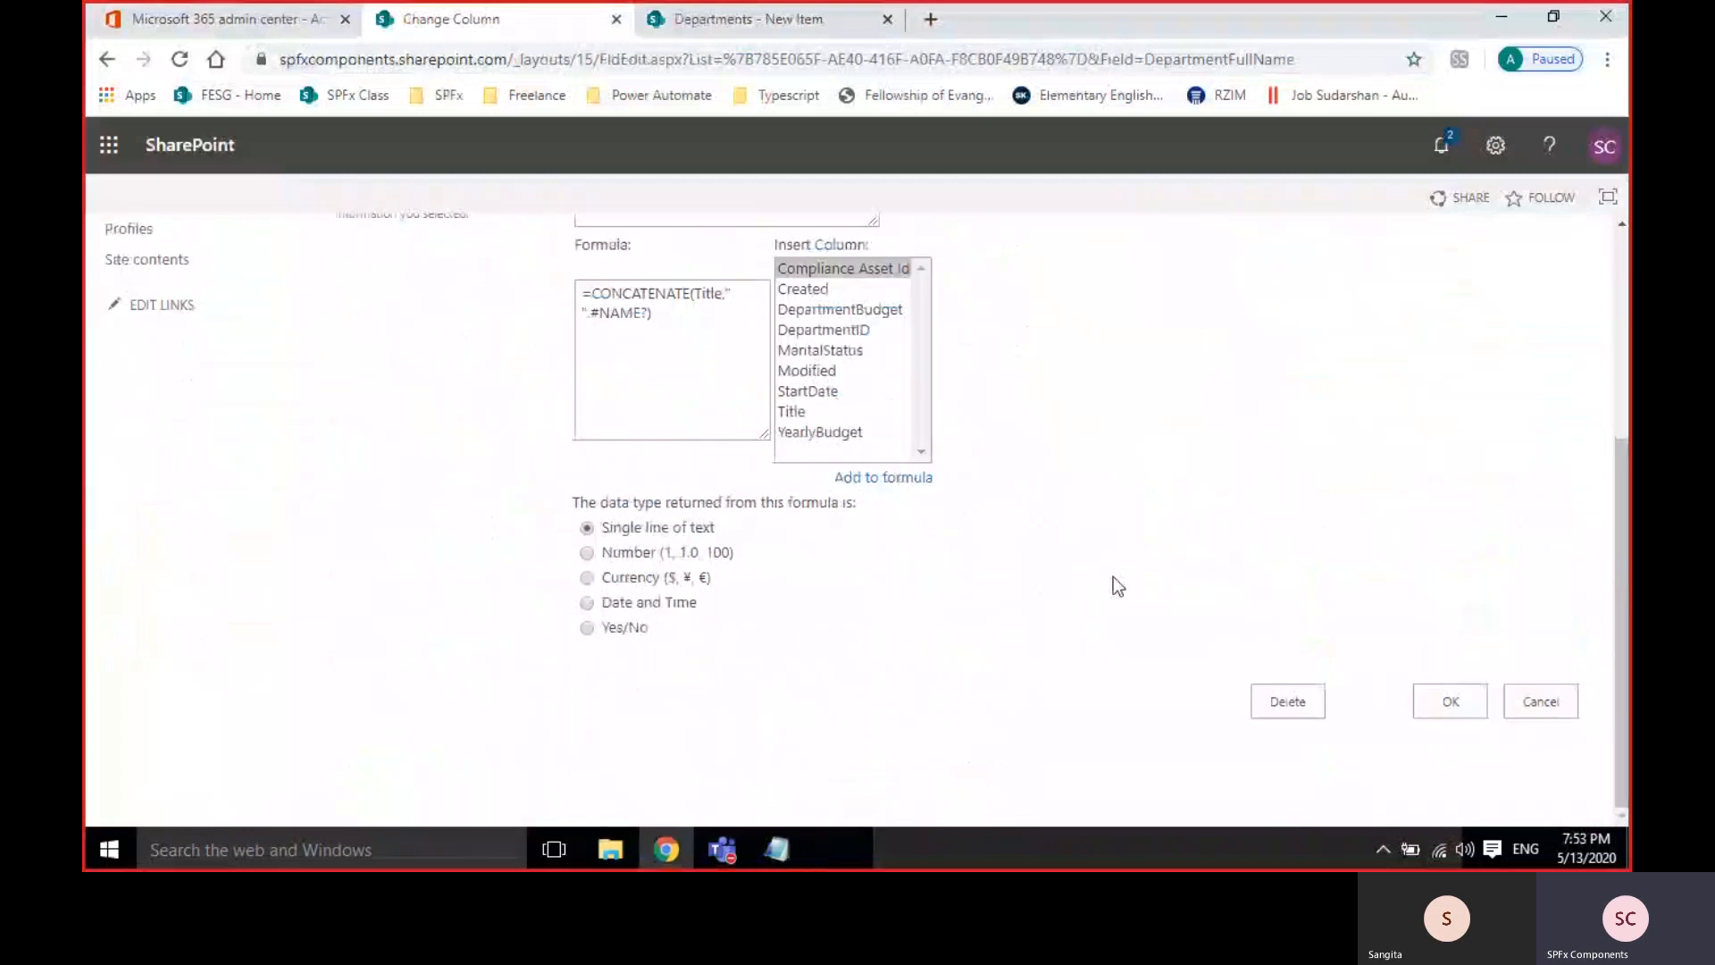
double_click(1146, 59)
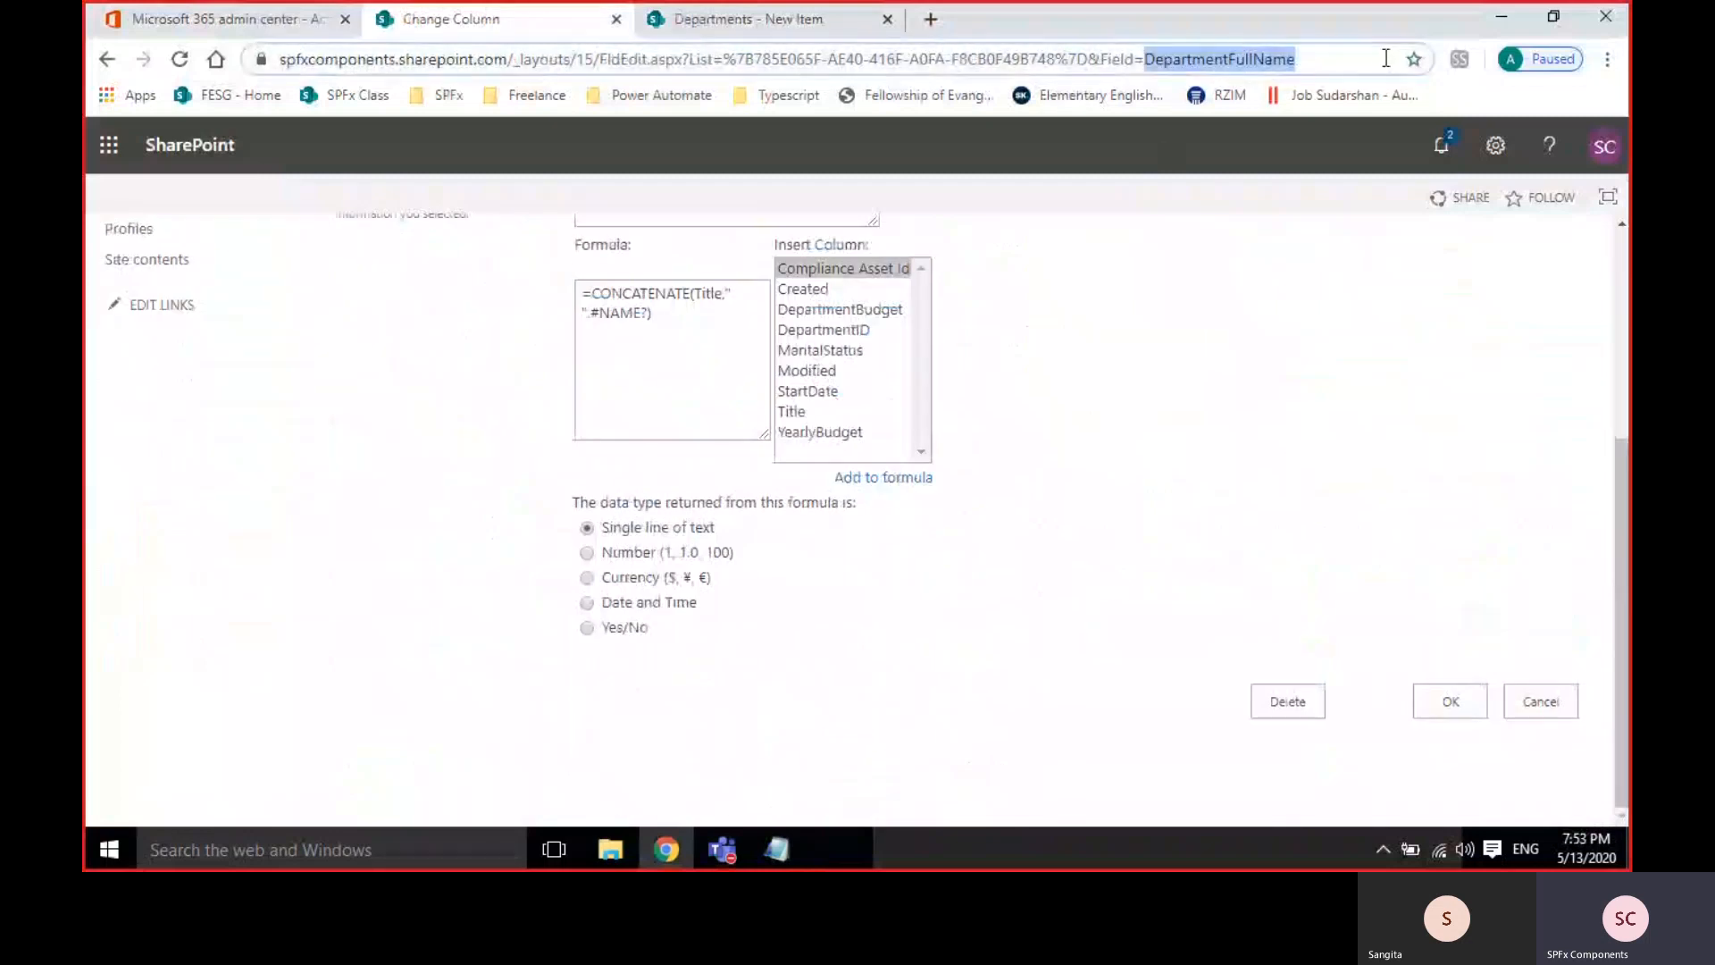
click(1451, 702)
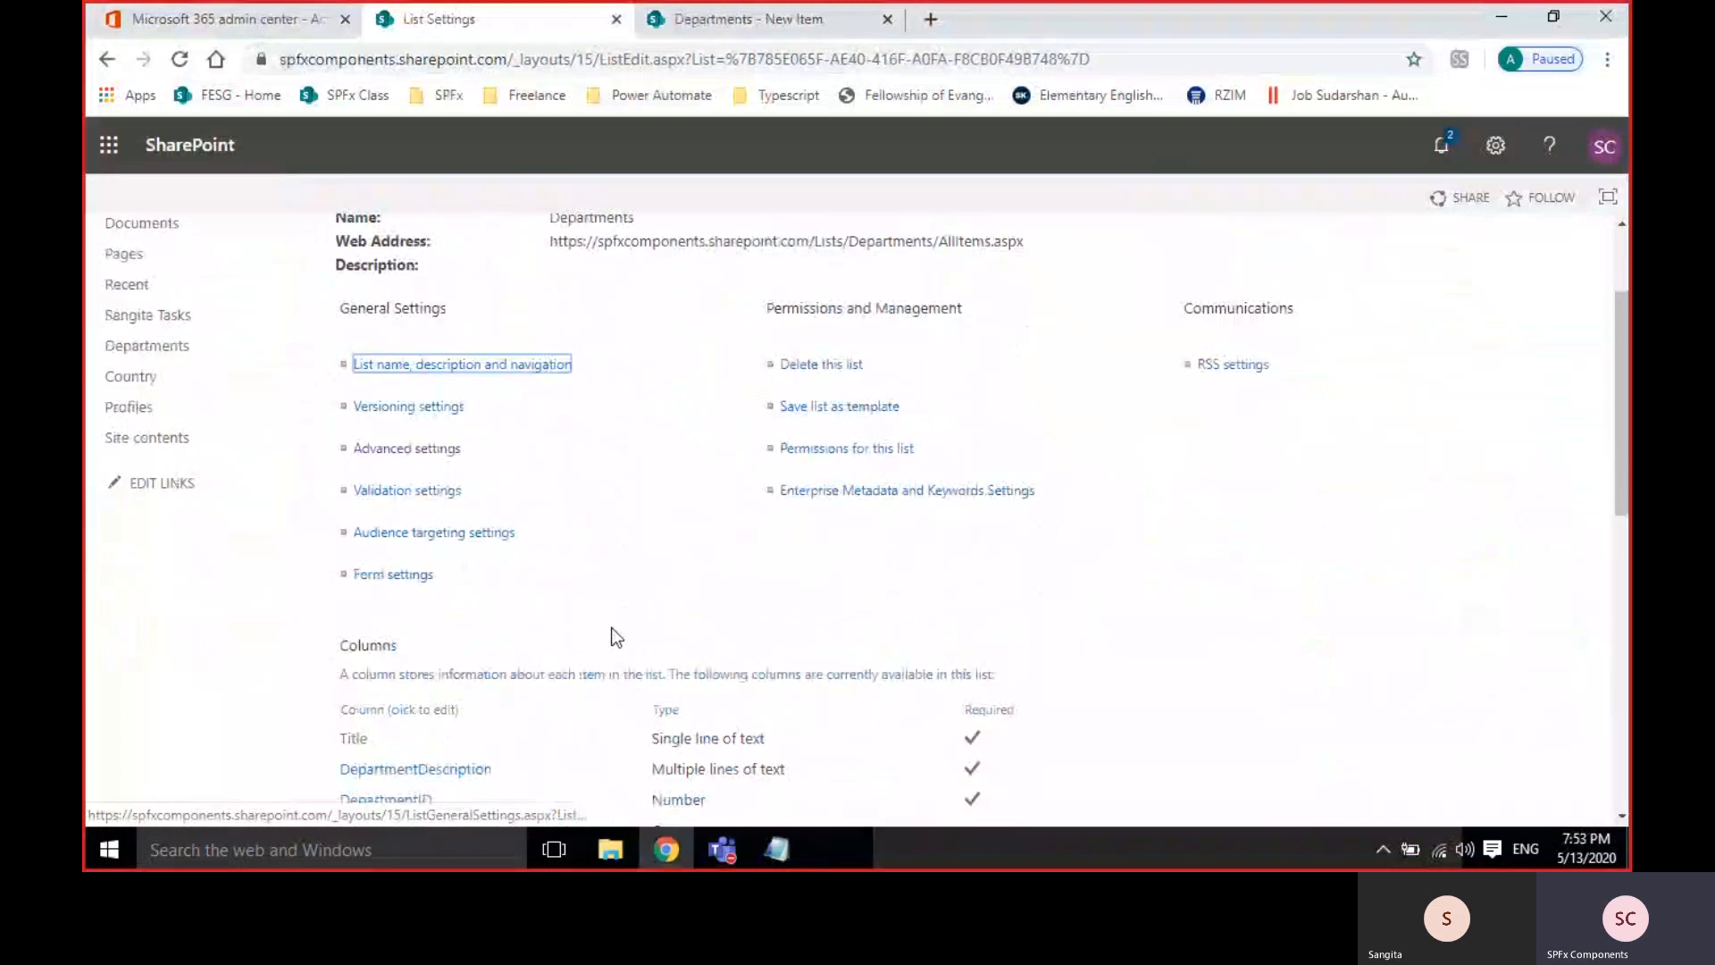
Check the Department Full Name column in All Items, showing #Name?, then return to list settings.
scroll(609, 630, down, 3)
scroll(609, 625, up, 4)
click(723, 19)
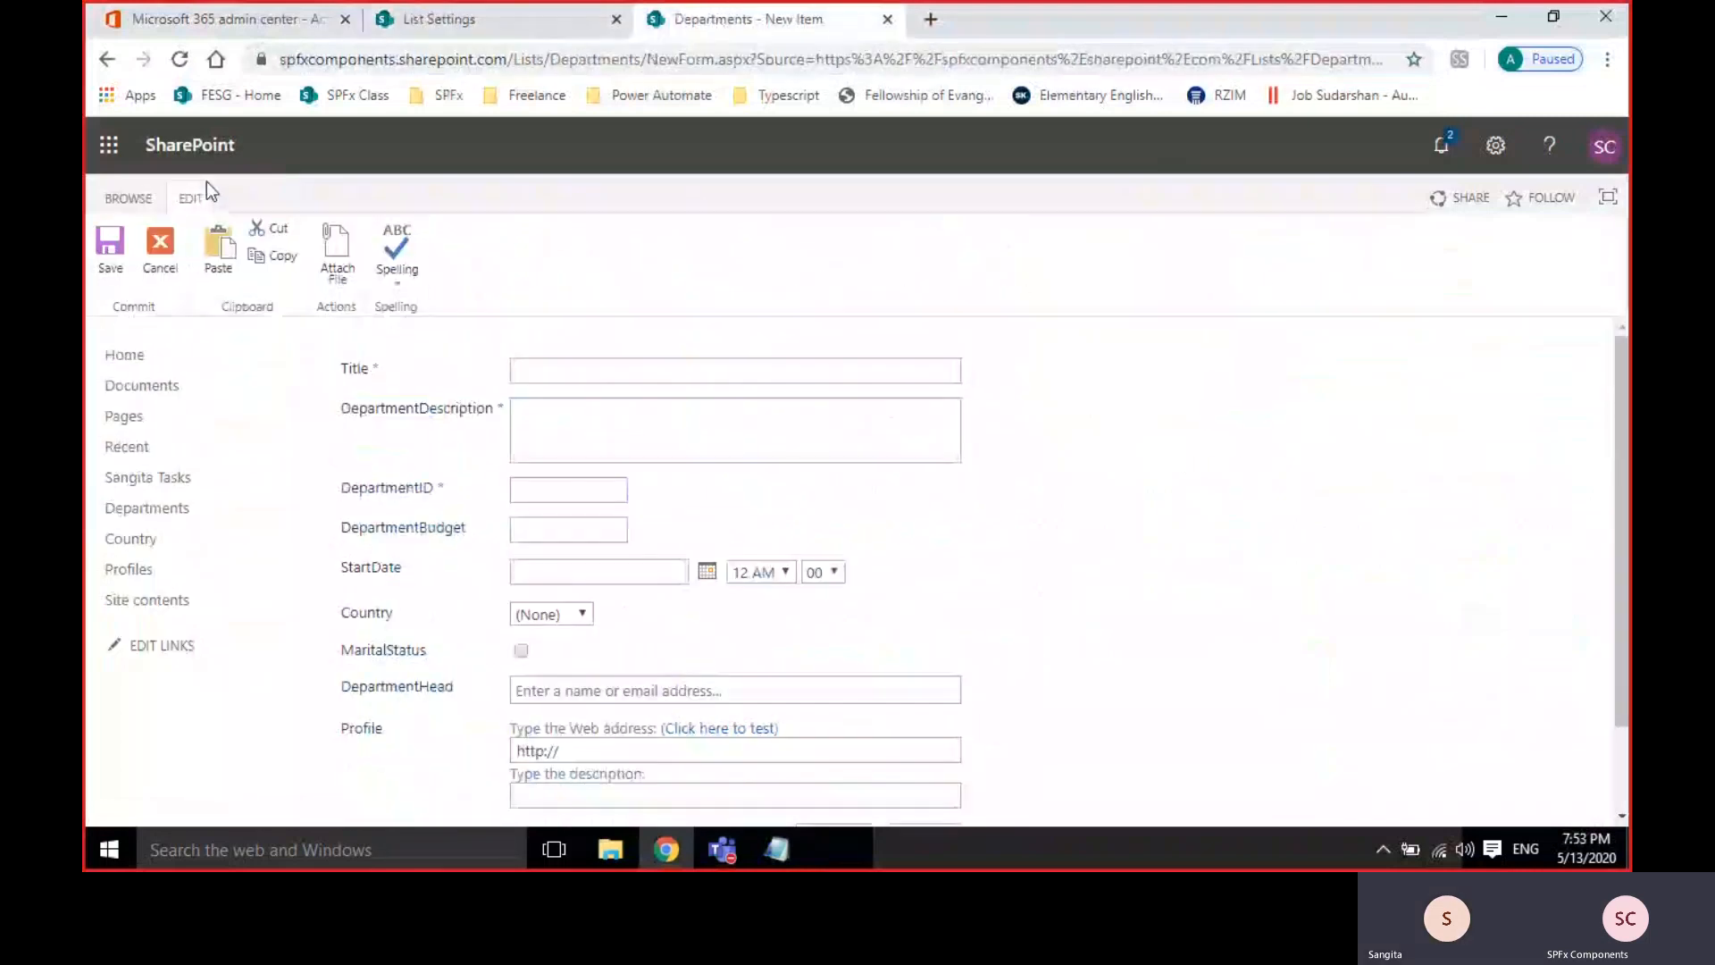
click(160, 255)
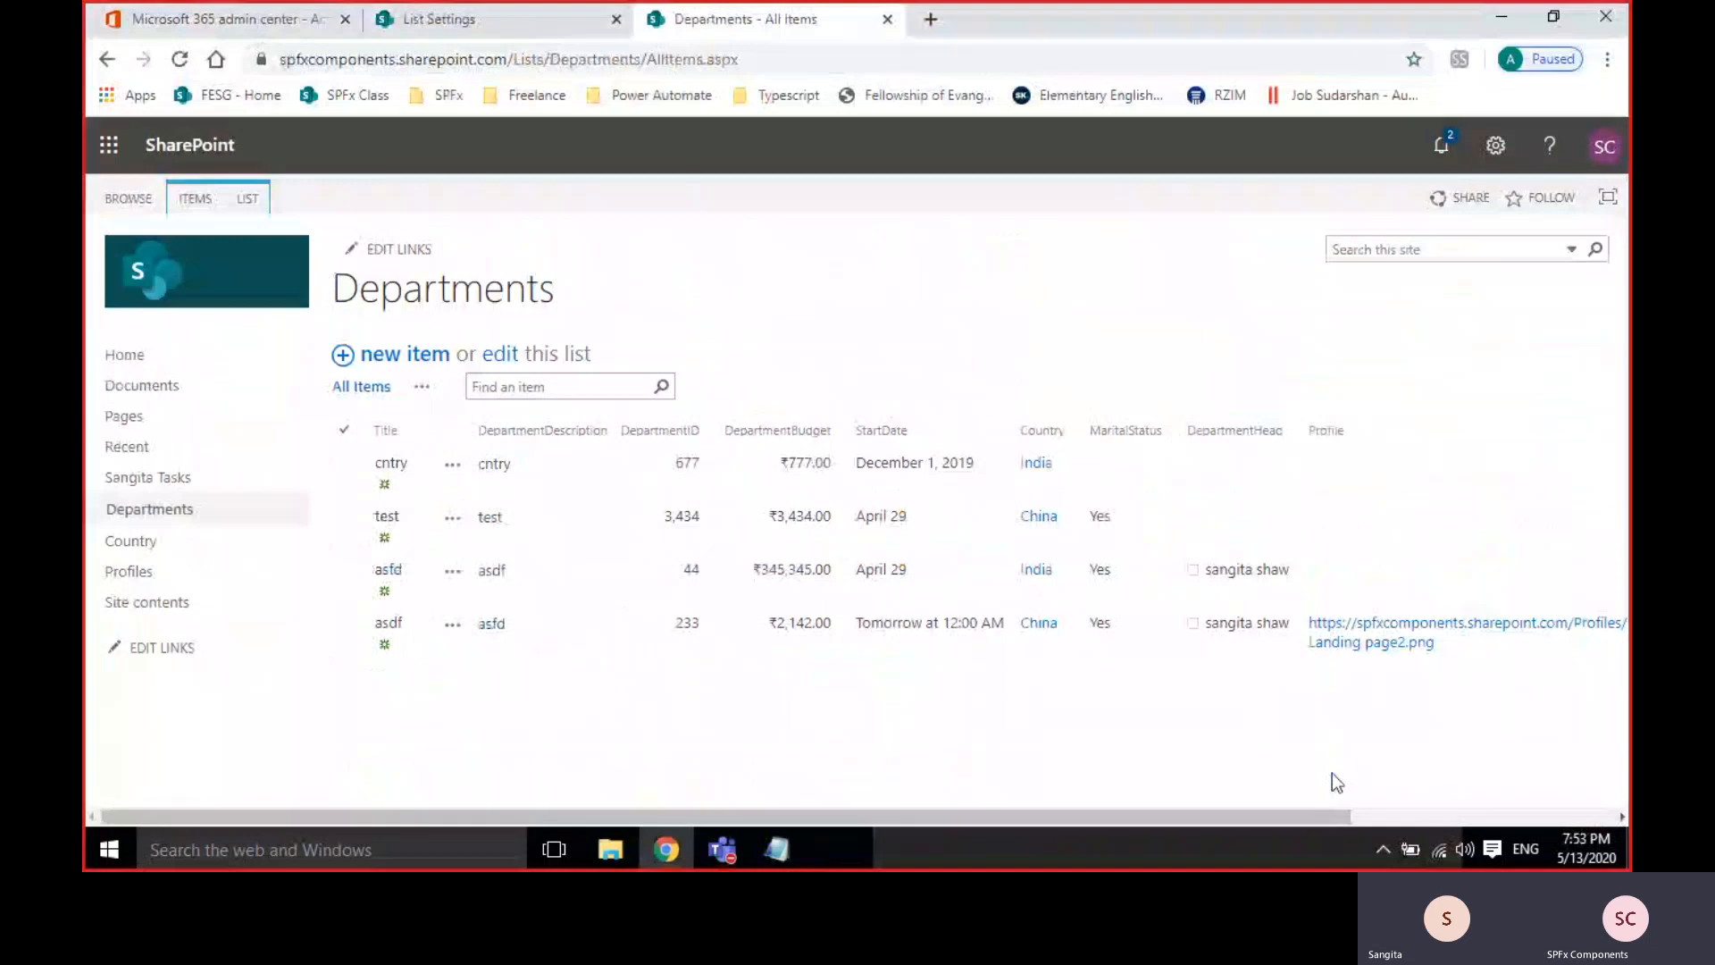
click(1389, 815)
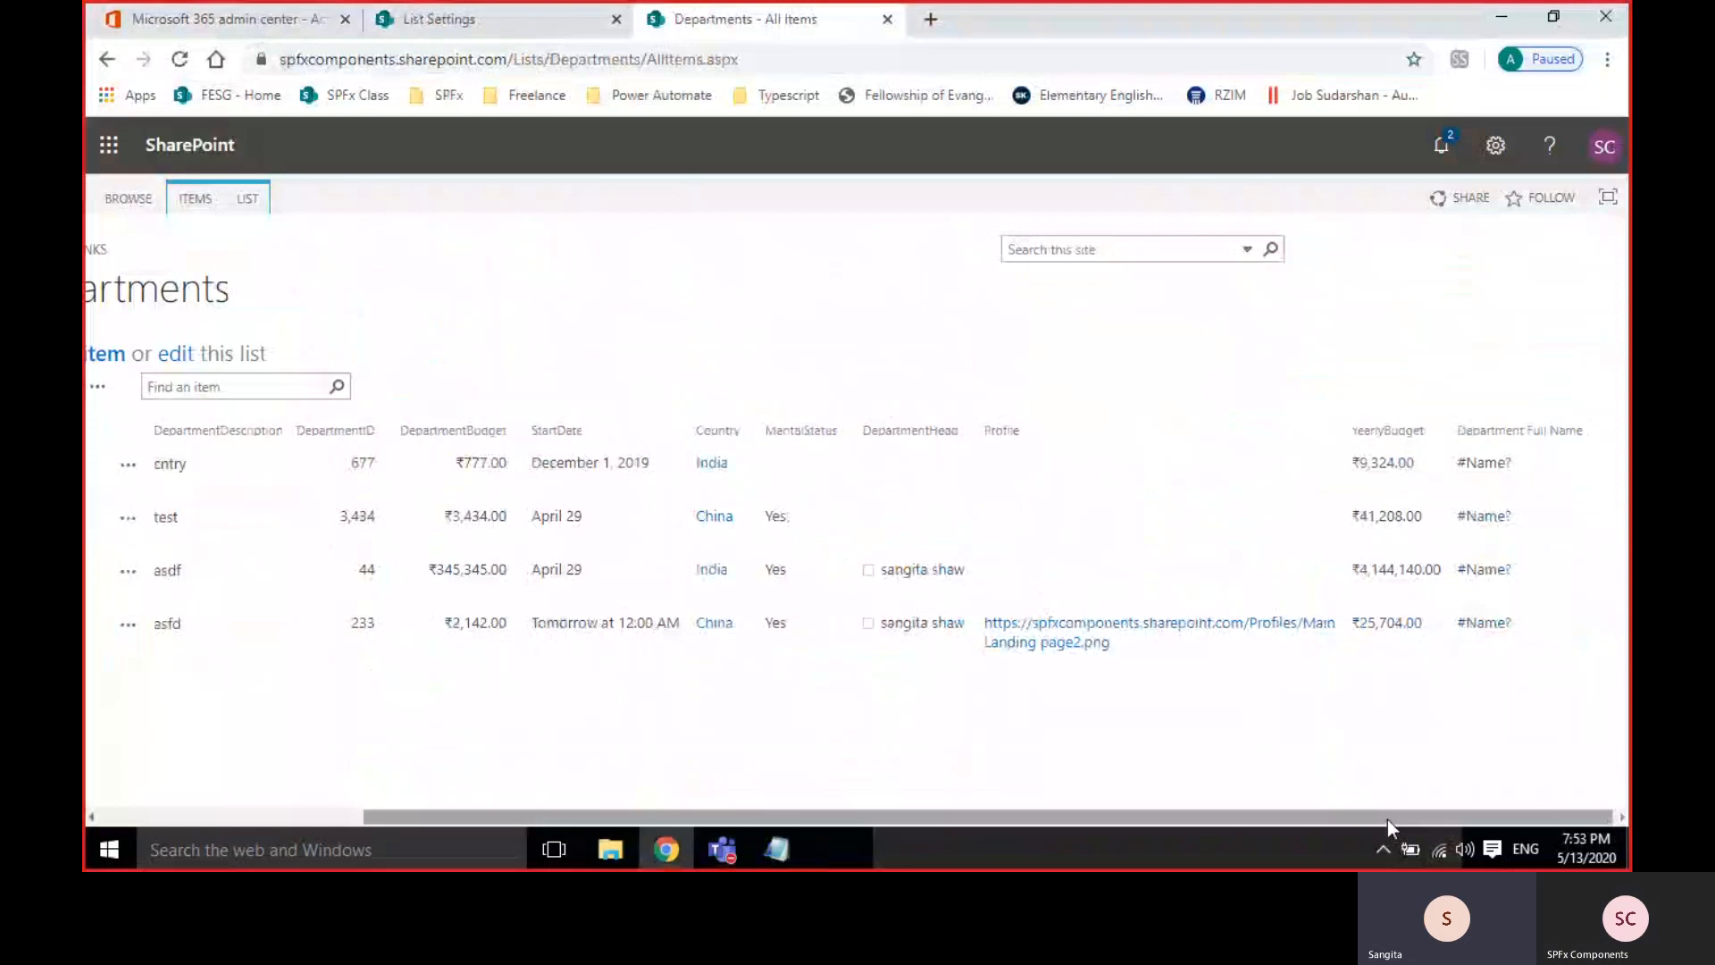
drag(1386, 818, 1022, 831)
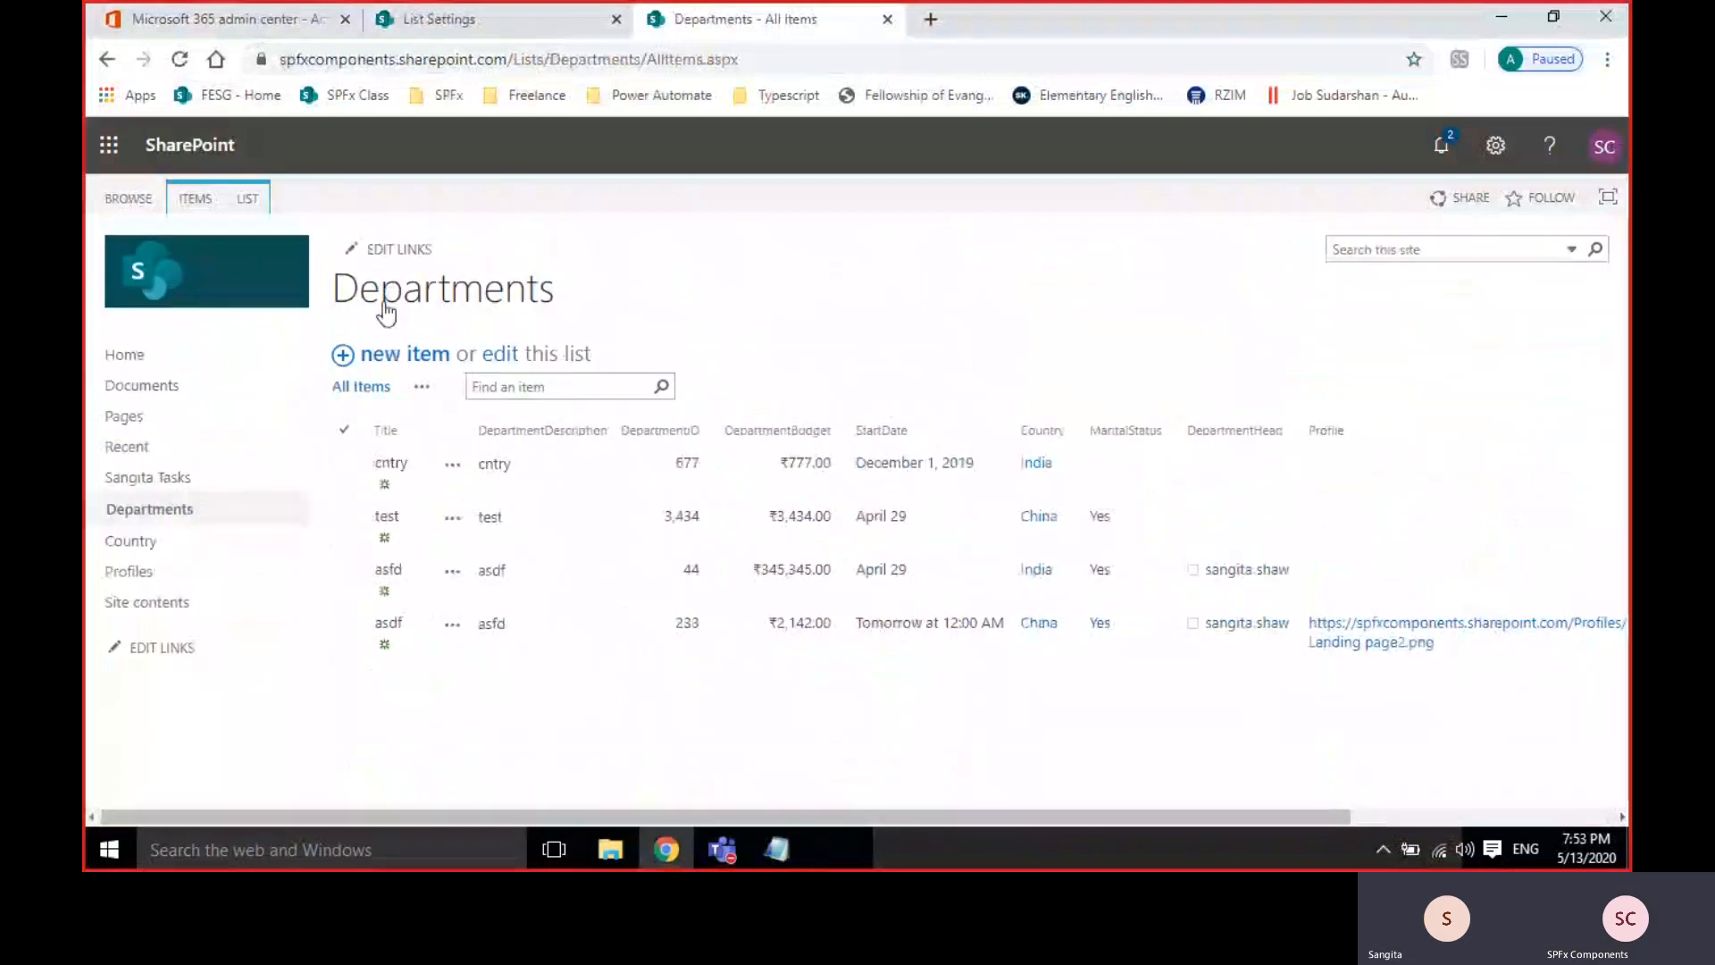
click(438, 19)
scroll(602, 597, down, 10)
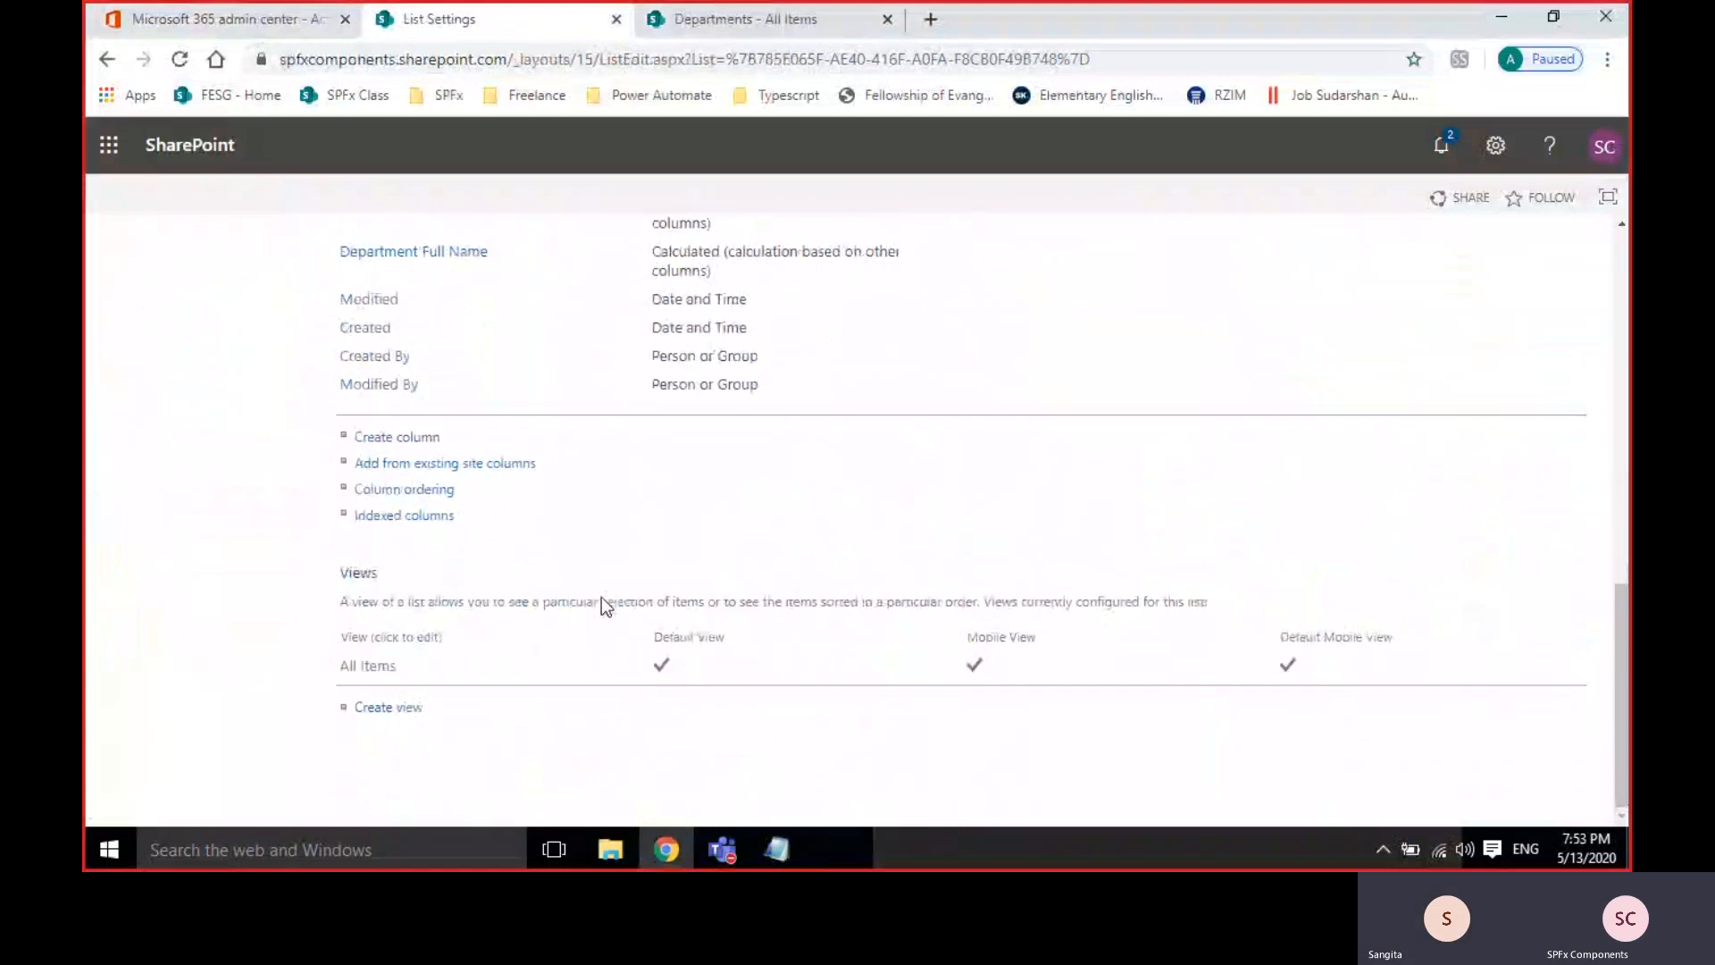
click(393, 437)
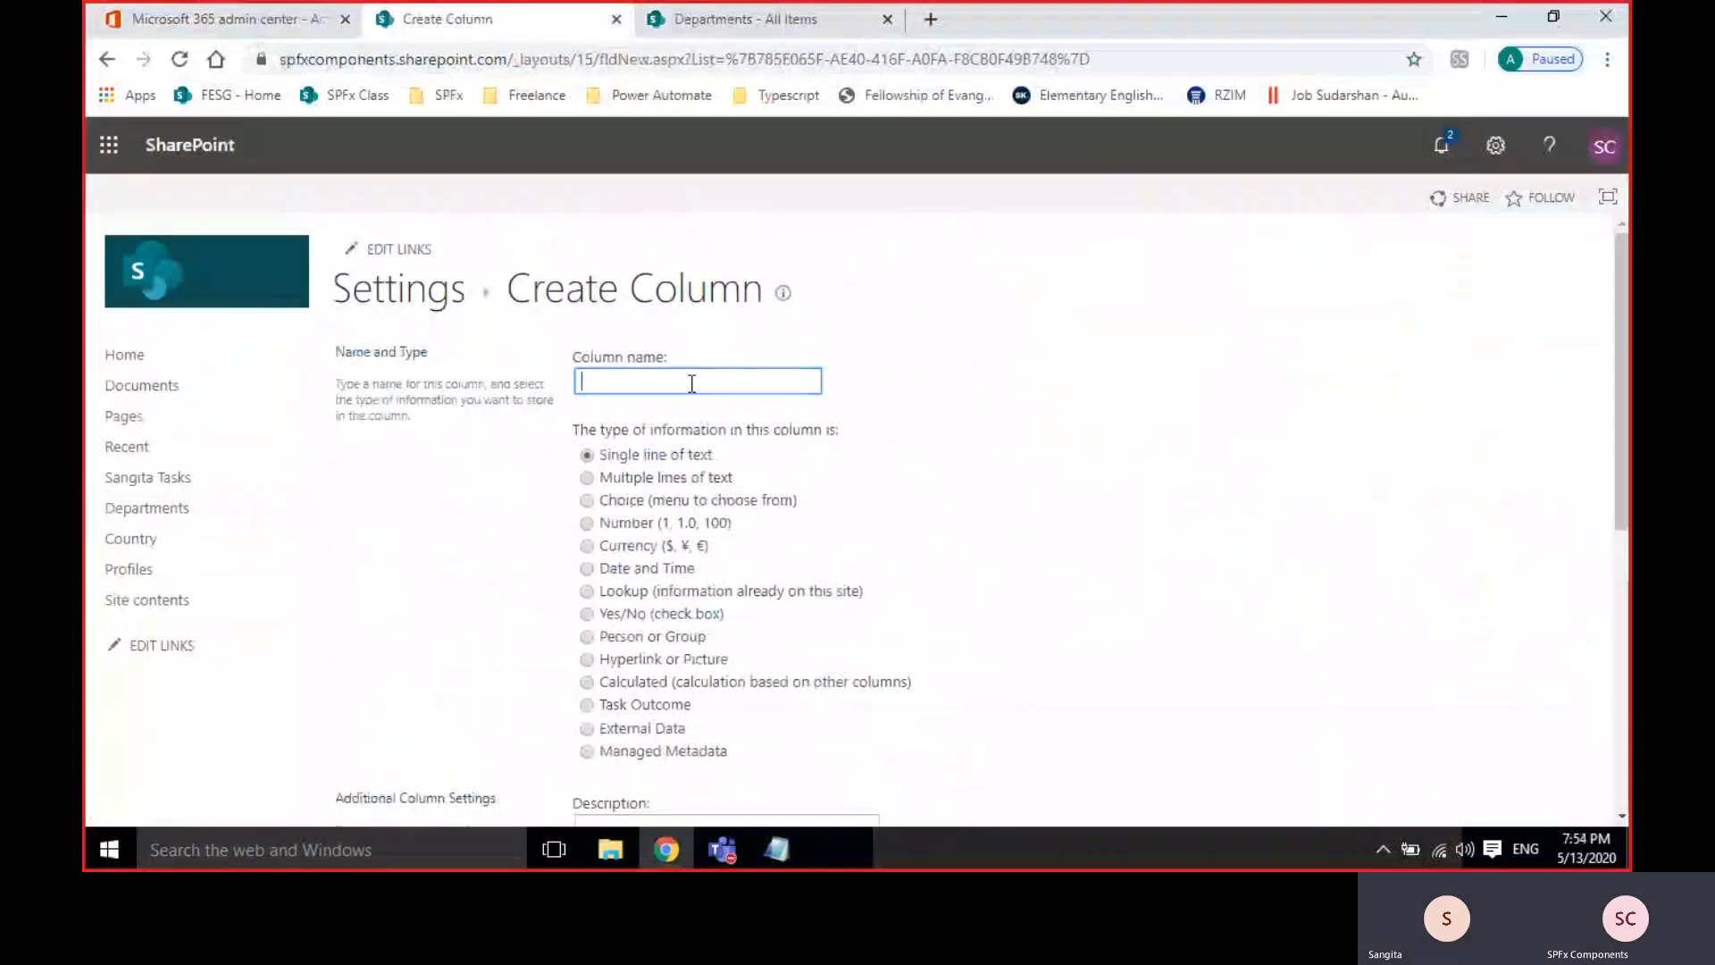
click(1261, 460)
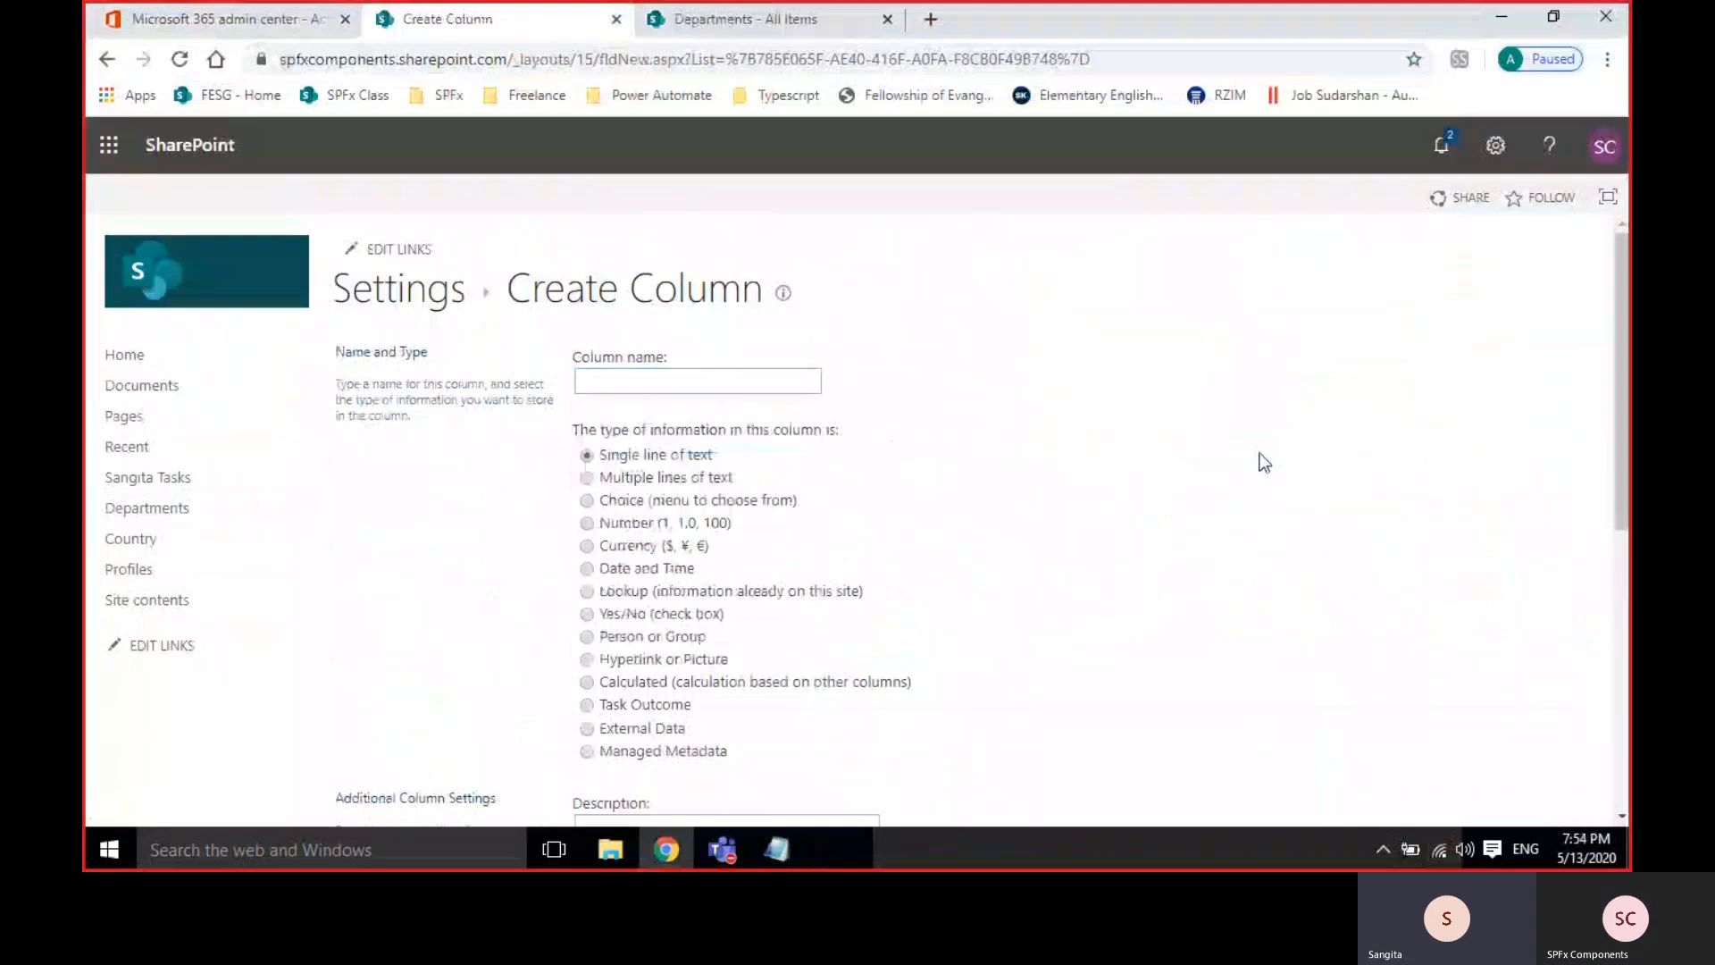
click(641, 389)
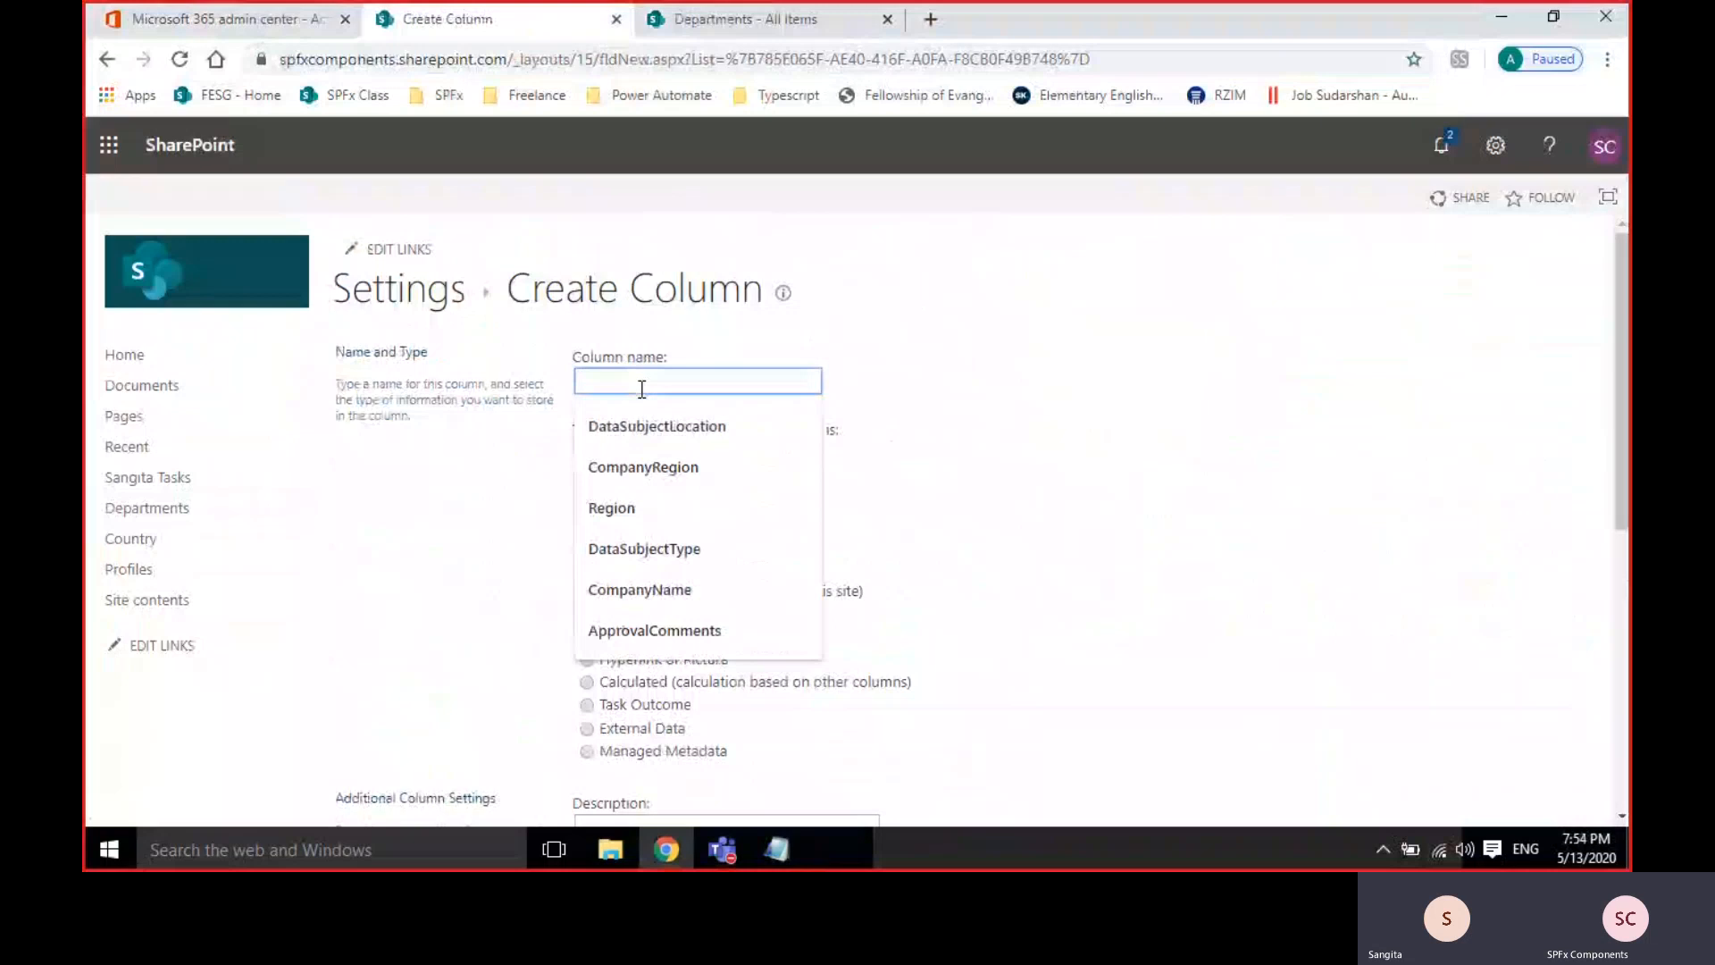
text(test)
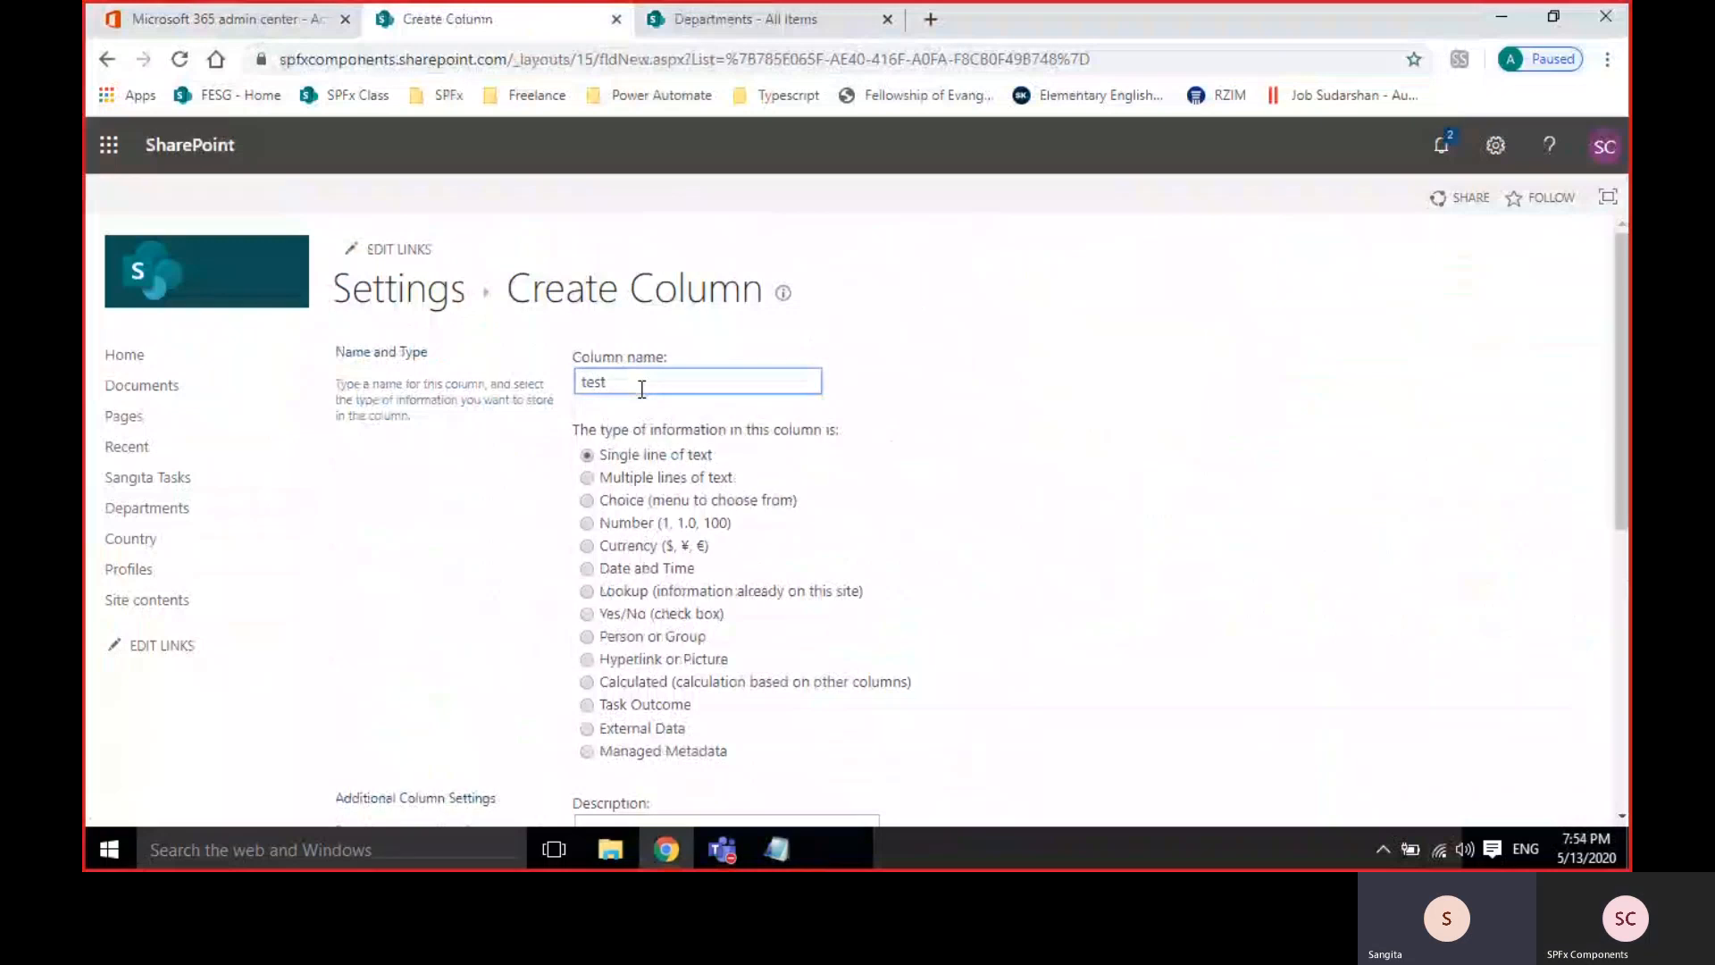
click(416, 306)
scroll(1134, 447, down, 5)
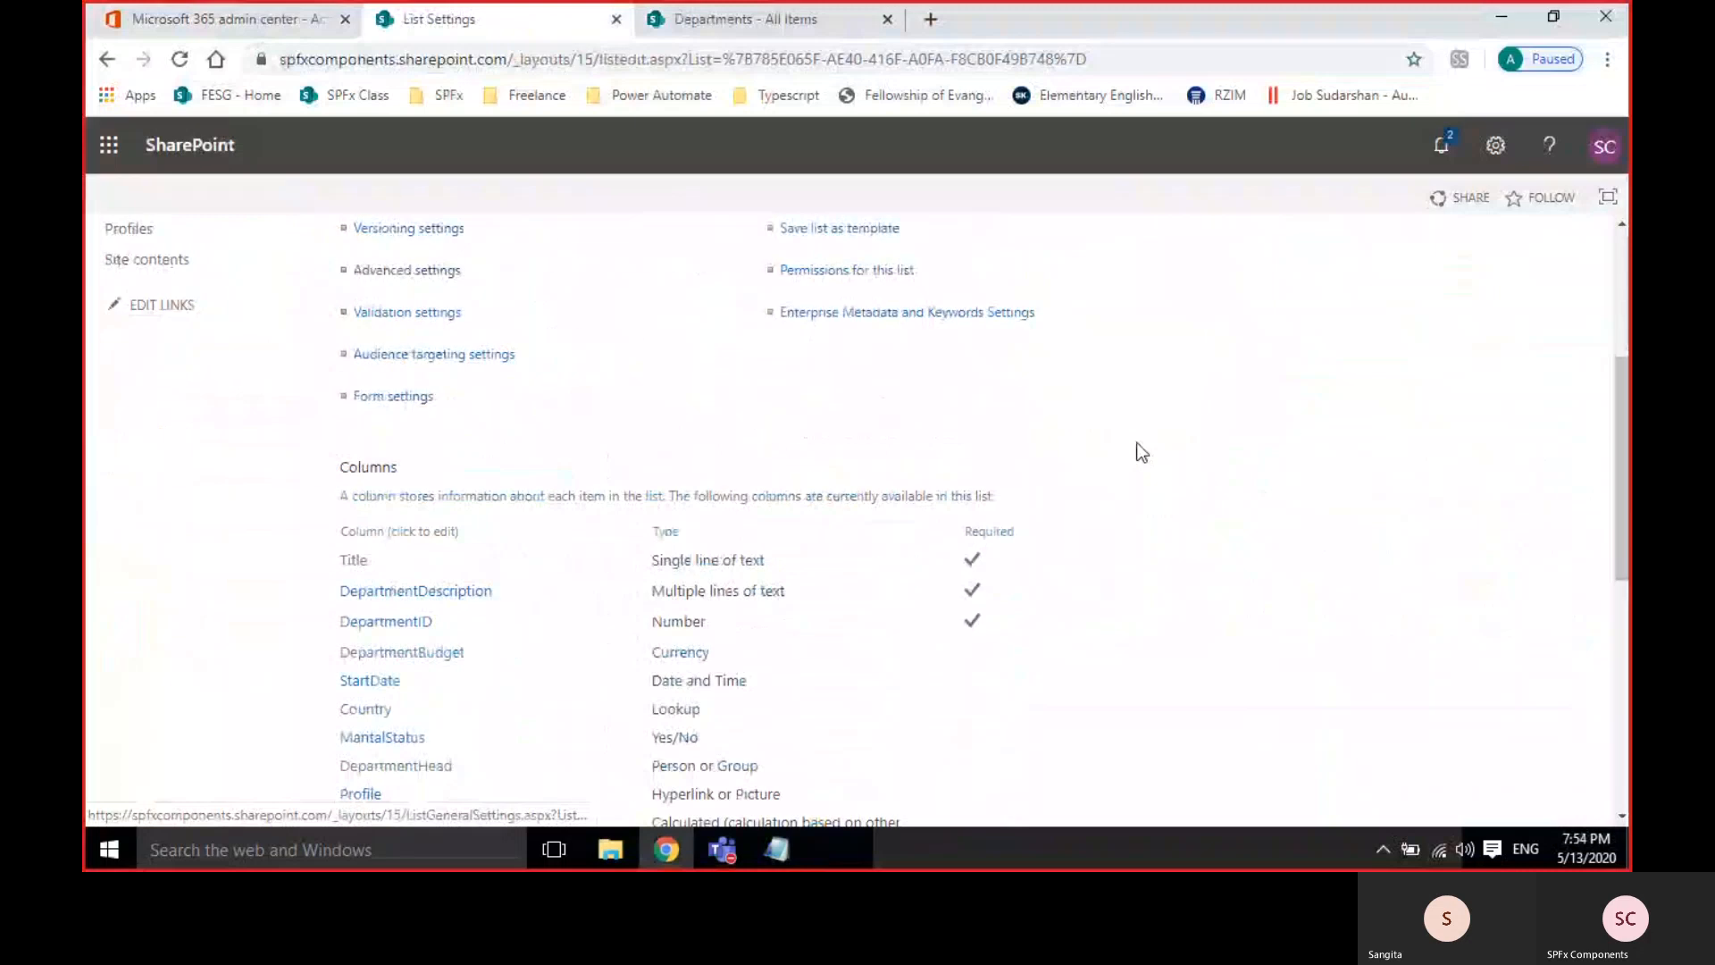
scroll(854, 650, up, 1)
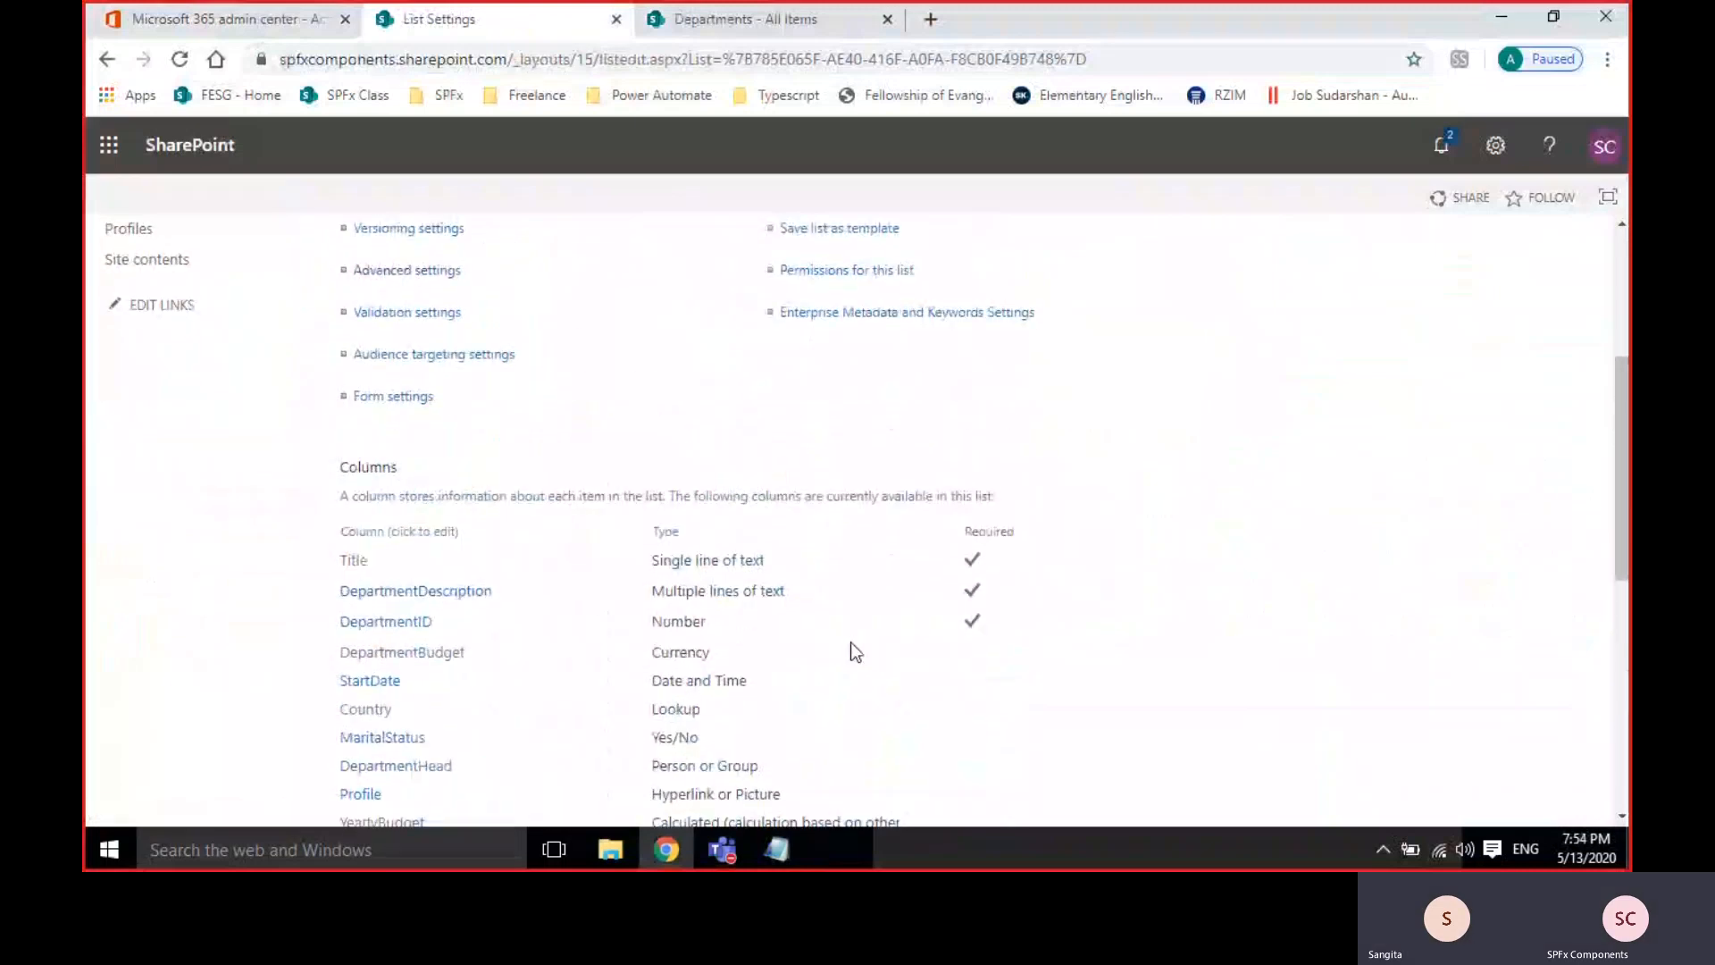
scroll(854, 650, down, 1)
scroll(689, 658, down, 4)
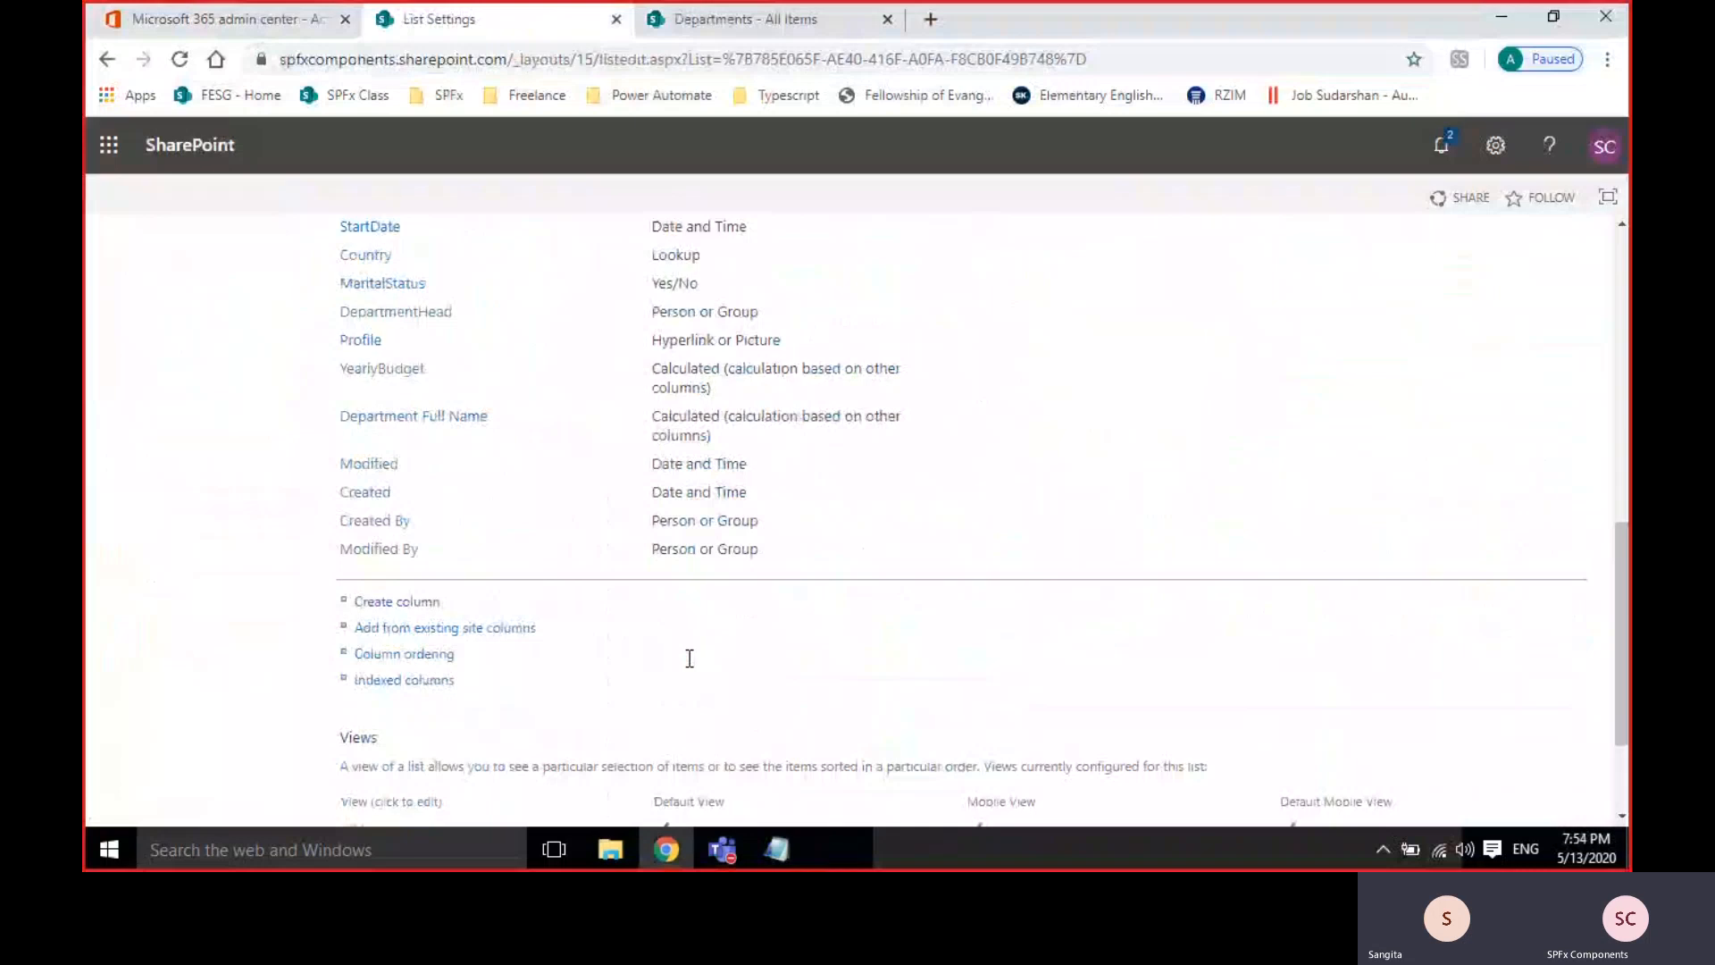
scroll(689, 661, up, 10)
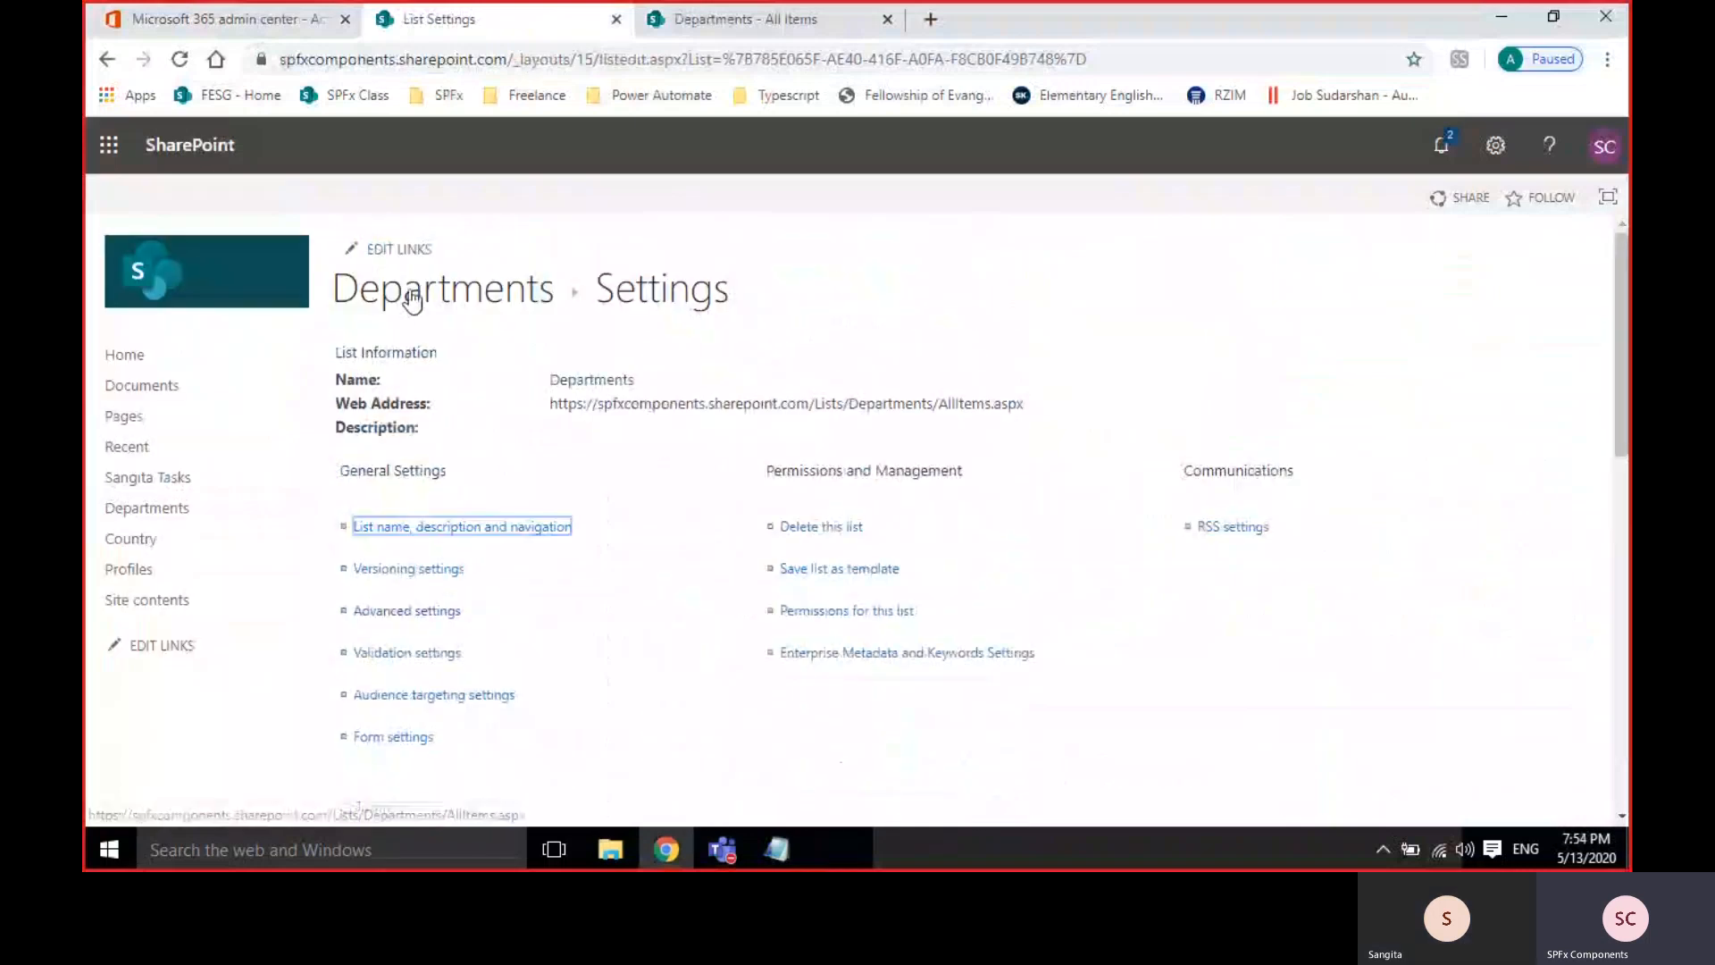
Open a blank Departments new item form and look over its fields.
click(410, 295)
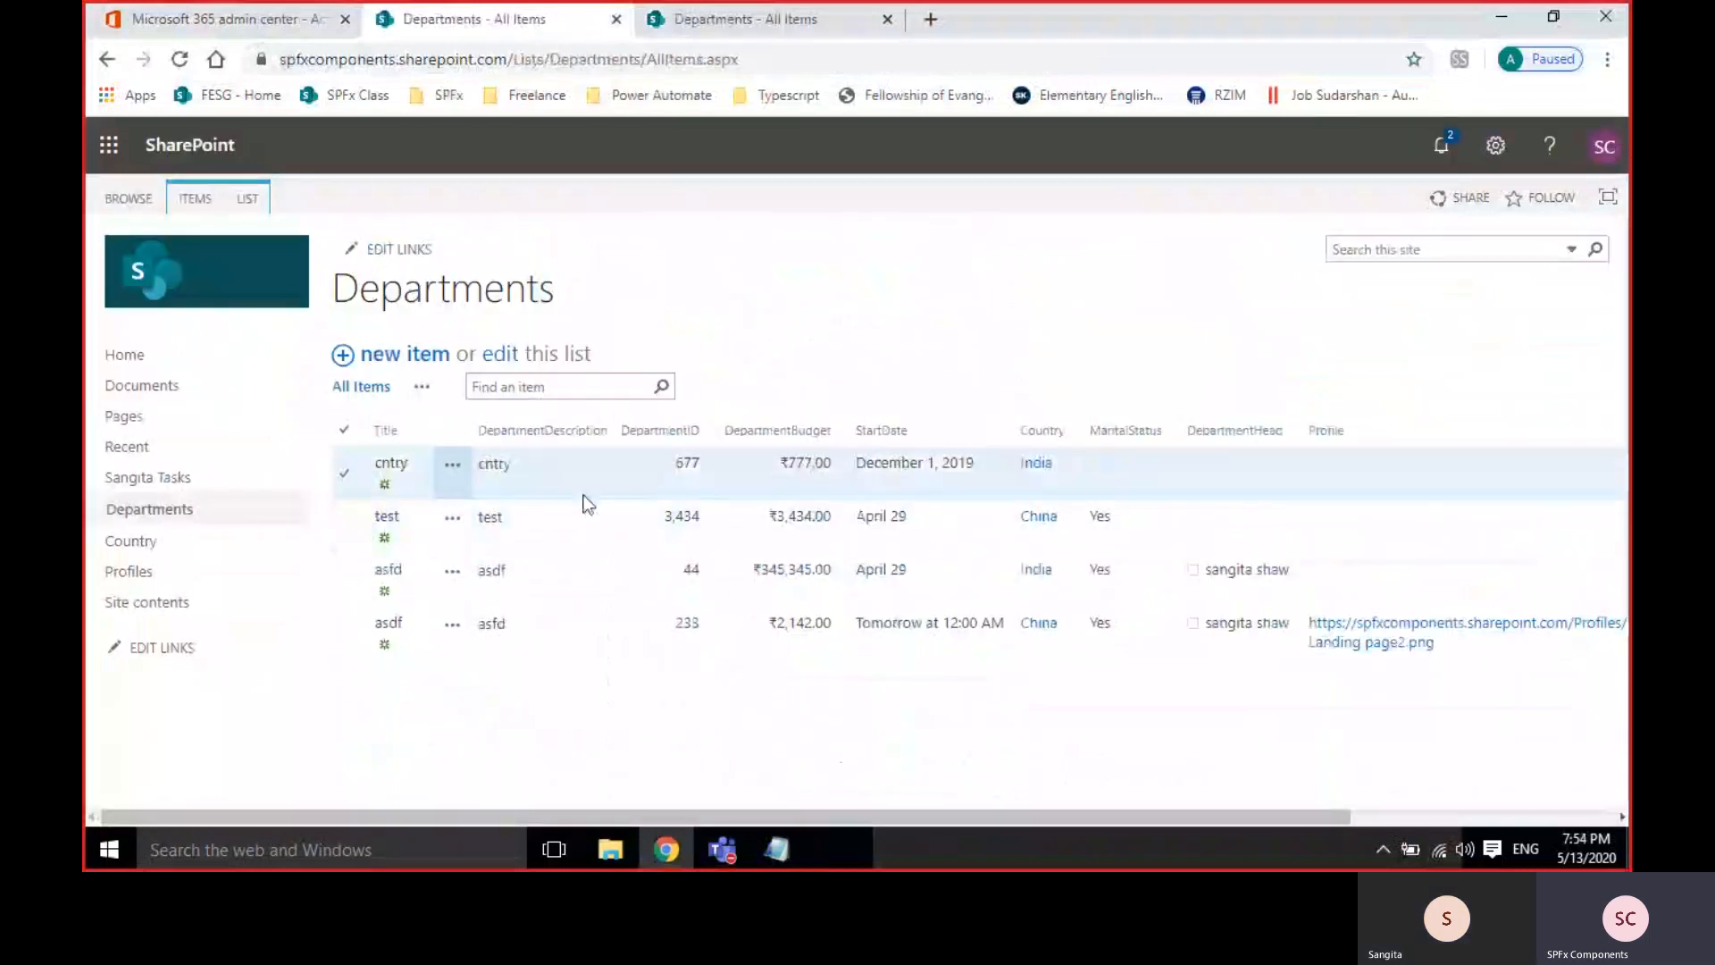
click(385, 354)
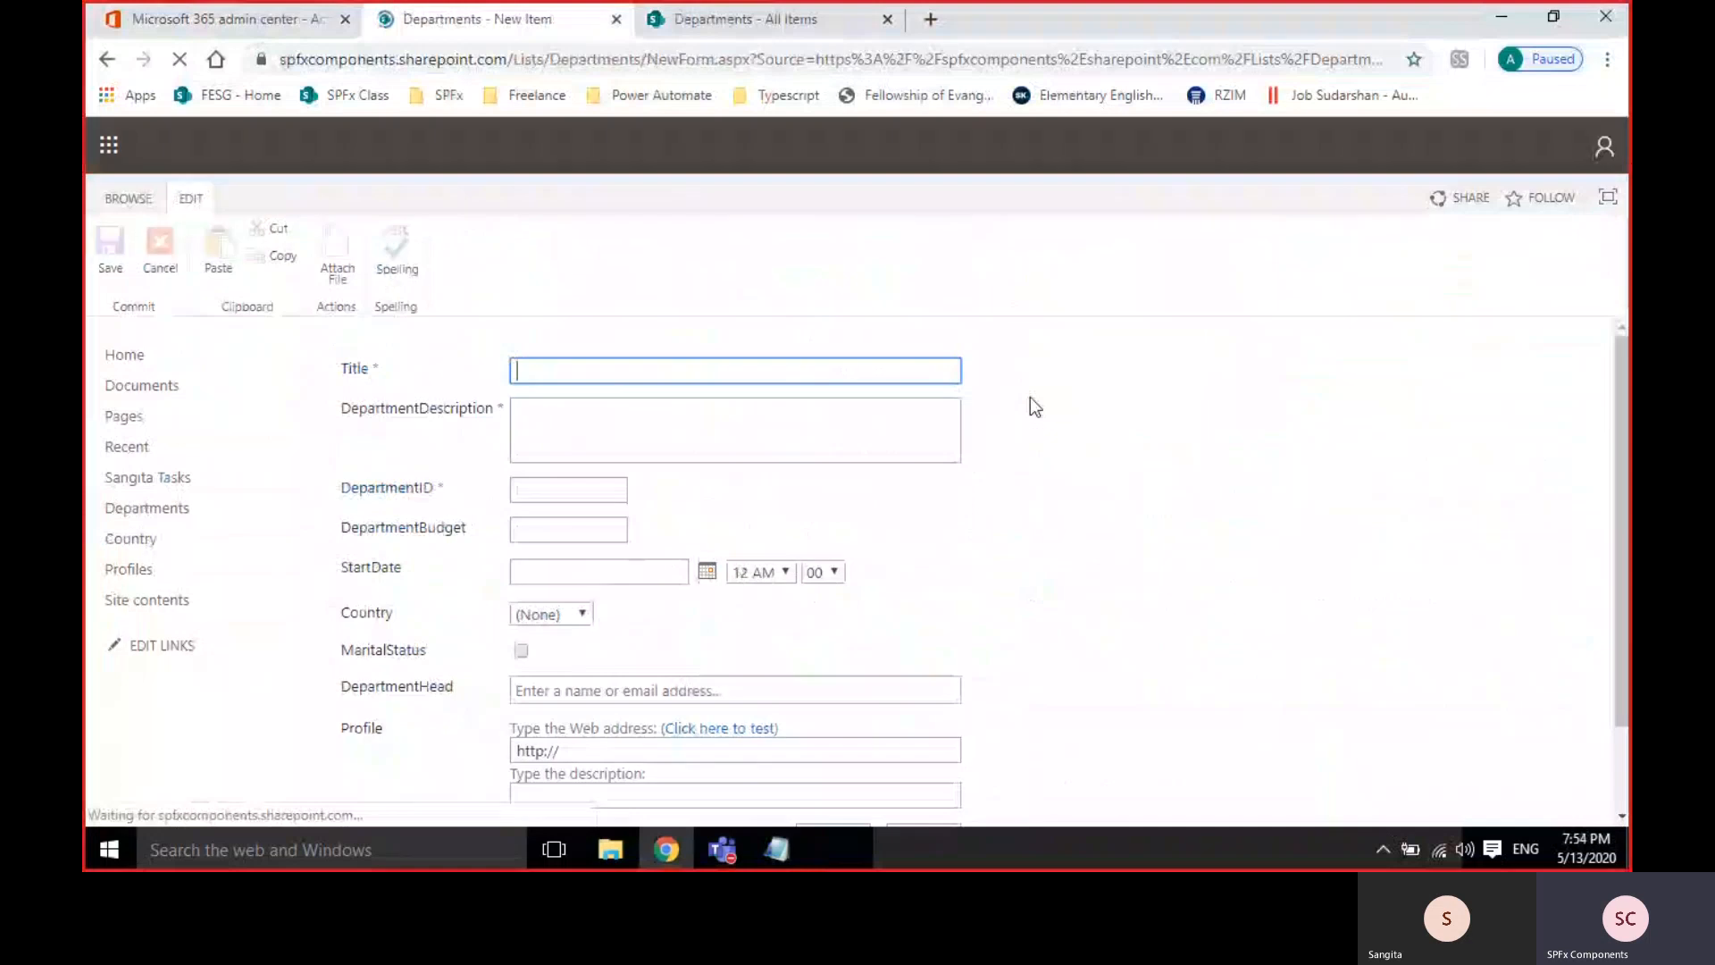
scroll(1051, 459, down, 2)
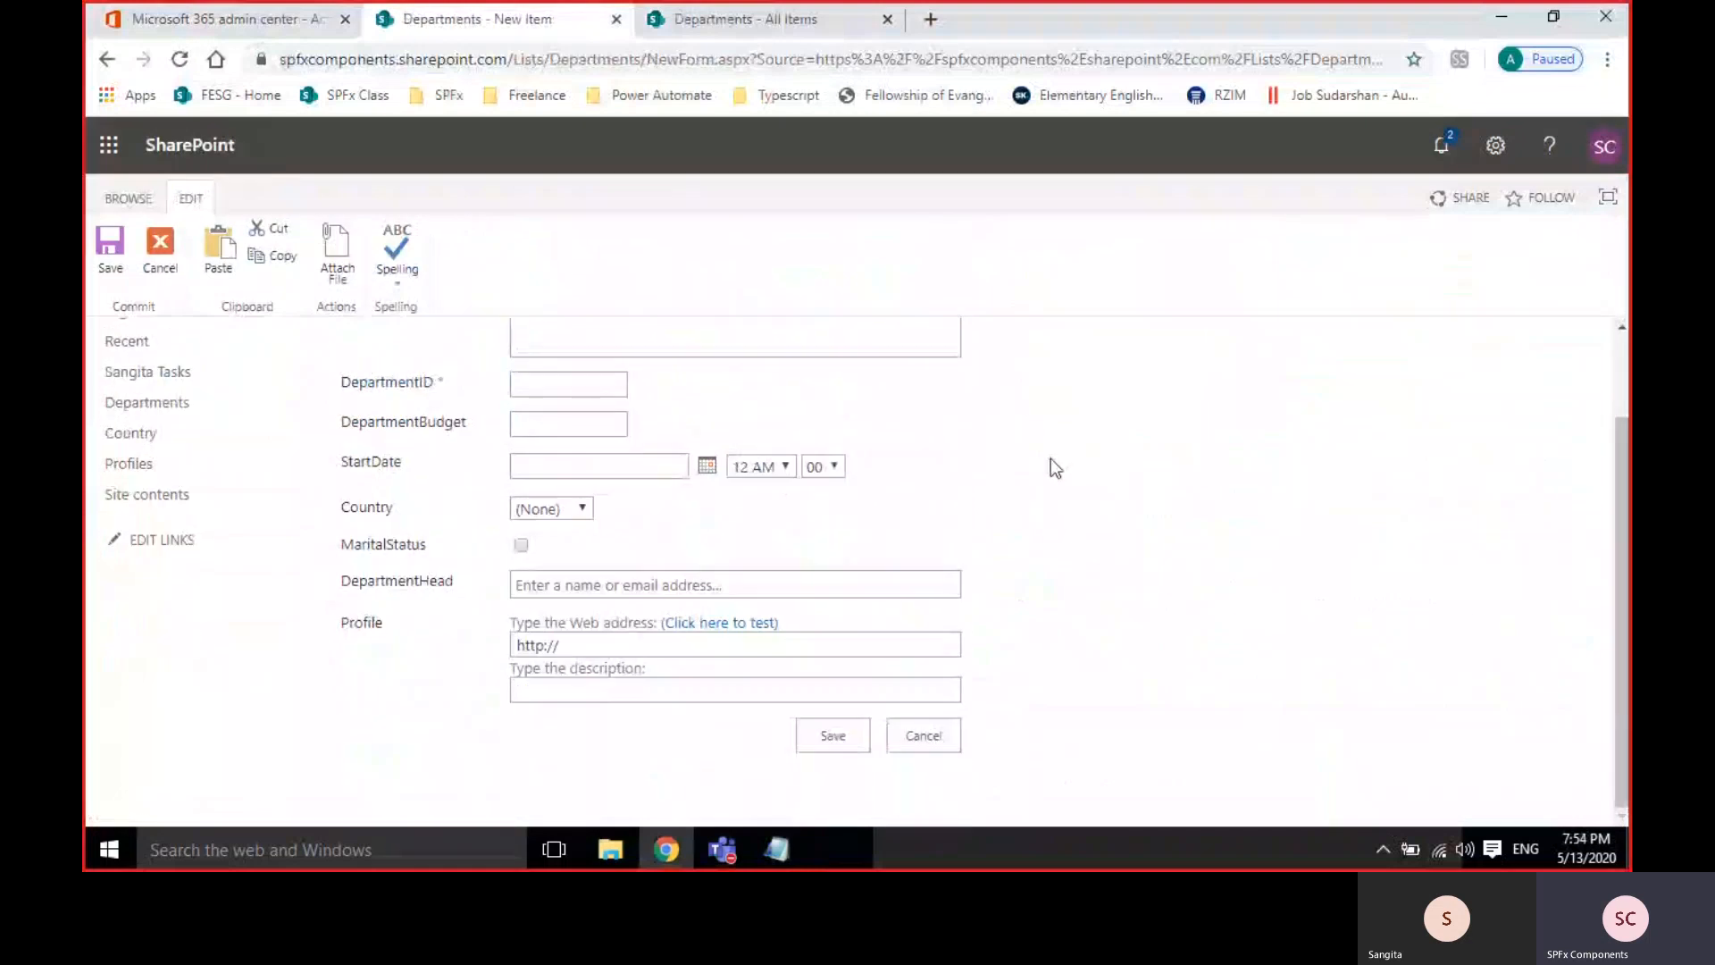
scroll(1050, 459, up, 2)
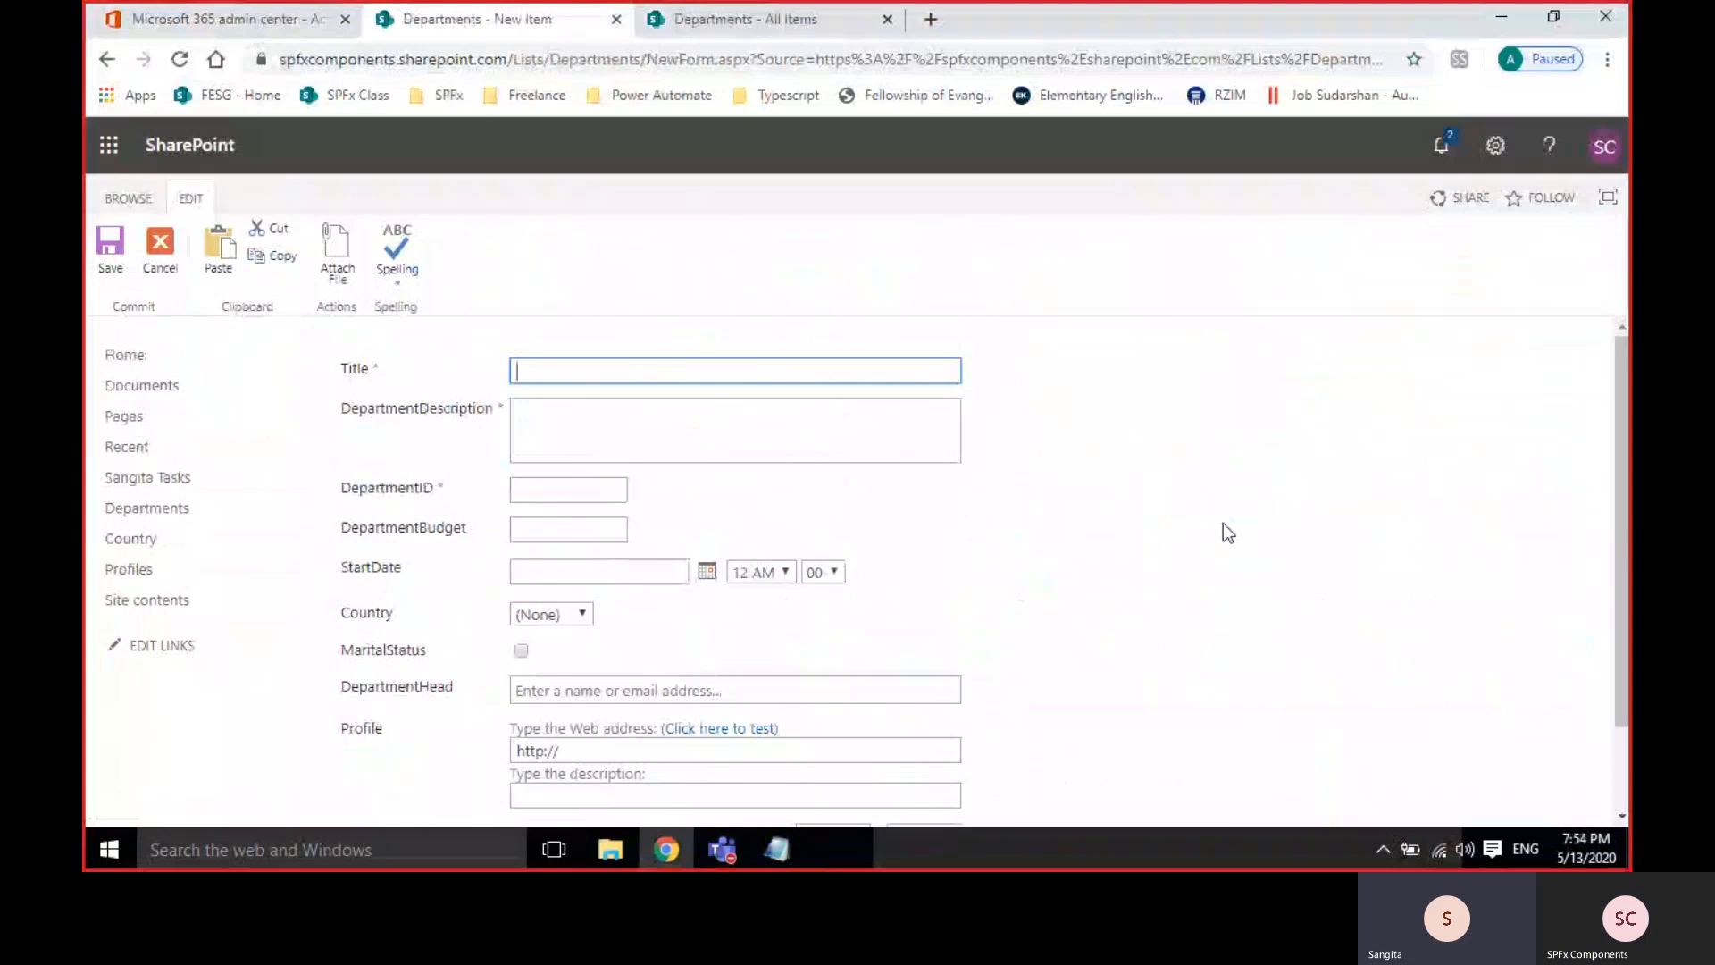
Bring up the Departments list settings page again.
click(743, 30)
click(248, 200)
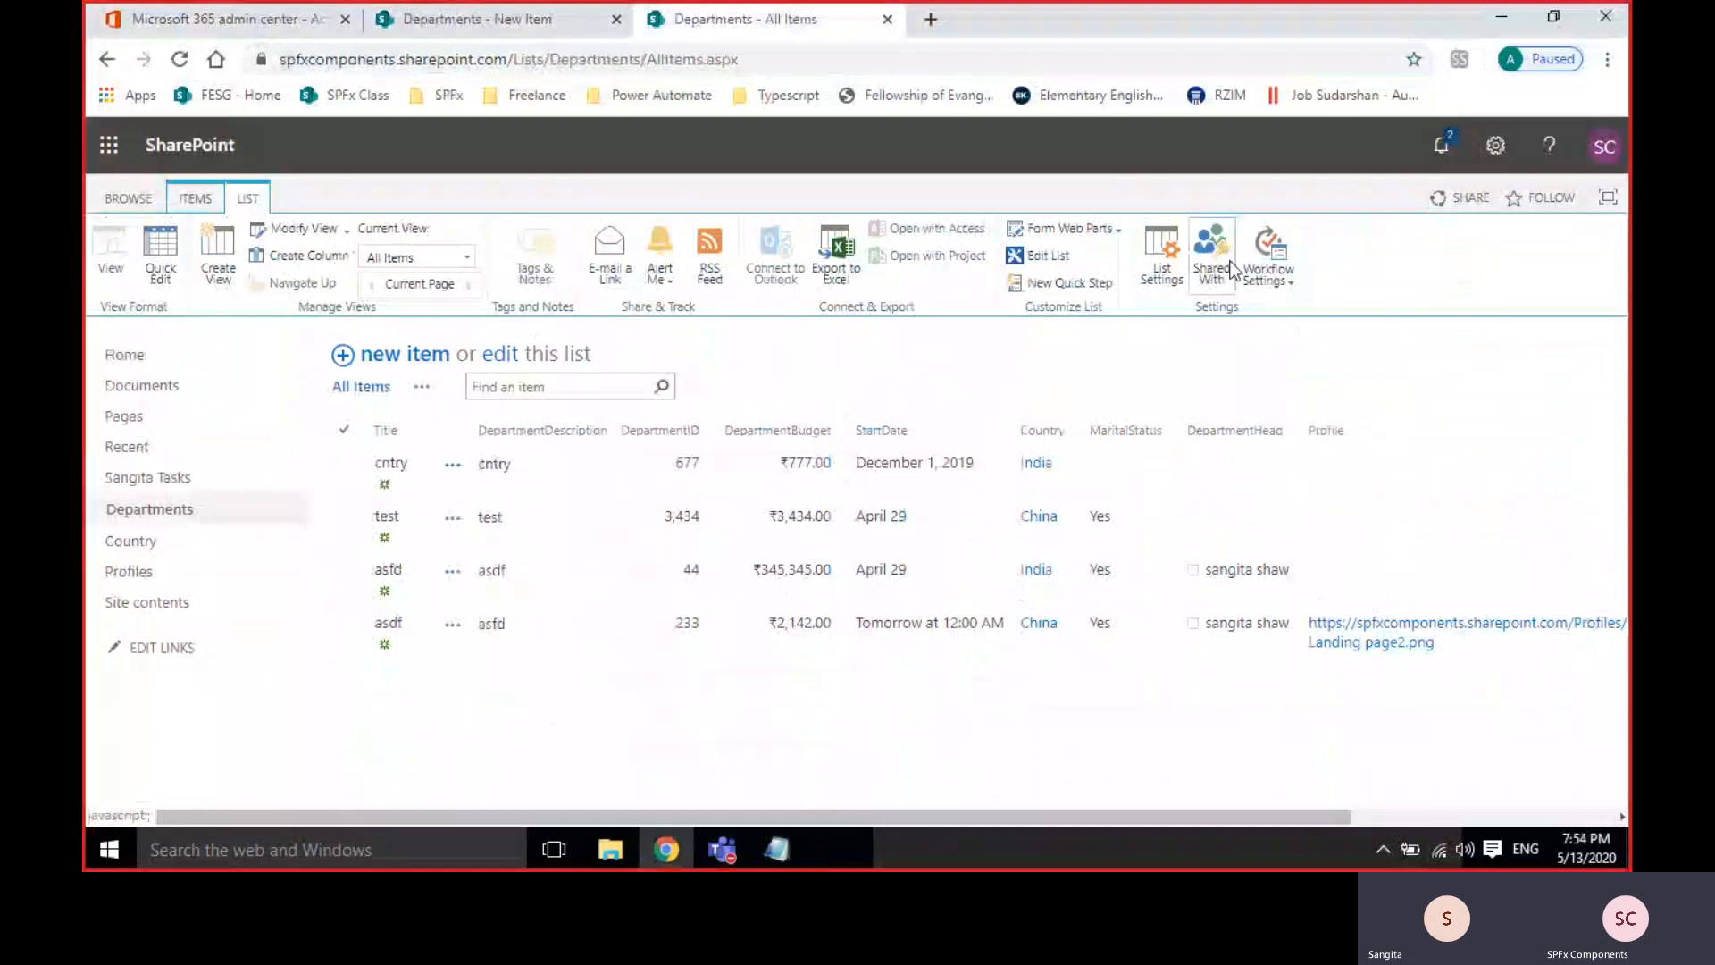
click(1157, 259)
scroll(544, 705, down, 10)
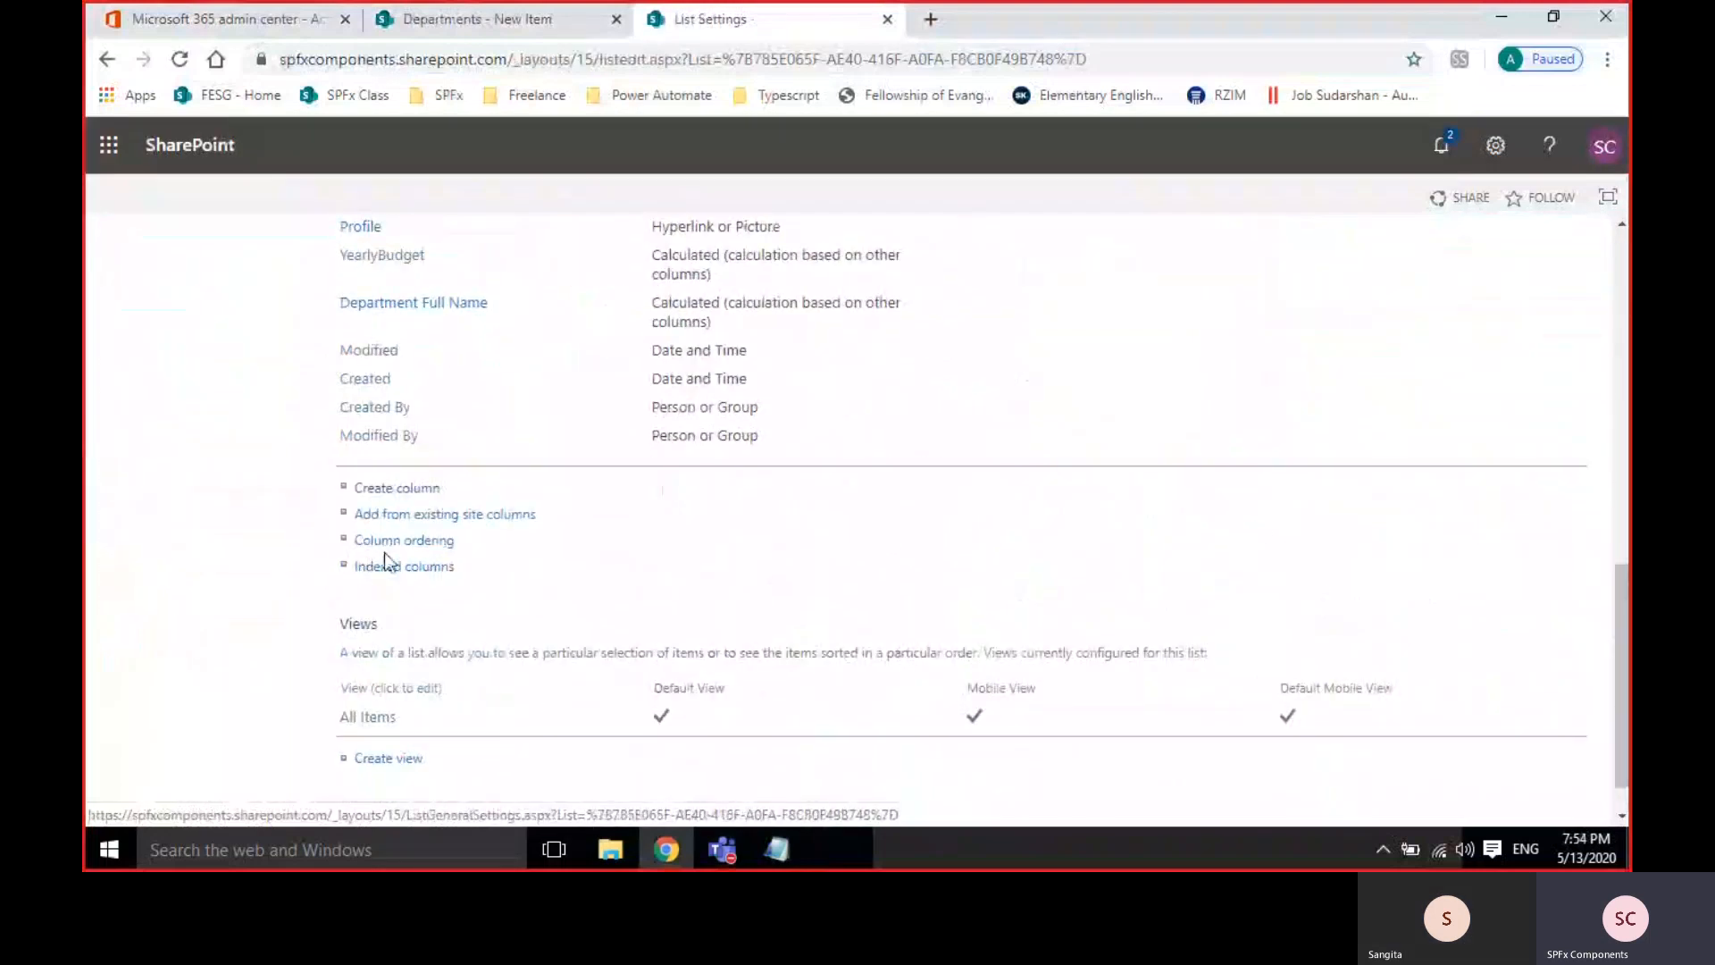
Move Country to position 3 in the list's column order and save it.
click(425, 543)
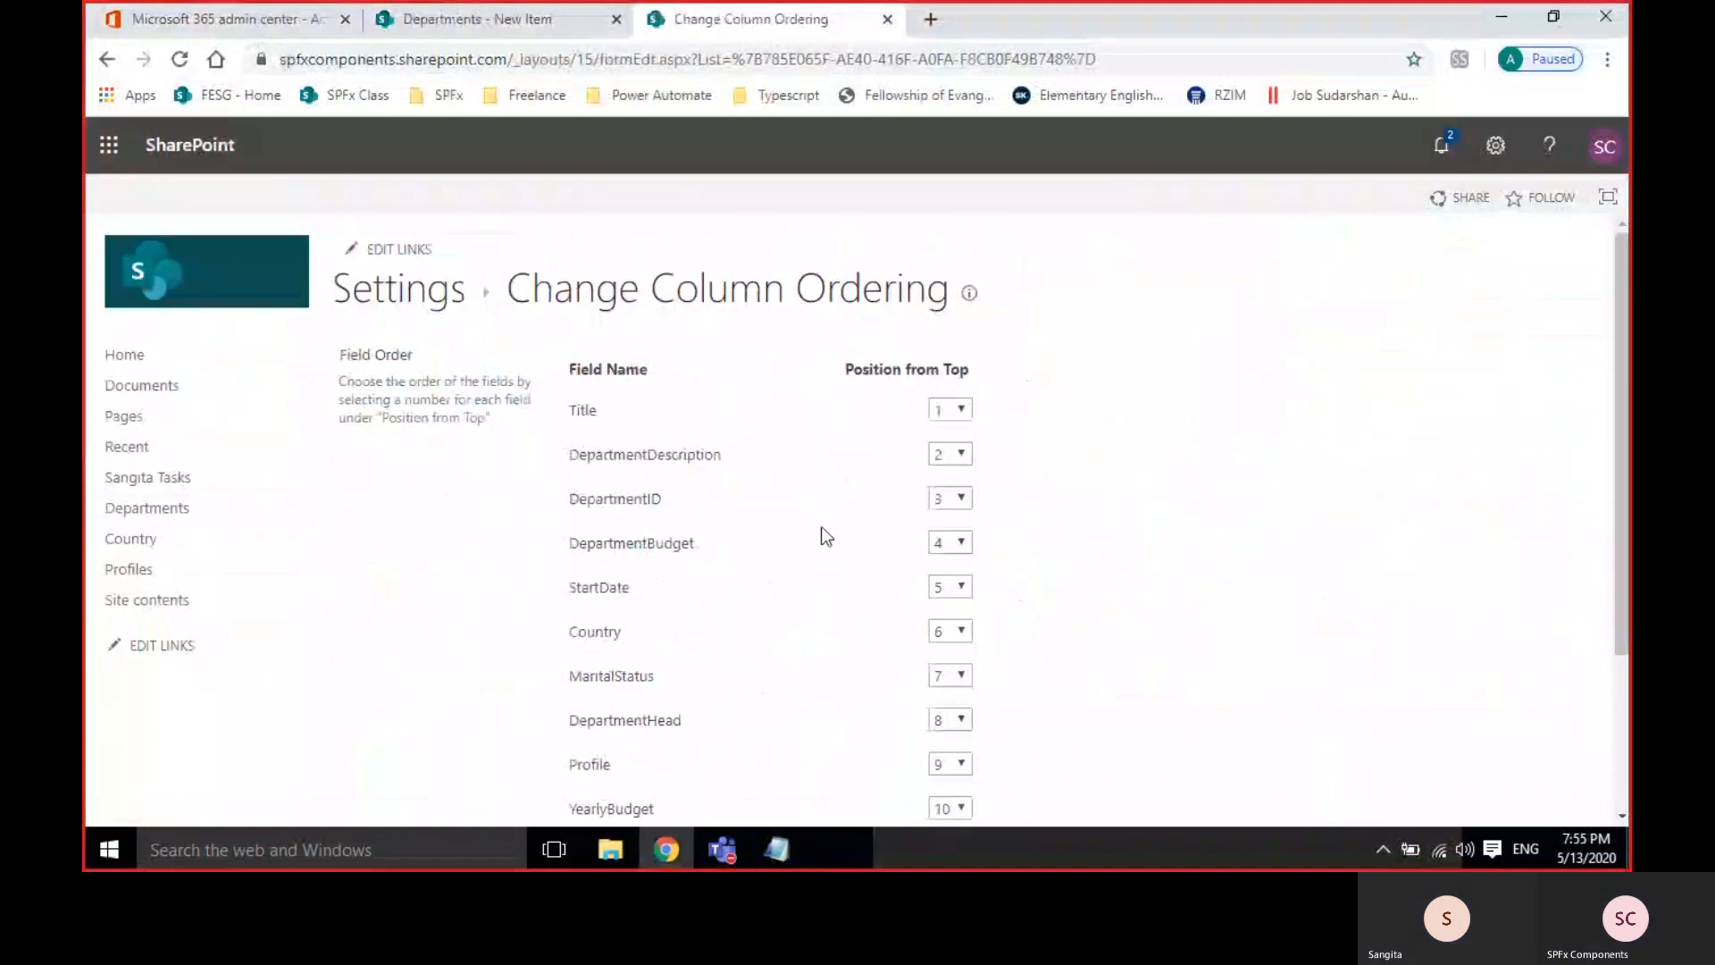
scroll(820, 531, down, 1)
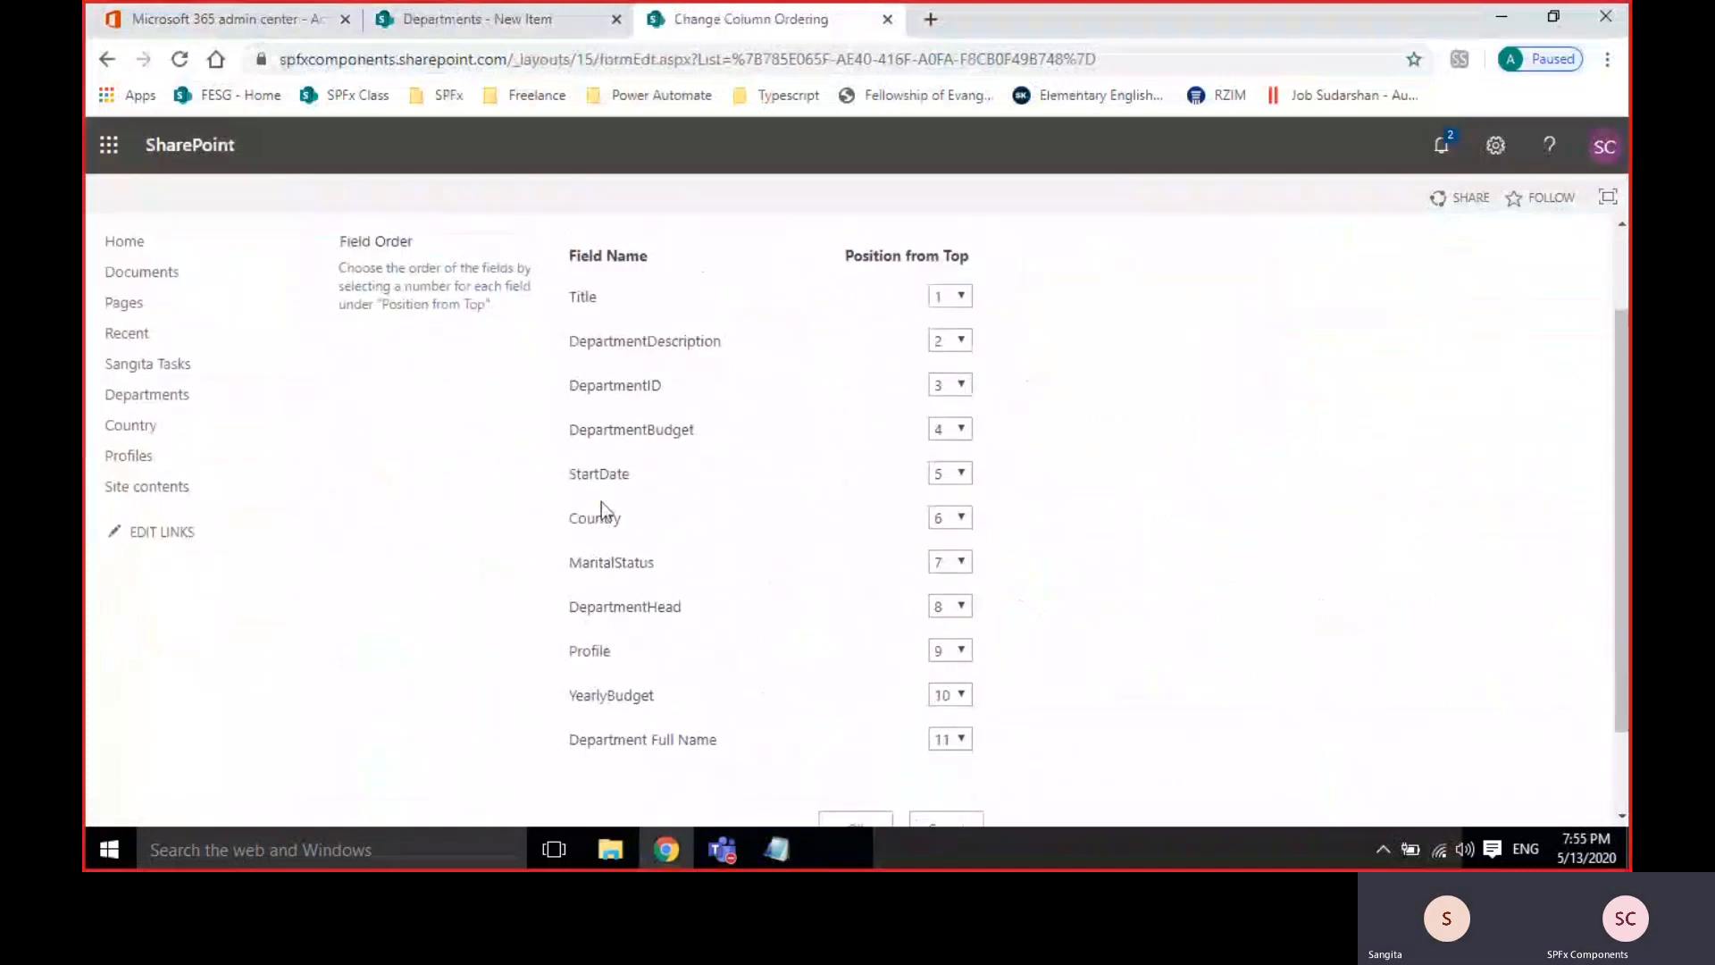
click(941, 518)
click(958, 585)
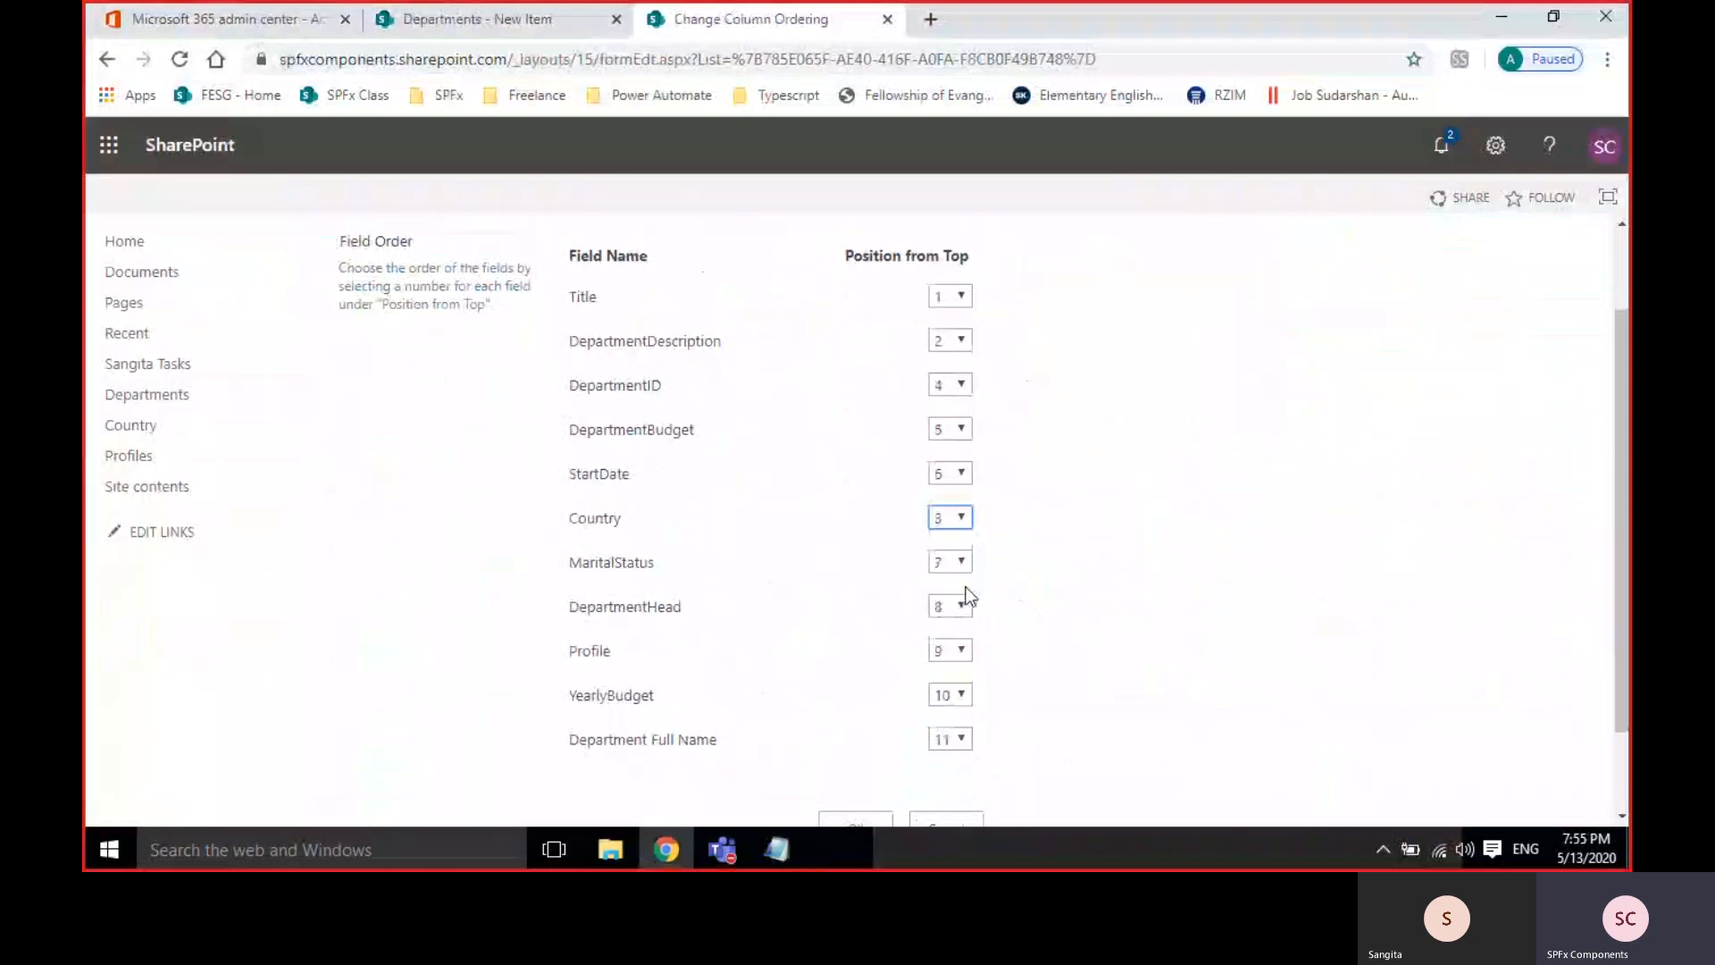
scroll(1600, 703, down, 1)
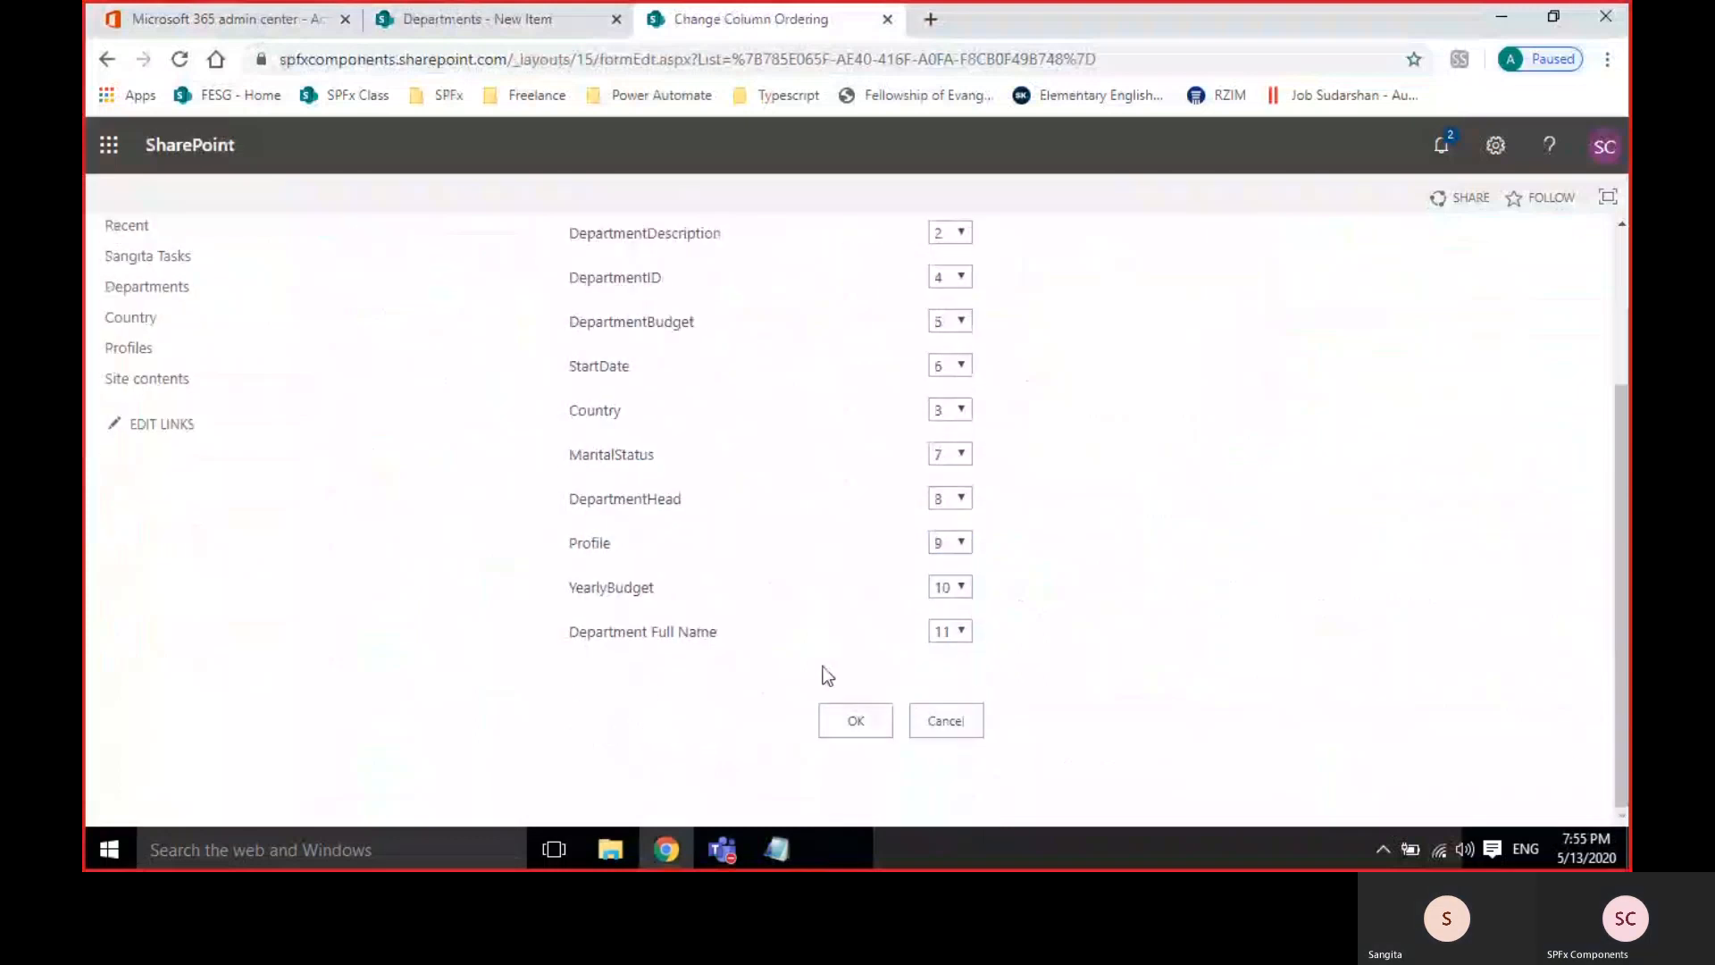
click(855, 720)
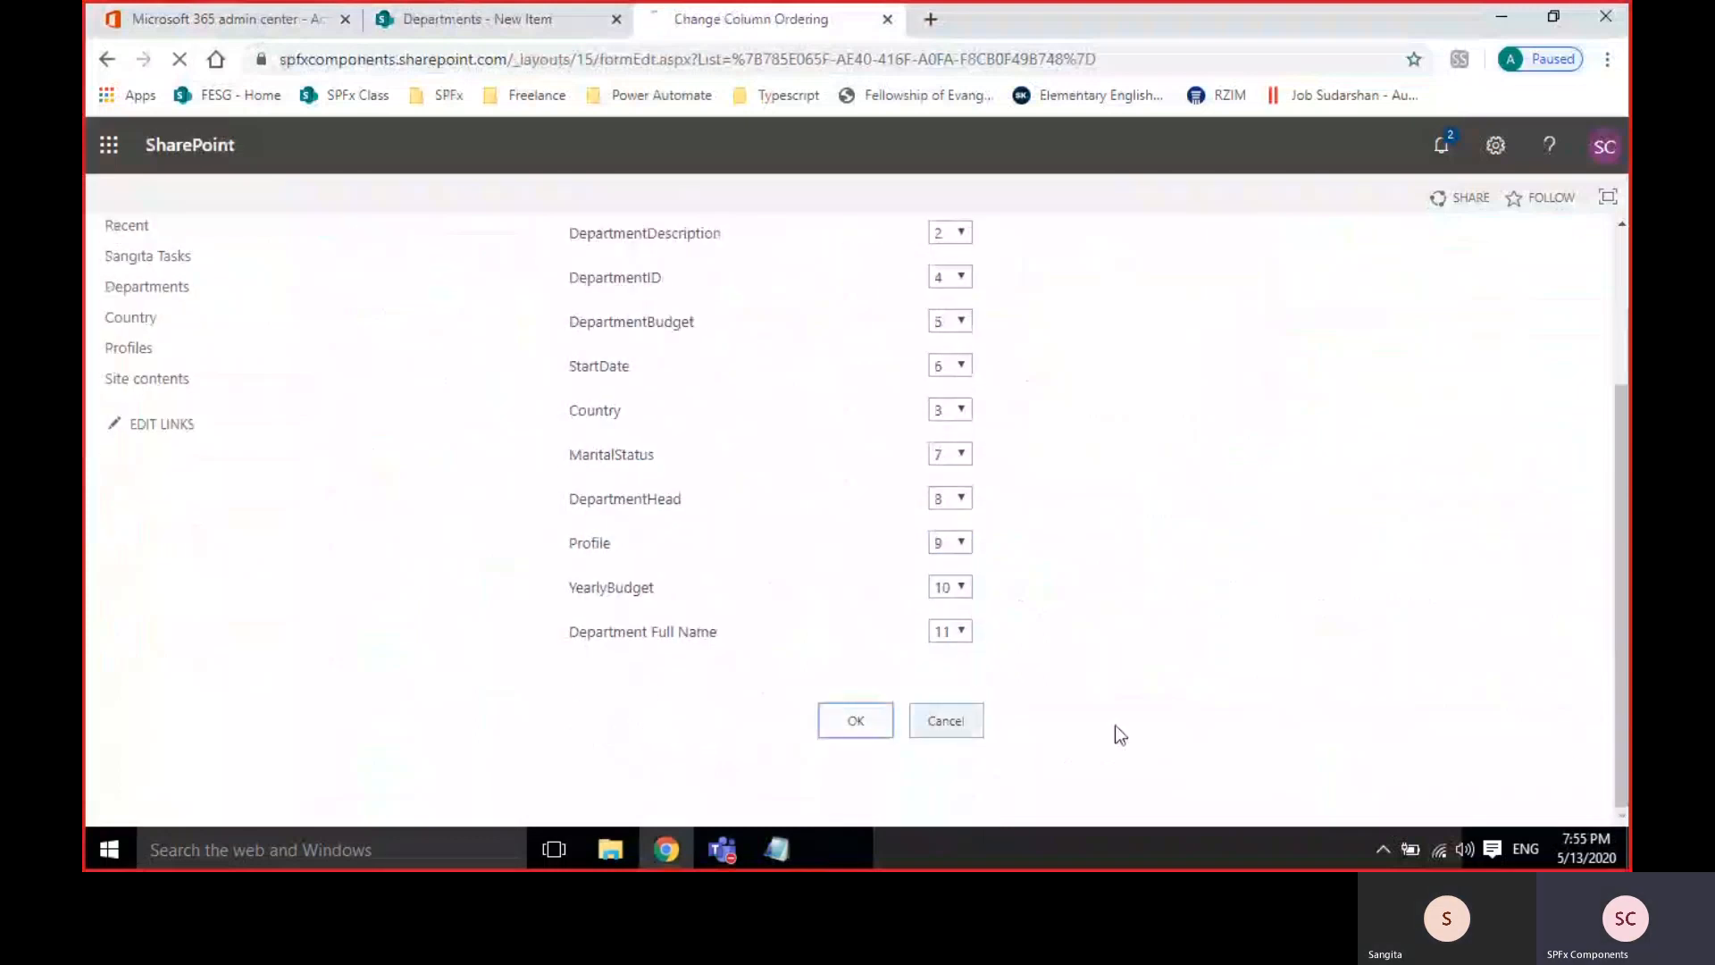
Reopen a blank new item form and view the Country choices Australia, China and India.
click(491, 31)
click(180, 59)
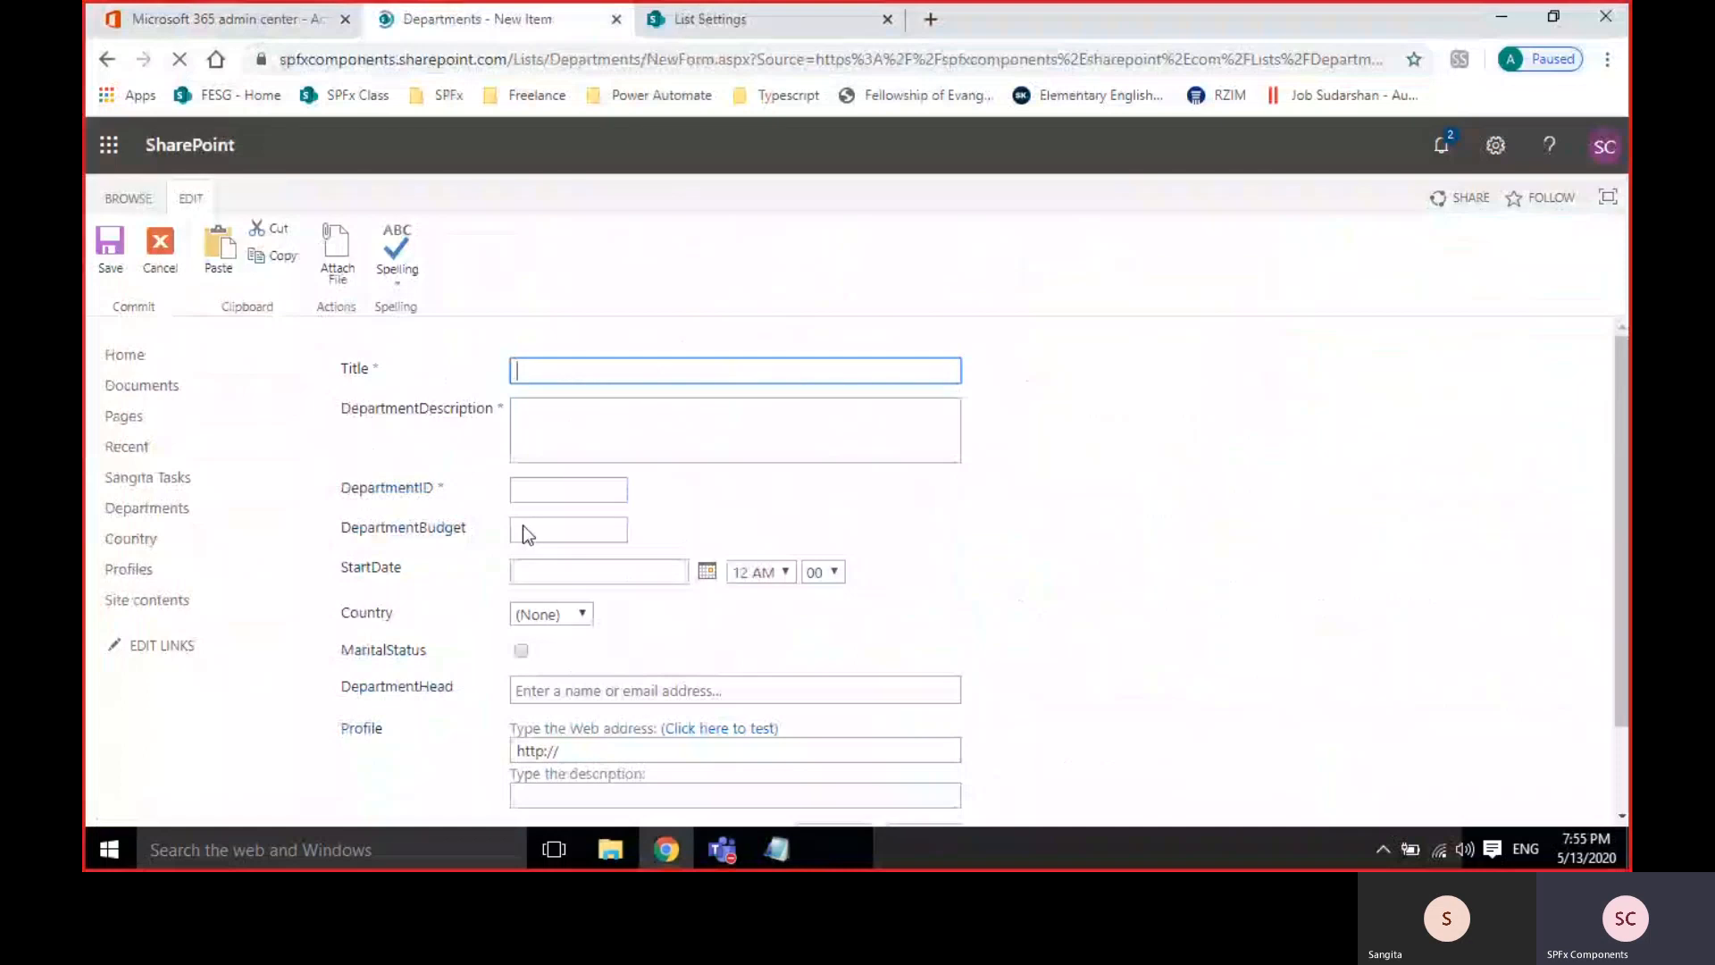
click(172, 260)
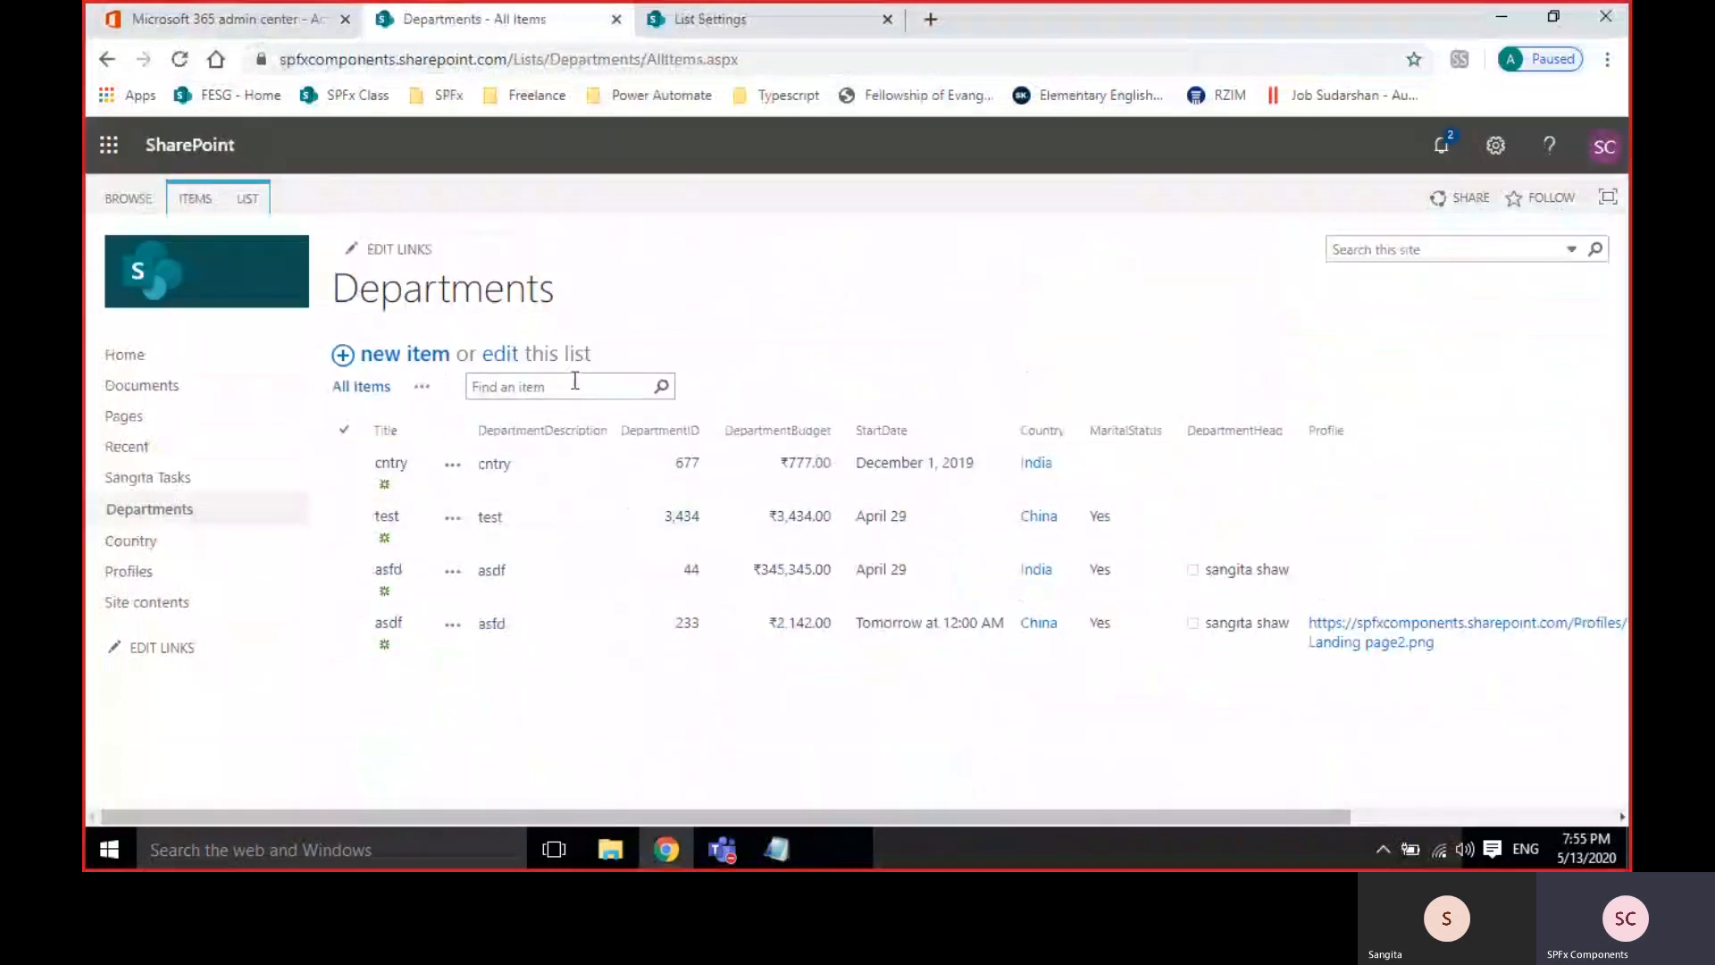
click(379, 355)
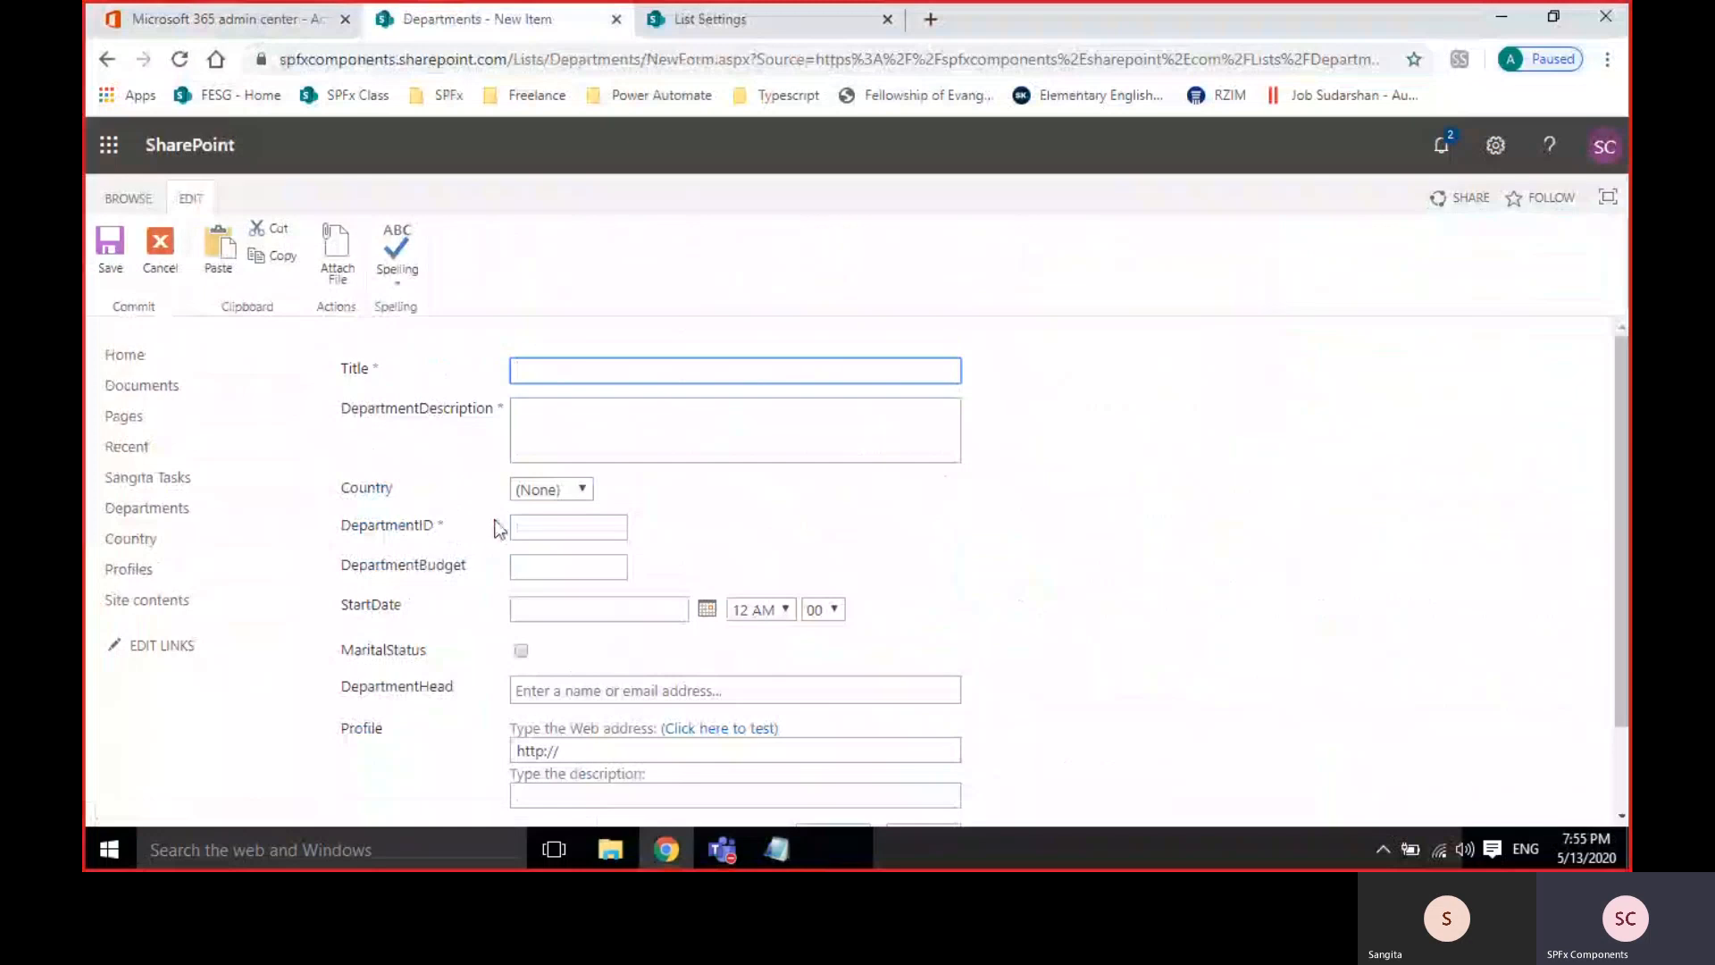
click(553, 499)
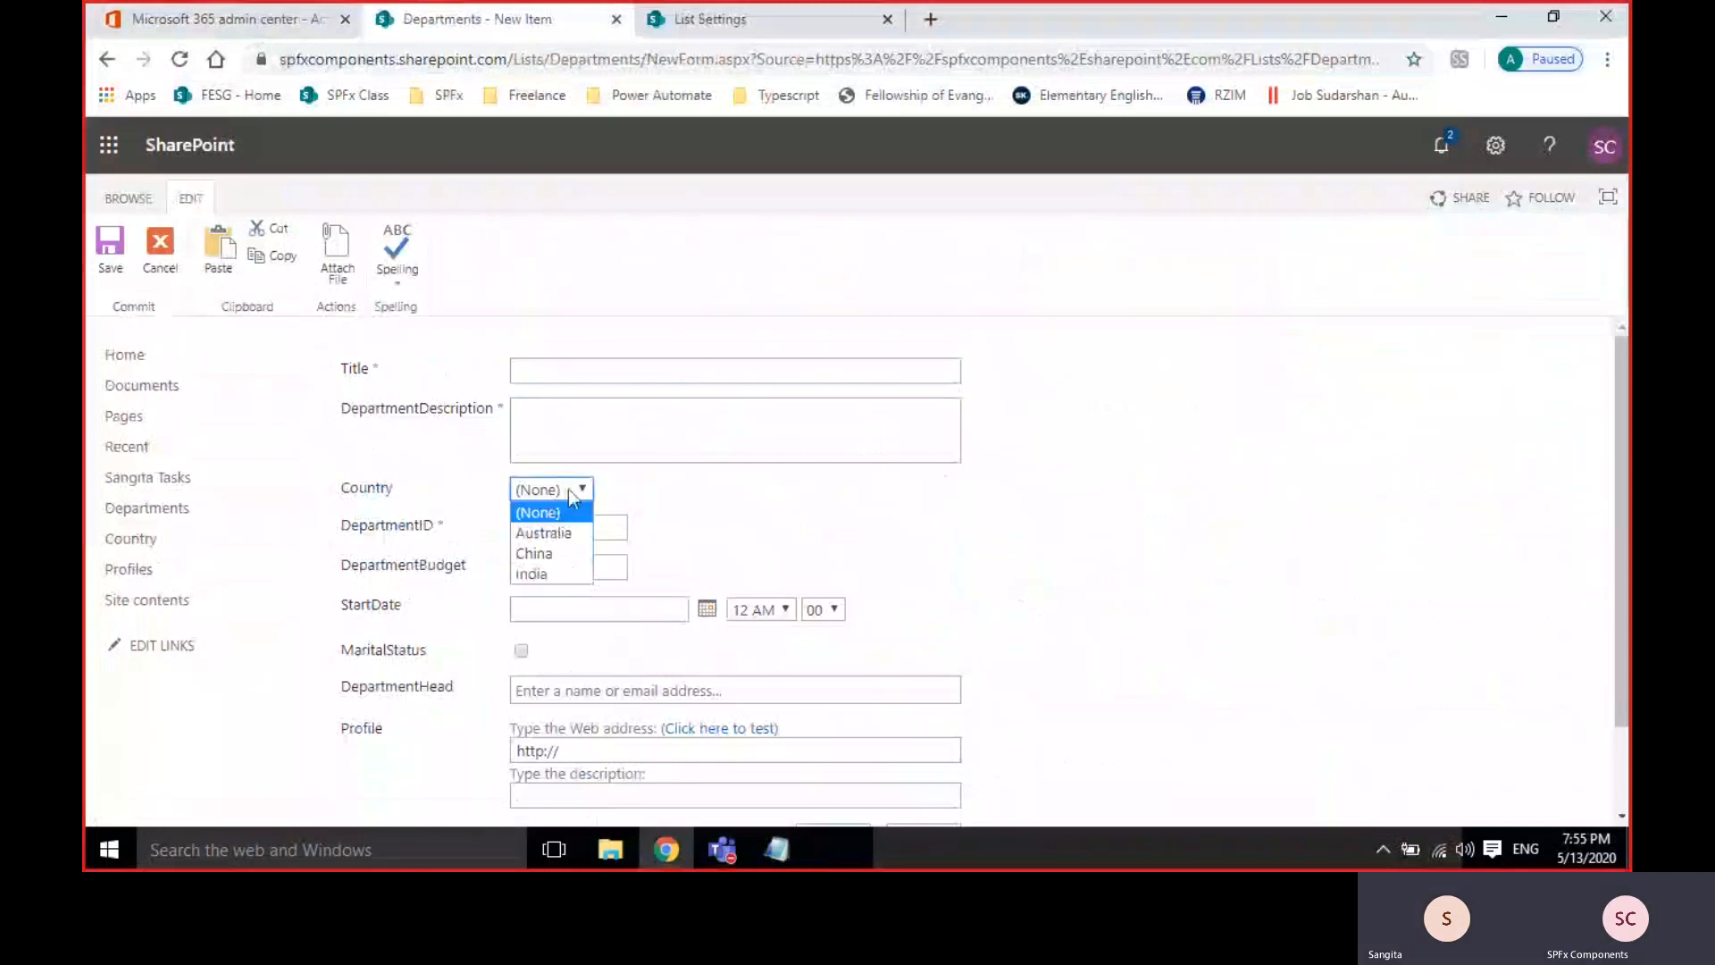
click(789, 527)
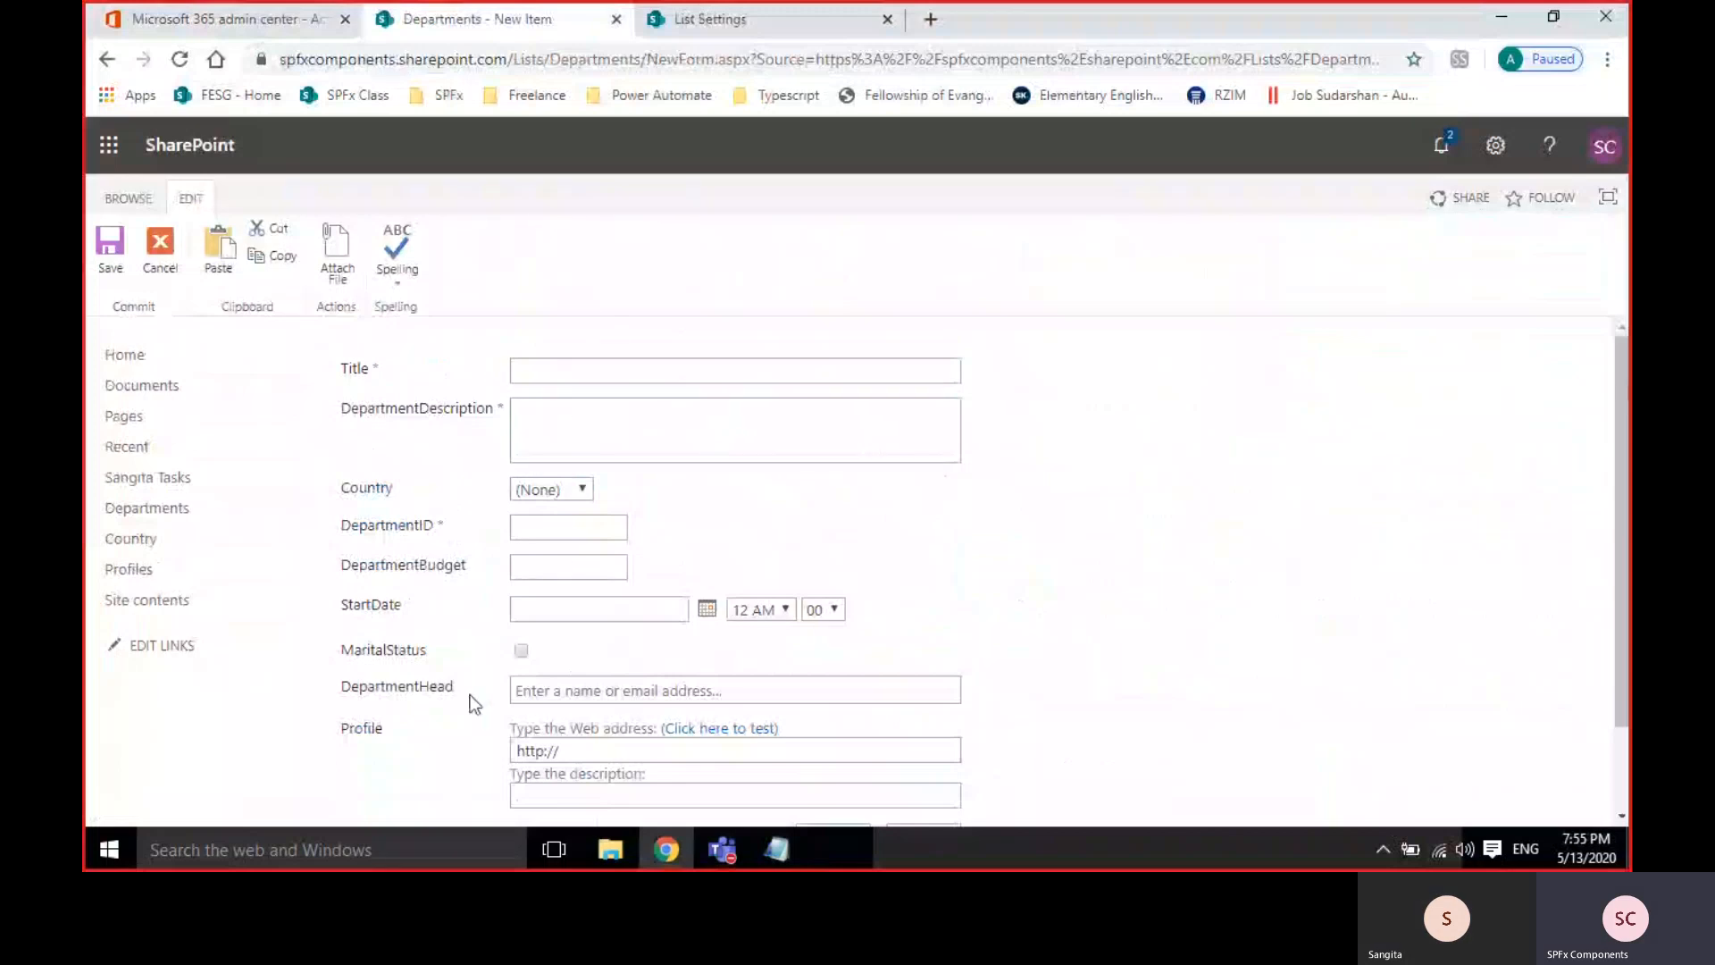
scroll(1167, 590, down, 2)
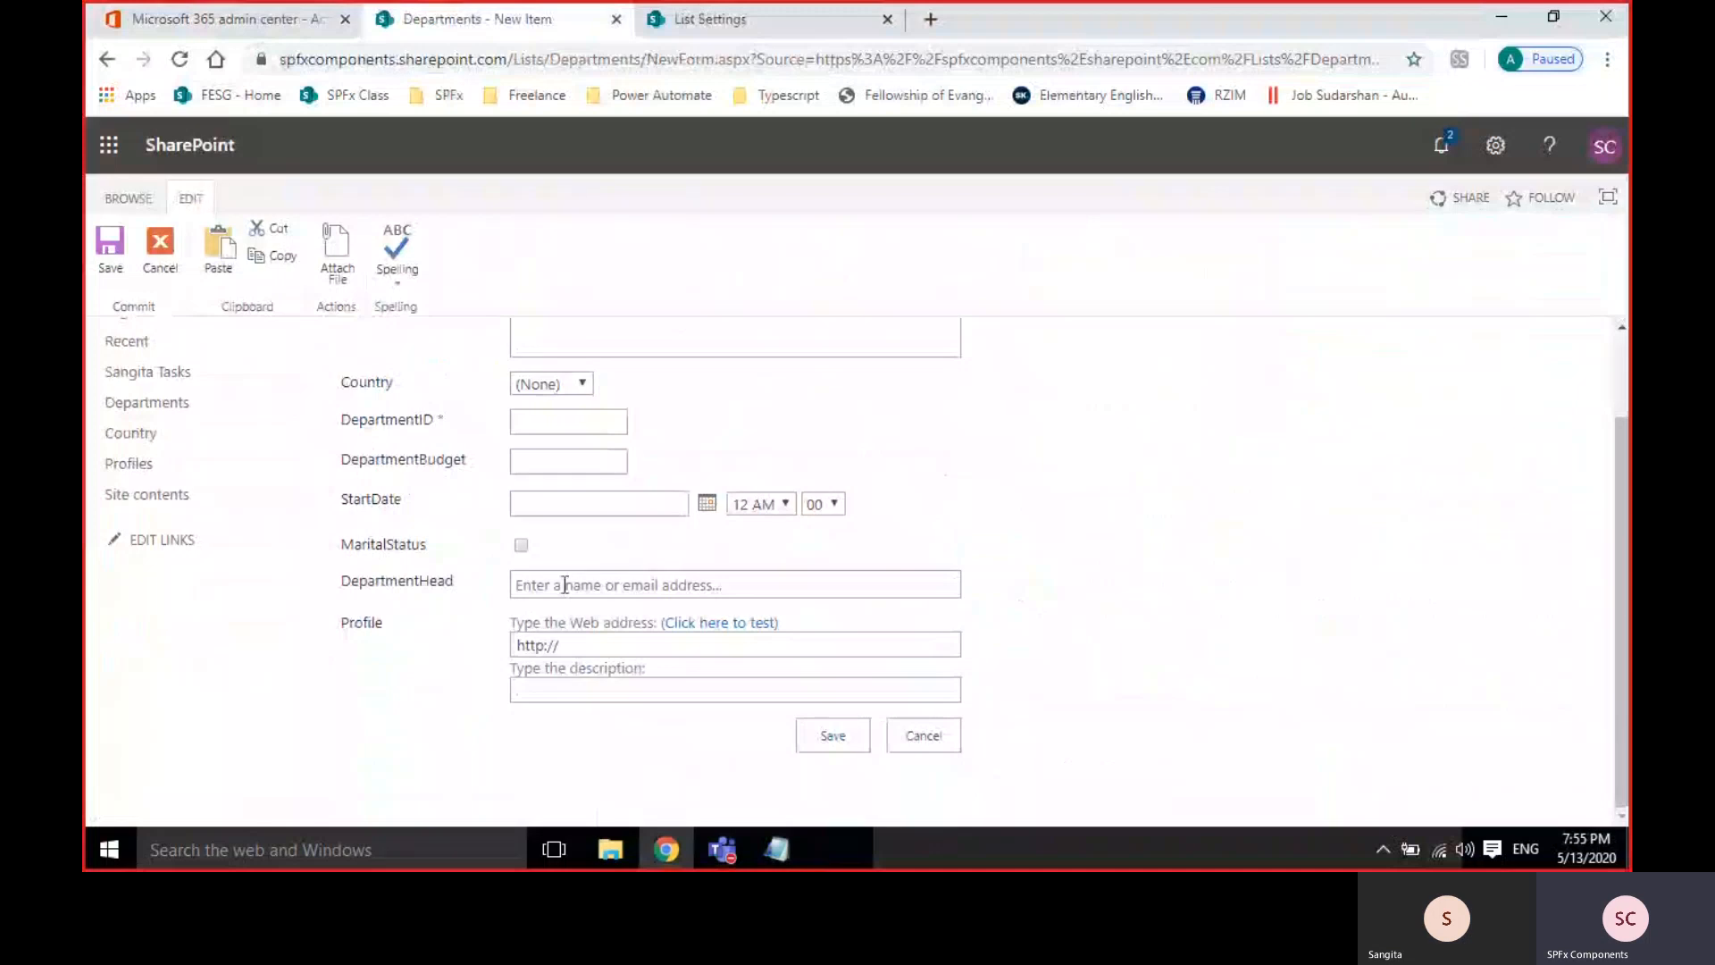
scroll(358, 527, up, 2)
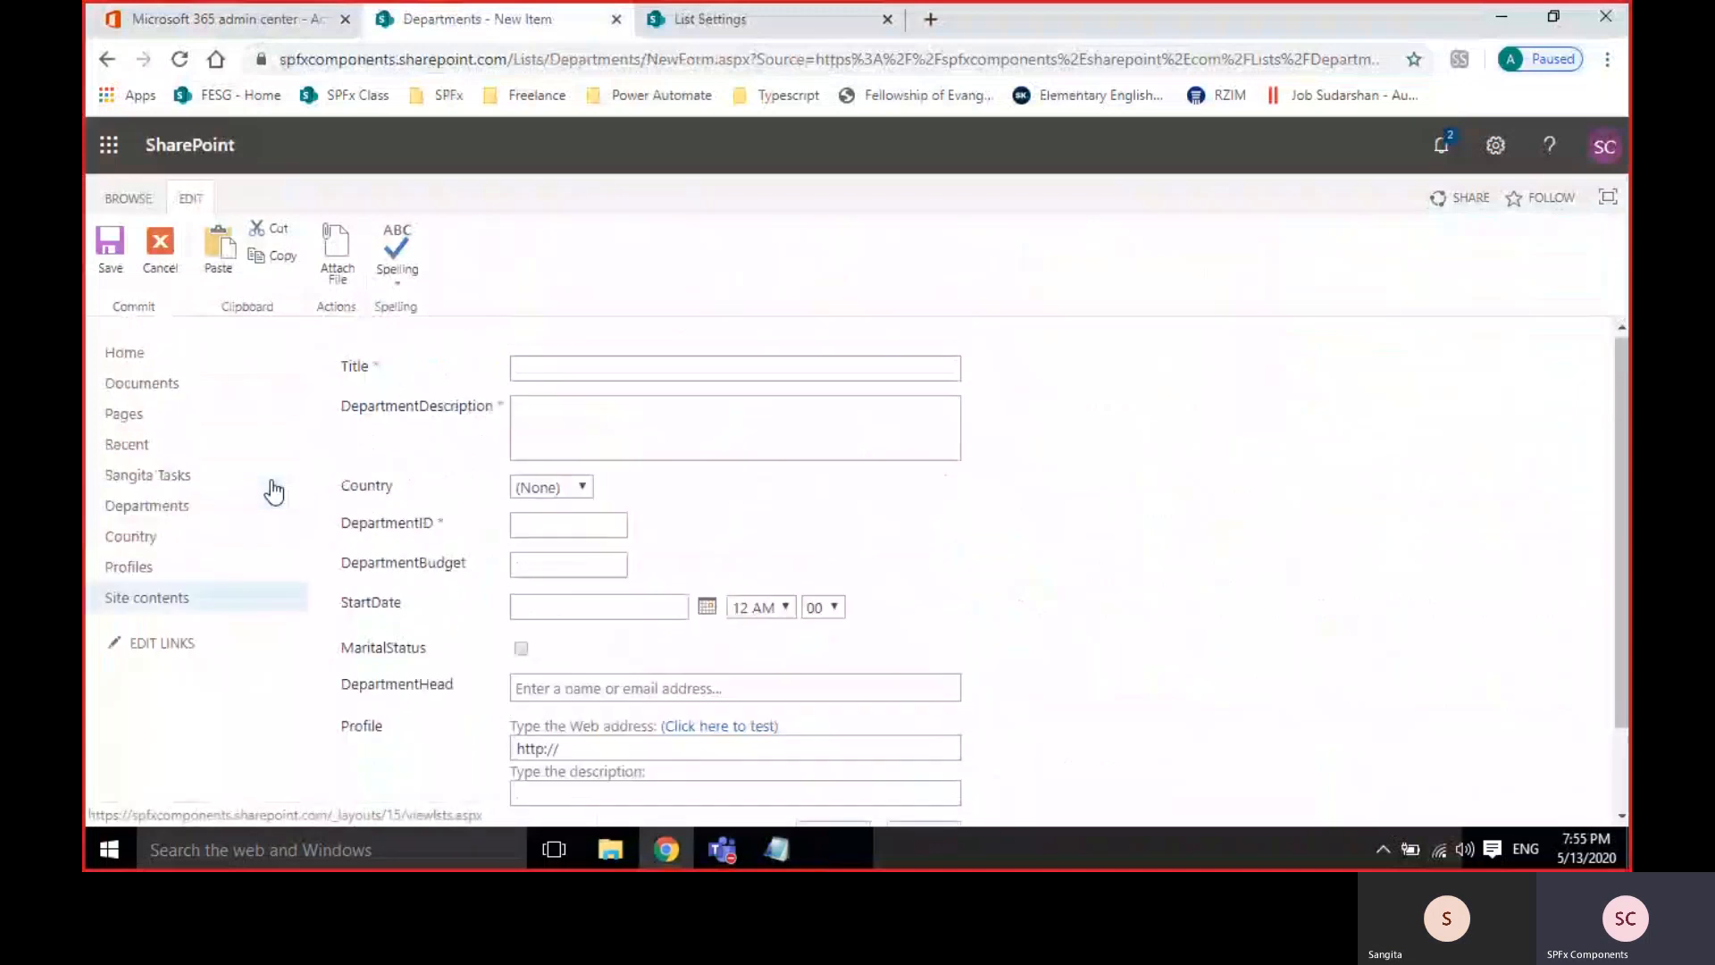
Scroll through the Departments list settings page to review it.
click(799, 27)
scroll(1101, 706, down, 6)
scroll(635, 648, down, 5)
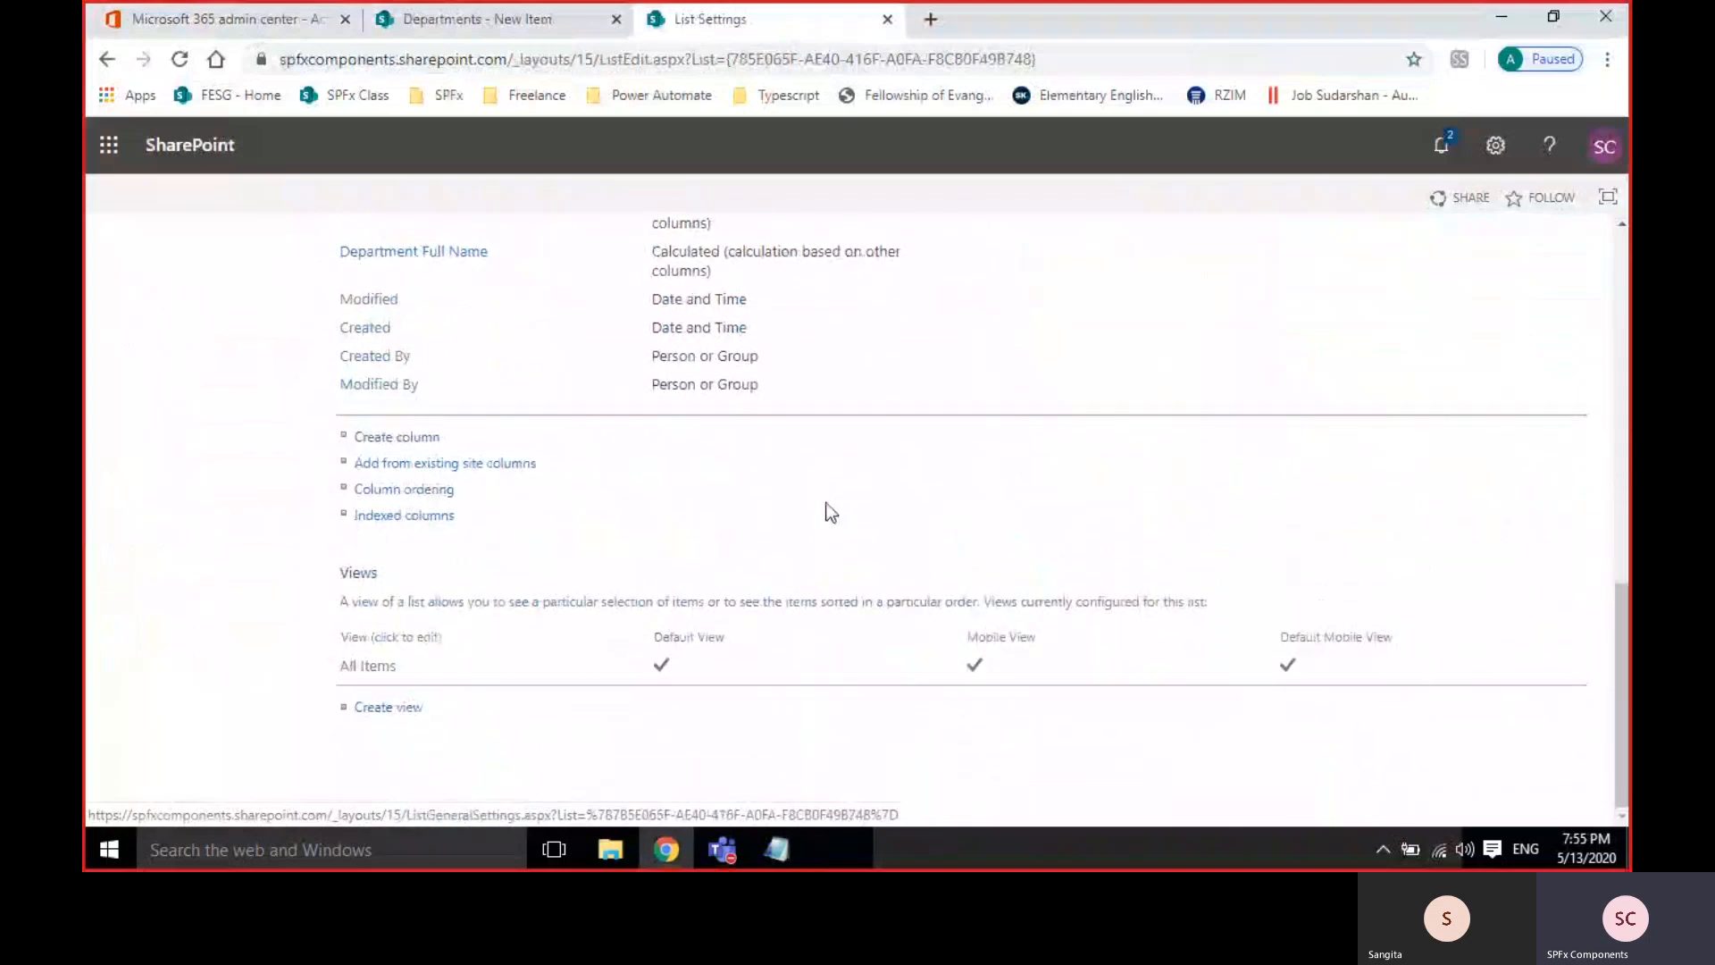
scroll(831, 512, up, 6)
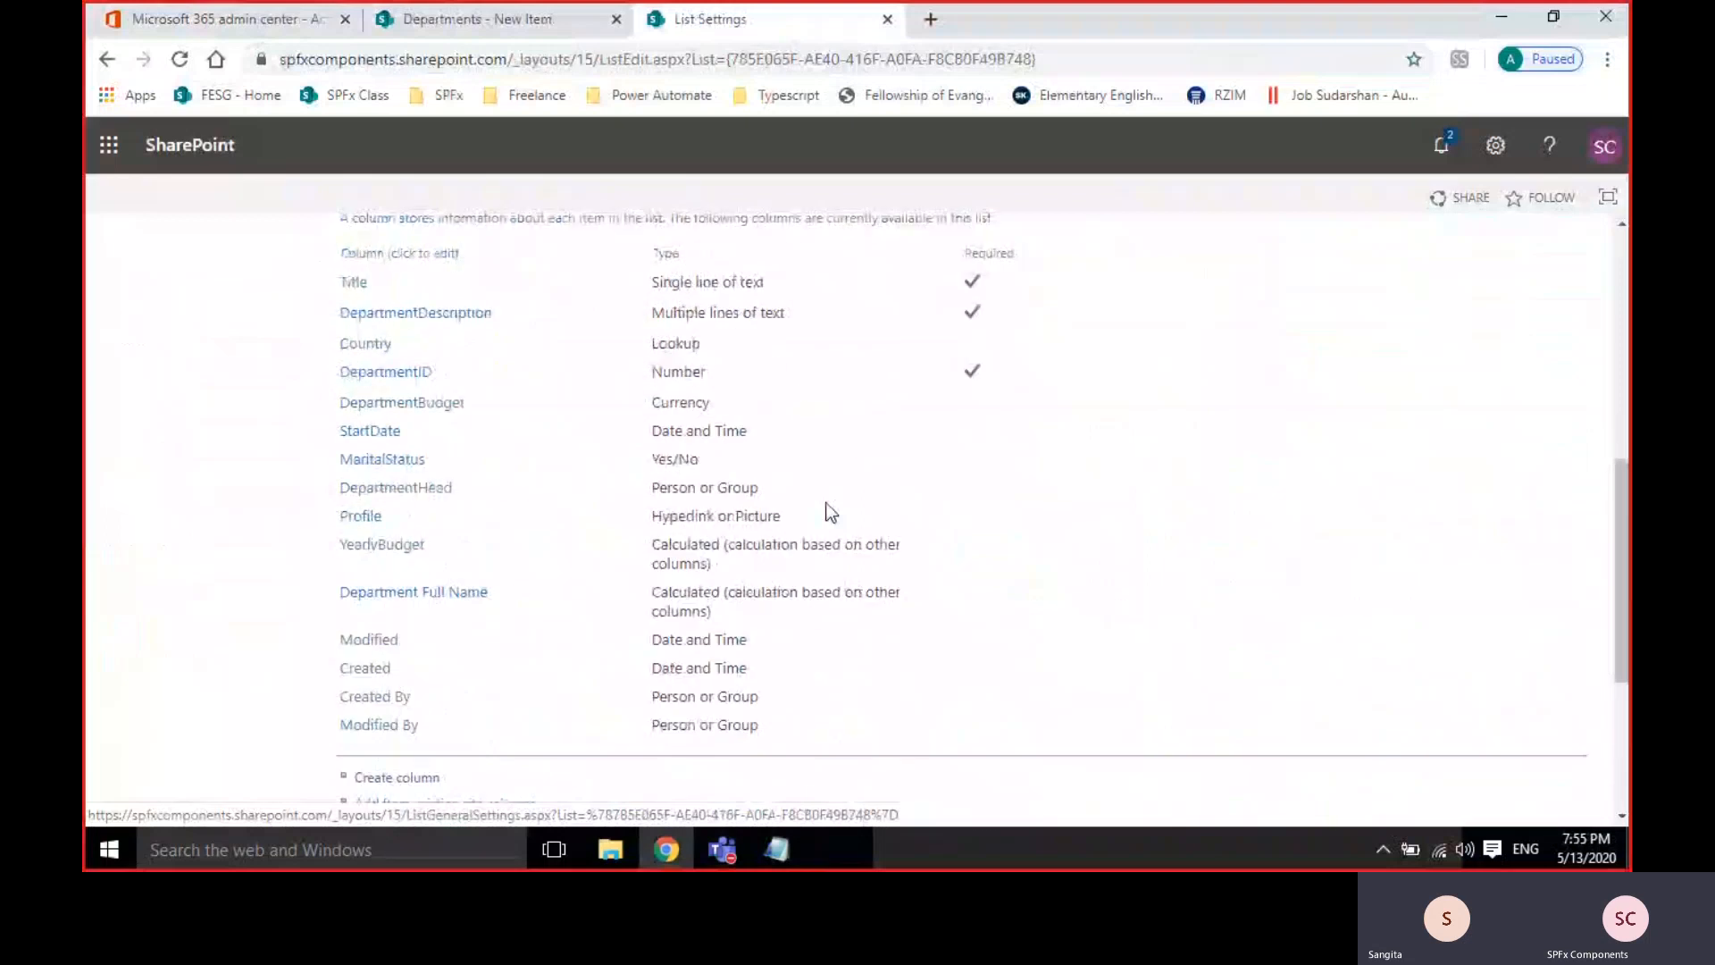
scroll(830, 512, up, 4)
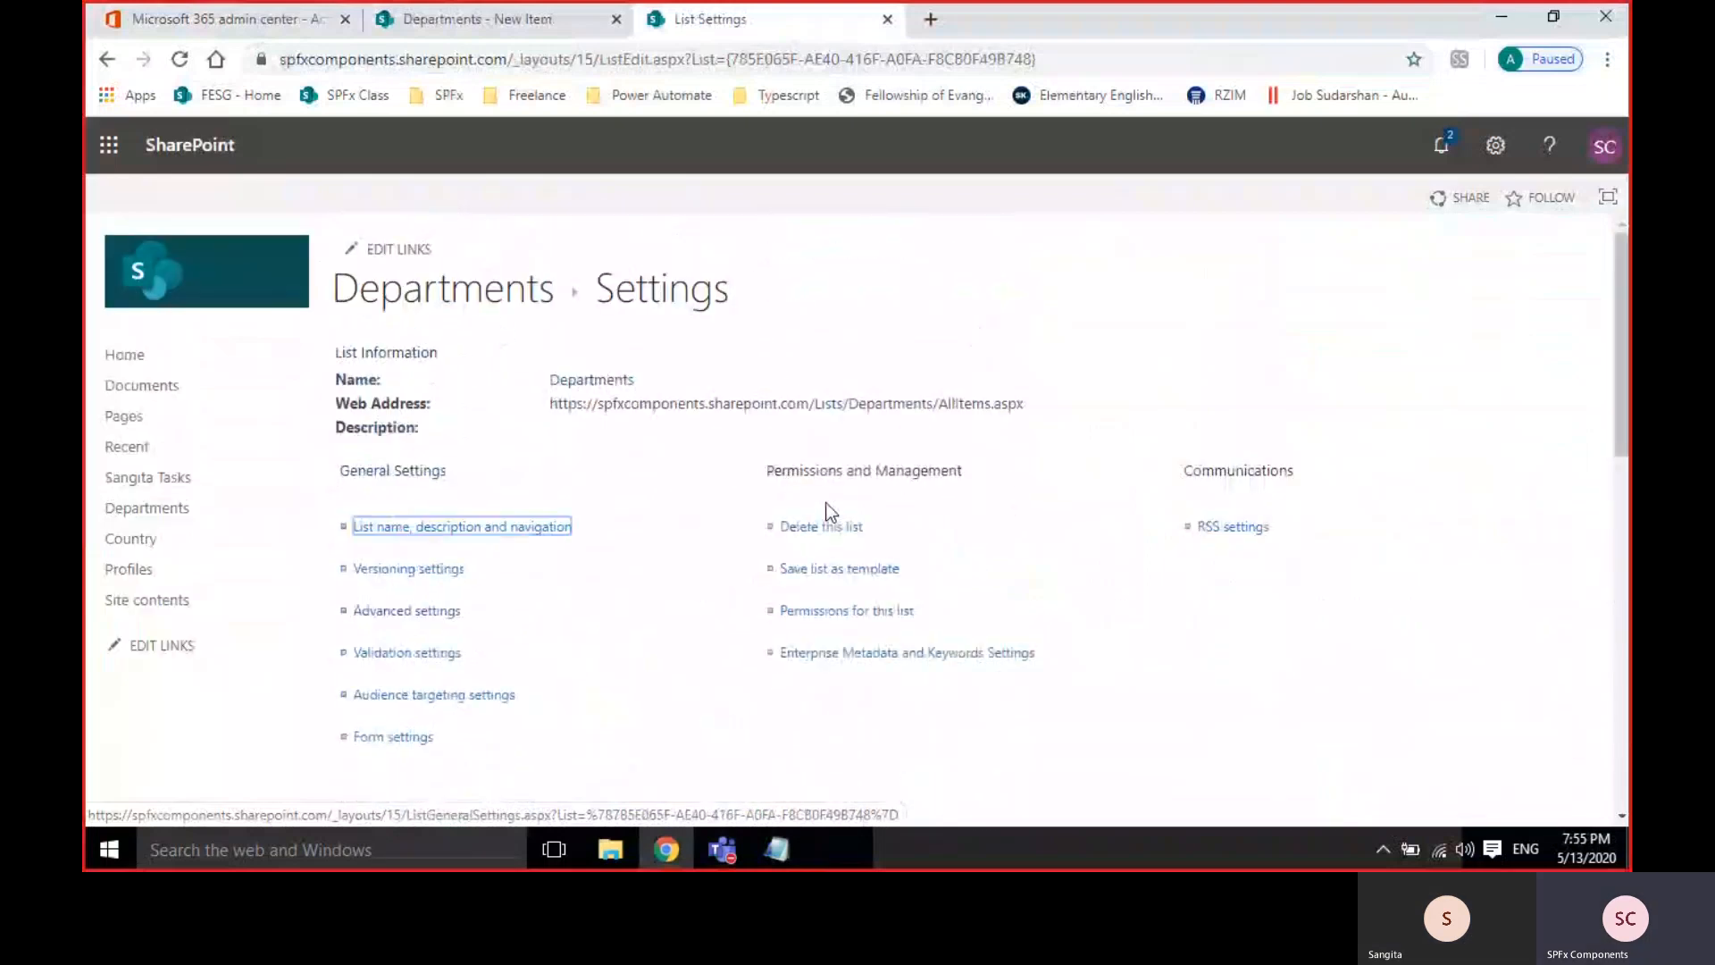
scroll(830, 512, down, 15)
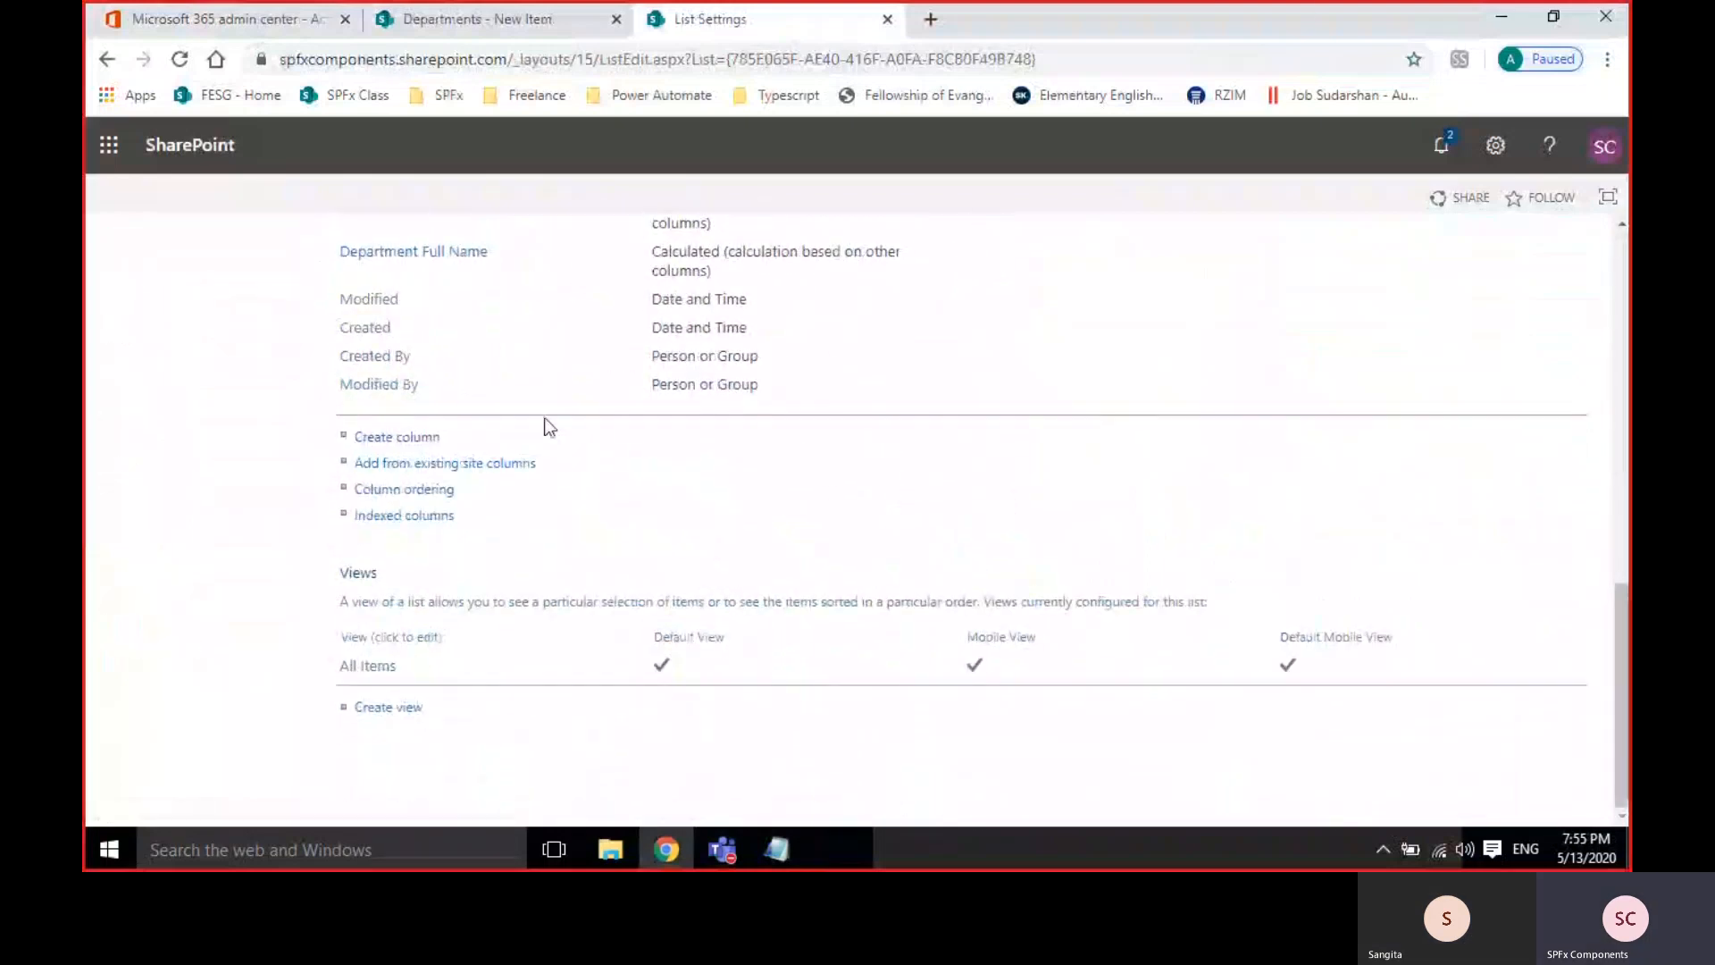
Cancel the new item form, note AllItems in the list address, and return to settings.
click(455, 18)
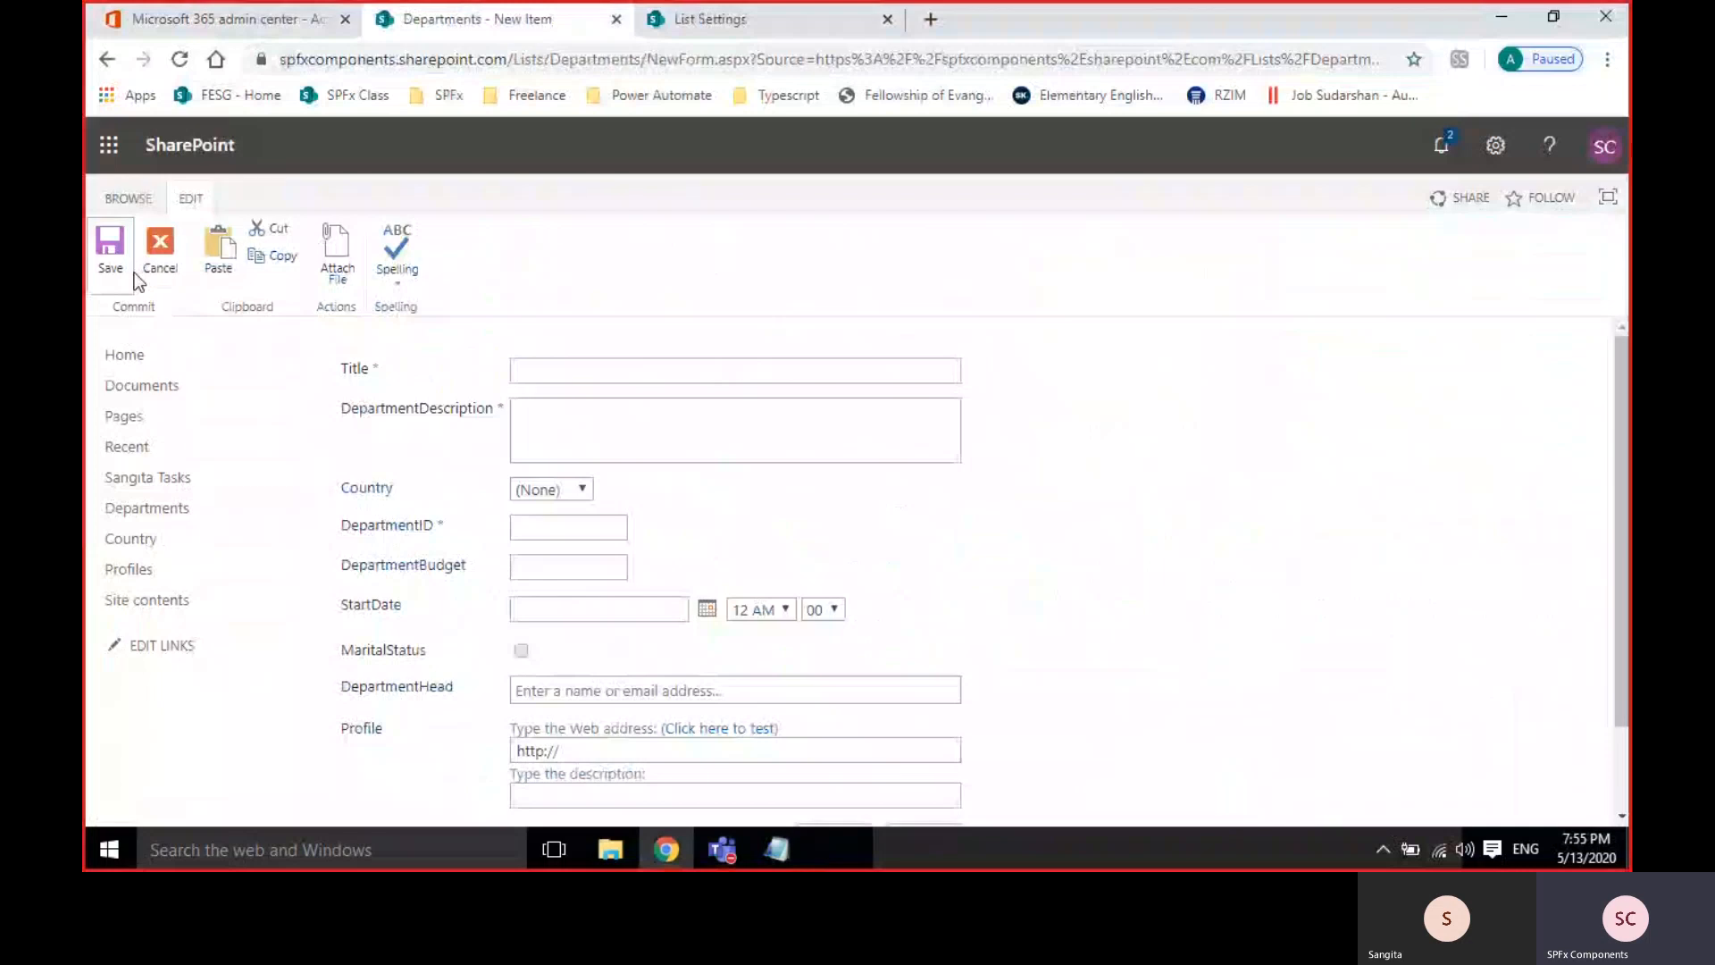
click(161, 248)
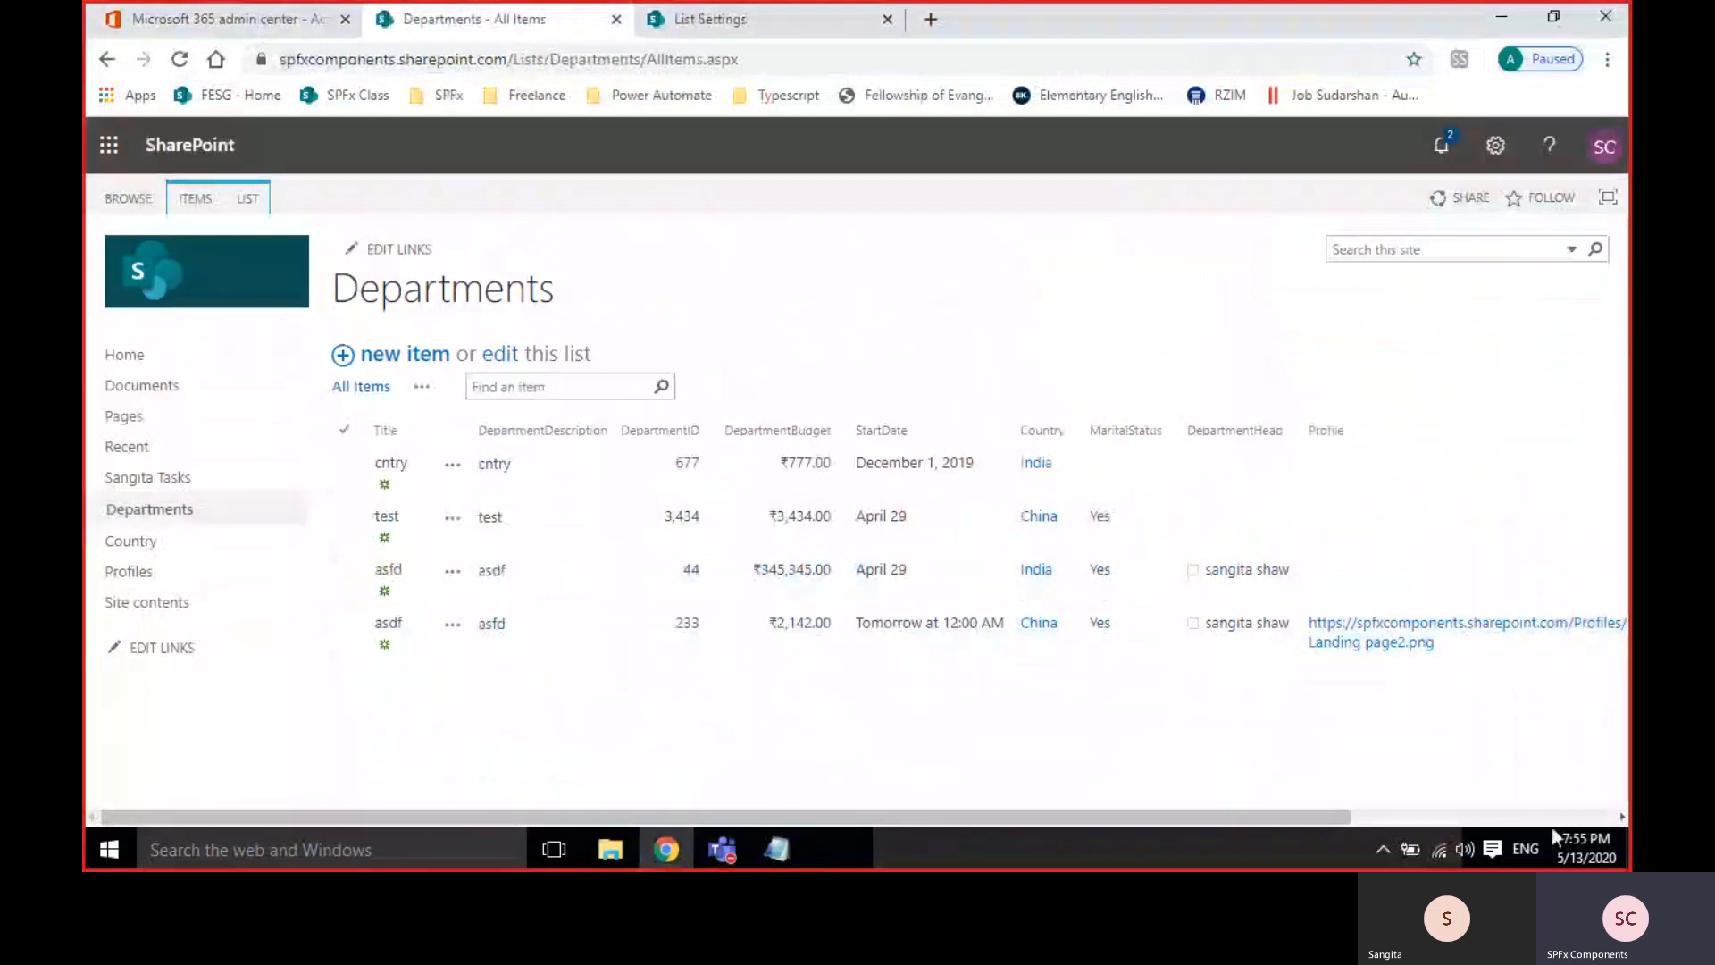
click(1464, 819)
drag(1465, 819, 854, 782)
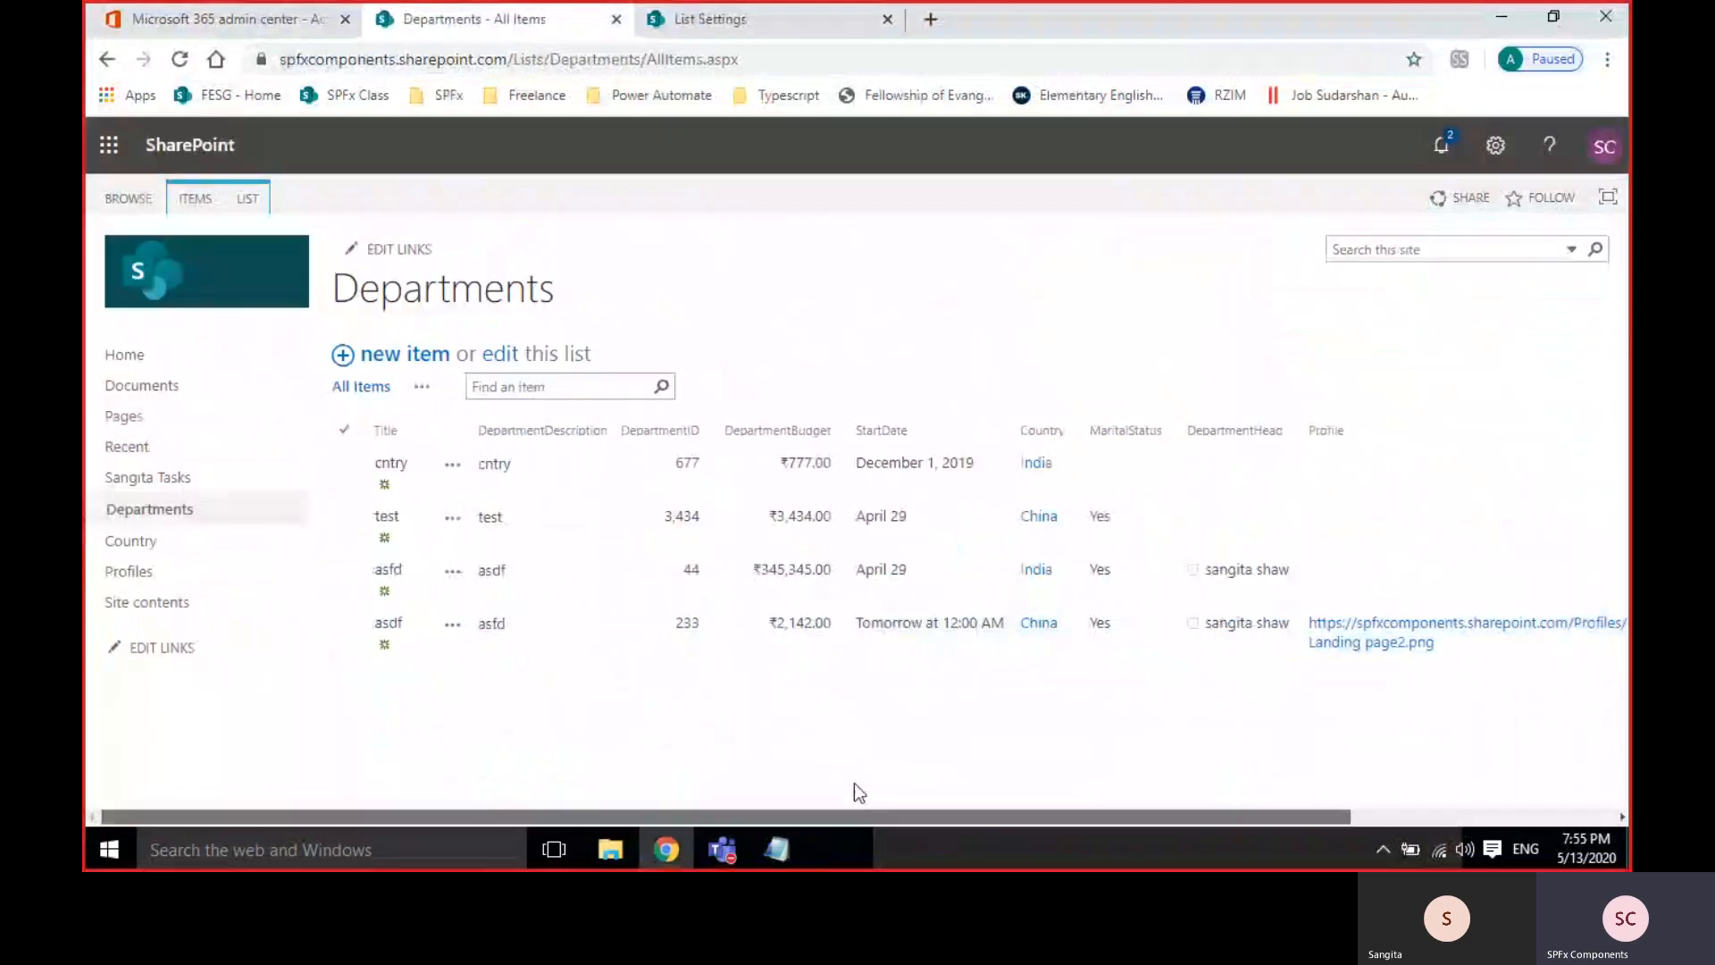
drag(649, 59, 705, 63)
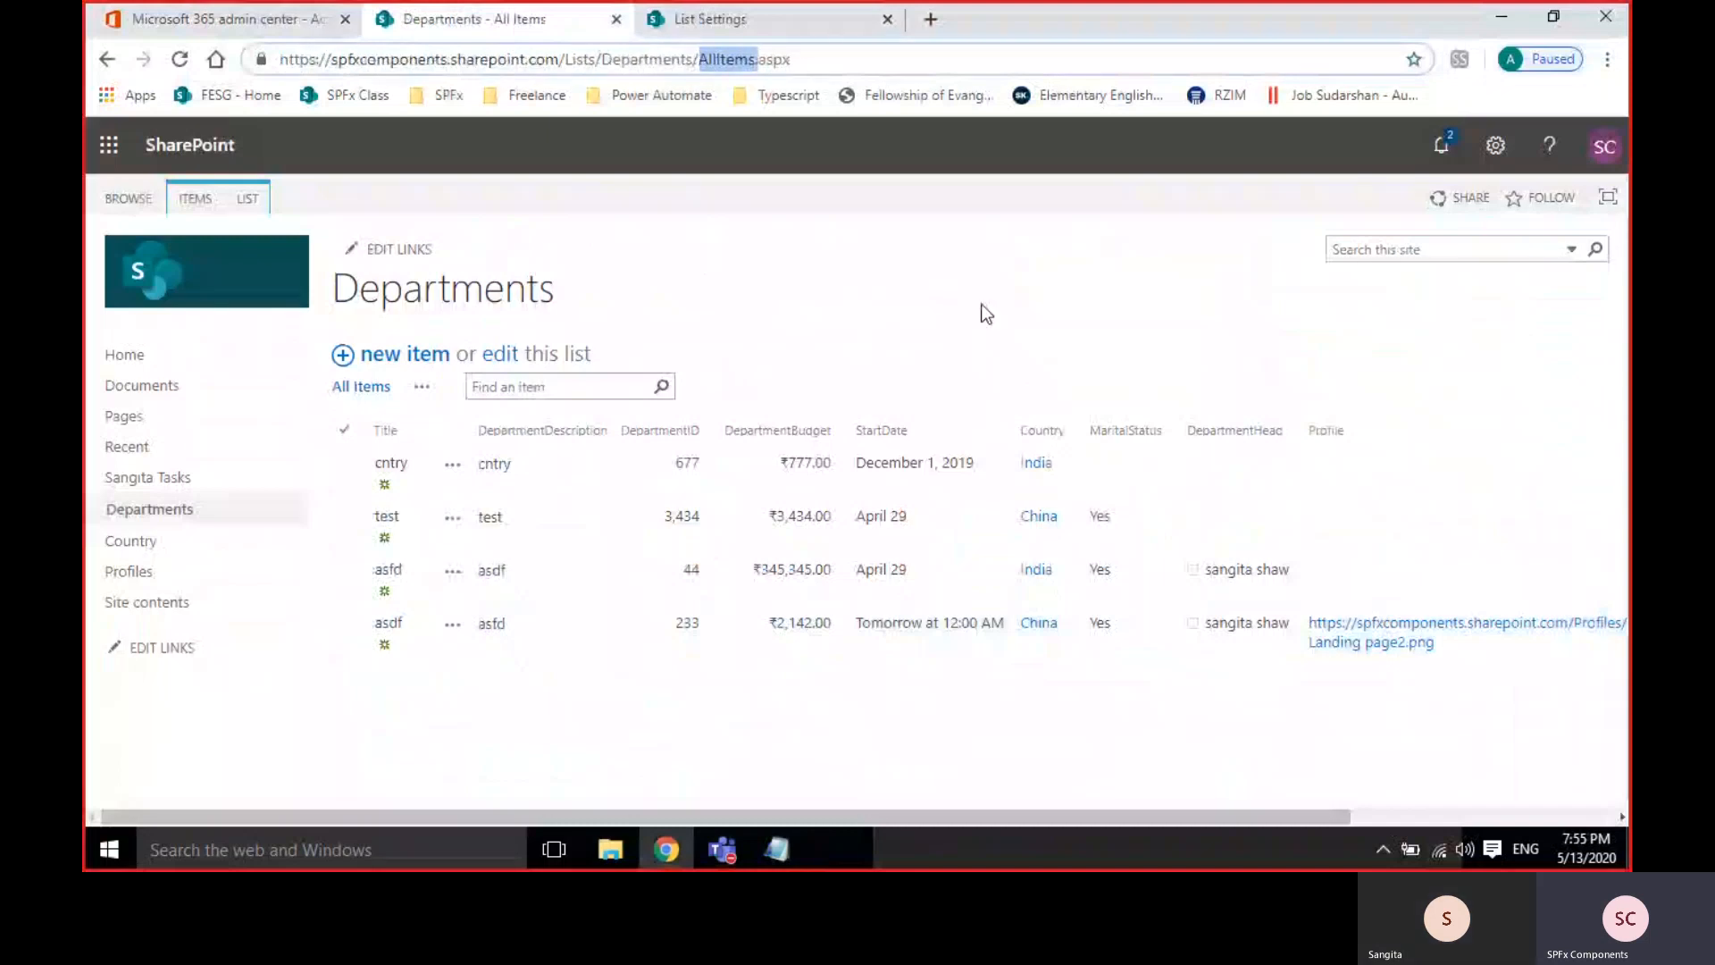
click(982, 305)
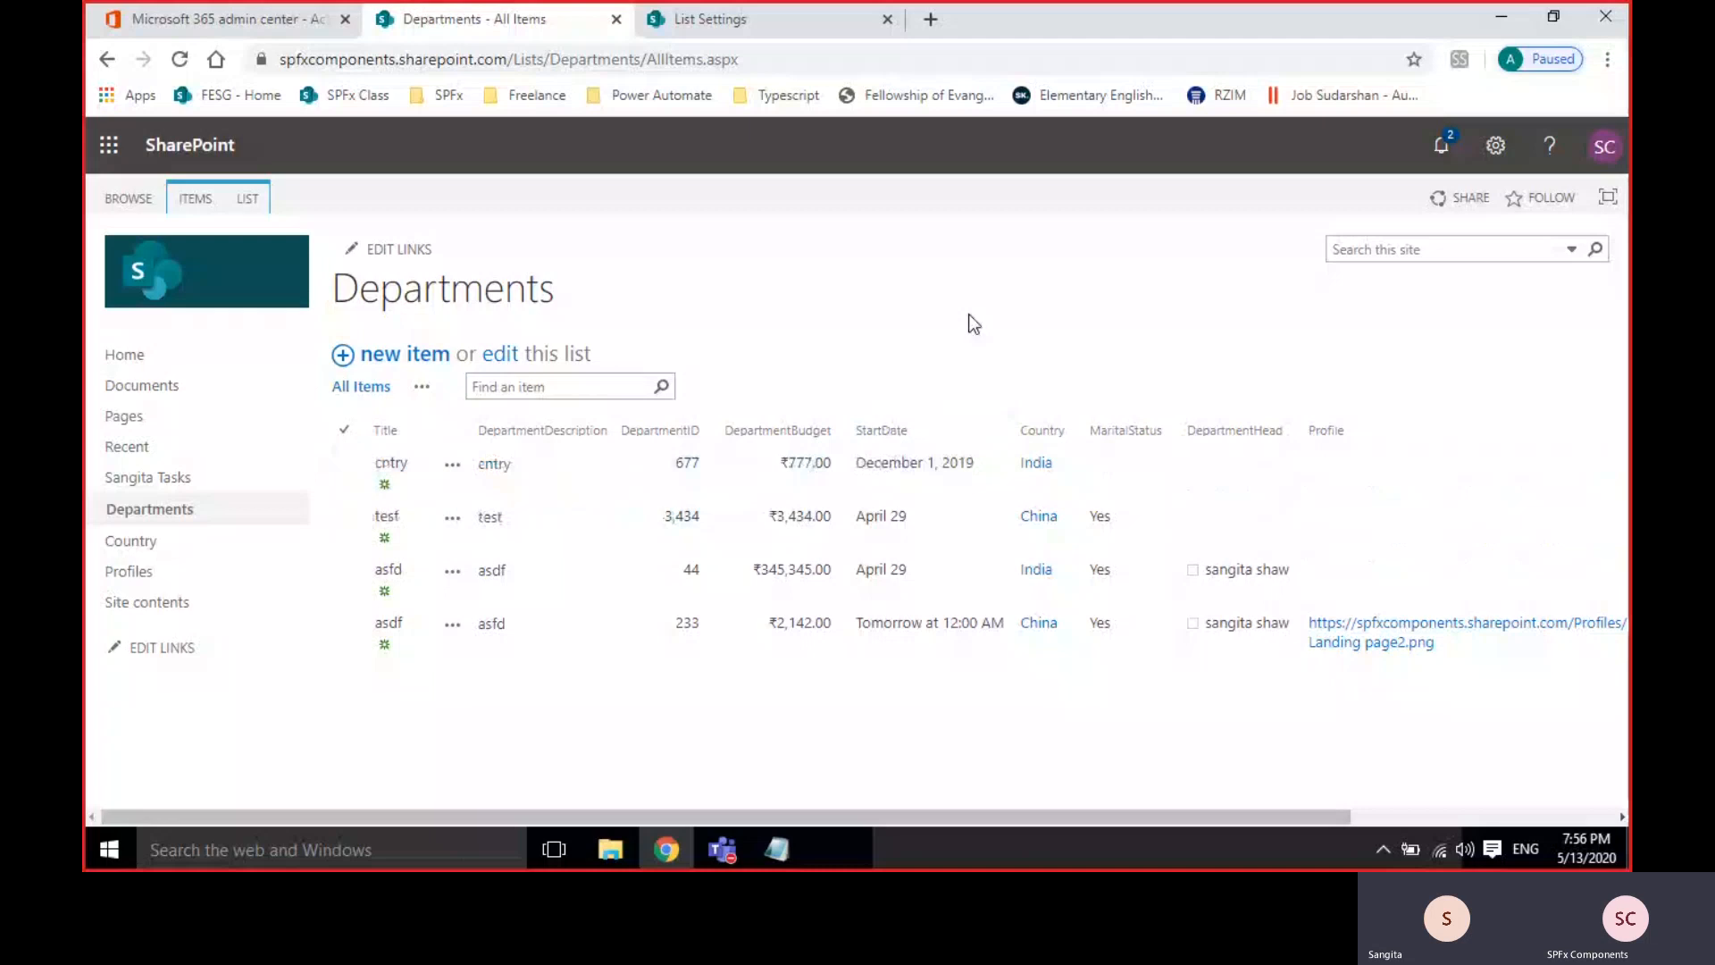
click(693, 19)
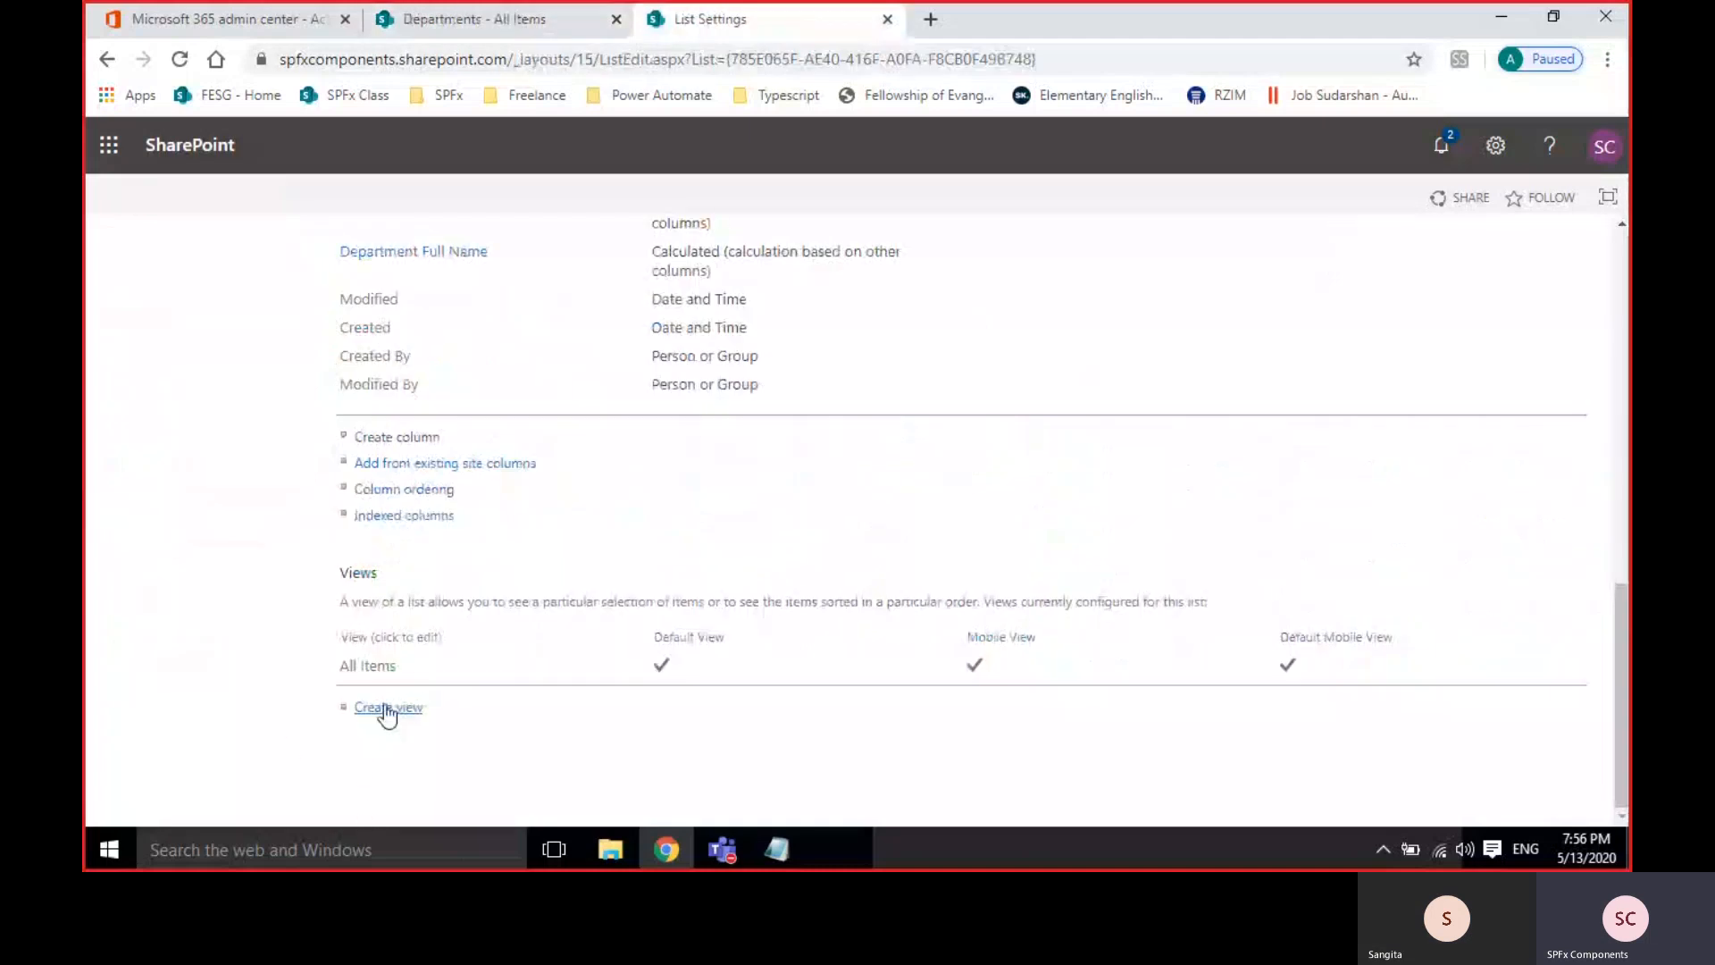
Create a new Standard View for the Departments list from the Views section.
double_click(358, 573)
click(358, 572)
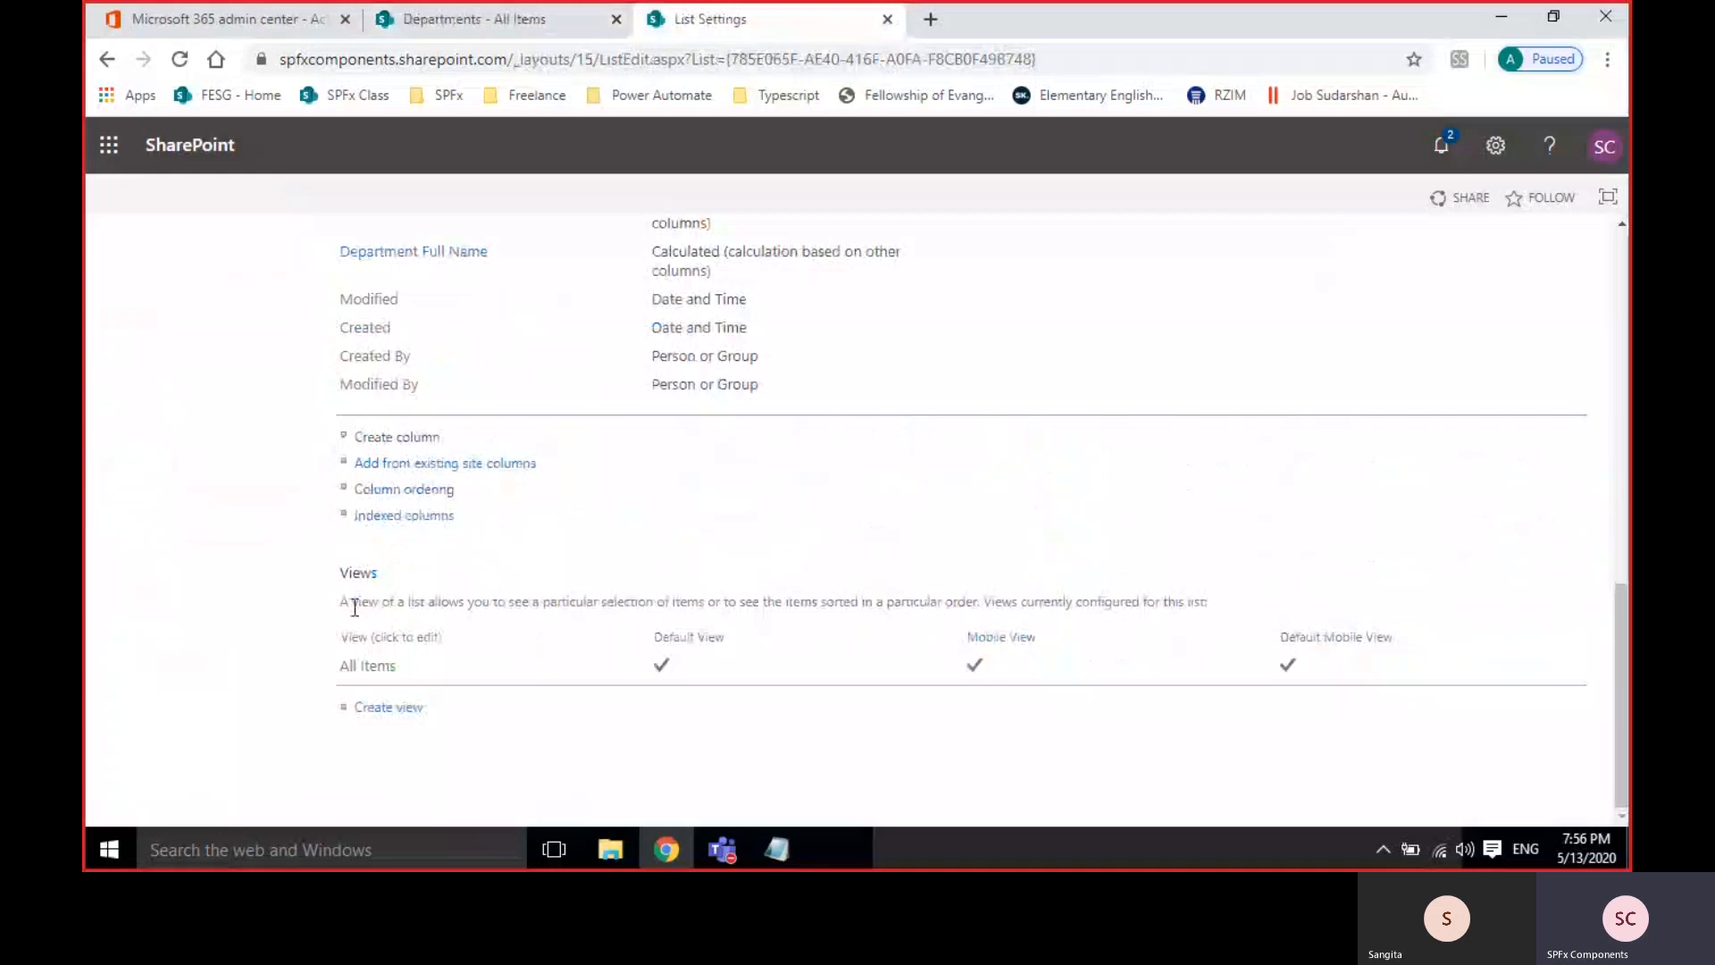
click(366, 710)
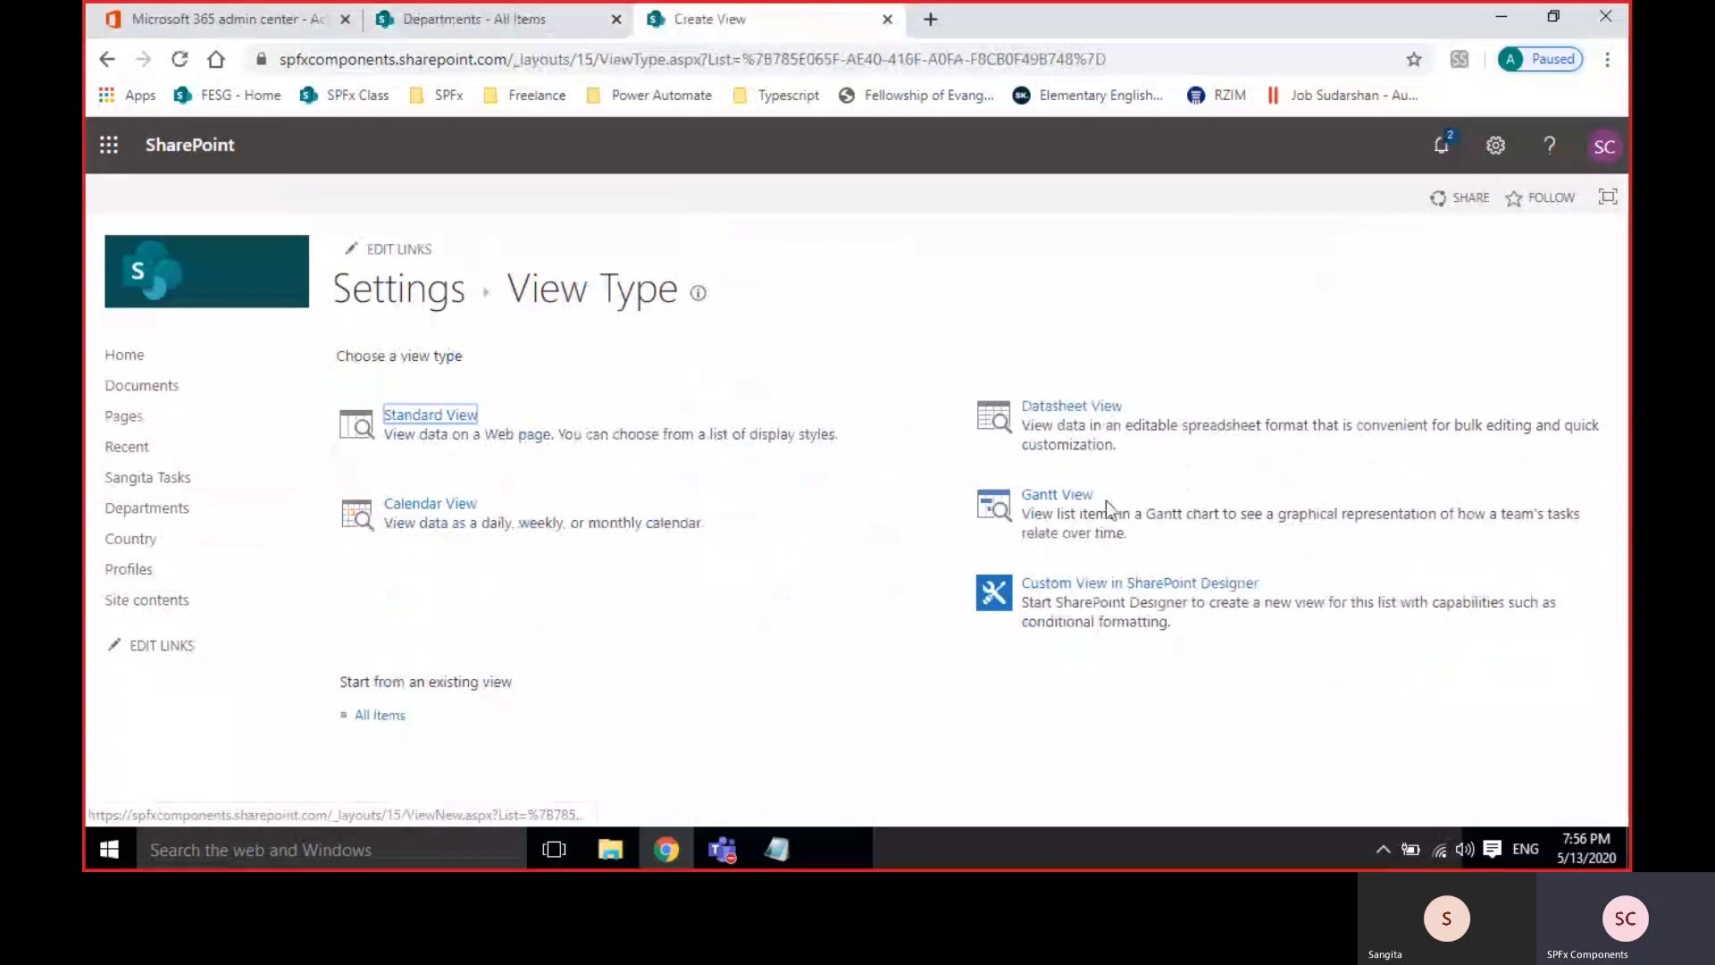
click(431, 418)
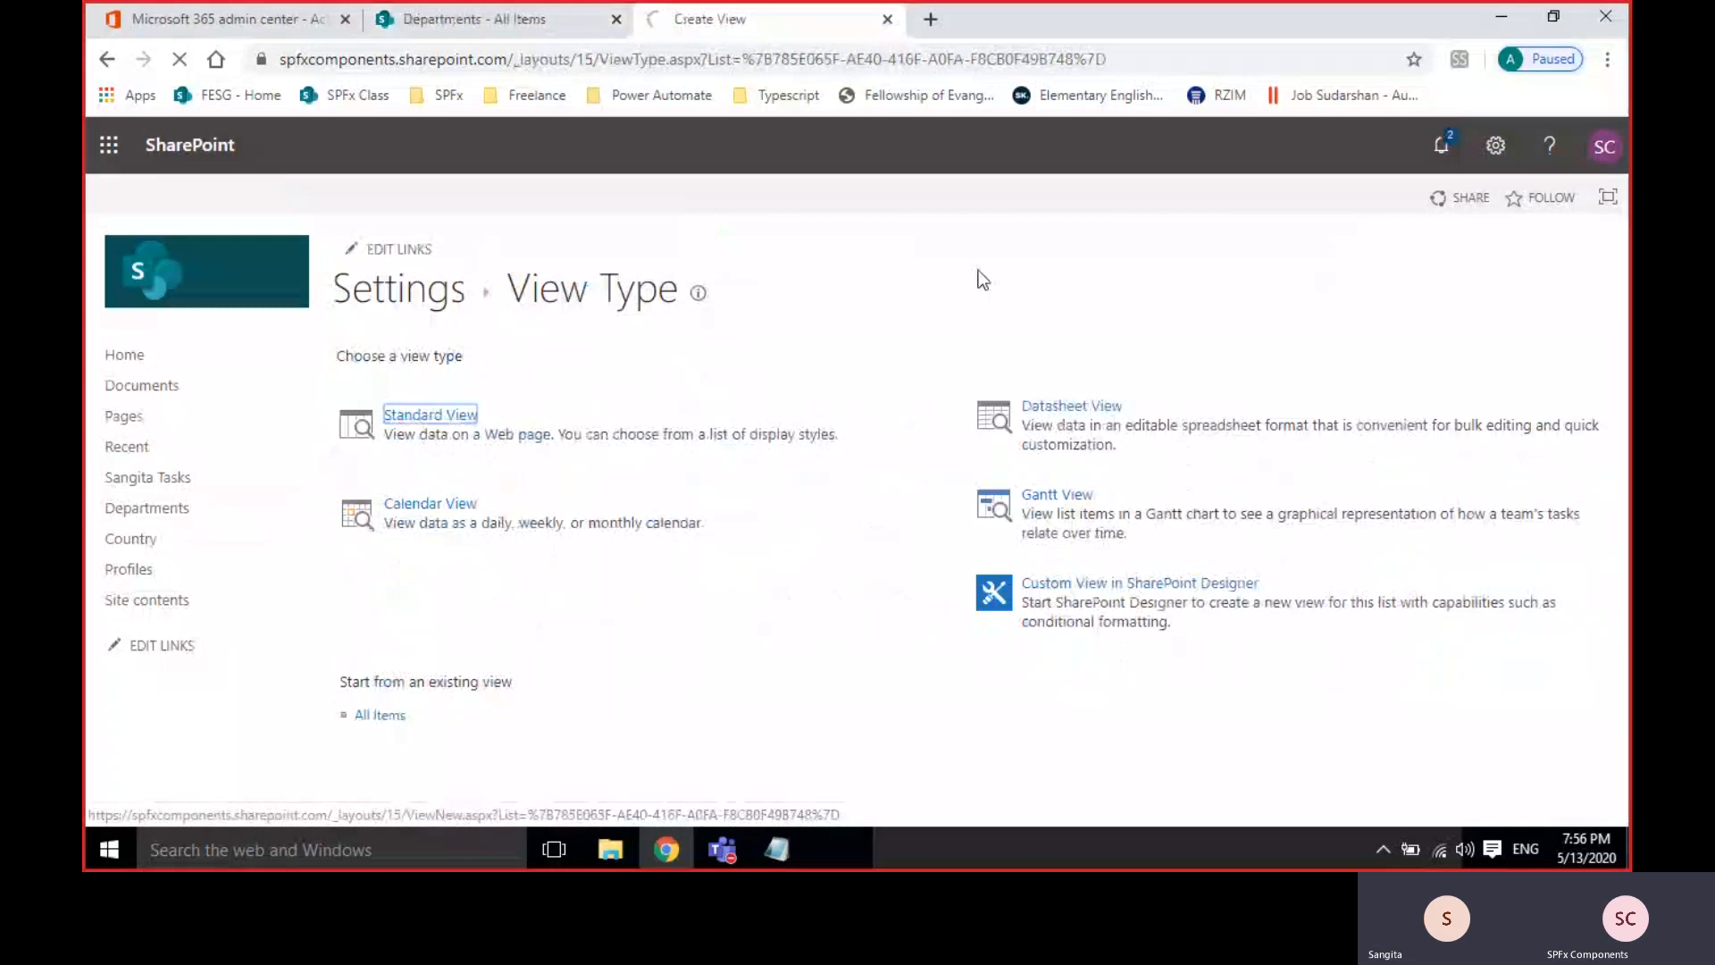
Name the new public view 'BudgetInfo' and scroll through its column options.
click(1164, 451)
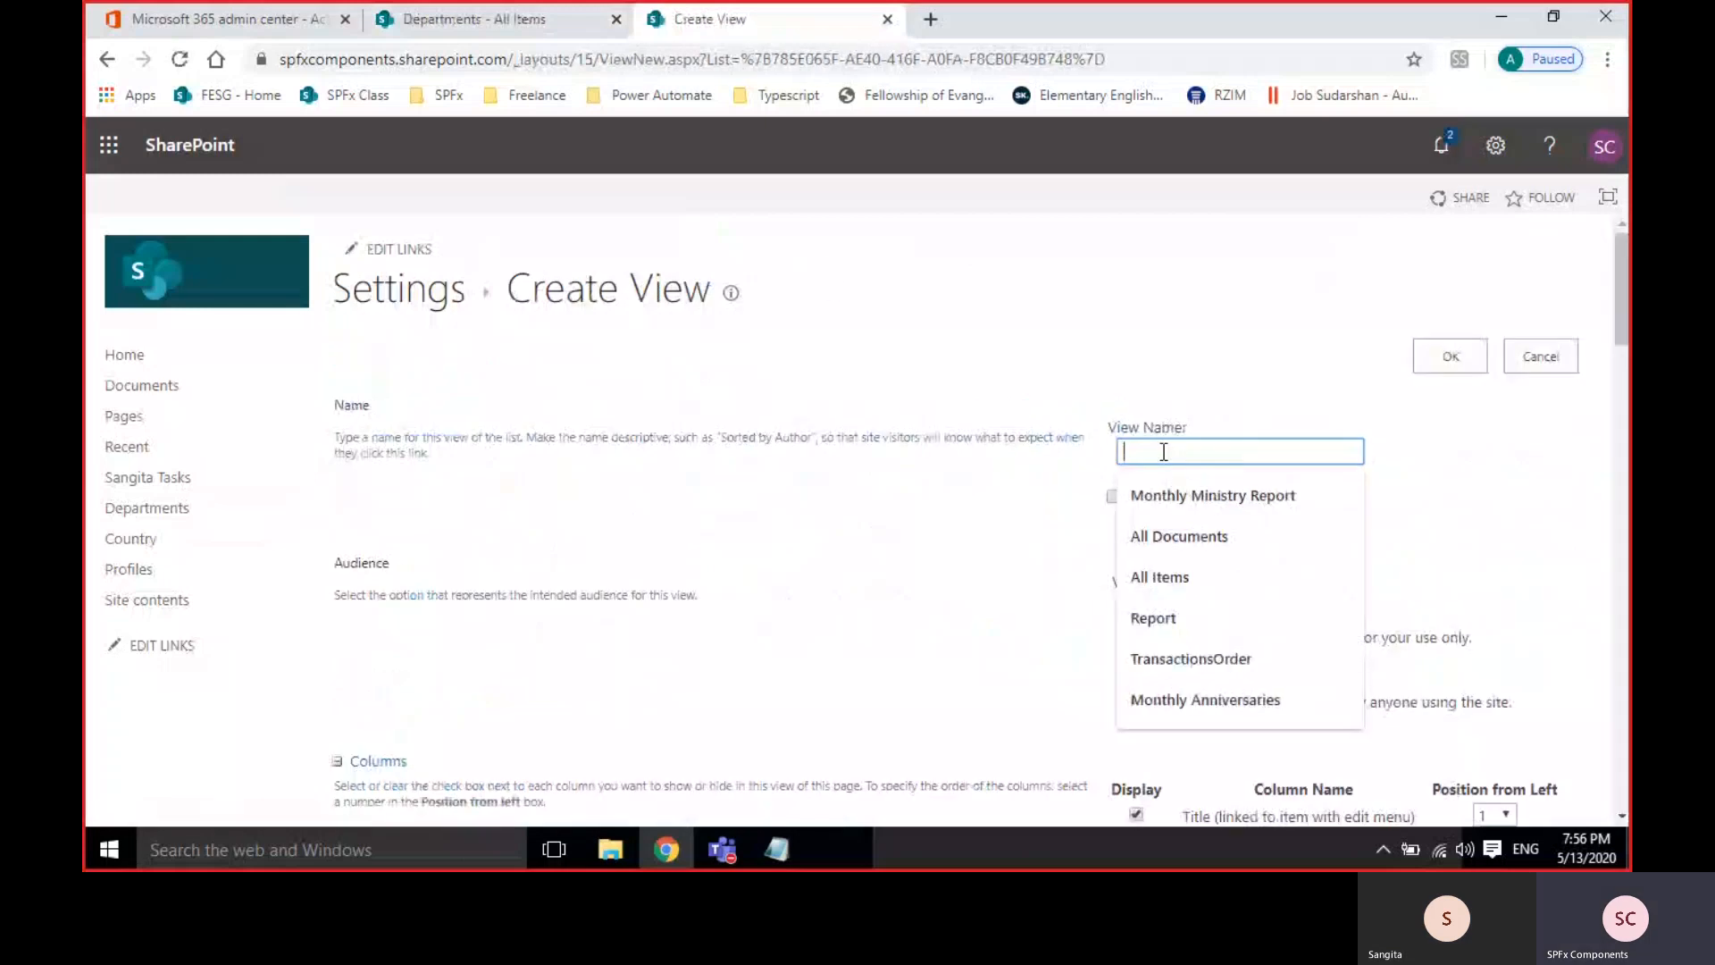
text(Budget)
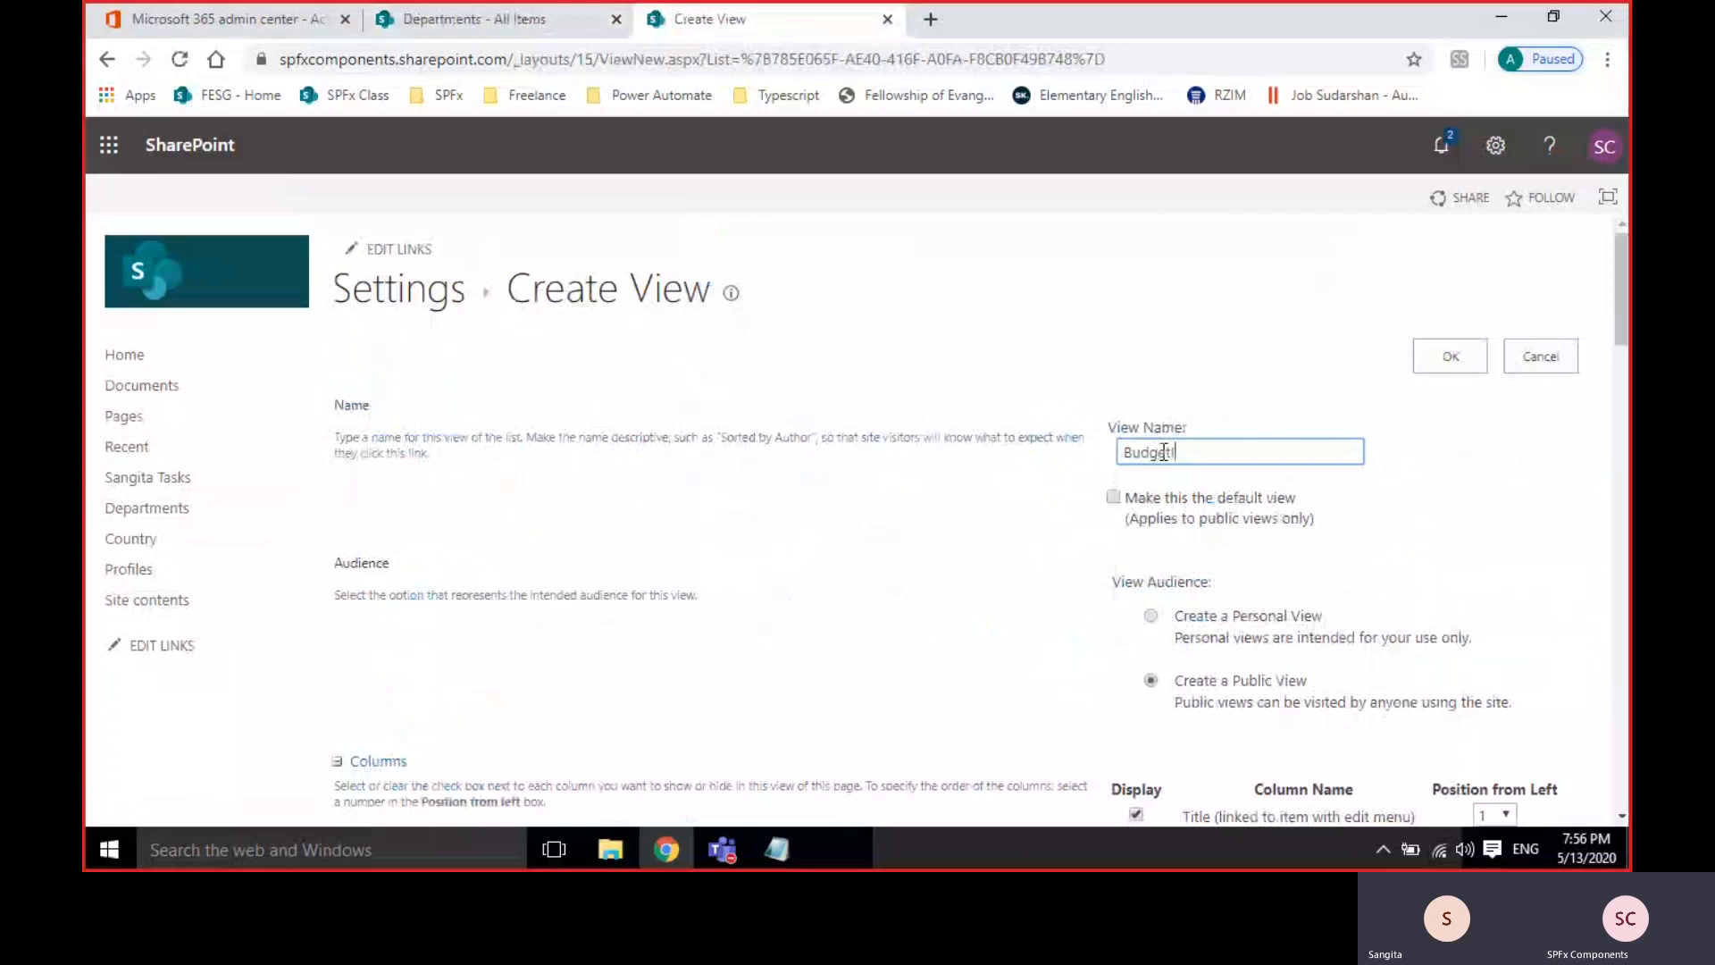
text(Info)
scroll(1107, 609, down, 4)
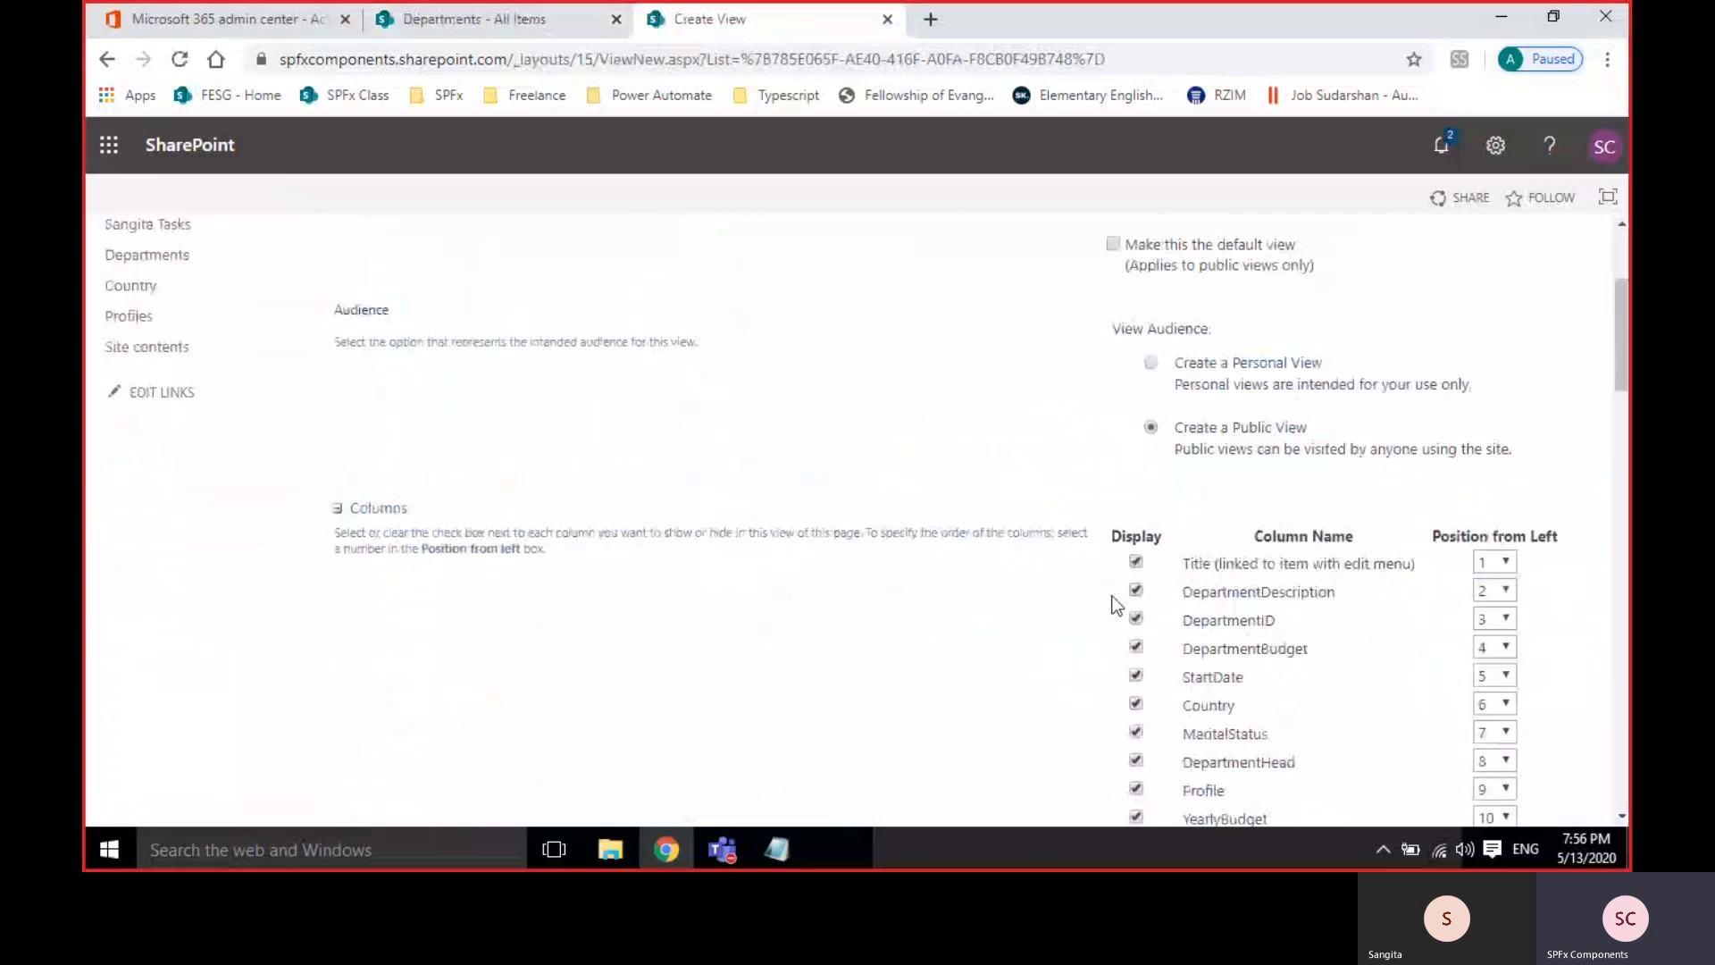
scroll(1115, 606, up, 1)
scroll(1219, 352, up, 2)
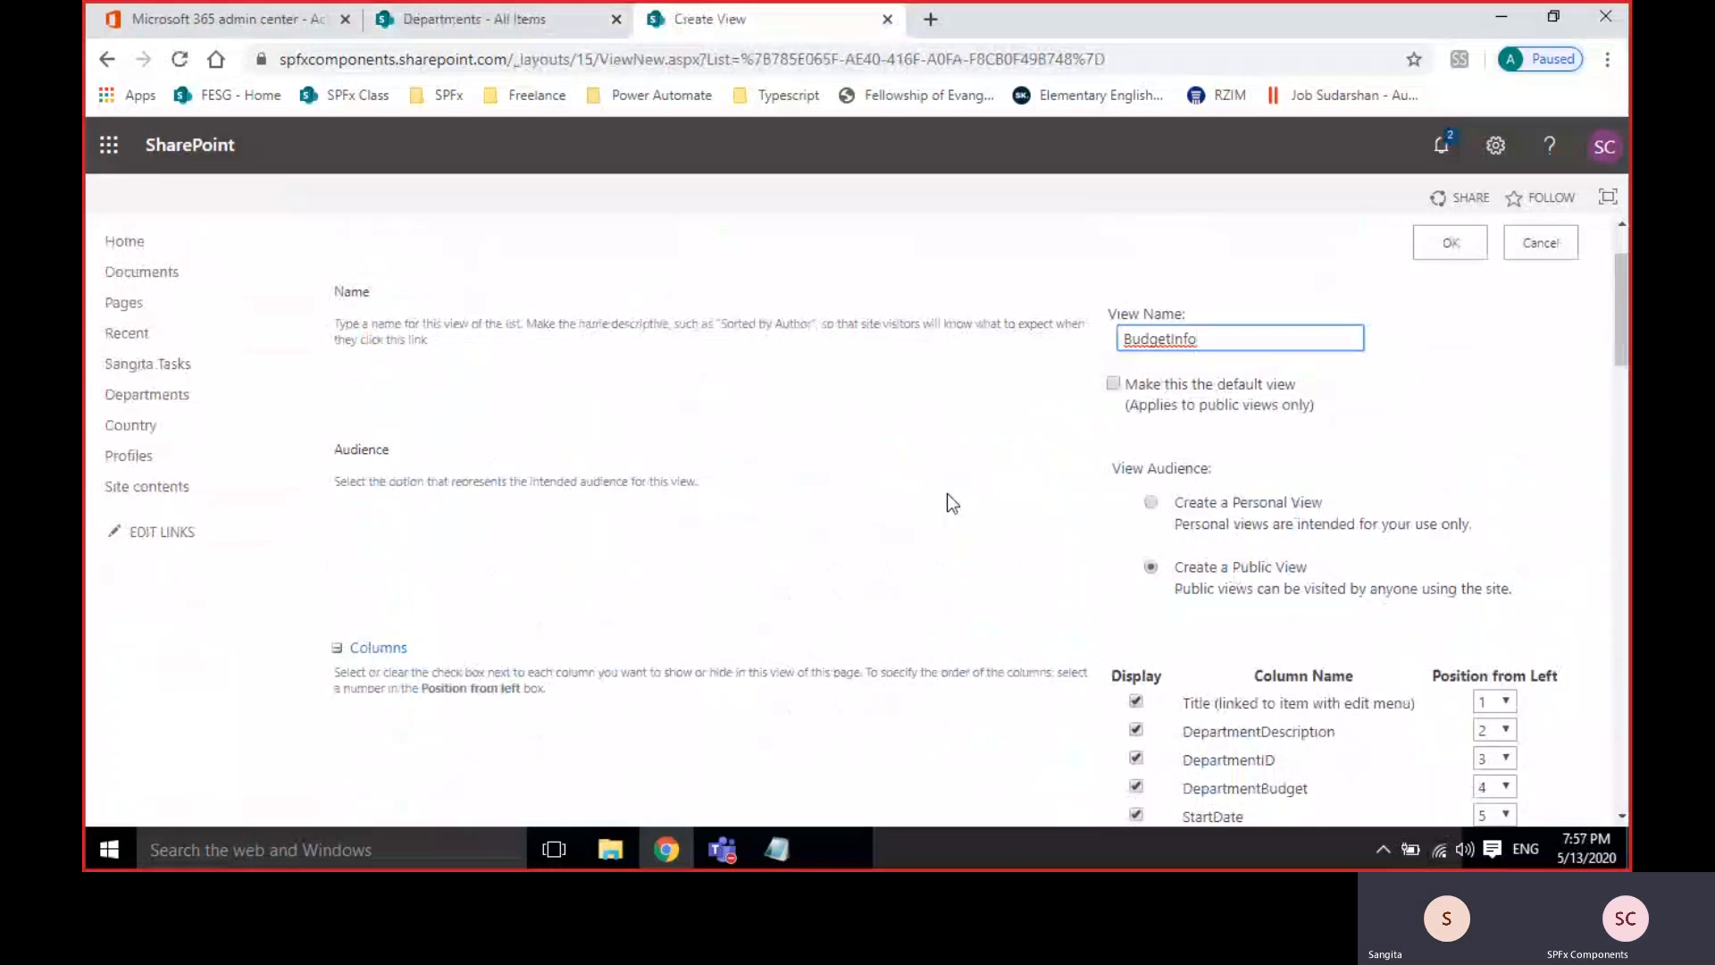
scroll(947, 493, down, 3)
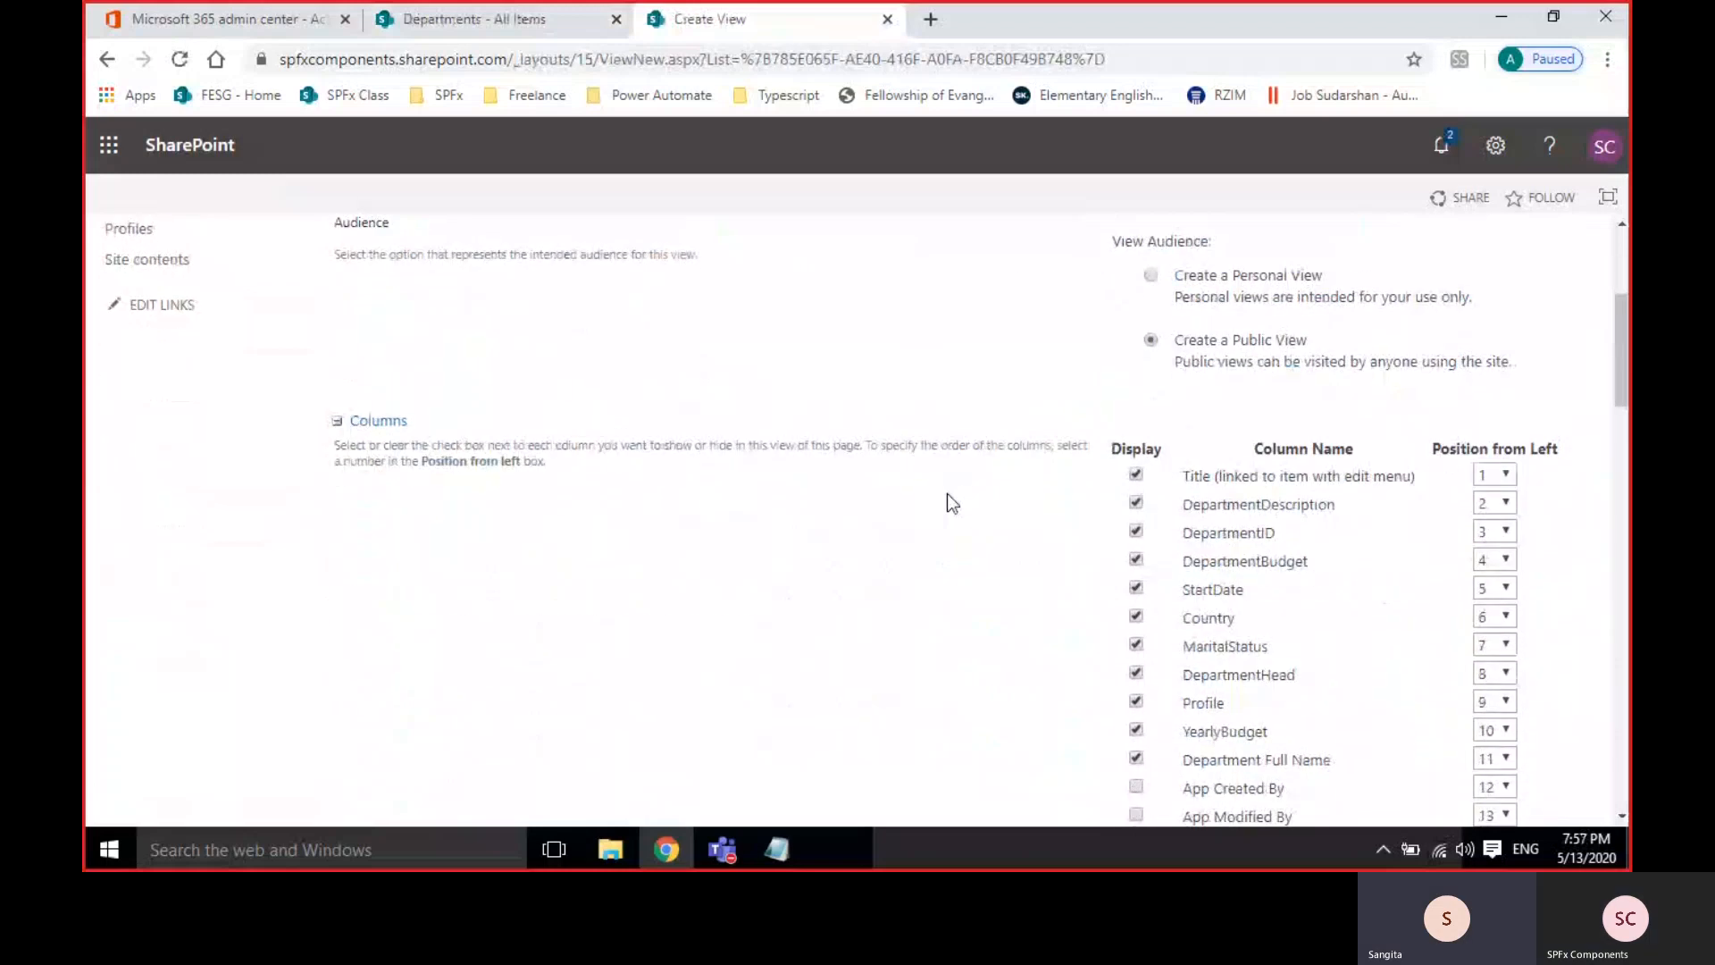
scroll(952, 502, up, 1)
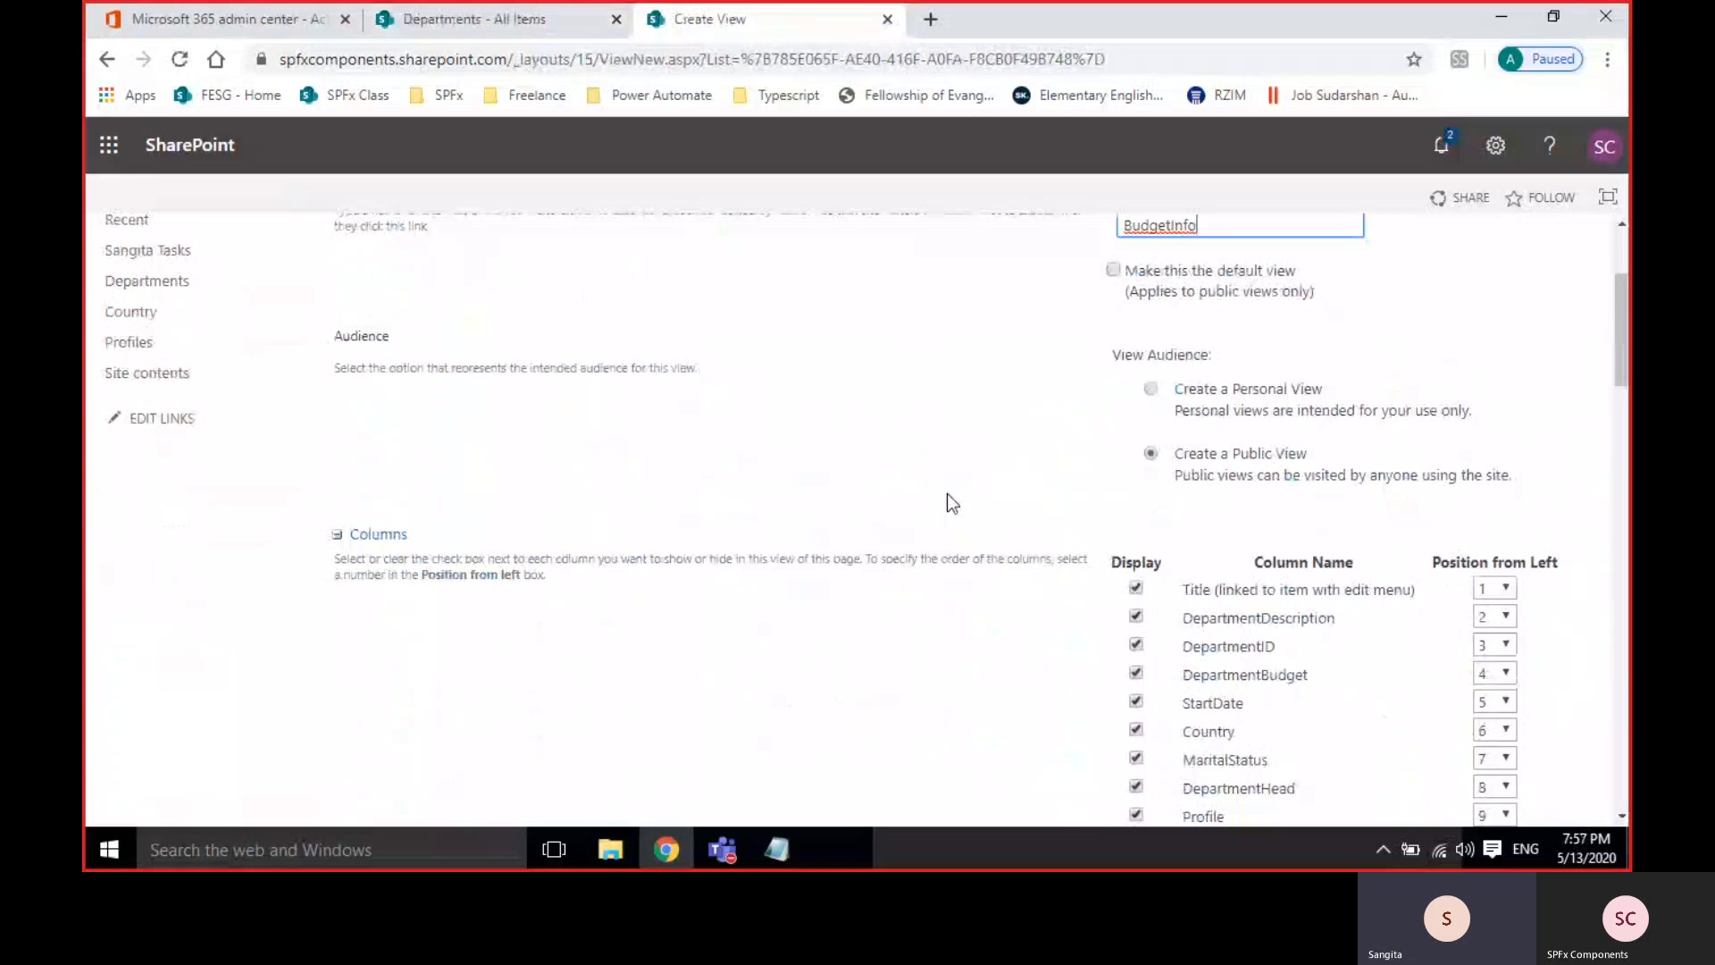
scroll(948, 494, down, 1)
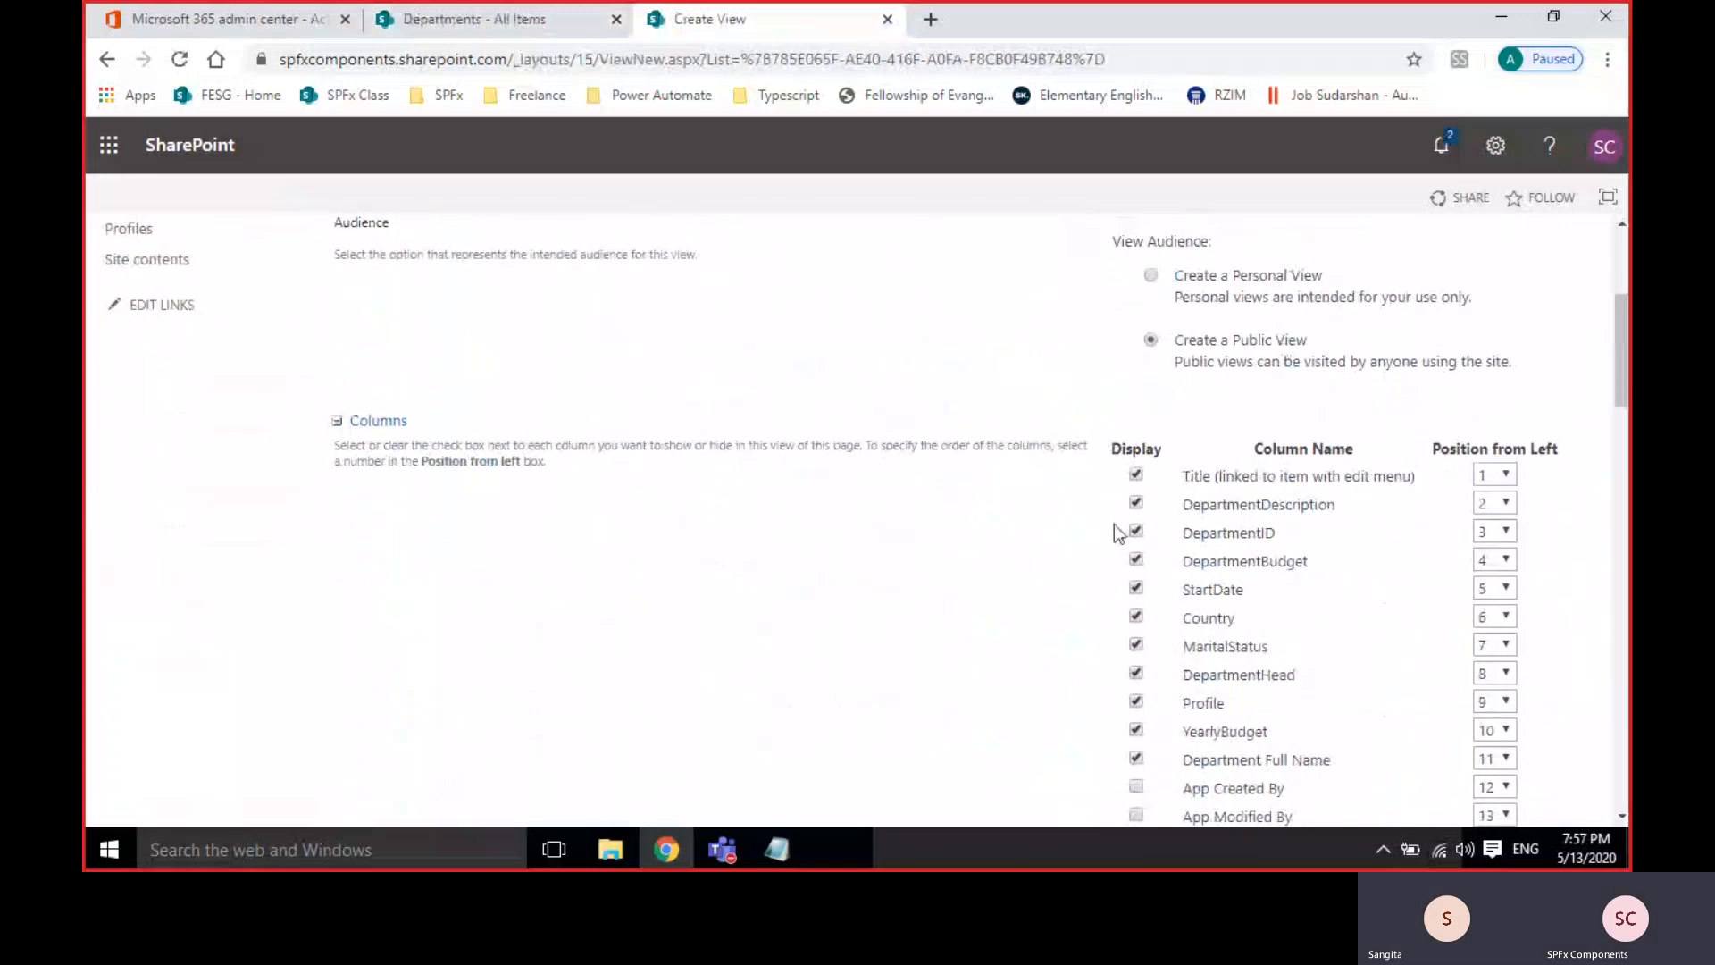
scroll(1113, 523, down, 1)
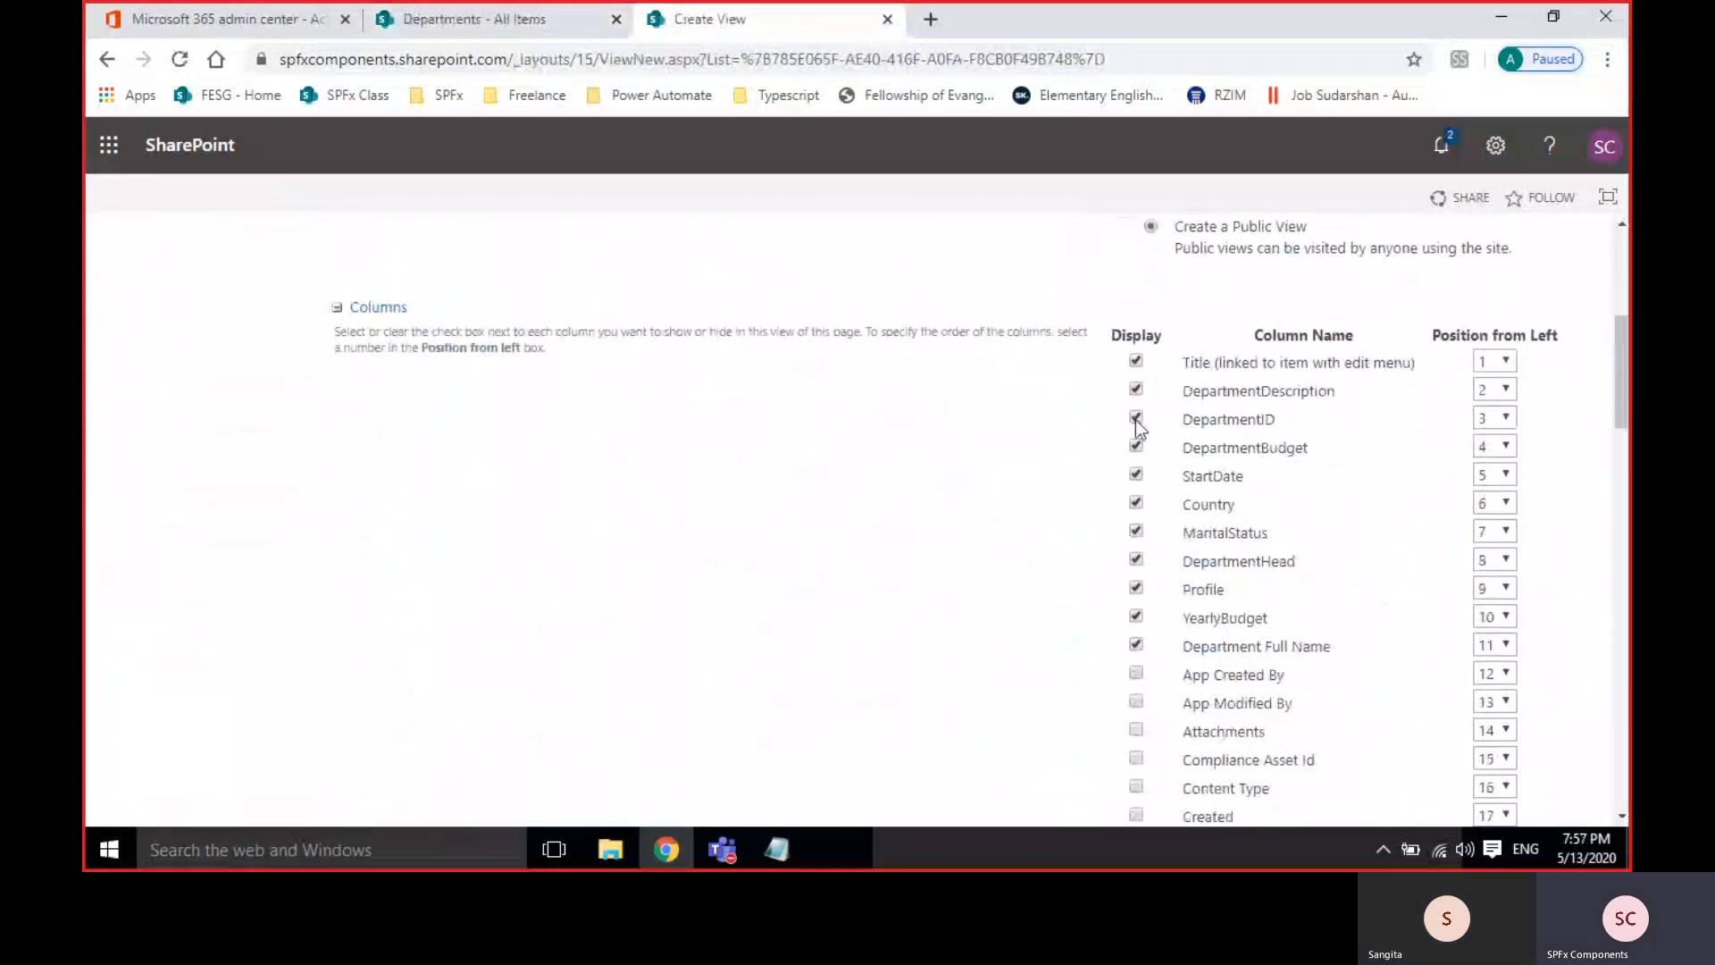
Hide Country, MaritalStatus, DepartmentHead, Profile, YearlyBudget and Department Full Name from the view.
click(1141, 507)
click(1135, 532)
click(1135, 560)
click(1136, 589)
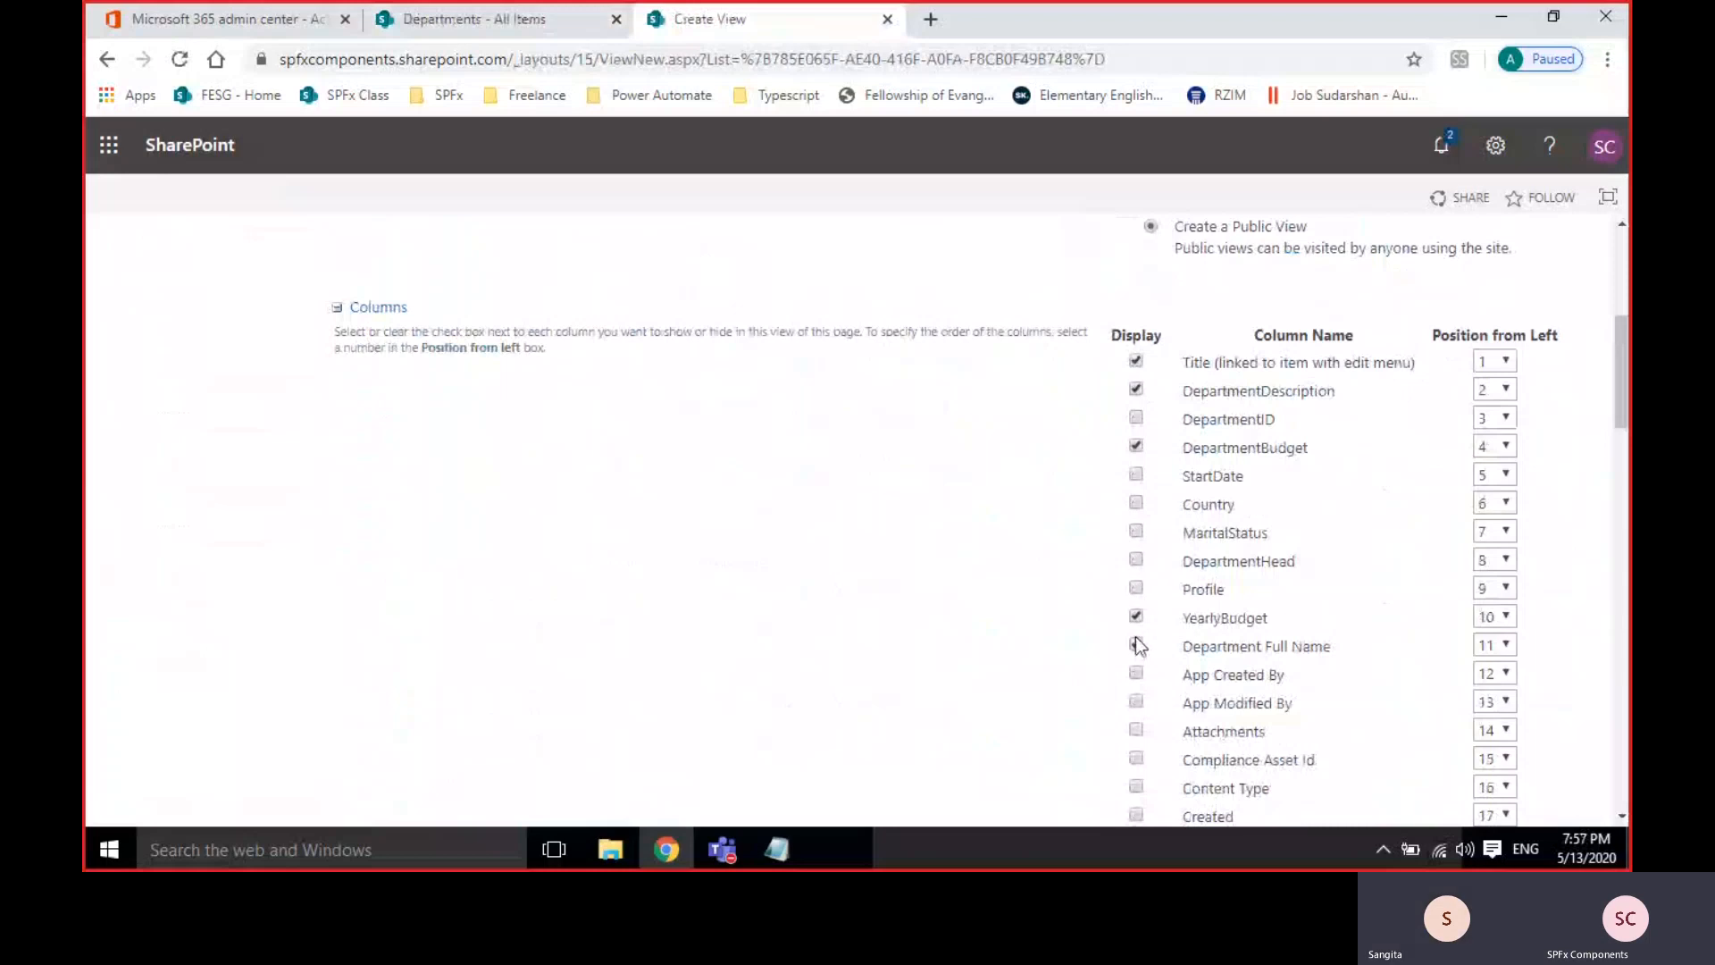
click(1136, 616)
click(1136, 645)
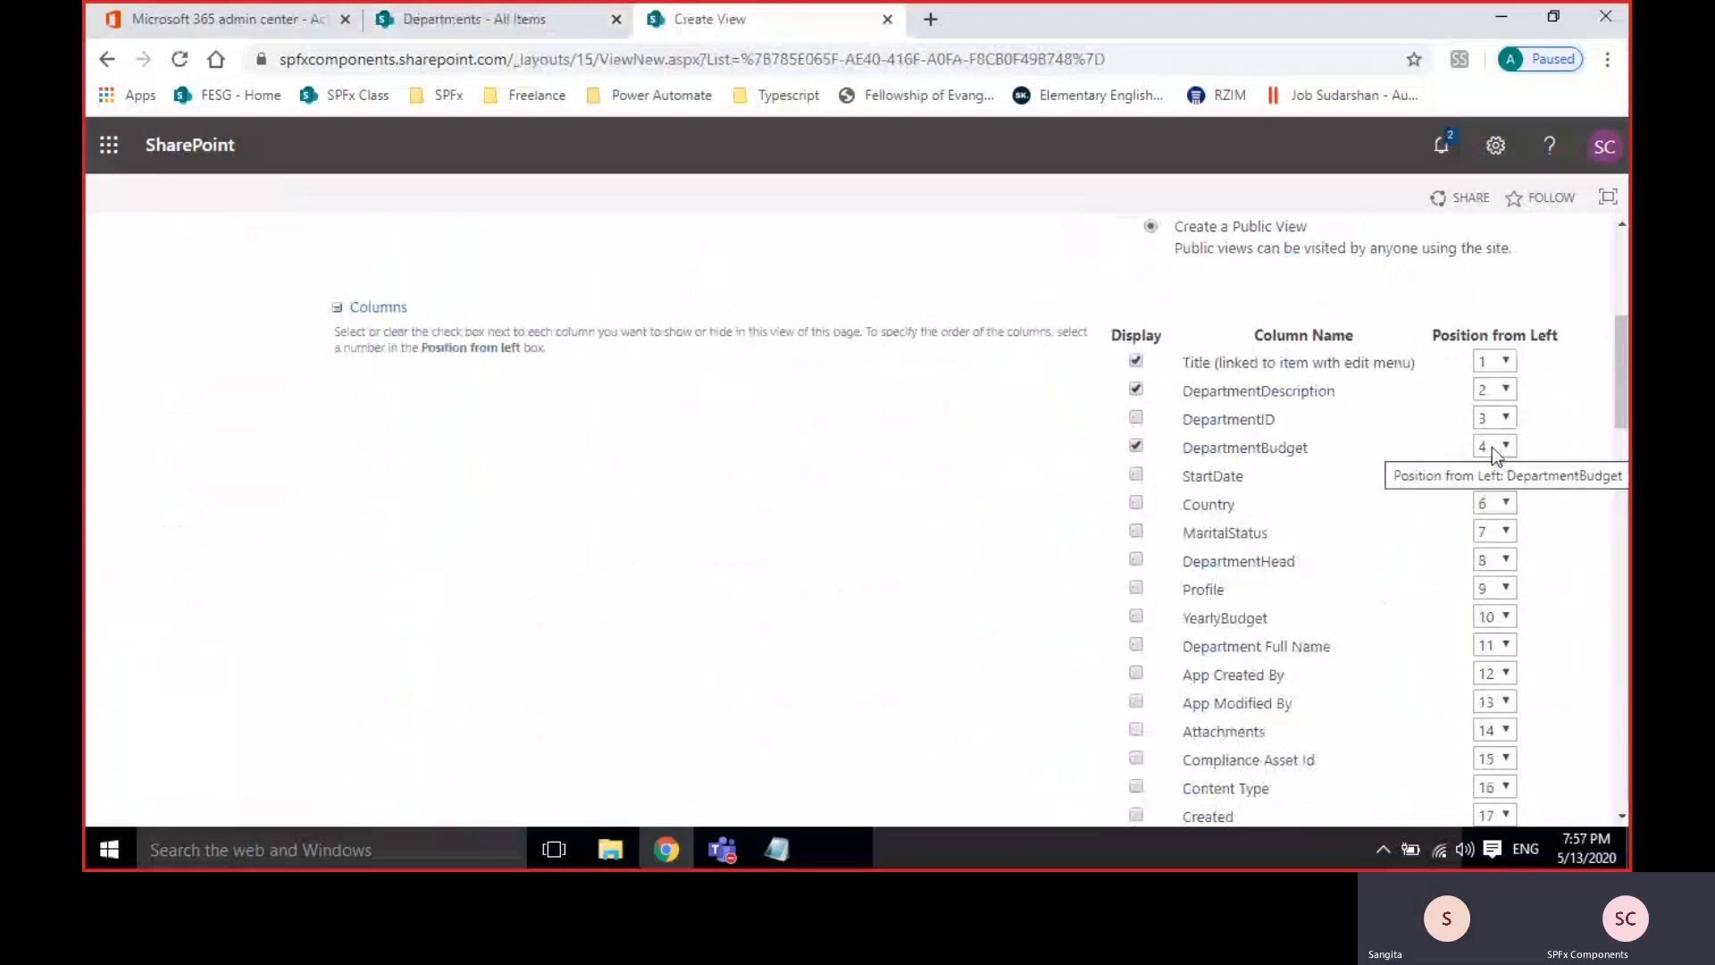
Set column positions: DepartmentBudget 1, DepartmentDescription 2, Title 3.
click(1499, 416)
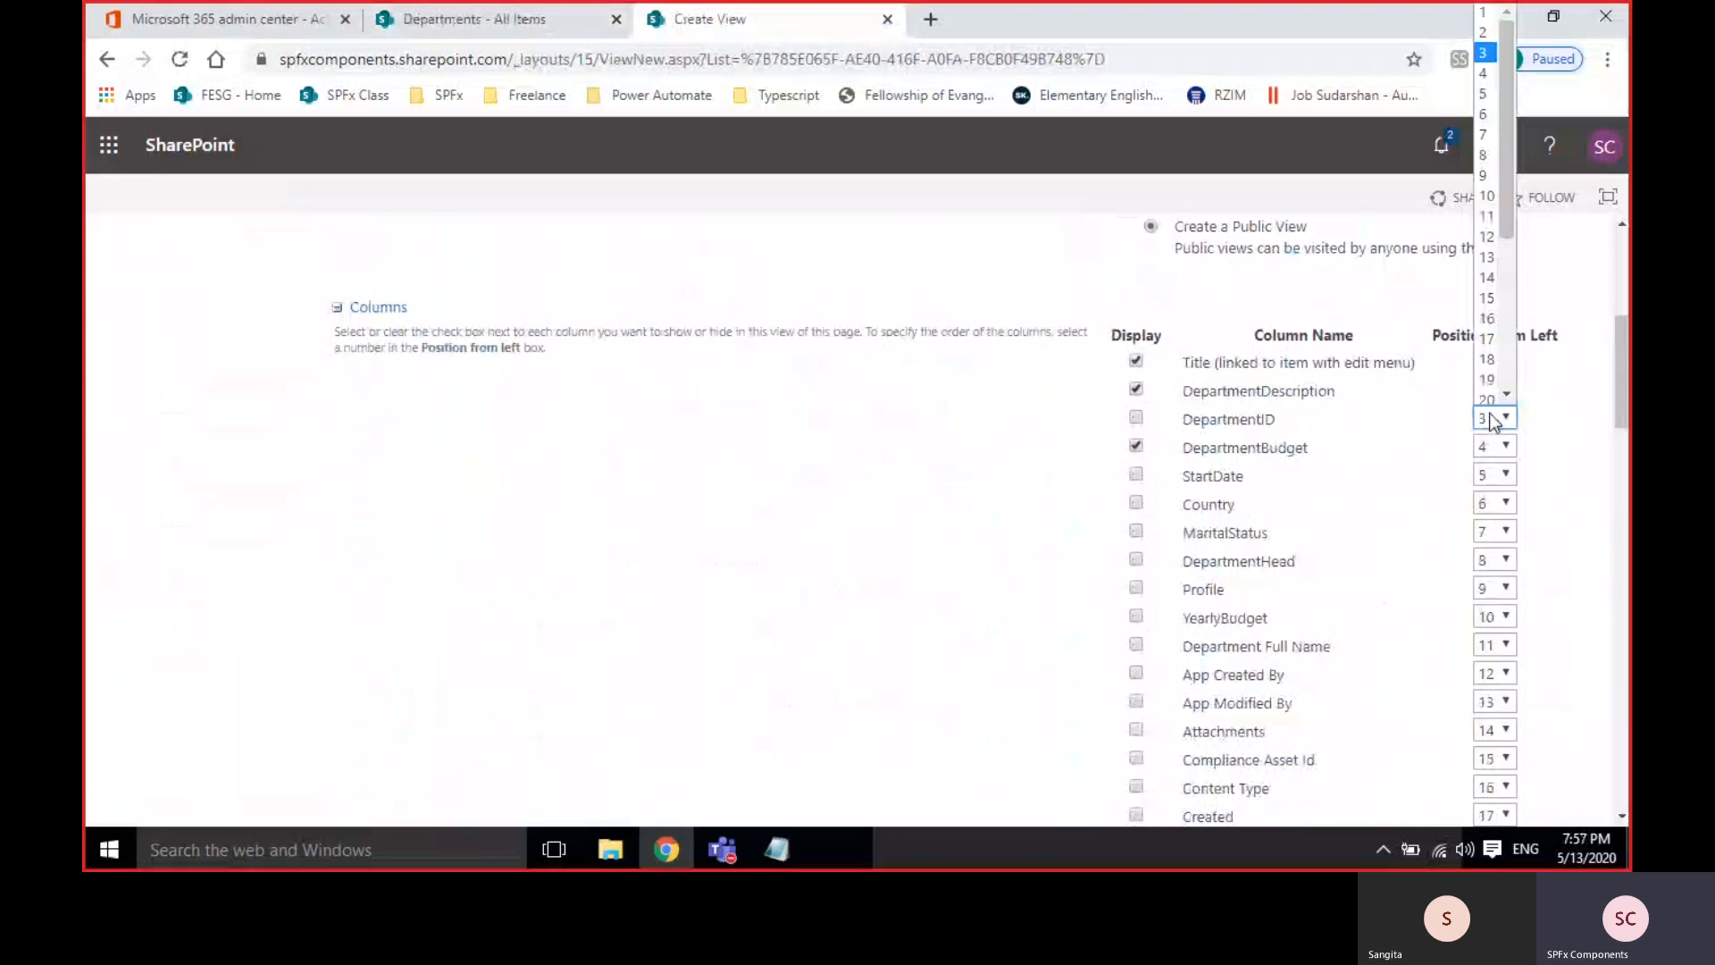
click(1485, 12)
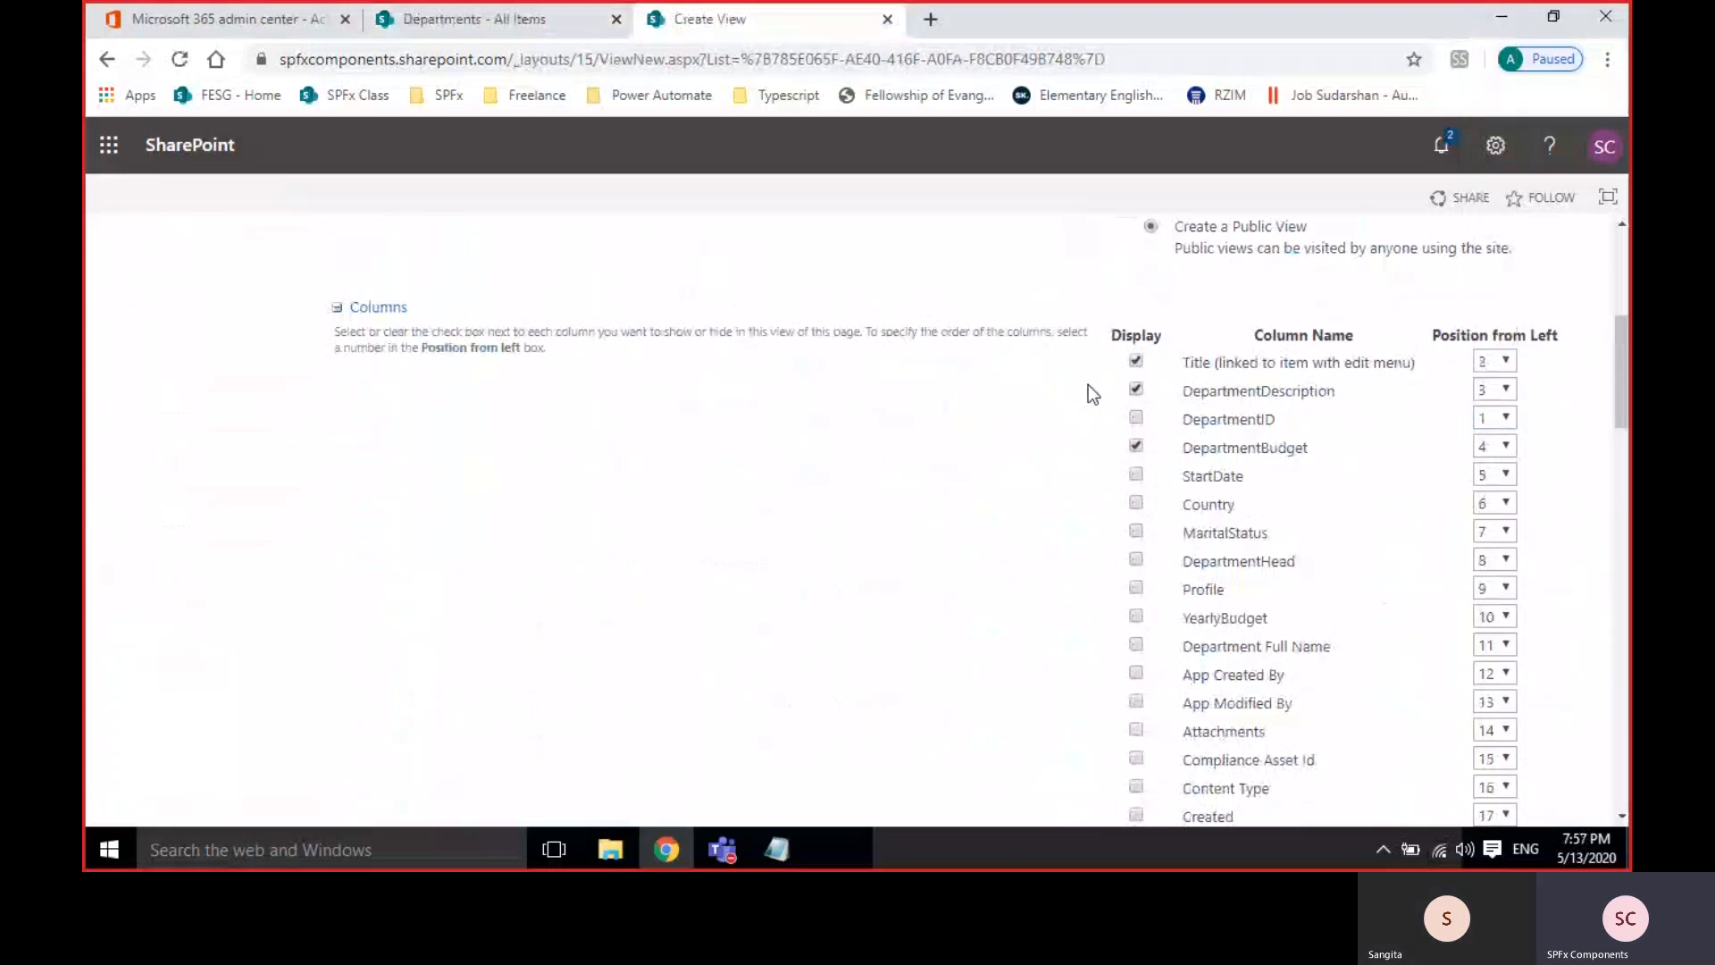
click(1499, 450)
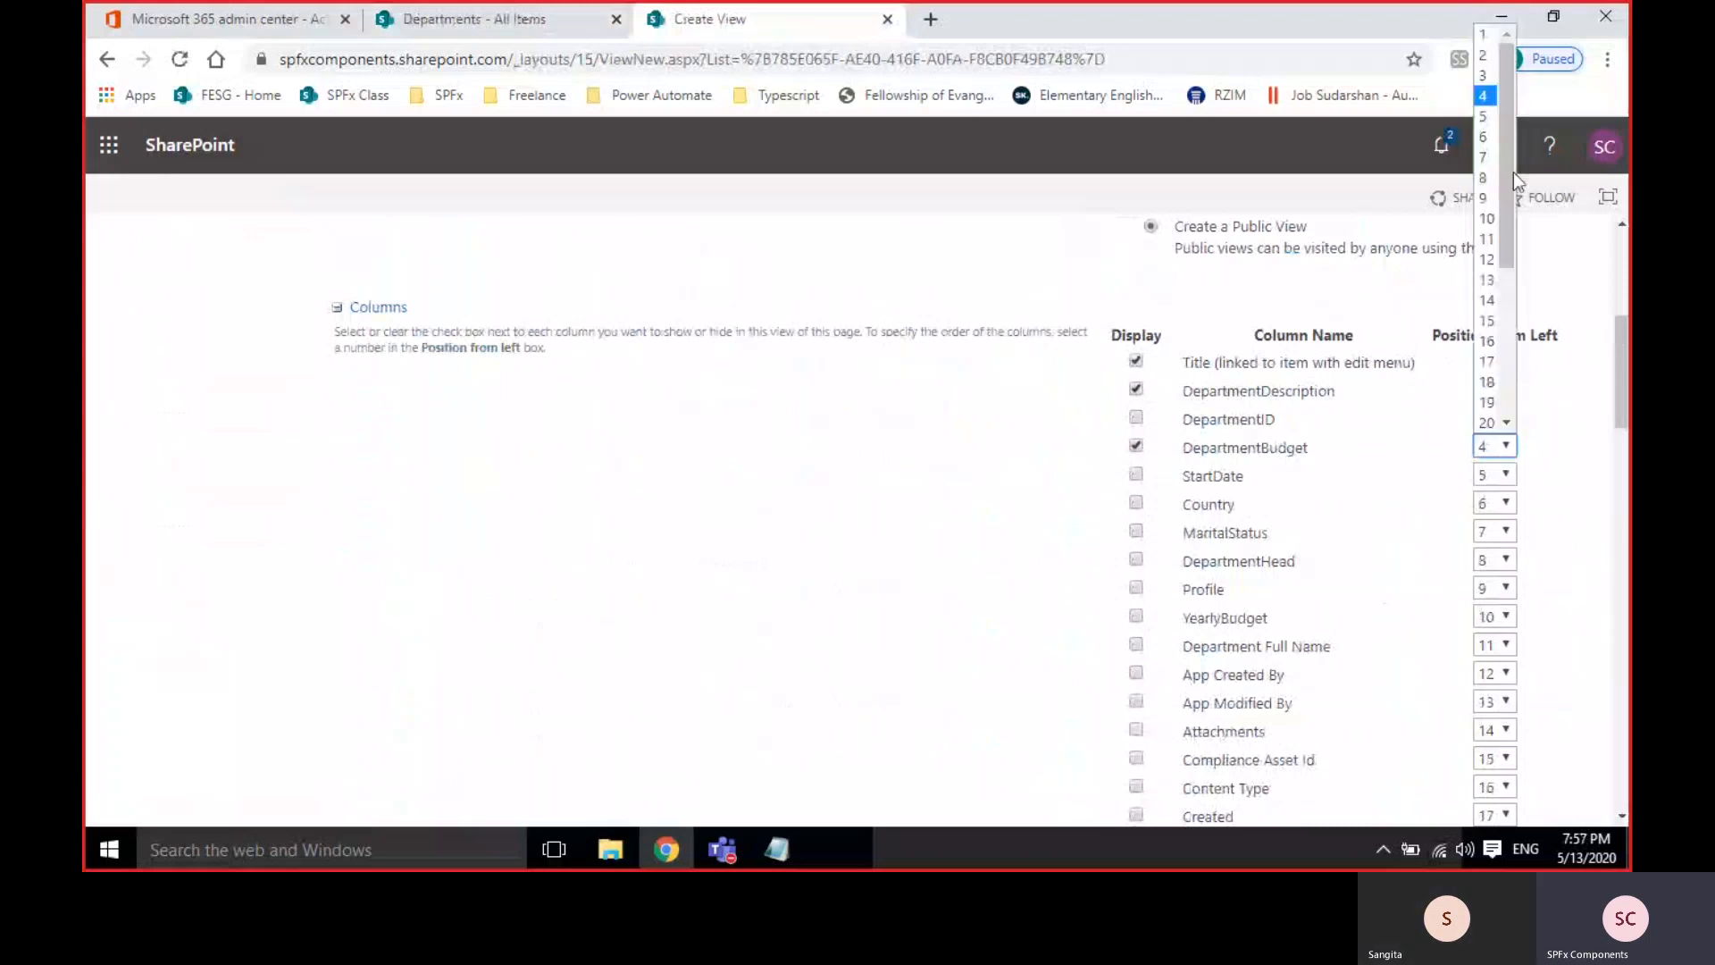
click(1484, 34)
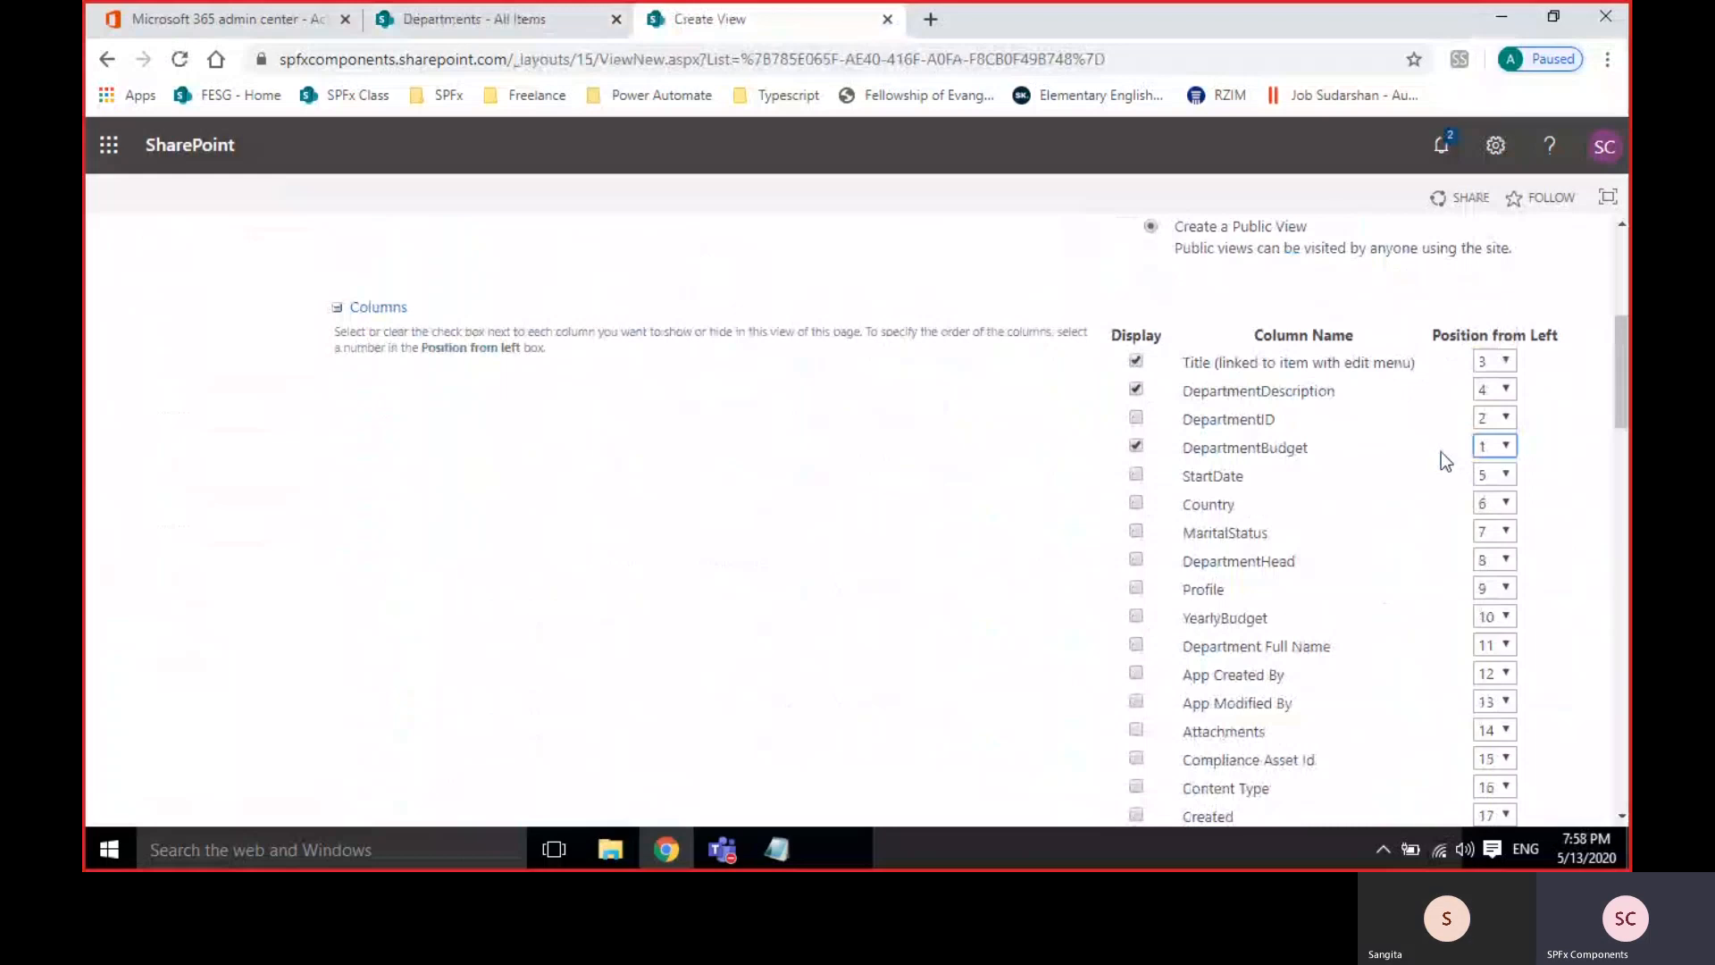
click(1490, 389)
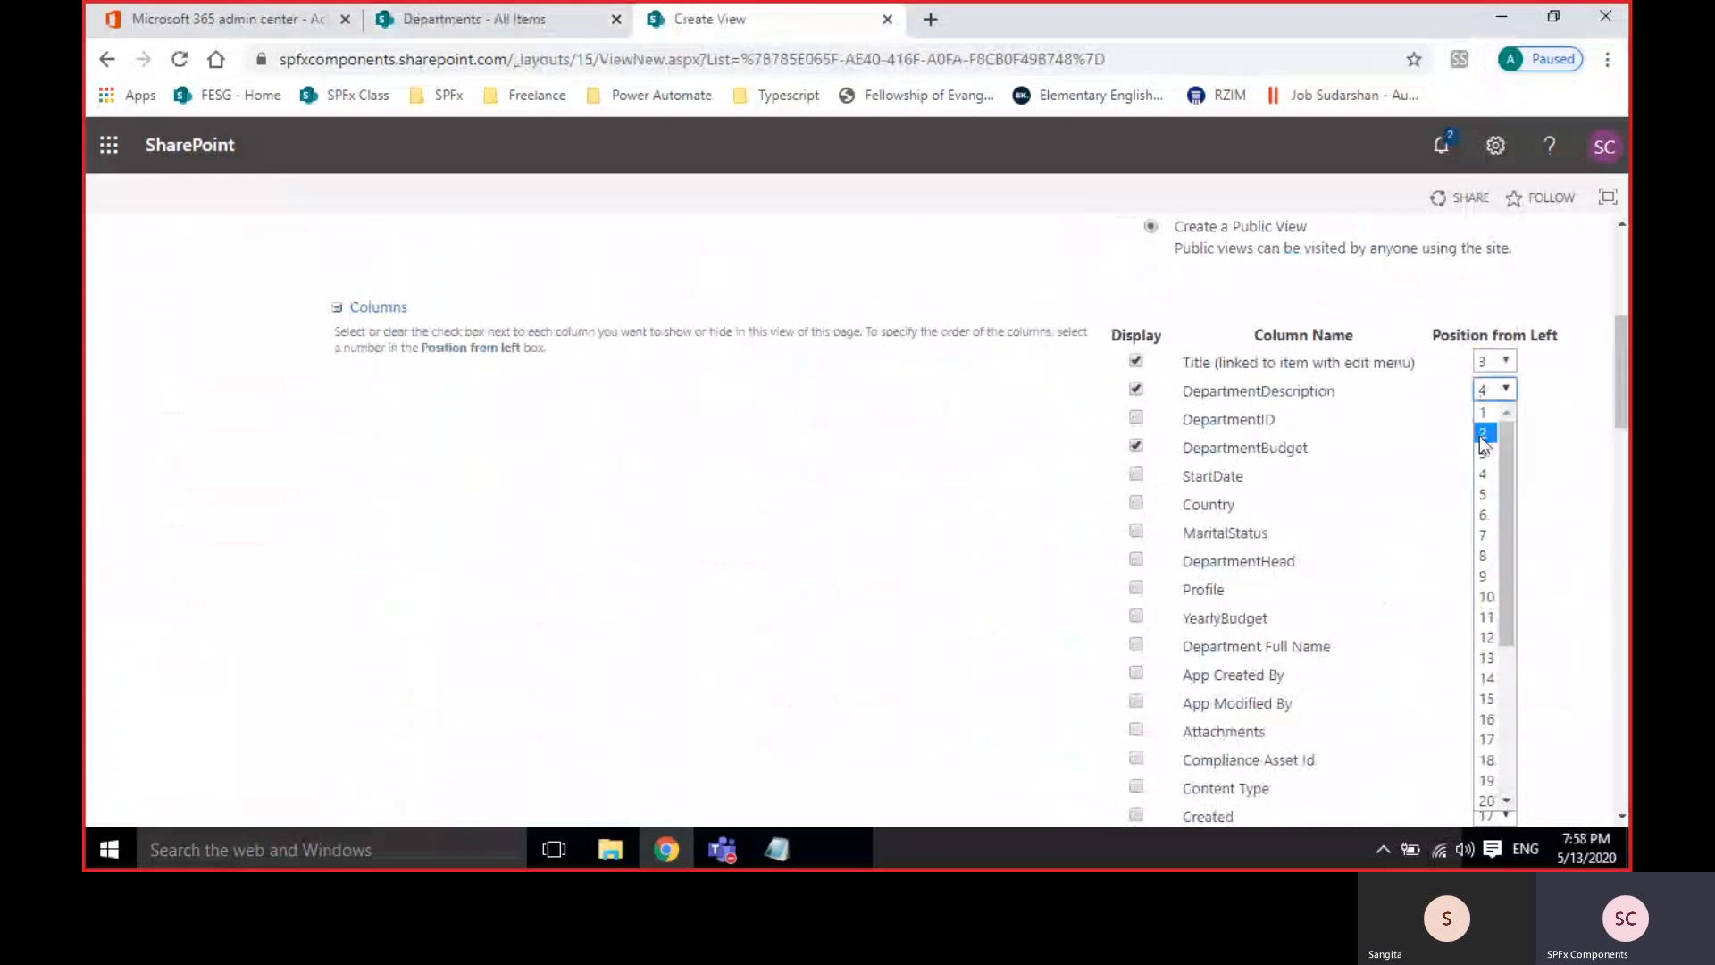
click(1483, 432)
click(1501, 360)
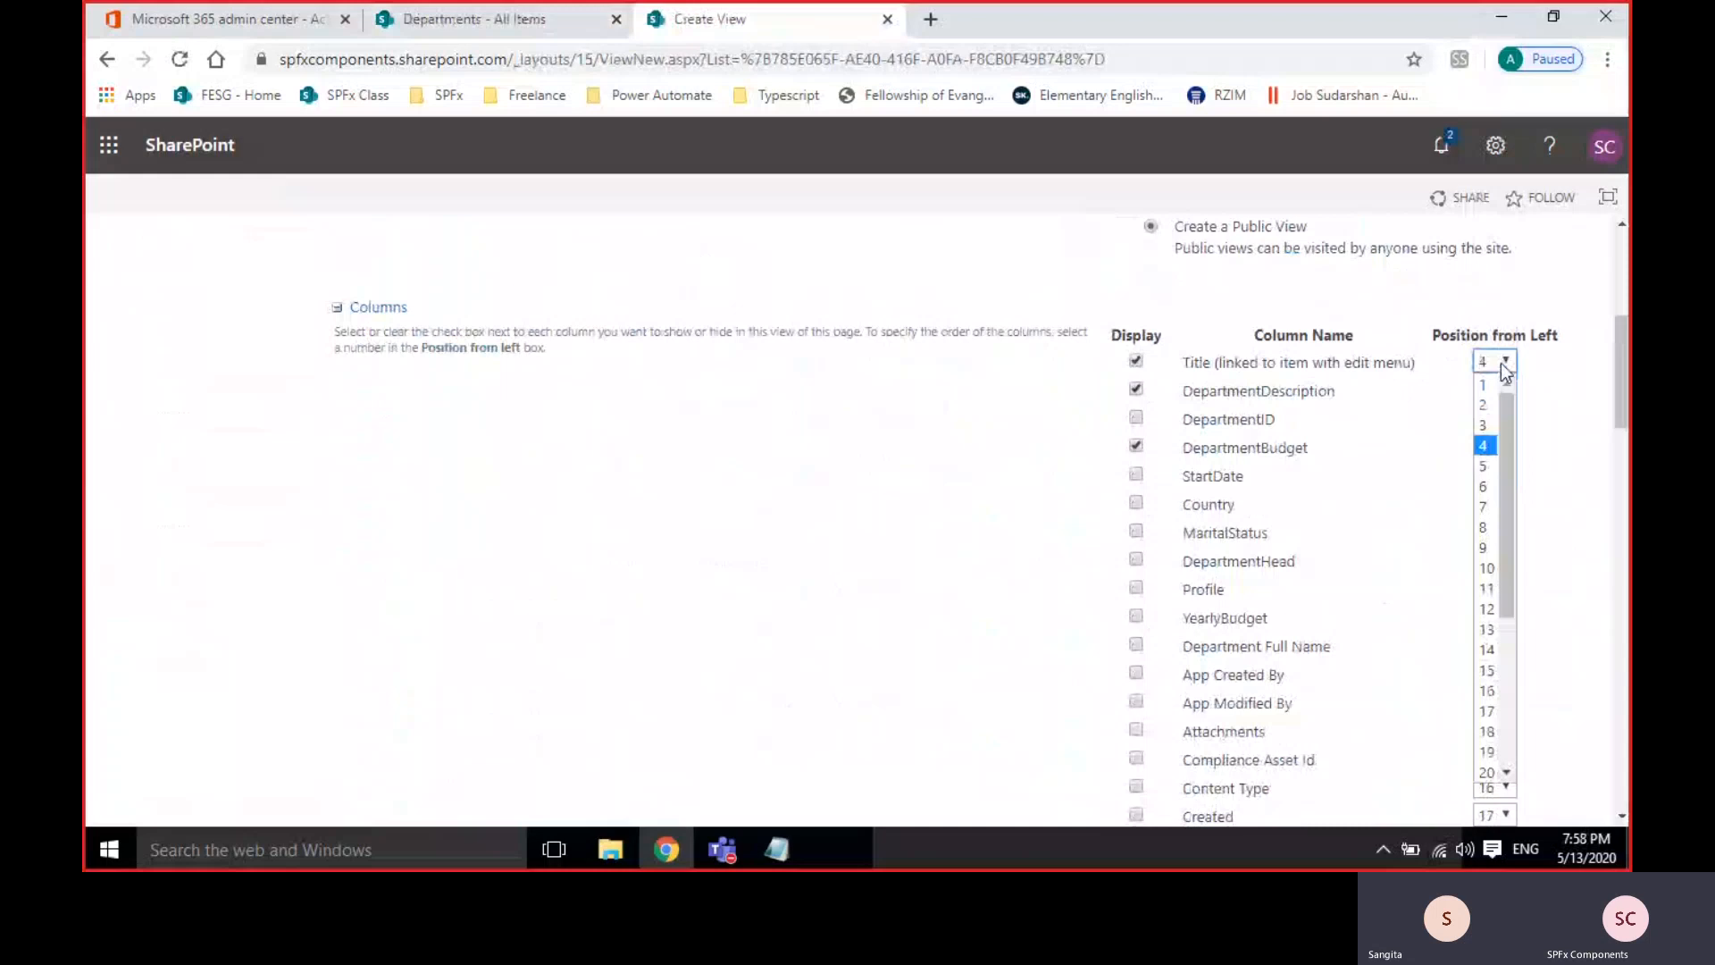
click(1487, 424)
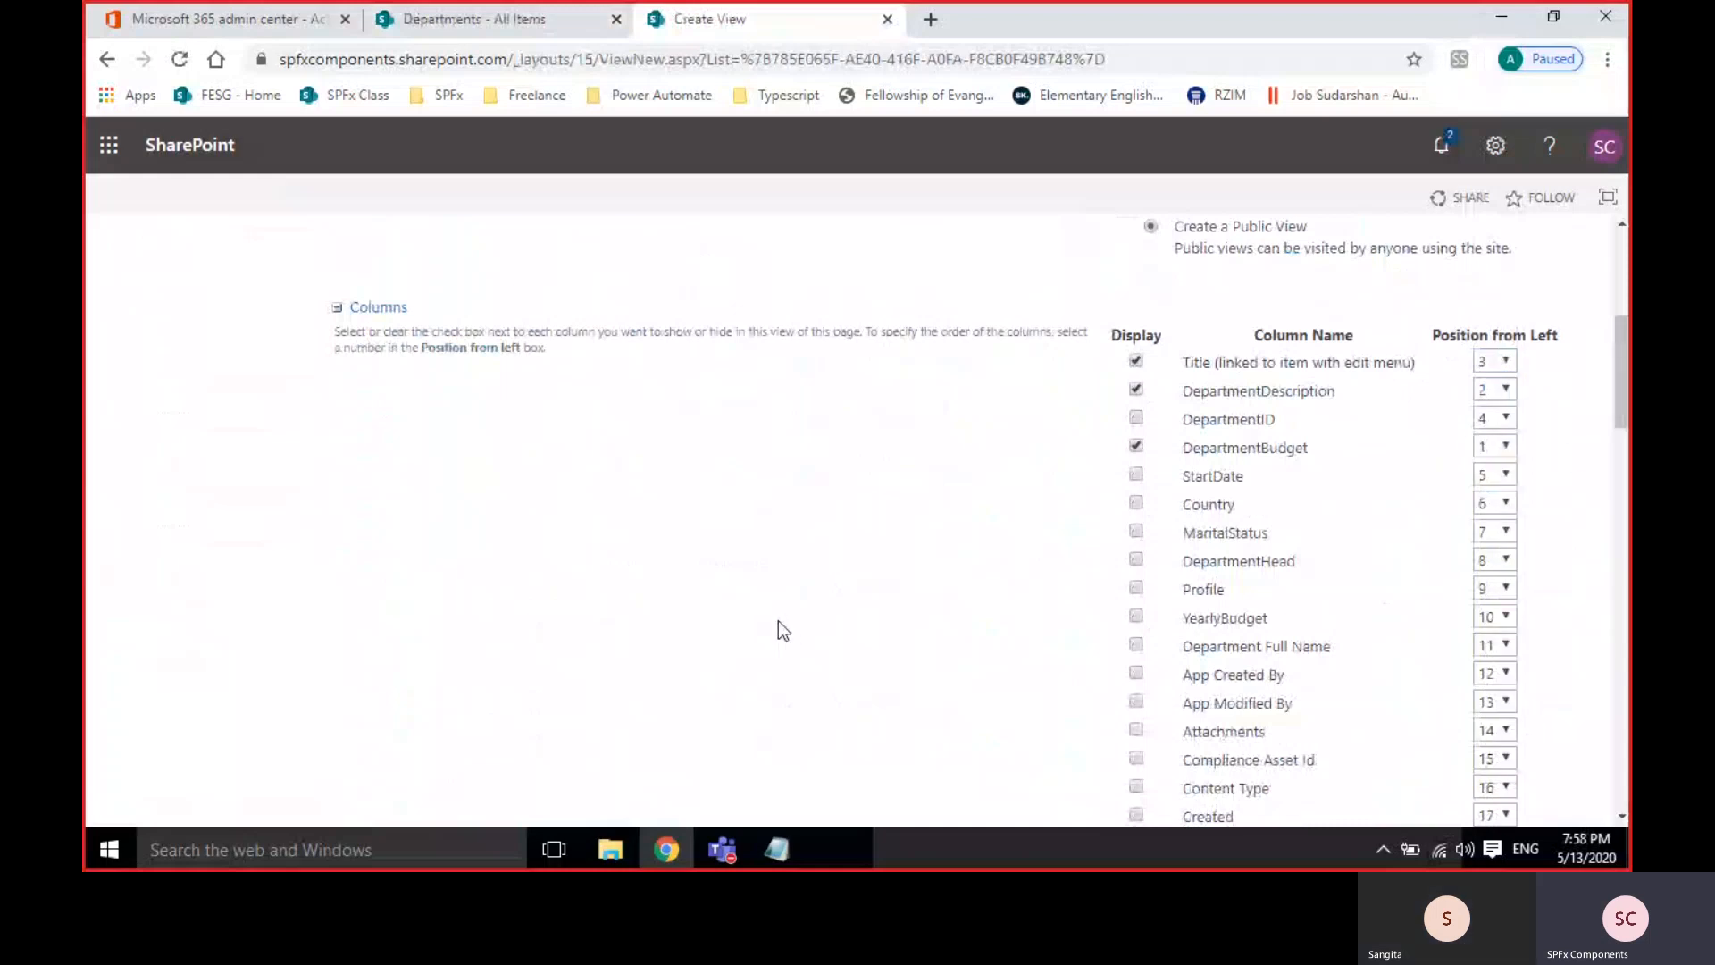
scroll(779, 620, down, 15)
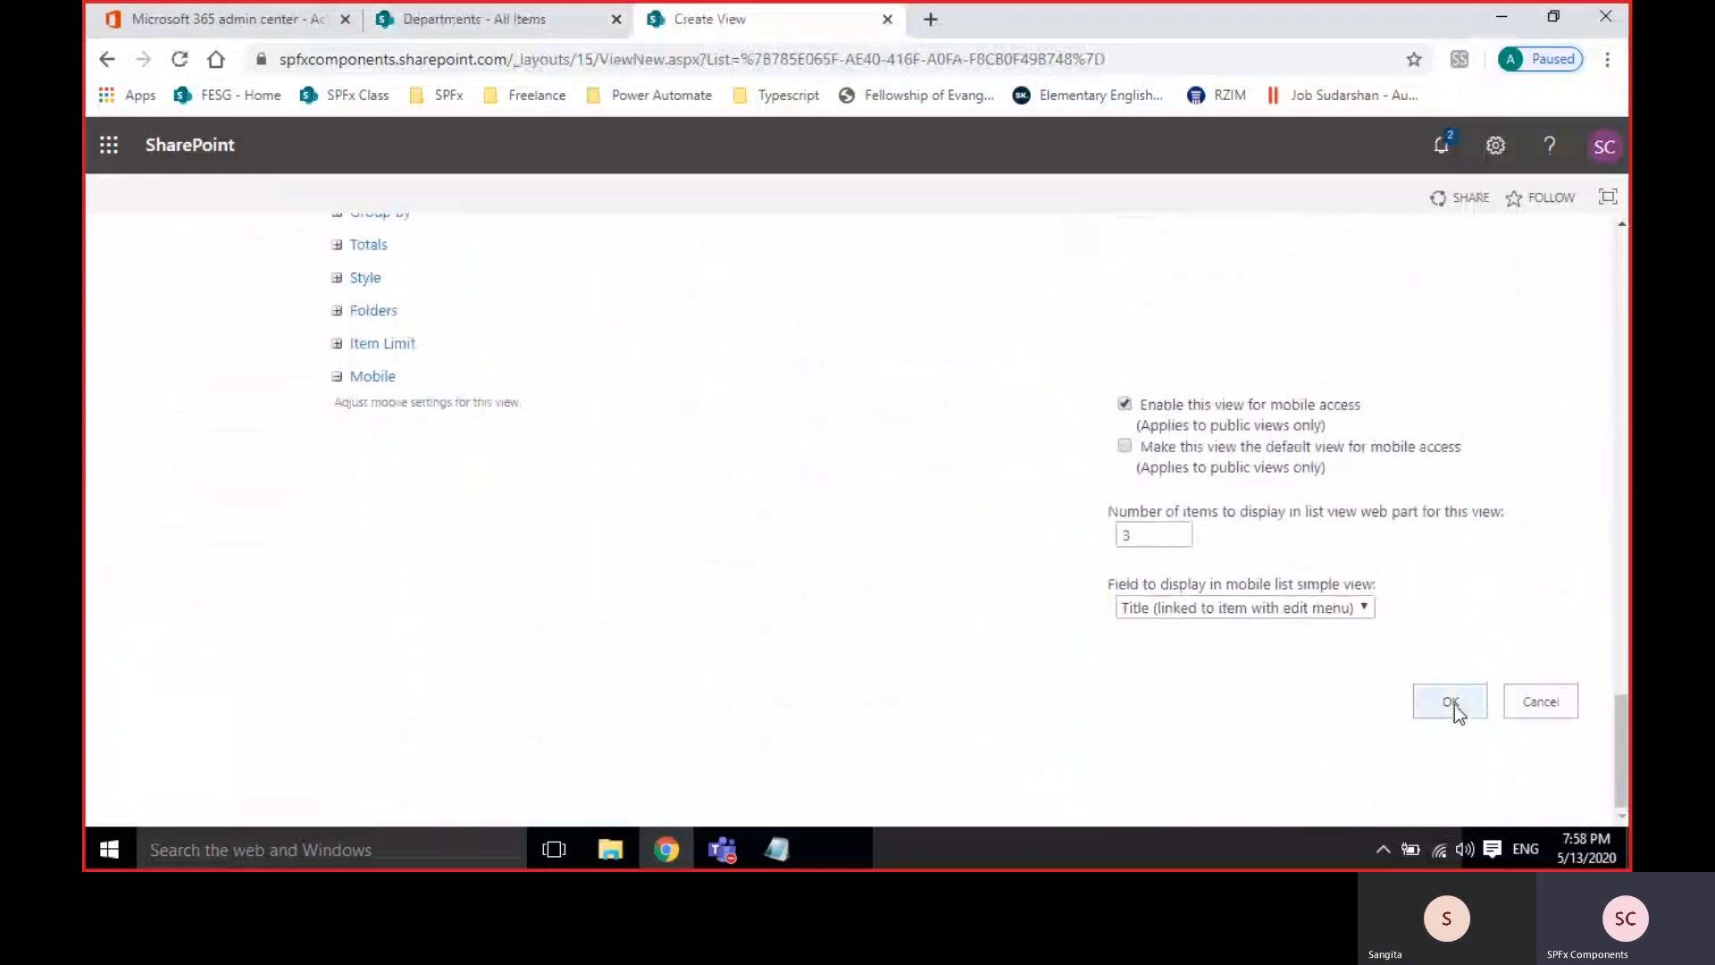
Save the BudgetInfo view and display it for the Departments list.
click(1450, 702)
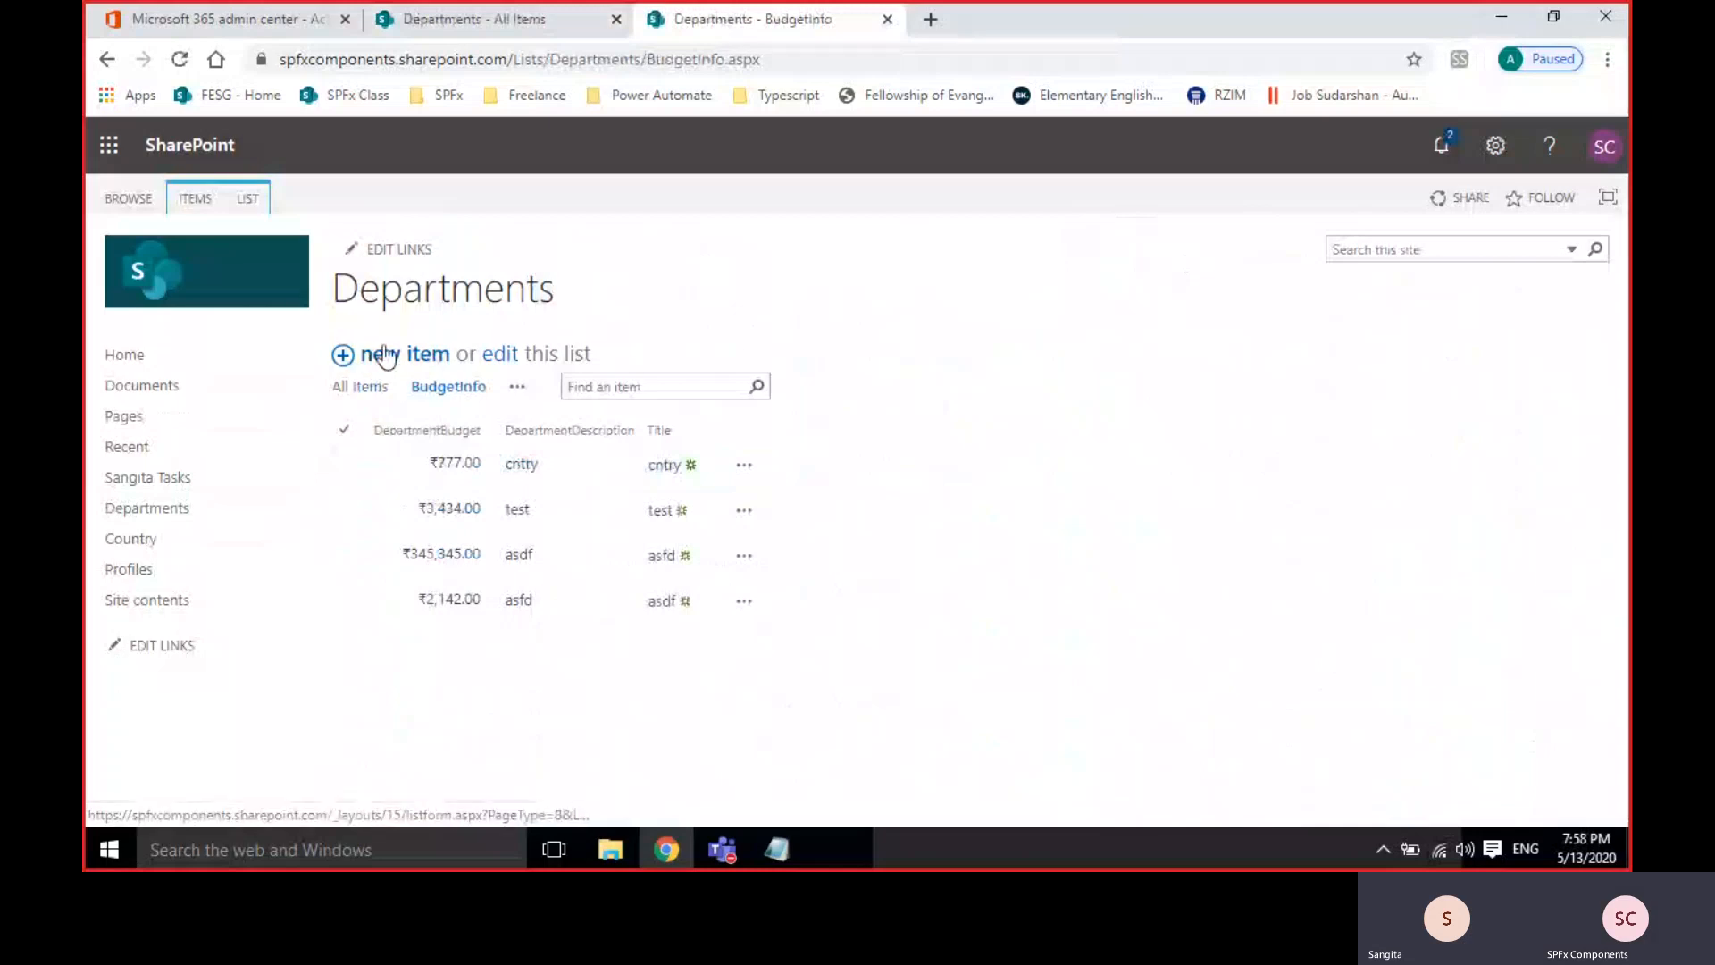
Open a blank Departments new item form and scroll through Title, DepartmentDescription, Country, DepartmentID and other fields.
click(385, 355)
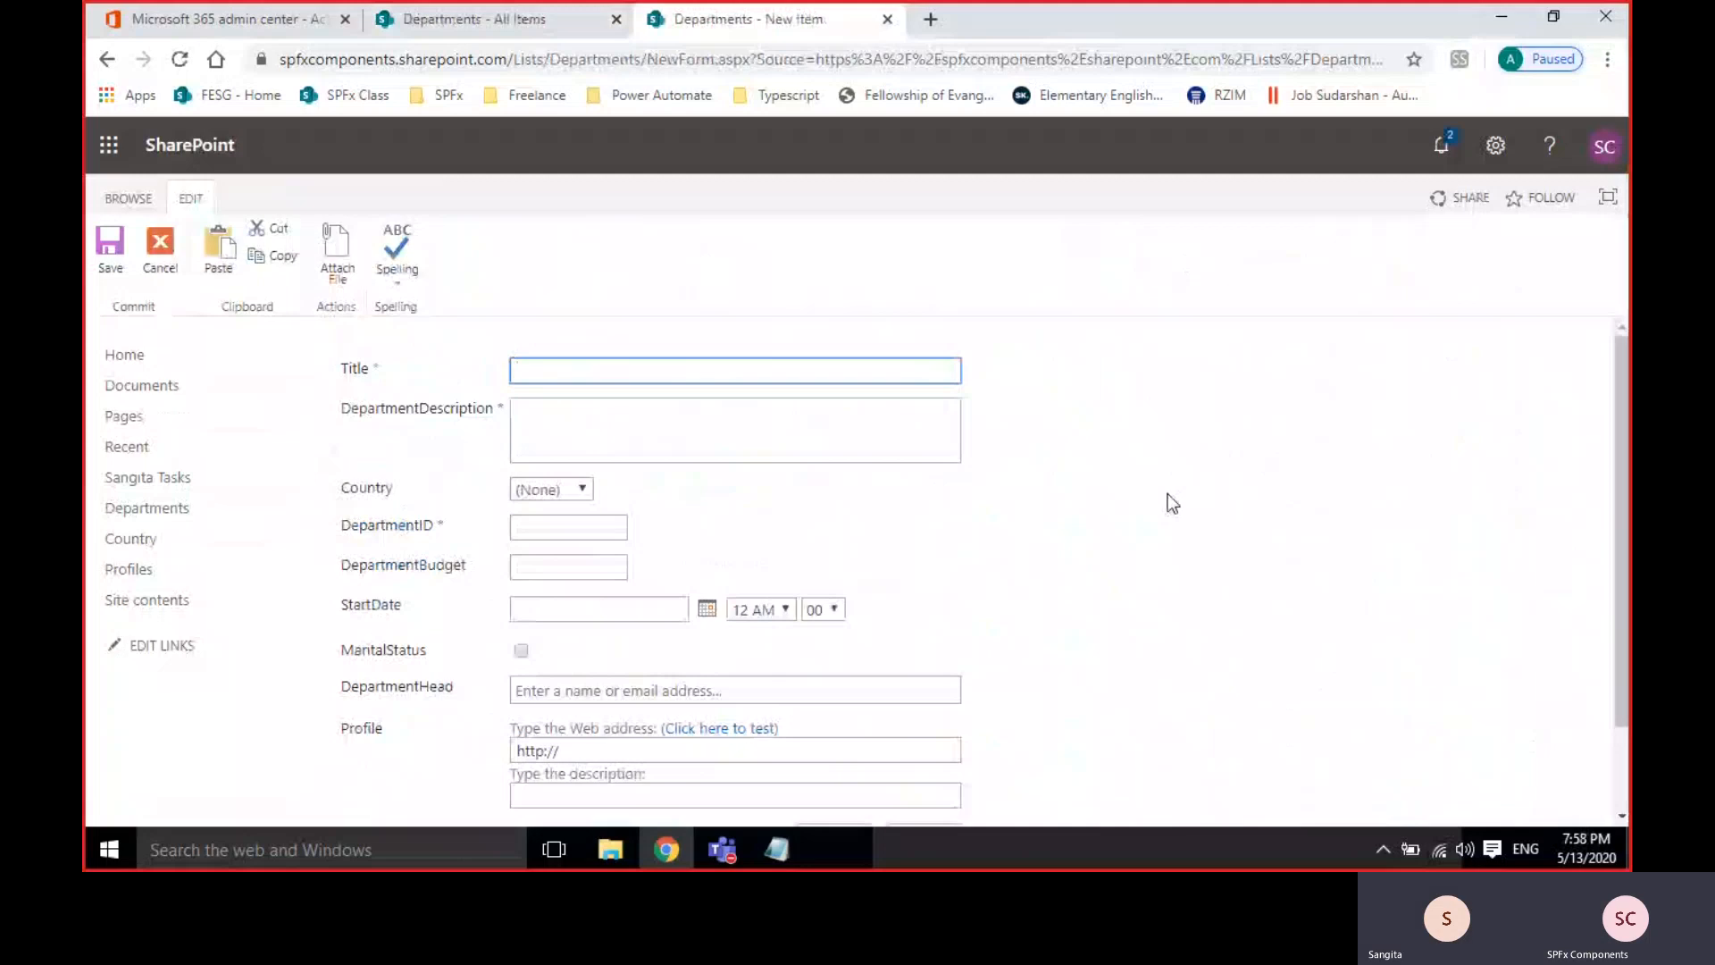
scroll(1166, 493, down, 3)
scroll(1126, 504, up, 3)
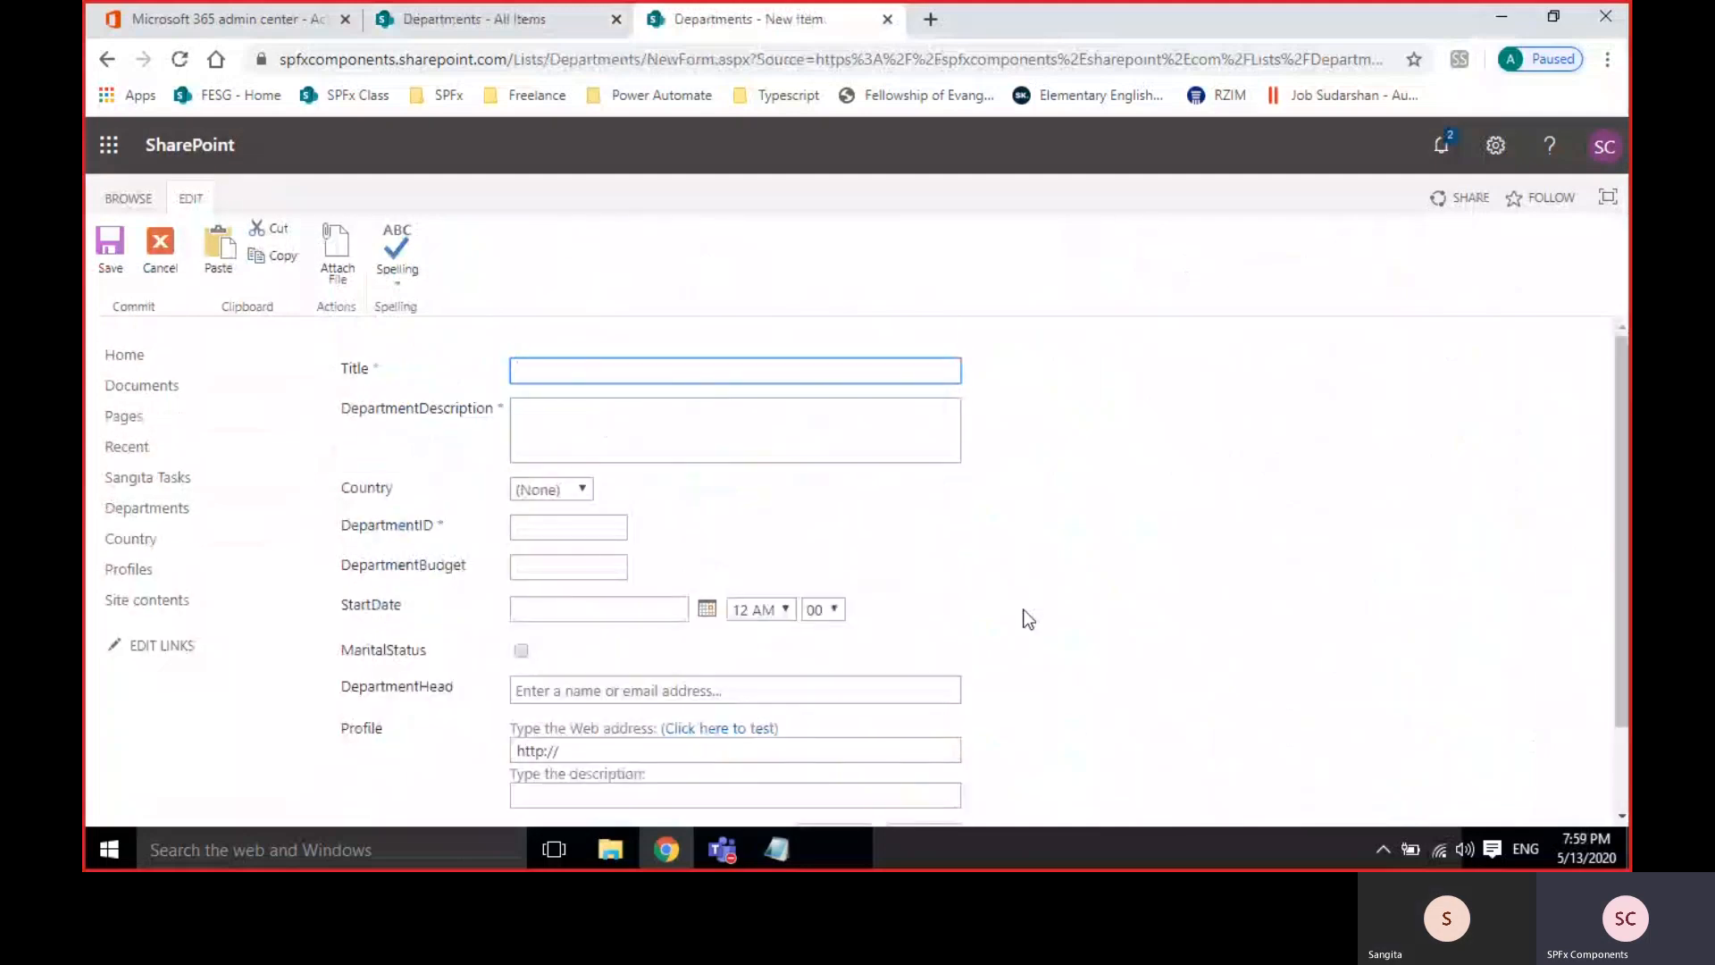
scroll(1022, 616, down, 3)
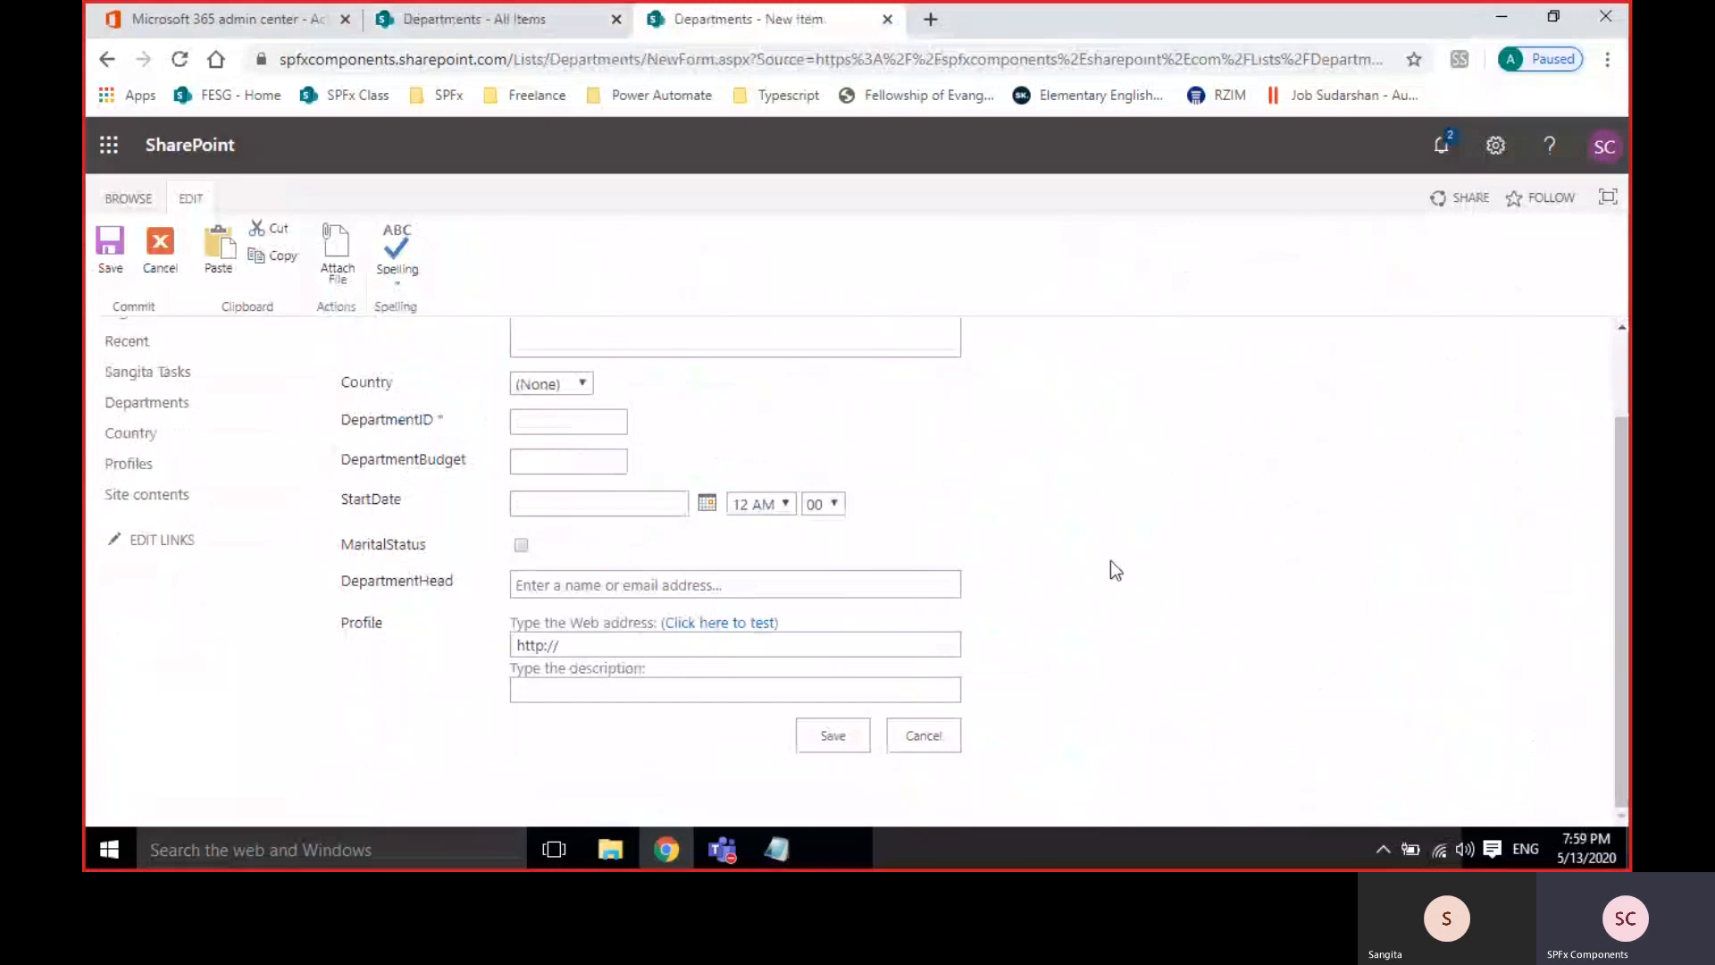
scroll(1112, 569, up, 3)
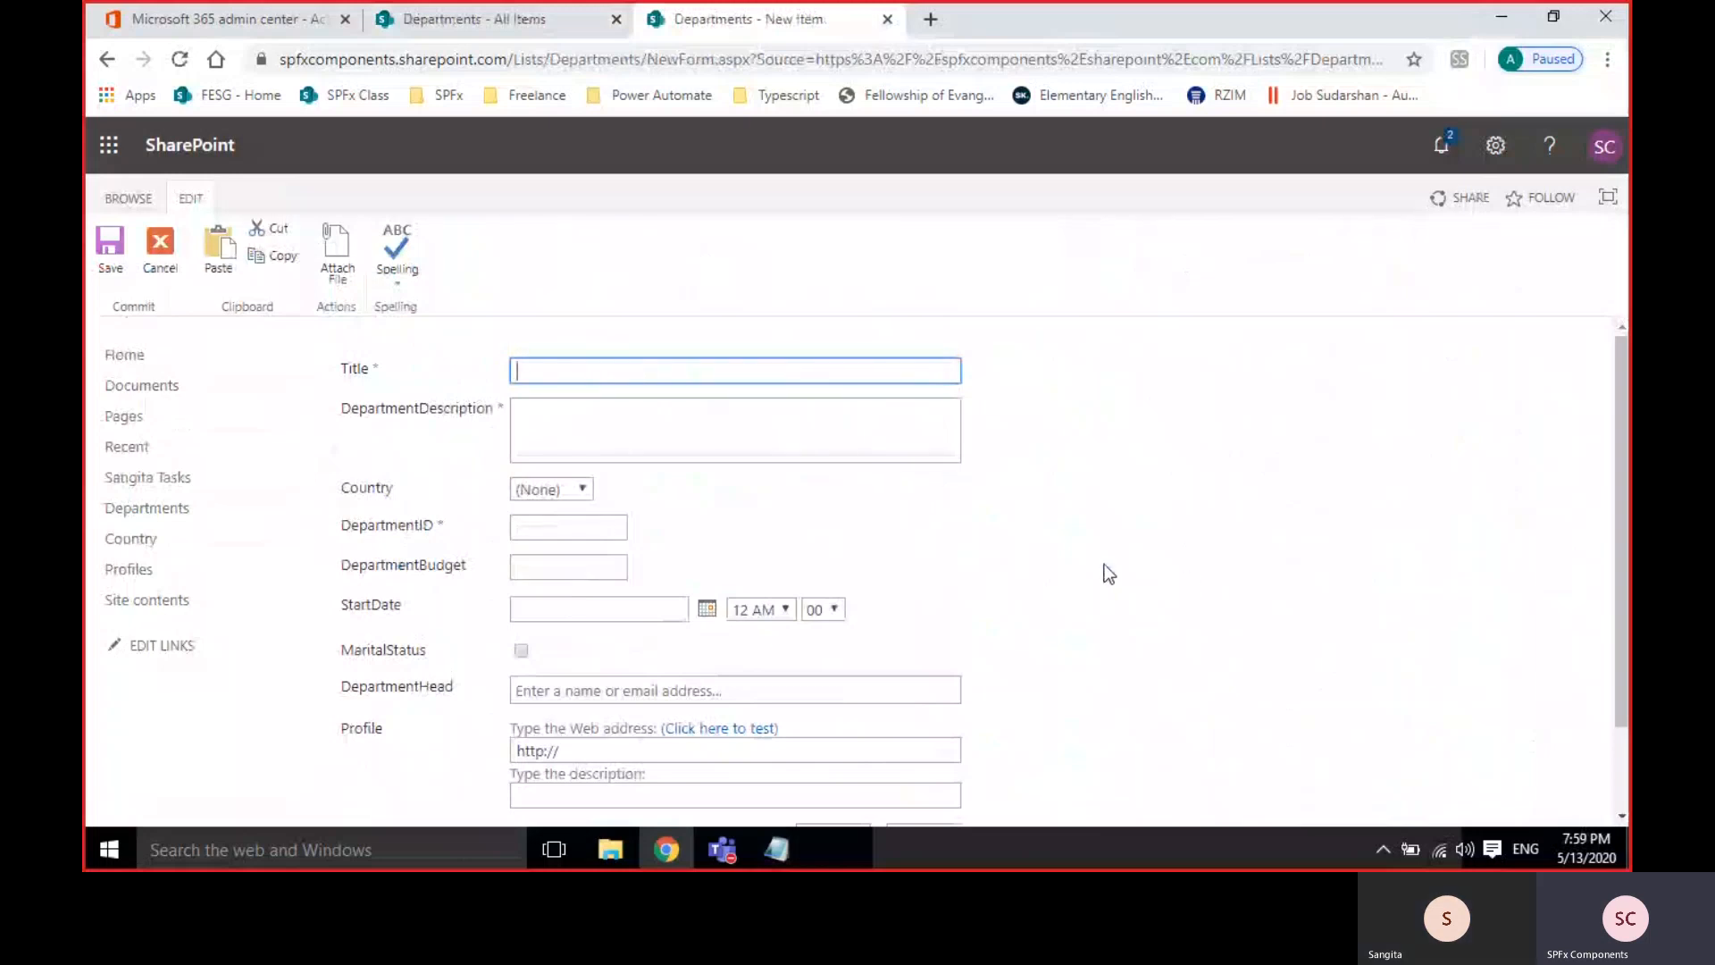
scroll(1108, 573, down, 3)
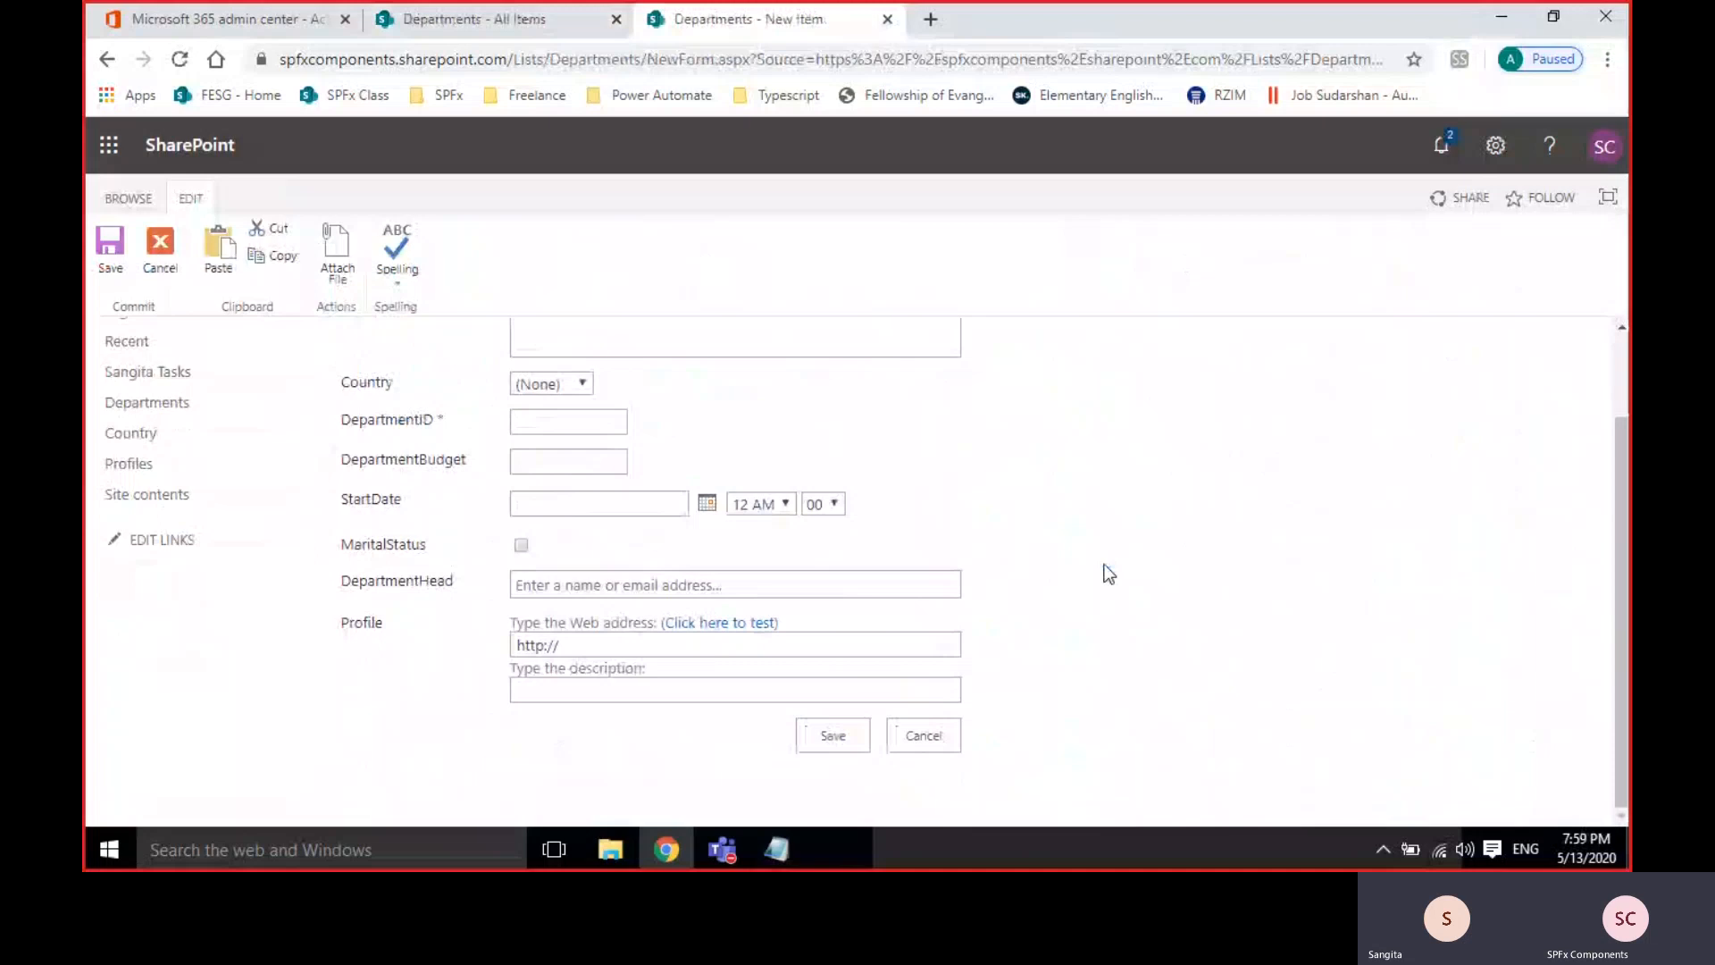
scroll(1108, 573, up, 3)
scroll(1109, 572, down, 3)
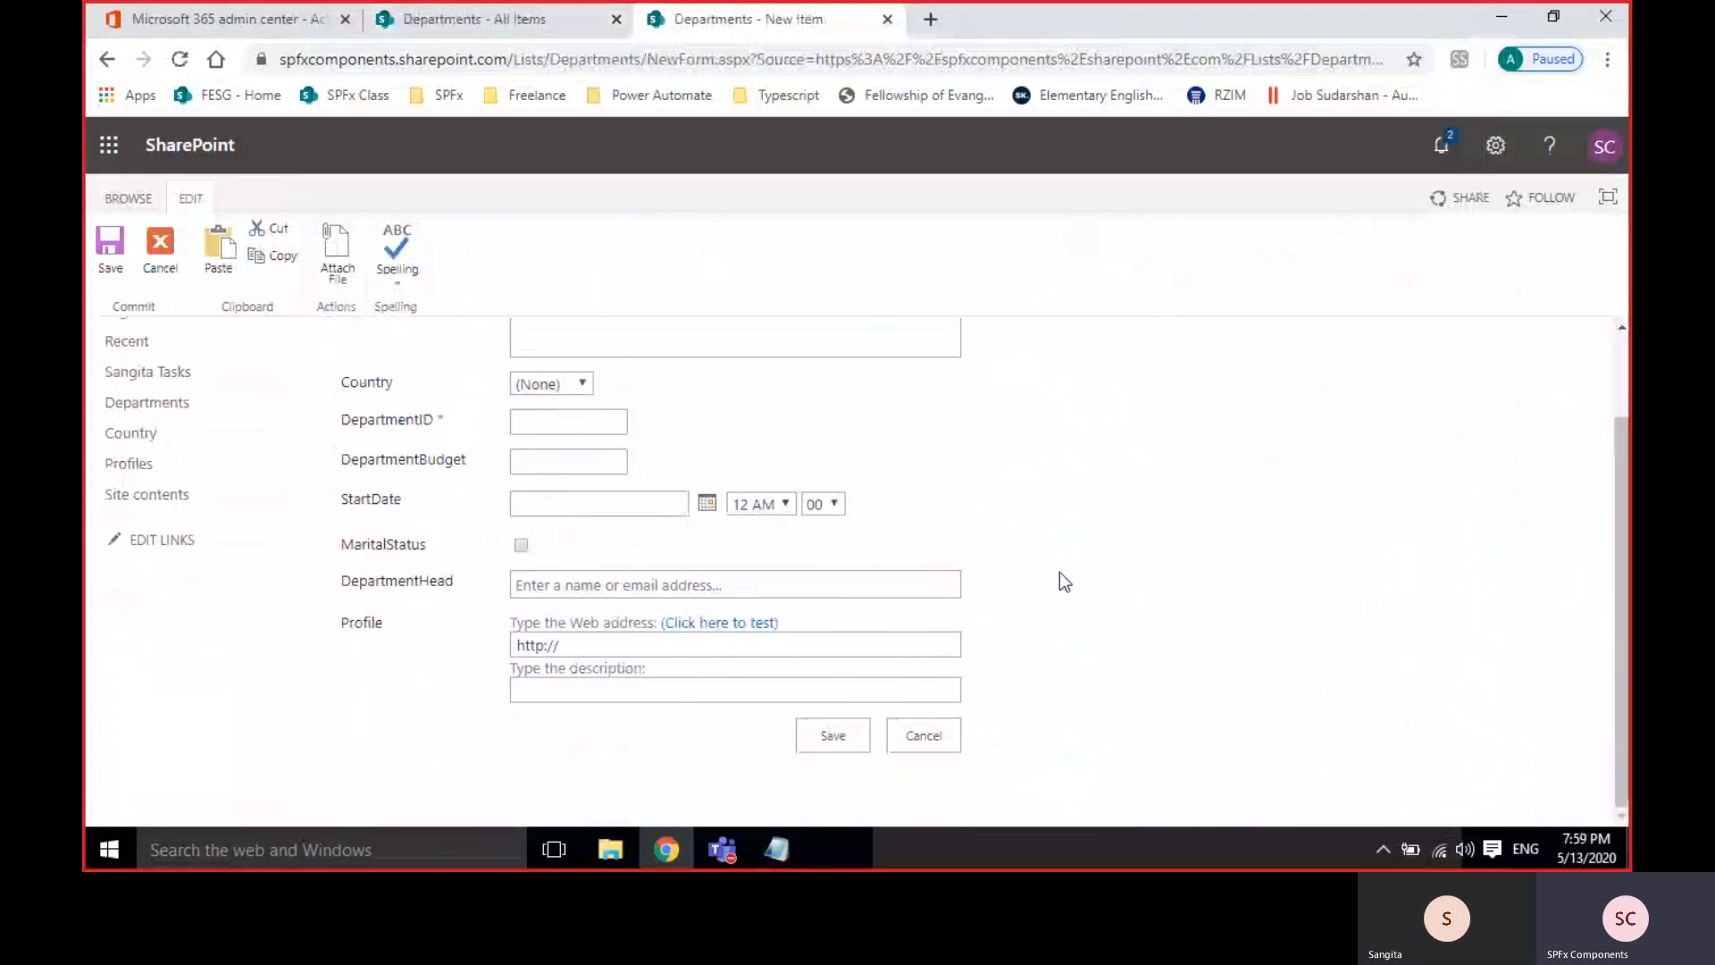
scroll(1060, 572, up, 1)
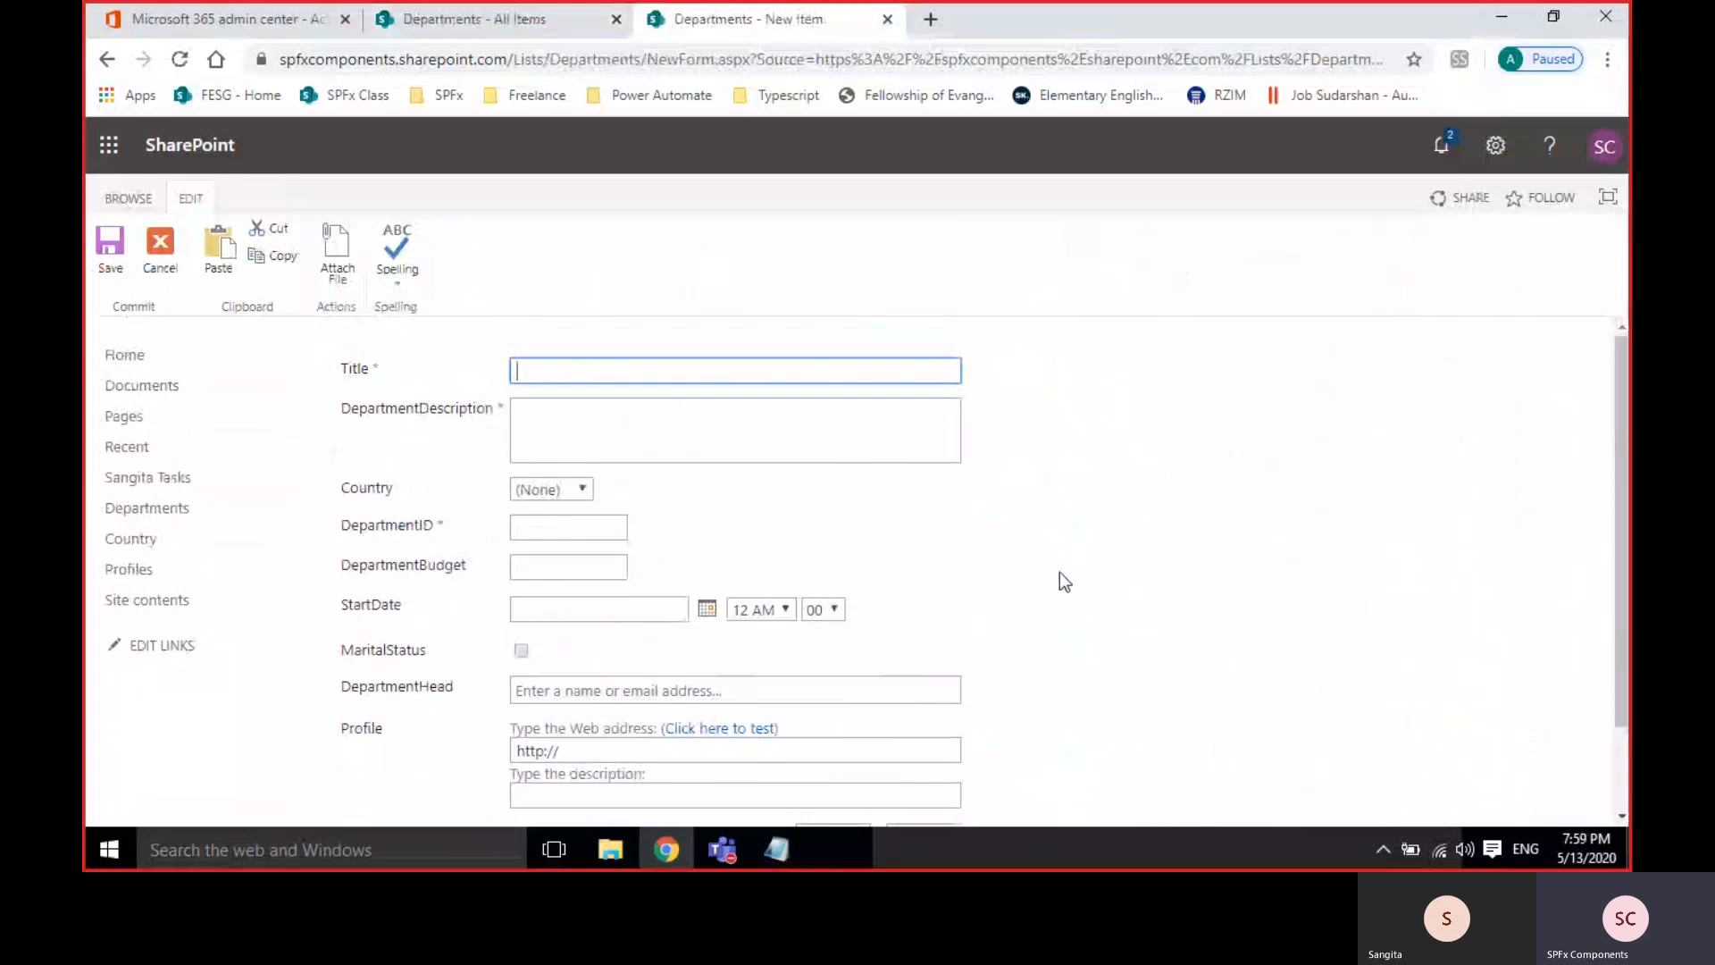
key(super)
text(inf)
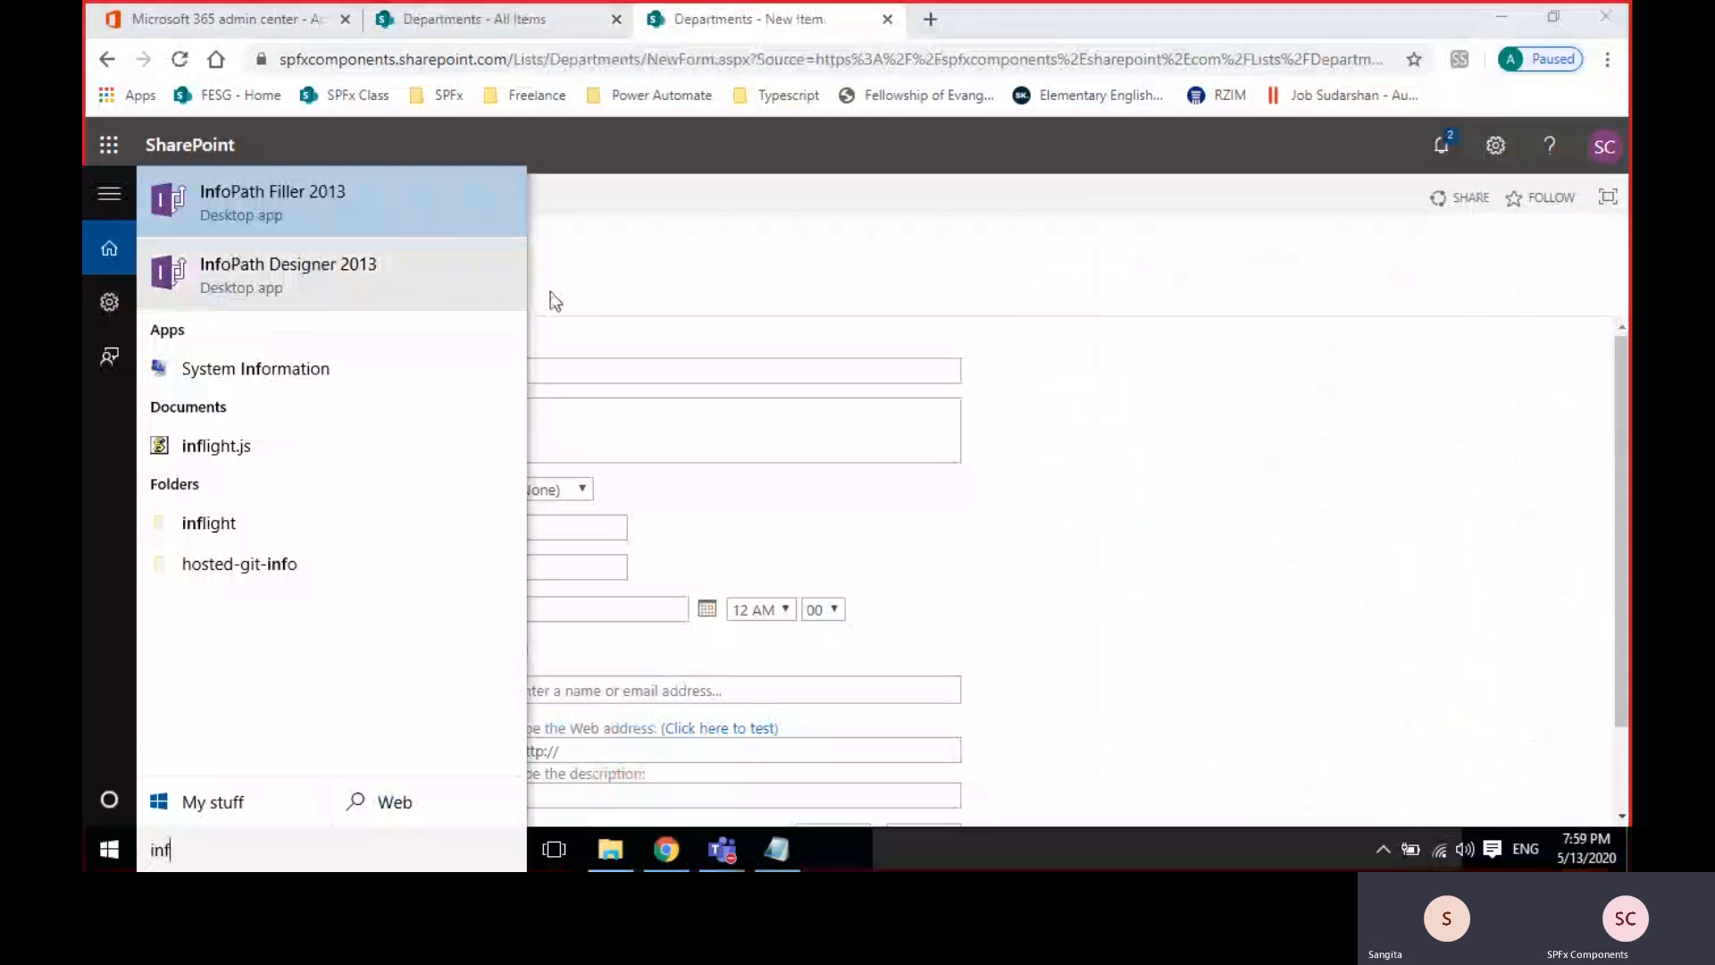
click(1115, 505)
scroll(1113, 501, down, 3)
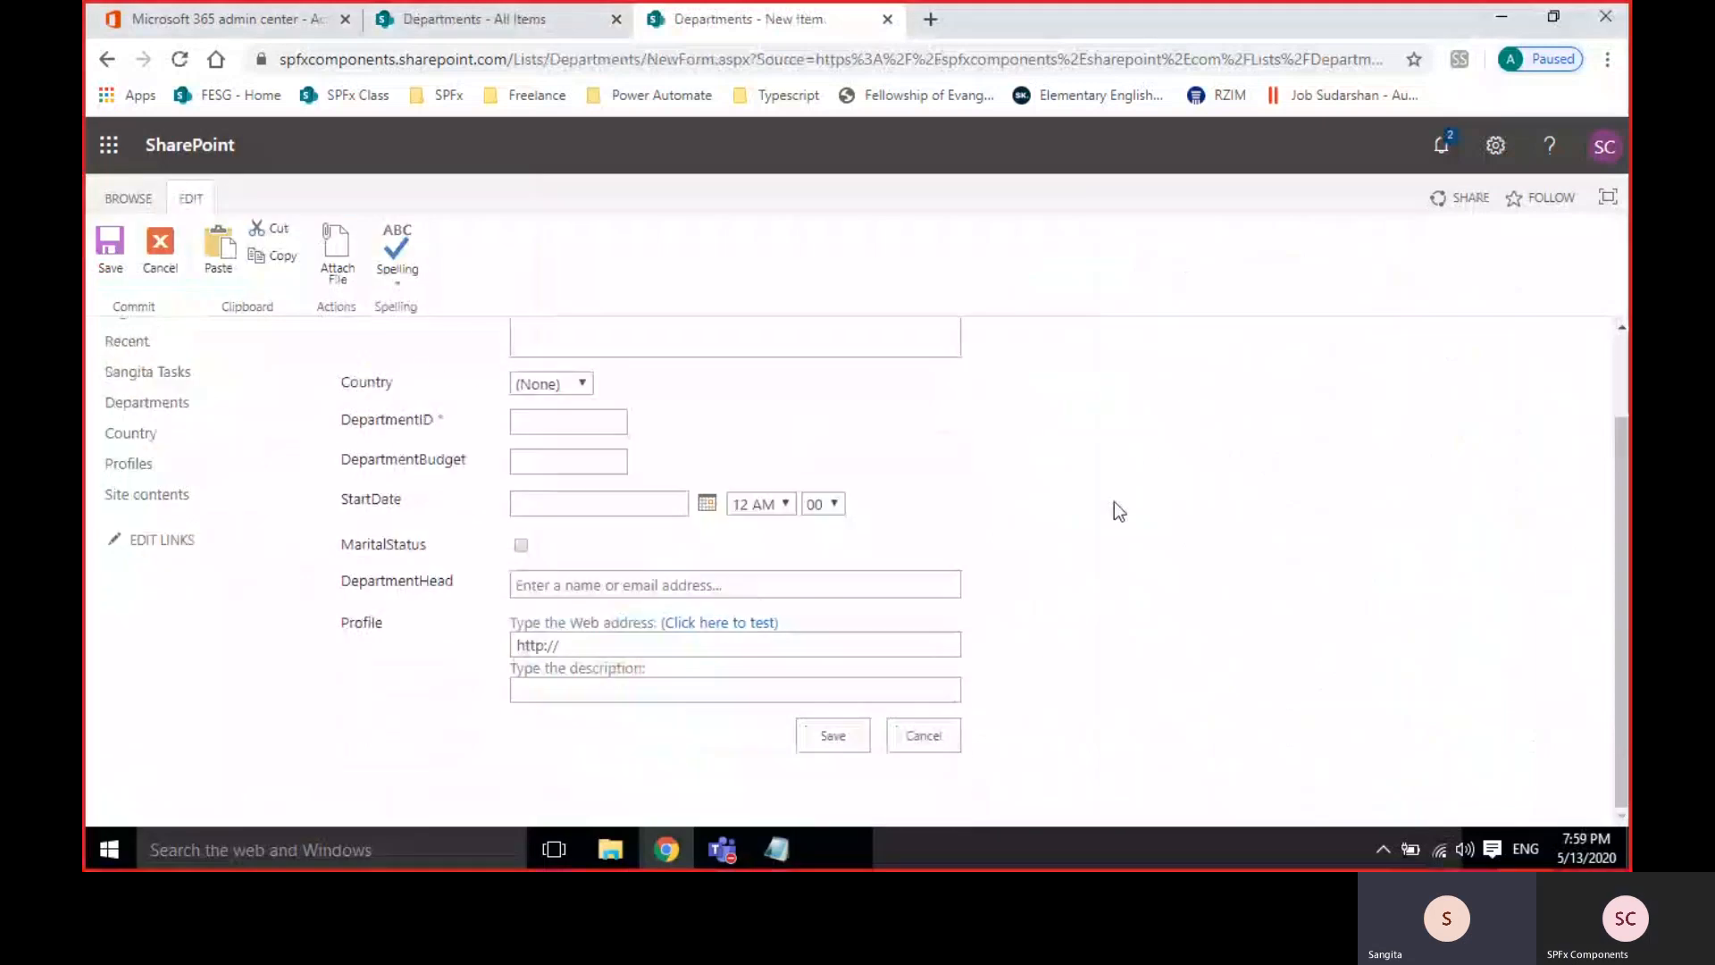
scroll(1113, 501, up, 3)
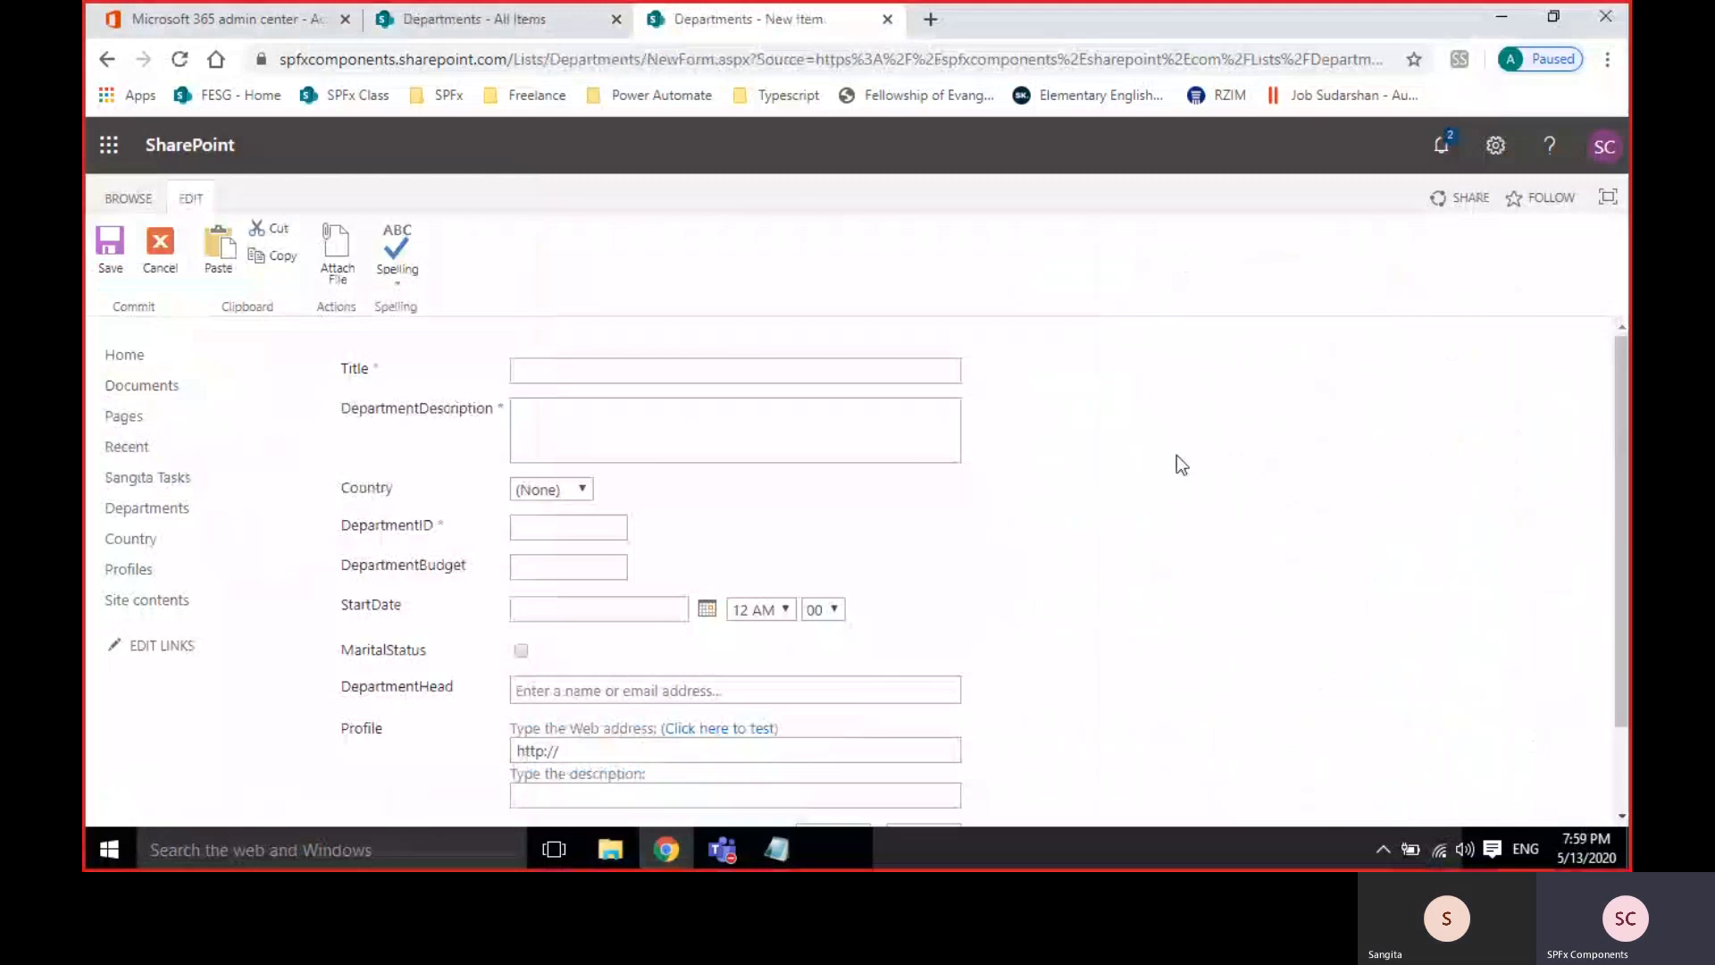
scroll(1176, 455, down, 1)
scroll(1176, 466, up, 1)
key(super)
text(info)
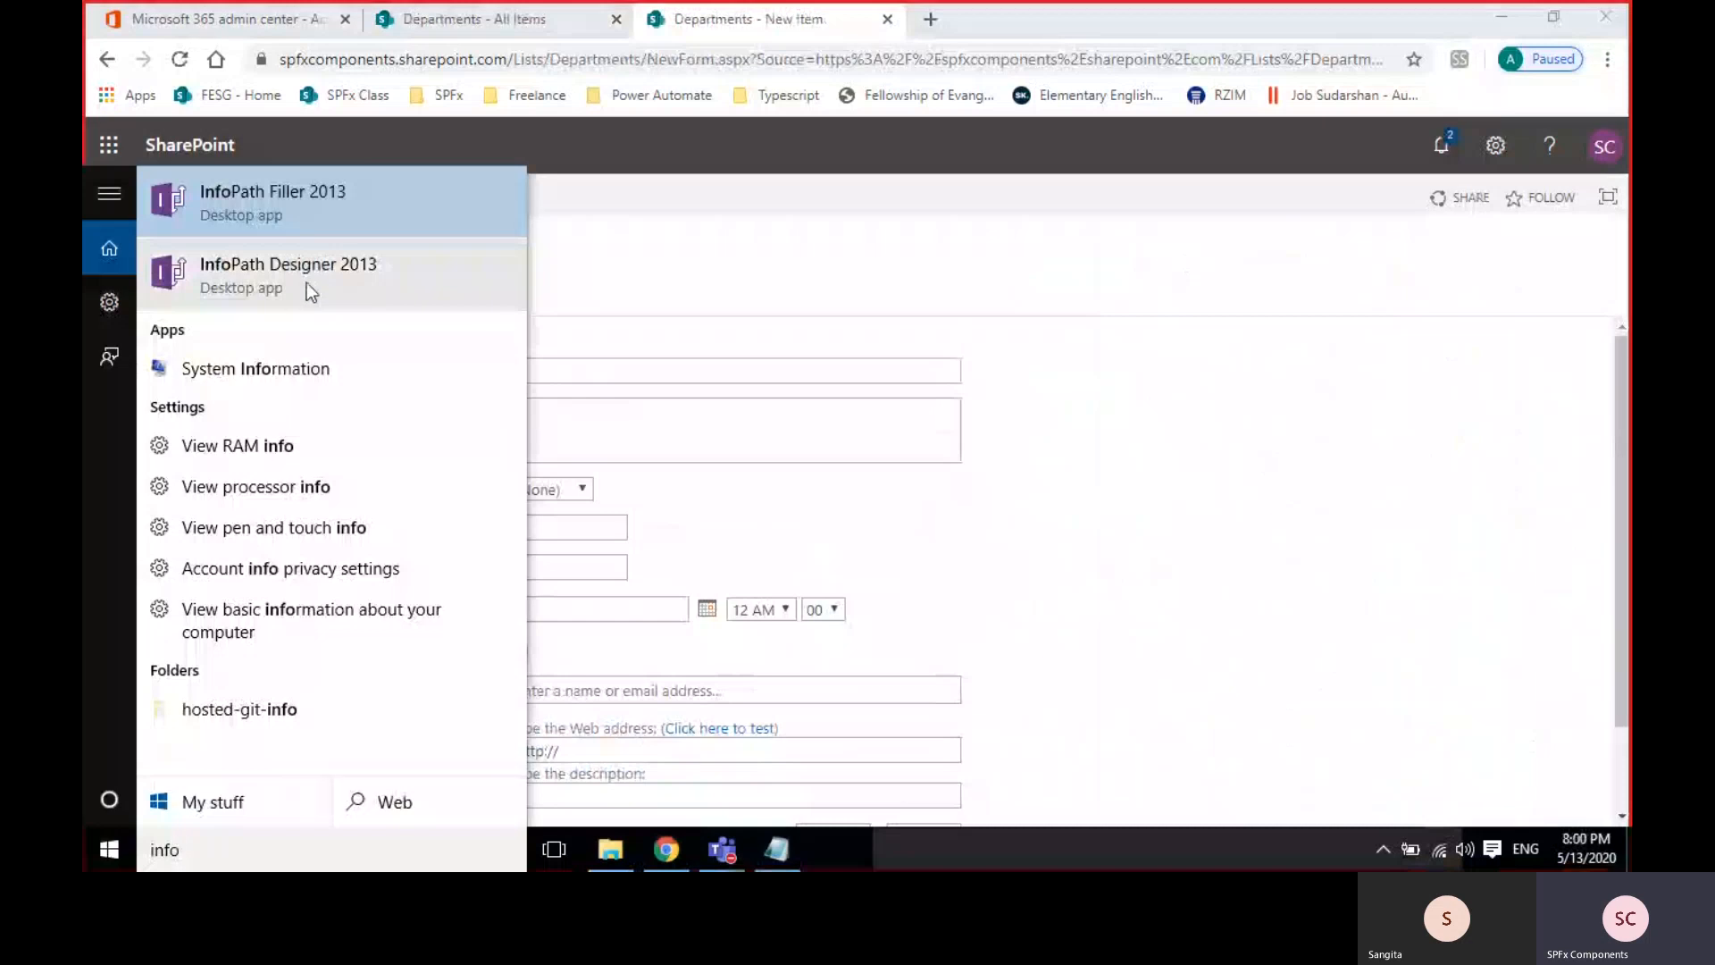
click(1256, 528)
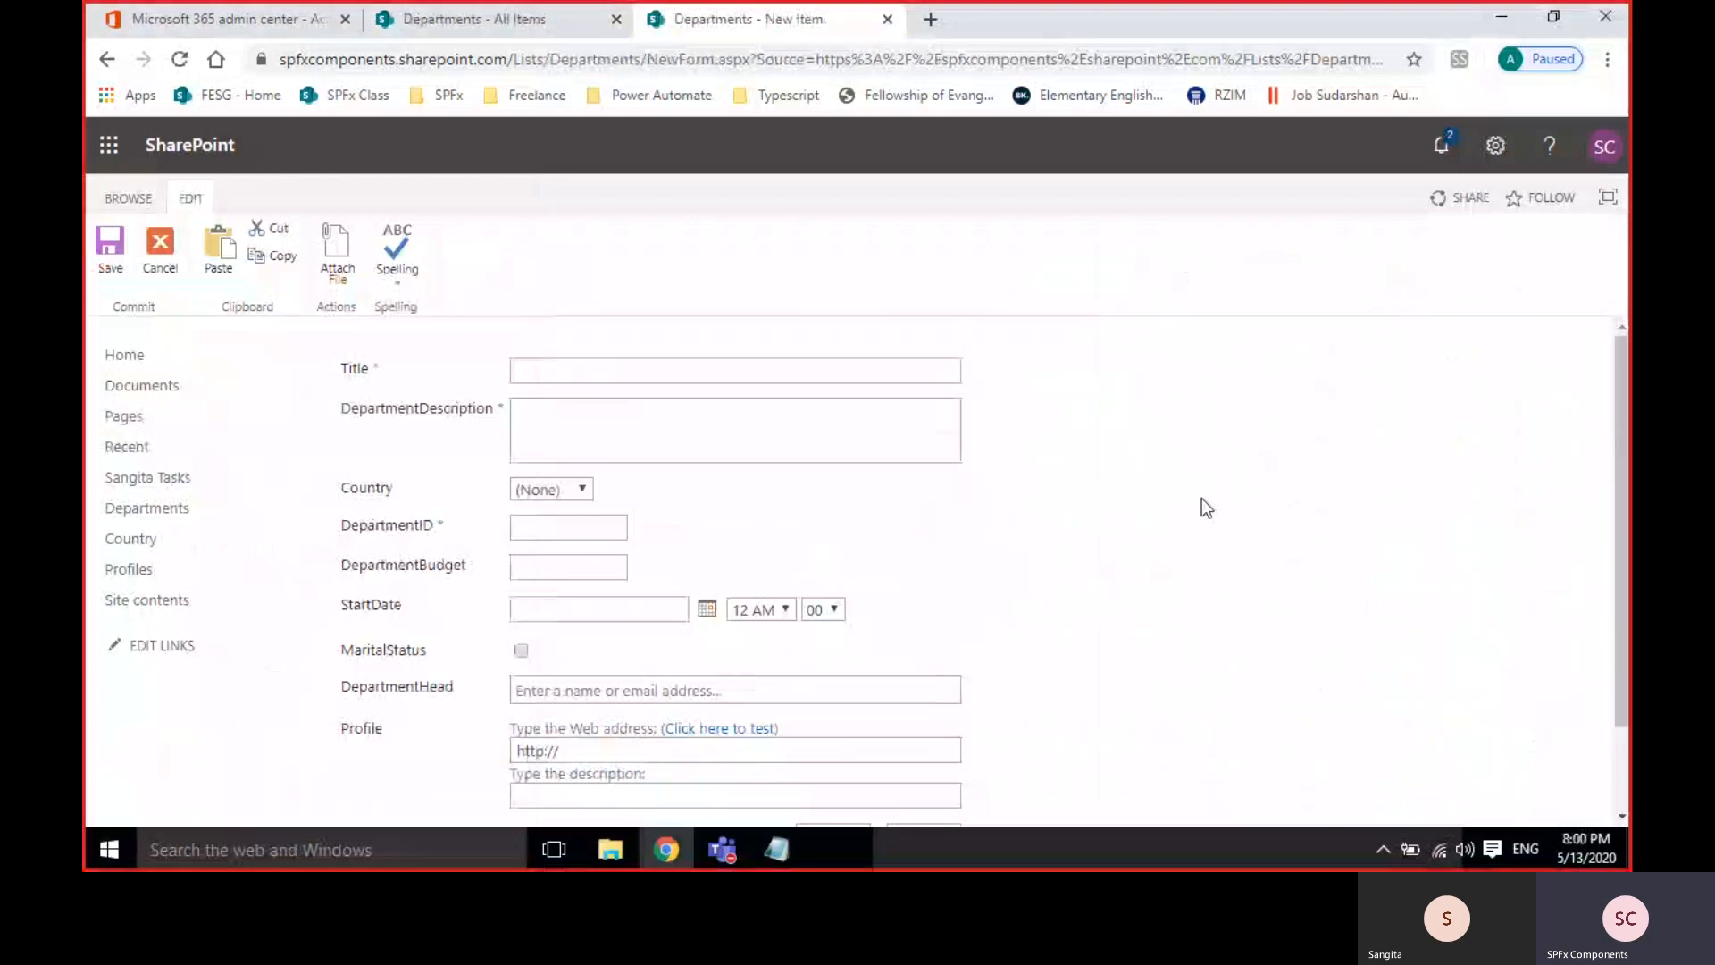
Discard the new Departments item unsaved, return to All Items, and scroll across the list's columns.
click(148, 268)
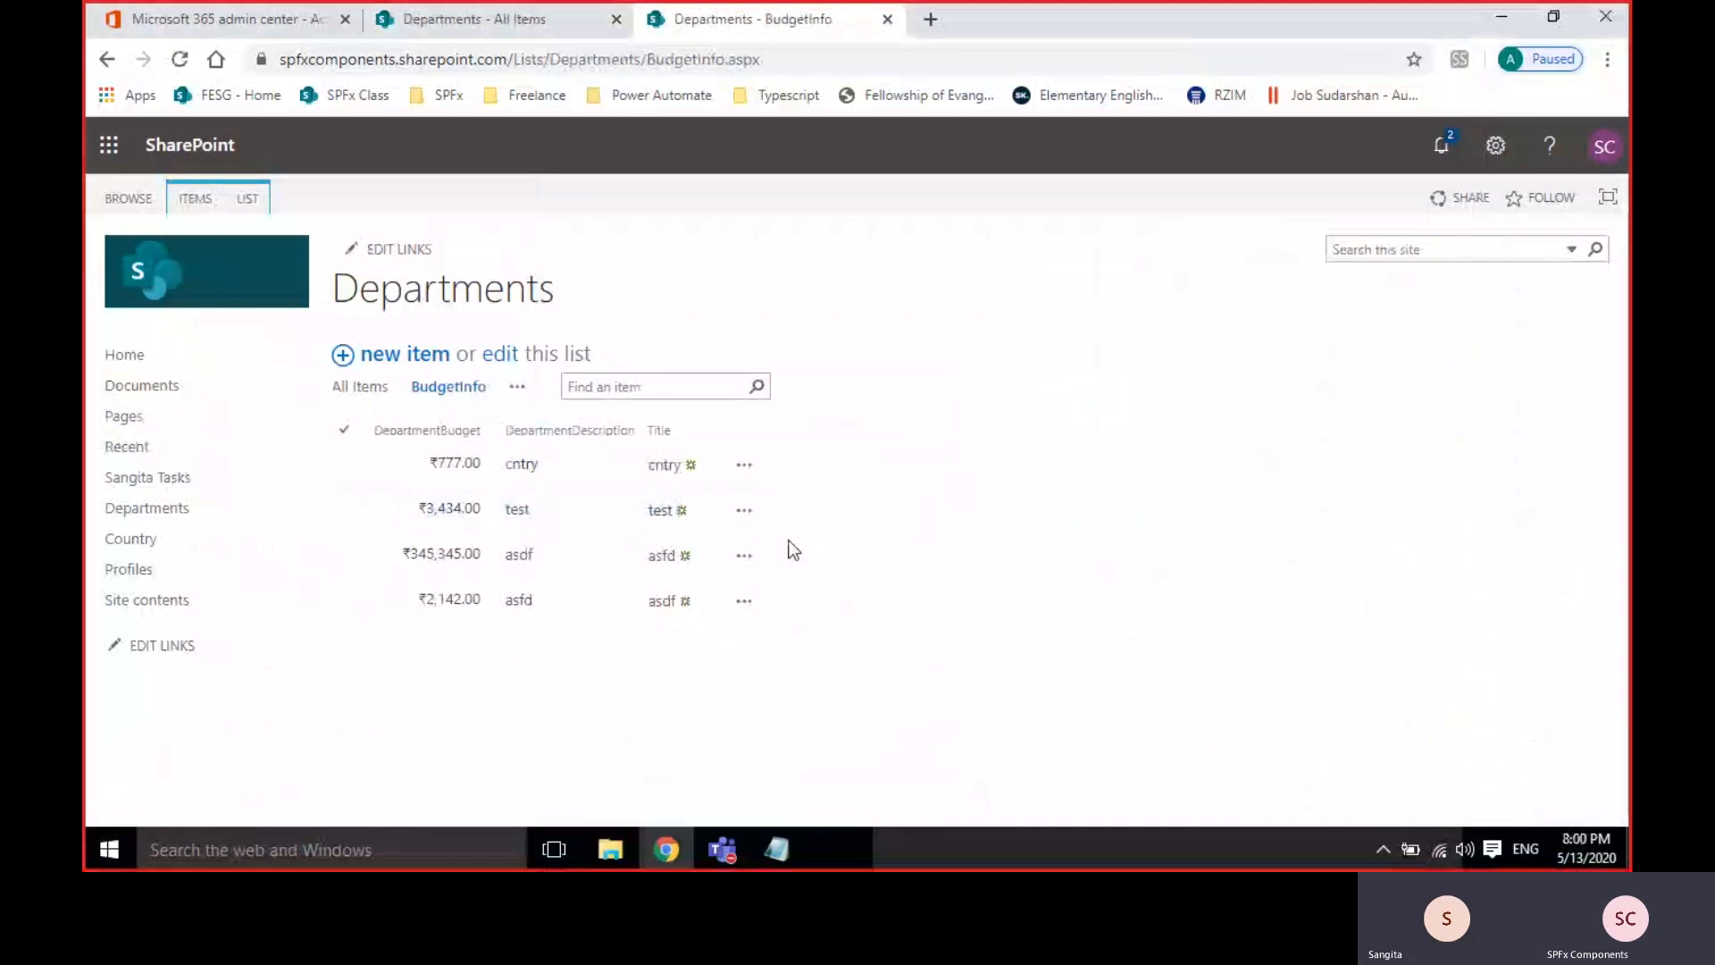
click(372, 398)
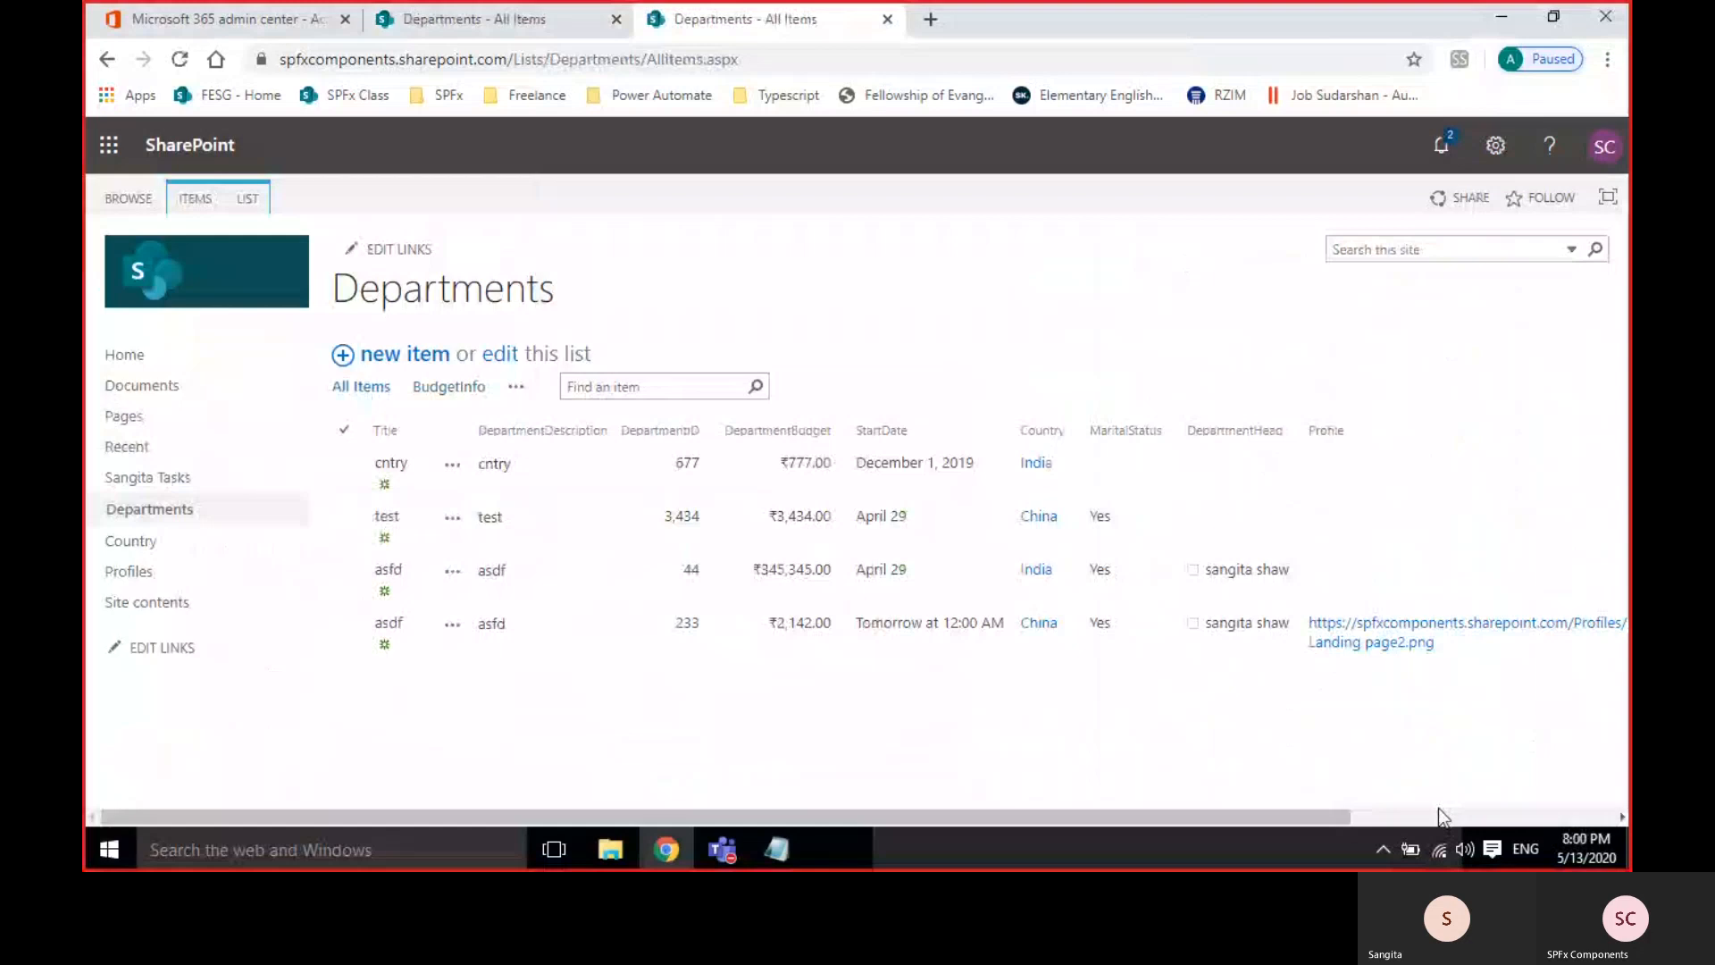
click(1438, 811)
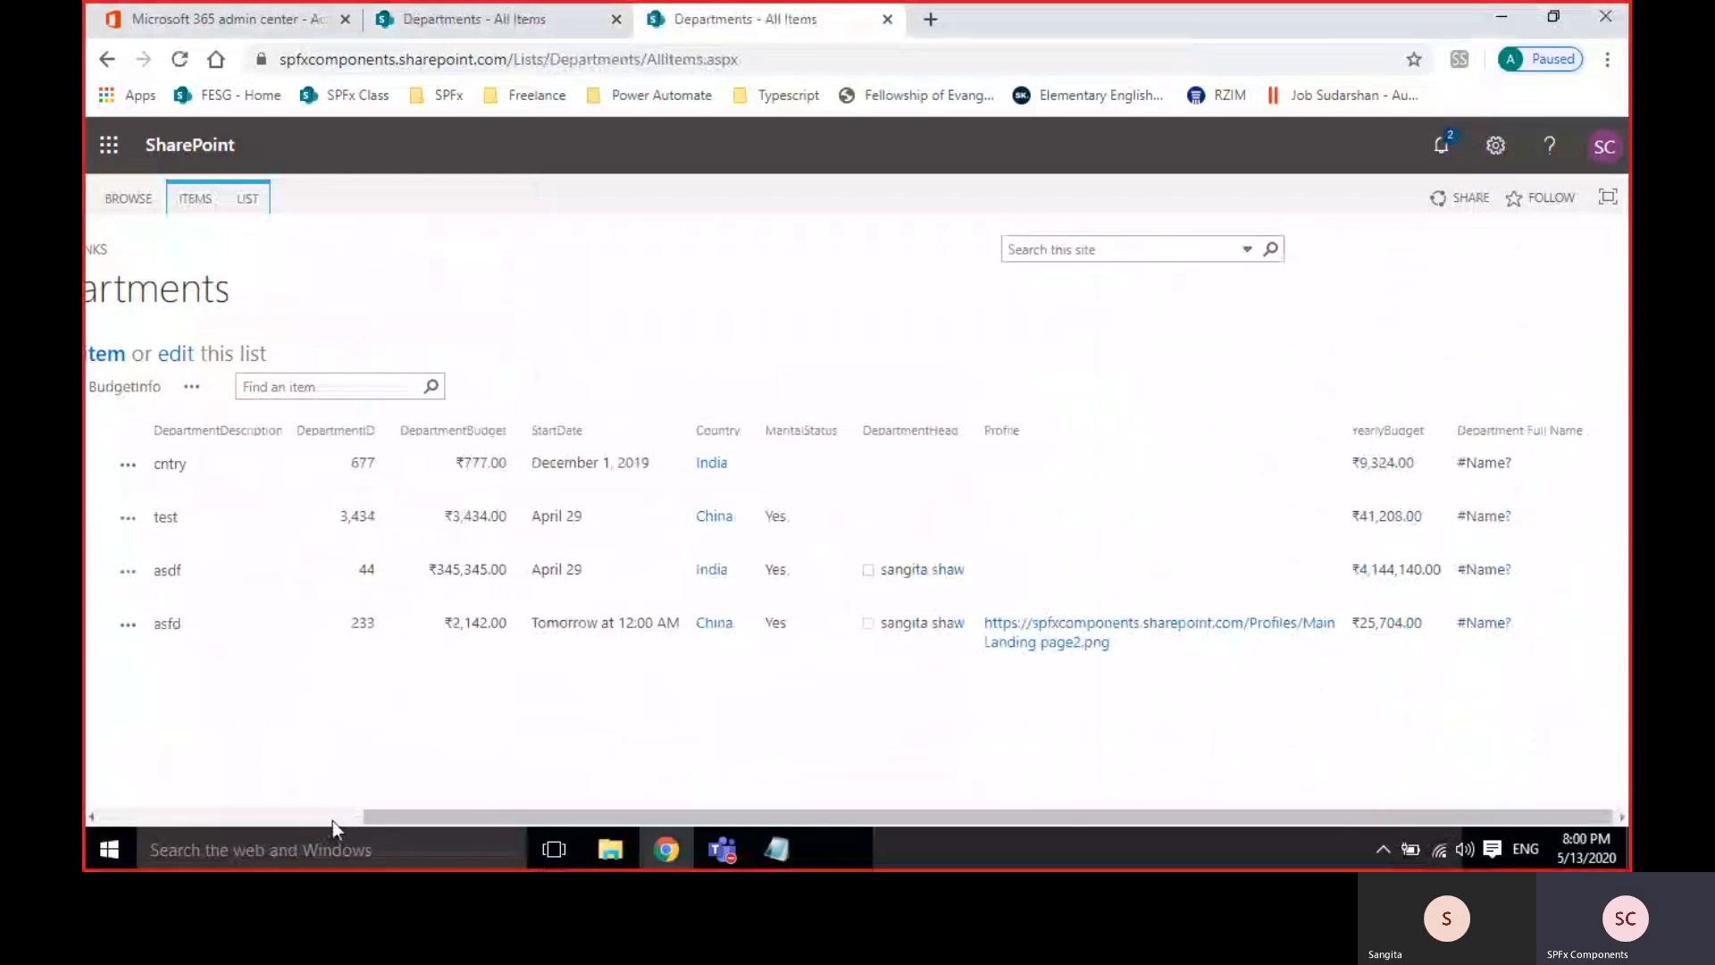
click(300, 818)
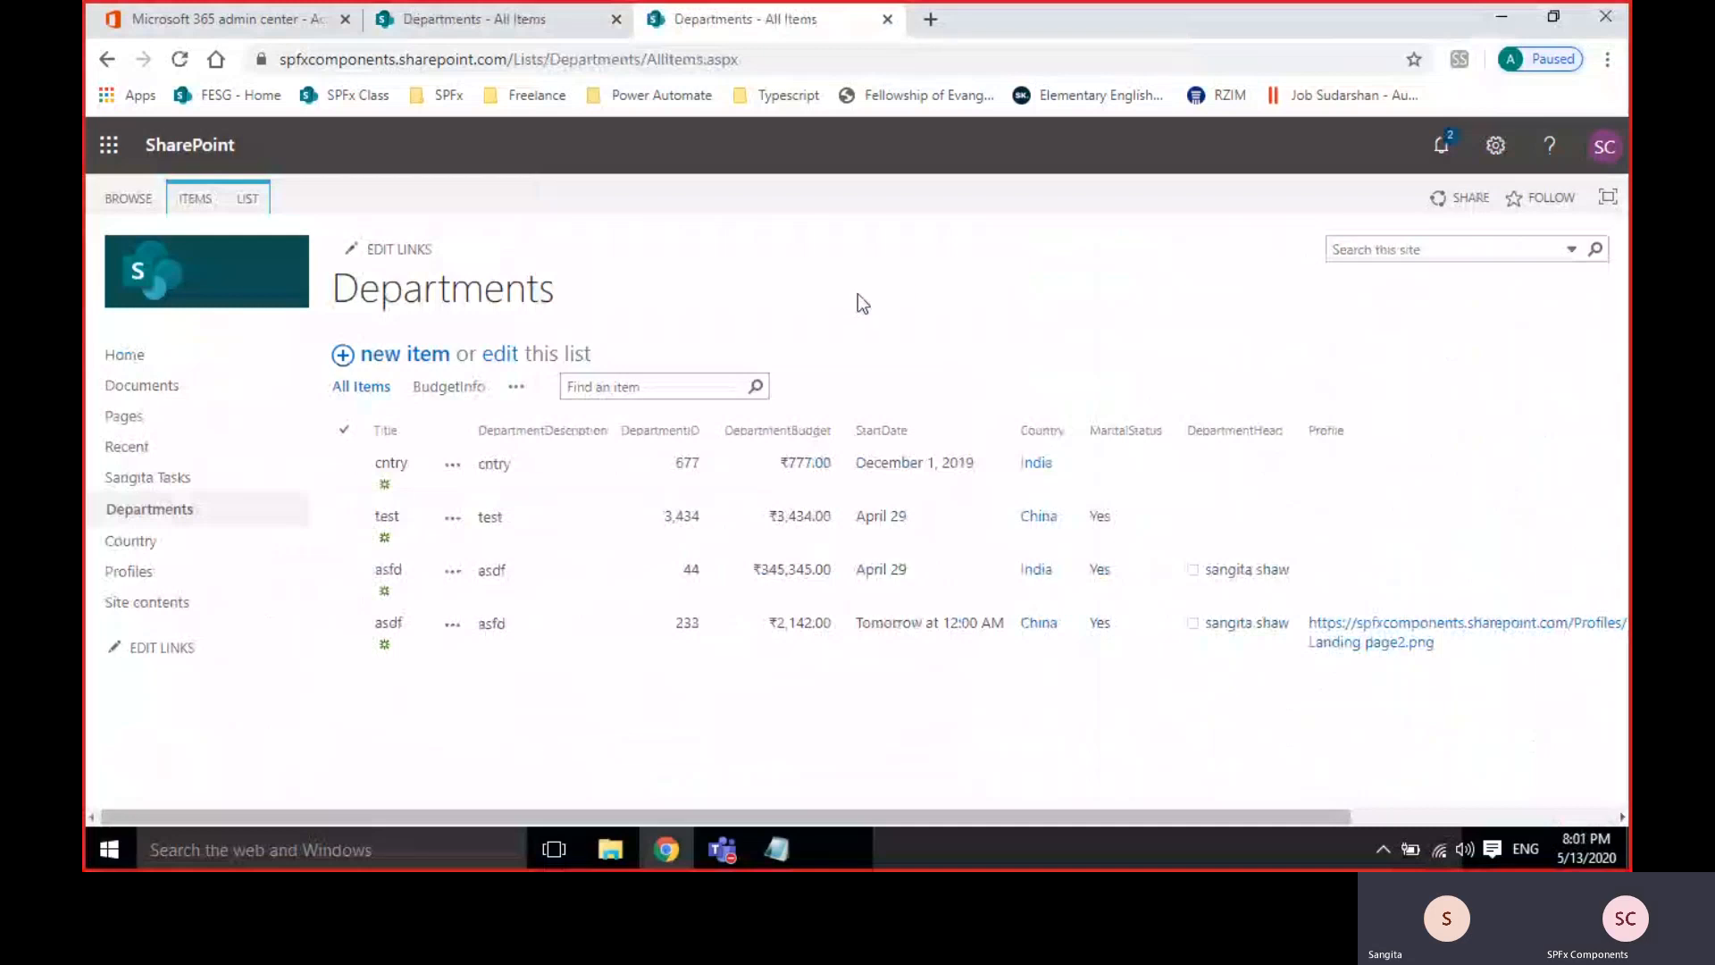
click(721, 848)
In the Teams meeting window, open the General channel, then stop sharing the desktop.
click(645, 714)
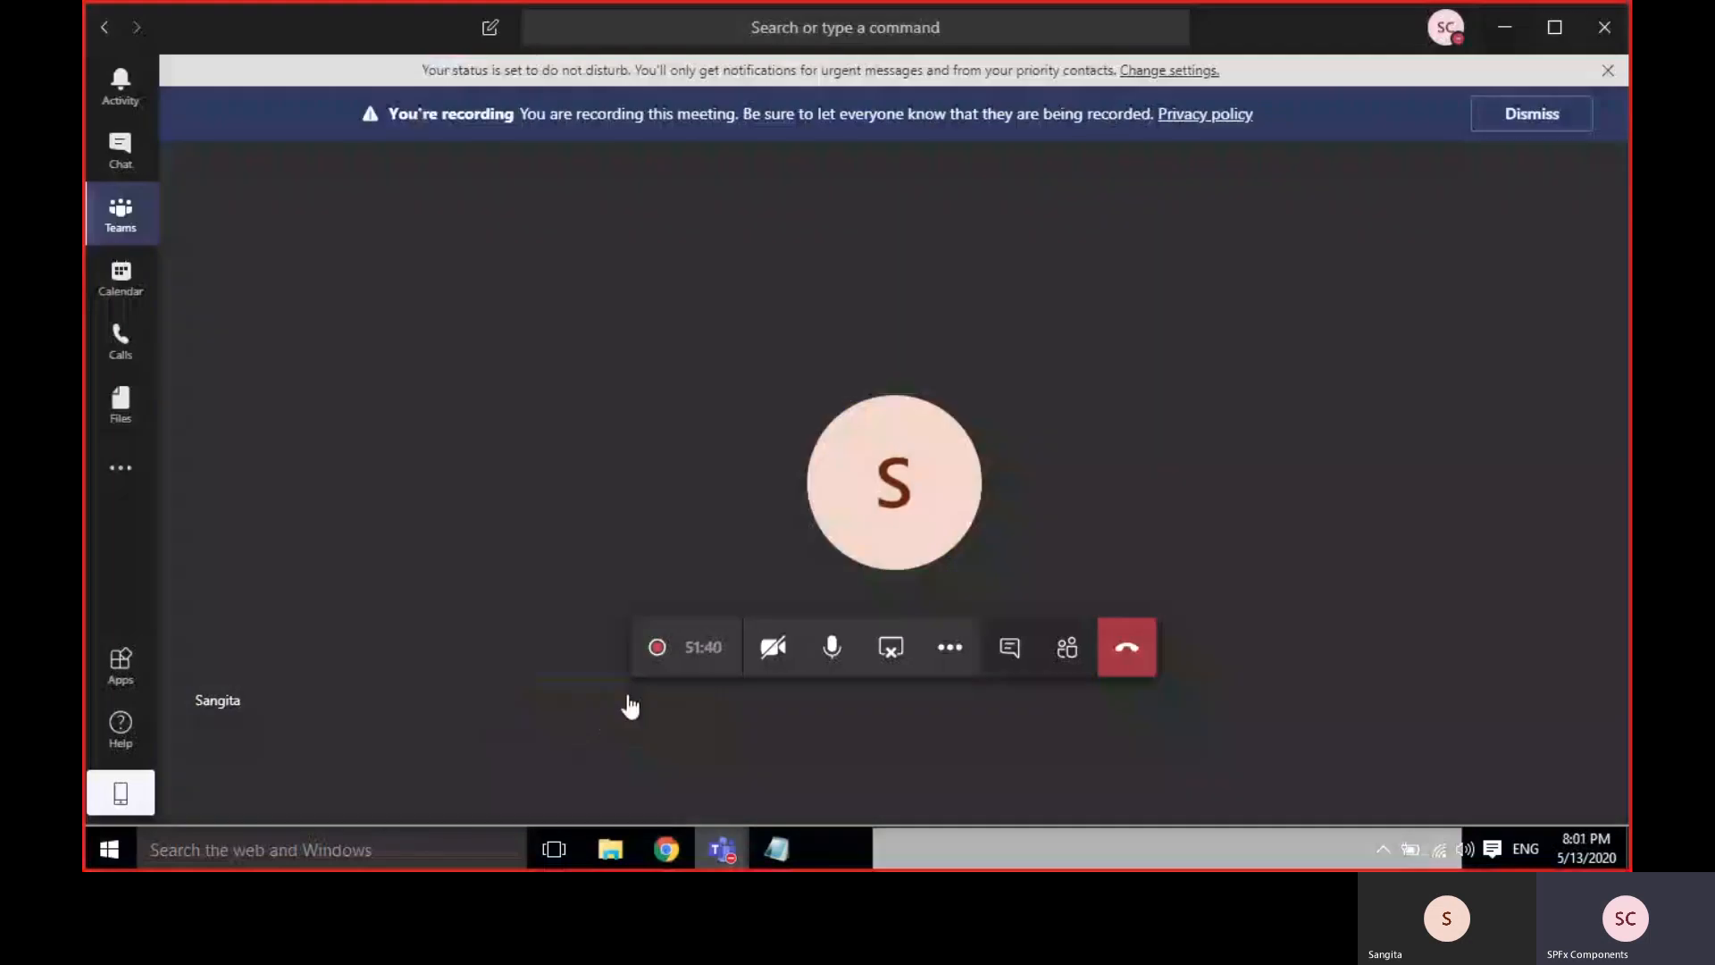
click(125, 216)
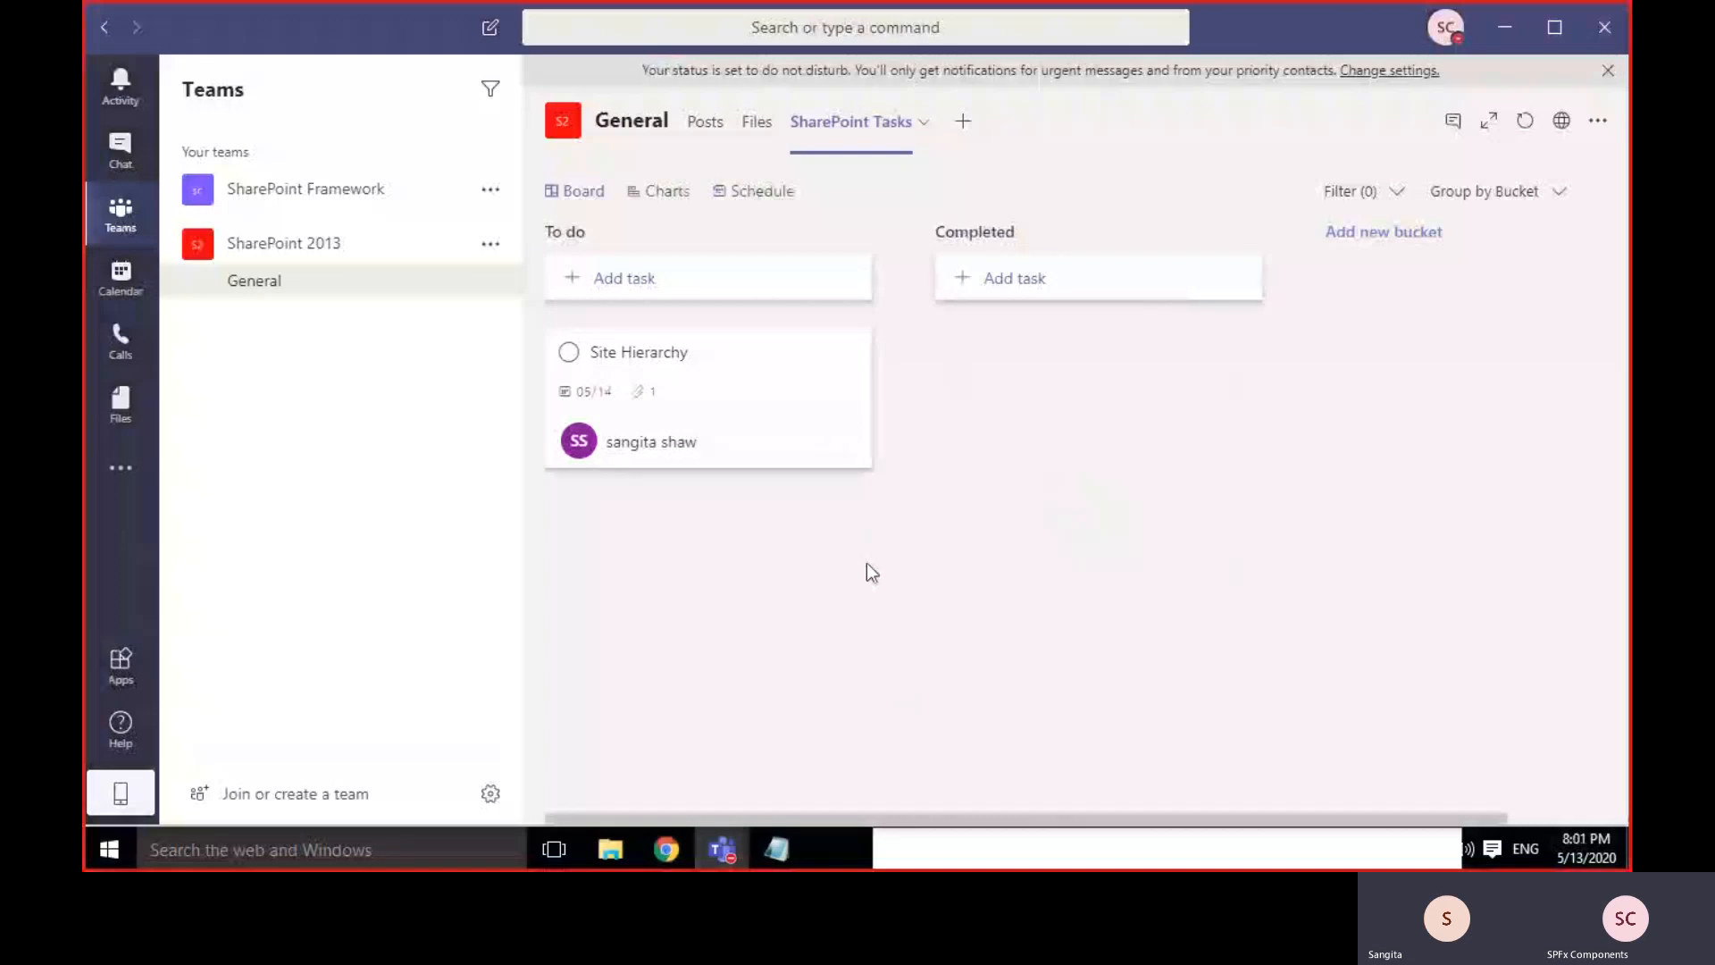
mouse_move(721, 848)
mouse_move(860, 659)
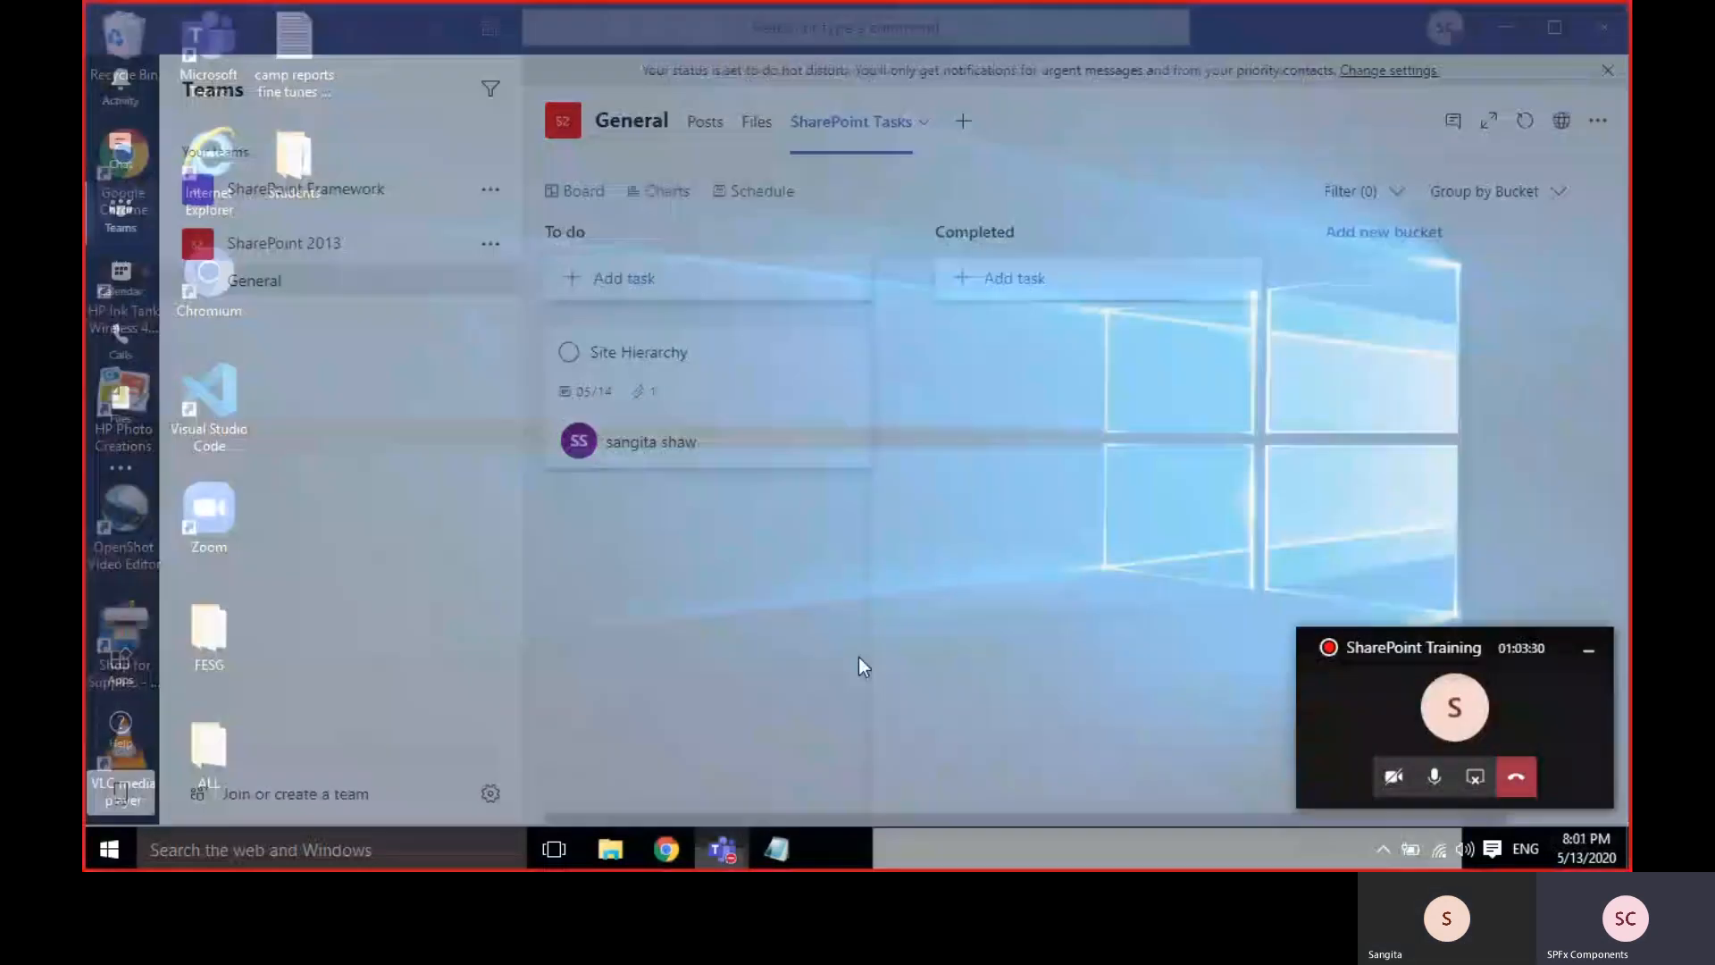
click(1475, 777)
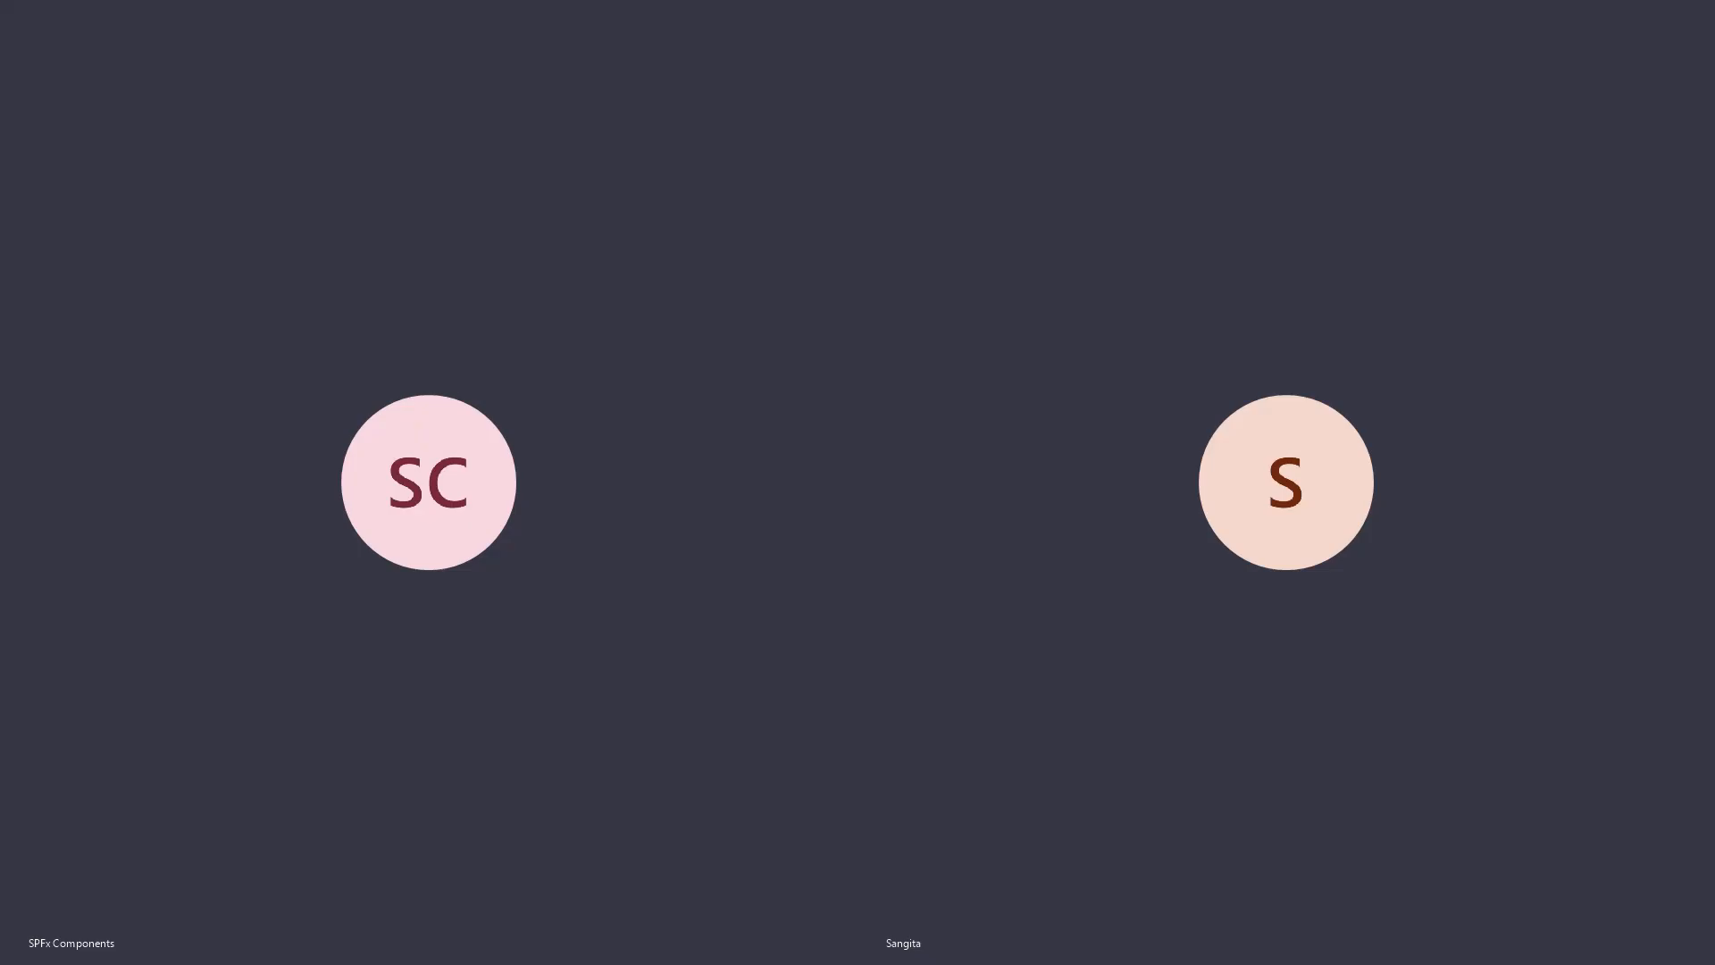